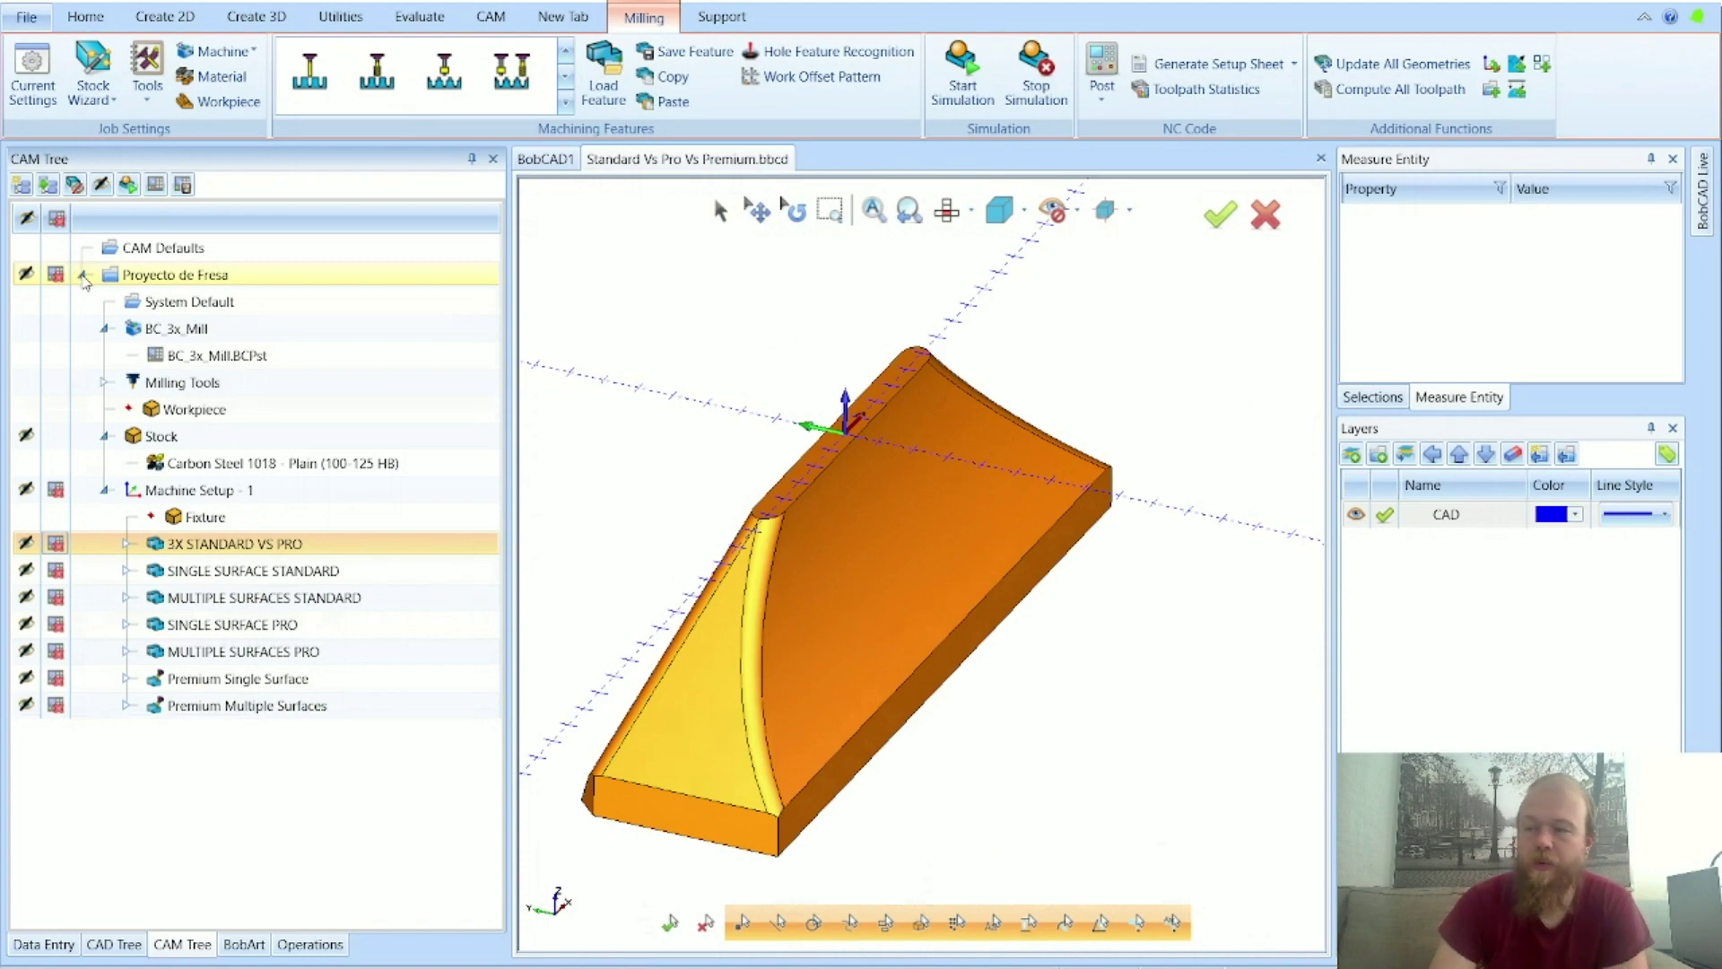
# Step: Collapse the Proyecto de Fresa job and start a new milling job, browsing the machine list but keeping BC_3x_Mill
pyautogui.click(82, 275)
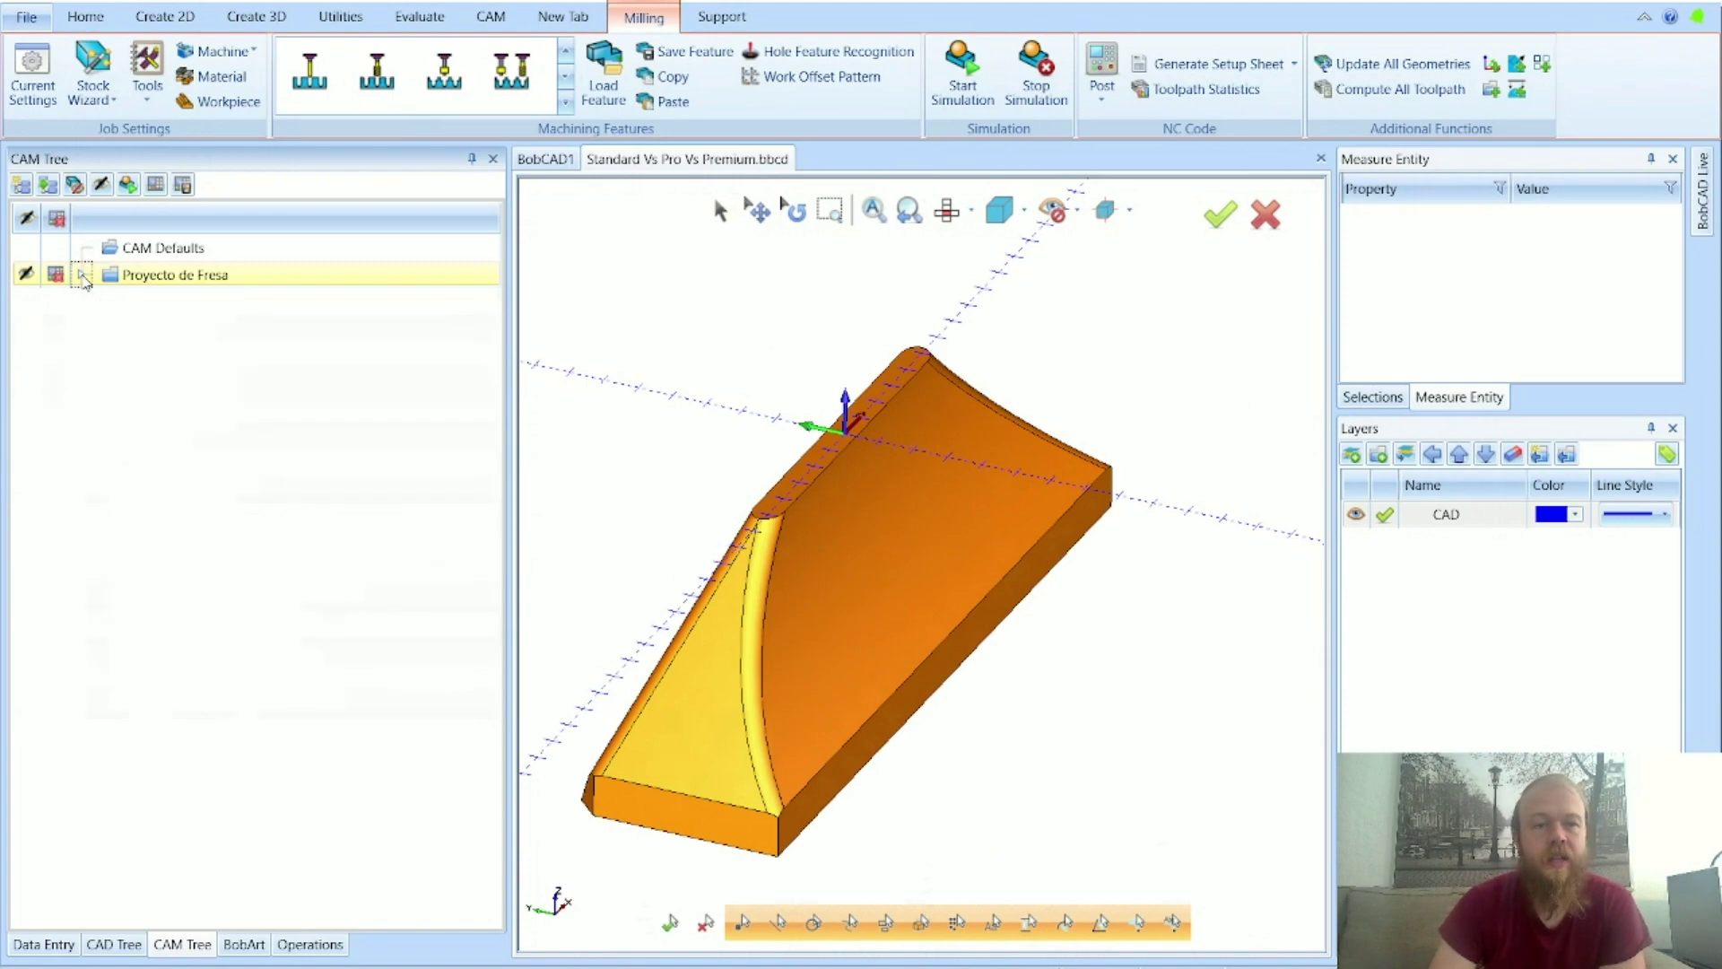
pyautogui.click(491, 19)
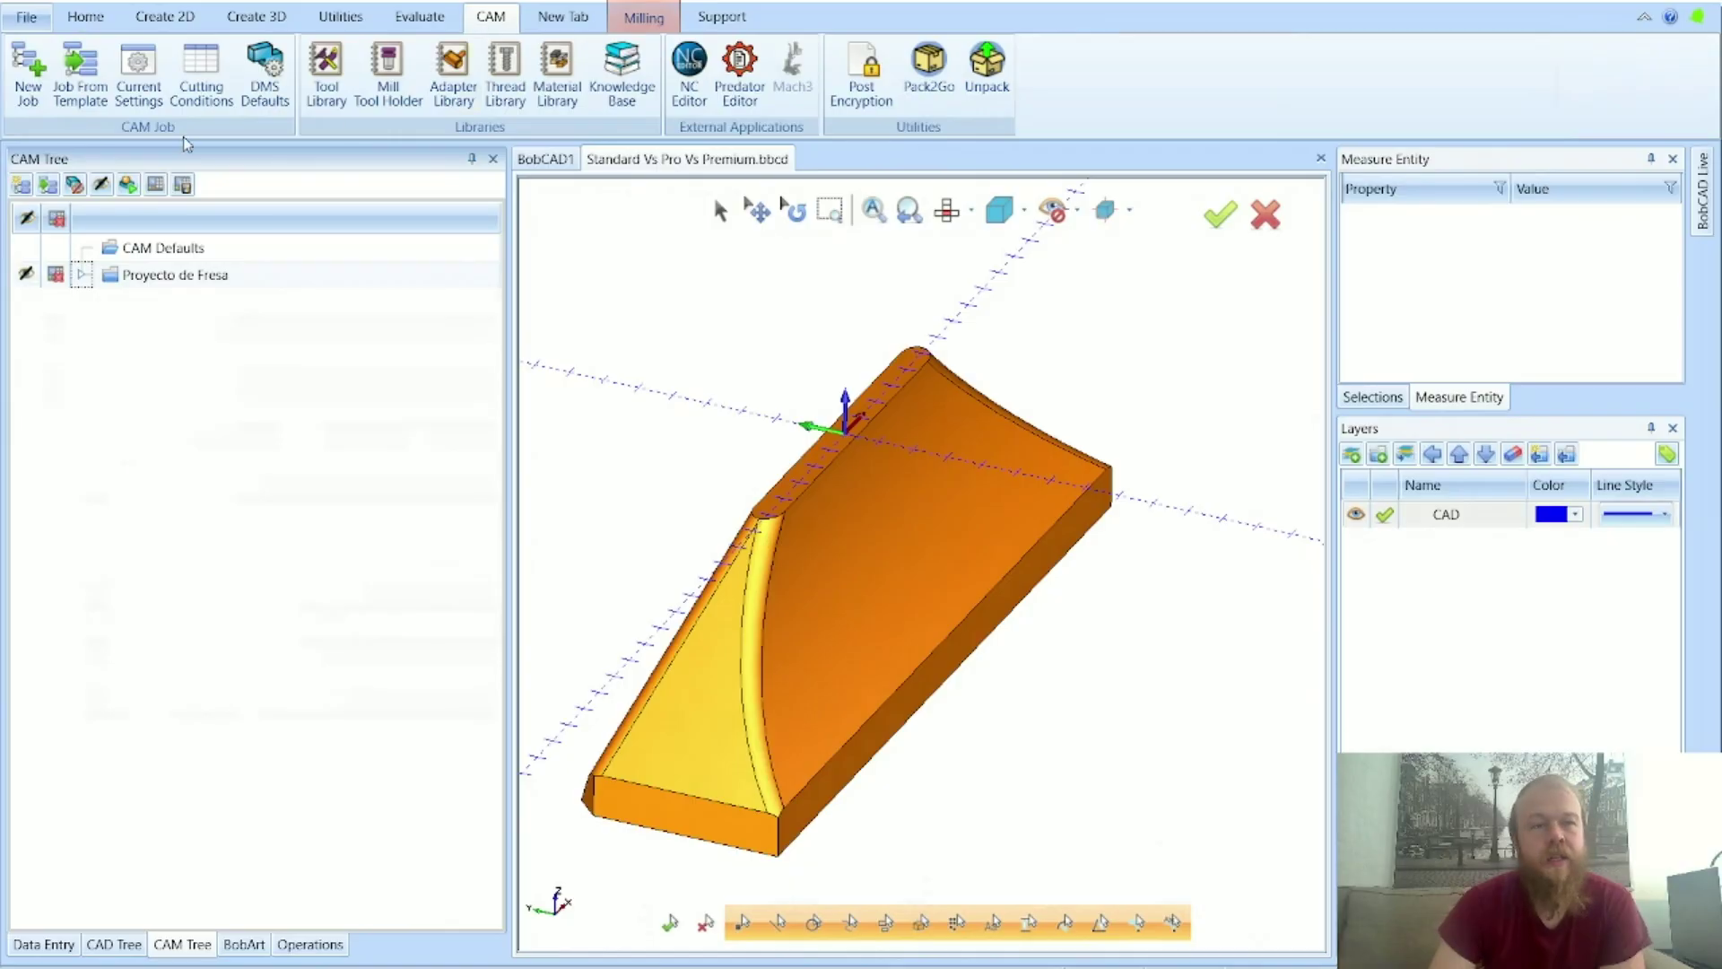
pyautogui.click(25, 101)
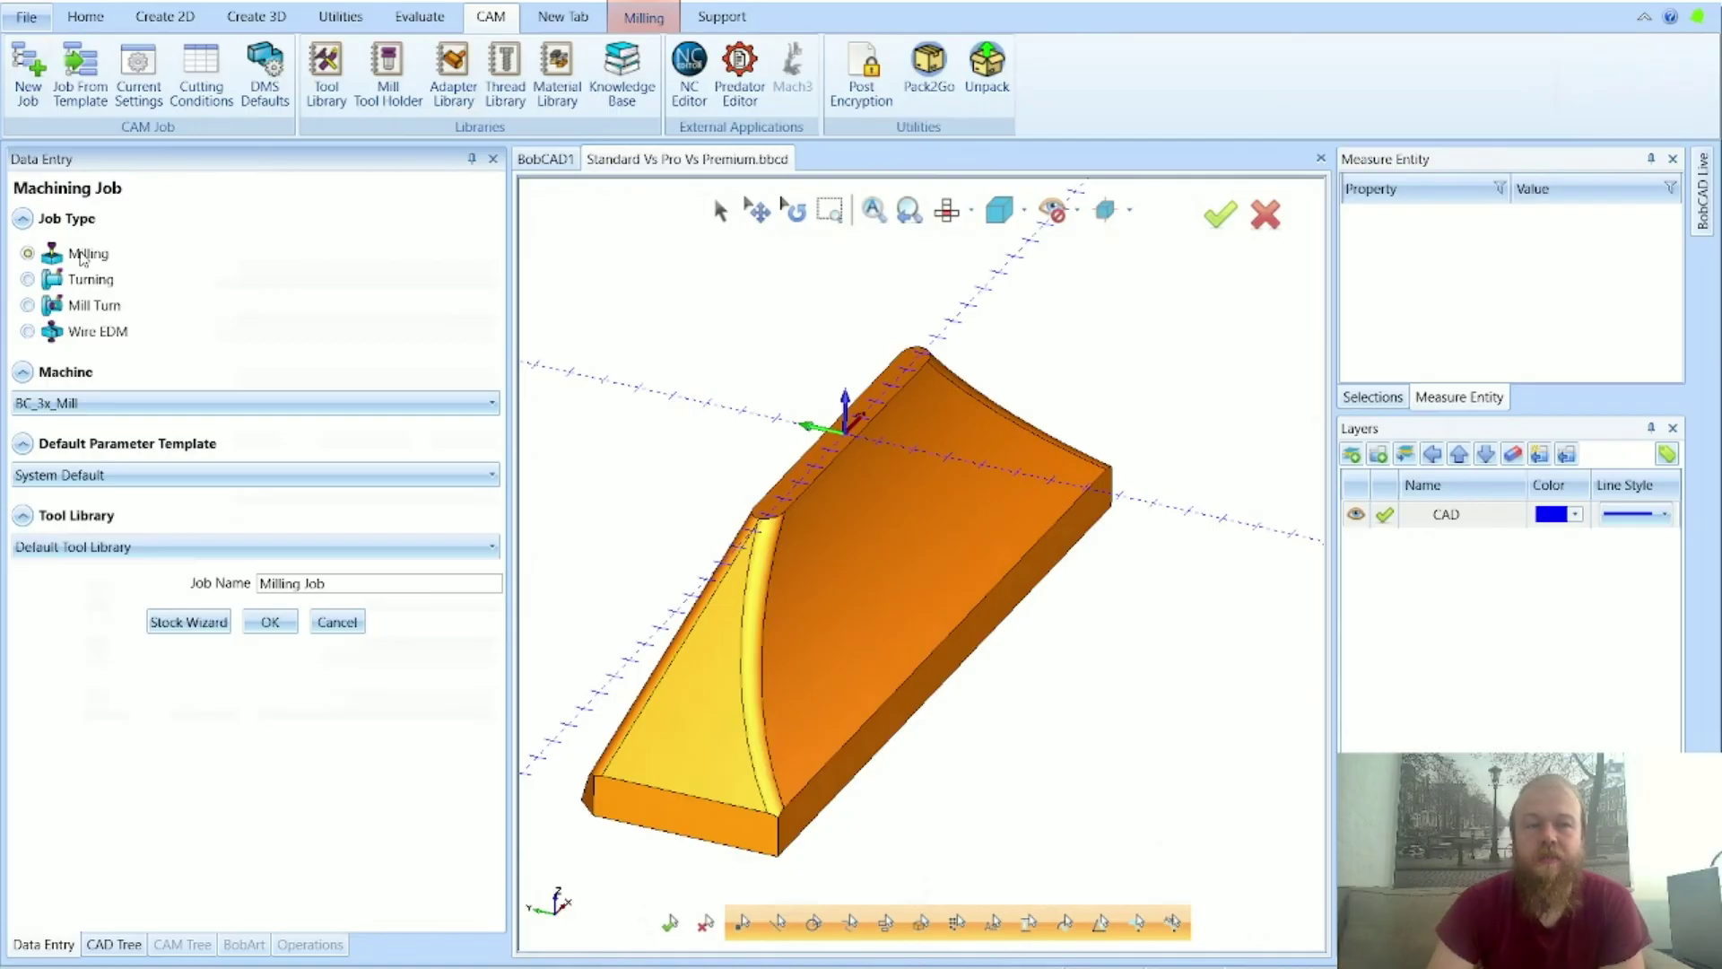
pyautogui.click(139, 415)
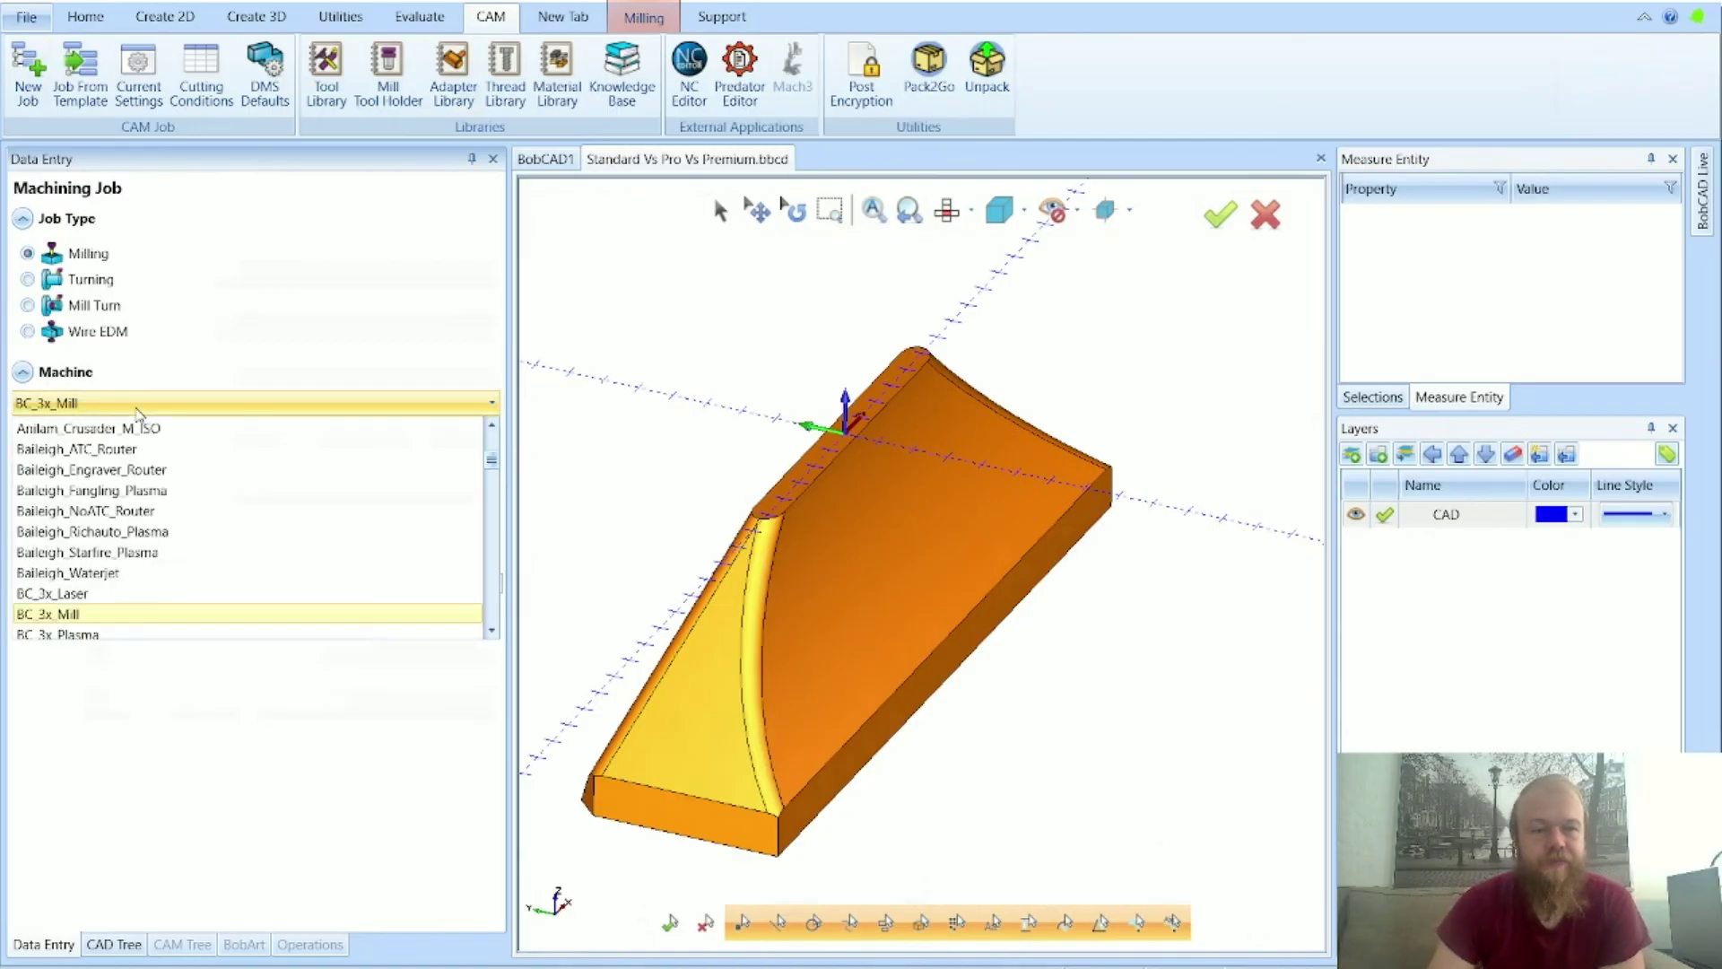
pyautogui.scroll(-2, 162, 484)
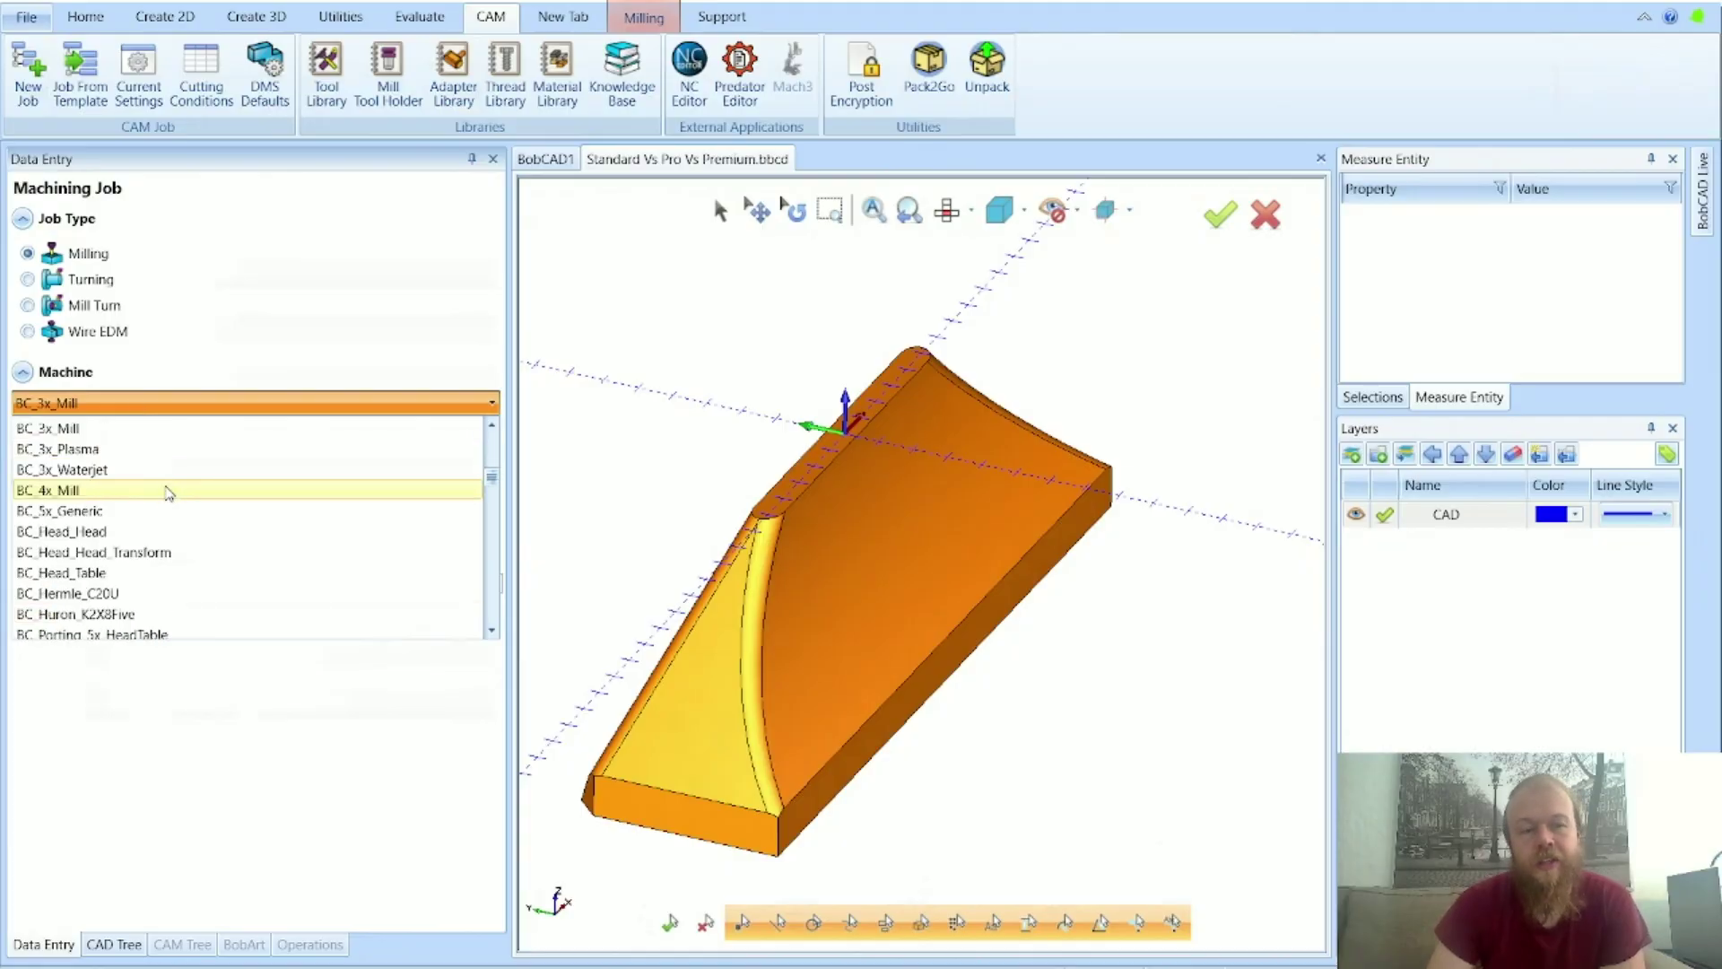
pyautogui.scroll(-4, 177, 538)
pyautogui.scroll(-2, 183, 546)
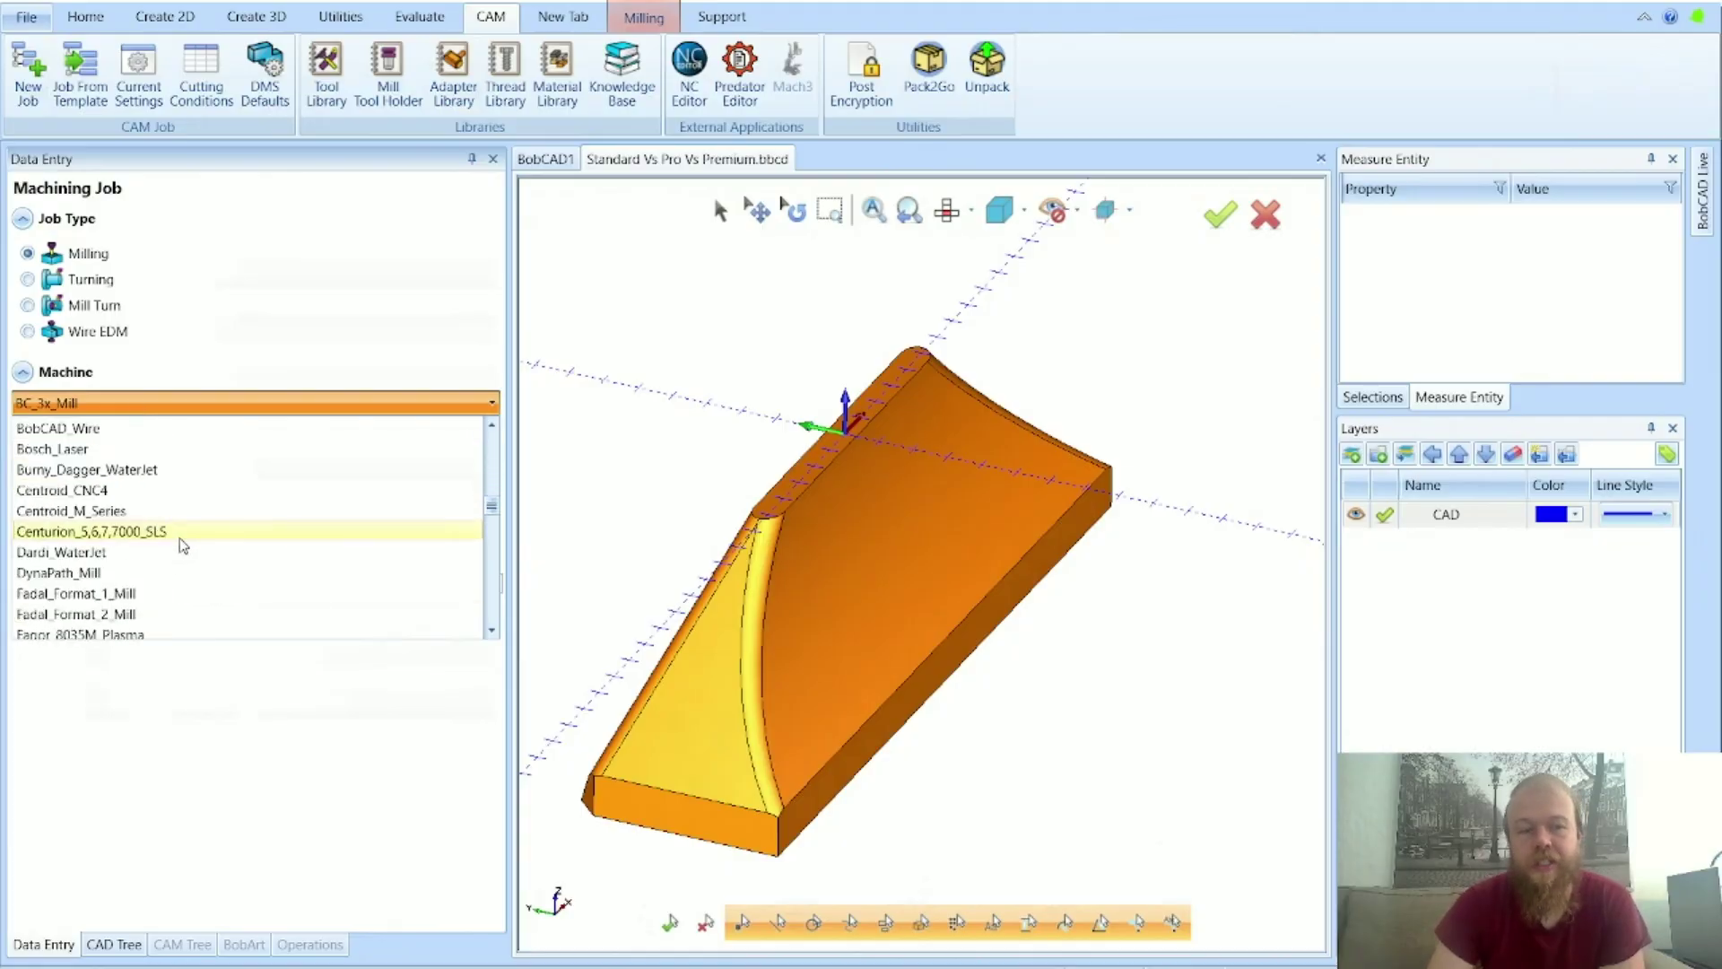
pyautogui.click(229, 711)
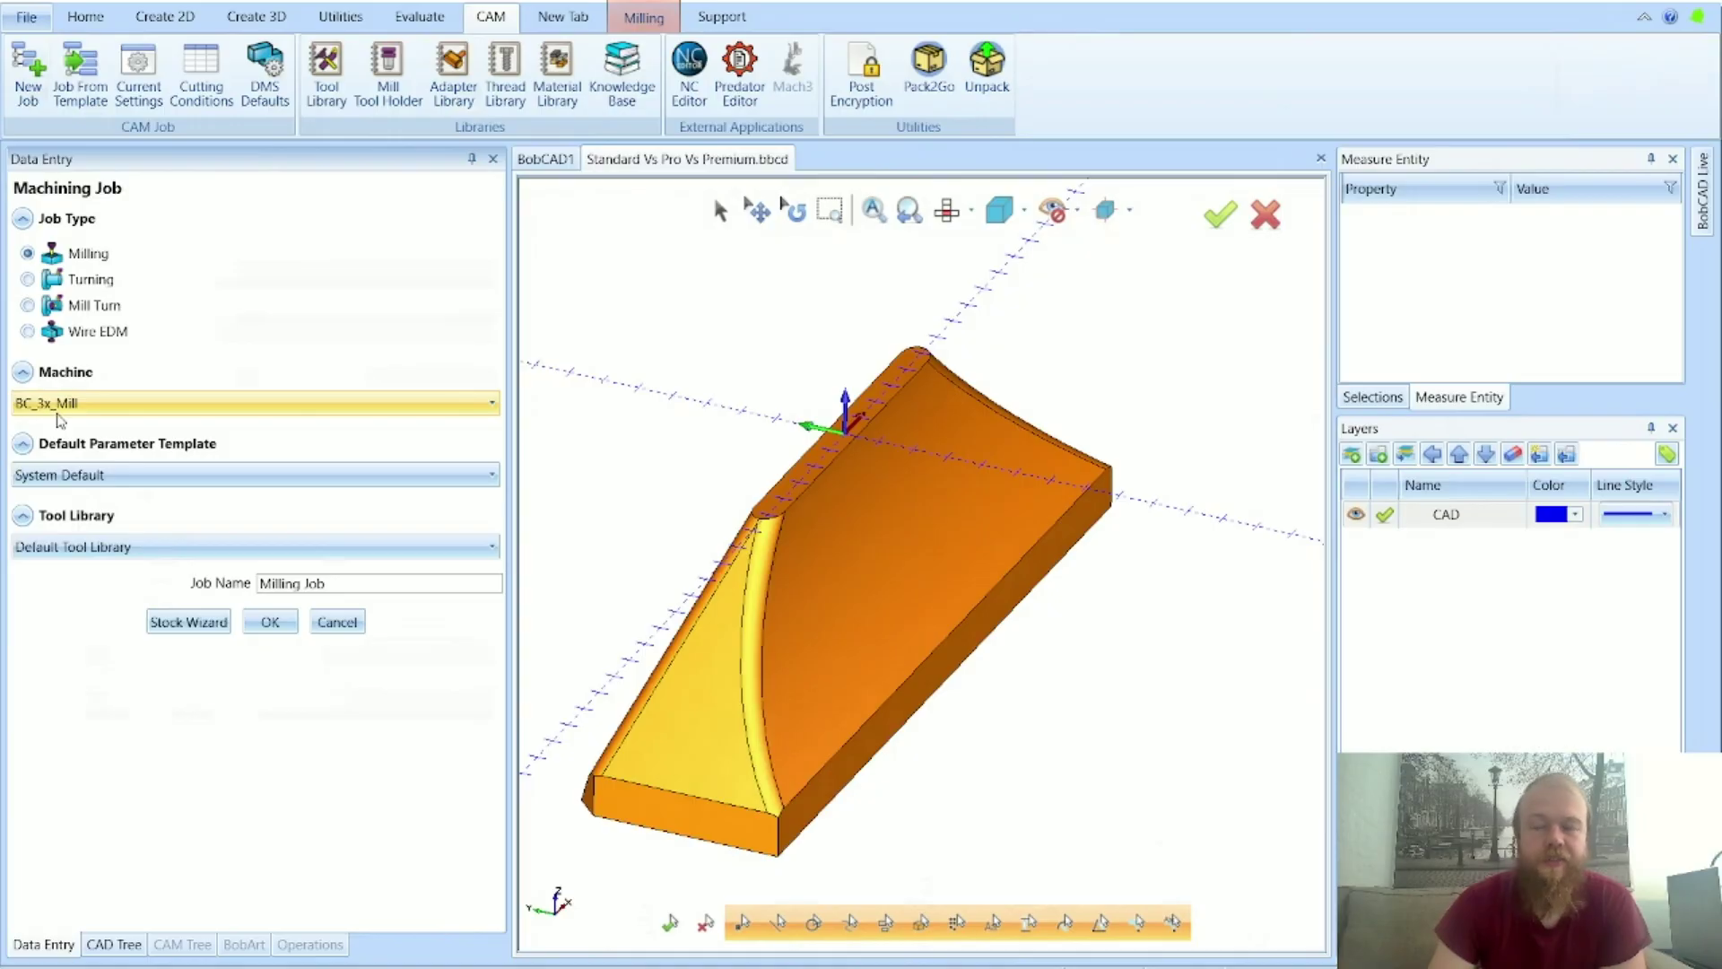
# Step: Open the stock wizard for the new job and assign the solid model as the workpiece
pyautogui.click(189, 630)
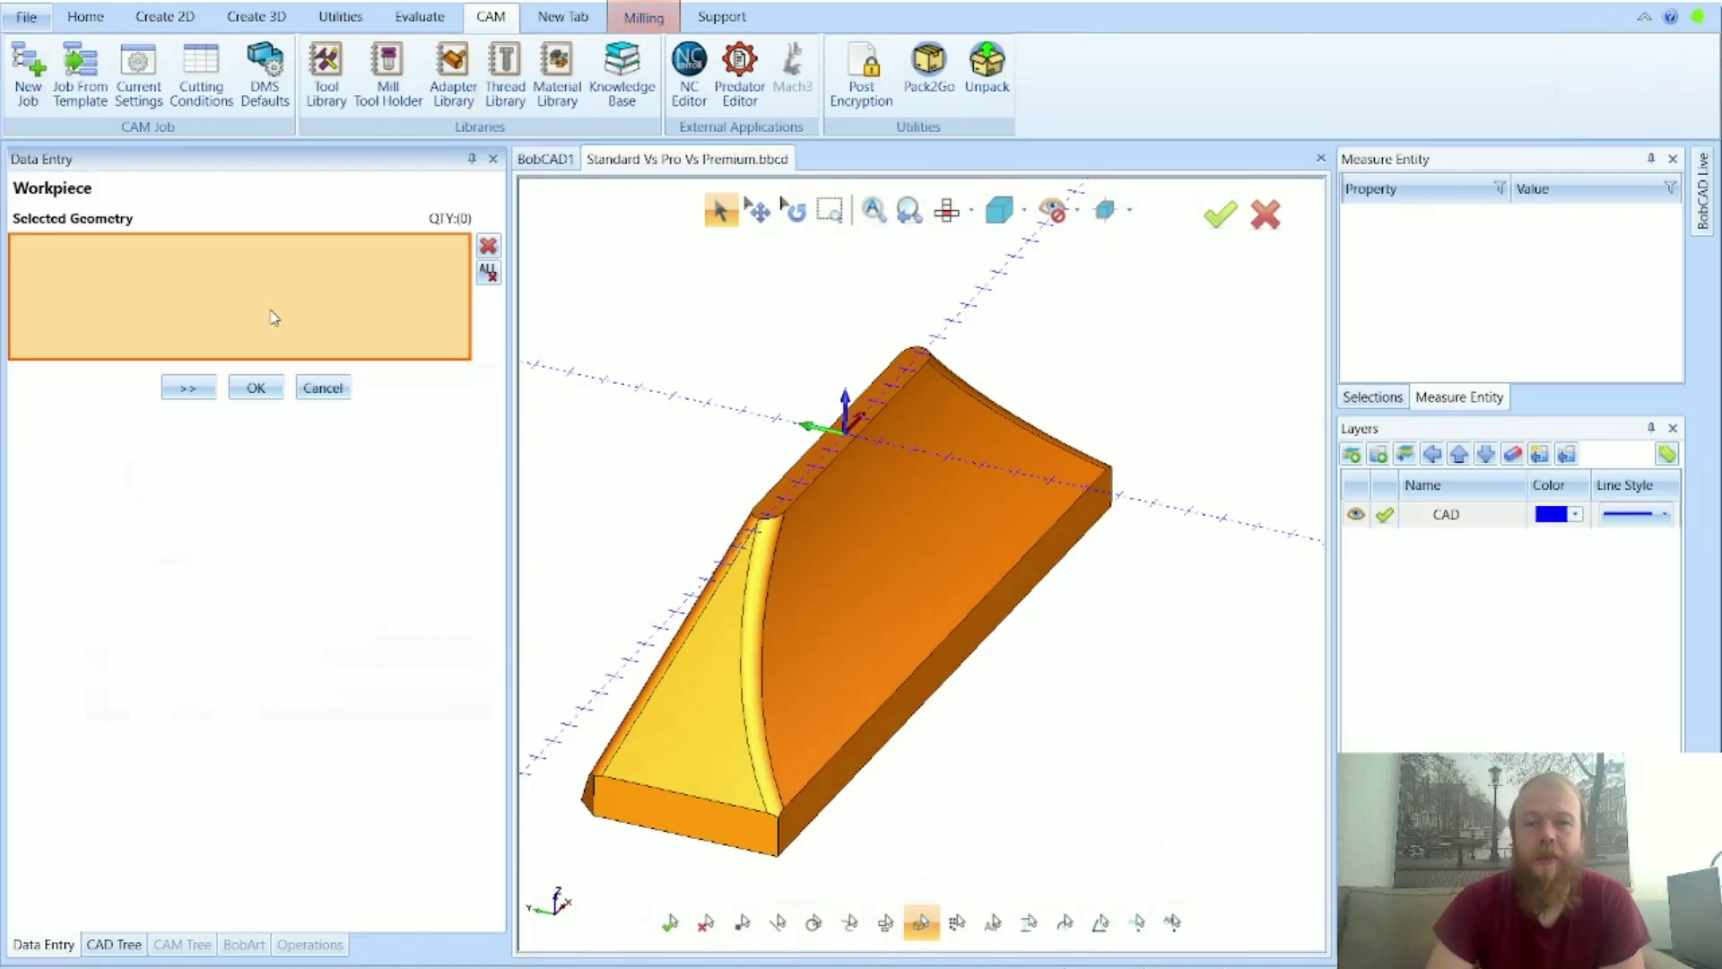
pyautogui.click(899, 557)
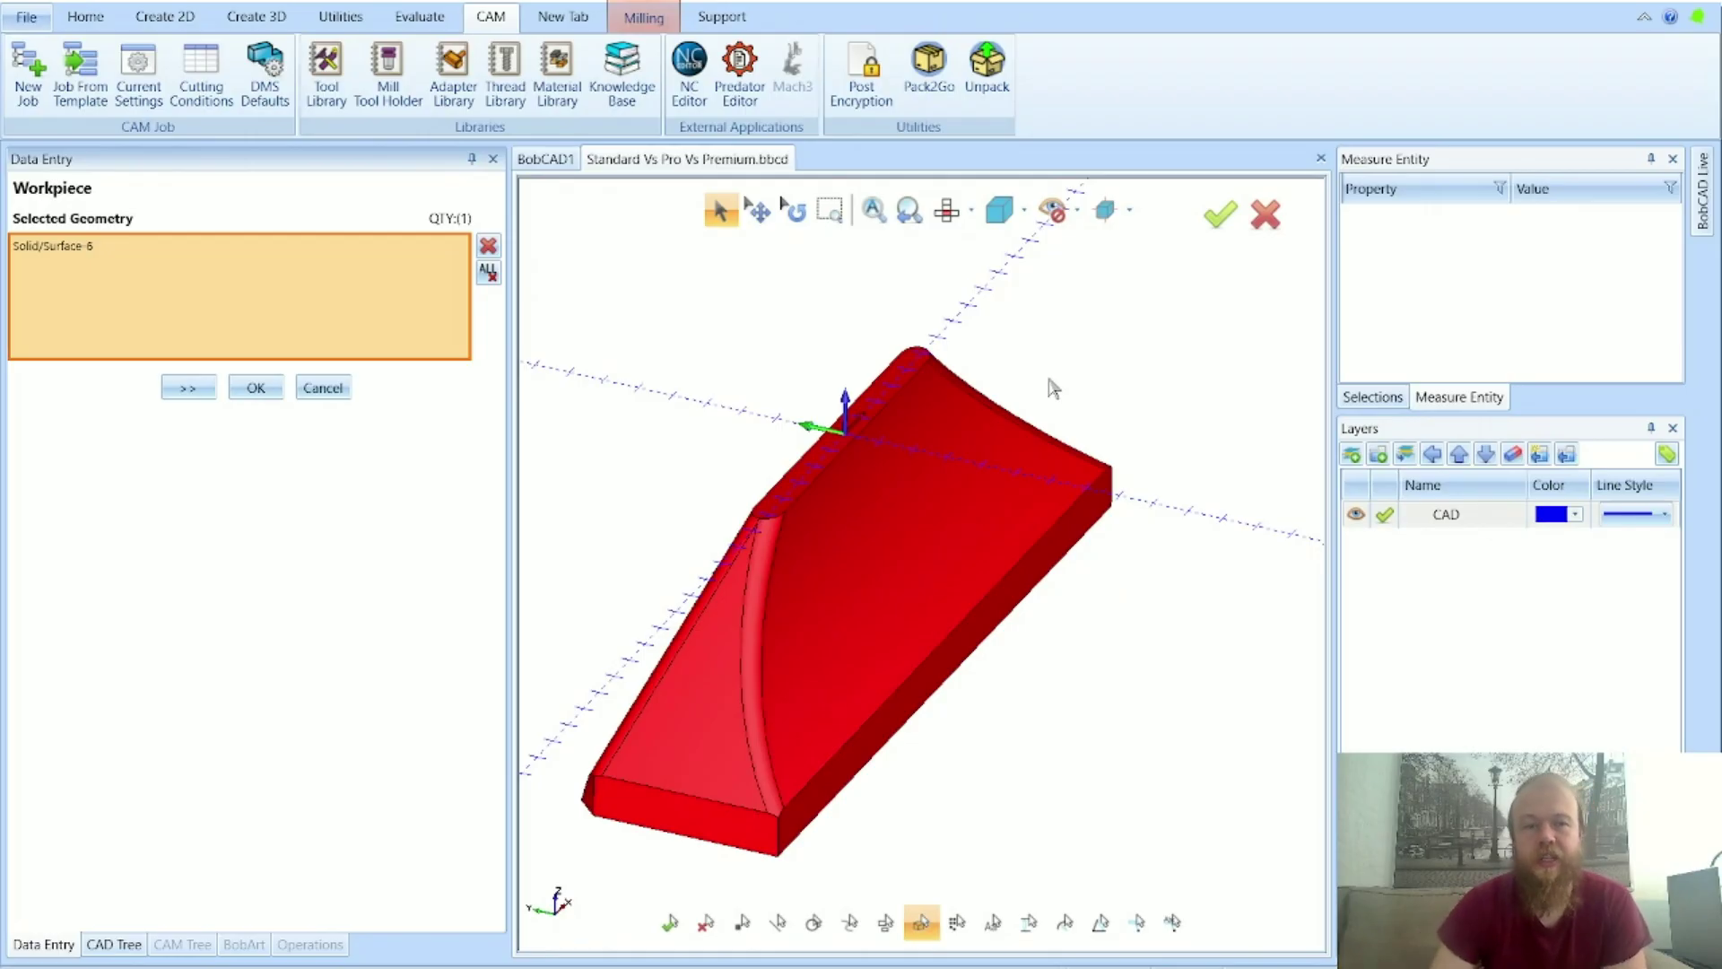
pyautogui.click(187, 389)
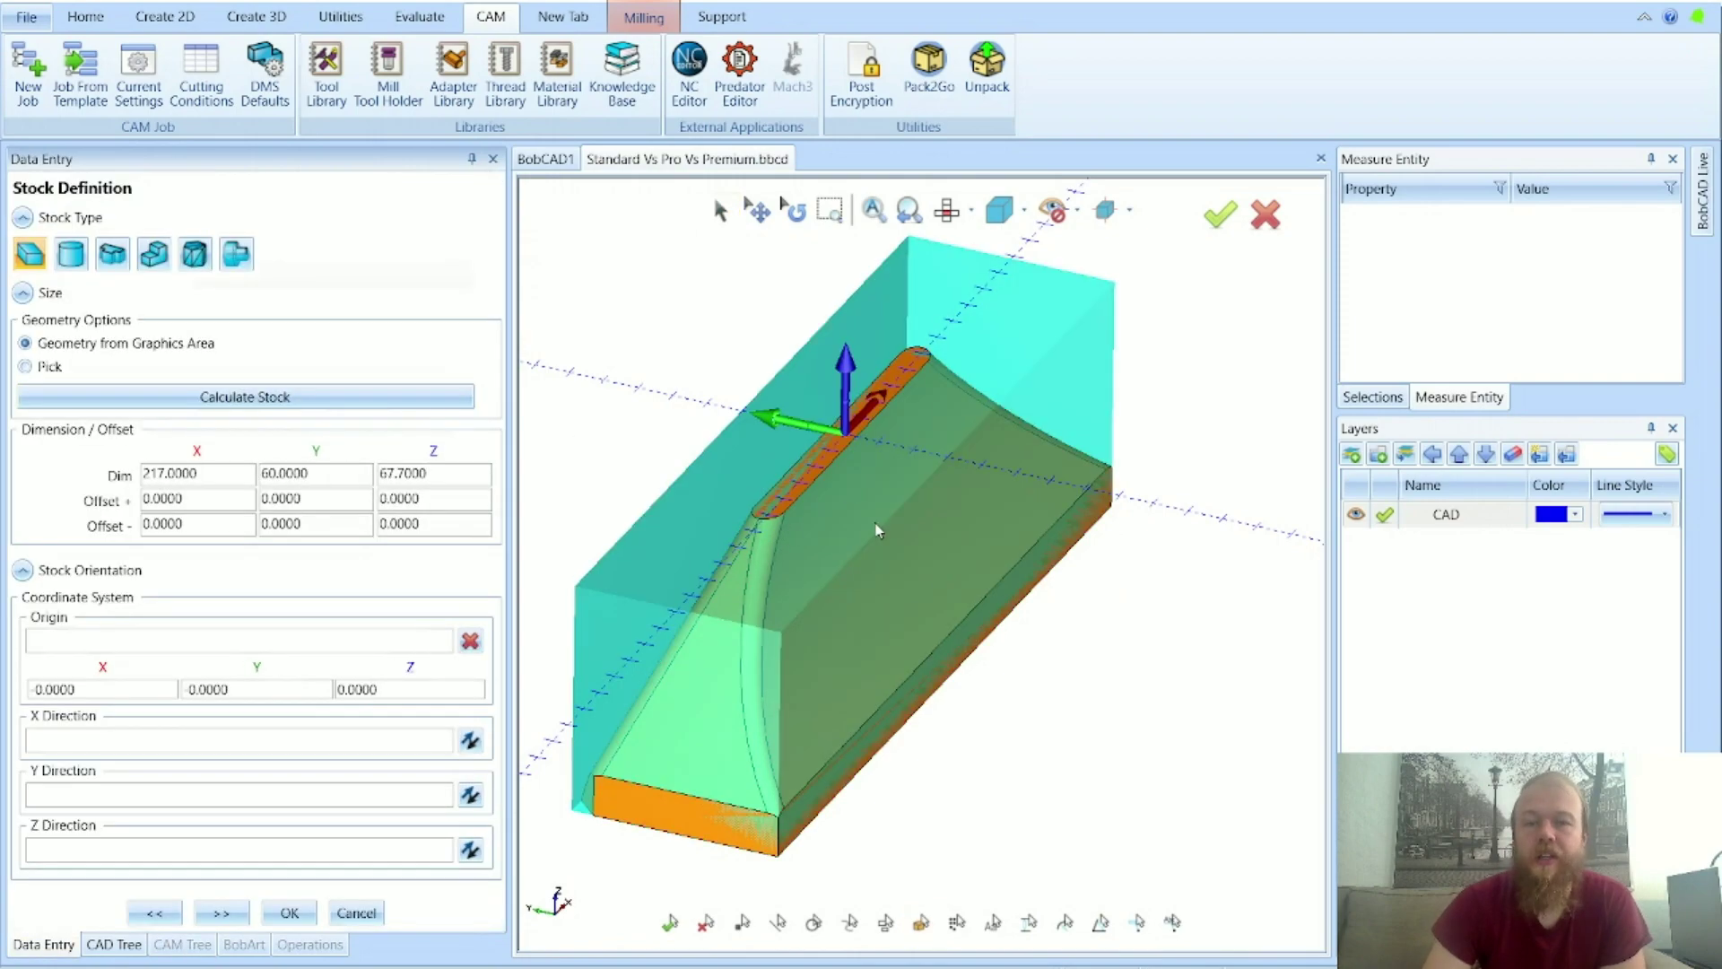
# Step: Try cylindrical stock calculated as a bounding cylinder around the geometry in the graphics area
pyautogui.moveTo(1021, 599)
pyautogui.mouseDown(button='middle')
pyautogui.moveTo(1154, 615)
pyautogui.moveTo(1019, 582)
pyautogui.mouseUp(button='middle')
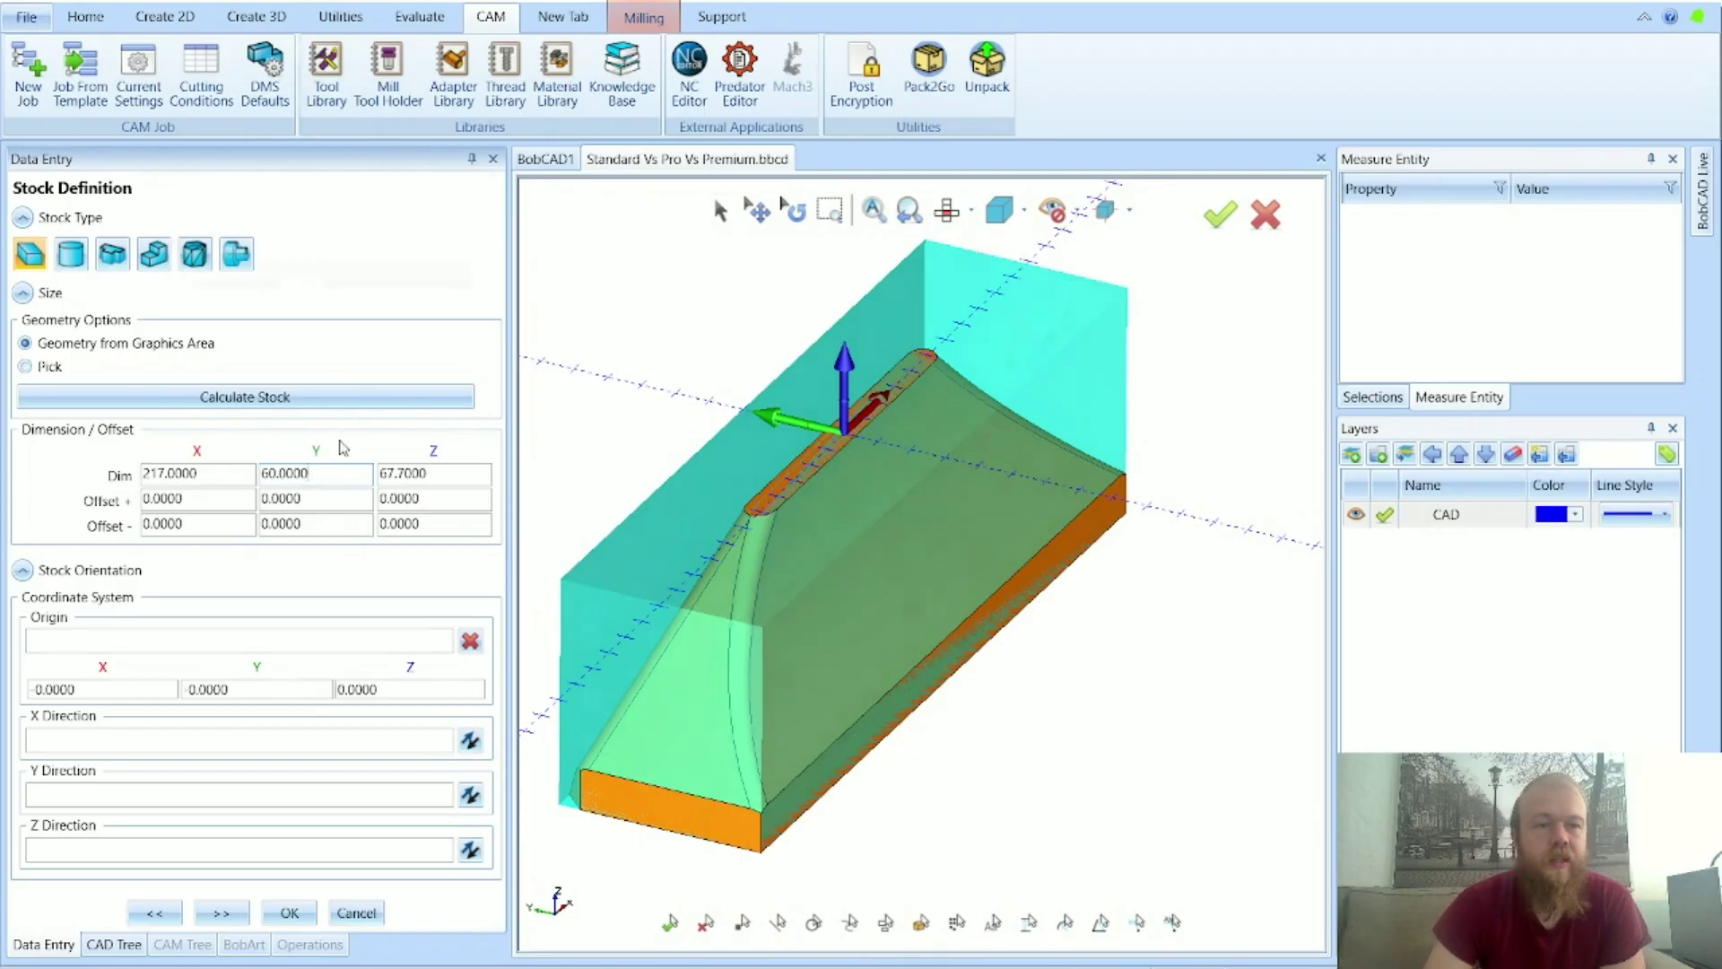
pyautogui.click(71, 254)
pyautogui.click(81, 362)
pyautogui.click(121, 470)
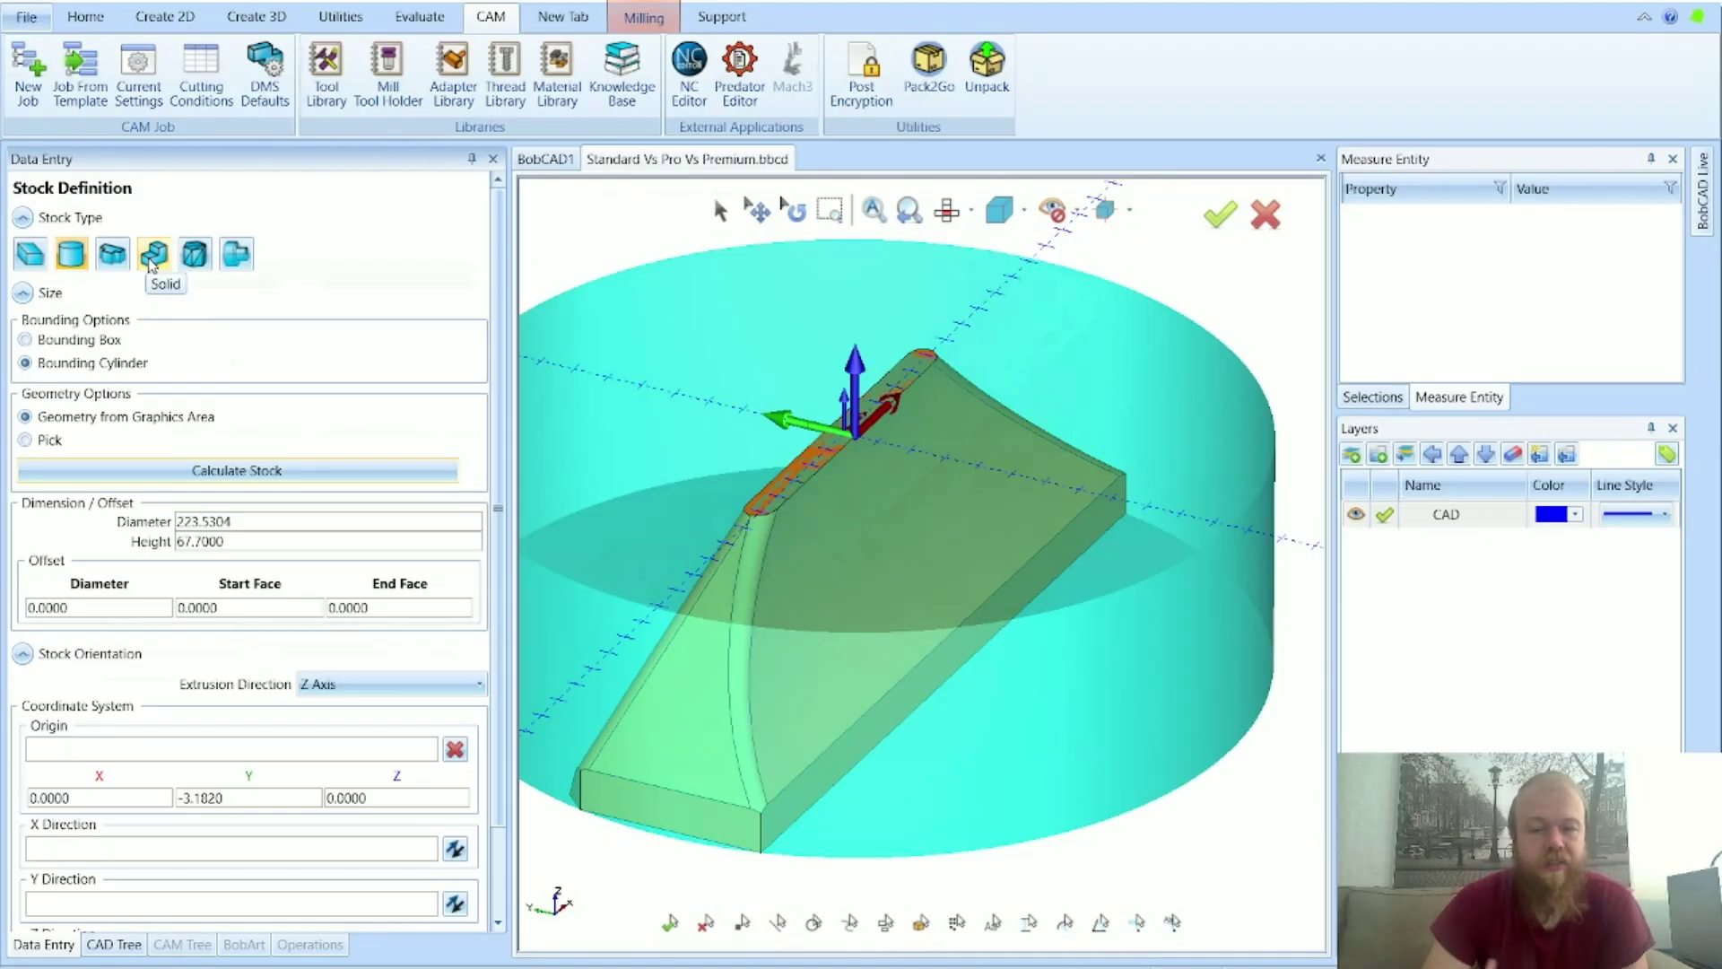
# Step: Switch the stock to a rectangular block, calculate it from the graphics area geometry, and proceed to the machine setup
pyautogui.click(29, 254)
pyautogui.click(245, 397)
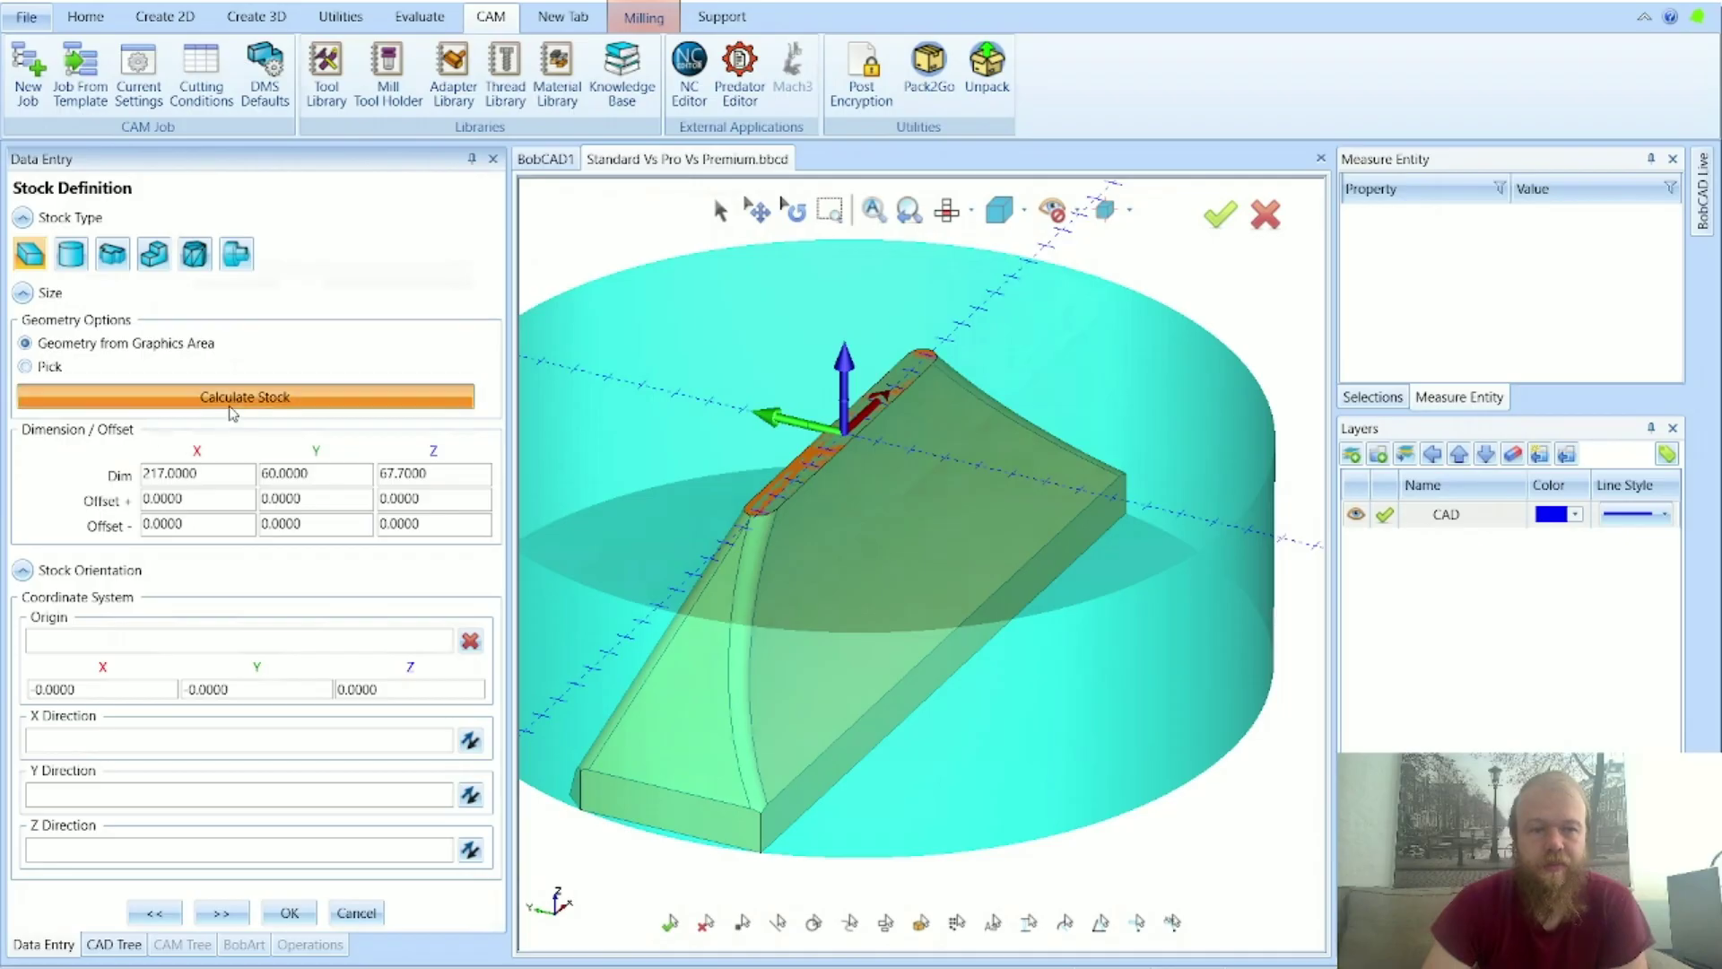
pyautogui.click(221, 913)
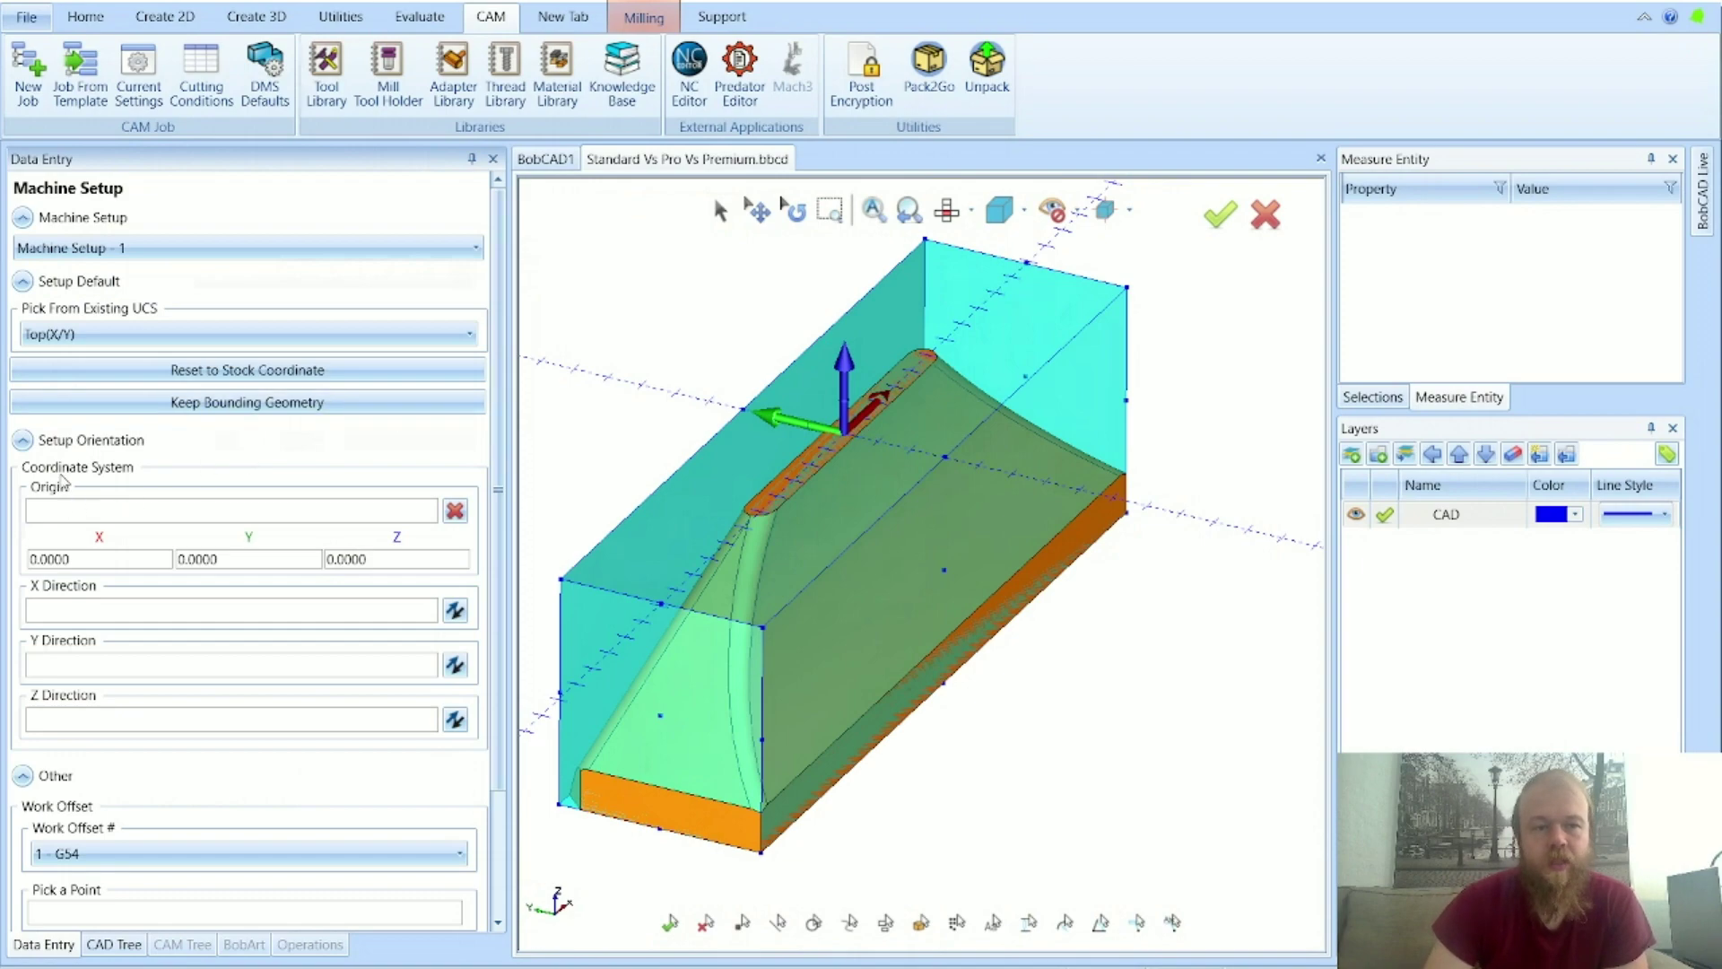
# Step: Try an upper stock corner as the machine setup origin, and replace it with a corner on the stock's underside
pyautogui.click(64, 509)
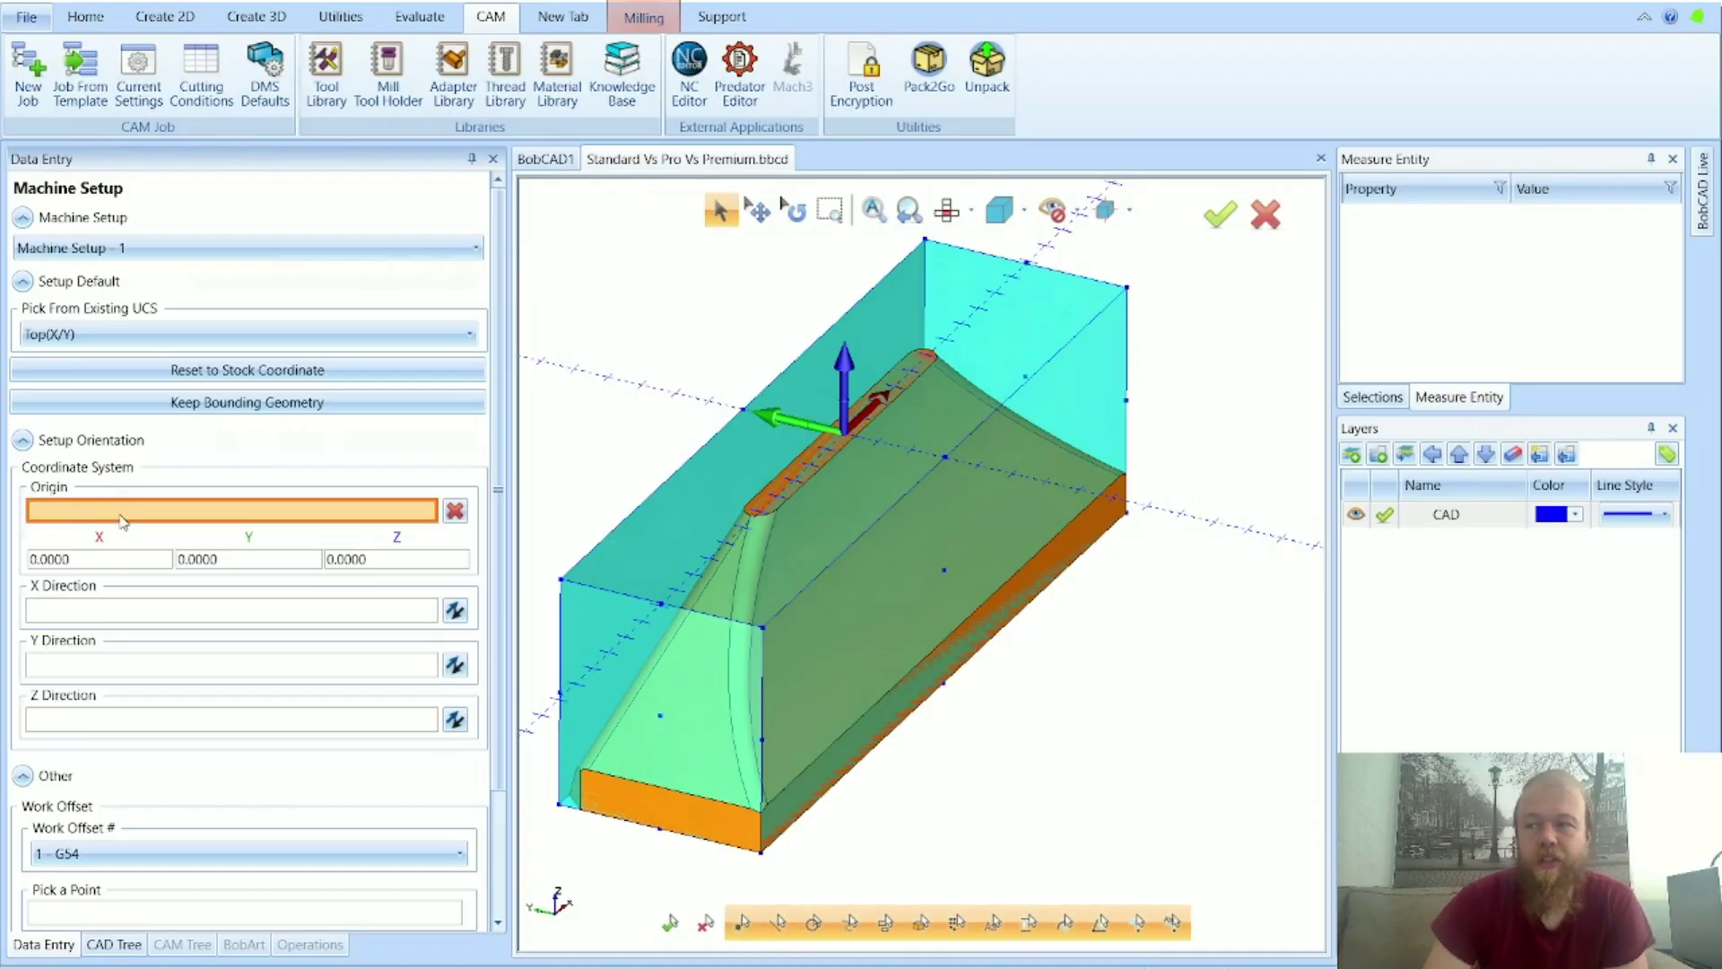
pyautogui.click(762, 628)
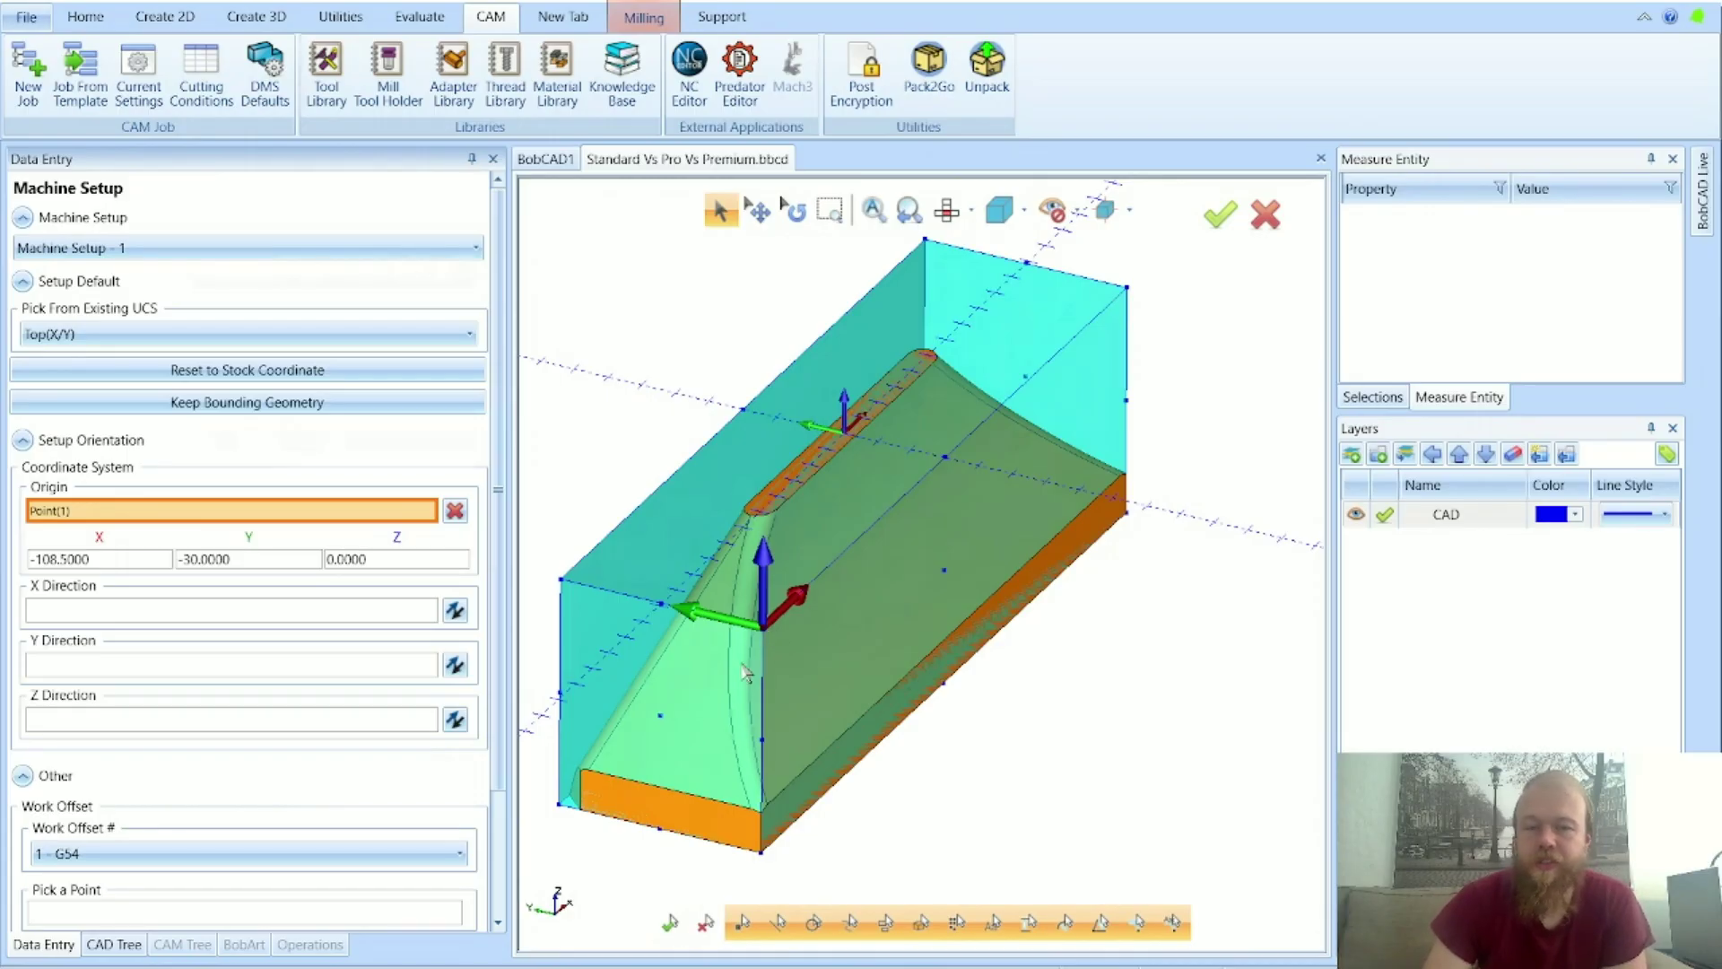
pyautogui.moveTo(745, 673); pyautogui.dragTo(869, 391, button='middle')
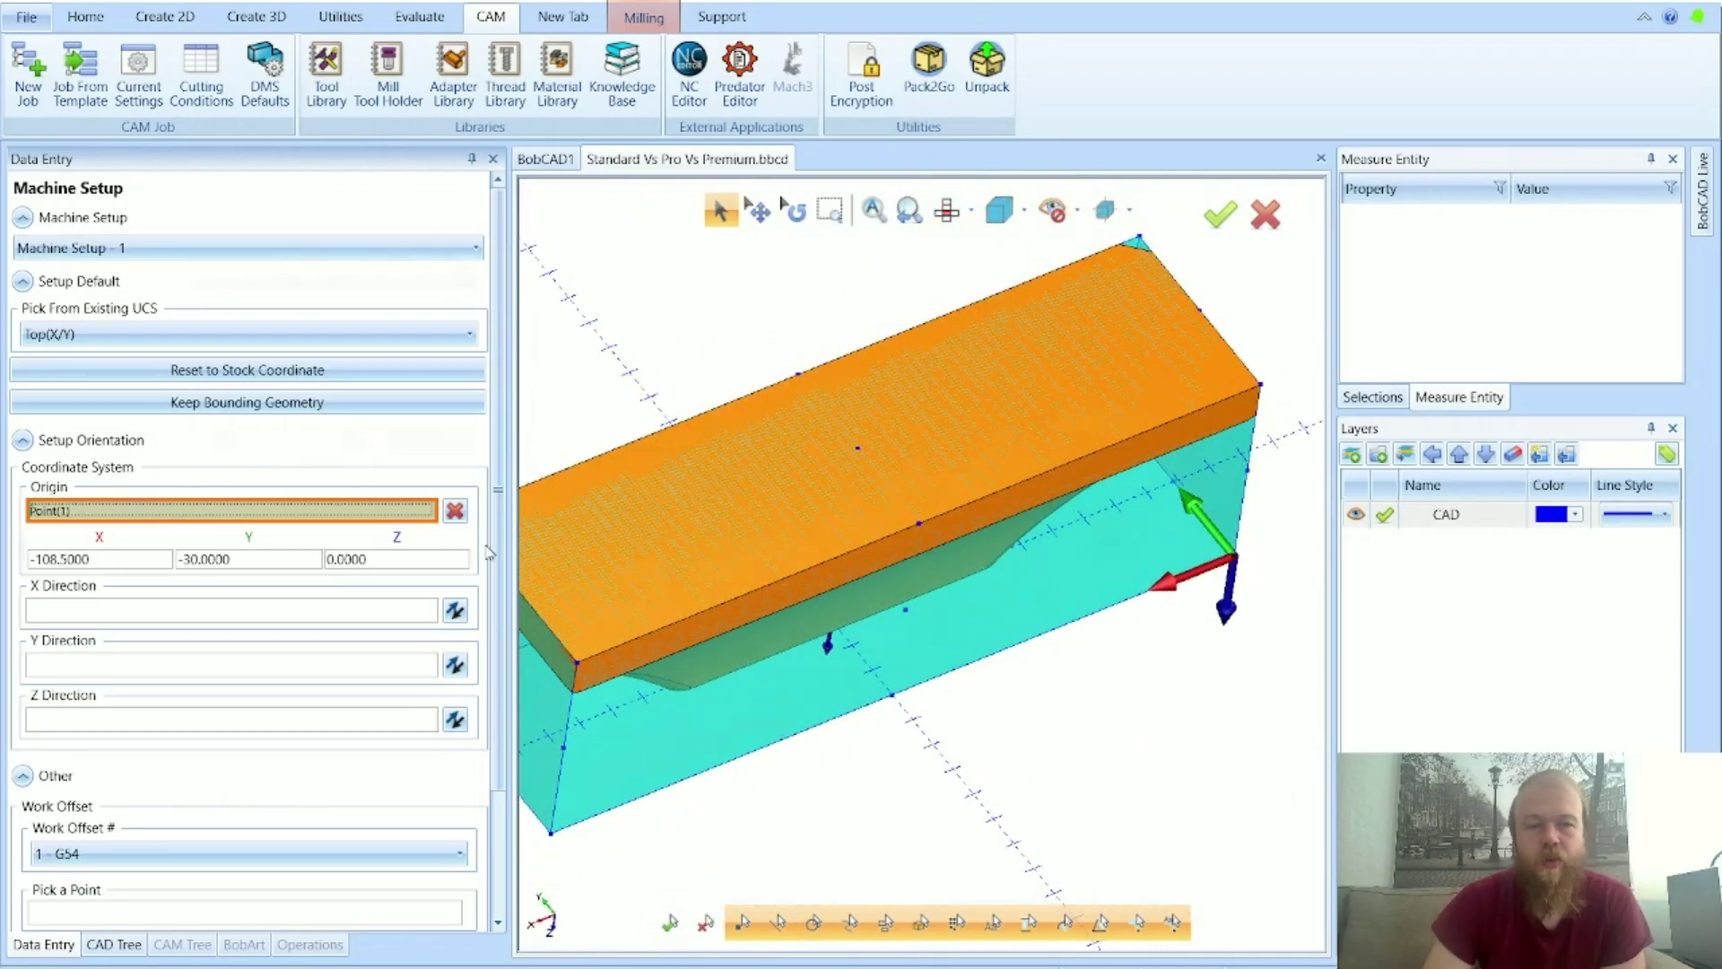
pyautogui.click(578, 662)
# Step: Aim the setup's X direction at the midpoint of the stock's long bottom edge and close the machine setup
pyautogui.scroll(-3, 1103, 673)
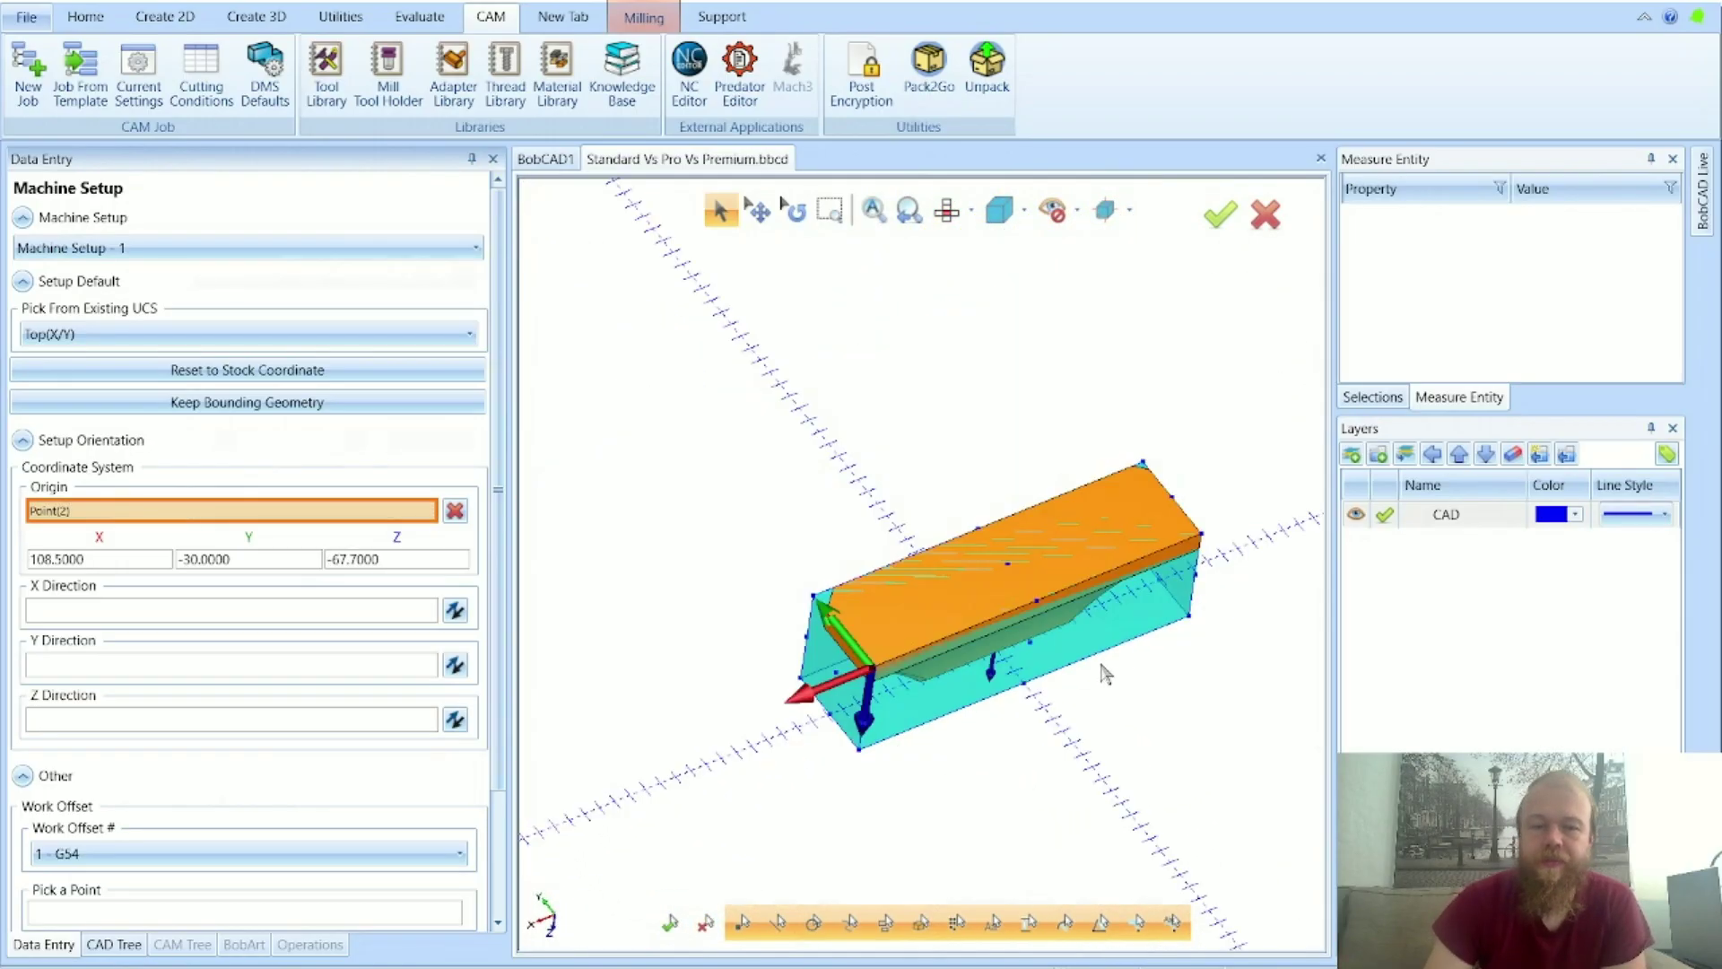
pyautogui.scroll(3, 881, 660)
pyautogui.scroll(-2, 583, 626)
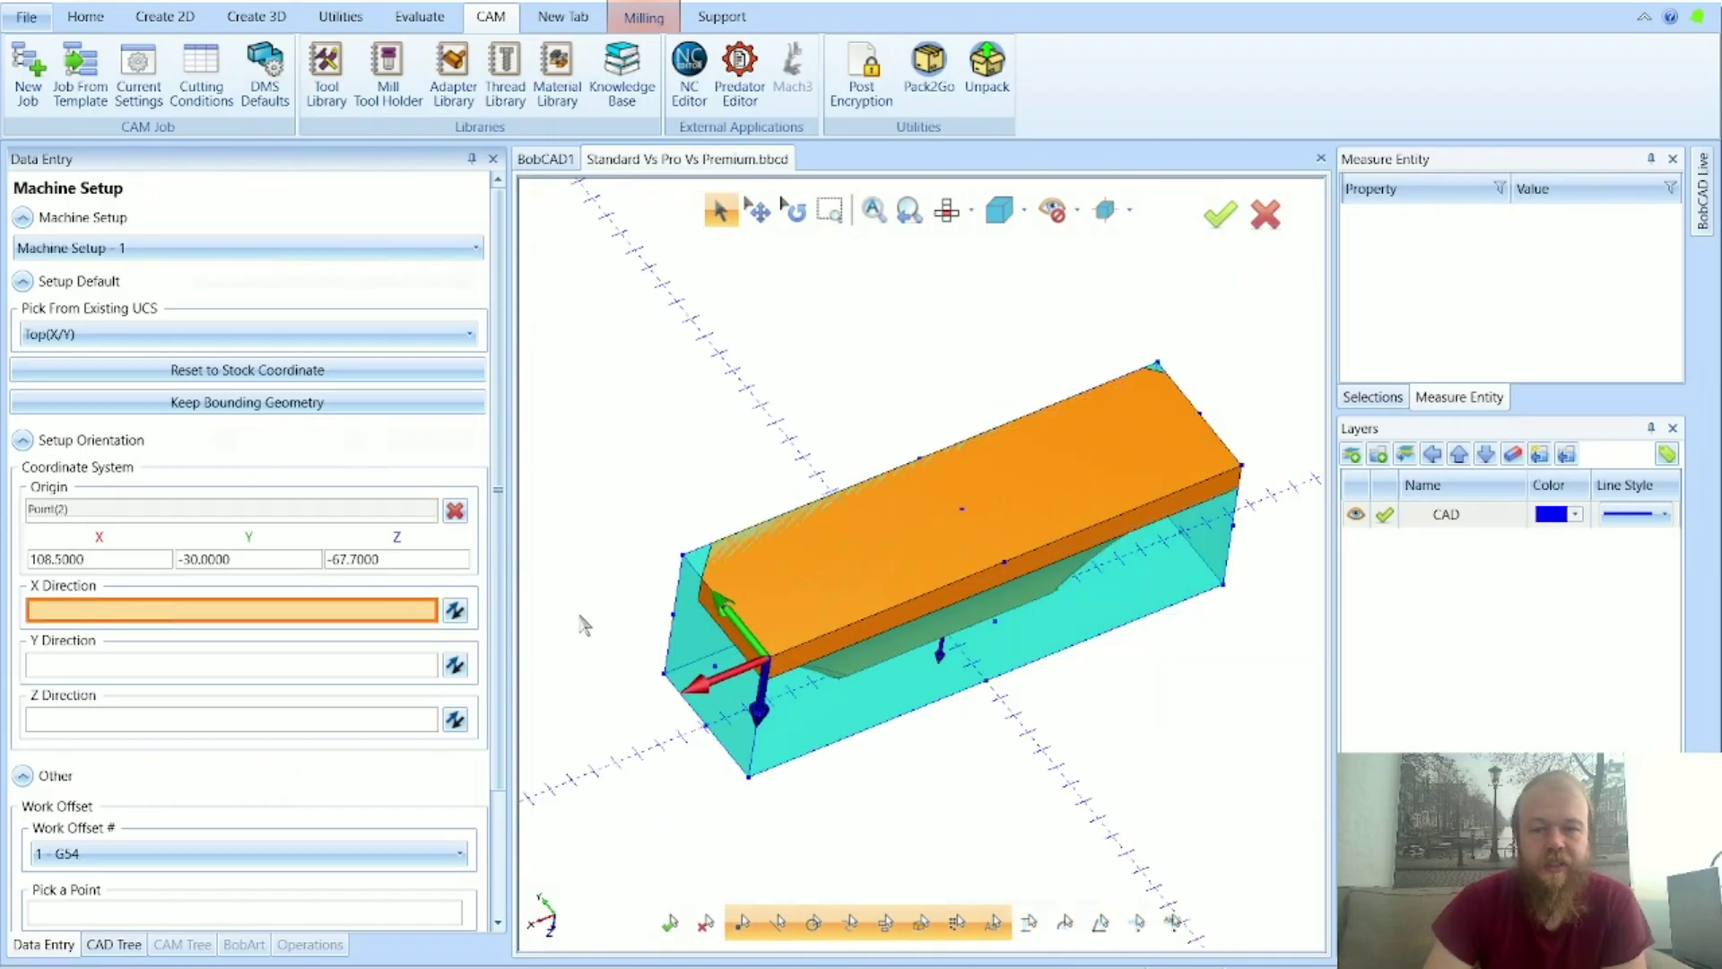
pyautogui.click(1005, 565)
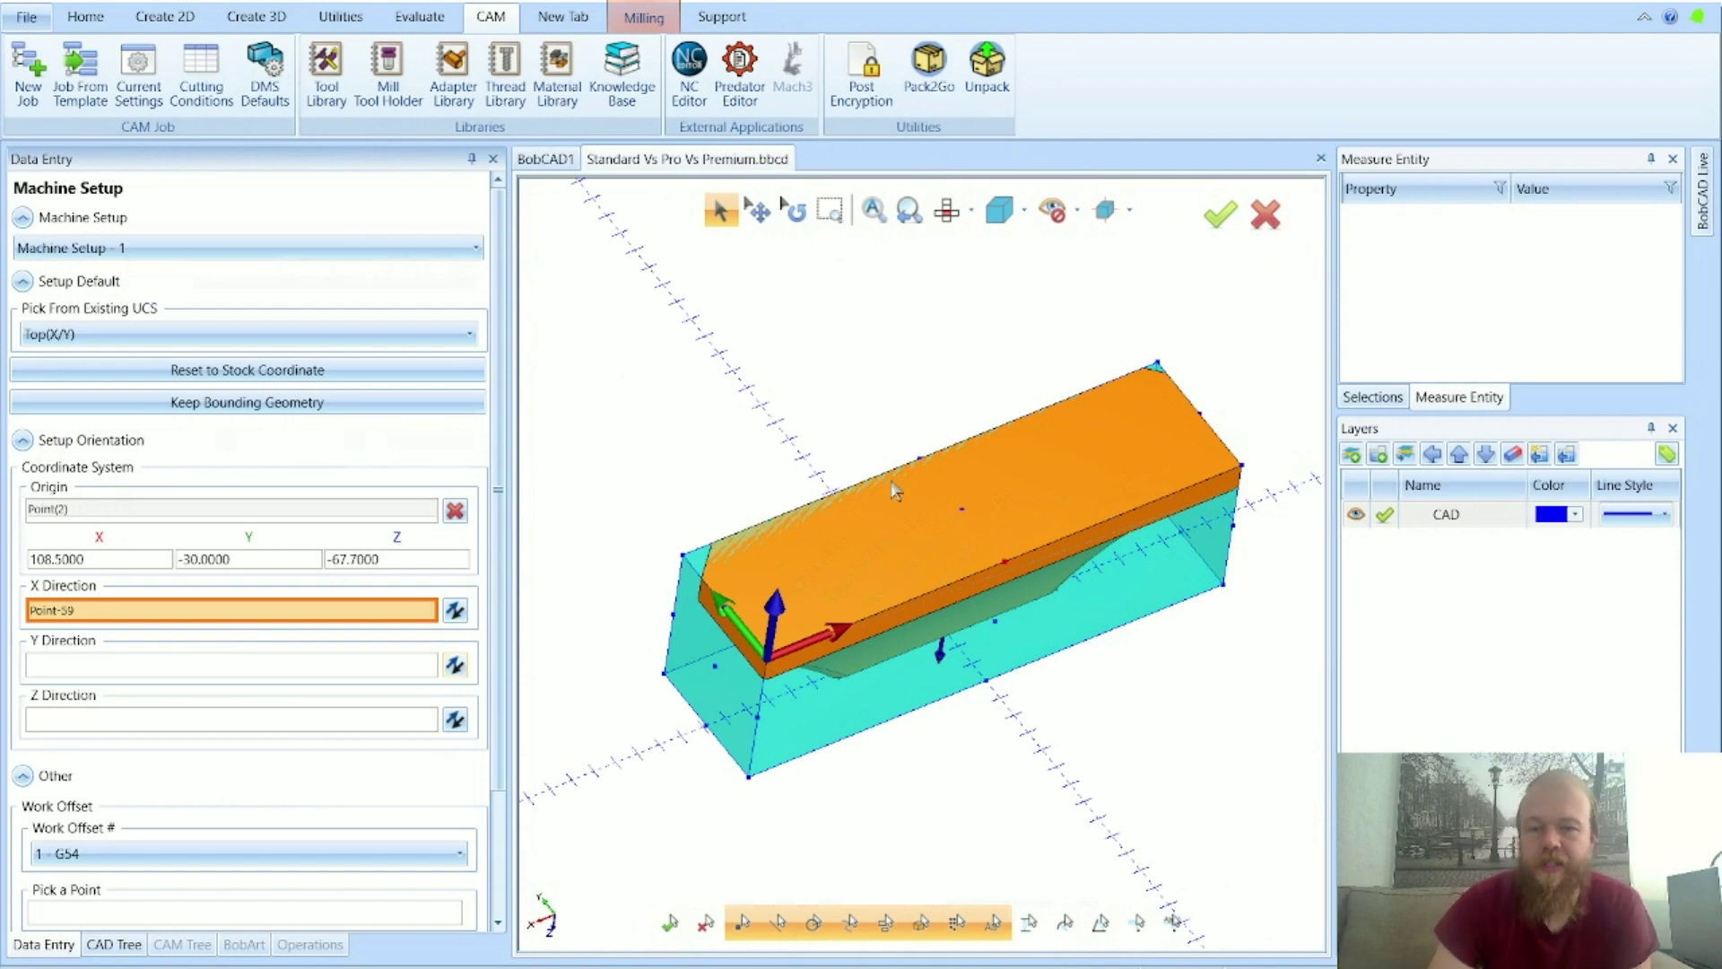
pyautogui.moveTo(984, 408); pyautogui.dragTo(691, 619, button='middle')
pyautogui.scroll(-3, 465, 767)
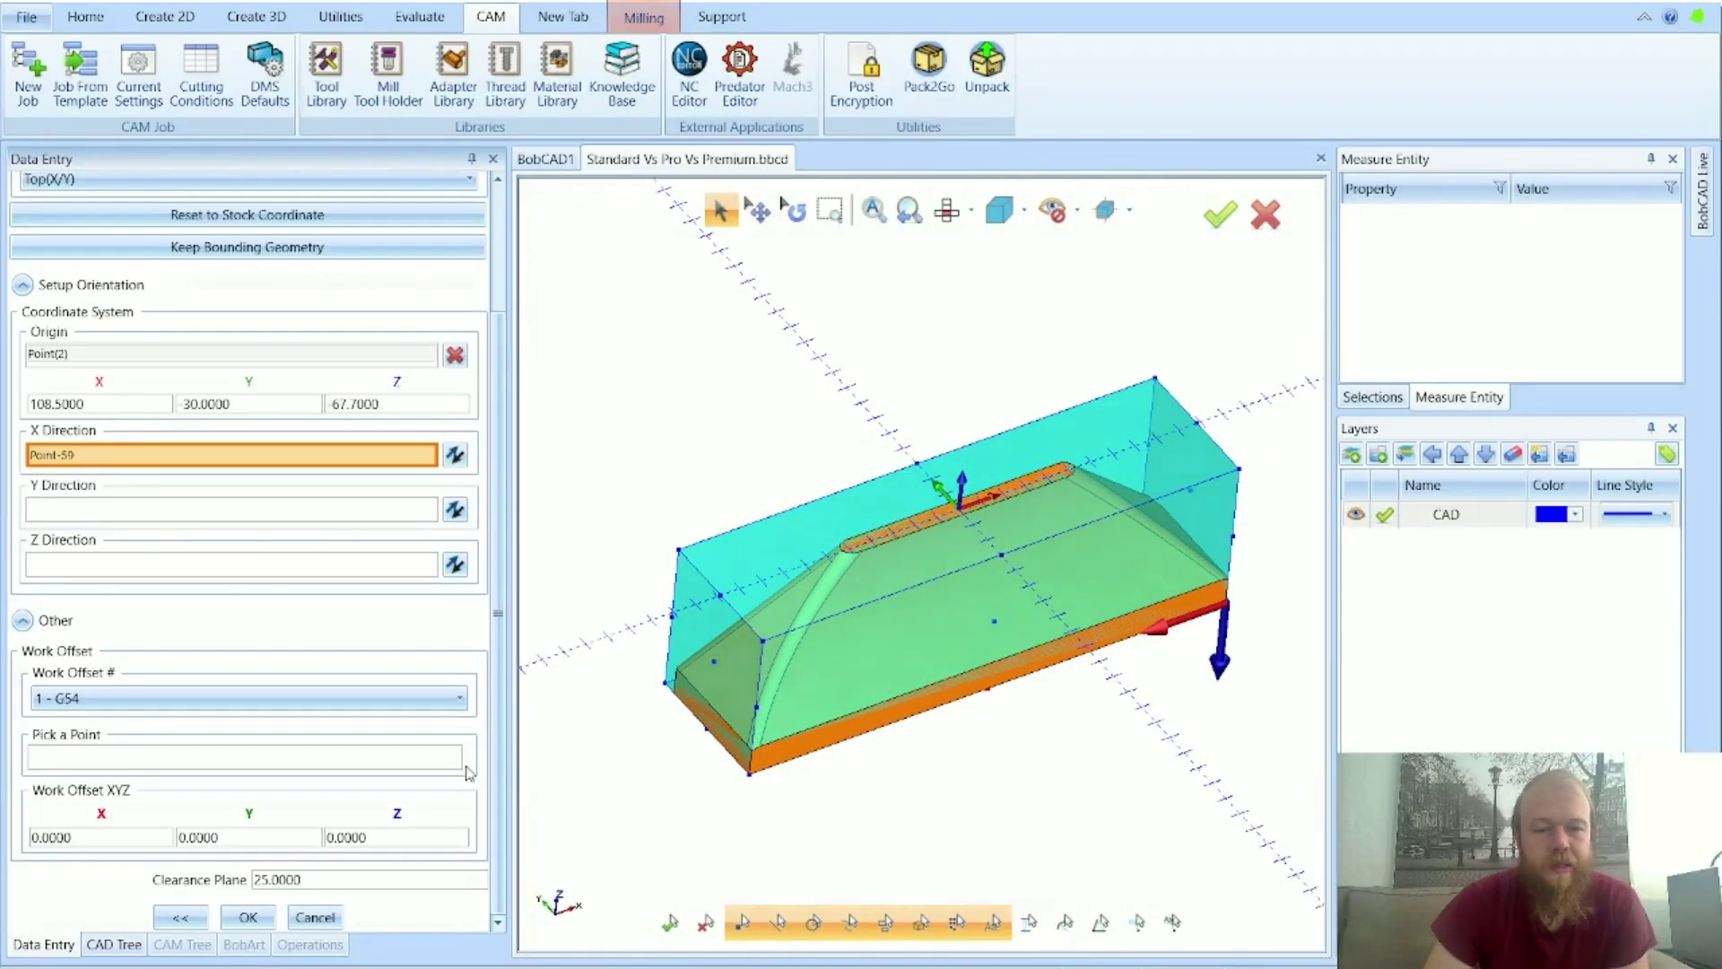
pyautogui.click(328, 919)
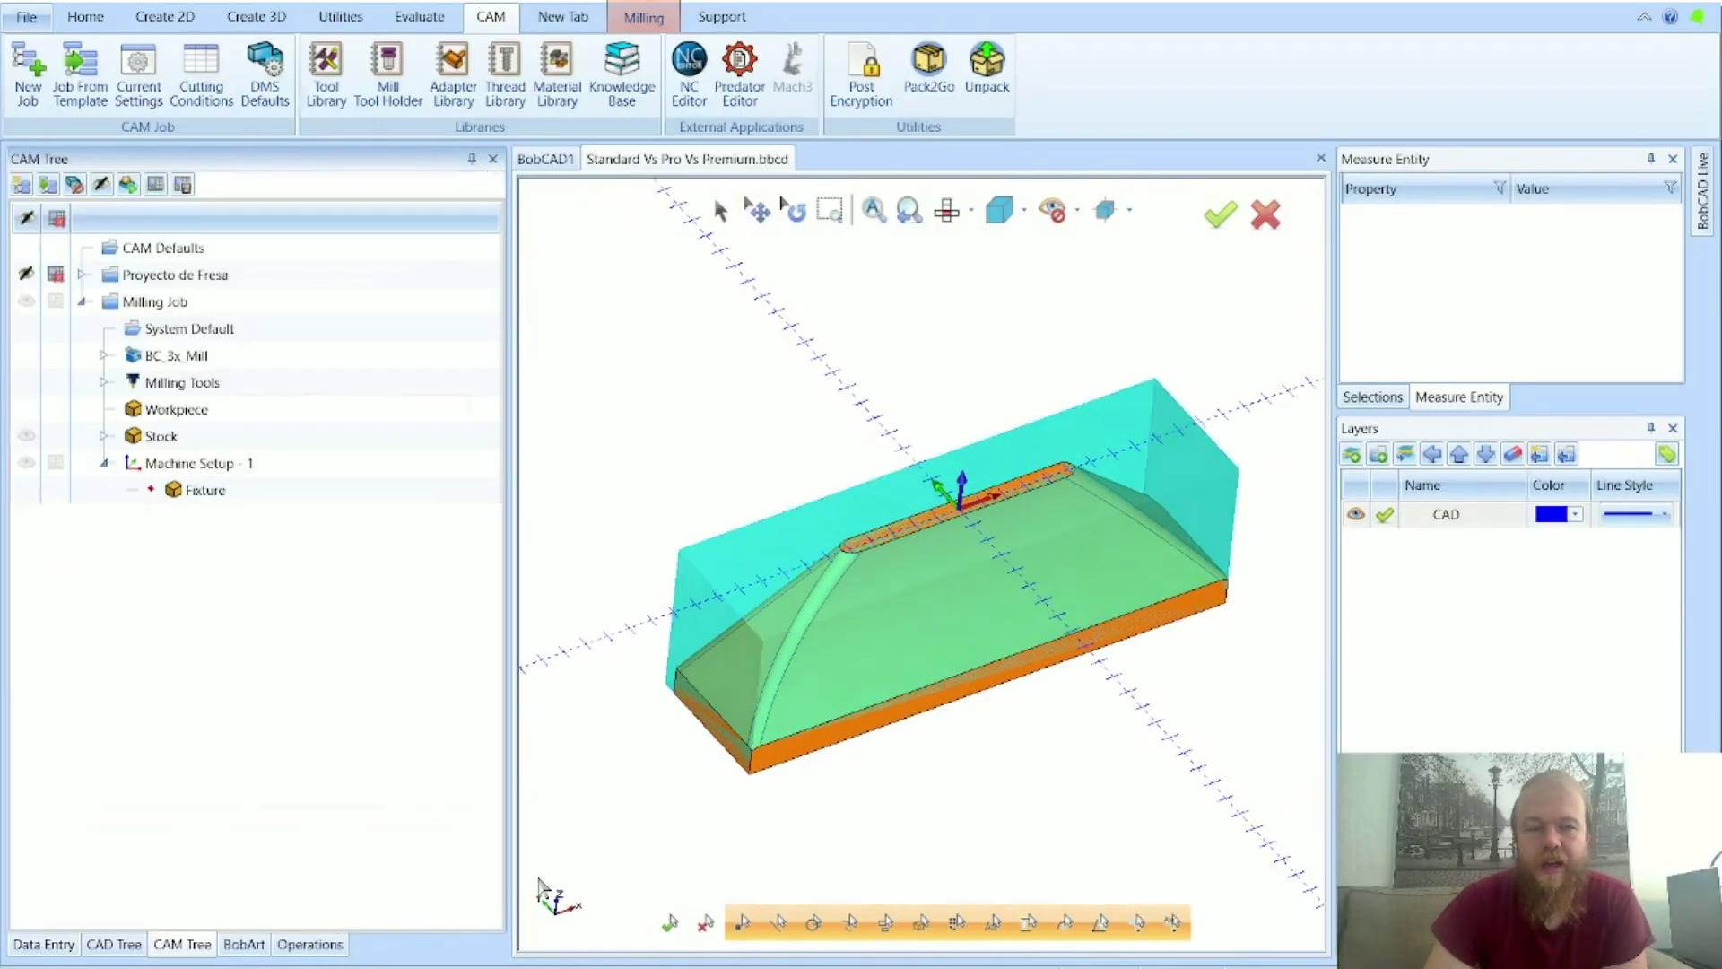
# Step: Delete the demo Milling Job from the CAM tree
pyautogui.rightClick(187, 304)
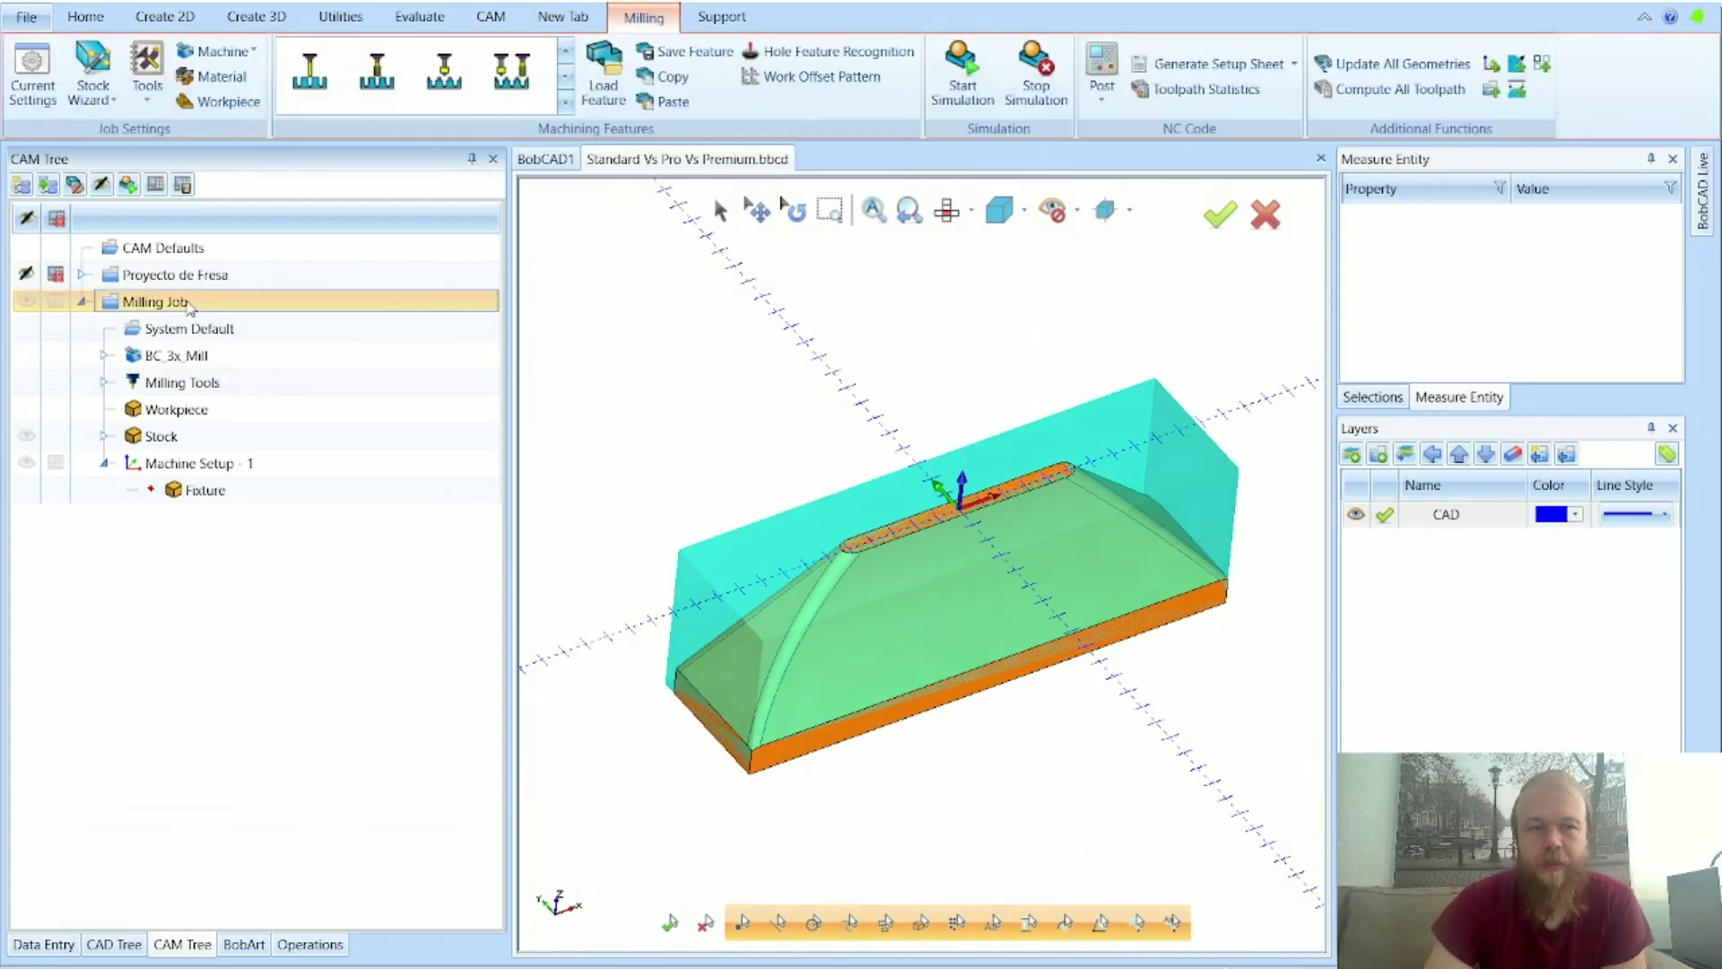
pyautogui.click(152, 682)
pyautogui.rightClick(158, 310)
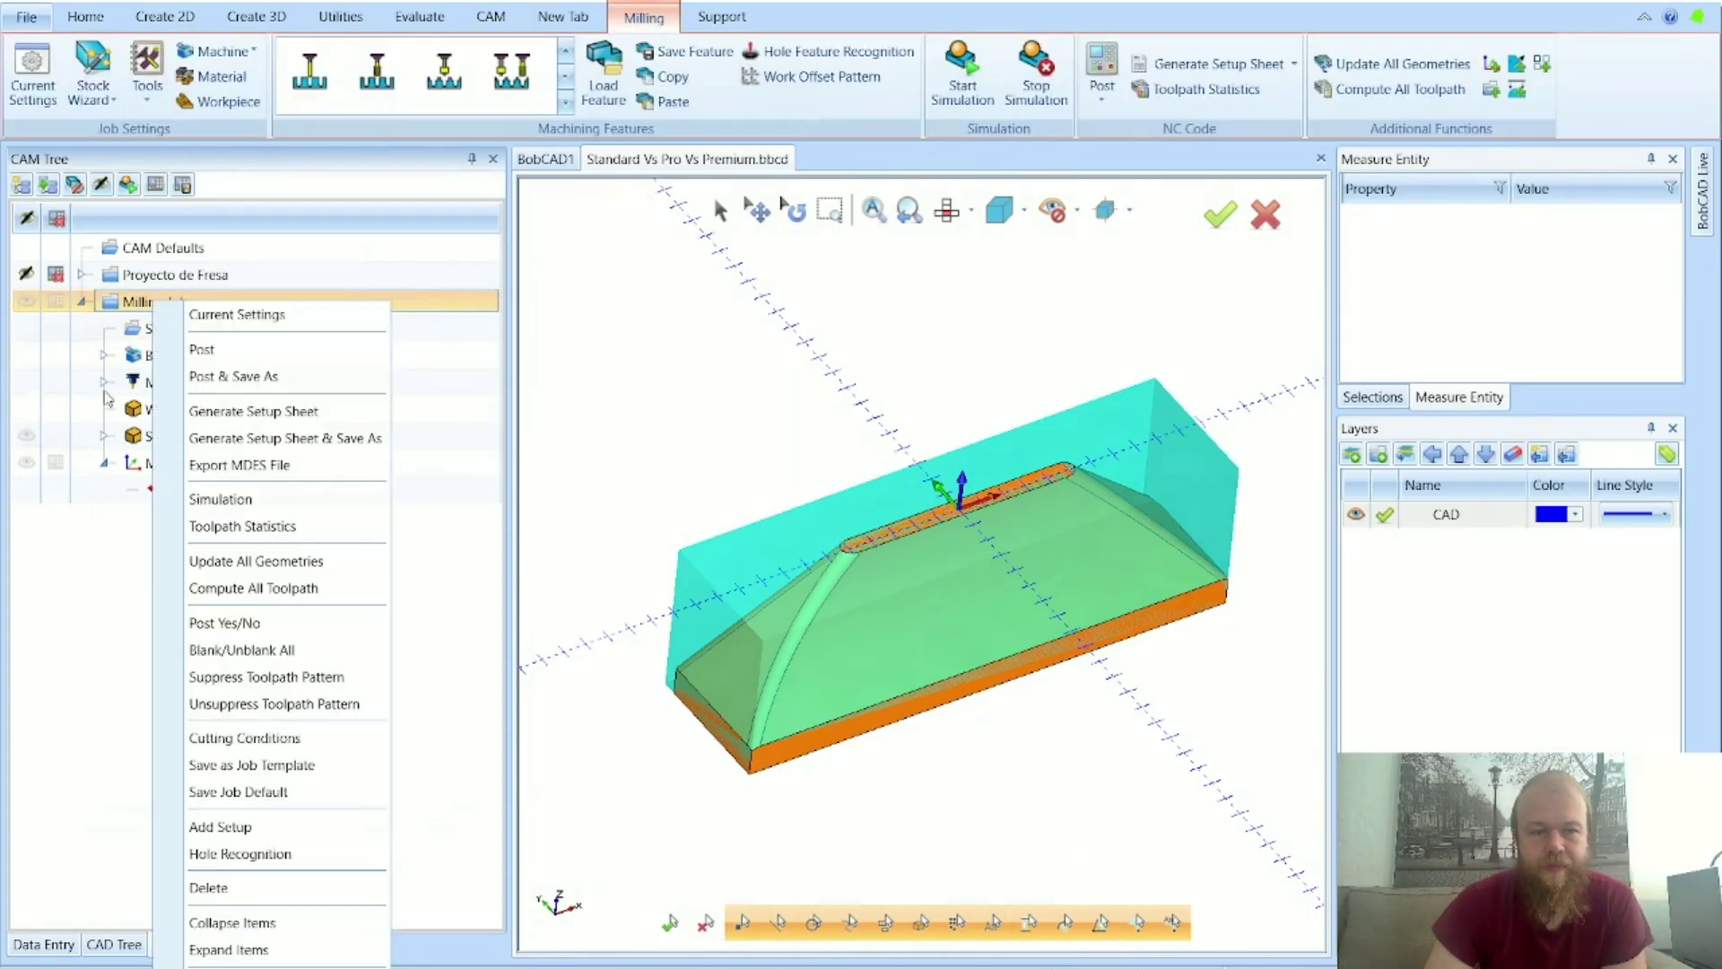
pyautogui.click(228, 887)
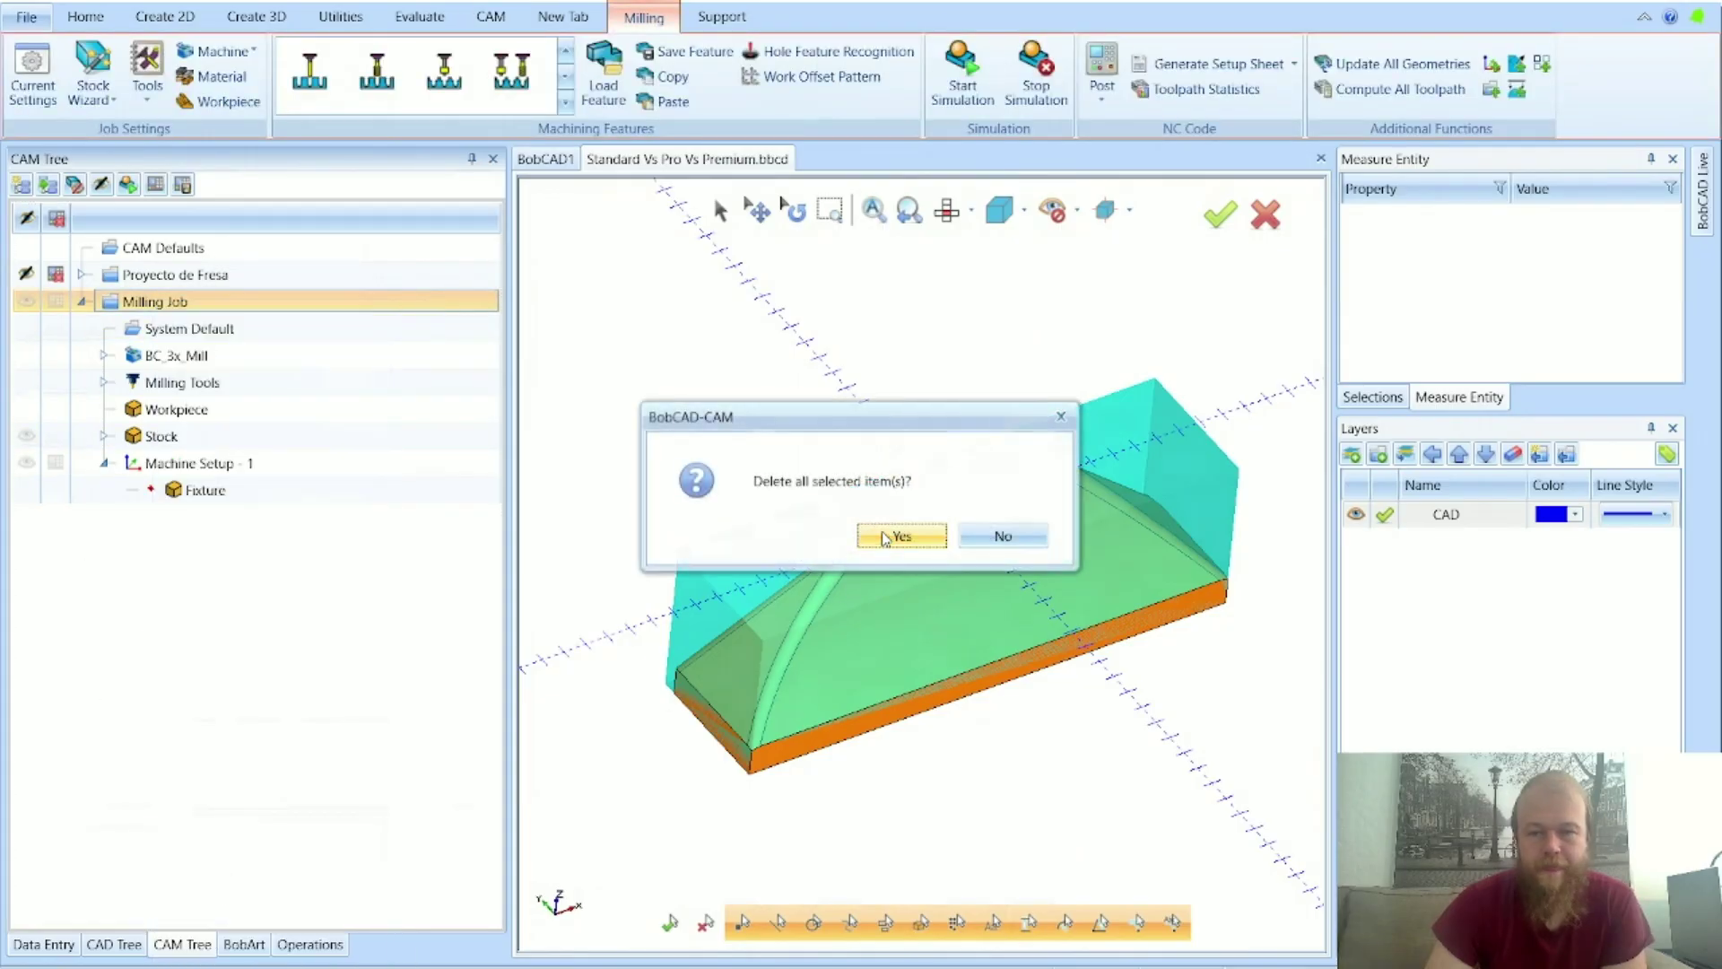
pyautogui.click(901, 536)
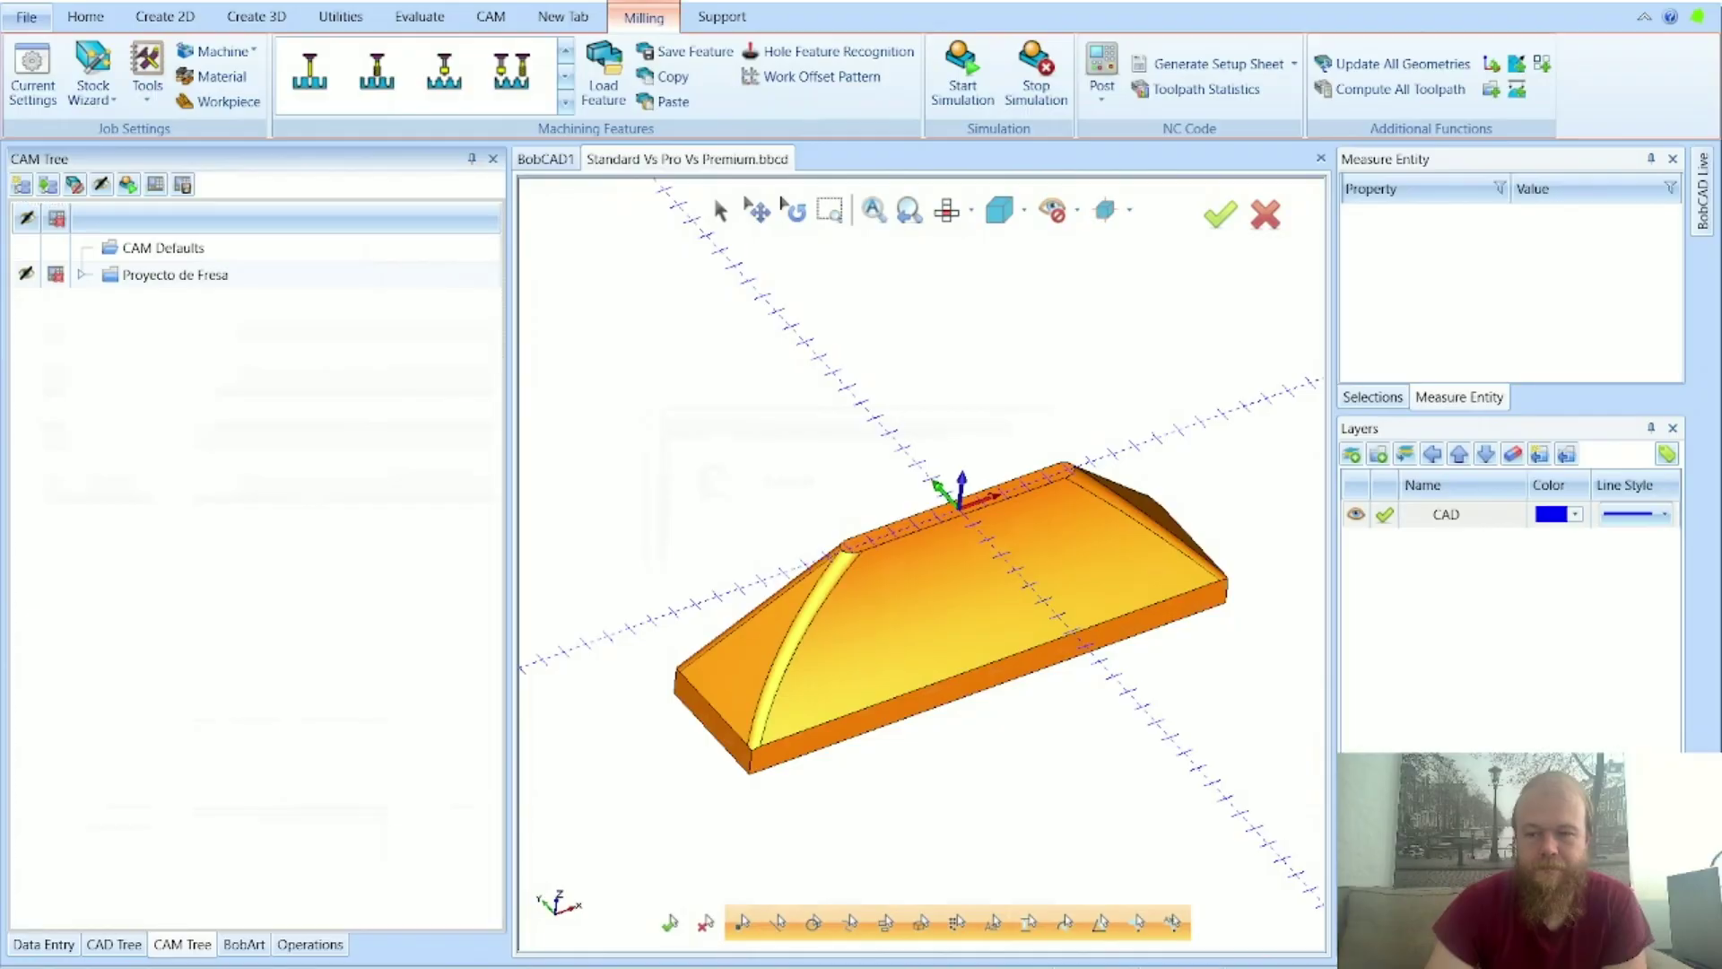
# Step: Expand the Proyecto de Fresa job and review its post processor, workpiece, stock and Machine Setup - 1
pyautogui.click(81, 275)
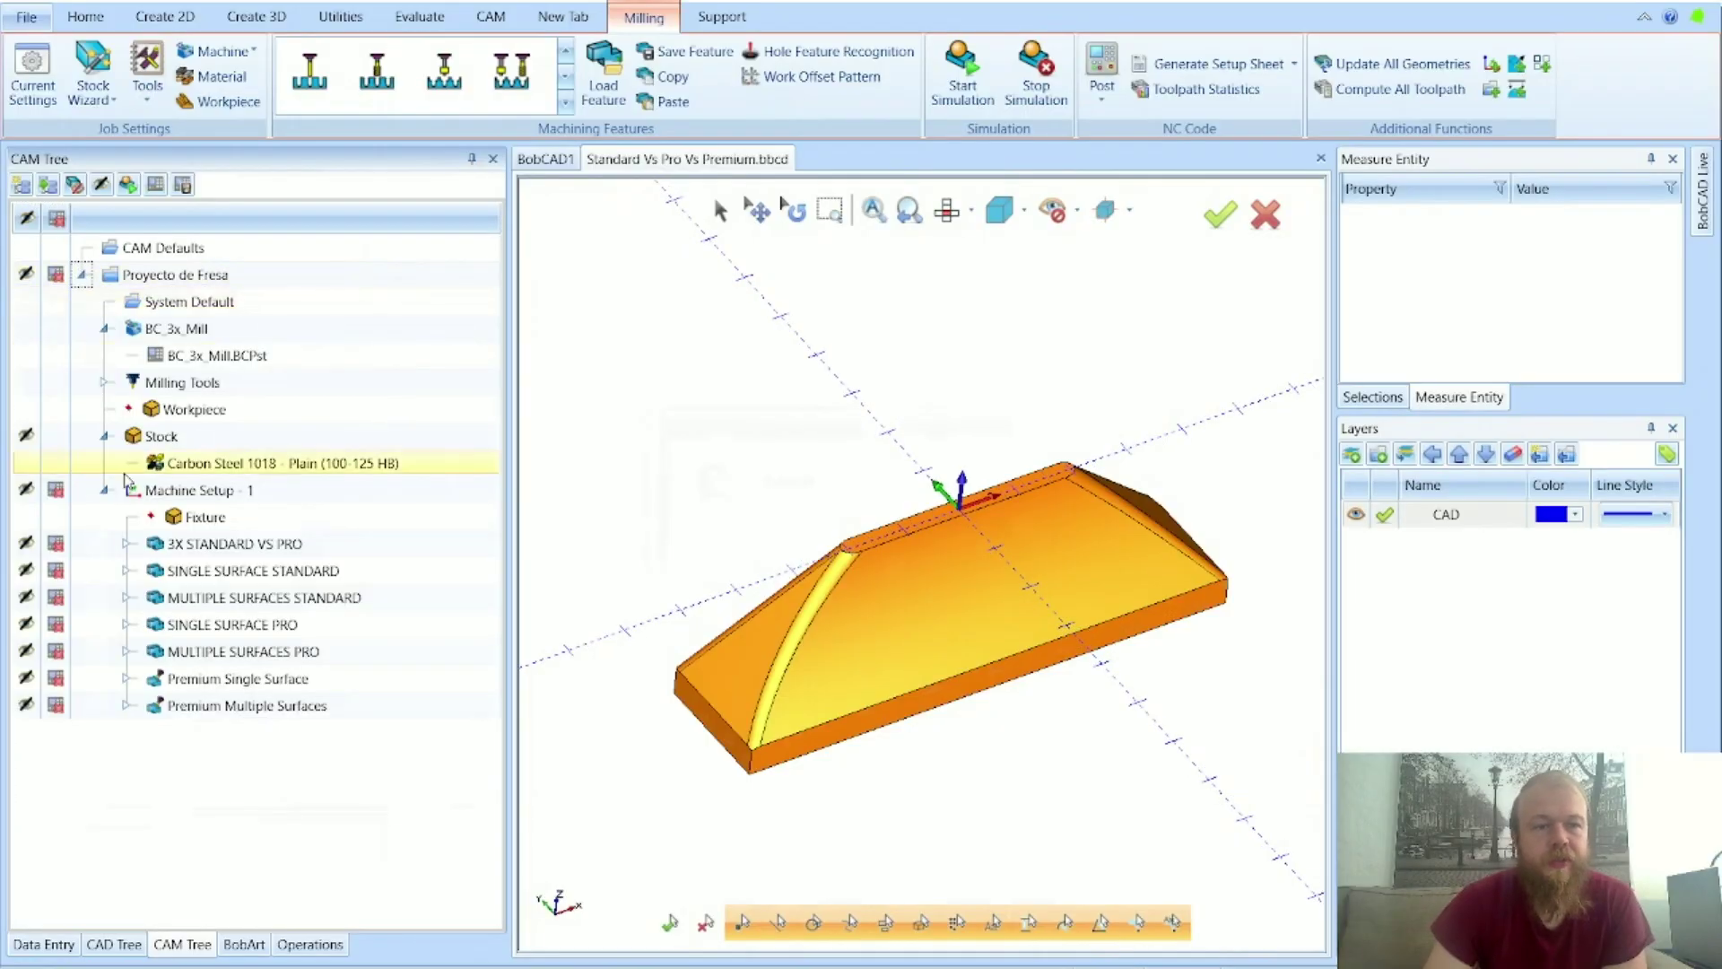
pyautogui.click(197, 358)
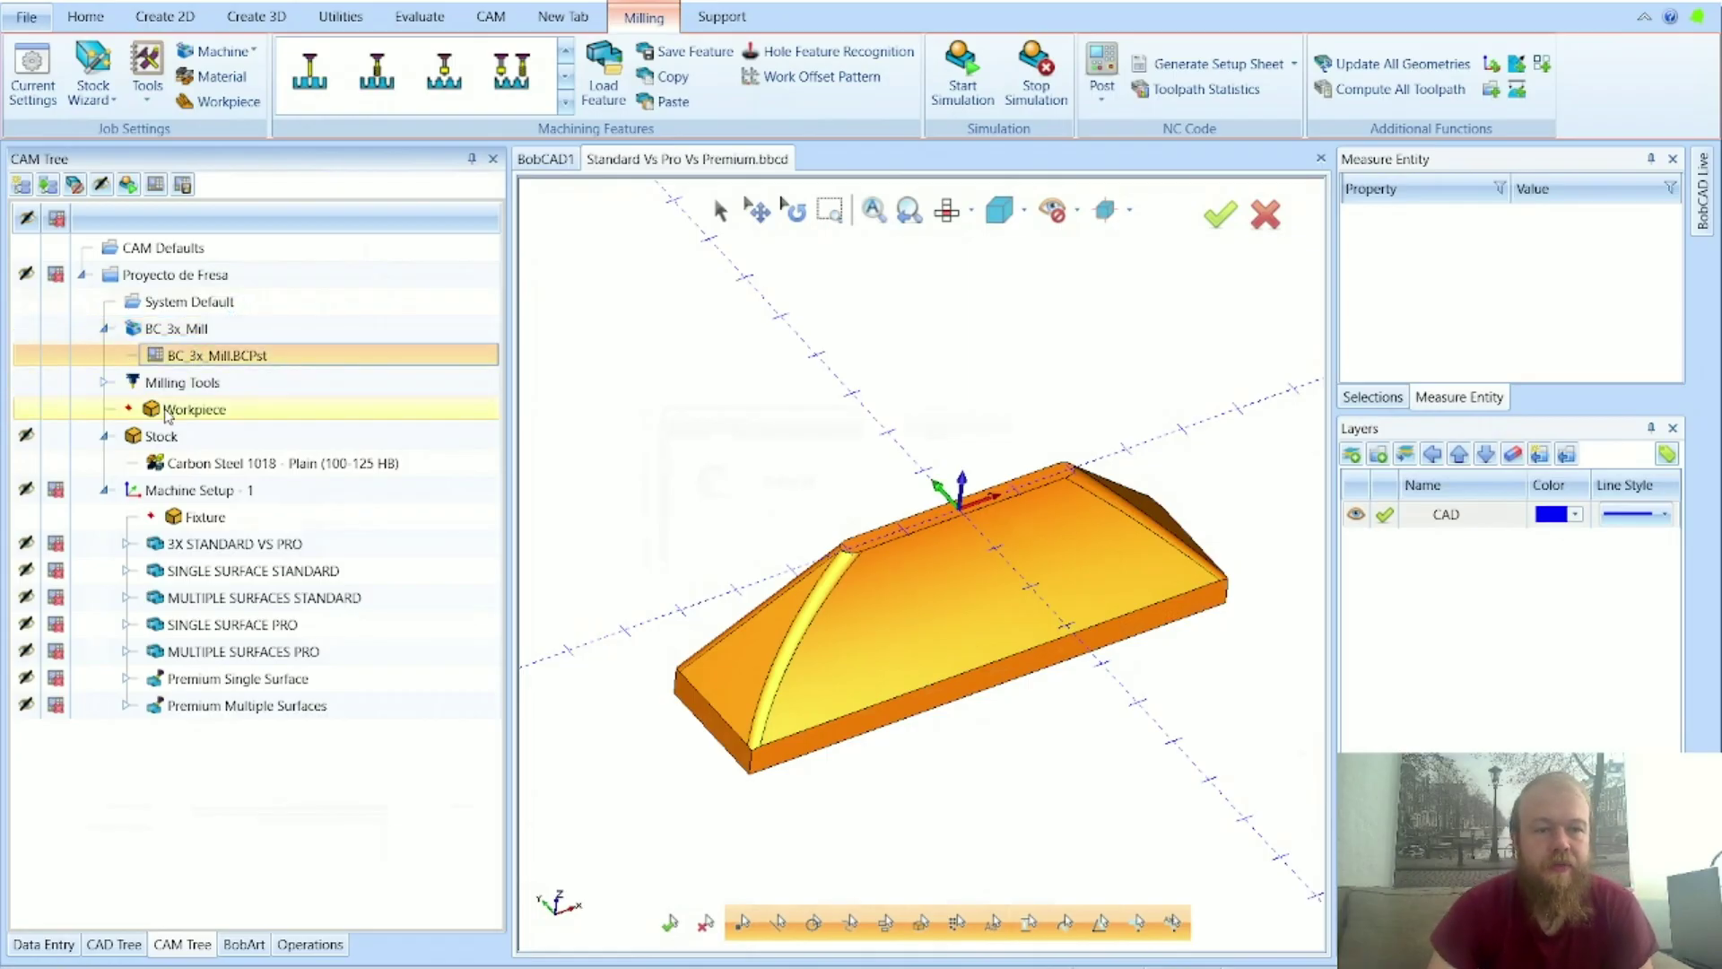
pyautogui.click(192, 409)
pyautogui.click(163, 439)
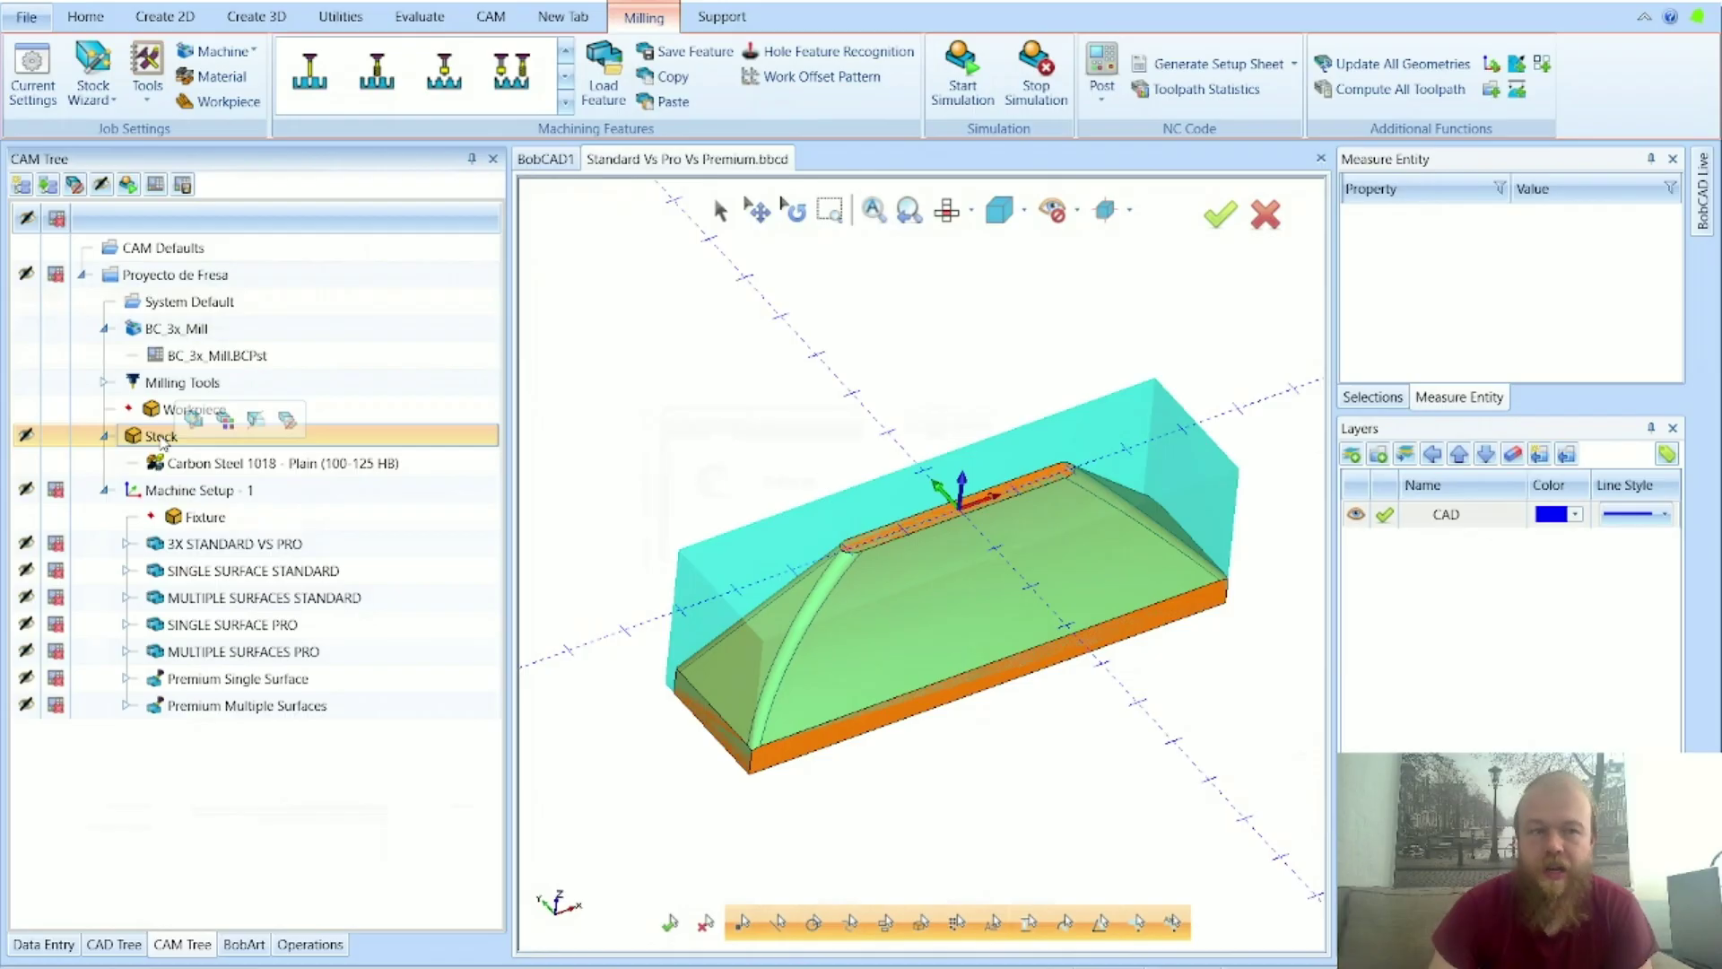
pyautogui.click(182, 492)
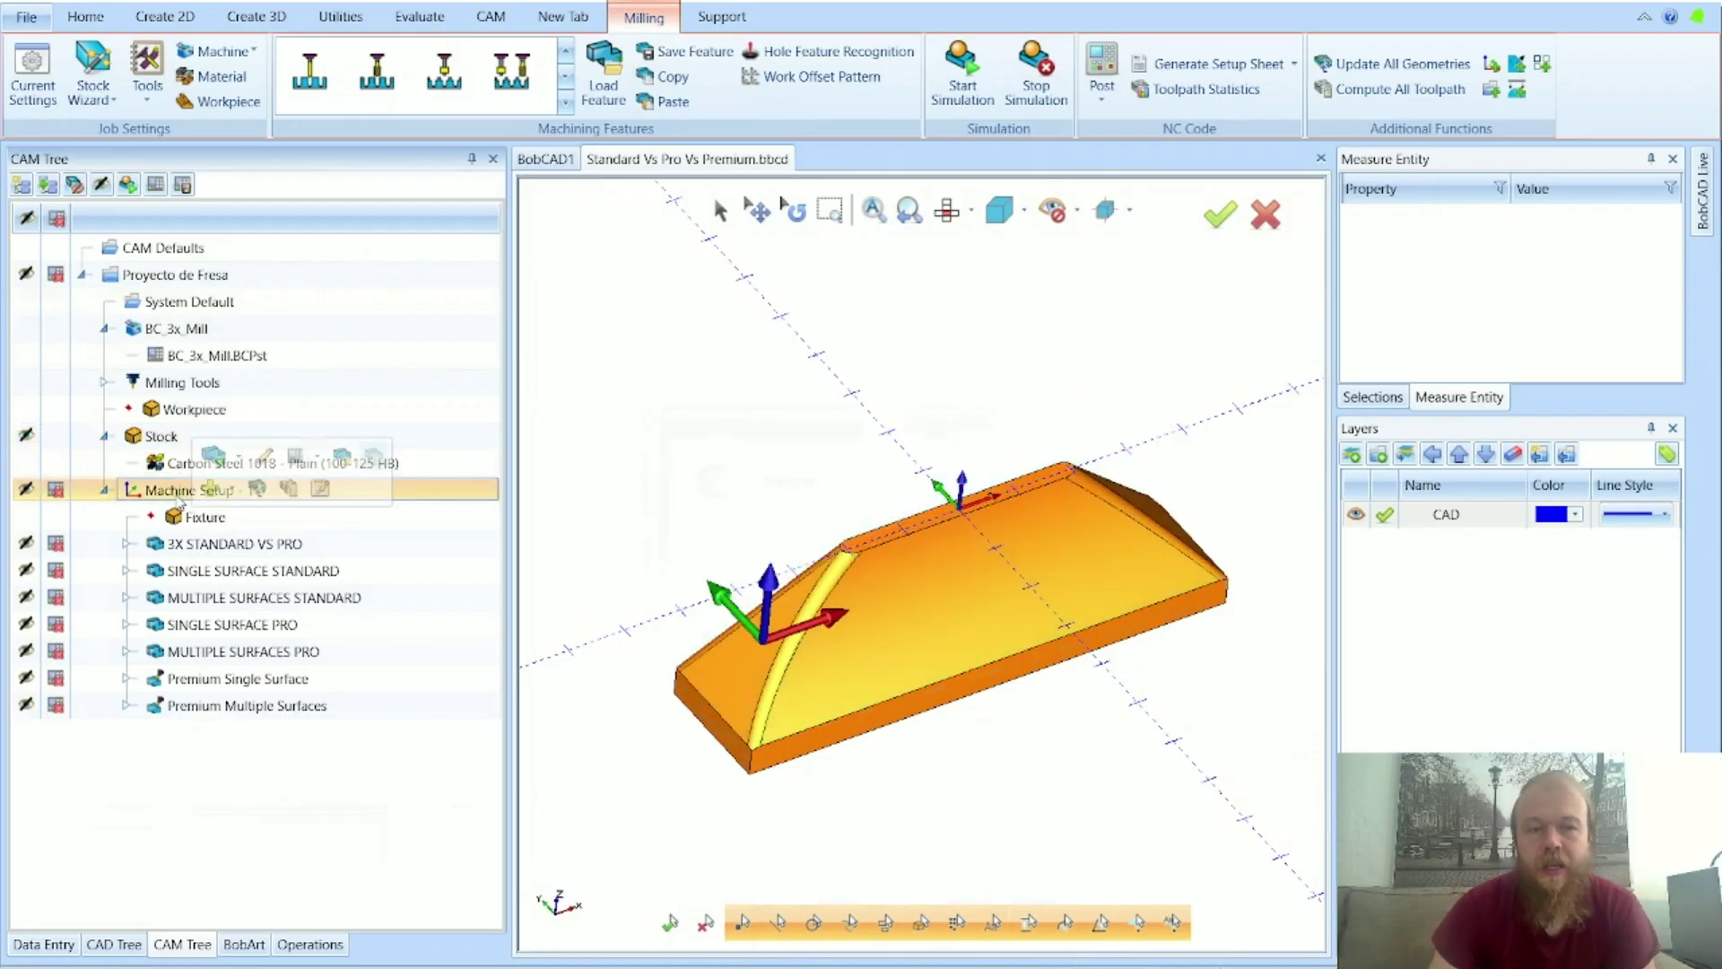
# Step: Start a Mill 2 Axis feature under Machine Setup - 1, skipping the geometry selection
pyautogui.rightClick(403, 499)
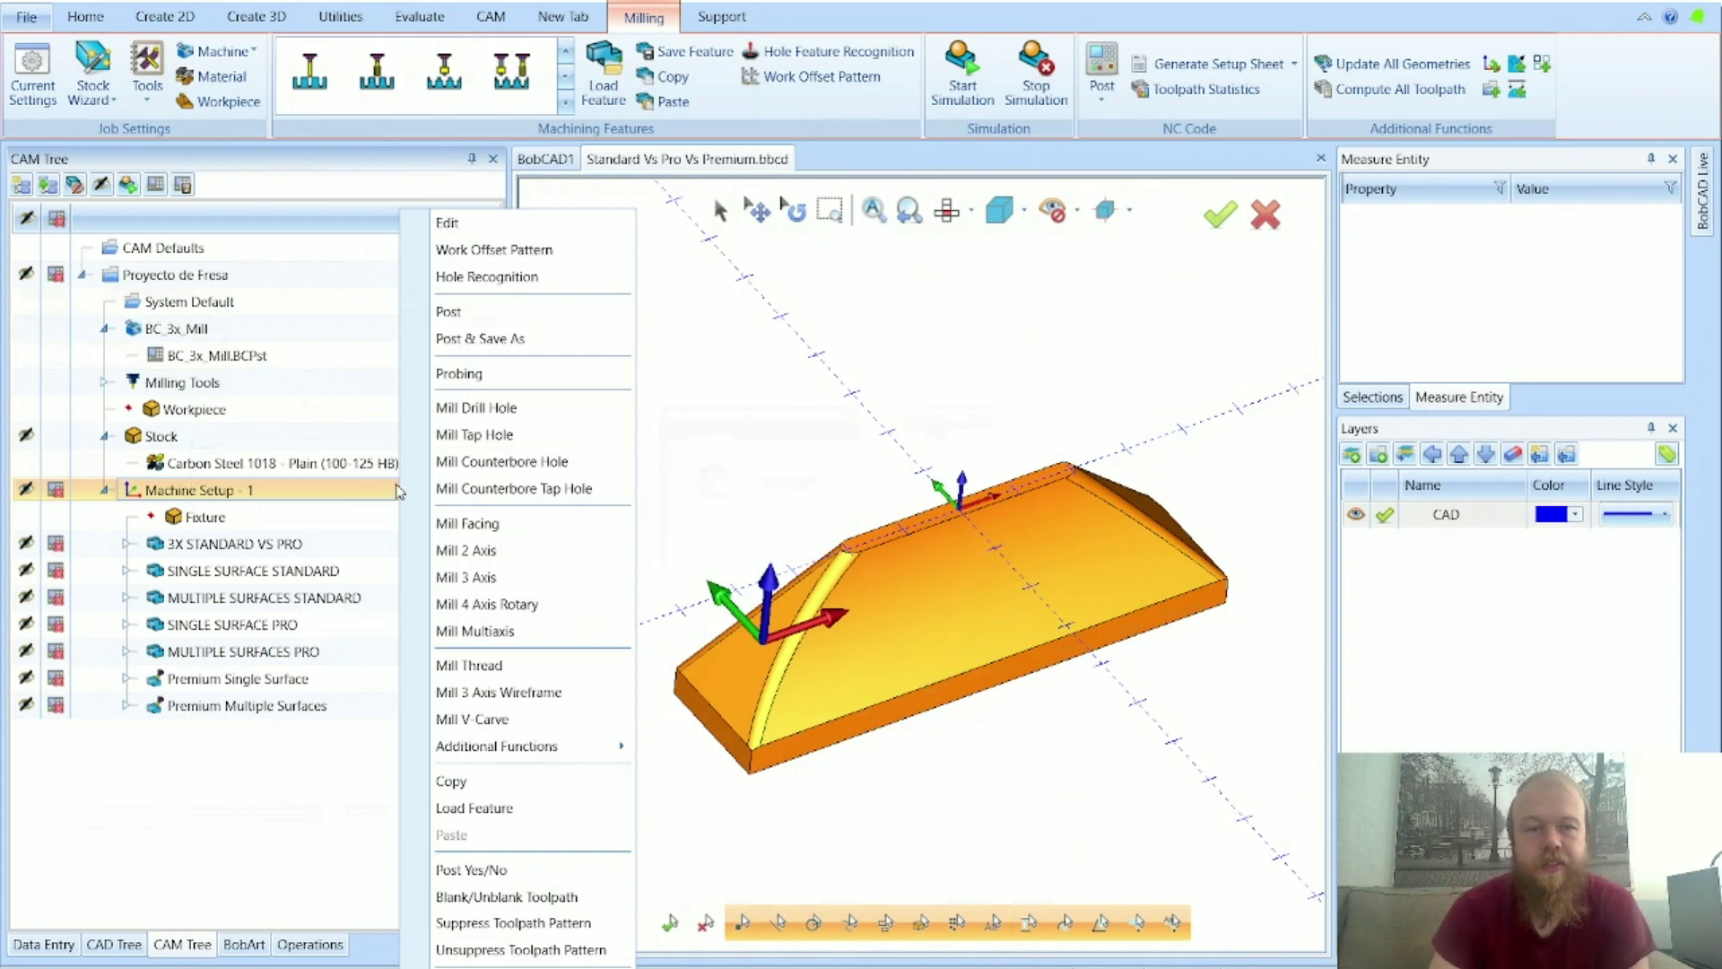
pyautogui.click(534, 551)
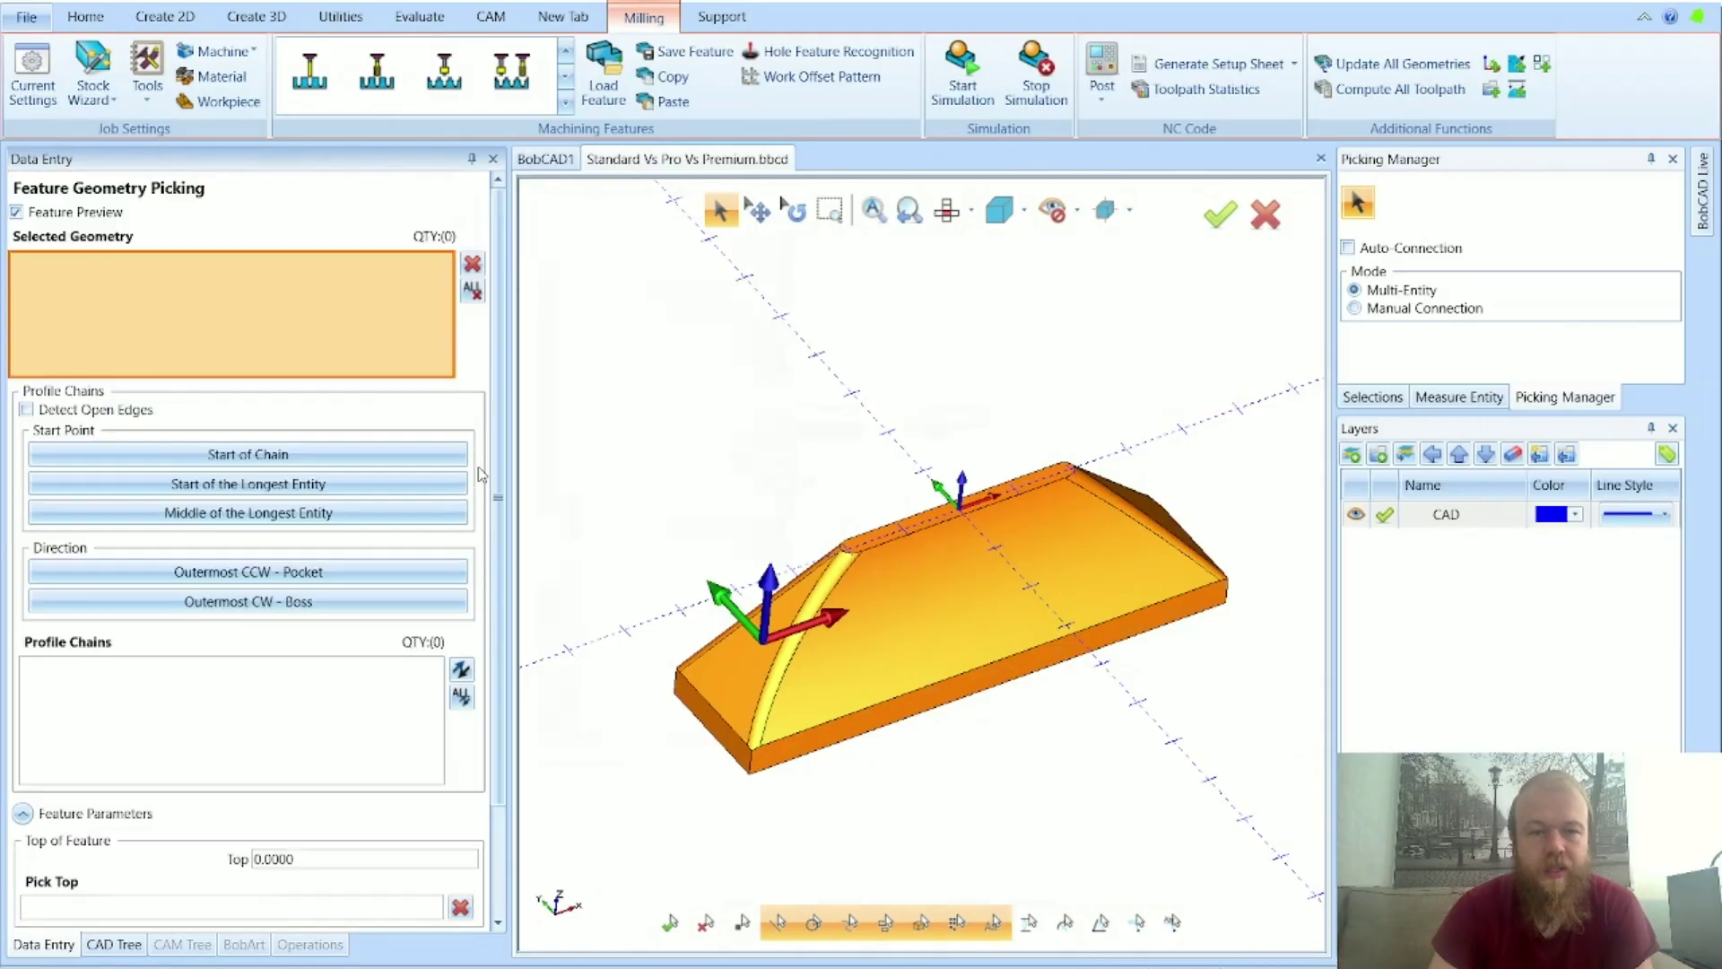
pyautogui.scroll(-3, 477, 467)
pyautogui.scroll(3, 476, 498)
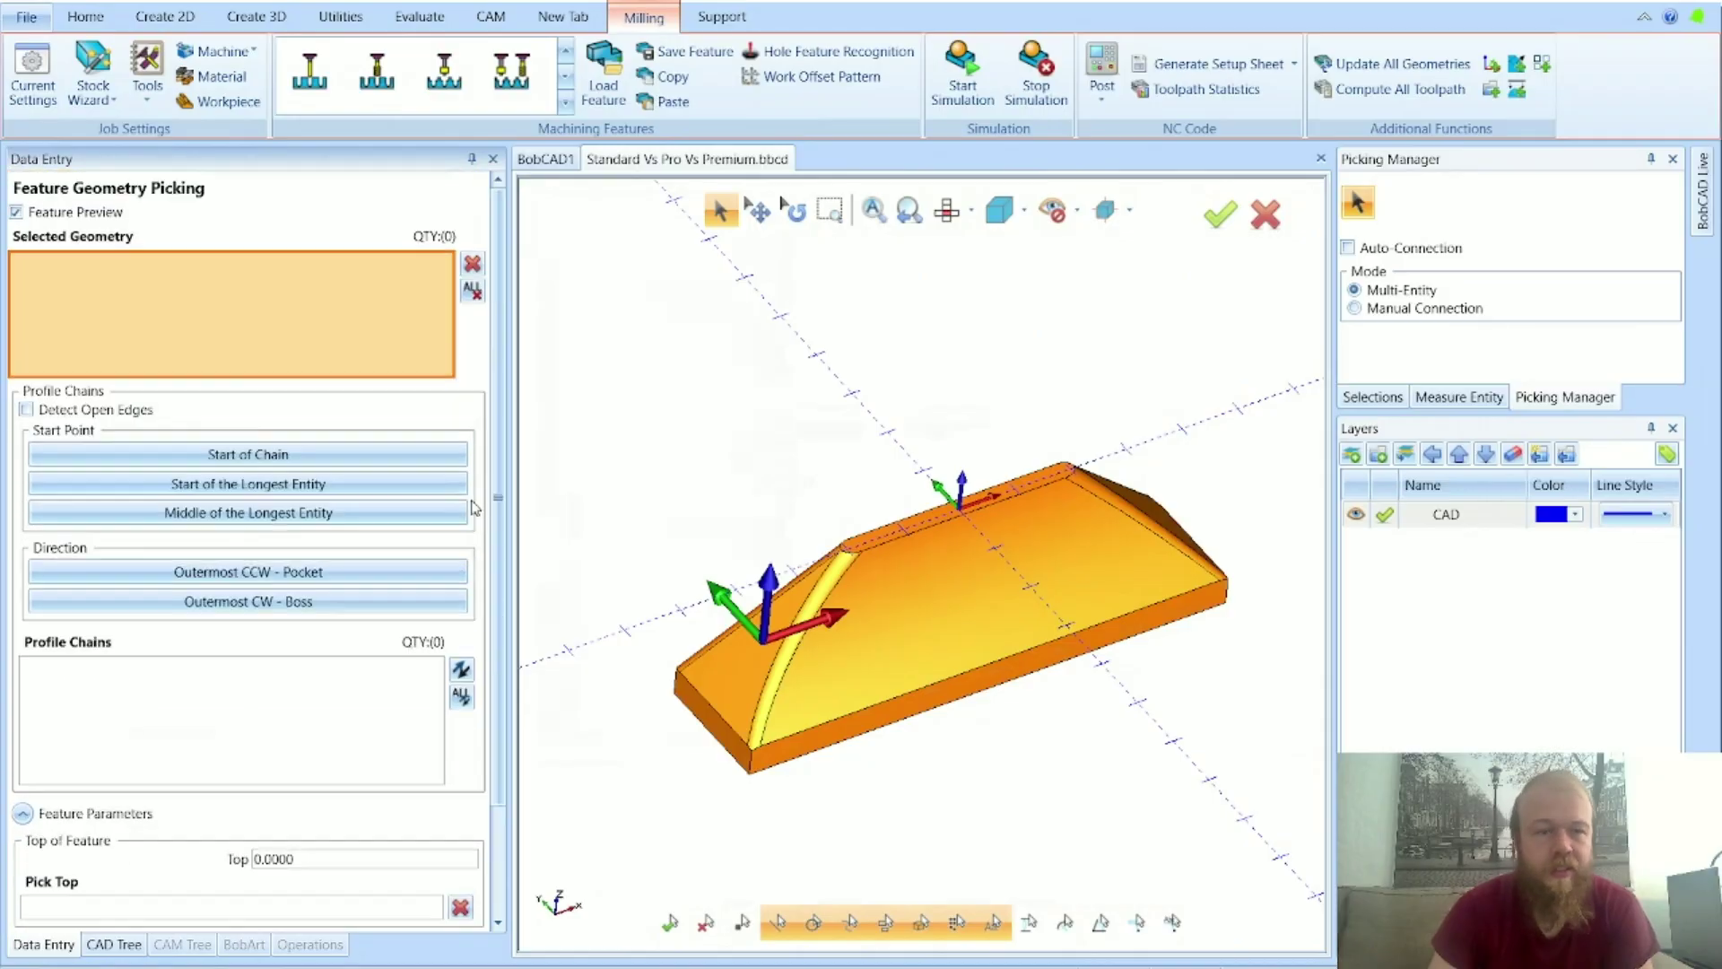
pyautogui.scroll(-3, 476, 498)
pyautogui.click(127, 915)
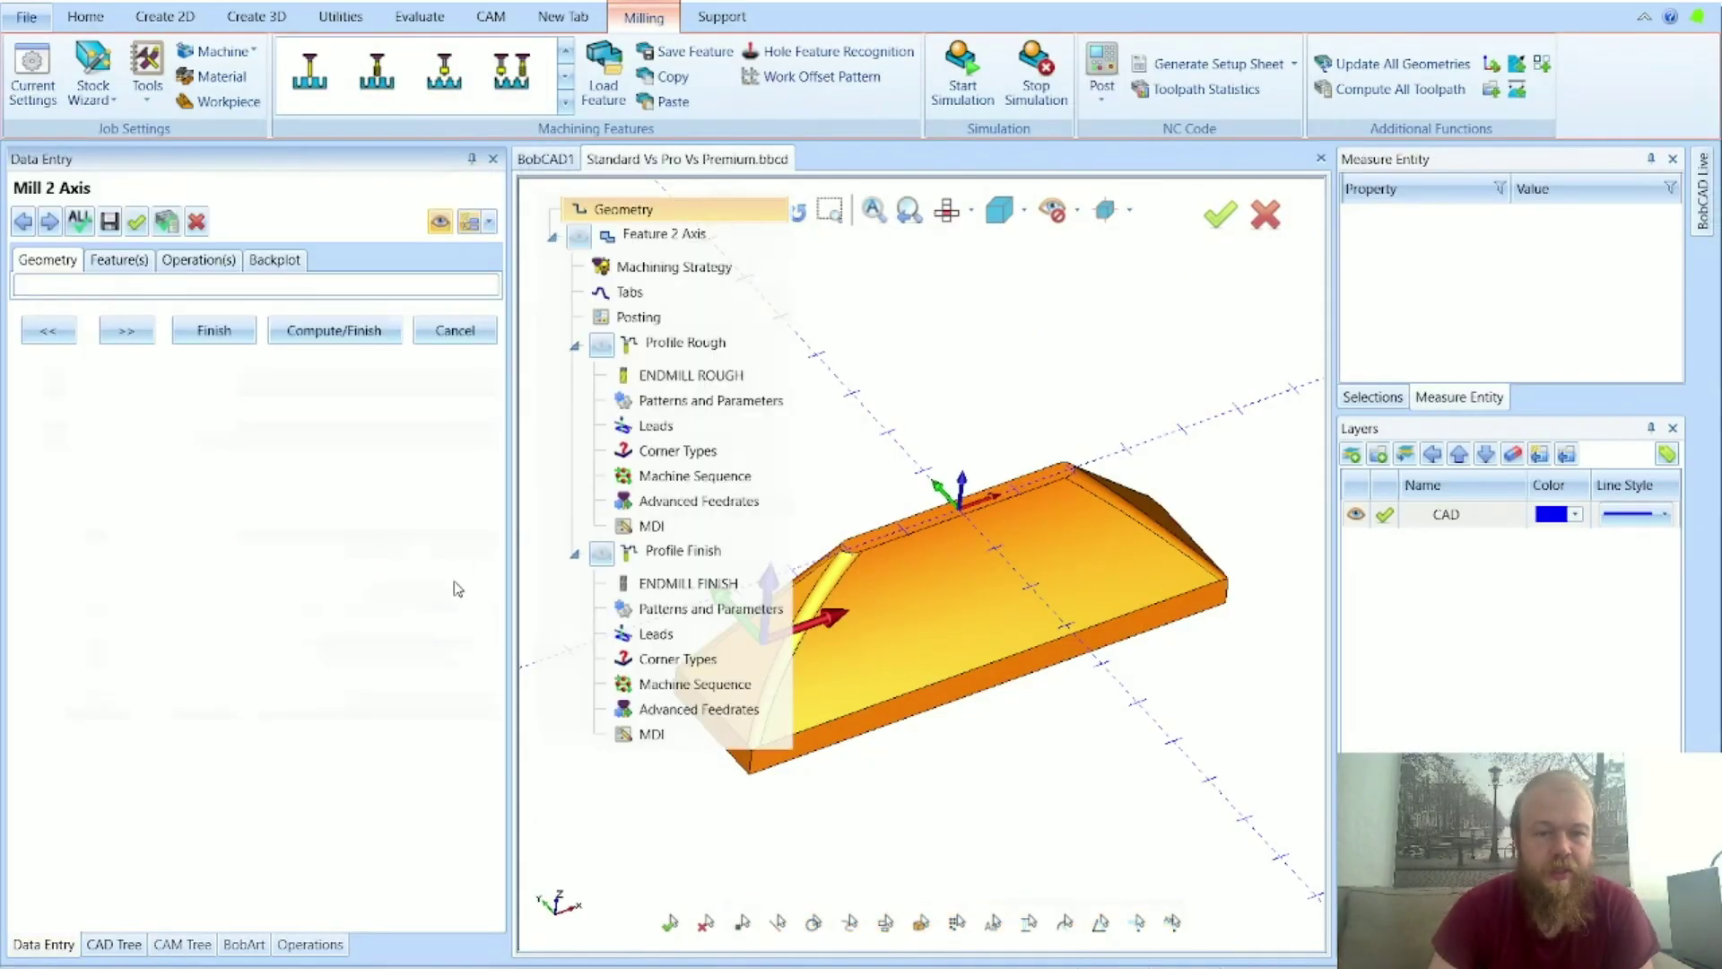
# Step: Review the 2 Axis machining strategy's available operations, including Engraving, Chamfer Mill and Corner Rounding, and cancel the feature
pyautogui.click(664, 267)
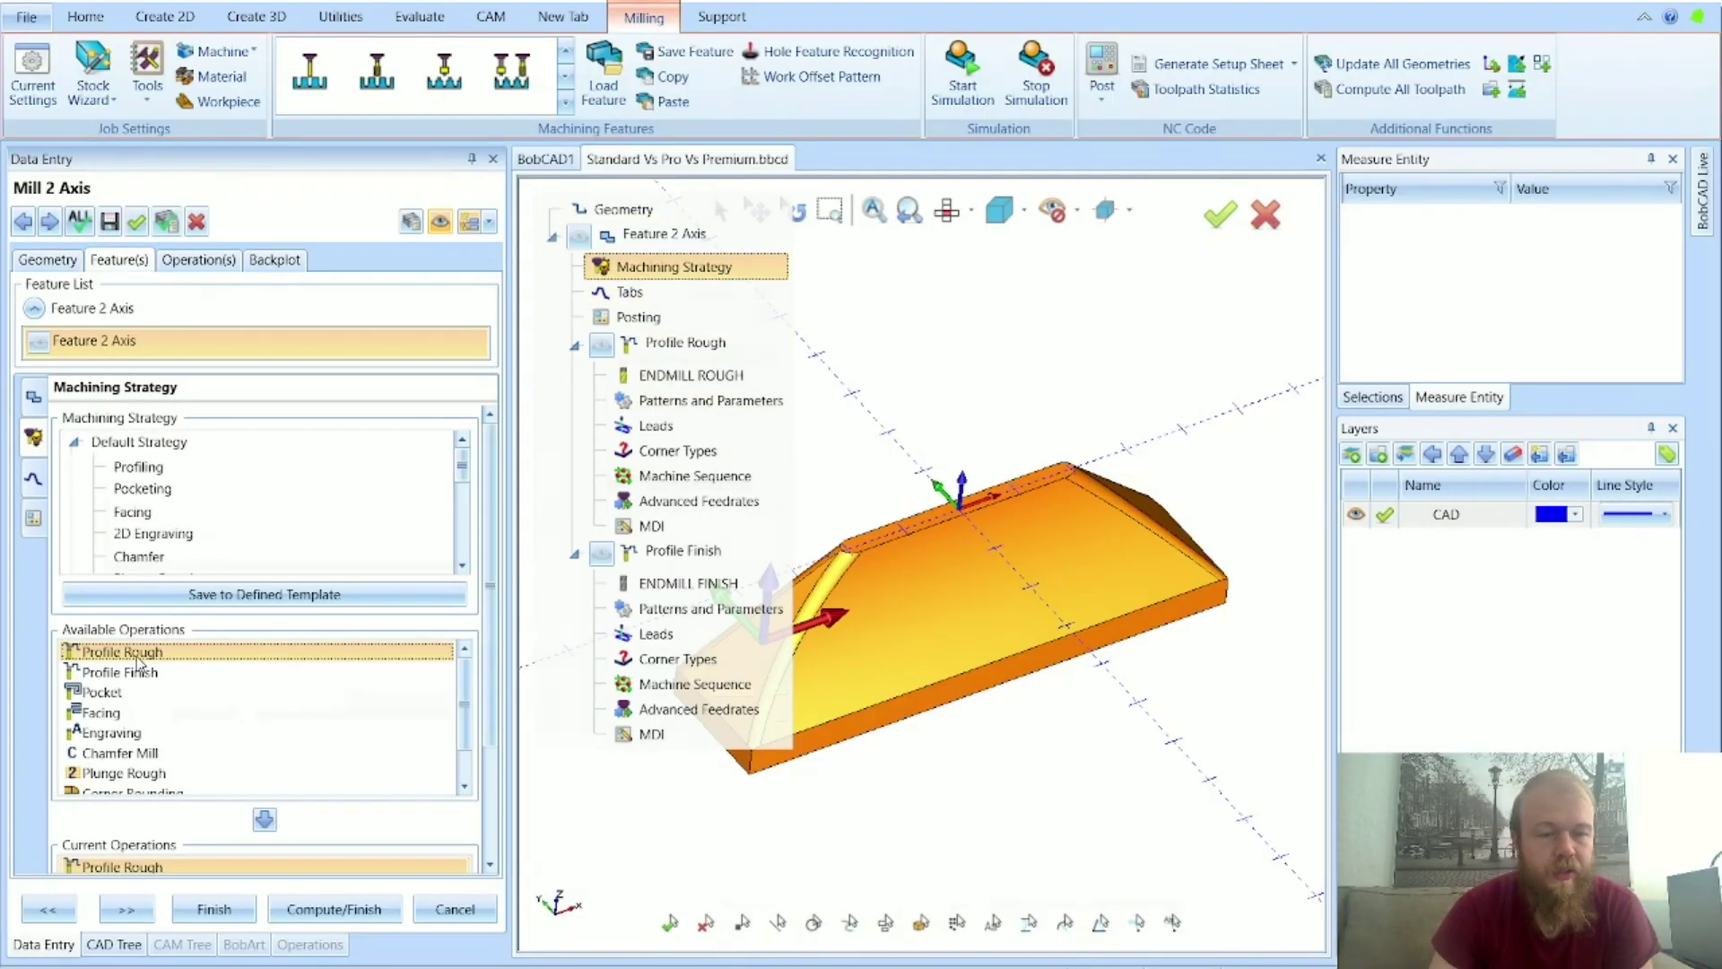
pyautogui.moveTo(139, 662)
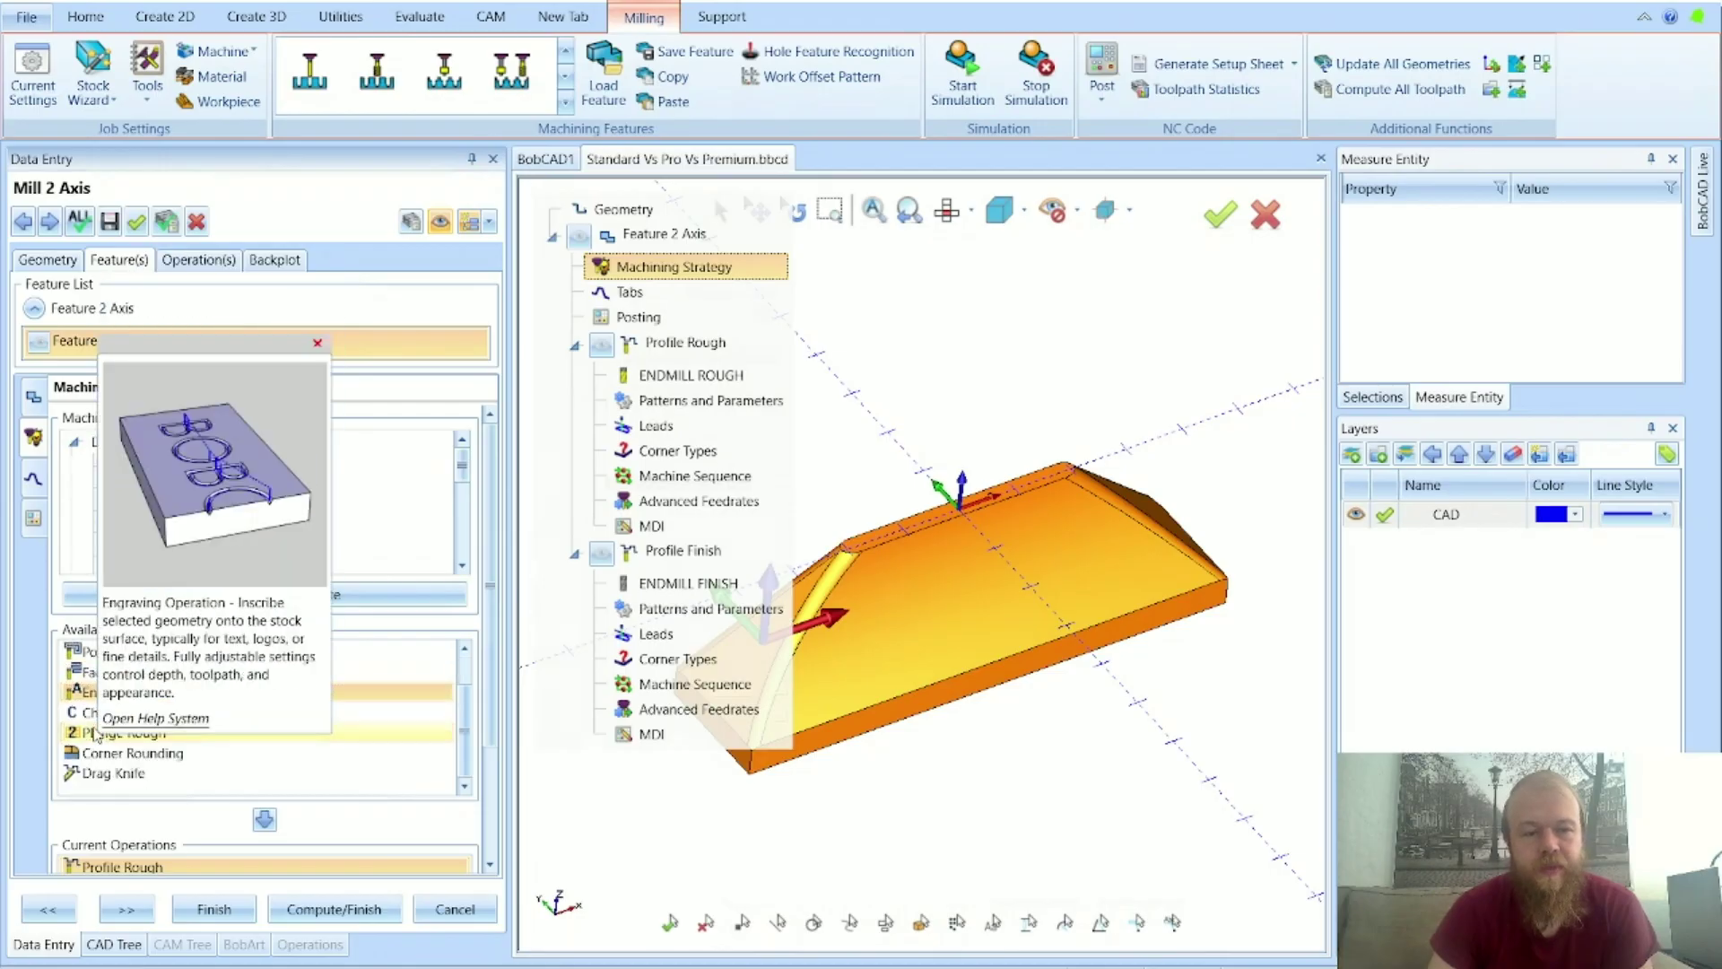
pyautogui.scroll(-1, 93, 729)
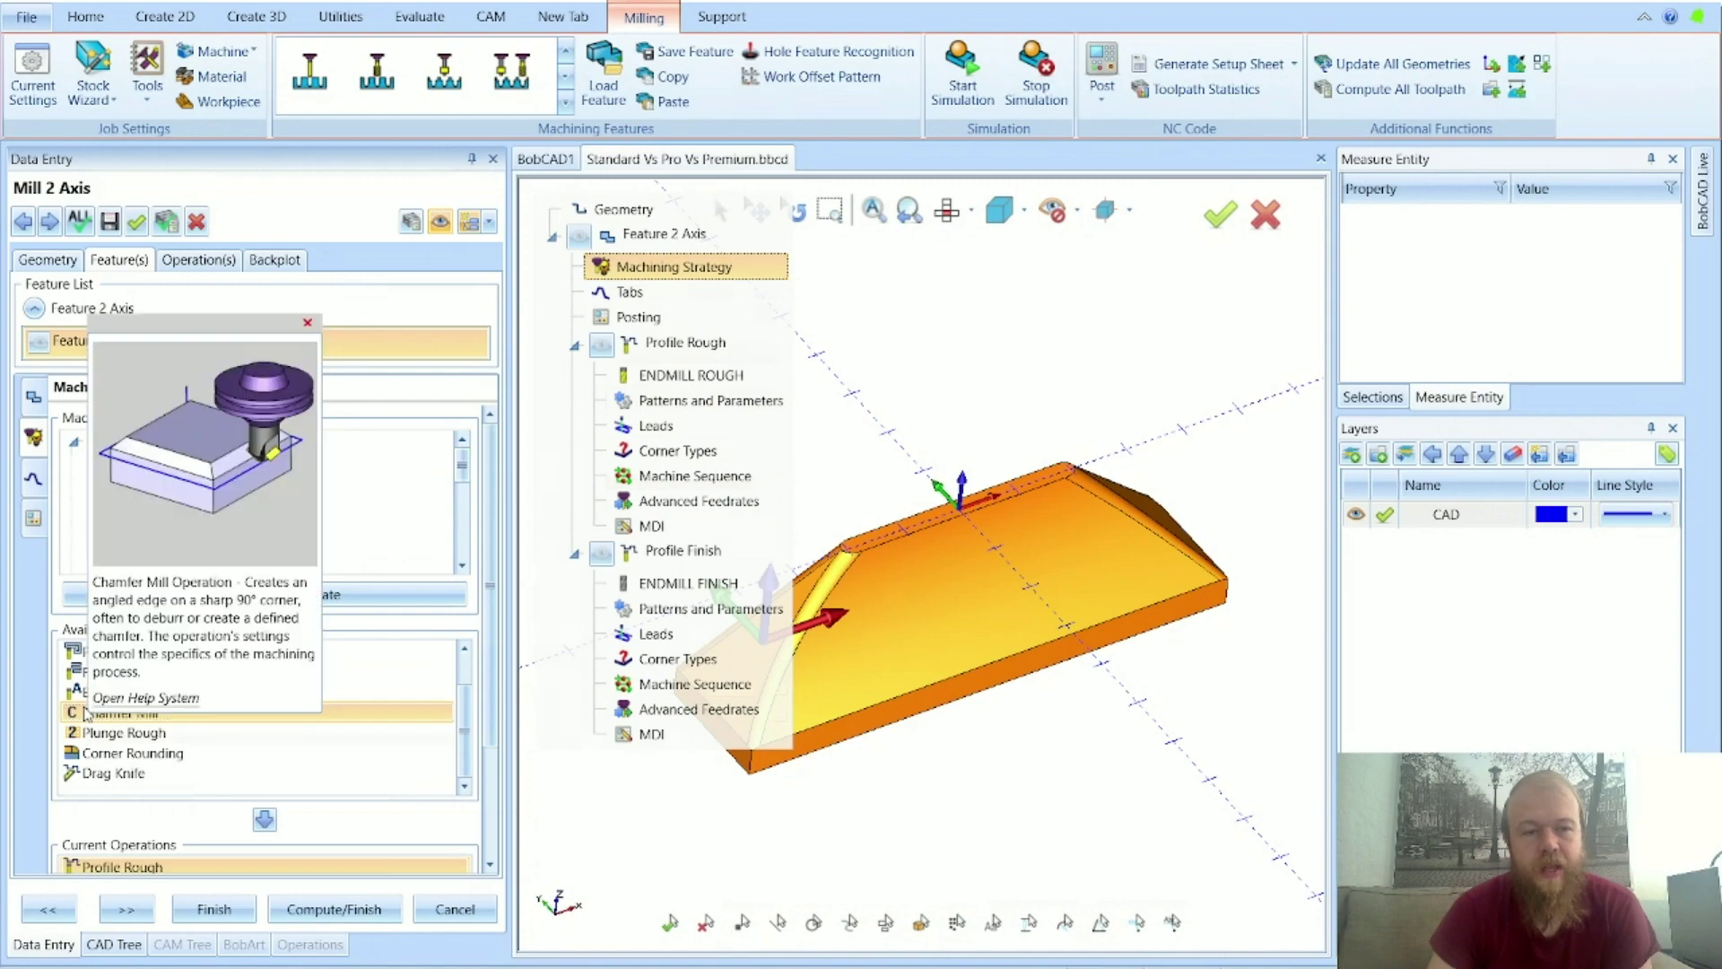
pyautogui.moveTo(114, 754)
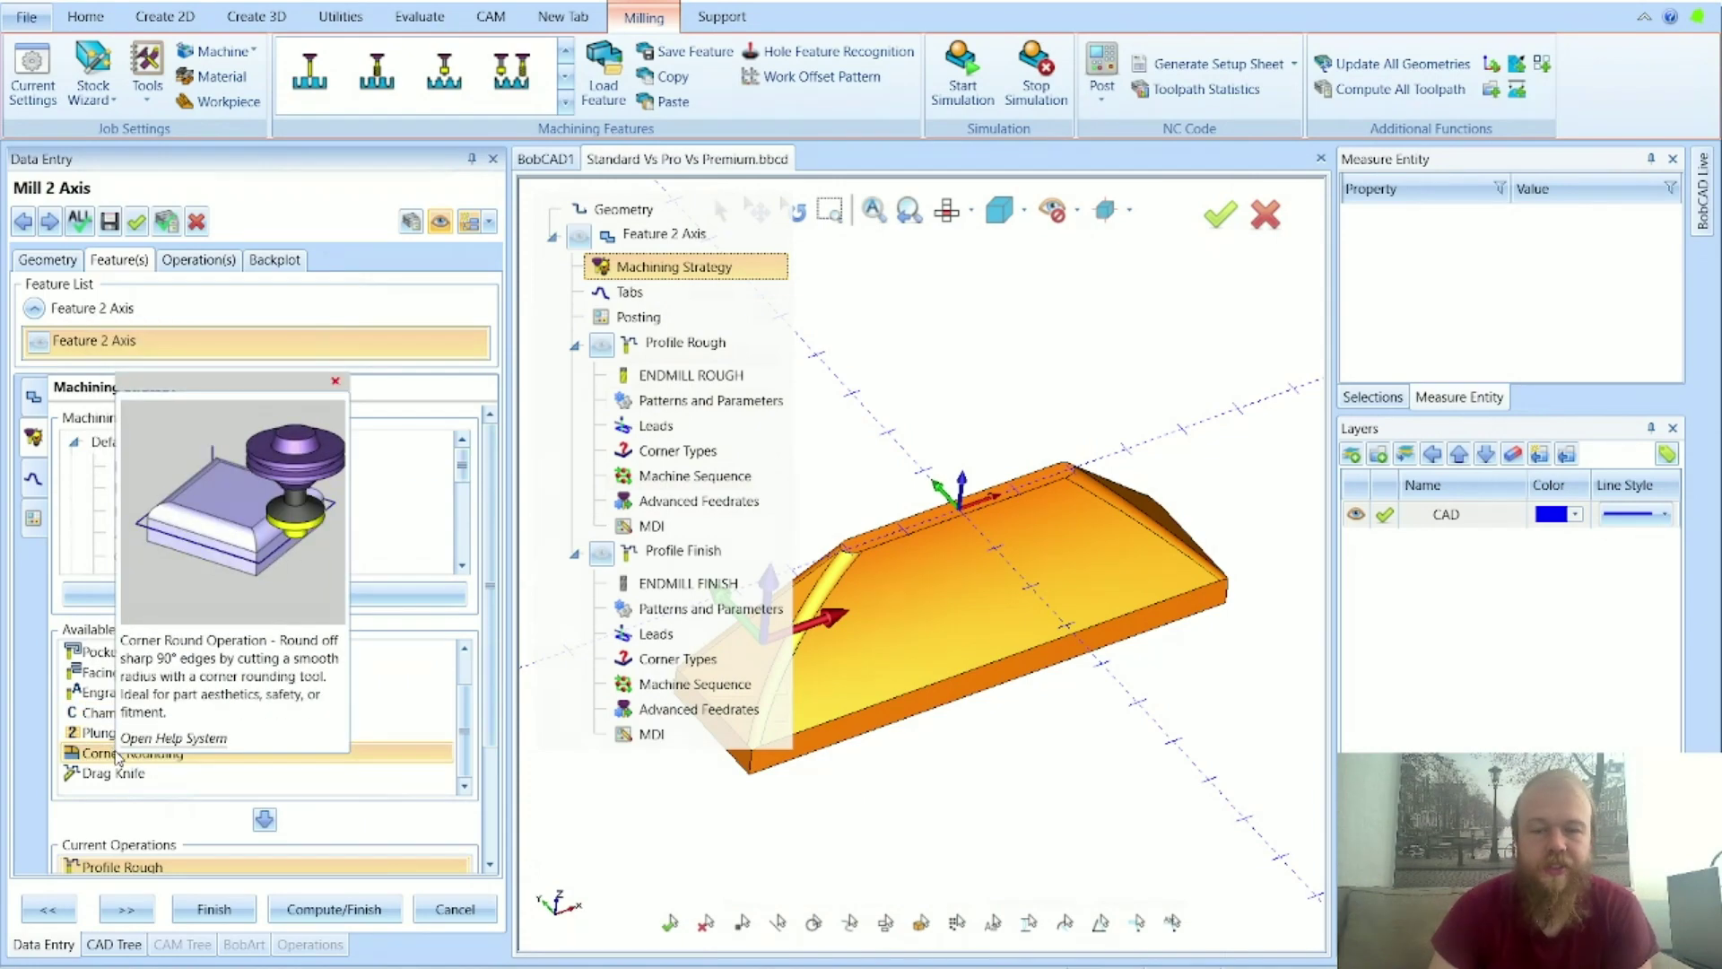
pyautogui.click(454, 909)
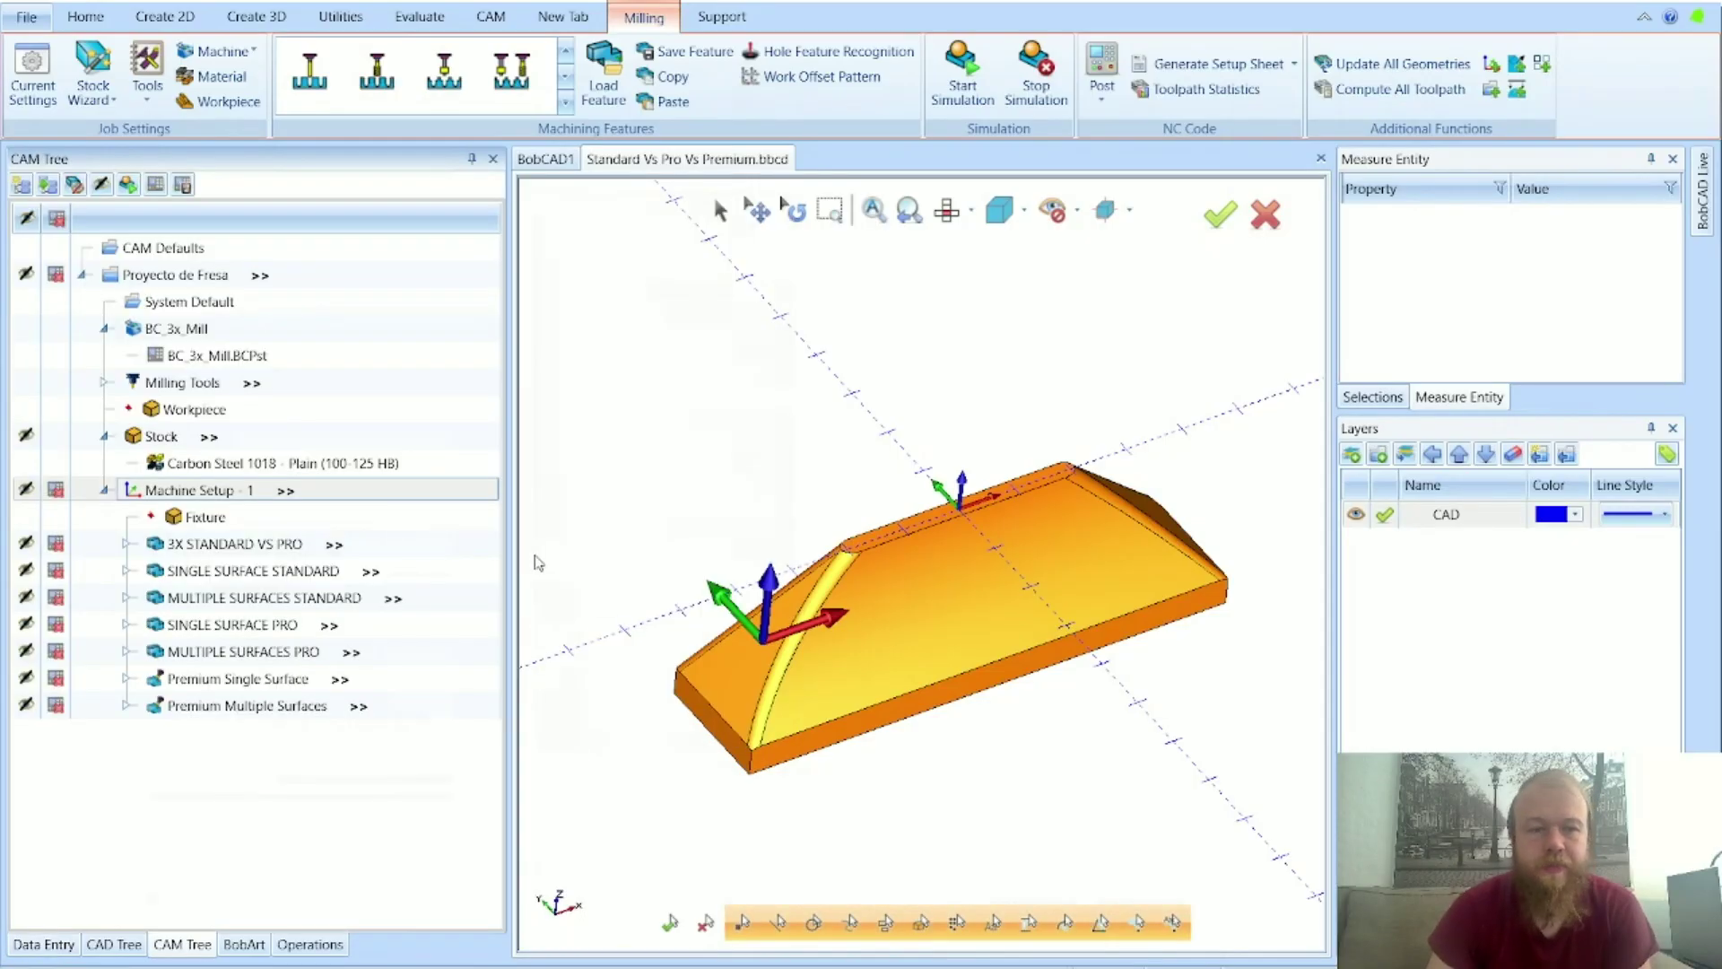
pyautogui.doubleClick(409, 551)
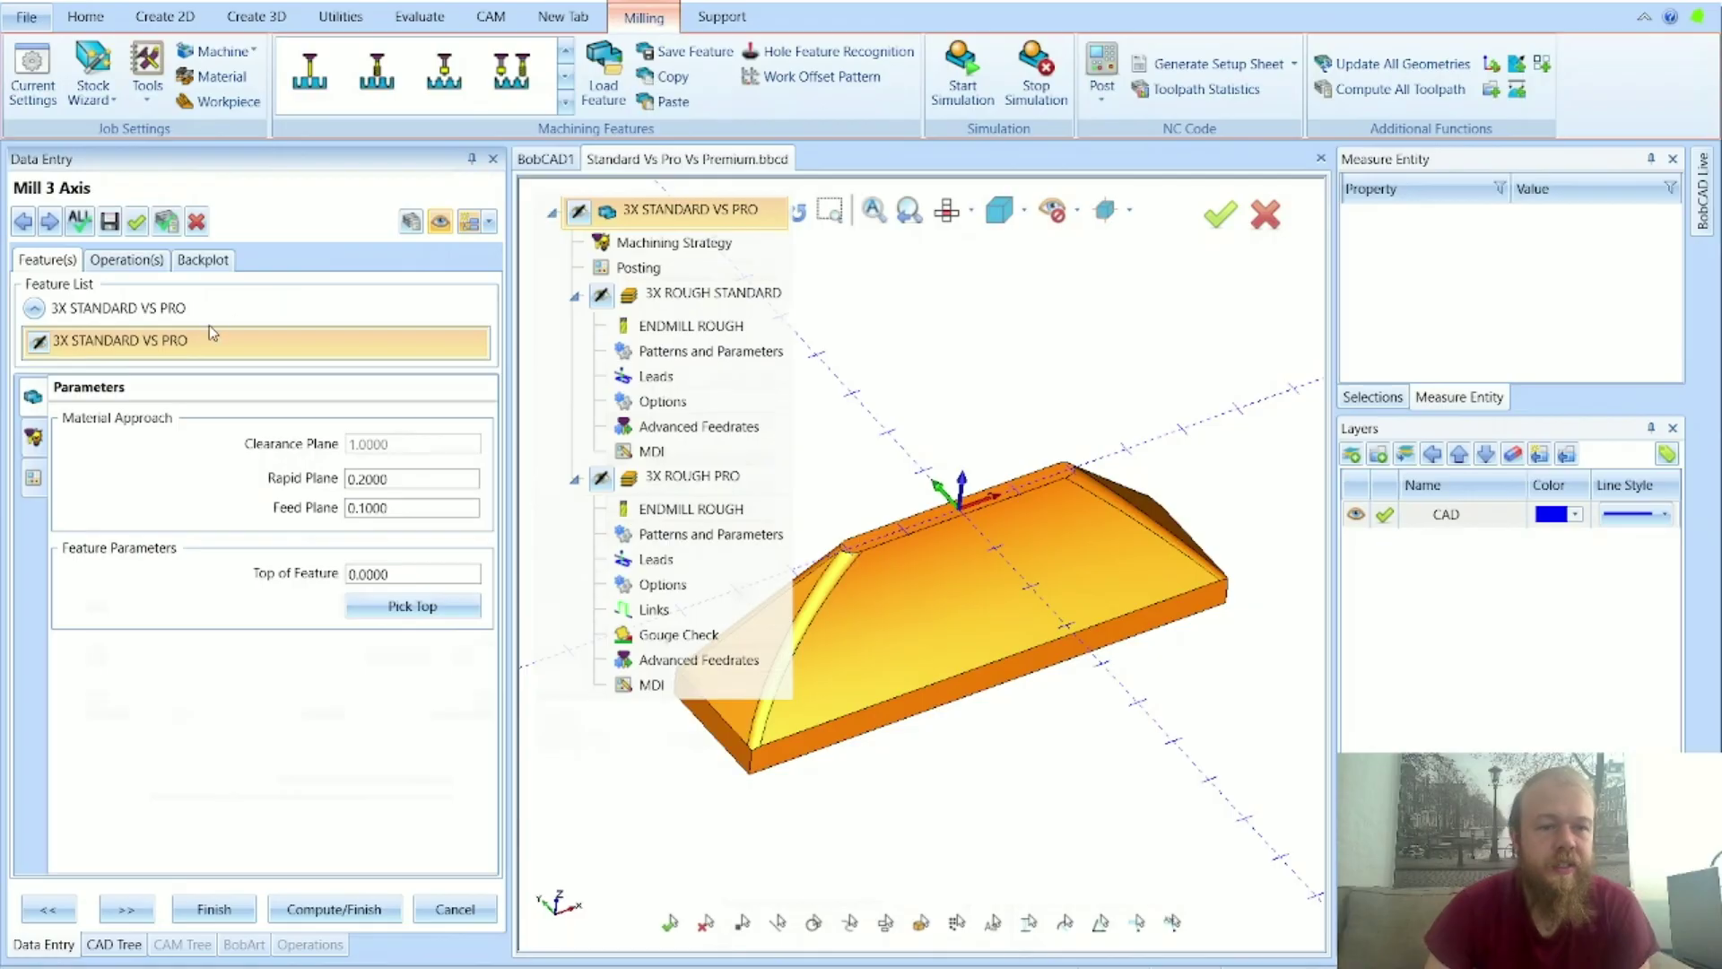
pyautogui.click(455, 909)
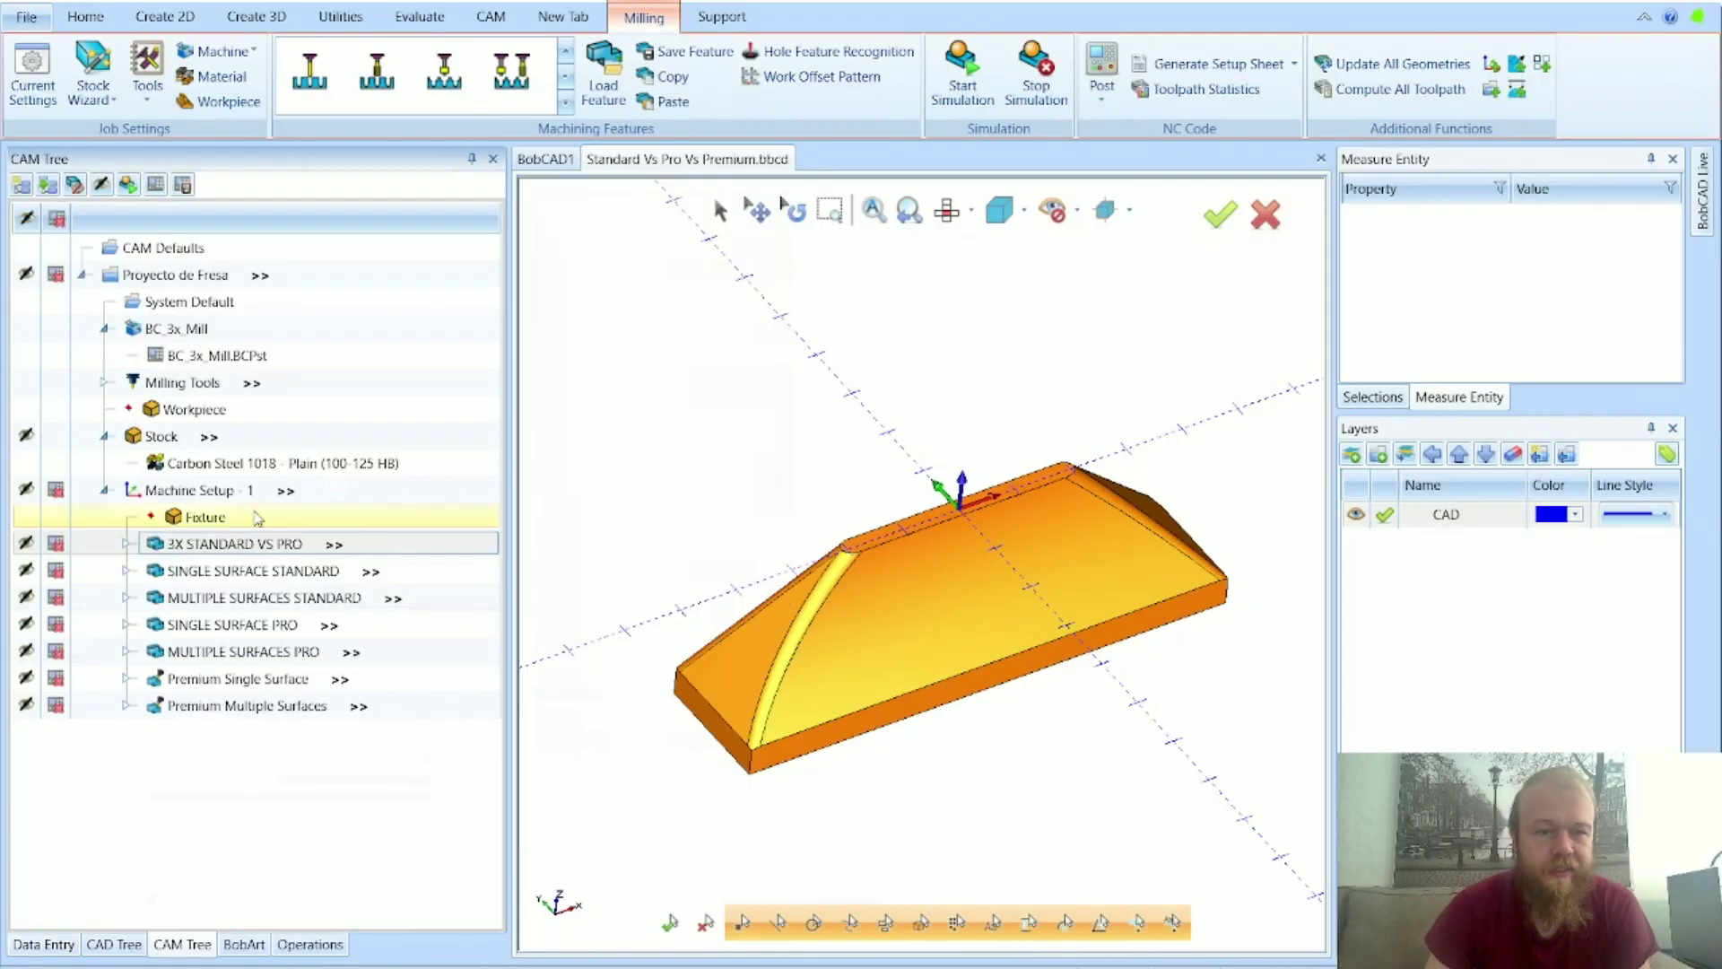
pyautogui.rightClick(286, 492)
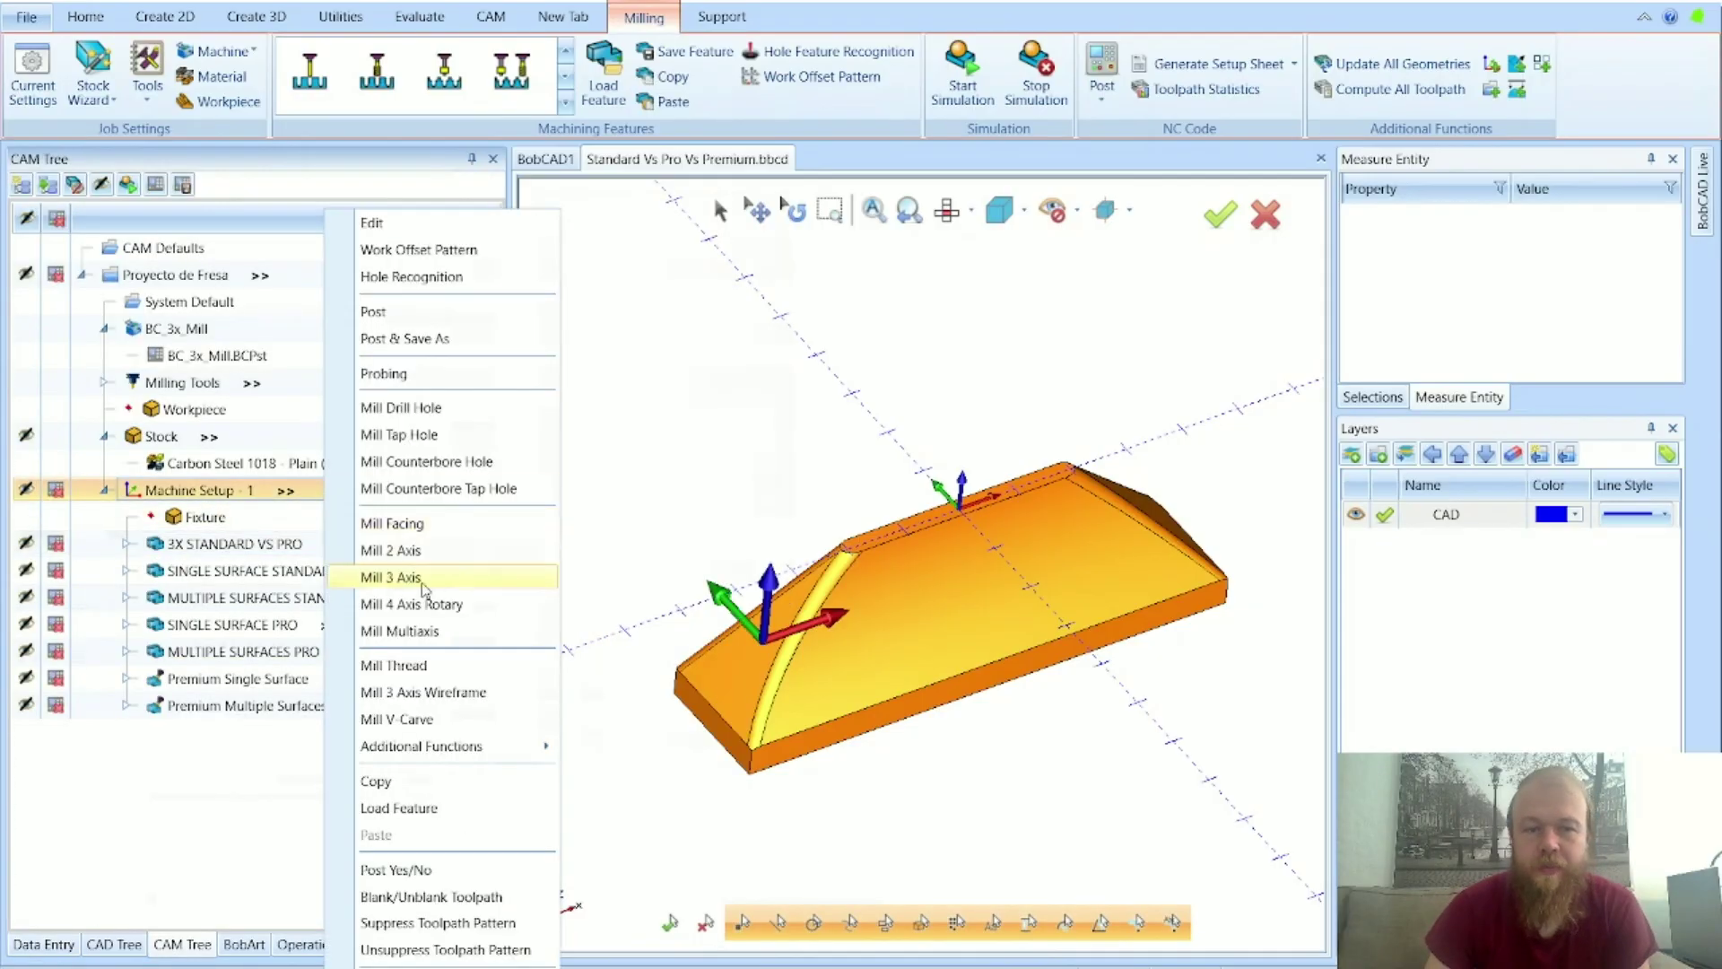
pyautogui.click(220, 544)
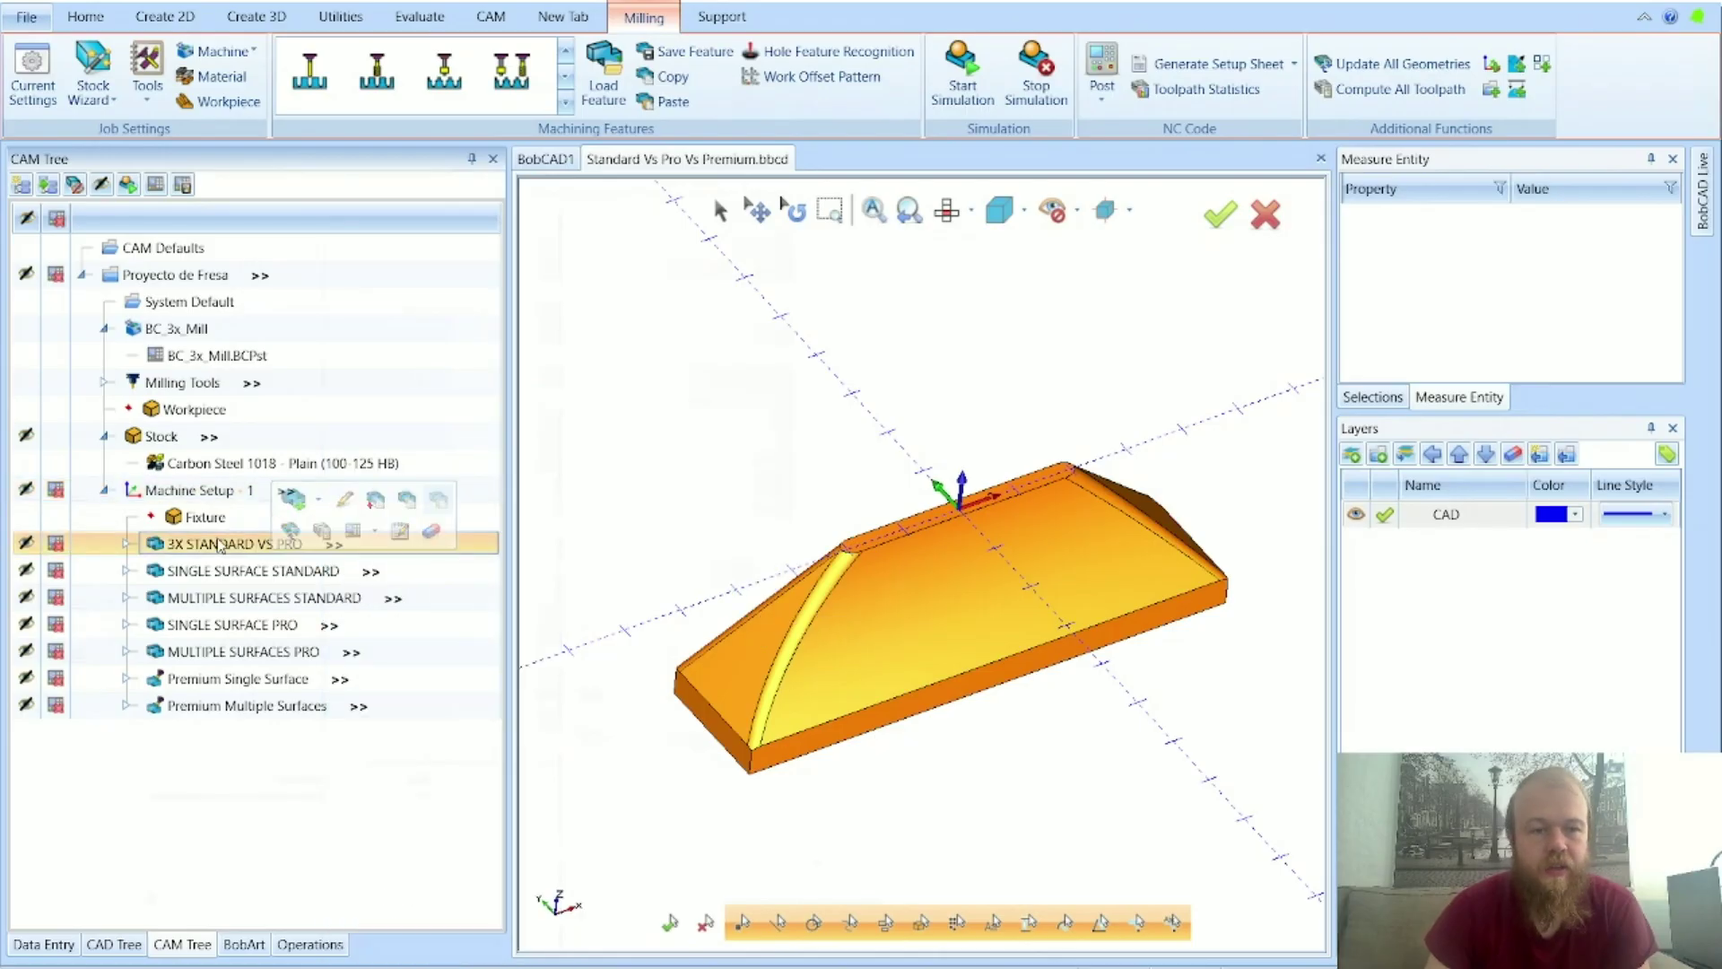
# Step: Open the 3X STANDARD VS PRO feature's machining strategy and examine the Z Level Rough, Z Level Finish and Planar operations
pyautogui.doubleClick(218, 545)
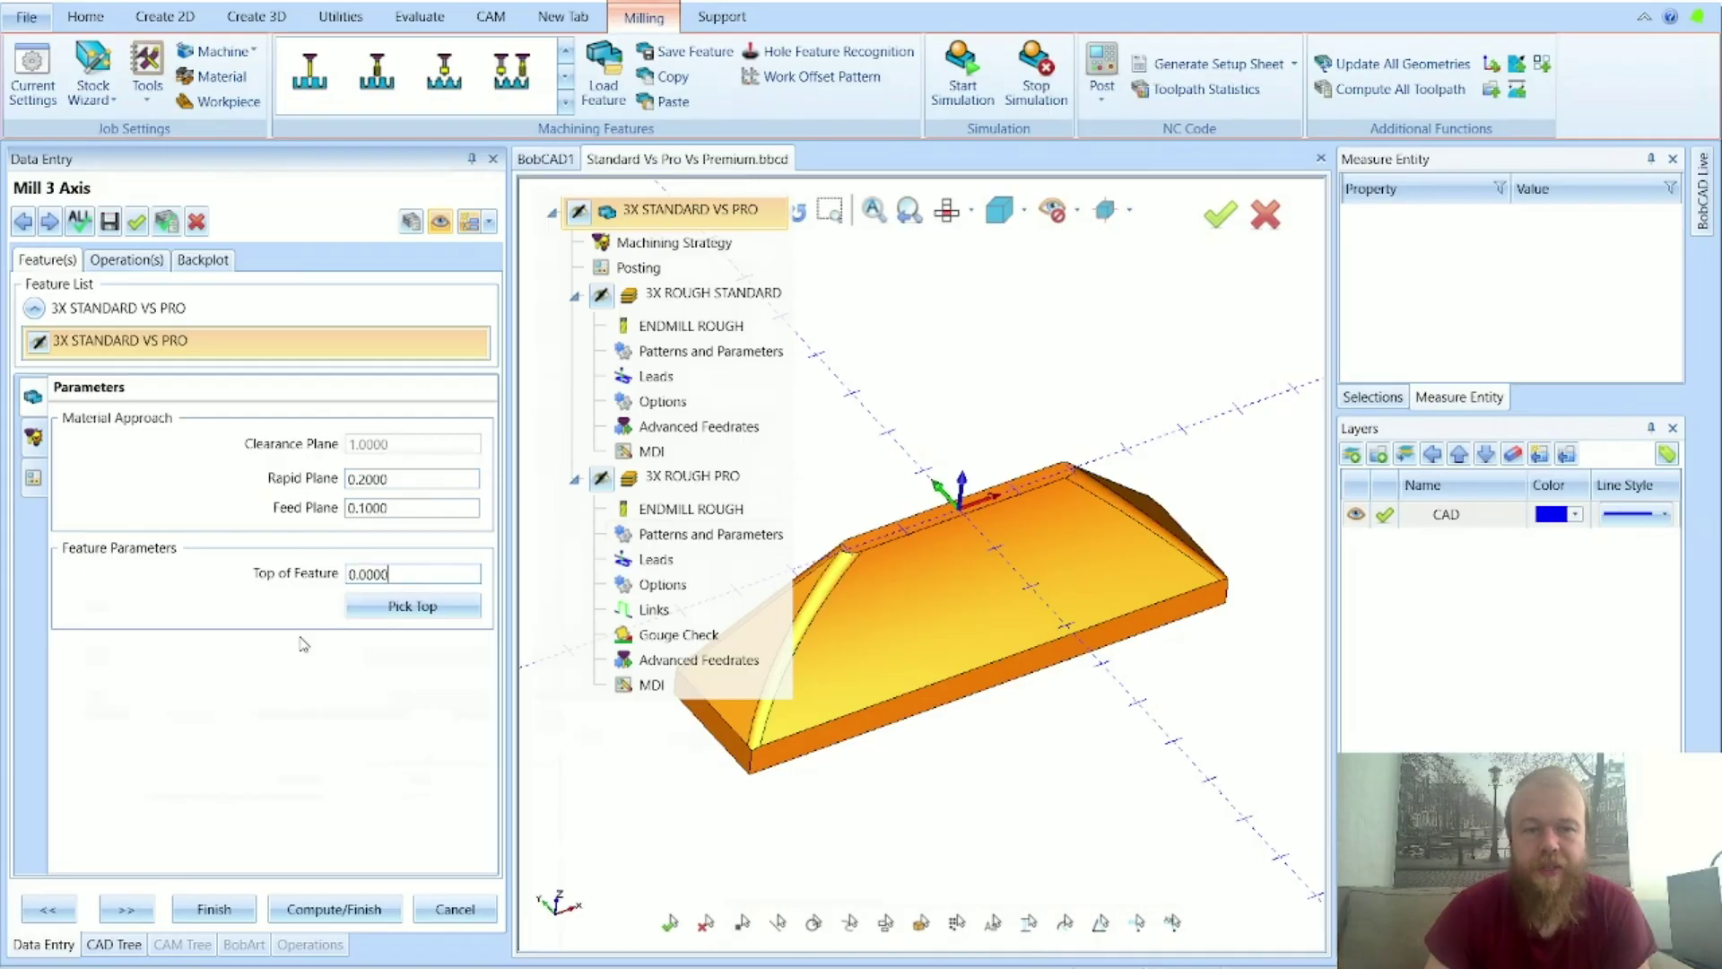
pyautogui.click(127, 909)
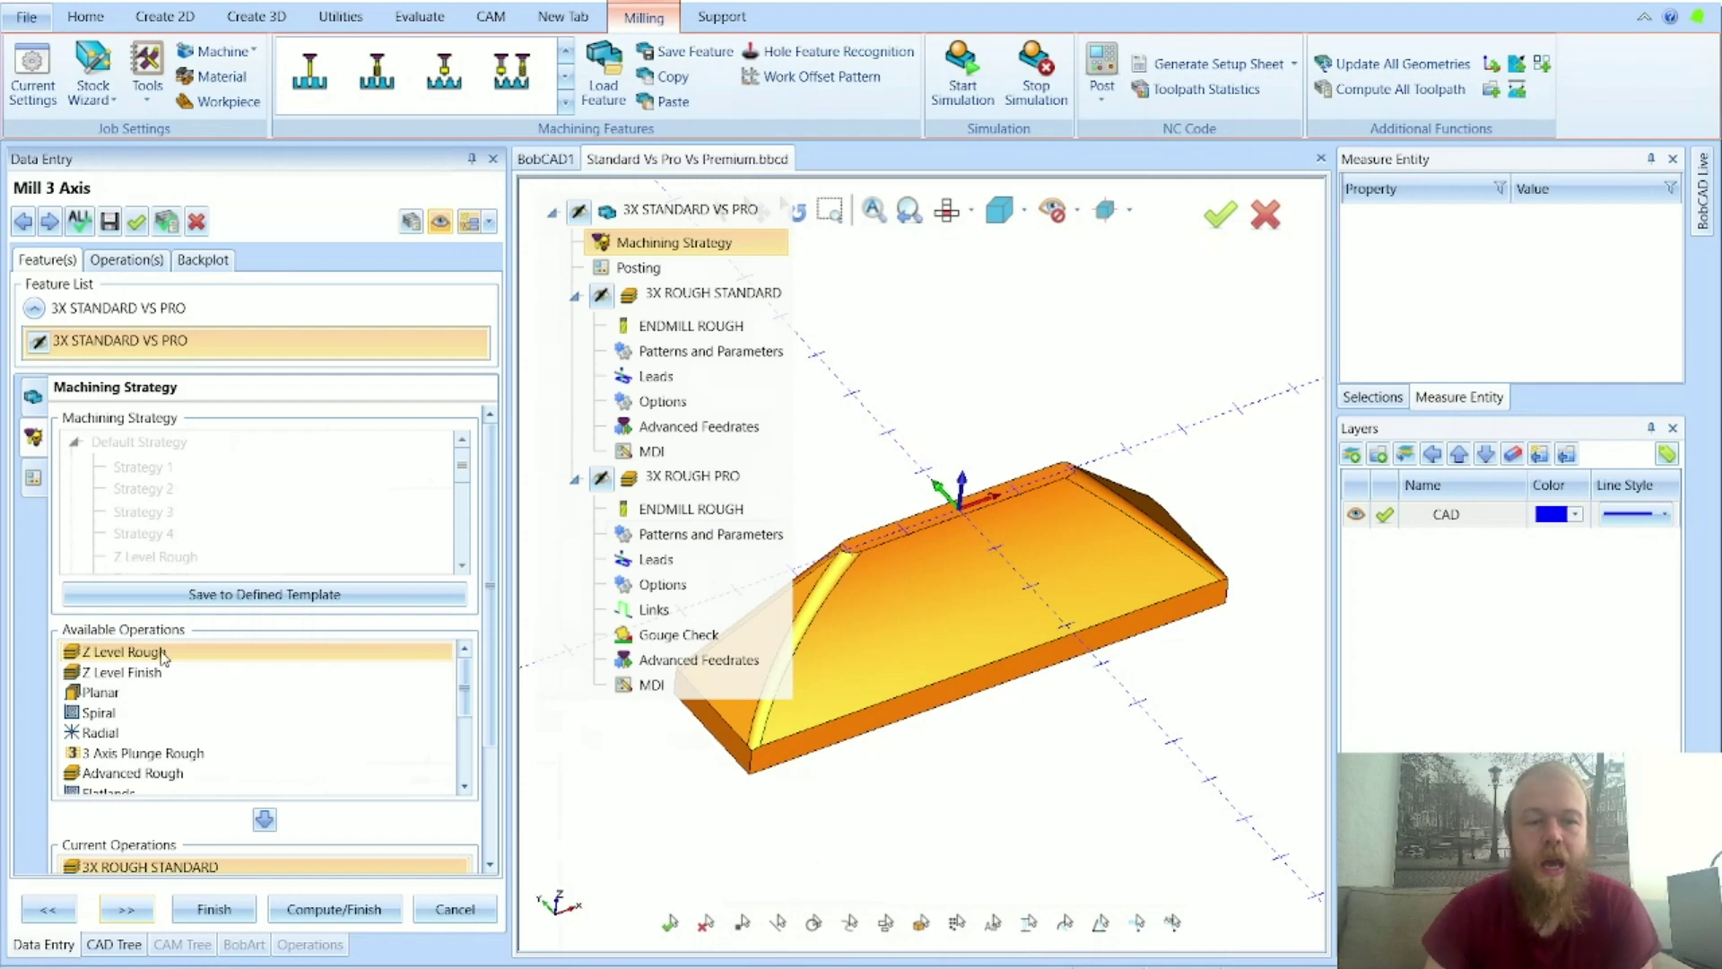
pyautogui.moveTo(145, 660)
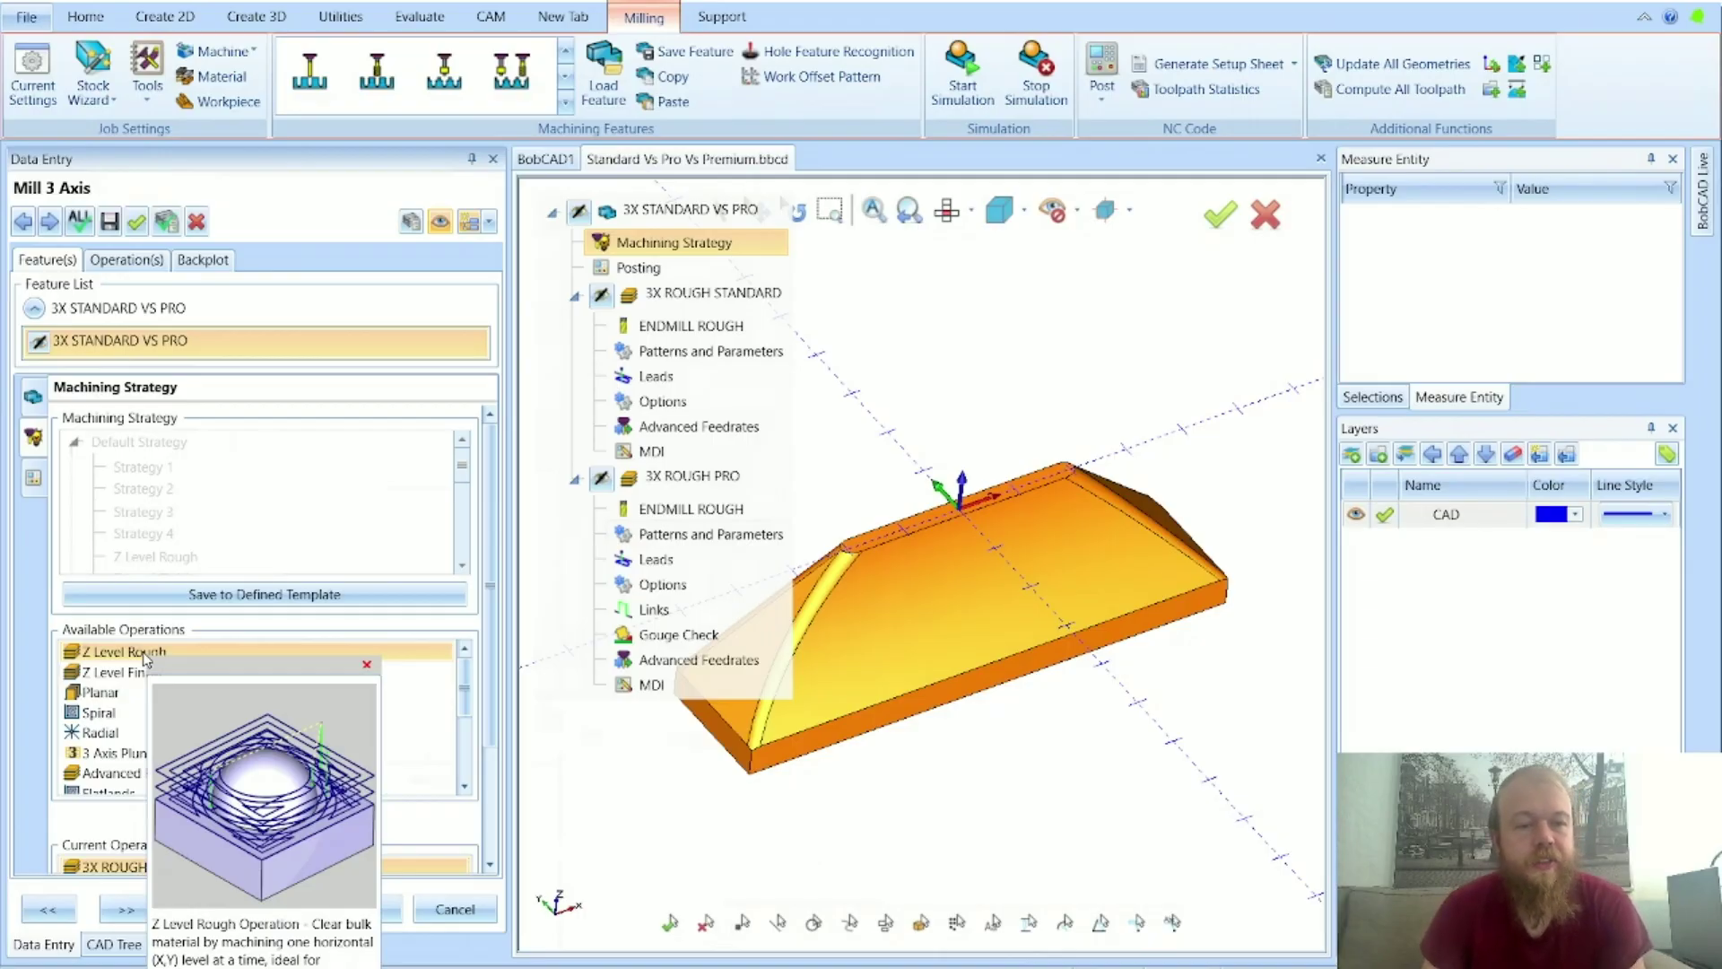
pyautogui.click(133, 672)
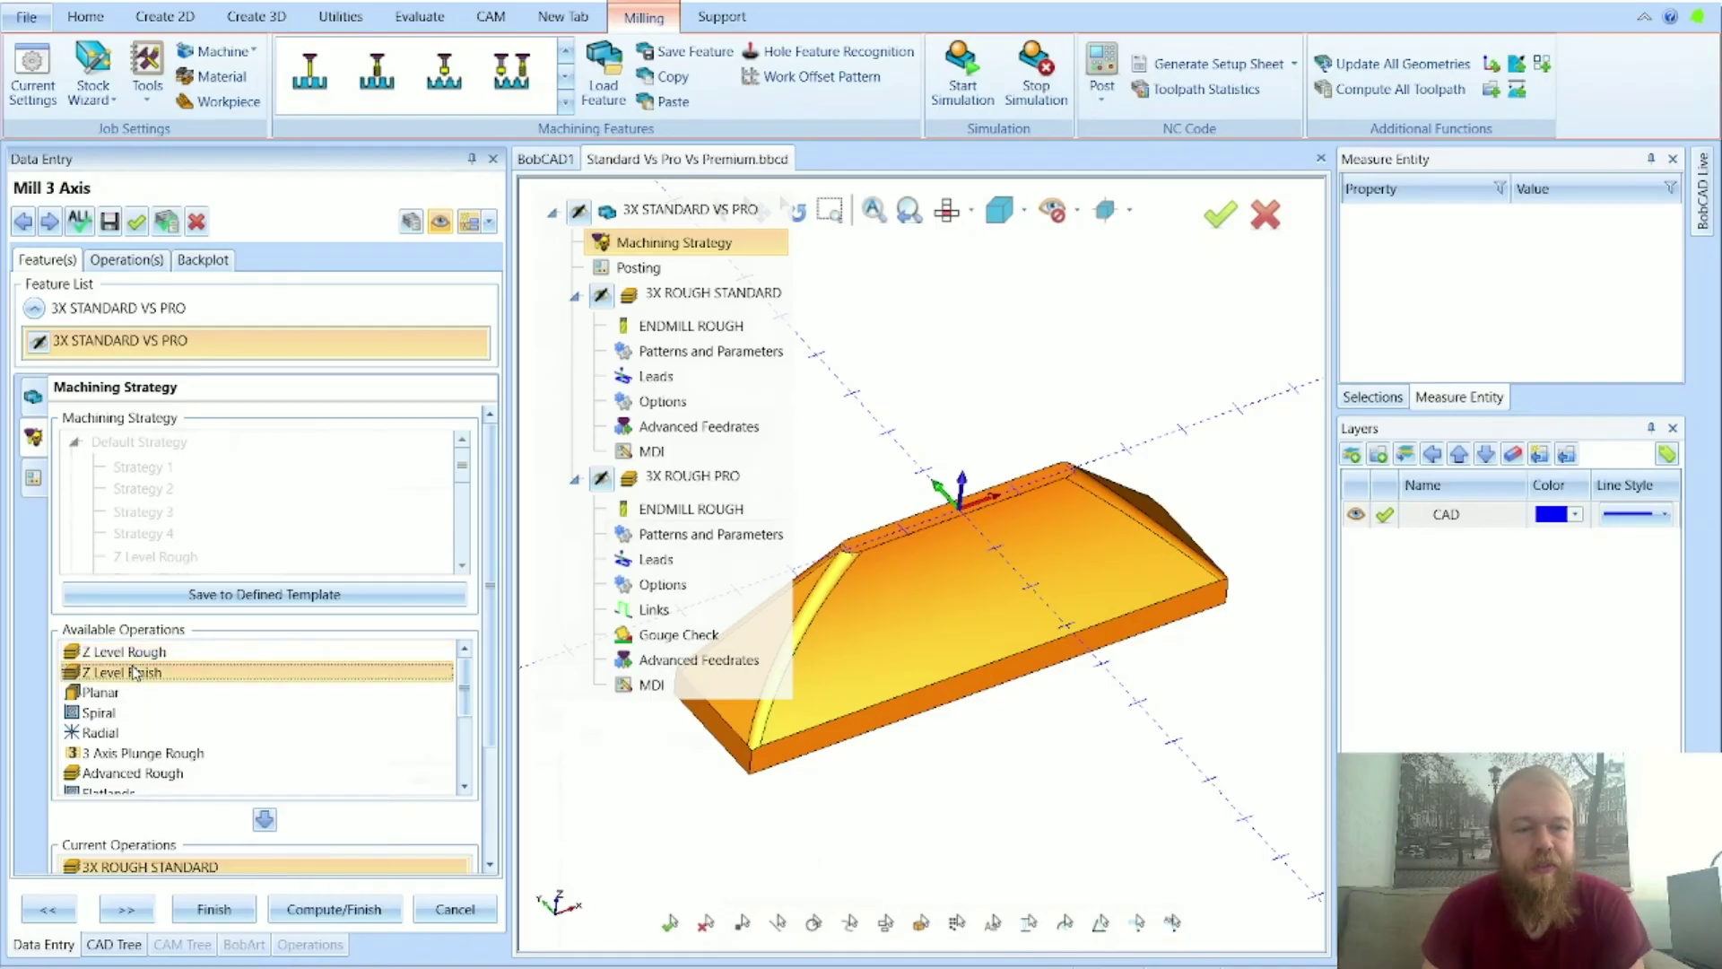
pyautogui.moveTo(133, 672)
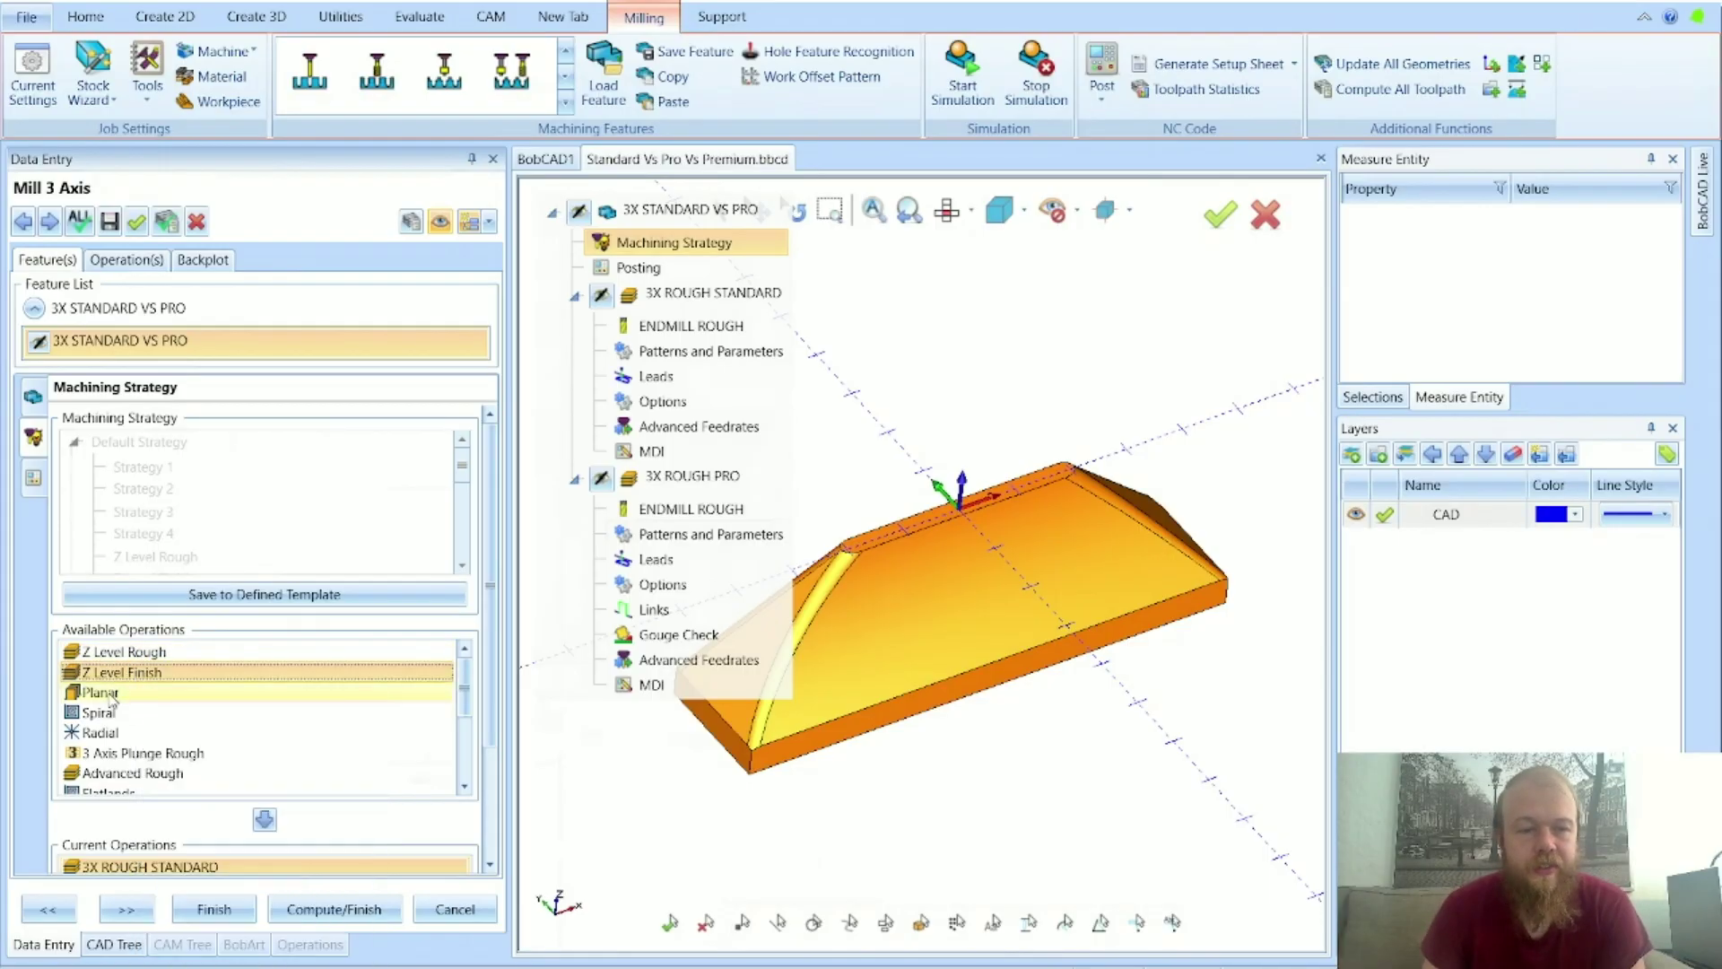
pyautogui.click(108, 692)
pyautogui.moveTo(108, 692)
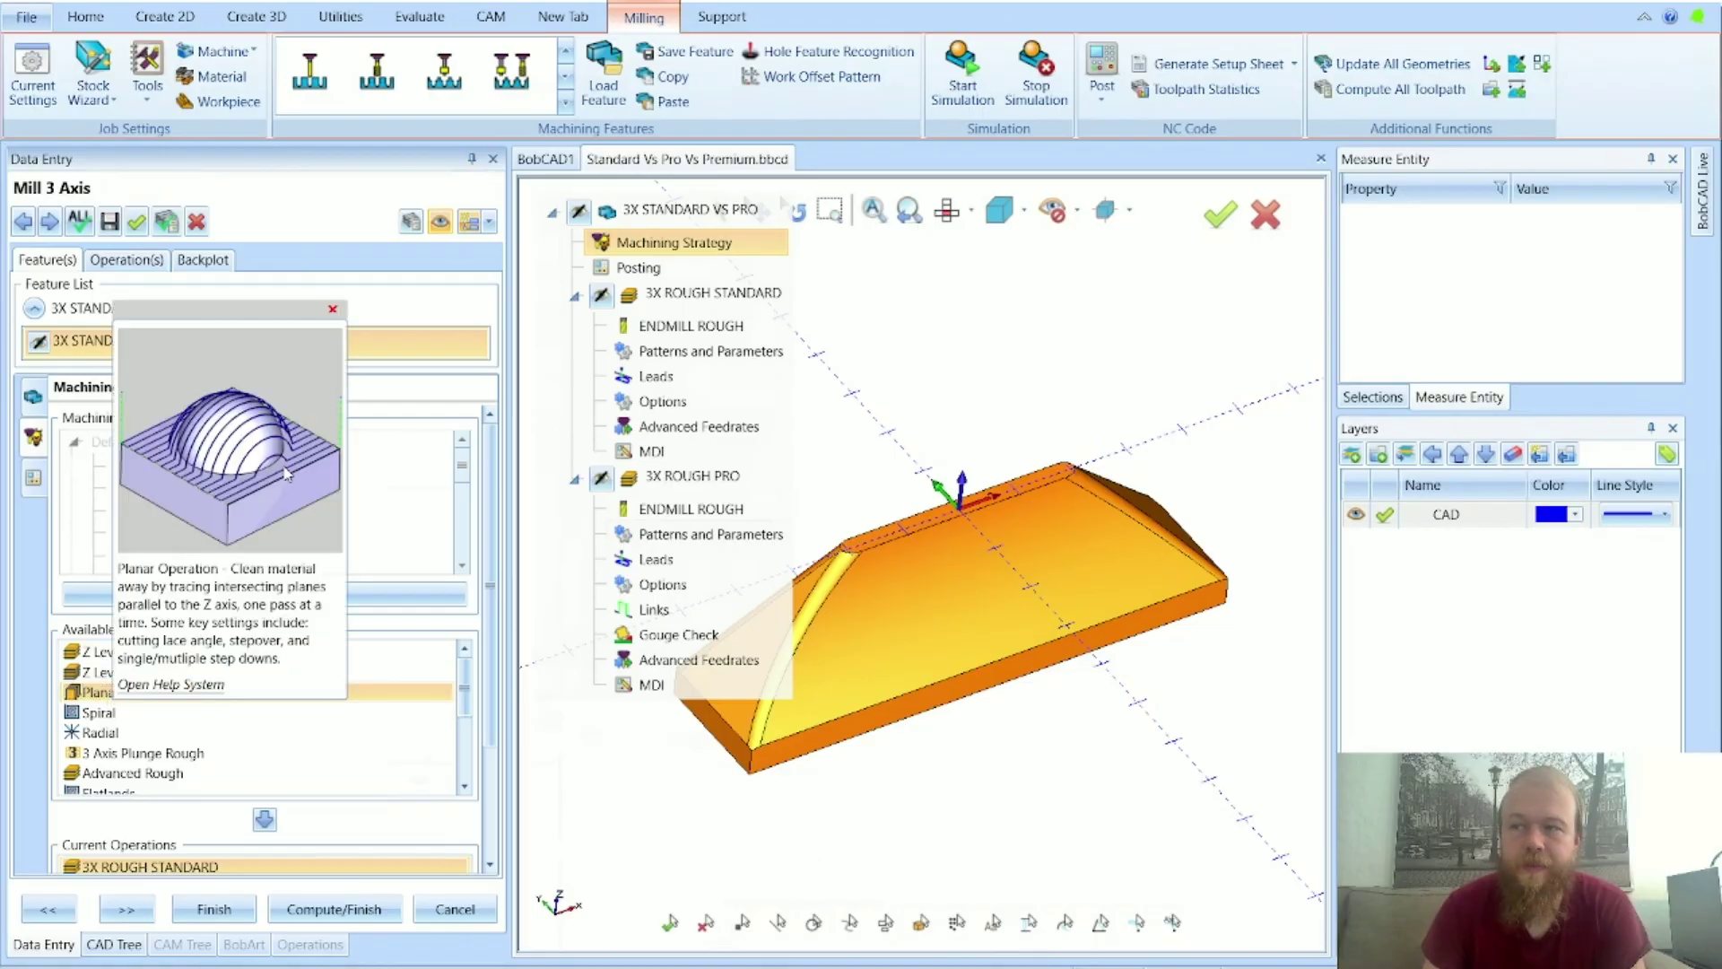
# Step: Read the descriptions of the Spiral, Radial and 3 Axis Plunge Rough operations
pyautogui.click(109, 712)
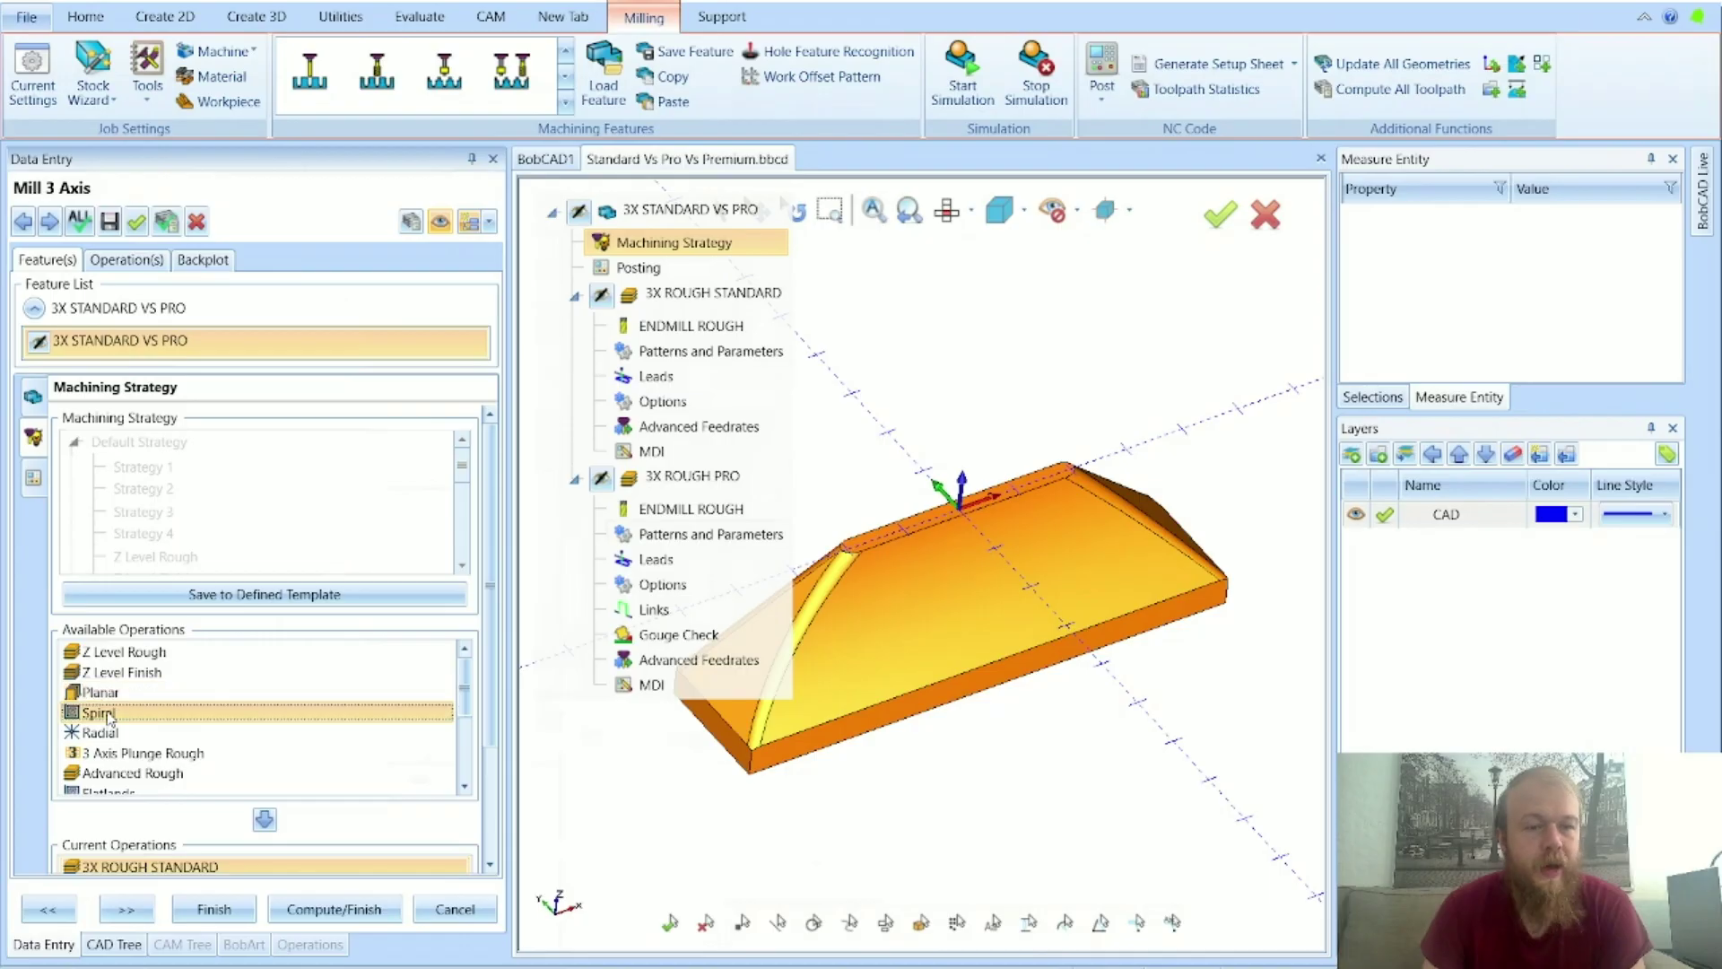
pyautogui.moveTo(109, 717)
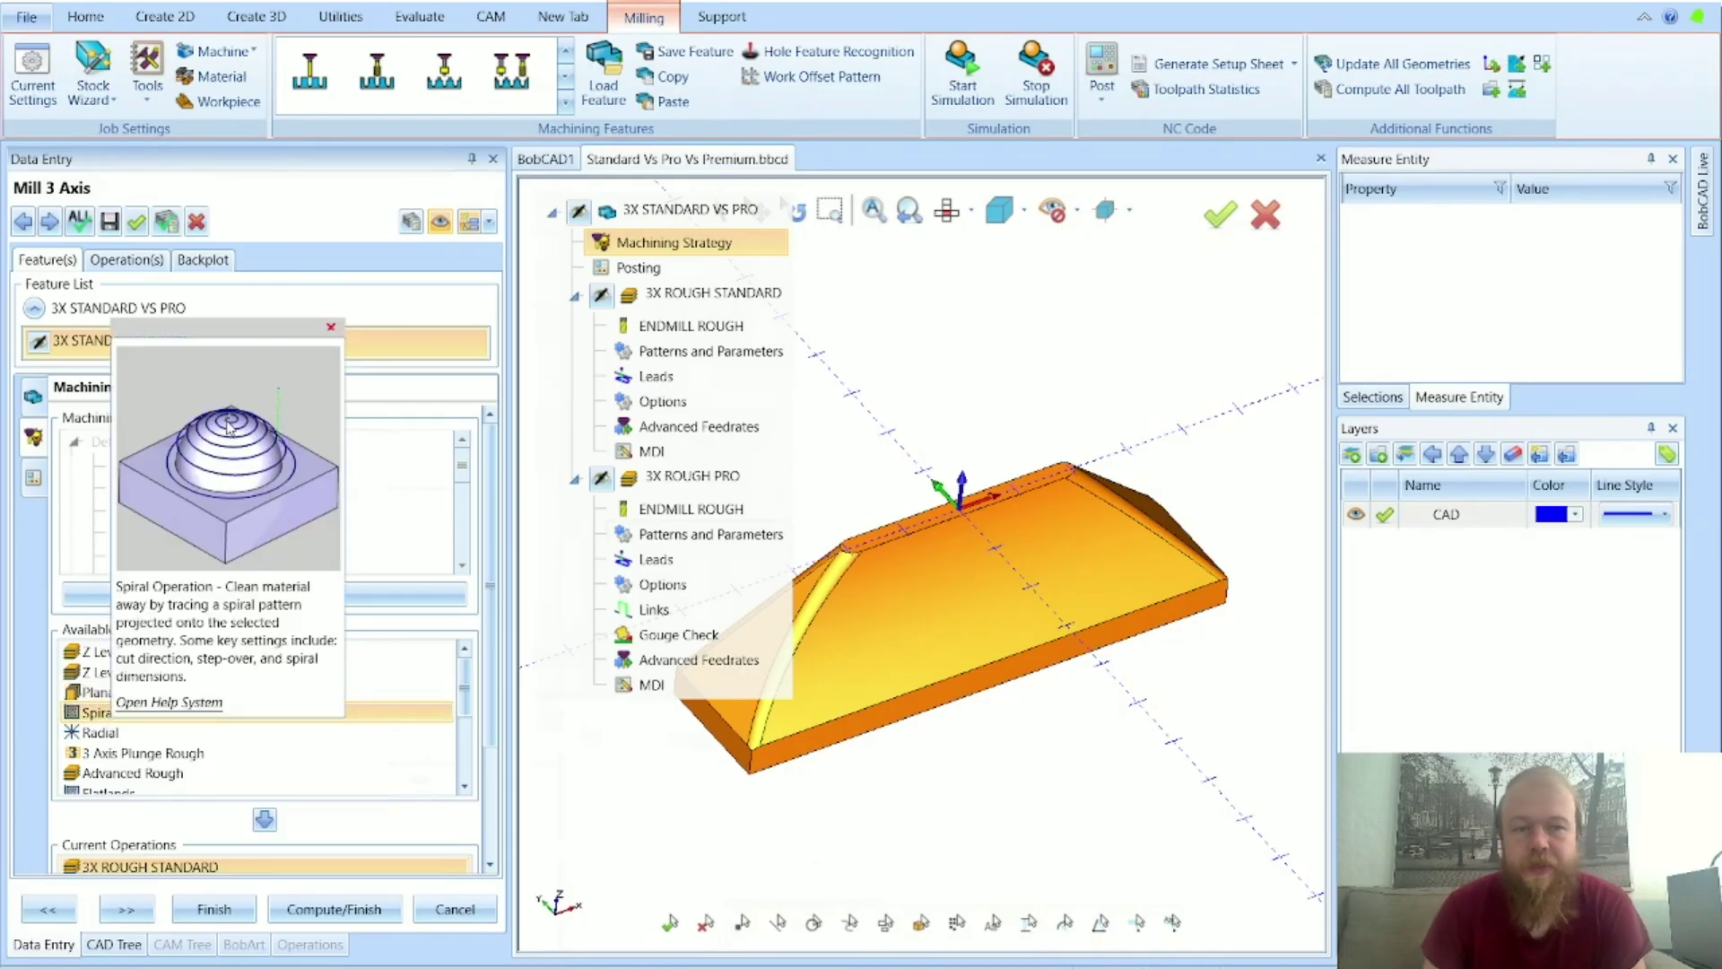
pyautogui.click(99, 732)
pyautogui.moveTo(101, 734)
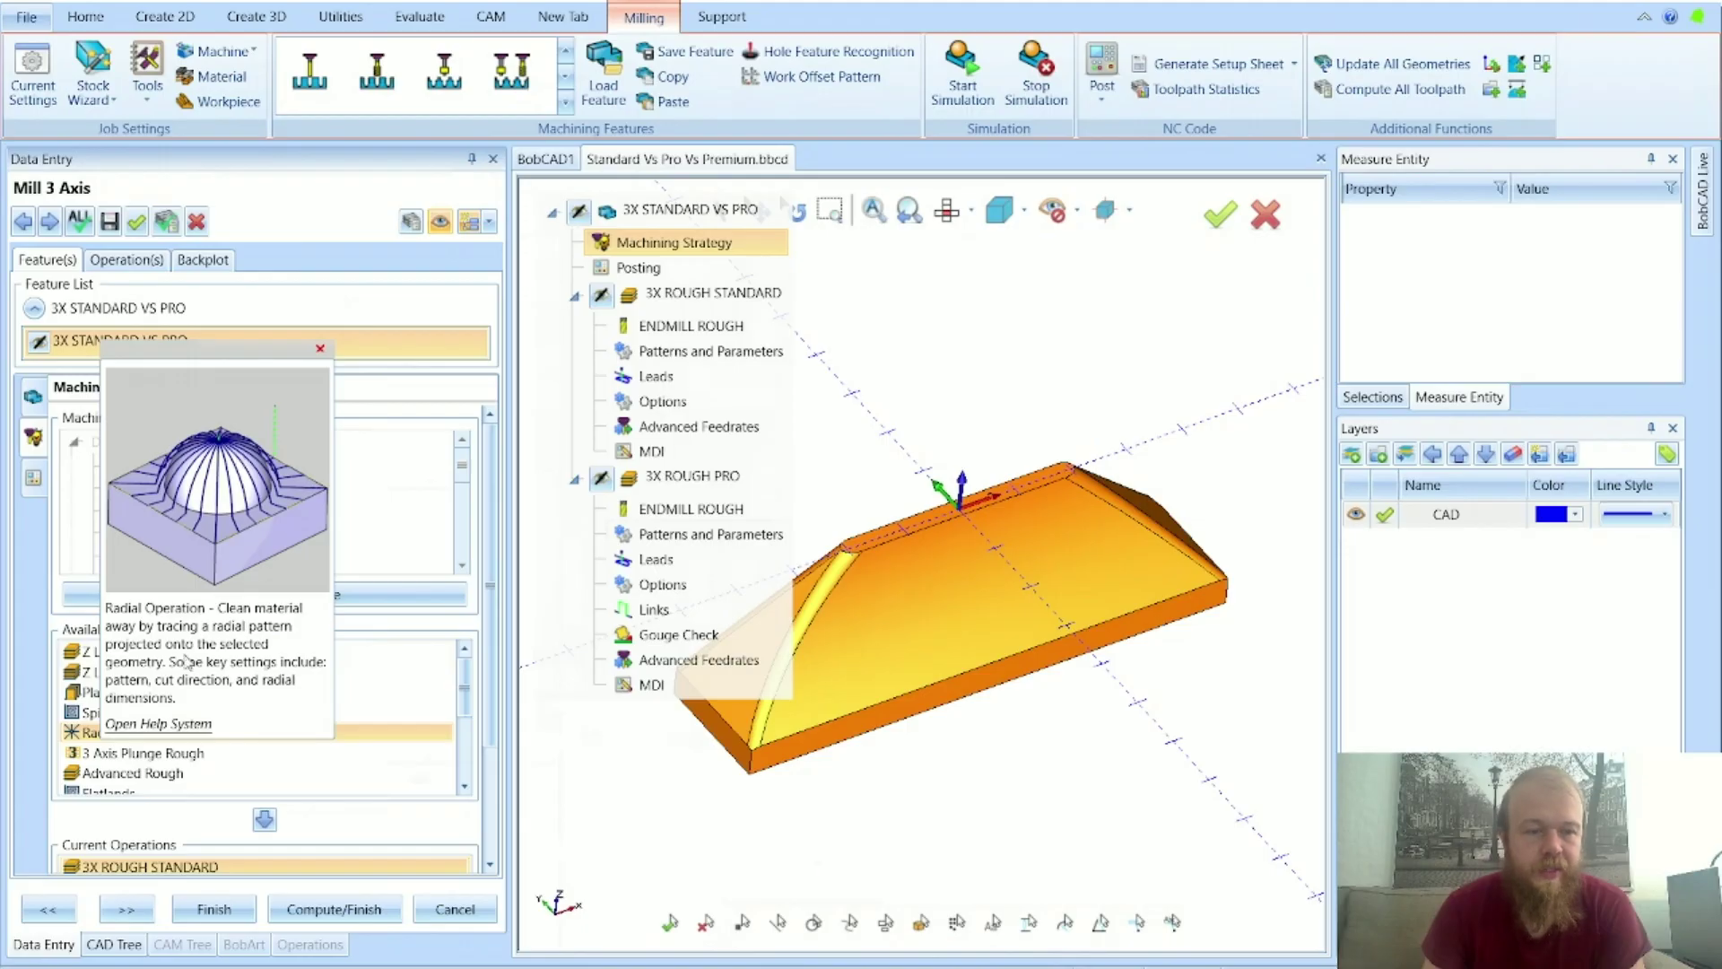
pyautogui.moveTo(130, 762)
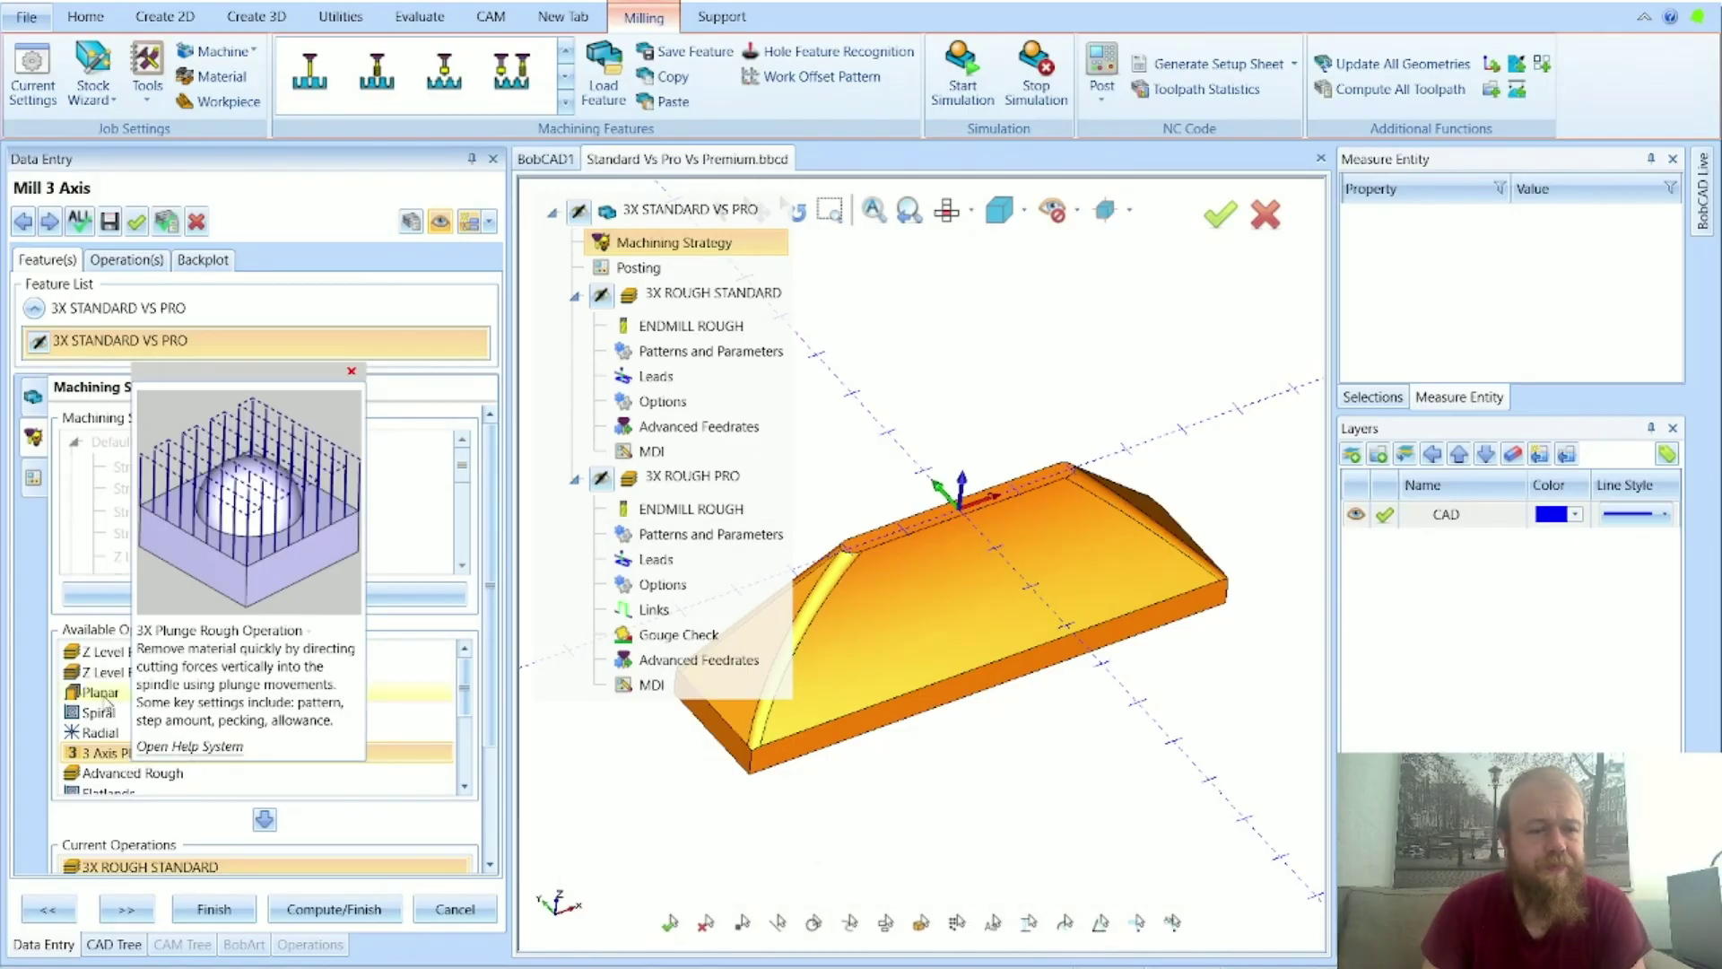
# Step: Find the Advanced Rough operation among the available 3 Axis operations and read its description
pyautogui.scroll(-2, 99, 699)
pyautogui.scroll(1, 98, 702)
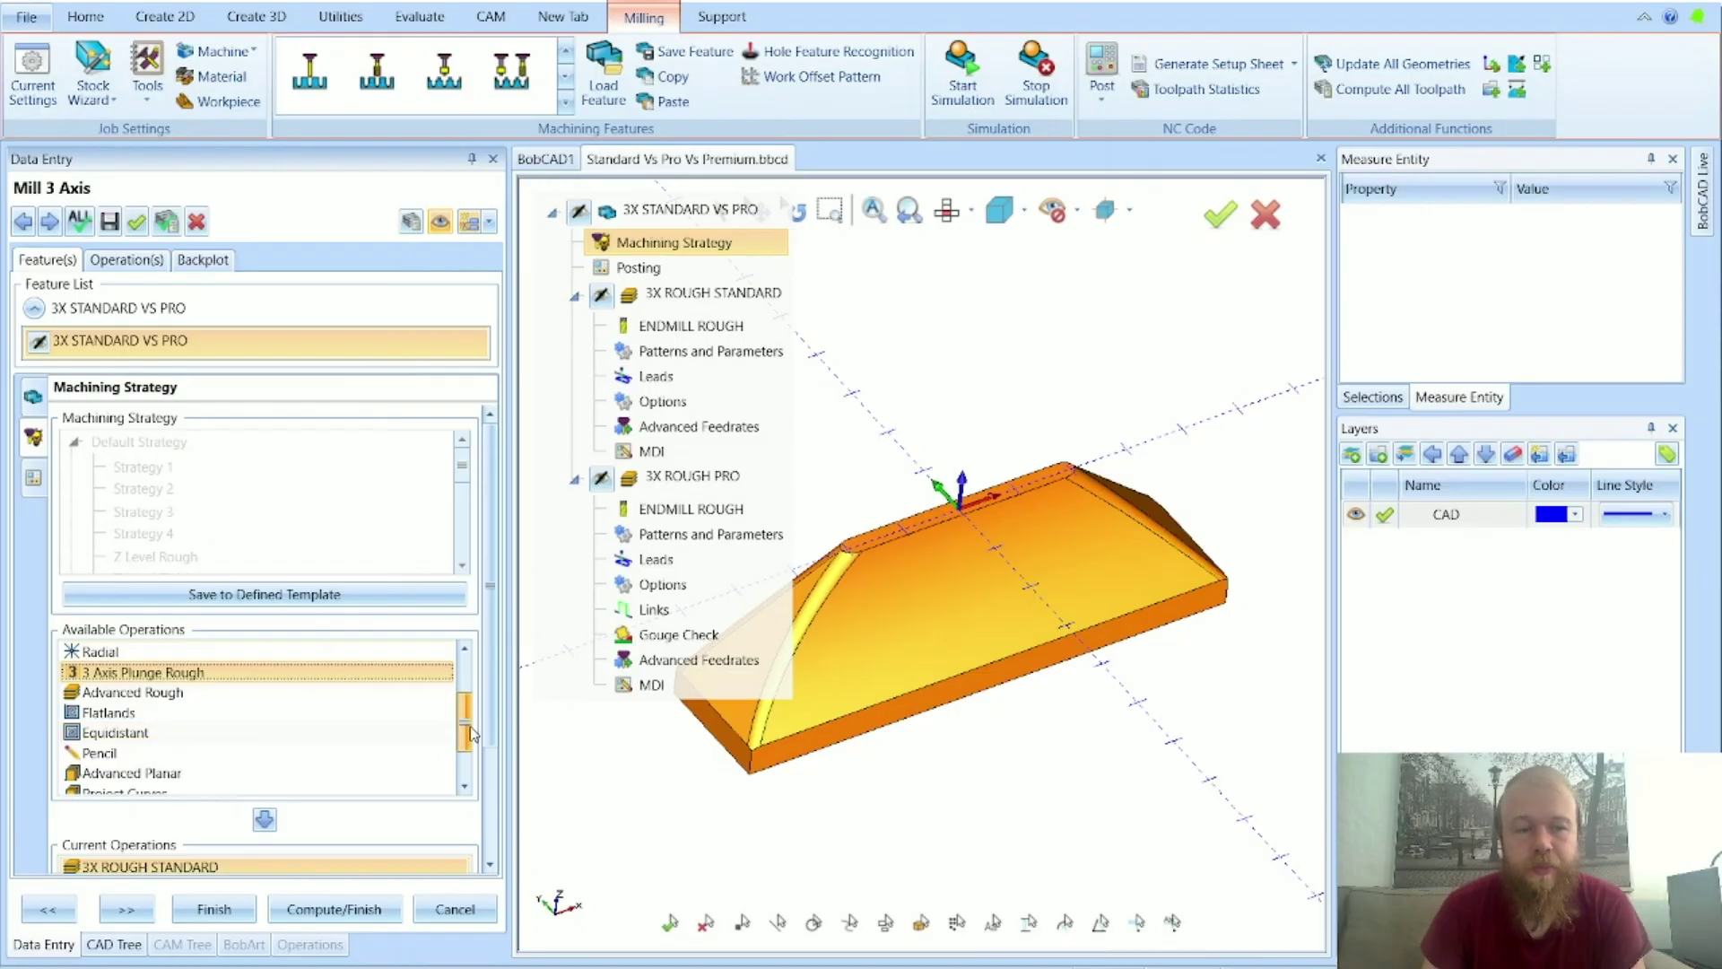
pyautogui.scroll(-1, 472, 740)
pyautogui.click(238, 675)
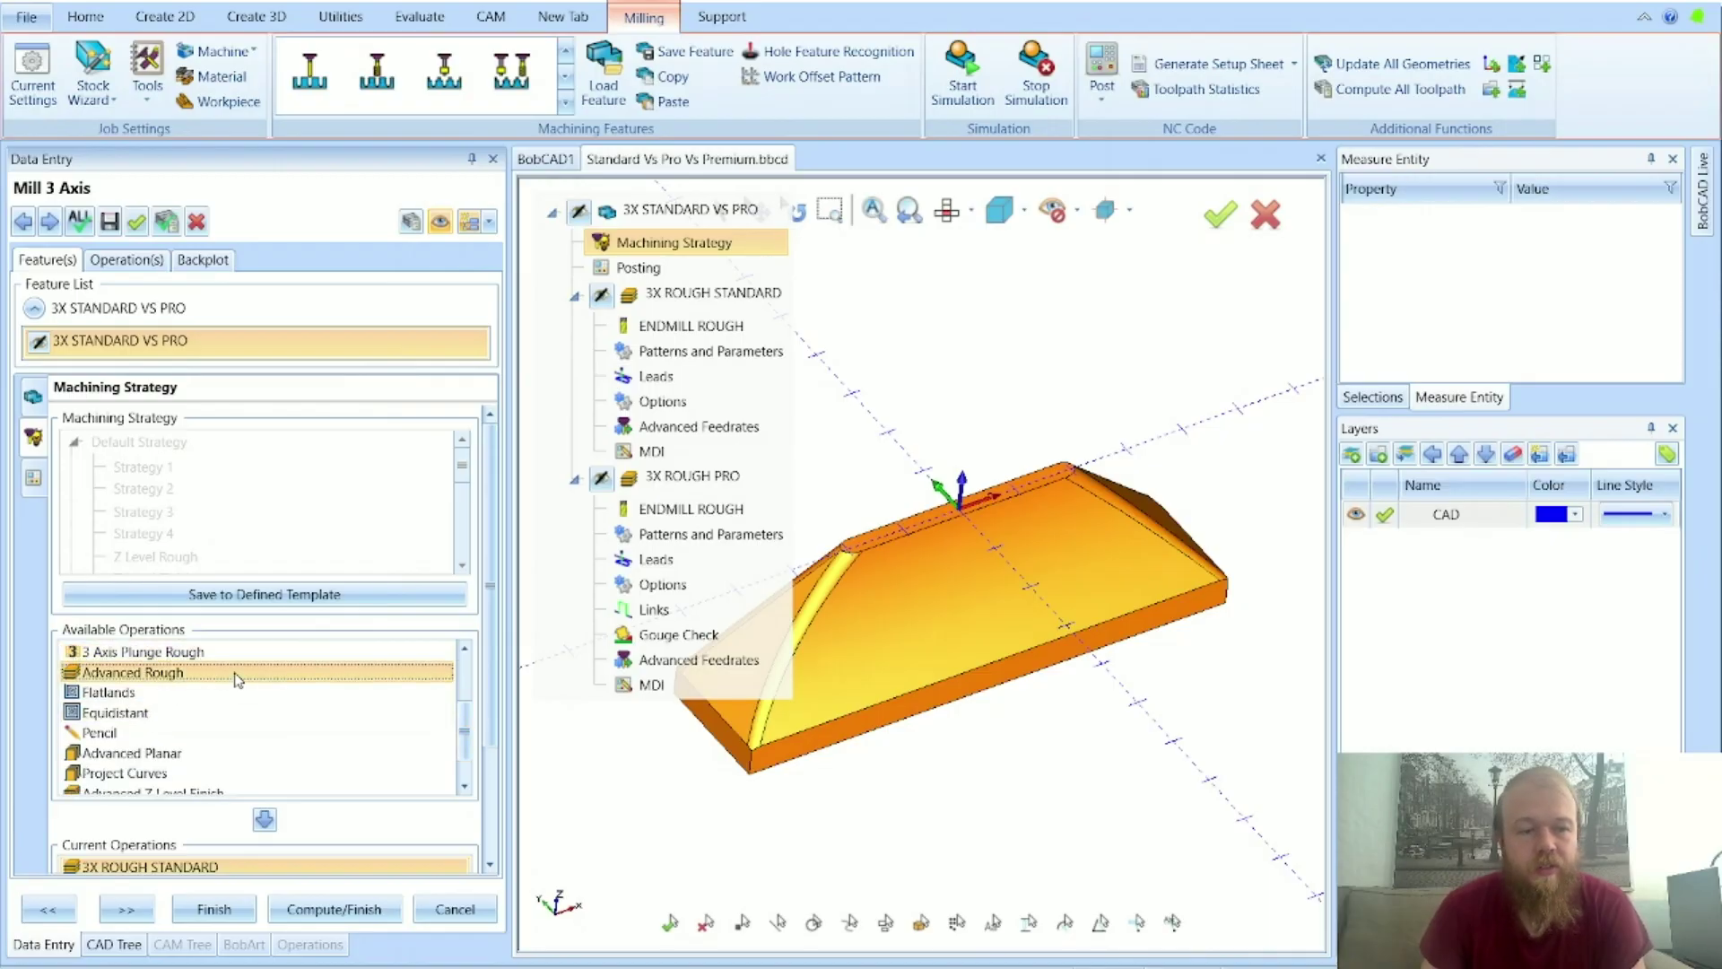
pyautogui.scroll(5, 163, 675)
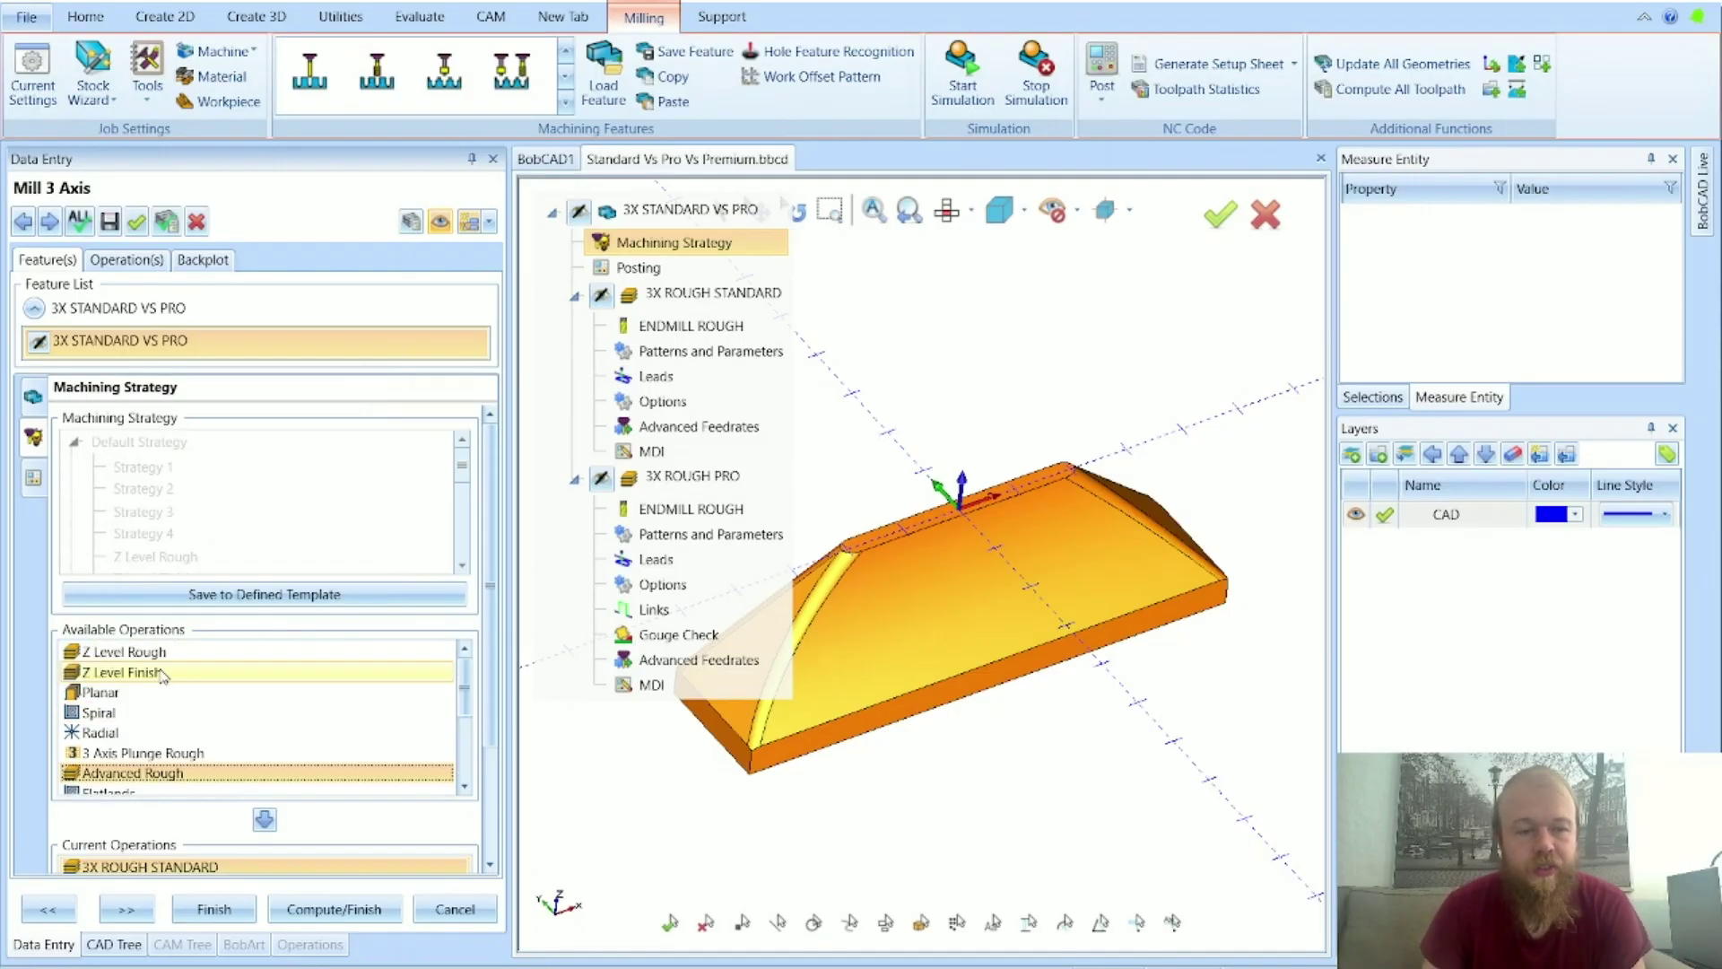
pyautogui.scroll(-3, 130, 661)
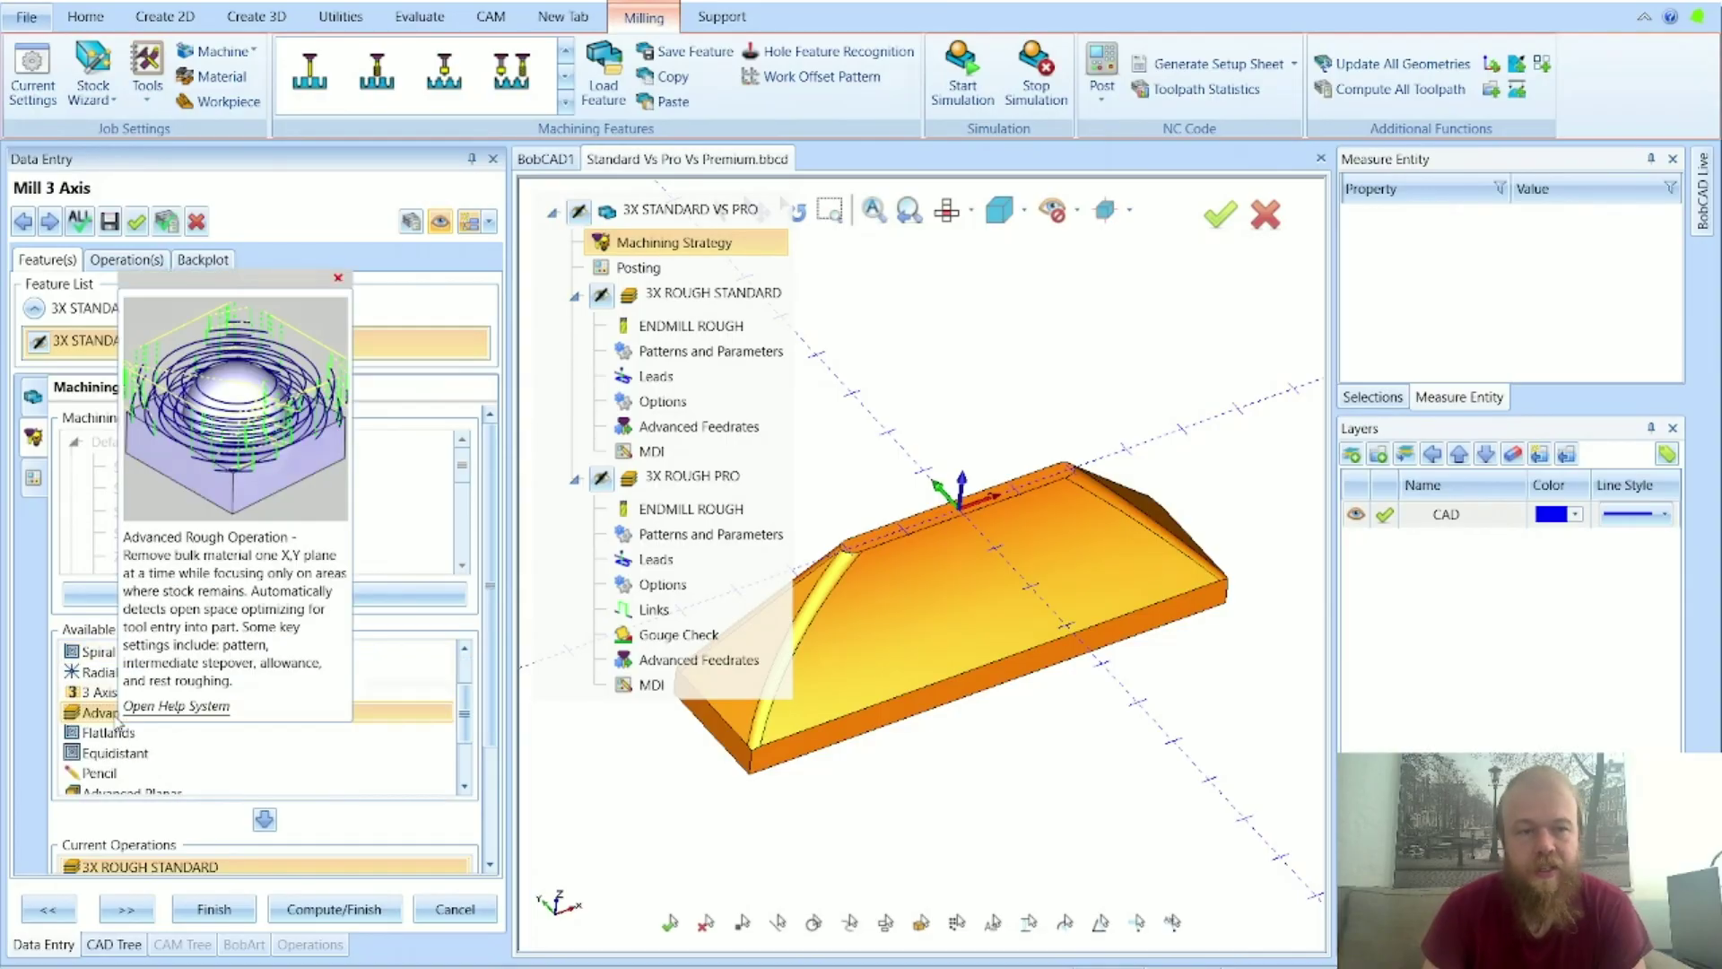
# Step: Examine the Flatlands, Equidistant and Pencil finishing operations
pyautogui.scroll(-4, 118, 722)
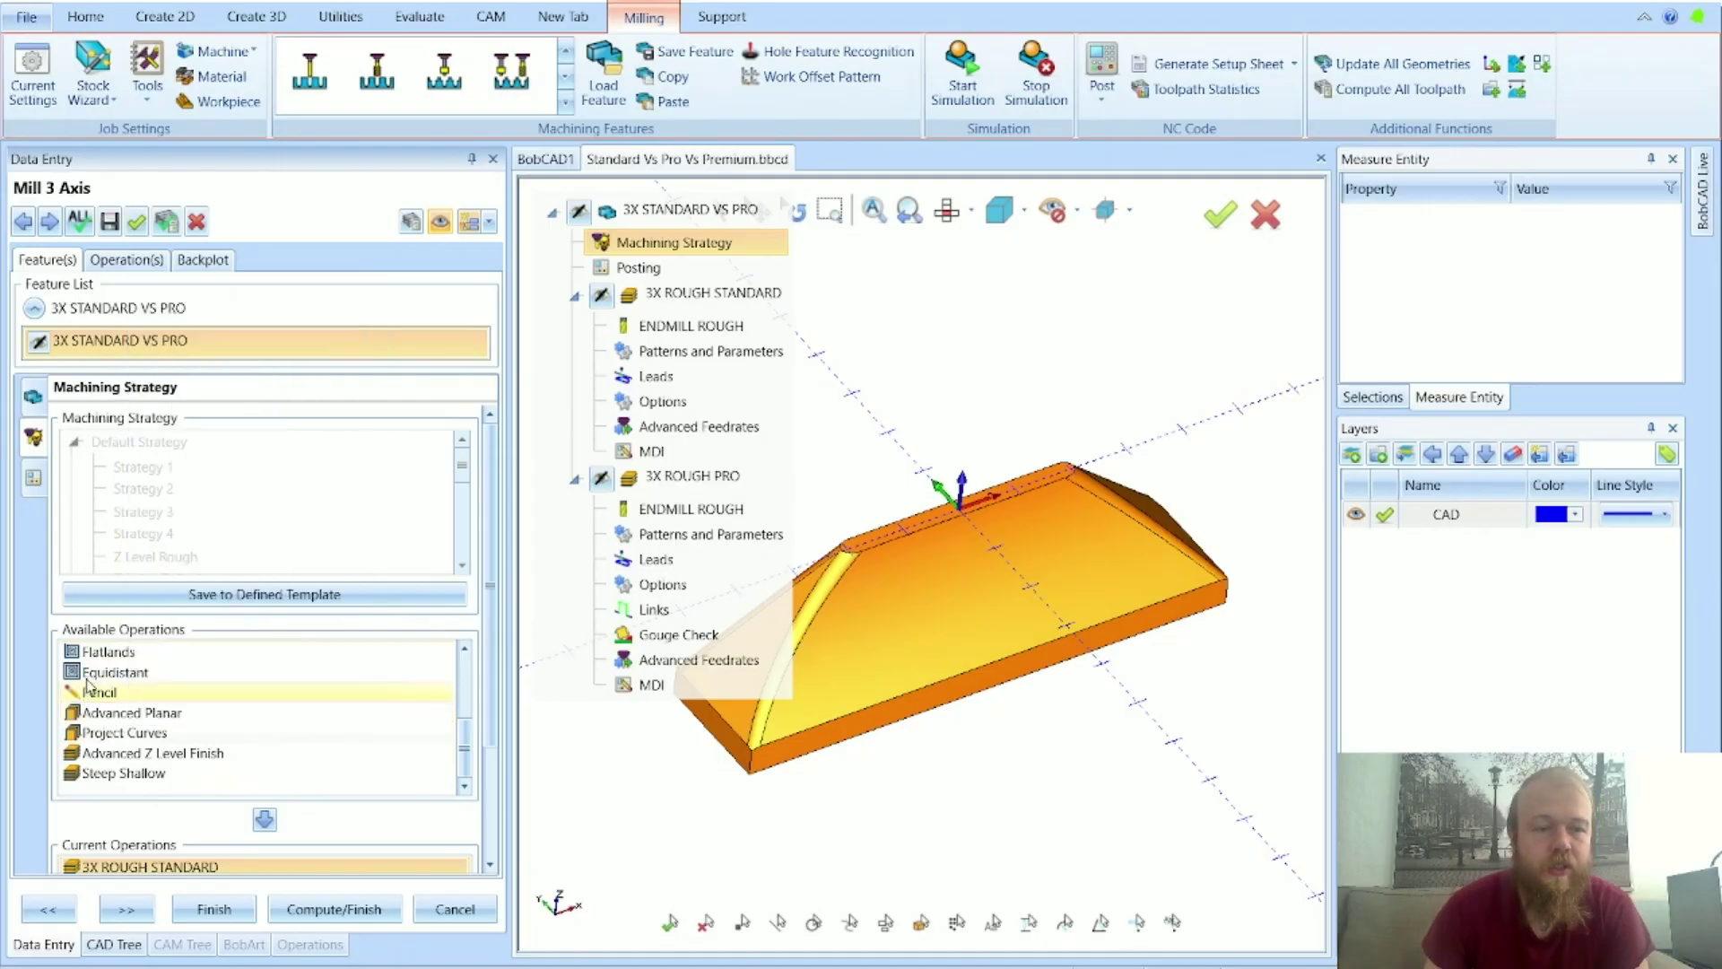
pyautogui.moveTo(104, 666)
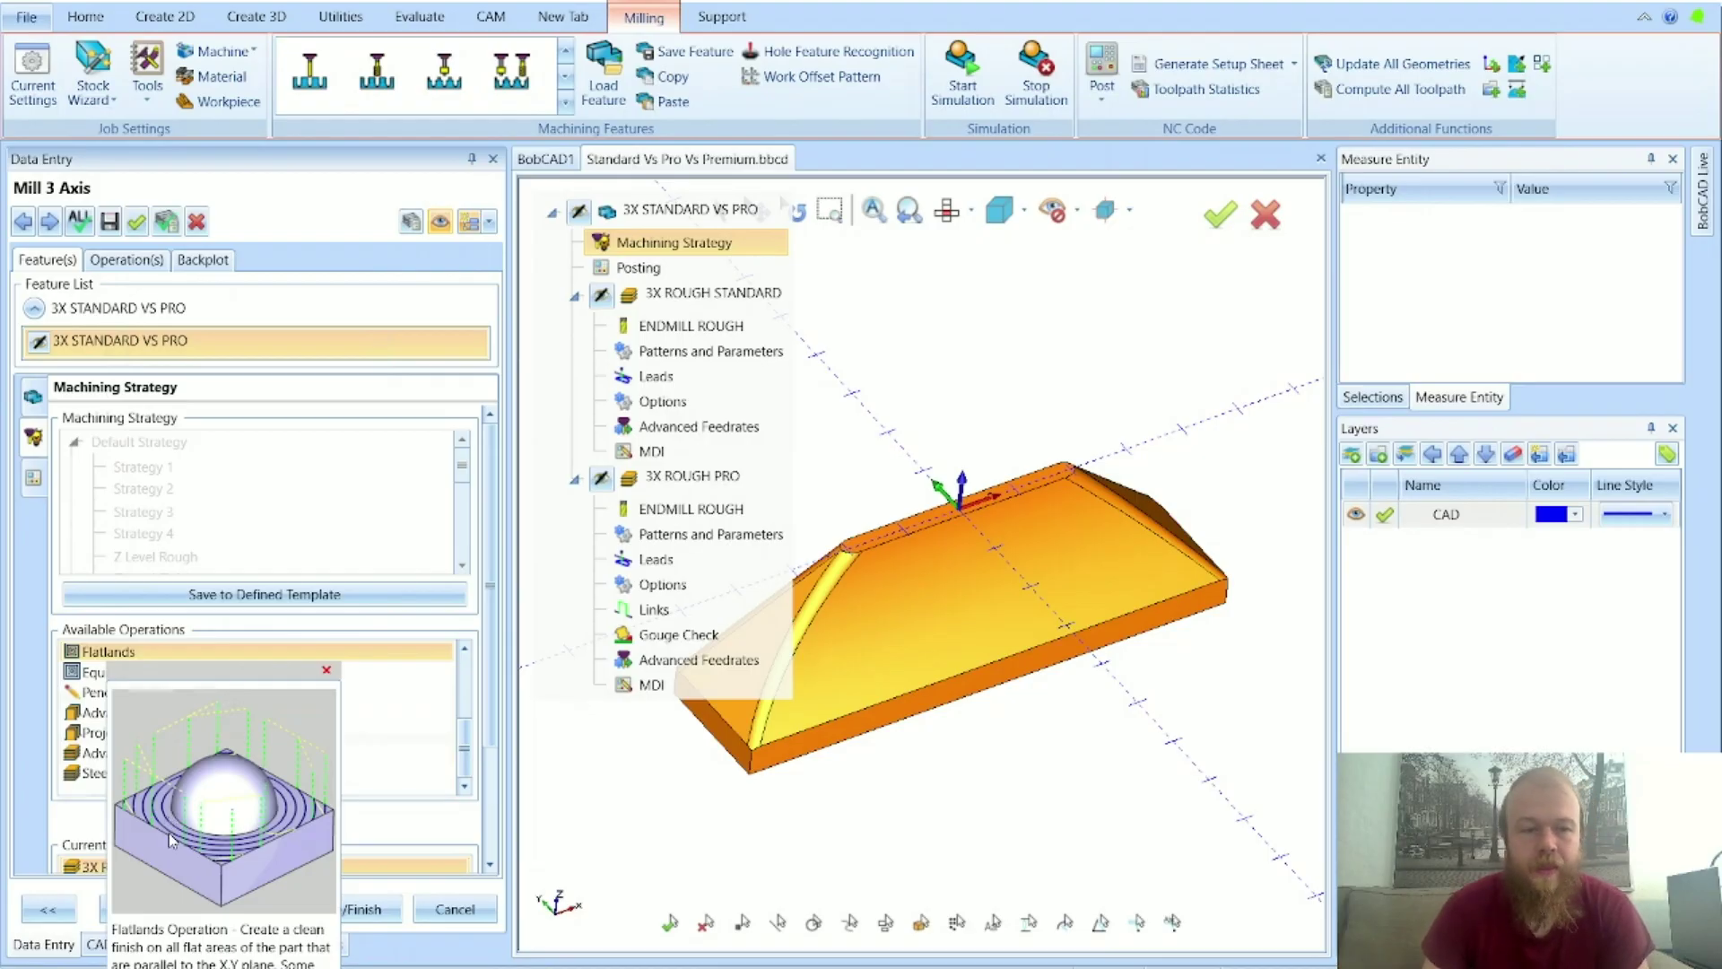
pyautogui.click(91, 674)
pyautogui.moveTo(90, 677)
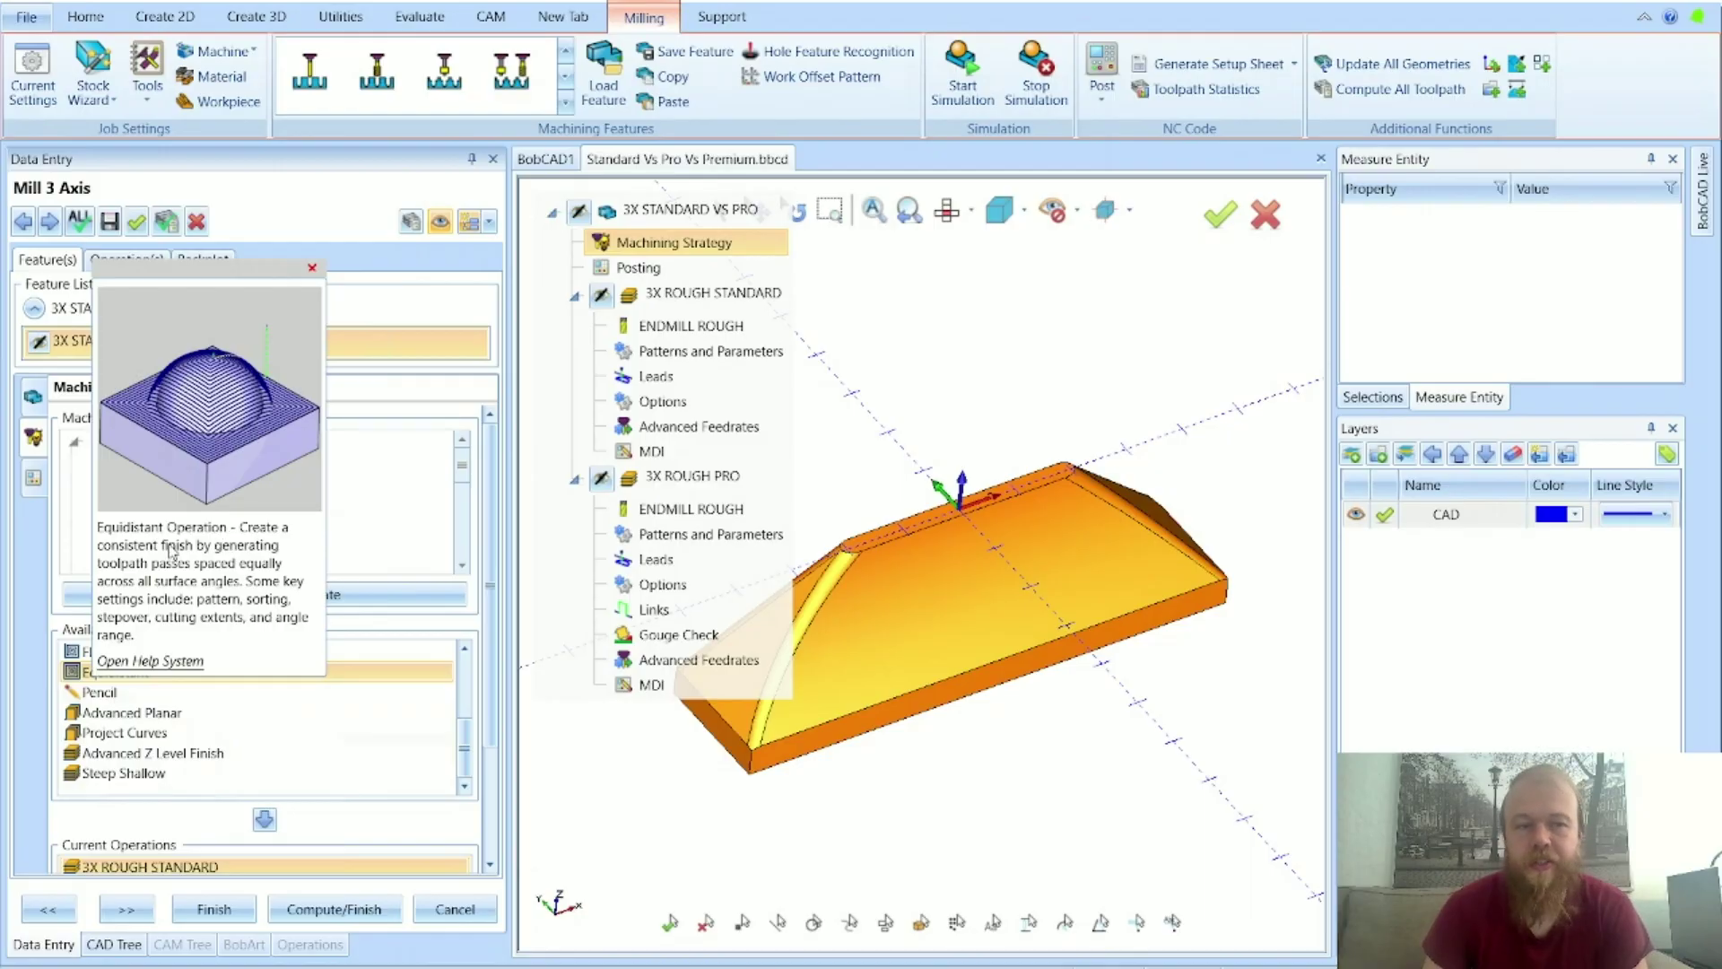
pyautogui.click(131, 698)
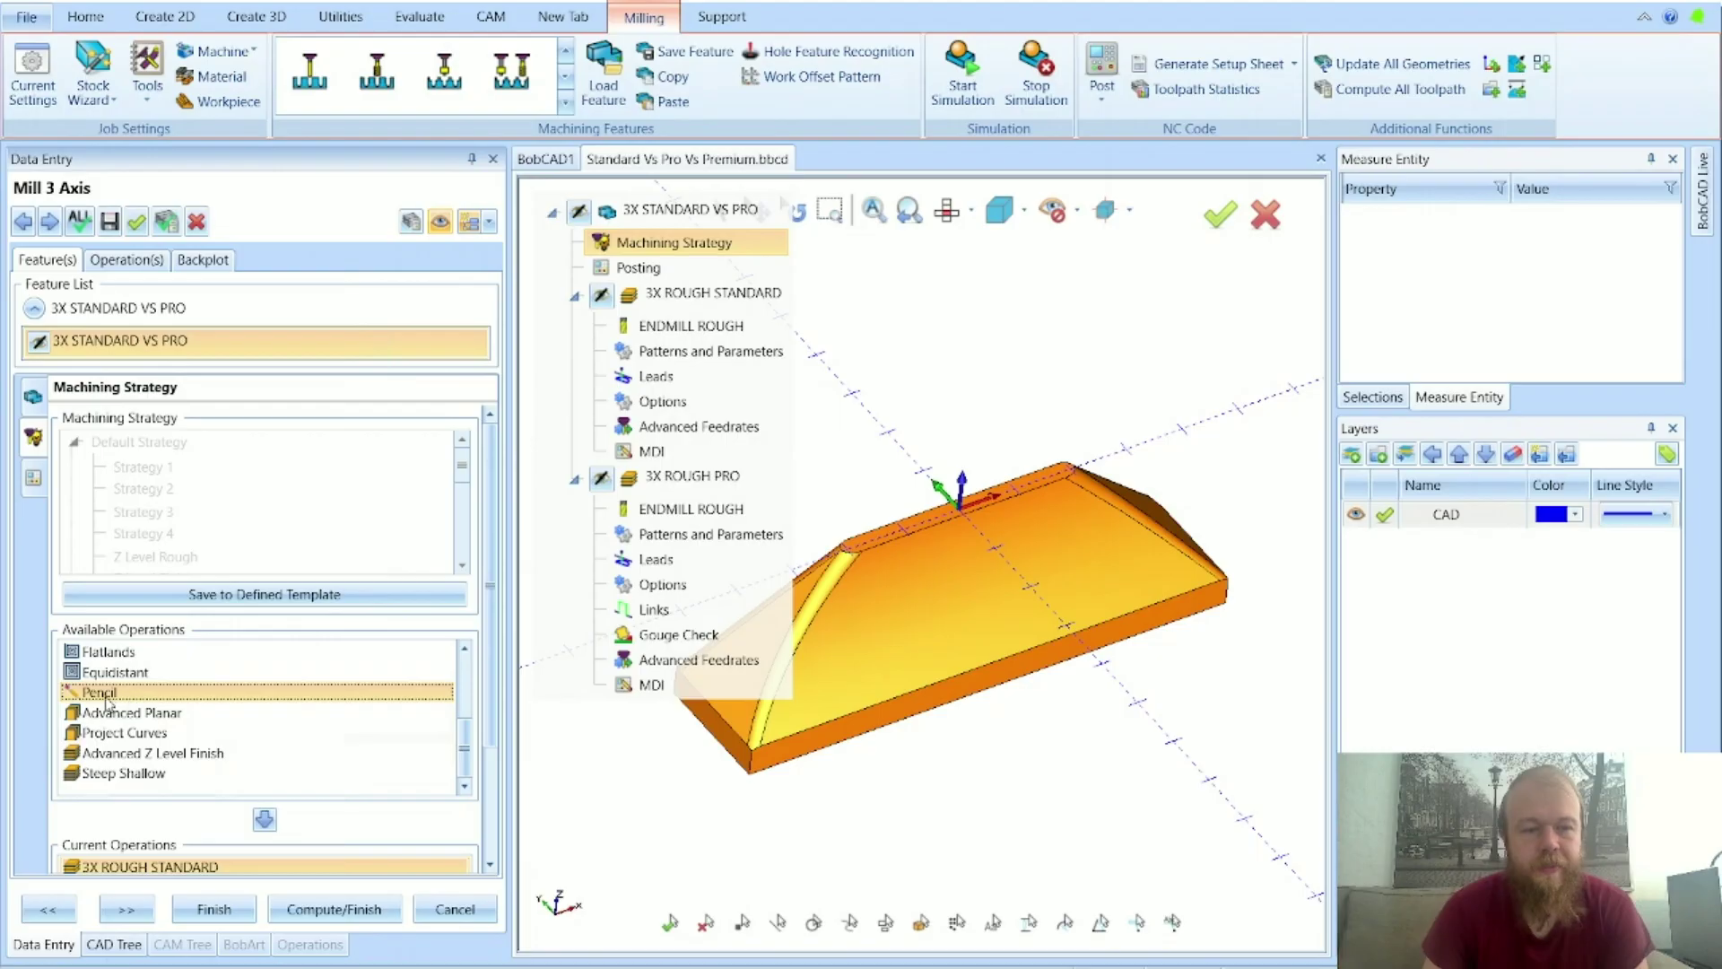
pyautogui.moveTo(106, 703)
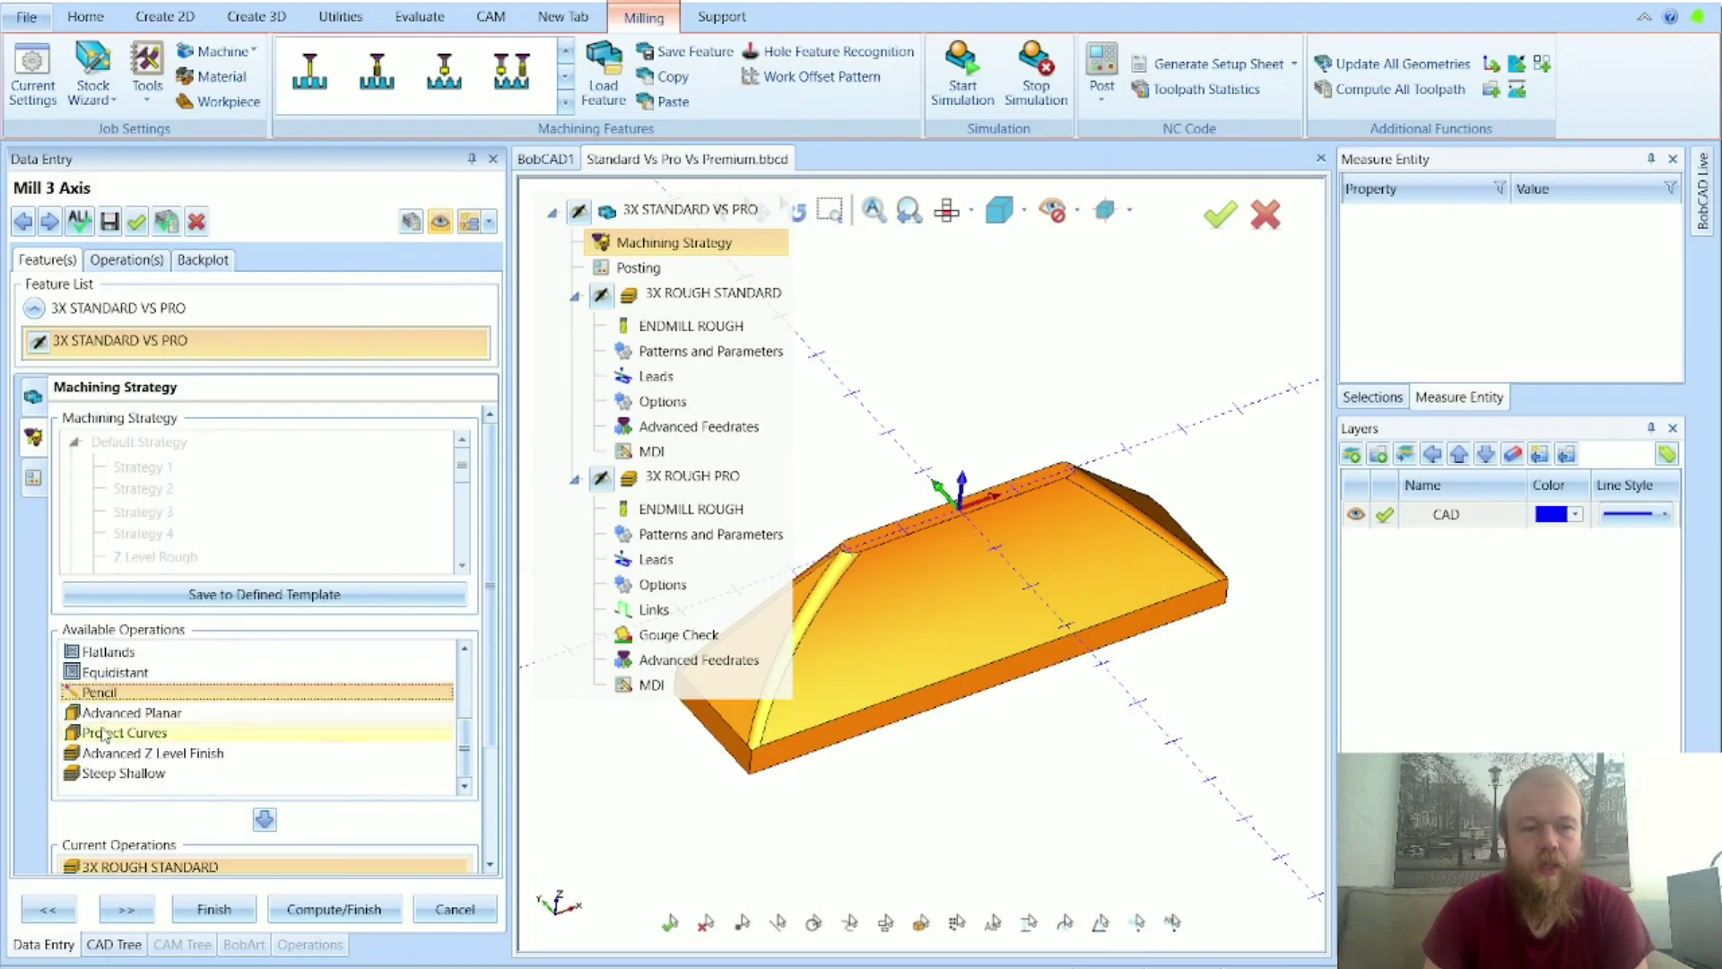
# Step: Examine the Project Curves and Steep Shallow operations, and review the feature's current operations
pyautogui.click(107, 734)
pyautogui.moveTo(107, 739)
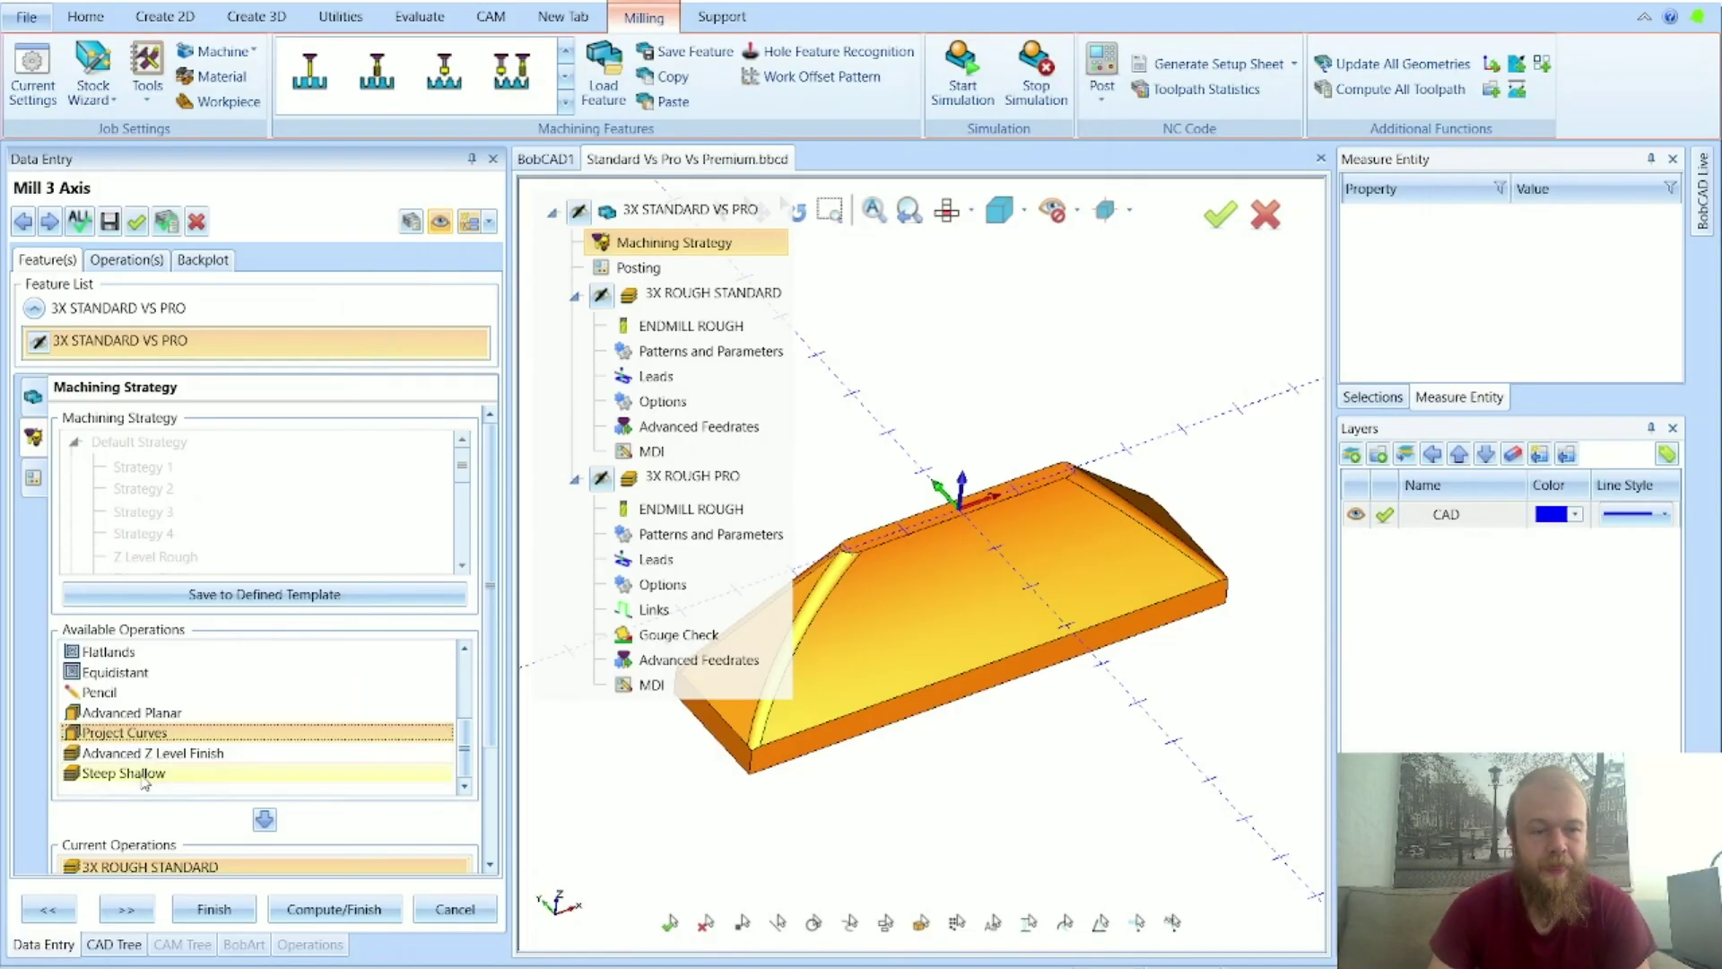
pyautogui.moveTo(143, 776)
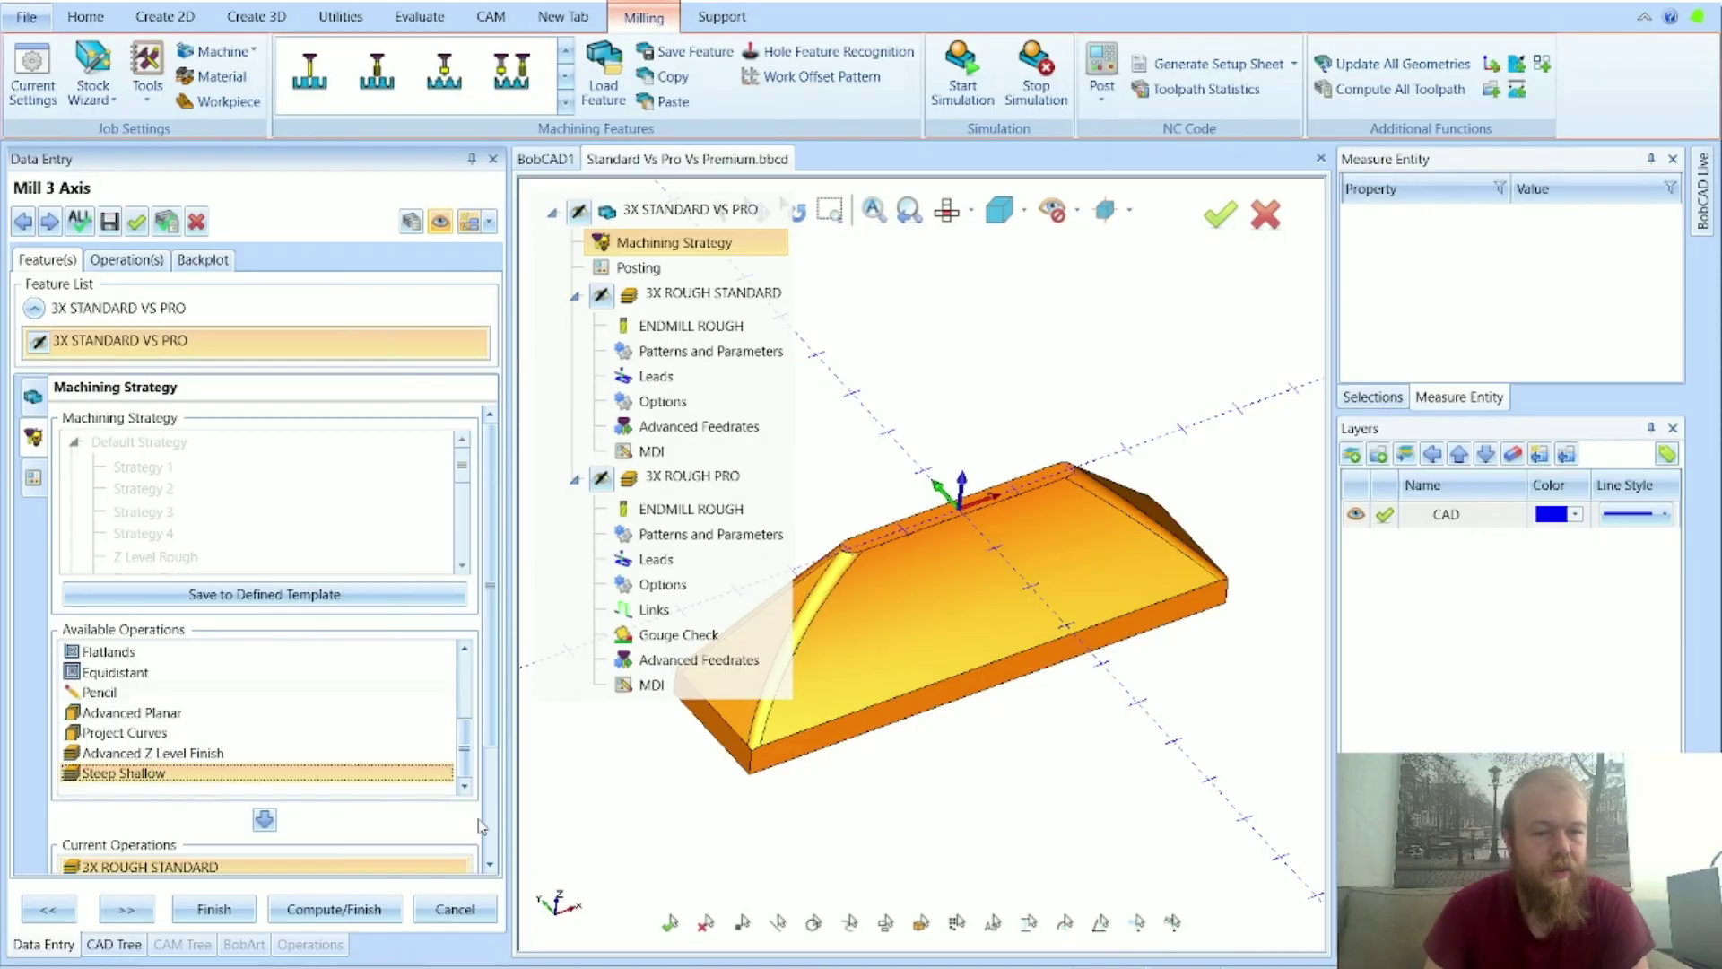
pyautogui.scroll(-3, 483, 825)
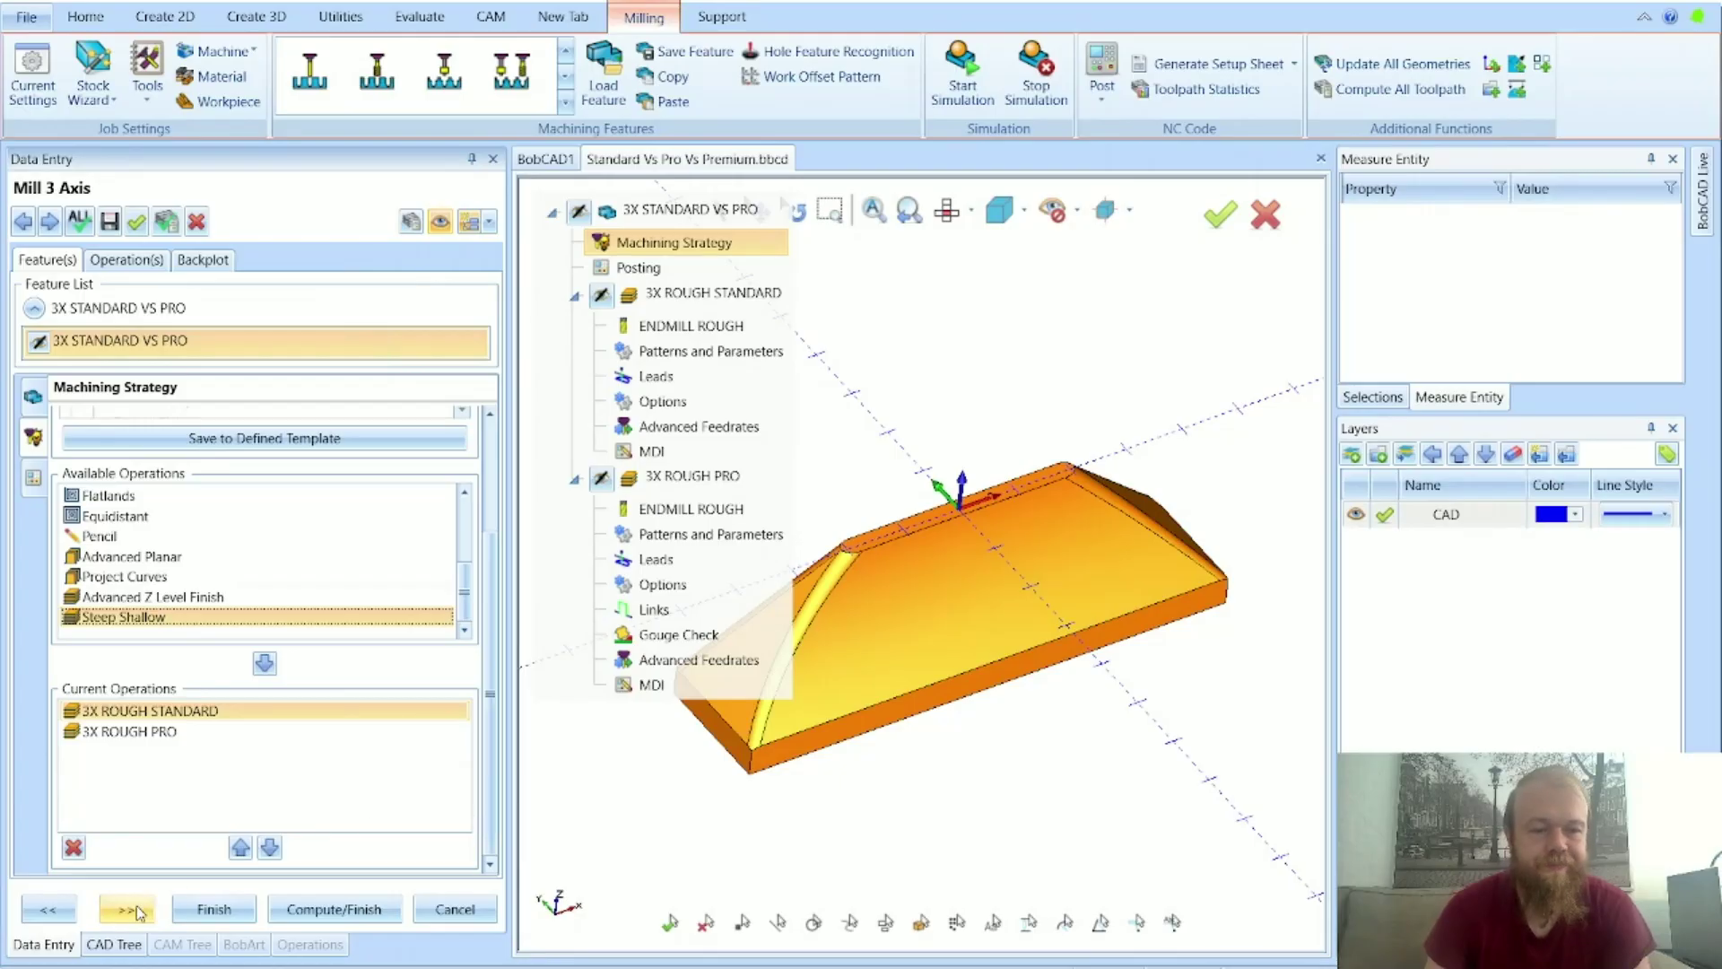
# Step: Review the feature's standard and pro roughing operations and its posting parameters, then bring up the standard roughing tool settings
pyautogui.click(231, 715)
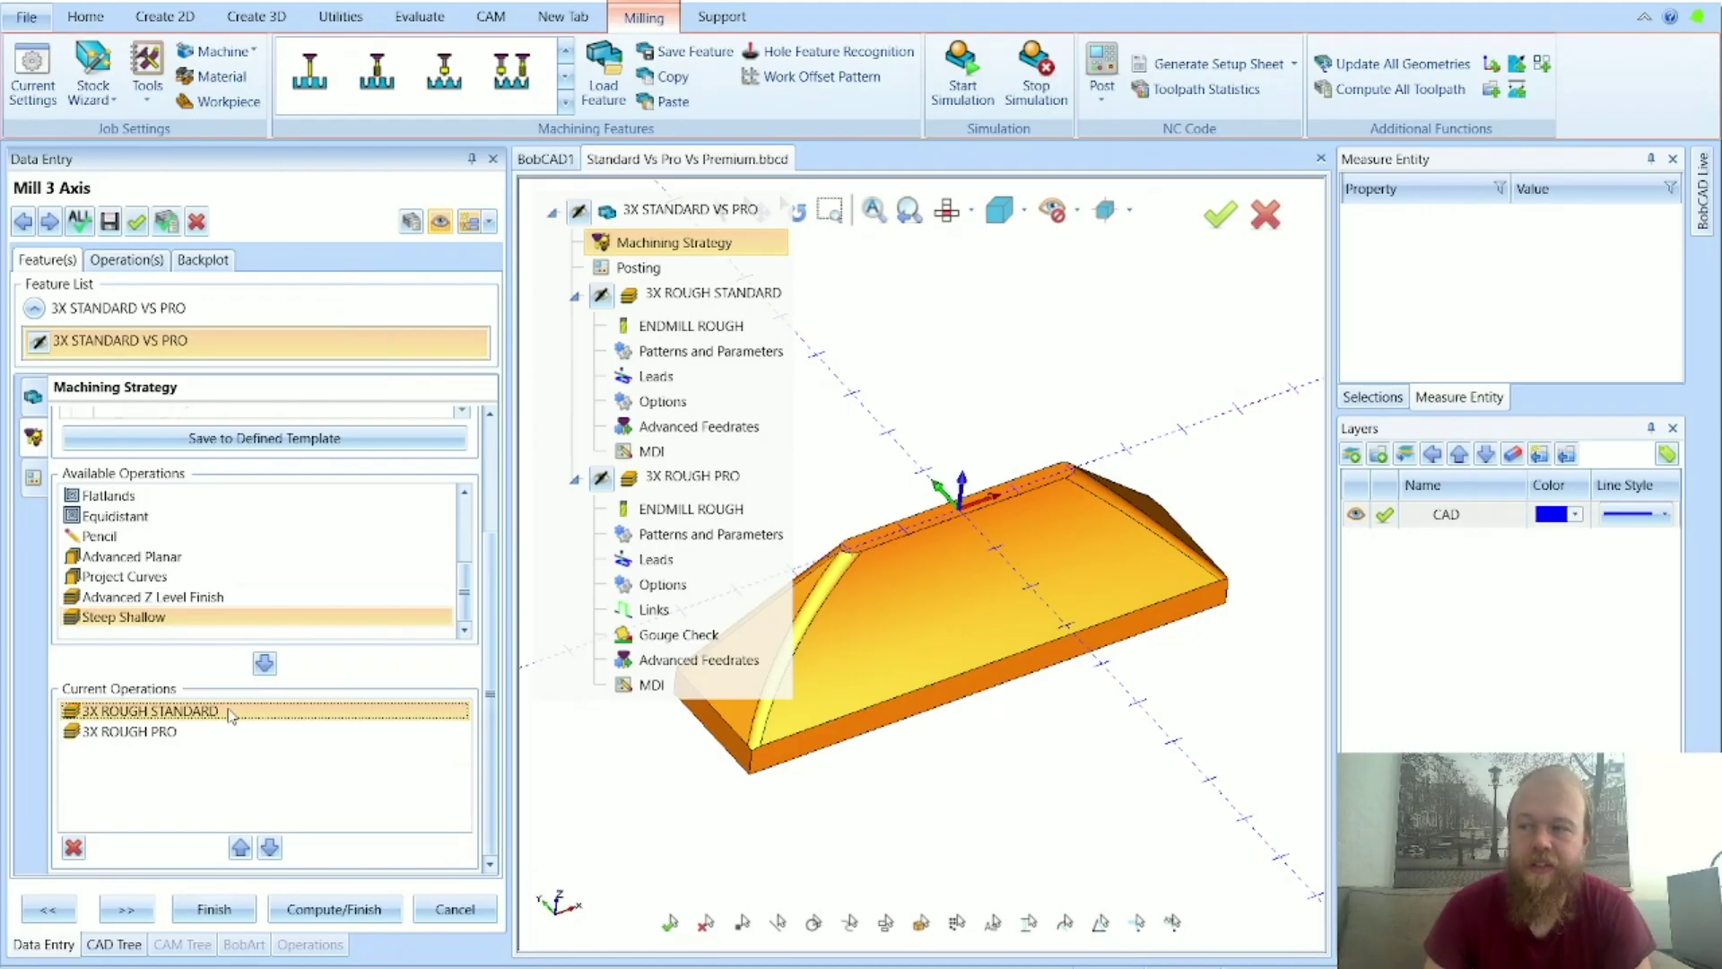
pyautogui.click(233, 731)
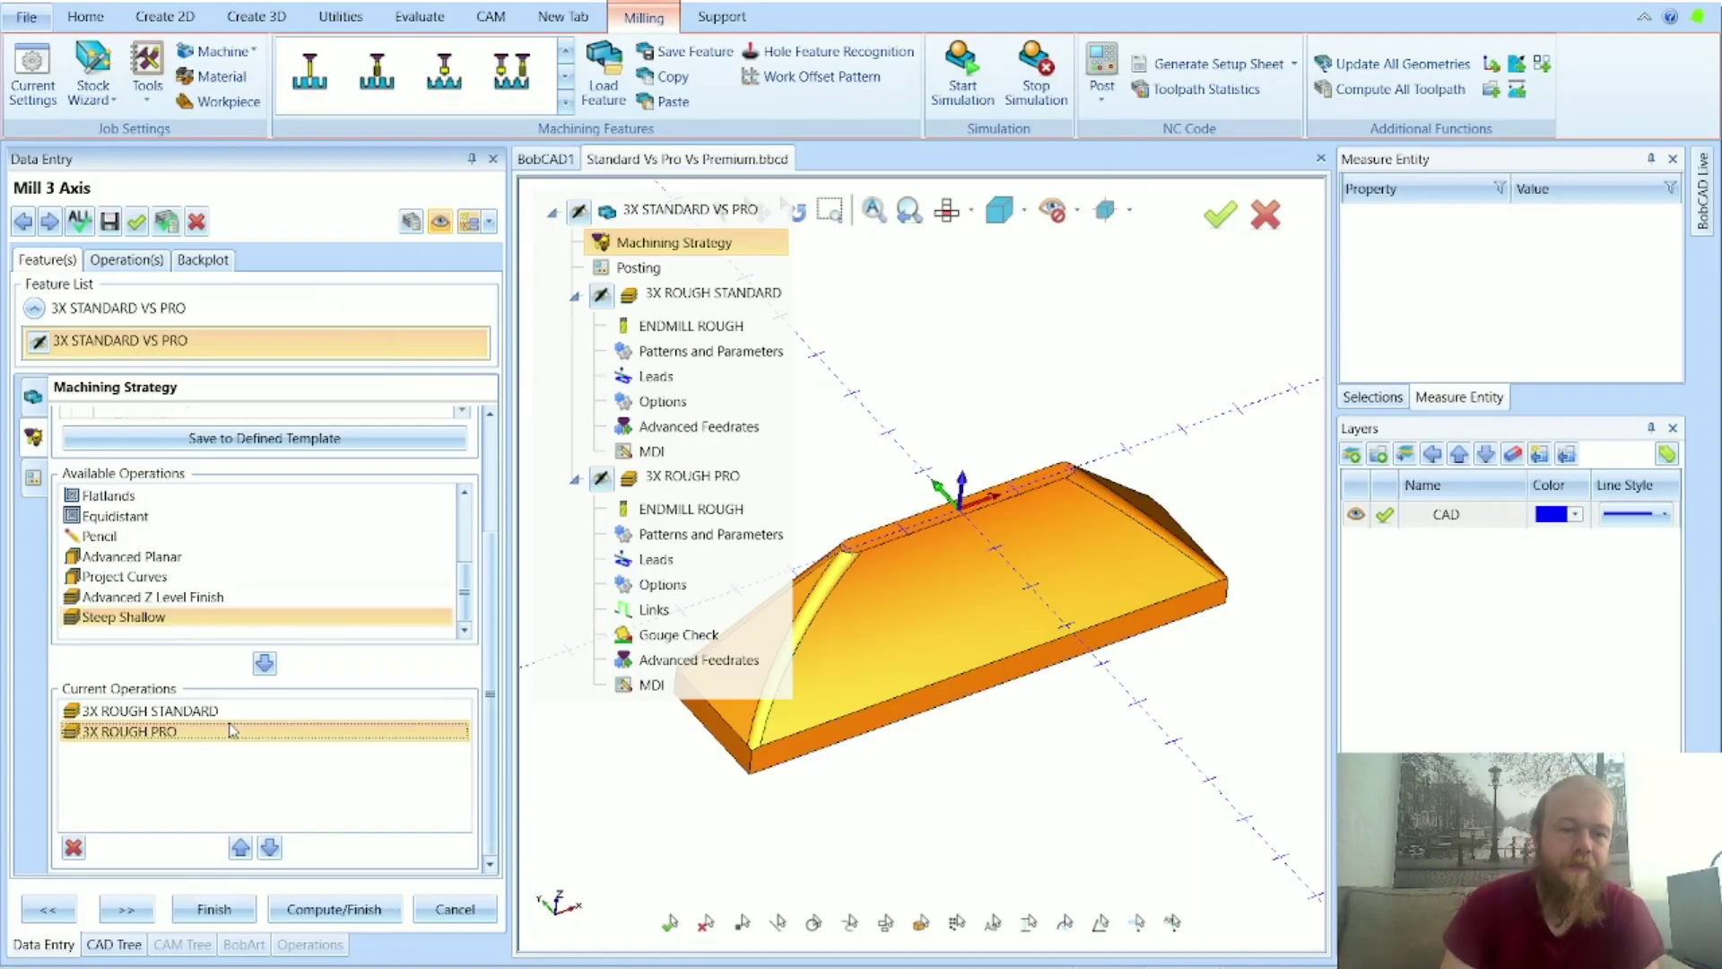
pyautogui.click(126, 910)
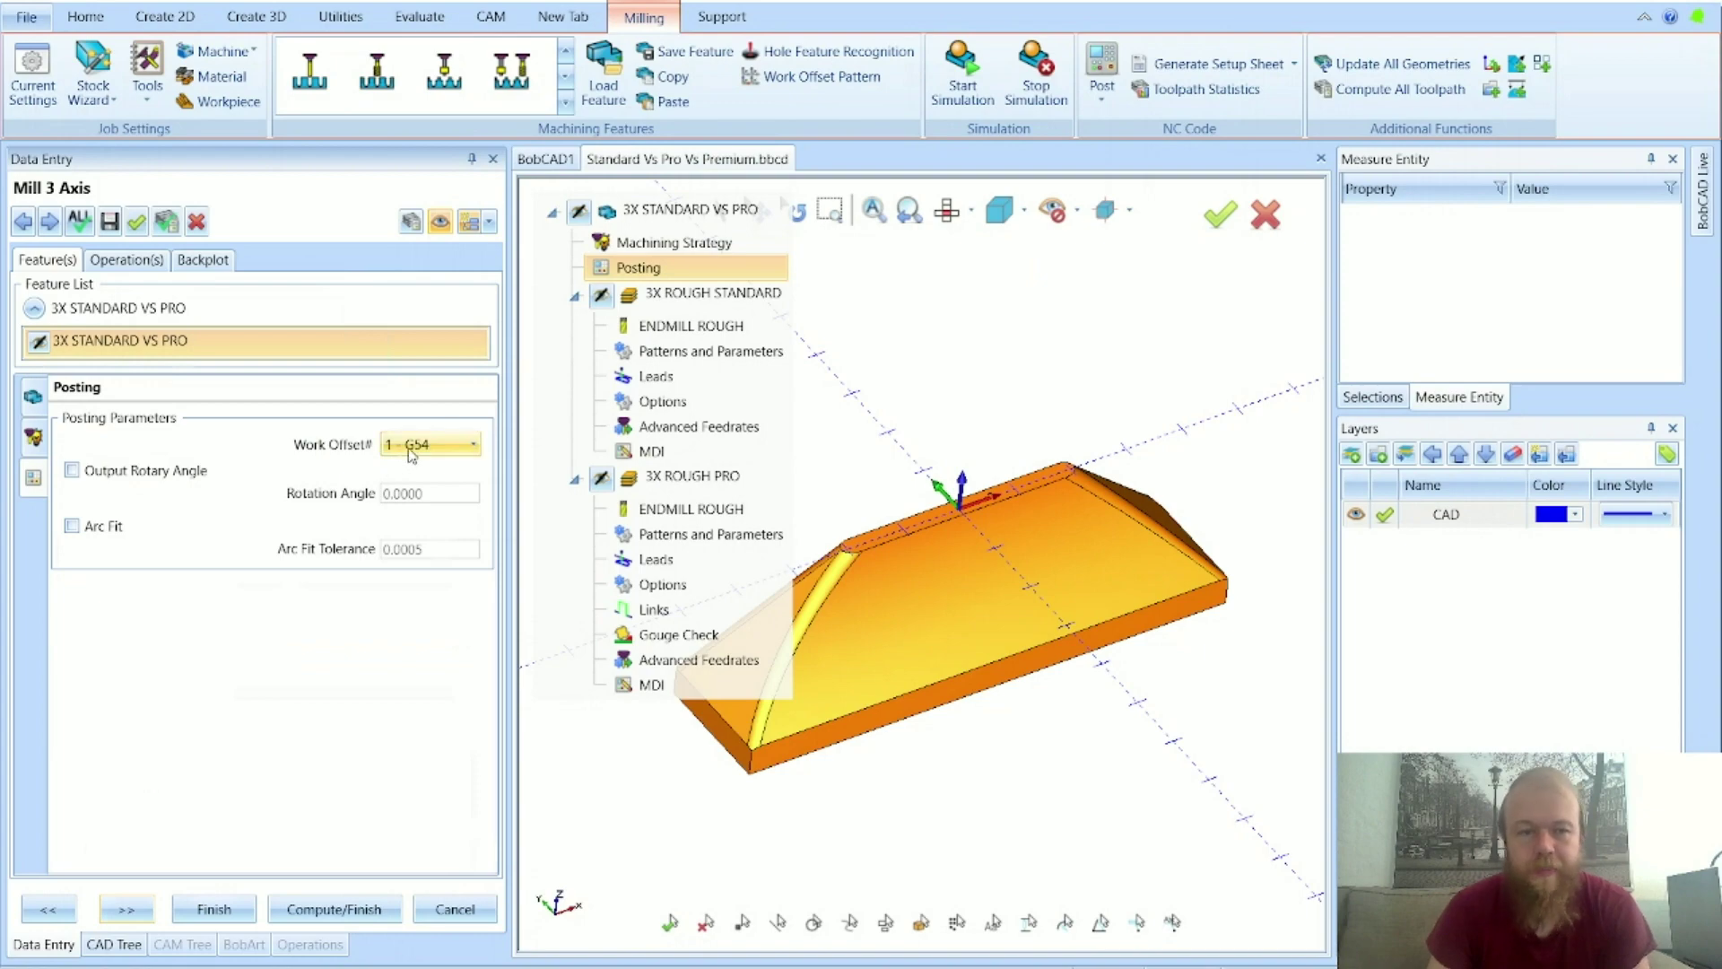
pyautogui.click(127, 910)
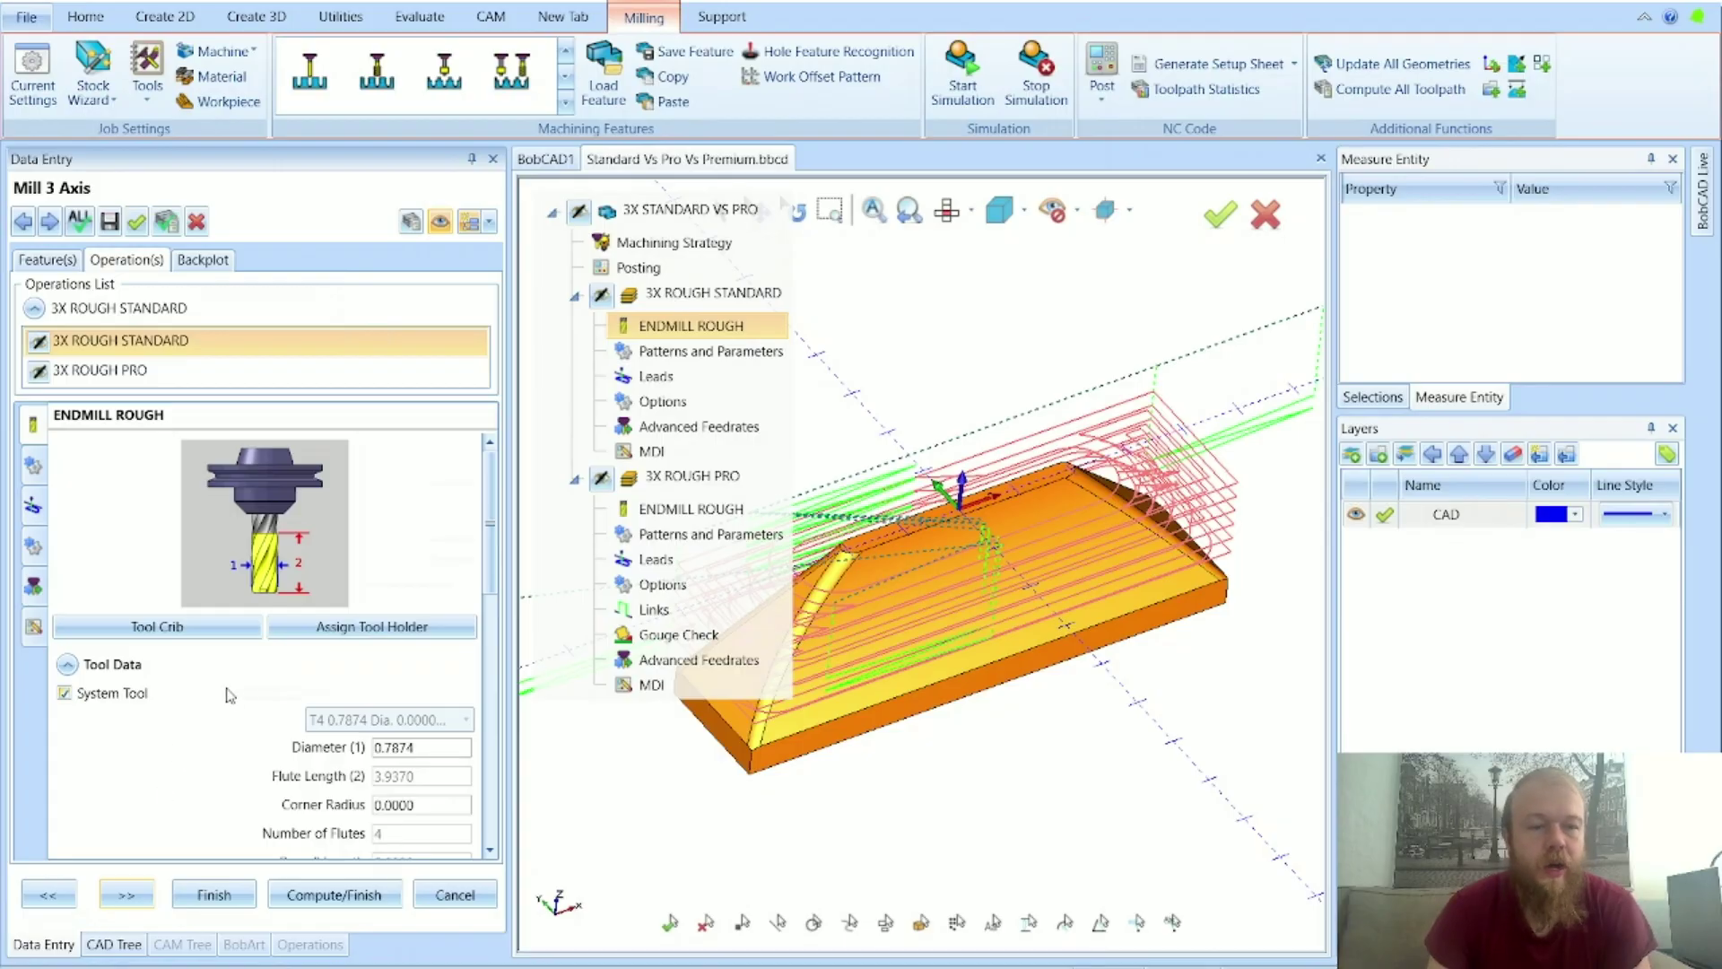
# Step: Browse the tool crib and the Default Tool Library for the standard operation's rough endmill
pyautogui.click(215, 628)
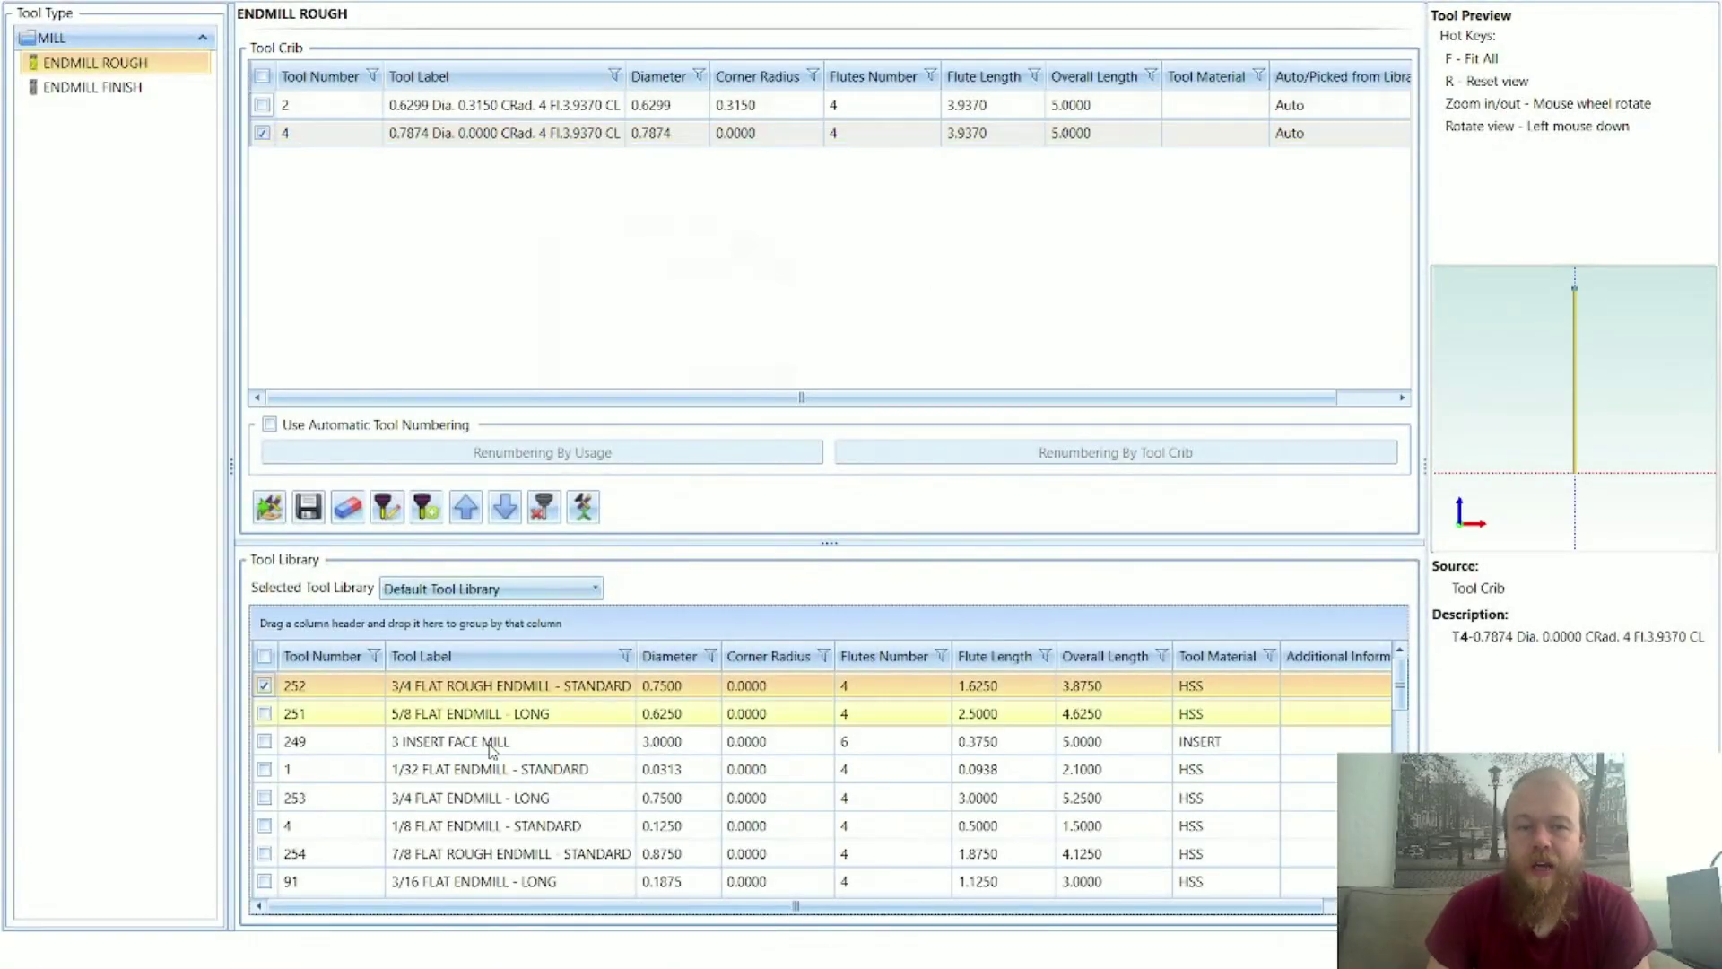
pyautogui.scroll(-7, 672, 832)
pyautogui.scroll(8, 647, 760)
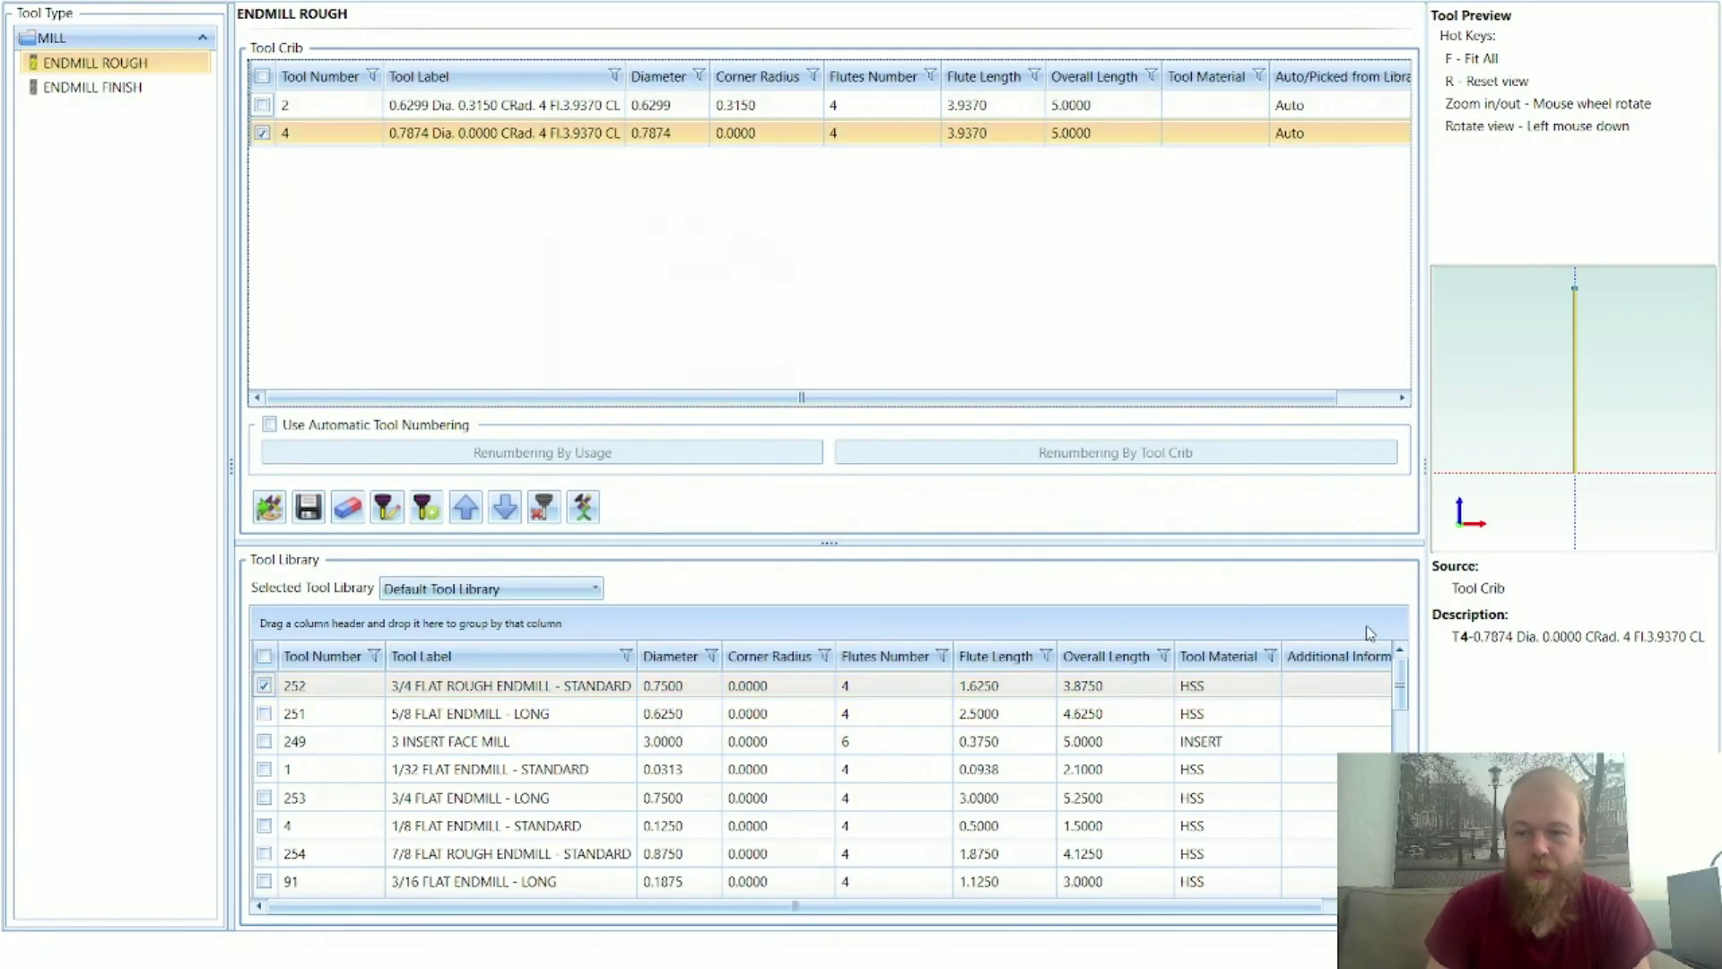
pyautogui.click(1597, 948)
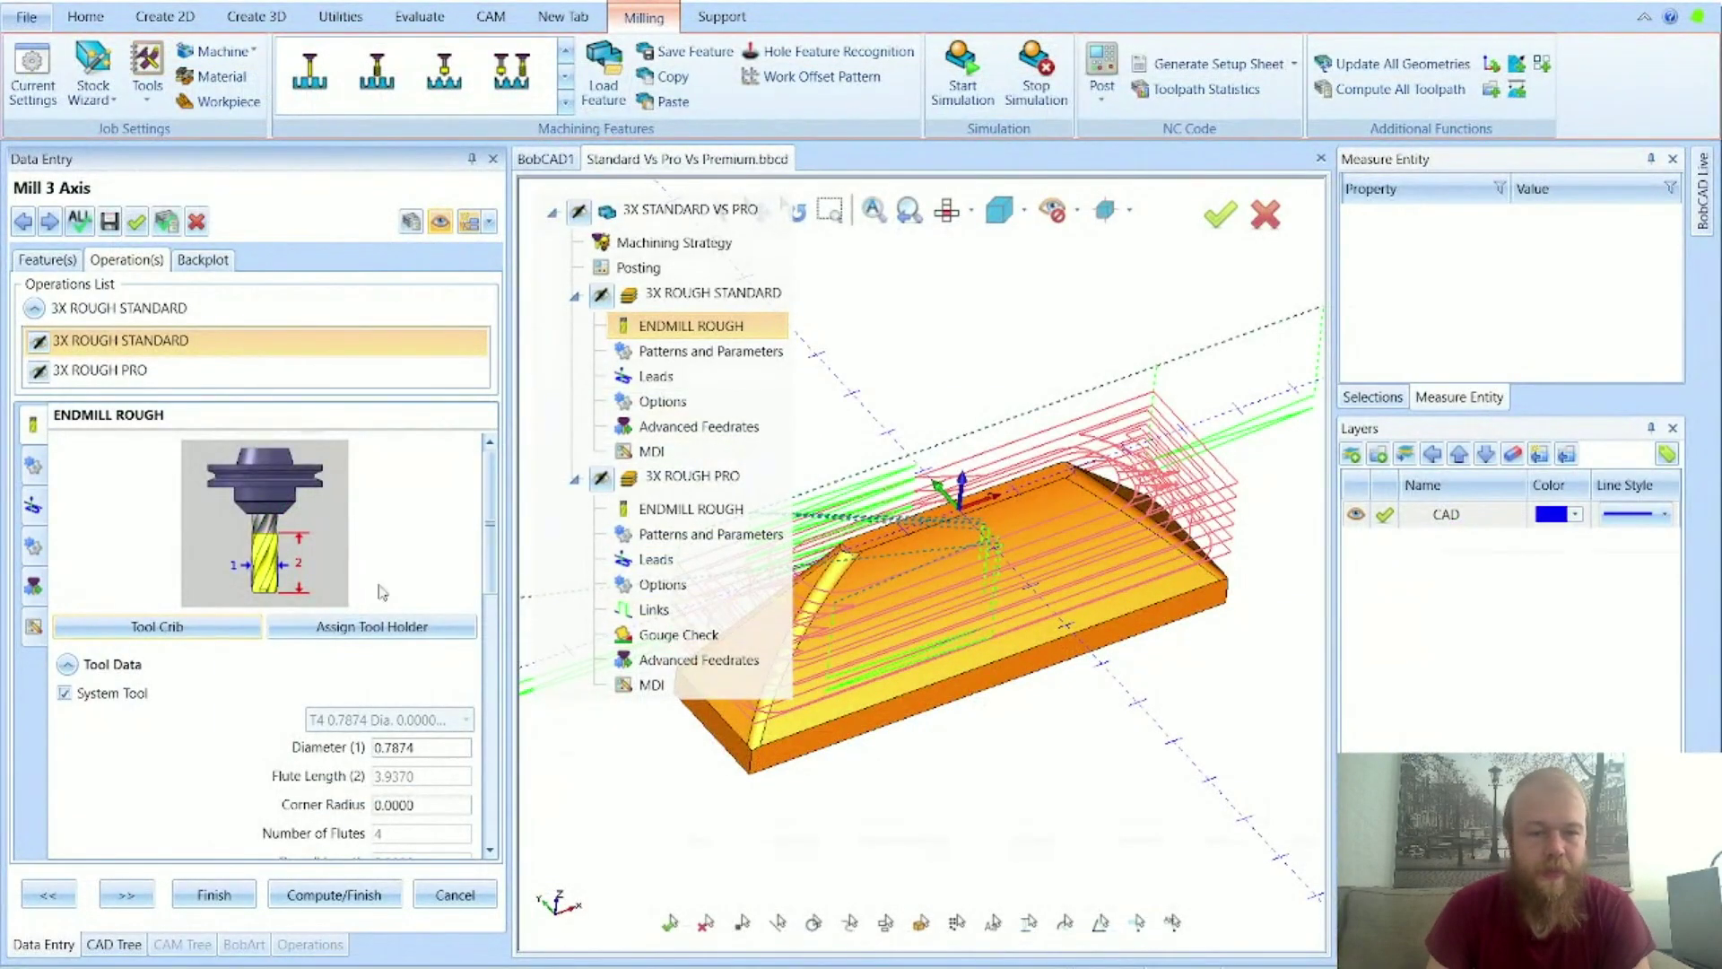
# Step: Release the standard roughing feeds and speeds for manual entry, and restore the system feeds and speeds
pyautogui.scroll(-6, 207, 759)
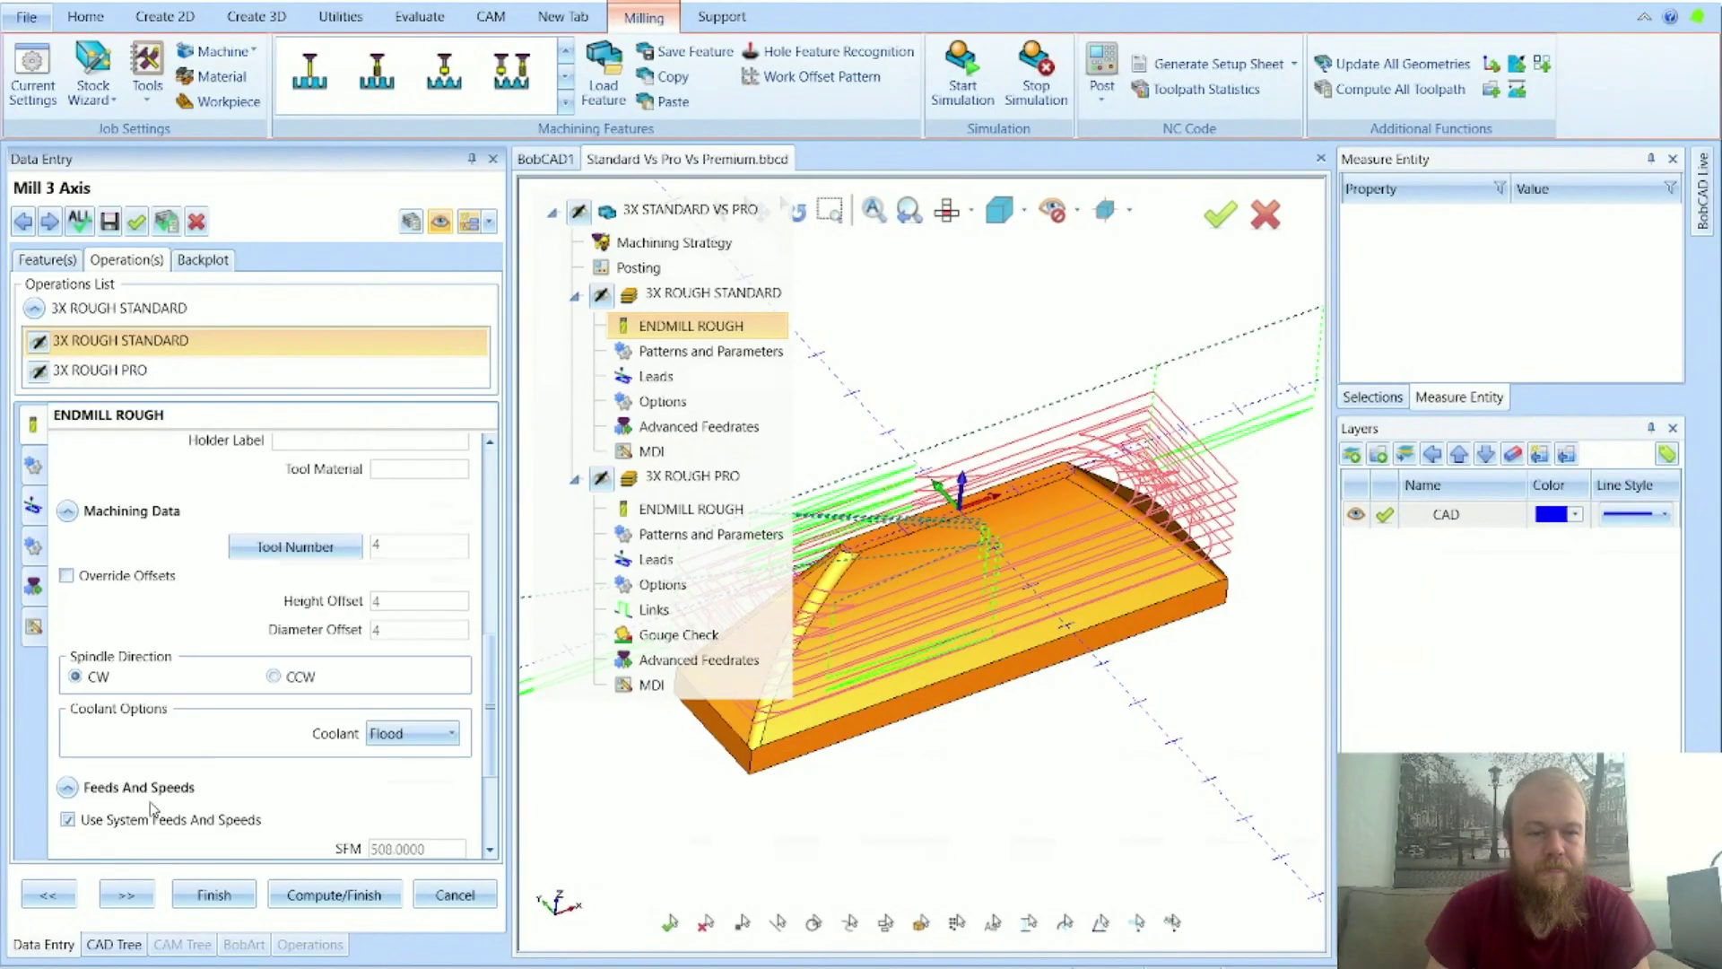
pyautogui.scroll(-2, 256, 723)
pyautogui.click(68, 632)
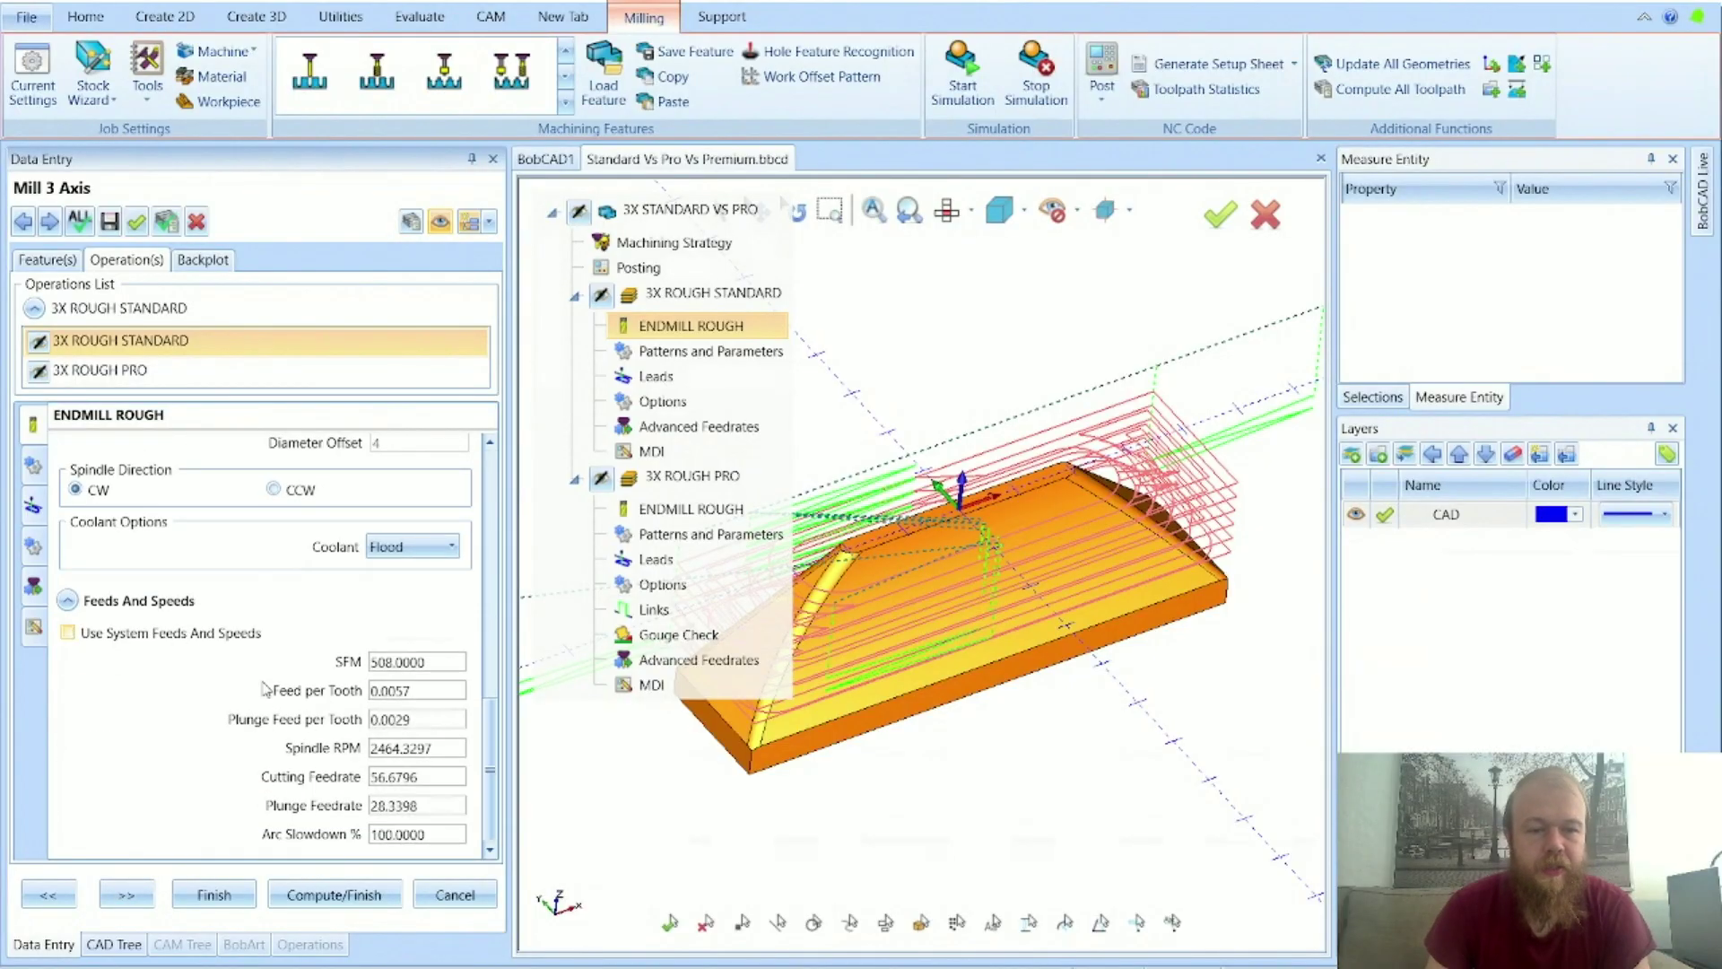
pyautogui.click(444, 775)
pyautogui.click(446, 805)
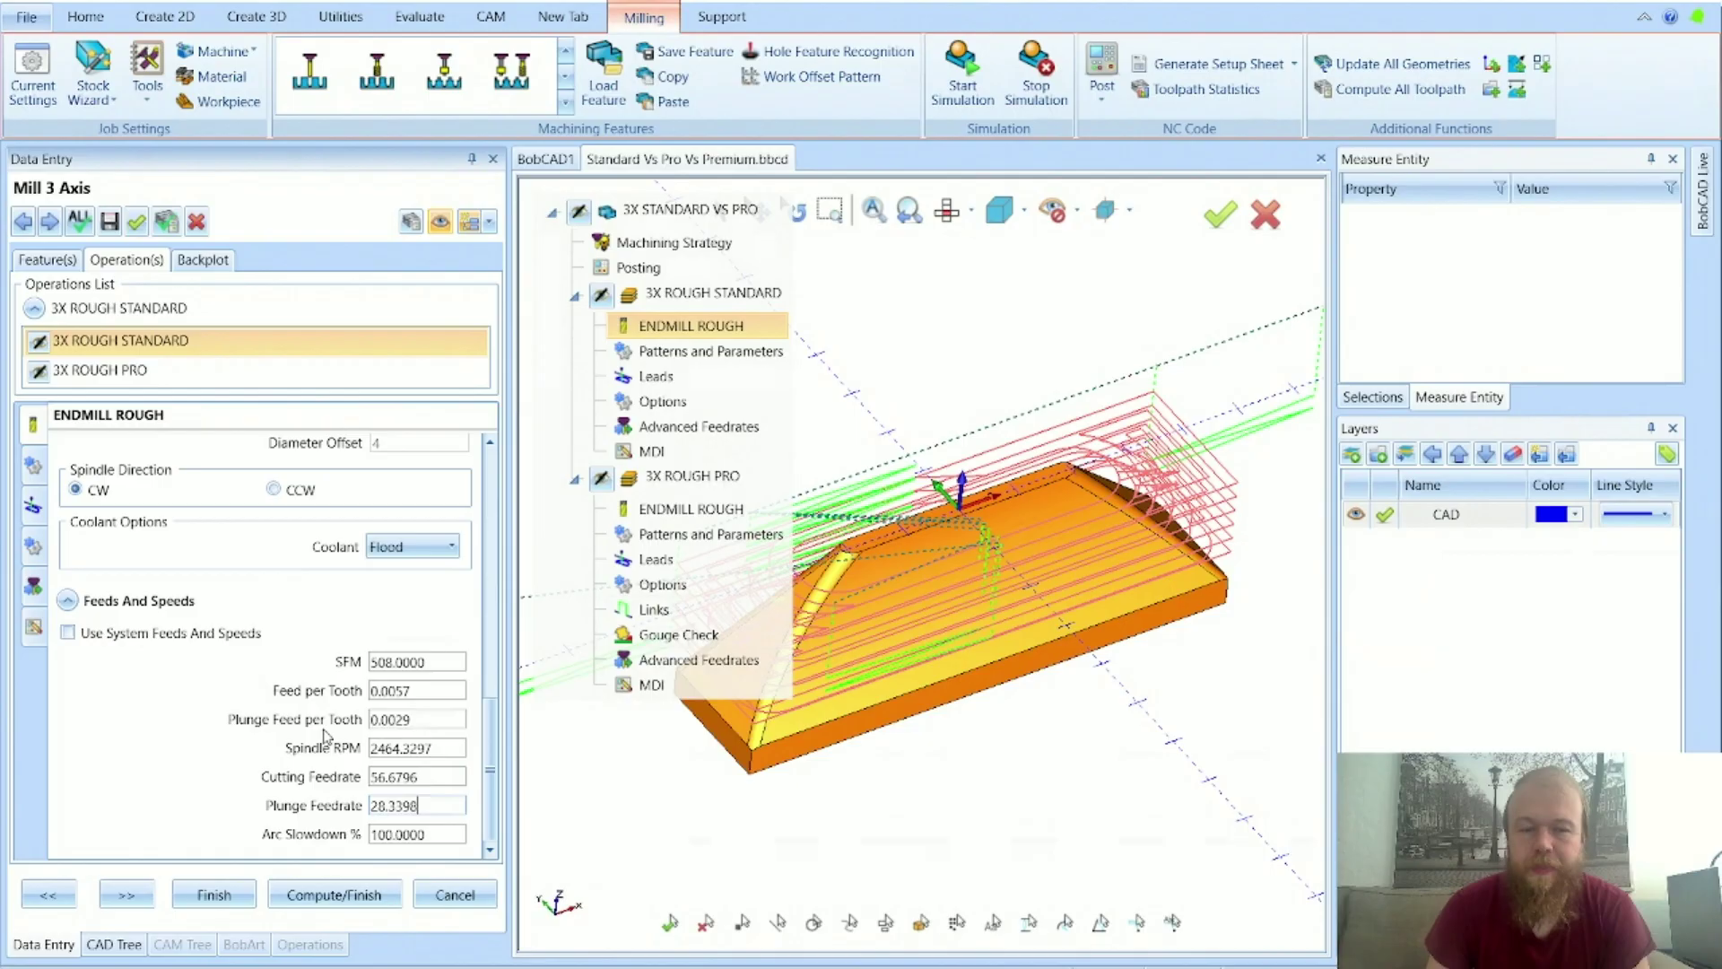
pyautogui.click(183, 639)
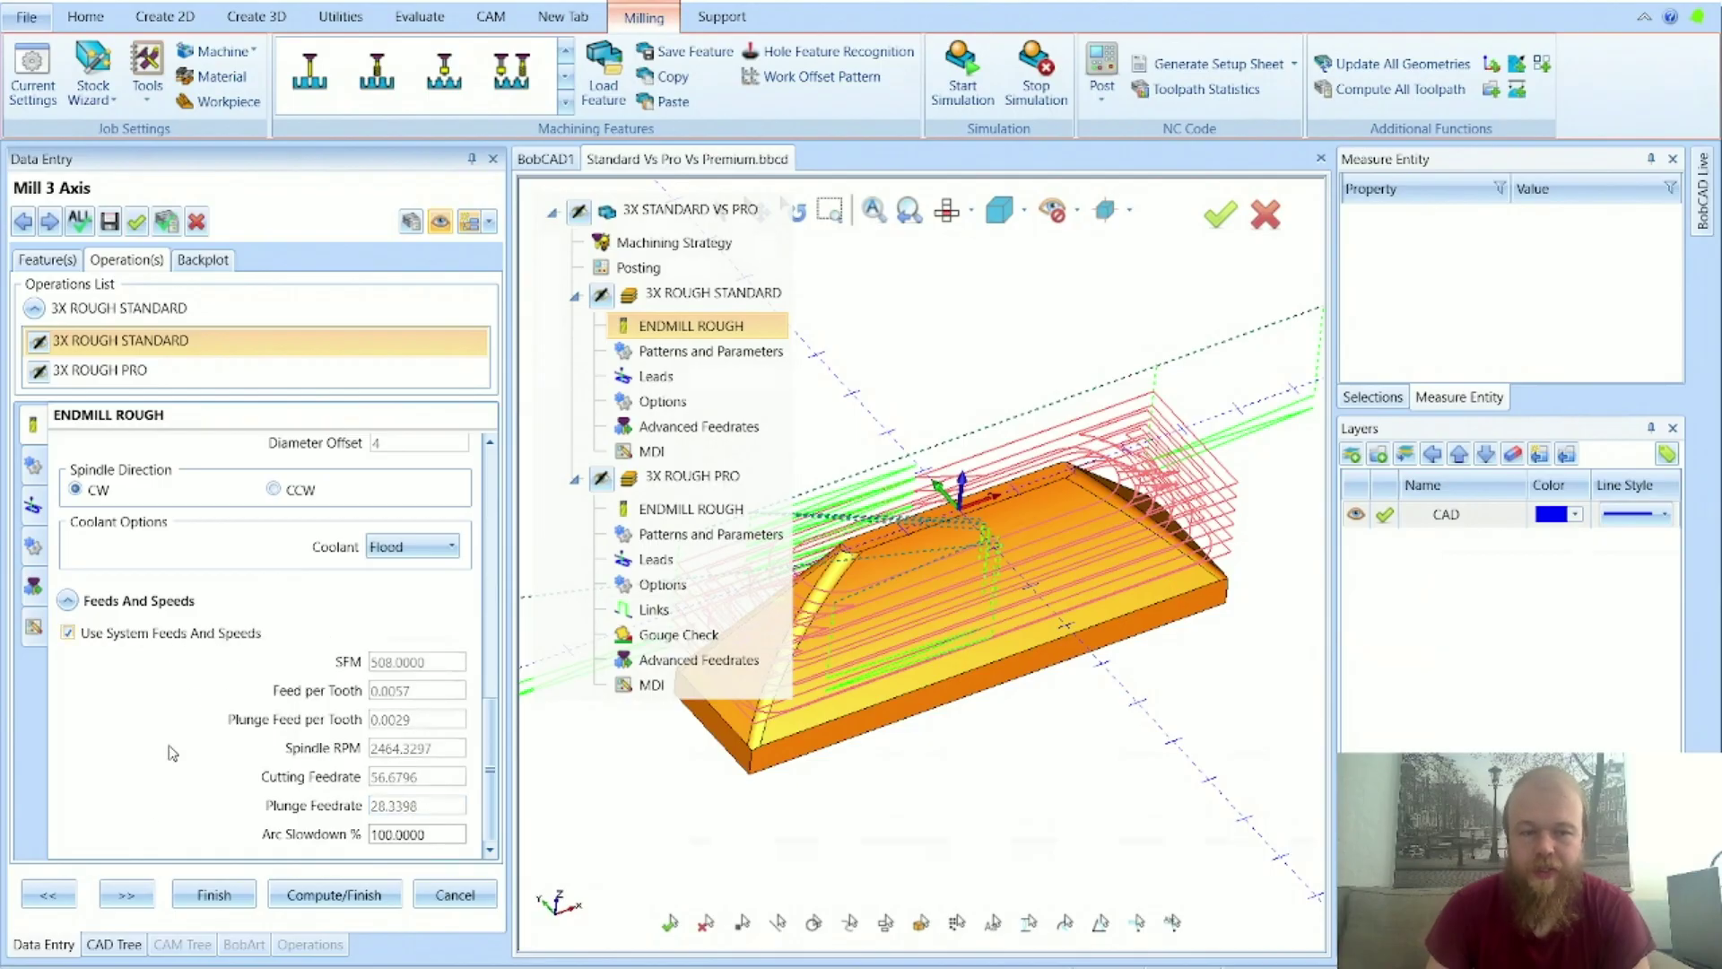
# Step: Compare the Pocket In and Pocket Out cut patterns of the standard roughing operation, ending on Pocket In
pyautogui.click(125, 894)
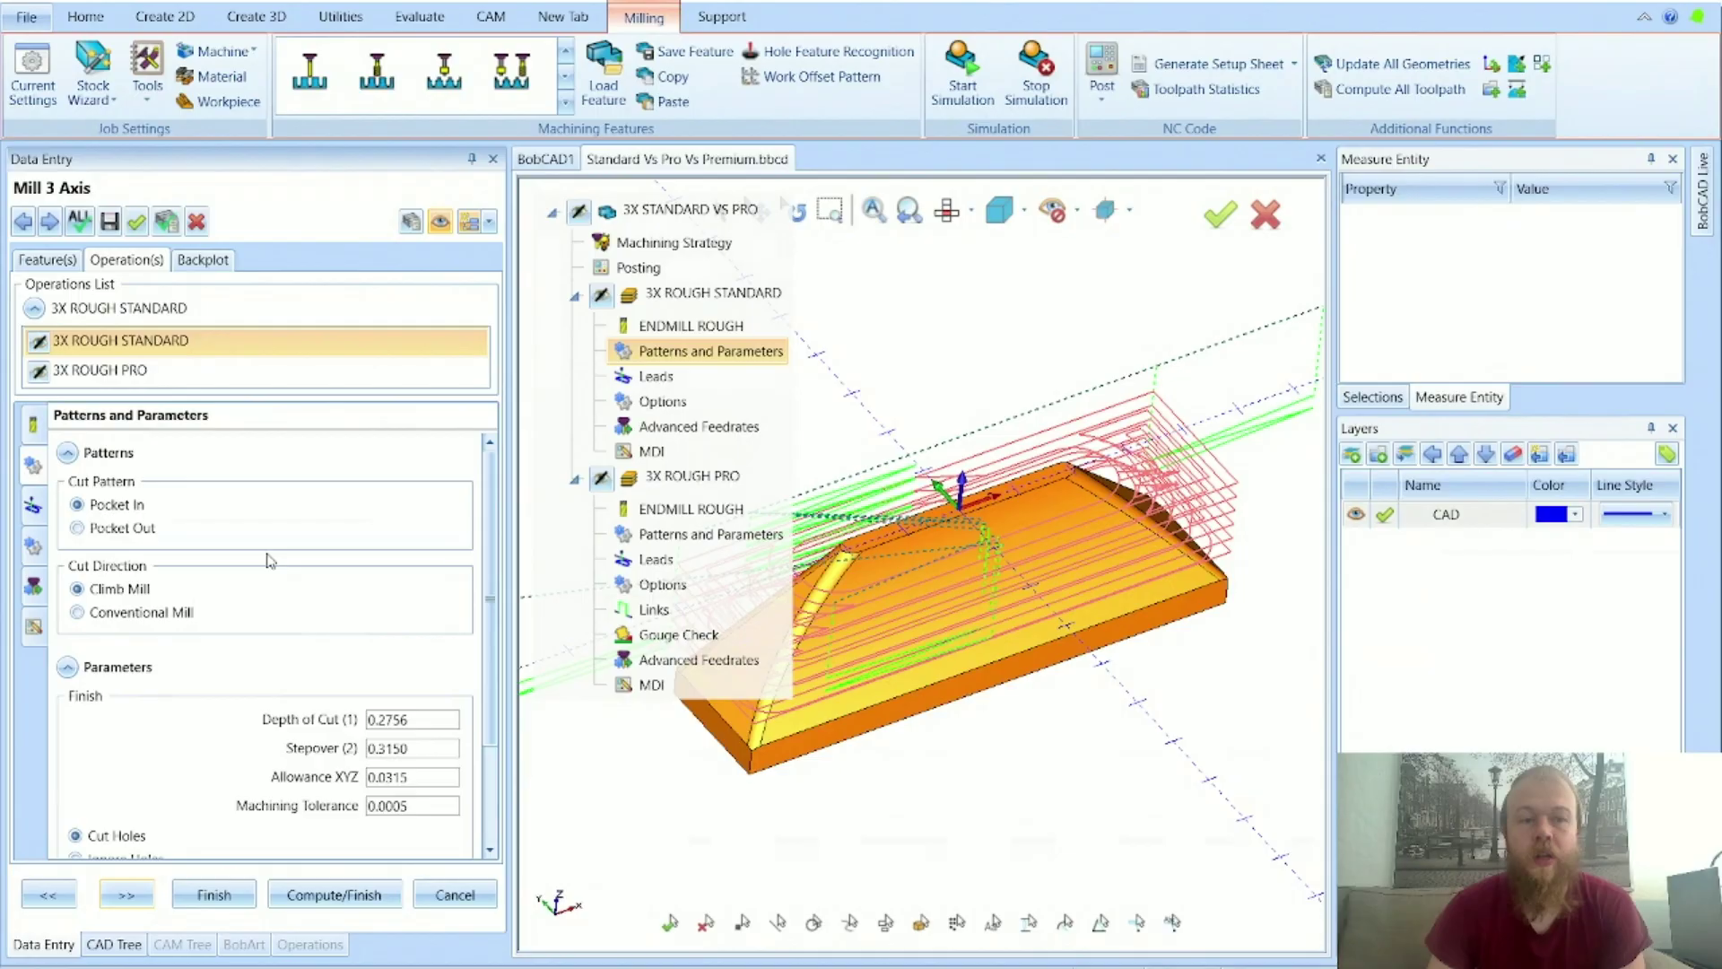
pyautogui.moveTo(123, 507)
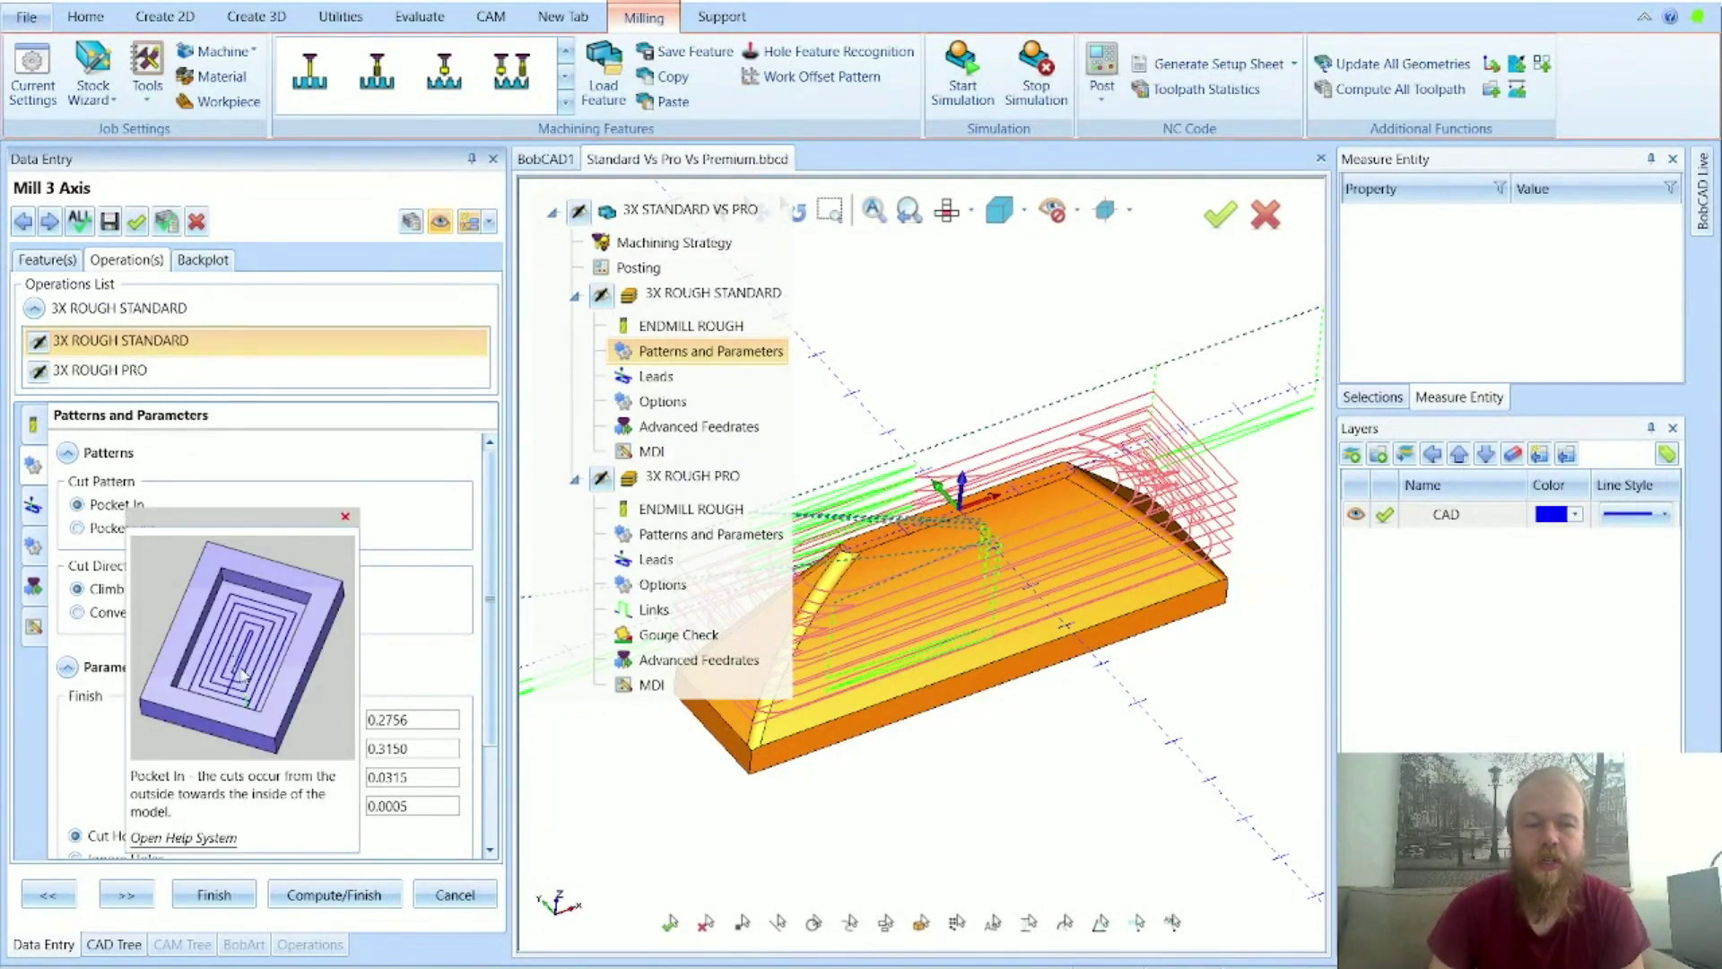
pyautogui.click(107, 532)
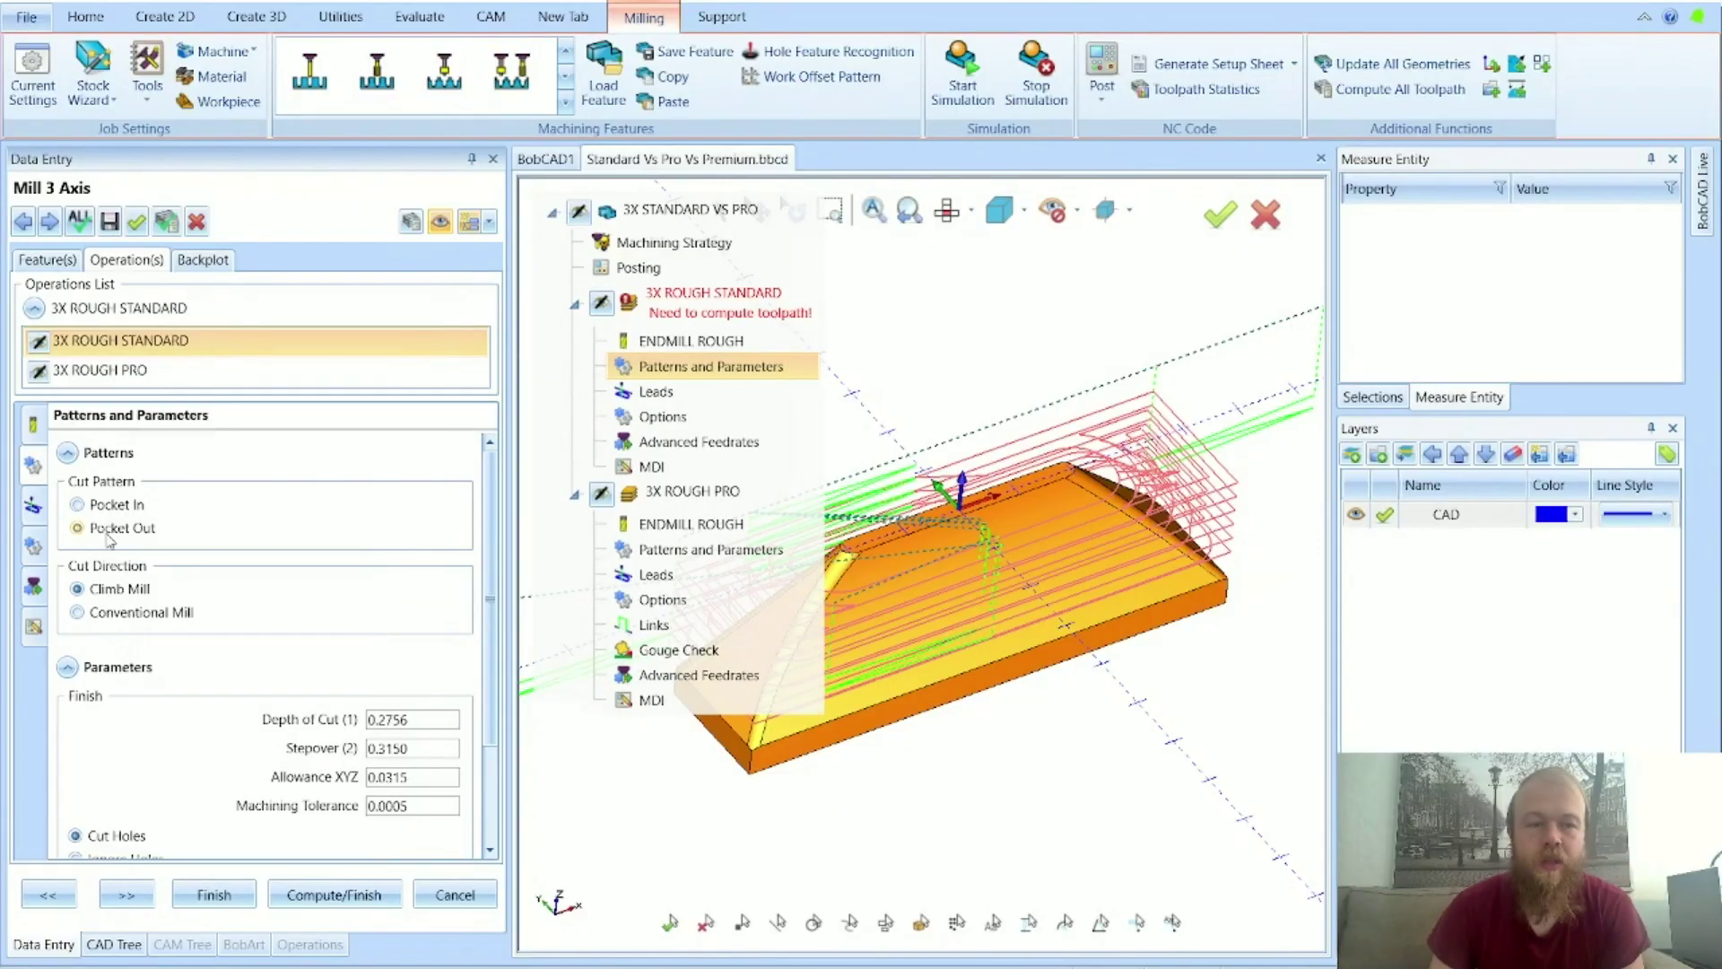
pyautogui.moveTo(108, 538)
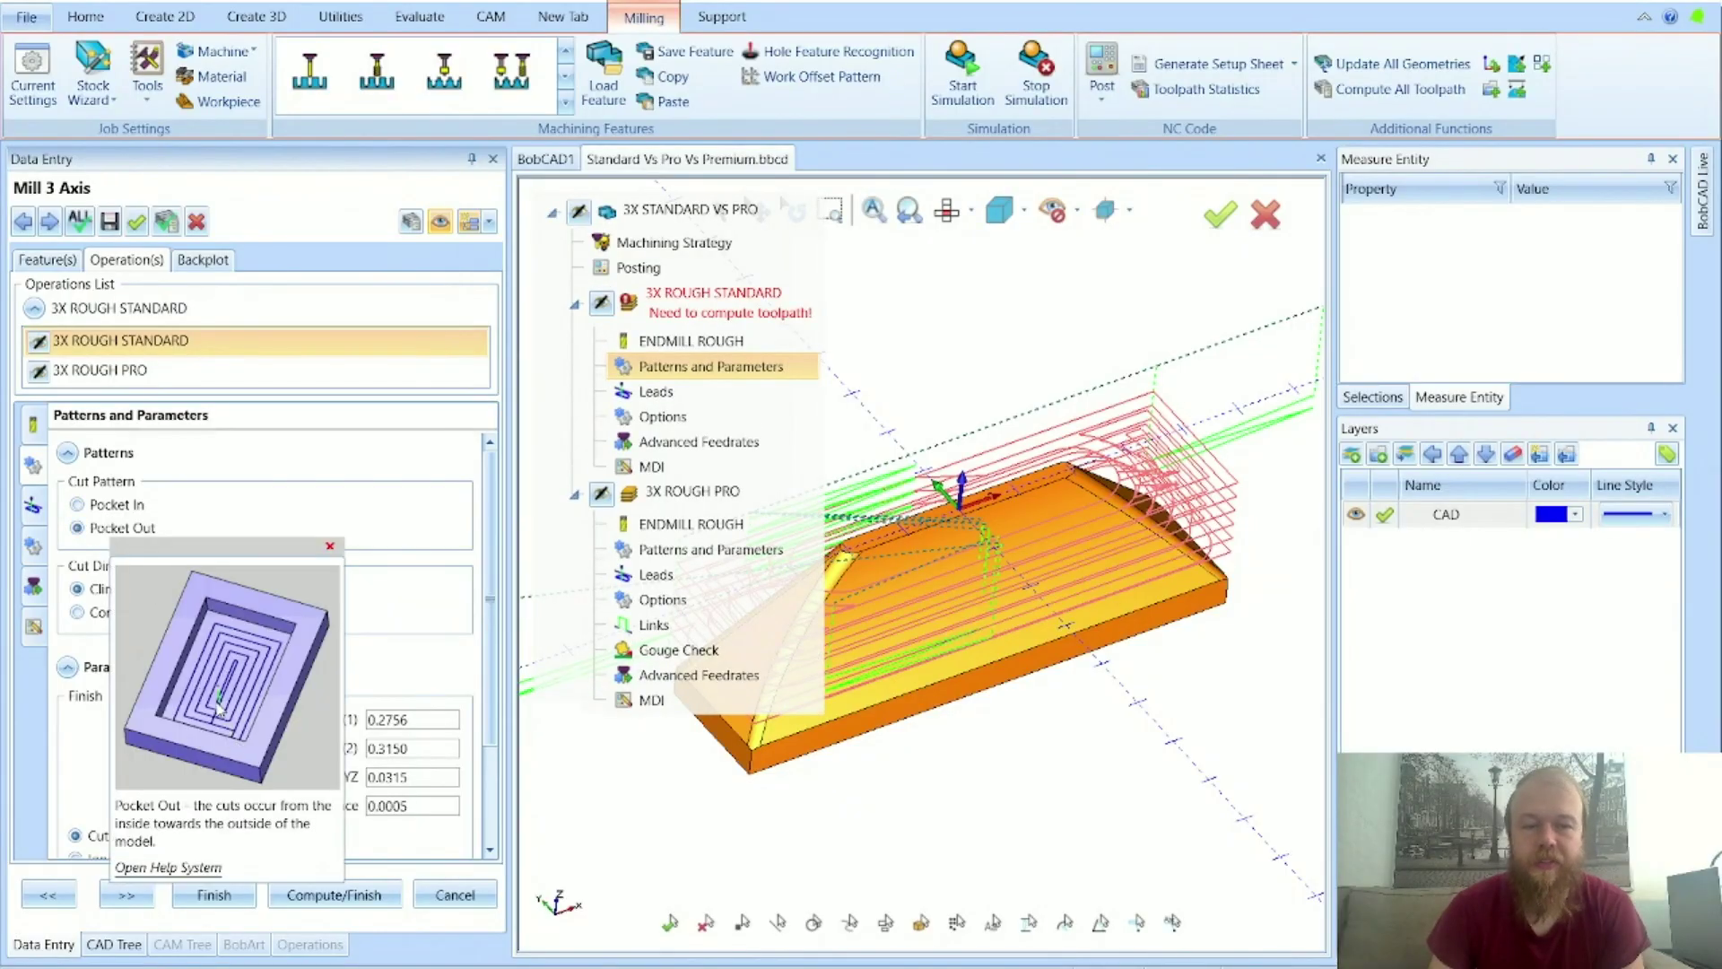
pyautogui.click(123, 506)
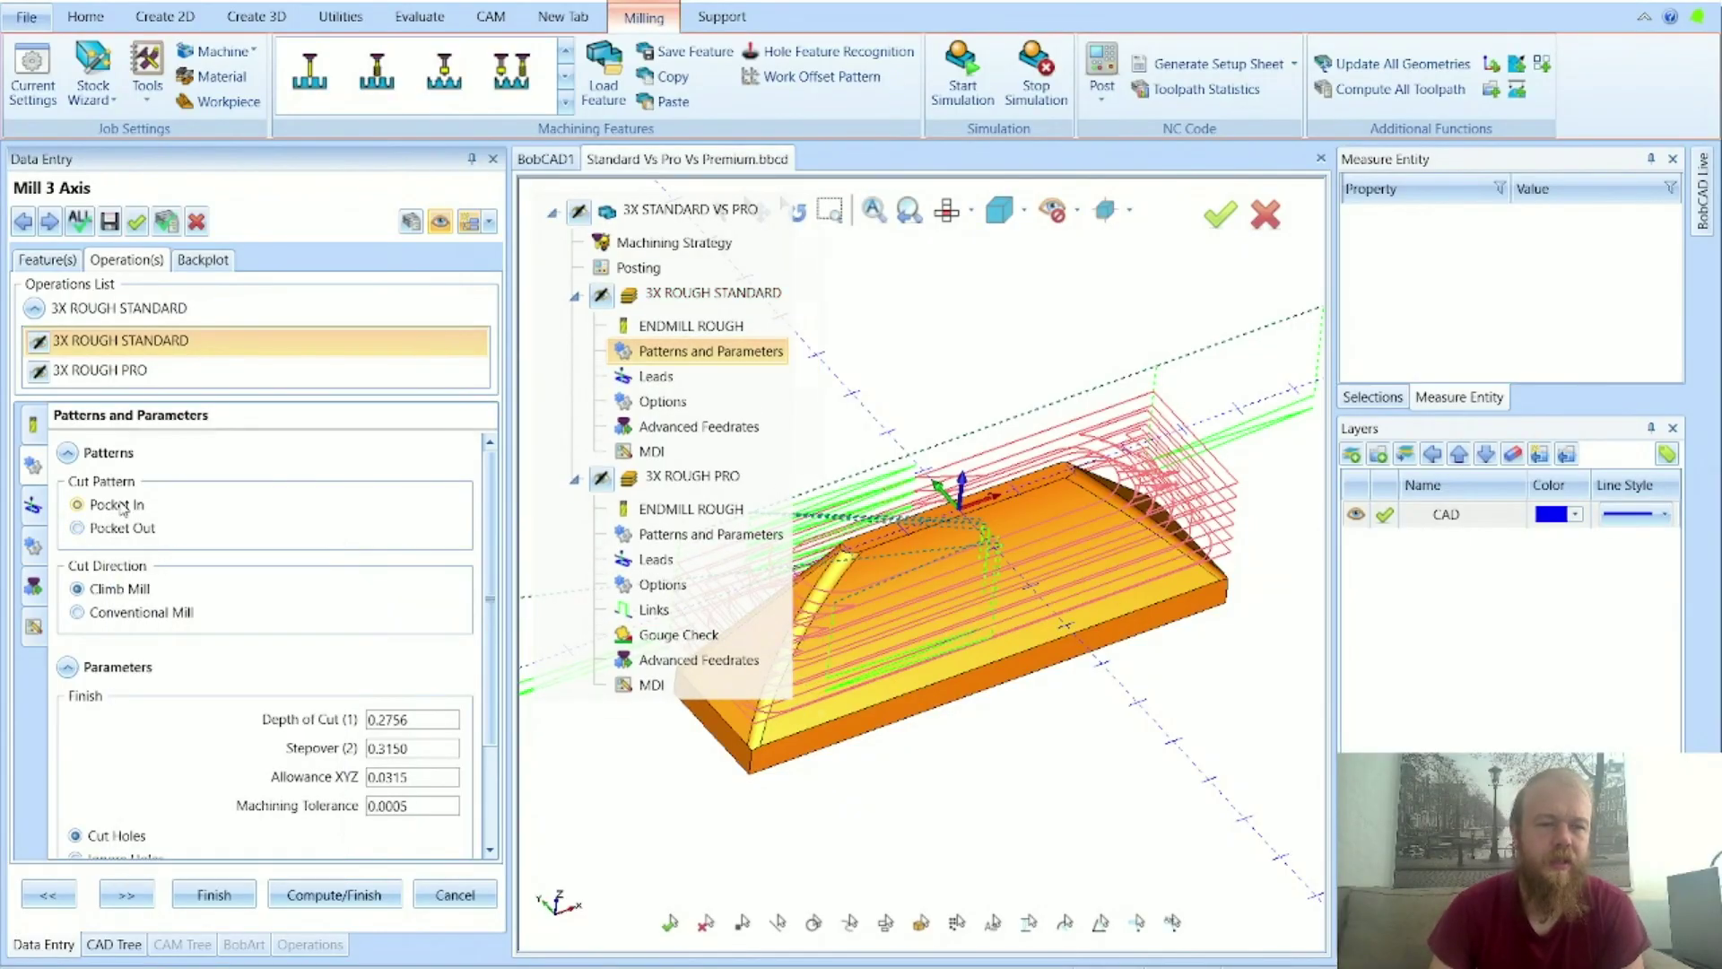
pyautogui.moveTo(103, 513)
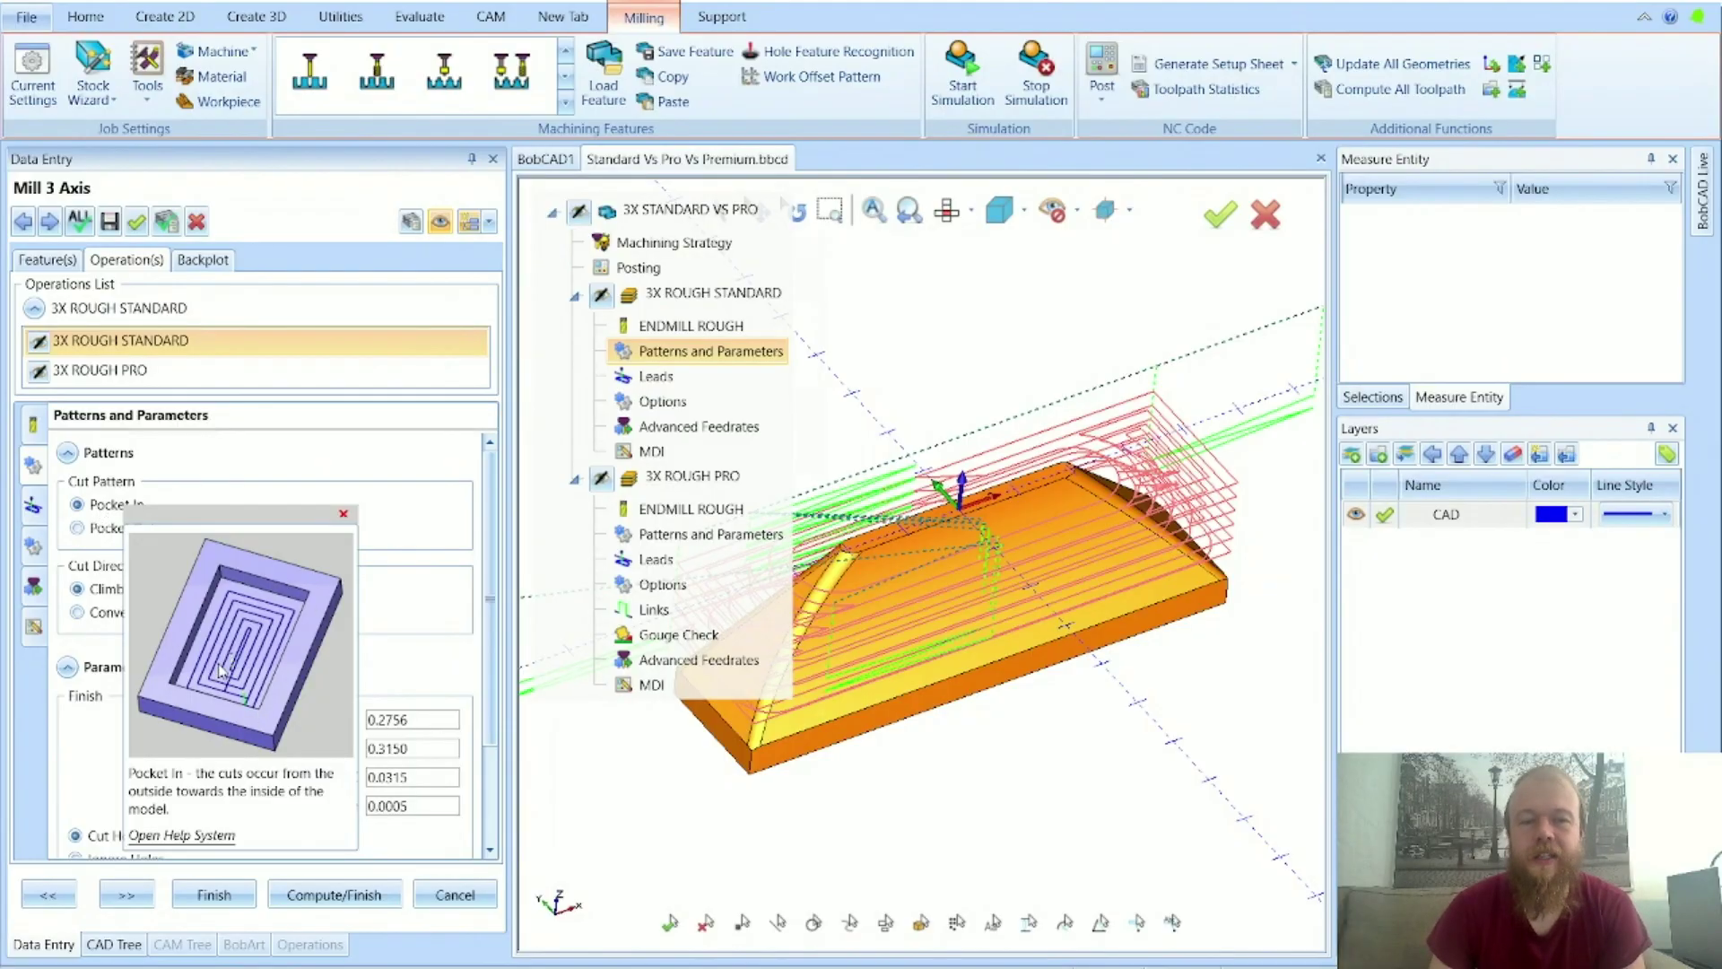
pyautogui.click(115, 529)
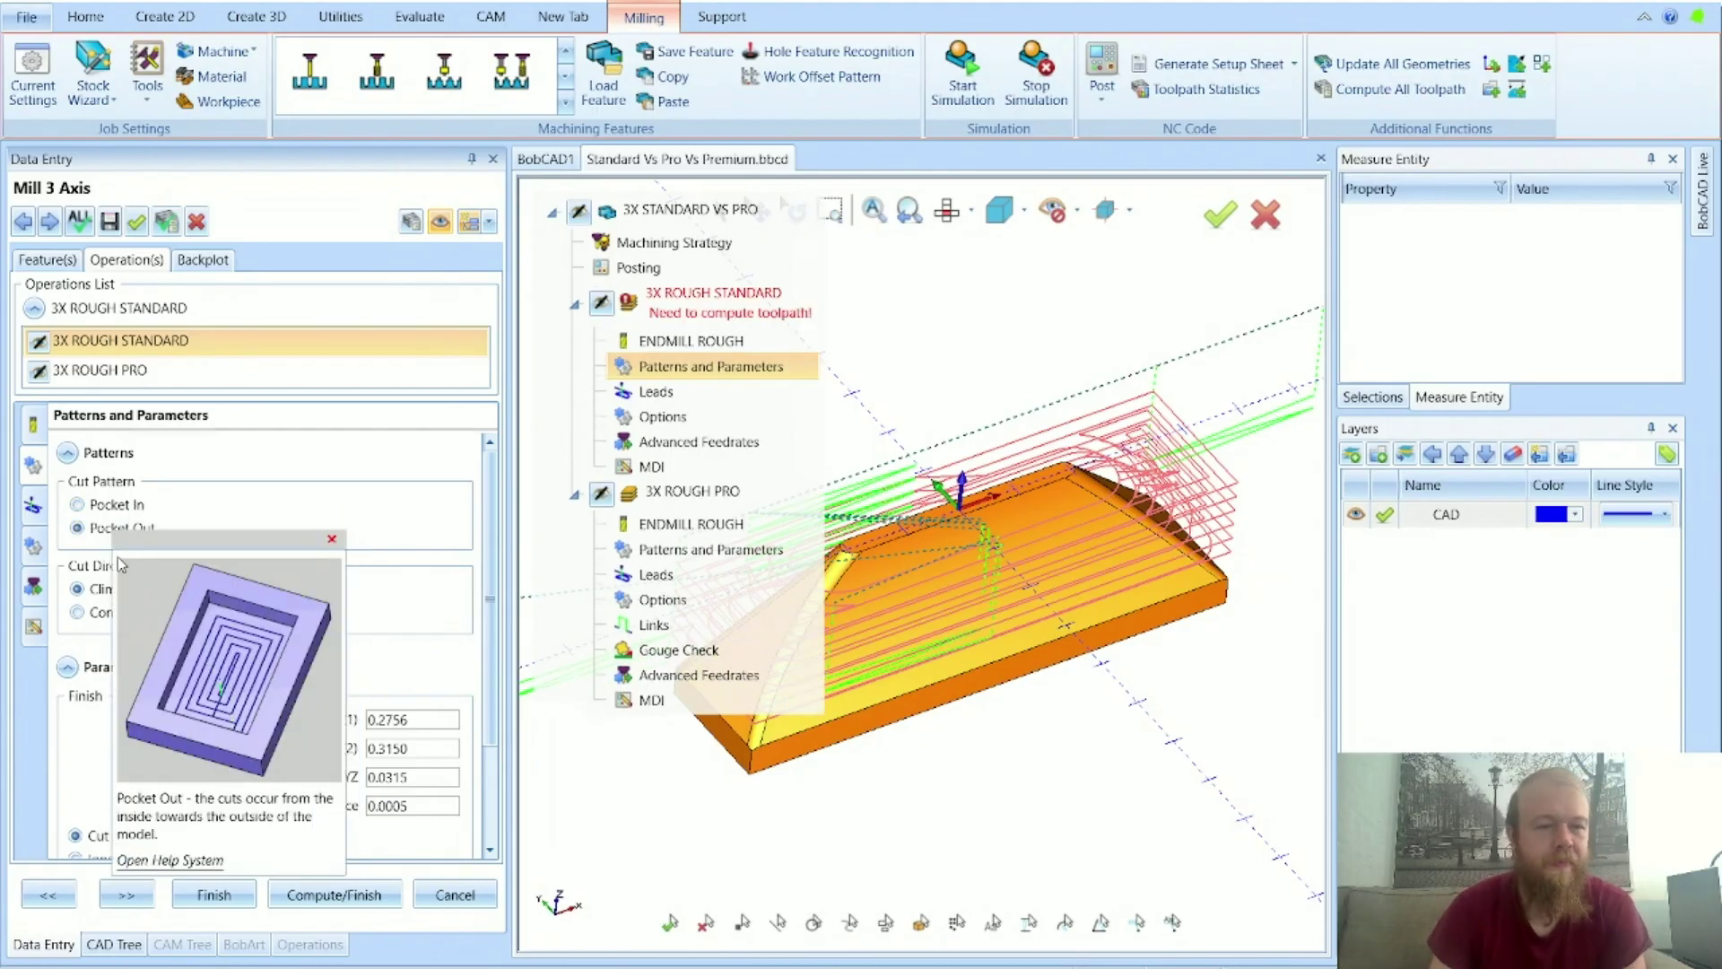
pyautogui.click(113, 505)
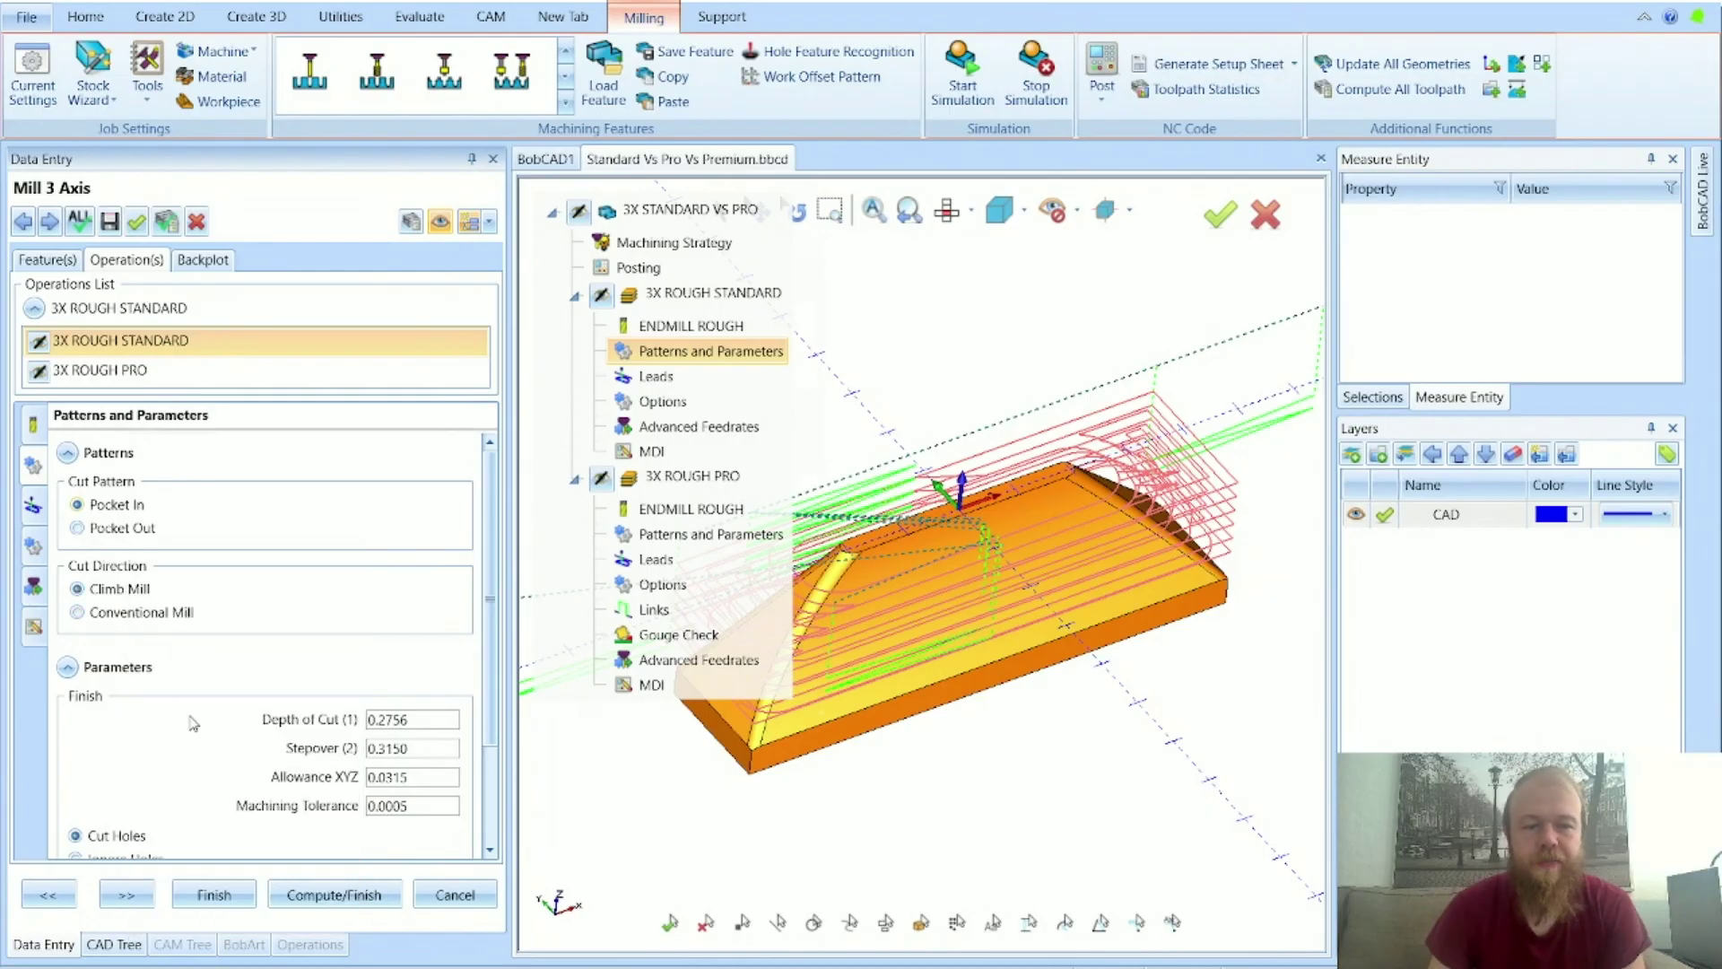
# Step: Set the standard roughing operation's depth of cut to 0.2
pyautogui.scroll(-3, 433, 718)
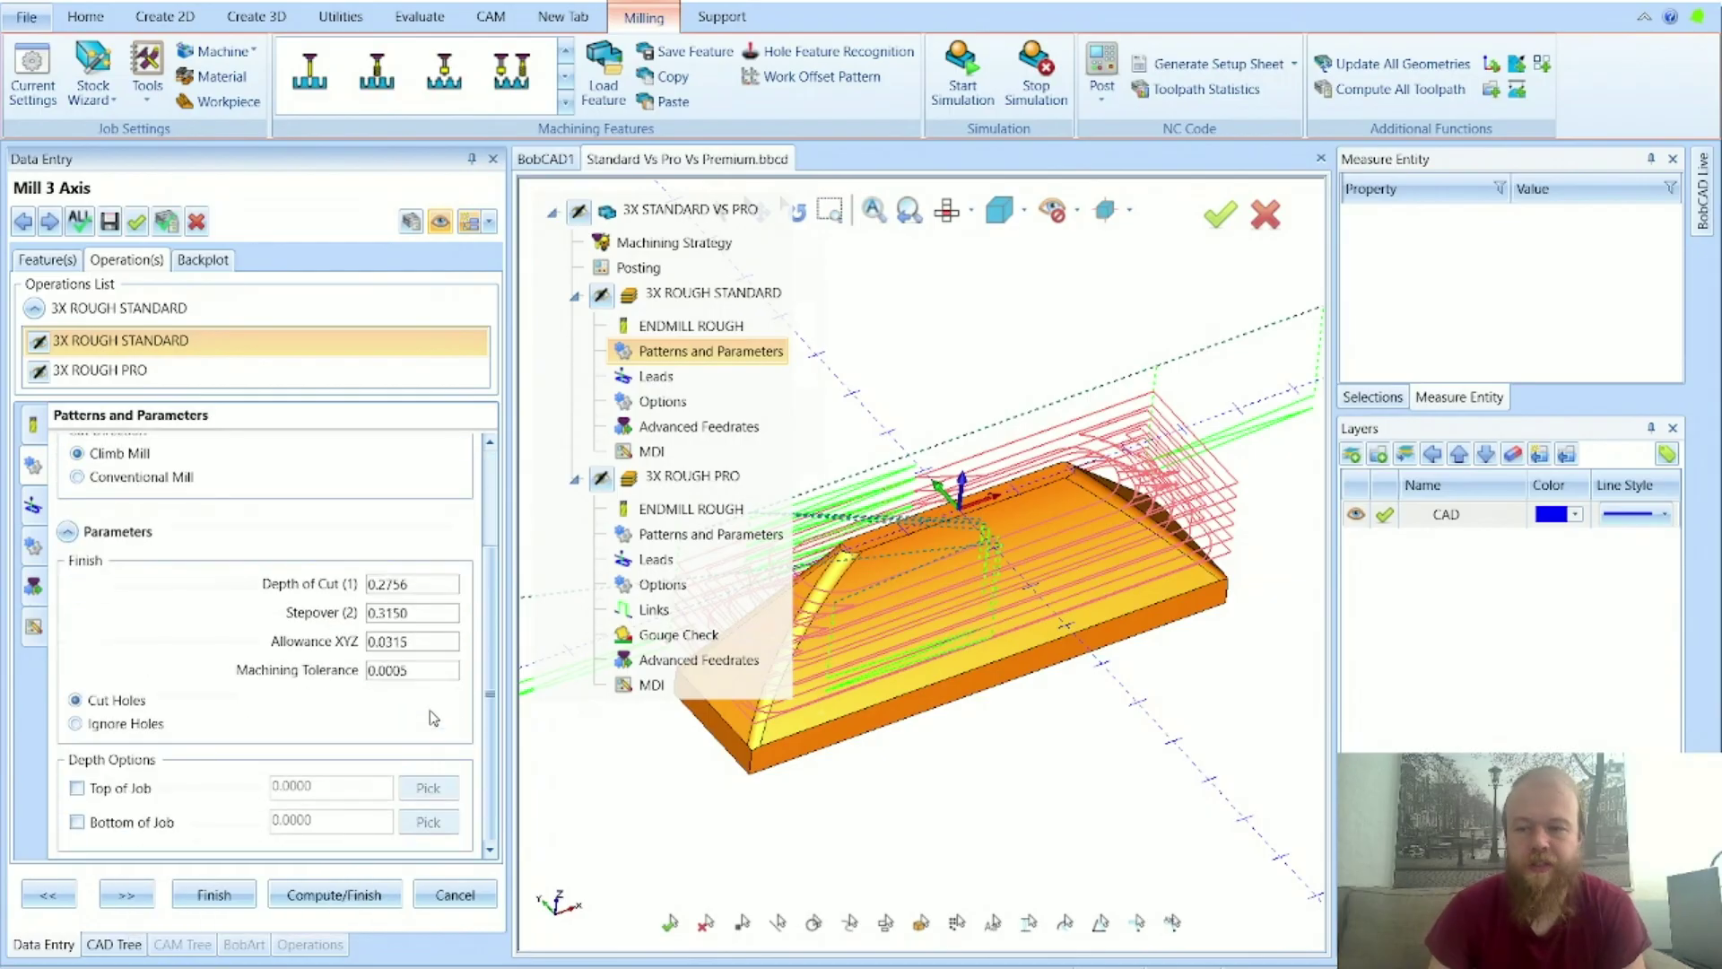
pyautogui.moveTo(414, 588); pyautogui.dragTo(359, 593)
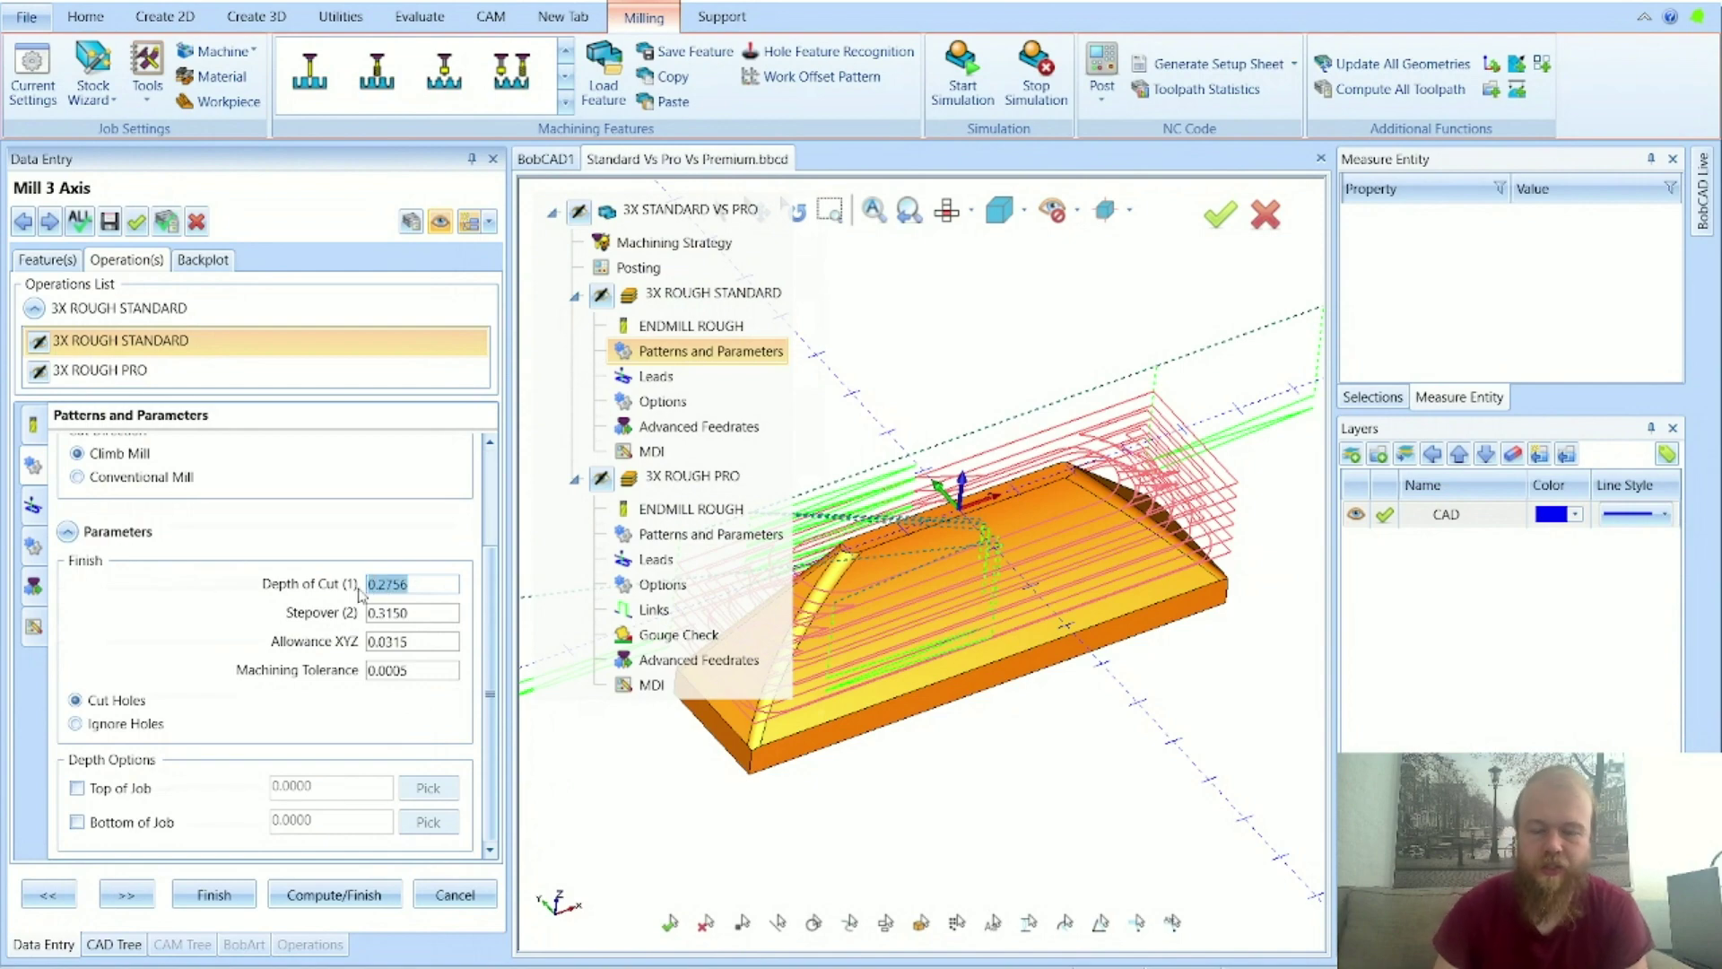
pyautogui.write('0.')
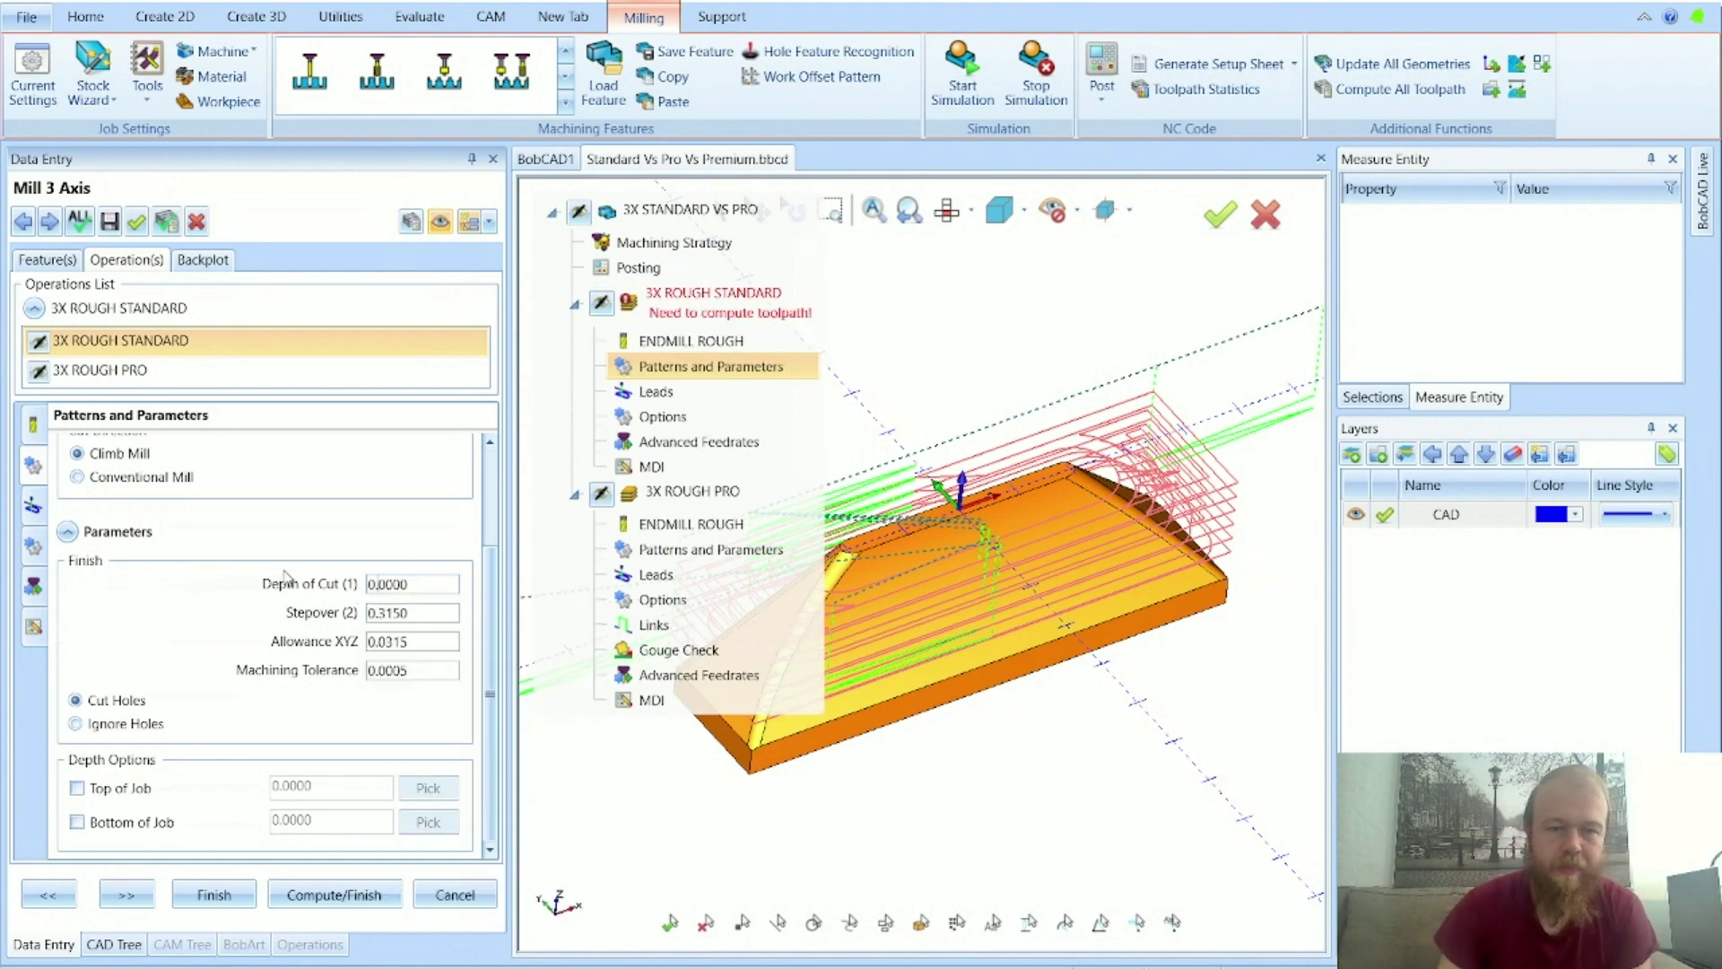
pyautogui.write('2')
pyautogui.press('Delete')
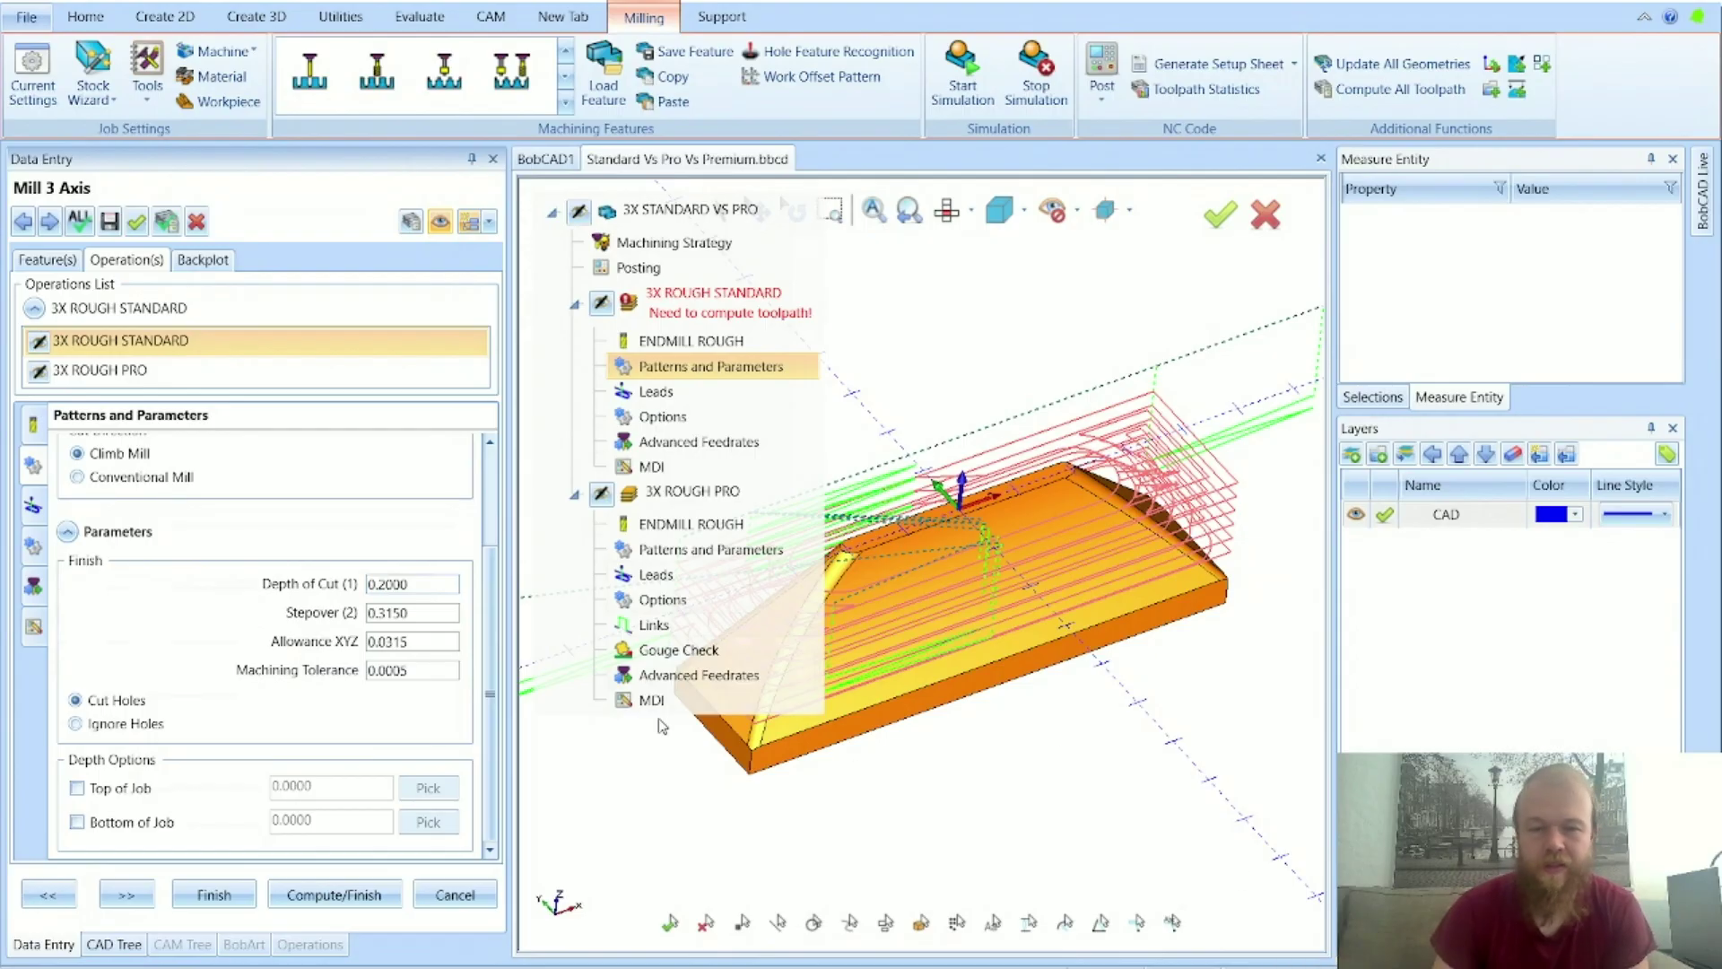
# Step: Set the standard roughing depth of cut to 0.25 and the stepover to 0.3, and compute the toolpath
pyautogui.moveTo(432, 589); pyautogui.dragTo(383, 584)
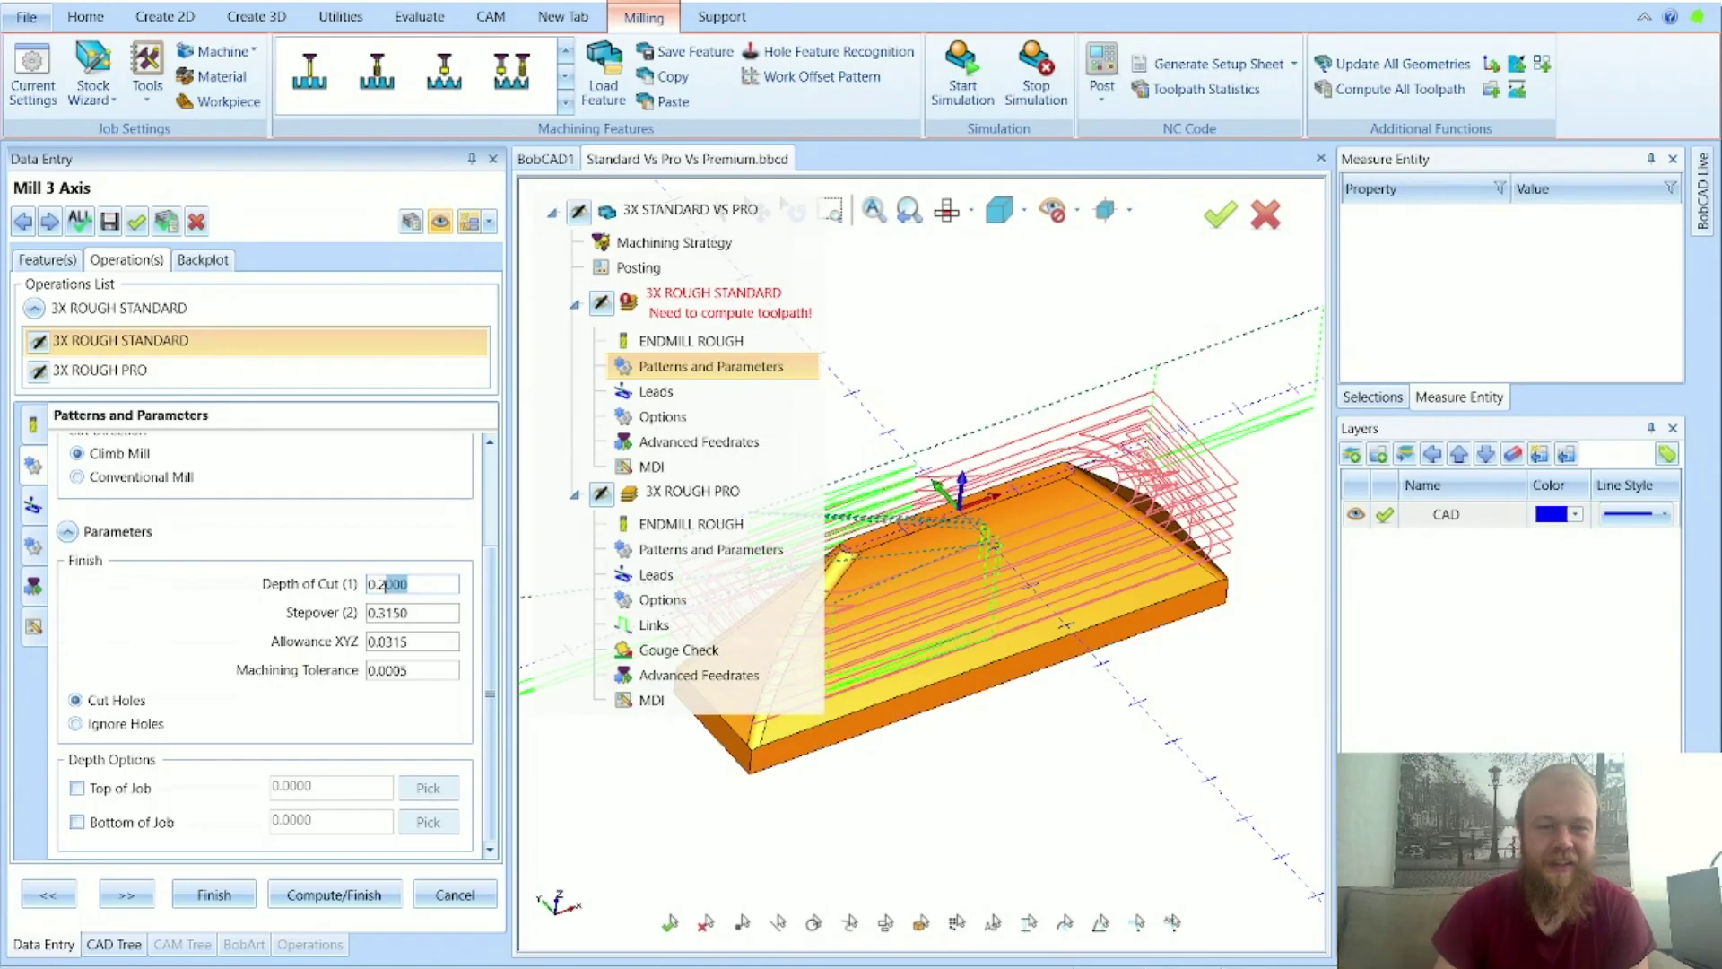
pyautogui.write('5')
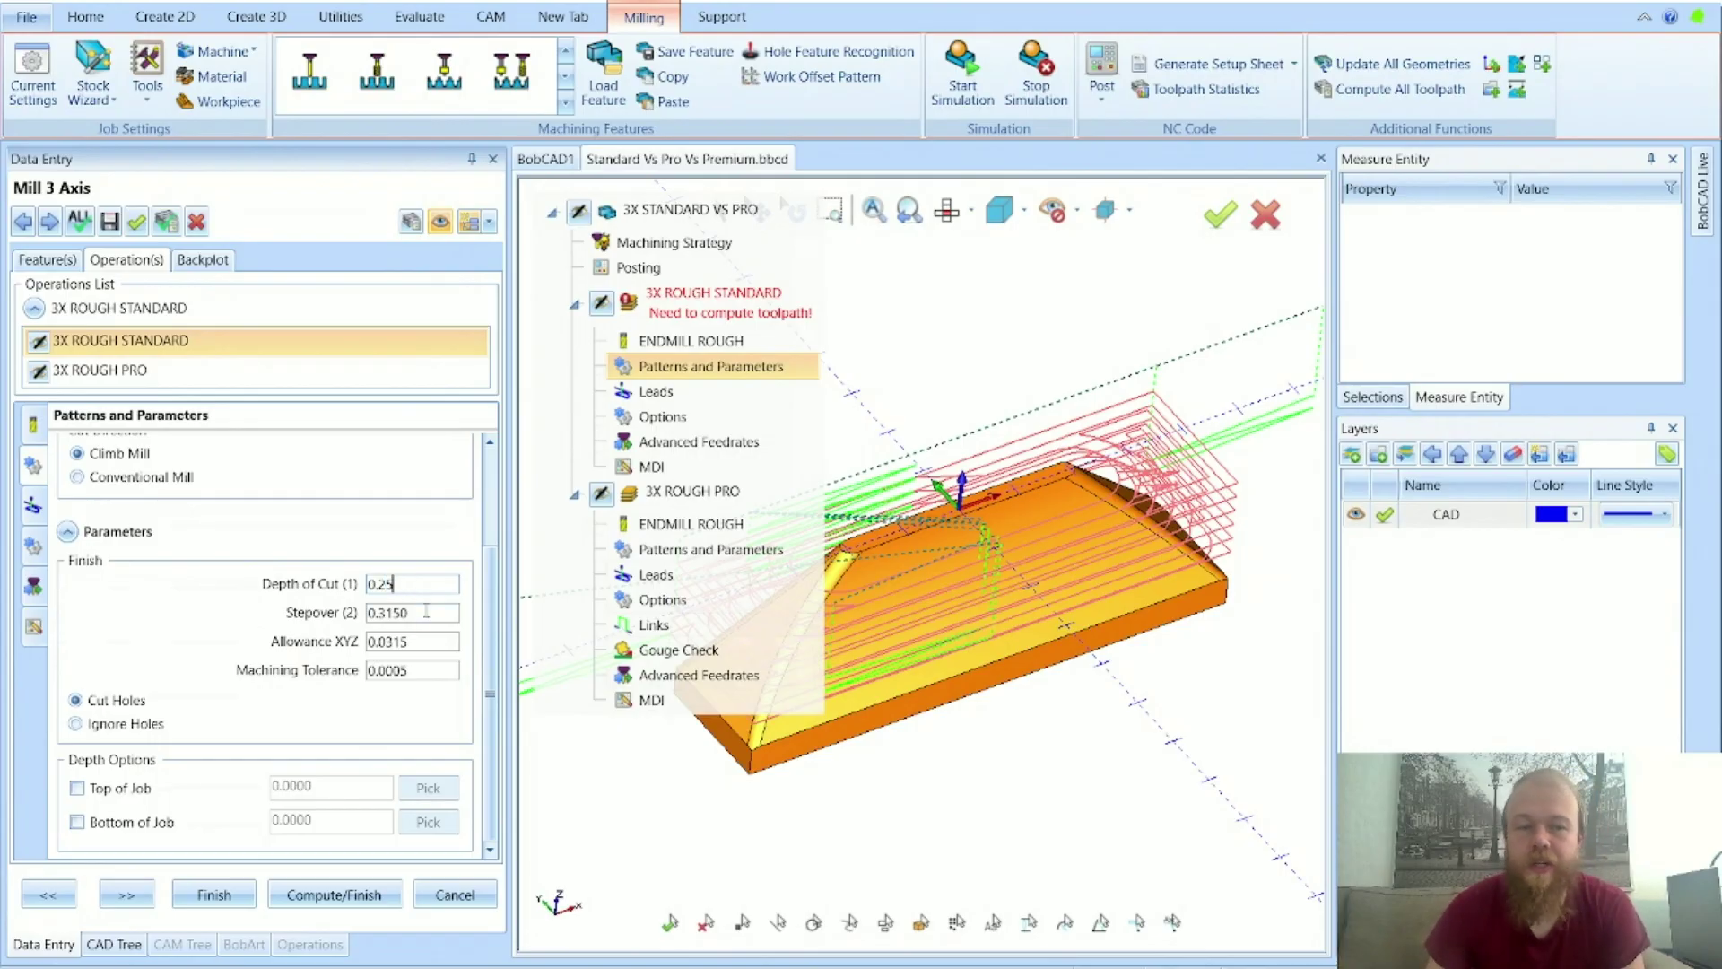
pyautogui.press('Tab')
pyautogui.press('BackSpace')
pyautogui.write('0.3')
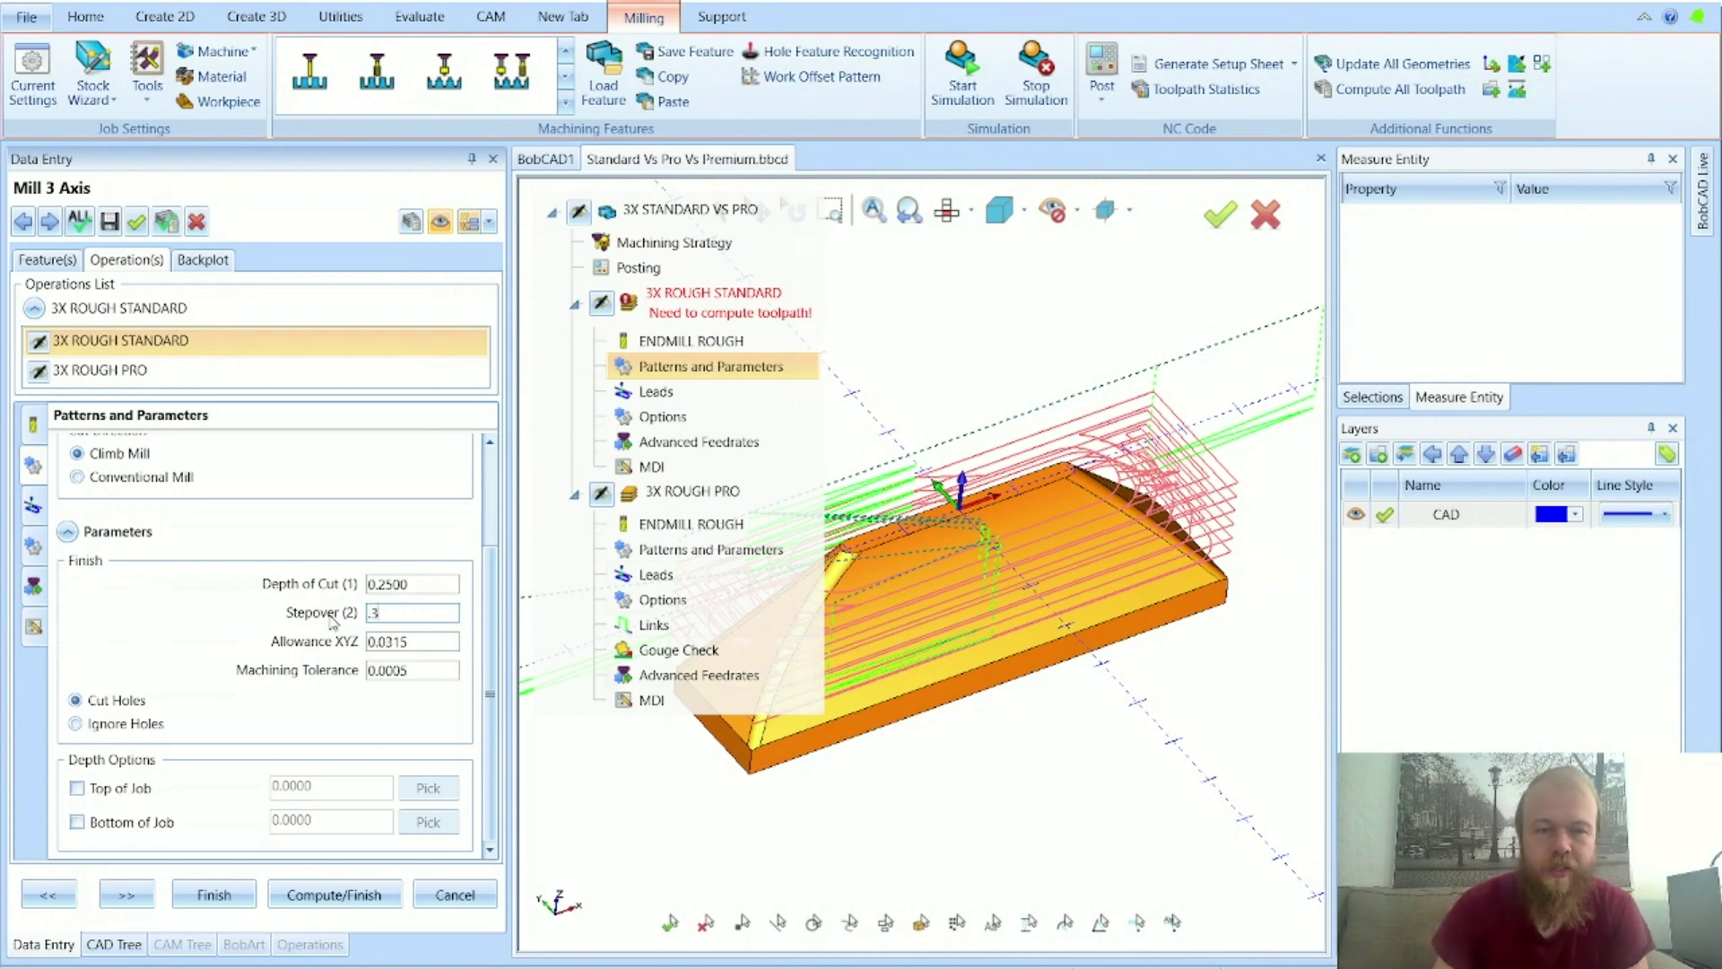
pyautogui.click(403, 643)
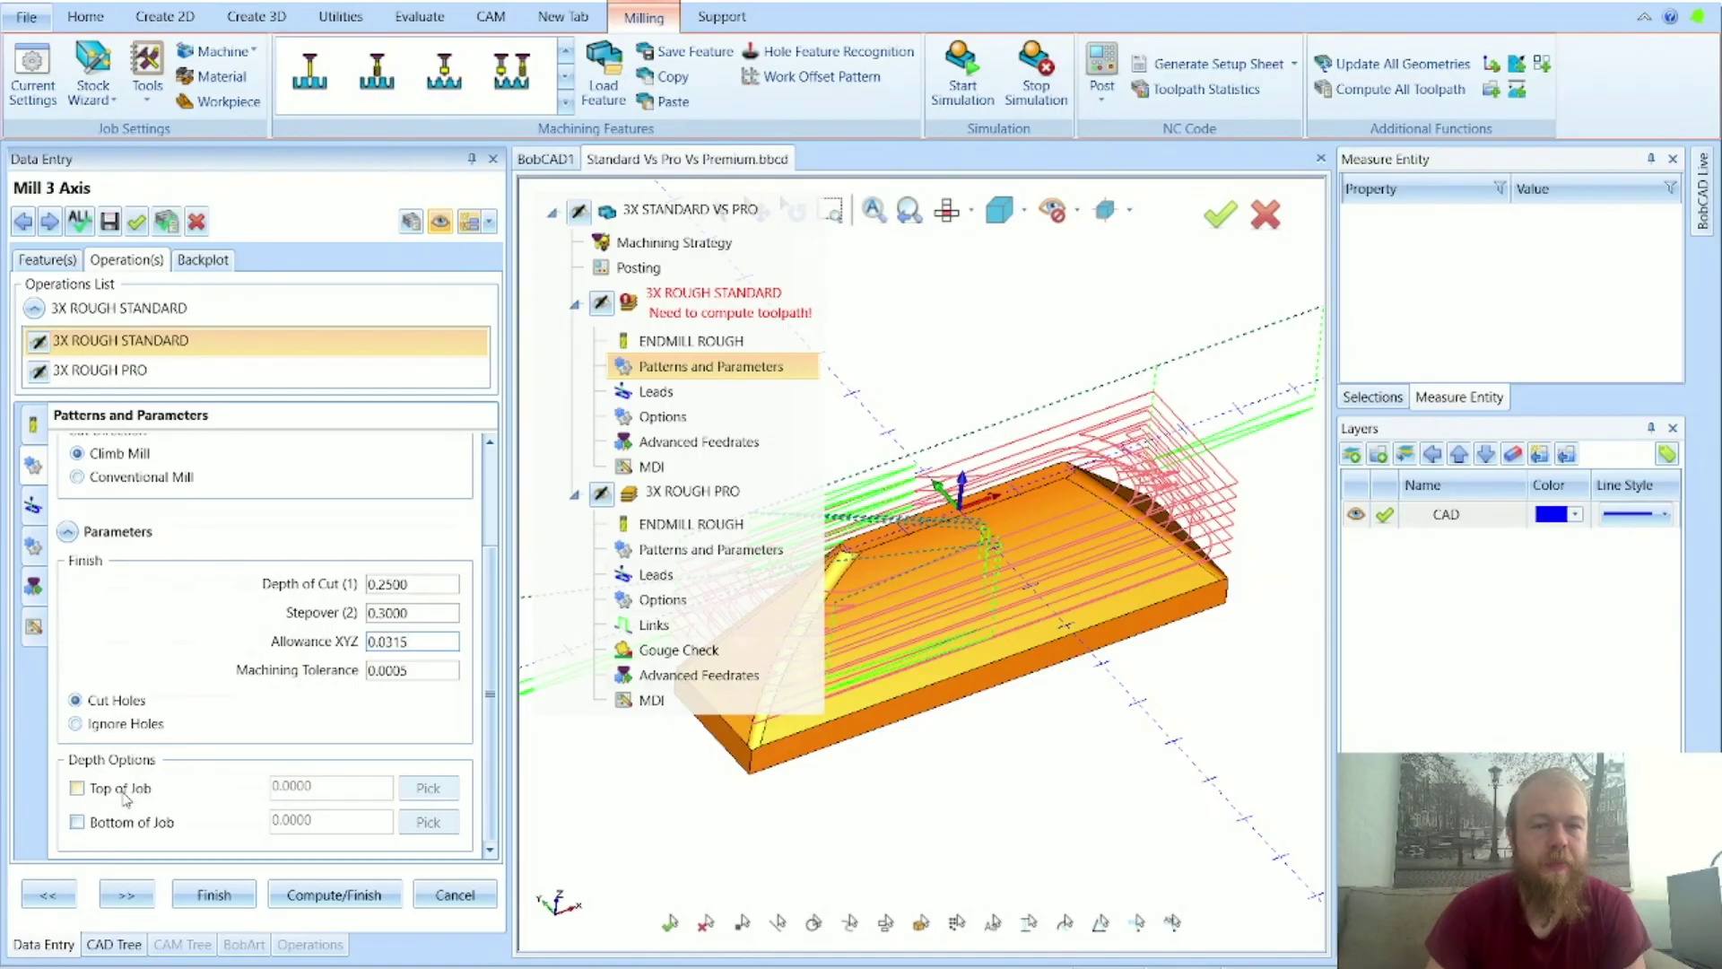
pyautogui.click(308, 892)
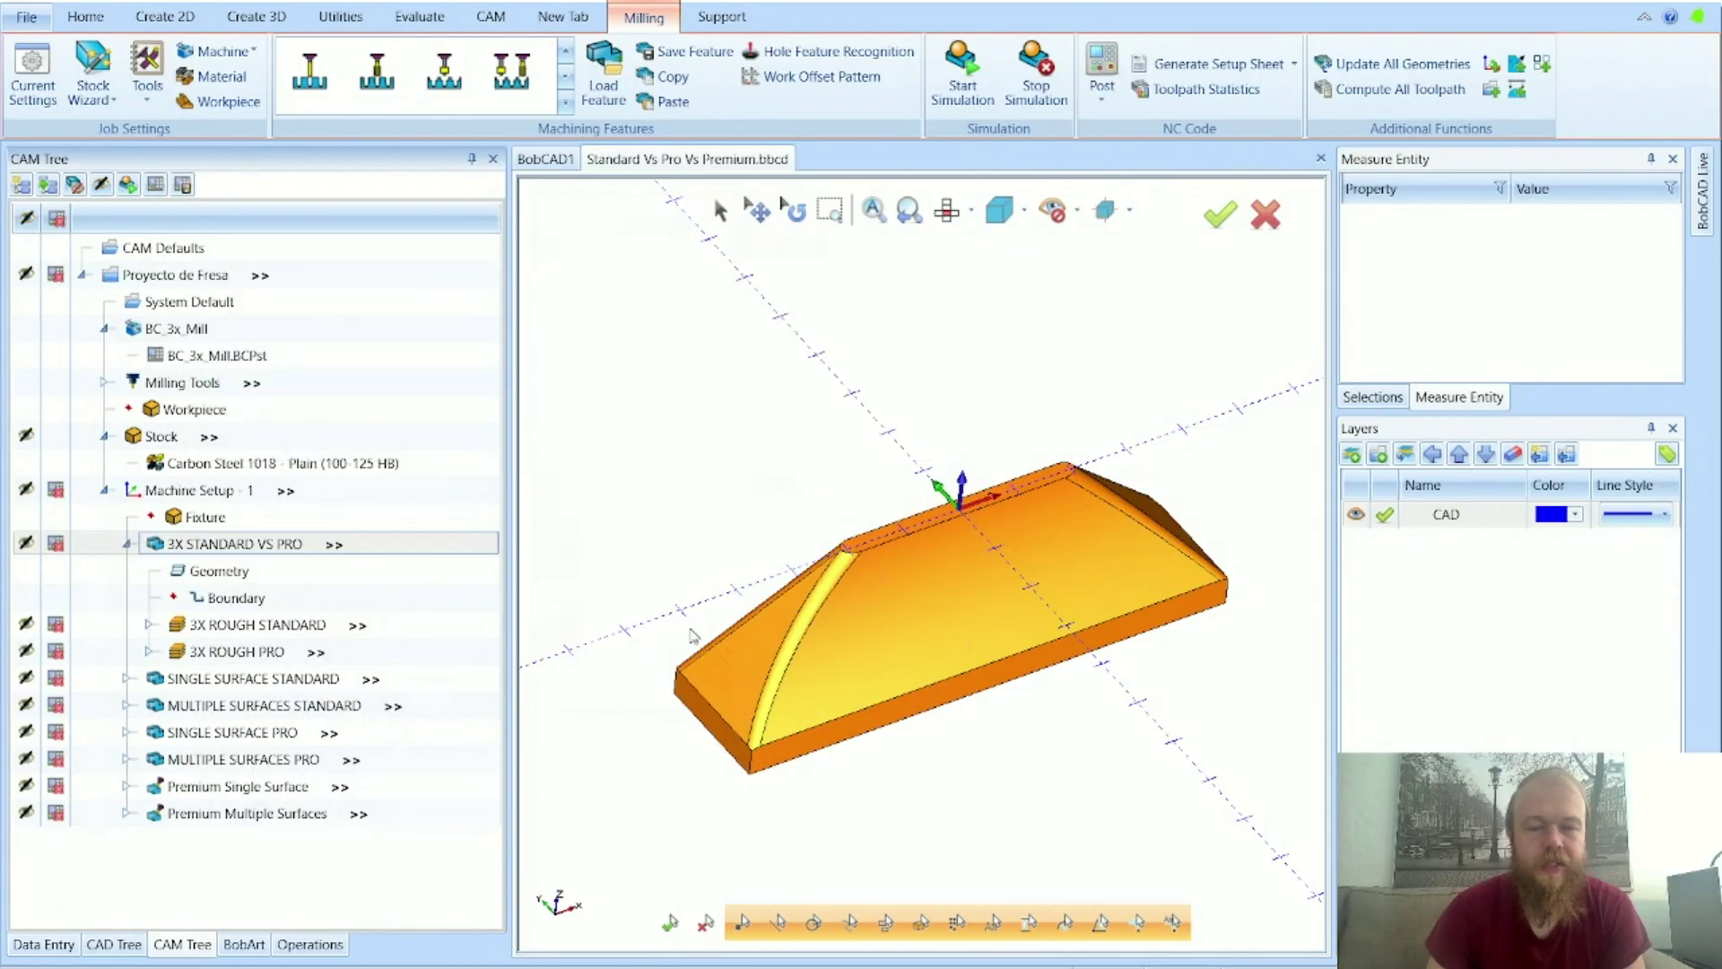
# Step: Inspect the 3X ROUGH STANDARD toolpath from above and the geometry assigned to the 3X STANDARD VS PRO feature
pyautogui.click(296, 626)
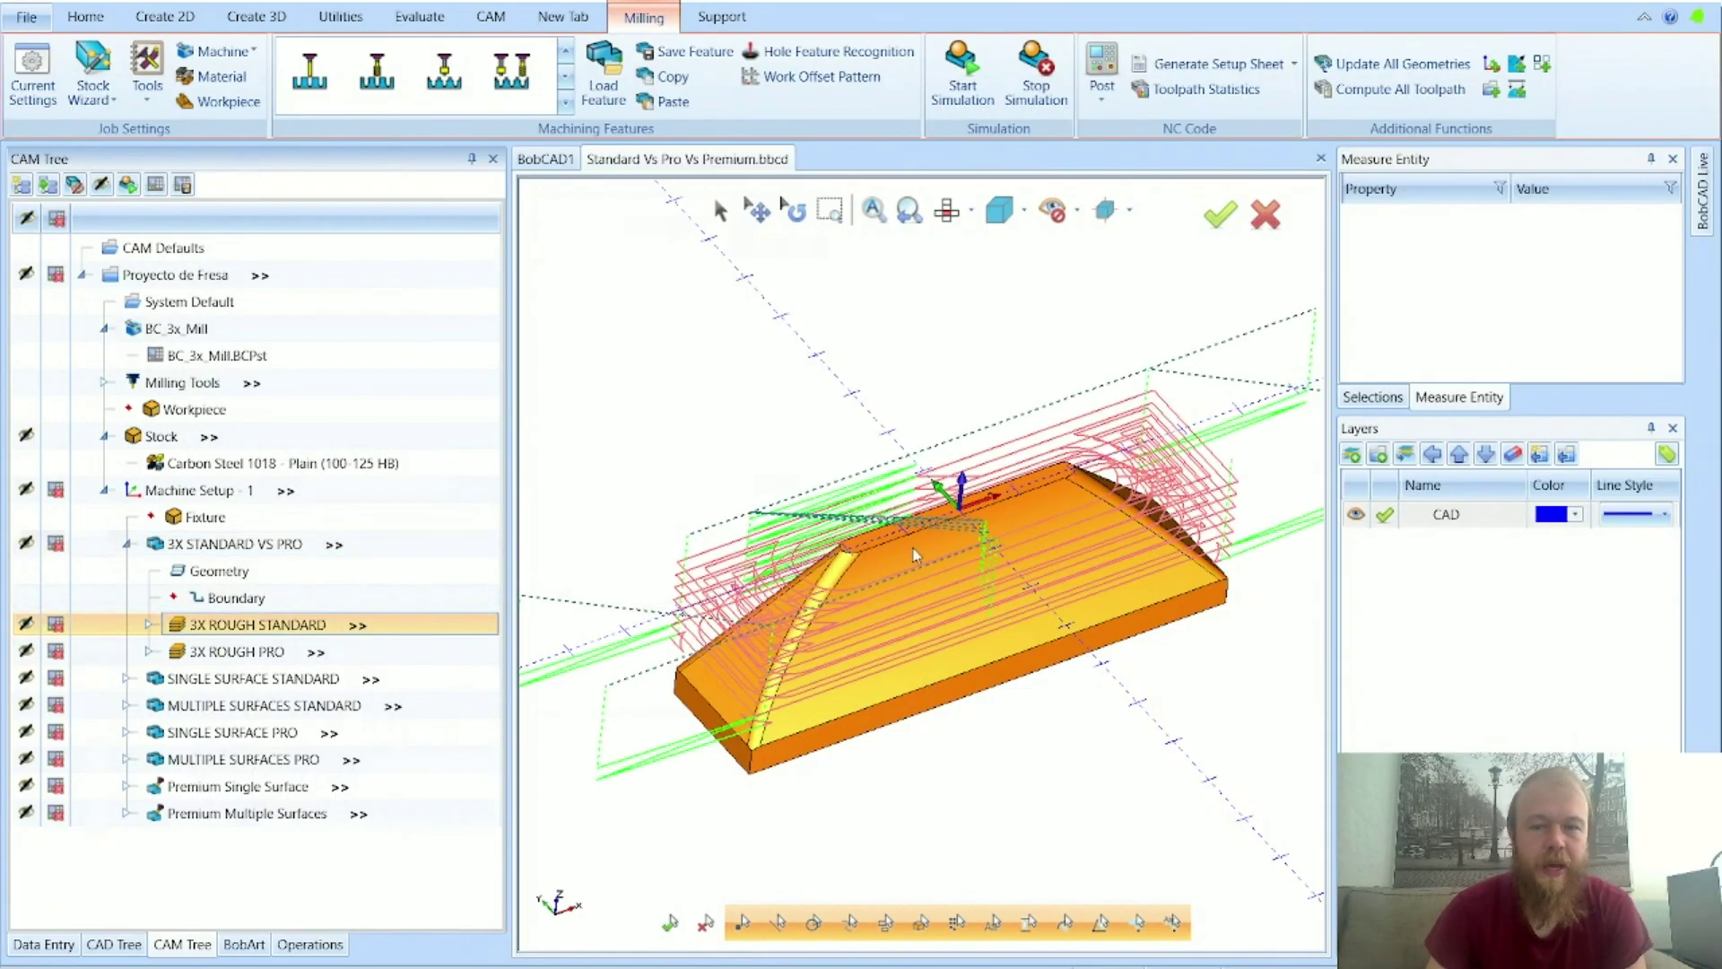
pyautogui.click(948, 210)
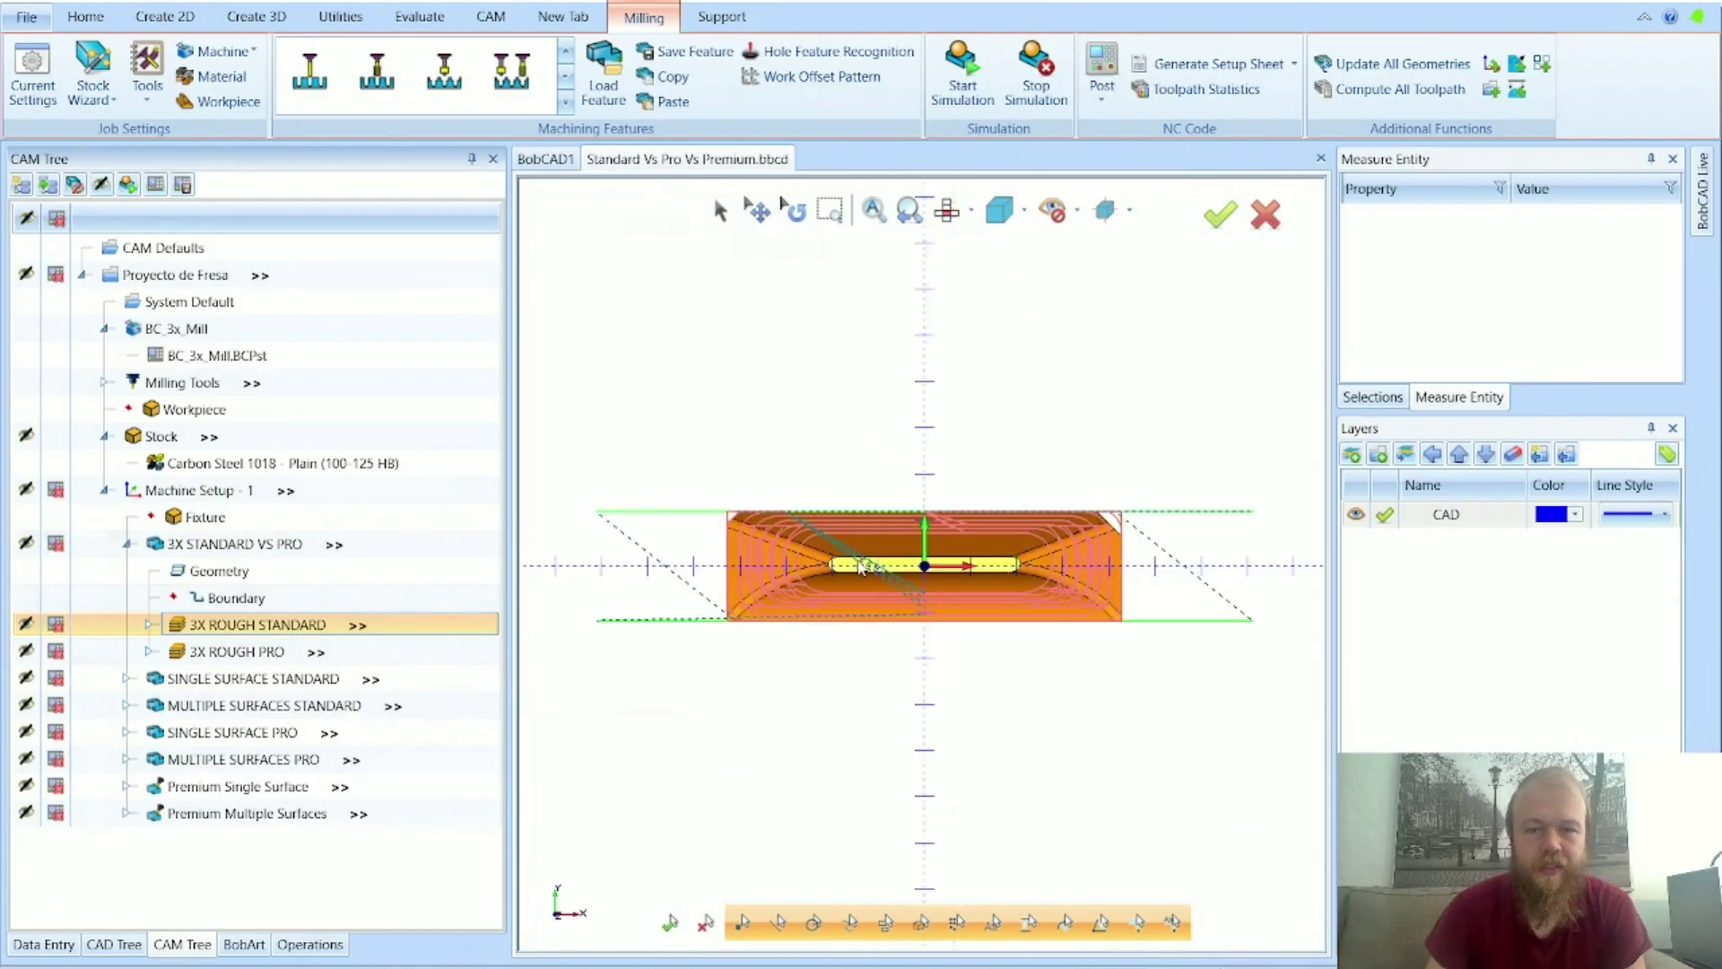
pyautogui.click(409, 572)
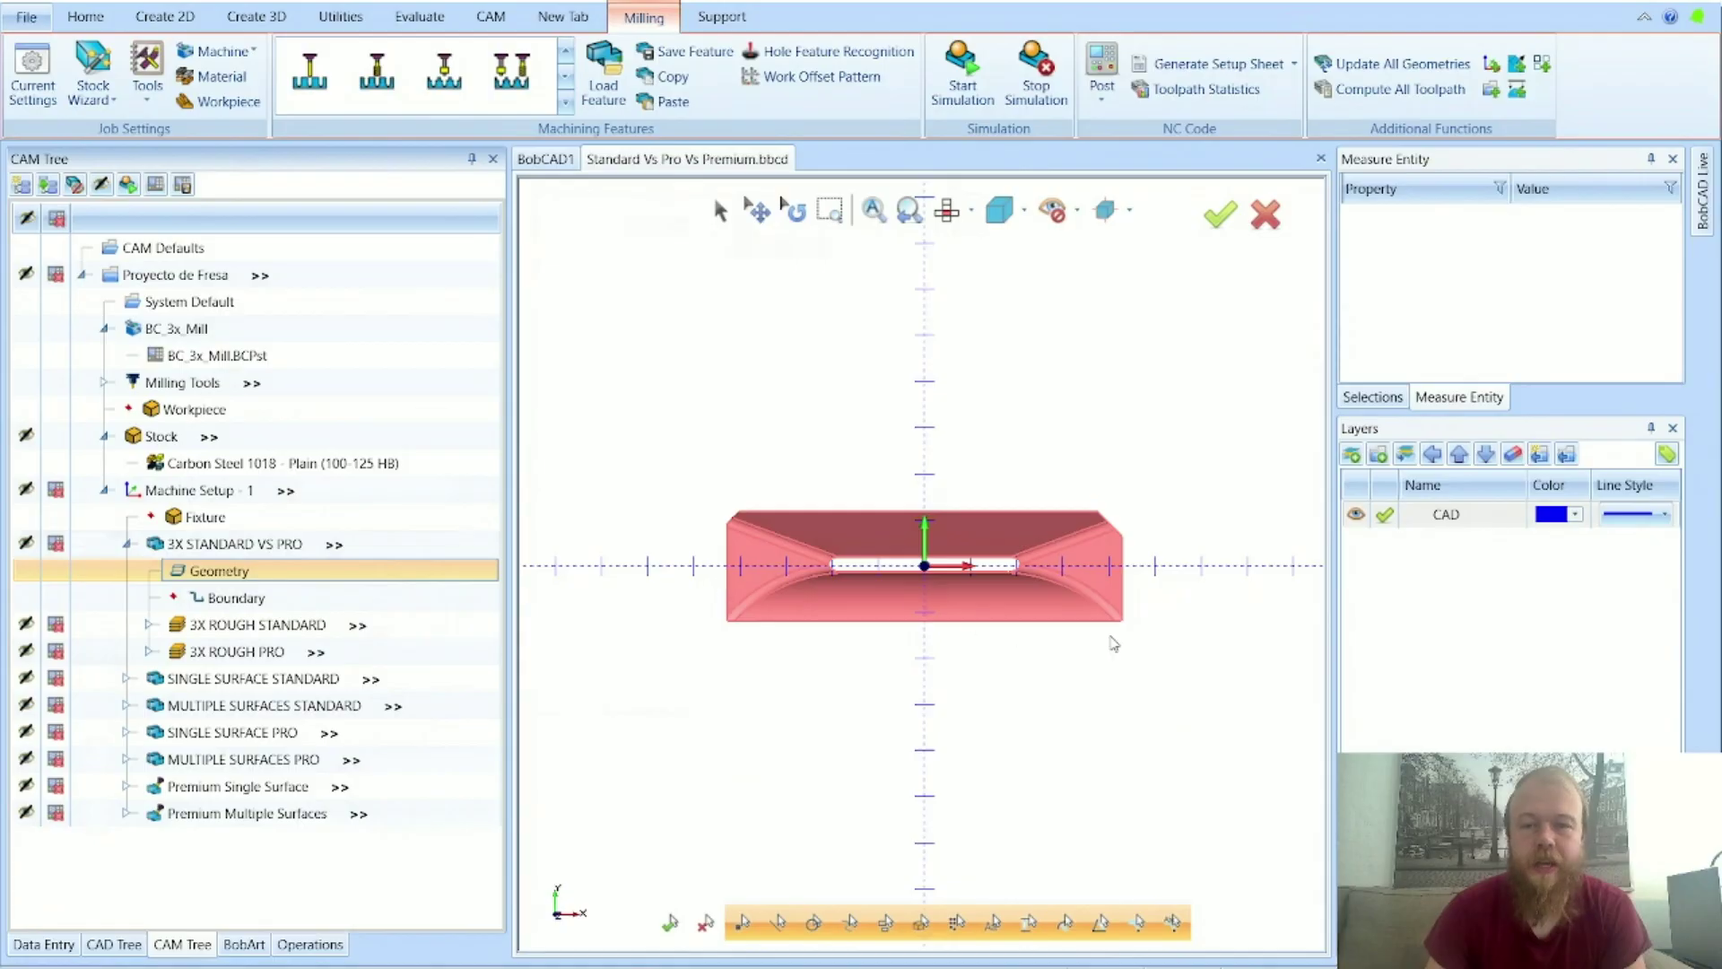
pyautogui.moveTo(1113, 639); pyautogui.dragTo(1145, 543, button='middle')
pyautogui.scroll(2, 950, 568)
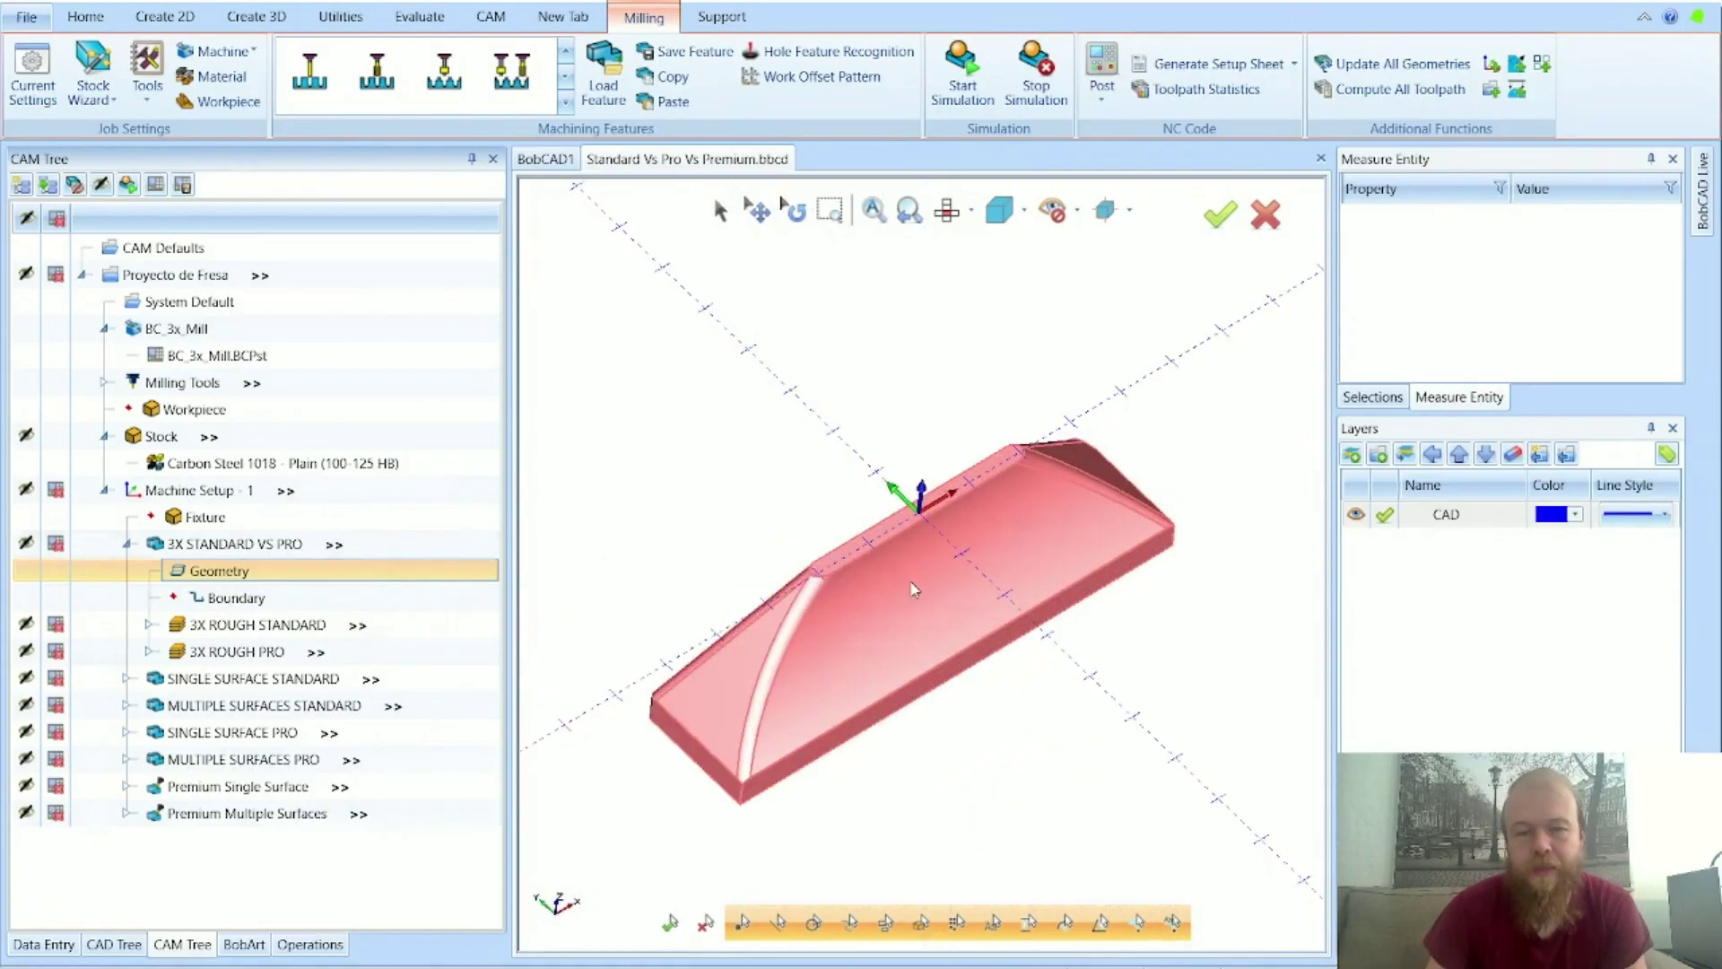
# Step: Review the feature's selected faces and boundary, and display the 3X ROUGH STANDARD toolpath on the part
pyautogui.click(262, 574)
pyautogui.doubleClick(262, 574)
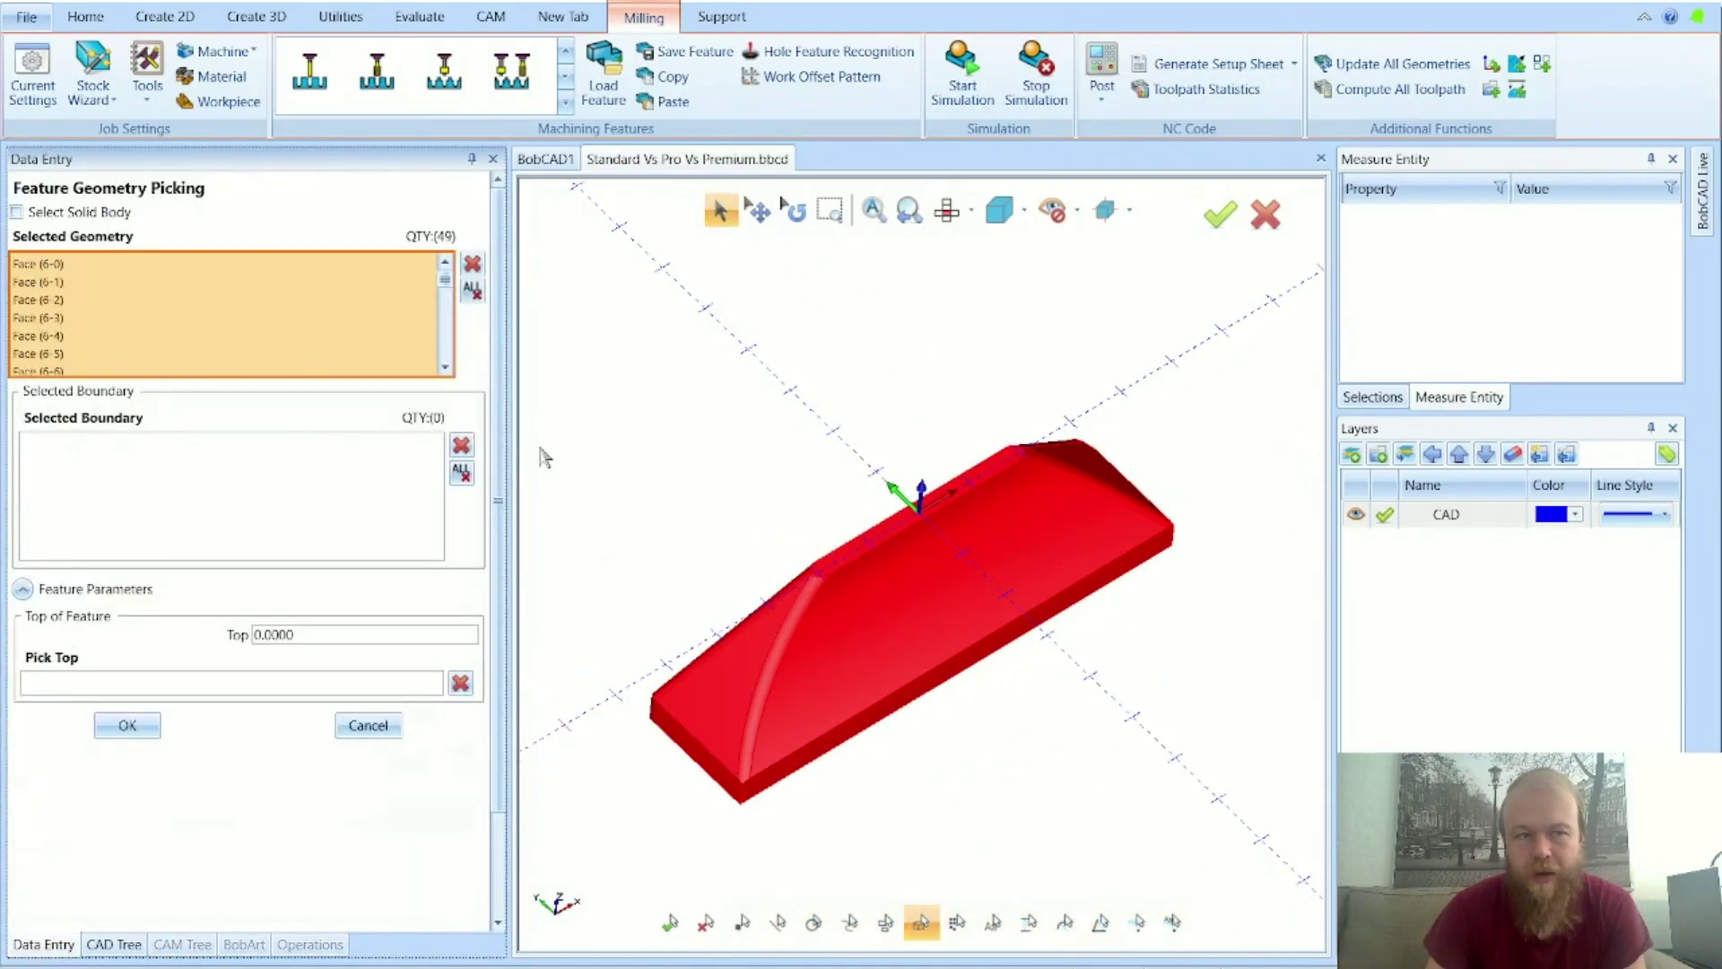
pyautogui.click(128, 725)
pyautogui.click(280, 599)
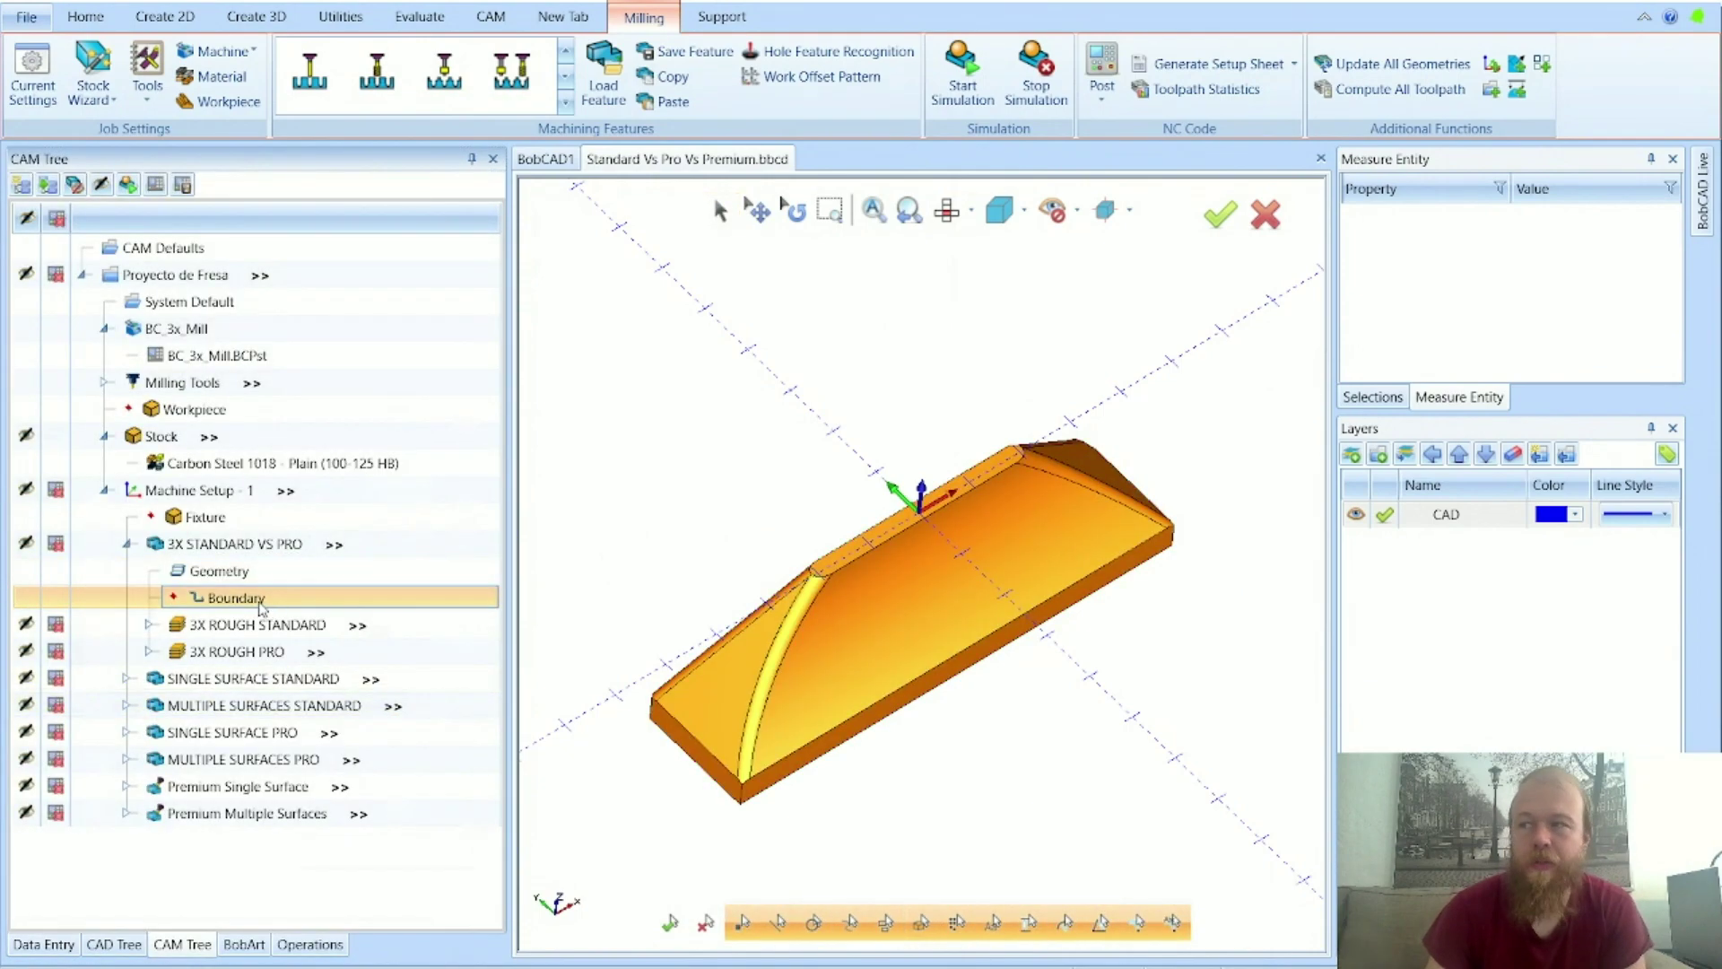
pyautogui.click(264, 626)
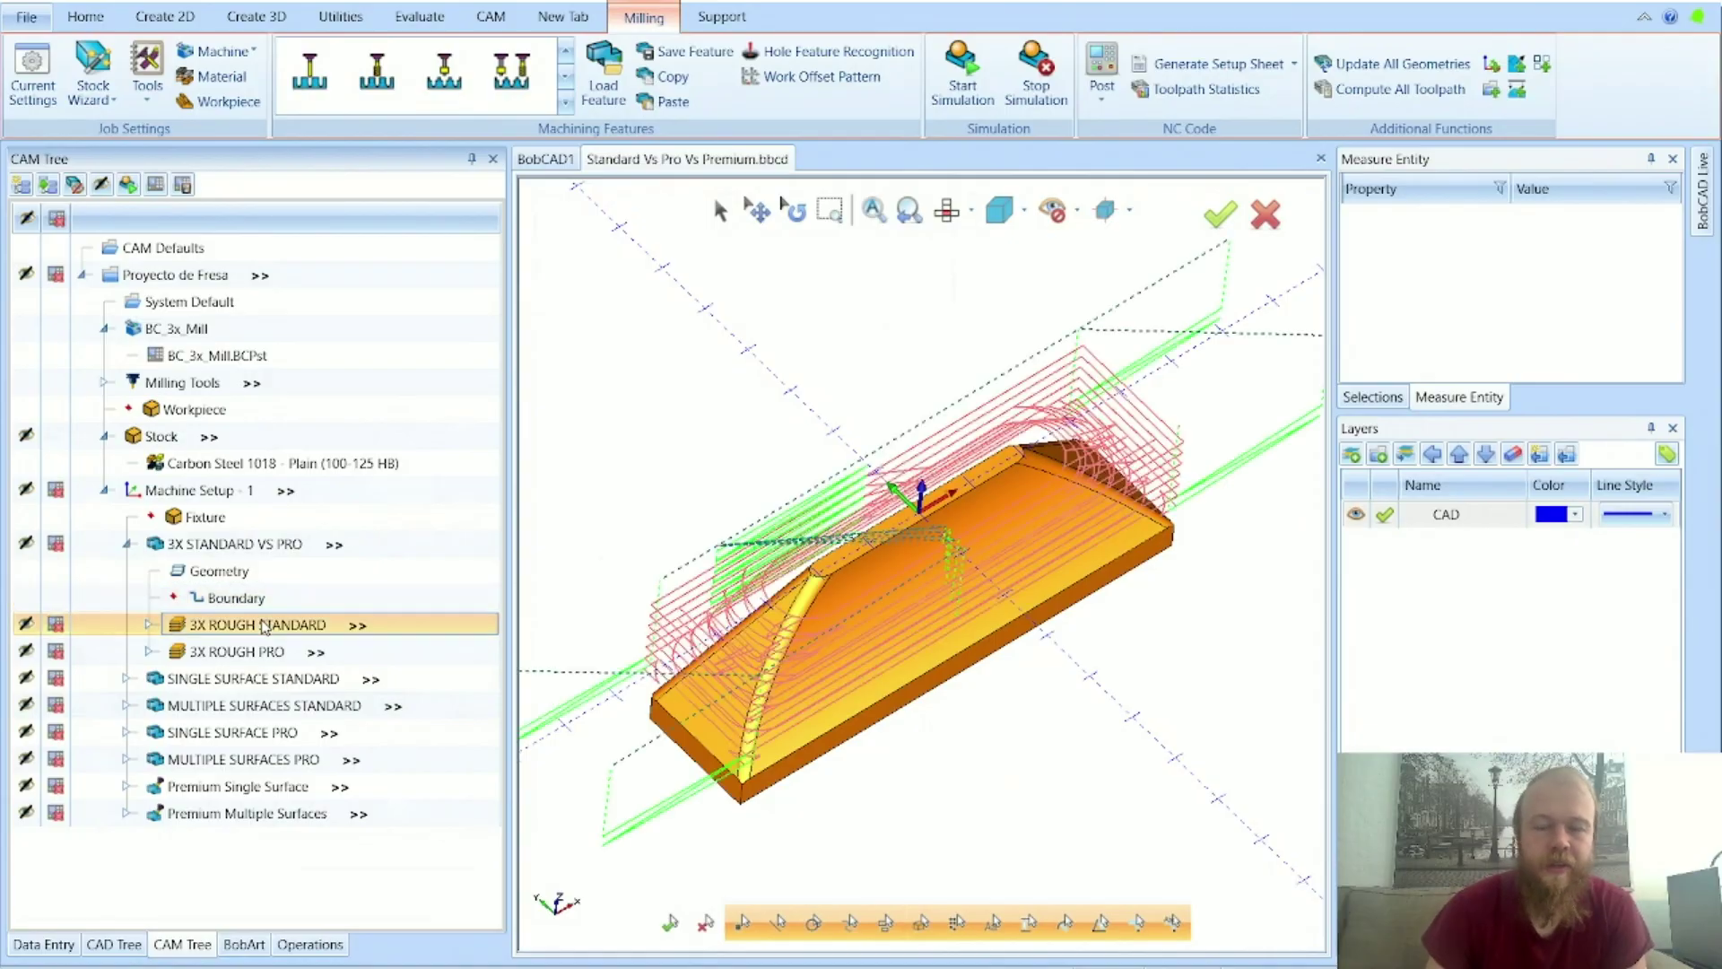
# Step: Open the 3X ROUGH STANDARD patterns and parameters and inspect the toolpath from above and at an angle
pyautogui.click(947, 211)
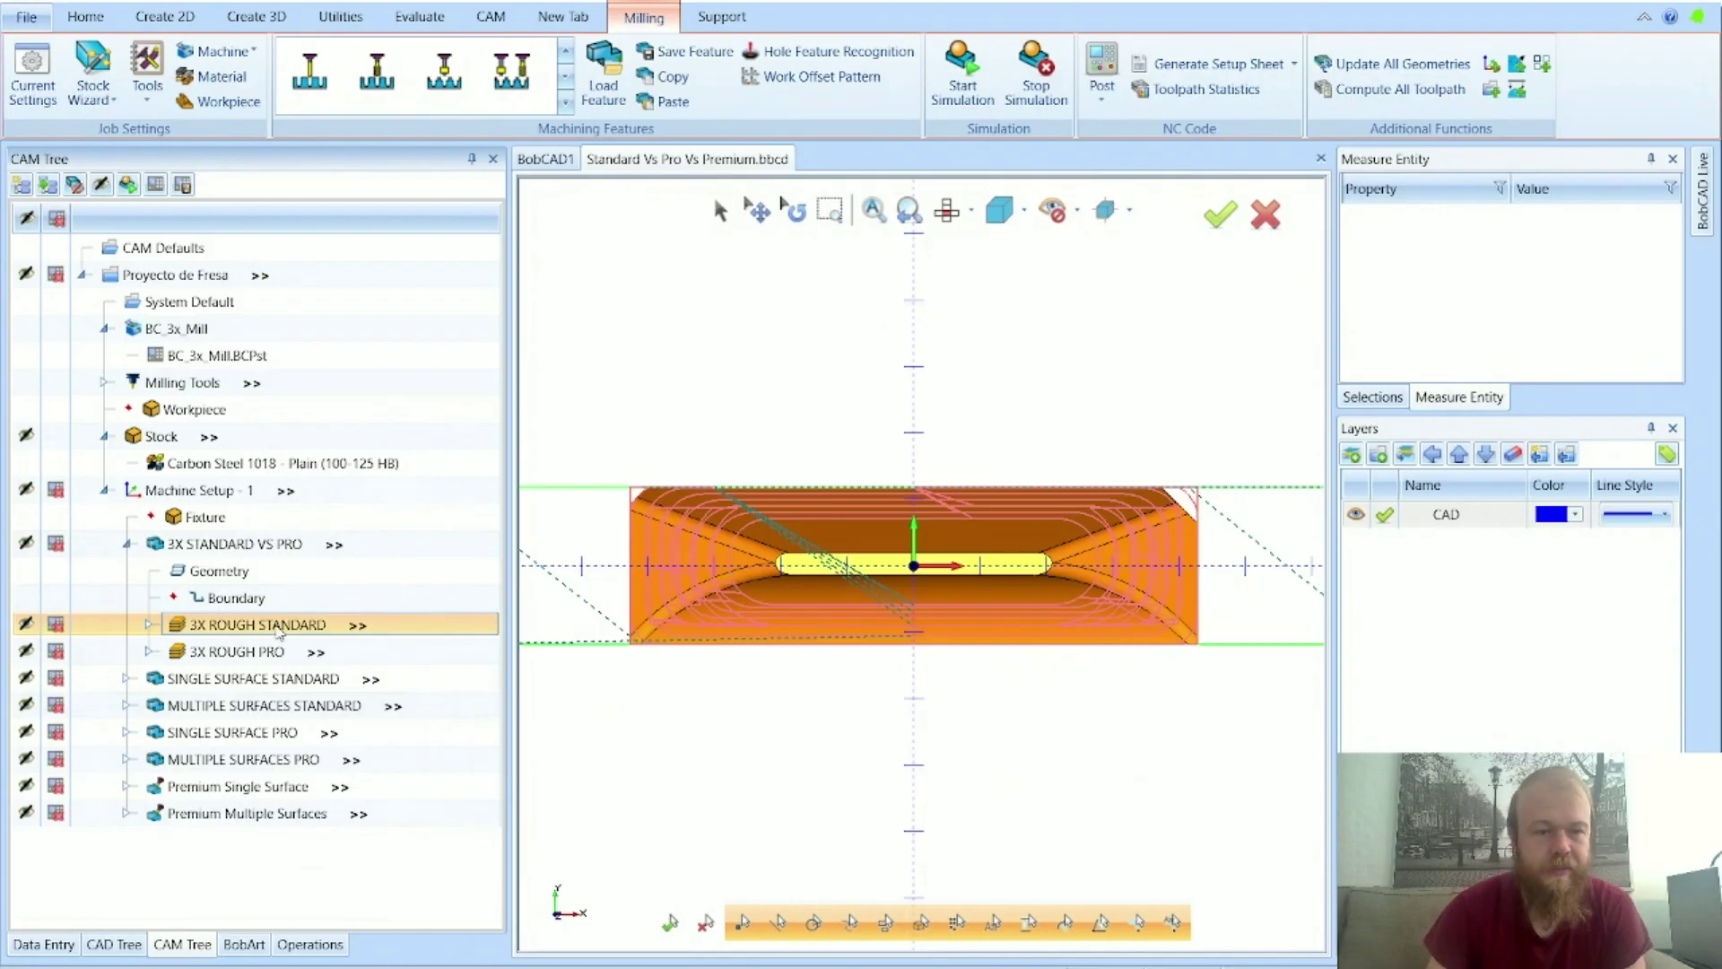
pyautogui.click(359, 628)
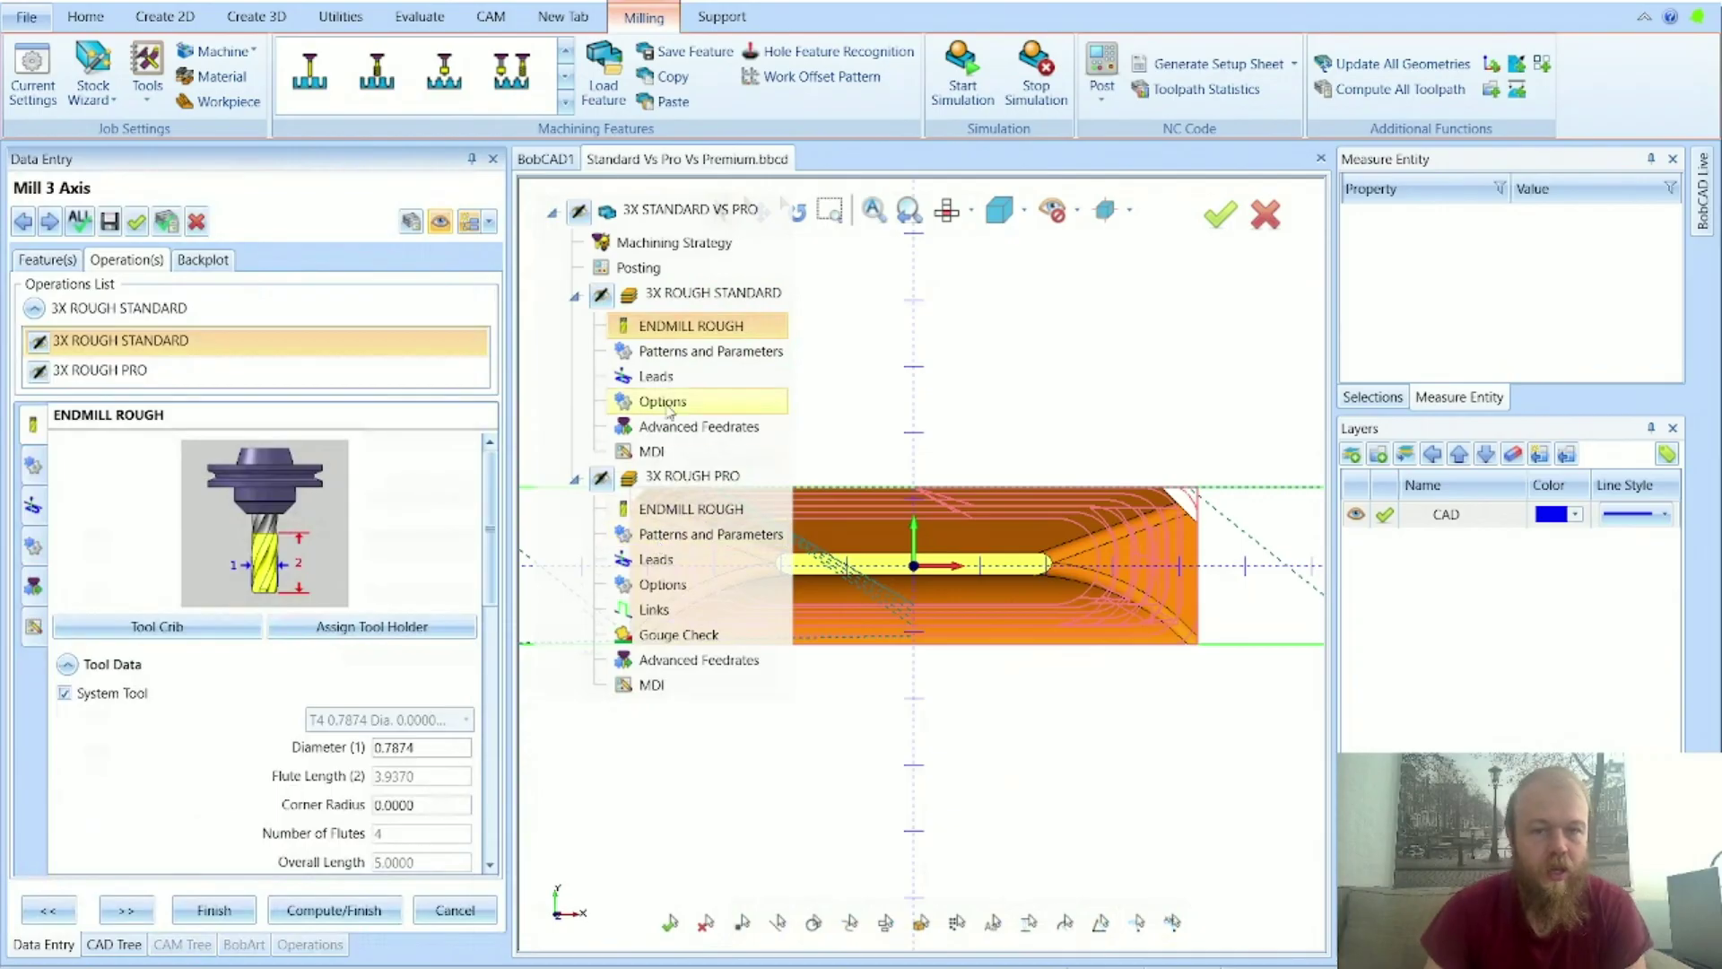
pyautogui.click(675, 353)
pyautogui.moveTo(1080, 688); pyautogui.dragTo(1150, 536, button='middle')
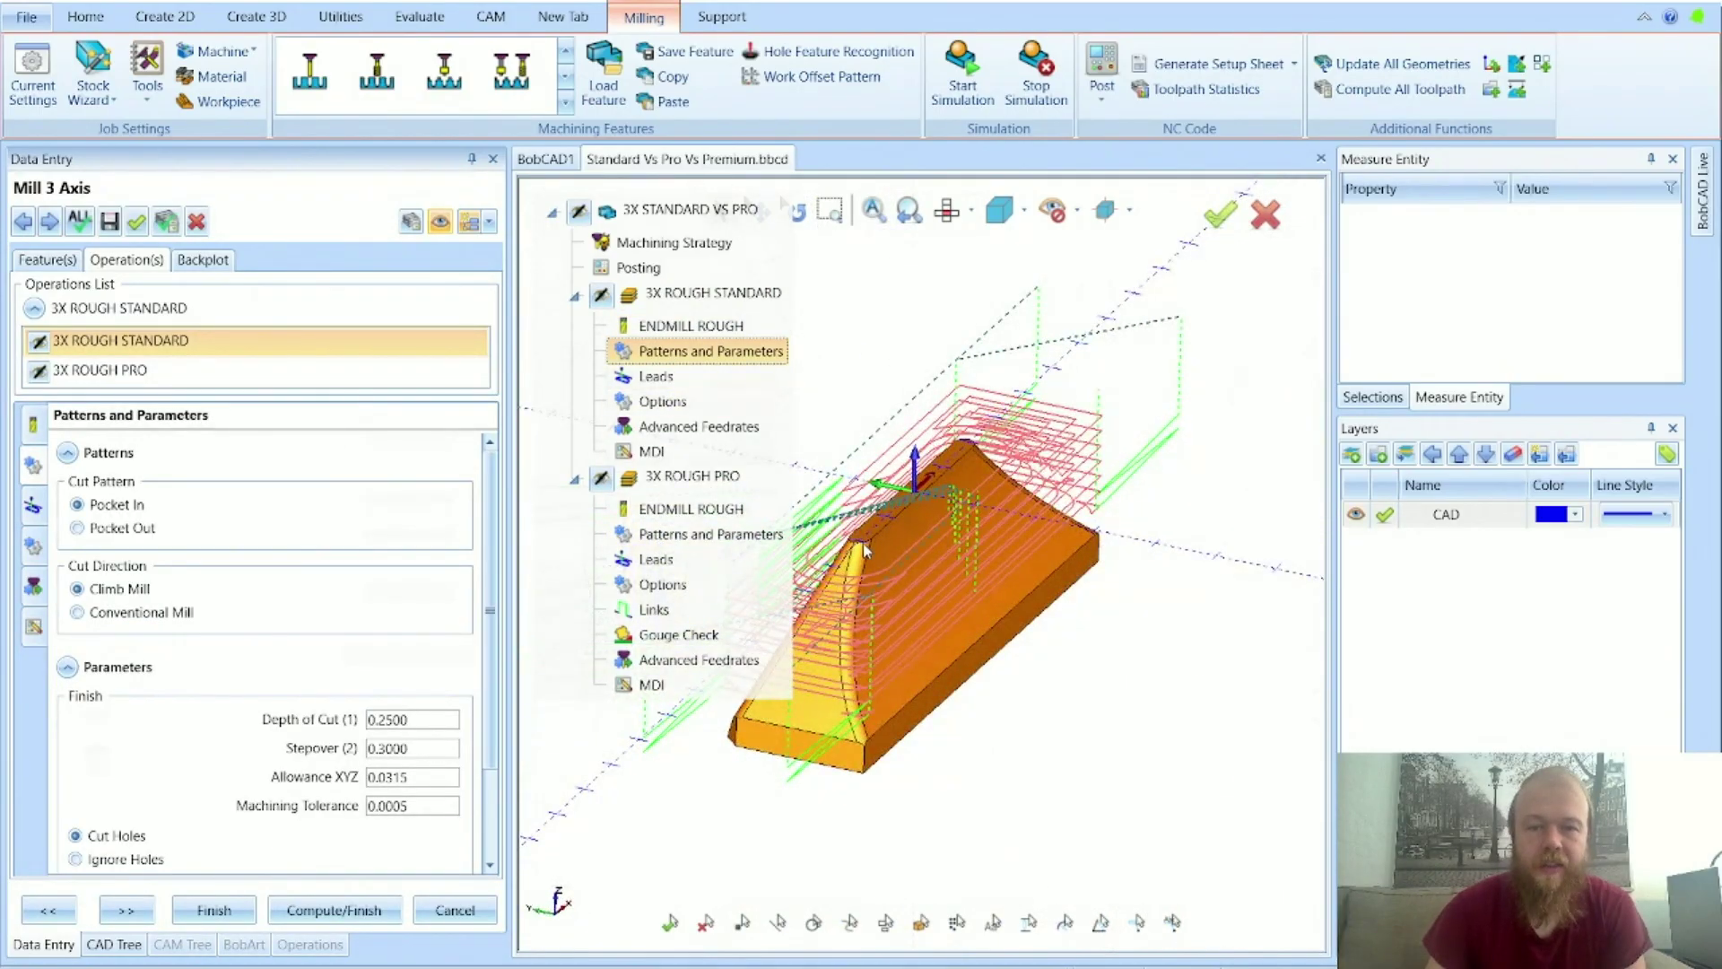
pyautogui.moveTo(1075, 535); pyautogui.dragTo(1130, 484, button='middle')
pyautogui.scroll(-2, 269, 664)
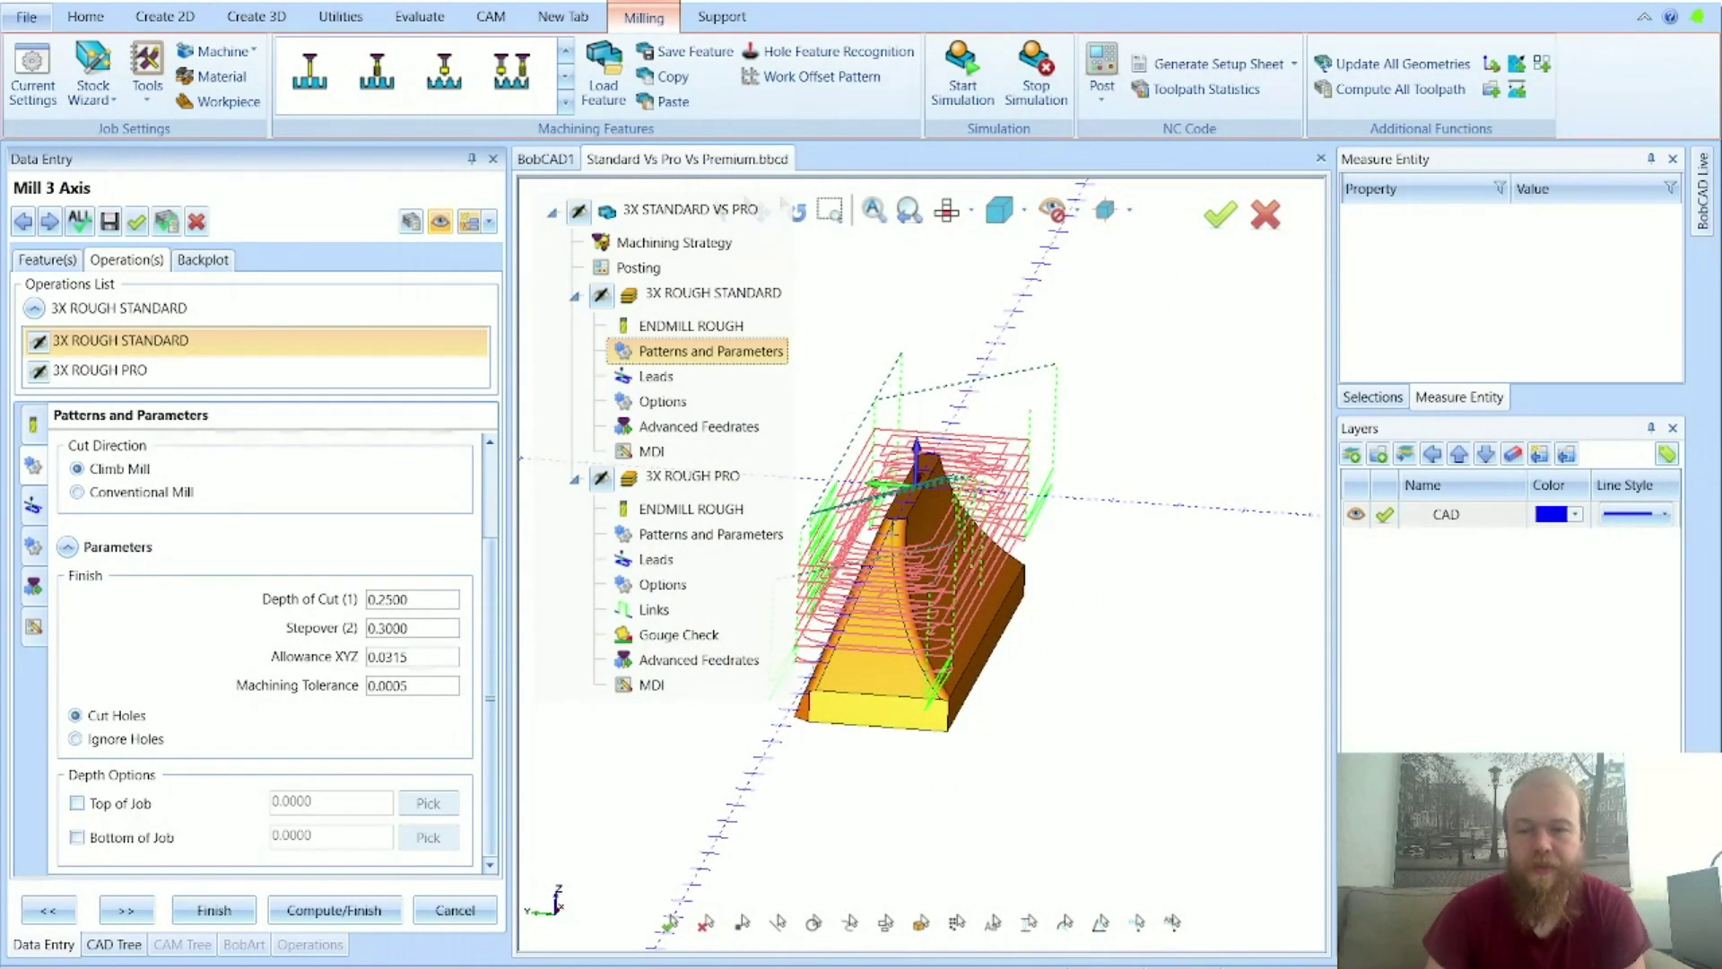
# Step: Try the Top of Job depth option in the 3X ROUGH STANDARD operation and read its description
pyautogui.click(132, 805)
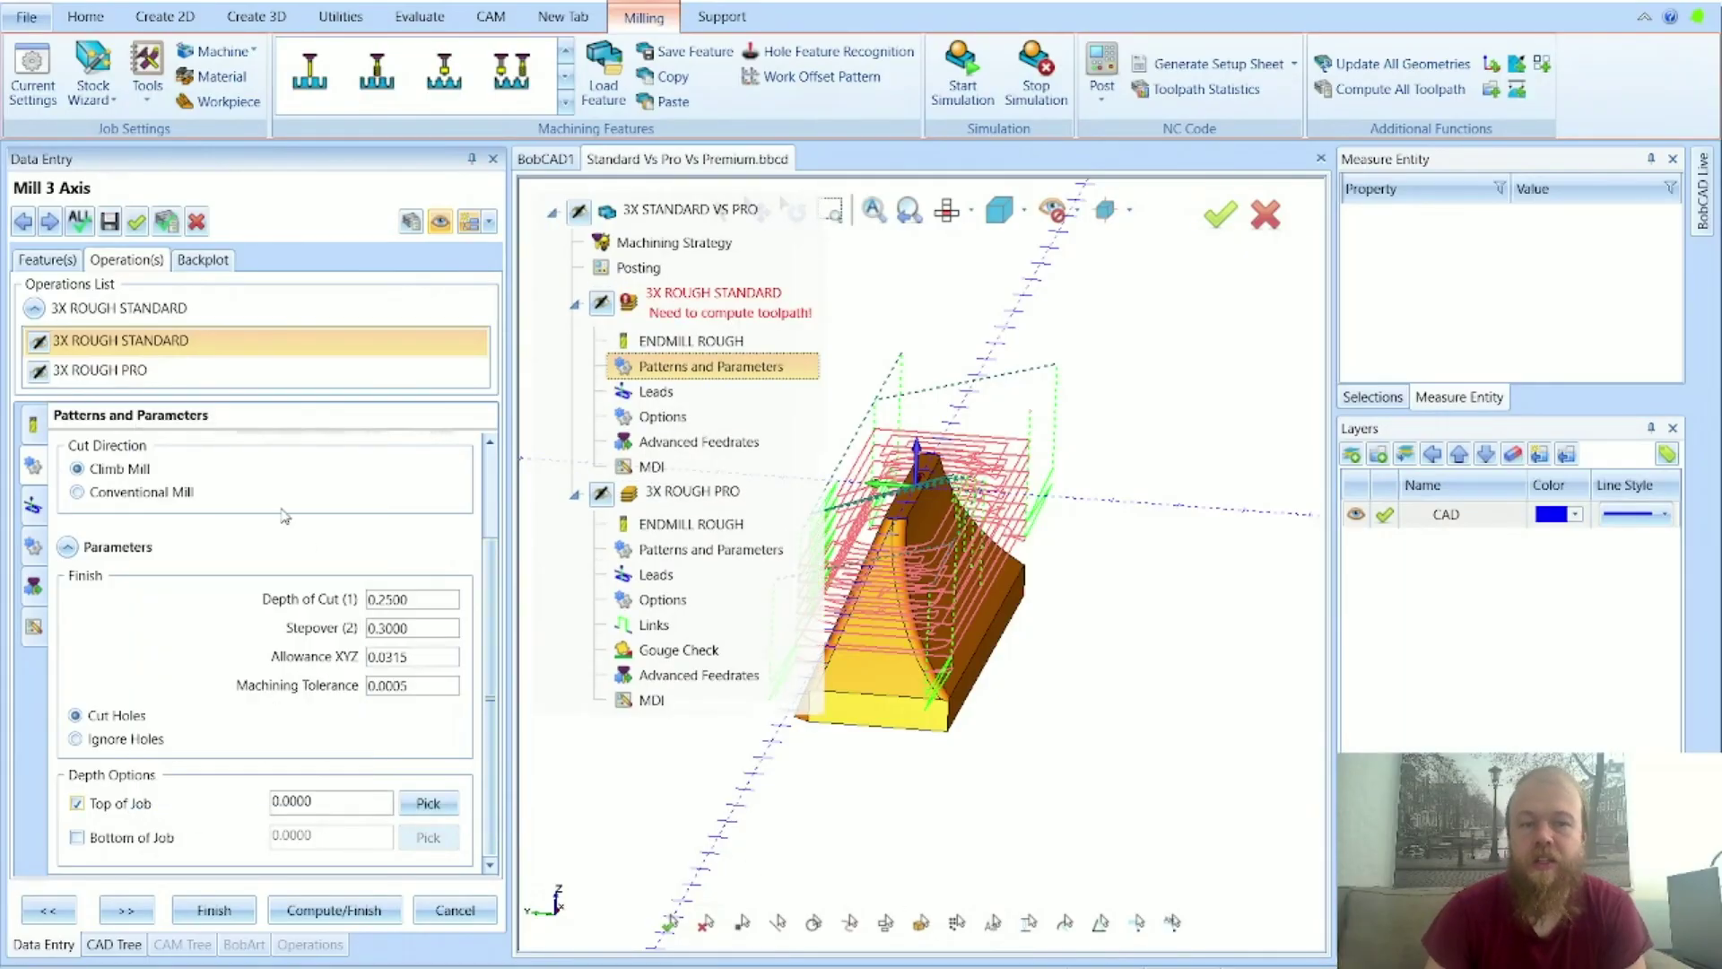
pyautogui.moveTo(134, 810)
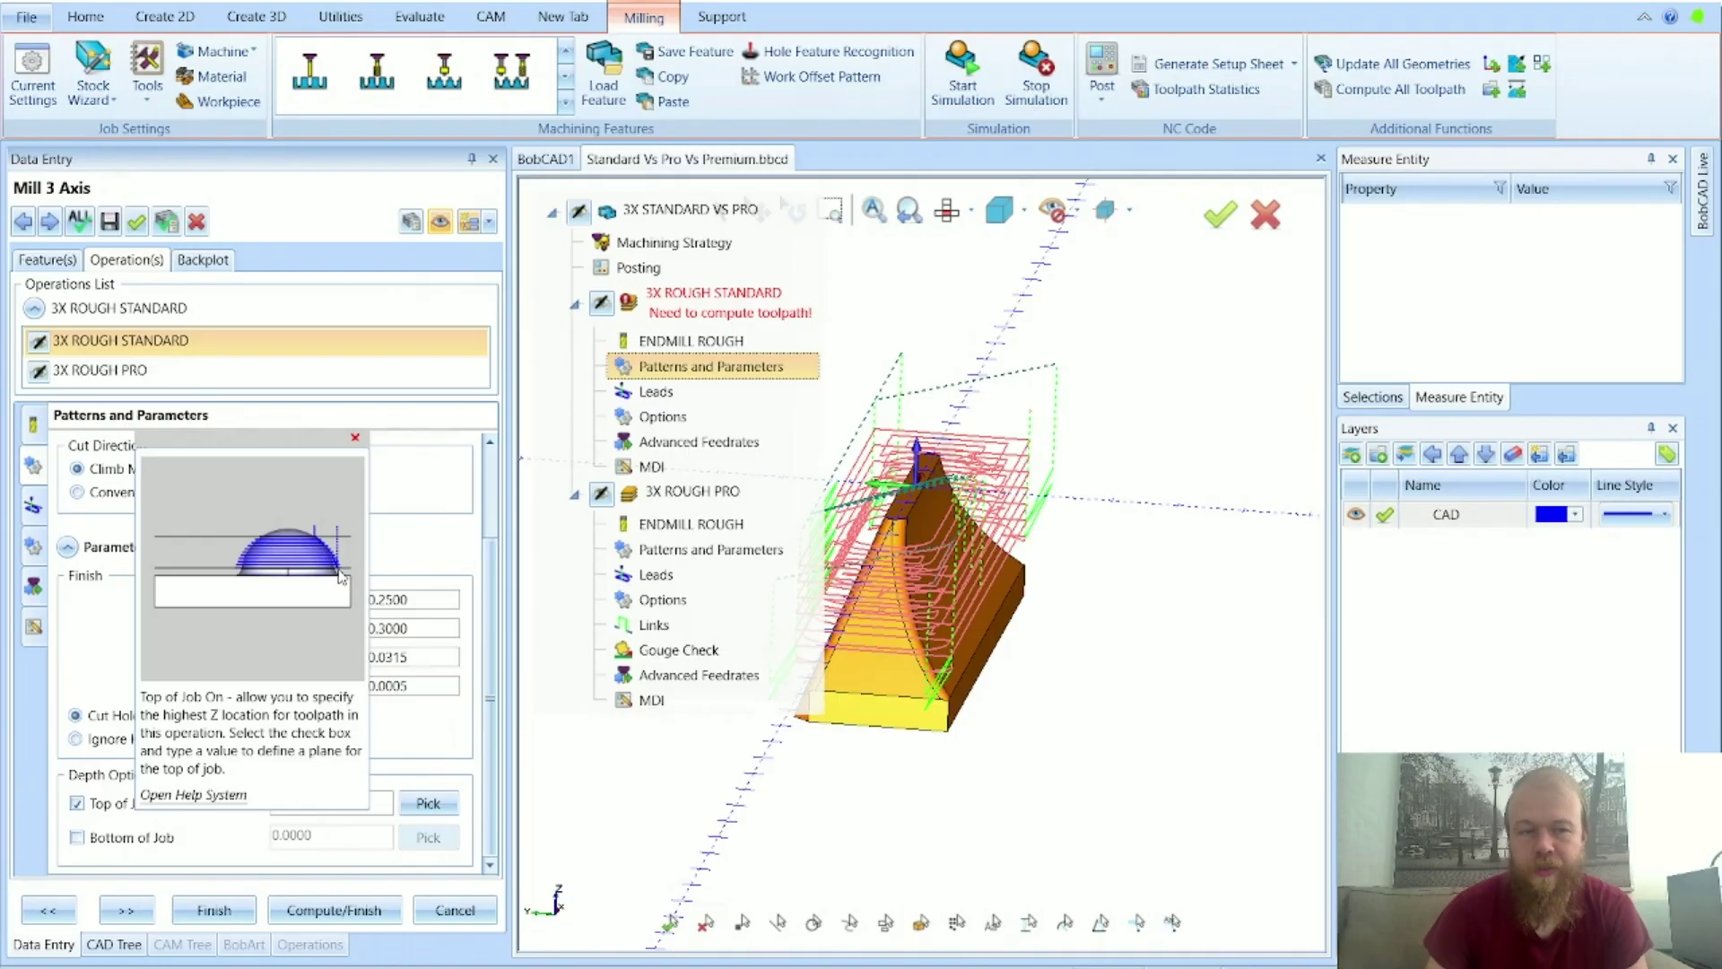
pyautogui.click(112, 807)
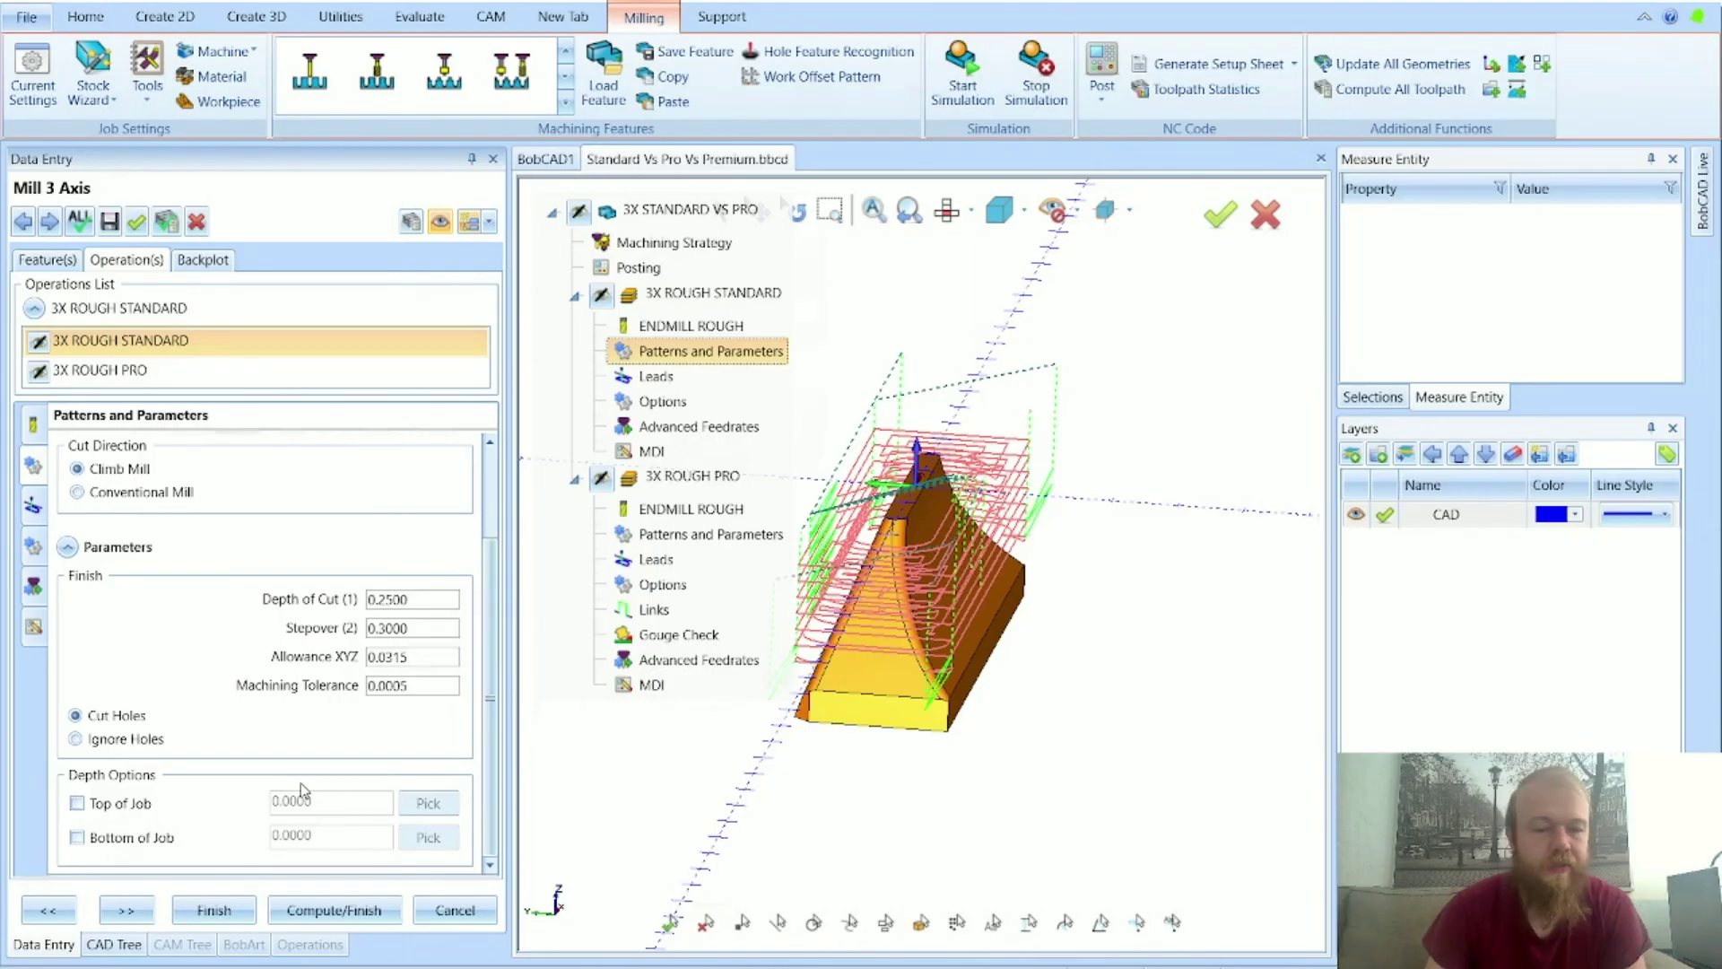
# Step: Review the leads, cutting extents, advanced feedrates and MDI task list of the 3X ROUGH STANDARD operation
pyautogui.click(126, 912)
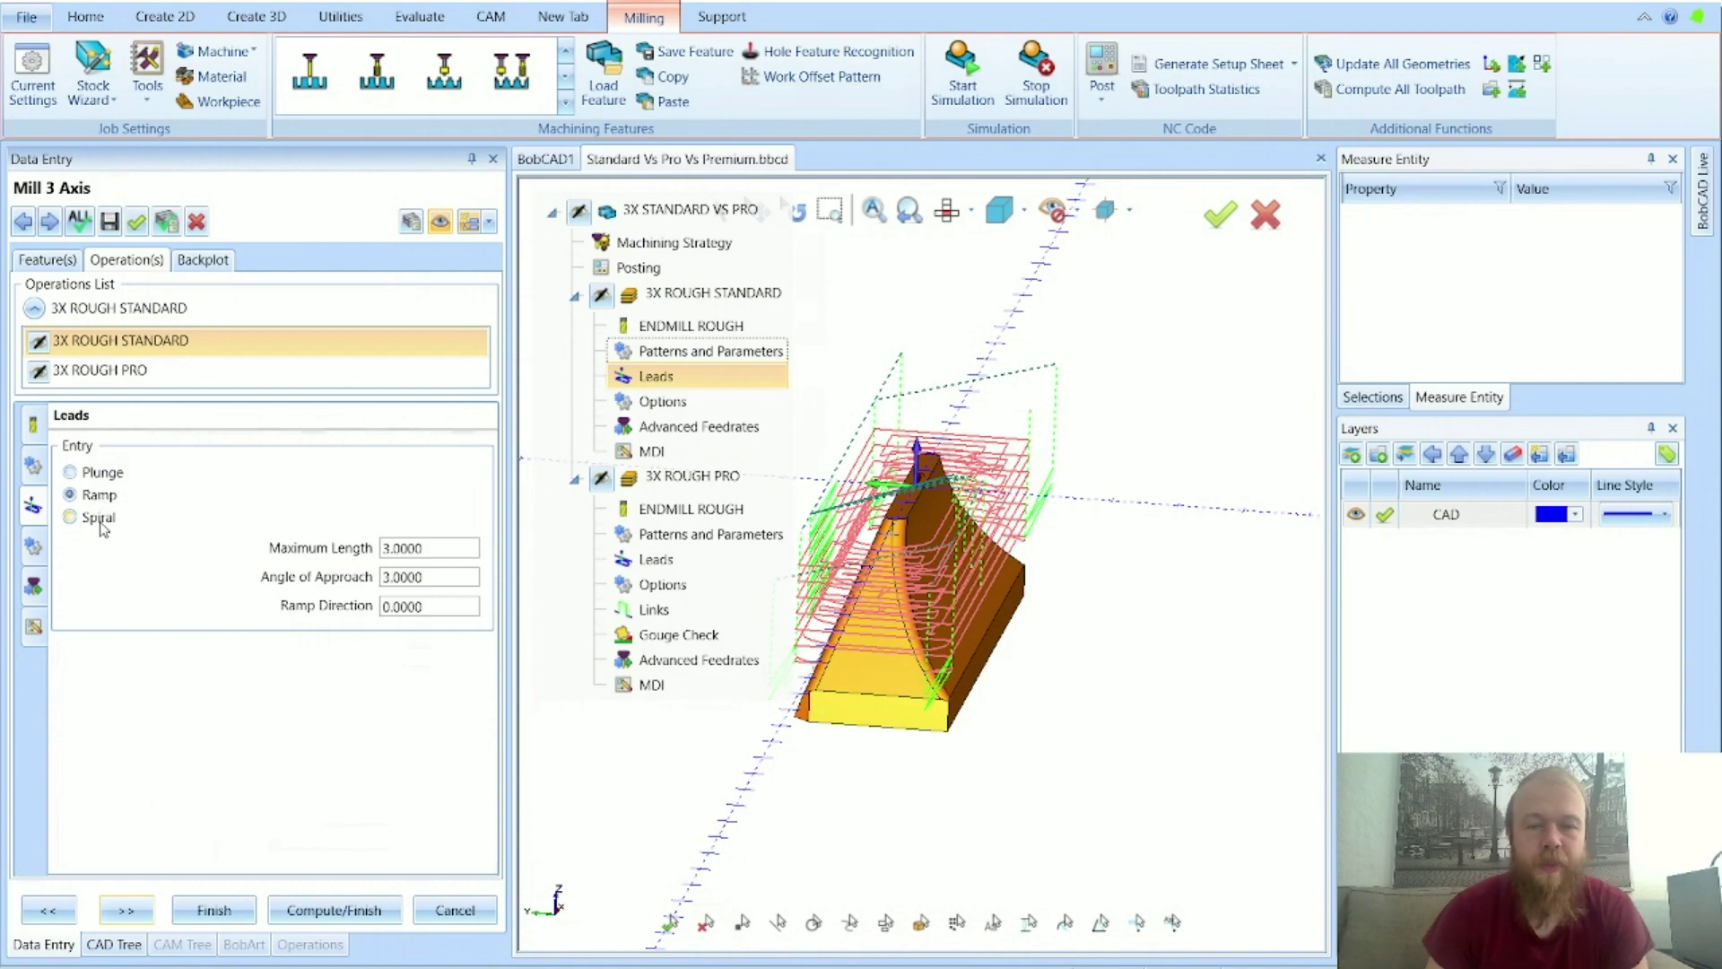
pyautogui.click(126, 911)
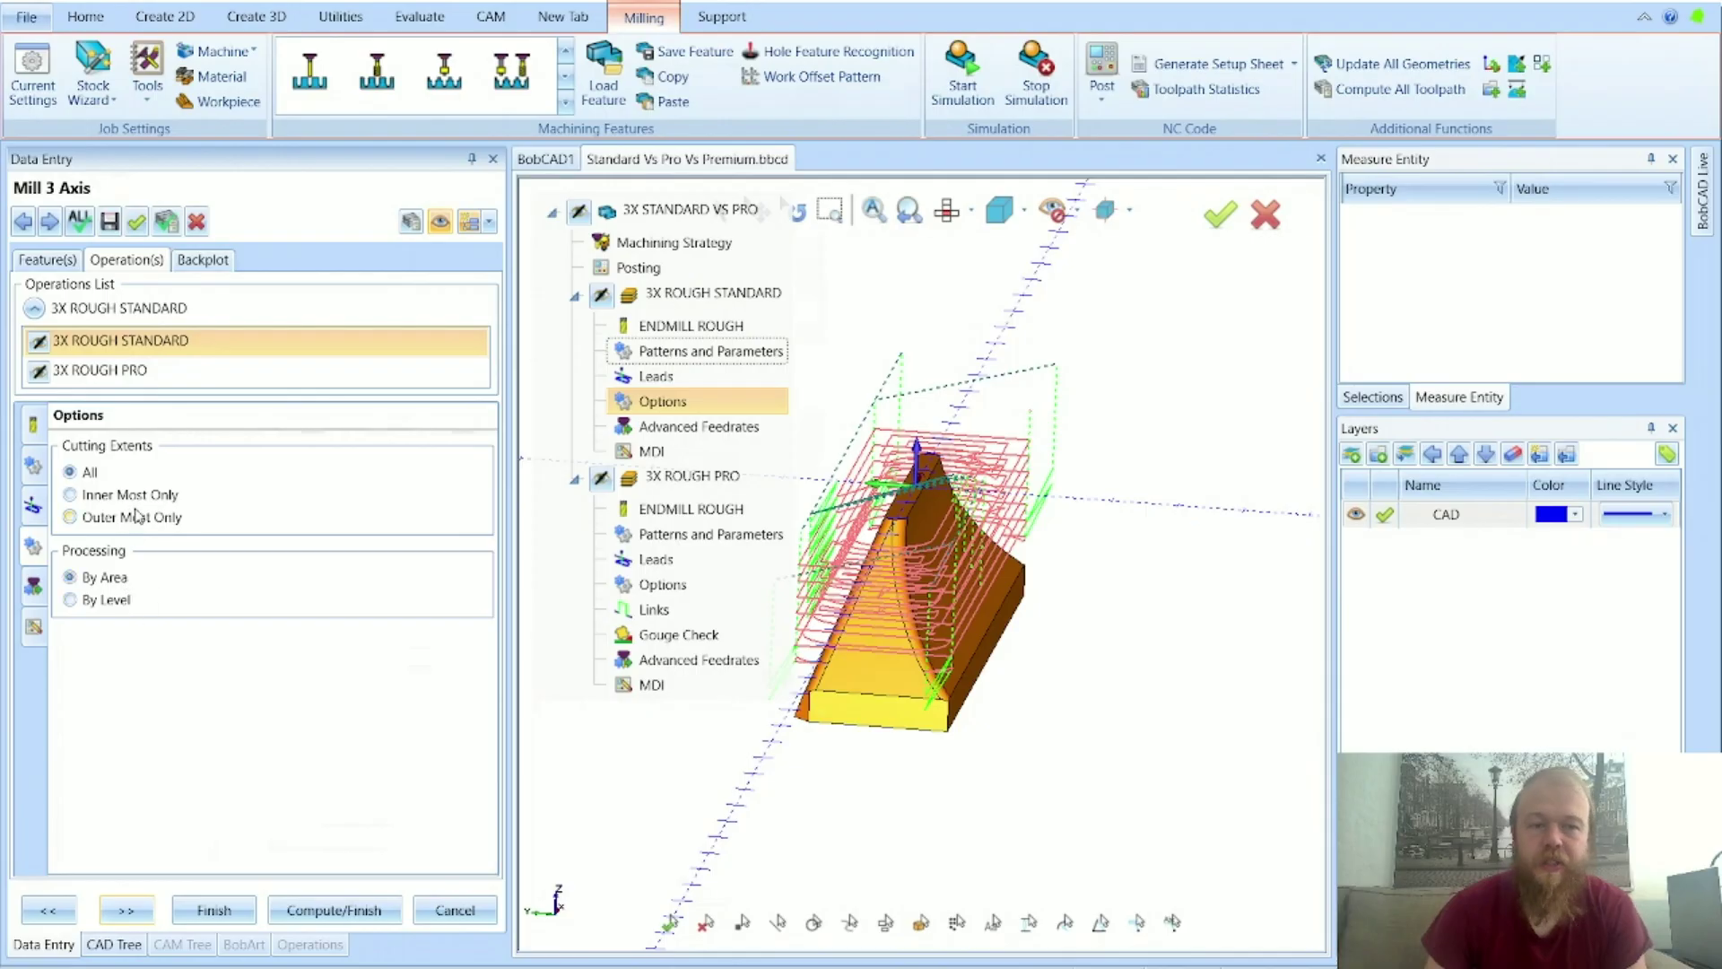
pyautogui.scroll(2, 848, 593)
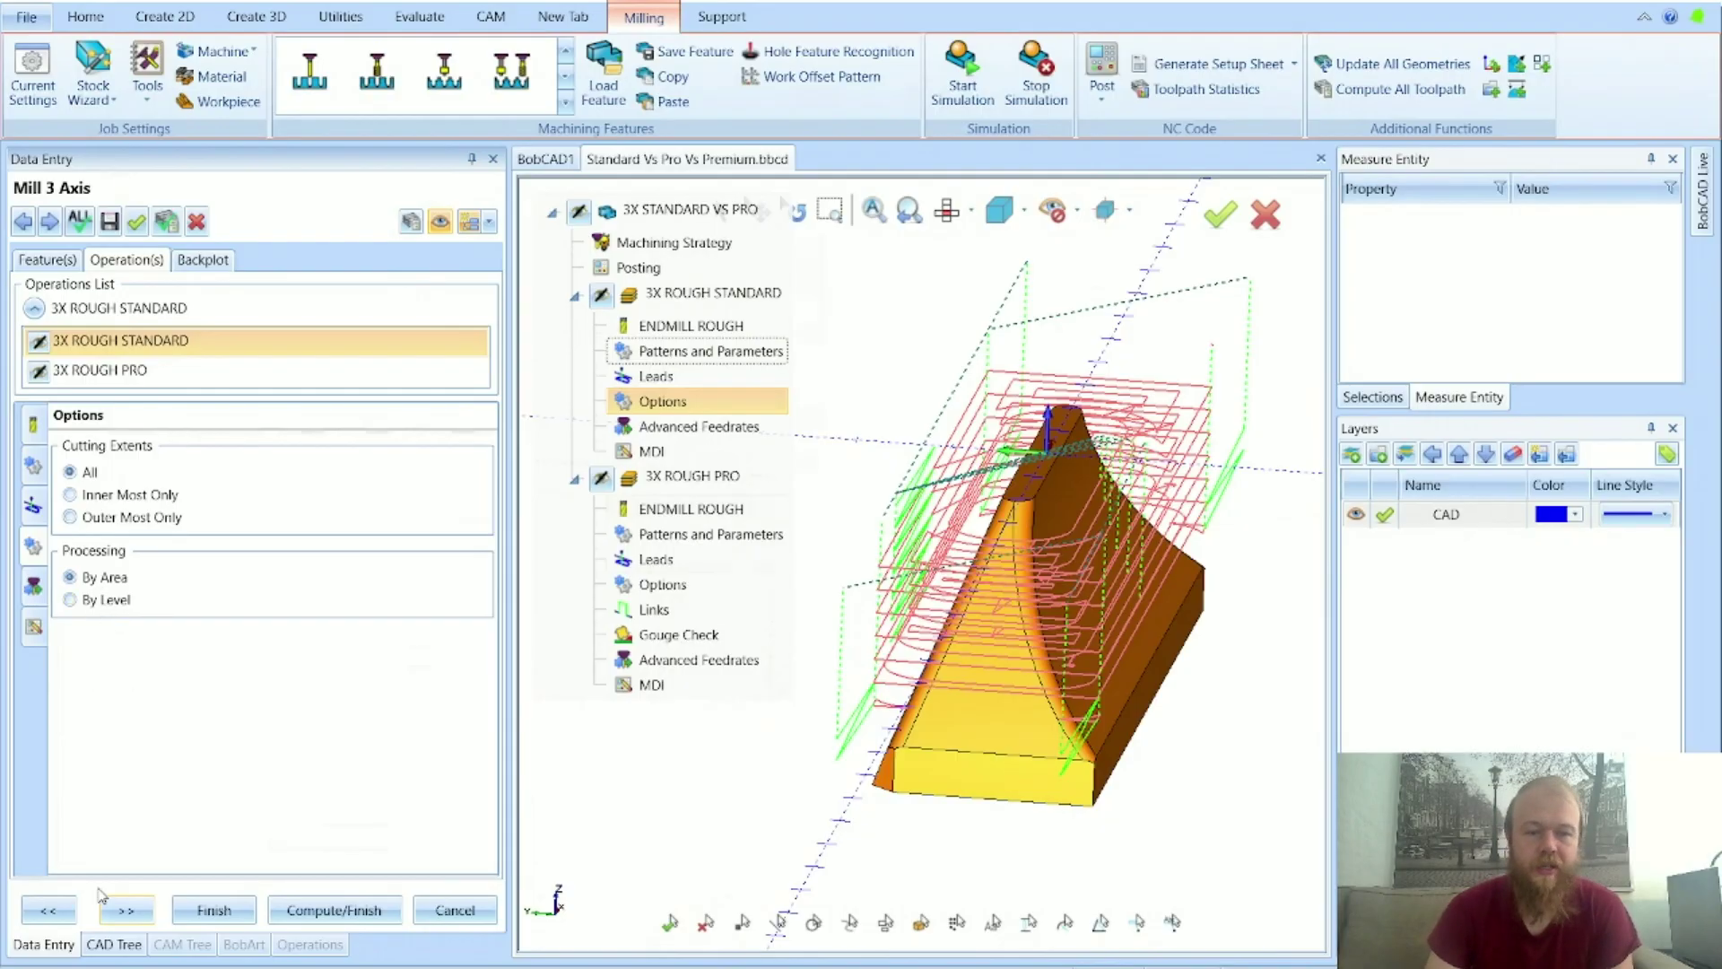
pyautogui.click(130, 911)
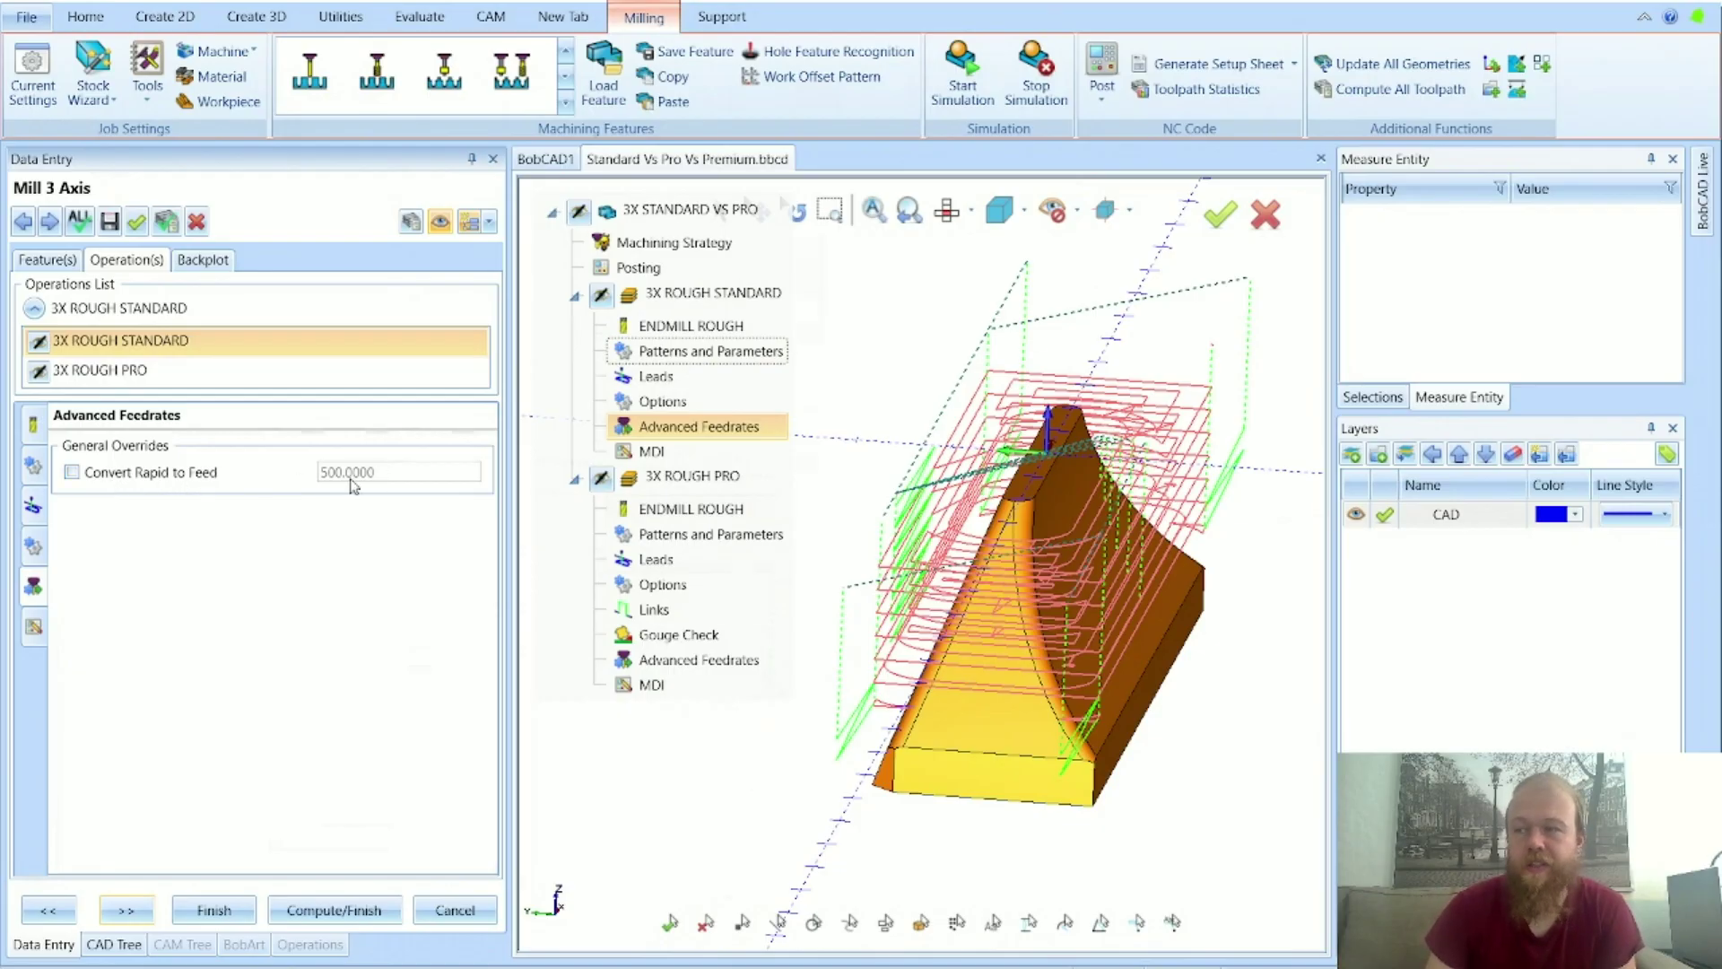
pyautogui.click(125, 909)
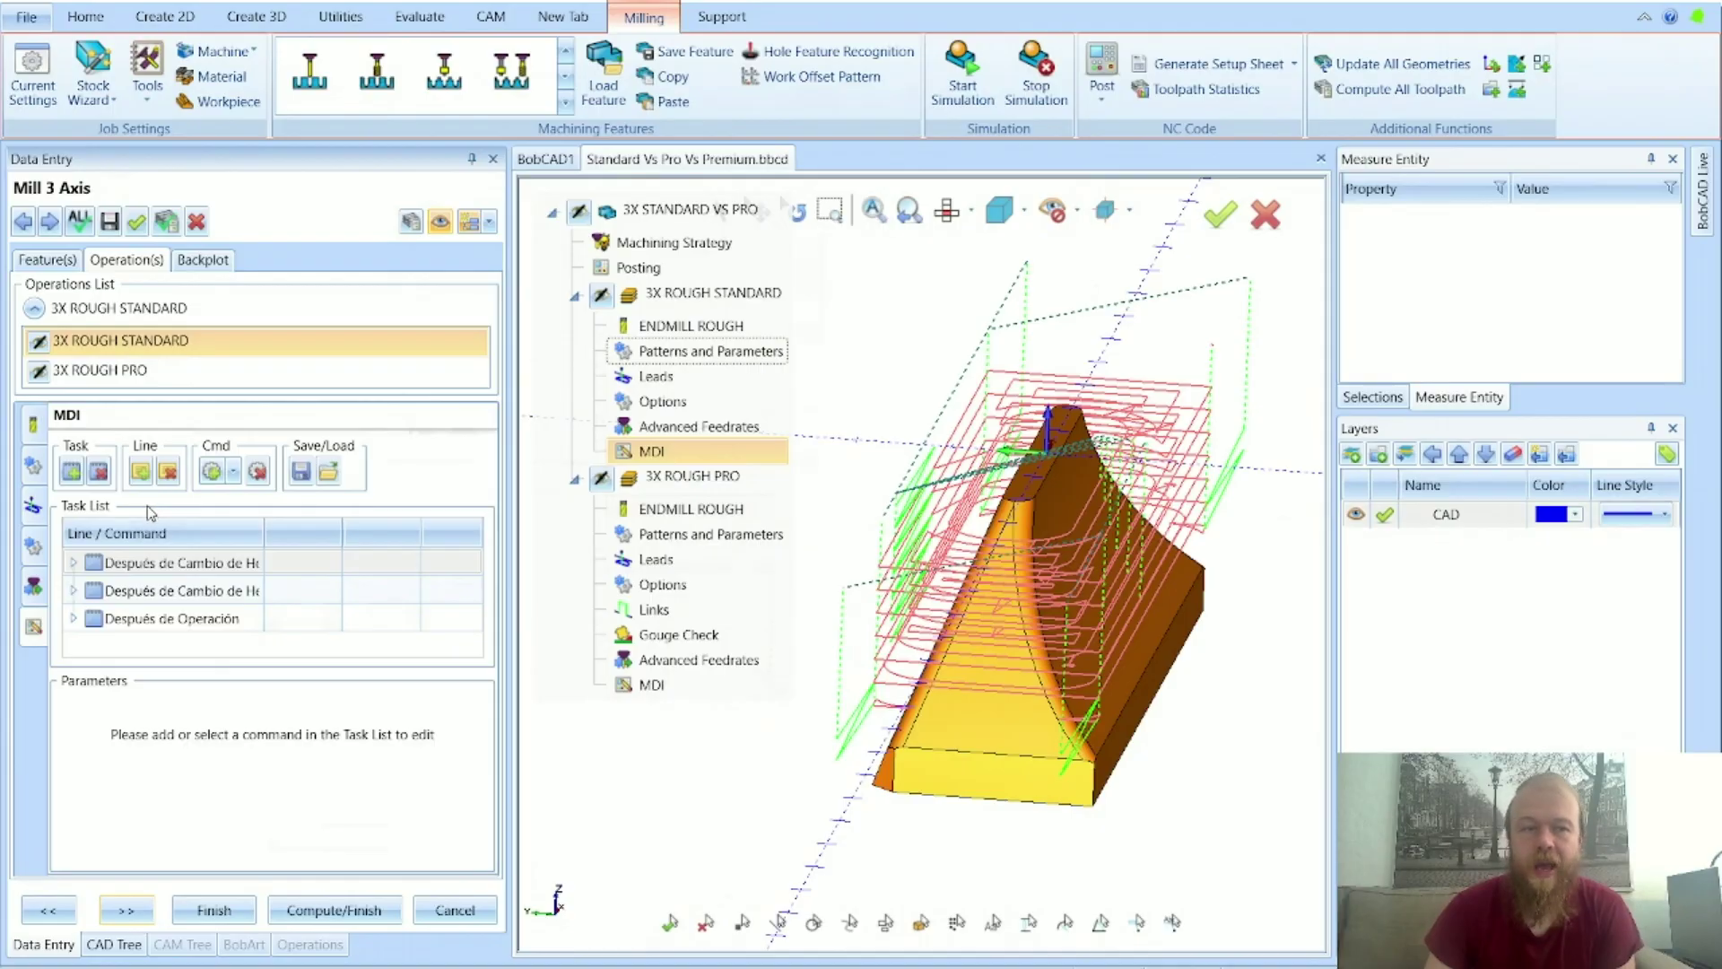
pyautogui.click(145, 619)
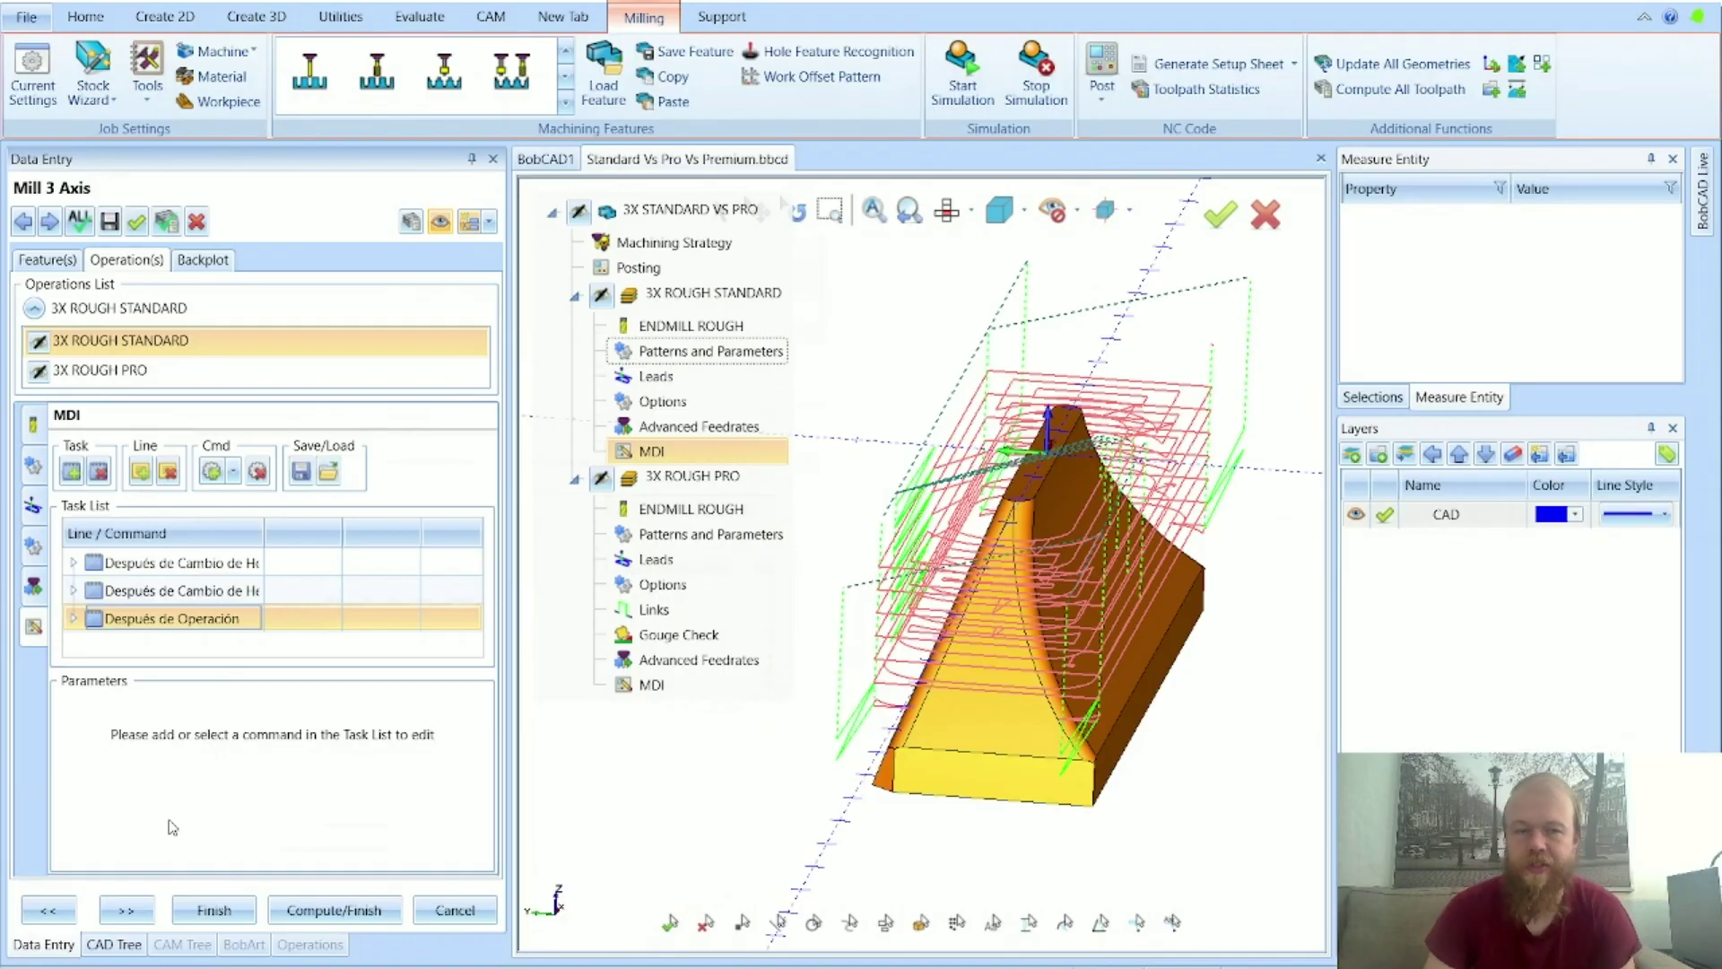
# Step: Review the 3X ROUGH PRO operation's UI choice, endmill data, and patterns and parameters
pyautogui.click(126, 911)
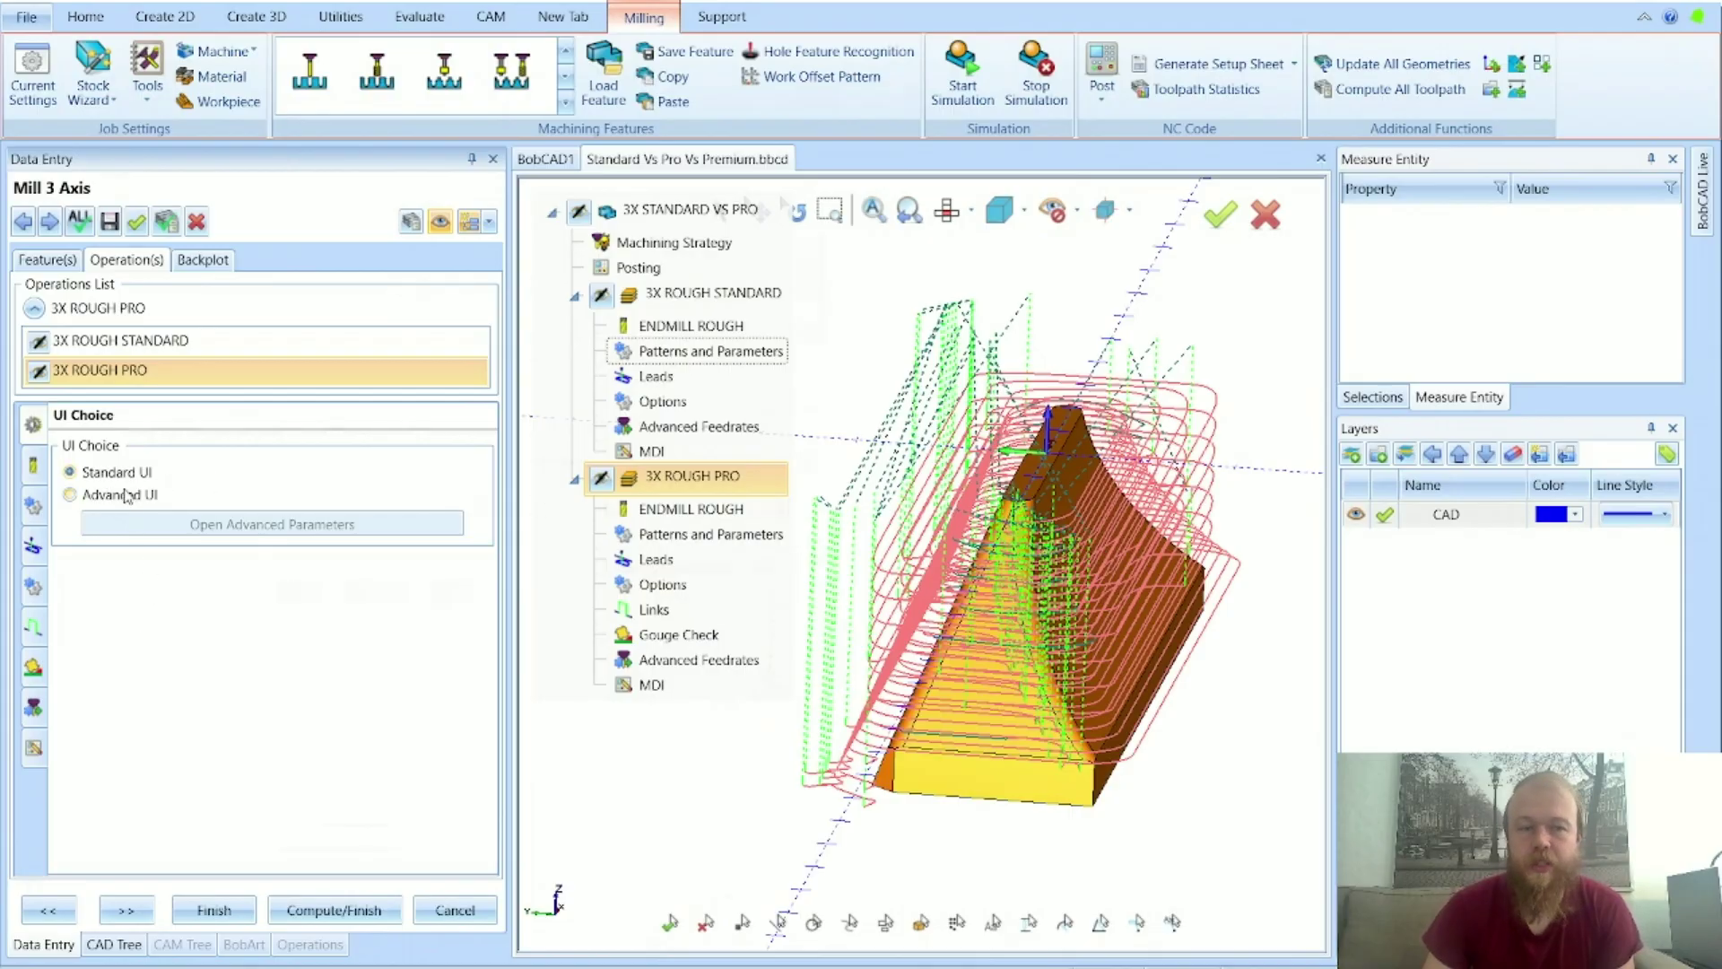
pyautogui.click(132, 913)
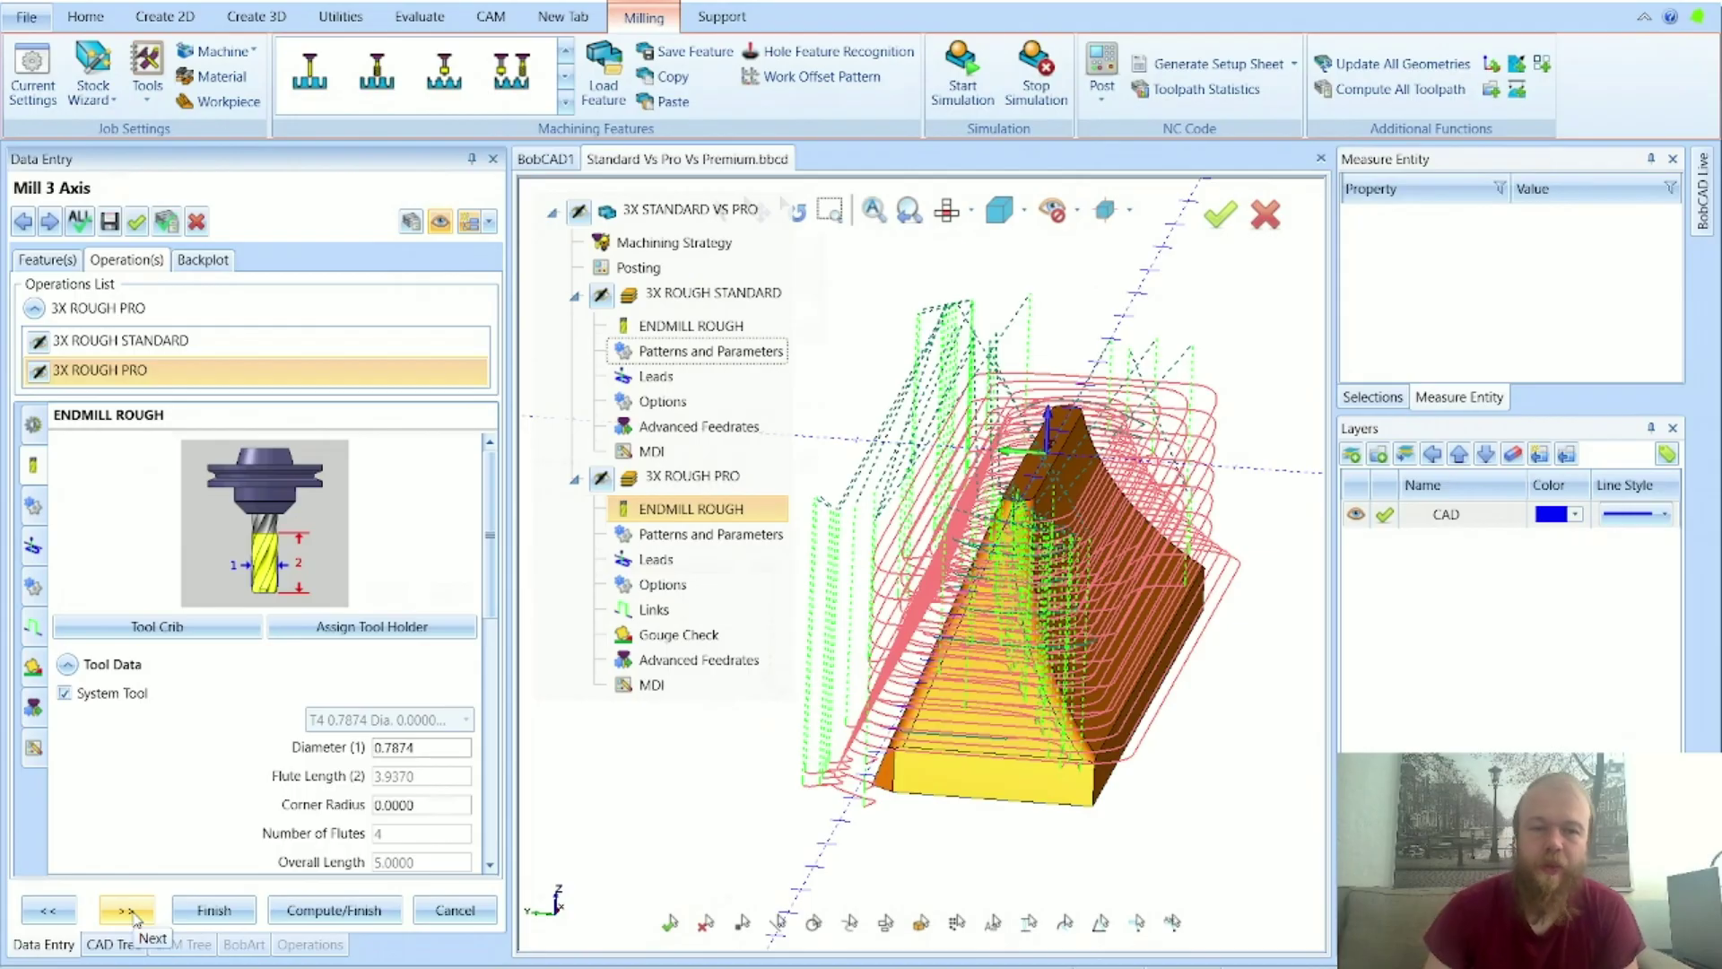
pyautogui.click(132, 914)
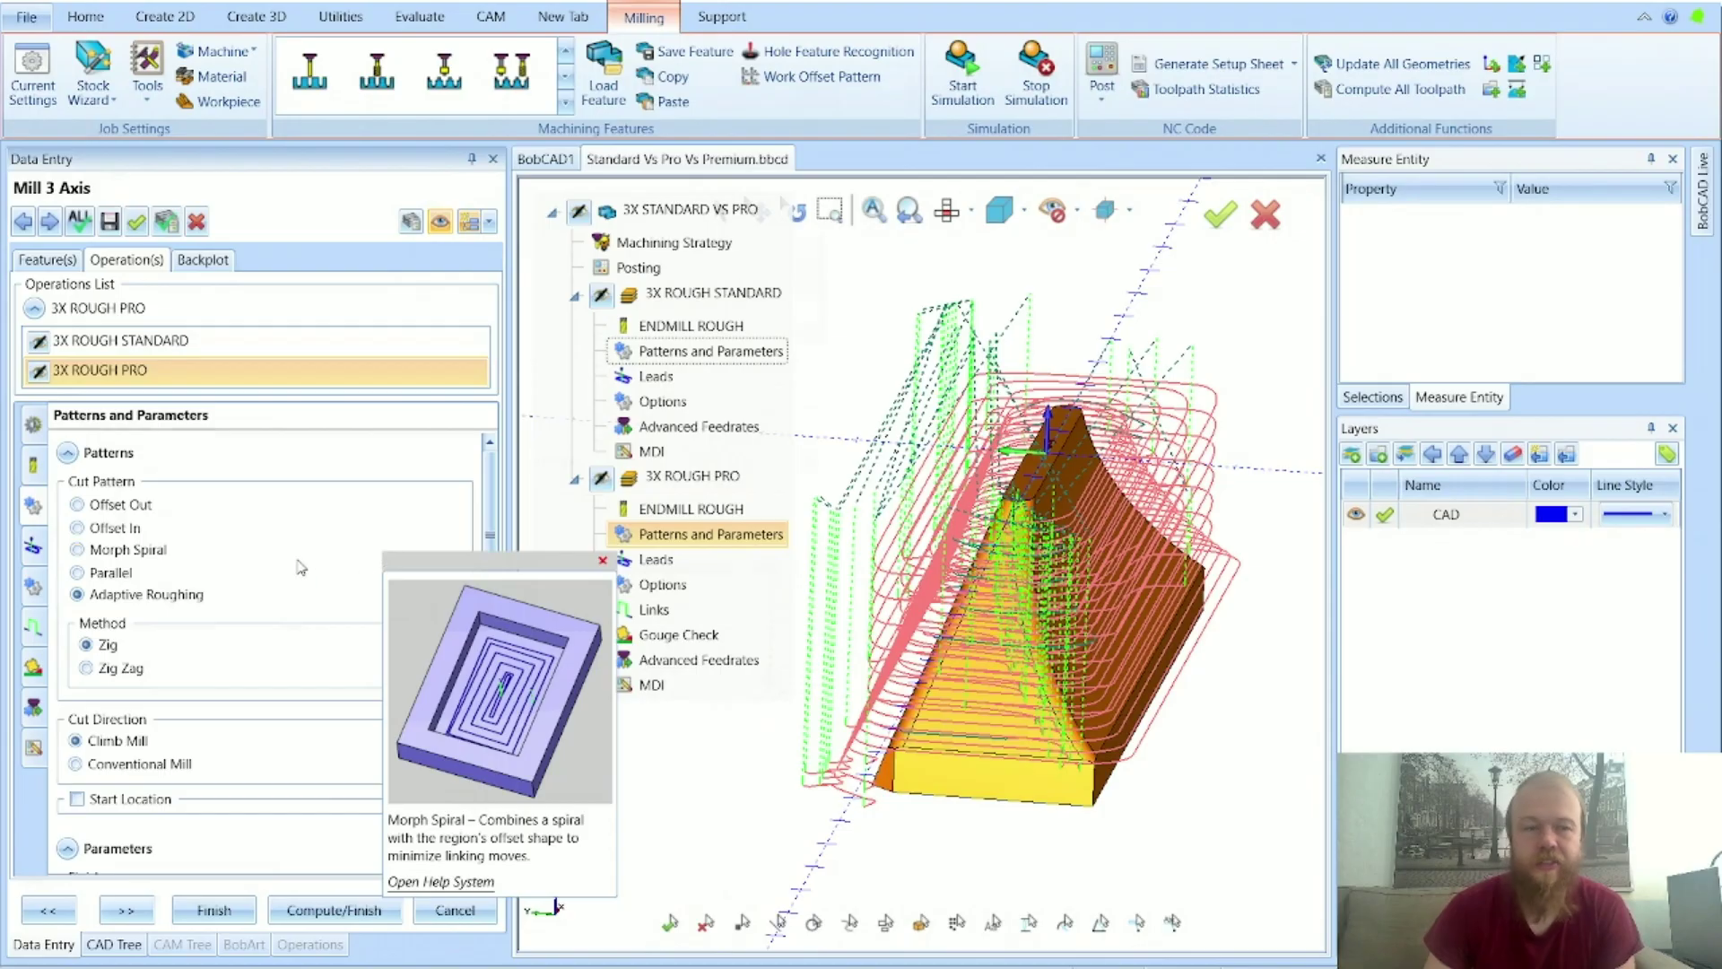
# Step: Try the Parallel and Morph Spiral cut patterns for 3X ROUGH PRO and return to Adaptive Roughing
pyautogui.click(105, 575)
pyautogui.moveTo(105, 578)
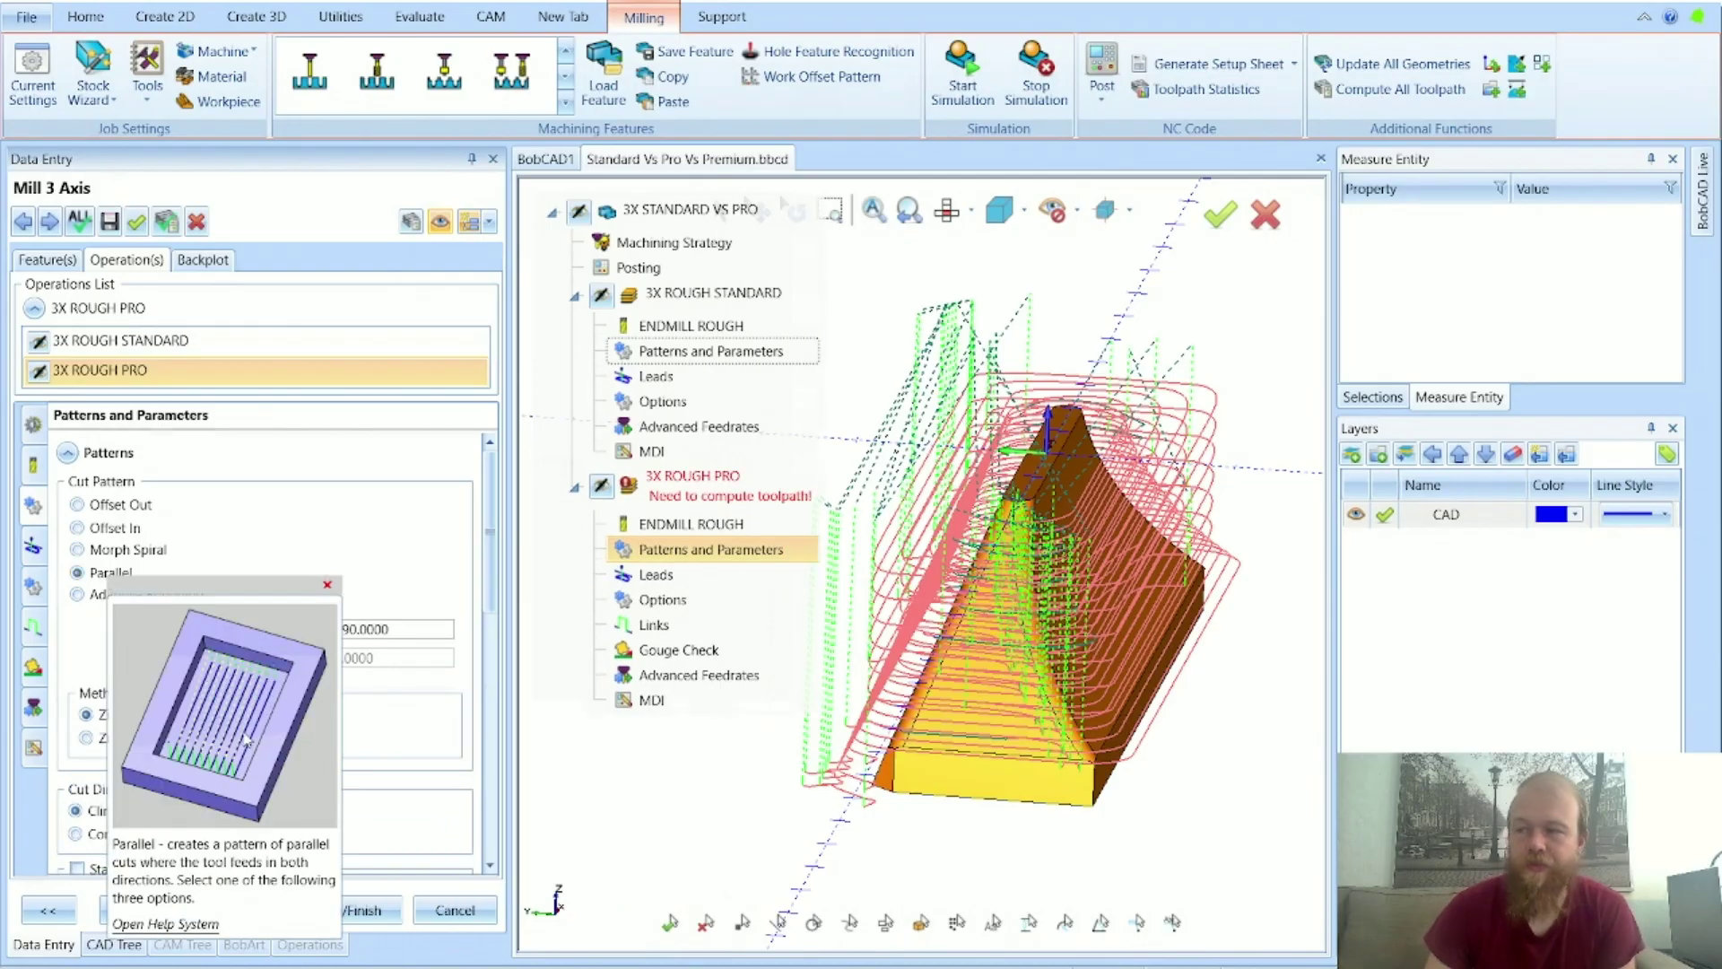
pyautogui.click(136, 549)
pyautogui.moveTo(137, 549)
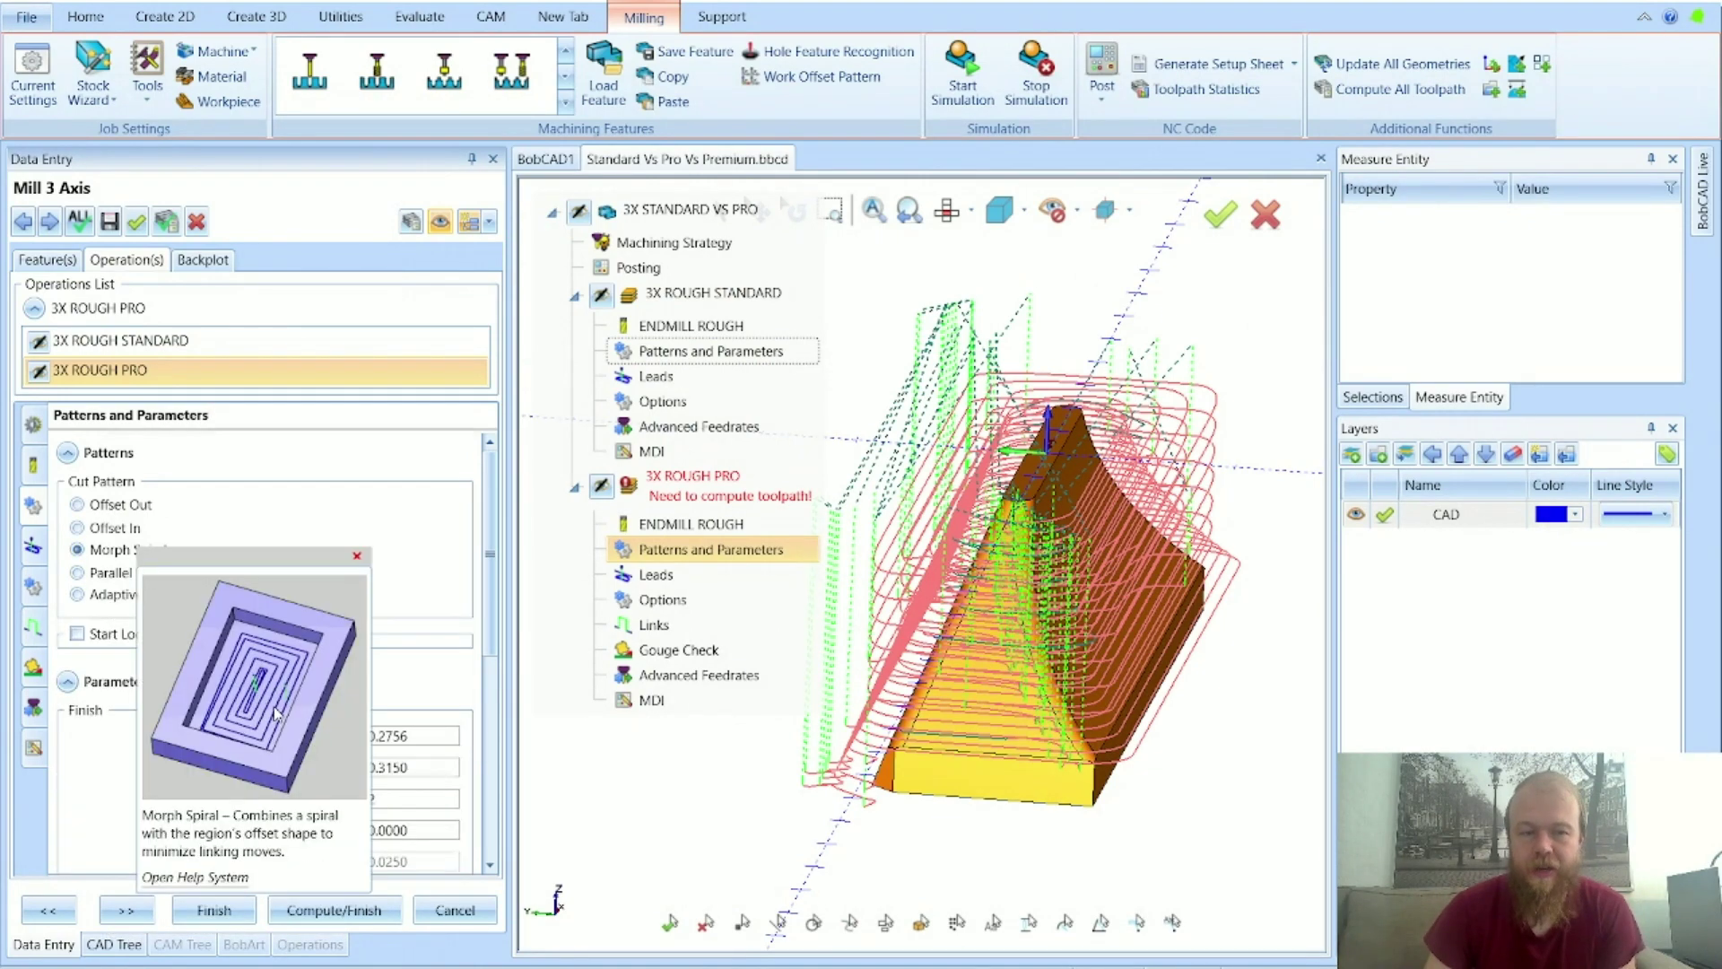
pyautogui.click(117, 604)
pyautogui.moveTo(117, 606)
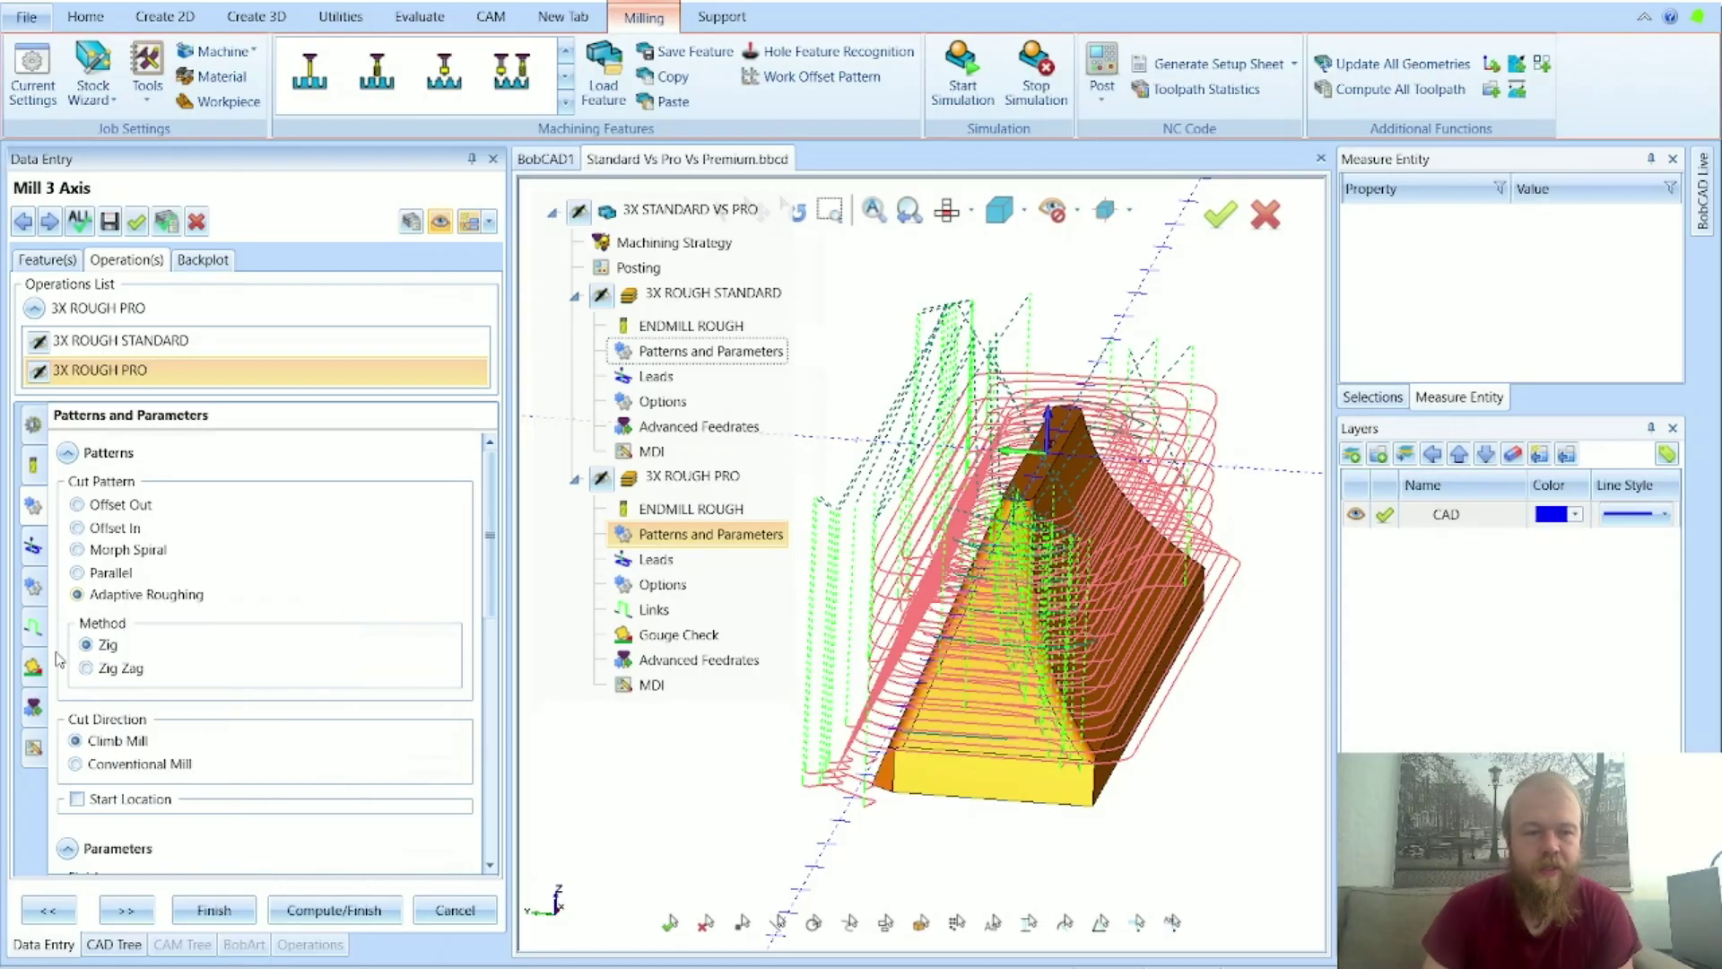
# Step: Set the adaptive roughing method of 3X ROUGH PRO to Zig Zag and review its stepover and XYZ allowance
pyautogui.click(117, 670)
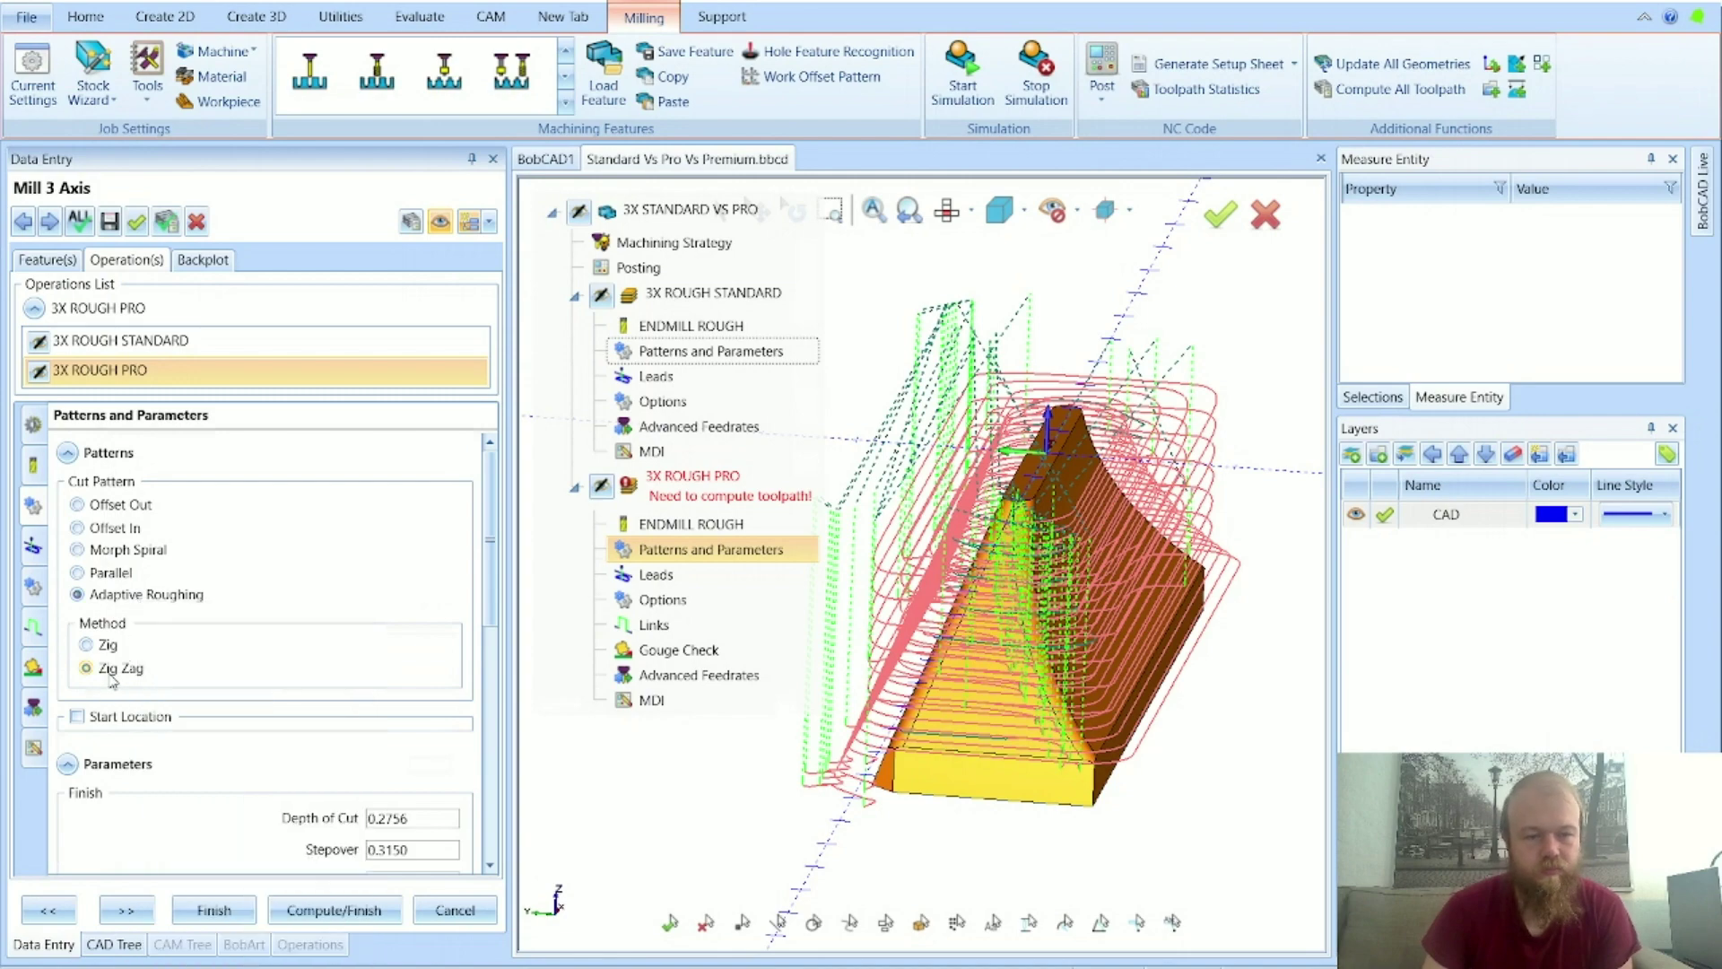
pyautogui.moveTo(113, 681)
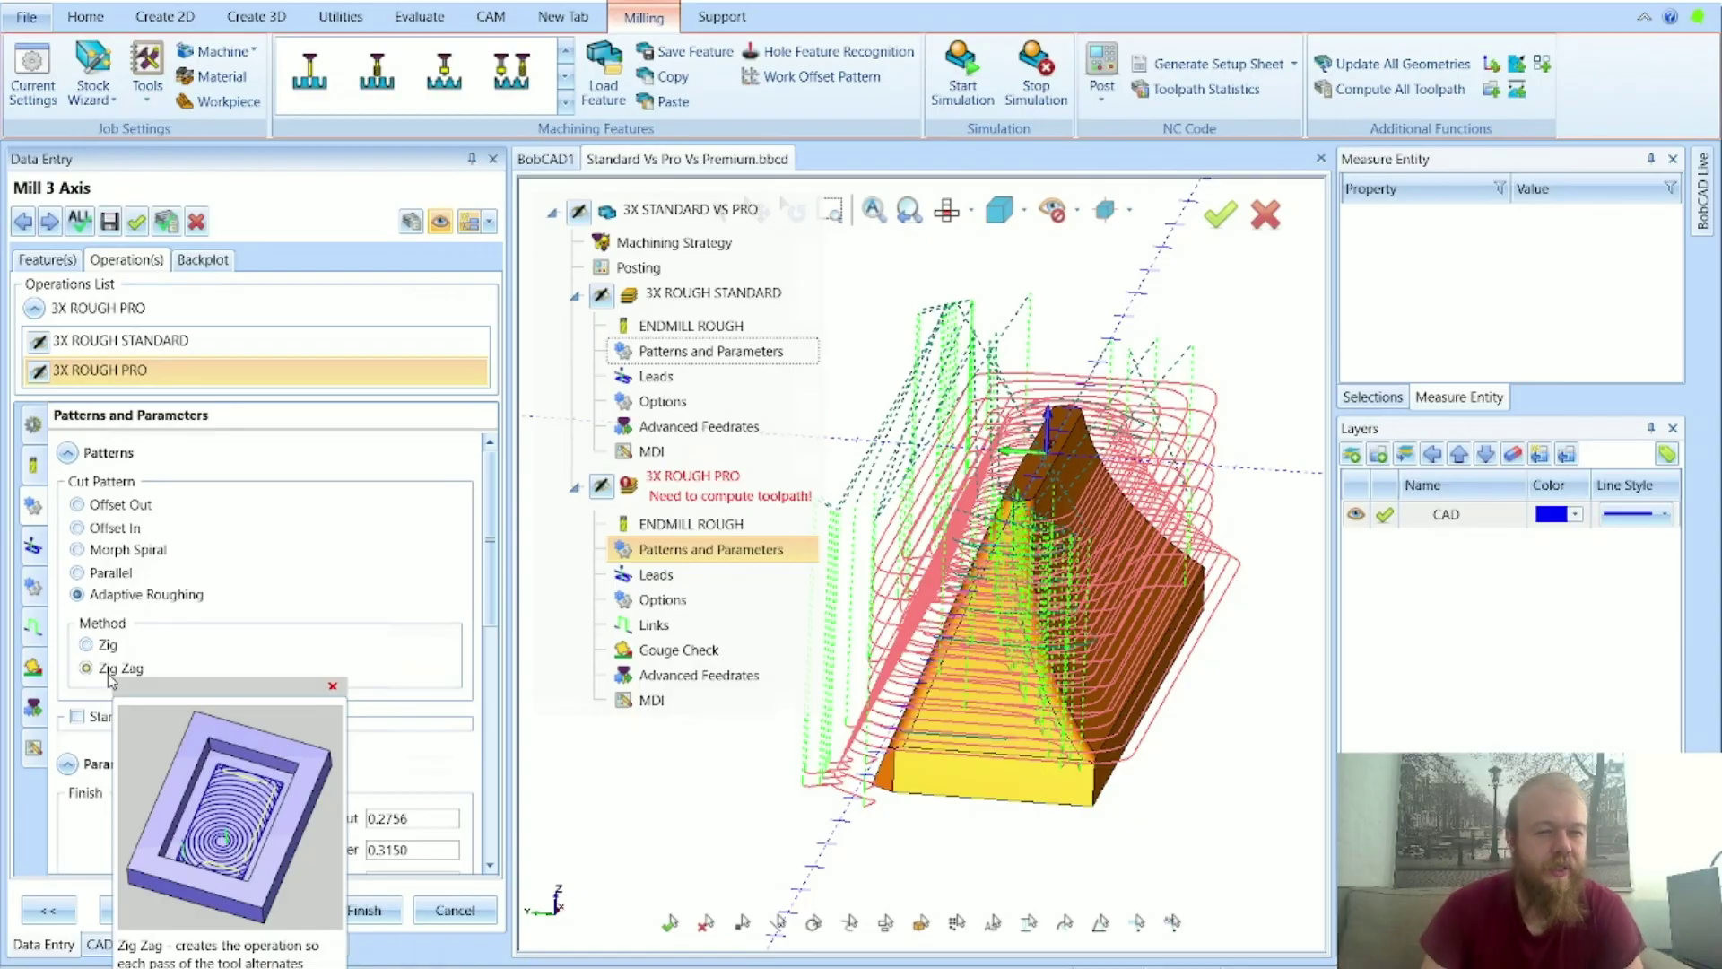
pyautogui.scroll(-5, 404, 723)
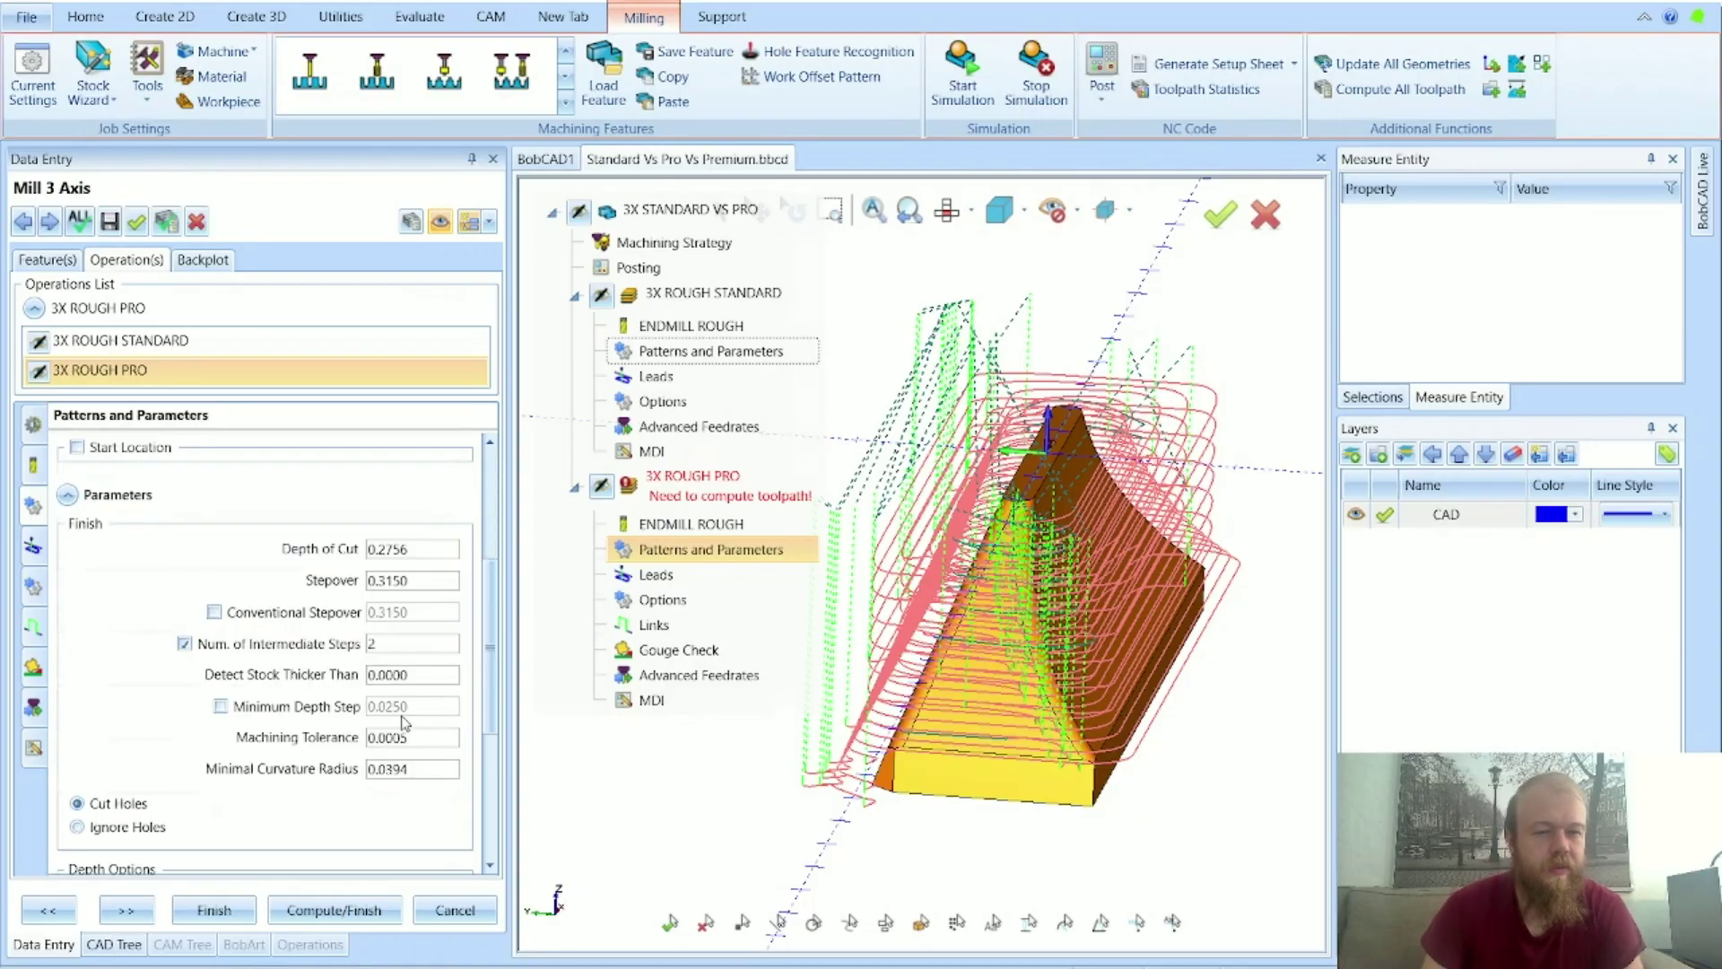
pyautogui.moveTo(414, 577); pyautogui.dragTo(253, 591)
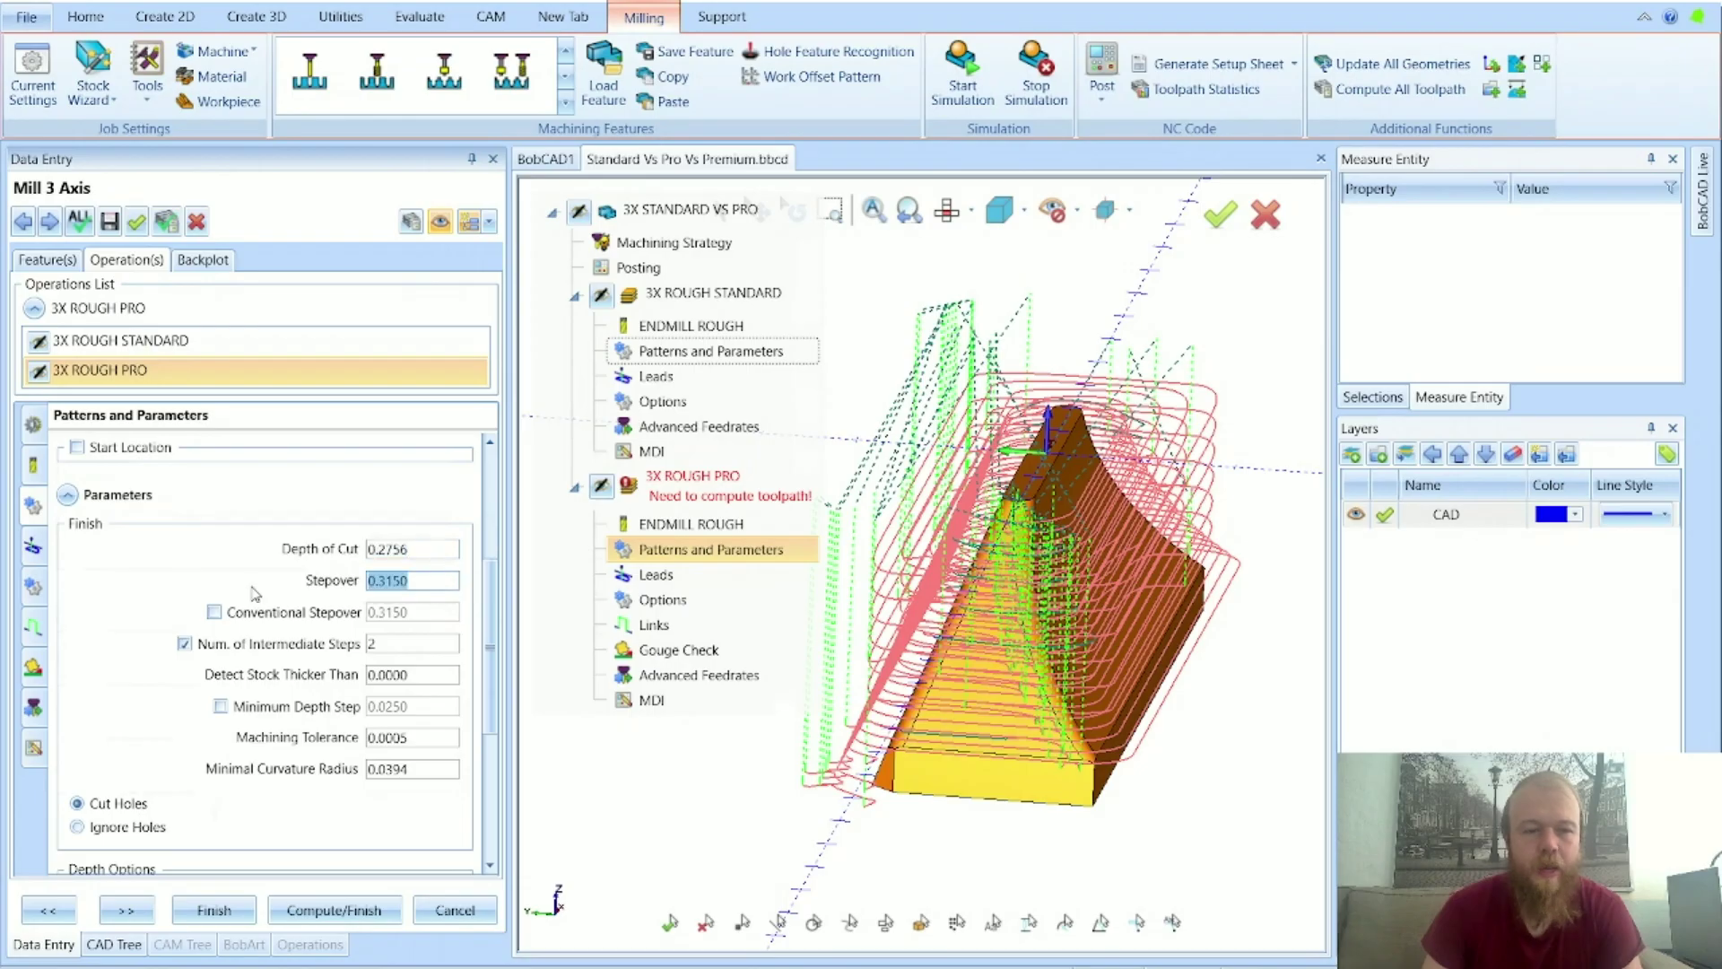
pyautogui.scroll(-3, 252, 610)
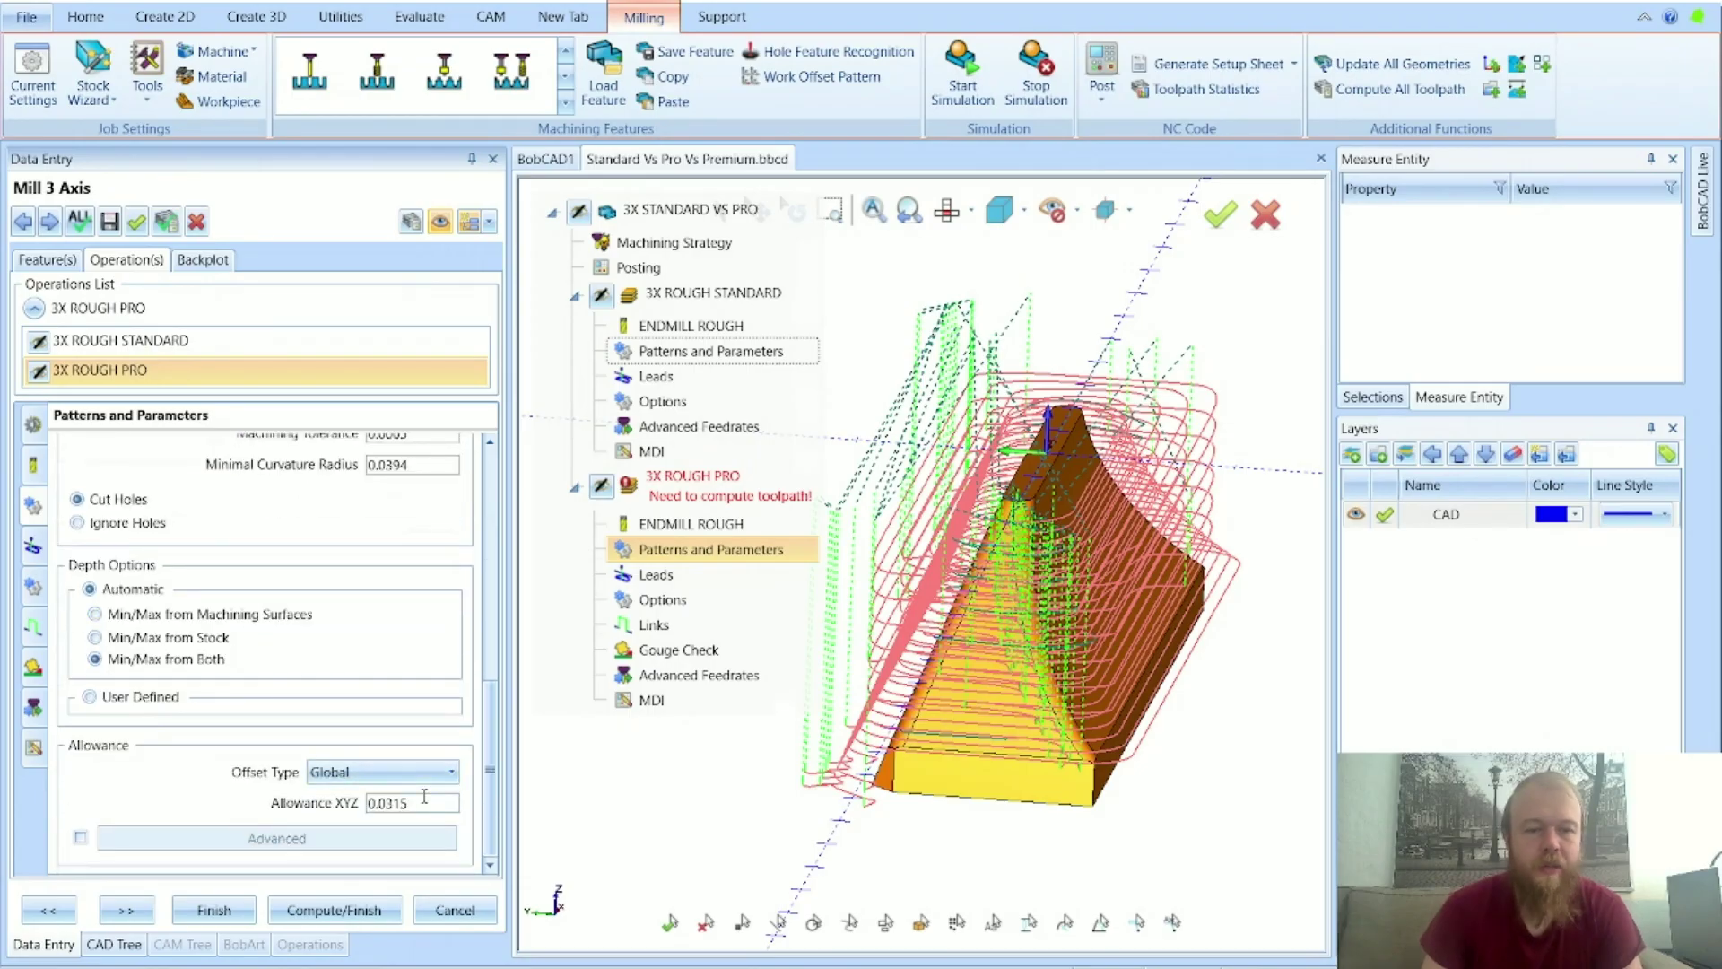
pyautogui.moveTo(432, 807); pyautogui.dragTo(321, 812)
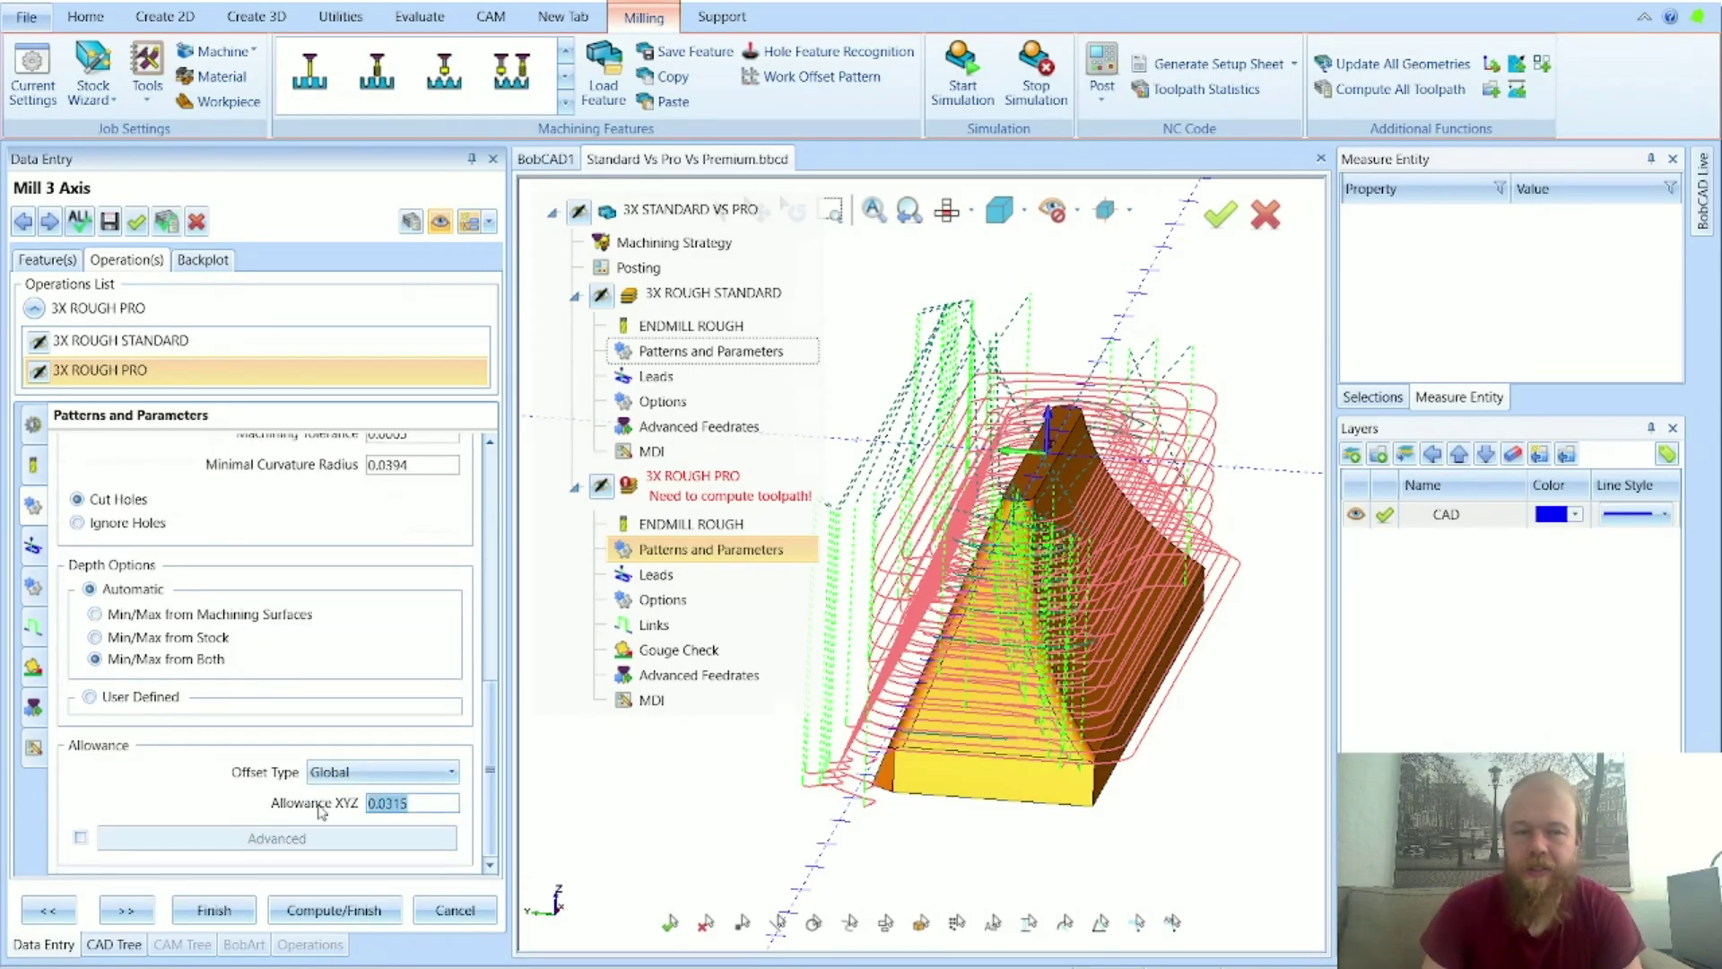
# Step: Review the 3X ROUGH PRO lead and ramp entry options and inspect the toolpath's entry moves at the part's end
pyautogui.click(125, 911)
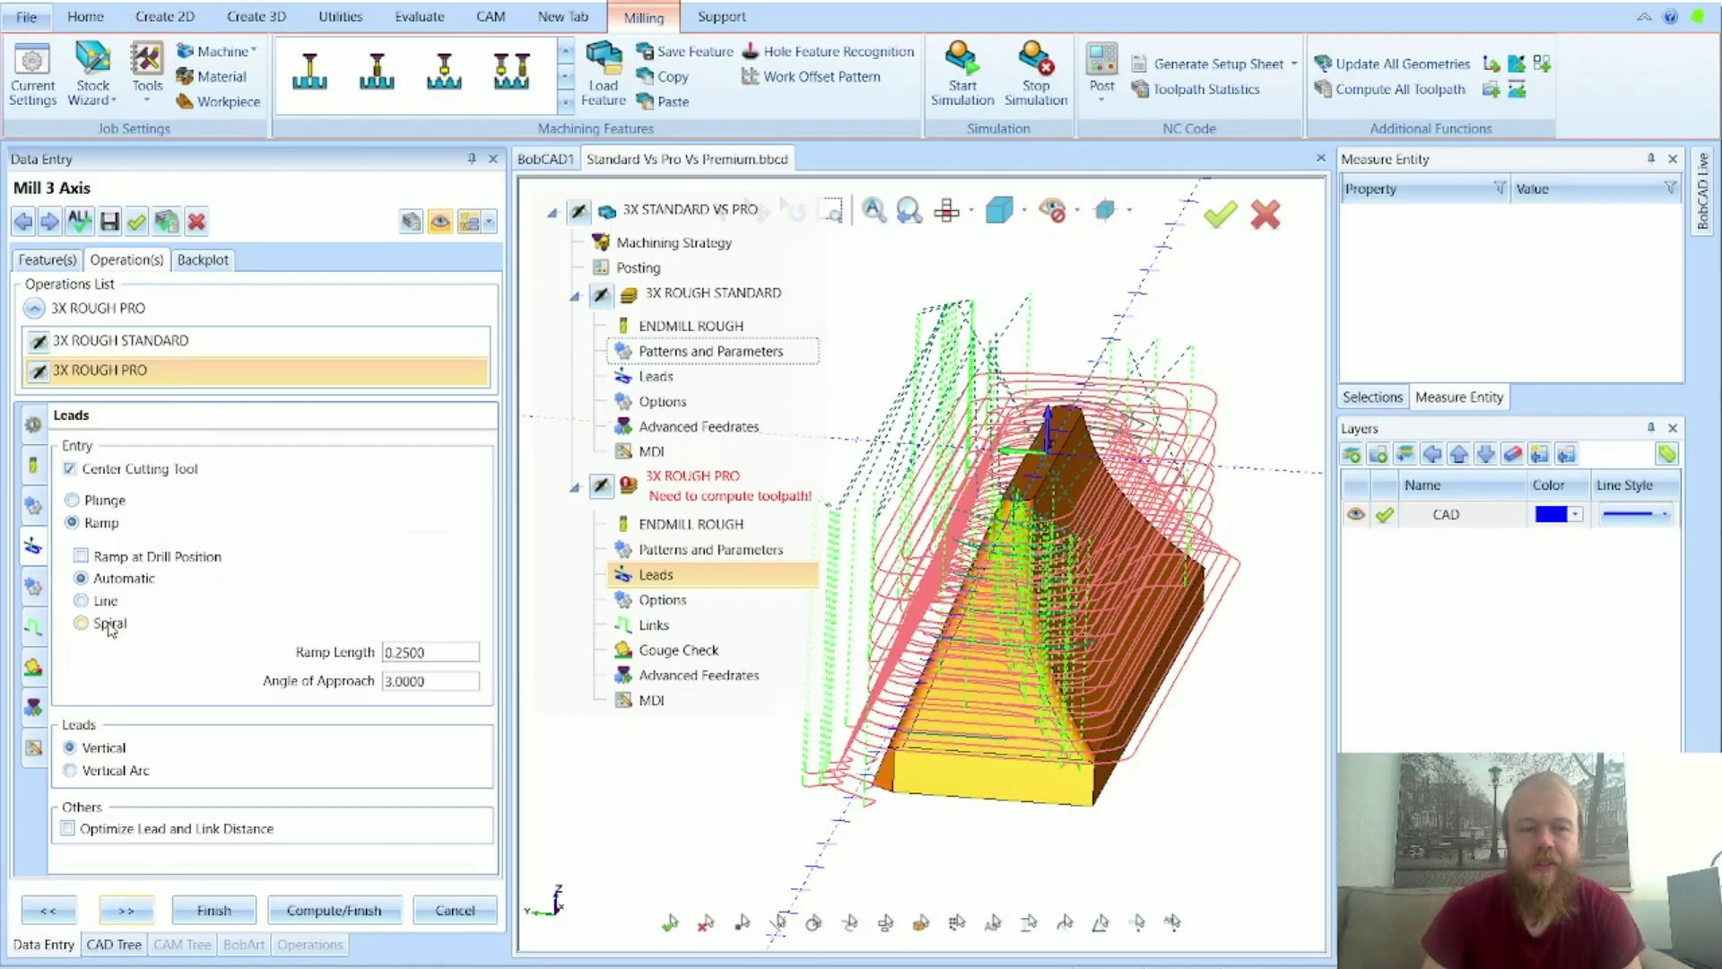
pyautogui.moveTo(110, 629)
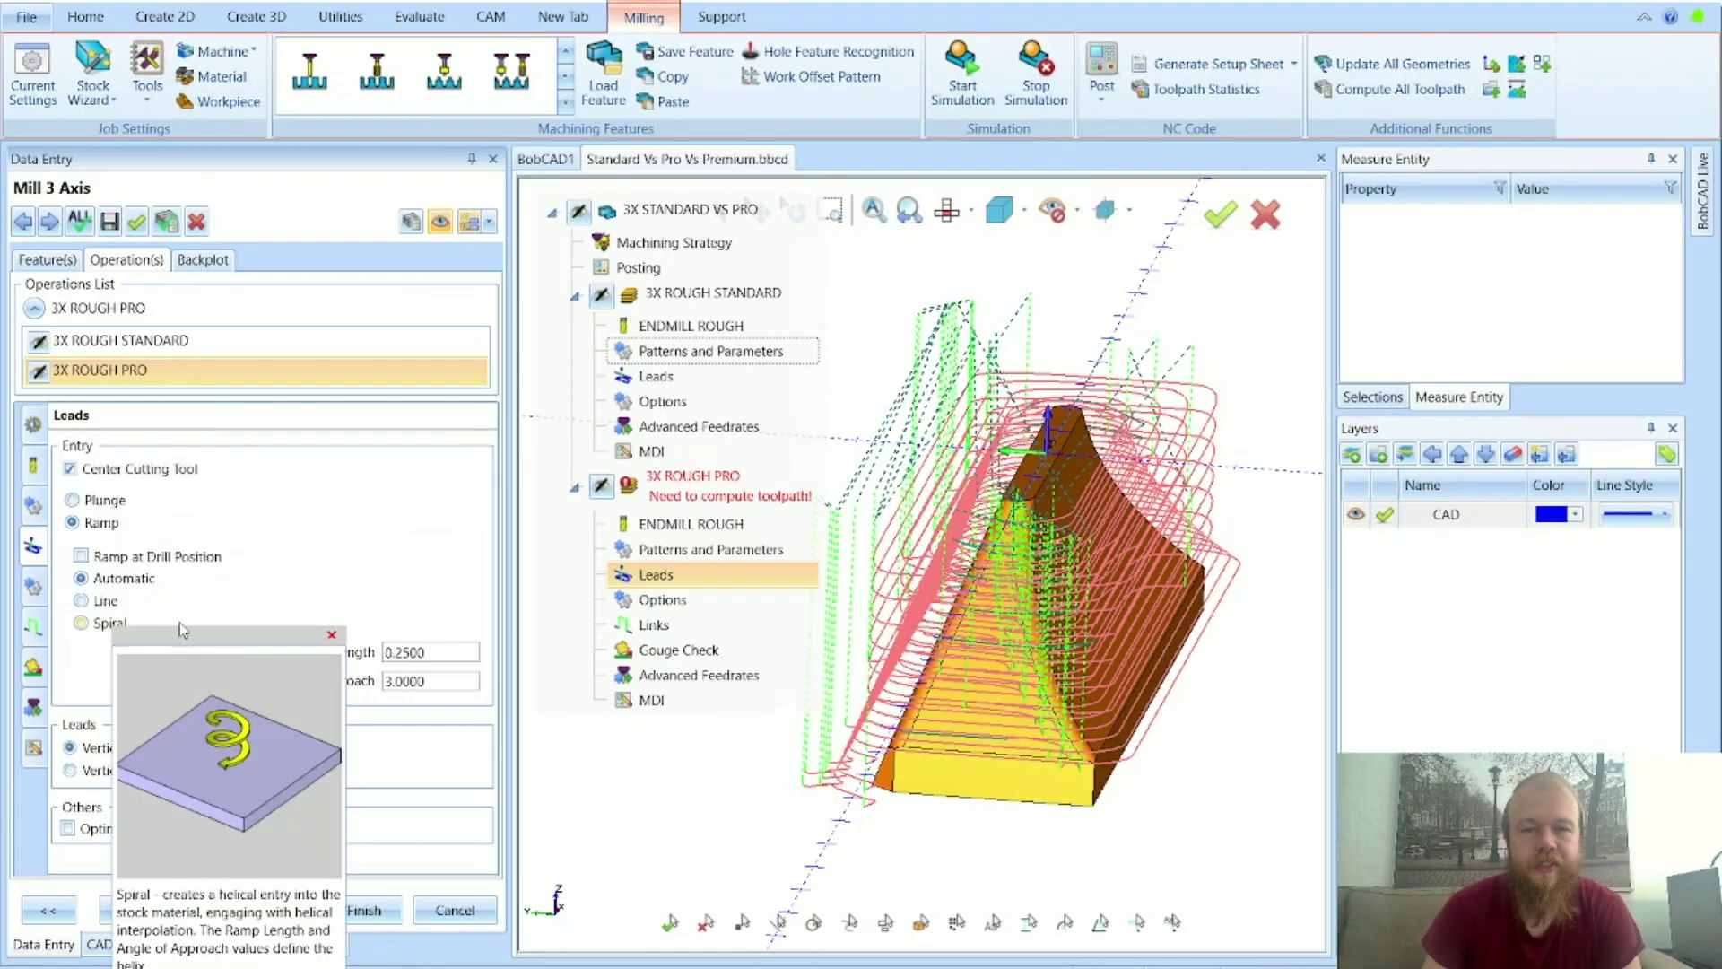
pyautogui.moveTo(1081, 662); pyautogui.dragTo(1278, 498, button='middle')
pyautogui.scroll(5, 985, 687)
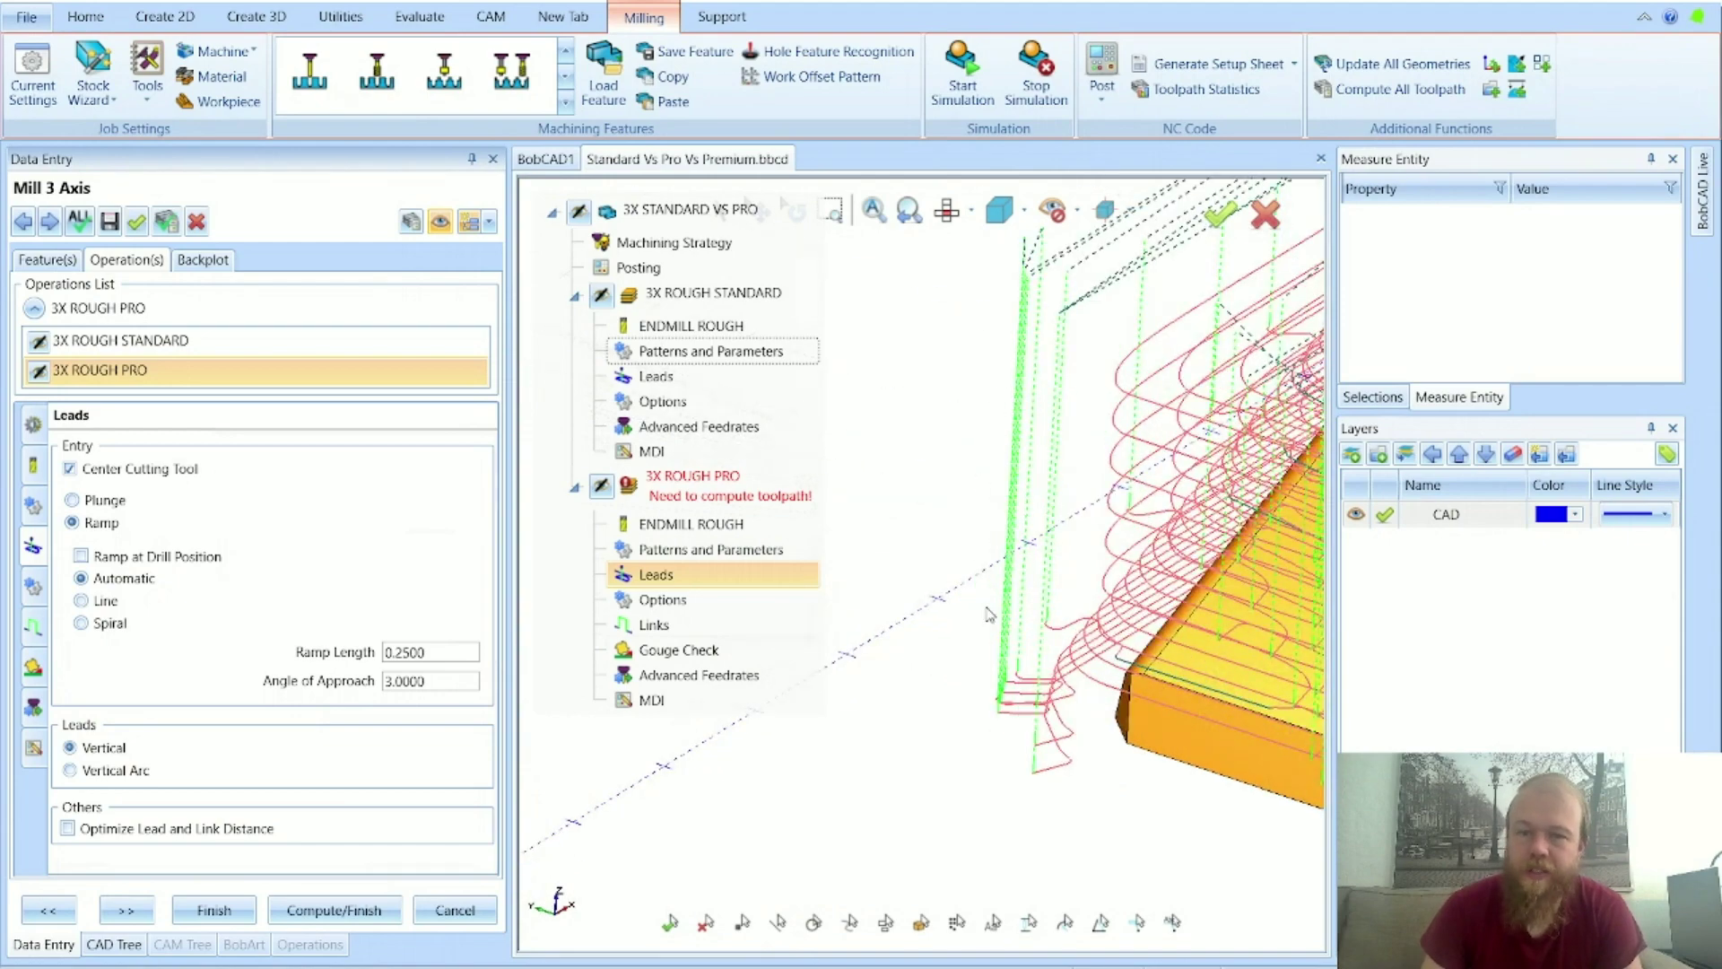
pyautogui.scroll(-3, 975, 620)
pyautogui.scroll(3, 992, 640)
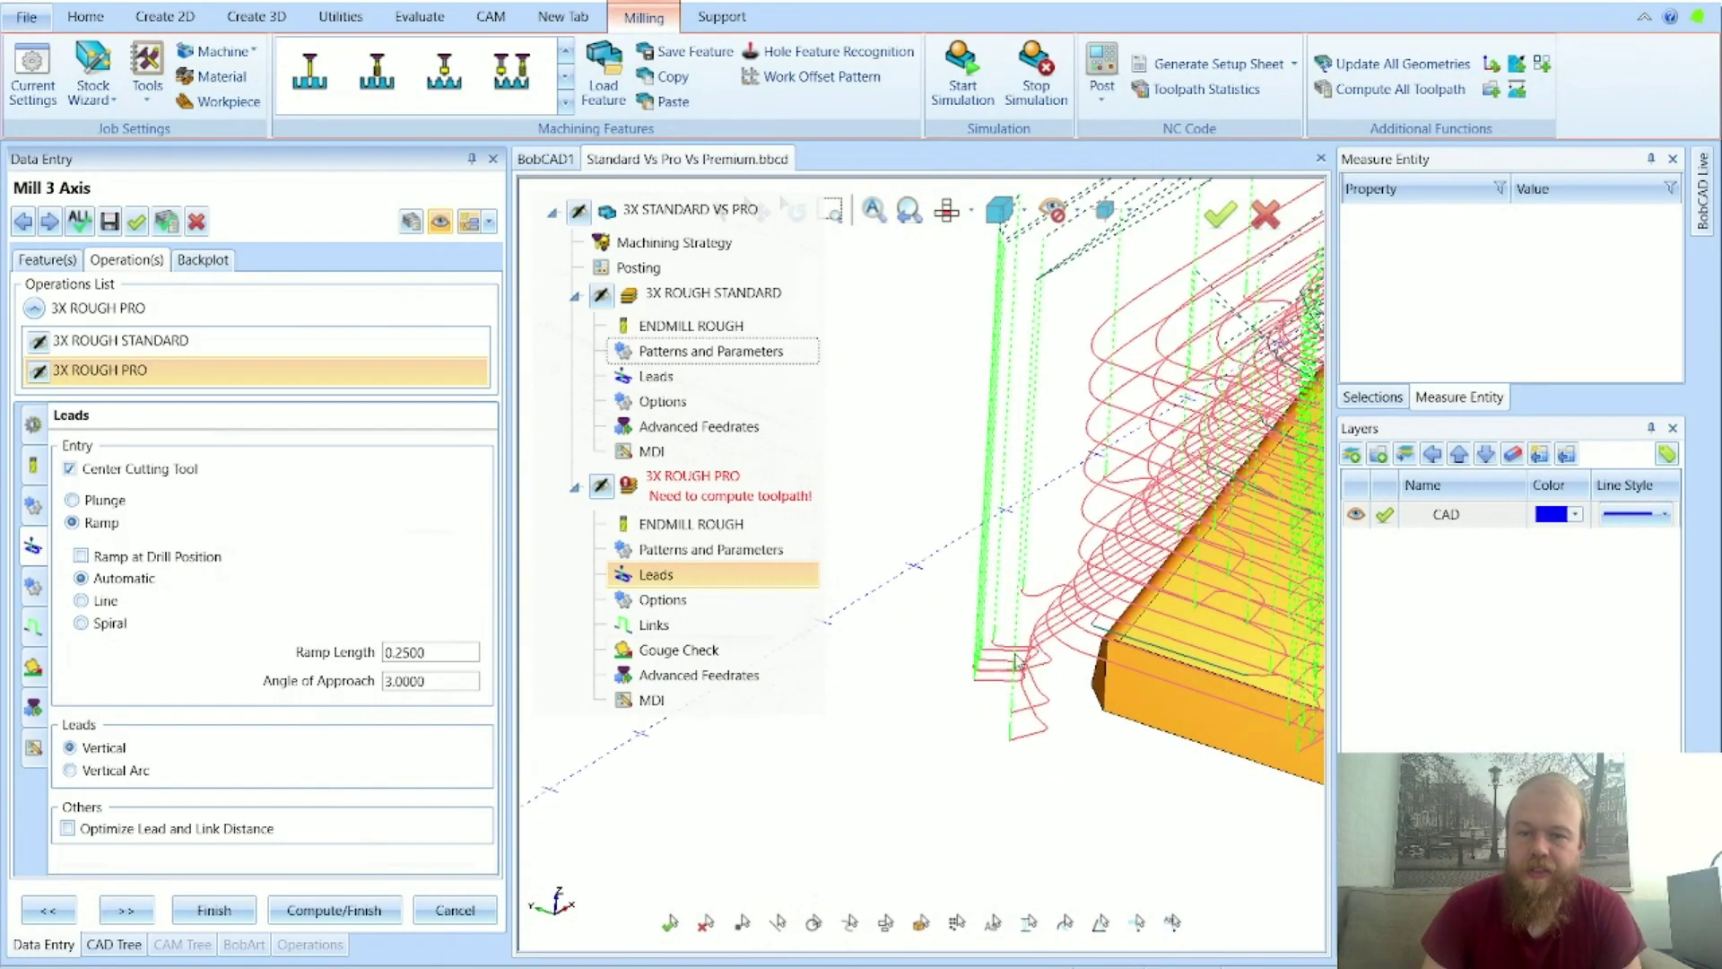
pyautogui.scroll(-4, 952, 623)
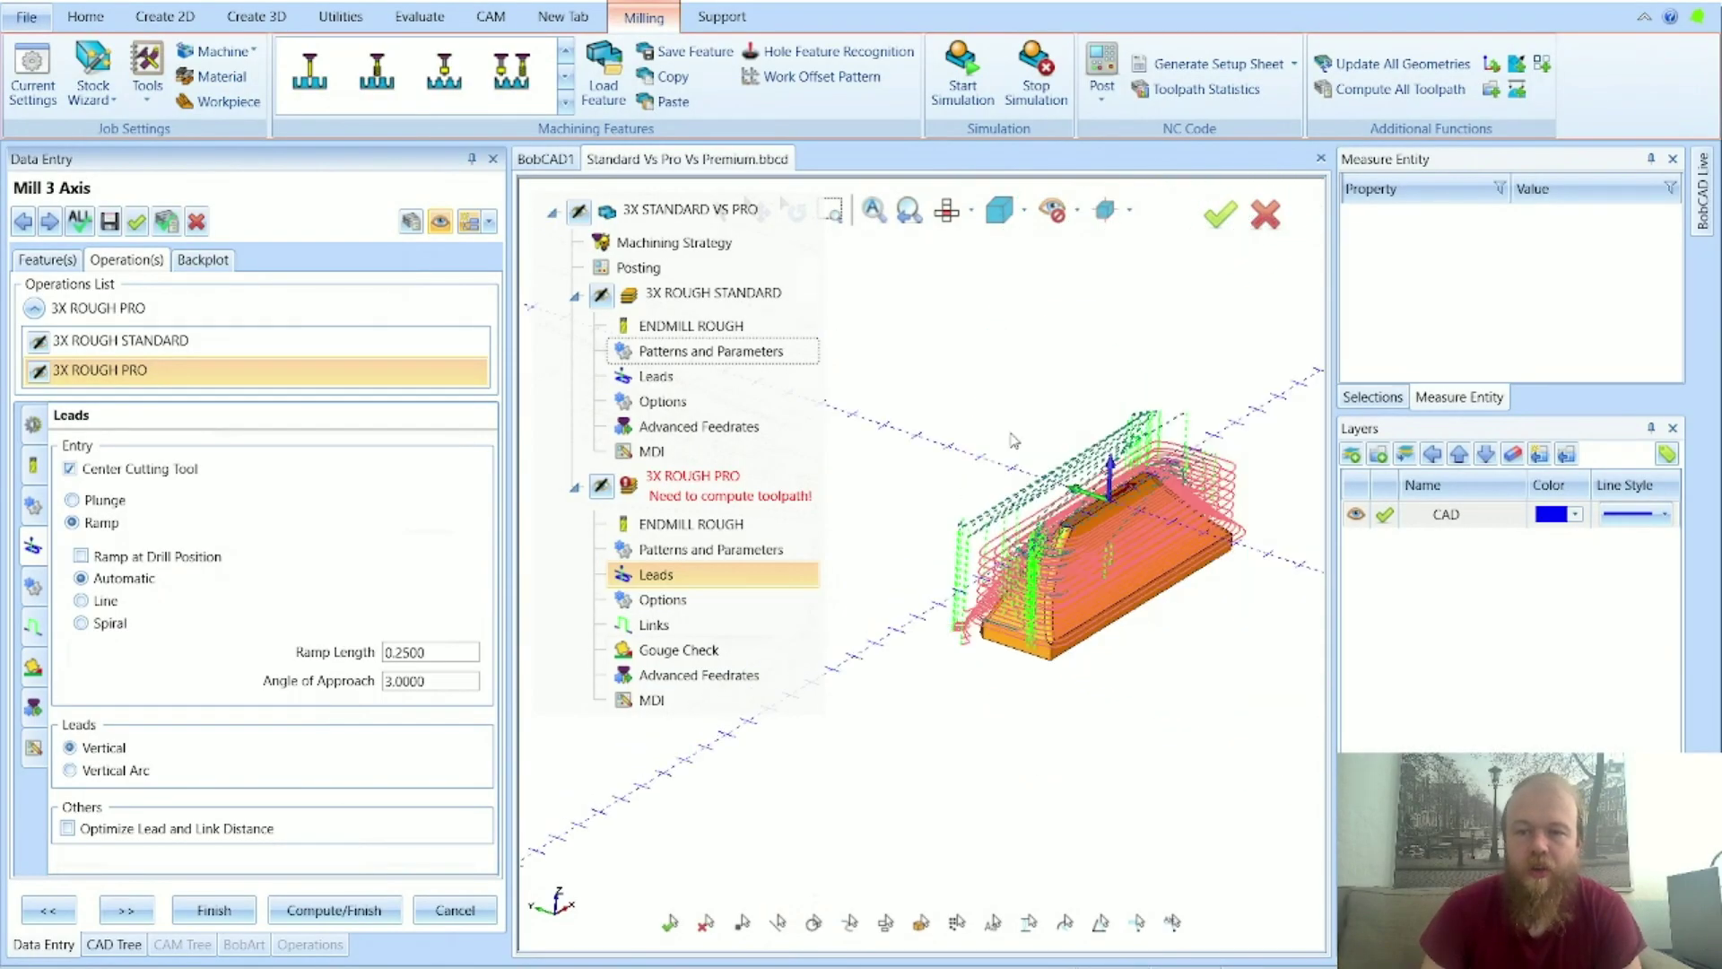
pyautogui.scroll(4, 948, 622)
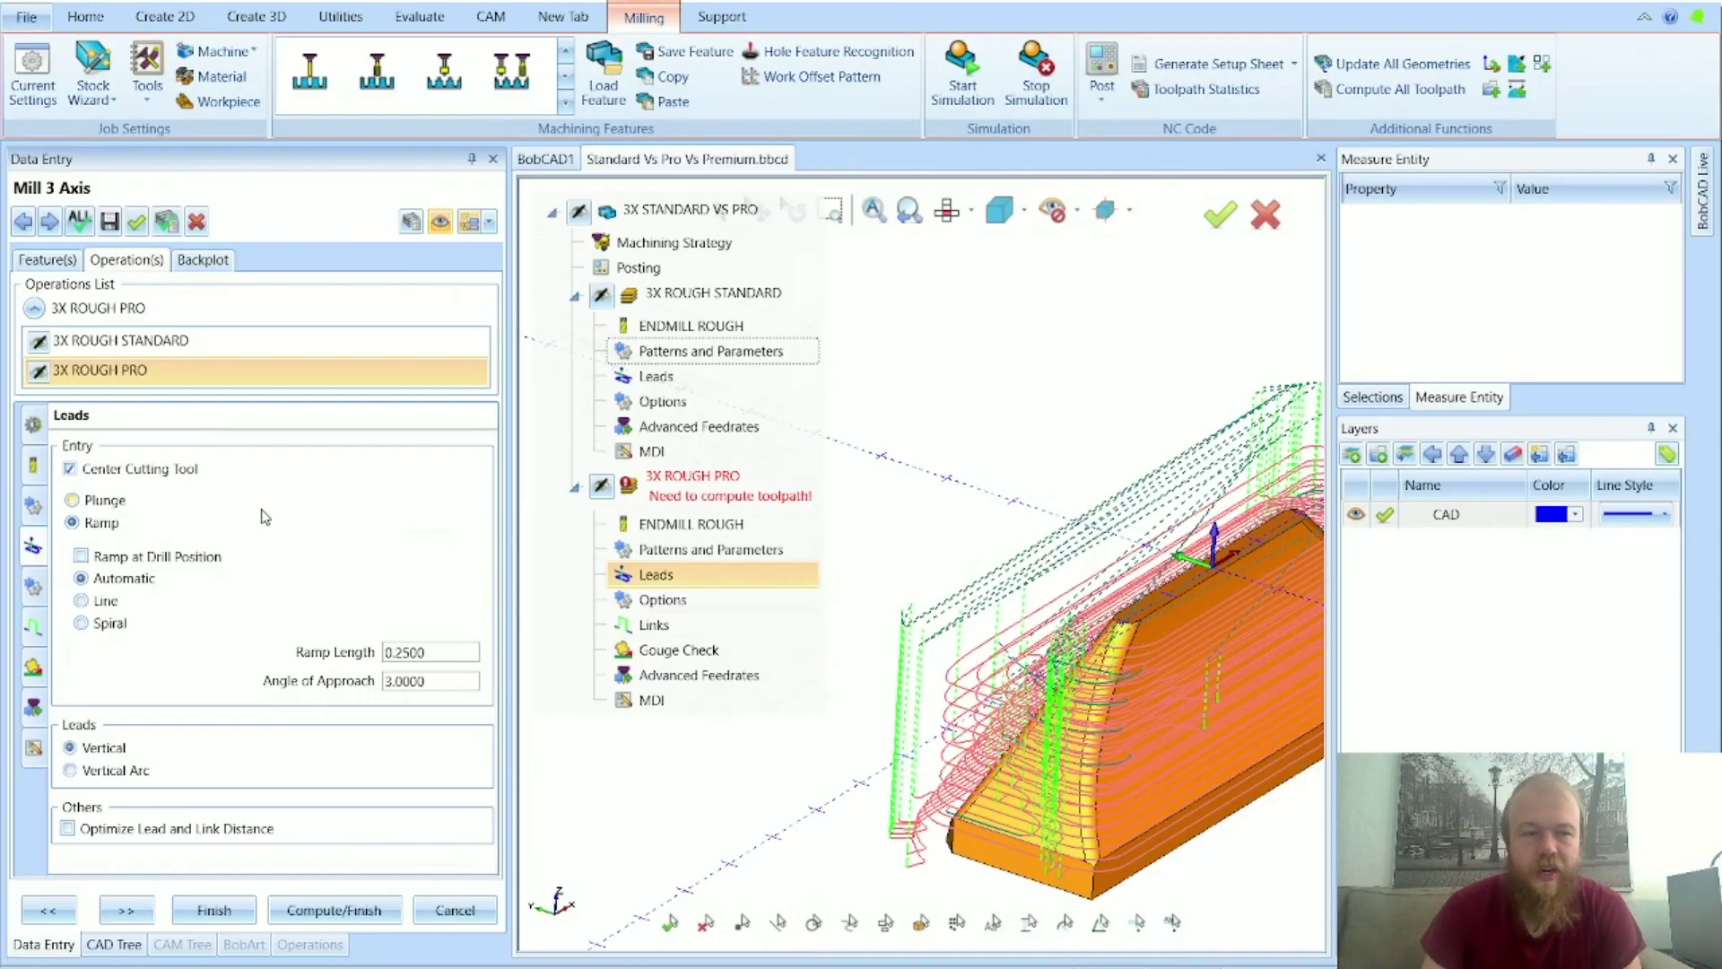
# Step: Turn off Center Cutting Tool in the 3X ROUGH PRO leads, compute the toolpath, and inspect its plunge entry moves
pyautogui.click(127, 472)
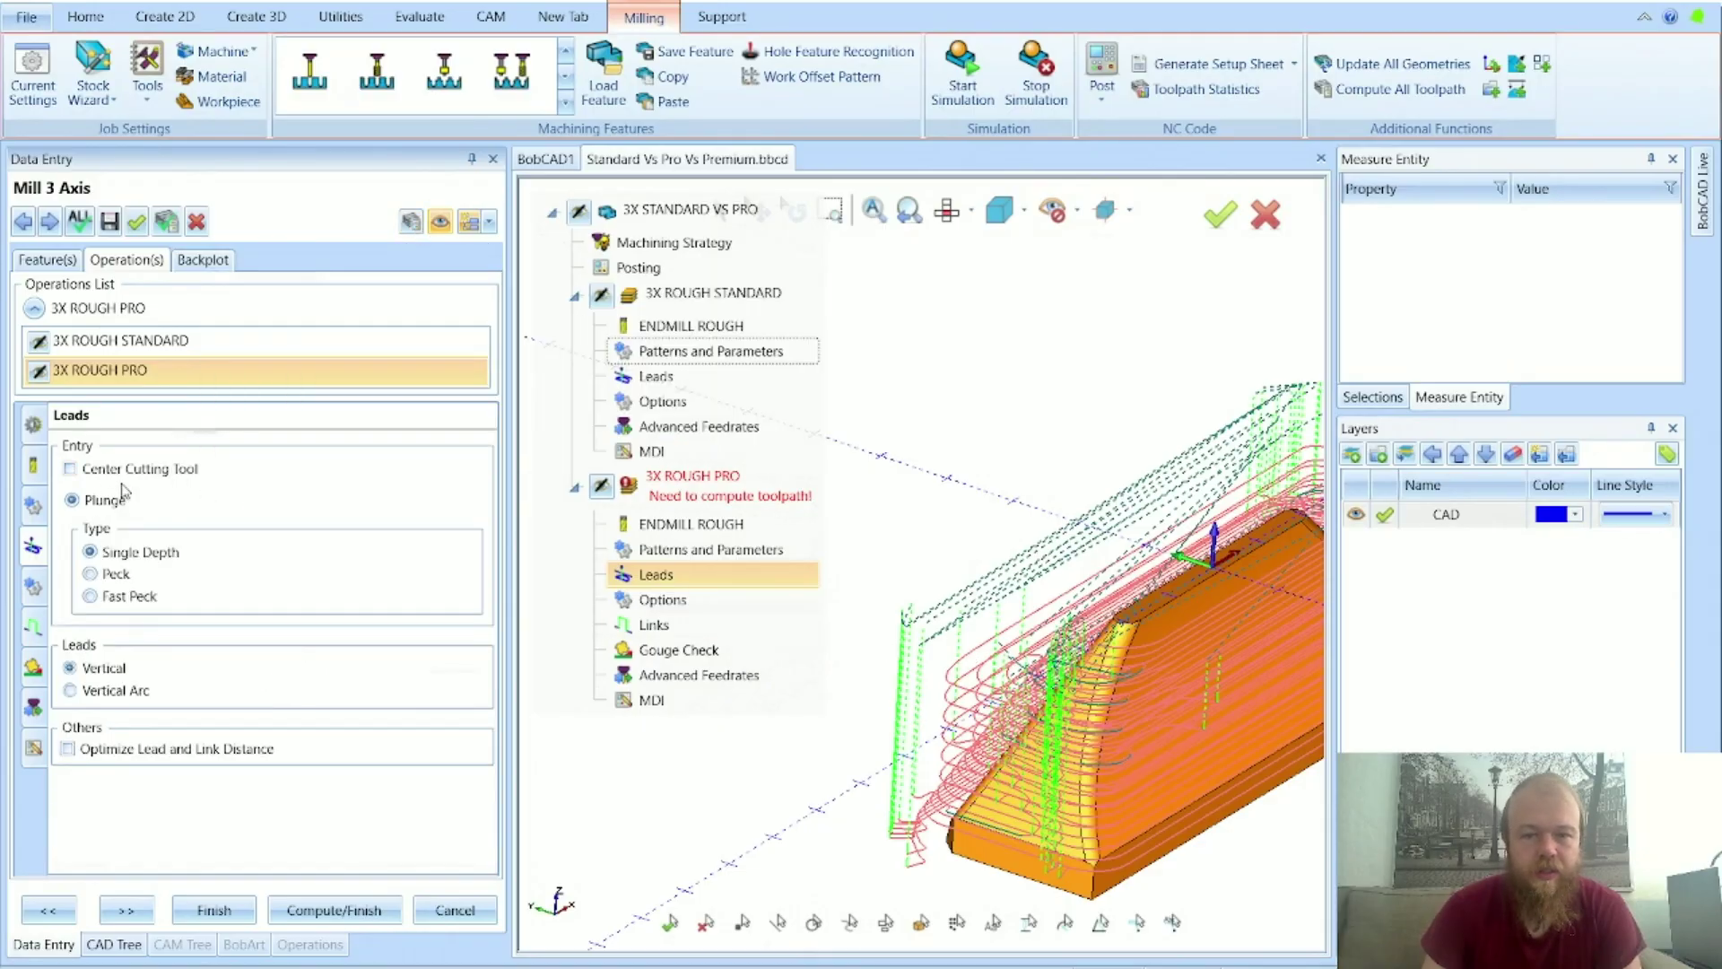
pyautogui.moveTo(1122, 635); pyautogui.dragTo(984, 639, button='middle')
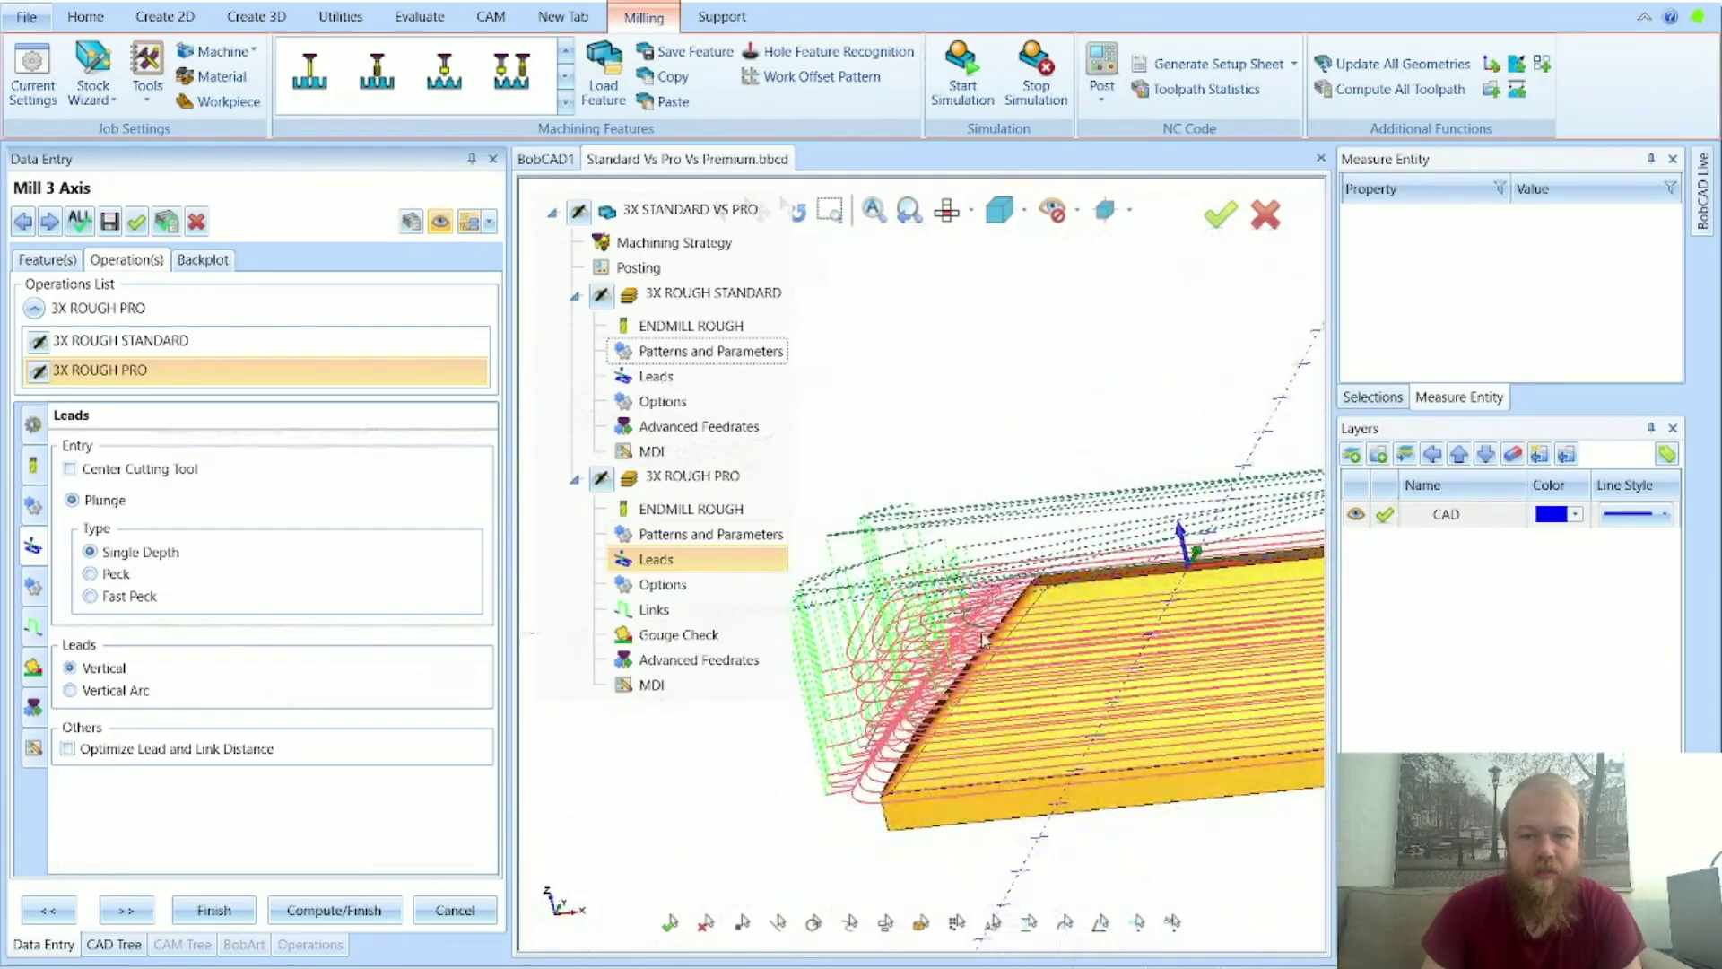
pyautogui.moveTo(835, 822); pyautogui.dragTo(1216, 699, button='middle')
pyautogui.scroll(3, 1216, 700)
pyautogui.moveTo(1031, 664); pyautogui.dragTo(1360, 519, button='middle')
pyautogui.scroll(3, 1061, 504)
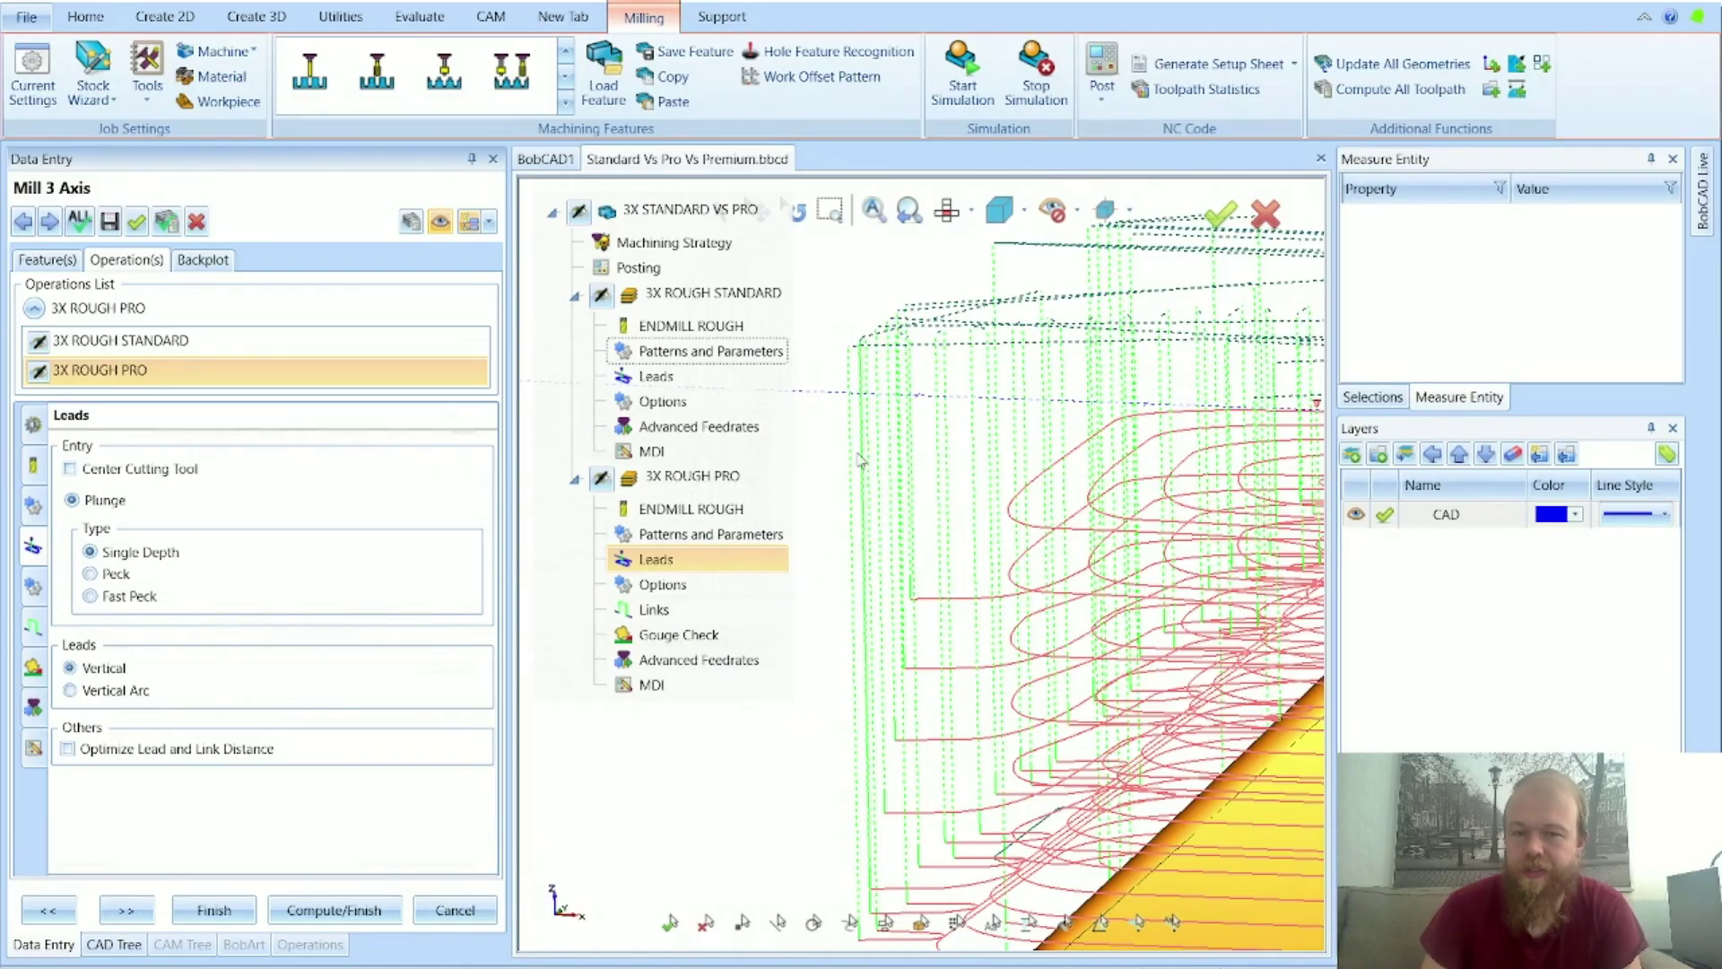
pyautogui.scroll(-2, 1157, 547)
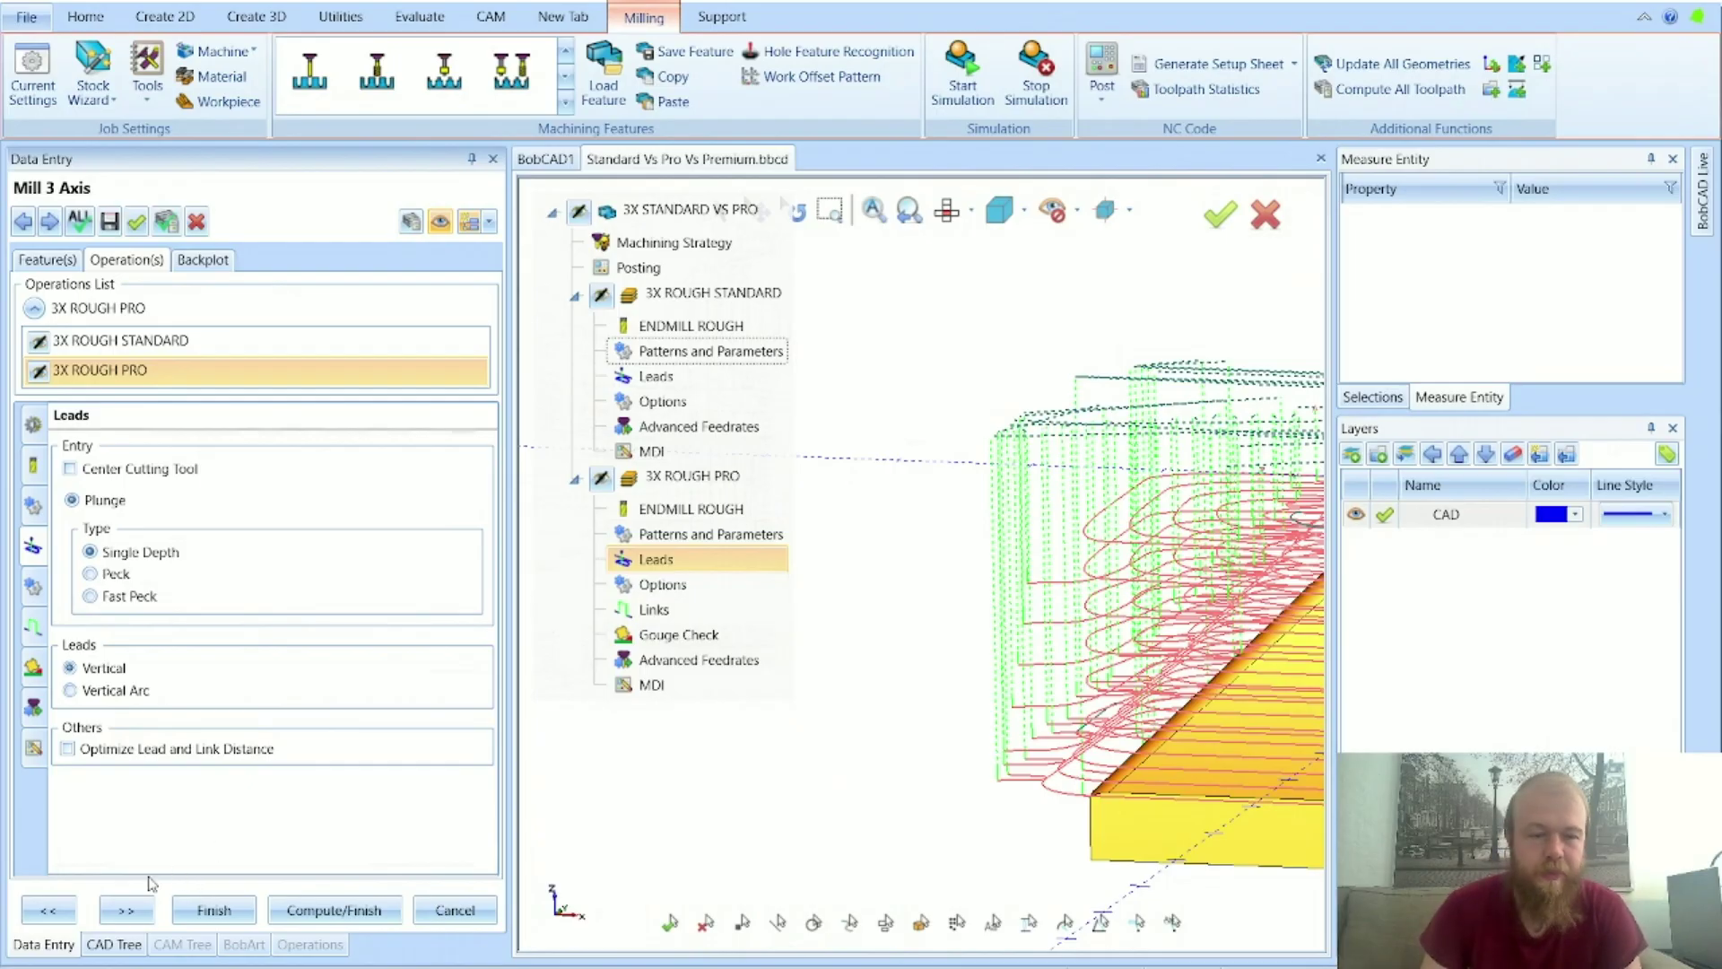
# Step: Check the 3X ROUGH PRO Rest Roughing option and set the operation's rough endmill diameter to 0.750
pyautogui.click(126, 910)
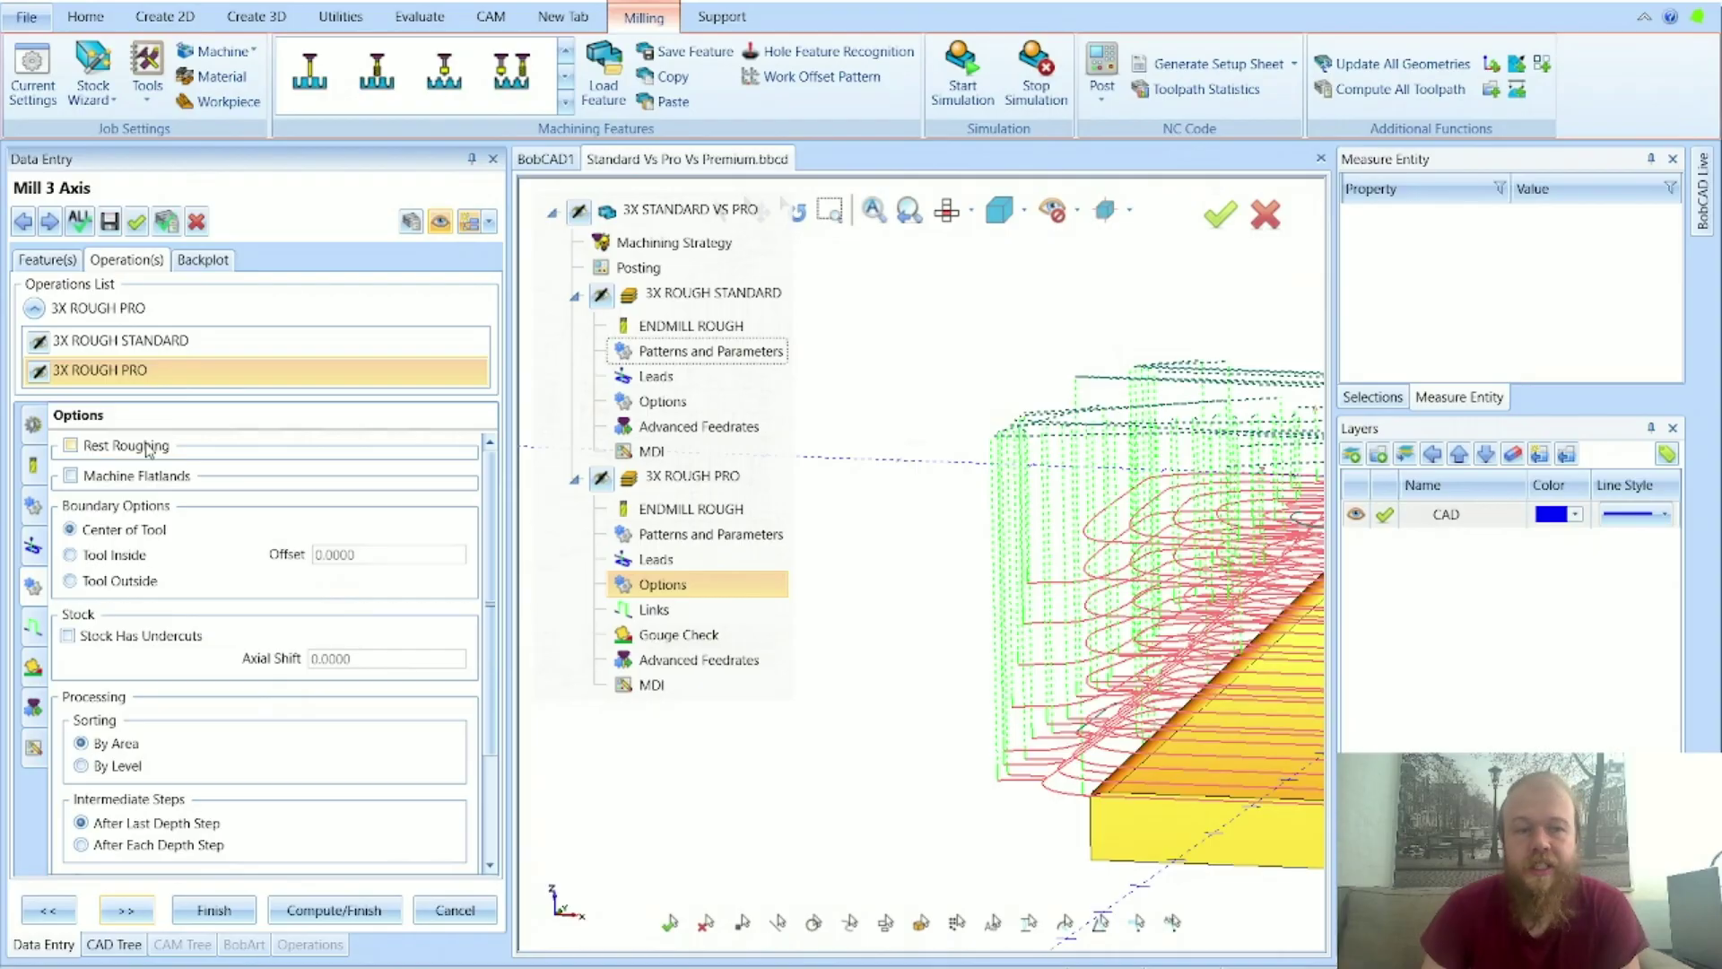
pyautogui.moveTo(148, 448)
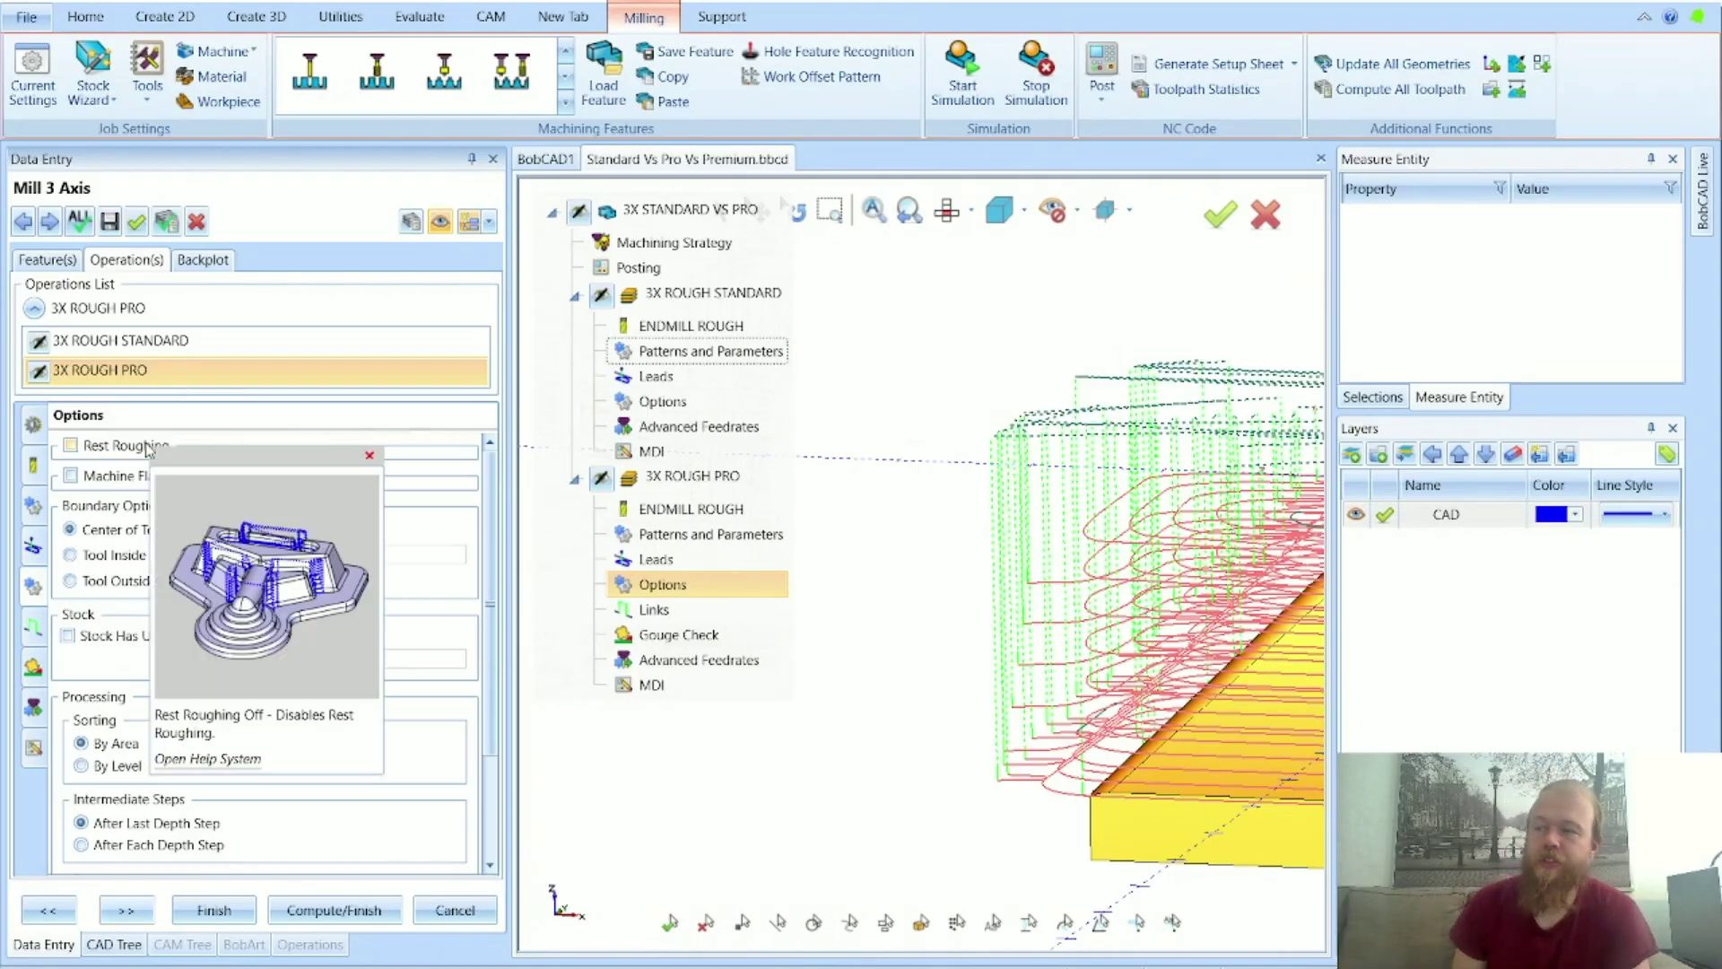
pyautogui.click(699, 509)
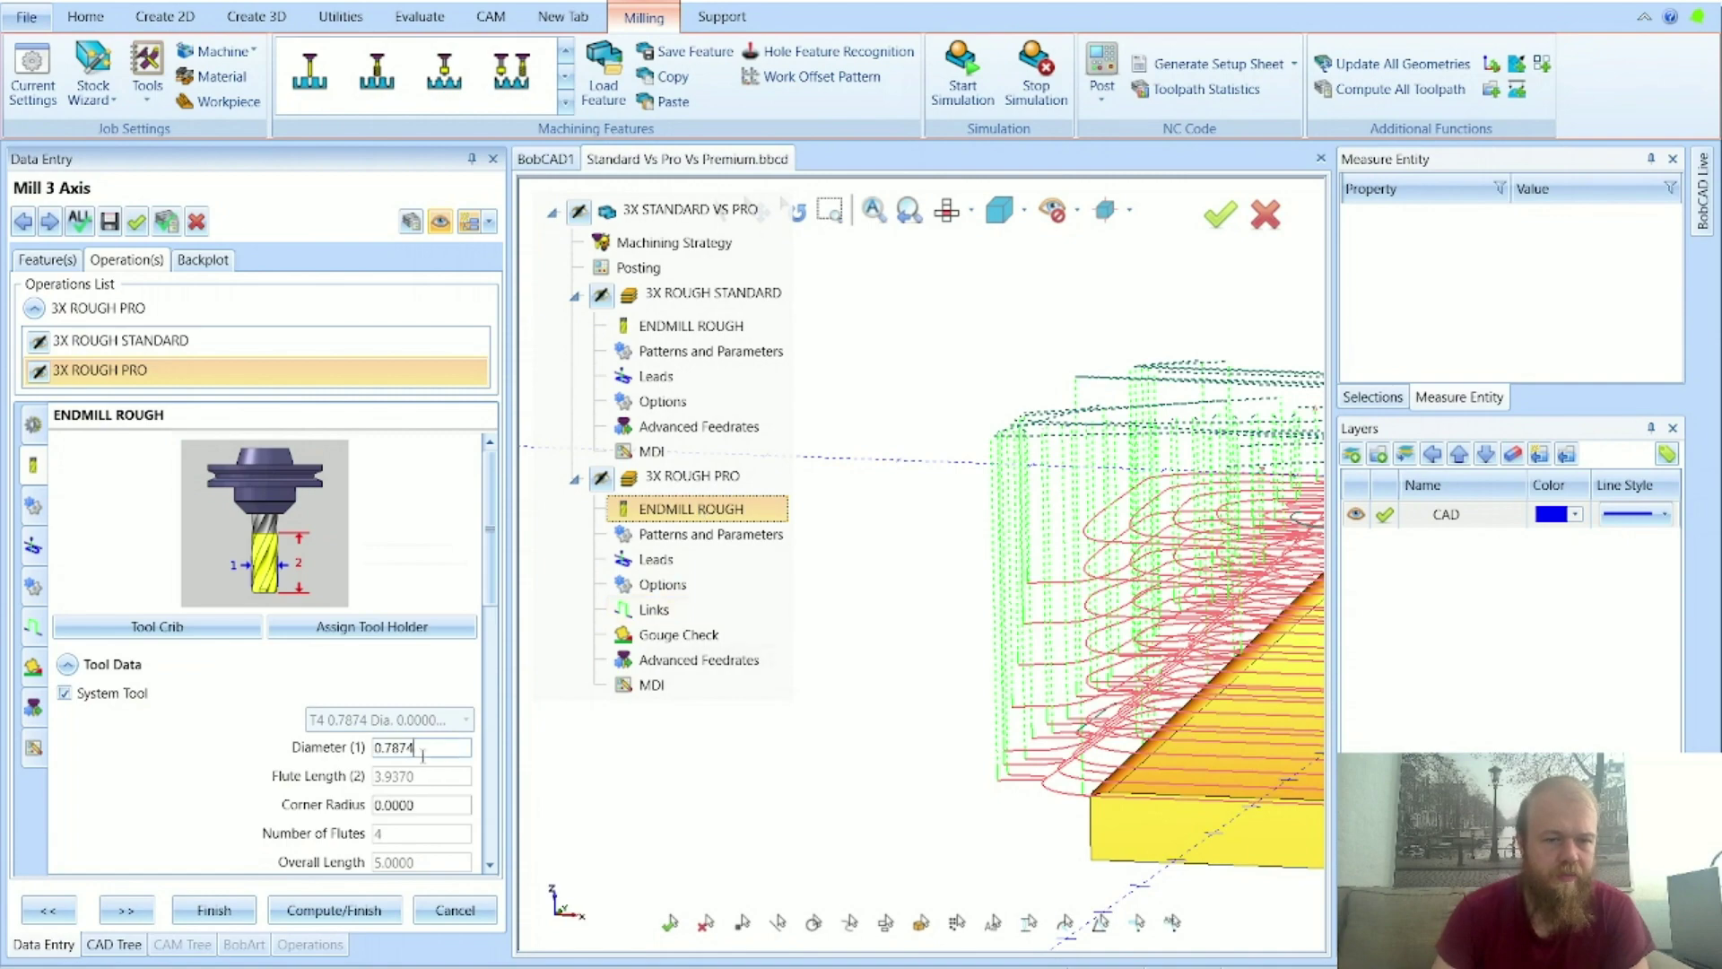
pyautogui.moveTo(422, 755); pyautogui.dragTo(348, 755)
pyautogui.press('BackSpace')
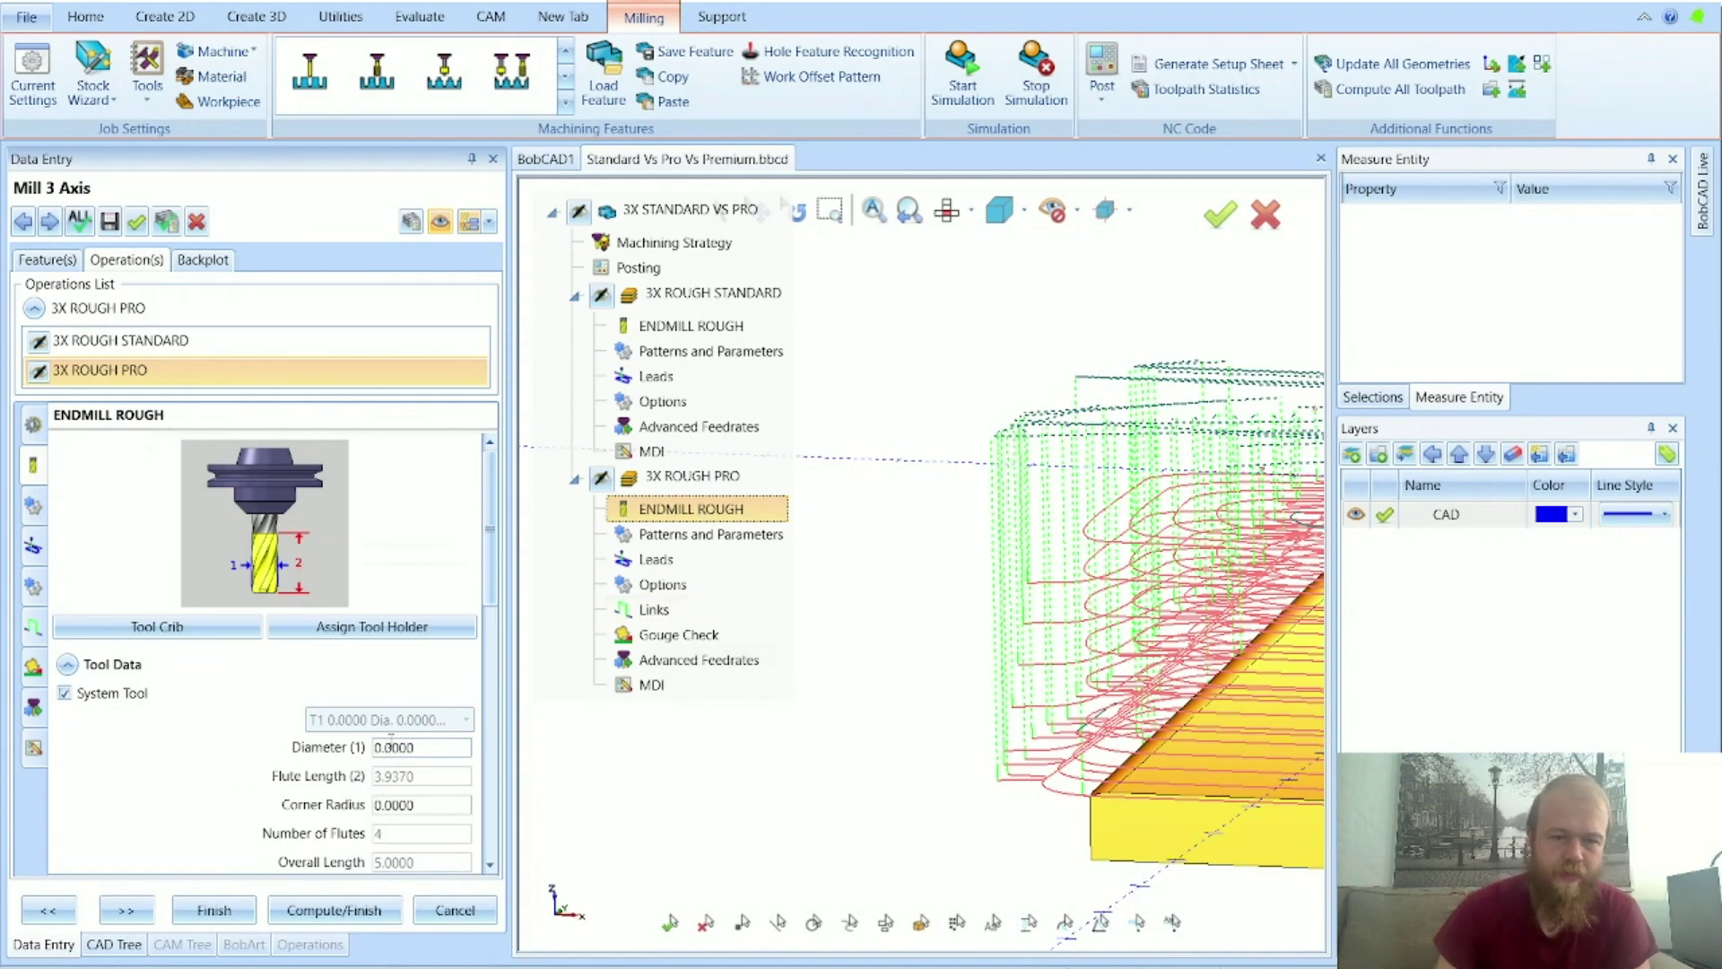
pyautogui.write('0.750')
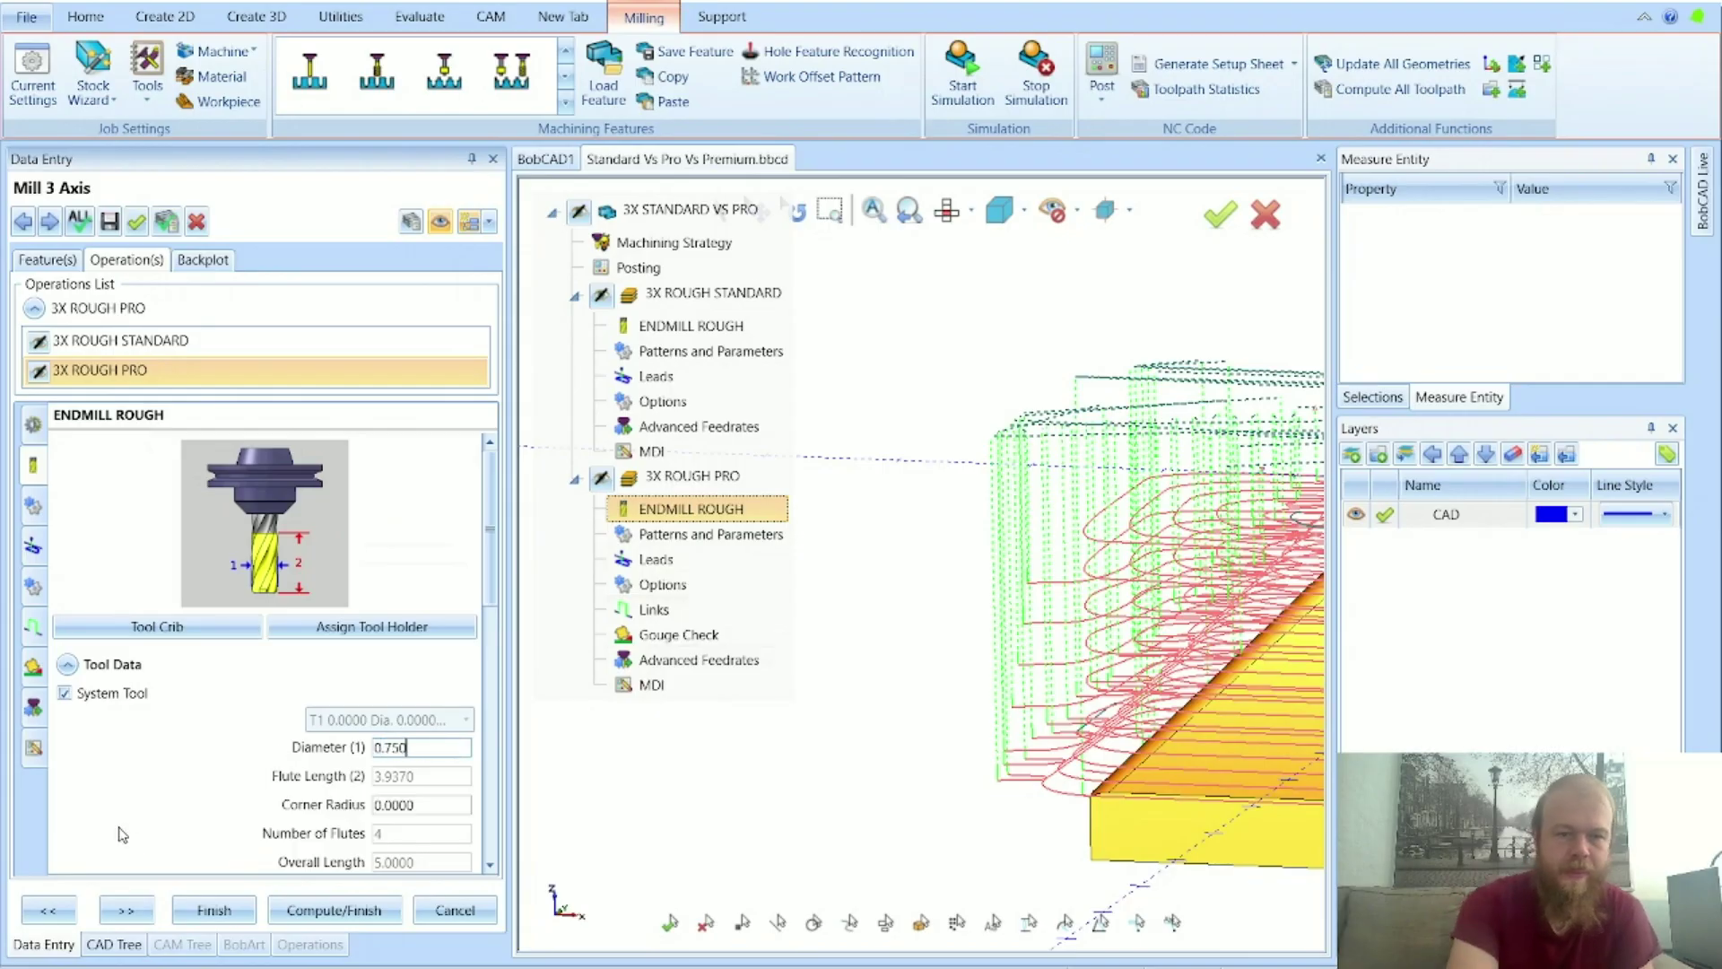
pyautogui.click(118, 827)
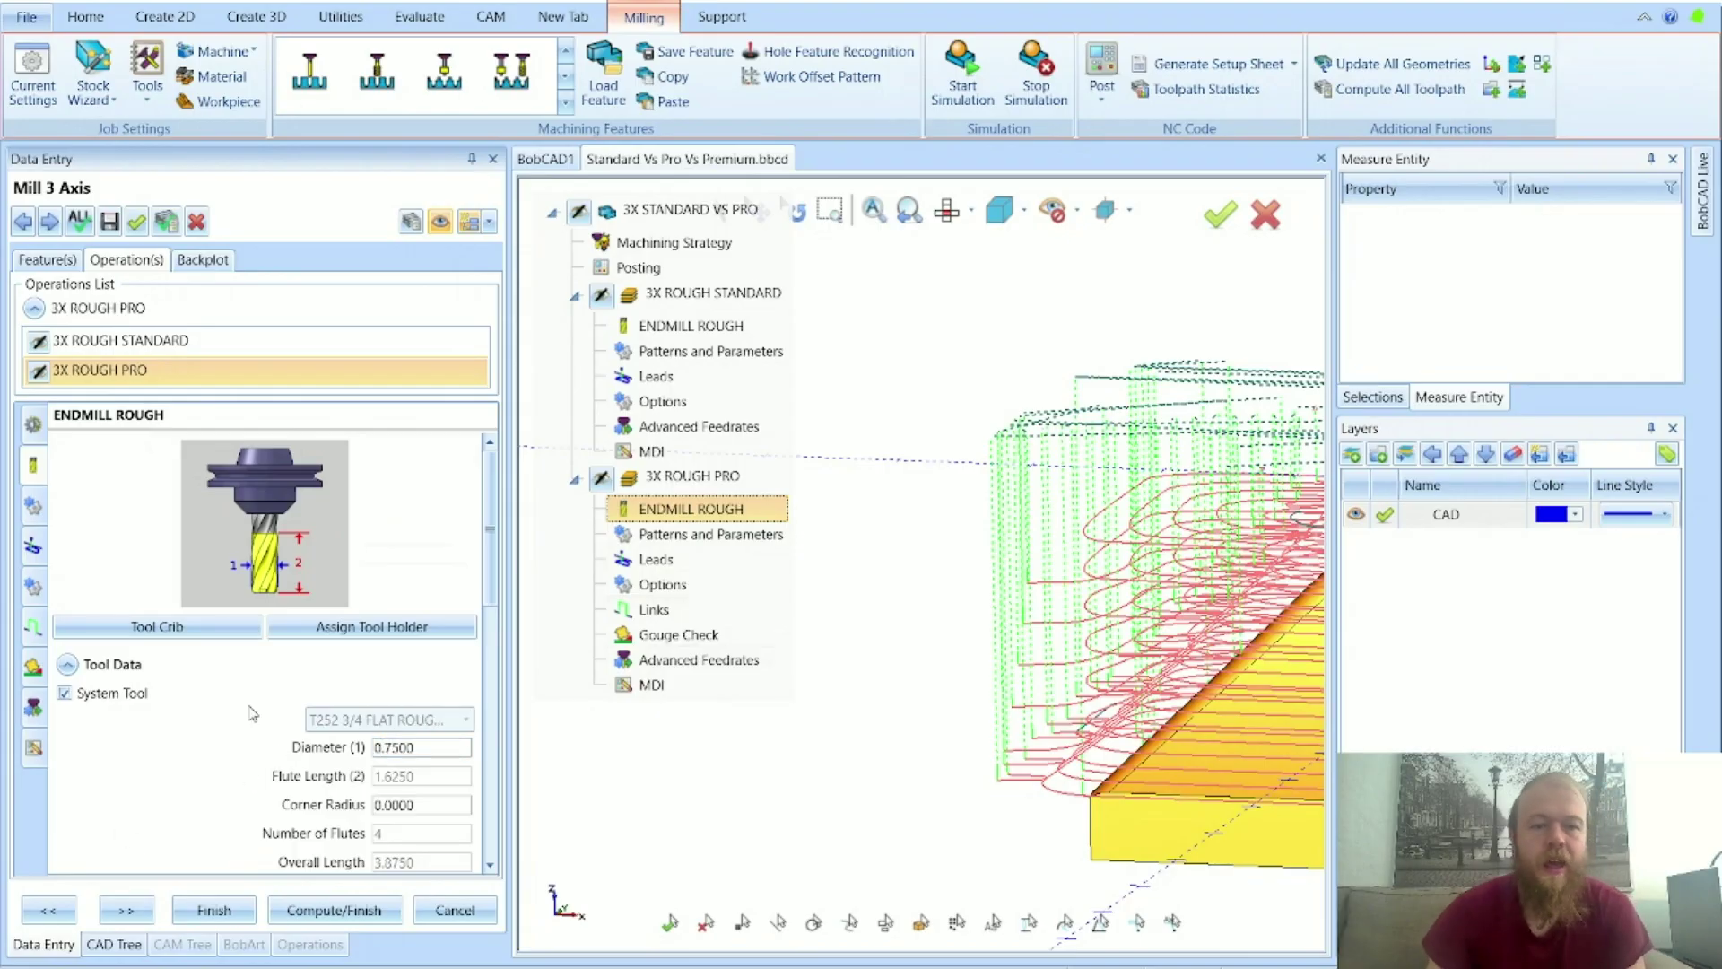
# Step: Review the 3X ROUGH PRO rest roughing, flatland, boundary, stock and processing options against the toolpath
pyautogui.click(680, 536)
pyautogui.click(671, 584)
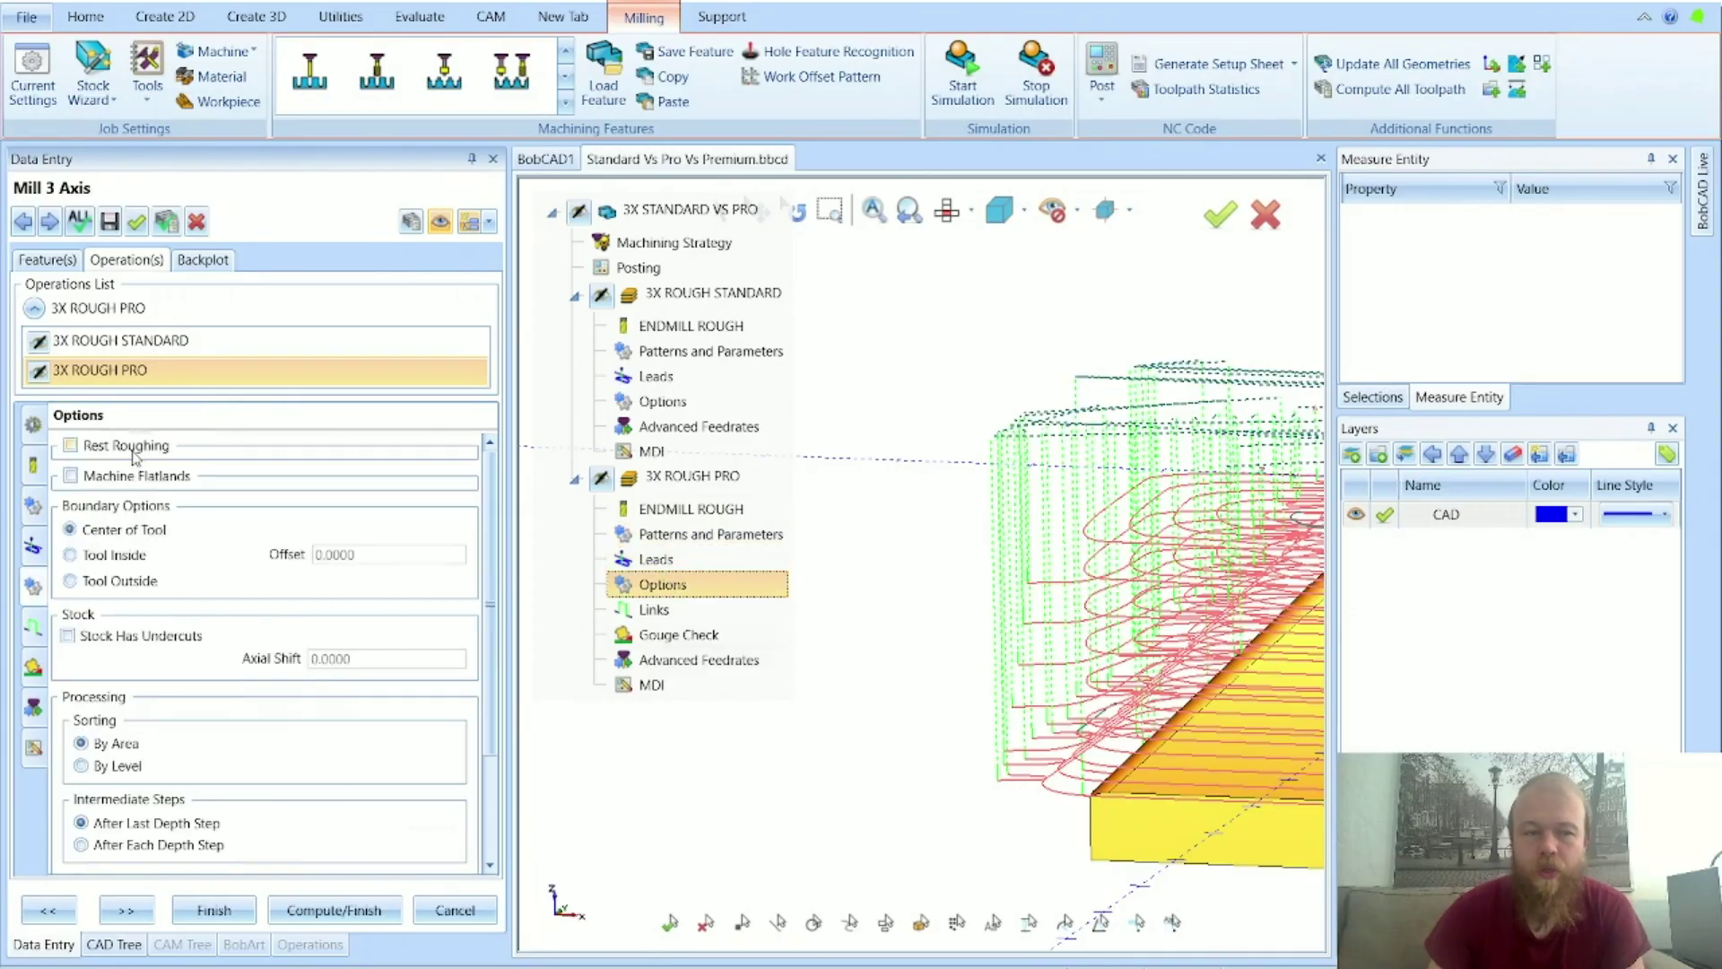
pyautogui.moveTo(133, 454)
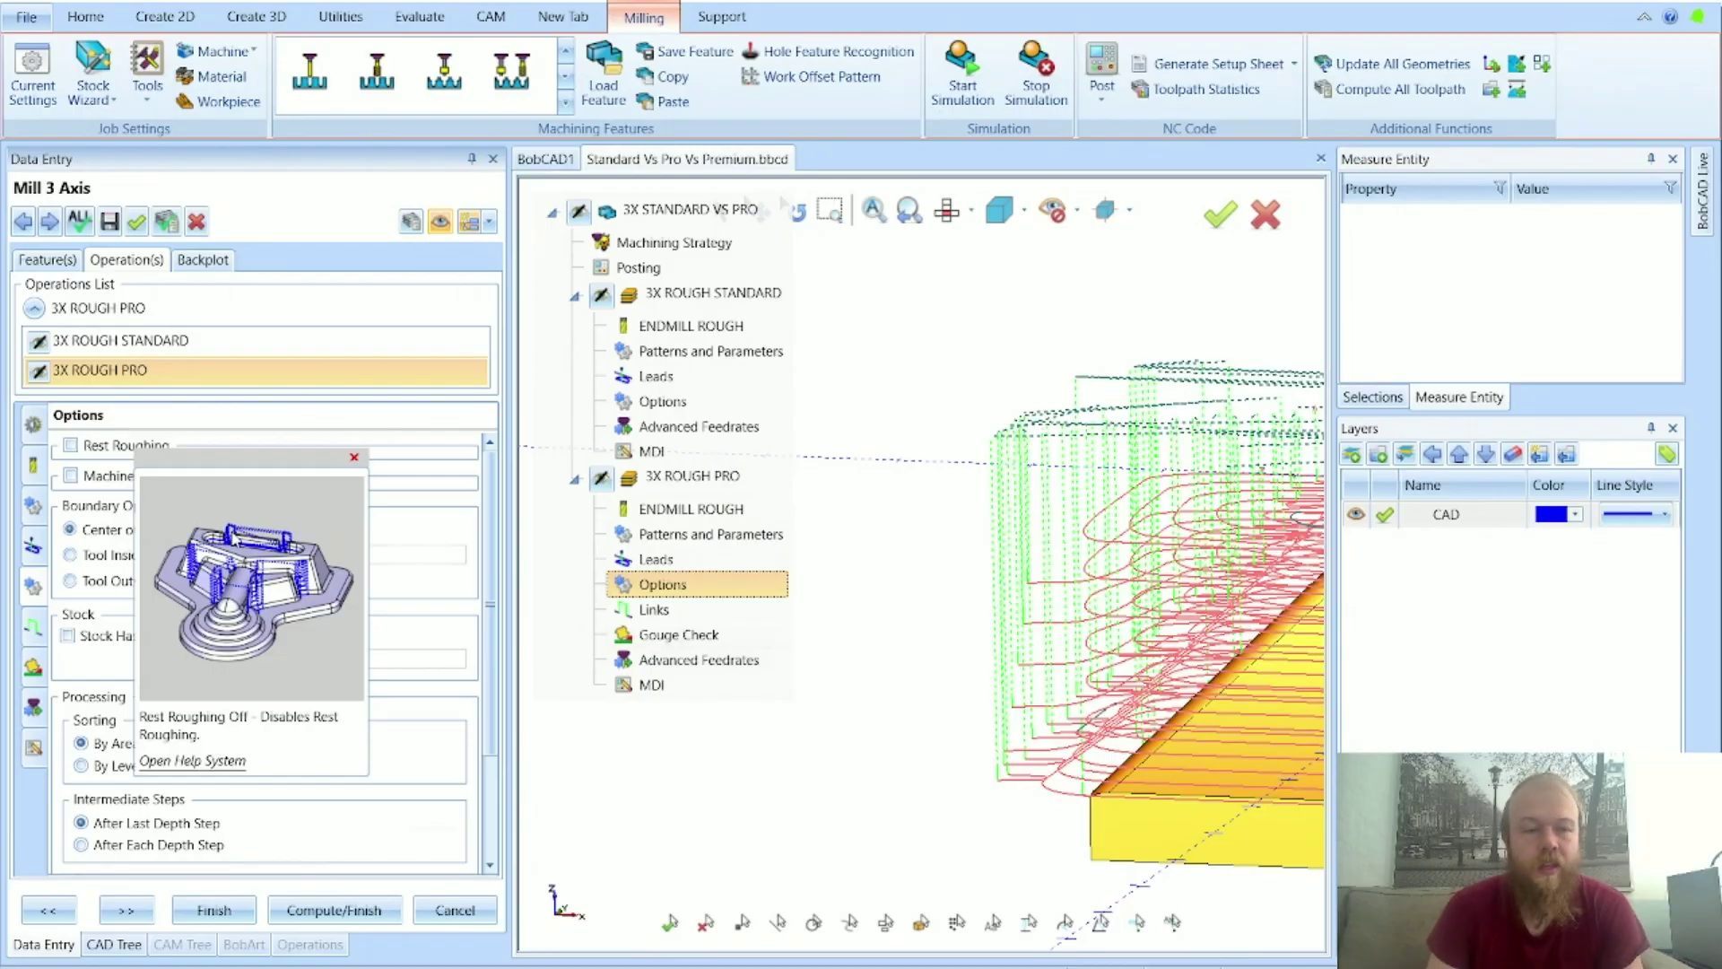
pyautogui.moveTo(117, 481)
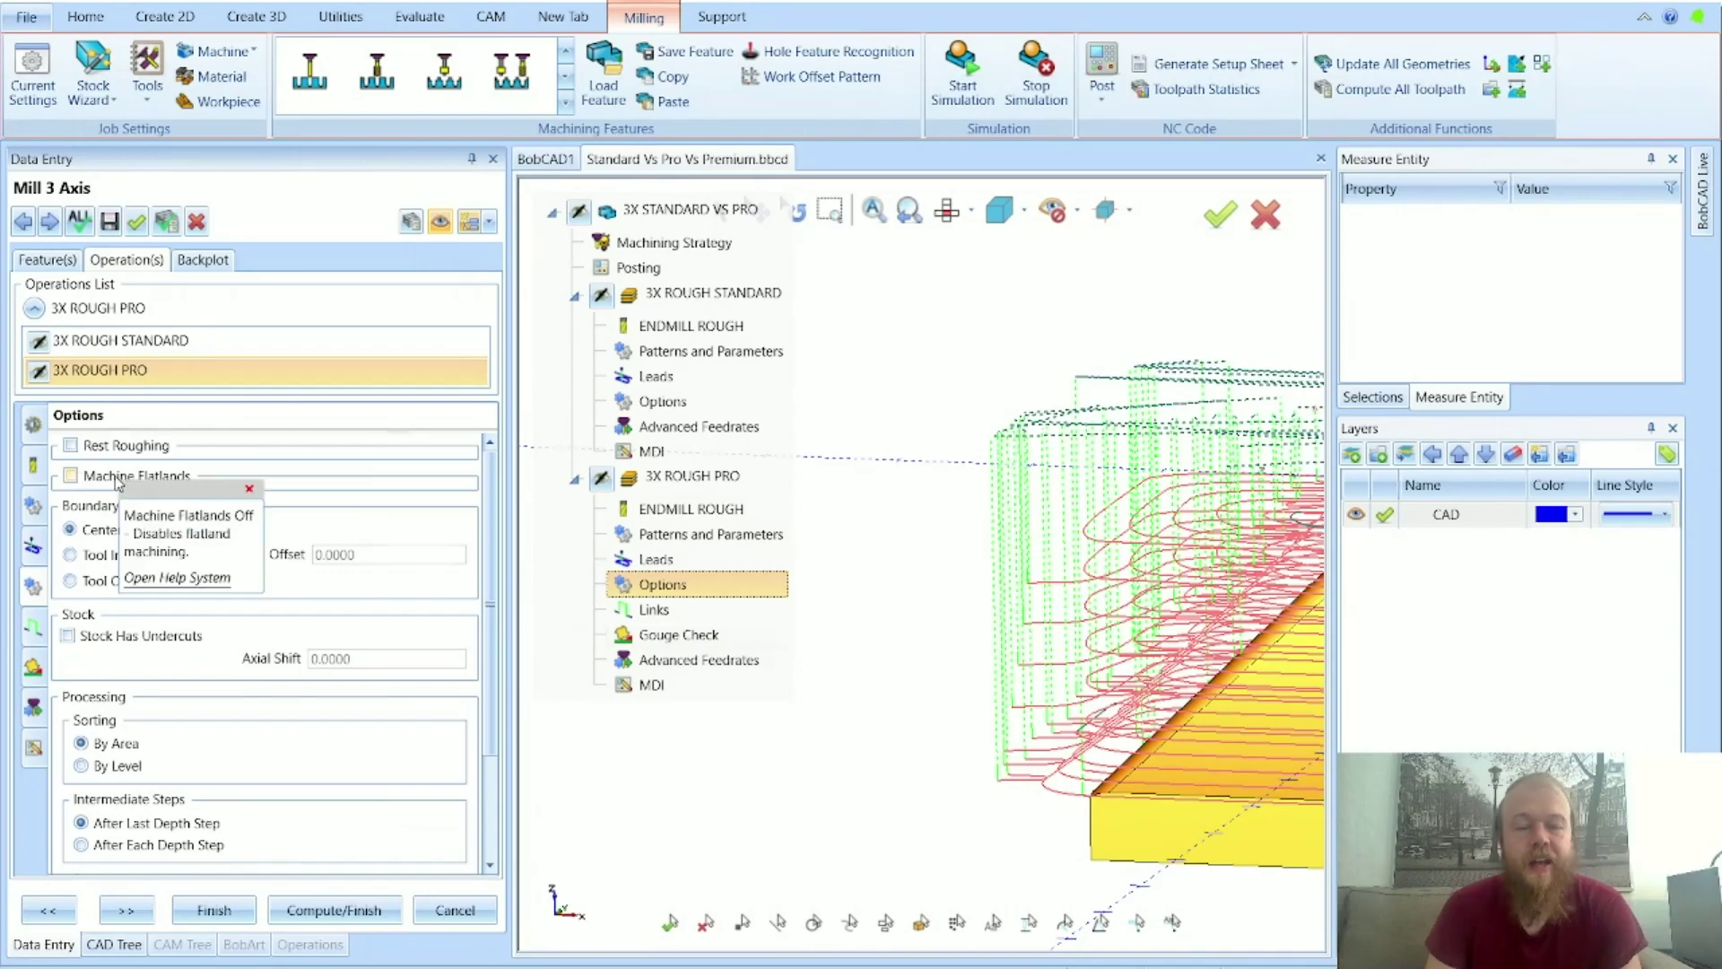
pyautogui.scroll(-3, 809, 699)
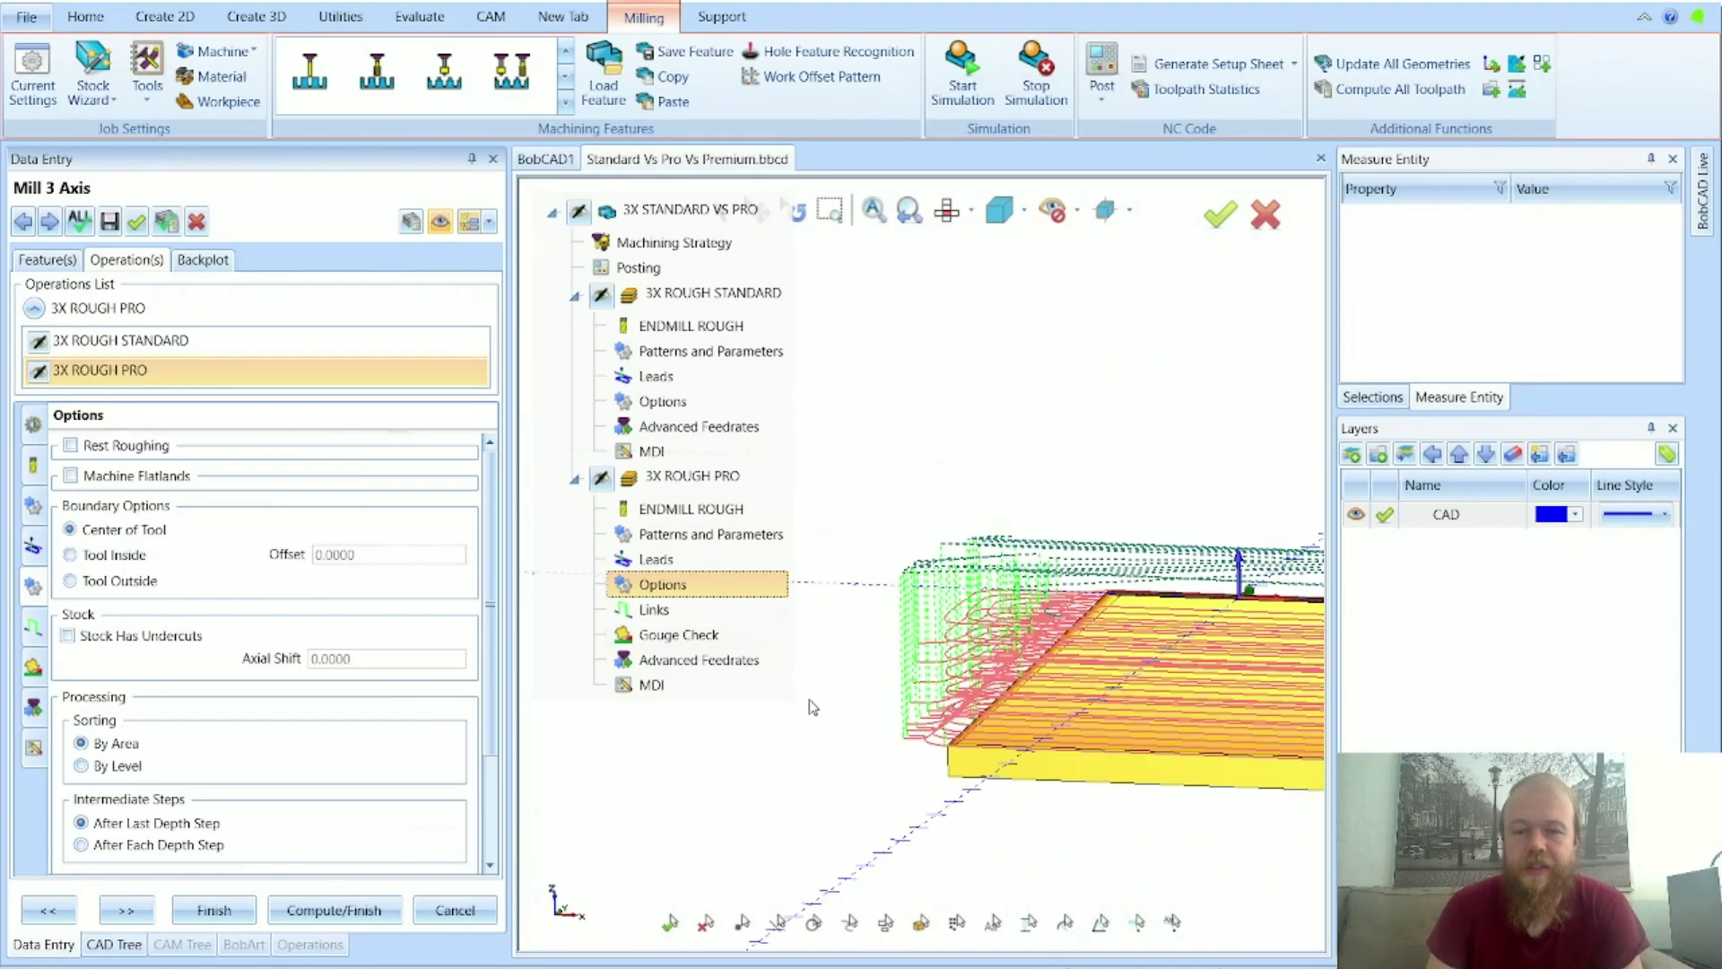
pyautogui.scroll(2, 1235, 598)
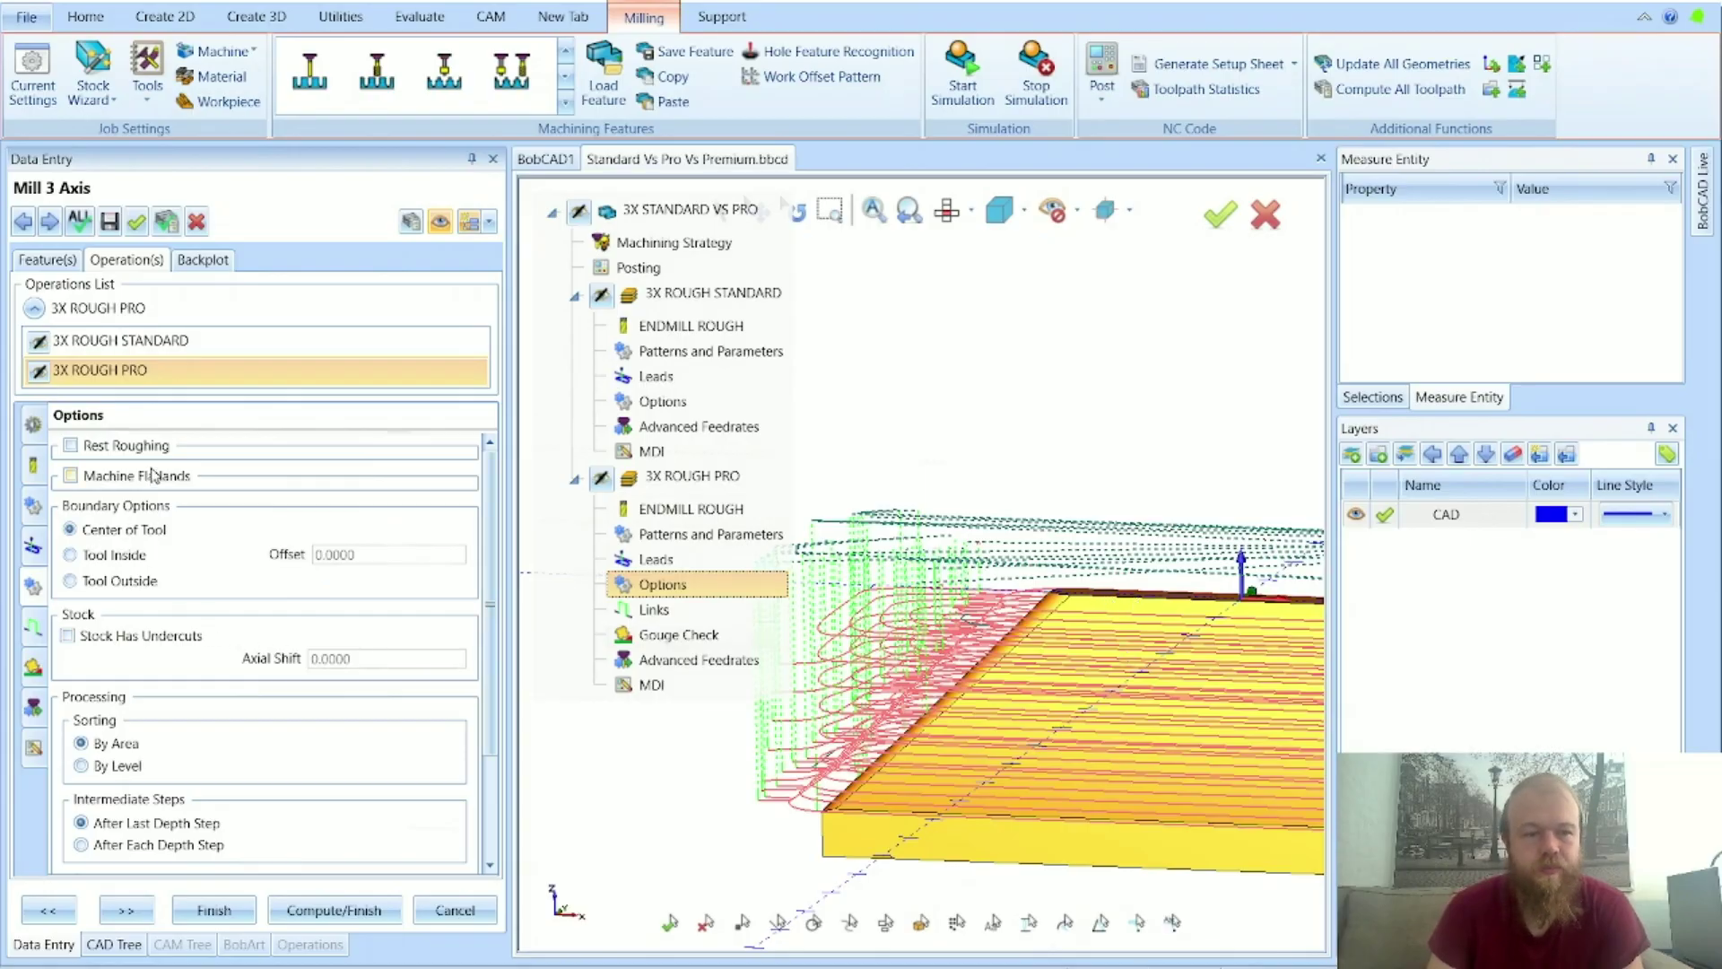
pyautogui.scroll(-3, 126, 682)
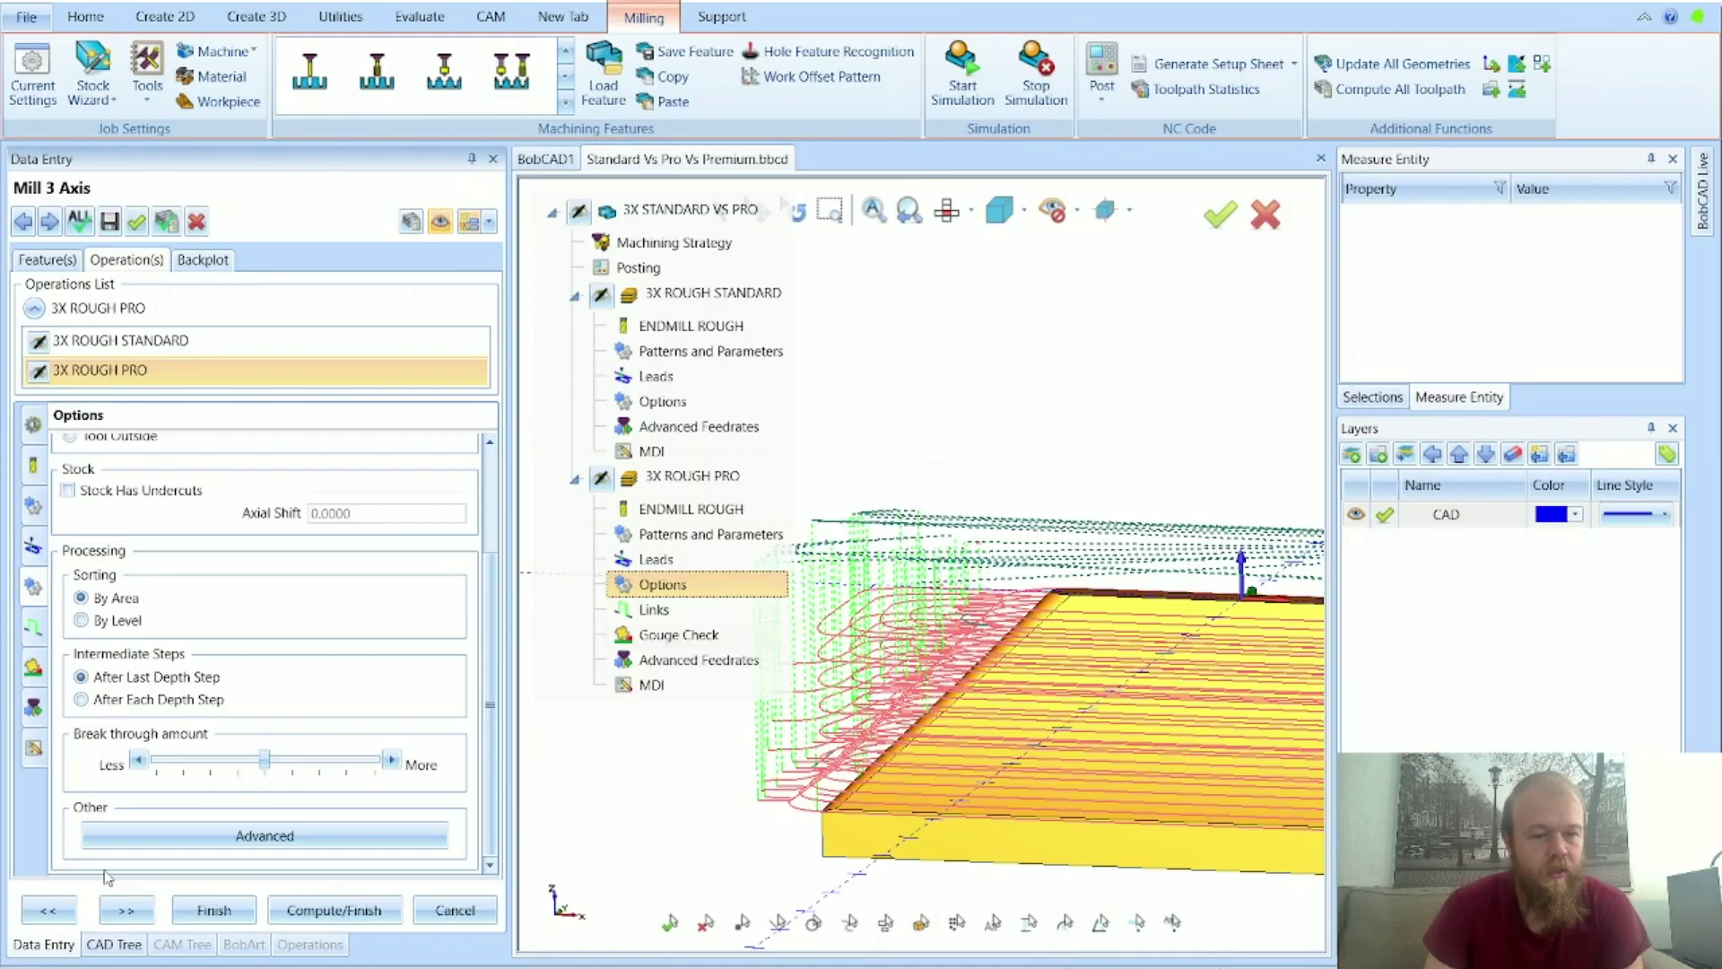
# Step: Review the 3X ROUGH PRO link settings and gouge check options, and examine the toolpath around the part
pyautogui.click(124, 910)
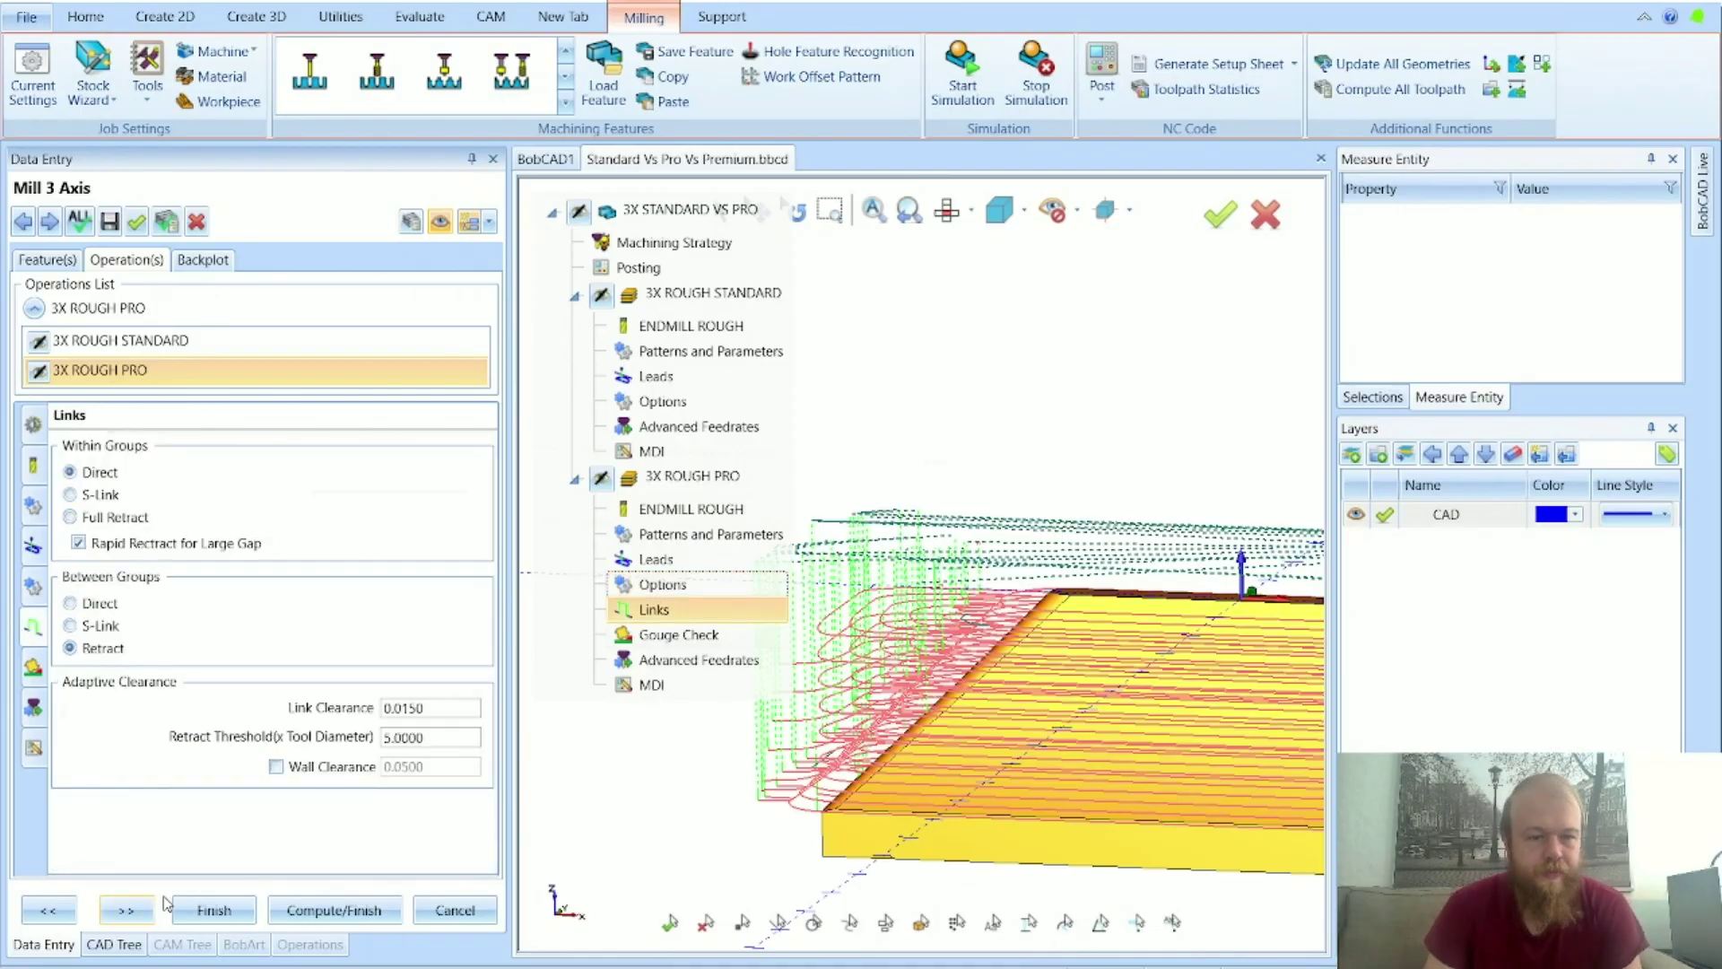
pyautogui.click(137, 917)
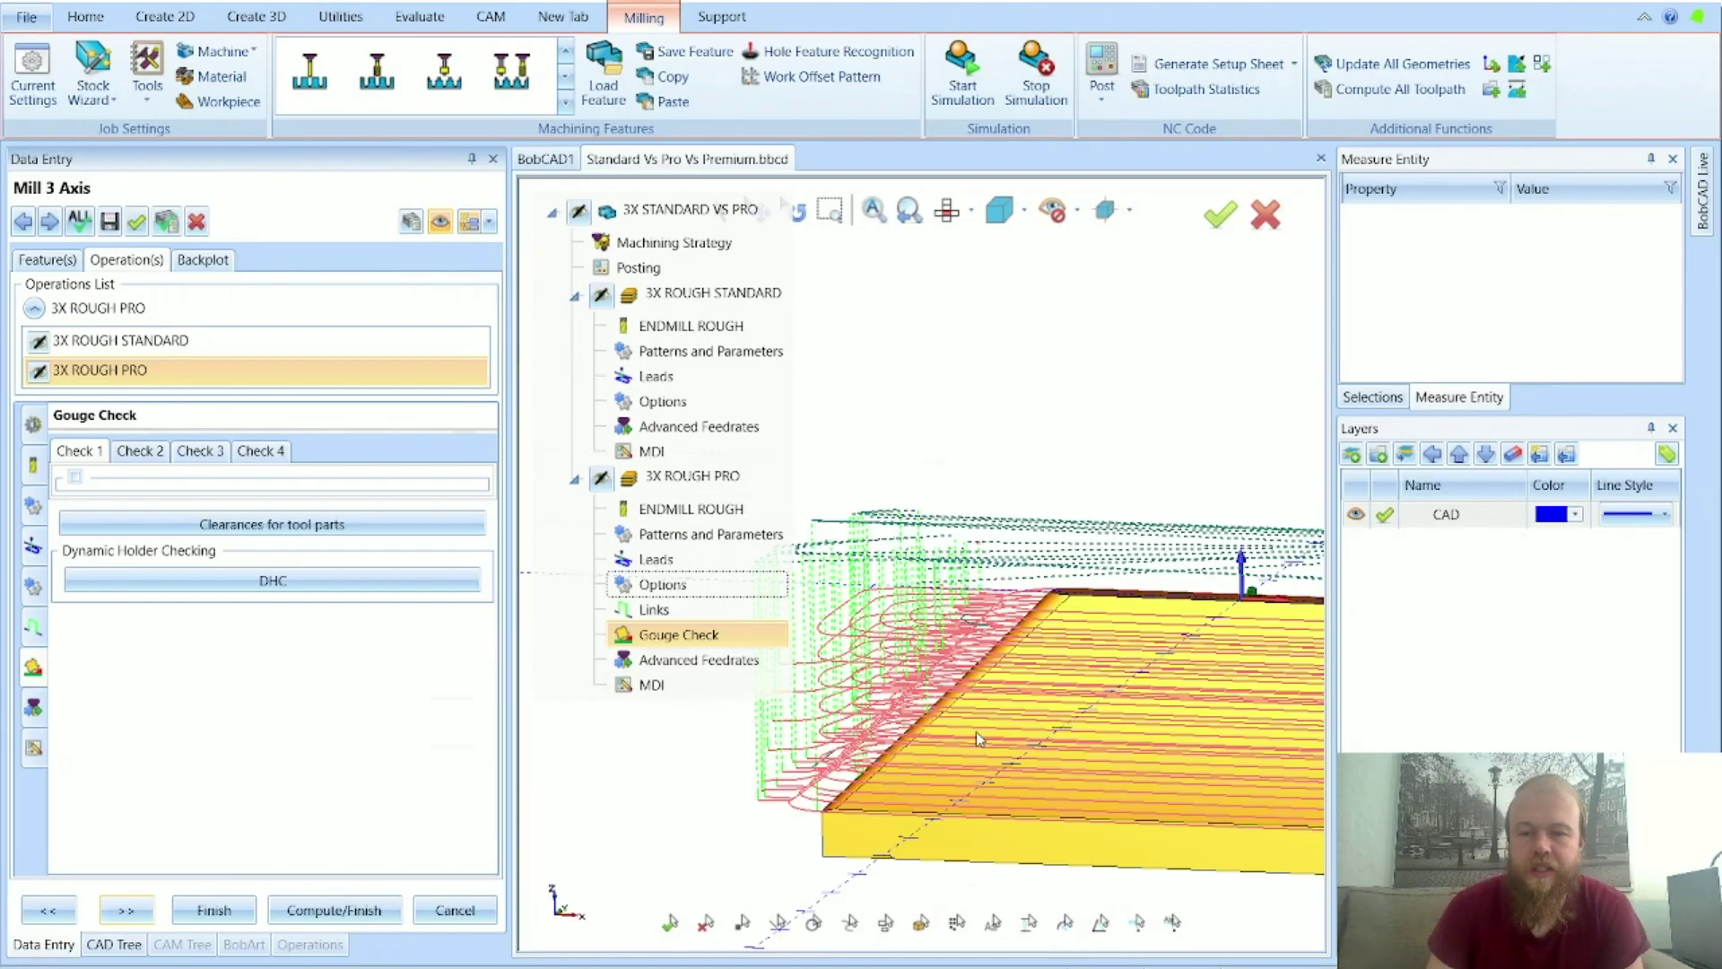
pyautogui.moveTo(914, 716); pyautogui.dragTo(957, 693, button='middle')
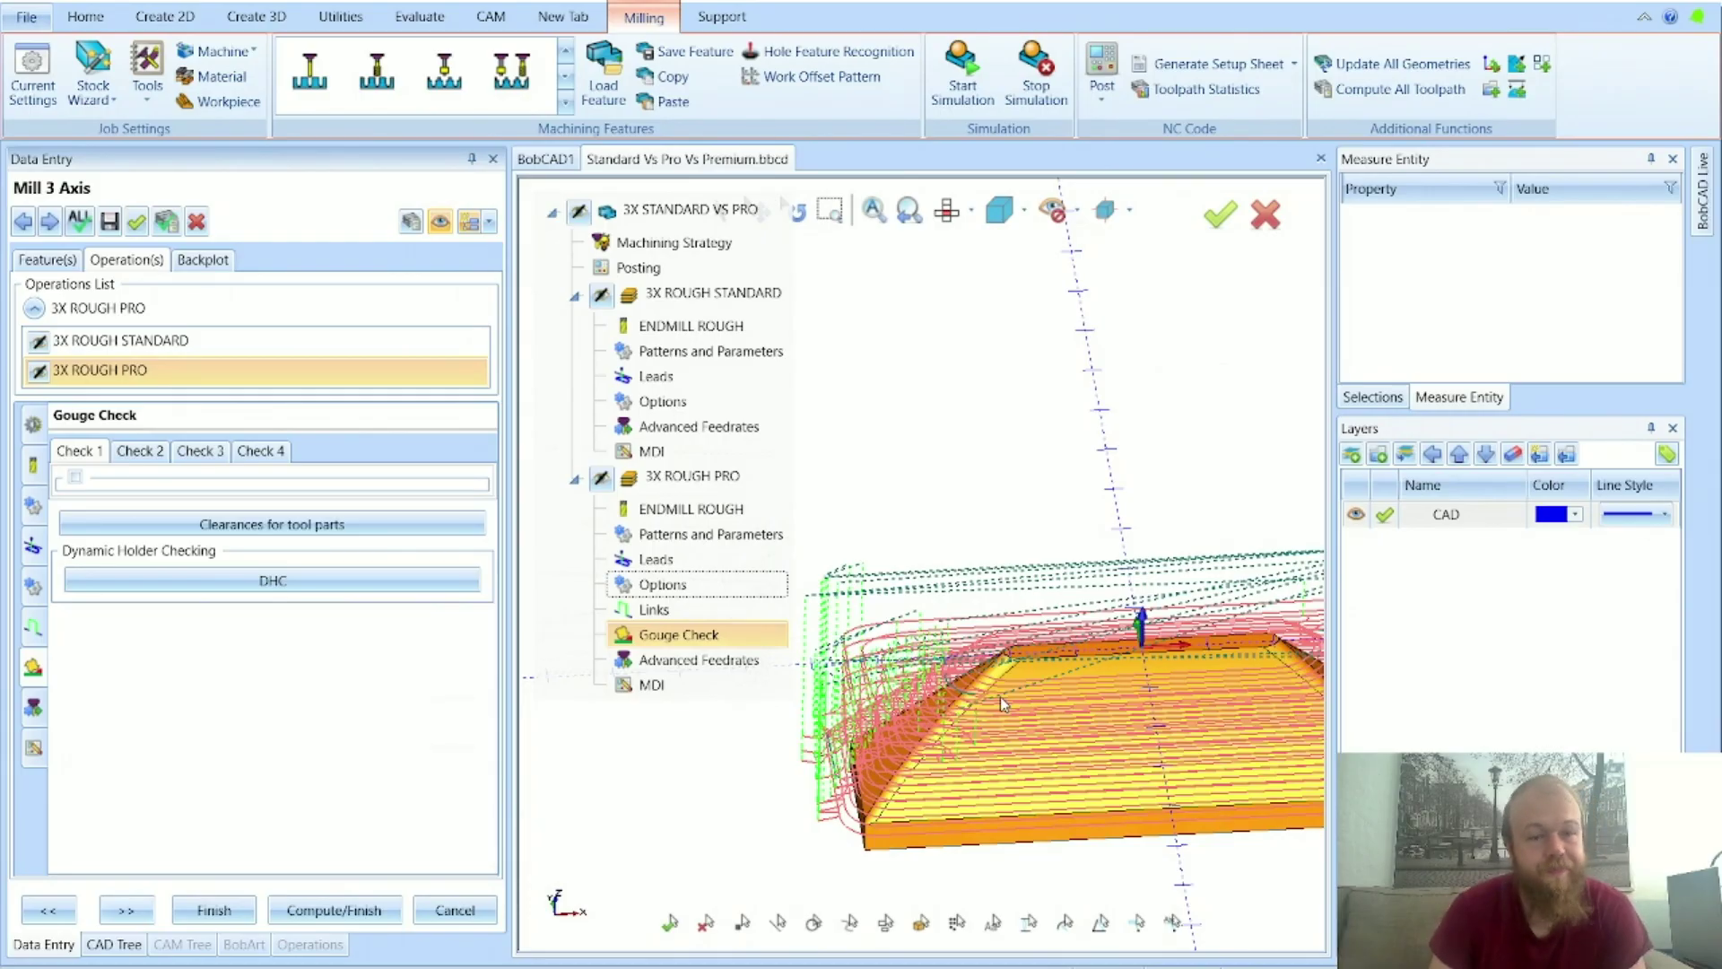
# Step: Review the 3X ROUGH PRO advanced feedrates and MDI settings, and compute the toolpath
pyautogui.click(133, 911)
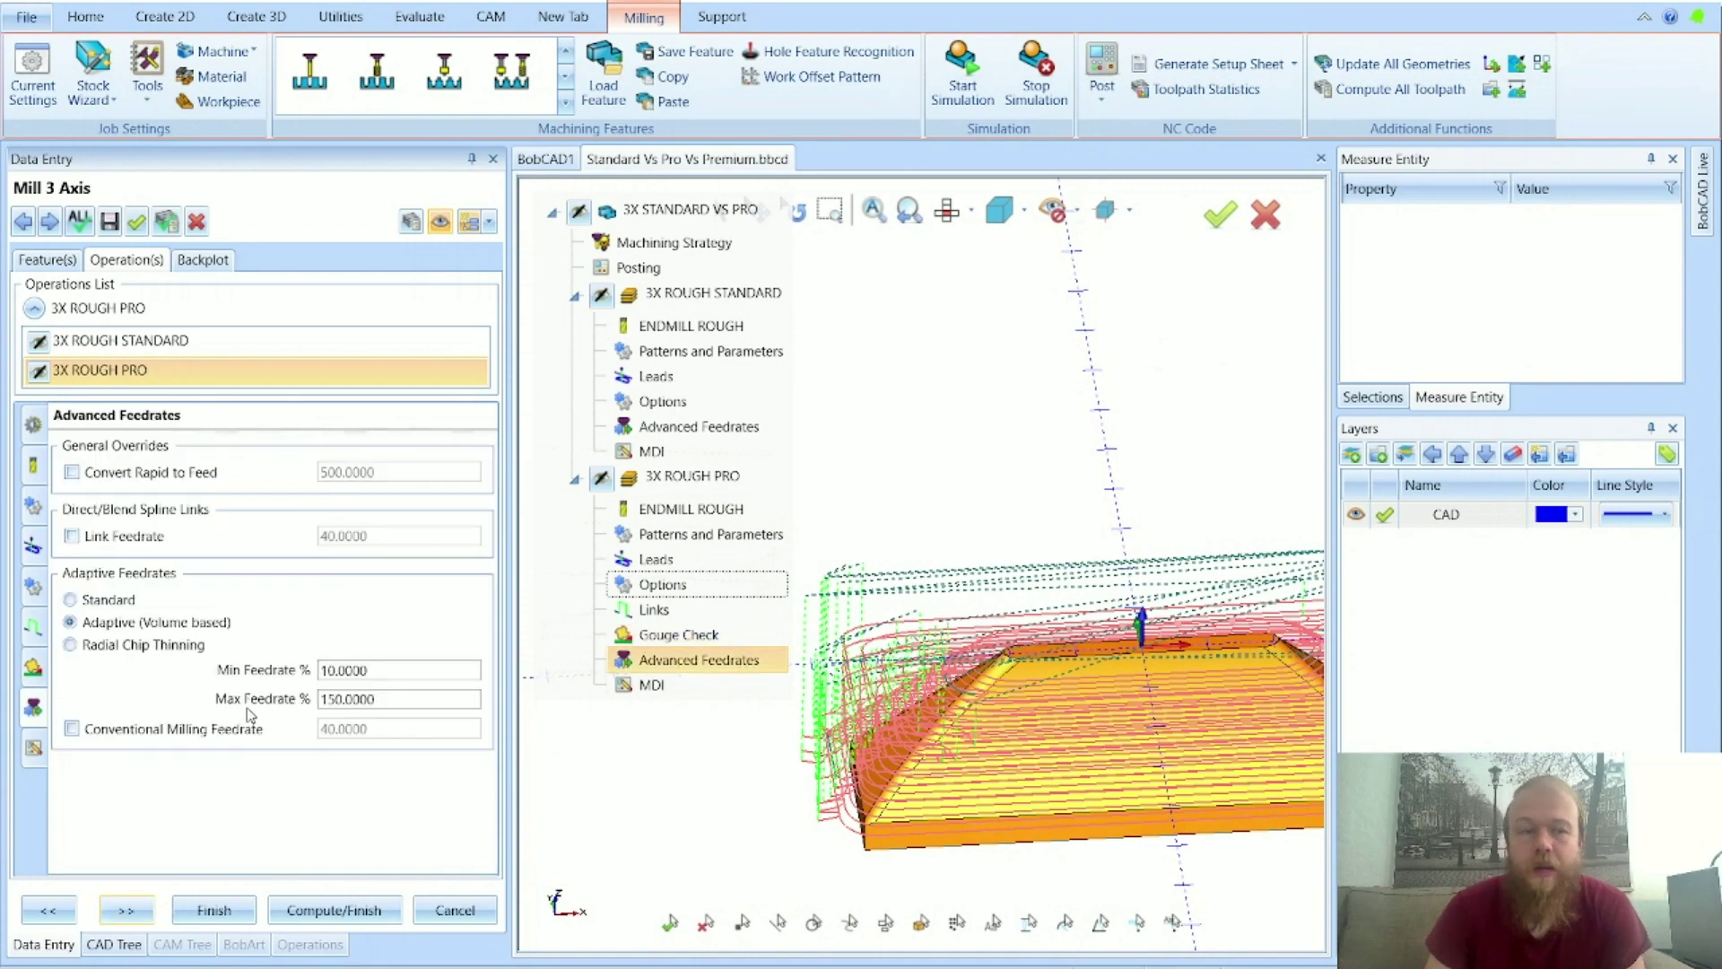
pyautogui.moveTo(207, 481)
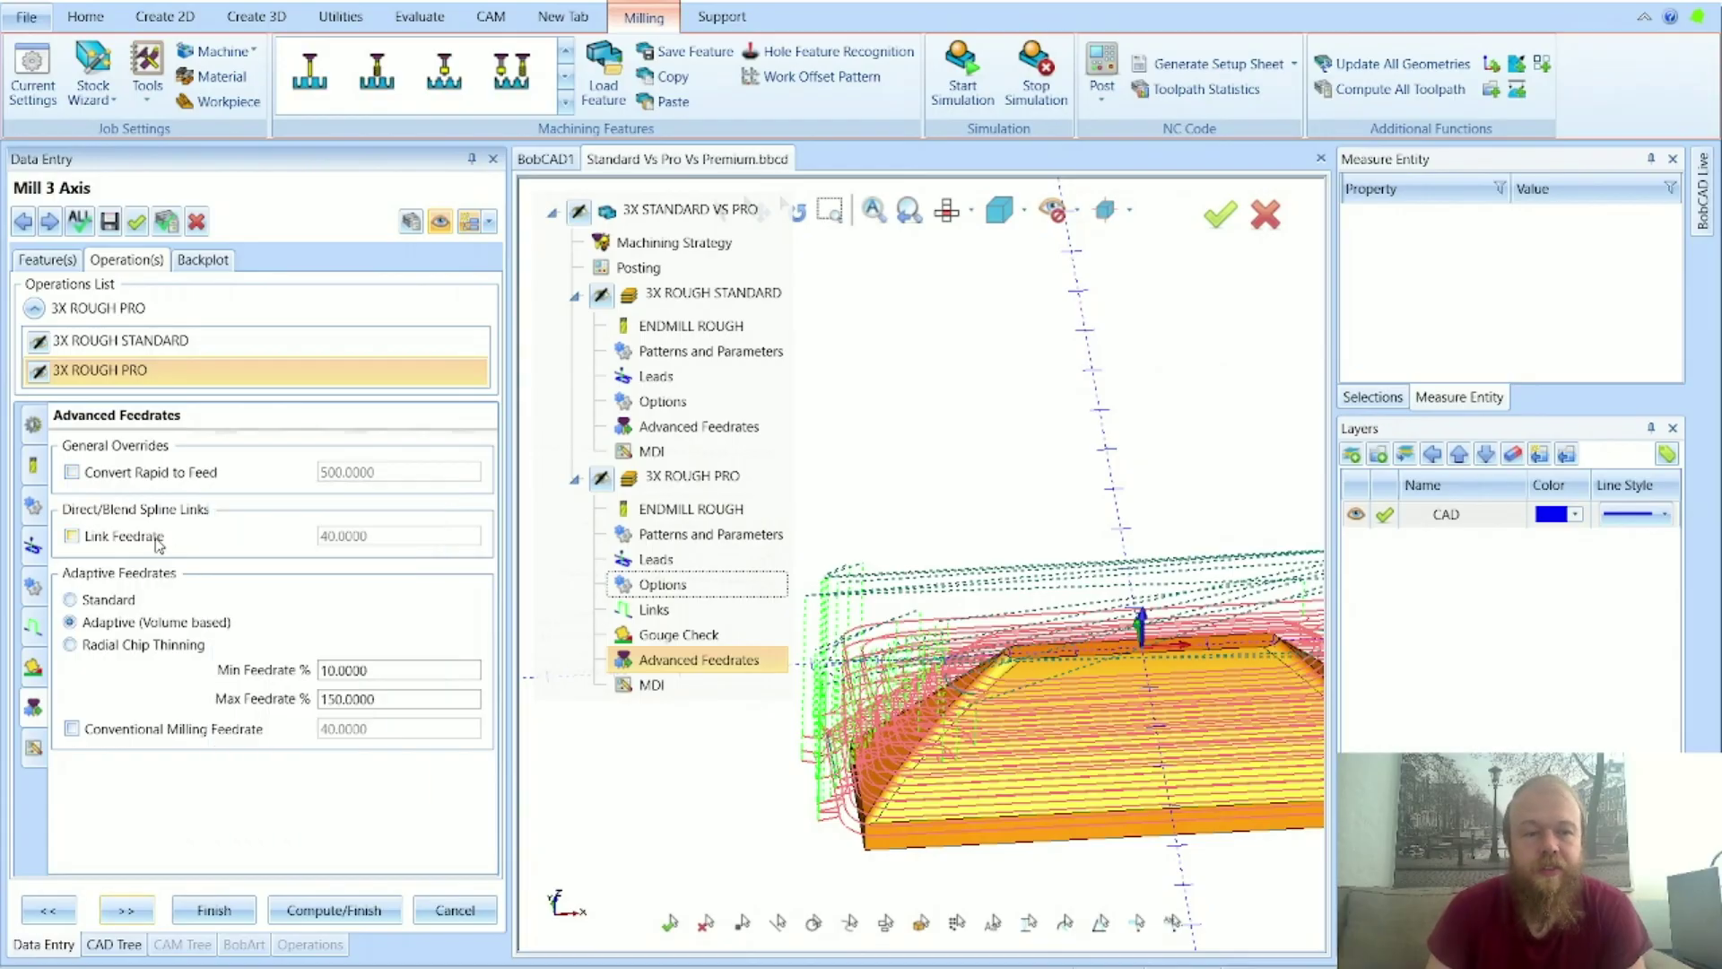
pyautogui.moveTo(158, 544)
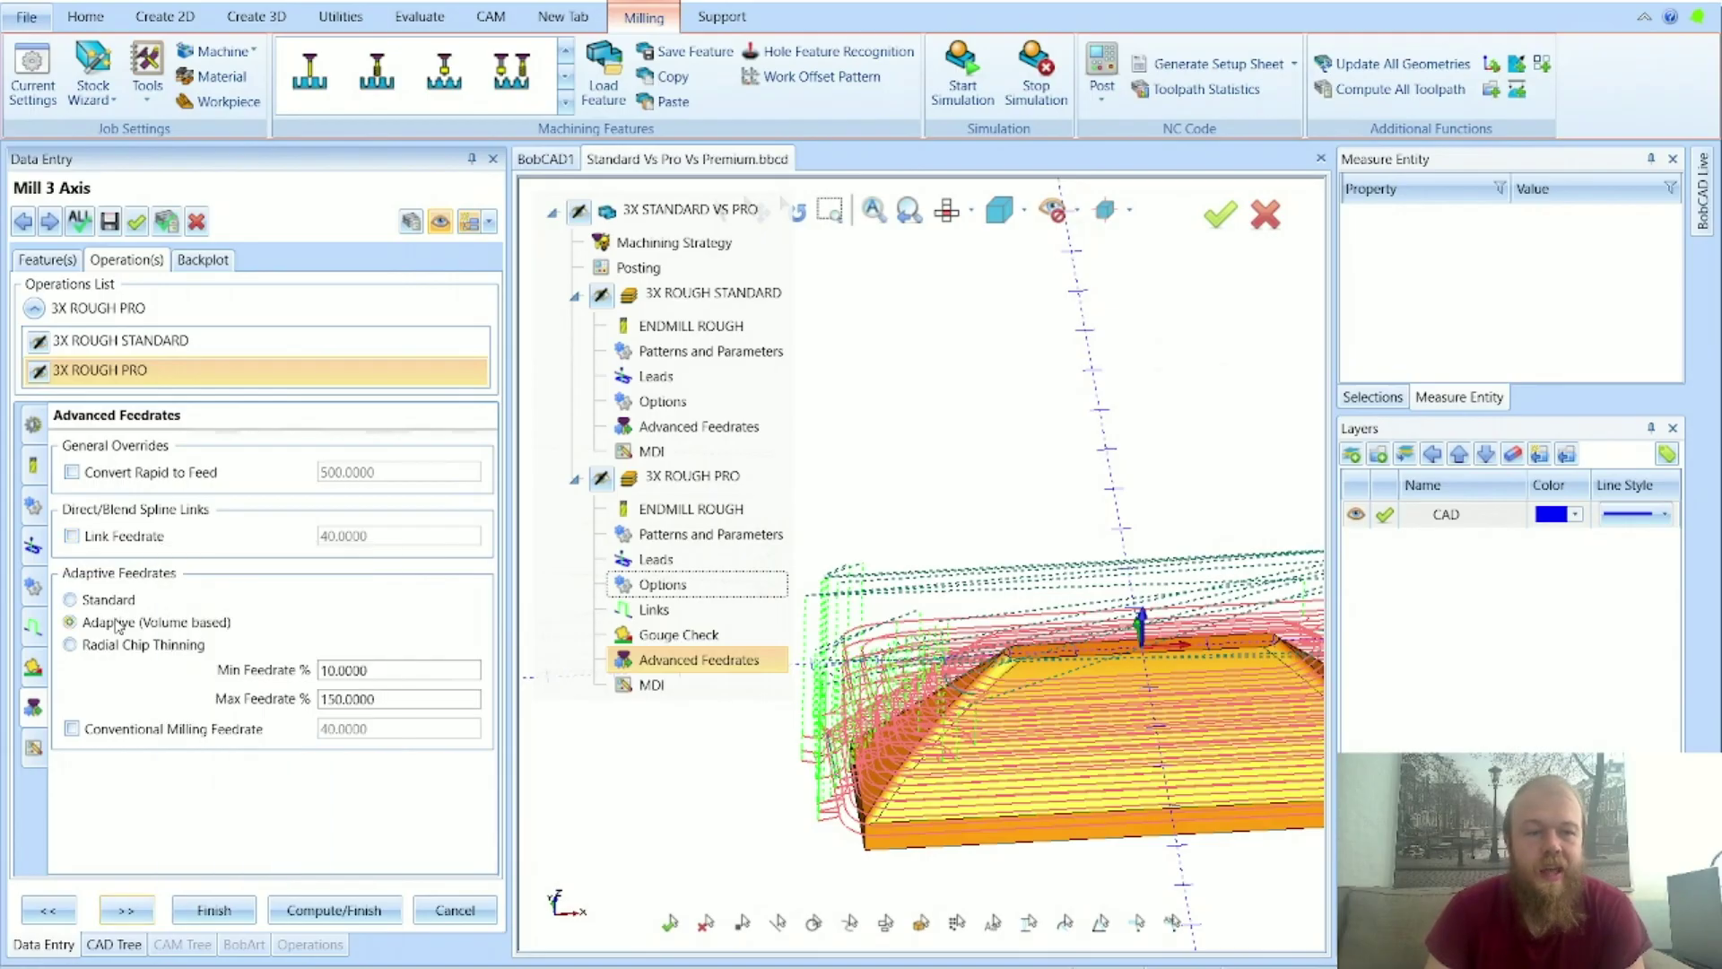
pyautogui.moveTo(118, 631)
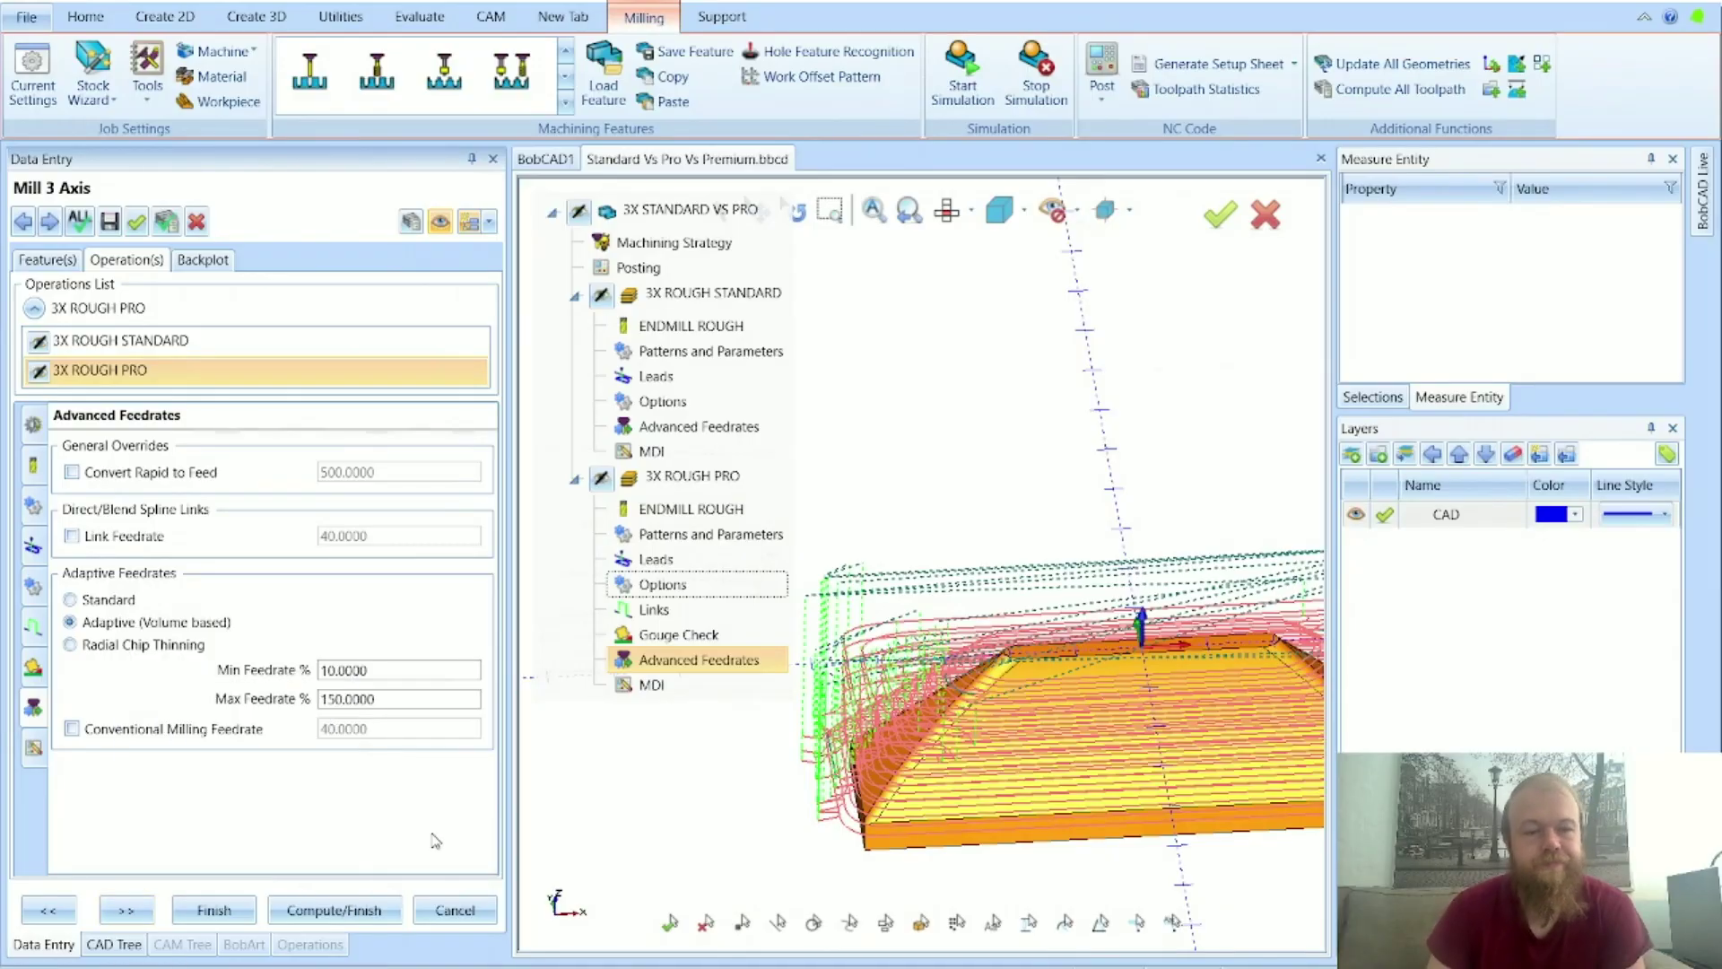
pyautogui.click(126, 909)
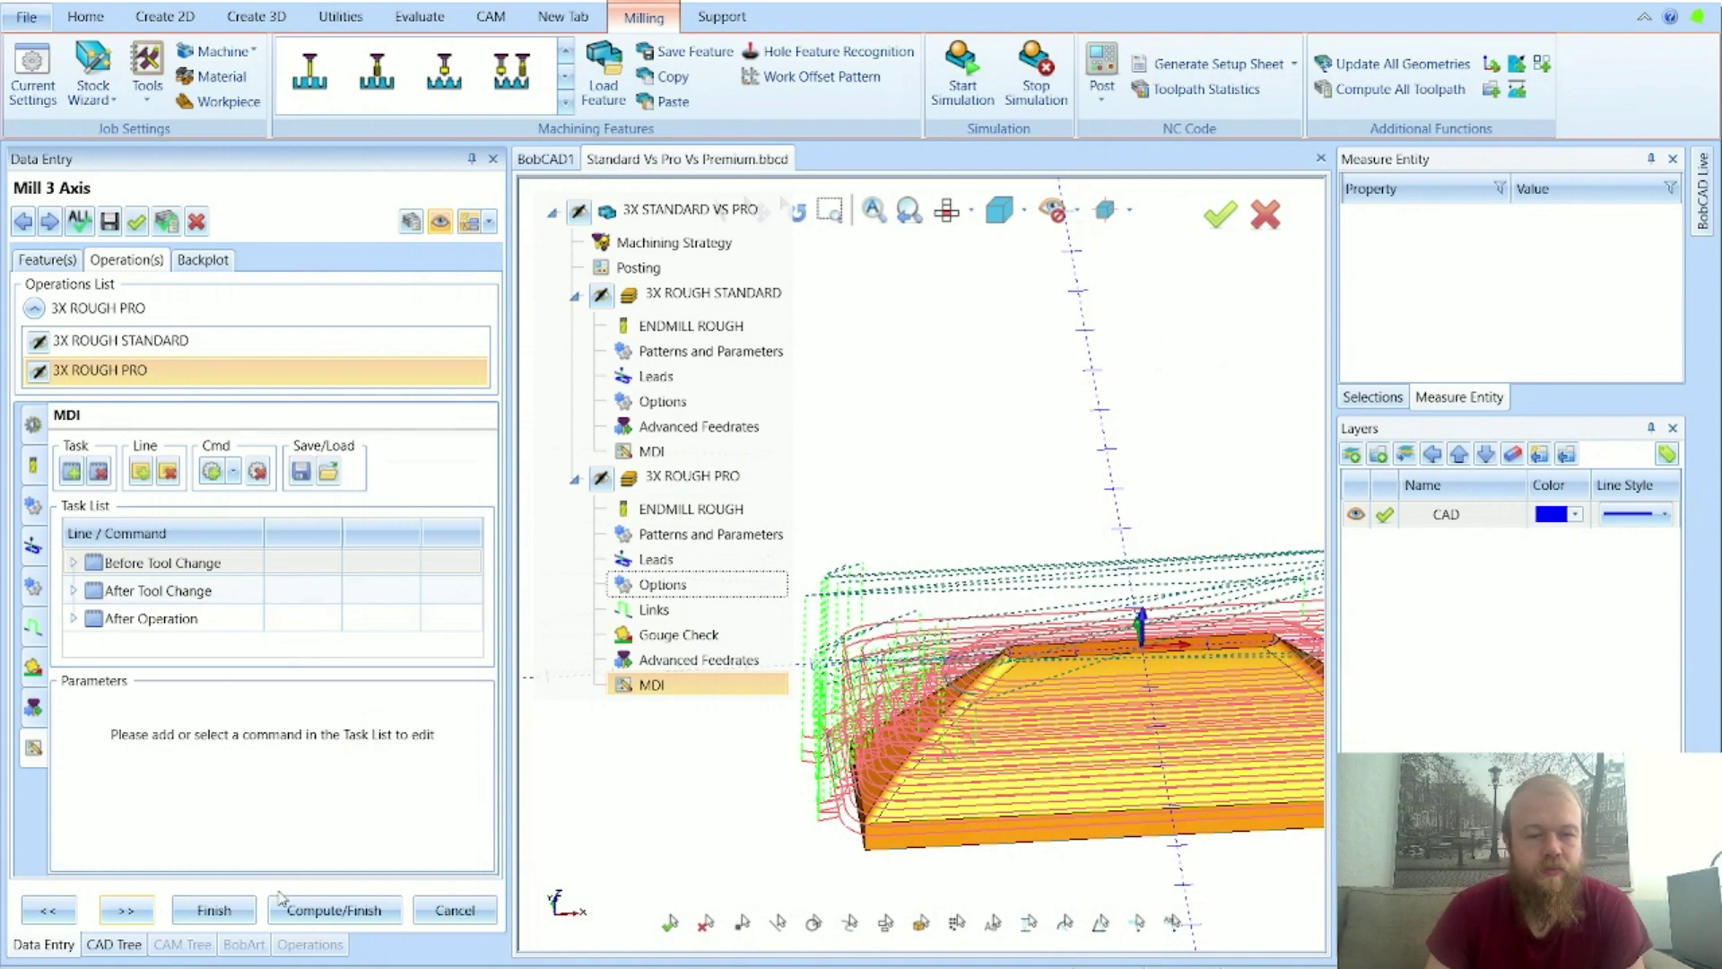
pyautogui.click(344, 910)
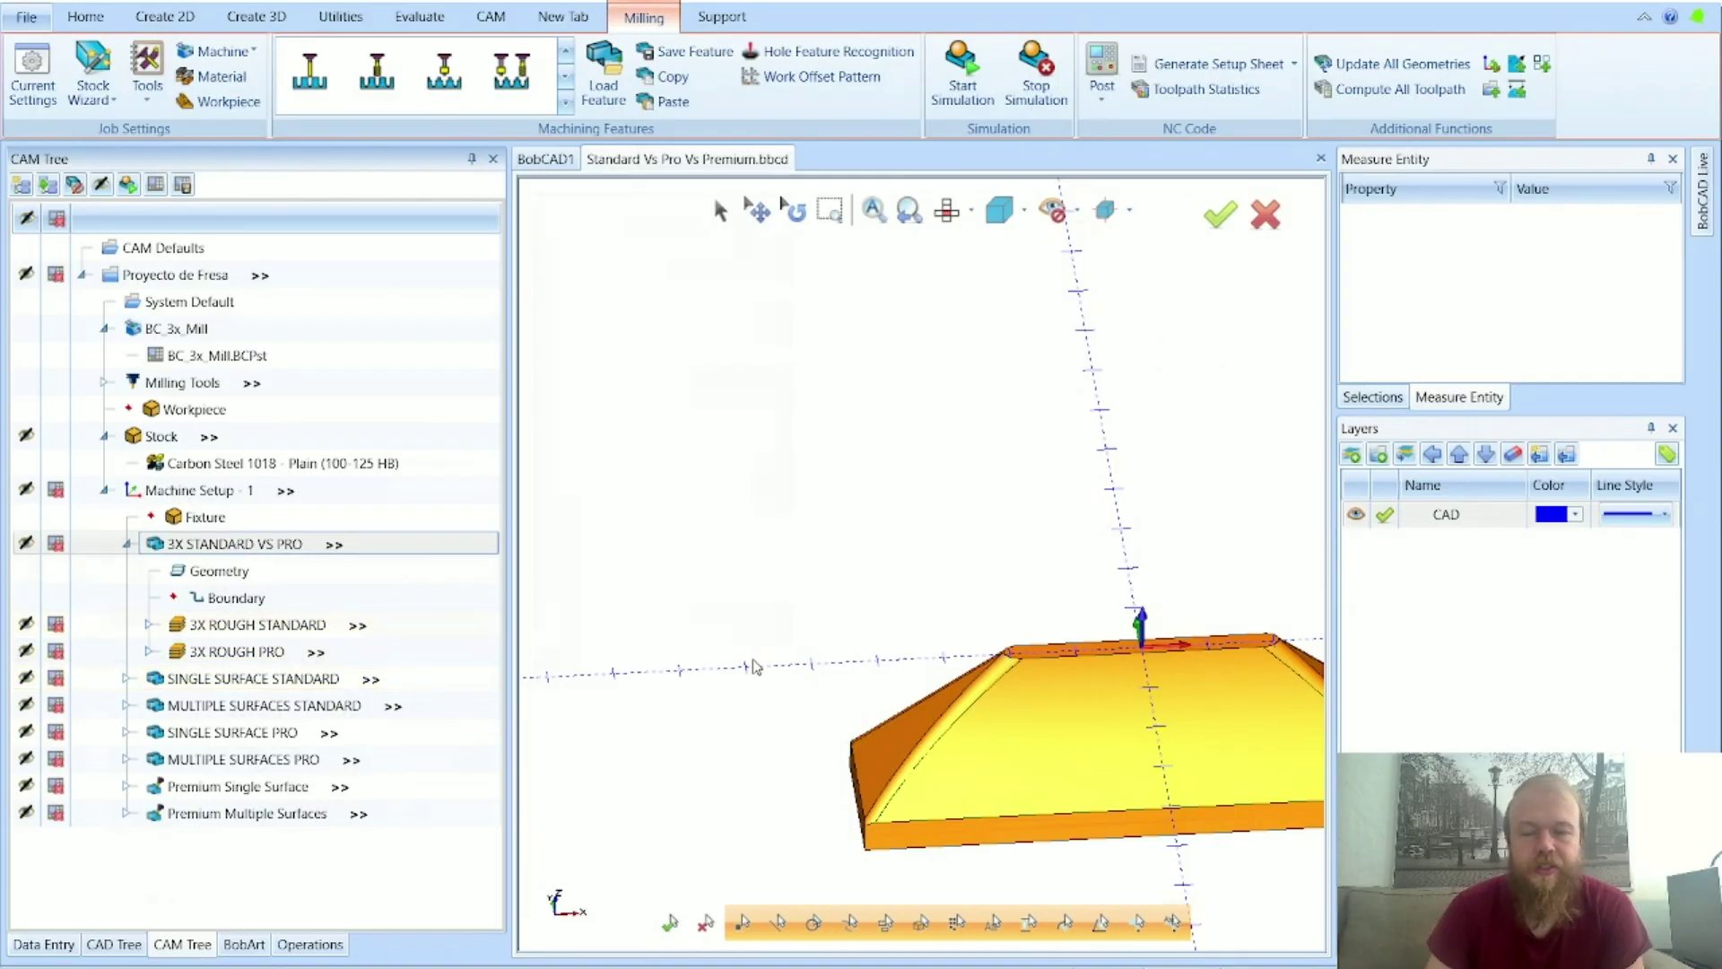
# Step: Compare the 3X ROUGH STANDARD and 3X ROUGH PRO toolpaths on the whole part
pyautogui.scroll(-2, 821, 673)
pyautogui.moveTo(825, 677); pyautogui.dragTo(1154, 644, button='middle')
pyautogui.click(126, 544)
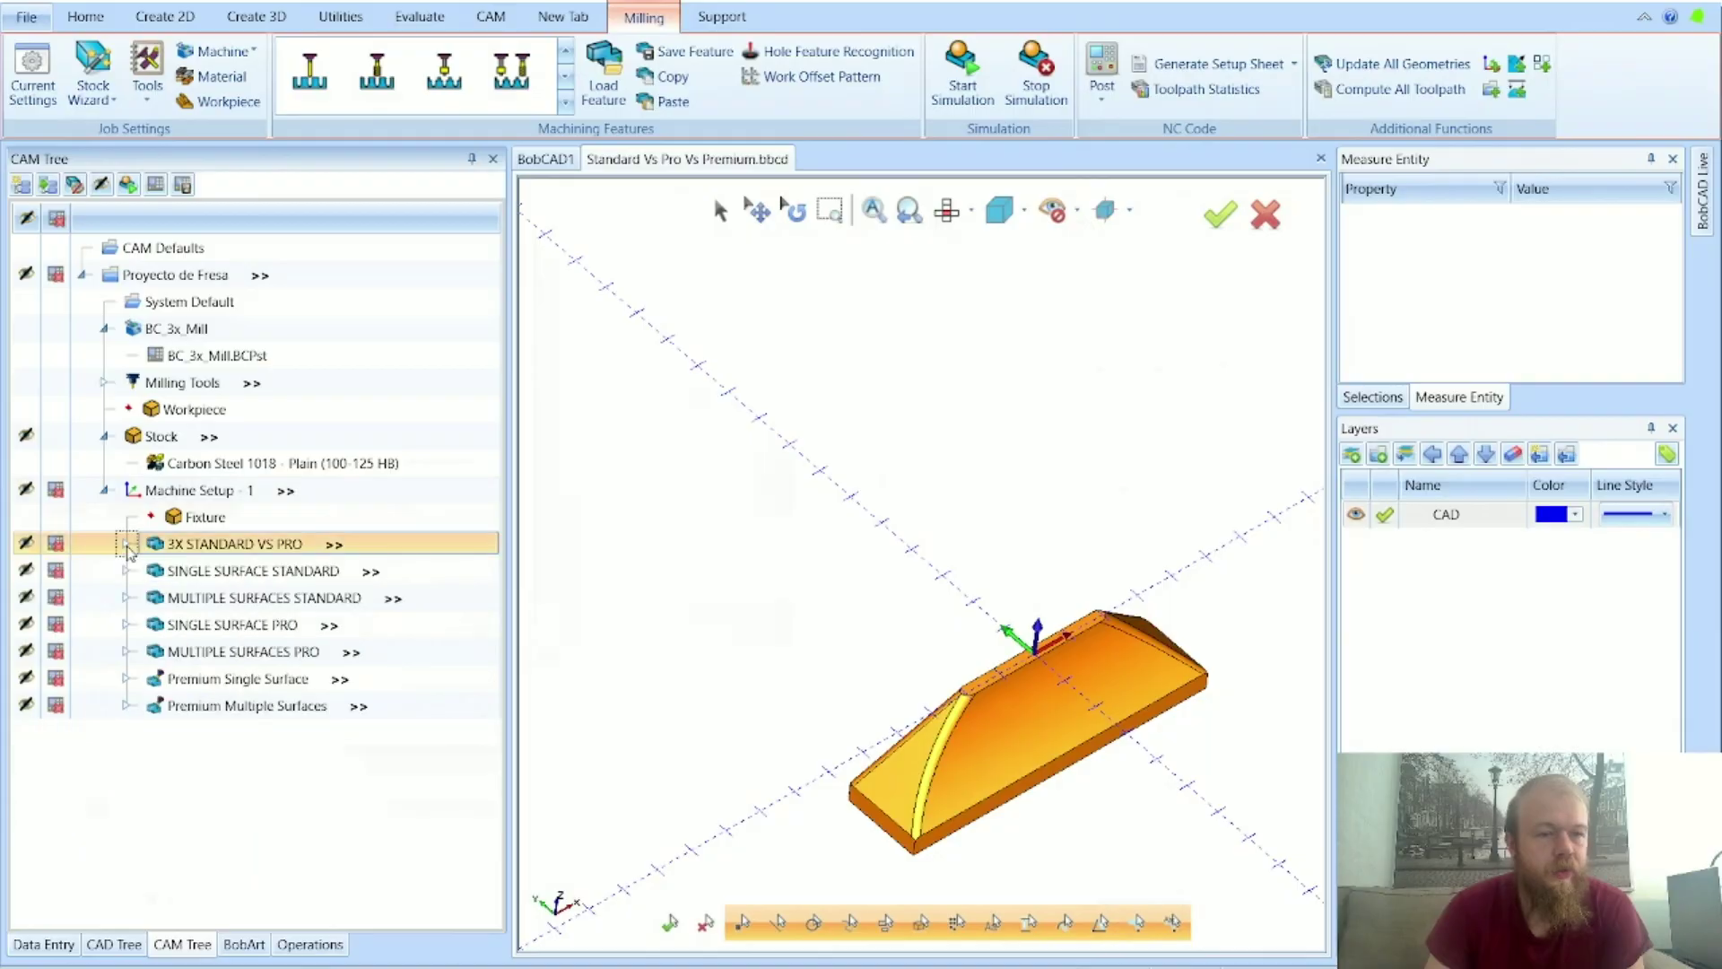
pyautogui.click(127, 544)
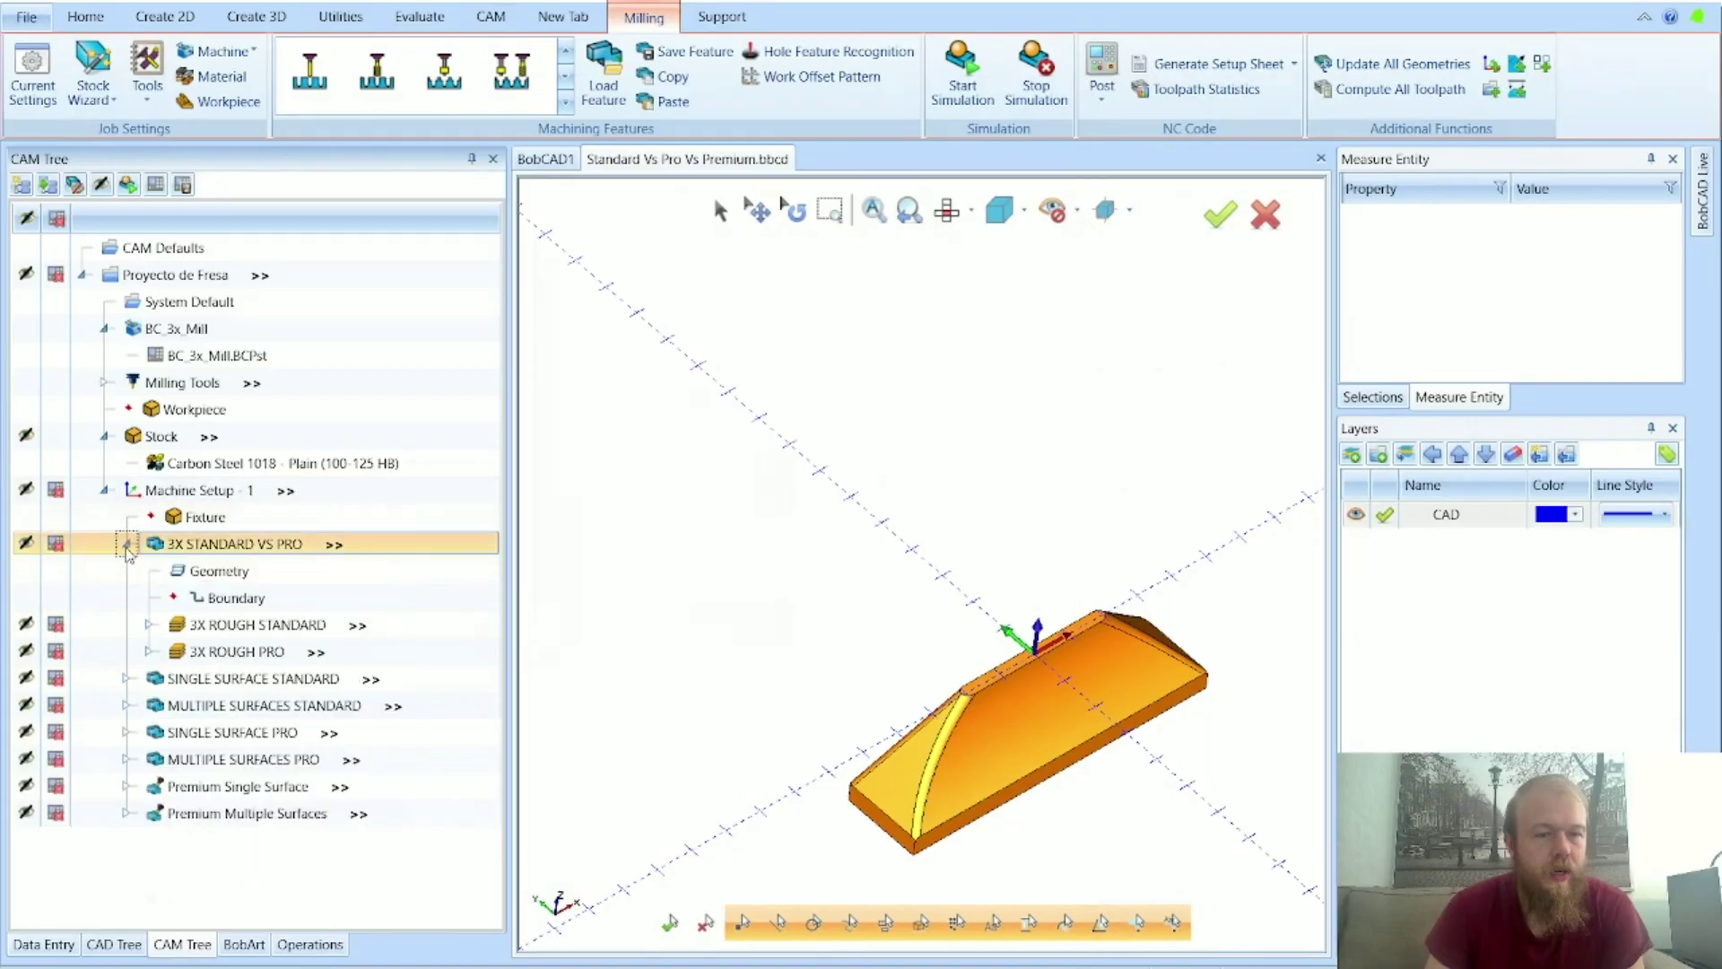
pyautogui.click(230, 625)
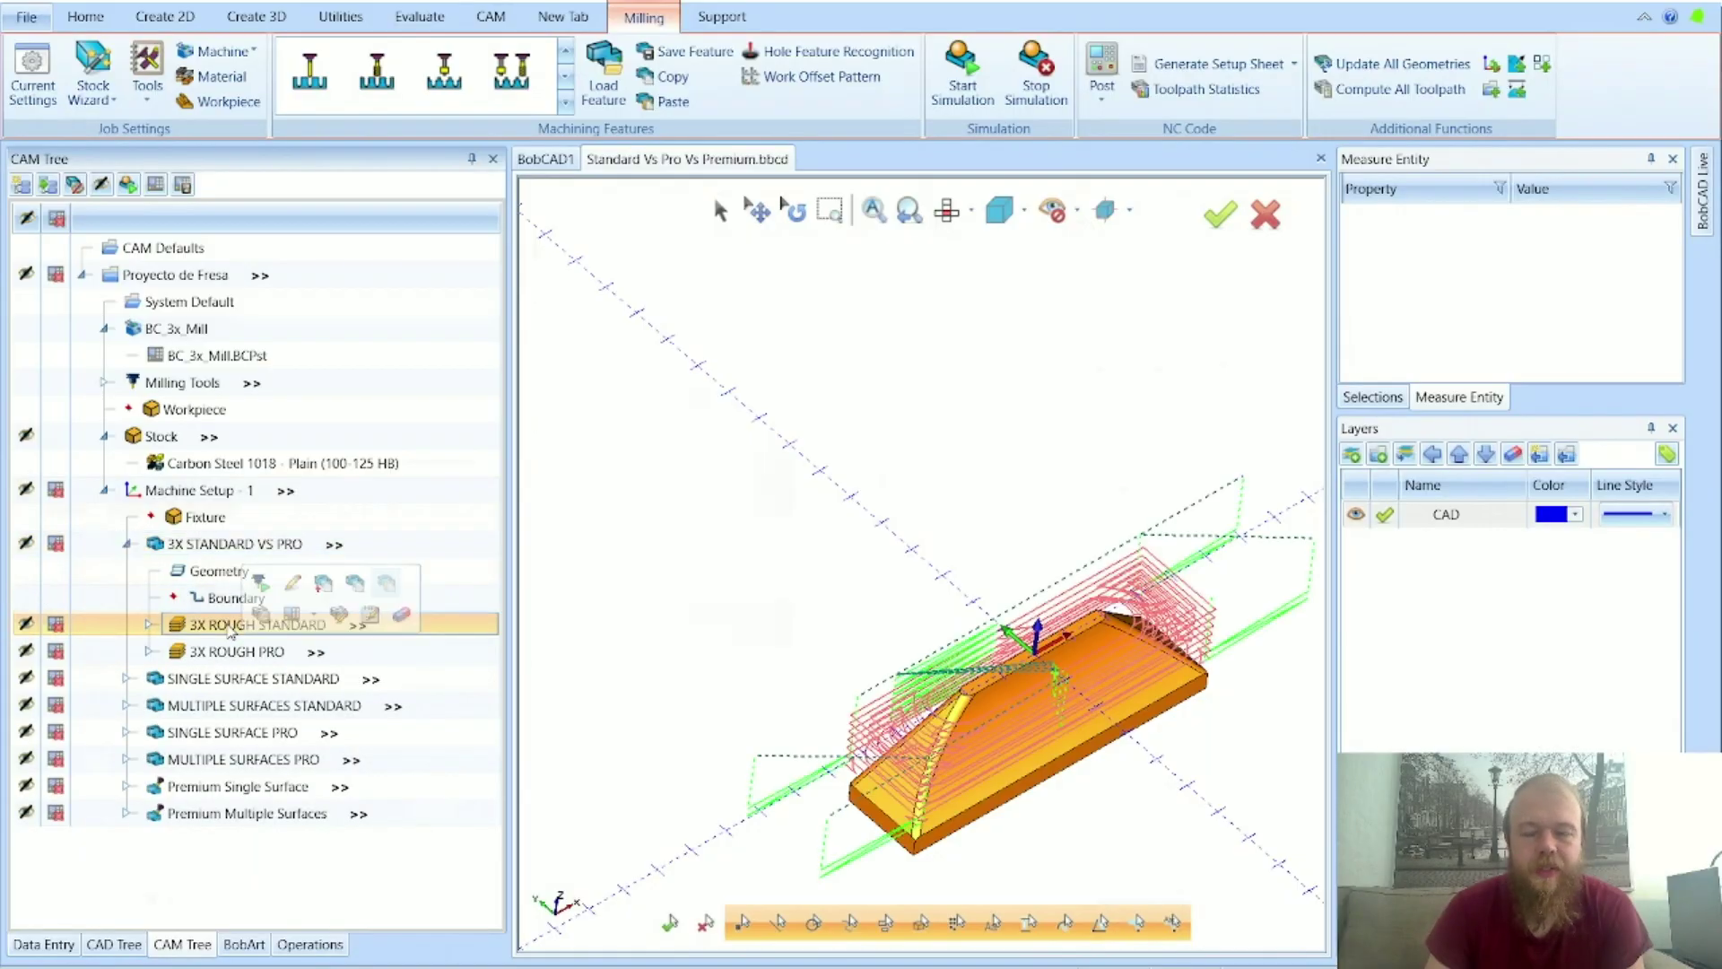
pyautogui.click(215, 652)
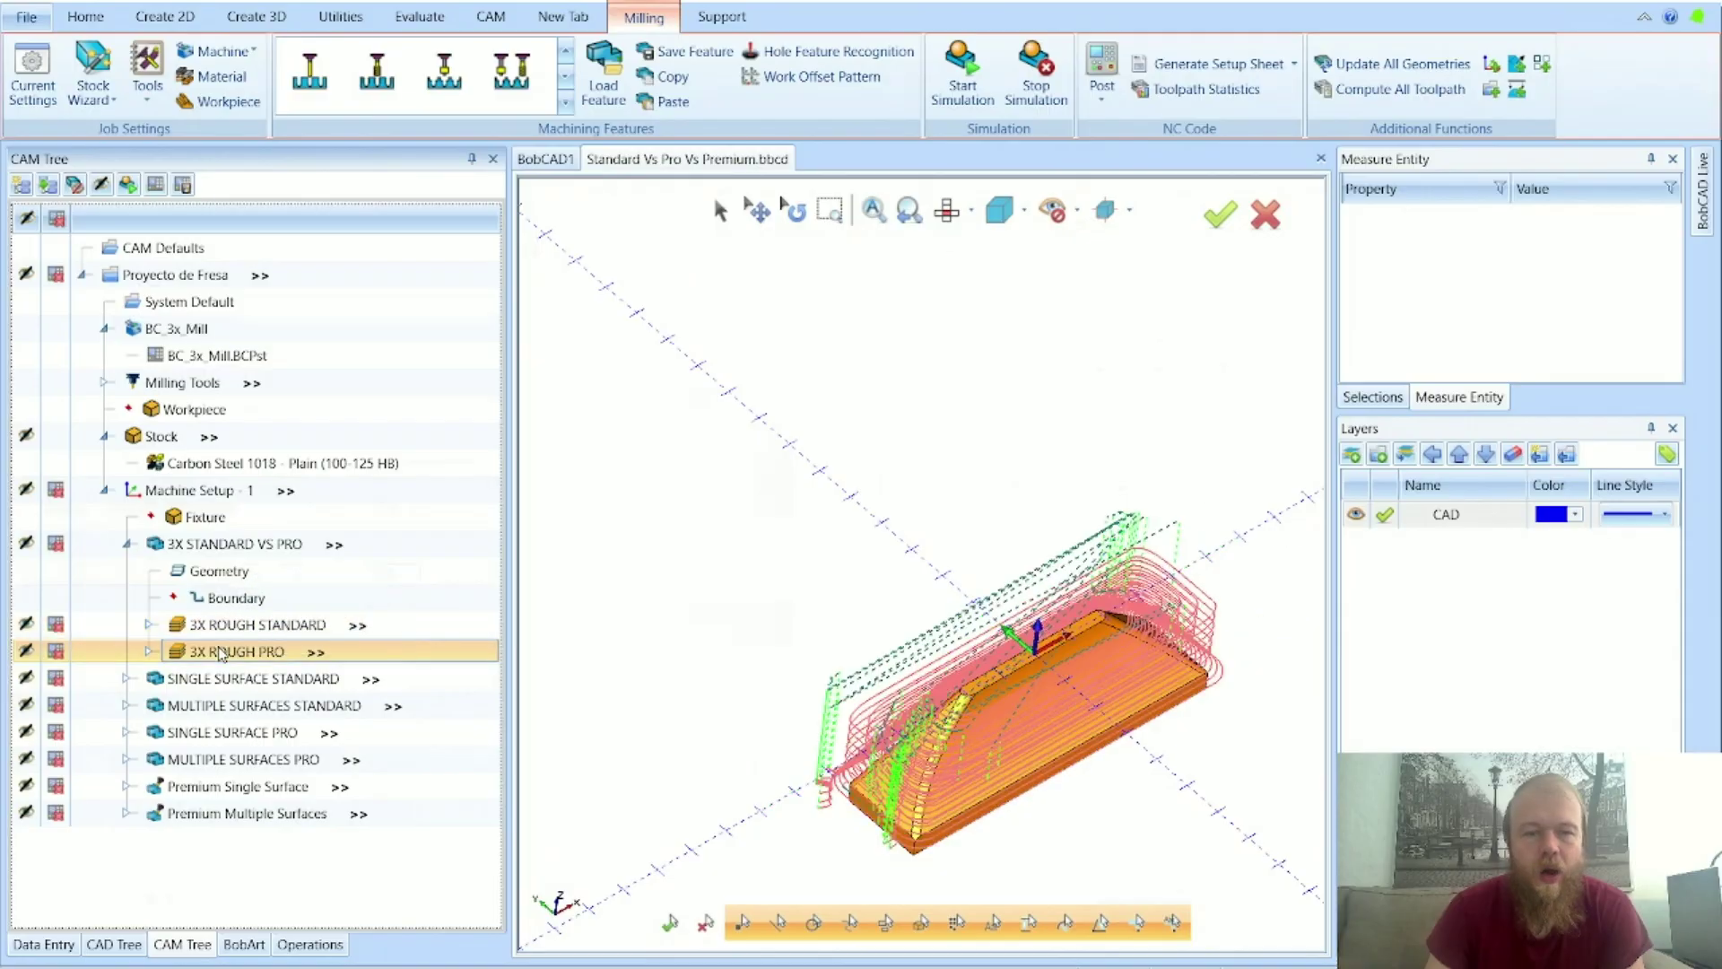
# Step: Open the 3X ROUGH PRO backplot, look at the part from its end, and close the backplot
pyautogui.rightClick(208, 655)
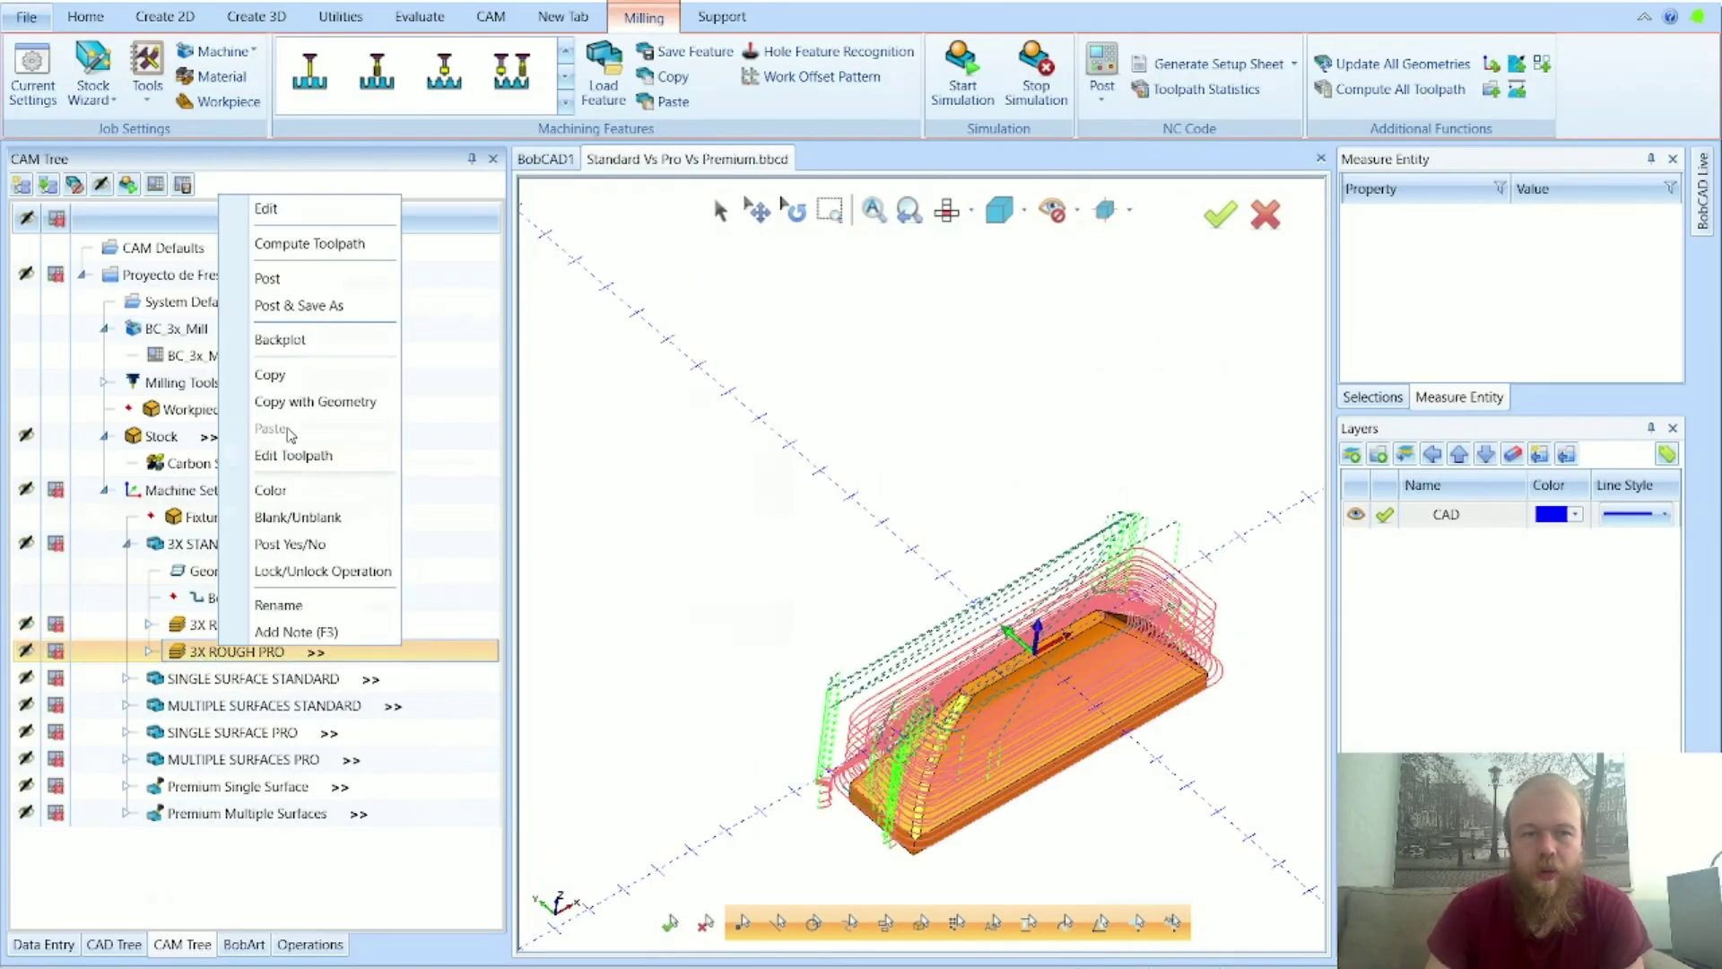
pyautogui.click(293, 343)
pyautogui.moveTo(938, 778); pyautogui.dragTo(1041, 606, button='middle')
pyautogui.click(256, 215)
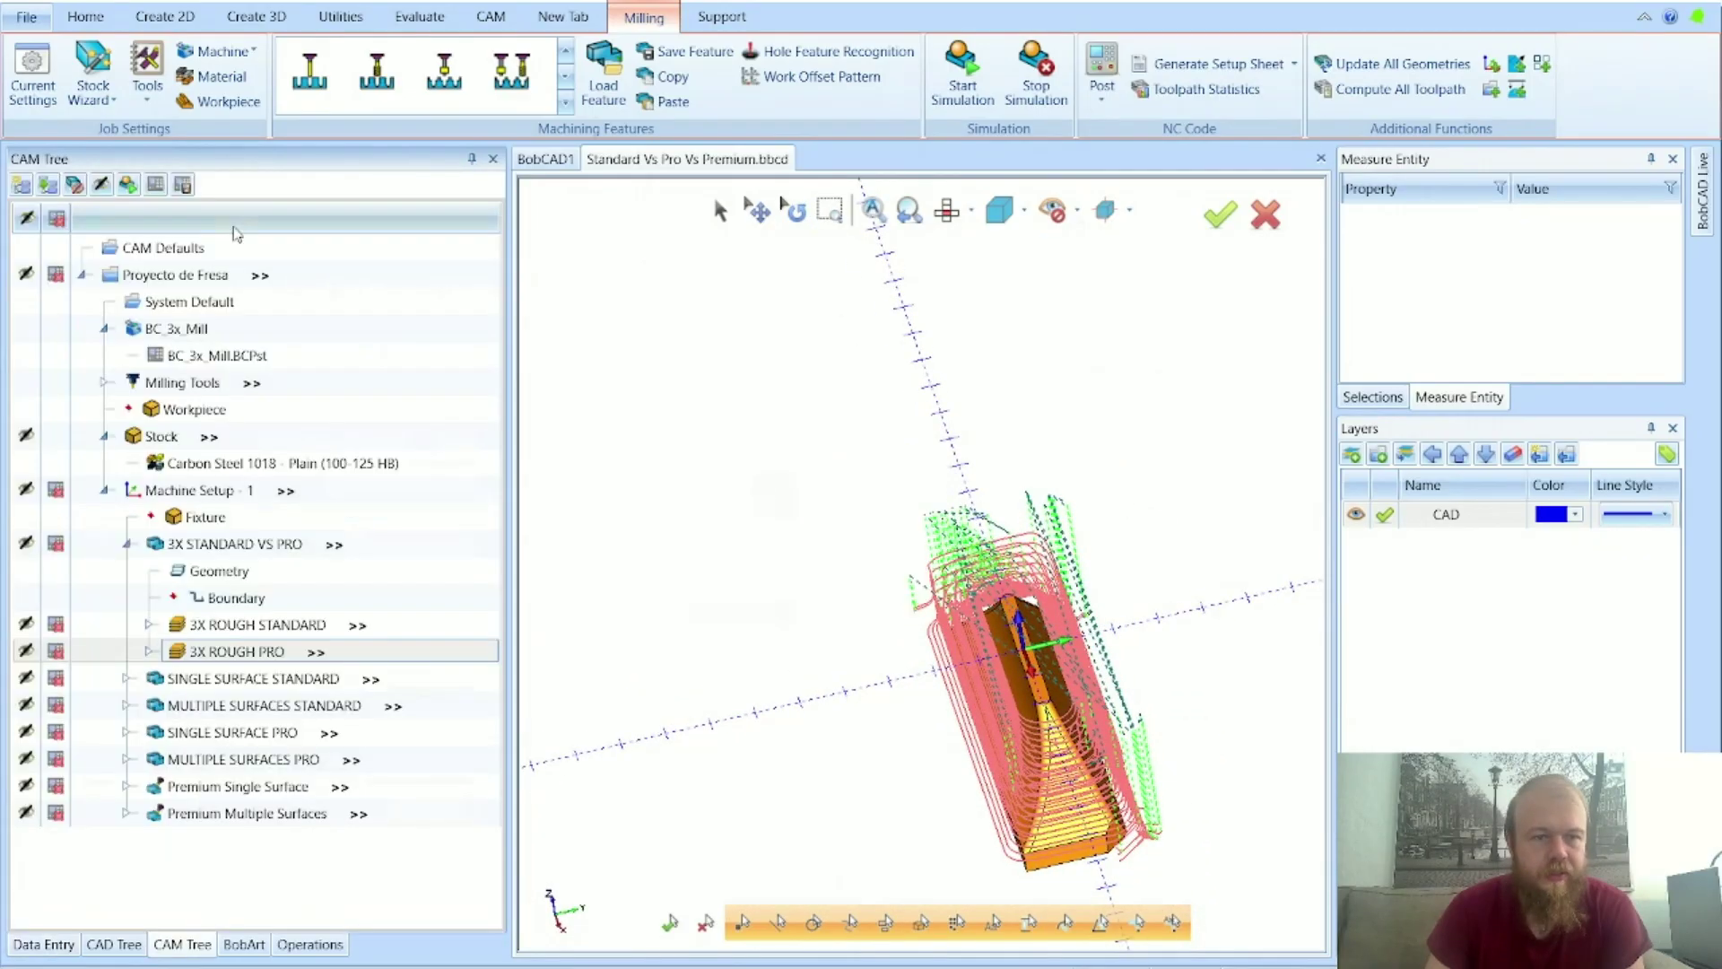
# Step: Show the stock and use the 3X ROUGH PRO backplot to inspect the tool's start position beside it
pyautogui.click(26, 436)
pyautogui.rightClick(251, 654)
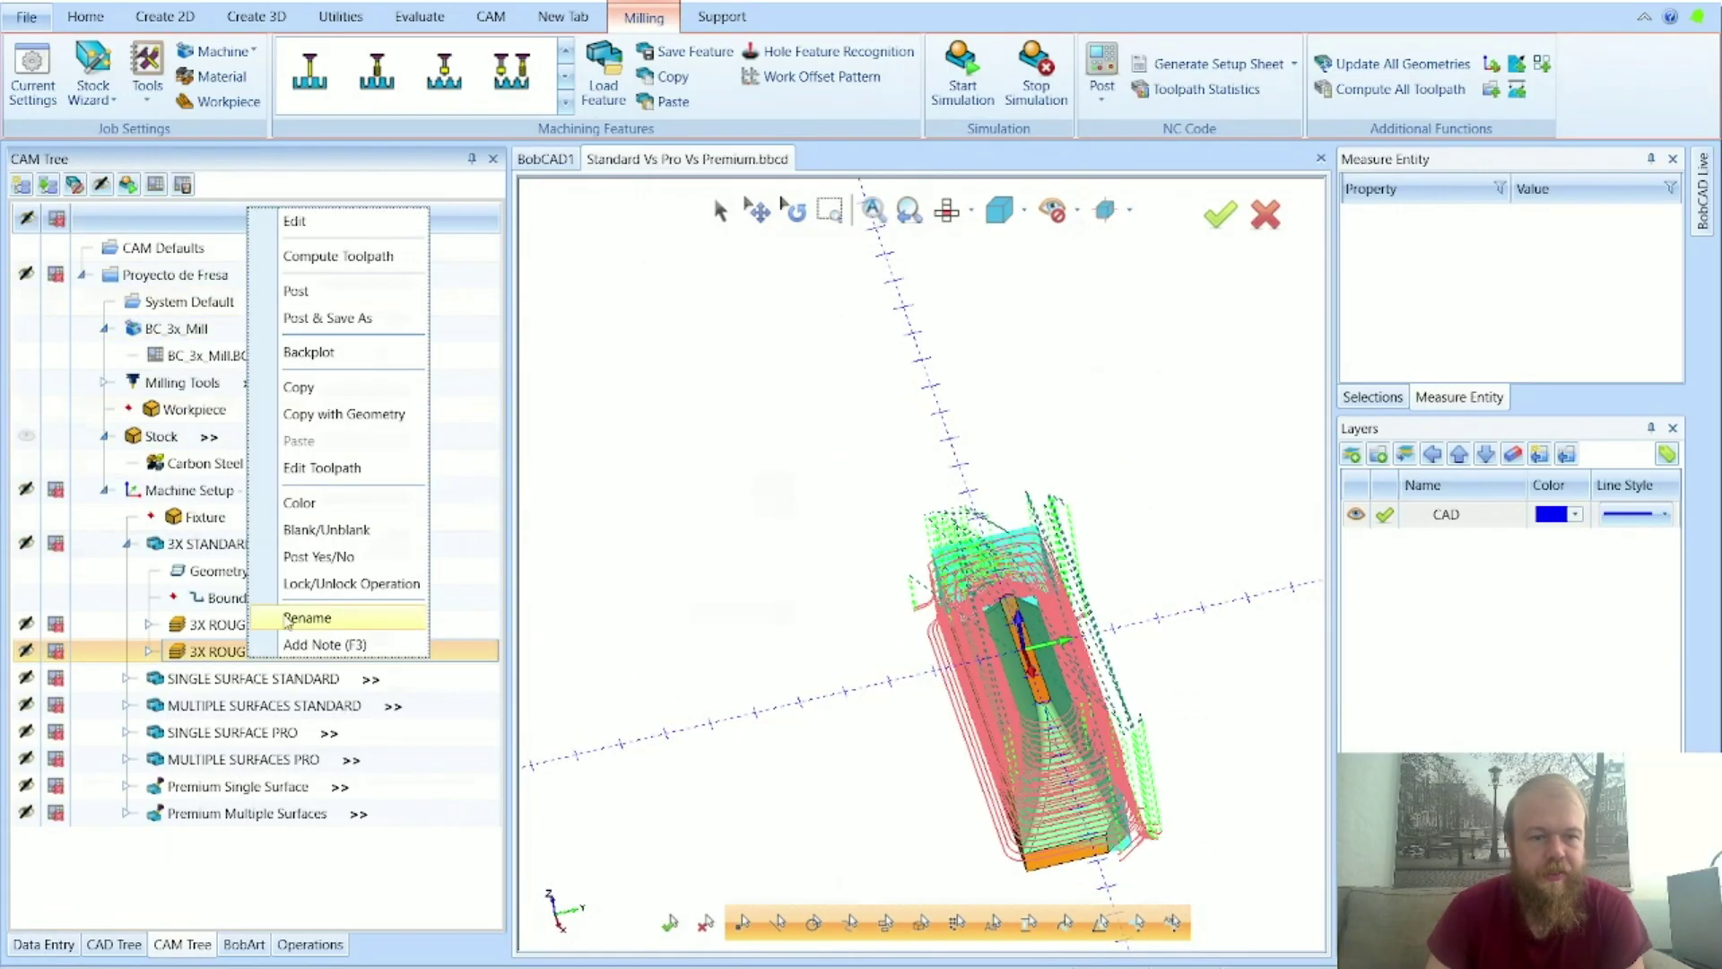
pyautogui.click(333, 355)
pyautogui.moveTo(1112, 790); pyautogui.dragTo(1022, 778, button='middle')
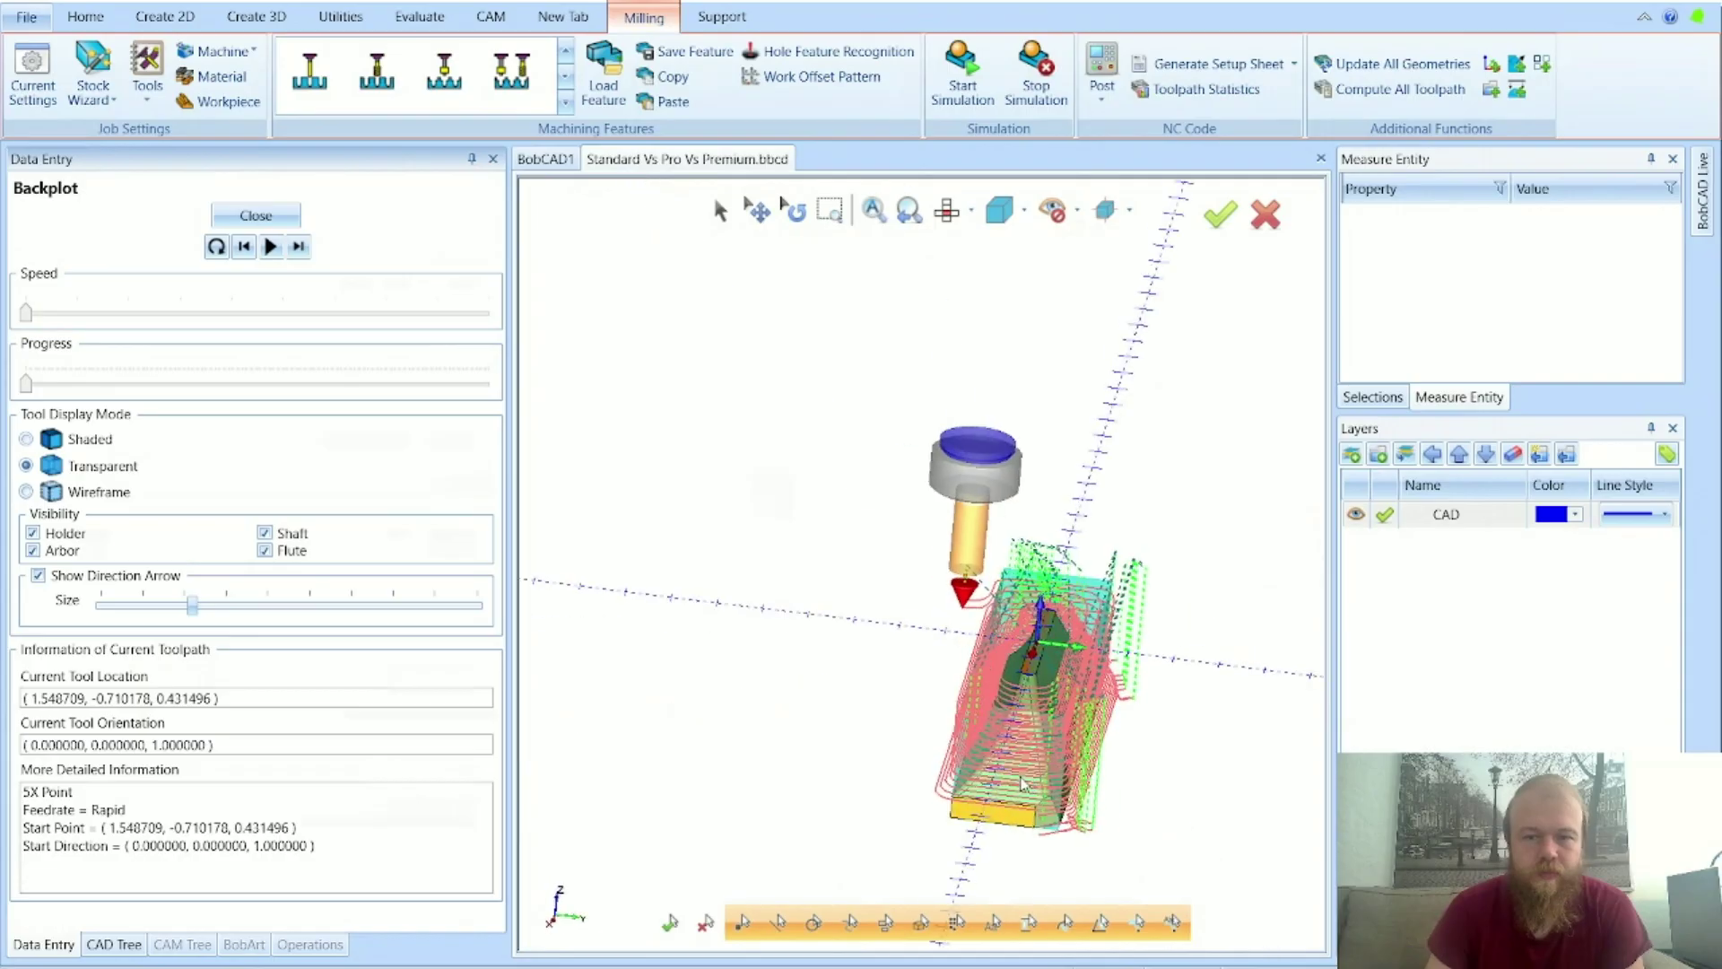
pyautogui.moveTo(1168, 660); pyautogui.dragTo(1222, 606, button='middle')
pyautogui.scroll(5, 1023, 637)
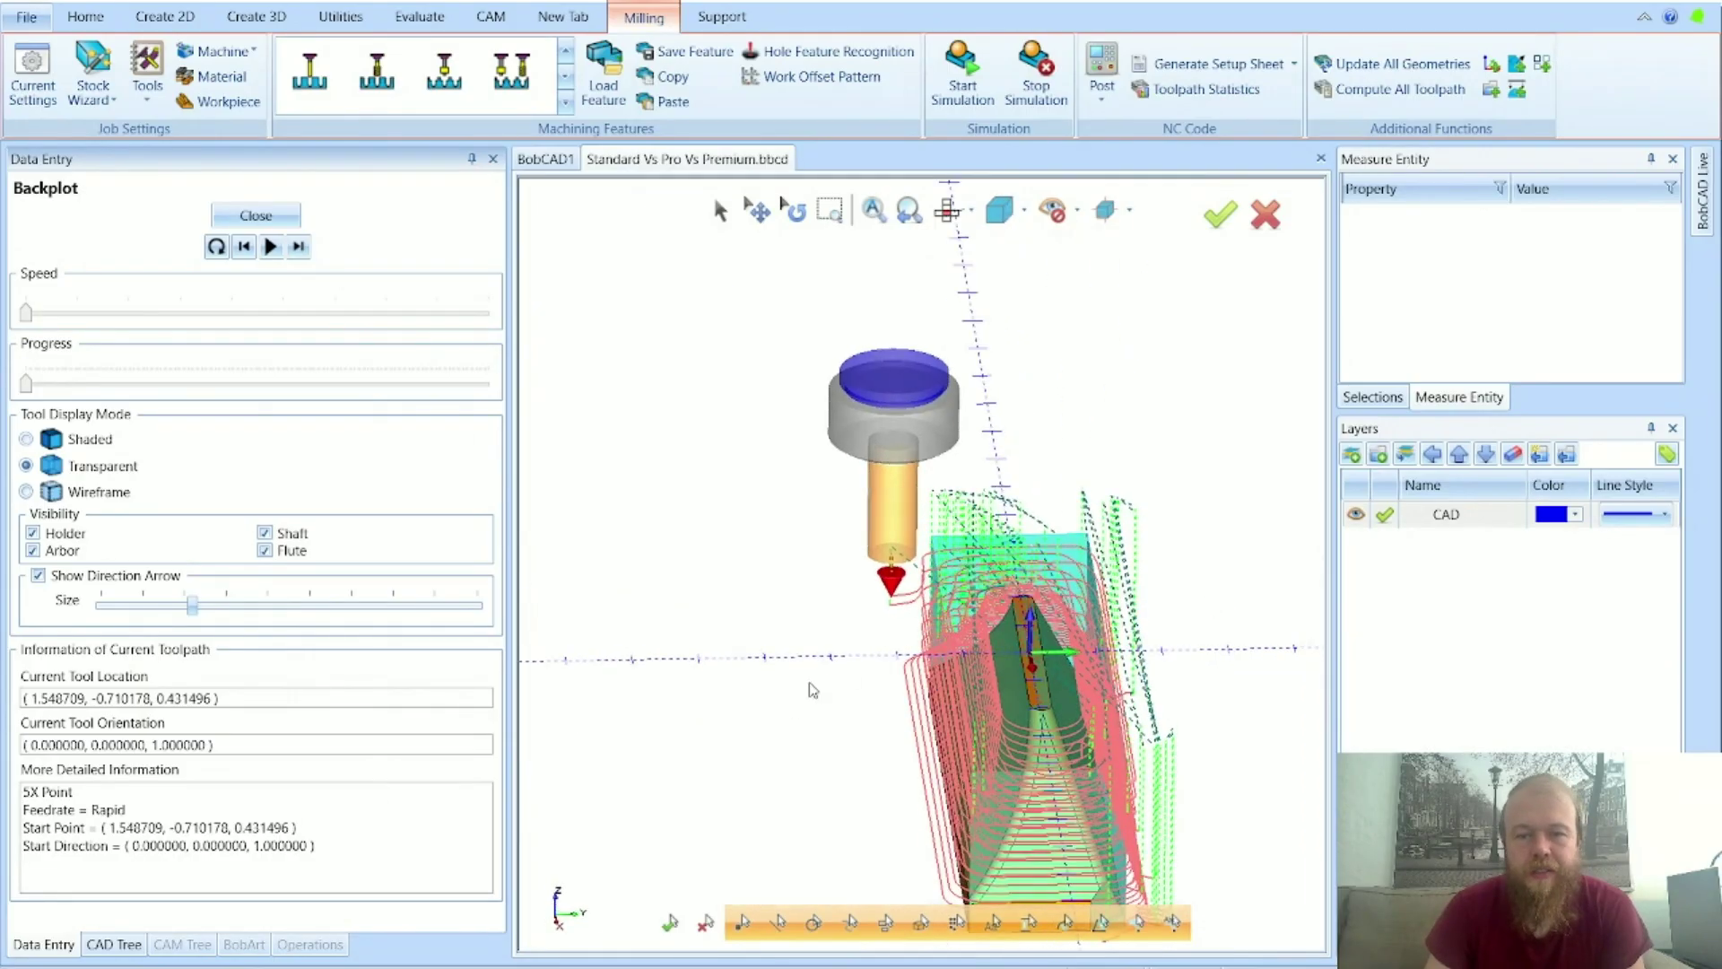
pyautogui.moveTo(930, 605)
pyautogui.mouseDown(button='middle')
pyautogui.moveTo(962, 603)
pyautogui.moveTo(944, 606)
pyautogui.mouseUp(button='middle')
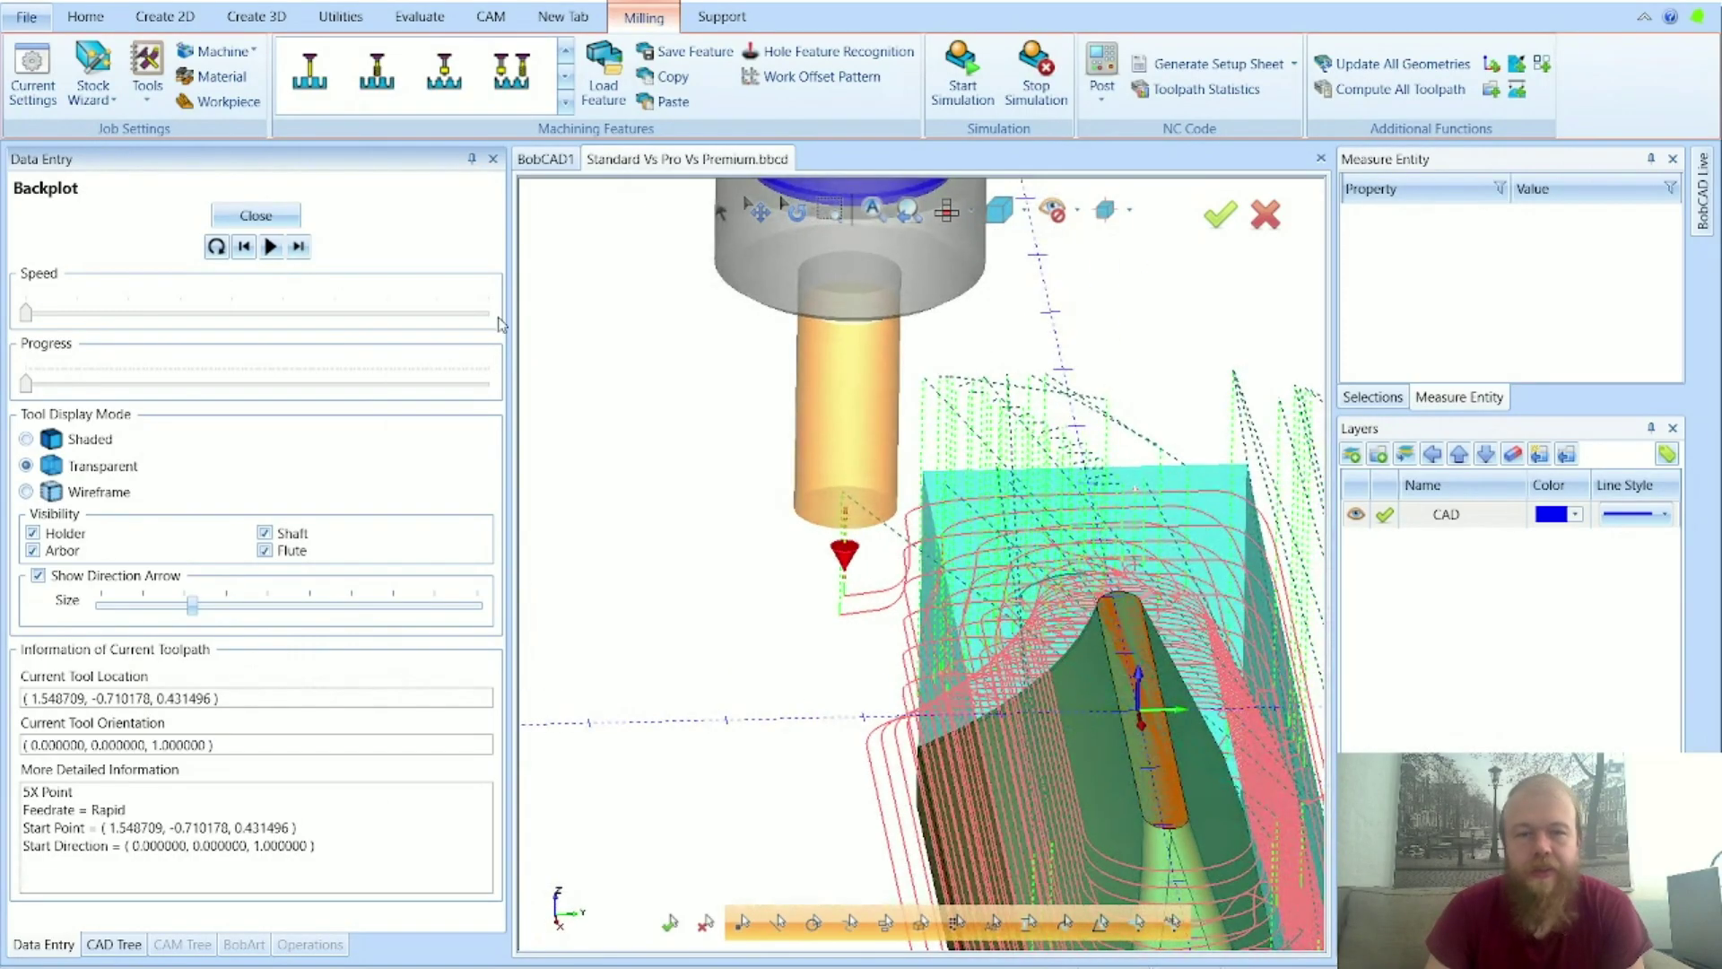
pyautogui.click(292, 220)
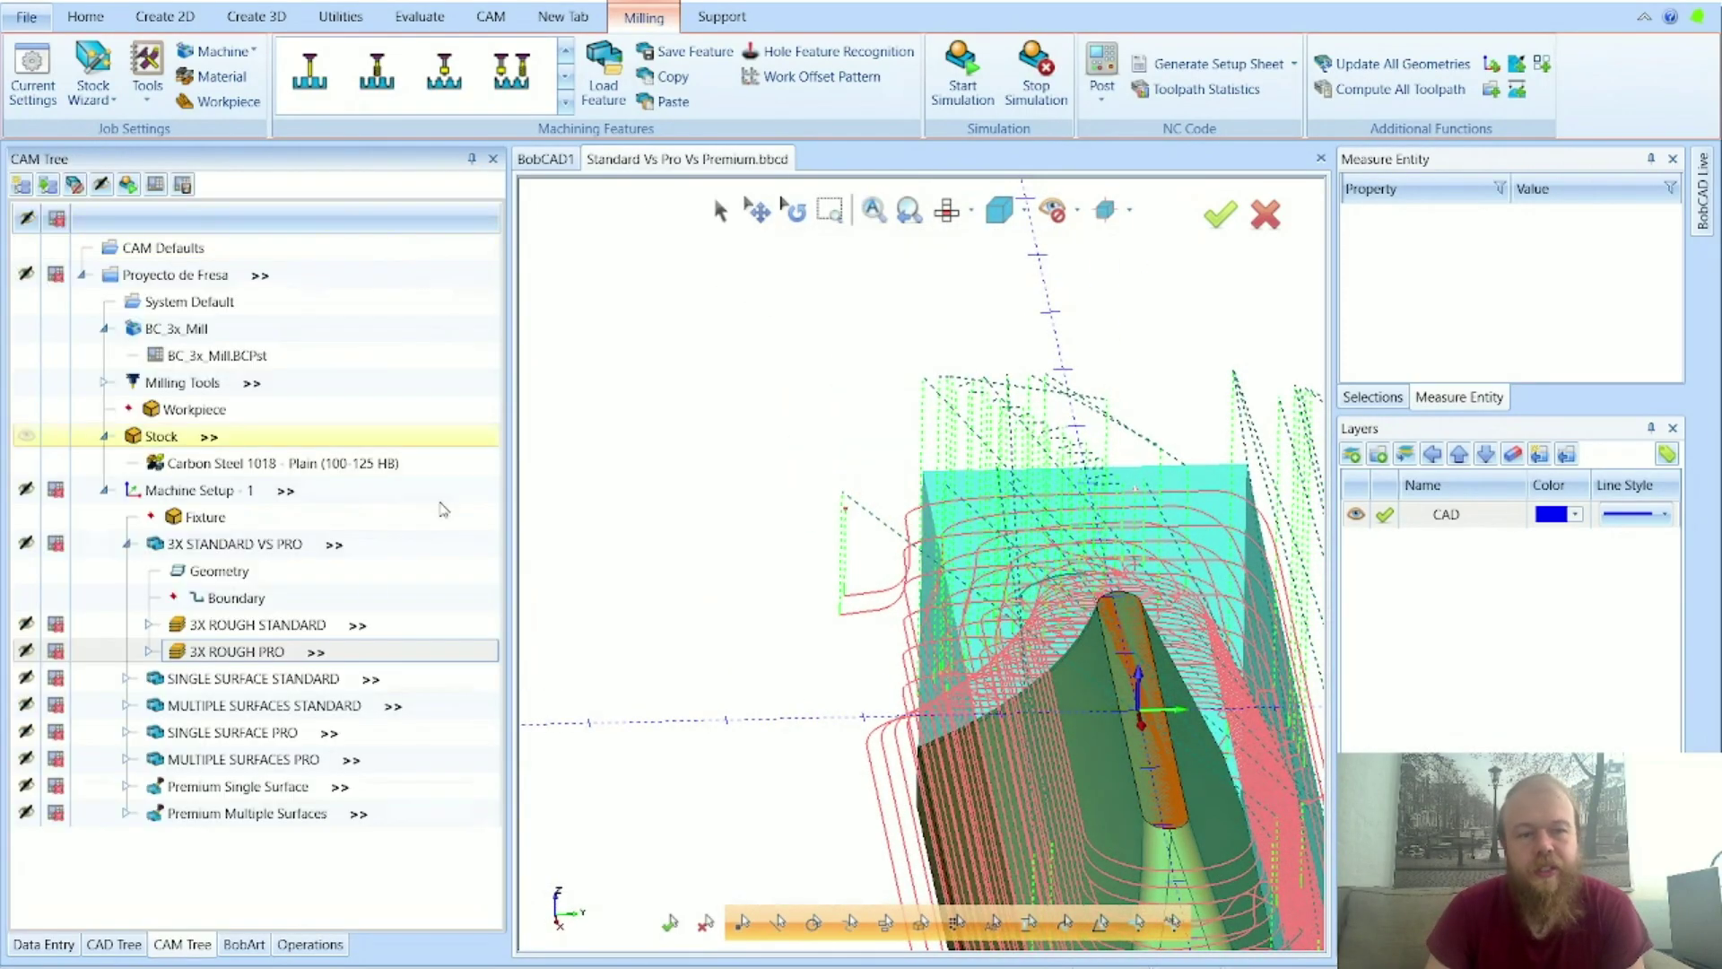
# Step: Open the 3X ROUGH PRO backplot and step the tool from its start position along the lead-in toward the stock
pyautogui.rightClick(239, 658)
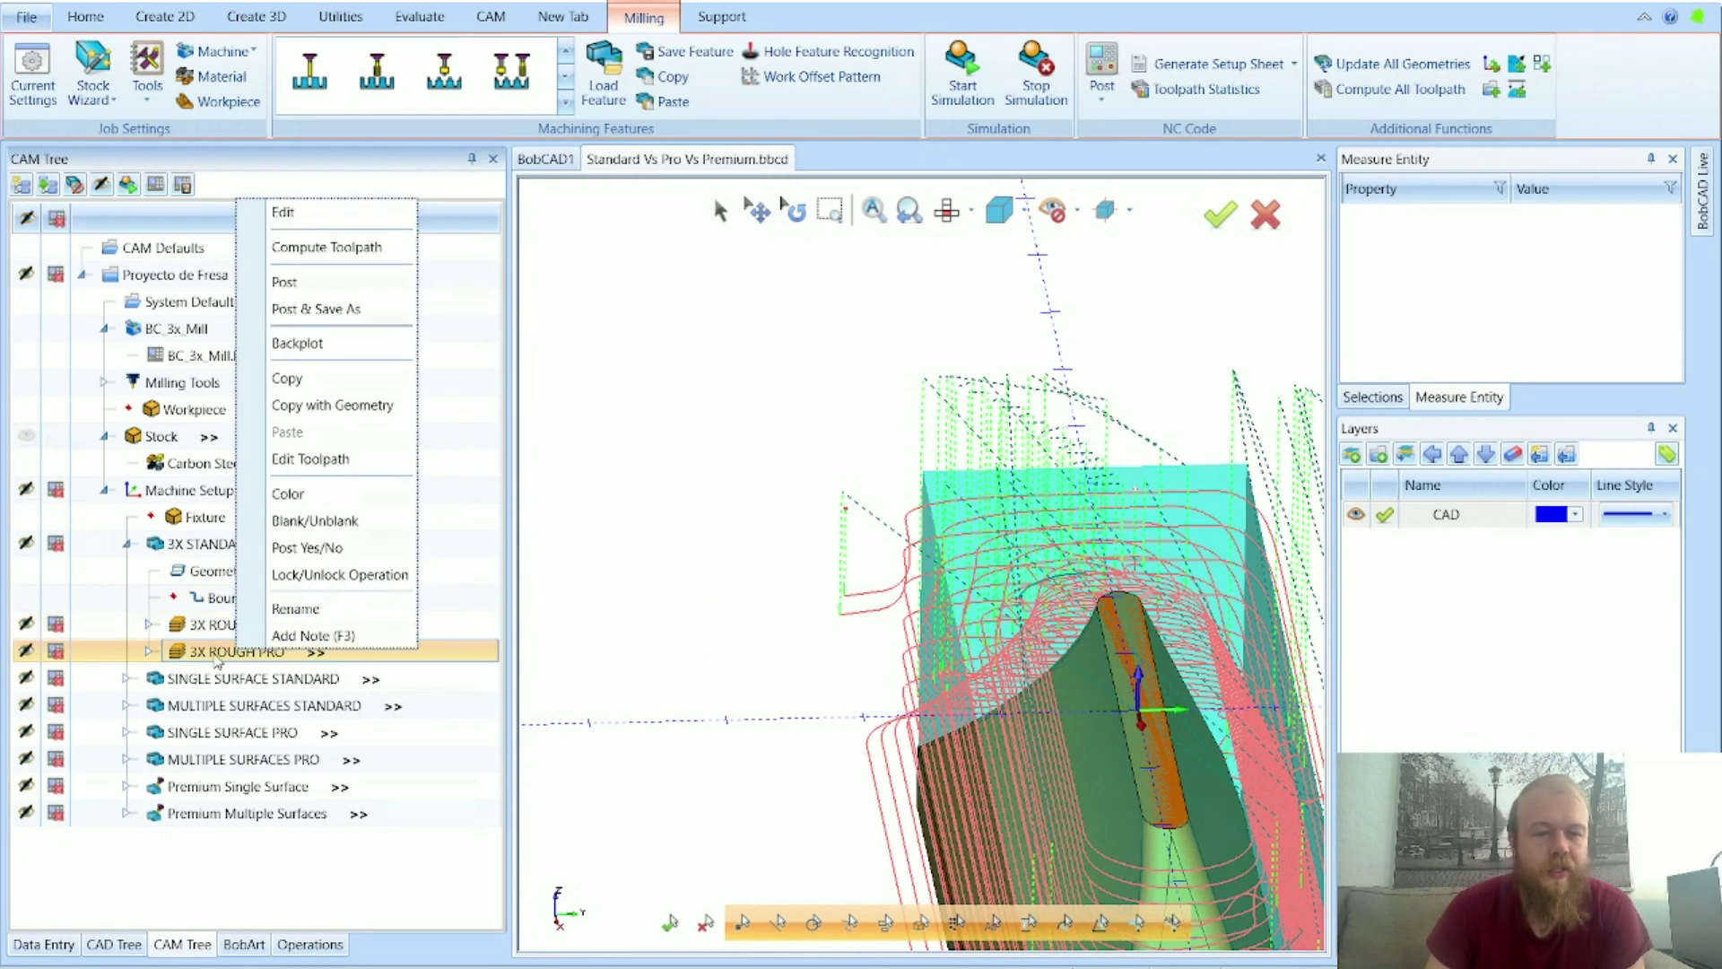
pyautogui.click(358, 358)
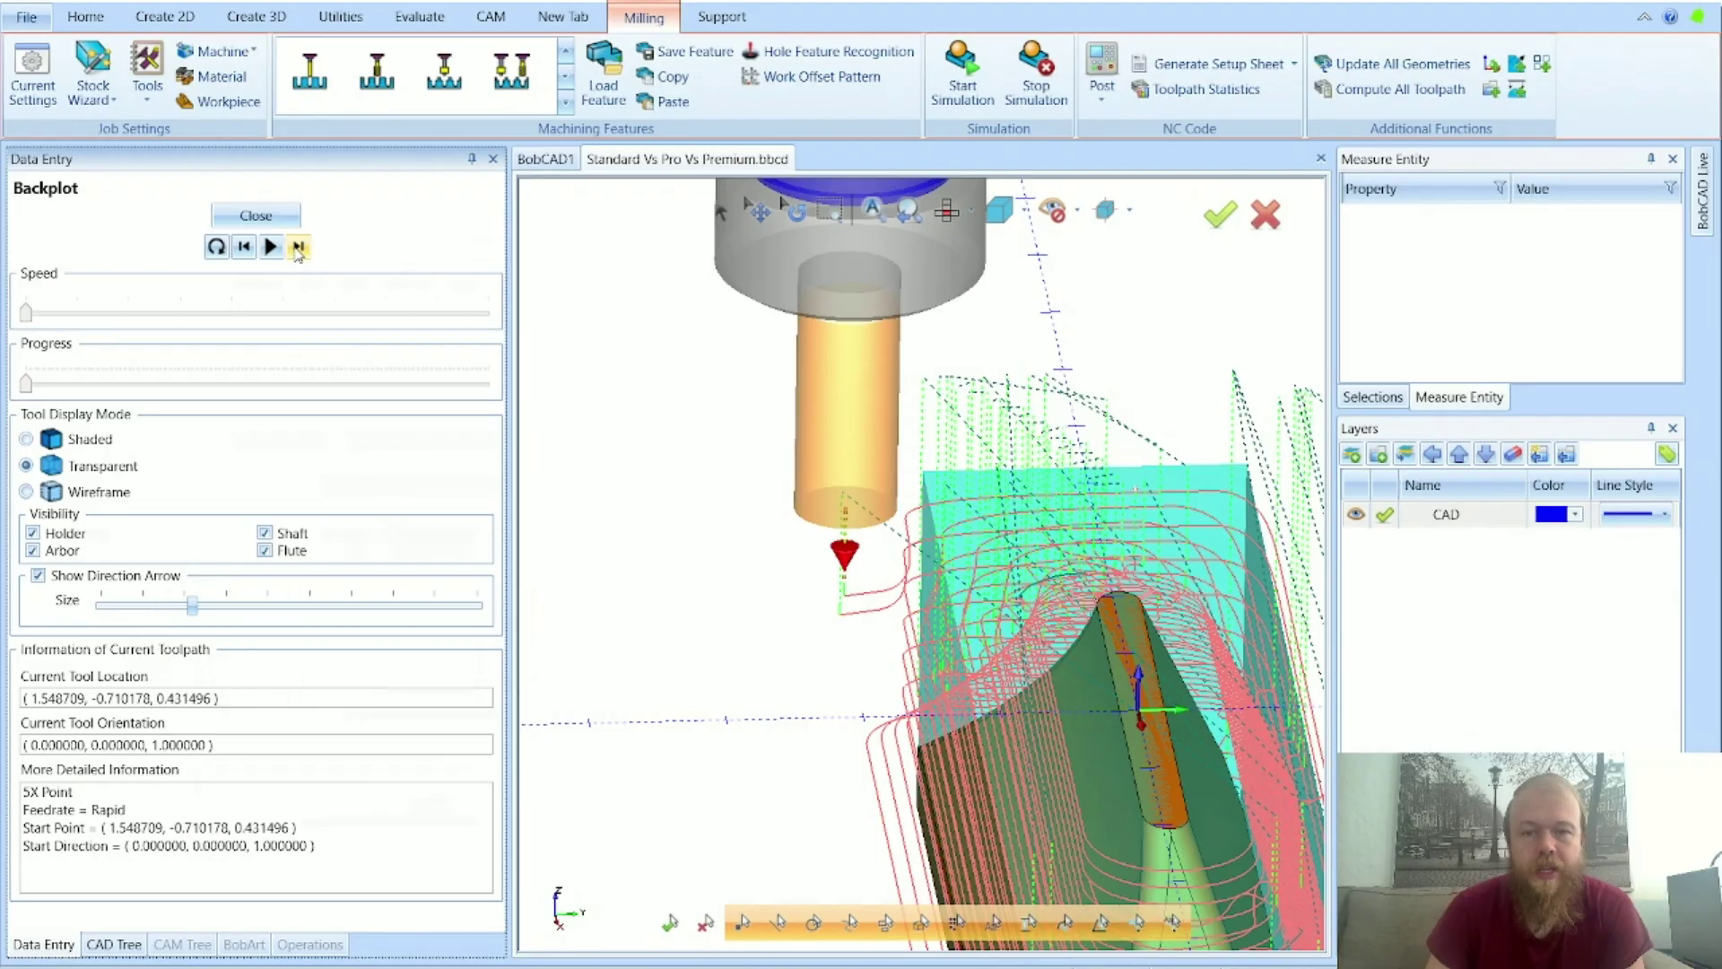
pyautogui.click(299, 247)
pyautogui.scroll(2, 1069, 563)
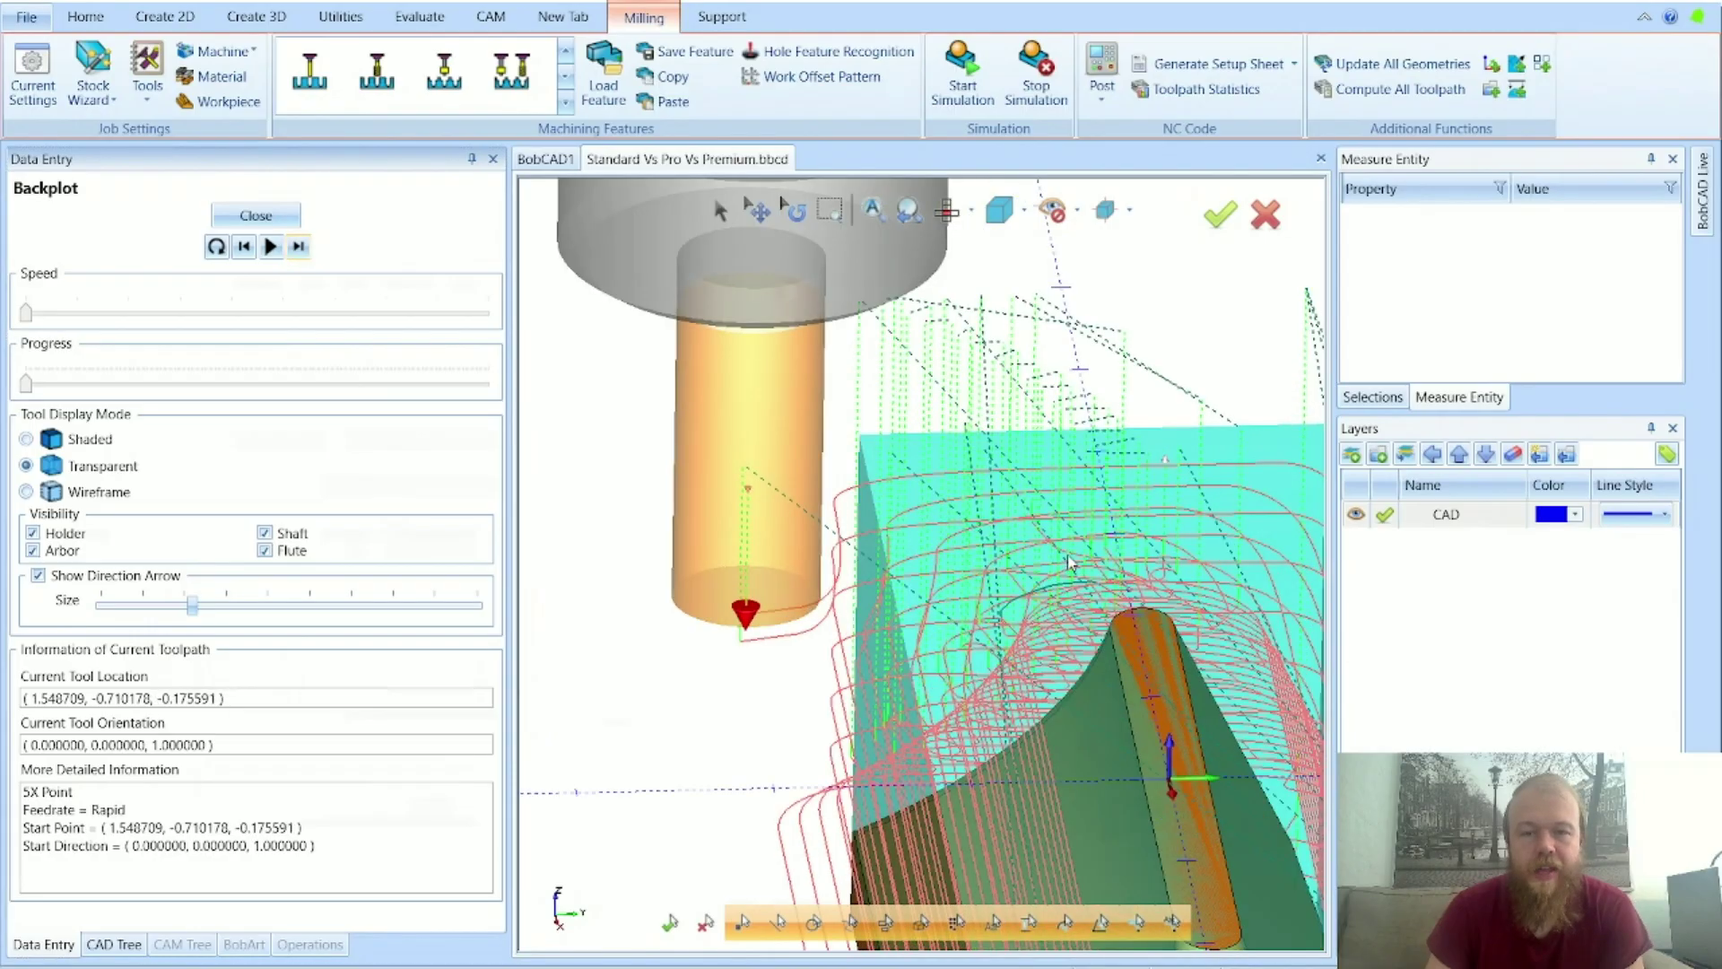
pyautogui.moveTo(969, 564); pyautogui.dragTo(339, 331, button='middle')
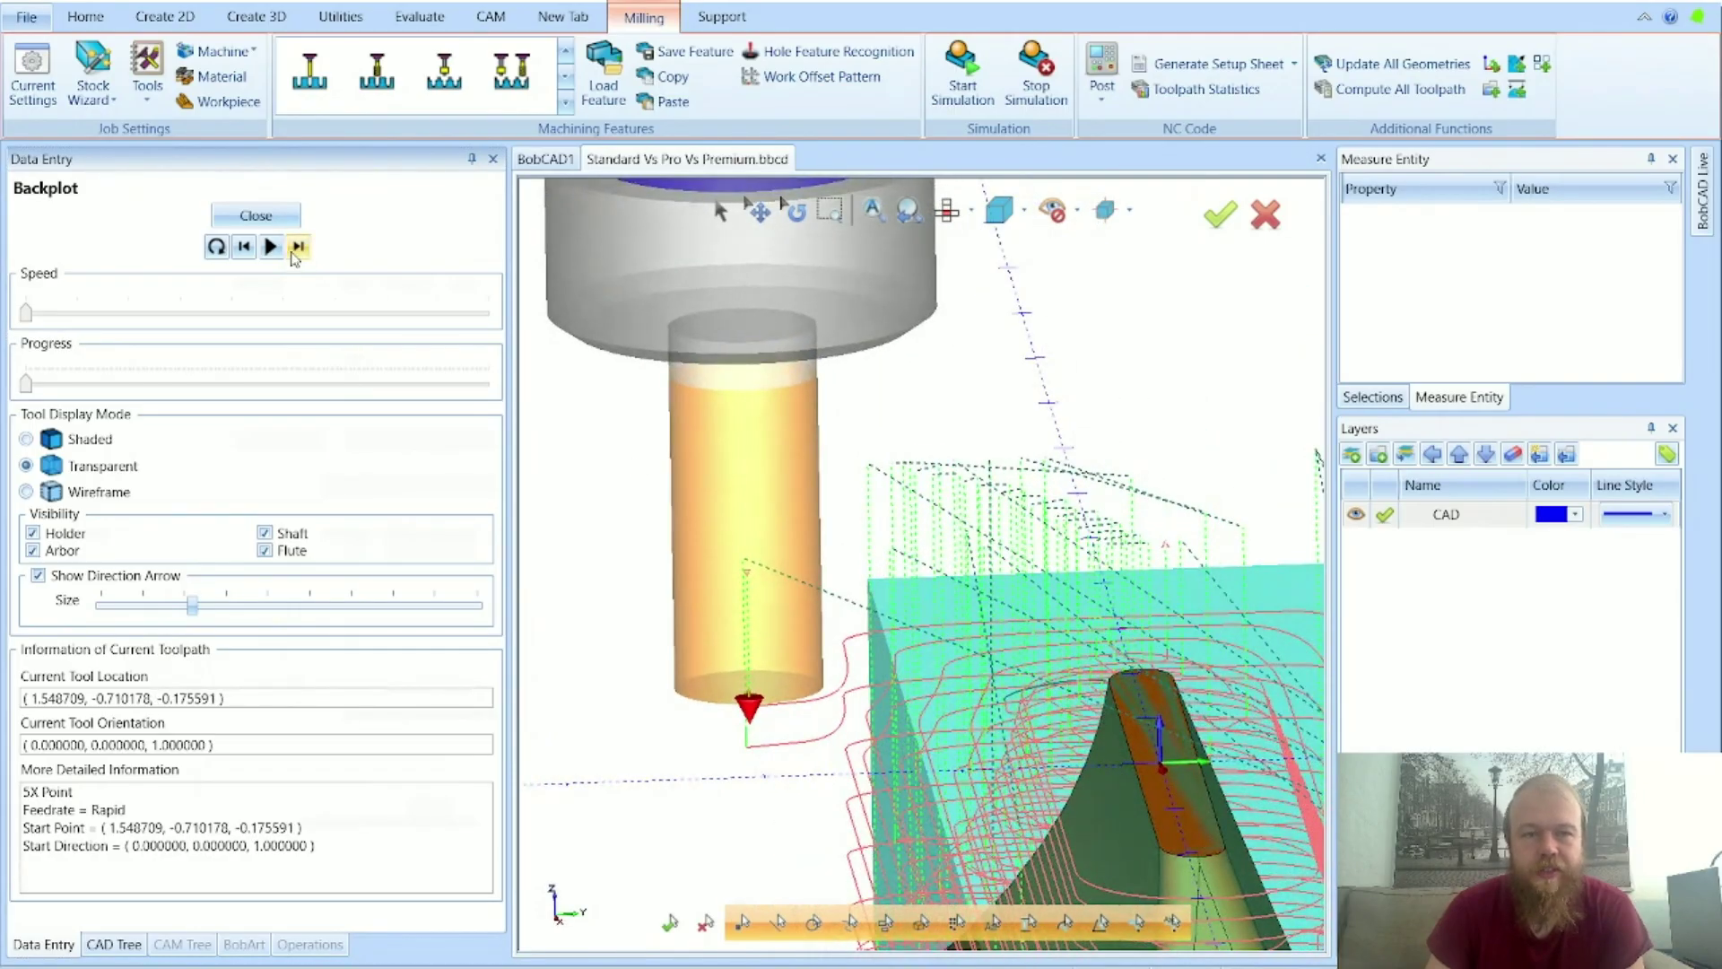
pyautogui.click(293, 254)
pyautogui.click(294, 251)
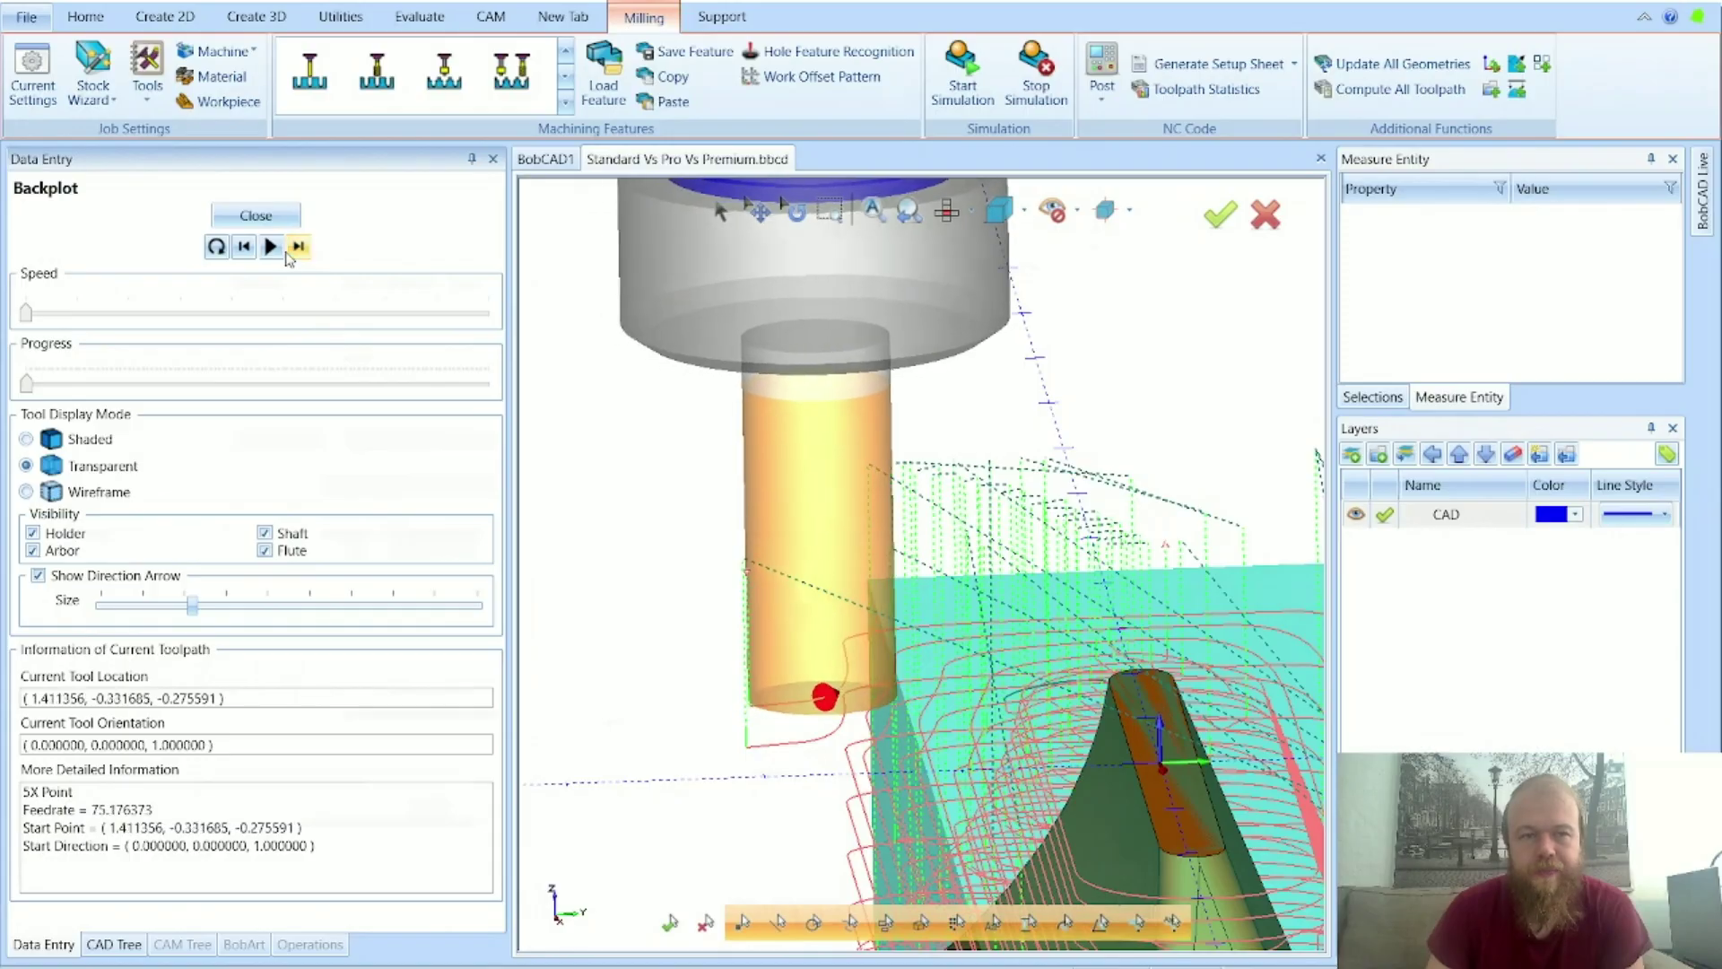
# Step: Play the 3X ROUGH PRO backplot at a higher speed, examine the passes over the large curved face, and close it
pyautogui.click(321, 316)
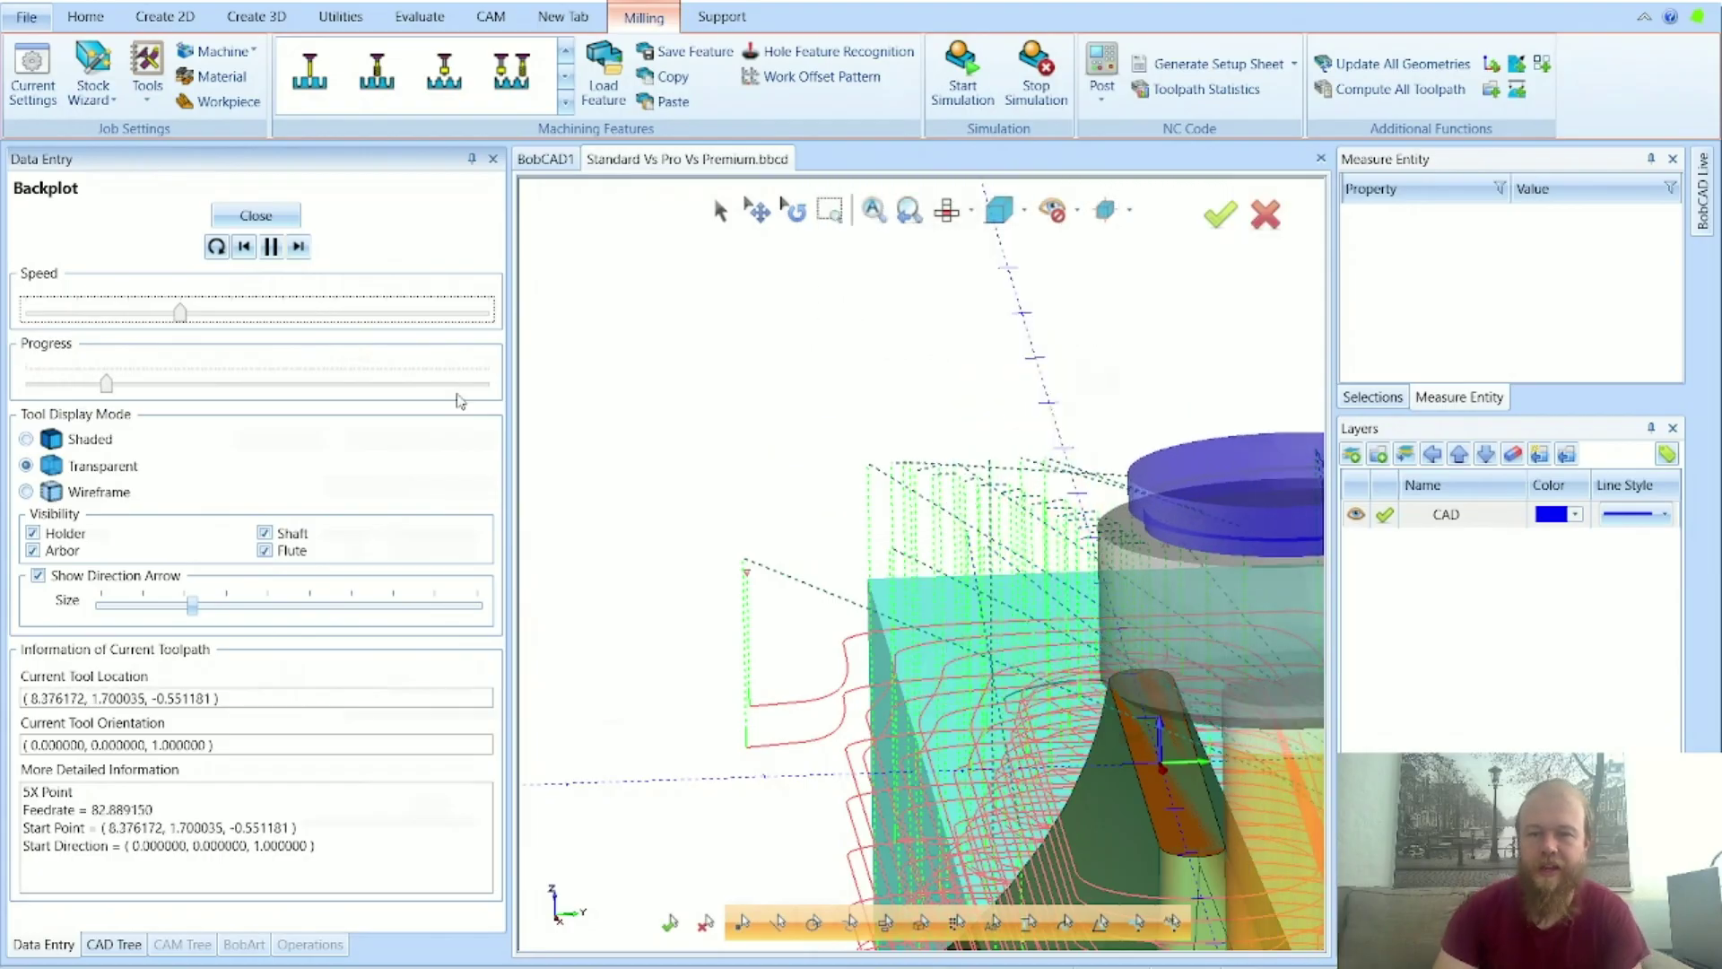
pyautogui.scroll(-5, 829, 377)
pyautogui.moveTo(967, 777); pyautogui.dragTo(1001, 788, button='middle')
pyautogui.moveTo(1001, 786); pyautogui.dragTo(1037, 791)
pyautogui.scroll(5, 930, 569)
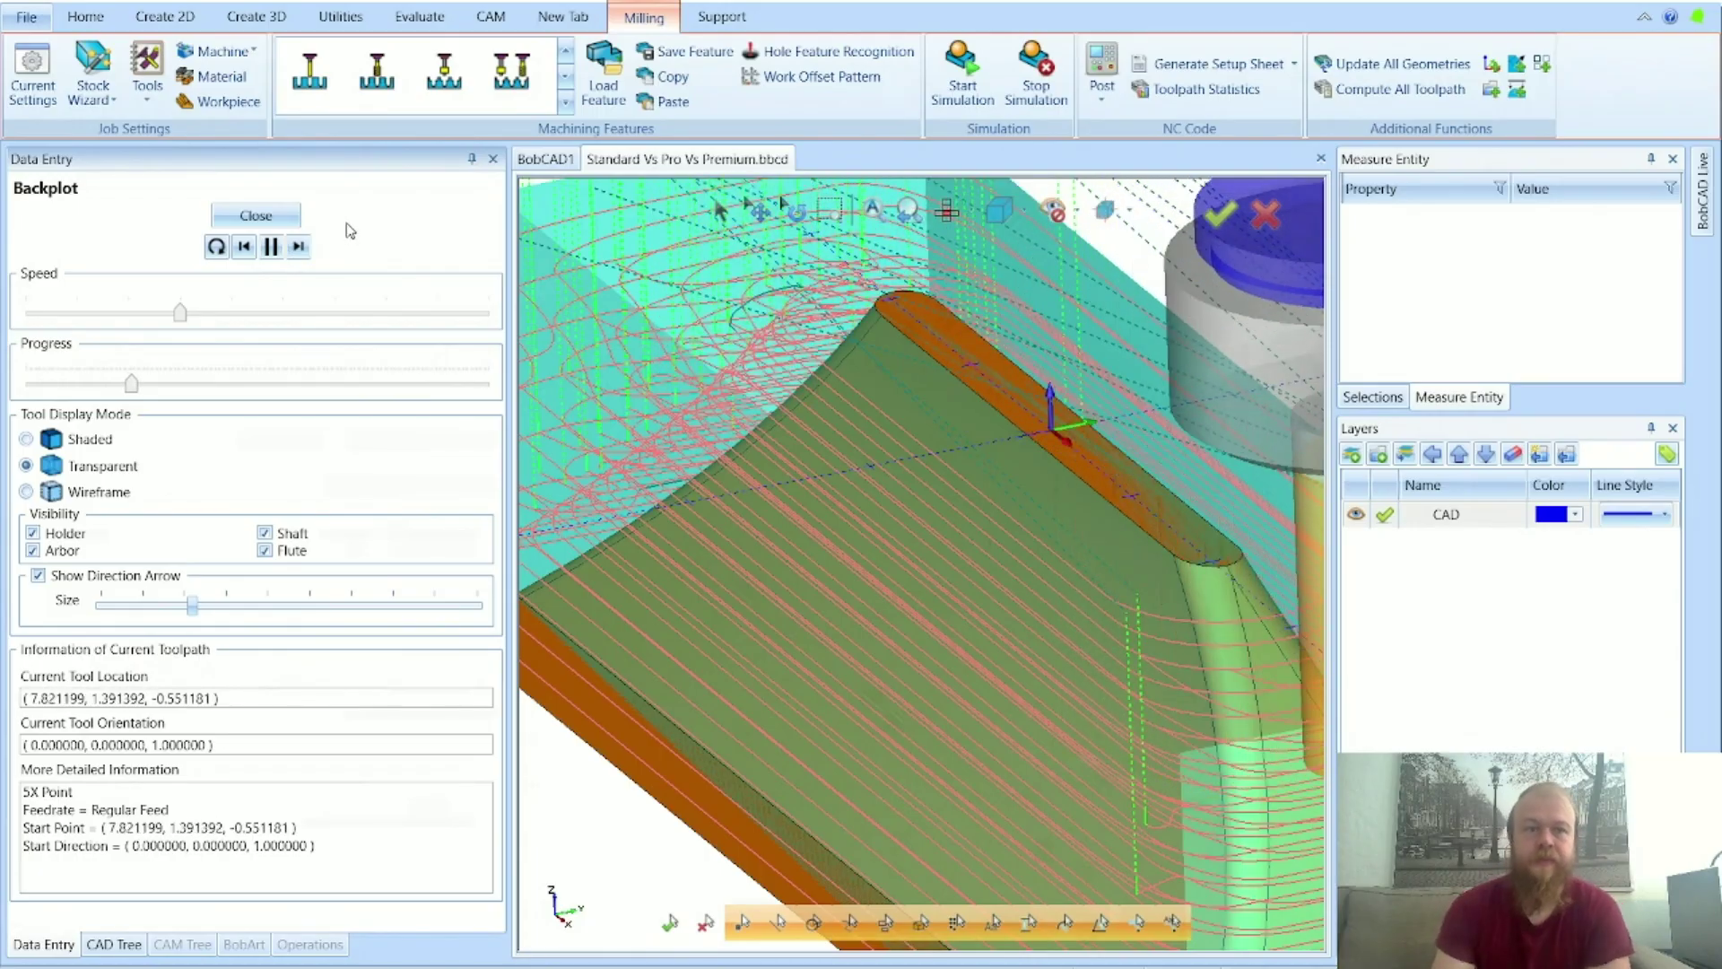
pyautogui.click(256, 216)
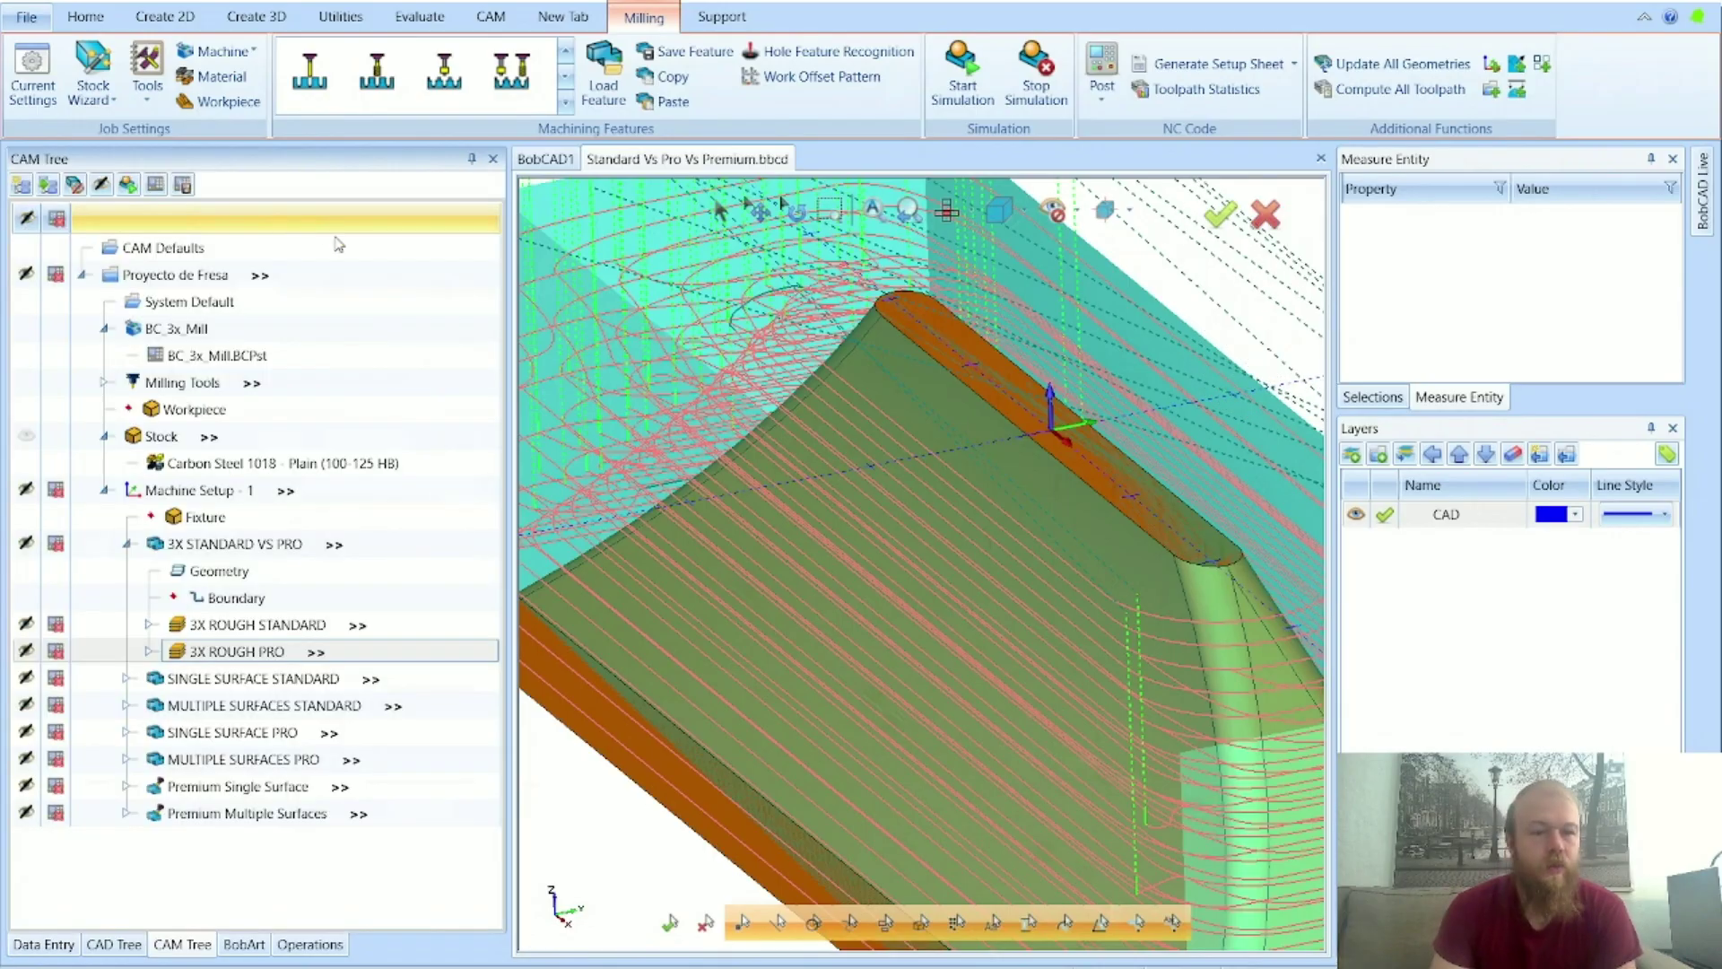
# Step: Collapse the 3X STANDARD VS PRO feature and hide the stock to examine the bare part's large curved face
pyautogui.click(127, 544)
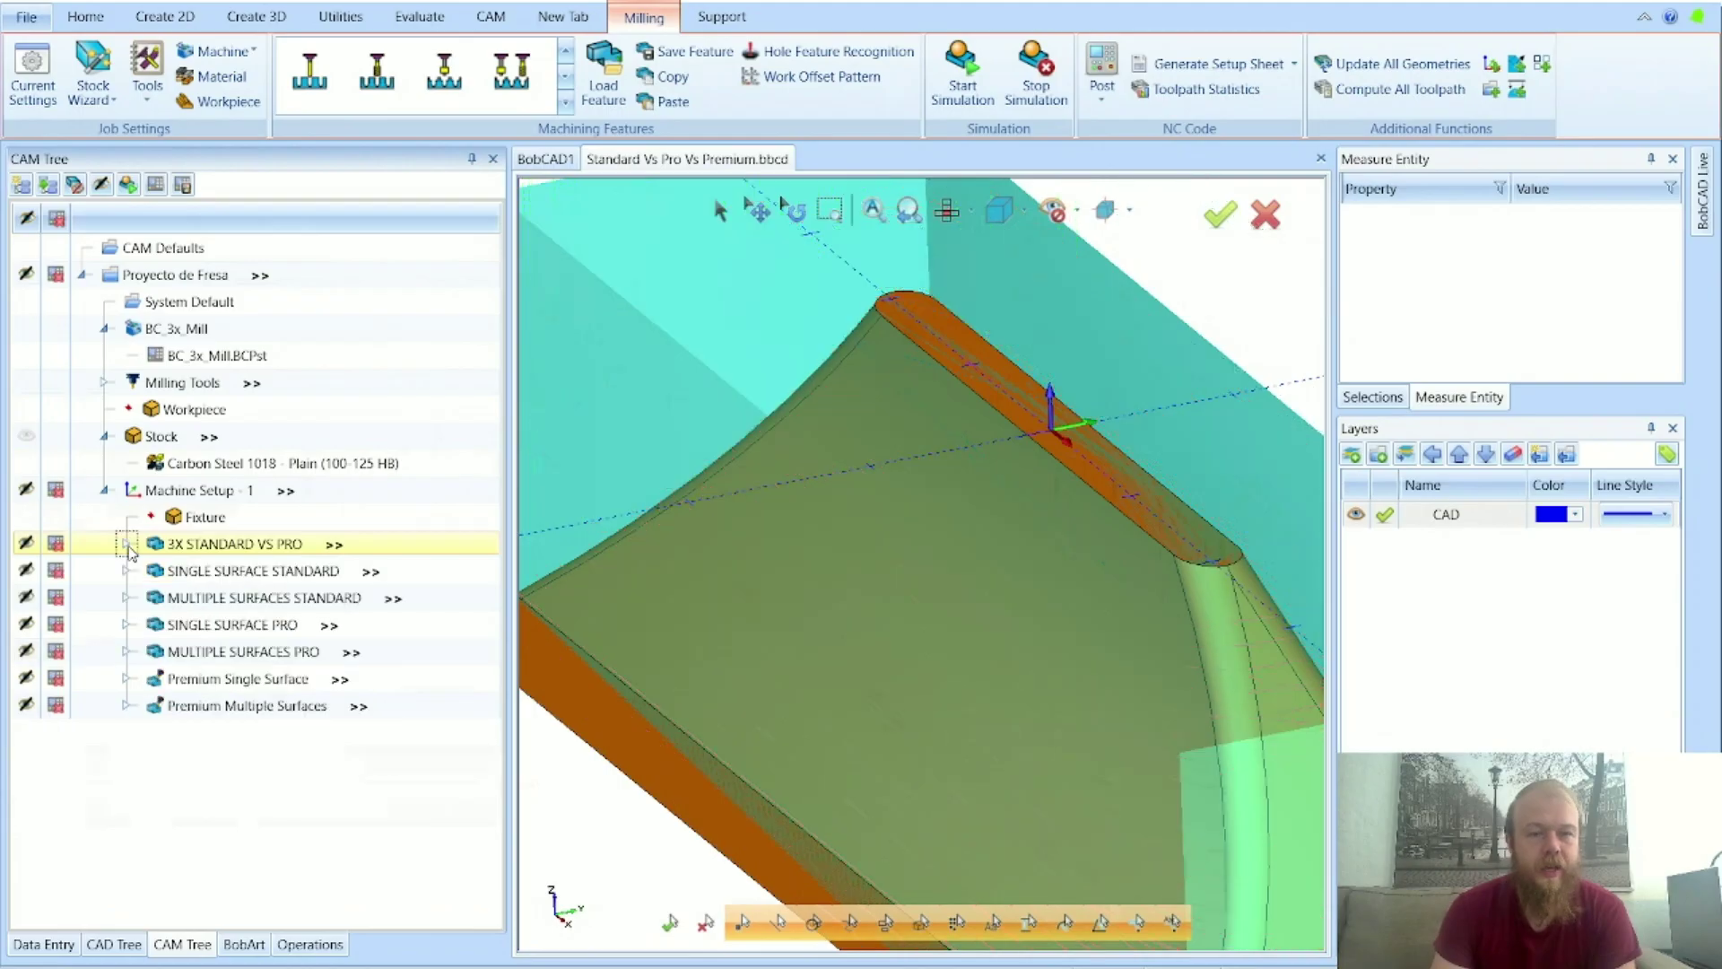
pyautogui.click(27, 436)
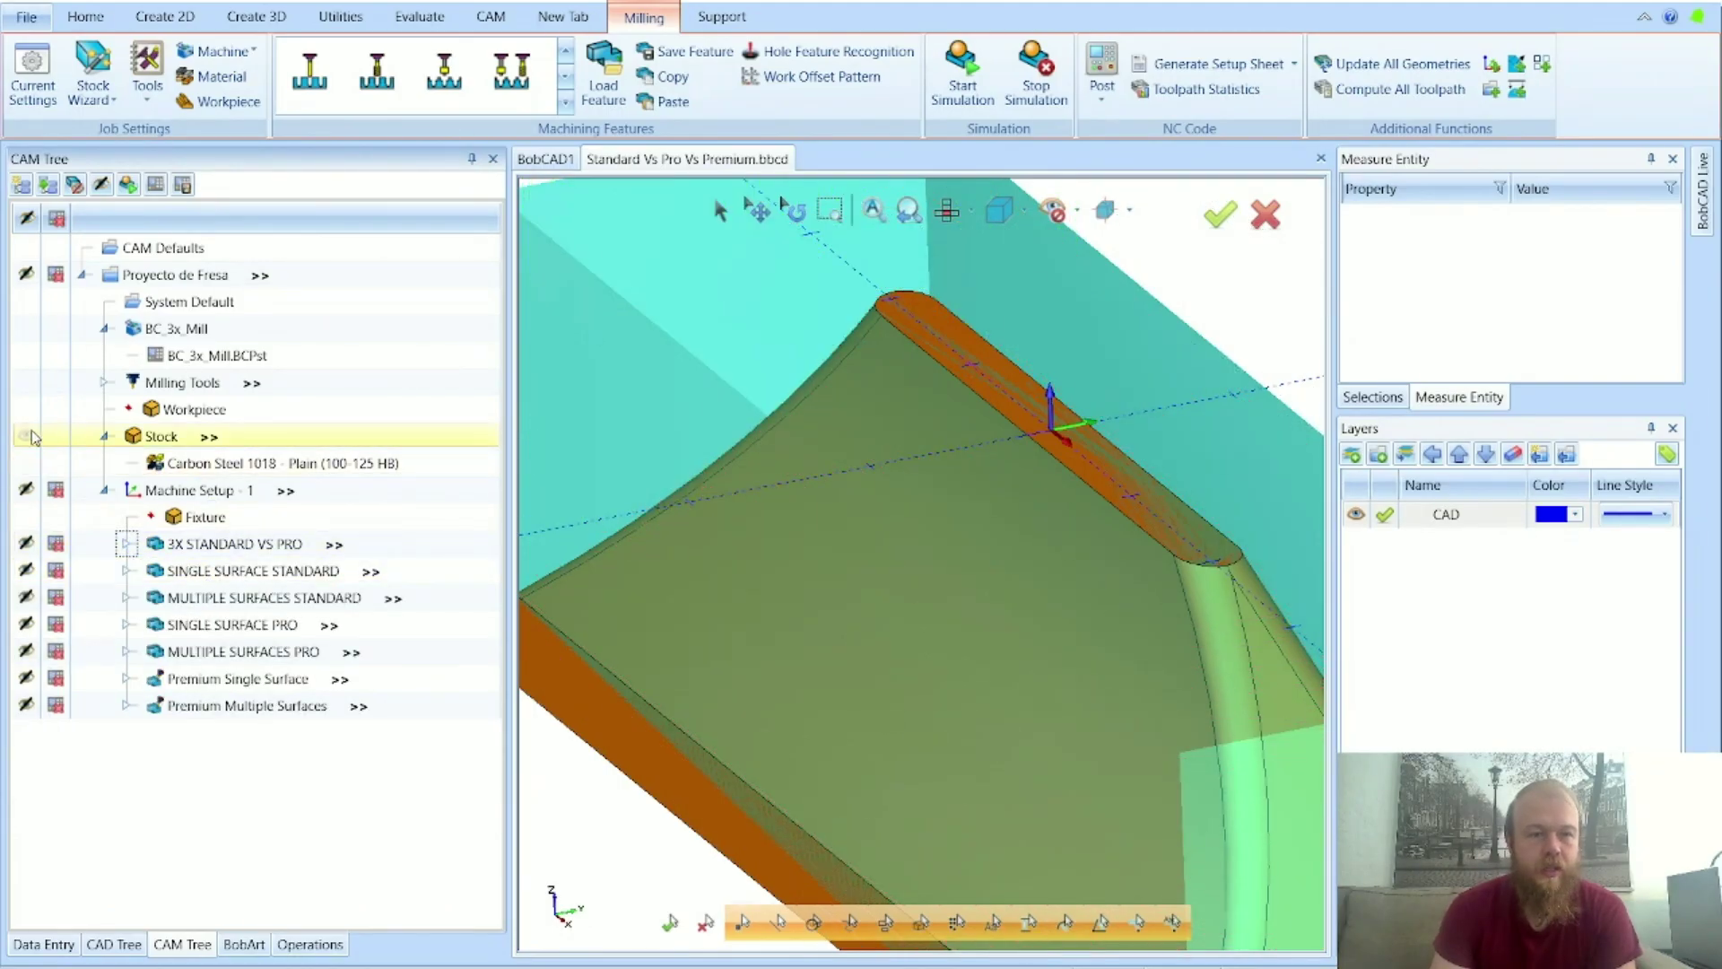
pyautogui.click(253, 572)
pyautogui.scroll(-2, 901, 634)
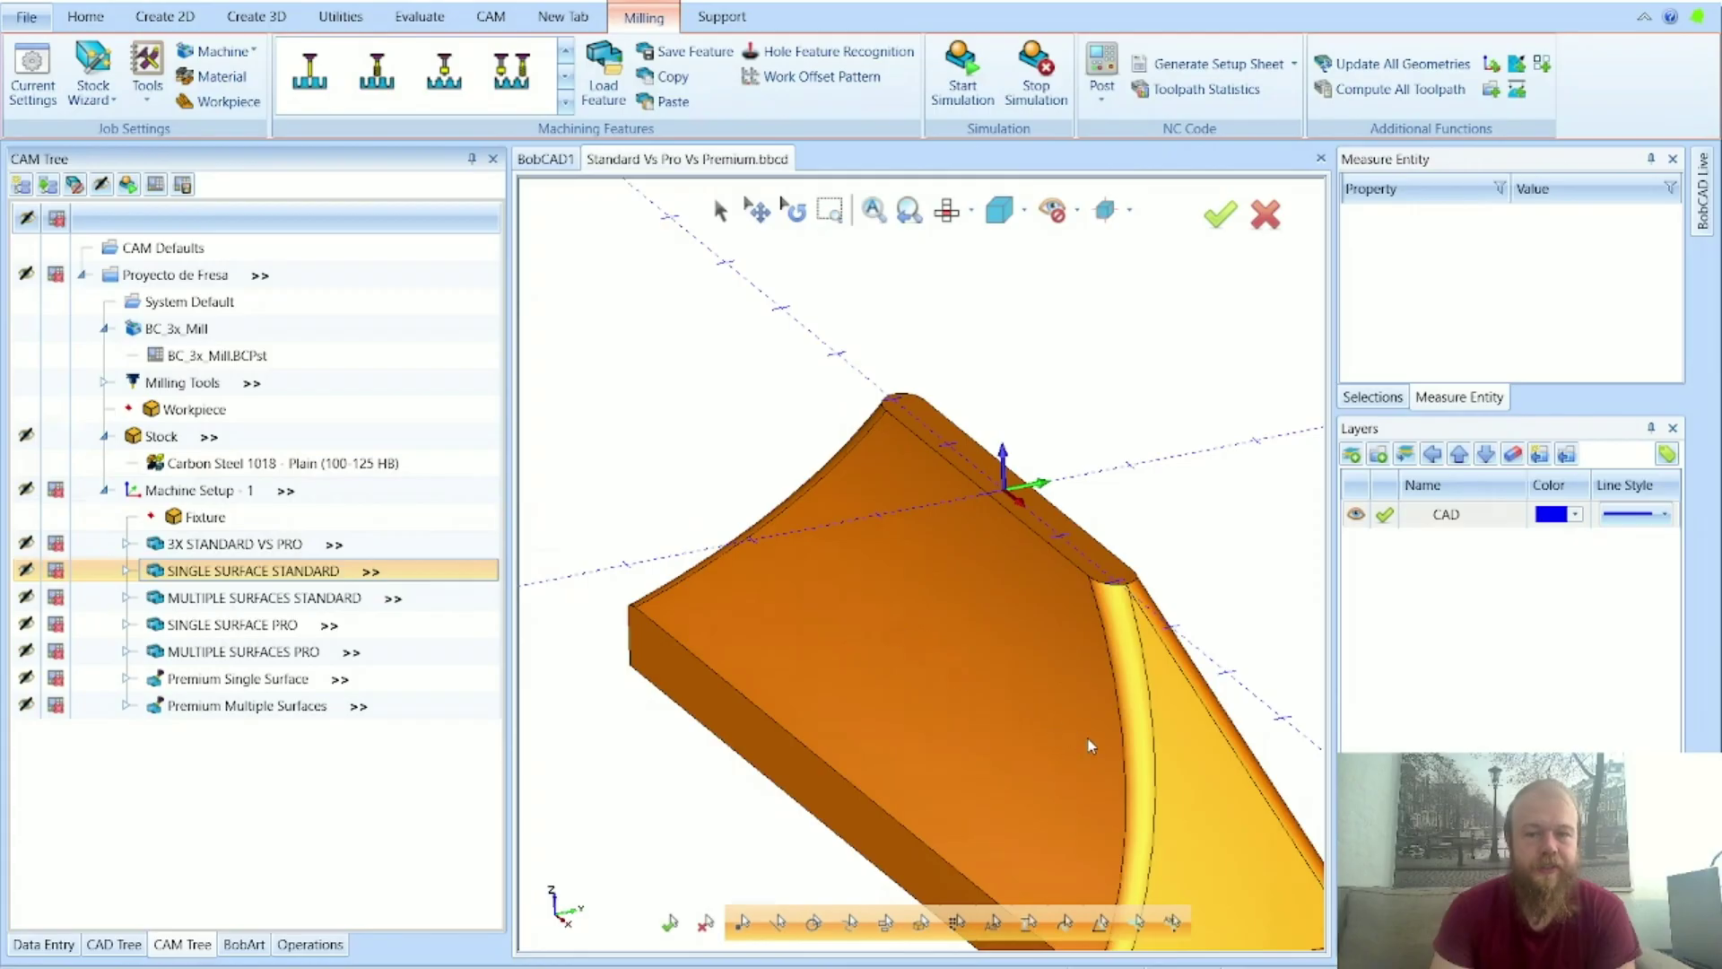
pyautogui.moveTo(1091, 746); pyautogui.dragTo(1028, 535, button='middle')
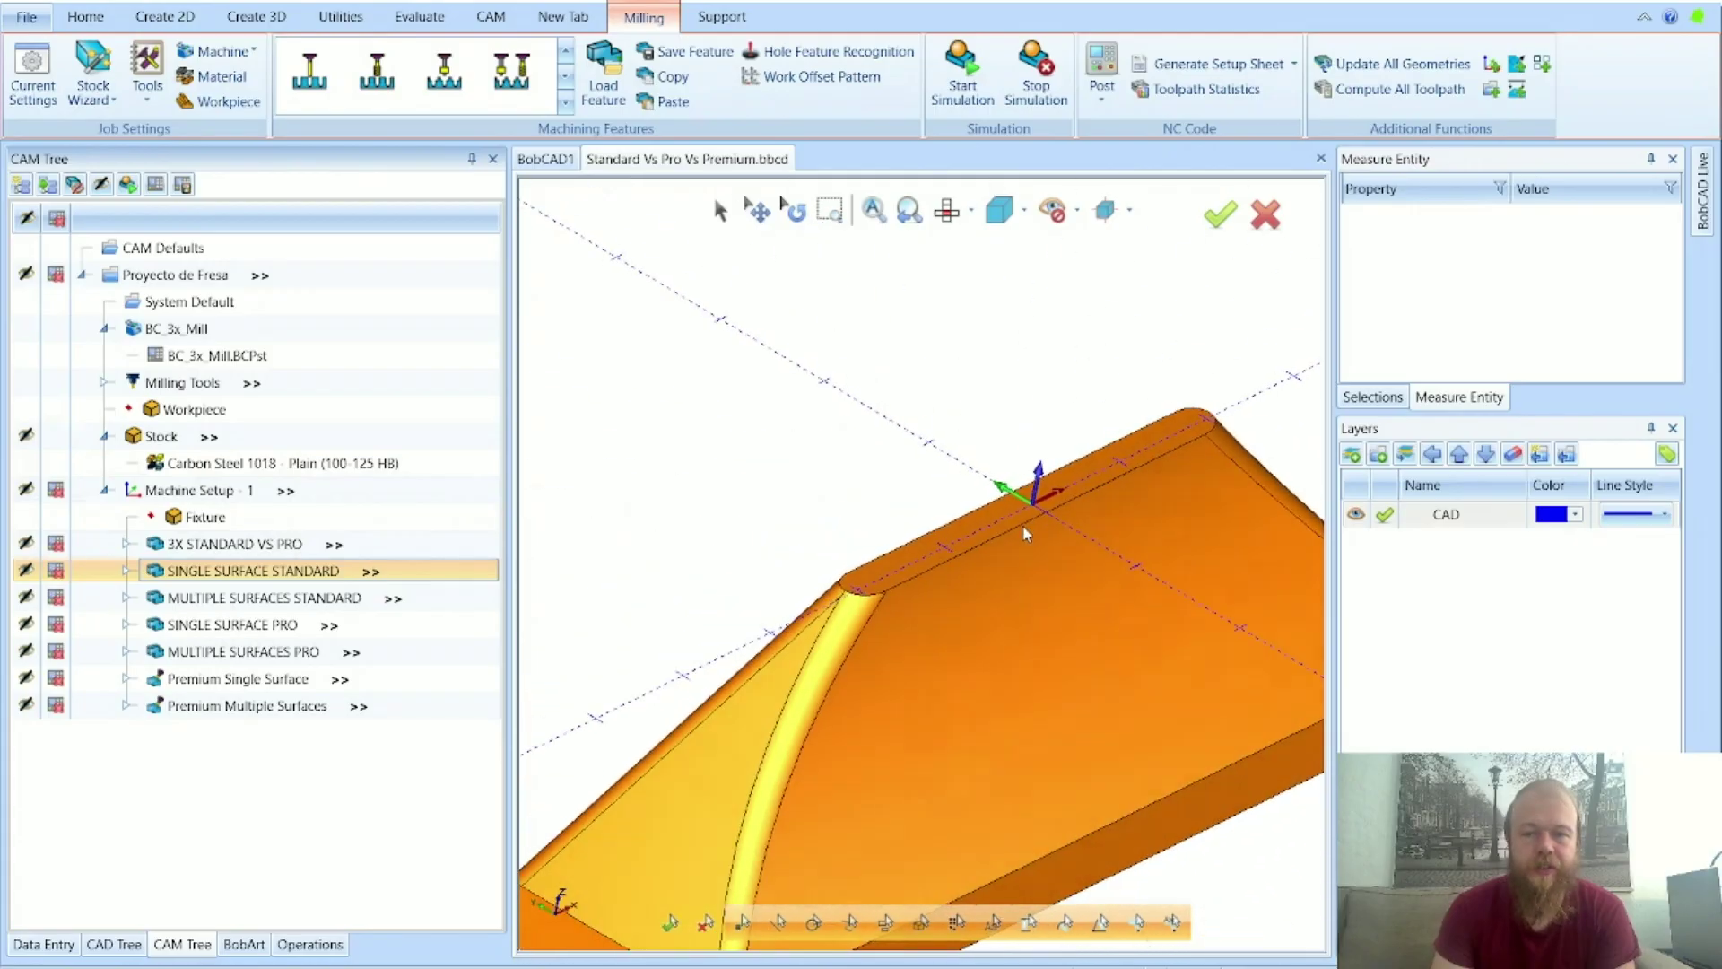
pyautogui.scroll(-2, 1050, 574)
pyautogui.scroll(4, 1085, 611)
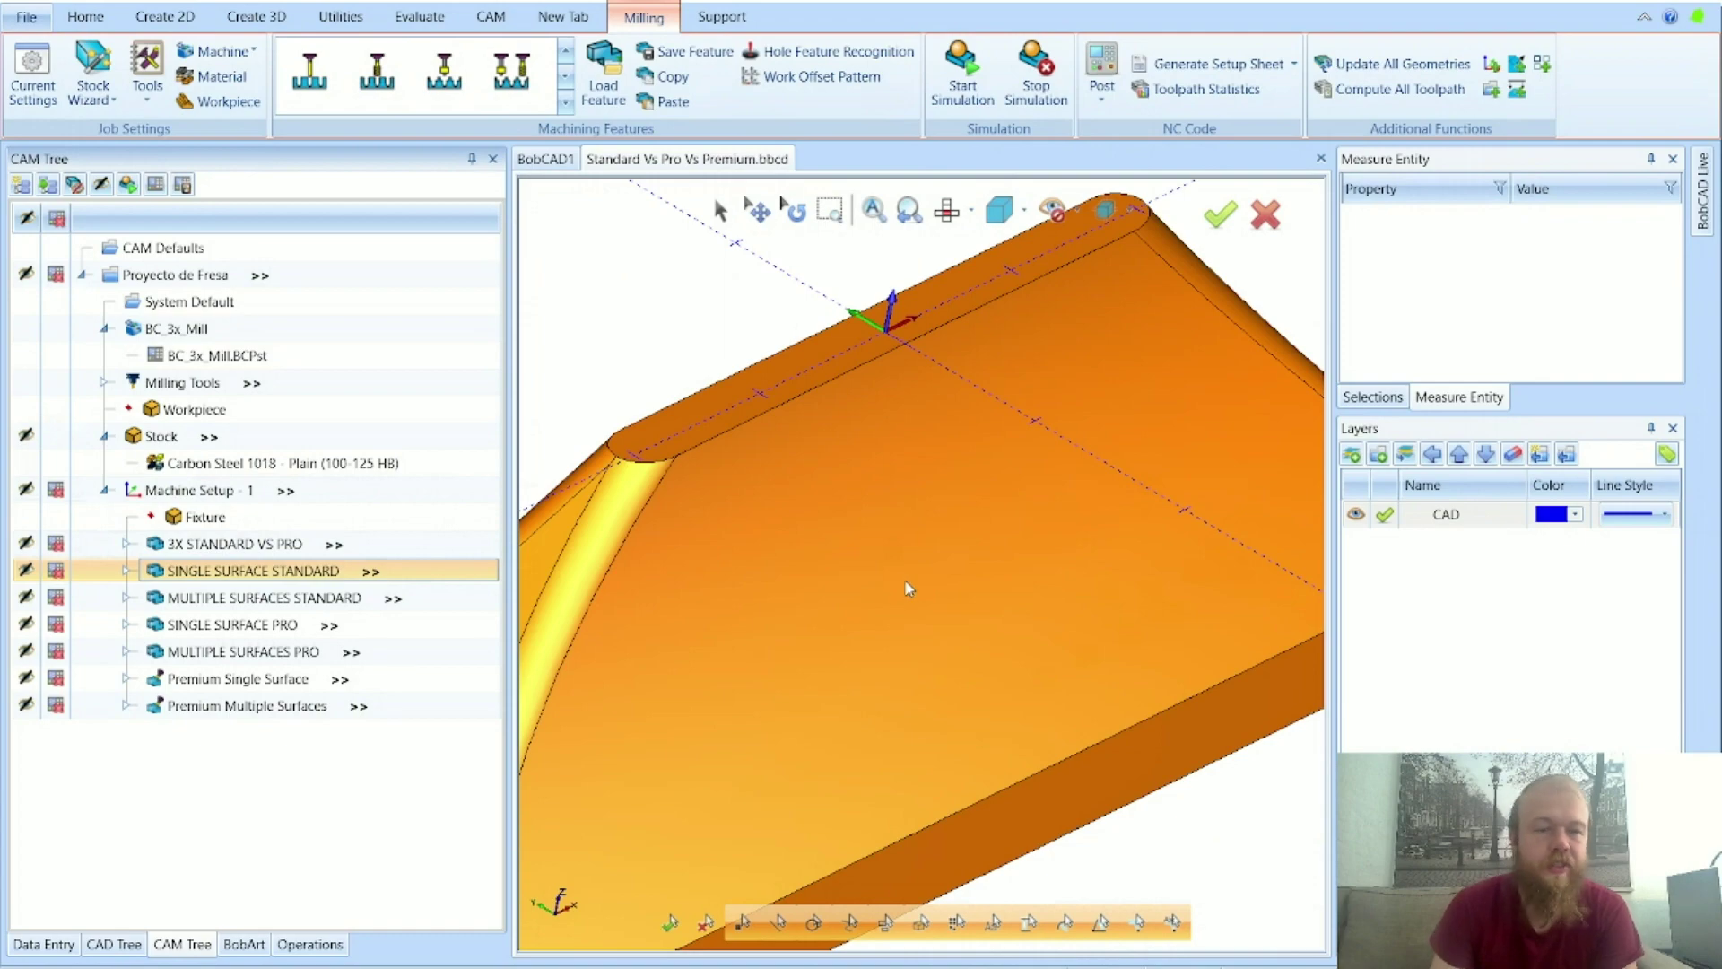
pyautogui.scroll(-2, 904, 581)
# Step: Expand the SINGLE SURFACE STANDARD feature and examine its Z LEVEL FINISH toolpath on the curved face
pyautogui.click(126, 570)
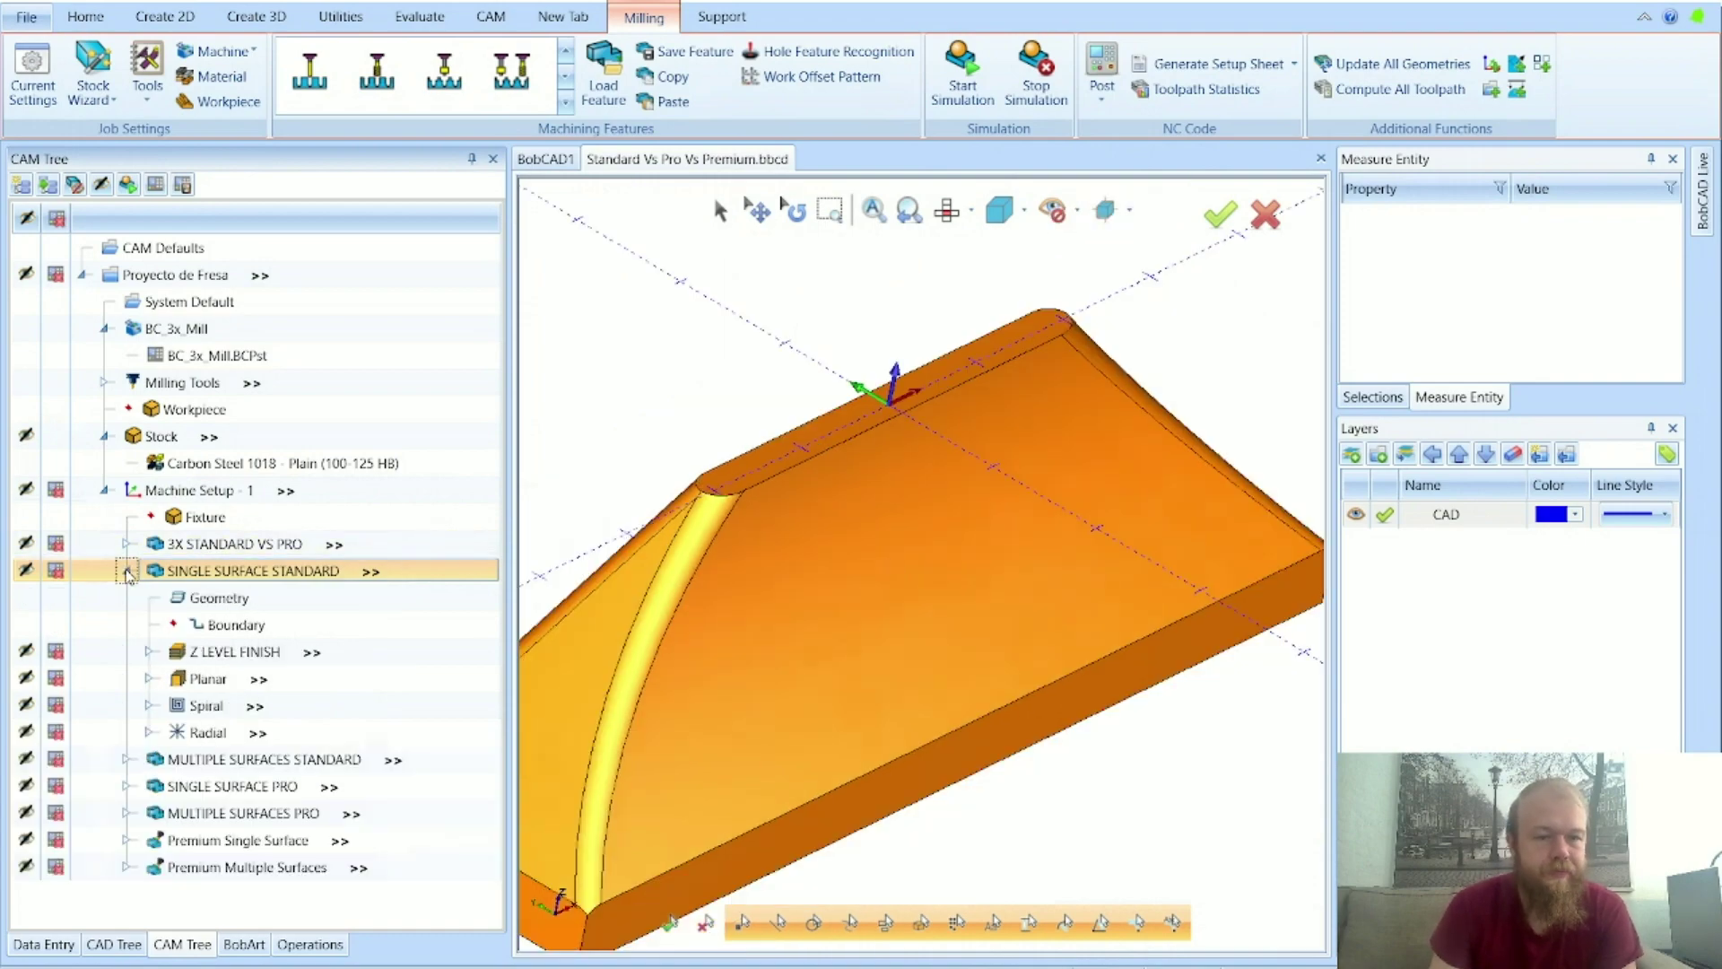
pyautogui.click(253, 658)
pyautogui.moveTo(933, 700); pyautogui.dragTo(973, 567, button='middle')
pyautogui.scroll(5, 973, 567)
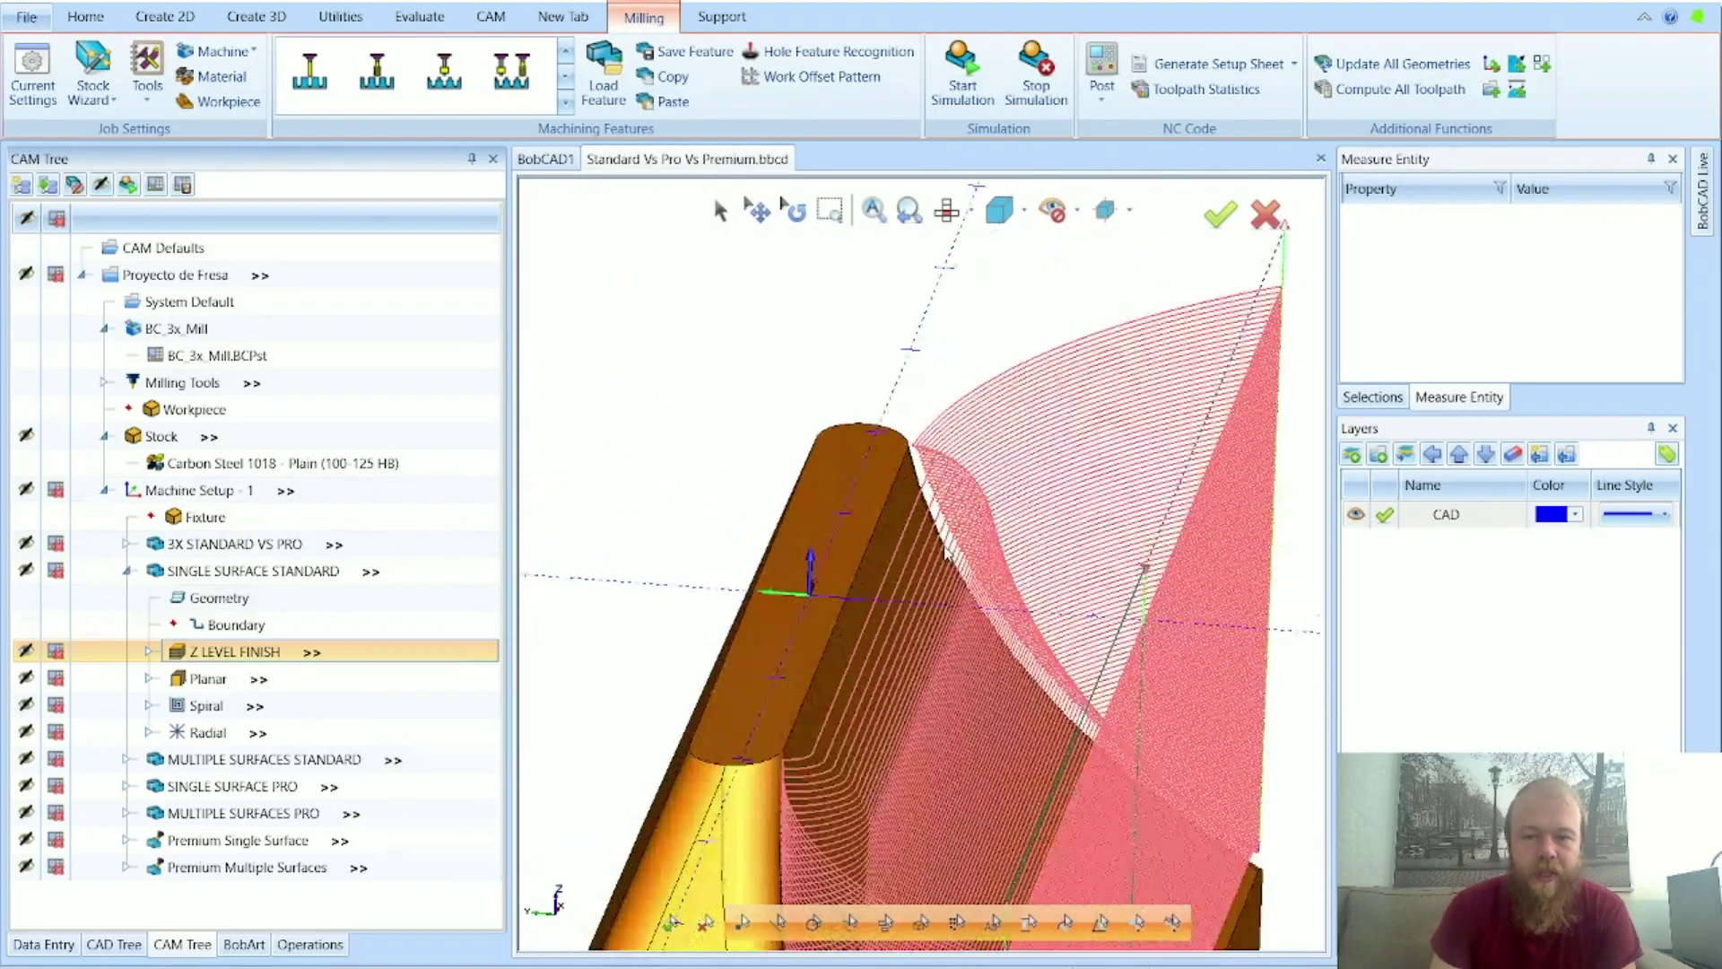
pyautogui.scroll(-4, 947, 514)
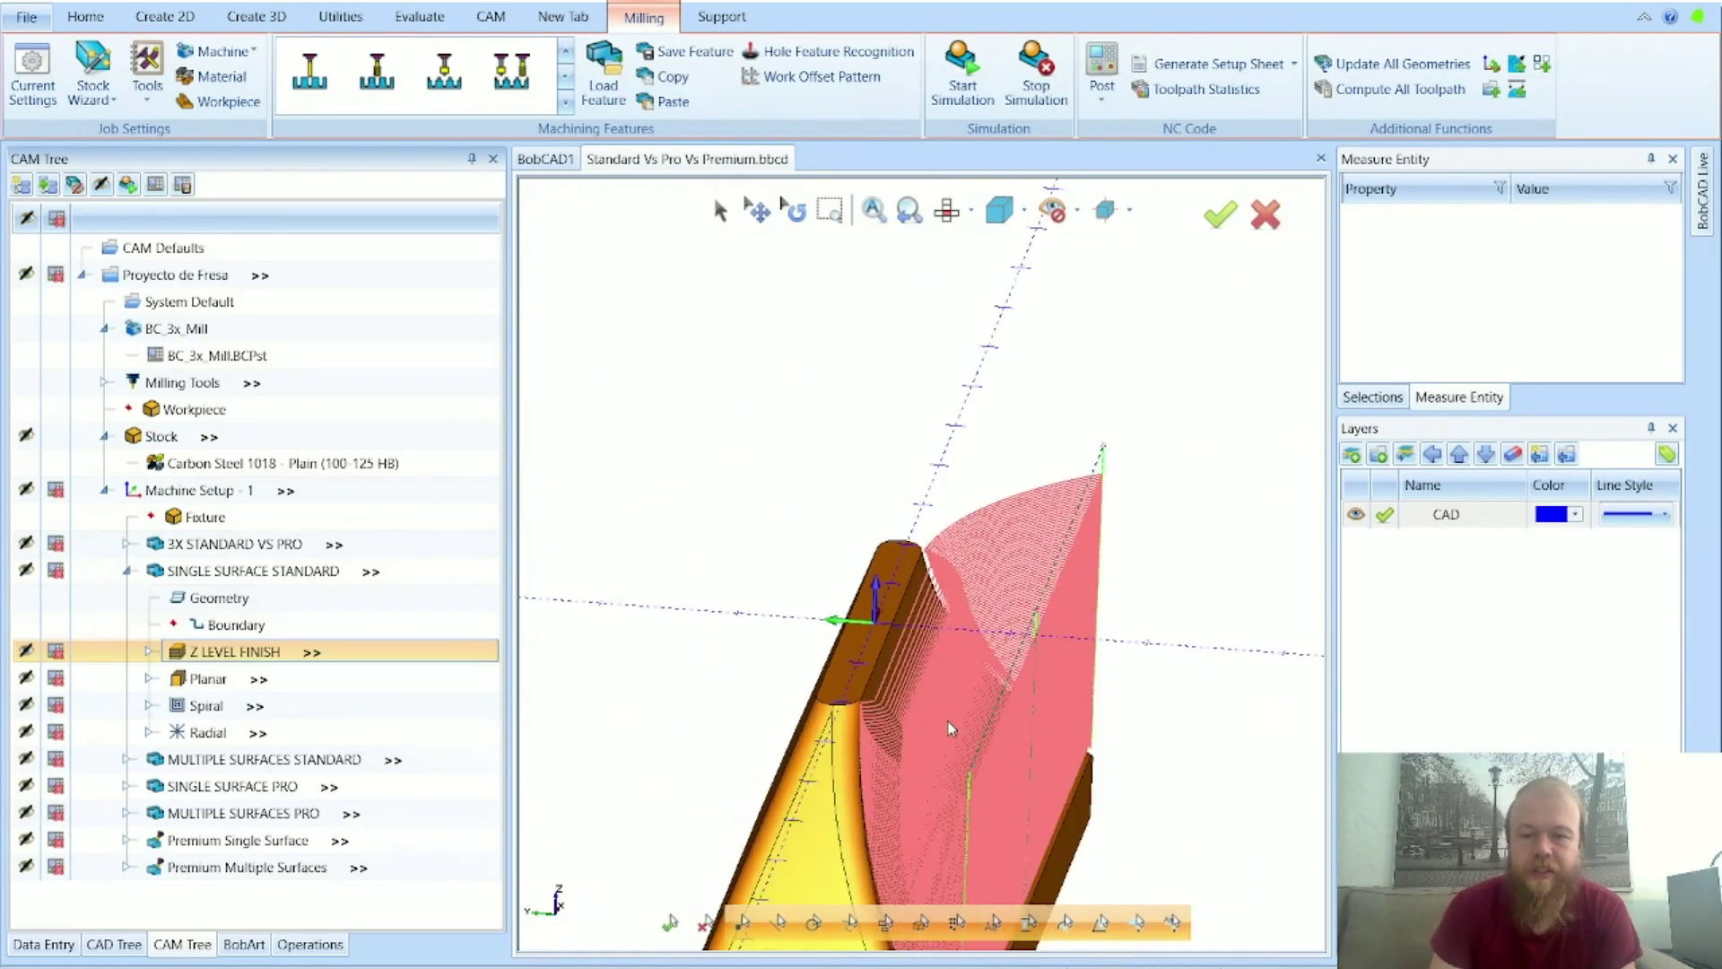
# Step: Examine the Planar toolpath of SINGLE SURFACE STANDARD along the curved face and its fillet edge
pyautogui.click(208, 682)
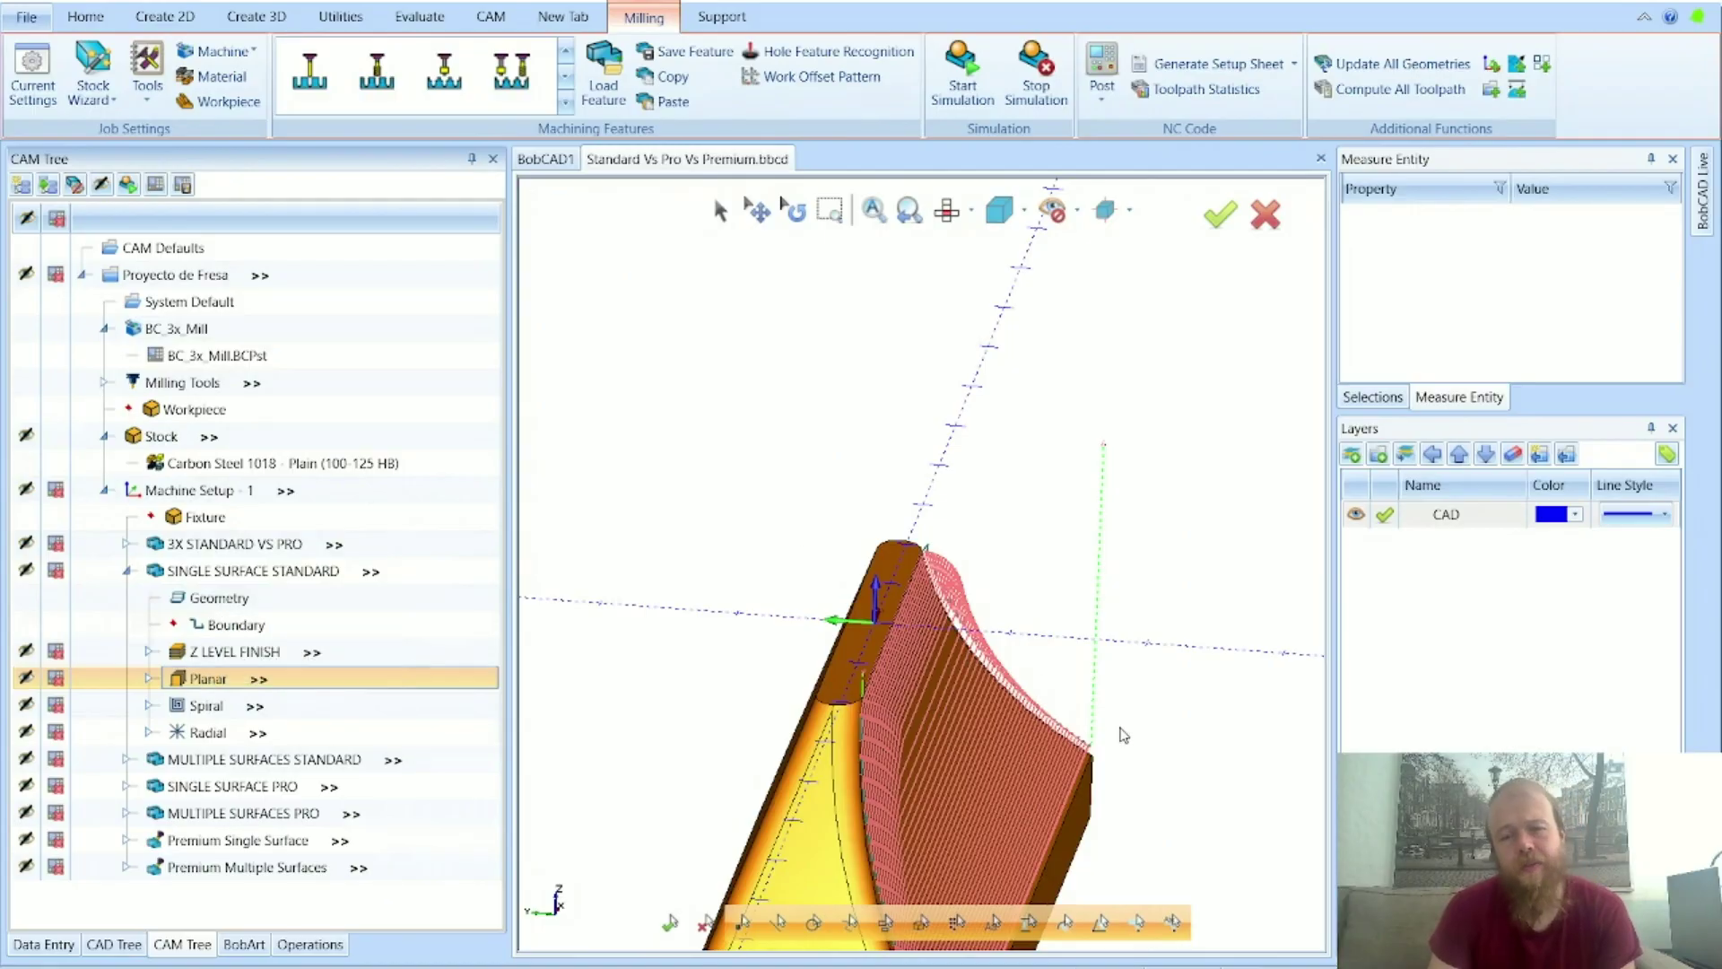
pyautogui.moveTo(1124, 736); pyautogui.dragTo(1027, 545, button='middle')
pyautogui.scroll(4, 1027, 545)
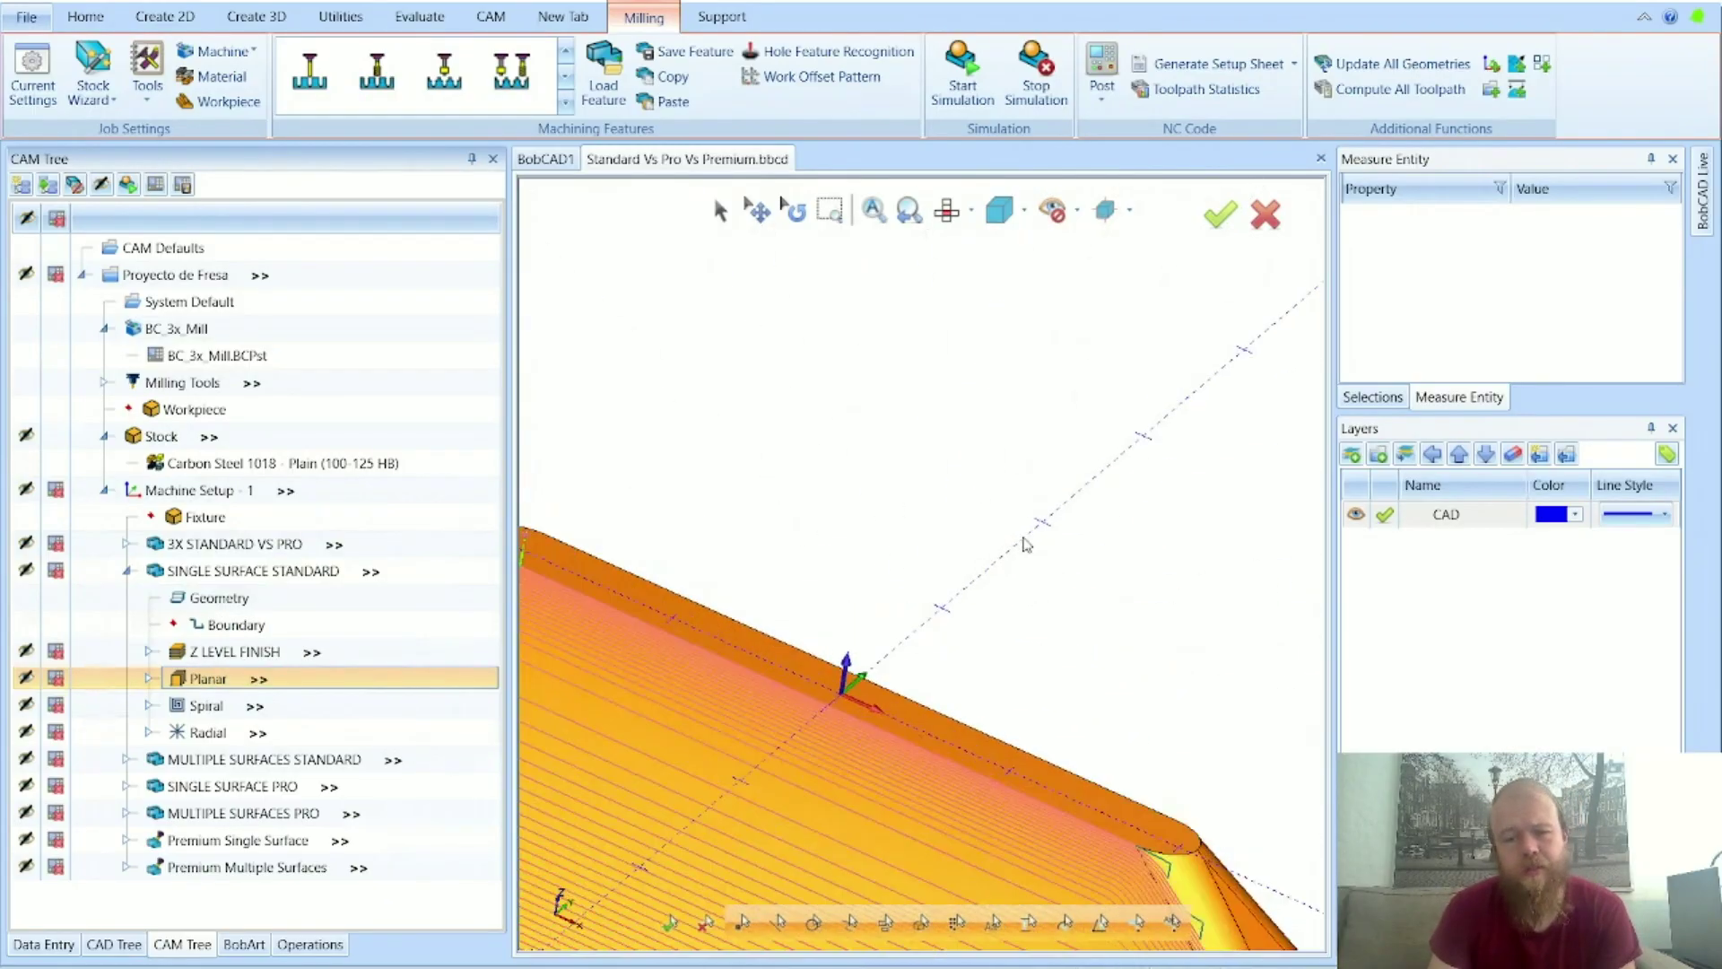
pyautogui.scroll(-5, 1027, 545)
pyautogui.scroll(5, 1027, 538)
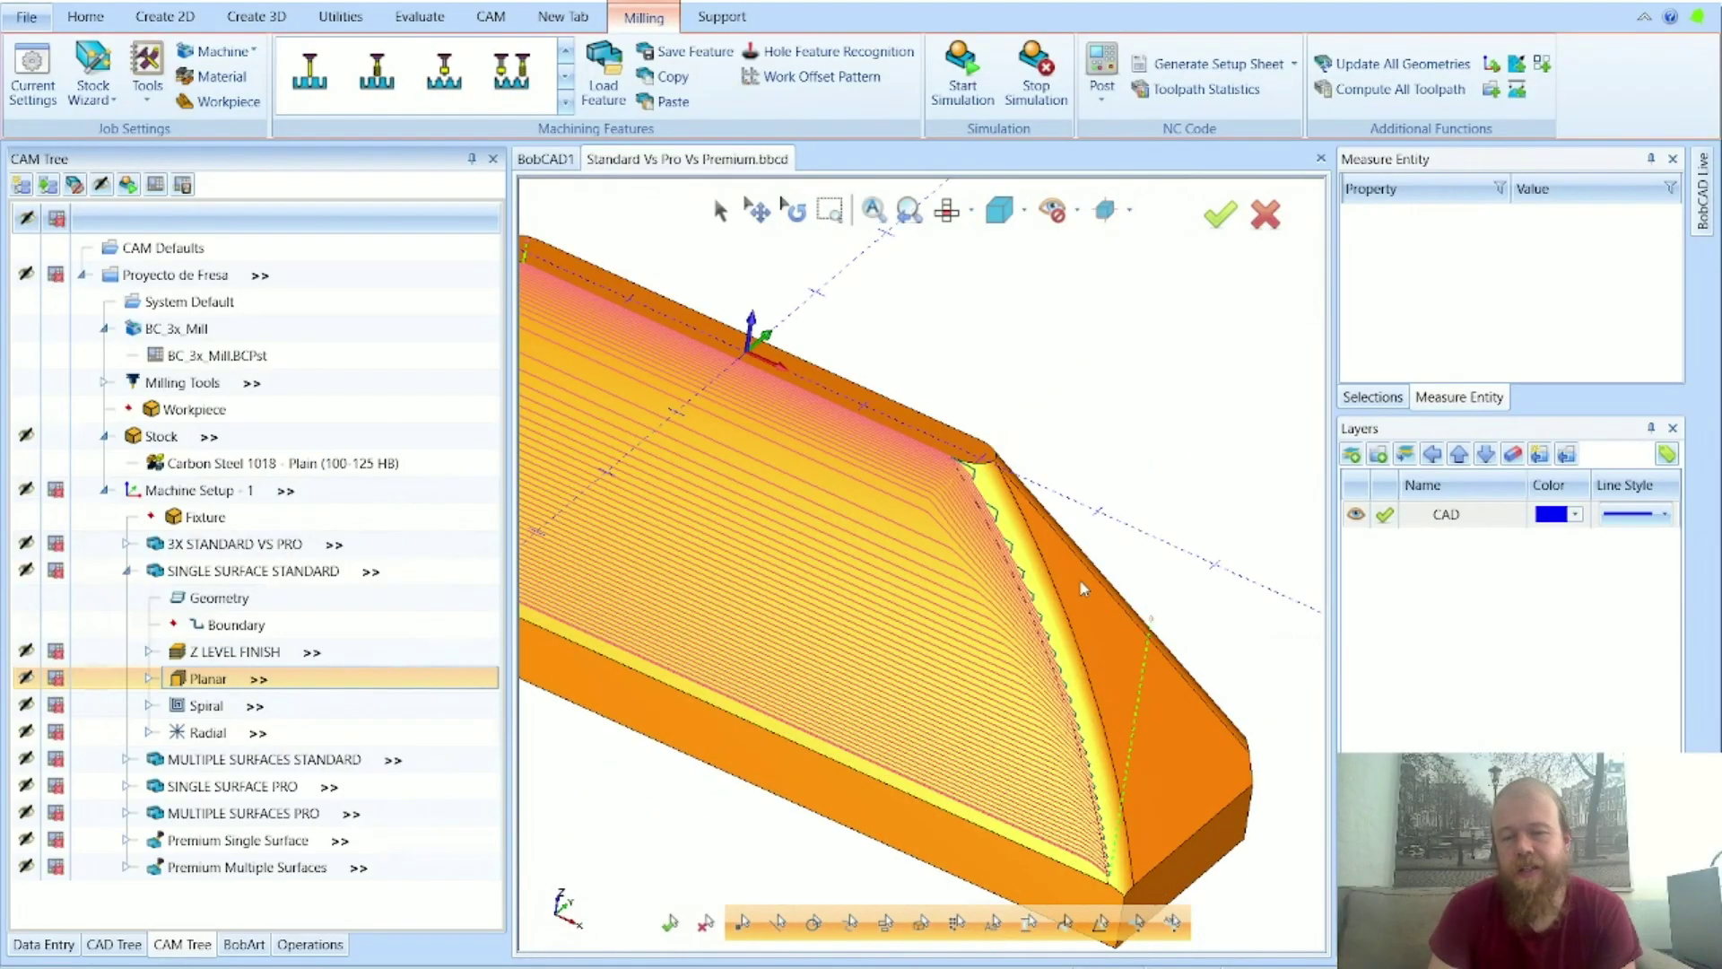
# Step: Compare the Z LEVEL FINISH and Planar toolpaths at the sloped end of the part
pyautogui.click(248, 655)
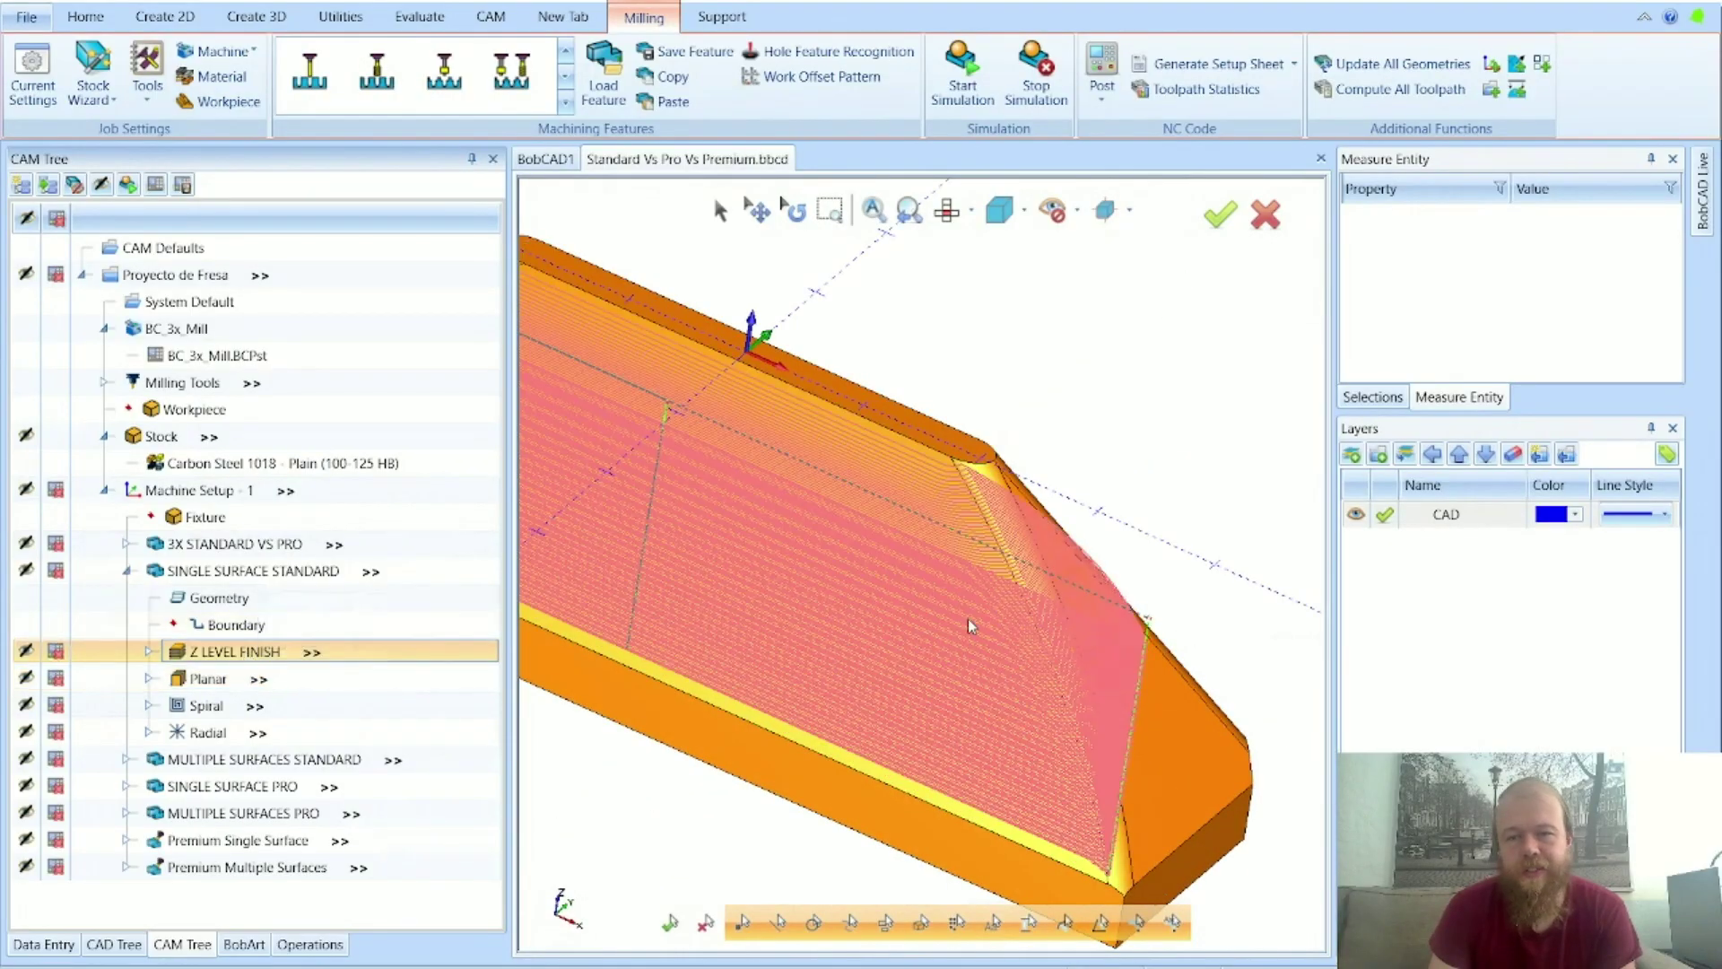
pyautogui.scroll(4, 1096, 589)
pyautogui.moveTo(1154, 603)
pyautogui.mouseDown(button='middle')
pyautogui.moveTo(1104, 630)
pyautogui.moveTo(1174, 618)
pyautogui.mouseUp(button='middle')
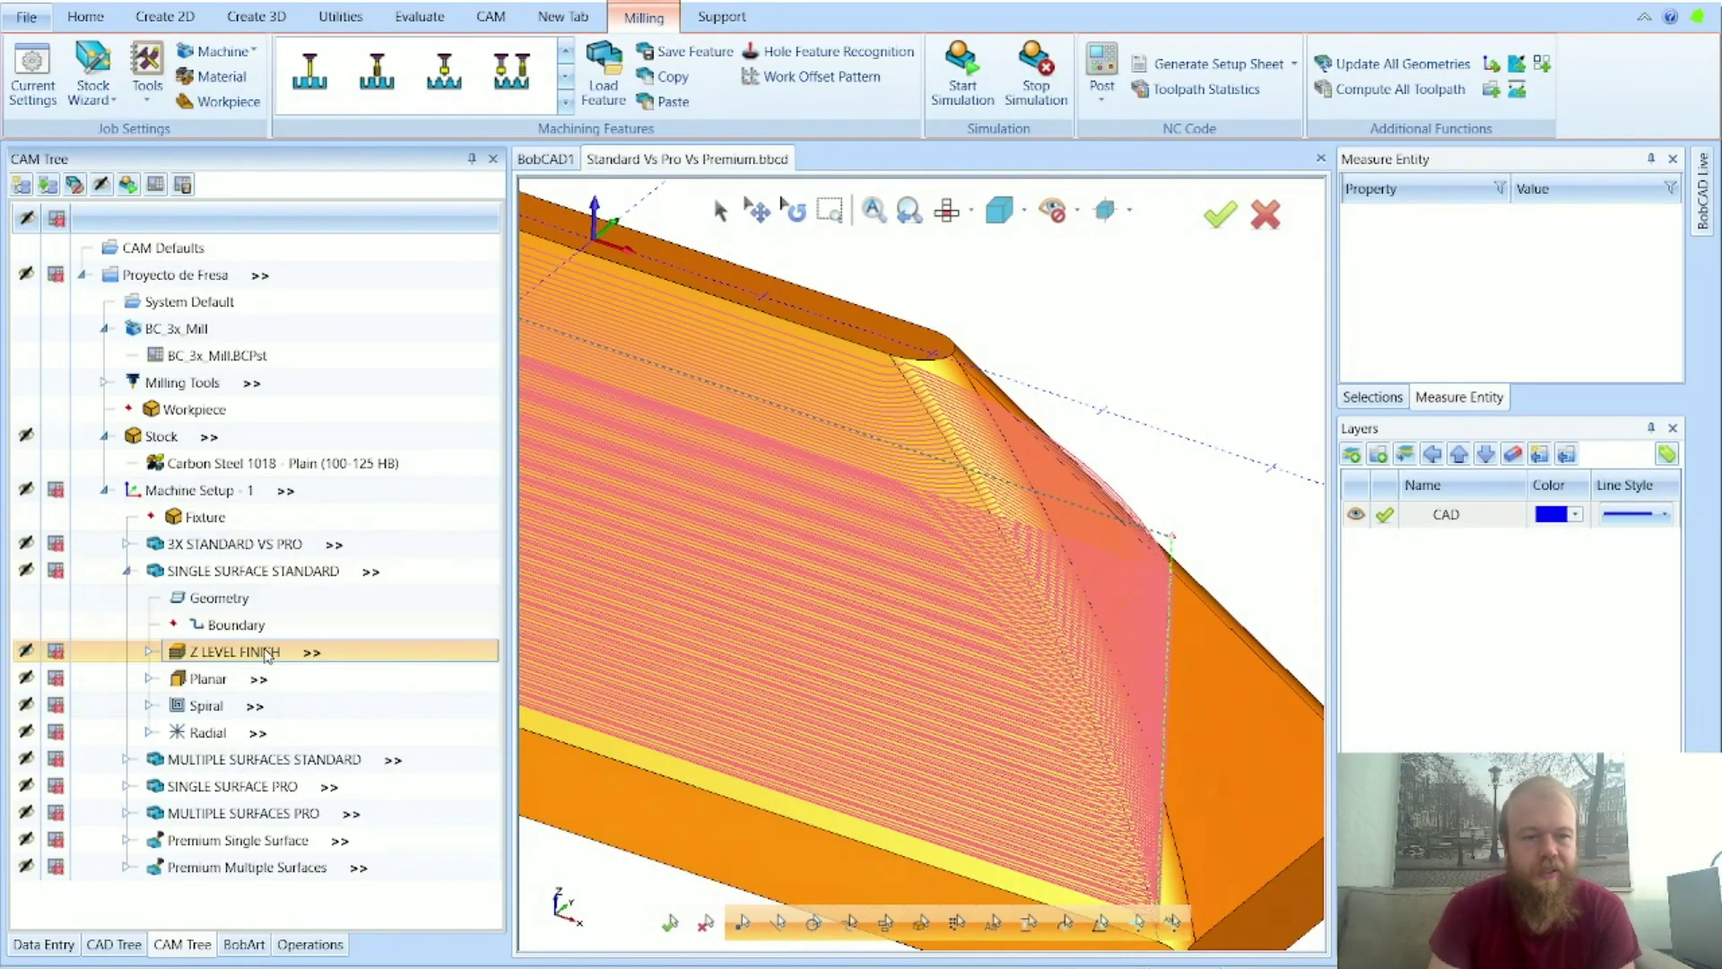
pyautogui.click(212, 681)
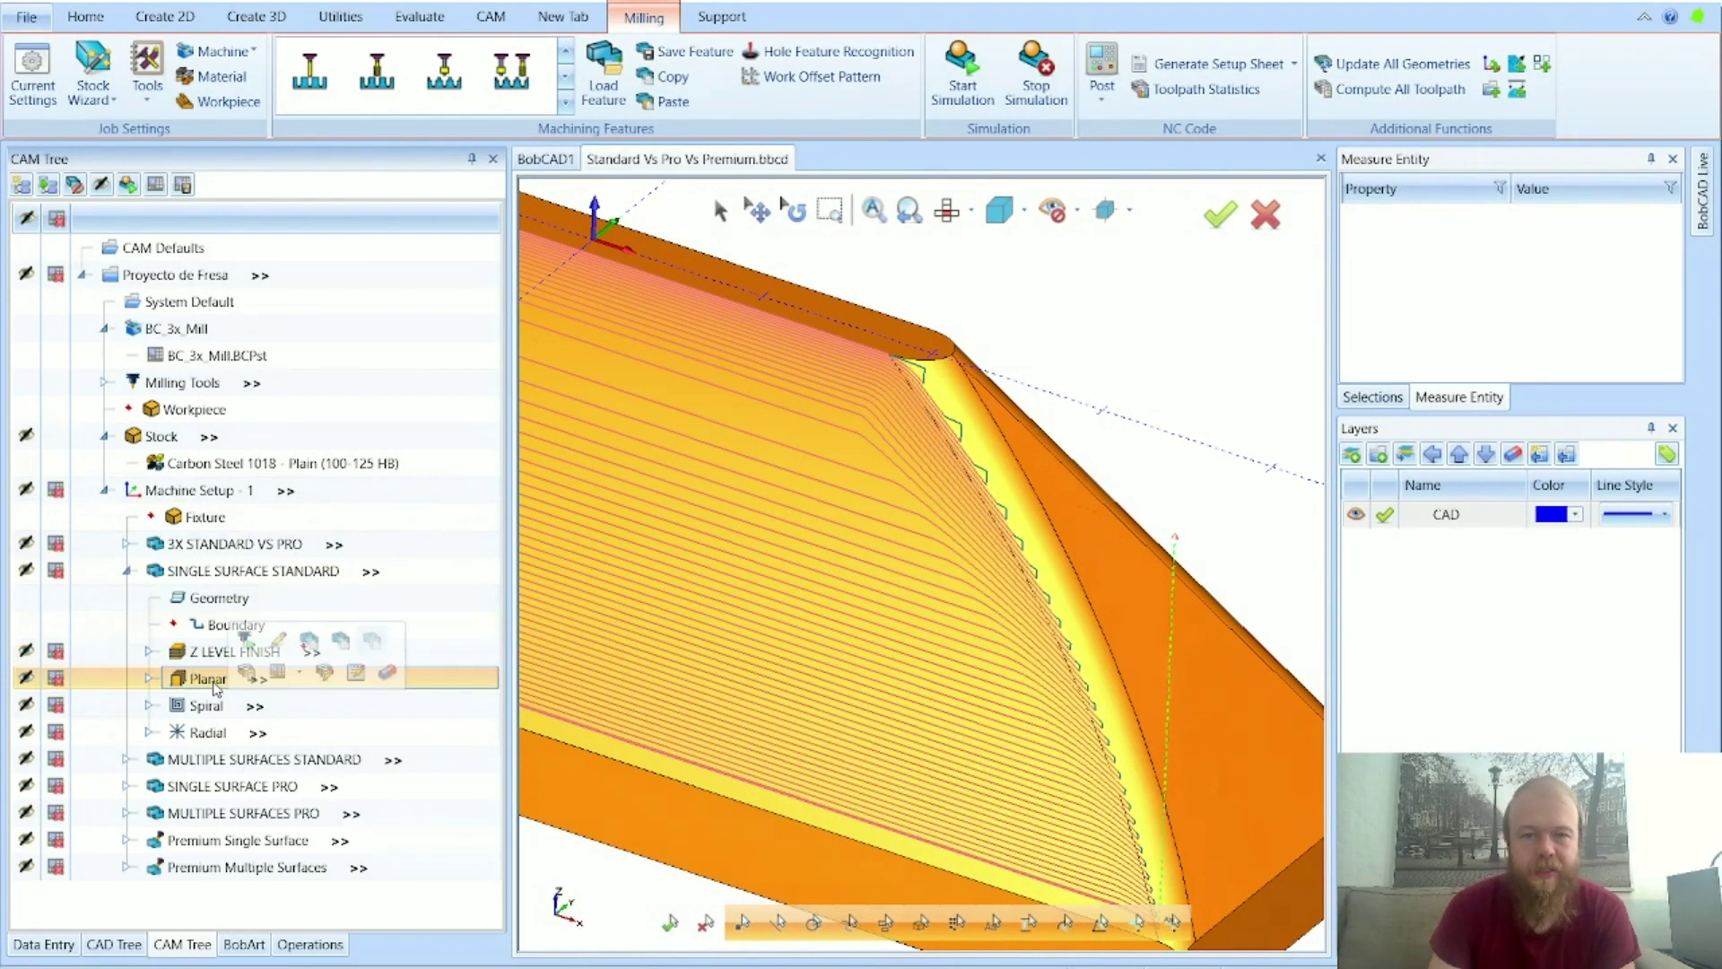
pyautogui.scroll(-3, 969, 641)
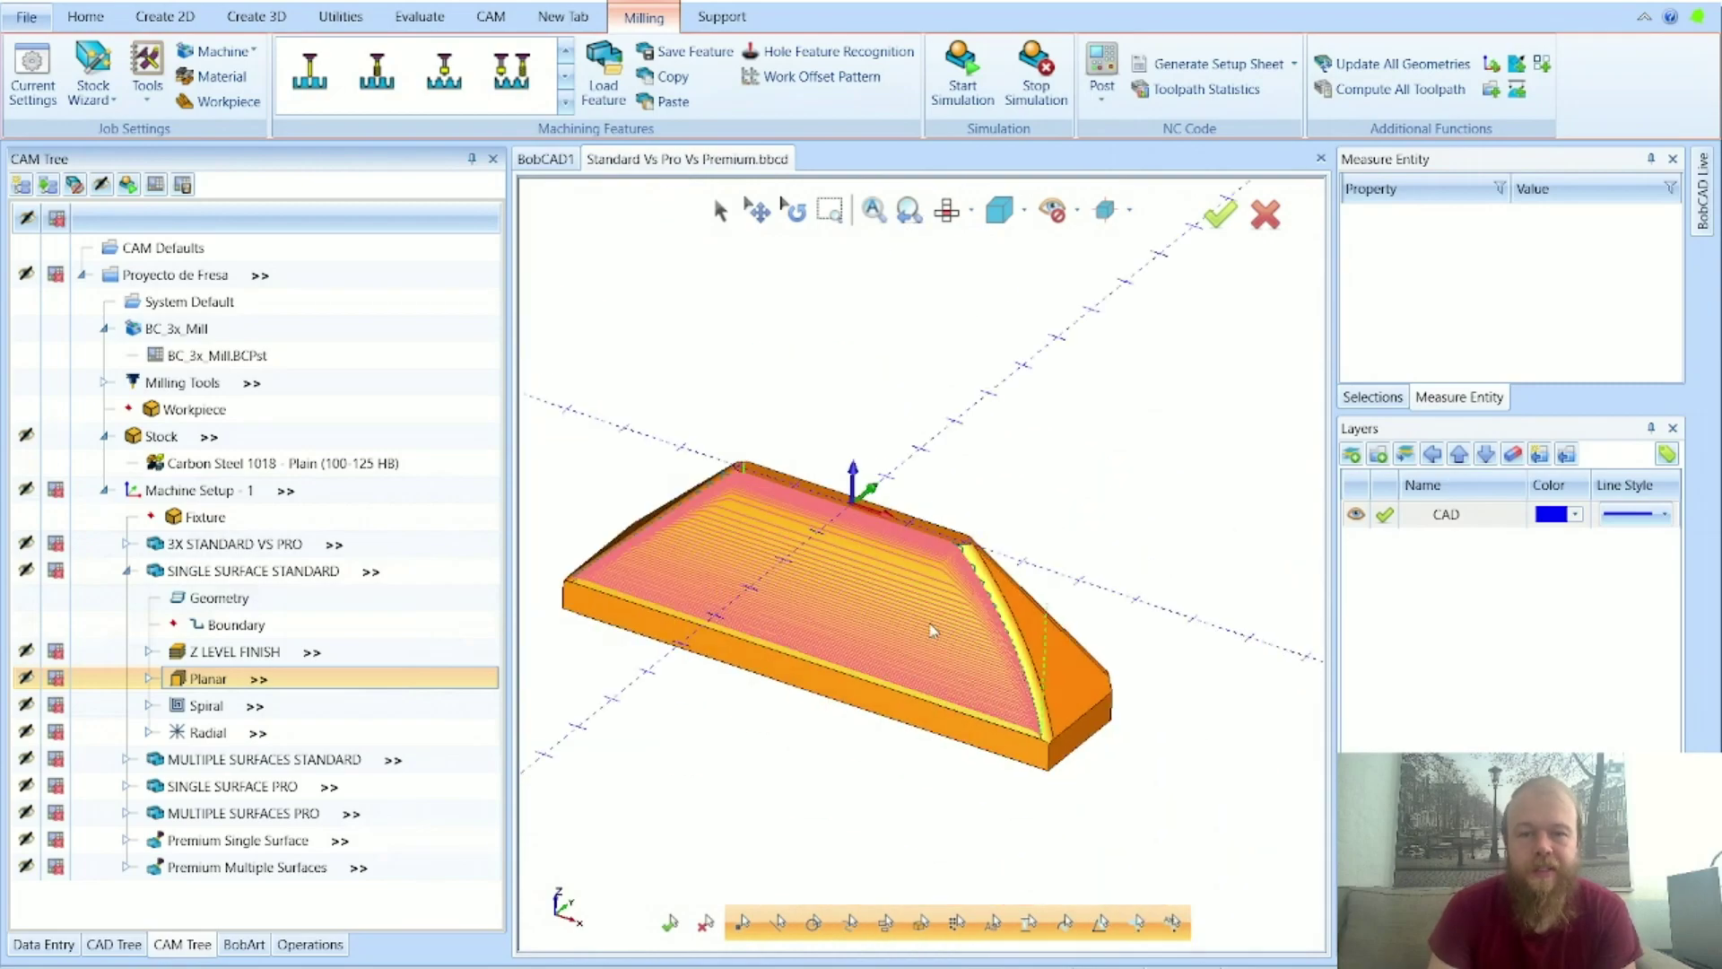
pyautogui.scroll(1, 745, 577)
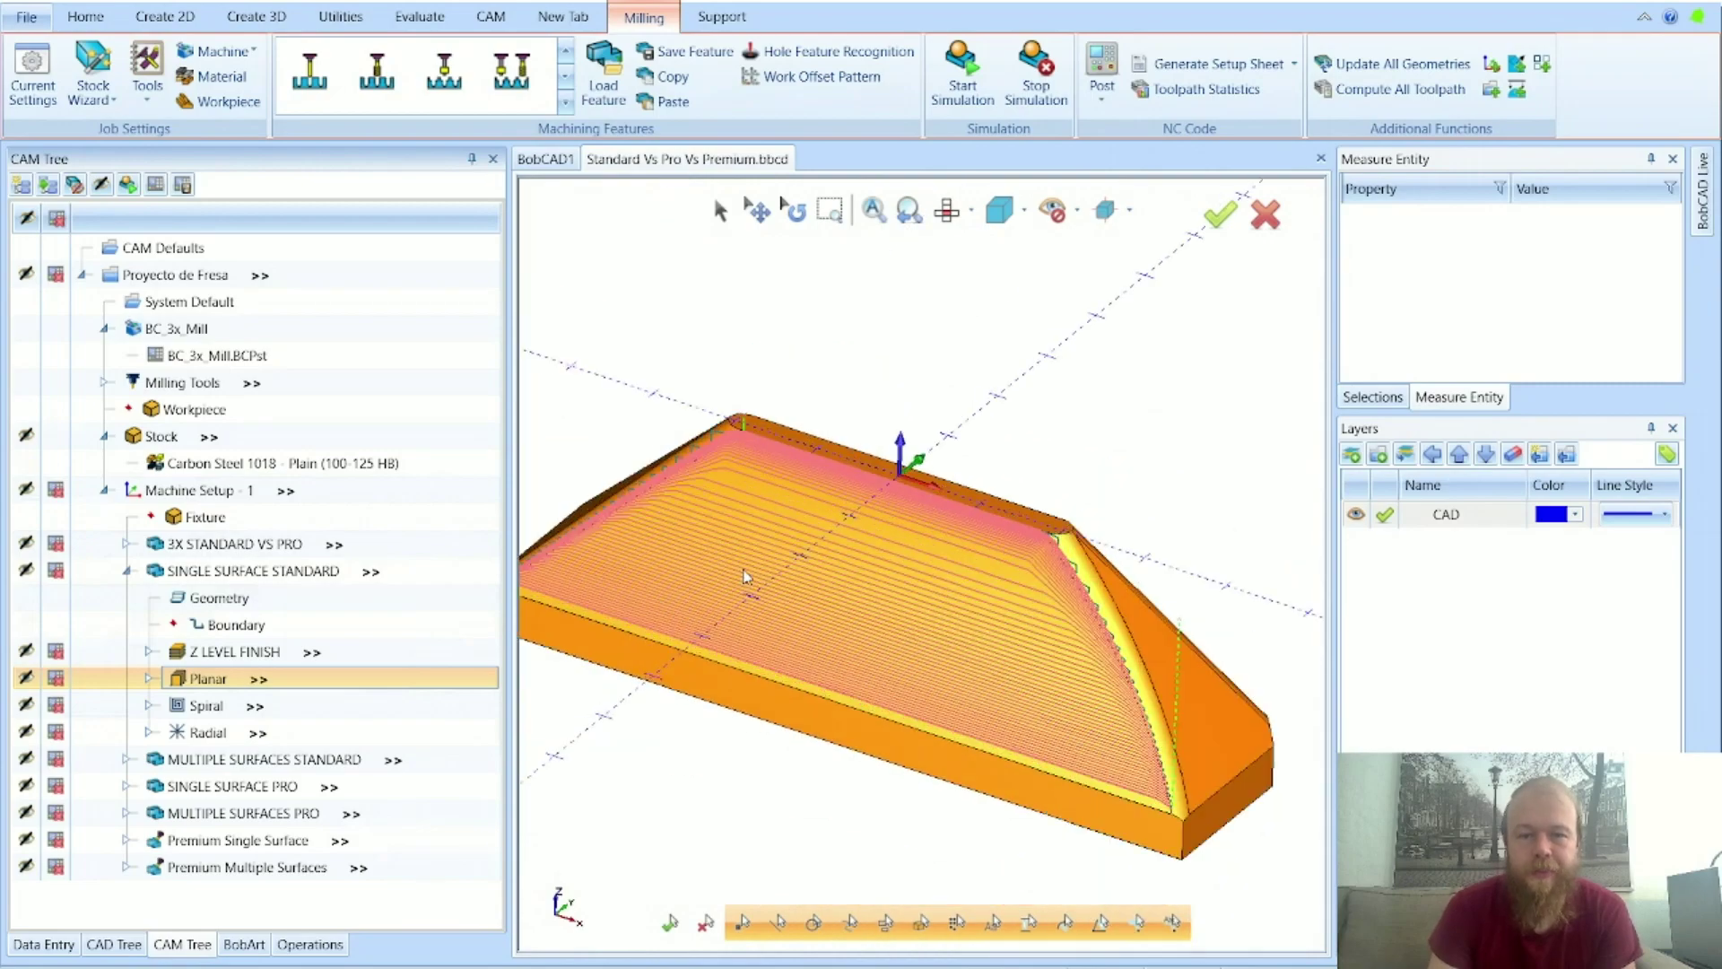
# Step: Inspect the Planar toolpath's pass spacing from the top view and at the upper edge of the curved face
pyautogui.click(948, 215)
pyautogui.scroll(4, 664, 619)
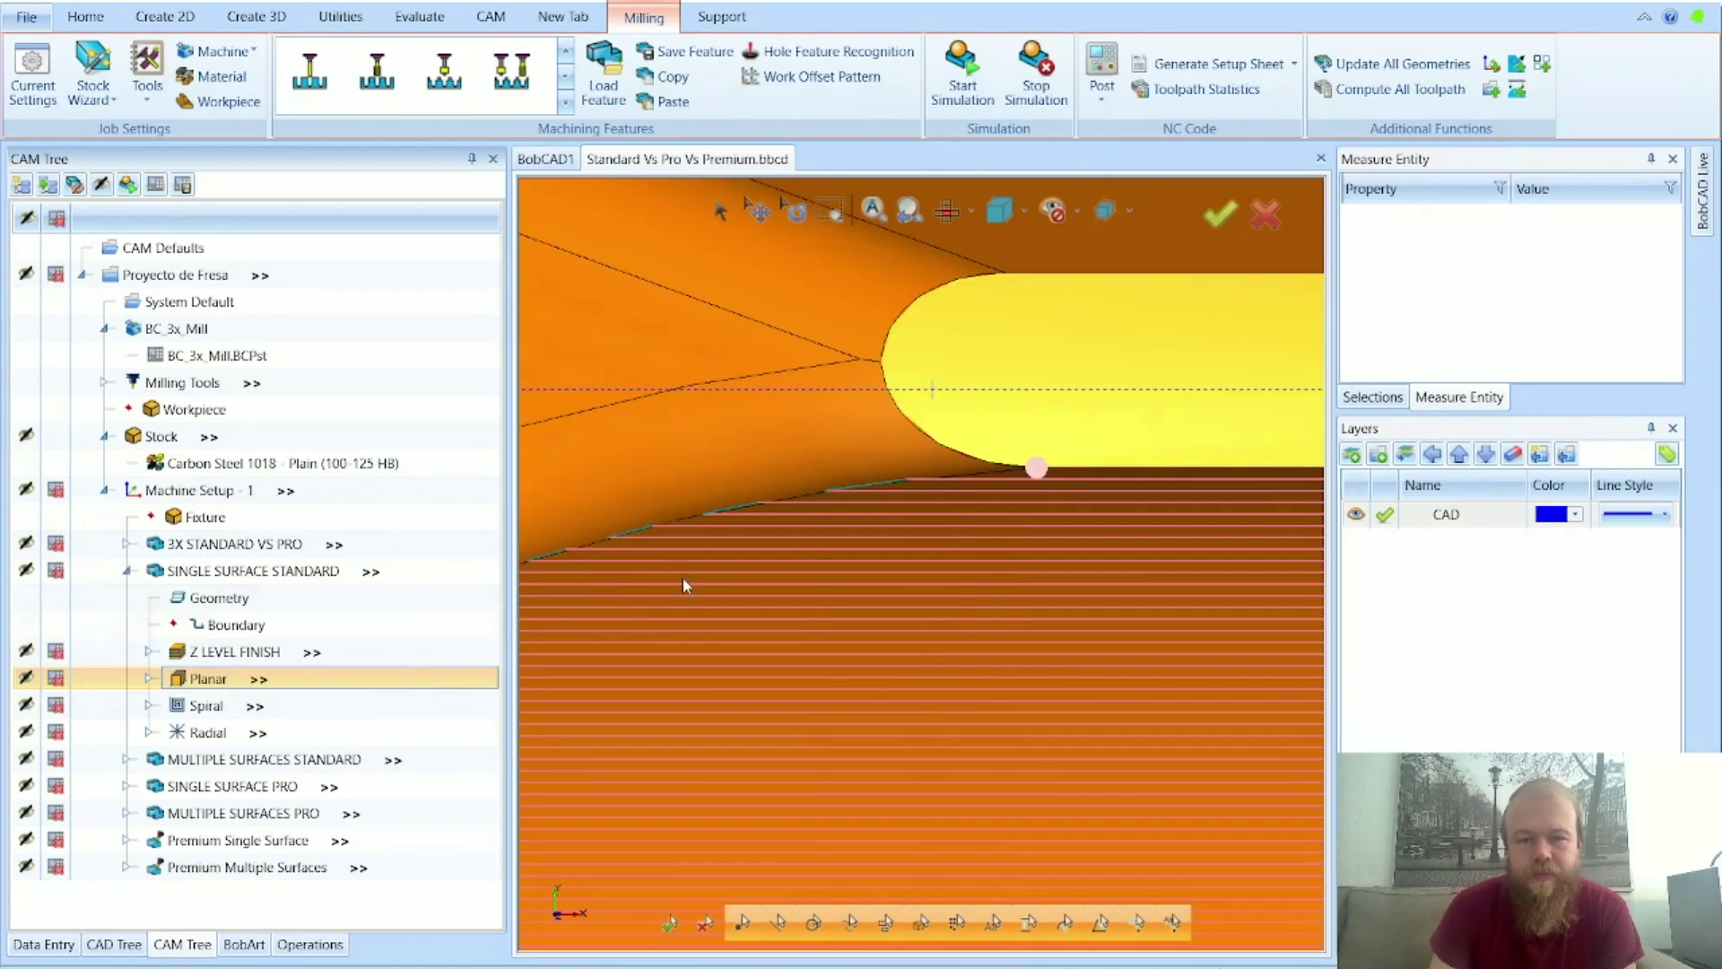
pyautogui.scroll(-2, 859, 434)
pyautogui.scroll(-1, 858, 451)
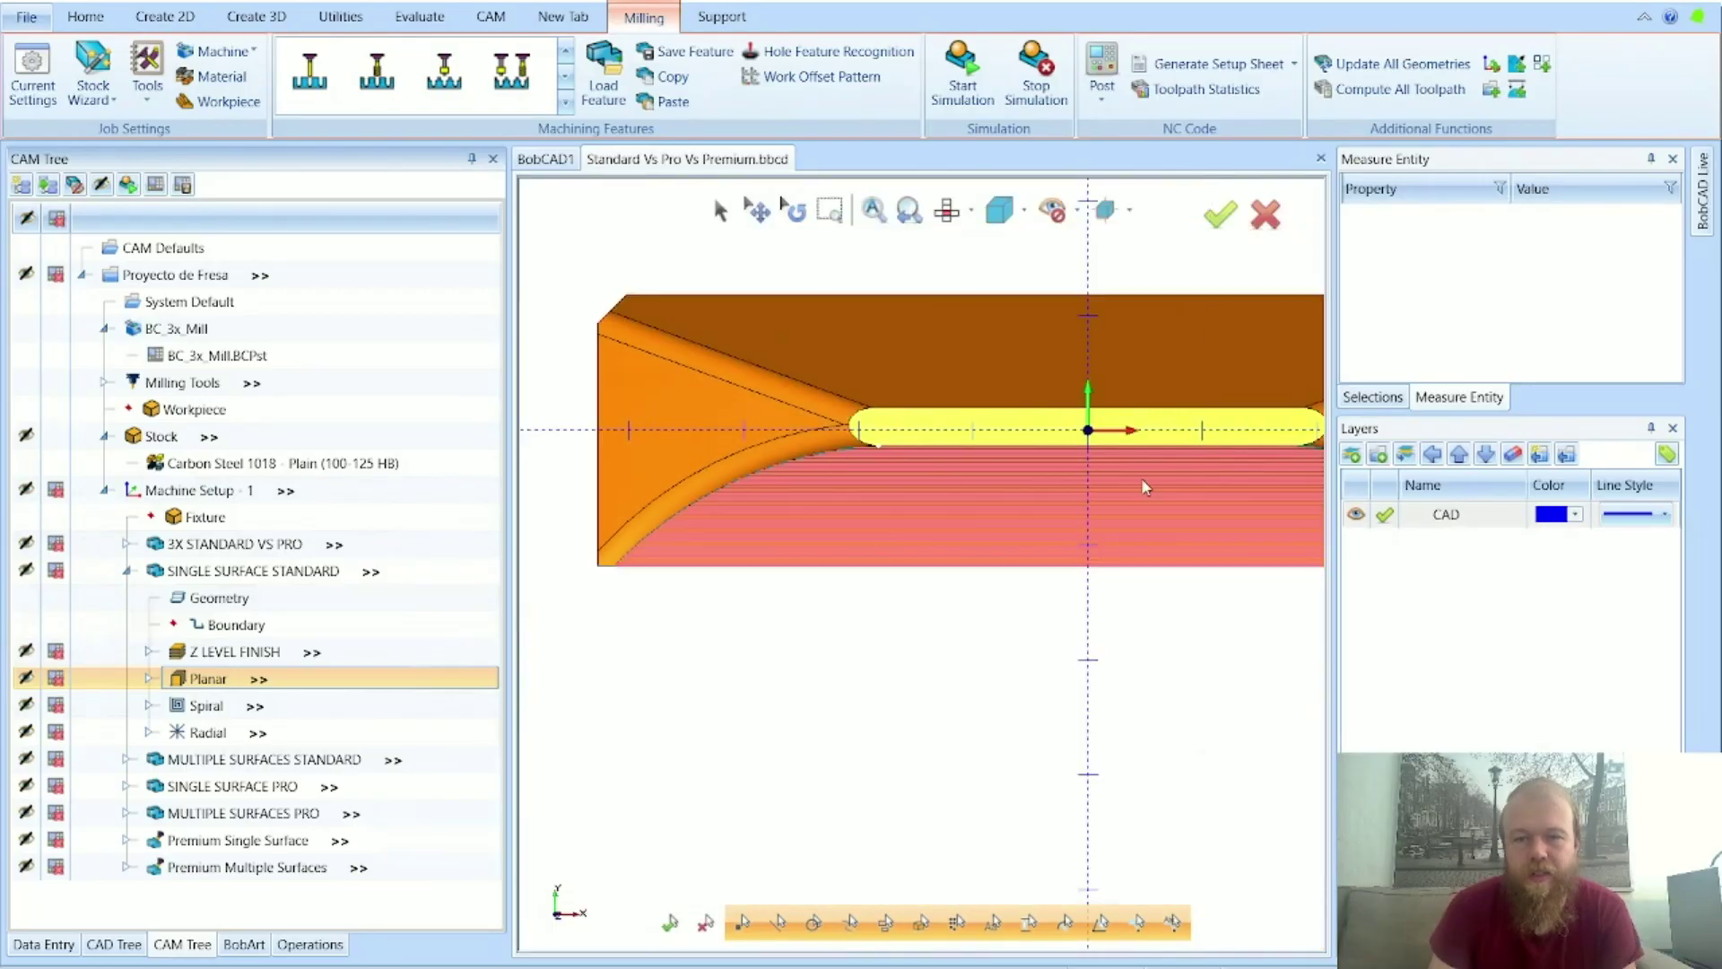
pyautogui.moveTo(962, 514); pyautogui.dragTo(1127, 397, button='middle')
pyautogui.scroll(5, 1128, 398)
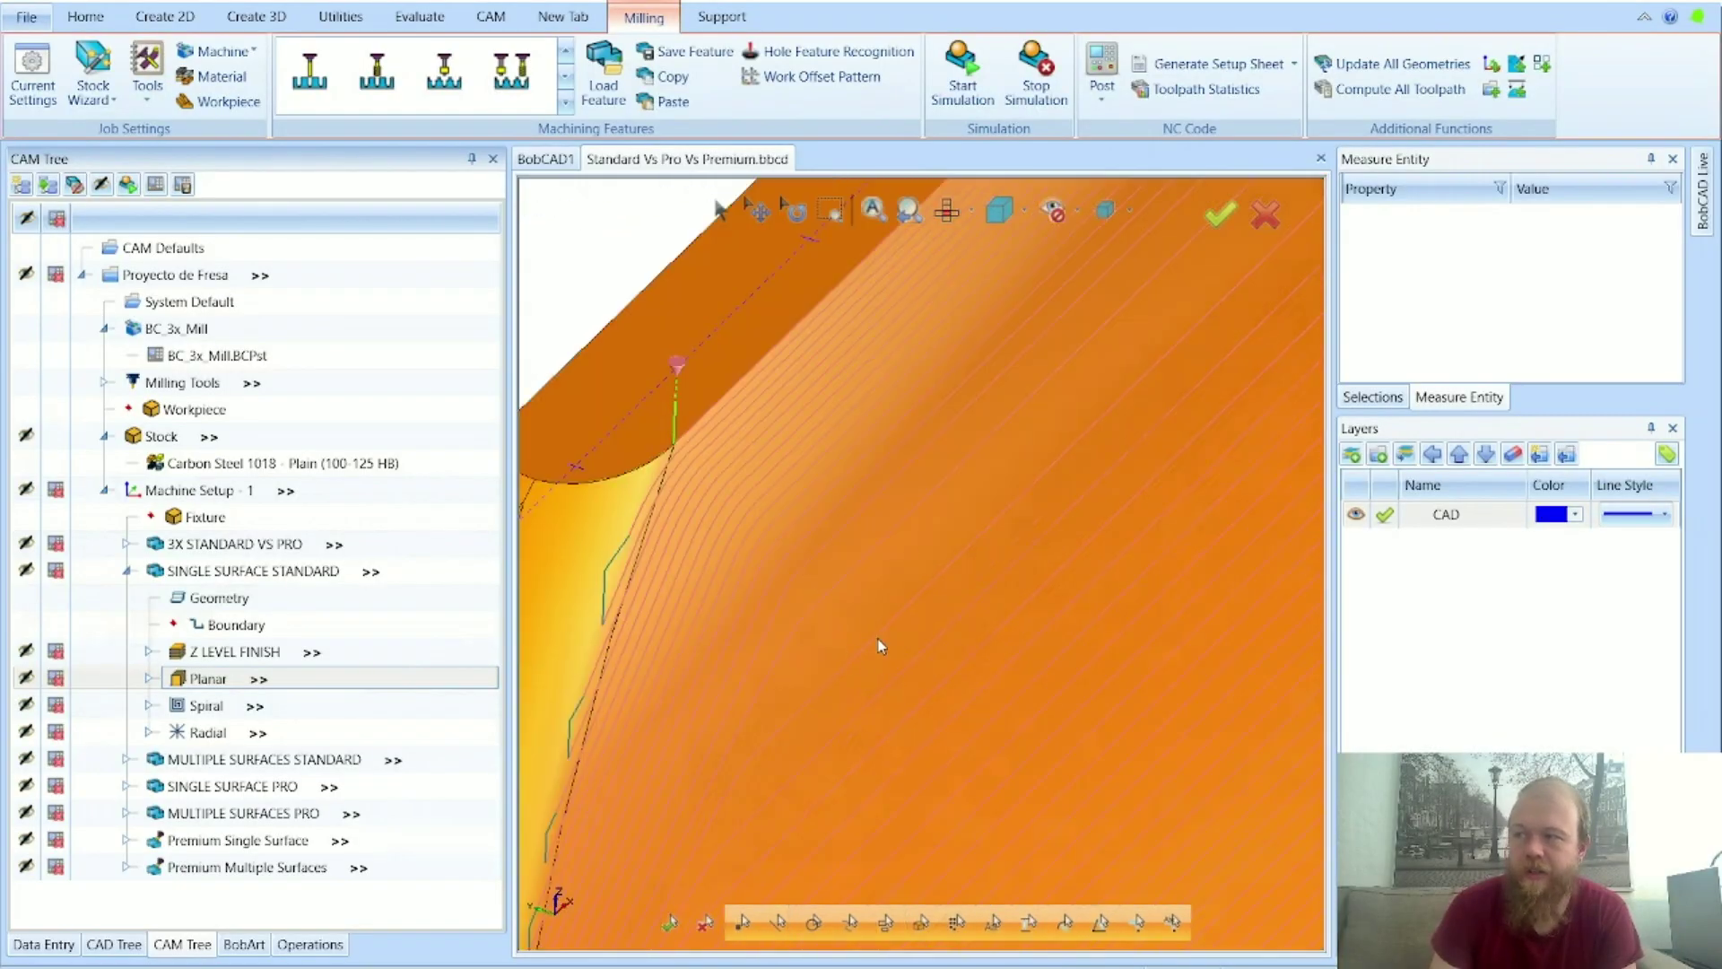
pyautogui.scroll(-2, 843, 493)
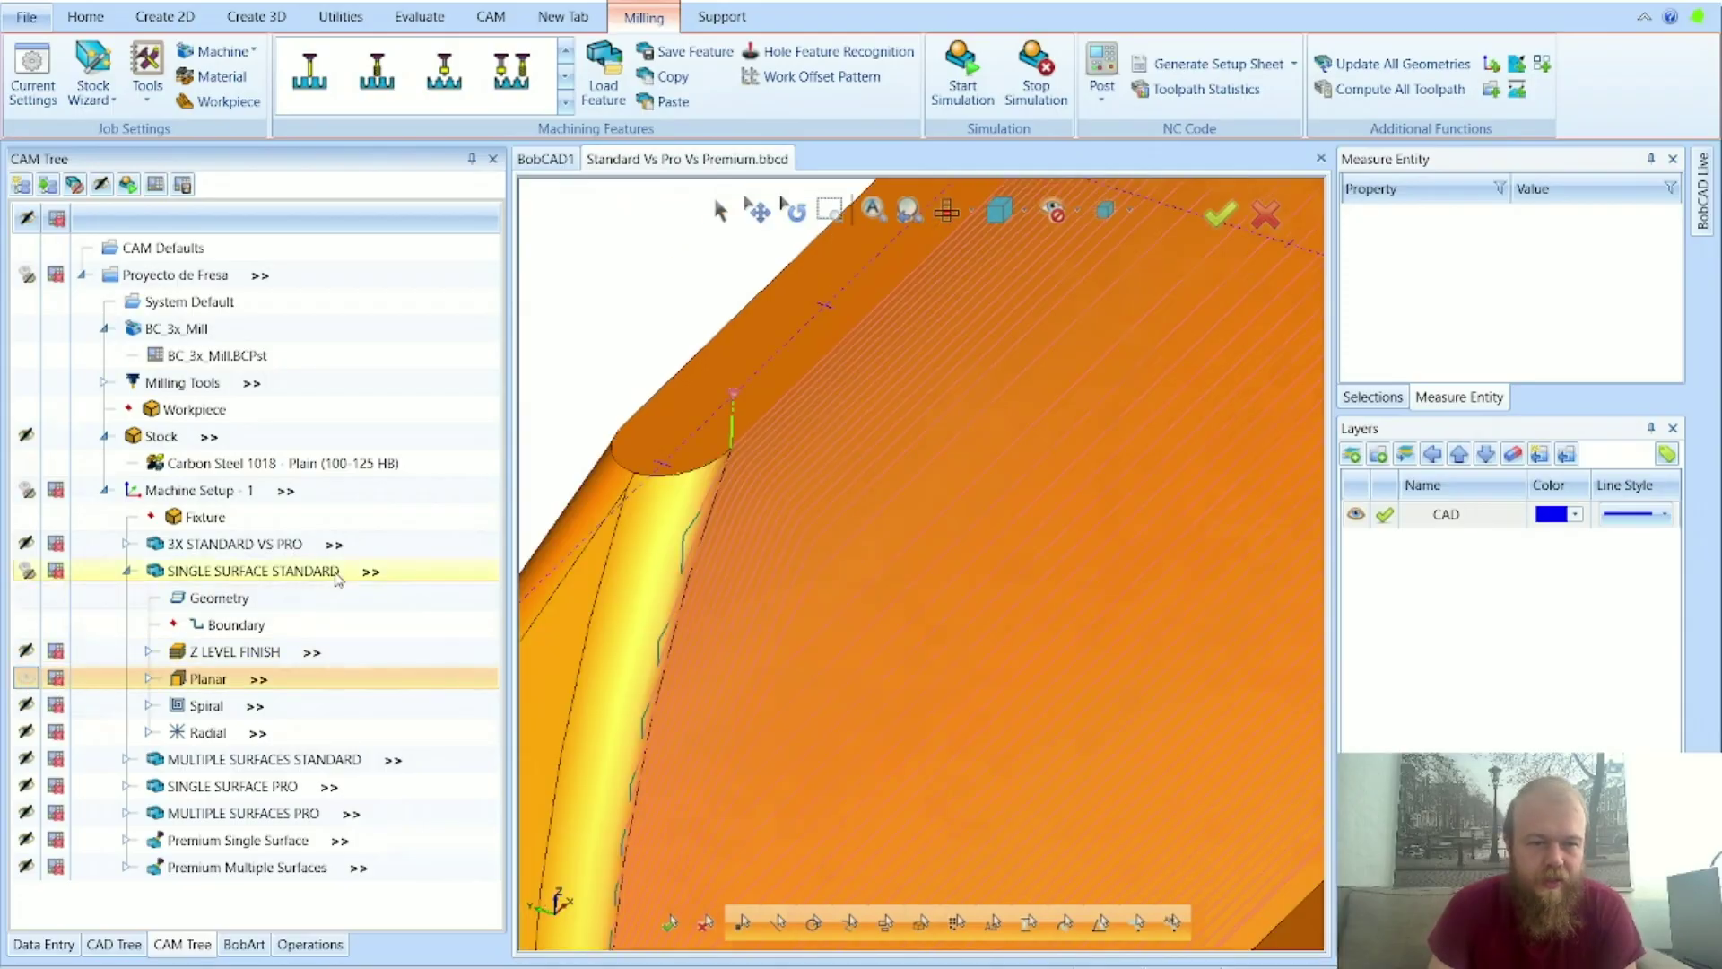
# Step: Keep the Planar toolpath displayed with SINGLE SURFACE STANDARD selected and inspect the gaps between its passes up close
pyautogui.click(338, 574)
pyautogui.scroll(2, 728, 305)
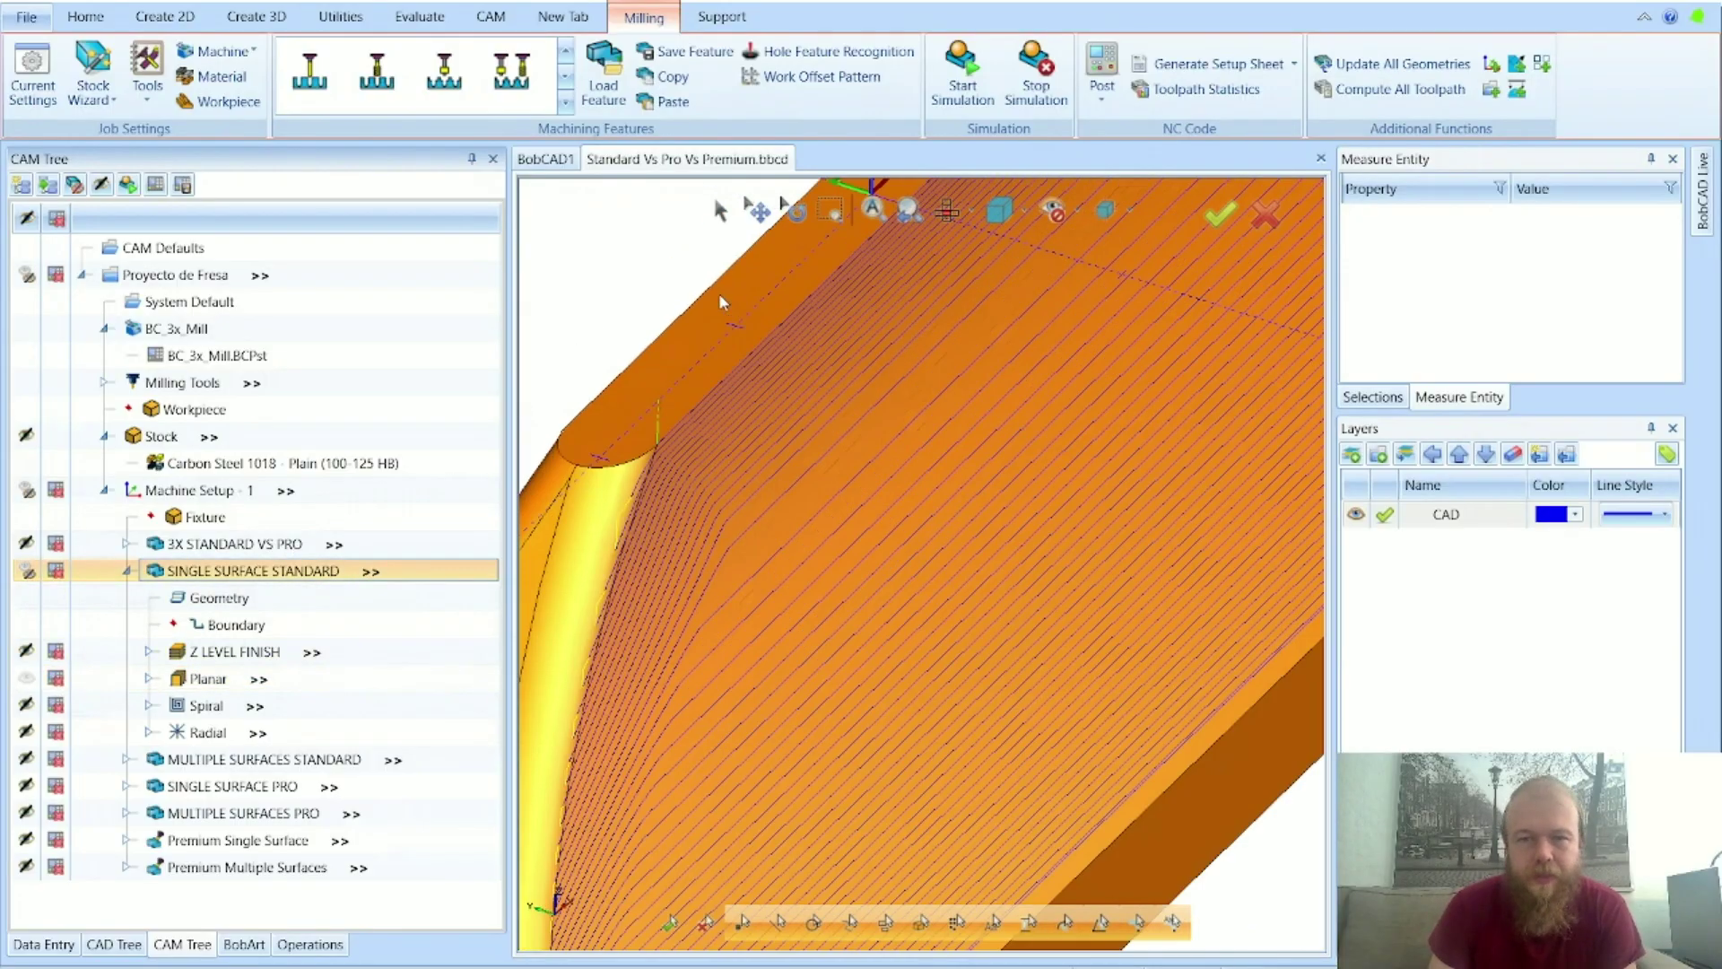
pyautogui.scroll(2, 748, 544)
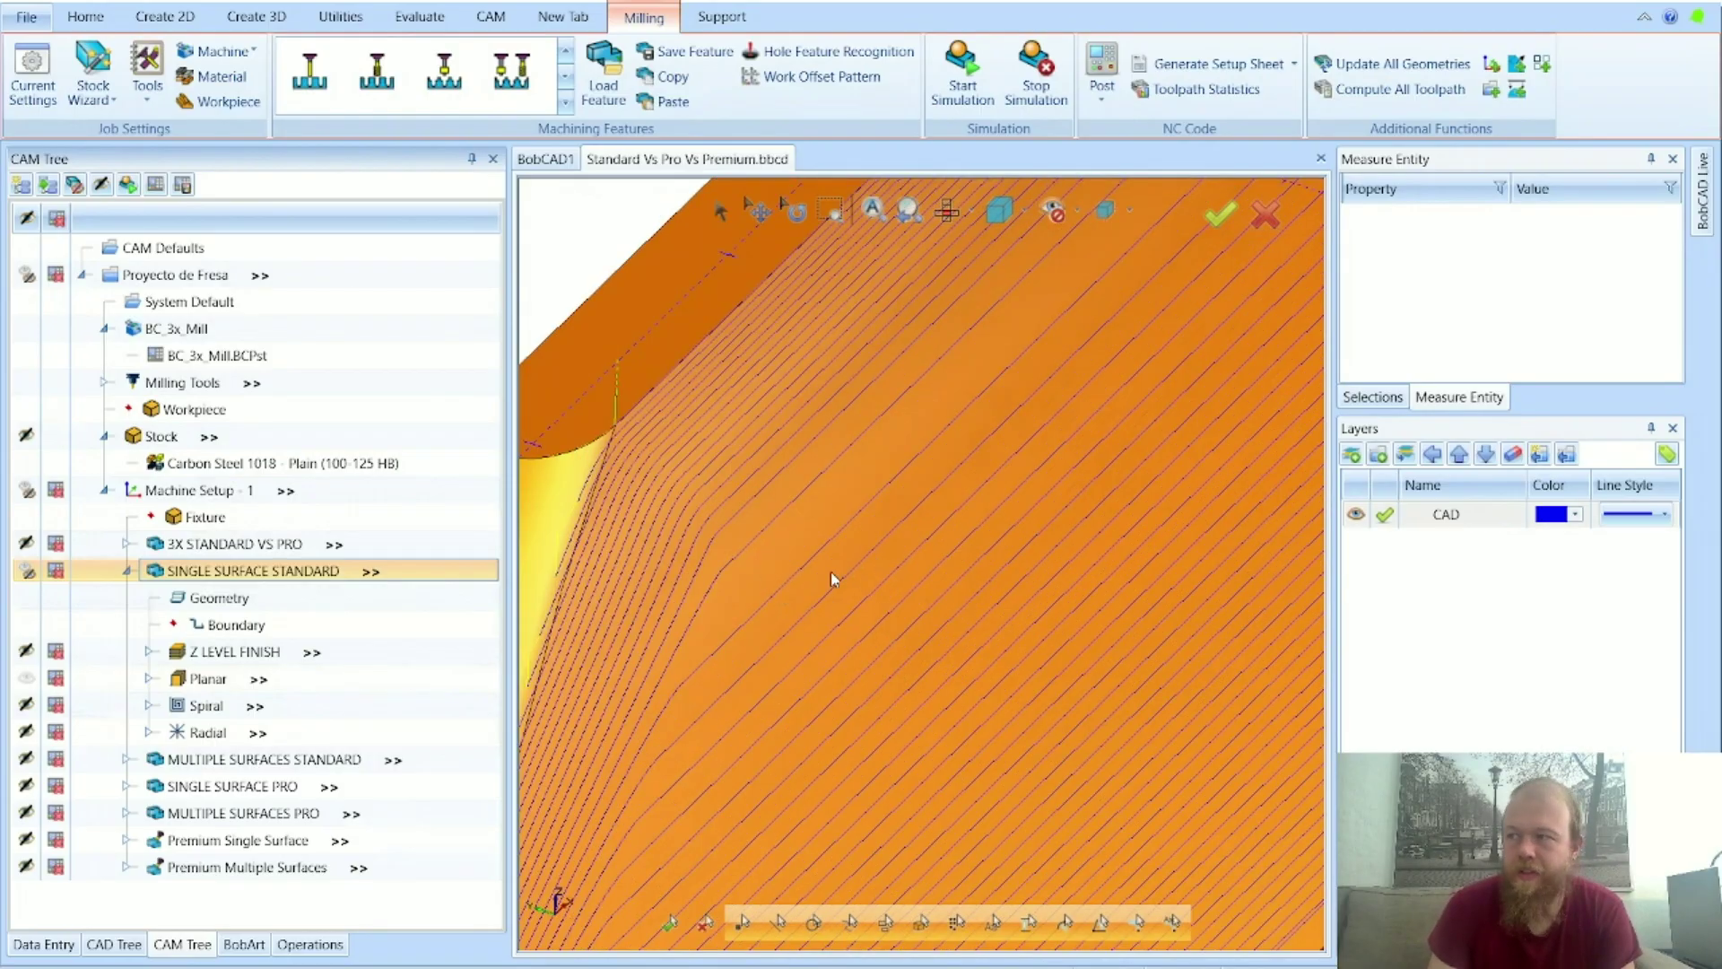
pyautogui.scroll(3, 831, 579)
pyautogui.scroll(2, 678, 569)
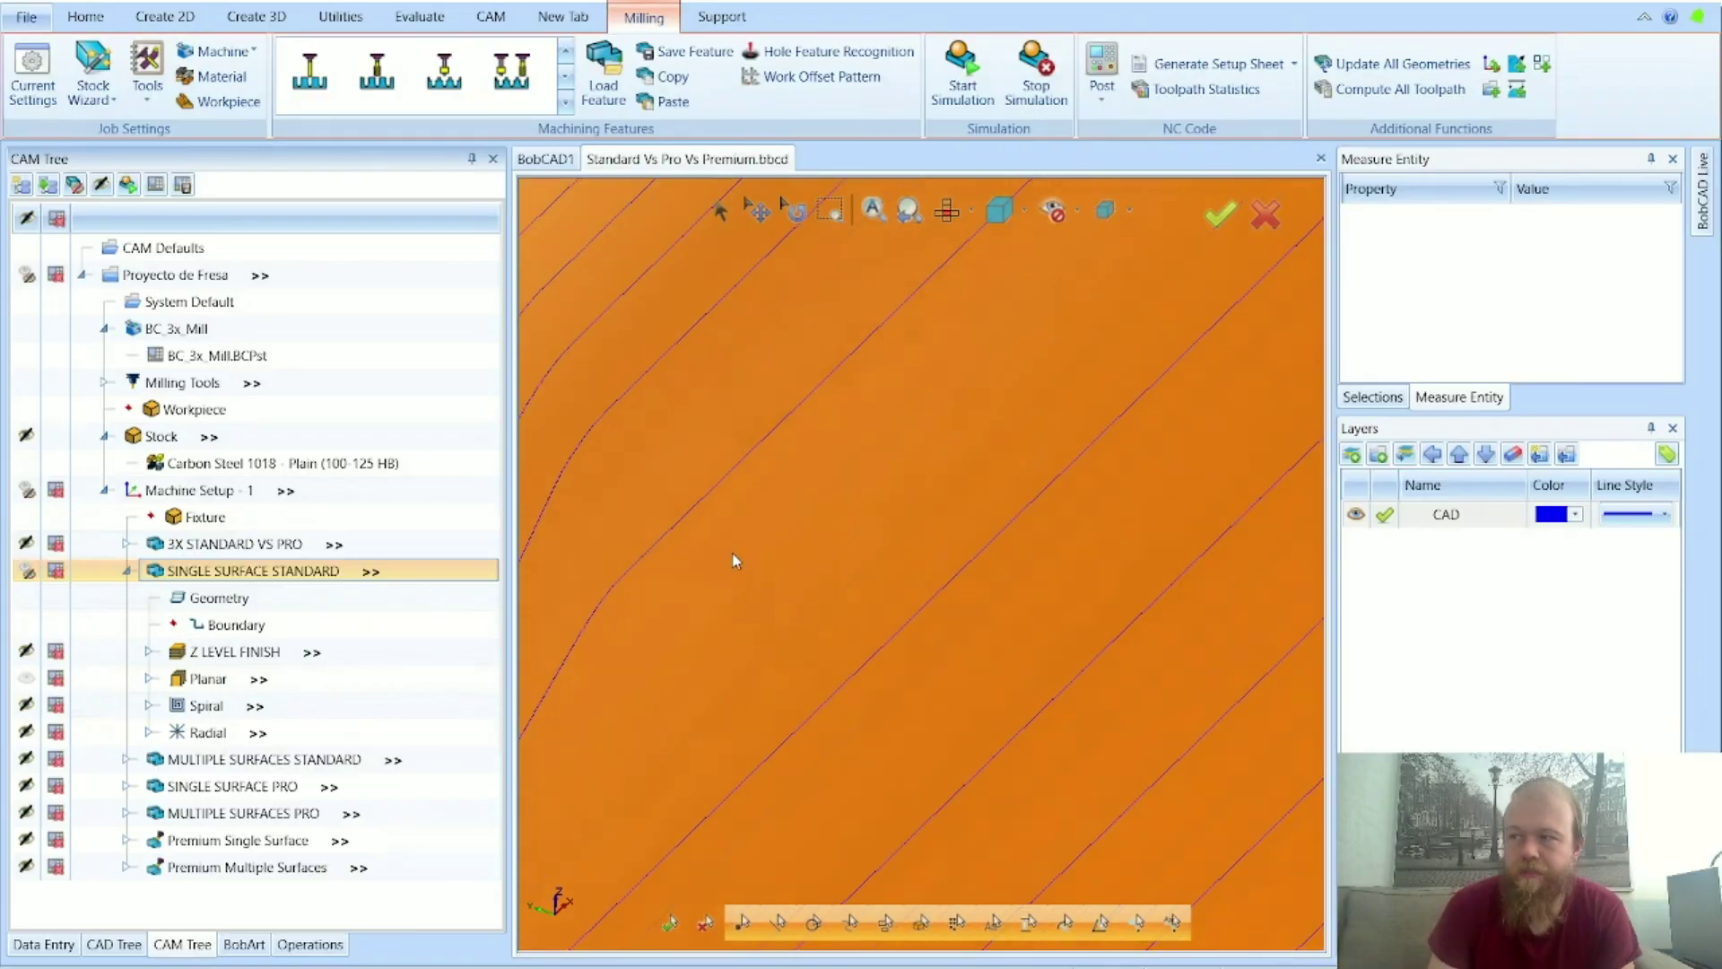
pyautogui.scroll(-6, 965, 637)
pyautogui.scroll(4, 756, 514)
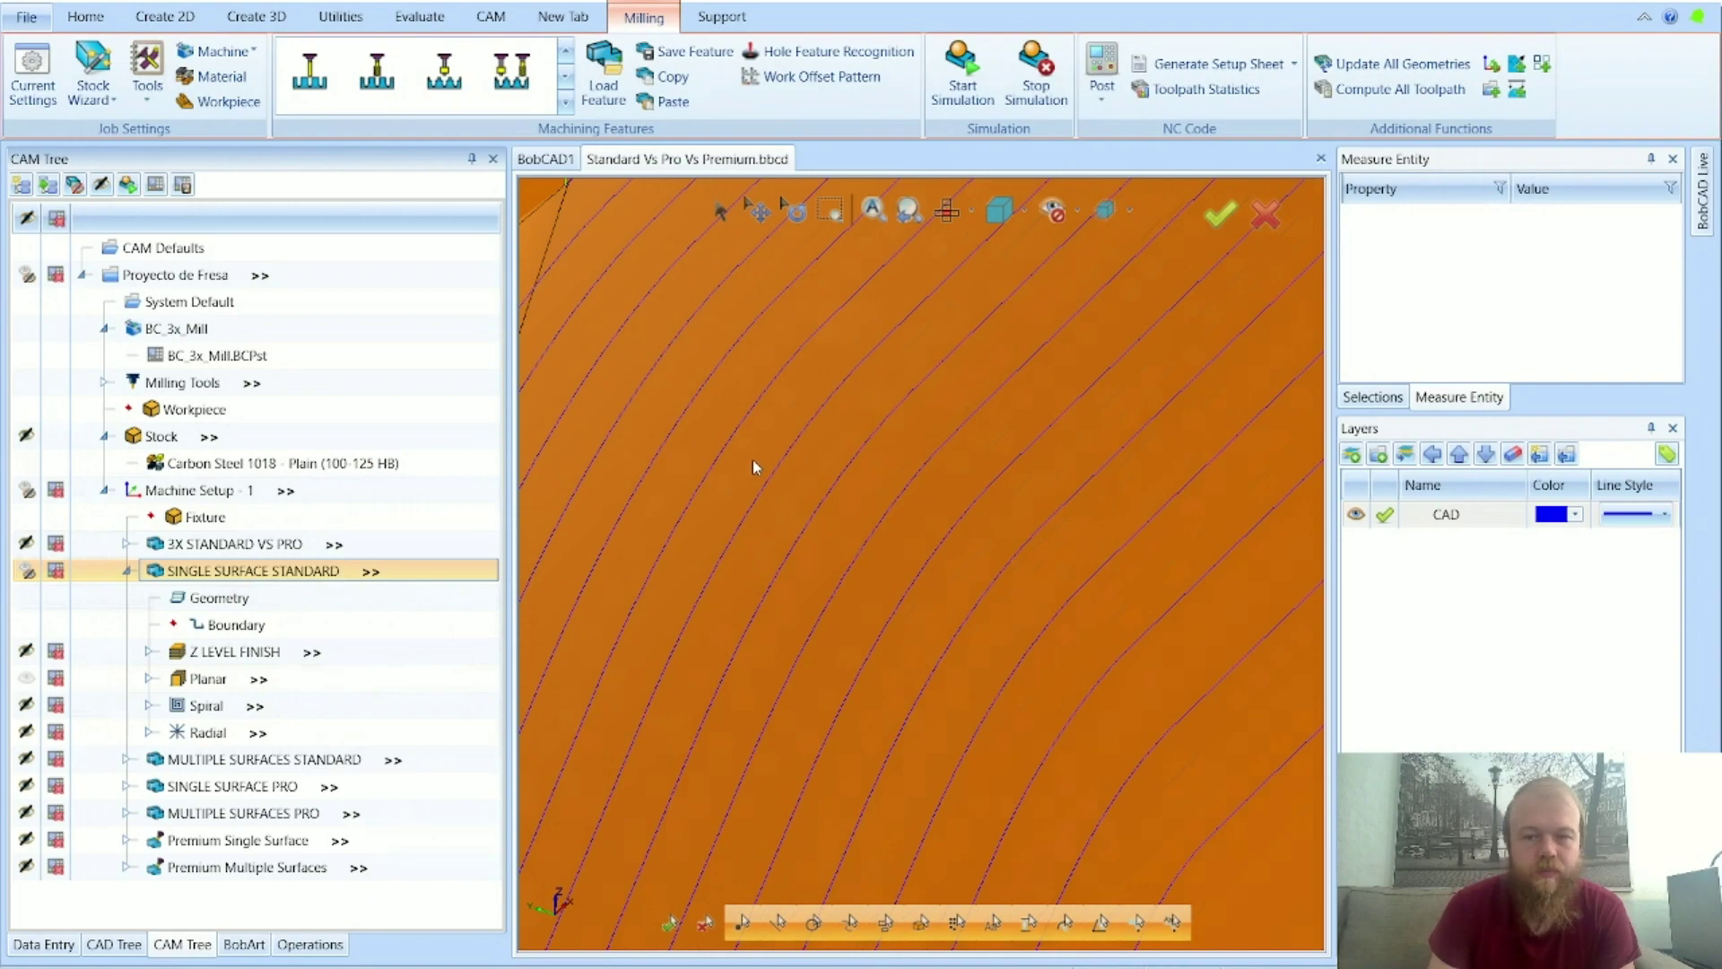
# Step: Hide the Planar toolpath, display the Spiral toolpath of SINGLE SURFACE STANDARD and inspect its coverage of the curved face
pyautogui.scroll(-5, 758, 462)
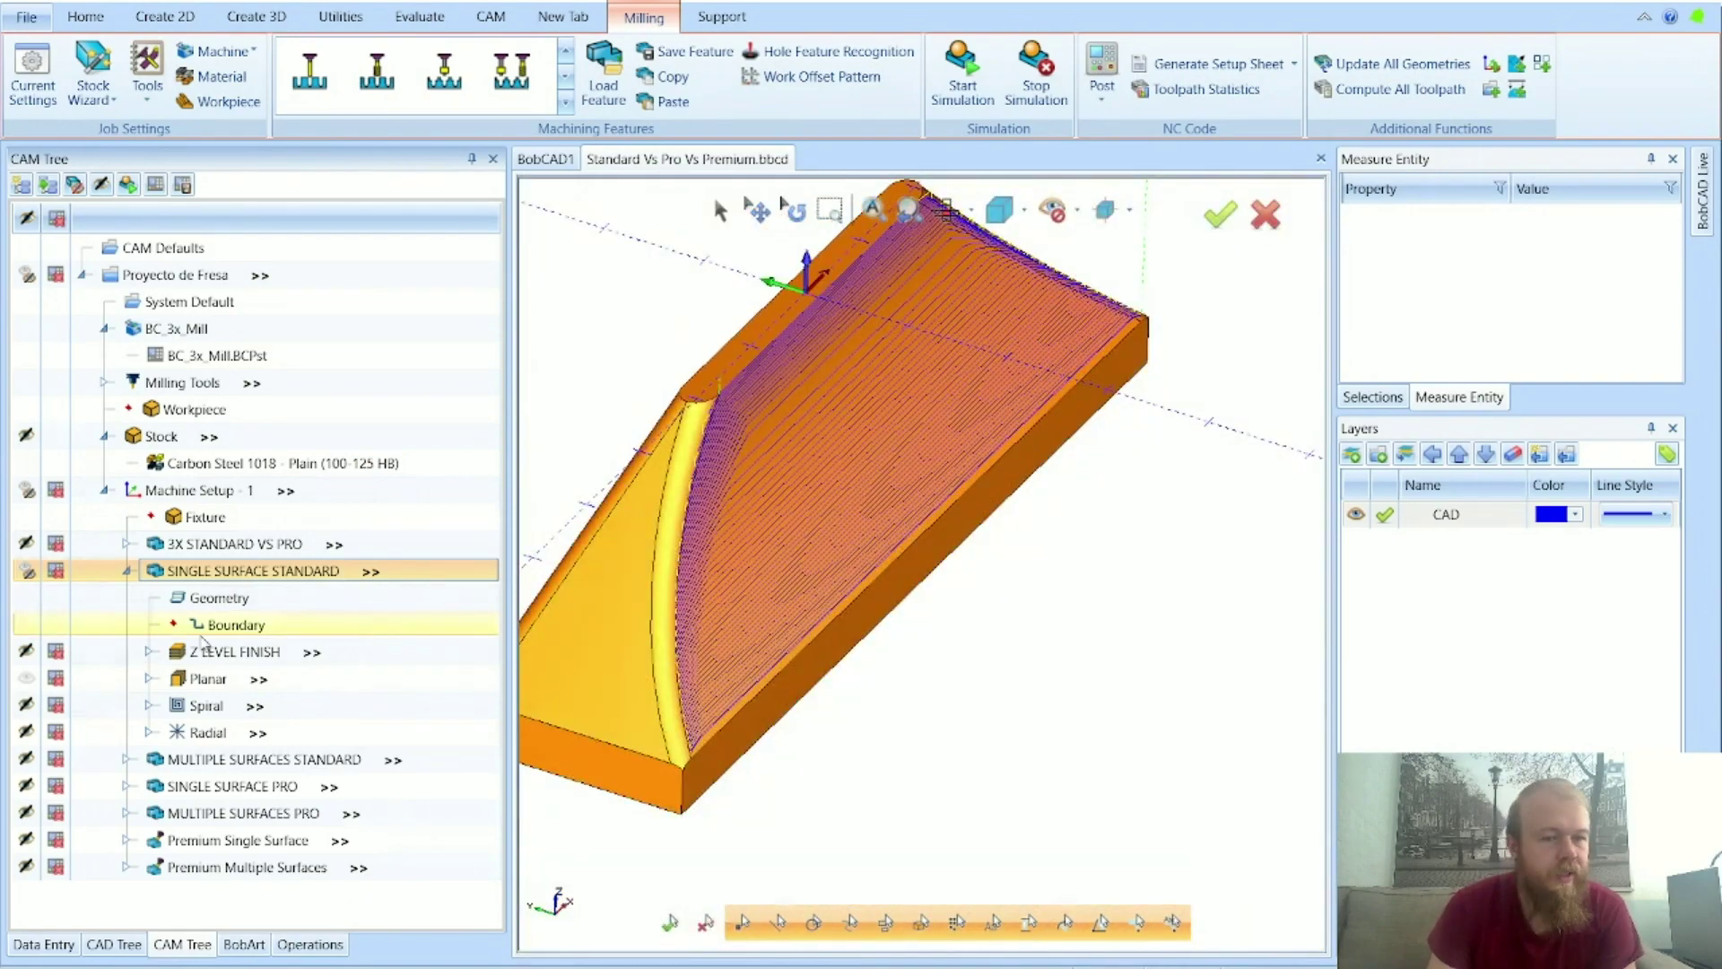
pyautogui.click(26, 678)
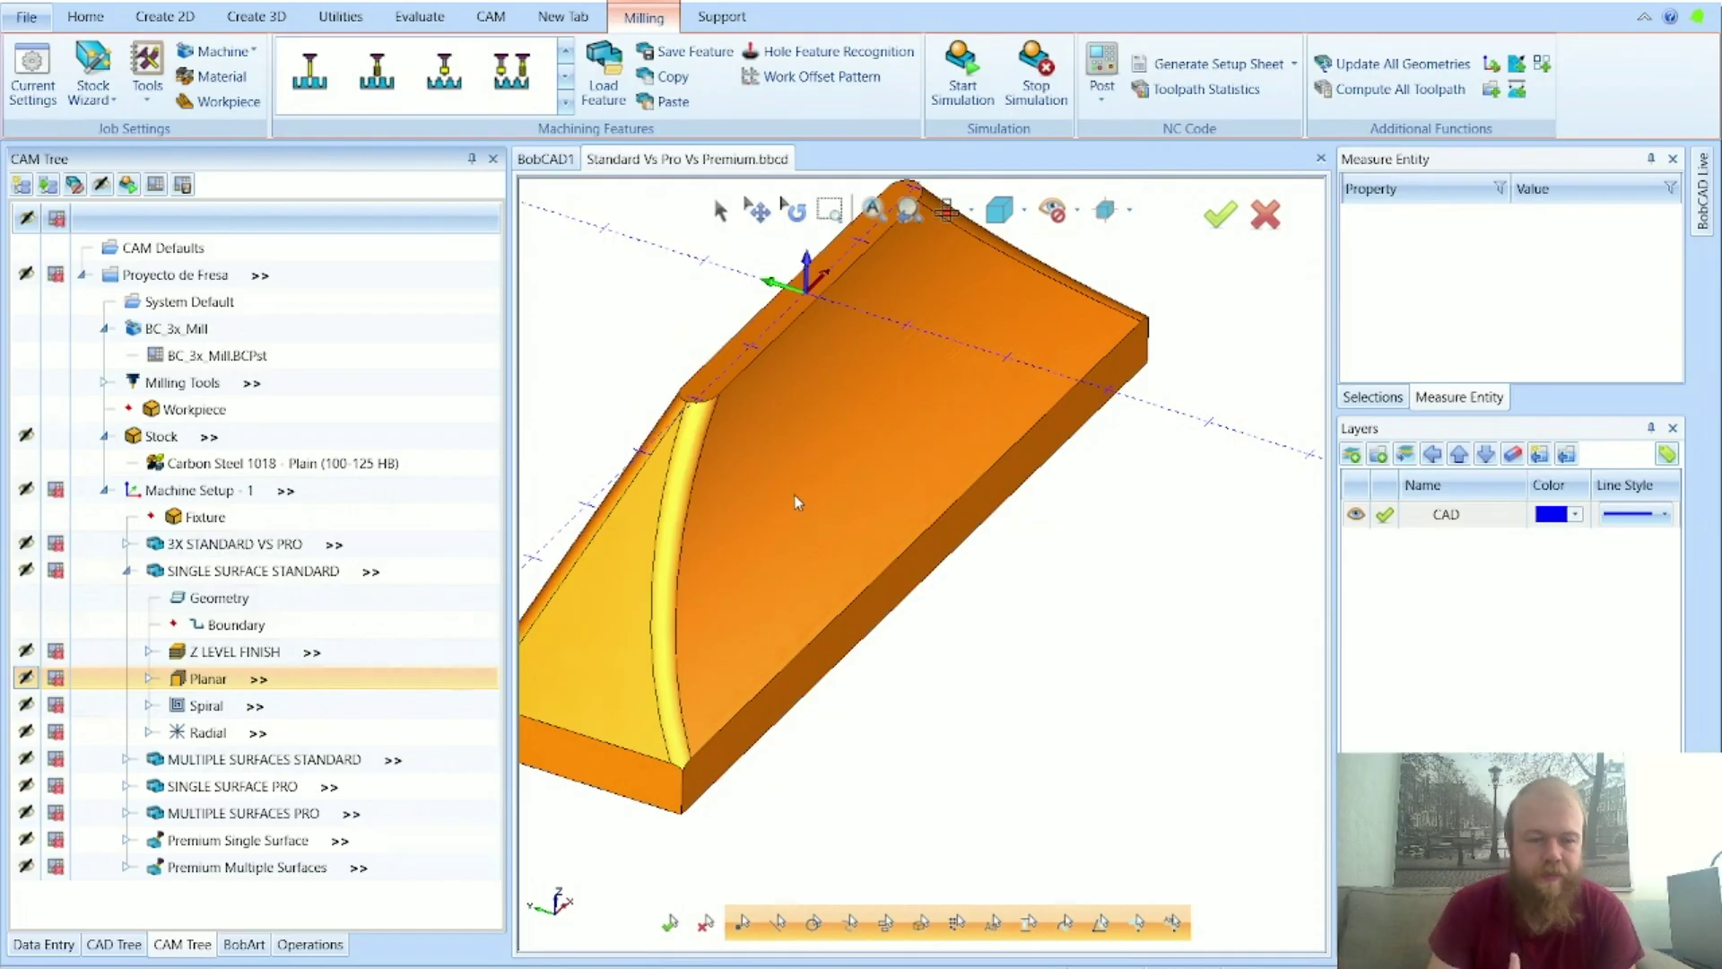
pyautogui.click(206, 705)
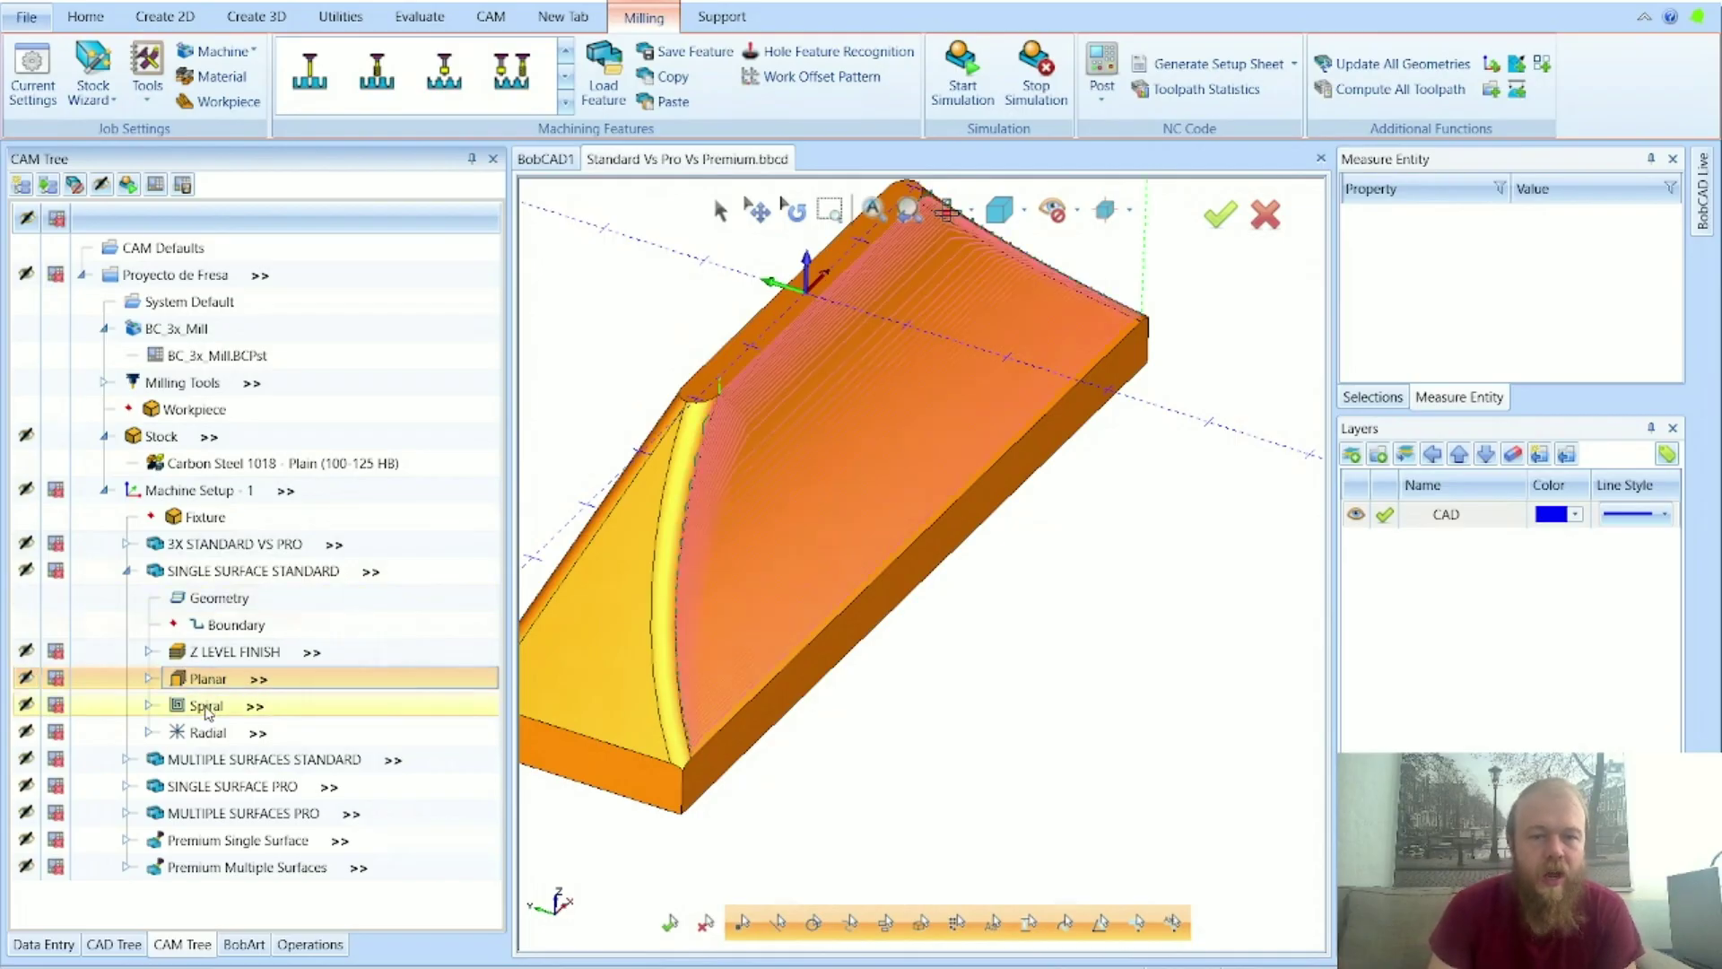
pyautogui.click(26, 705)
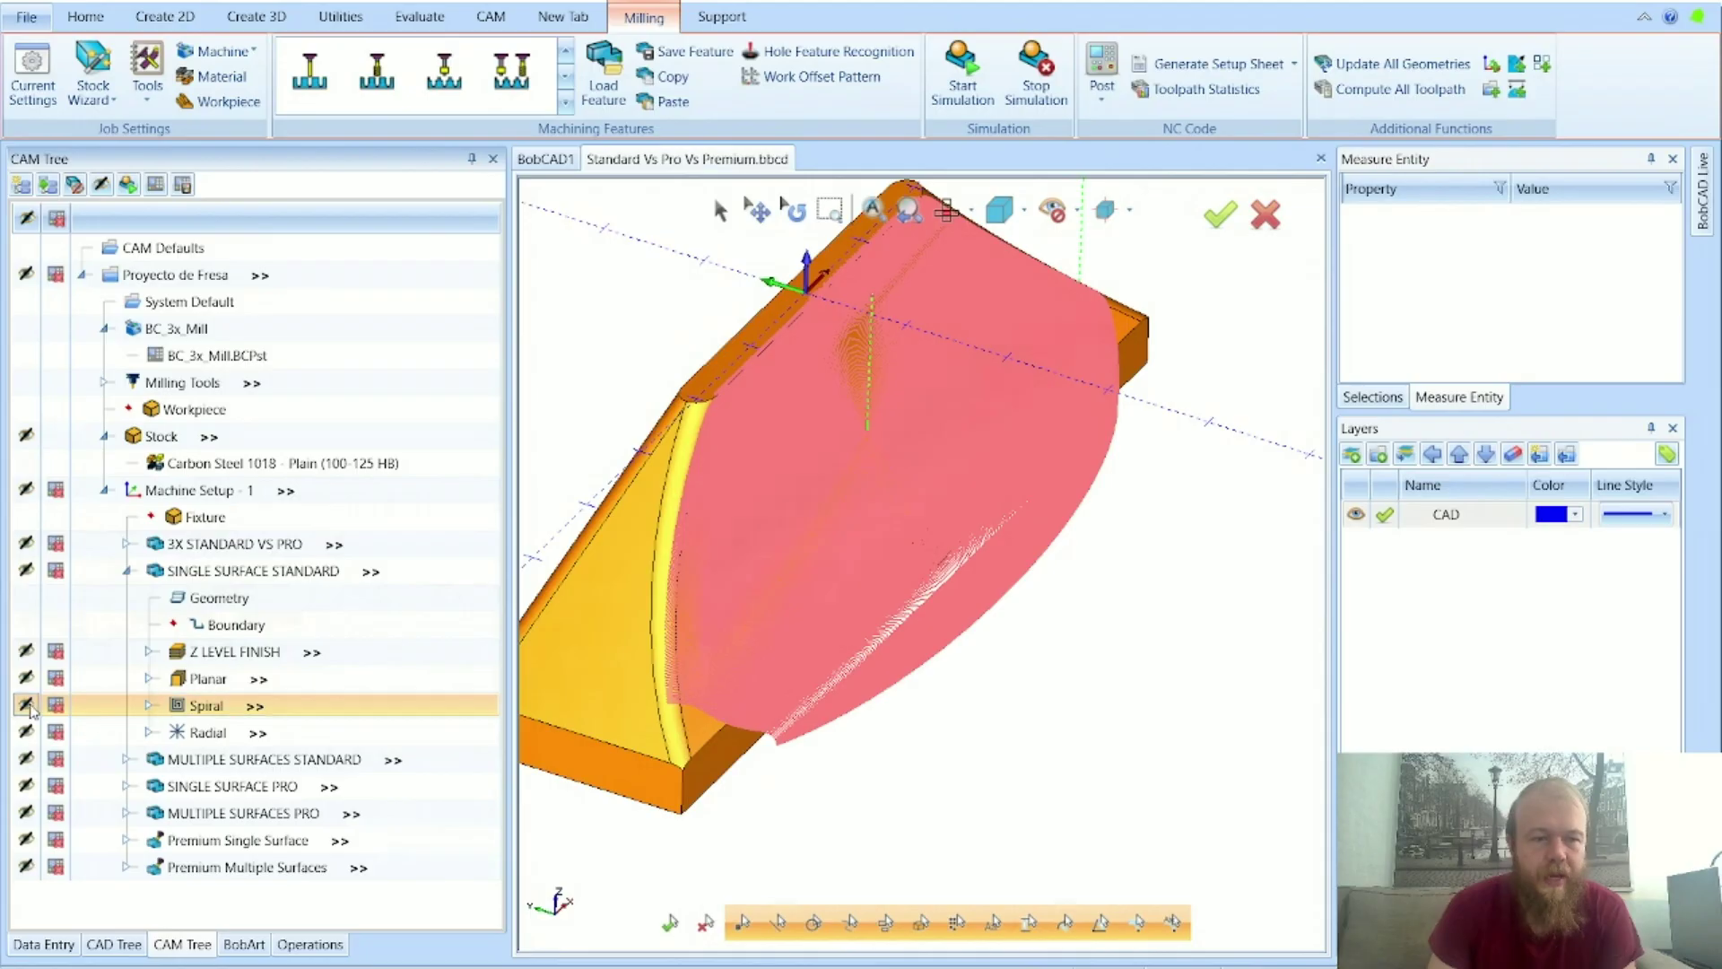
pyautogui.click(253, 572)
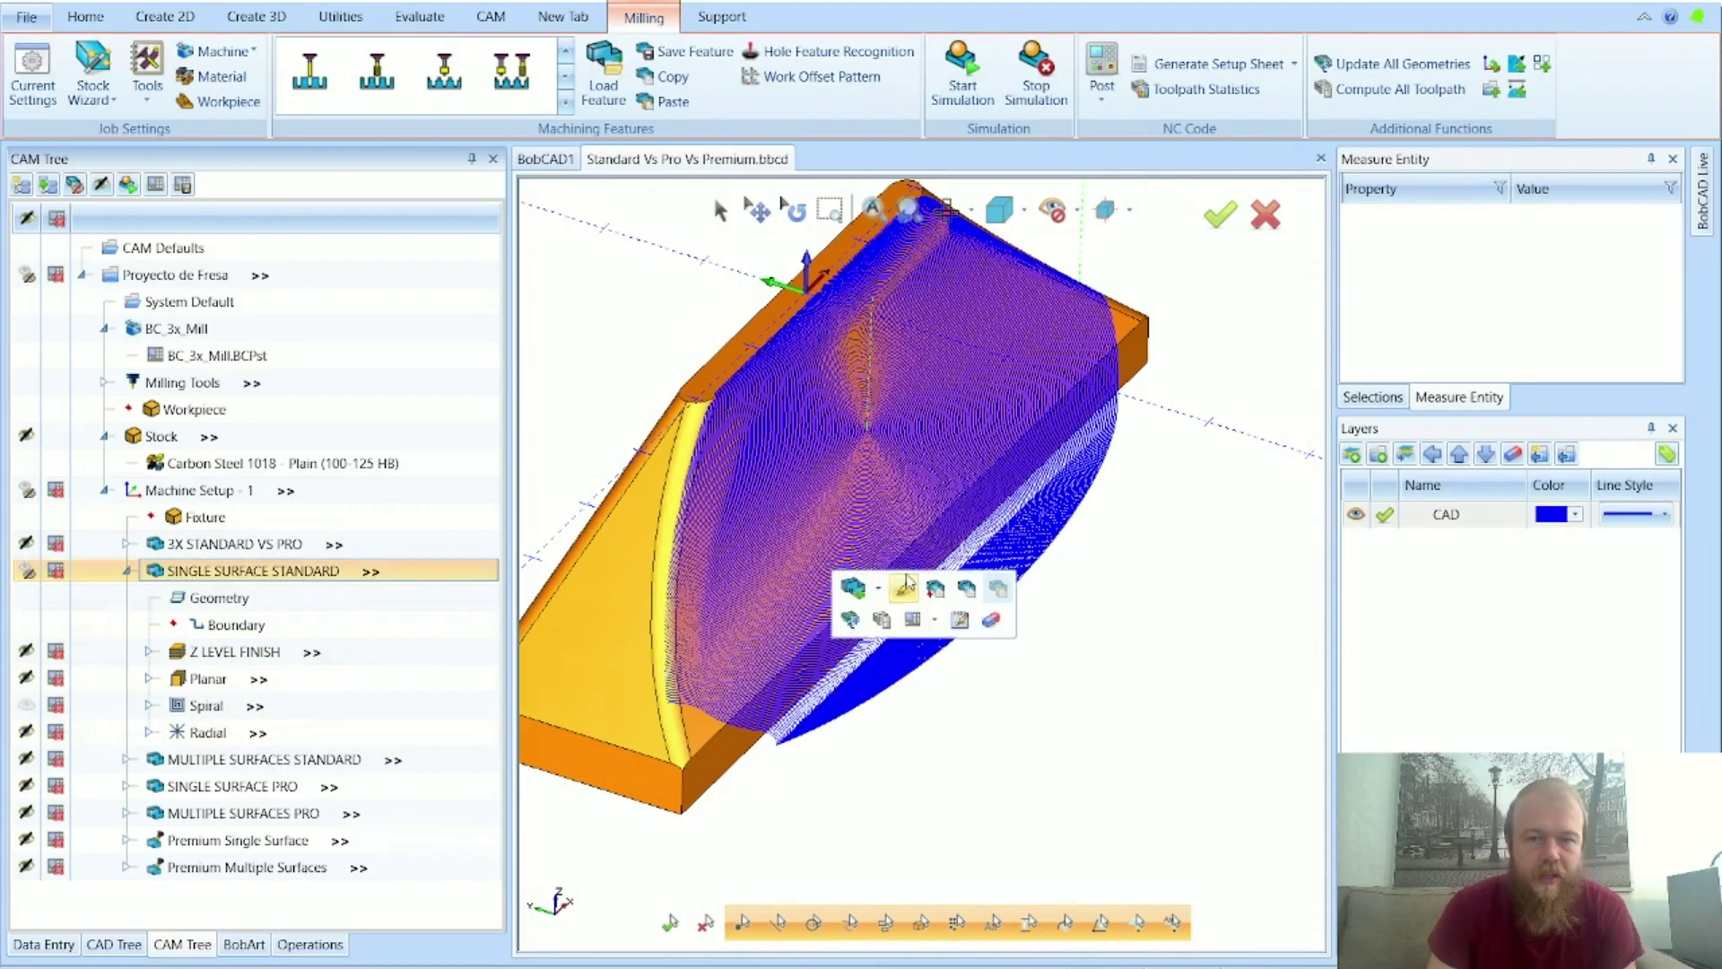
pyautogui.scroll(5, 890, 492)
pyautogui.scroll(-5, 924, 564)
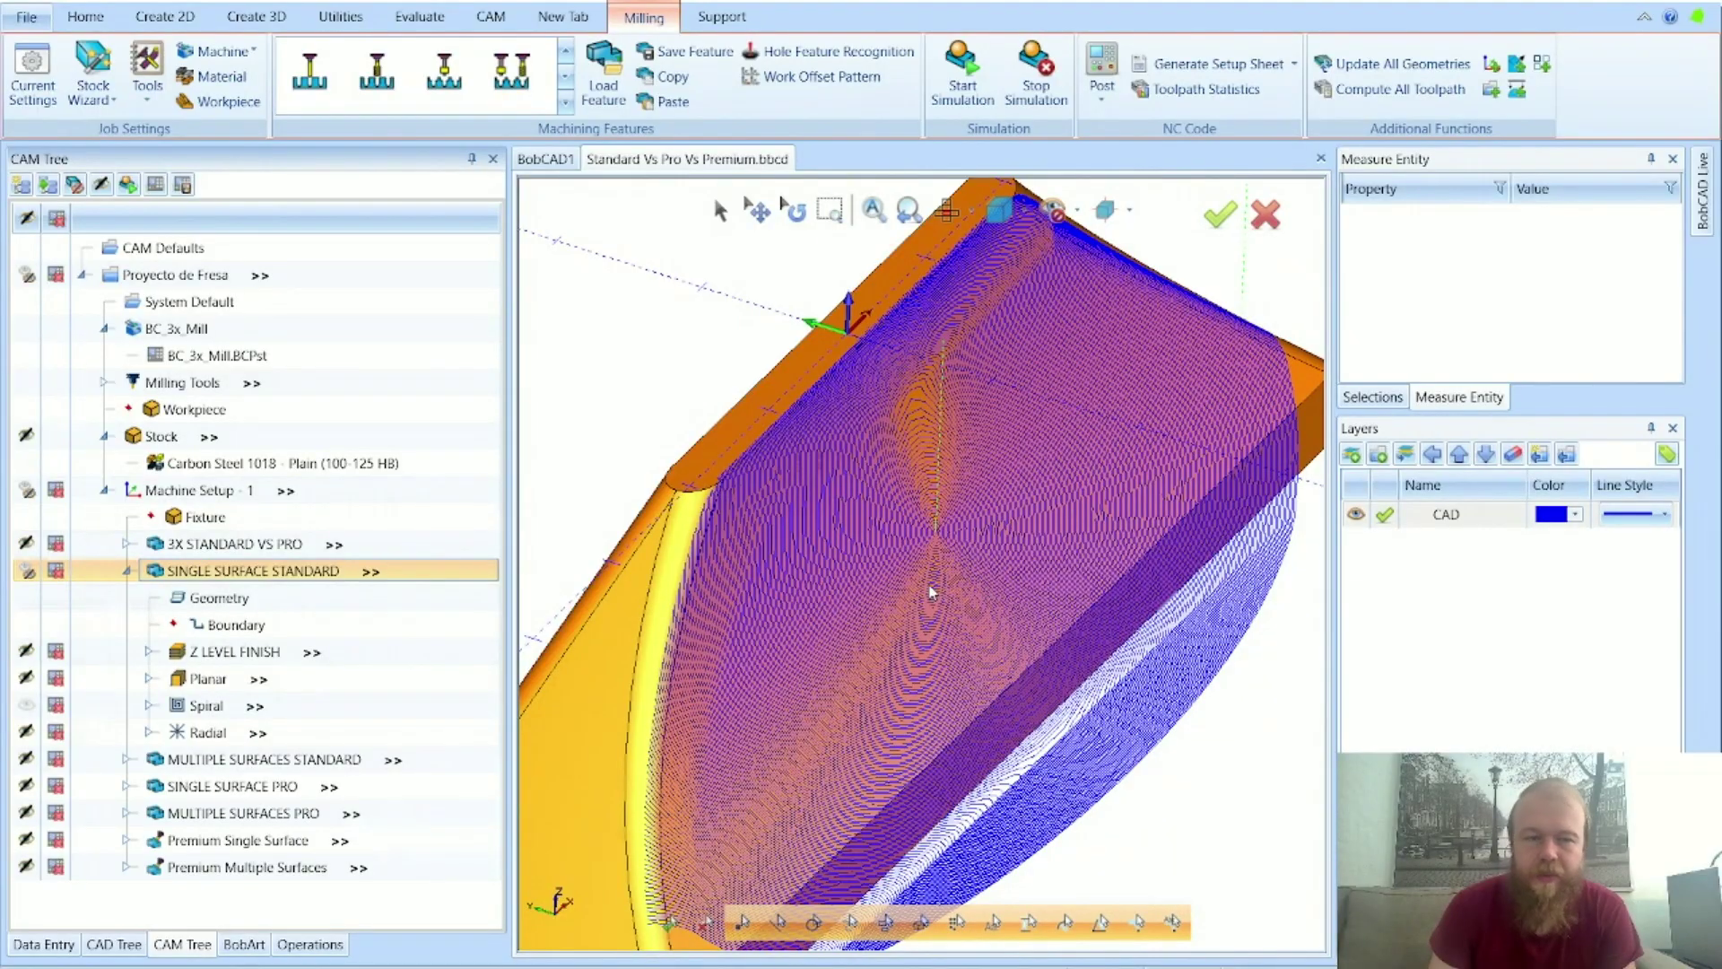
# Step: Display the Radial toolpath instead of Spiral, examine its pass spacing from the center to the fillet edge, and hide it again
pyautogui.click(29, 707)
pyautogui.click(27, 732)
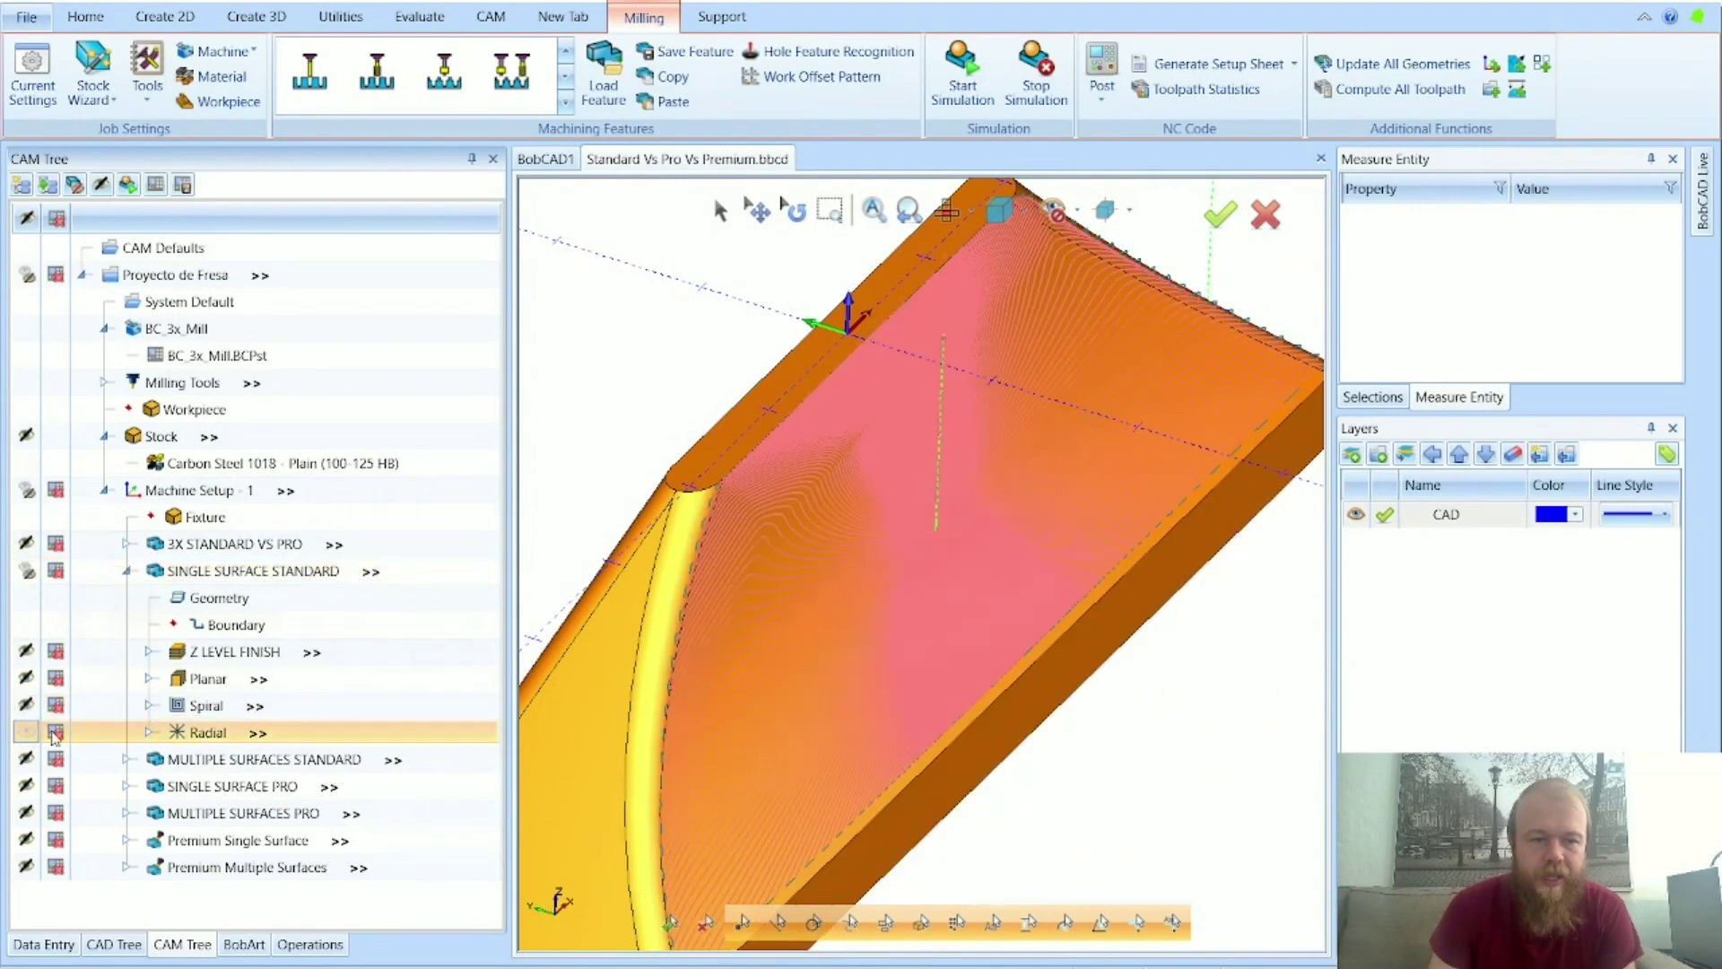
pyautogui.click(227, 571)
pyautogui.scroll(5, 942, 536)
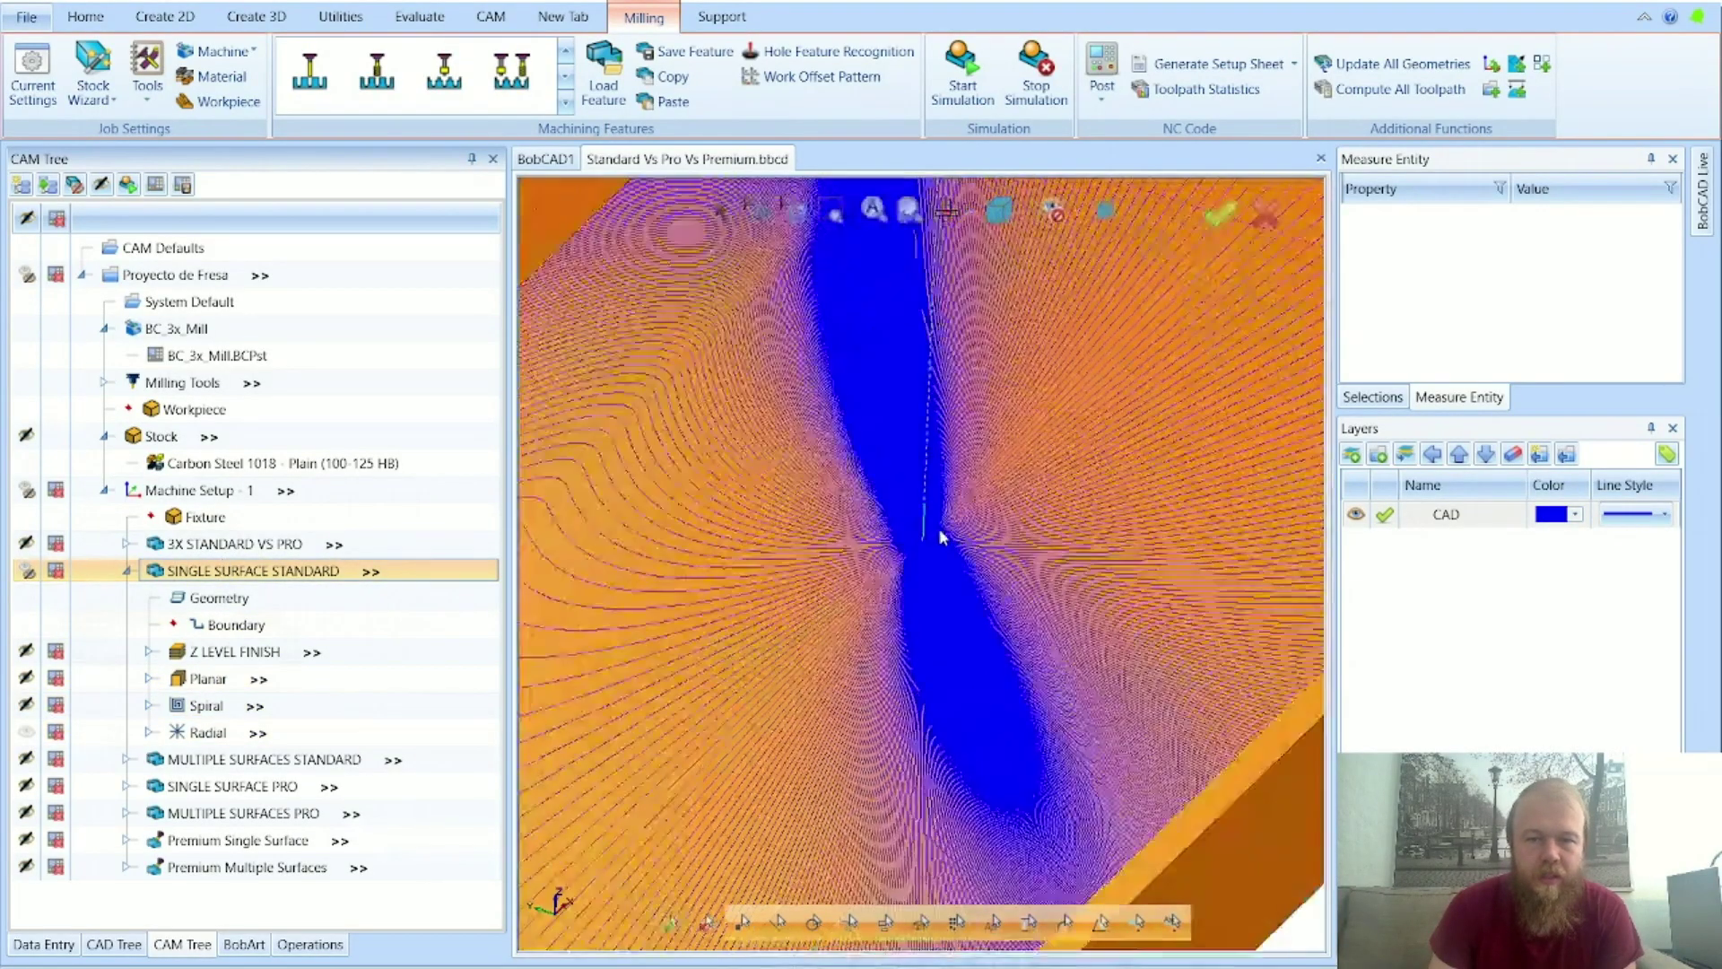
pyautogui.scroll(-5, 933, 547)
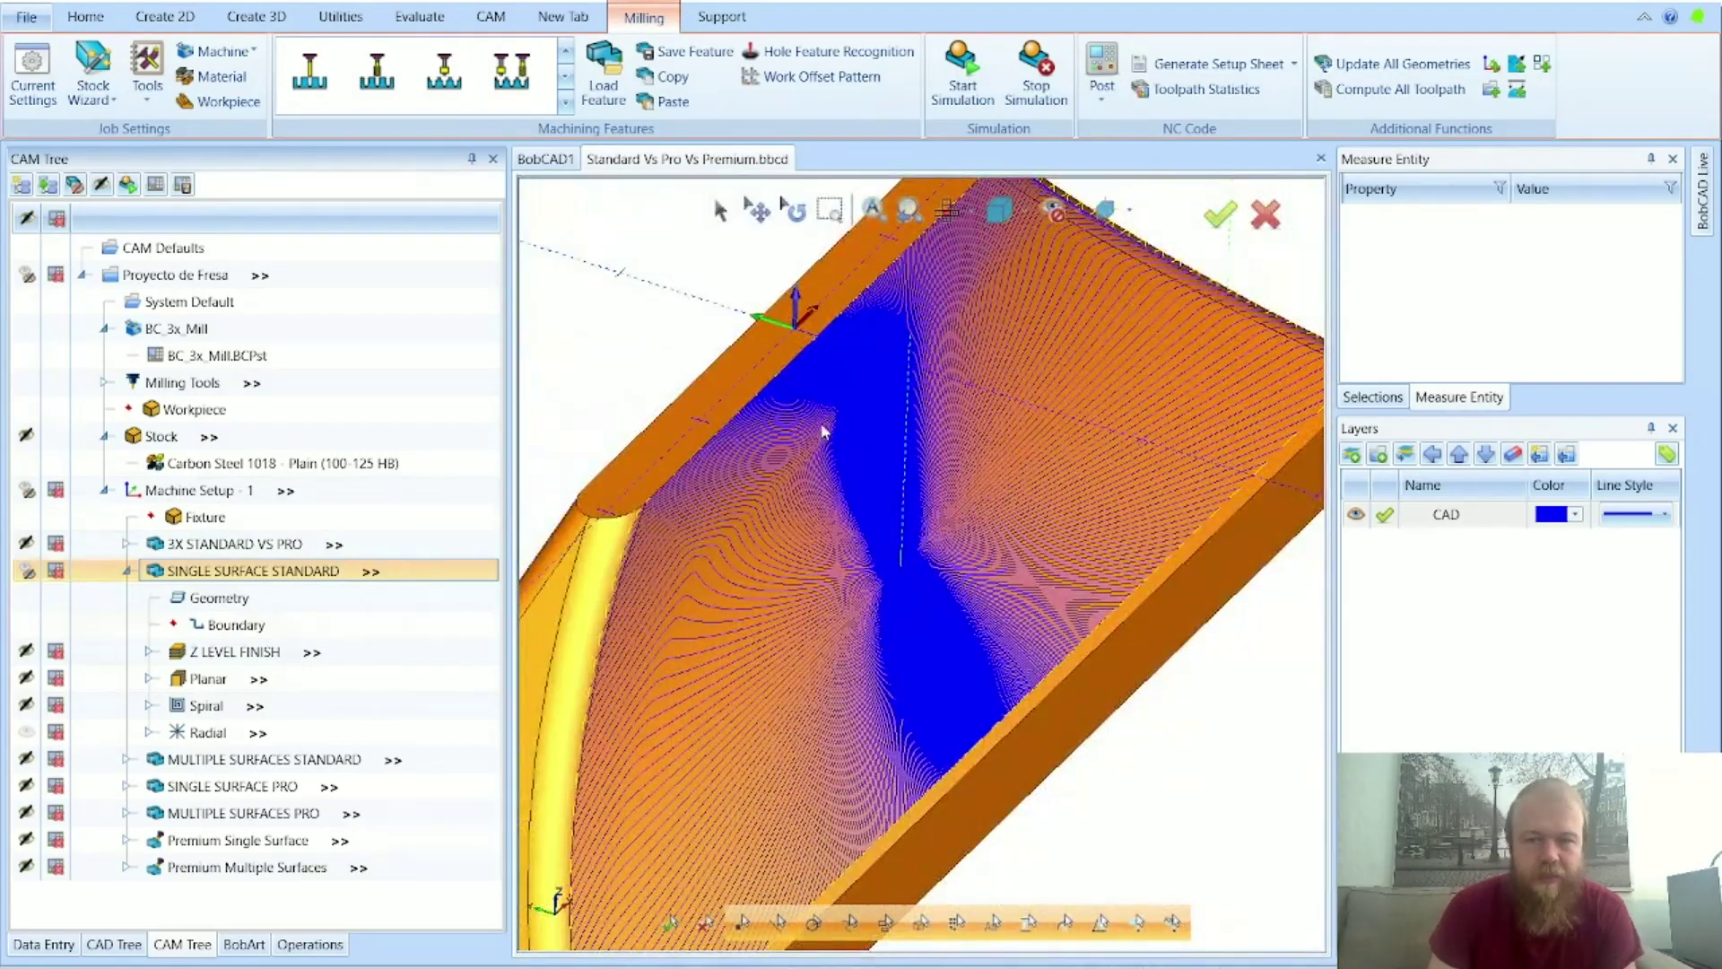
pyautogui.scroll(5, 610, 647)
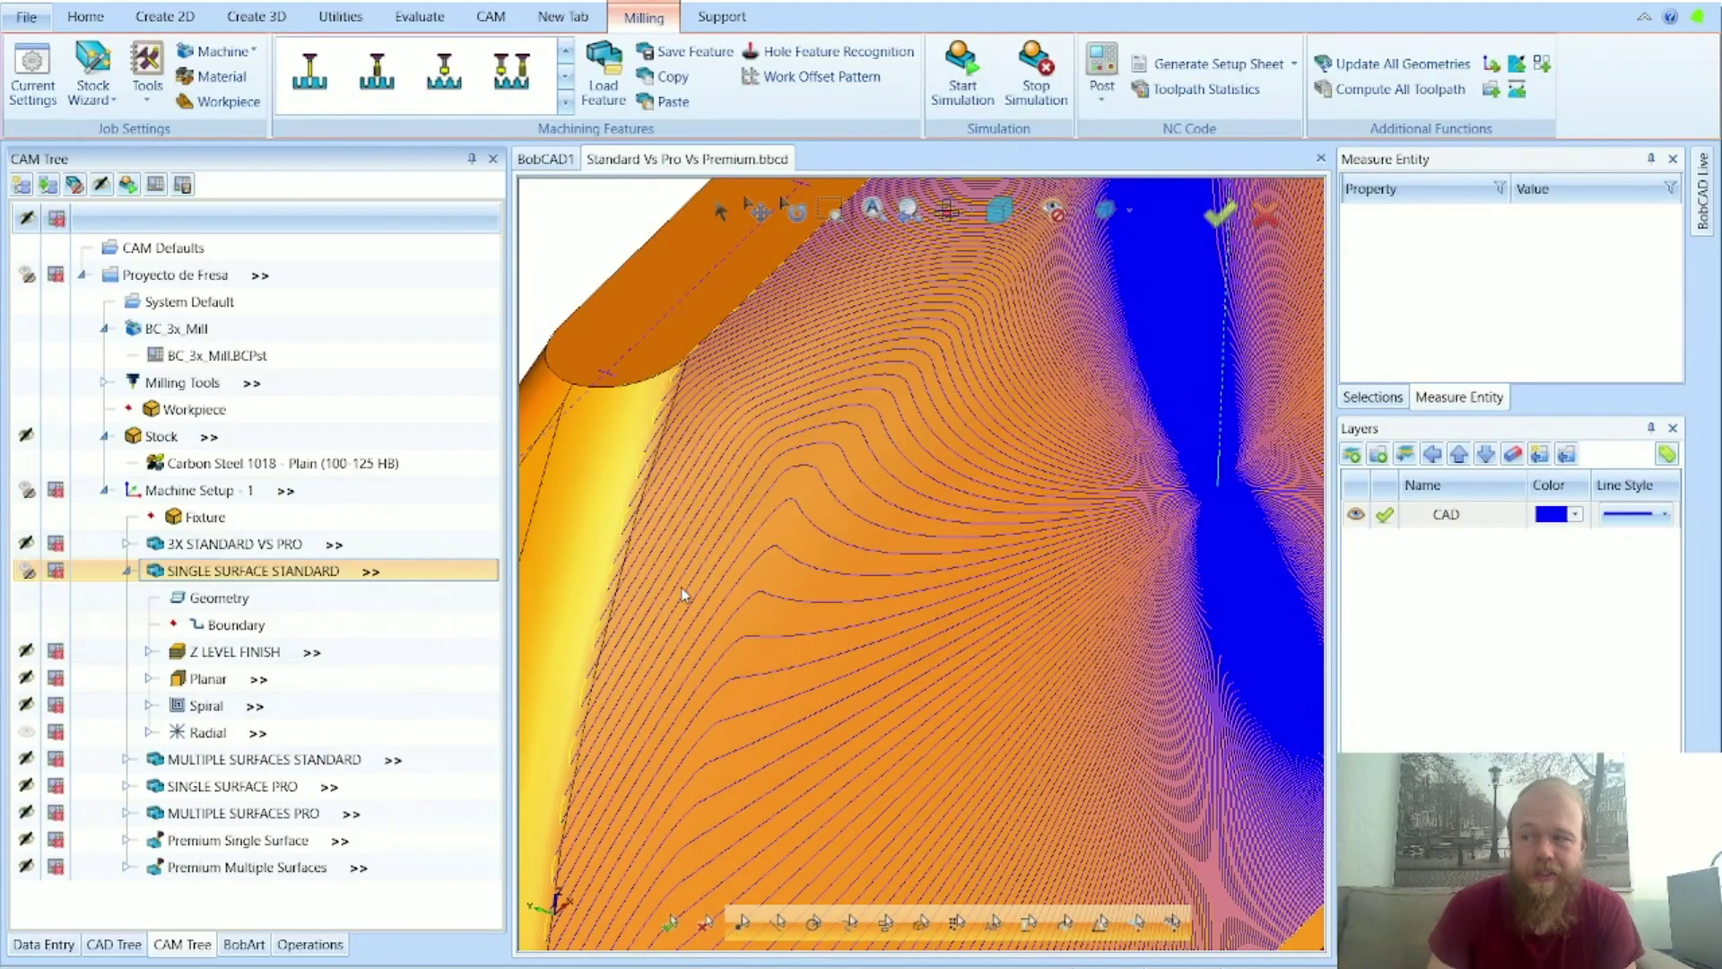
pyautogui.scroll(3, 776, 591)
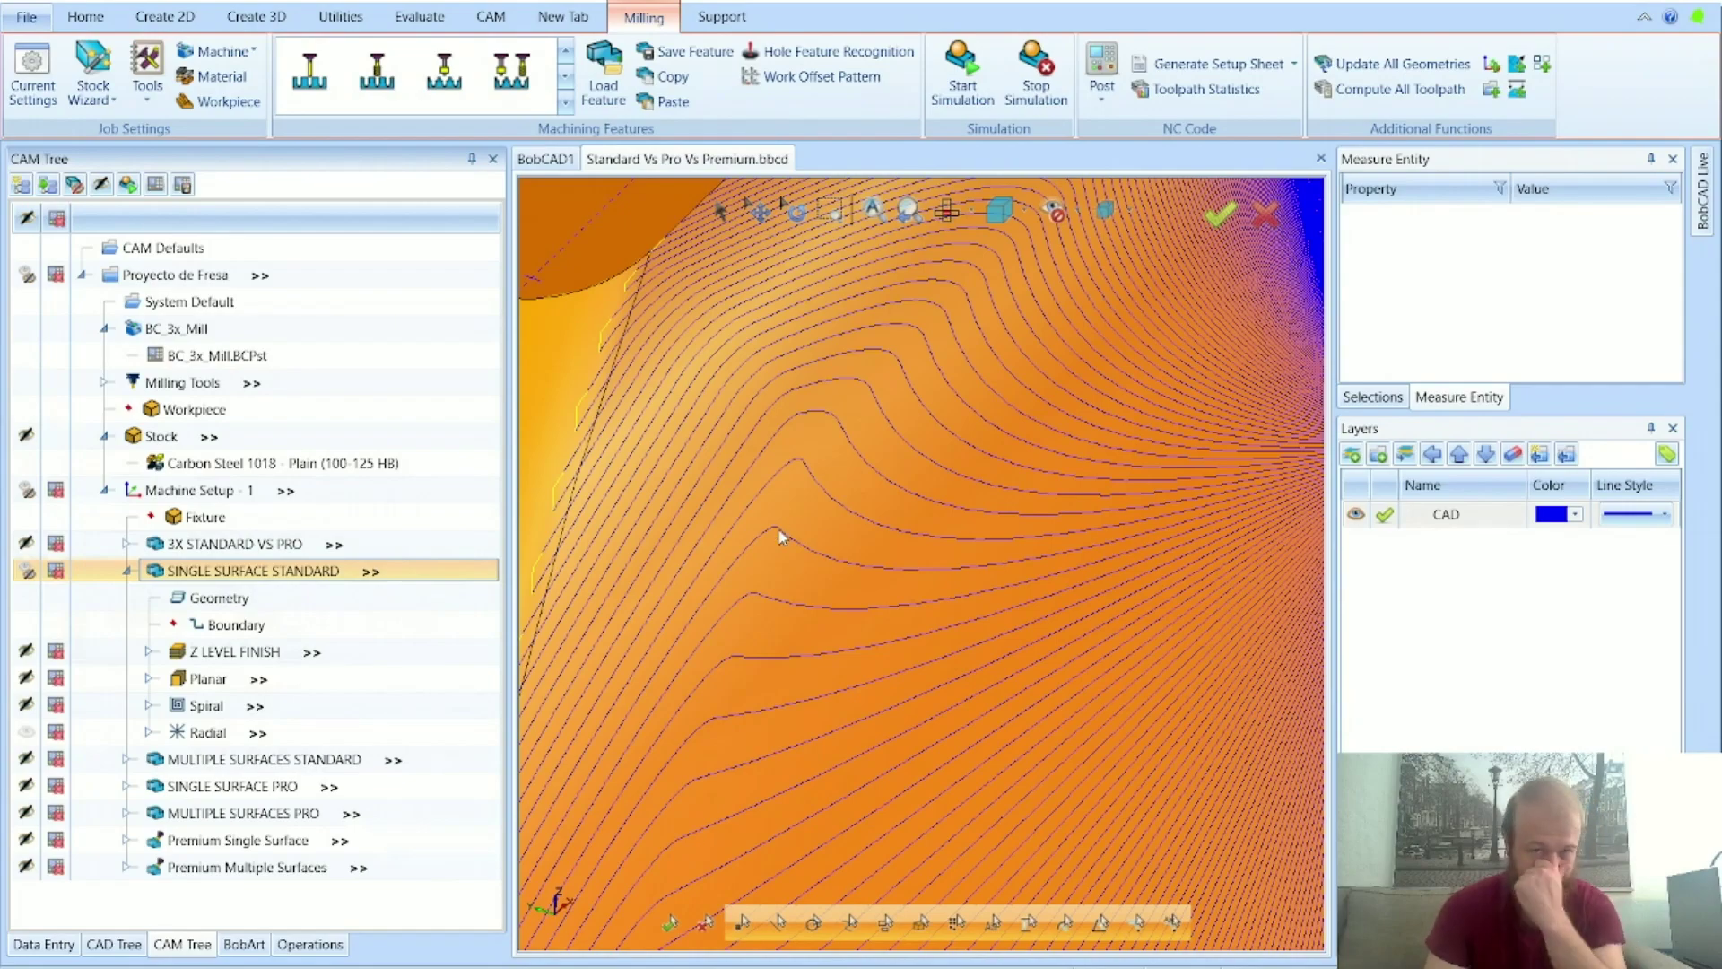
pyautogui.scroll(-5, 731, 471)
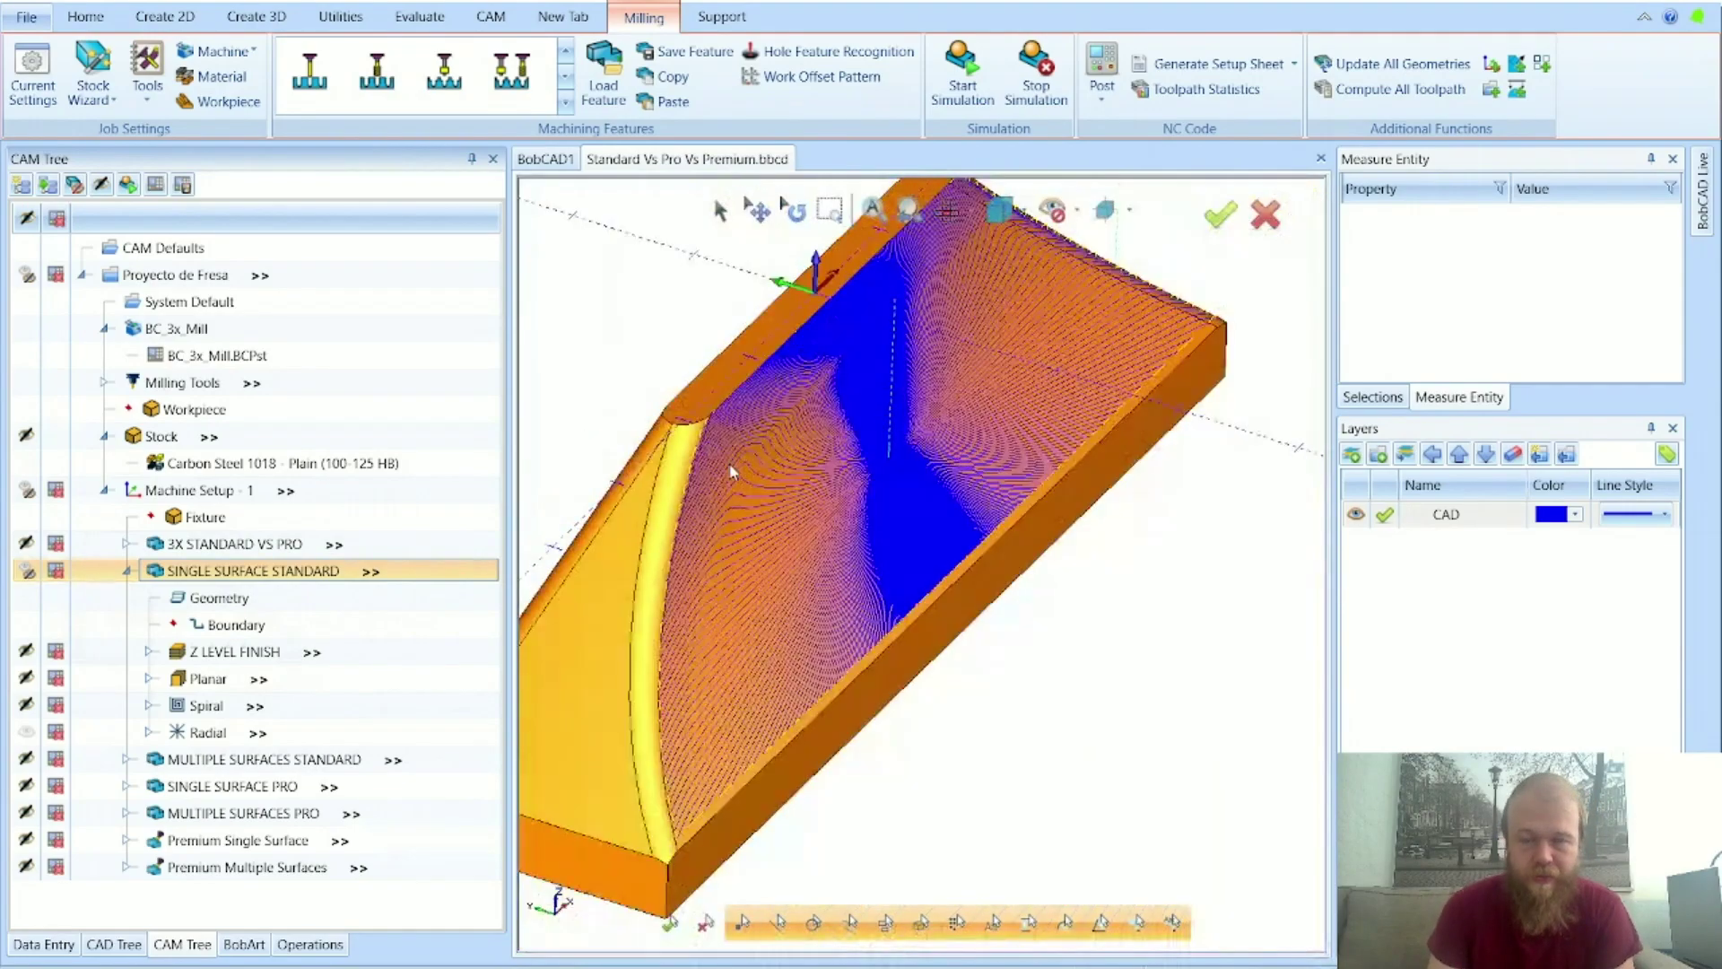
pyautogui.click(27, 732)
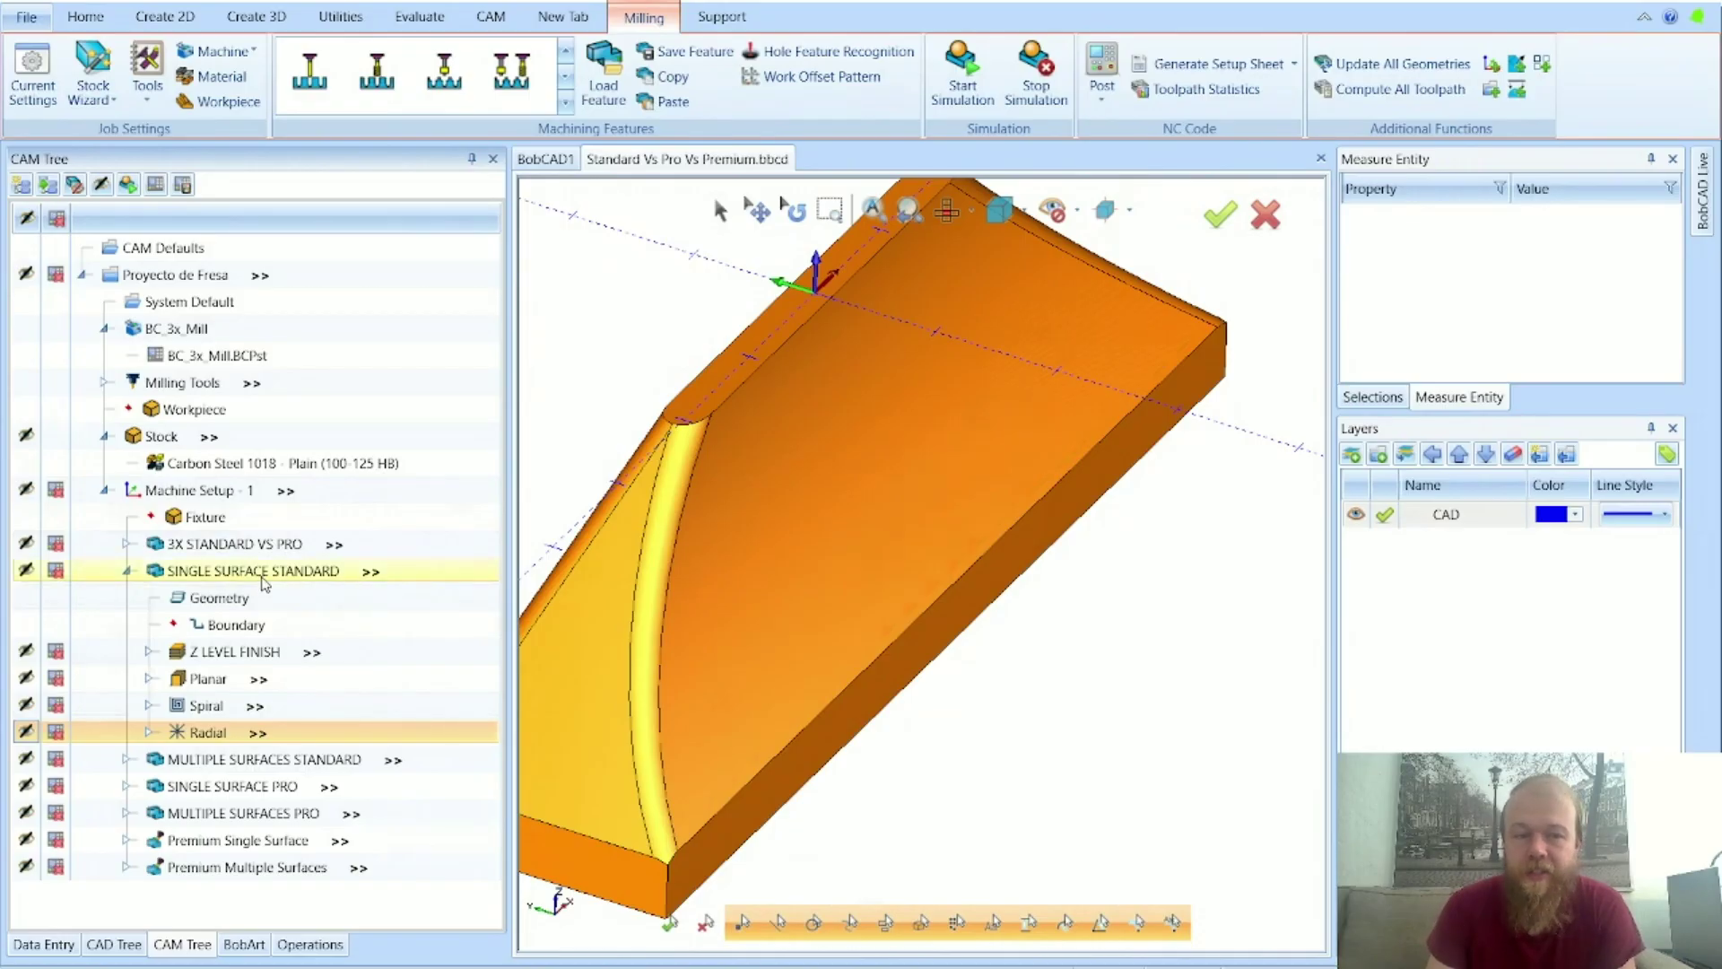
# Step: Check which operations MULTIPLE SURFACES STANDARD contains compared with SINGLE SURFACE STANDARD, and collapse its list again
pyautogui.click(126, 760)
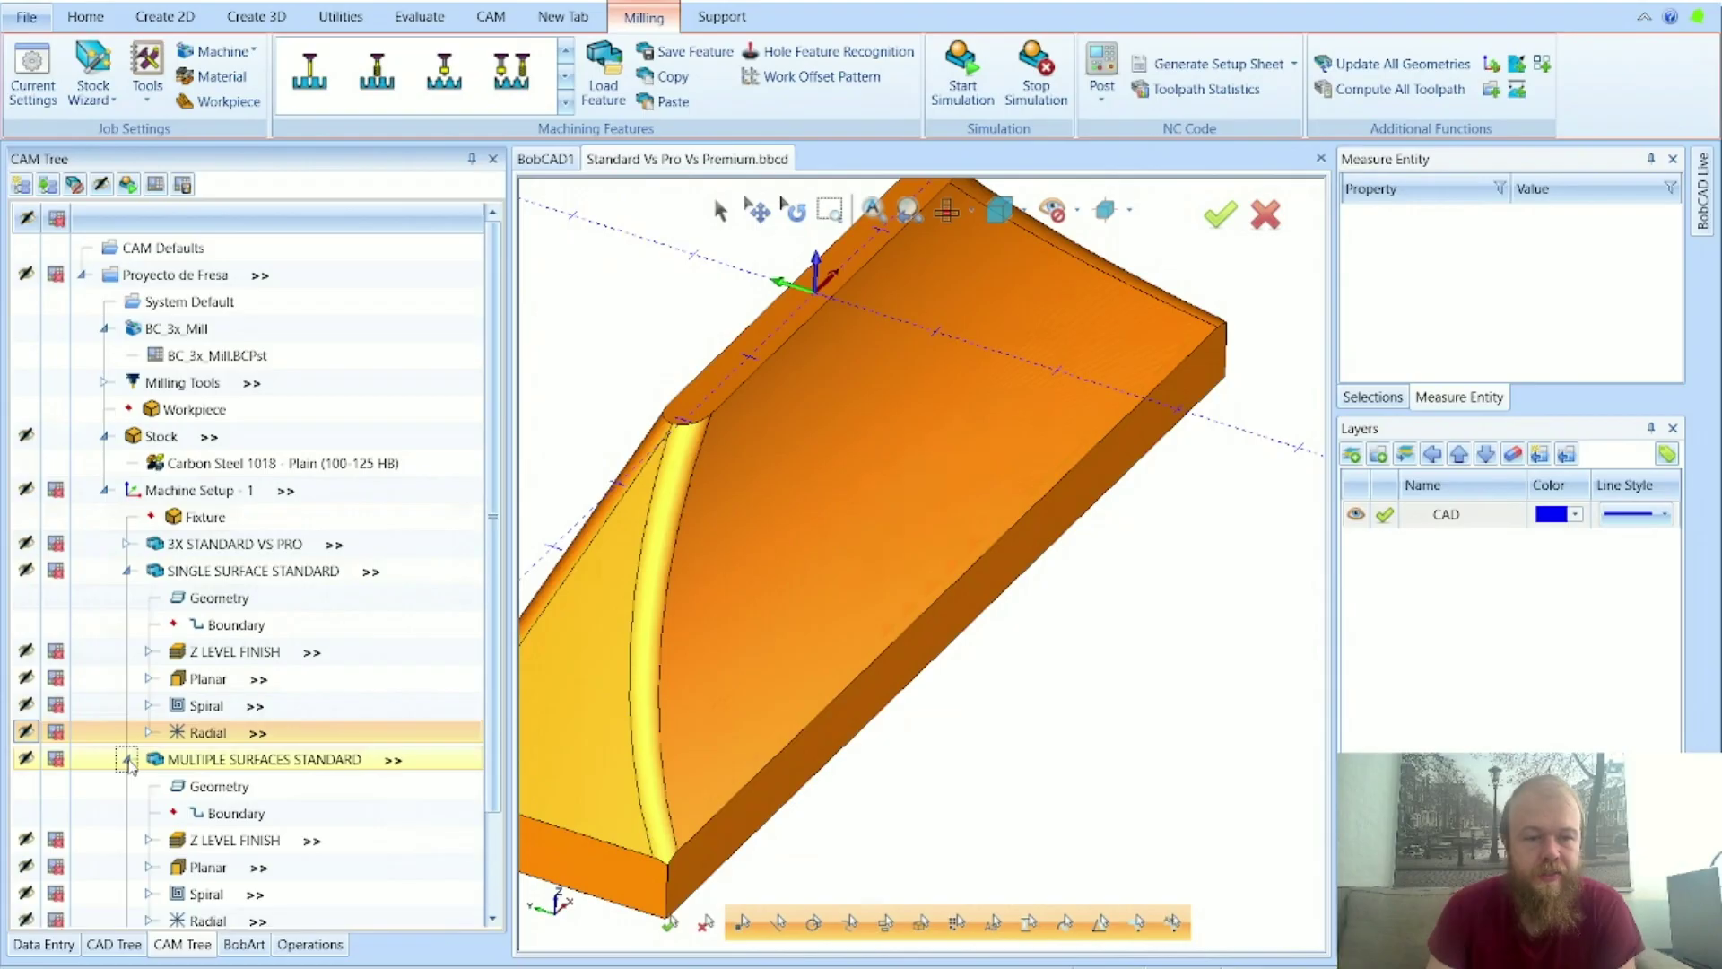
pyautogui.scroll(-1, 156, 760)
pyautogui.scroll(2, 148, 740)
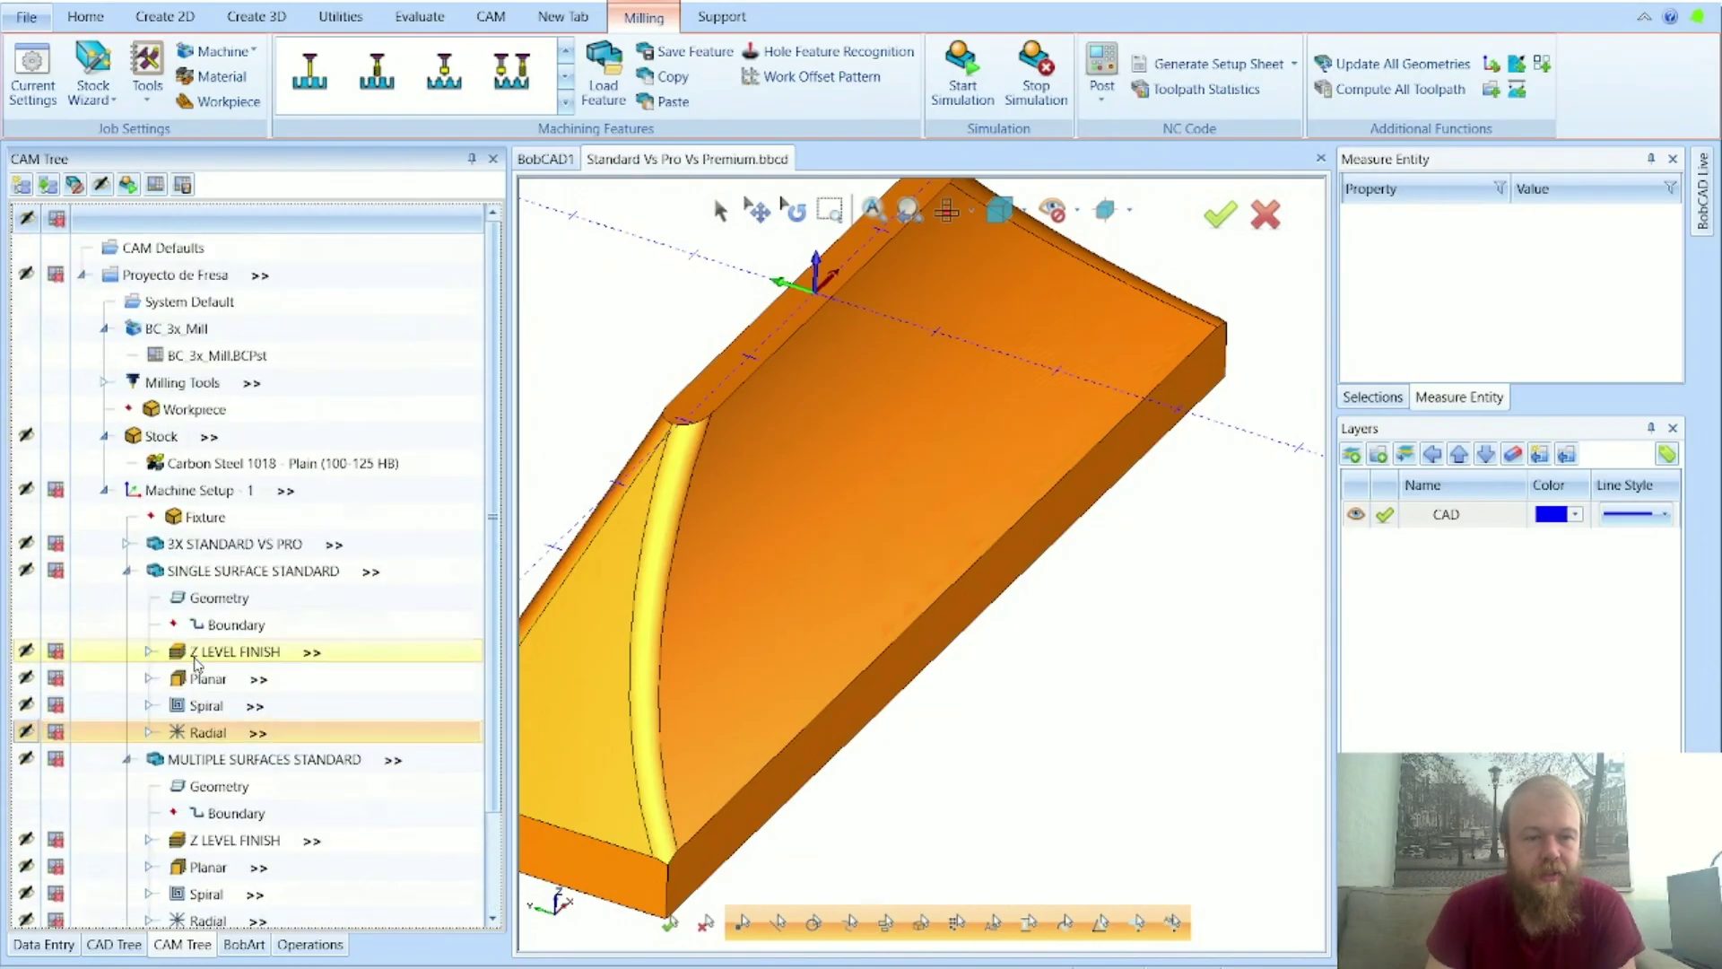
pyautogui.click(127, 760)
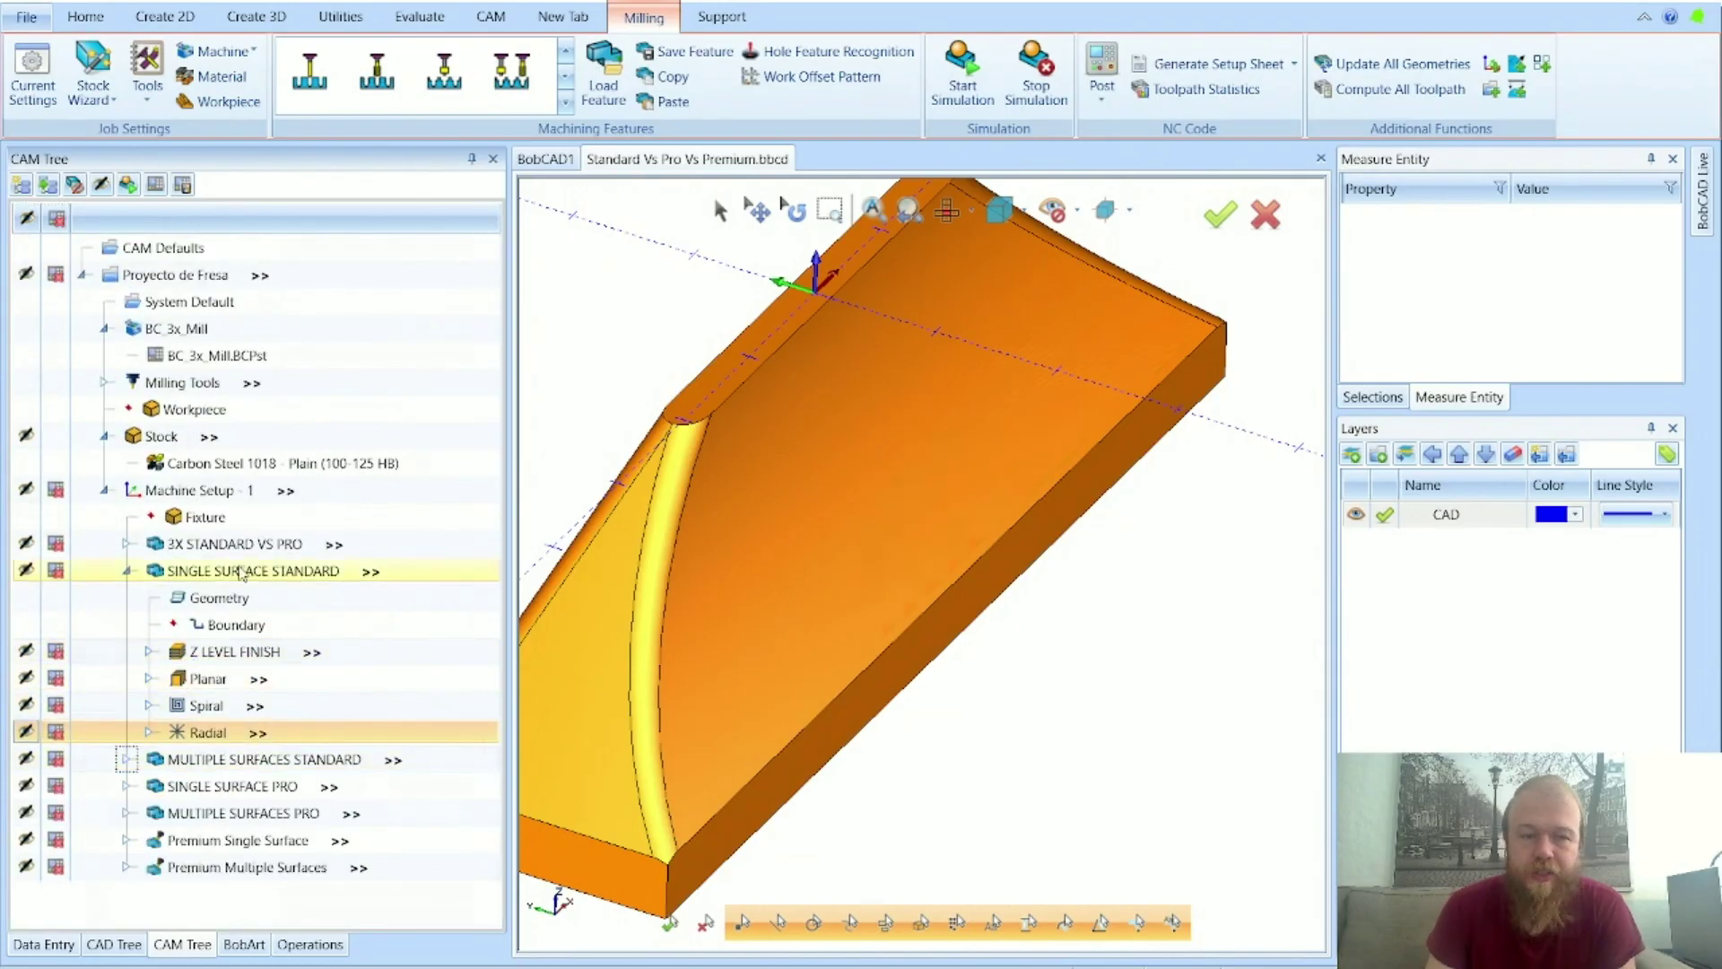
# Step: Open SINGLE SURFACE STANDARD for editing and review the Z LEVEL FINISH tool data, cut direction, finish parameters and depth options
pyautogui.doubleClick(242, 571)
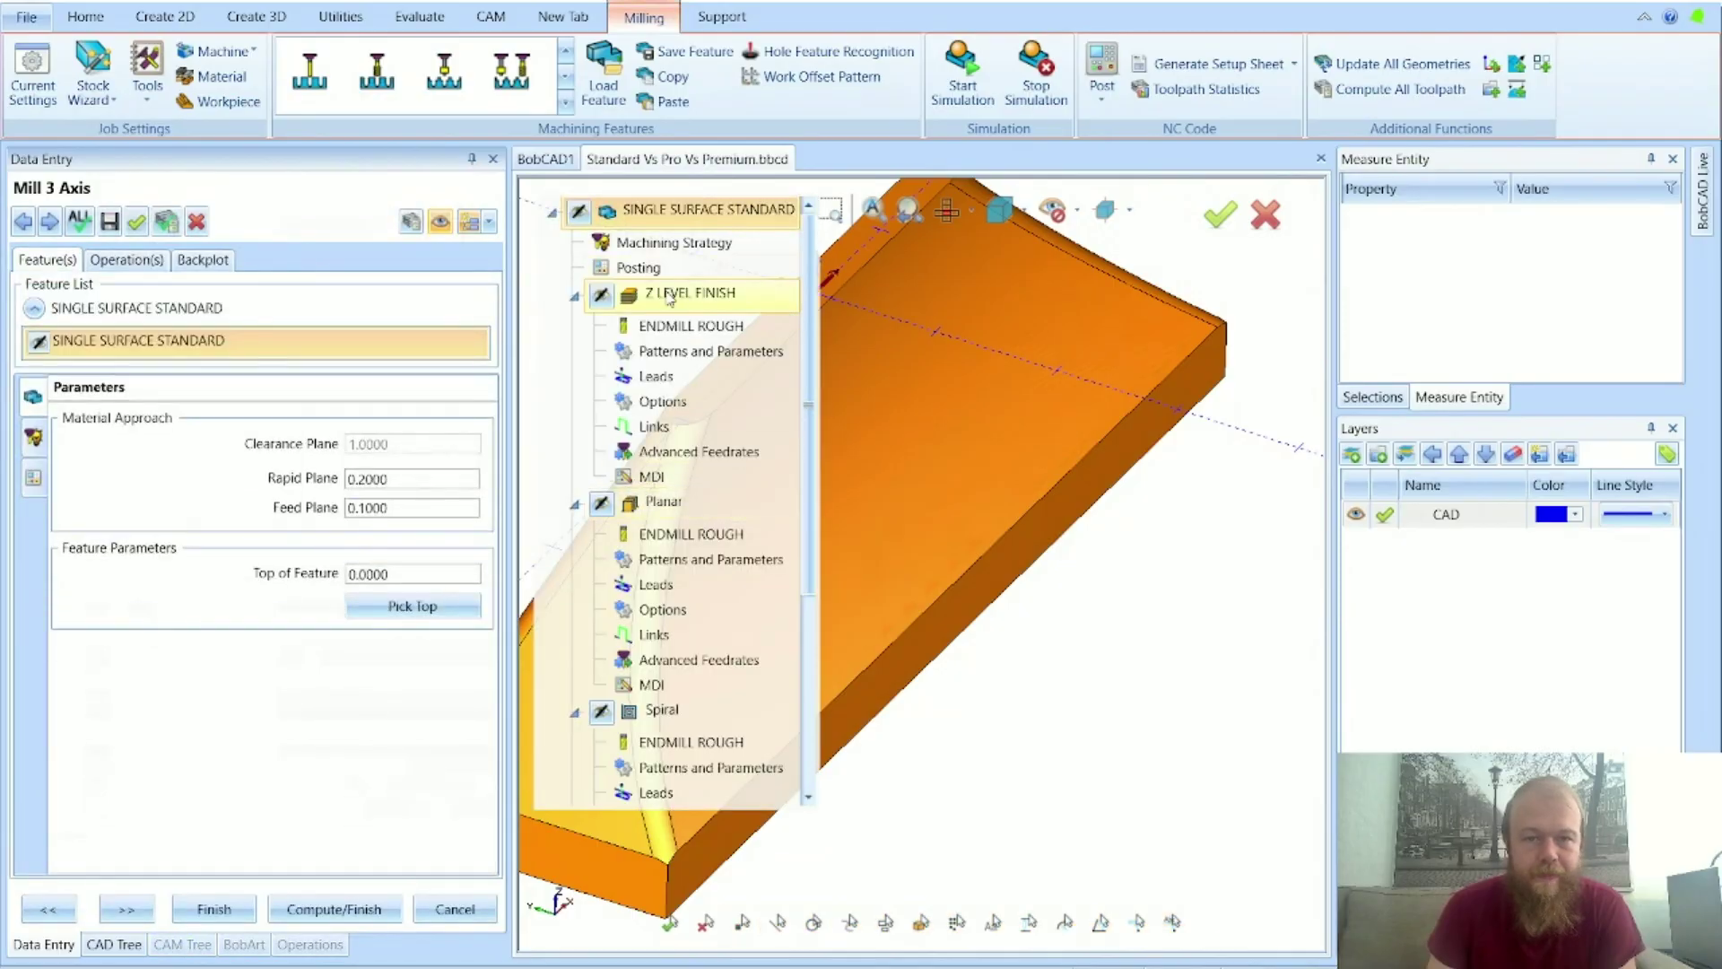
pyautogui.click(668, 294)
pyautogui.click(672, 327)
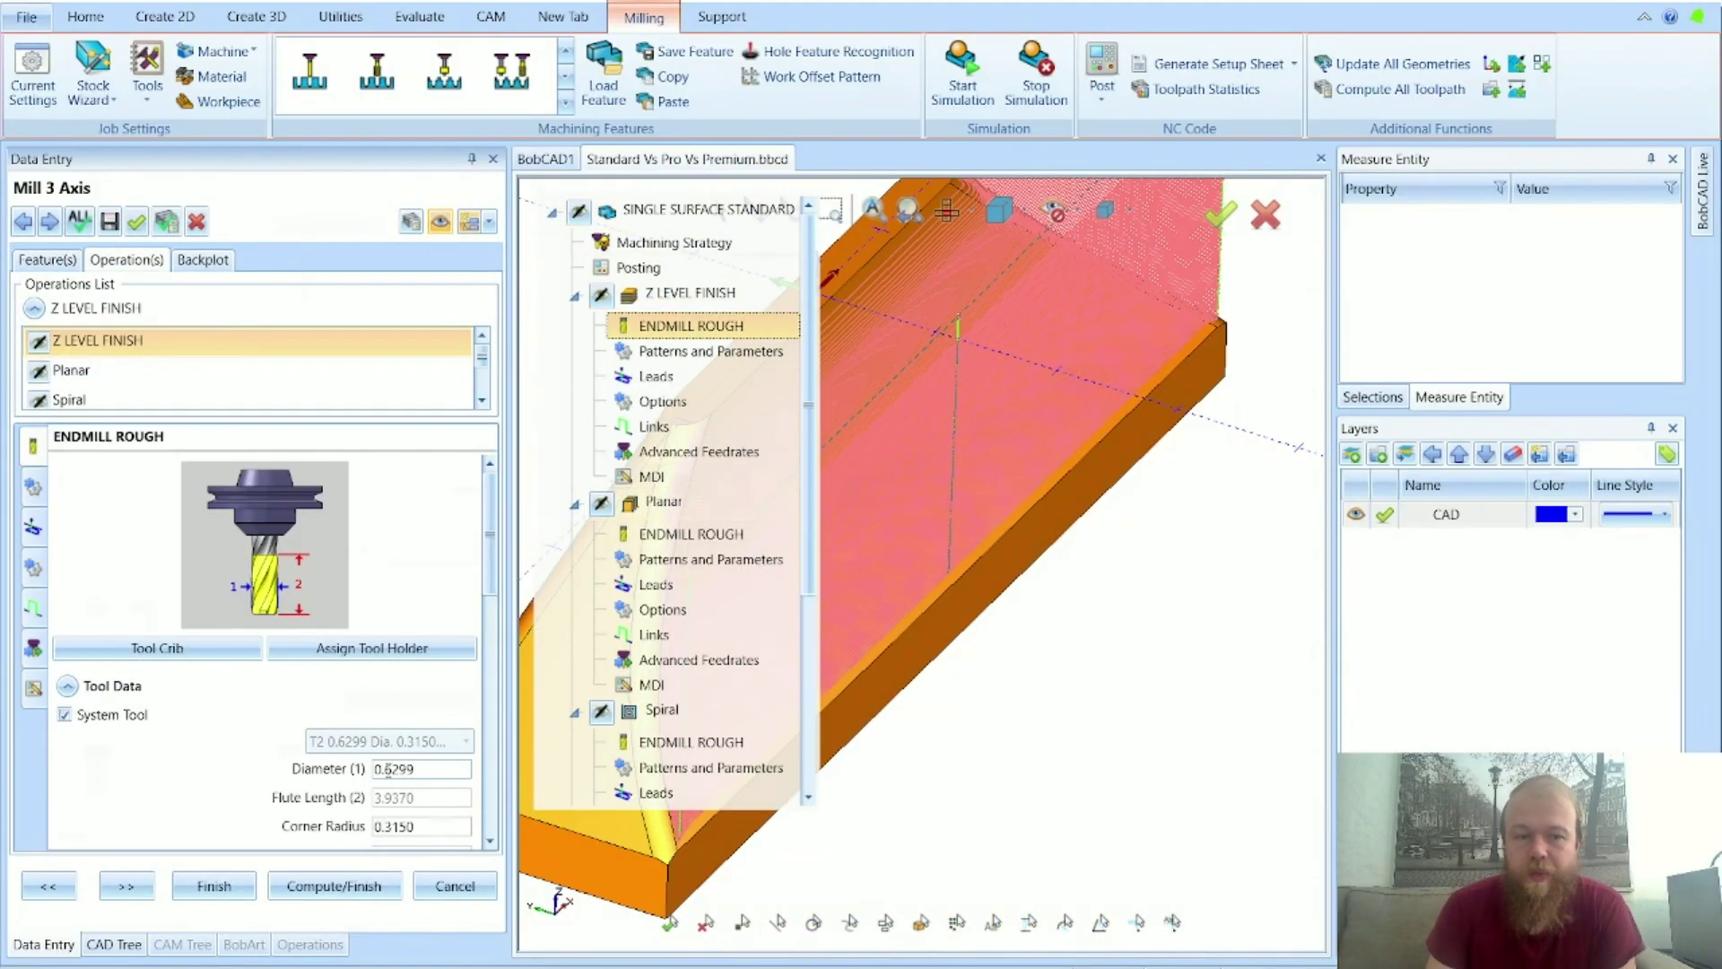
pyautogui.press('Down')
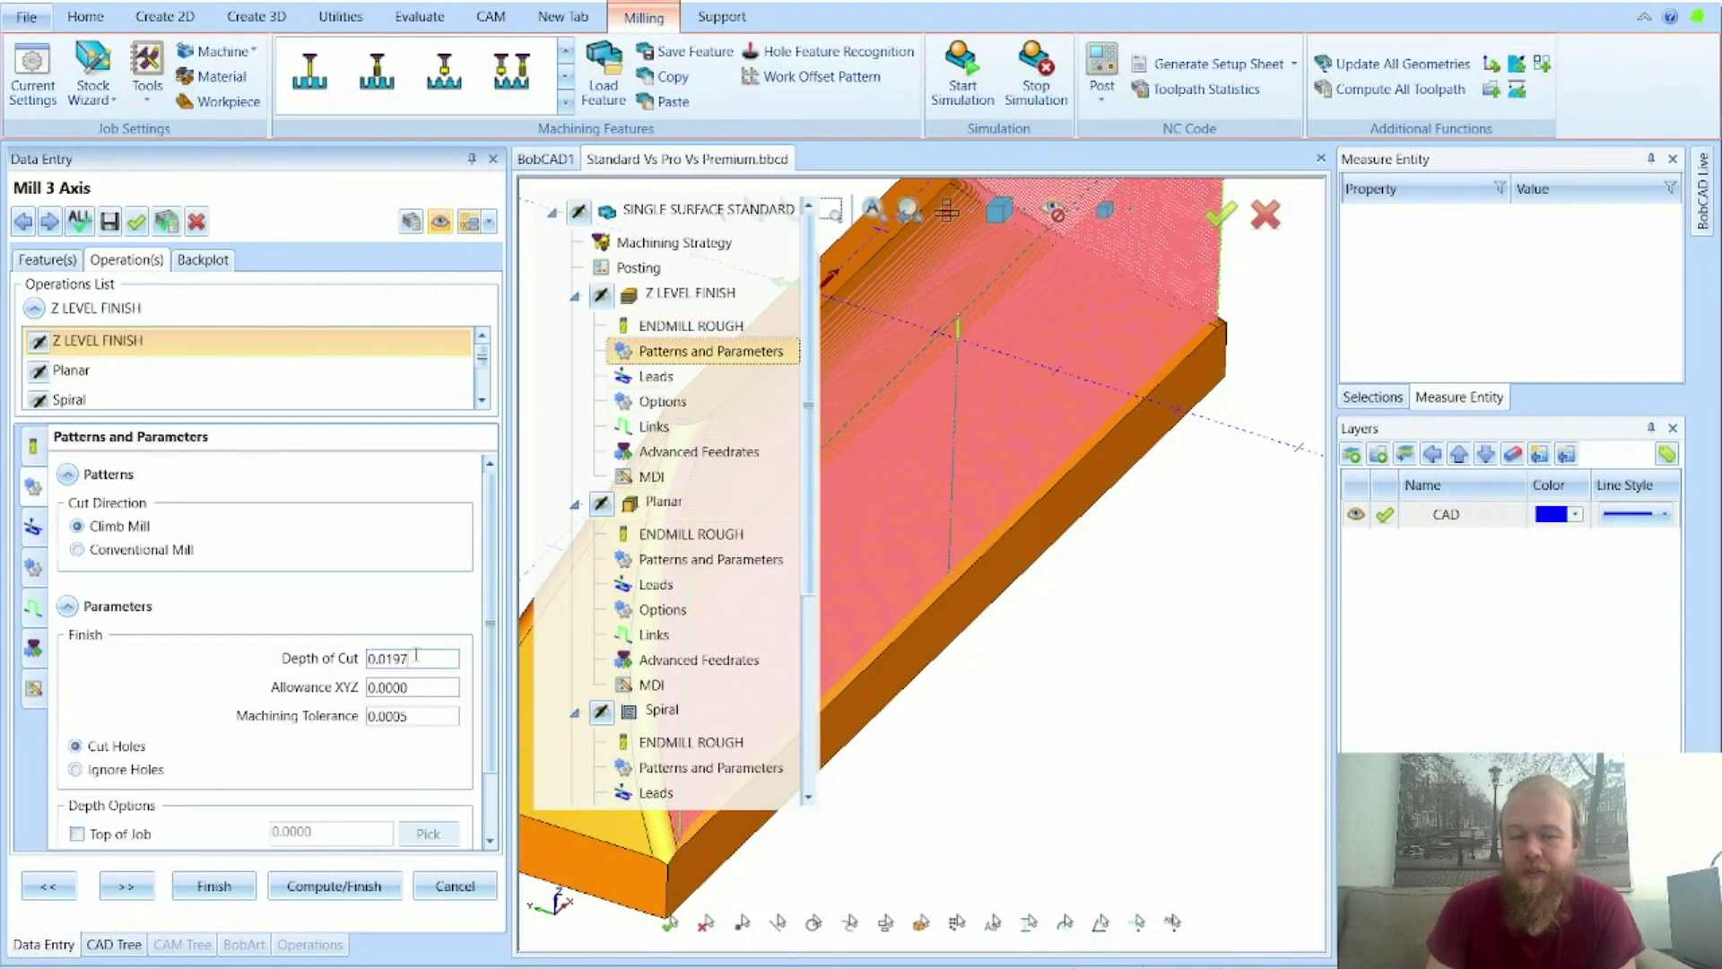
pyautogui.scroll(-3, 415, 655)
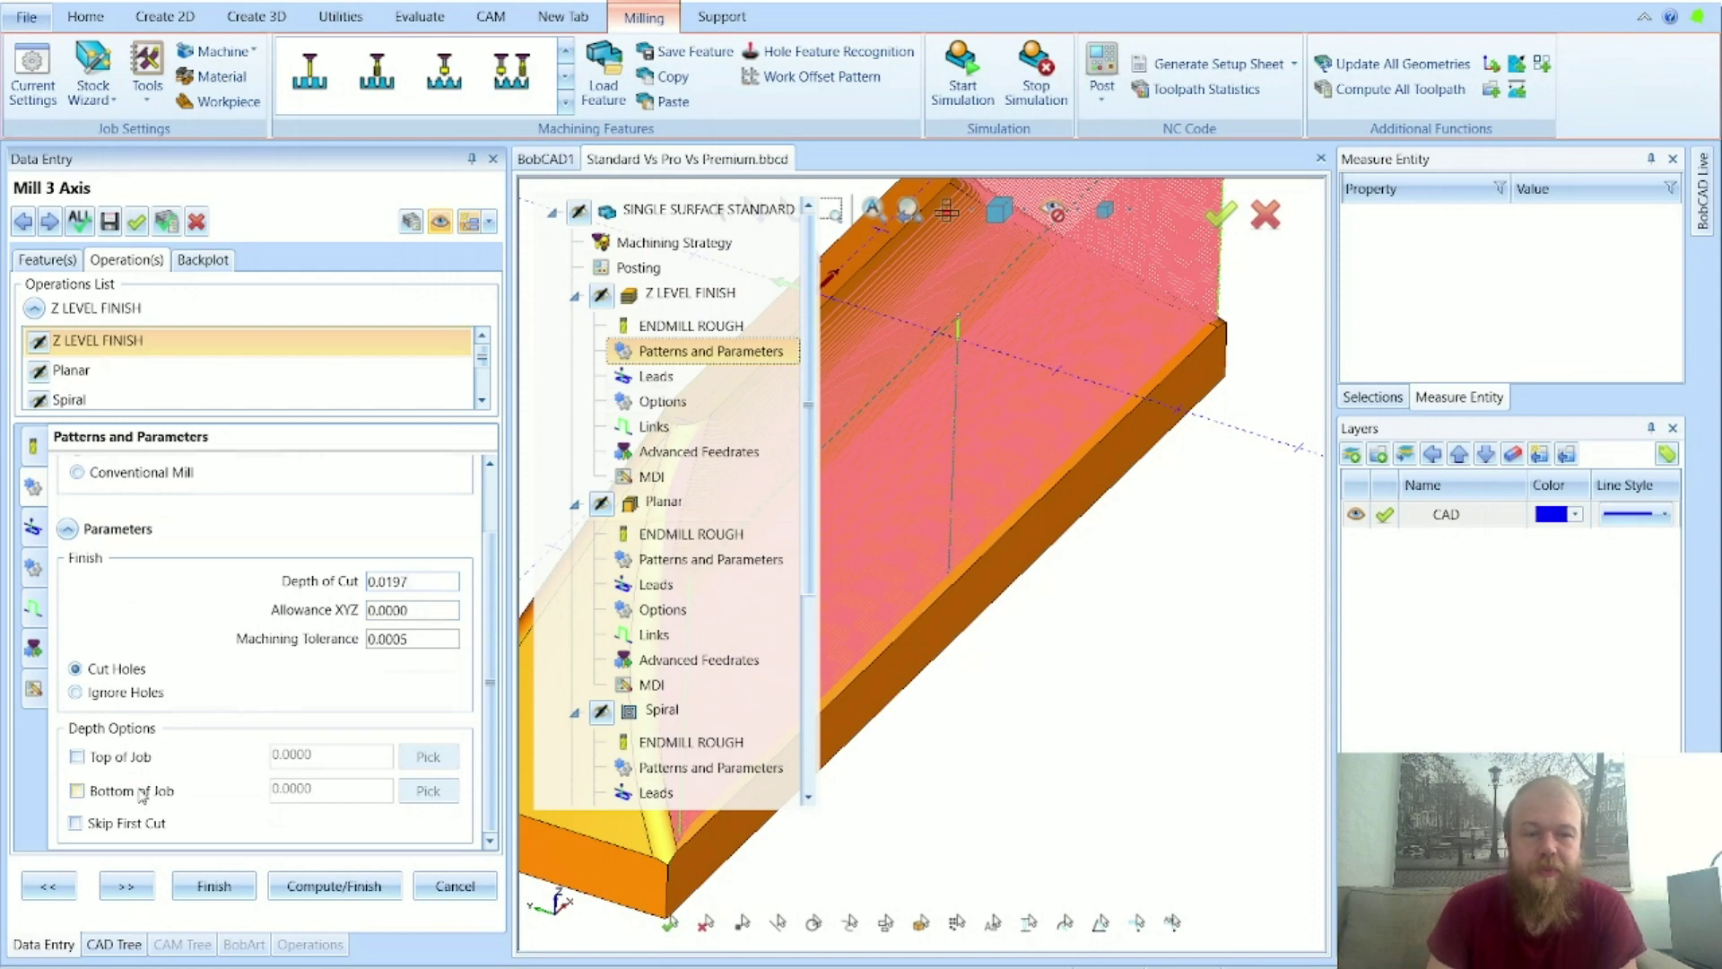
# Step: Review the Leads, Options, Links, Advanced Feedrates and MDI settings of the Z LEVEL FINISH operation
pyautogui.click(136, 879)
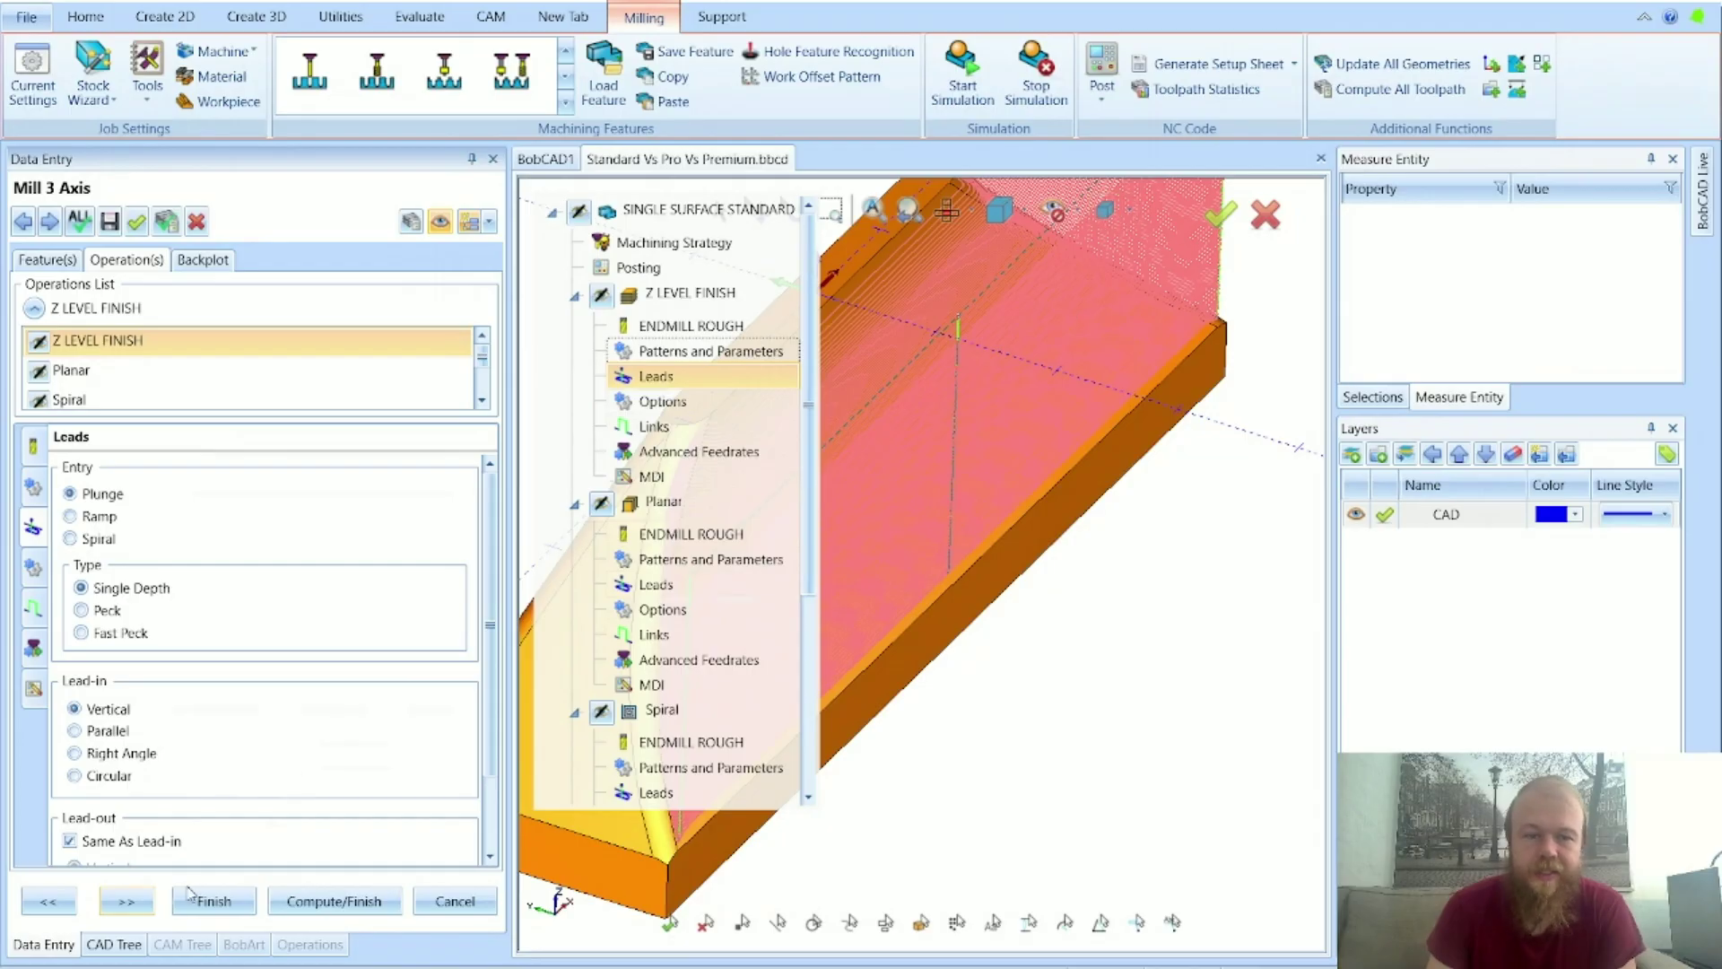
pyautogui.click(126, 901)
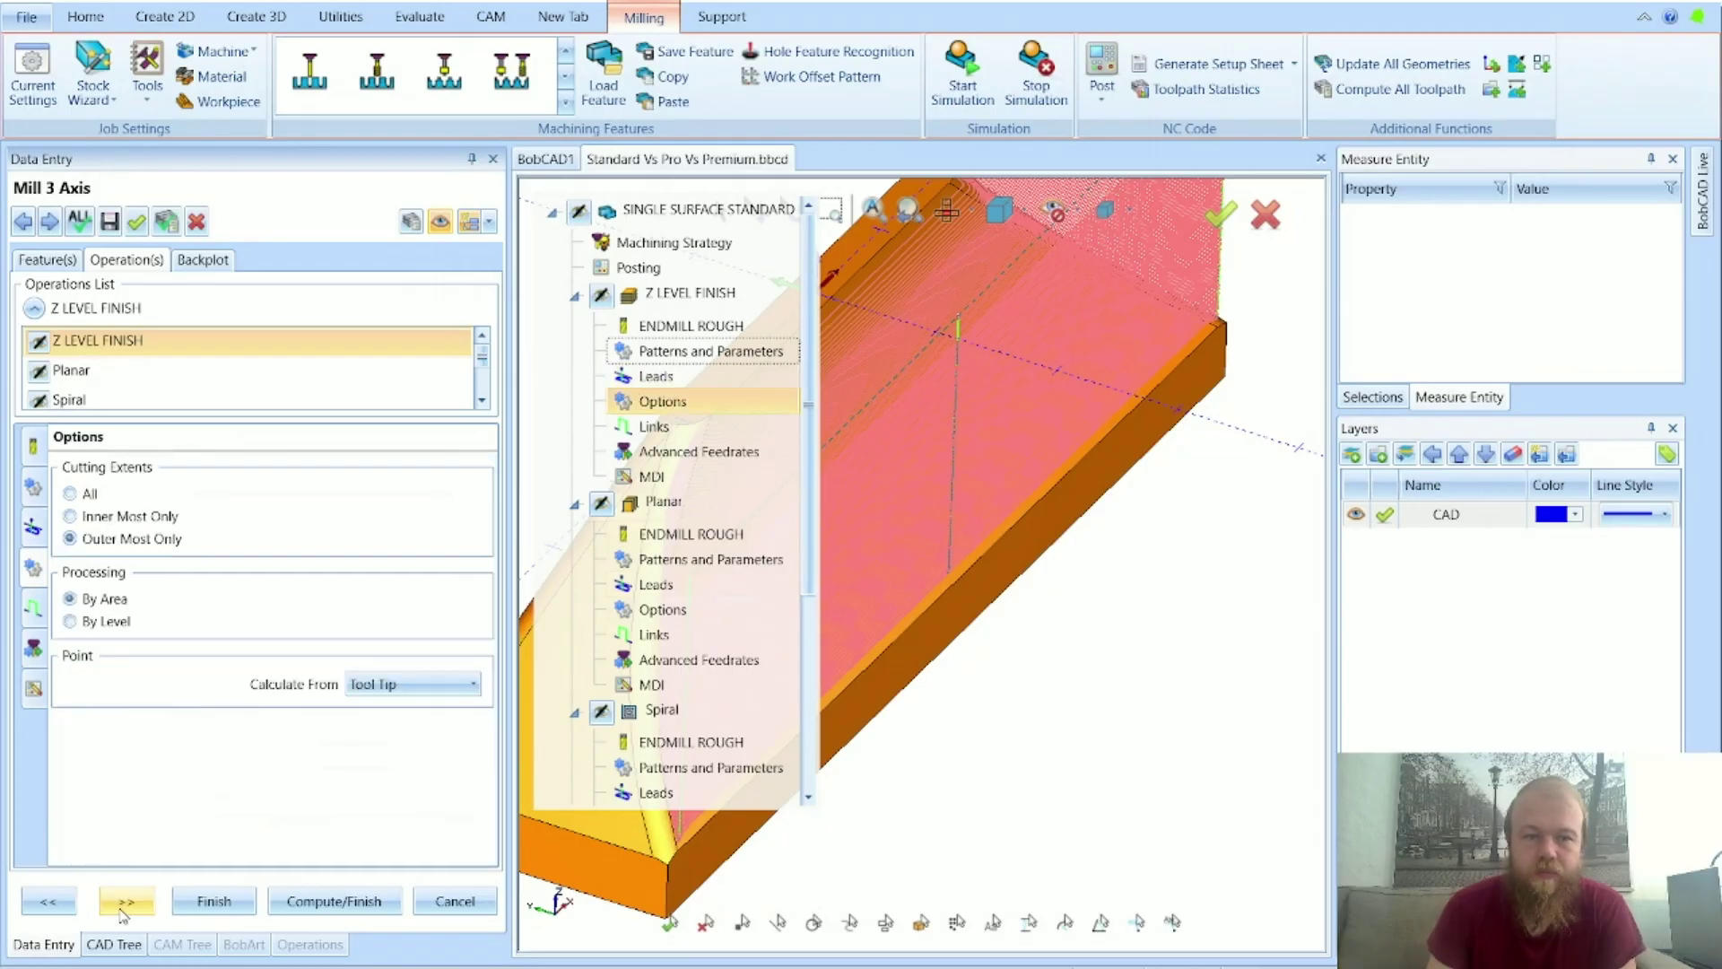
pyautogui.click(124, 908)
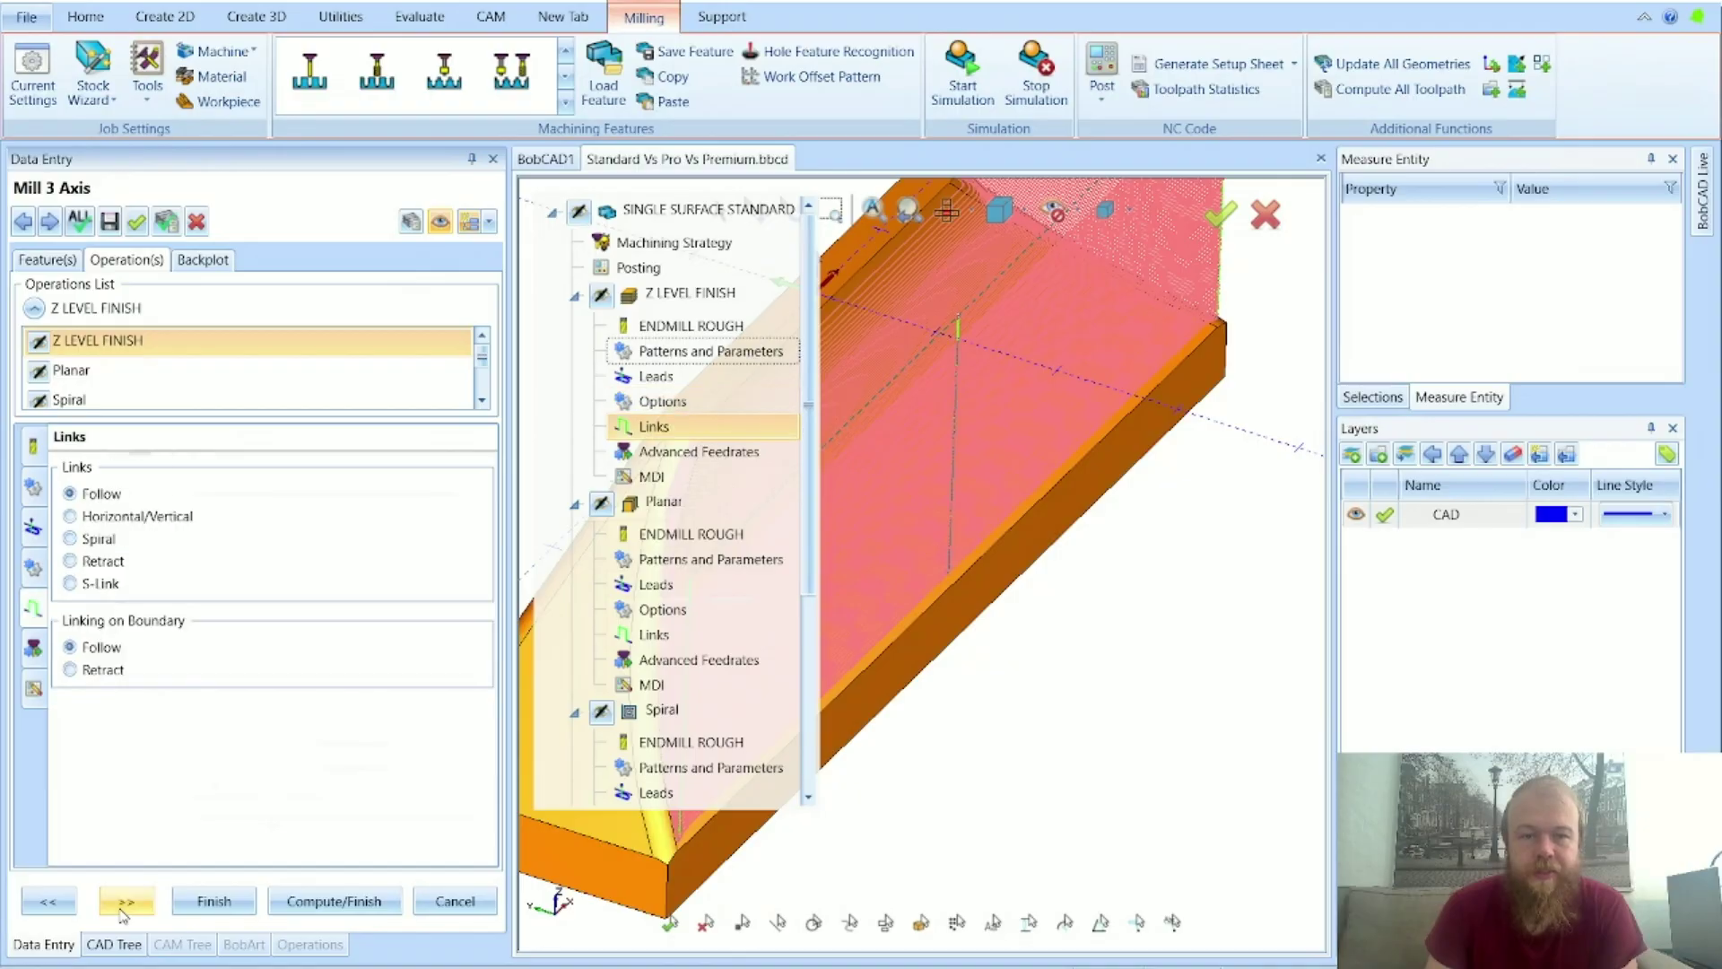
pyautogui.click(124, 908)
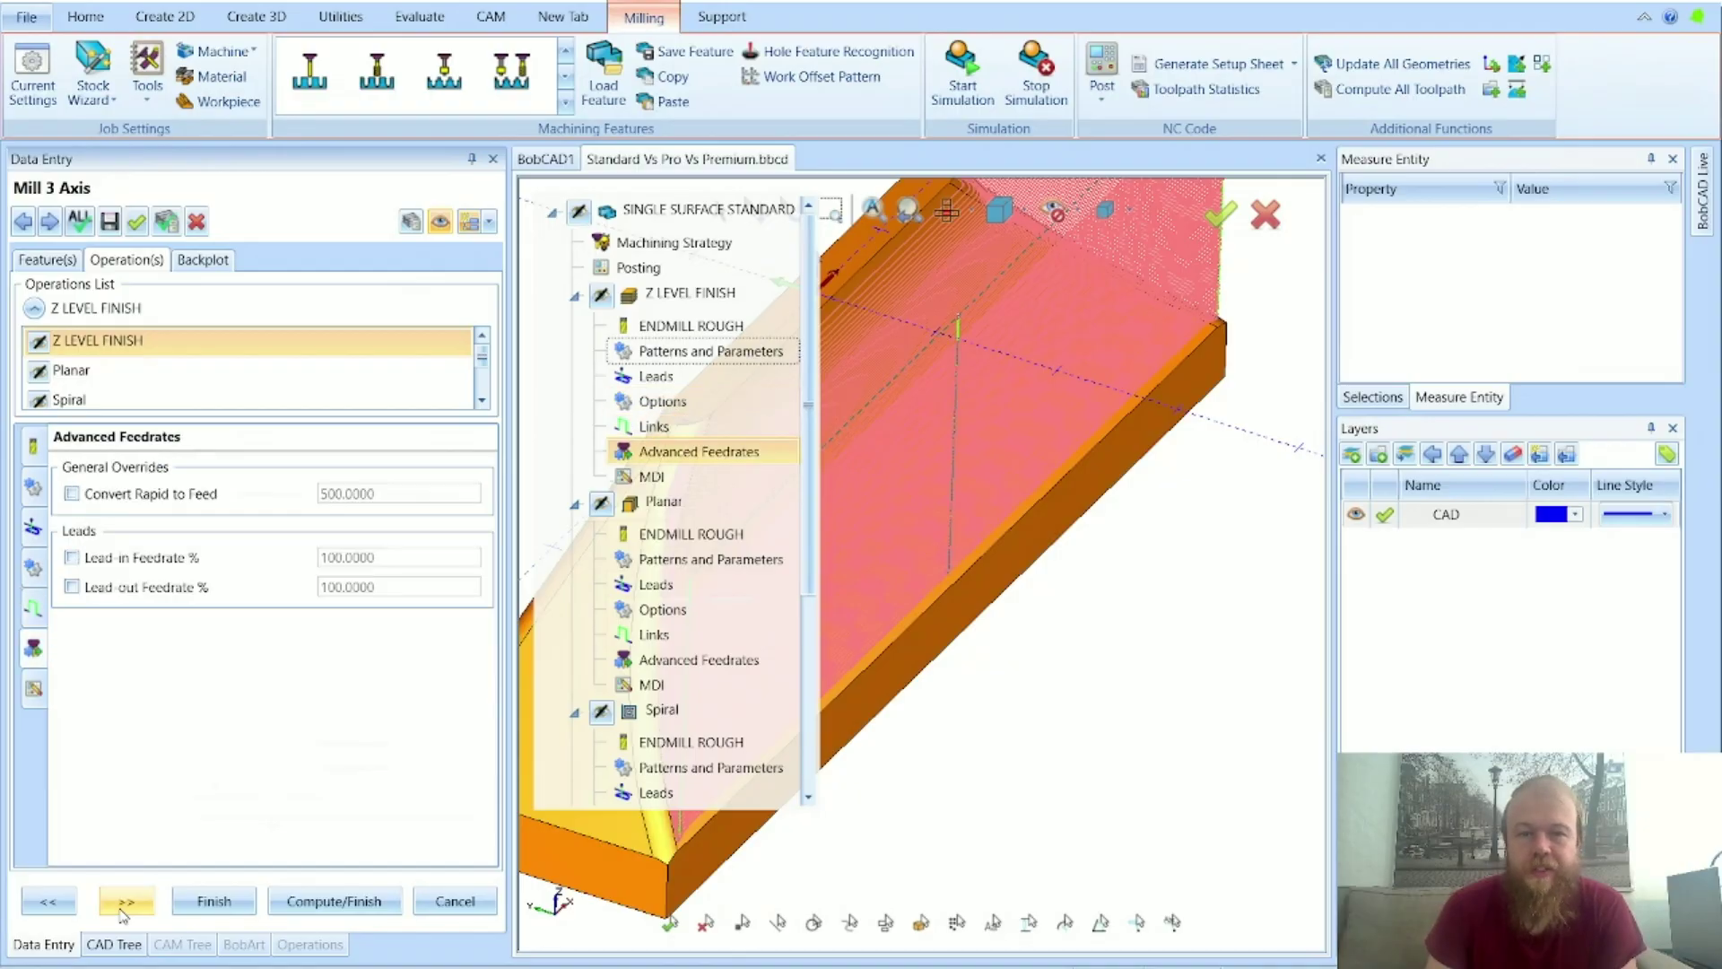
pyautogui.click(124, 908)
# Step: Review the Planar operation's tool and pattern parameters, examining its Lace Angle against the part in top view
pyautogui.click(124, 908)
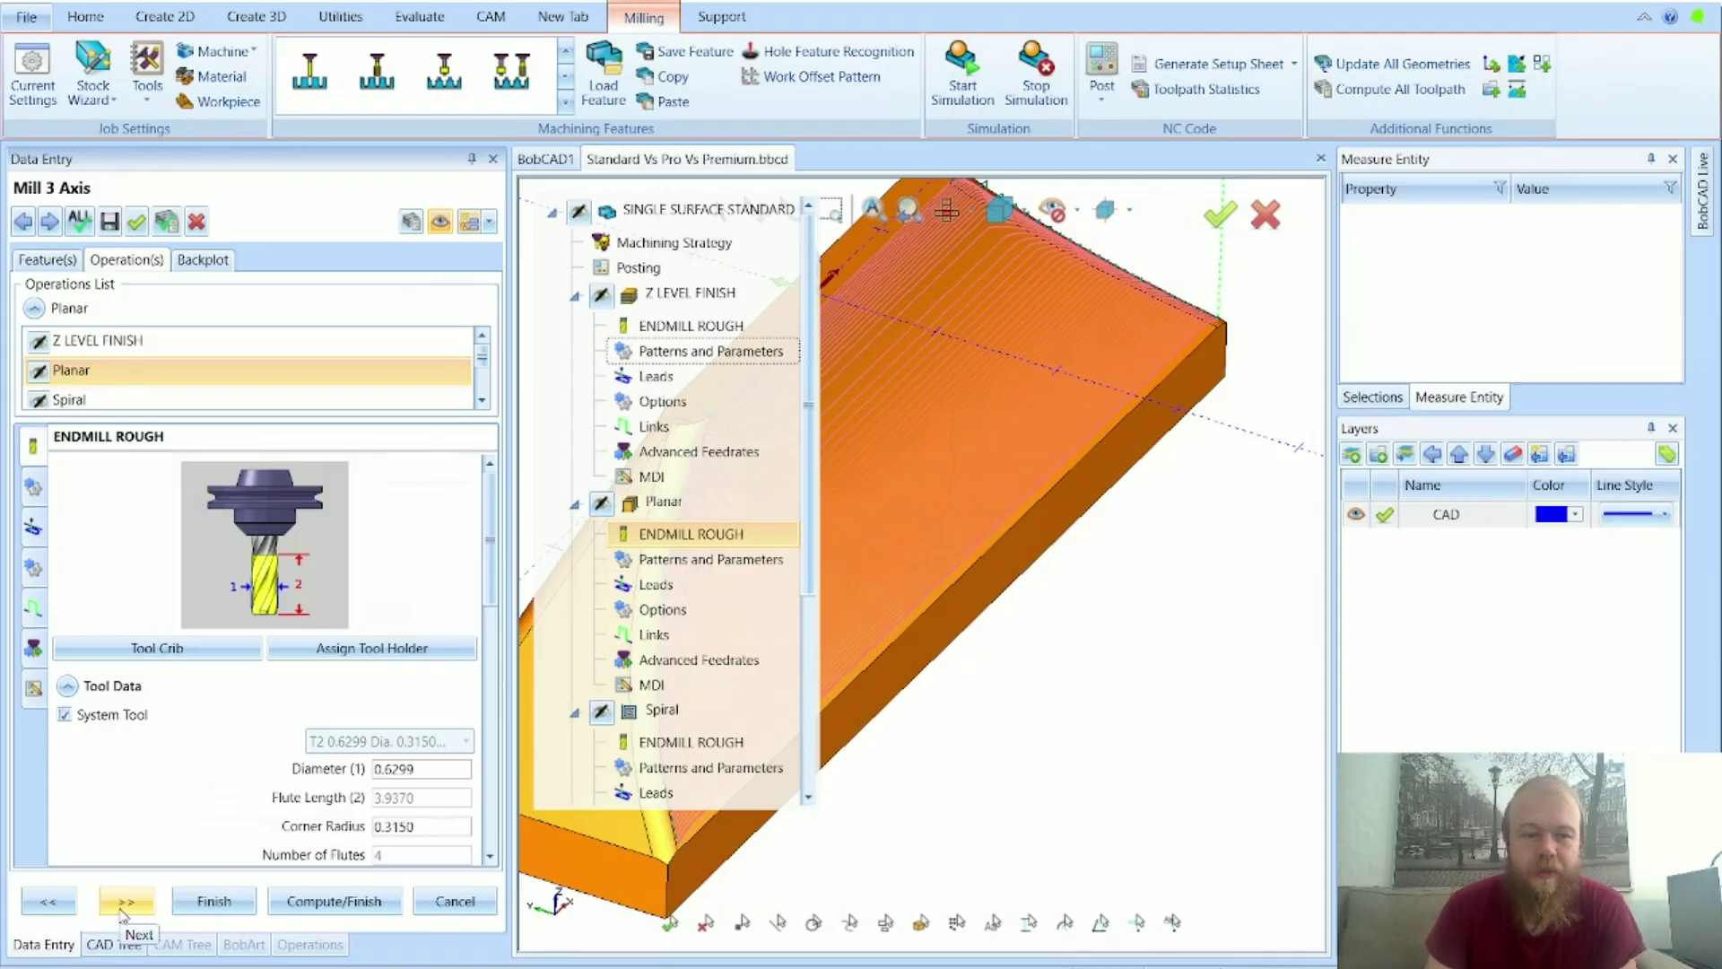
pyautogui.click(123, 907)
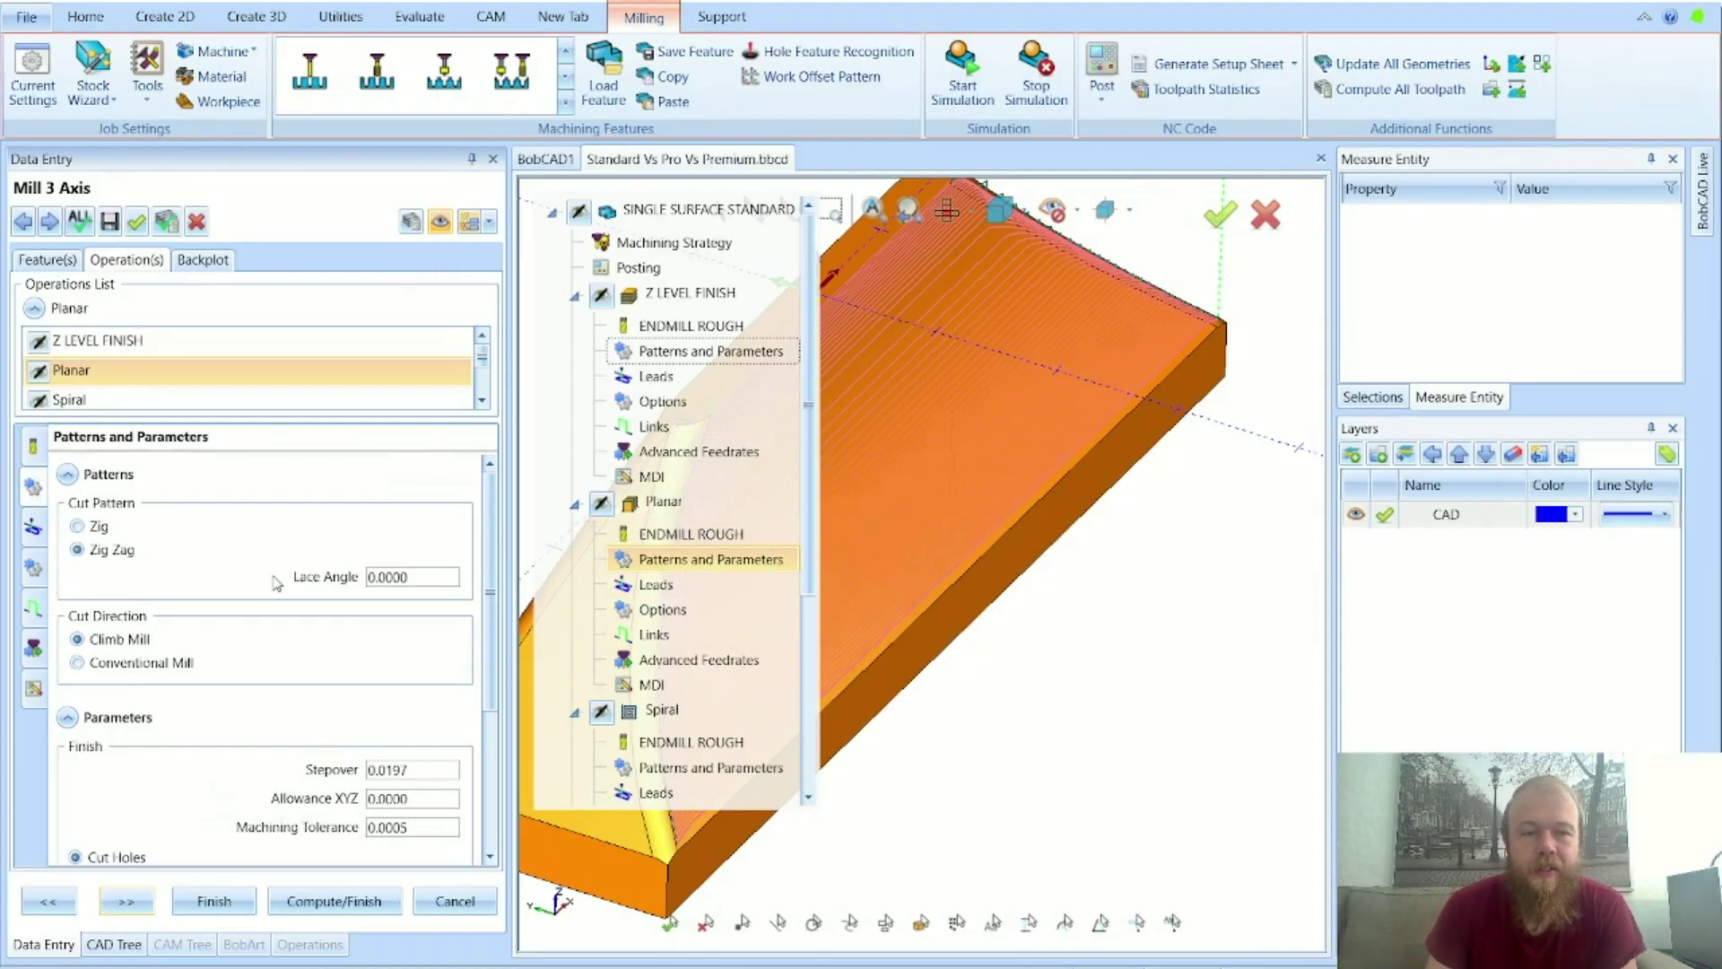
pyautogui.moveTo(454, 578); pyautogui.dragTo(344, 597)
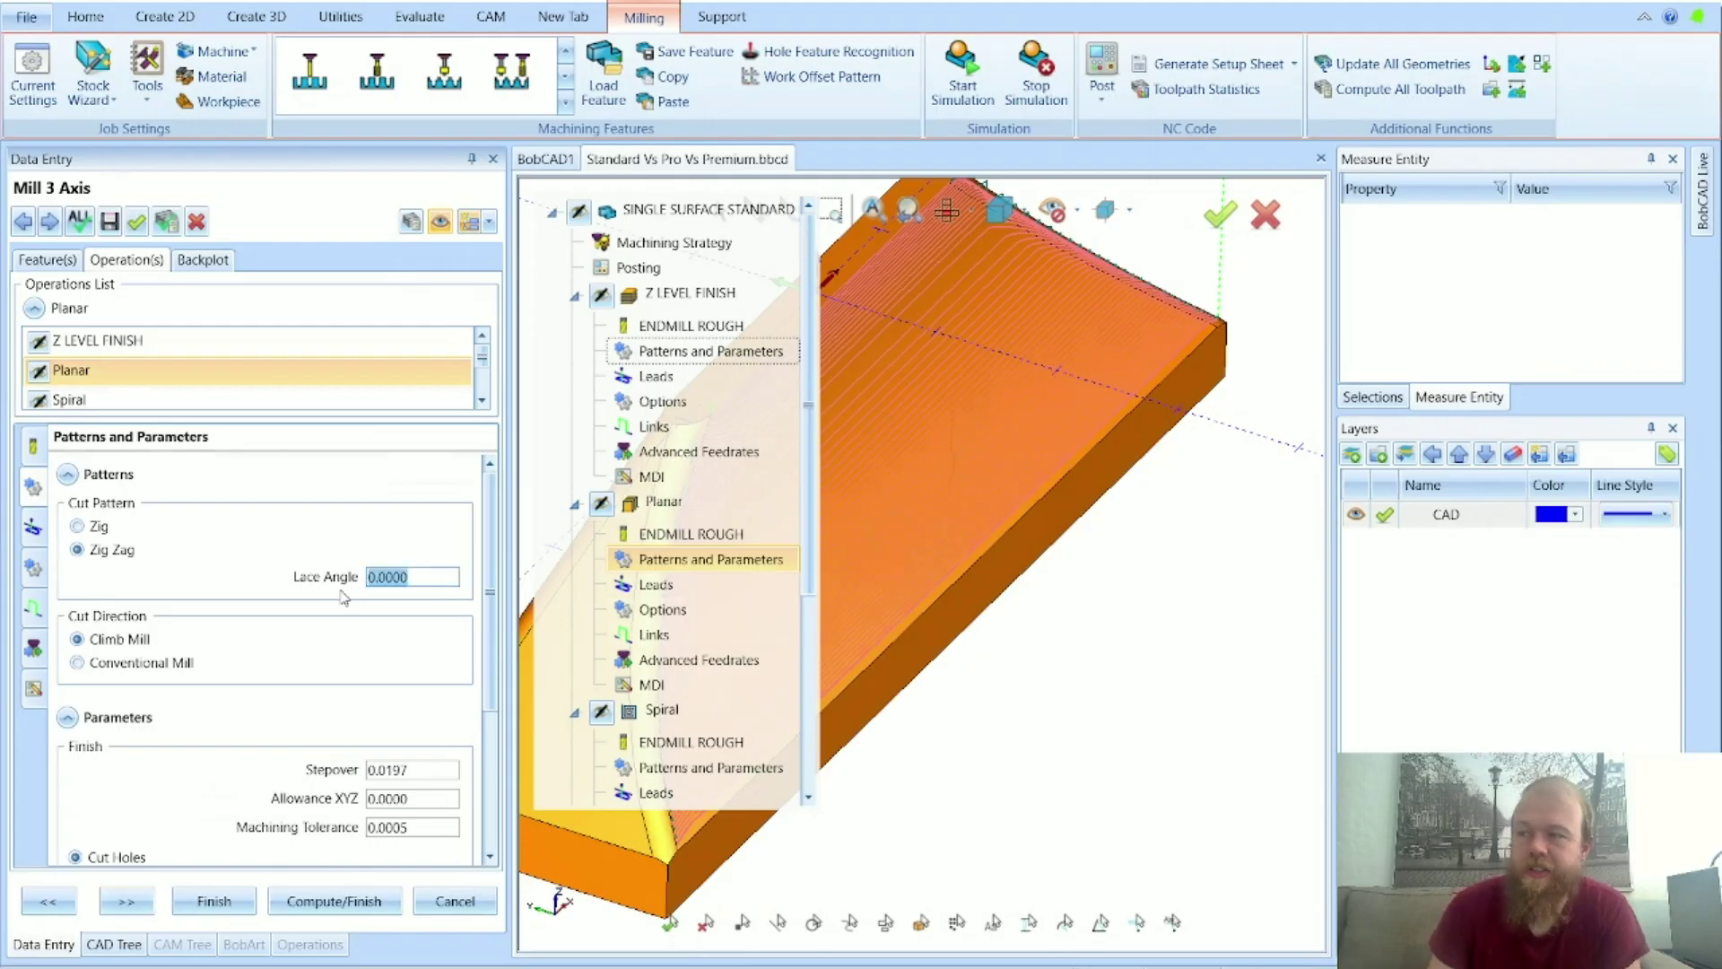
pyautogui.scroll(-4, 1091, 634)
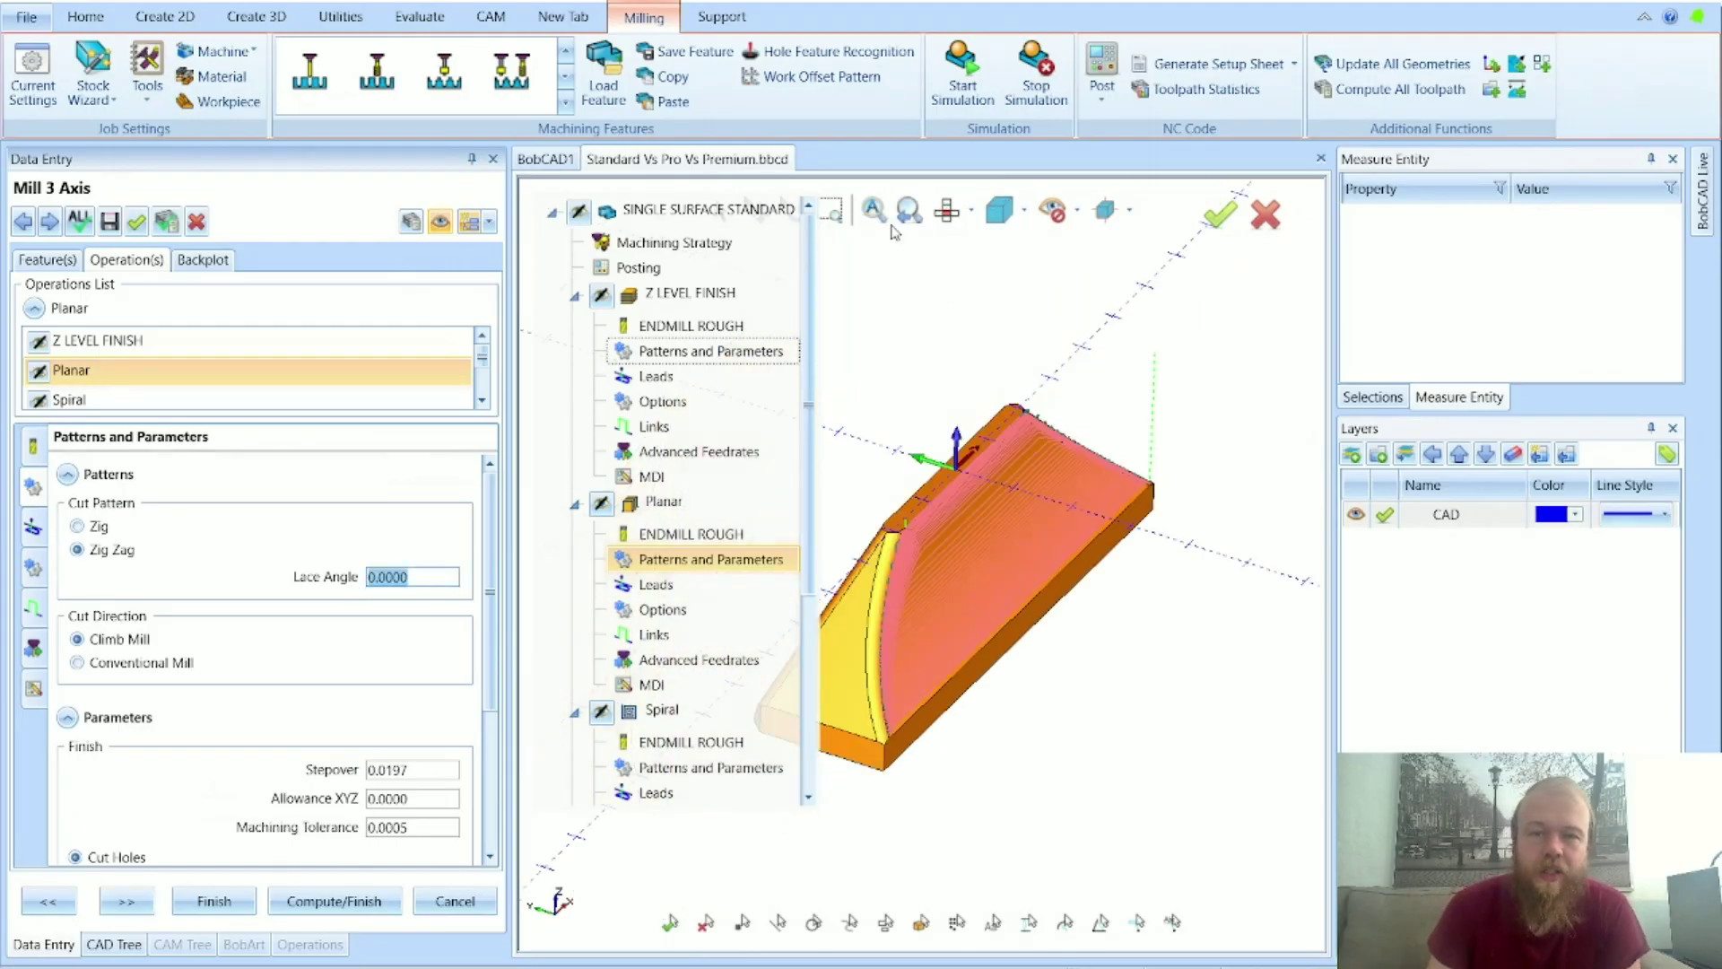
pyautogui.click(948, 211)
pyautogui.scroll(-4, 1114, 463)
pyautogui.scroll(2, 953, 567)
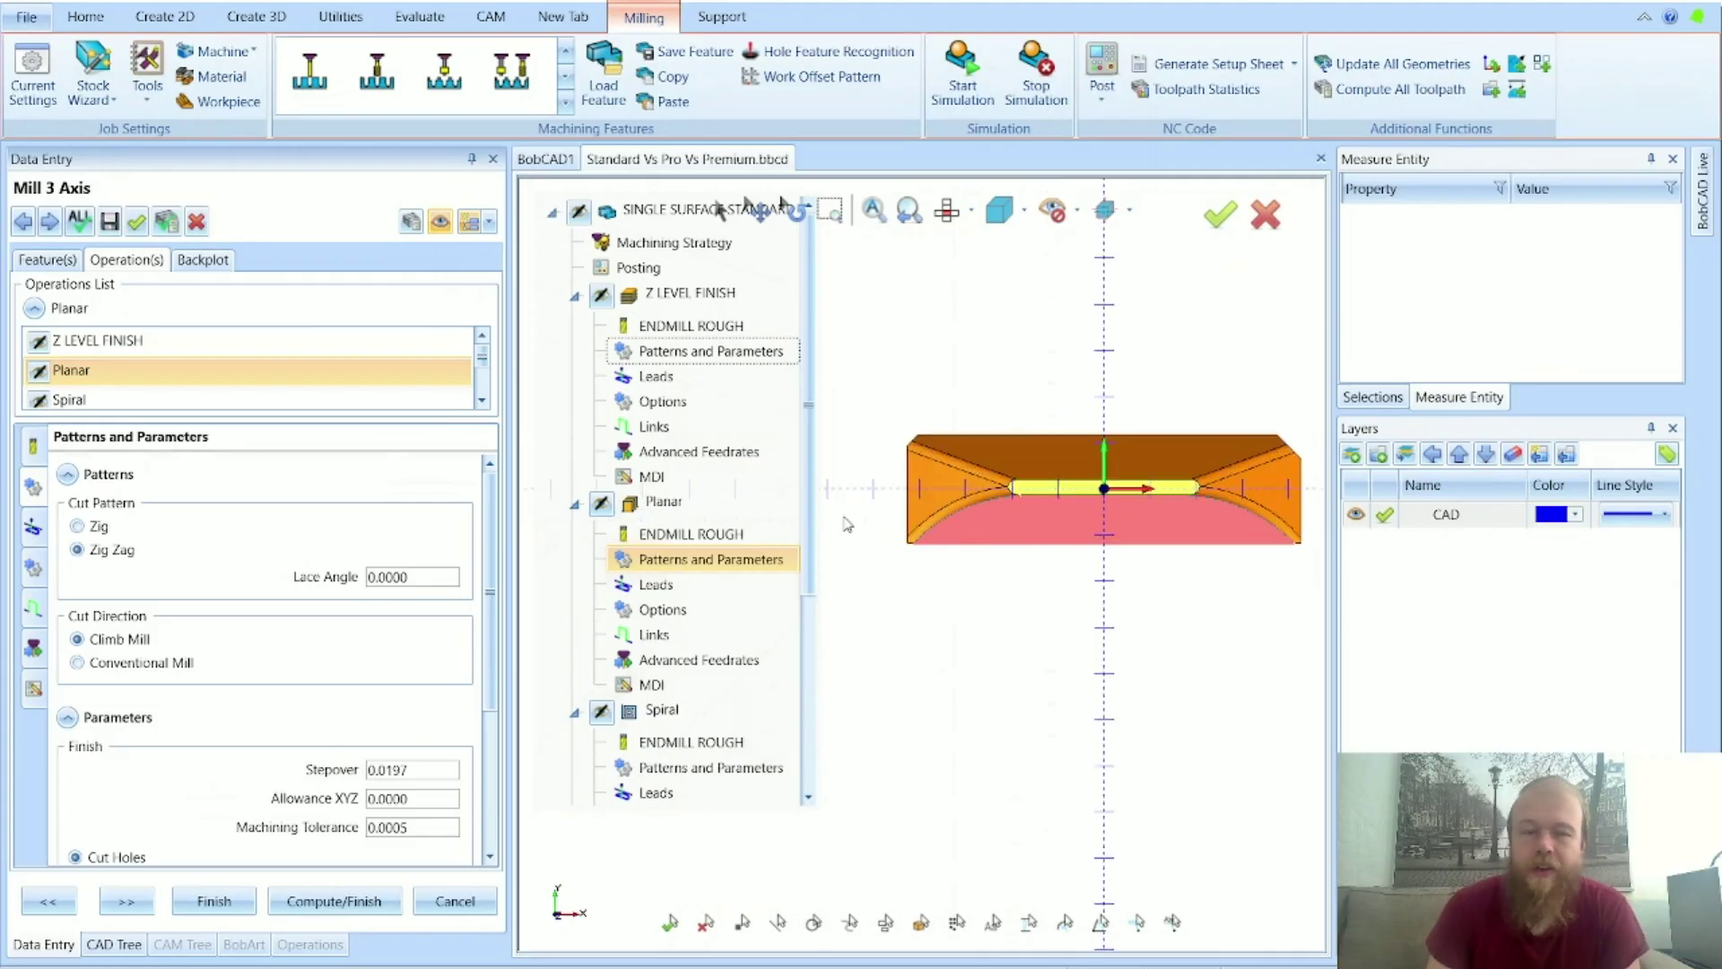
pyautogui.moveTo(422, 577); pyautogui.dragTo(282, 577)
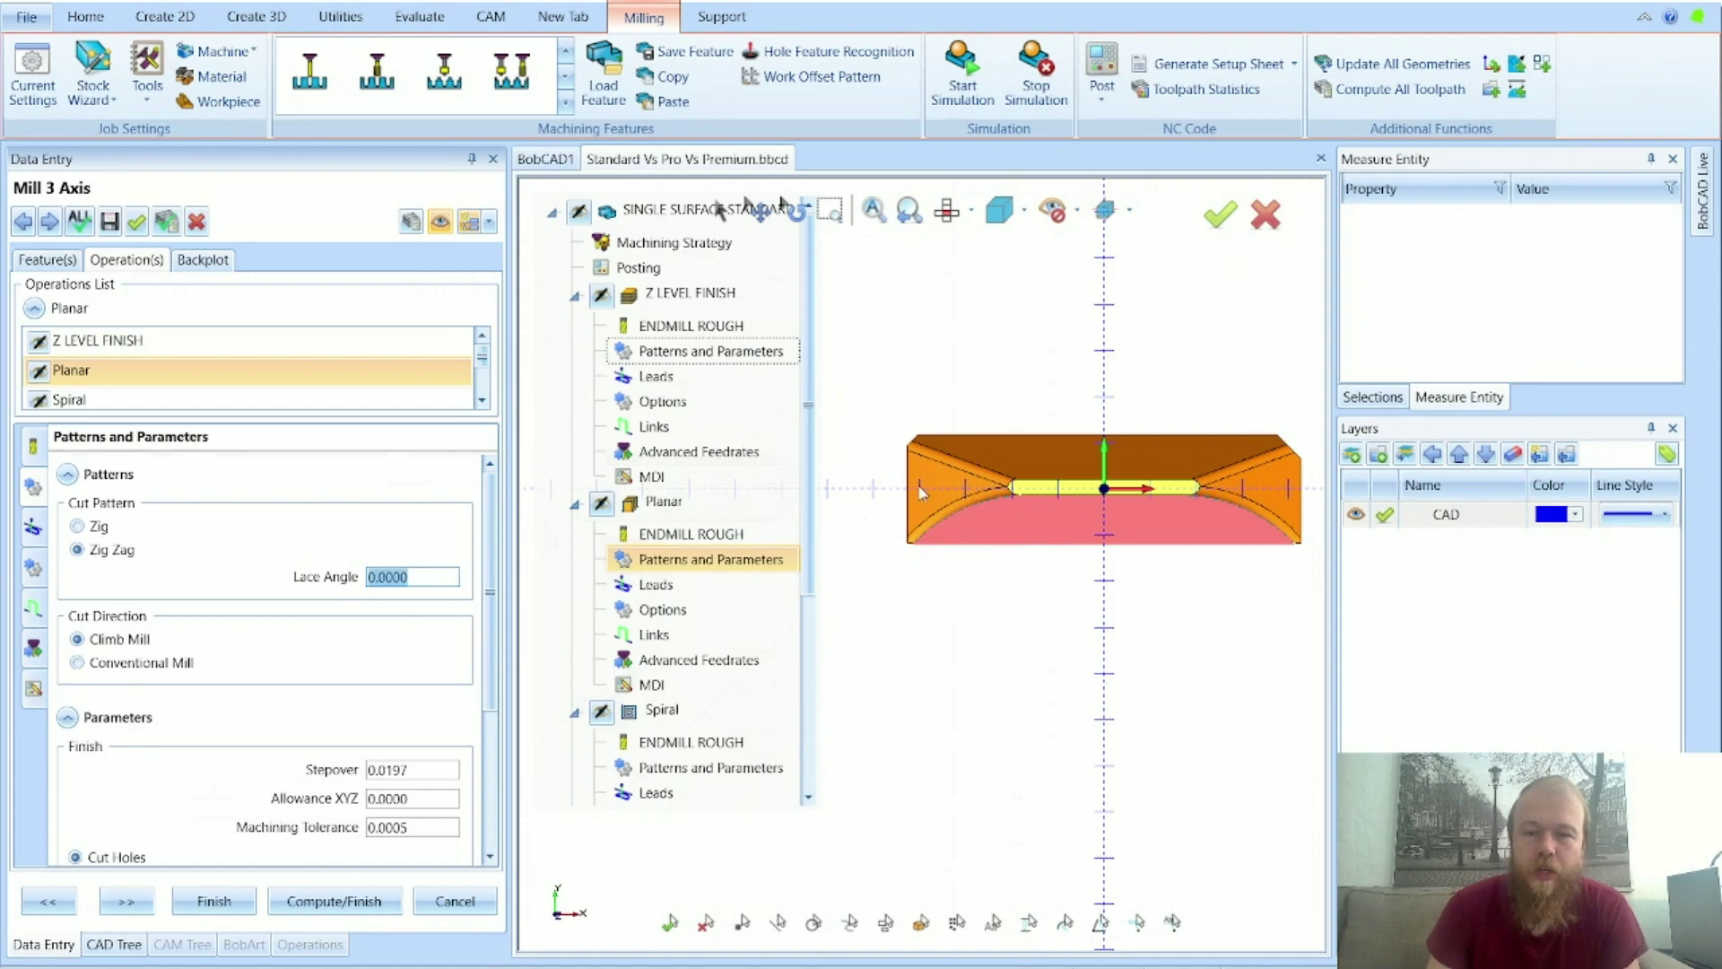
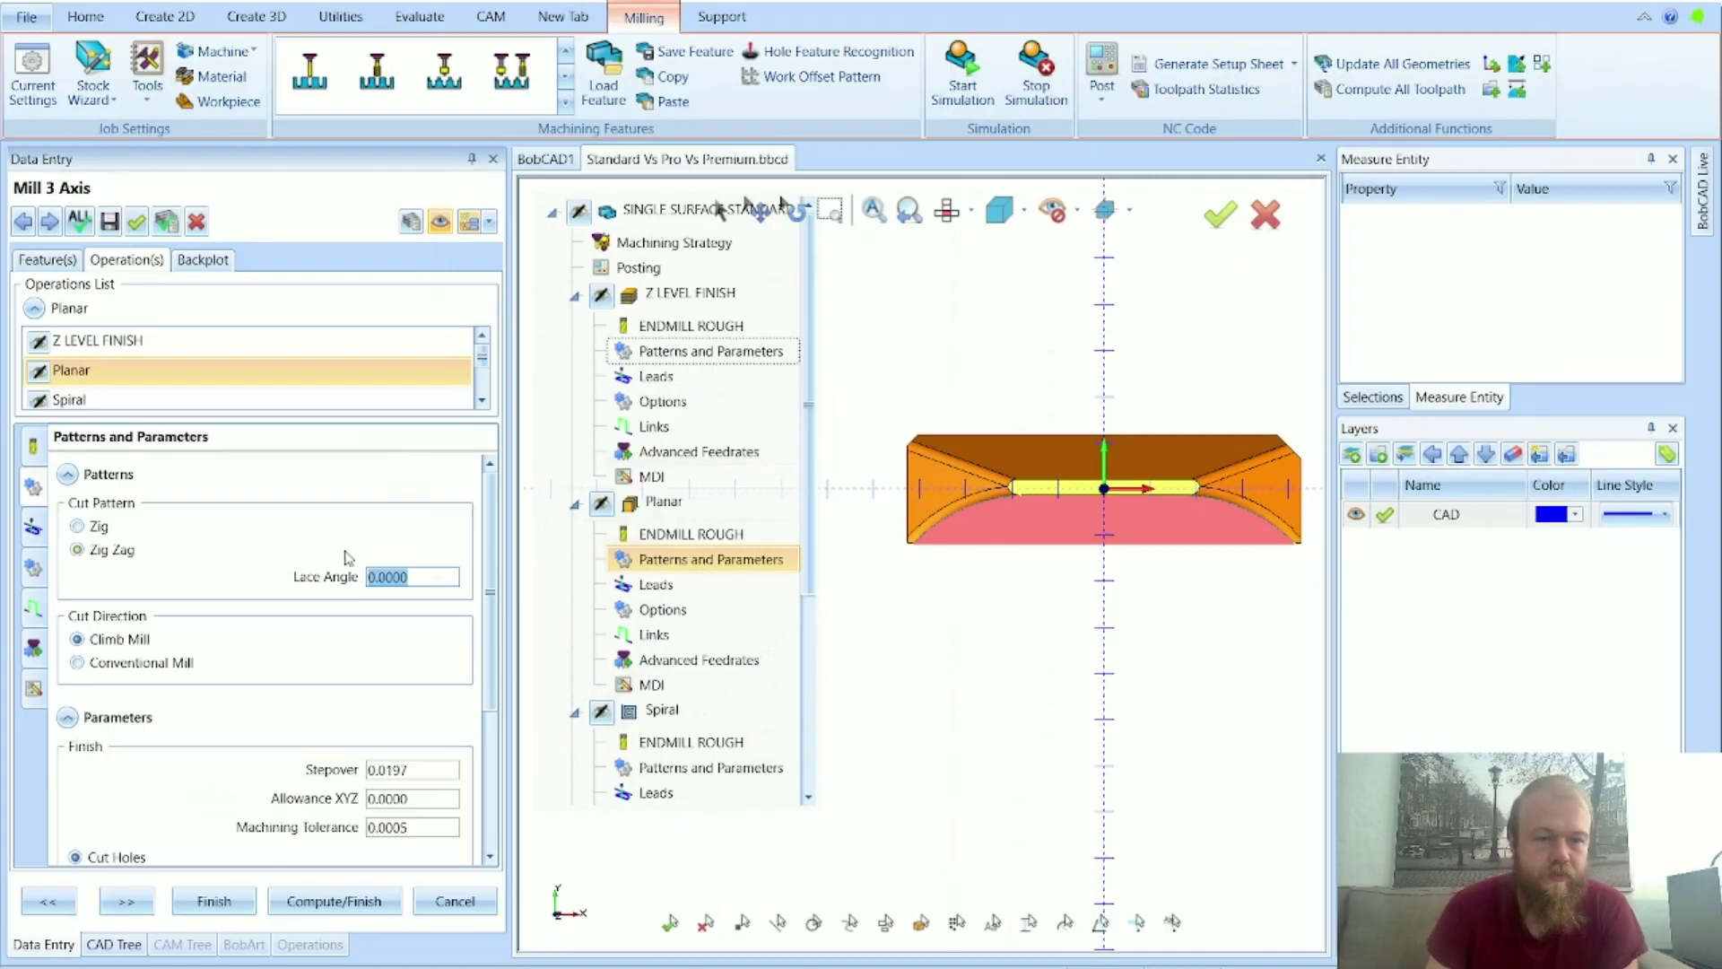
# Step: Review the Planar operation's Leads, Options, Links, Advanced Feedrates and MDI settings
pyautogui.click(659, 593)
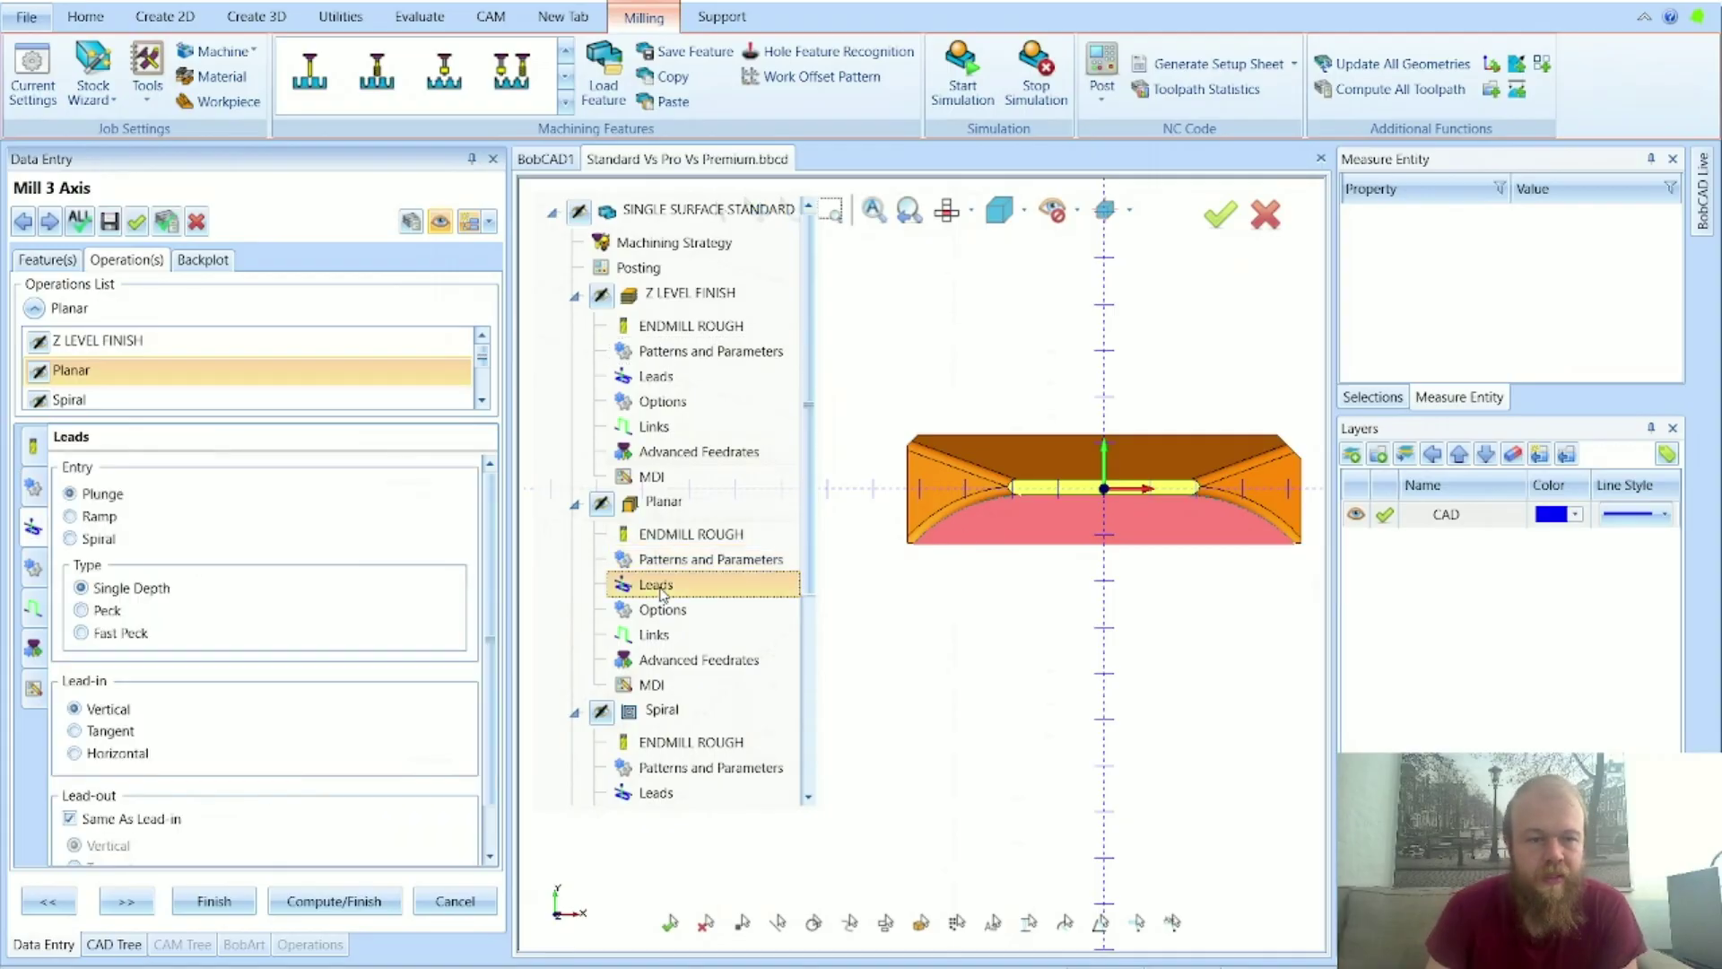
pyautogui.click(128, 905)
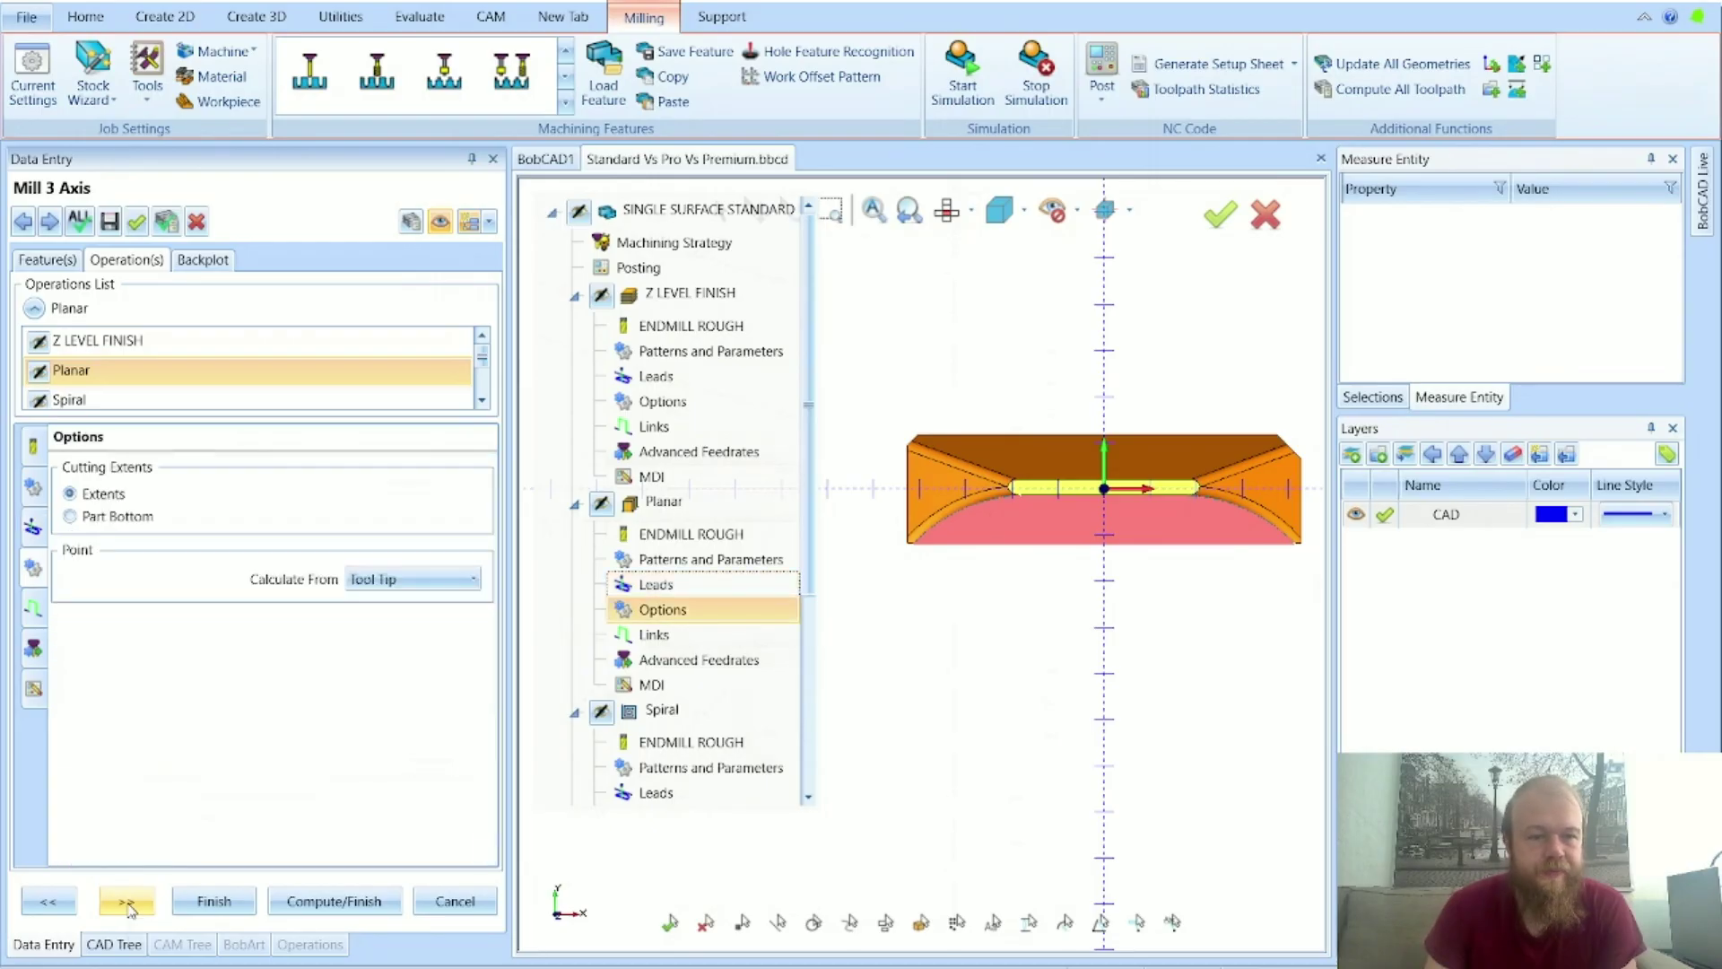
pyautogui.click(128, 905)
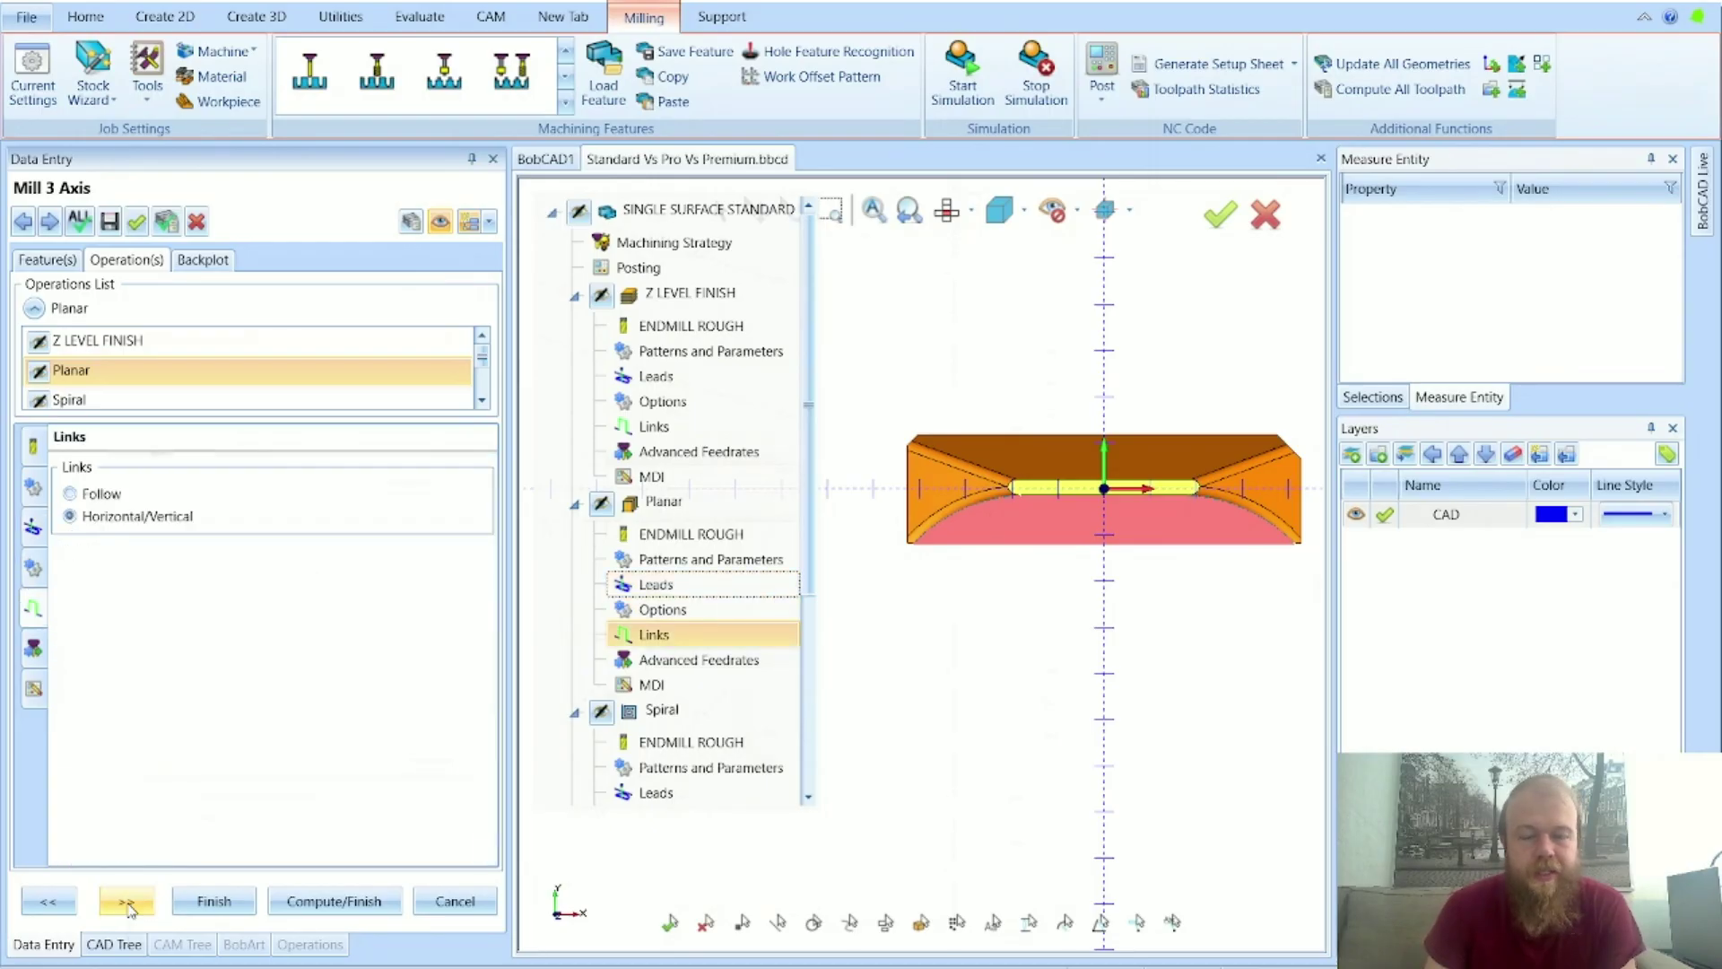
pyautogui.click(129, 904)
pyautogui.click(128, 904)
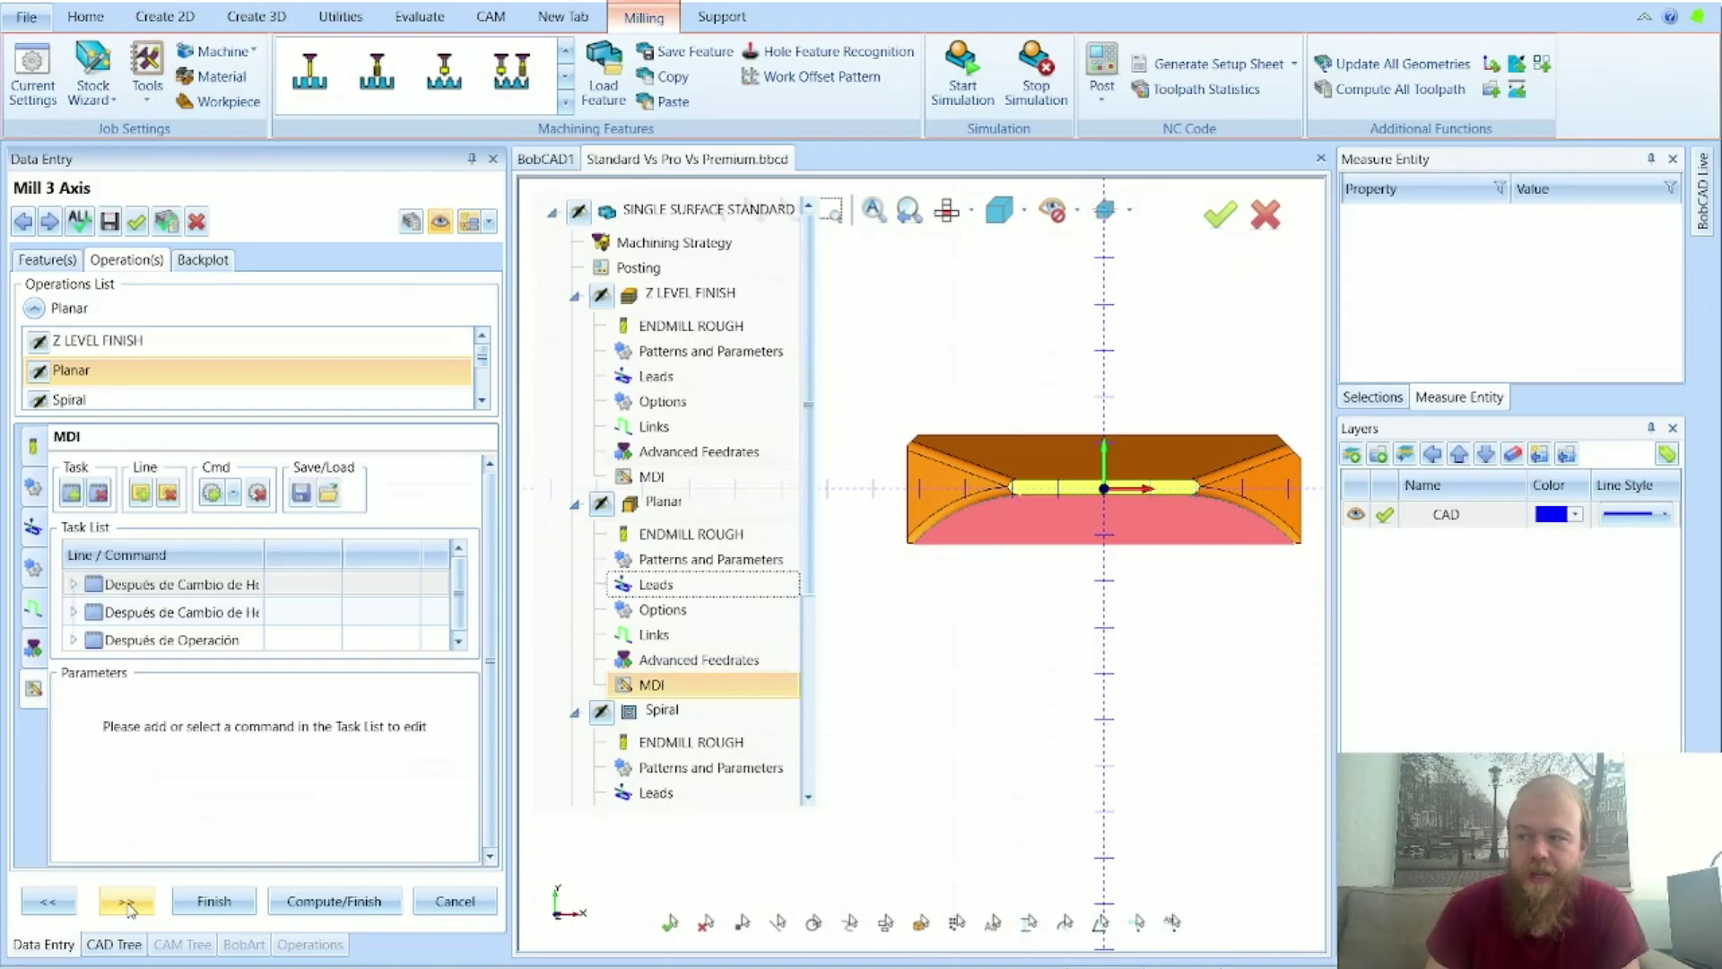
# Step: Review the Spiral operation's tool data, cut pattern, finish parameters and depth options against the part in top view
pyautogui.click(128, 905)
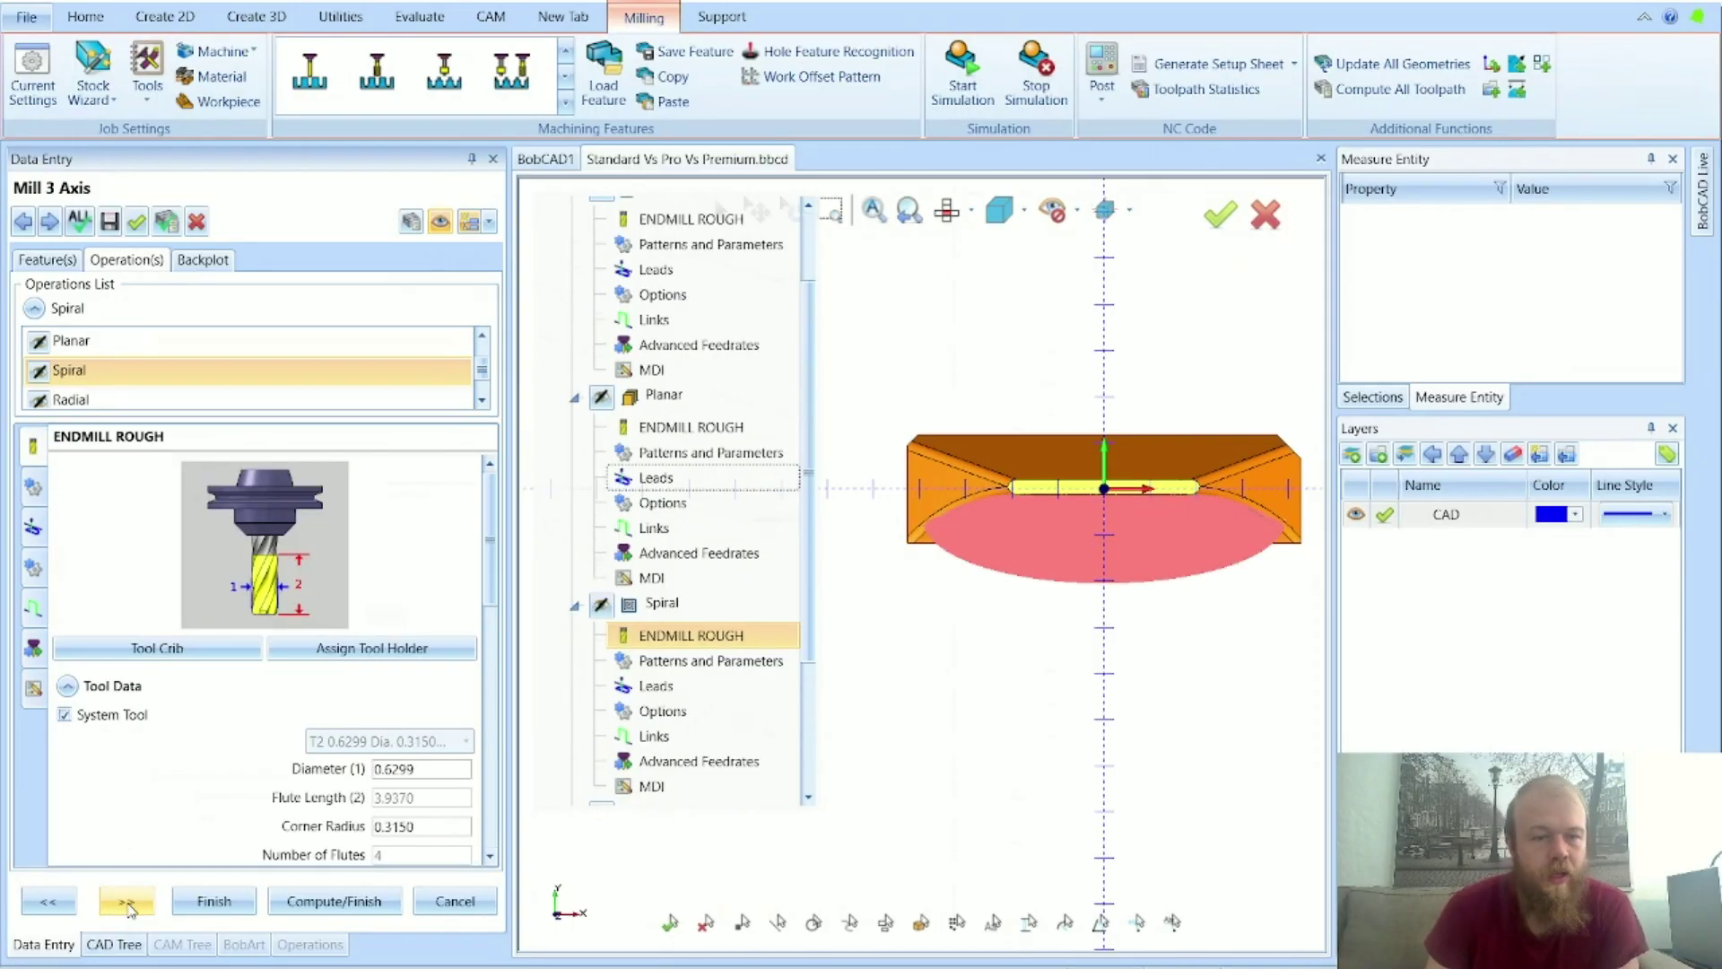
pyautogui.click(128, 905)
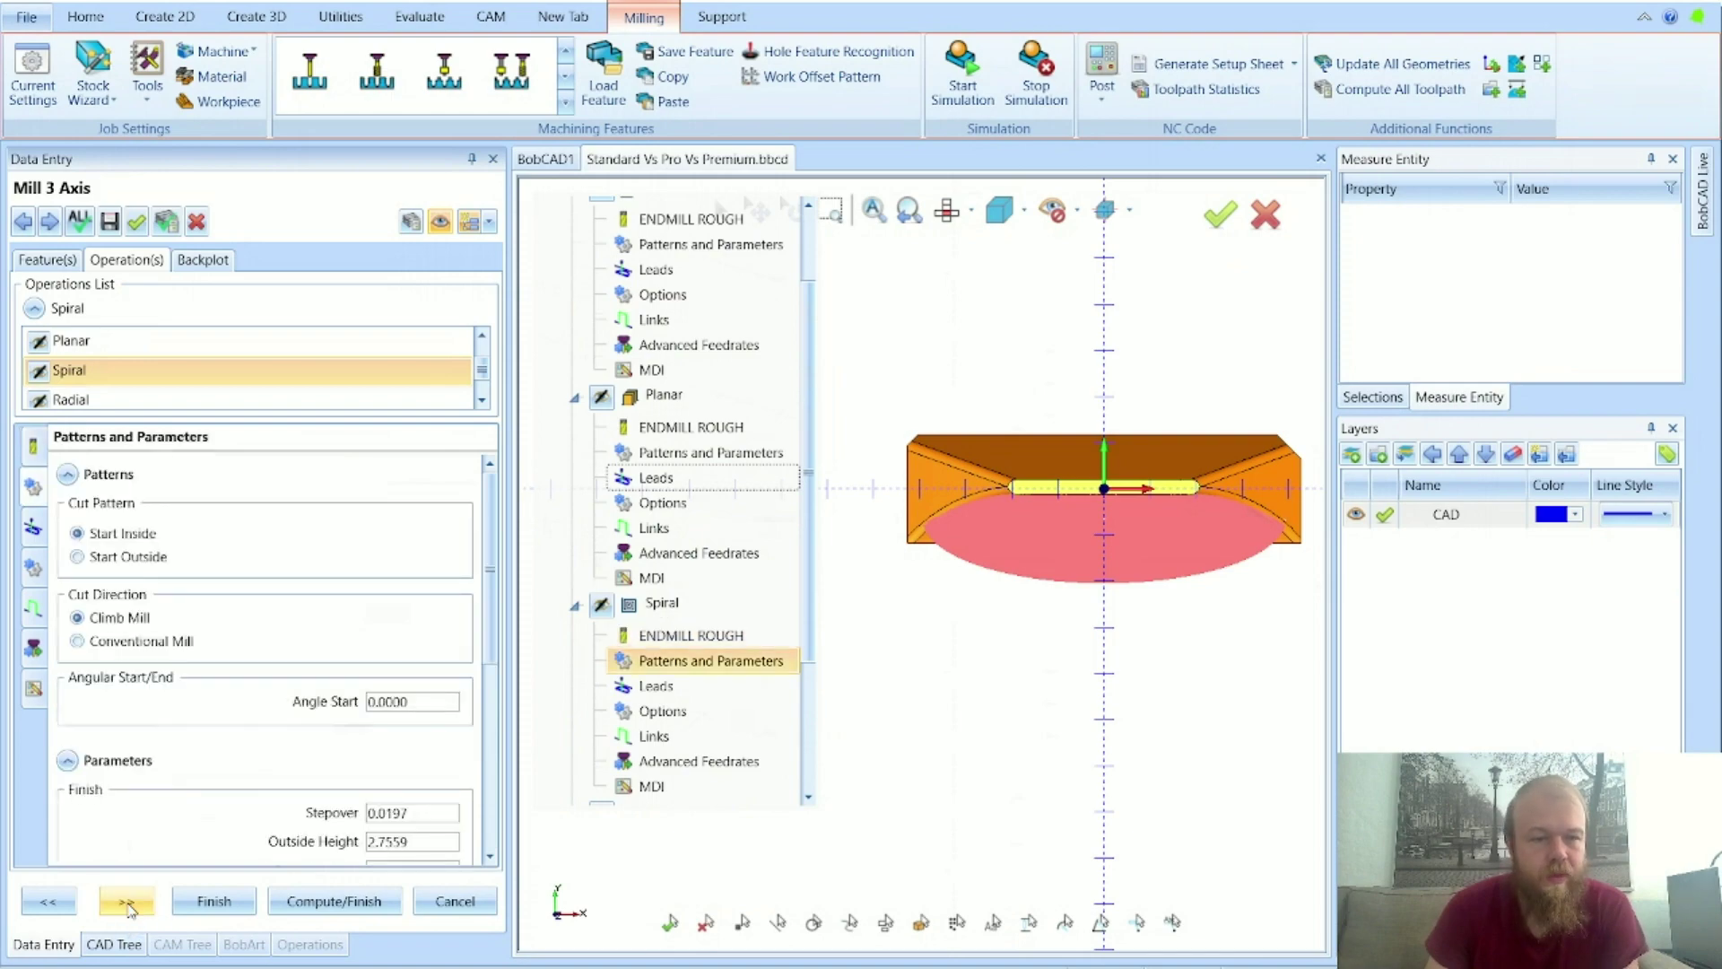
pyautogui.doubleClick(421, 813)
pyautogui.scroll(-2, 297, 780)
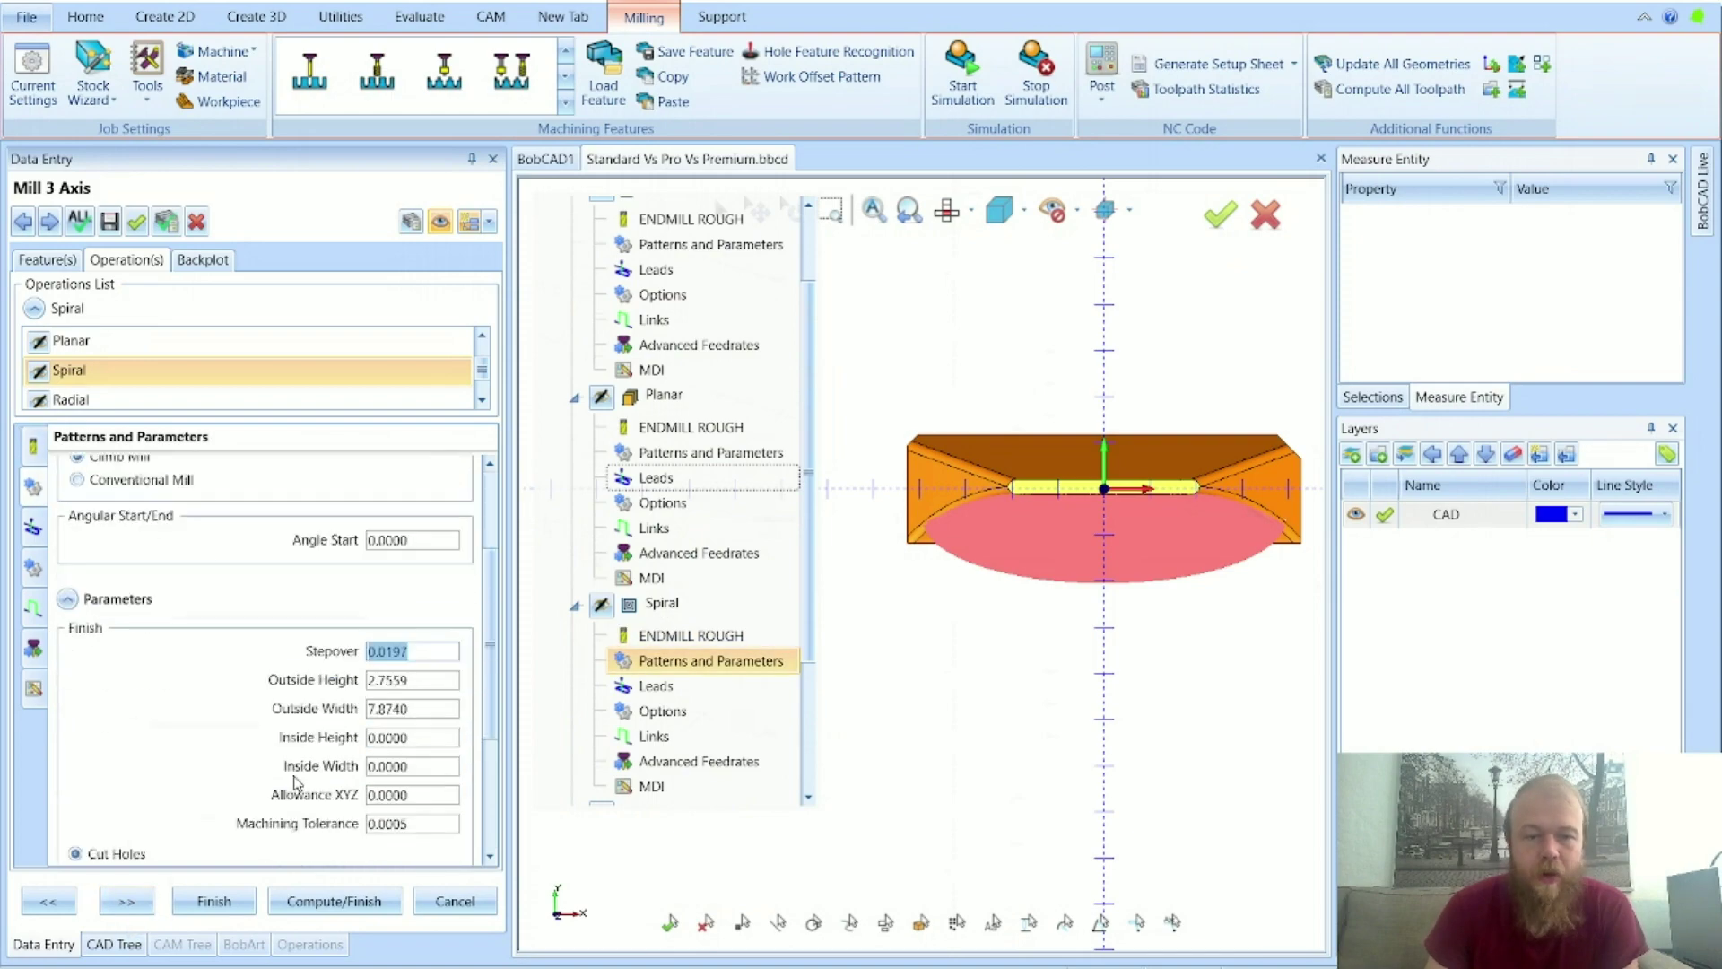
pyautogui.scroll(-2, 297, 781)
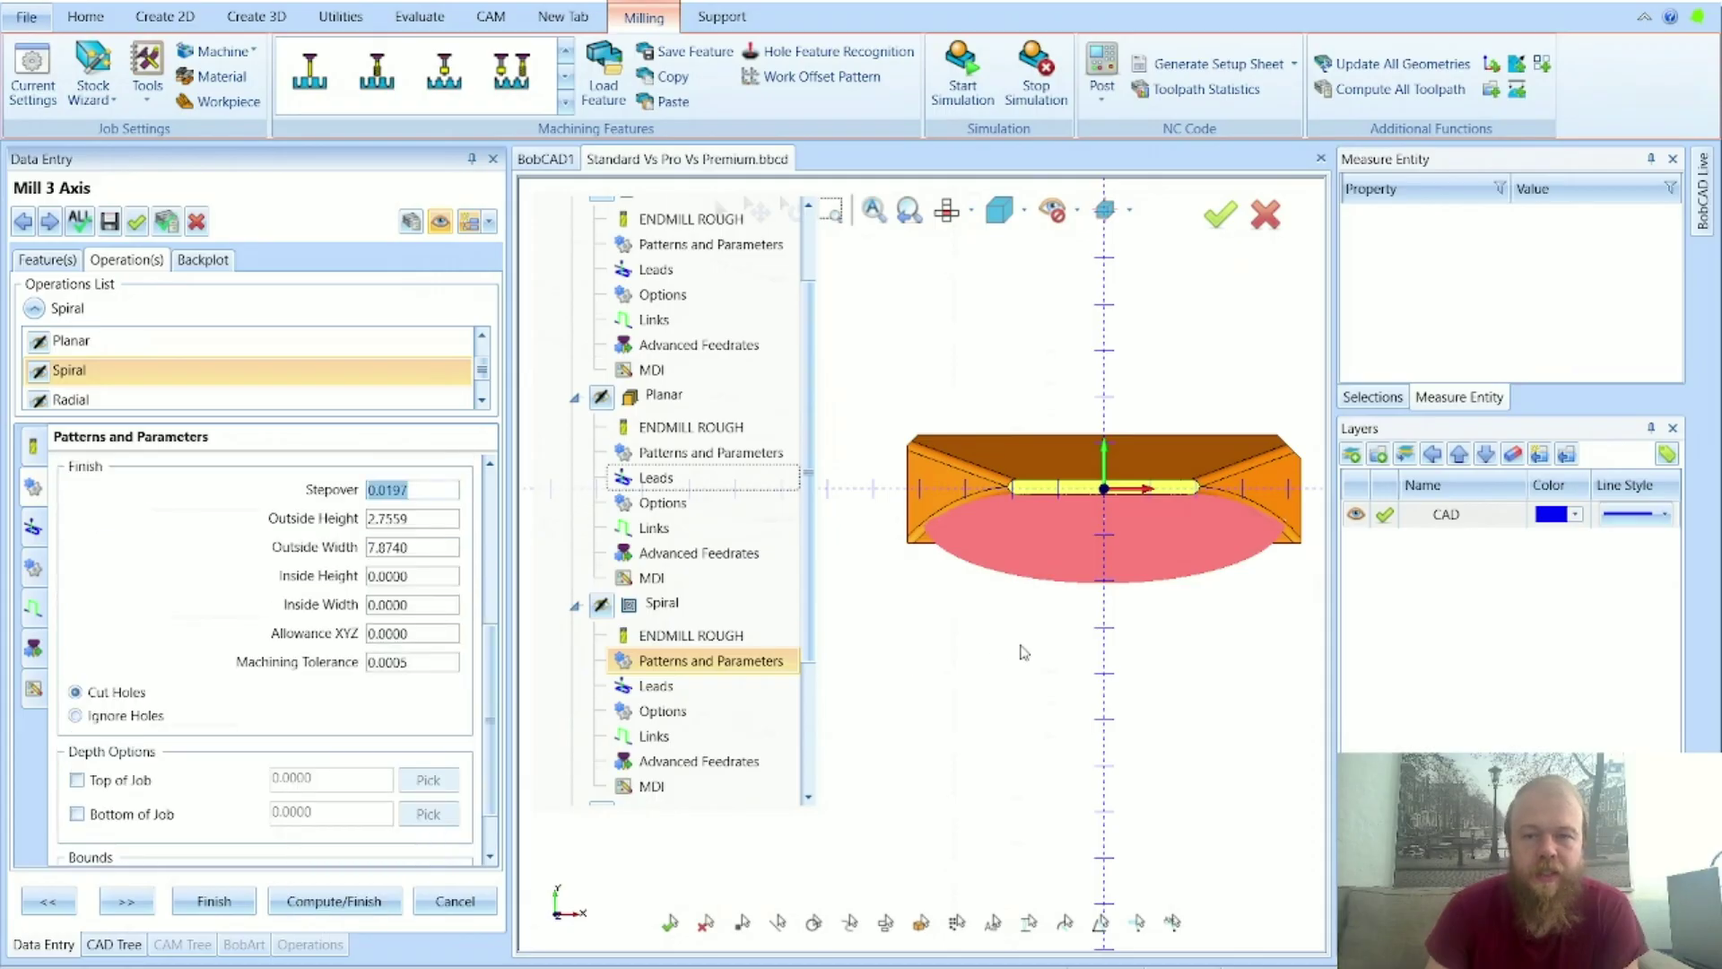
pyautogui.scroll(3, 1100, 514)
pyautogui.scroll(3, 1100, 514)
pyautogui.scroll(-5, 1121, 549)
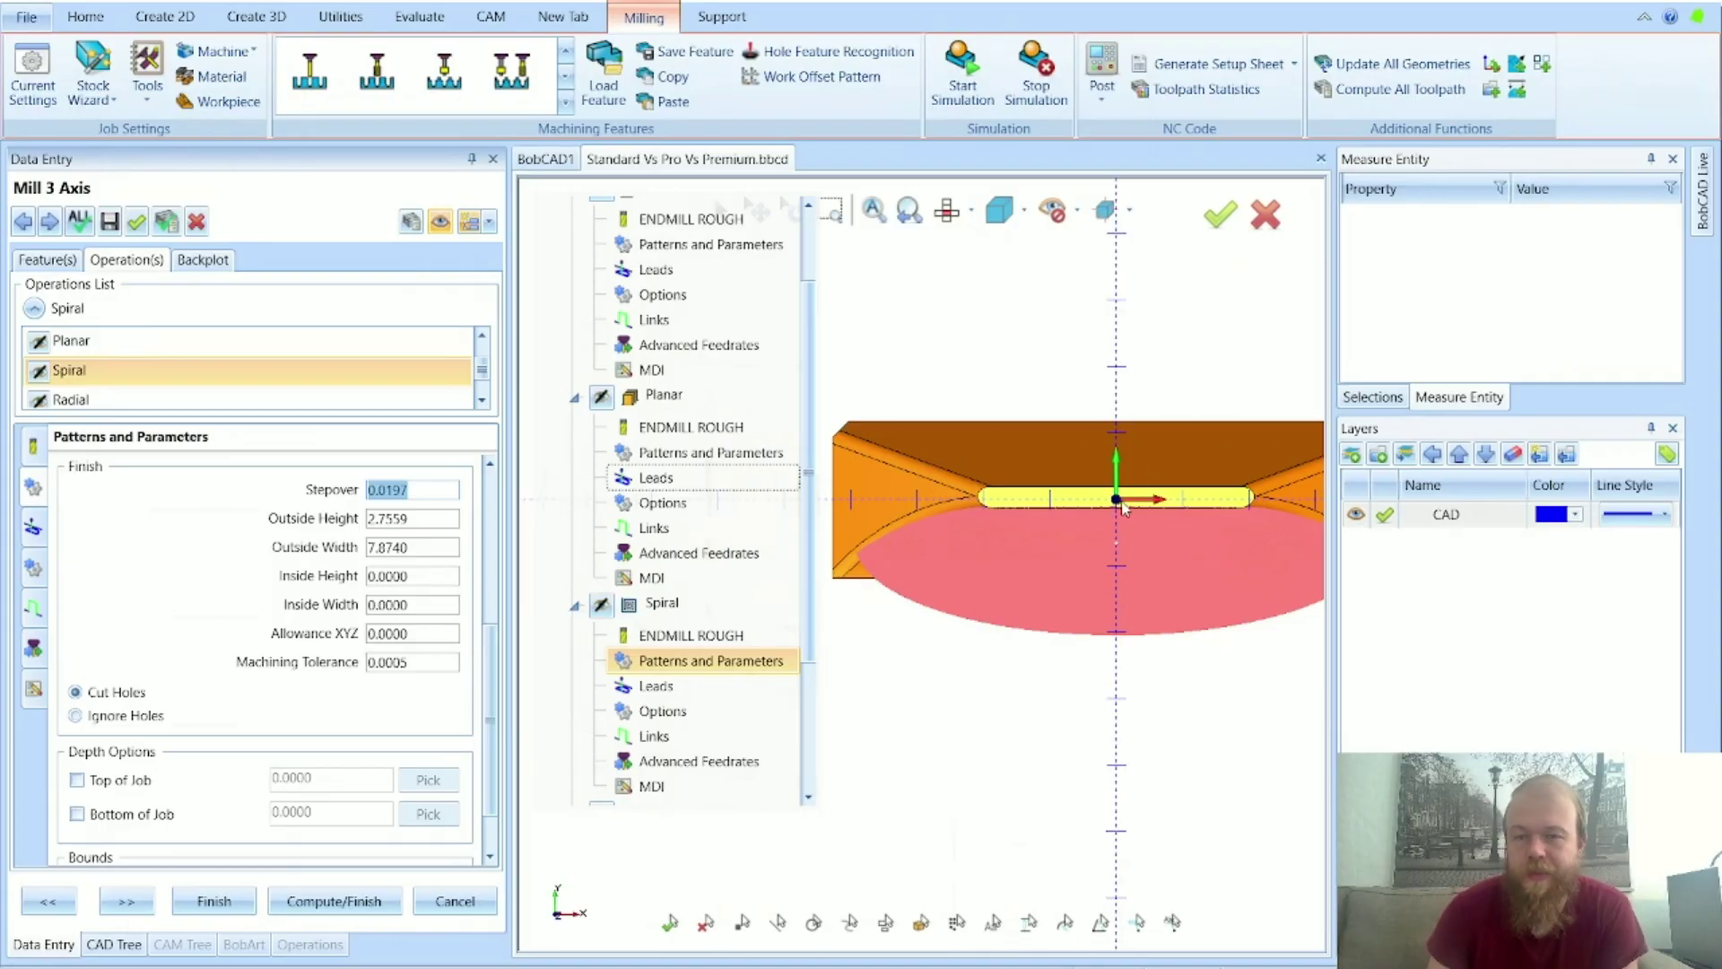
pyautogui.scroll(3, 1121, 506)
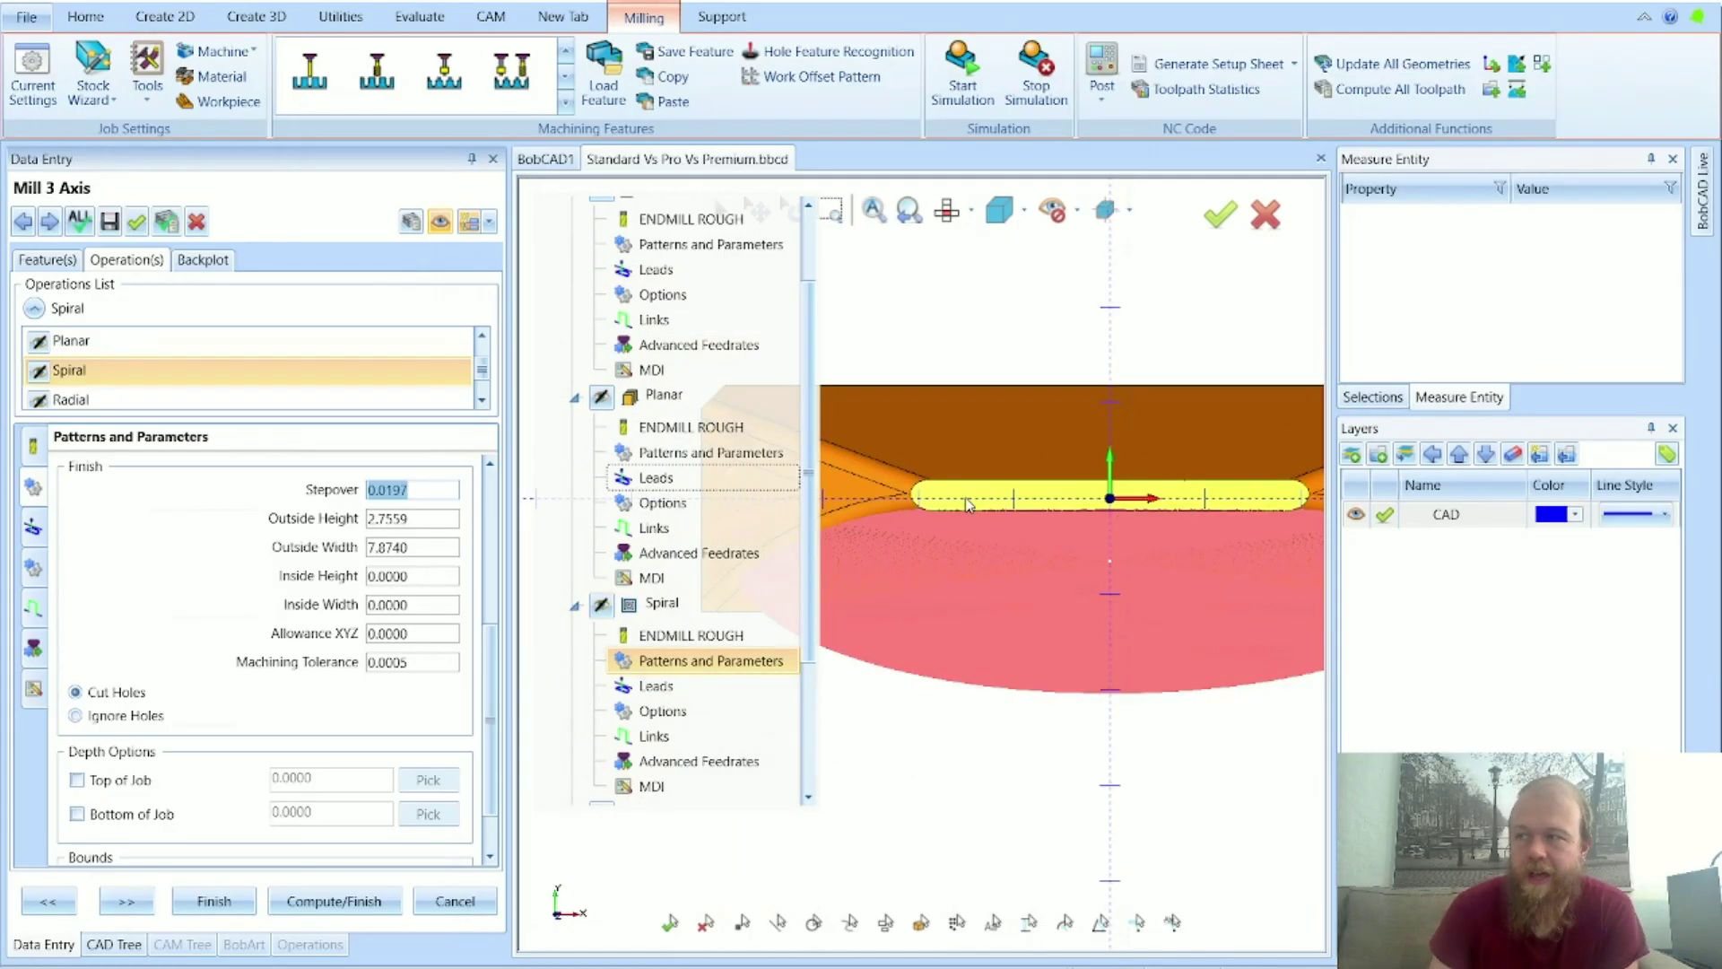
# Step: Review the Spiral operation's Leads, Options, Links, Advanced Feedrates and MDI settings
pyautogui.click(127, 904)
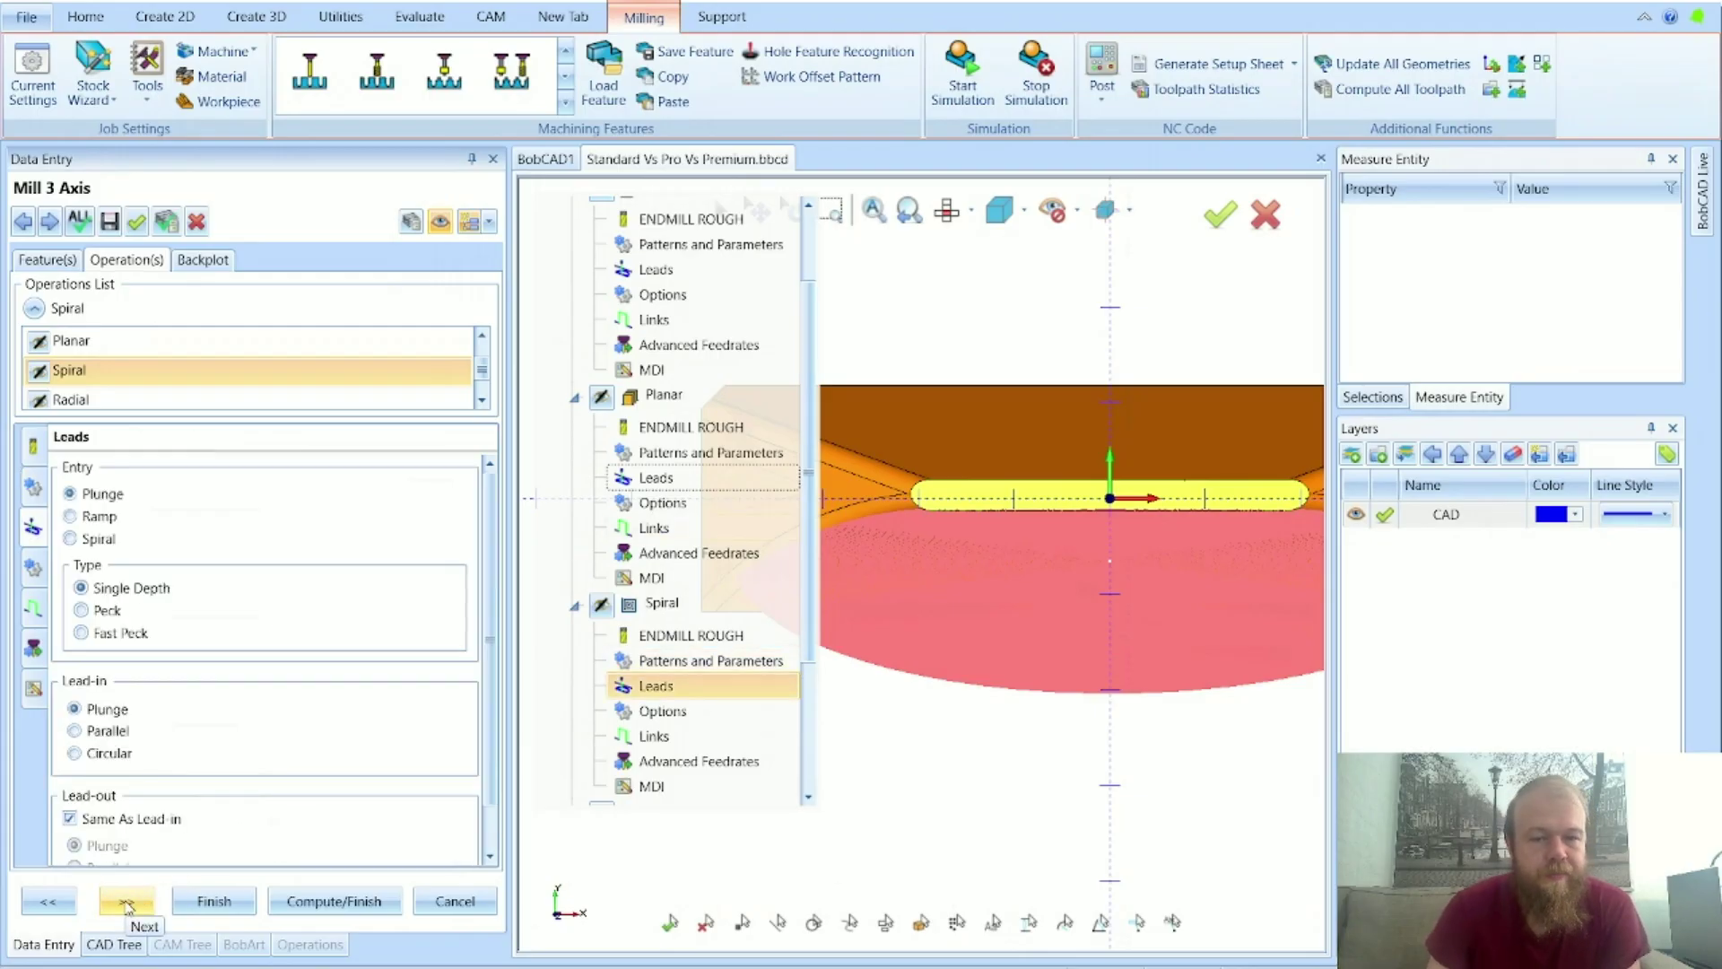
pyautogui.click(128, 903)
pyautogui.click(127, 904)
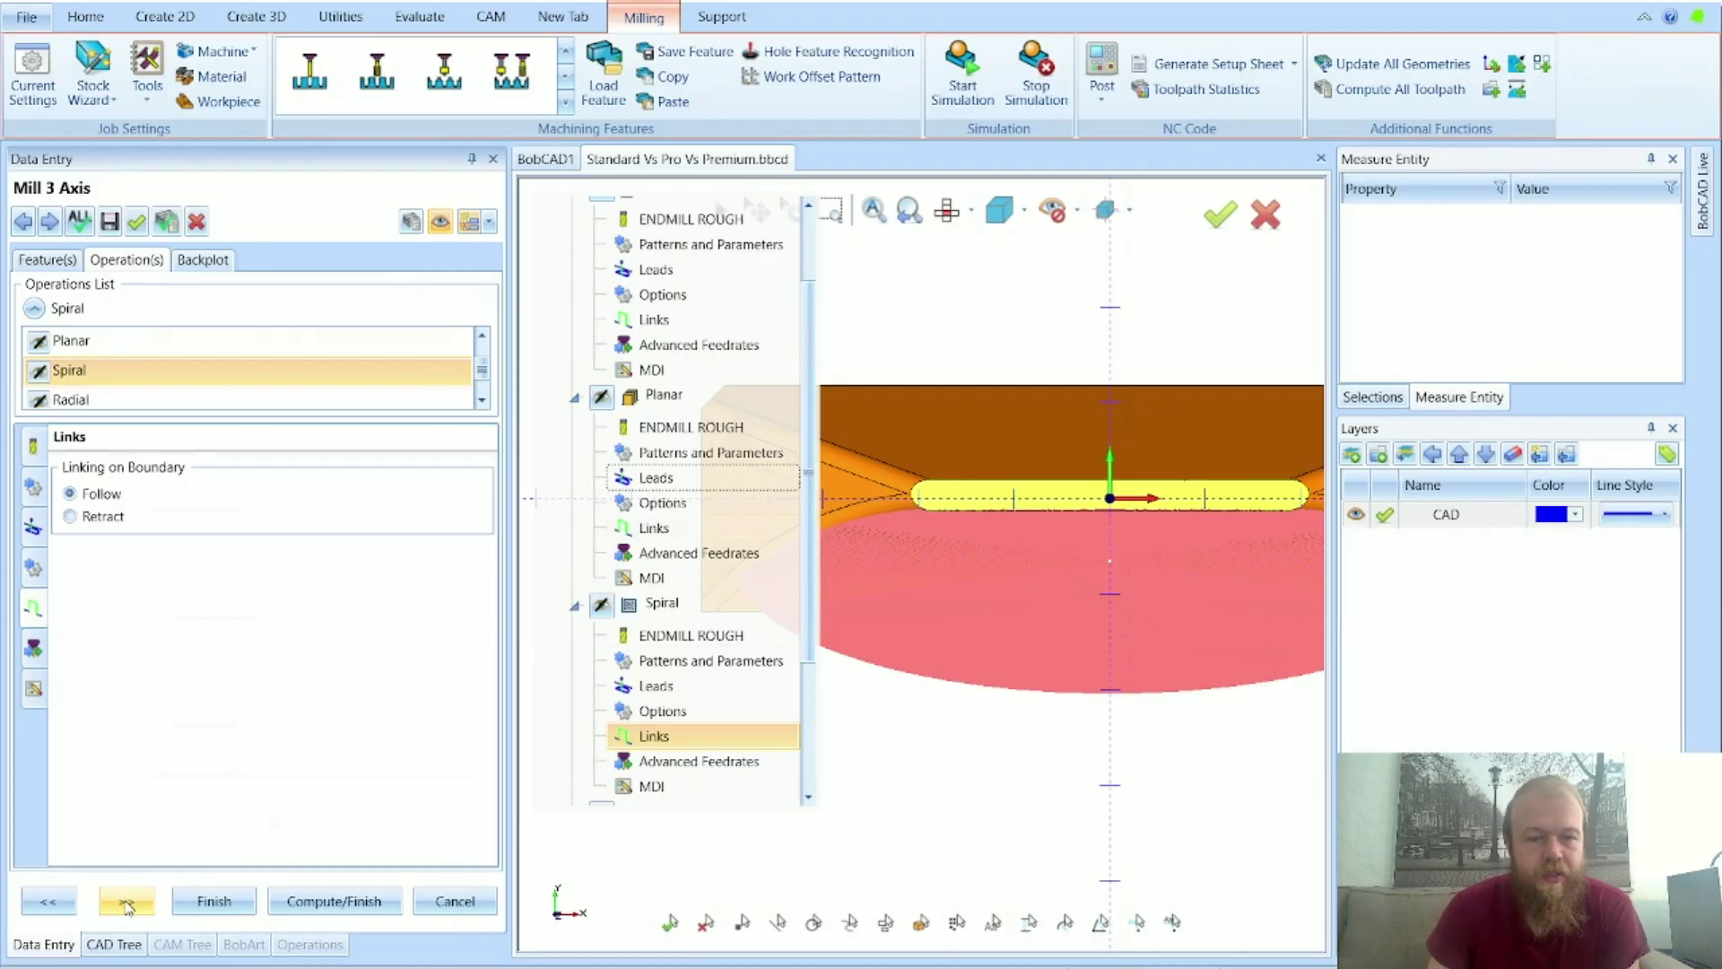
pyautogui.click(128, 903)
pyautogui.click(127, 903)
# Step: Review the Radial operation's settings from tool data through MDI, and leave the feature without saving changes
pyautogui.click(127, 903)
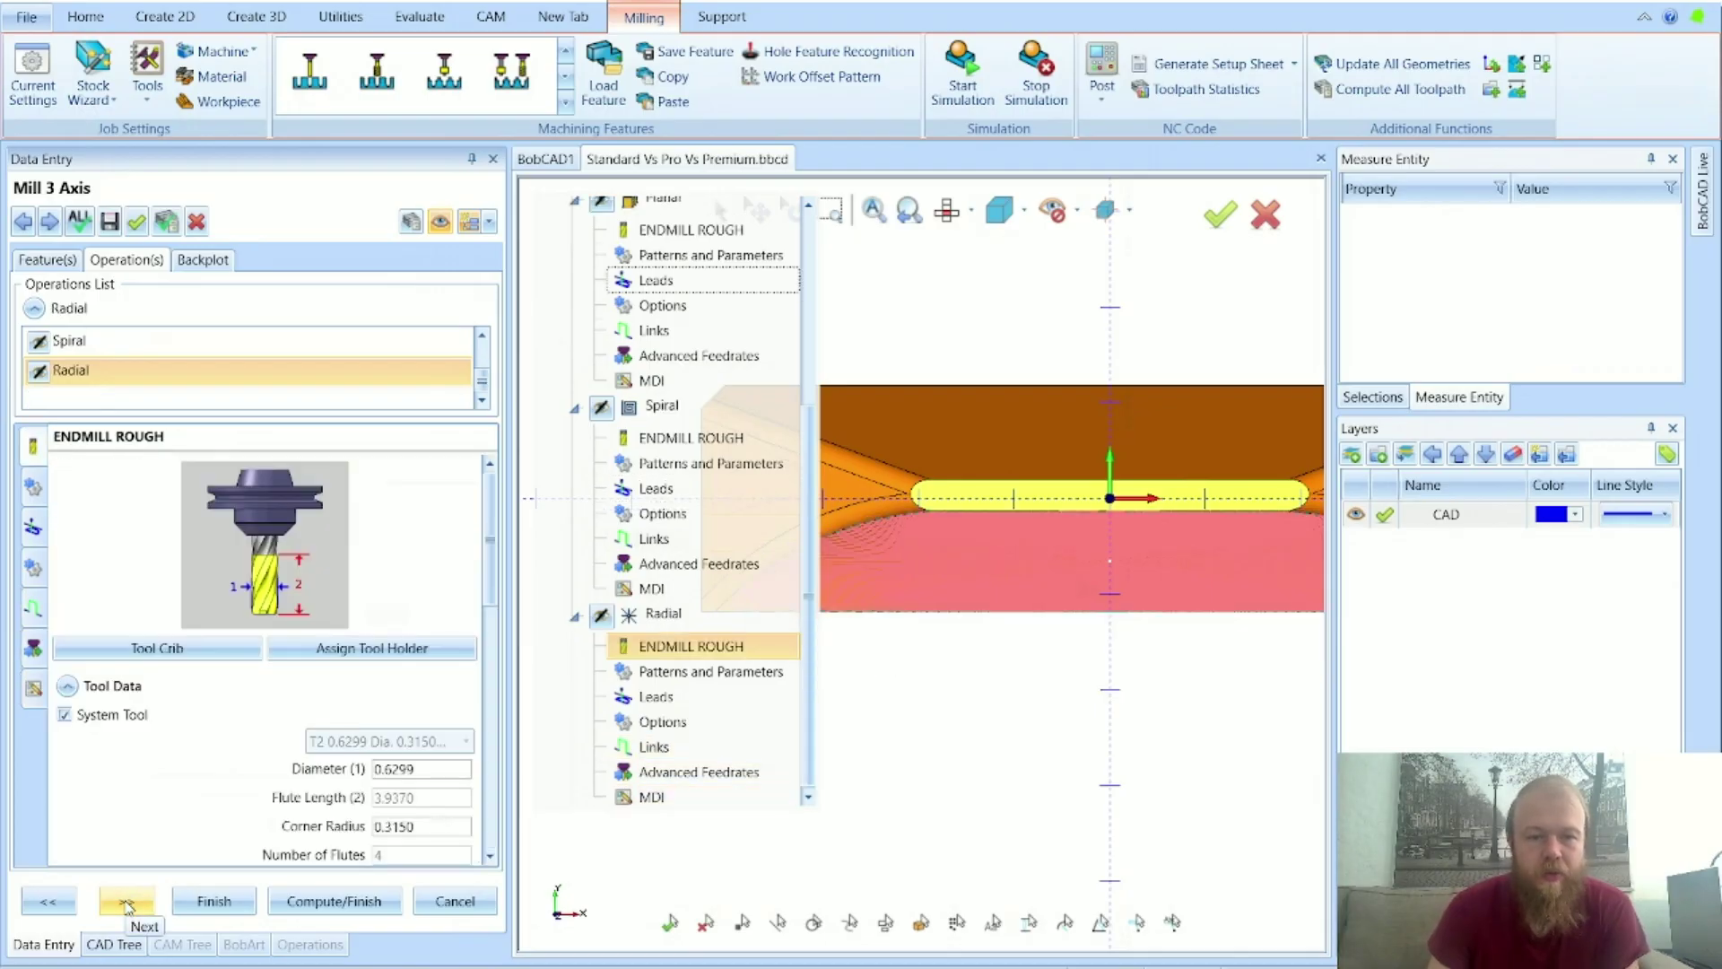
pyautogui.click(126, 903)
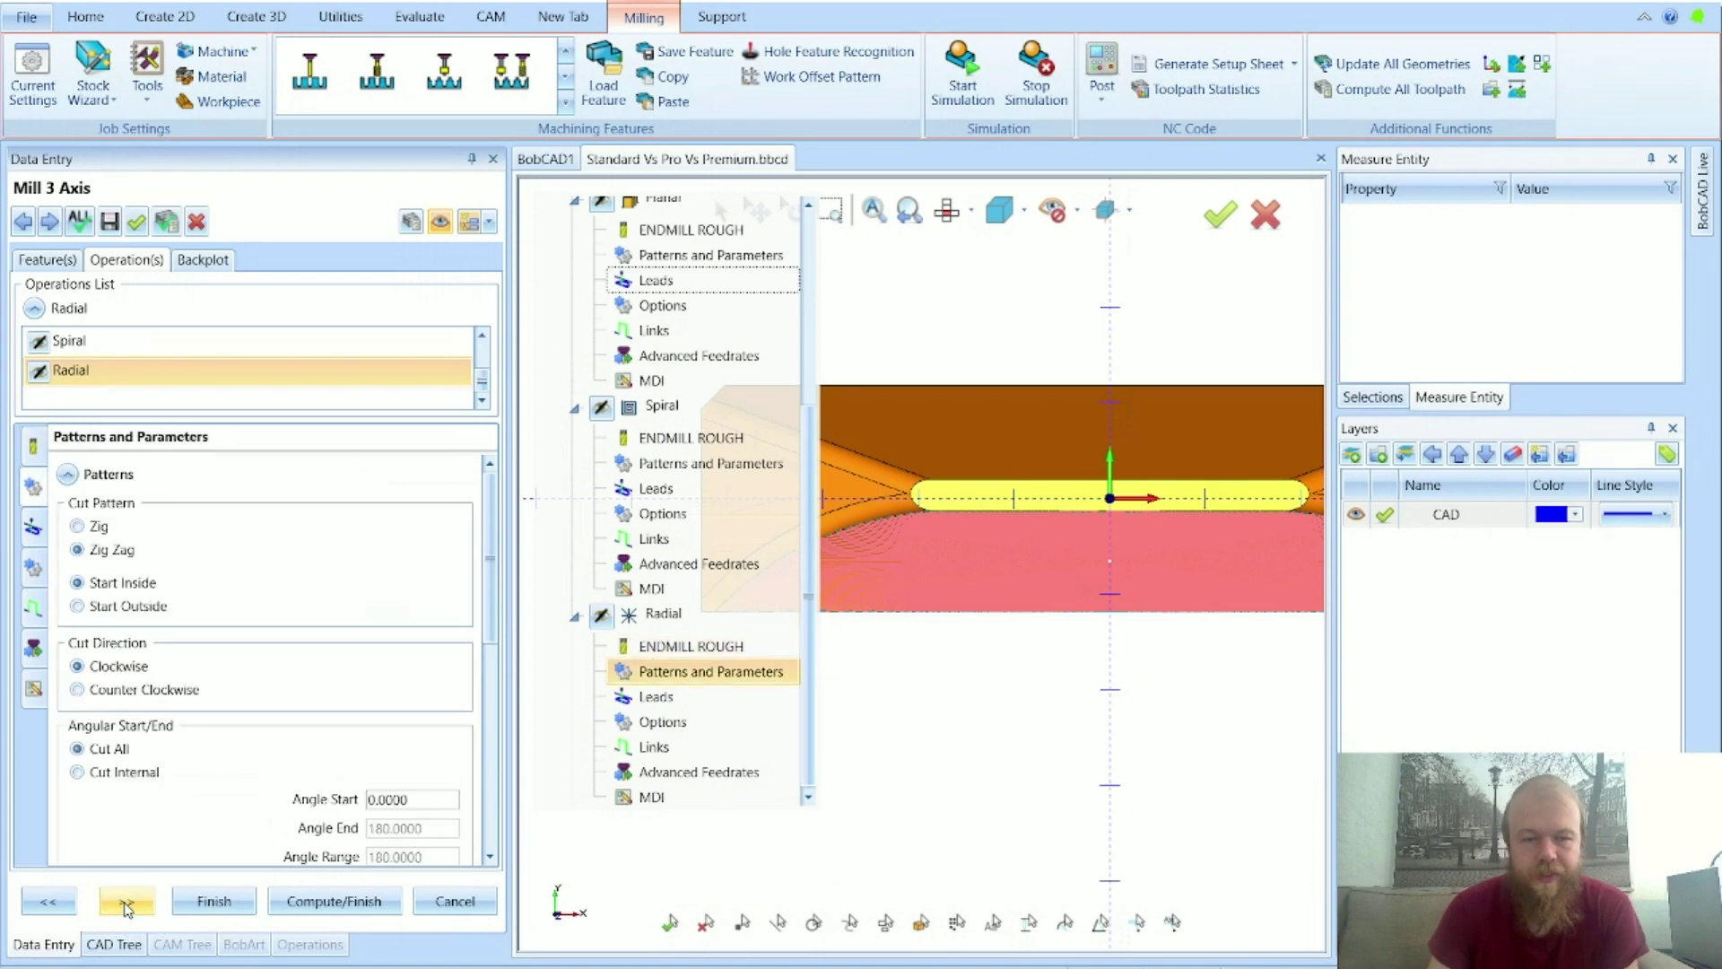
pyautogui.click(126, 903)
pyautogui.click(127, 903)
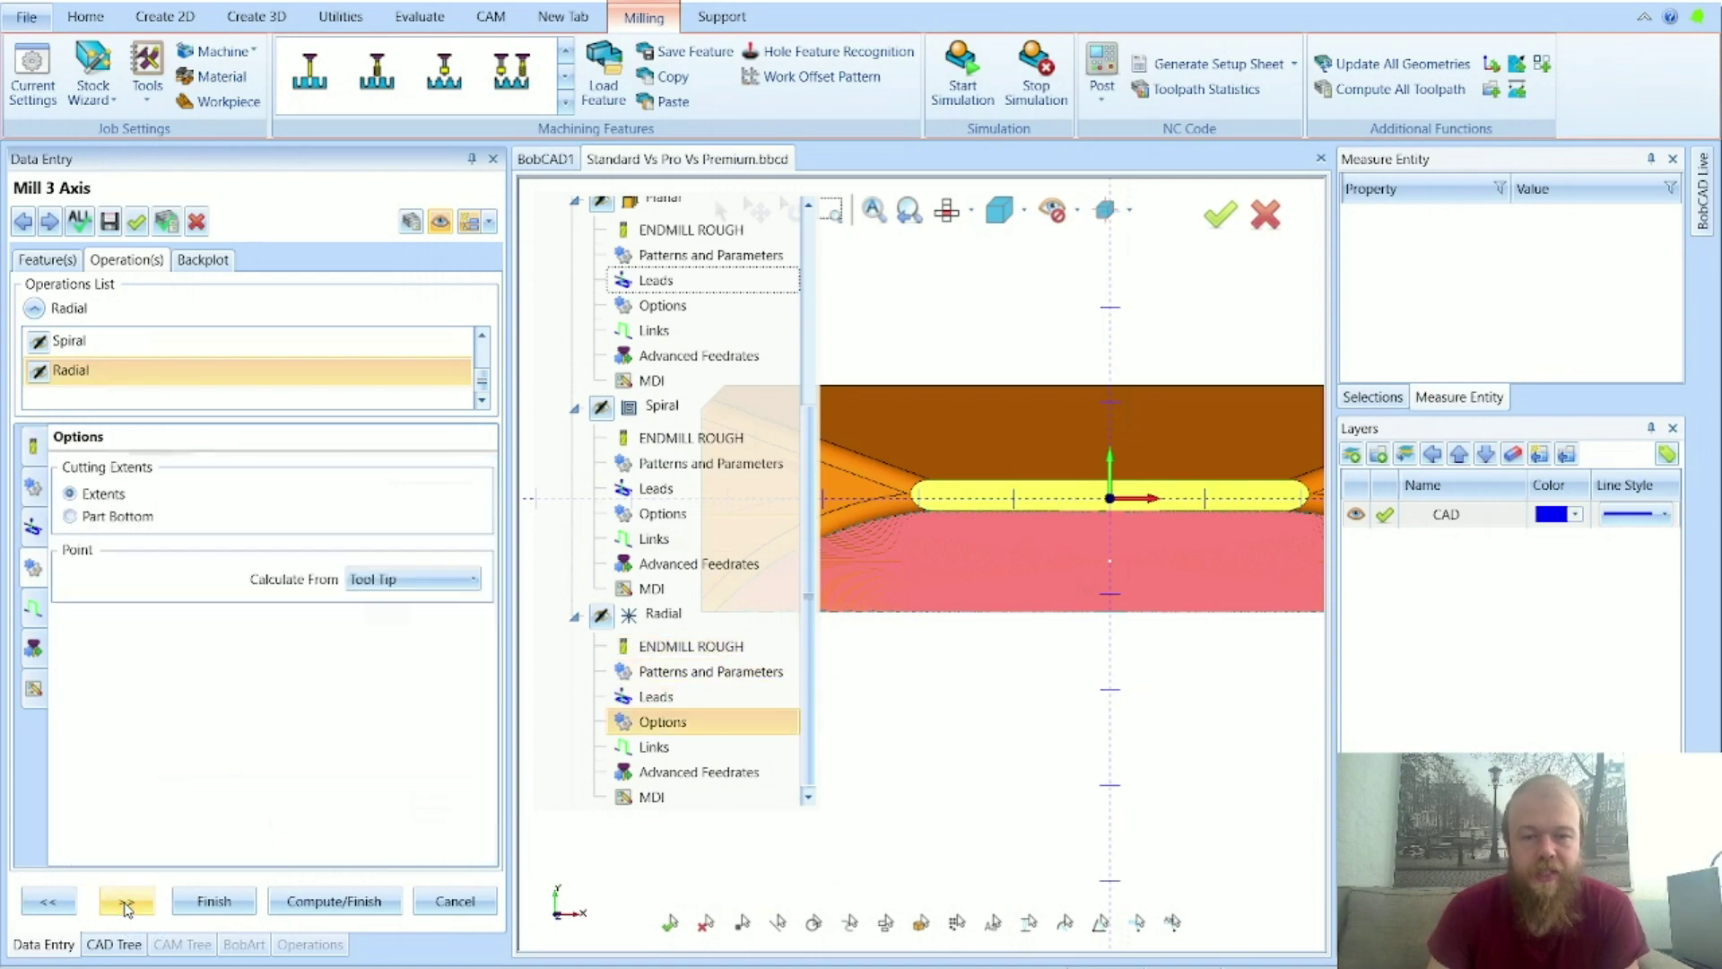
pyautogui.click(126, 903)
pyautogui.click(126, 903)
pyautogui.click(126, 904)
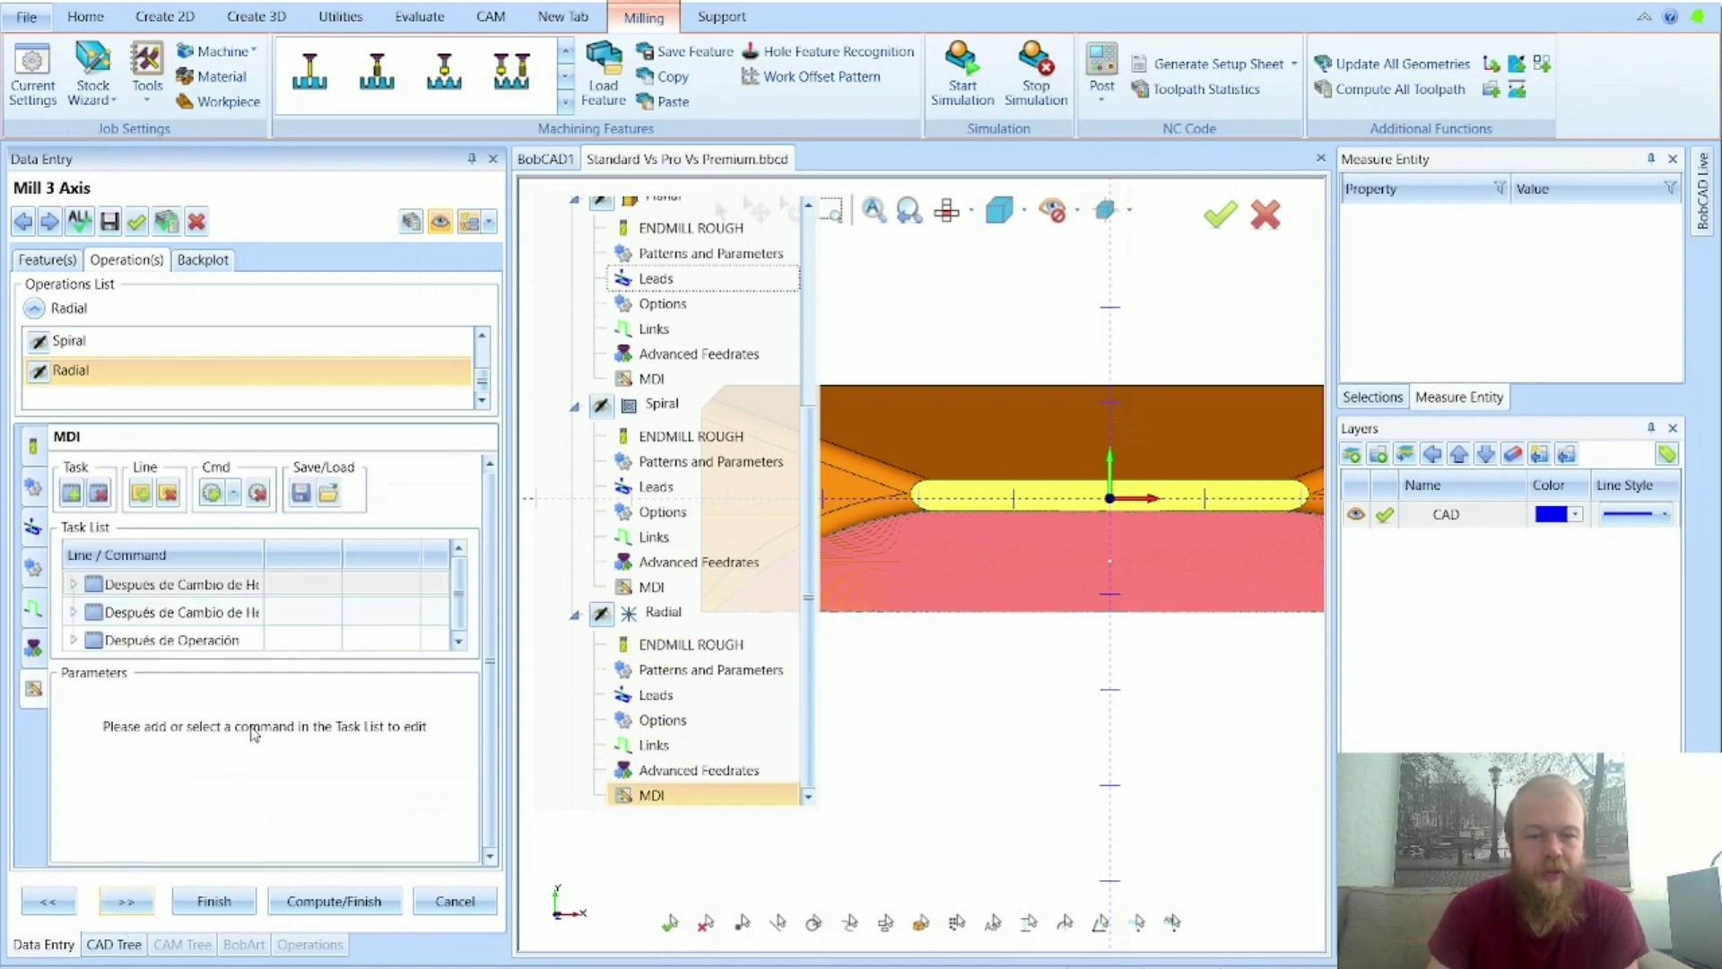
pyautogui.click(455, 901)
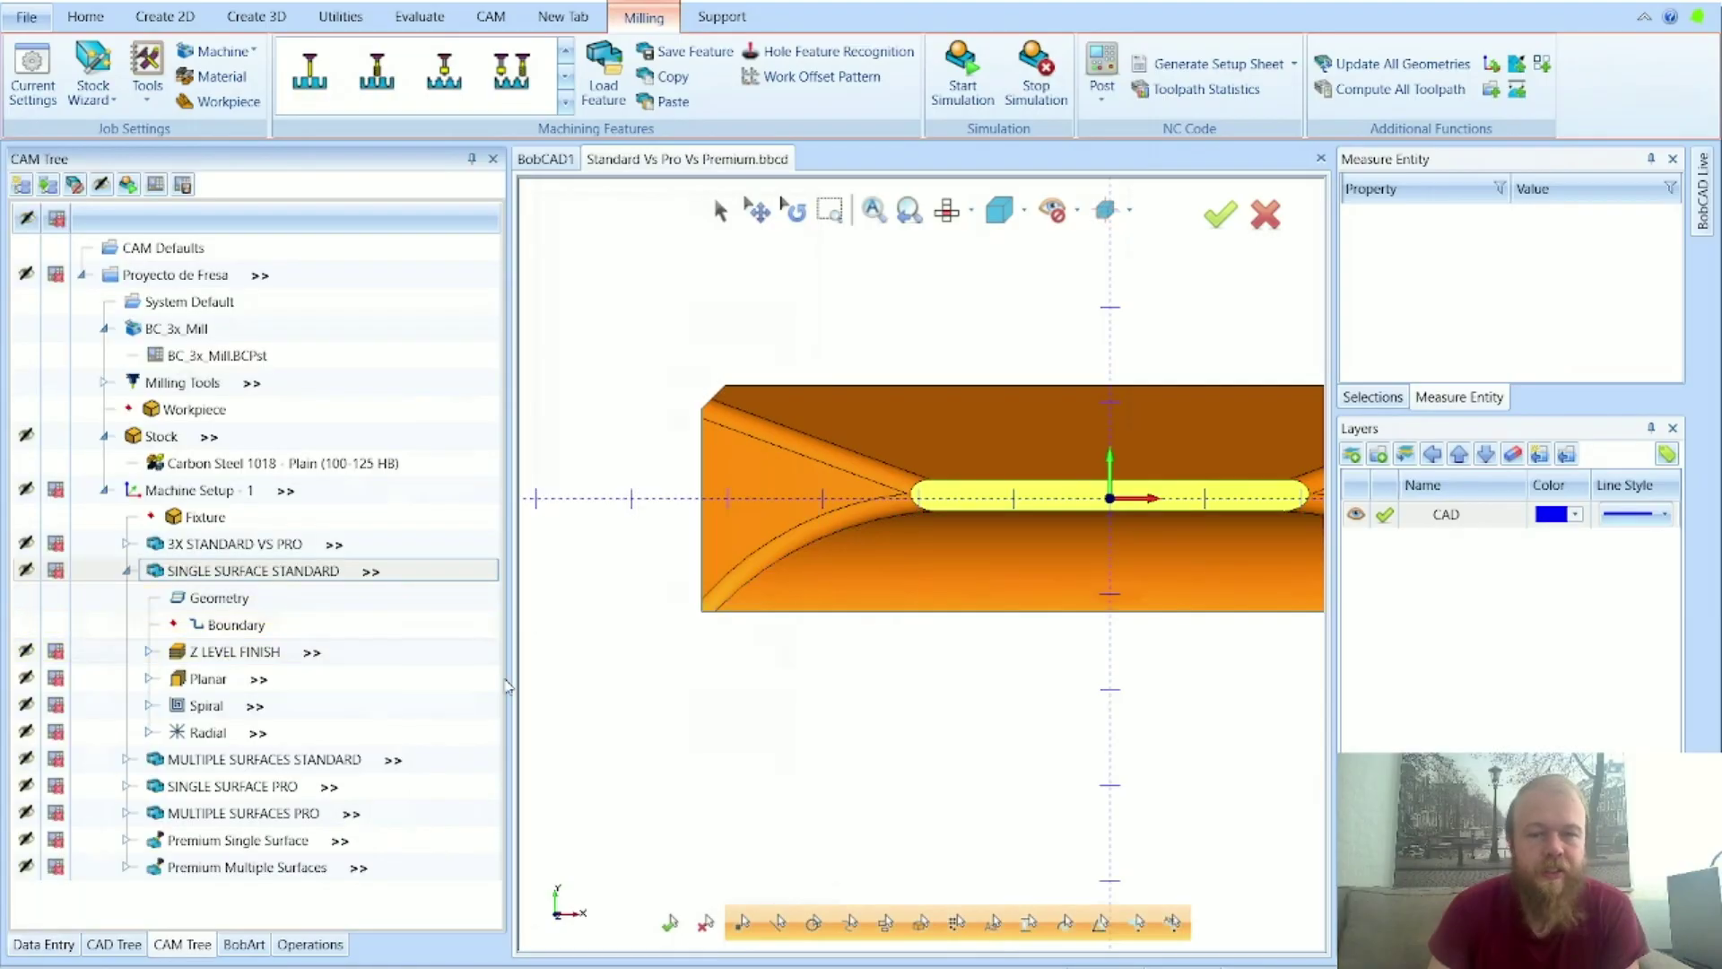
# Step: Highlight the geometry assigned to SINGLE SURFACE STANDARD and view it on the part at an angle
pyautogui.moveTo(1140, 690); pyautogui.dragTo(1088, 584, button='middle')
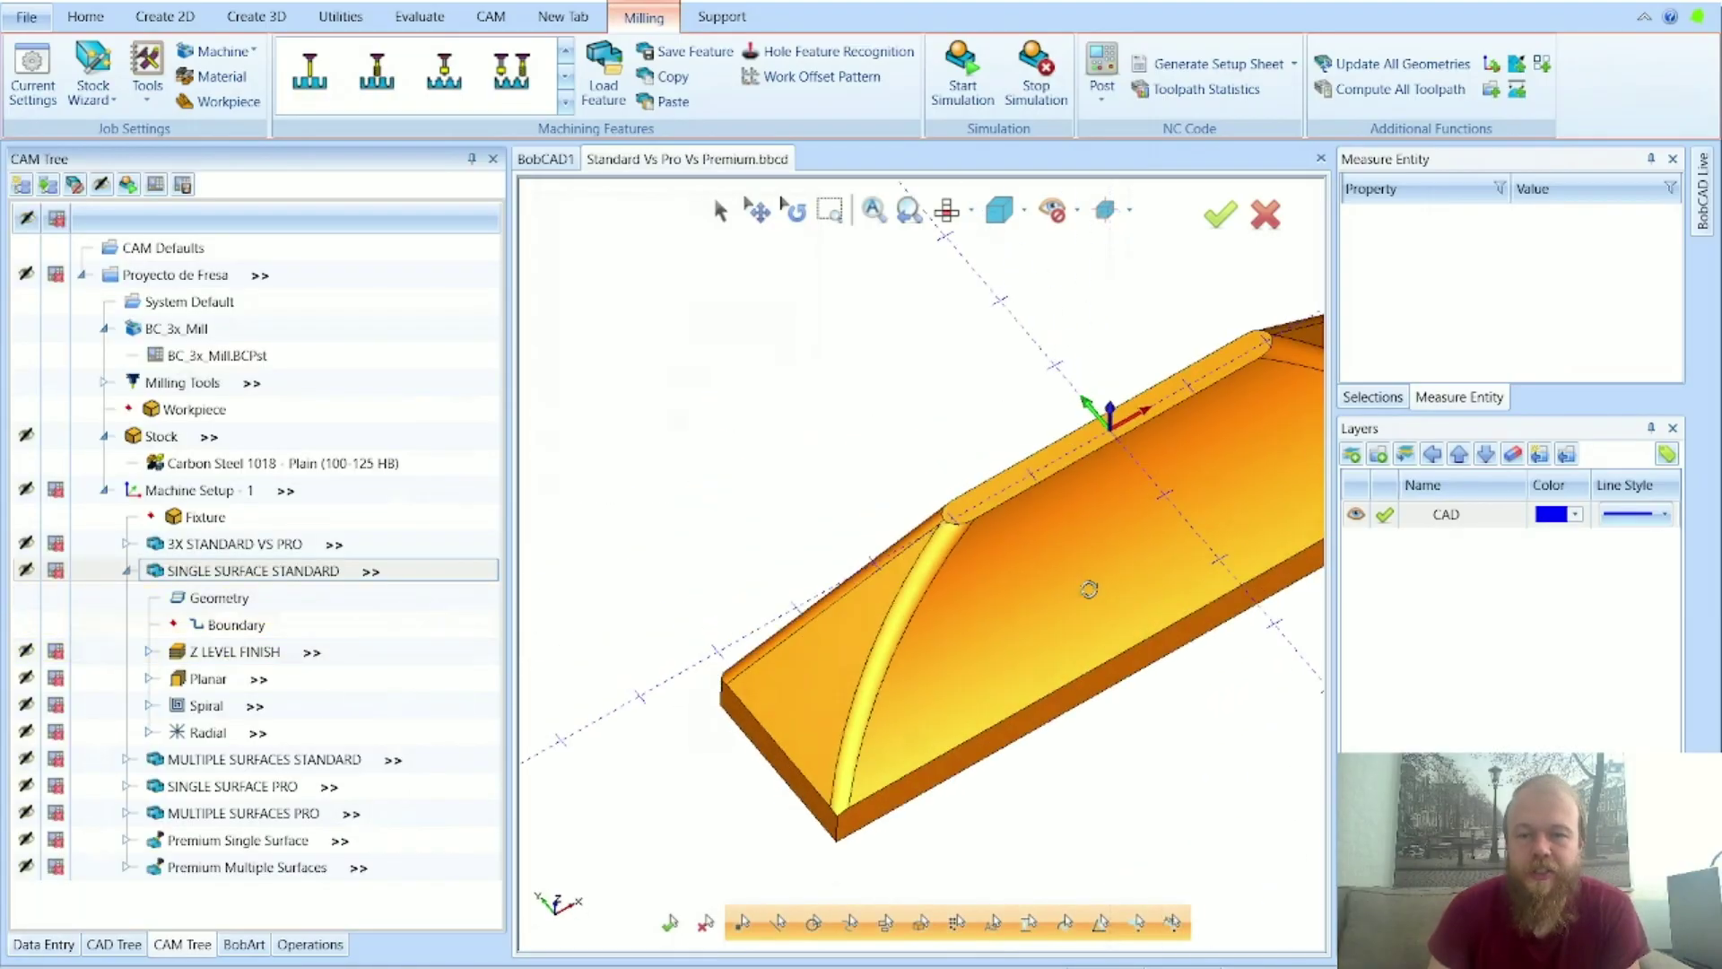
pyautogui.click(279, 598)
pyautogui.scroll(2, 981, 542)
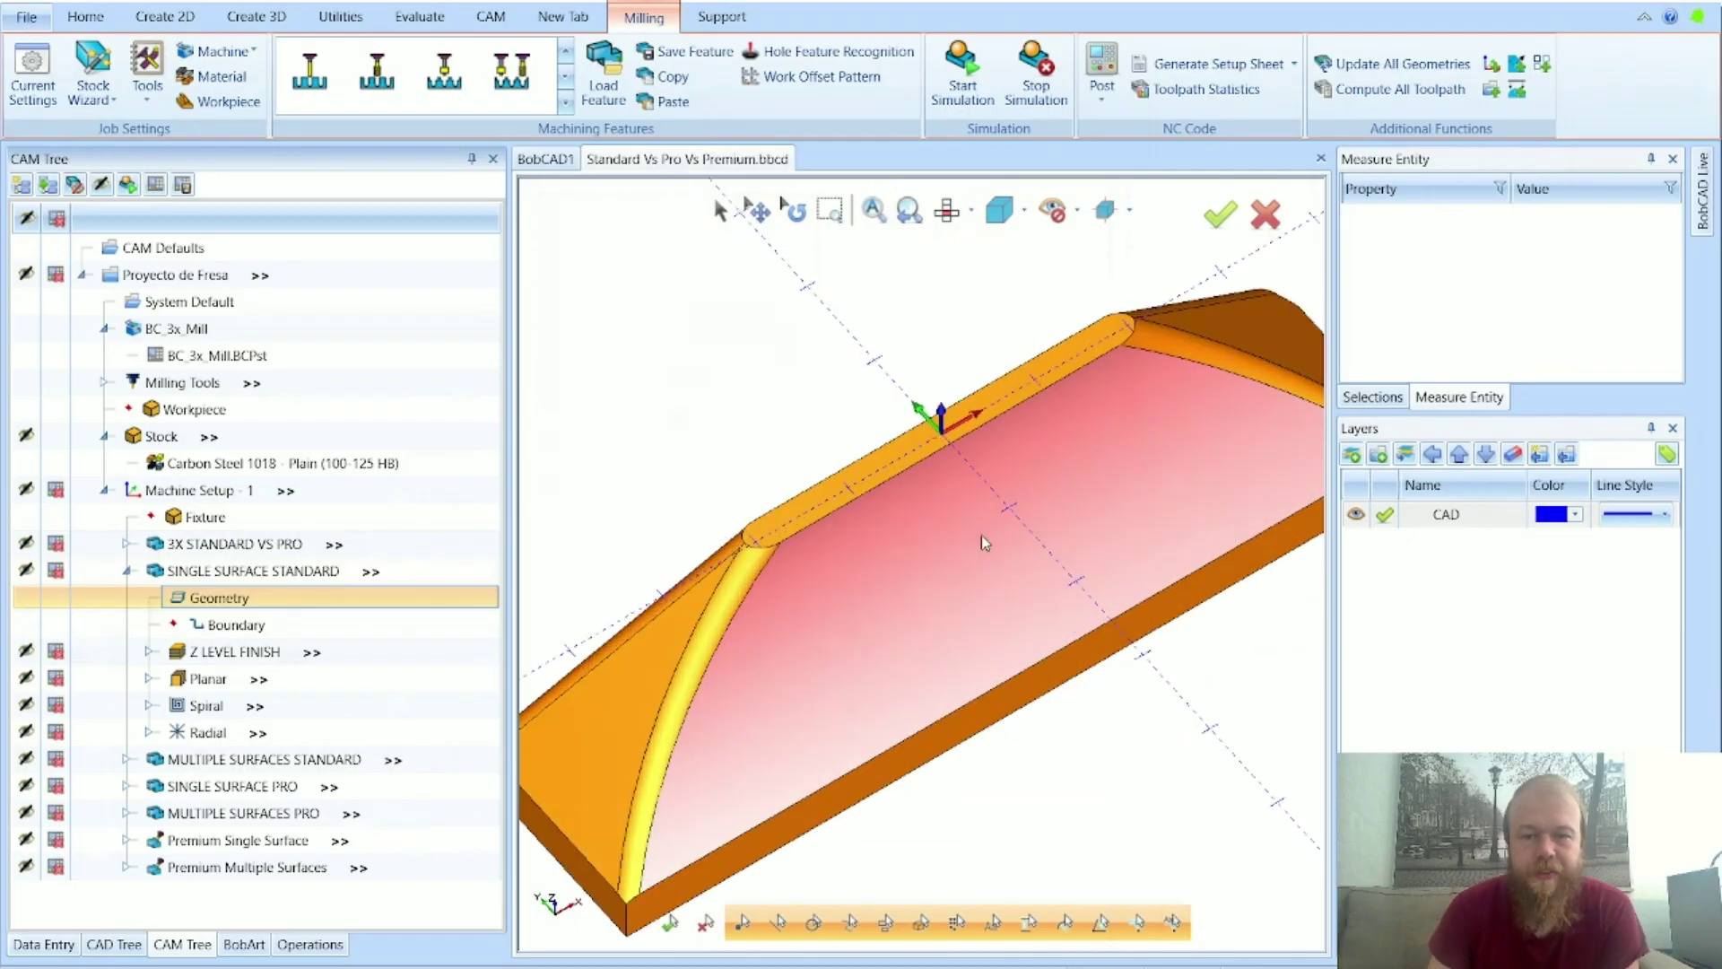
pyautogui.scroll(-2, 982, 535)
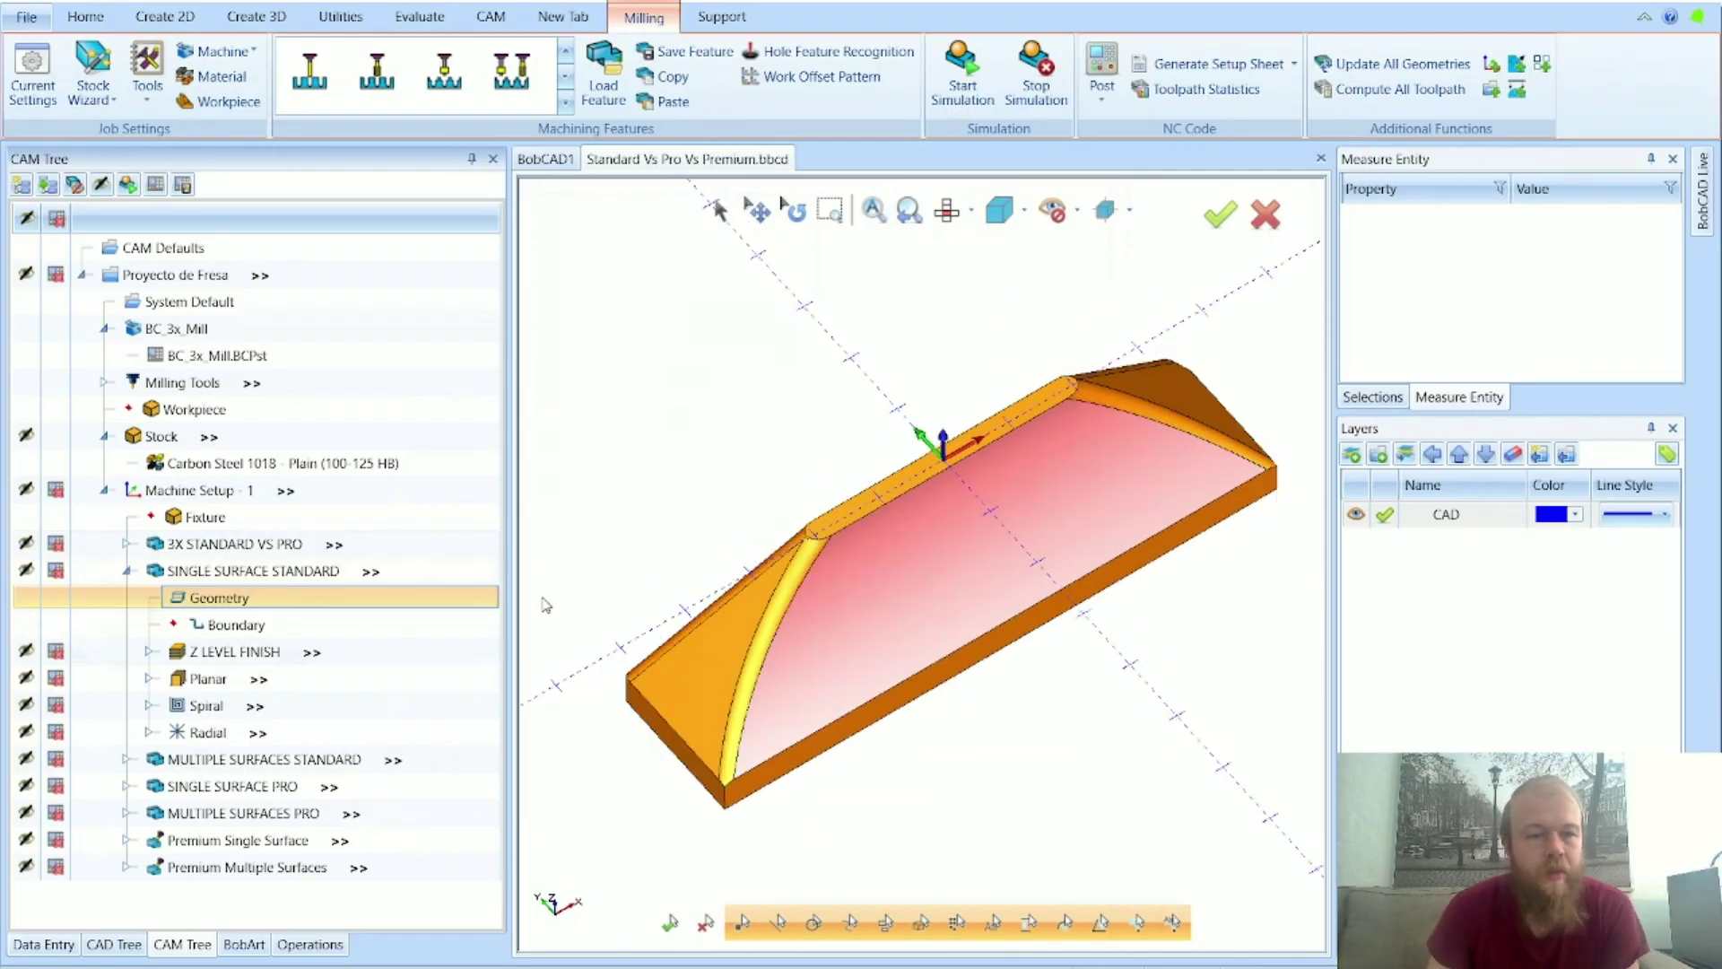
# Step: Display the Z LEVEL FINISH toolpath and examine its pass spacing on the curved face, from above and at an angle
pyautogui.click(256, 651)
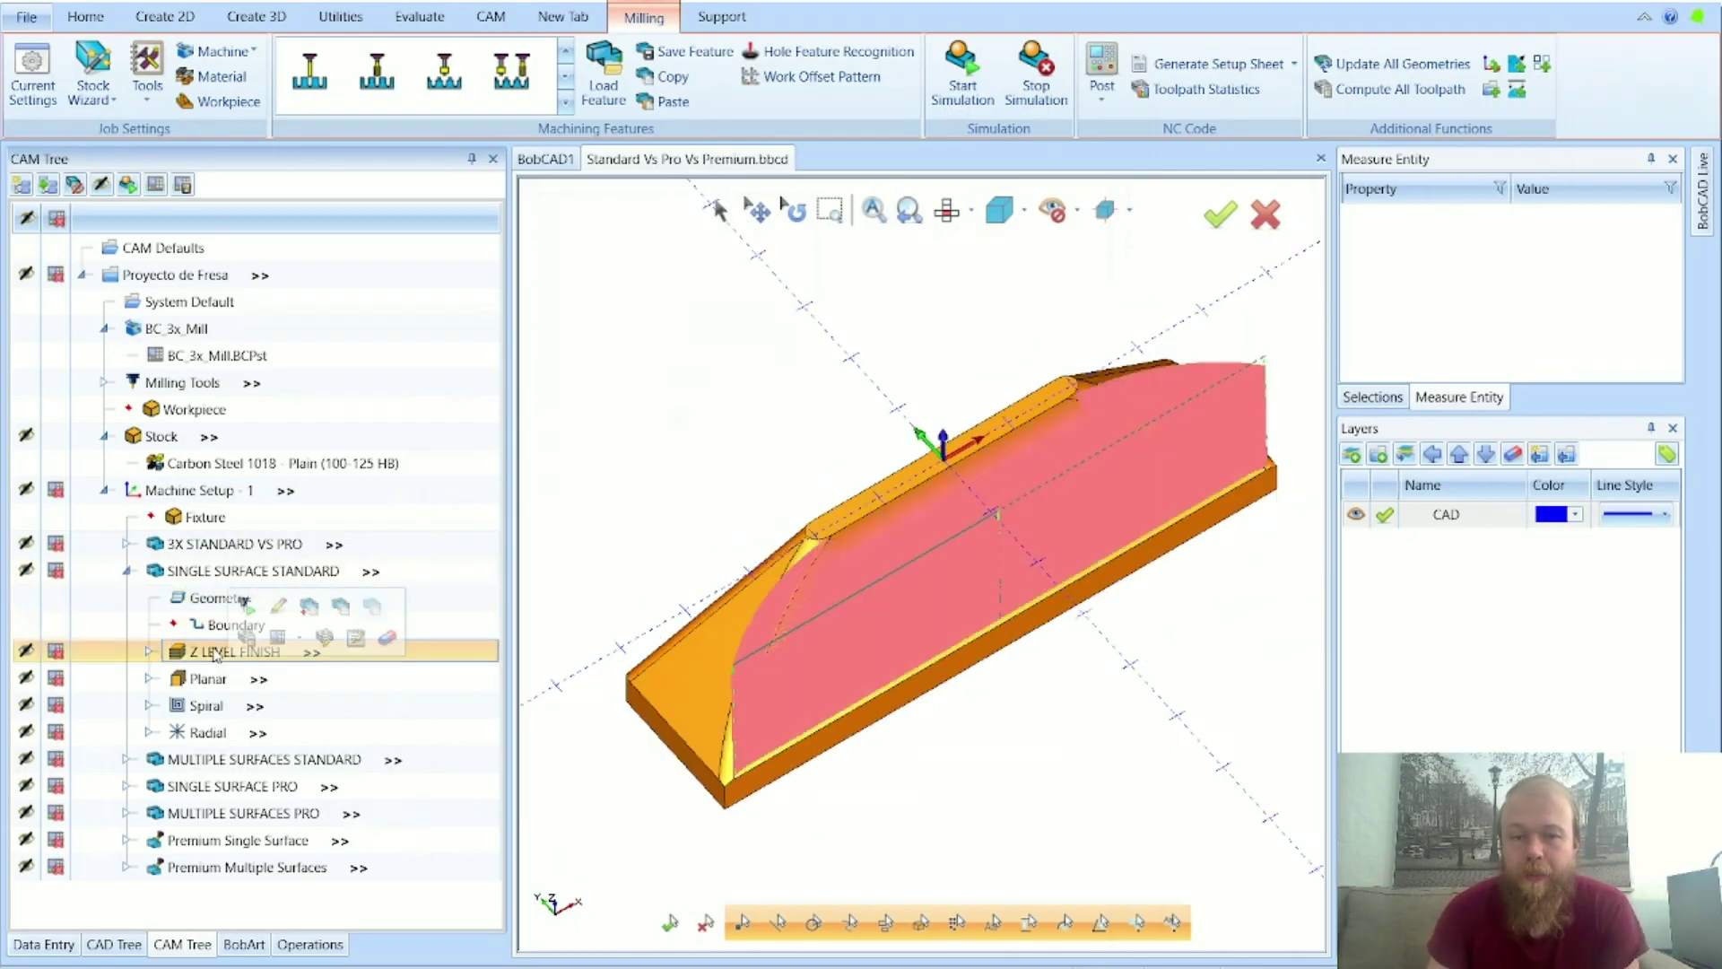
pyautogui.click(947, 211)
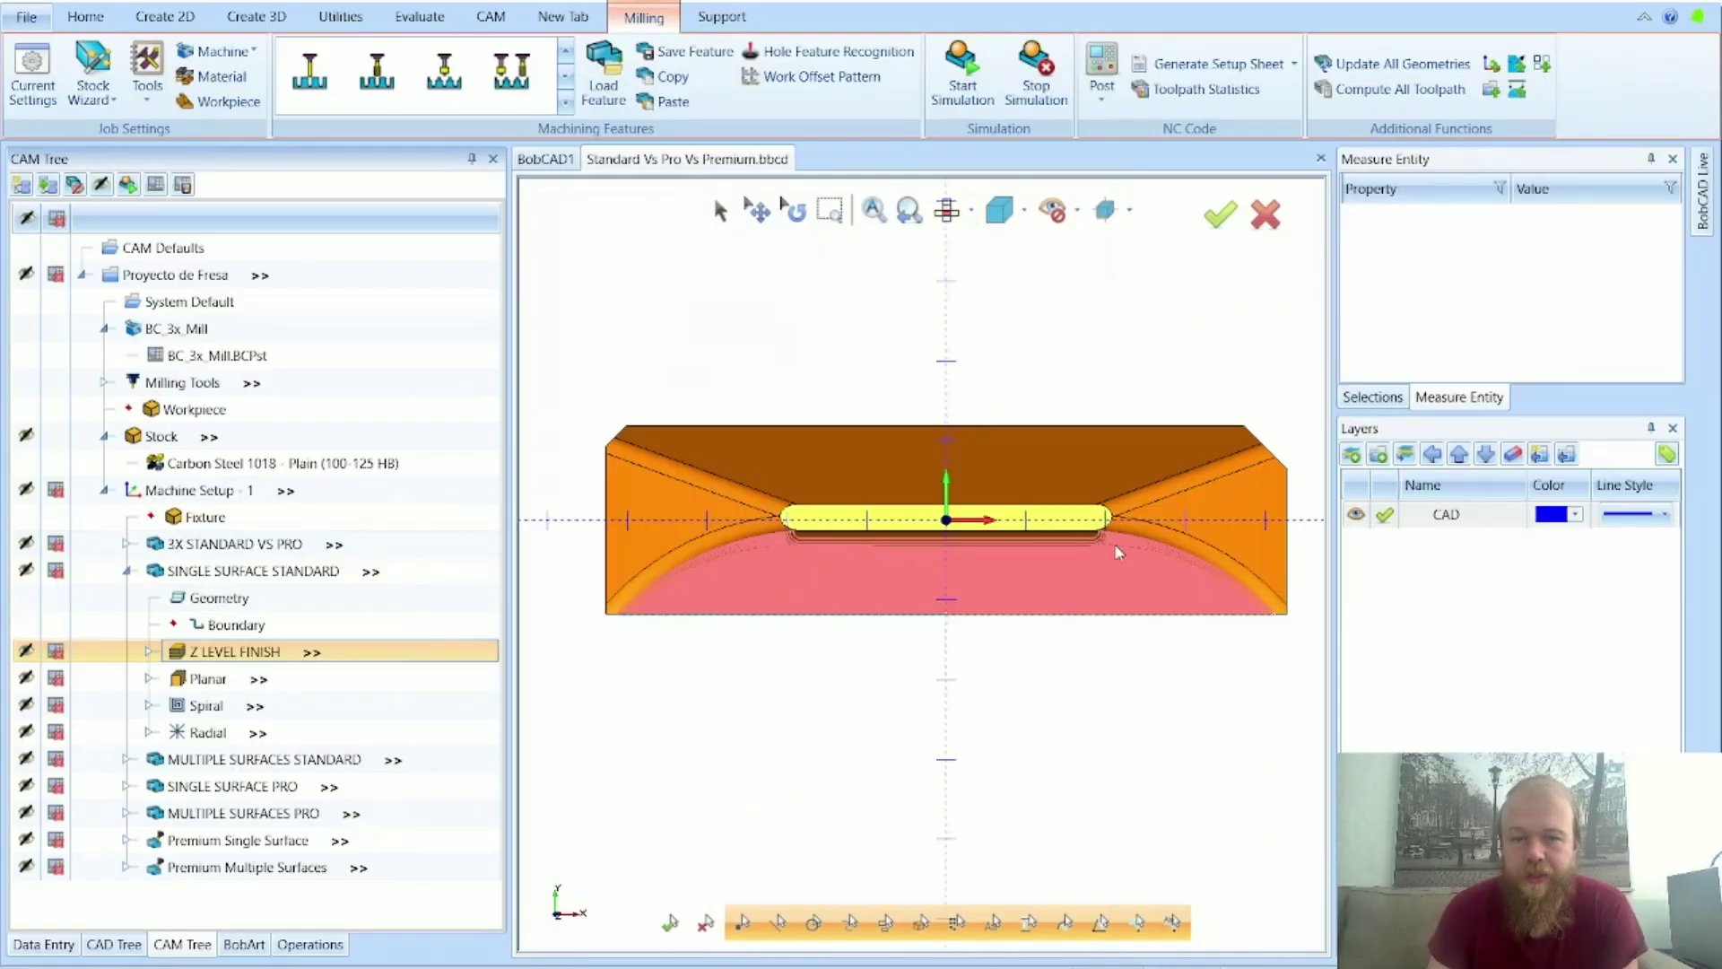
pyautogui.scroll(4, 1186, 567)
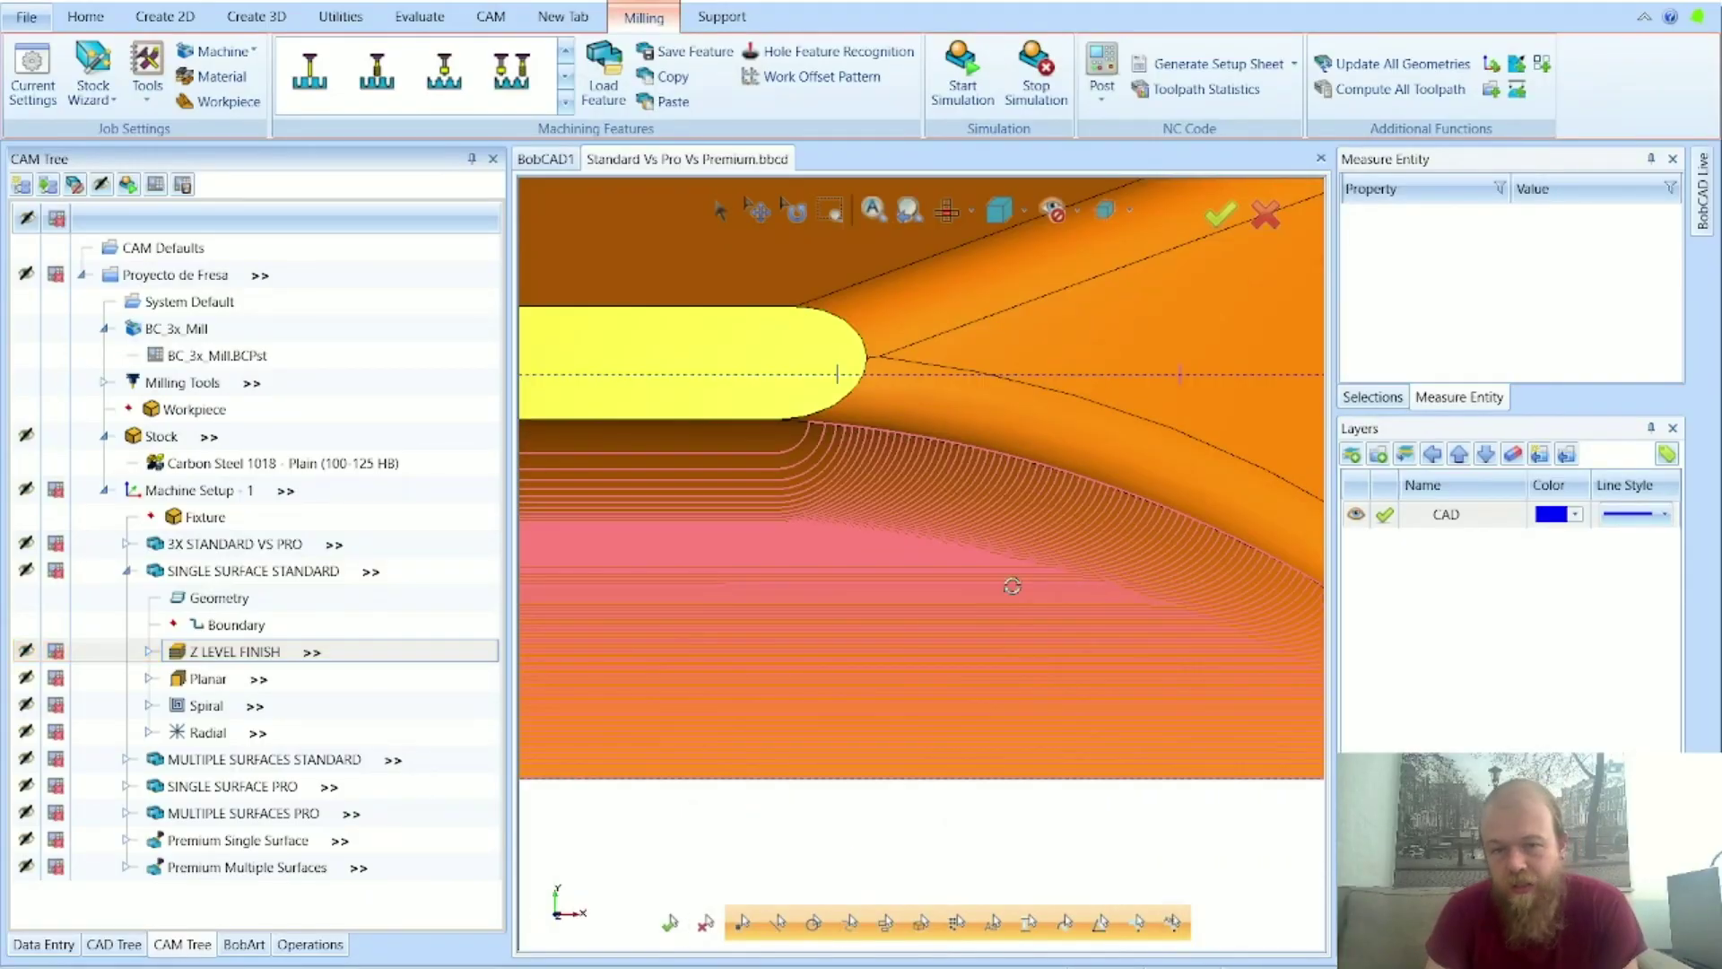
pyautogui.moveTo(1015, 581); pyautogui.dragTo(1159, 606, button='middle')
pyautogui.scroll(-4, 1003, 544)
pyautogui.scroll(-2, 917, 563)
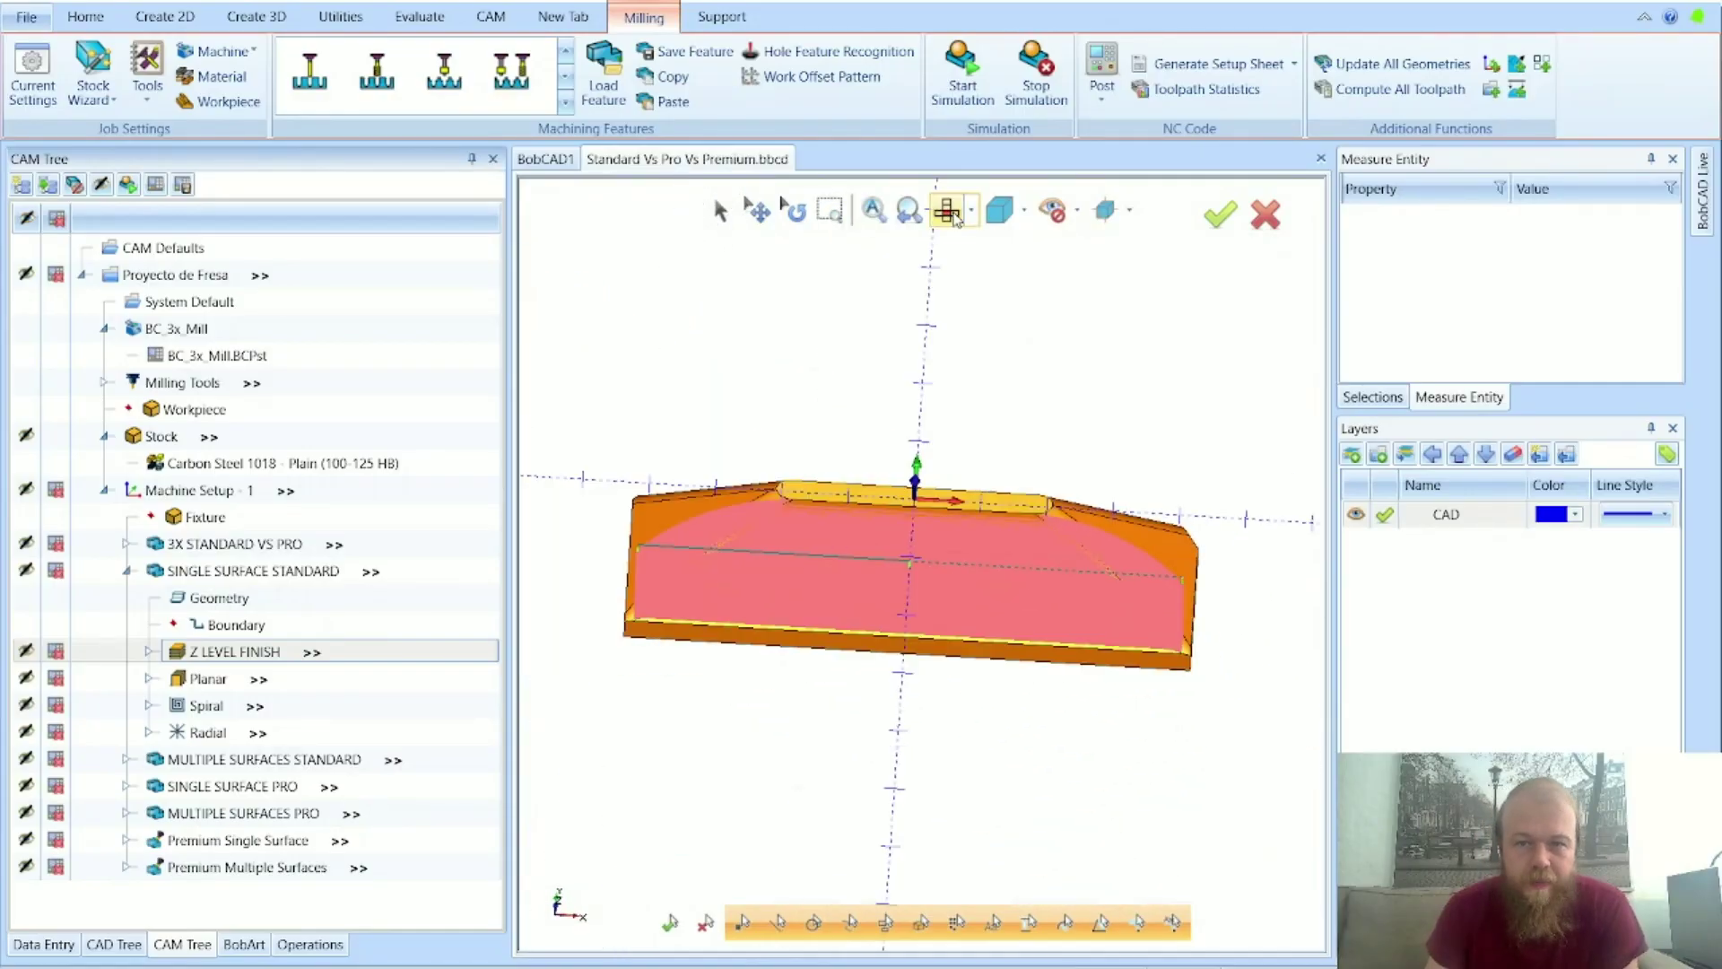
# Step: Compare the Planar and Spiral toolpaths from above and examine the Spiral passes along the part's long lower edge
pyautogui.click(947, 210)
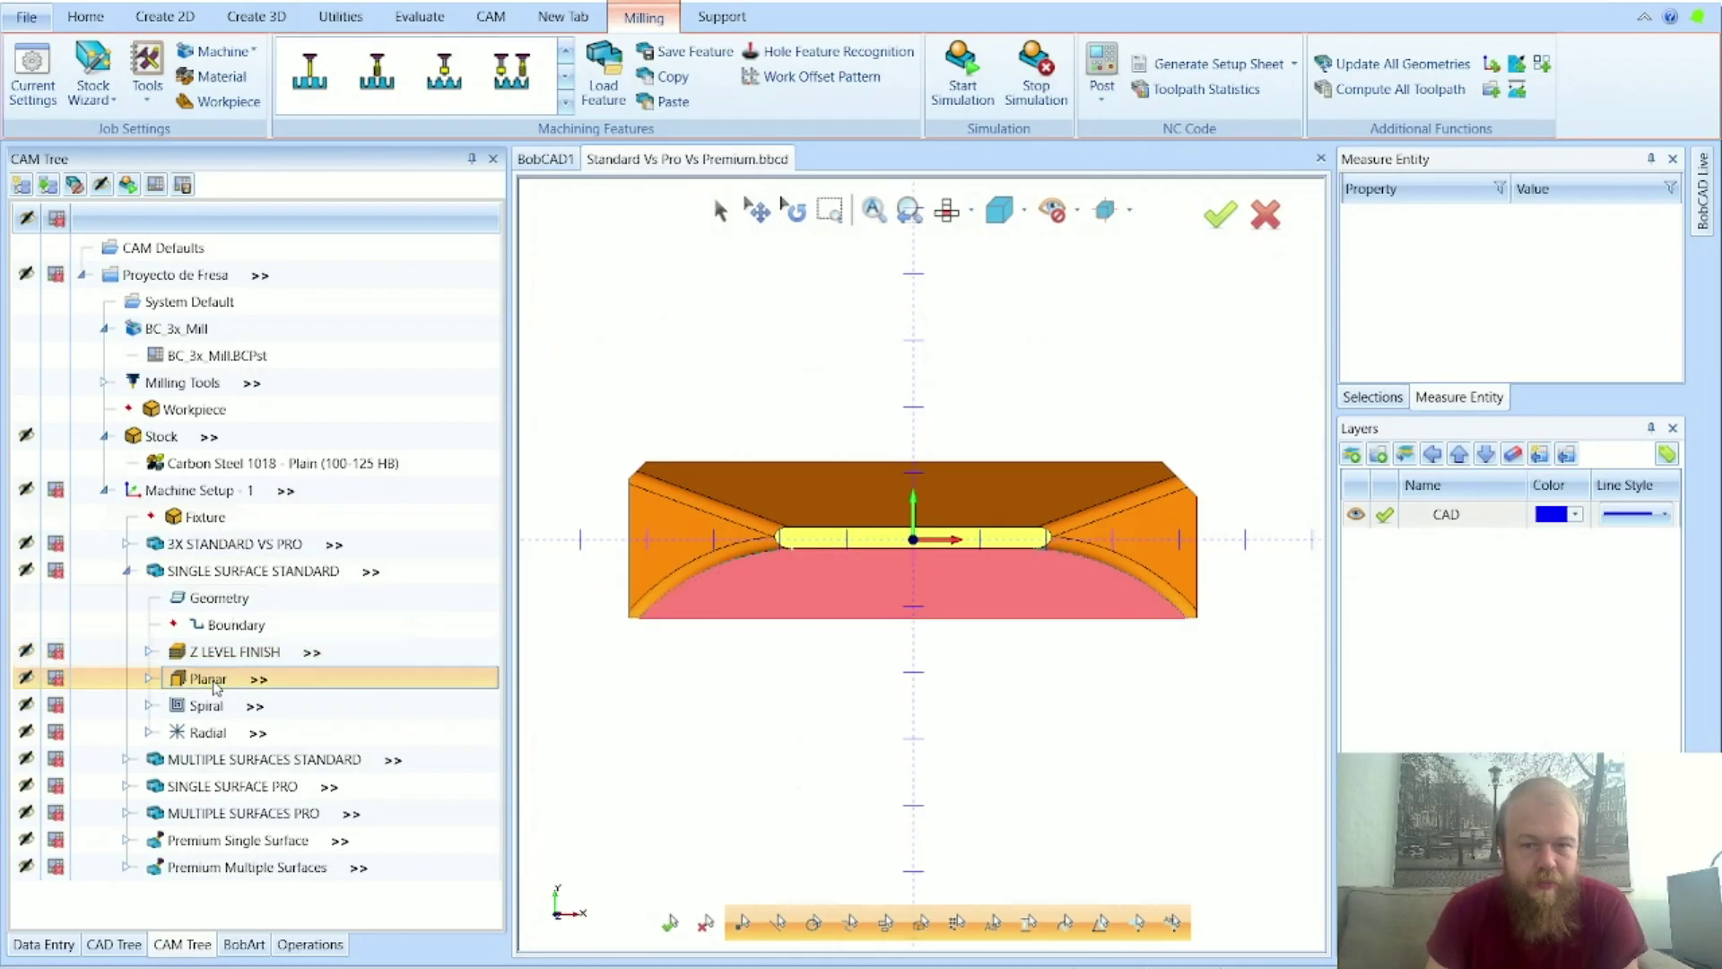
pyautogui.click(207, 703)
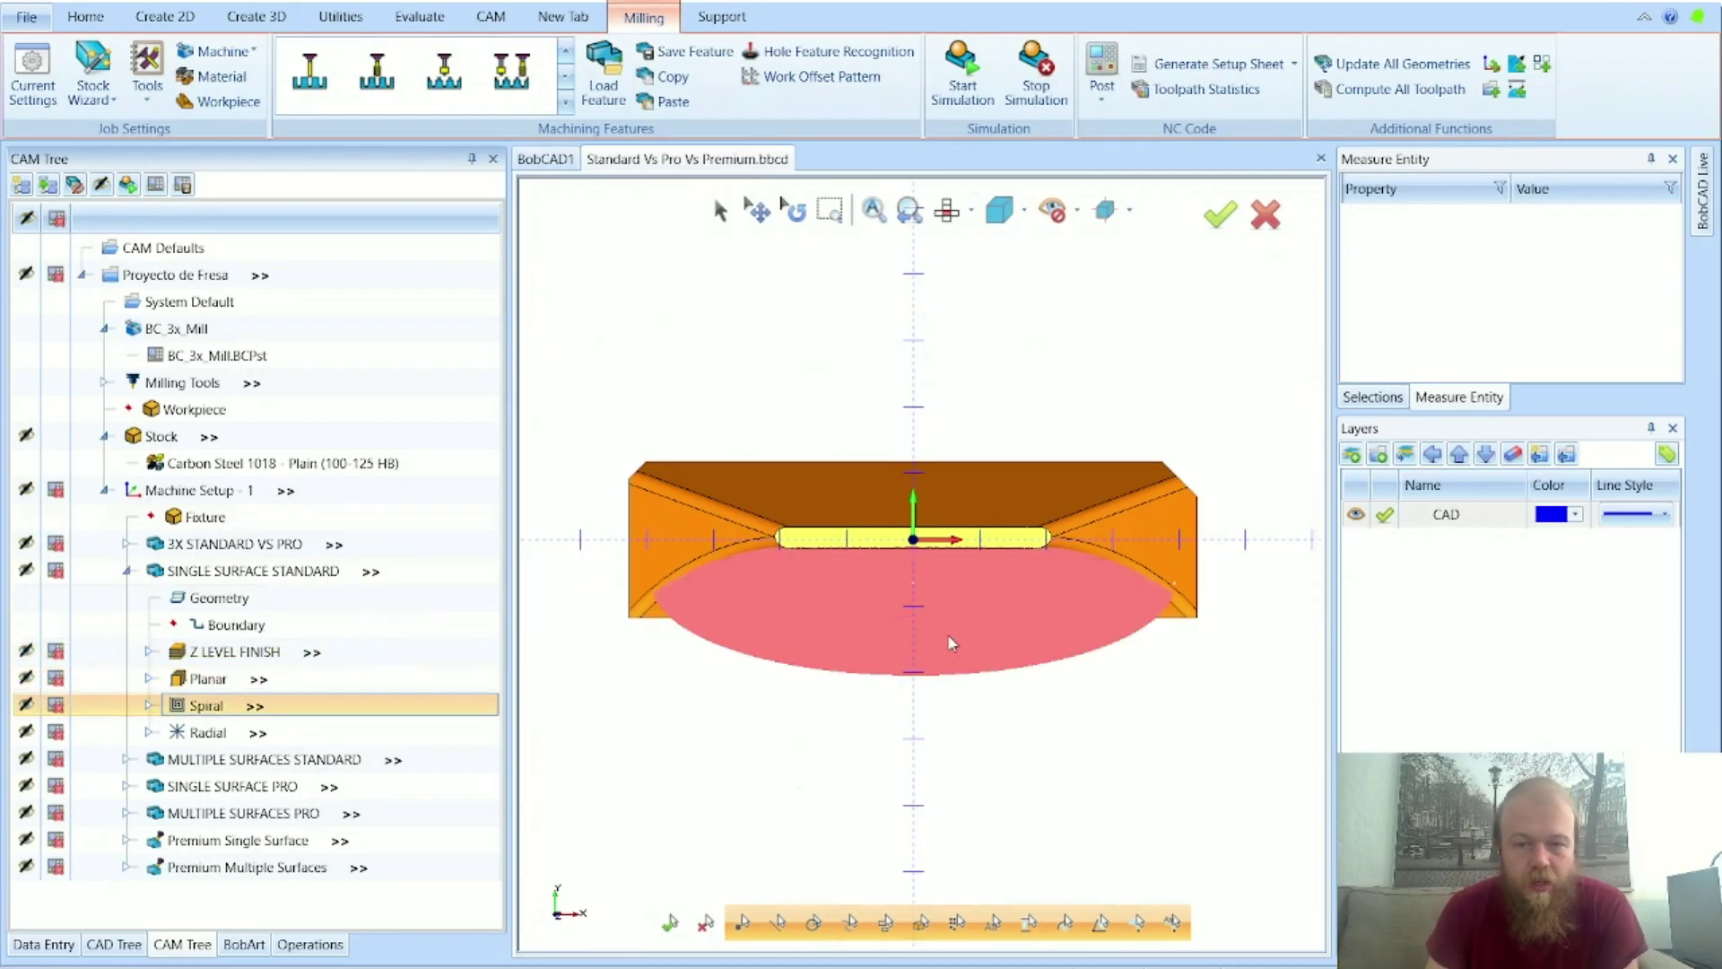
pyautogui.moveTo(954, 645); pyautogui.dragTo(966, 547, button='middle')
pyautogui.scroll(5, 764, 646)
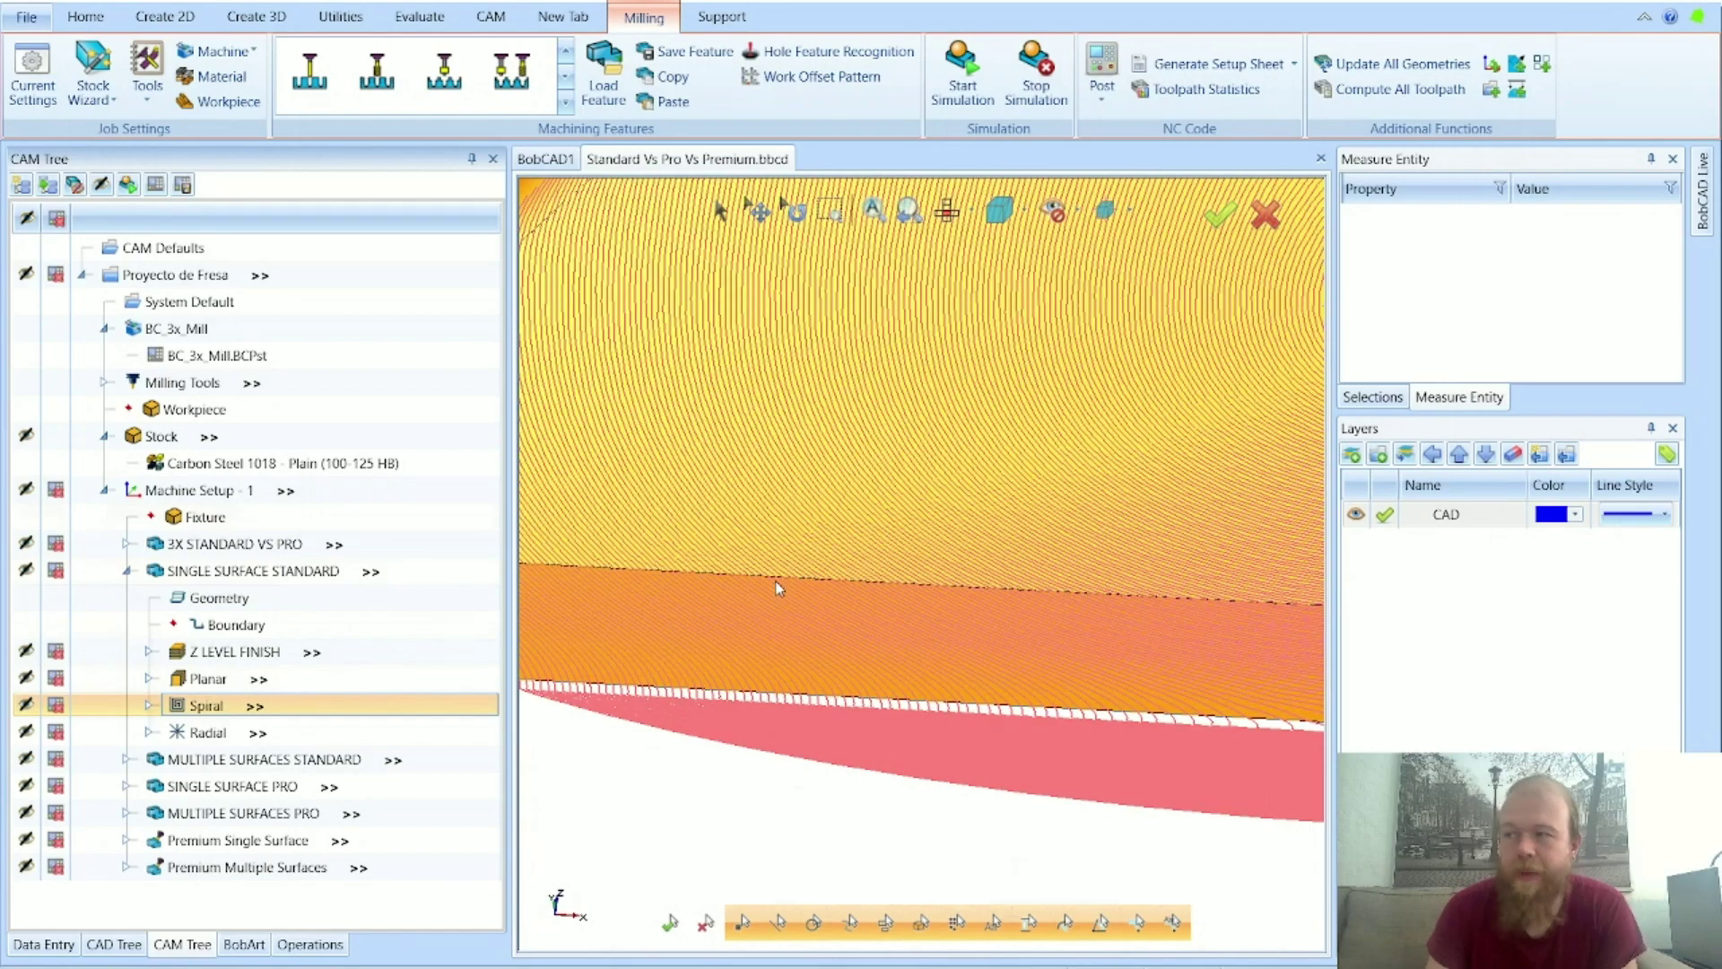
pyautogui.scroll(-5, 852, 606)
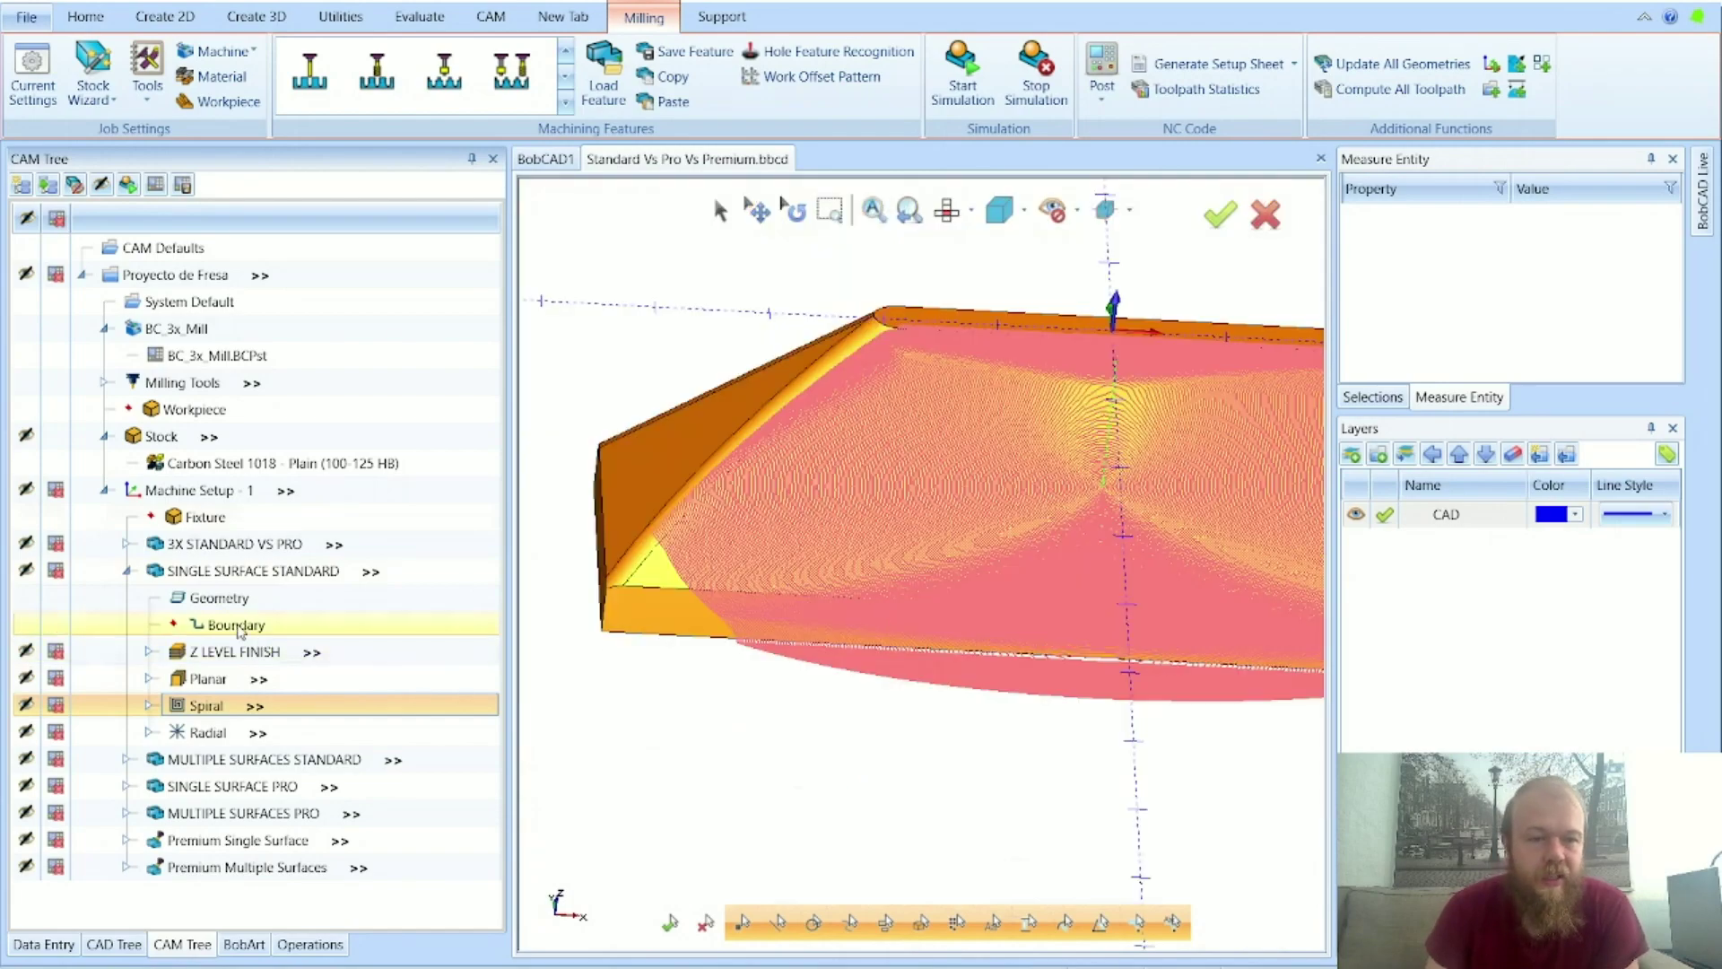
# Step: Assign the four edges around the curved face as the boundary of SINGLE SURFACE STANDARD
pyautogui.rightClick(235, 627)
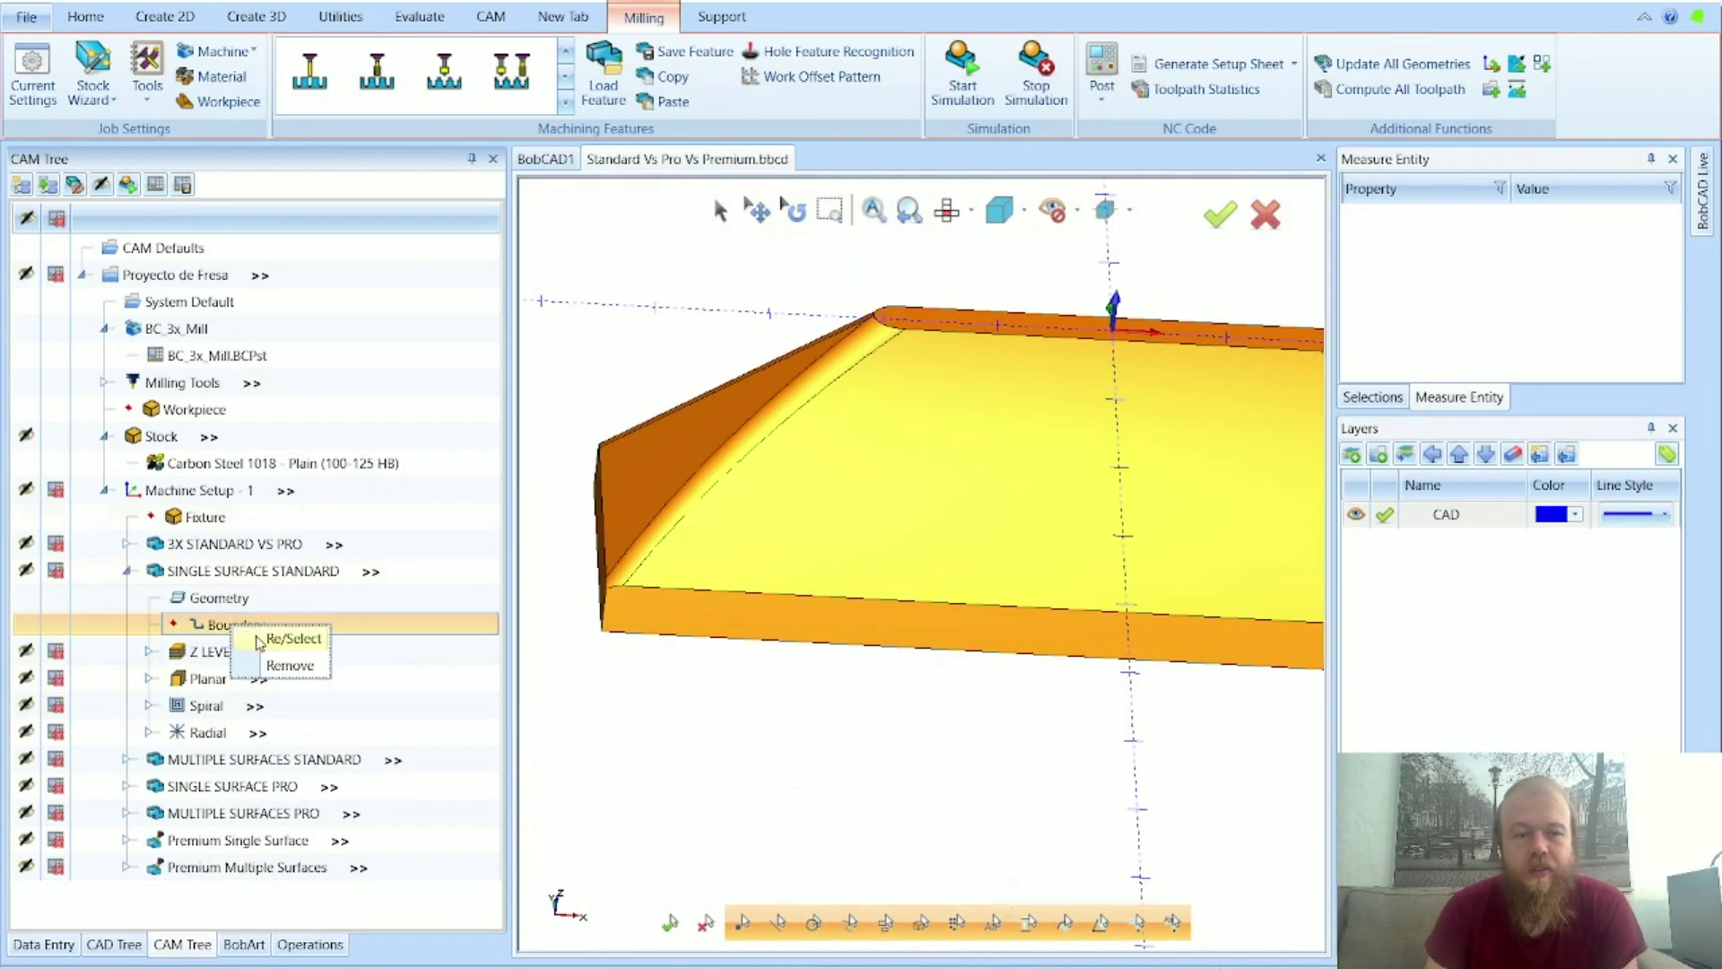
pyautogui.click(259, 639)
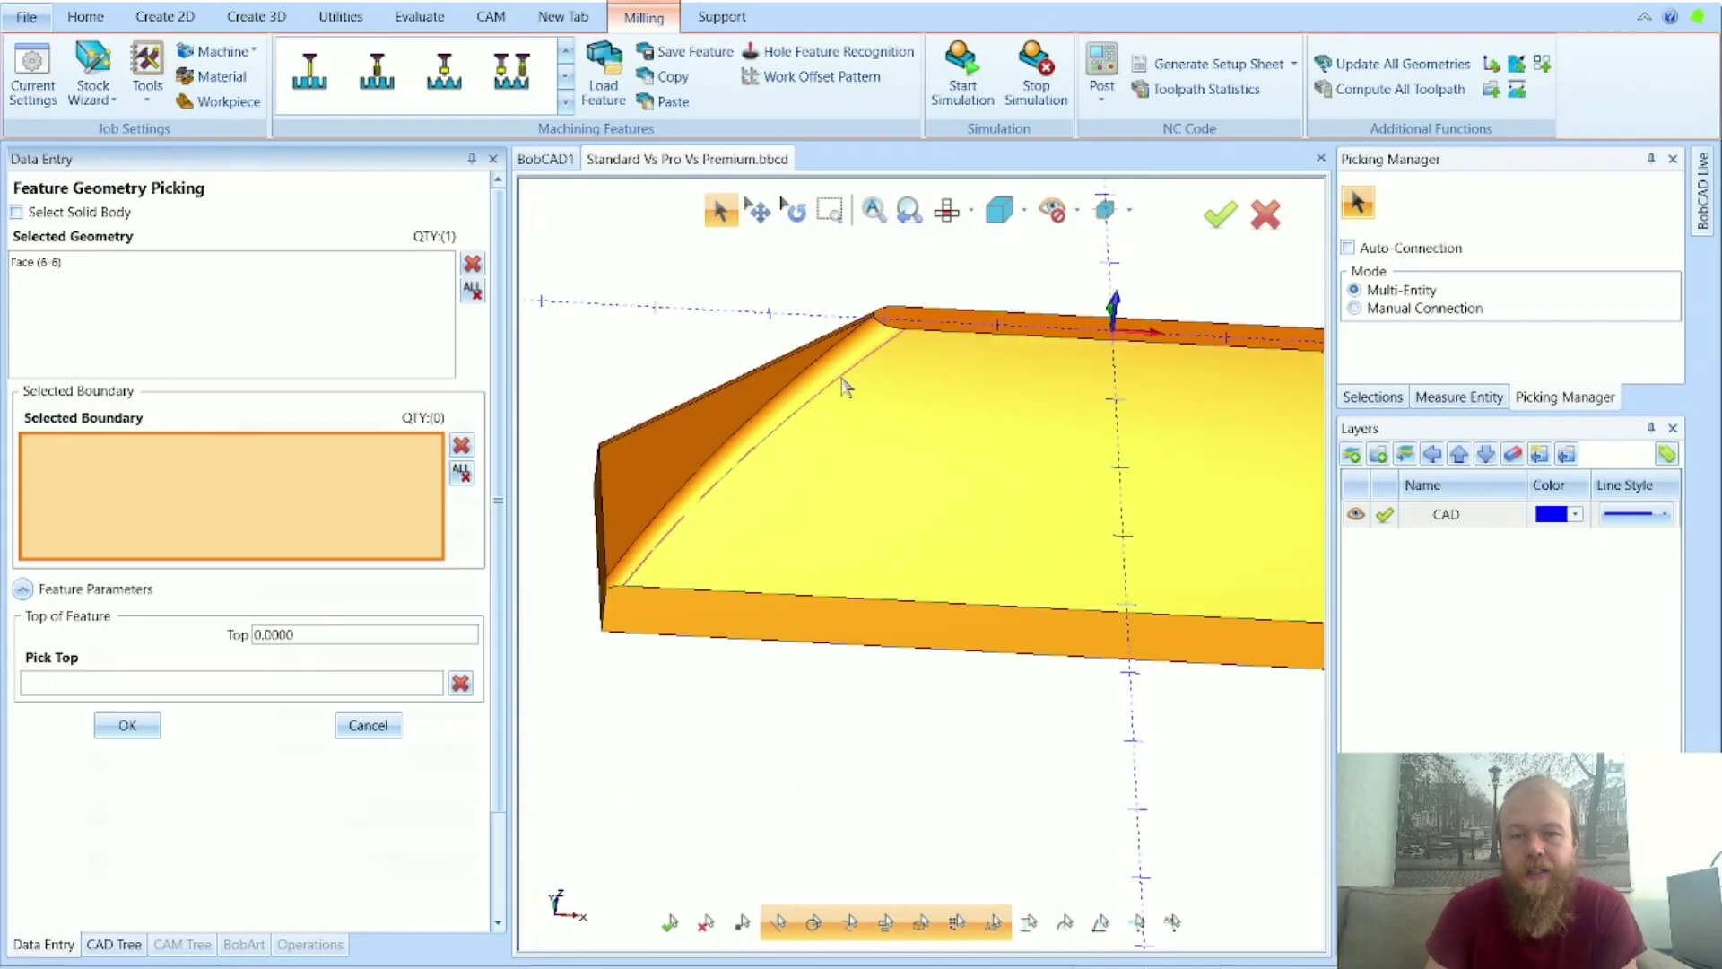
pyautogui.click(936, 345)
pyautogui.click(944, 336)
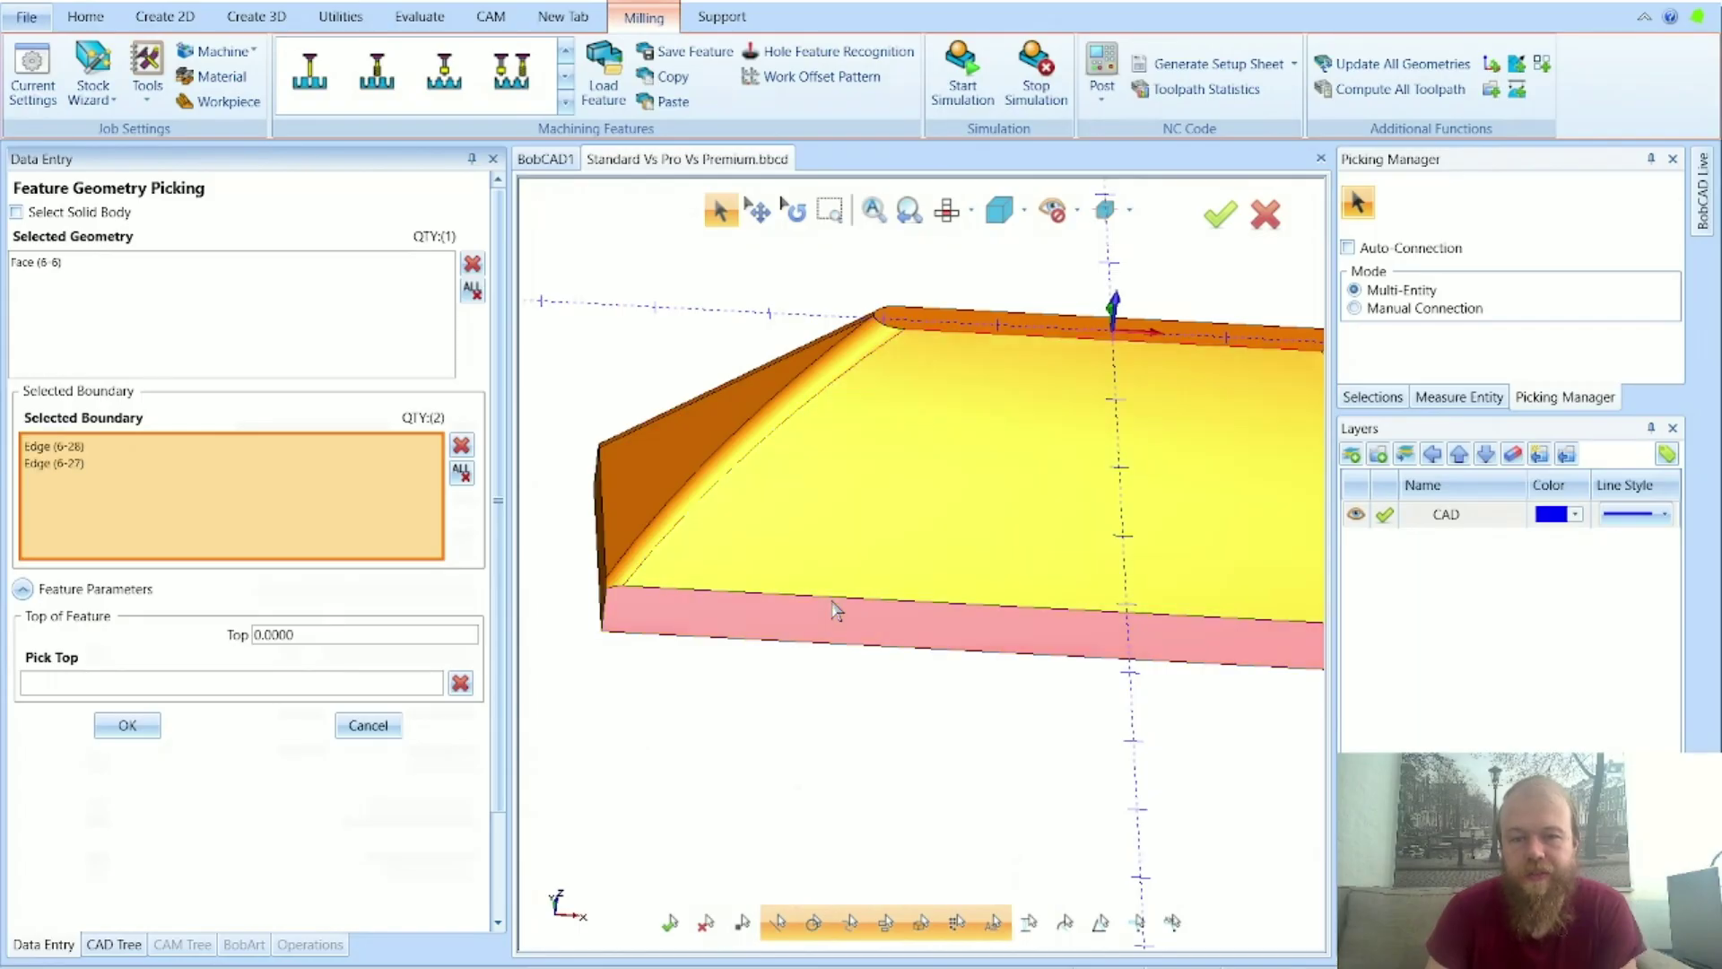
pyautogui.click(830, 600)
pyautogui.scroll(-3, 830, 599)
pyautogui.click(1110, 535)
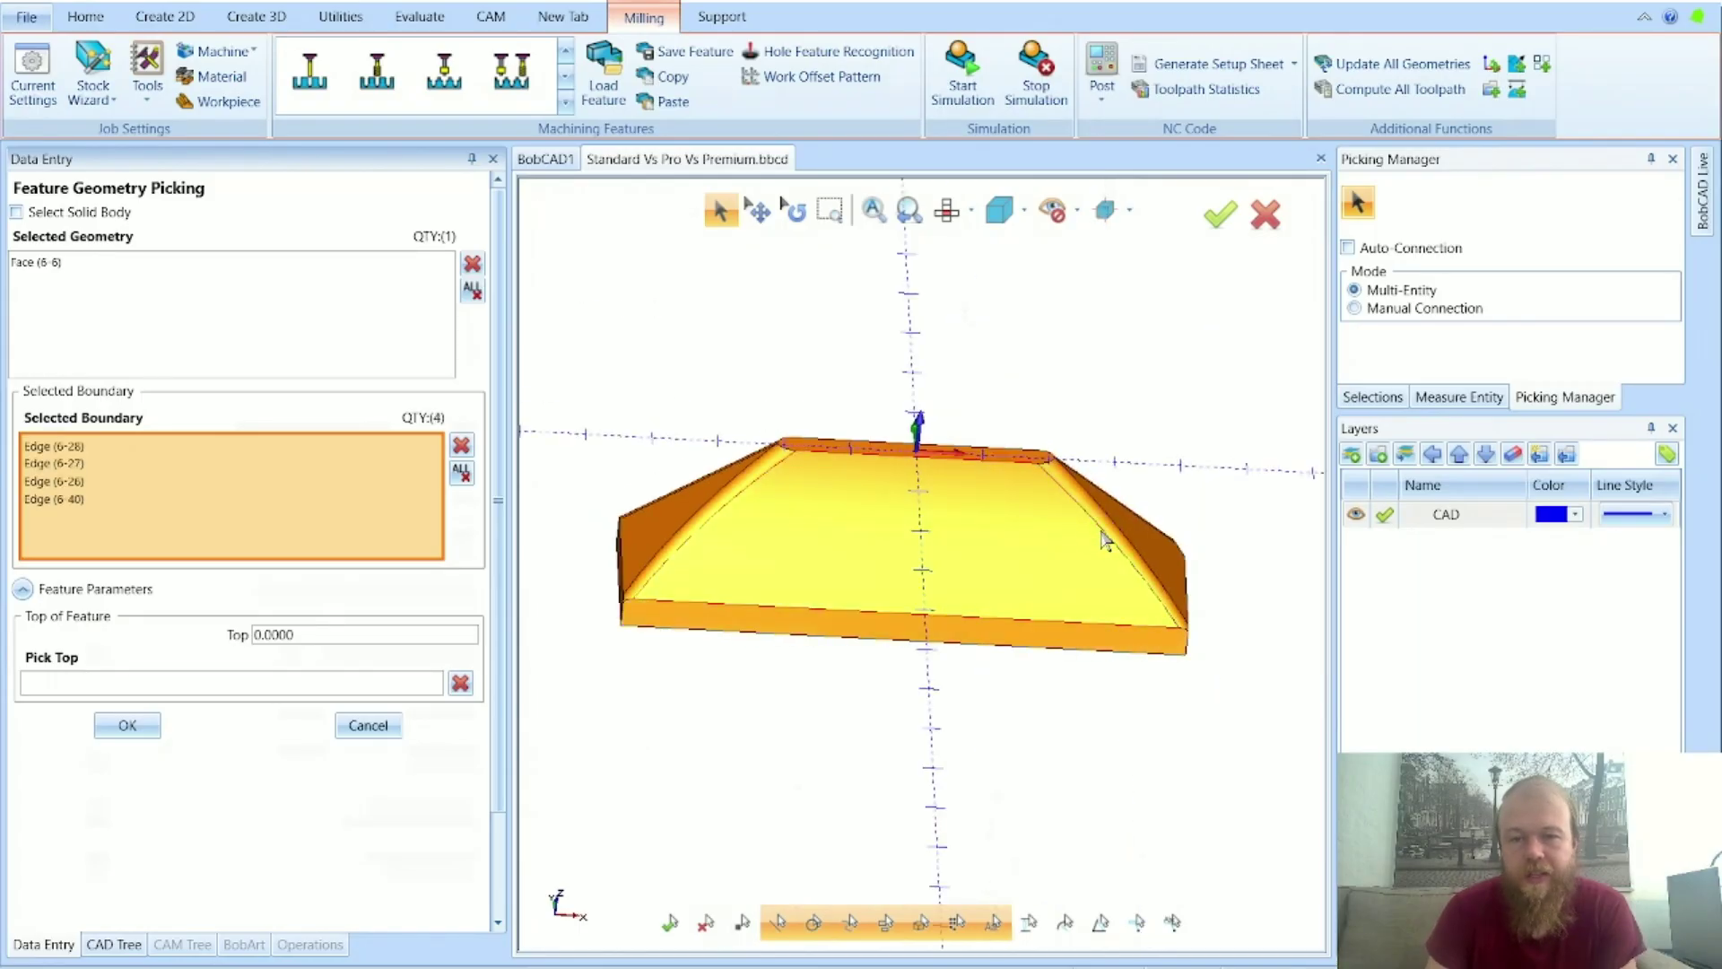
pyautogui.click(947, 210)
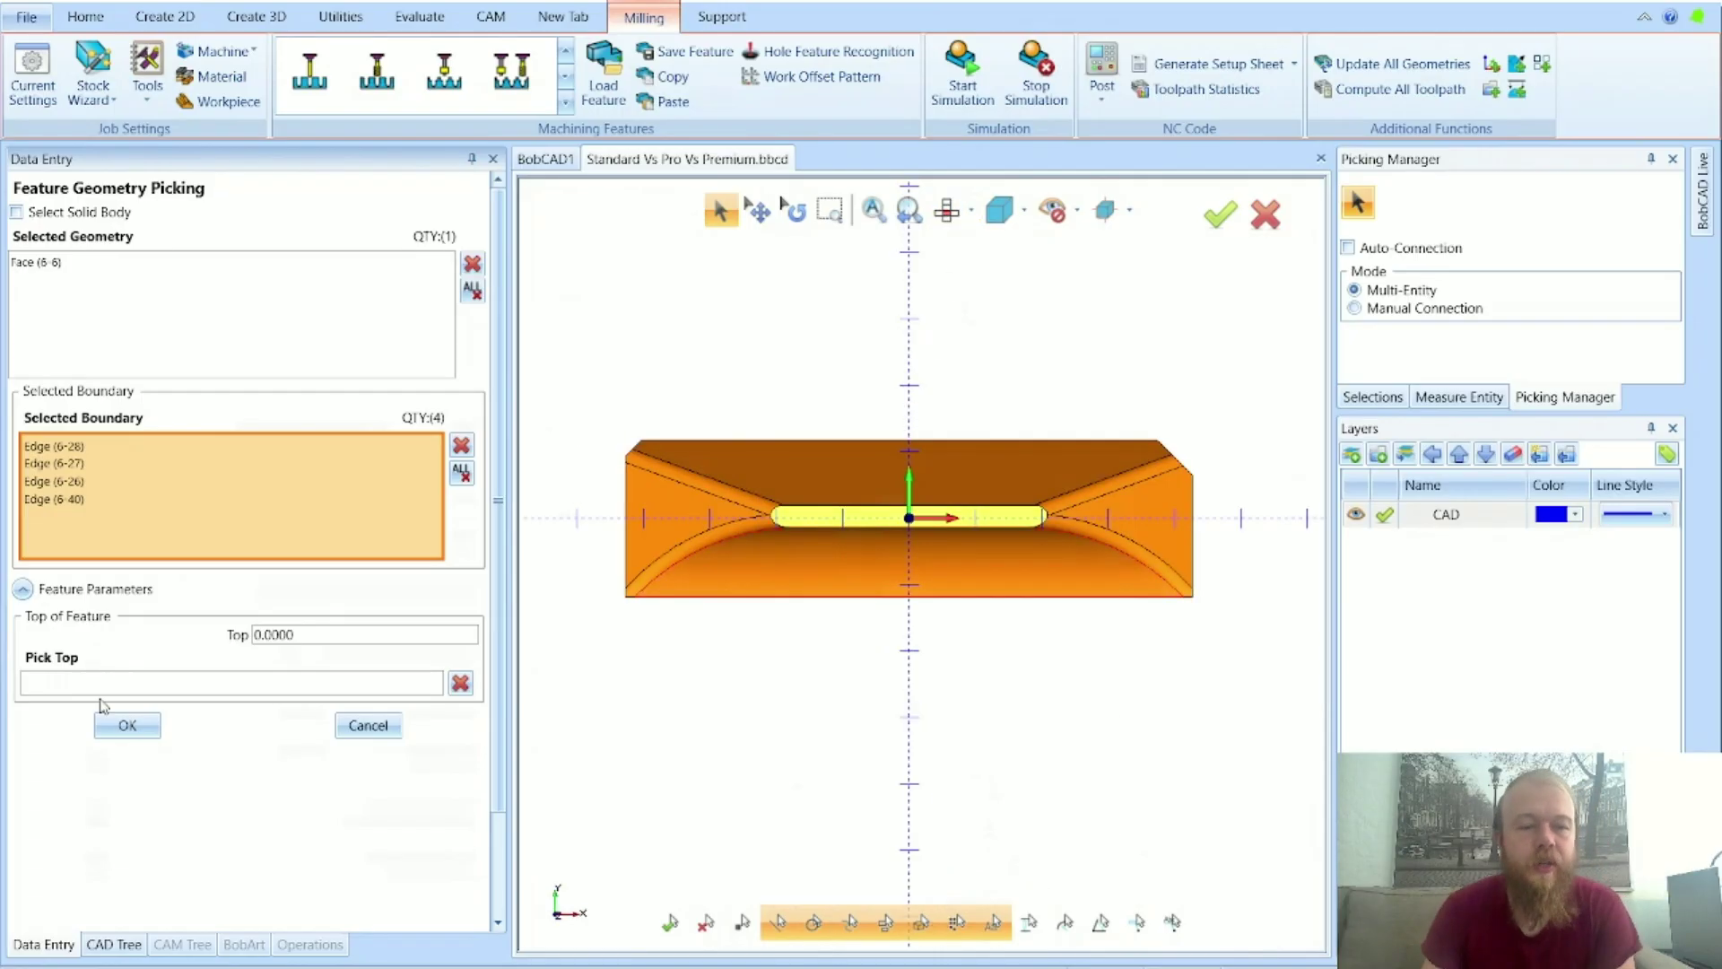
pyautogui.click(127, 725)
# Step: Compute the Spiral operation's toolpath with the new boundary and examine its passes across the curved face
pyautogui.rightClick(184, 709)
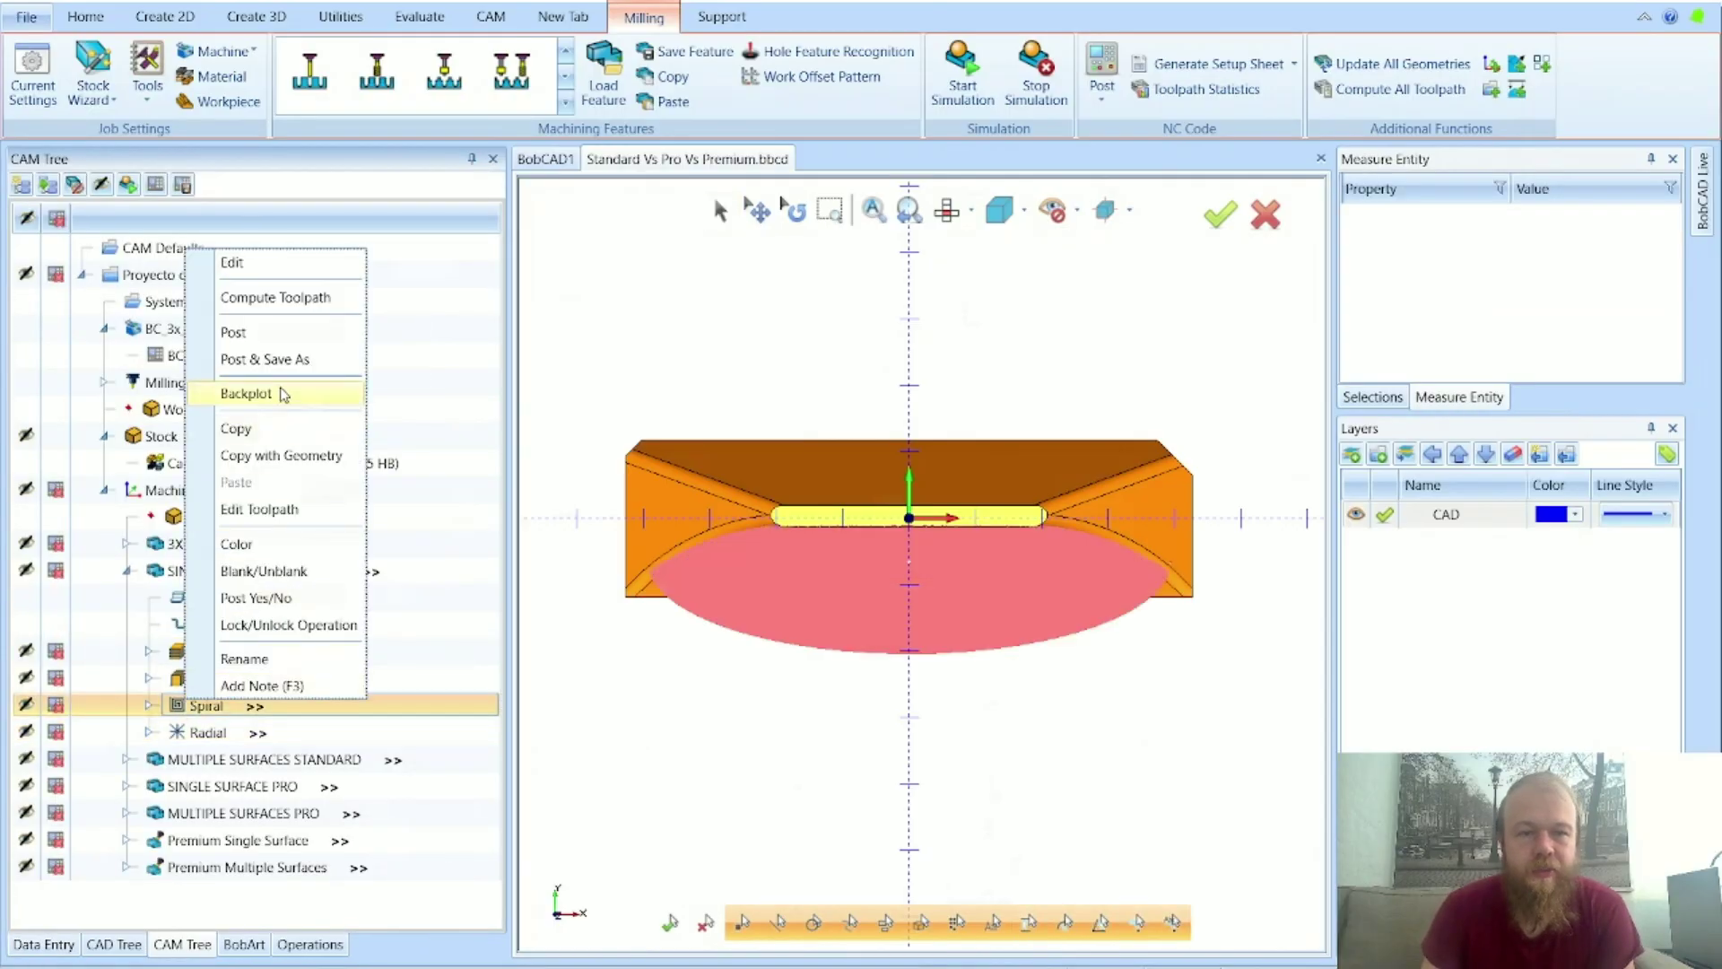
pyautogui.click(274, 298)
pyautogui.scroll(5, 833, 629)
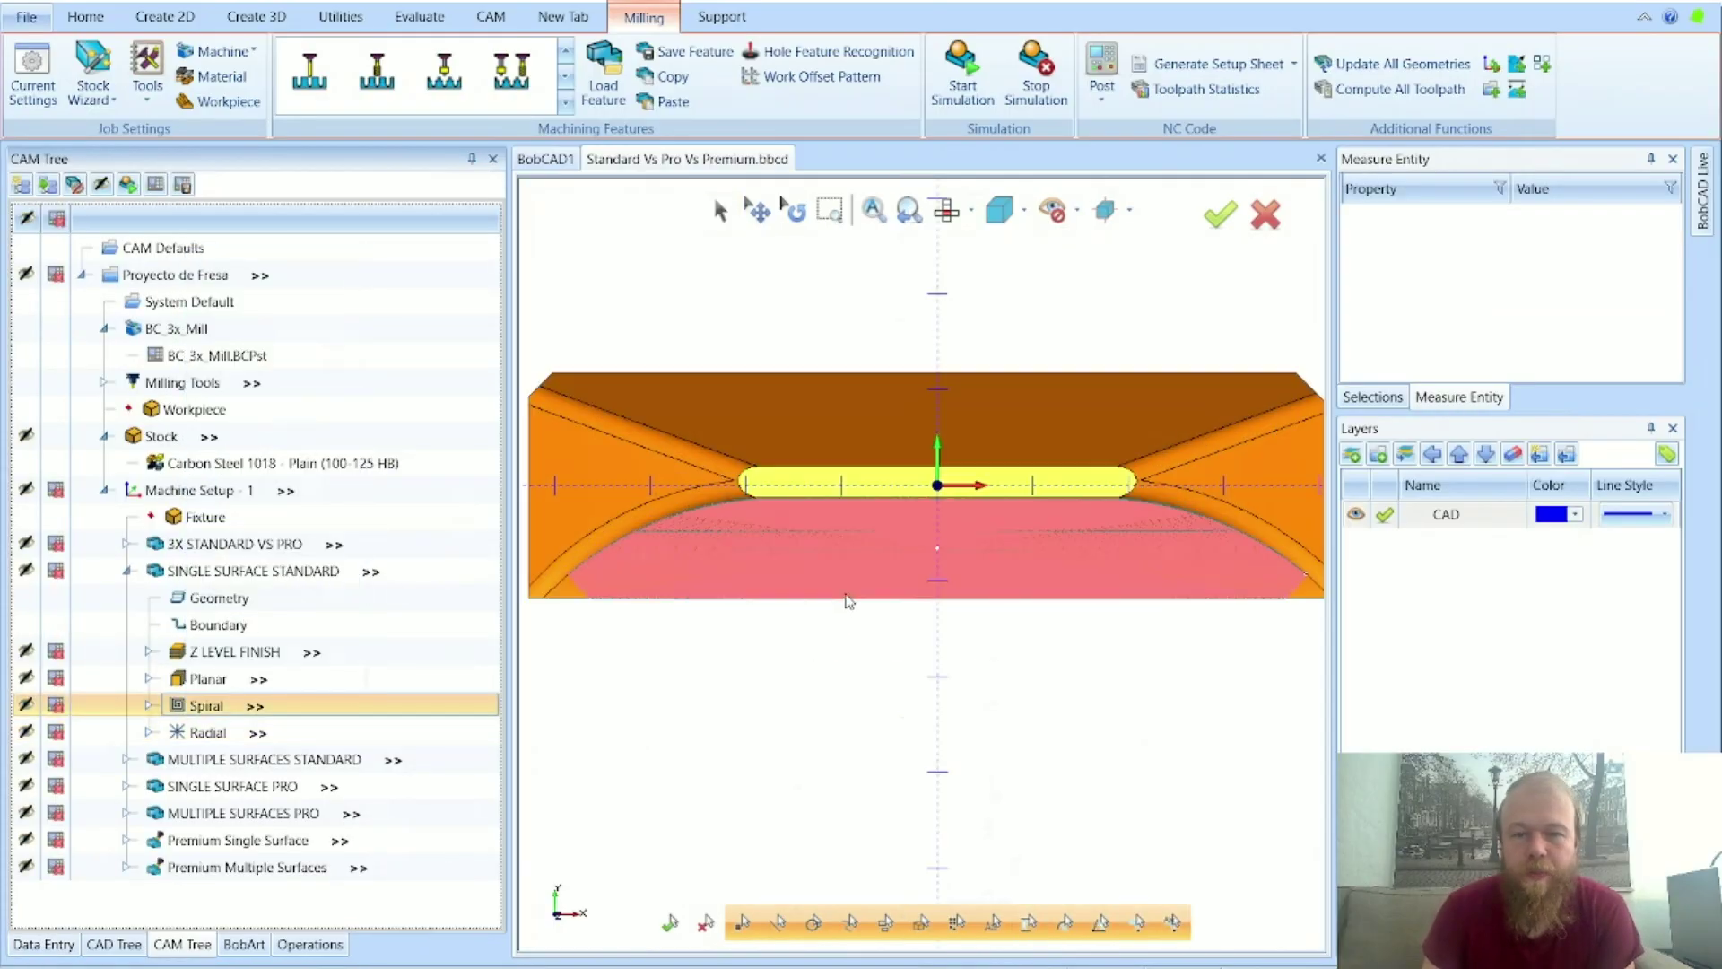
pyautogui.scroll(-5, 953, 659)
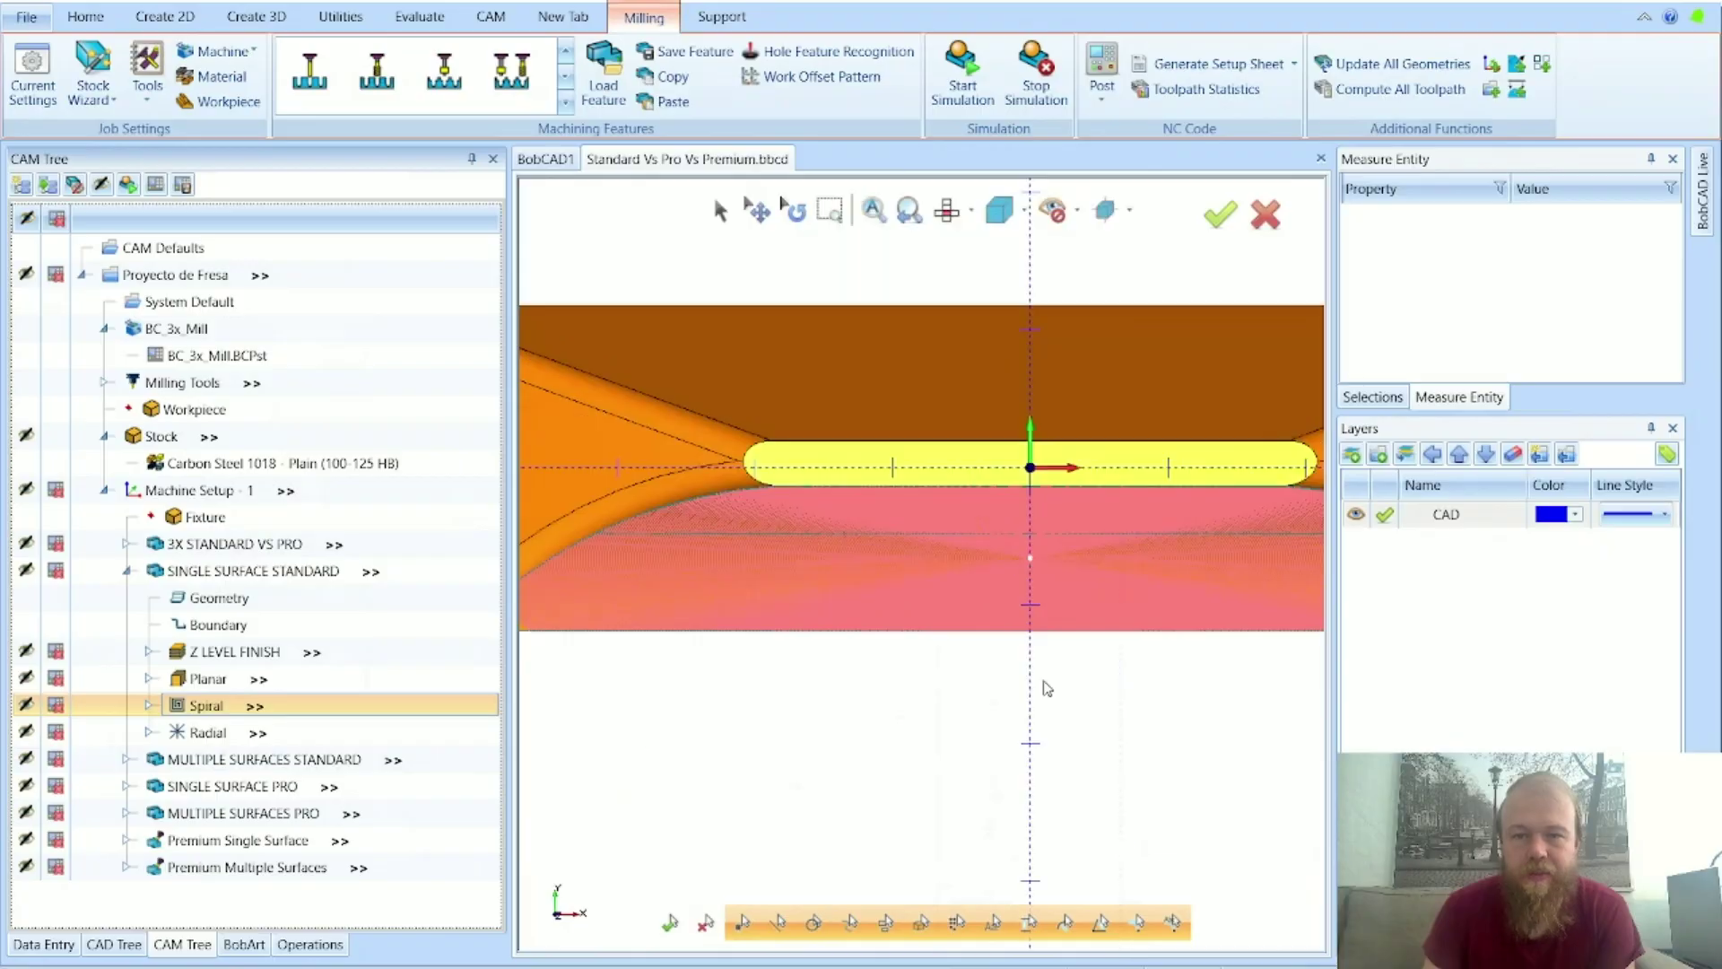
pyautogui.moveTo(1048, 693); pyautogui.dragTo(1166, 588, button='middle')
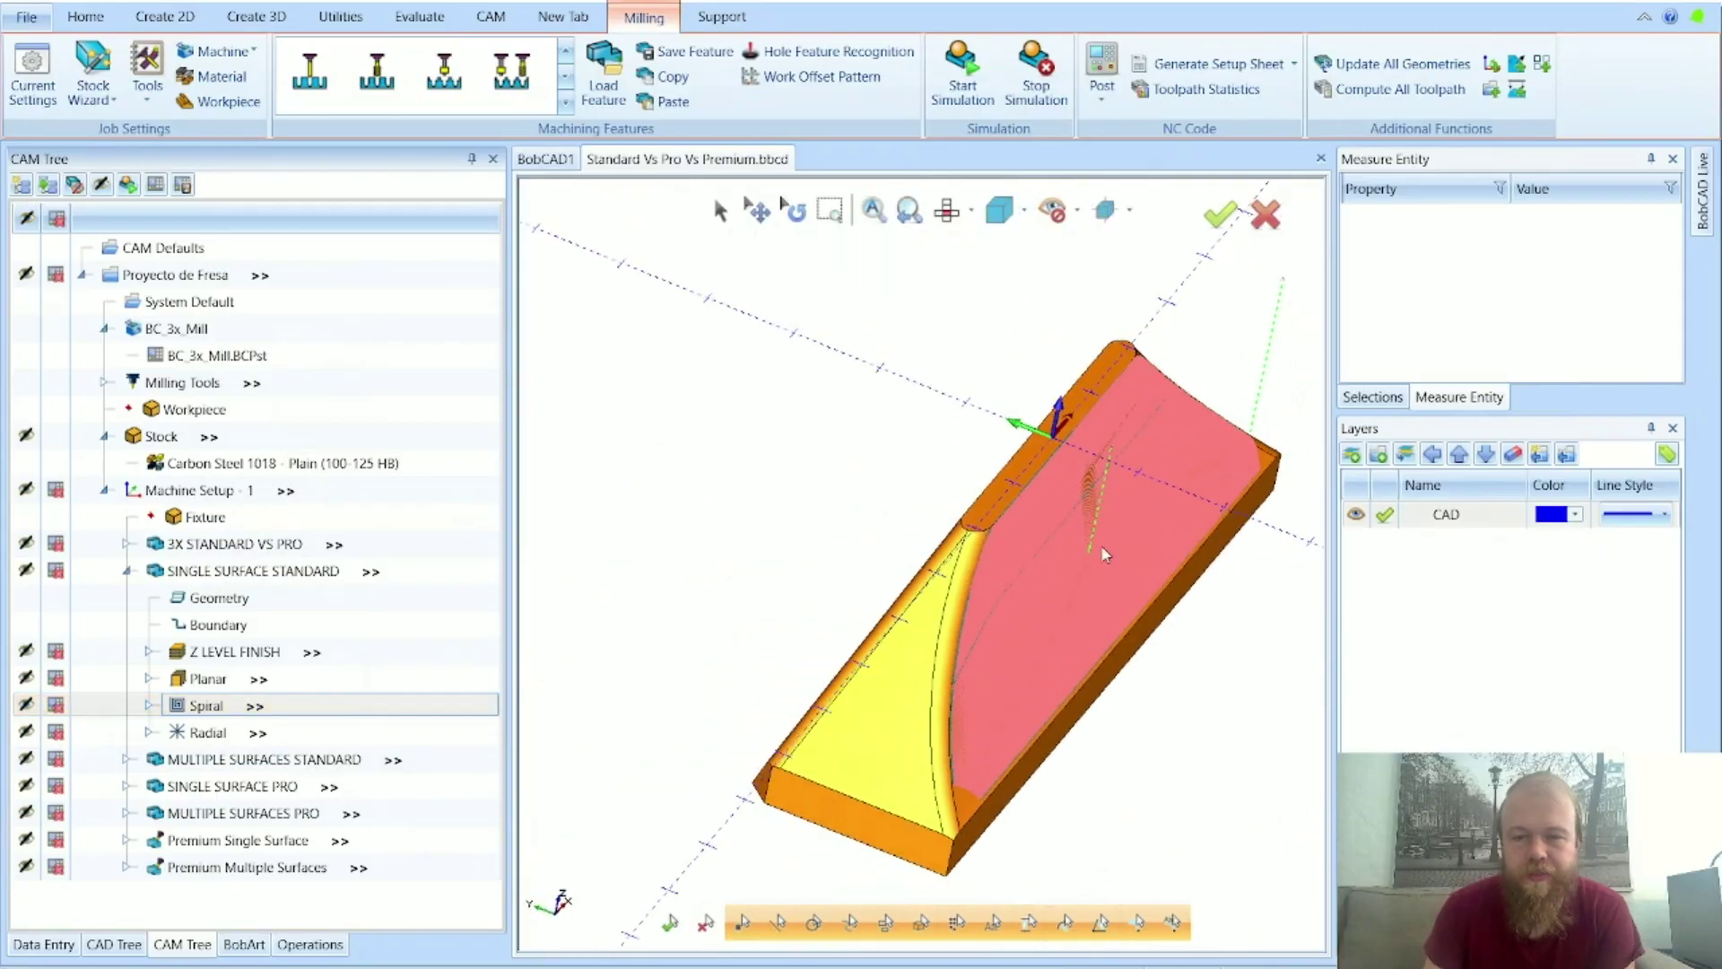
pyautogui.scroll(5, 1041, 536)
pyautogui.scroll(-3, 1051, 712)
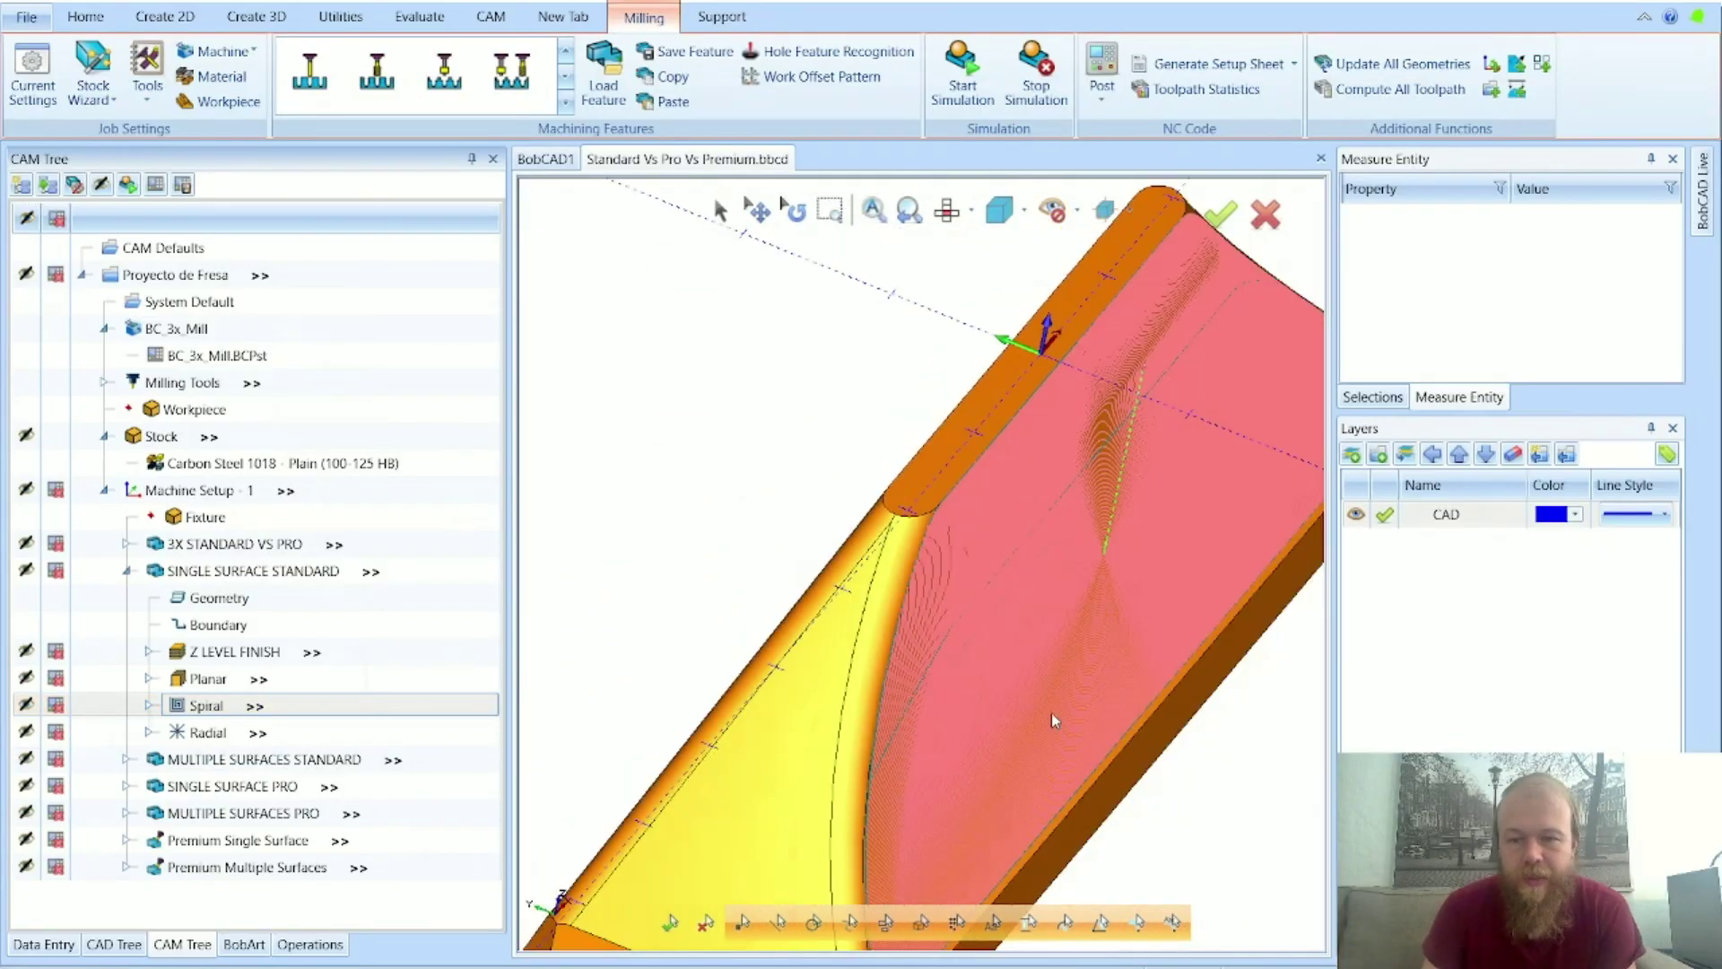
pyautogui.scroll(3, 1005, 773)
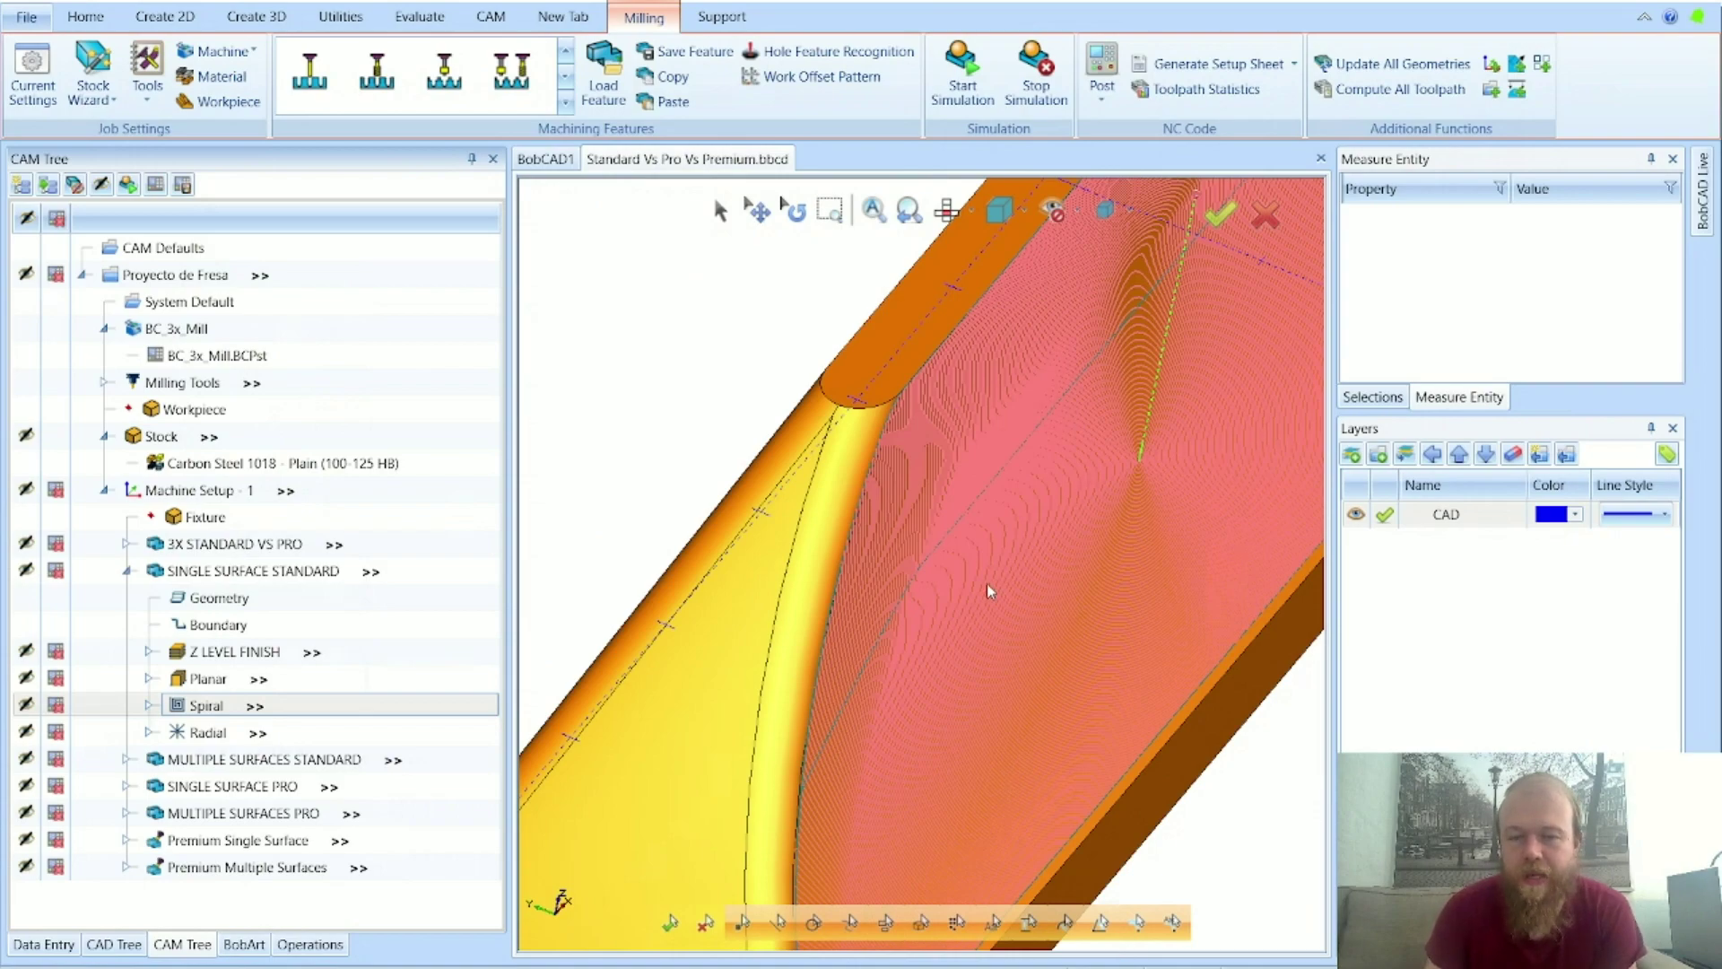
# Step: Compare the Radial and Spiral toolpaths of SINGLE SURFACE STANDARD on the curved face with the assigned boundary
pyautogui.scroll(-3, 986, 590)
pyautogui.scroll(3, 1083, 553)
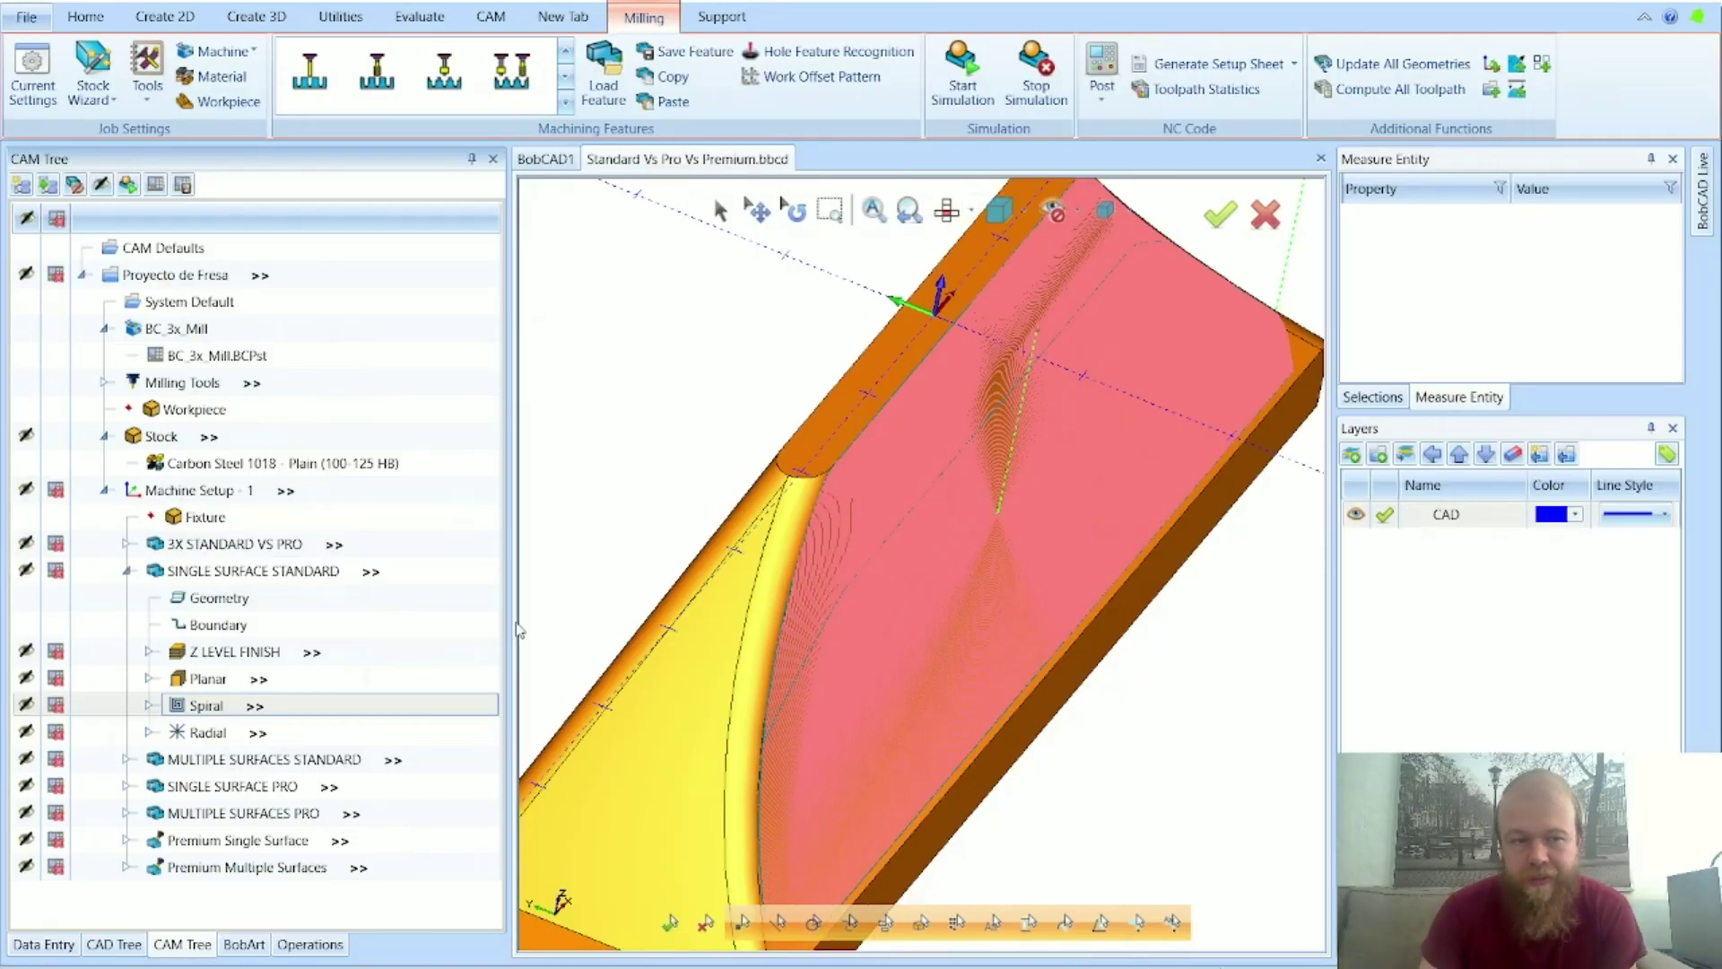
pyautogui.click(319, 626)
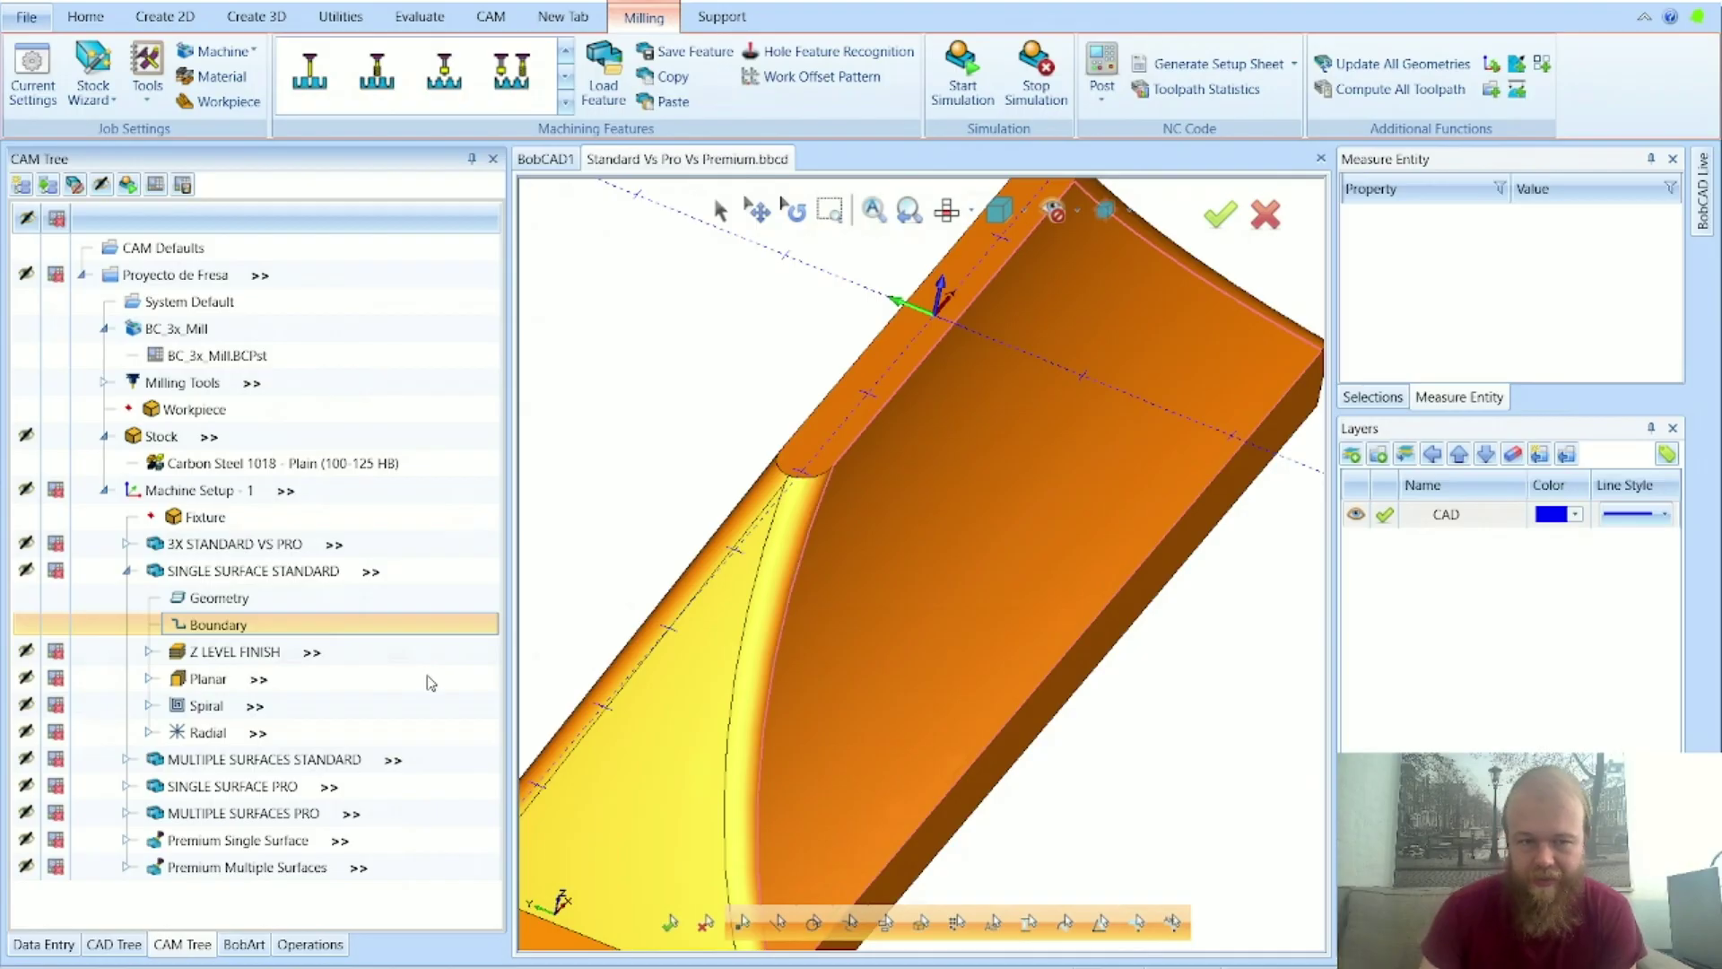
pyautogui.click(422, 732)
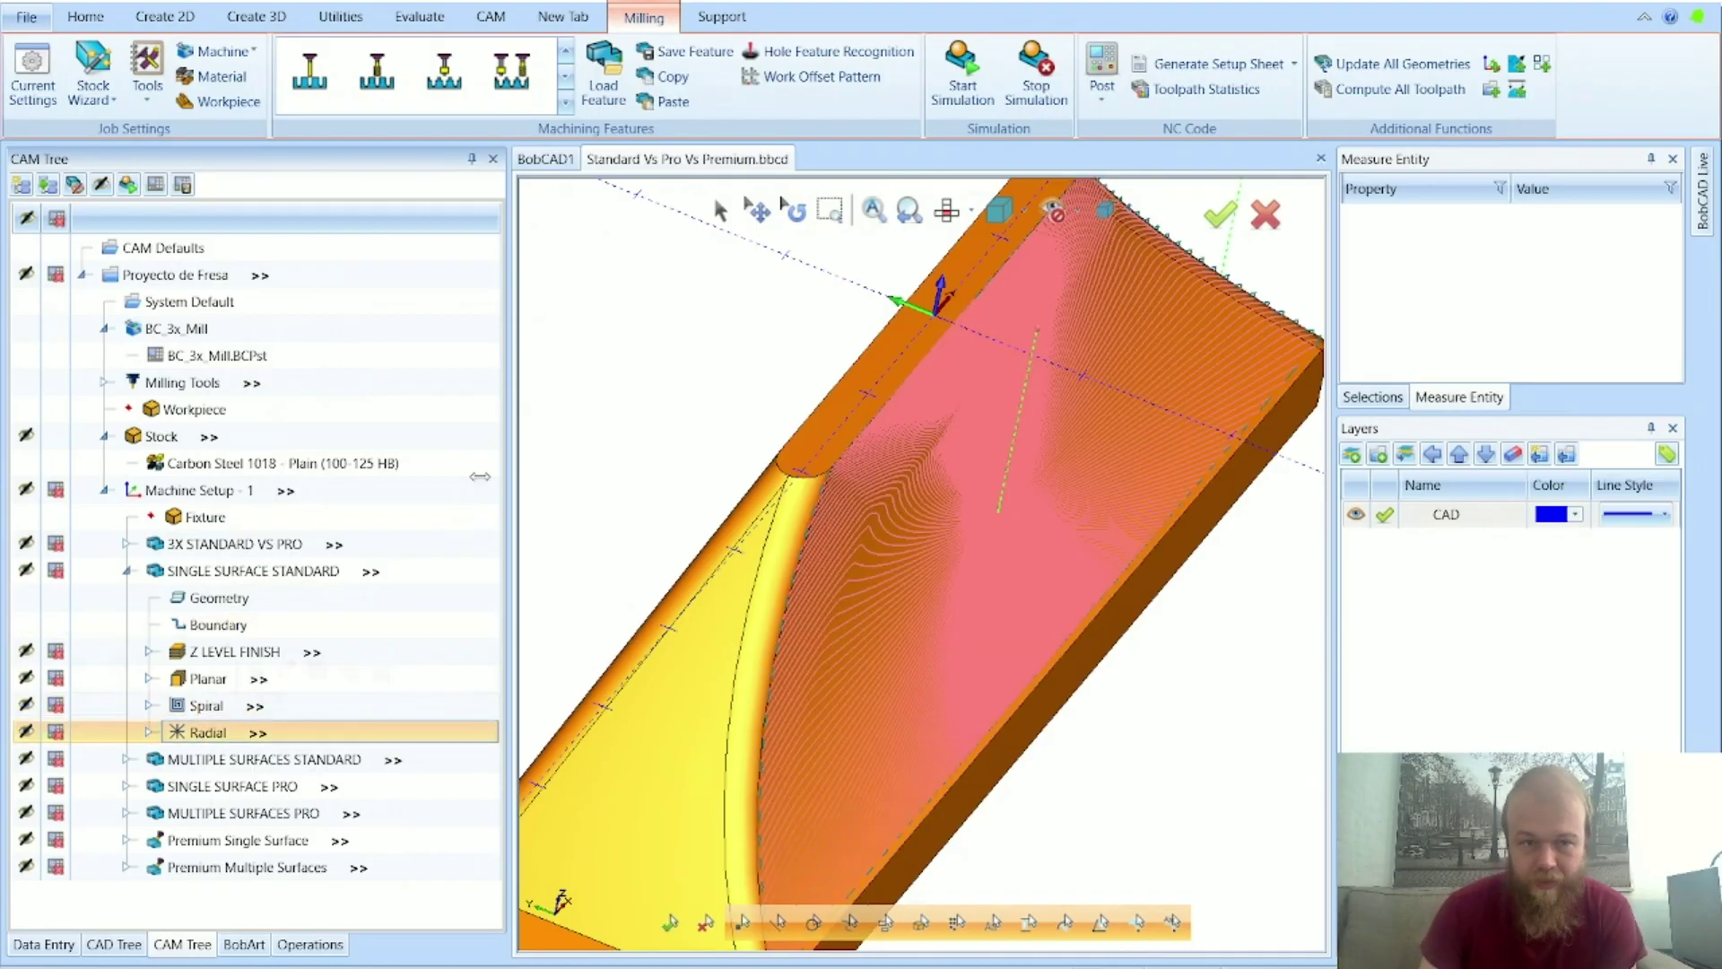
pyautogui.click(212, 709)
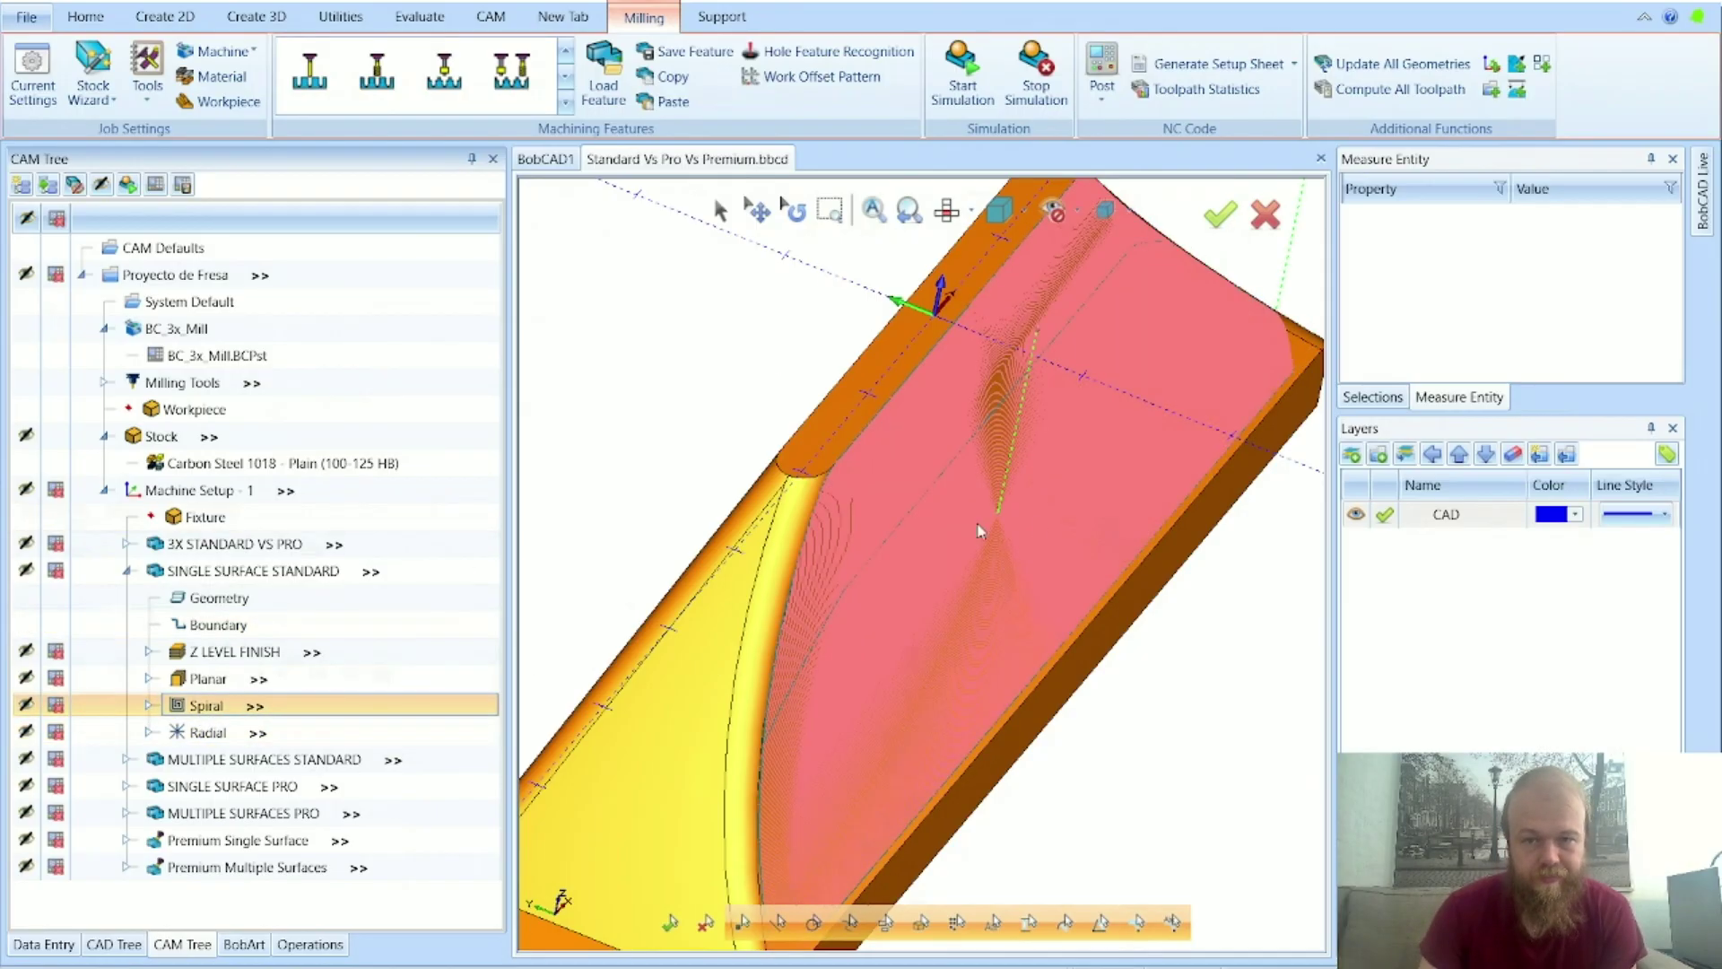
# Step: Switch from SINGLE SURFACE STANDARD to the MULTIPLE SURFACES STANDARD feature and highlight its machining geometry
pyautogui.click(184, 577)
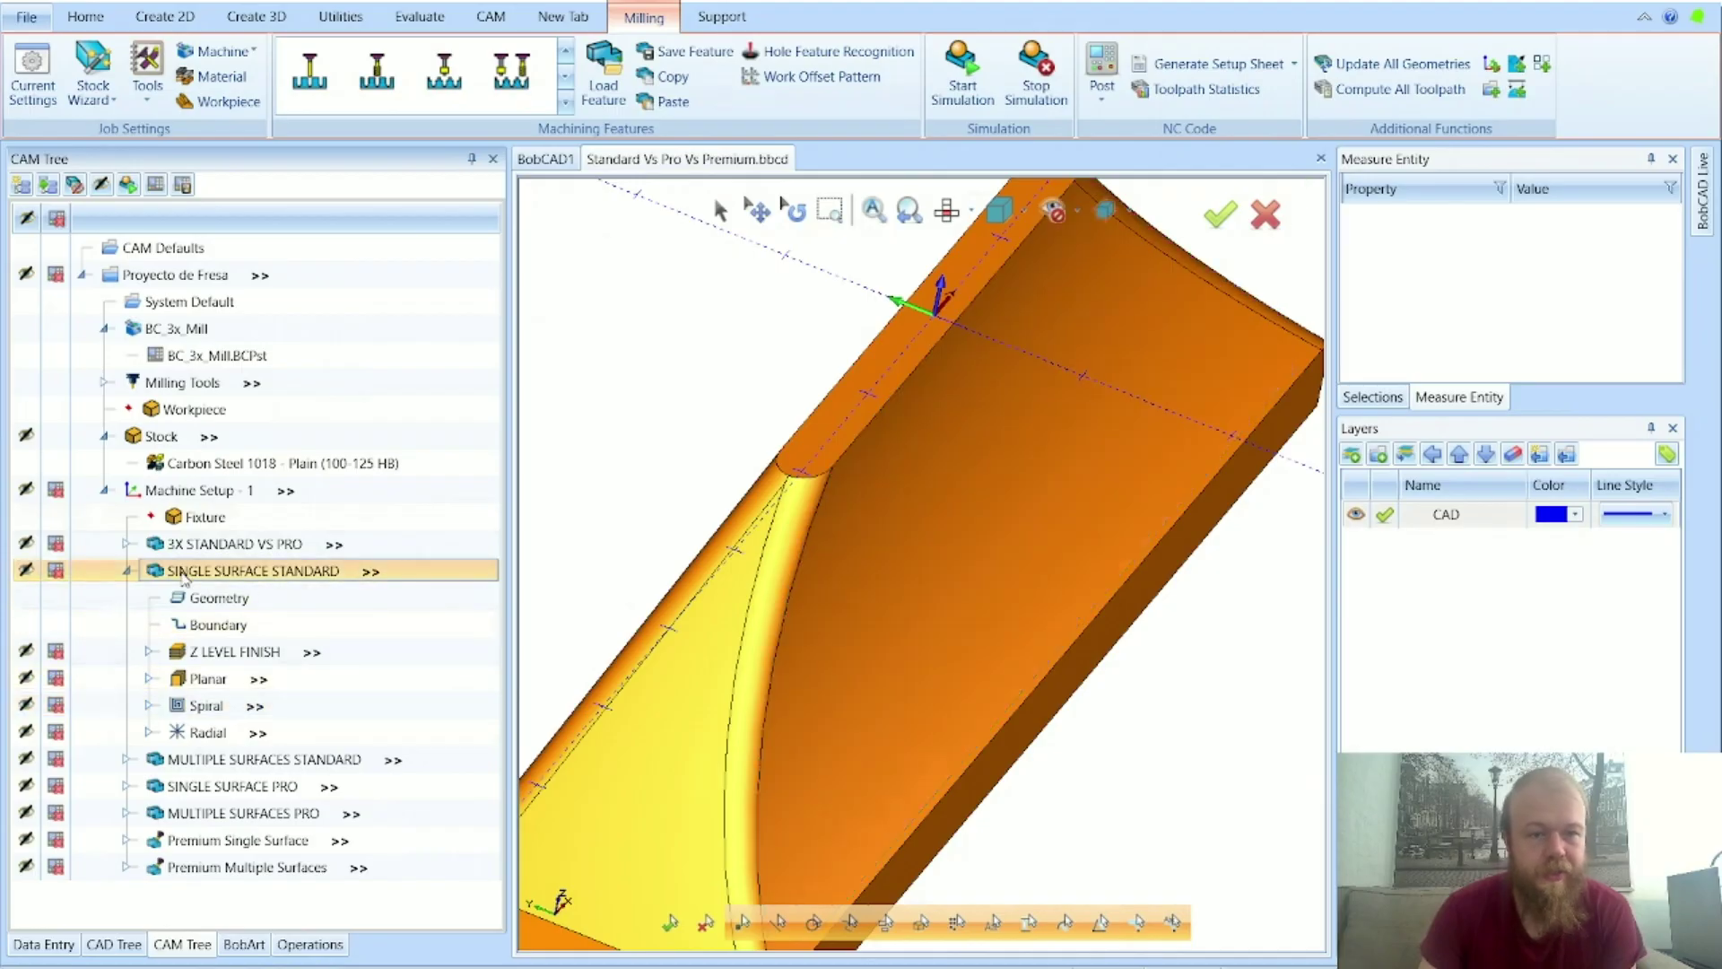
pyautogui.click(129, 571)
pyautogui.click(128, 600)
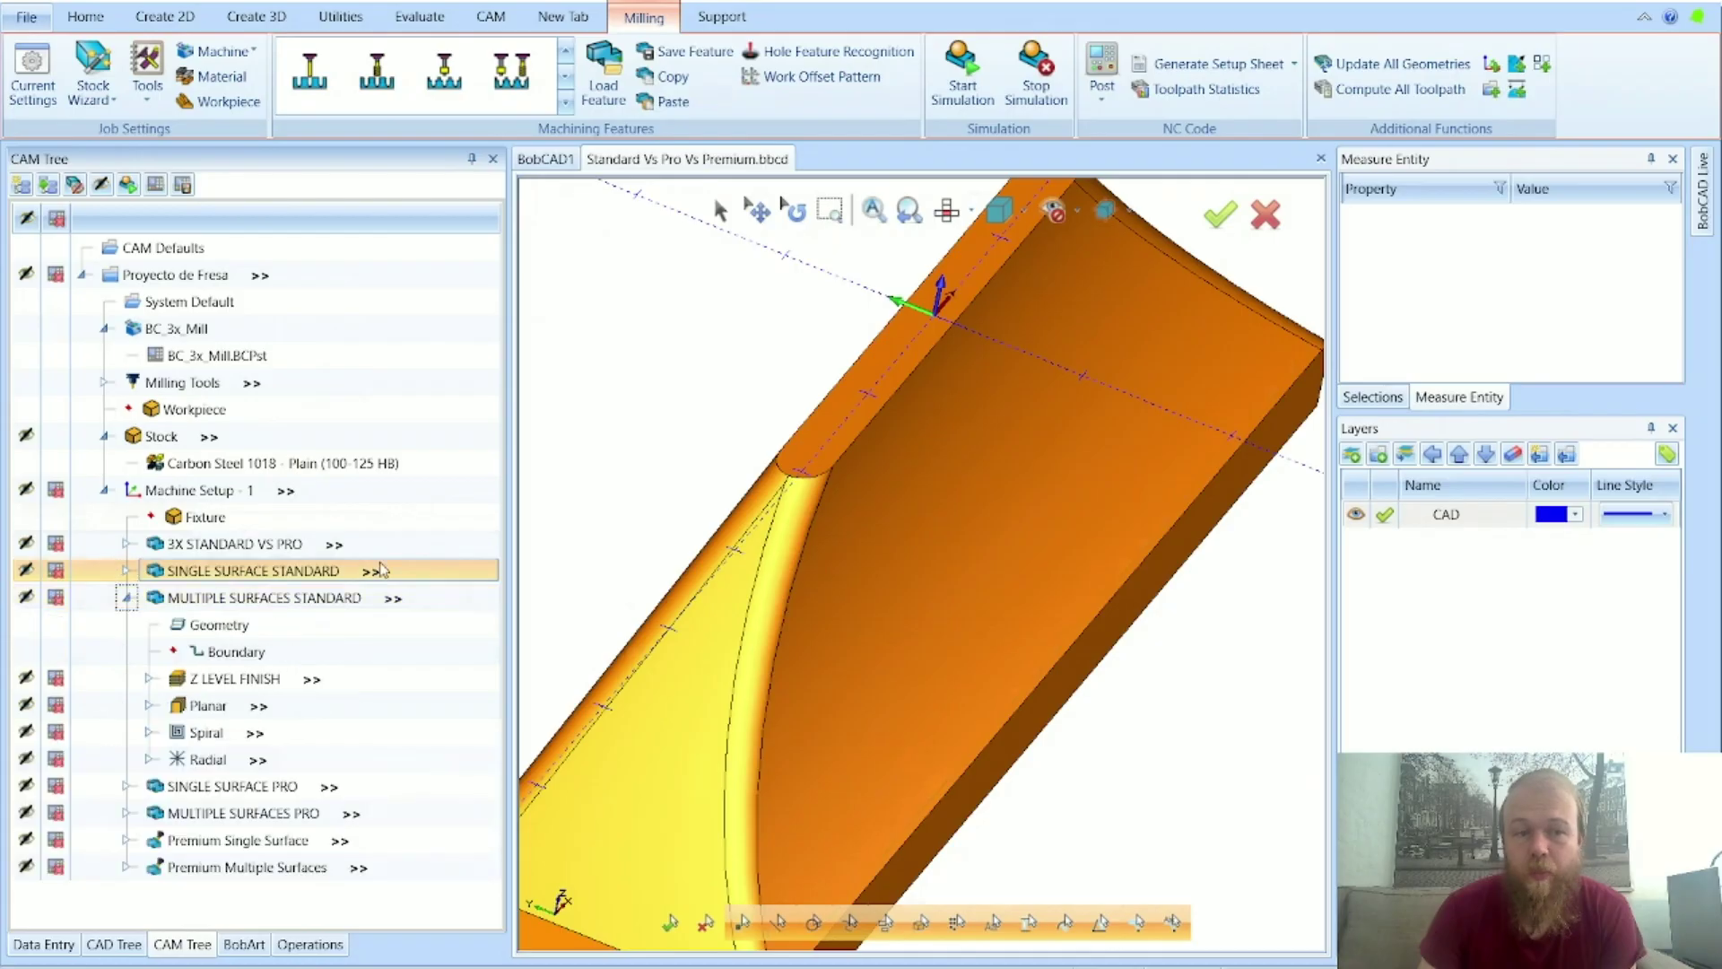
pyautogui.click(220, 625)
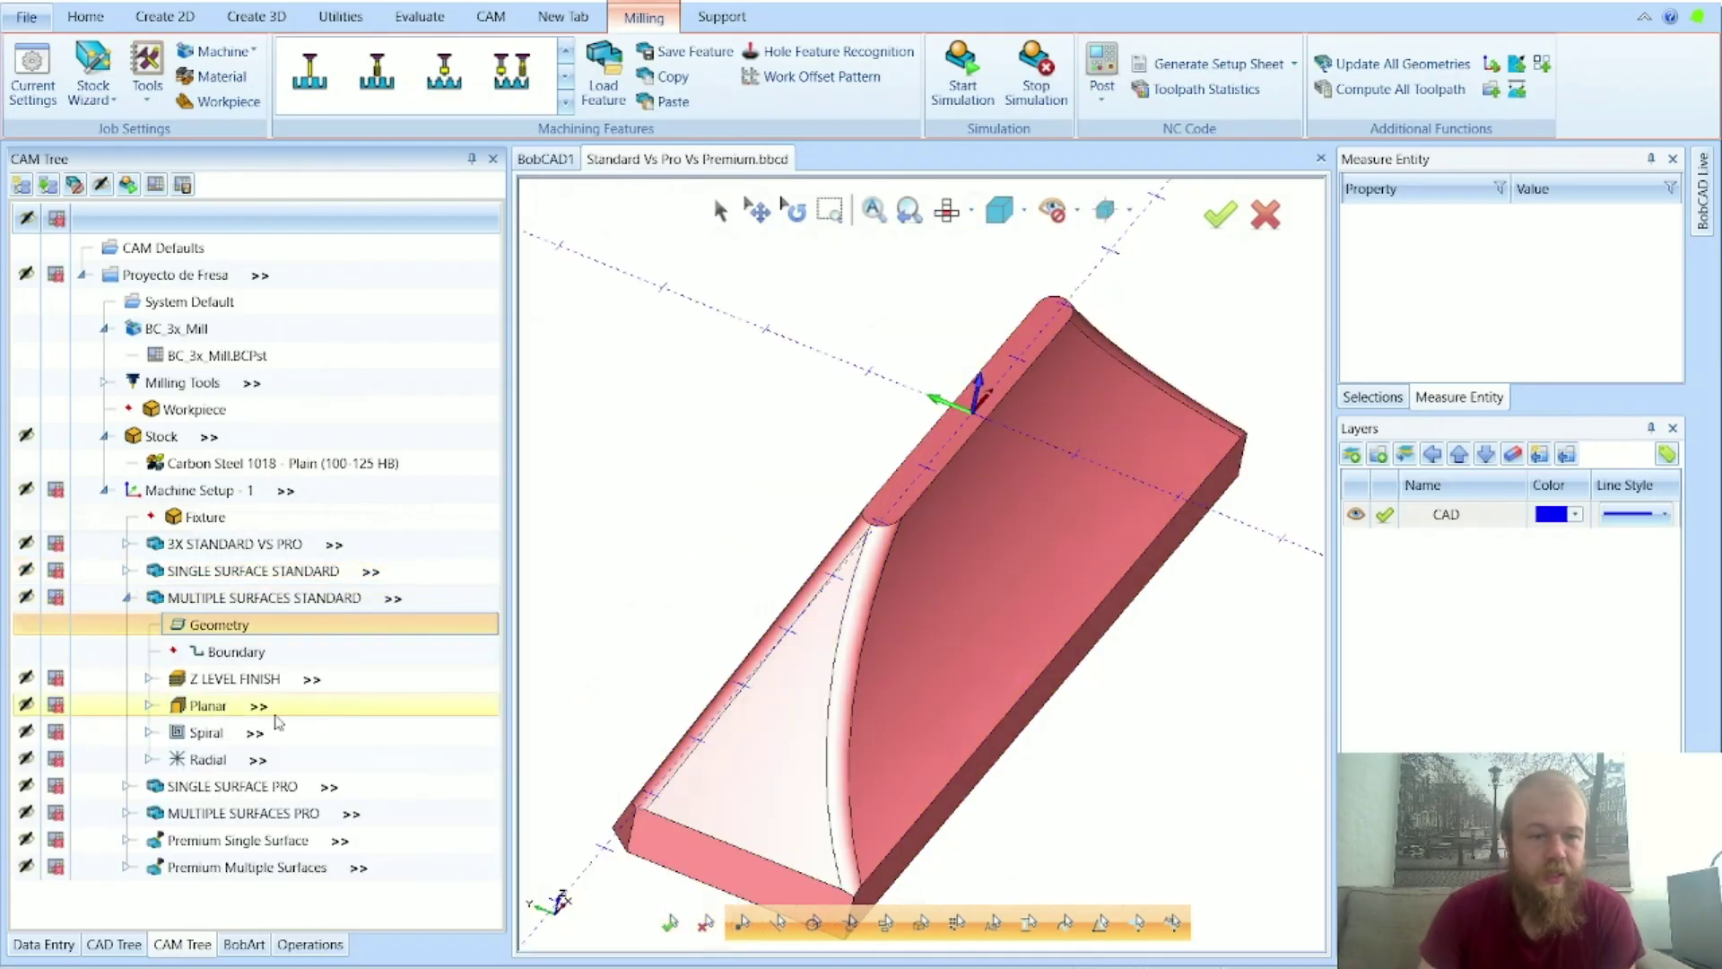
# Step: Display the Z LEVEL FINISH toolpath of MULTIPLE SURFACES STANDARD and examine it from both long sides of the part
pyautogui.click(244, 681)
pyautogui.moveTo(1008, 699); pyautogui.dragTo(1137, 632, button='middle')
pyautogui.moveTo(733, 644); pyautogui.dragTo(750, 683, button='middle')
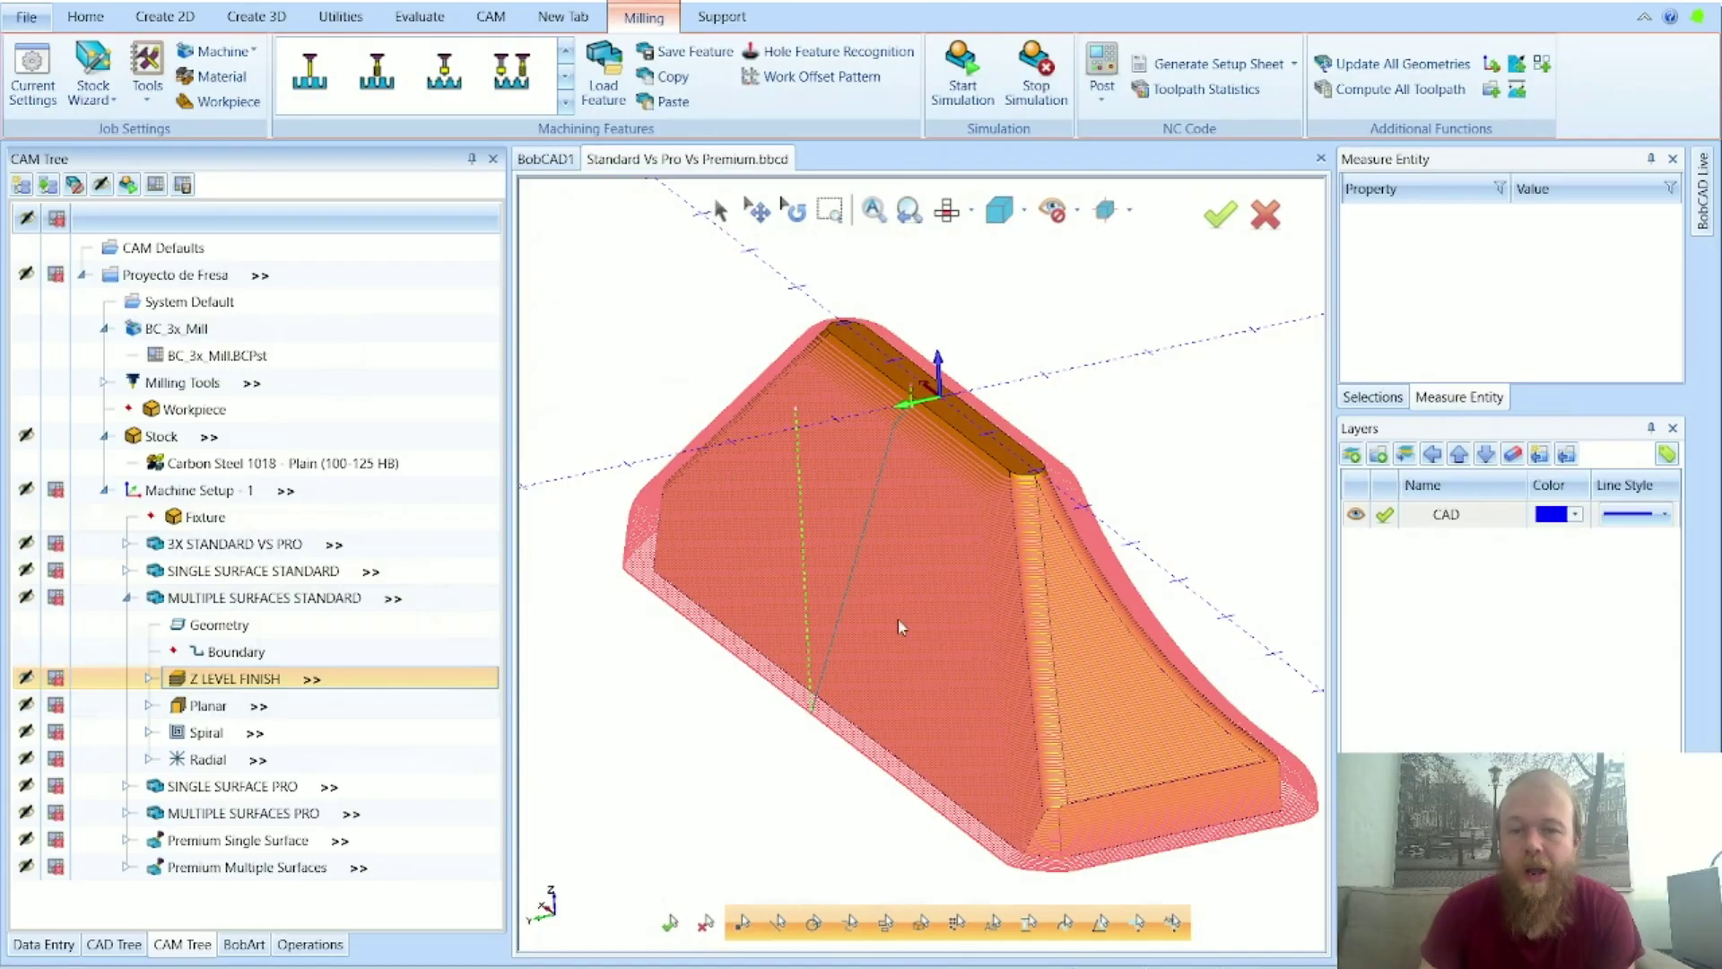
pyautogui.moveTo(1149, 601); pyautogui.dragTo(1024, 642, button='middle')
pyautogui.moveTo(1163, 653); pyautogui.dragTo(1137, 691, button='middle')
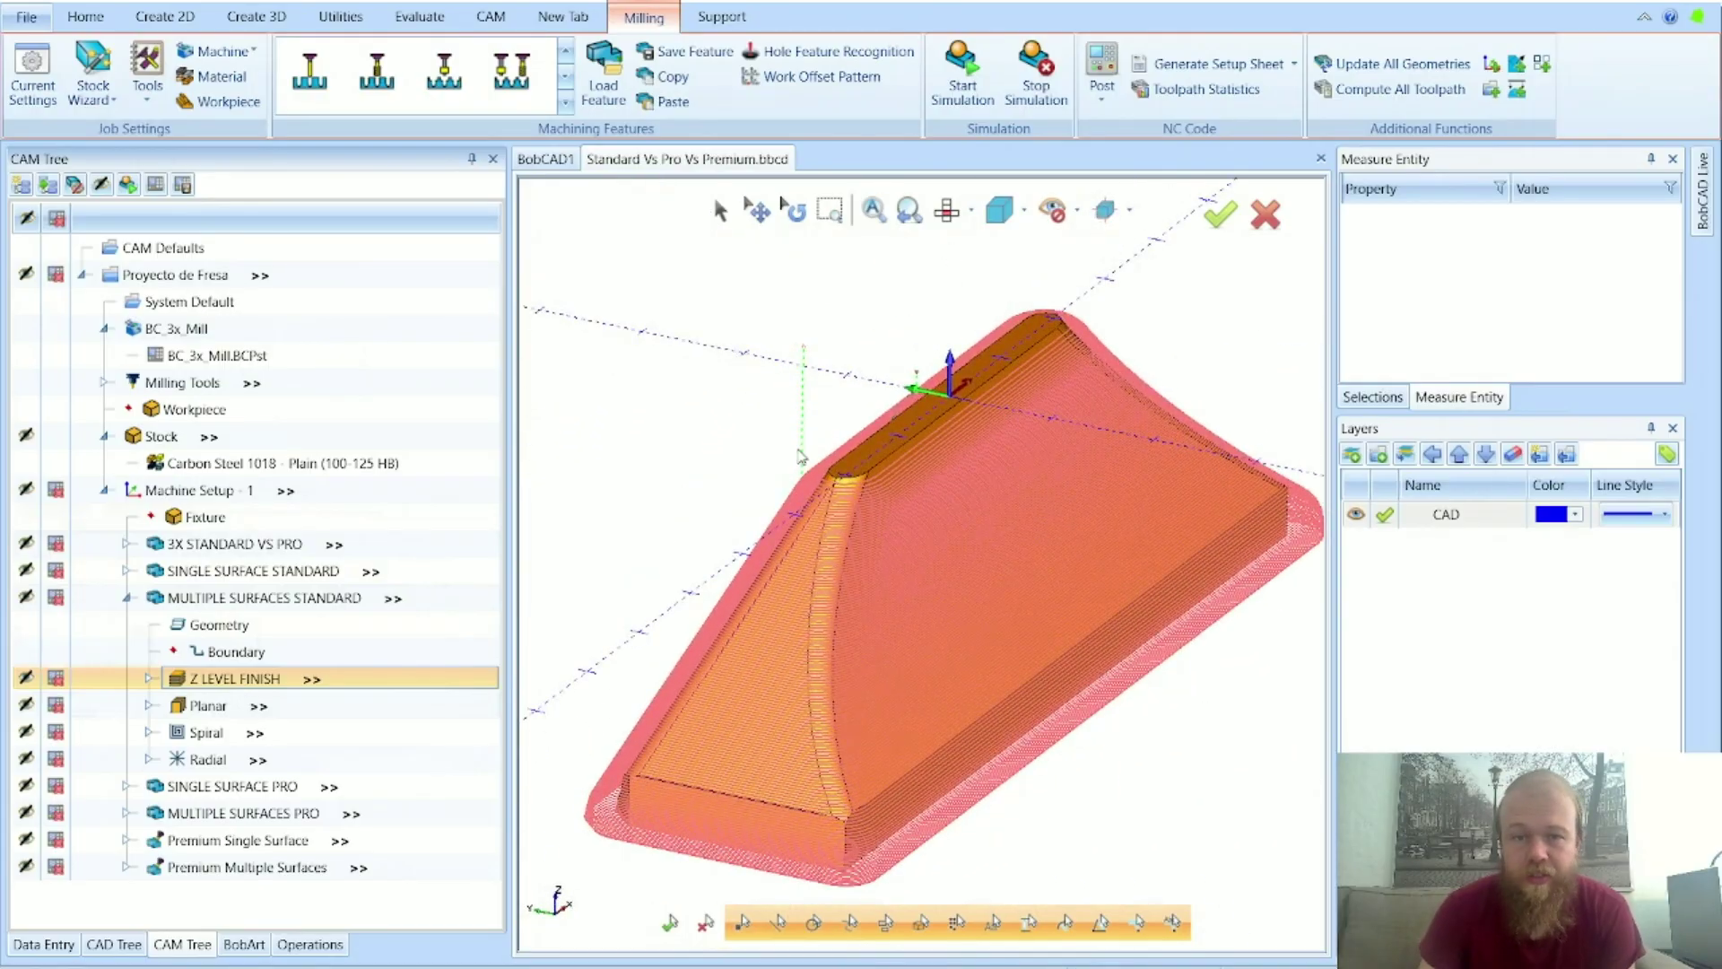
# Step: Backplot the multiple-surface Z LEVEL FINISH operation, raising the playback speed in stages, and close the backplot
pyautogui.rightClick(236, 682)
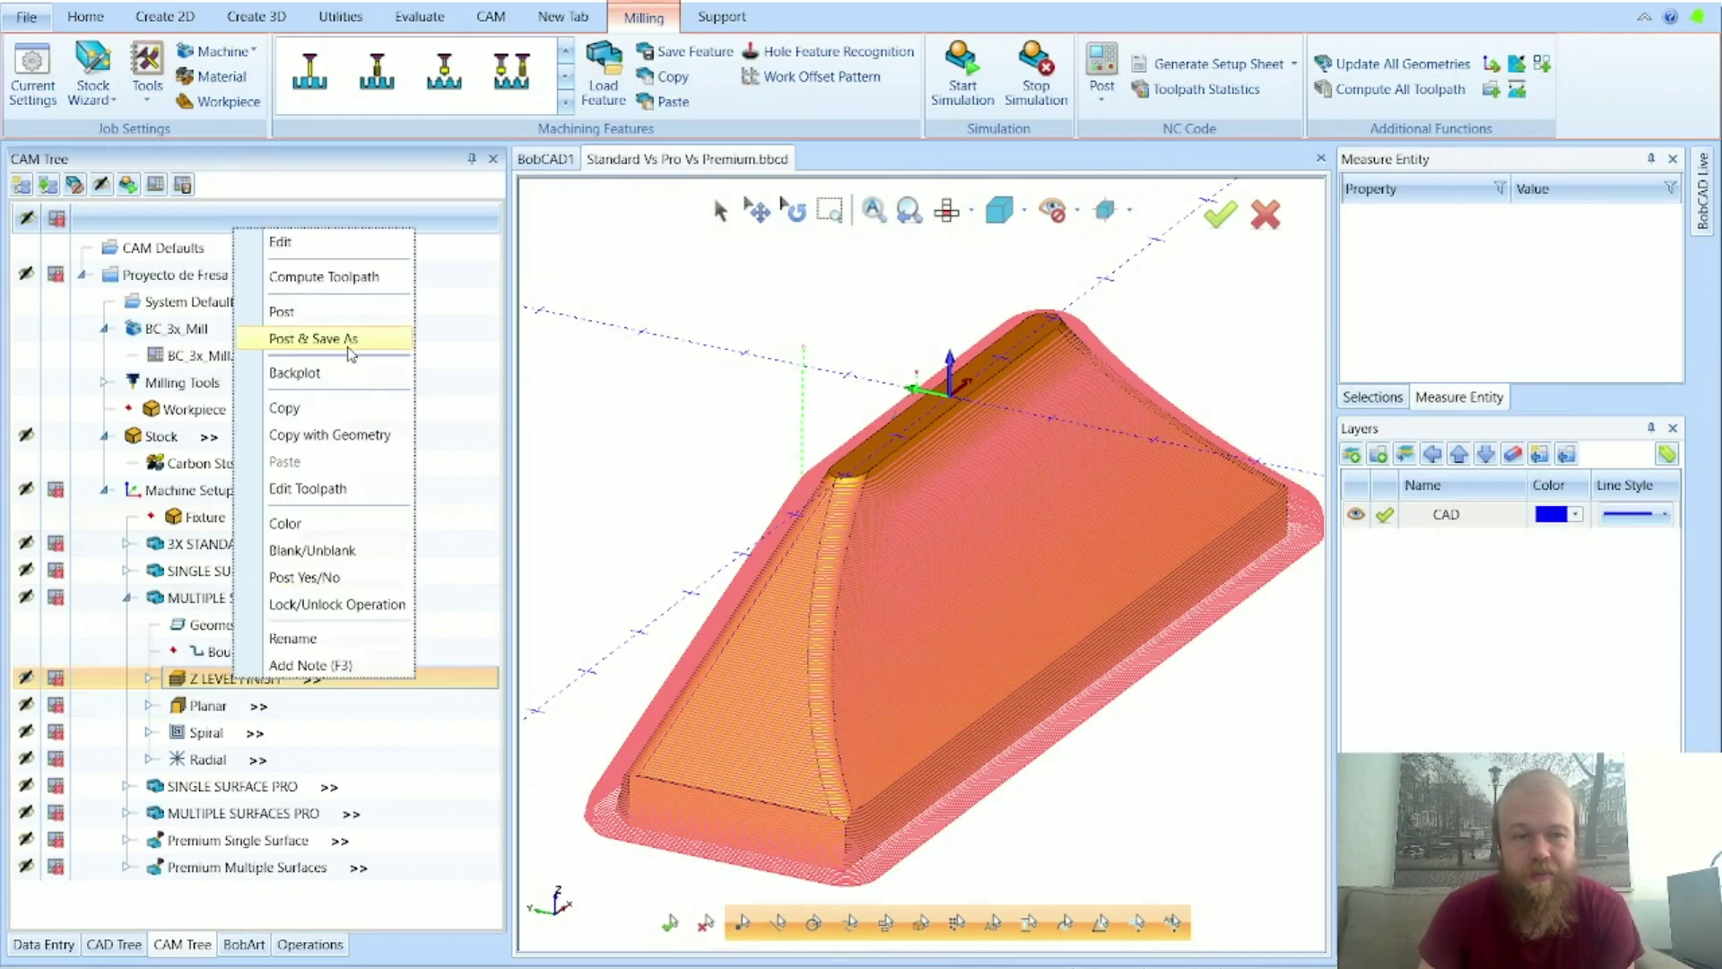
pyautogui.click(296, 372)
pyautogui.click(270, 247)
pyautogui.moveTo(25, 312); pyautogui.dragTo(129, 313)
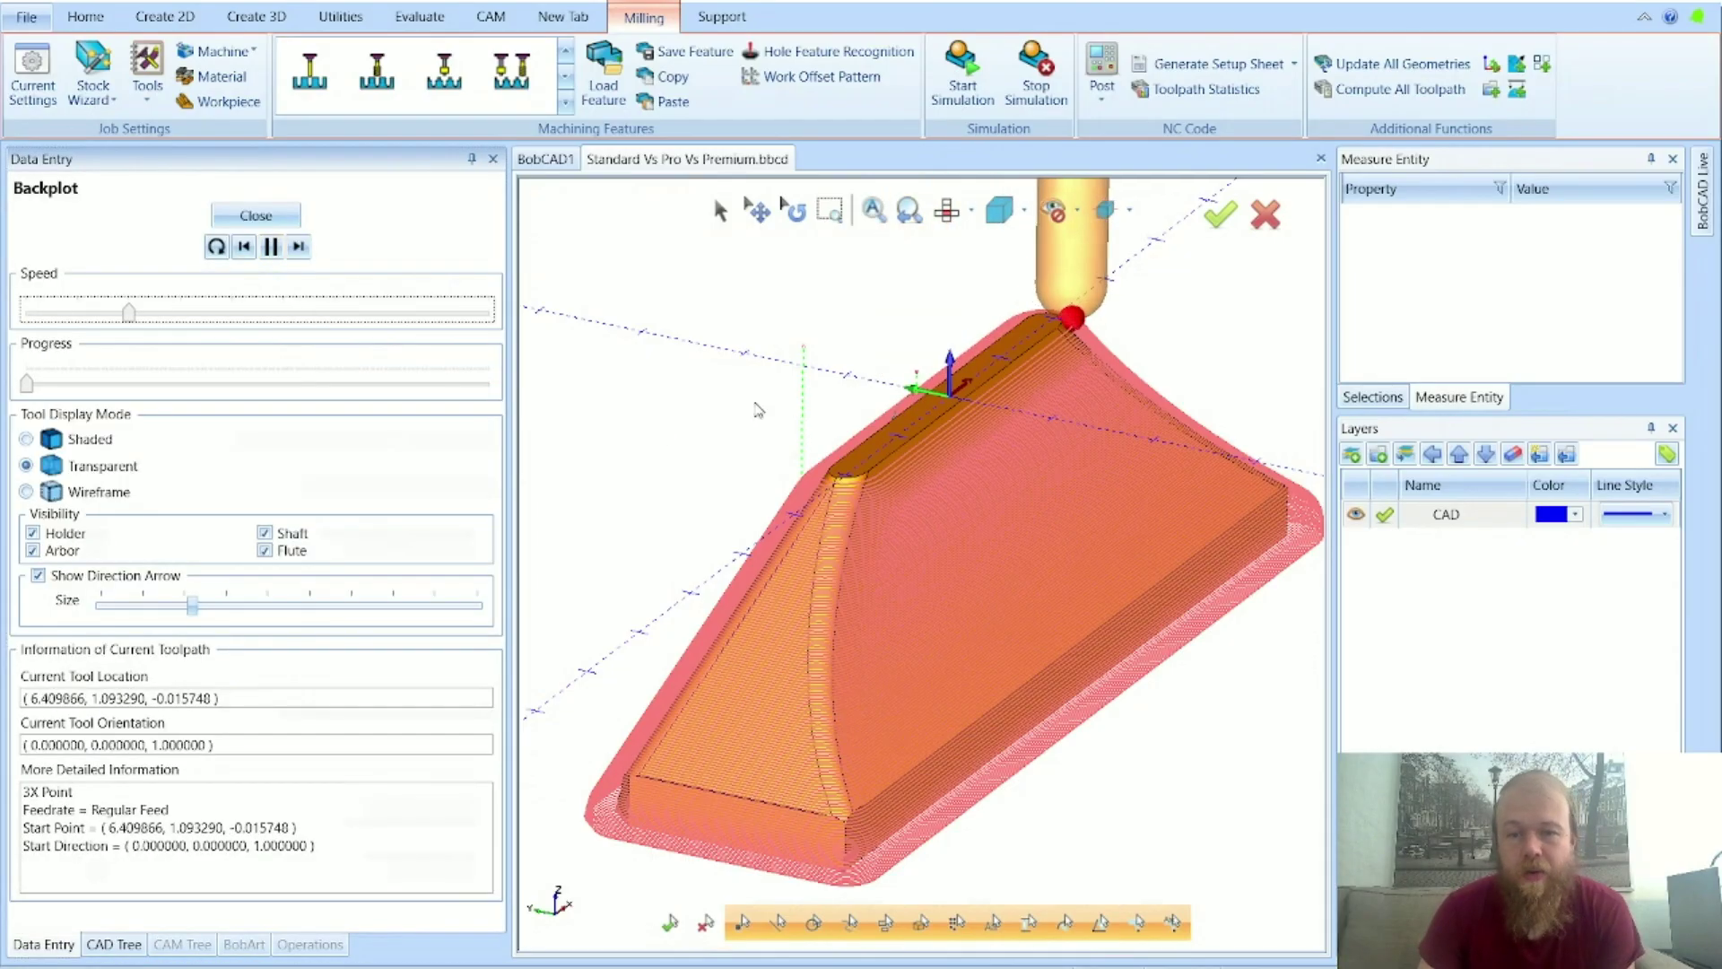
pyautogui.click(353, 317)
pyautogui.click(353, 317)
pyautogui.click(354, 316)
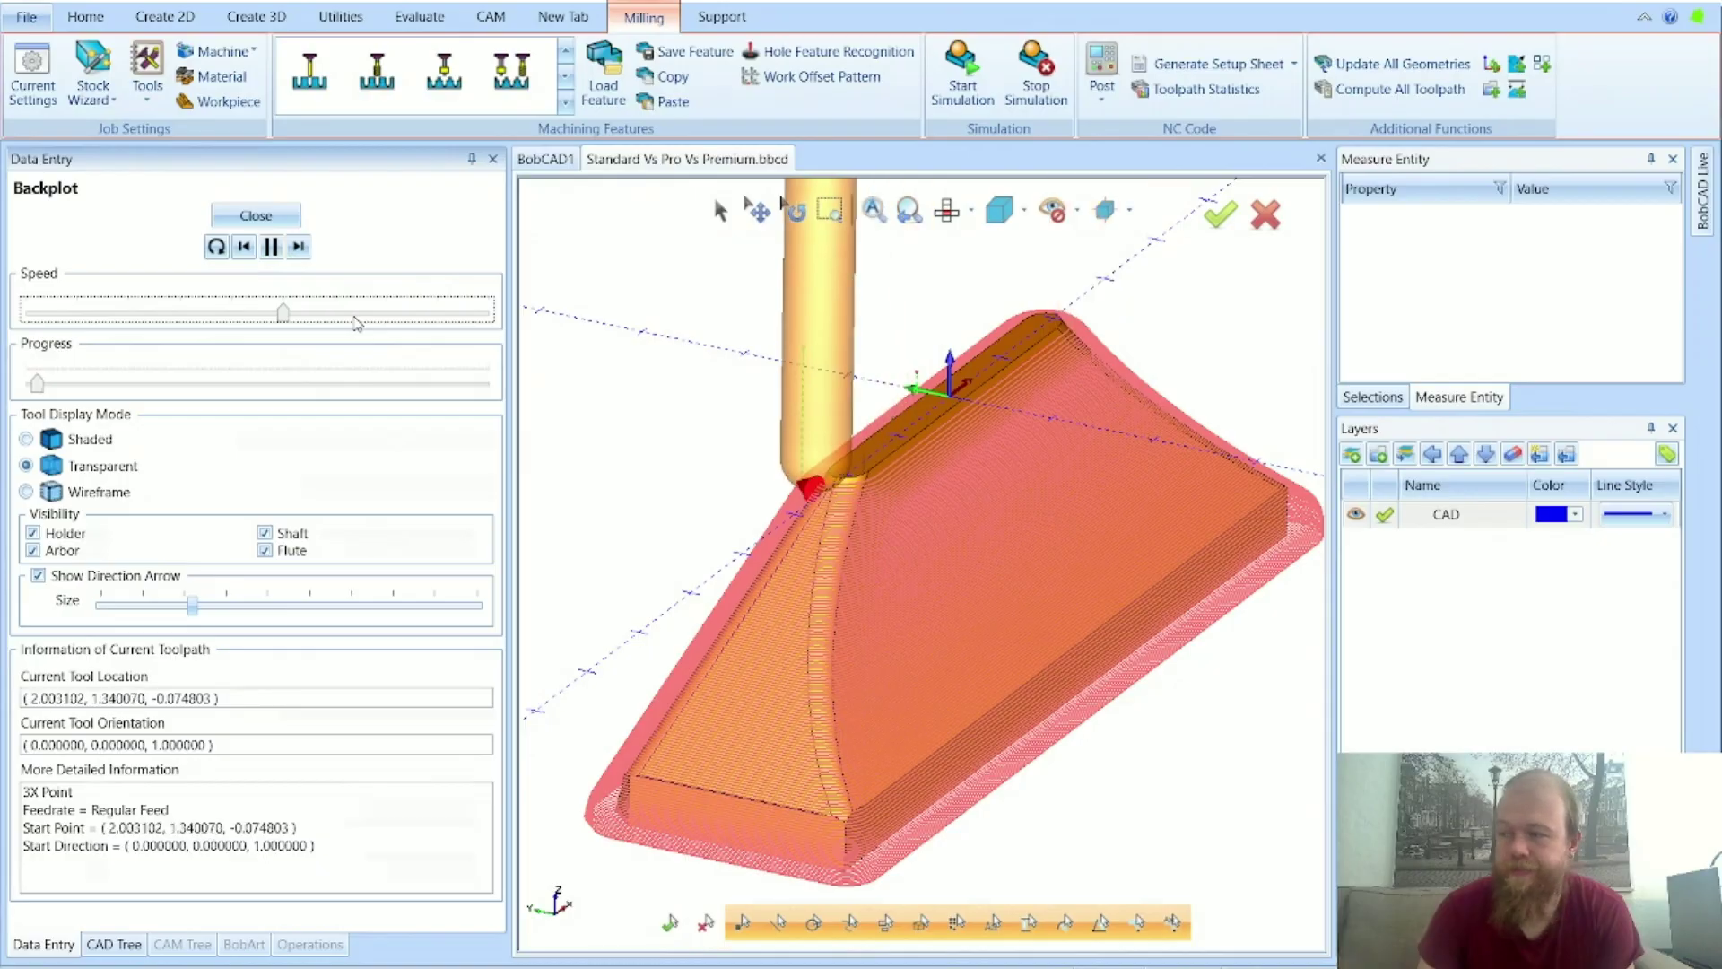
pyautogui.click(405, 314)
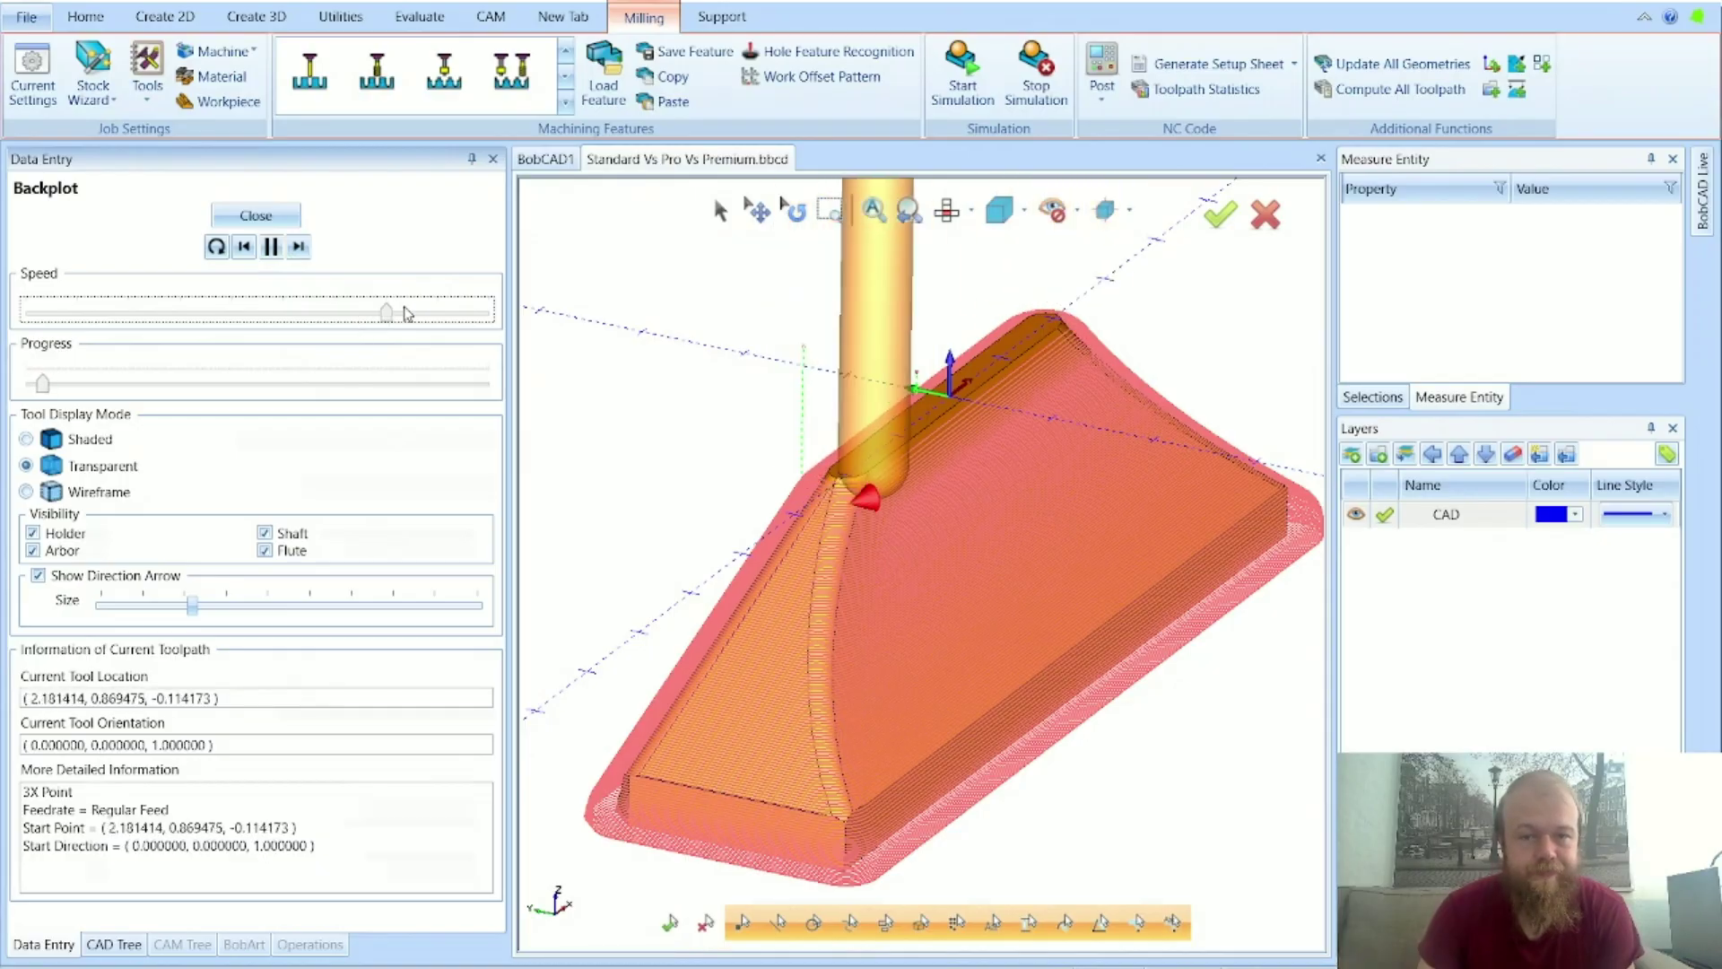
pyautogui.click(265, 215)
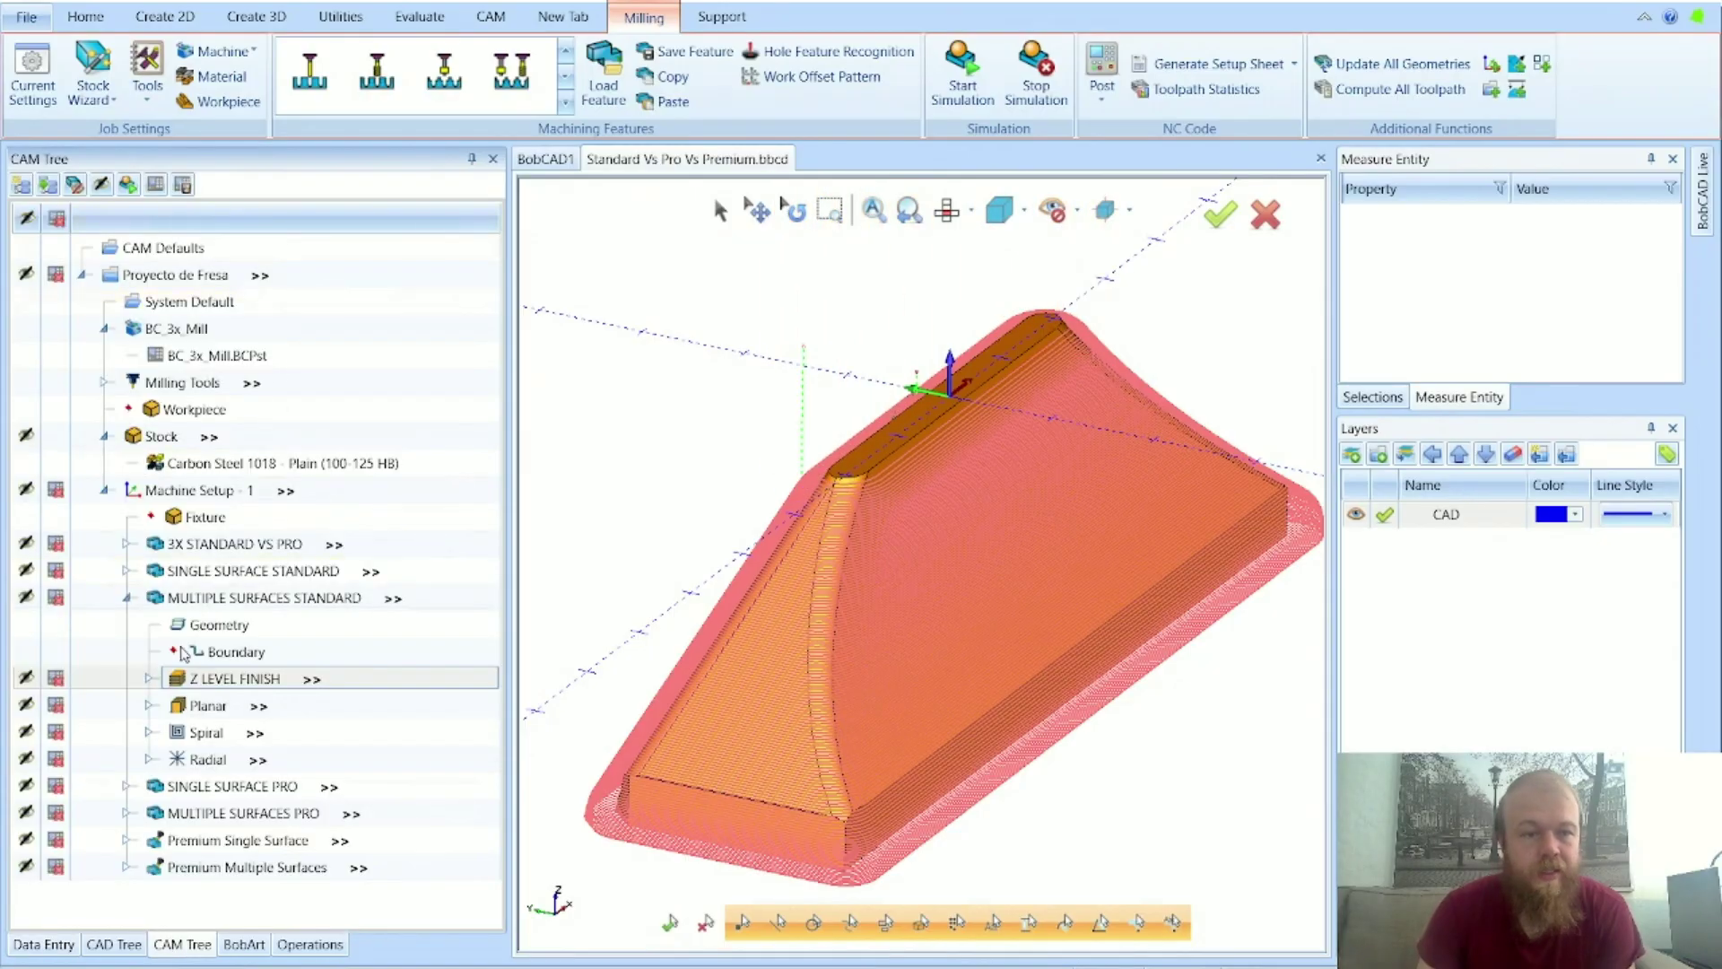
# Step: Turn on the Planar toolpath of MULTIPLE SURFACES STANDARD and examine its pass spacing where the rounded corner meets the curved face
pyautogui.click(192, 708)
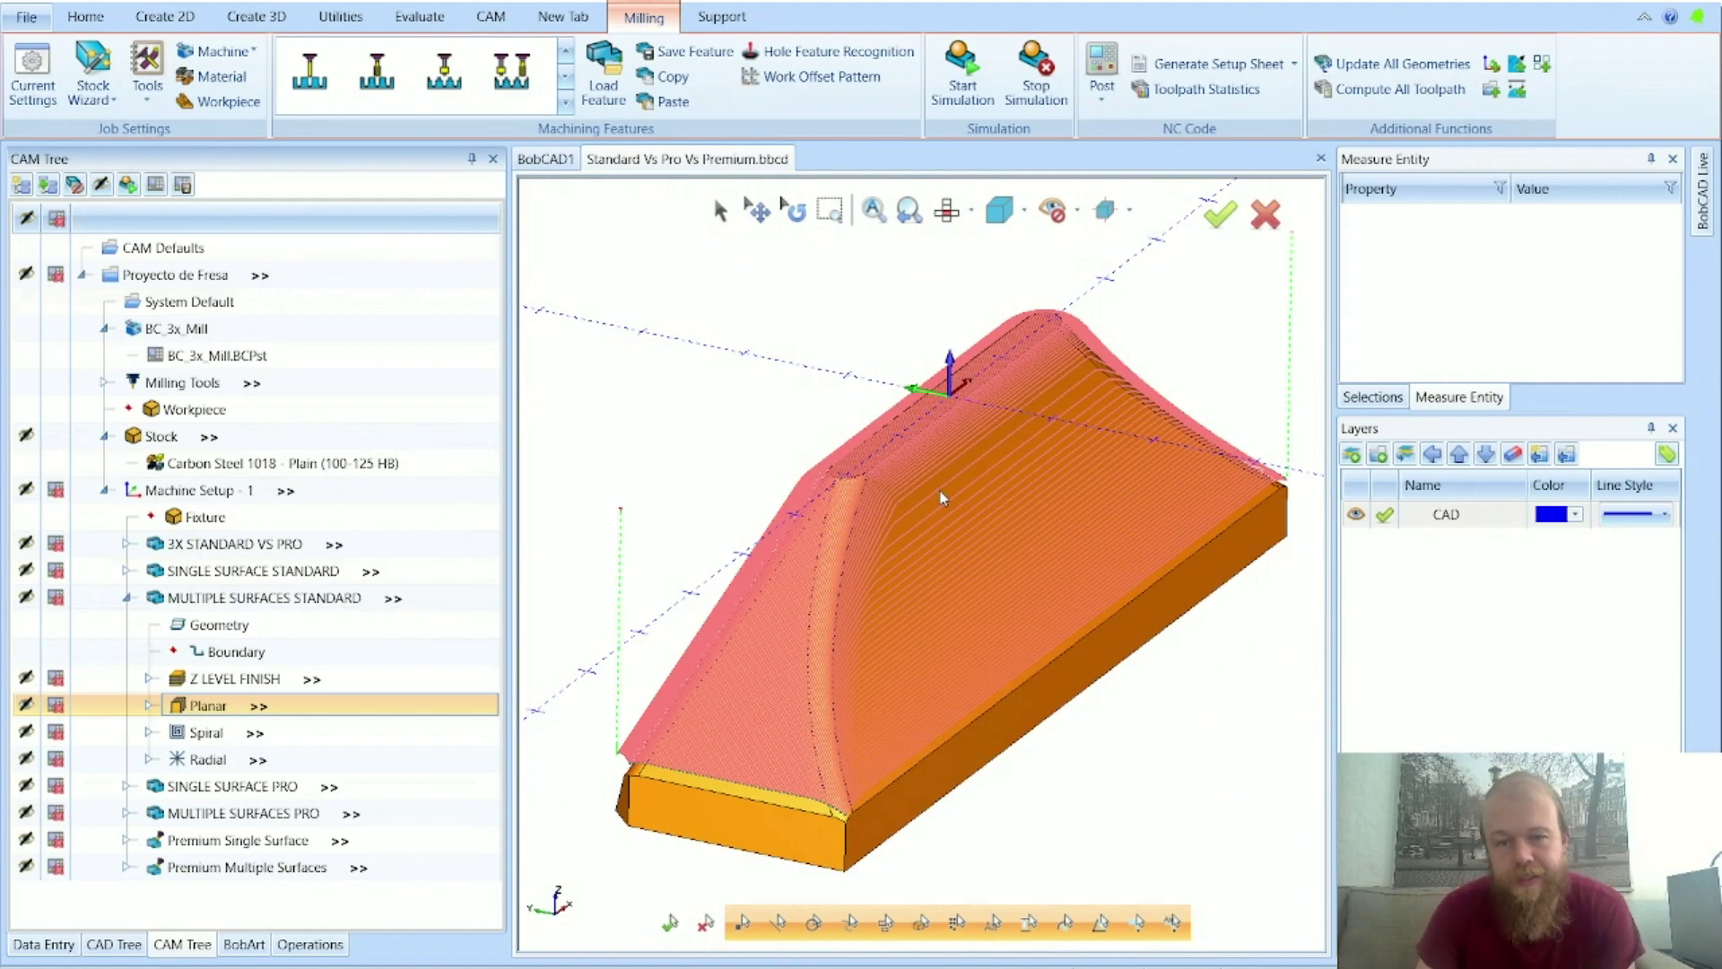
pyautogui.scroll(5, 940, 498)
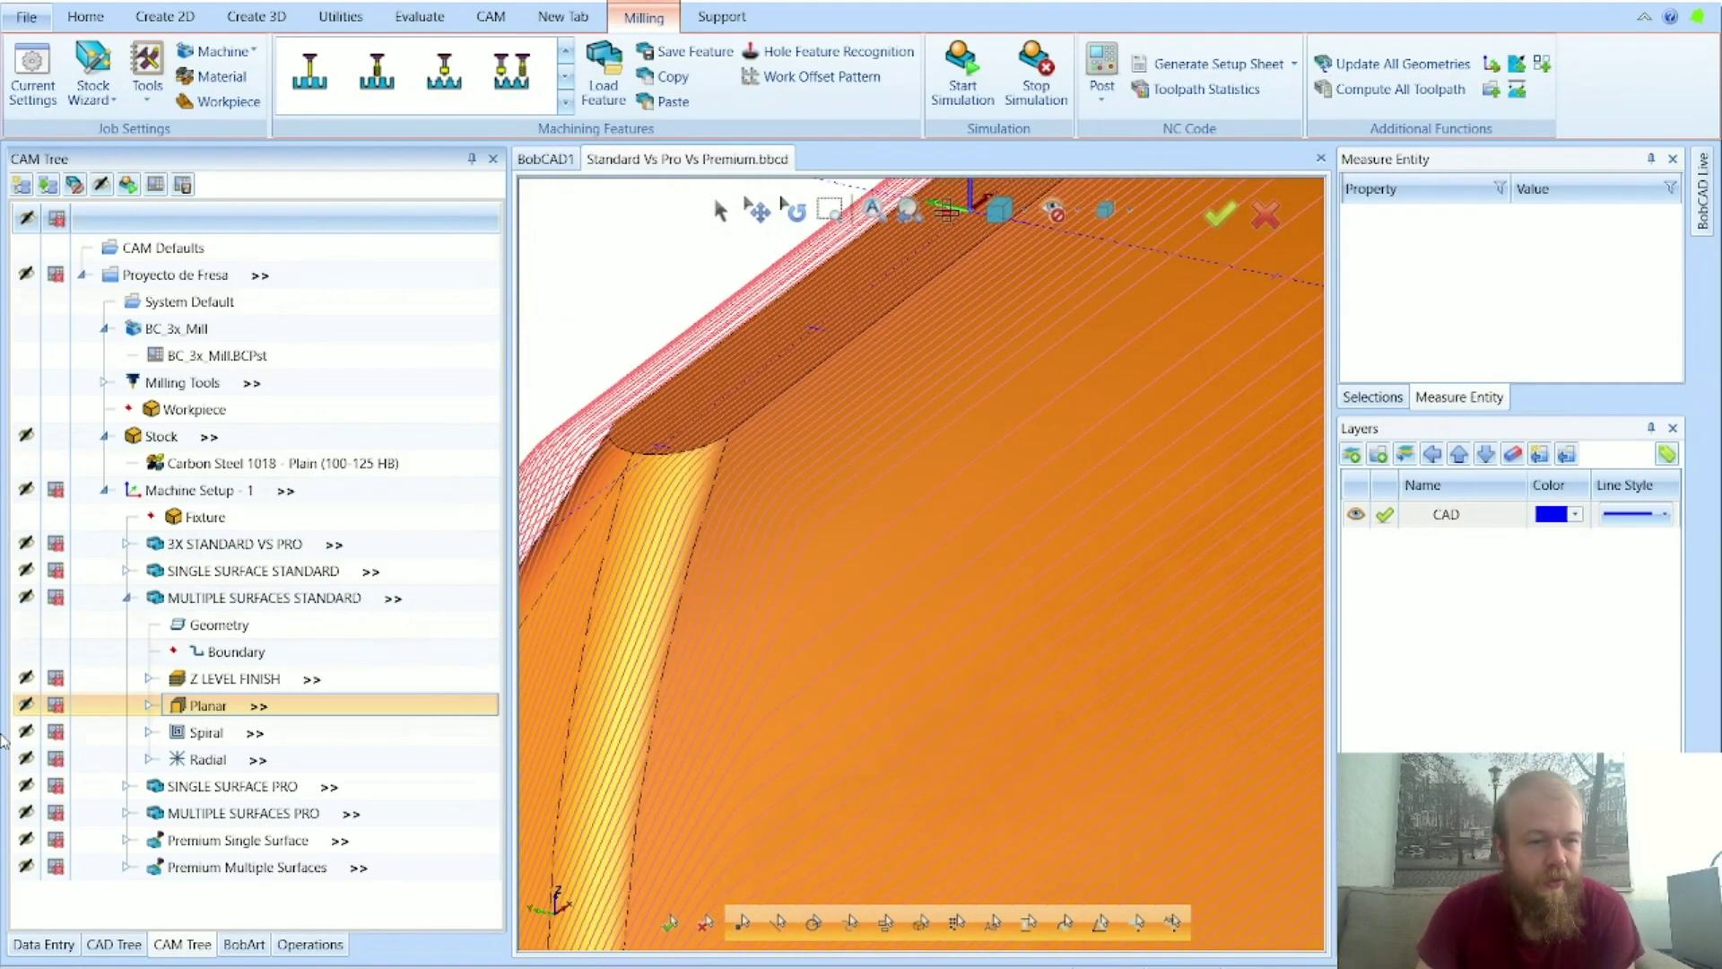
pyautogui.click(25, 708)
pyautogui.click(235, 600)
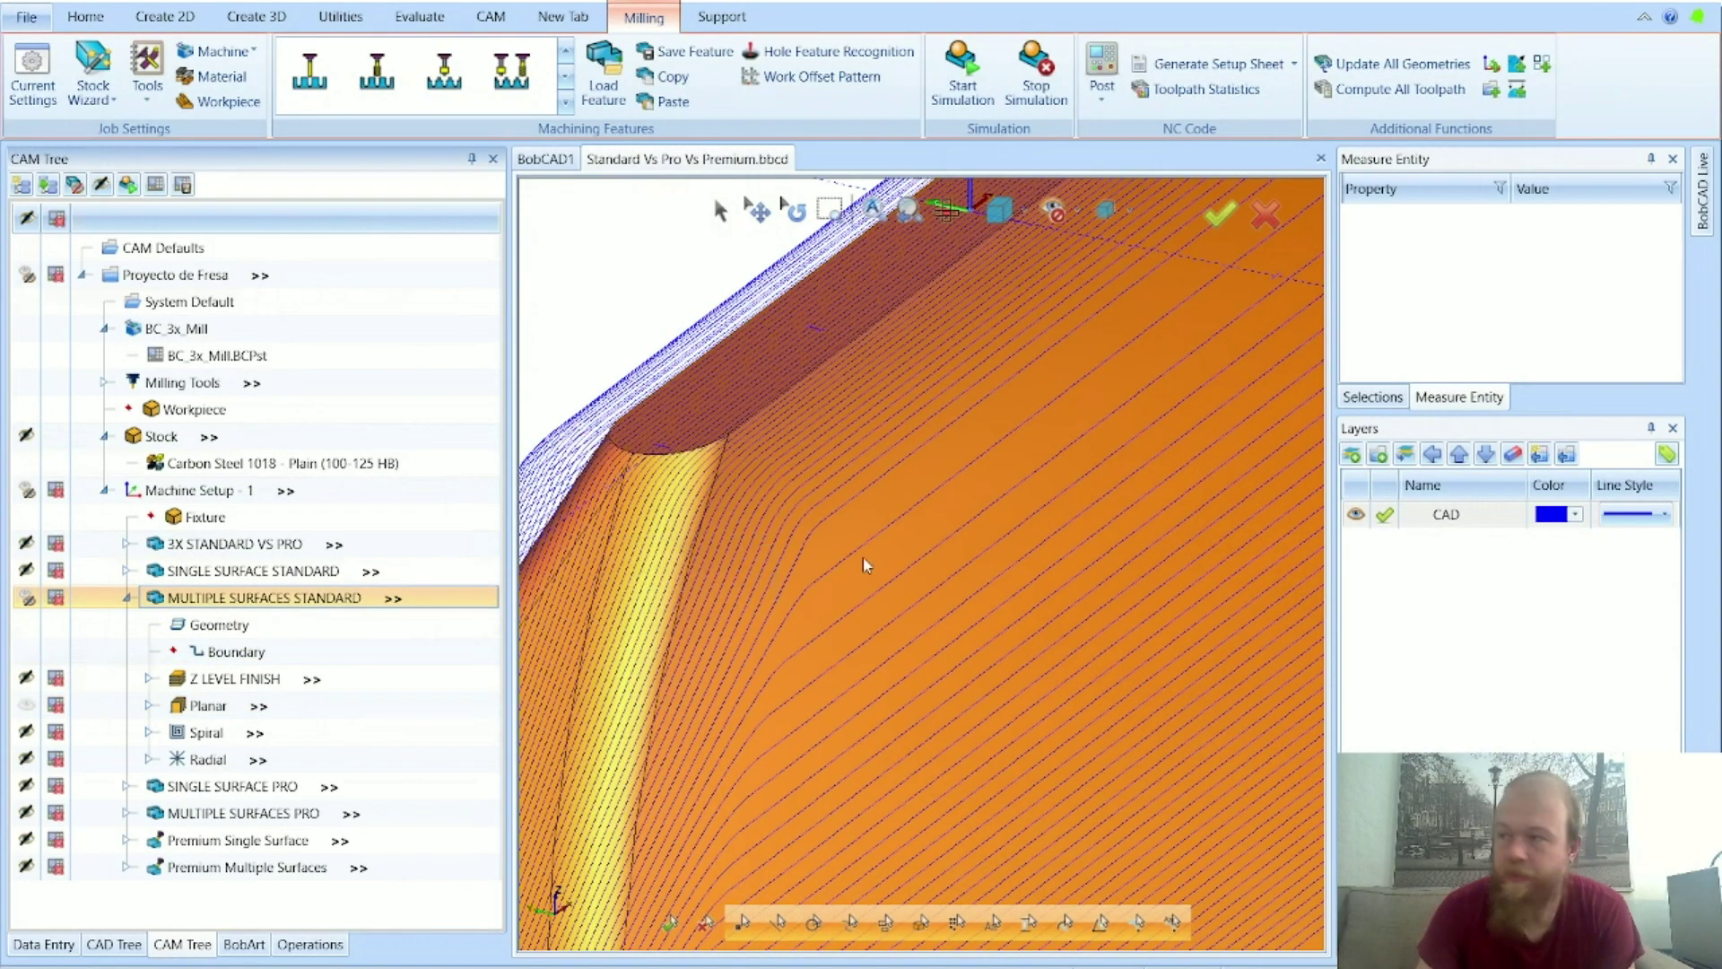
pyautogui.scroll(4, 777, 617)
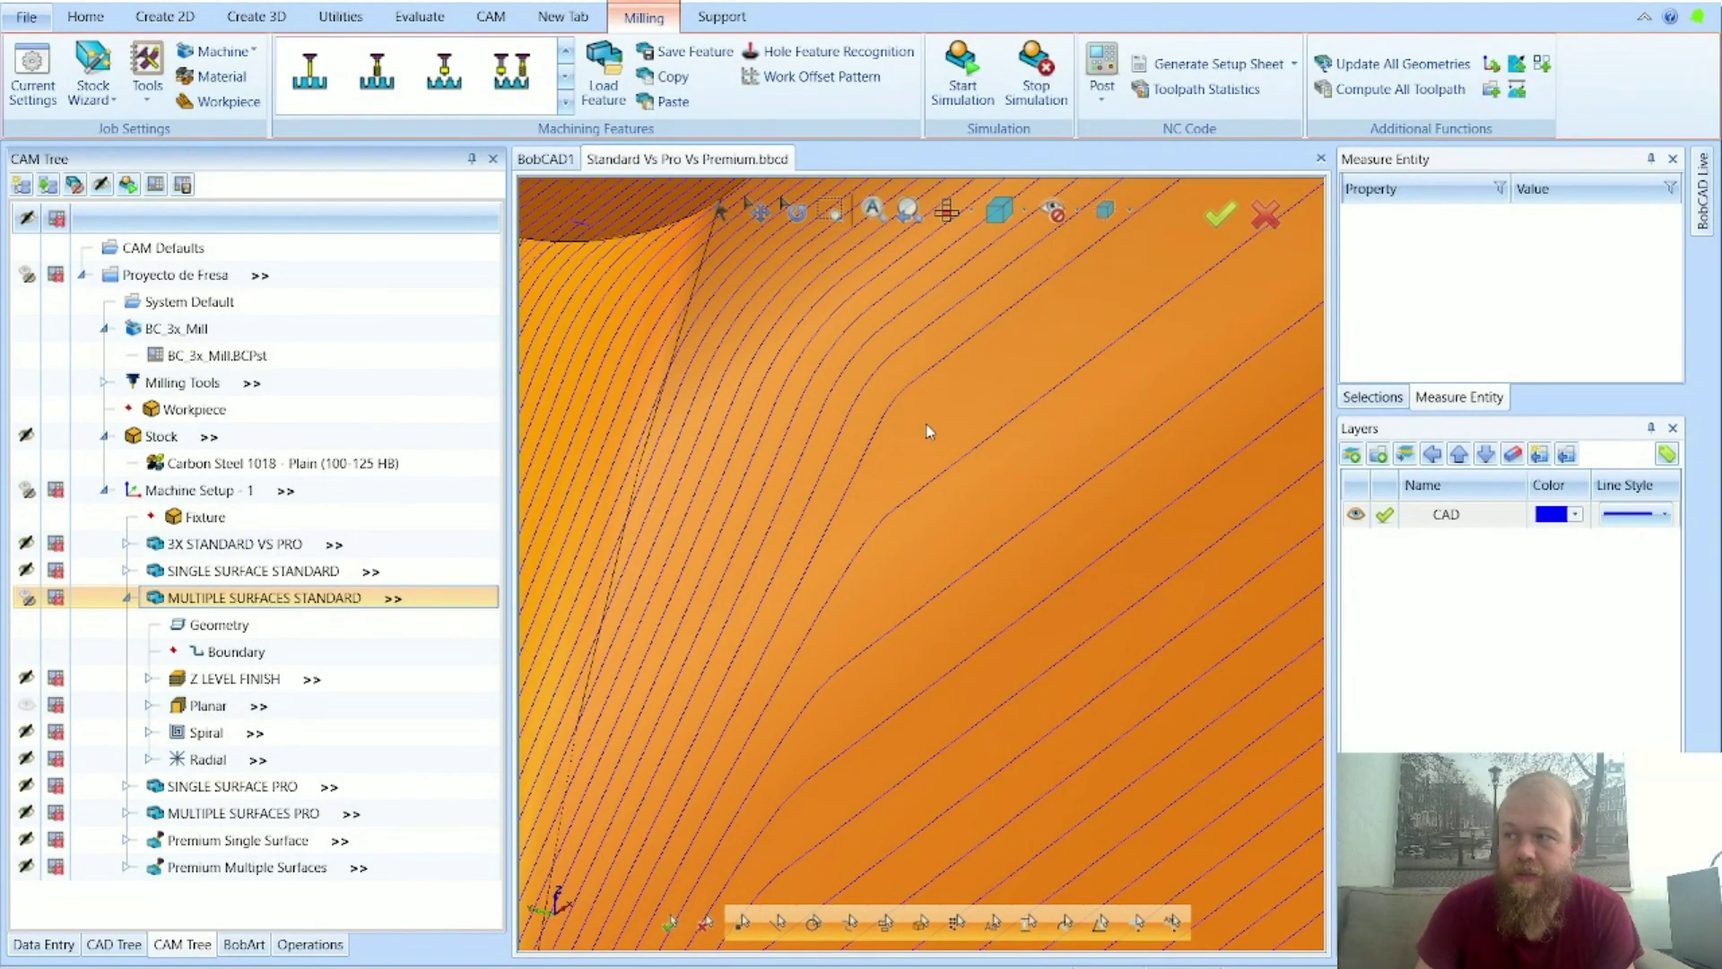
pyautogui.scroll(-2, 931, 475)
pyautogui.scroll(2, 835, 363)
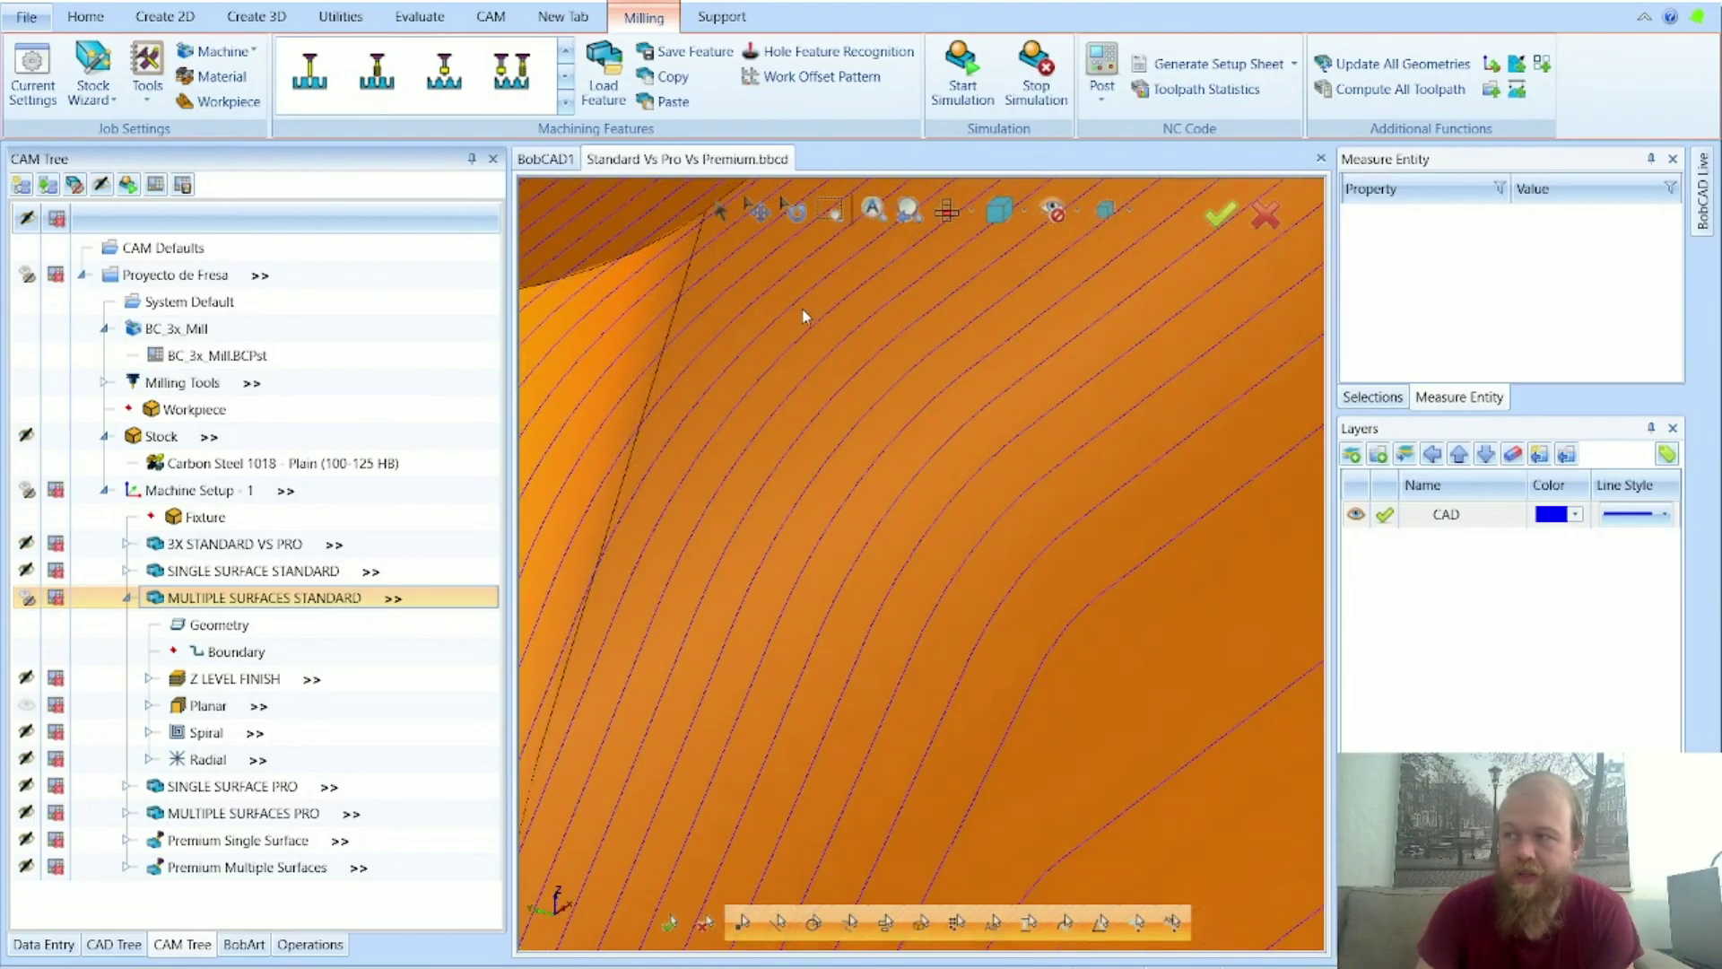
pyautogui.scroll(-4, 805, 329)
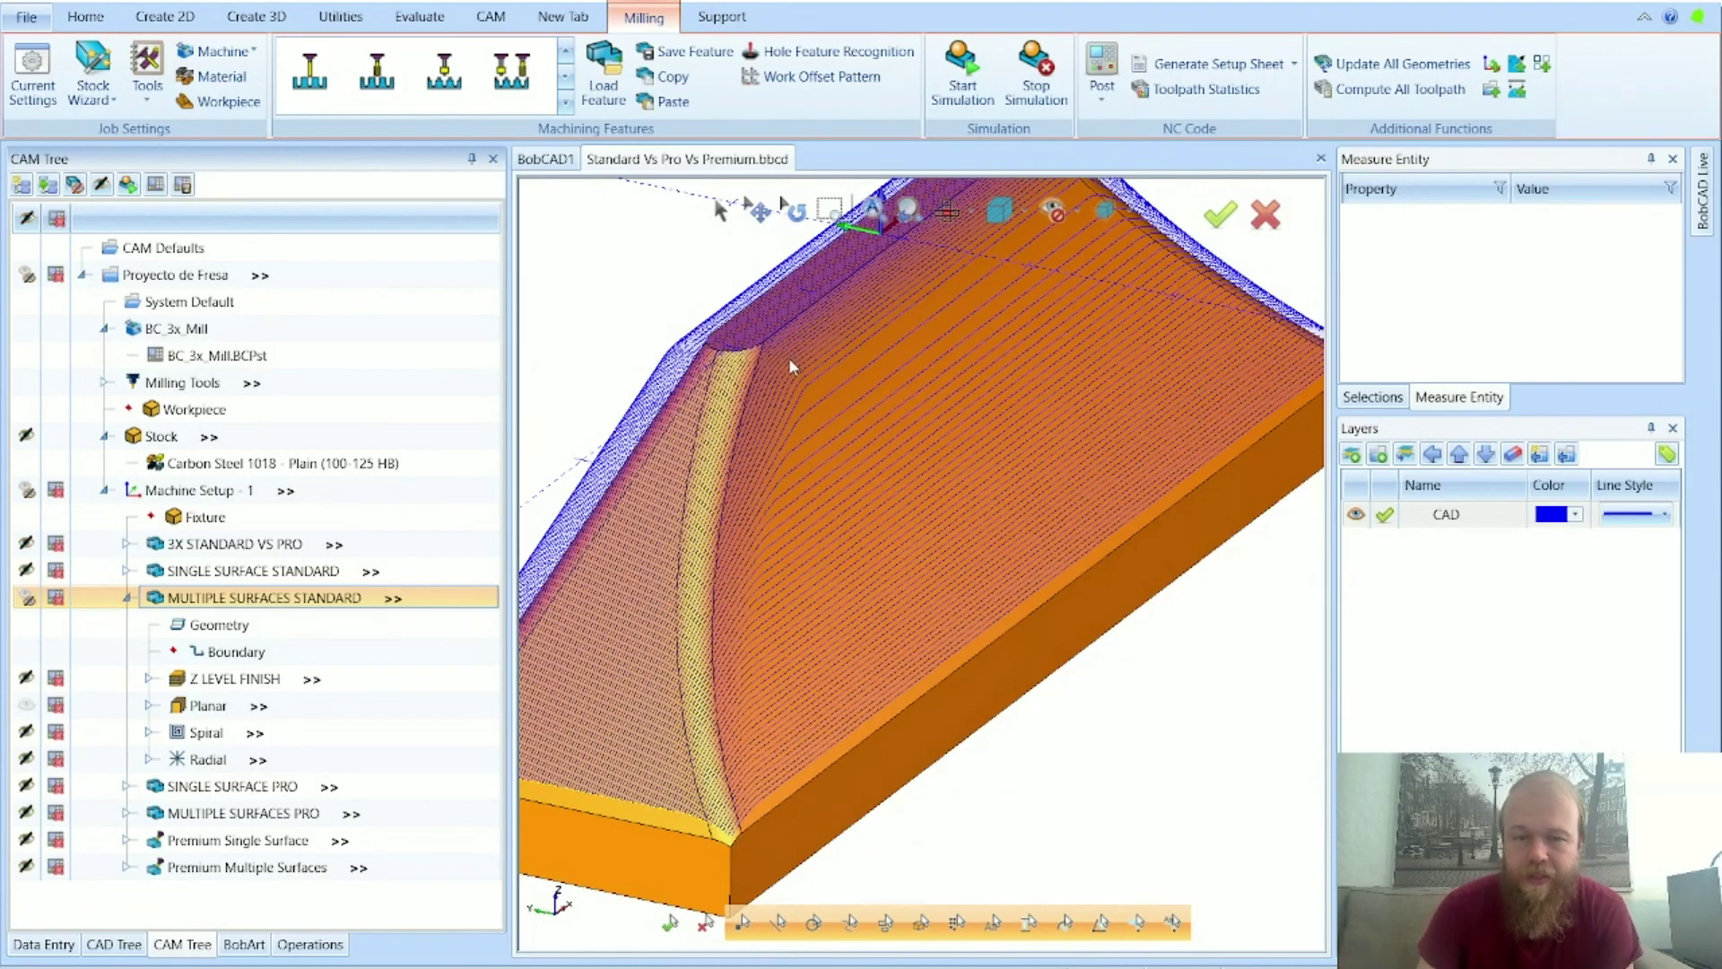
# Step: Examine the multiple-surface Planar passes from above around the flat top, and at an angle
pyautogui.click(947, 210)
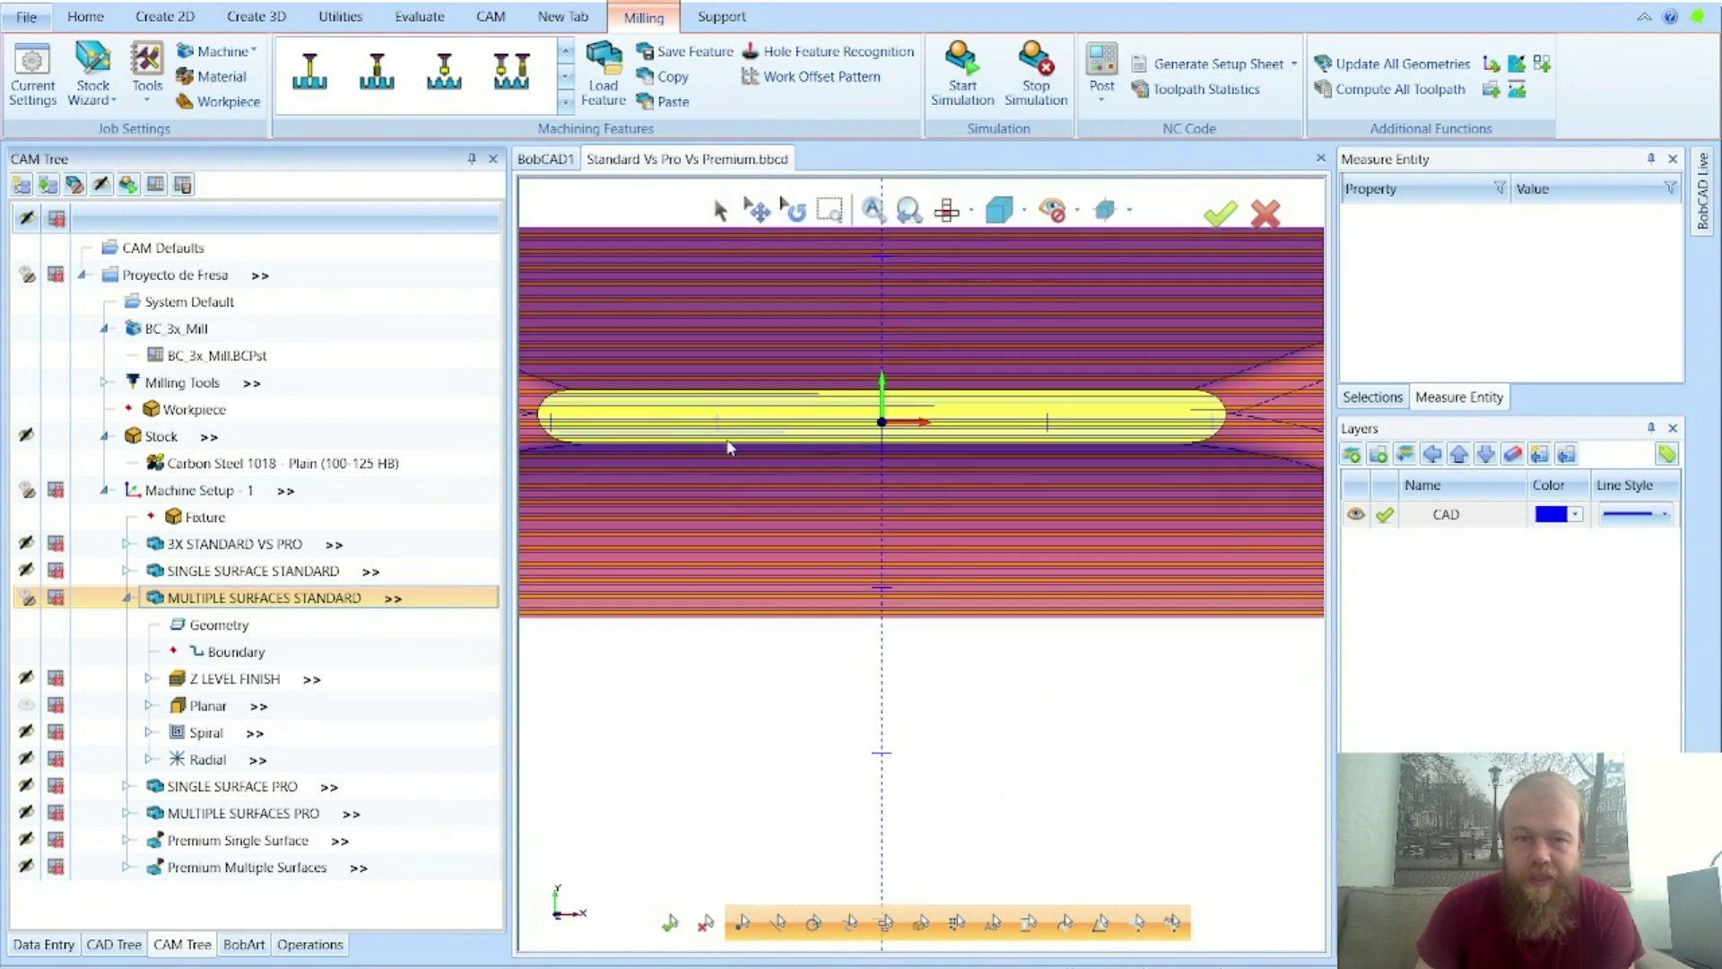
pyautogui.scroll(1, 599, 415)
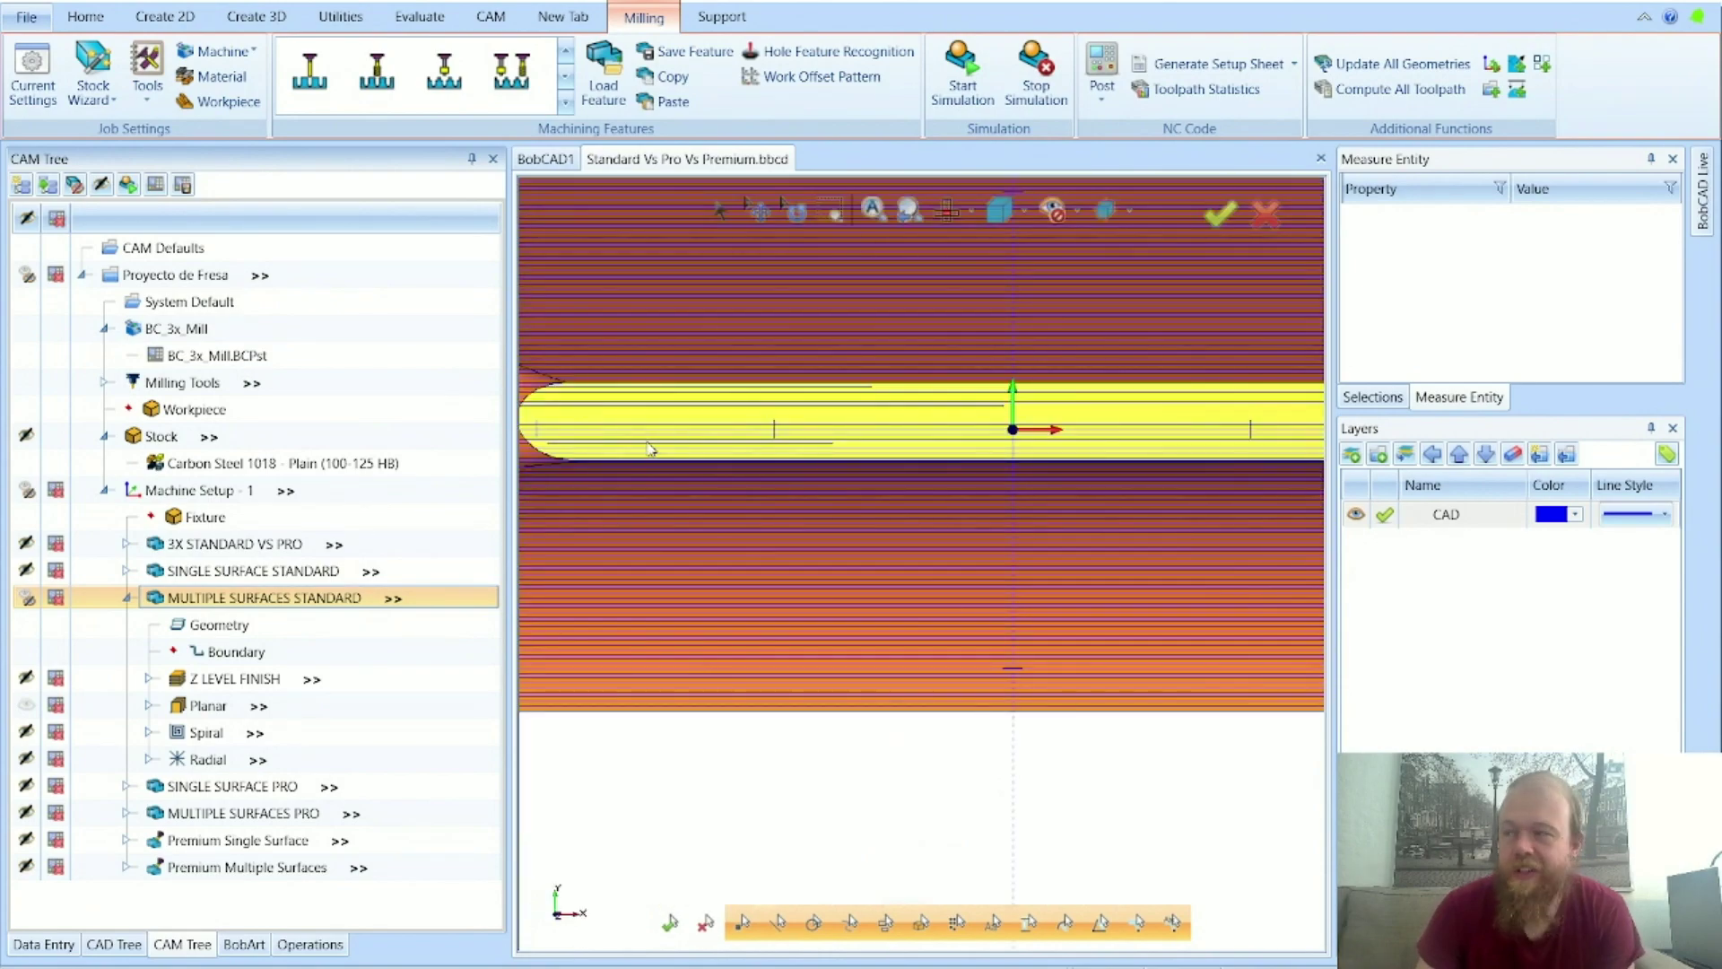
pyautogui.scroll(-3, 886, 633)
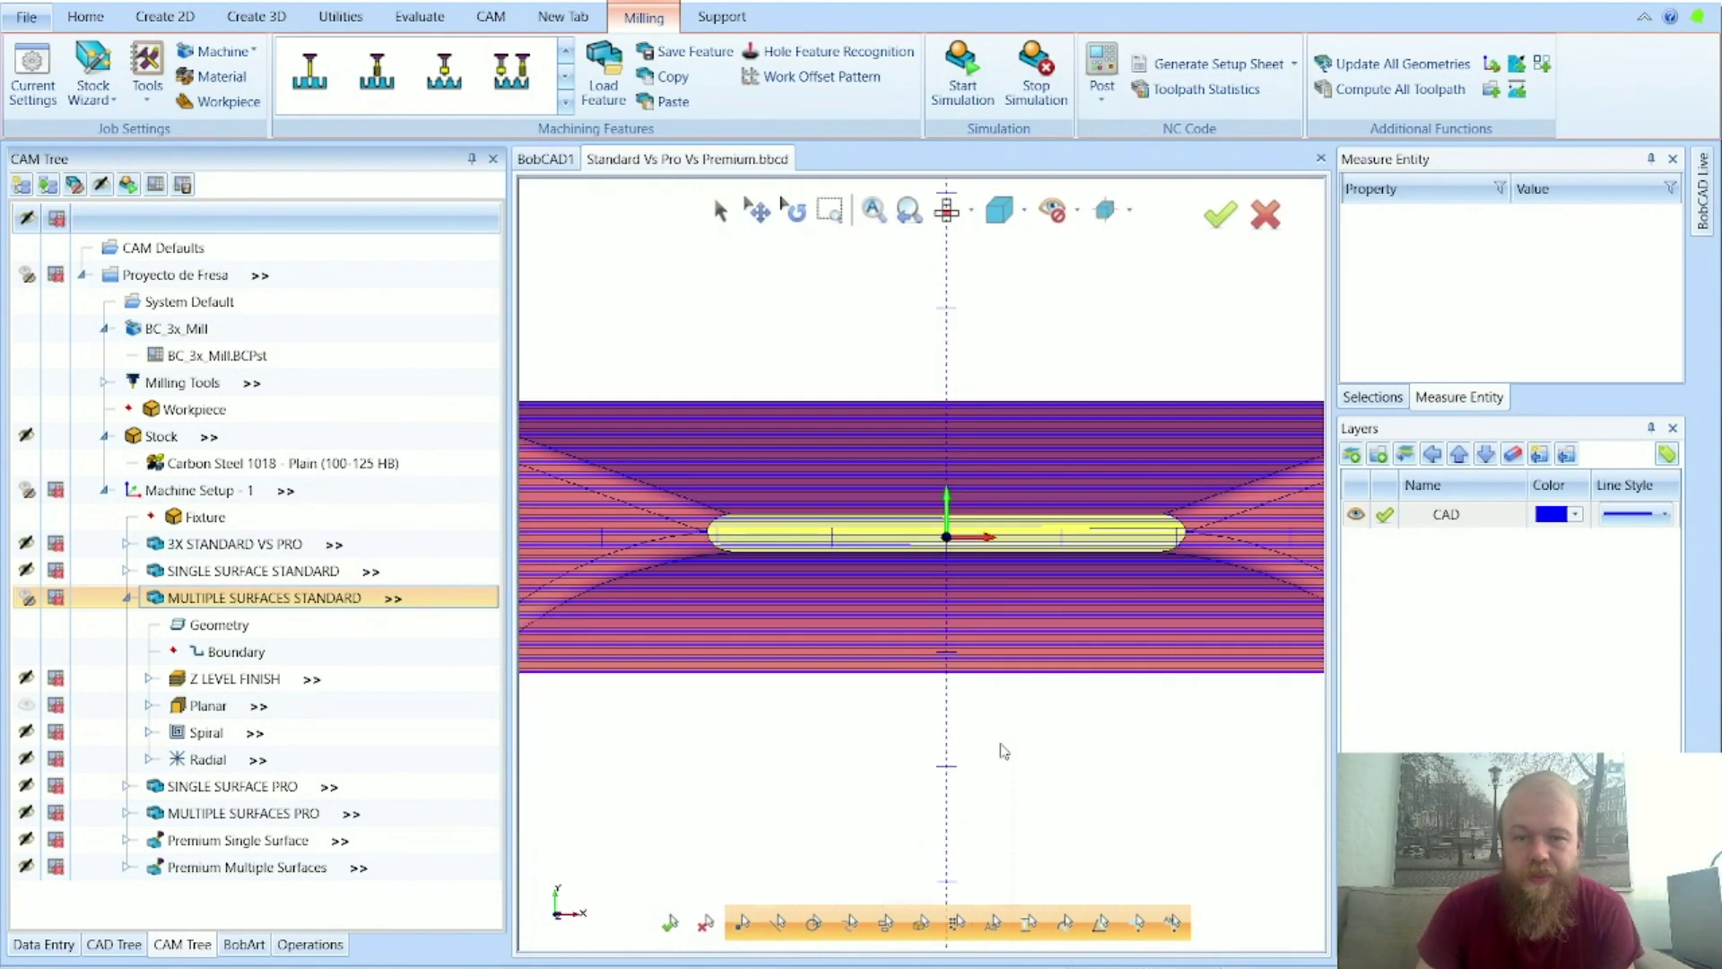
pyautogui.moveTo(1003, 748); pyautogui.dragTo(1039, 633, button='middle')
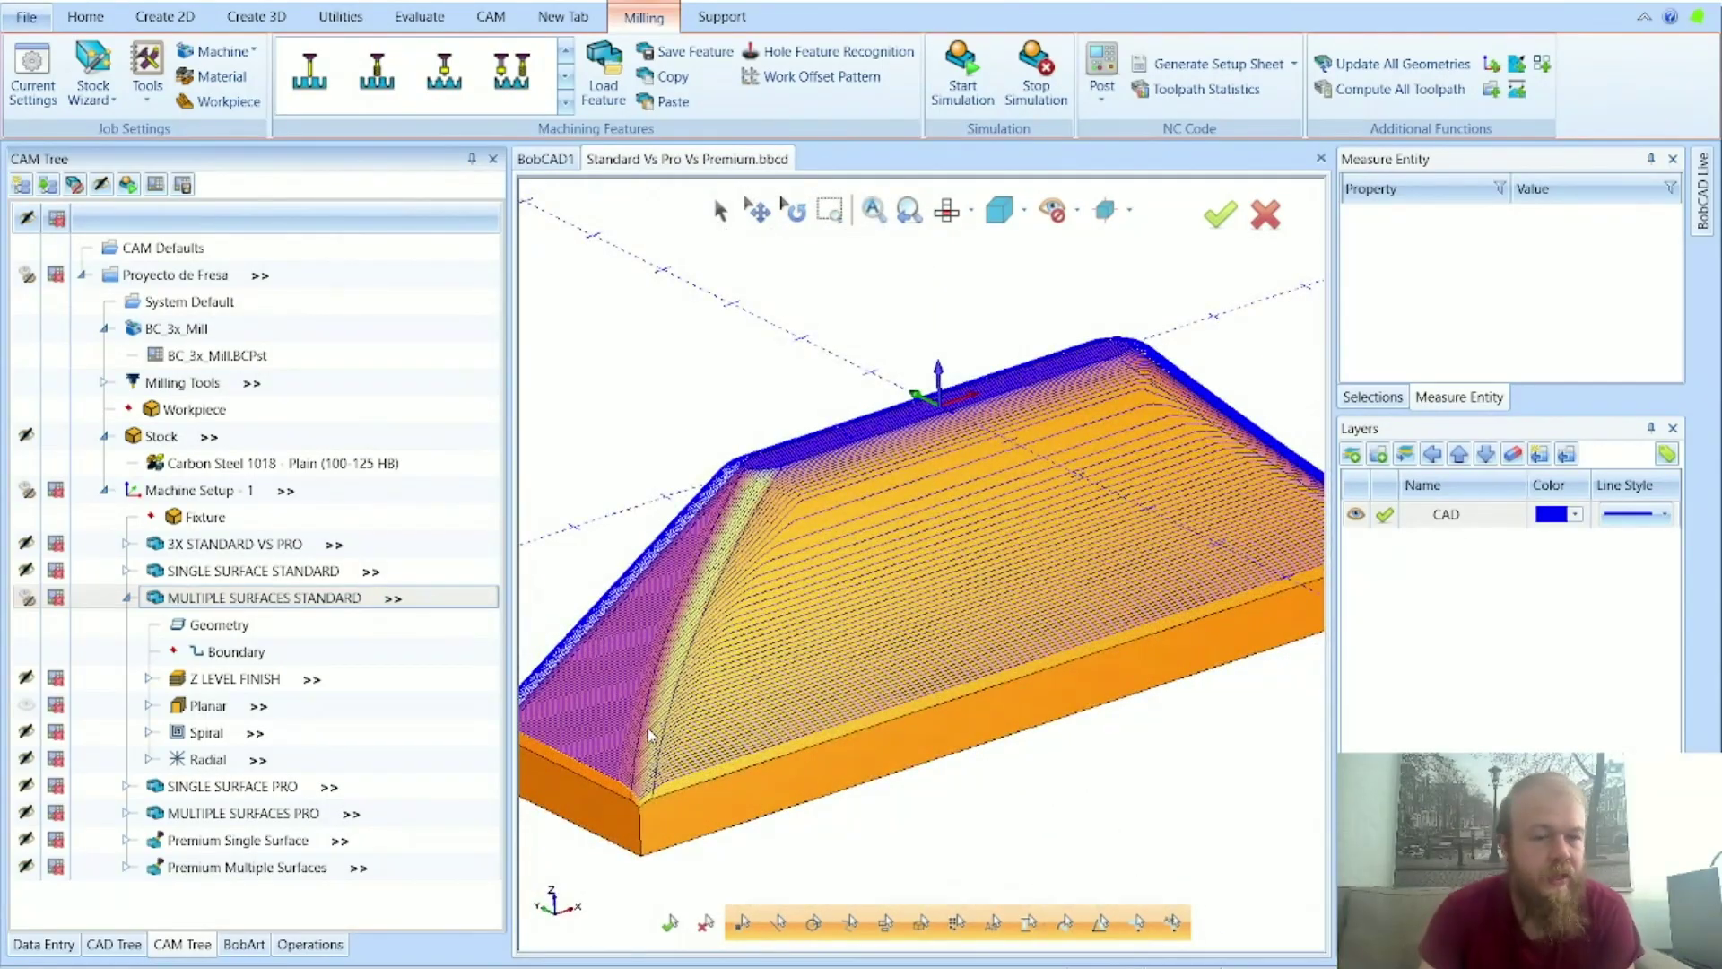
# Step: Hide the MULTIPLE SURFACES STANDARD toolpath and display SINGLE SURFACE PRO's Equidistant toolpath to examine its passes on the curved face
pyautogui.click(126, 599)
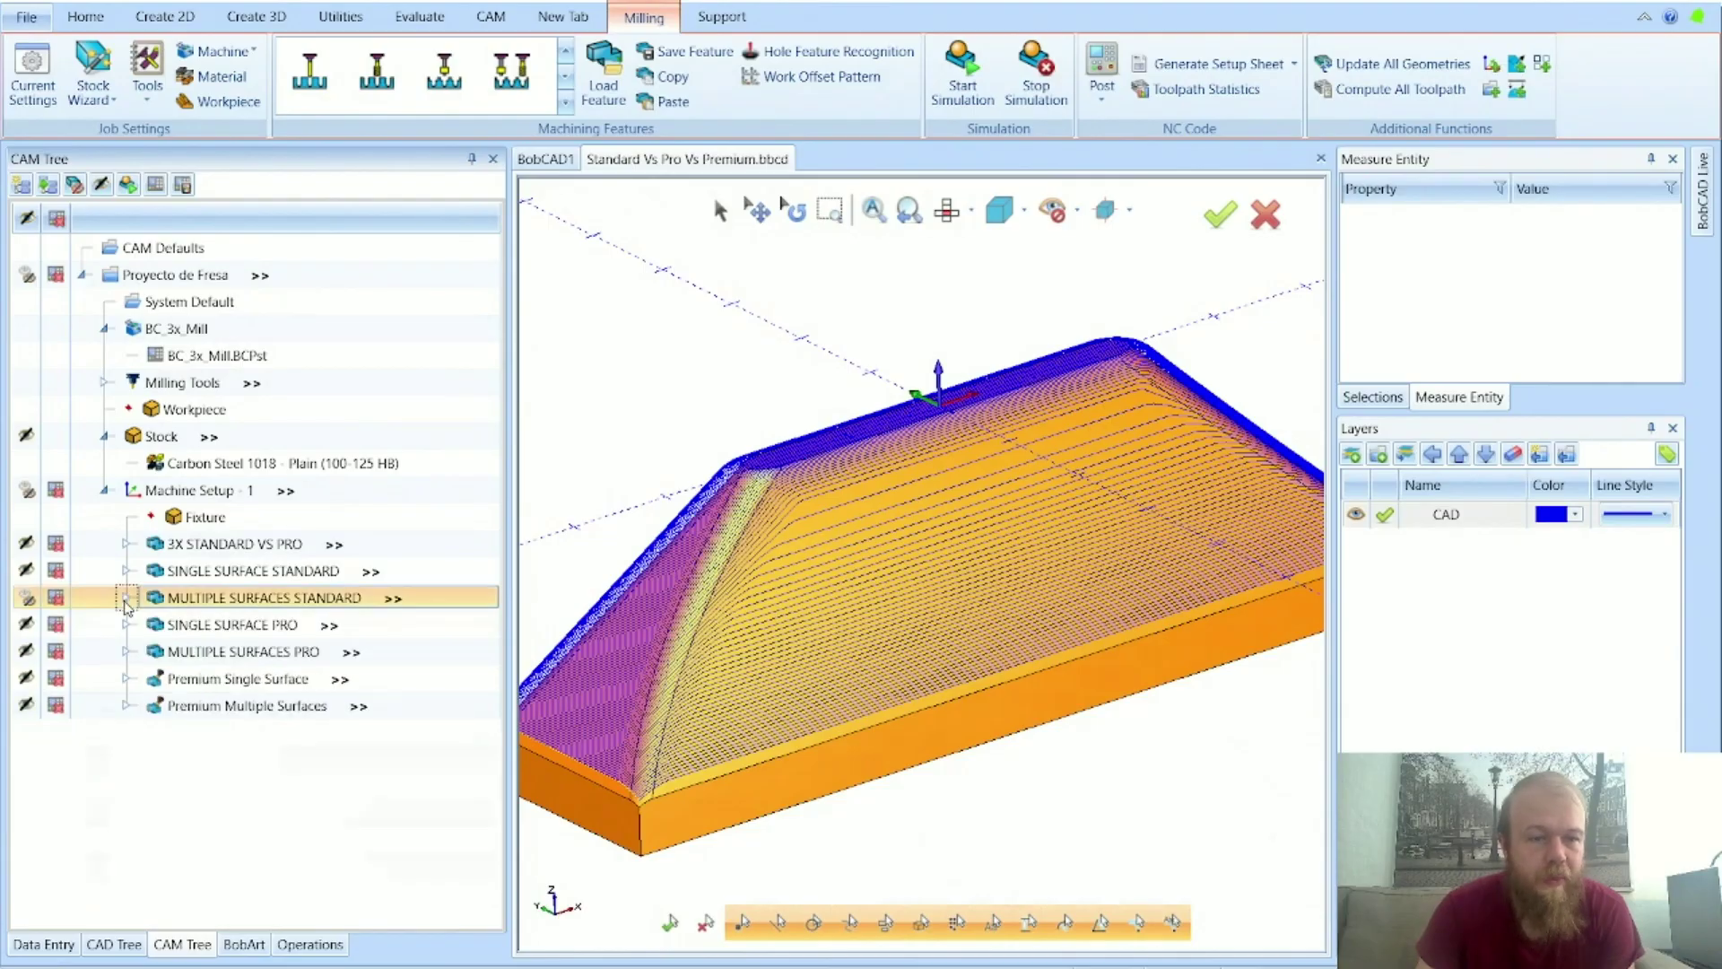
pyautogui.click(32, 598)
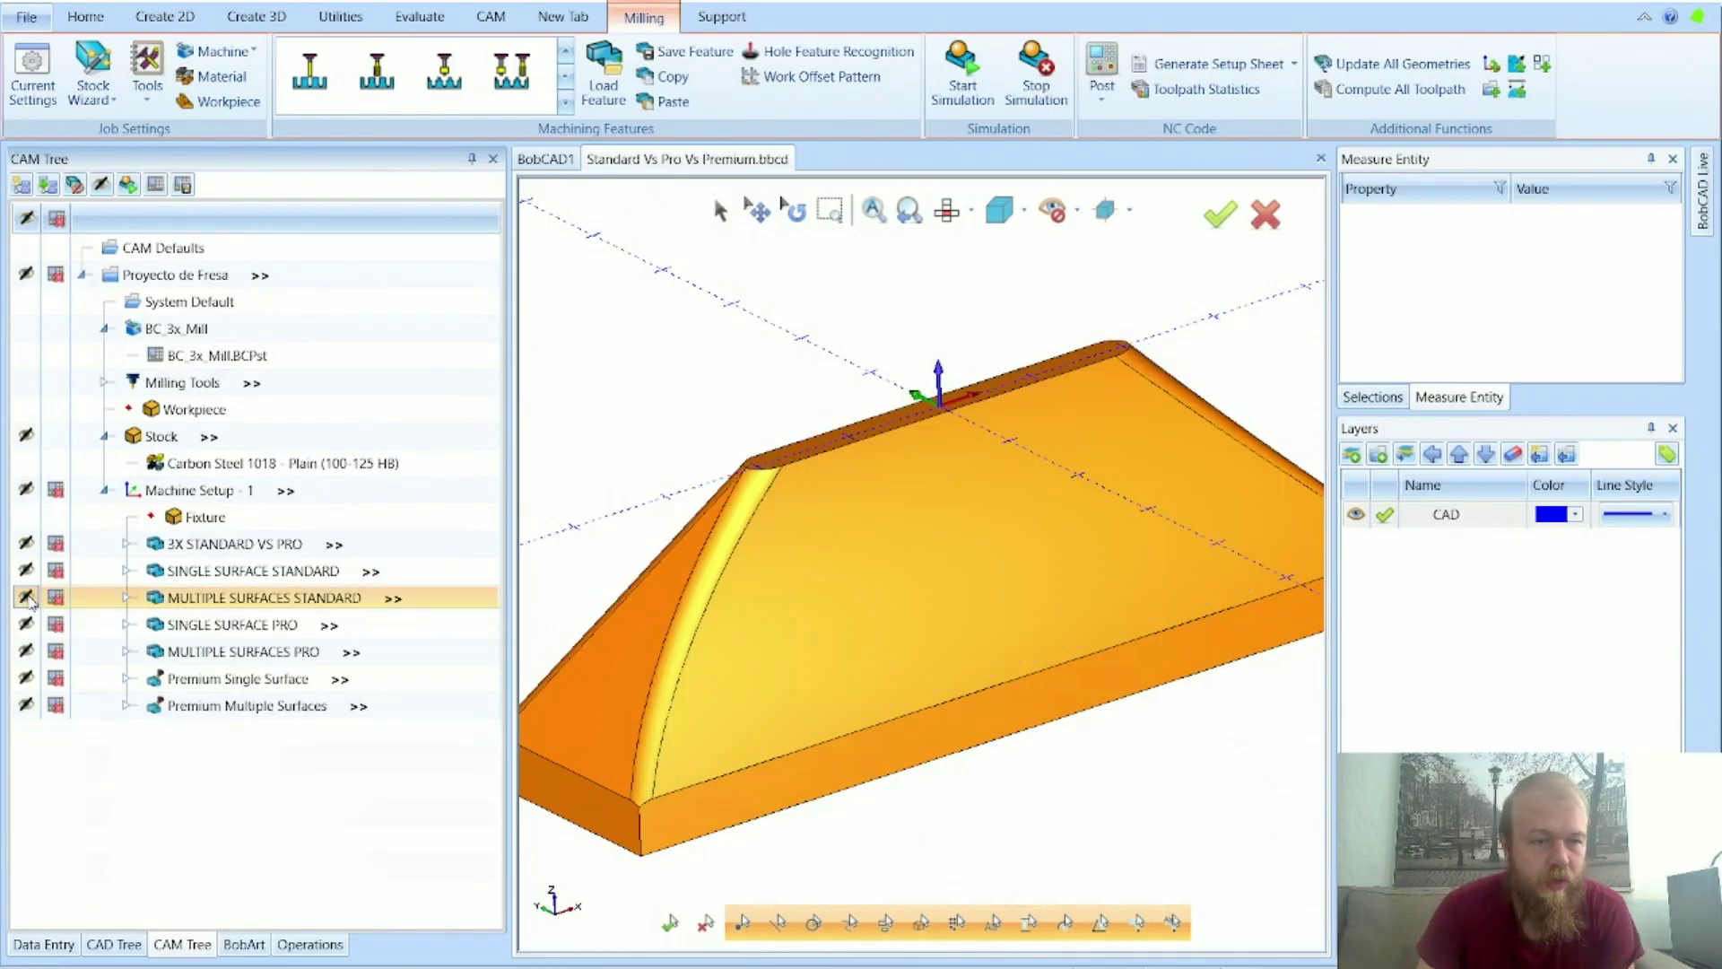
pyautogui.click(126, 626)
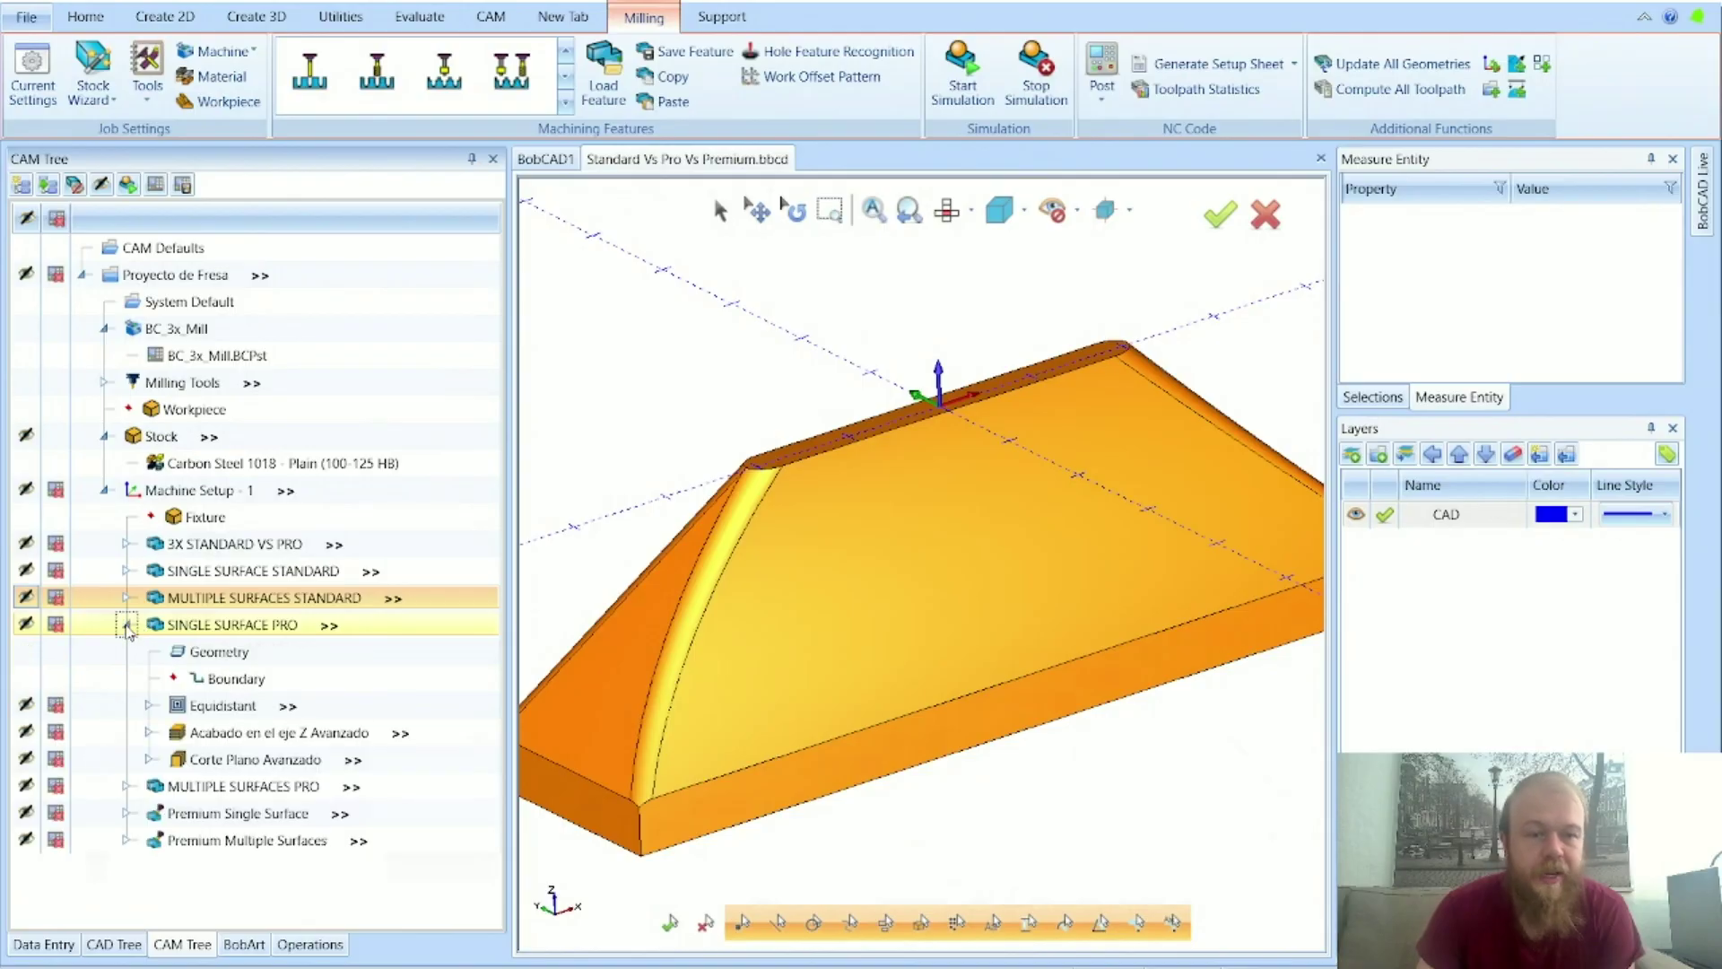
pyautogui.click(195, 708)
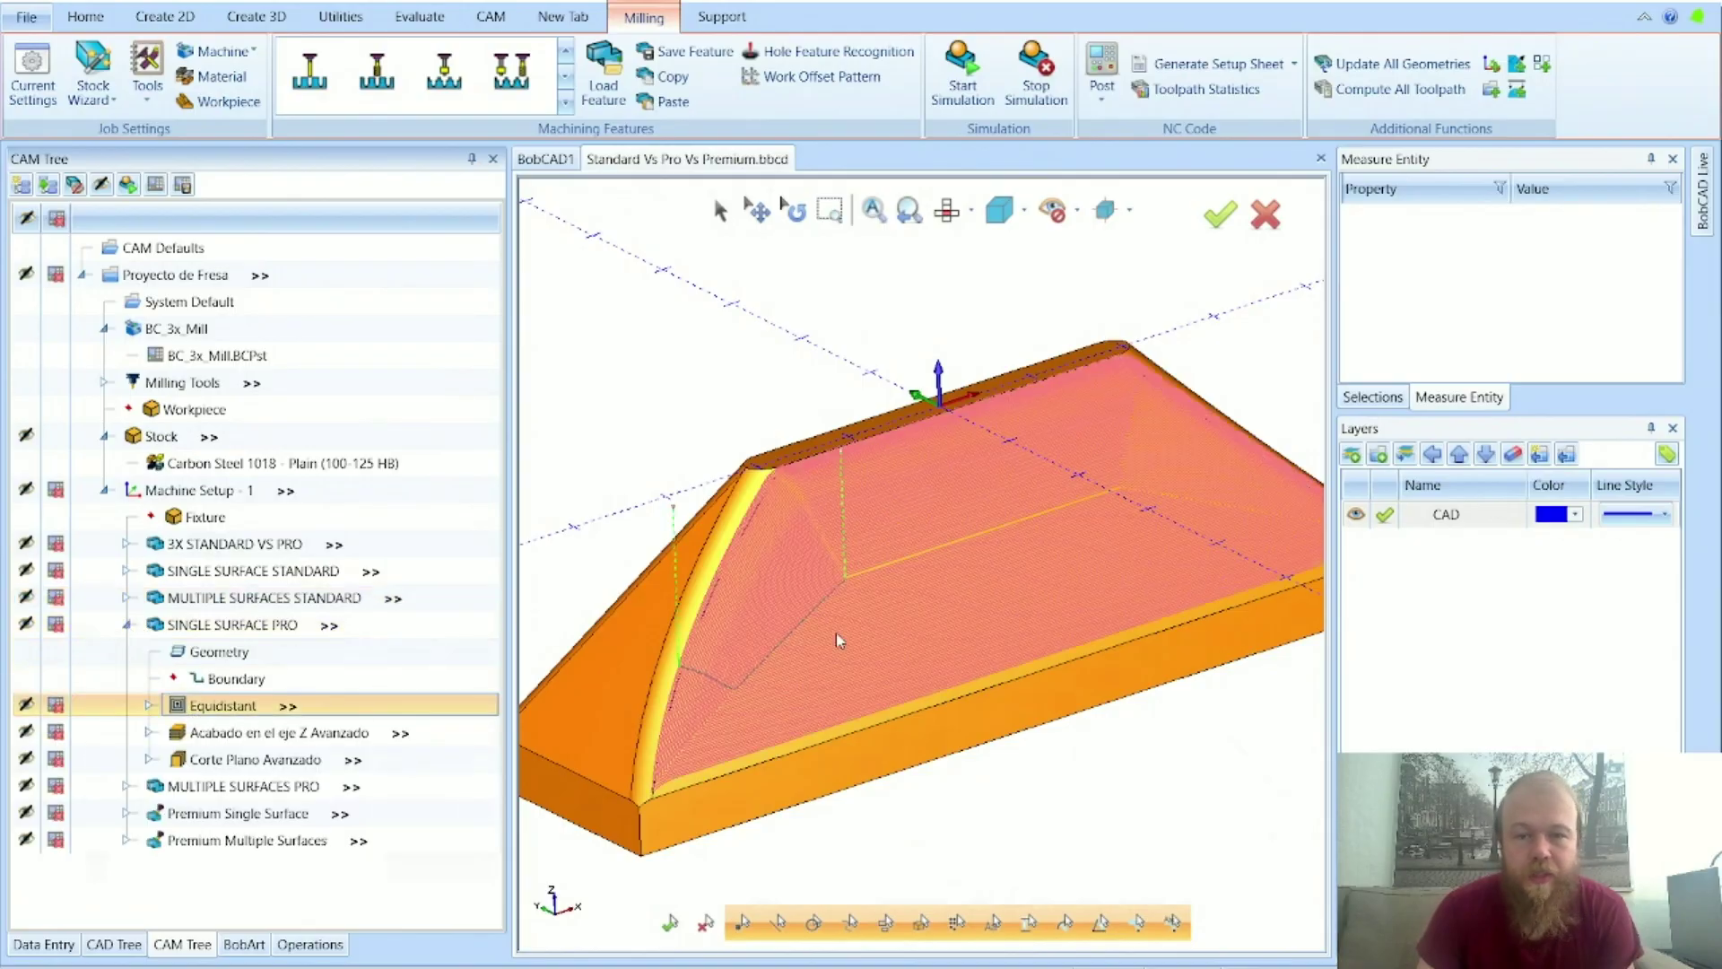
pyautogui.moveTo(983, 659); pyautogui.dragTo(969, 669, button='middle')
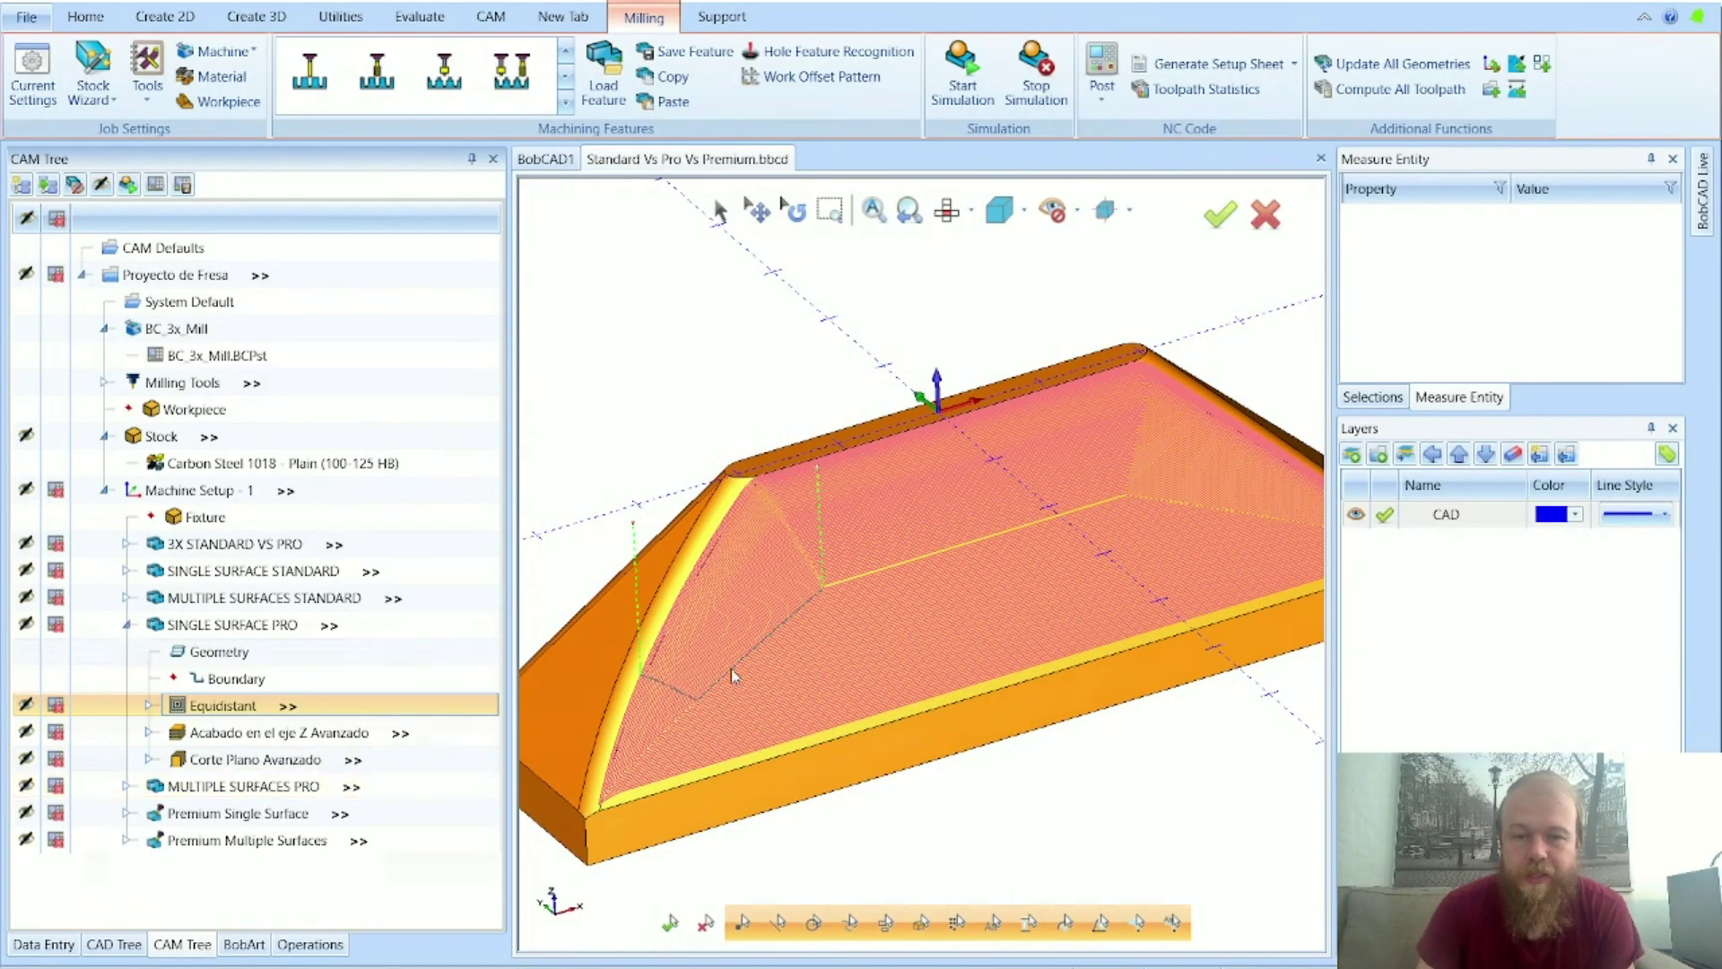
# Step: Review the Z LEVEL FINISH, Planar and Spiral toolpaths of SINGLE SURFACE STANDARD for comparison with the Equidistant one
pyautogui.click(126, 598)
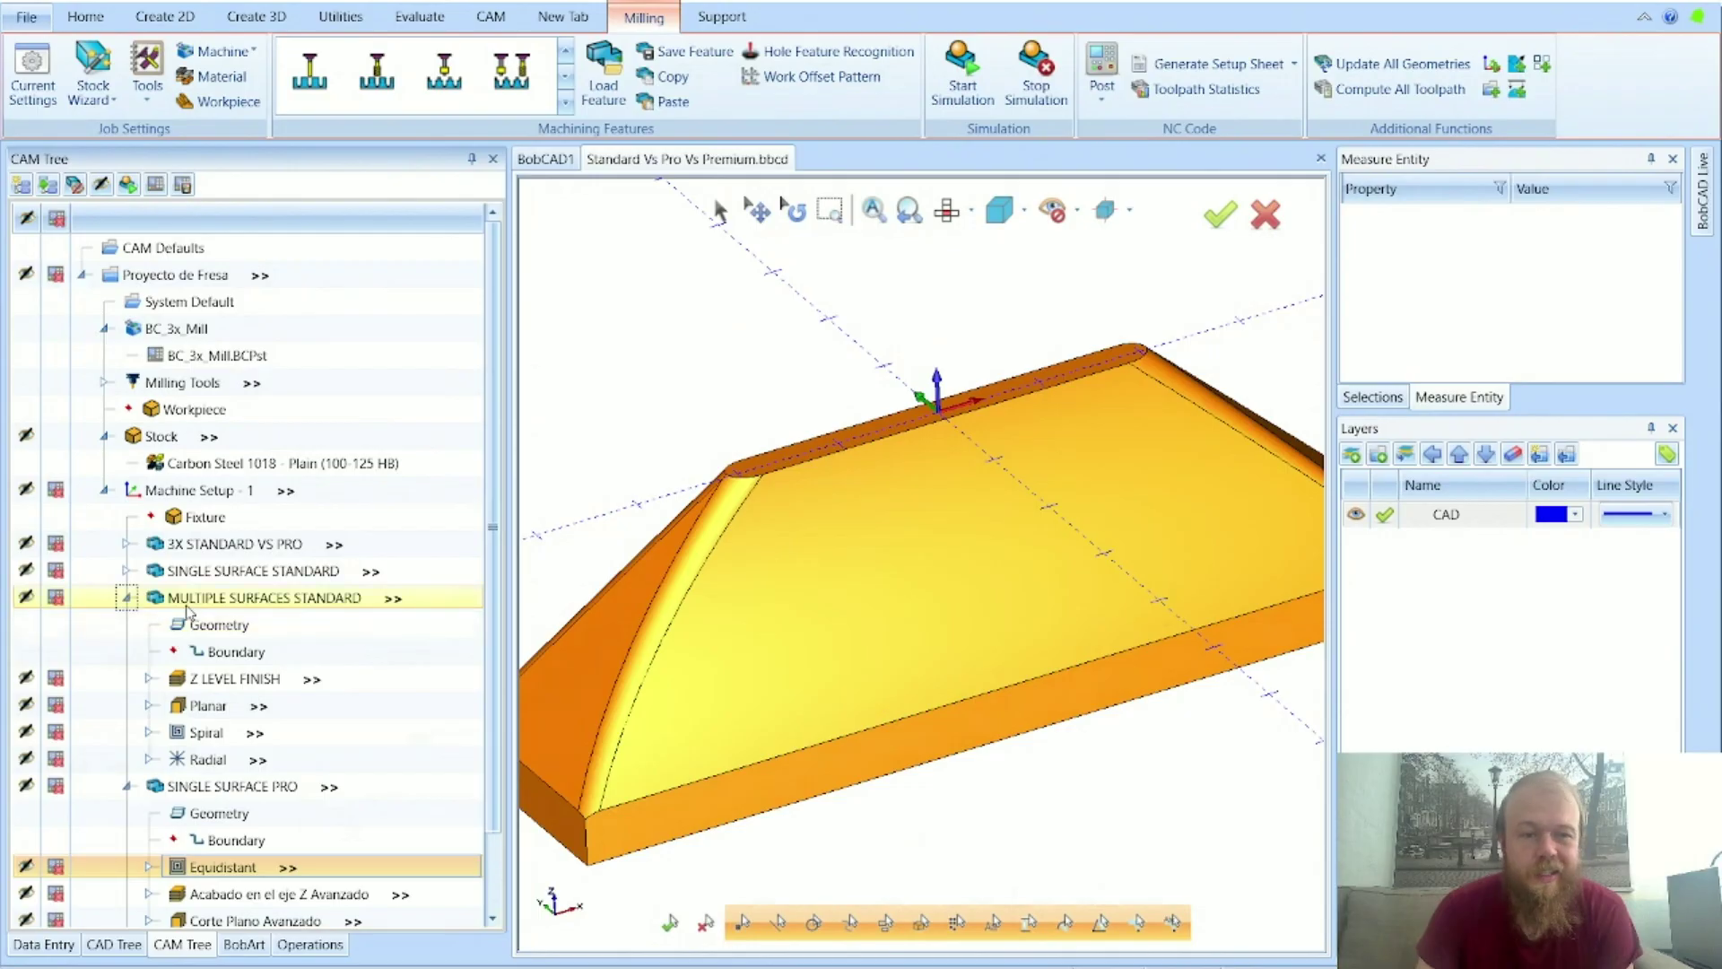
pyautogui.click(127, 598)
pyautogui.click(126, 571)
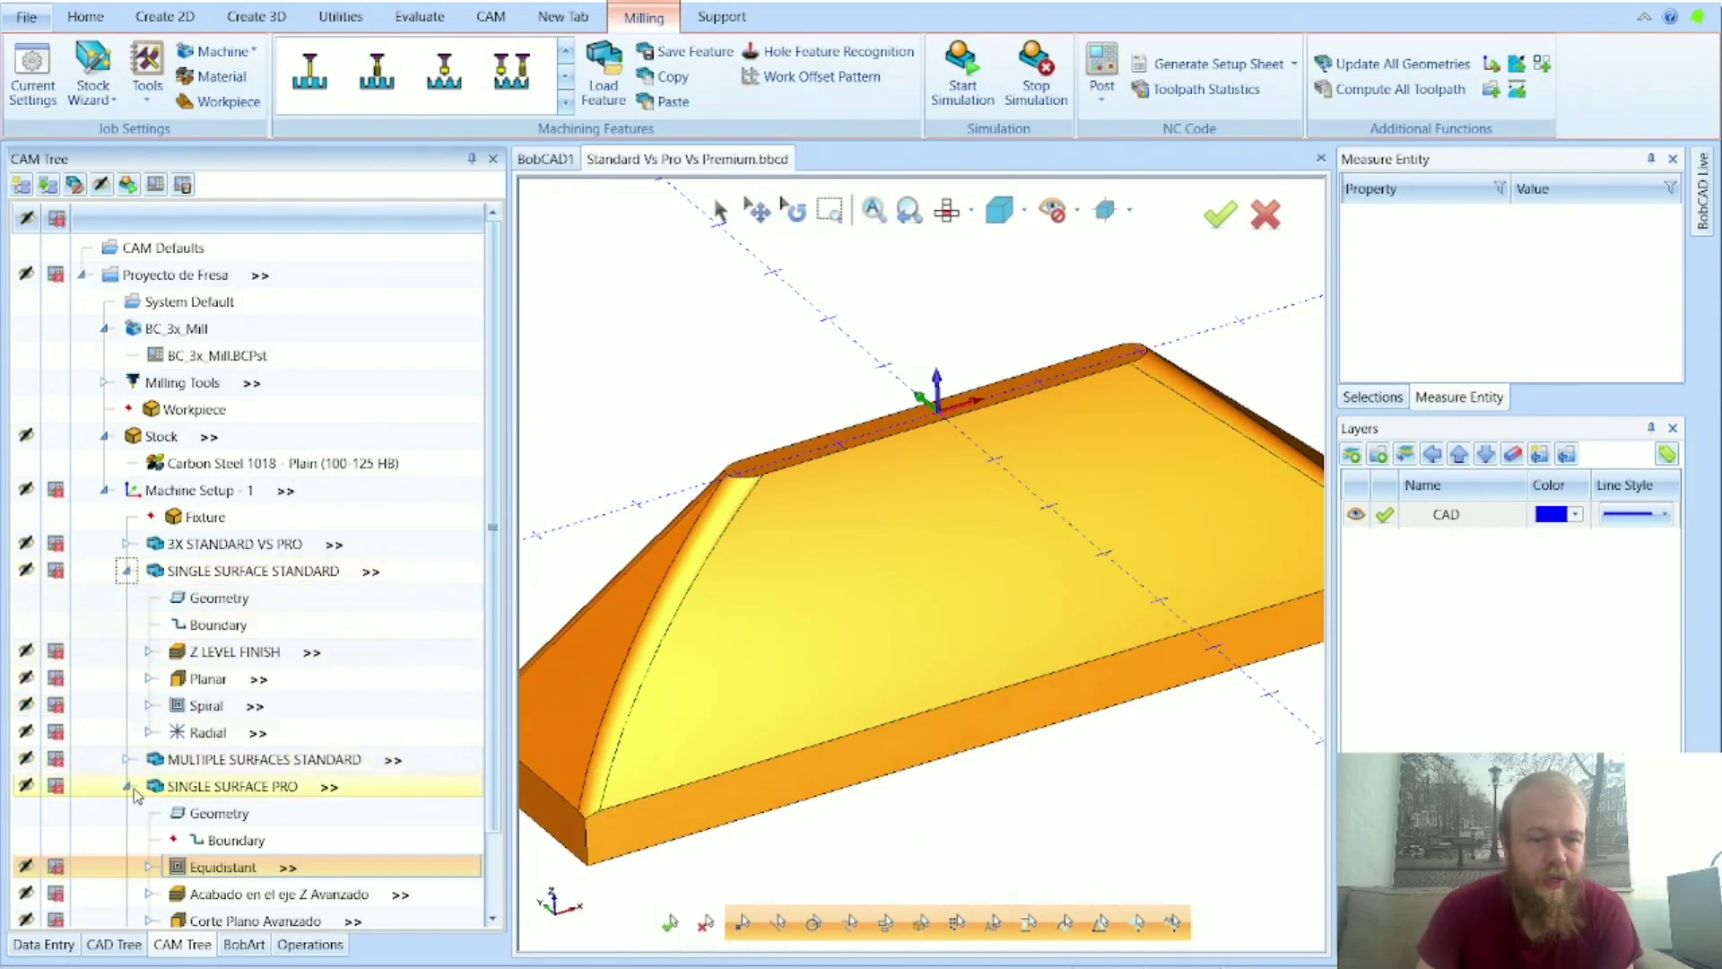
pyautogui.click(220, 652)
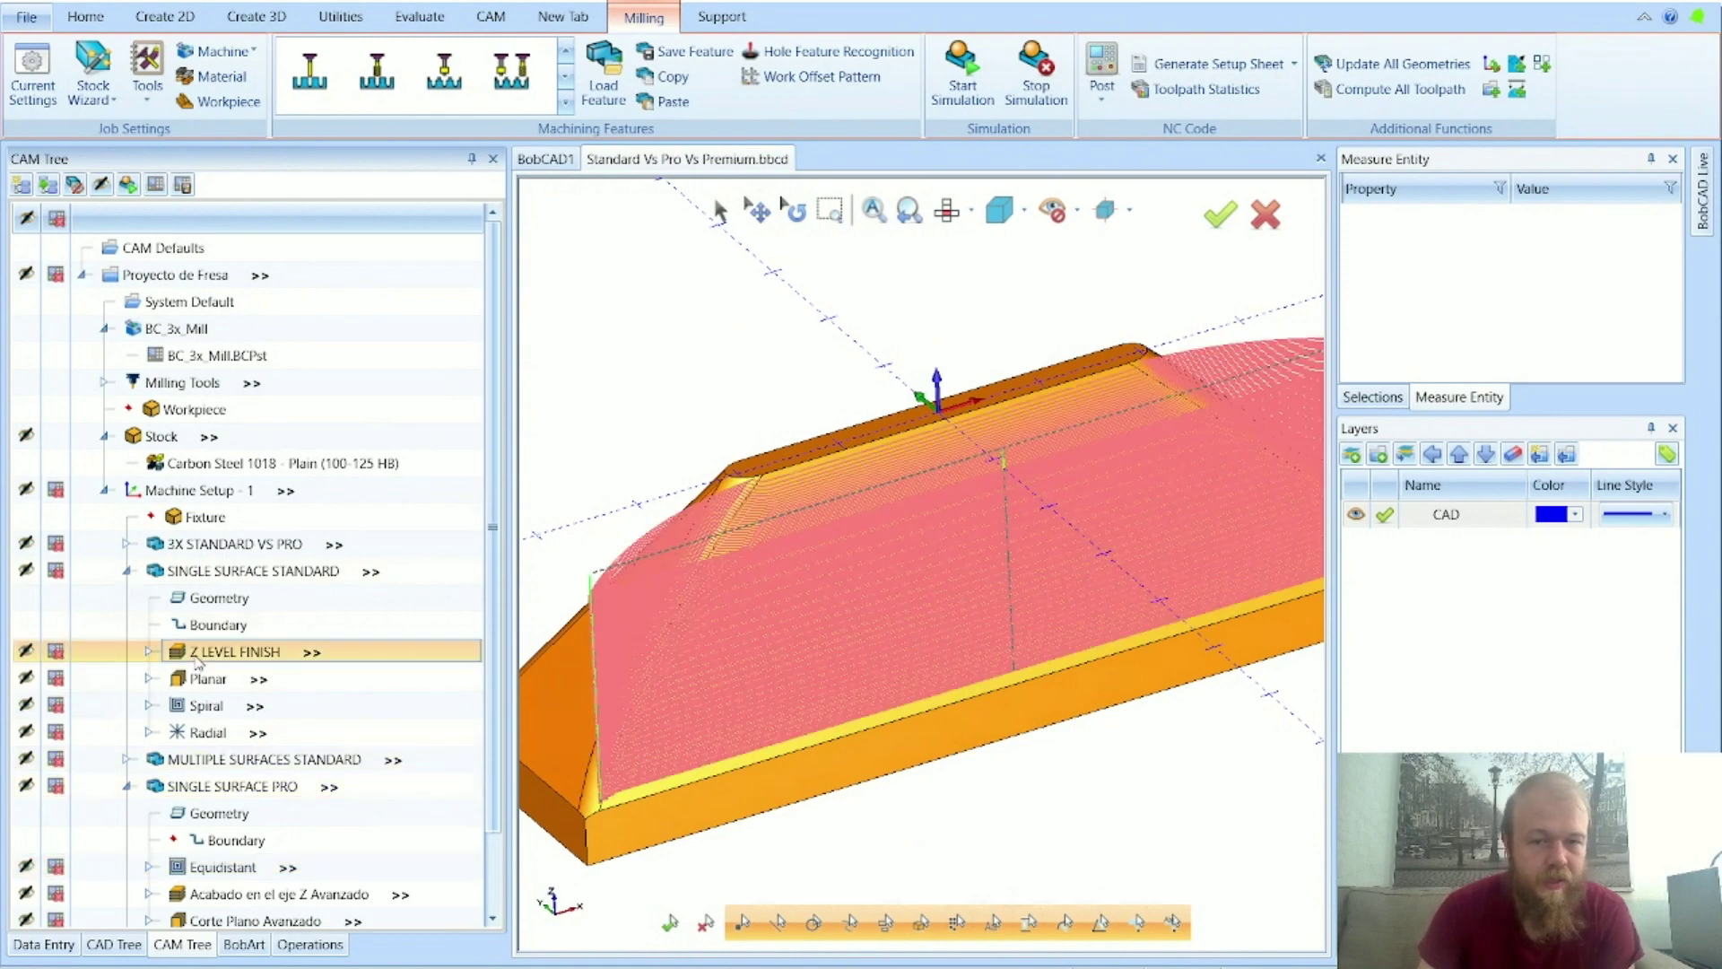
pyautogui.click(202, 679)
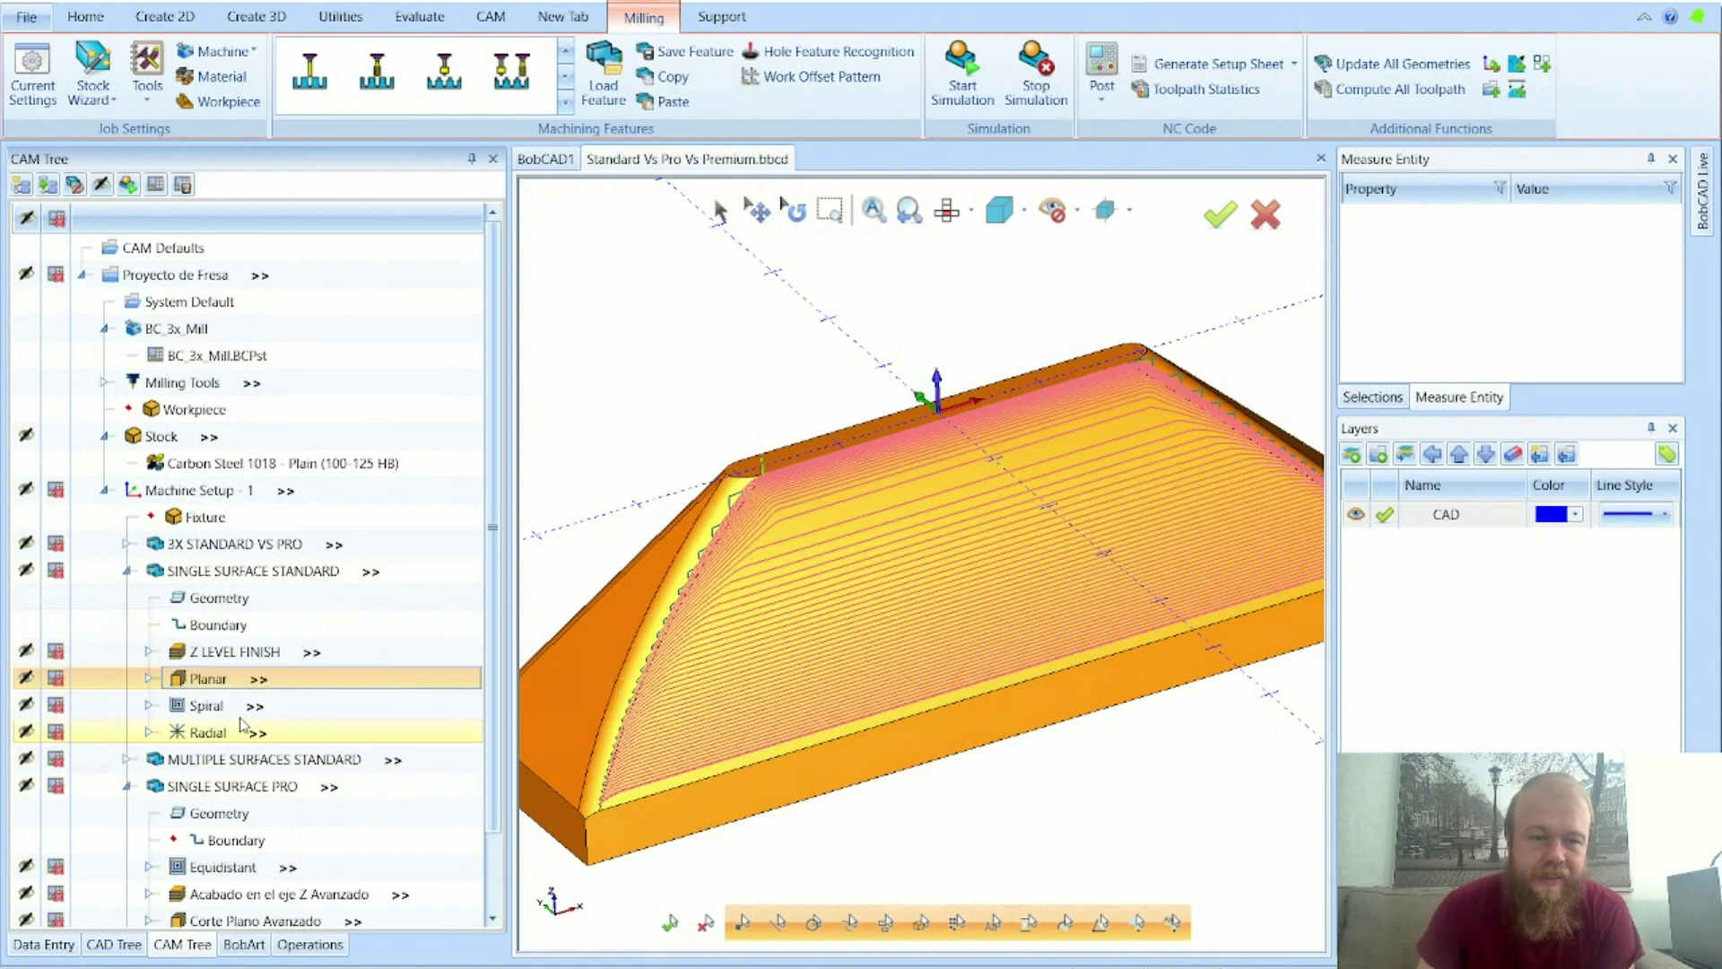
pyautogui.click(206, 706)
pyautogui.scroll(3, 1005, 572)
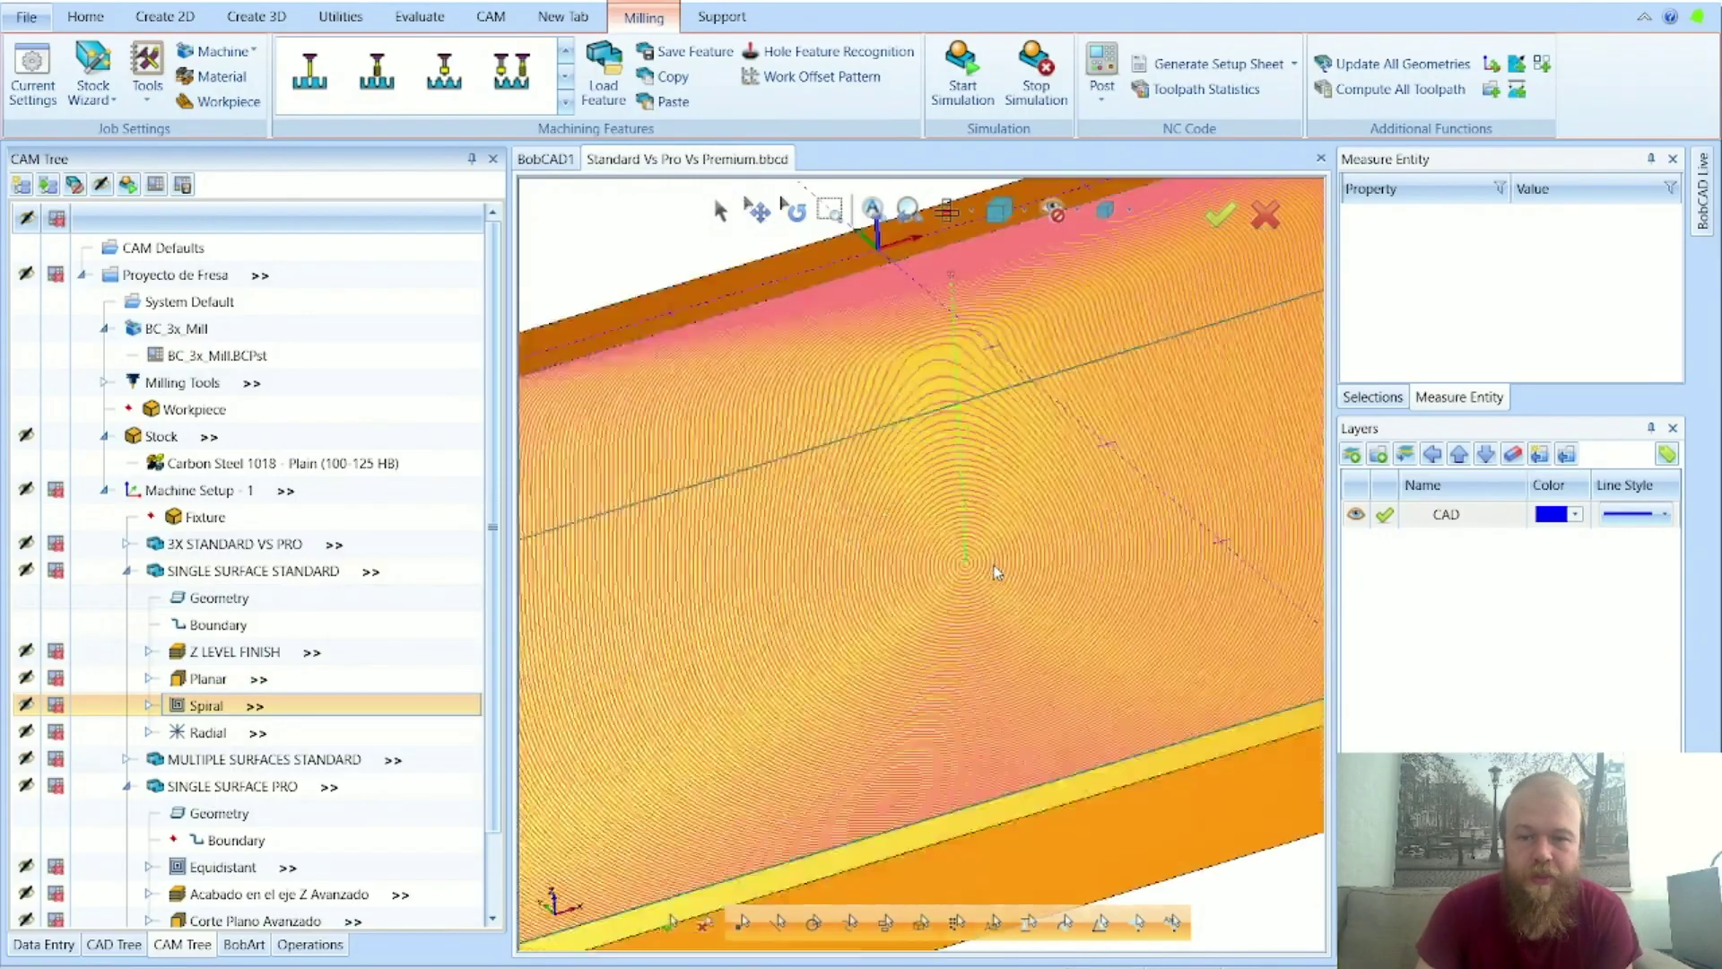
pyautogui.scroll(-5, 986, 579)
pyautogui.moveTo(998, 607); pyautogui.dragTo(1012, 610, button='middle')
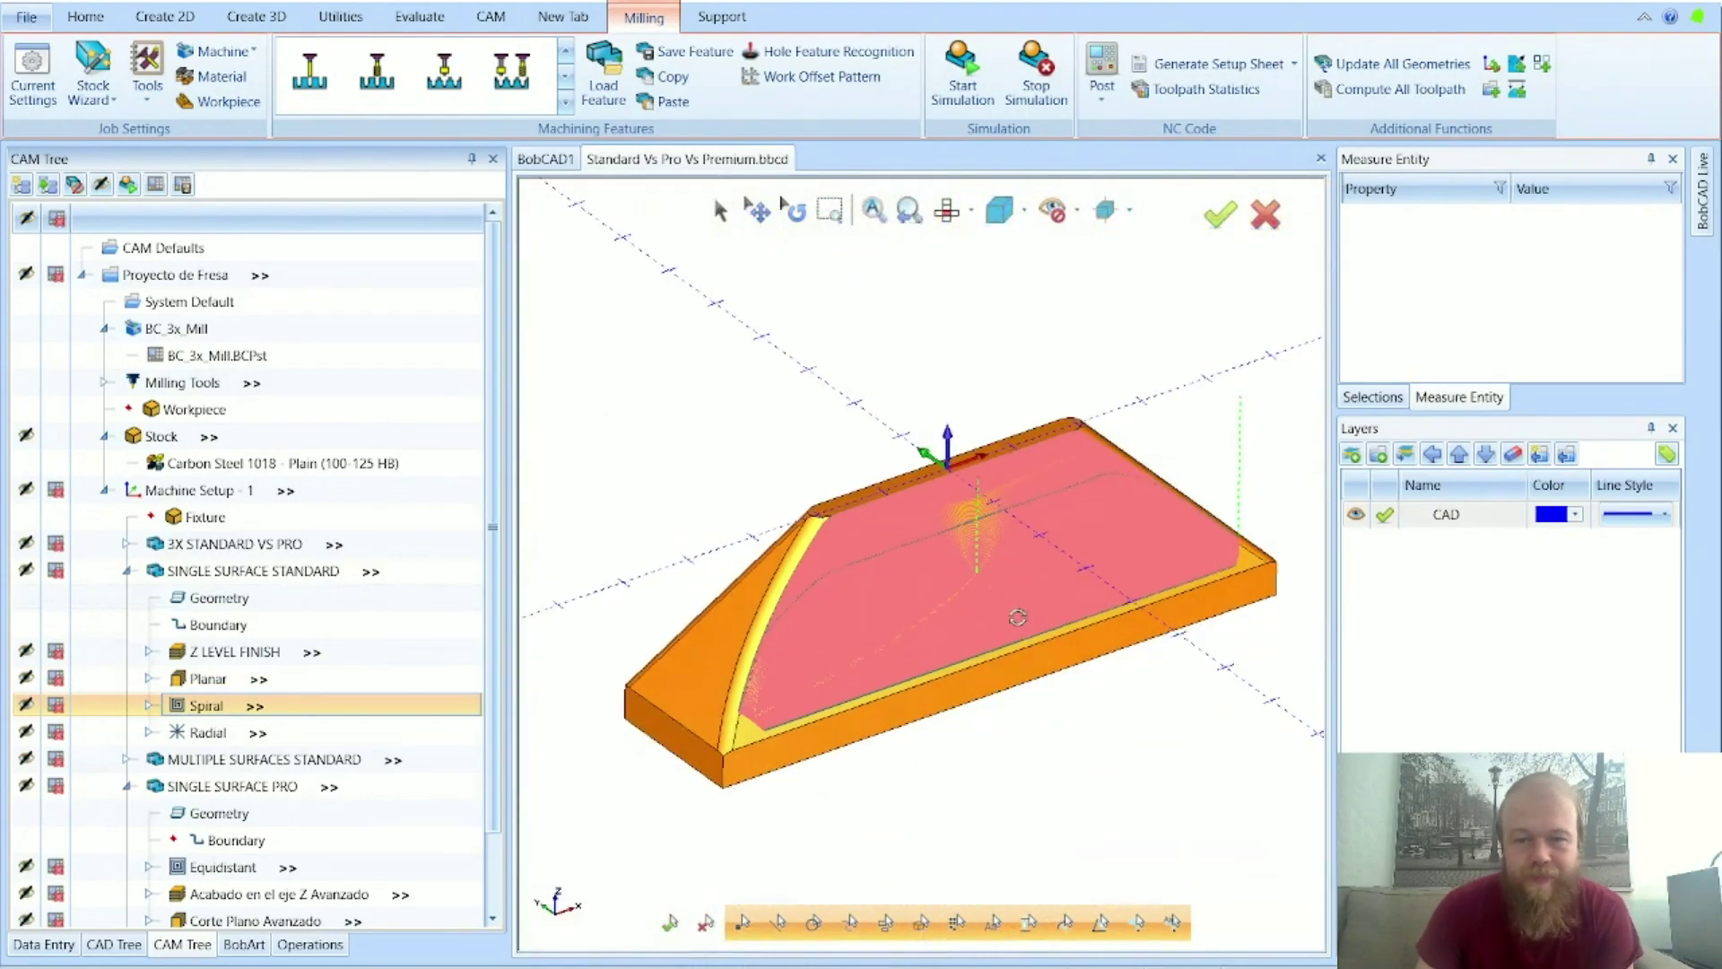
# Step: Compare the pass spacing of SINGLE SURFACE STANDARD's Planar toolpath near the rounded corner with the Spiral passes on the curved face
pyautogui.moveTo(723, 793); pyautogui.dragTo(755, 806, button='middle')
pyautogui.click(220, 682)
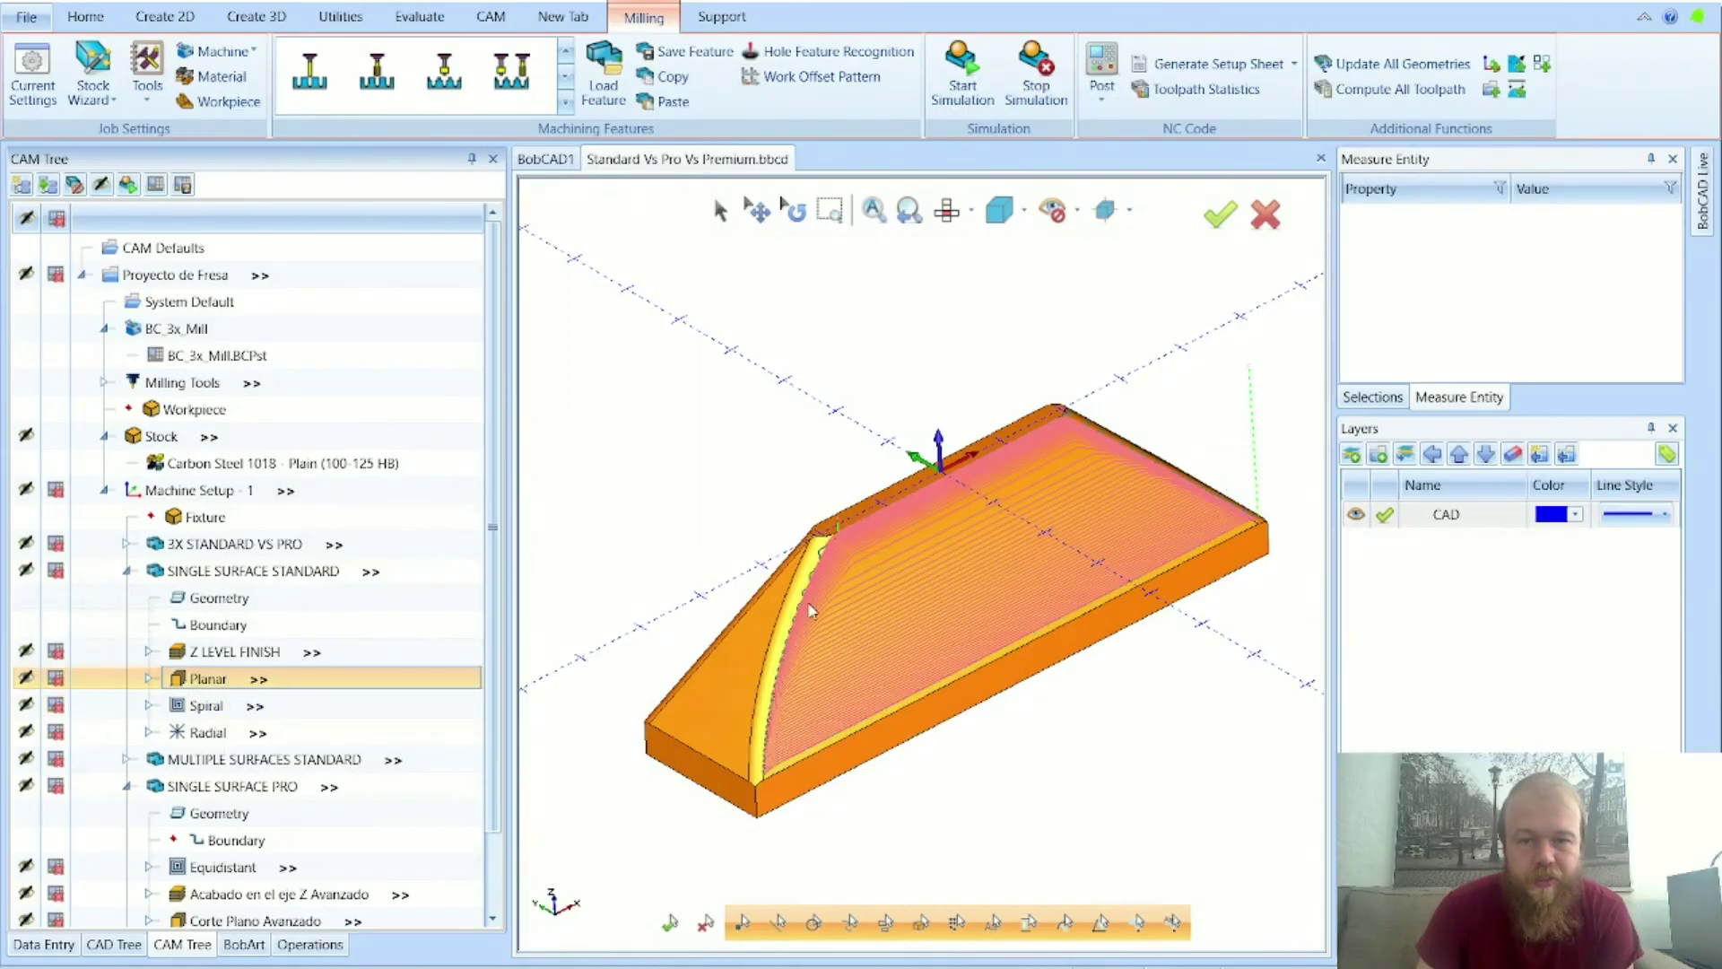
pyautogui.scroll(2, 952, 531)
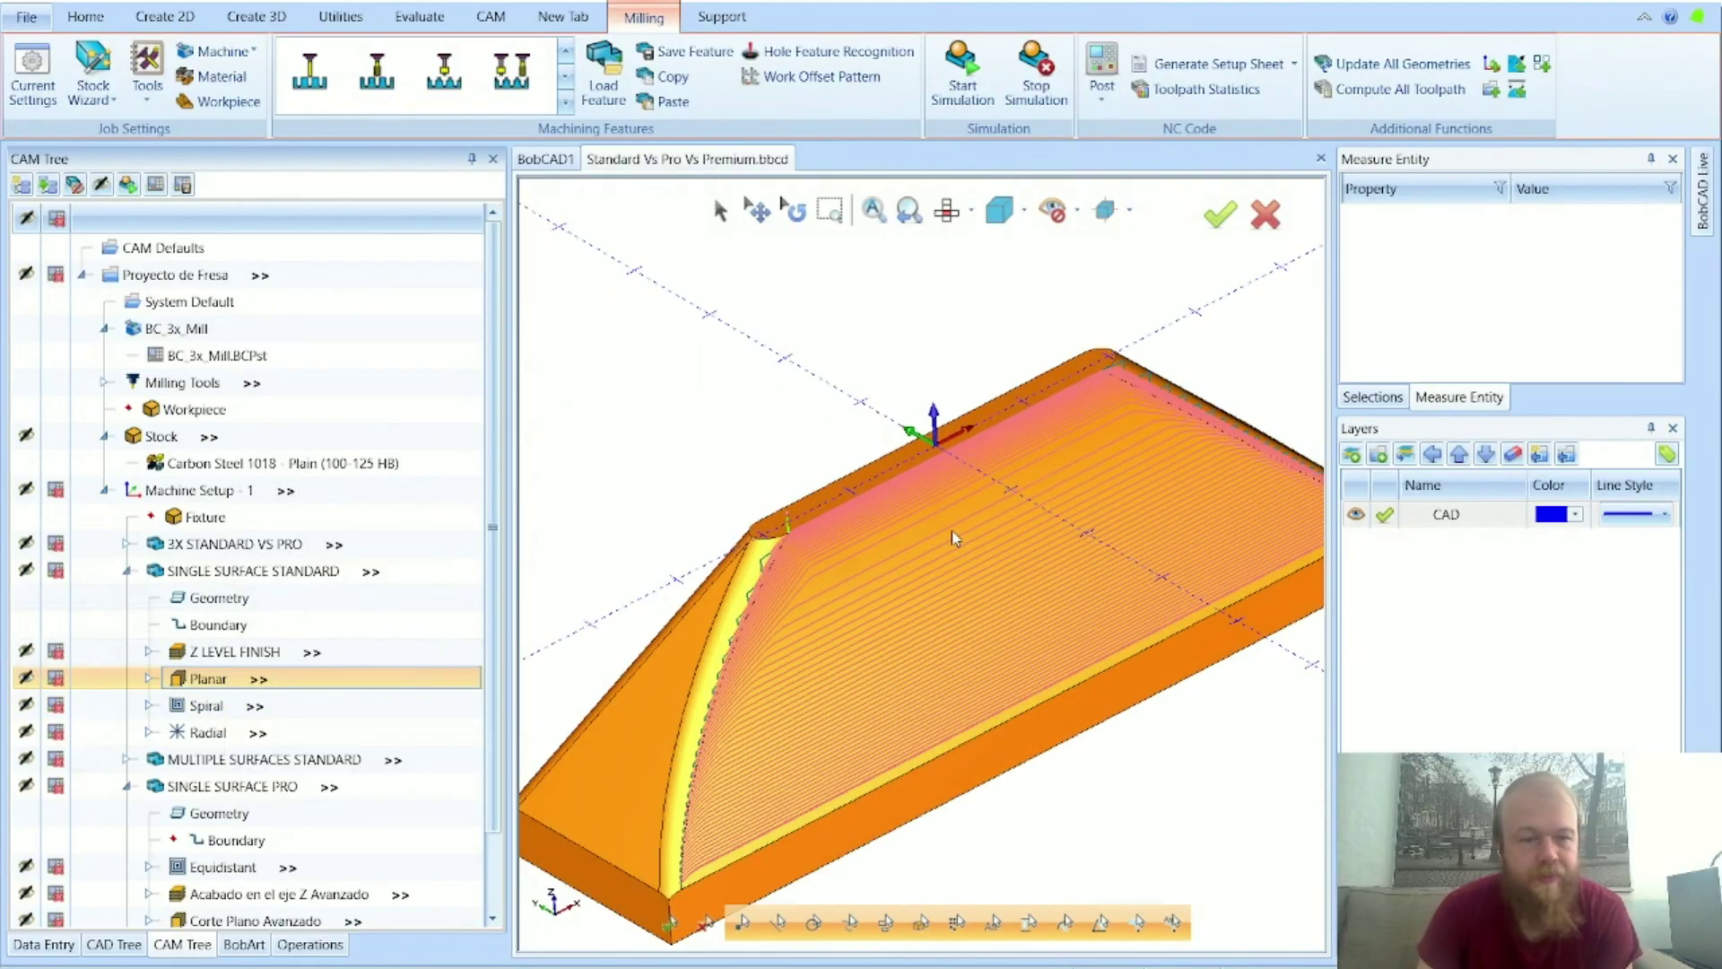
pyautogui.scroll(5, 853, 579)
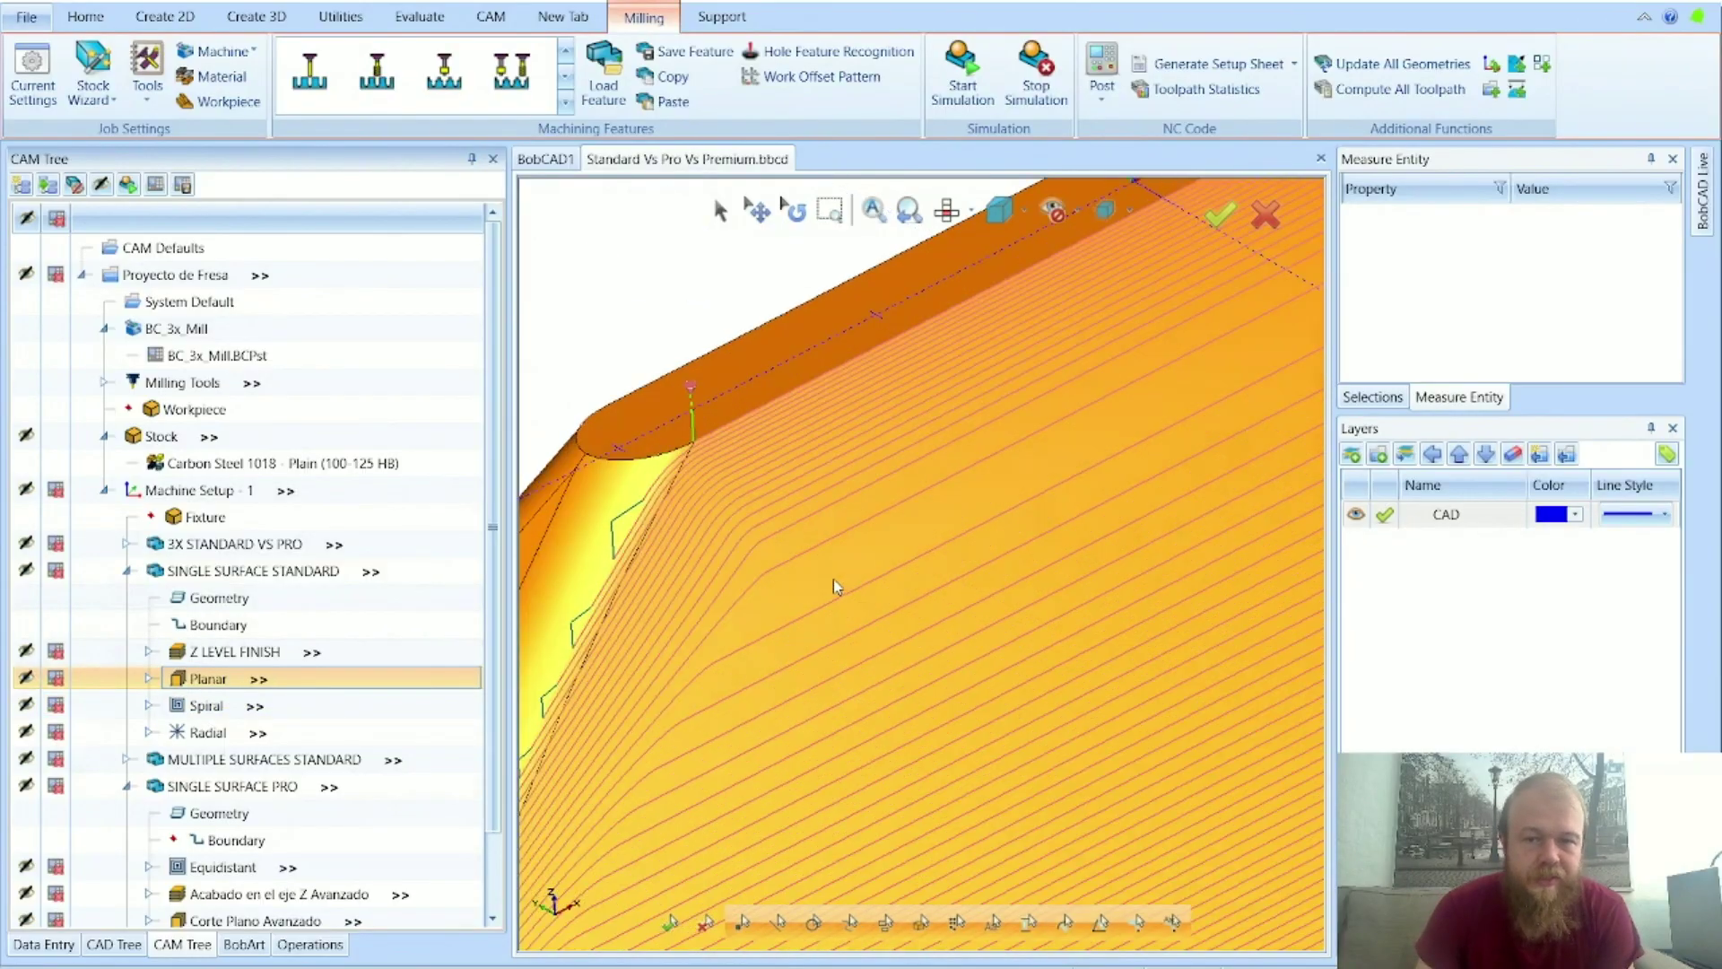
pyautogui.scroll(-5, 846, 574)
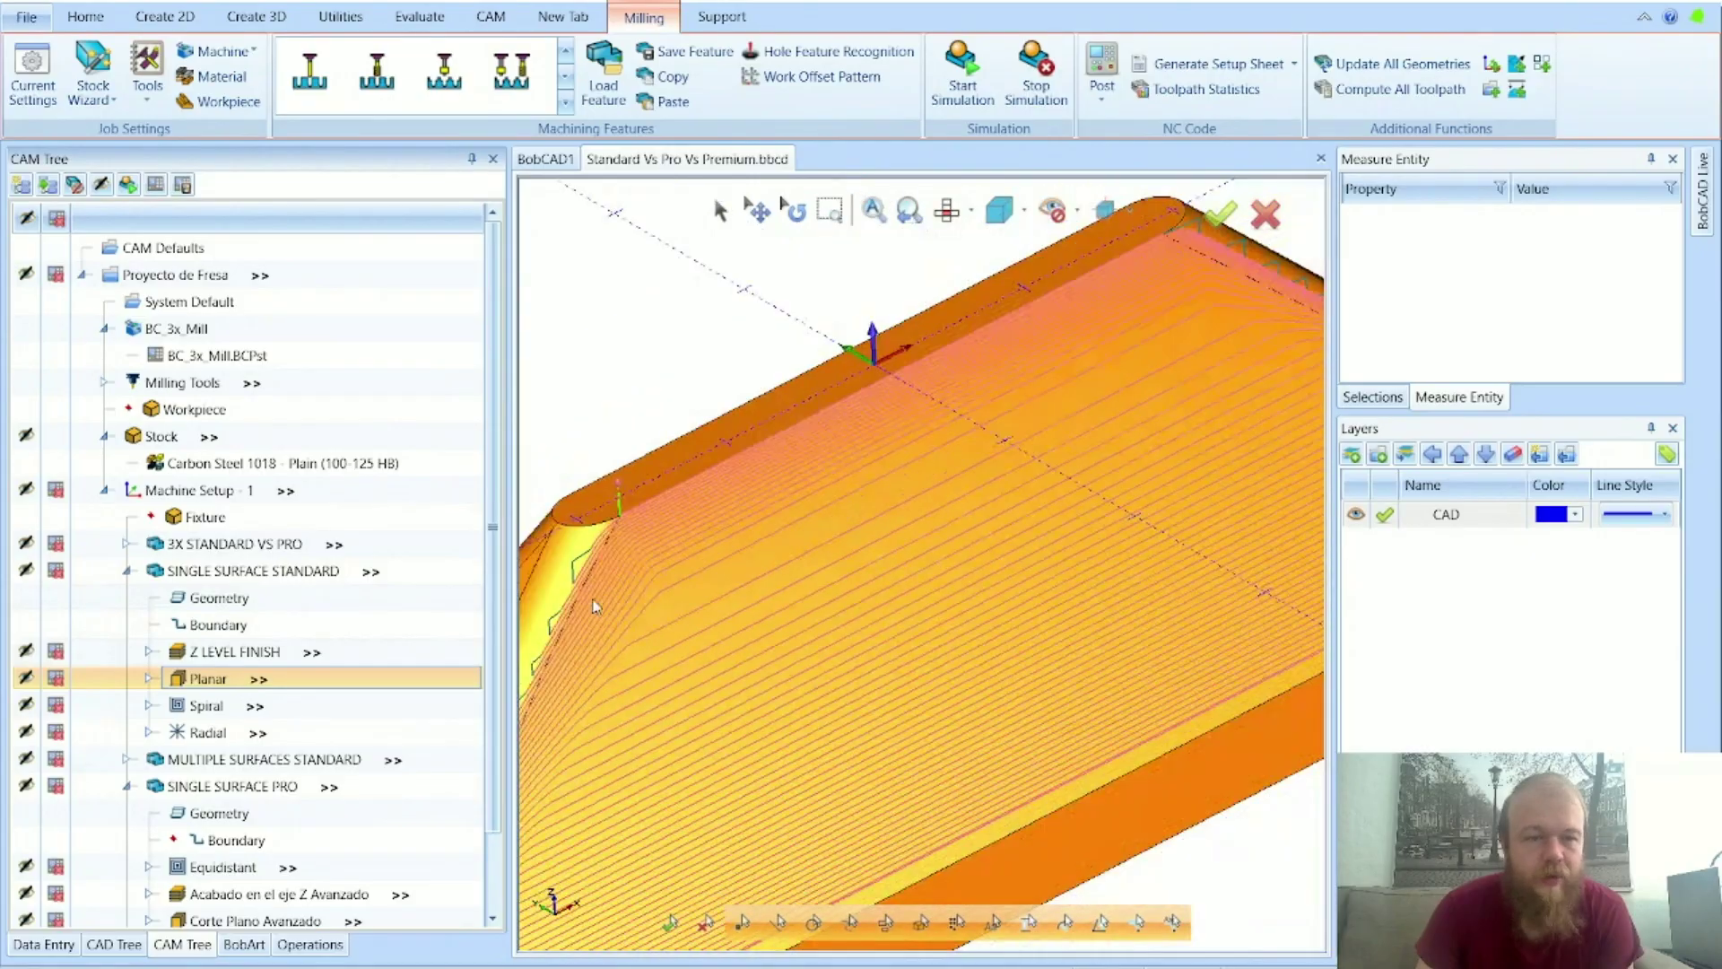
pyautogui.click(206, 706)
pyautogui.scroll(4, 999, 468)
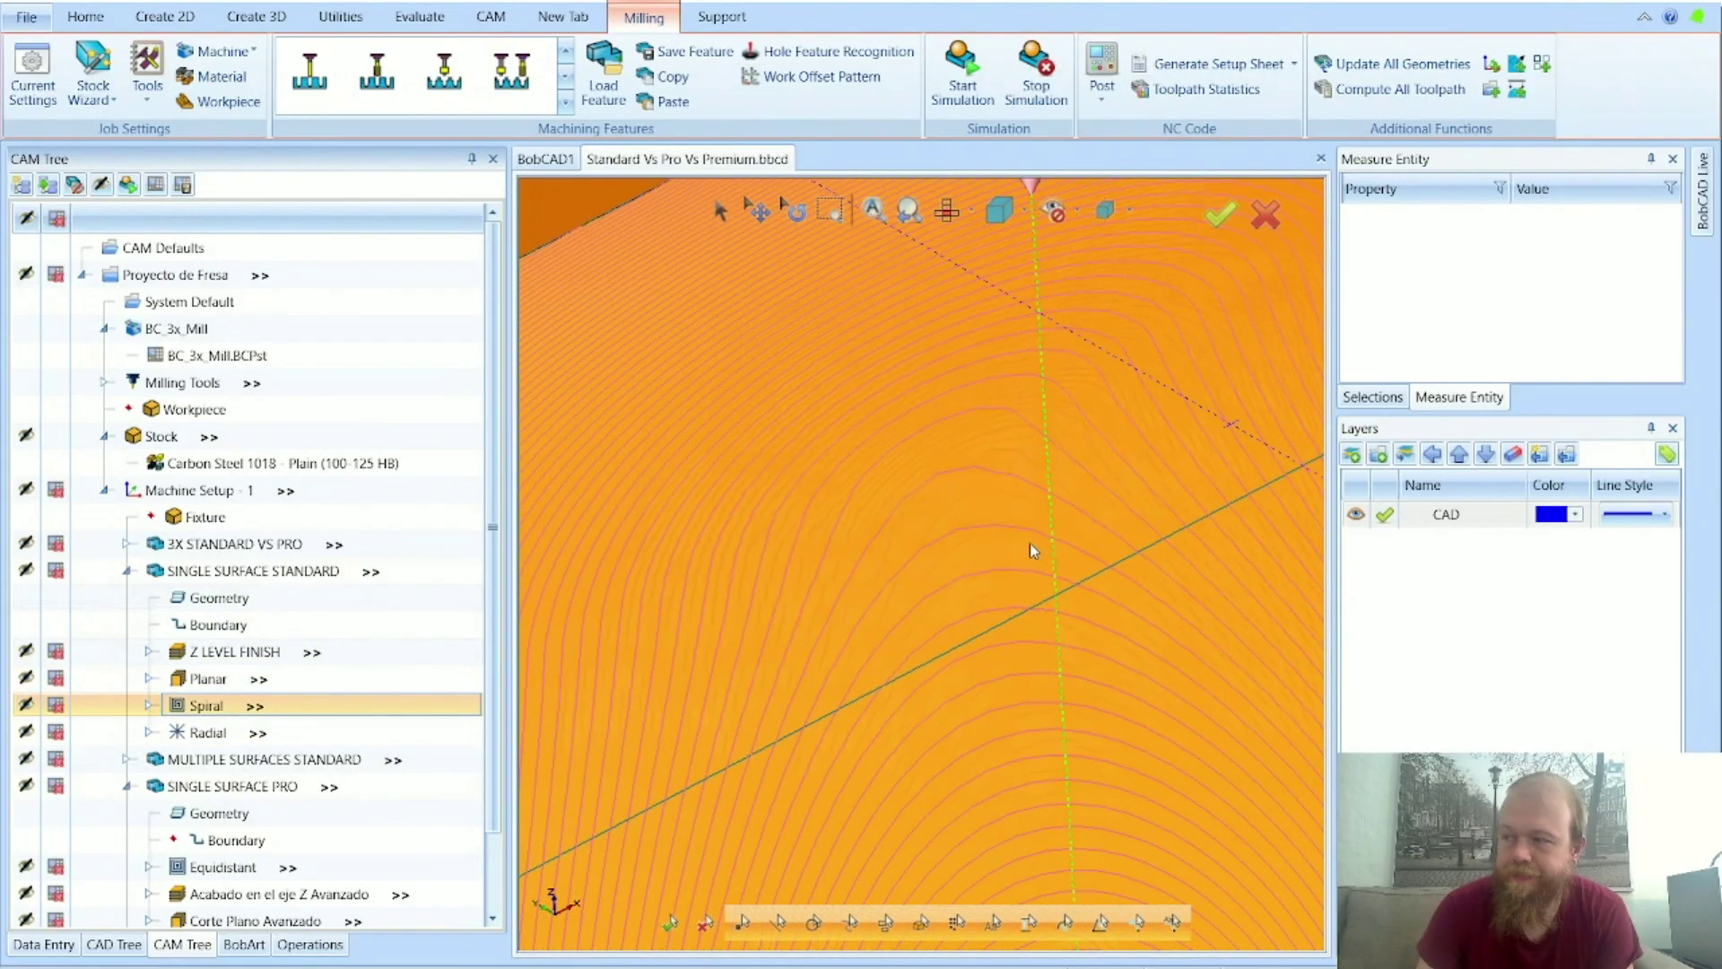
pyautogui.scroll(-5, 1030, 551)
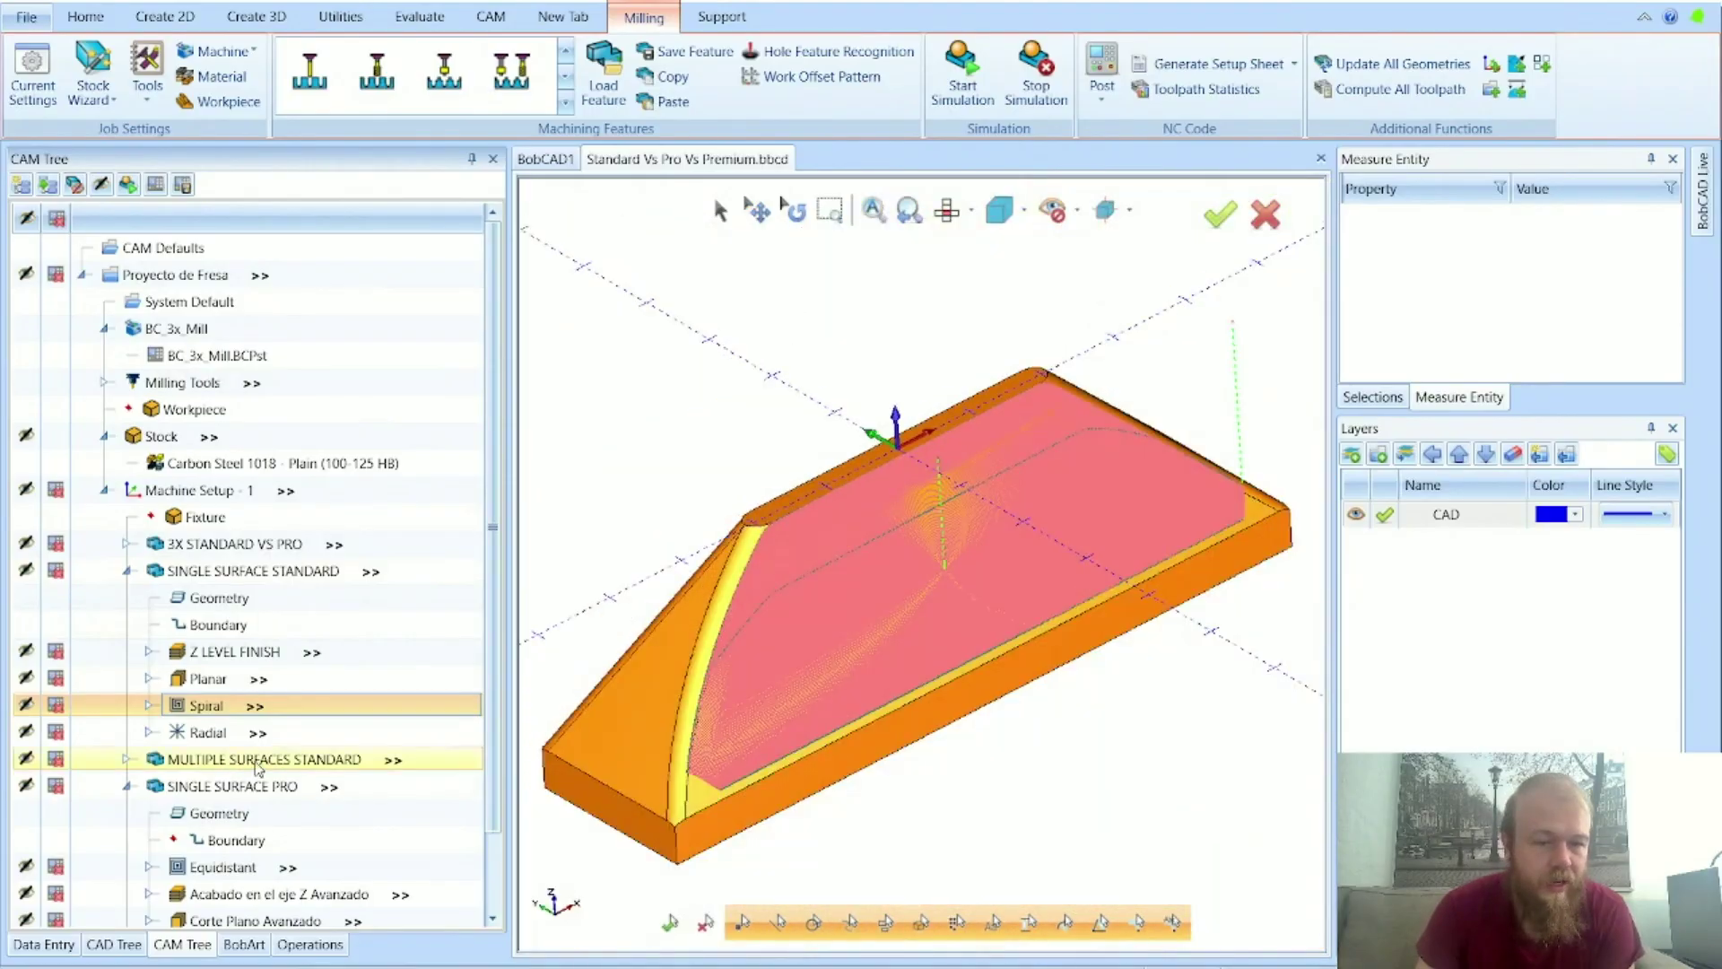
# Step: Collapse SINGLE SURFACE STANDARD and play the backplot of SINGLE SURFACE PRO's Equidistant toolpath with the playback speed raised in stages
pyautogui.click(126, 572)
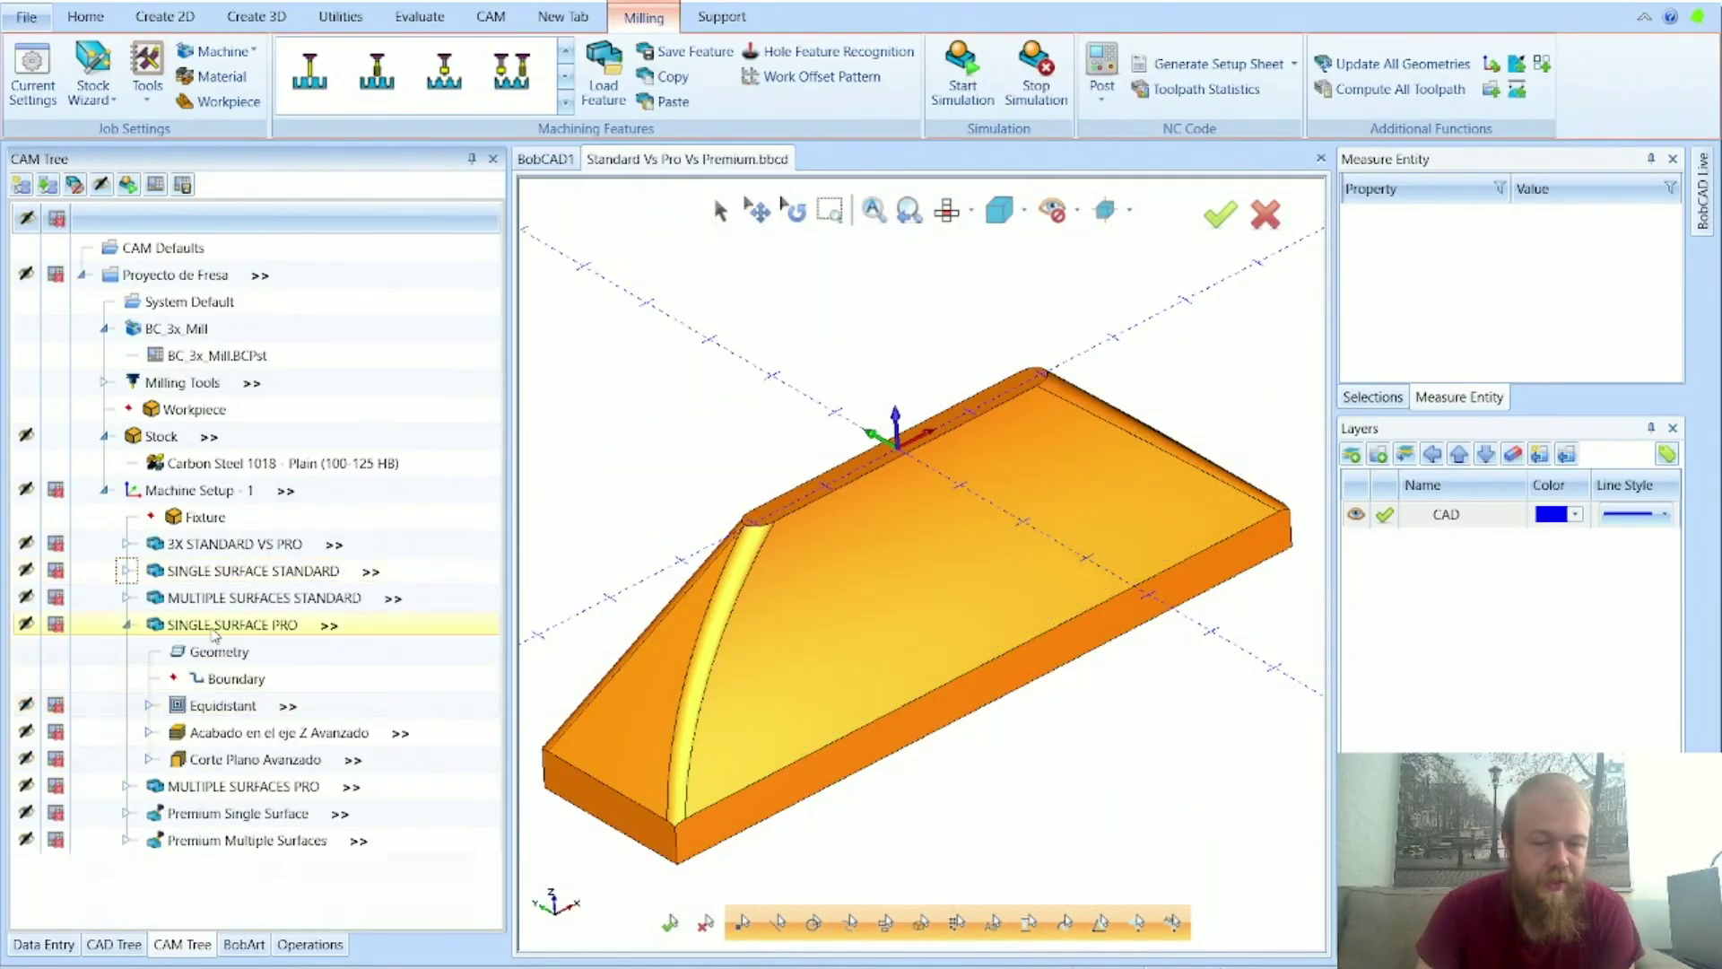
pyautogui.click(215, 705)
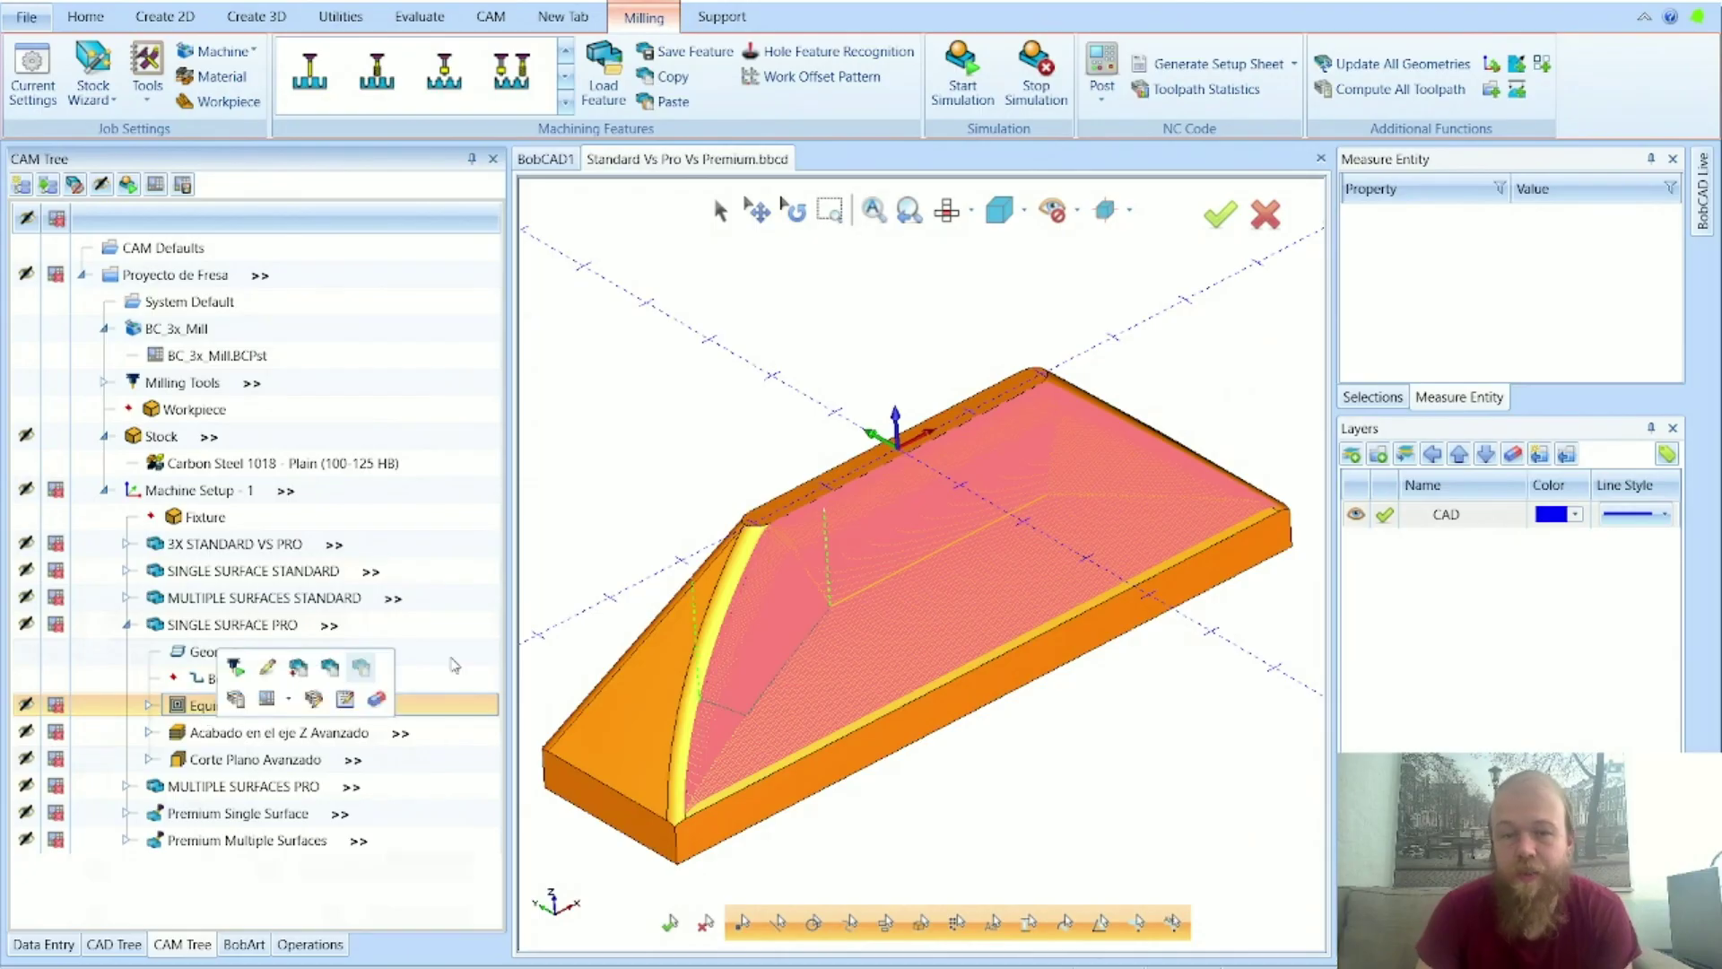
pyautogui.rightClick(242, 715)
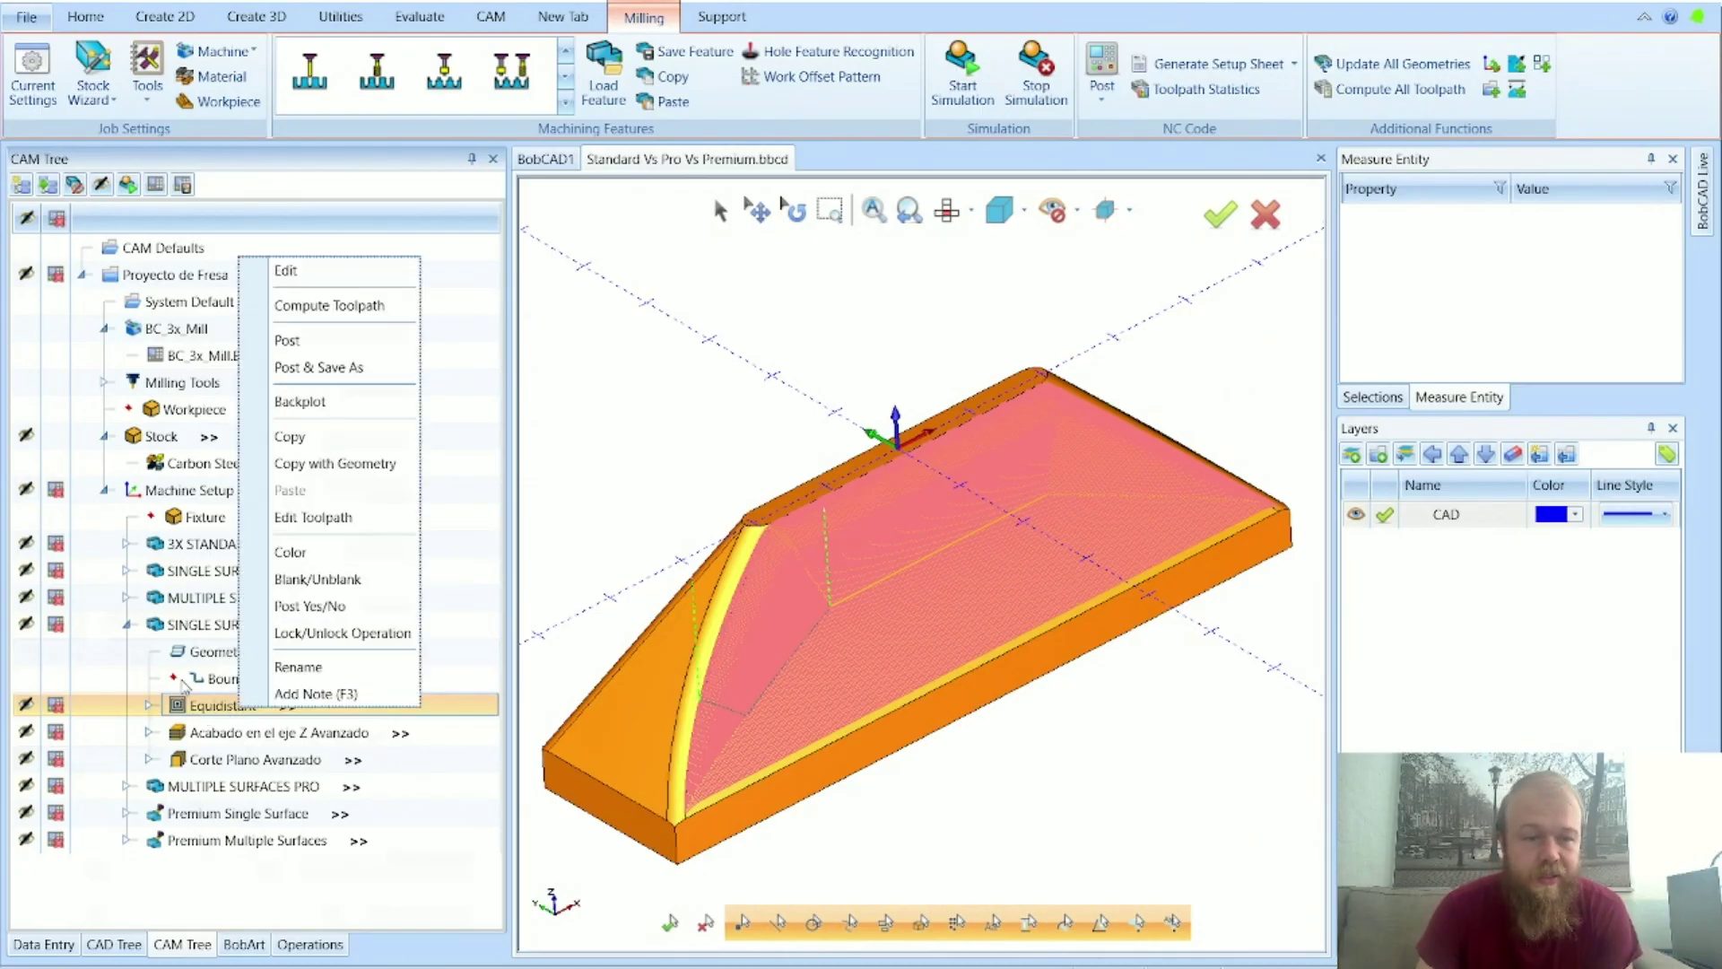
pyautogui.click(306, 403)
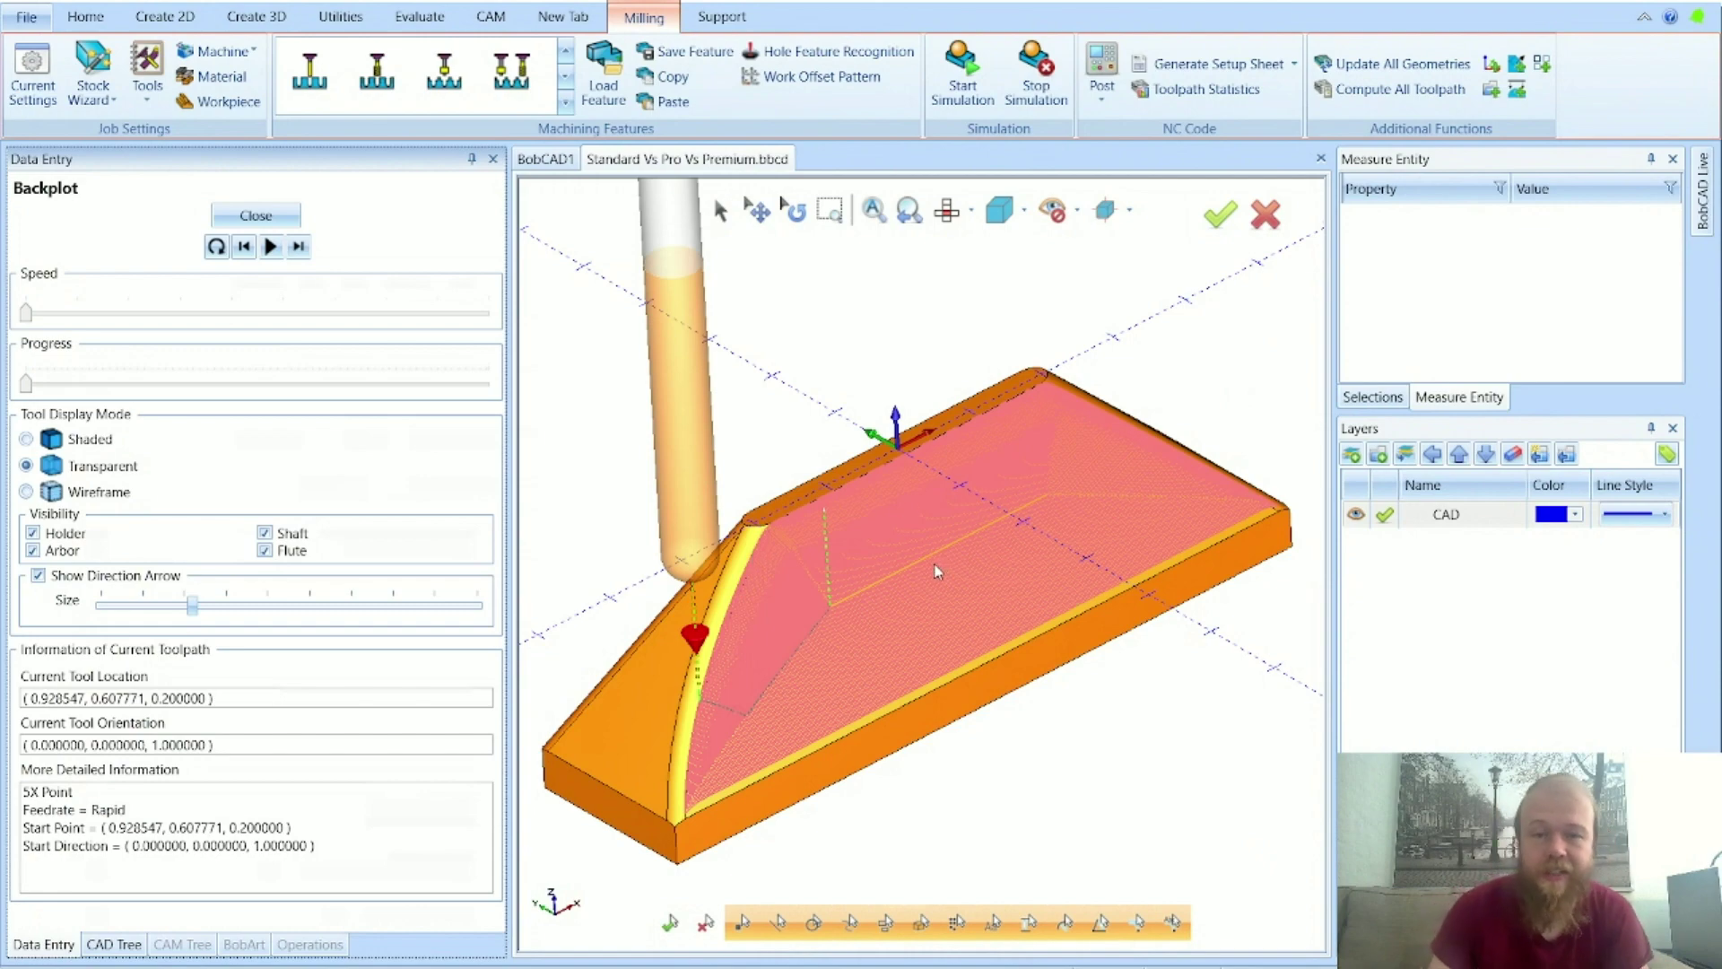
pyautogui.click(276, 246)
pyautogui.click(277, 312)
pyautogui.click(277, 314)
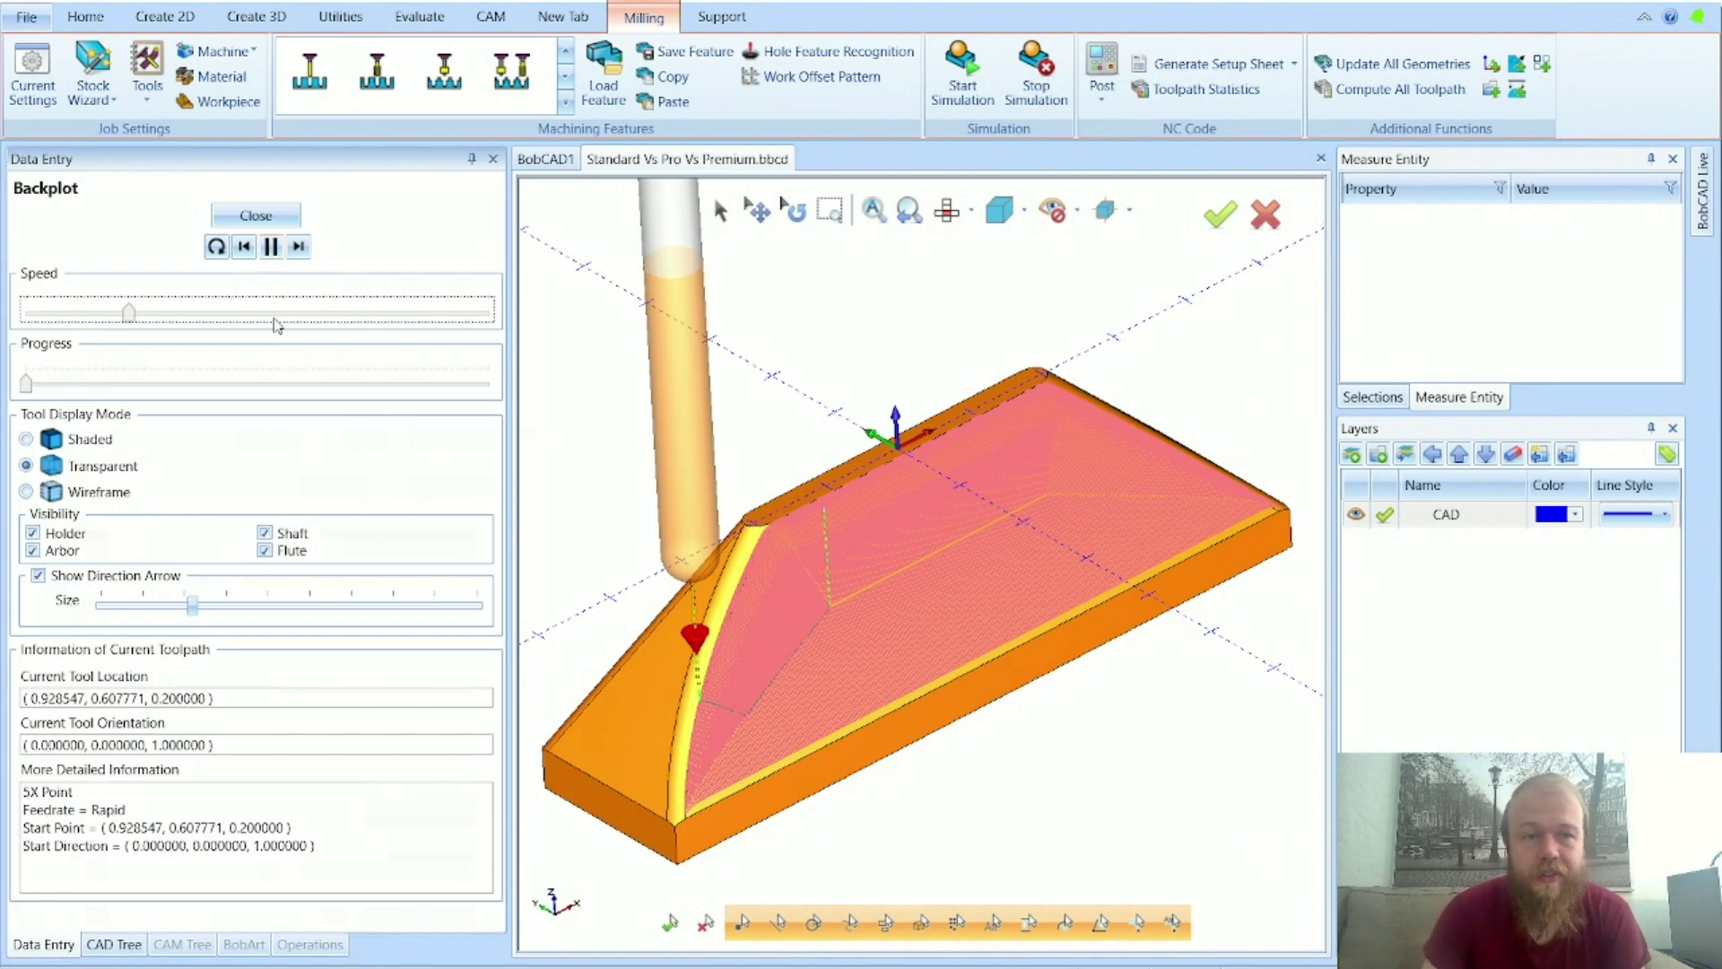
pyautogui.click(280, 317)
pyautogui.click(305, 317)
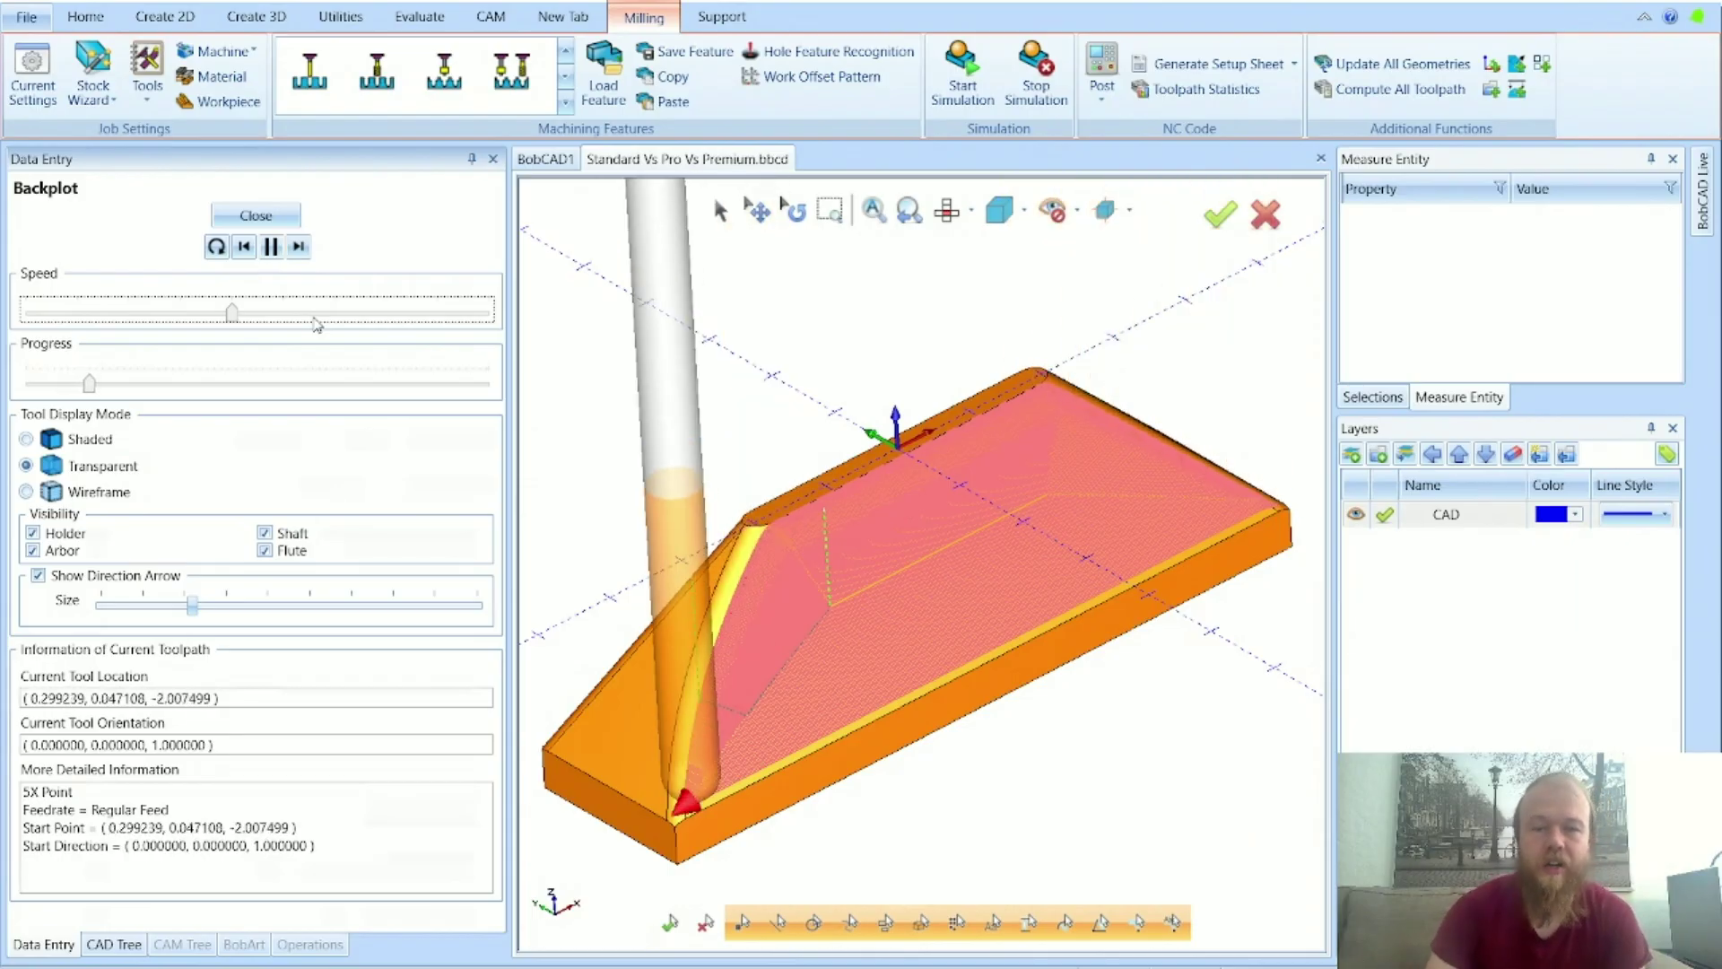
pyautogui.click(315, 314)
pyautogui.click(388, 315)
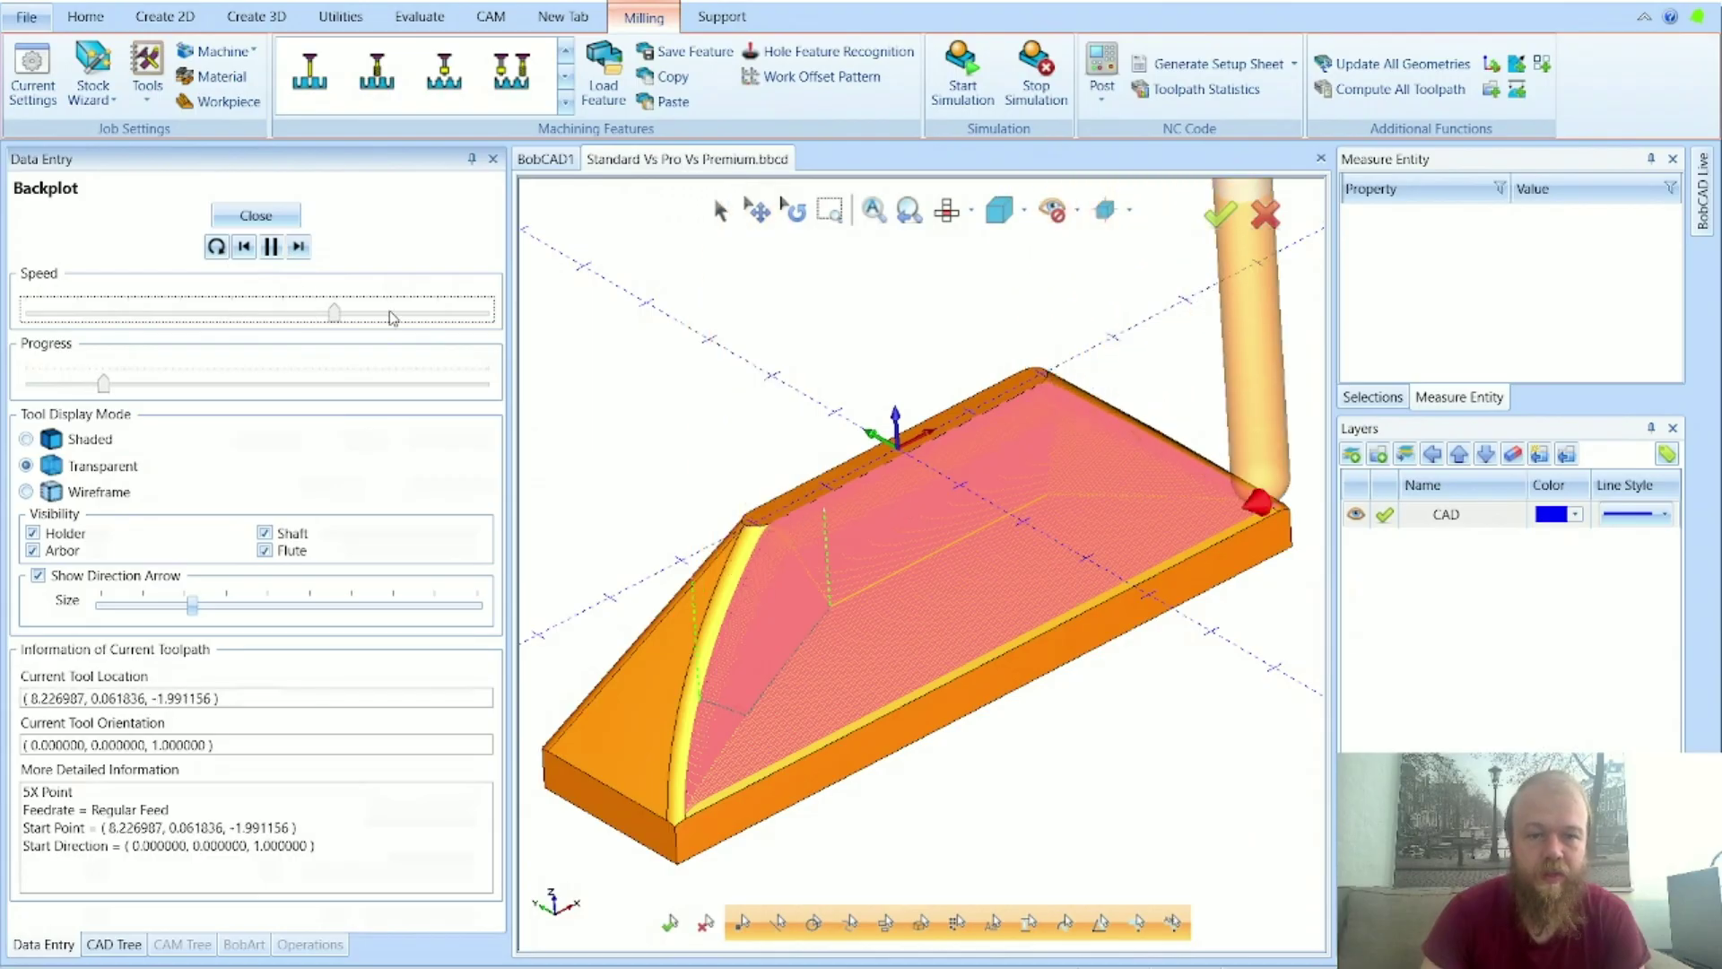
# Step: Examine the Equidistant passes at the lower corner of the curved face during playback, and close the backplot
pyautogui.scroll(6, 767, 834)
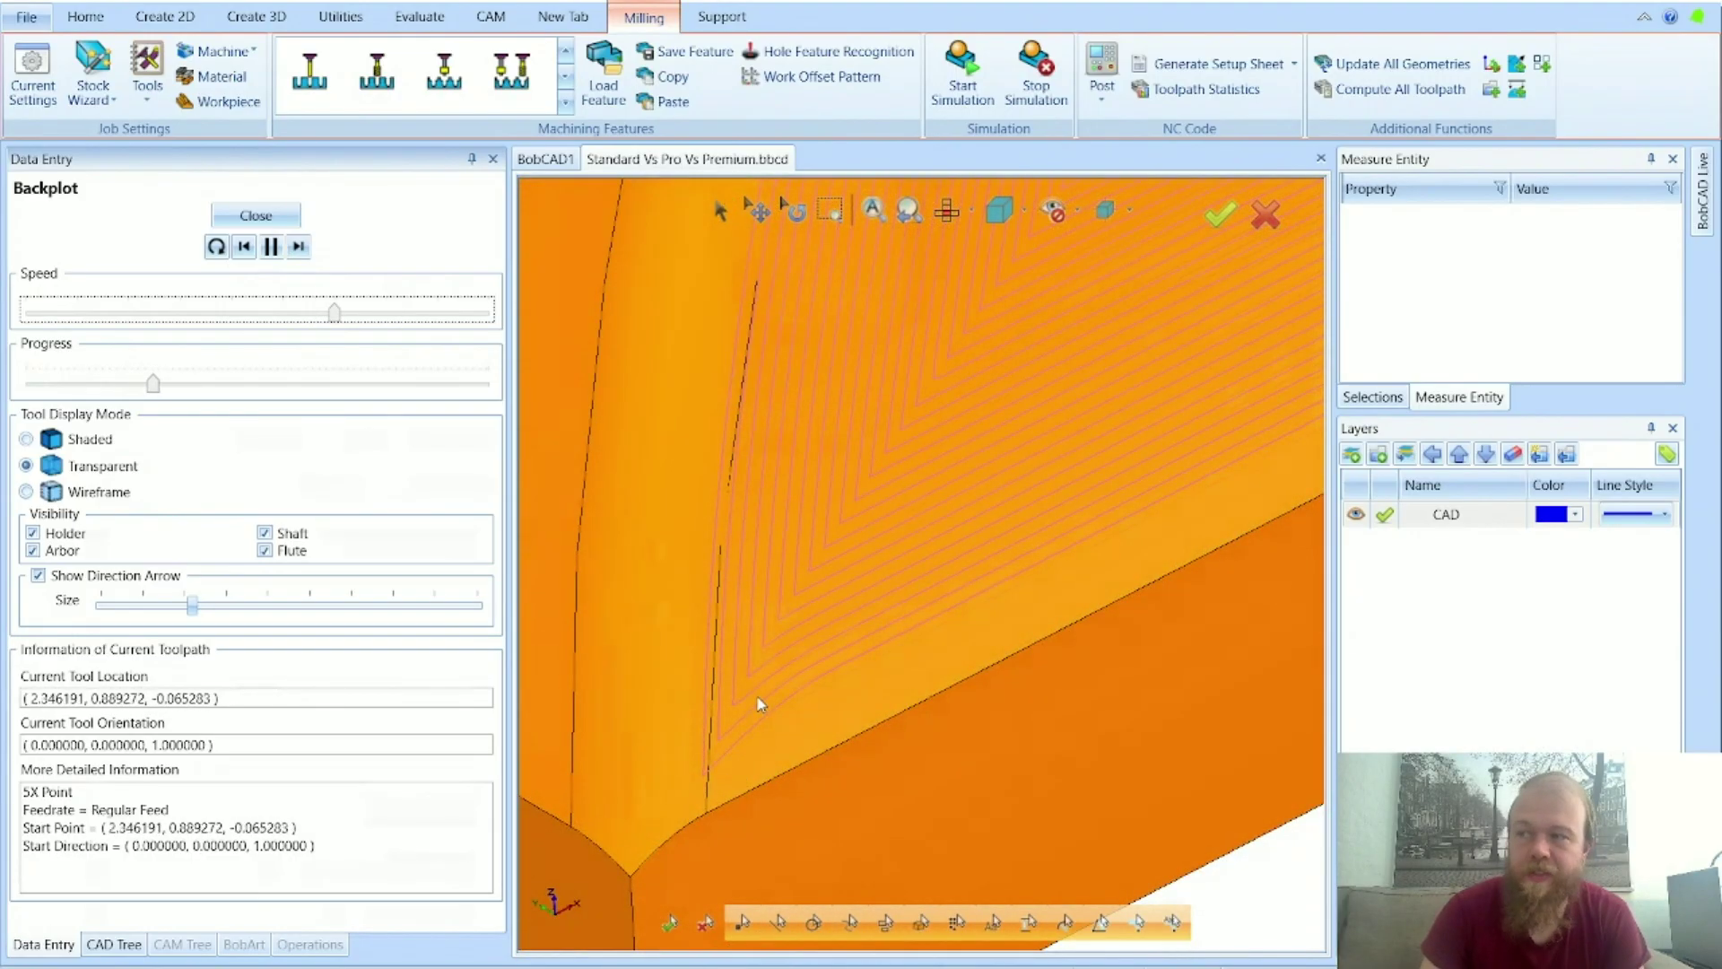
pyautogui.scroll(-6, 758, 704)
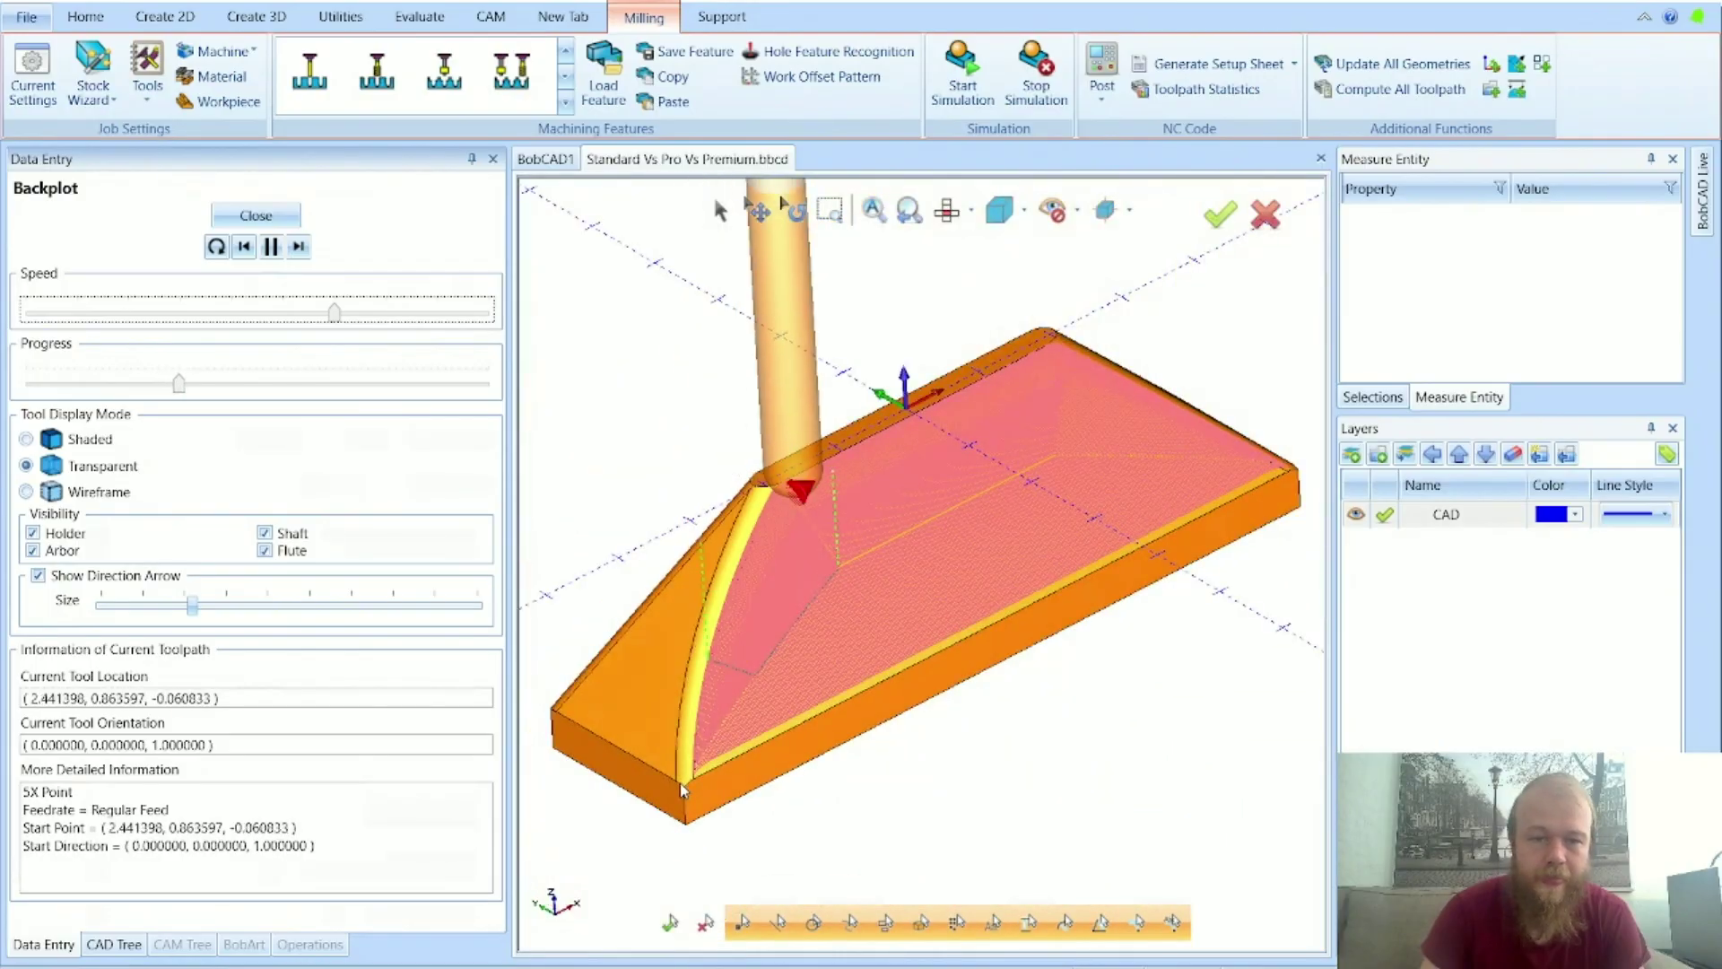
pyautogui.click(256, 215)
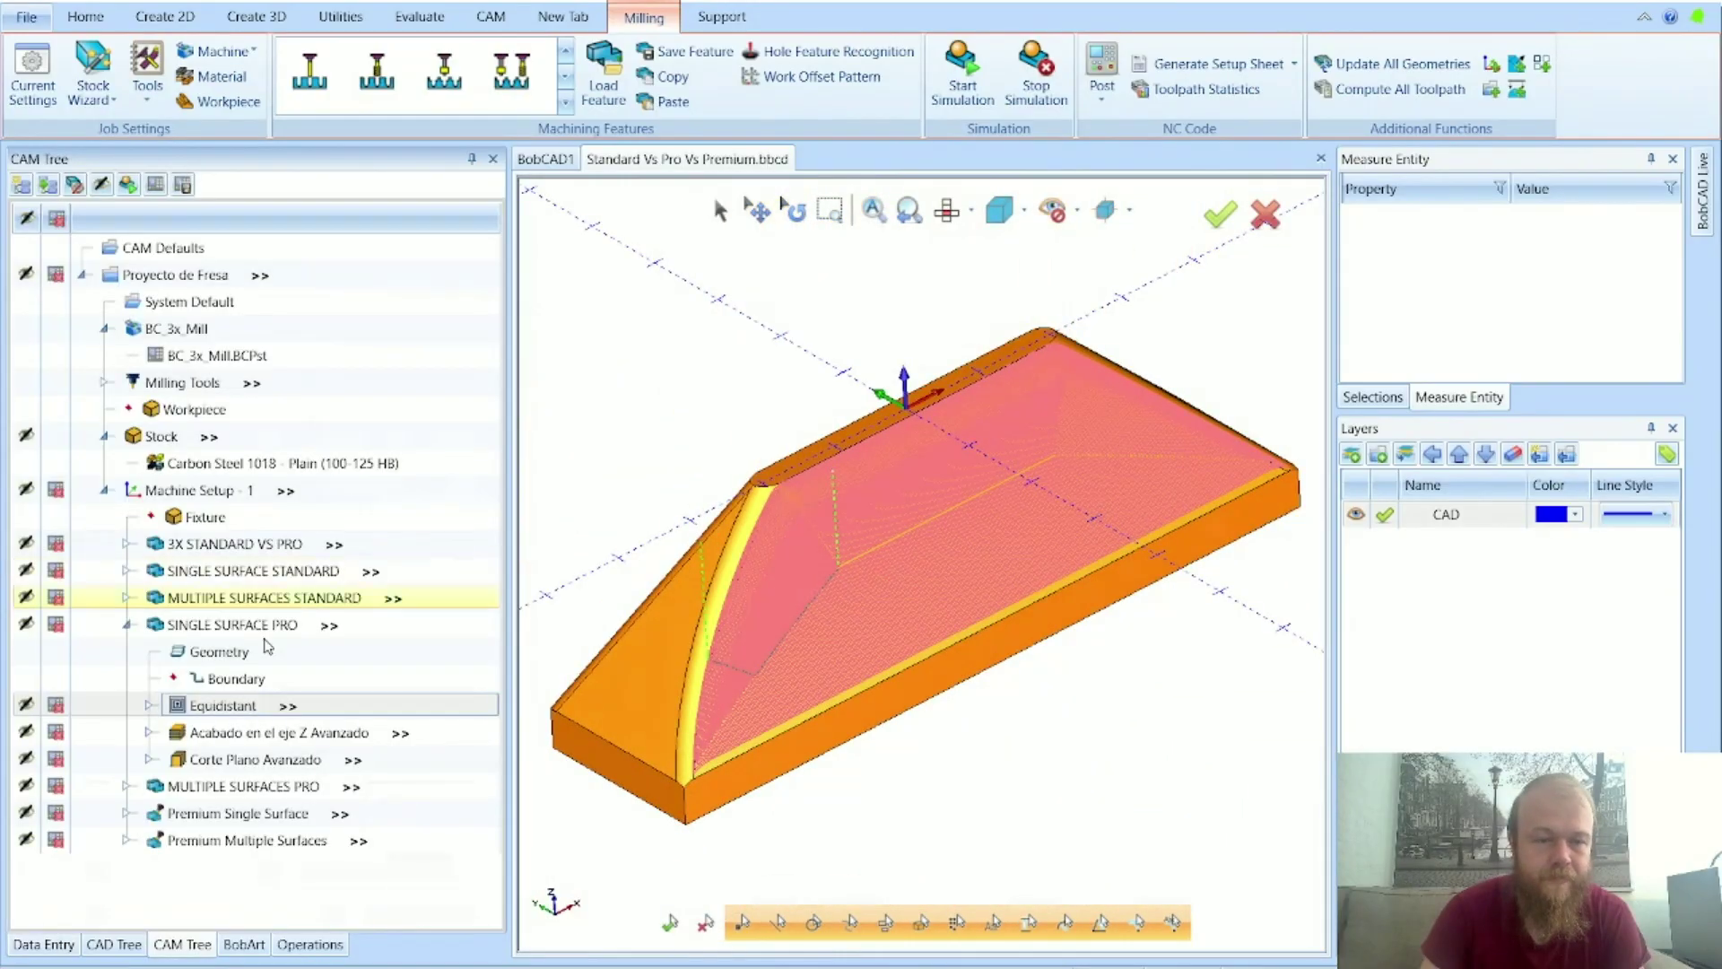
# Step: Set the sorting of the Equidistant operation to Center Away in its patterns and parameters, and recompute its toolpath
pyautogui.doubleClick(225, 706)
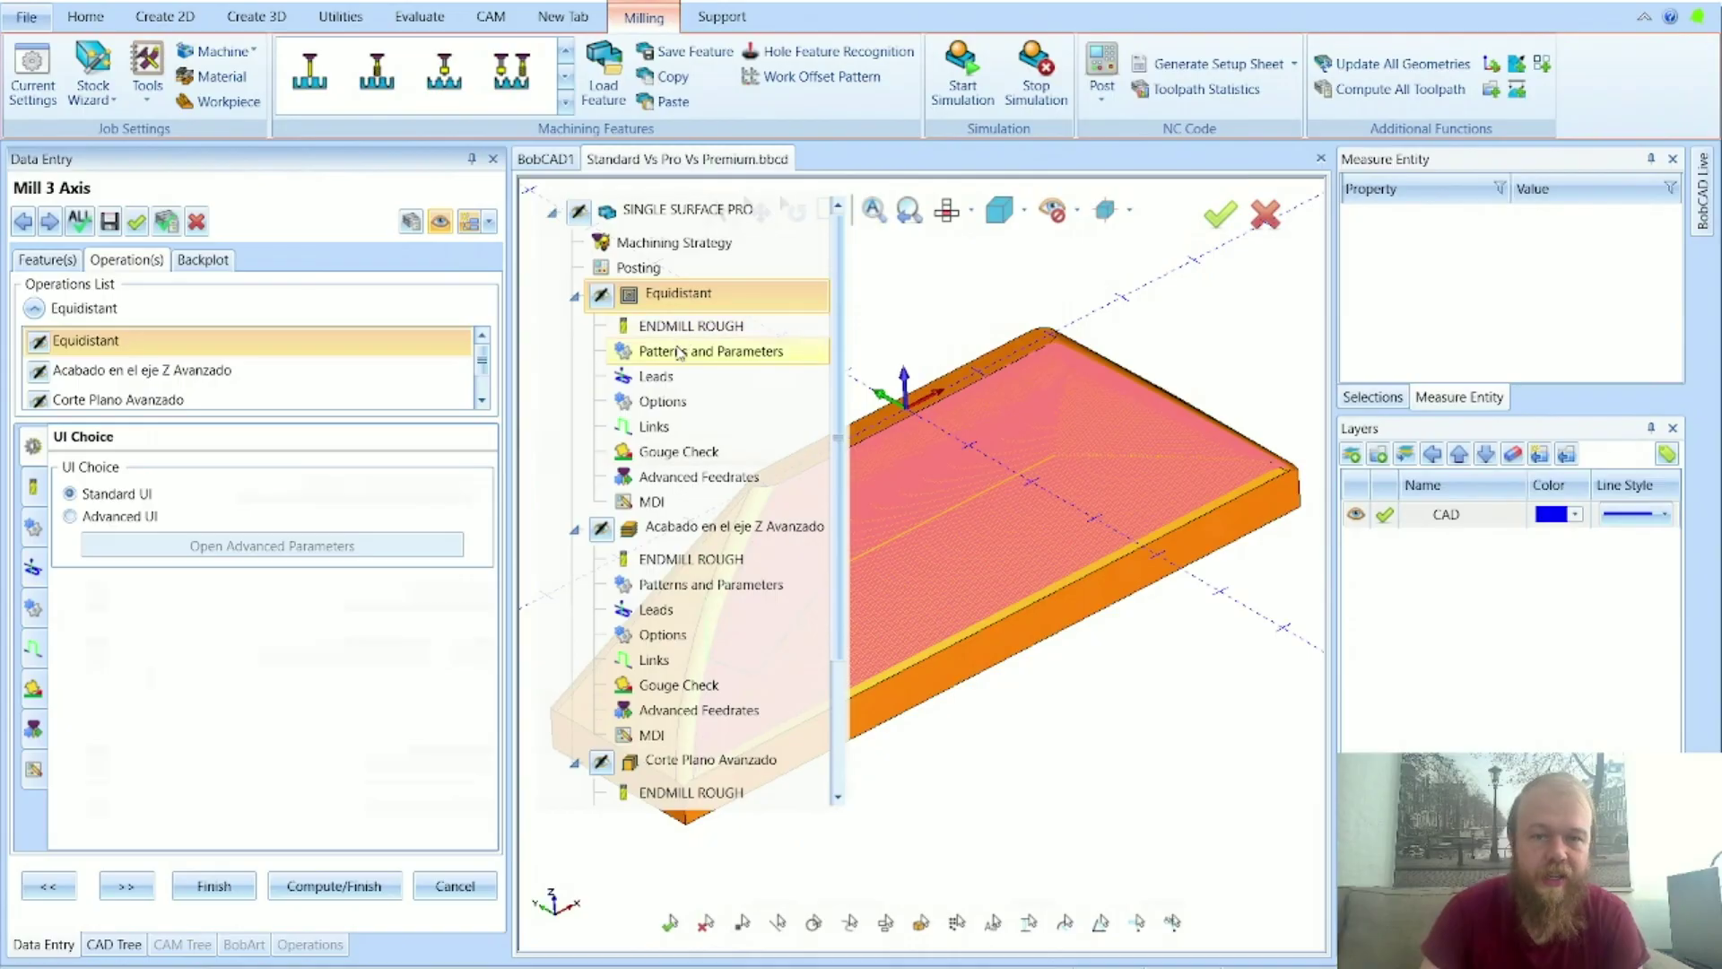
pyautogui.click(682, 352)
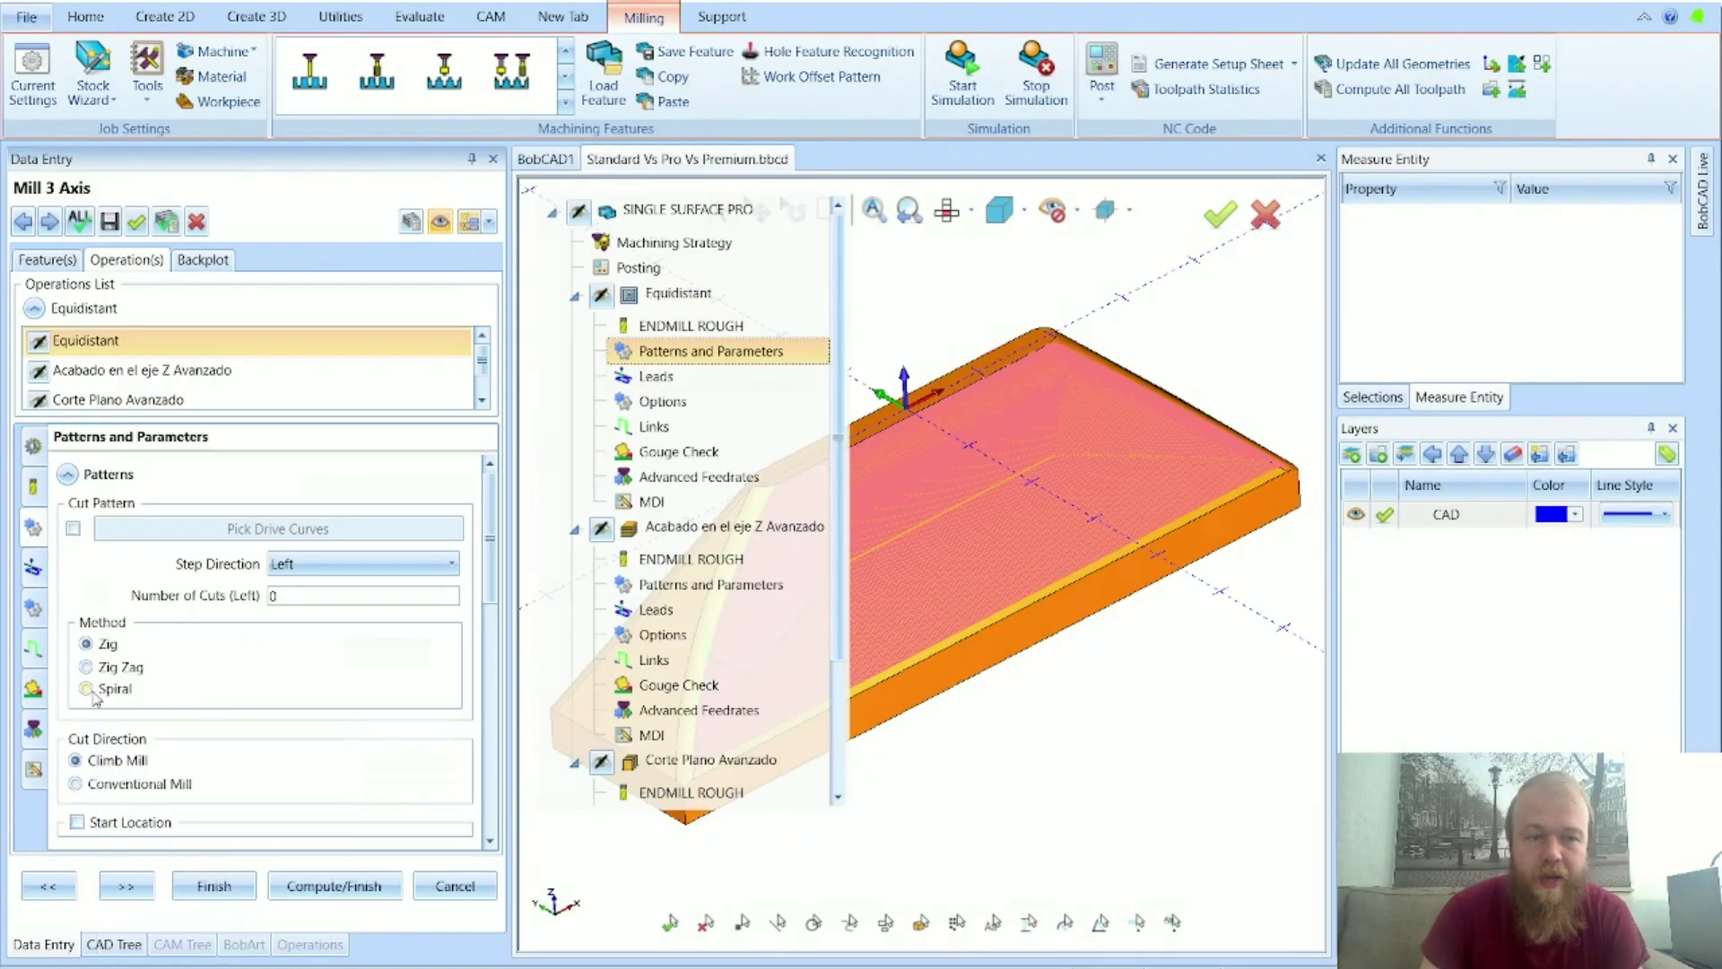
pyautogui.moveTo(95, 699)
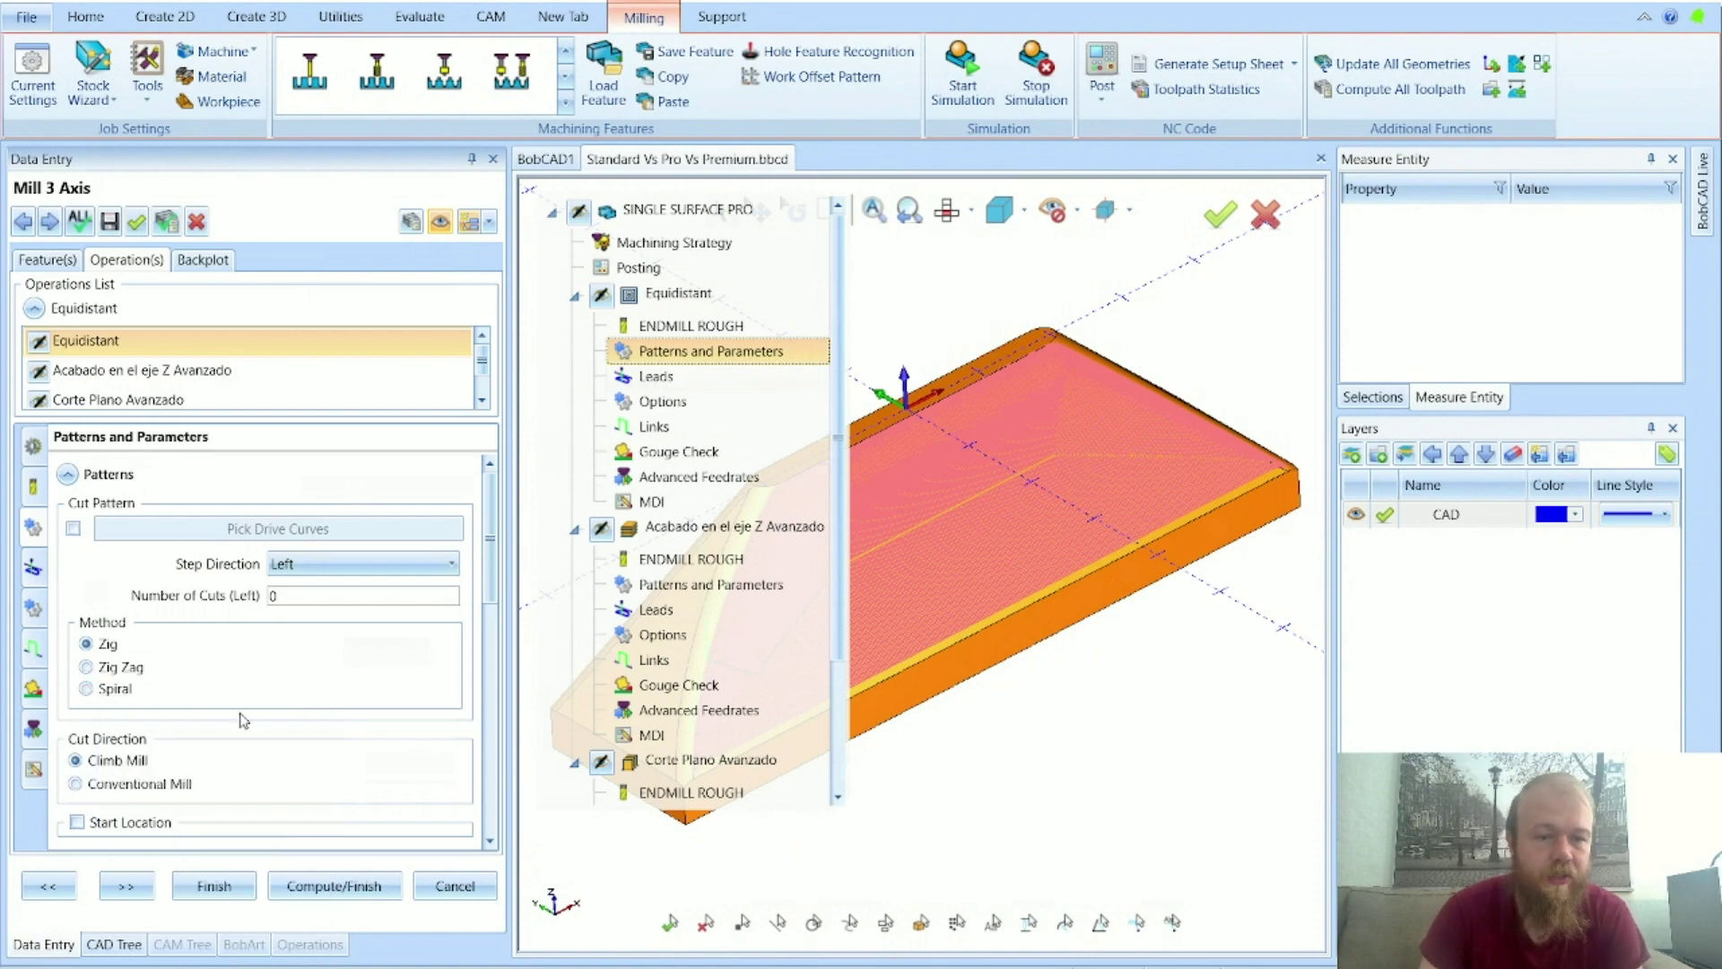
pyautogui.scroll(-3, 421, 709)
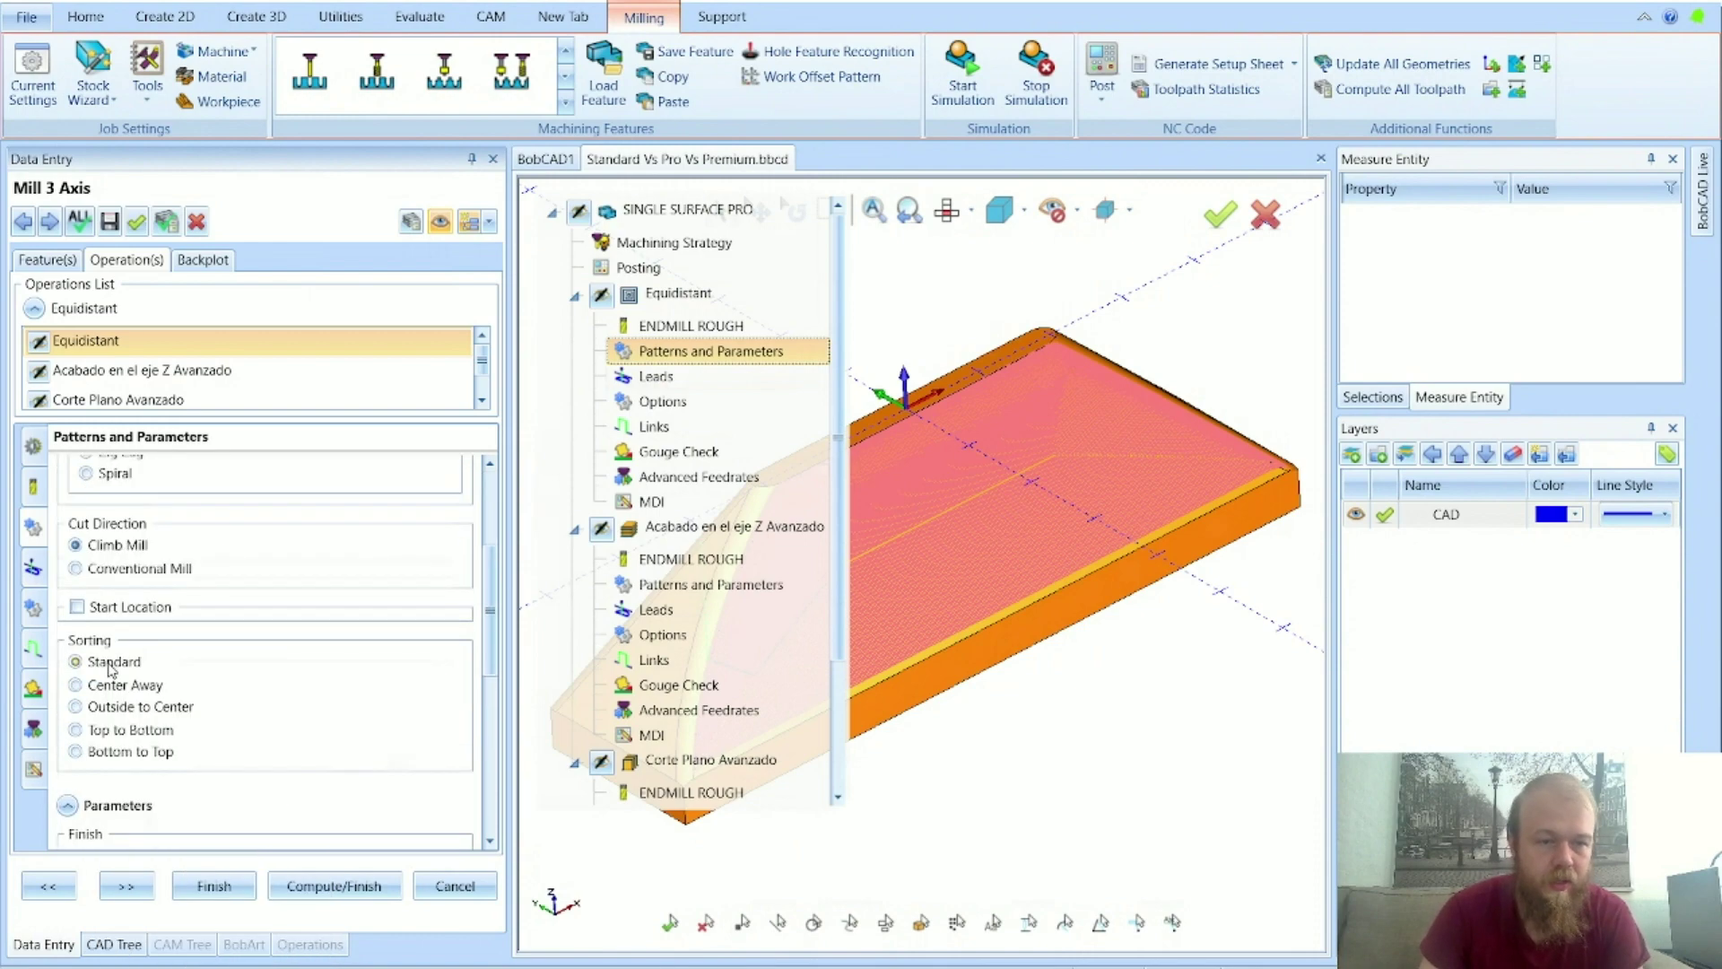
pyautogui.moveTo(111, 668)
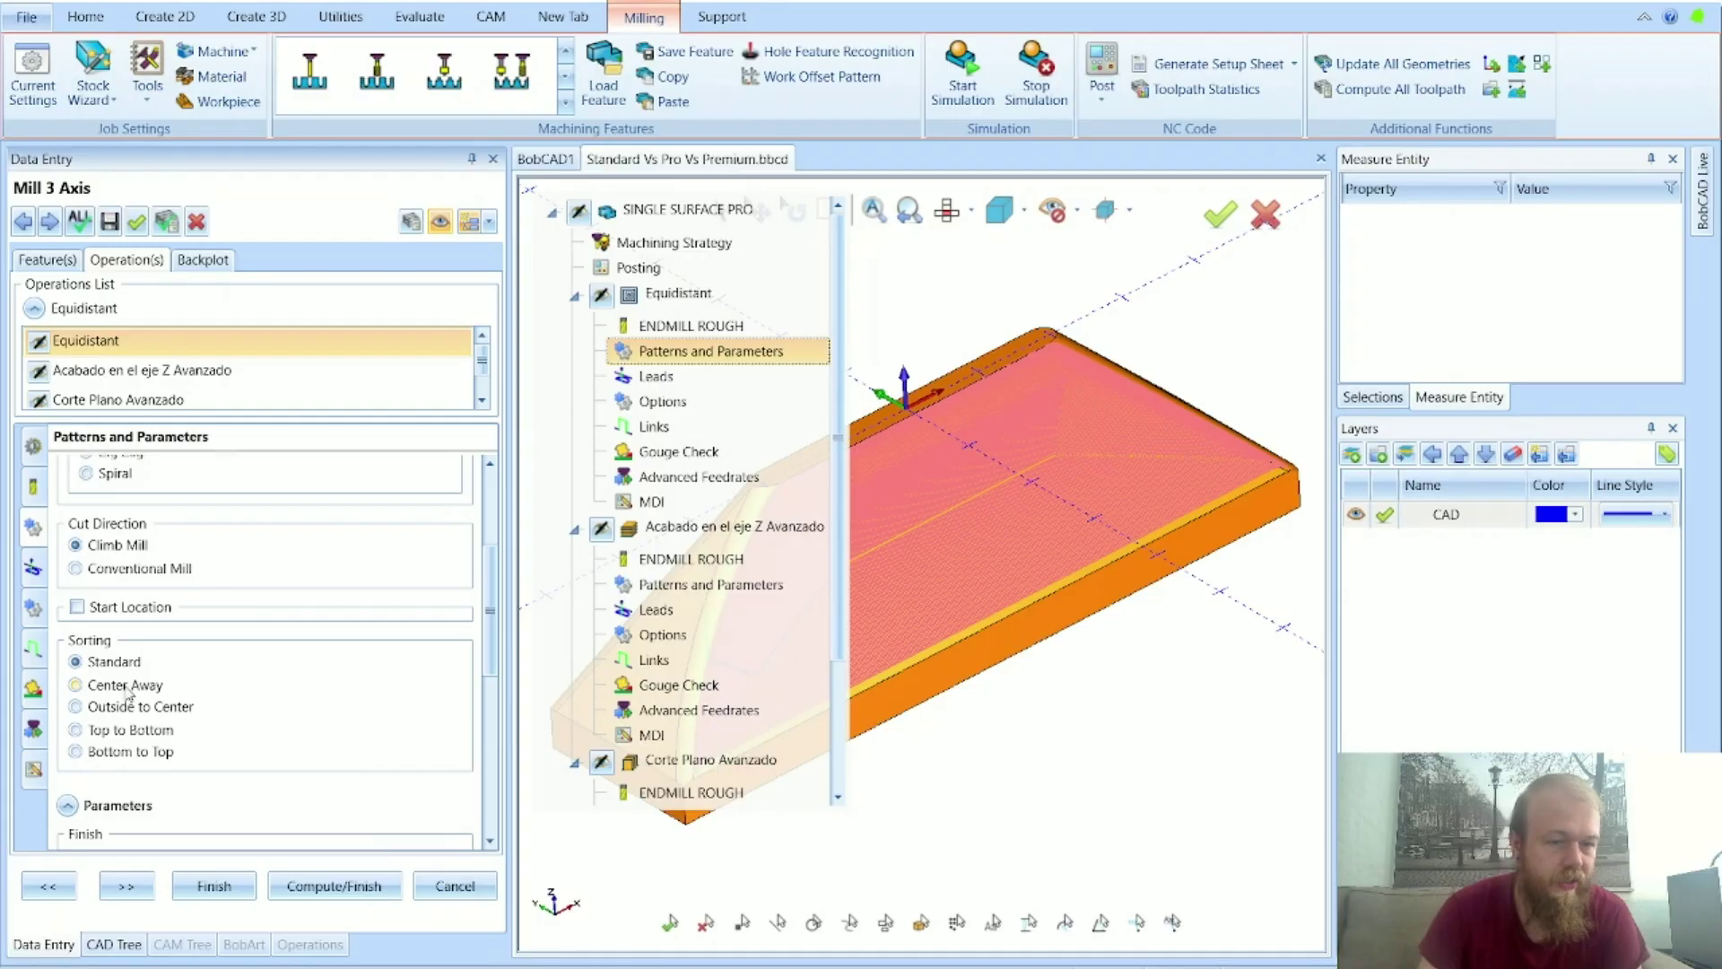
pyautogui.click(130, 688)
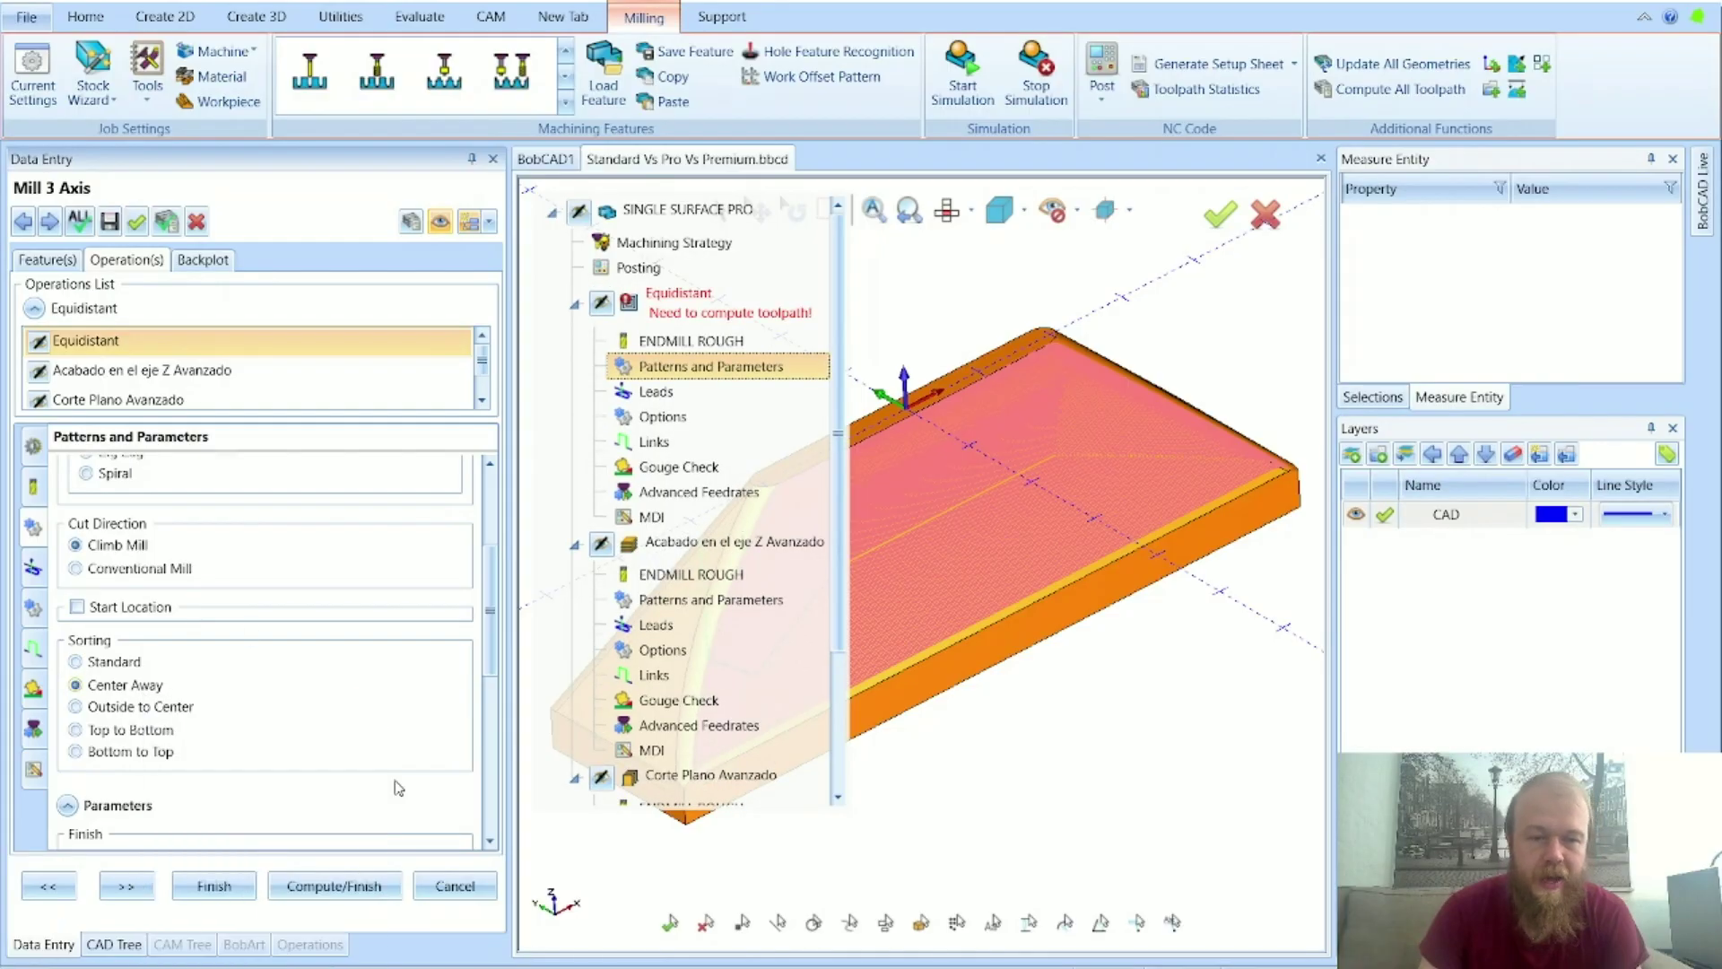
pyautogui.click(214, 885)
pyautogui.rightClick(208, 706)
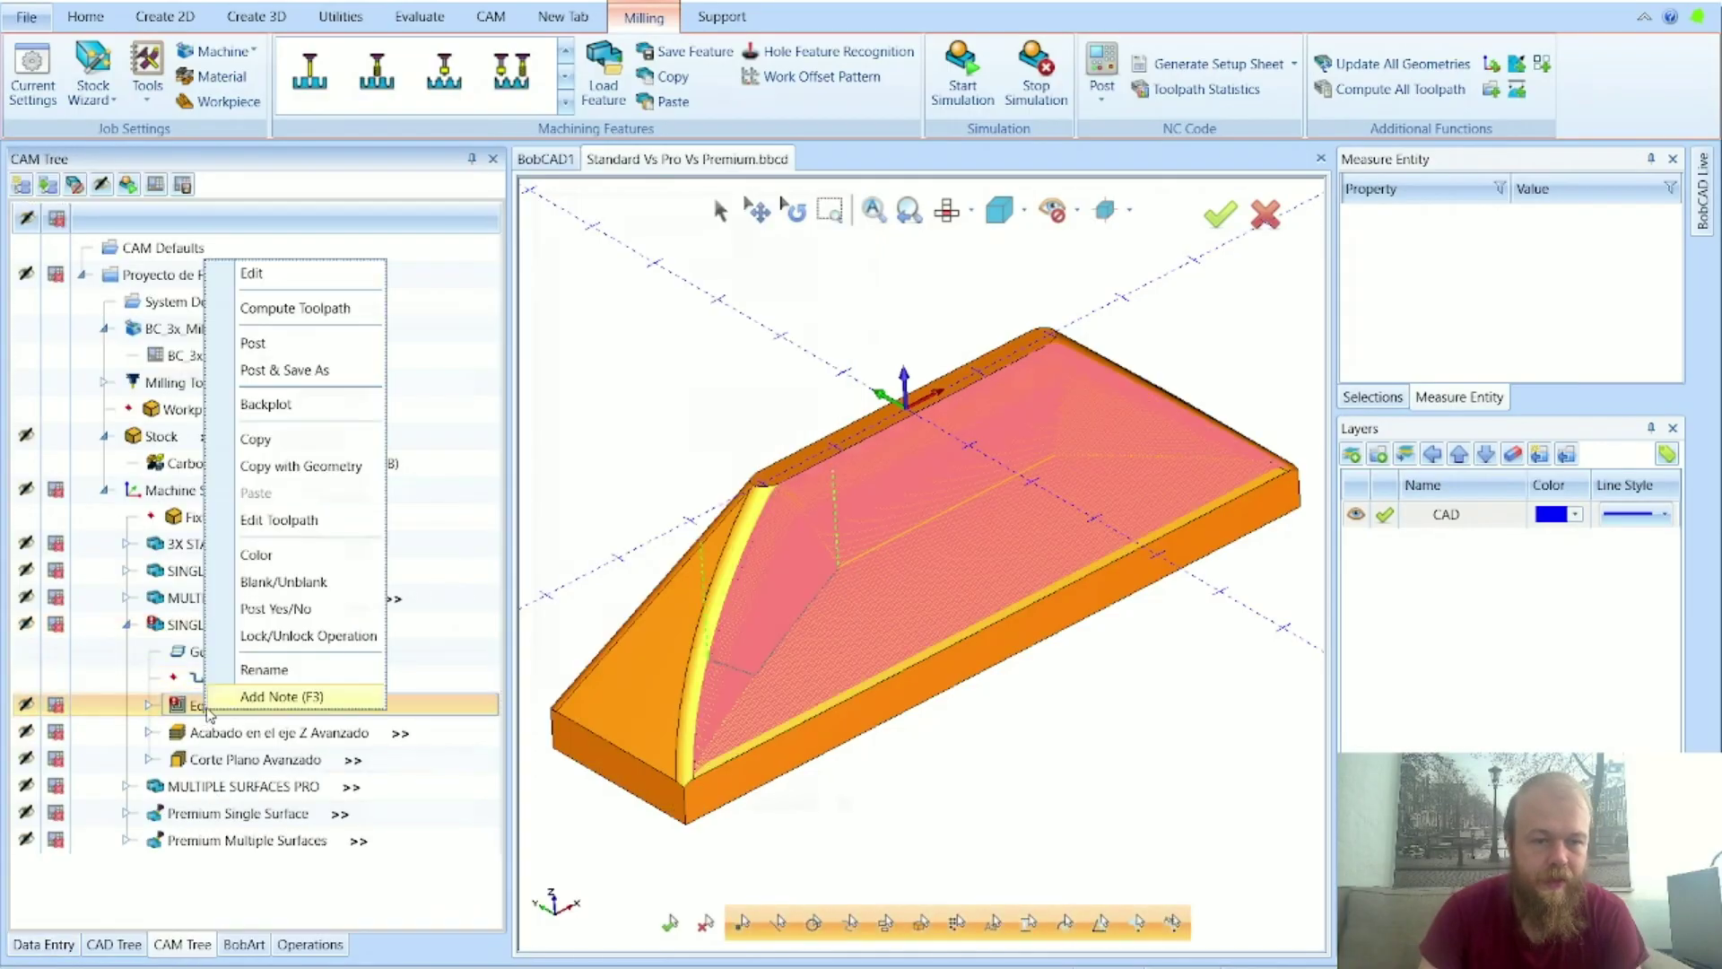
pyautogui.click(269, 308)
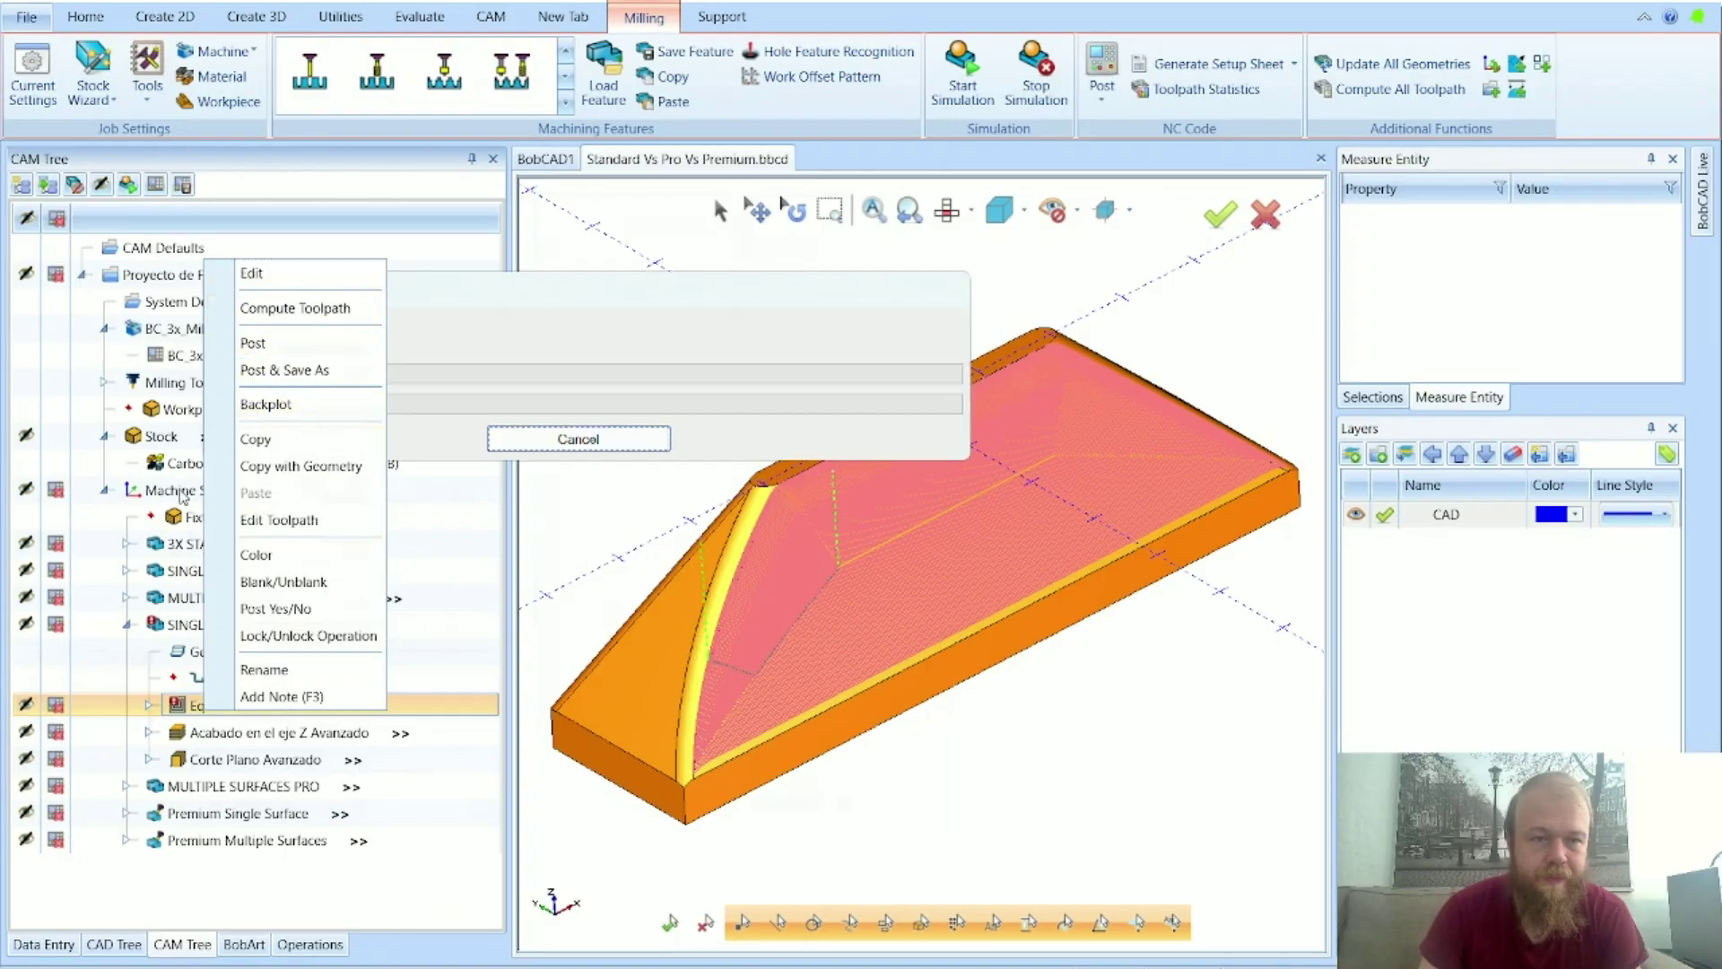
# Step: Backplot the recomputed Equidistant toolpath at a faster speed to watch the cut start from the center, and close the backplot
pyautogui.rightClick(203, 712)
pyautogui.click(261, 398)
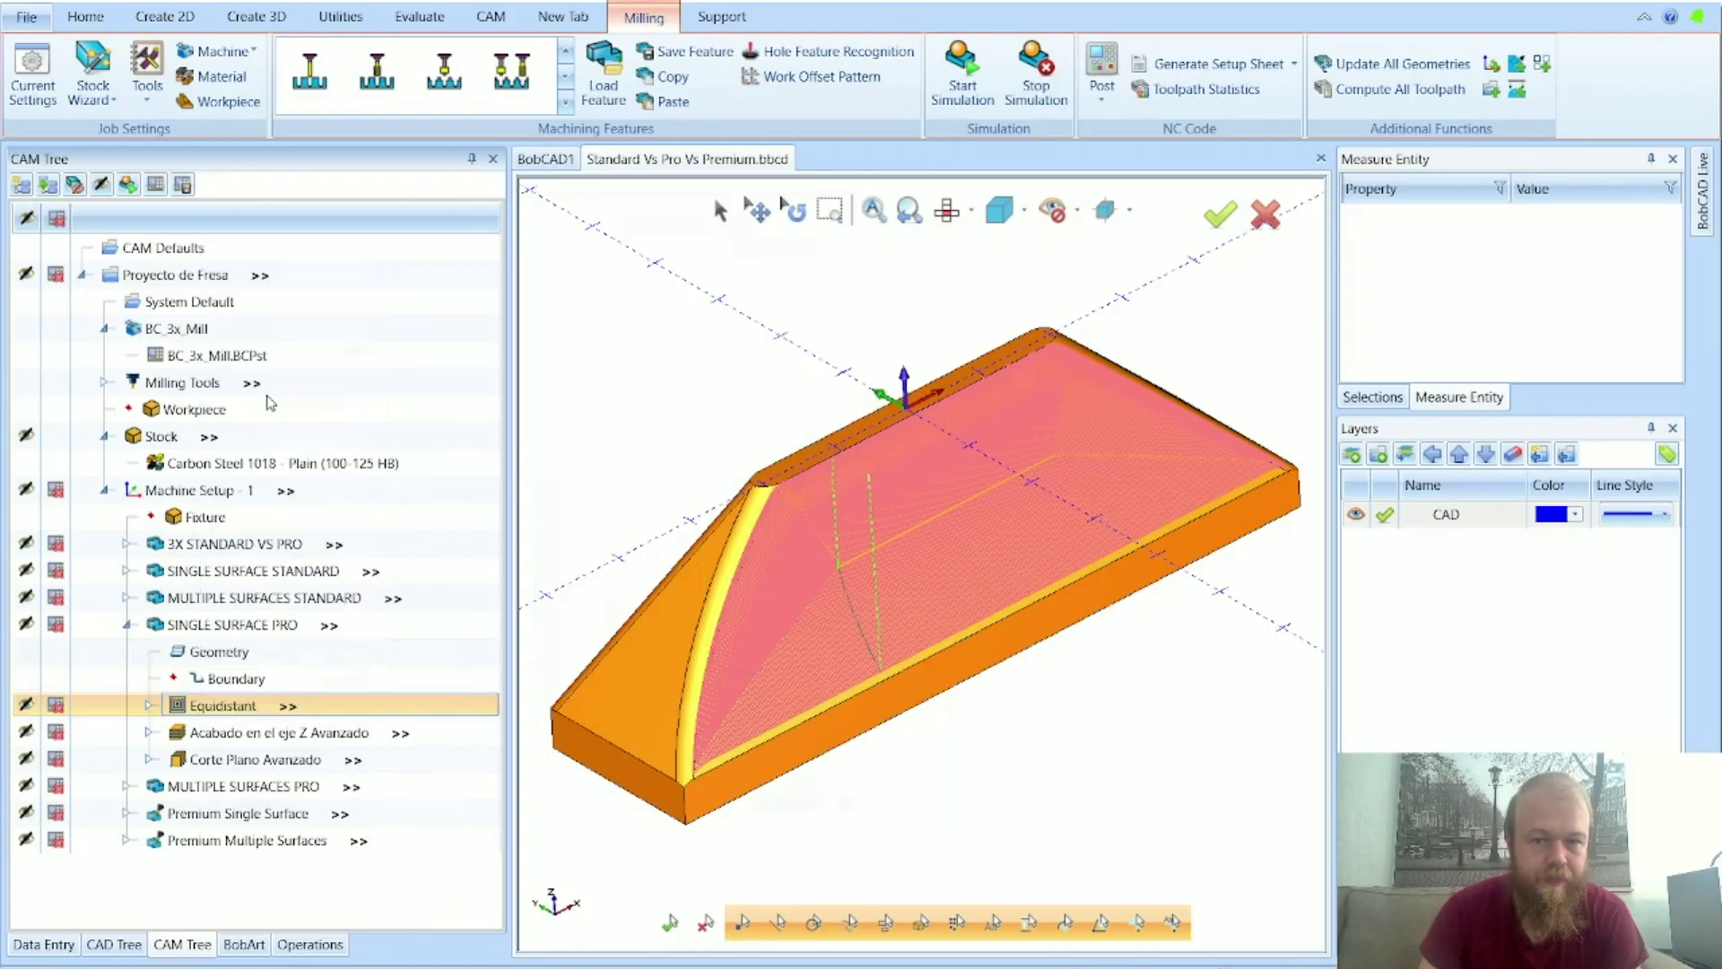
pyautogui.click(272, 247)
pyautogui.moveTo(25, 312); pyautogui.dragTo(128, 313)
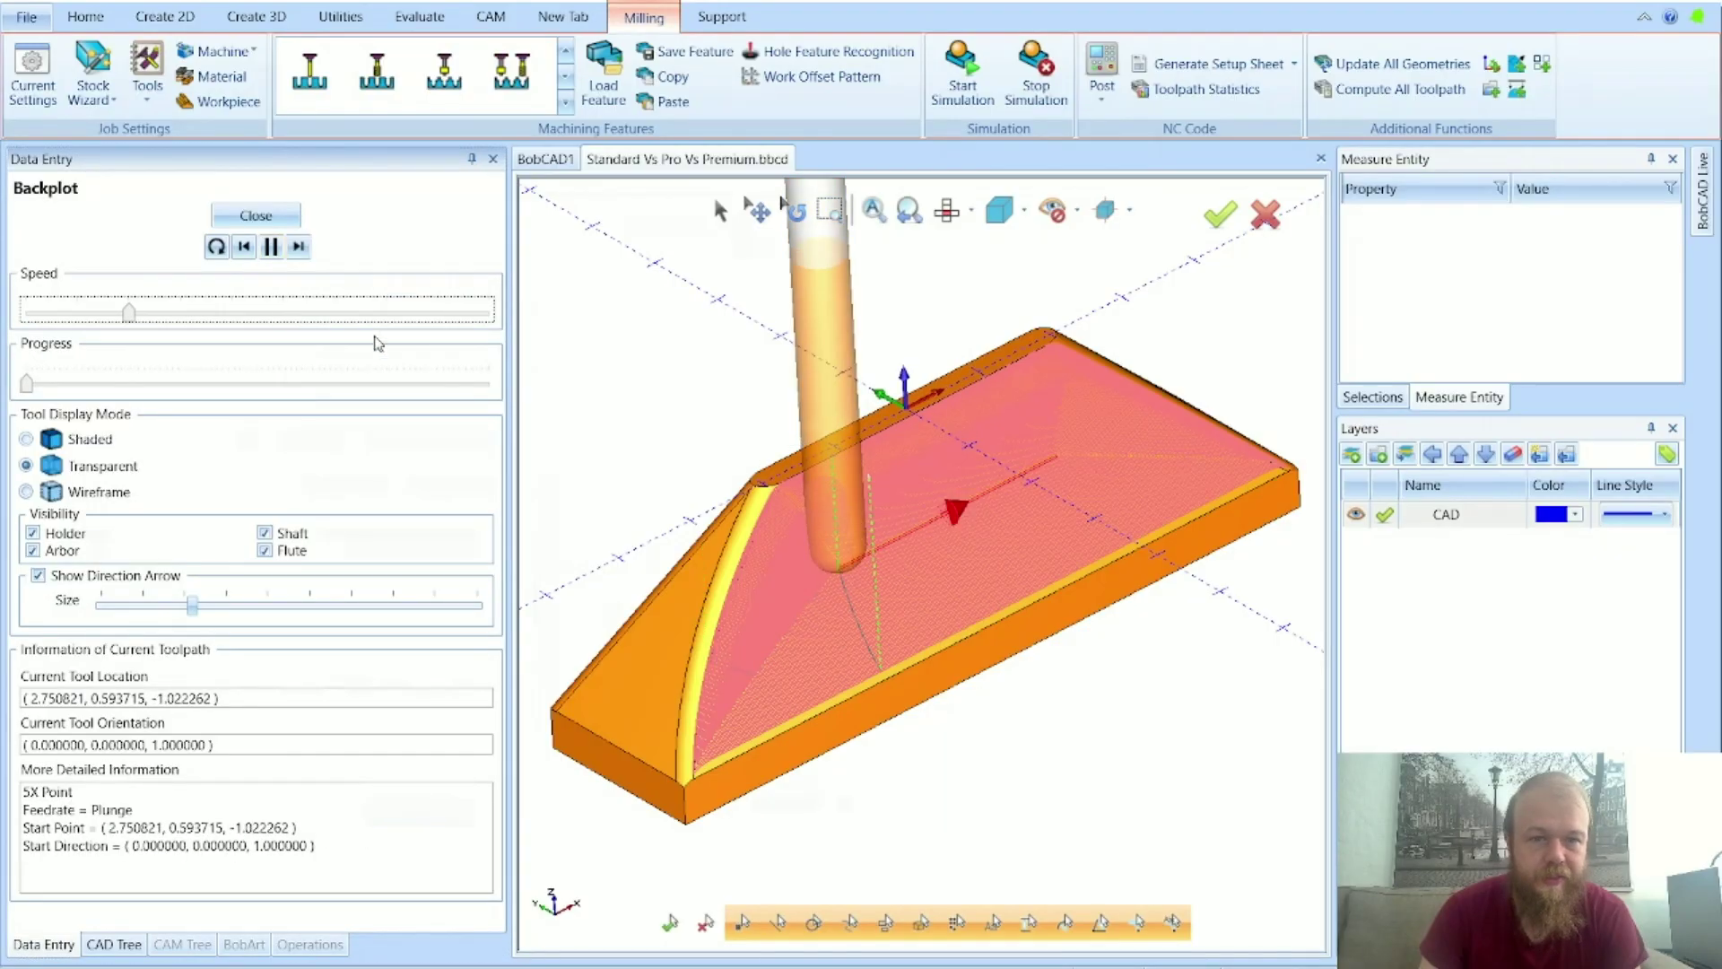
pyautogui.scroll(3, 945, 544)
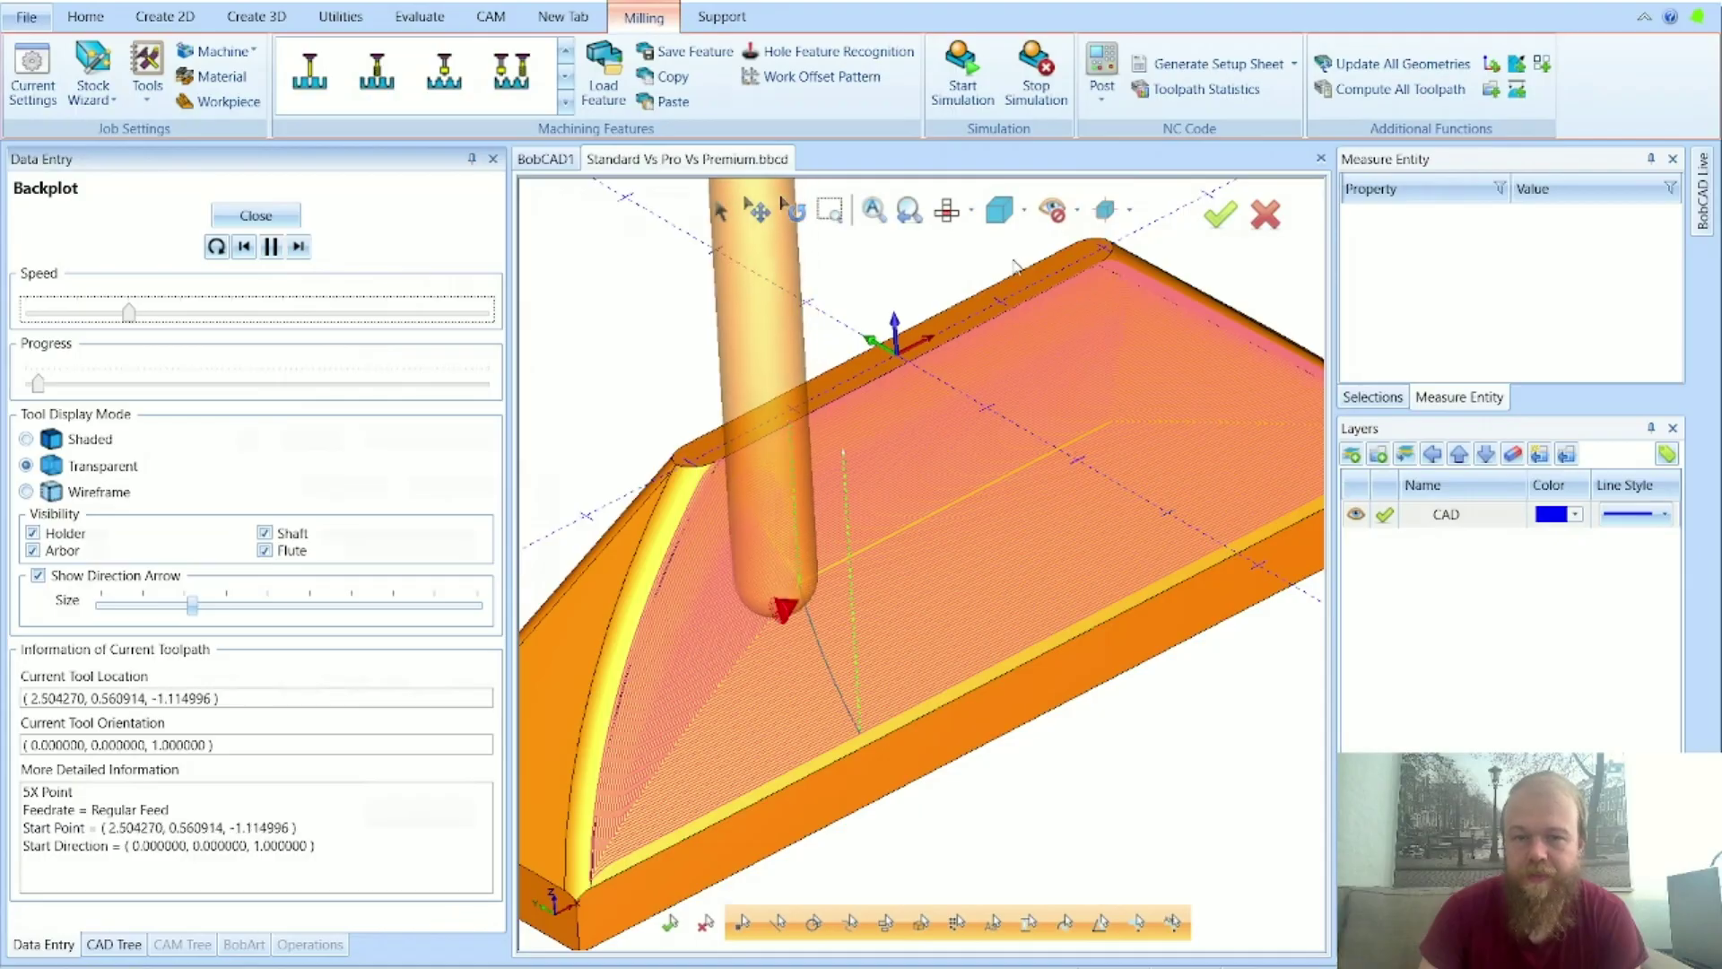
pyautogui.click(238, 218)
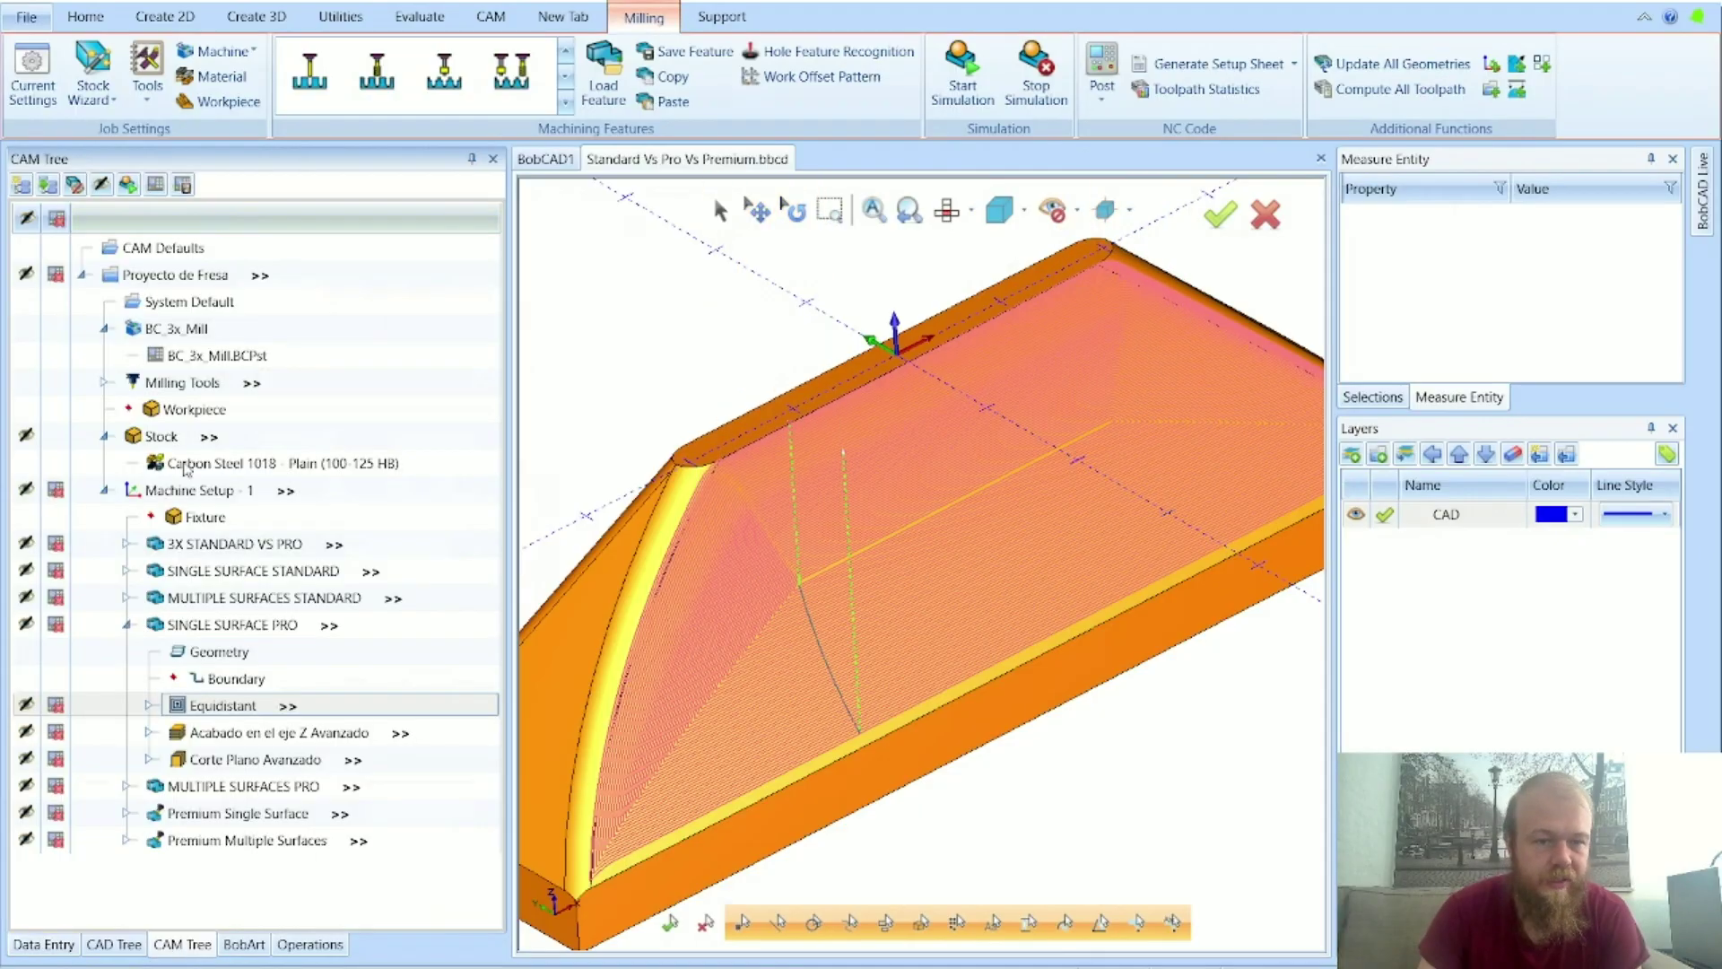
# Step: Display SINGLE SURFACE PRO's toolpath and examine the Equidistant pass spacing at the lower corner and around the center of the curved face
pyautogui.click(232, 624)
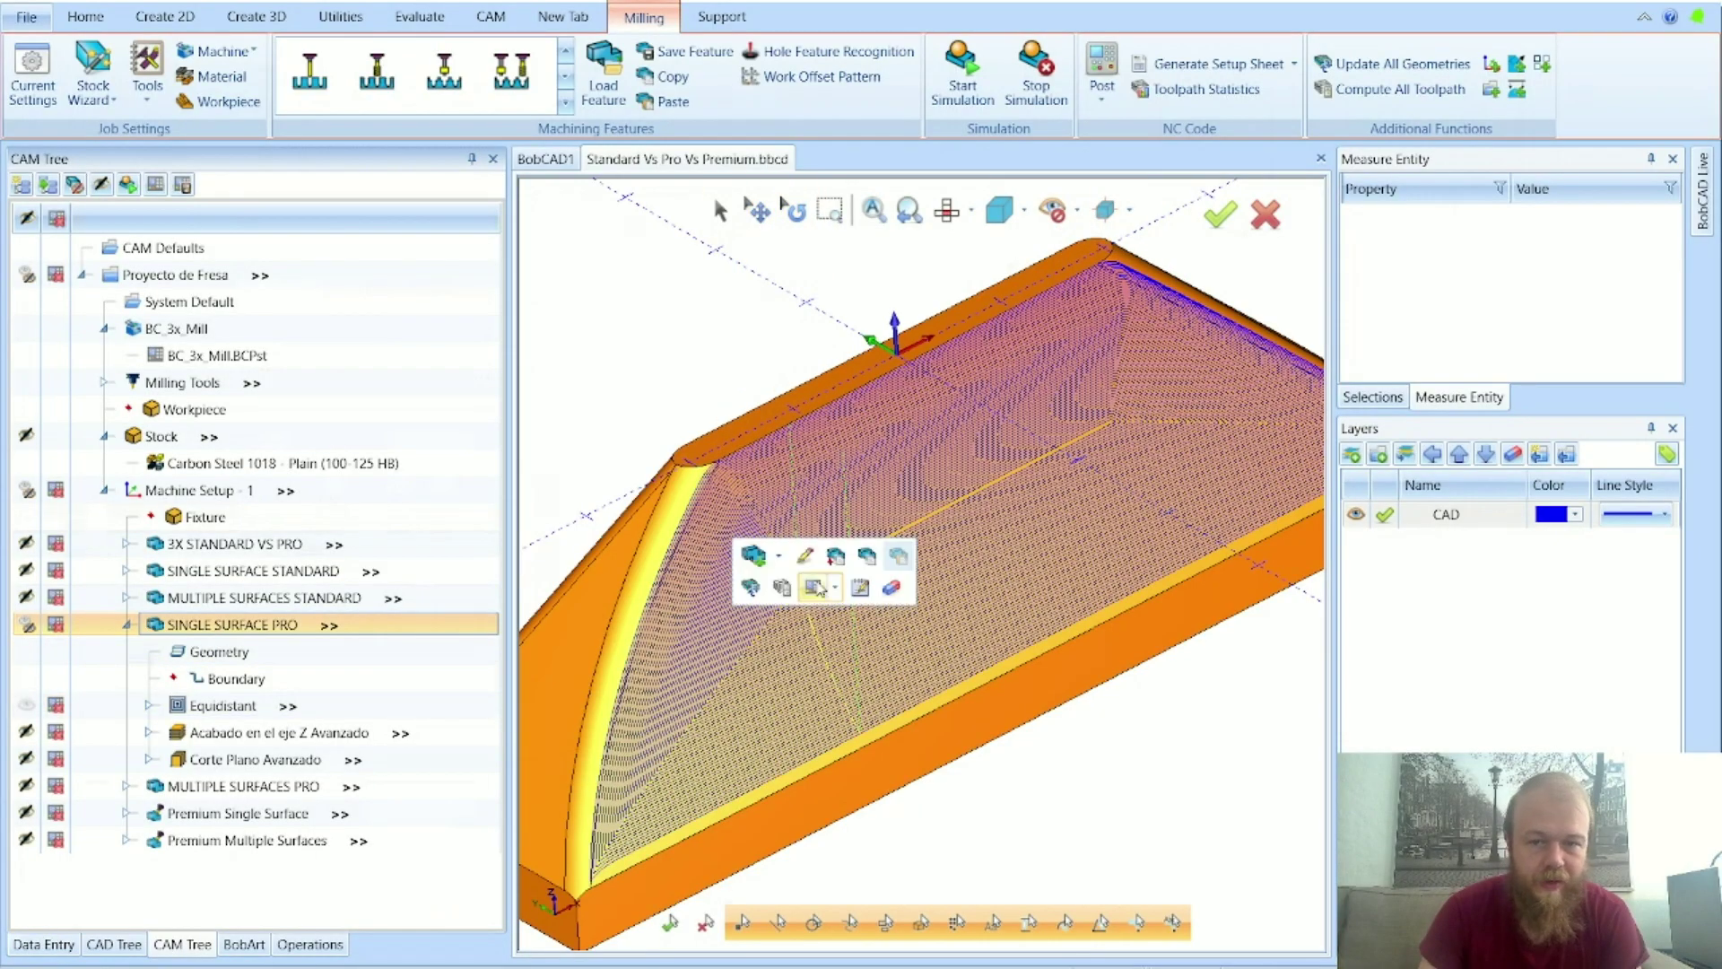
pyautogui.scroll(6, 599, 886)
pyautogui.scroll(-3, 599, 818)
pyautogui.scroll(3, 677, 787)
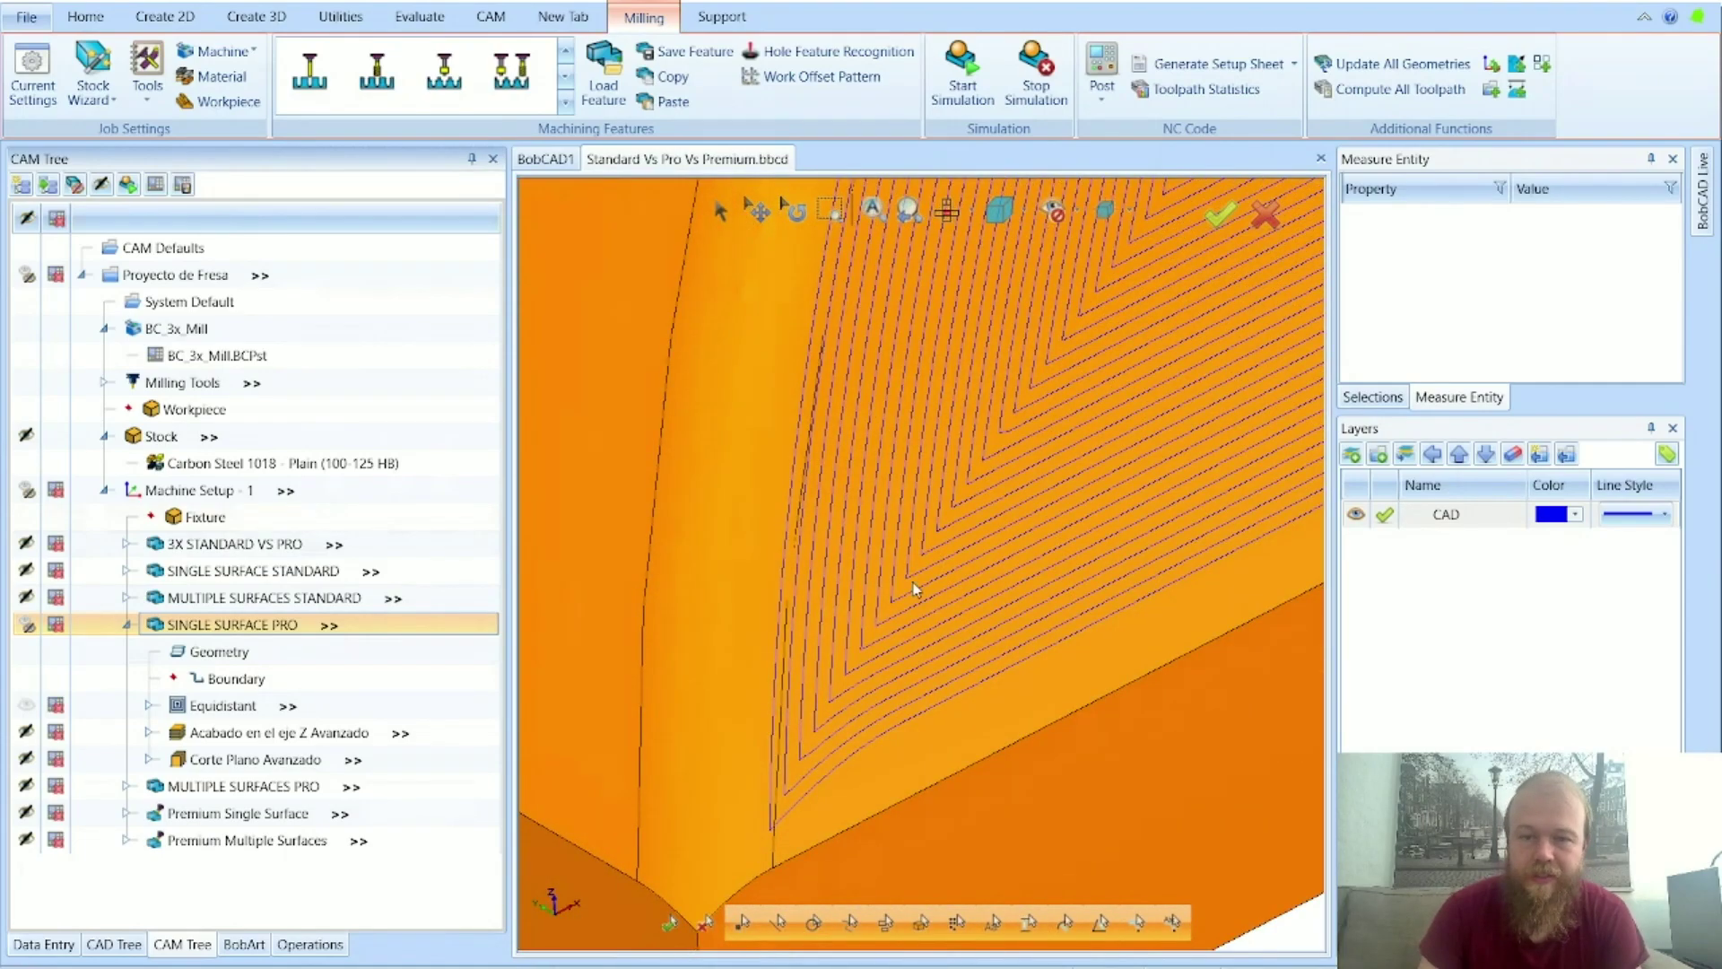
pyautogui.scroll(-3, 642, 824)
pyautogui.scroll(5, 1081, 373)
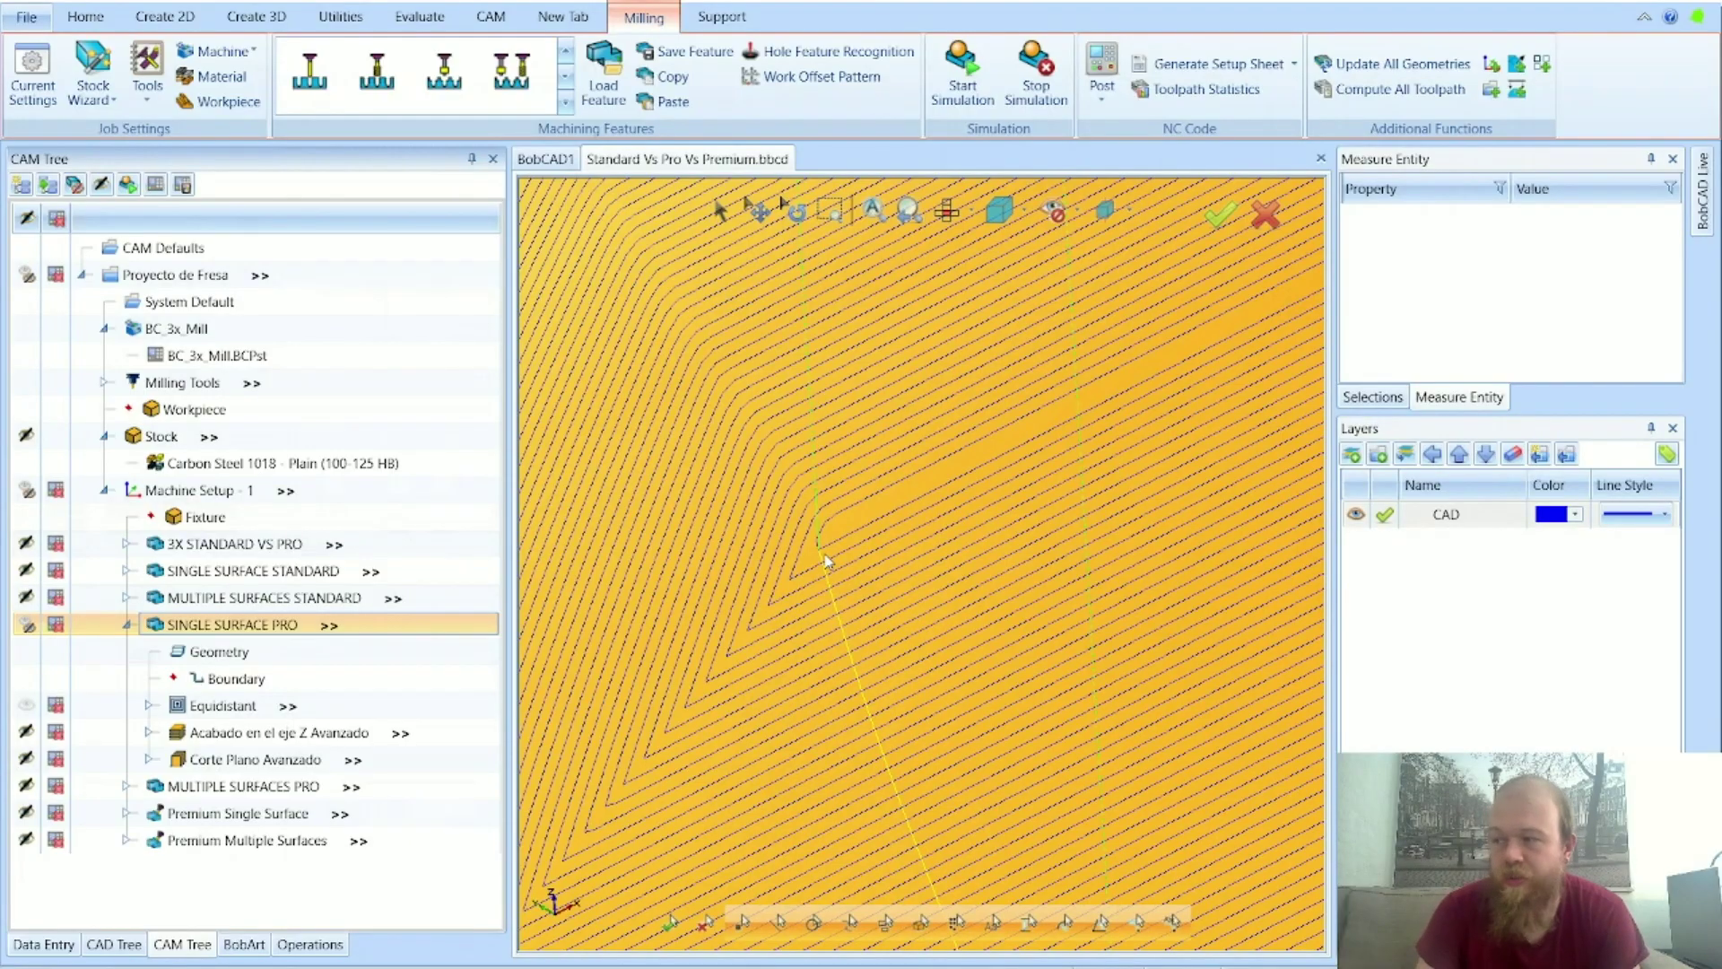
pyautogui.scroll(-6, 839, 566)
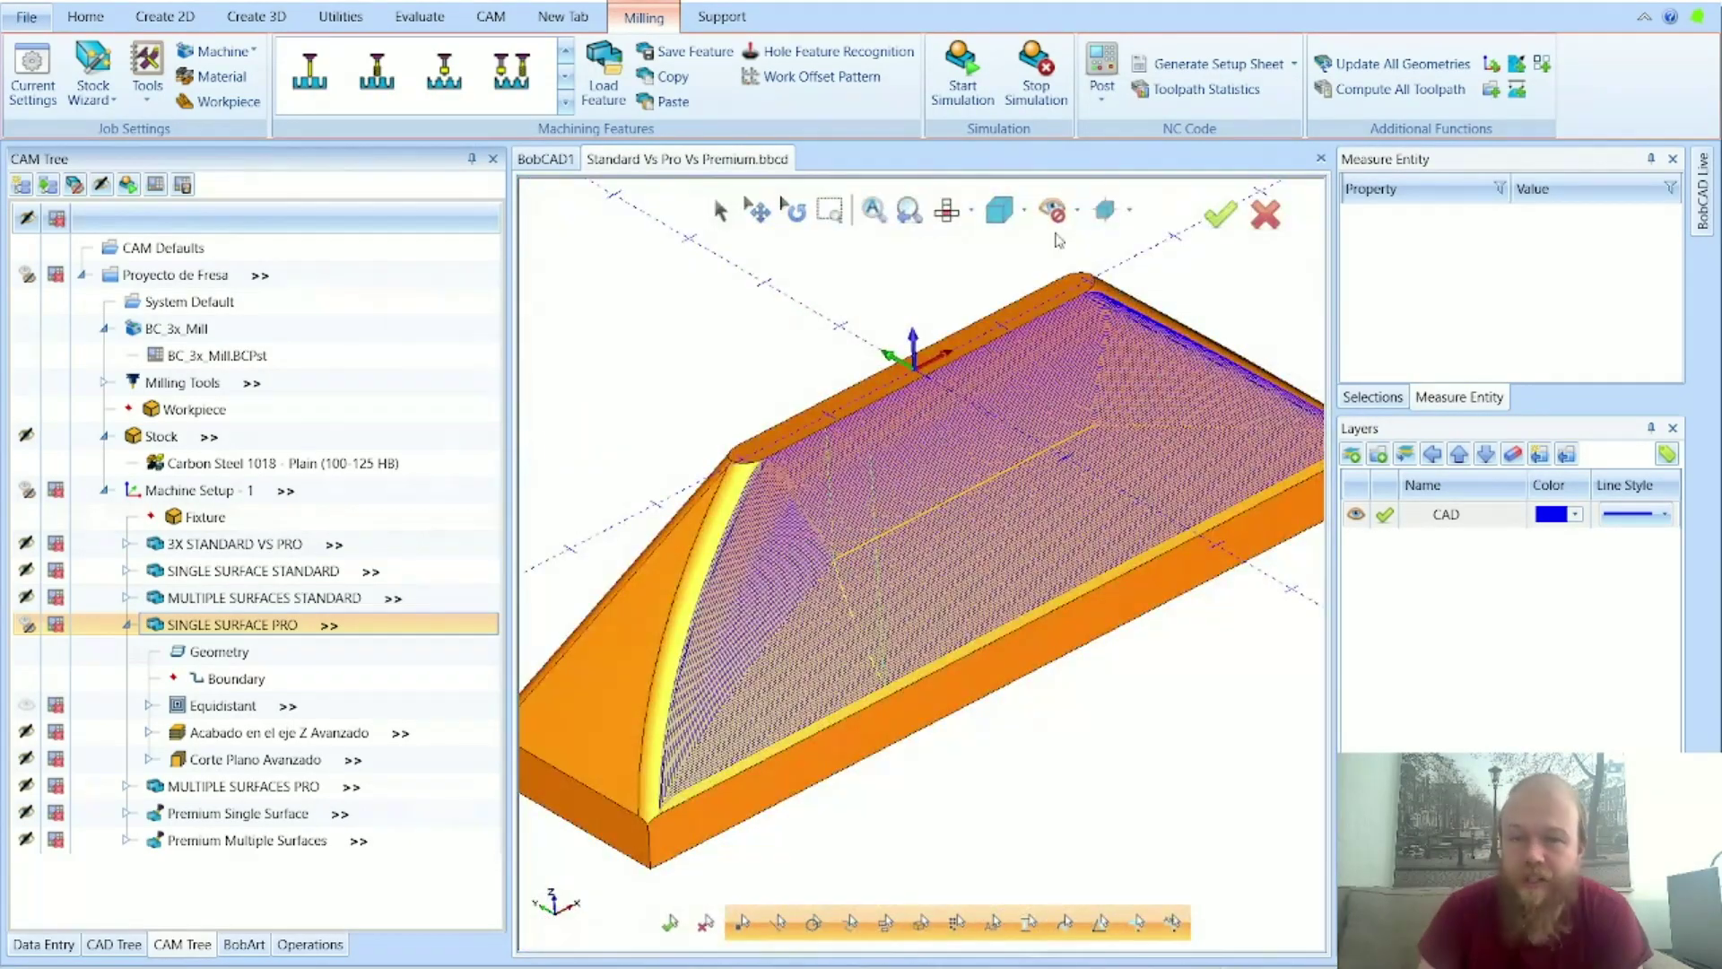
# Step: Examine the Equidistant passes from above, and hide that toolpath
pyautogui.click(947, 210)
pyautogui.scroll(-2, 956, 493)
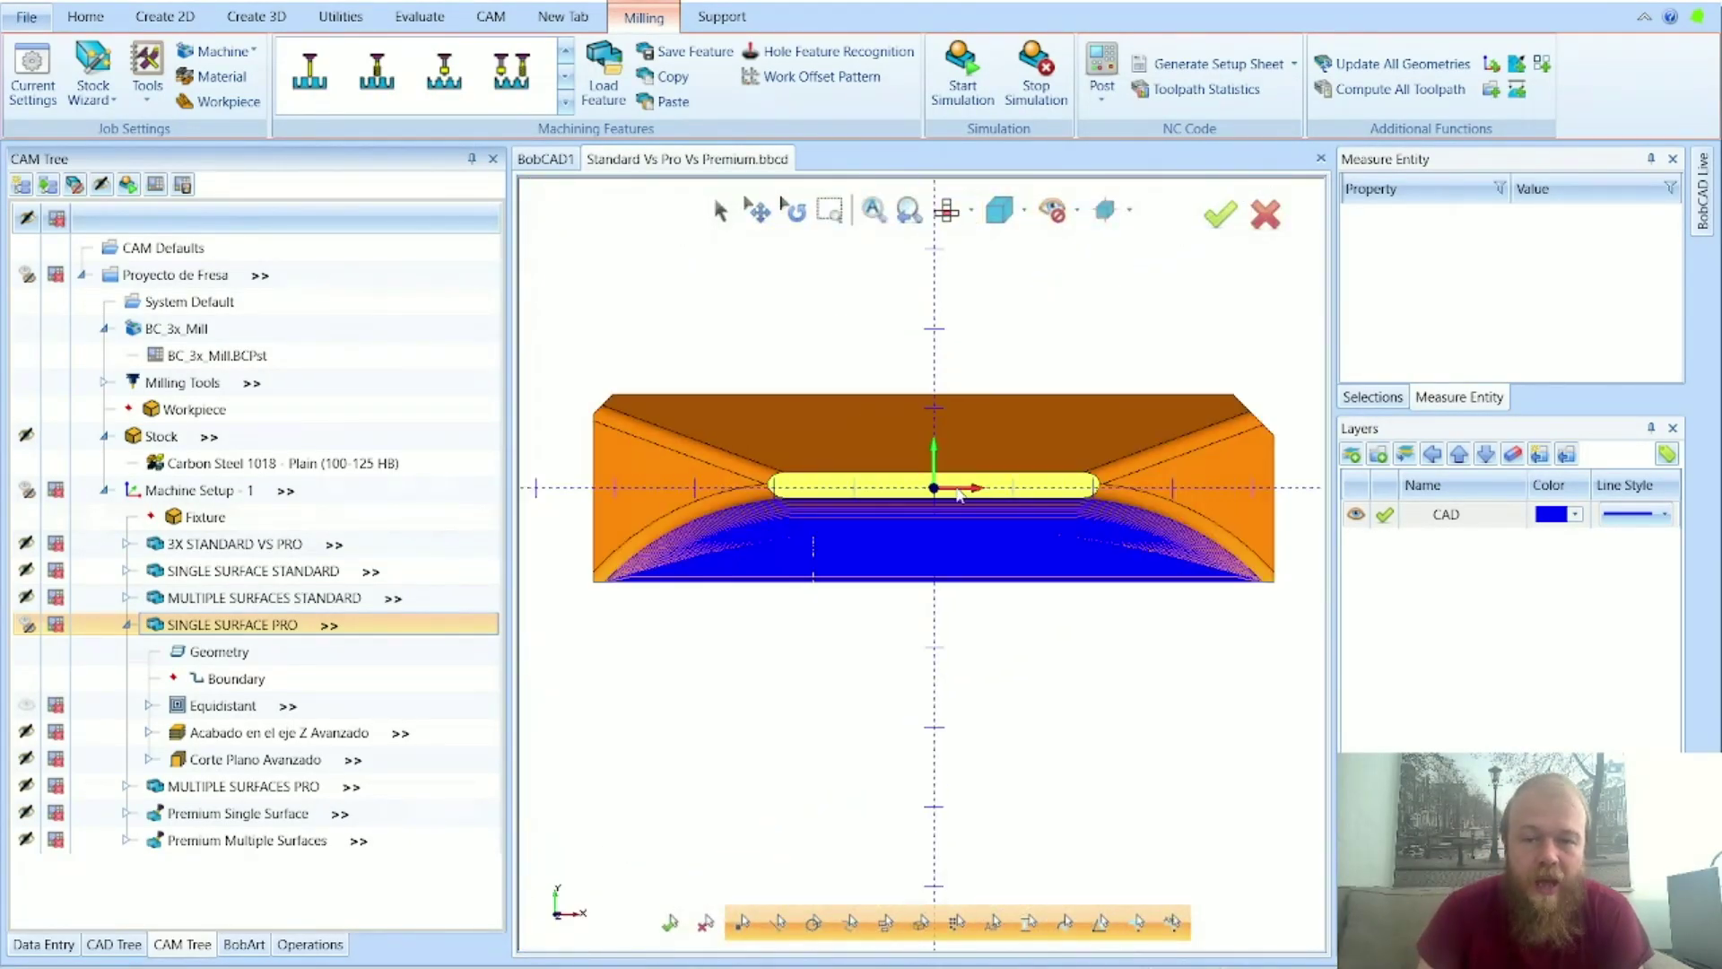
pyautogui.rightClick(280, 624)
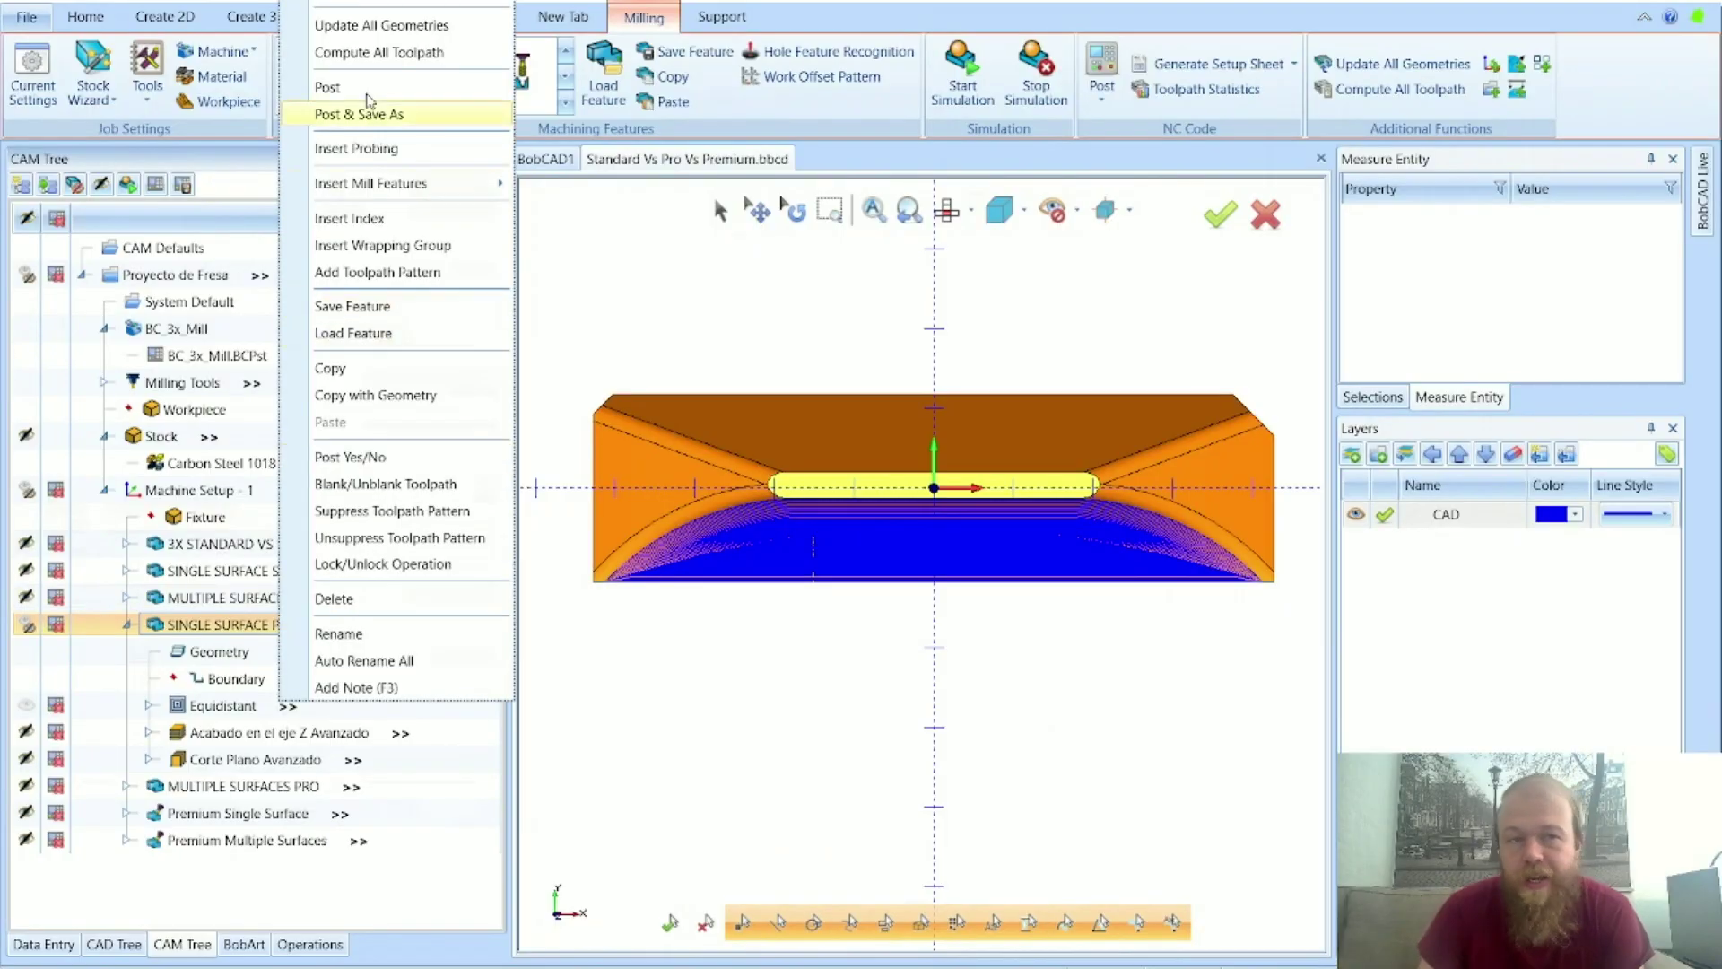
pyautogui.click(36, 709)
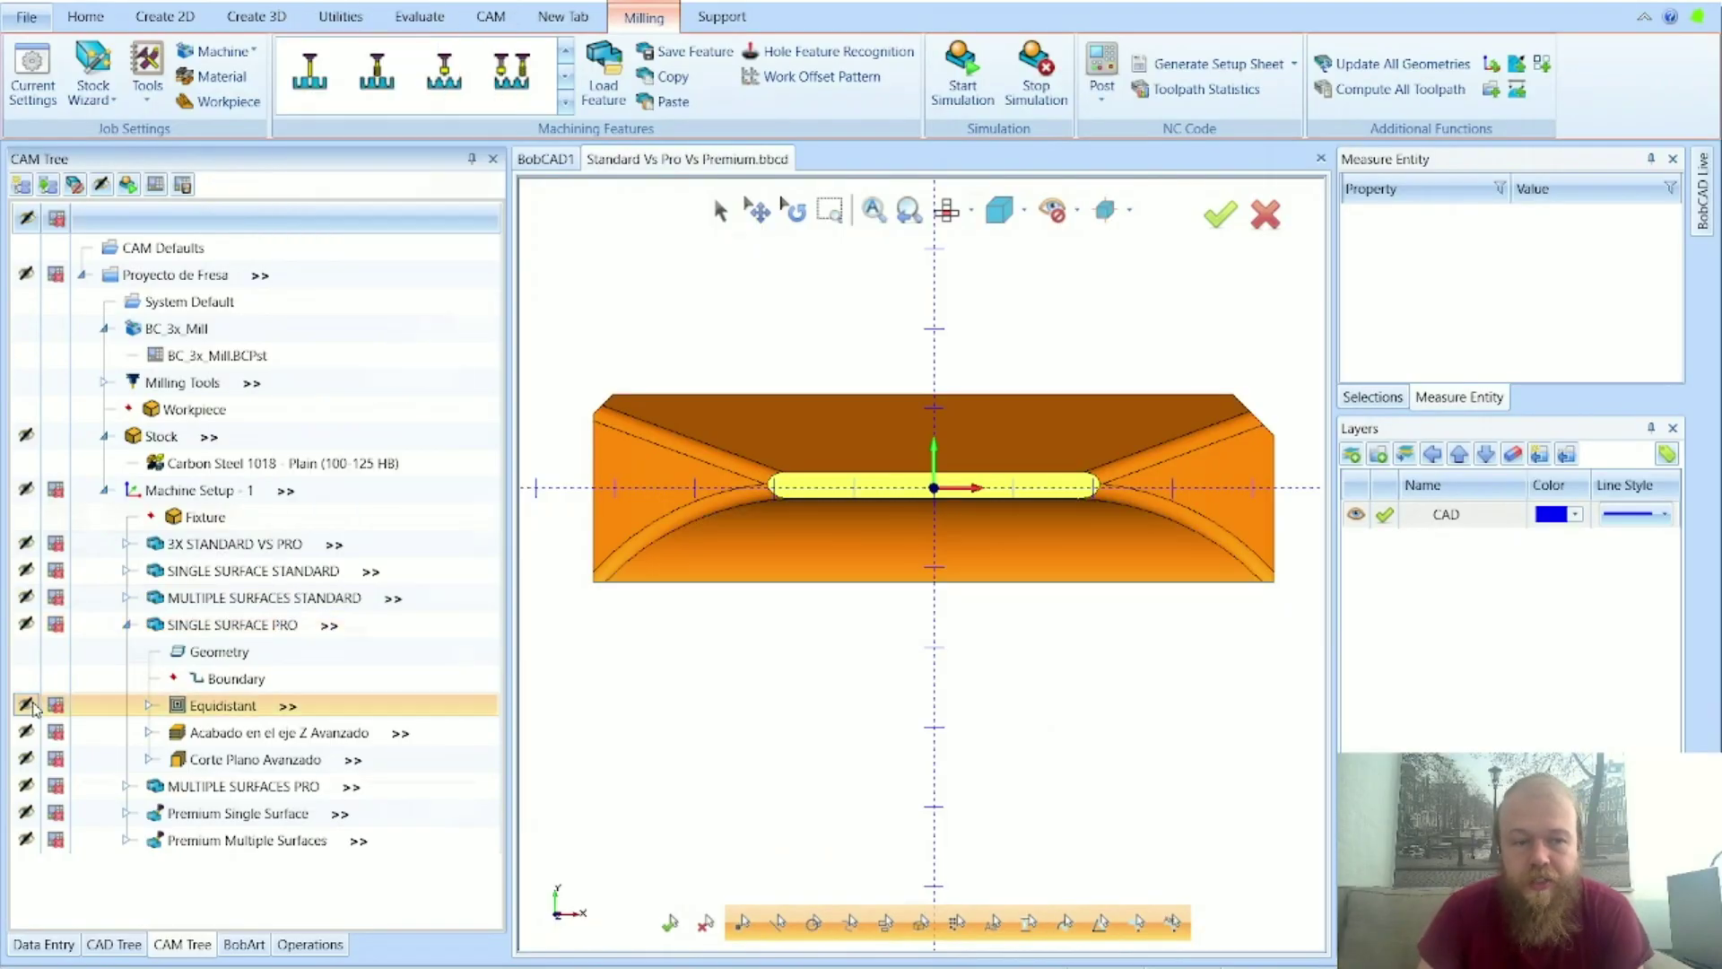
# Step: Try the Tool Outside, Tool Inside and Center of Tool tip locations in SINGLE SURFACE PRO's Equidistant options, and discard the changes
pyautogui.doubleClick(208, 629)
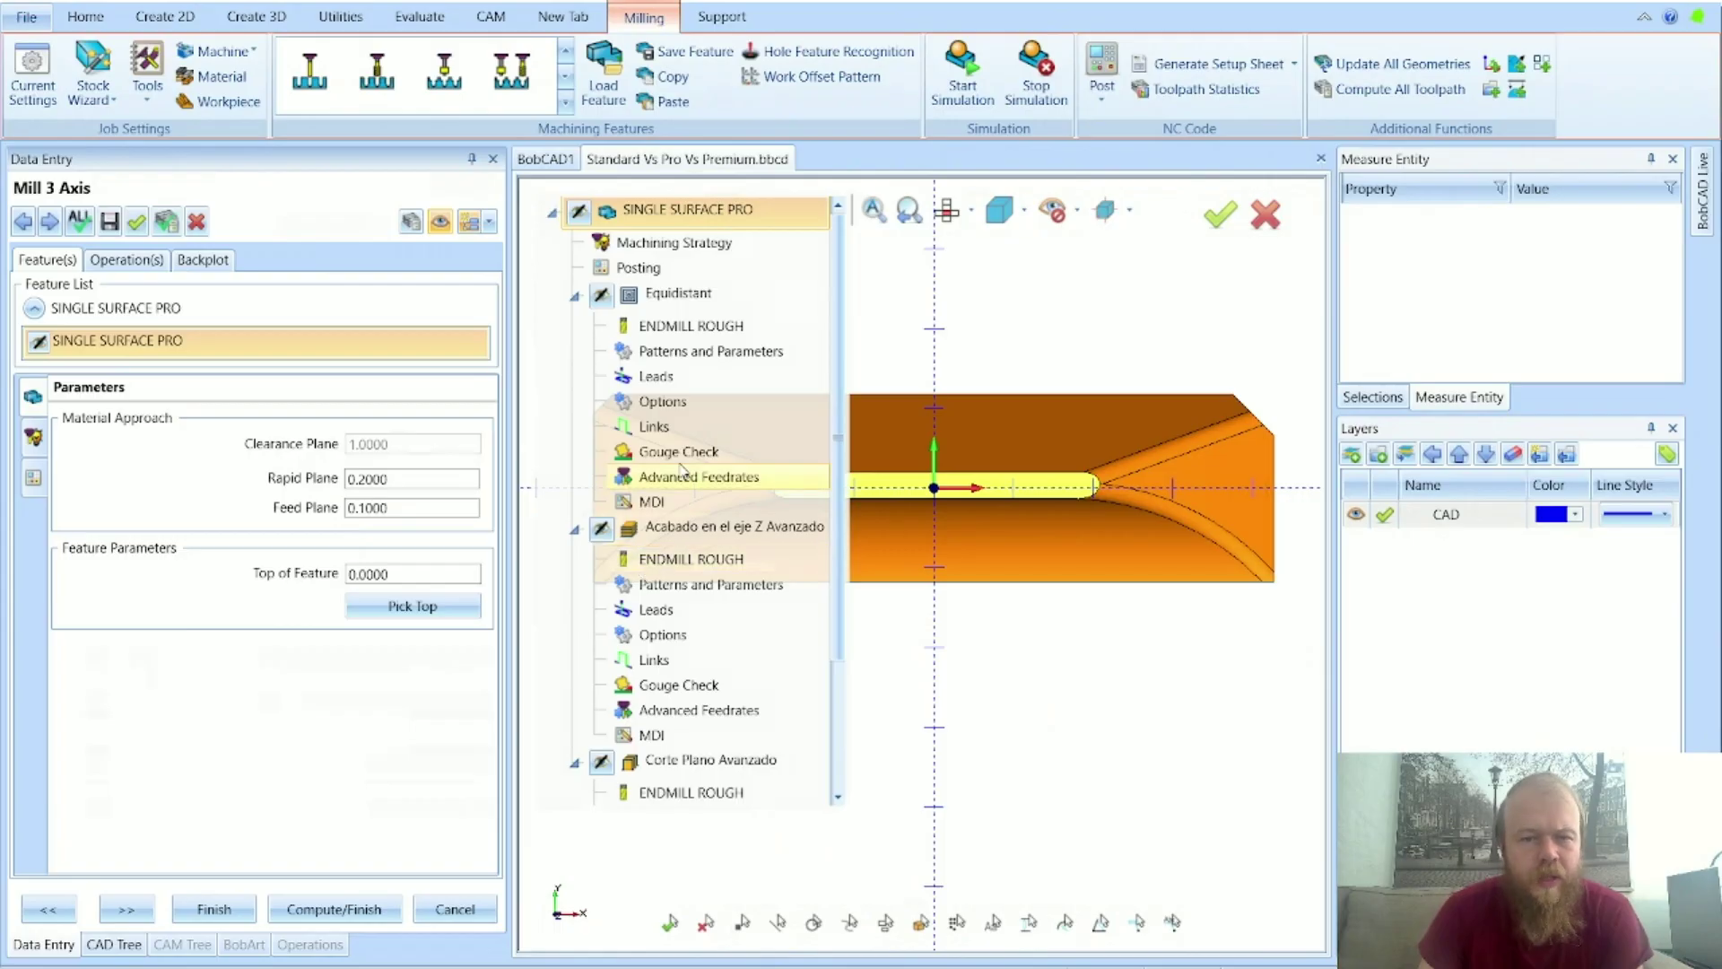
pyautogui.click(669, 402)
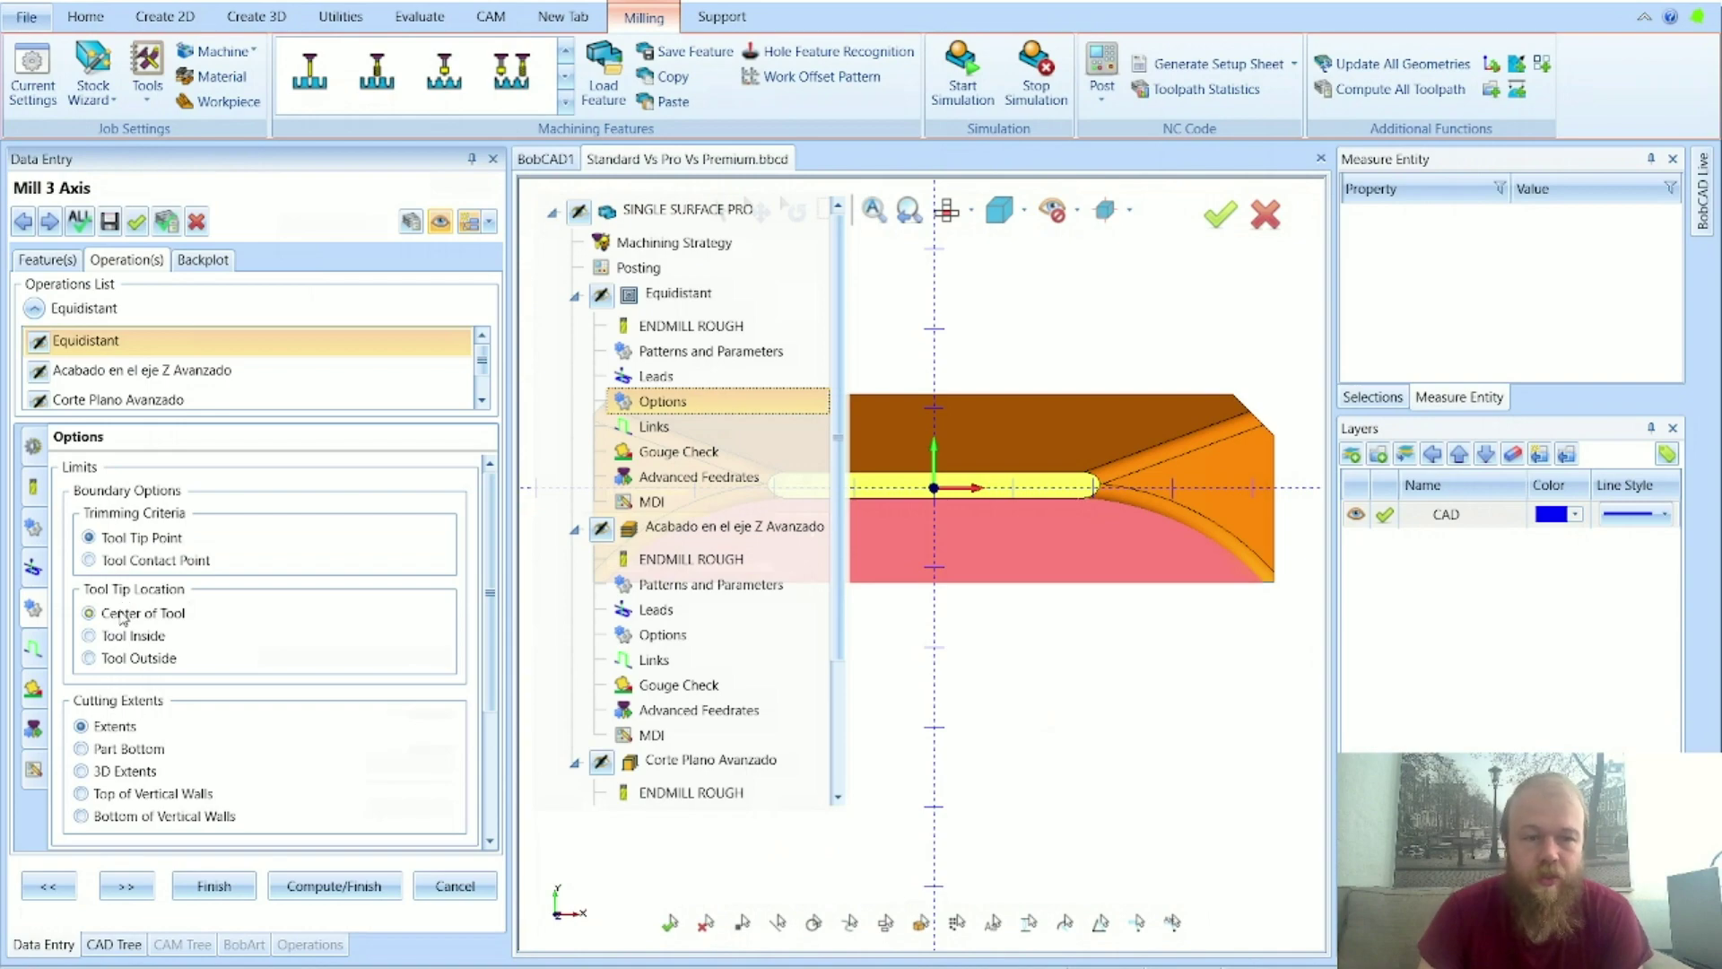
pyautogui.moveTo(122, 617)
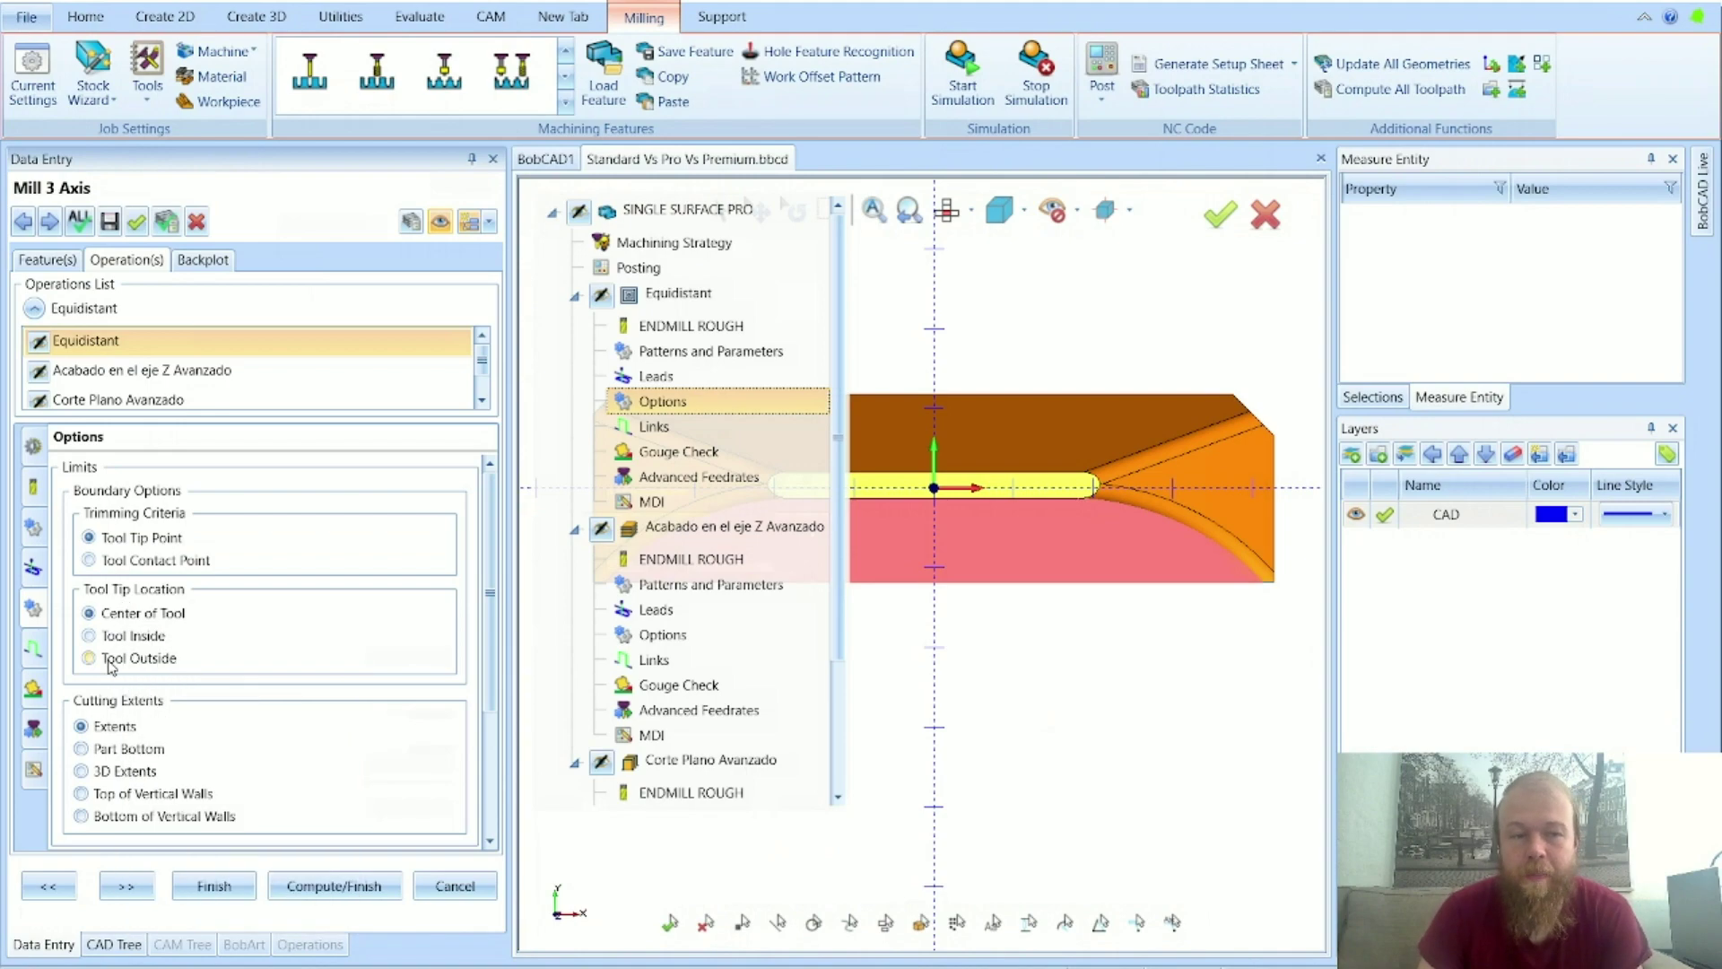
pyautogui.click(108, 662)
pyautogui.moveTo(111, 668)
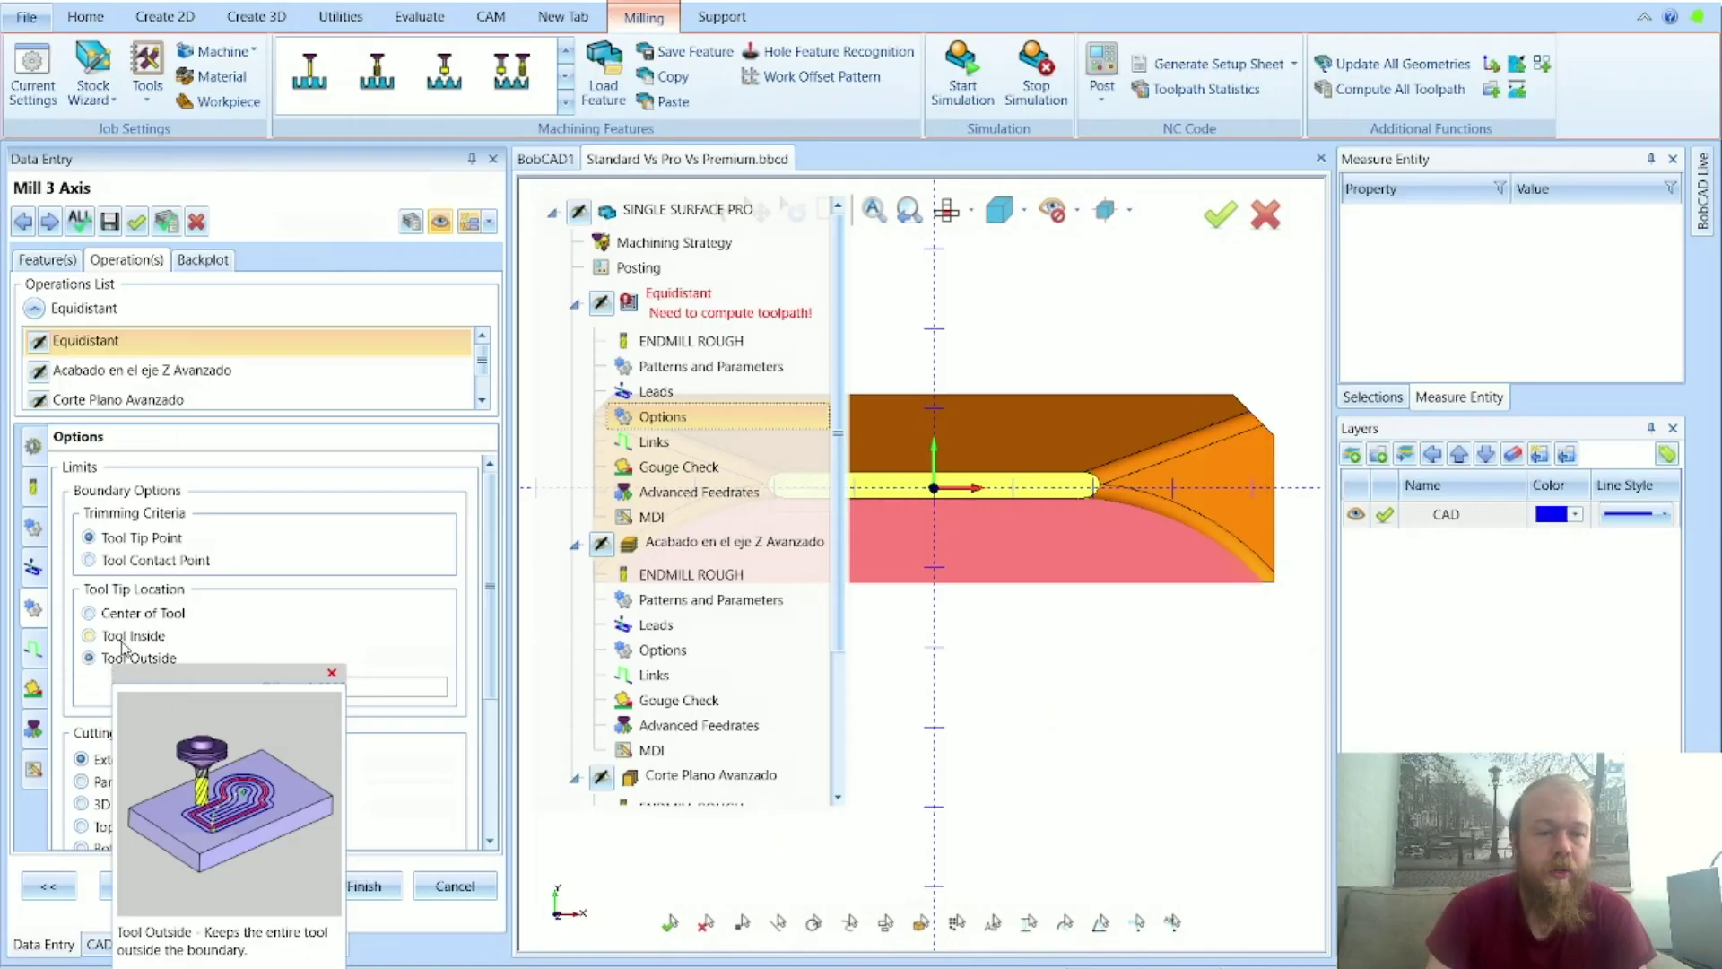
pyautogui.click(126, 640)
pyautogui.moveTo(124, 642)
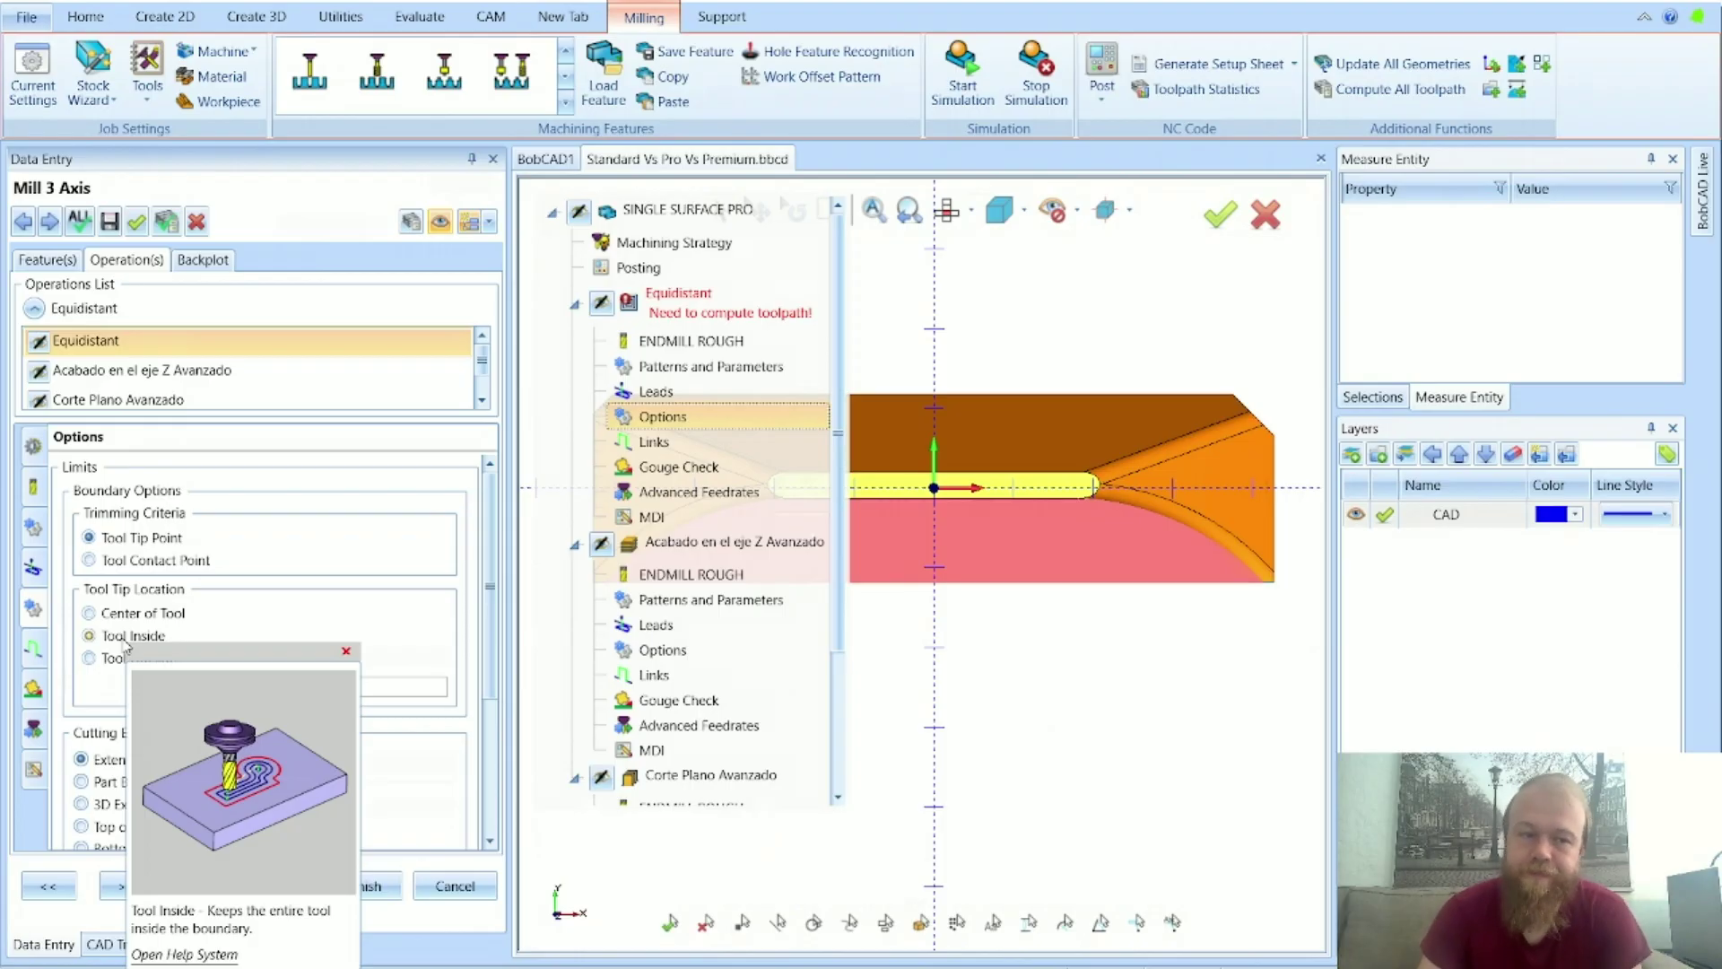
pyautogui.click(140, 616)
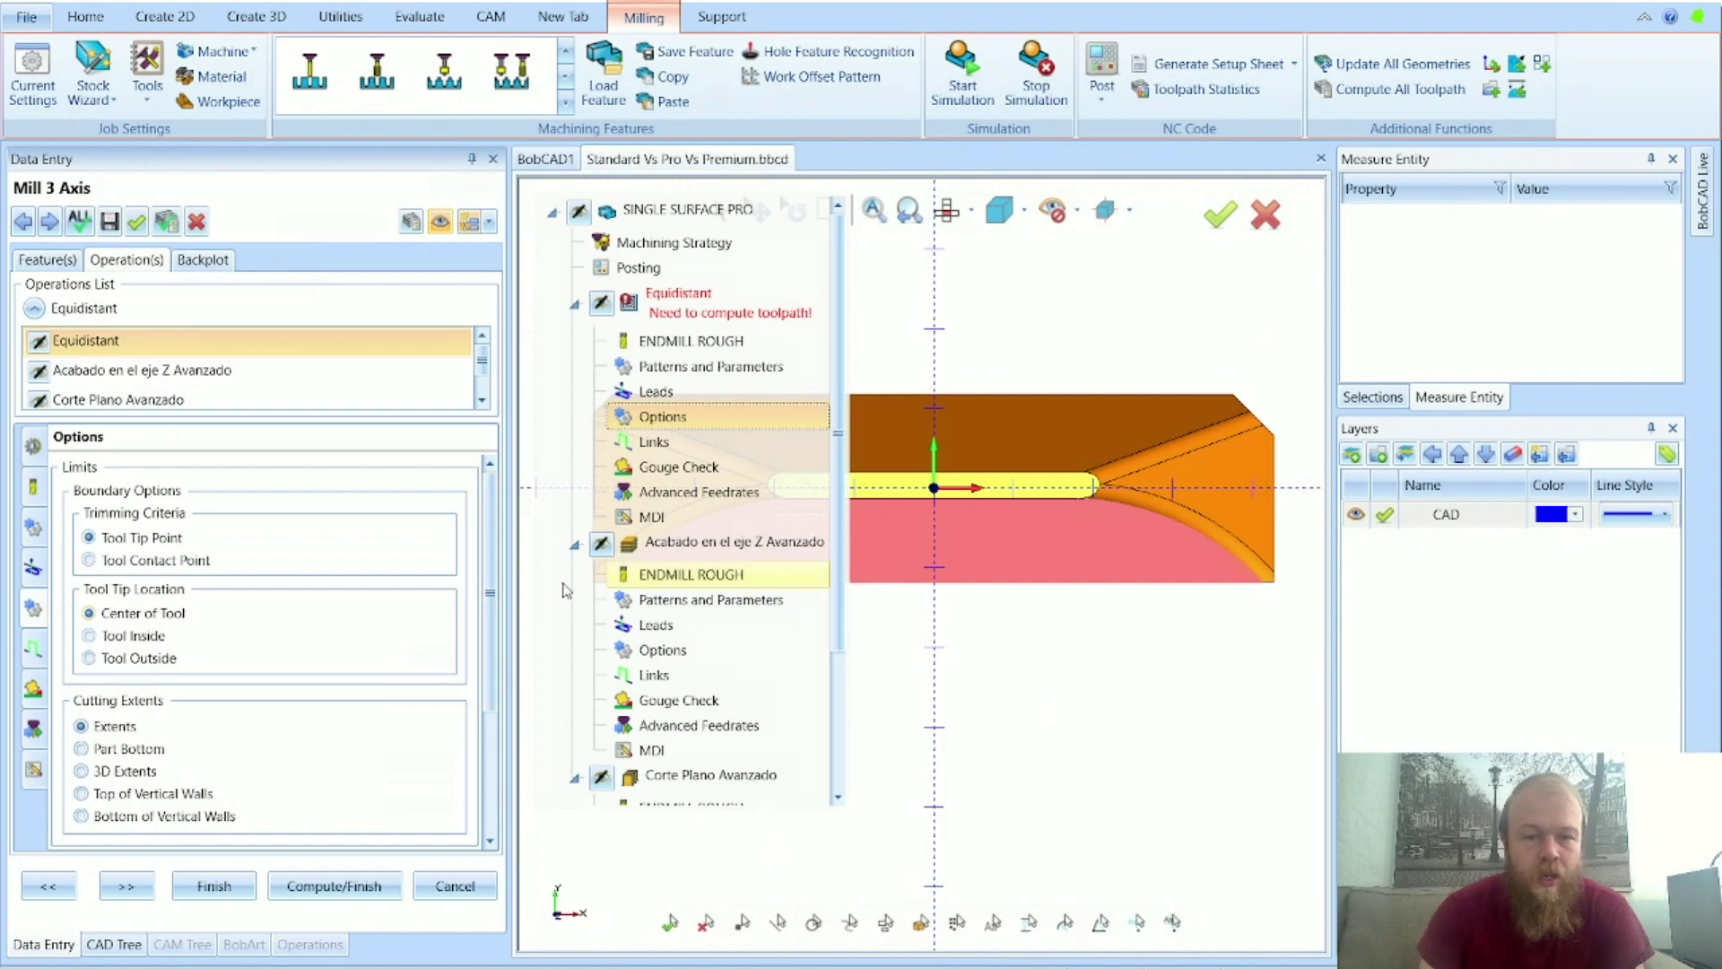
pyautogui.click(453, 886)
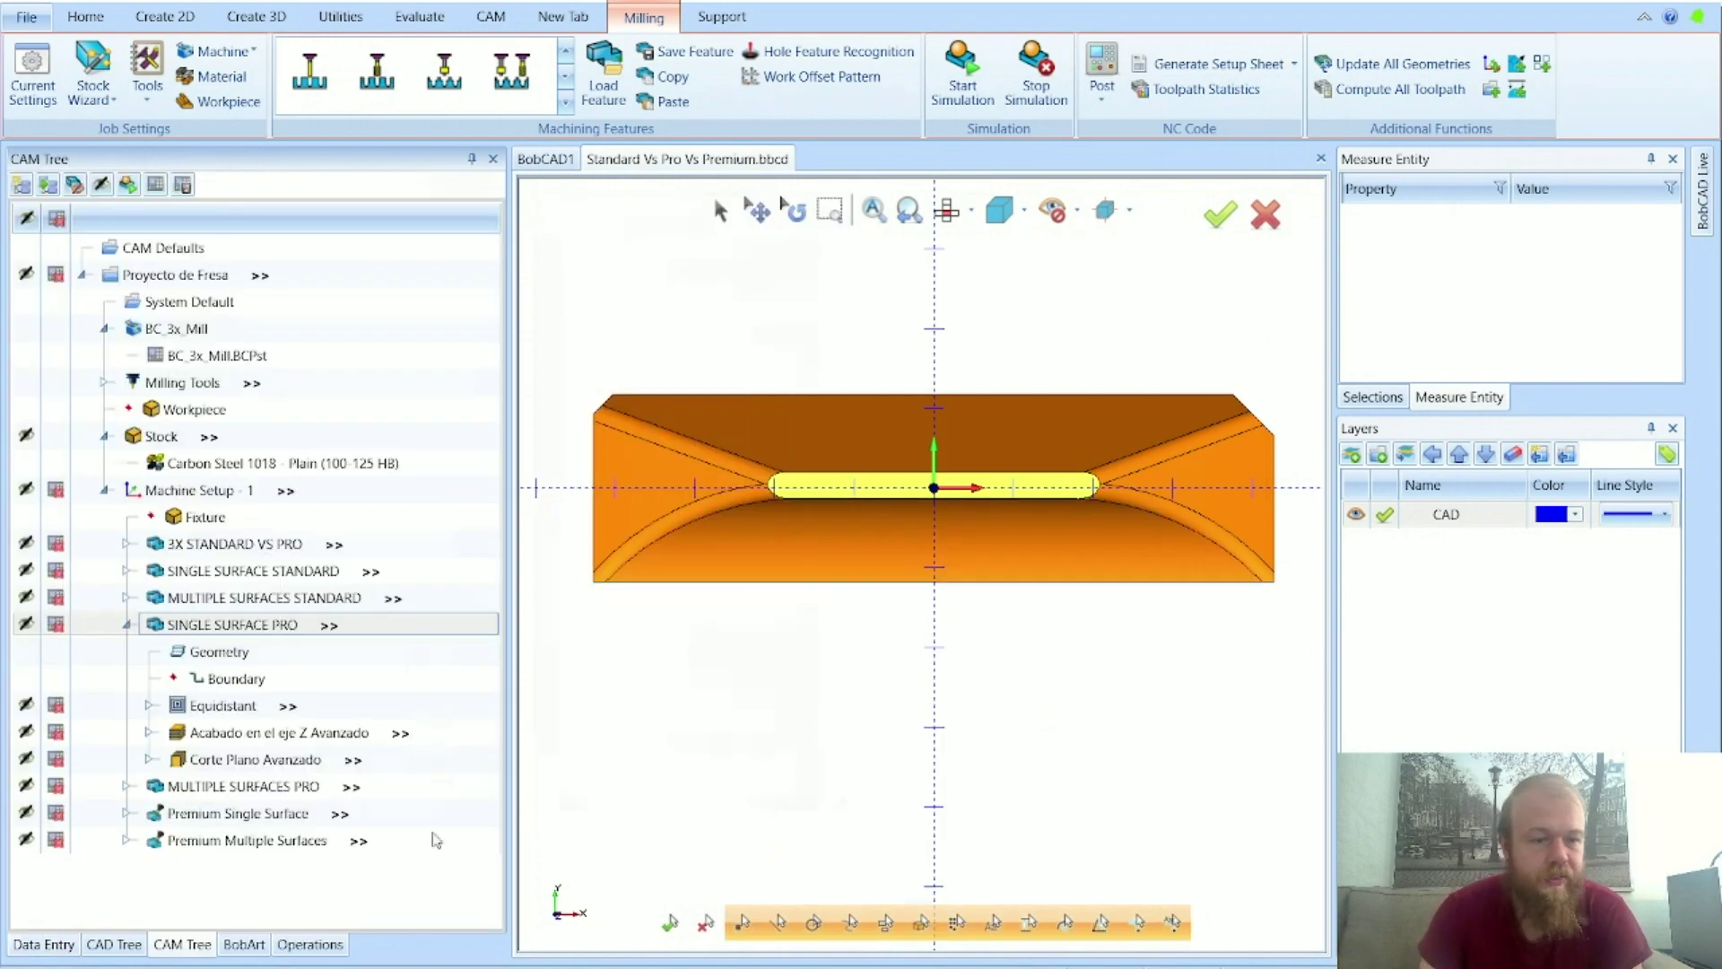
# Step: Review SINGLE SURFACE PRO's machining strategy, checking the Acabado en el eje Z Avanzado and Corte Plano Avanzado entries among its current operations
pyautogui.click(208, 731)
pyautogui.doubleClick(207, 731)
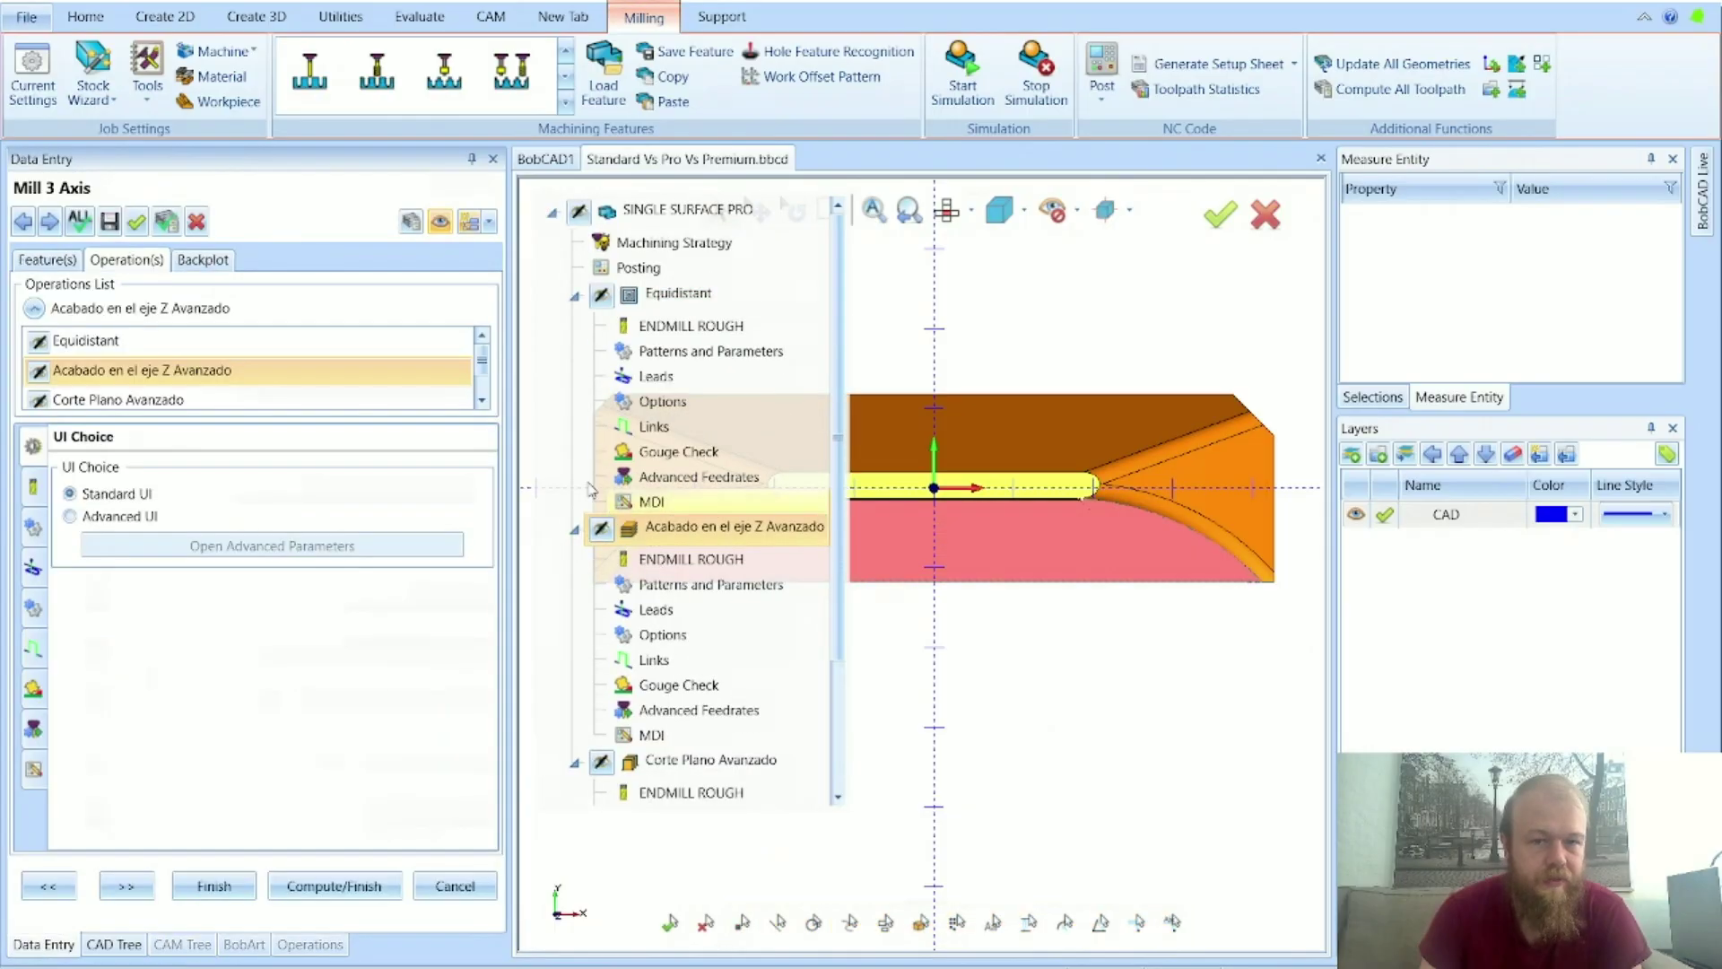
pyautogui.click(638, 267)
pyautogui.click(673, 243)
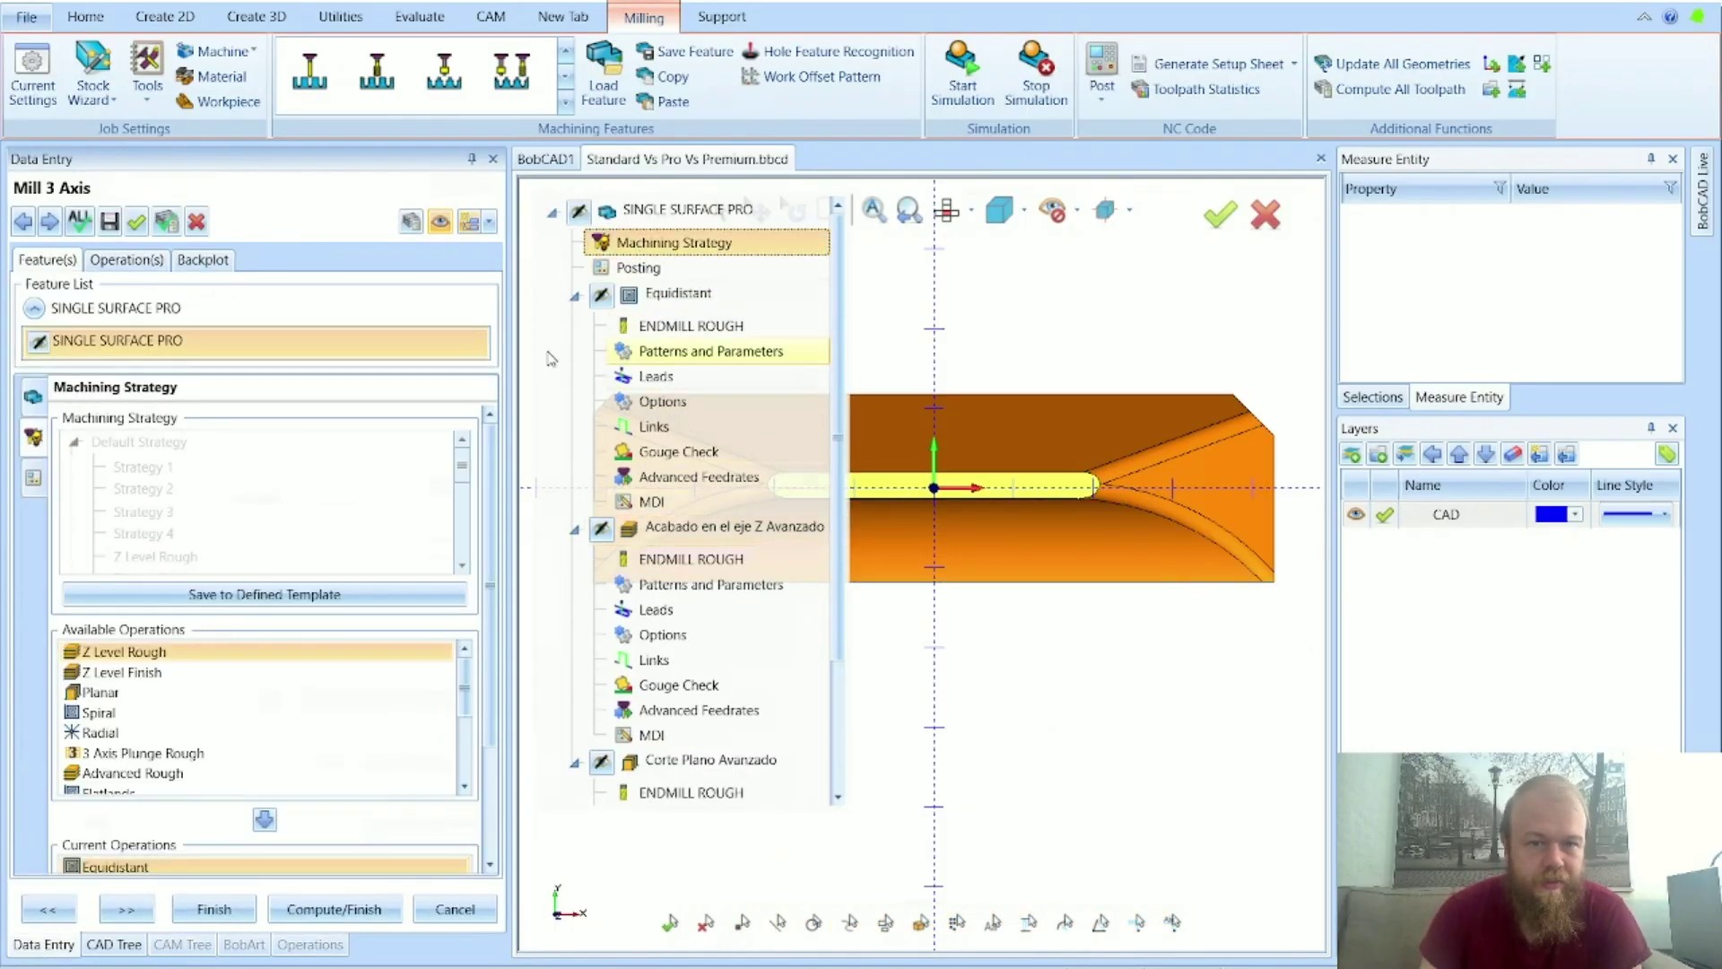
pyautogui.scroll(-1, 501, 801)
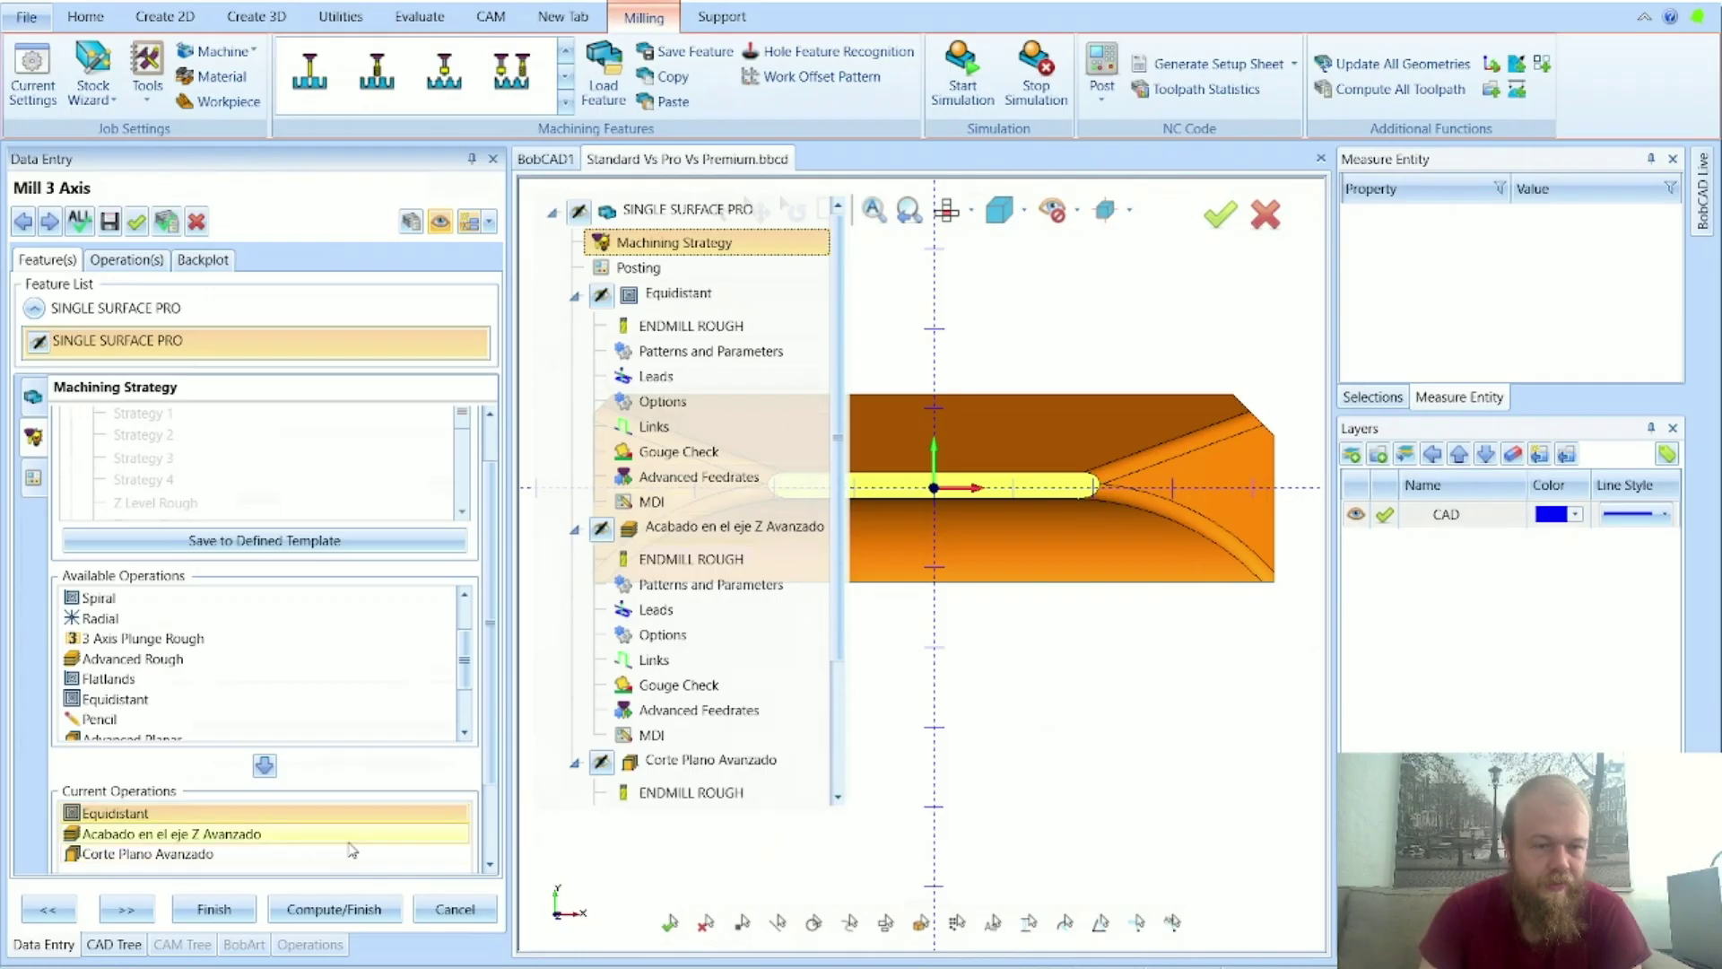
pyautogui.click(183, 840)
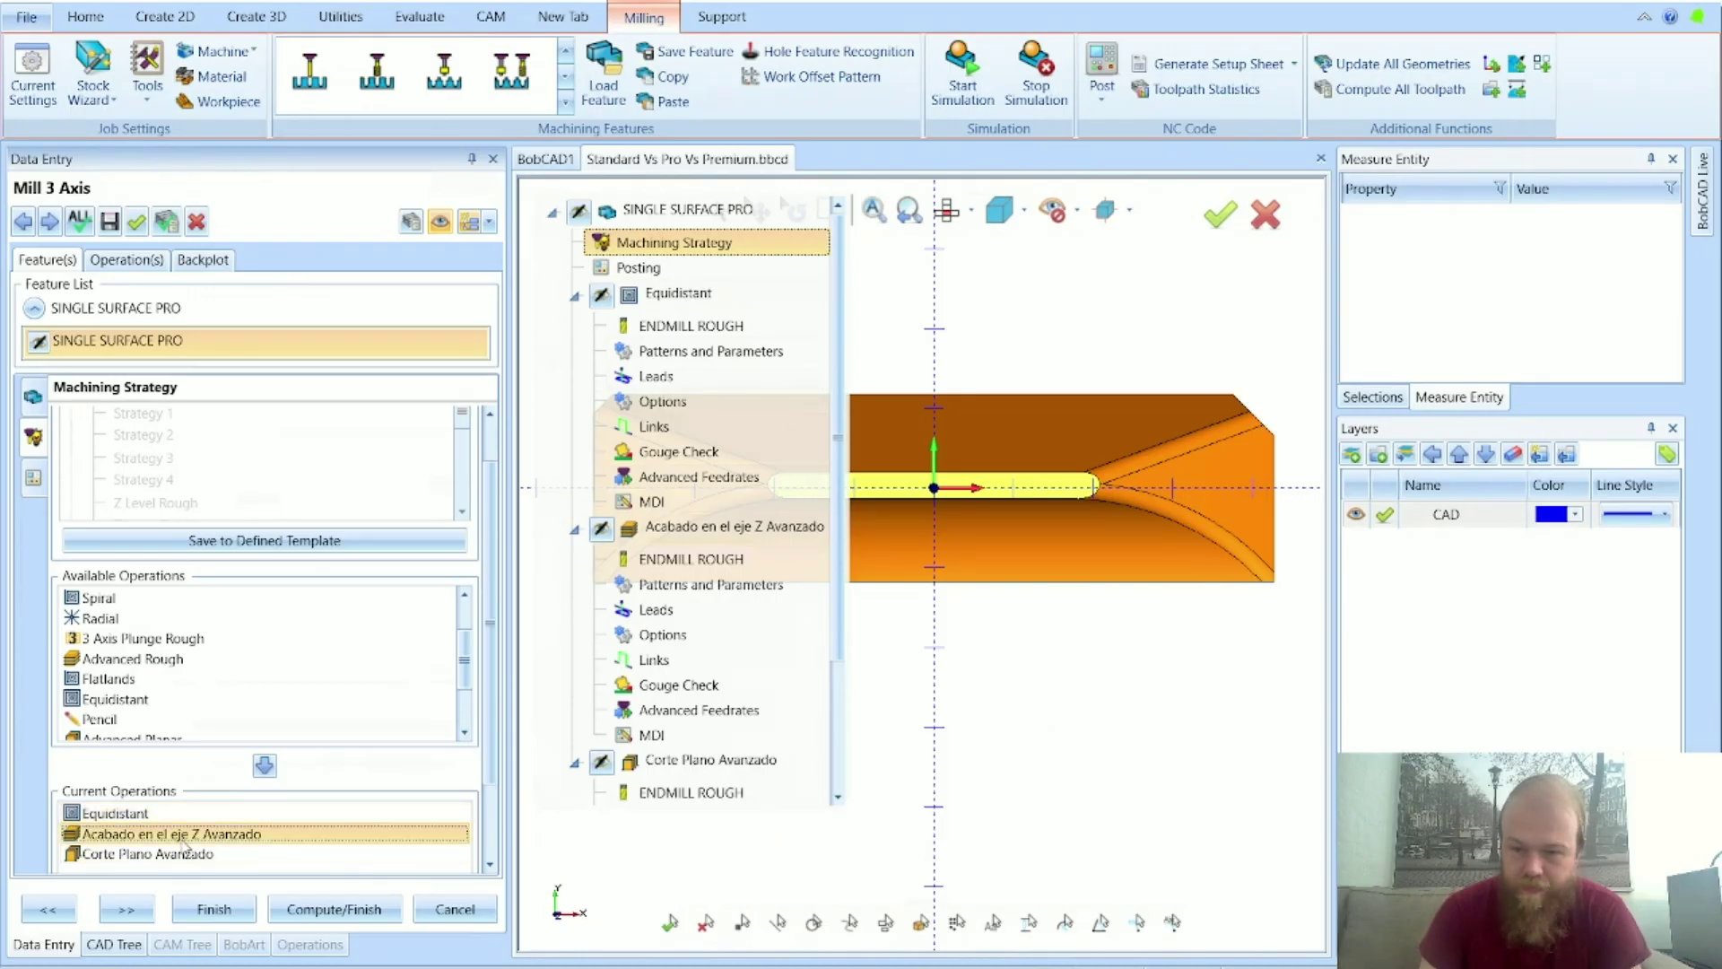
pyautogui.click(121, 856)
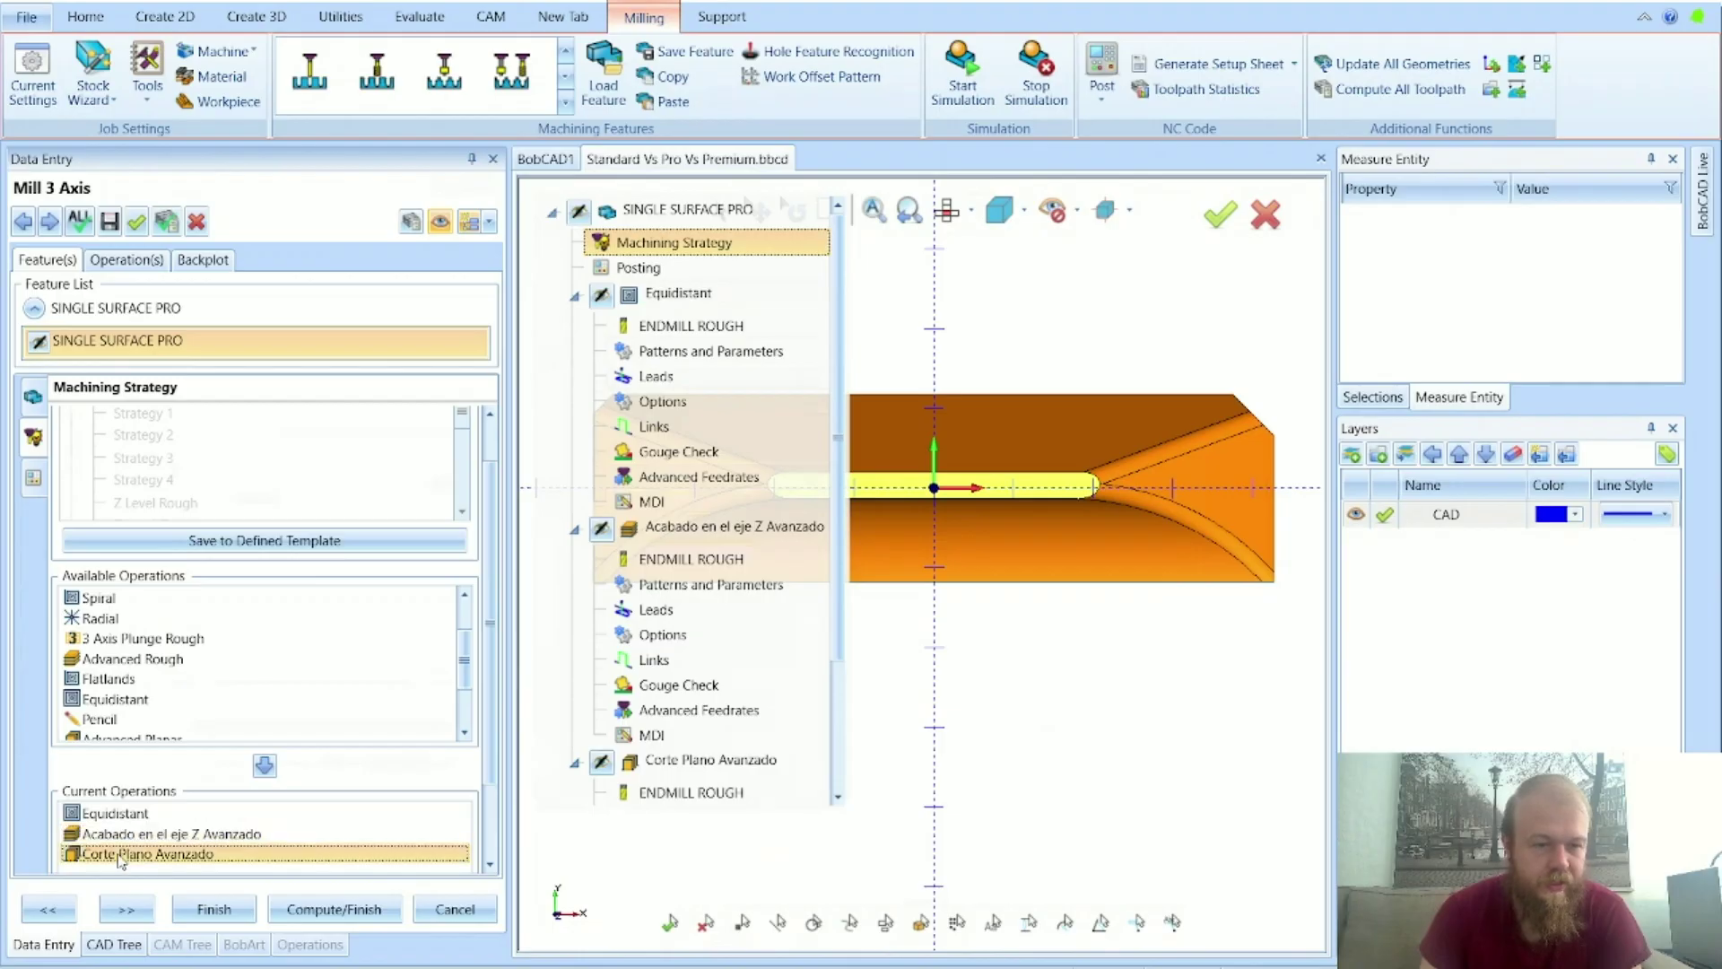
pyautogui.scroll(-1, 682, 507)
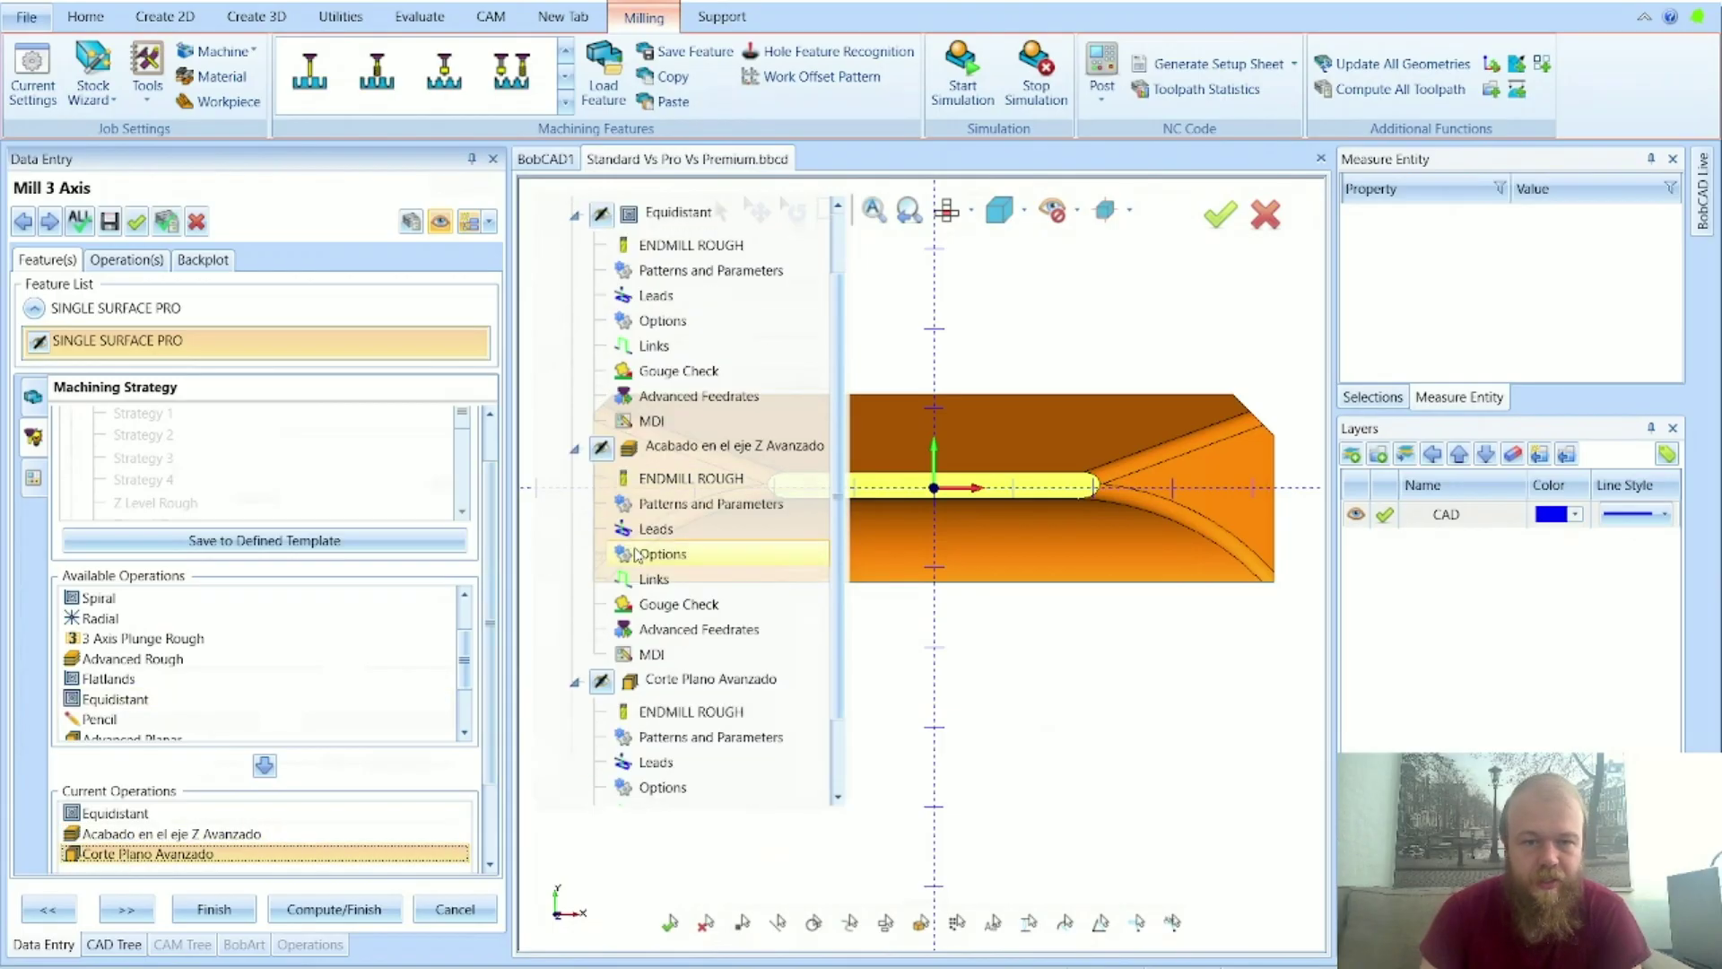
# Step: Review the patterns and parameters of Acabado en el eje Z Avanzado with its passes at the part's corner, and cancel the editing
pyautogui.click(684, 503)
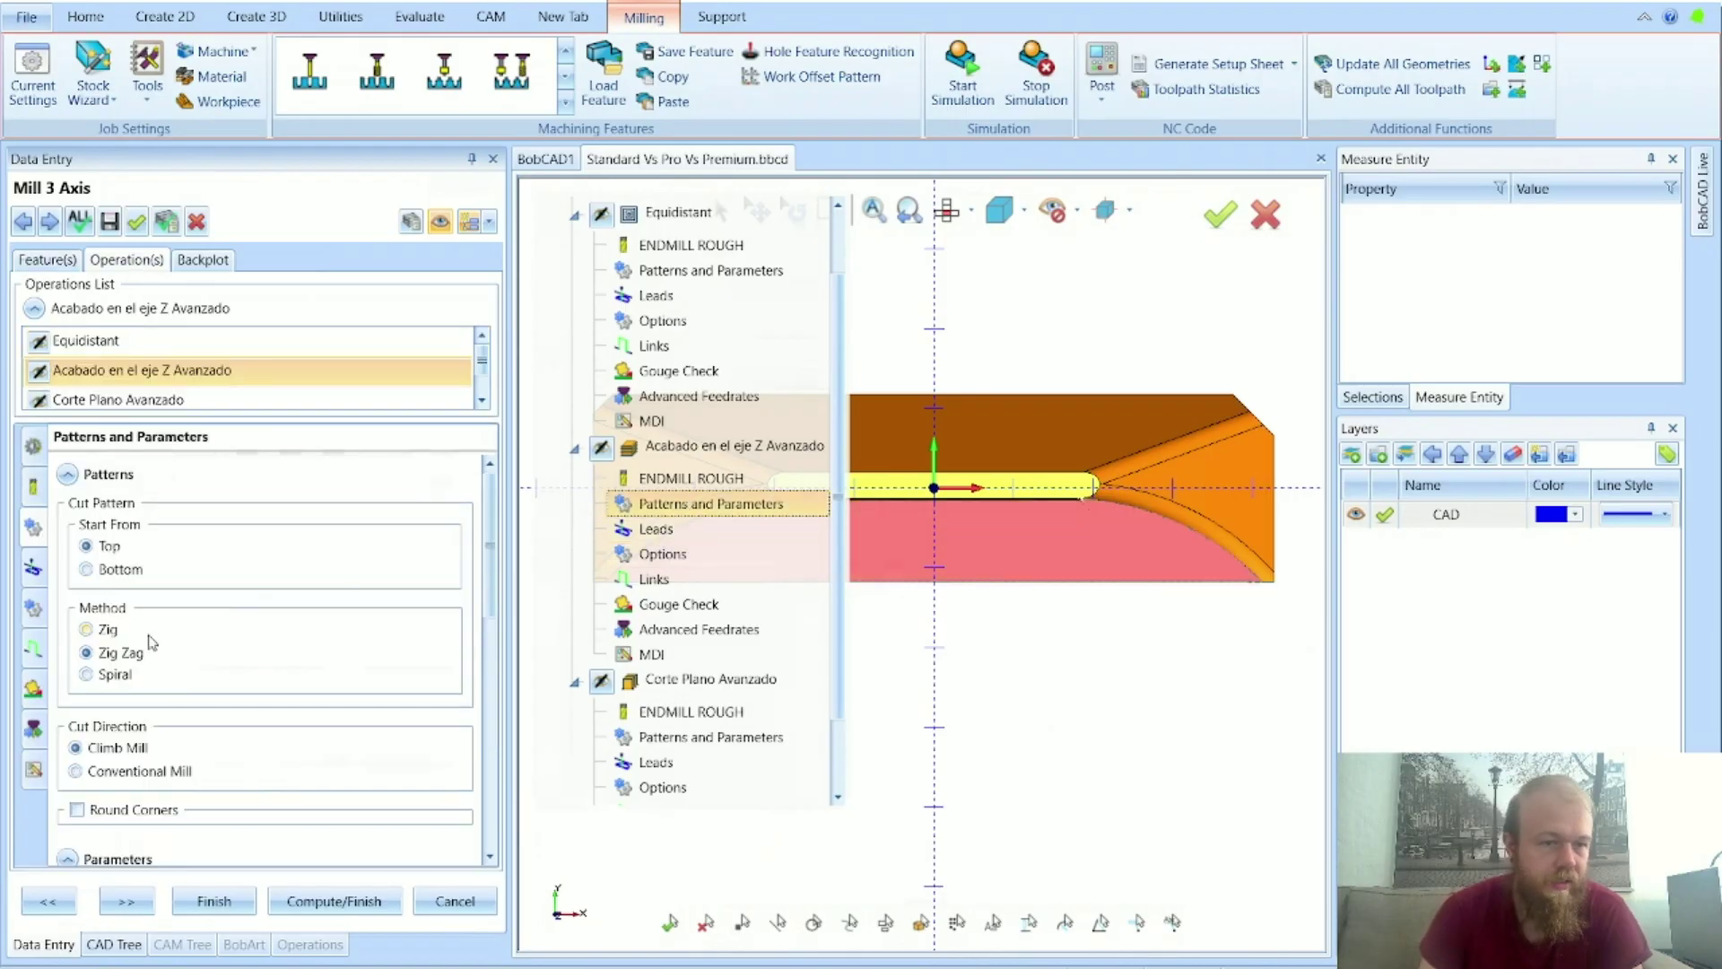
pyautogui.moveTo(950, 574); pyautogui.dragTo(882, 507, button='middle')
pyautogui.scroll(5, 882, 508)
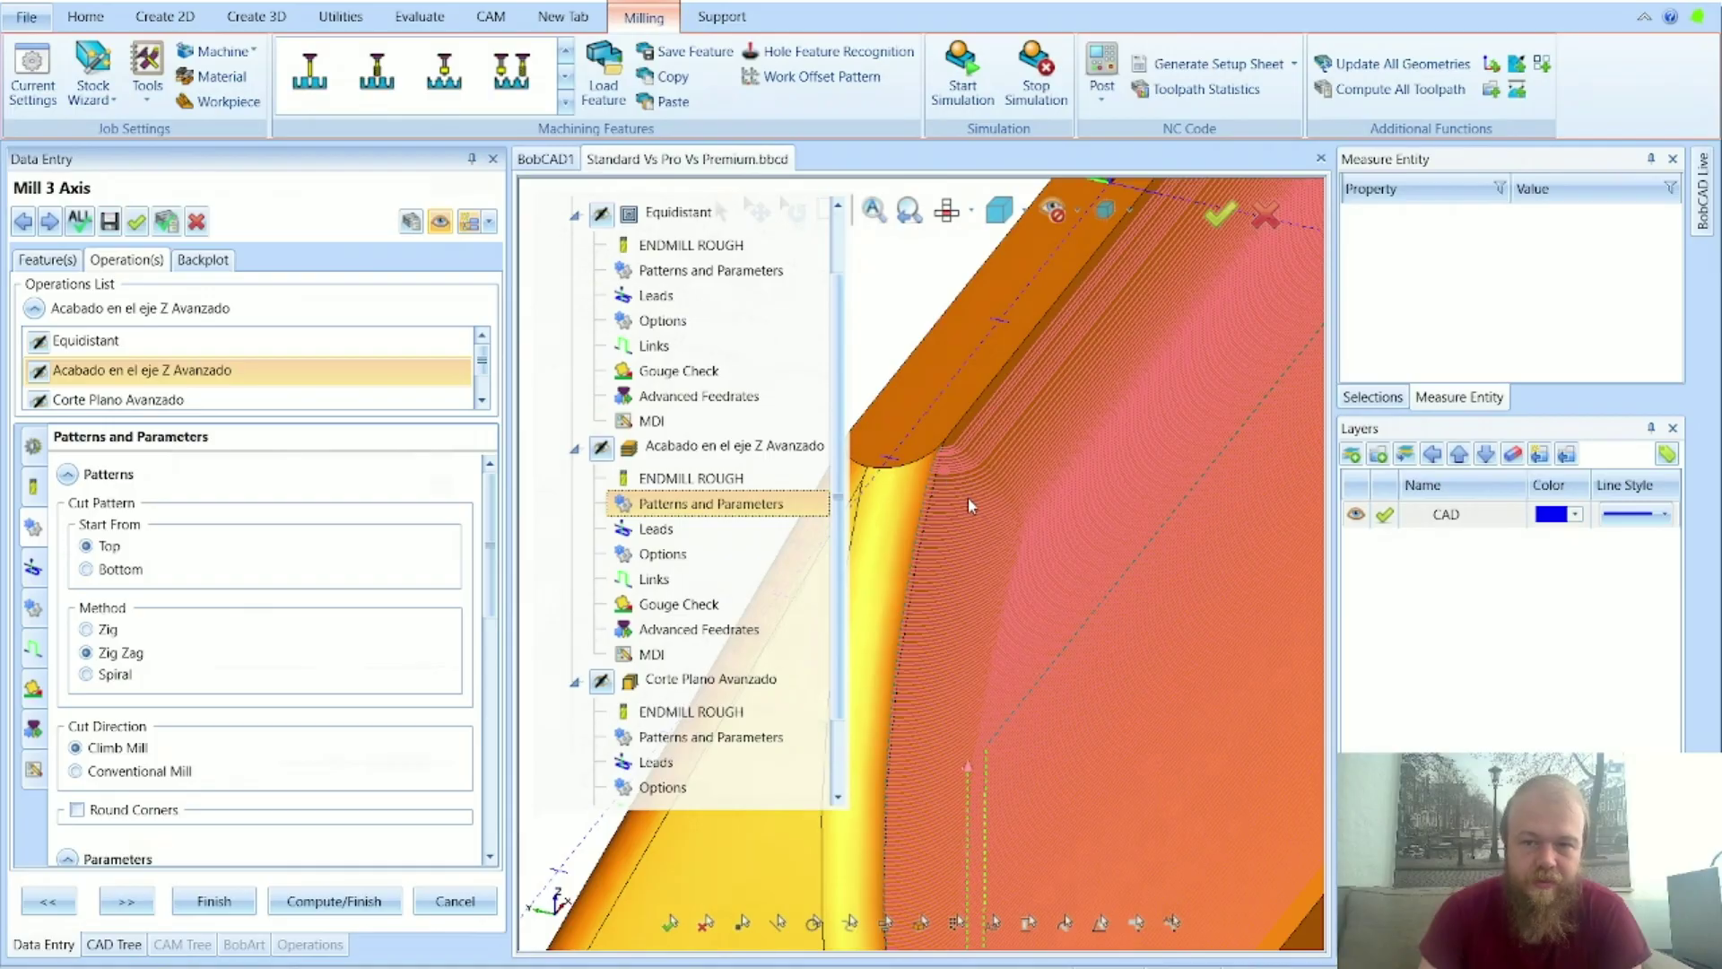
pyautogui.click(455, 900)
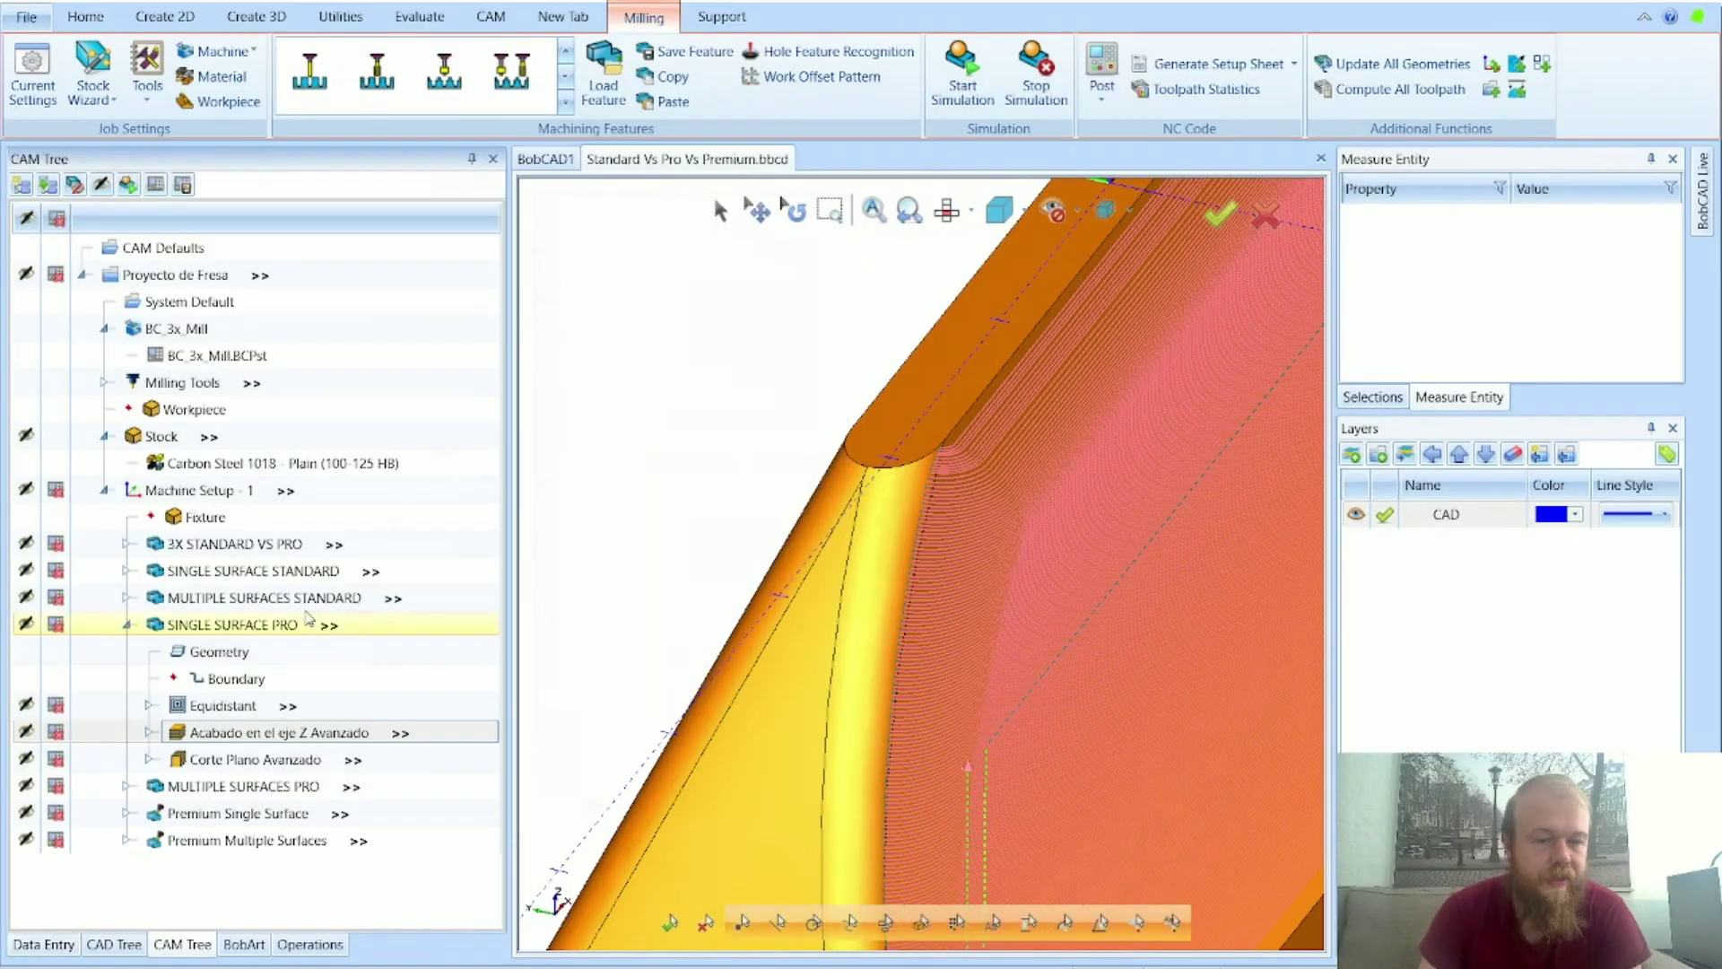
# Step: Expand SINGLE SURFACE STANDARD and examine the Z LEVEL FINISH toolpath along the curved face and beyond its edge
pyautogui.click(126, 572)
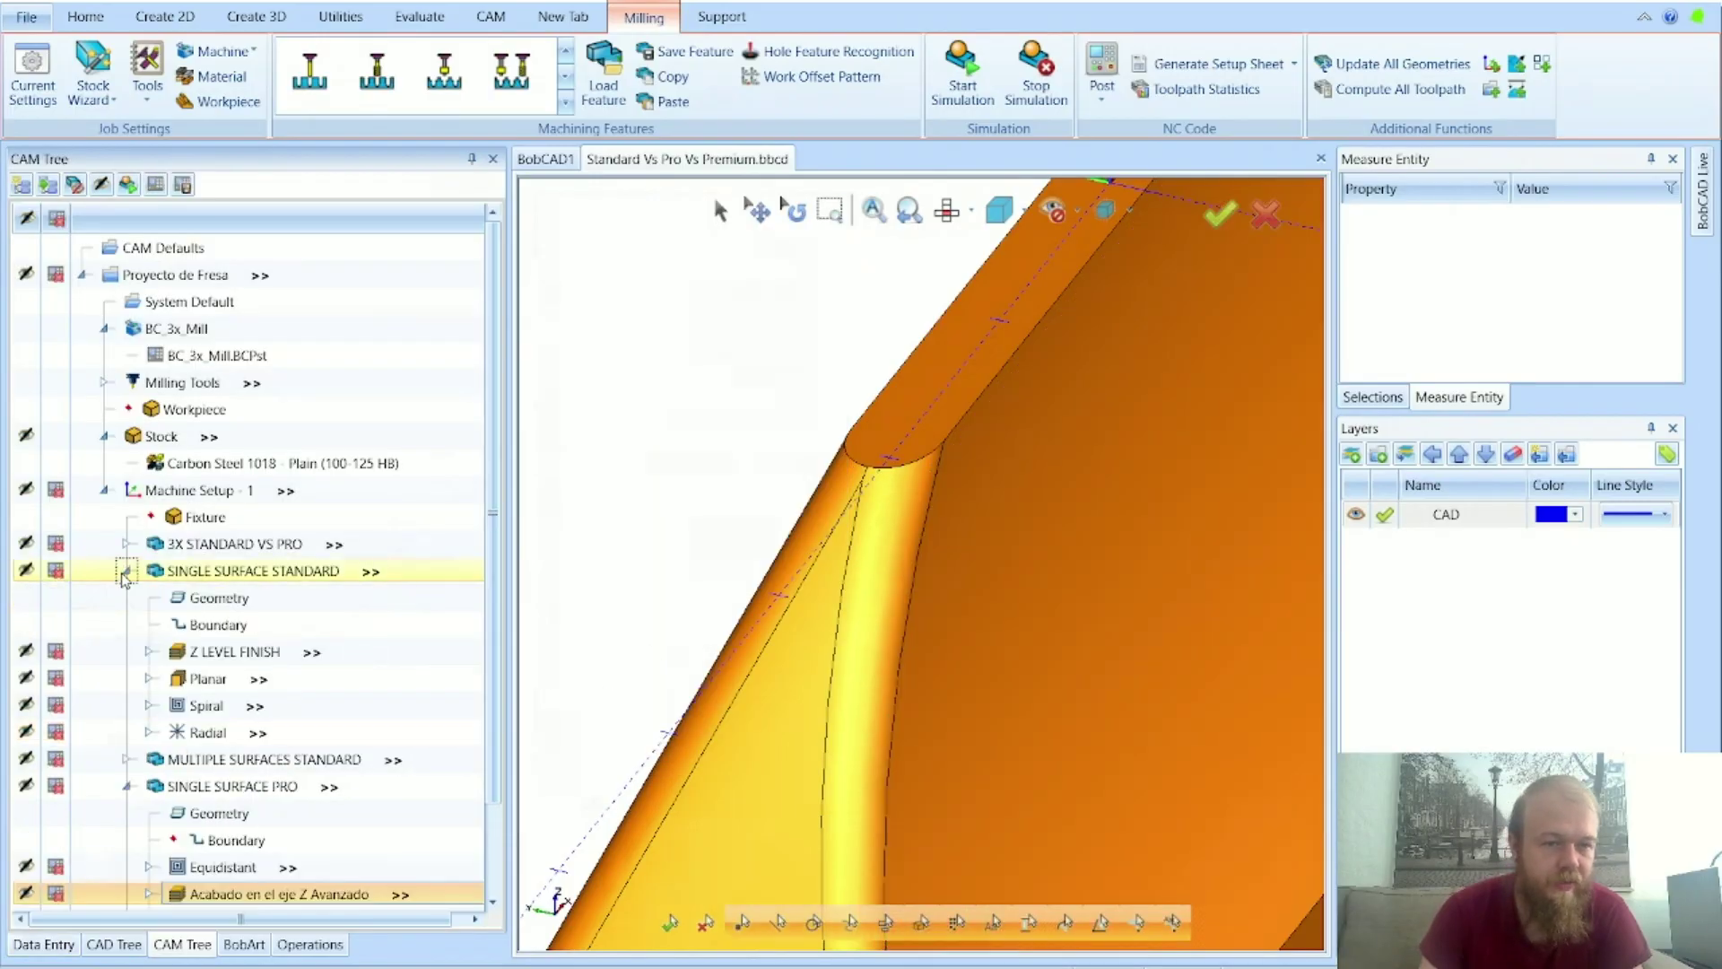
pyautogui.click(202, 658)
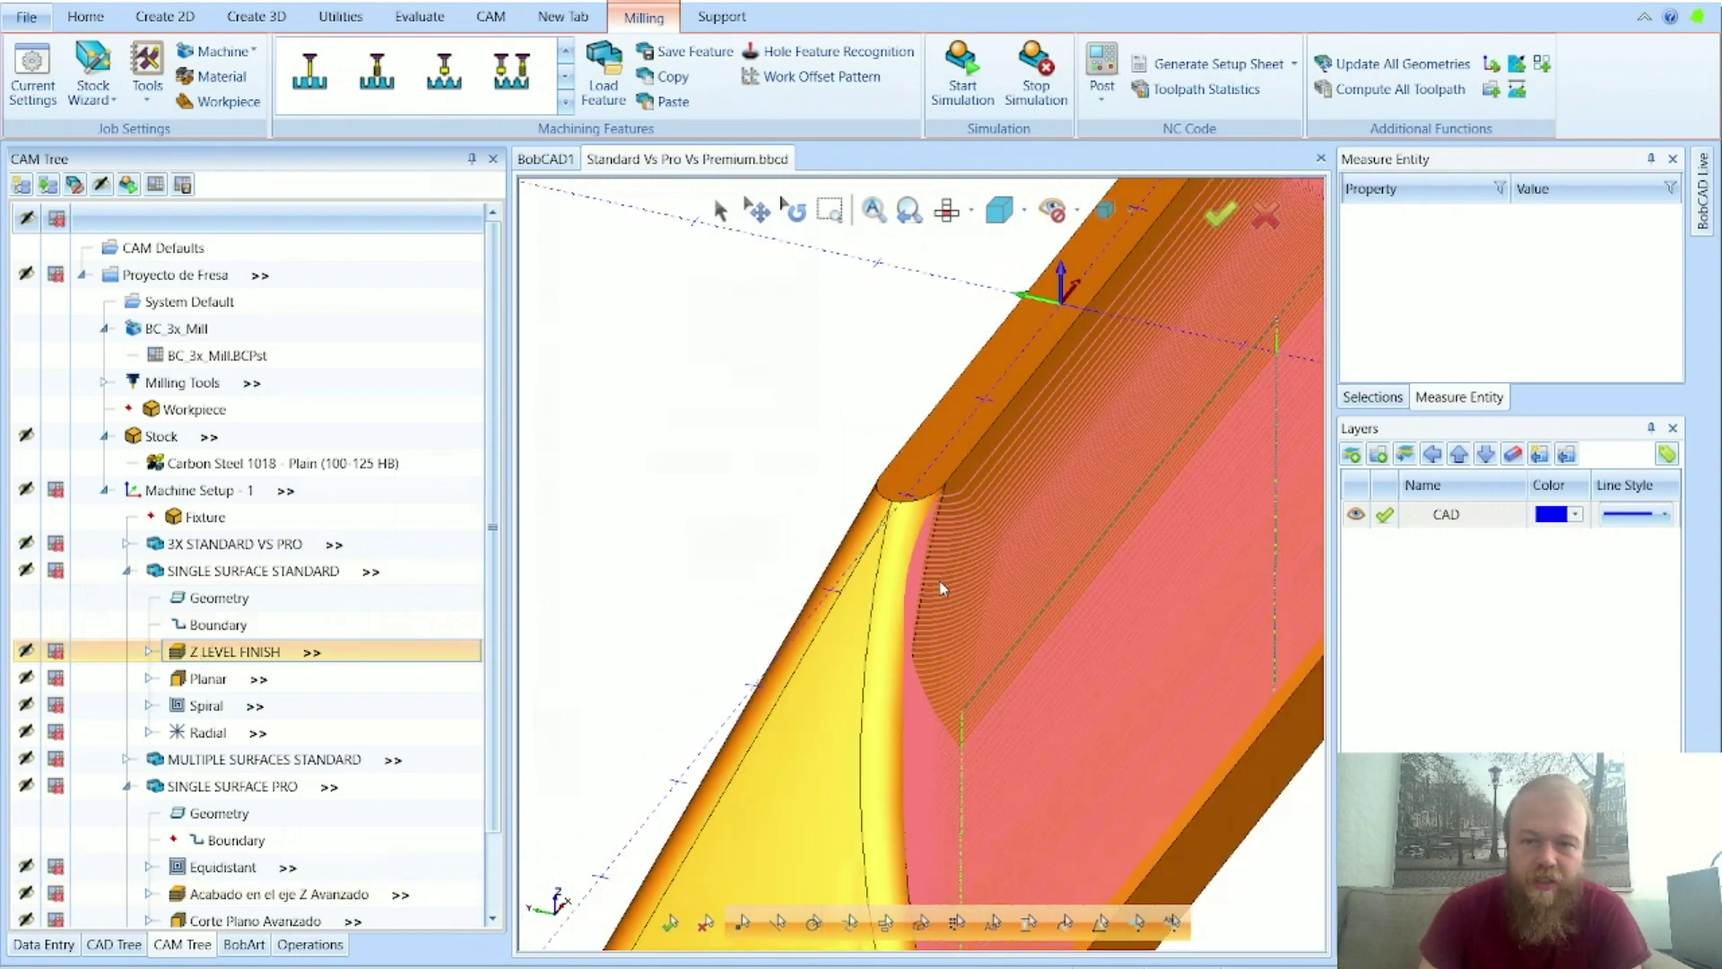
pyautogui.scroll(3, 1265, 280)
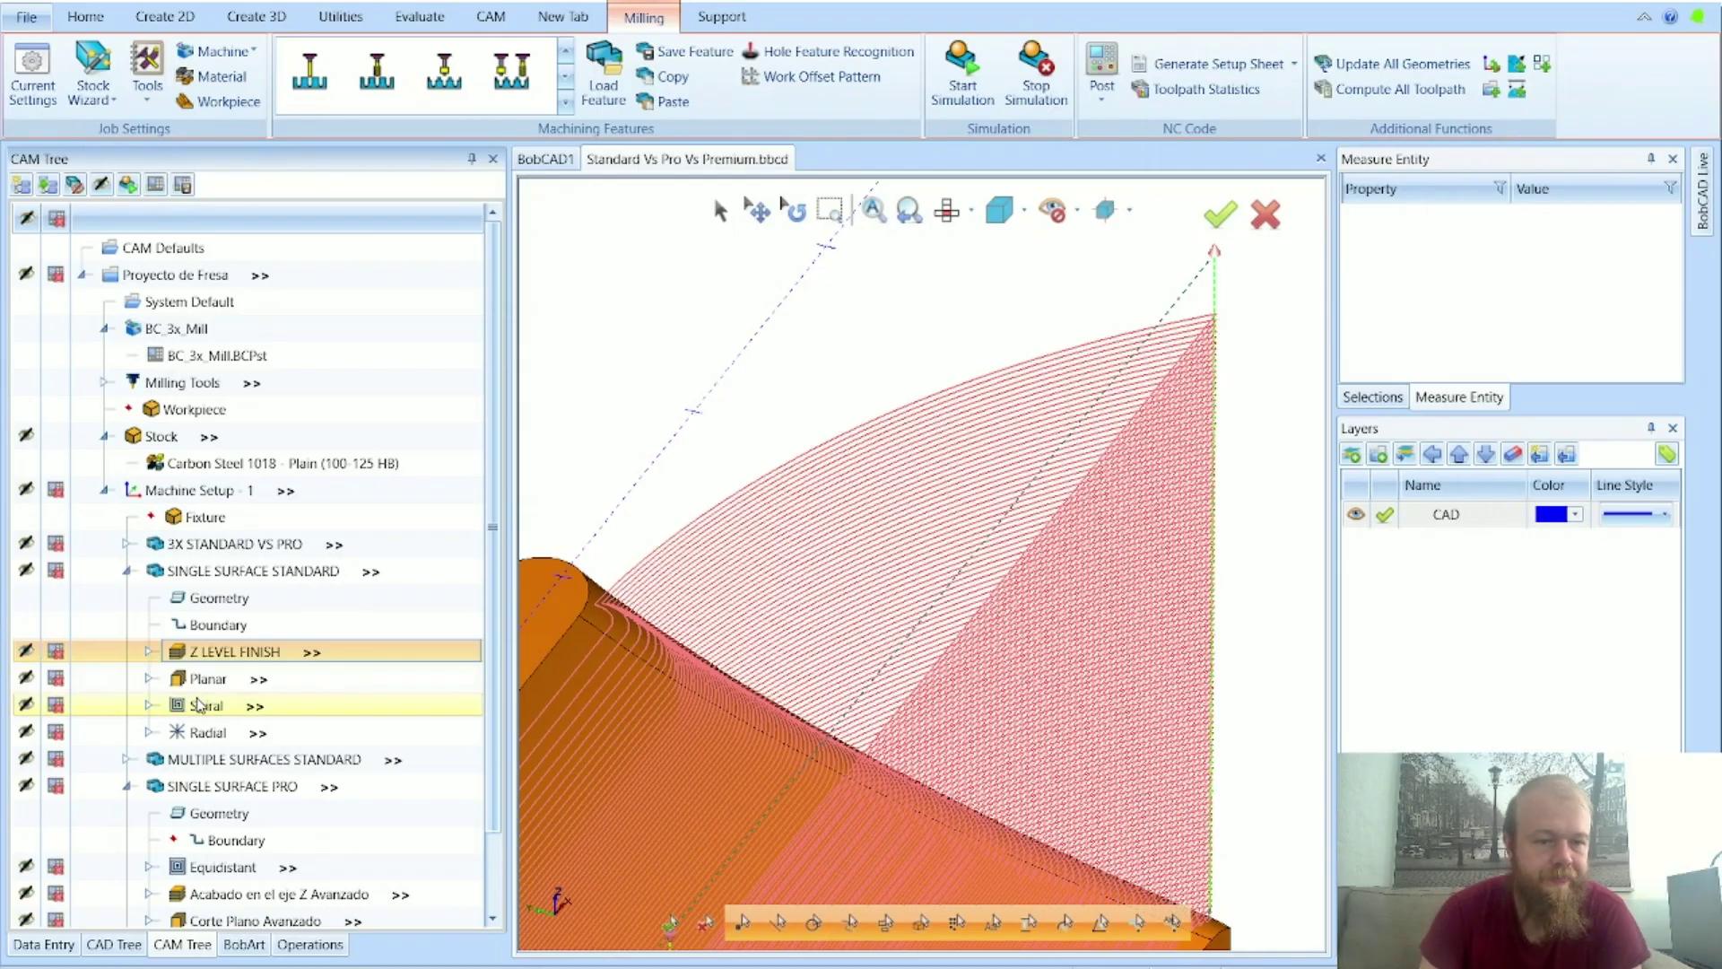
# Step: Highlight the Acabado en el eje Z Avanzado toolpath and examine its passes at both ends of the curved face for comparison
pyautogui.click(254, 893)
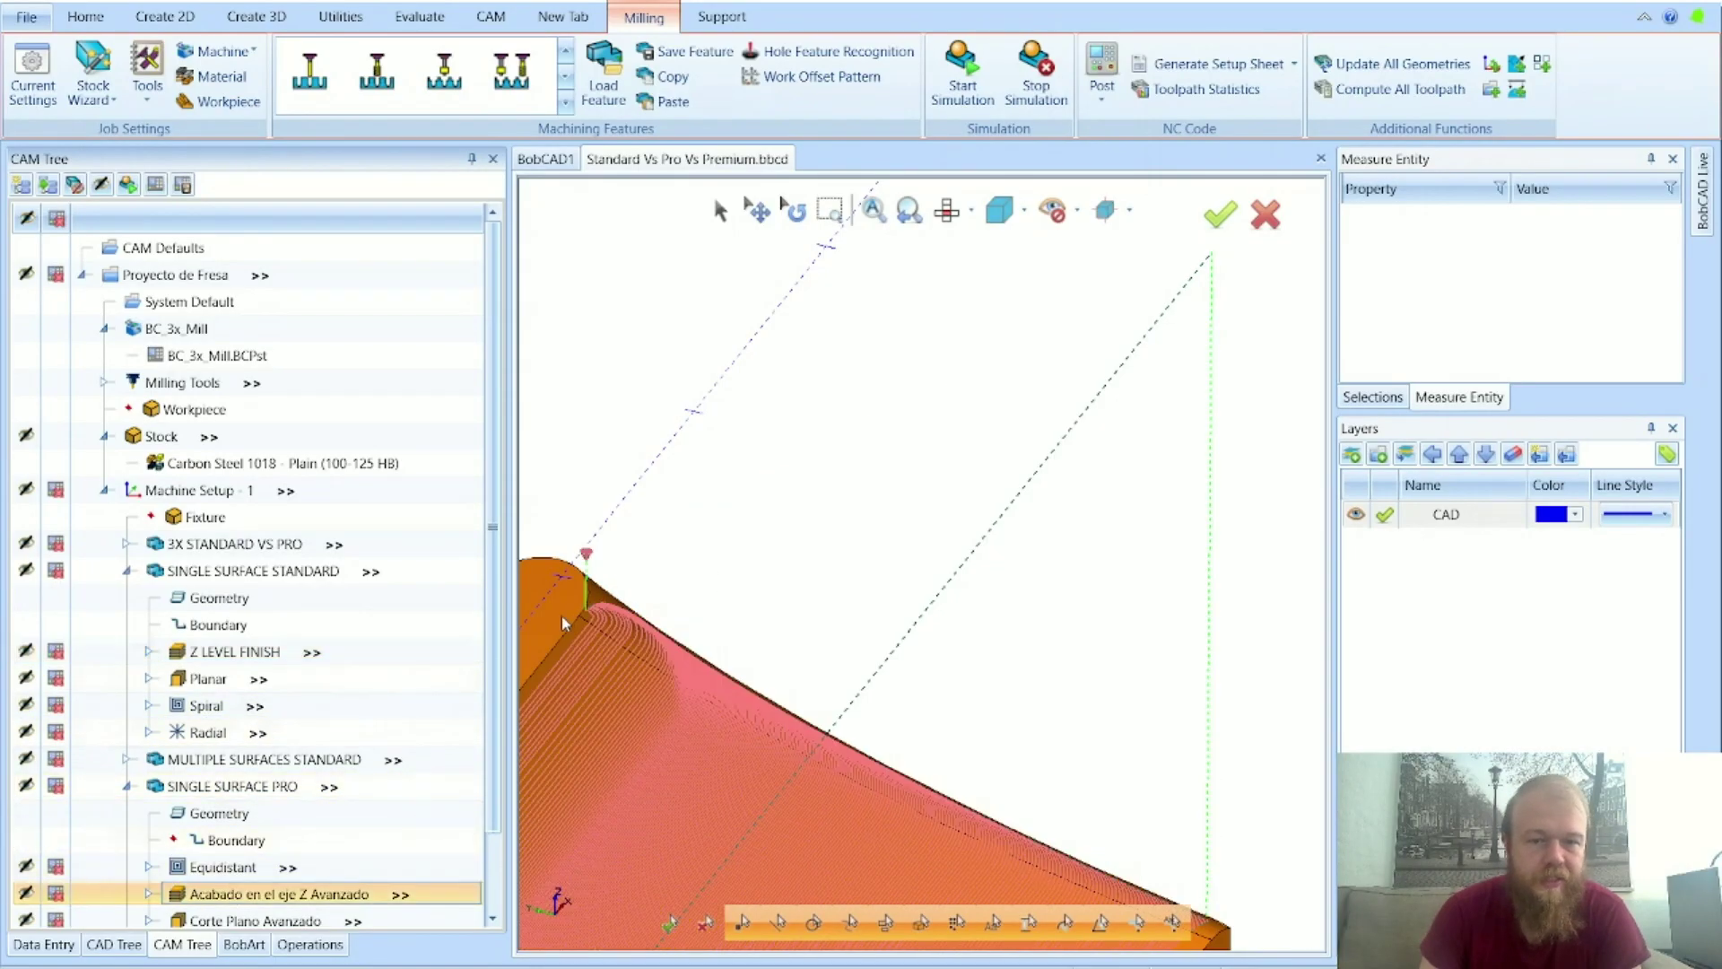
pyautogui.scroll(4, 562, 615)
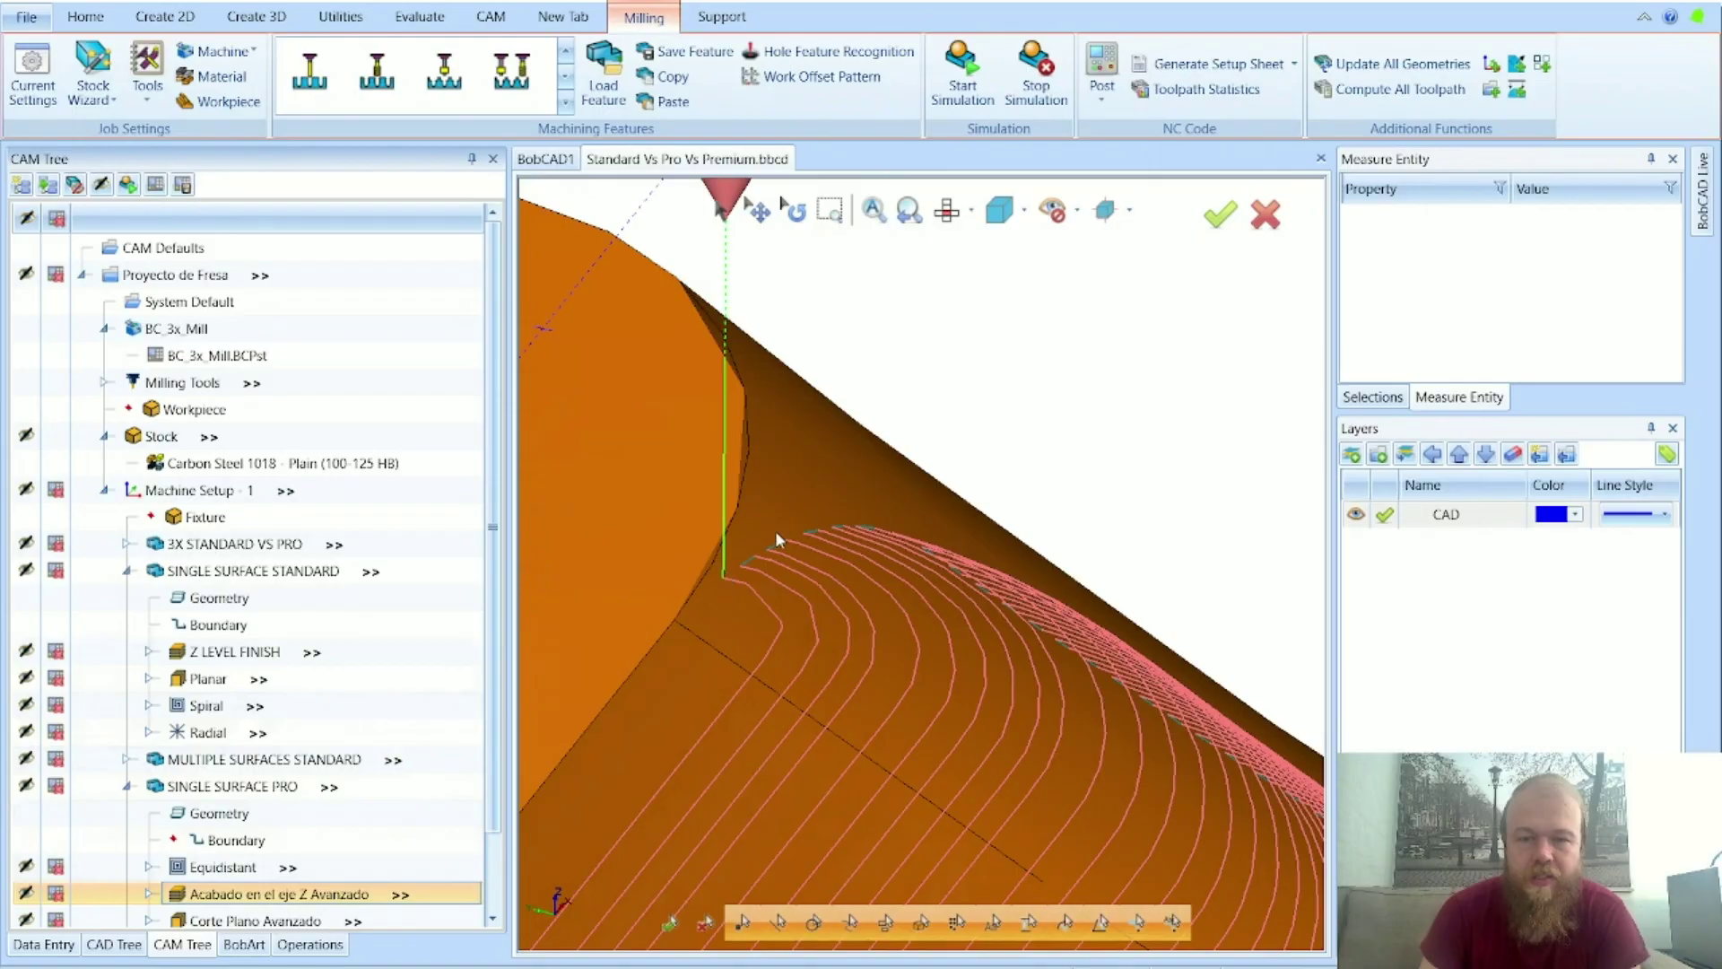
pyautogui.scroll(-6, 775, 530)
pyautogui.scroll(5, 741, 700)
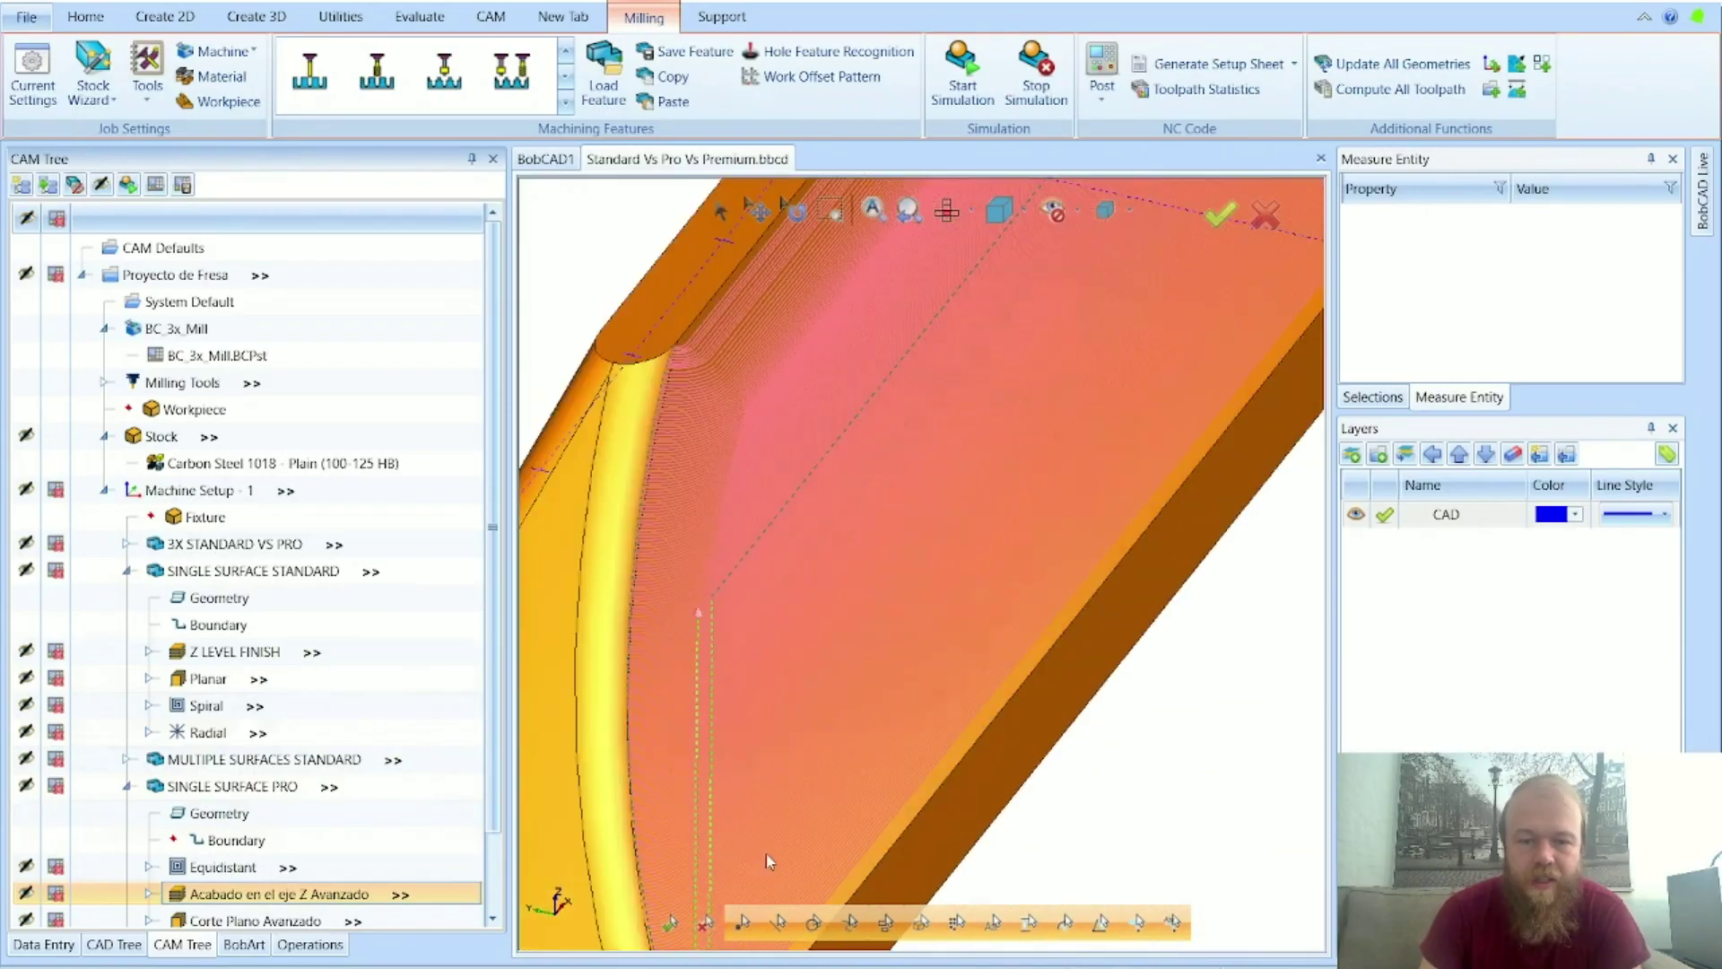
pyautogui.scroll(-5, 935, 835)
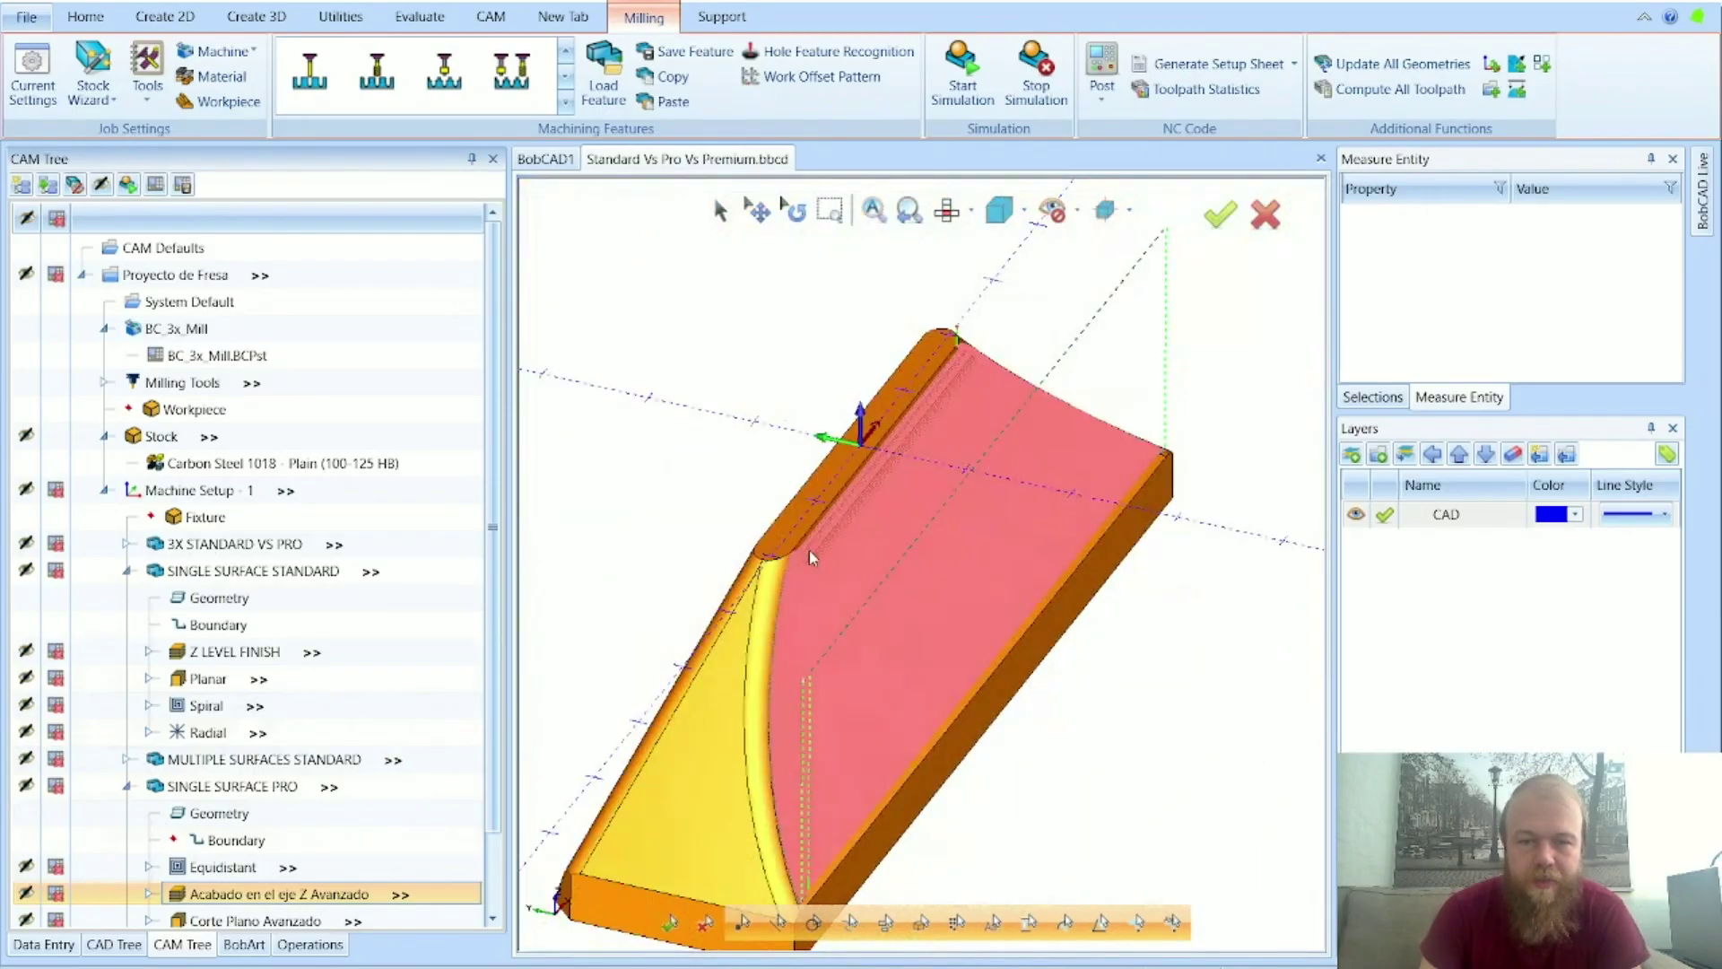
pyautogui.scroll(5, 809, 551)
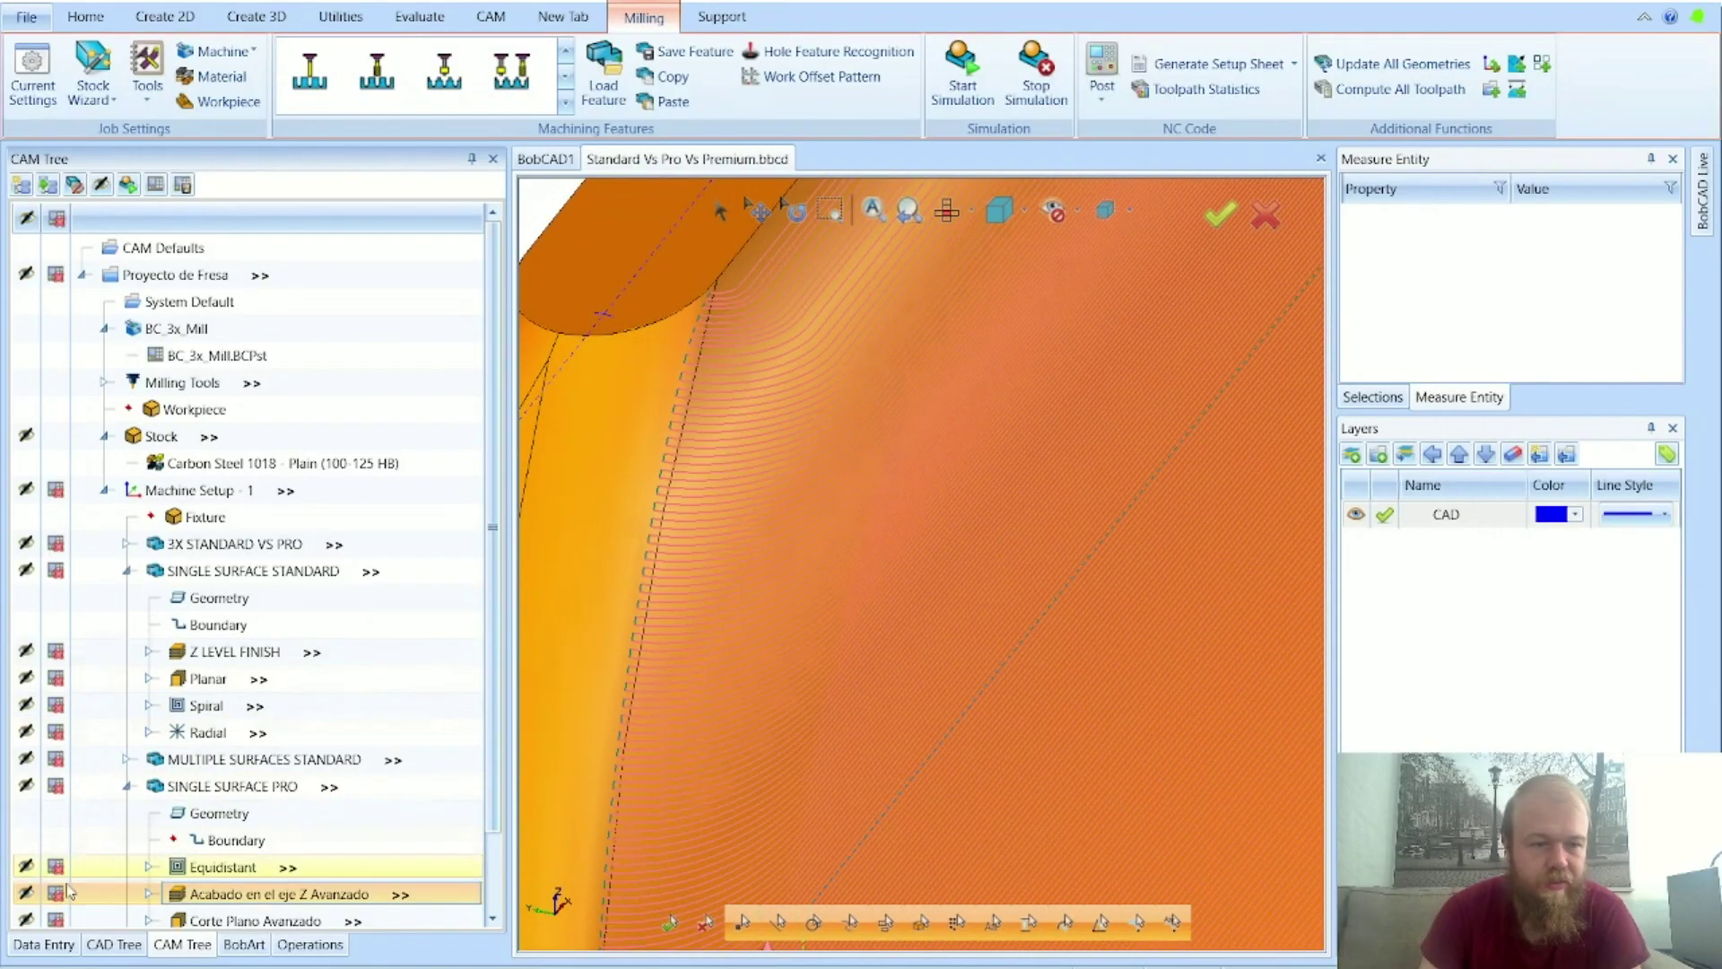
# Step: Turn on the display of the Acabado en el eje Z Avanzado toolpath and examine its pass spacing near the fillet and across the face
pyautogui.click(27, 893)
pyautogui.click(232, 785)
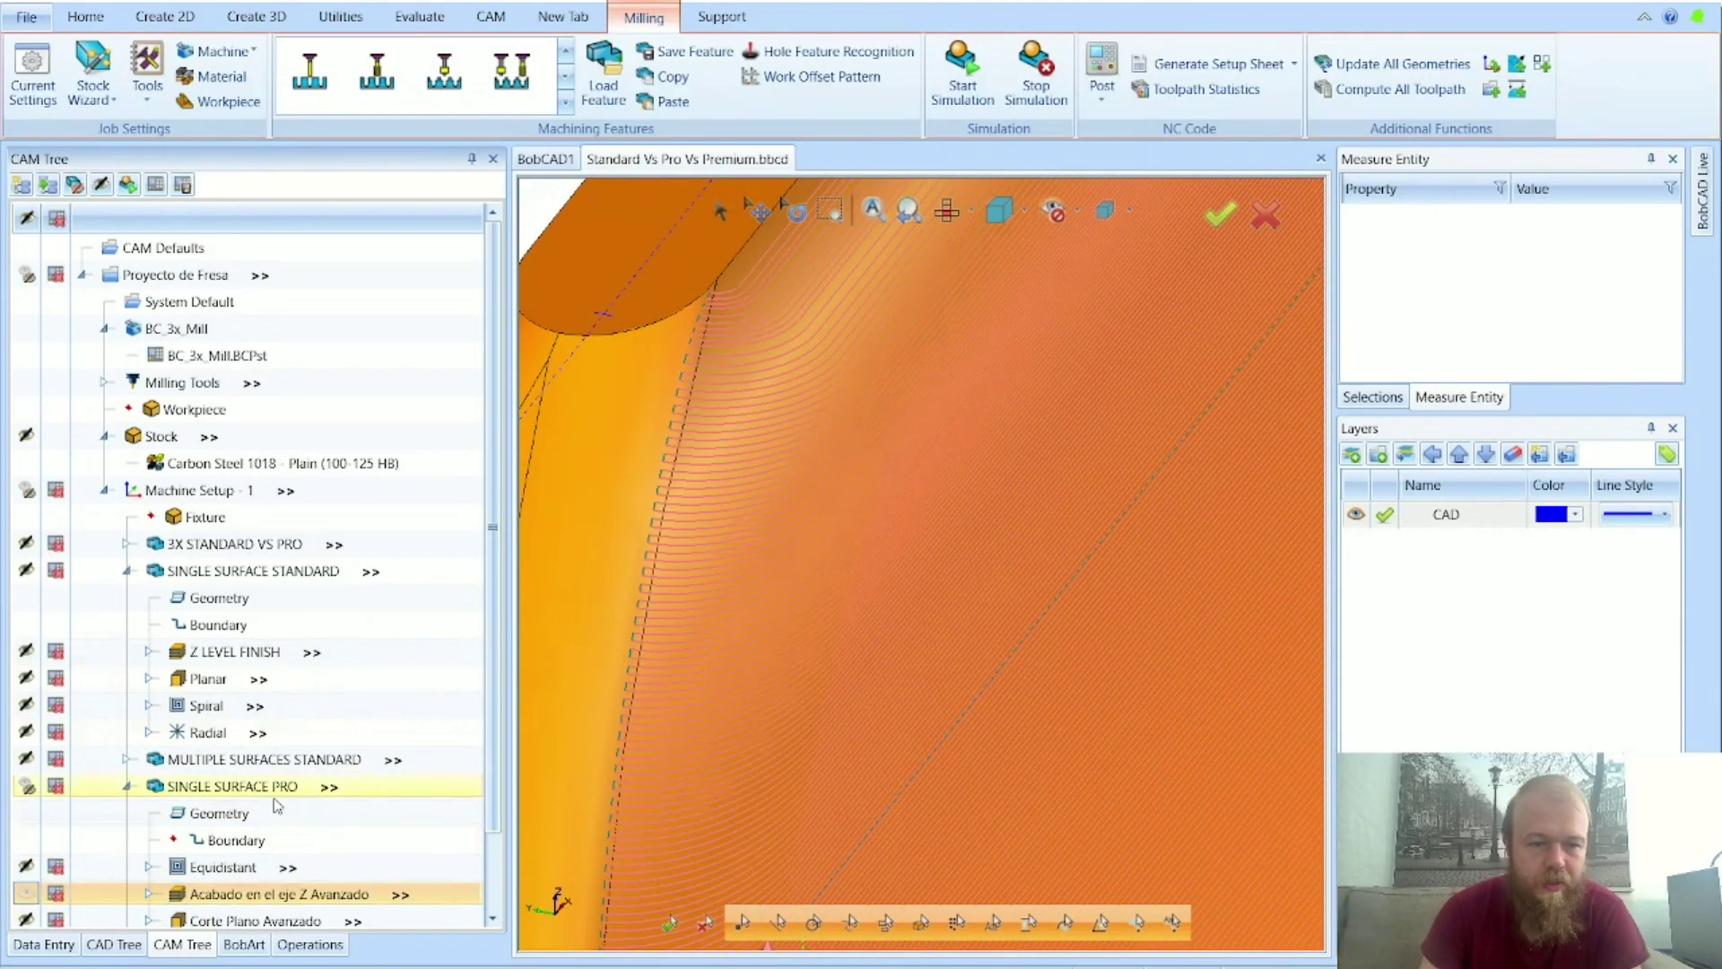
pyautogui.scroll(-3, 915, 457)
pyautogui.moveTo(912, 450); pyautogui.dragTo(838, 440, button='middle')
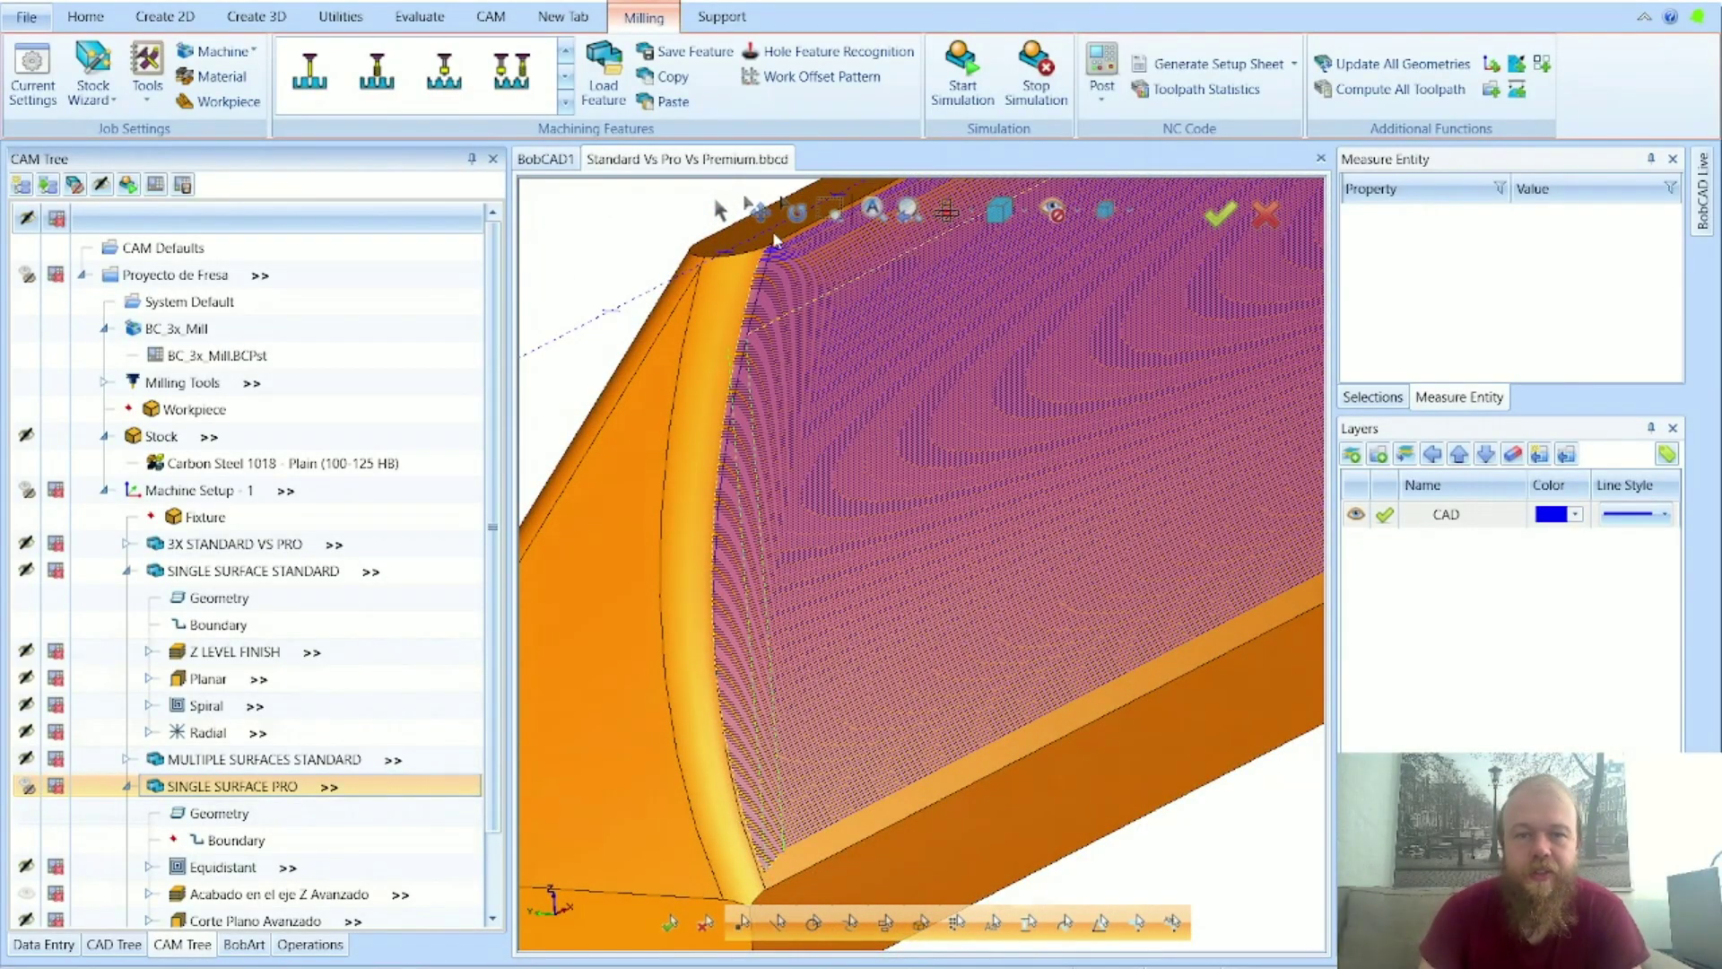
pyautogui.scroll(3, 773, 232)
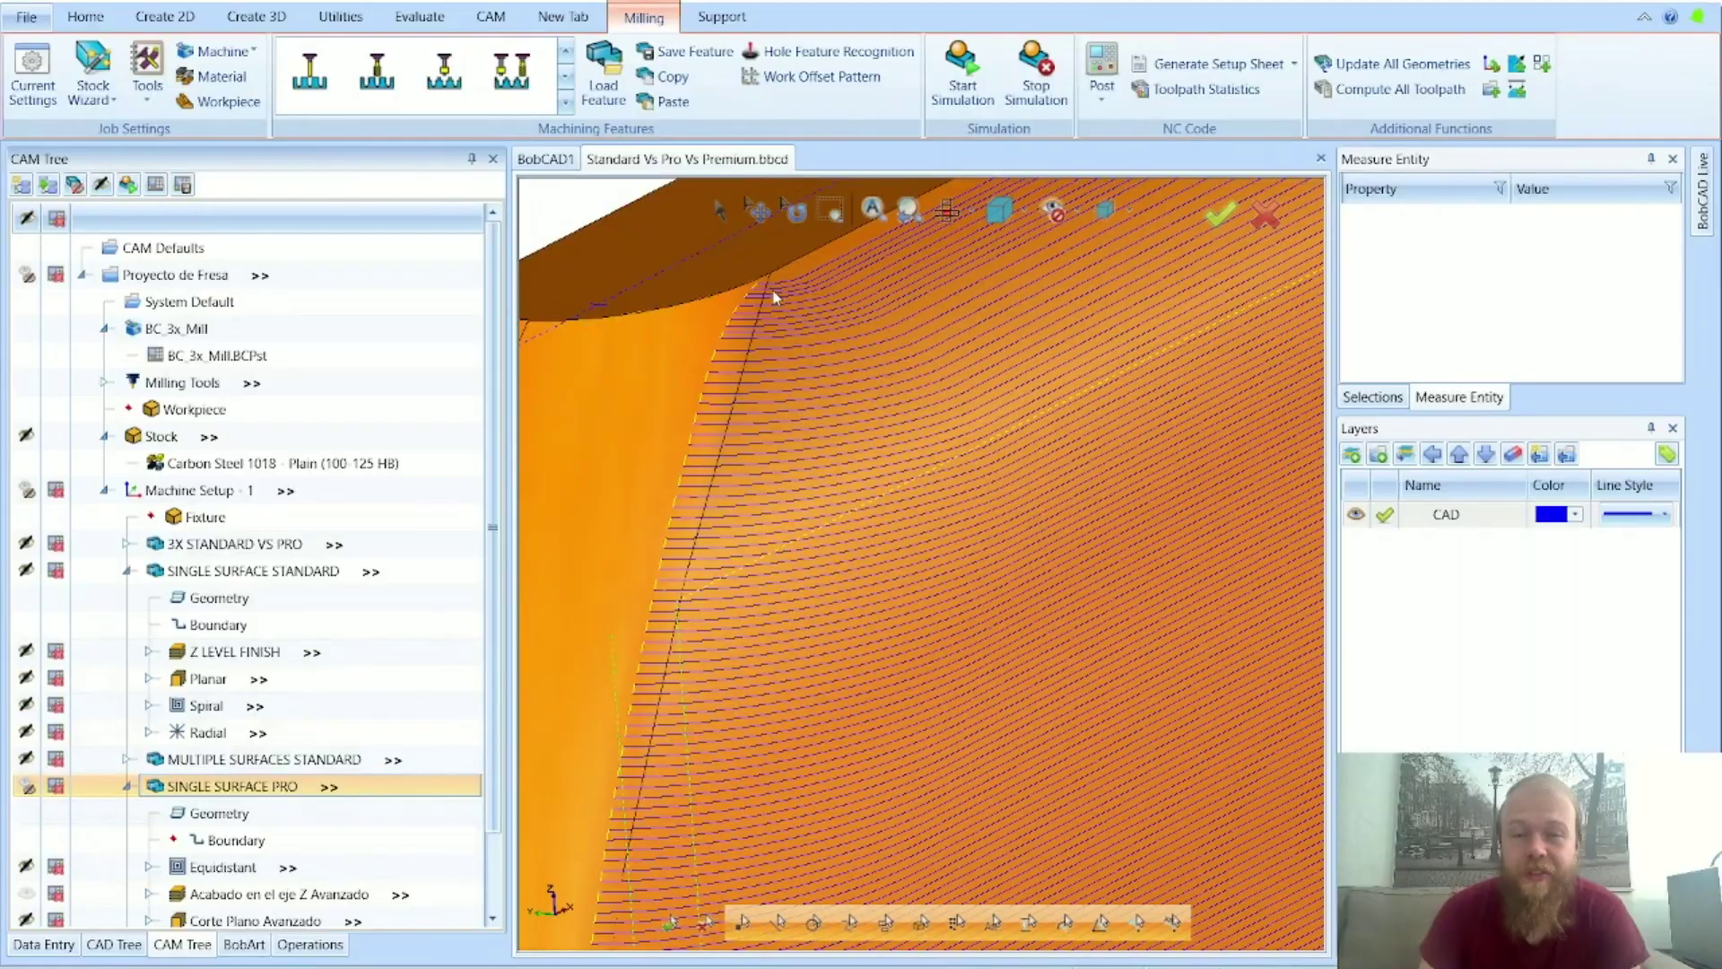
pyautogui.scroll(-3, 761, 271)
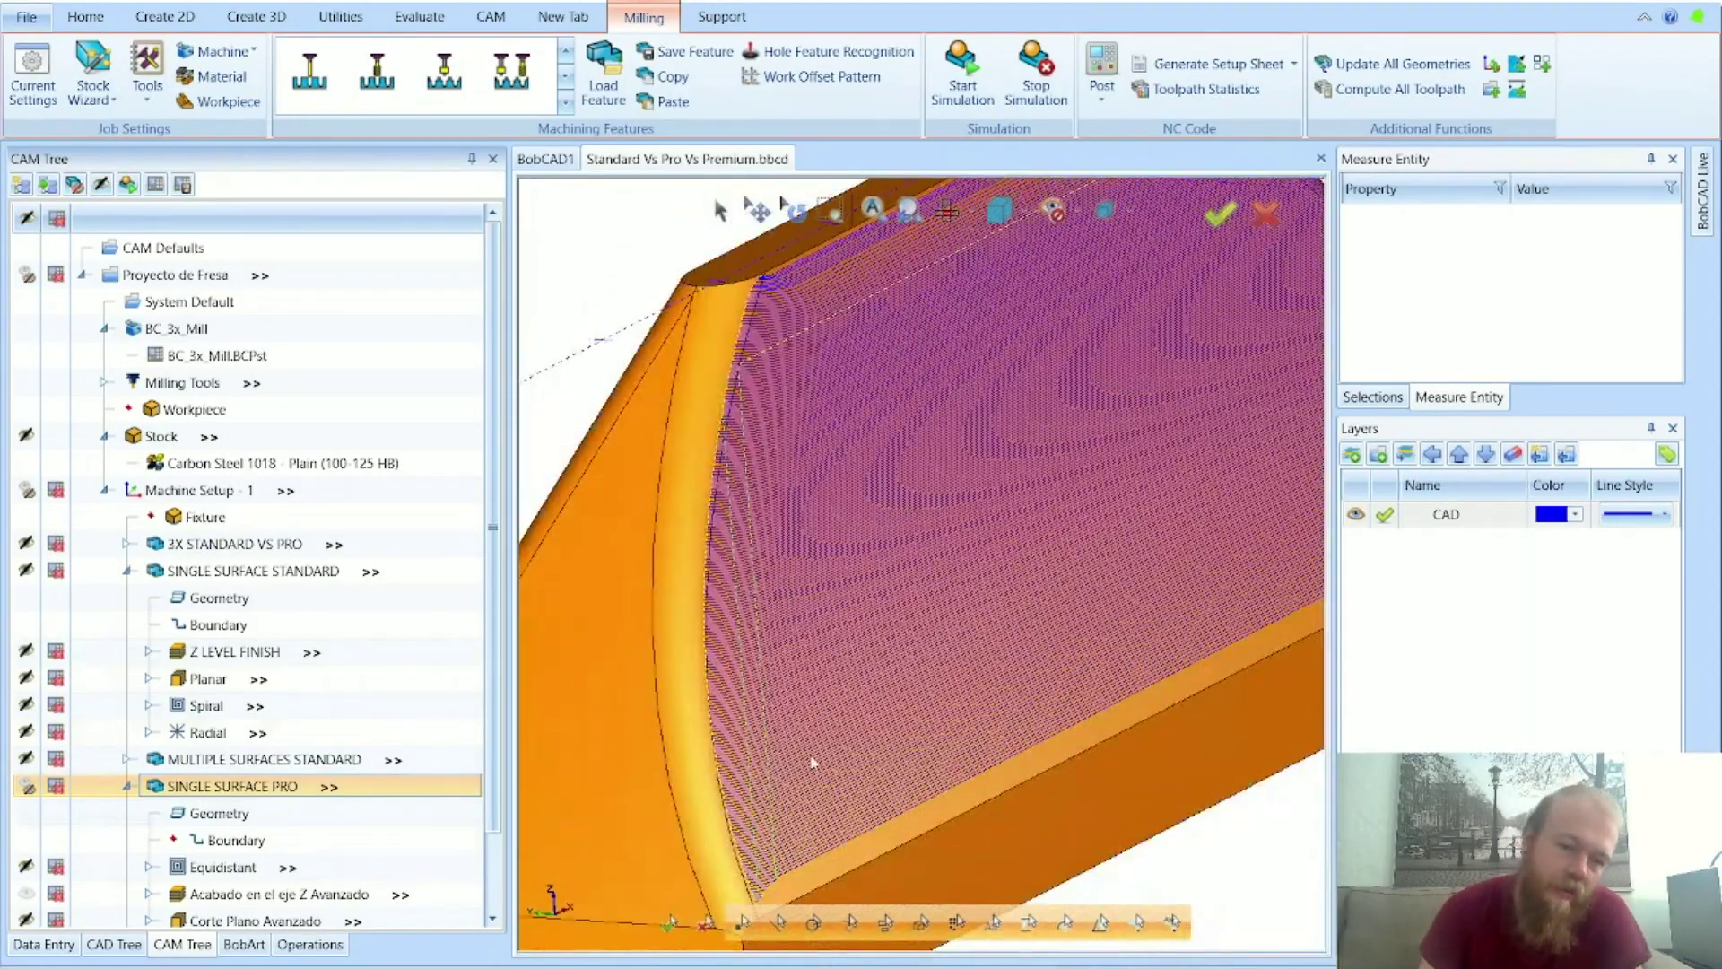
pyautogui.moveTo(929, 633); pyautogui.dragTo(884, 666, button='middle')
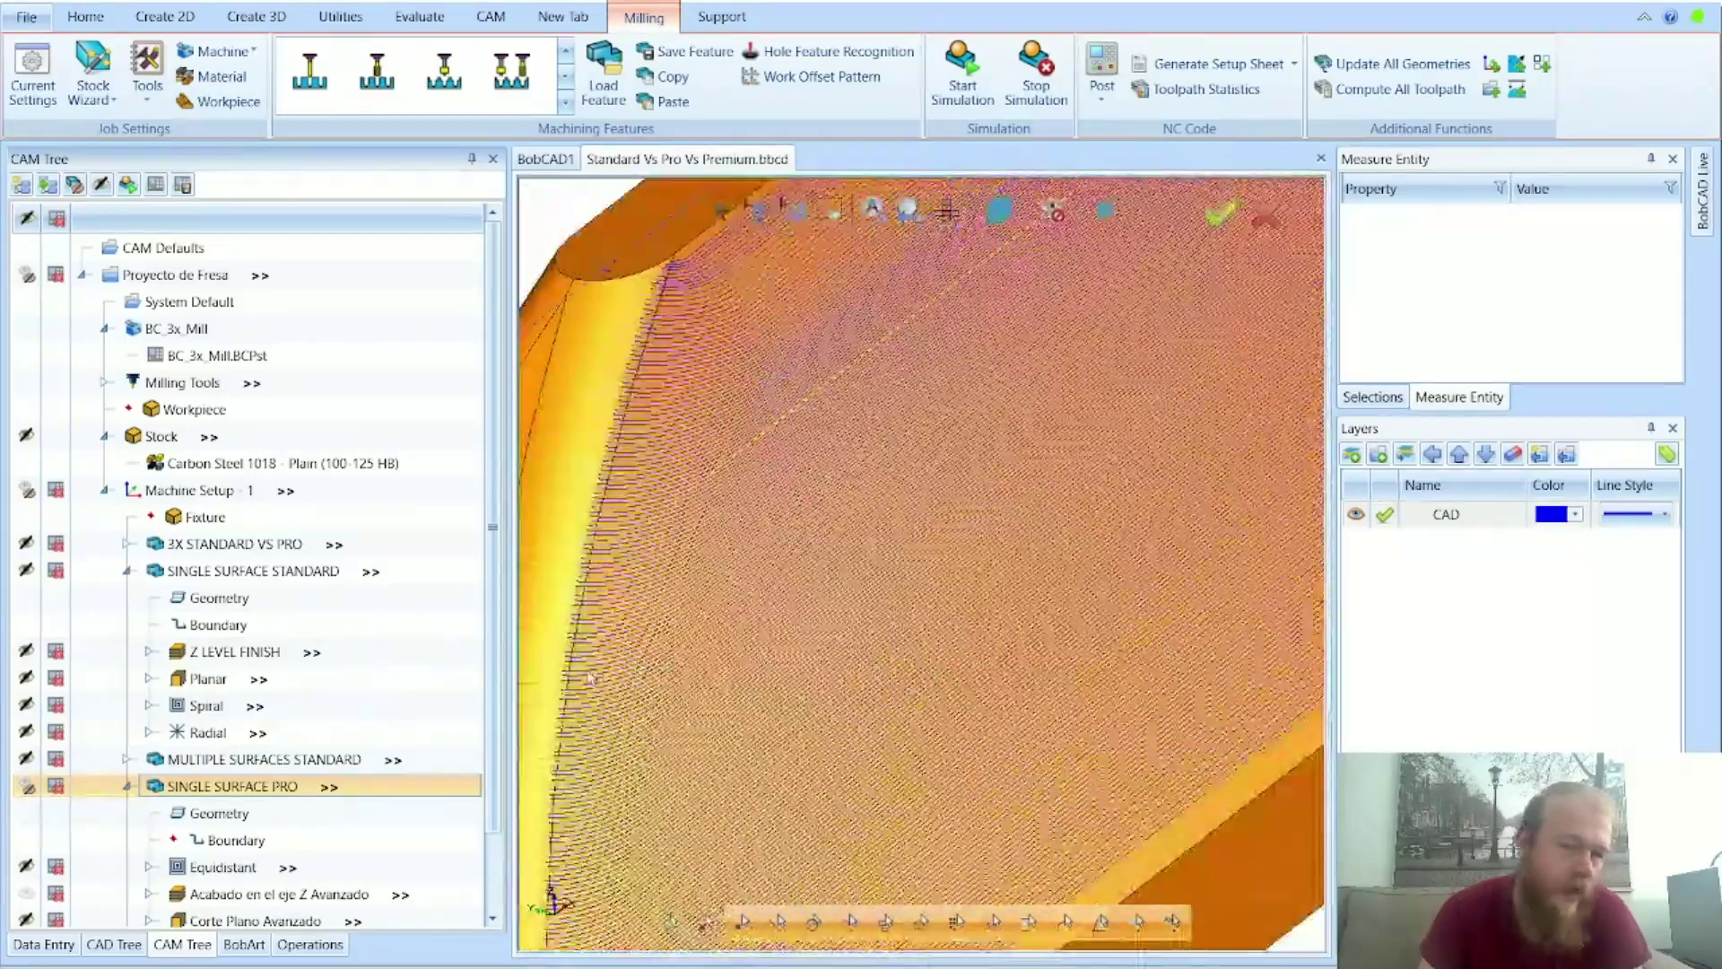
# Step: Replace the displayed toolpath with that of Corte Plano Avanzado and examine its pass spacing around the upper corner of the curved face
pyautogui.scroll(-1, 276, 813)
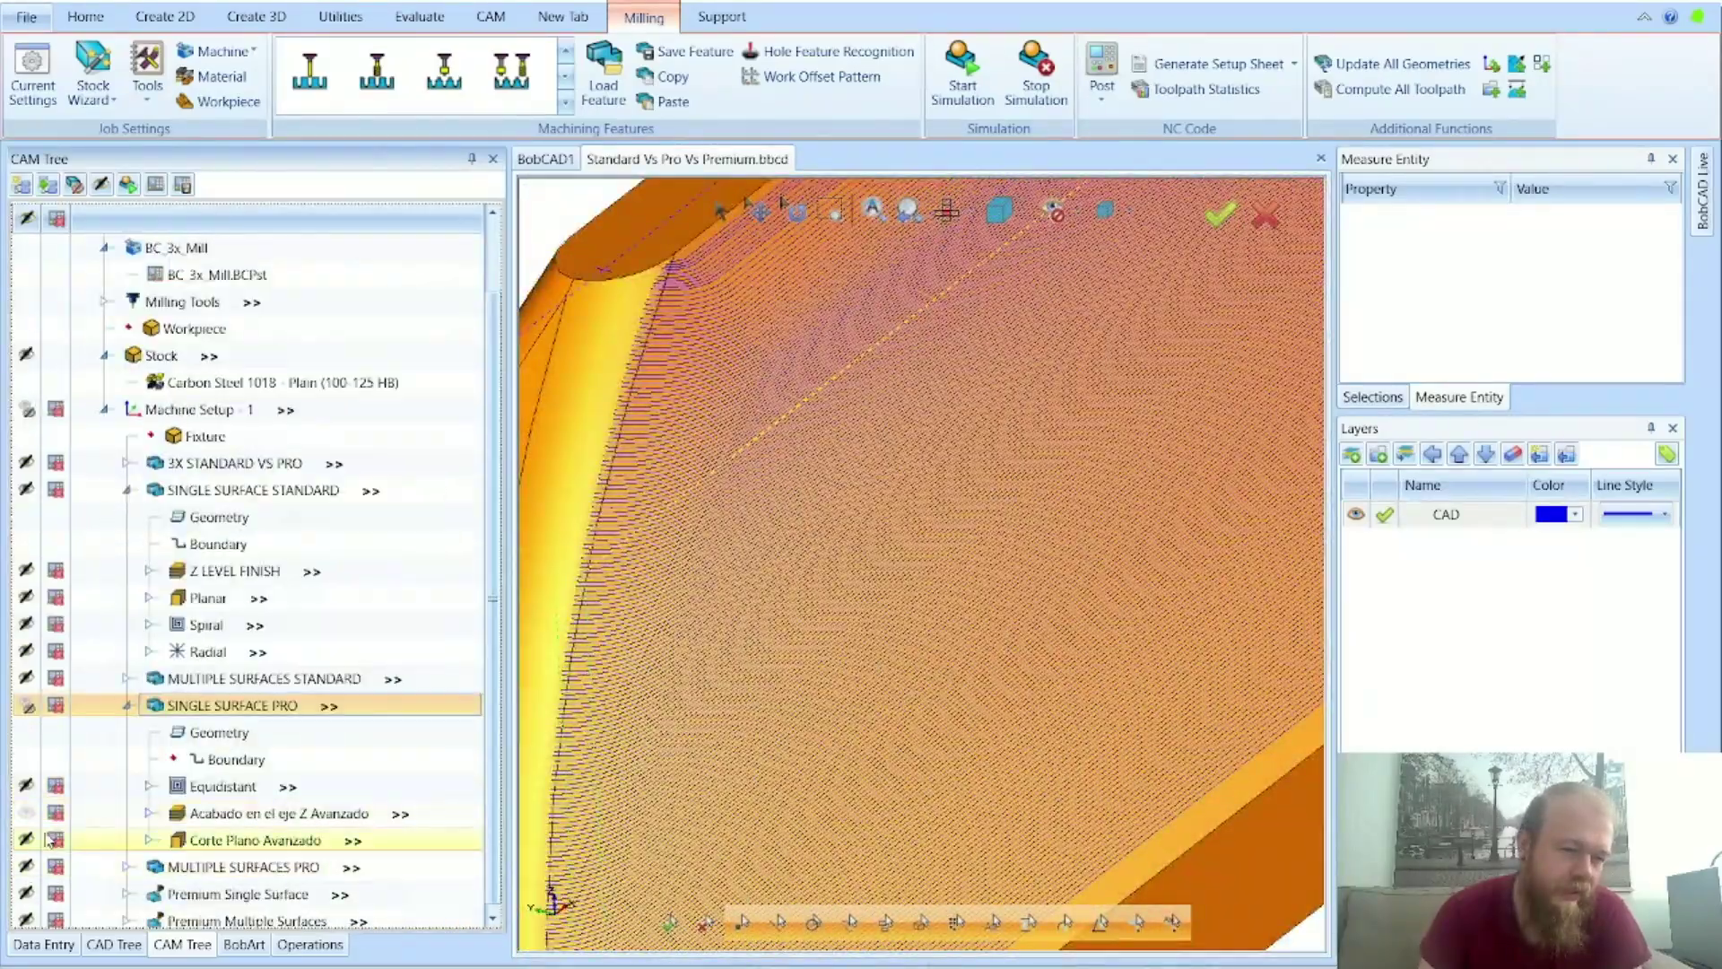
pyautogui.click(254, 840)
pyautogui.scroll(-3, 848, 583)
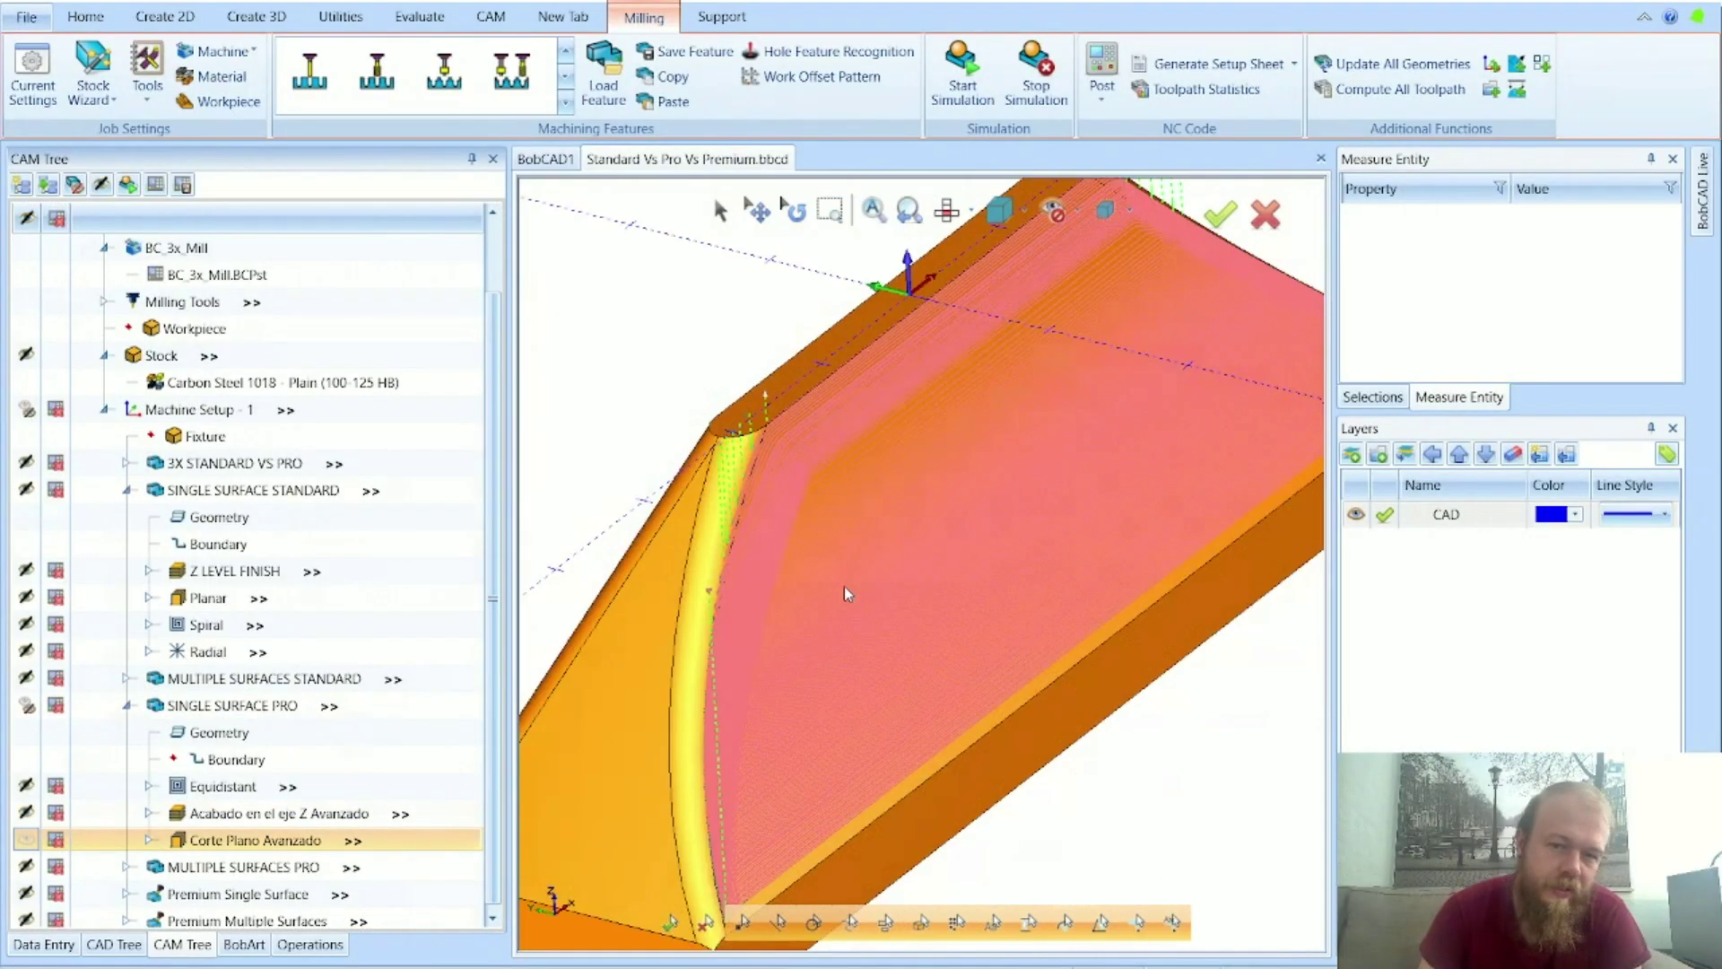
pyautogui.scroll(4, 817, 380)
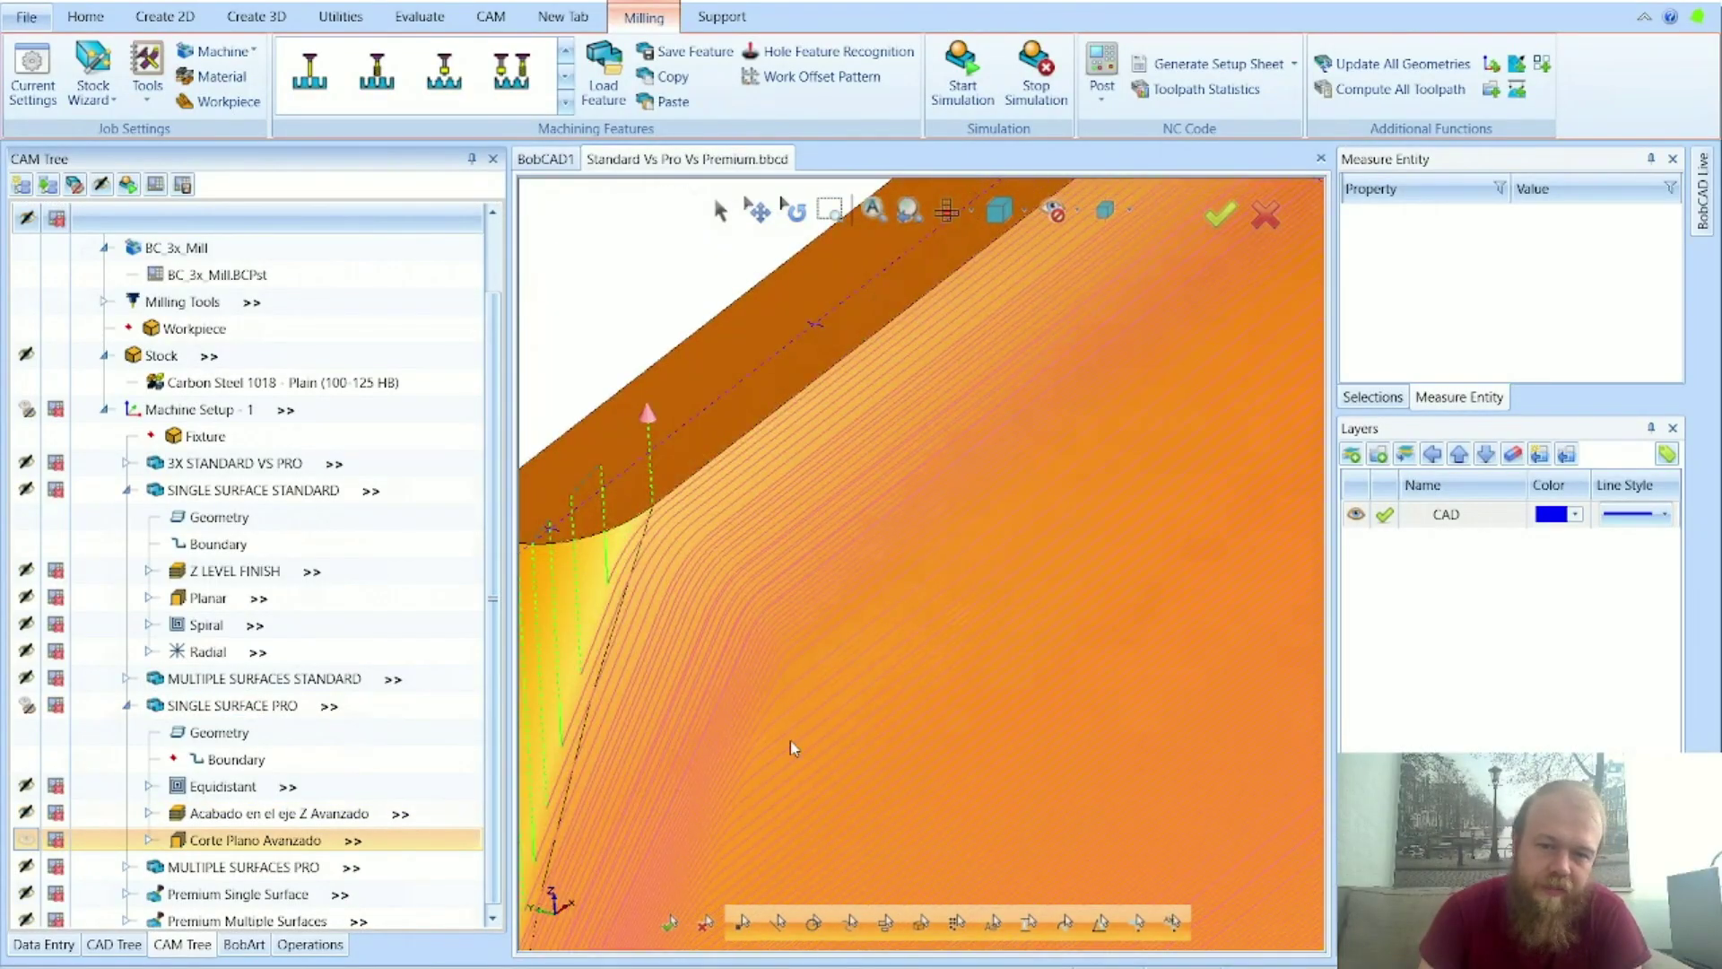
pyautogui.click(231, 707)
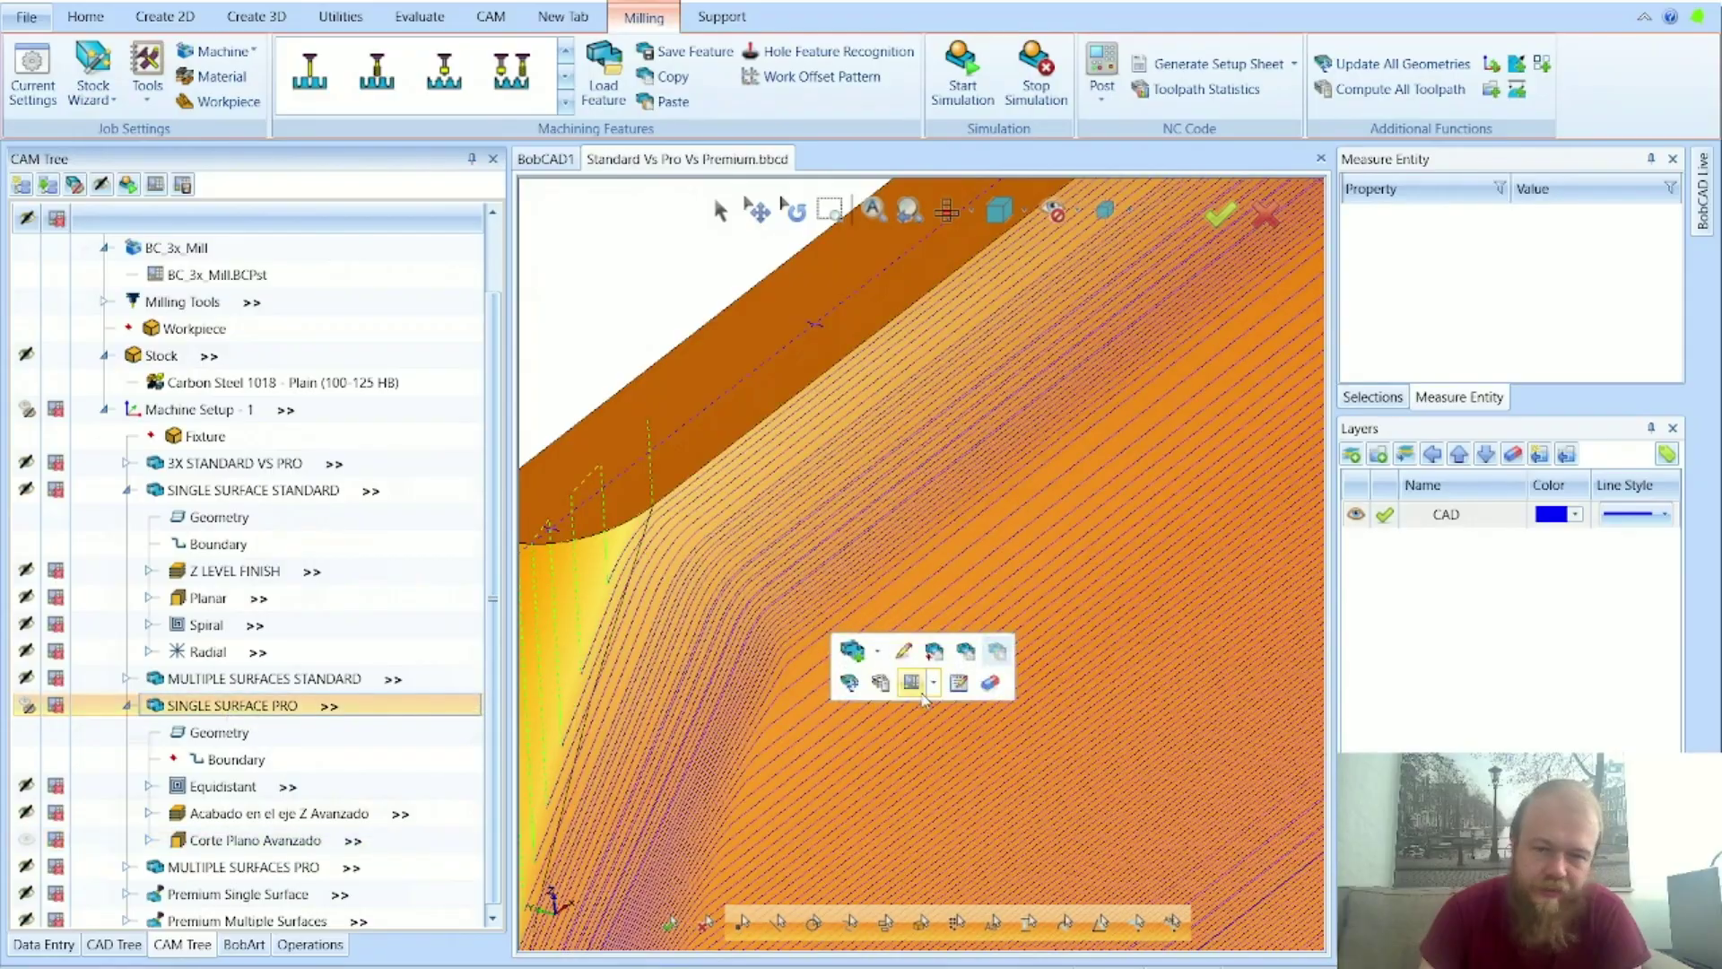
pyautogui.scroll(2, 812, 612)
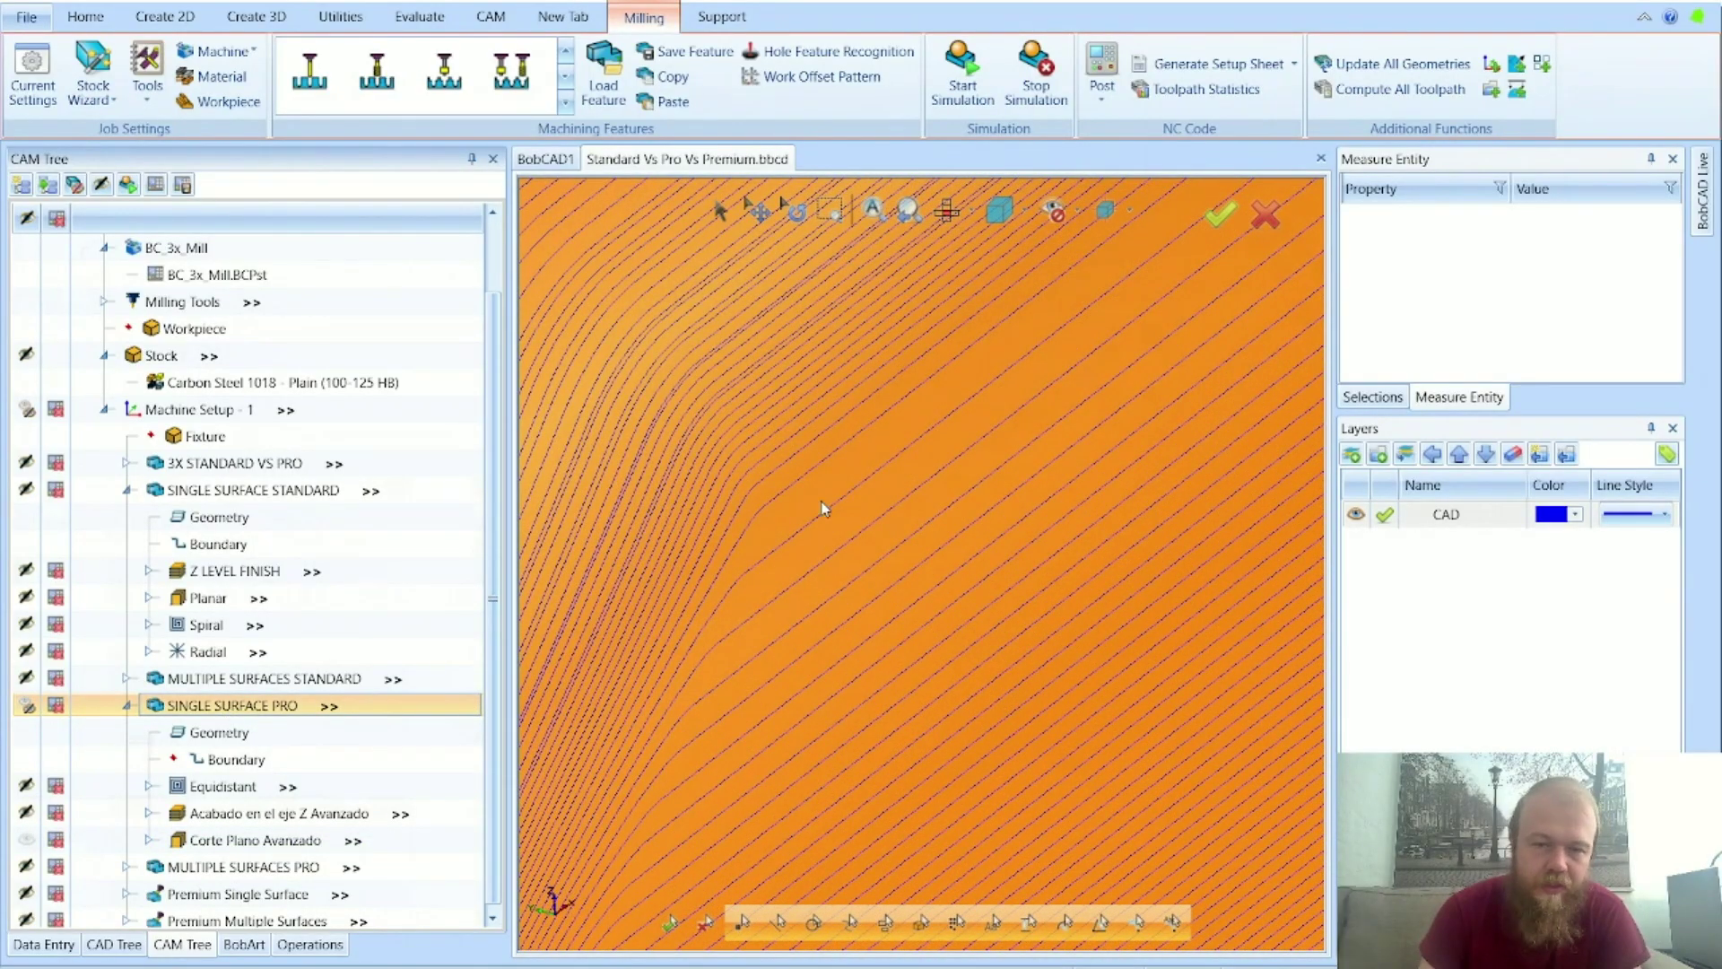
pyautogui.scroll(-2, 773, 473)
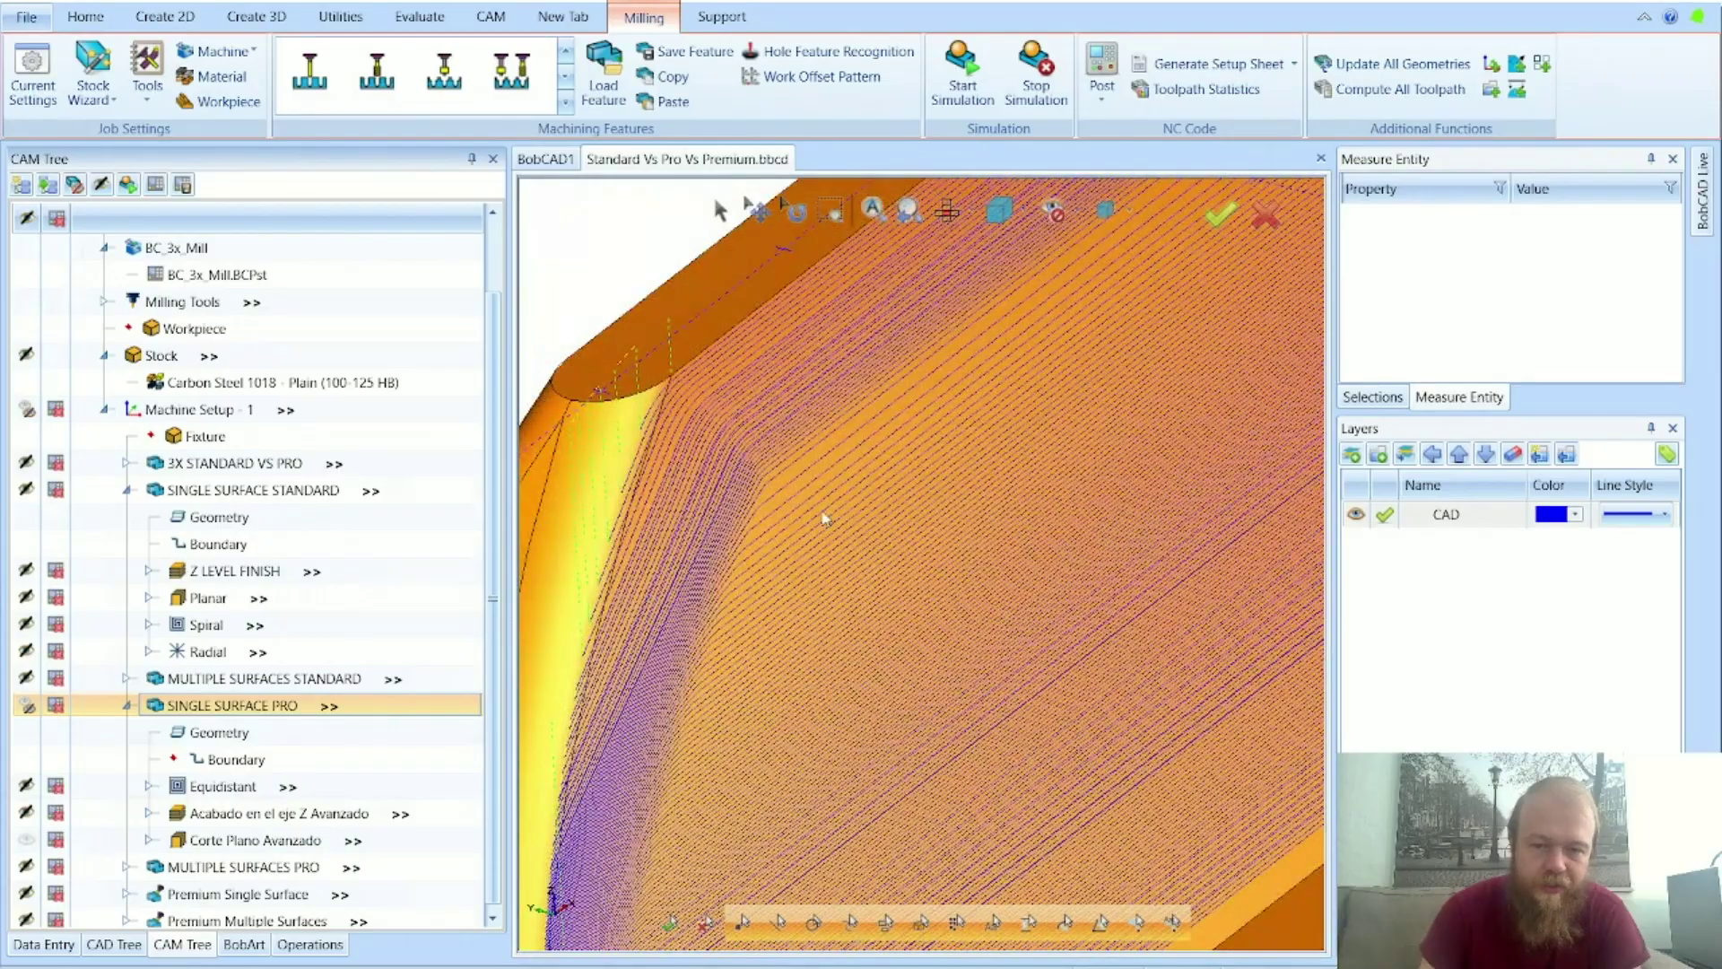
pyautogui.scroll(-2, 824, 519)
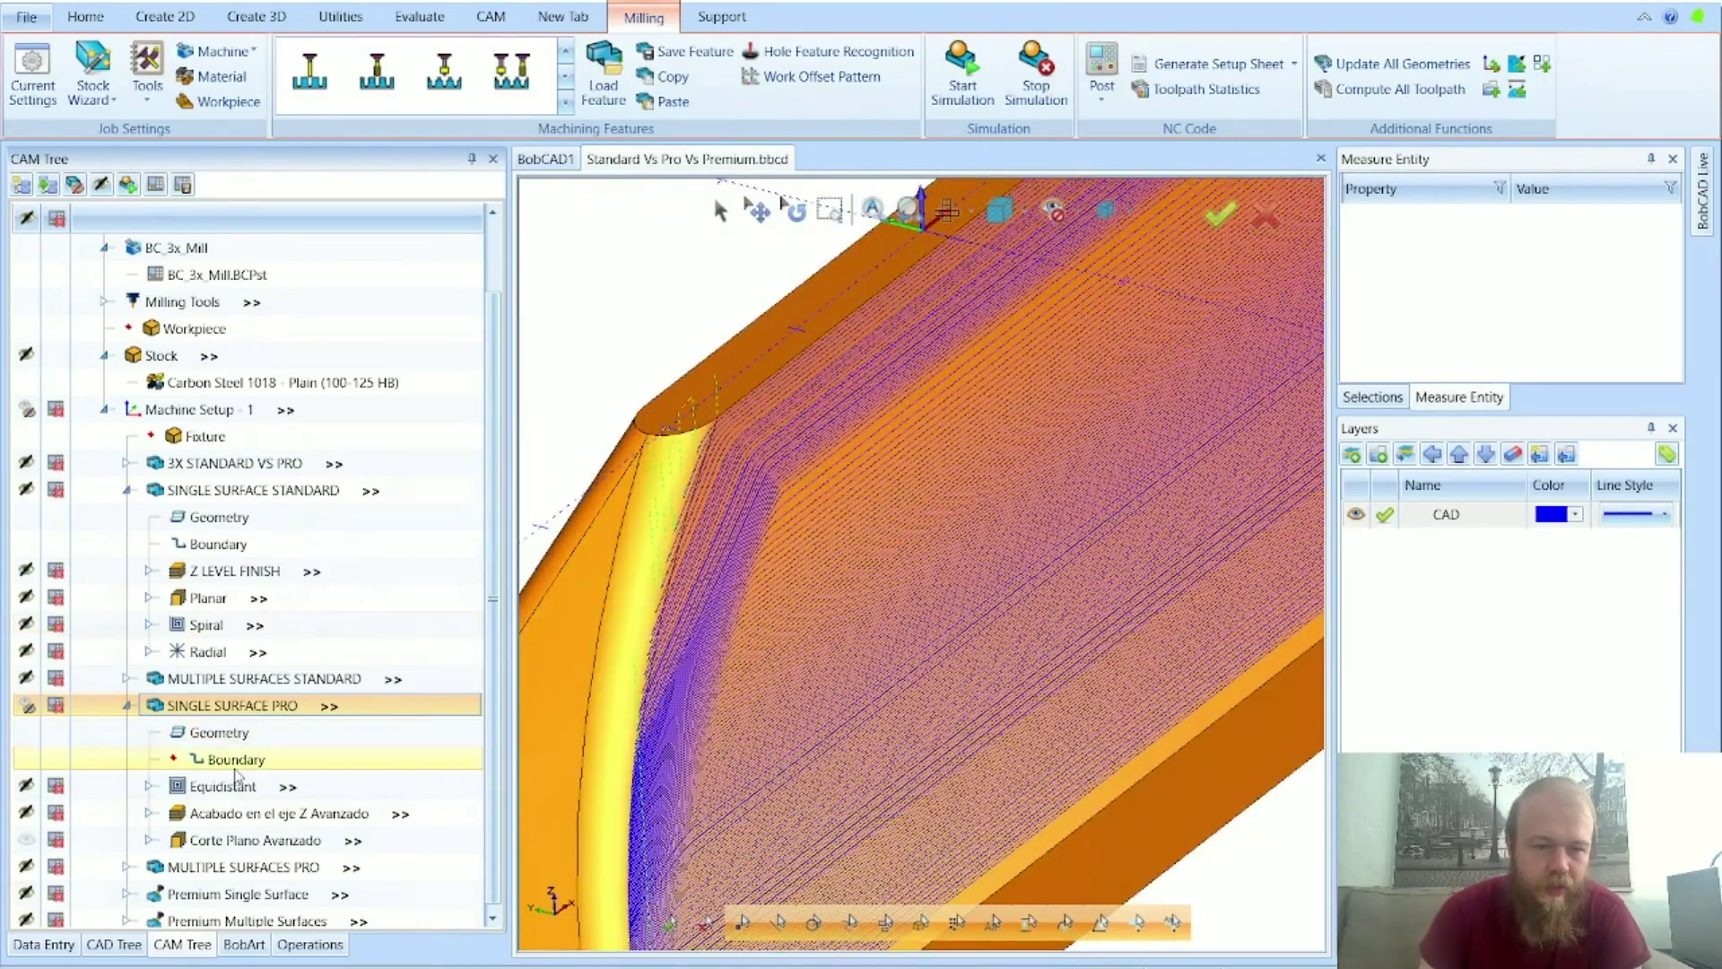
# Step: Hide the Corte Plano Avanzado toolpath and display the Acabado en el eje Z Avanzado toolpath again
pyautogui.click(27, 841)
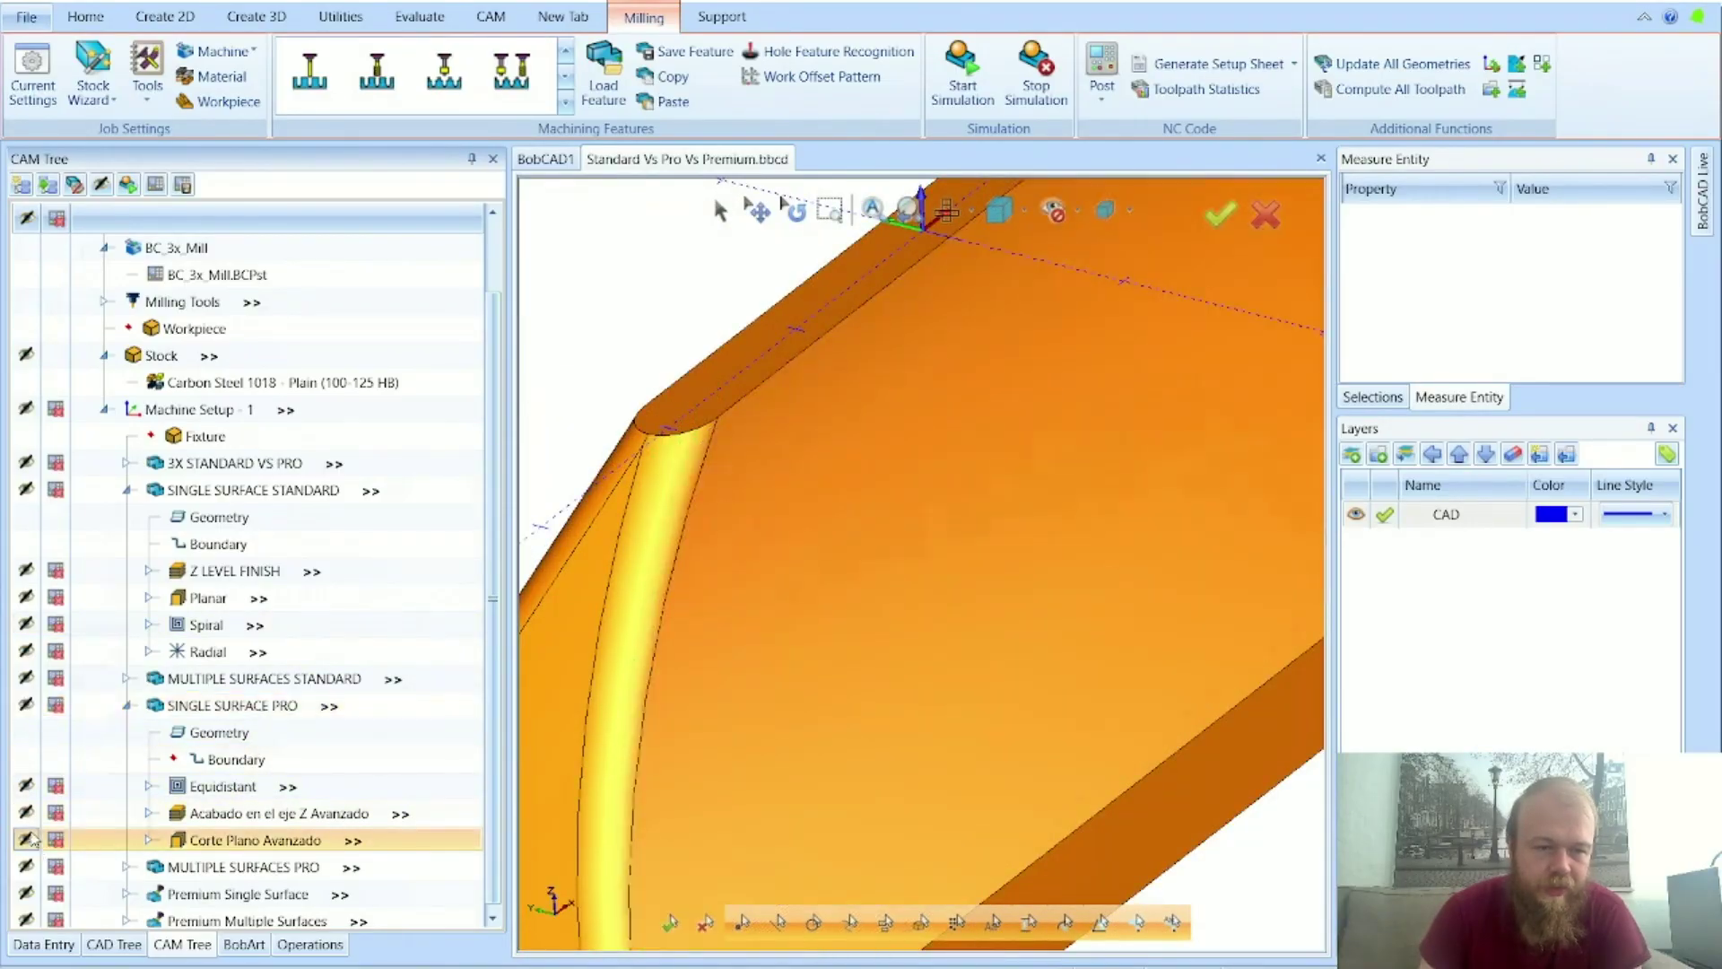
pyautogui.click(27, 814)
pyautogui.click(233, 705)
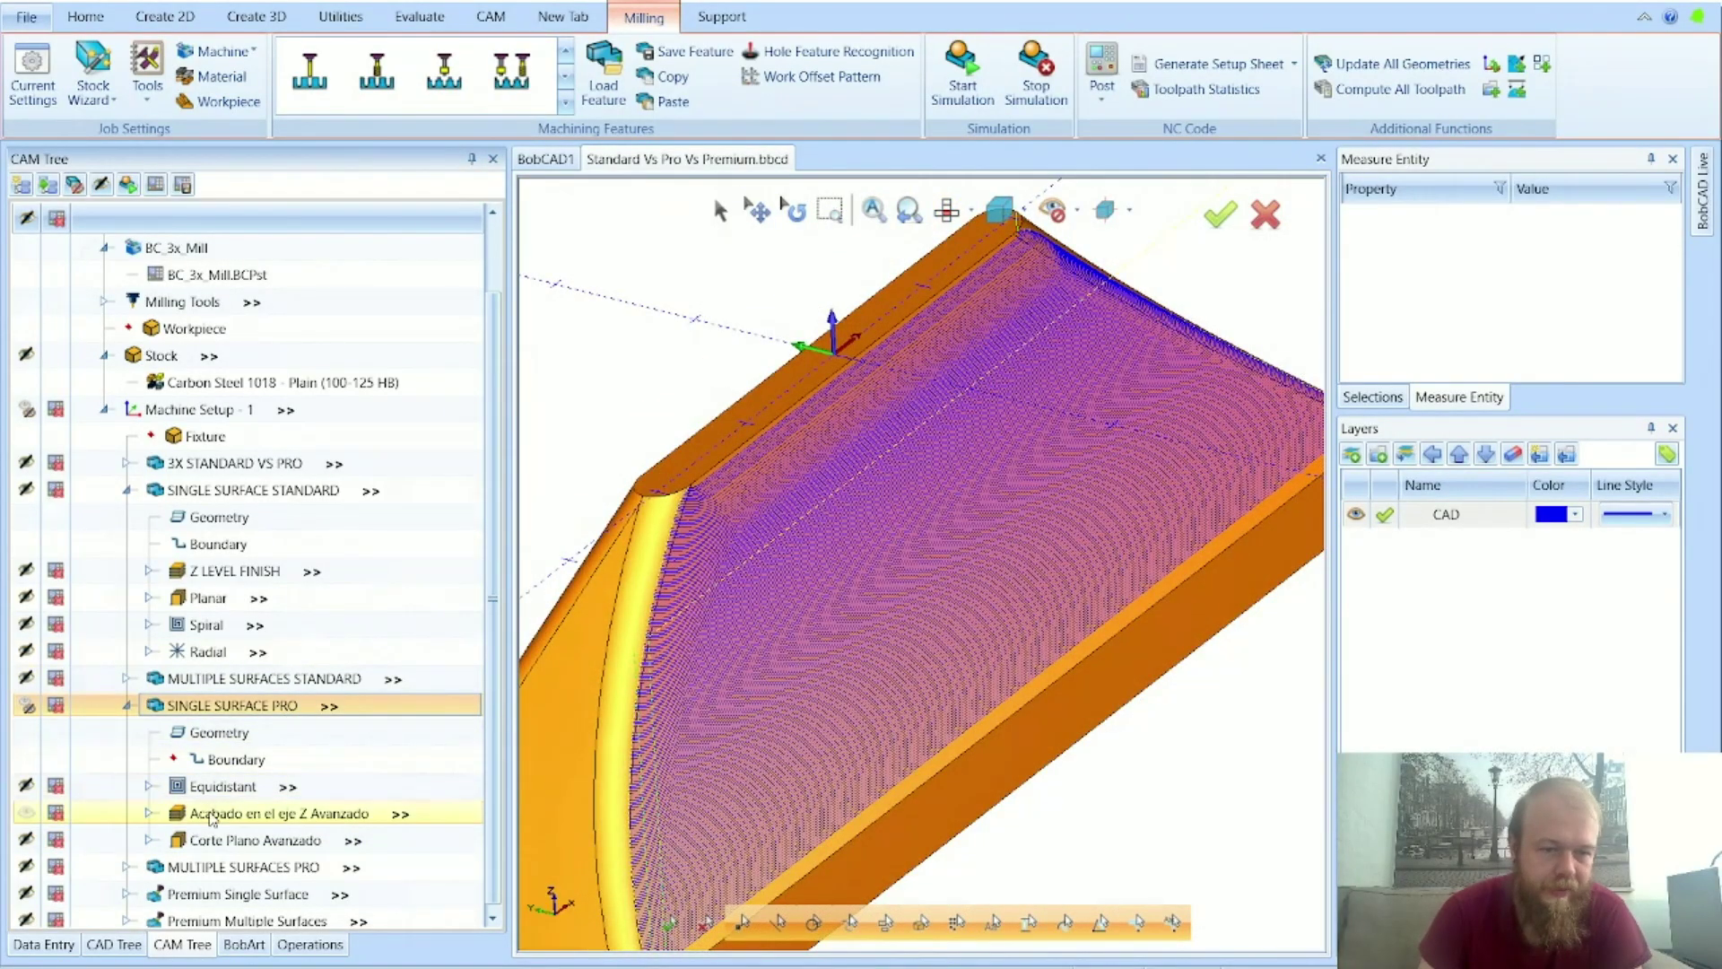
# Step: Backplot the Acabado en el eje Z Avanzado toolpath under SINGLE SURFACE PRO at increased playback speed, and close the backplot
pyautogui.rightClick(216, 812)
pyautogui.click(269, 504)
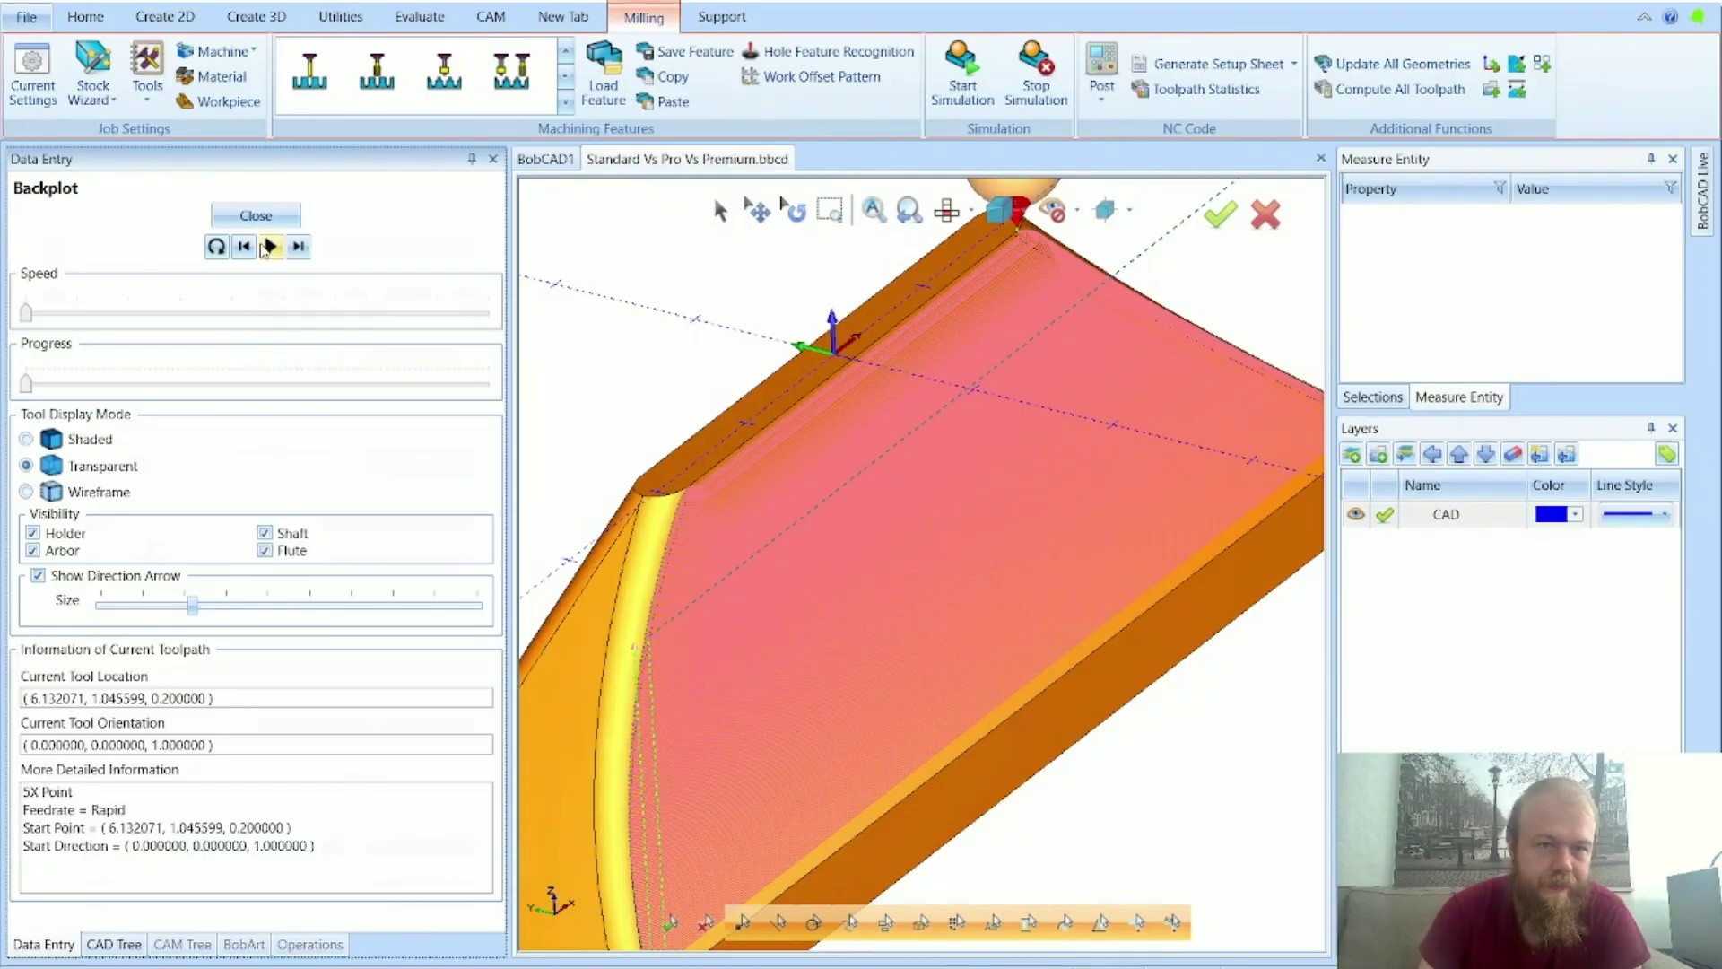
pyautogui.click(320, 318)
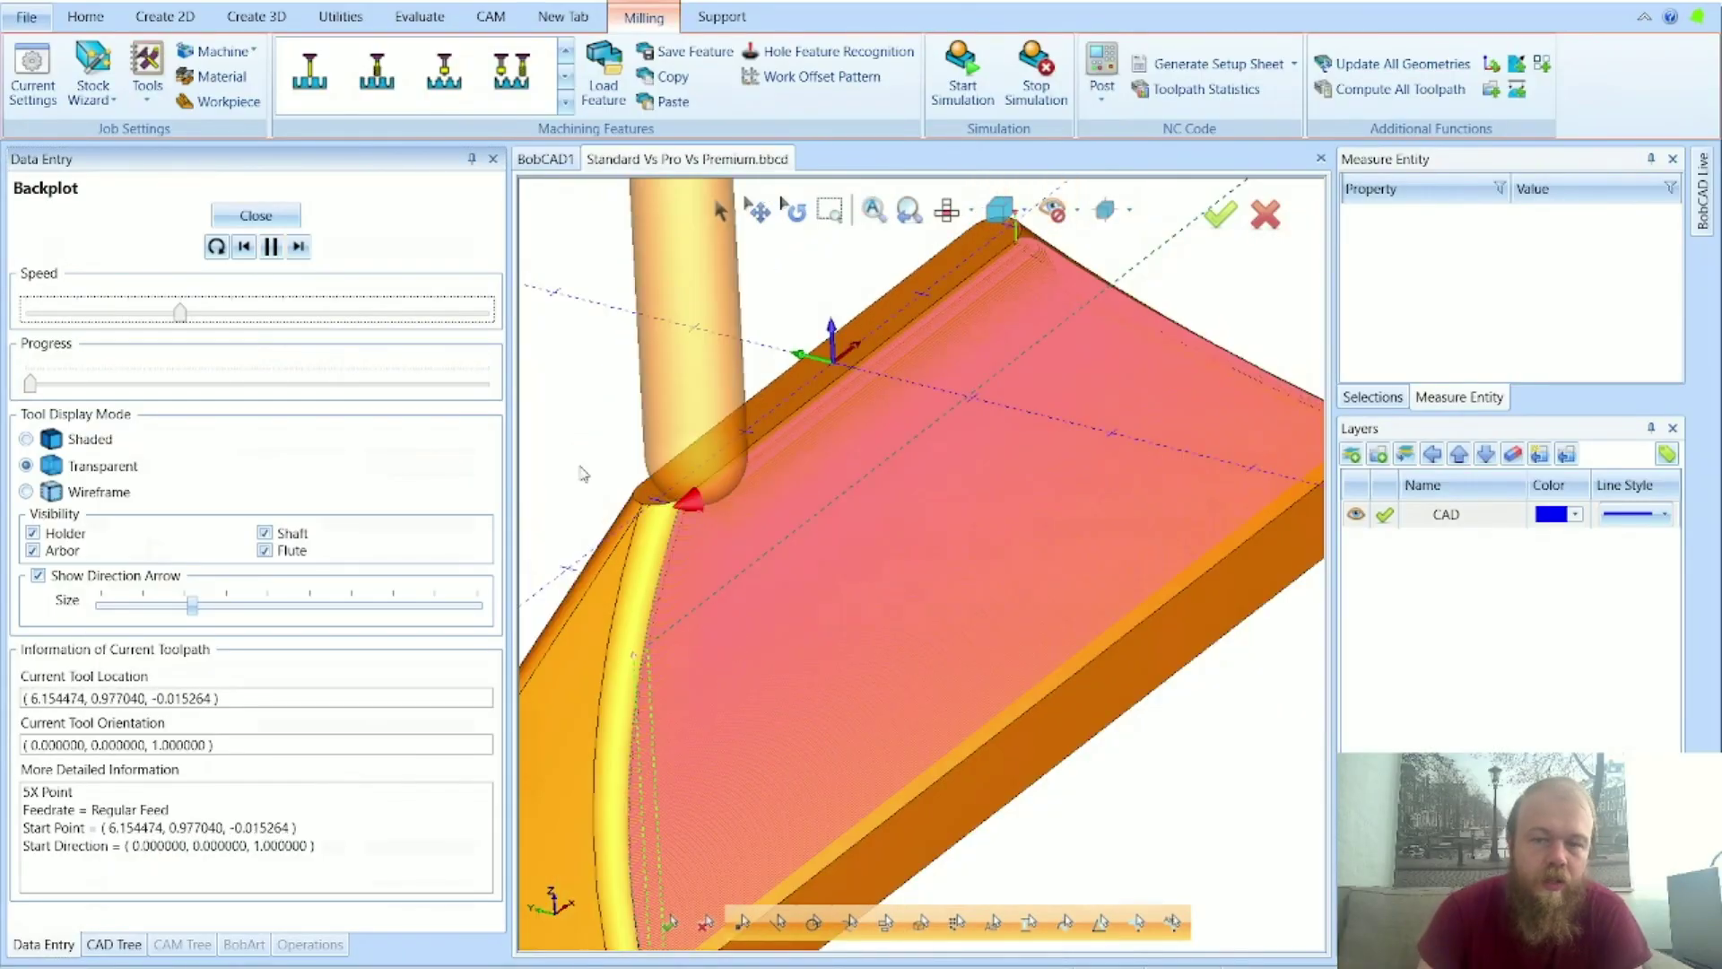
pyautogui.click(255, 216)
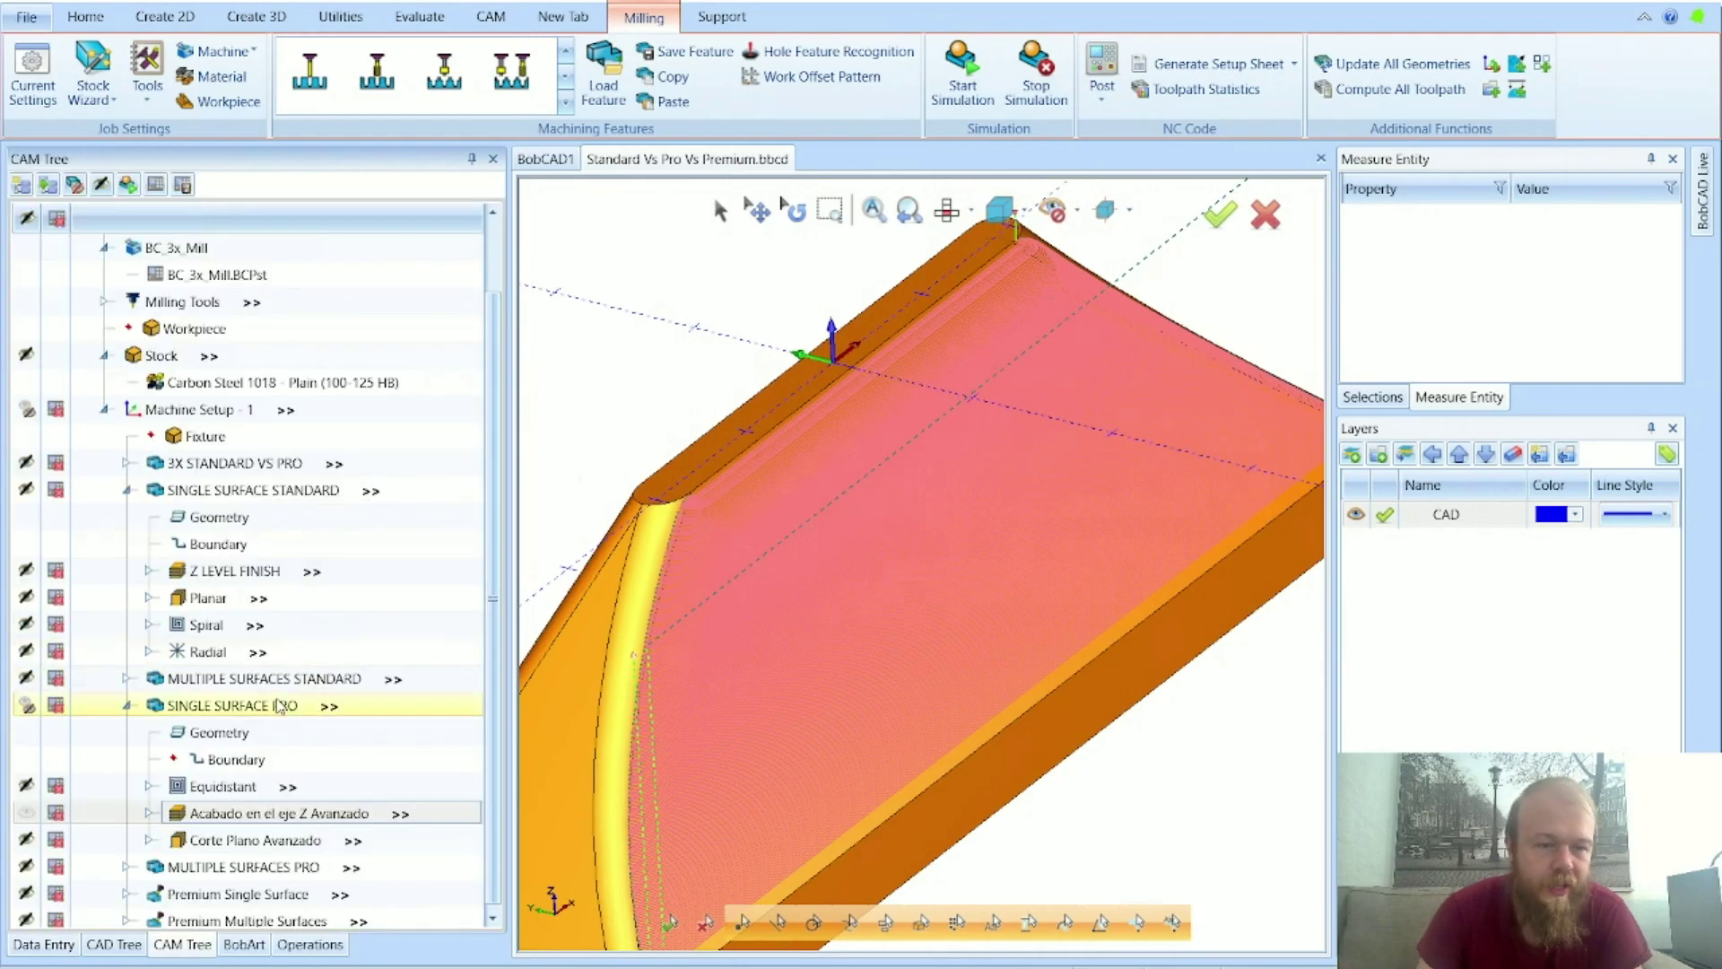
# Step: Examine the spacing of the Acabado en el eje Z Avanzado passes across the curved surface, from above and at an angle
pyautogui.scroll(3, 824, 601)
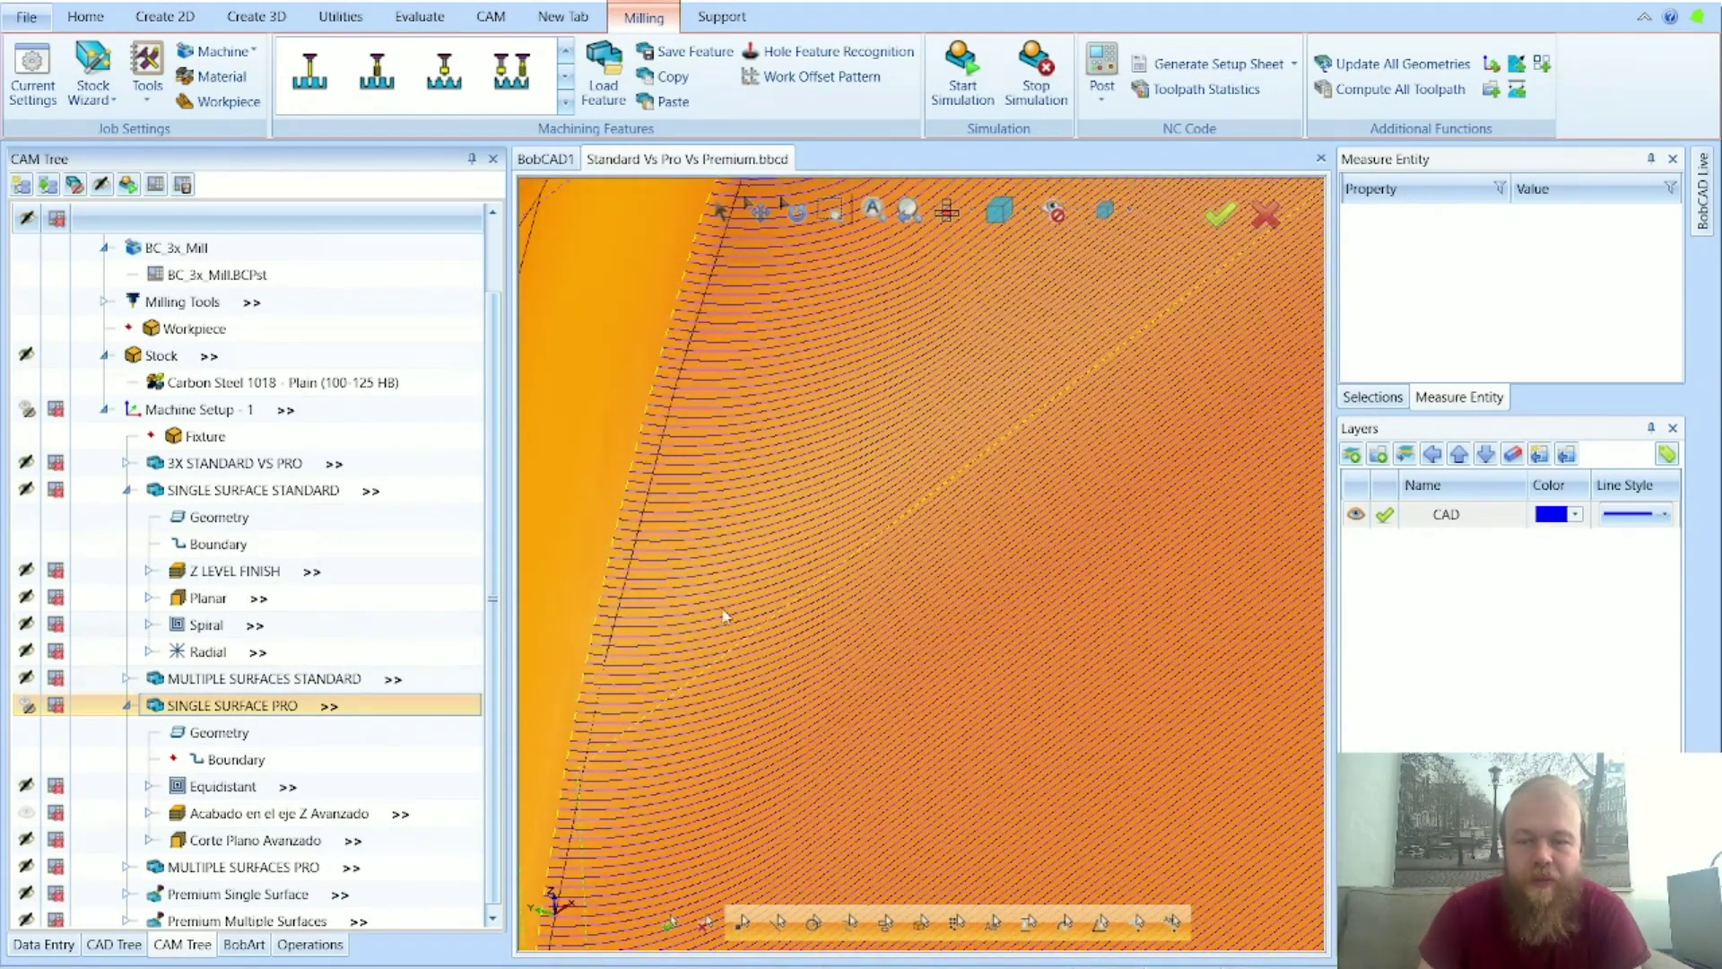
pyautogui.scroll(-3, 727, 616)
pyautogui.click(946, 211)
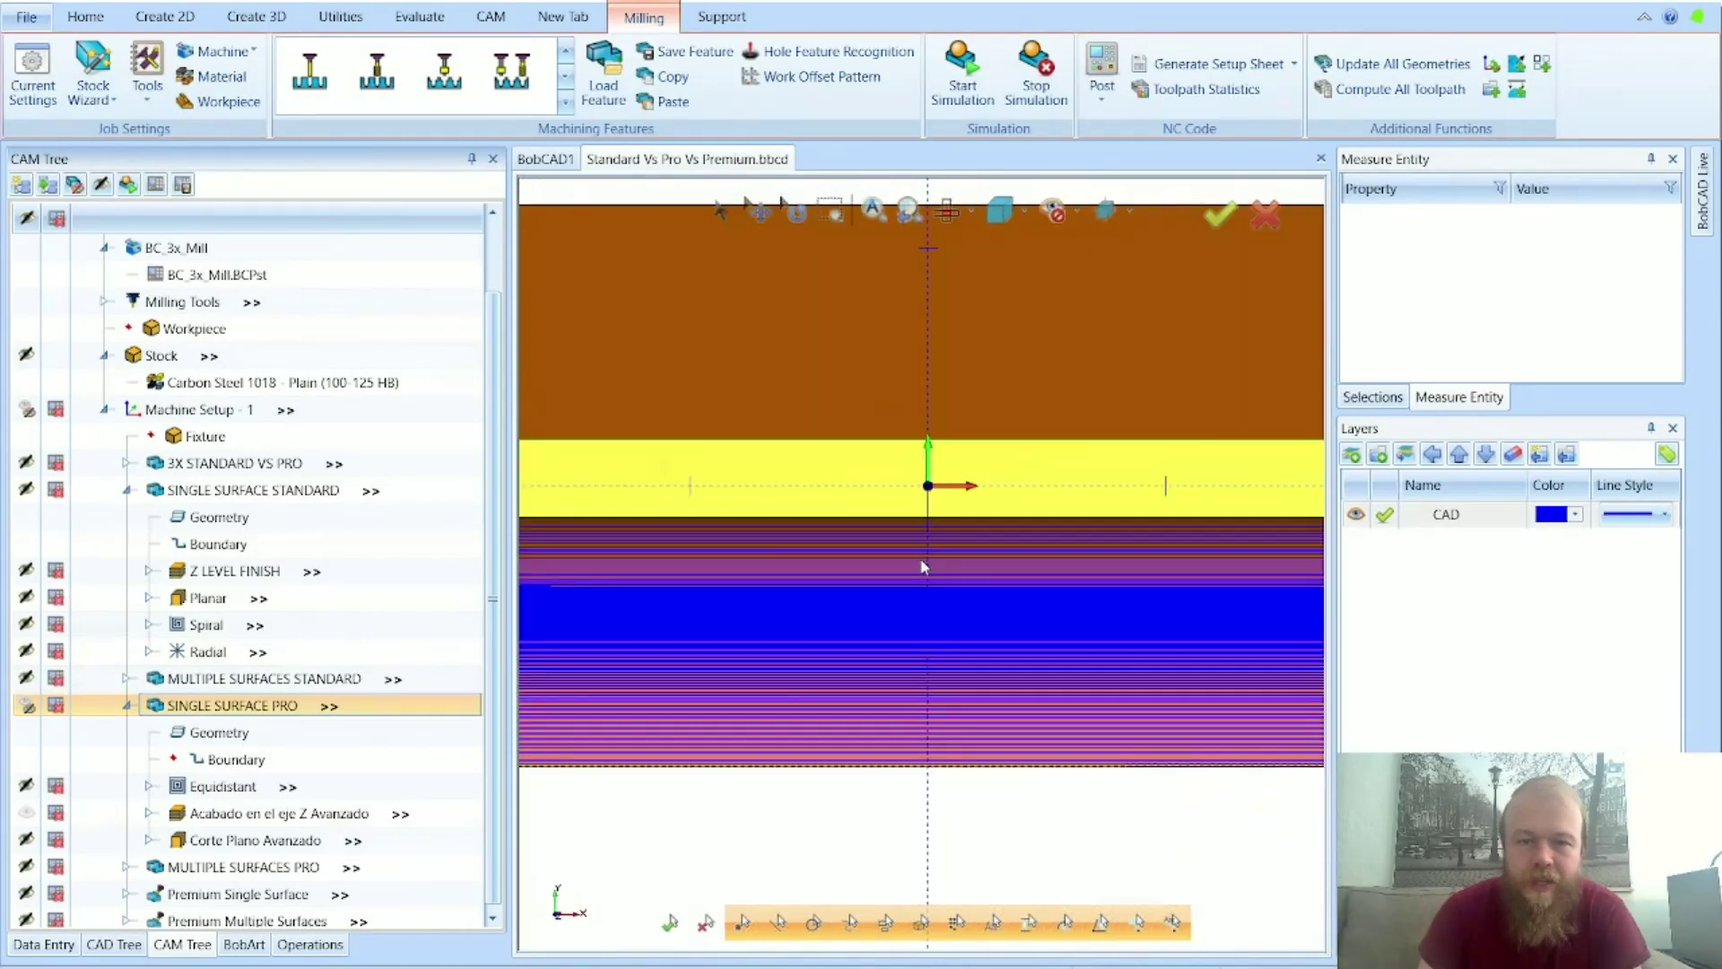
pyautogui.scroll(-2, 1032, 598)
pyautogui.scroll(5, 706, 627)
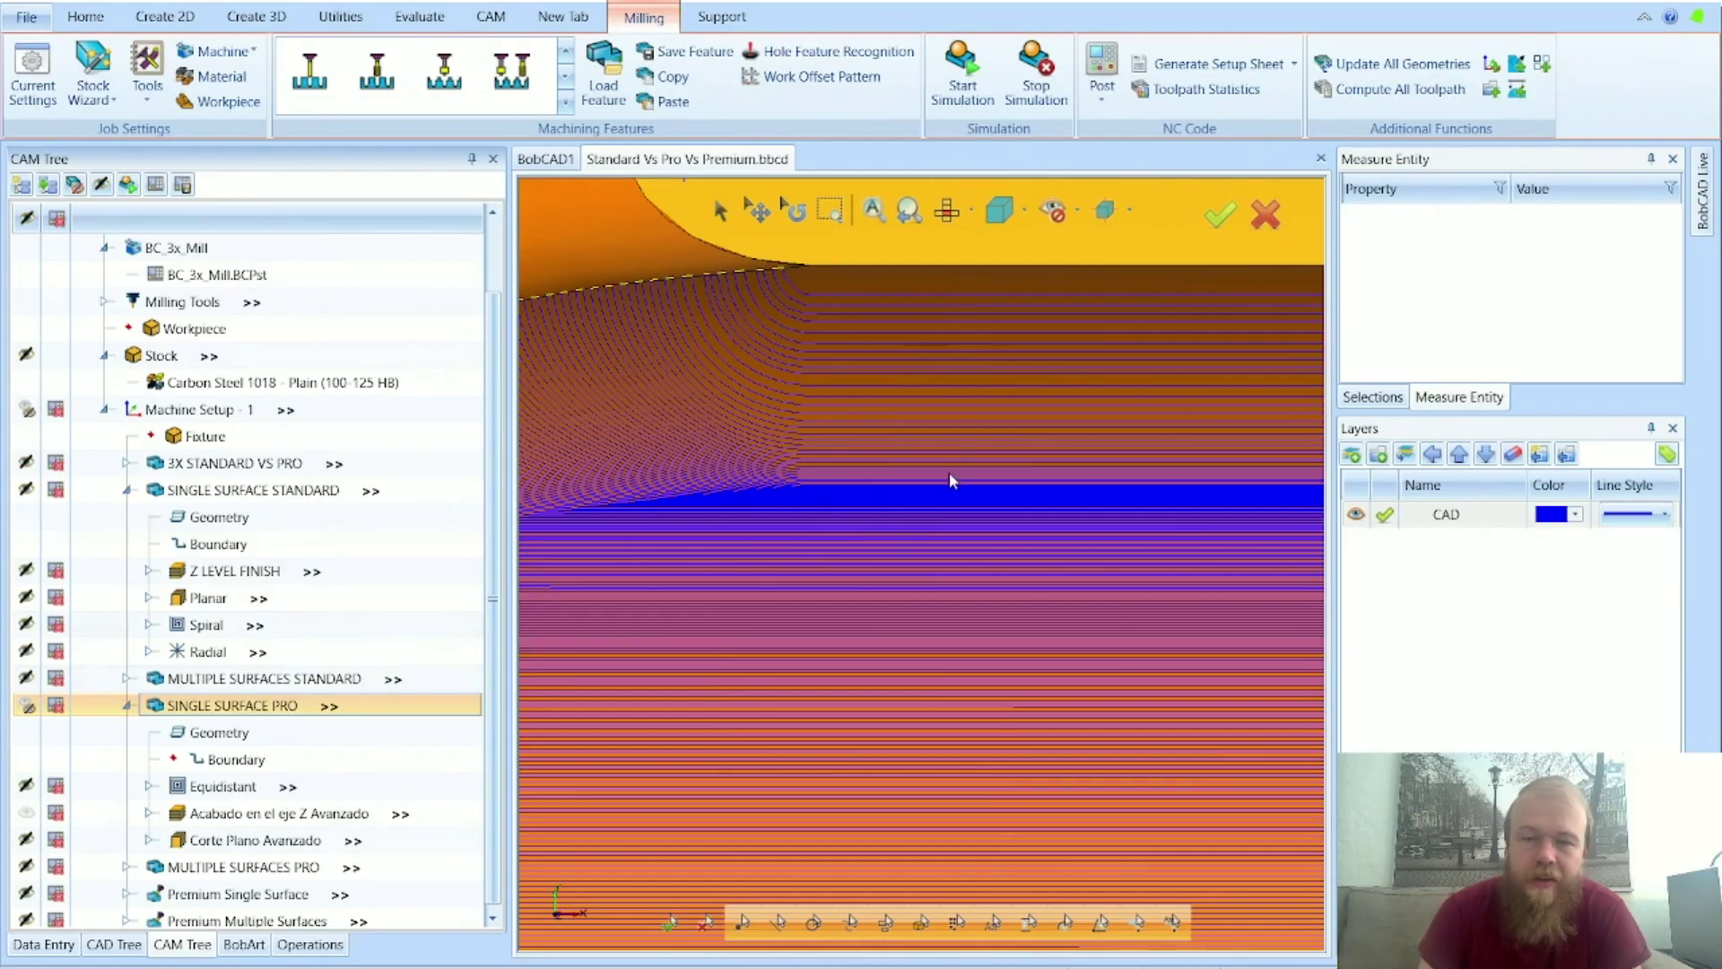
pyautogui.scroll(-3, 929, 505)
pyautogui.moveTo(1042, 620); pyautogui.dragTo(1086, 516, button='middle')
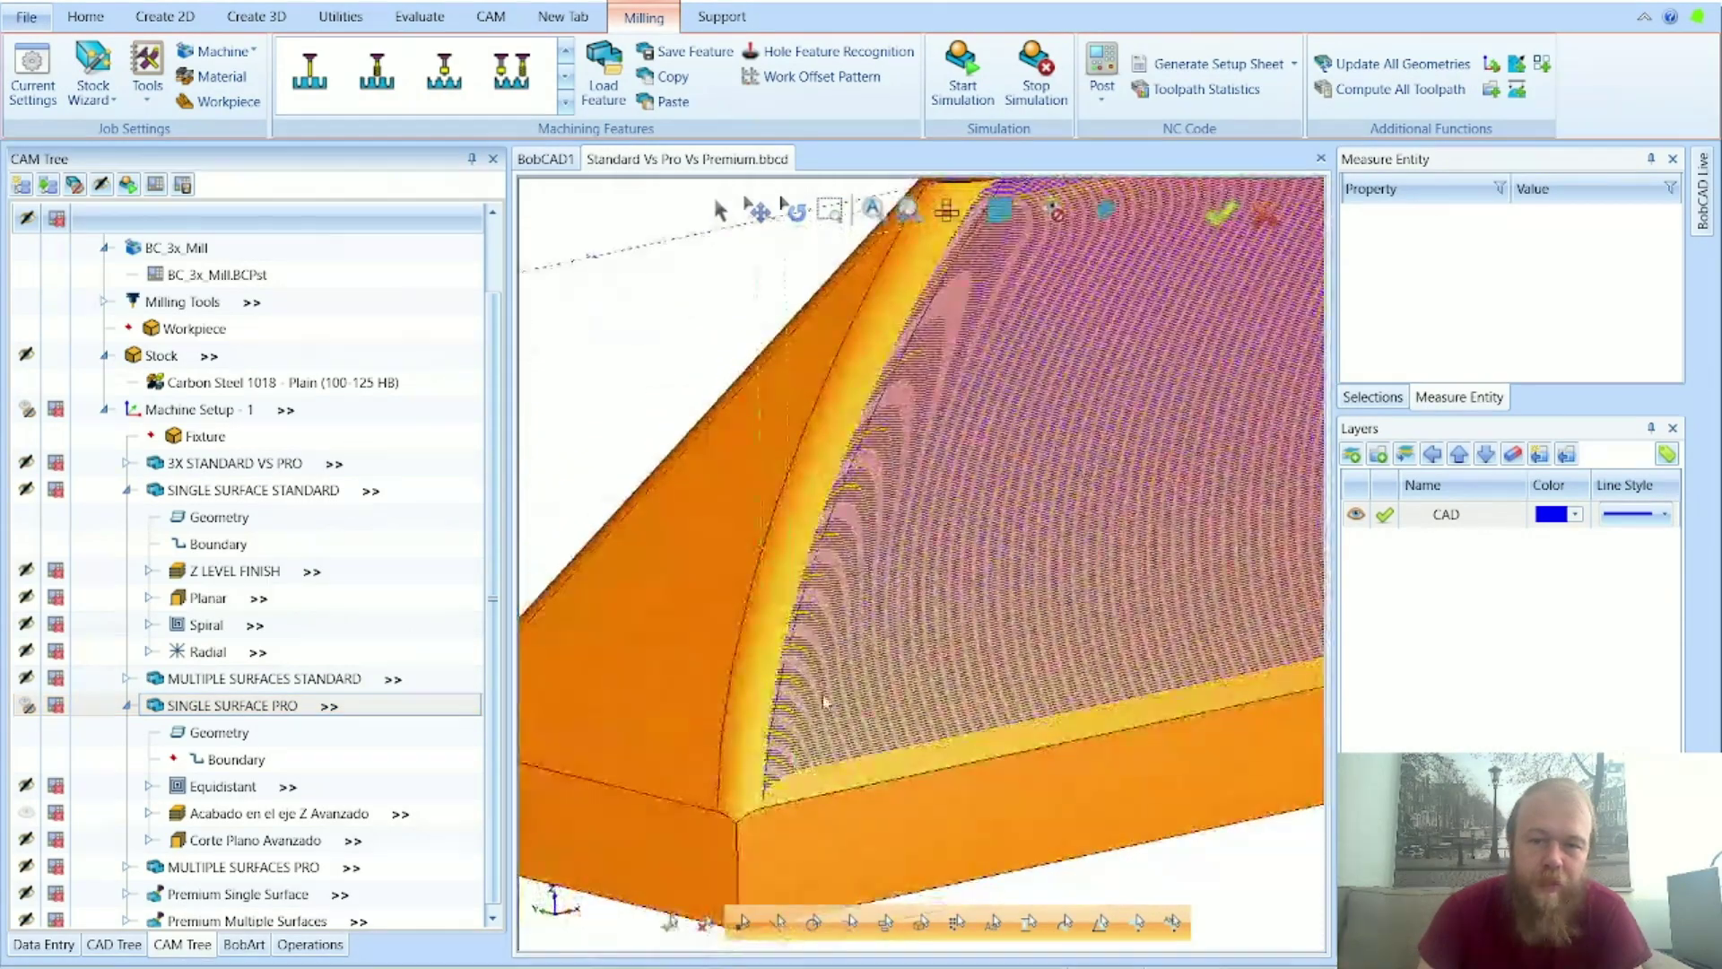
pyautogui.scroll(-2, 1086, 516)
pyautogui.scroll(5, 1023, 493)
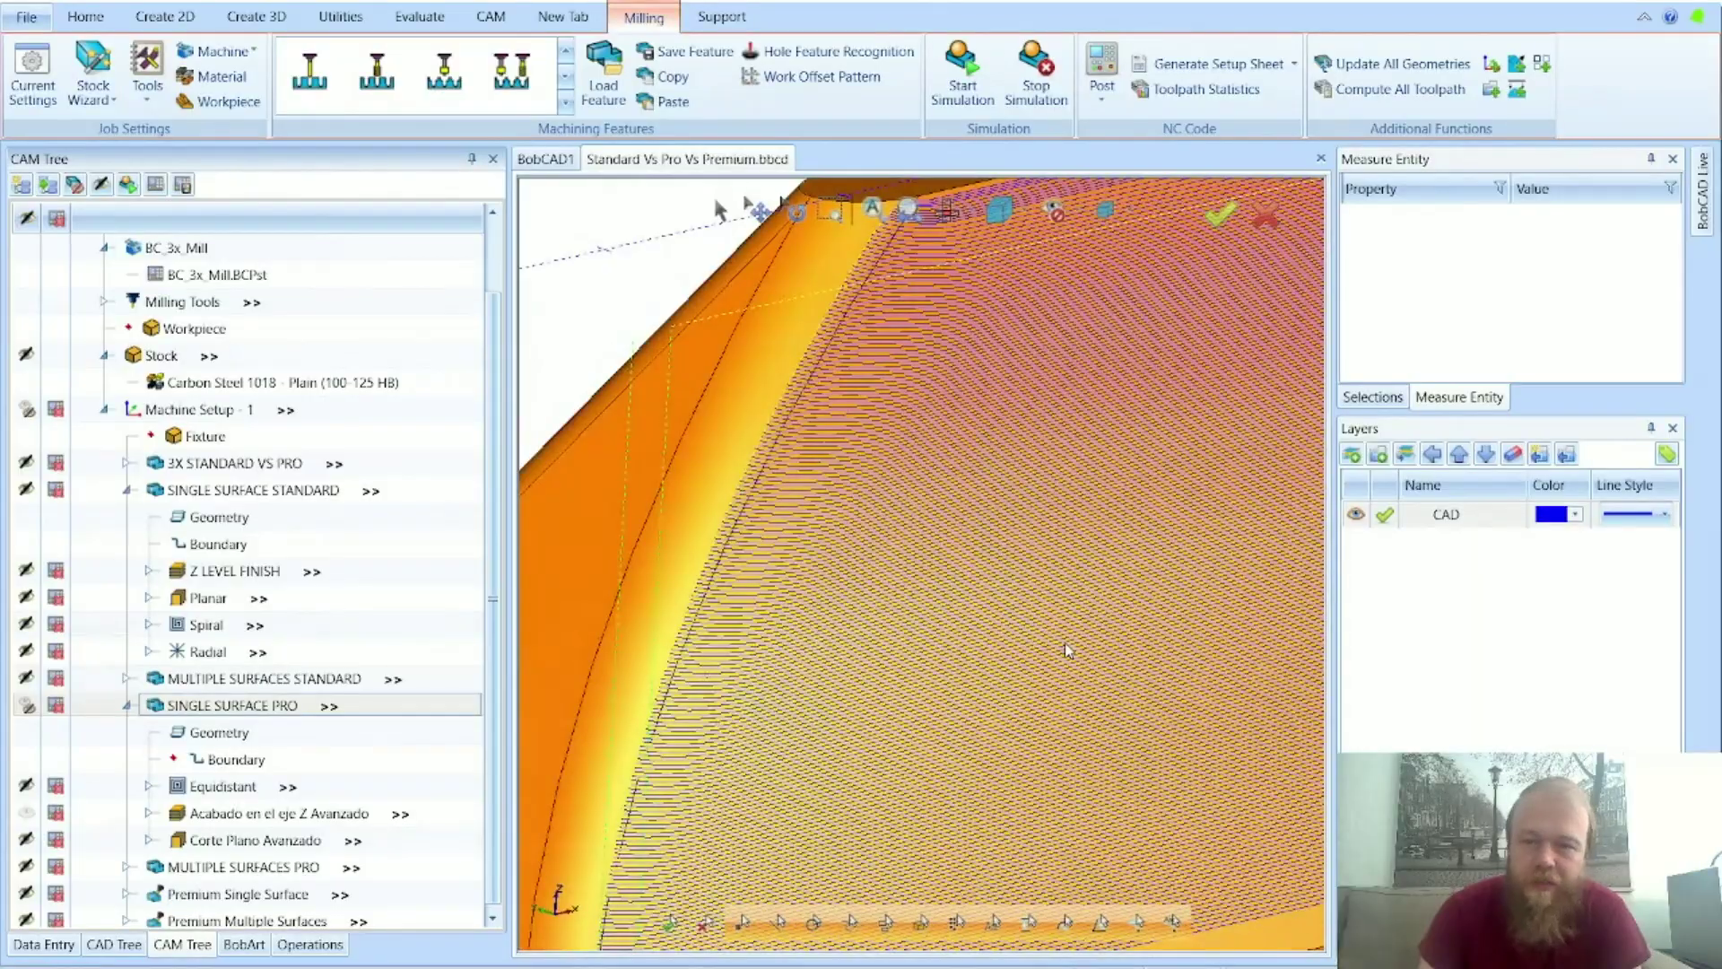
pyautogui.scroll(-3, 950, 502)
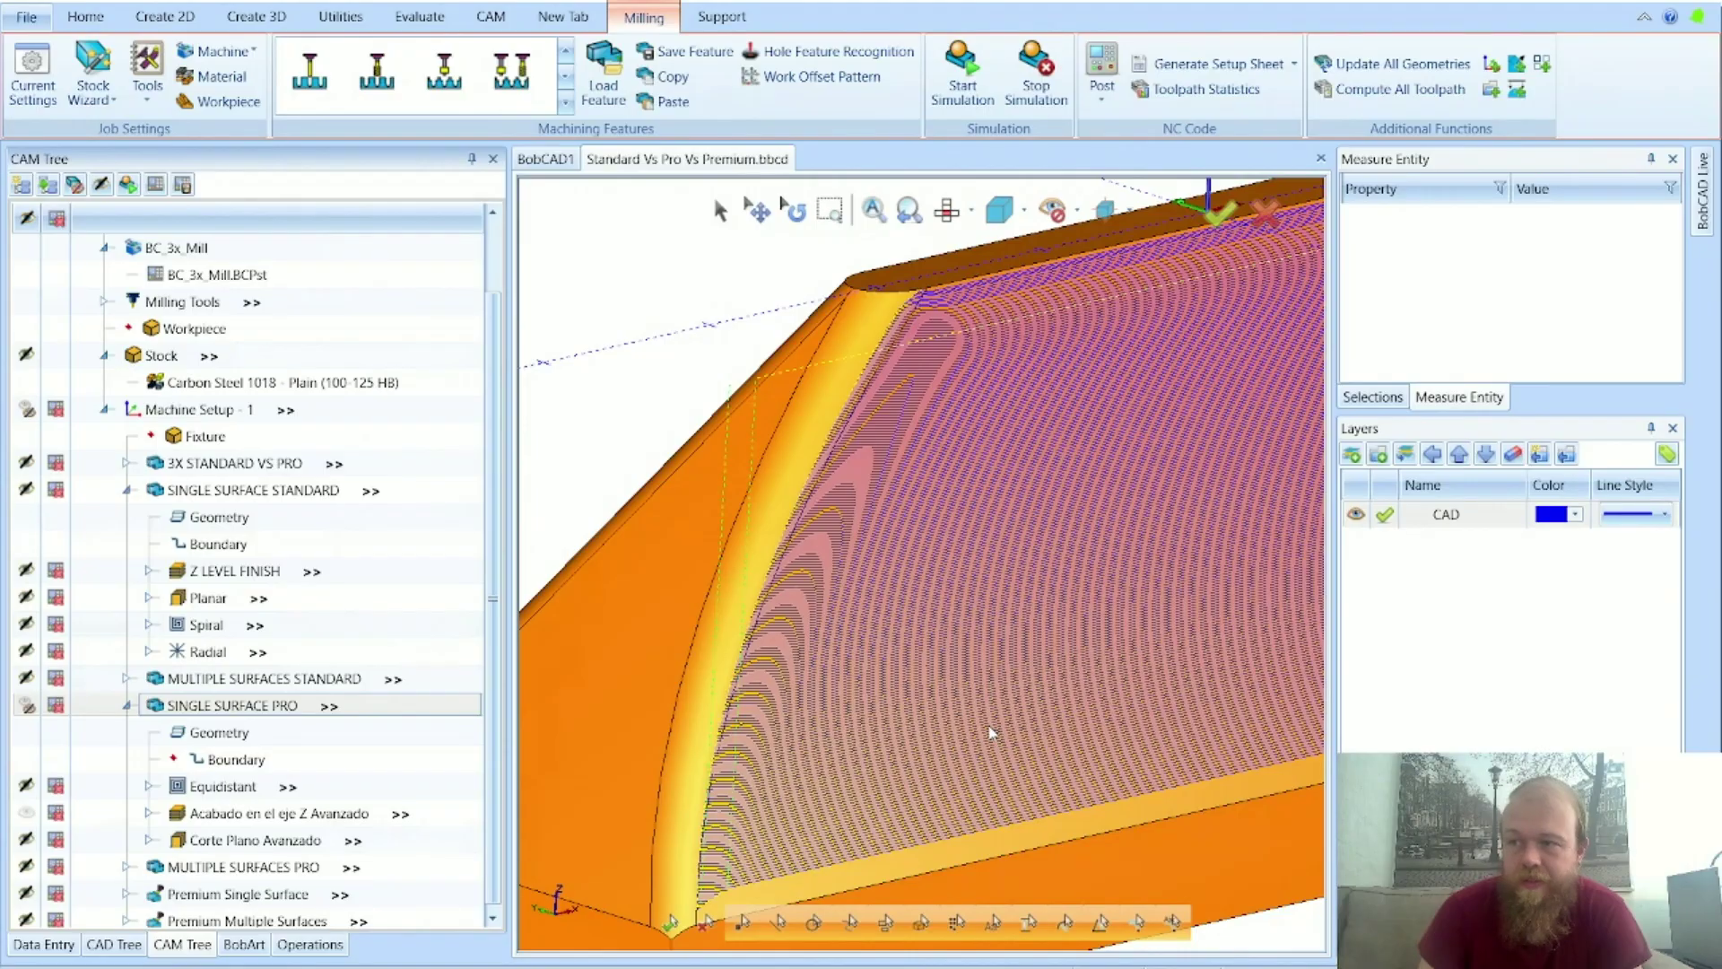
# Step: Edit the Acabado en el eje Z Avanzado patterns and parameters, setting the adaptive minimum depth step to 0.005
pyautogui.doubleClick(249, 815)
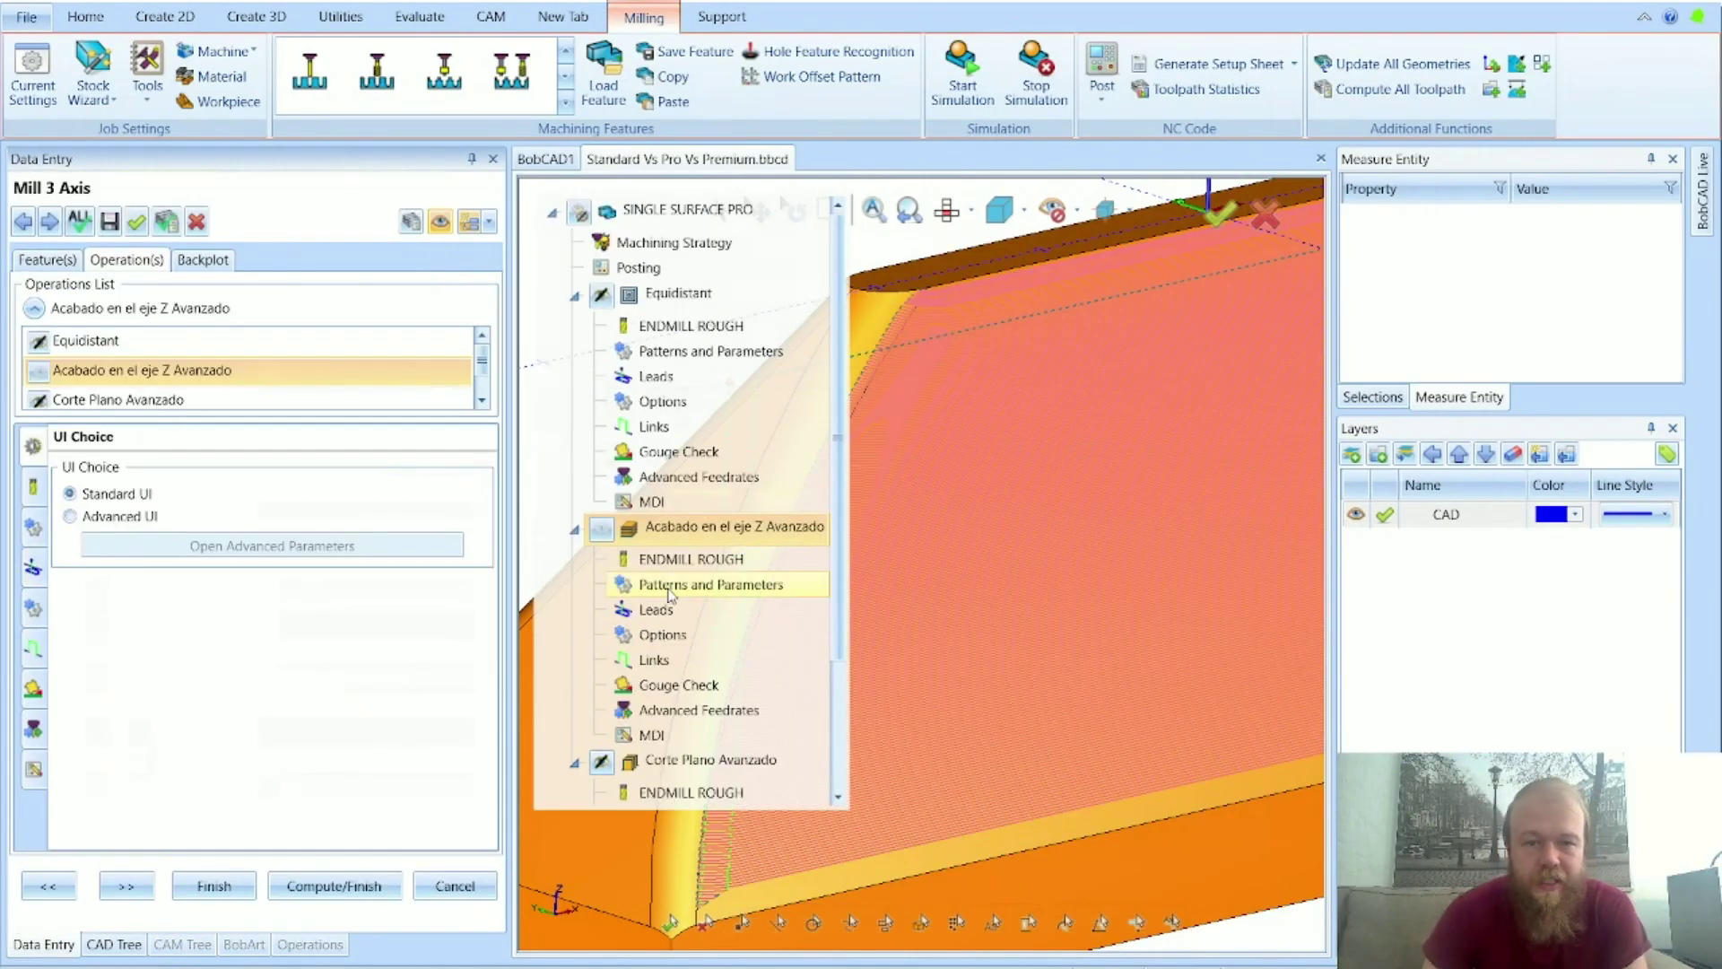
pyautogui.click(677, 589)
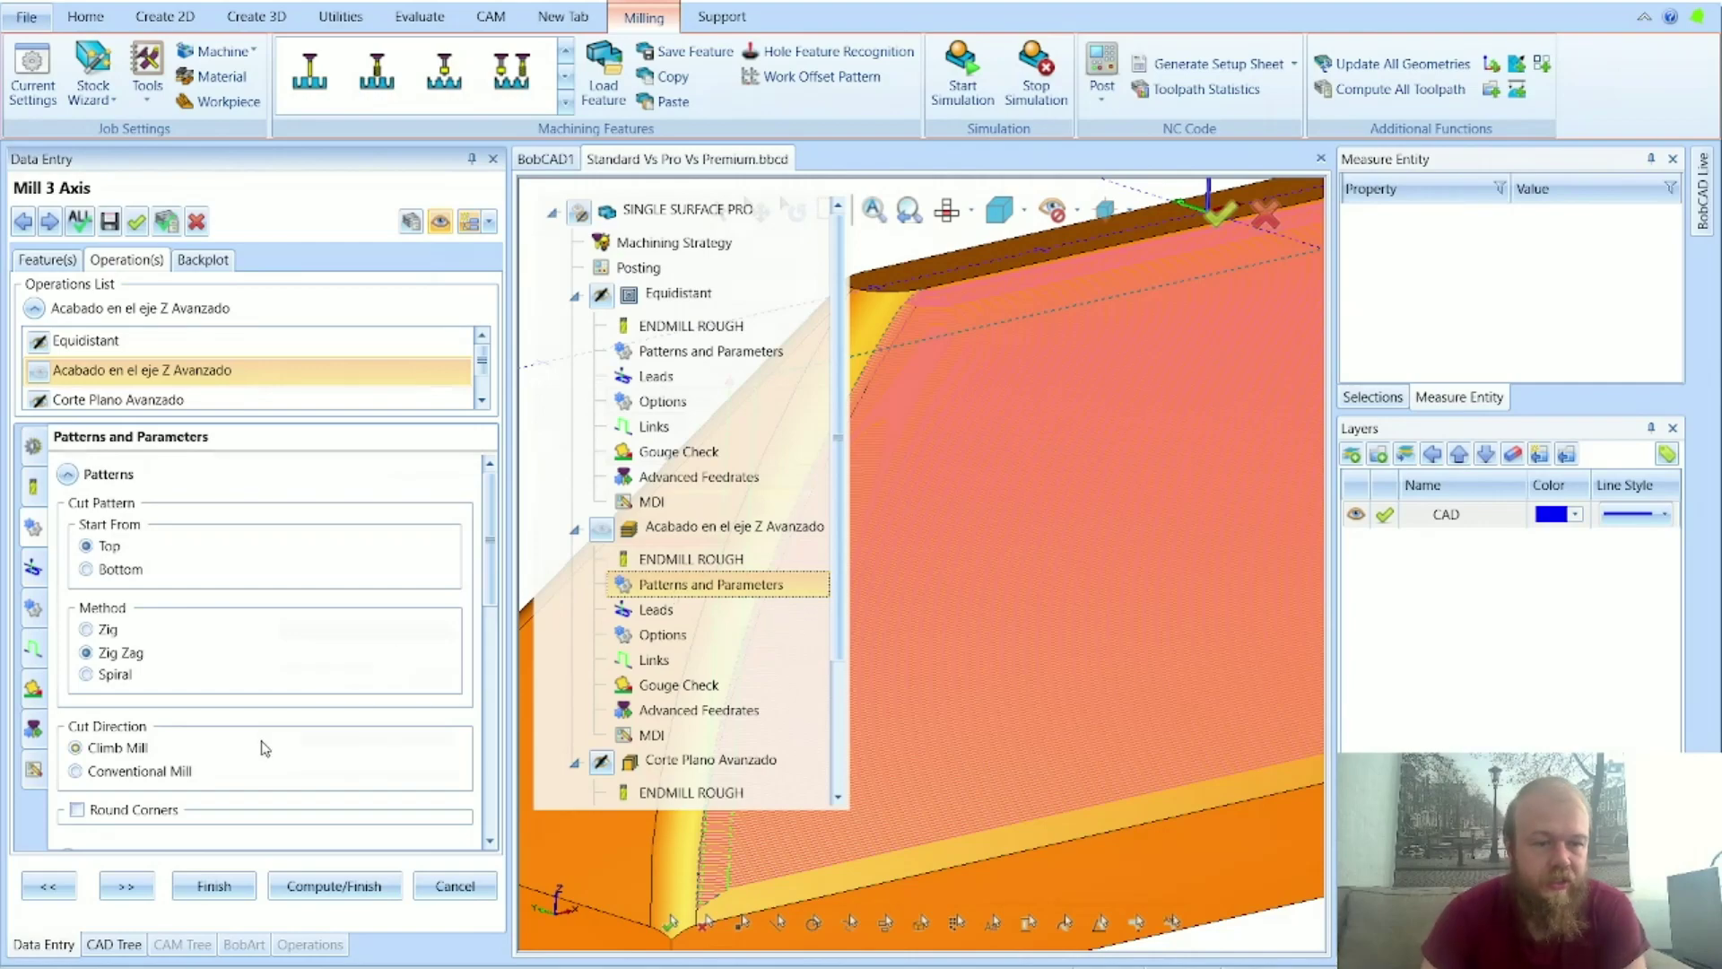
pyautogui.scroll(-3, 265, 750)
pyautogui.scroll(-2, 265, 750)
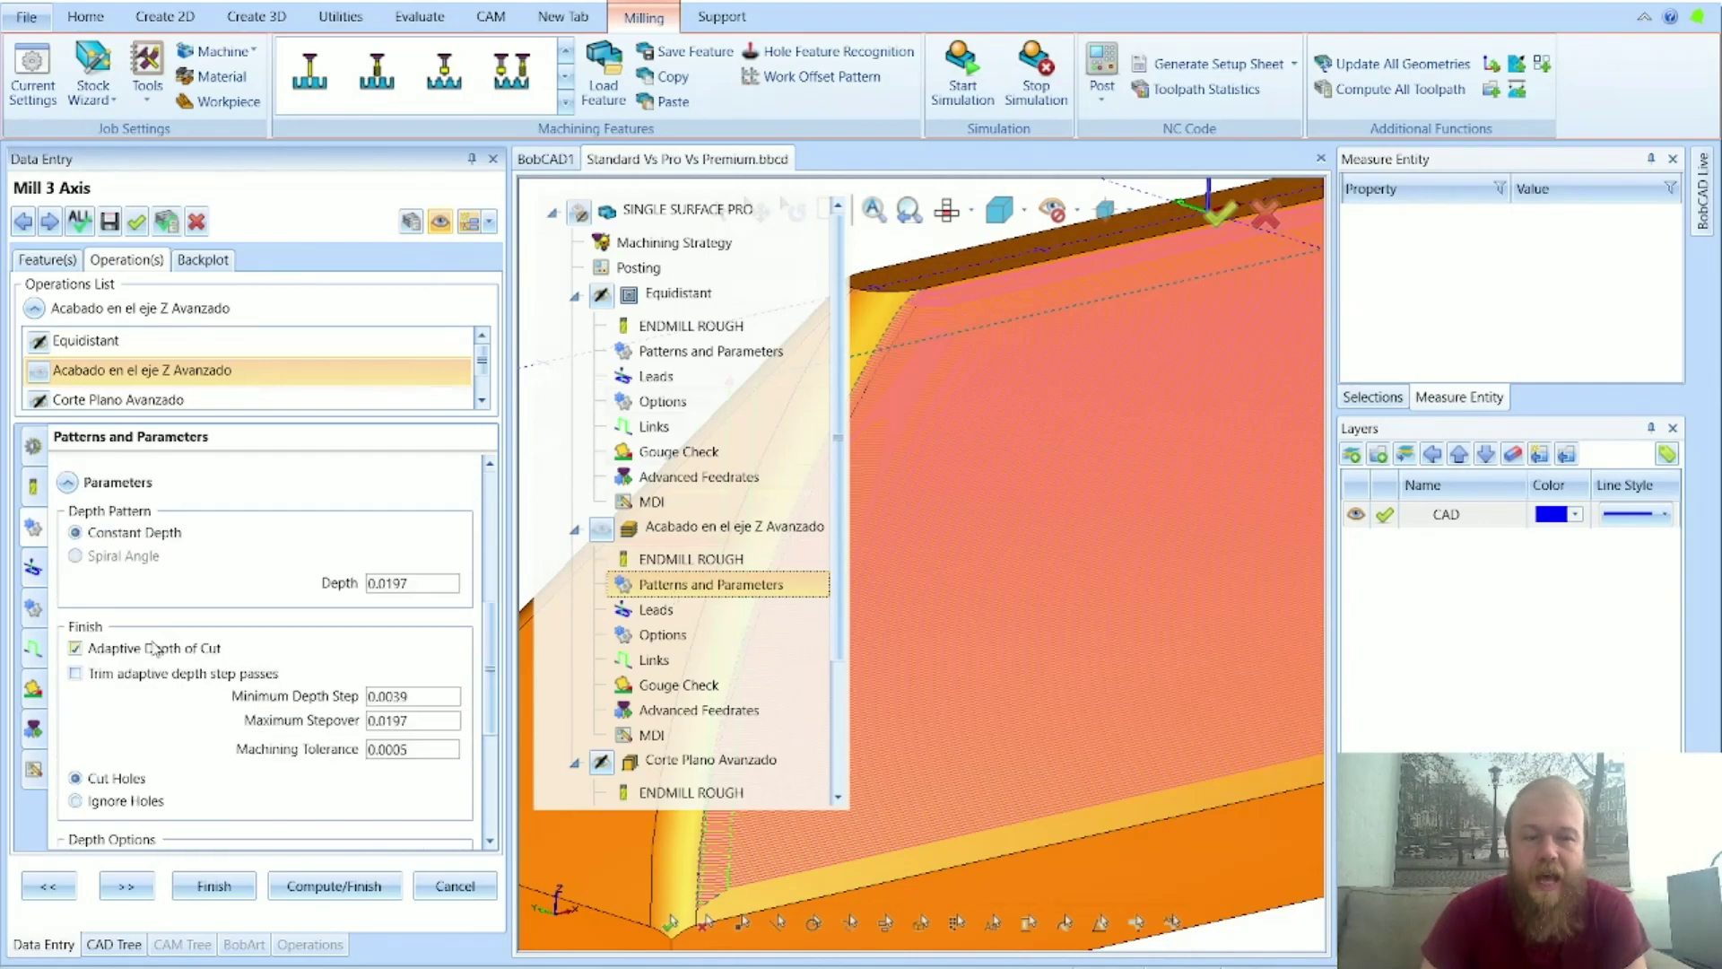
pyautogui.moveTo(155, 648)
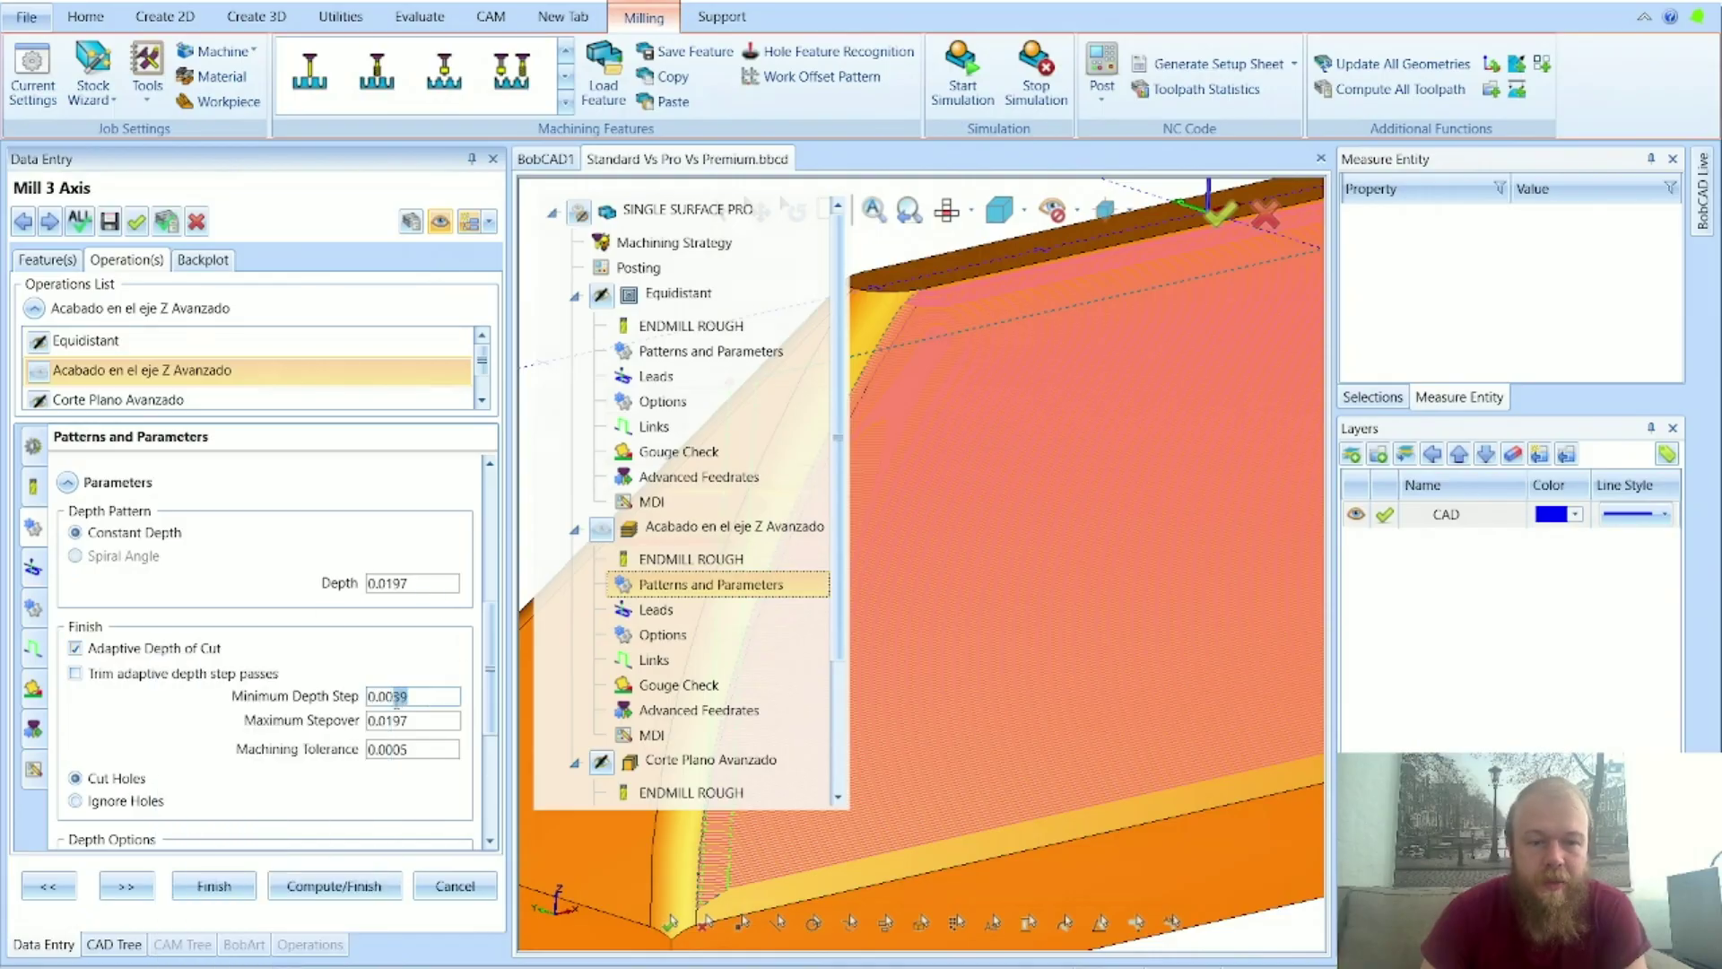
pyautogui.write('5')
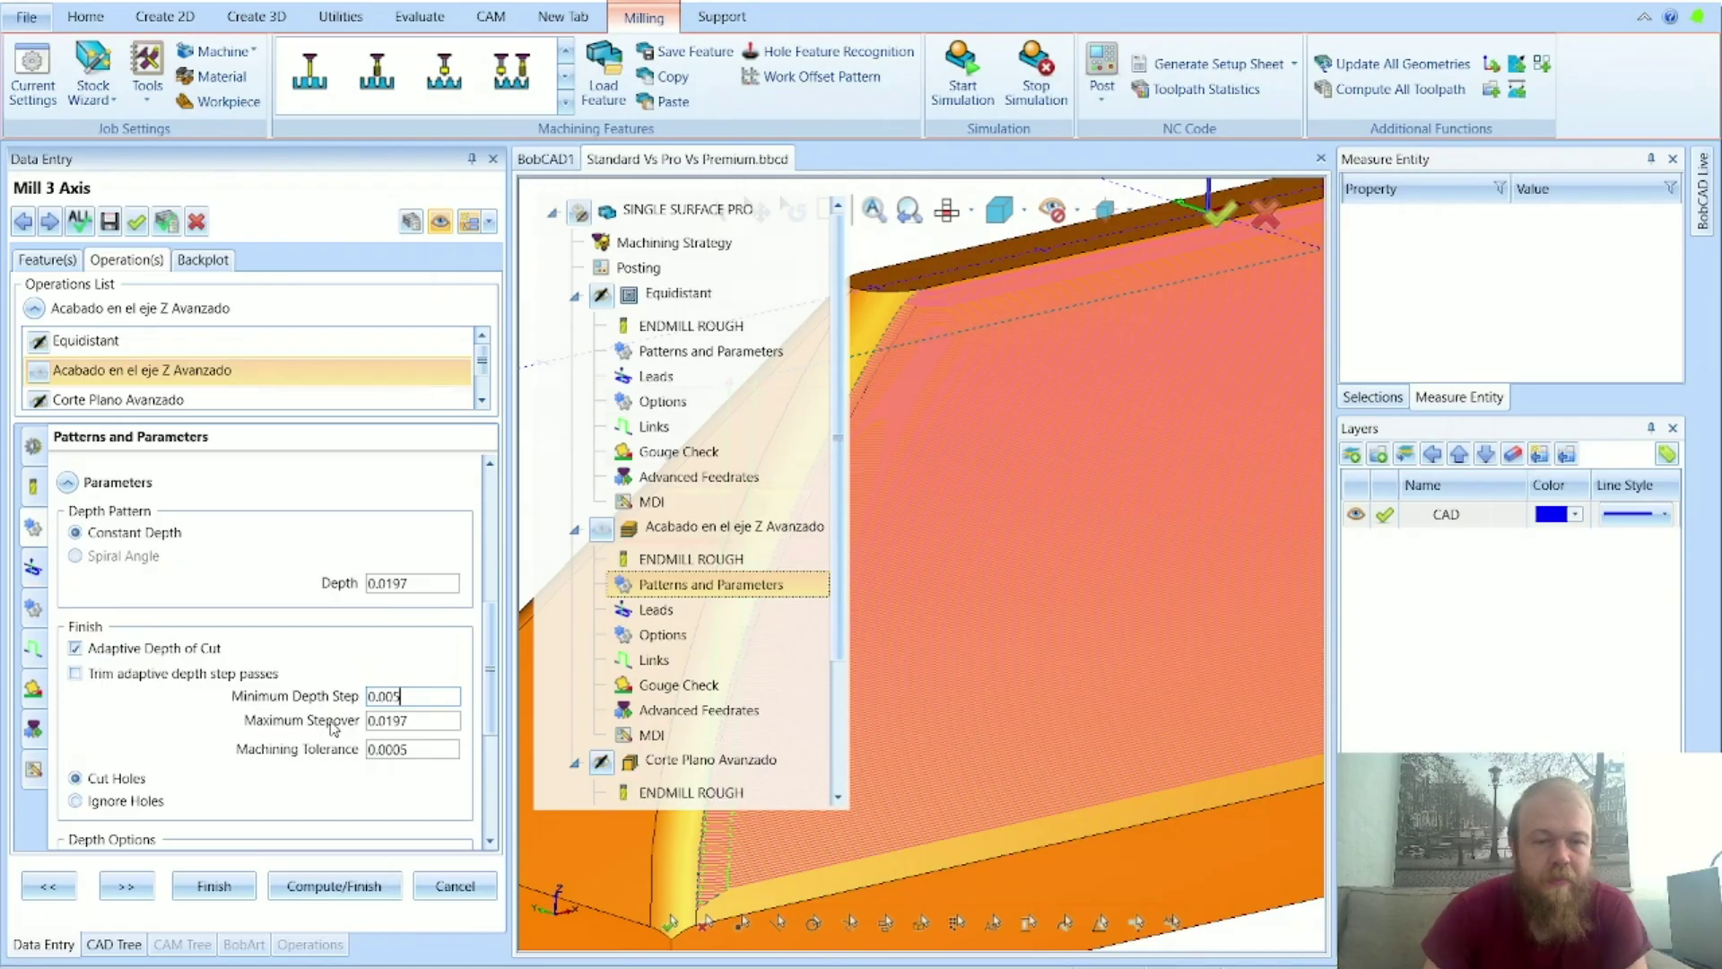
# Step: Set the operation's maximum stepover to 0.02 and review the remaining finish and depth options
pyautogui.moveTo(333, 728)
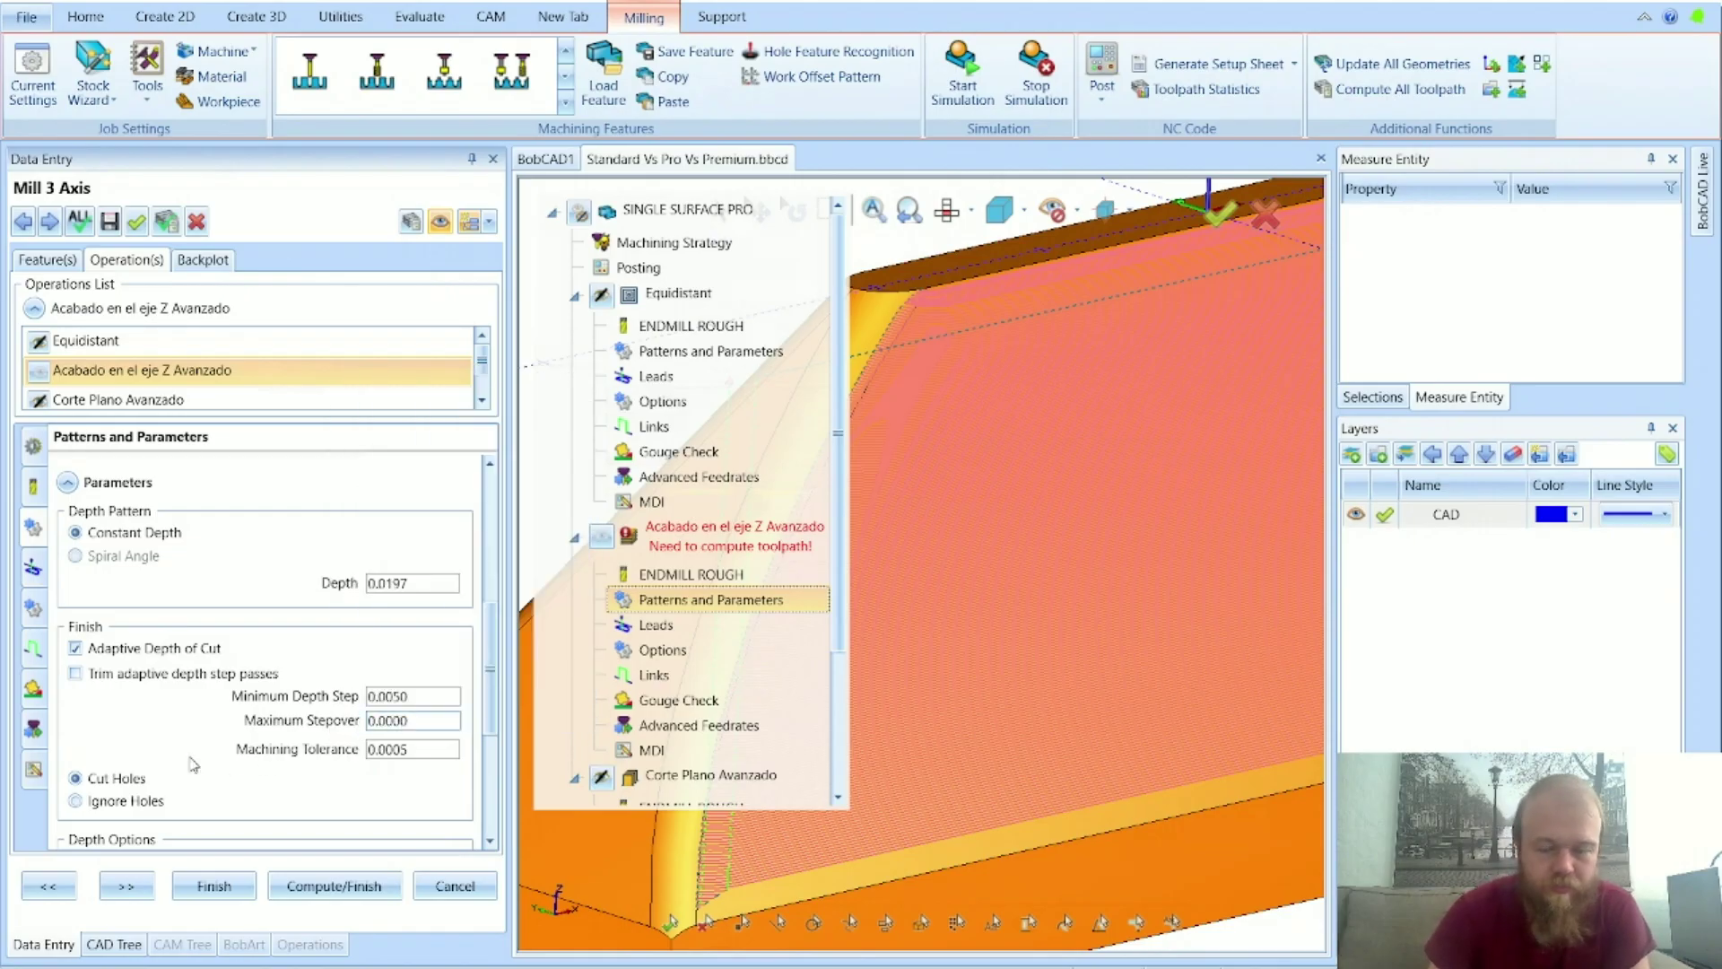
pyautogui.scroll(-1, 192, 764)
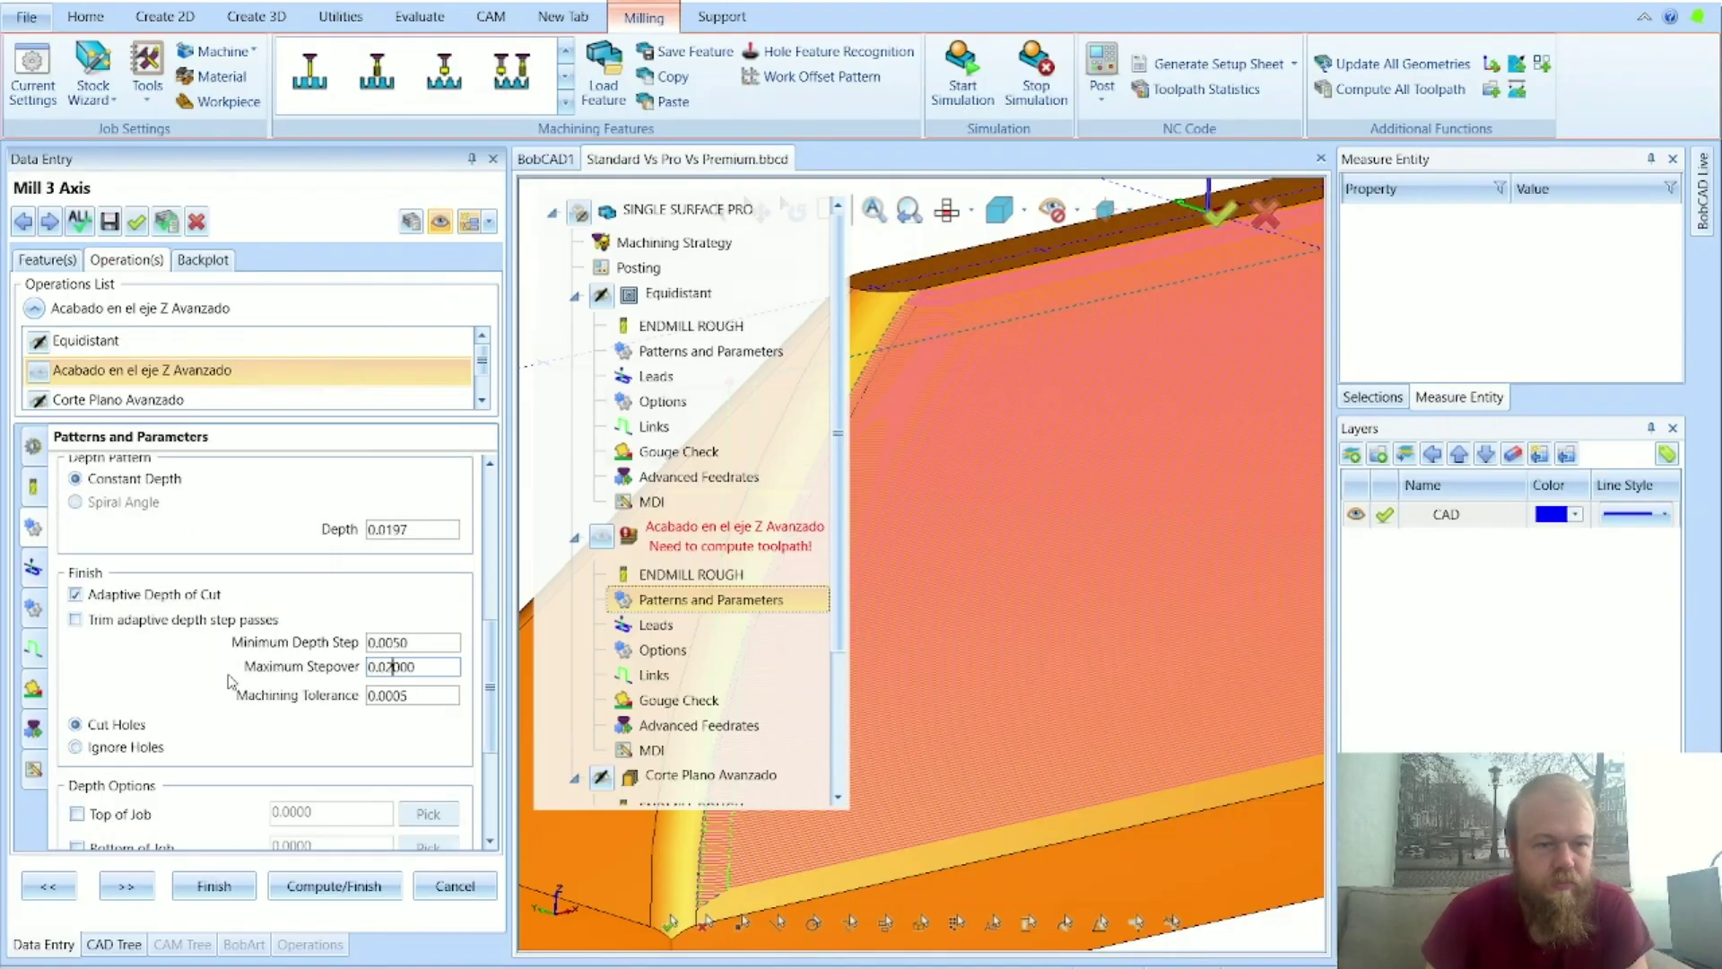
pyautogui.scroll(-1, 236, 653)
pyautogui.scroll(-1, 341, 601)
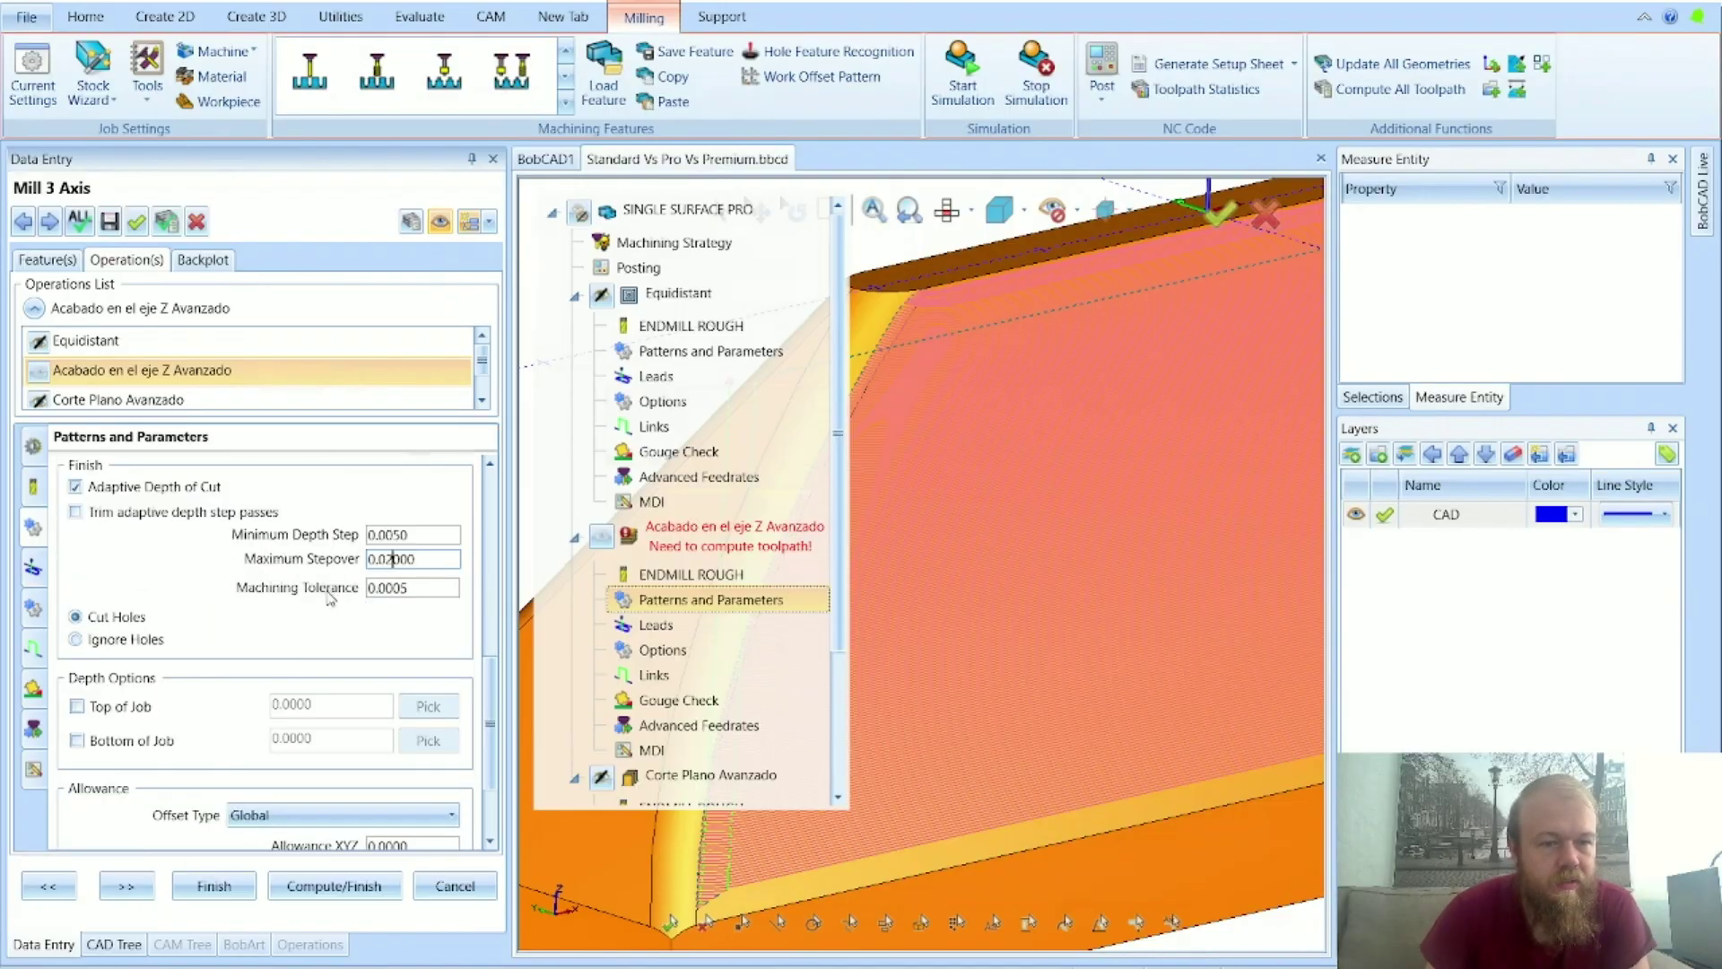
pyautogui.scroll(1, 323, 599)
pyautogui.scroll(2, 269, 628)
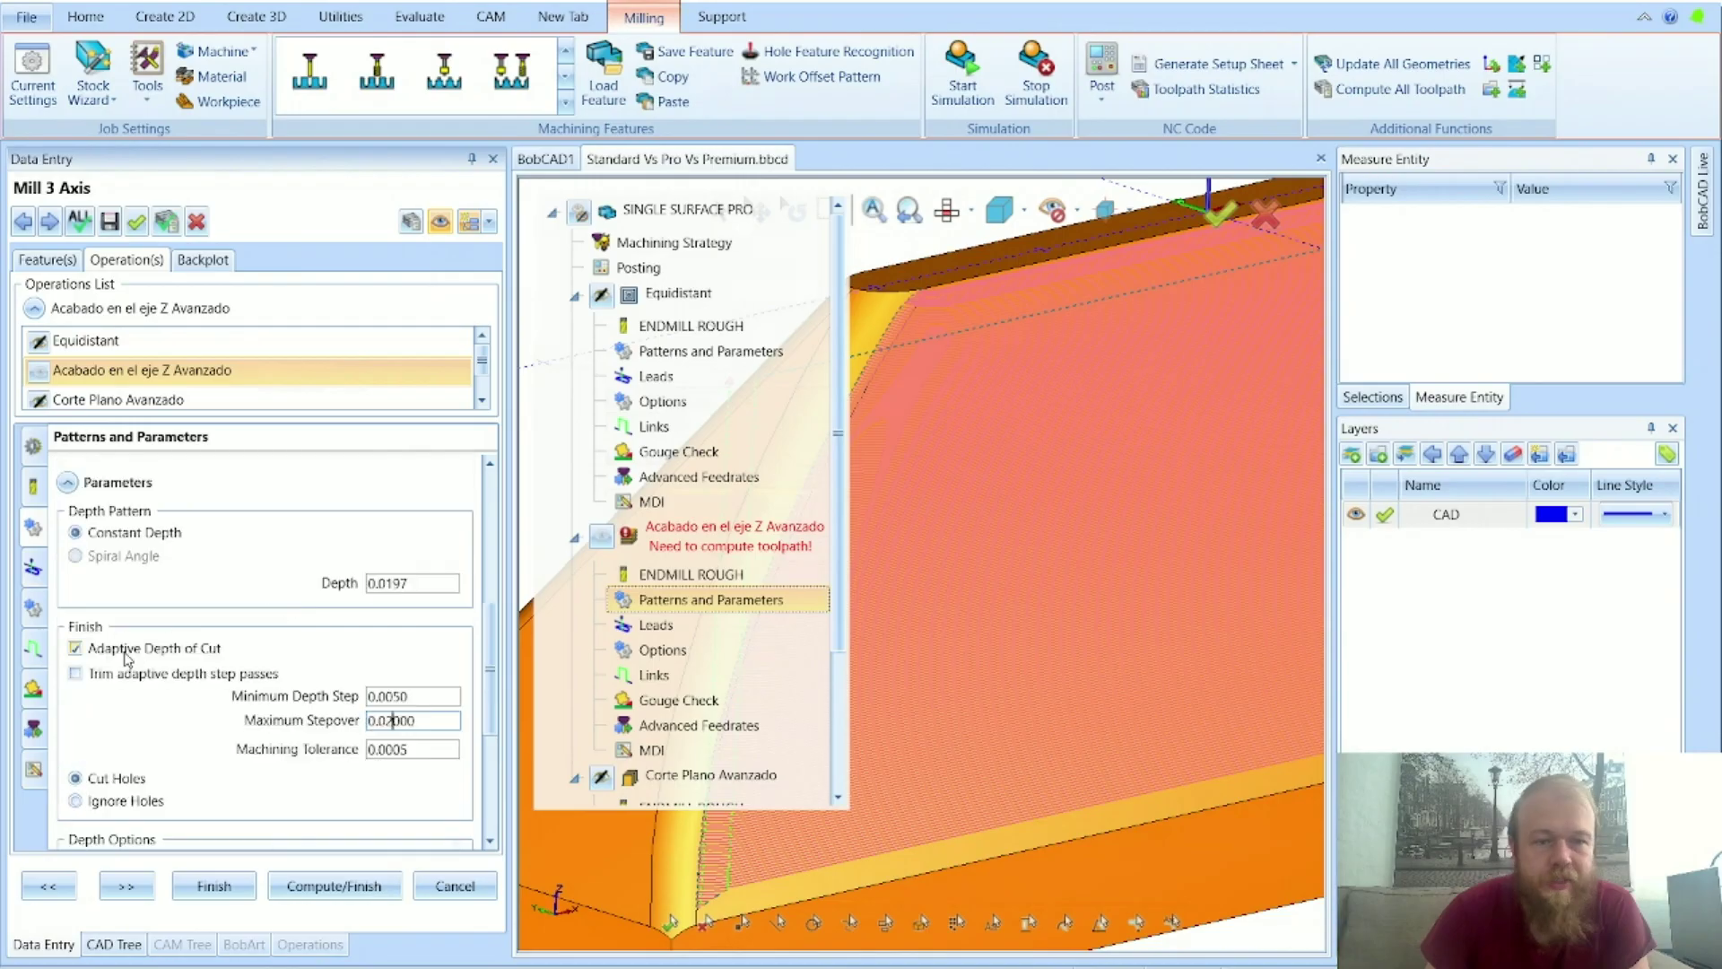
# Step: Switch Adaptive Depth of Cut off to show the constant depth value, switch it back on, and cancel the operation edit
pyautogui.click(126, 653)
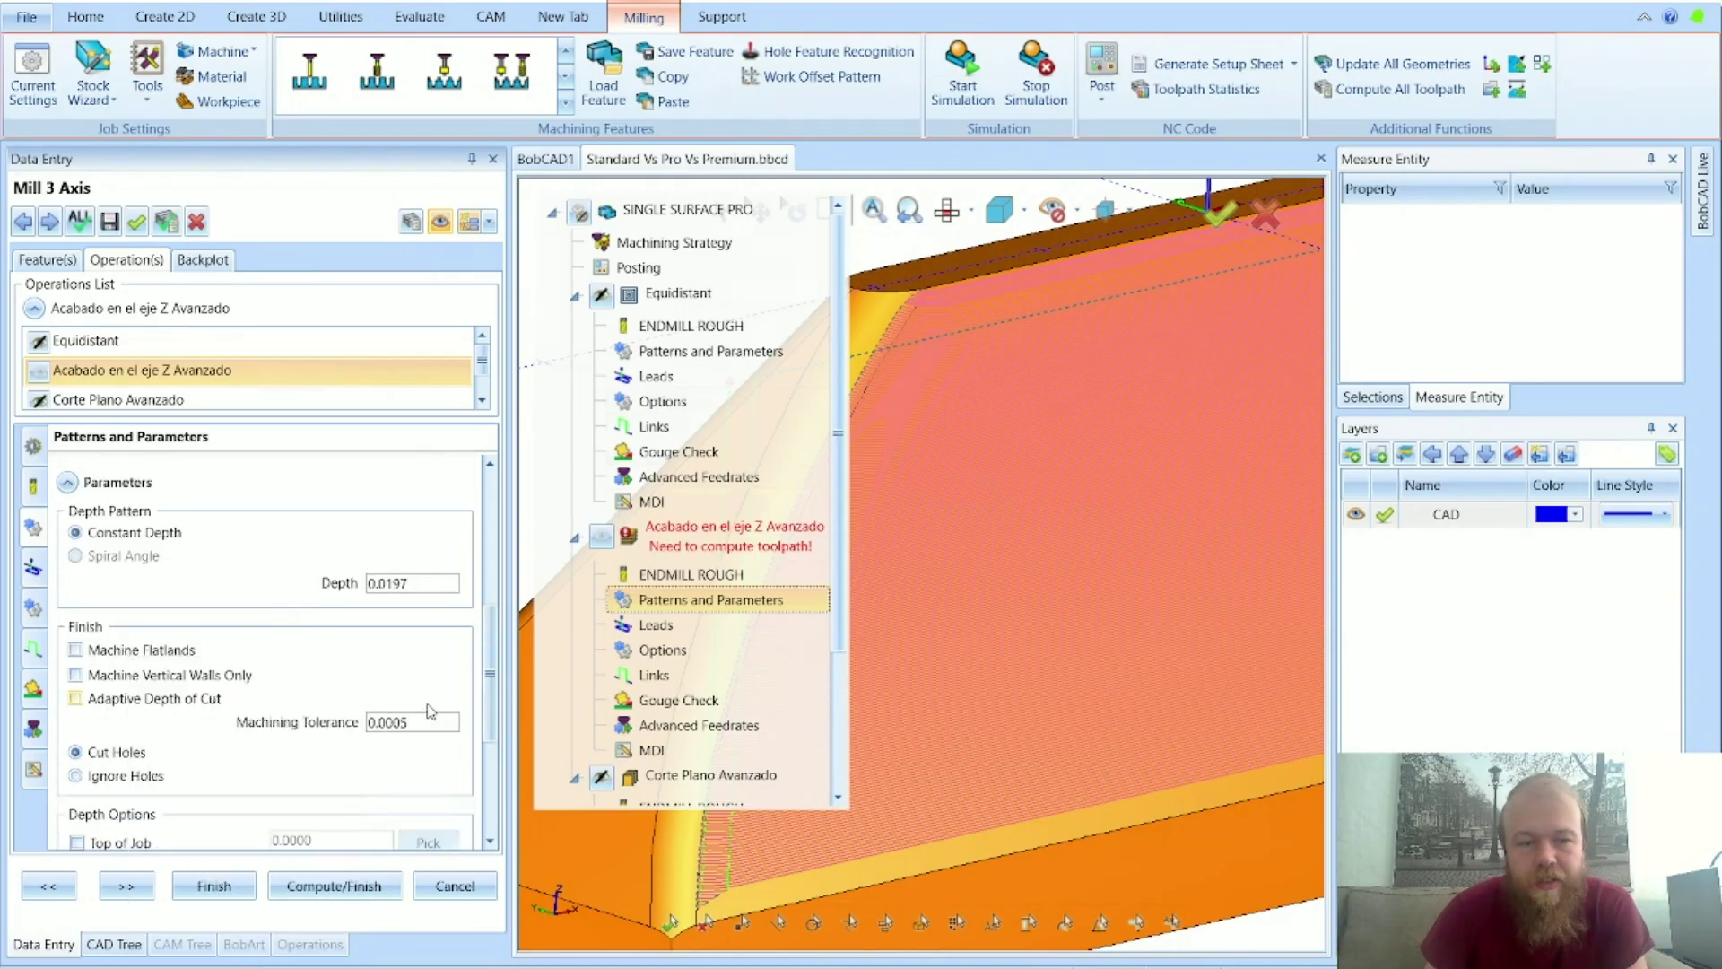
pyautogui.doubleClick(426, 584)
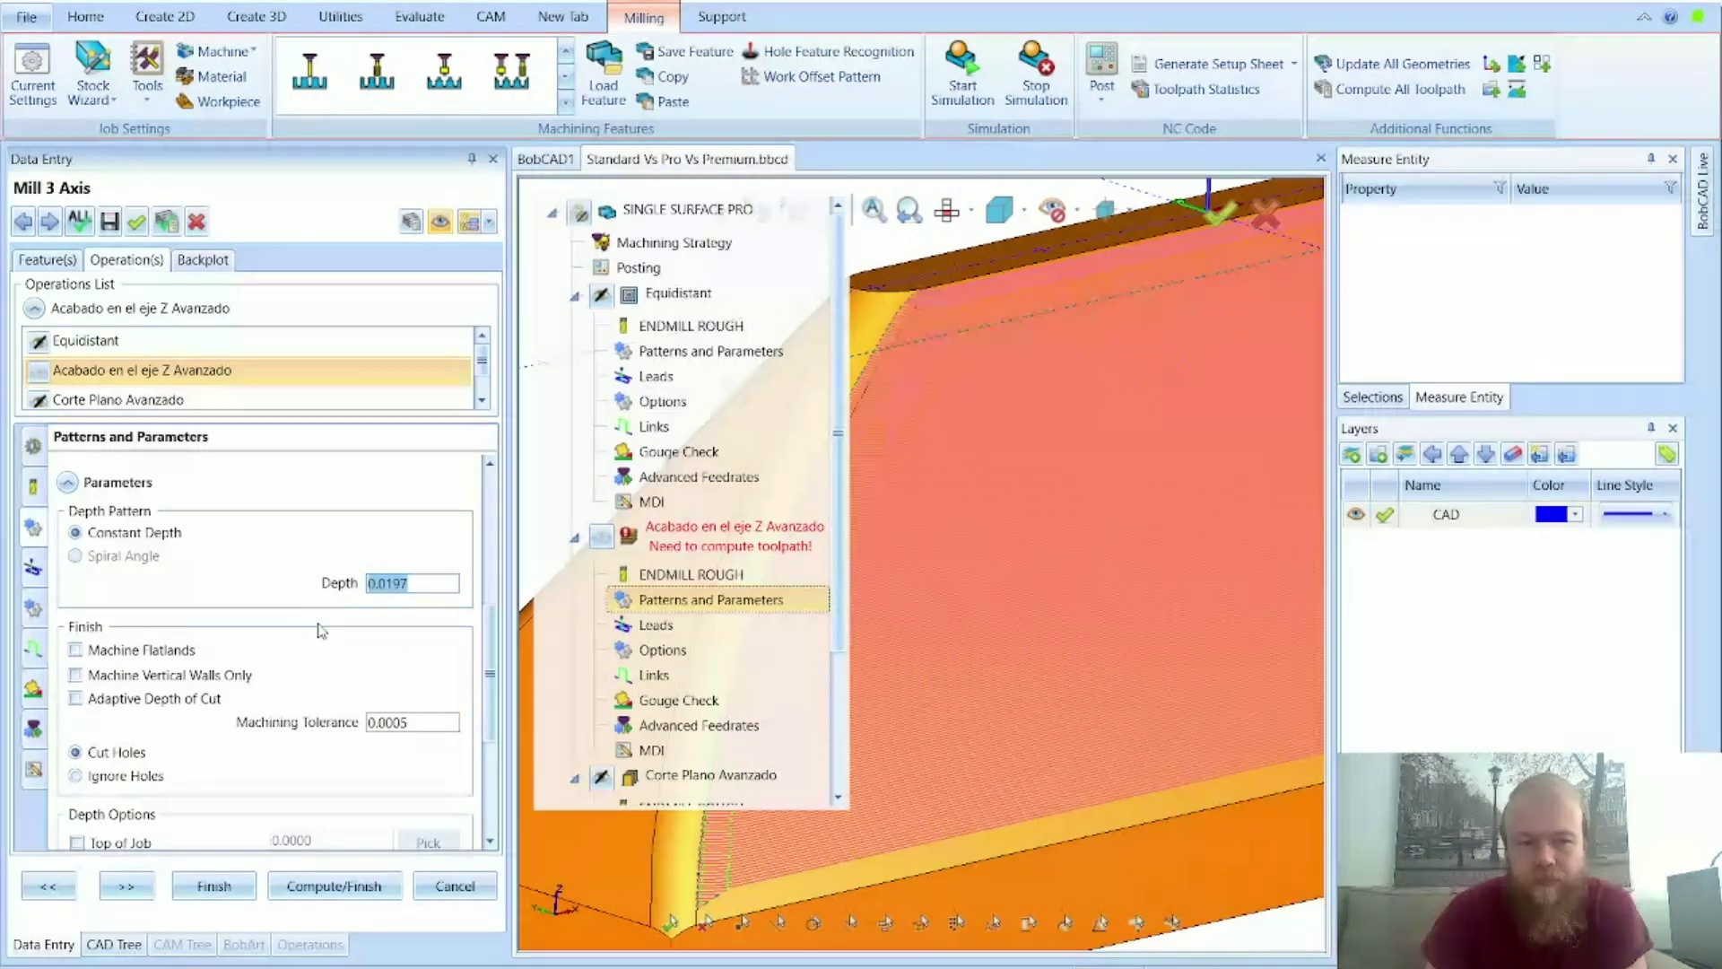
pyautogui.click(153, 699)
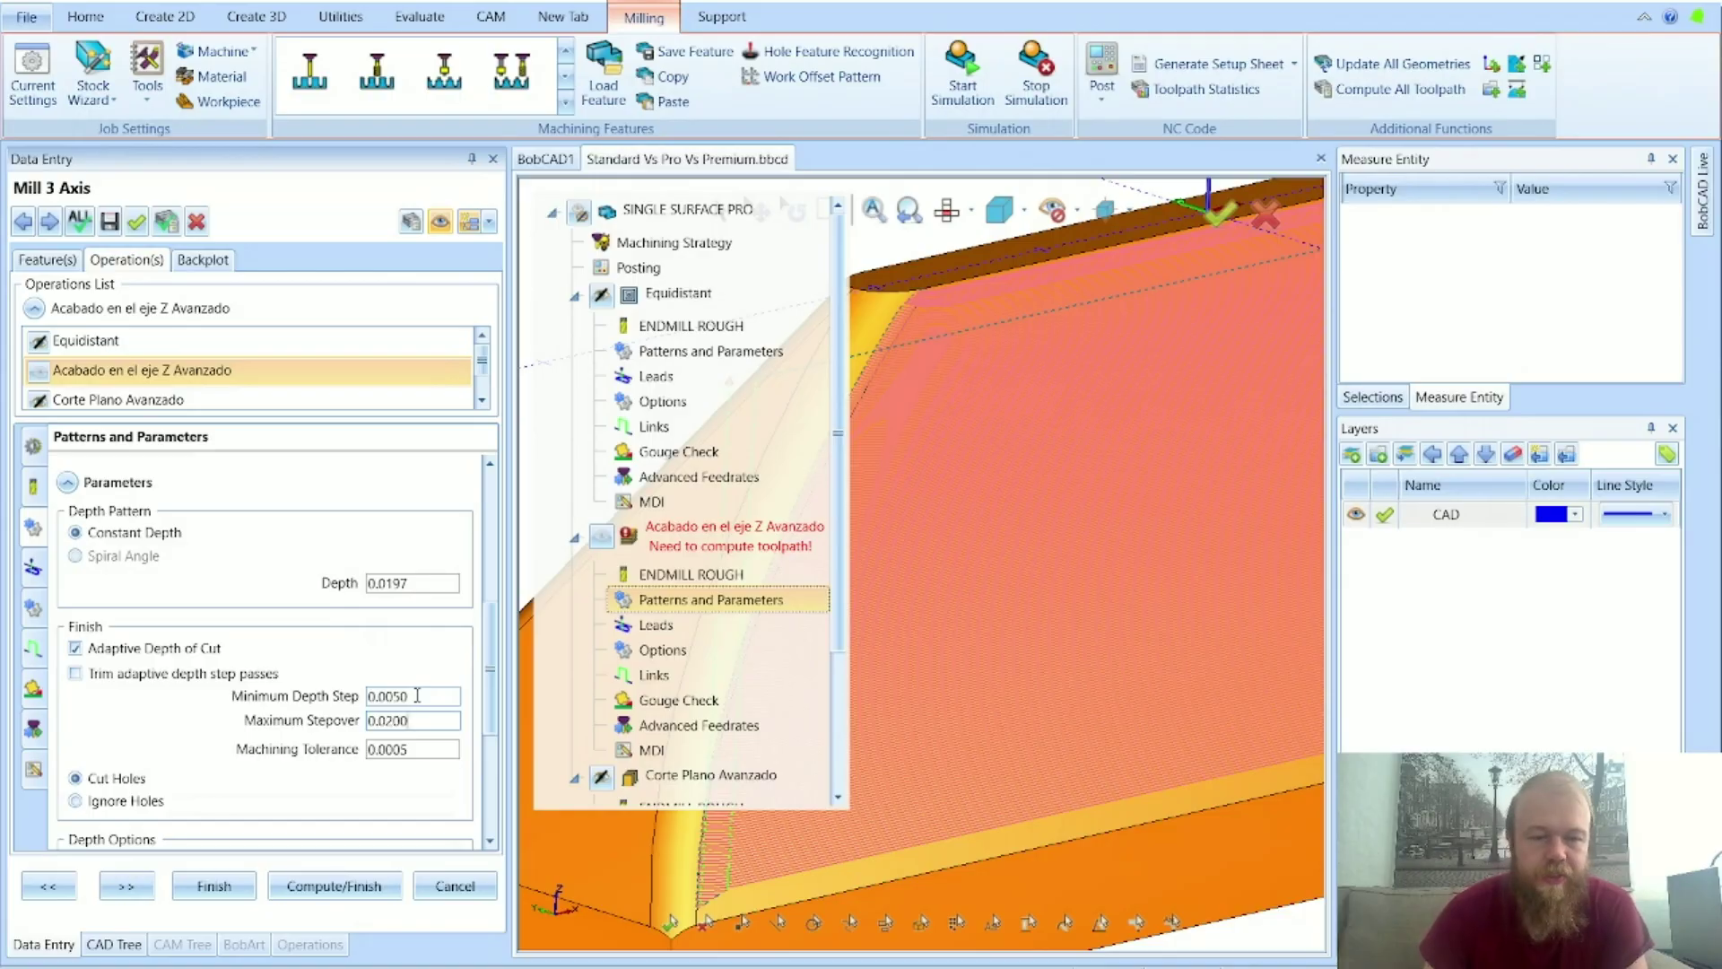
pyautogui.click(455, 886)
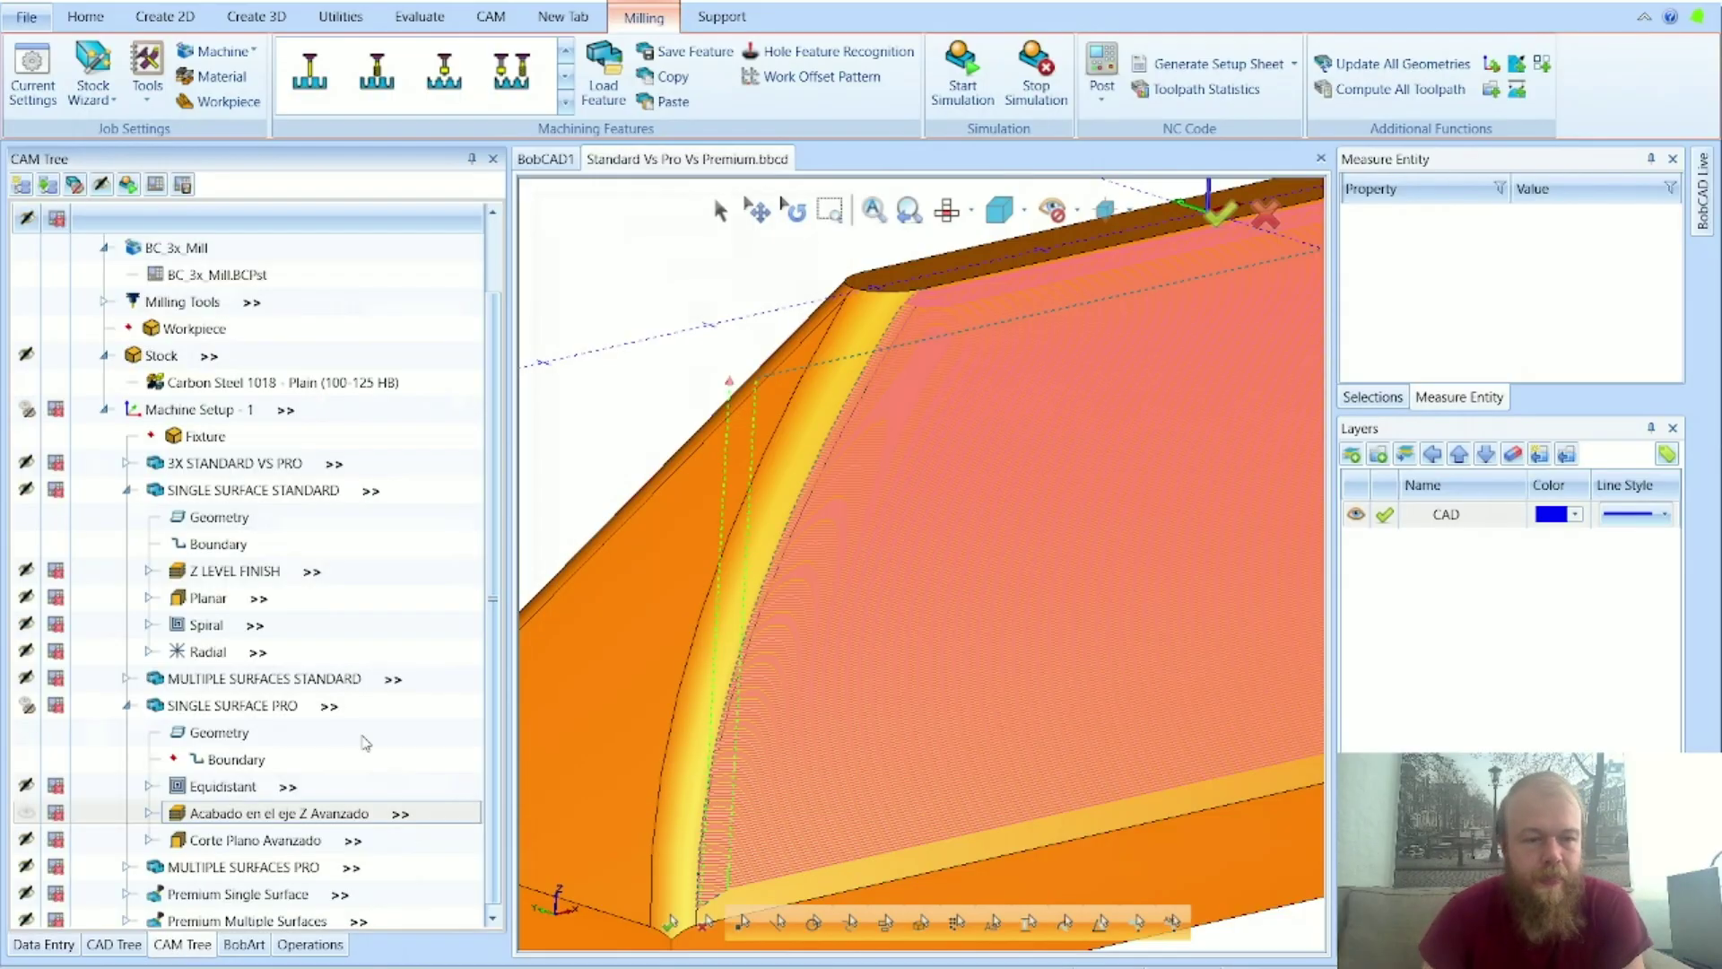
# Step: Hide the SINGLE SURFACE PRO toolpaths, collapse both expanded single-surface features, and expand MULTIPLE SURFACES PRO
pyautogui.click(36, 707)
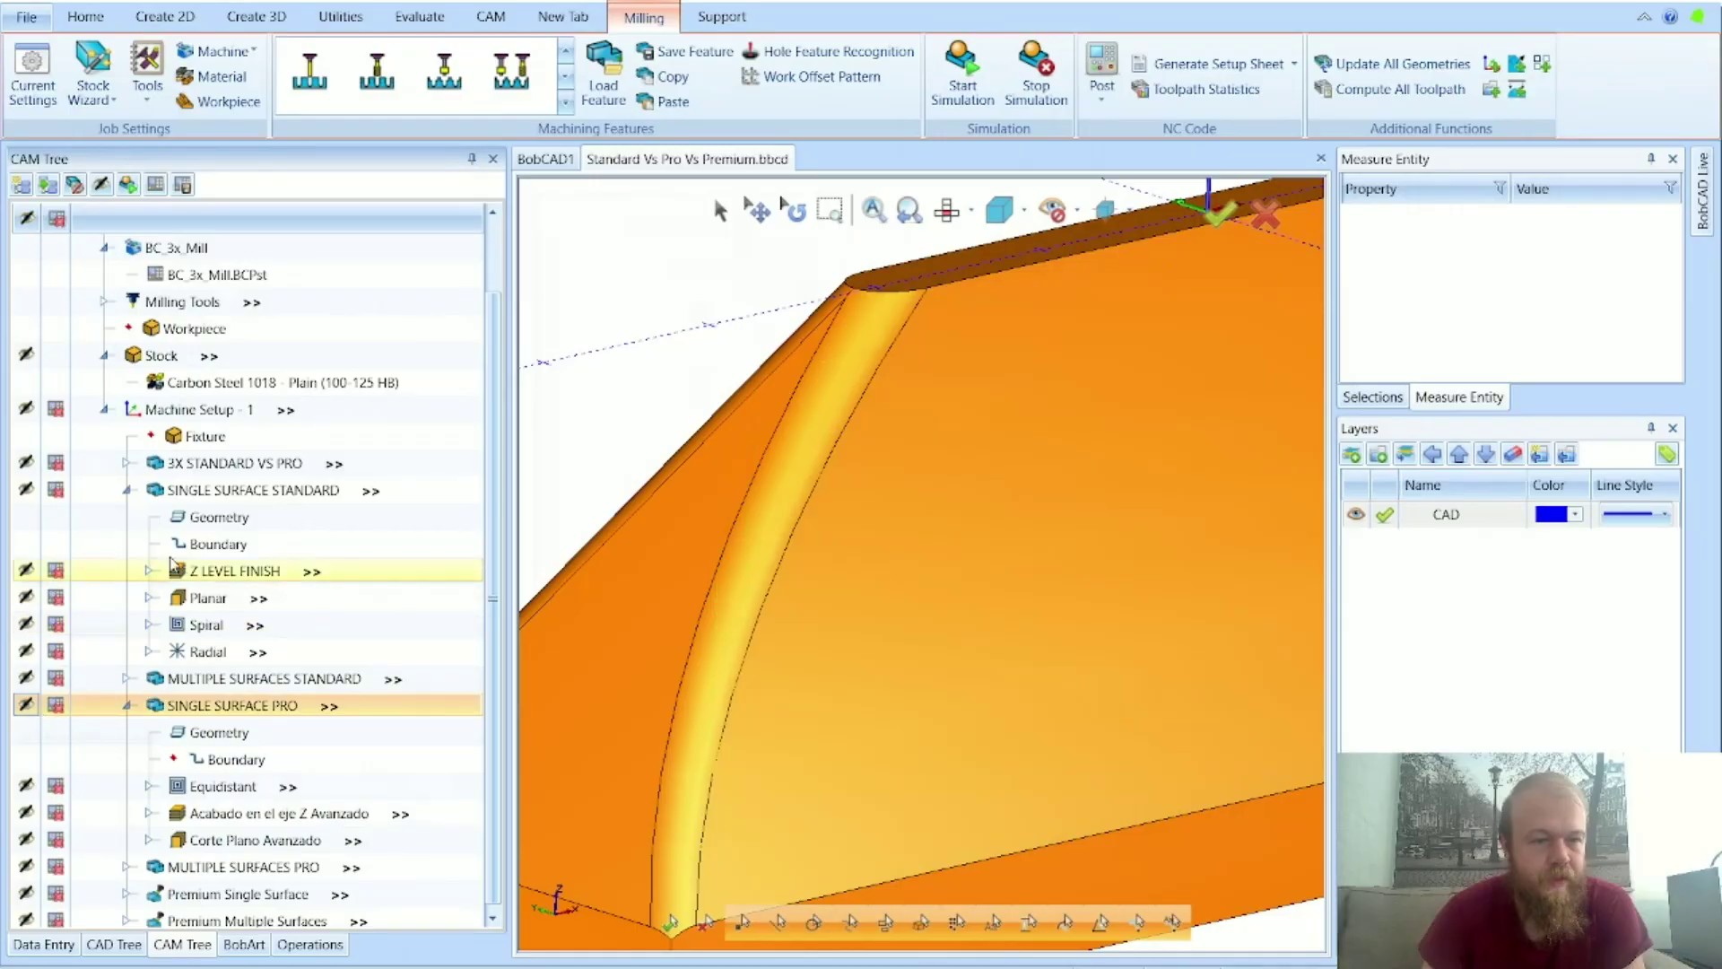
pyautogui.click(126, 492)
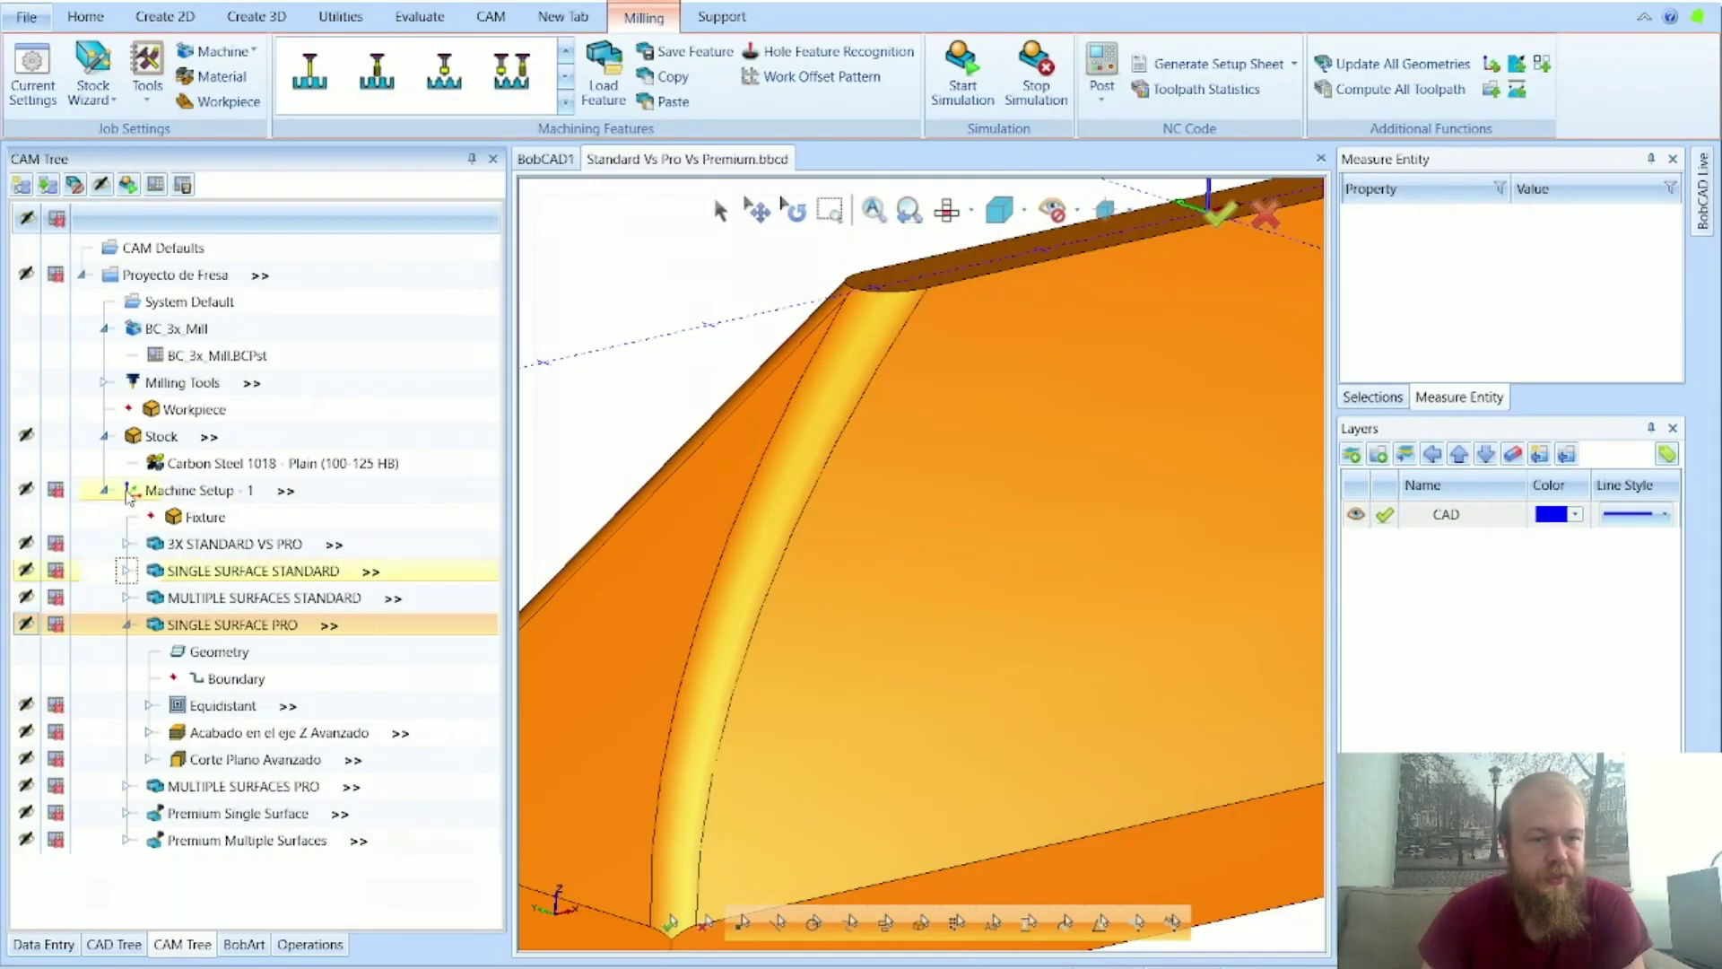
pyautogui.click(127, 627)
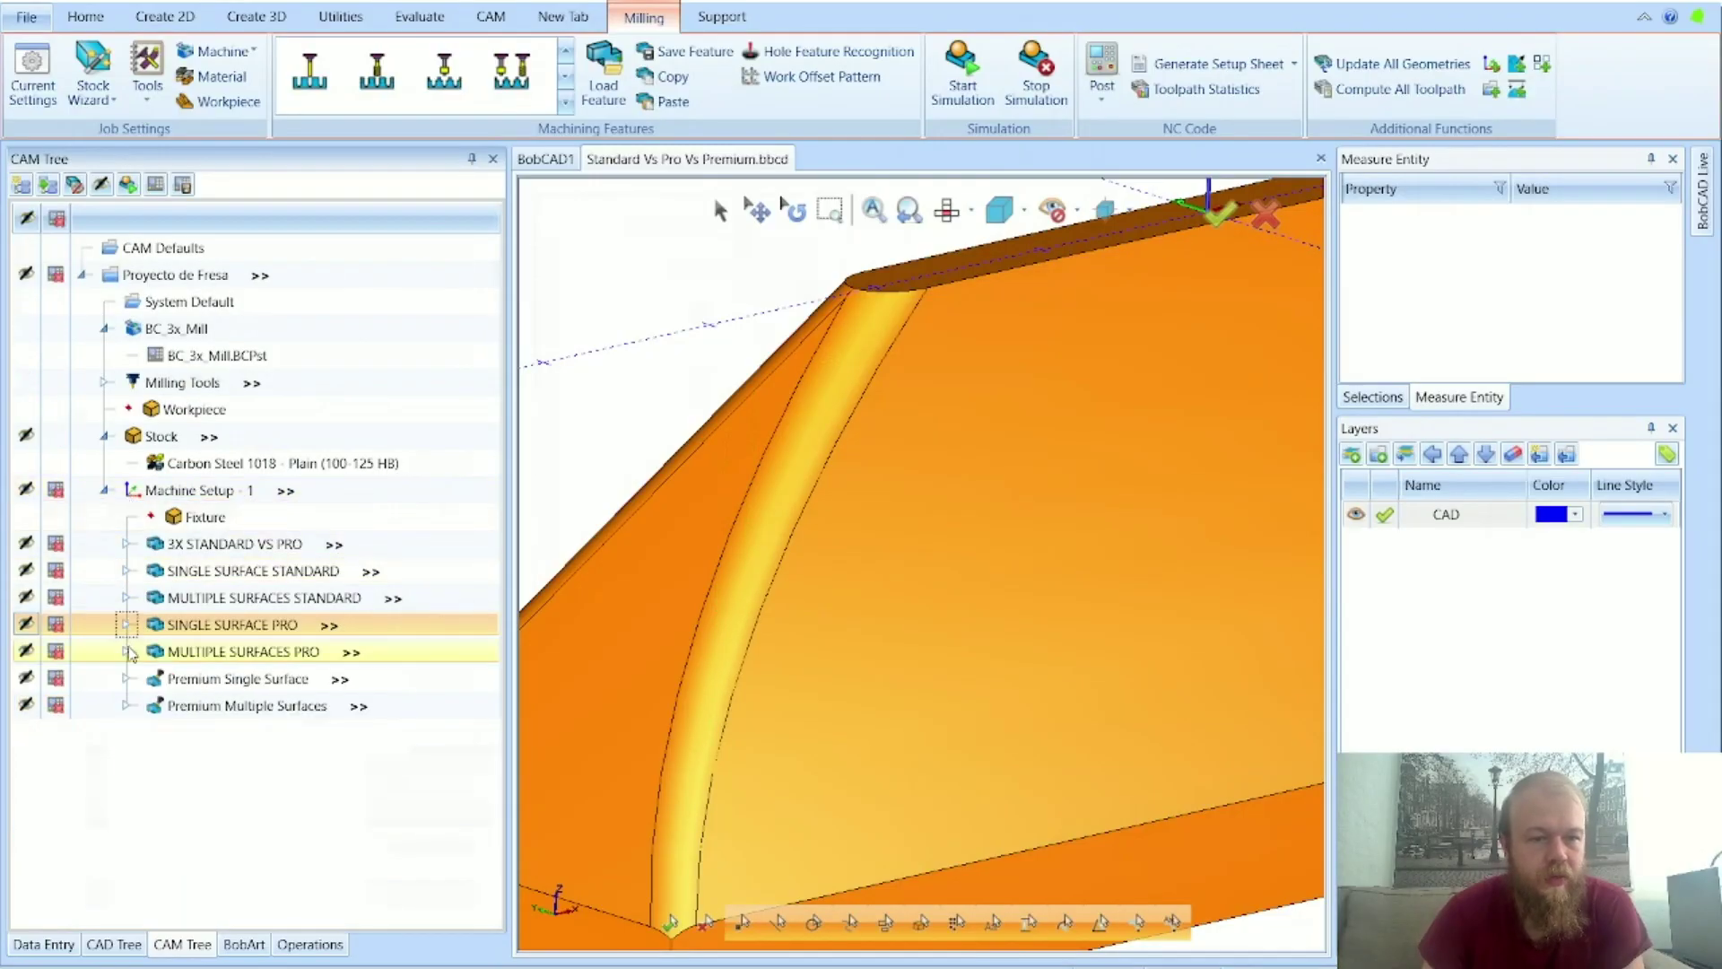
pyautogui.click(126, 651)
# Step: Preview the Equidistante toolpath and the machined geometry of MULTIPLE SURFACES PRO
pyautogui.click(226, 736)
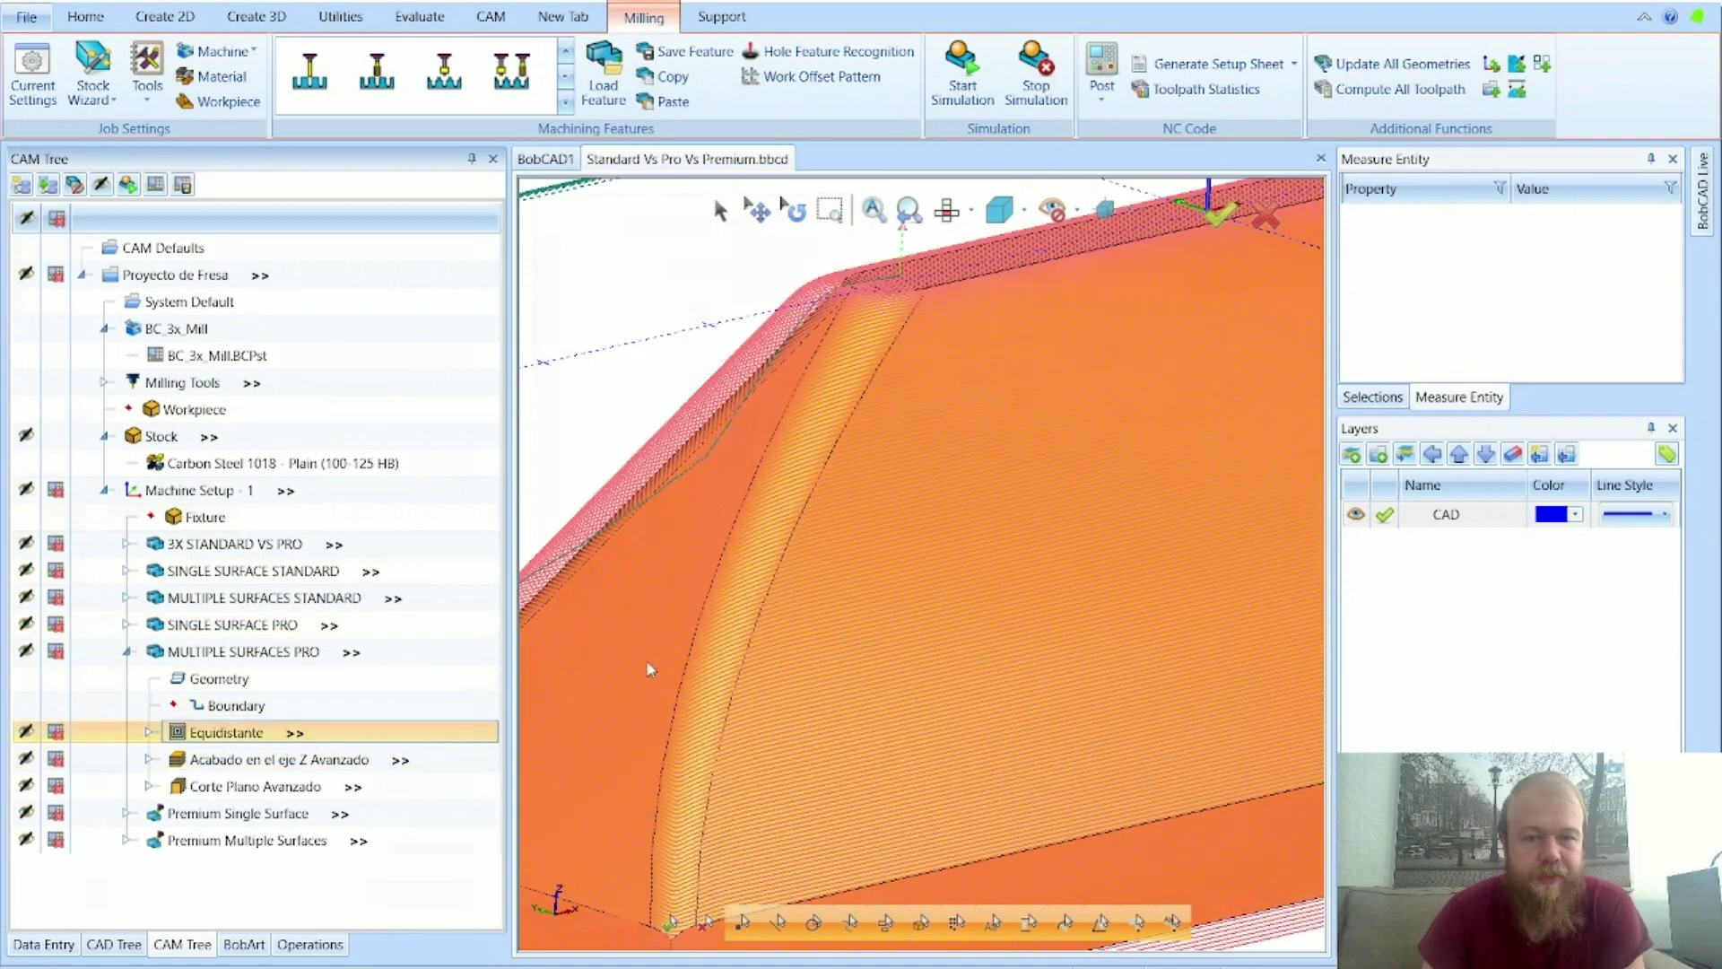
pyautogui.click(337, 679)
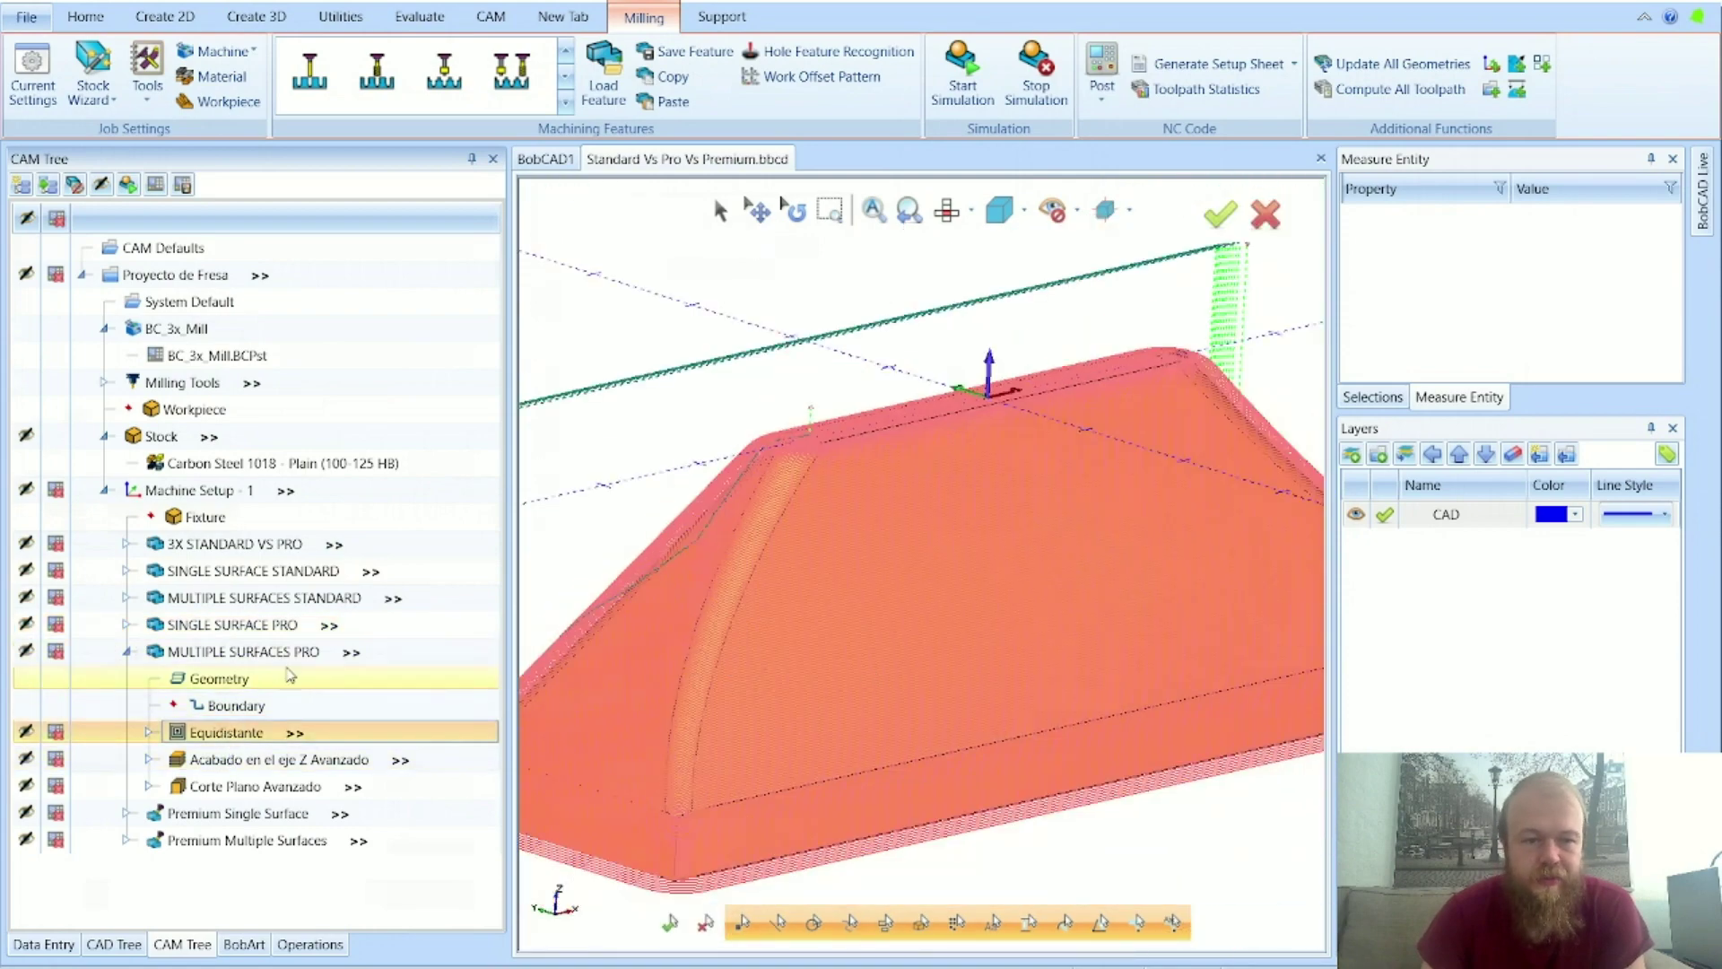
pyautogui.moveTo(875, 628); pyautogui.dragTo(933, 666, button='middle')
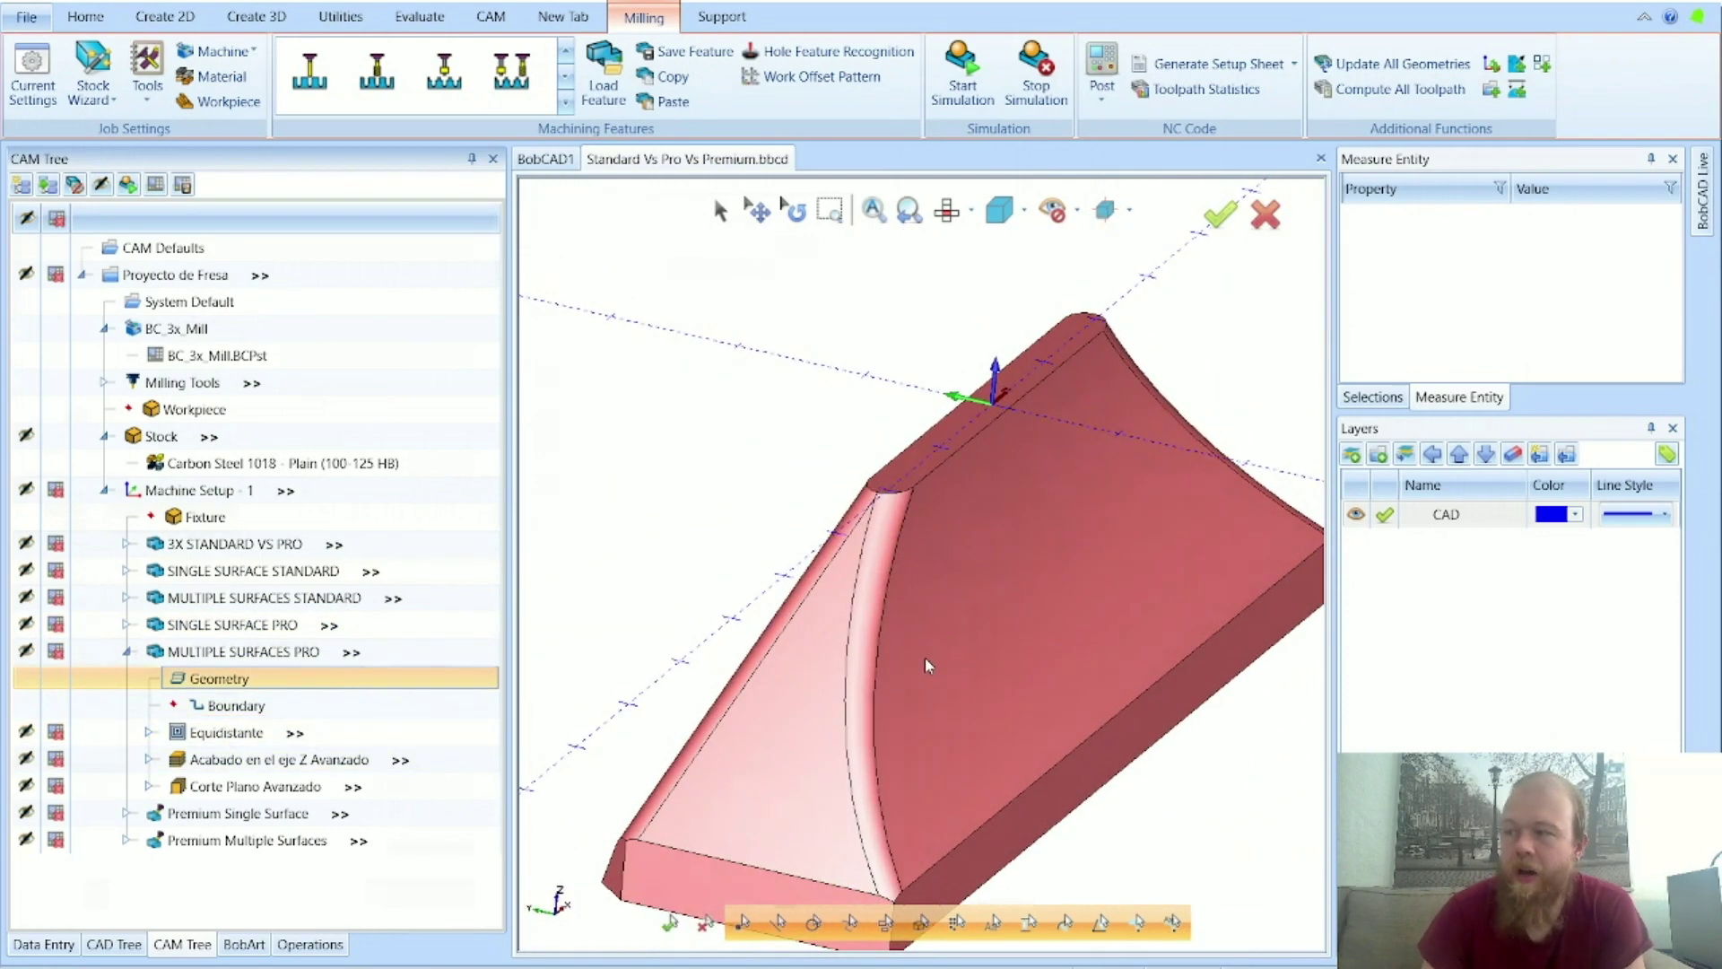
# Step: Compare the Equidistante, Acabado en el eje Z Avanzado and Corte Plano Avanzado toolpaths, inspecting the planar passes near the rounded corner up close
pyautogui.click(236, 733)
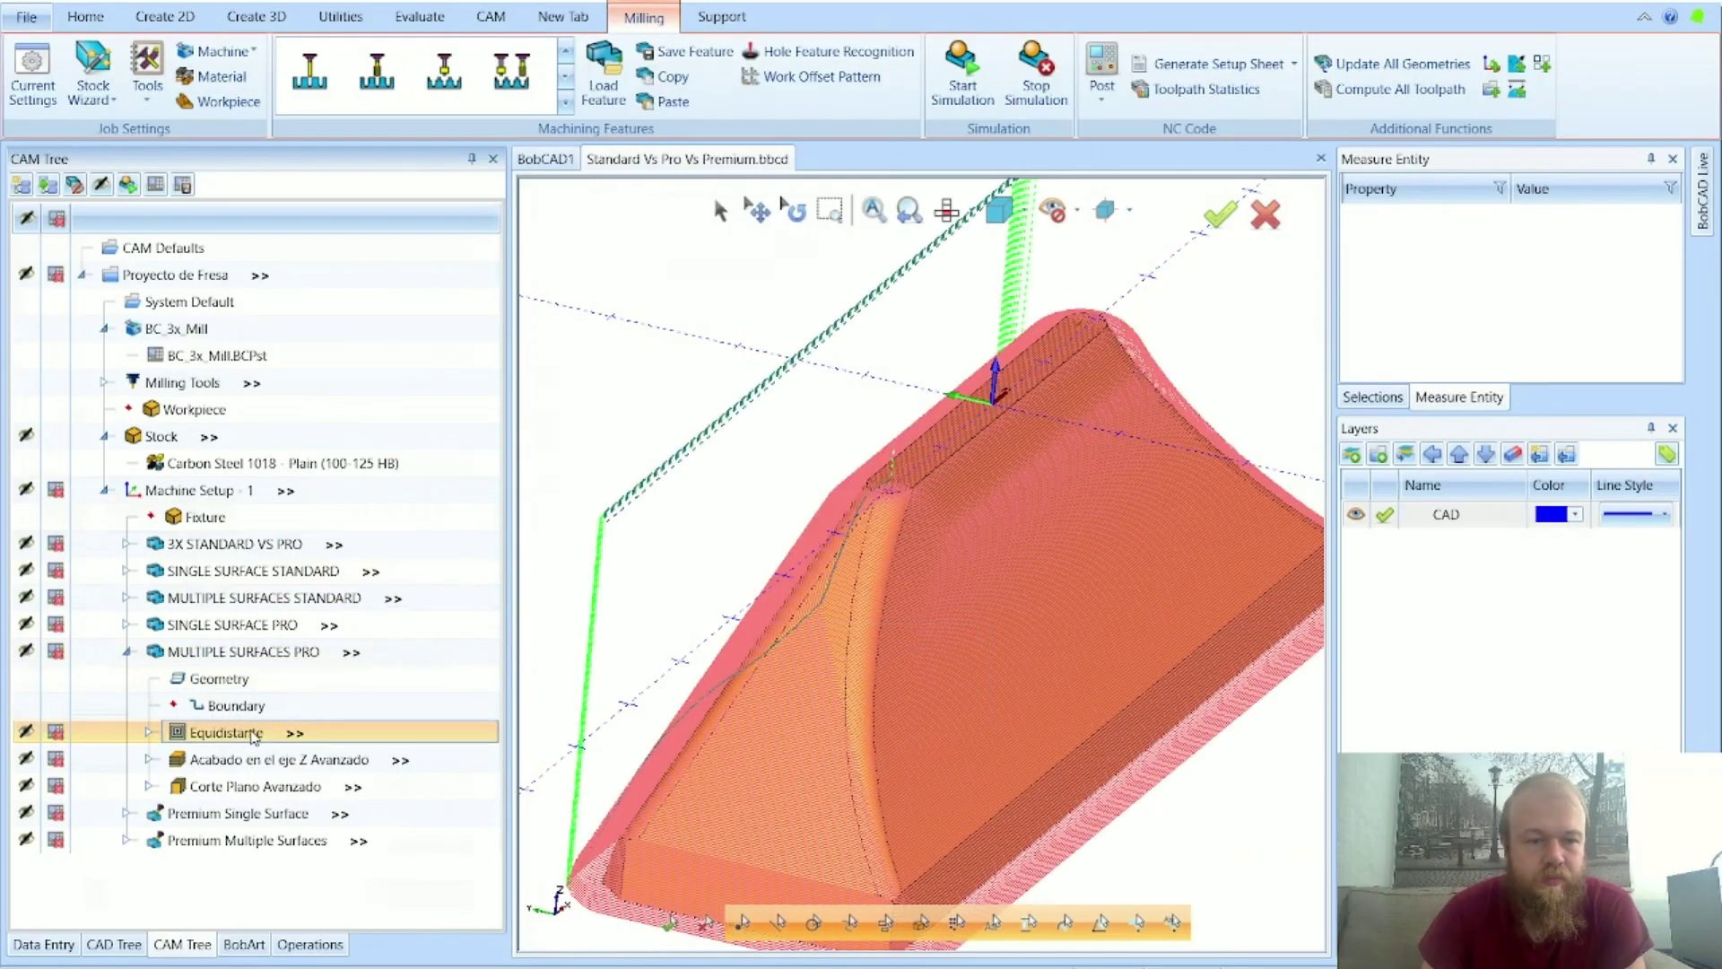
pyautogui.click(254, 759)
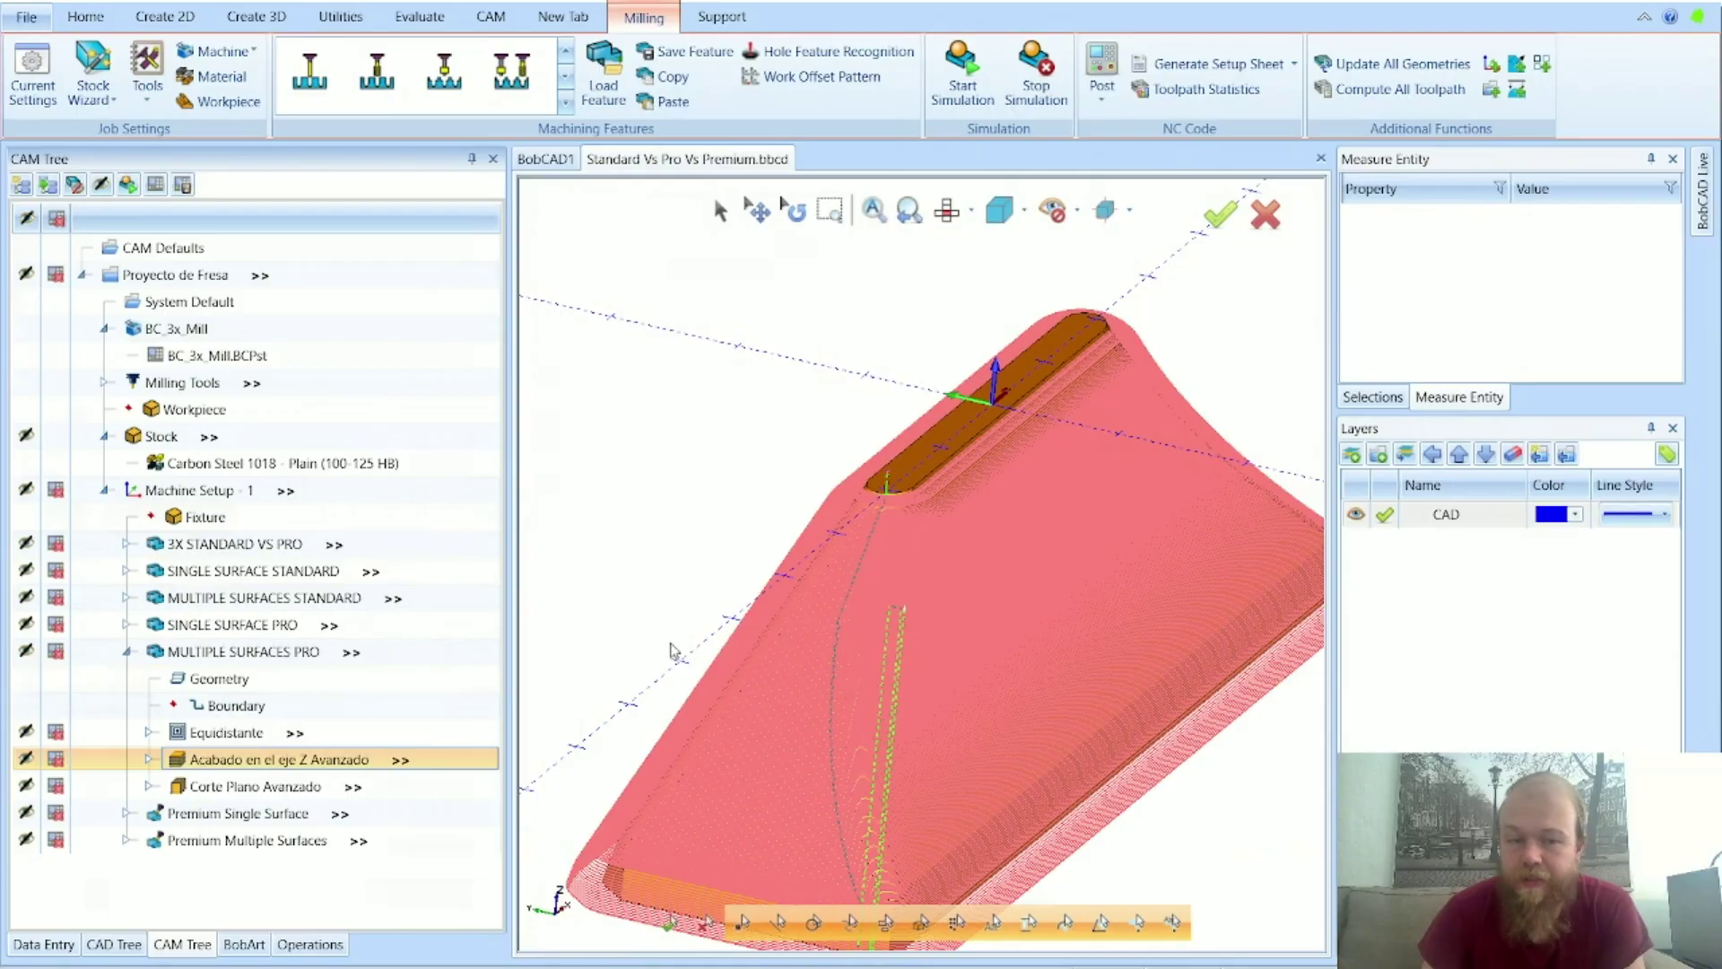
pyautogui.click(332, 786)
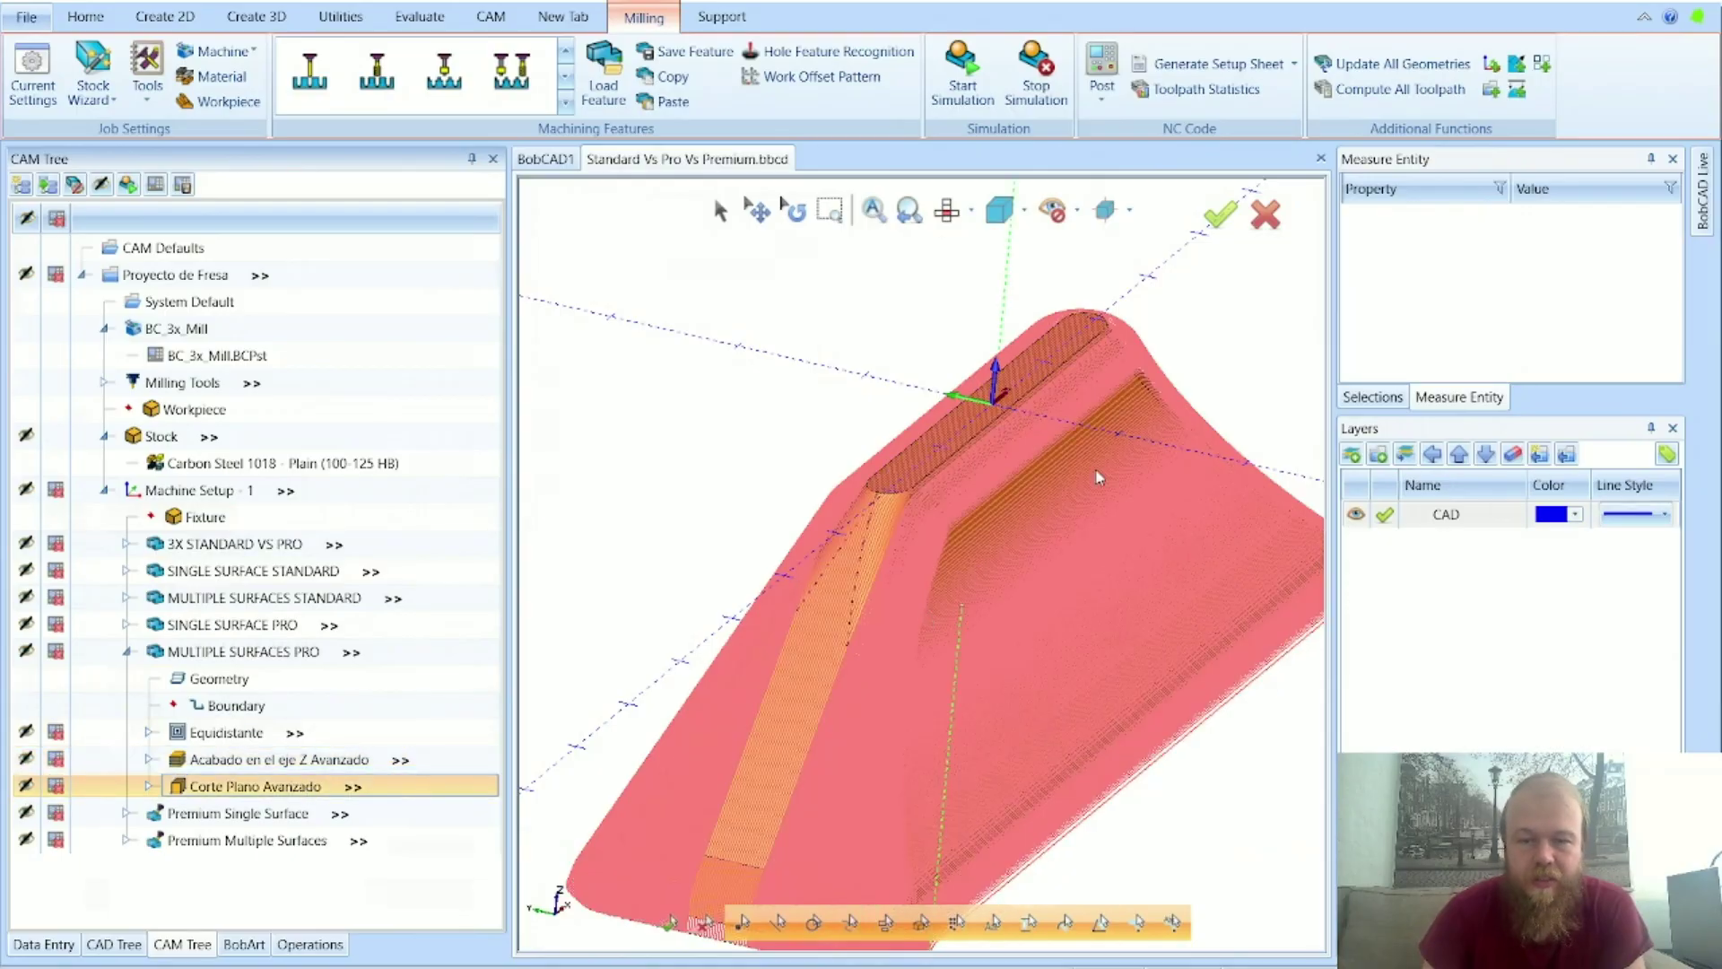
pyautogui.moveTo(1051, 608)
pyautogui.mouseDown(button='middle')
pyautogui.moveTo(1088, 599)
pyautogui.moveTo(1049, 594)
pyautogui.mouseUp(button='middle')
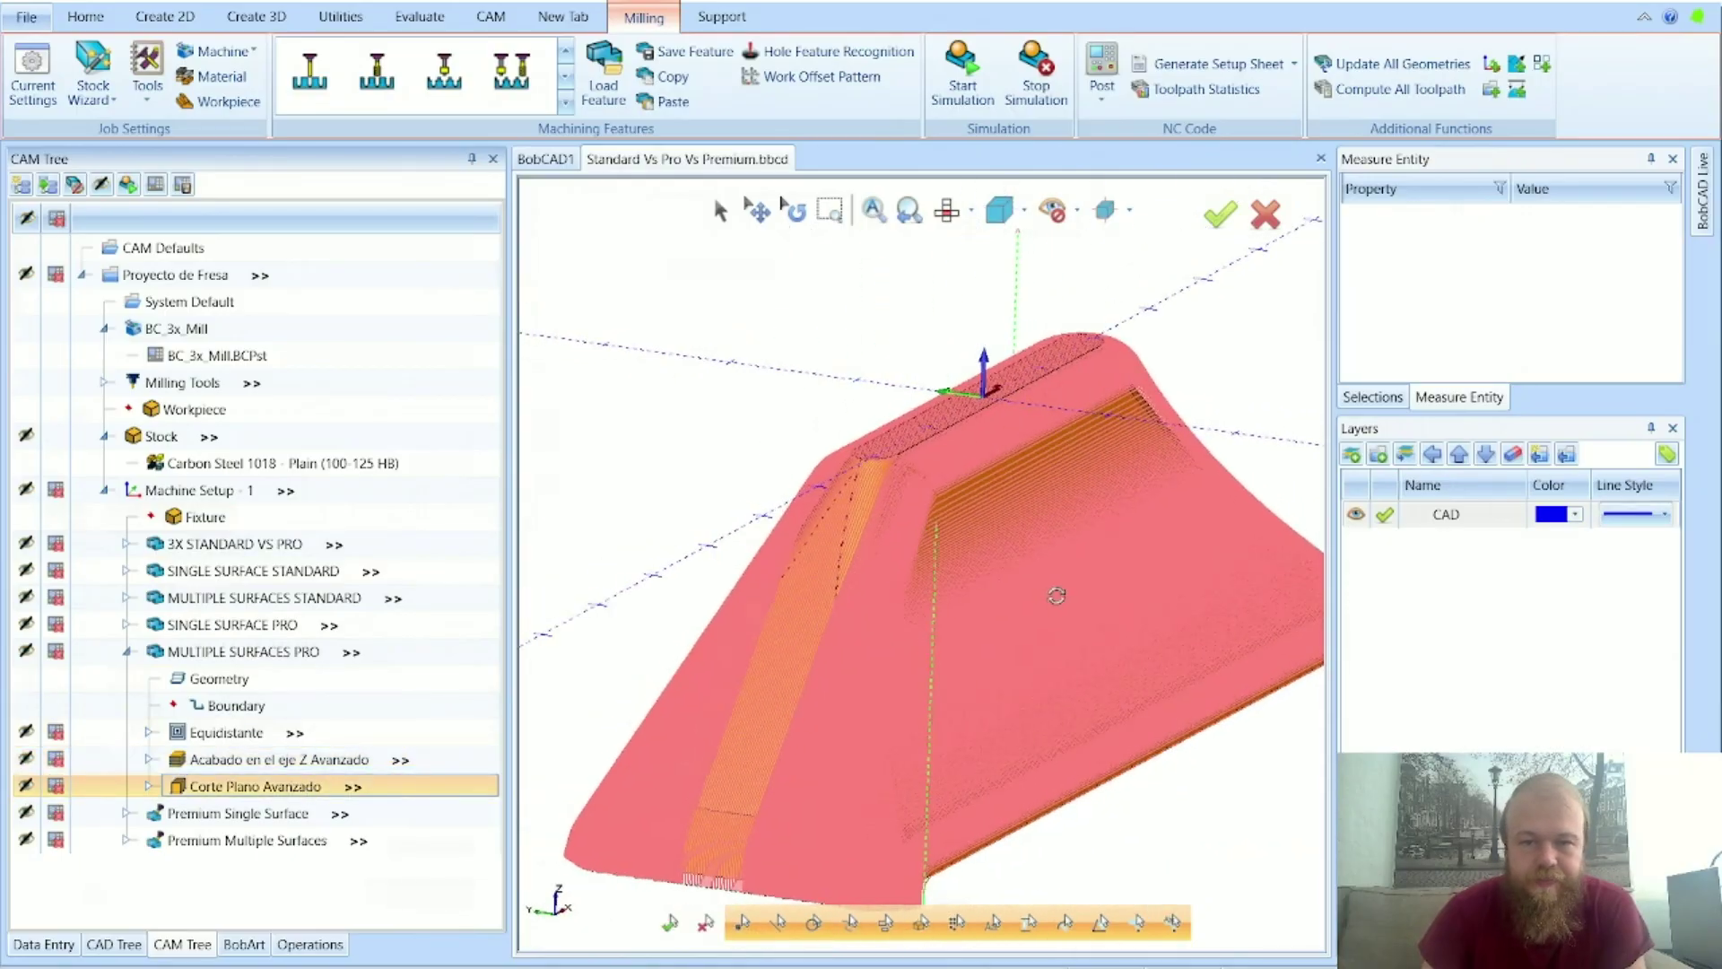
pyautogui.scroll(6, 1052, 589)
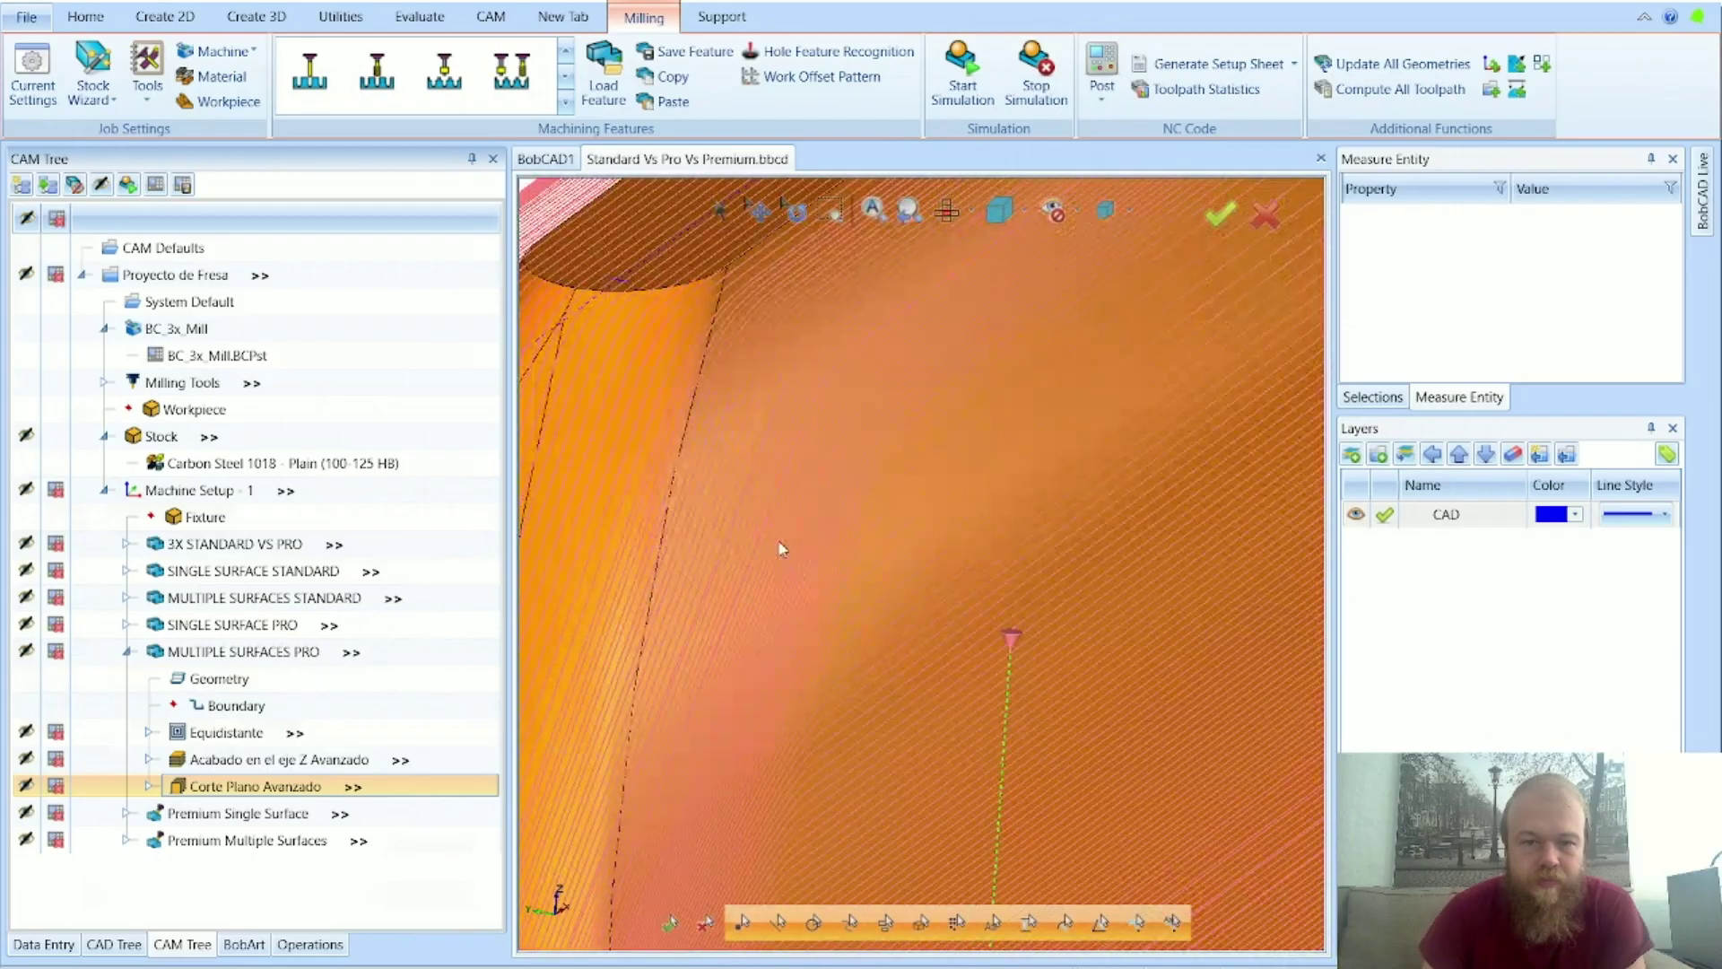
# Step: Inspect the Equidistante passes around the same rounded corner, and collapse the MULTIPLE SURFACES PRO feature
pyautogui.click(253, 733)
pyautogui.scroll(-3, 891, 692)
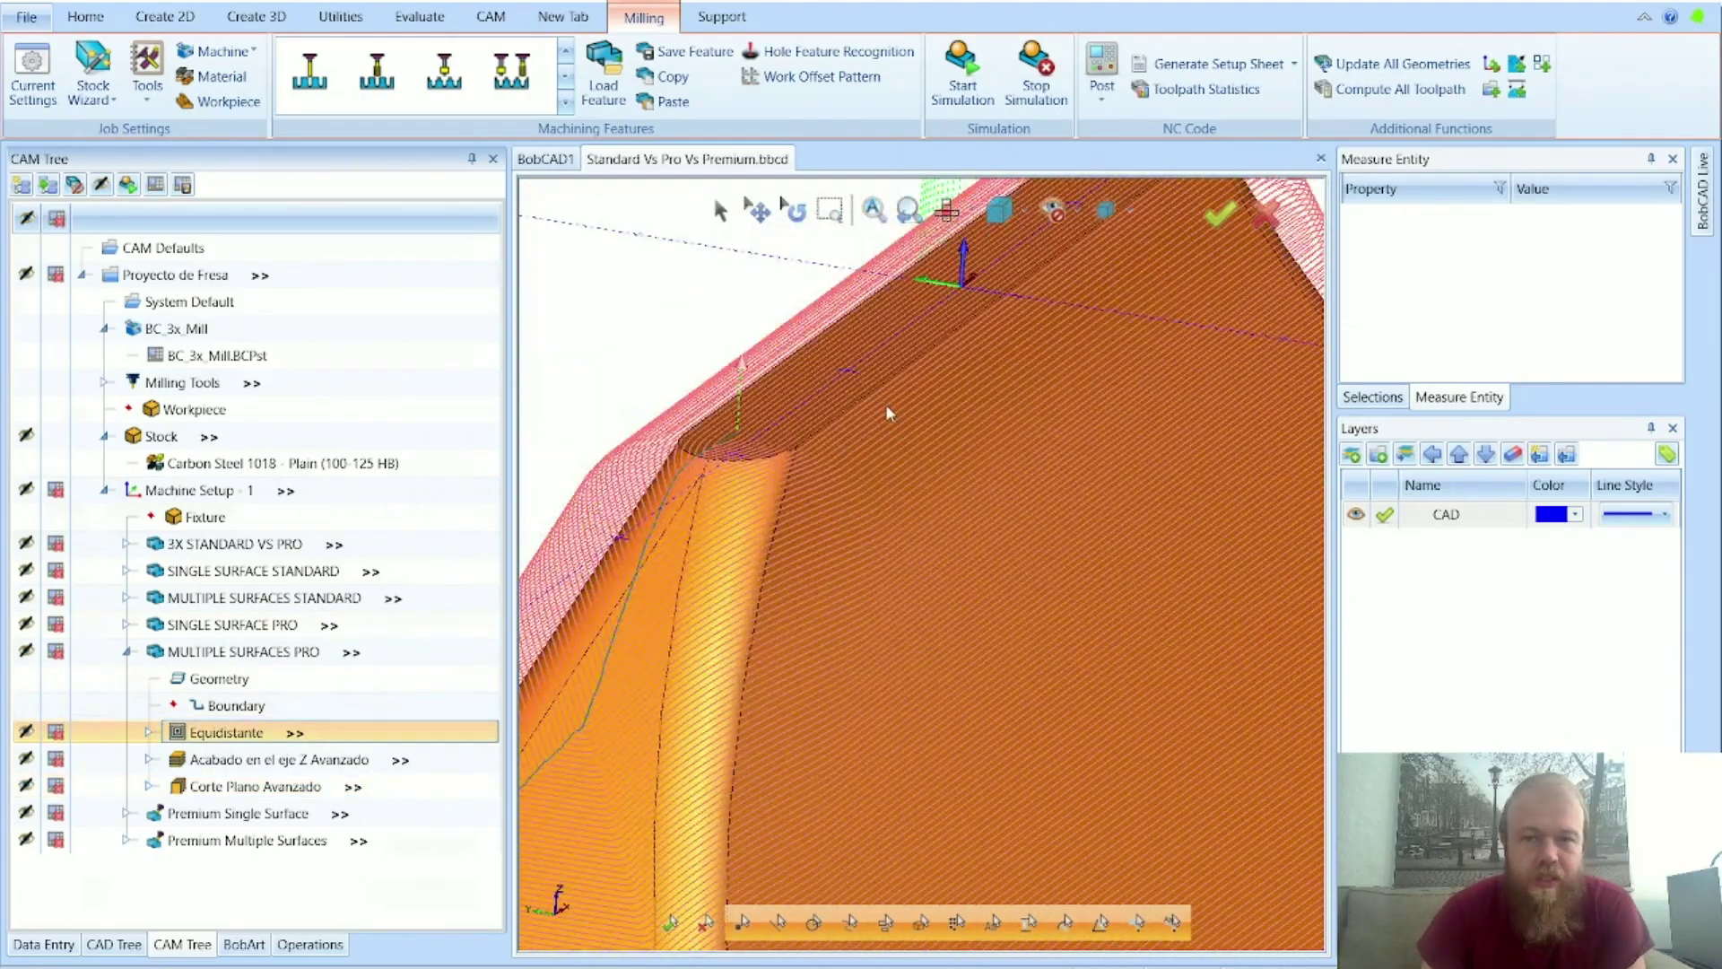
pyautogui.click(125, 653)
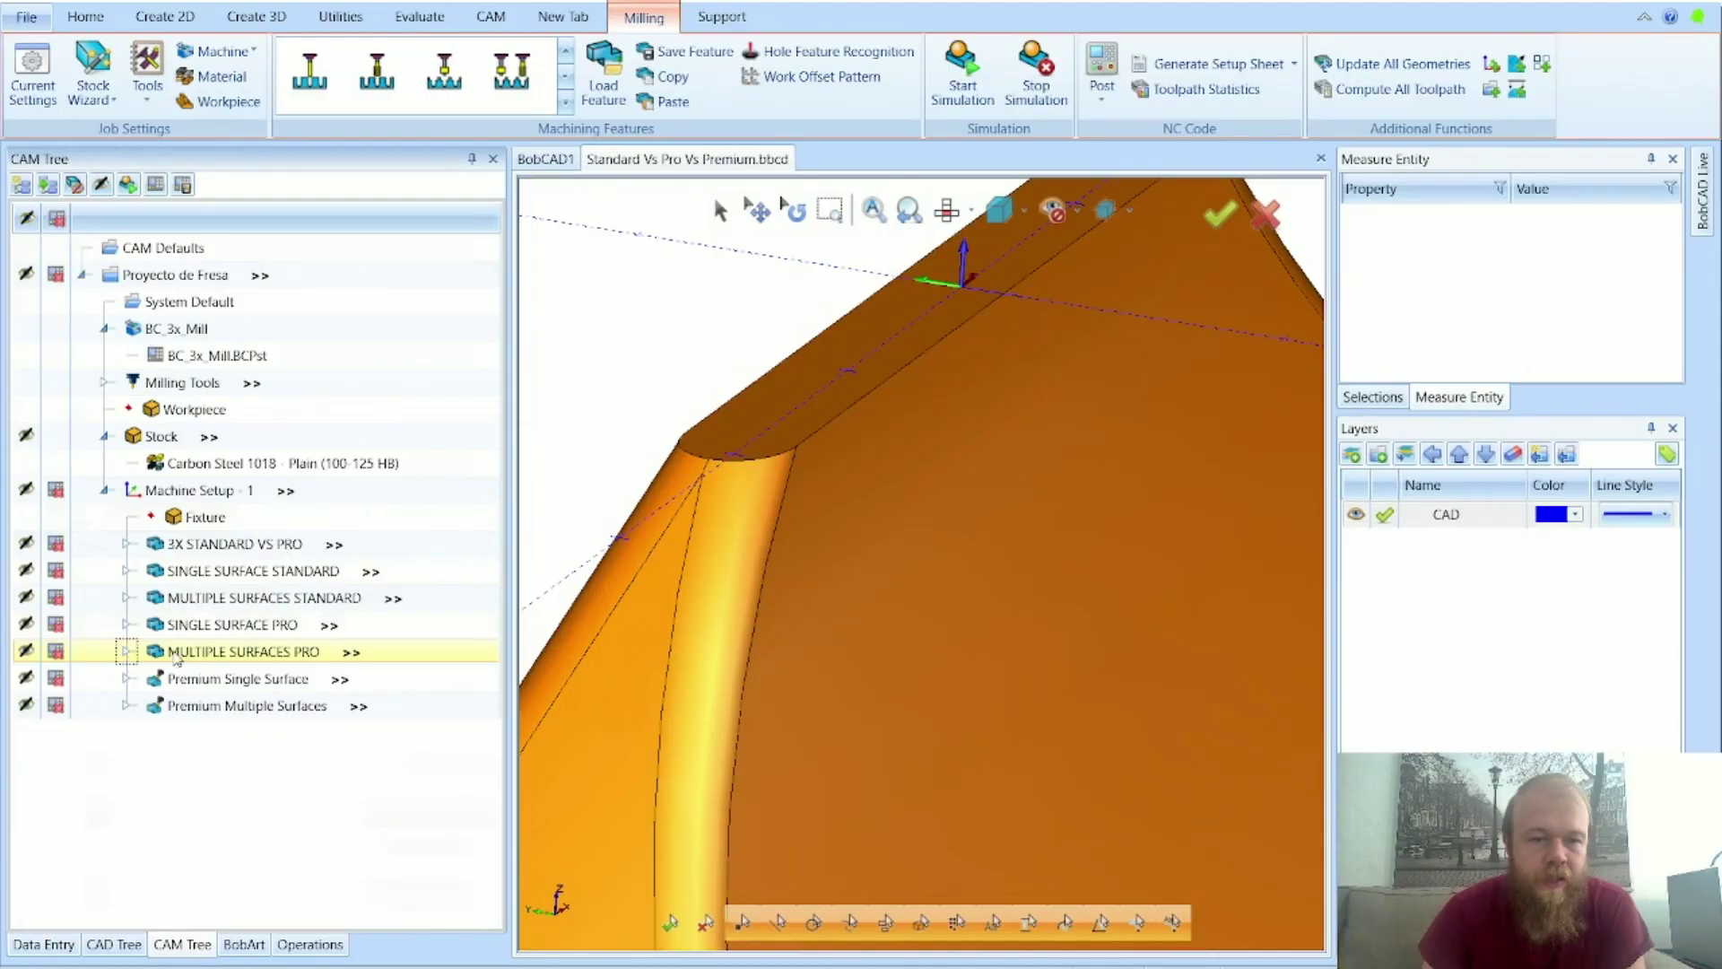
# Step: Switch Acabado en el eje Z Avanzado of MULTIPLE SURFACES PRO to the Advanced UI and review its feeds and surface path parameters
pyautogui.click(126, 654)
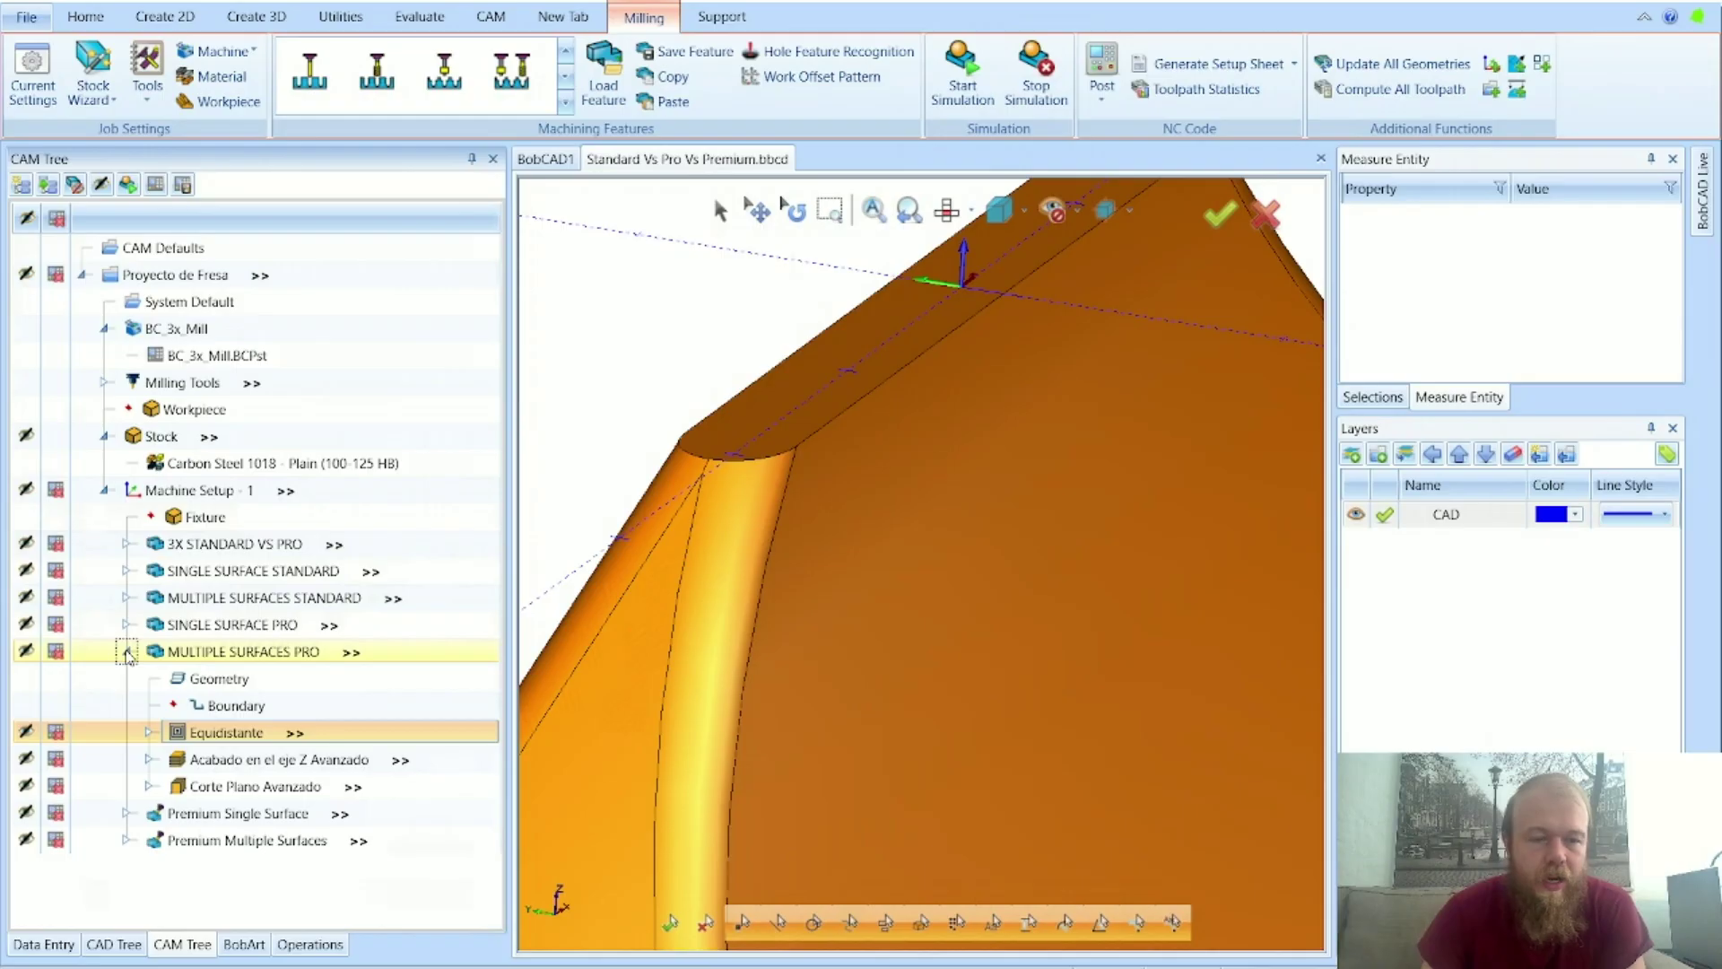
pyautogui.doubleClick(270, 760)
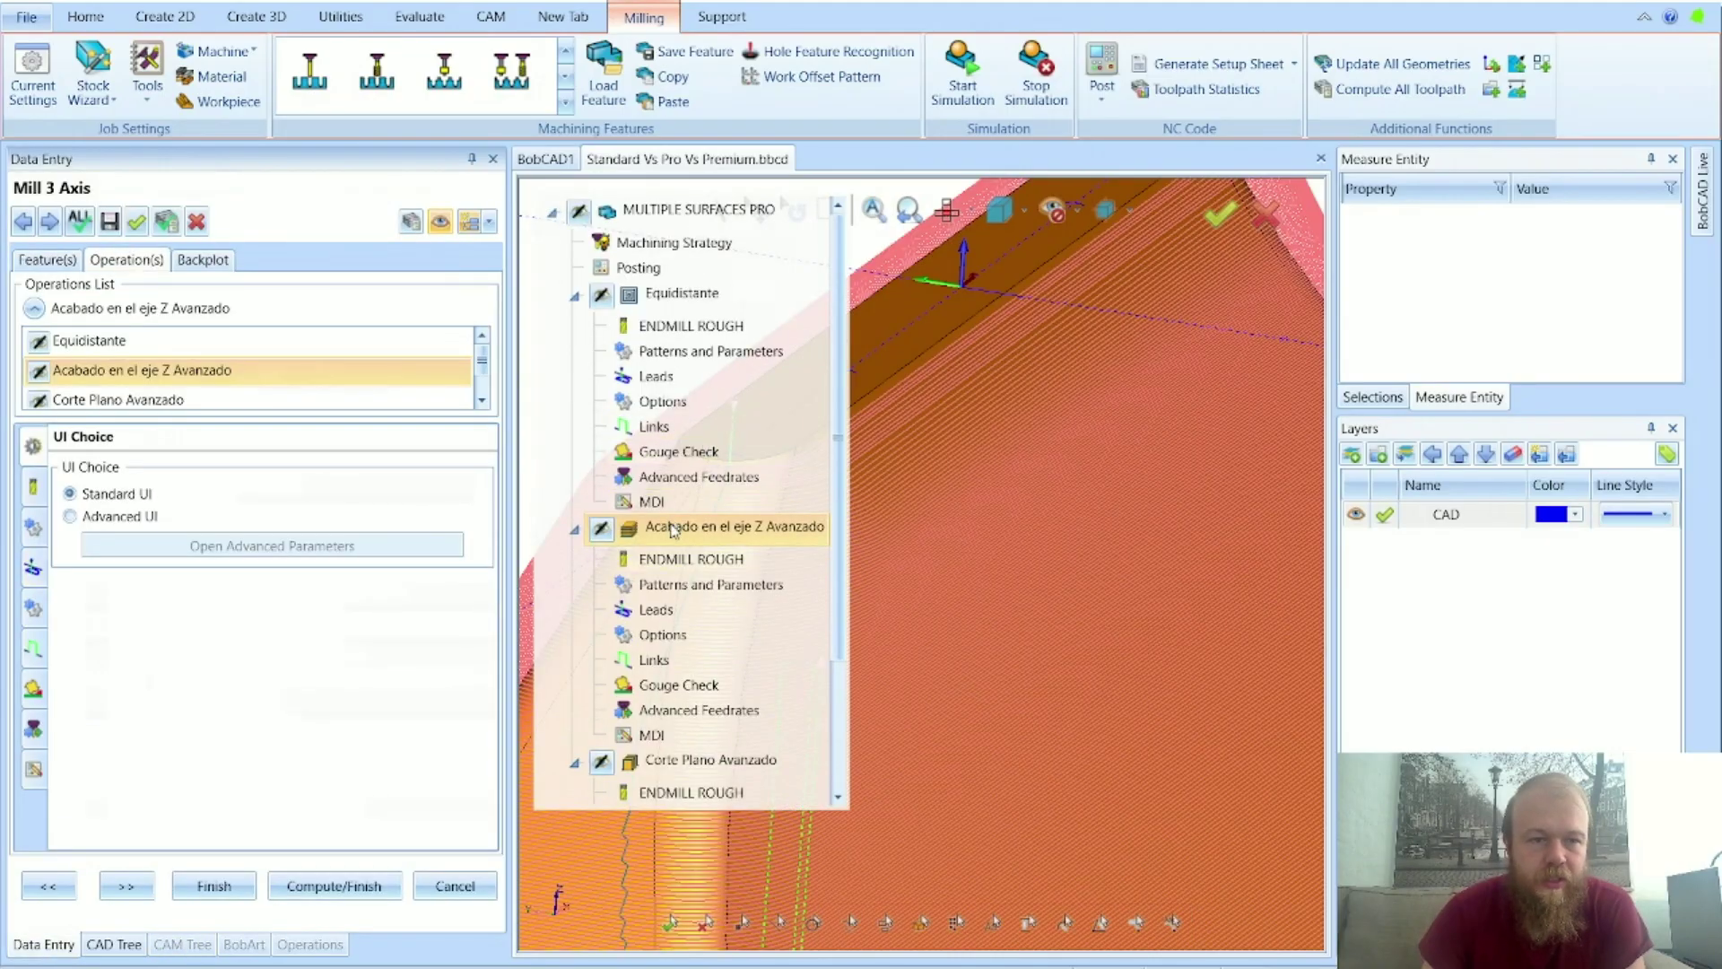
pyautogui.click(673, 527)
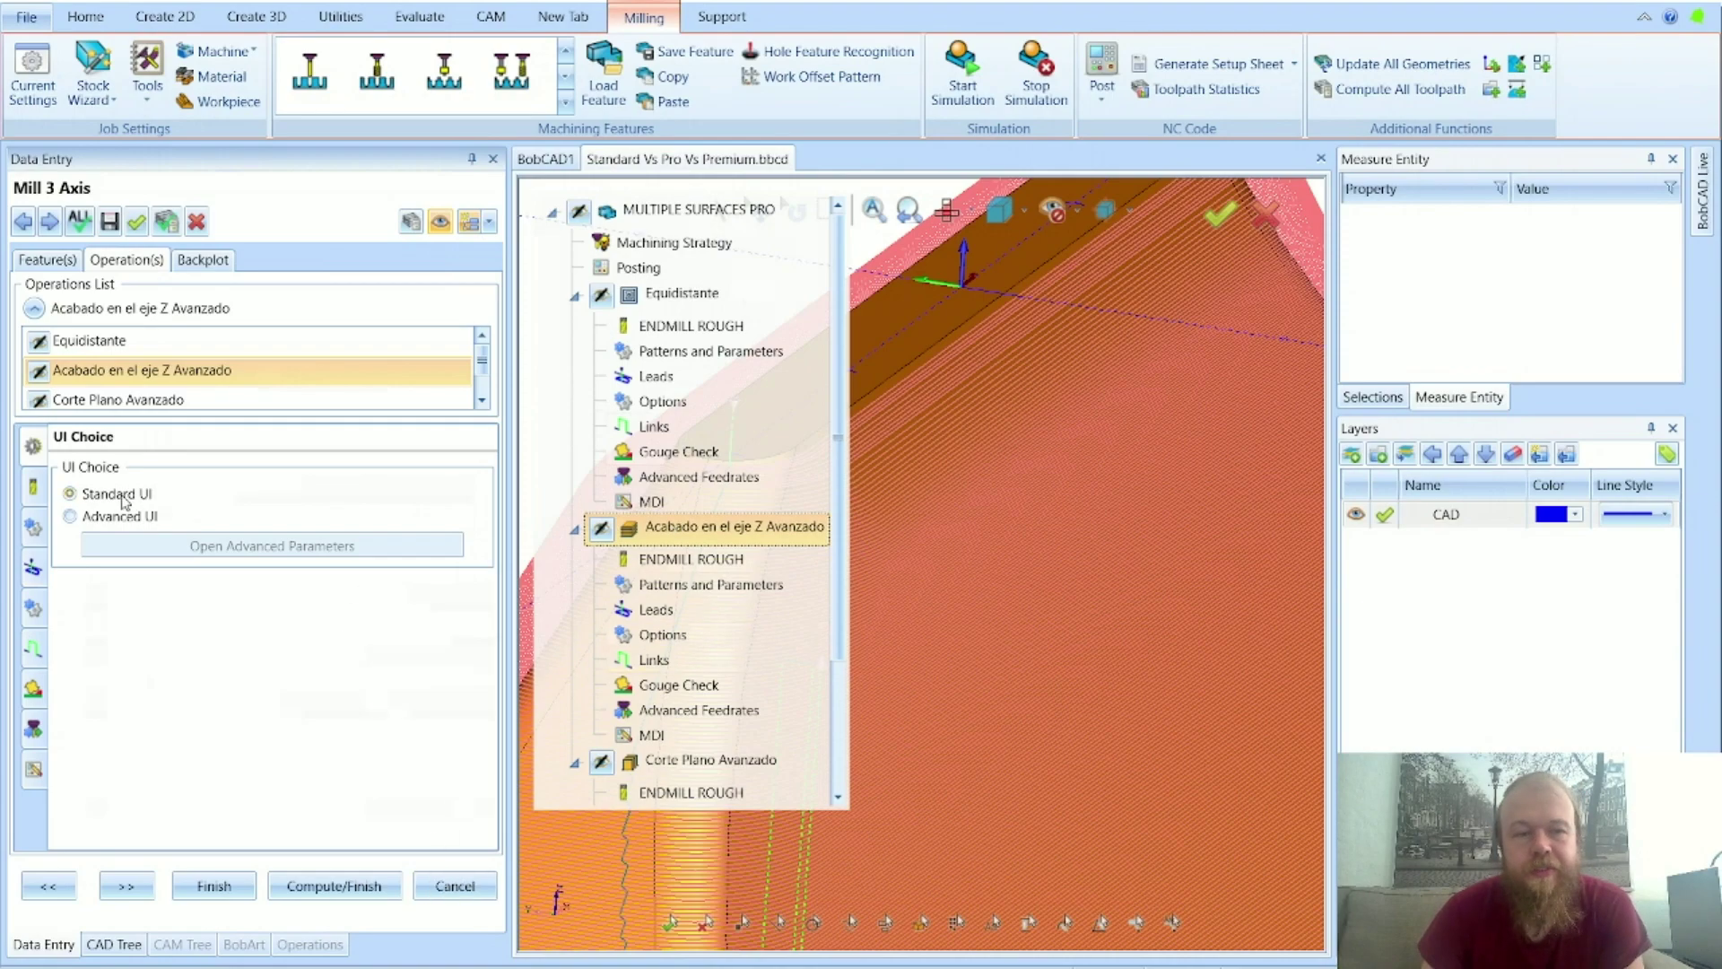
pyautogui.click(135, 519)
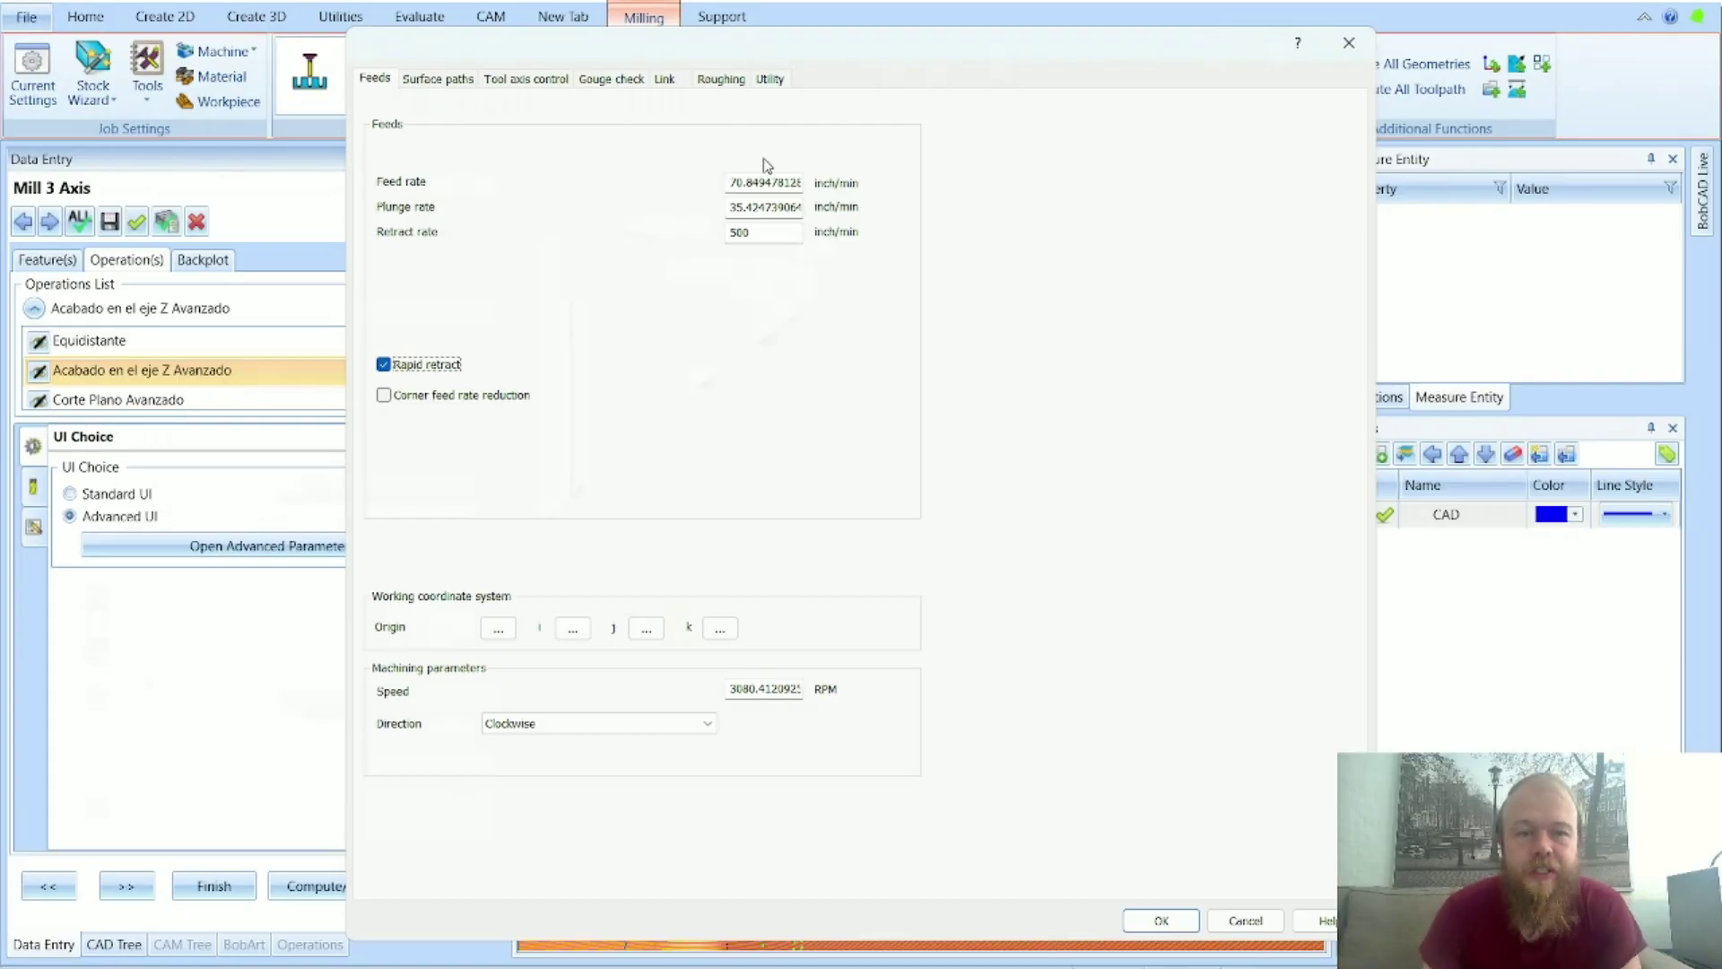
pyautogui.click(437, 79)
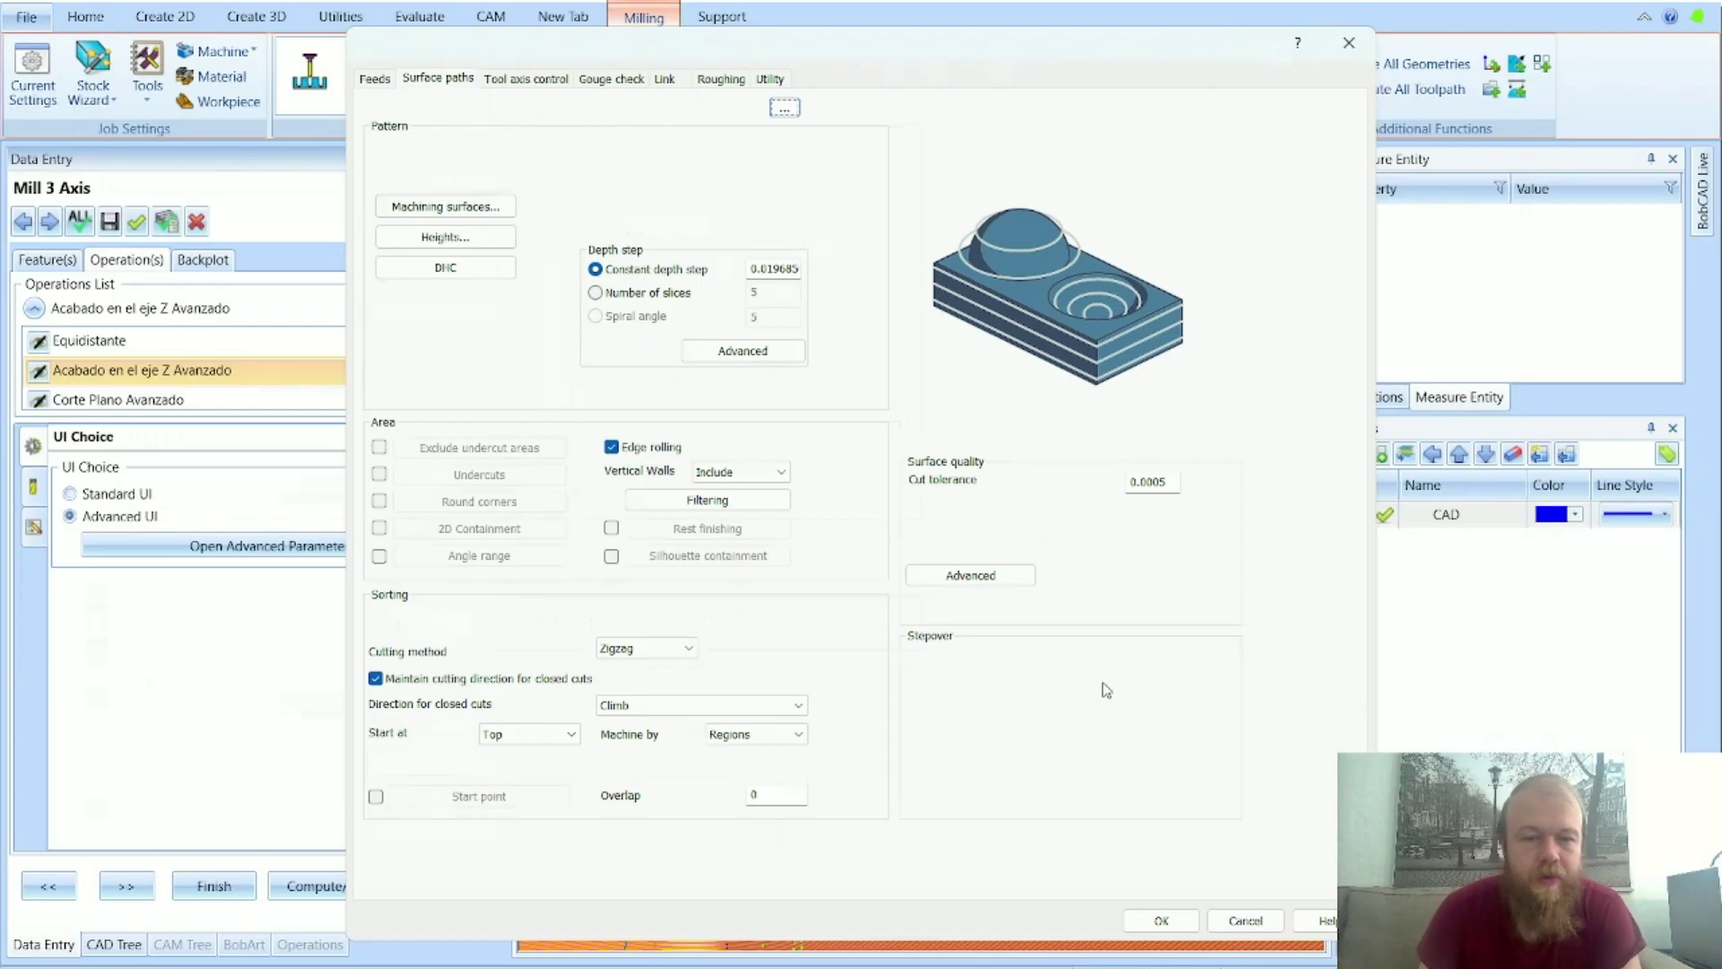
pyautogui.click(1233, 924)
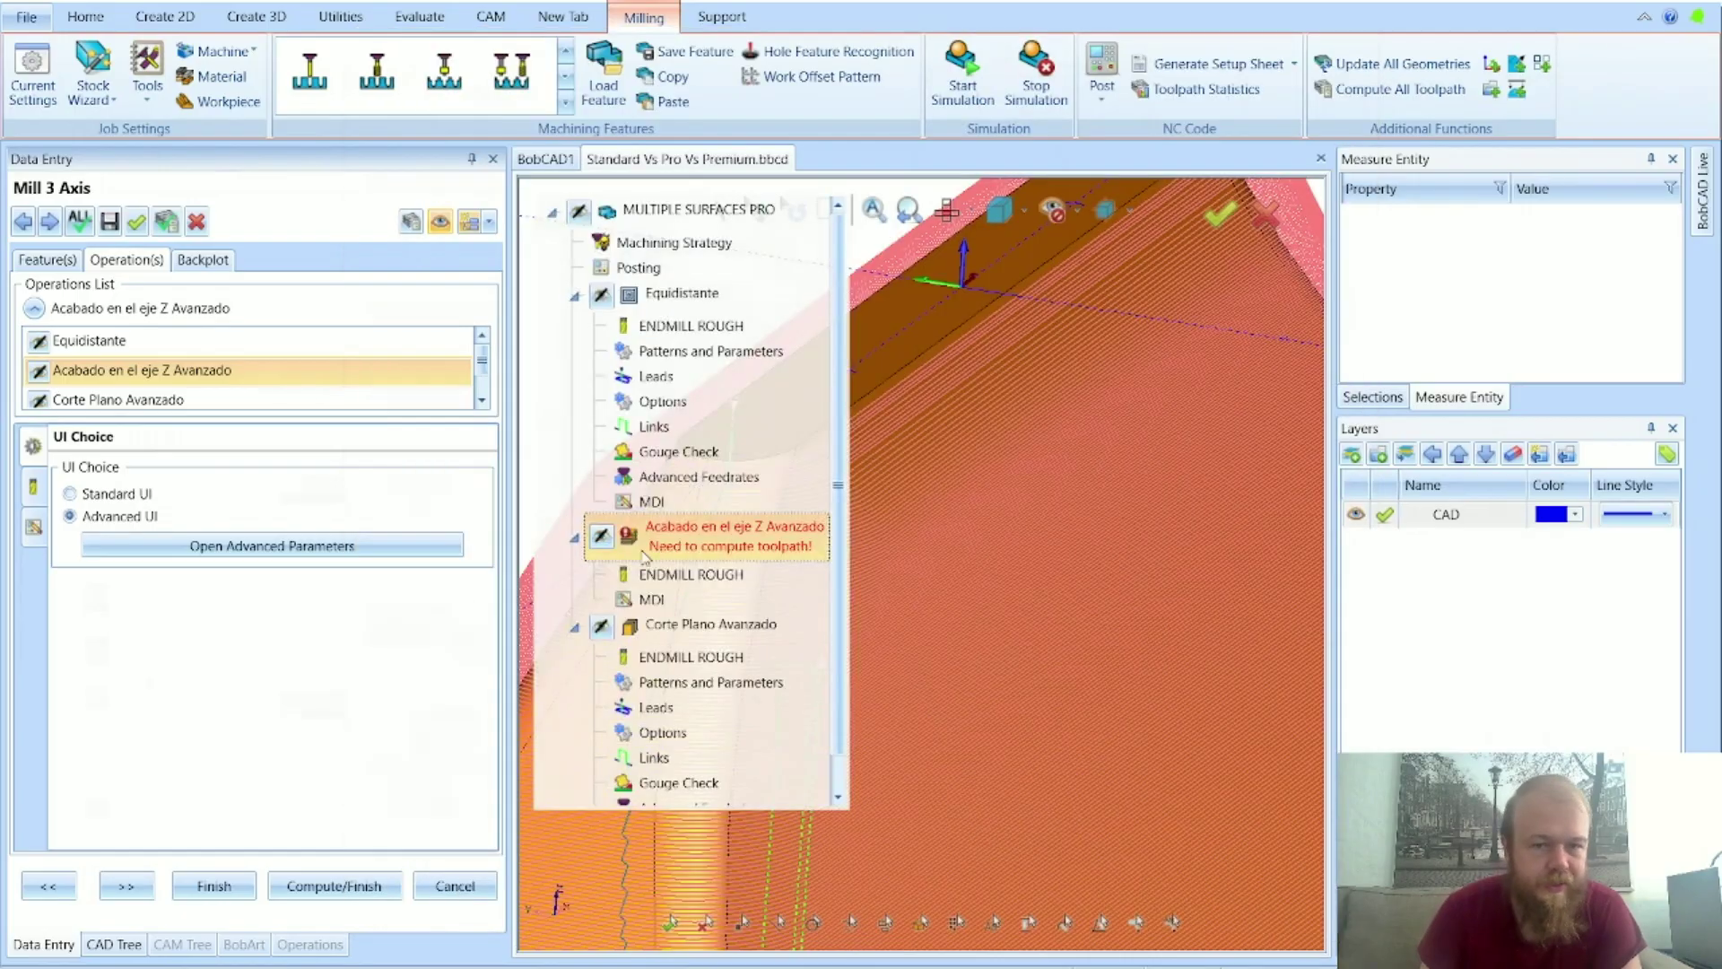
# Step: Set the Acabado en el eje Z Avanzado endmill to diameter 0.5 and corner radius 0.25
pyautogui.click(673, 574)
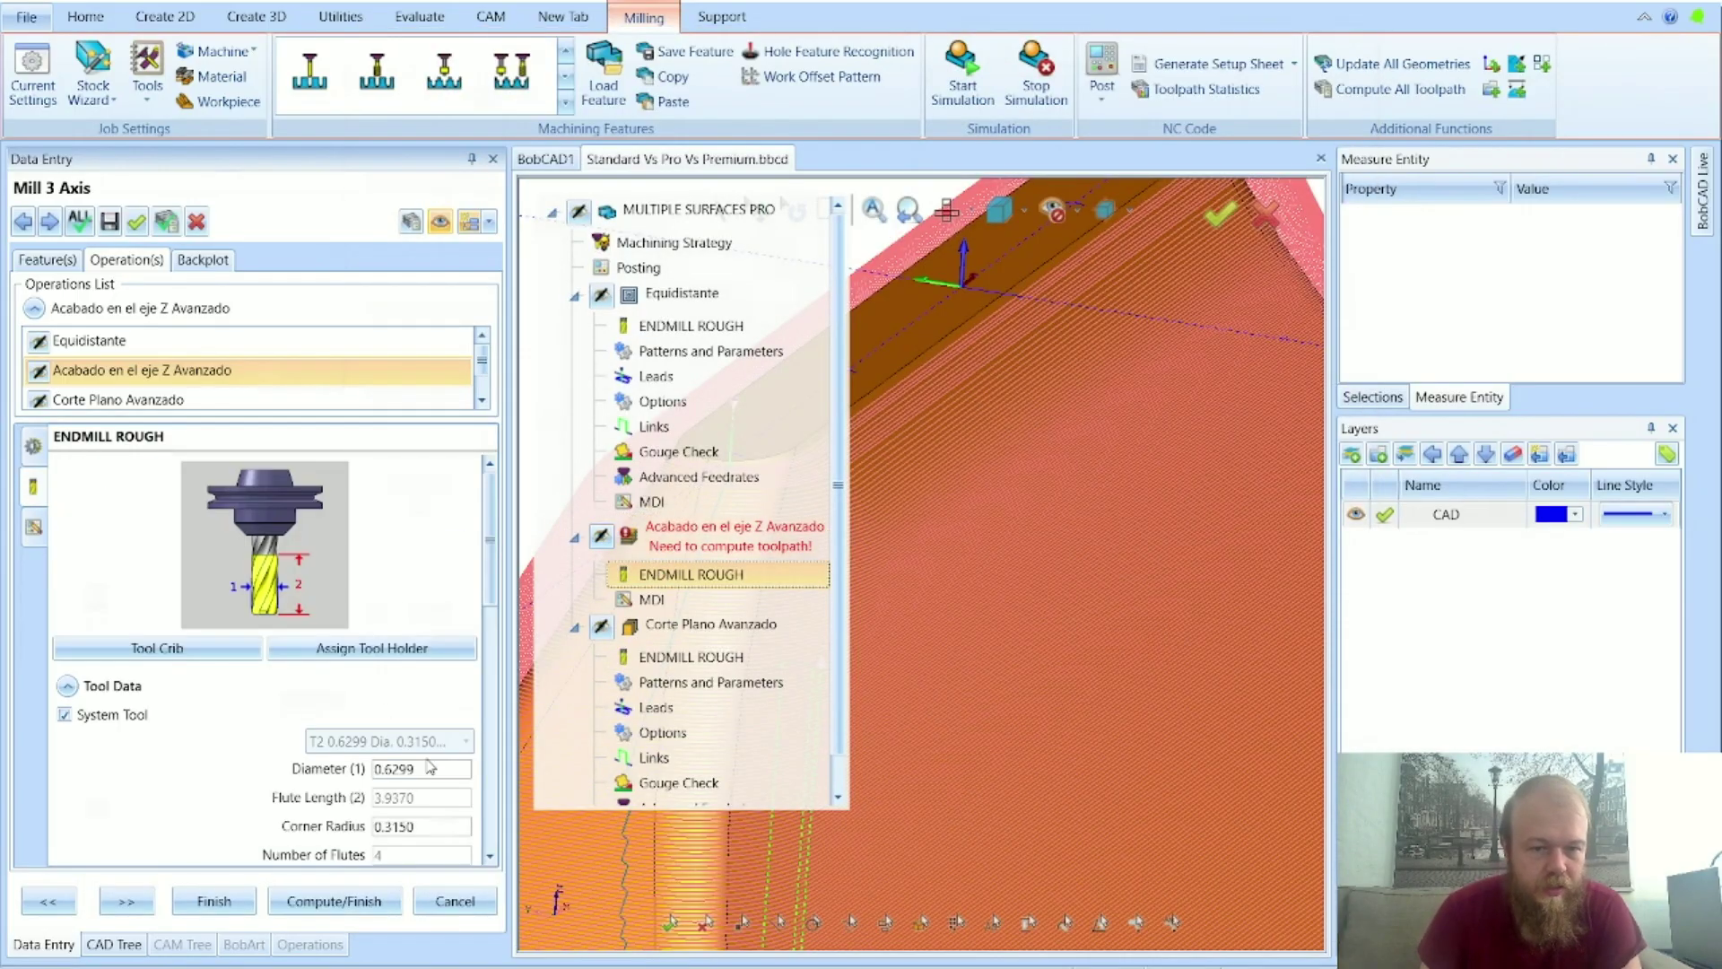
pyautogui.moveTo(422, 769); pyautogui.dragTo(363, 777)
pyautogui.write('0.5')
pyautogui.press('Tab')
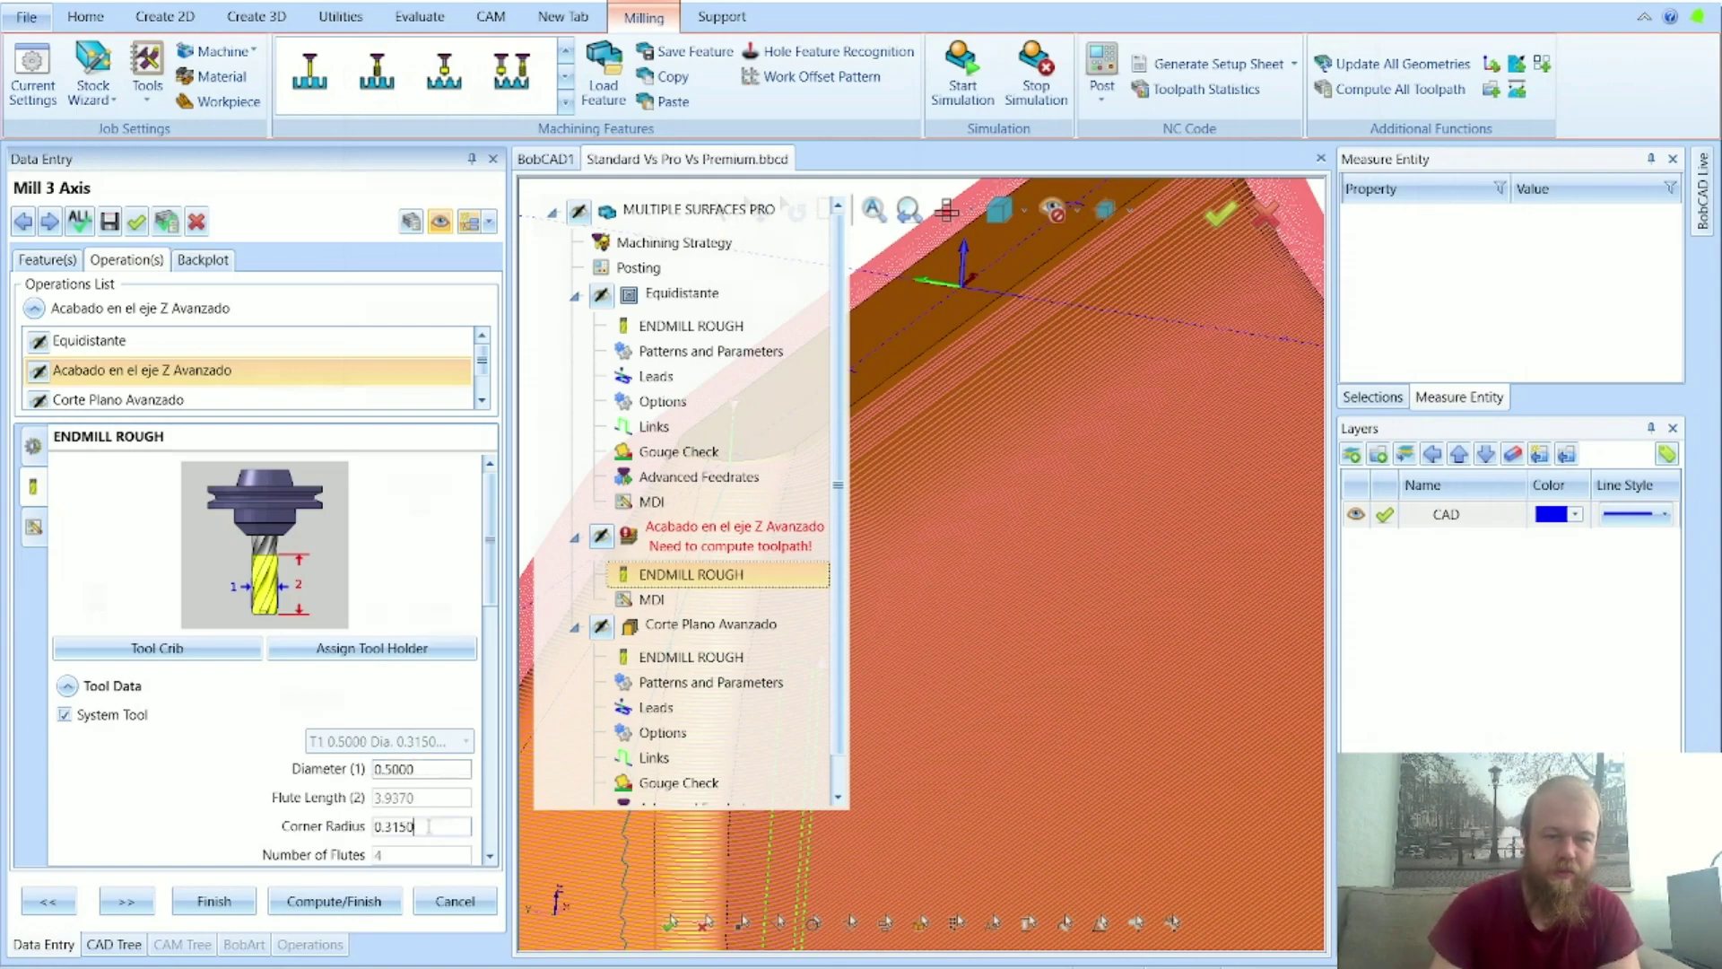
pyautogui.moveTo(429, 826); pyautogui.dragTo(290, 828)
pyautogui.write('0.25')
pyautogui.press('Tab')
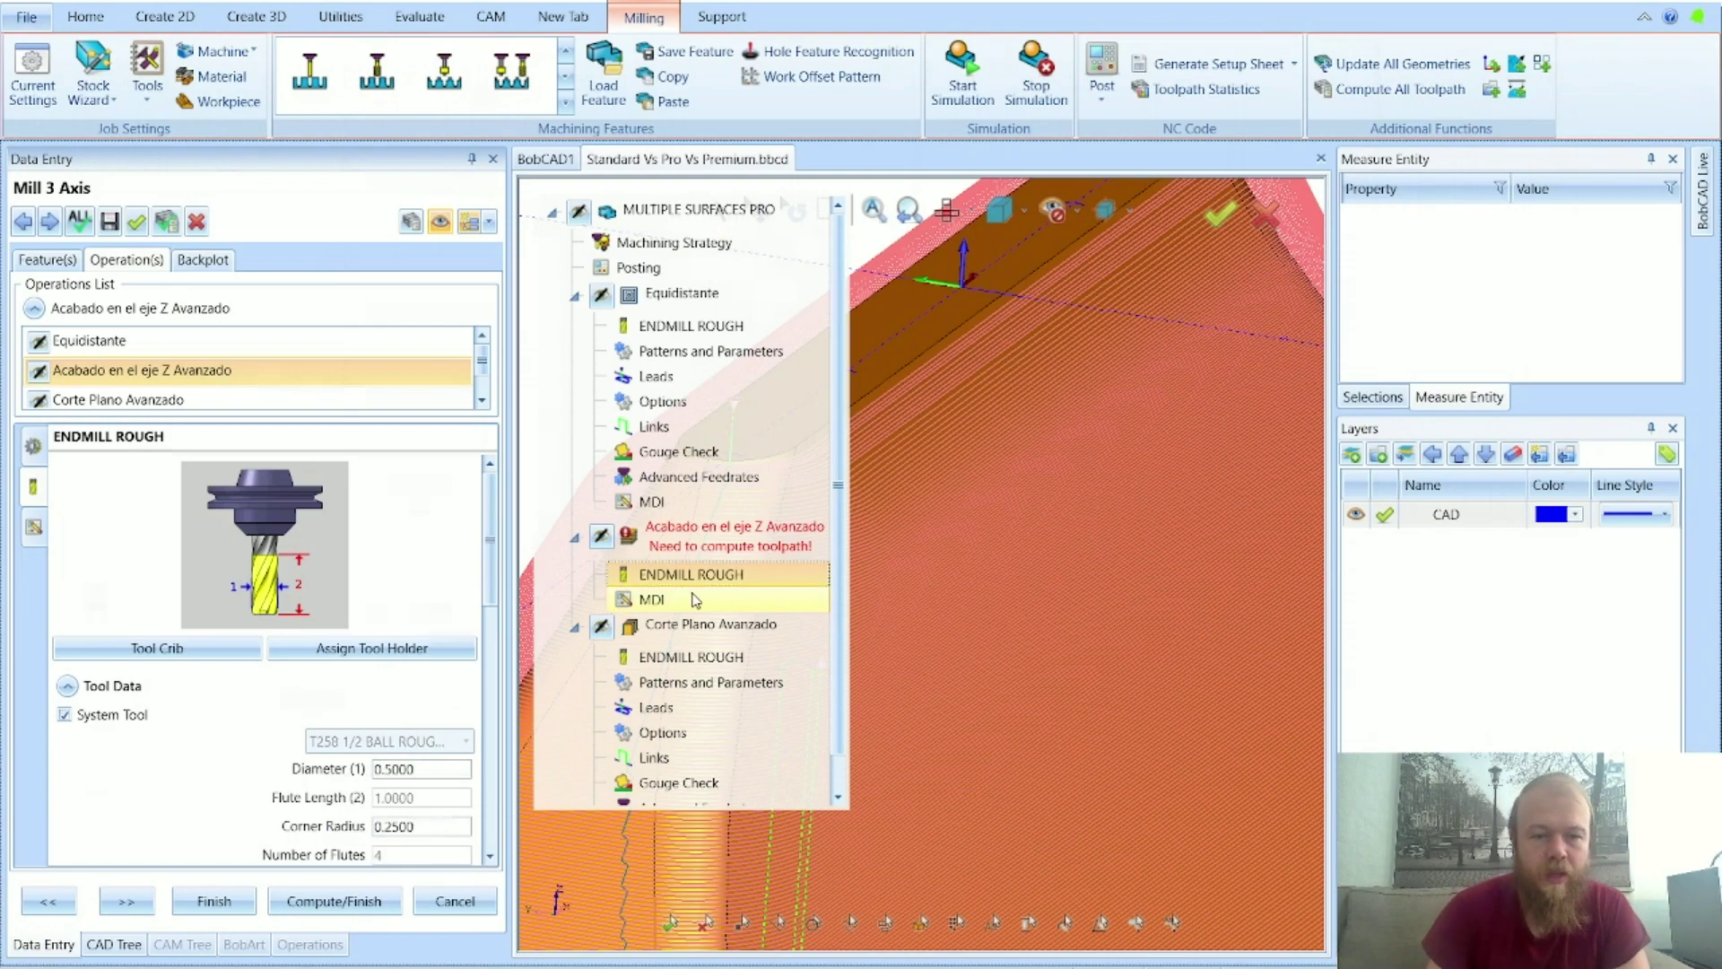
# Step: Review the advanced surface path parameters of Acabado en el eje Z Avanzado again, and discard the feature's edits
pyautogui.click(718, 536)
pyautogui.click(313, 554)
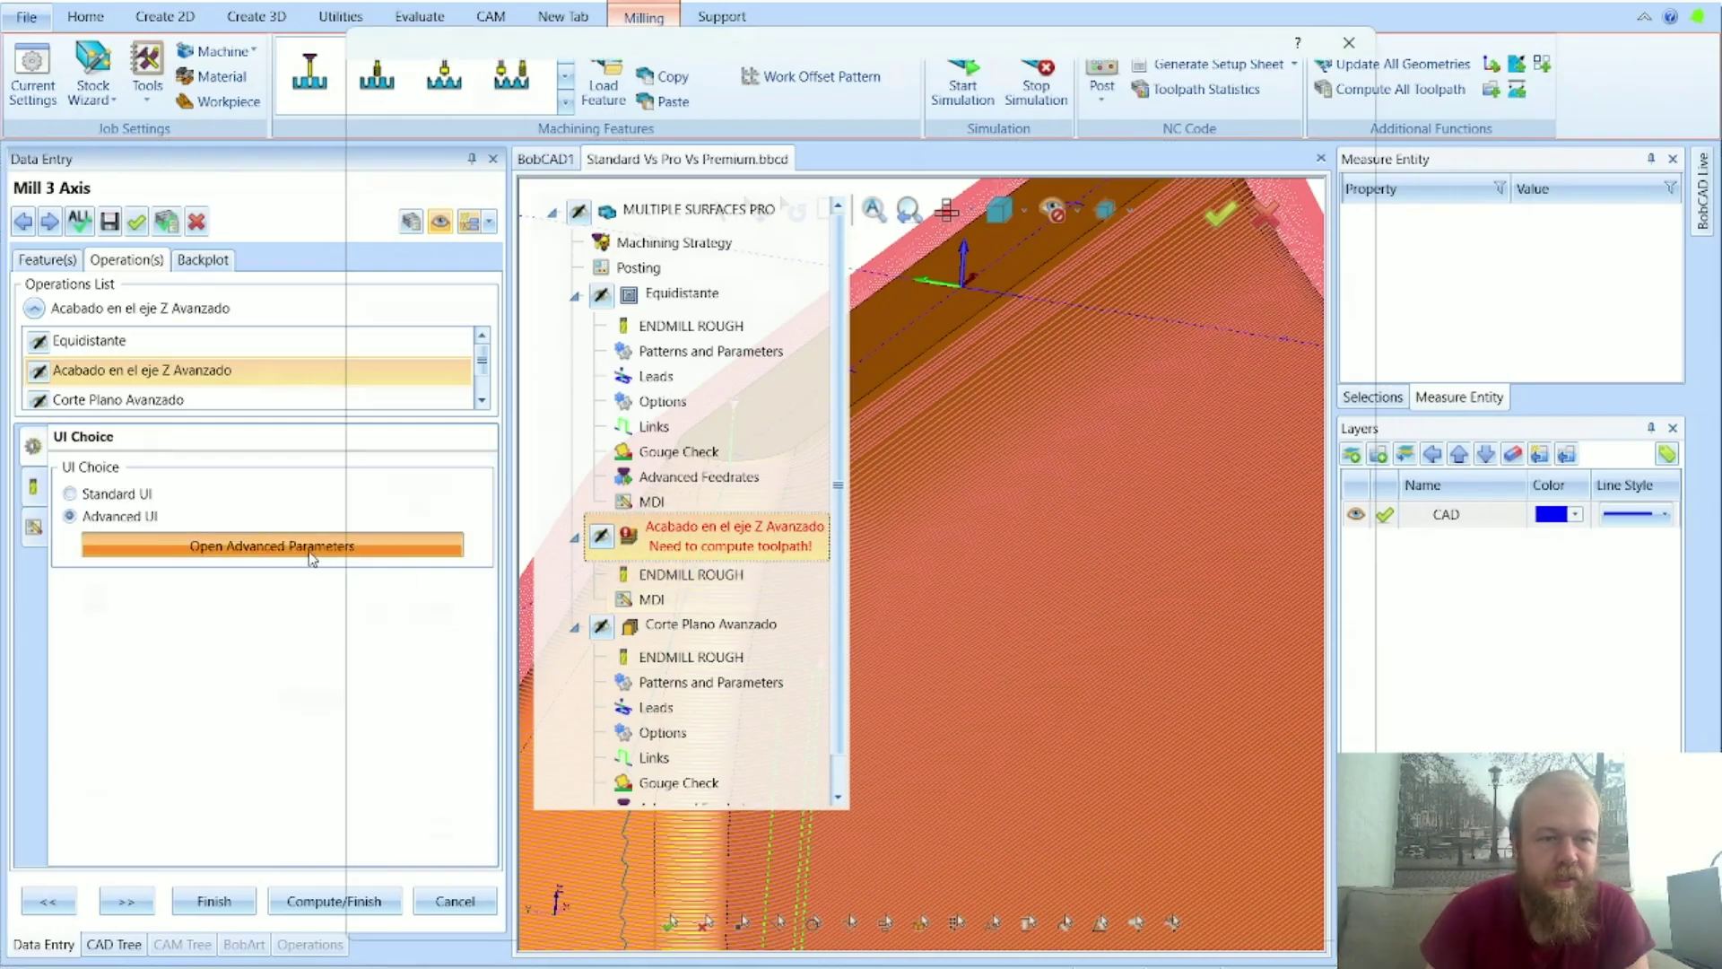
pyautogui.click(438, 79)
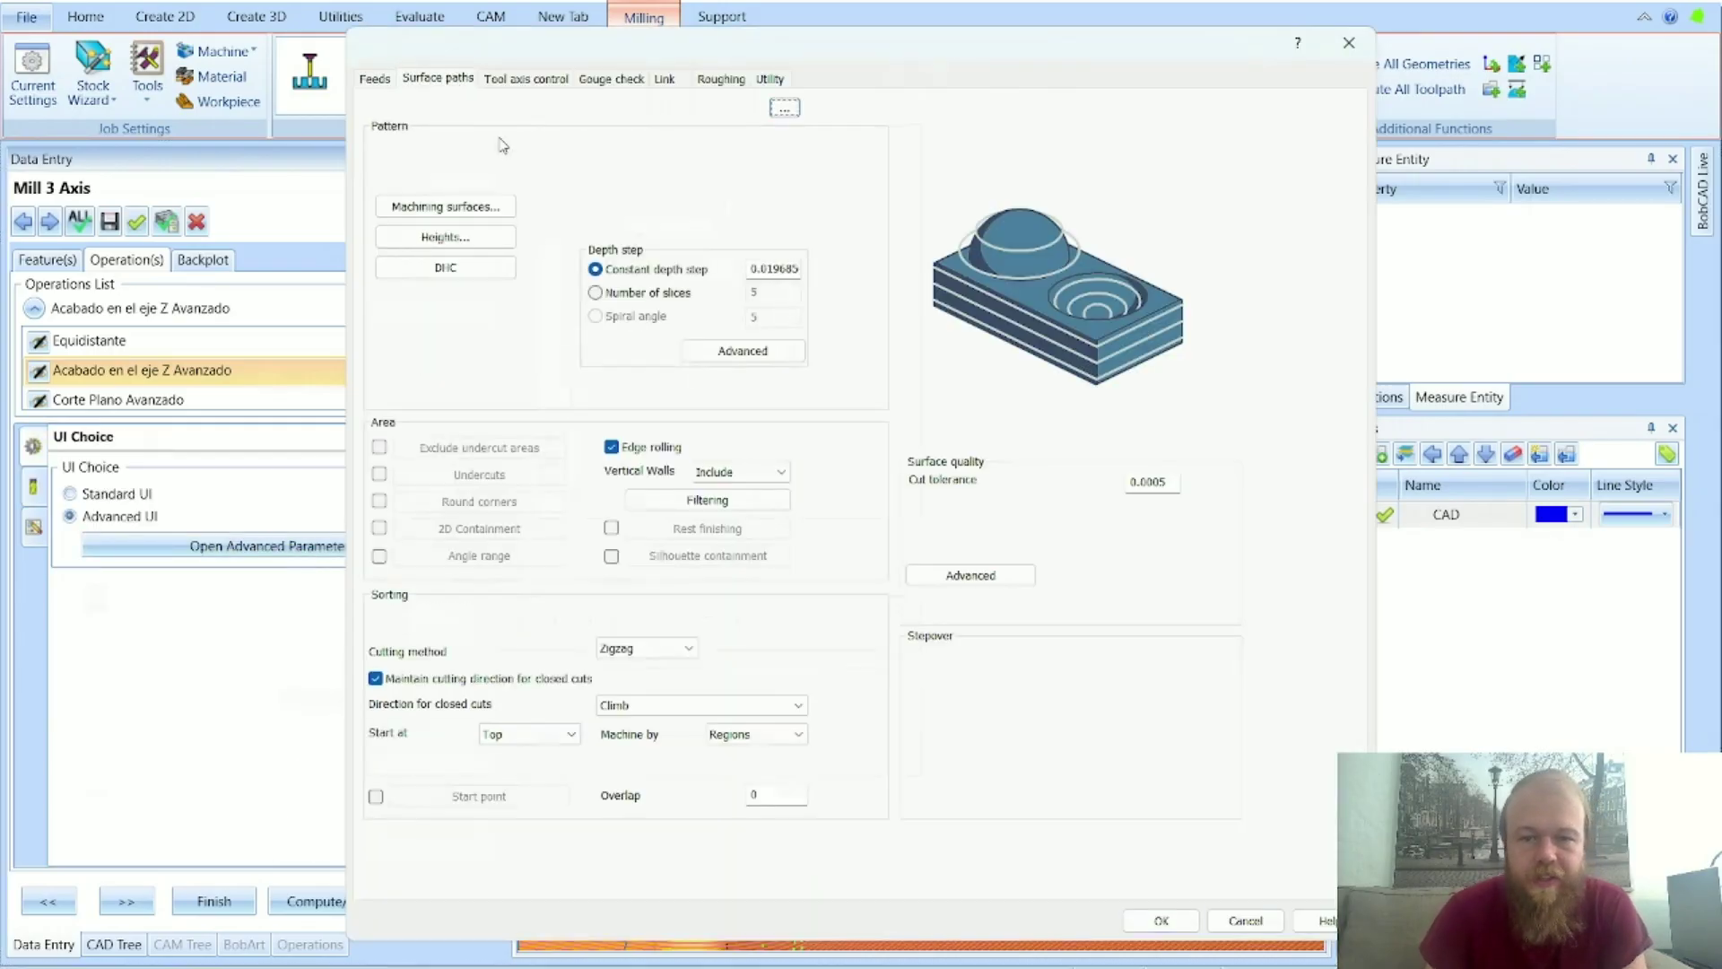
pyautogui.click(1242, 921)
pyautogui.click(456, 900)
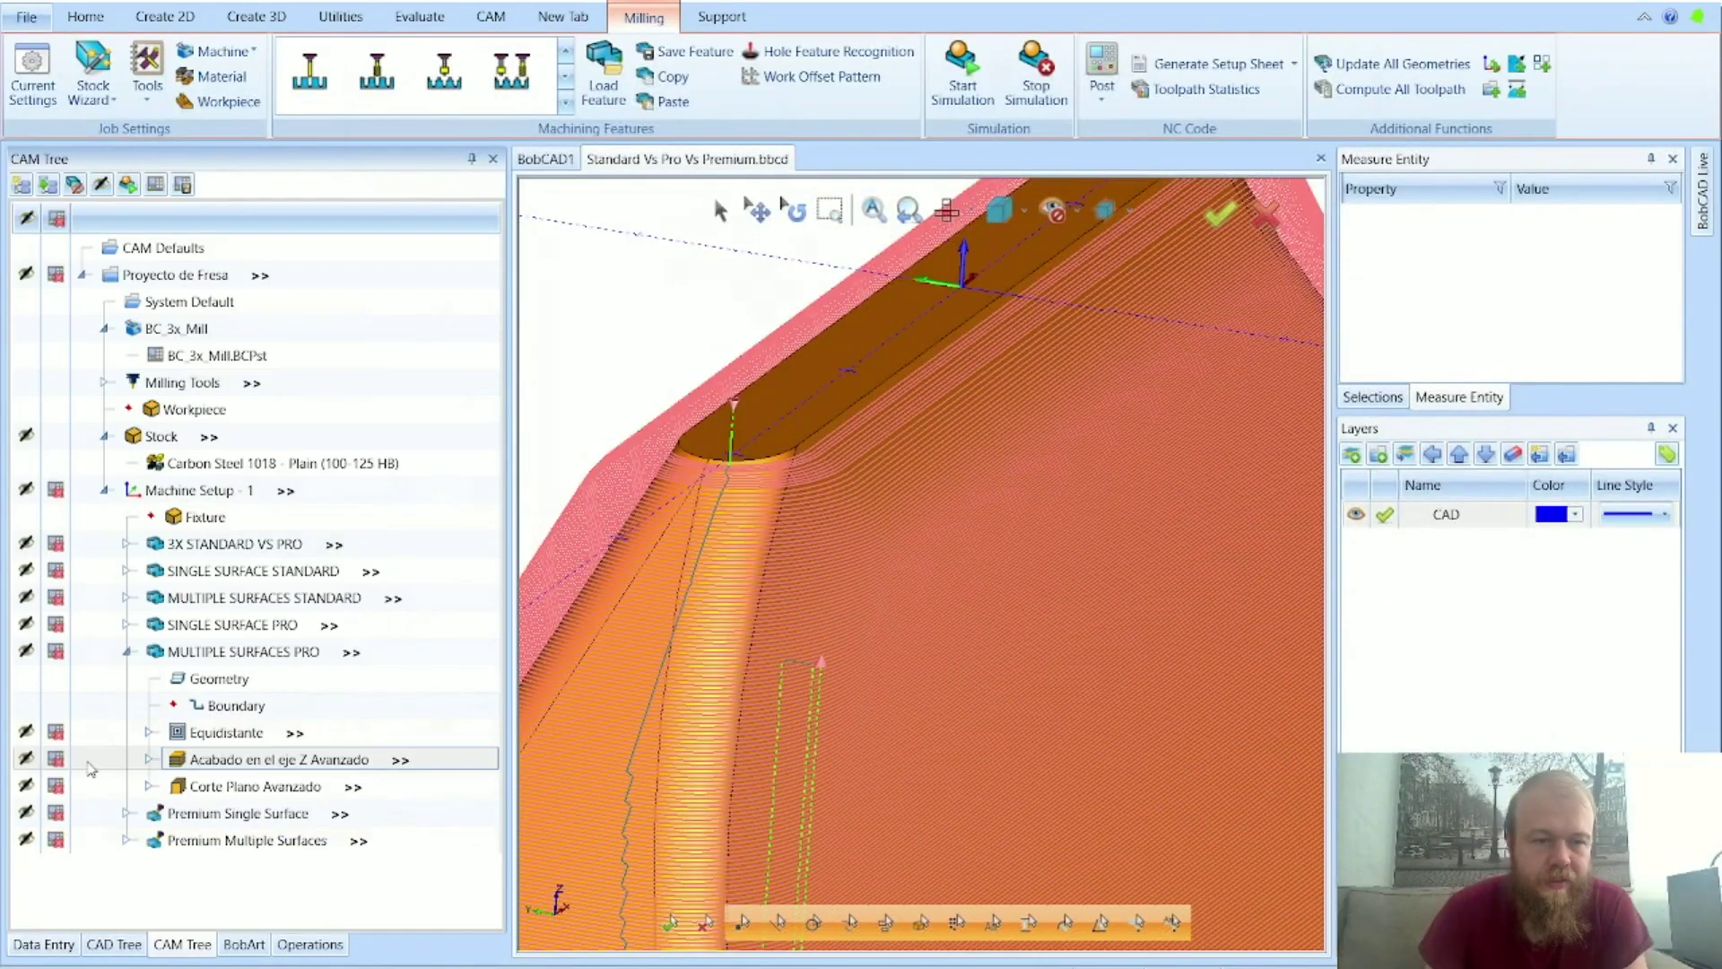
pyautogui.doubleClick(278, 567)
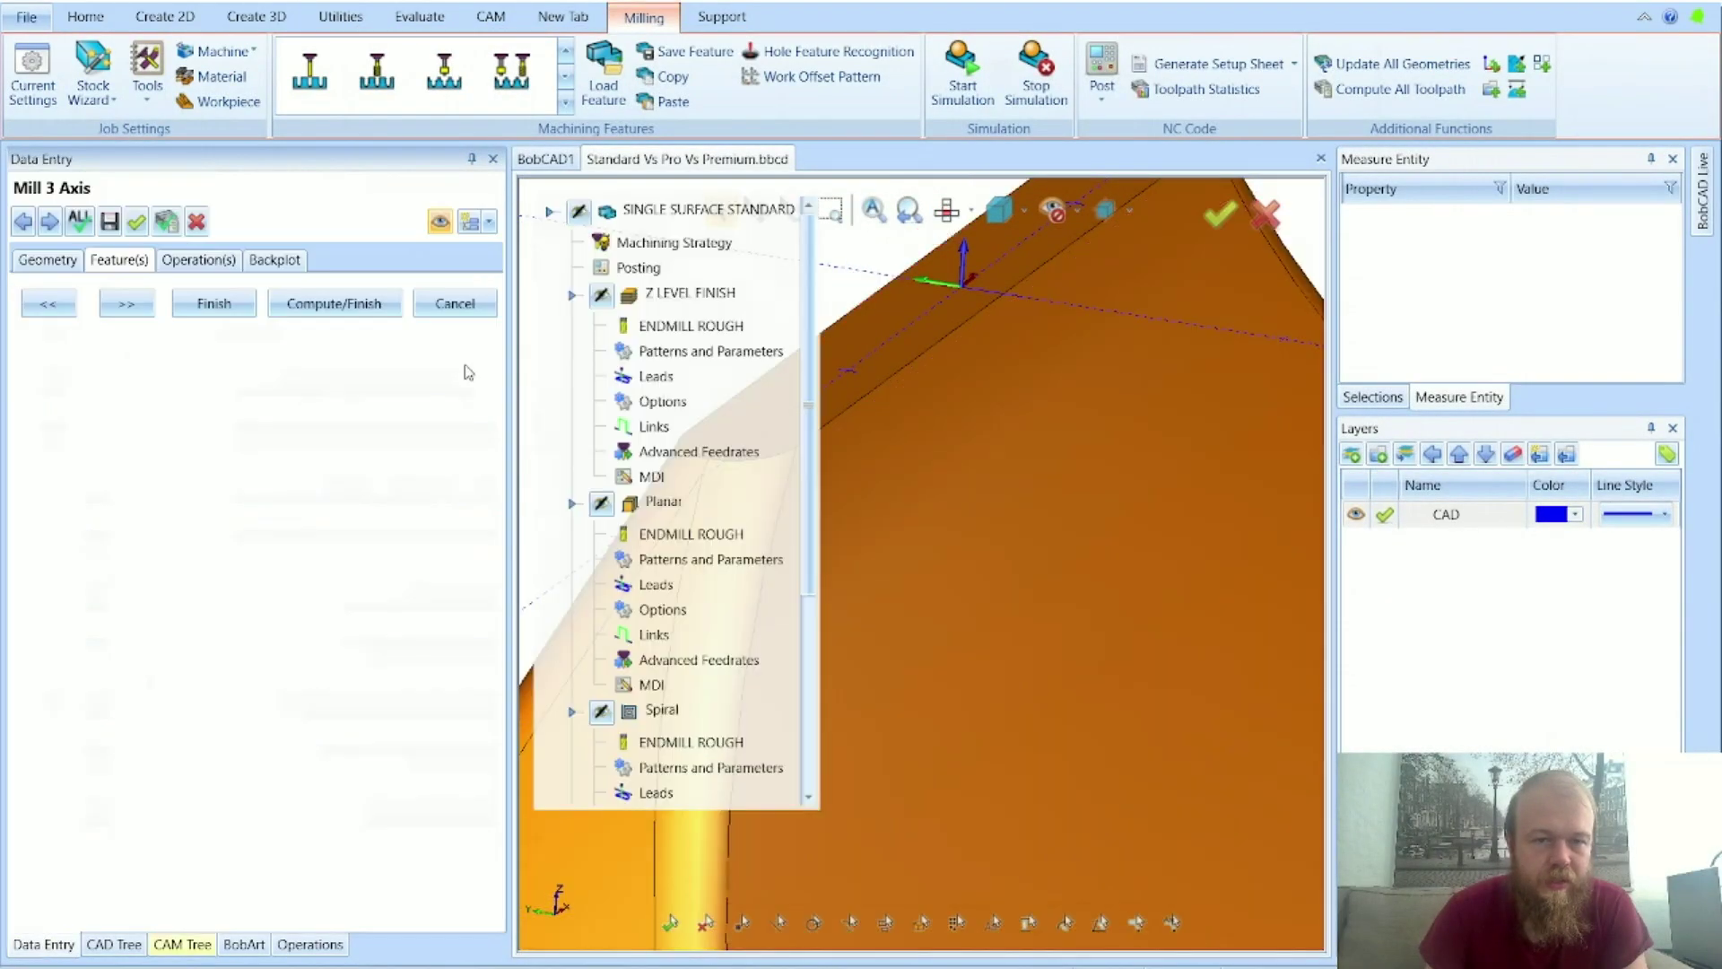
pyautogui.click(668, 296)
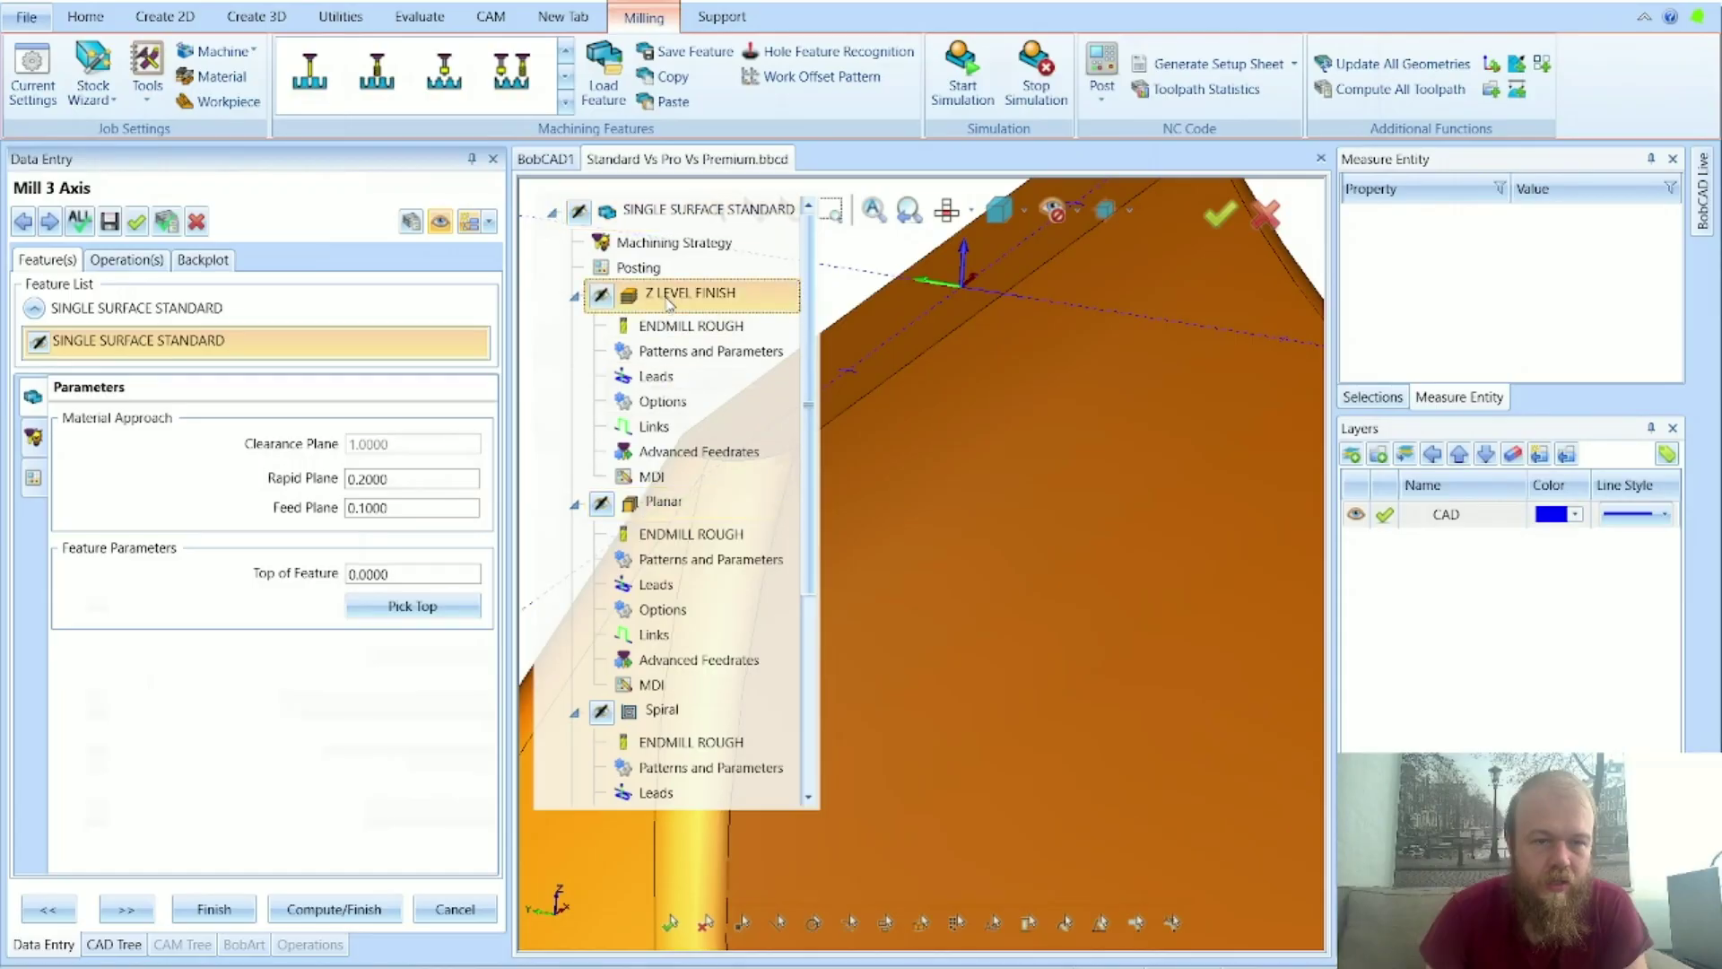
pyautogui.click(455, 909)
# Step: Set the corner radius of the 3X ROUGH PRO endmill to 0.375 in the 3X STANDARD VS PRO feature
pyautogui.doubleClick(175, 545)
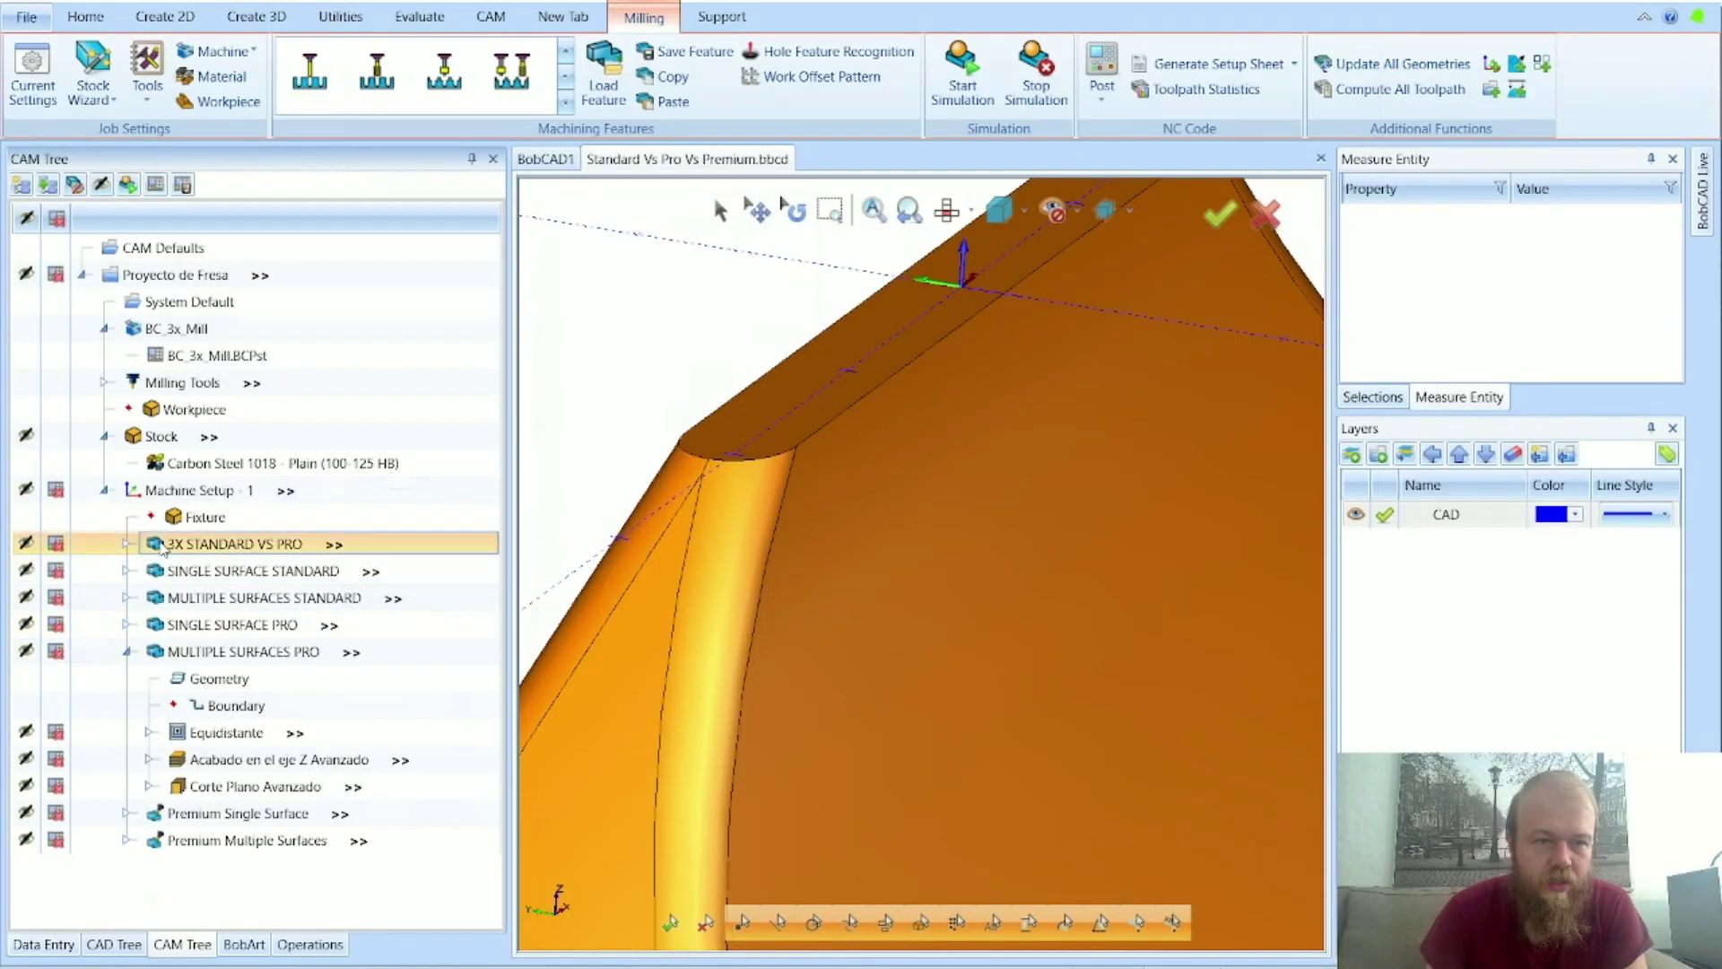
pyautogui.doubleClick(686, 477)
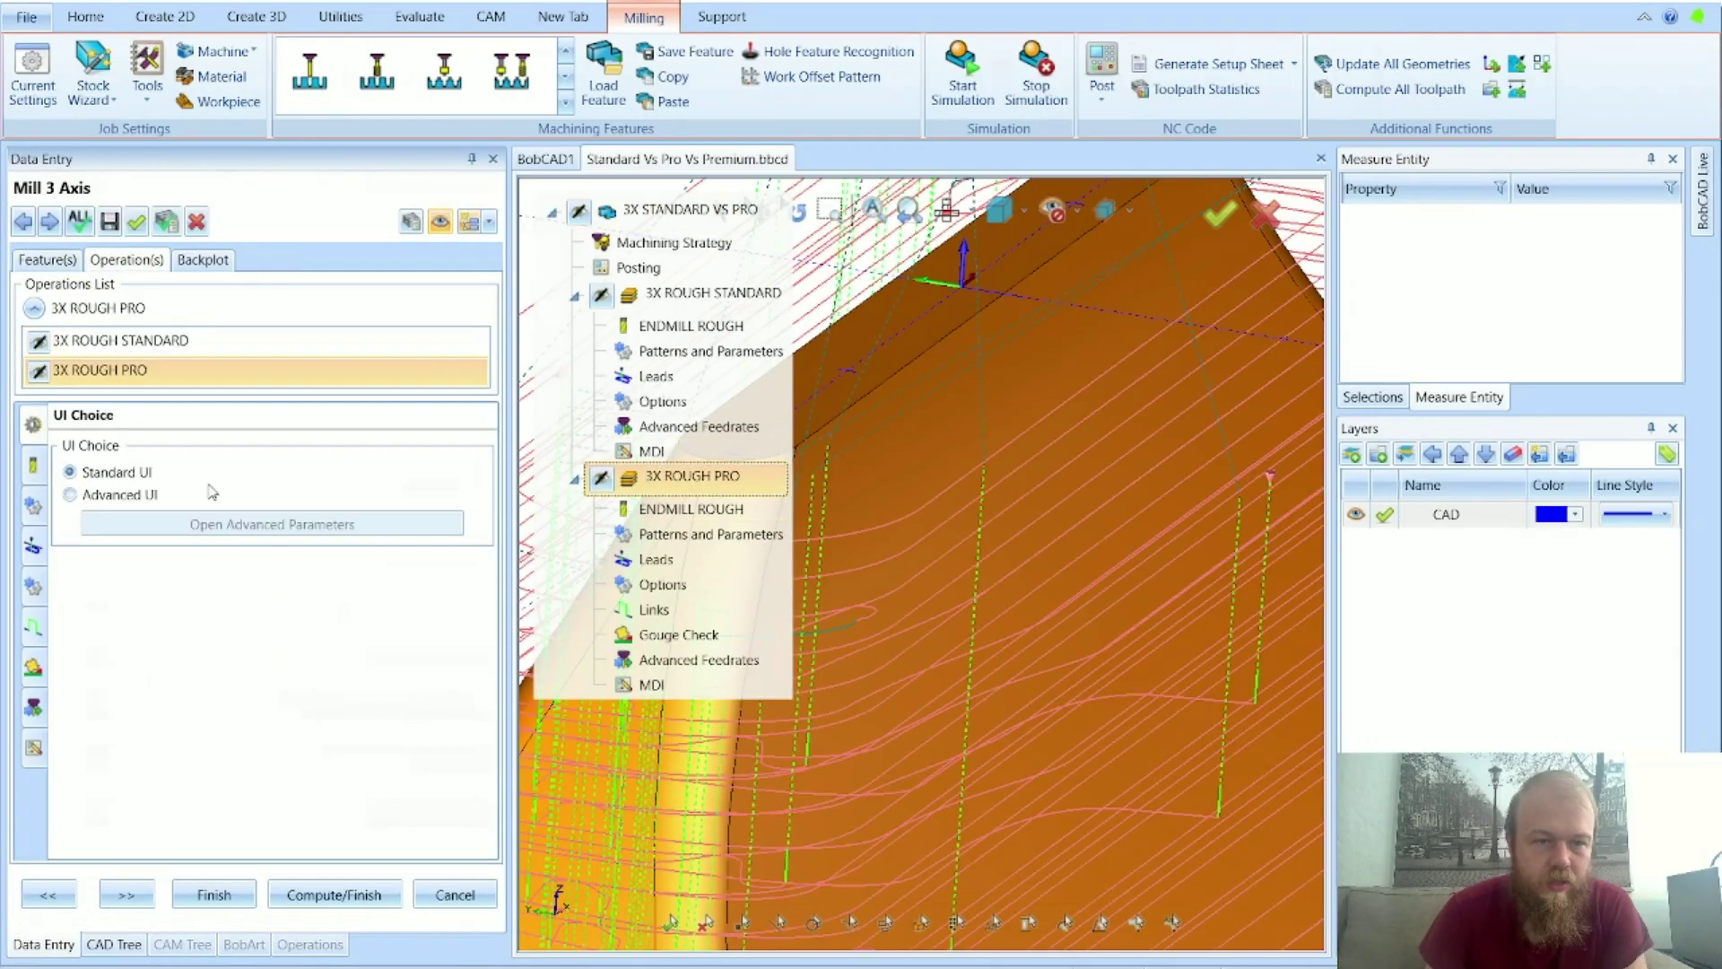
pyautogui.doubleClick(642, 513)
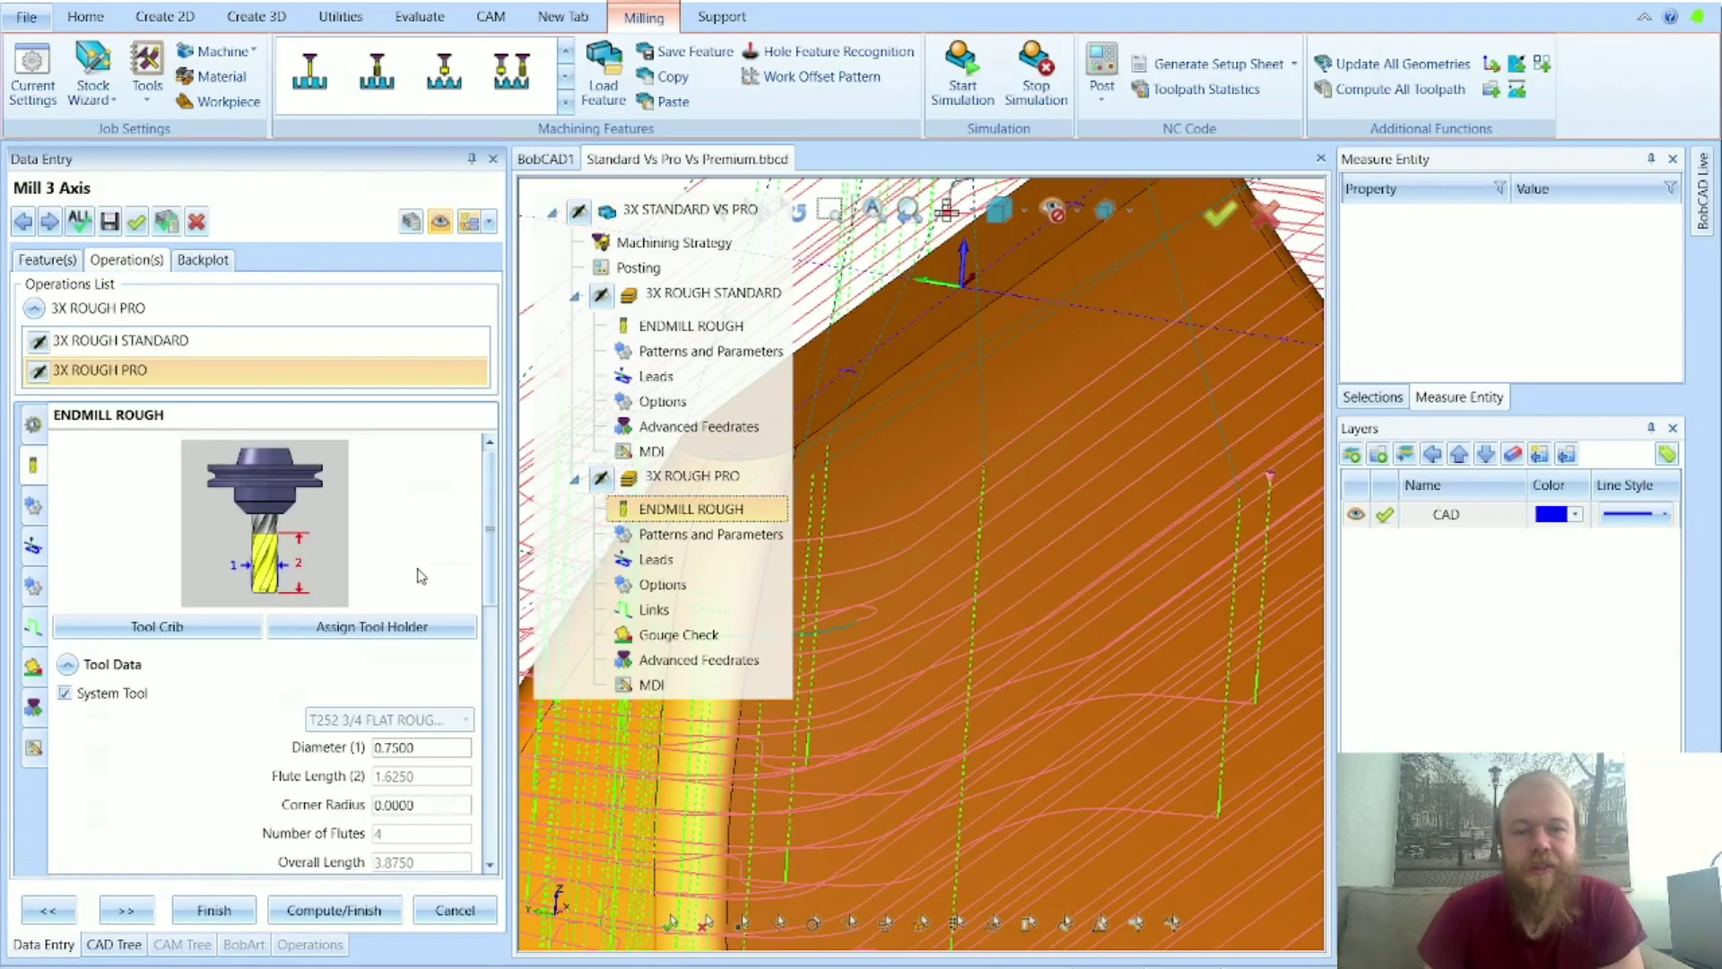
pyautogui.click(428, 746)
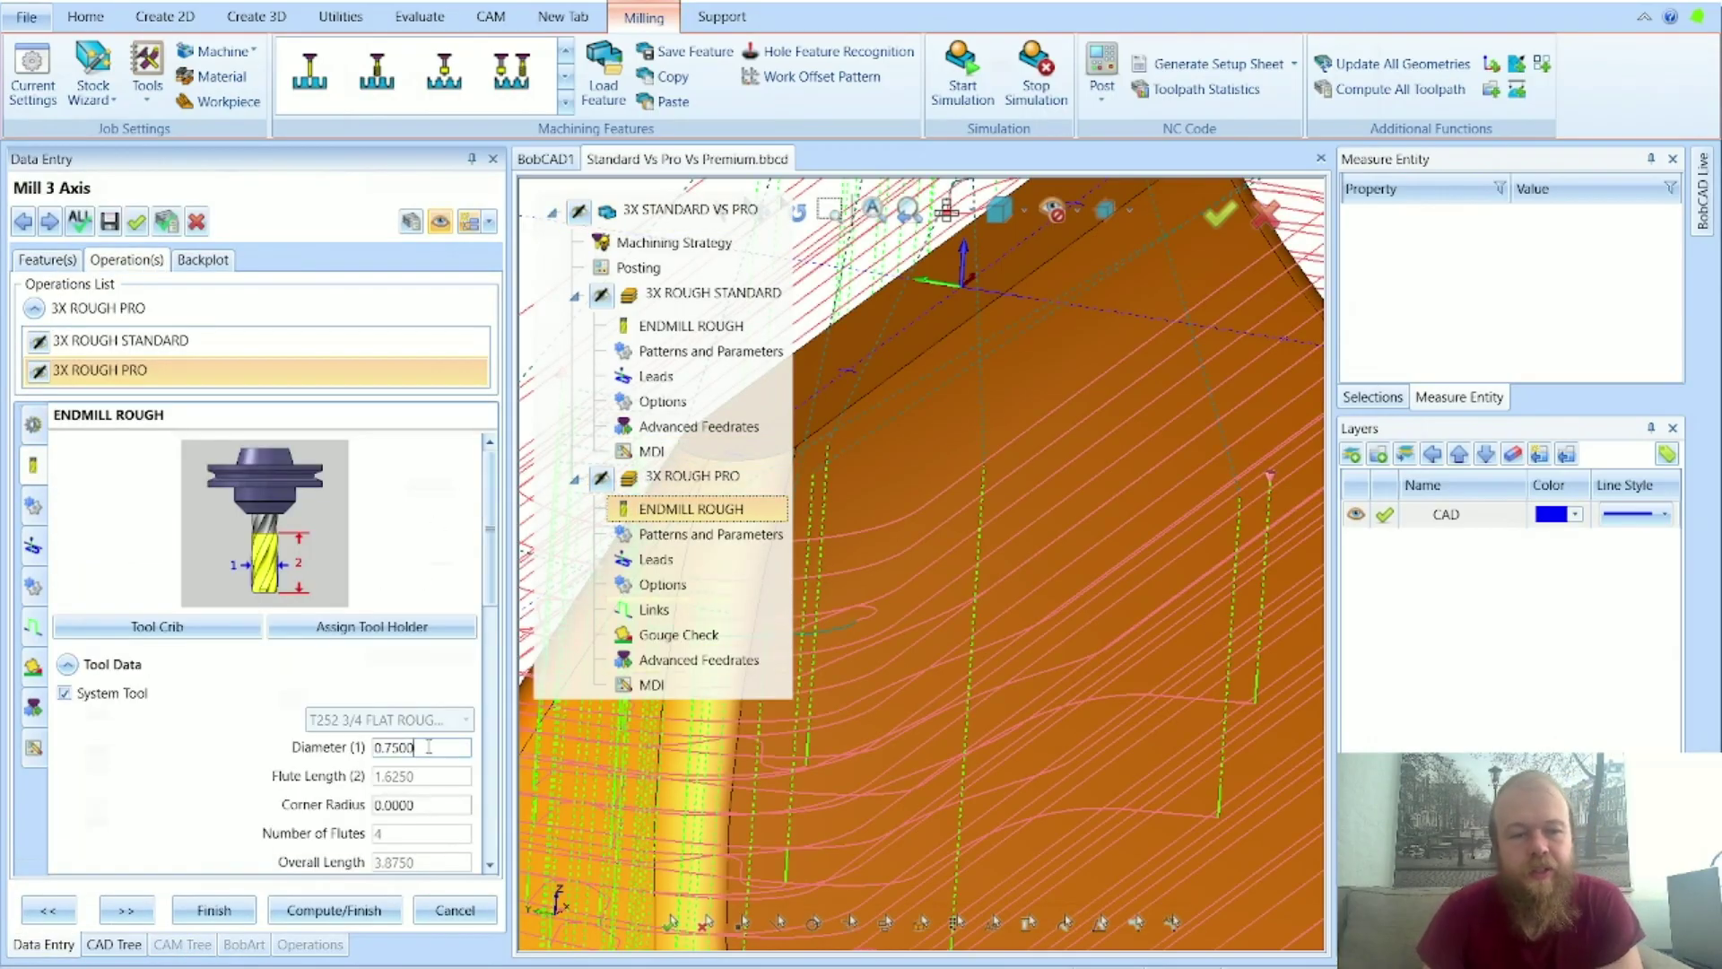
pyautogui.doubleClick(415, 804)
pyautogui.write('0.375')
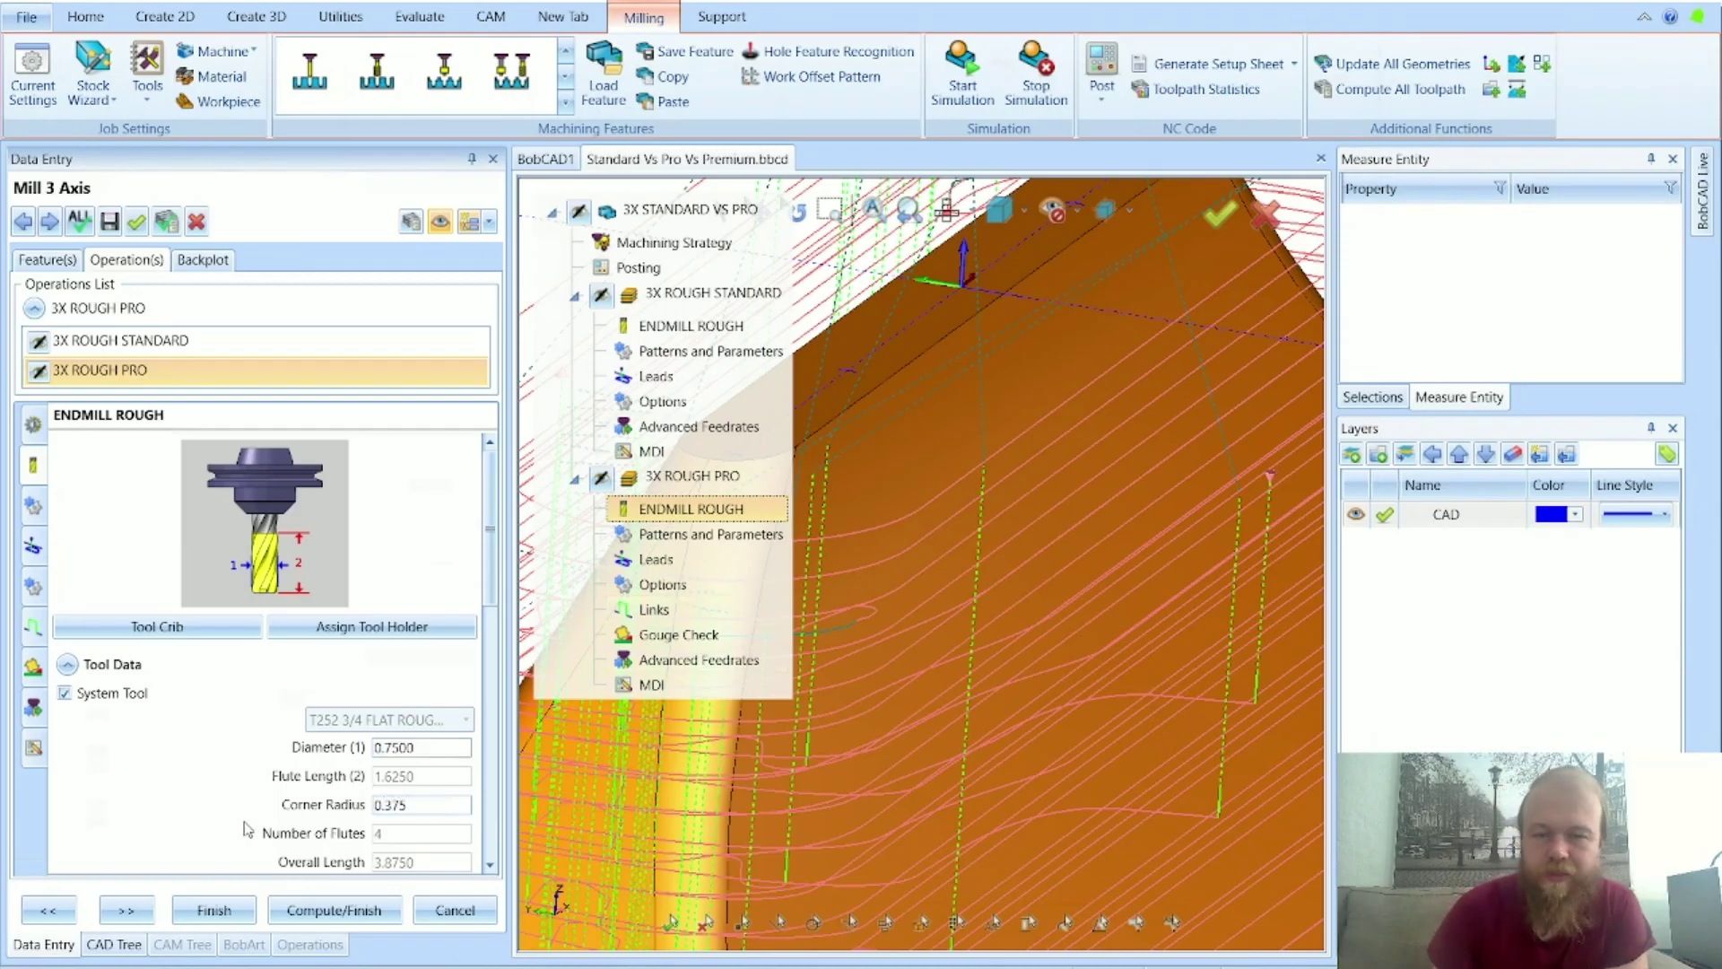
# Step: Switch 3X ROUGH PRO to the Advanced UI, review its maximum and desired stepover among the surface path parameters, and discard the edits
pyautogui.click(664, 482)
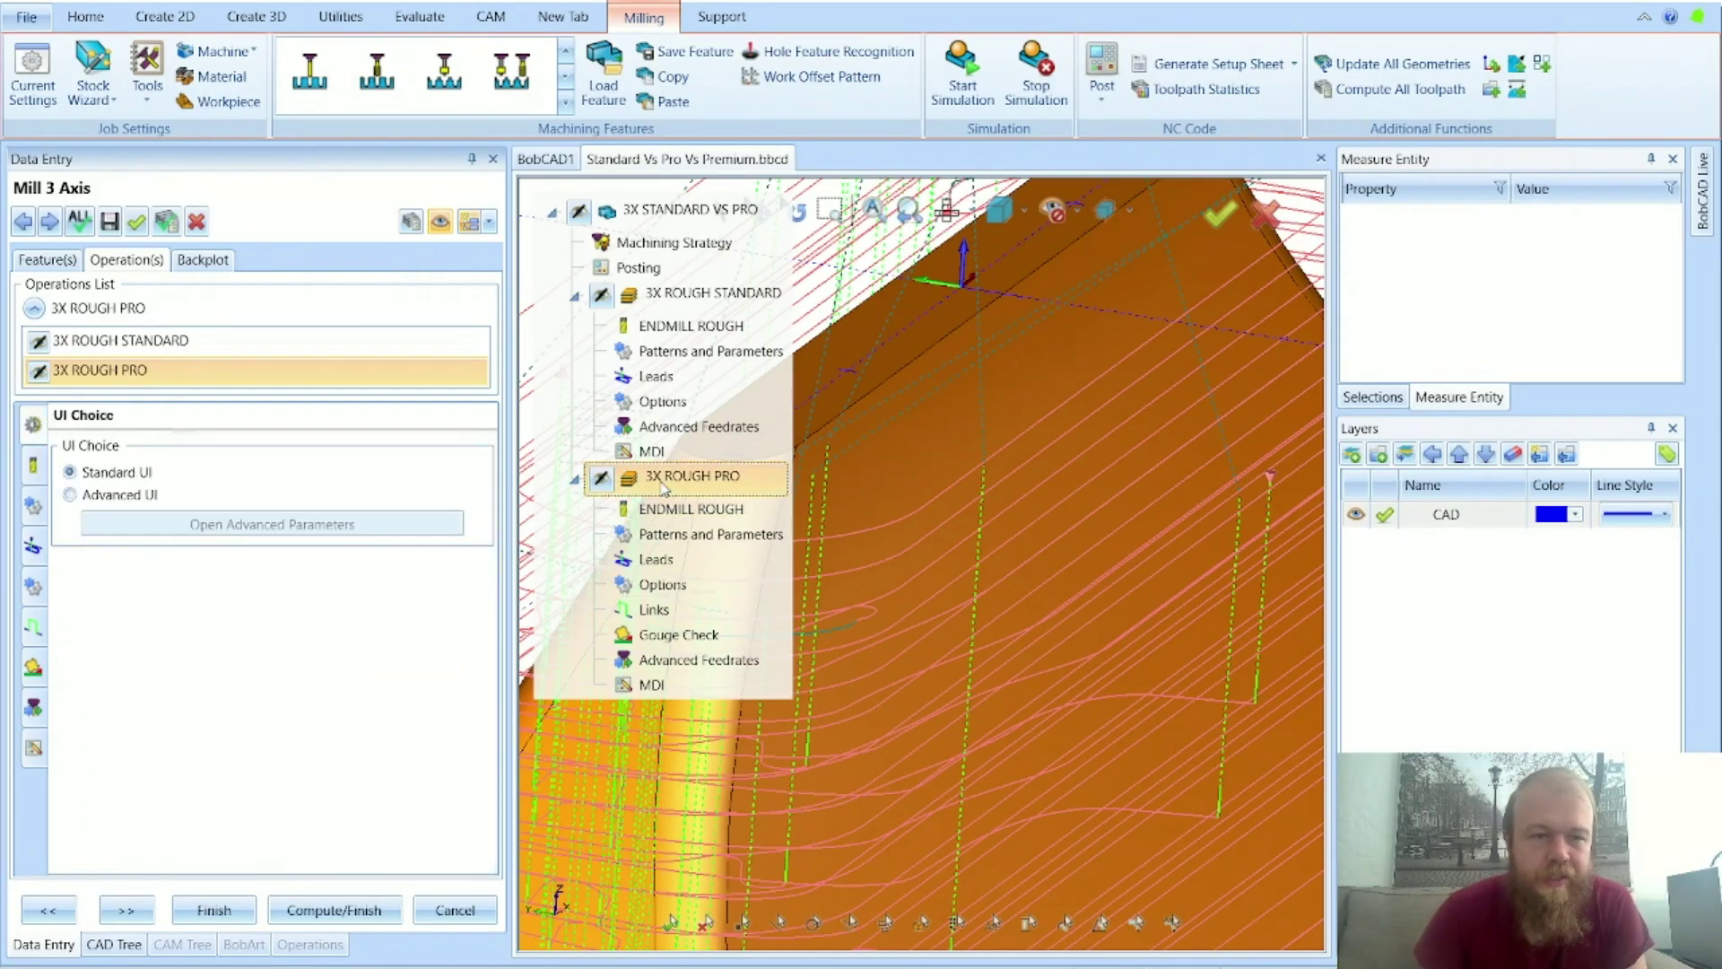
pyautogui.click(135, 495)
pyautogui.click(152, 531)
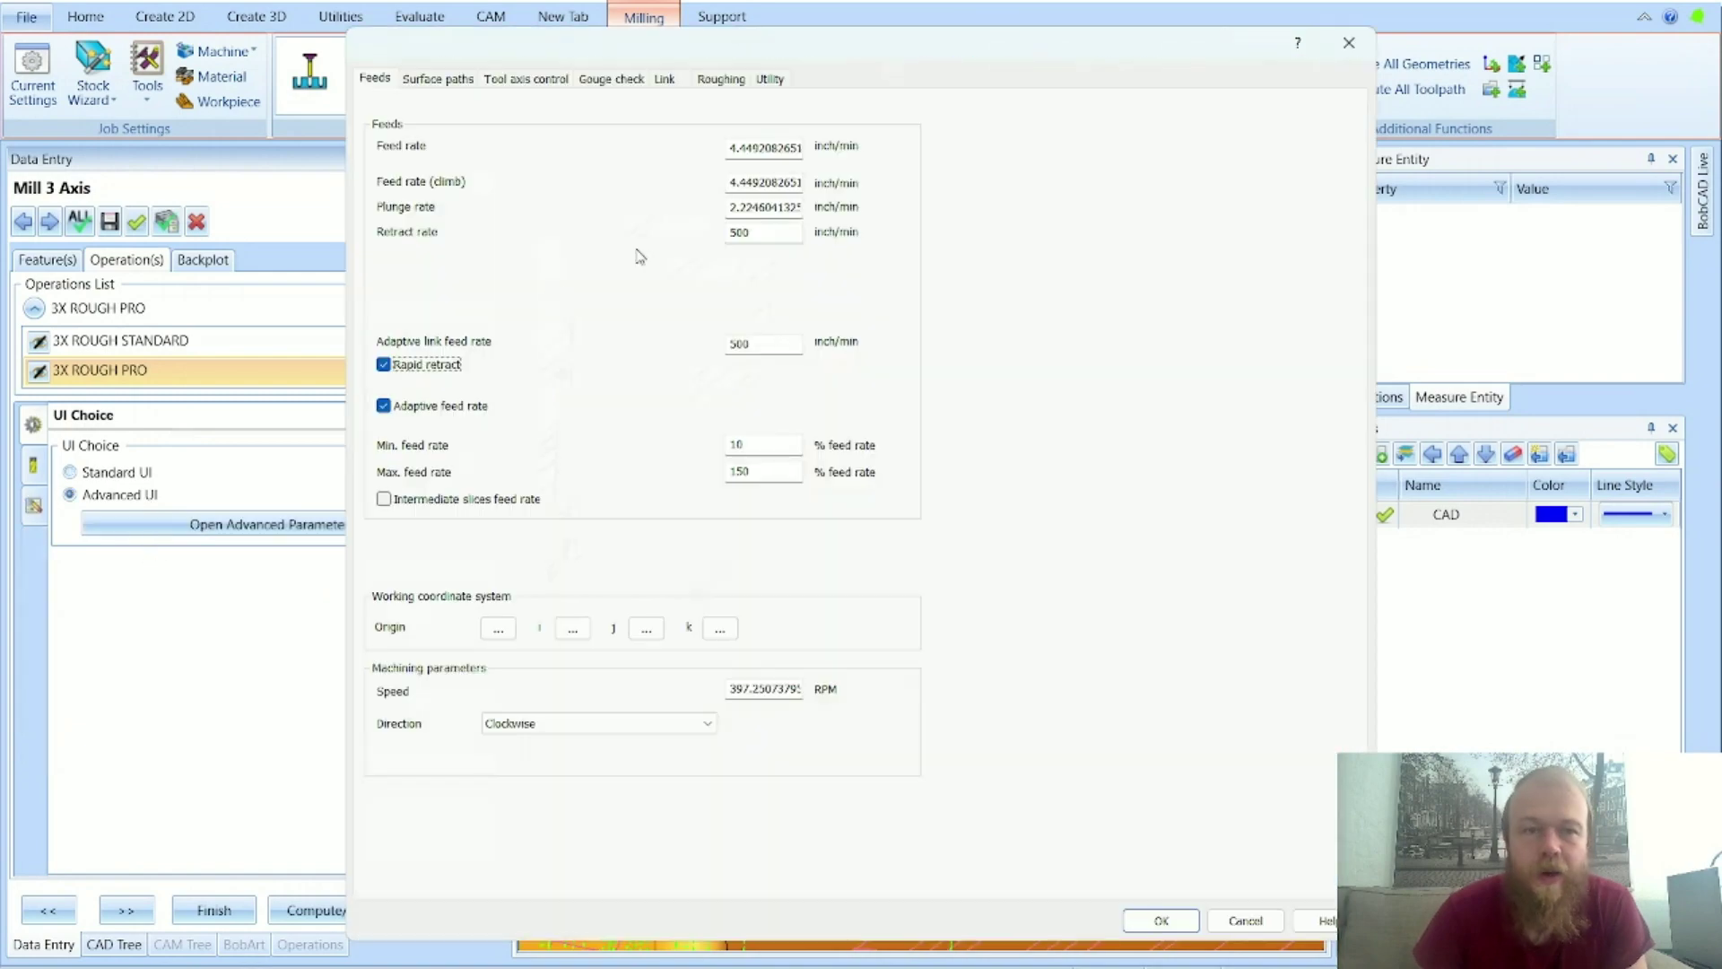
pyautogui.click(425, 80)
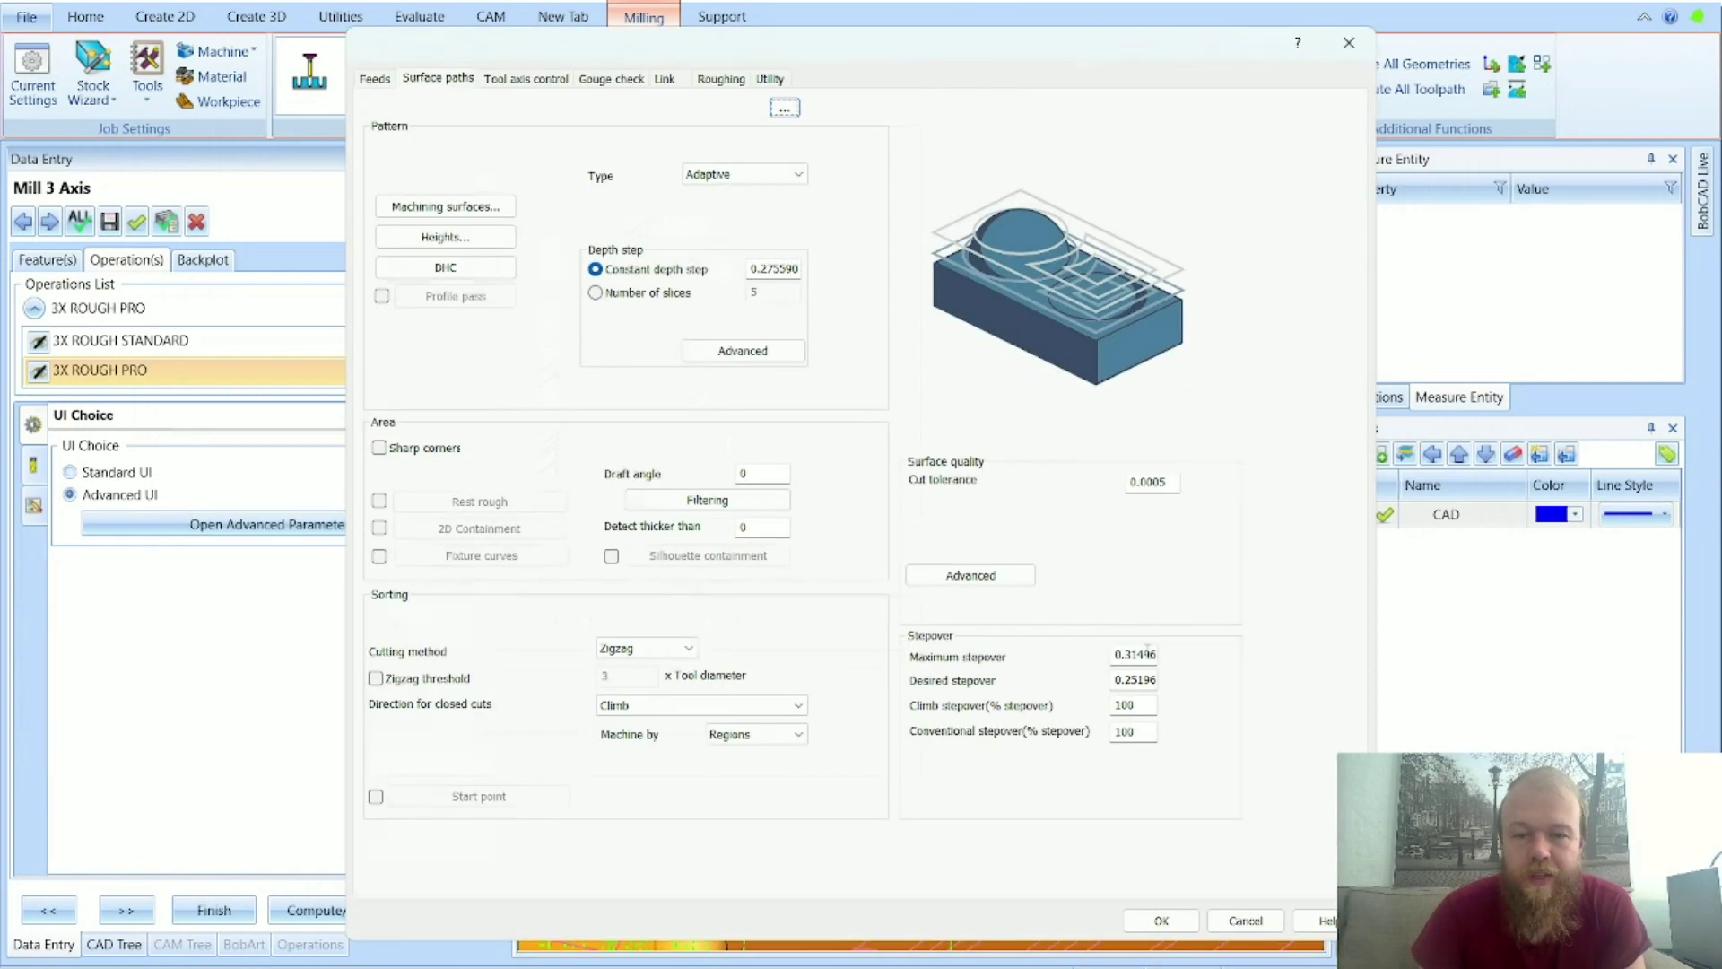
pyautogui.doubleClick(1117, 654)
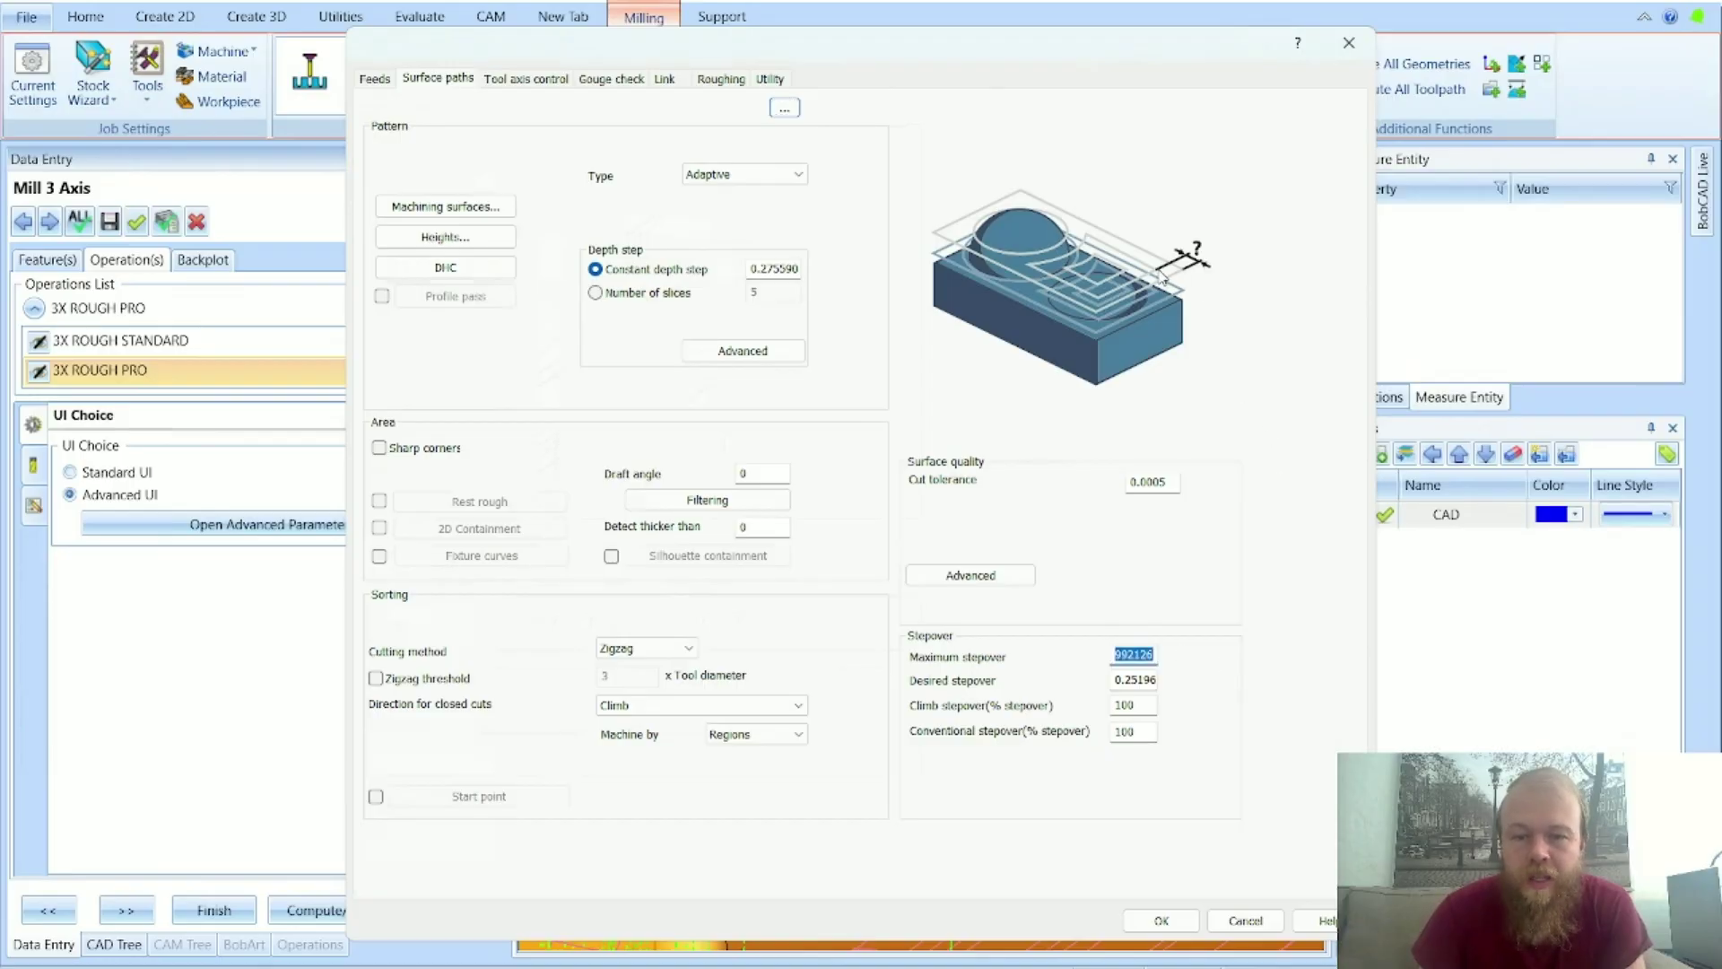
pyautogui.click(1136, 679)
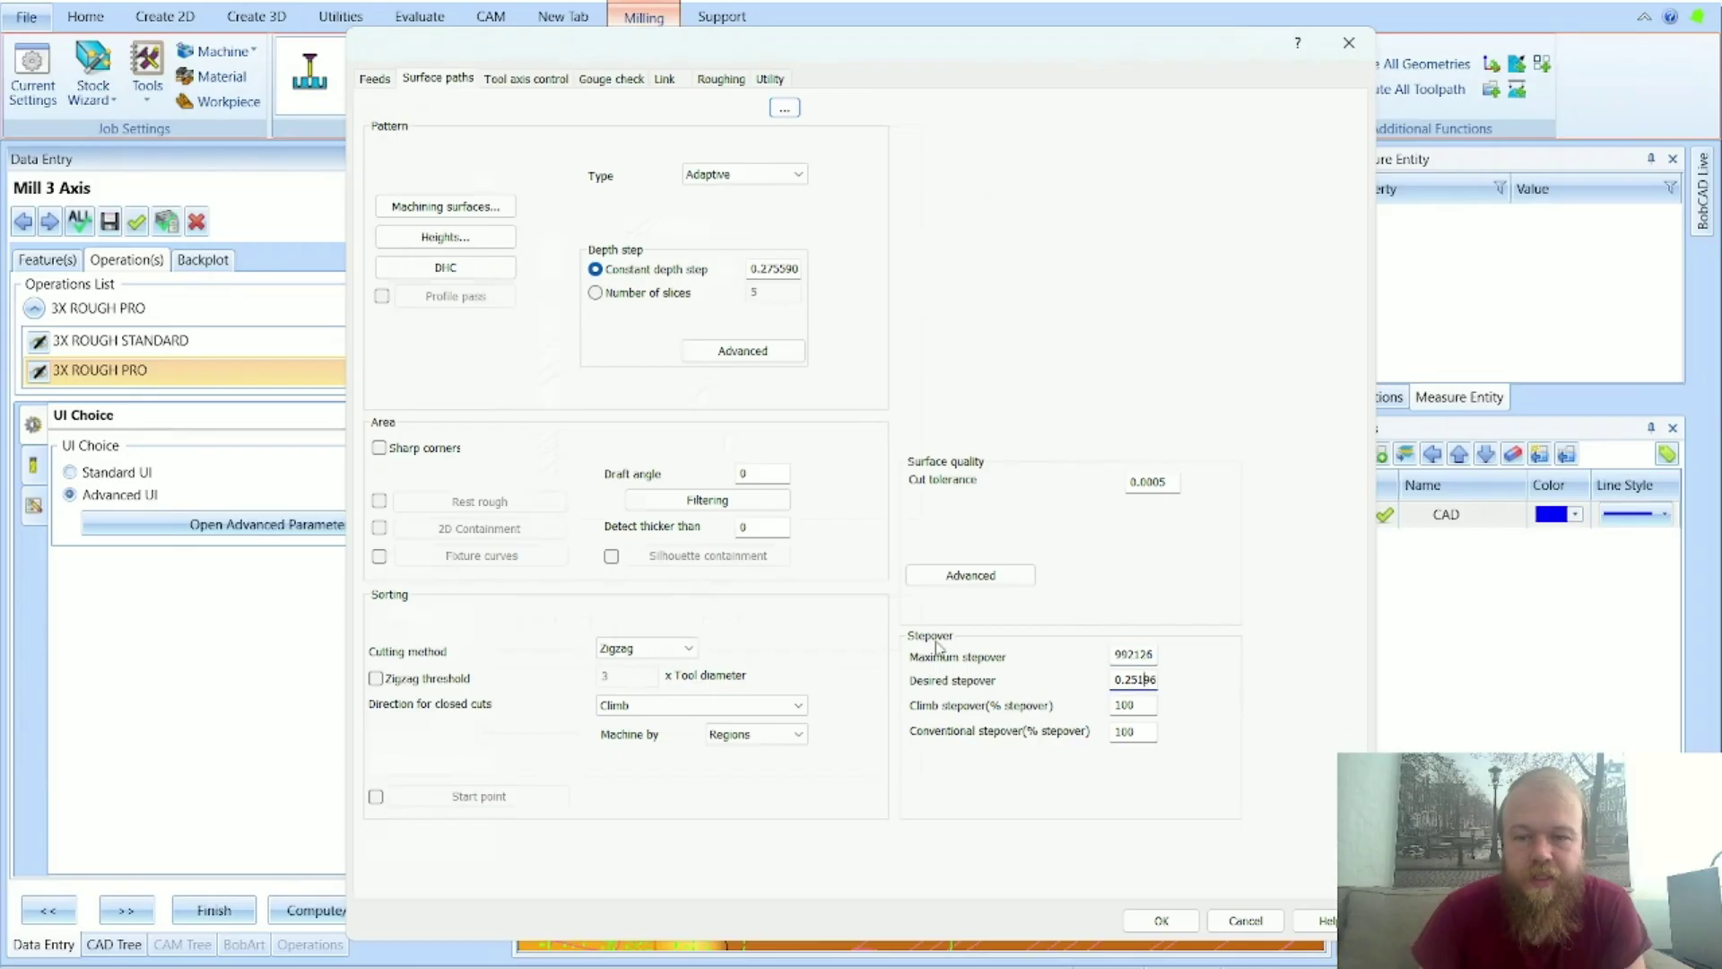
pyautogui.click(1246, 920)
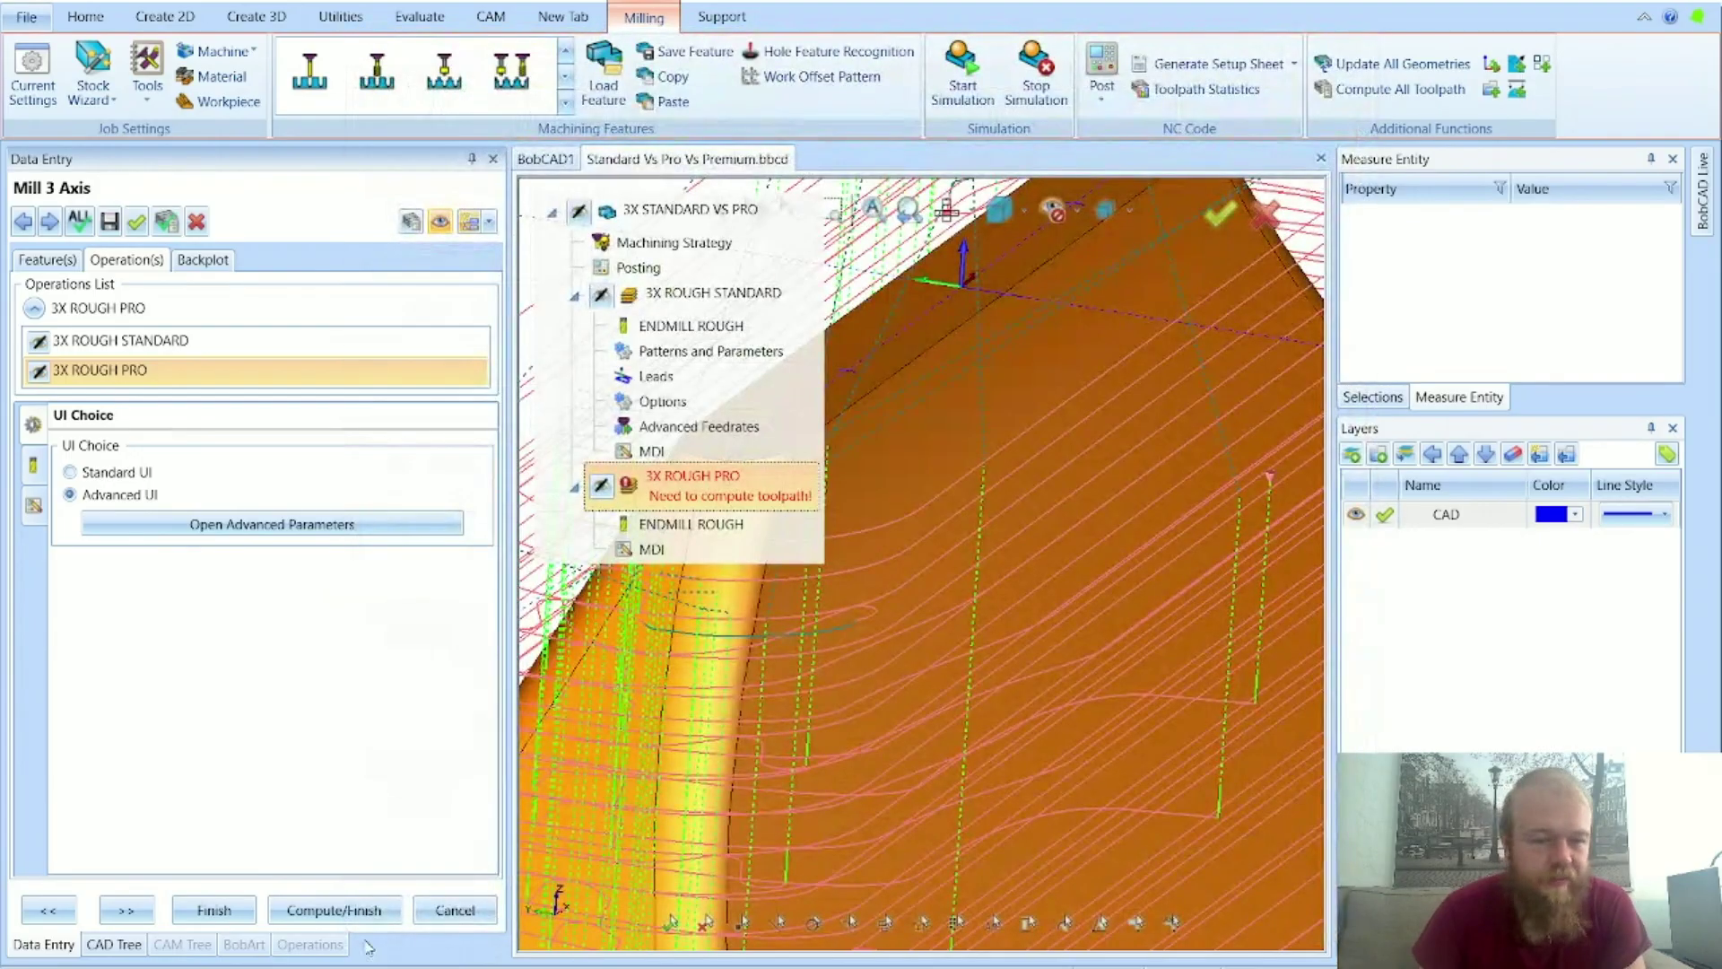
pyautogui.click(464, 922)
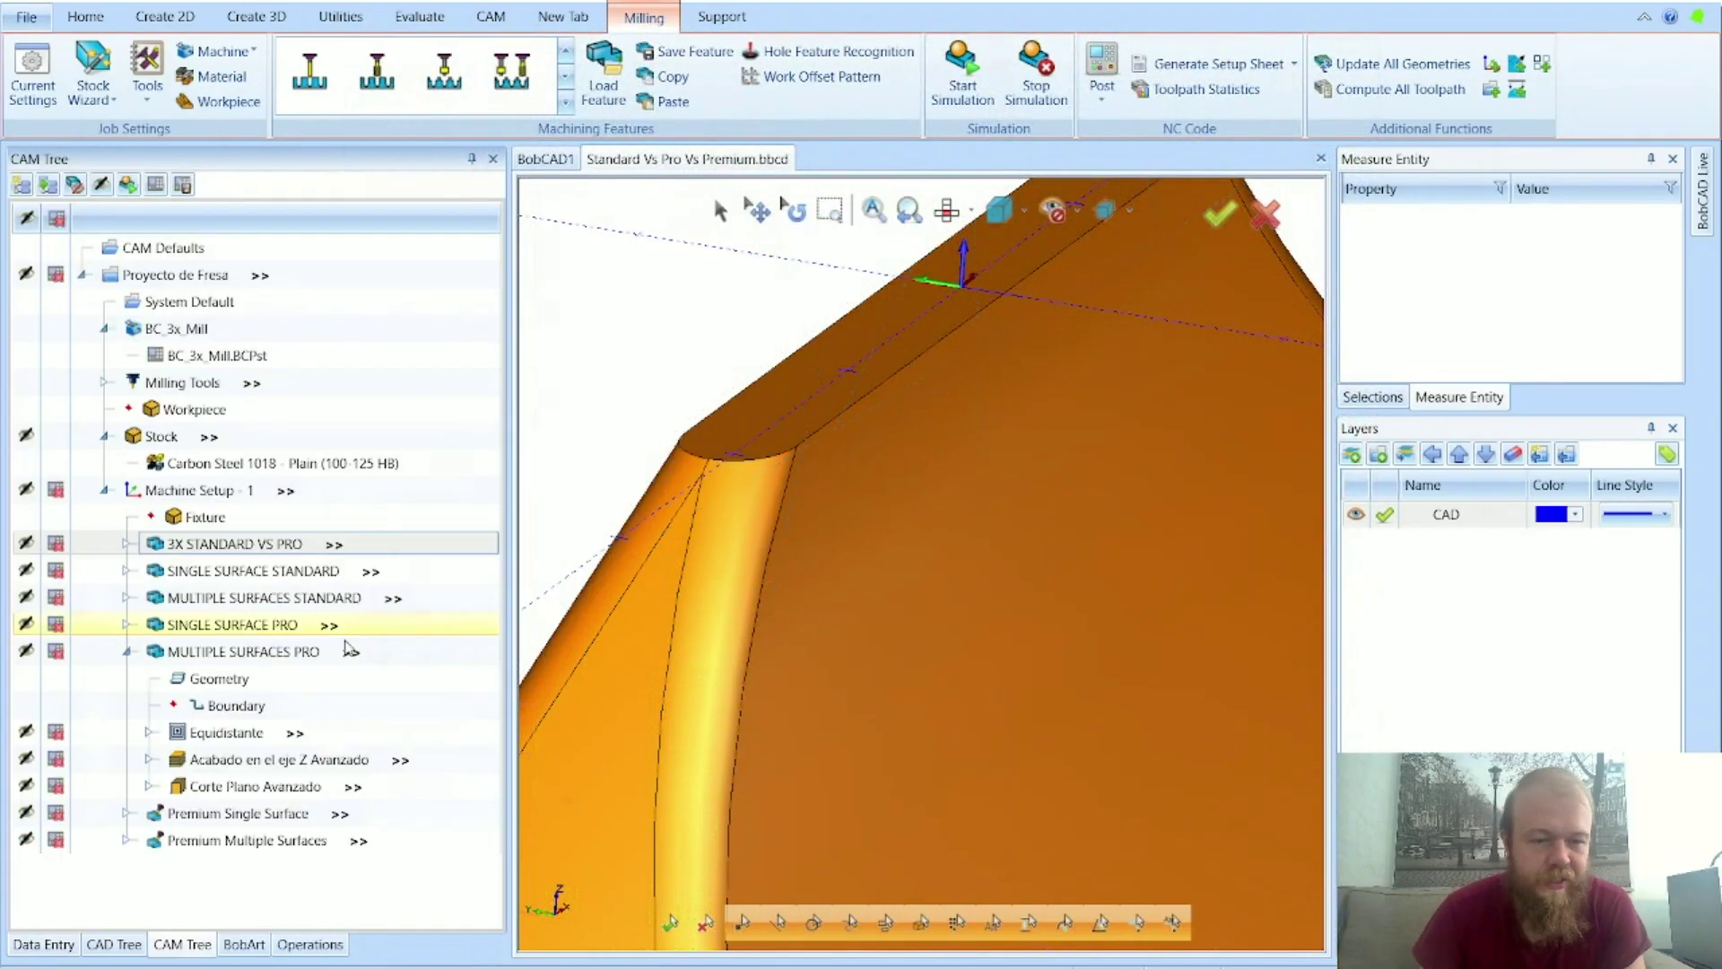
# Step: Set the Corte Plano Avanzado endmill in MULTIPLE SURFACES PRO to diameter 0.5 and corner radius 0.25
pyautogui.doubleClick(231, 653)
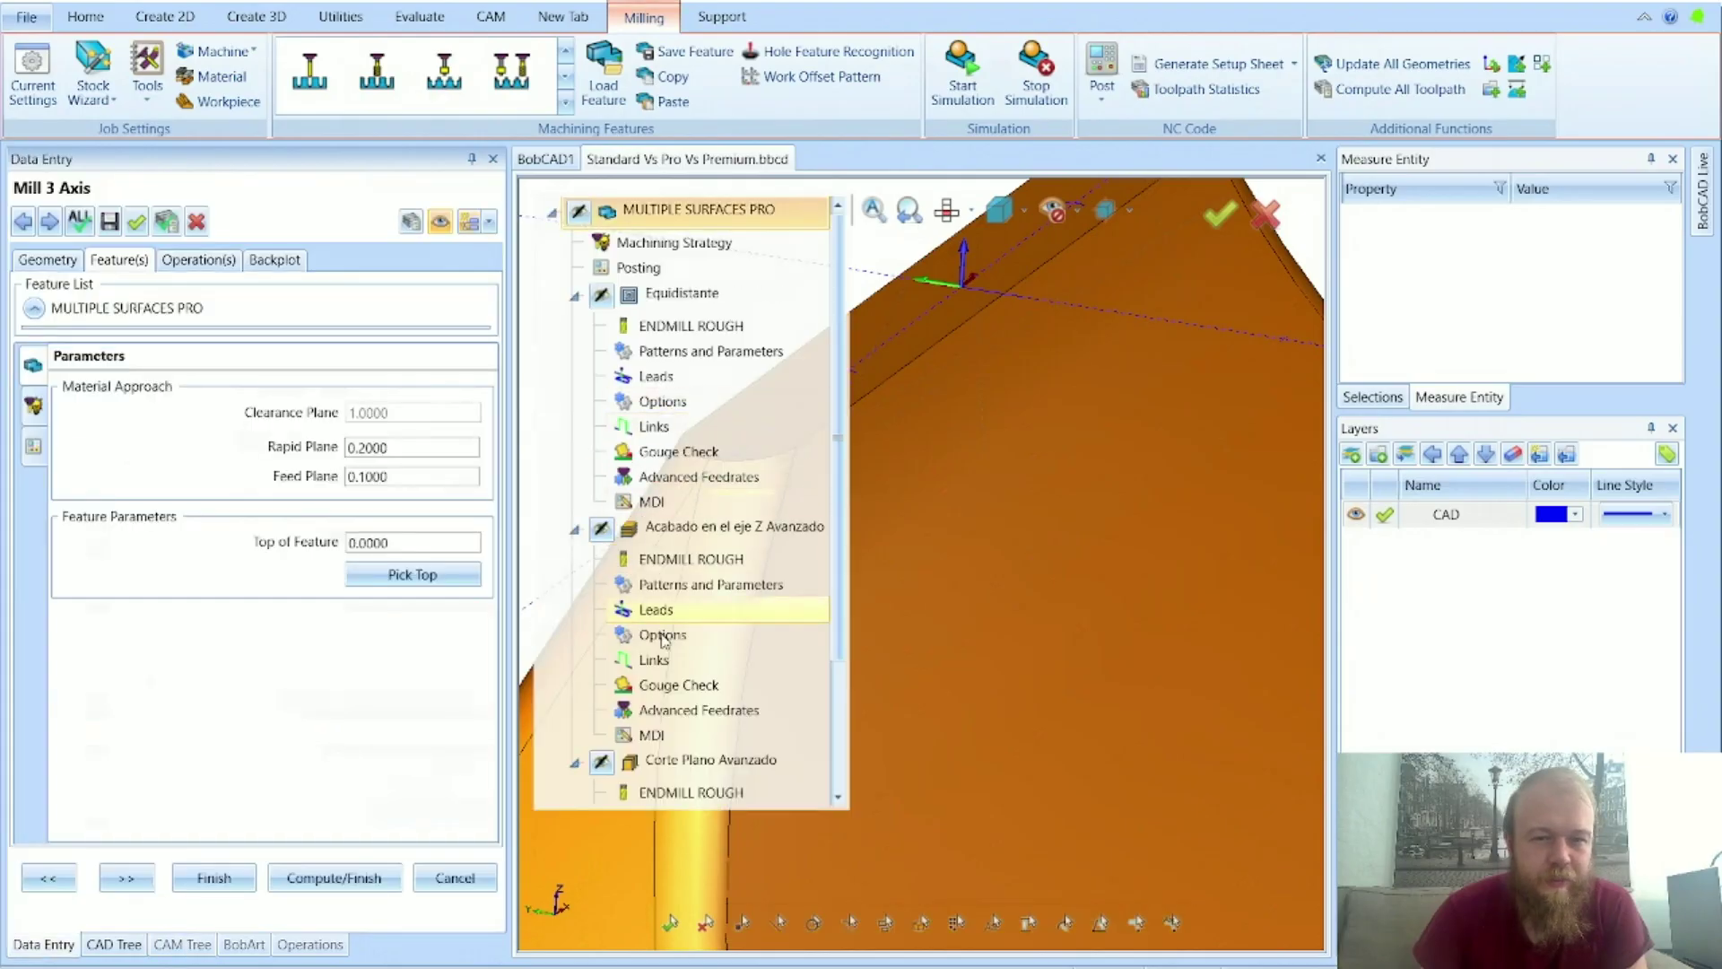
pyautogui.scroll(-2, 662, 639)
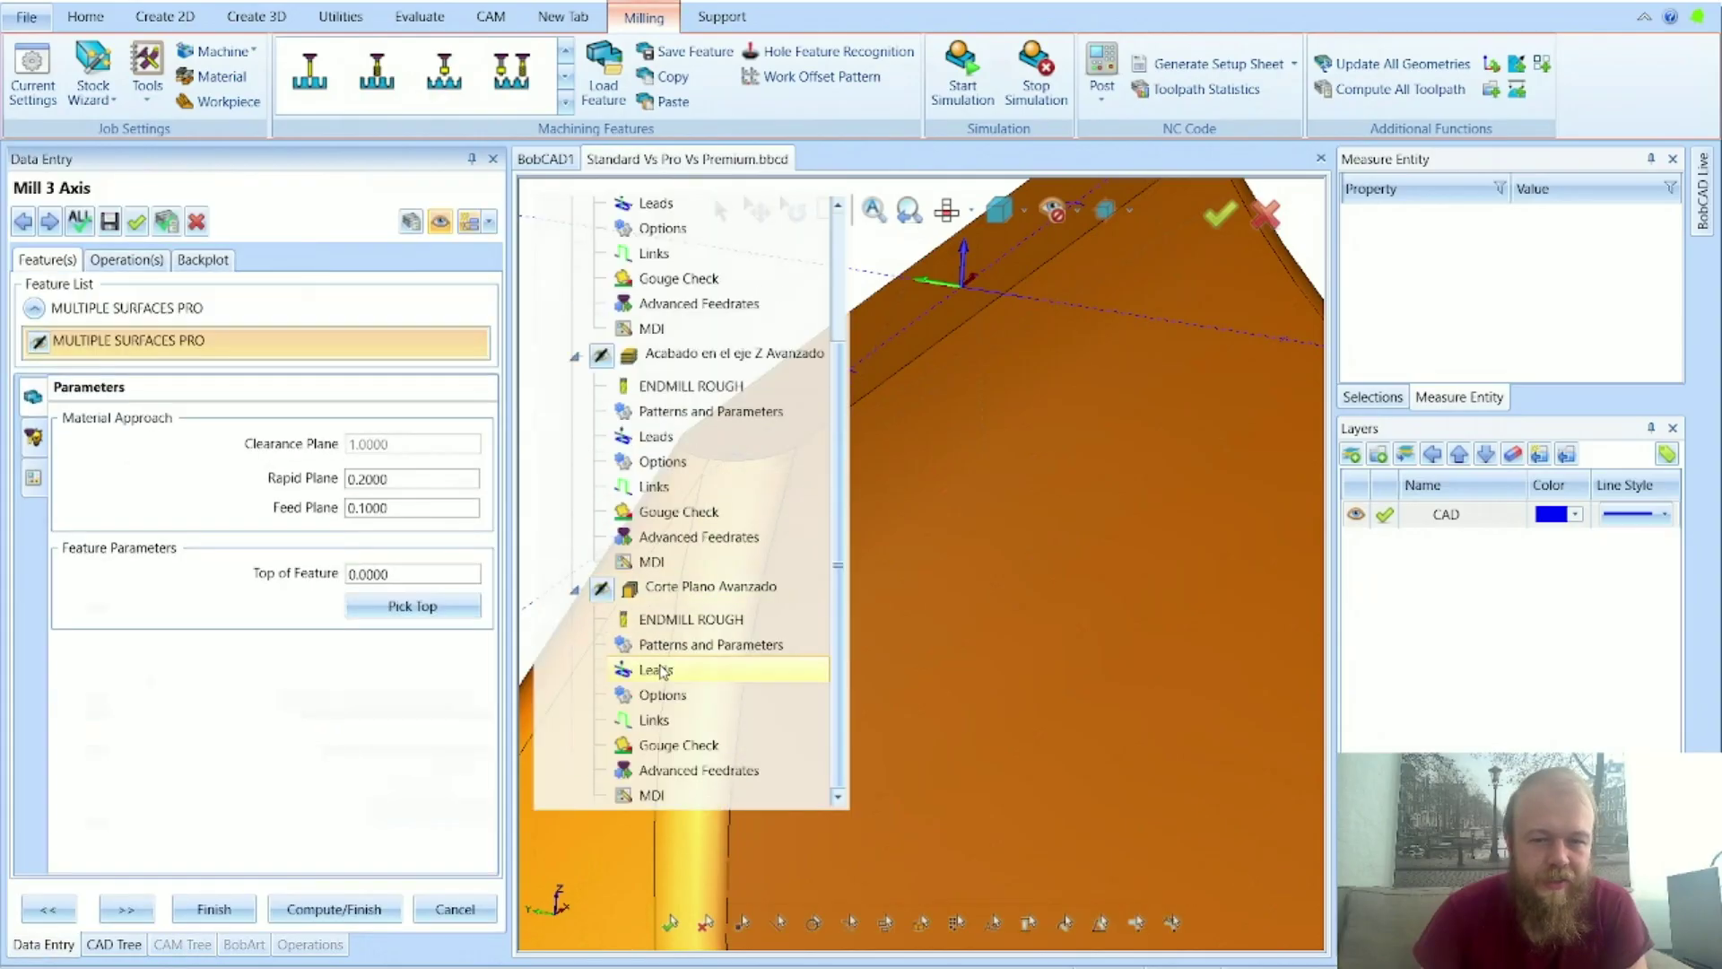
pyautogui.click(679, 625)
pyautogui.moveTo(436, 771); pyautogui.dragTo(329, 764)
pyautogui.write('0.')
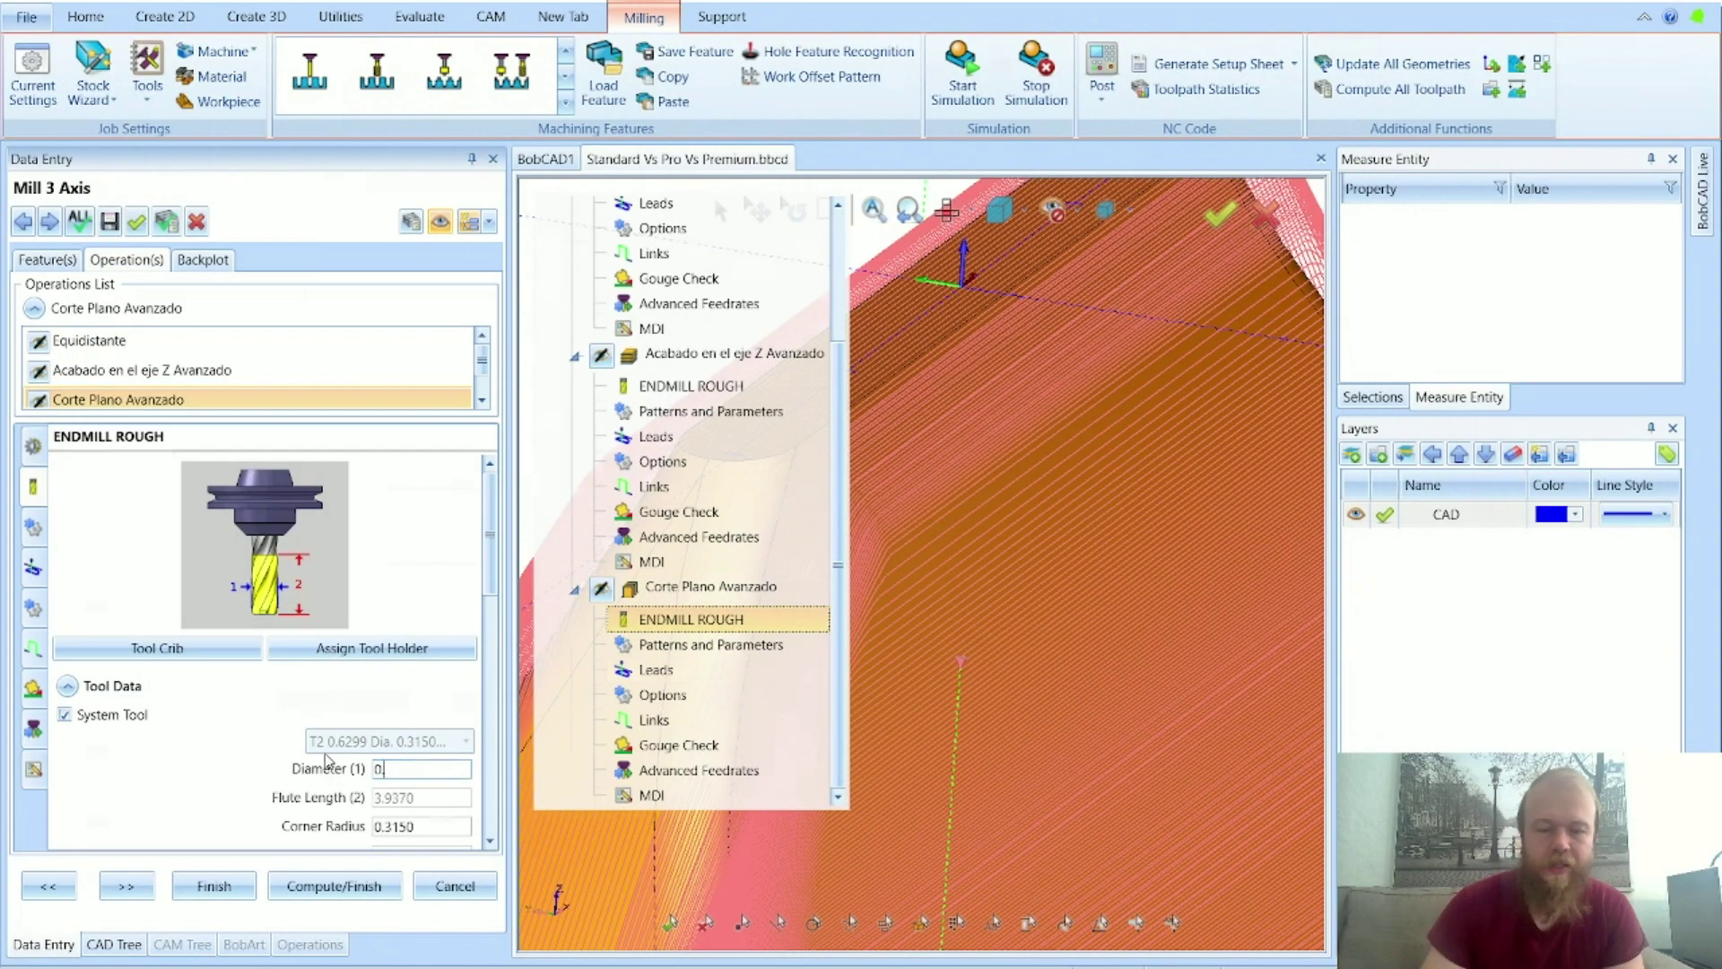
pyautogui.write('5')
pyautogui.press('Return')
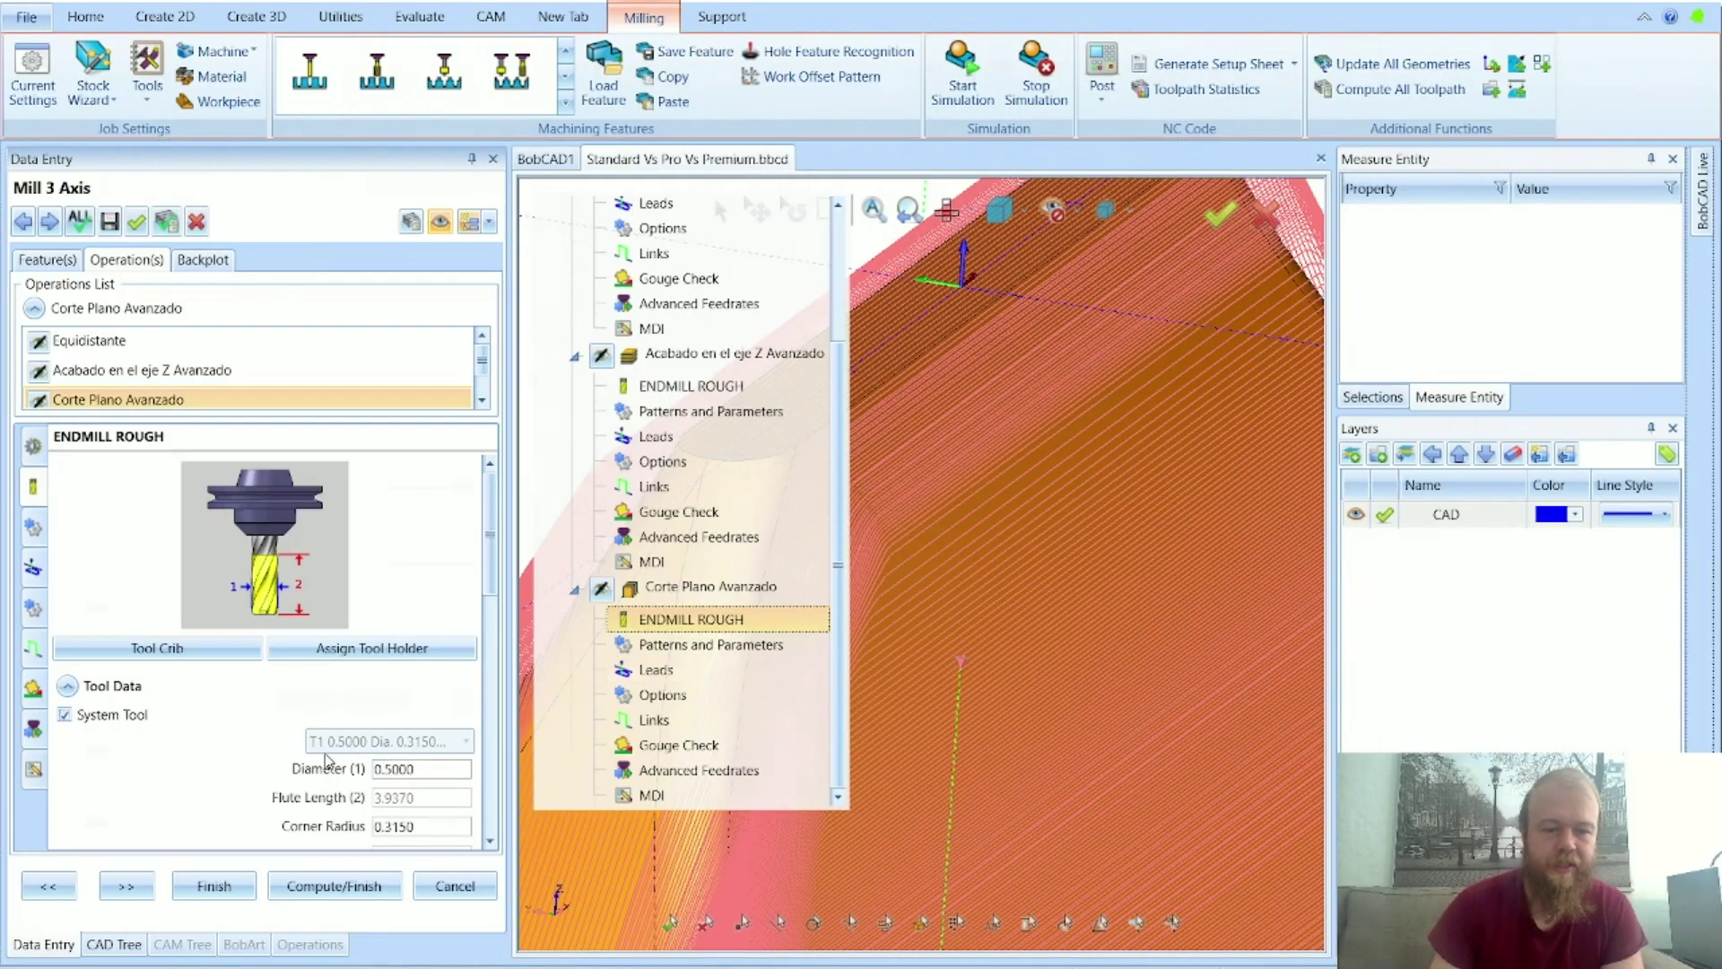
pyautogui.moveTo(421, 826); pyautogui.dragTo(323, 820)
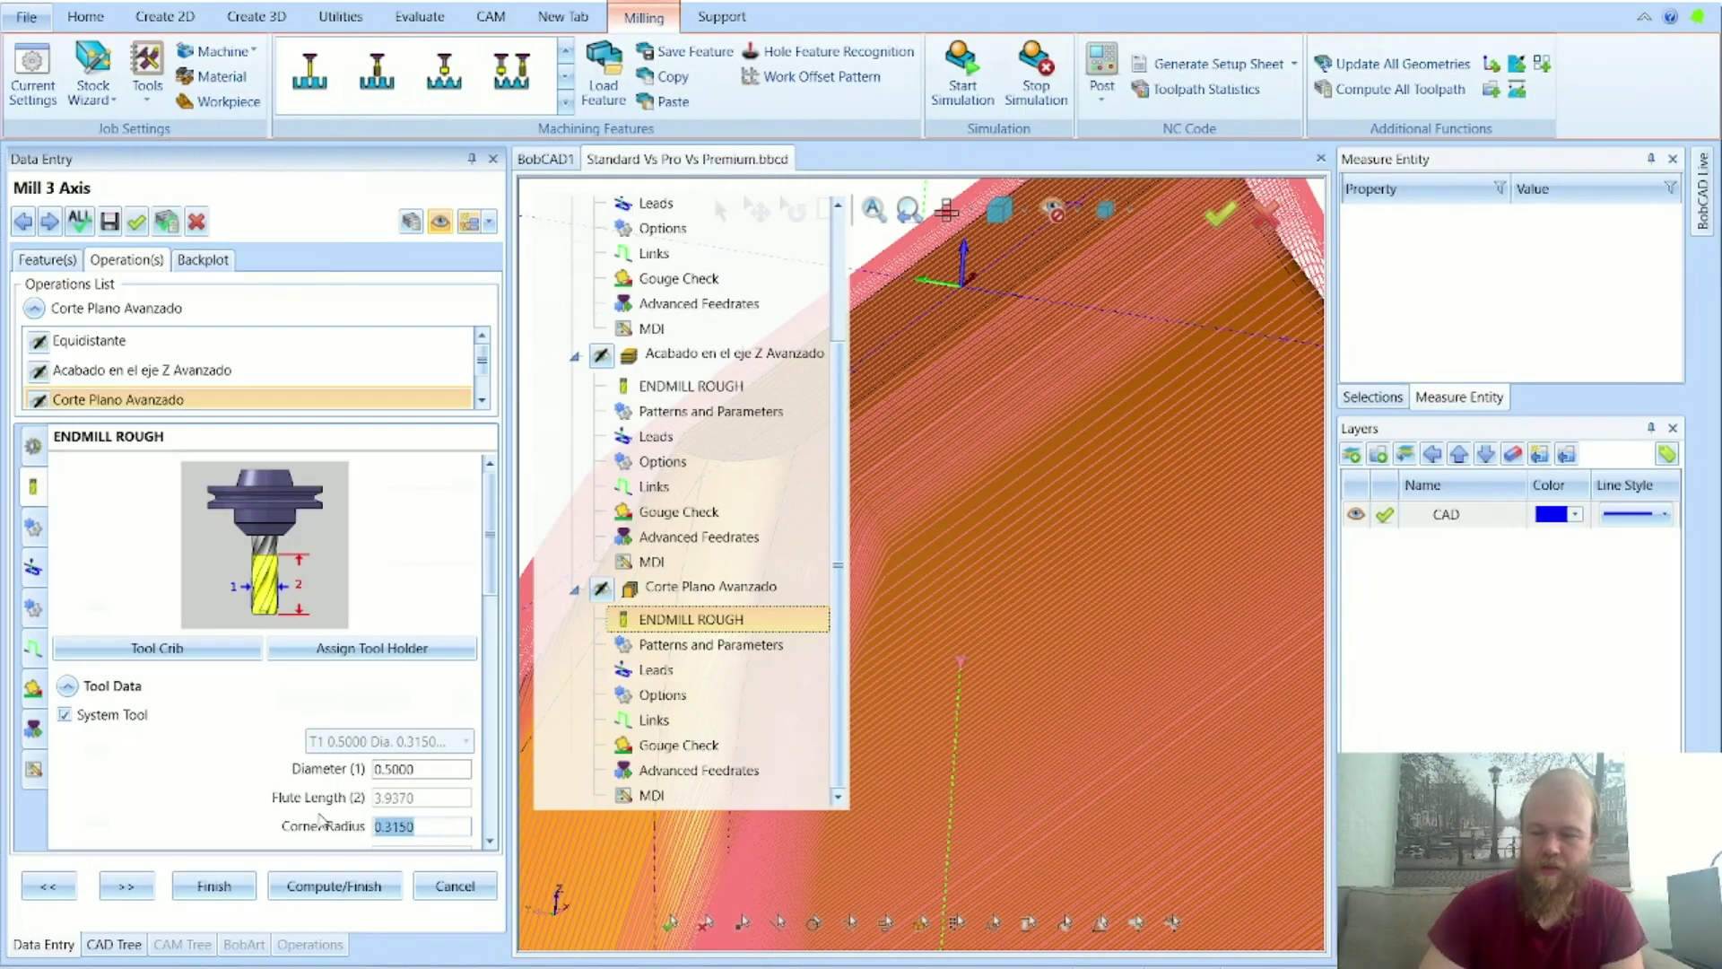
pyautogui.write('0.25')
pyautogui.scroll(-3, 319, 820)
# Step: Switch Corte Plano Avanzado to the Advanced UI and examine the maximum stepover among its surface path parameters
pyautogui.click(700, 587)
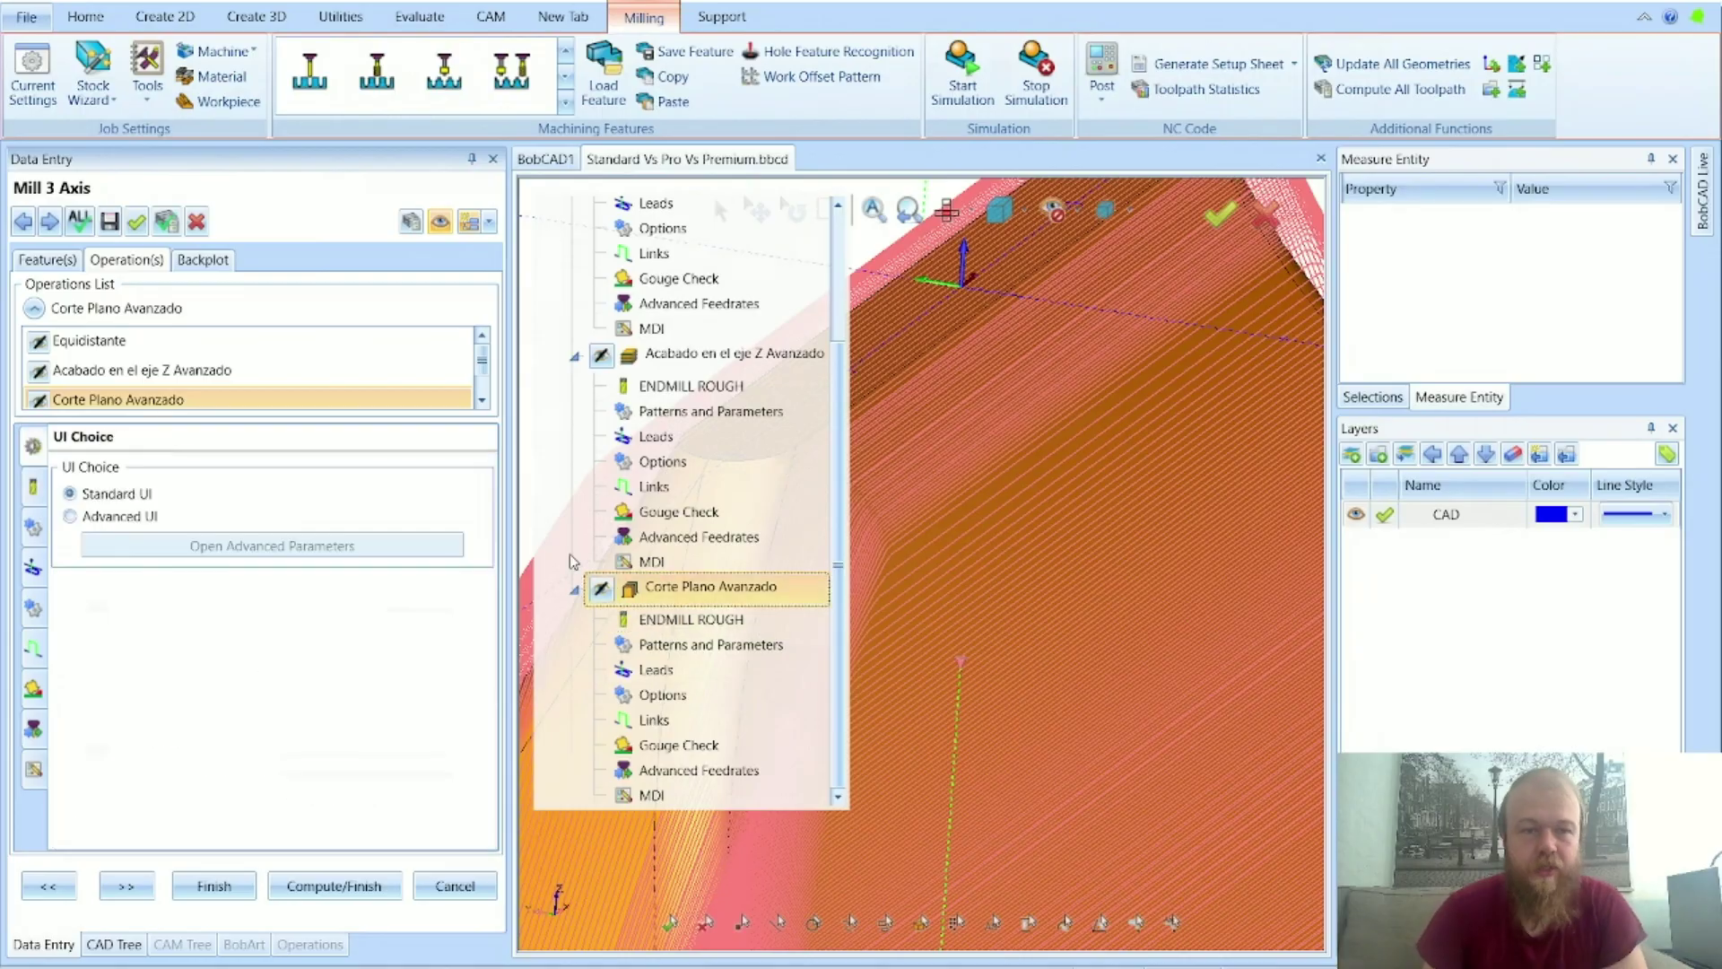
pyautogui.click(132, 525)
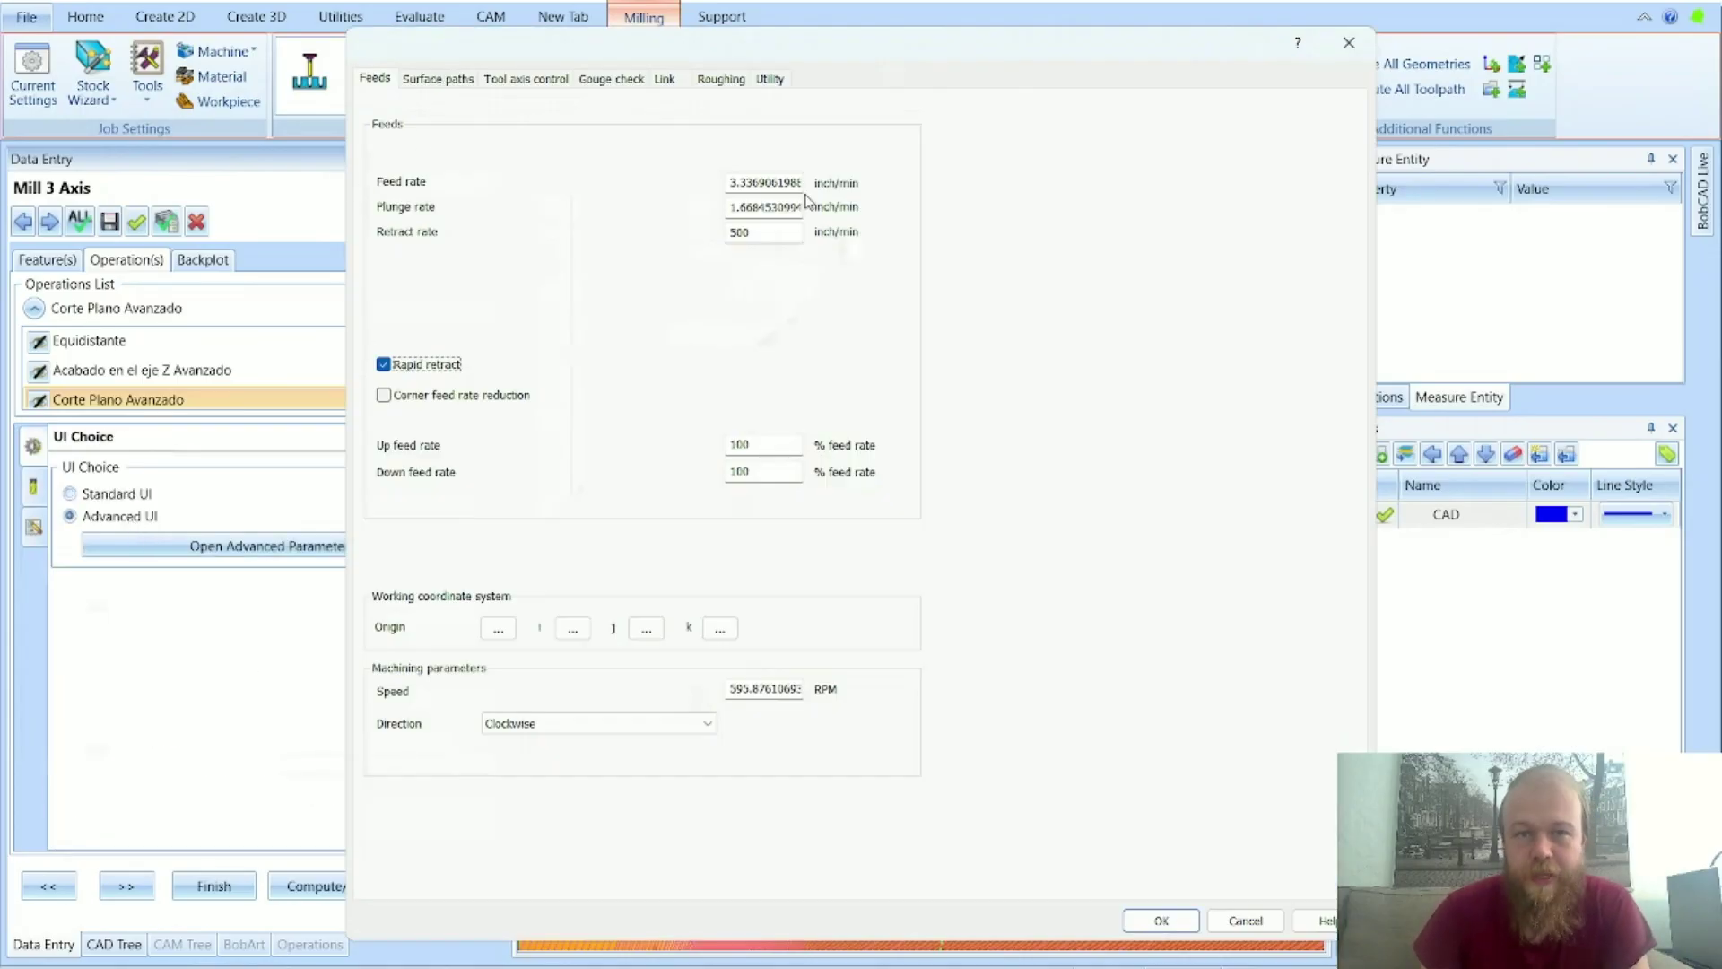
pyautogui.click(453, 85)
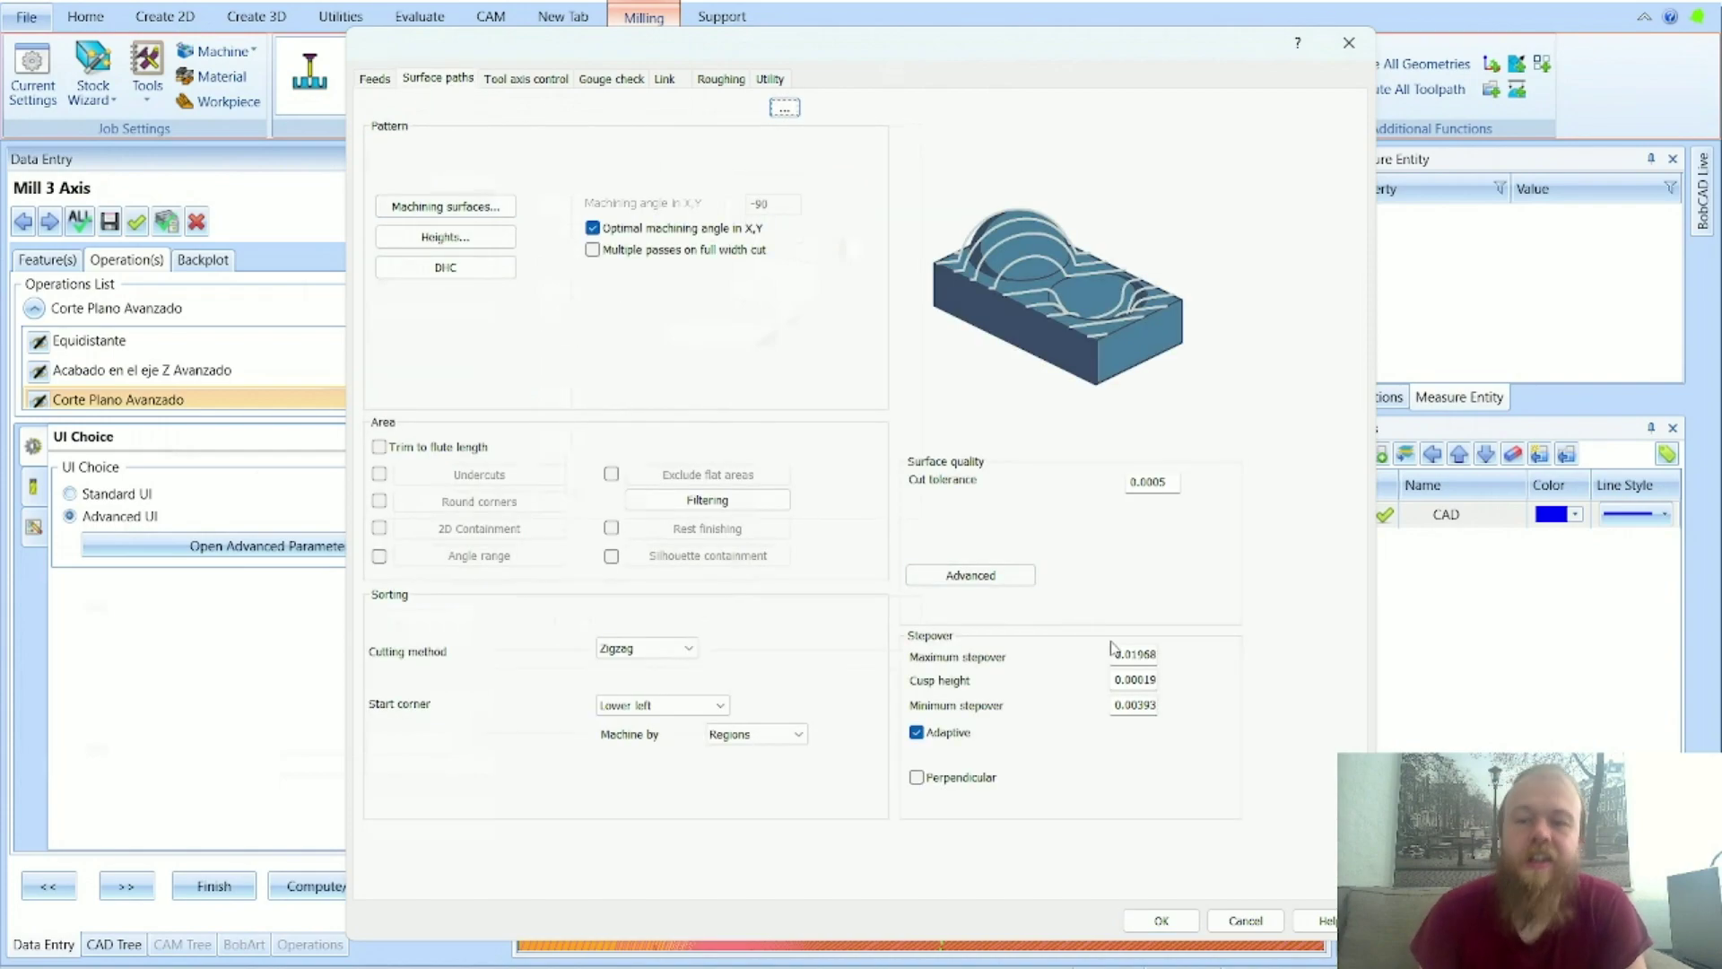
pyautogui.doubleClick(1134, 654)
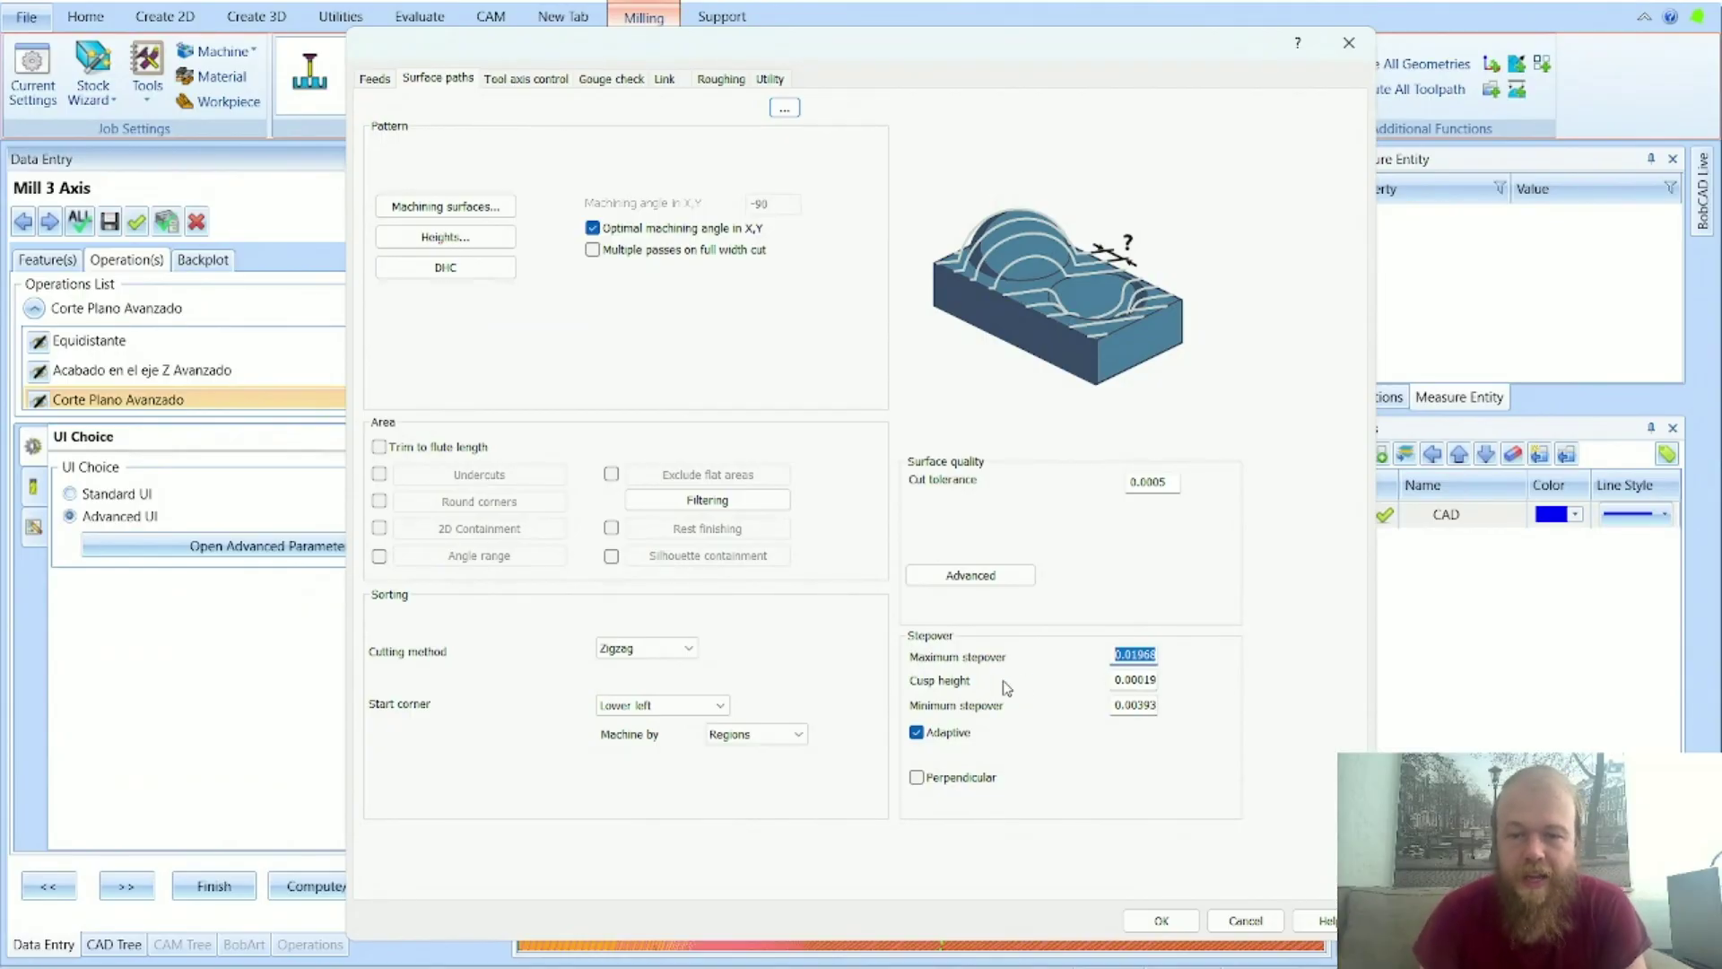
# Step: Set the cusp height of Corte Plano Avanzado to 0.001 and check how the maximum stepover responds
pyautogui.click(1116, 680)
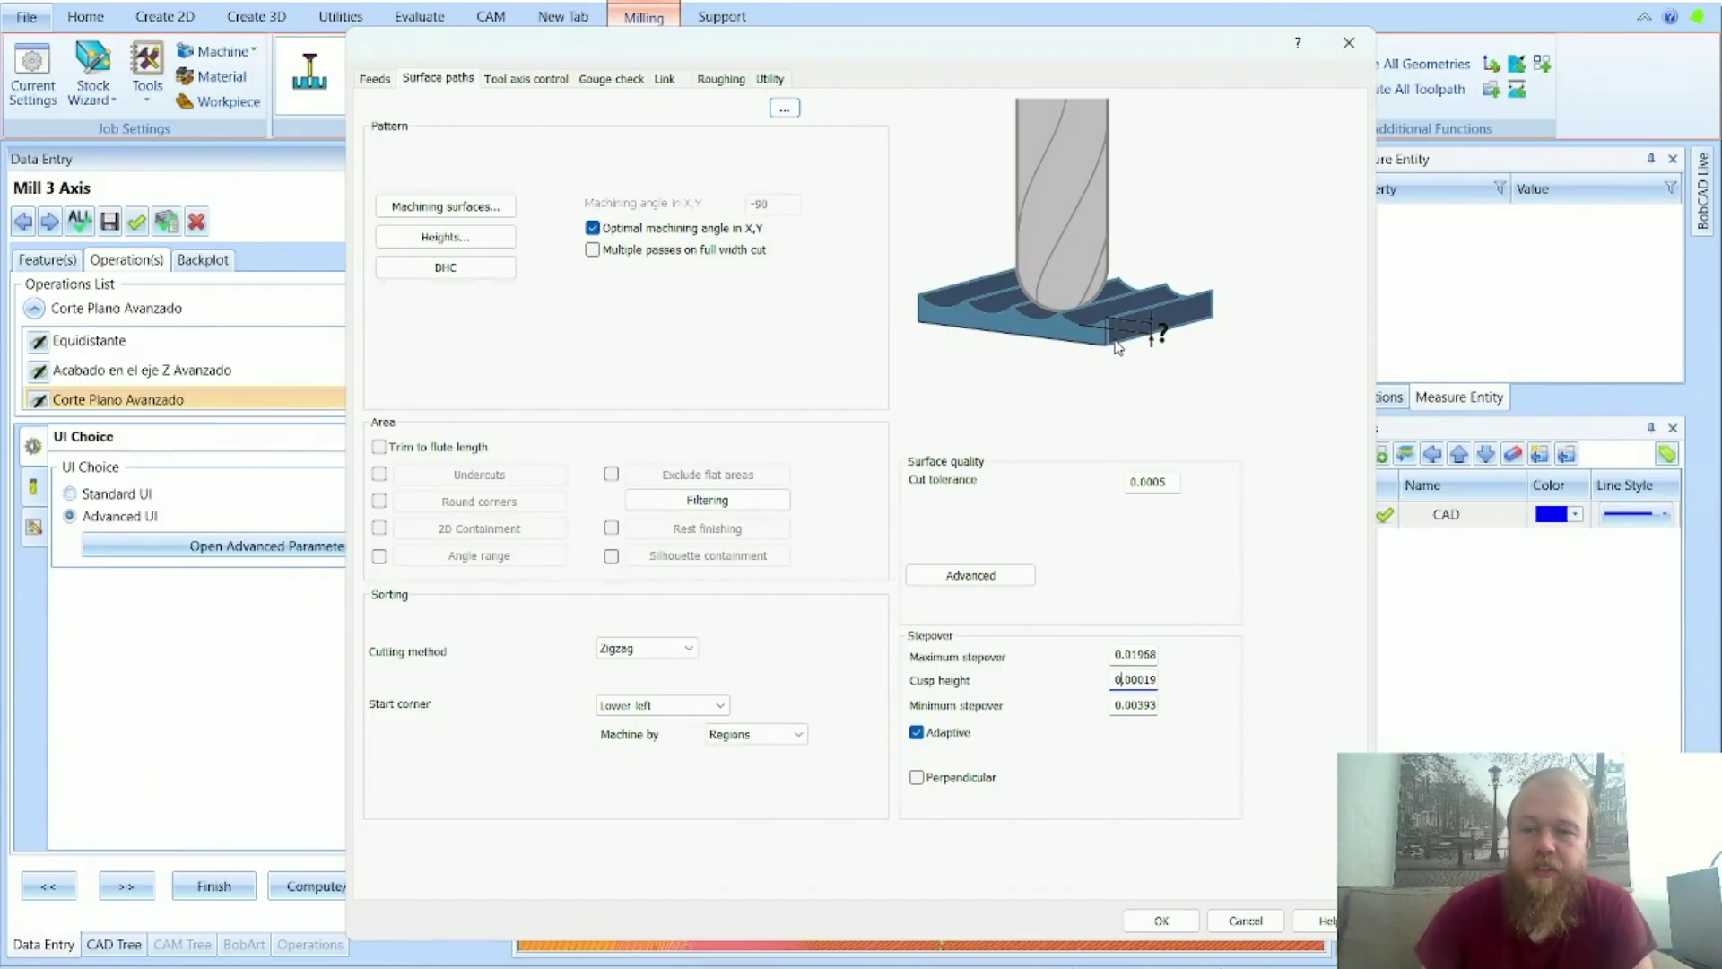
pyautogui.doubleClick(1135, 680)
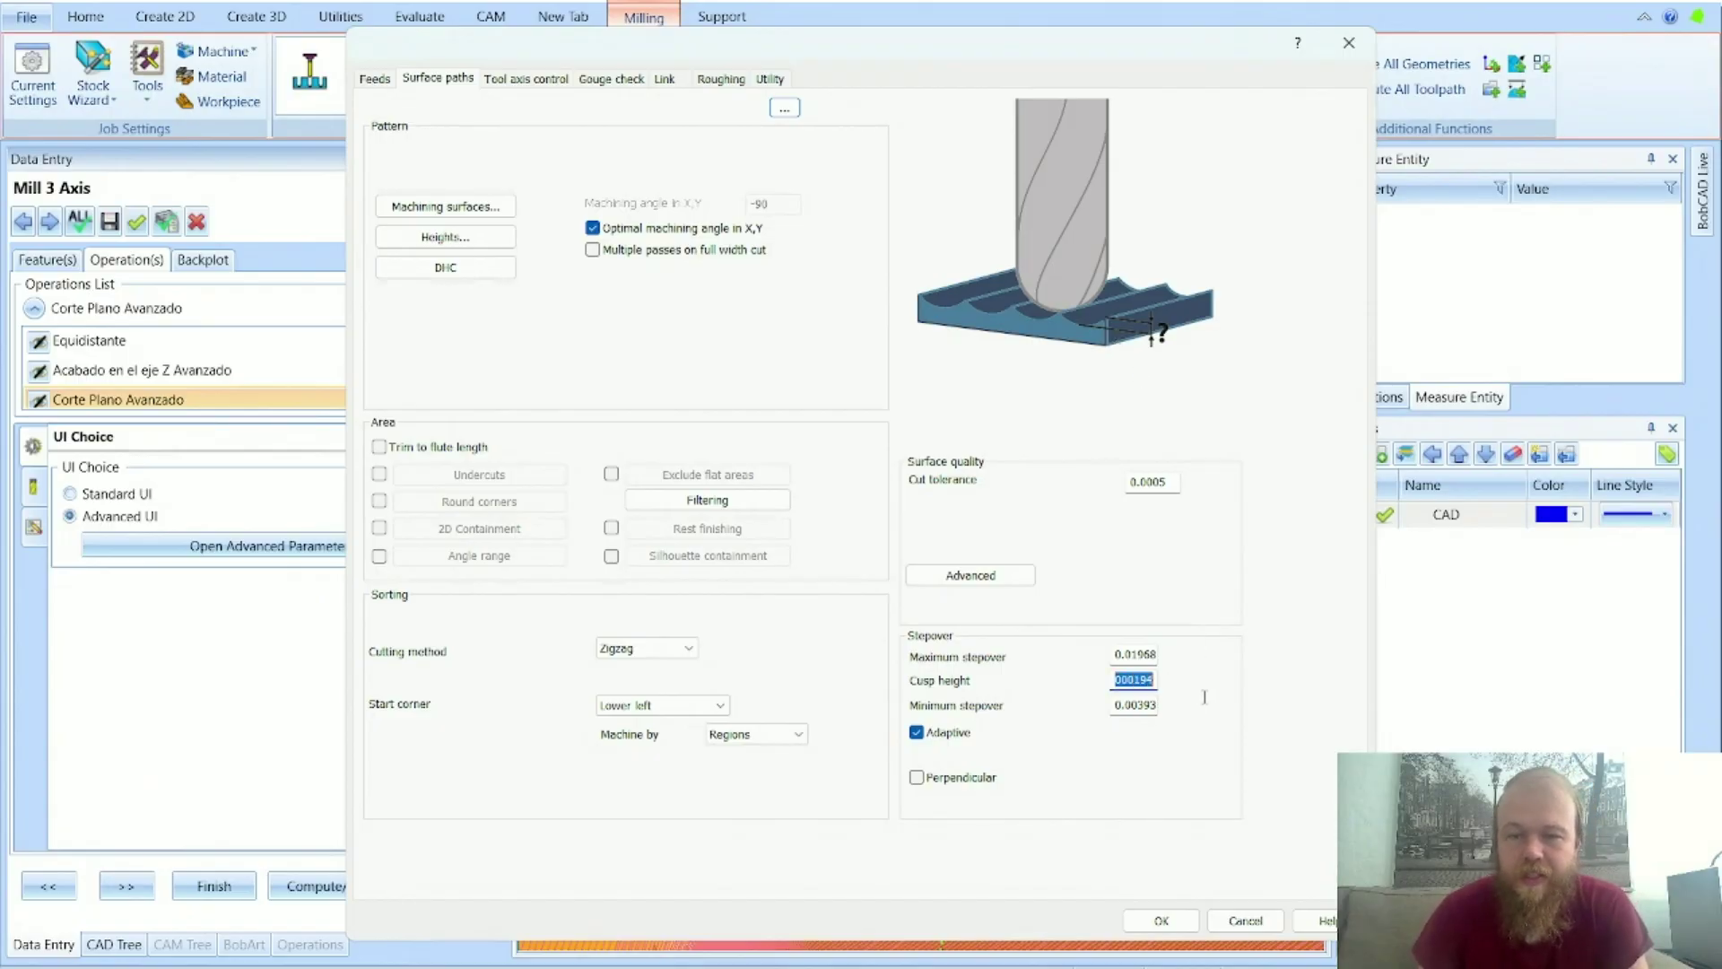
pyautogui.write('0.00')
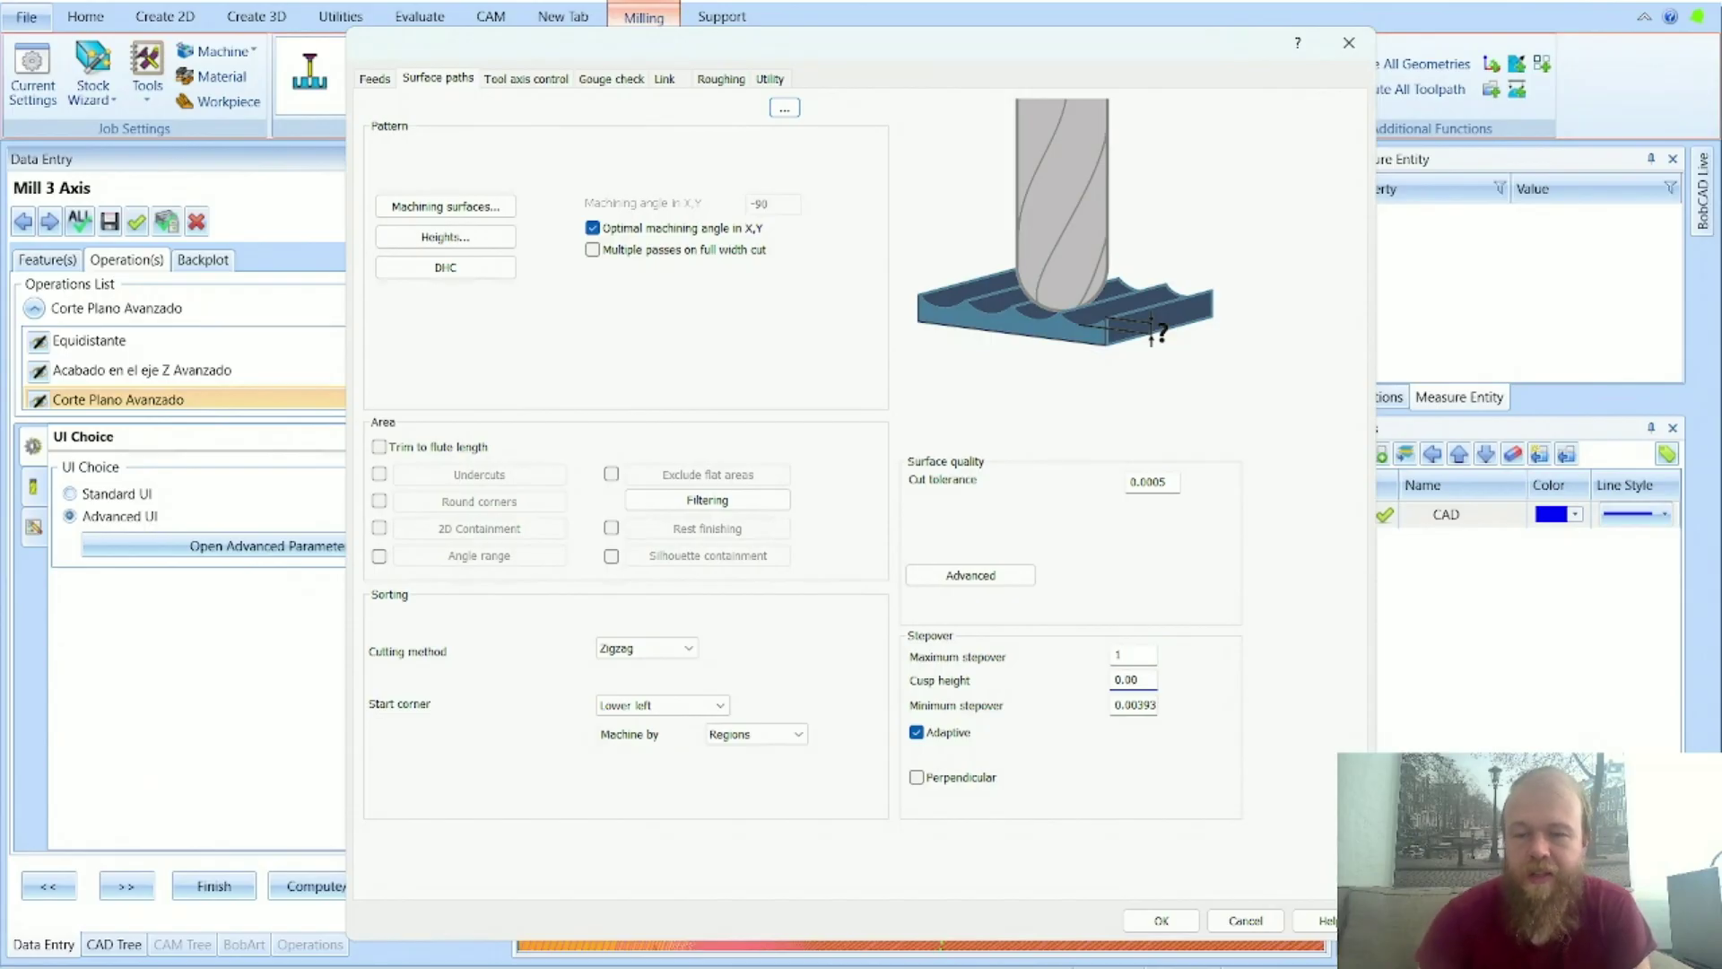
pyautogui.write('1')
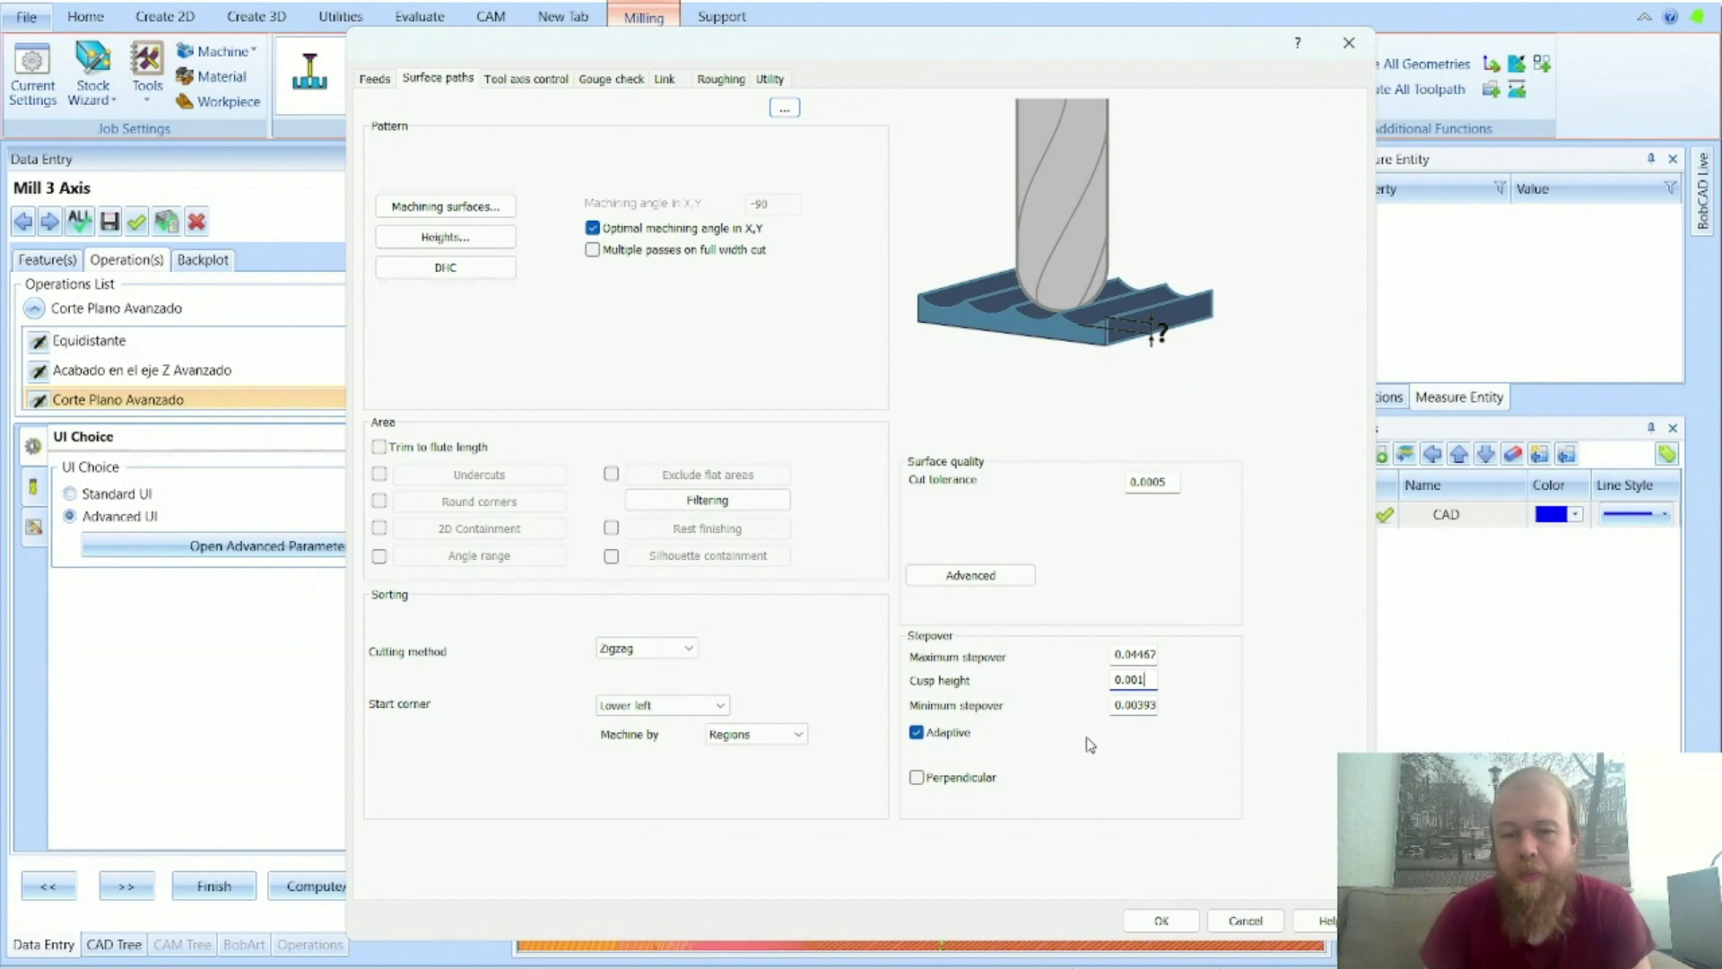
pyautogui.doubleClick(1120, 656)
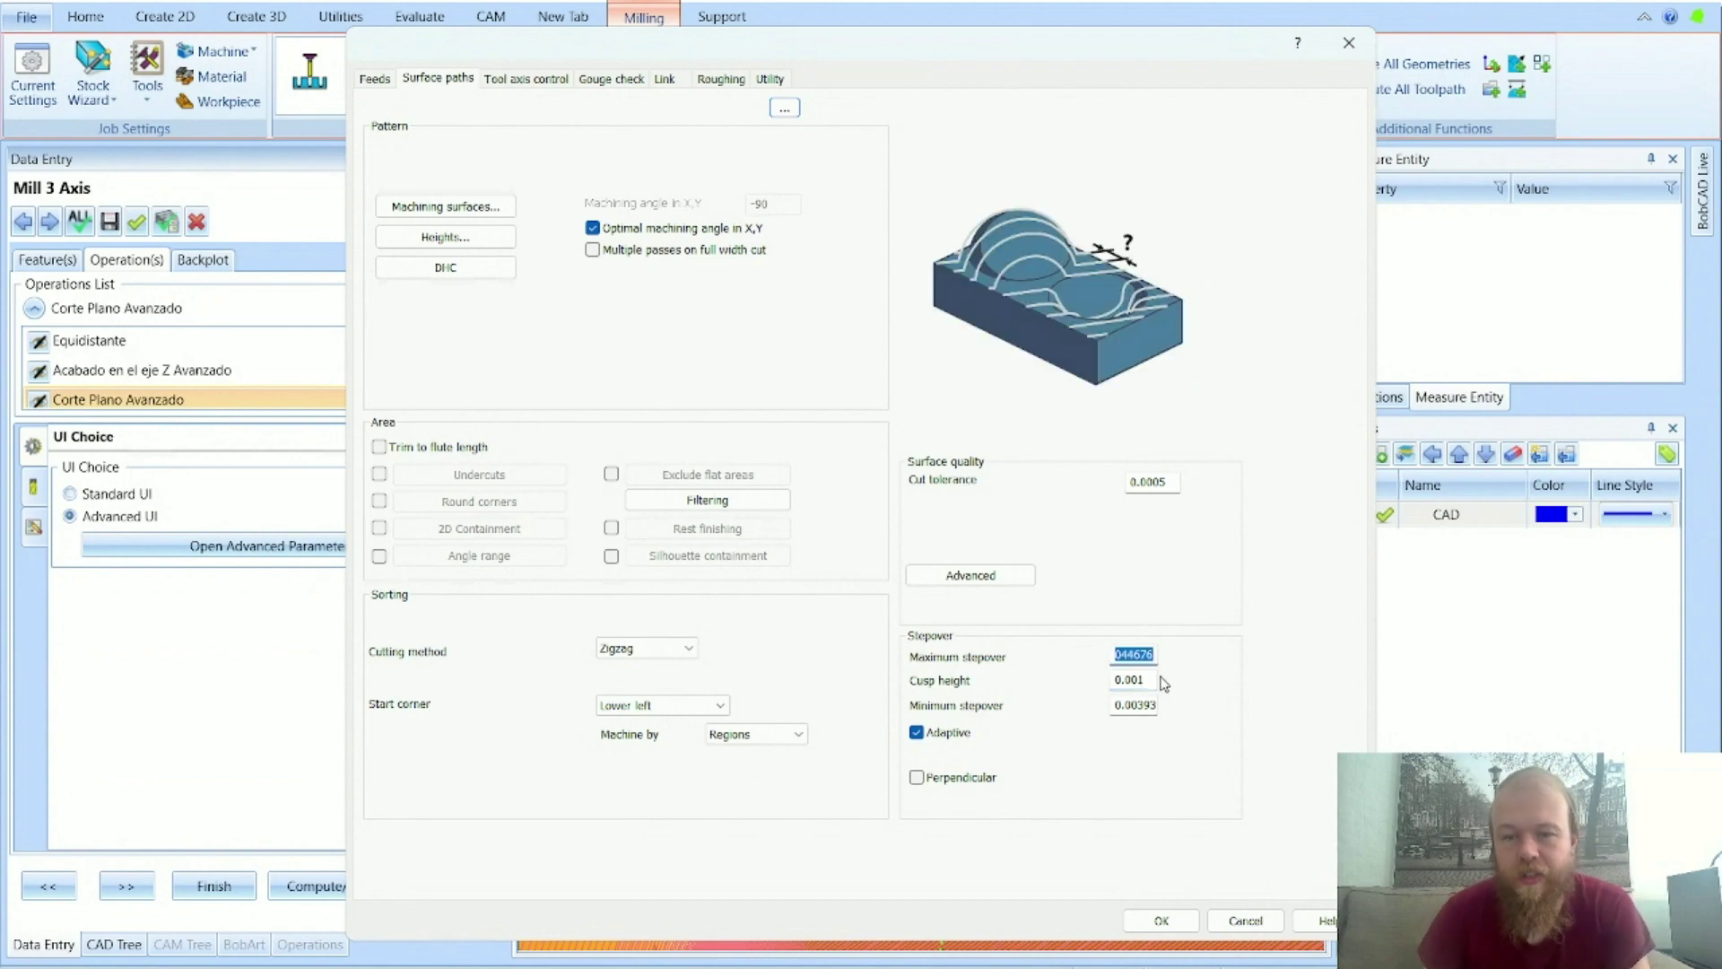
pyautogui.click(1151, 680)
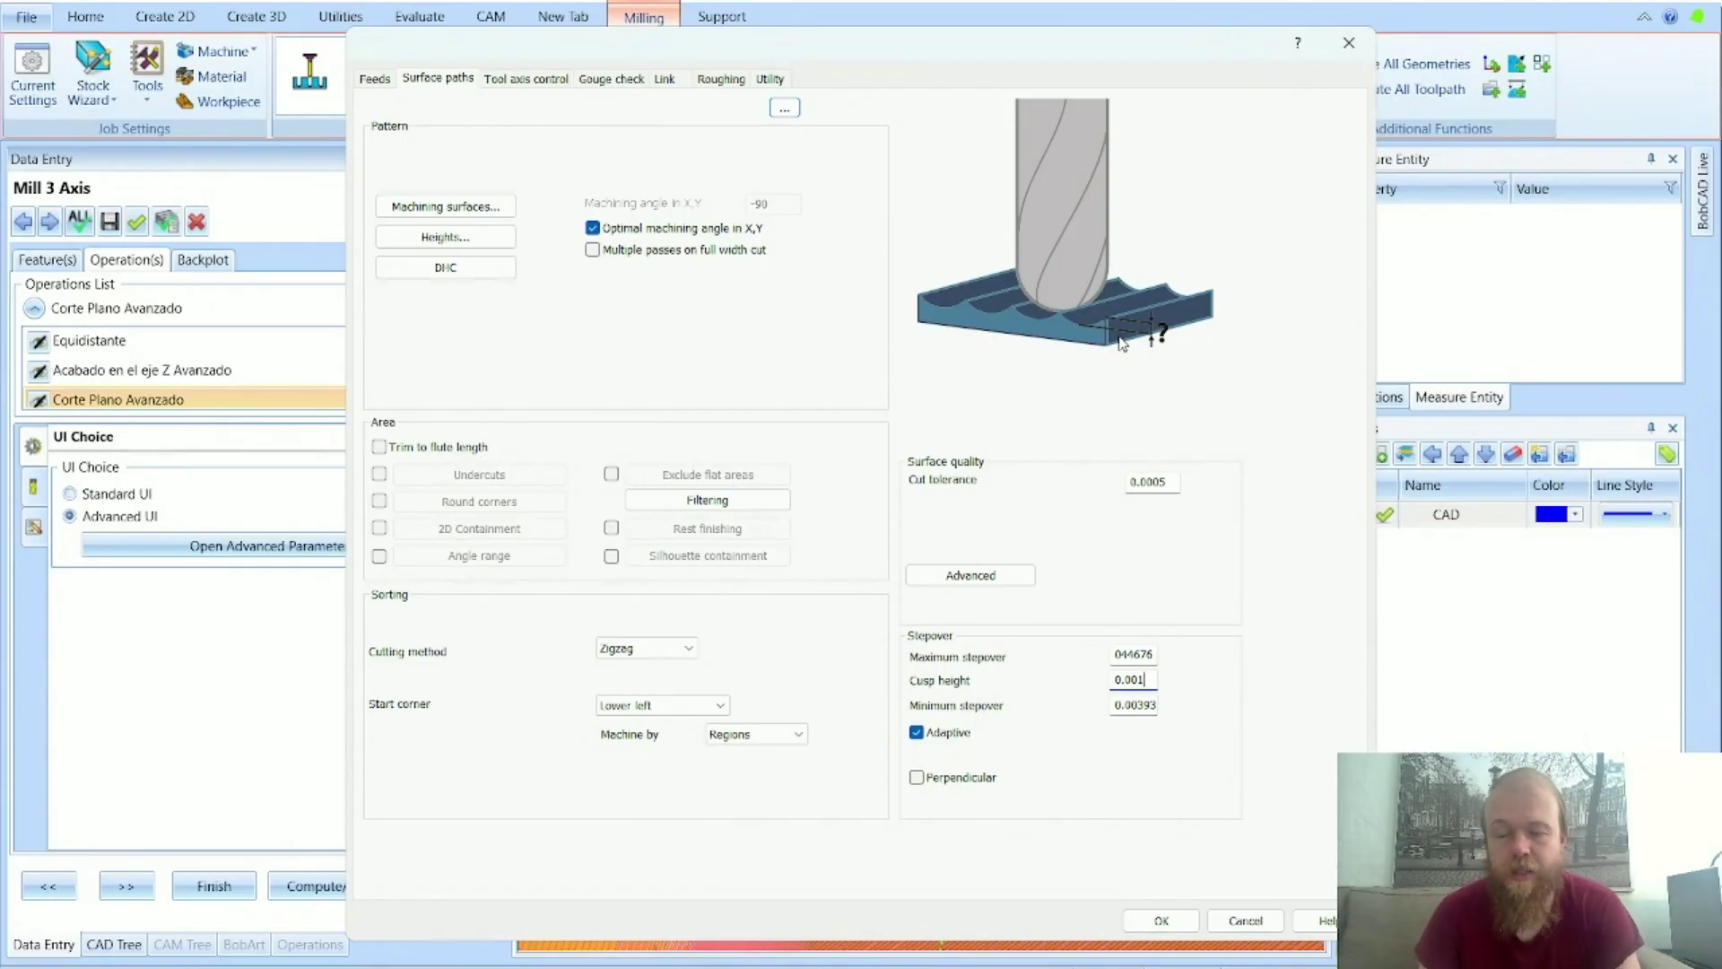
pyautogui.moveTo(1139, 679); pyautogui.dragTo(1112, 656)
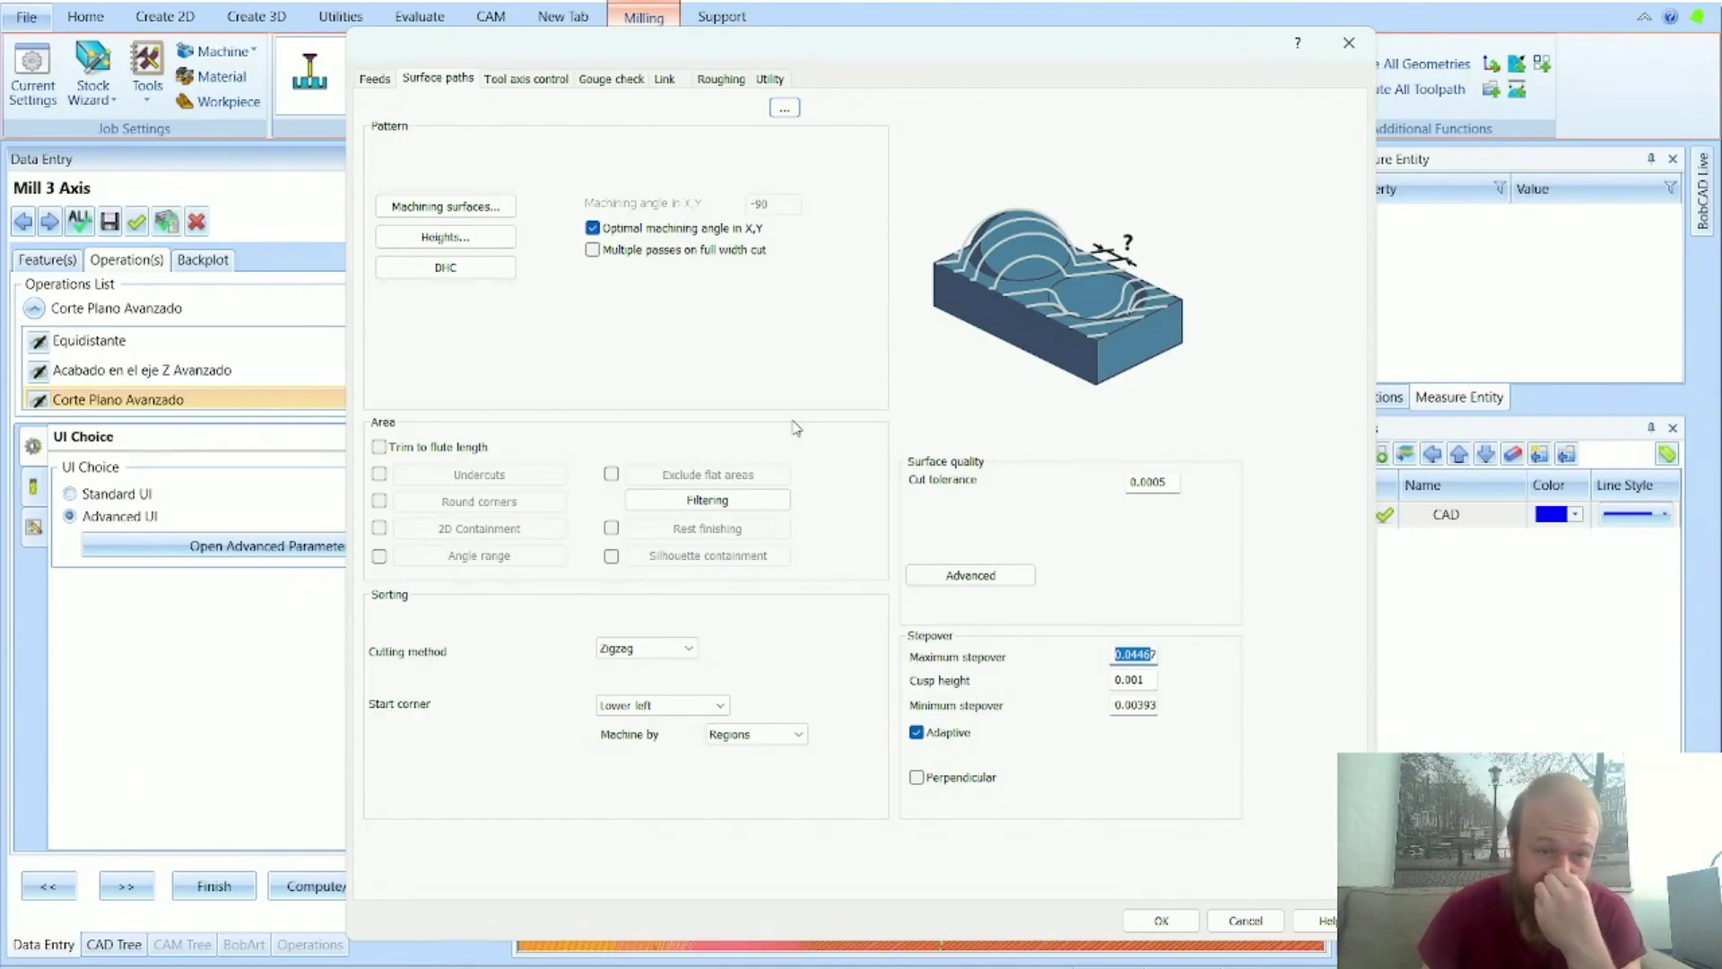
# Step: Review the cutting methods, keeping Zigzag, and toggle the Undercuts area option on and back off
pyautogui.click(675, 648)
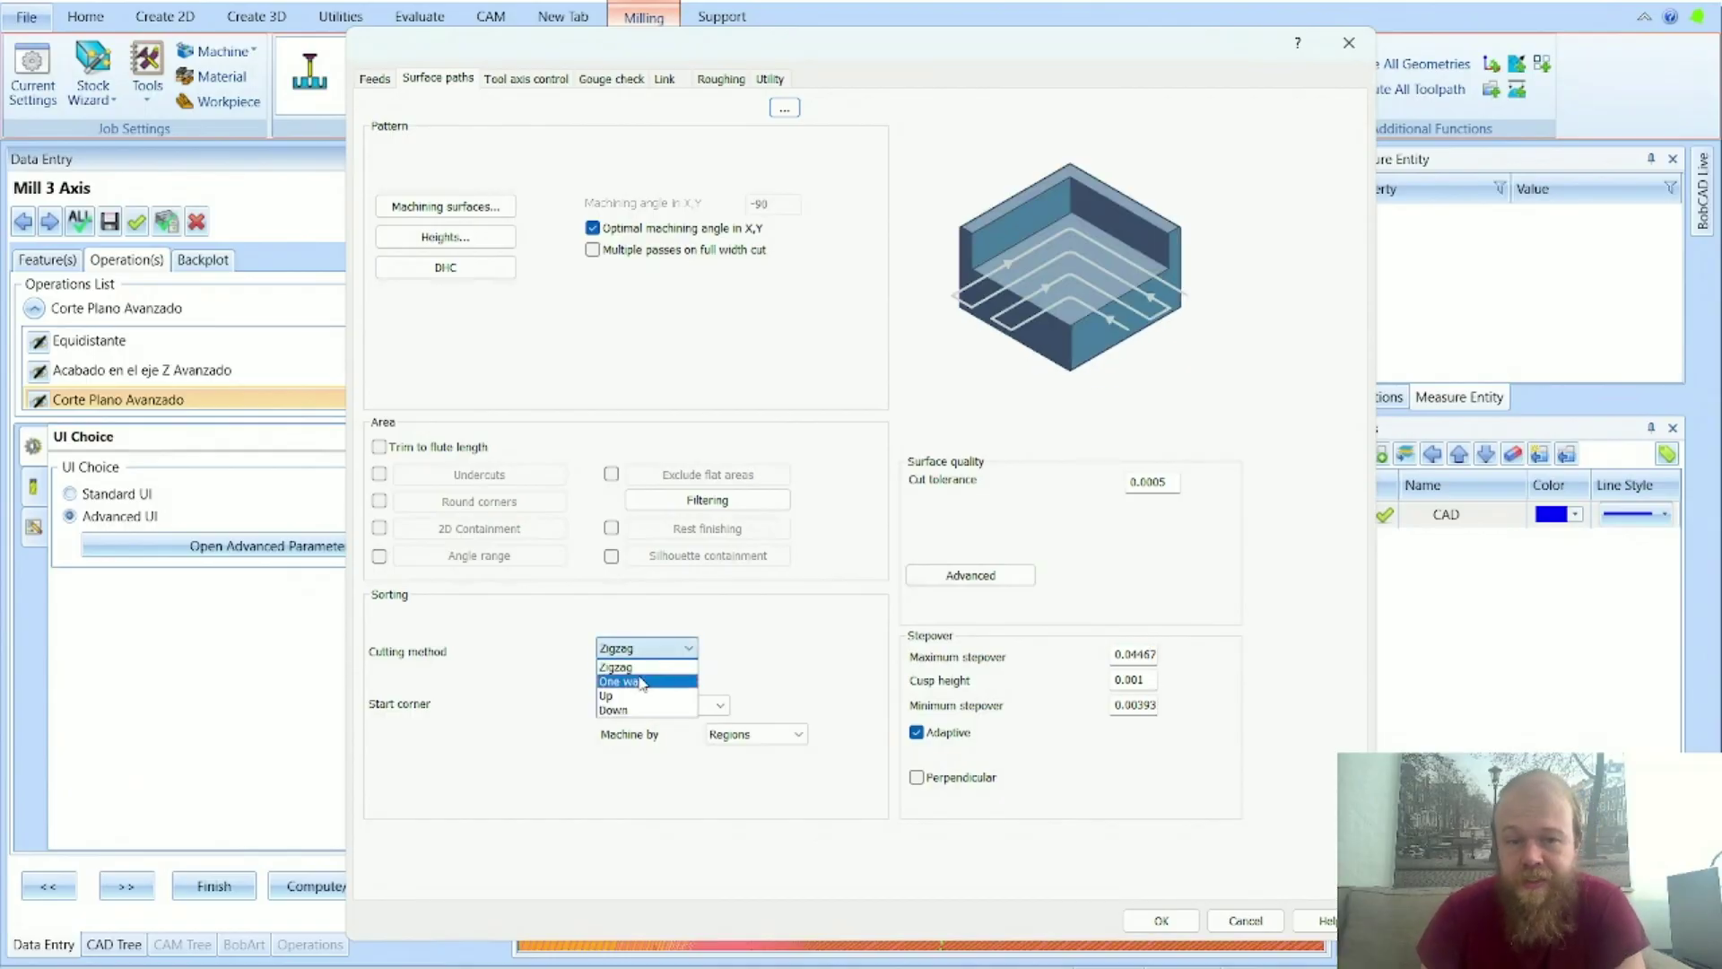
pyautogui.click(636, 619)
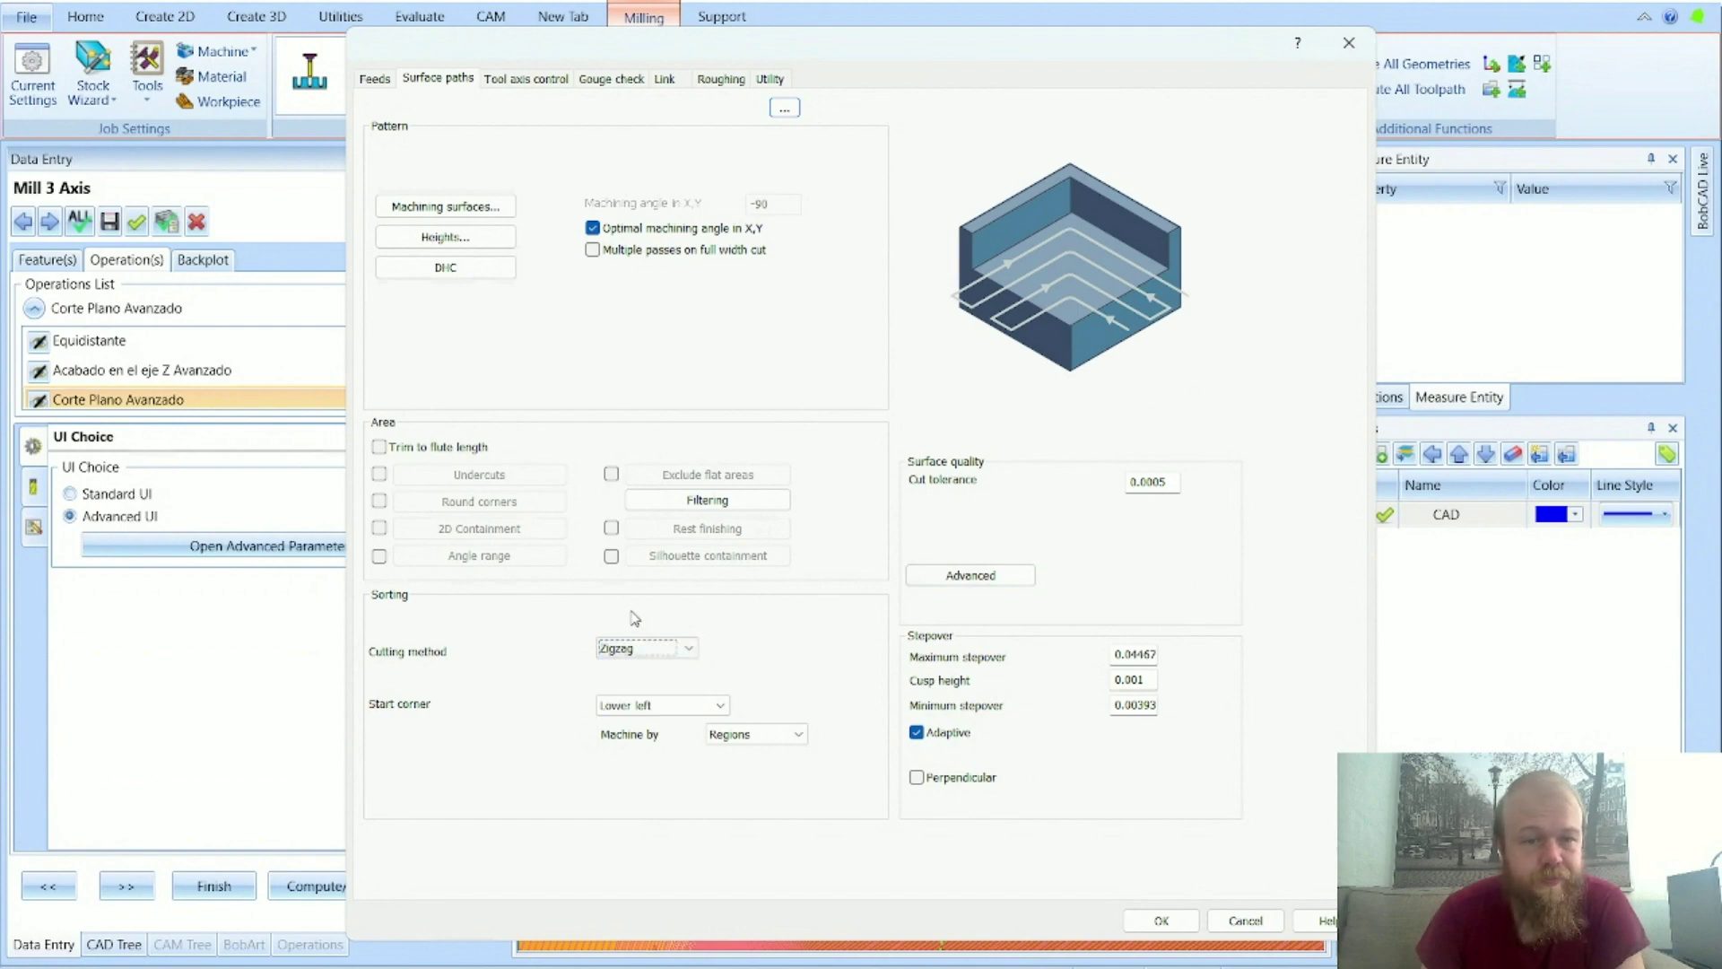
pyautogui.click(379, 475)
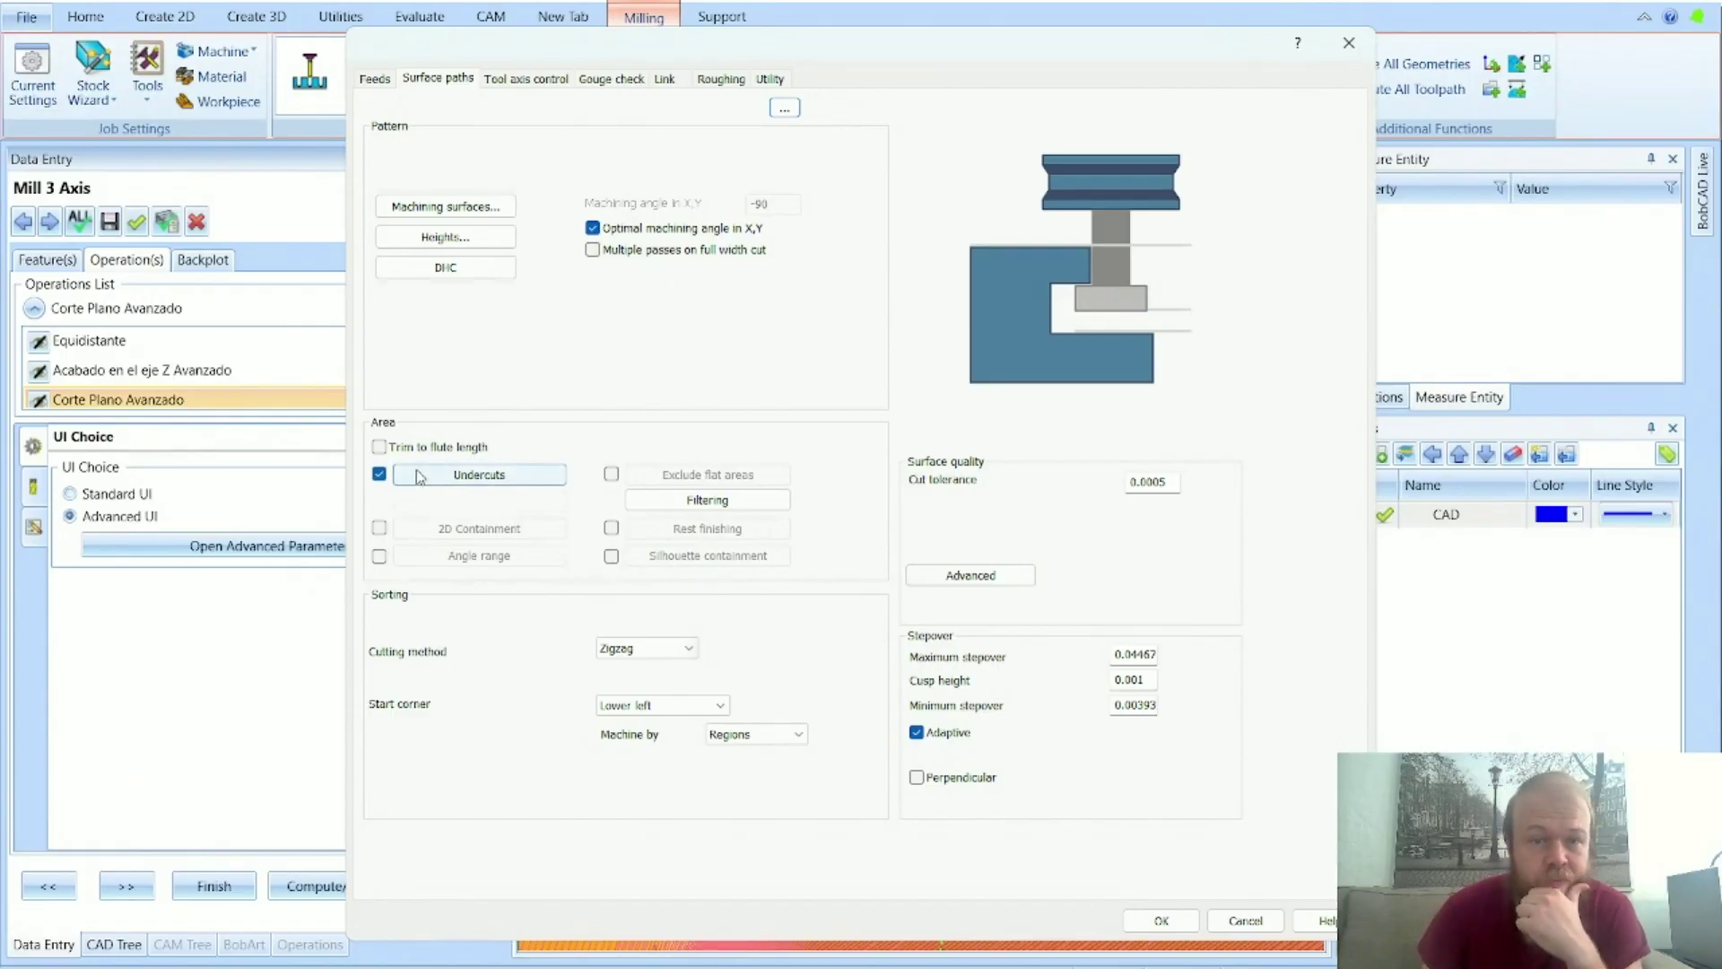
pyautogui.click(379, 476)
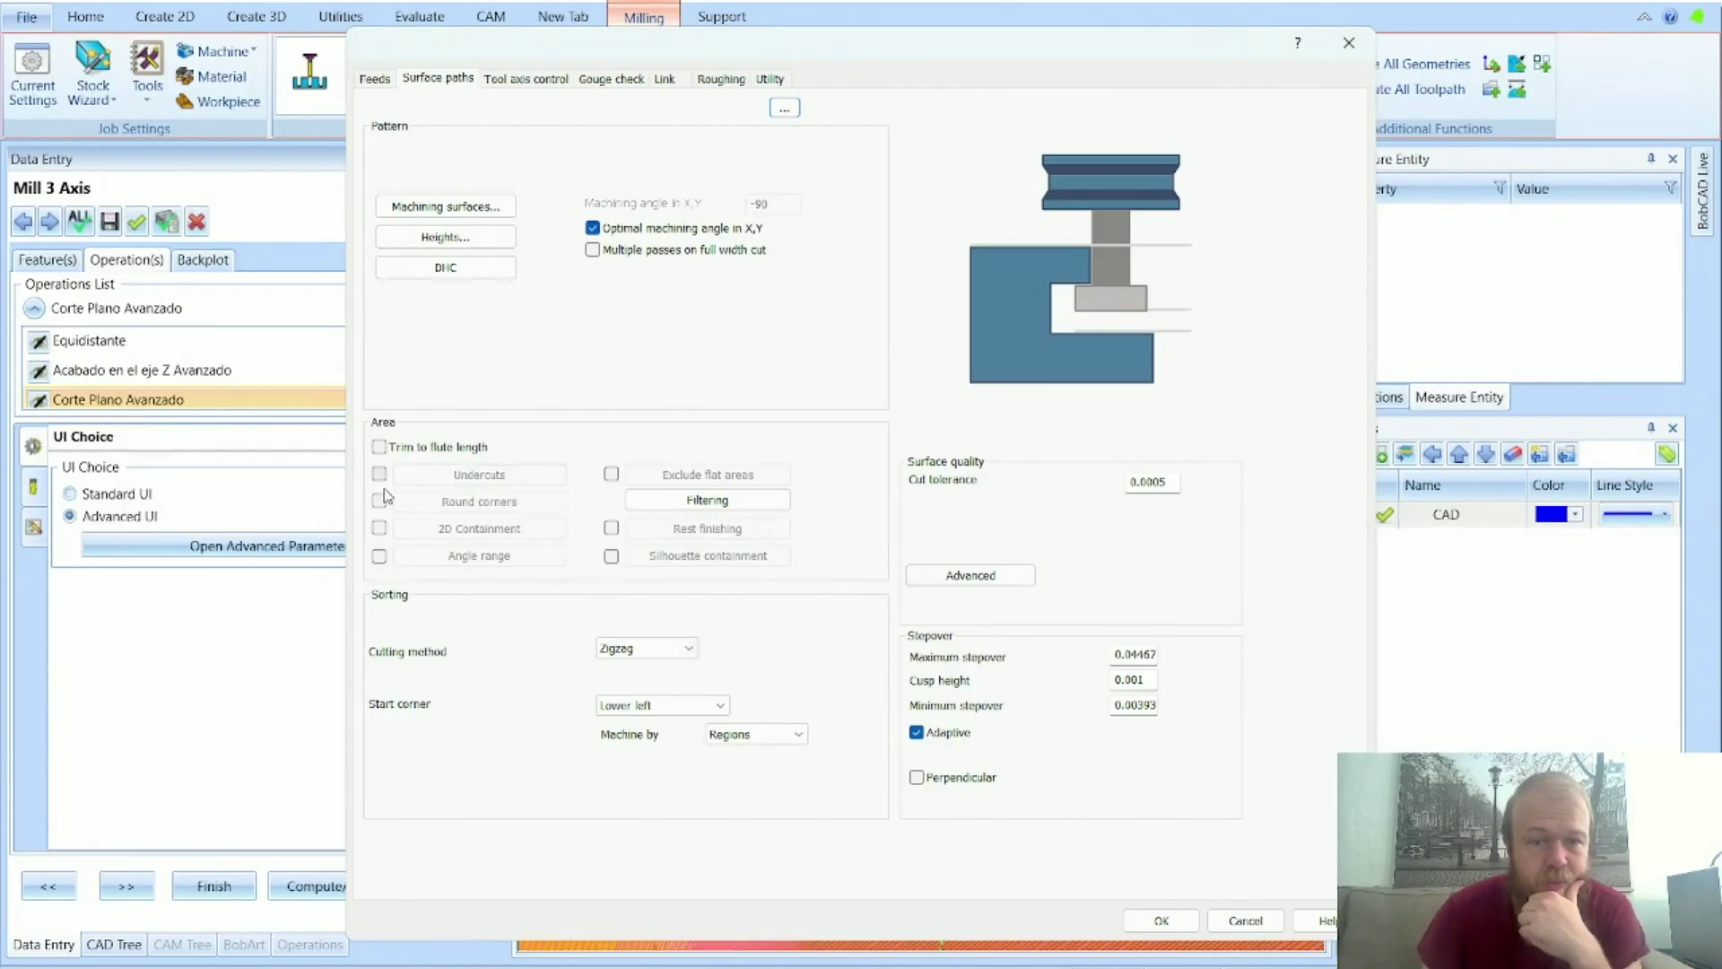
# Step: Review the Angle range and 2D Containment settings, cancelling each and leaving both area options disabled
pyautogui.click(379, 557)
pyautogui.click(425, 564)
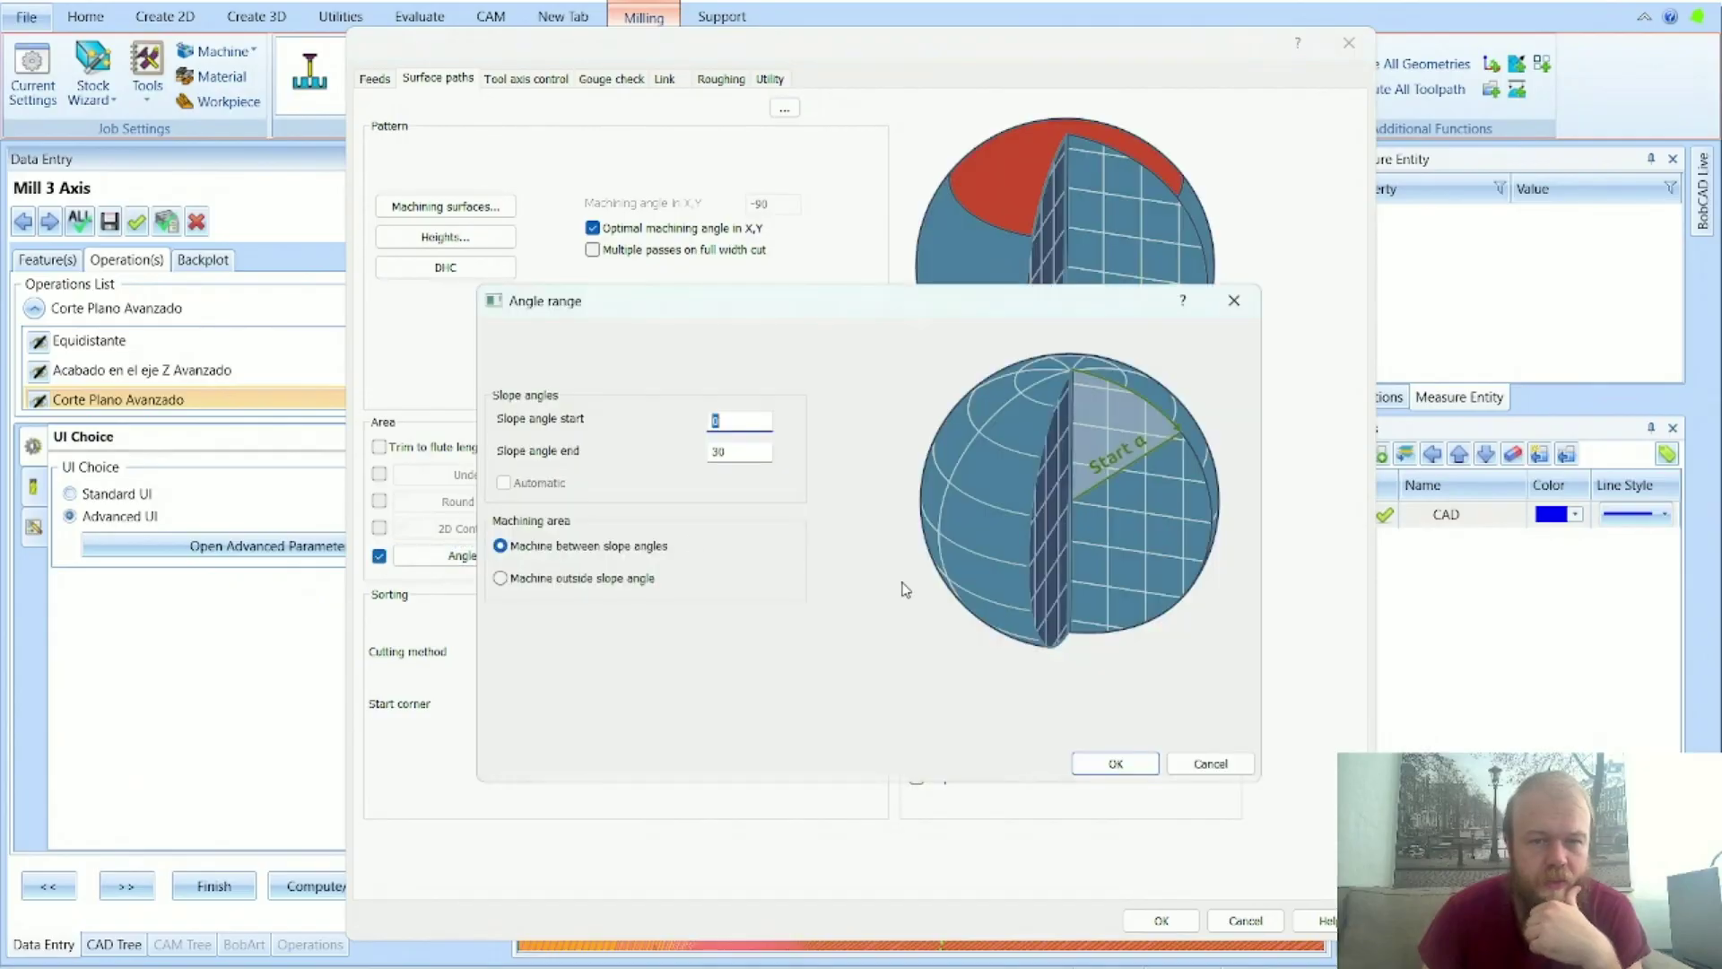
pyautogui.click(1196, 761)
pyautogui.click(380, 557)
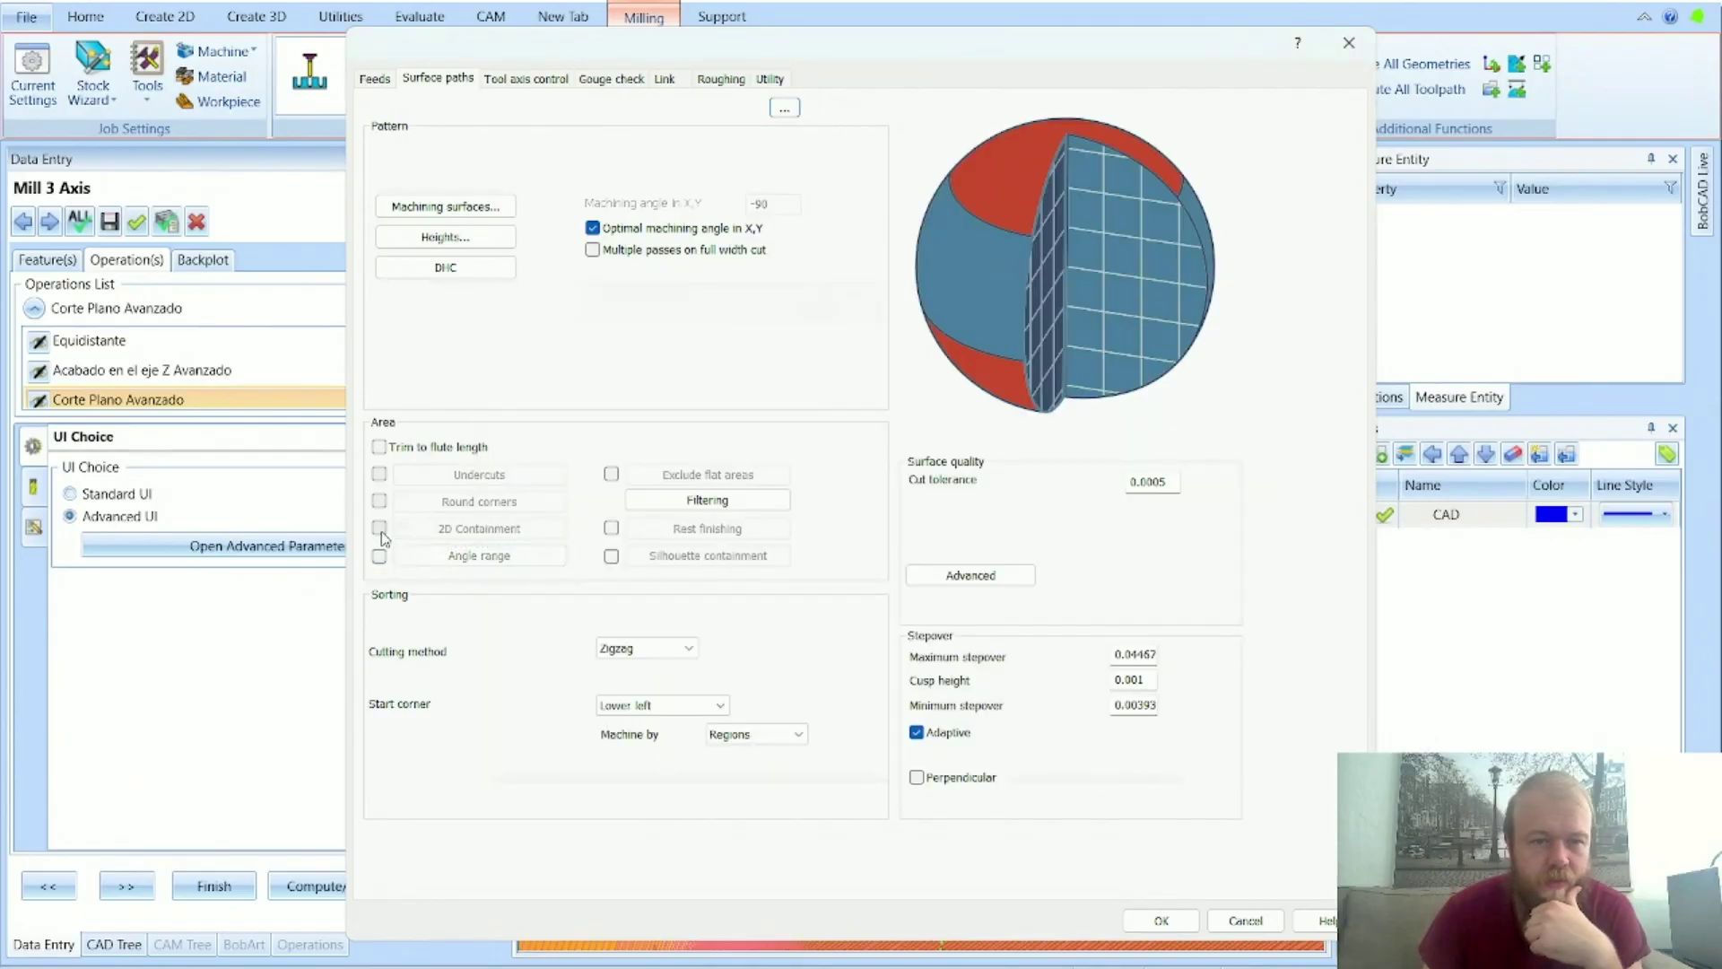
pyautogui.click(379, 528)
pyautogui.click(479, 529)
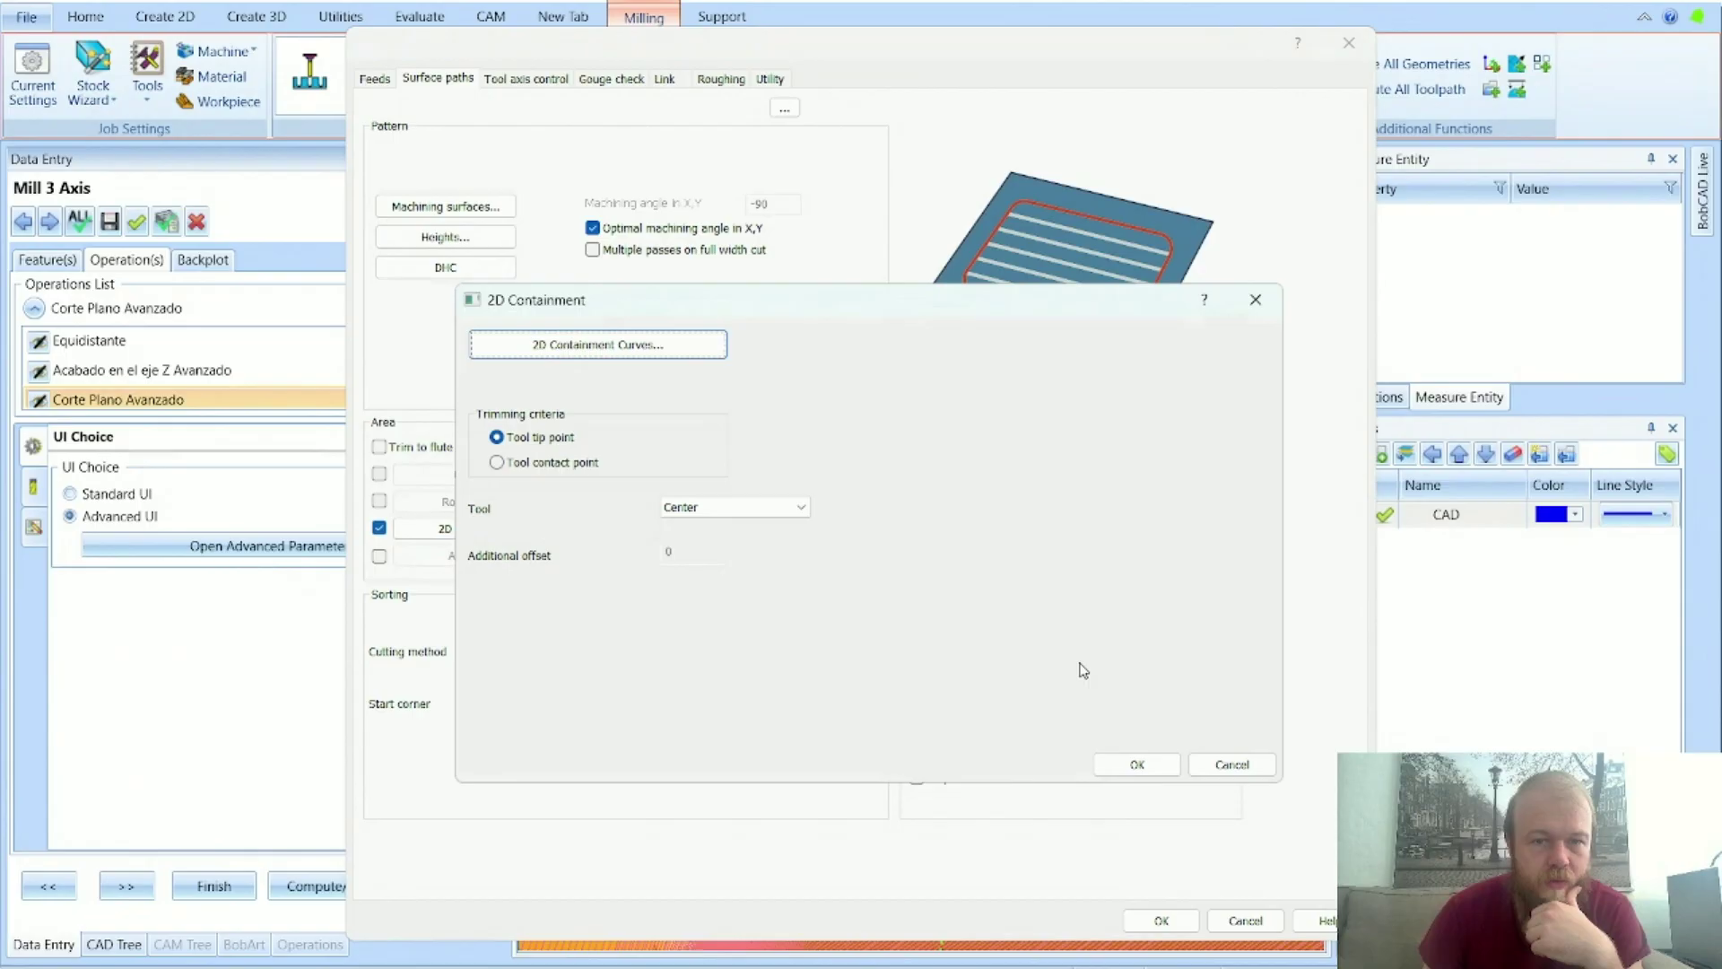
pyautogui.click(1253, 764)
pyautogui.click(379, 529)
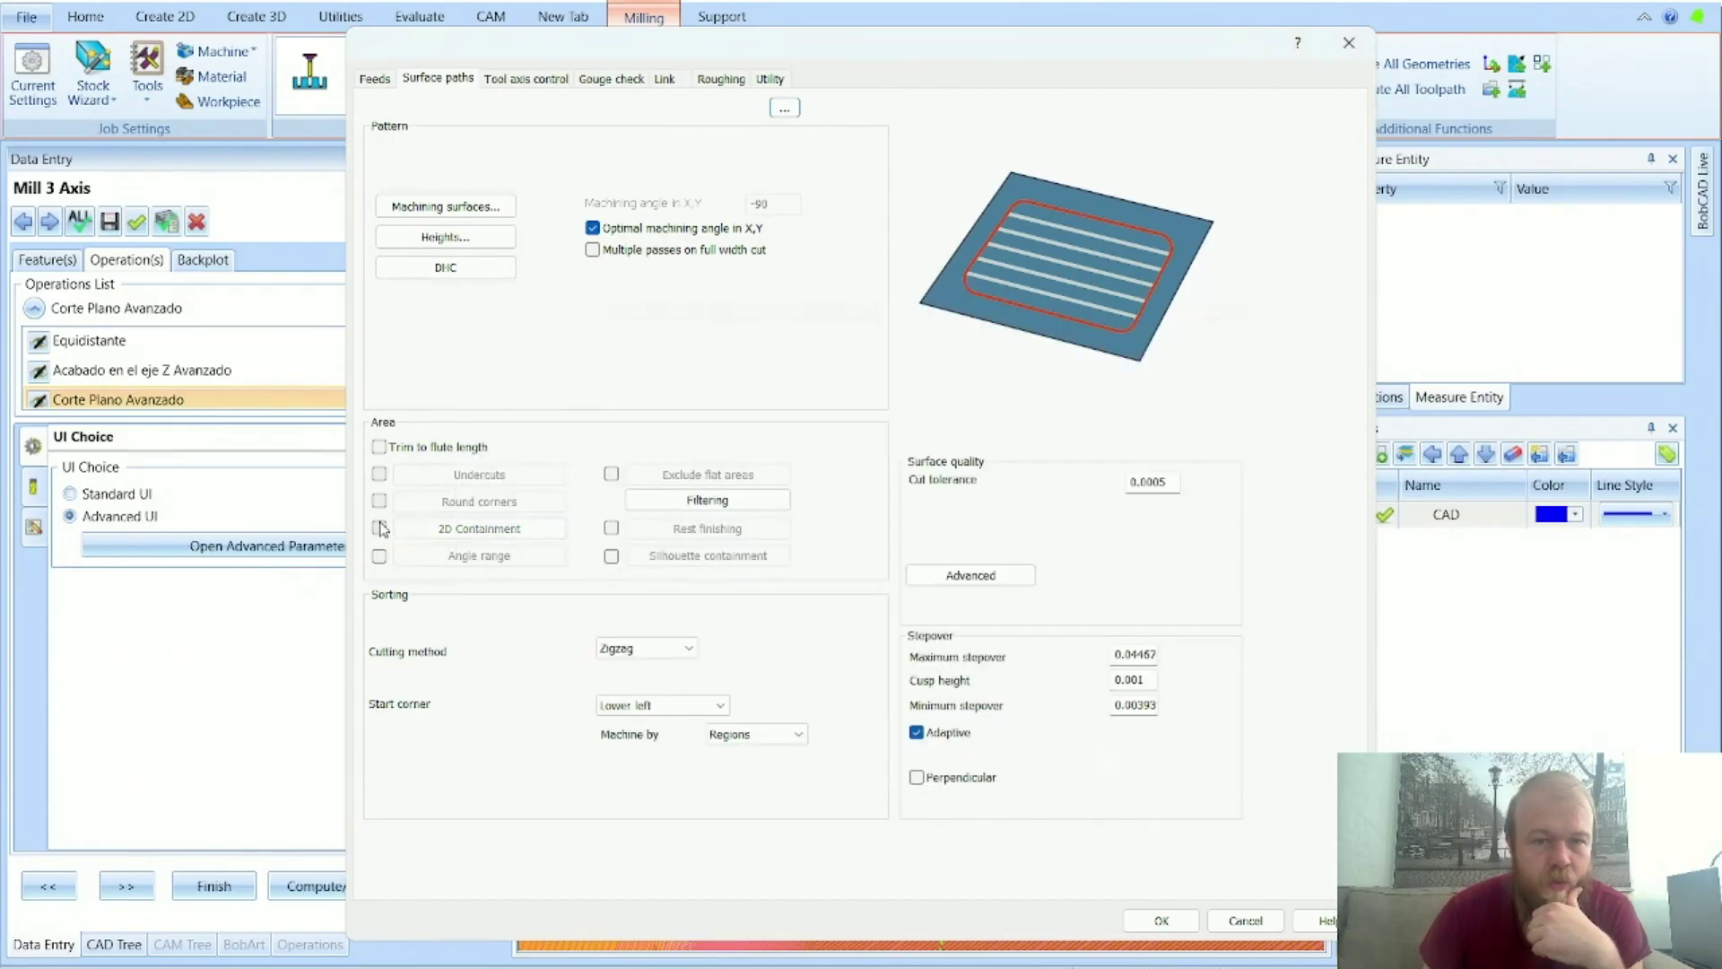
# Step: Review the Undercuts machining and Filtering settings without applying changes, leaving Undercuts disabled
pyautogui.click(379, 474)
pyautogui.click(436, 476)
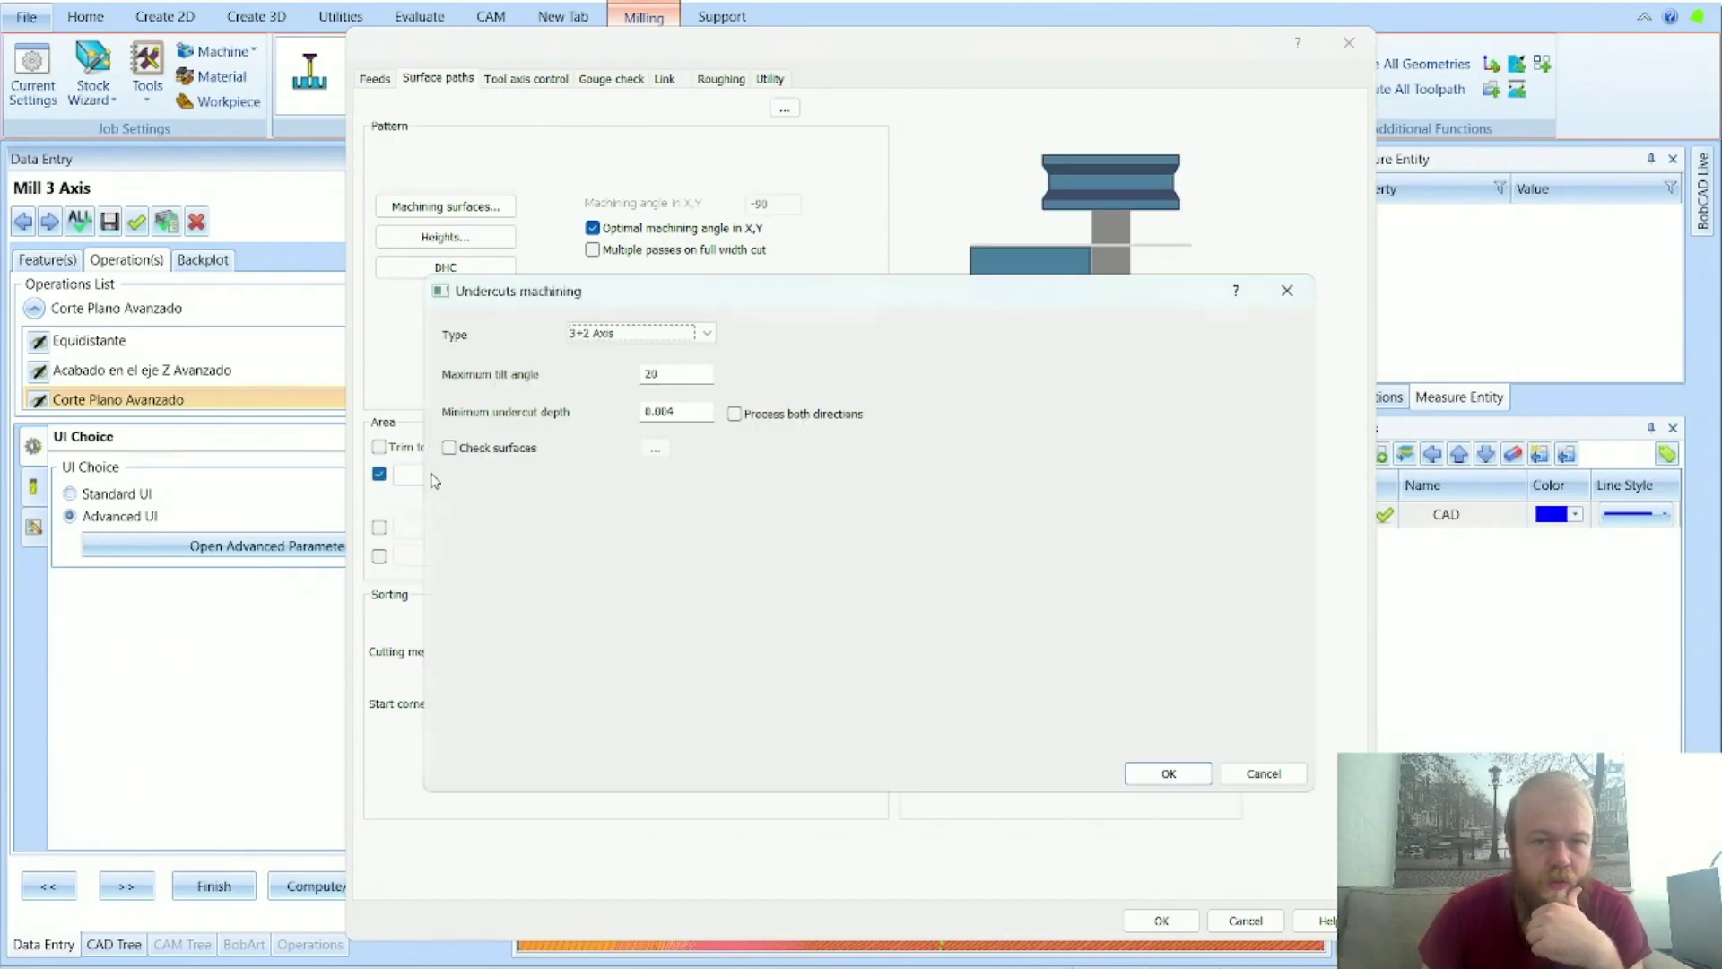
pyautogui.click(1283, 777)
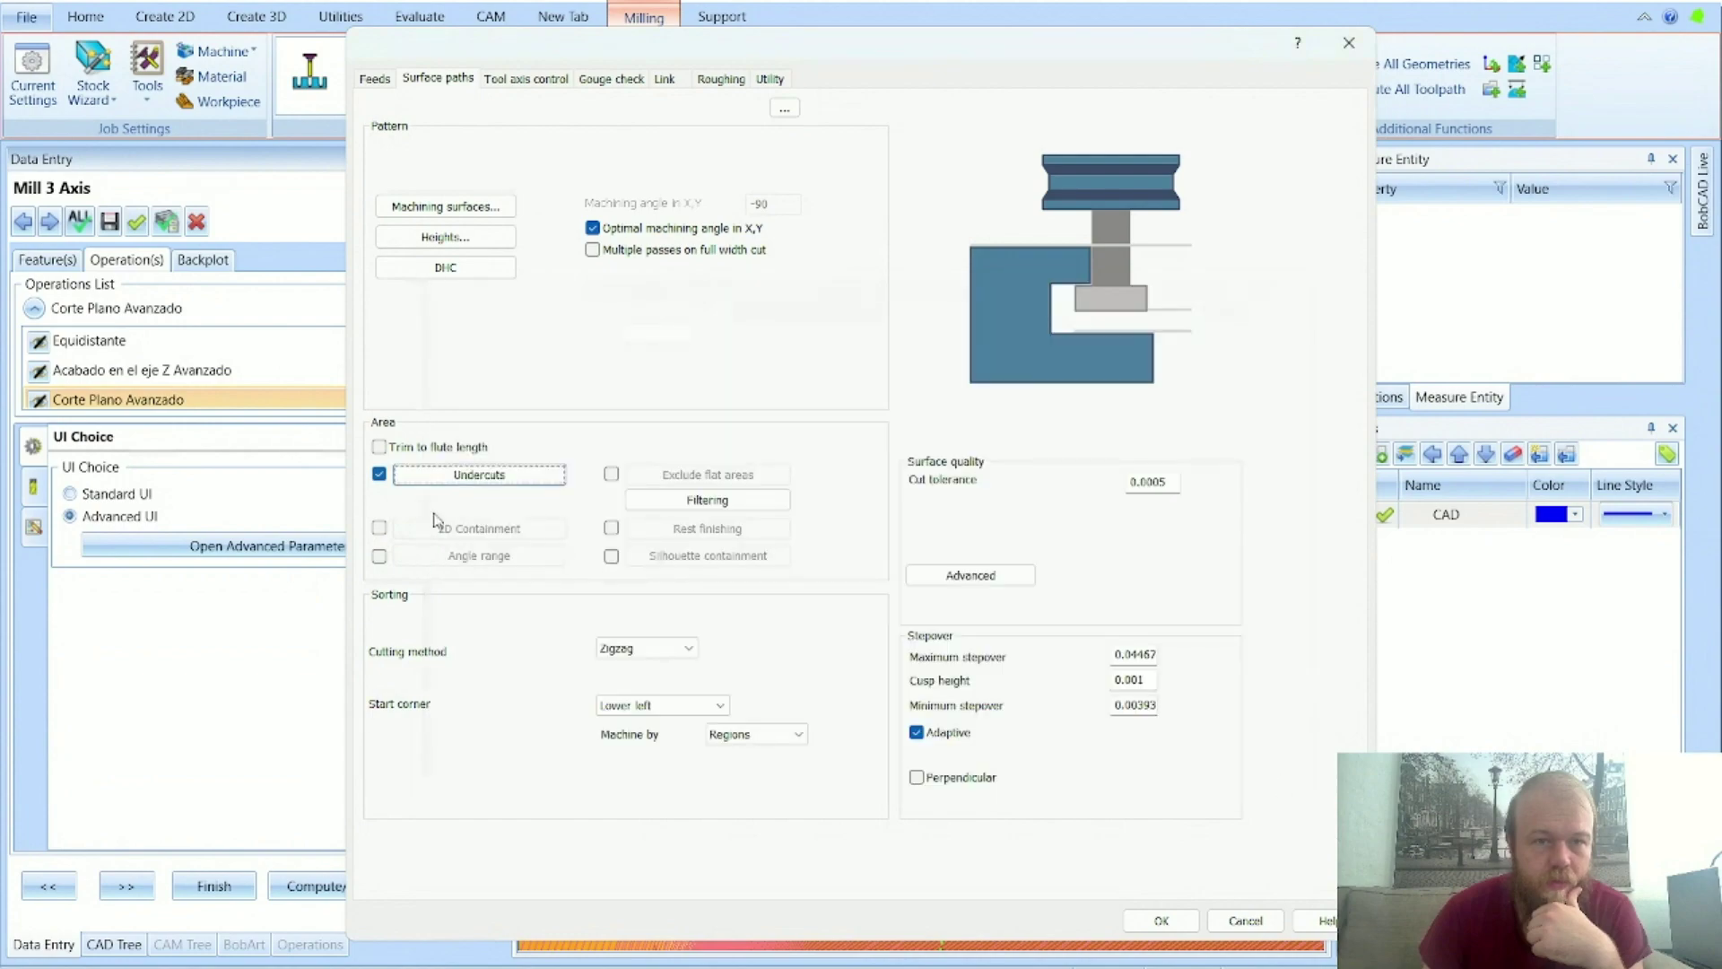
pyautogui.click(380, 474)
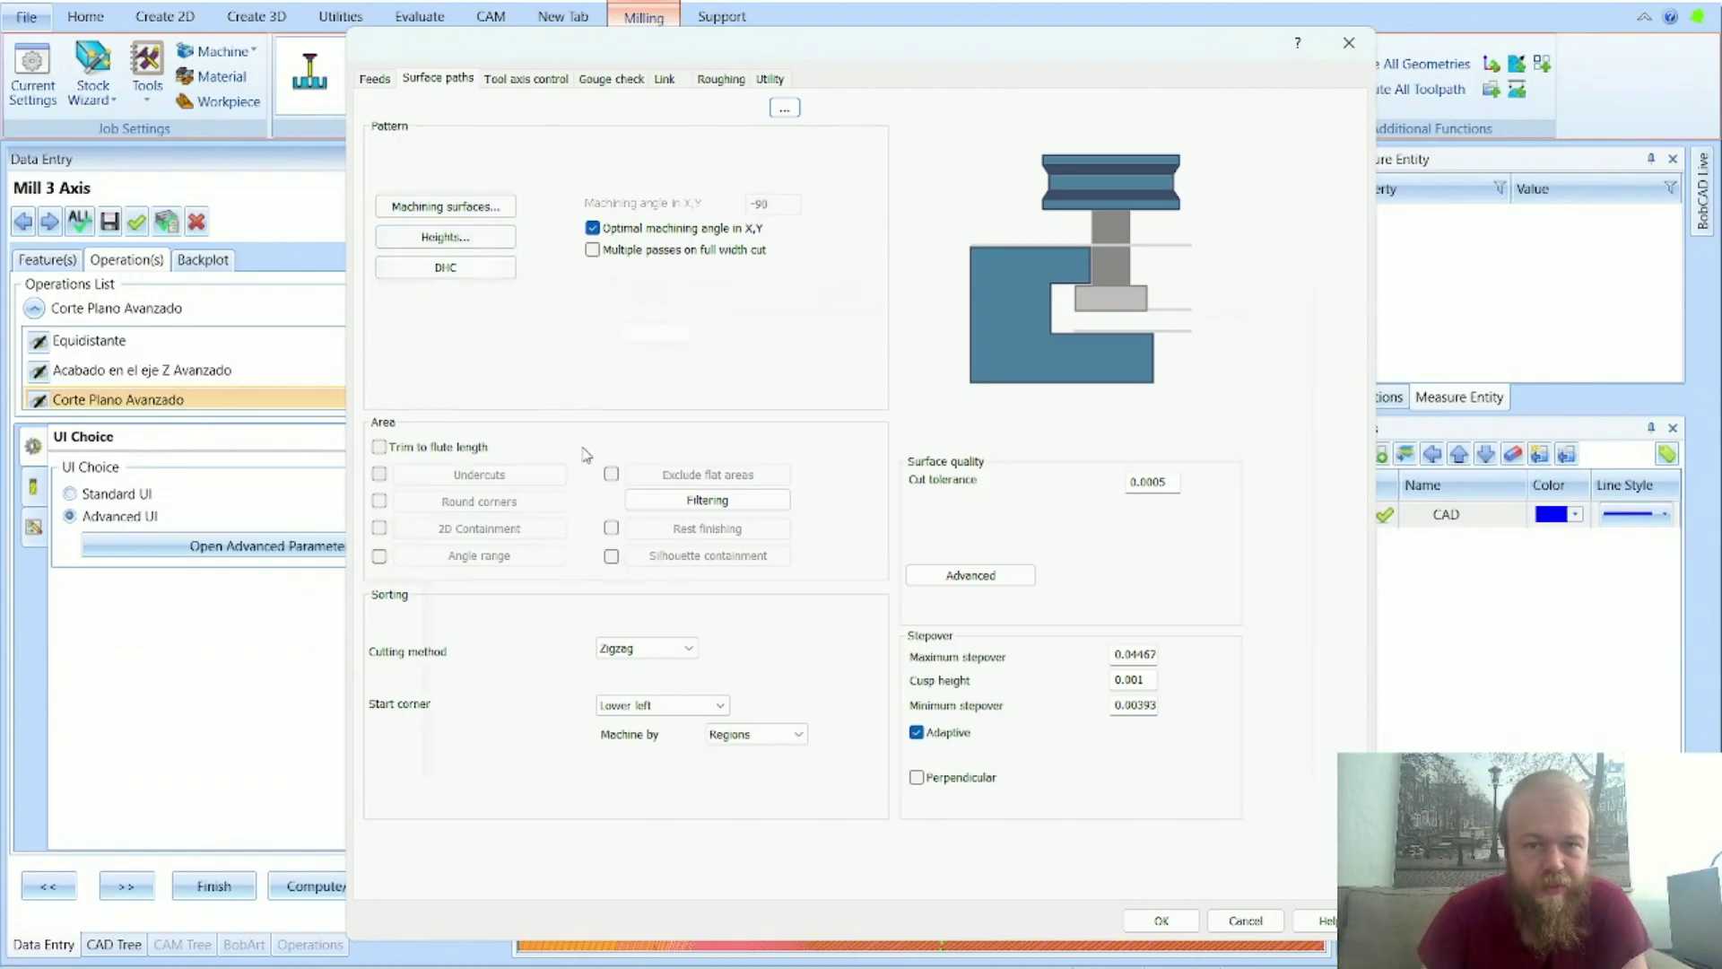
pyautogui.click(630, 507)
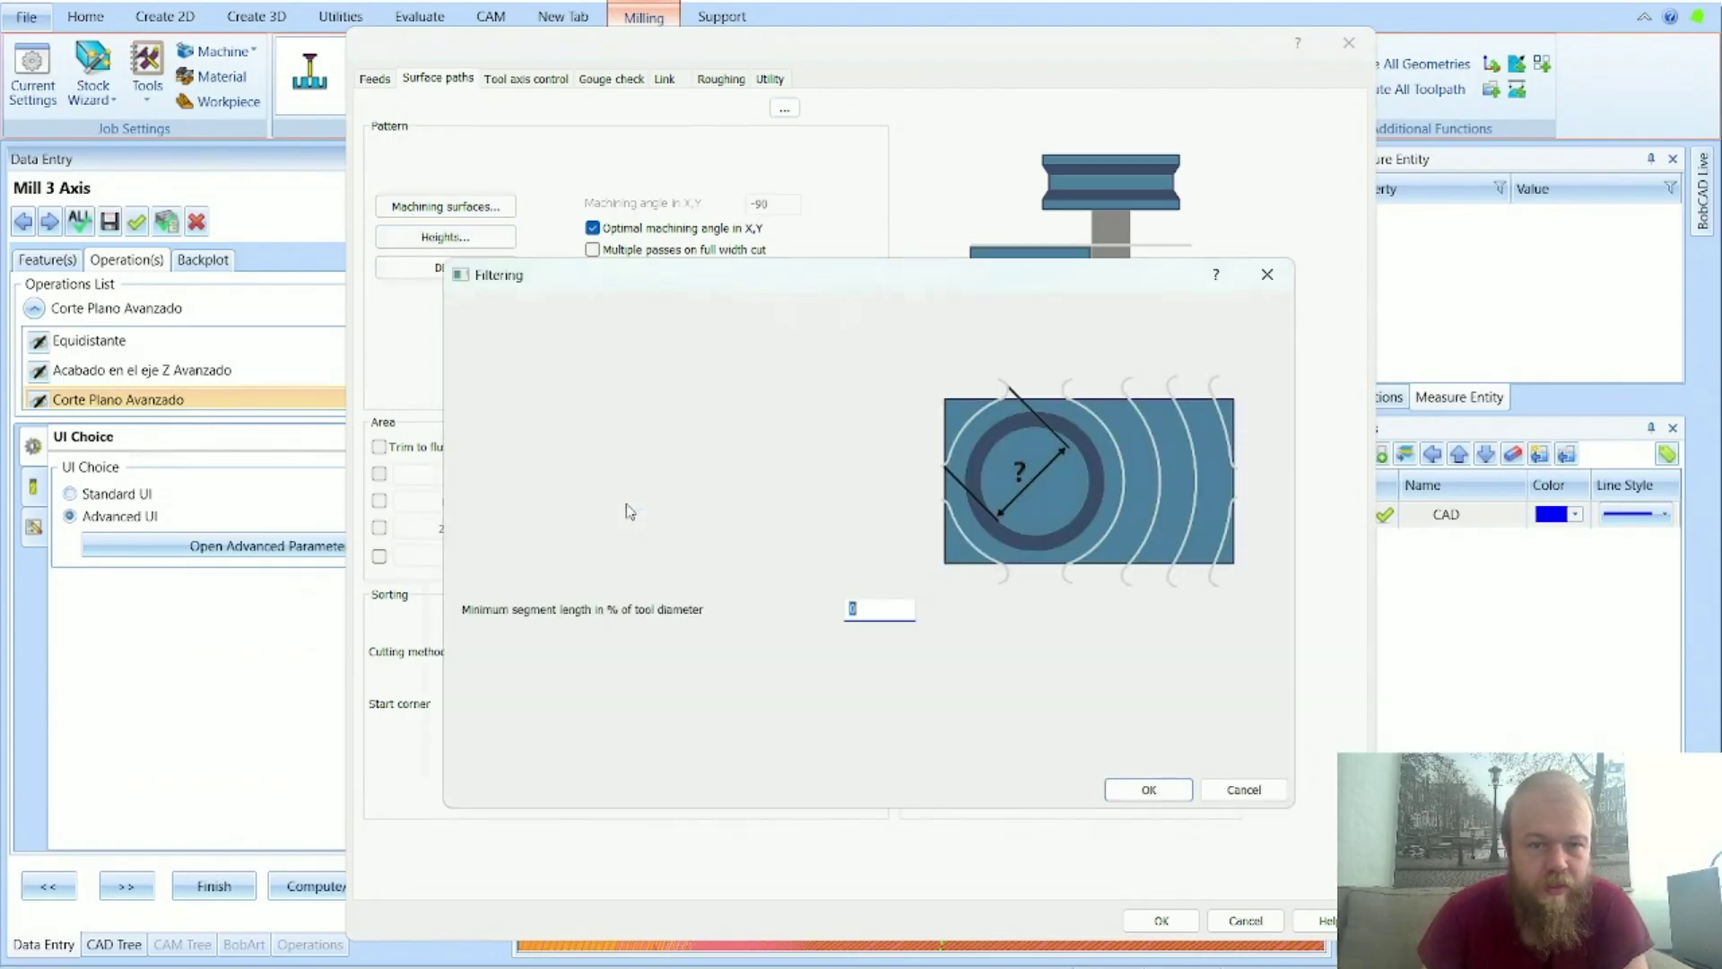
pyautogui.click(1280, 788)
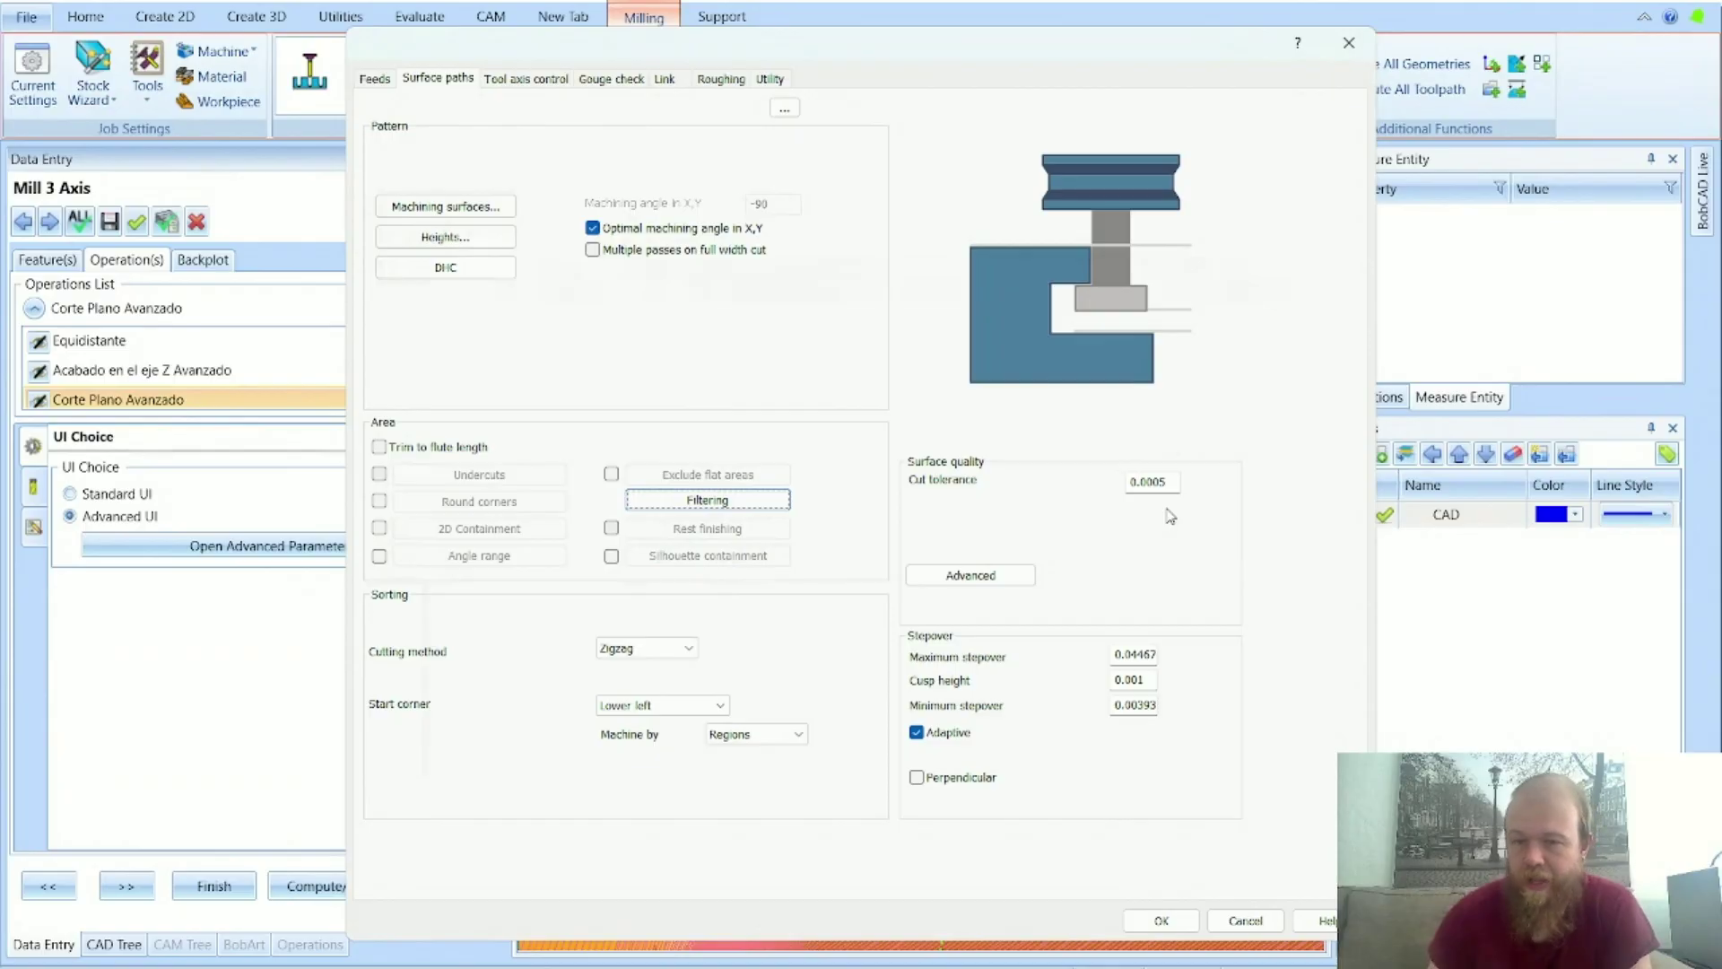
# Step: Uncover the toolpath behind the advanced parameters, close them, discard the feature's edits, and collapse MULTIPLE SURFACES PRO
pyautogui.moveTo(1010, 49); pyautogui.dragTo(327, 182)
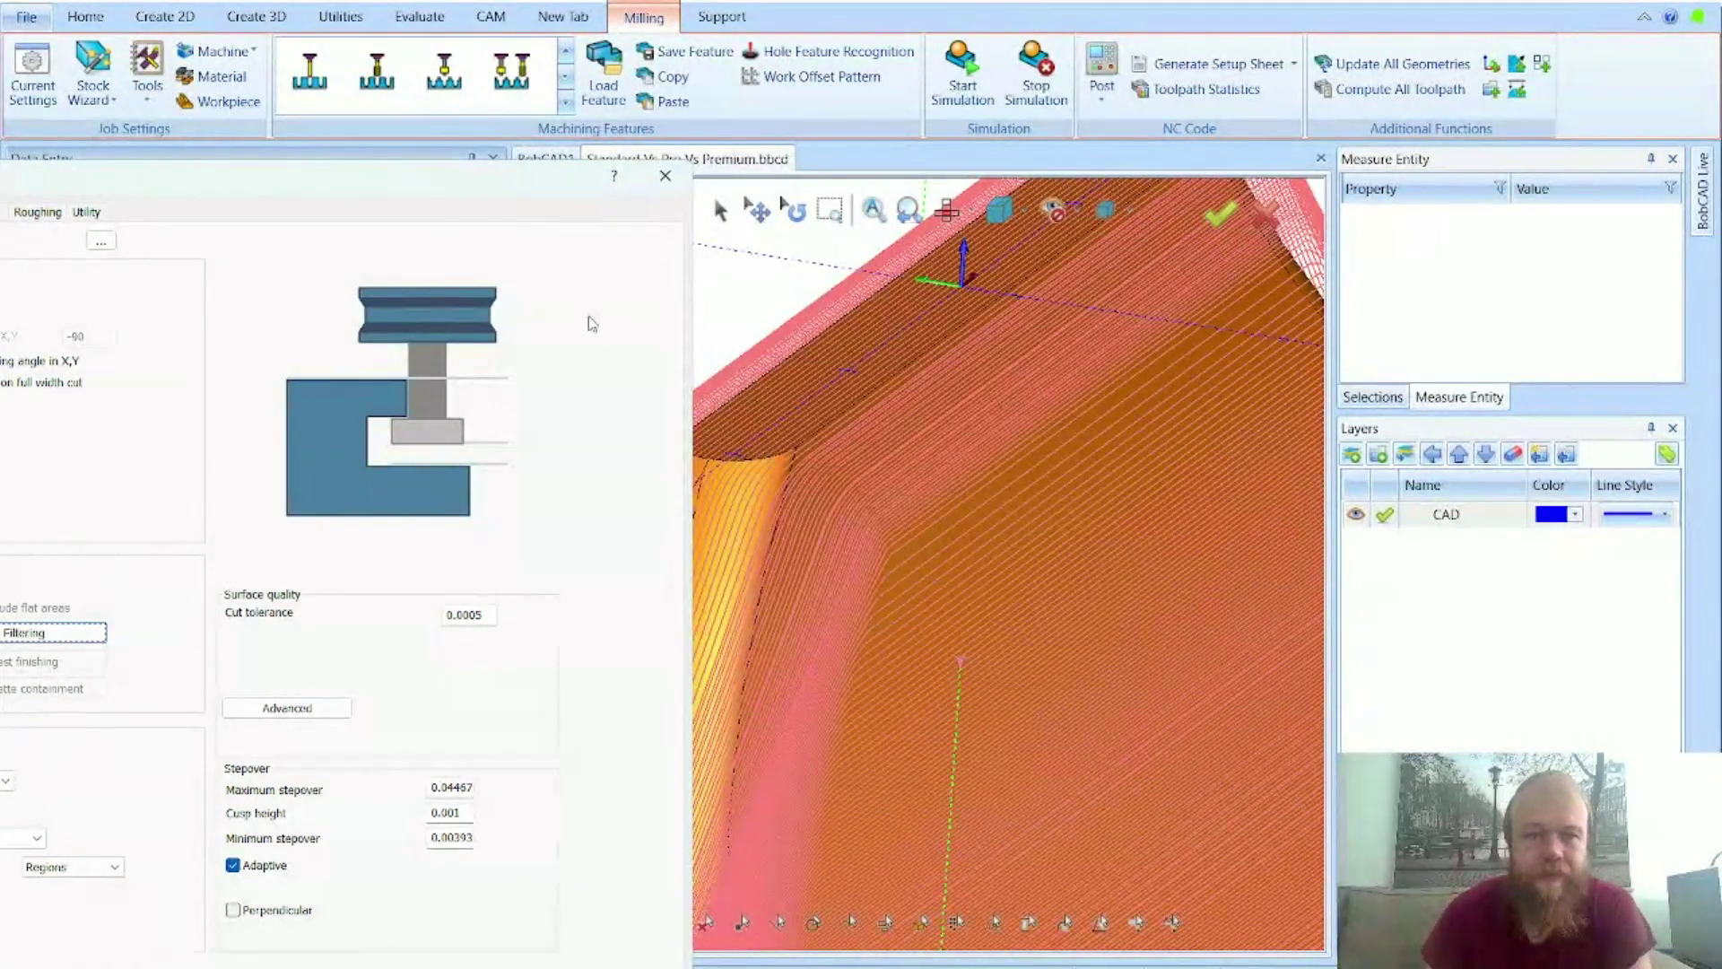
pyautogui.moveTo(507, 184); pyautogui.dragTo(958, 80)
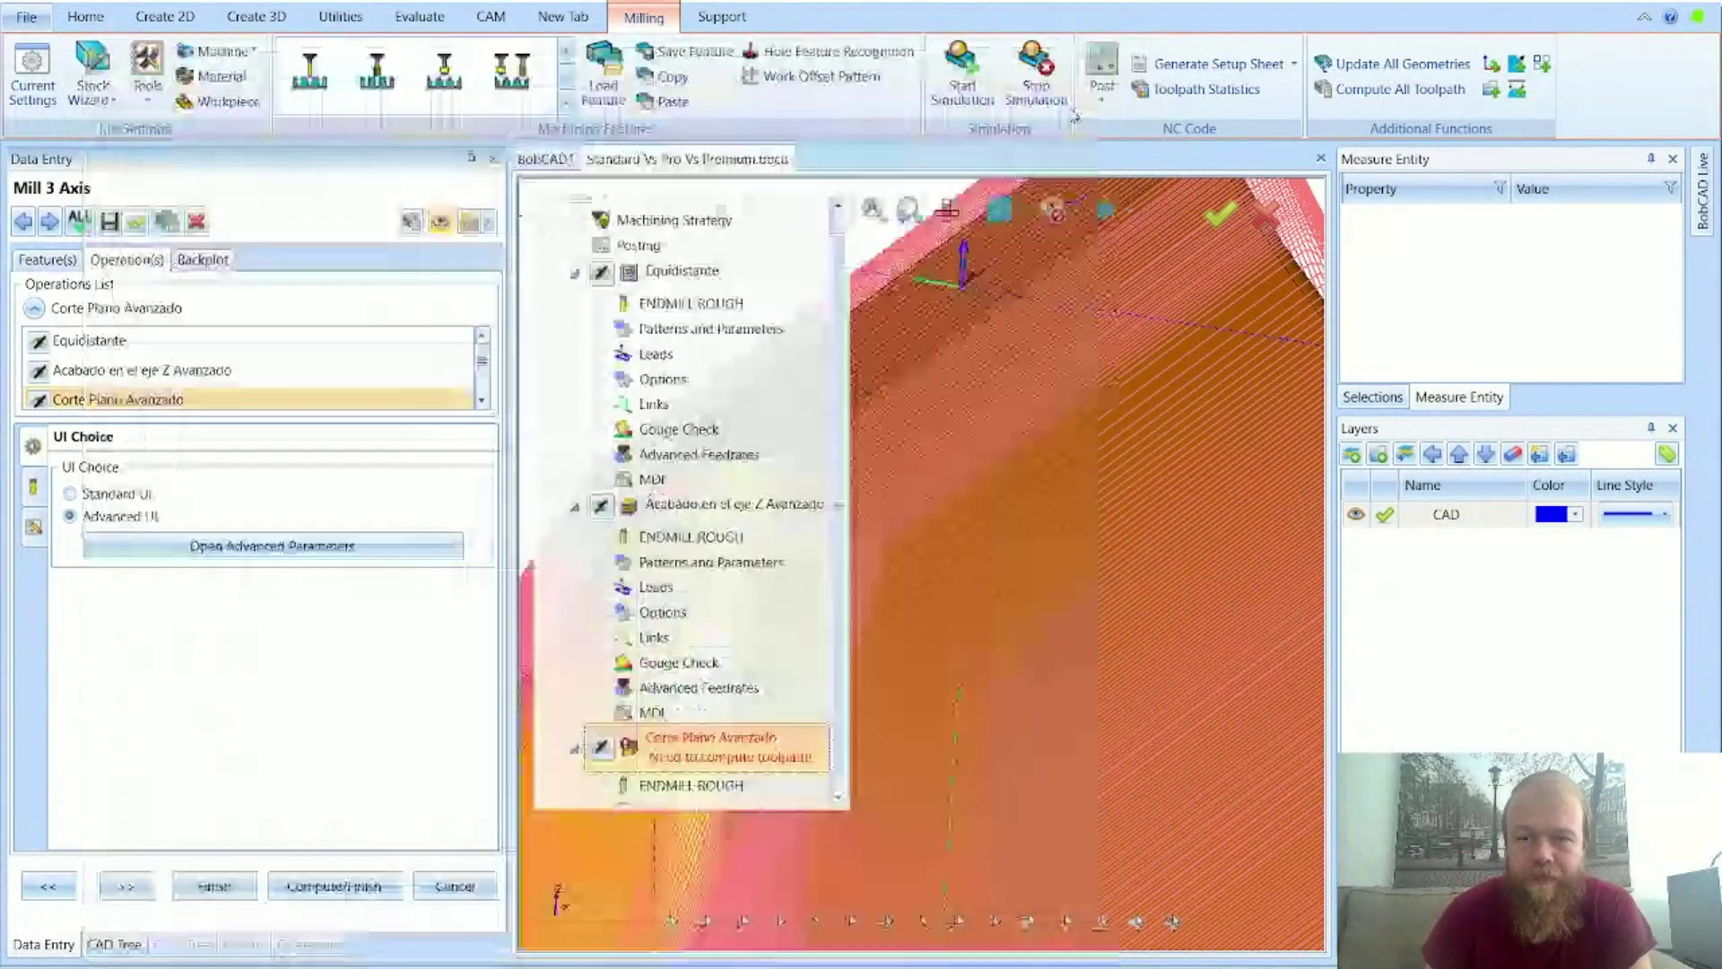
pyautogui.click(1085, 64)
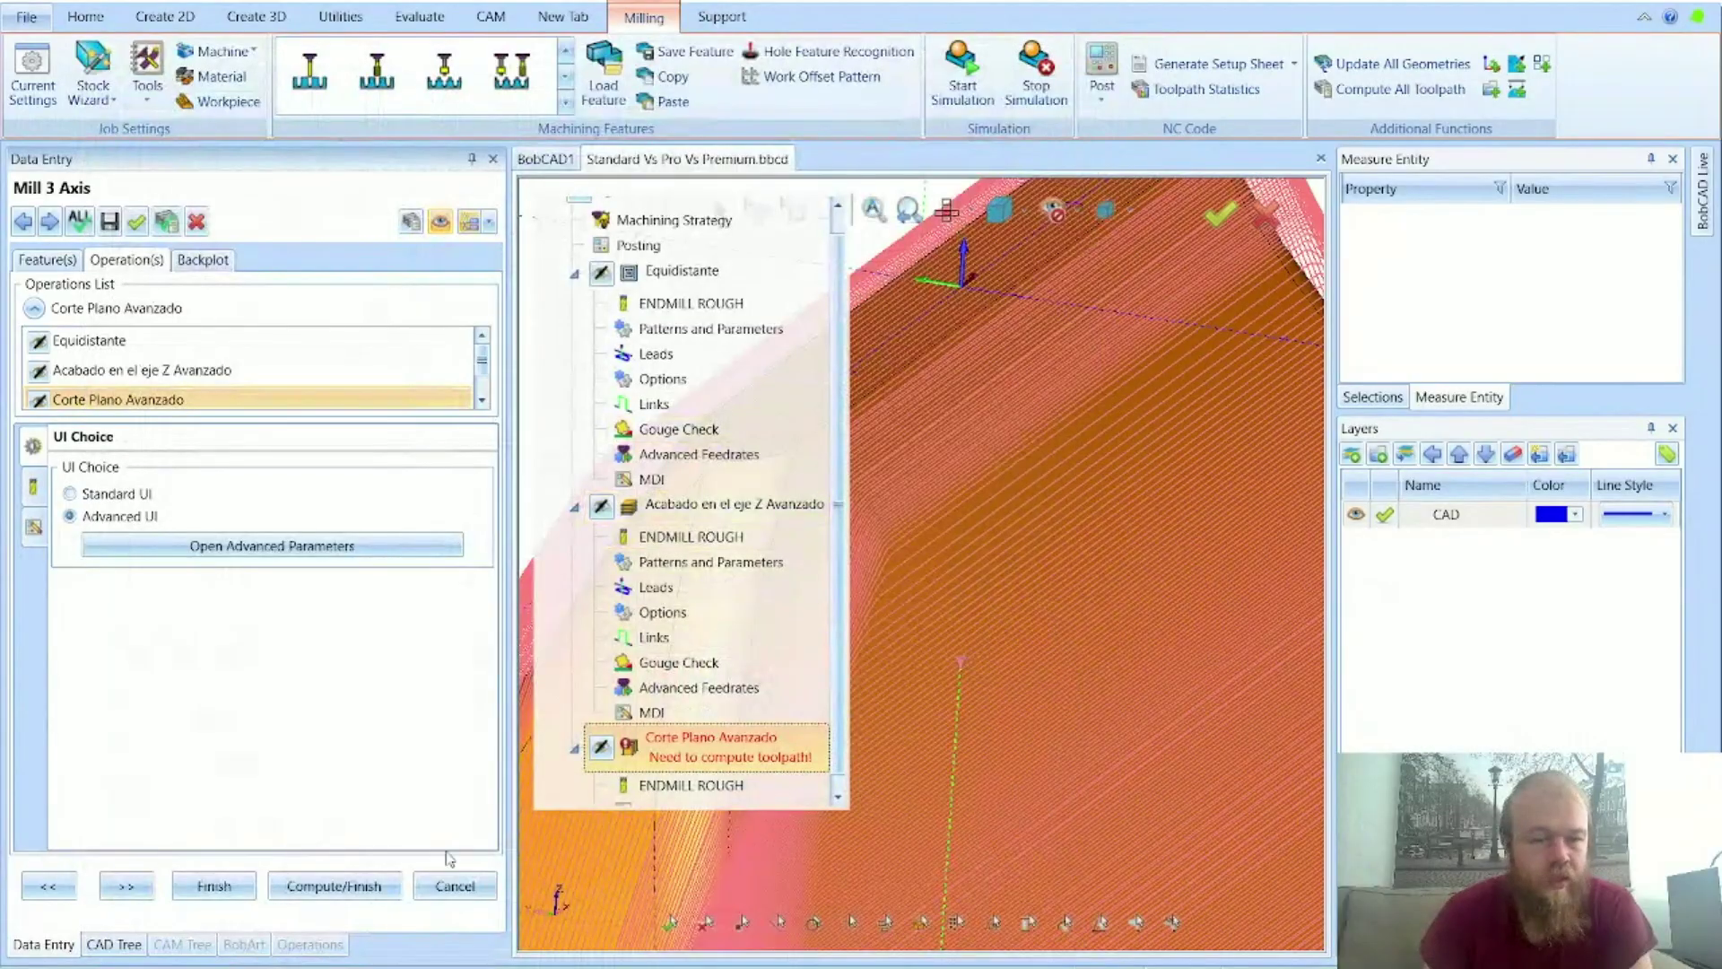
pyautogui.click(455, 885)
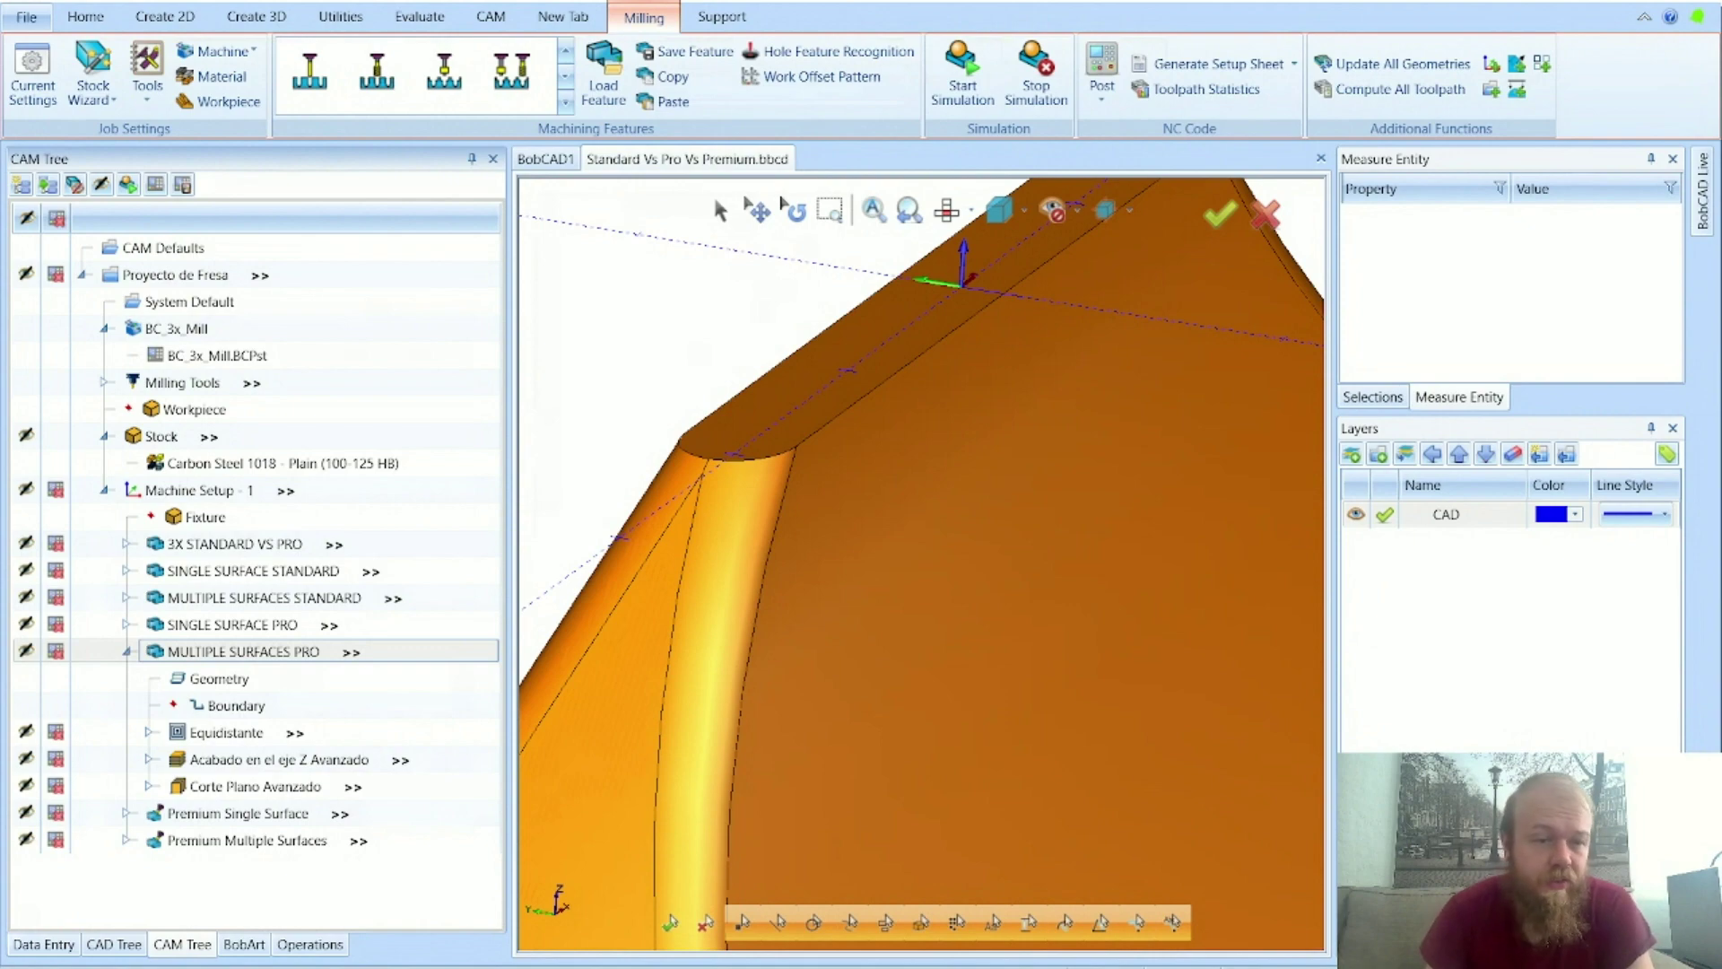
pyautogui.click(128, 654)
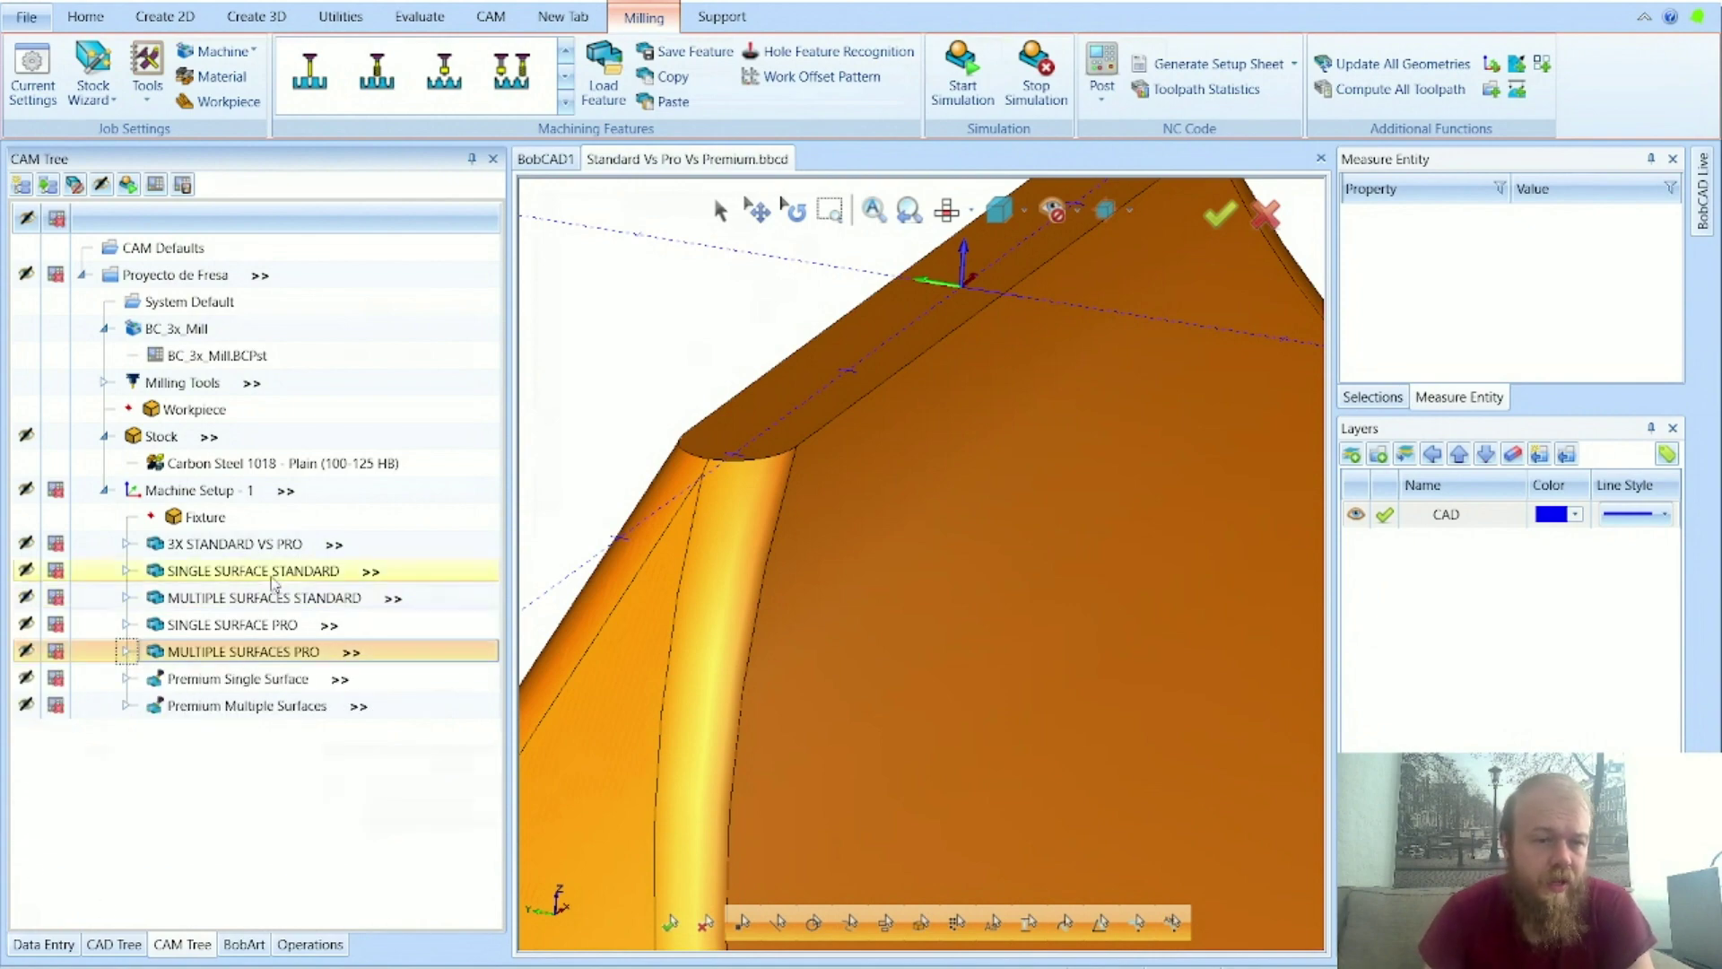
# Step: Set the depth of cut to 0.2 in the patterns and parameters of 3X ROUGH PRO in the 3X STANDARD VS PRO feature
pyautogui.rightClick(232, 550)
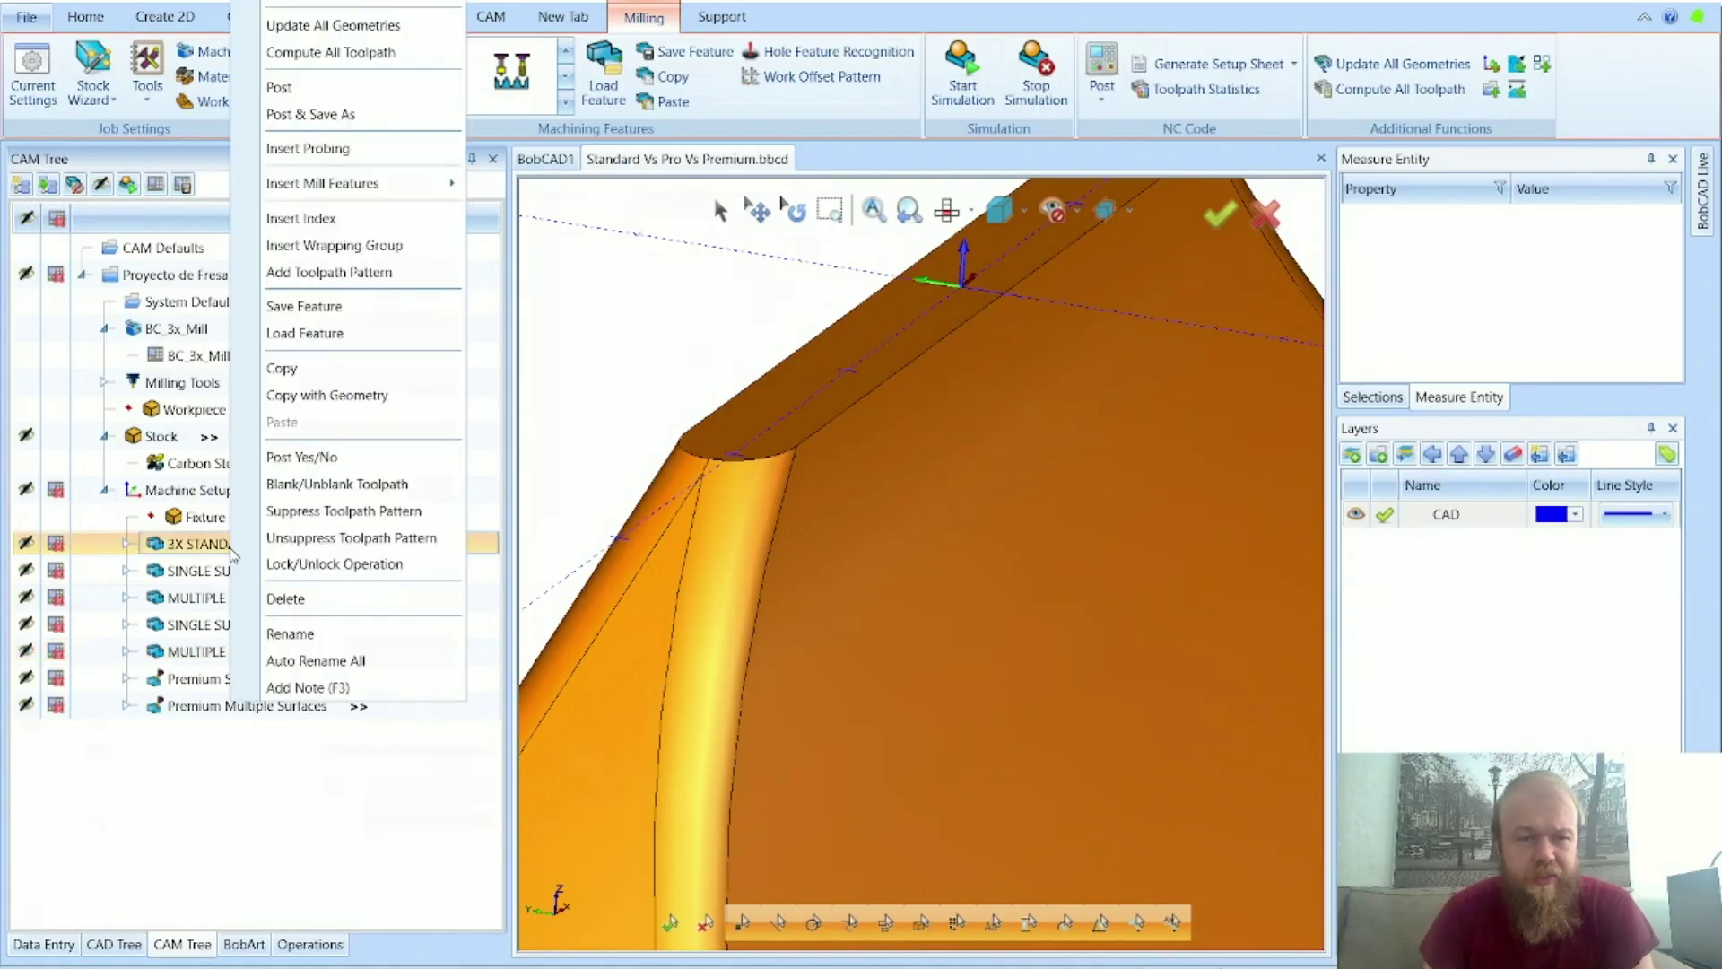
pyautogui.click(287, 11)
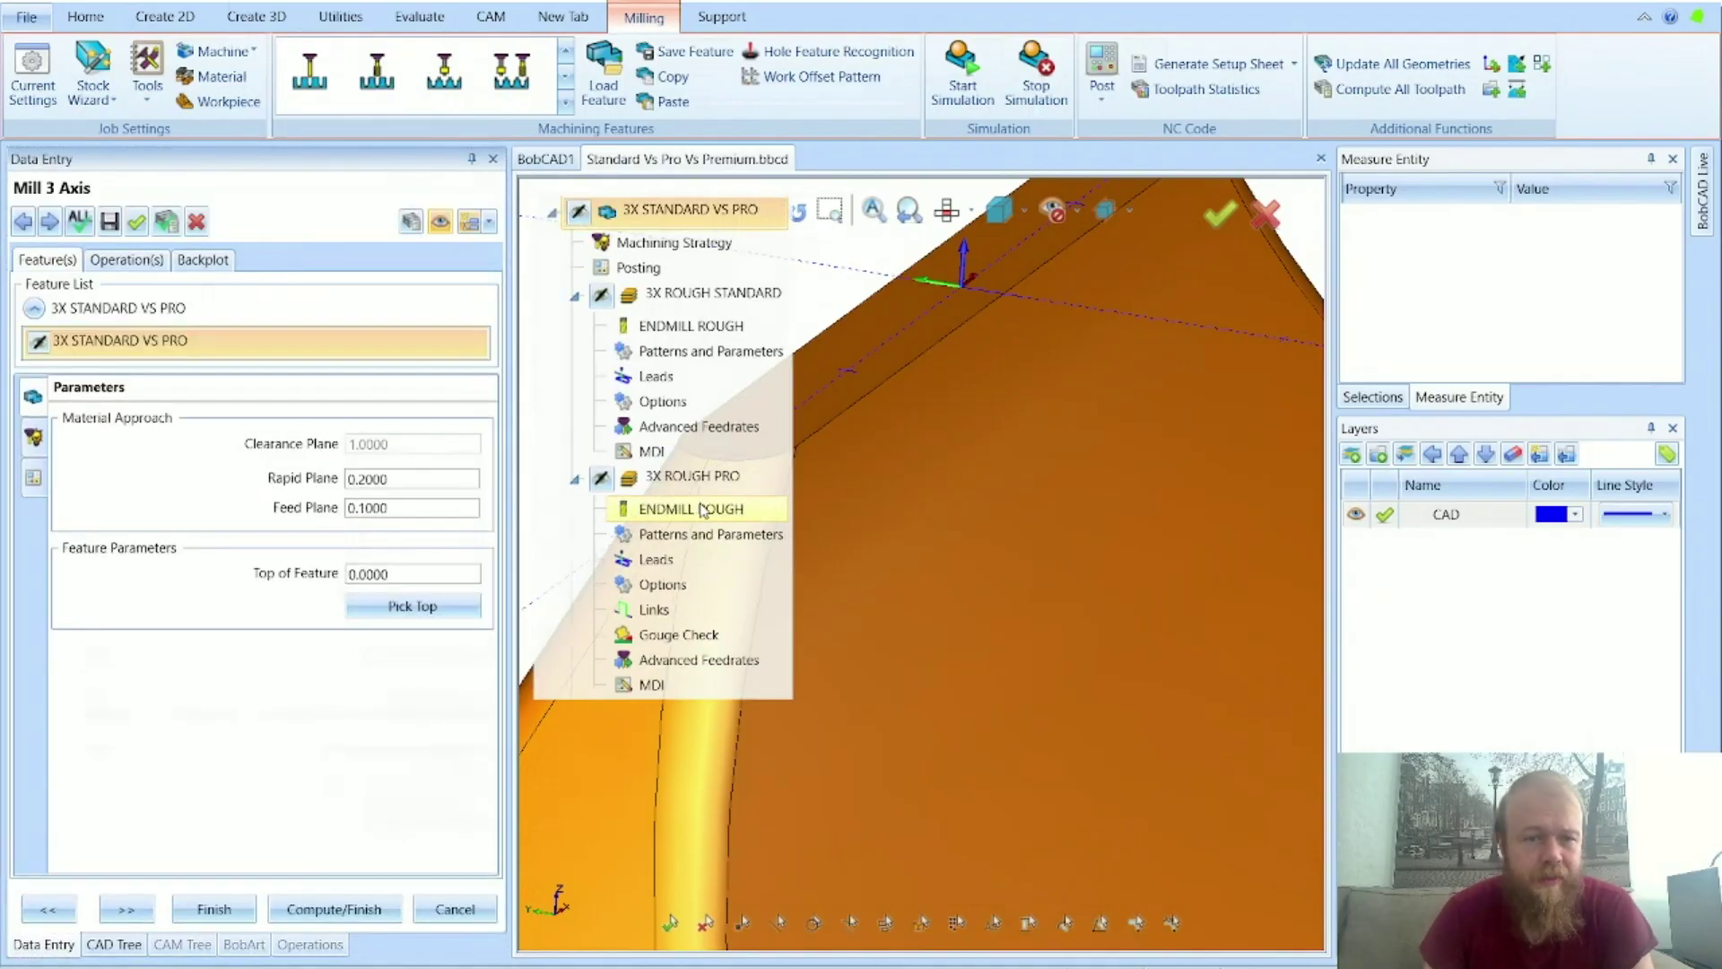
pyautogui.click(698, 535)
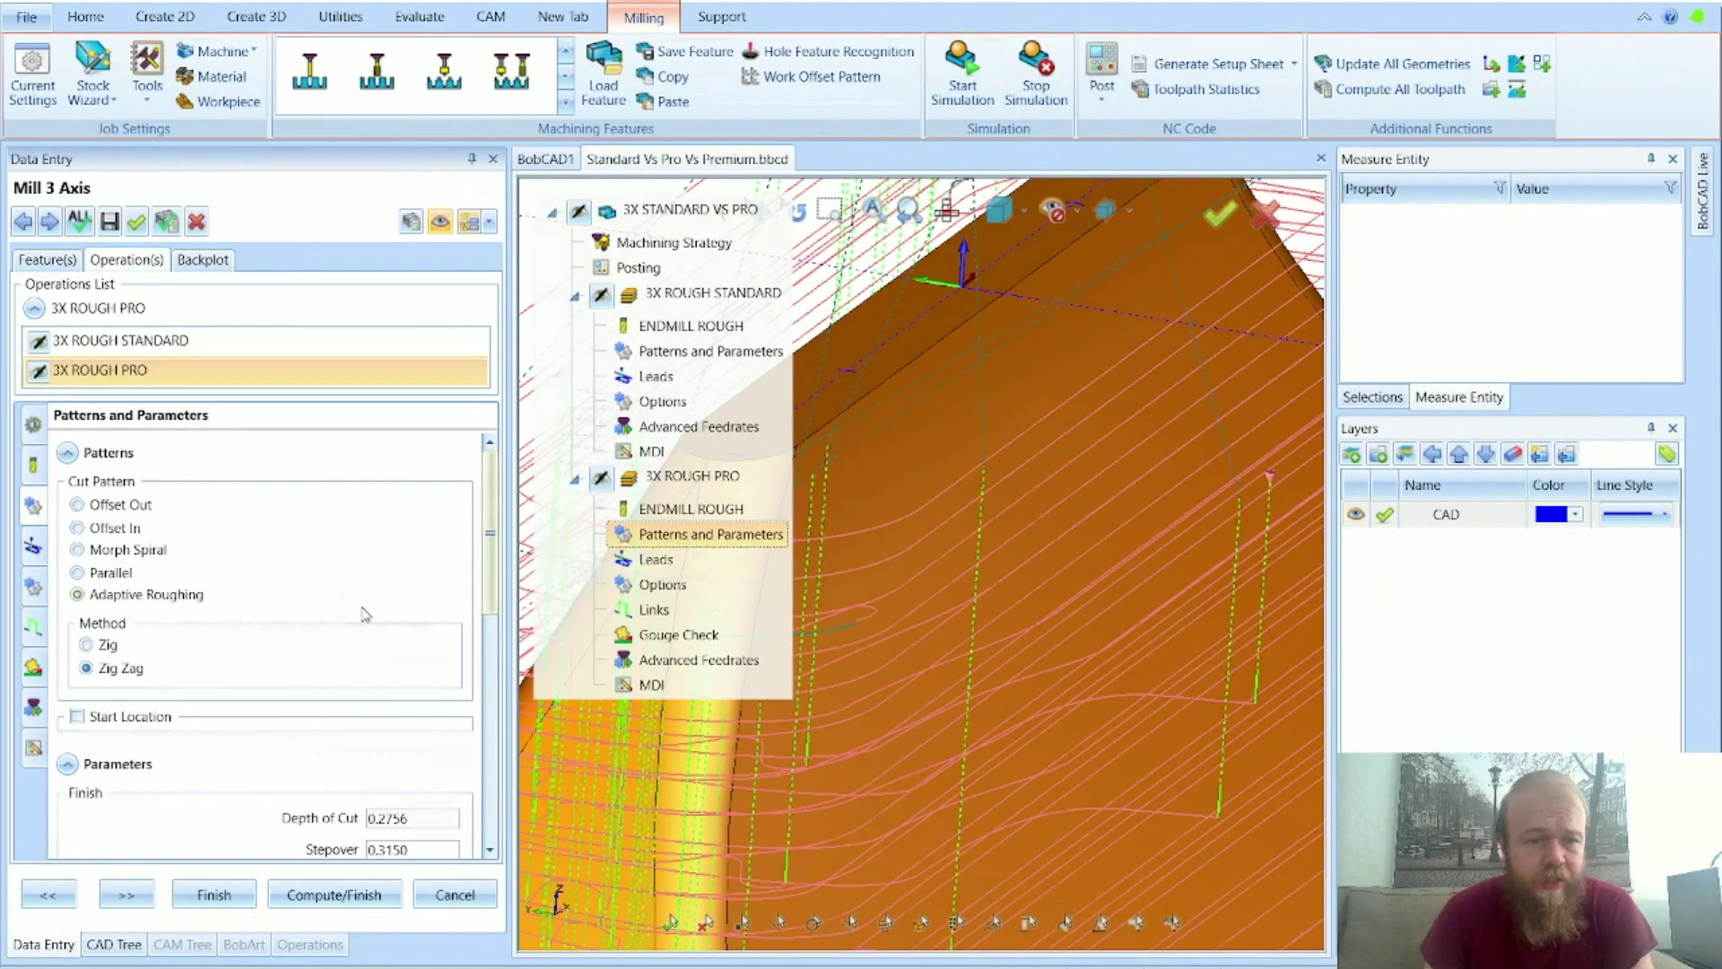
pyautogui.scroll(-5, 421, 646)
pyautogui.moveTo(437, 664); pyautogui.dragTo(335, 673)
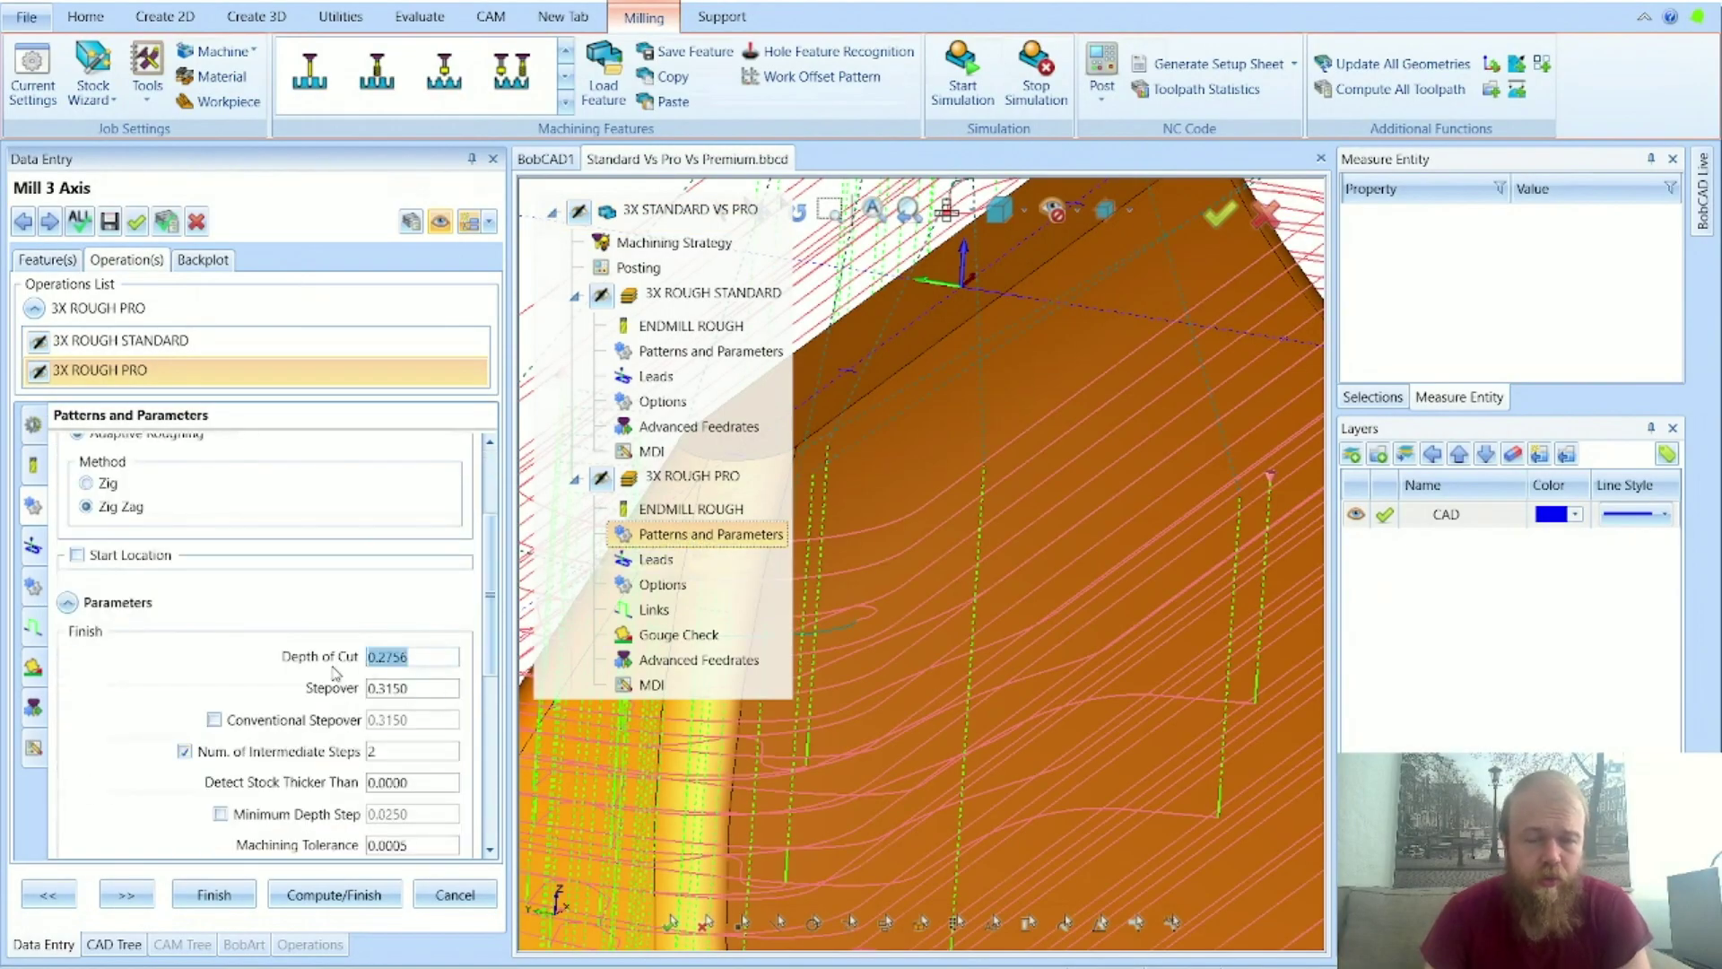
pyautogui.write('0.')
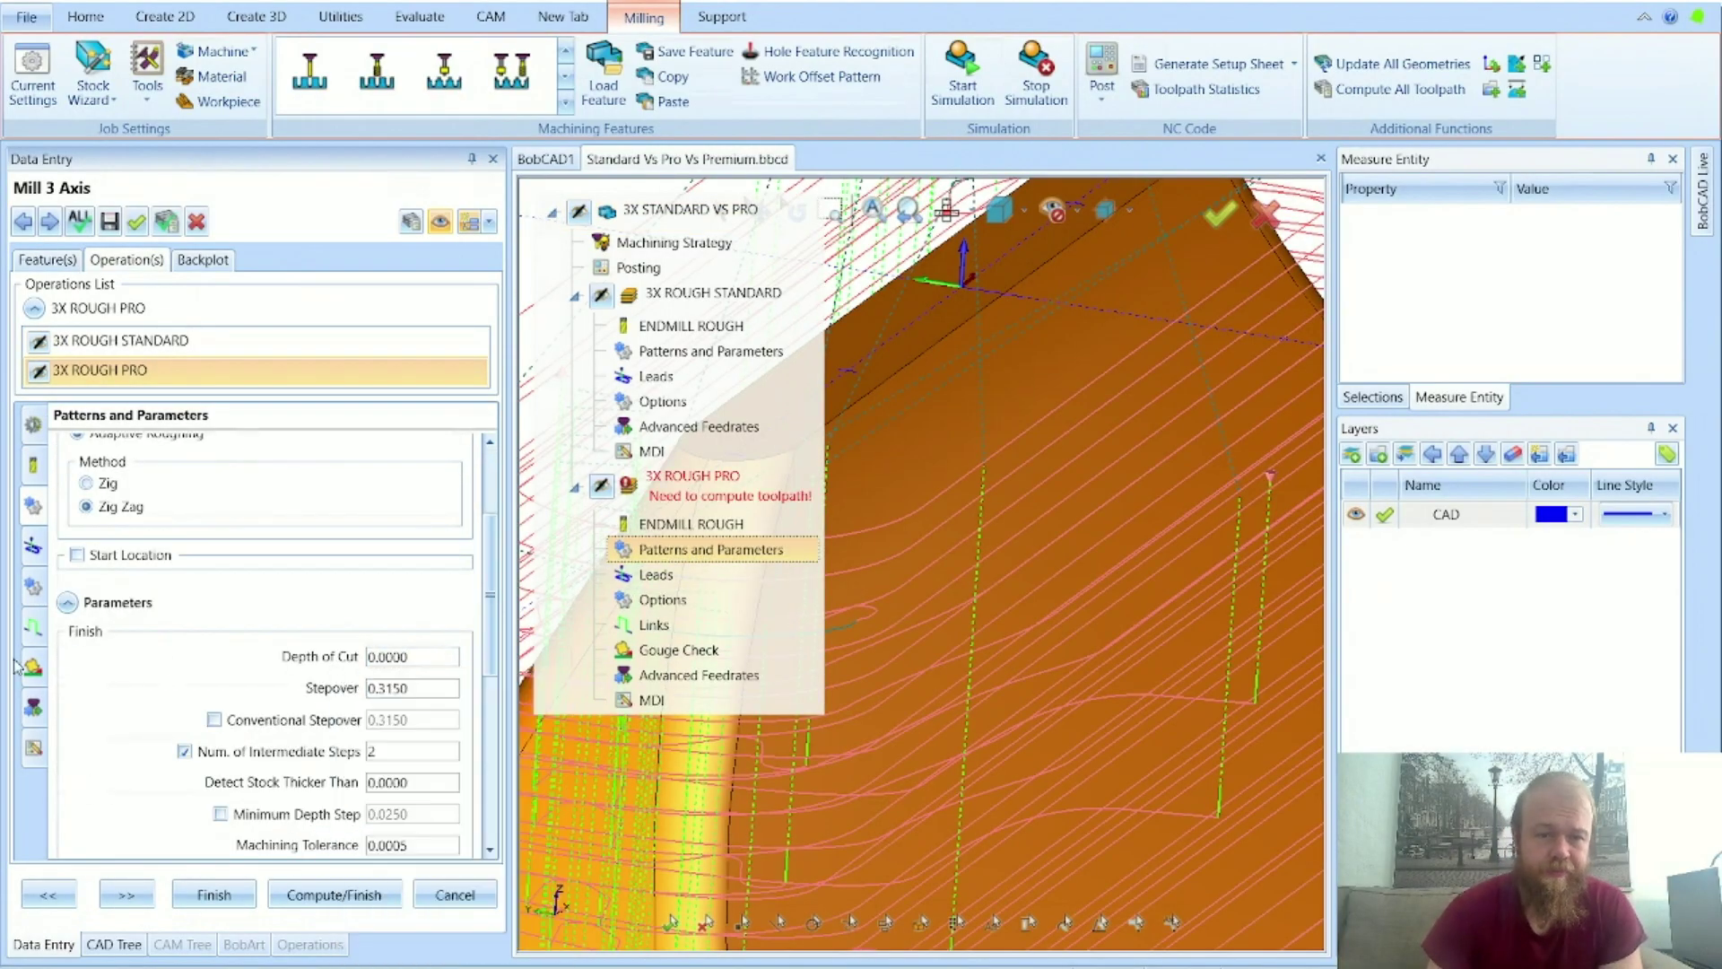
pyautogui.write('2')
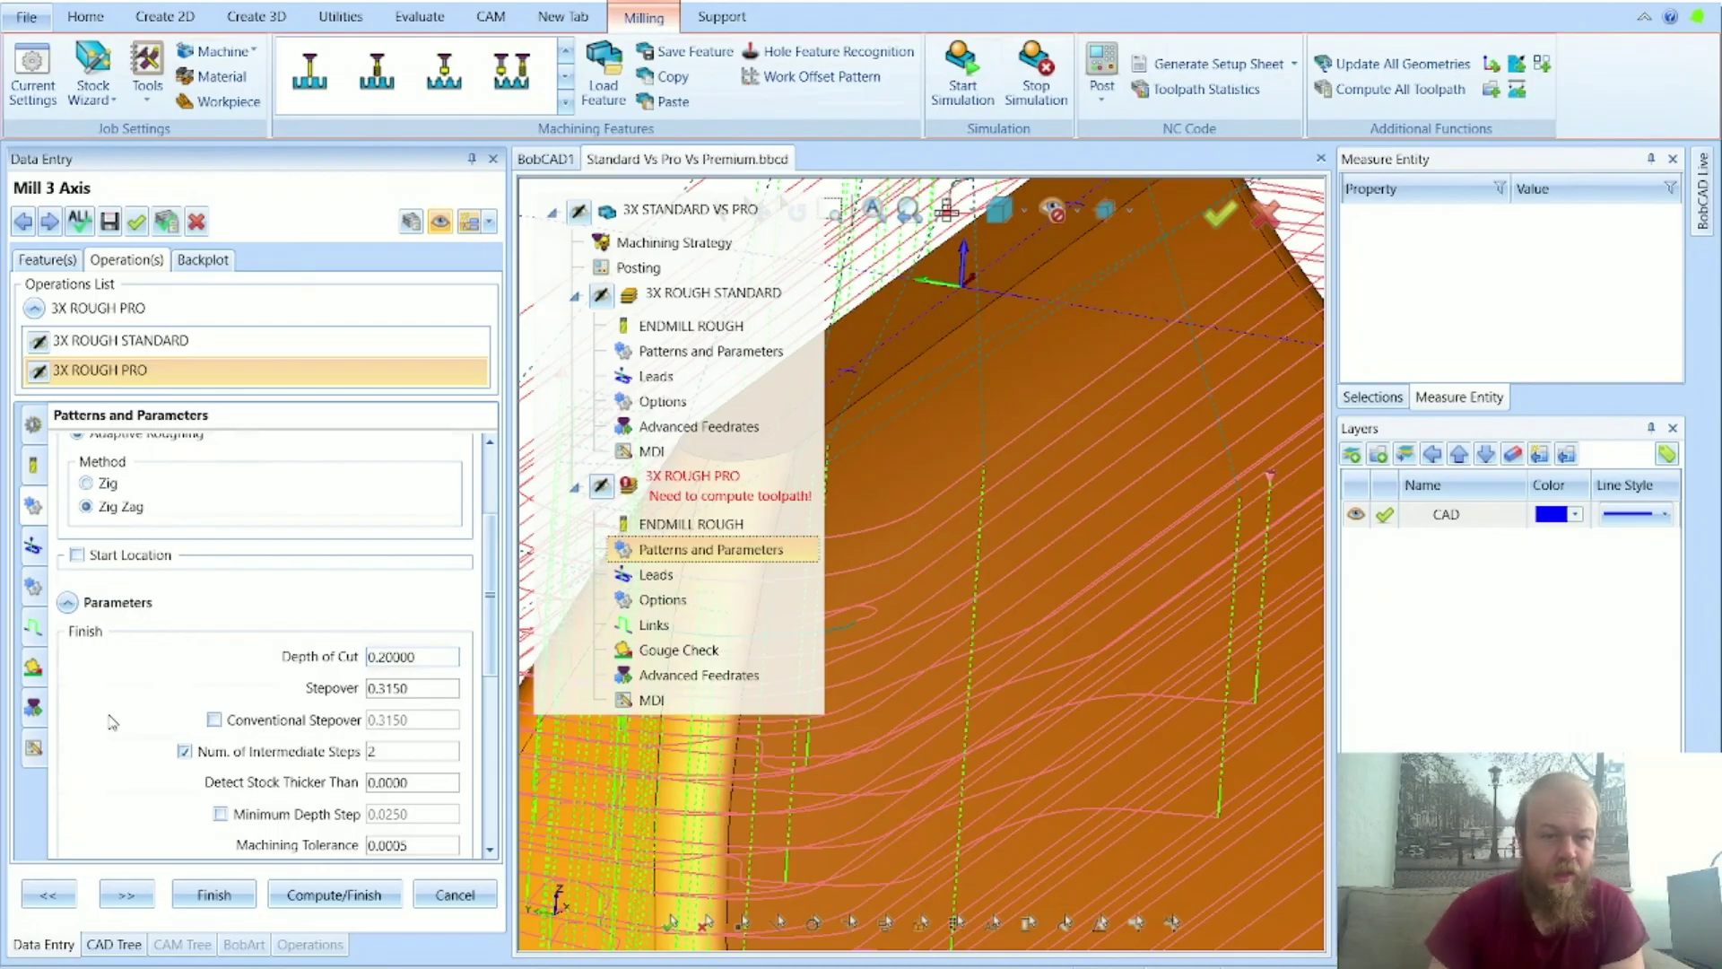
# Step: Set the stepover of 3X ROUGH PRO to 0.2, save the feature, and compute the operation's toolpath
pyautogui.press('Tab')
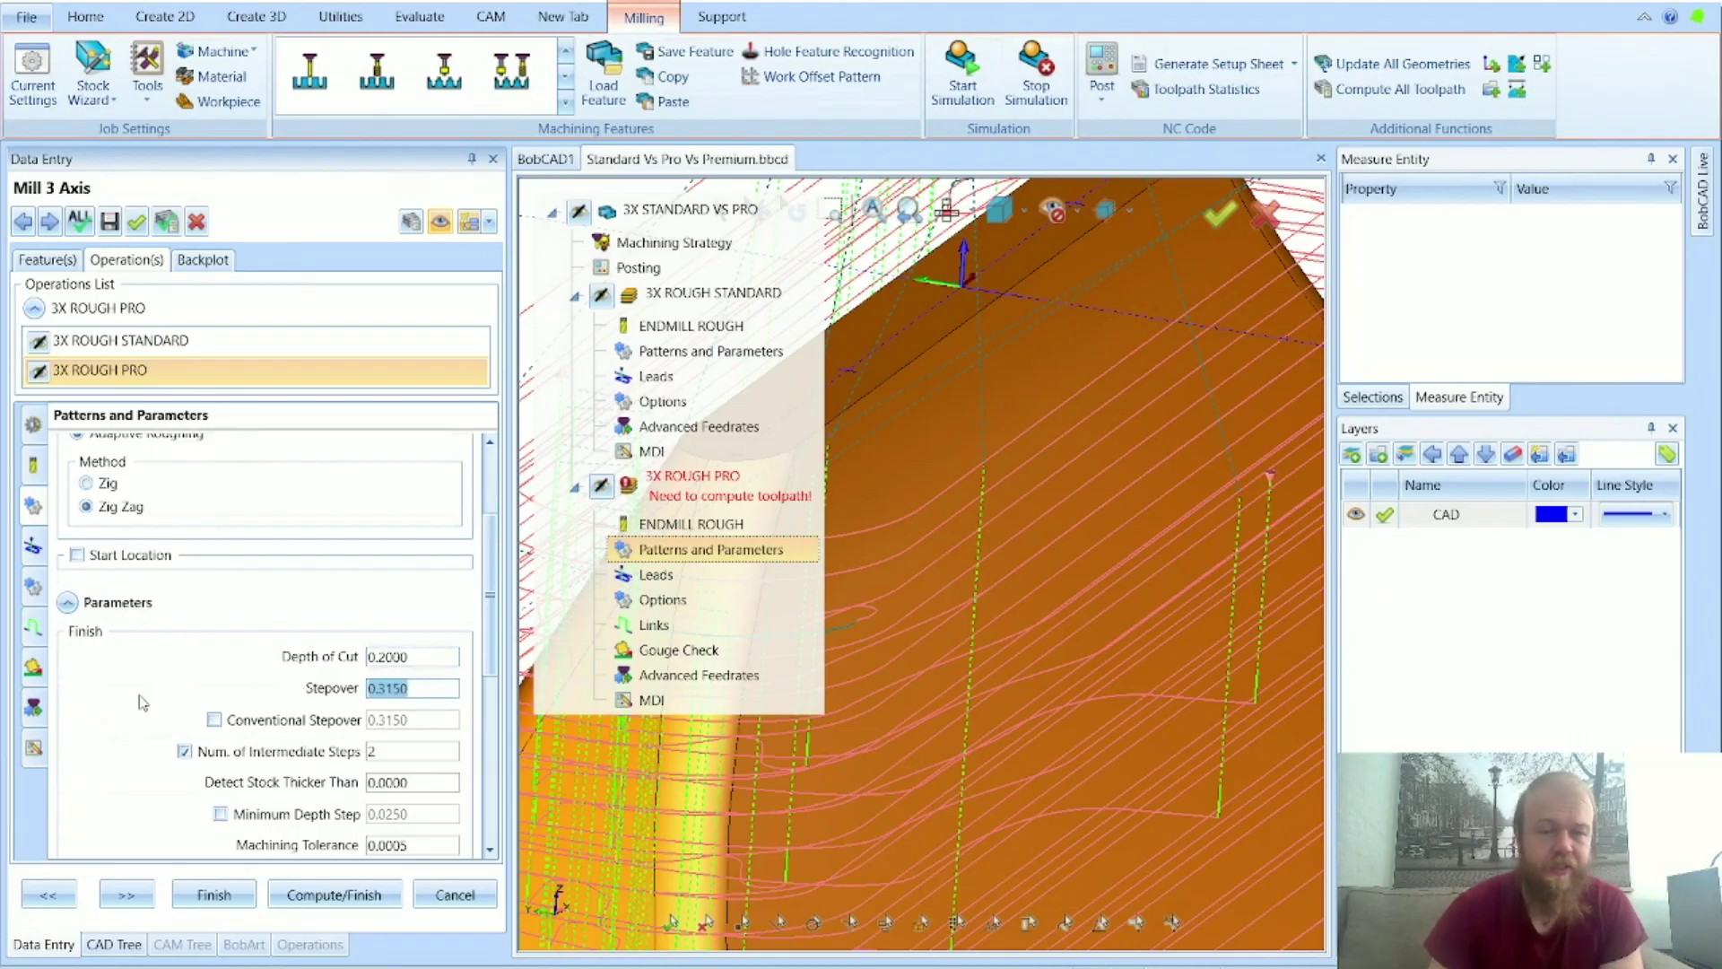
pyautogui.write('0.2')
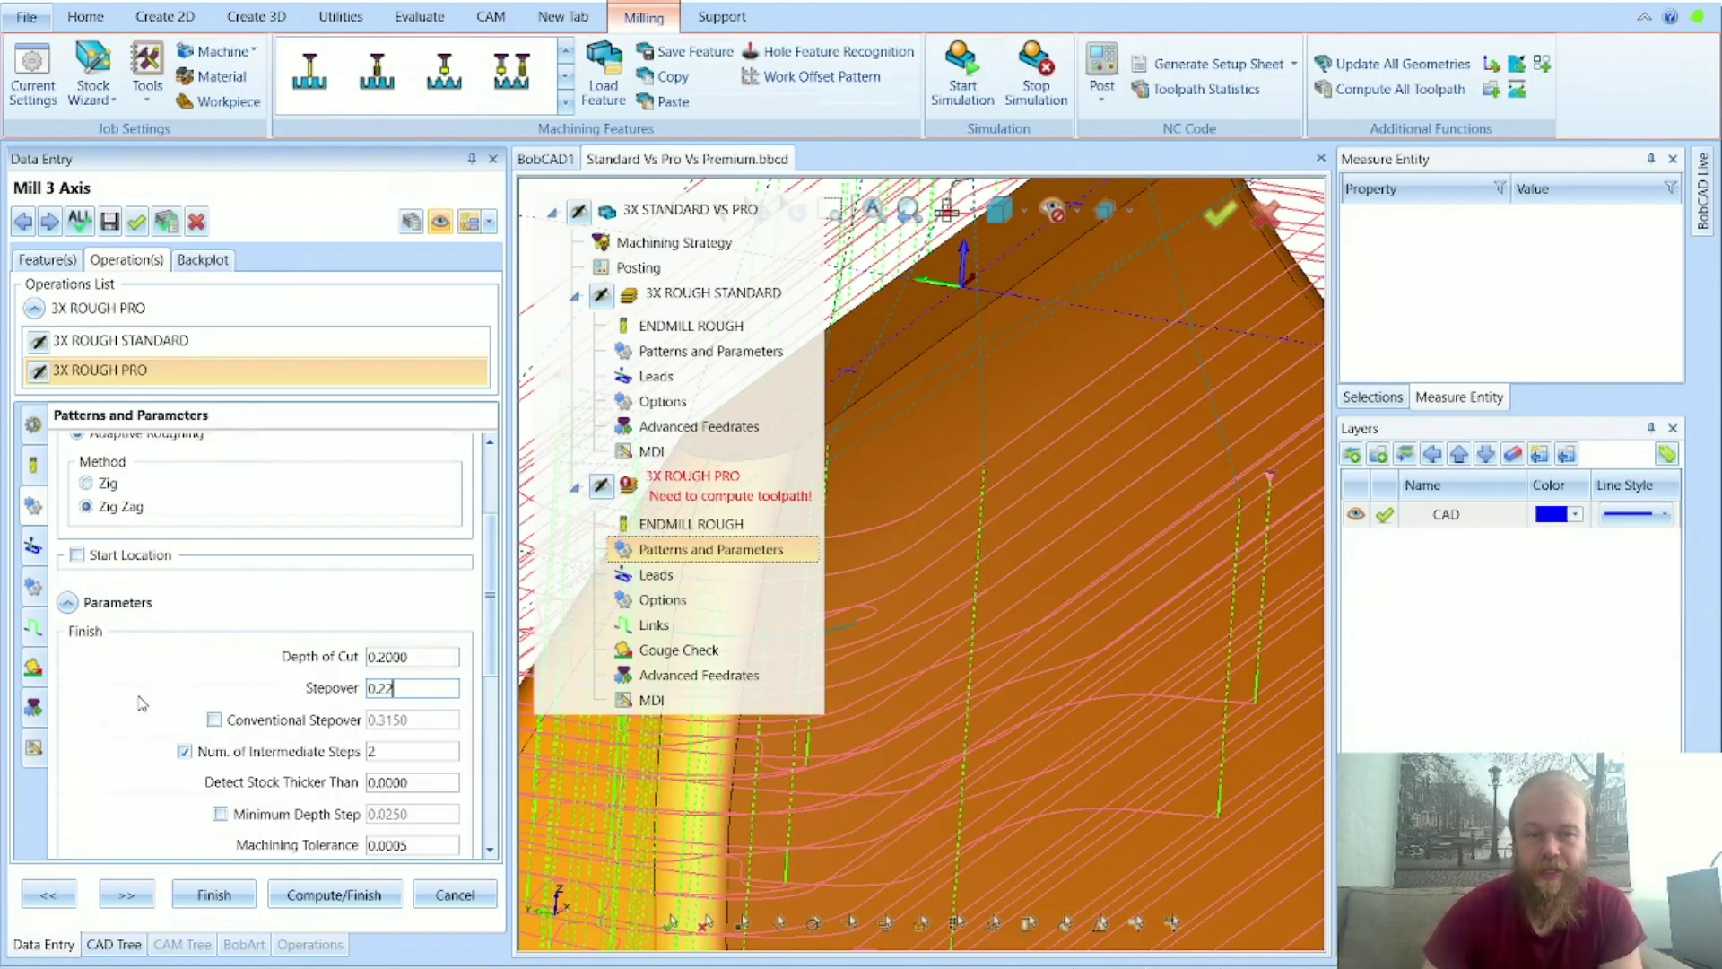
pyautogui.write('00')
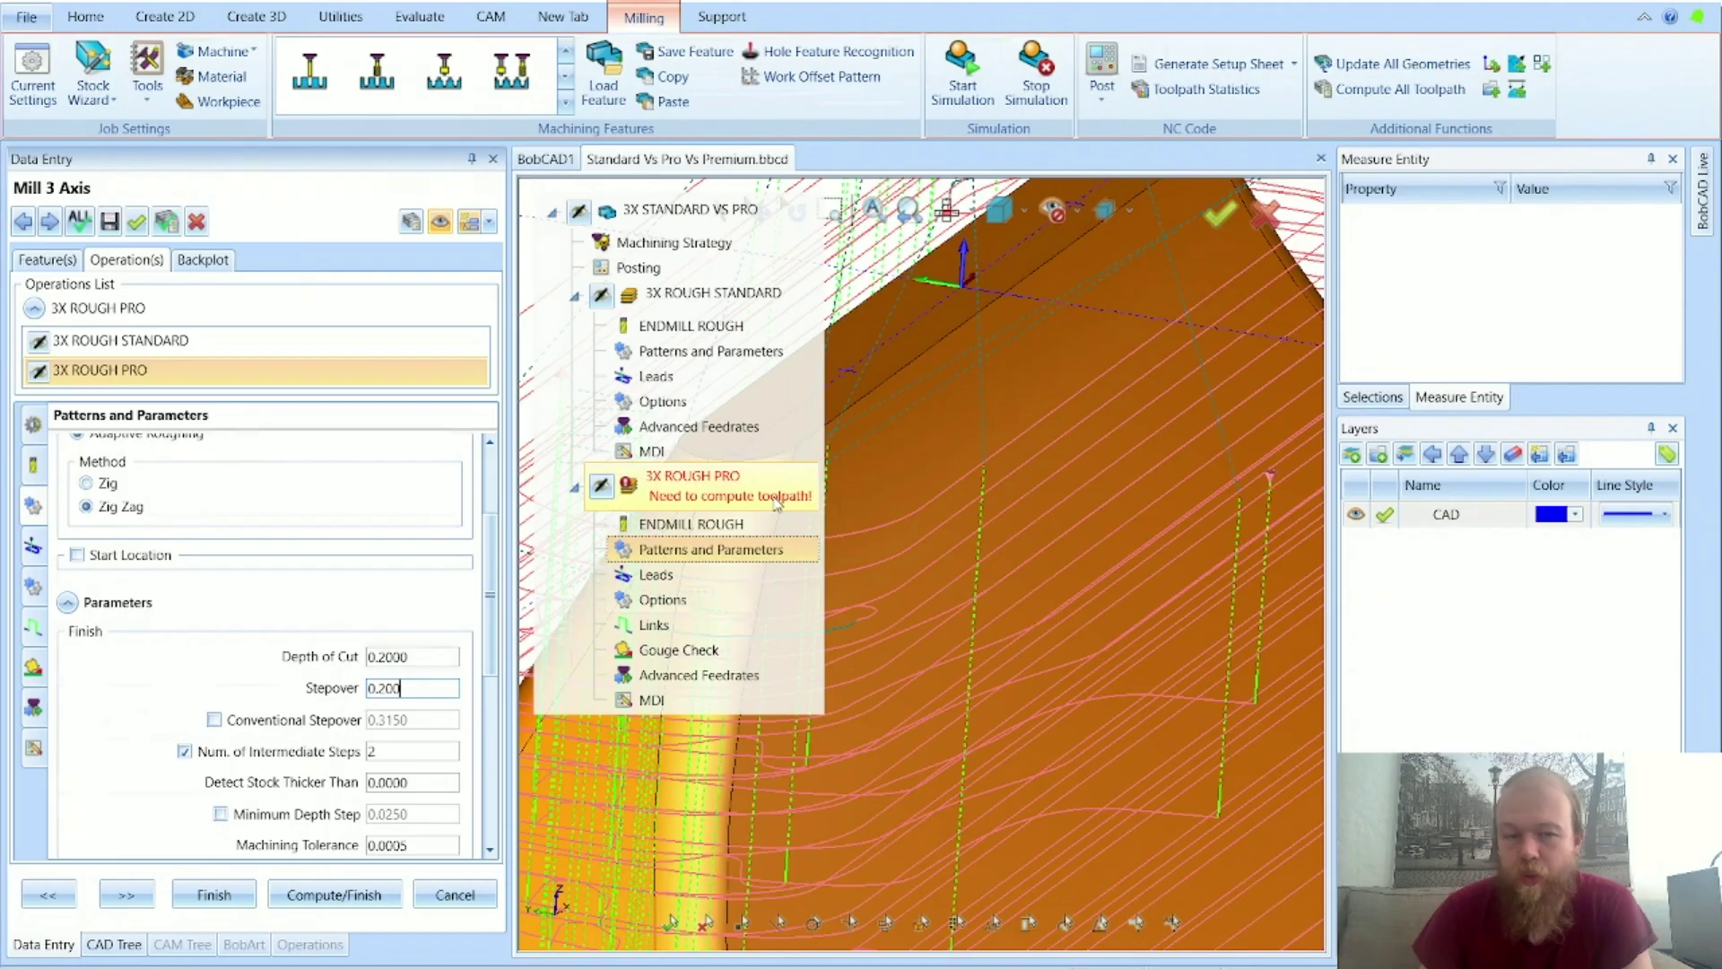
pyautogui.click(217, 894)
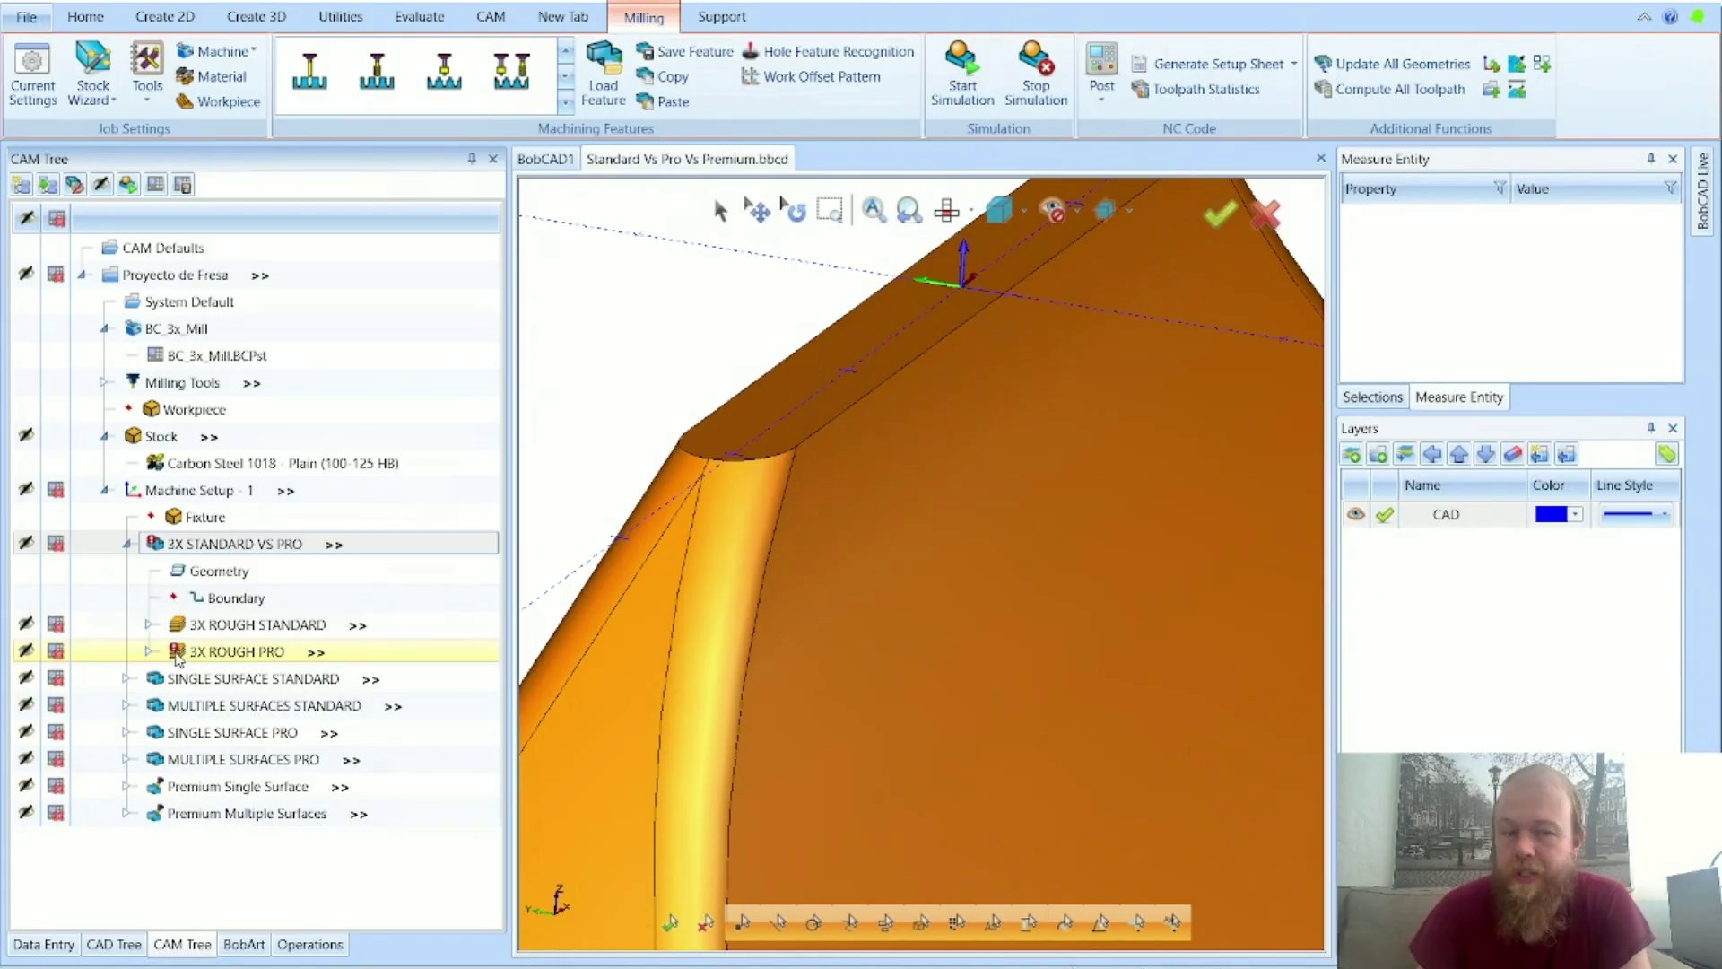
pyautogui.rightClick(212, 652)
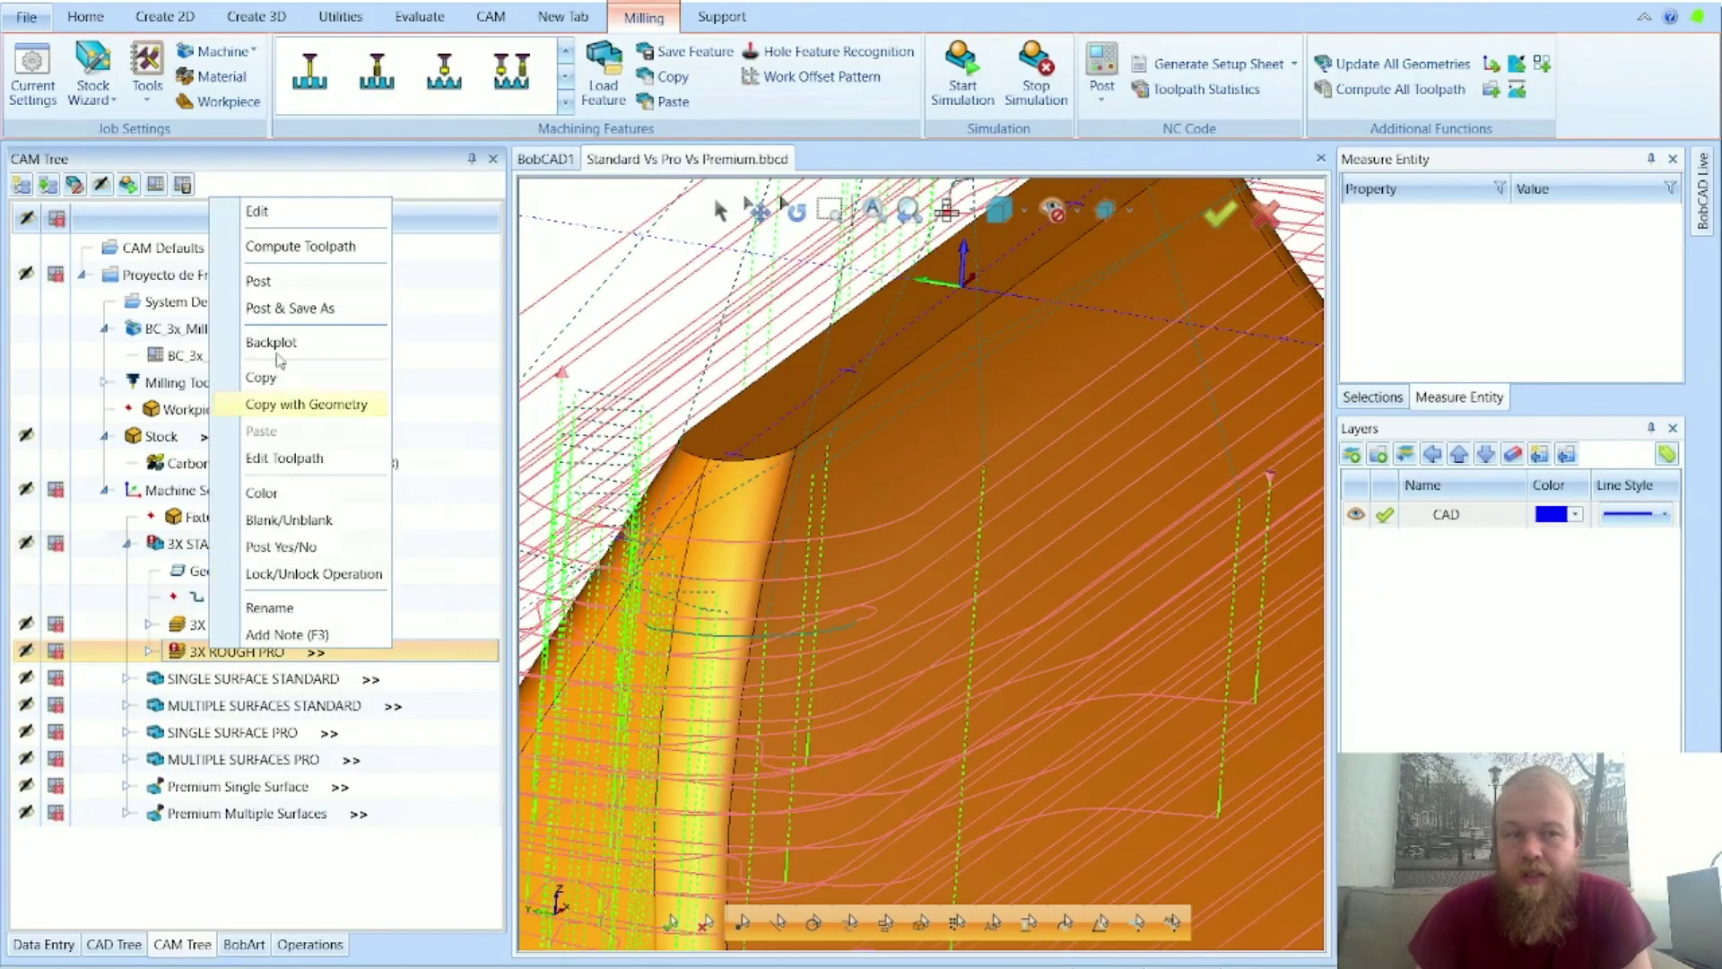
pyautogui.click(256, 254)
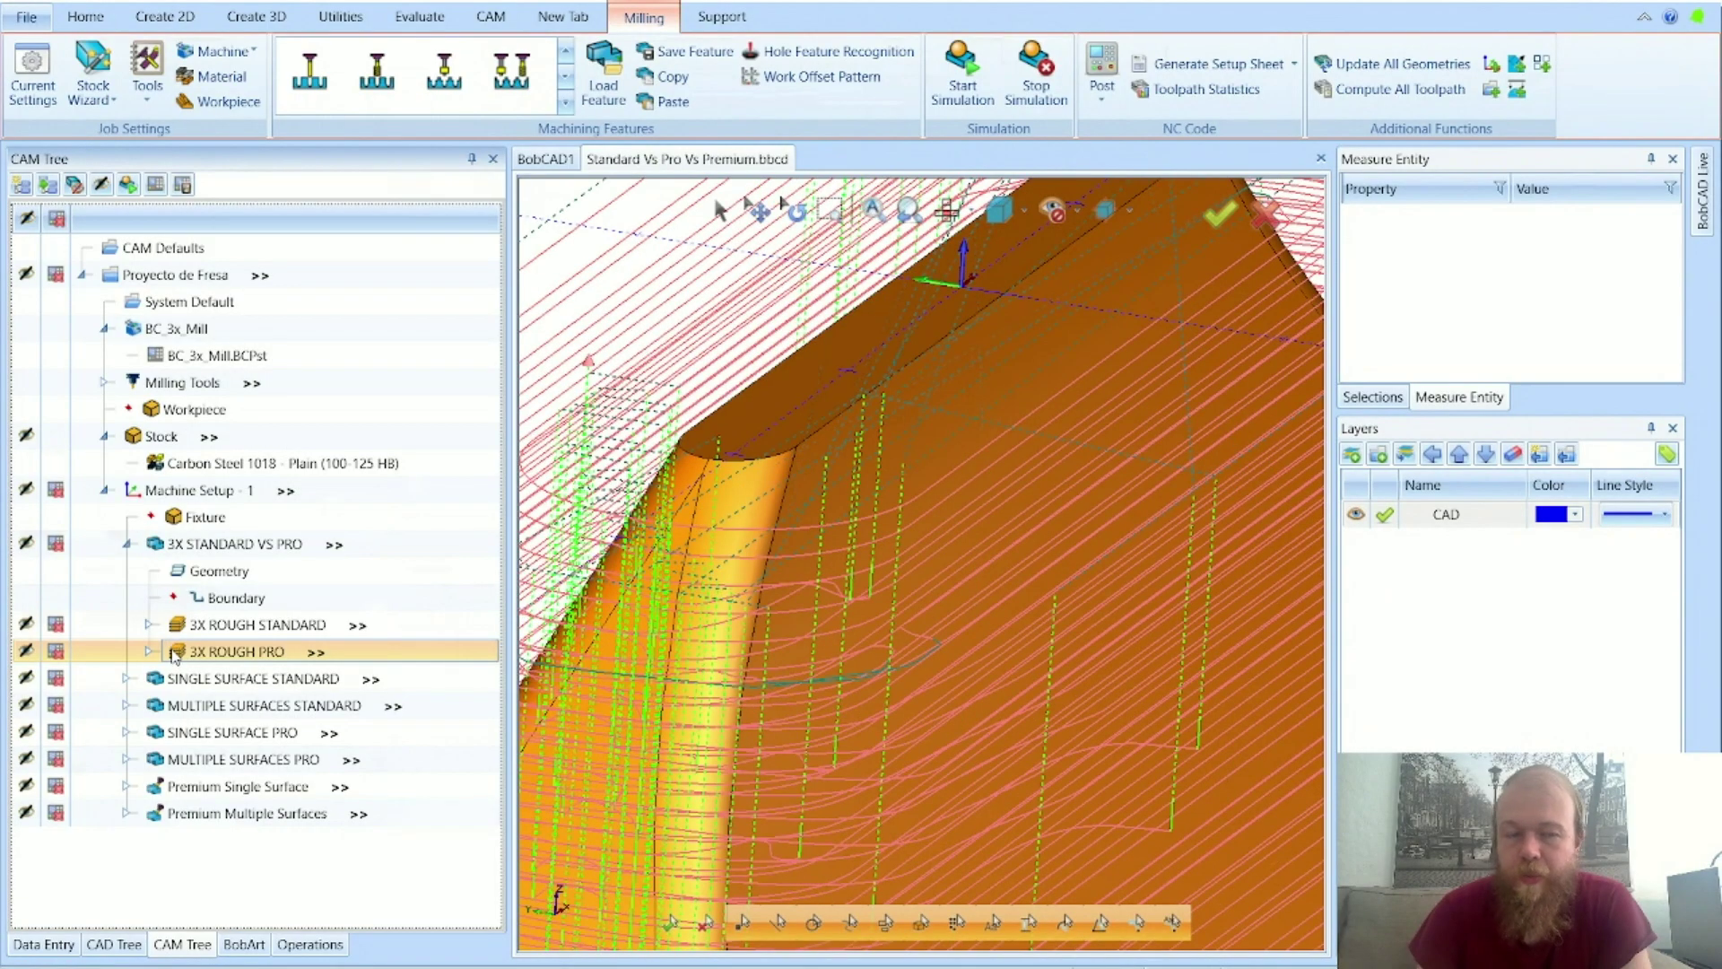
# Step: Reopen the patterns and parameters of 3X ROUGH PRO, set the depth of cut to 0.25, and compute the toolpath
pyautogui.doubleClick(175, 657)
pyautogui.click(649, 535)
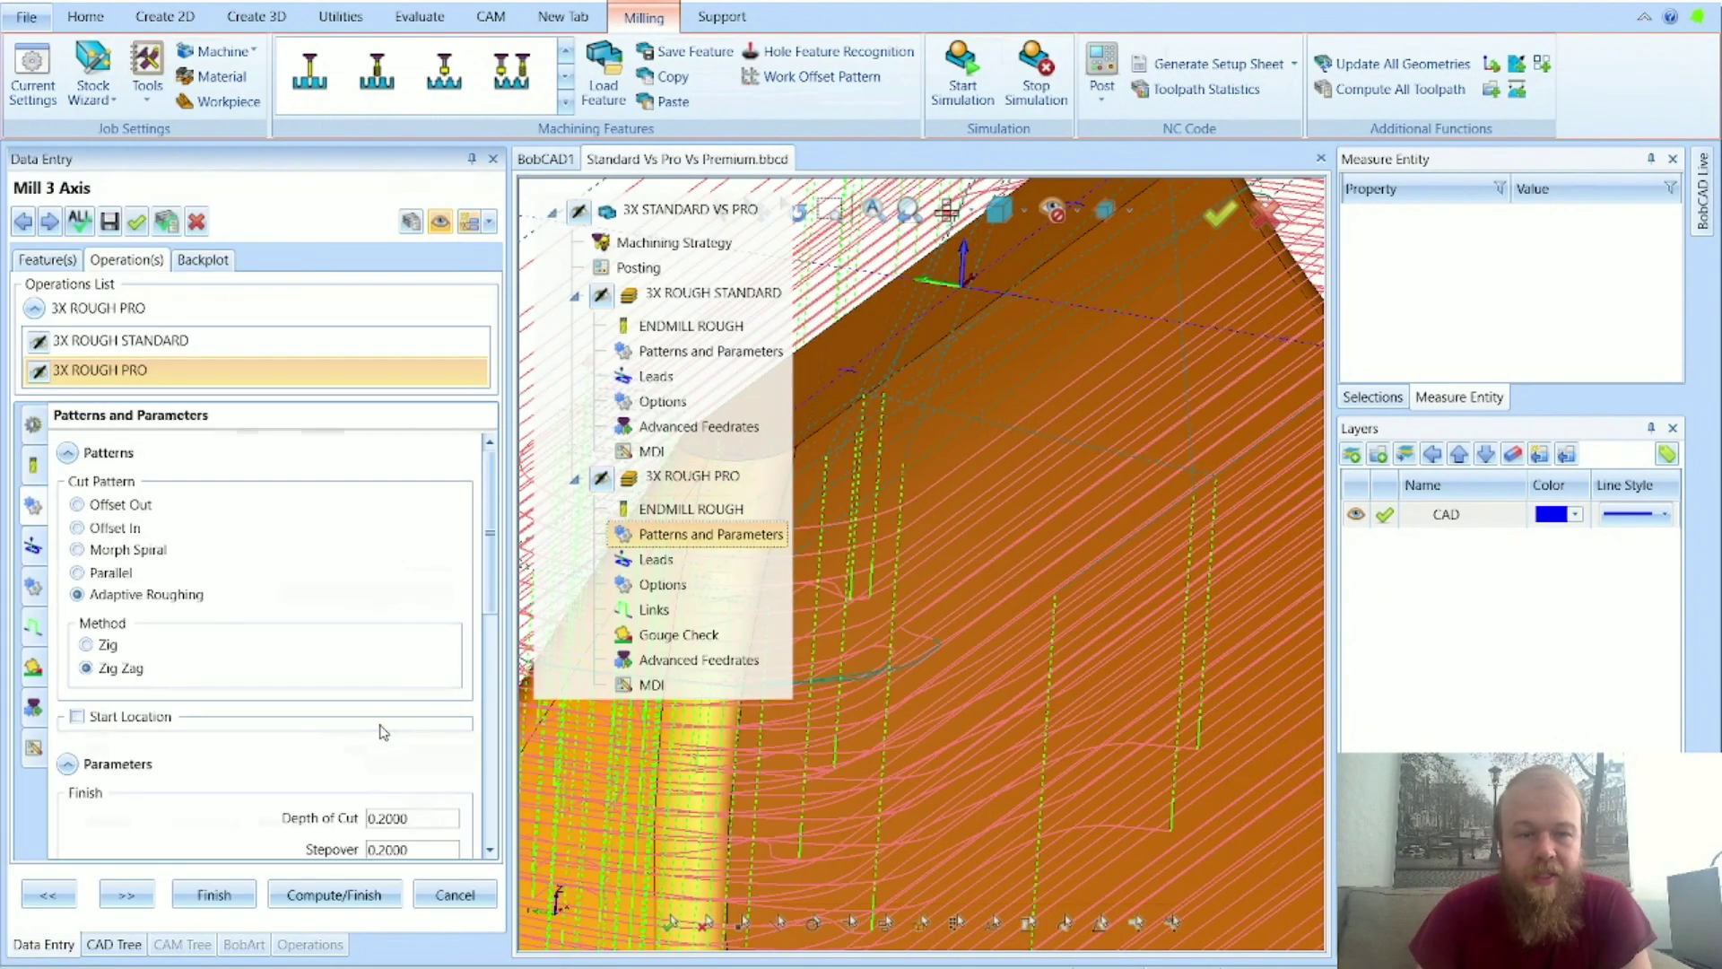
pyautogui.click(405, 817)
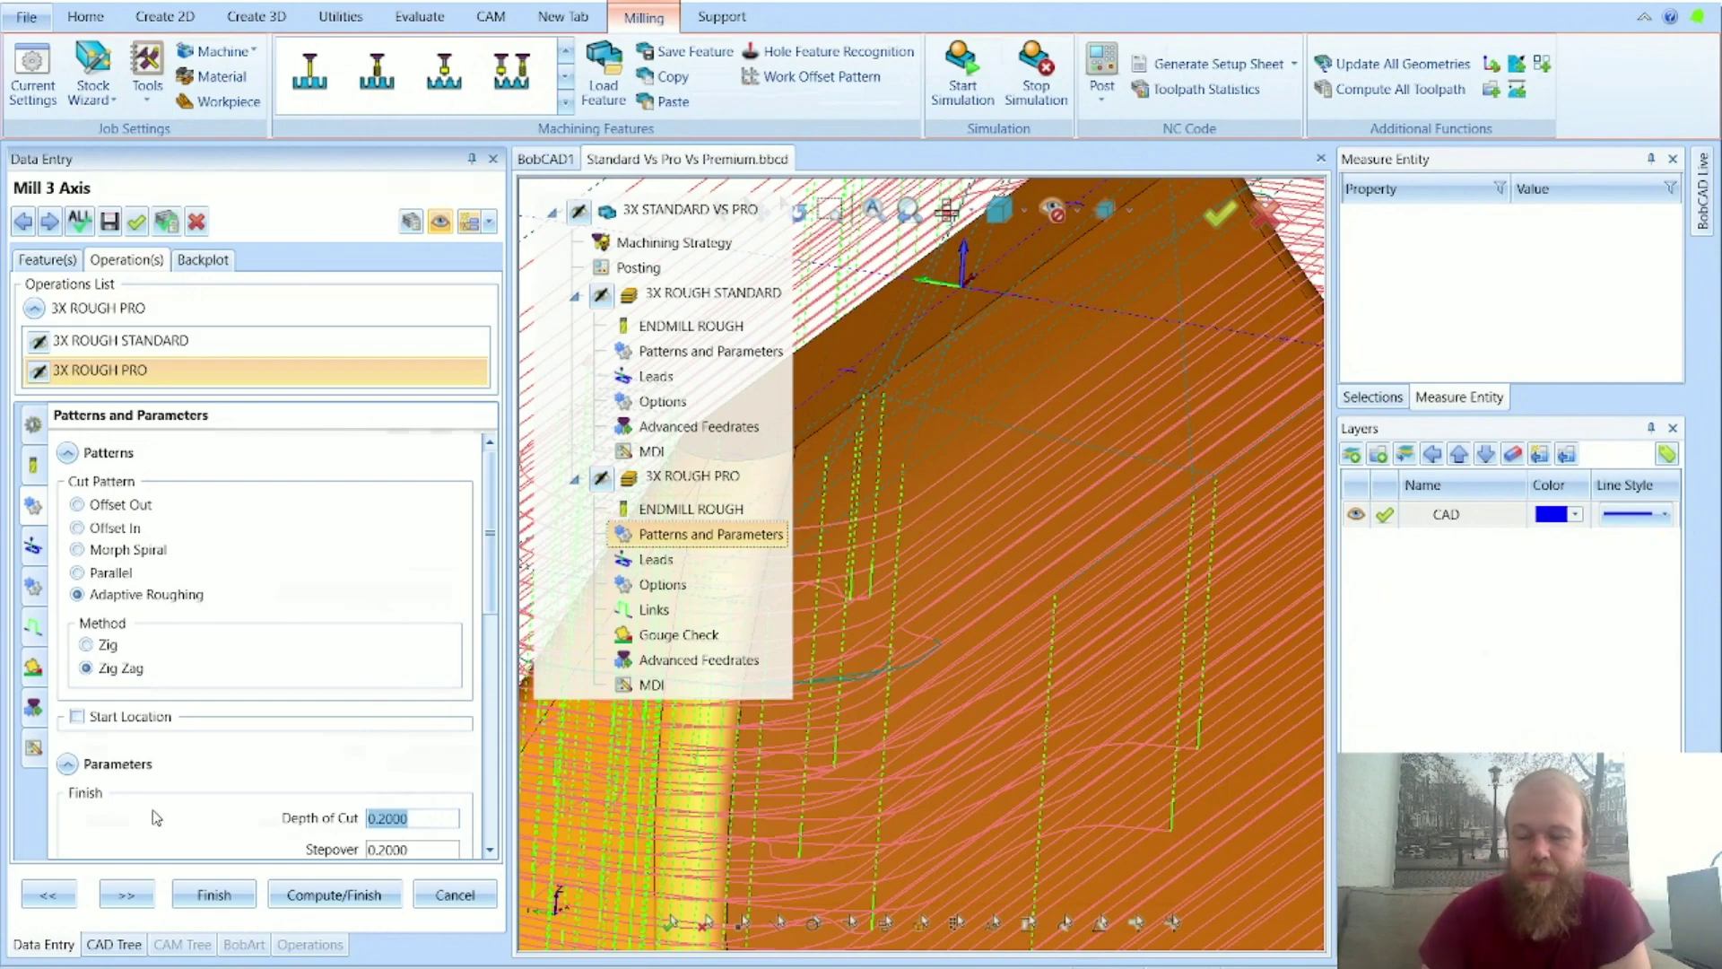
pyautogui.write('0.250')
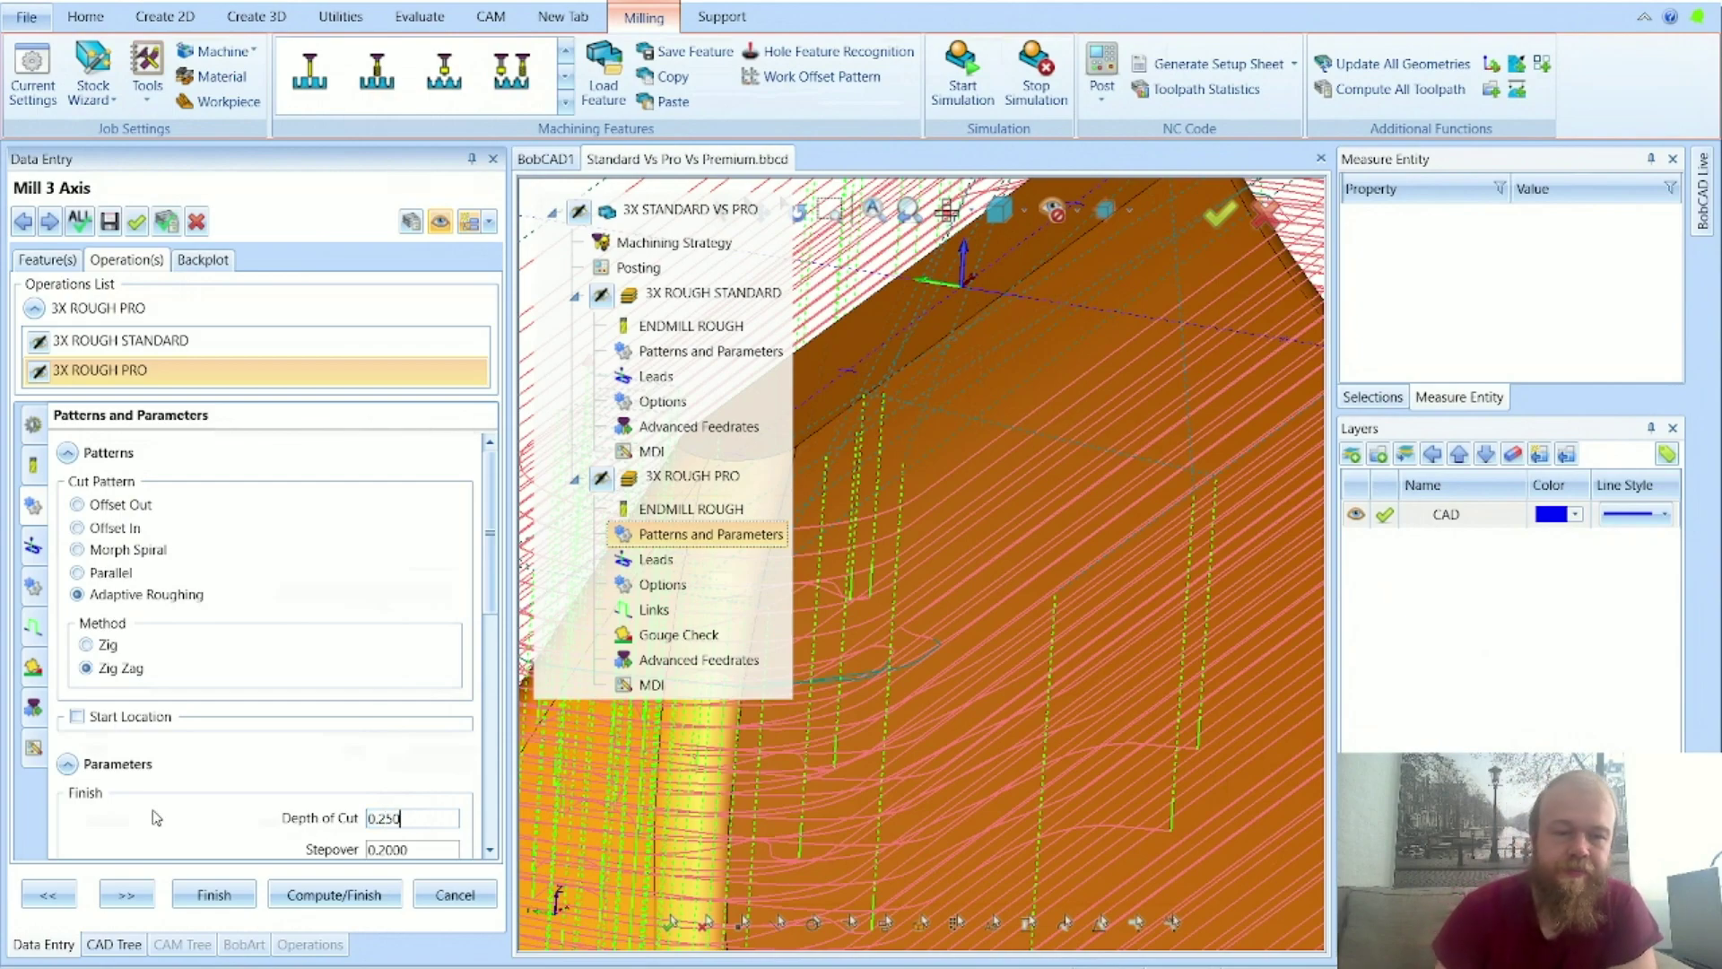
pyautogui.press('Tab')
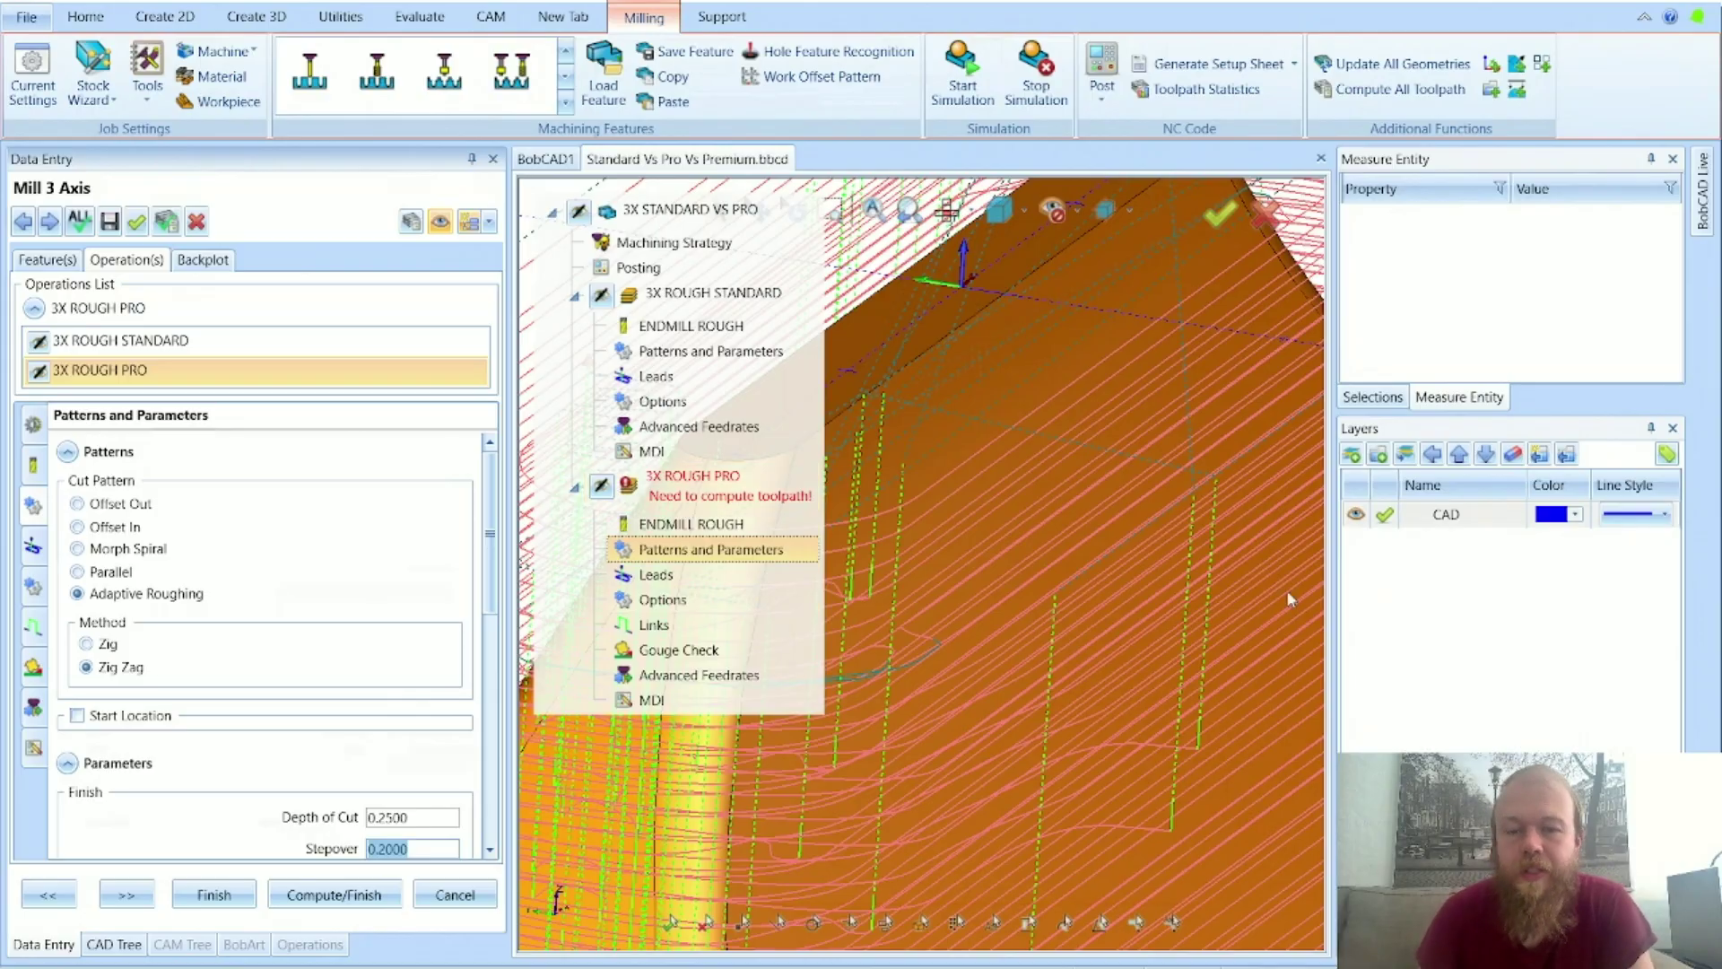
pyautogui.scroll(-6, 1007, 603)
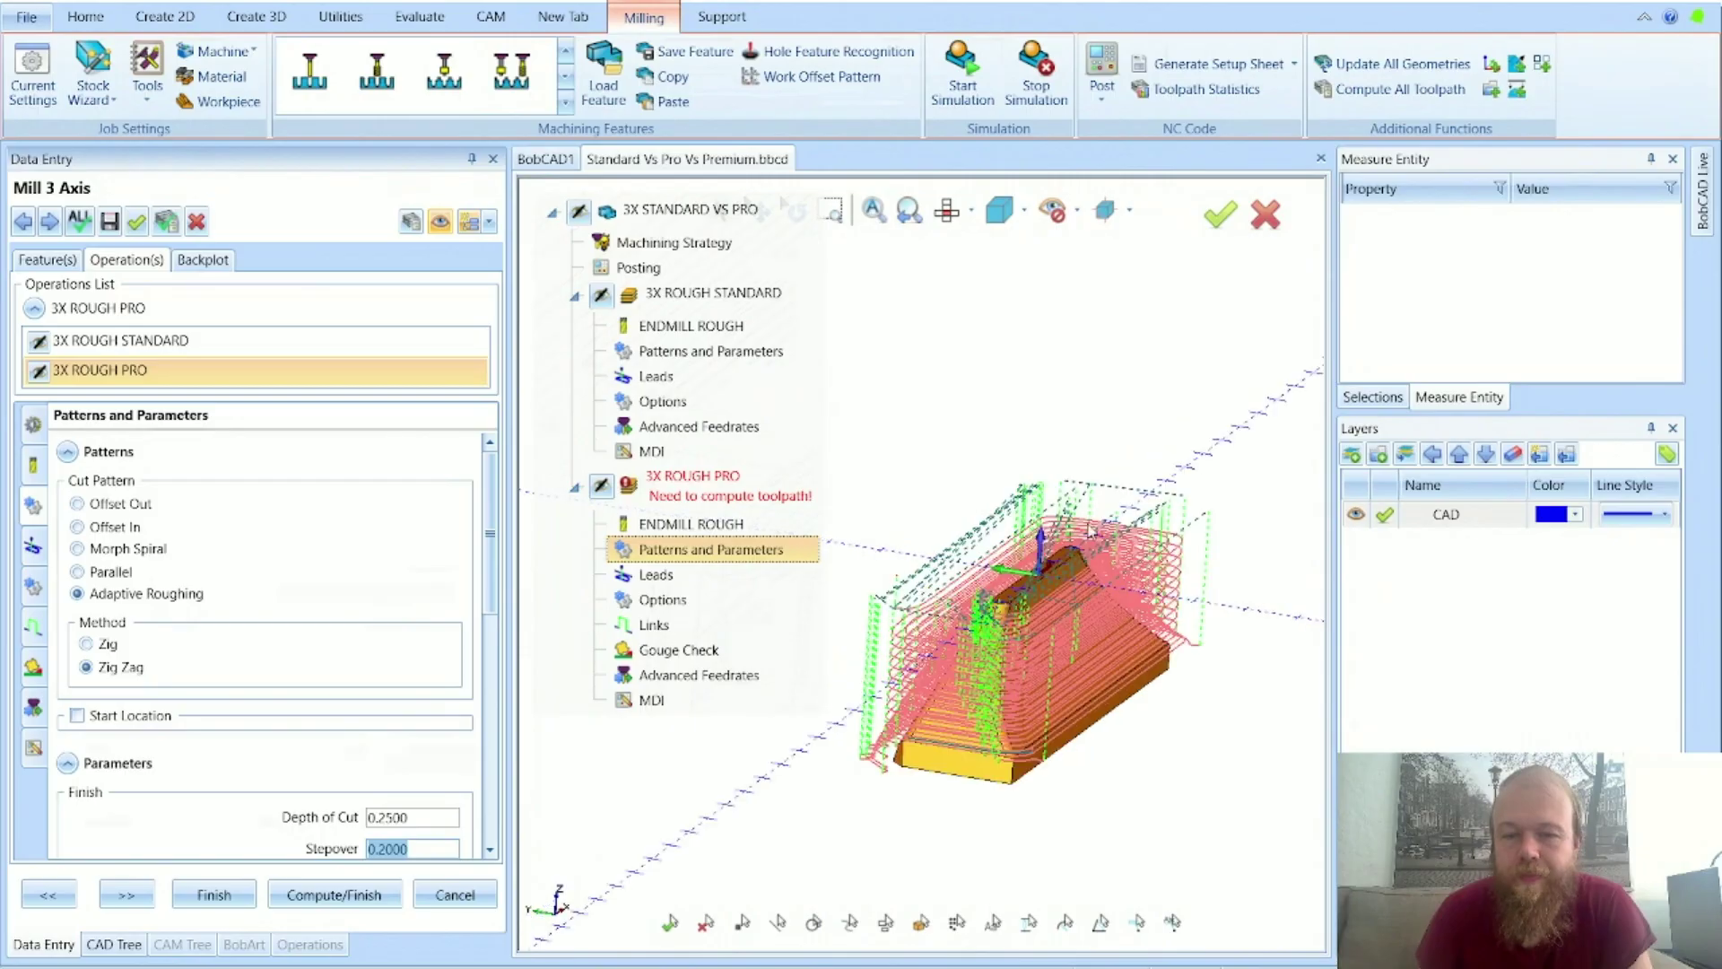
pyautogui.scroll(4, 946, 619)
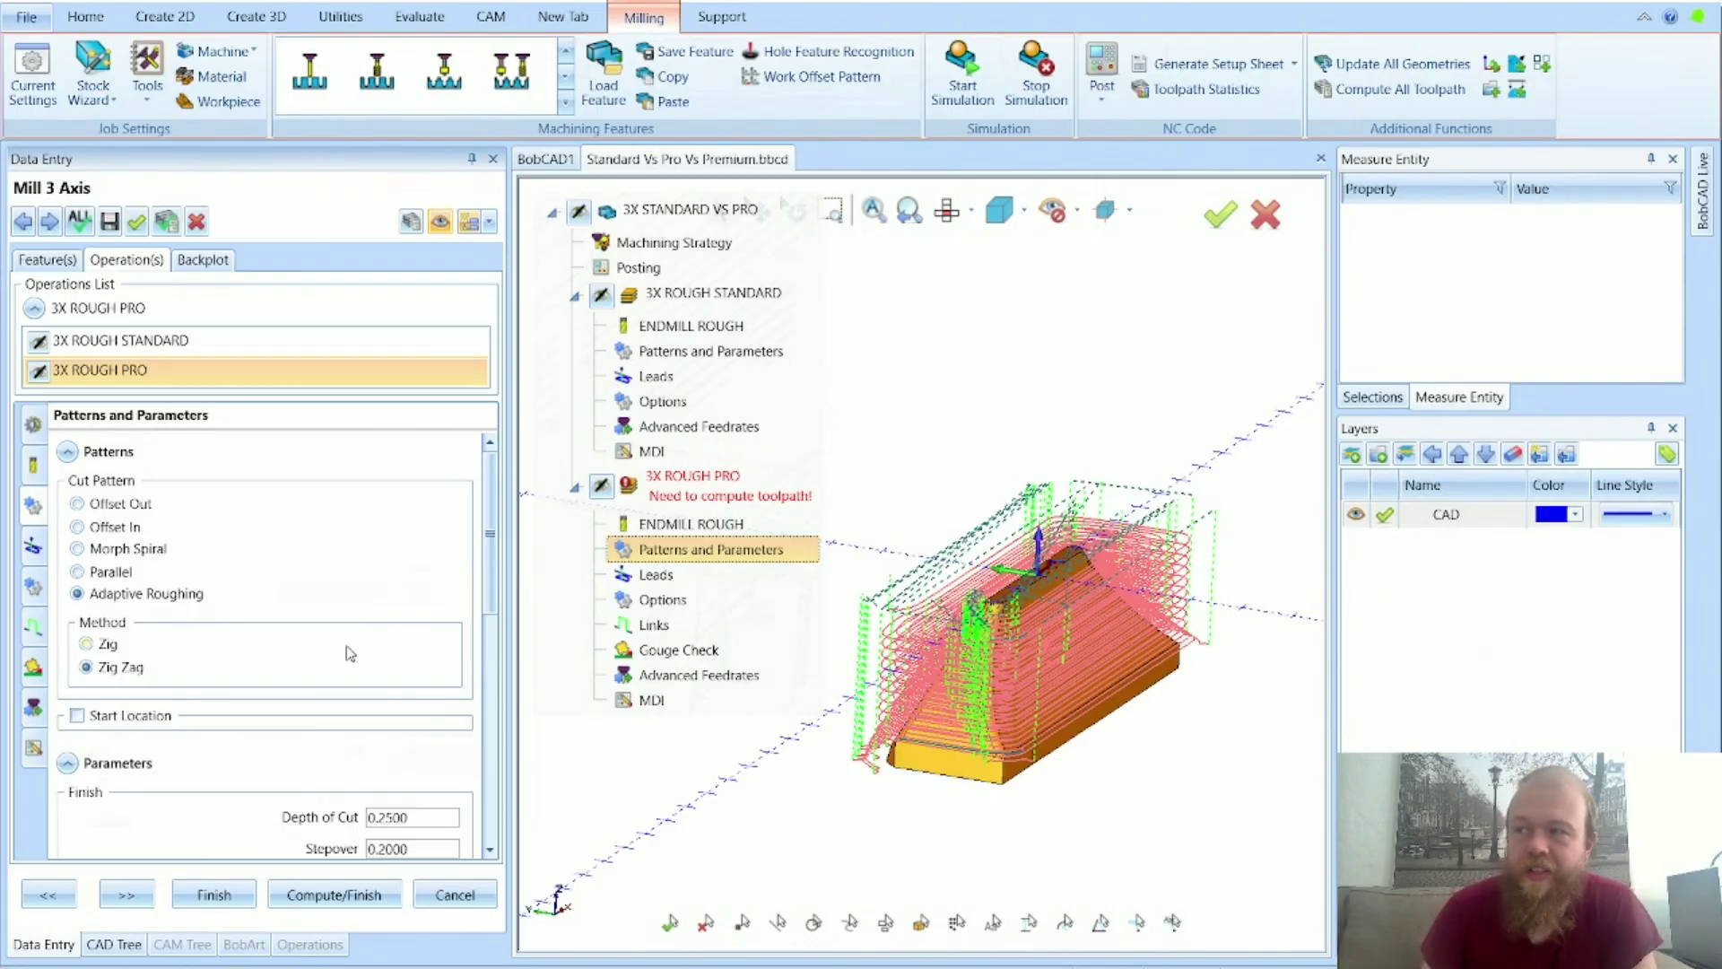
pyautogui.click(410, 222)
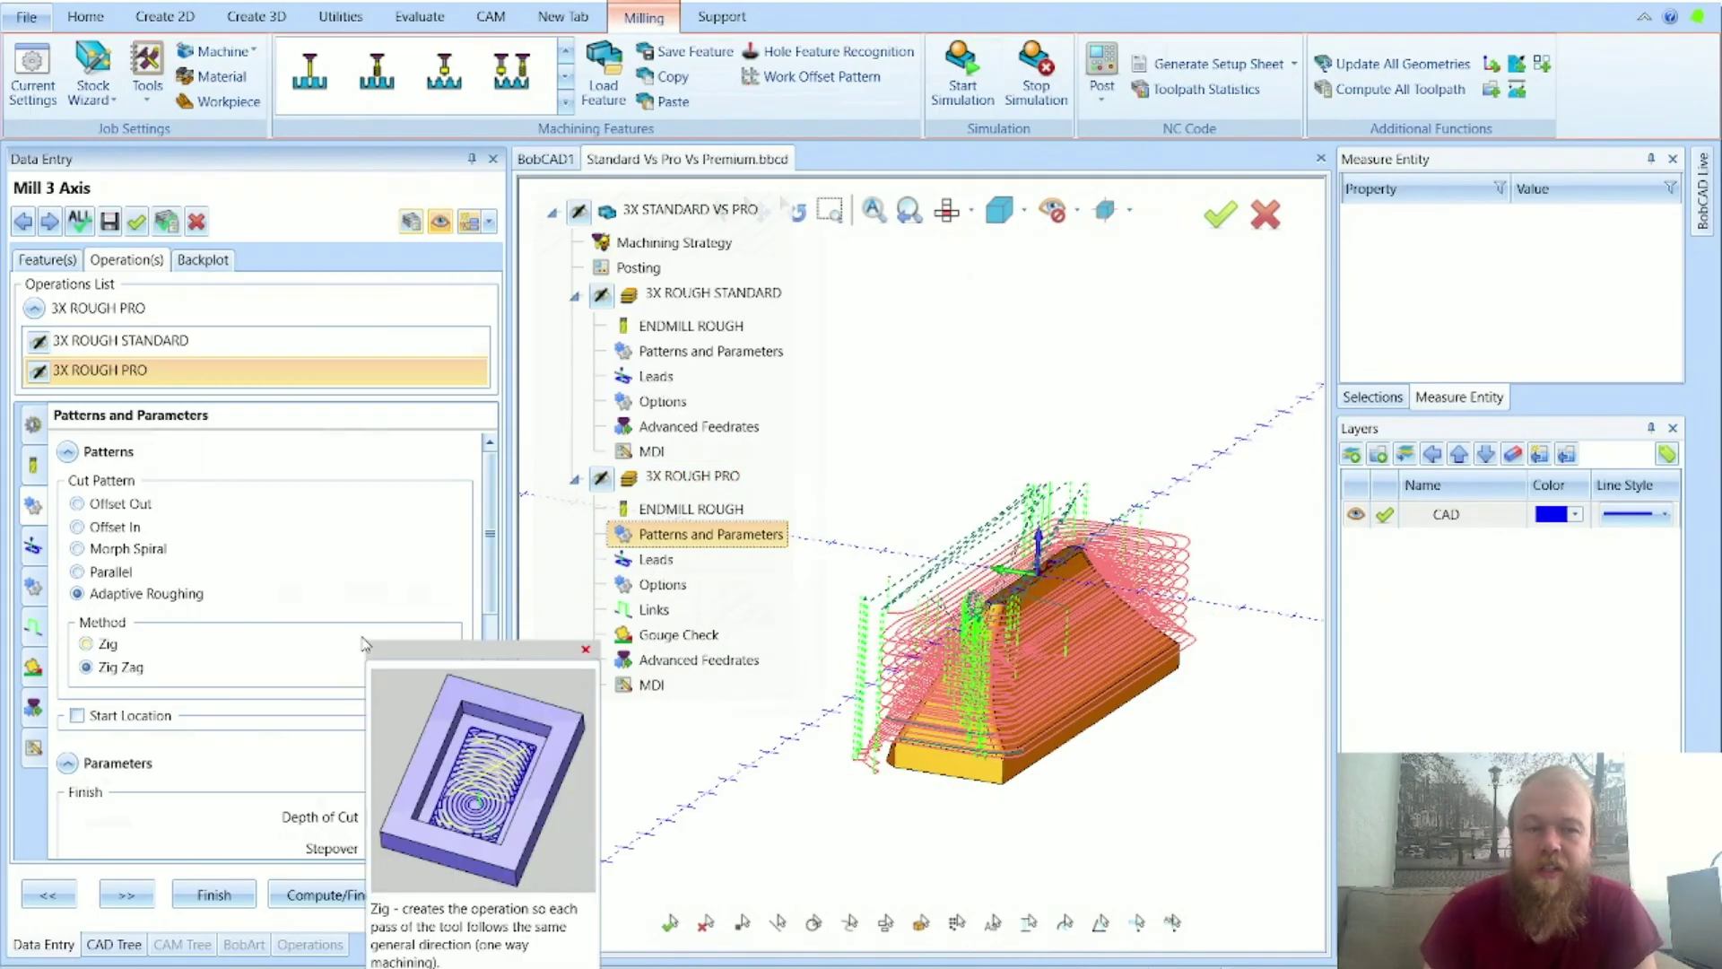
pyautogui.click(331, 897)
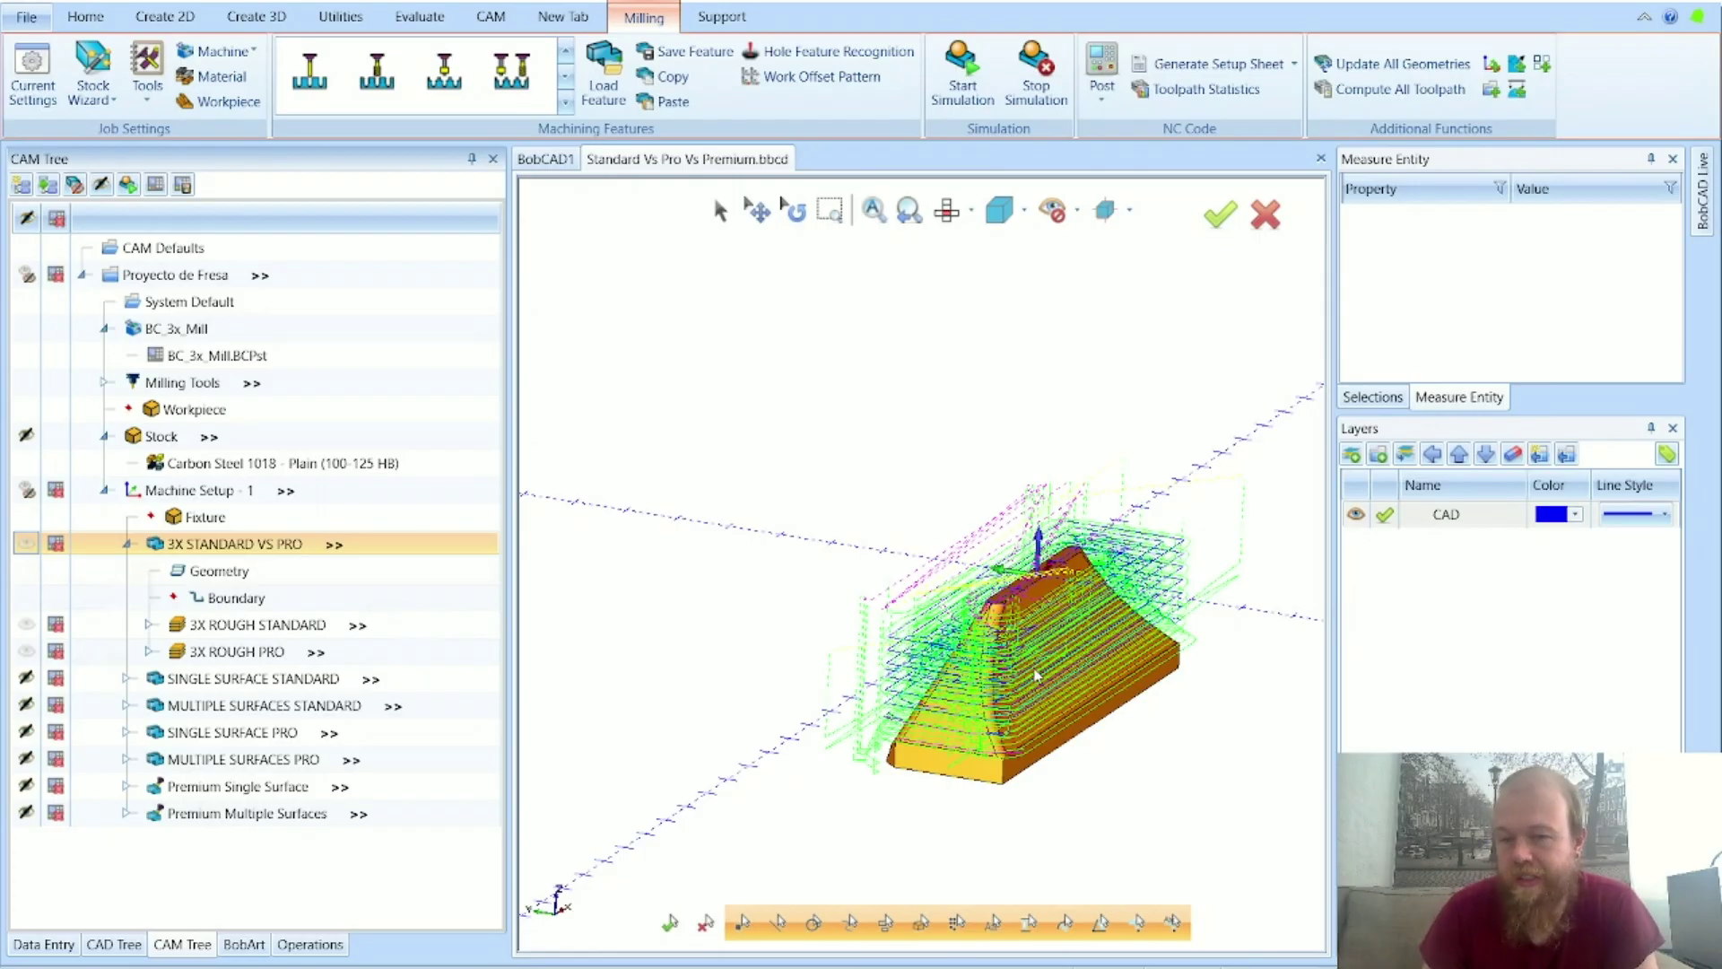
# Step: Edit the 3X STANDARD VS PRO feature, set the depth of cut of 3X ROUGH PRO to 0.225, and compute the toolpath
pyautogui.scroll(2, 1038, 675)
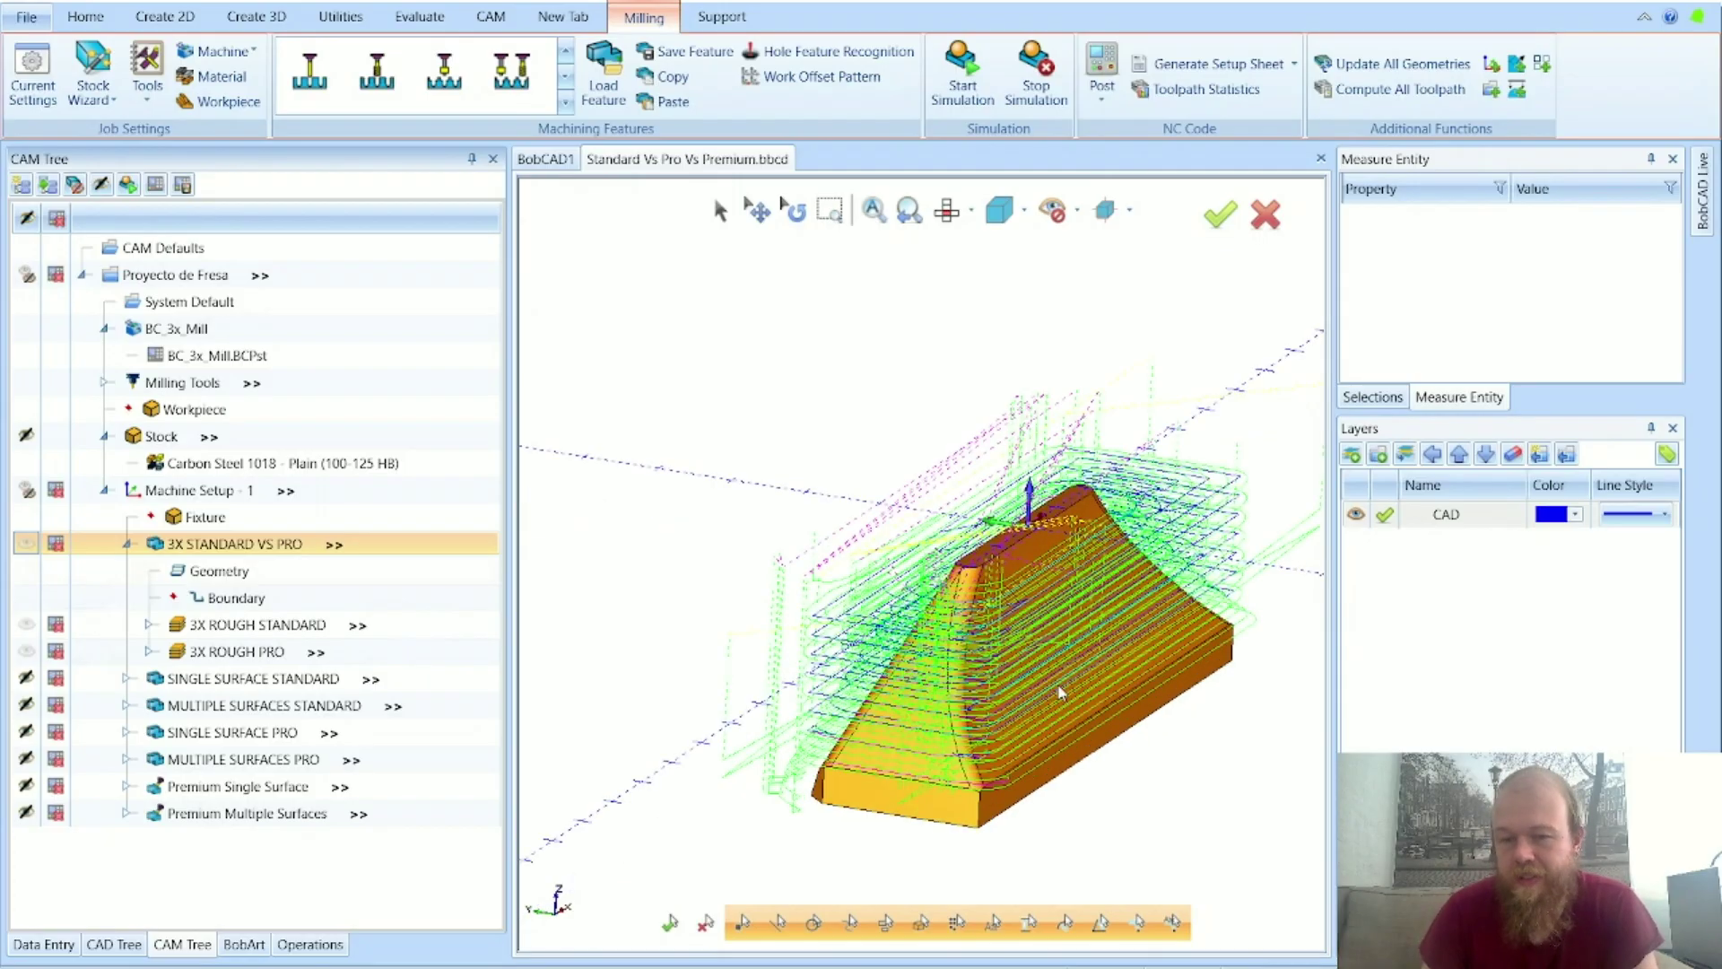
pyautogui.rightClick(267, 546)
pyautogui.click(368, 24)
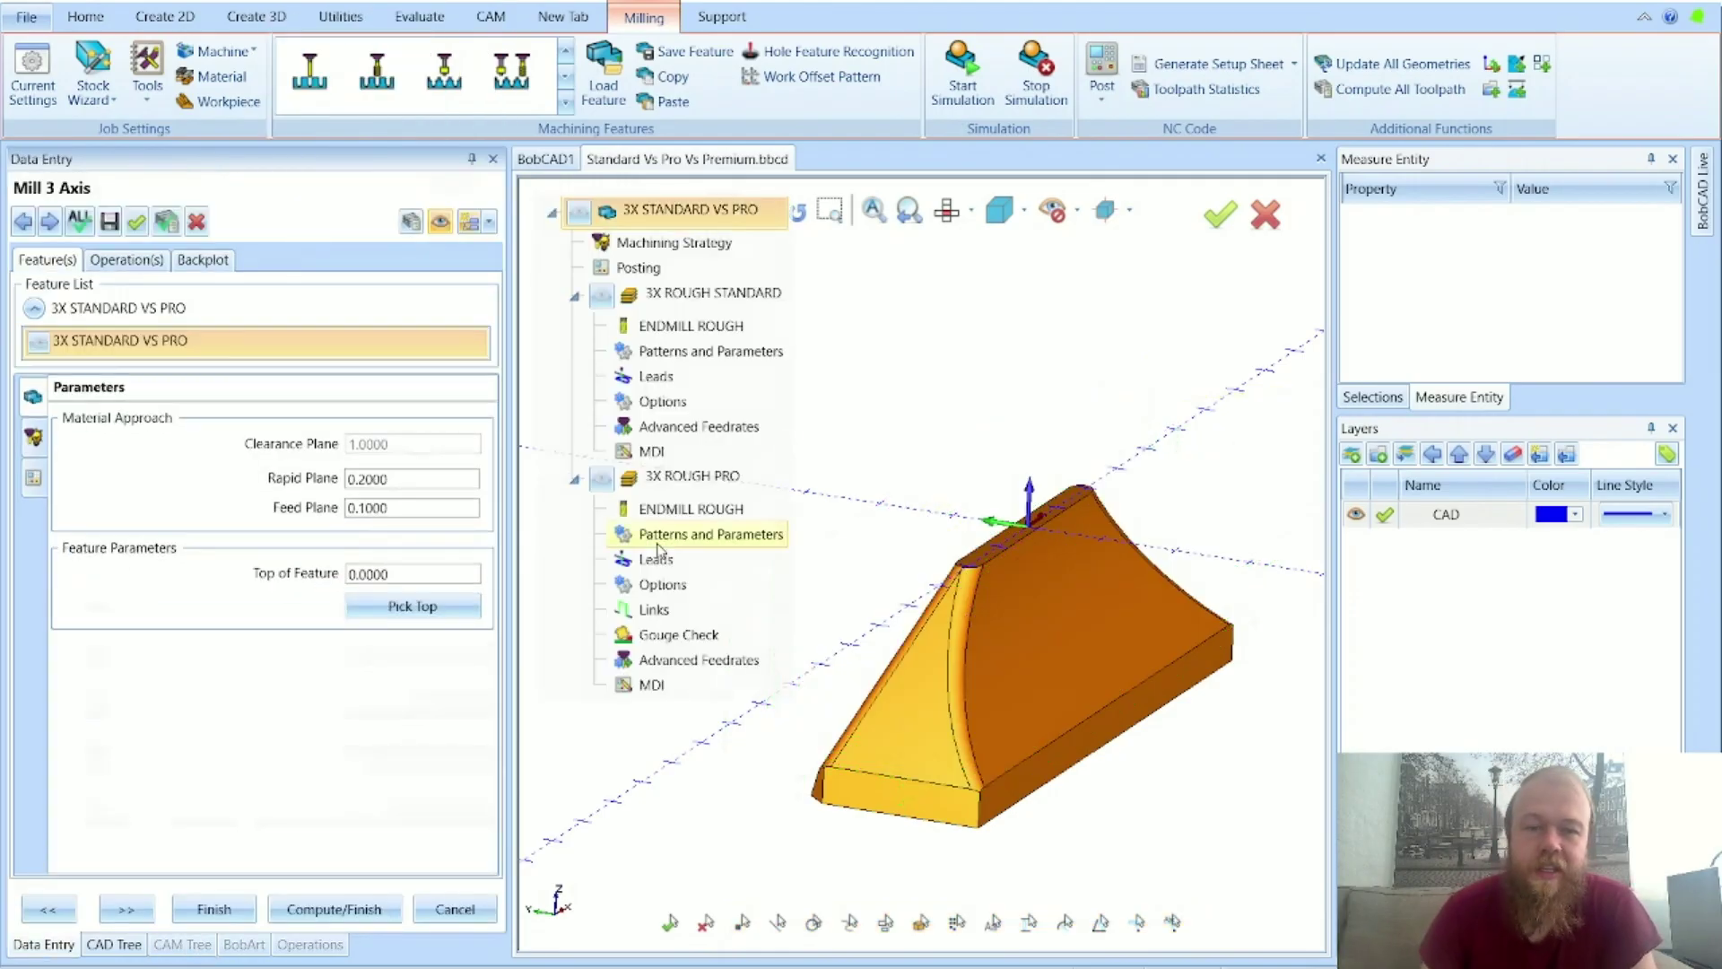
pyautogui.click(660, 537)
pyautogui.doubleClick(428, 819)
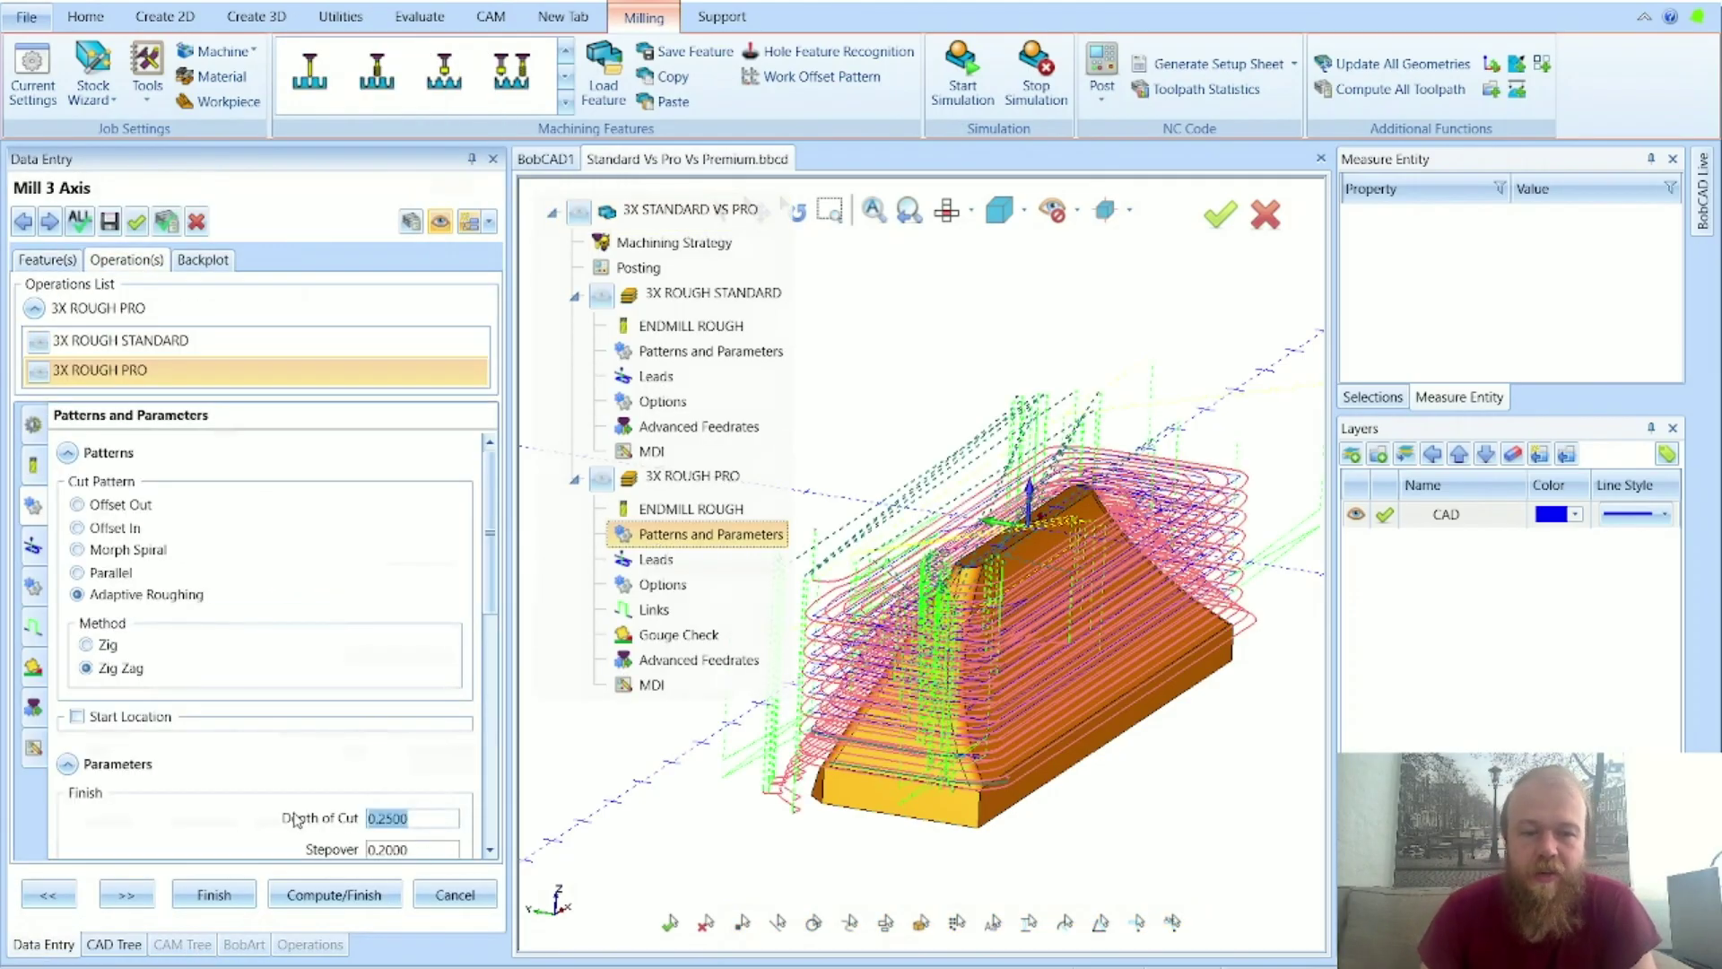
pyautogui.write('0.')
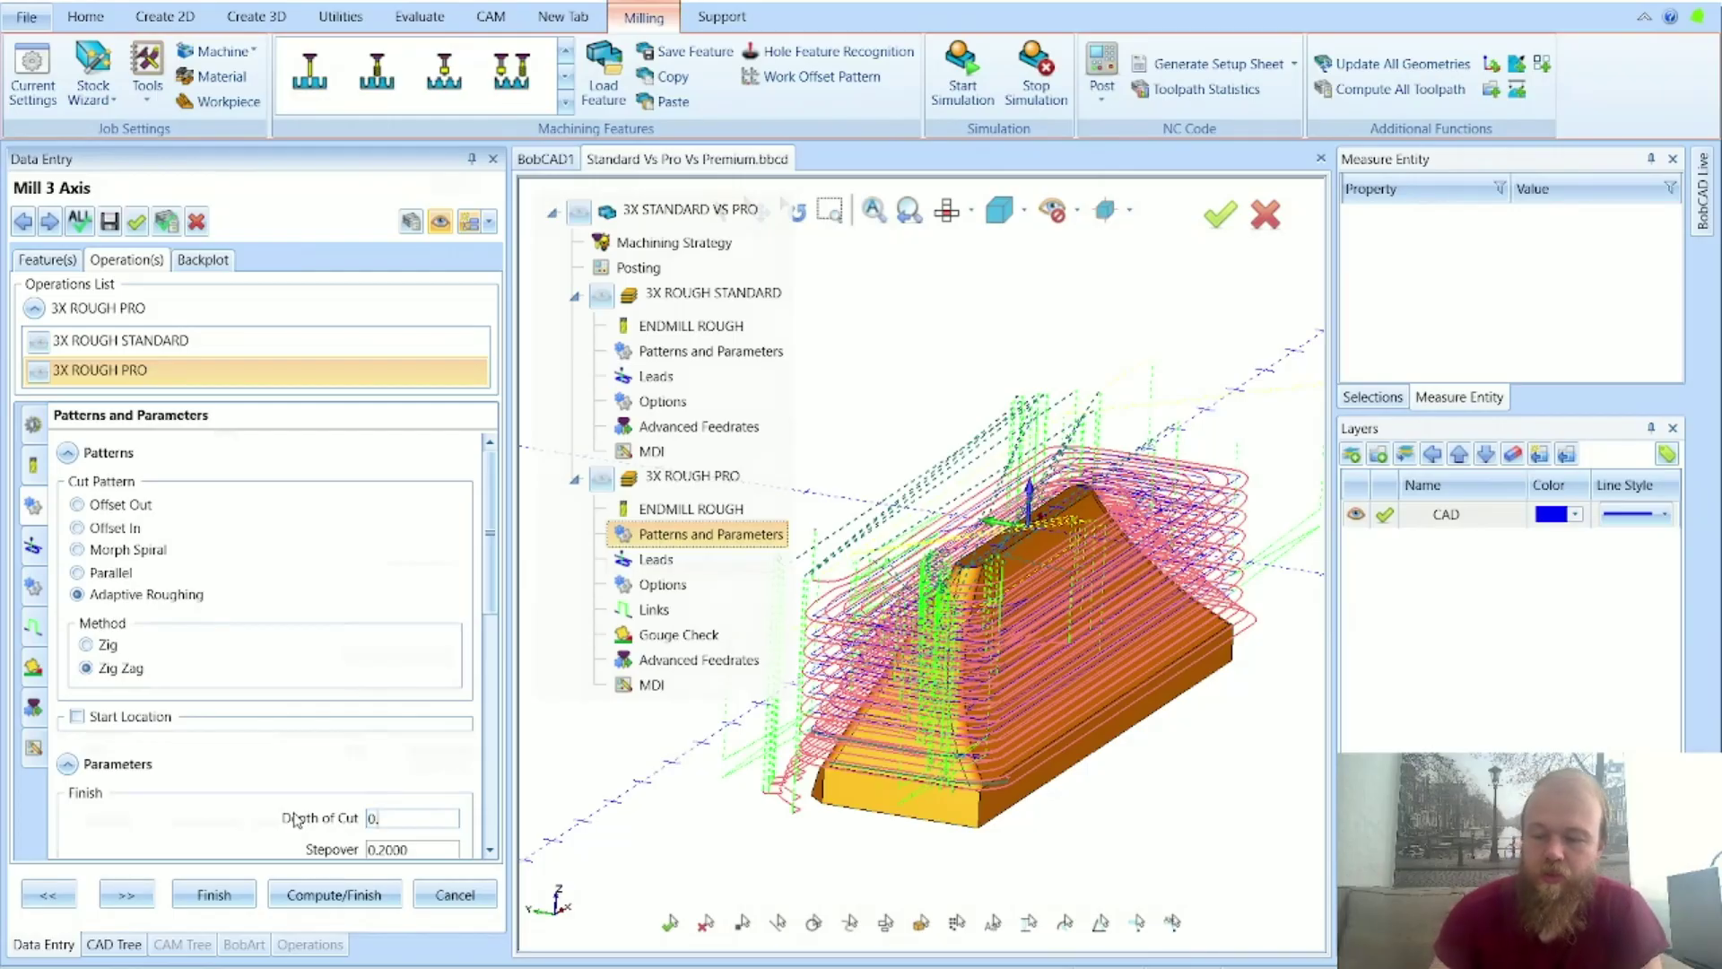
pyautogui.click(295, 819)
pyautogui.write('2250000')
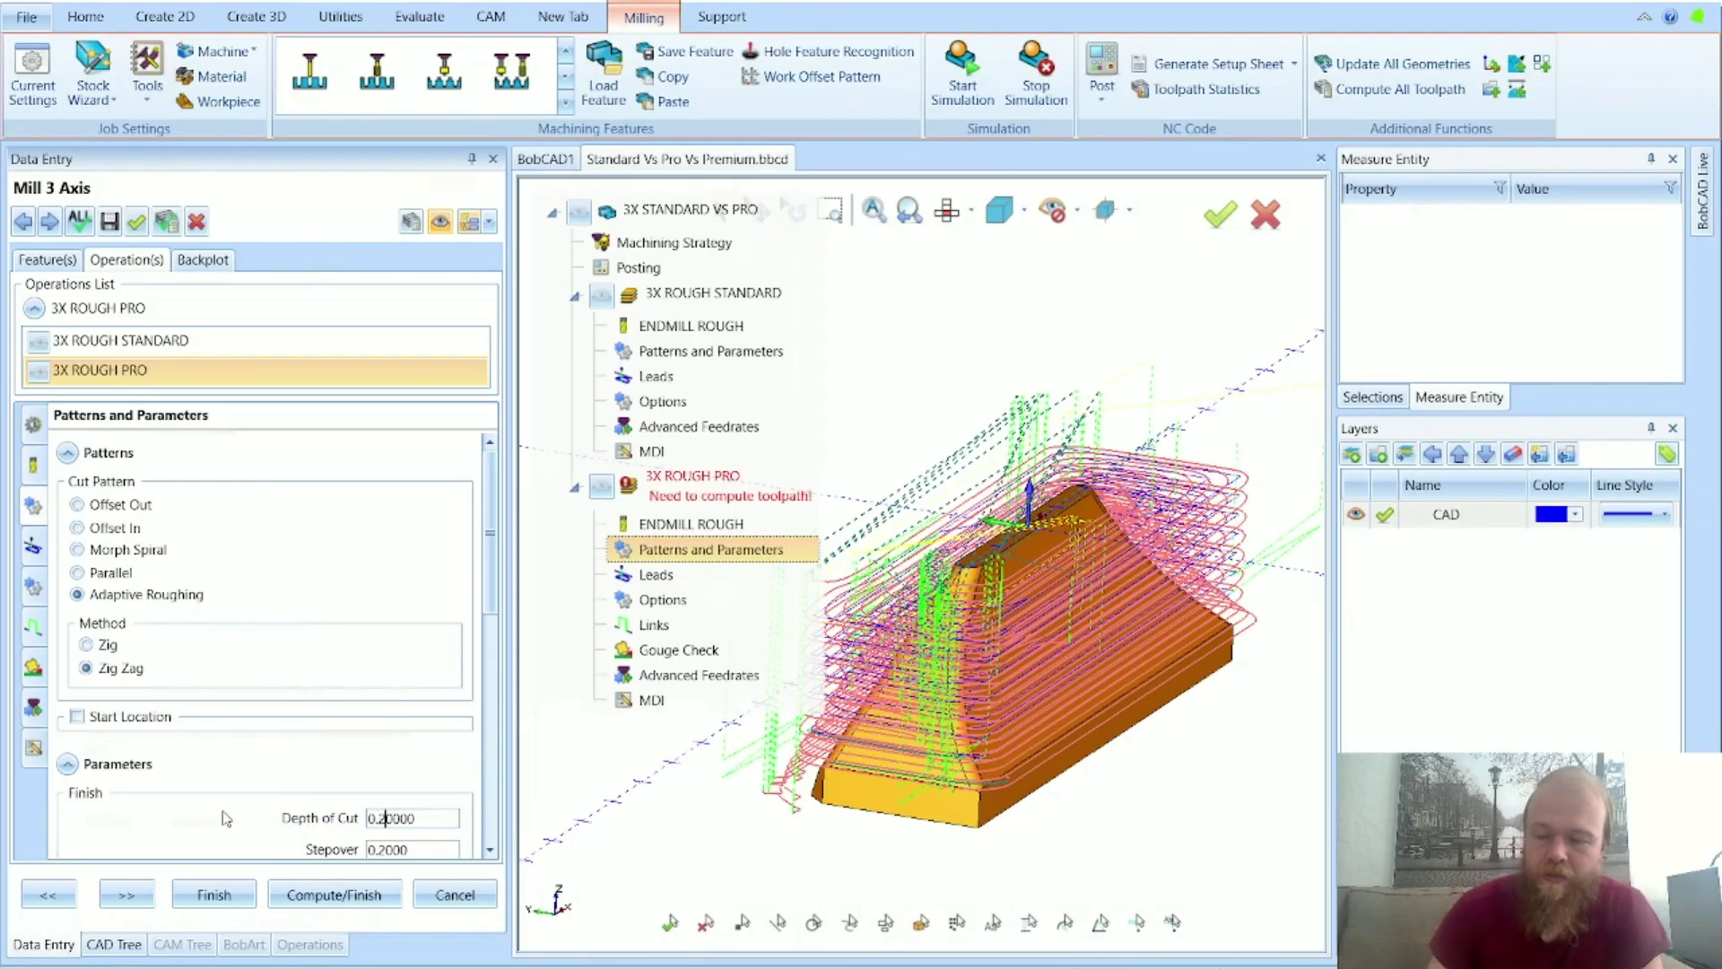
pyautogui.click(412, 223)
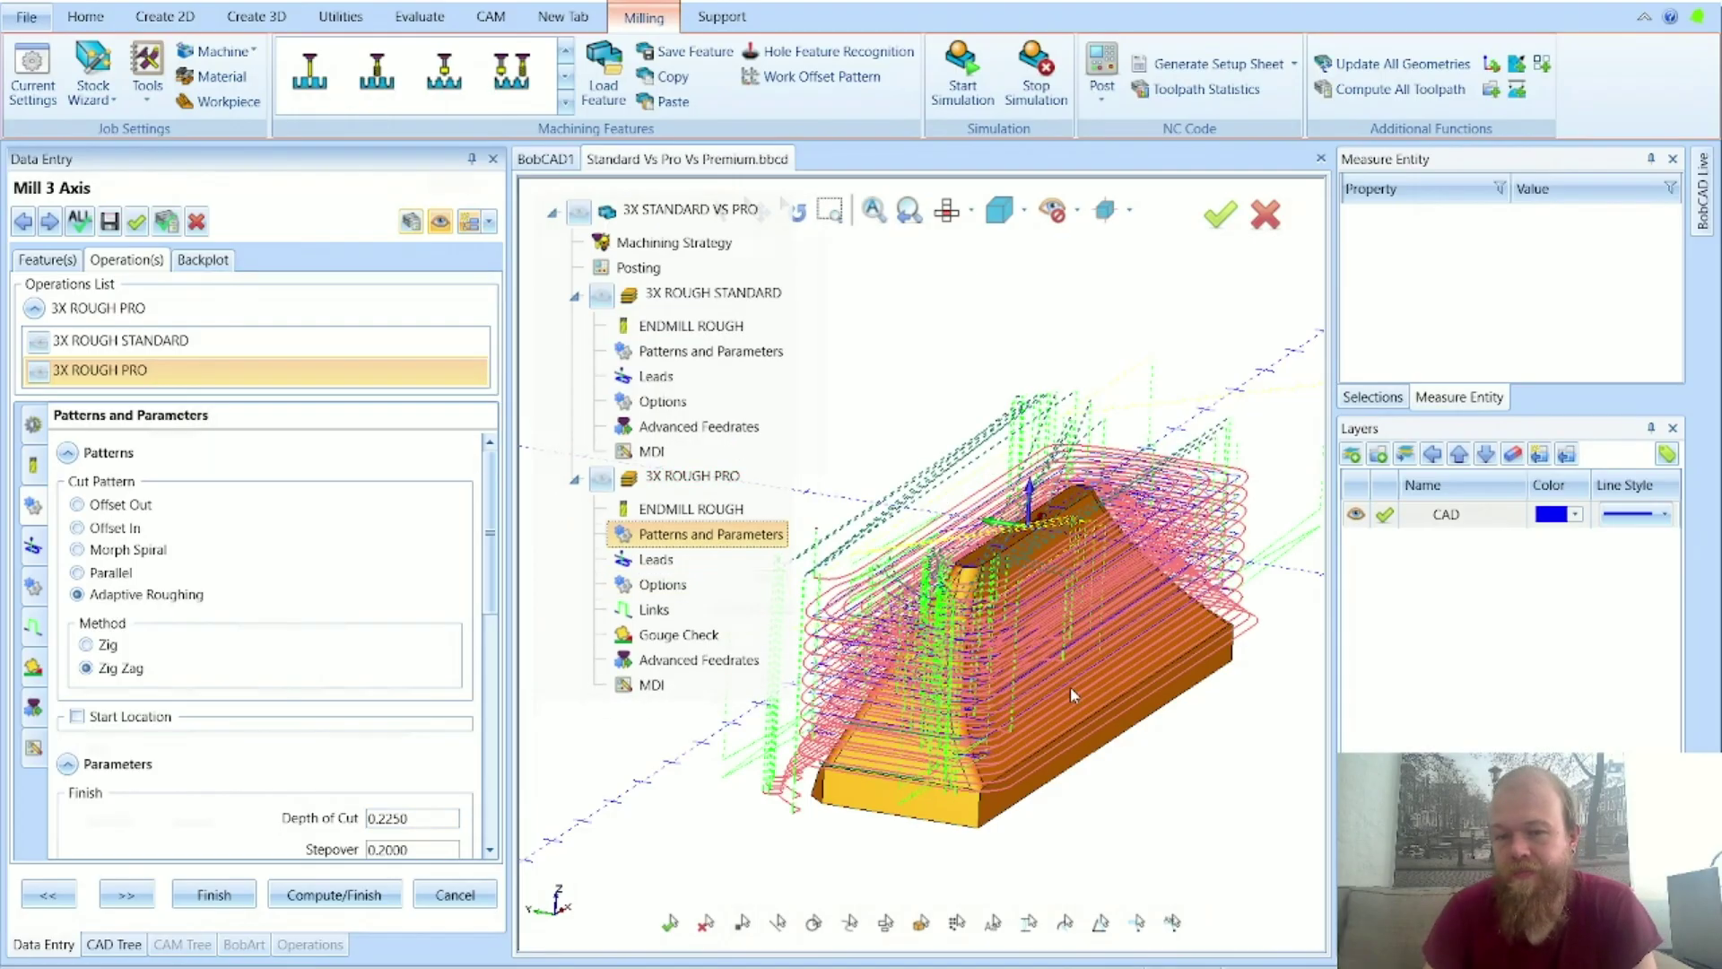
# Step: Recompute 3X ROUGH PRO with a depth of cut of 0.2 and open its Leads settings
pyautogui.doubleClick(425, 819)
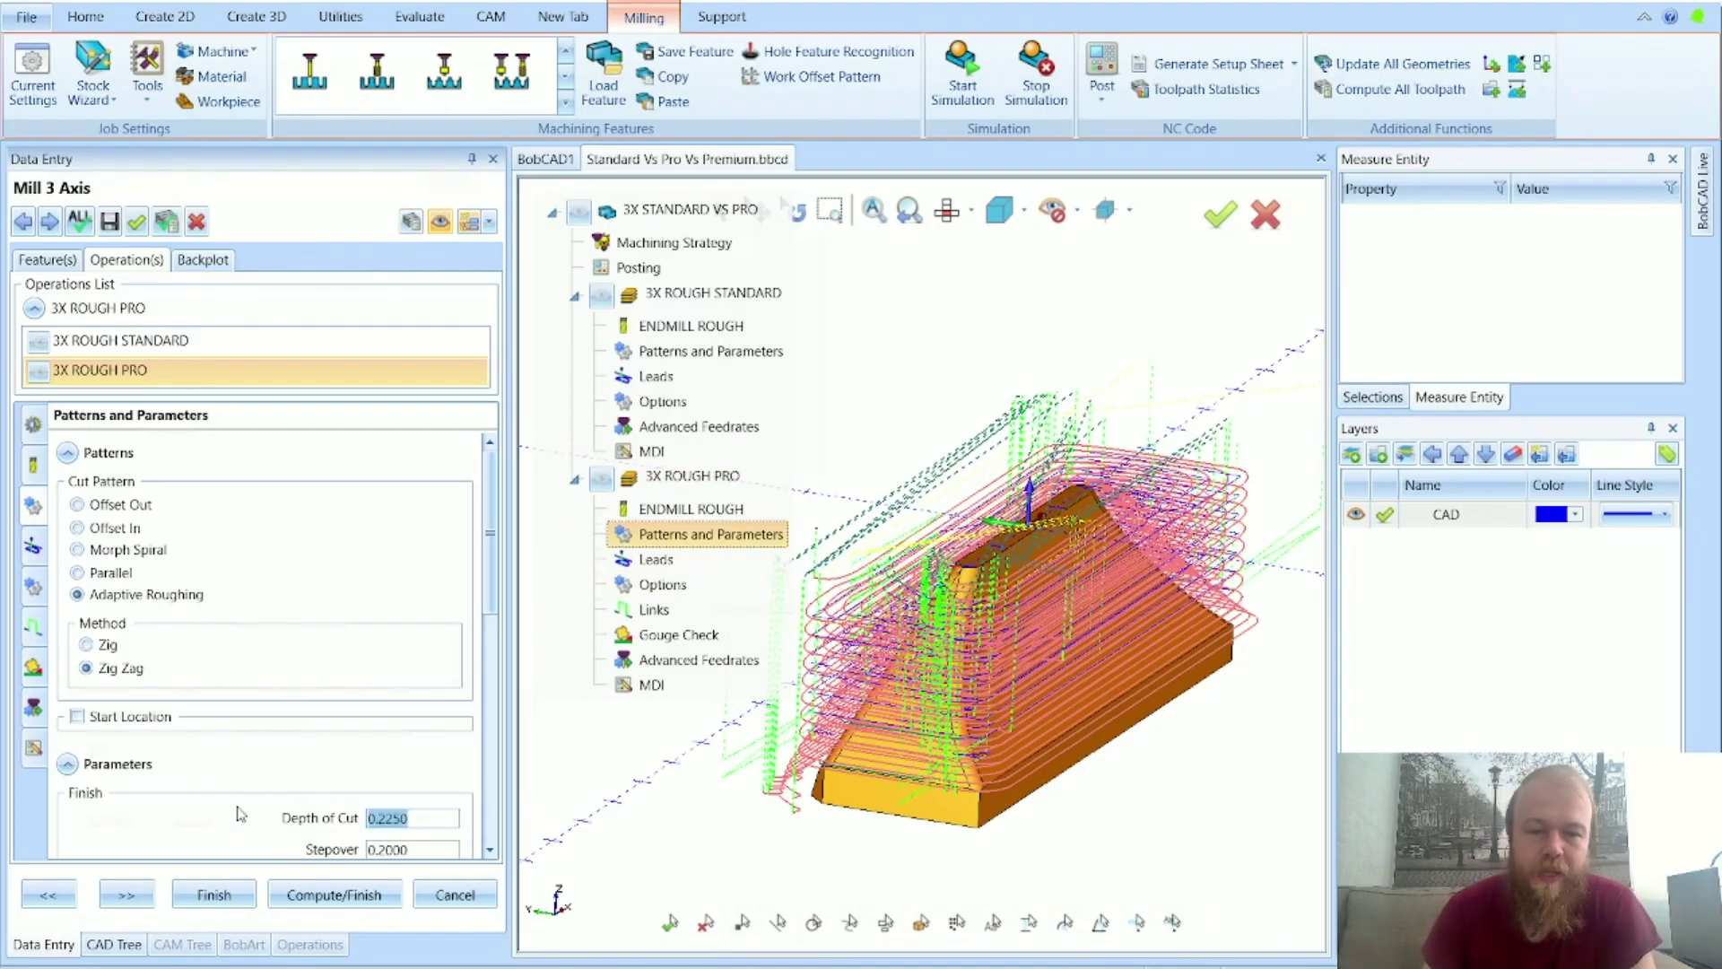
pyautogui.write('0.')
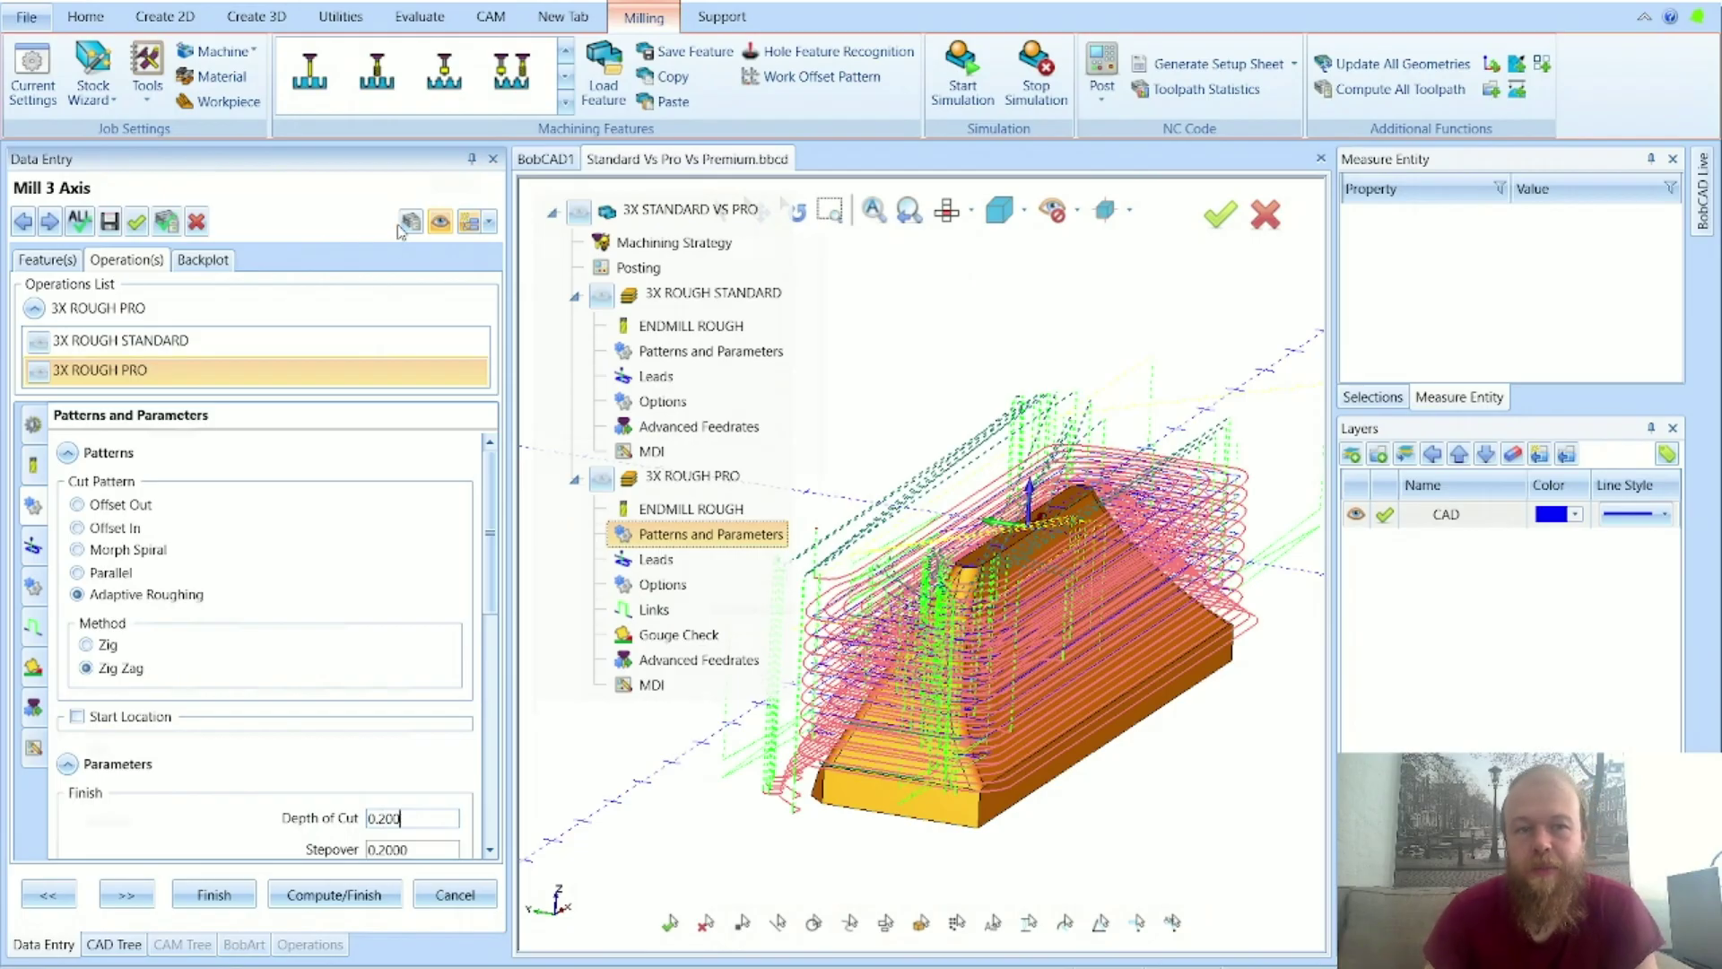
pyautogui.press('Return')
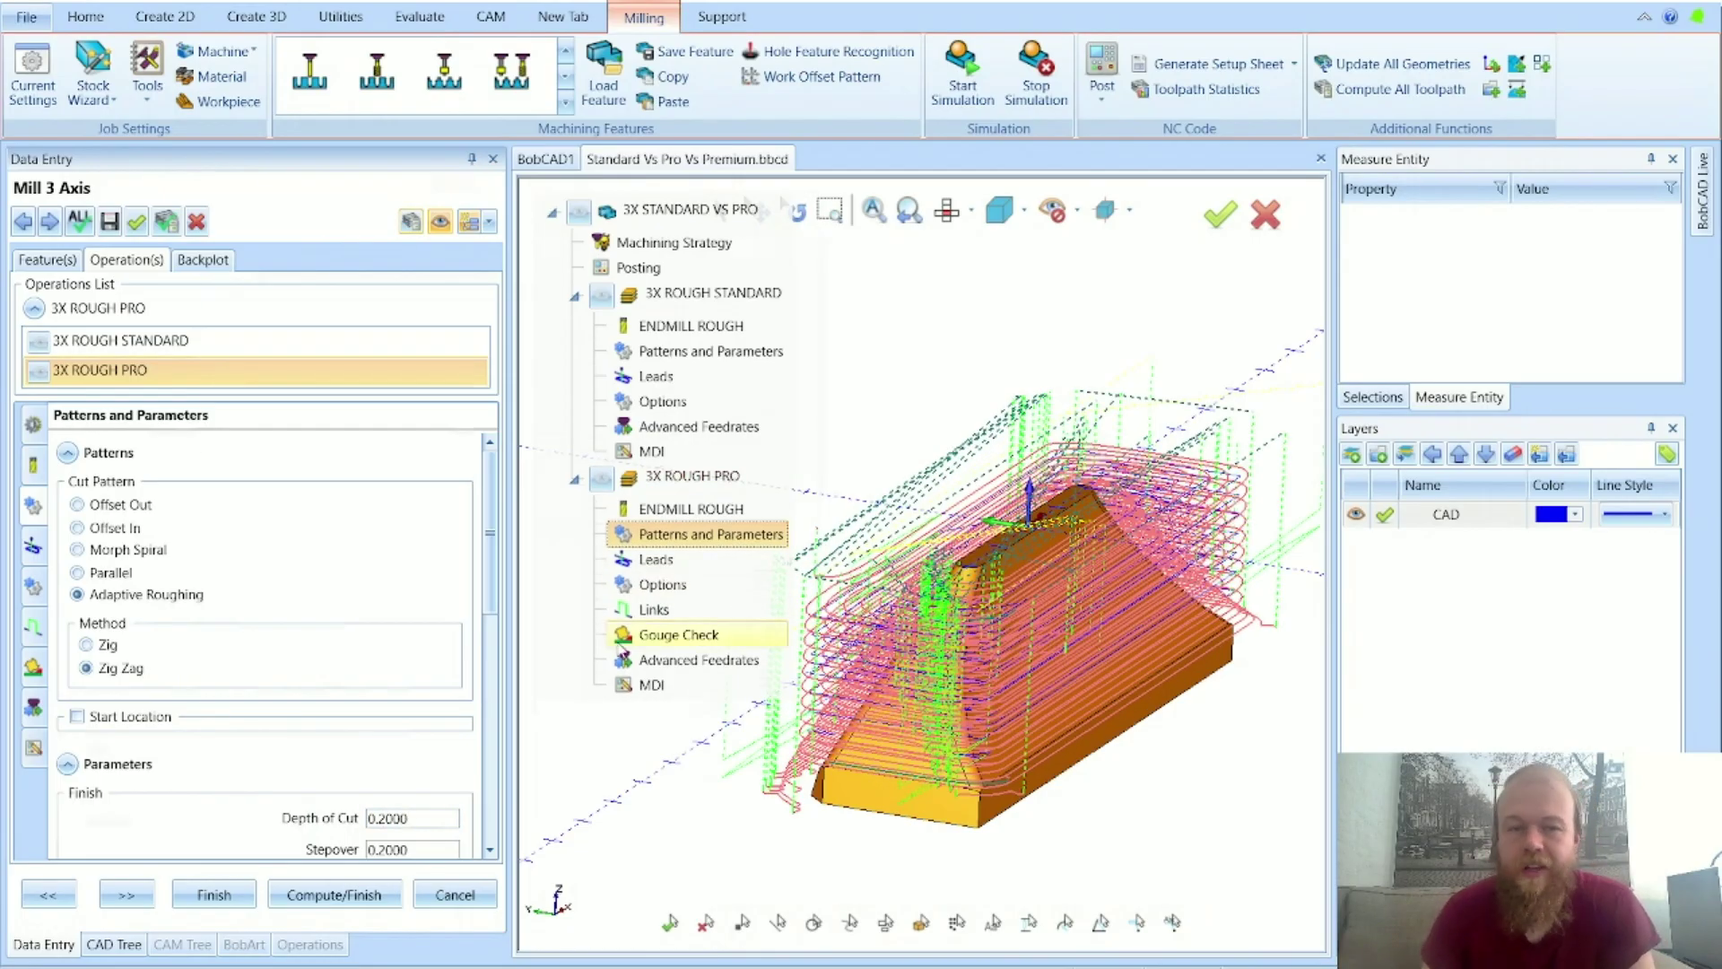
pyautogui.click(126, 895)
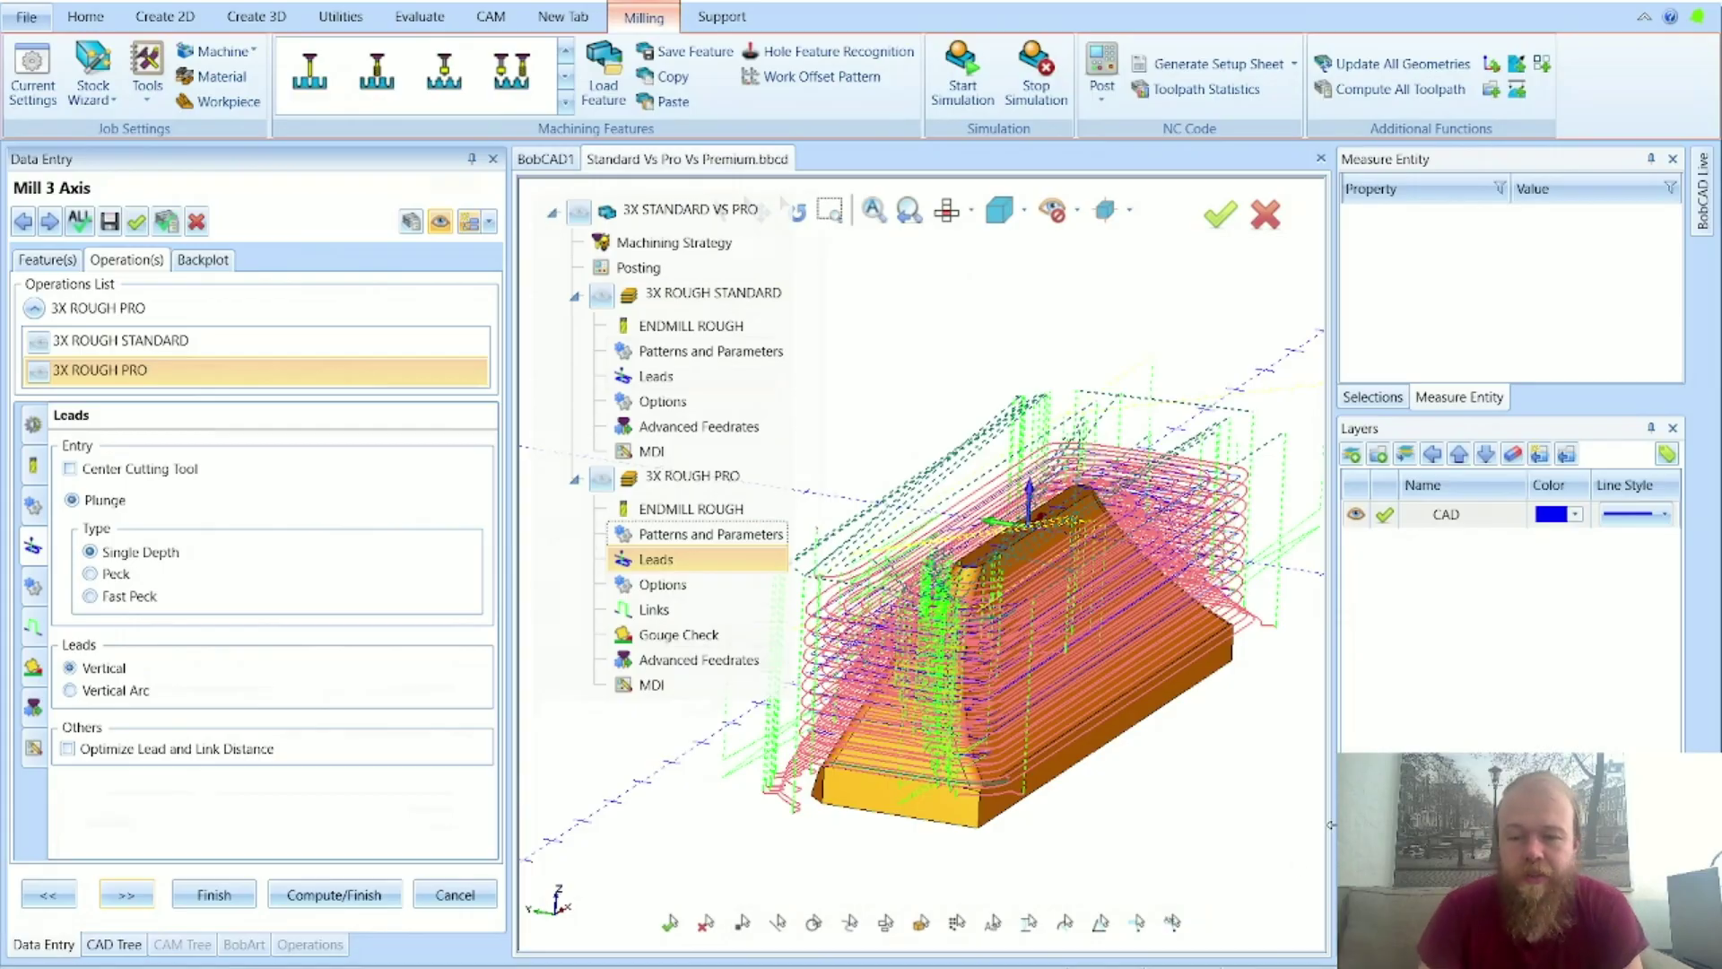
pyautogui.moveTo(1135, 967)
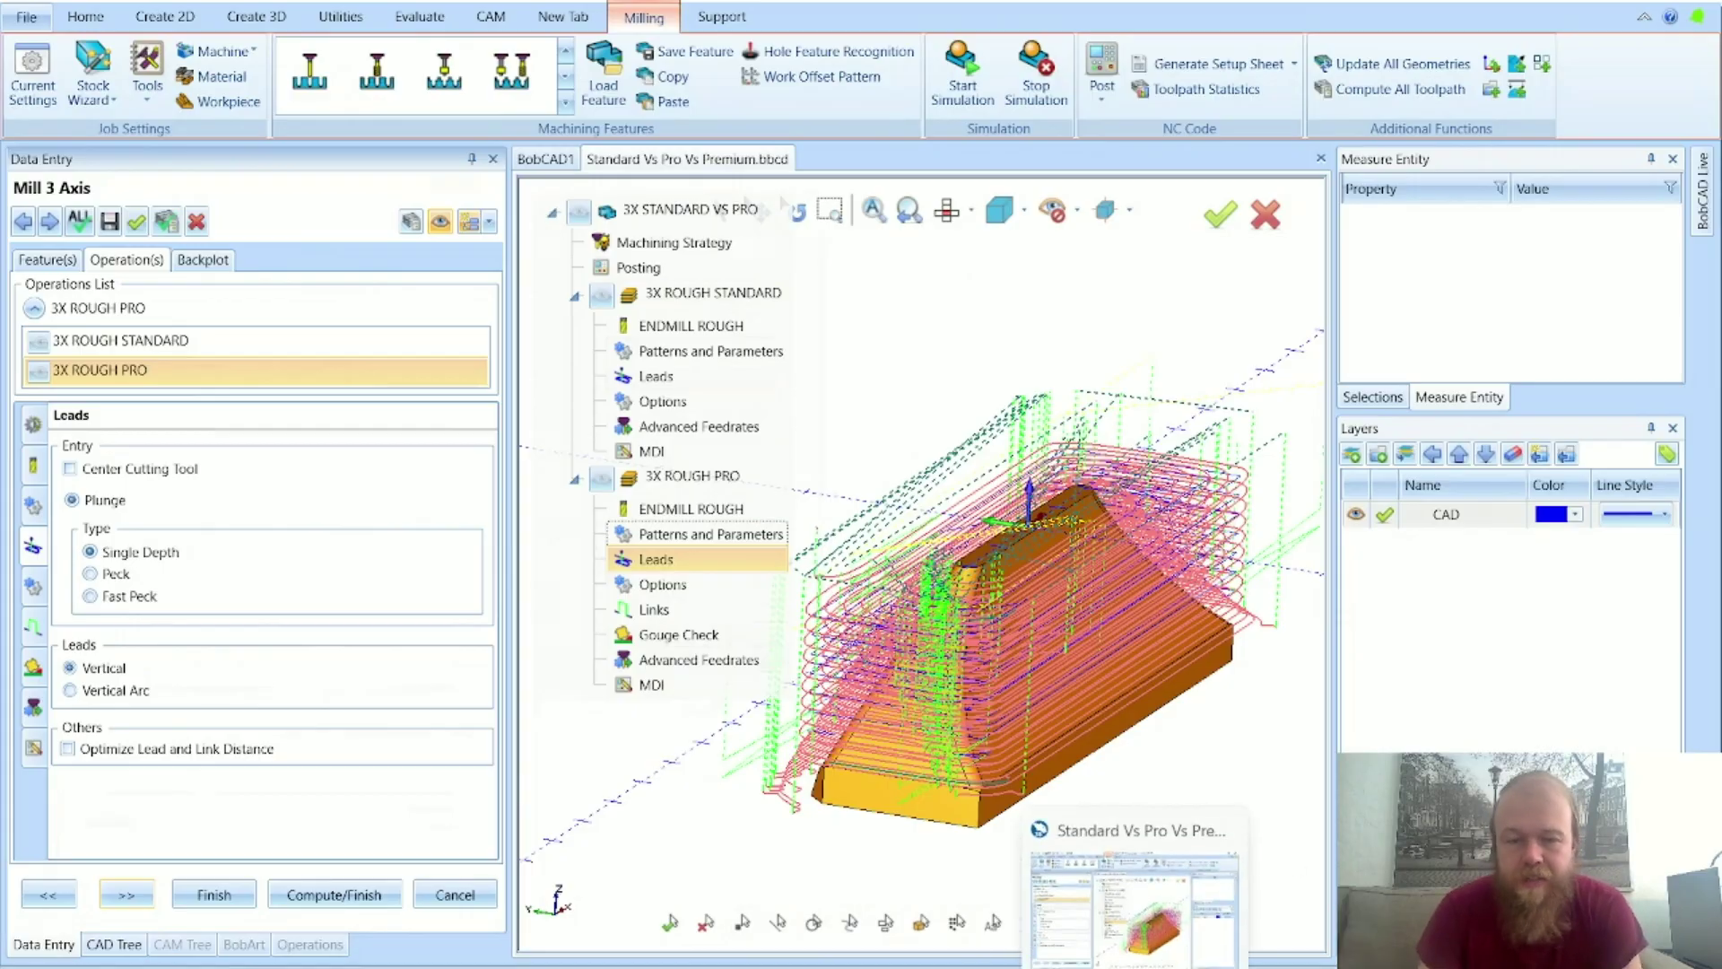
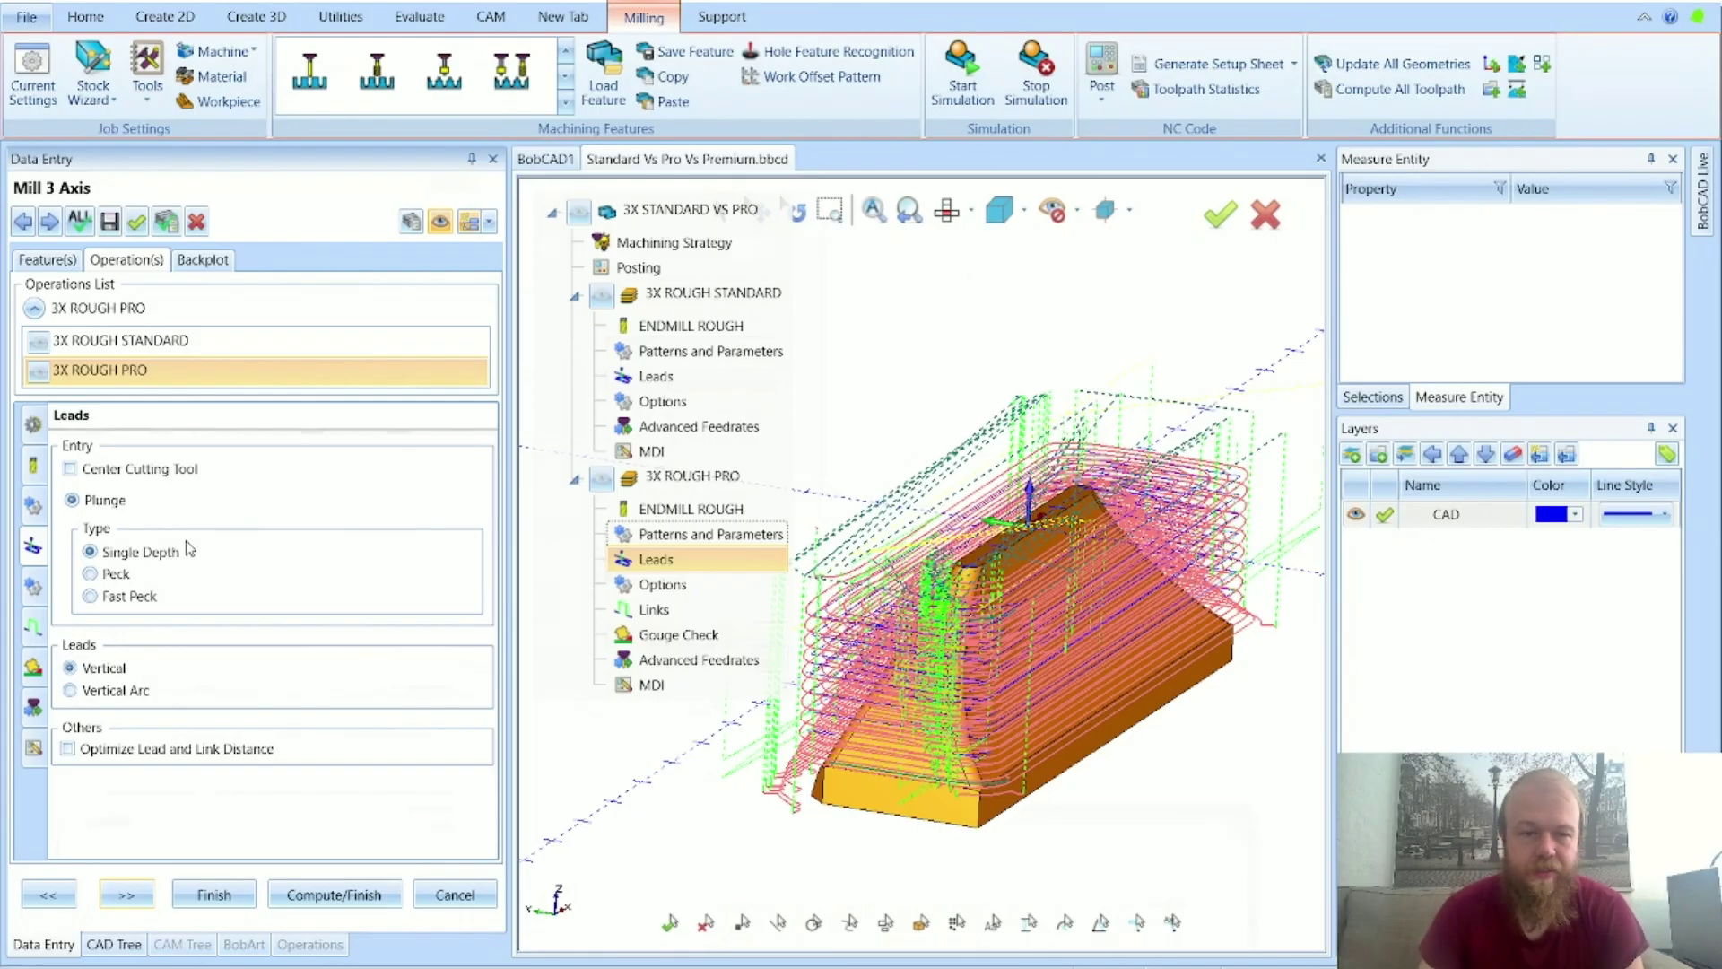
# Step: Discard the open edits to the 3X STANDARD VS PRO feature and collapse it in the CAM tree
pyautogui.click(458, 899)
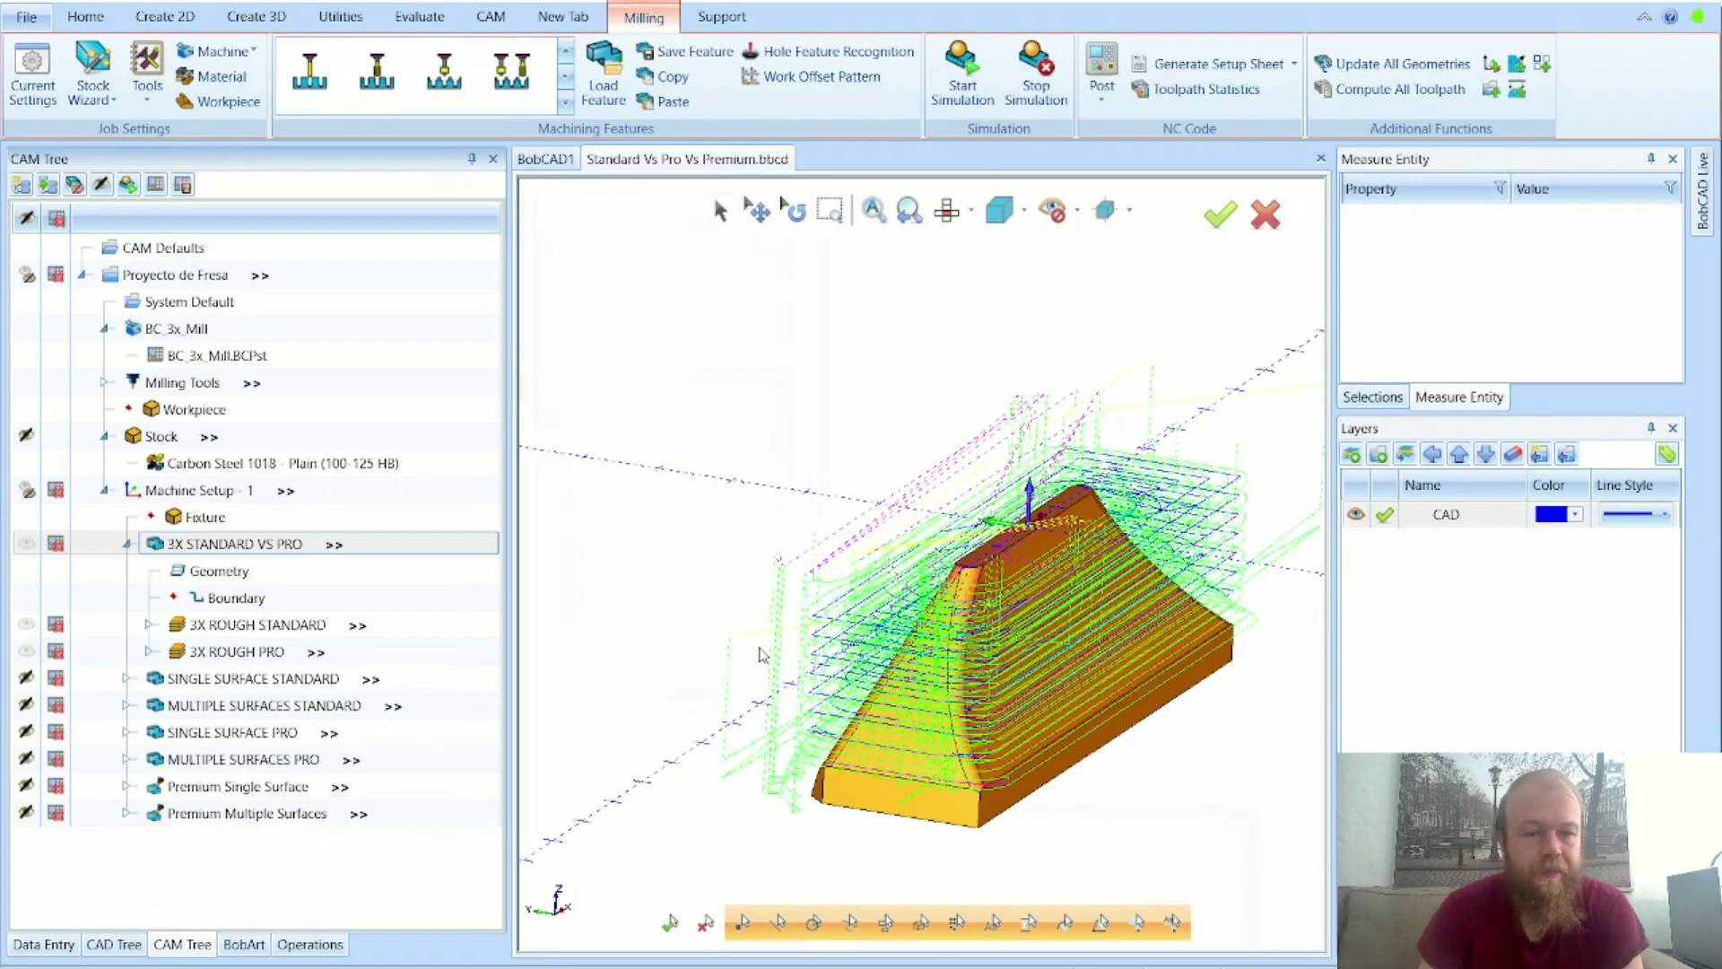
pyautogui.click(126, 544)
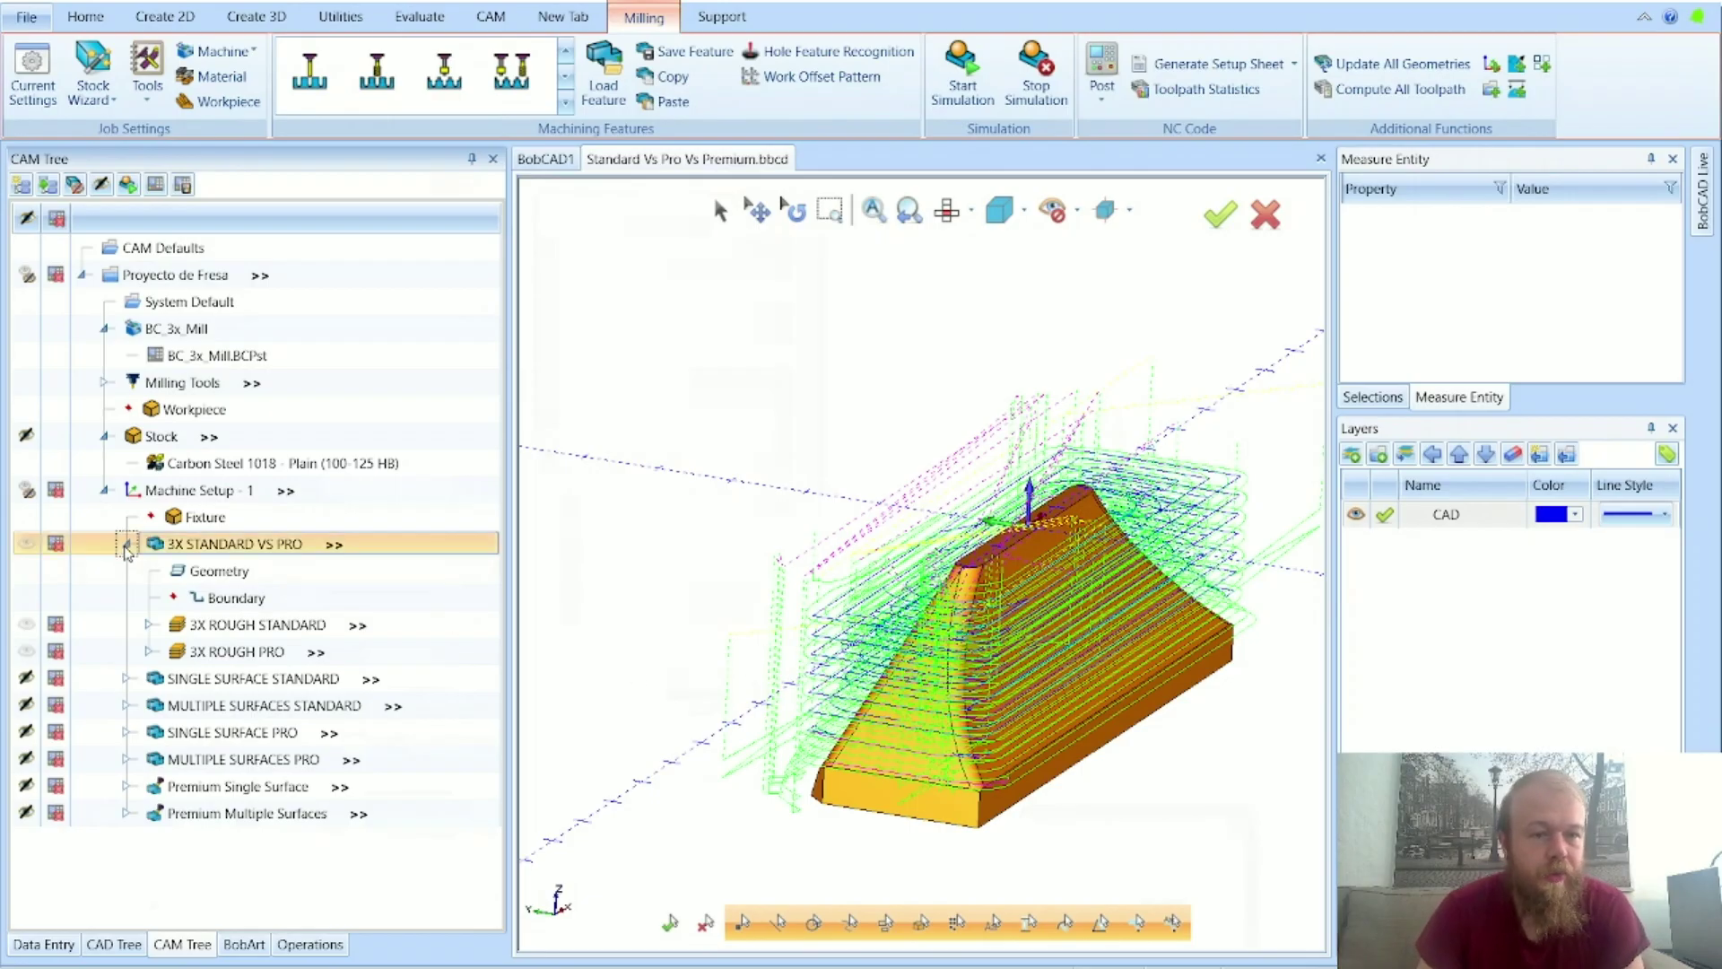
pyautogui.click(309, 653)
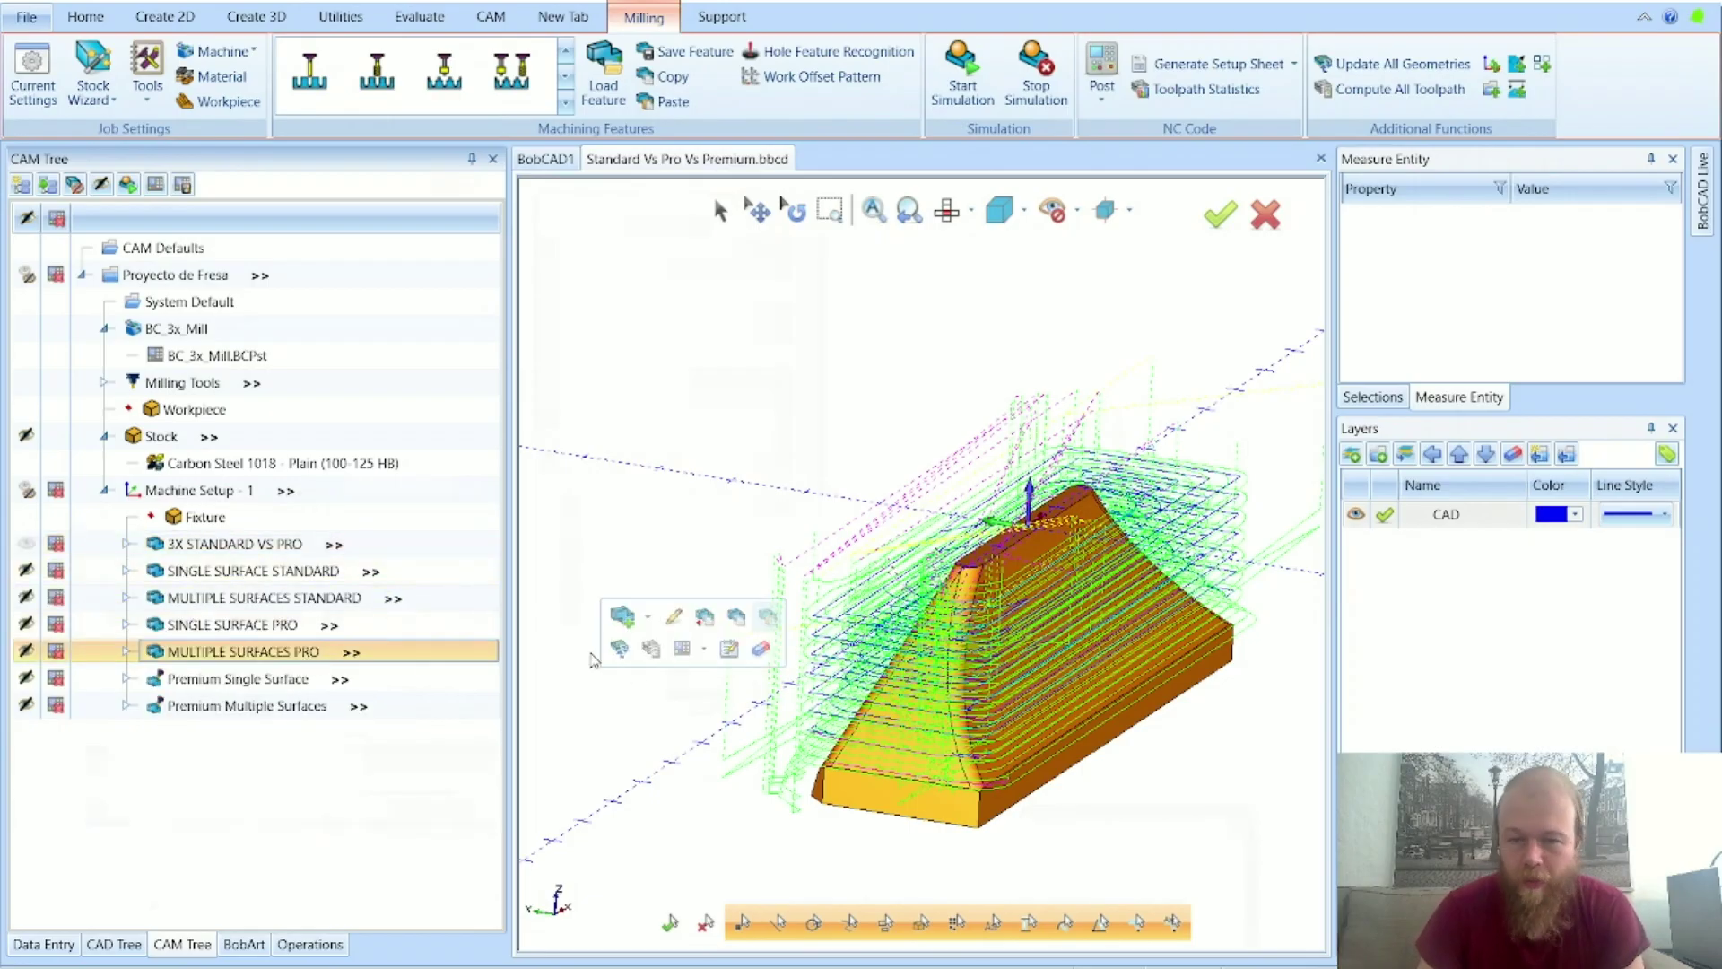
pyautogui.click(577, 693)
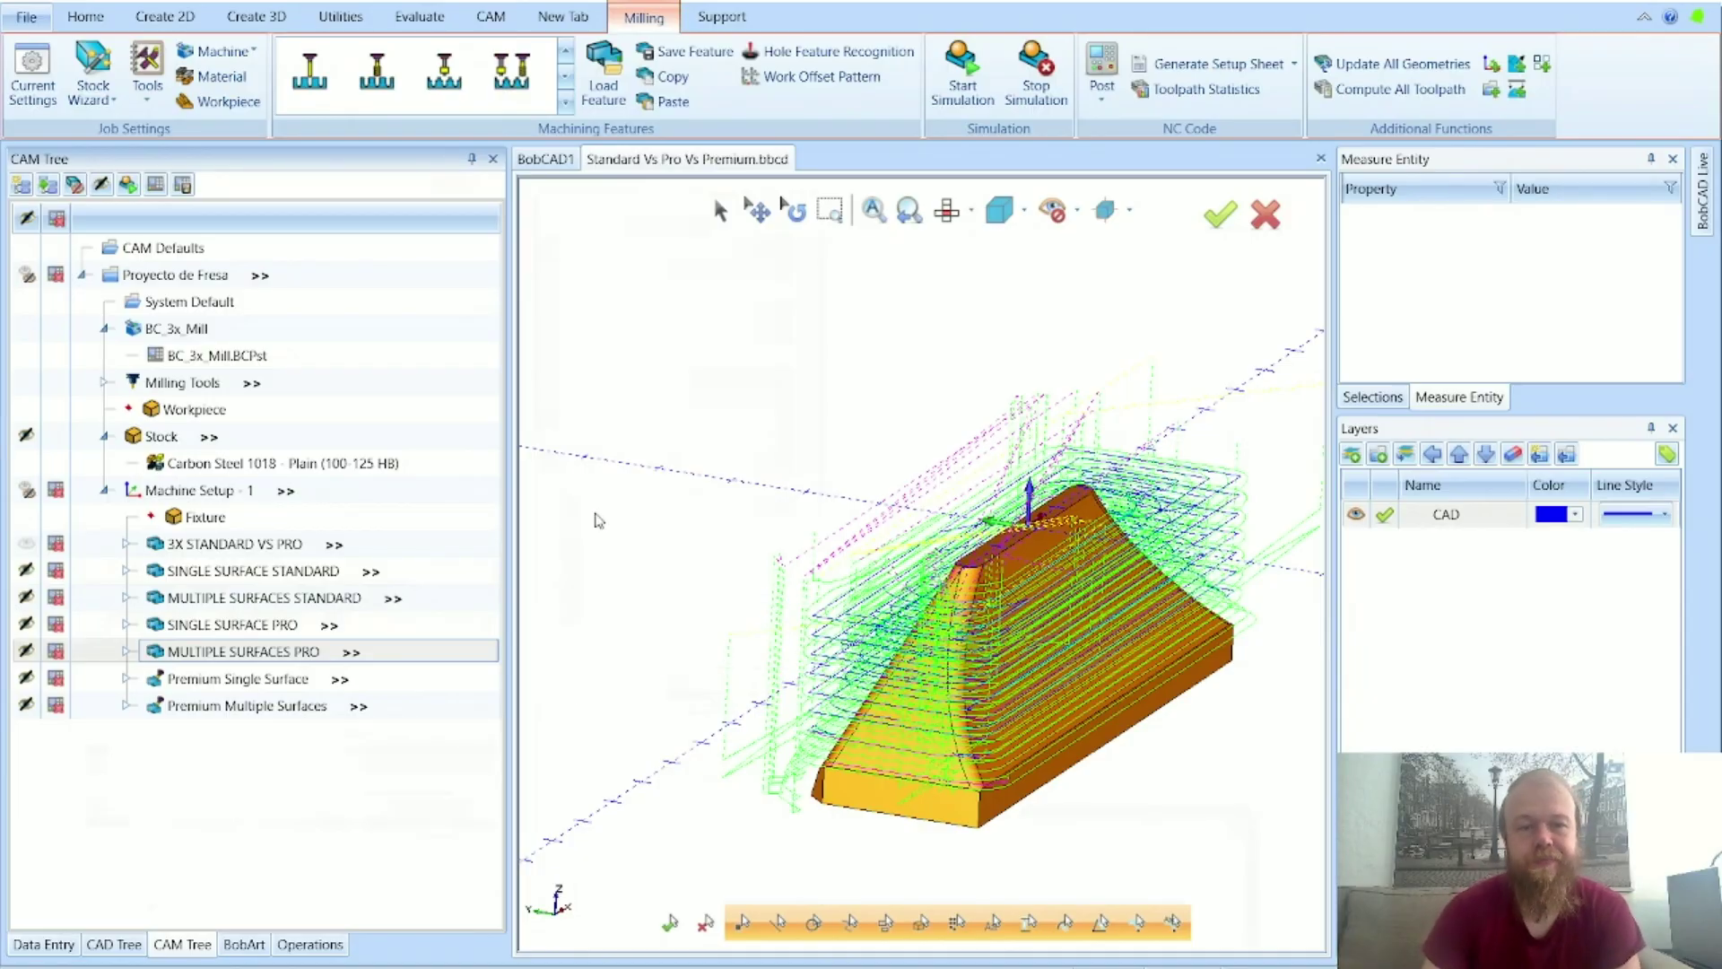
# Step: Start a Mill Multiaxis feature under Machine Setup - 1 and review the available toolpath types, including the Deburring description
pyautogui.rightClick(358, 496)
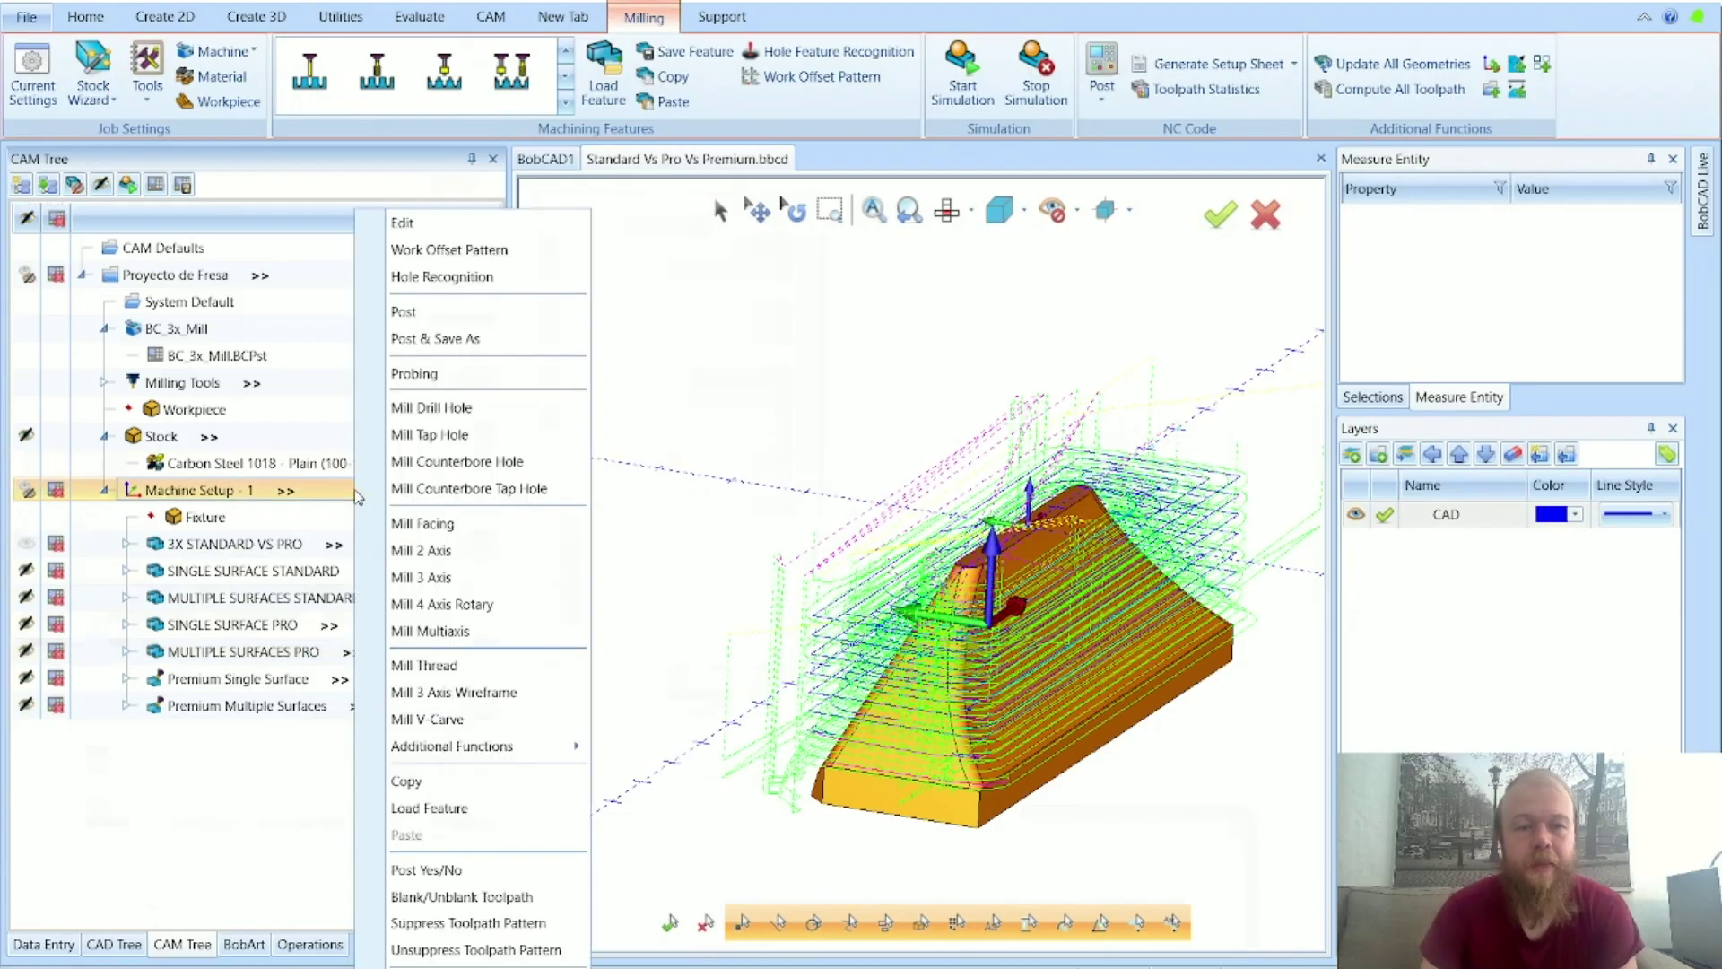
pyautogui.click(506, 630)
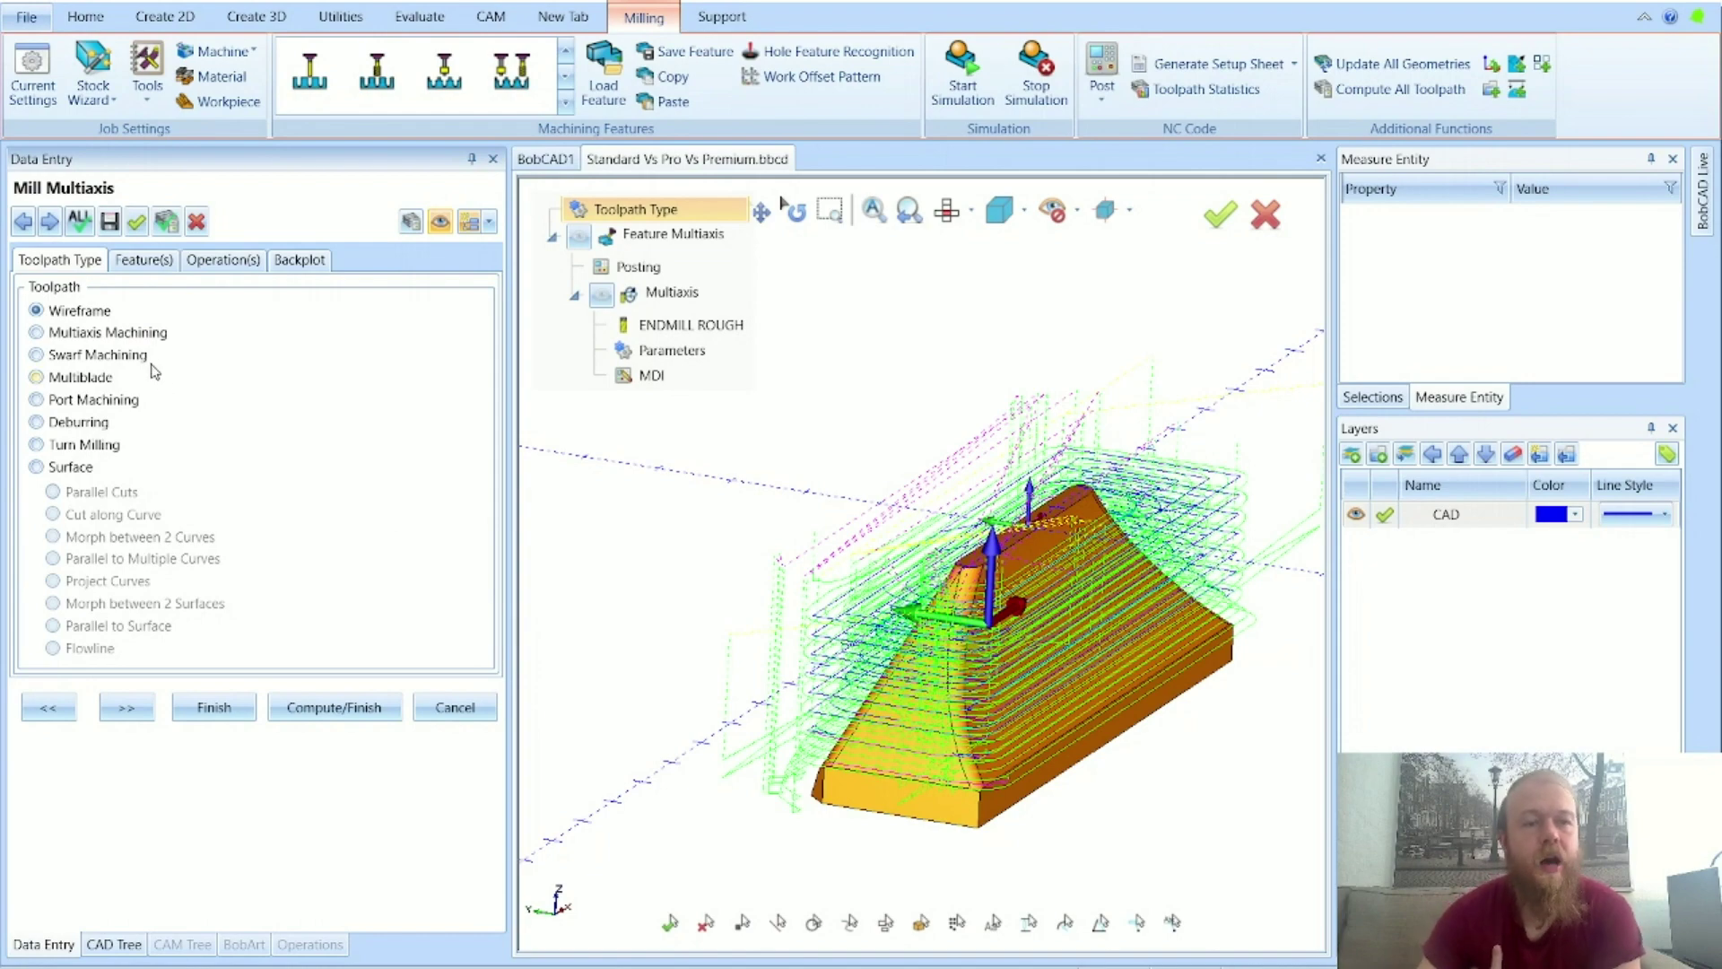
pyautogui.moveTo(94, 354)
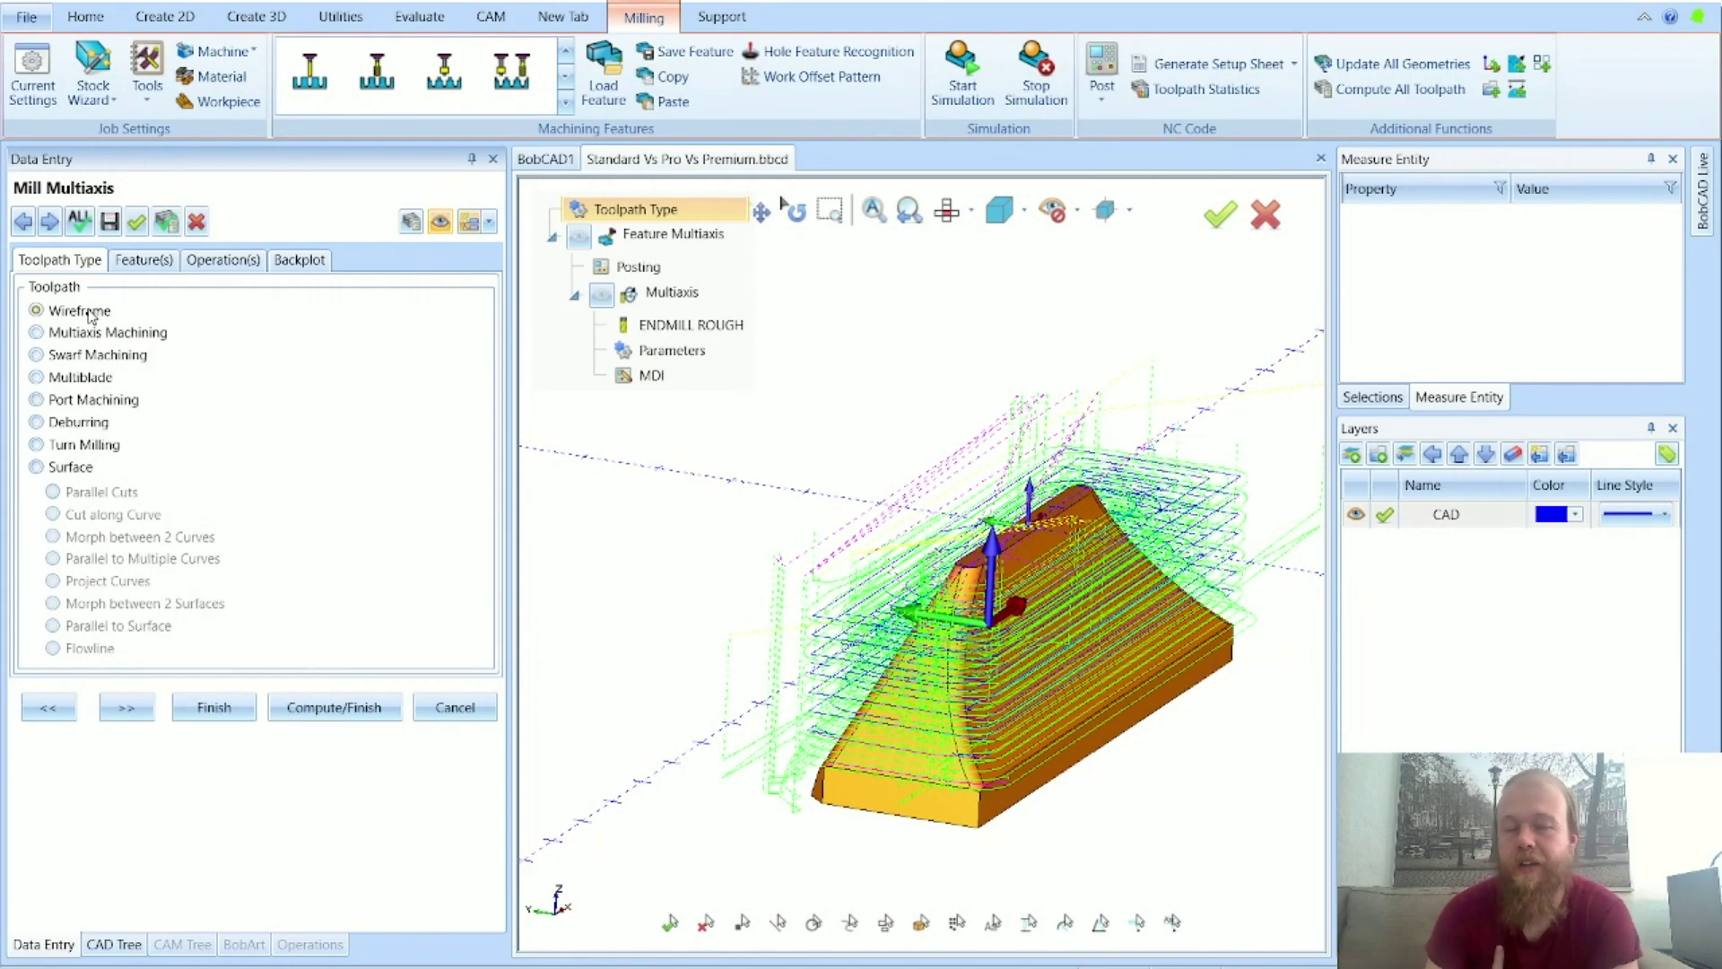
pyautogui.moveTo(90, 315)
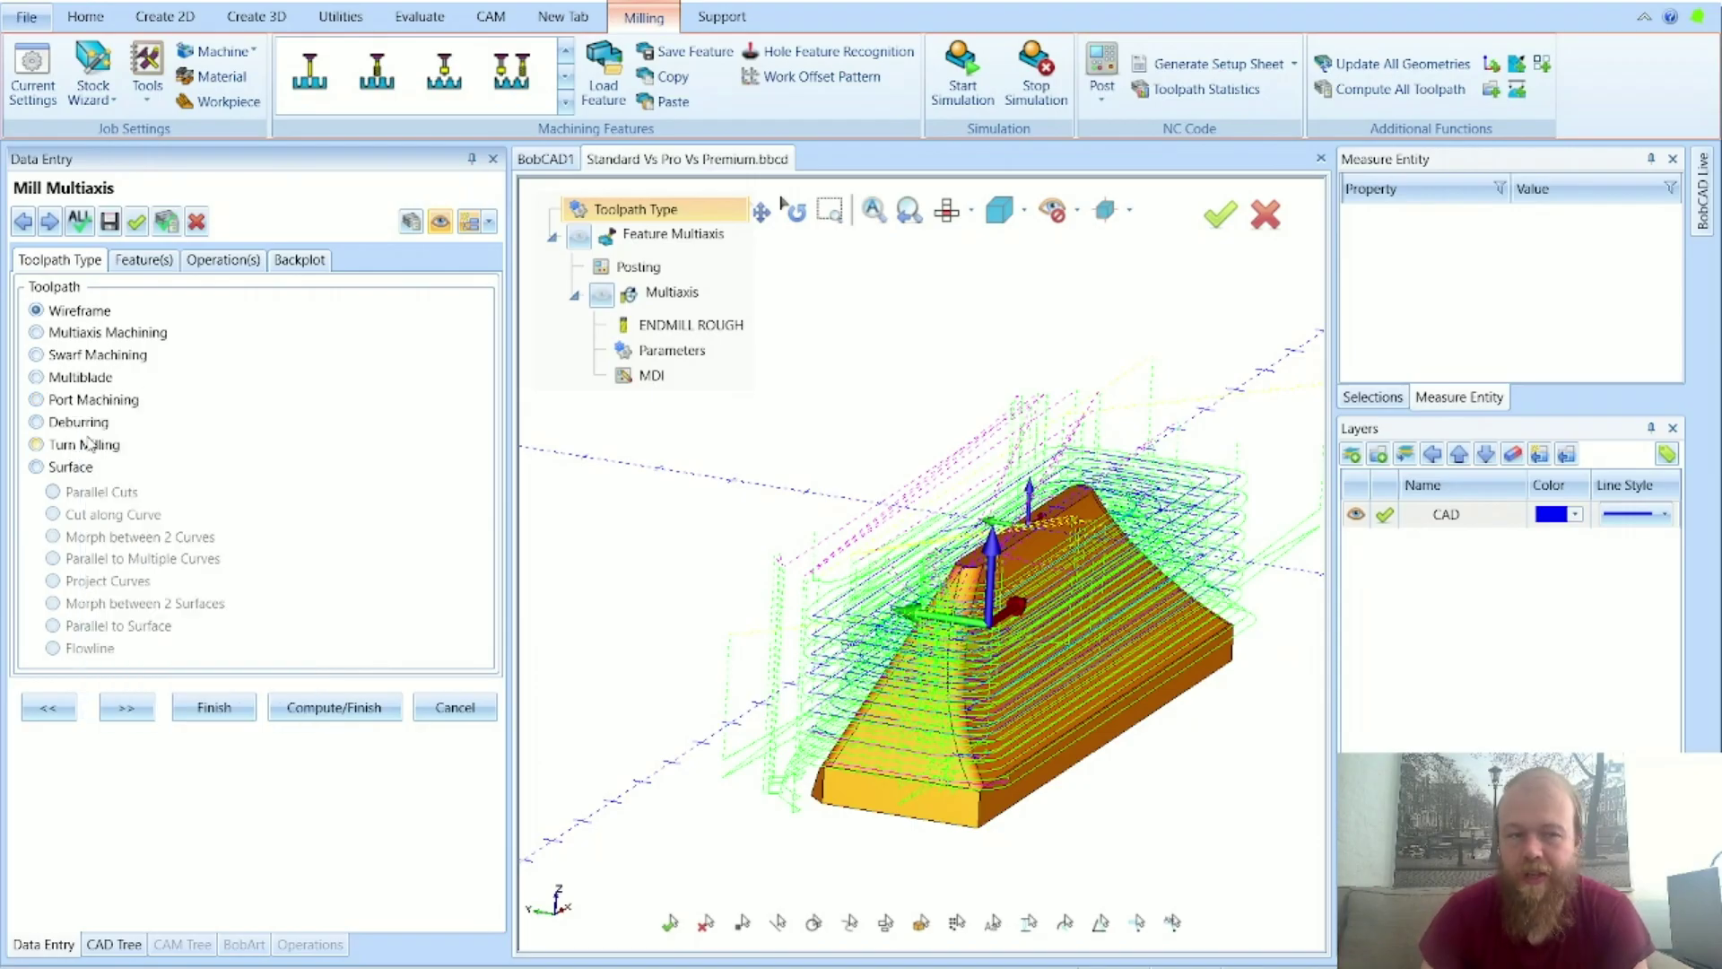
pyautogui.moveTo(88, 443)
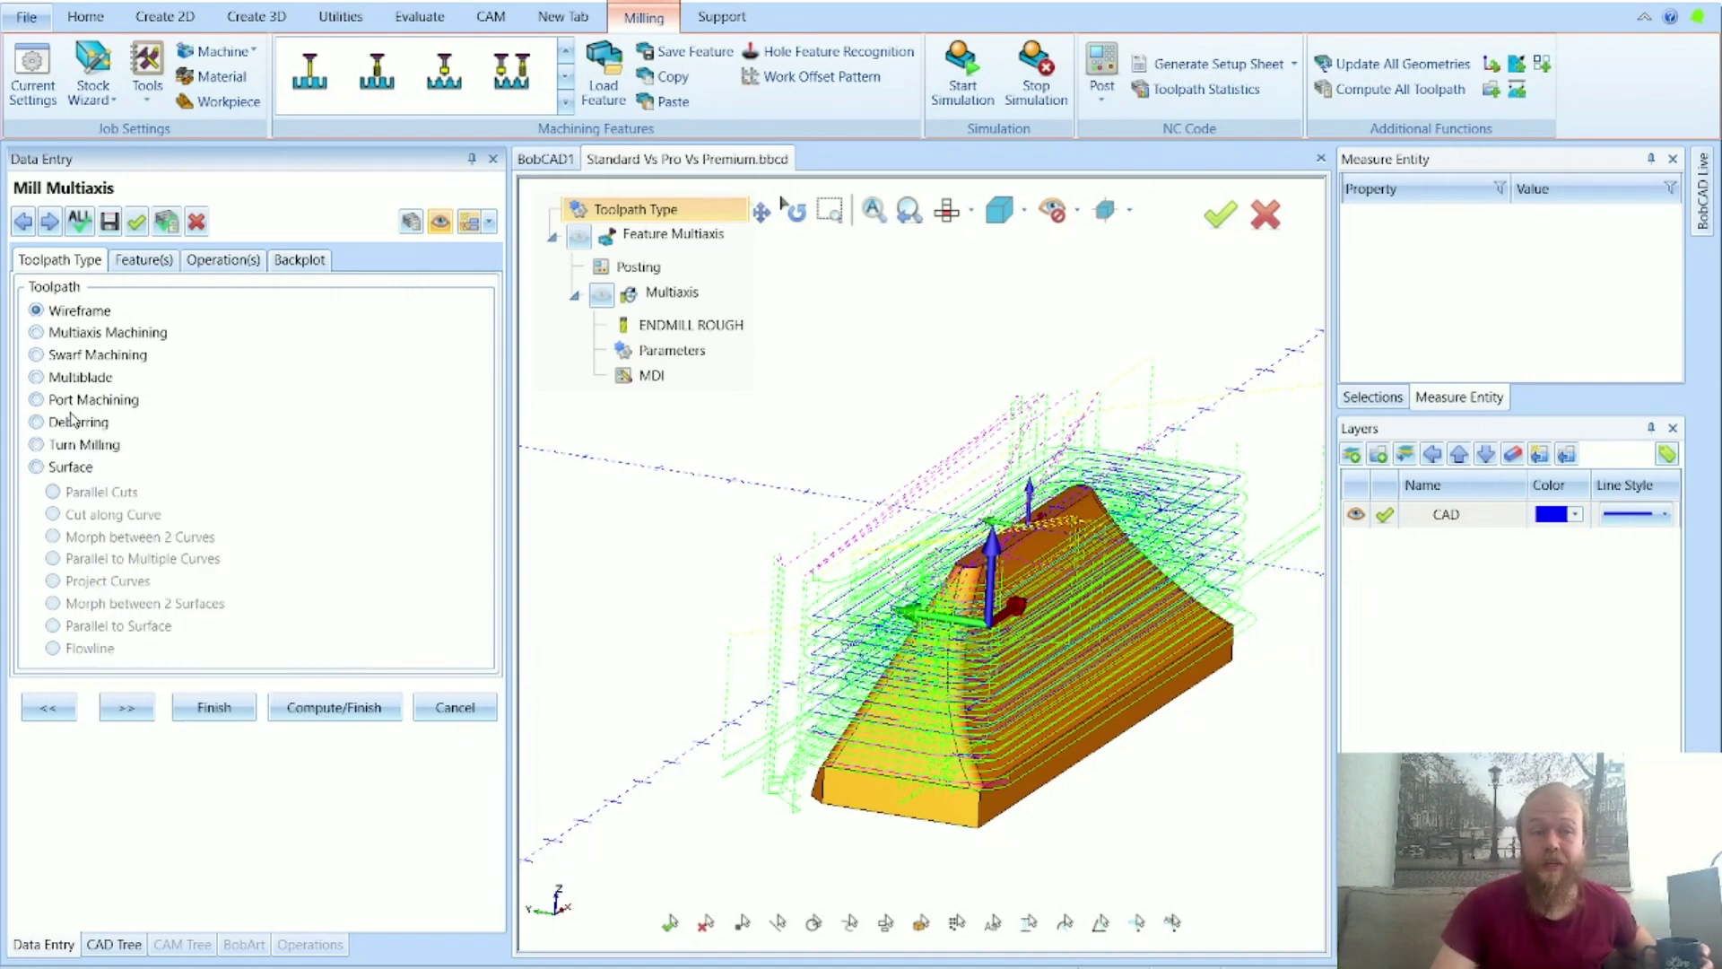
pyautogui.click(74, 427)
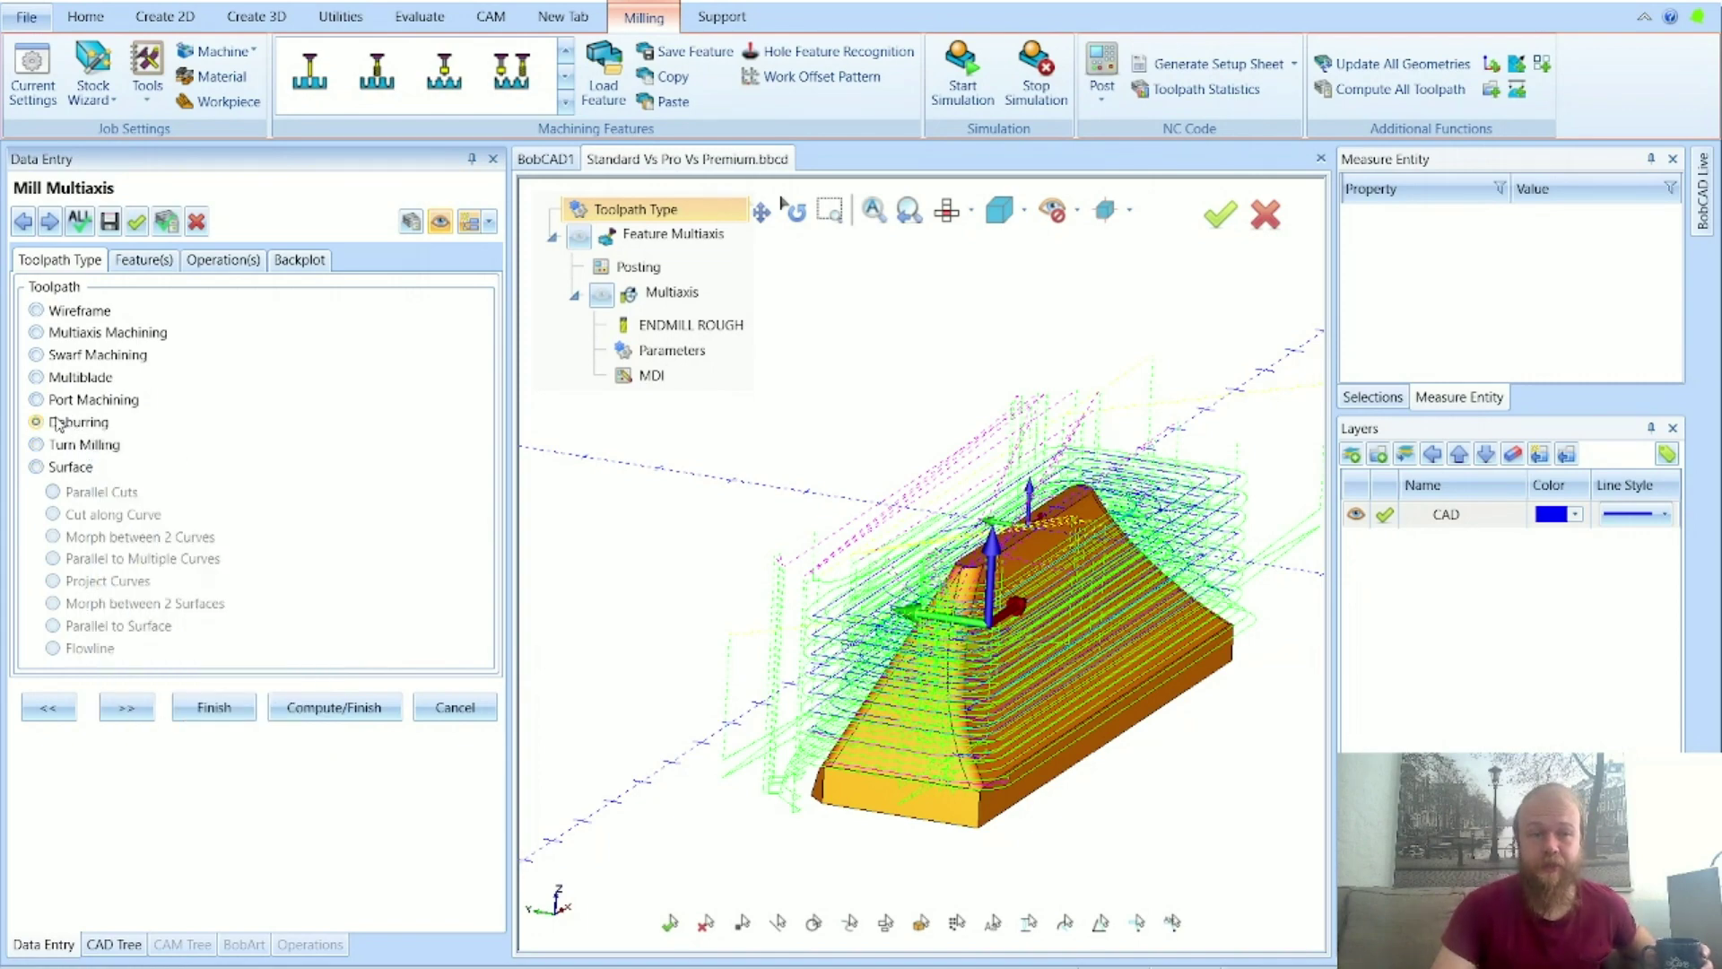
pyautogui.moveTo(63, 428)
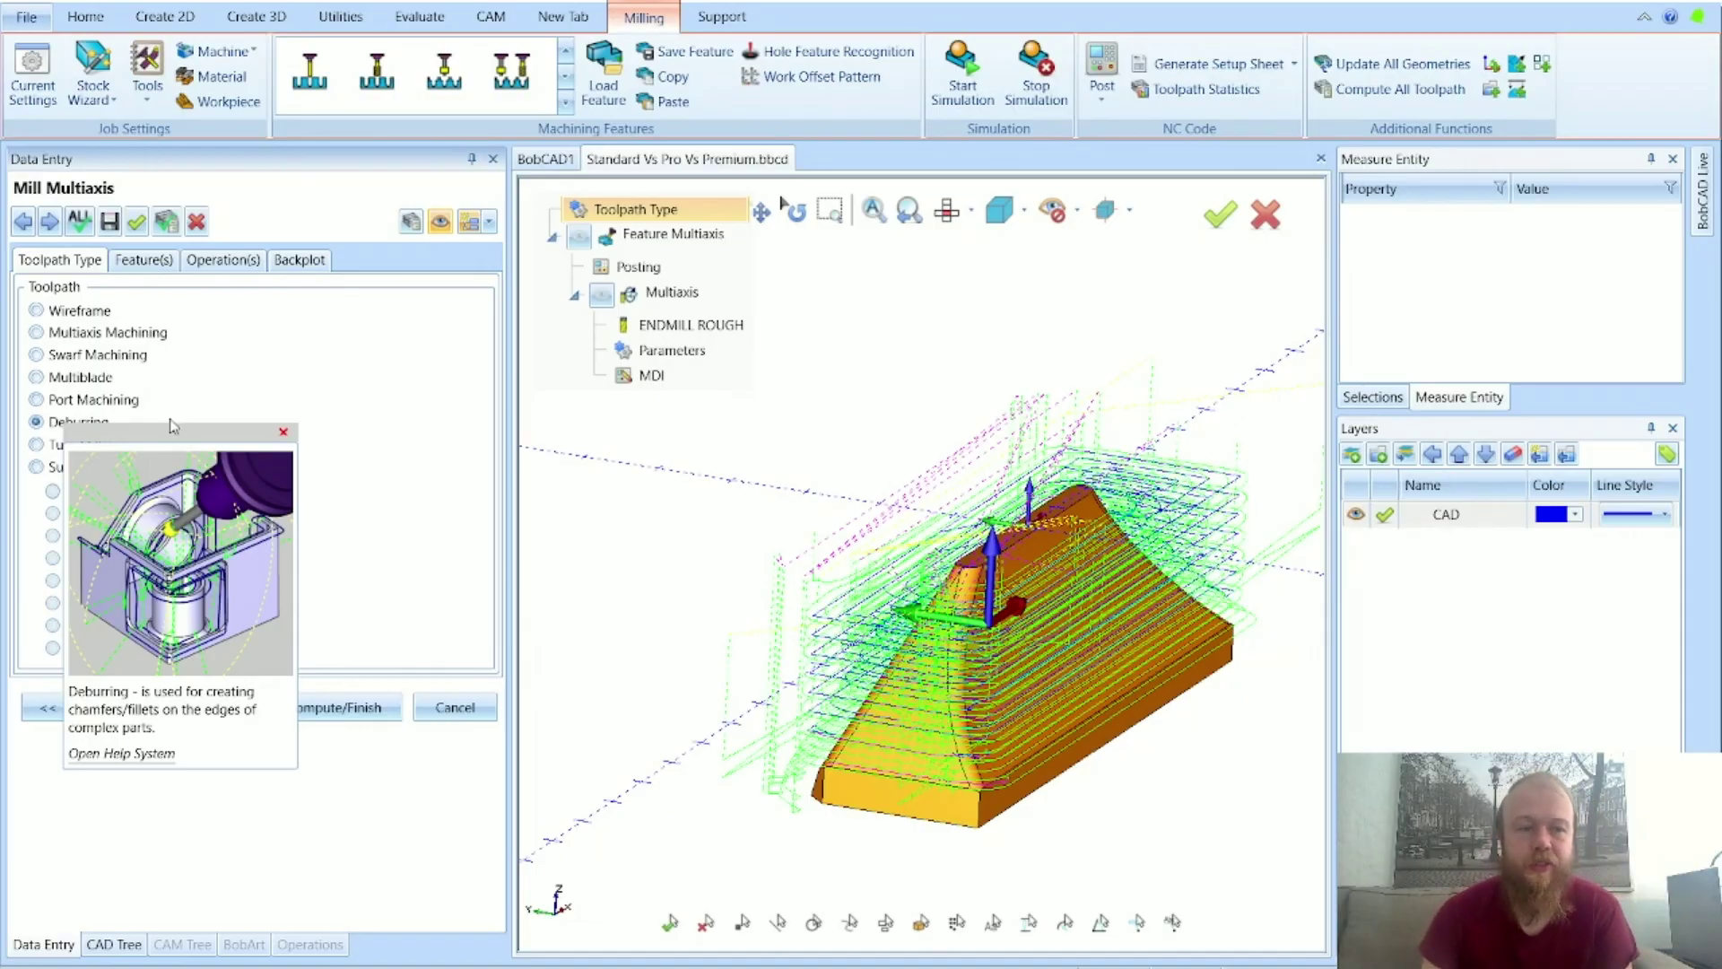
# Step: Examine the Surface strategies Parallel Cuts and Cut along Curve, and cancel the Mill Multiaxis feature
pyautogui.click(54, 470)
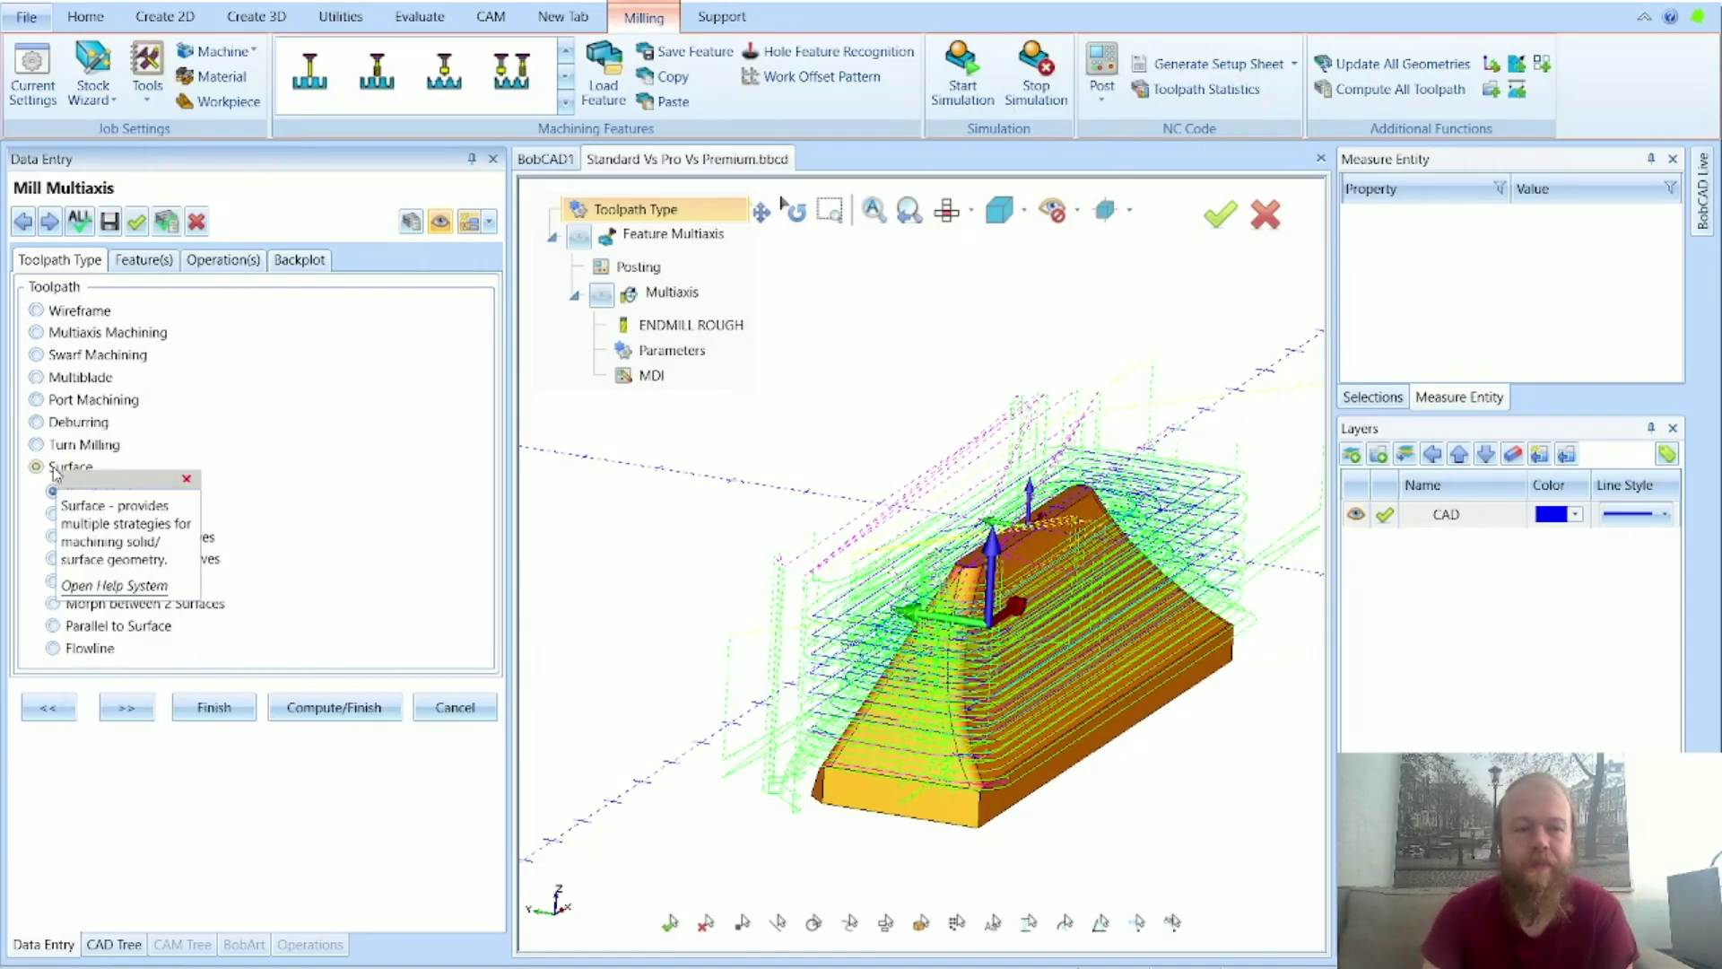
pyautogui.moveTo(126, 503)
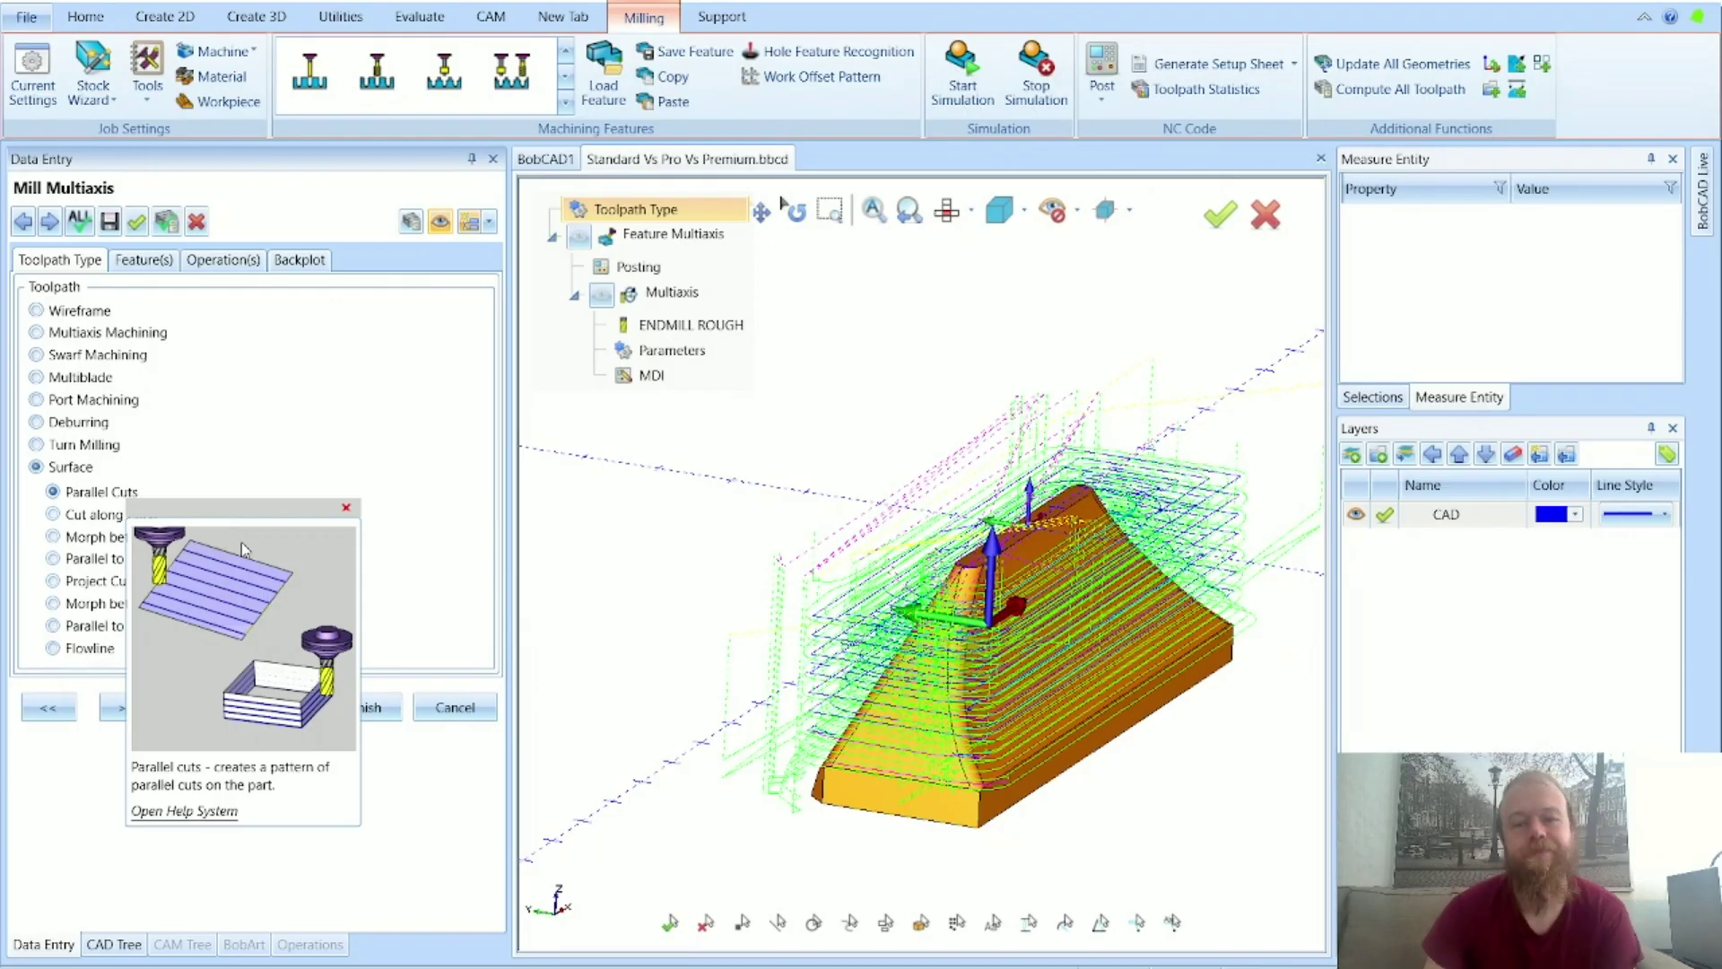
pyautogui.click(90, 518)
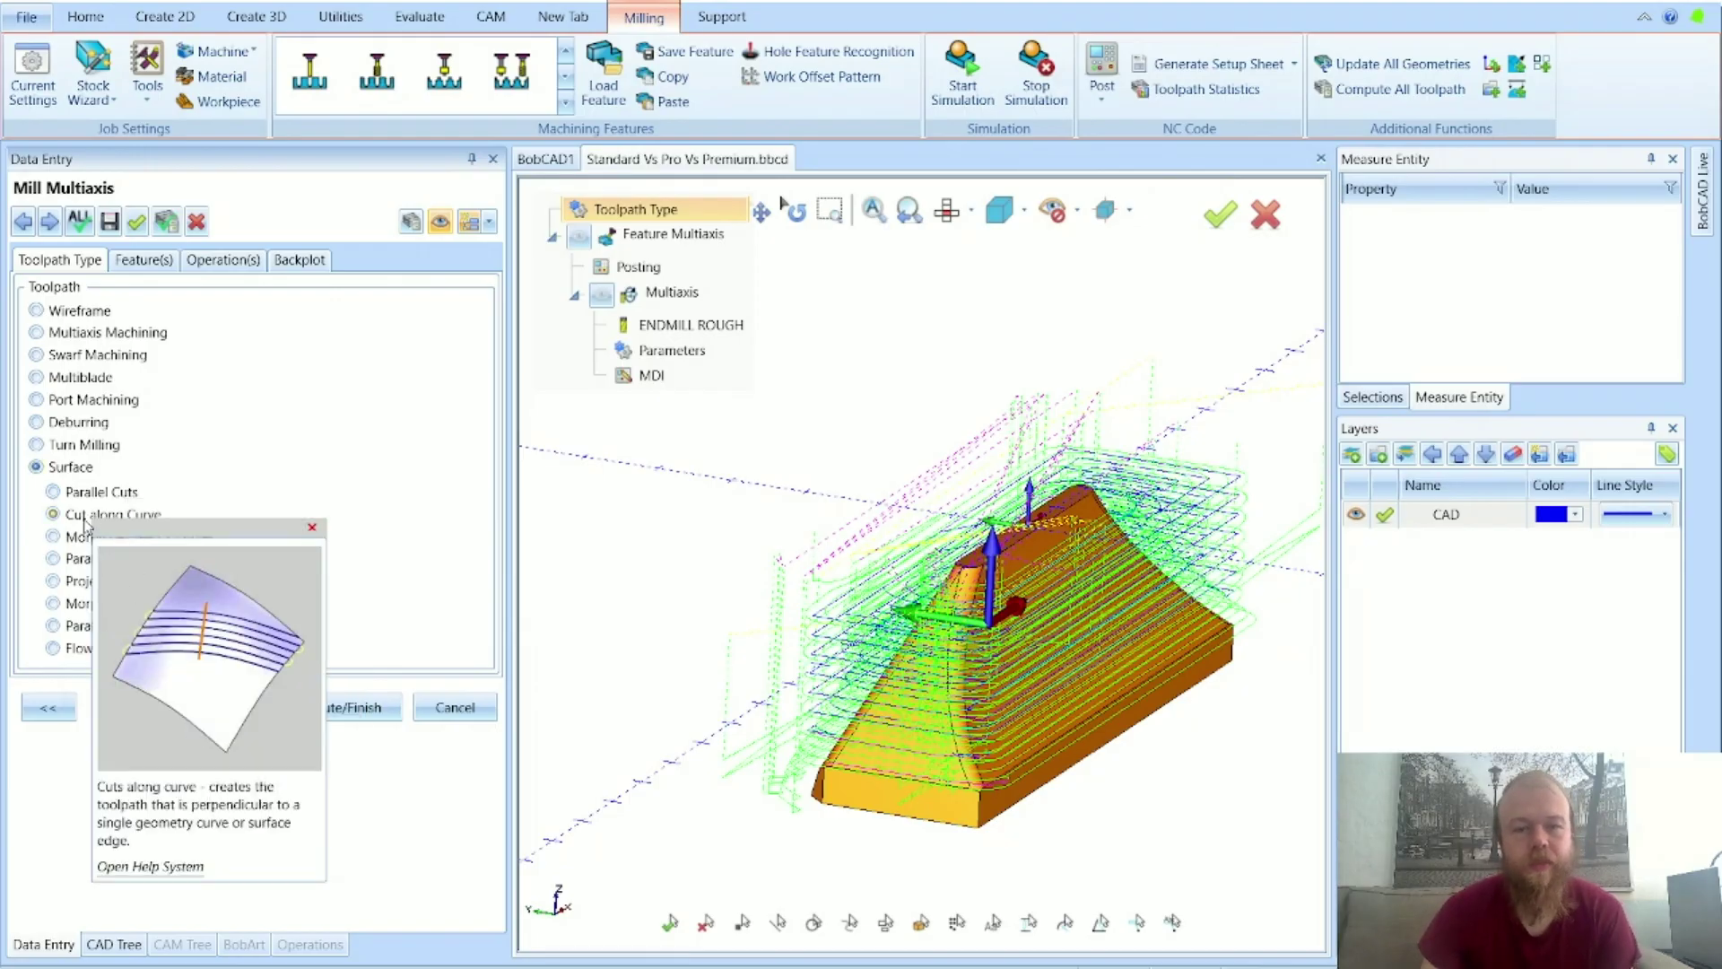
pyautogui.click(455, 708)
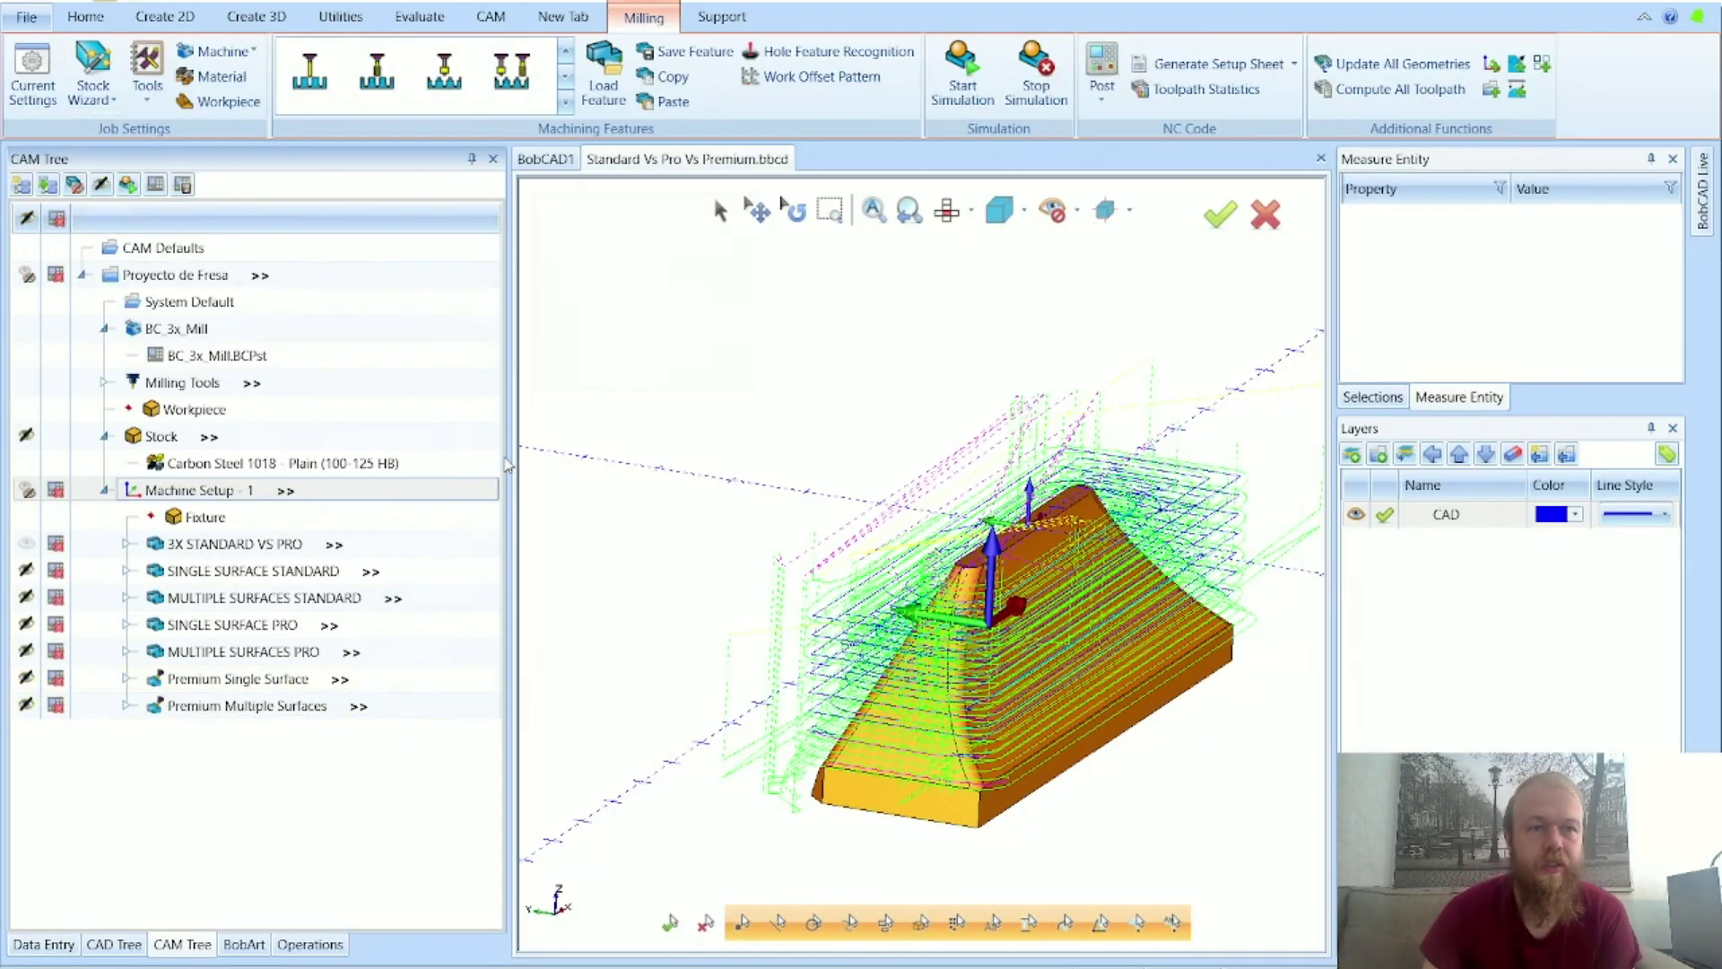
# Step: Open the file 3x mill premium demo 1 from the Demo Files folder on the Desktop
pyautogui.hotkey('ctrl', 'o')
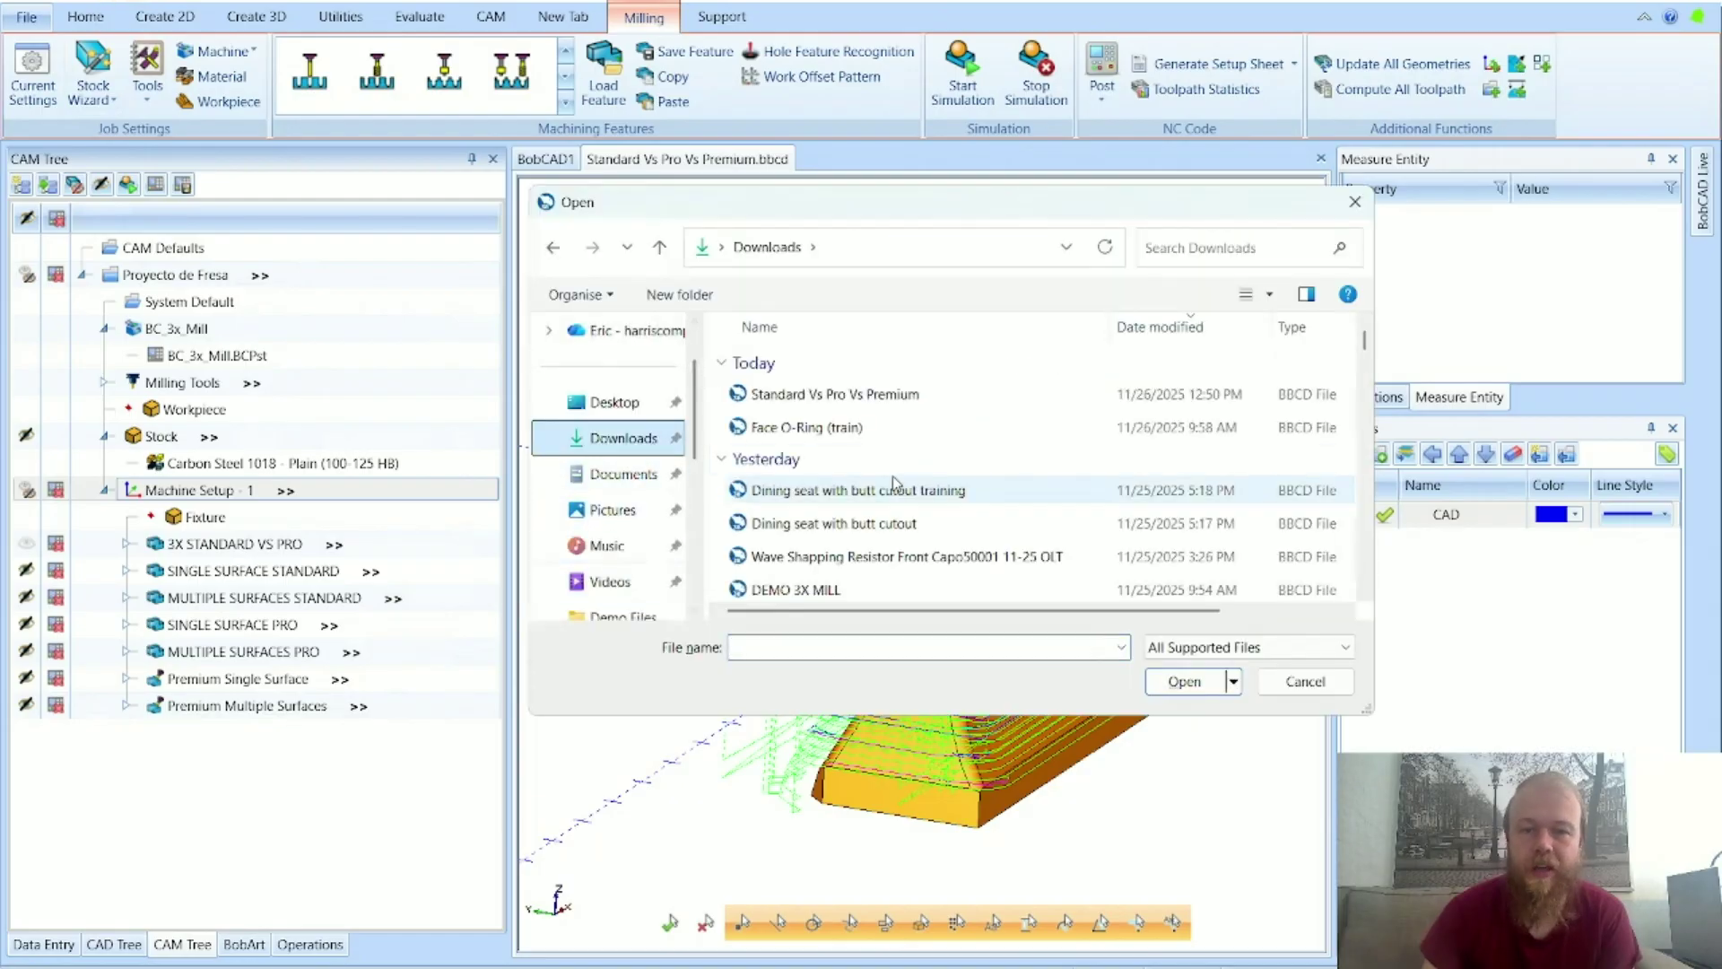
pyautogui.scroll(-1, 1001, 514)
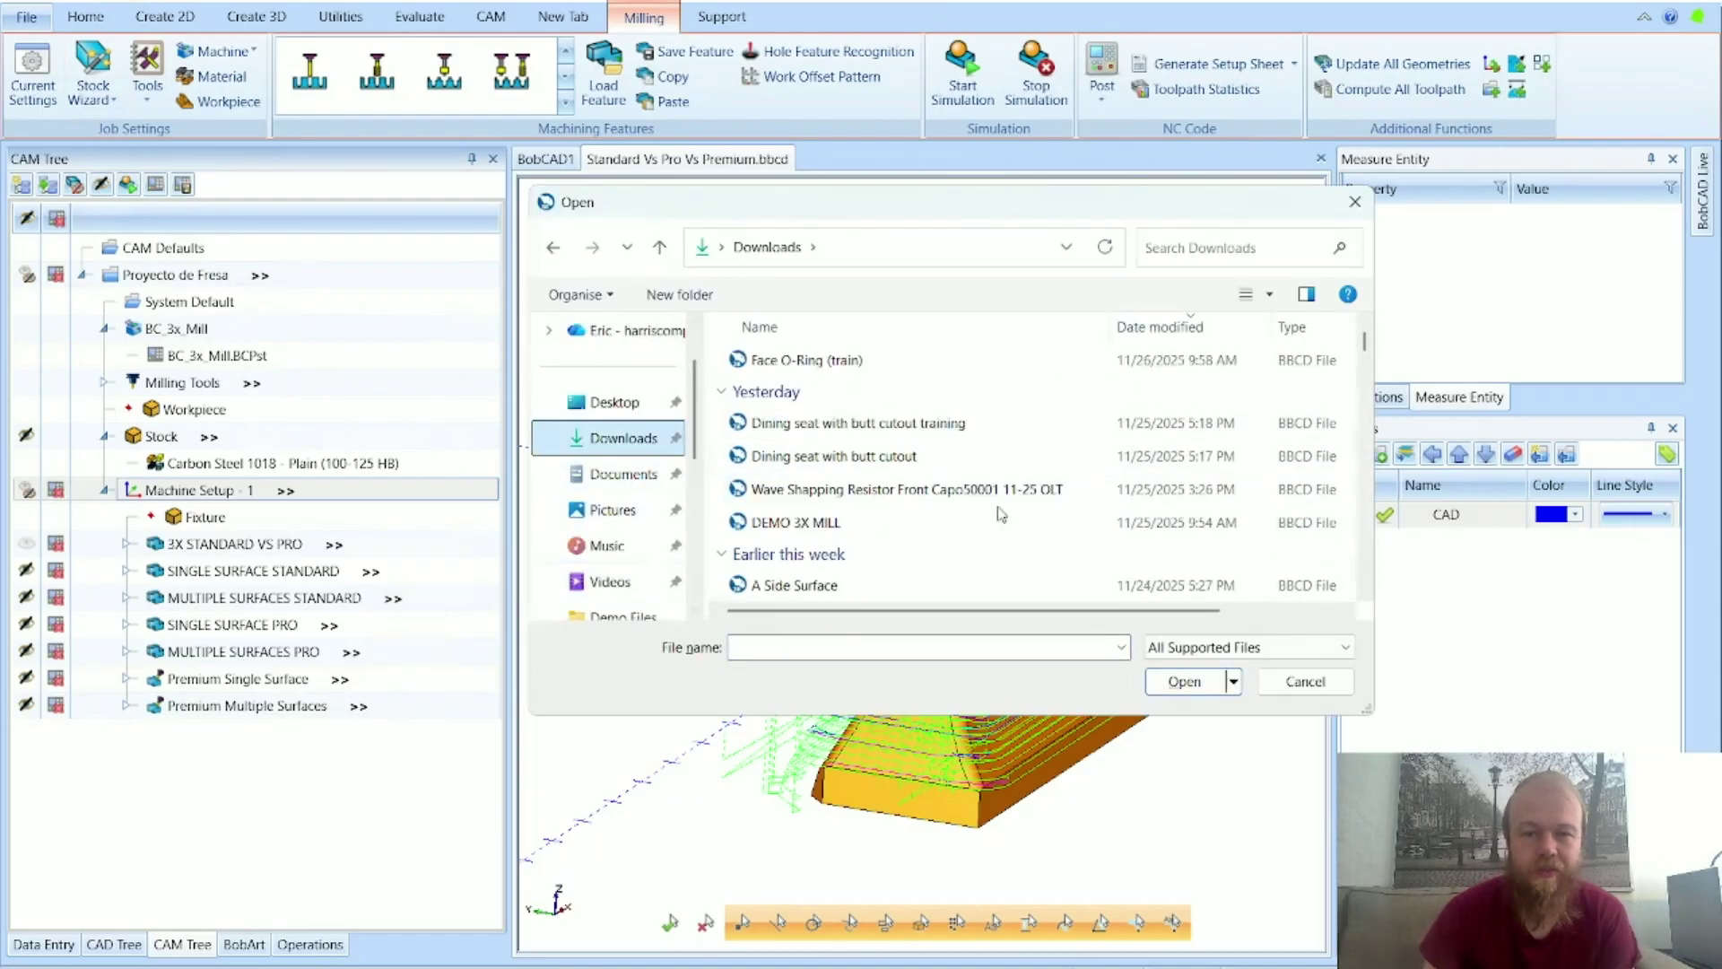
pyautogui.scroll(-3, 1001, 514)
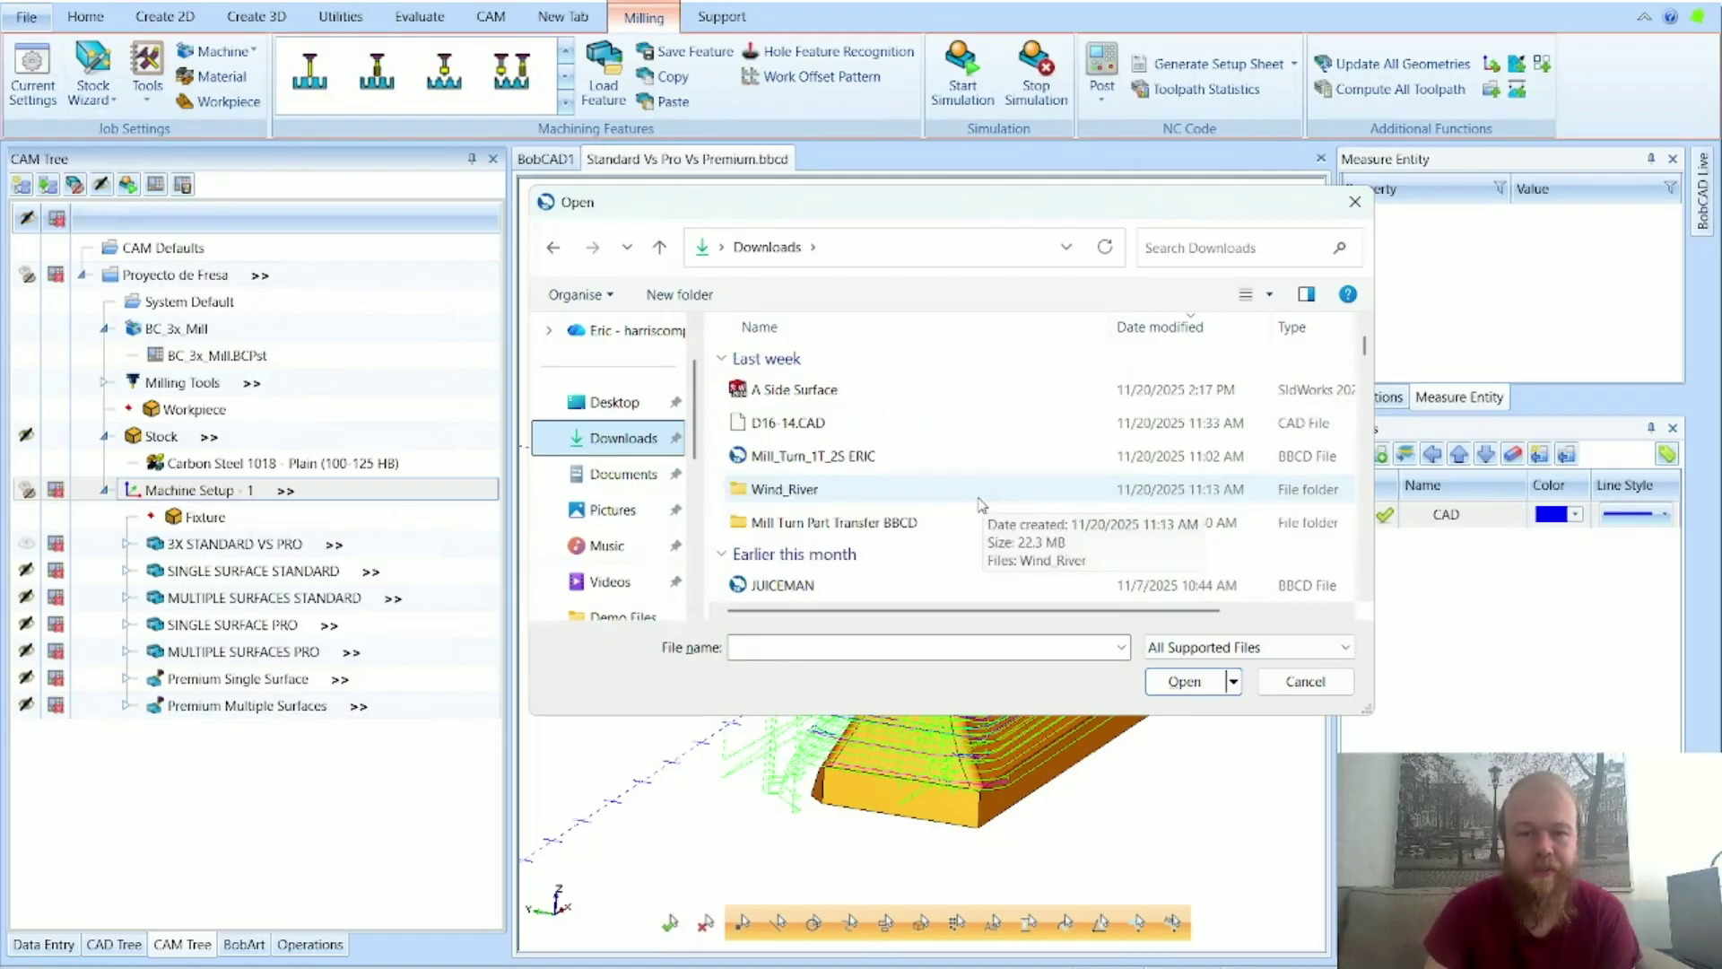
pyautogui.scroll(5, 982, 505)
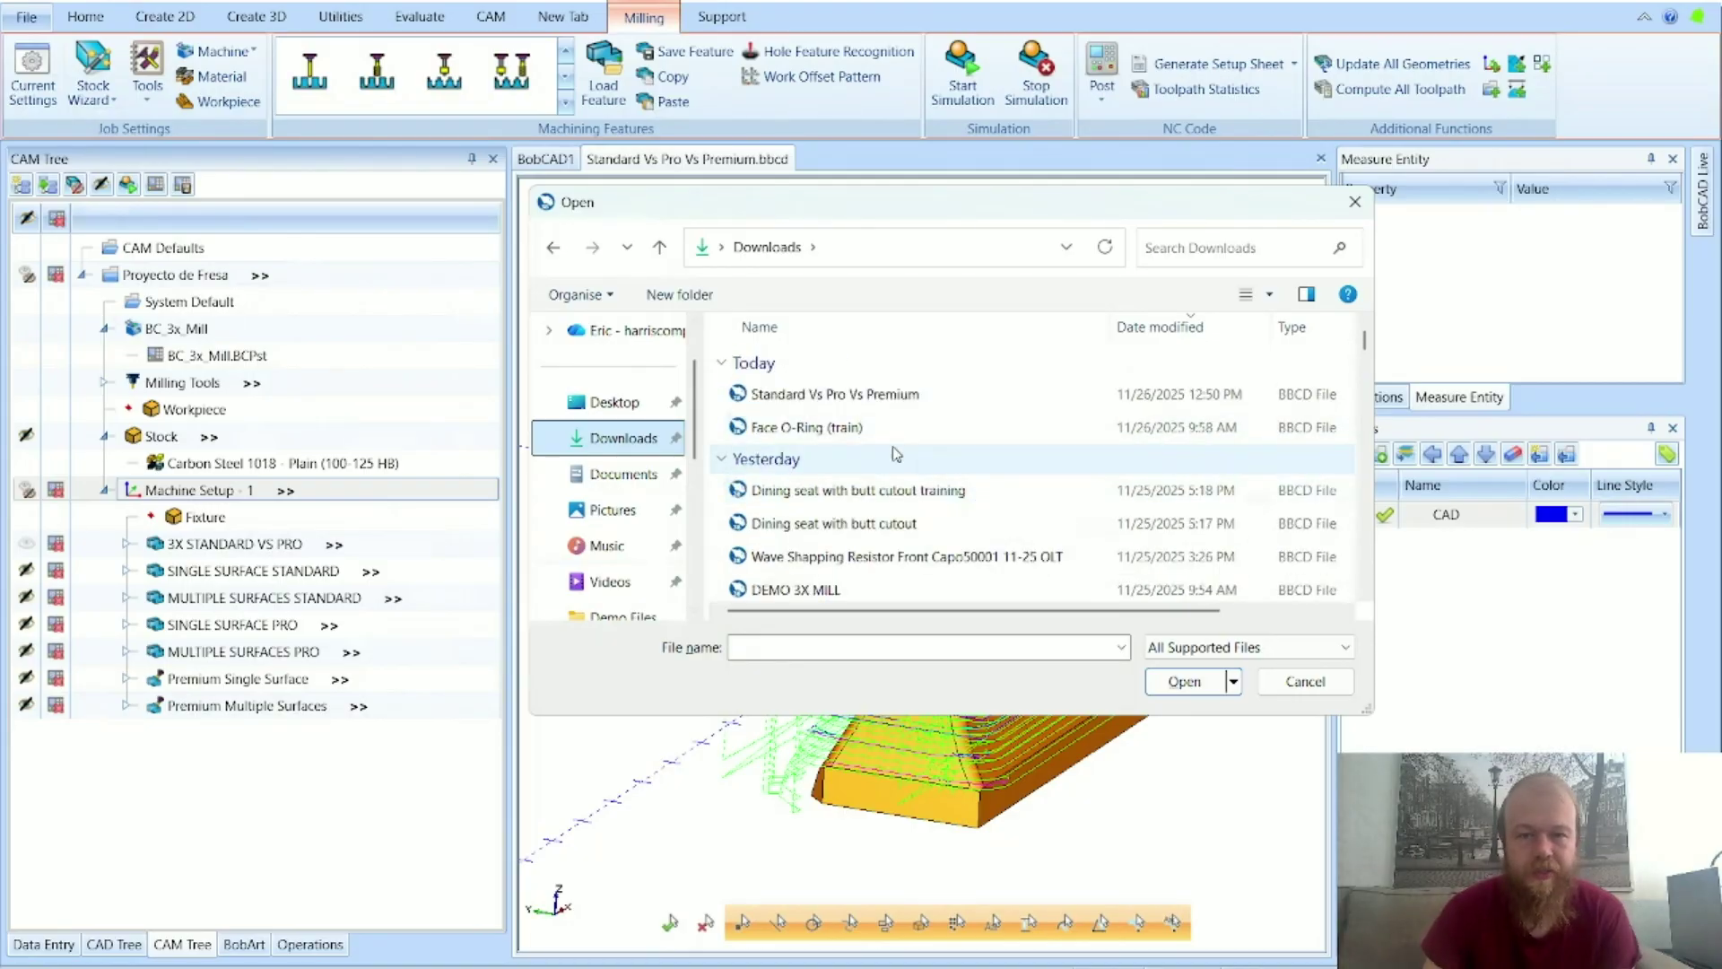
pyautogui.click(615, 404)
pyautogui.click(917, 409)
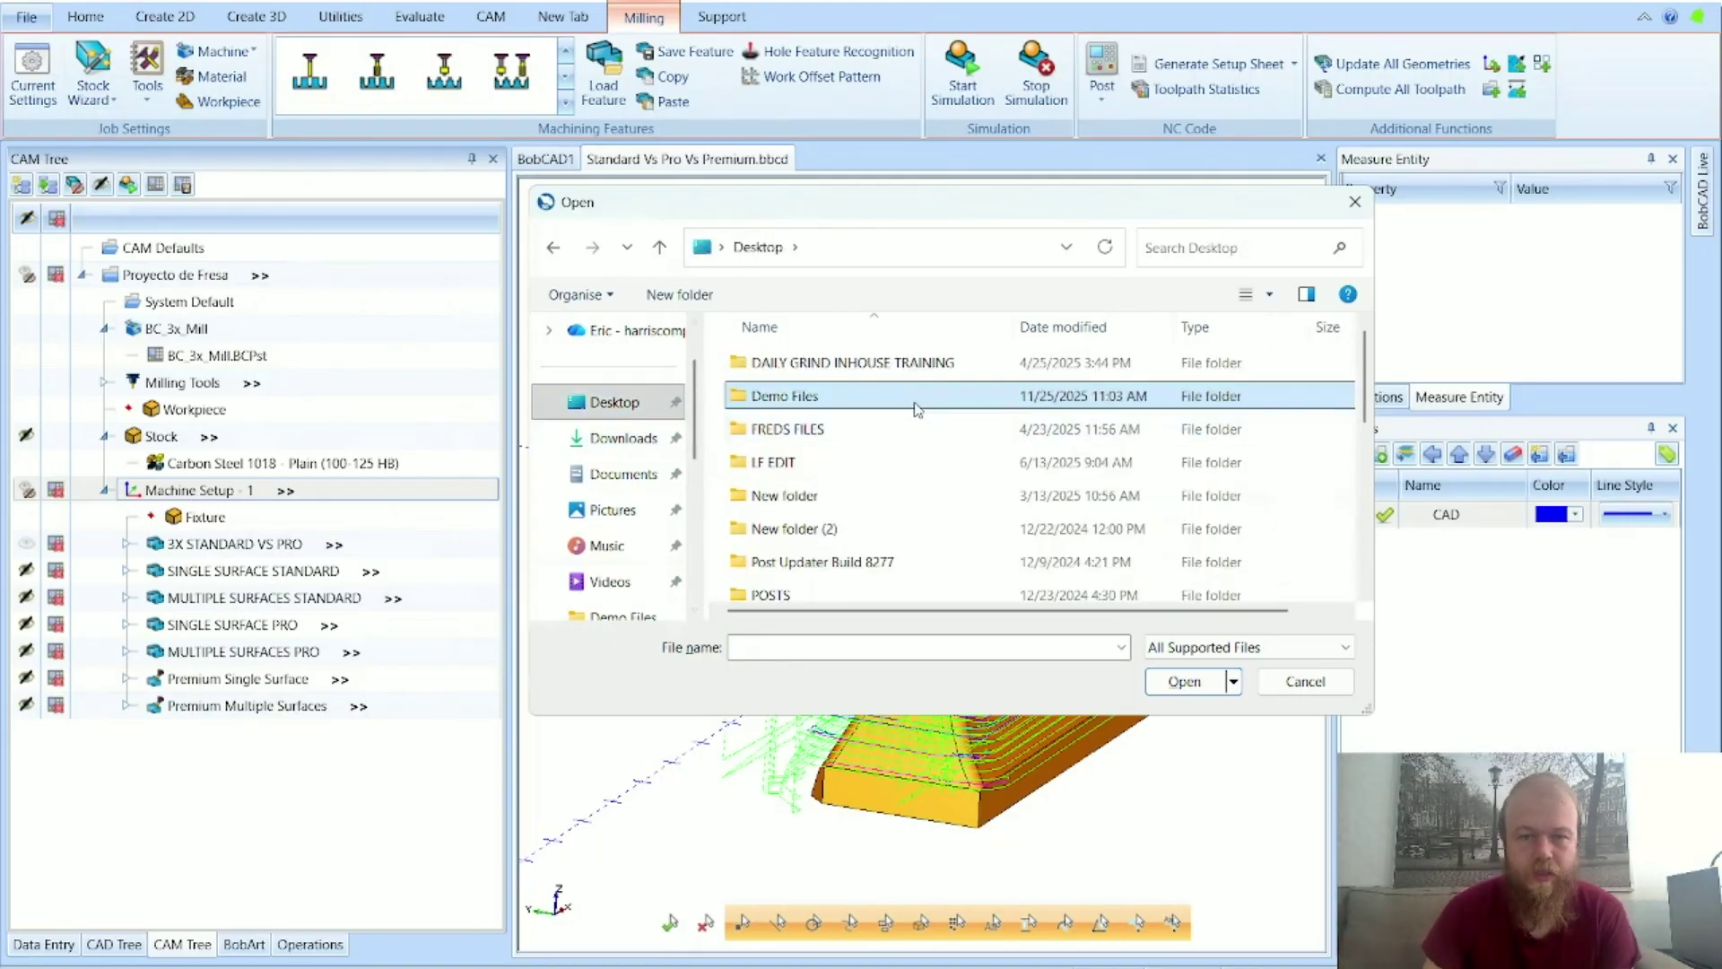
pyautogui.doubleClick(917, 408)
pyautogui.doubleClick(920, 429)
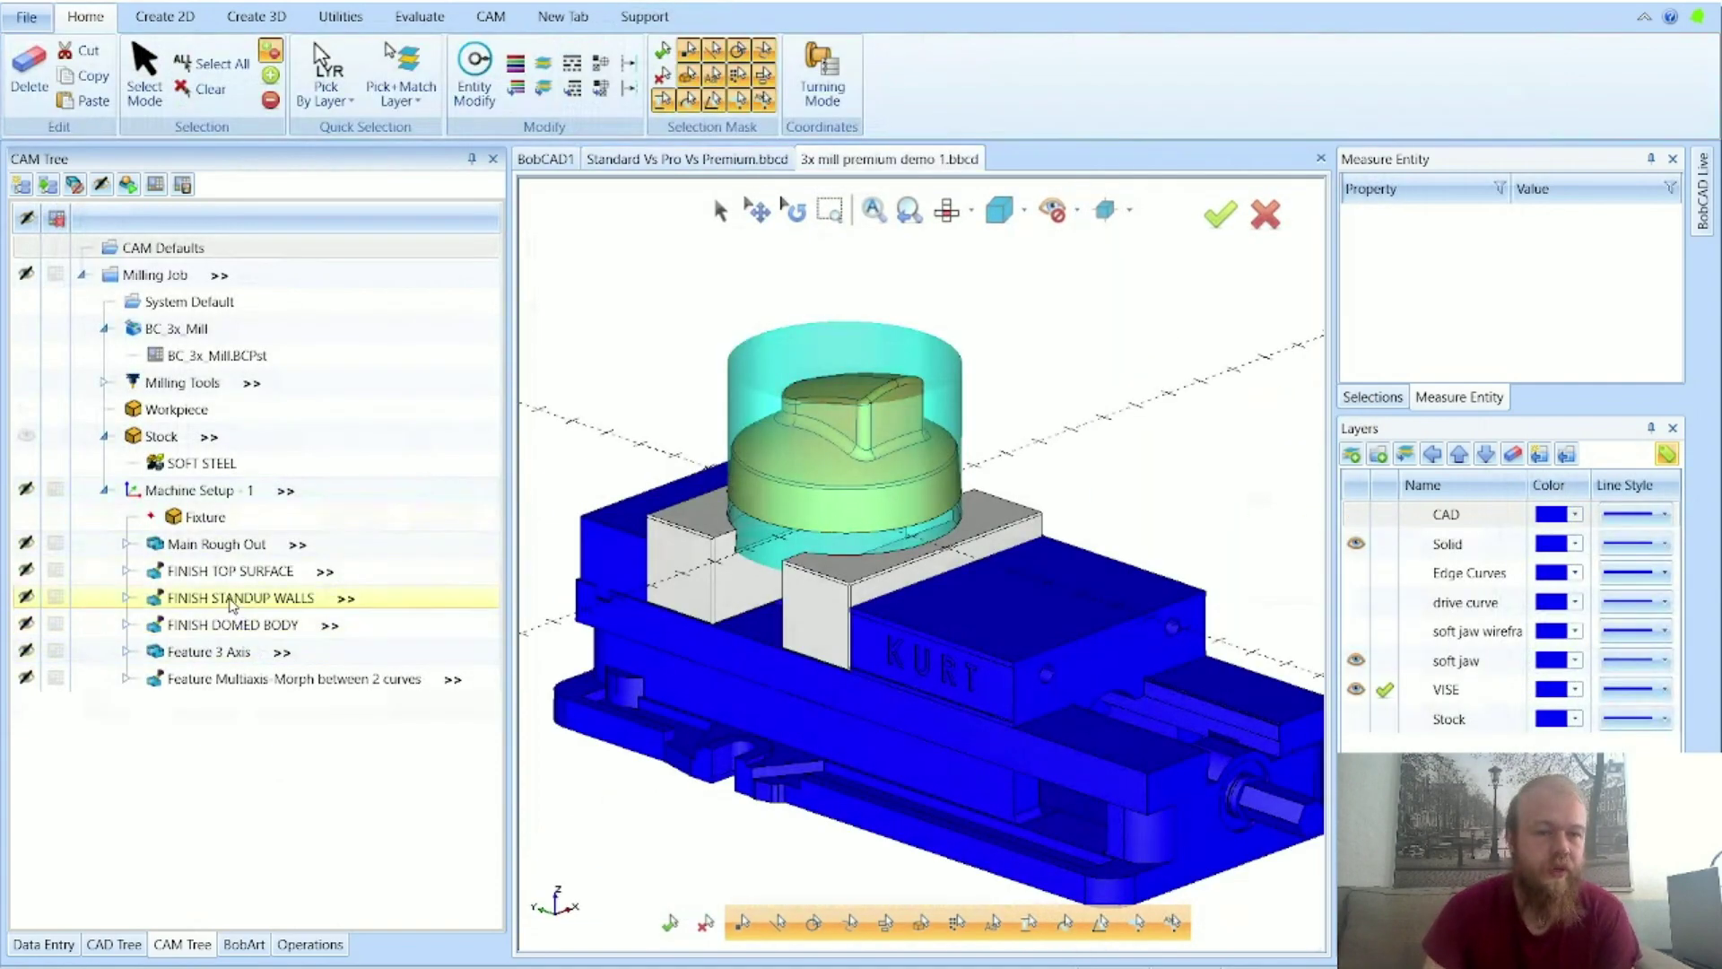
# Step: Show the Main Rough Out toolpath, inspect it closely on the part, and hide it again
pyautogui.click(27, 549)
pyautogui.scroll(5, 750, 380)
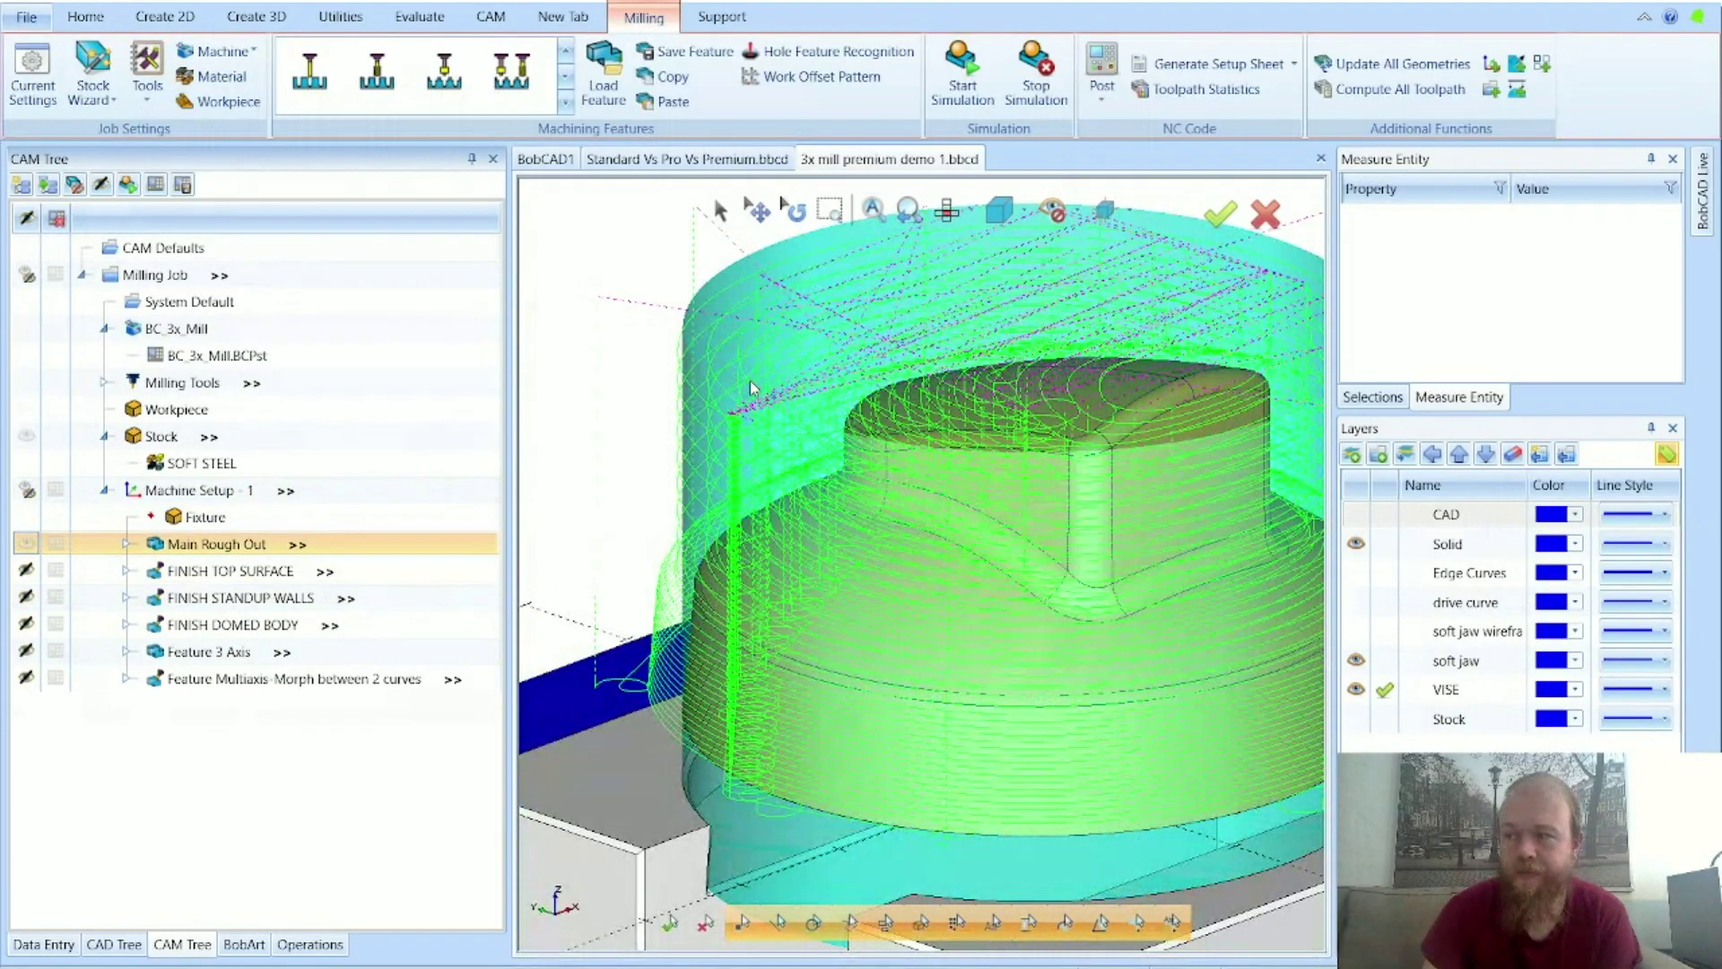
pyautogui.click(27, 544)
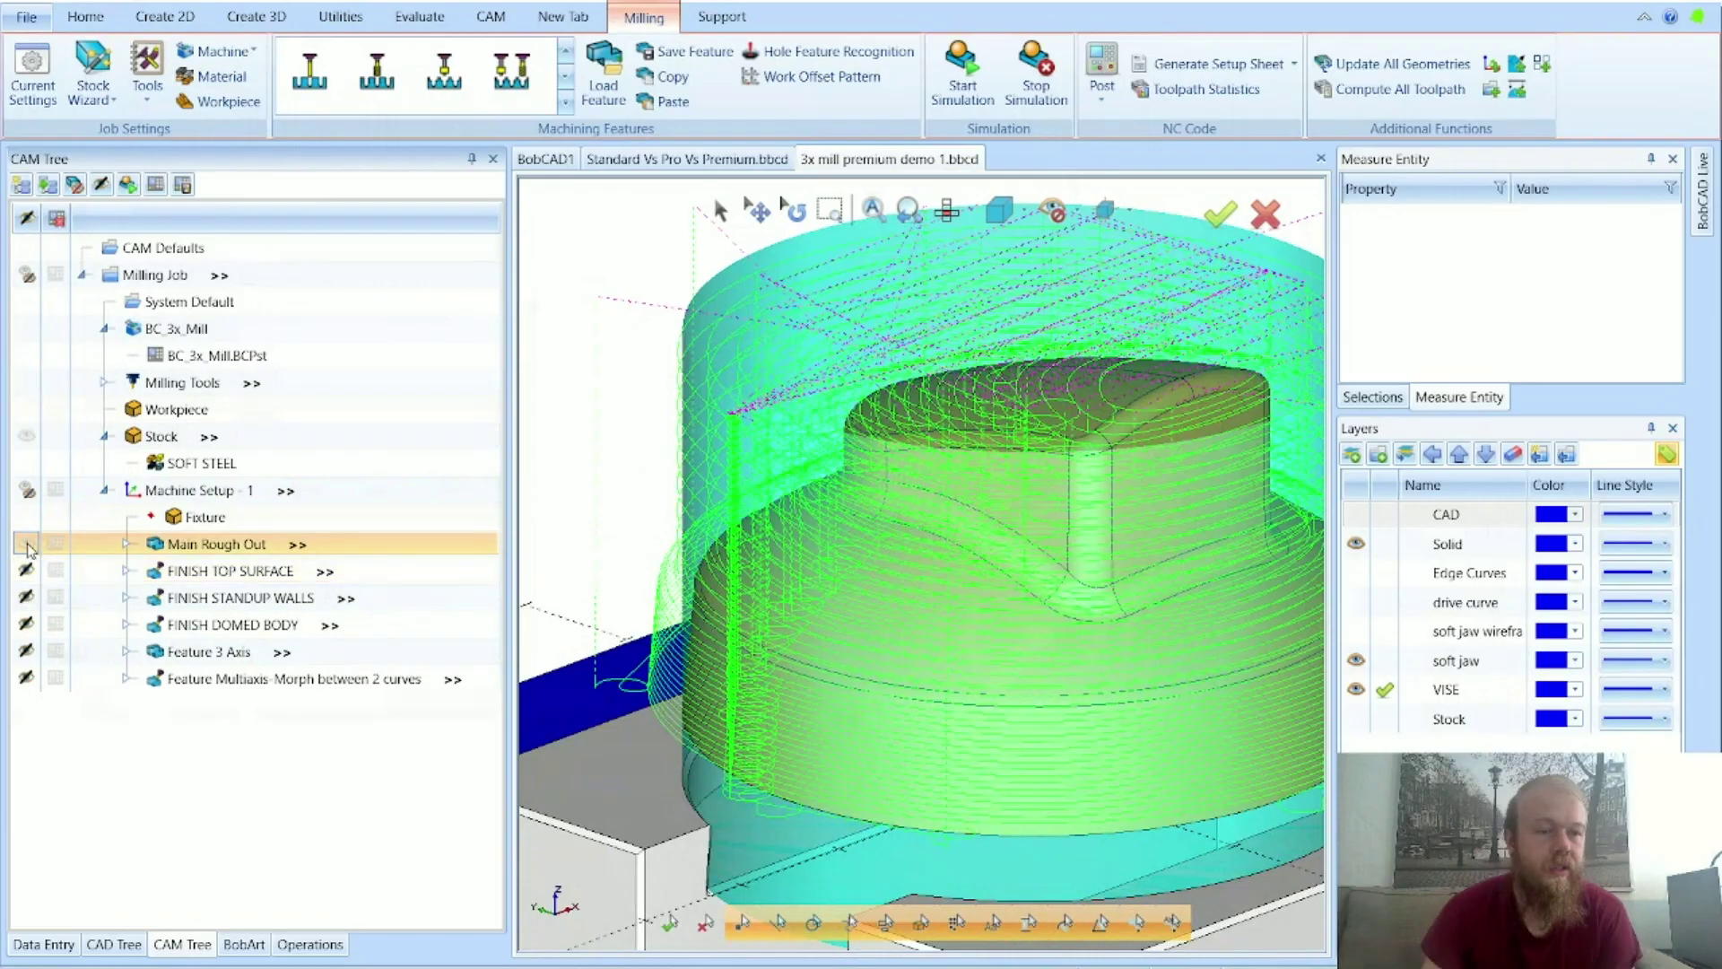
# Step: Edit the FINISH TOP SURFACE feature and open the parameters of its Cuts along curve operation
pyautogui.doubleClick(205, 574)
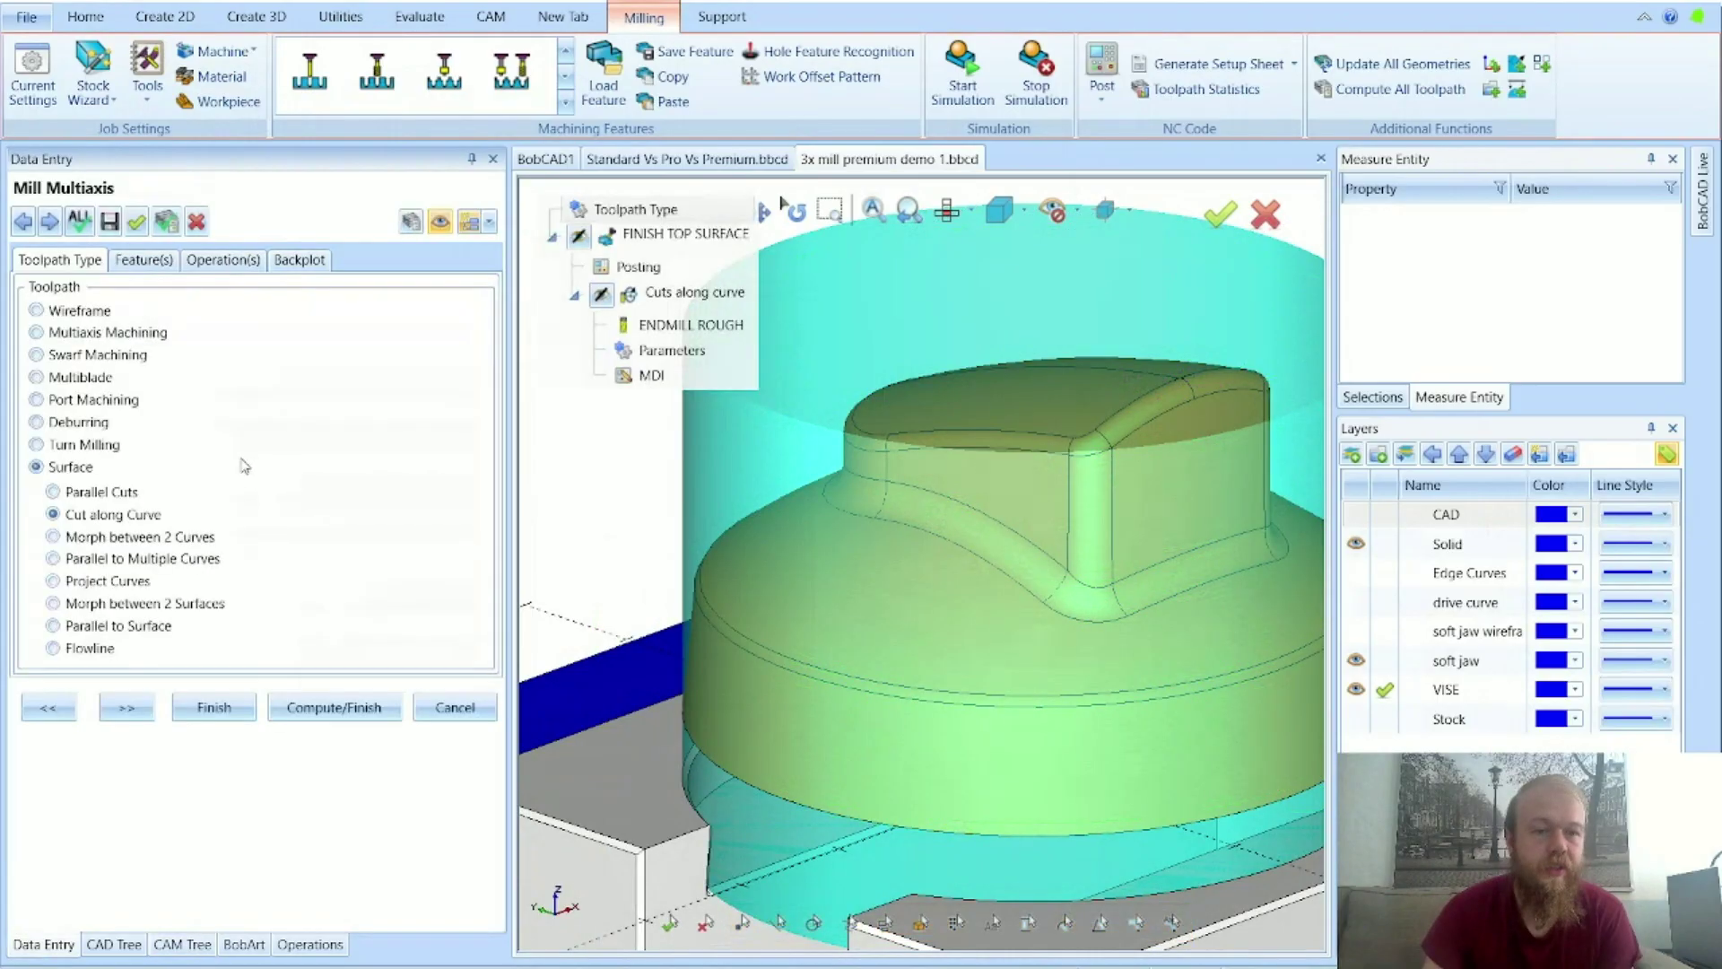
pyautogui.moveTo(115, 521)
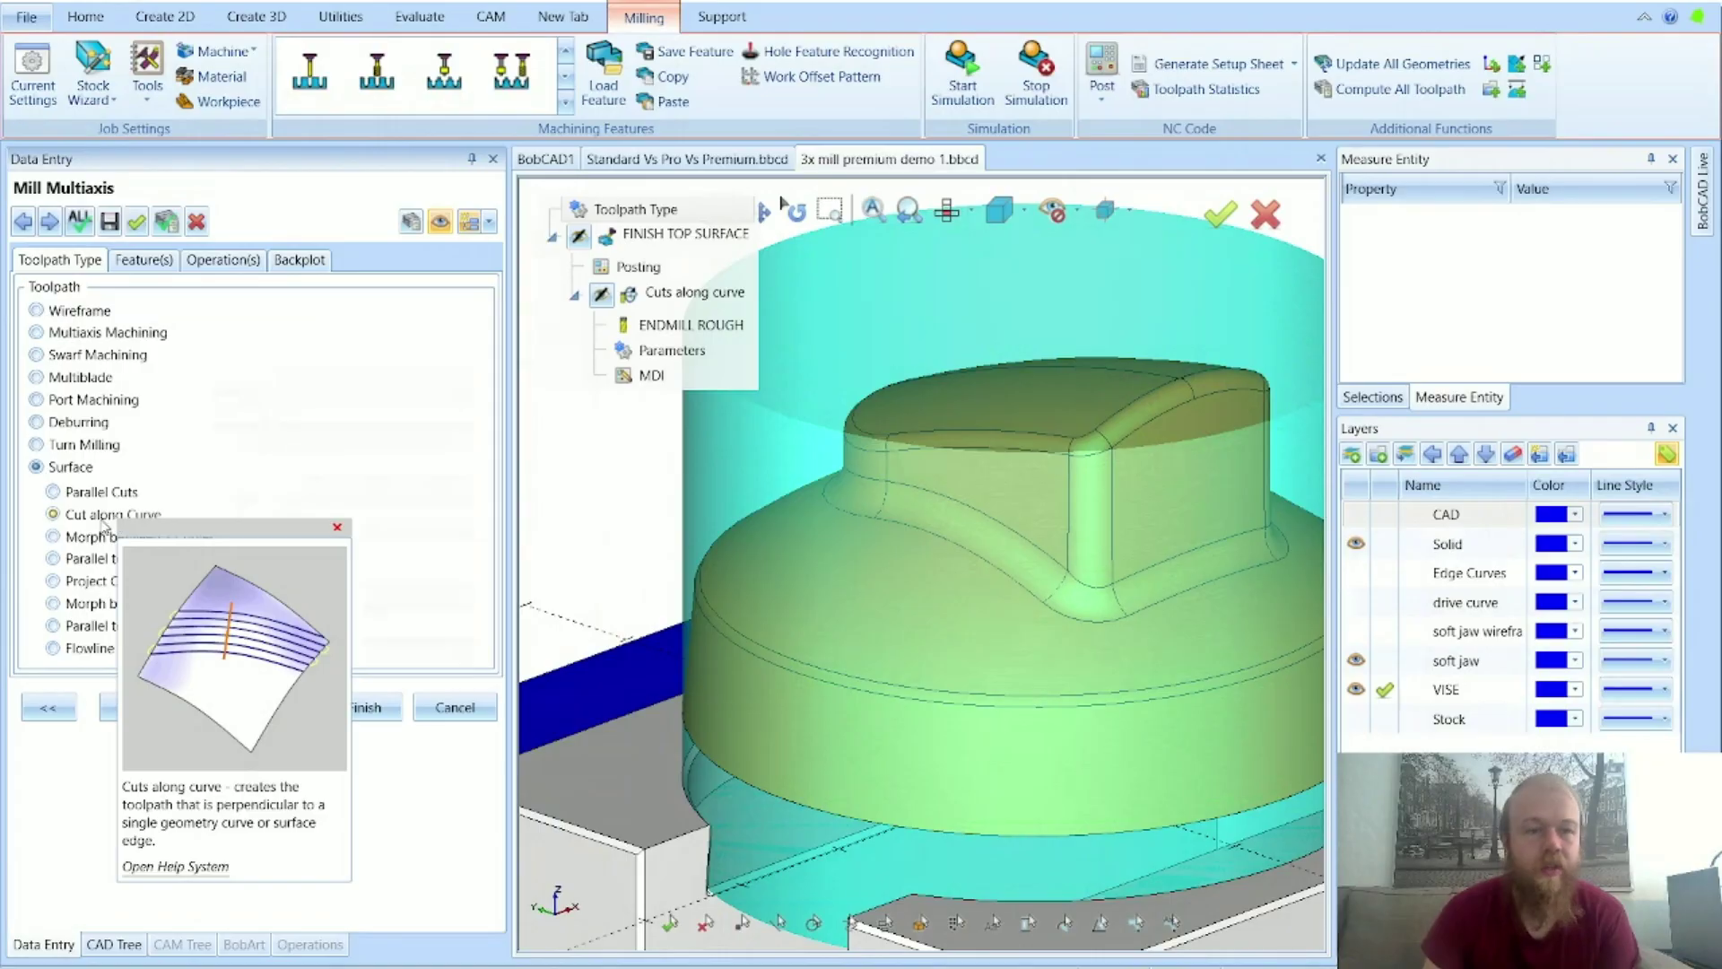
pyautogui.click(126, 709)
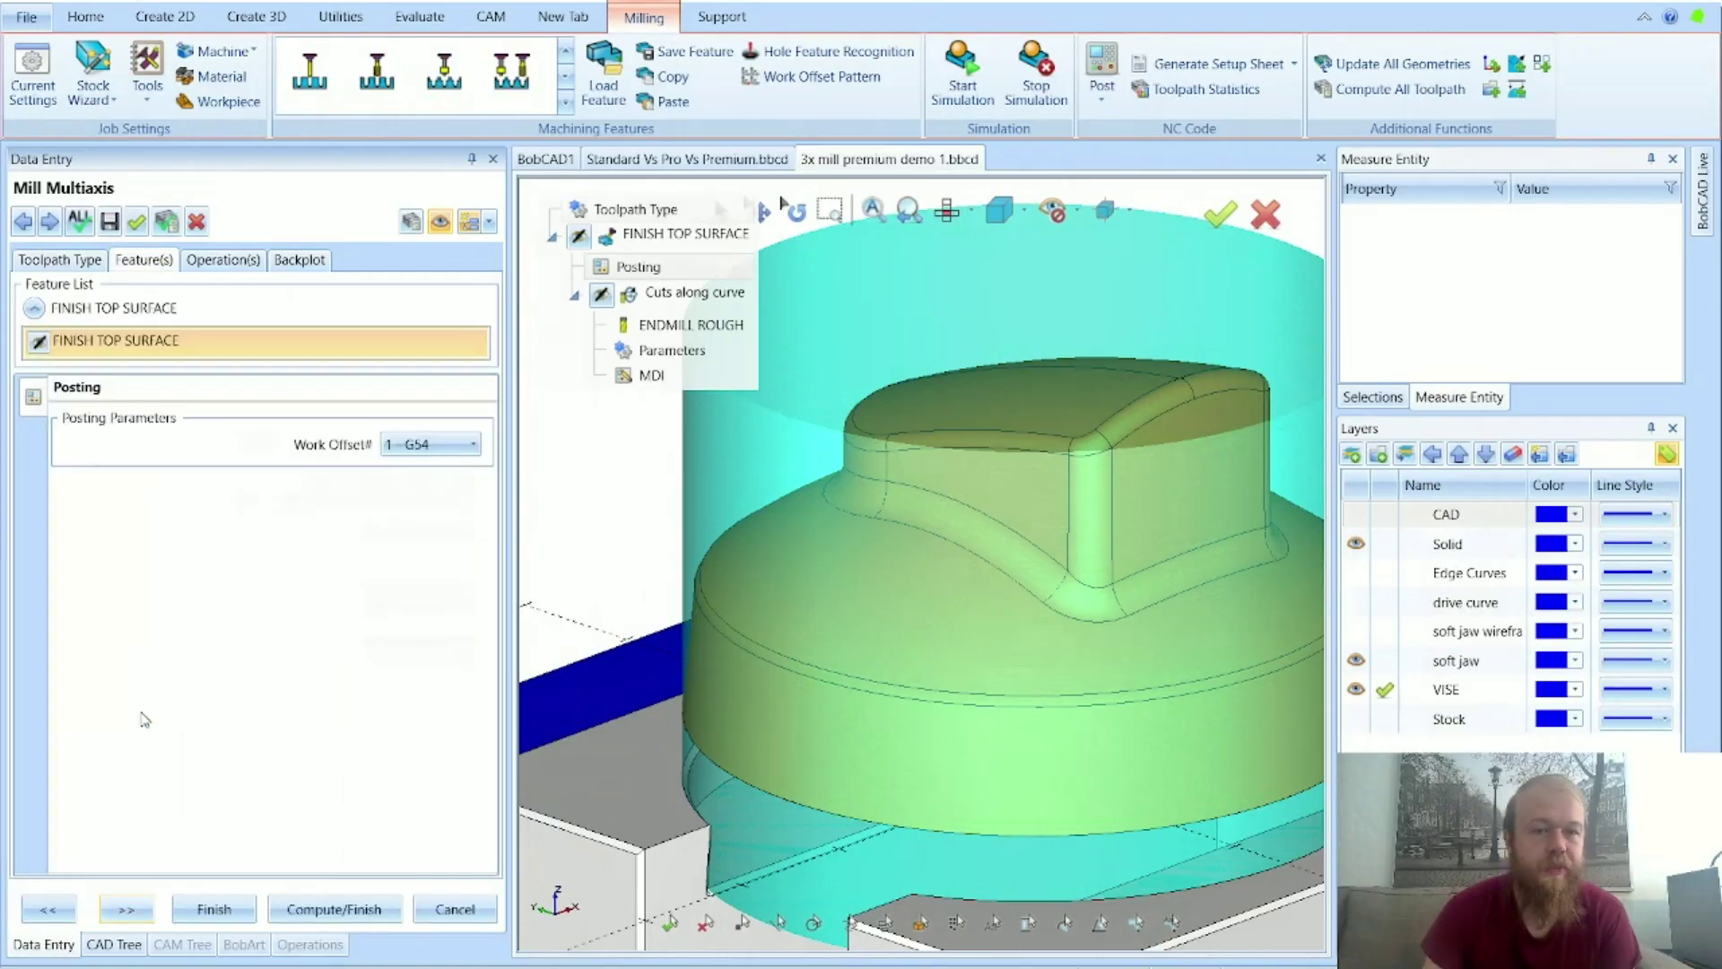
pyautogui.click(126, 910)
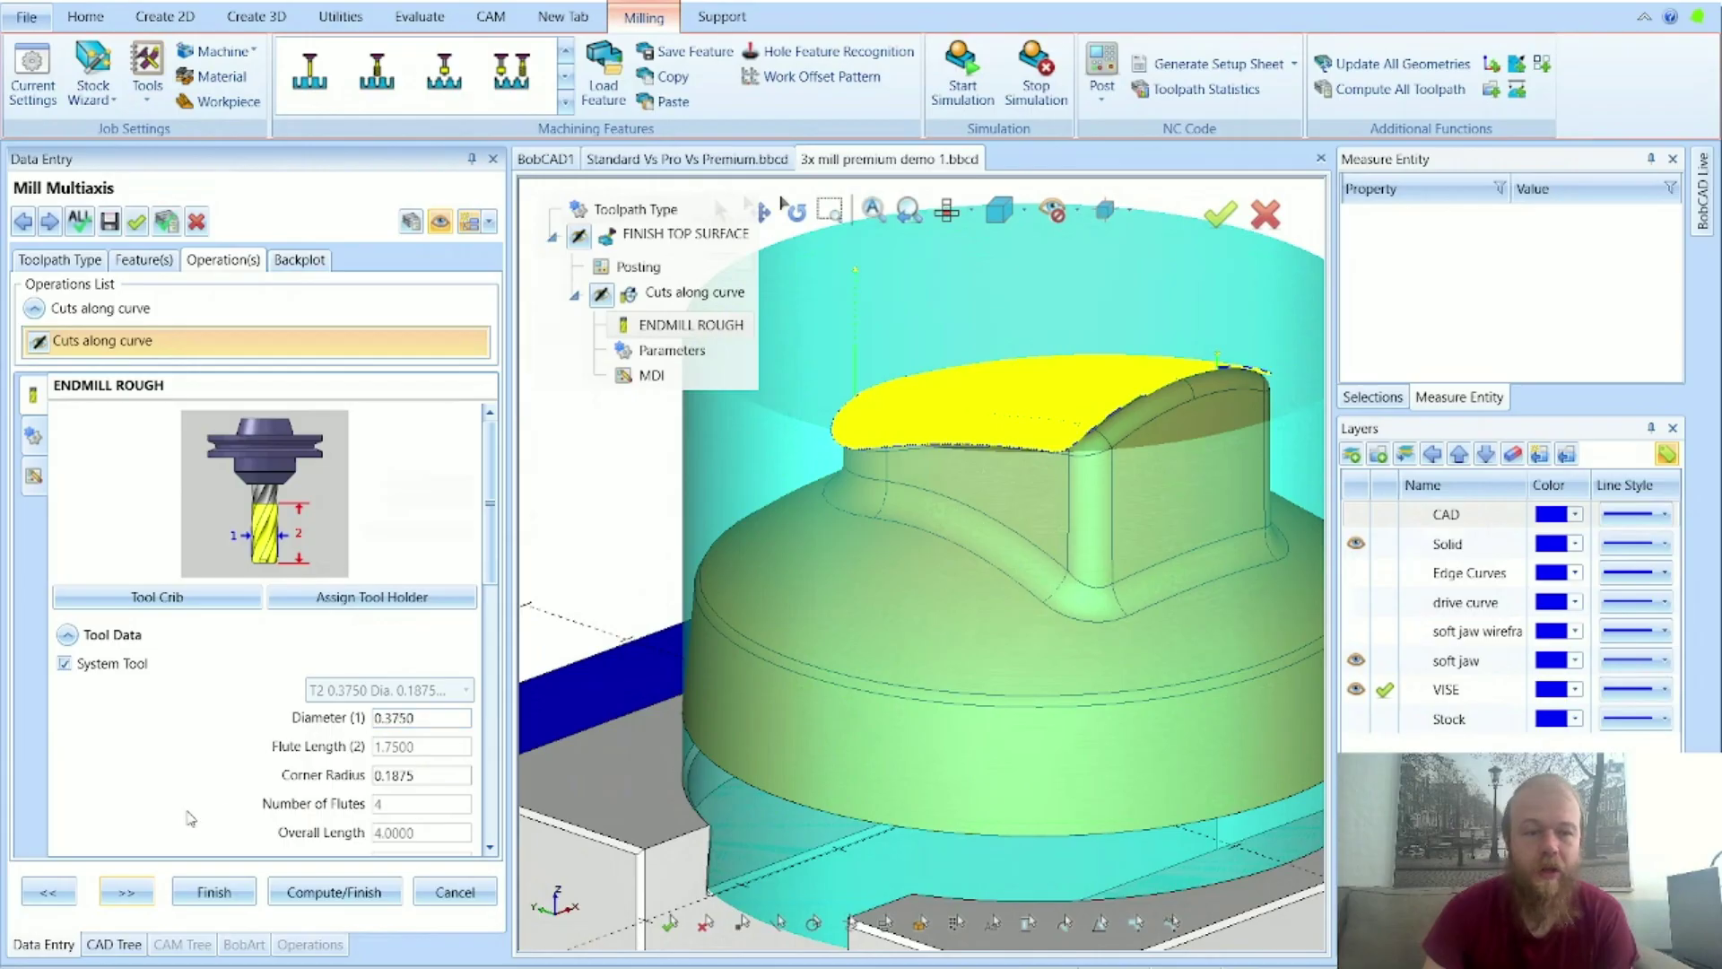
pyautogui.click(126, 888)
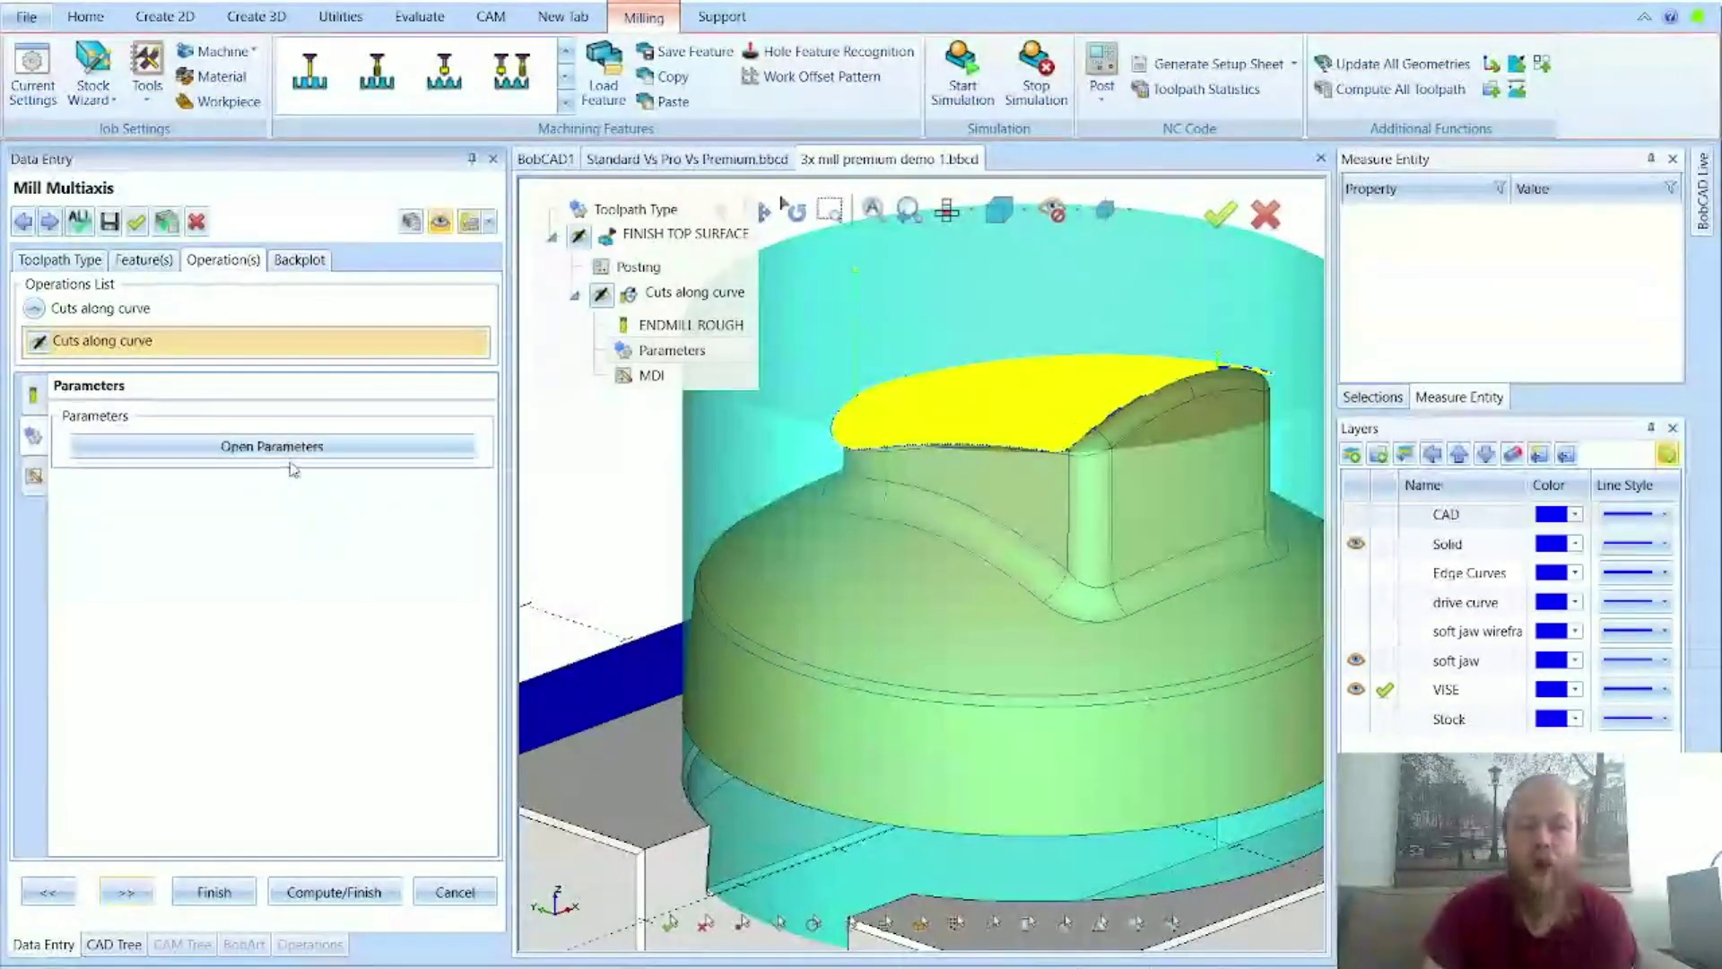
pyautogui.click(292, 458)
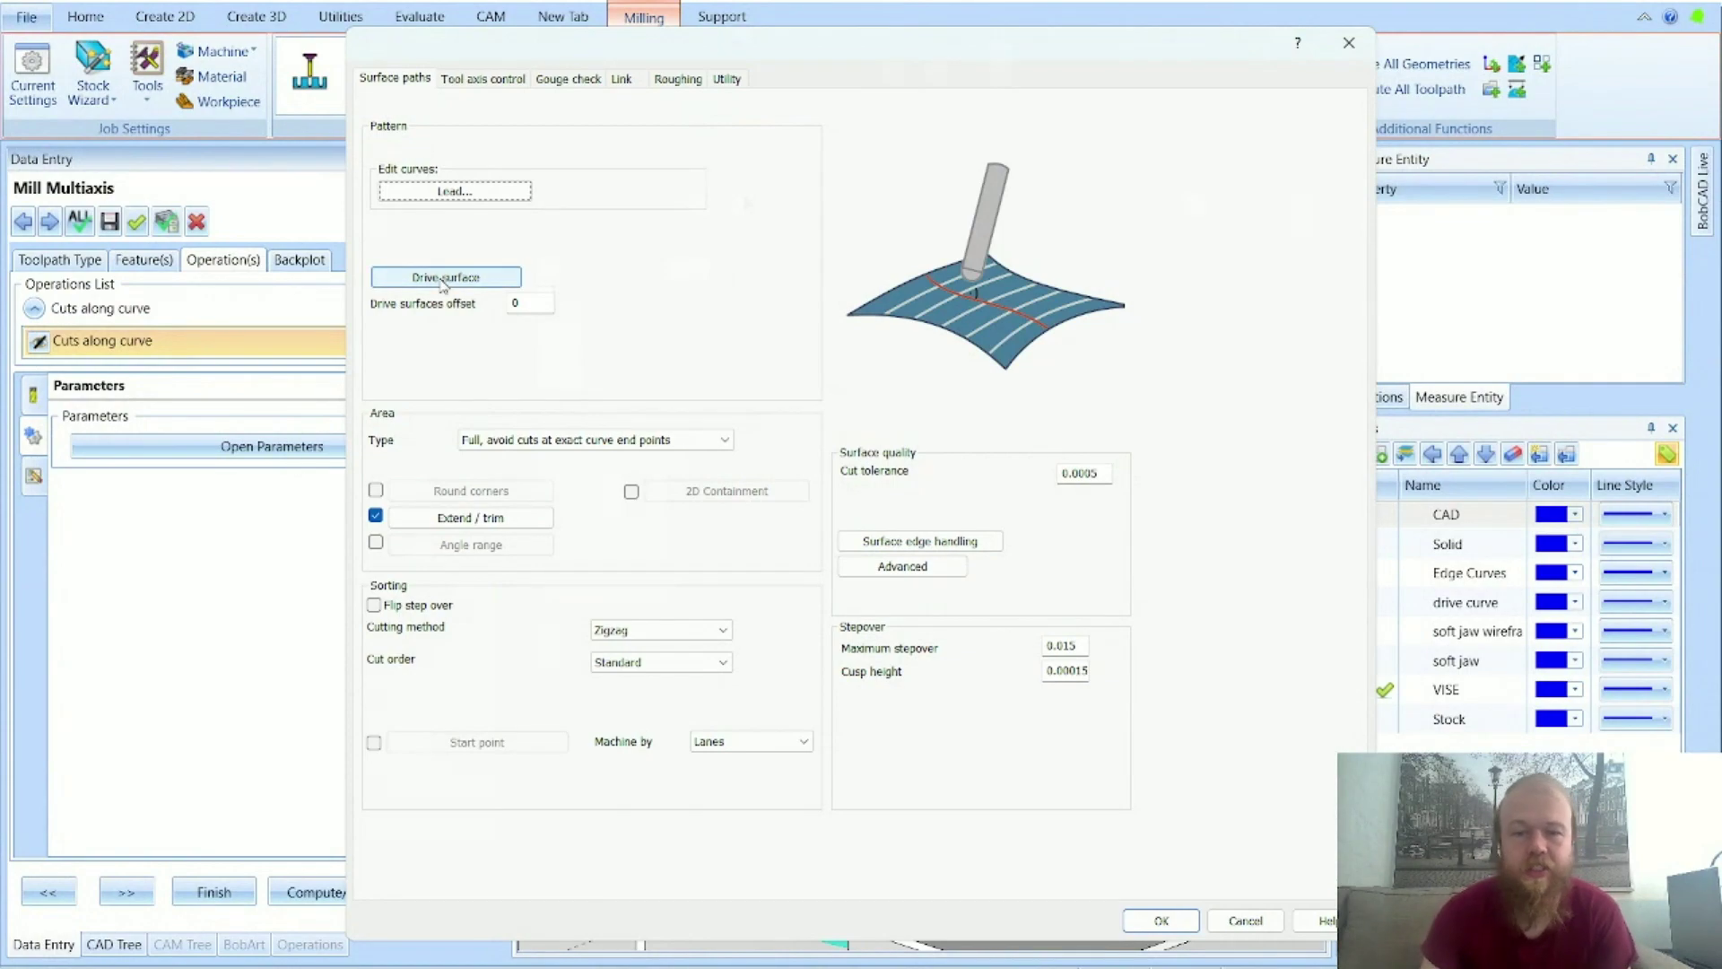
# Step: Examine the maximum stepover, cusp height and tool axis output format options, and compare them with the highlighted top surface
pyautogui.click(1072, 645)
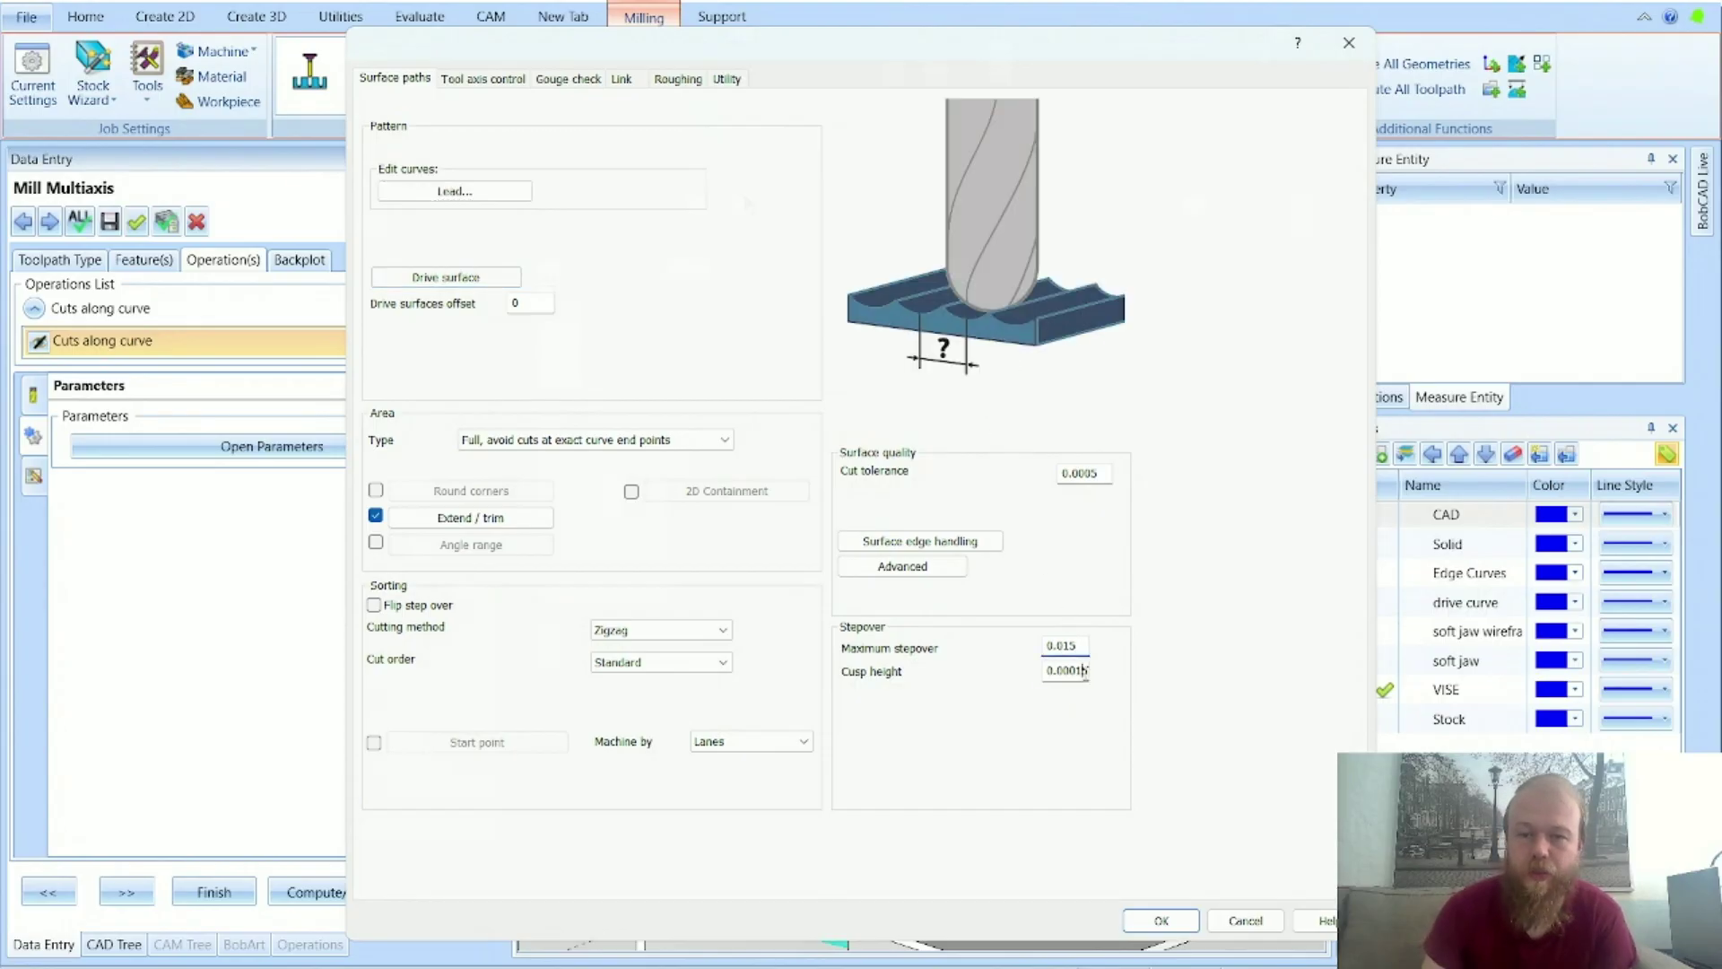
pyautogui.click(1083, 670)
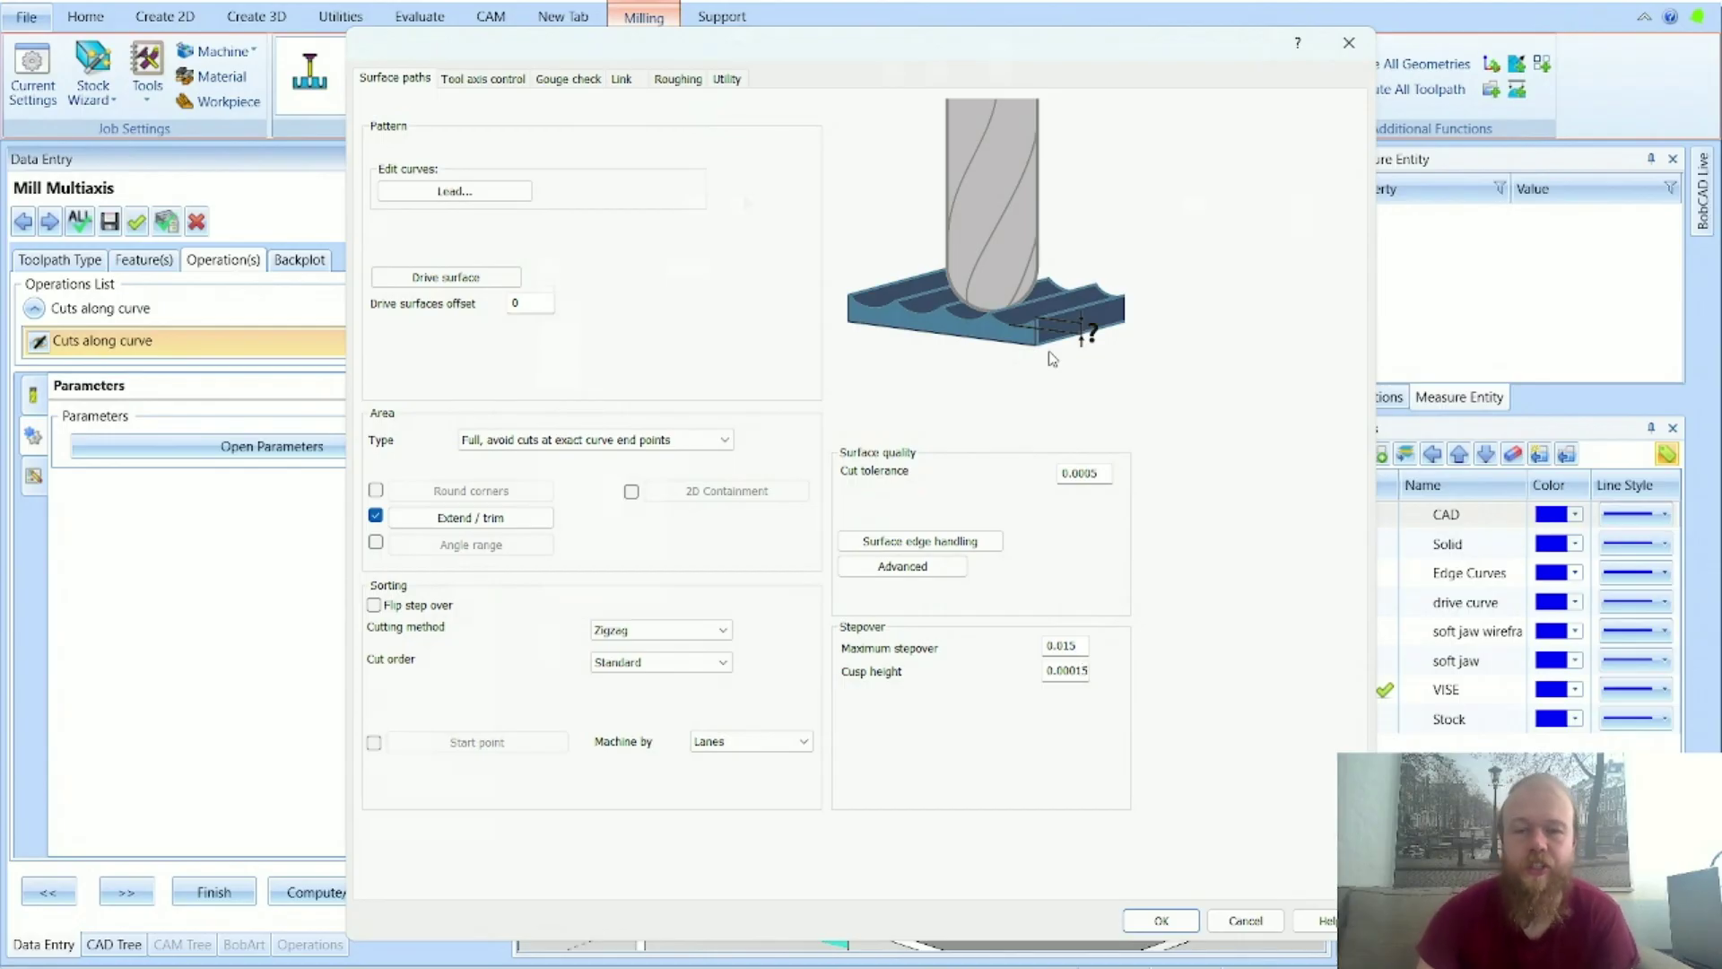
pyautogui.click(460, 81)
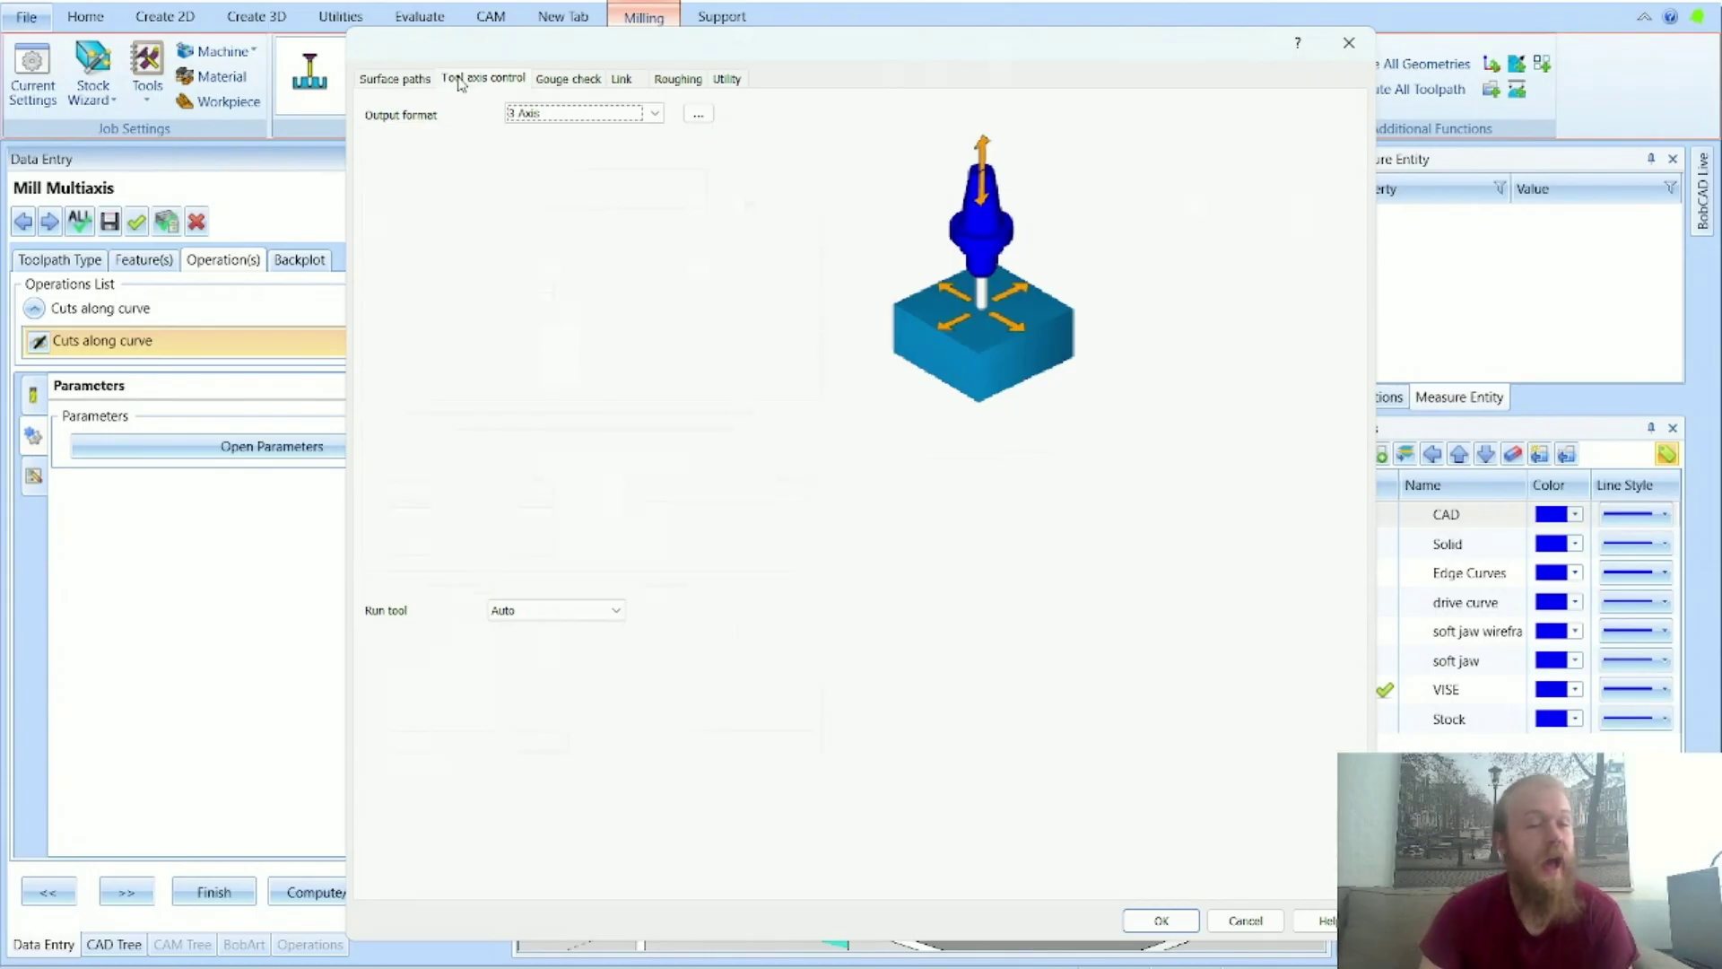
pyautogui.click(535, 114)
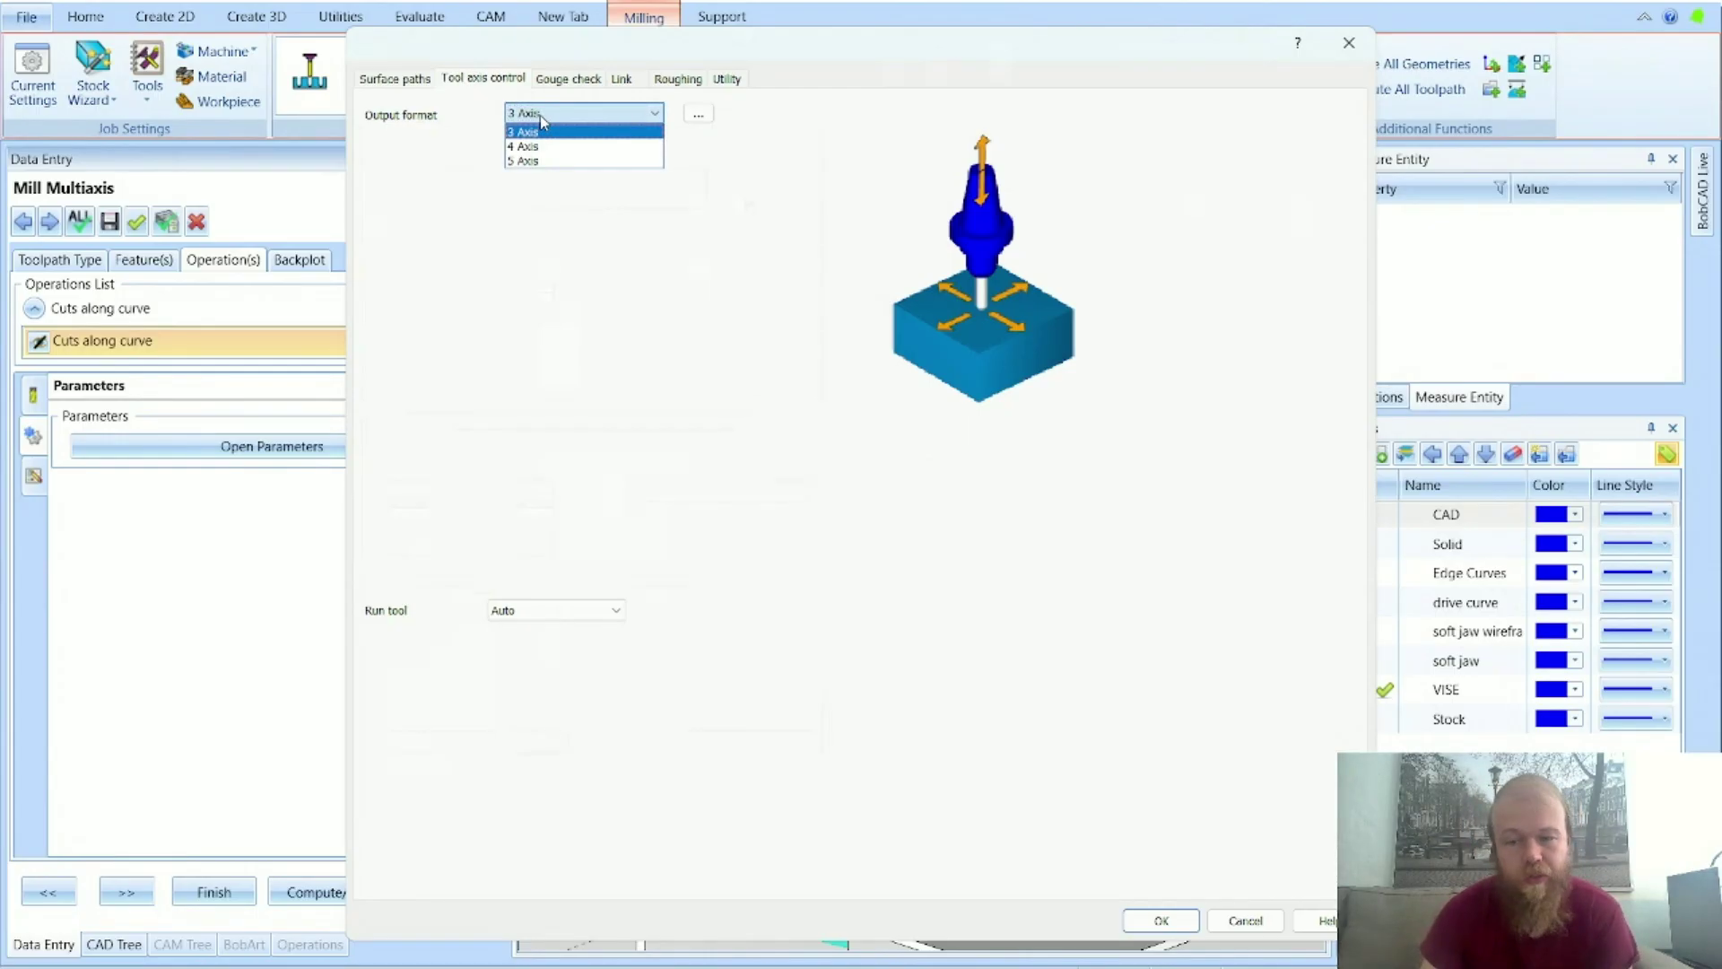
pyautogui.click(540, 115)
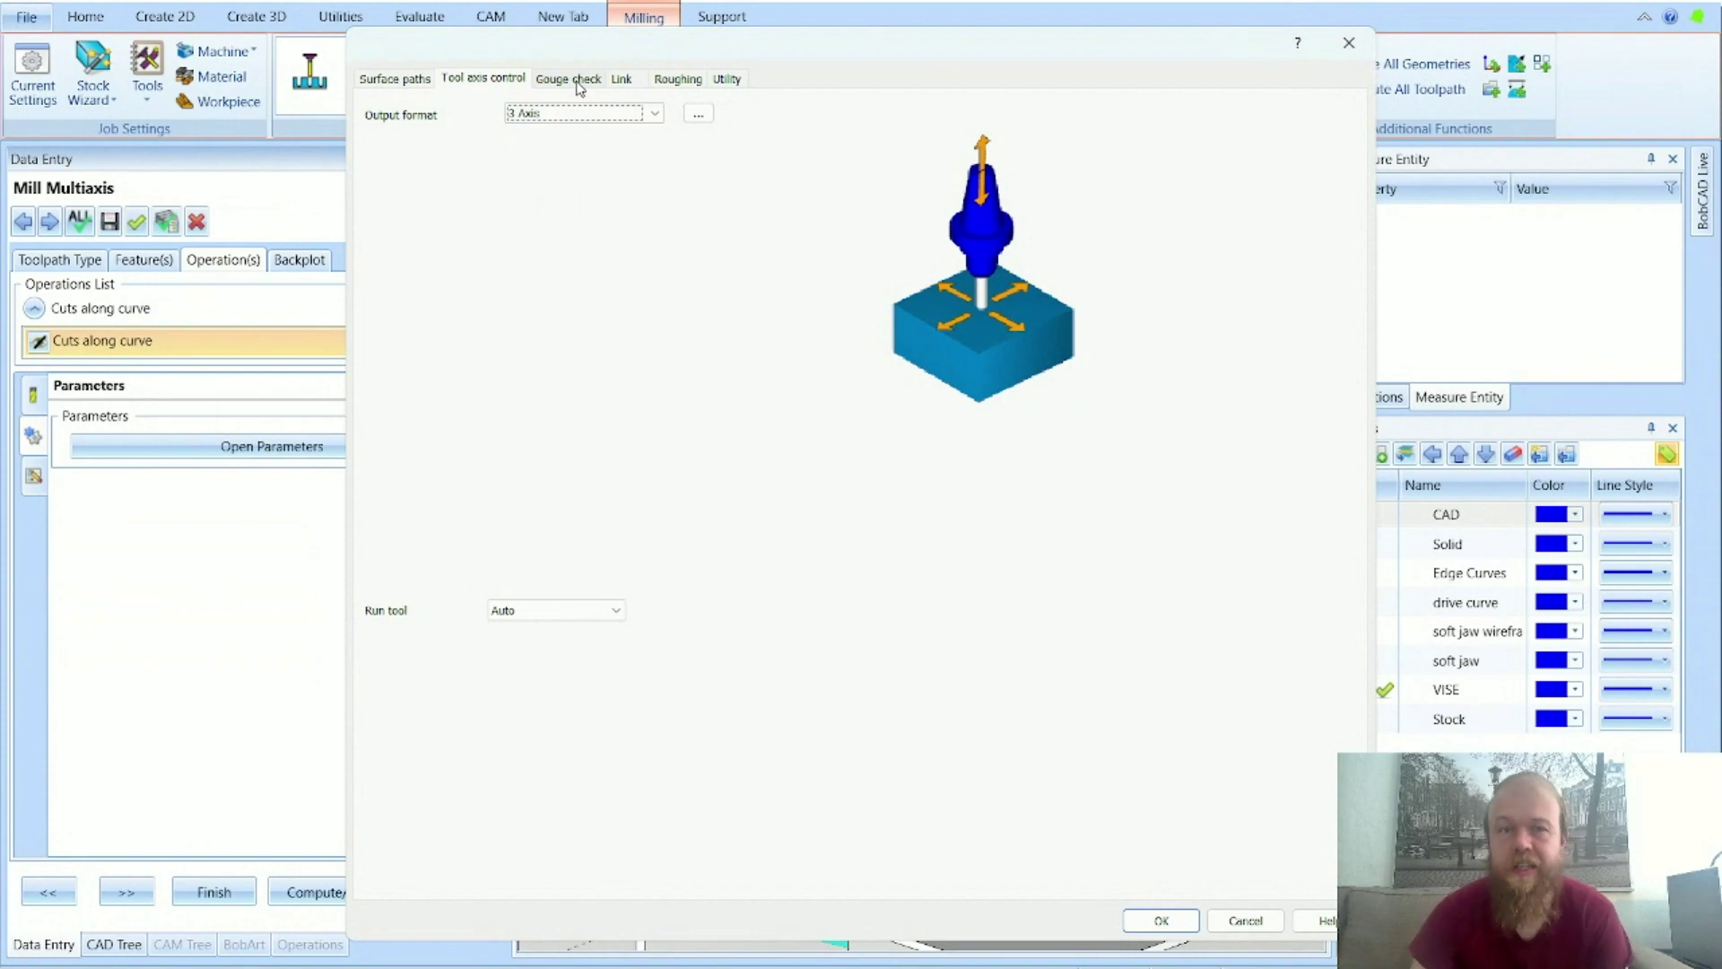
pyautogui.moveTo(741, 42); pyautogui.dragTo(209, 128)
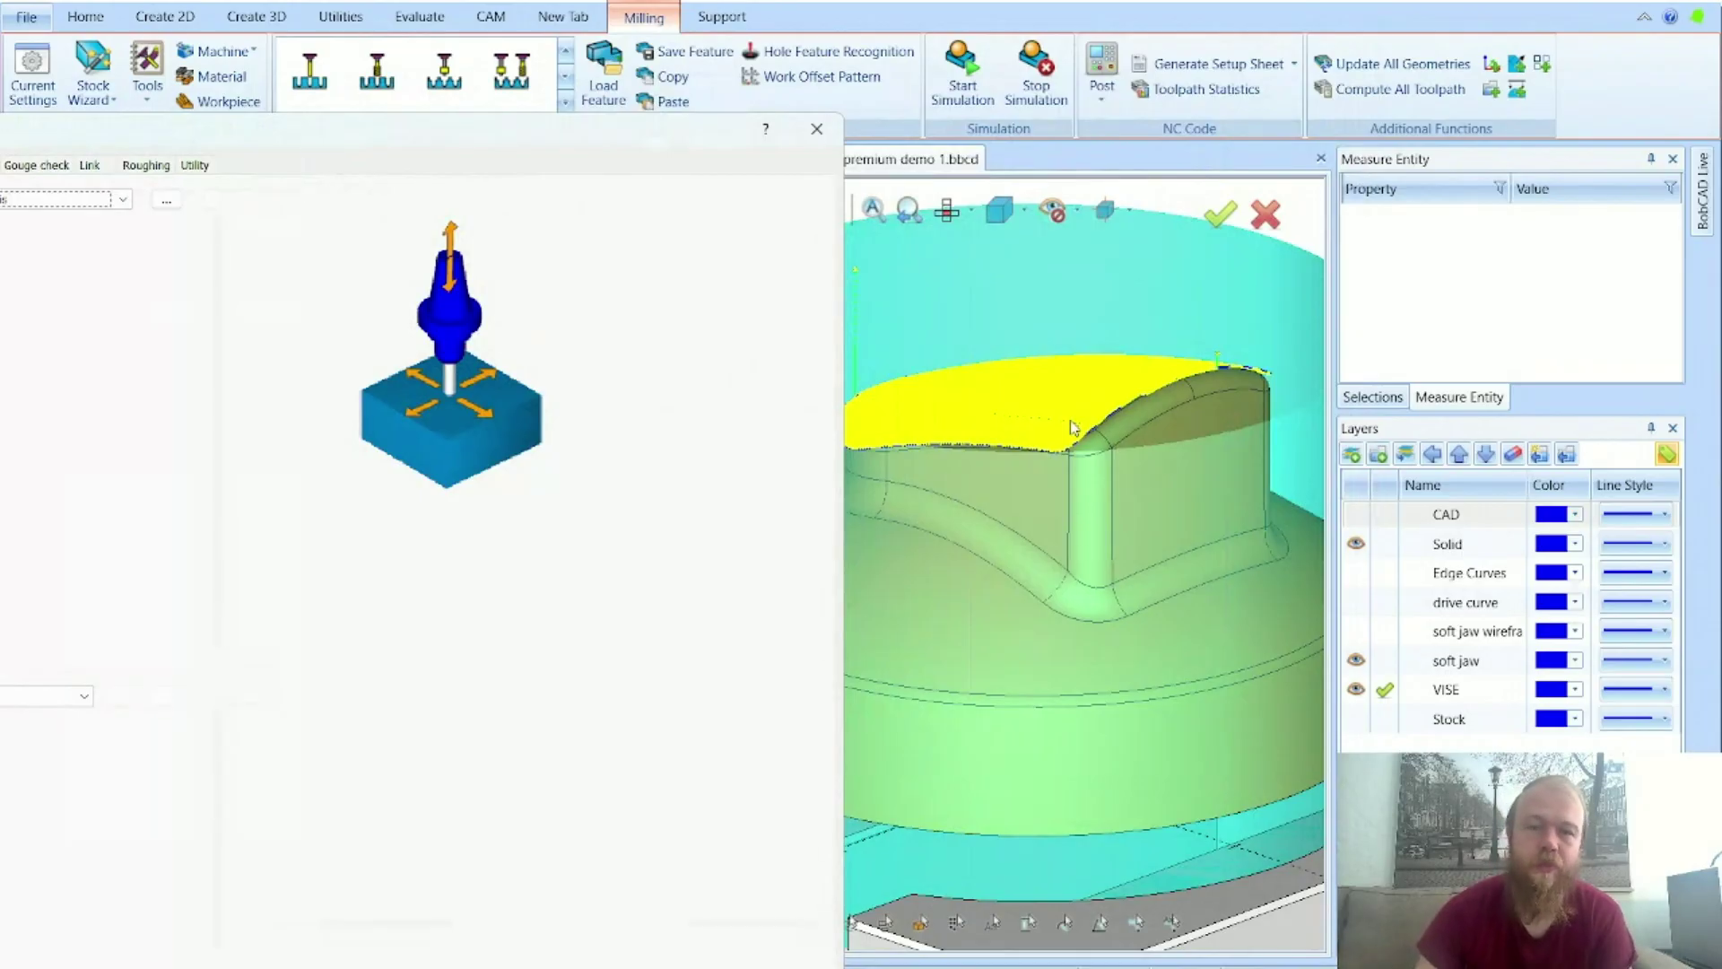
pyautogui.moveTo(616, 128); pyautogui.dragTo(1096, 64)
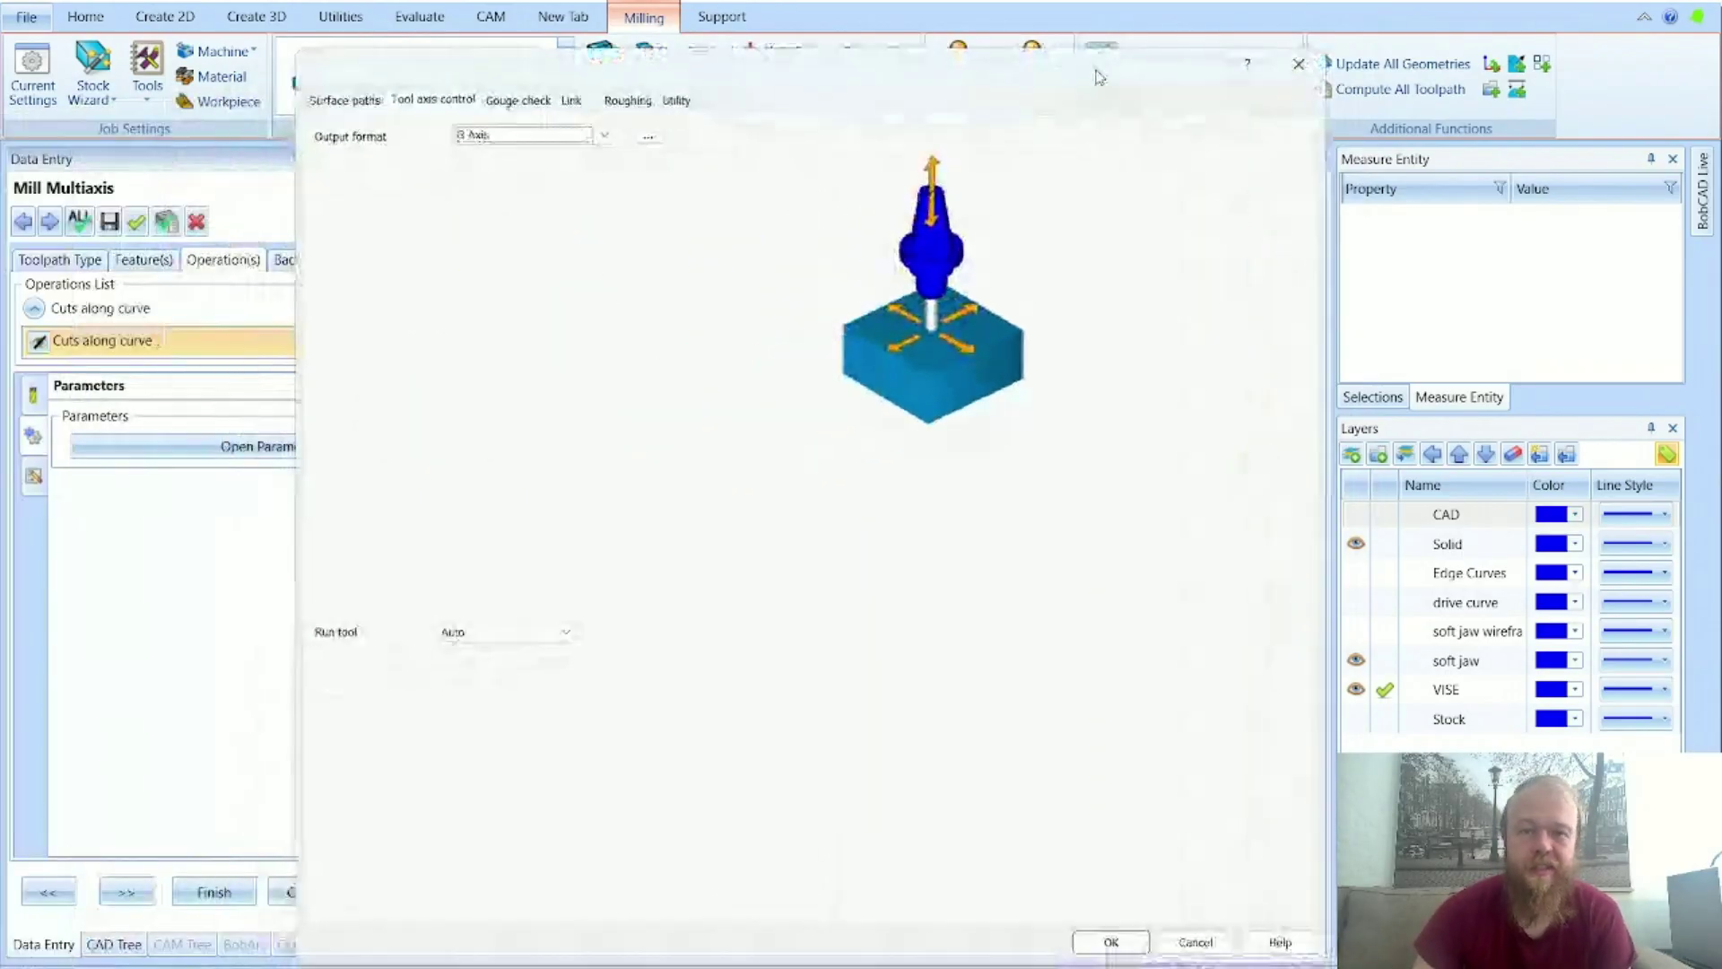
# Step: Review the gouge check, link and roughing settings of the Cuts along curve operation
pyautogui.click(518, 106)
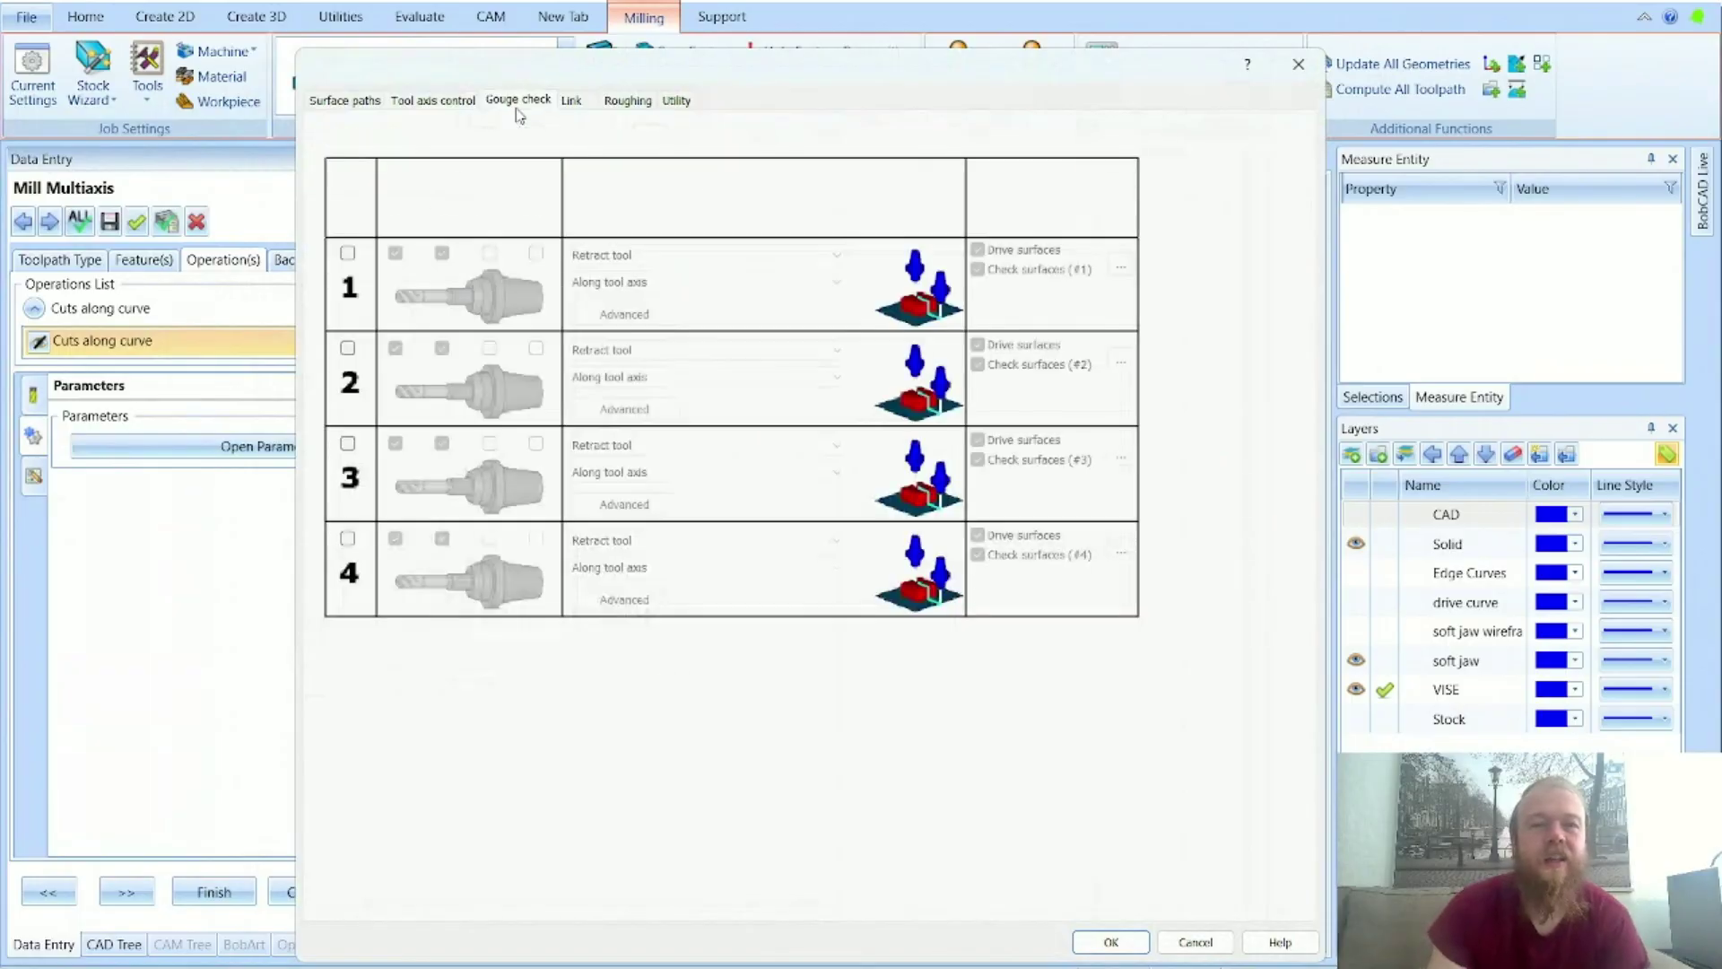
pyautogui.click(587, 106)
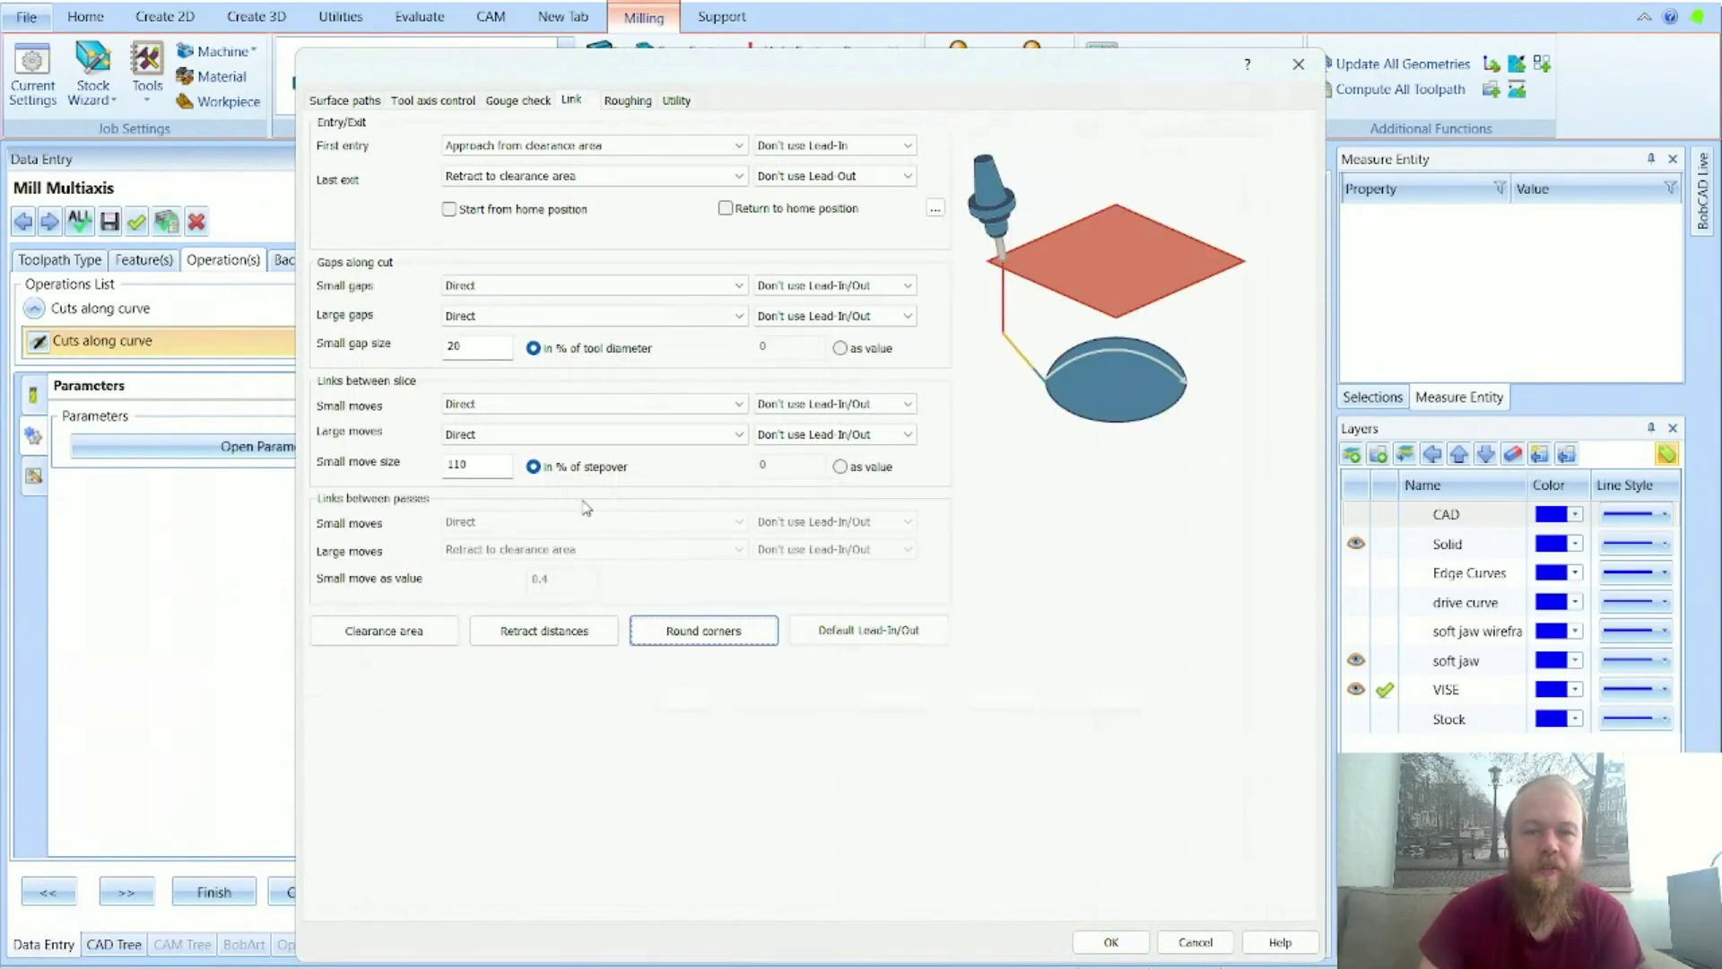
pyautogui.click(518, 436)
pyautogui.click(845, 425)
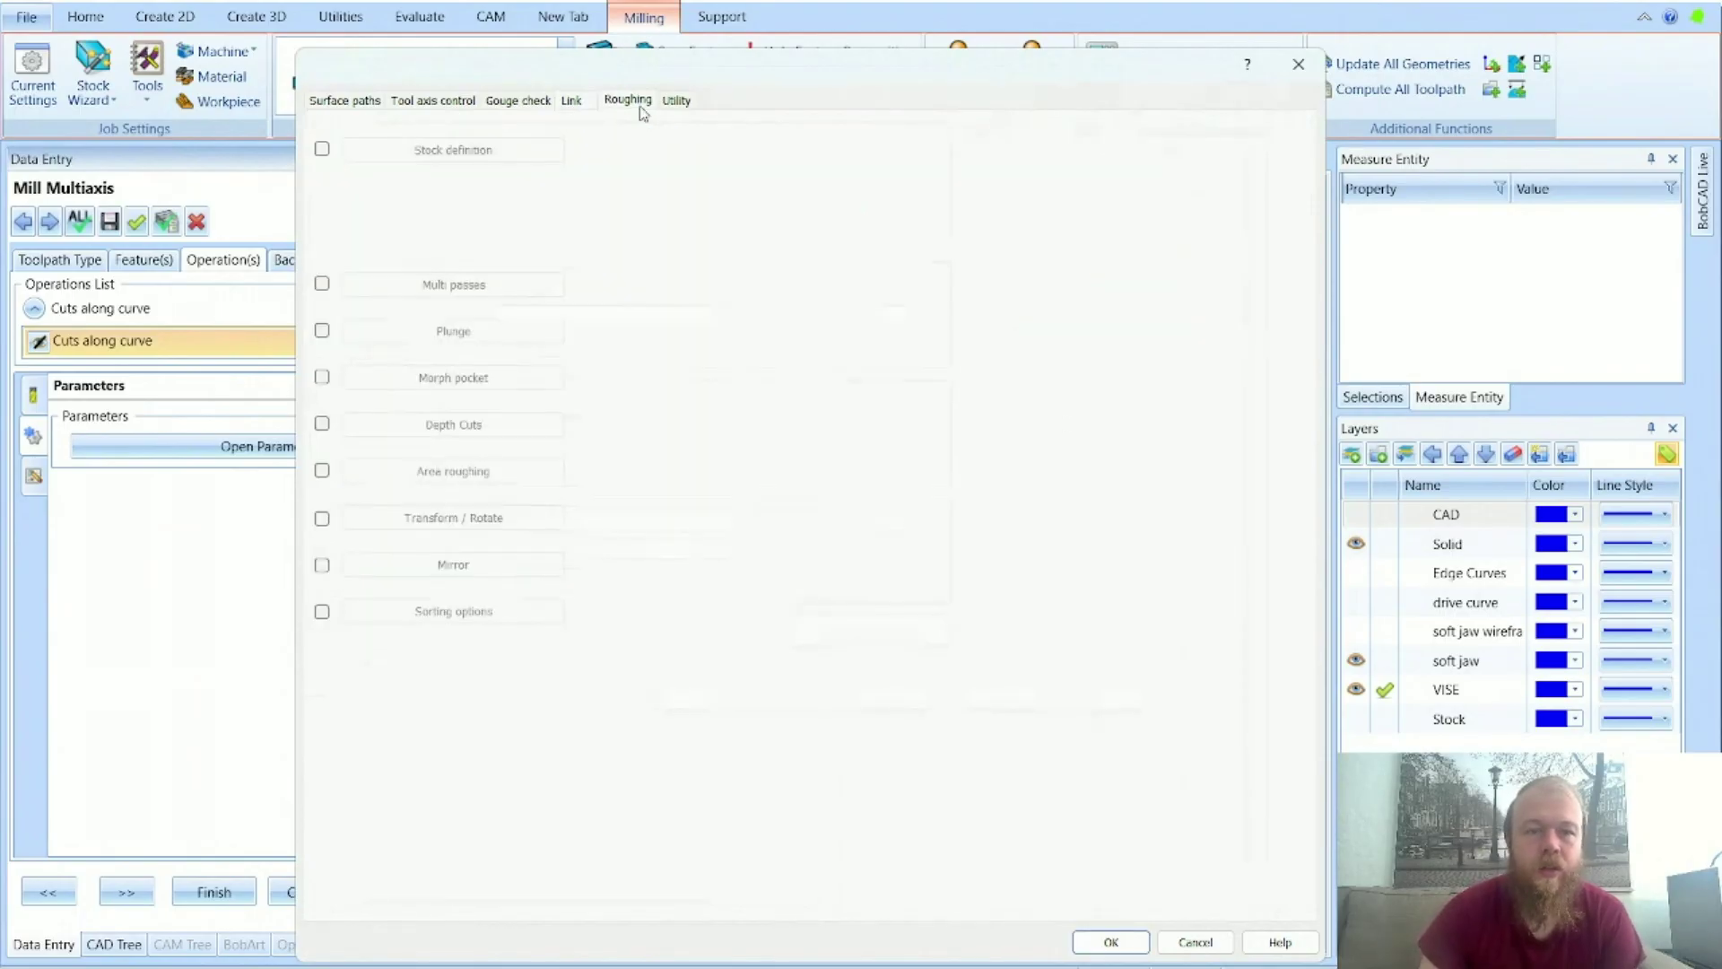
# Step: Review the Depth cuts roughing and finishing pass settings without applying them, and check the feed rate and axial shift utility options
pyautogui.click(322, 423)
pyautogui.click(378, 427)
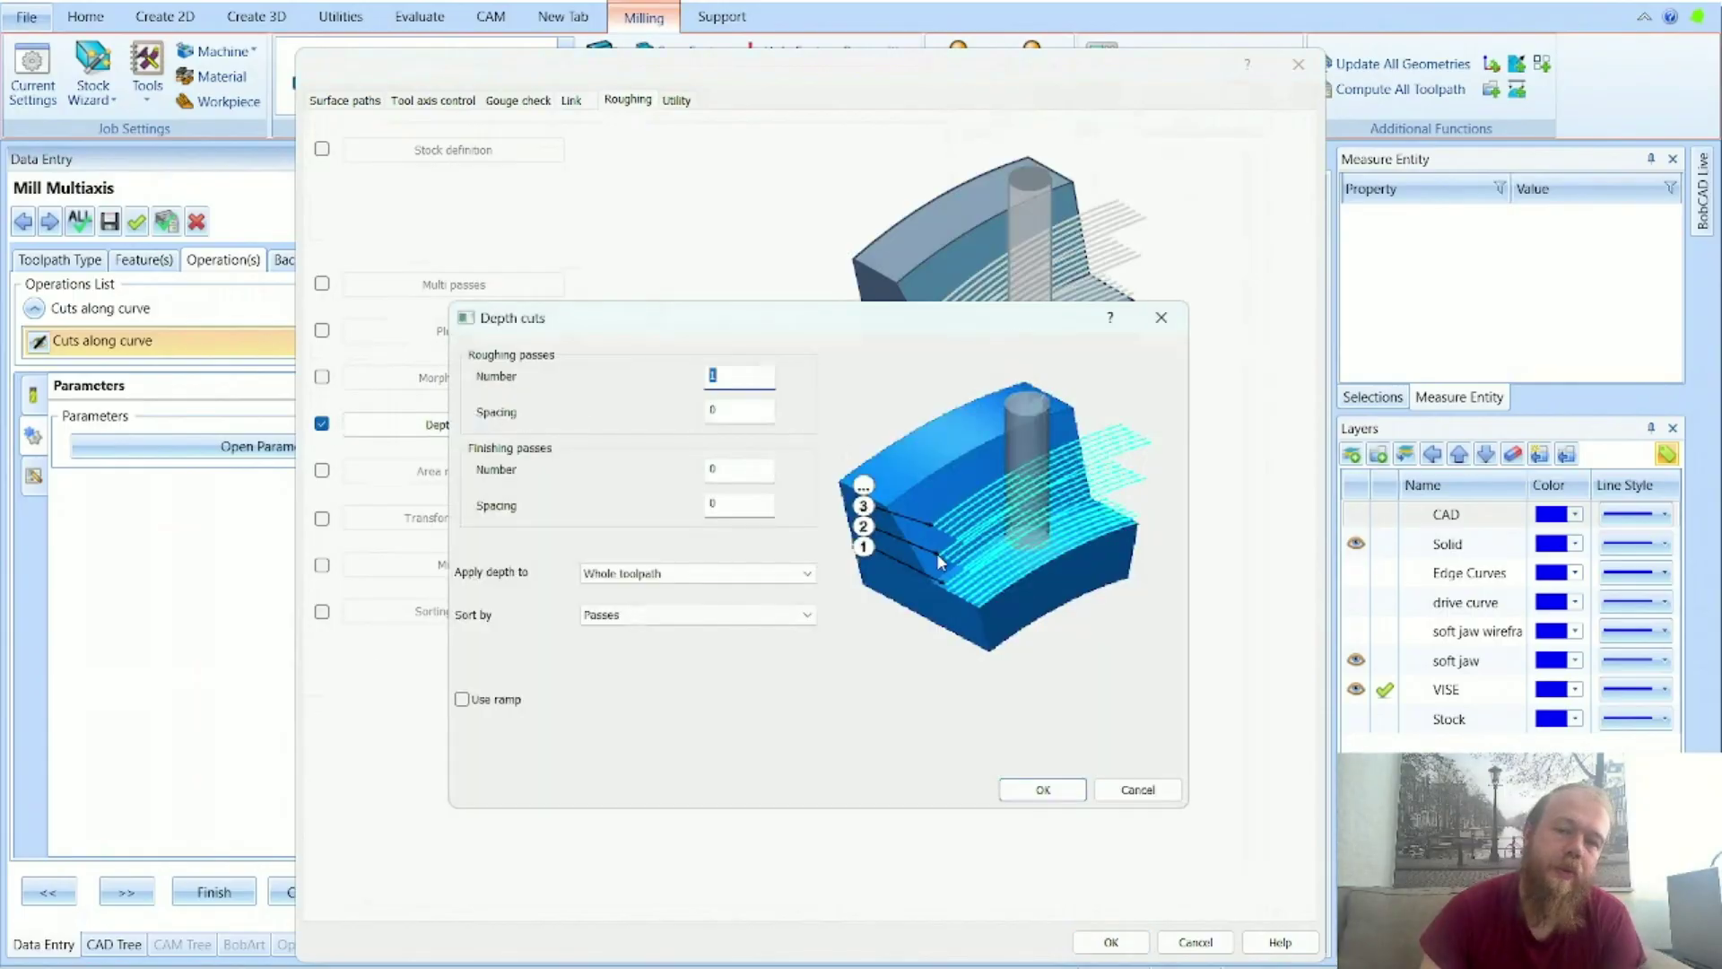
pyautogui.click(759, 411)
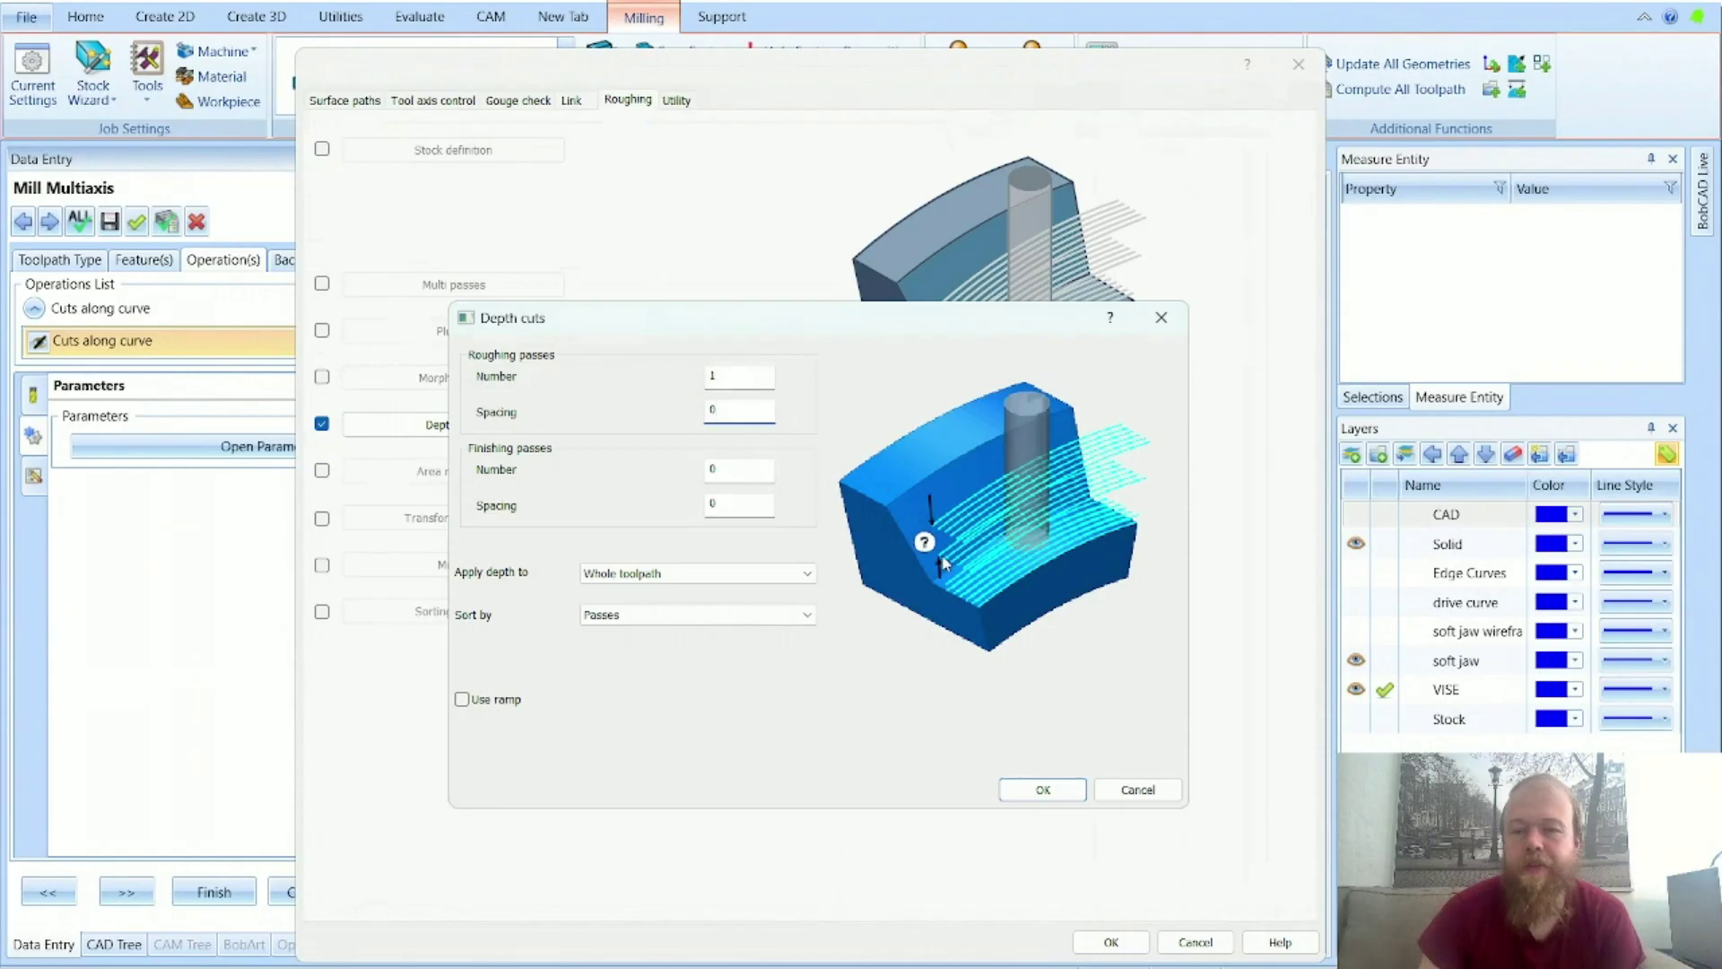
pyautogui.press('Tab')
pyautogui.press('Tab')
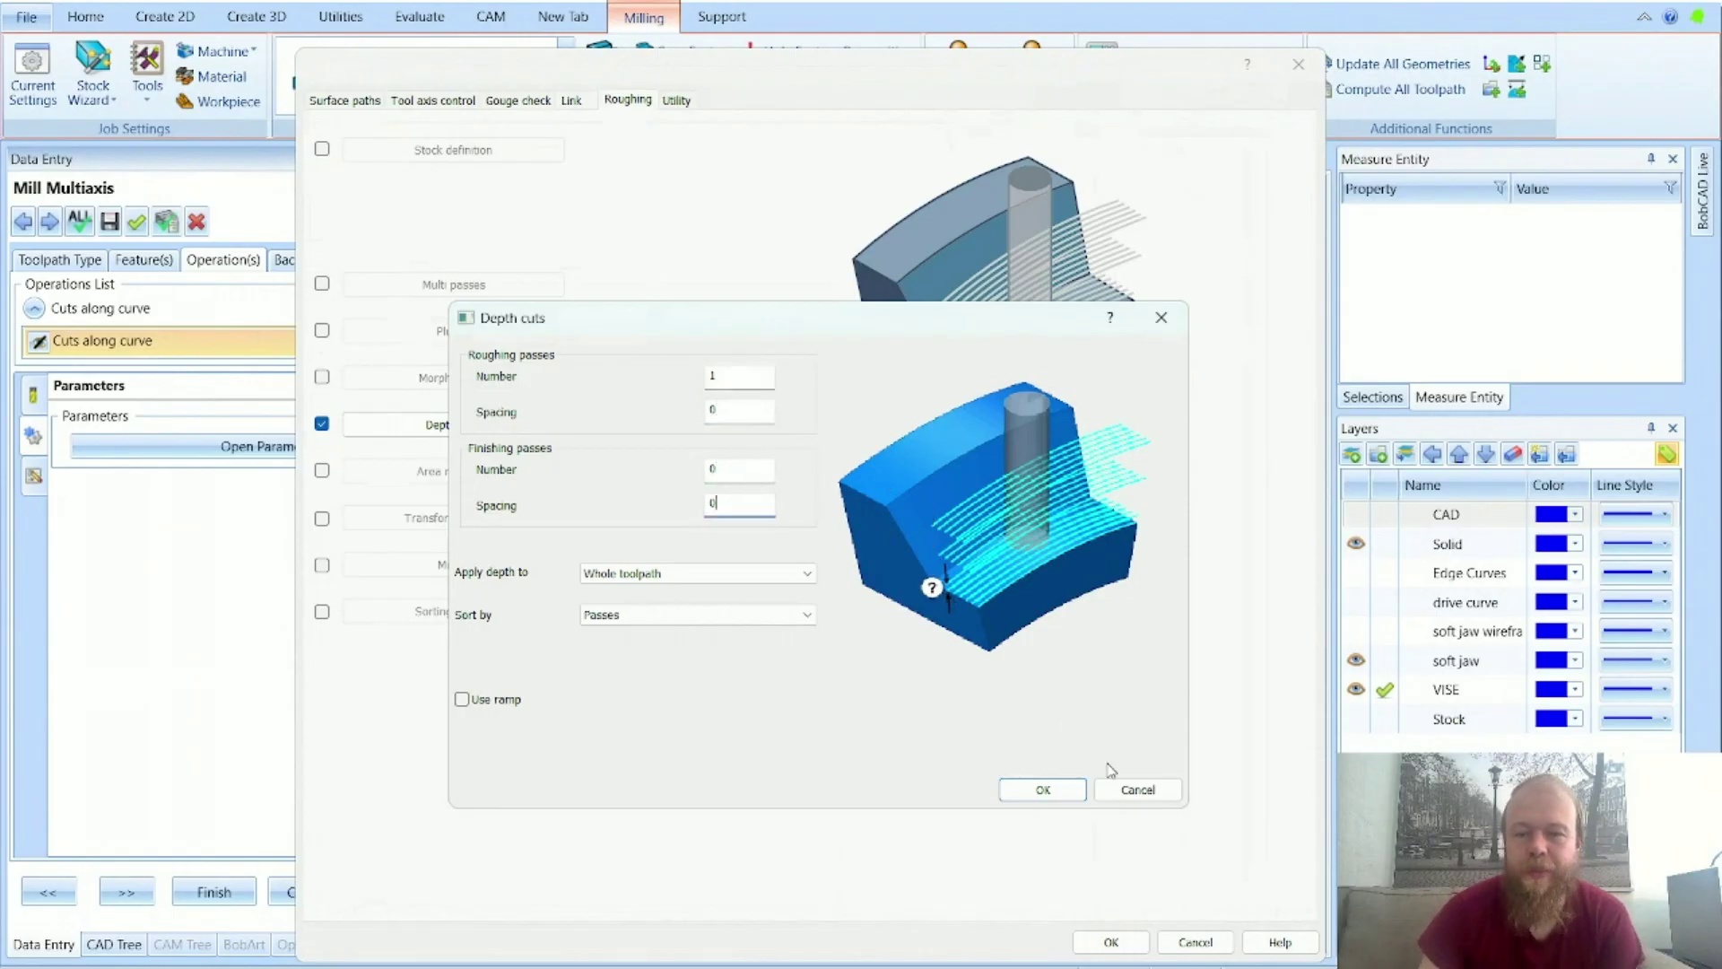
pyautogui.click(1132, 788)
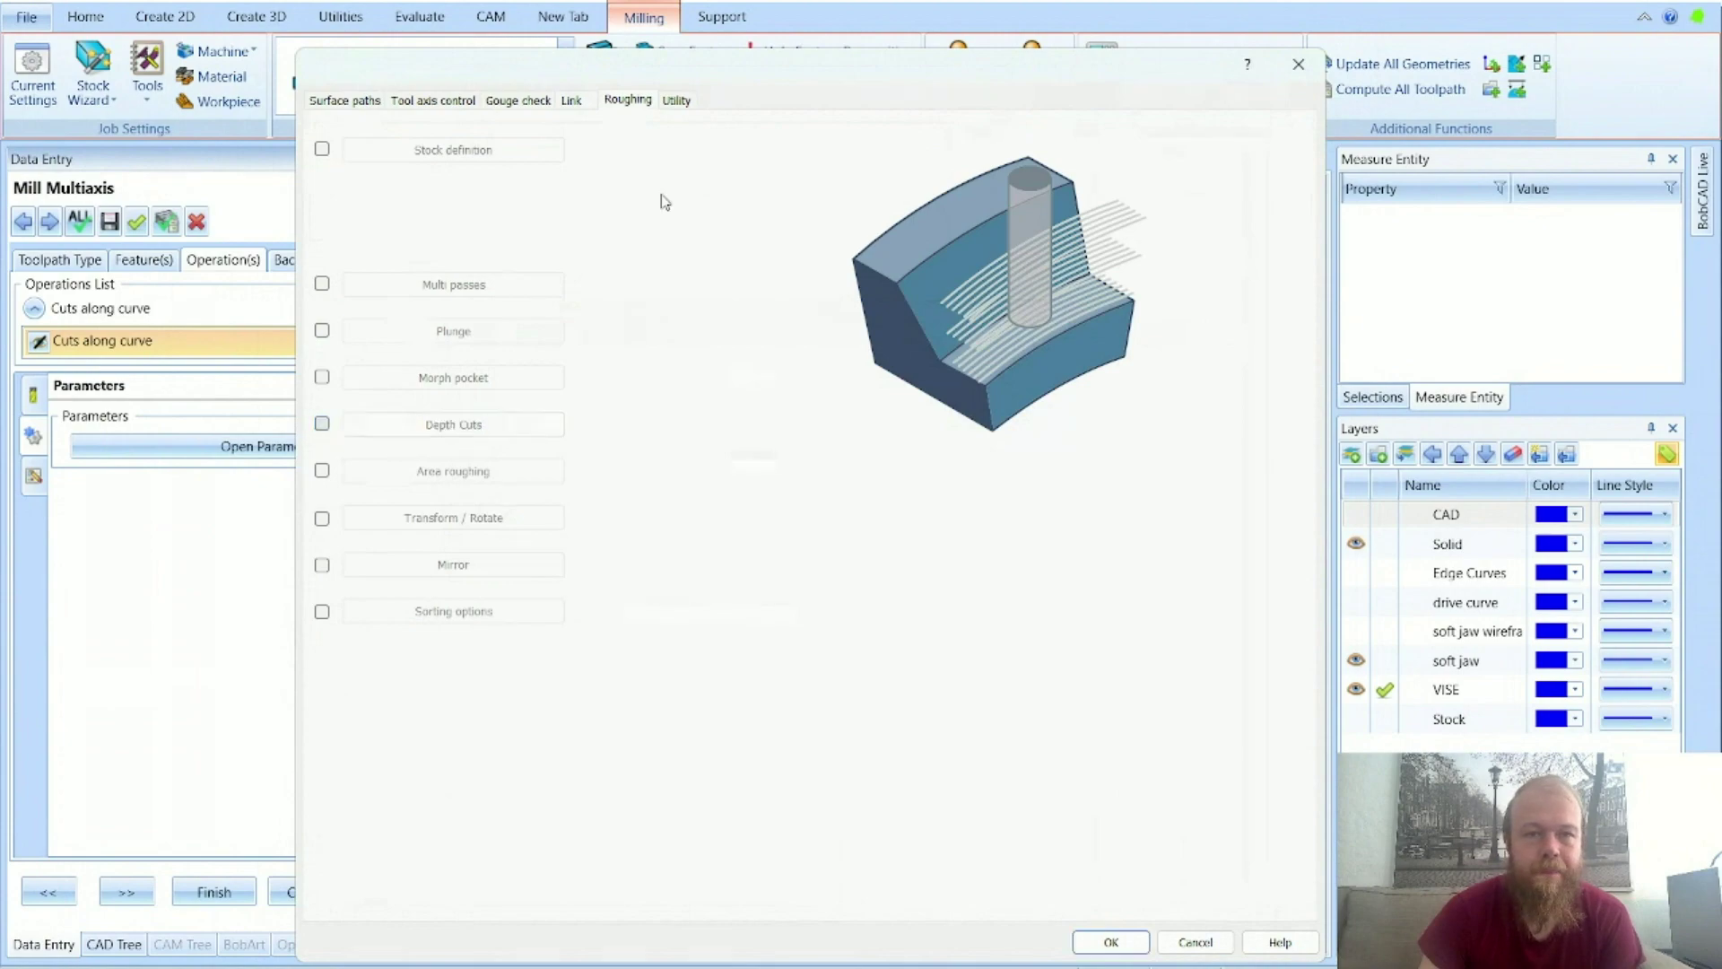
pyautogui.click(677, 101)
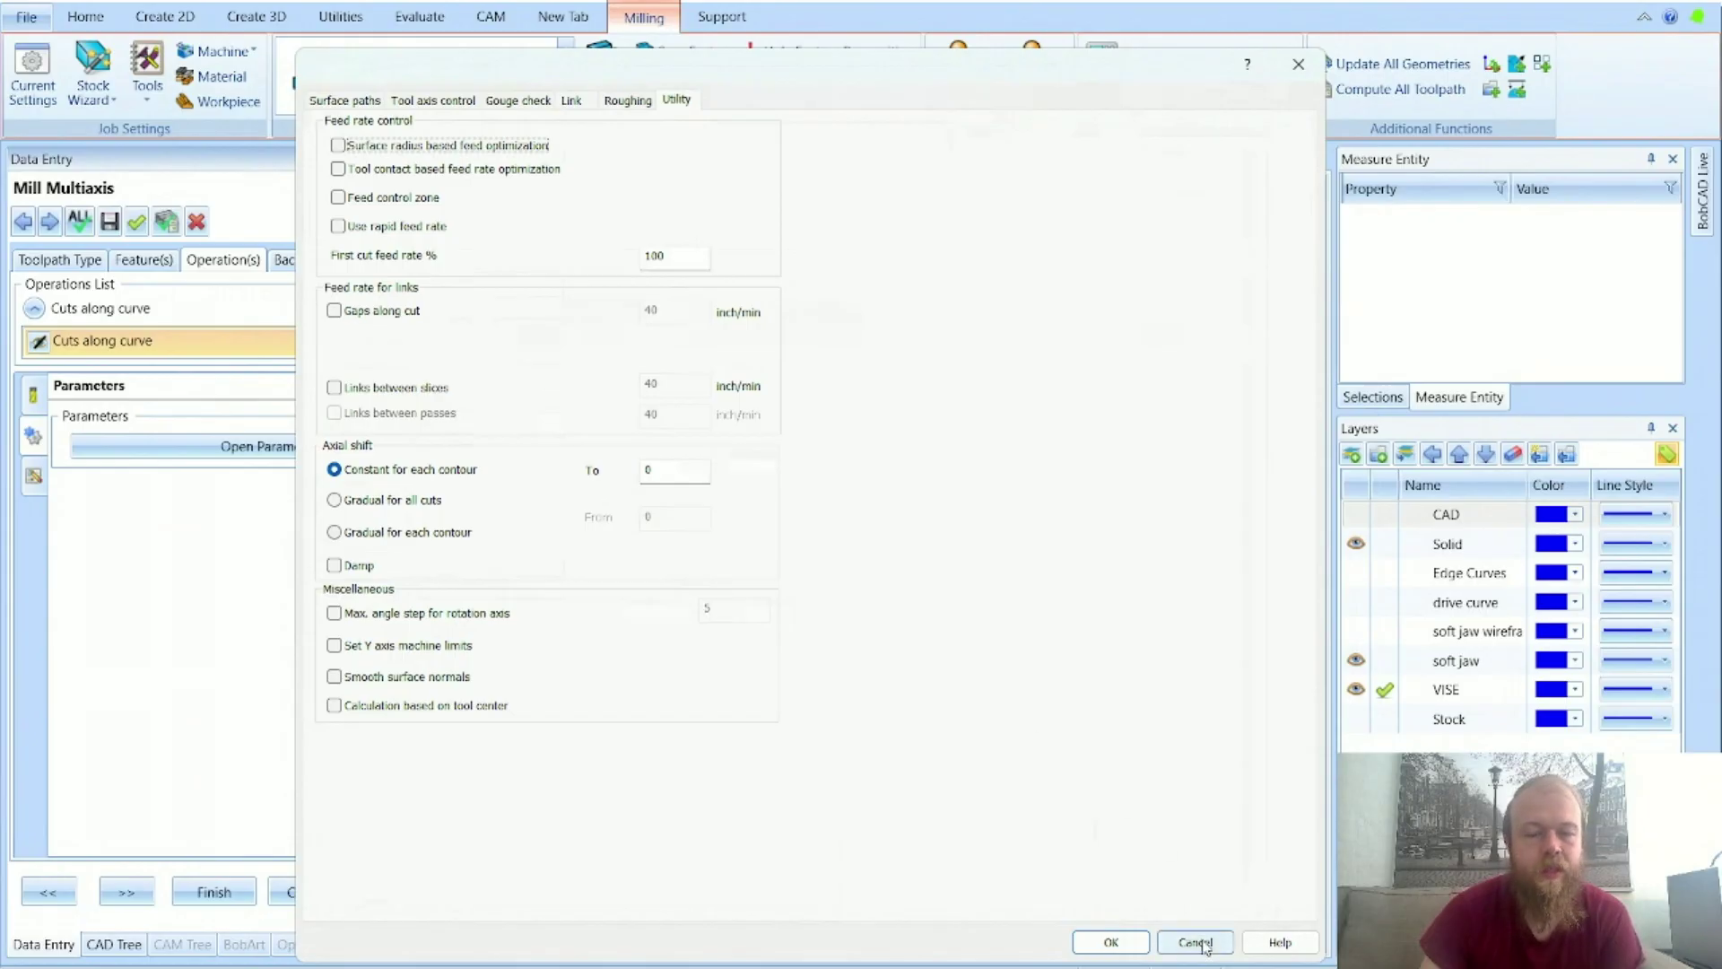
# Step: Review the drive surface faces and the lead curve edge selected for the Cuts along curve operation on the part
pyautogui.click(351, 100)
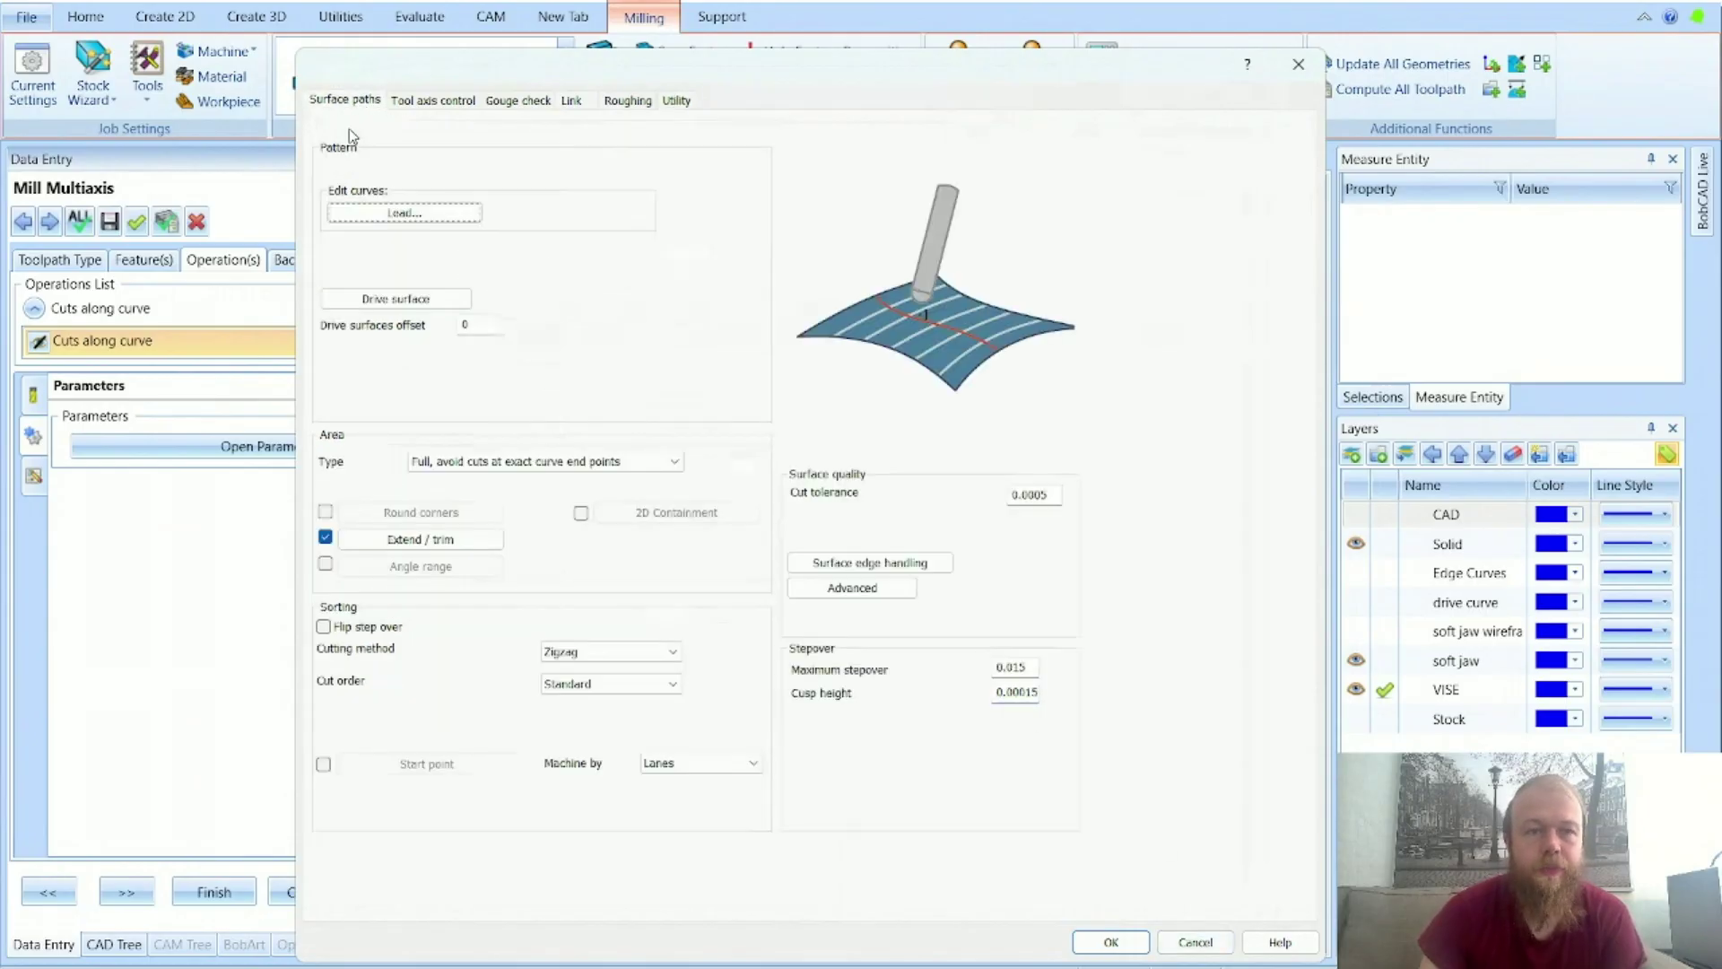
pyautogui.click(368, 306)
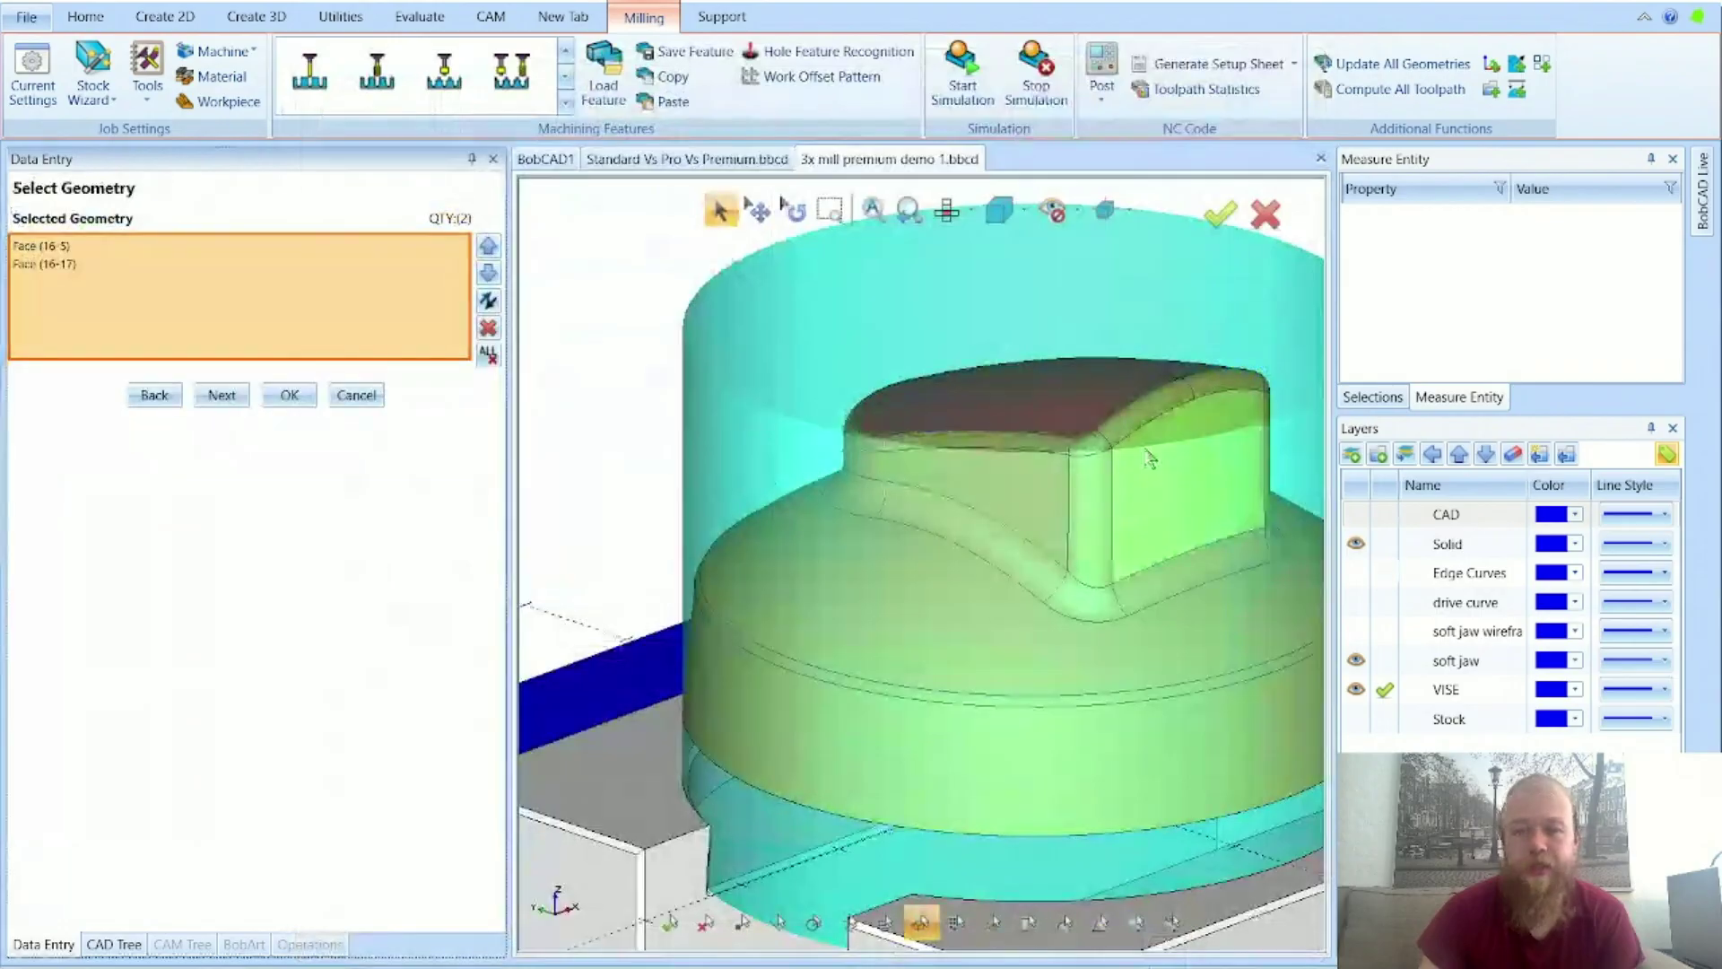
pyautogui.moveTo(1152, 459); pyautogui.dragTo(1123, 523, button='middle')
pyautogui.scroll(-4, 735, 585)
pyautogui.scroll(5, 1245, 261)
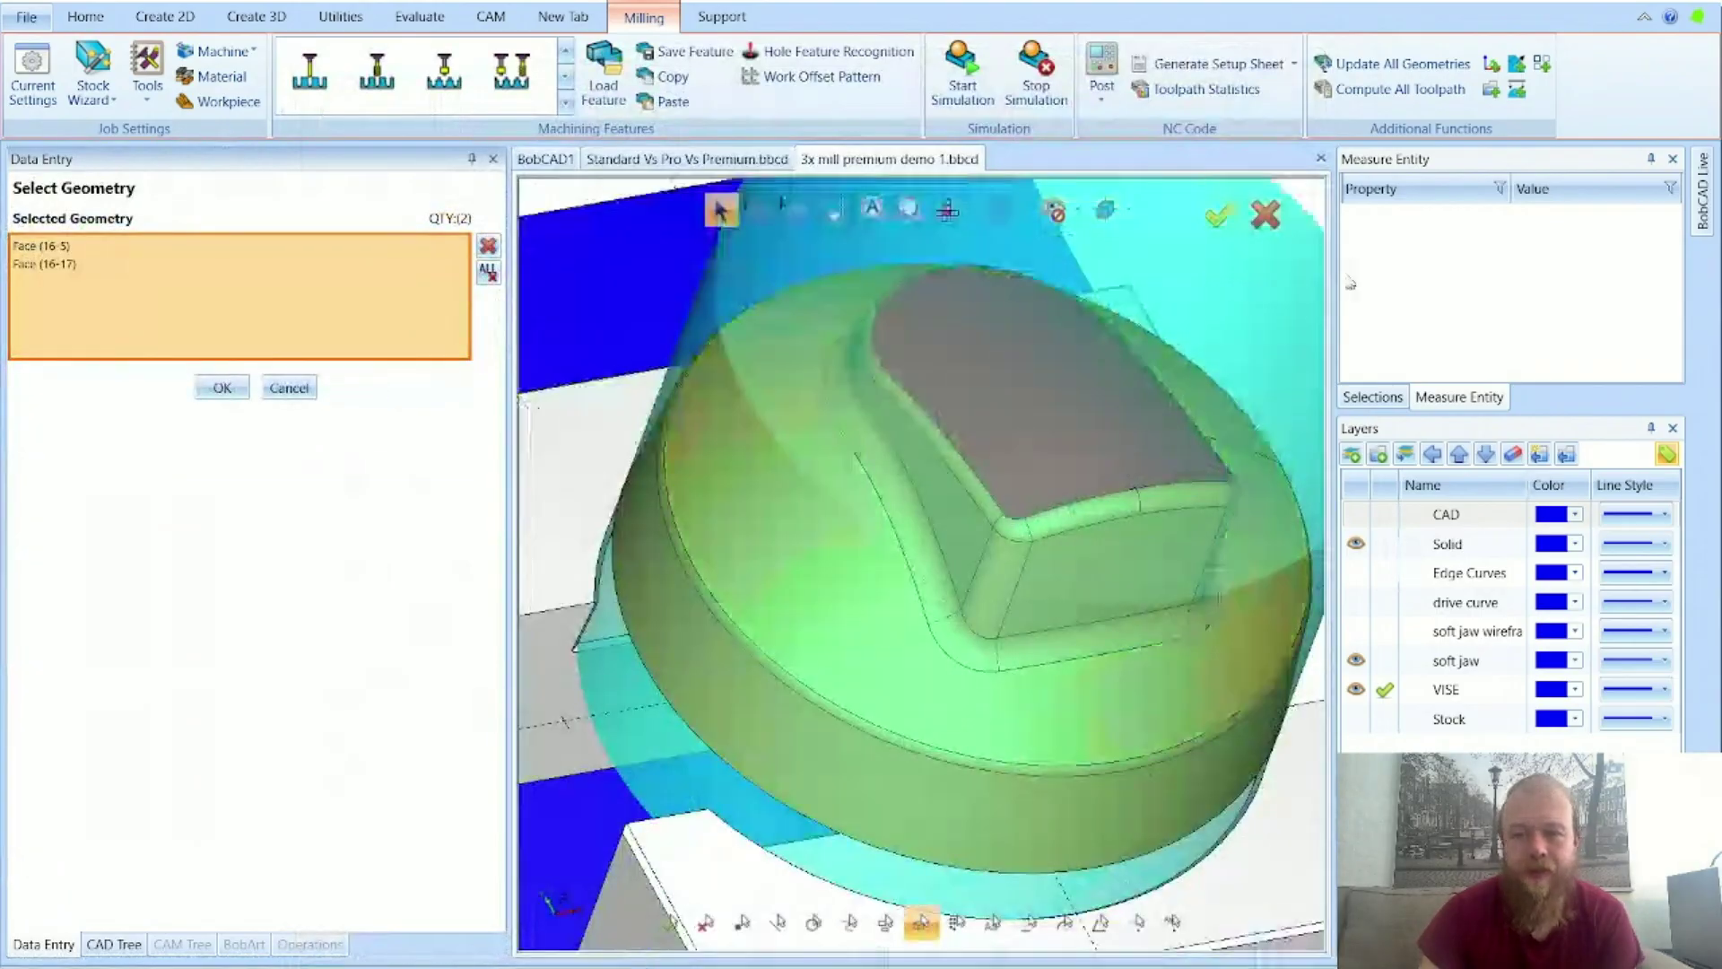
pyautogui.moveTo(1220, 287); pyautogui.dragTo(1246, 261, button='middle')
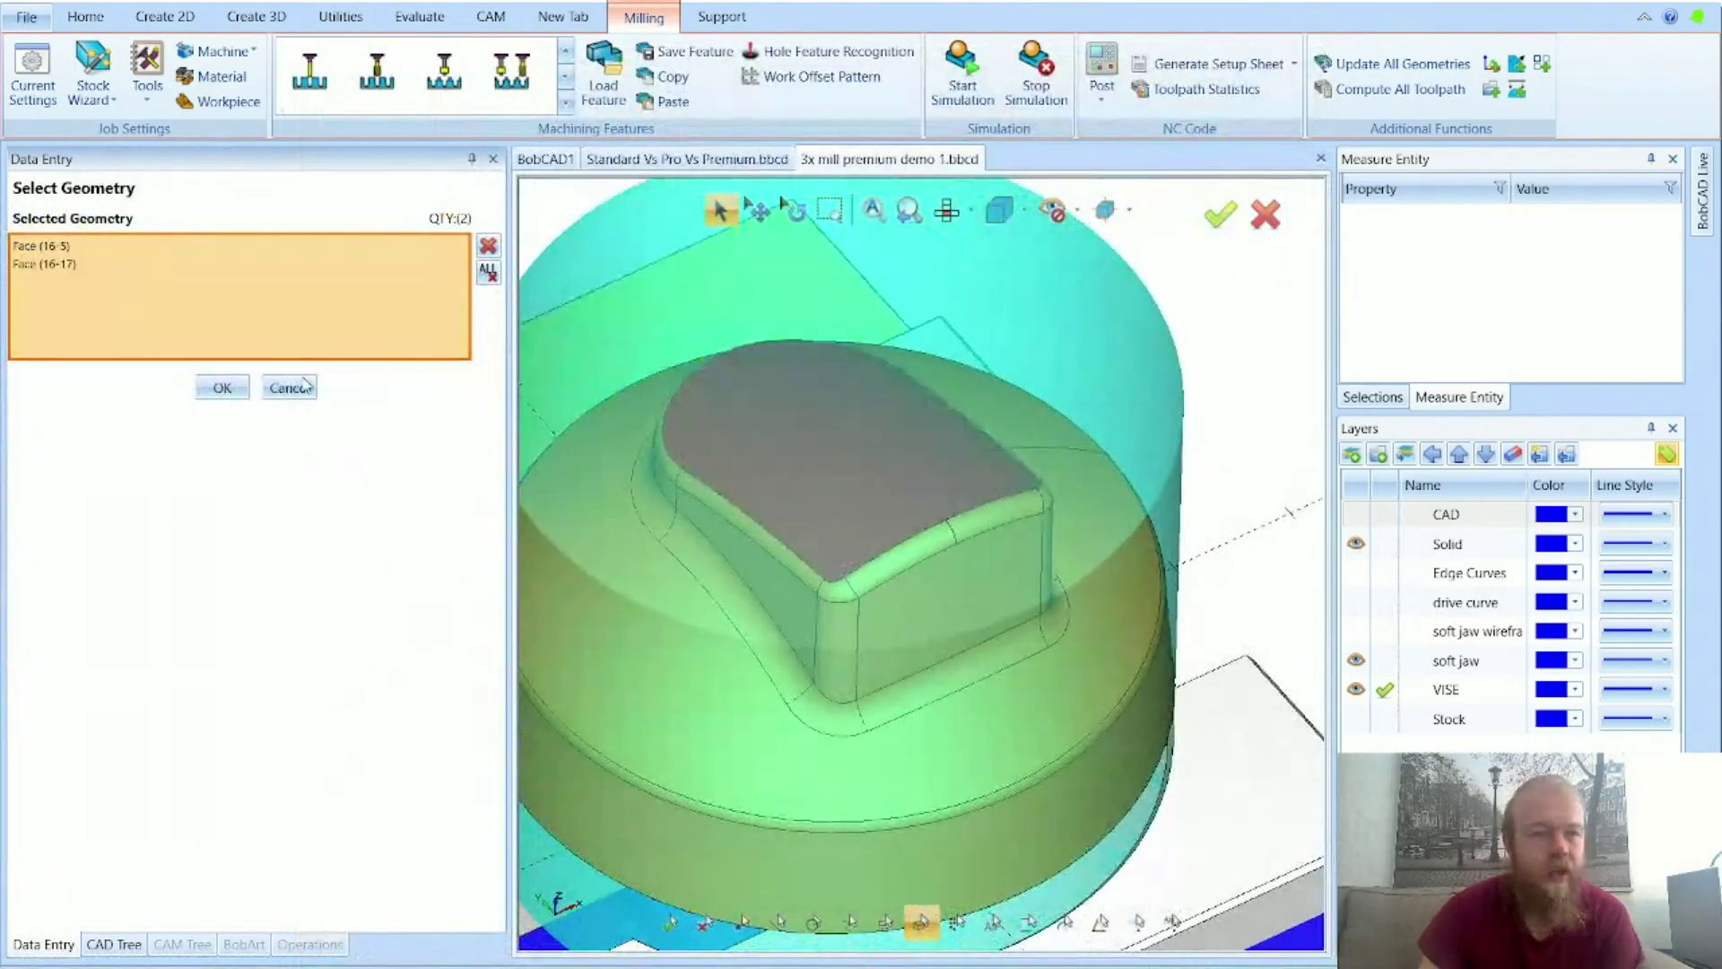
pyautogui.click(222, 387)
pyautogui.click(418, 215)
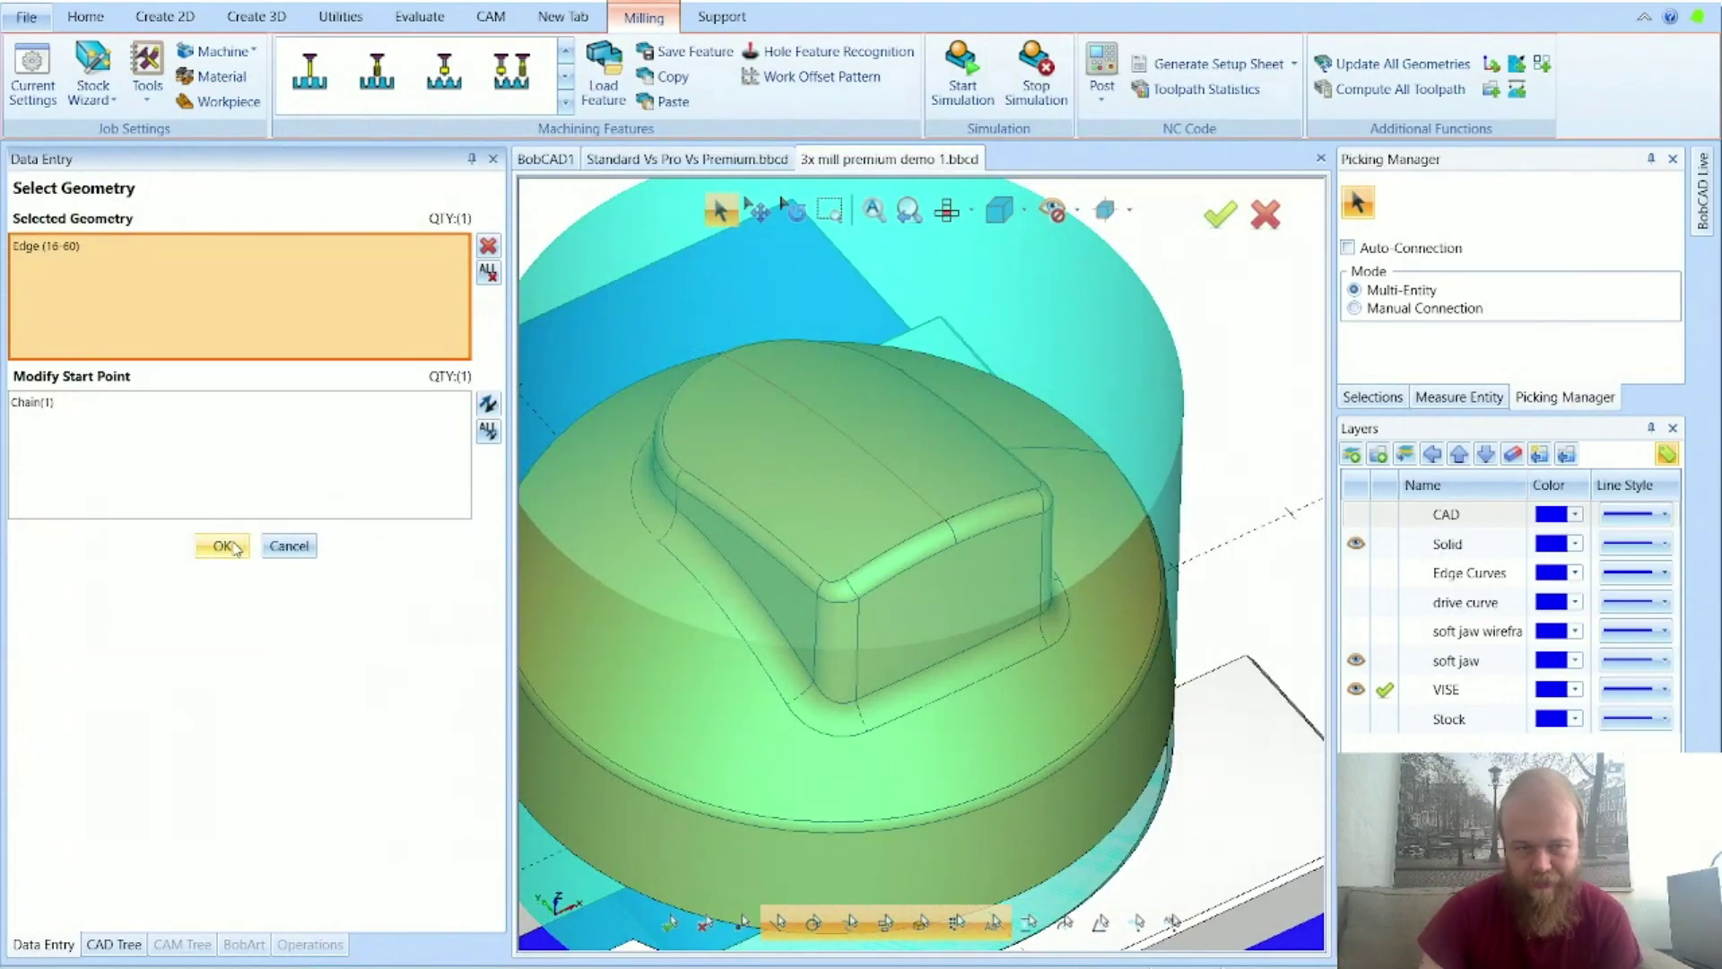
pyautogui.click(222, 546)
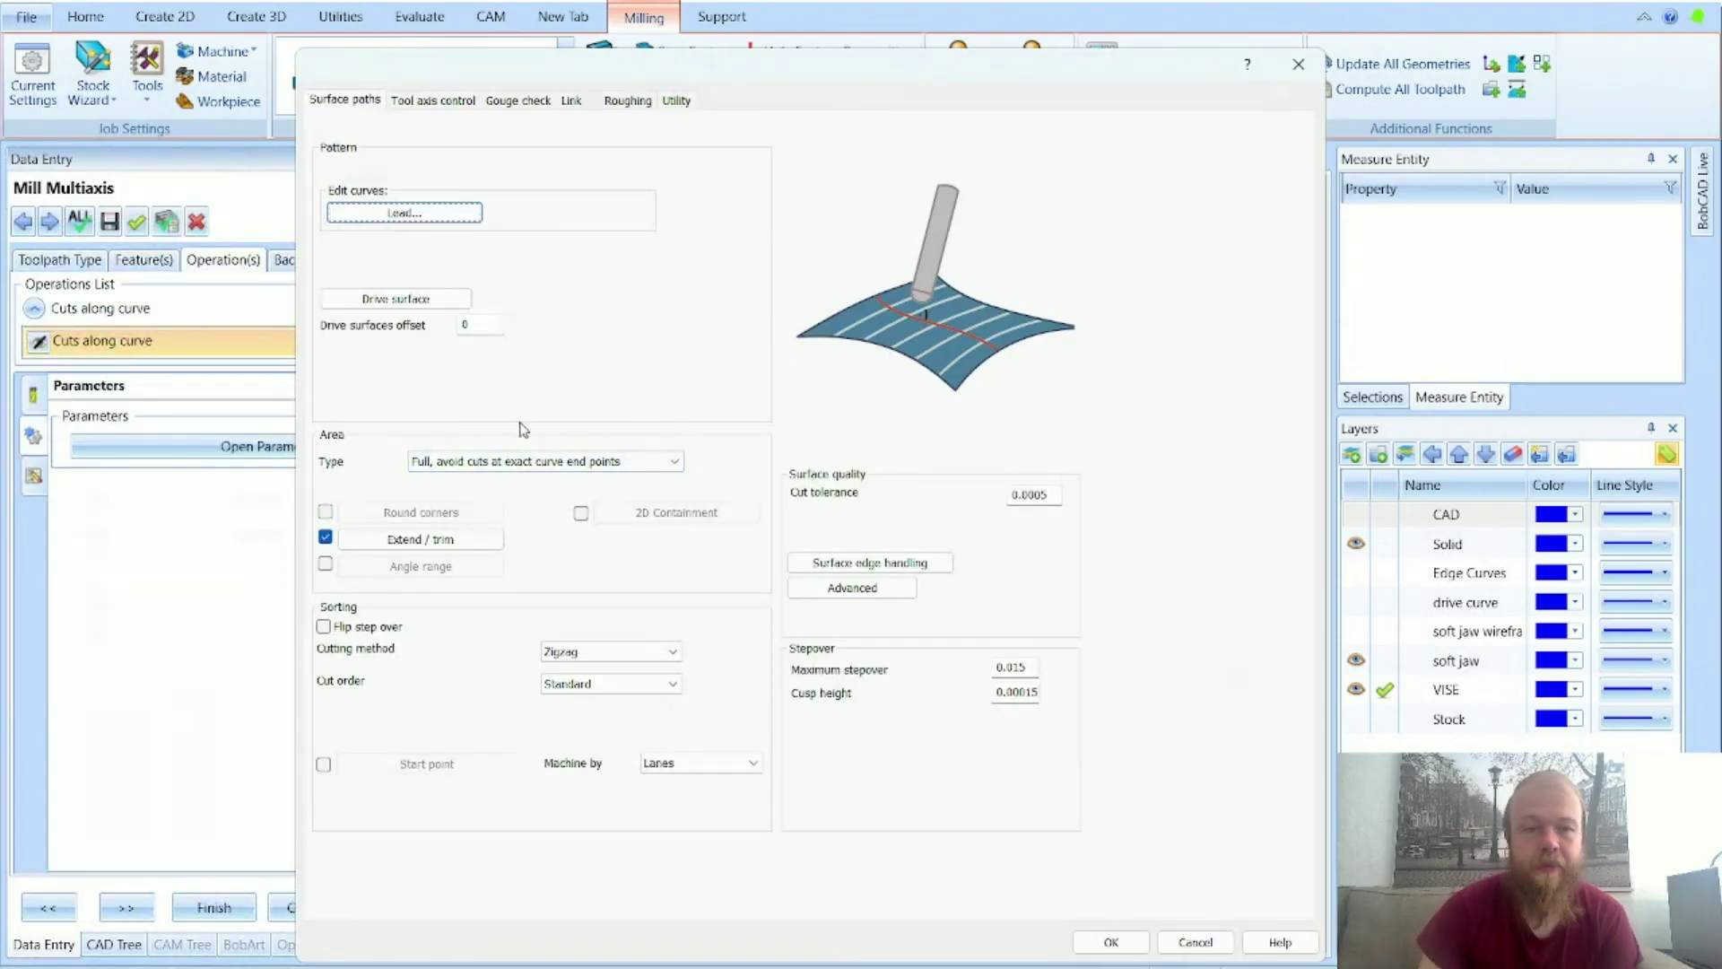
# Step: Set the tangential extensions to 0.5 at the start and 0.05 at the end, and recompute the Cuts along curve toolpath
pyautogui.click(421, 539)
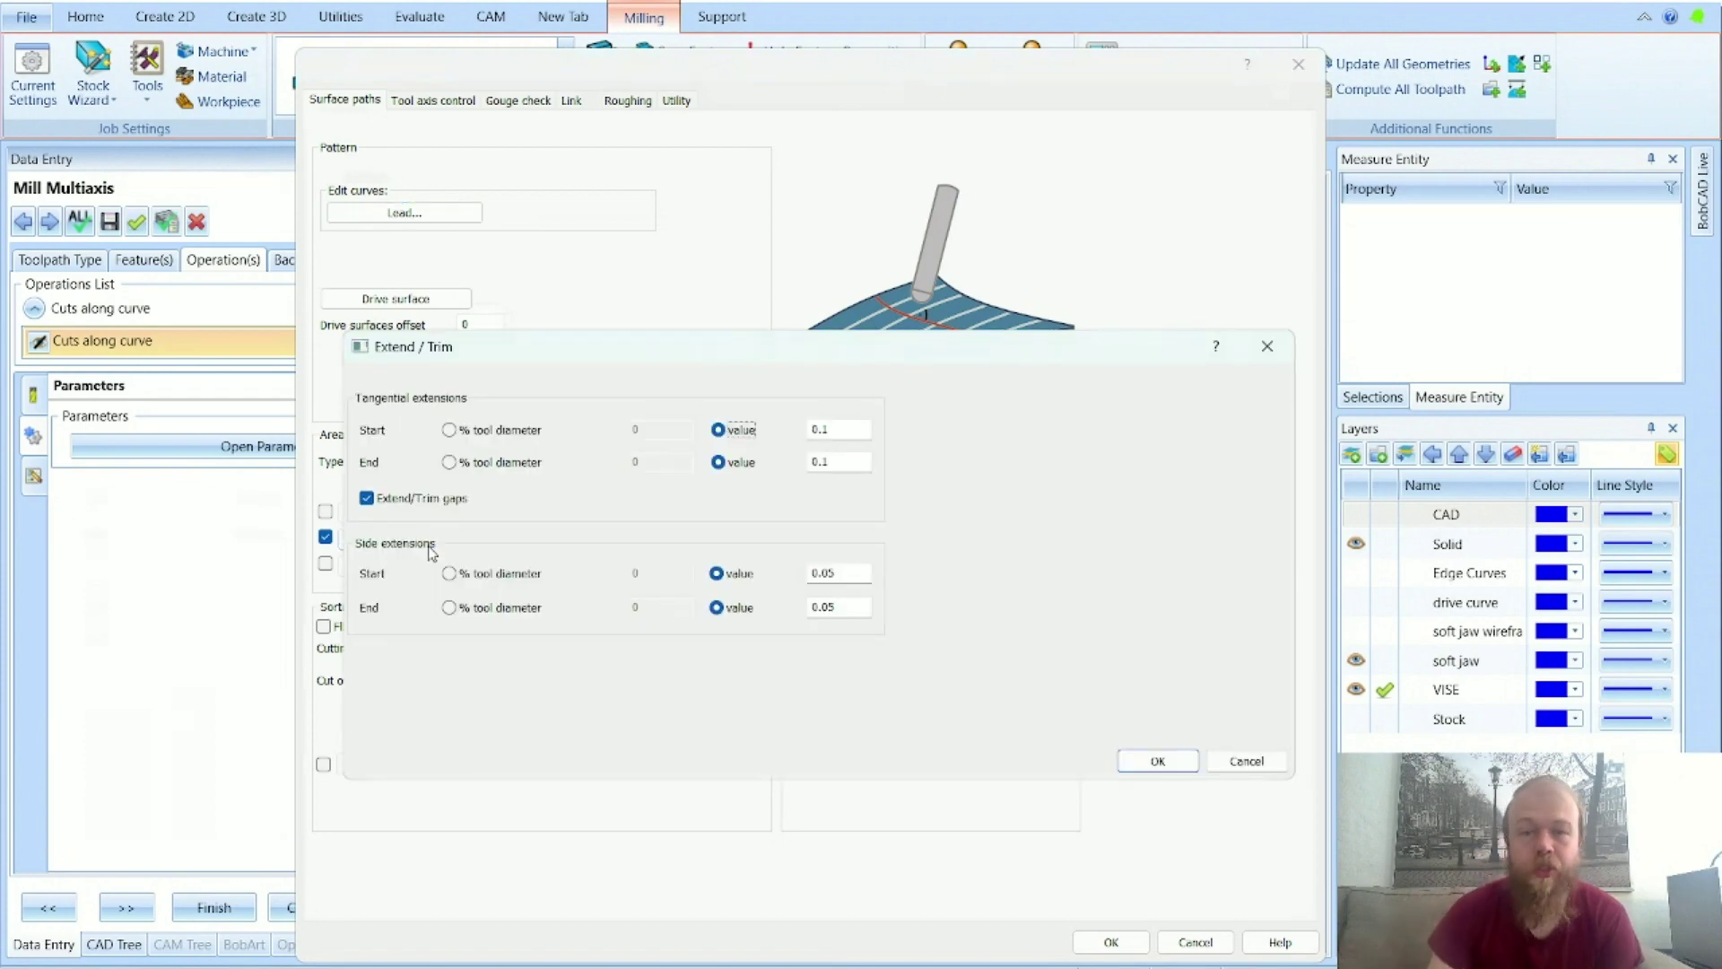
pyautogui.doubleClick(834, 431)
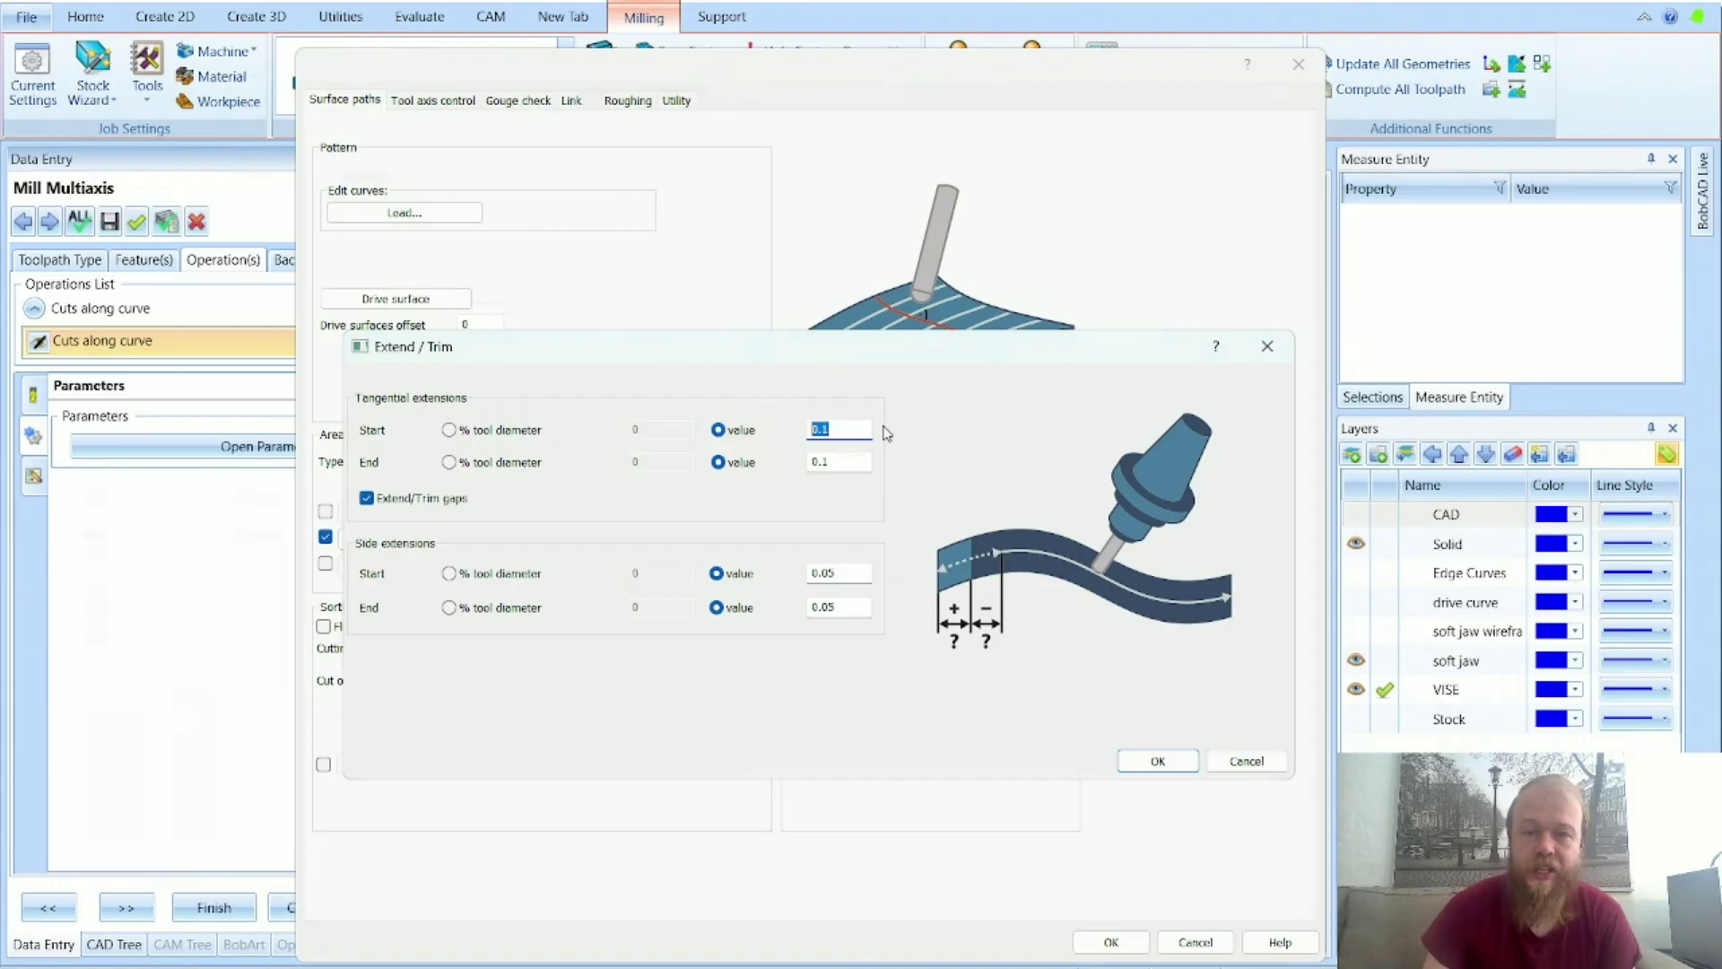
pyautogui.write('0.5')
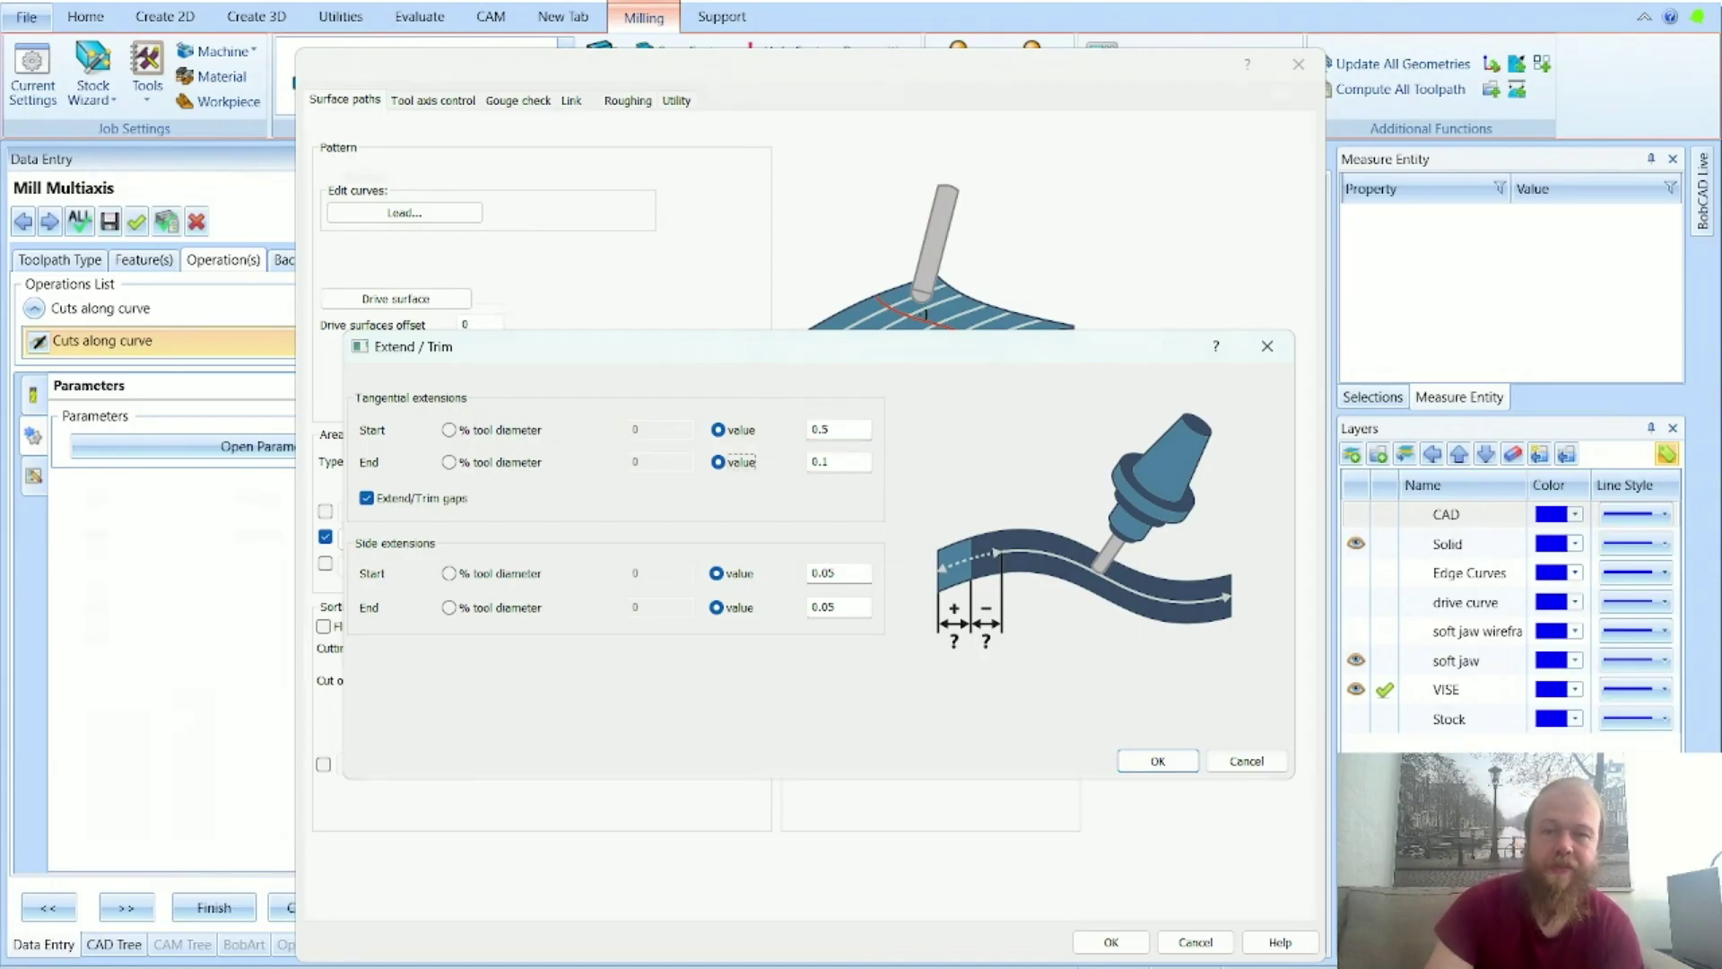
pyautogui.press('Tab')
pyautogui.write('0')
pyautogui.write('.05')
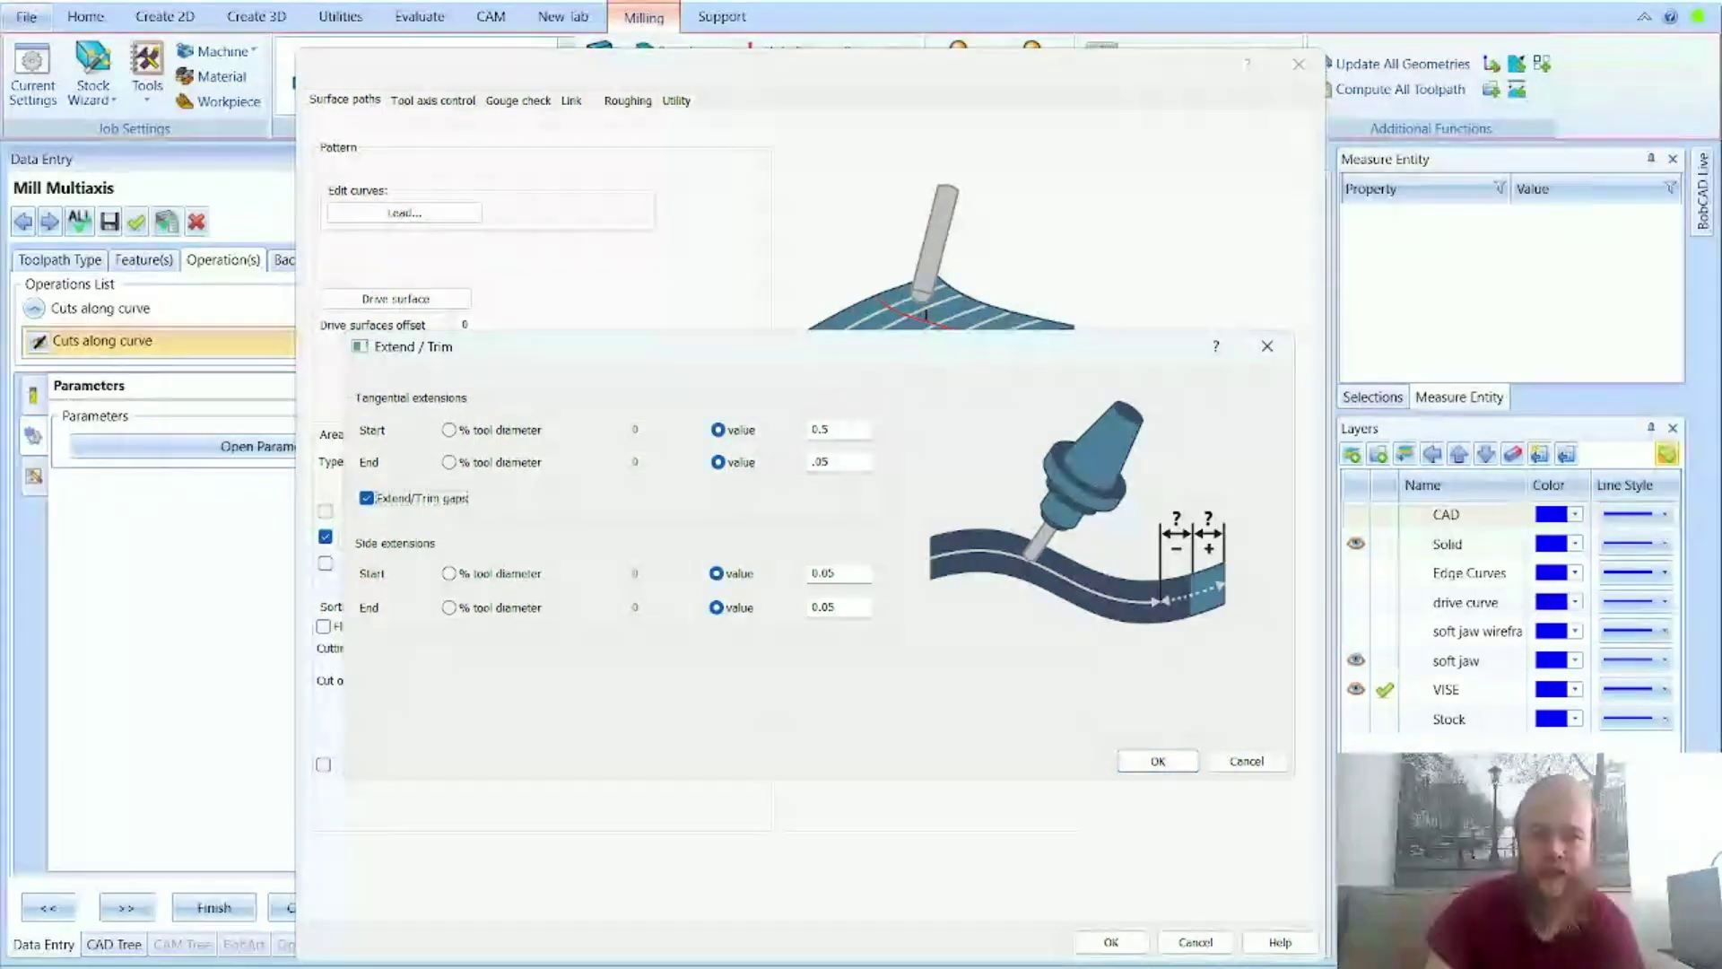
pyautogui.click(1158, 761)
pyautogui.click(1112, 942)
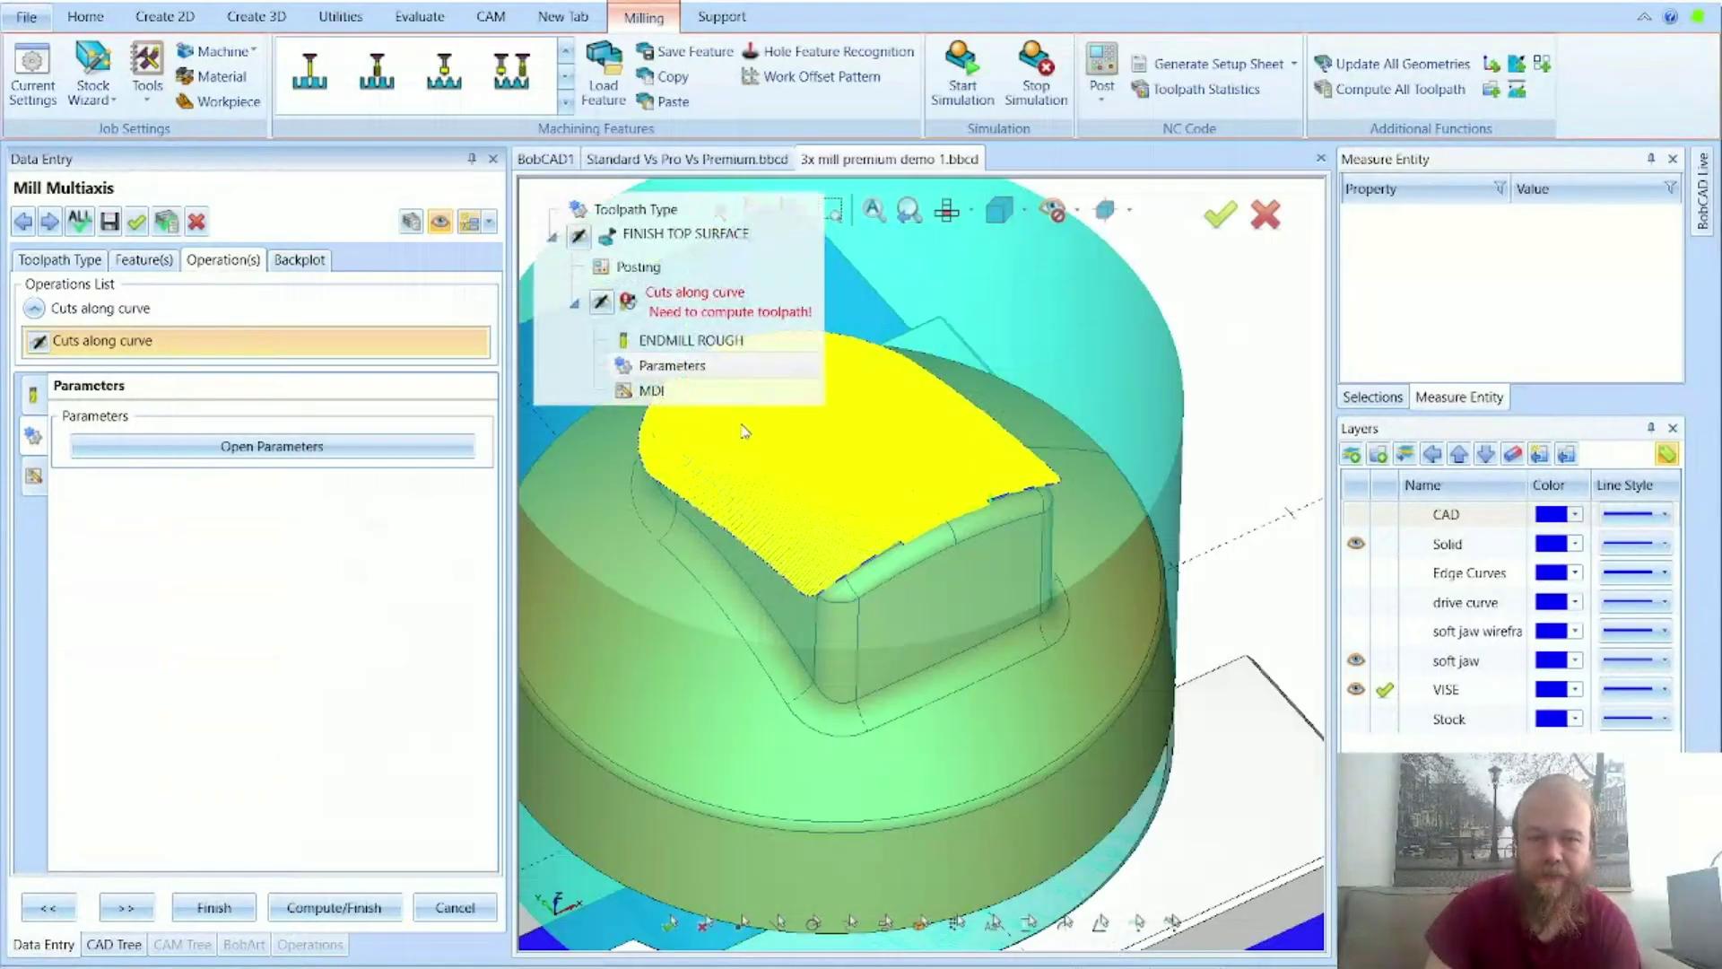
pyautogui.click(333, 907)
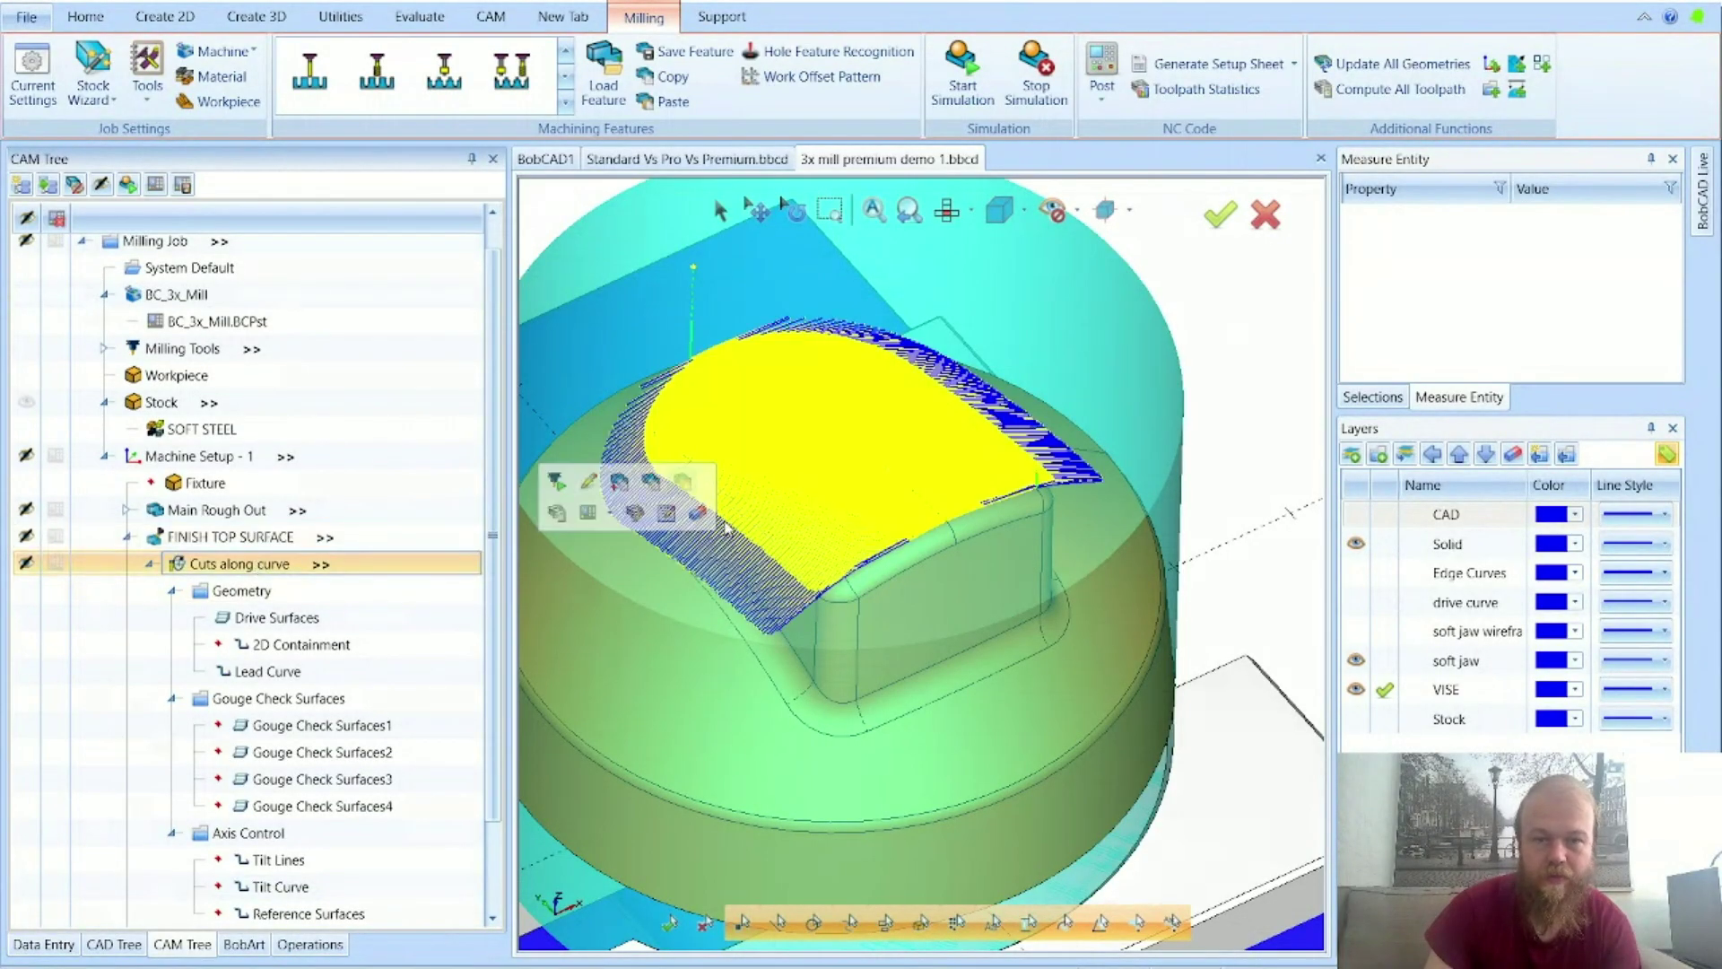
# Step: Examine the extended Cuts along curve toolpath beyond the boss's top edges, in close-up and from the front
pyautogui.scroll(5, 756, 565)
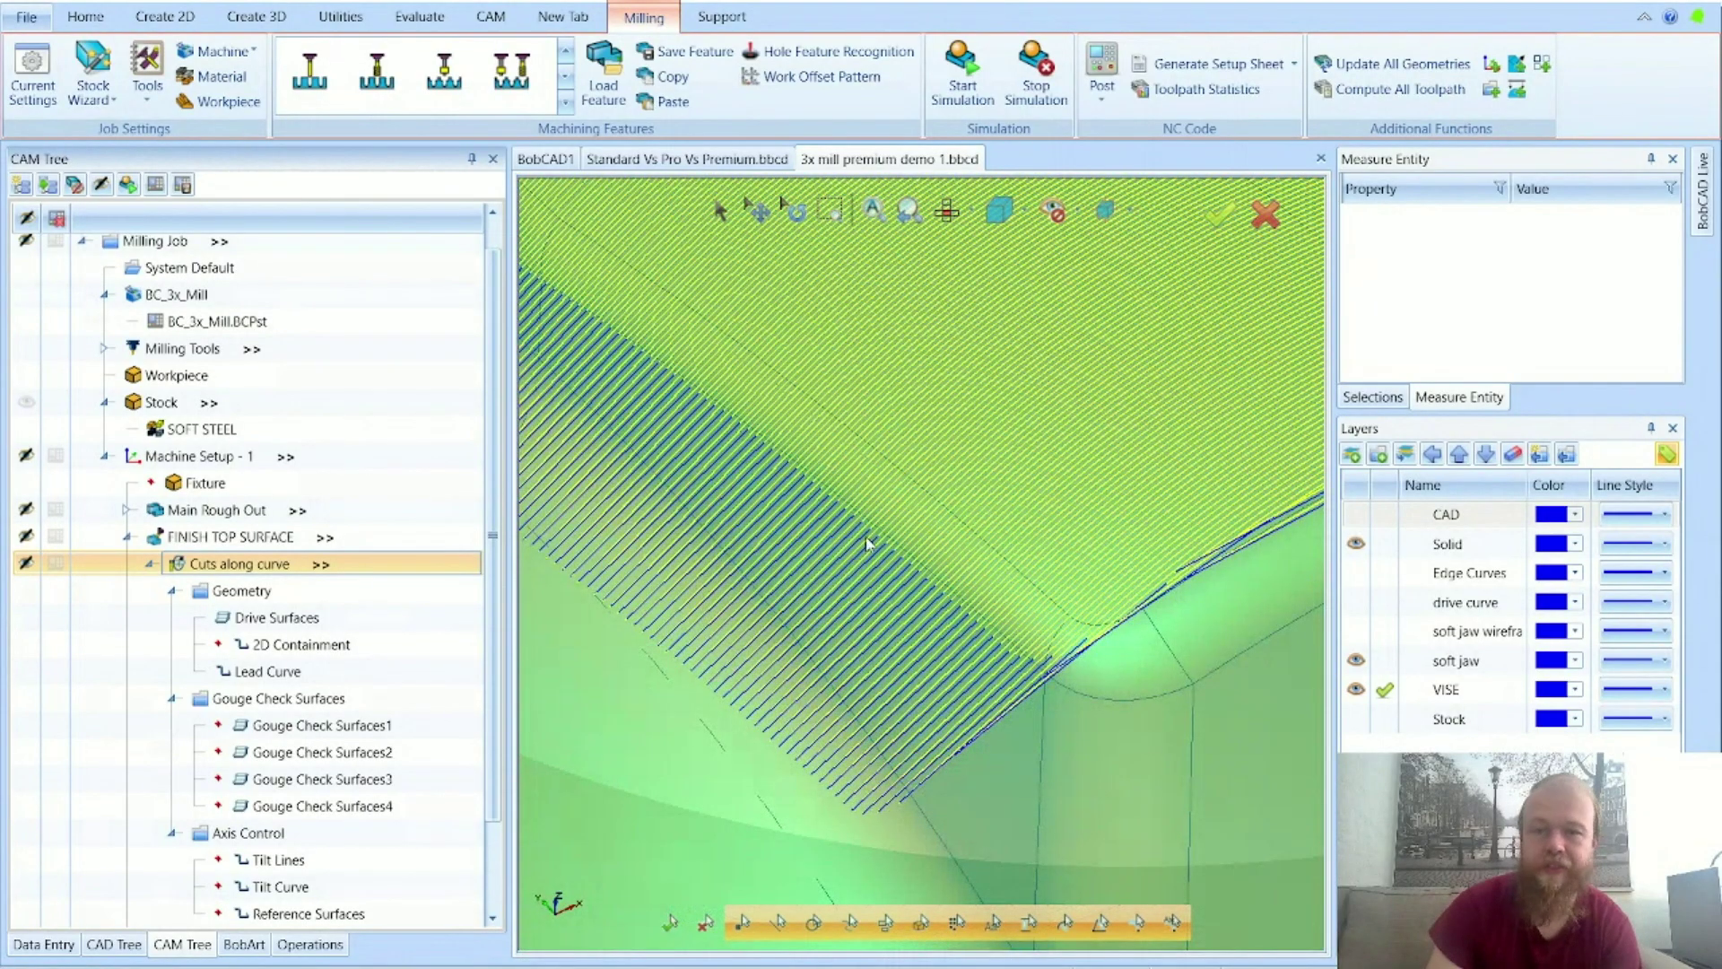
pyautogui.click(885, 537)
pyautogui.press('2')
pyautogui.scroll(-10, 884, 537)
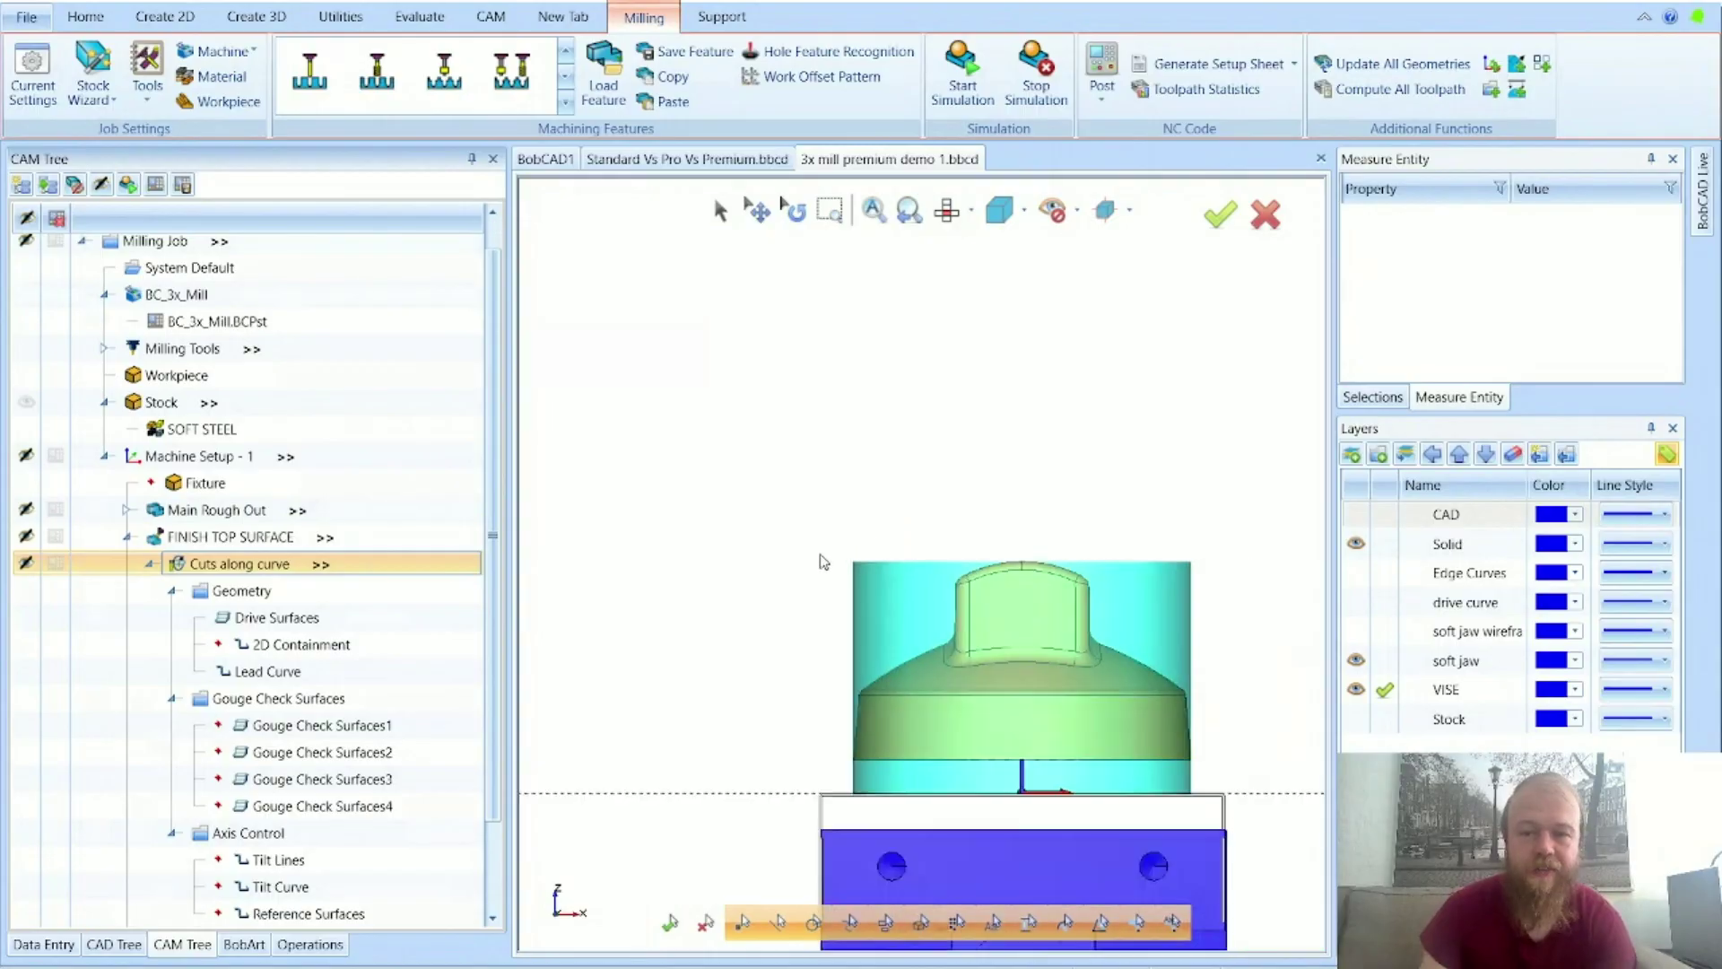
pyautogui.click(218, 567)
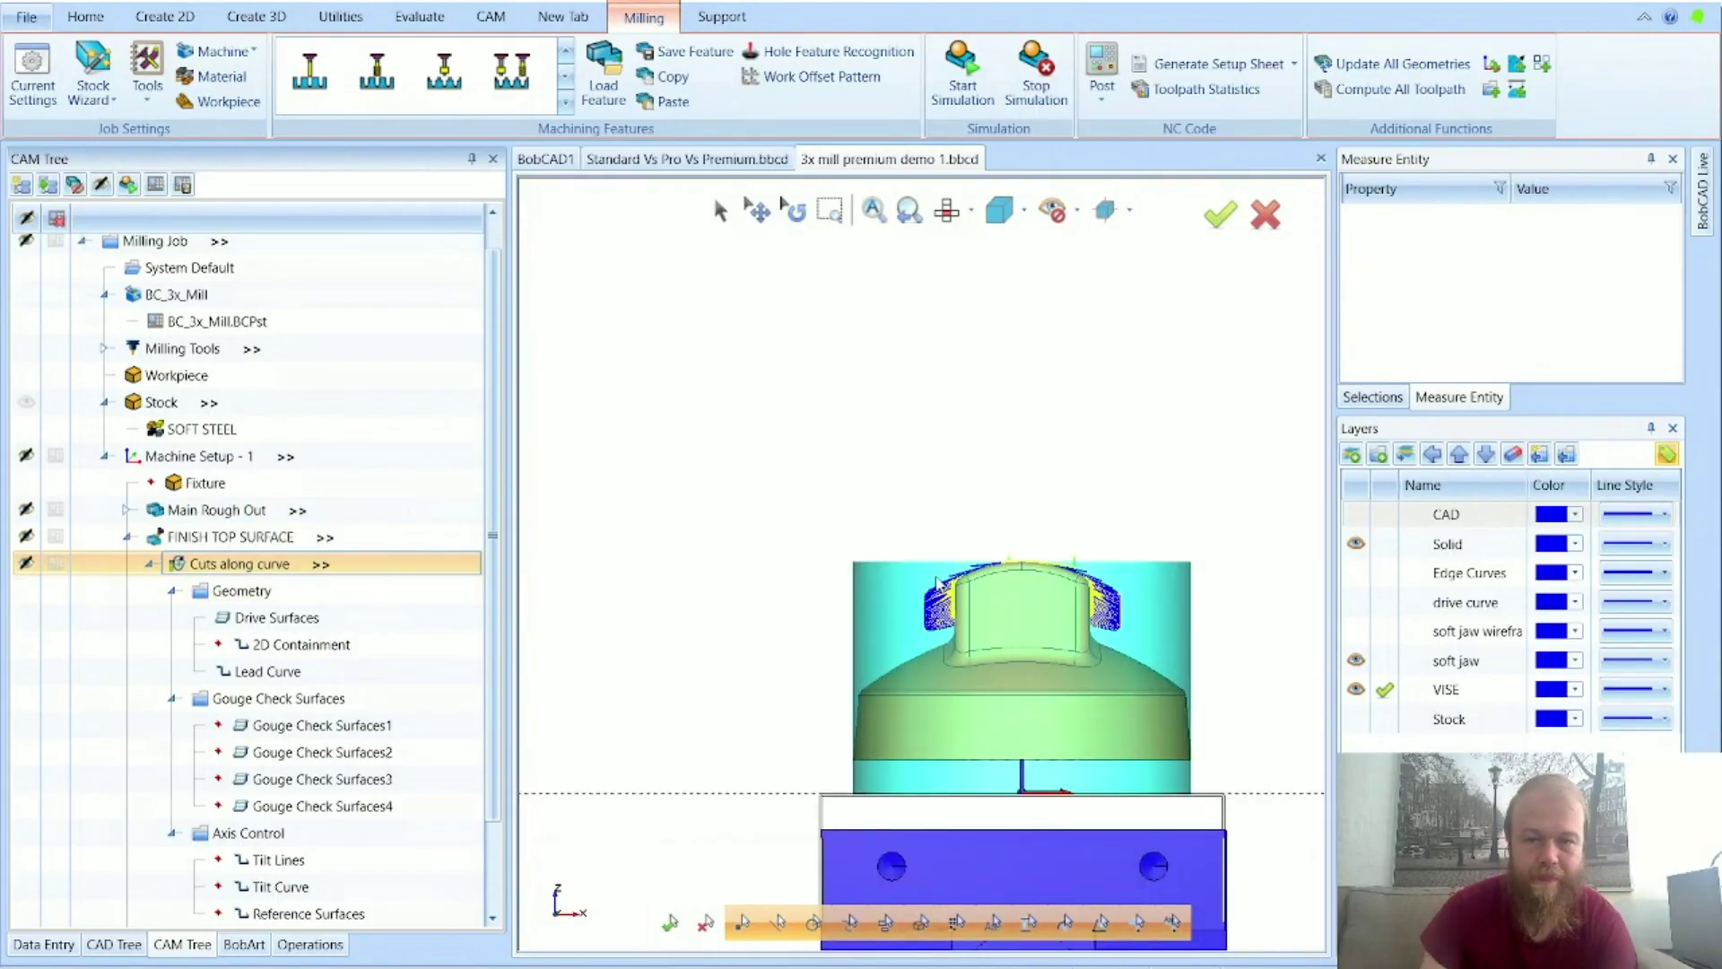
pyautogui.scroll(5, 937, 584)
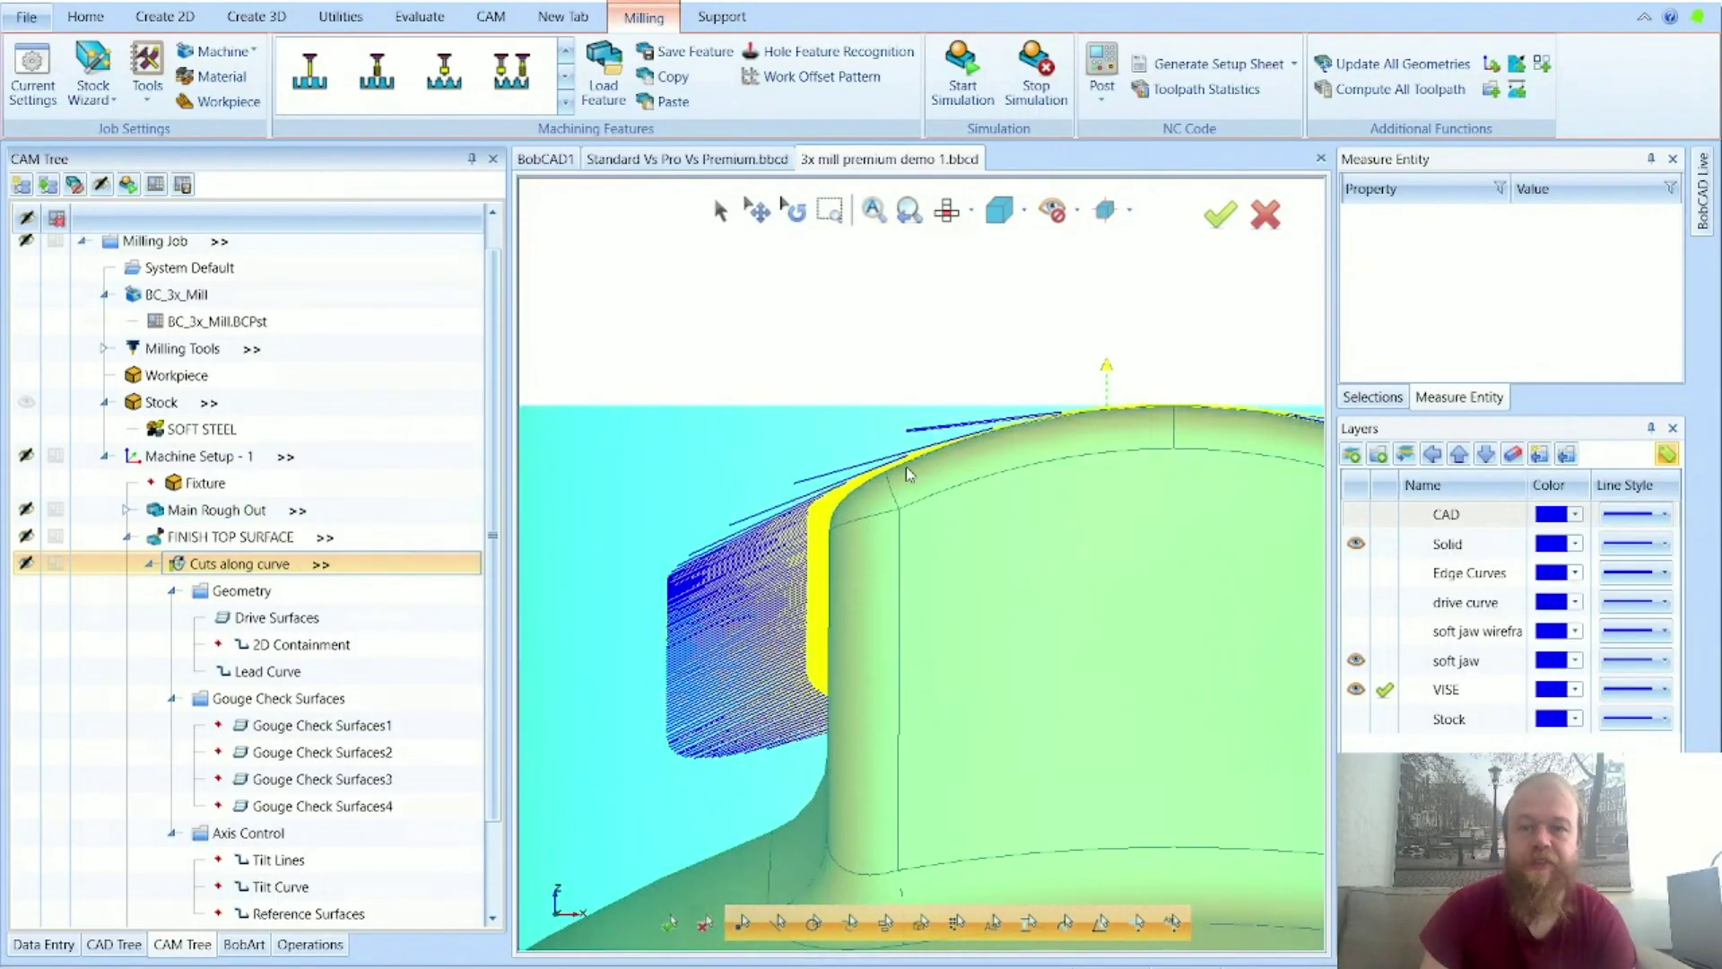
pyautogui.scroll(3, 711, 548)
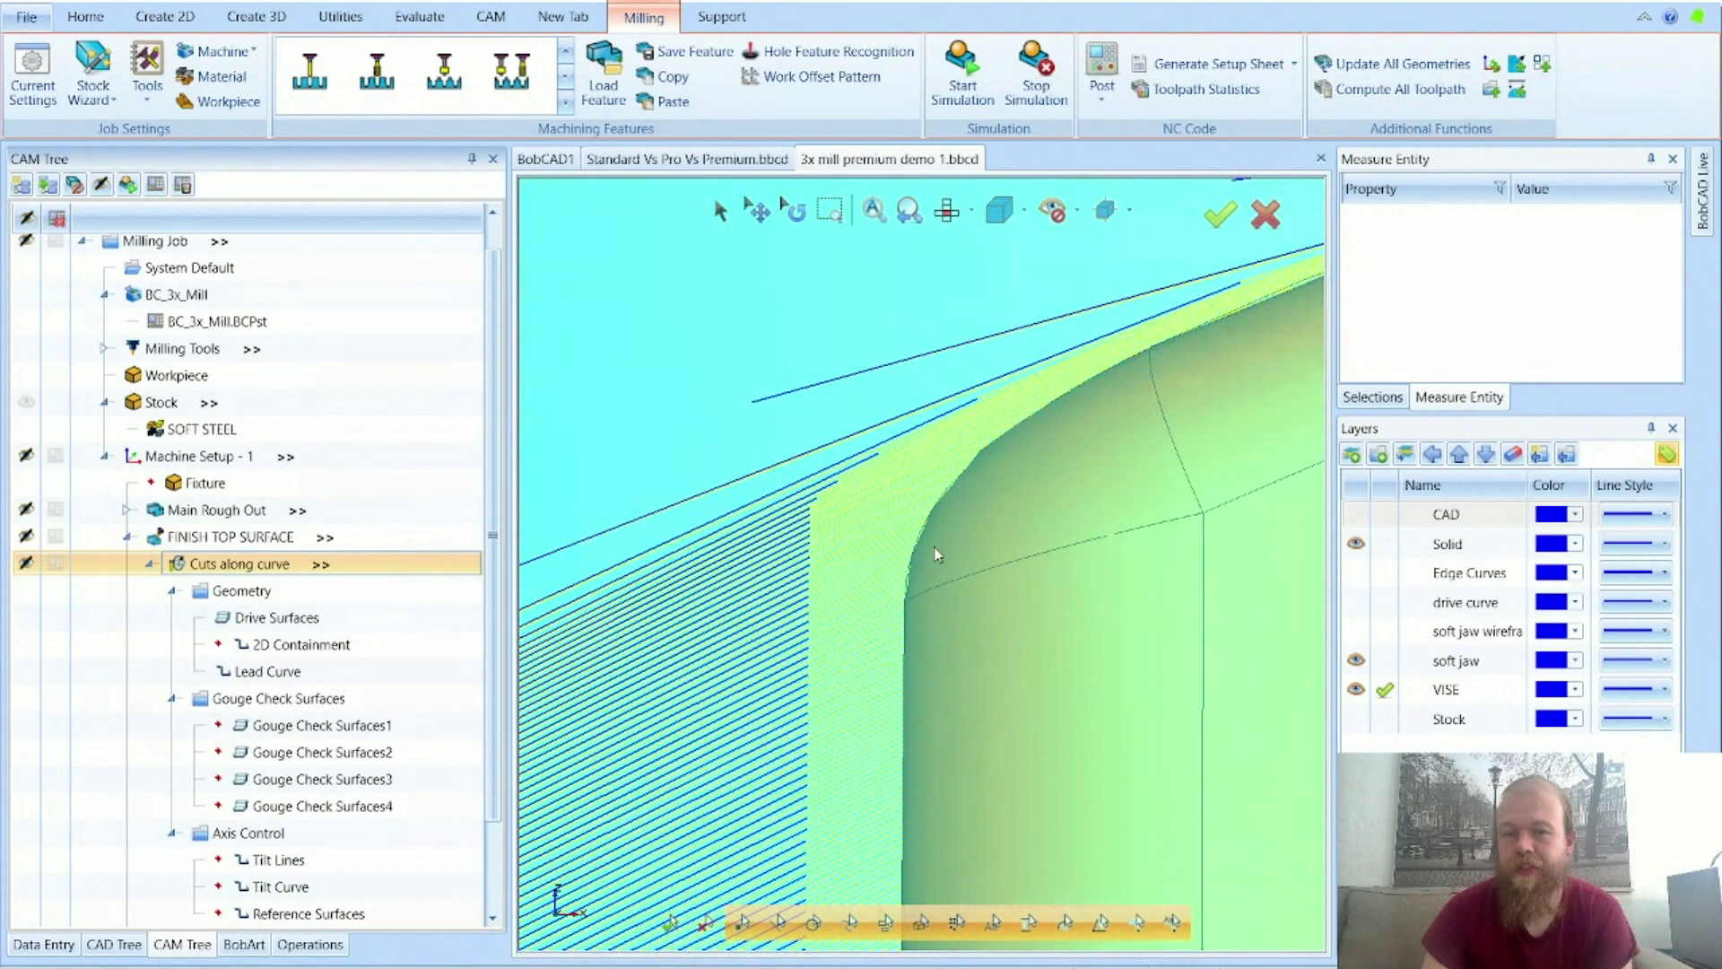
pyautogui.scroll(-3, 1030, 446)
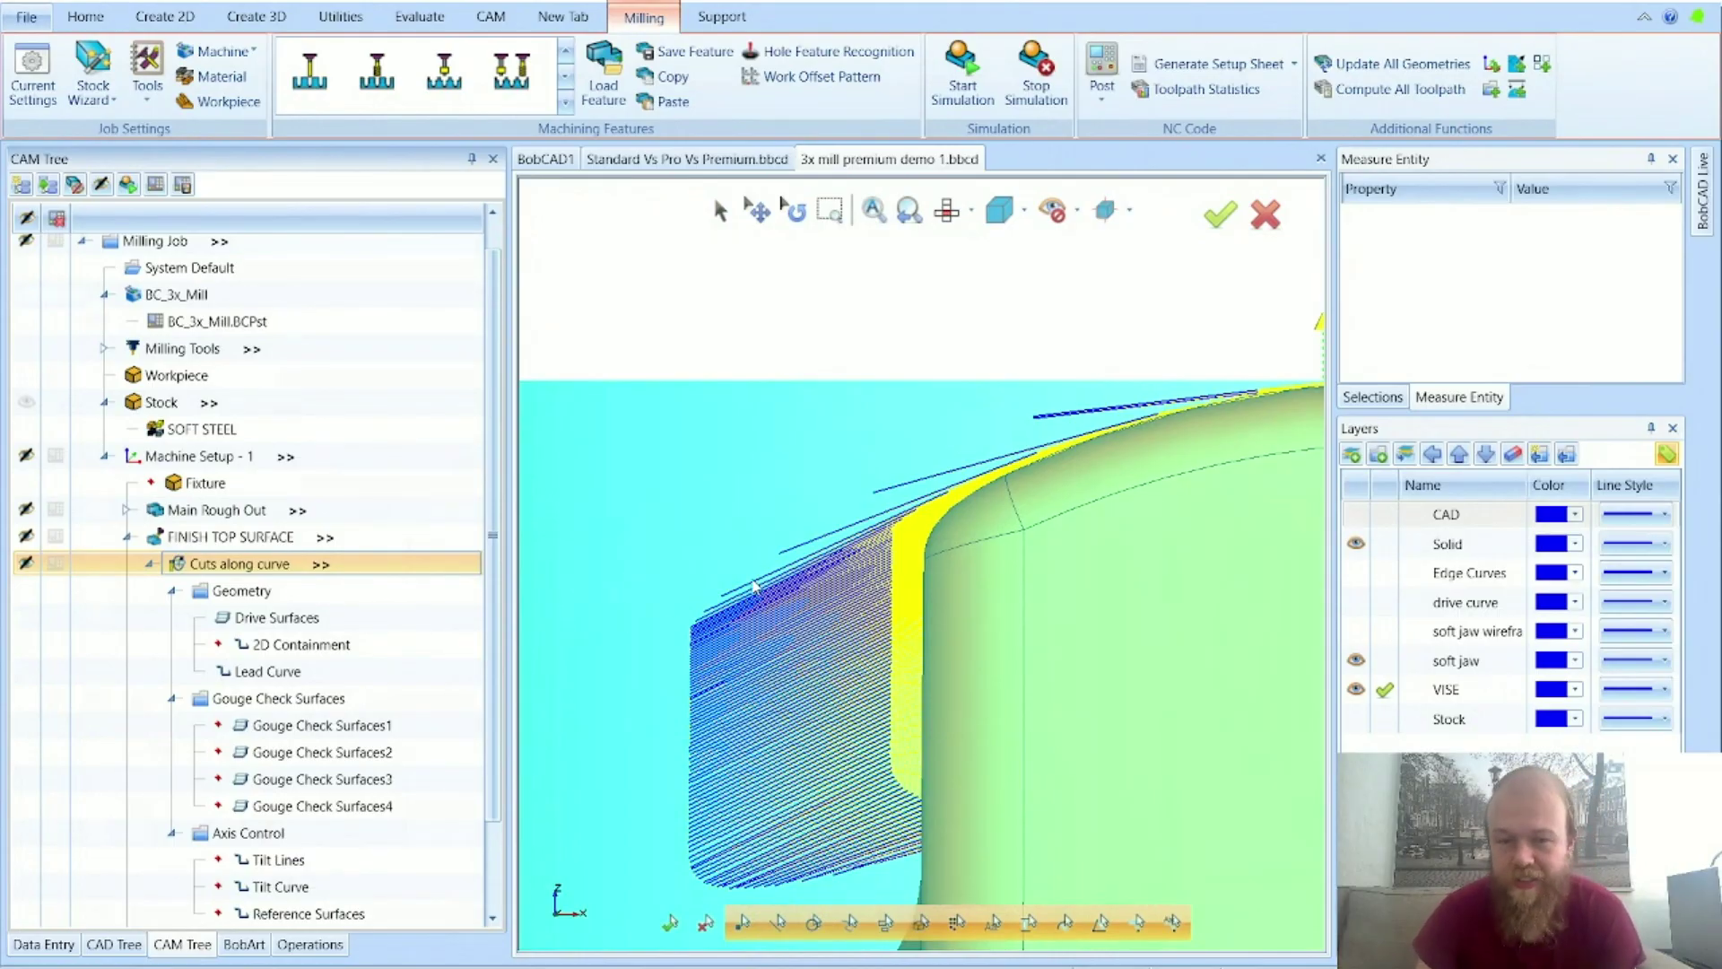
pyautogui.moveTo(975, 527); pyautogui.dragTo(976, 348, button='middle')
pyautogui.scroll(-2, 1005, 390)
pyautogui.scroll(-6, 861, 341)
pyautogui.scroll(5, 1032, 289)
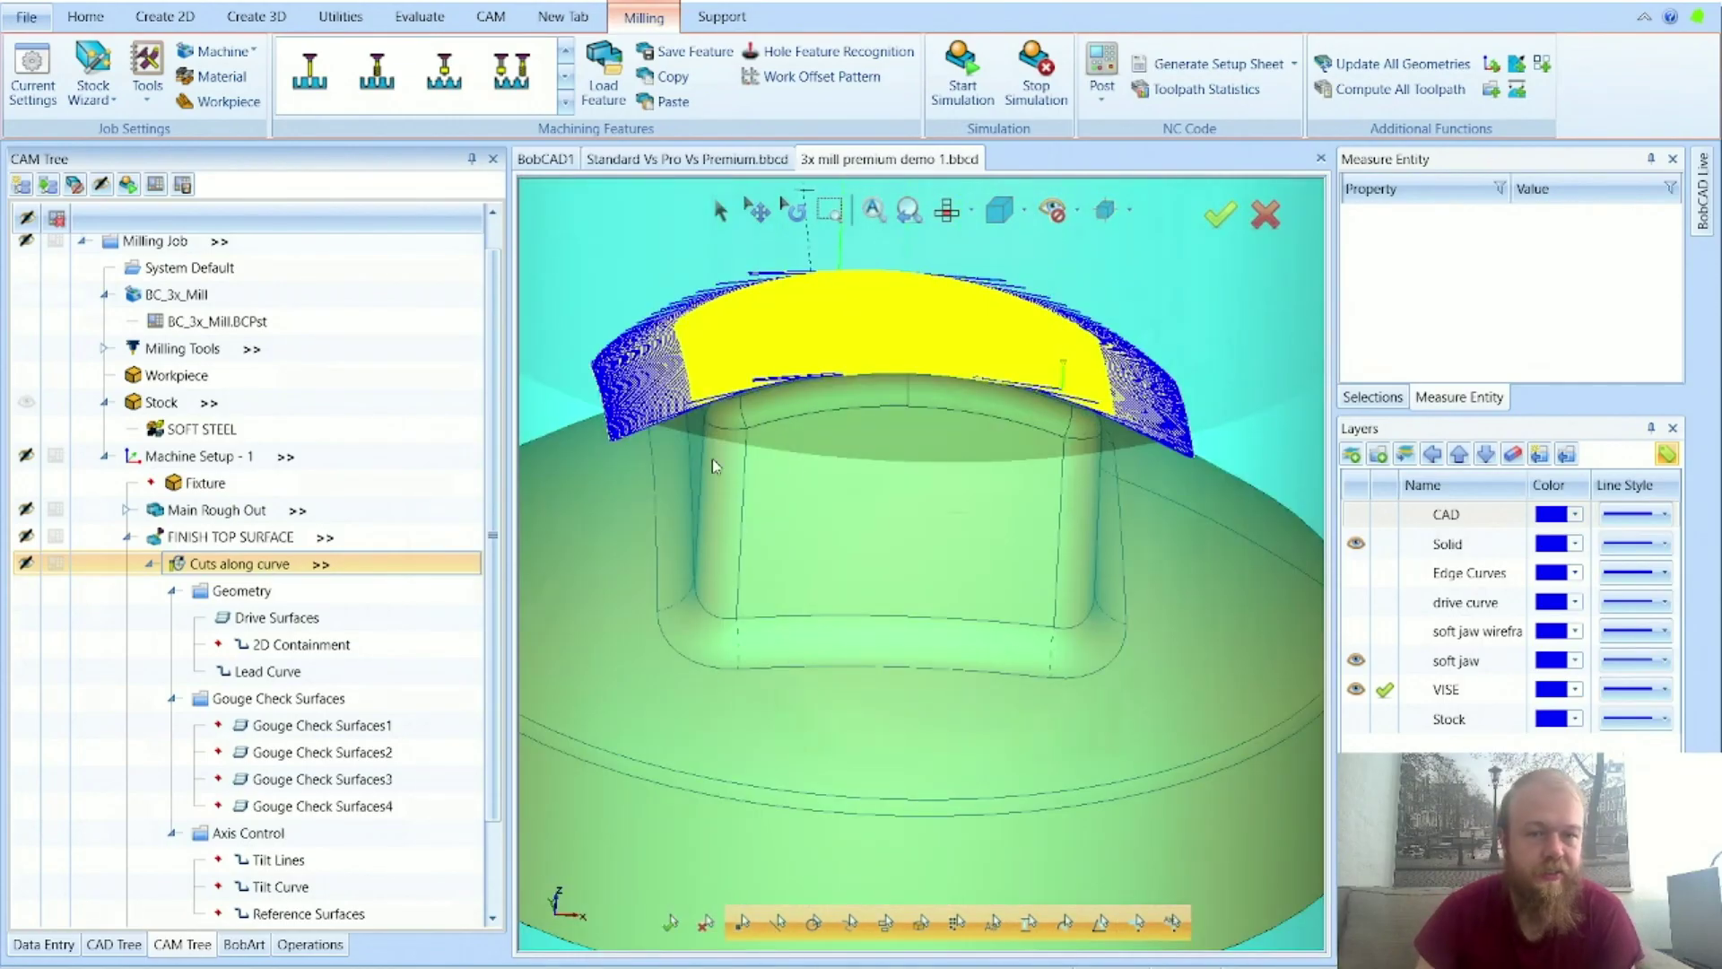
# Step: Reopen the Cuts along curve Extend / Trim settings and set both tangential extensions to 0.1
pyautogui.click(646, 359)
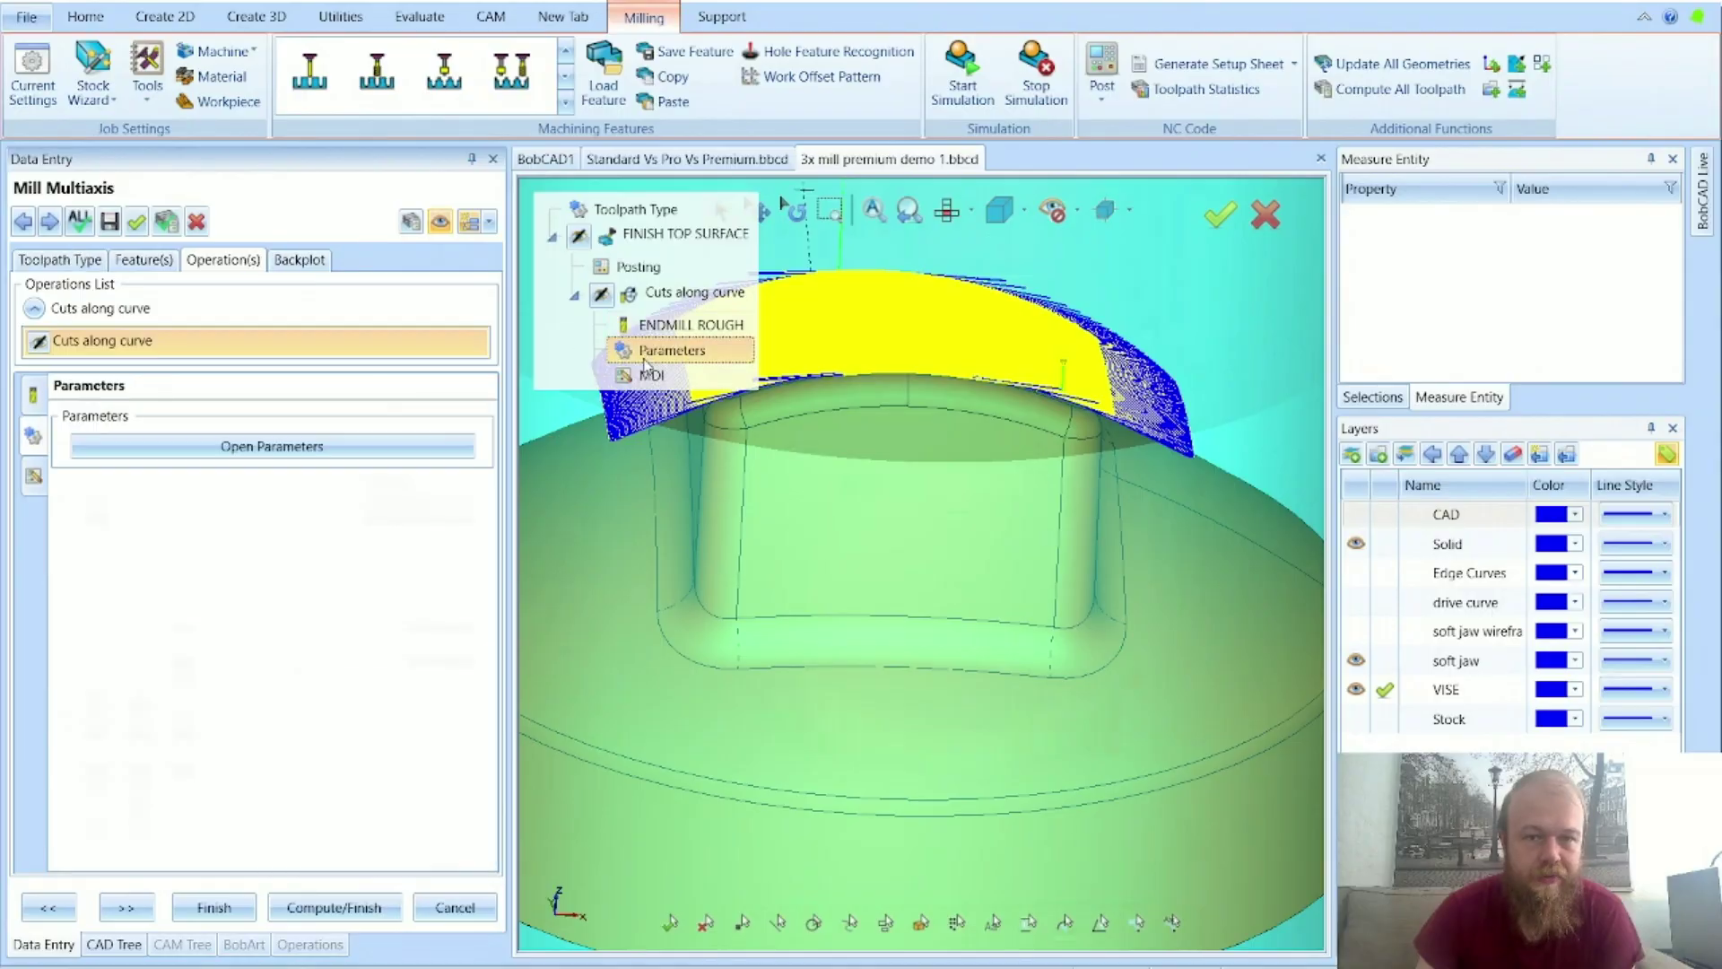
pyautogui.click(251, 447)
pyautogui.click(422, 511)
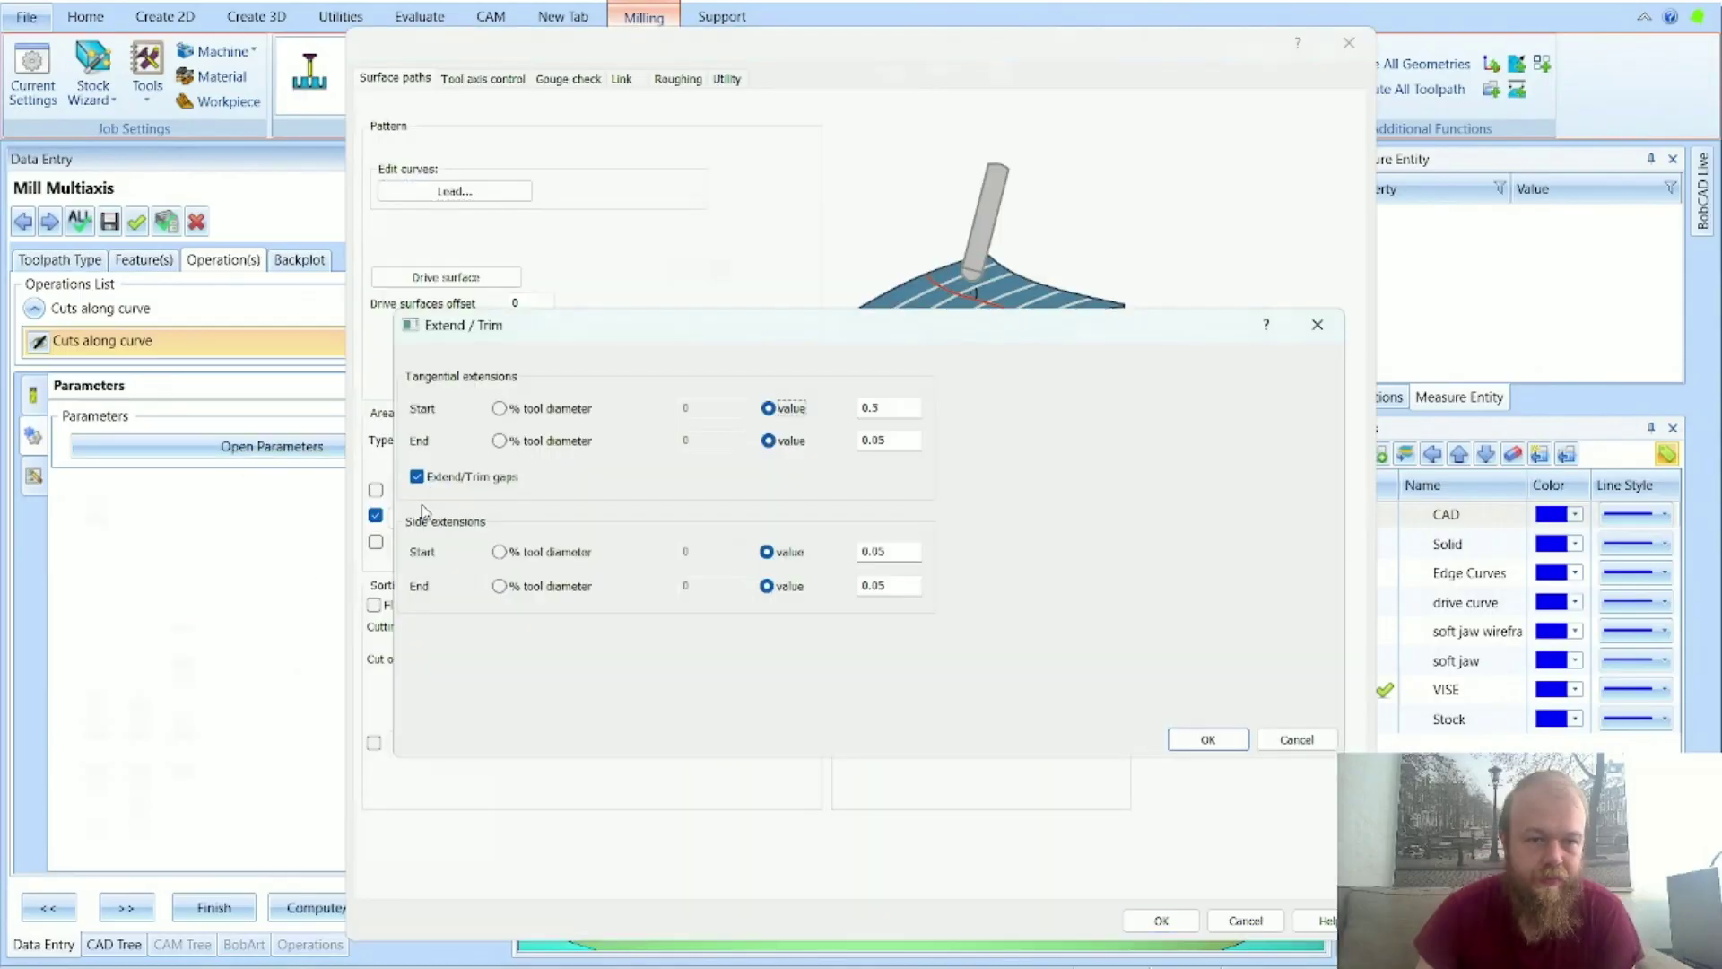
pyautogui.doubleClick(872, 408)
pyautogui.write('0.1')
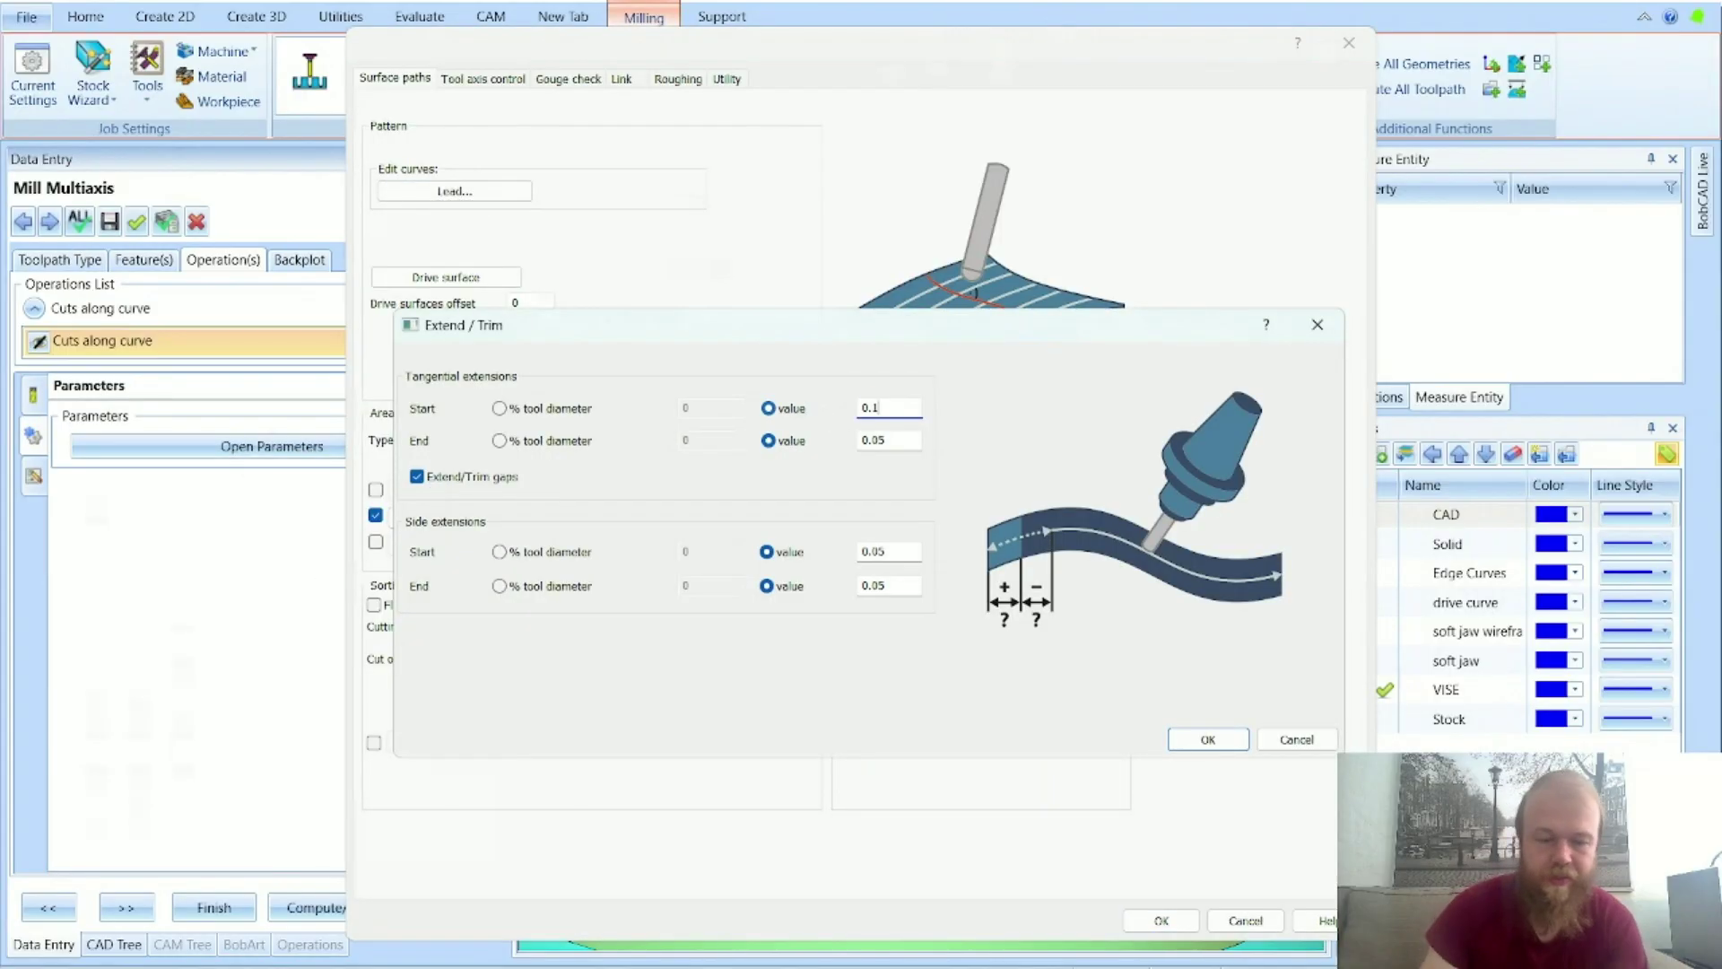
pyautogui.press('Tab')
pyautogui.press('Tab')
pyautogui.write('0.1')
pyautogui.press('Tab')
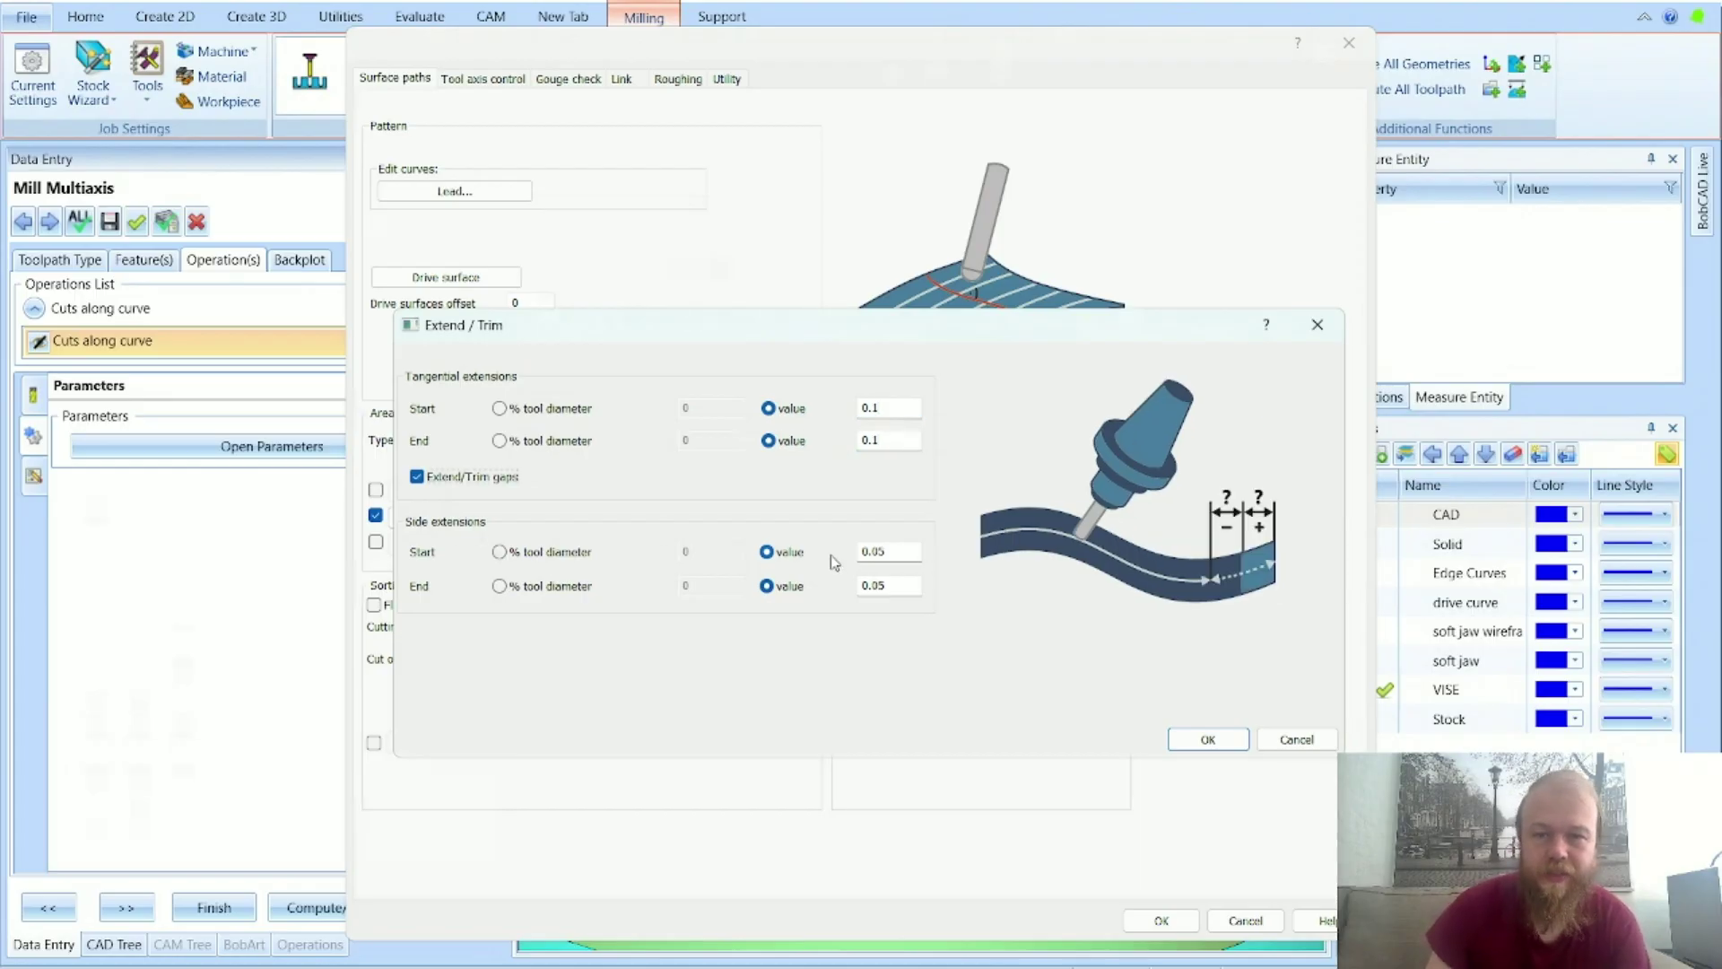
# Step: Set the side extensions to 0.1 at the start and 0.01 at the end, and recompute the Cuts along curve toolpath
pyautogui.doubleClick(905, 549)
pyautogui.write('0.1')
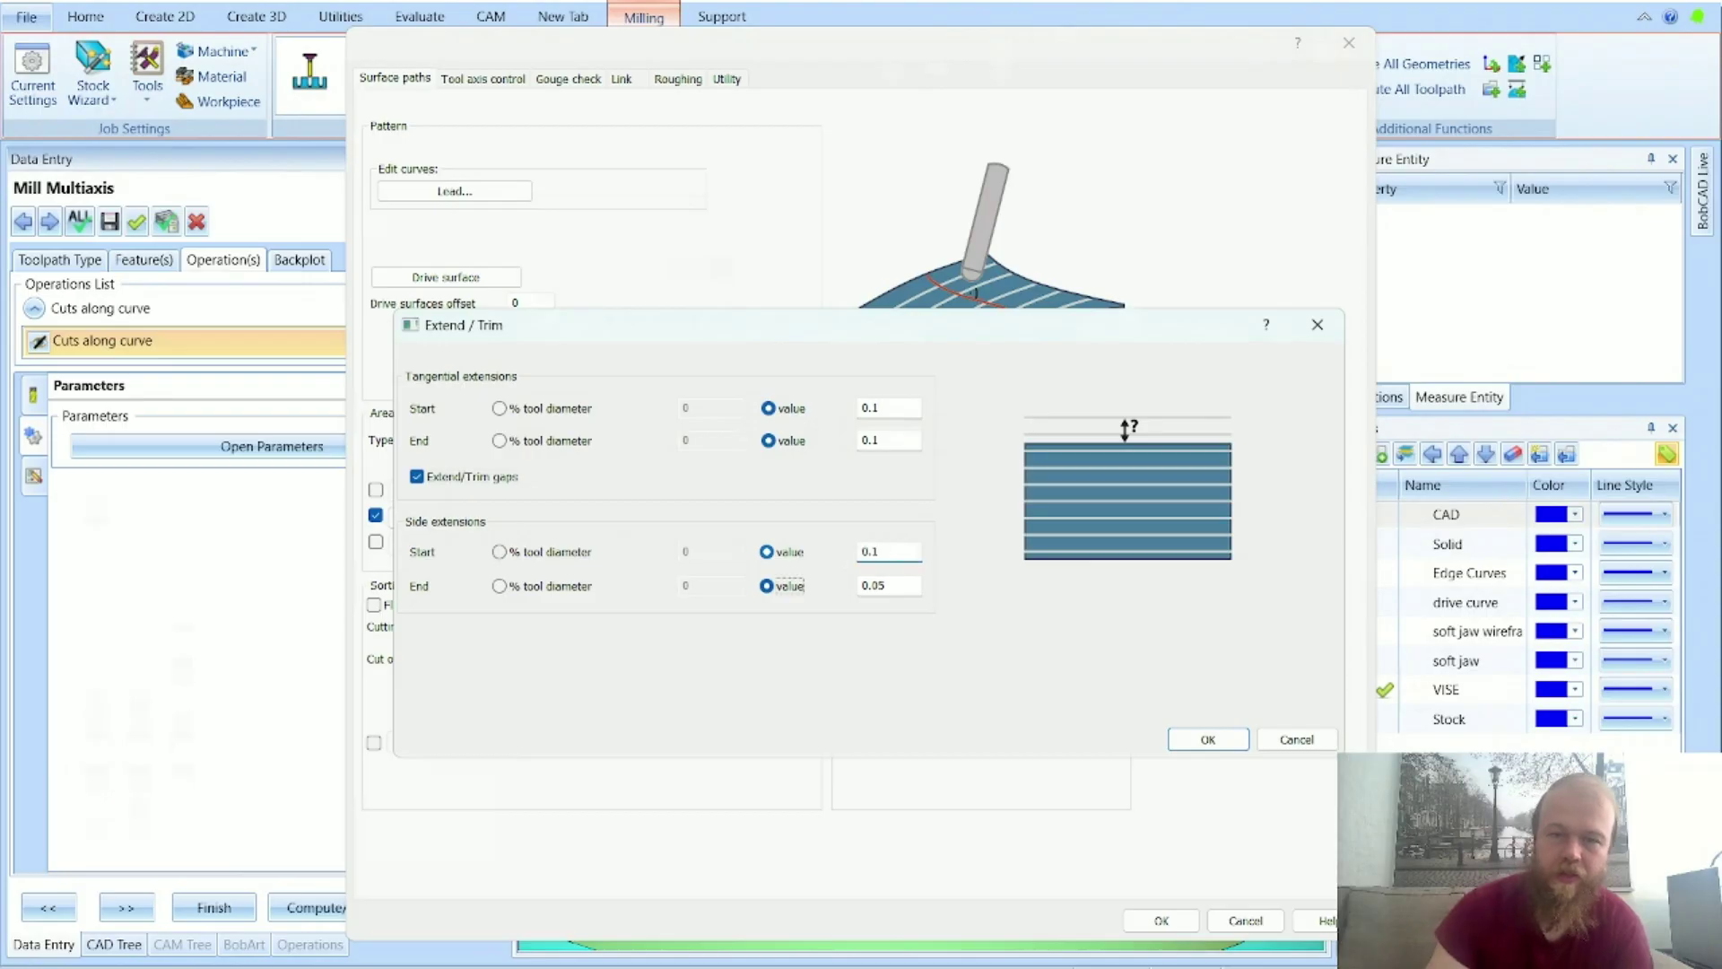
pyautogui.press('Tab')
pyautogui.press('BackSpace')
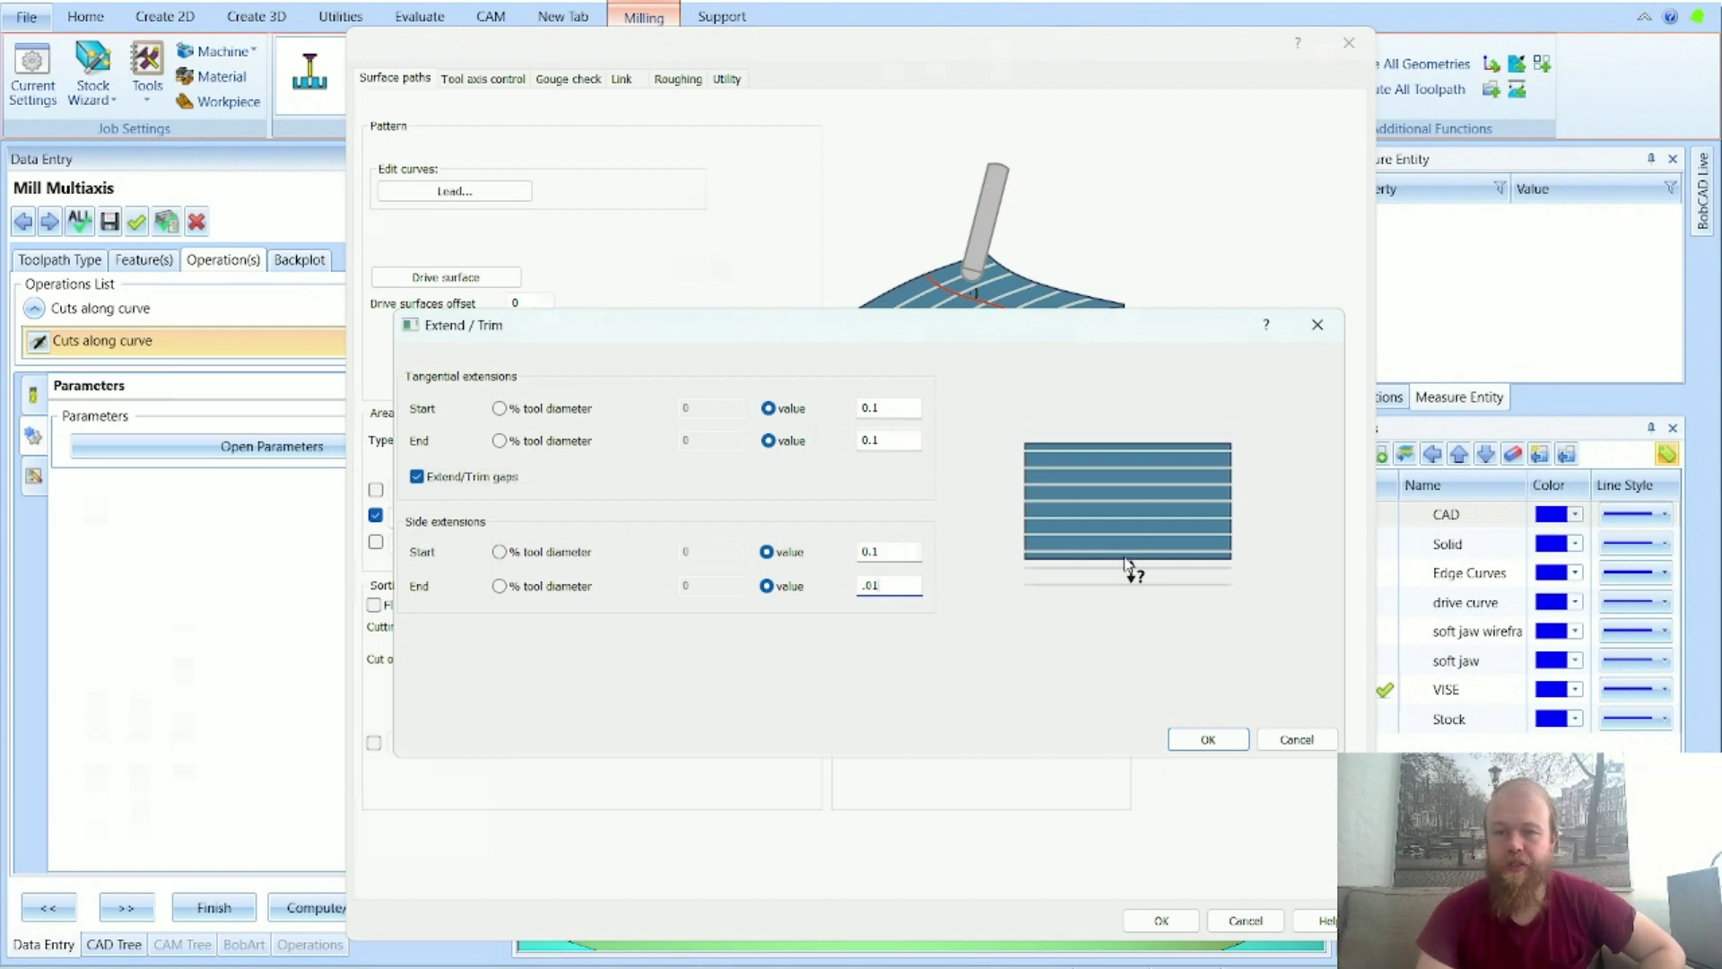
pyautogui.click(895, 559)
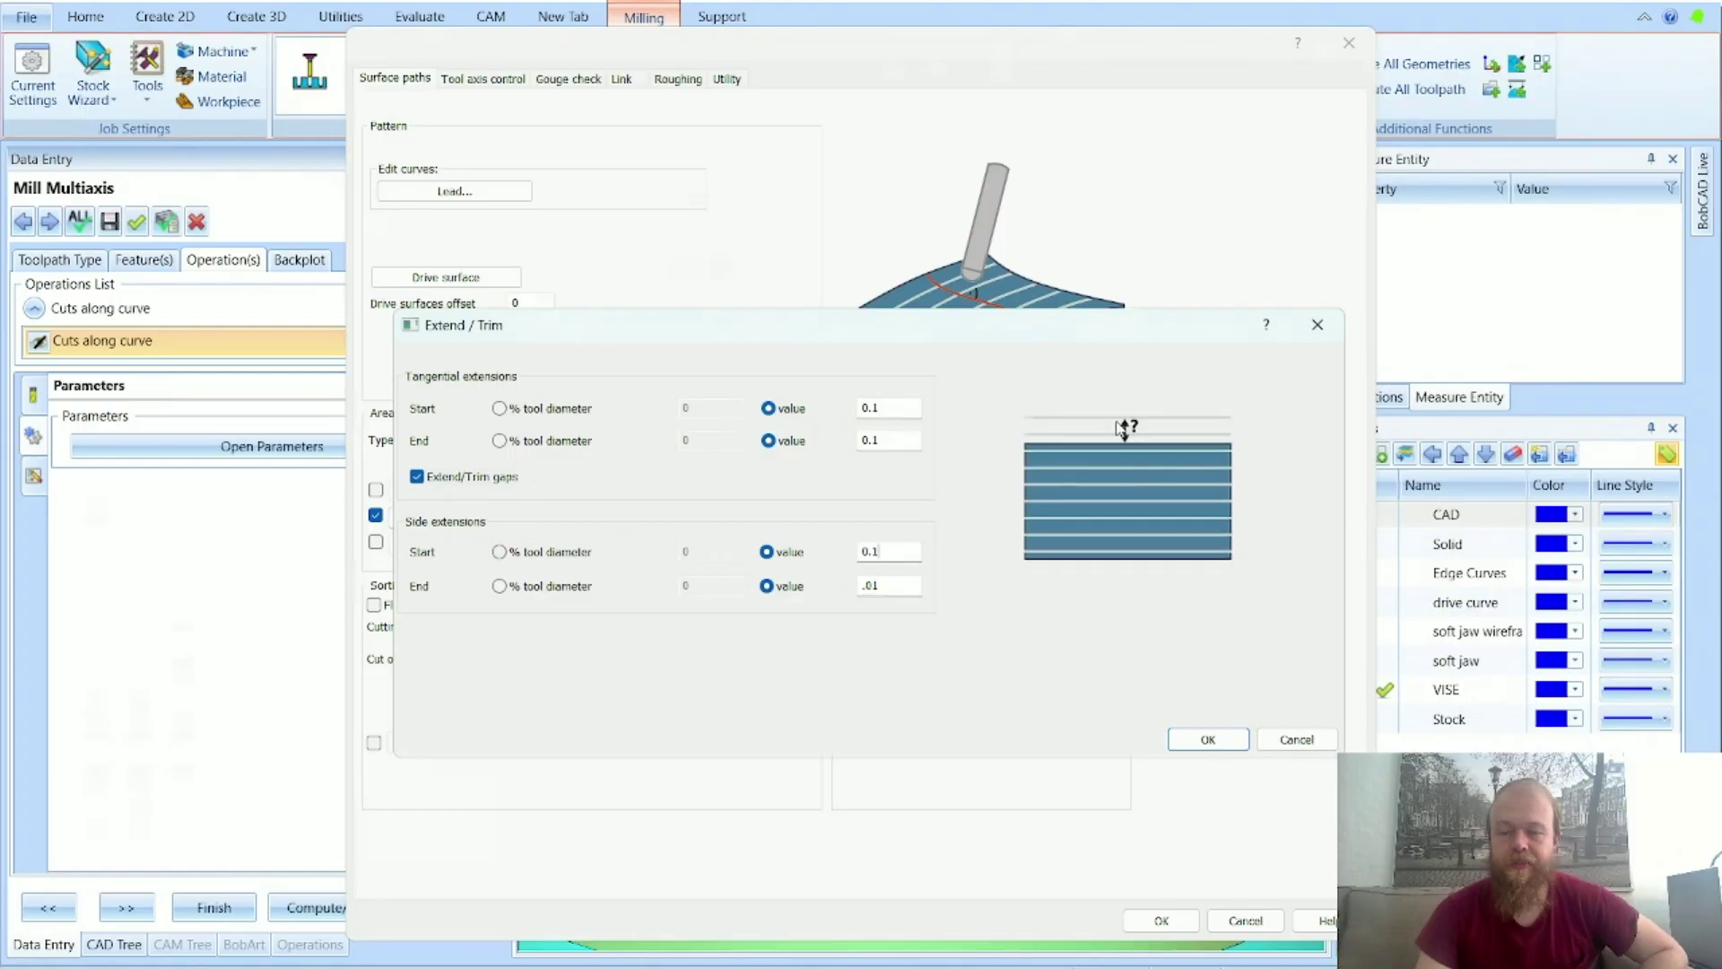
pyautogui.click(1203, 741)
pyautogui.click(1153, 922)
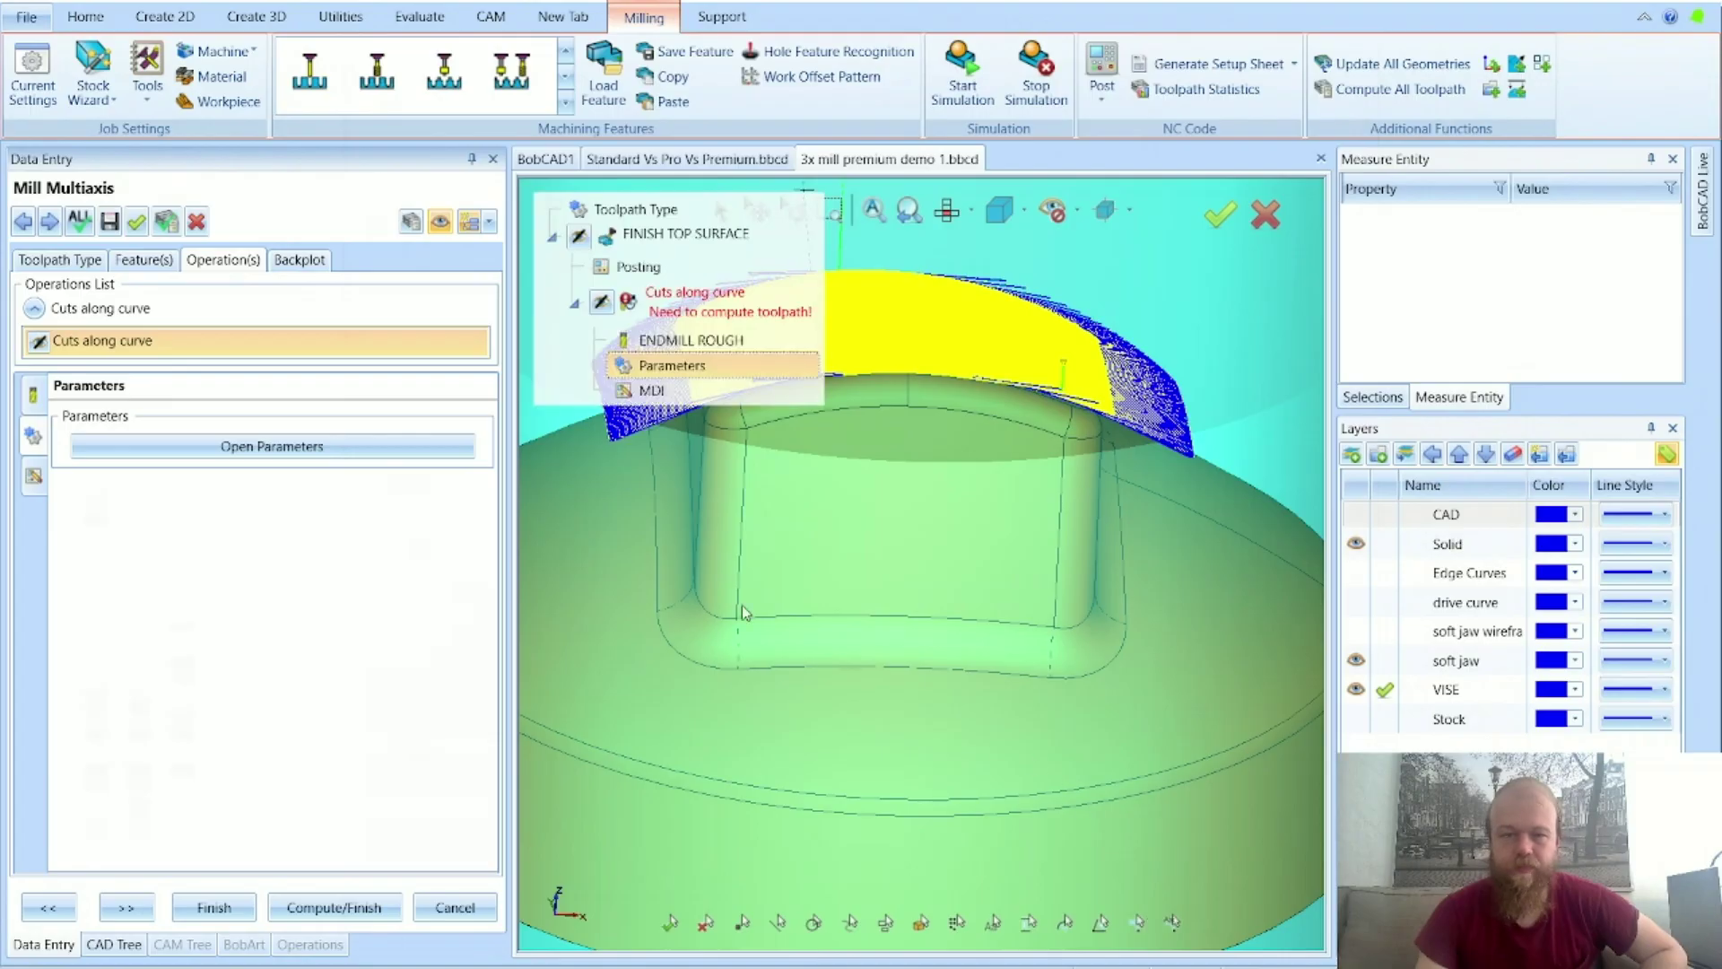
pyautogui.click(309, 901)
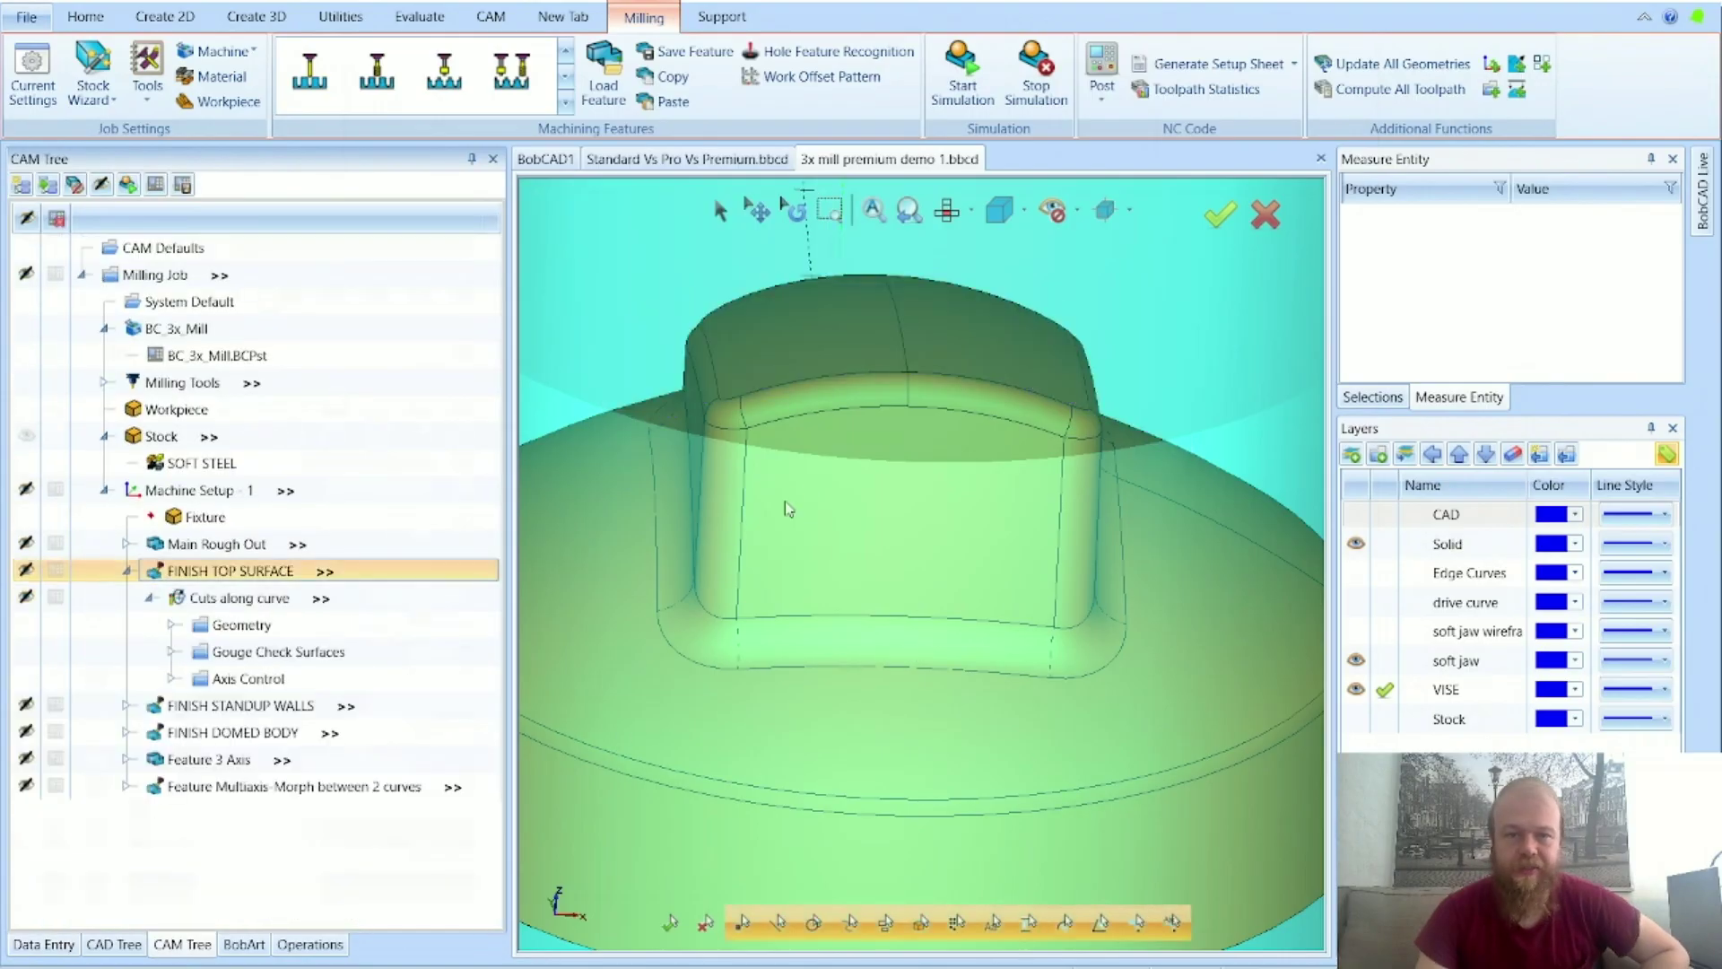
# Step: Examine the start of the Cuts along curve toolpath at the boss's high edge in a close-up side view
pyautogui.moveTo(787, 509); pyautogui.dragTo(1045, 551, button='middle')
pyautogui.scroll(-3, 1106, 627)
pyautogui.press('l')
pyautogui.click(1205, 614)
pyautogui.press('b')
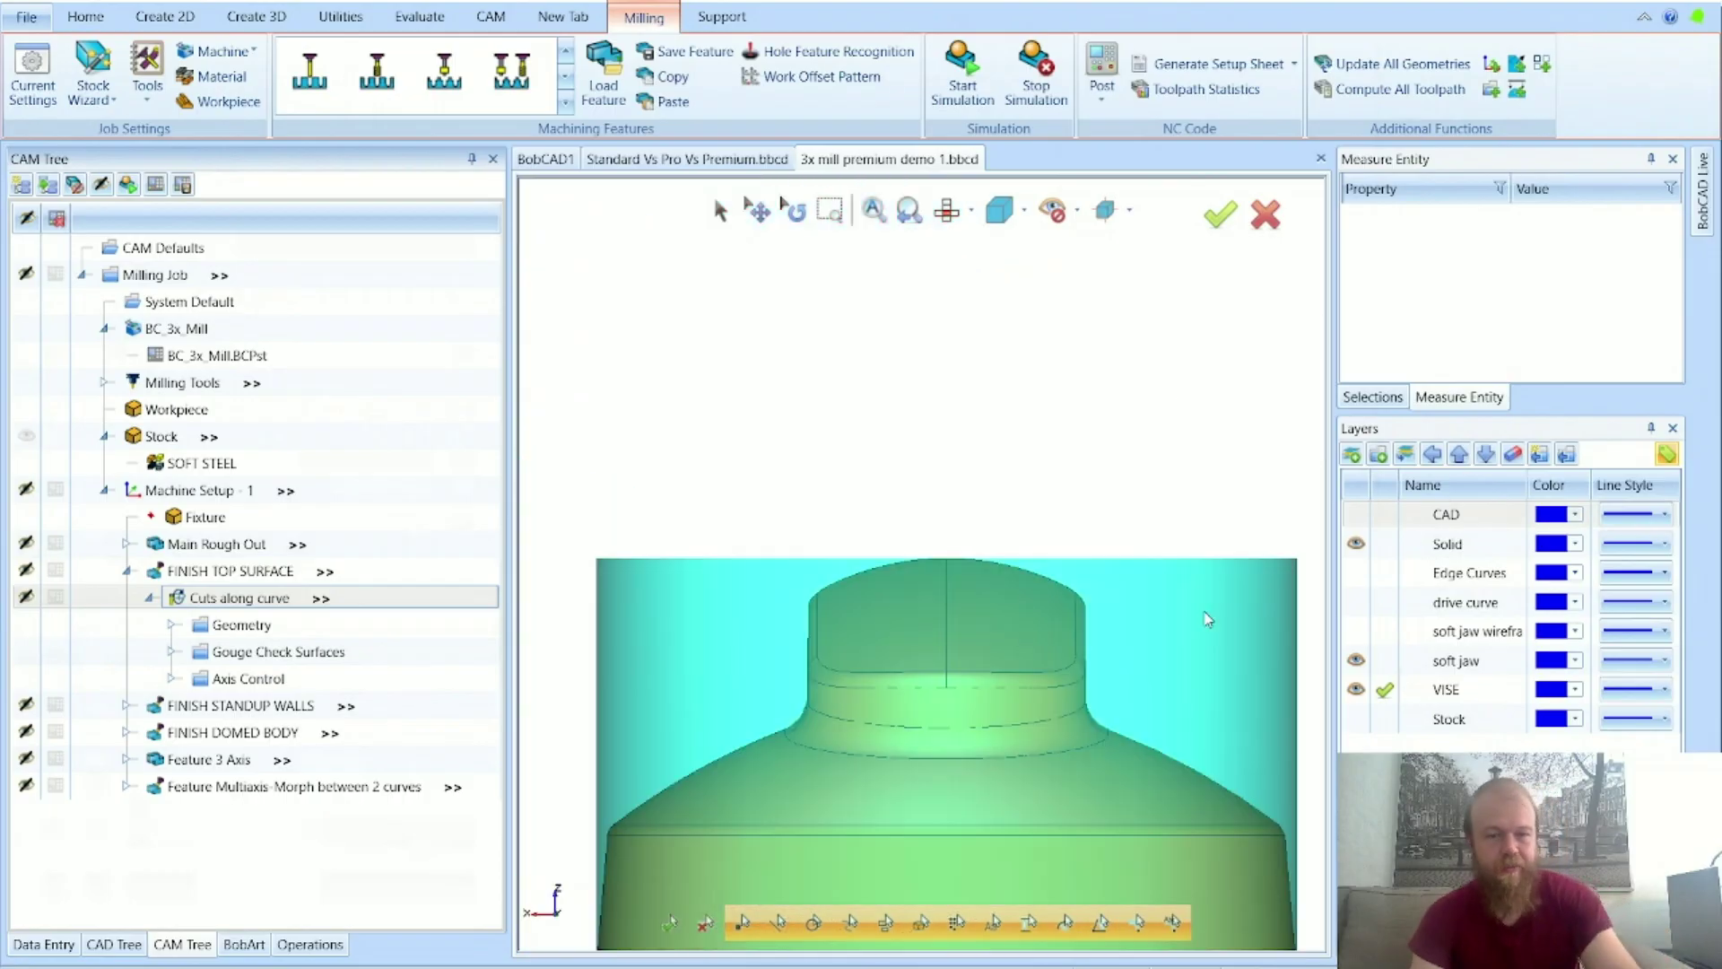
pyautogui.press('b')
pyautogui.scroll(-6, 947, 635)
pyautogui.press('r')
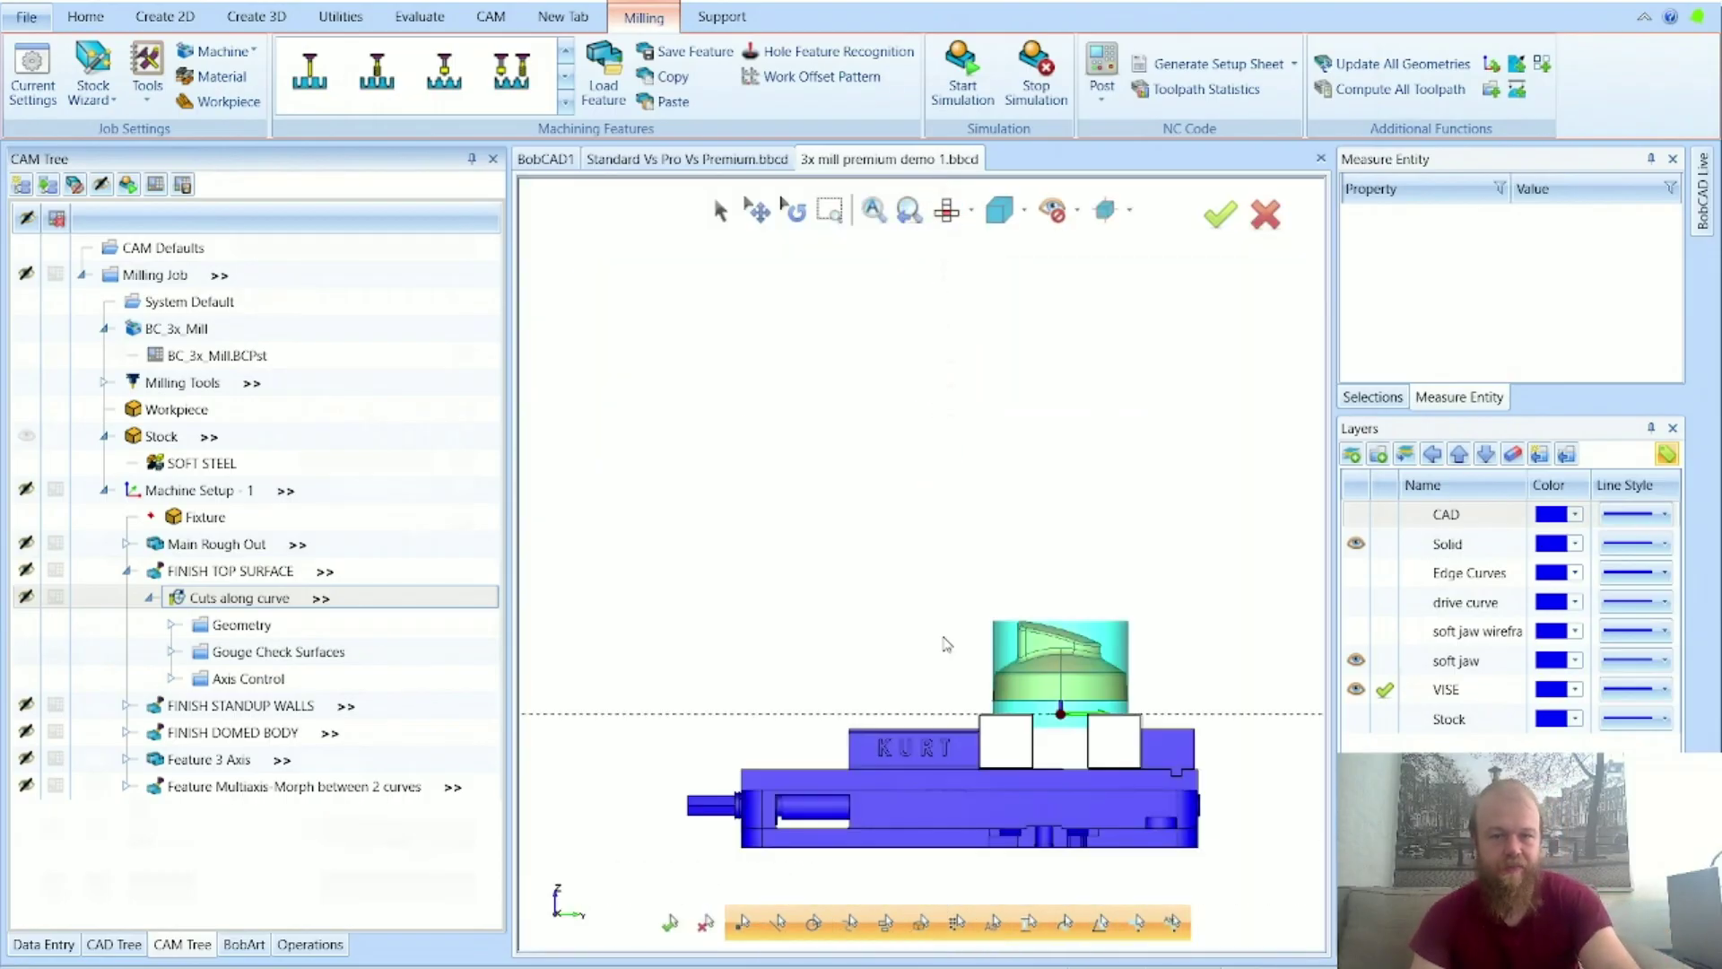
pyautogui.scroll(5, 1074, 646)
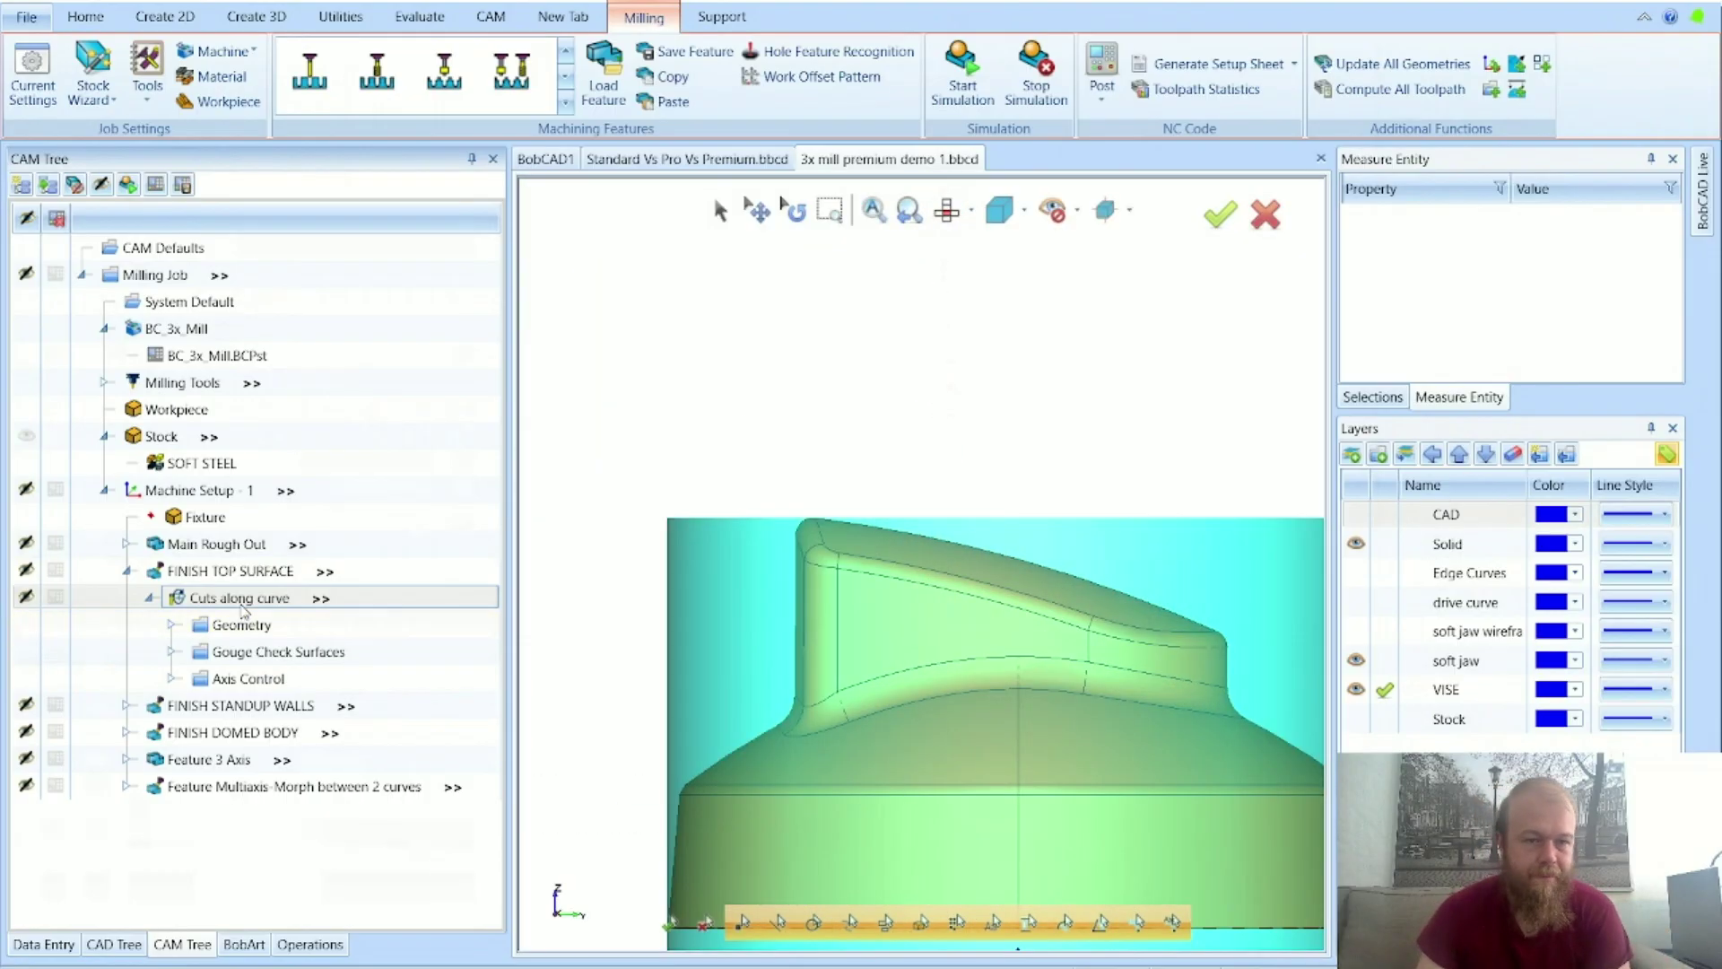
pyautogui.click(242, 603)
pyautogui.scroll(4, 838, 577)
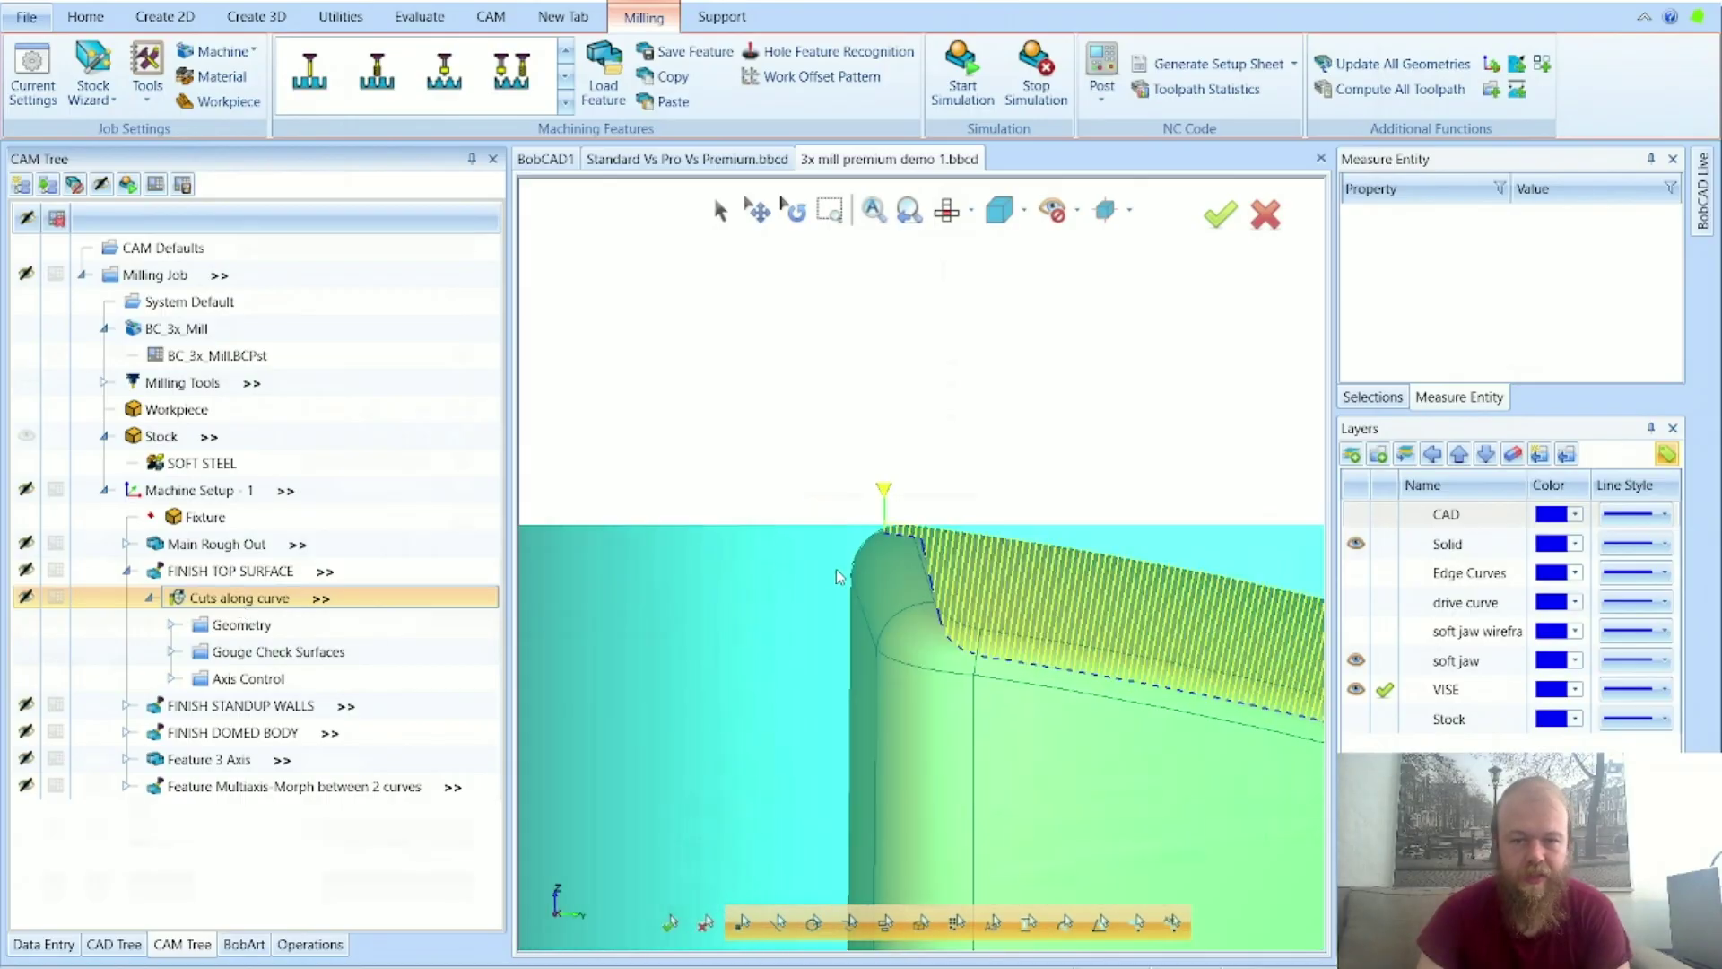
pyautogui.scroll(3, 839, 576)
pyautogui.scroll(3, 917, 505)
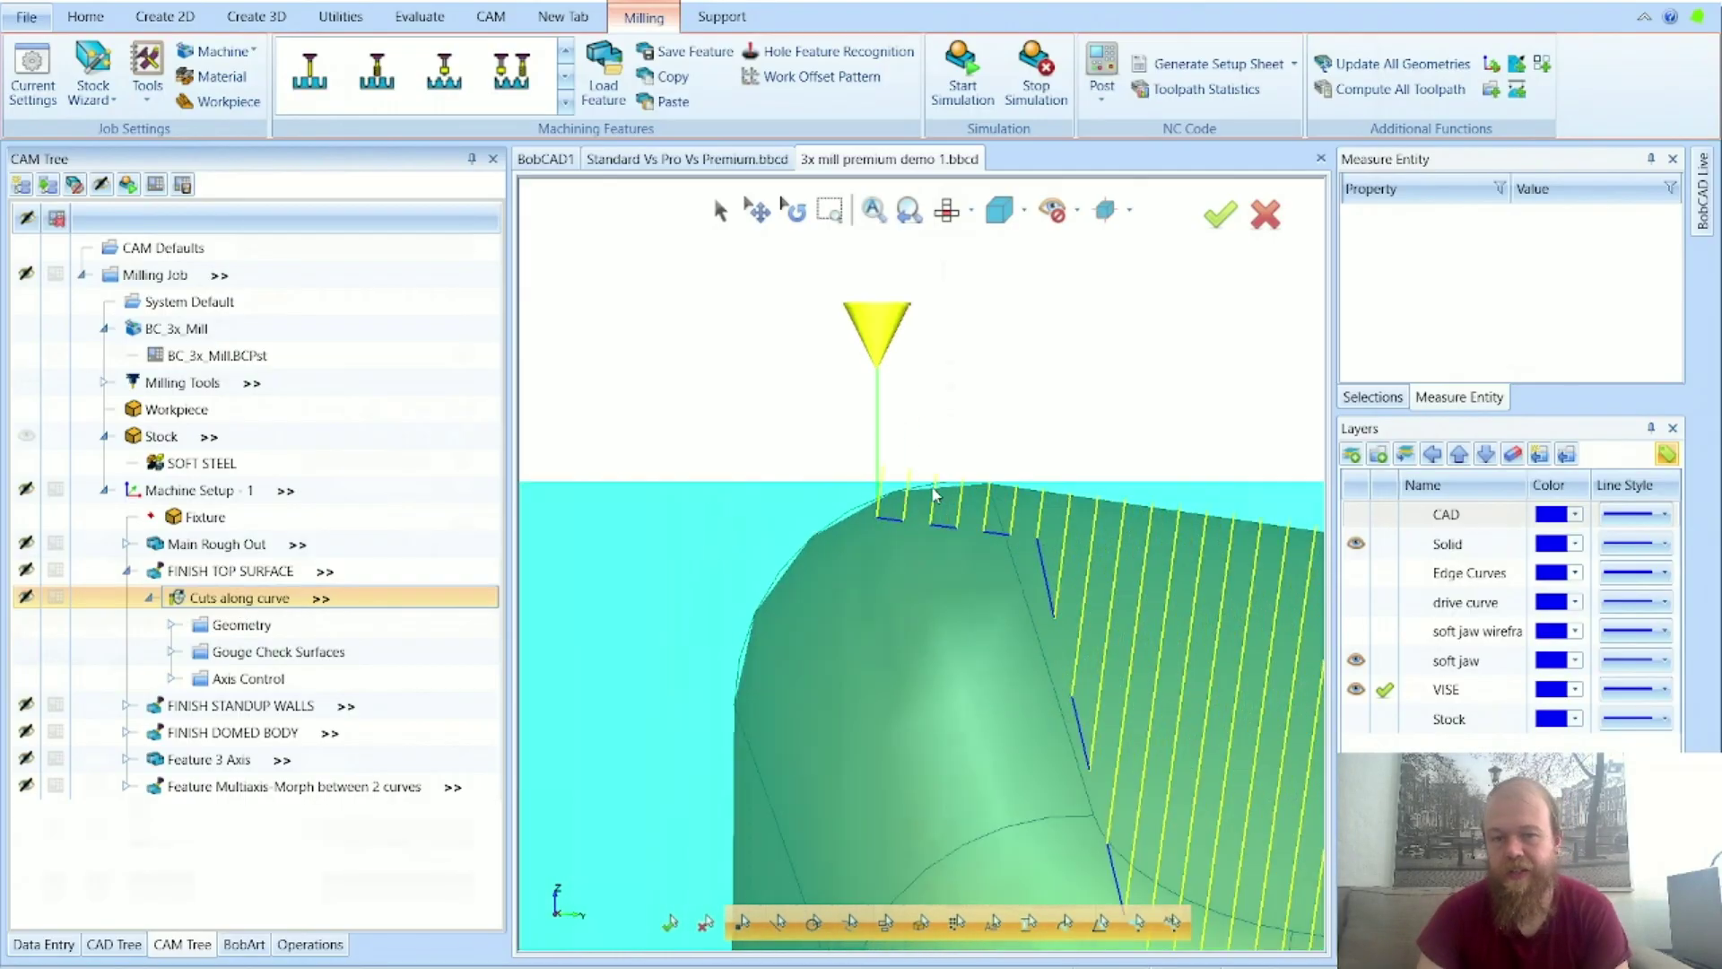
# Step: Examine the Cuts along curve toolpath's extension past the boss's low edge, and view the whole pass from above
pyautogui.scroll(-6, 908, 522)
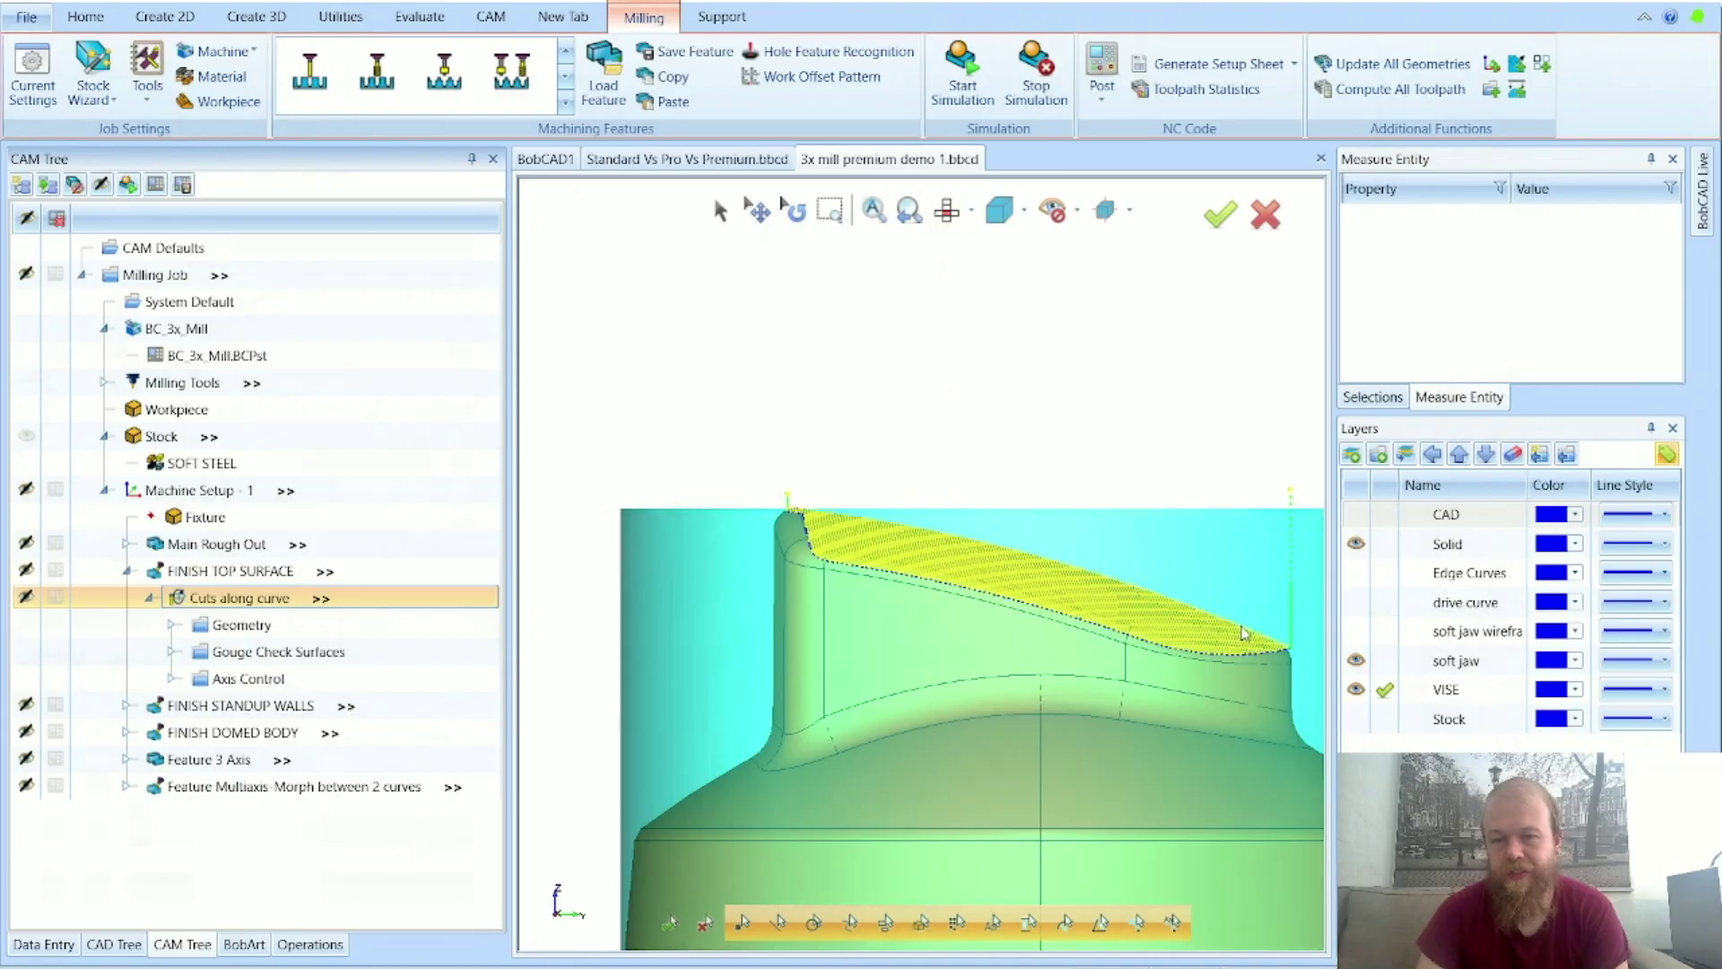
pyautogui.scroll(6, 1243, 633)
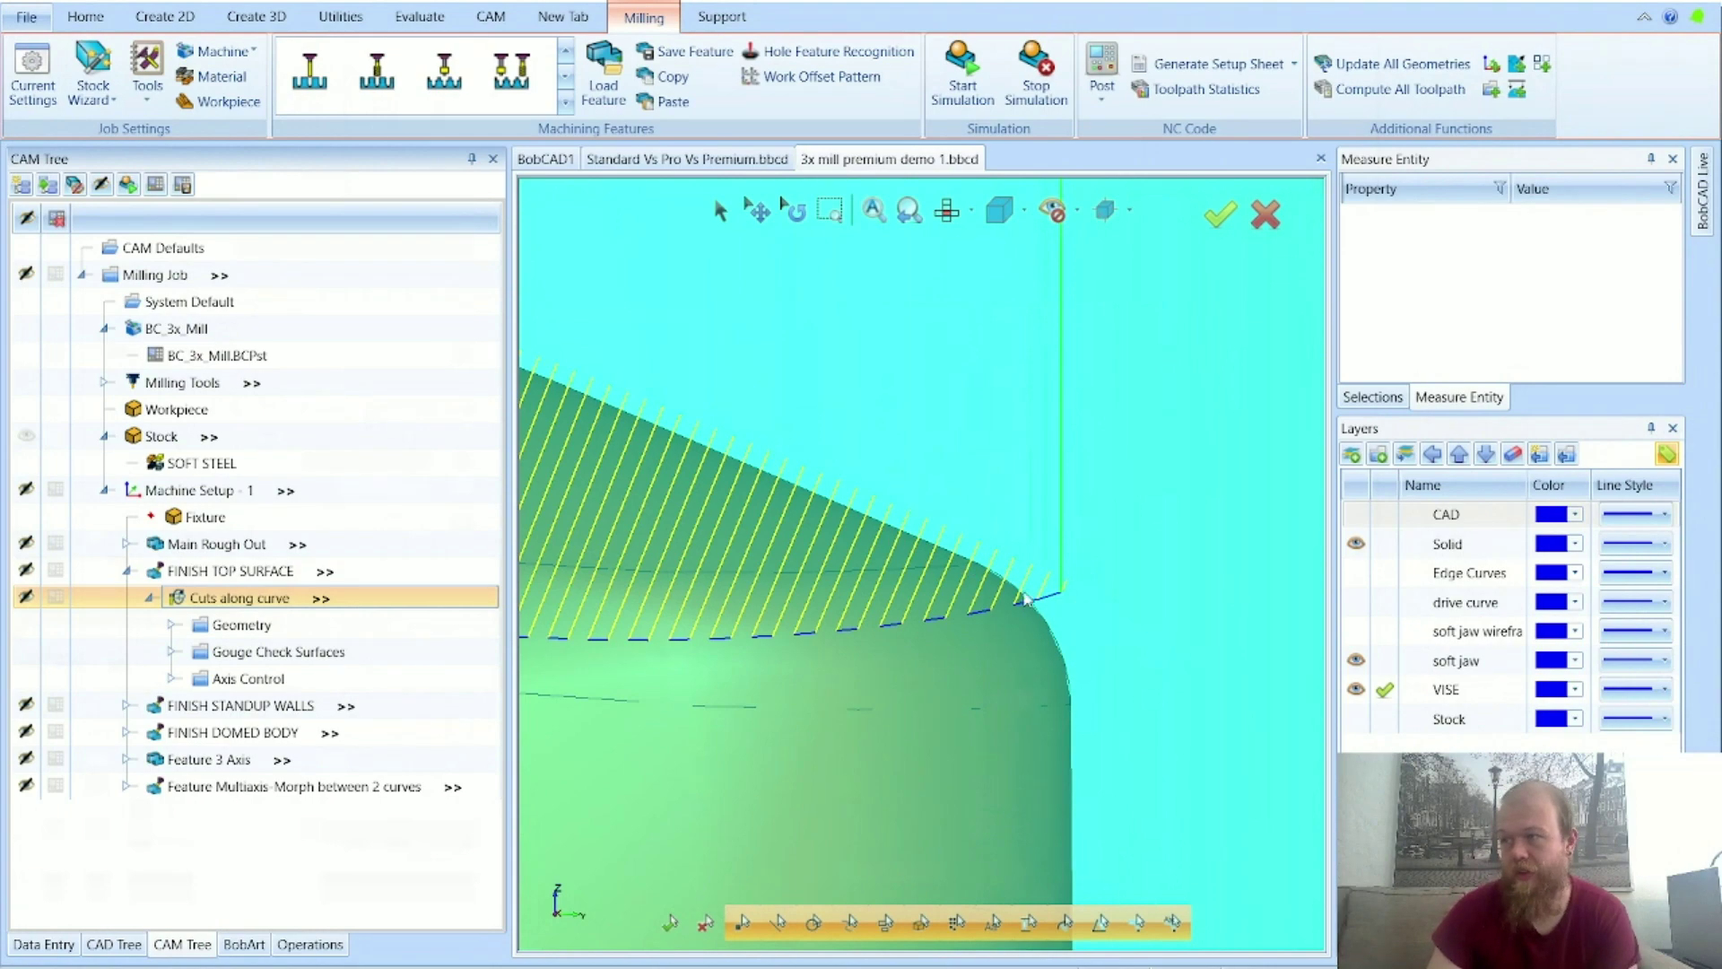
pyautogui.scroll(-5, 1060, 592)
pyautogui.moveTo(1084, 567); pyautogui.dragTo(988, 633, button='middle')
pyautogui.scroll(-4, 991, 640)
pyautogui.moveTo(1005, 796); pyautogui.dragTo(872, 618, button='middle')
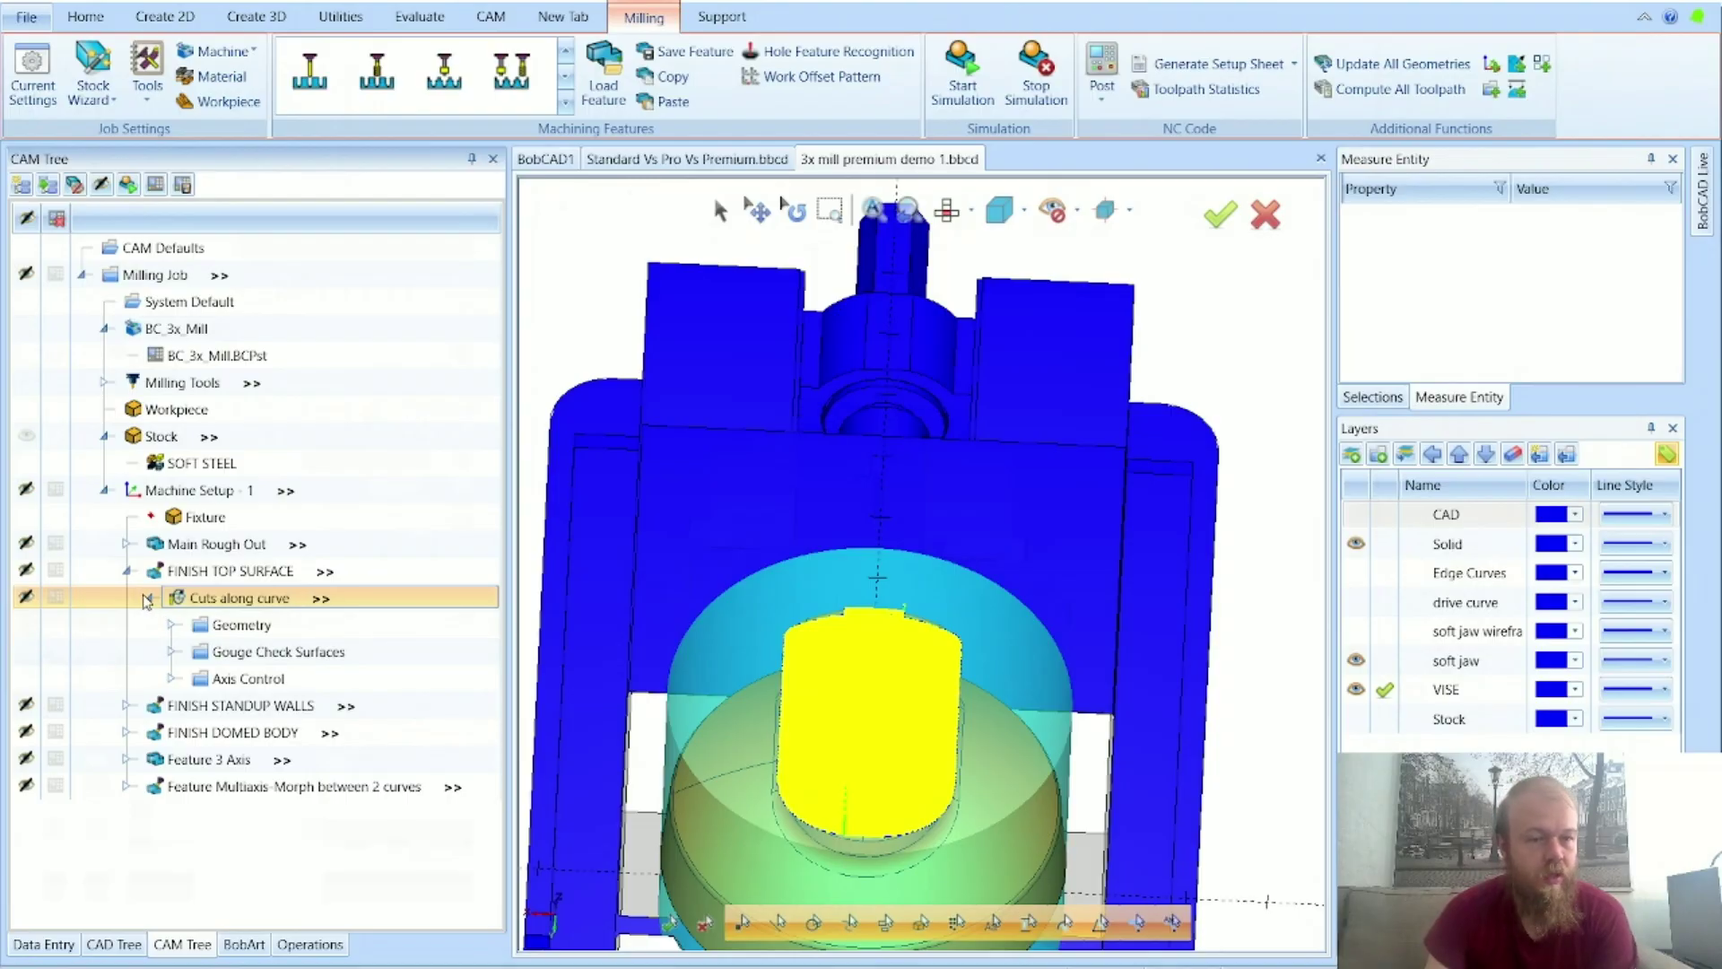
# Step: Open the Morph between 2 curves operation parameters of the FINISH STANDUP WALLS feature
pyautogui.click(127, 571)
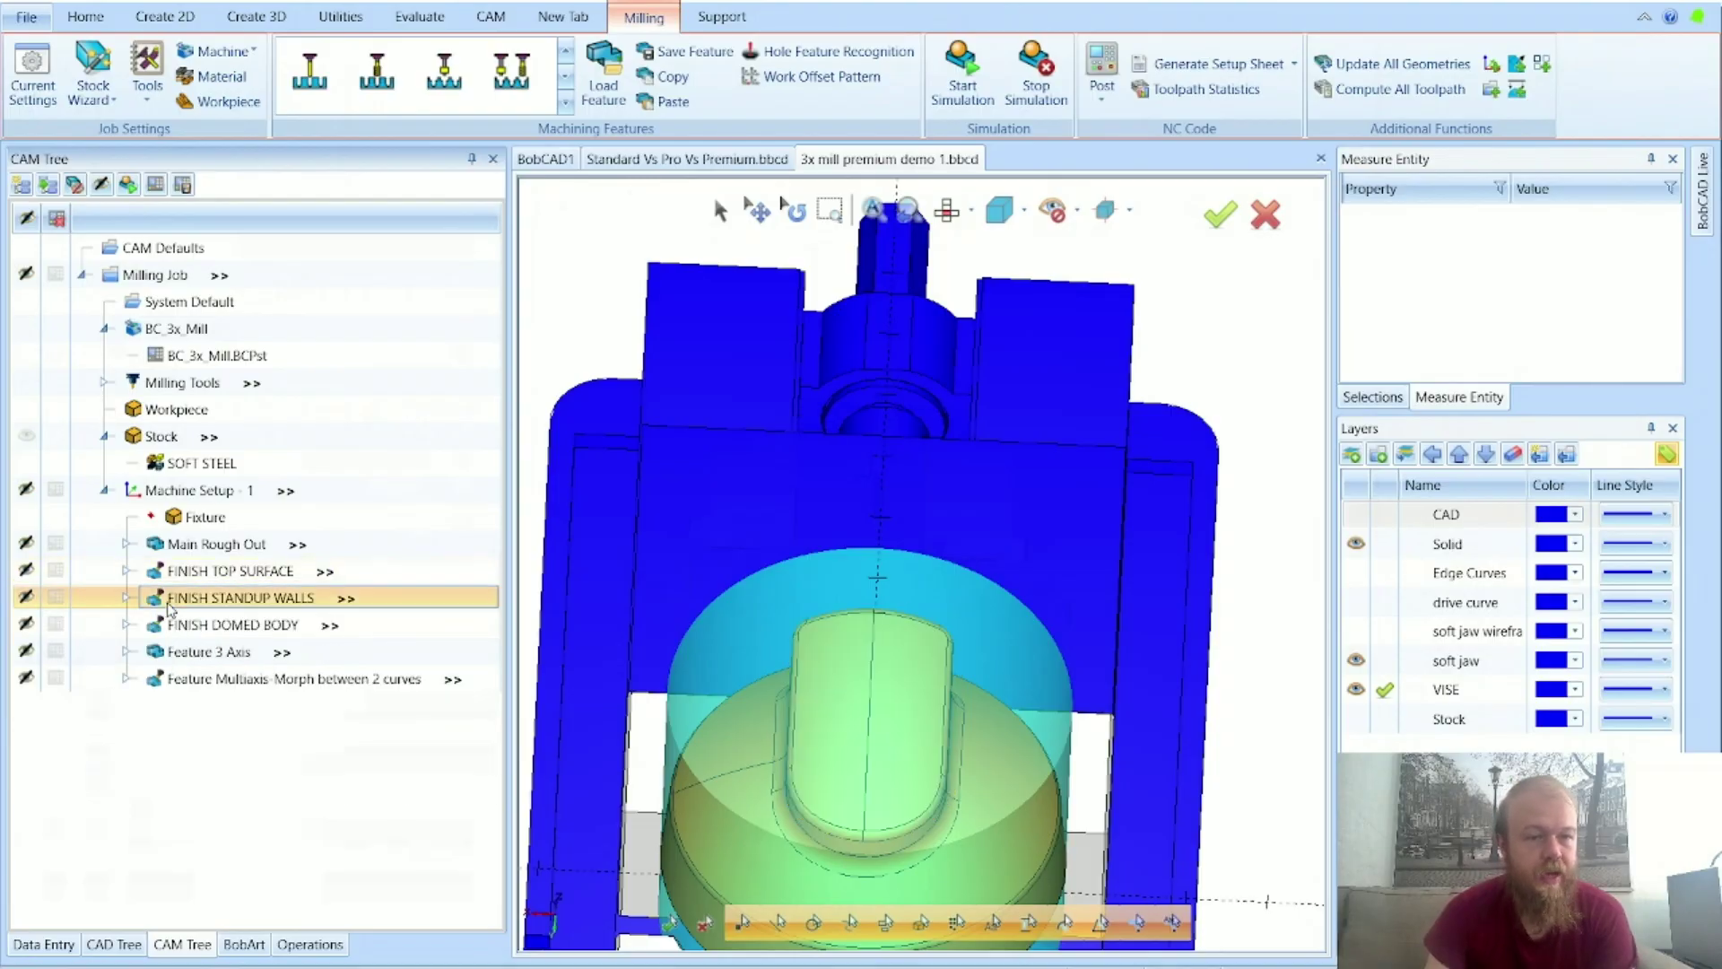
pyautogui.doubleClick(165, 599)
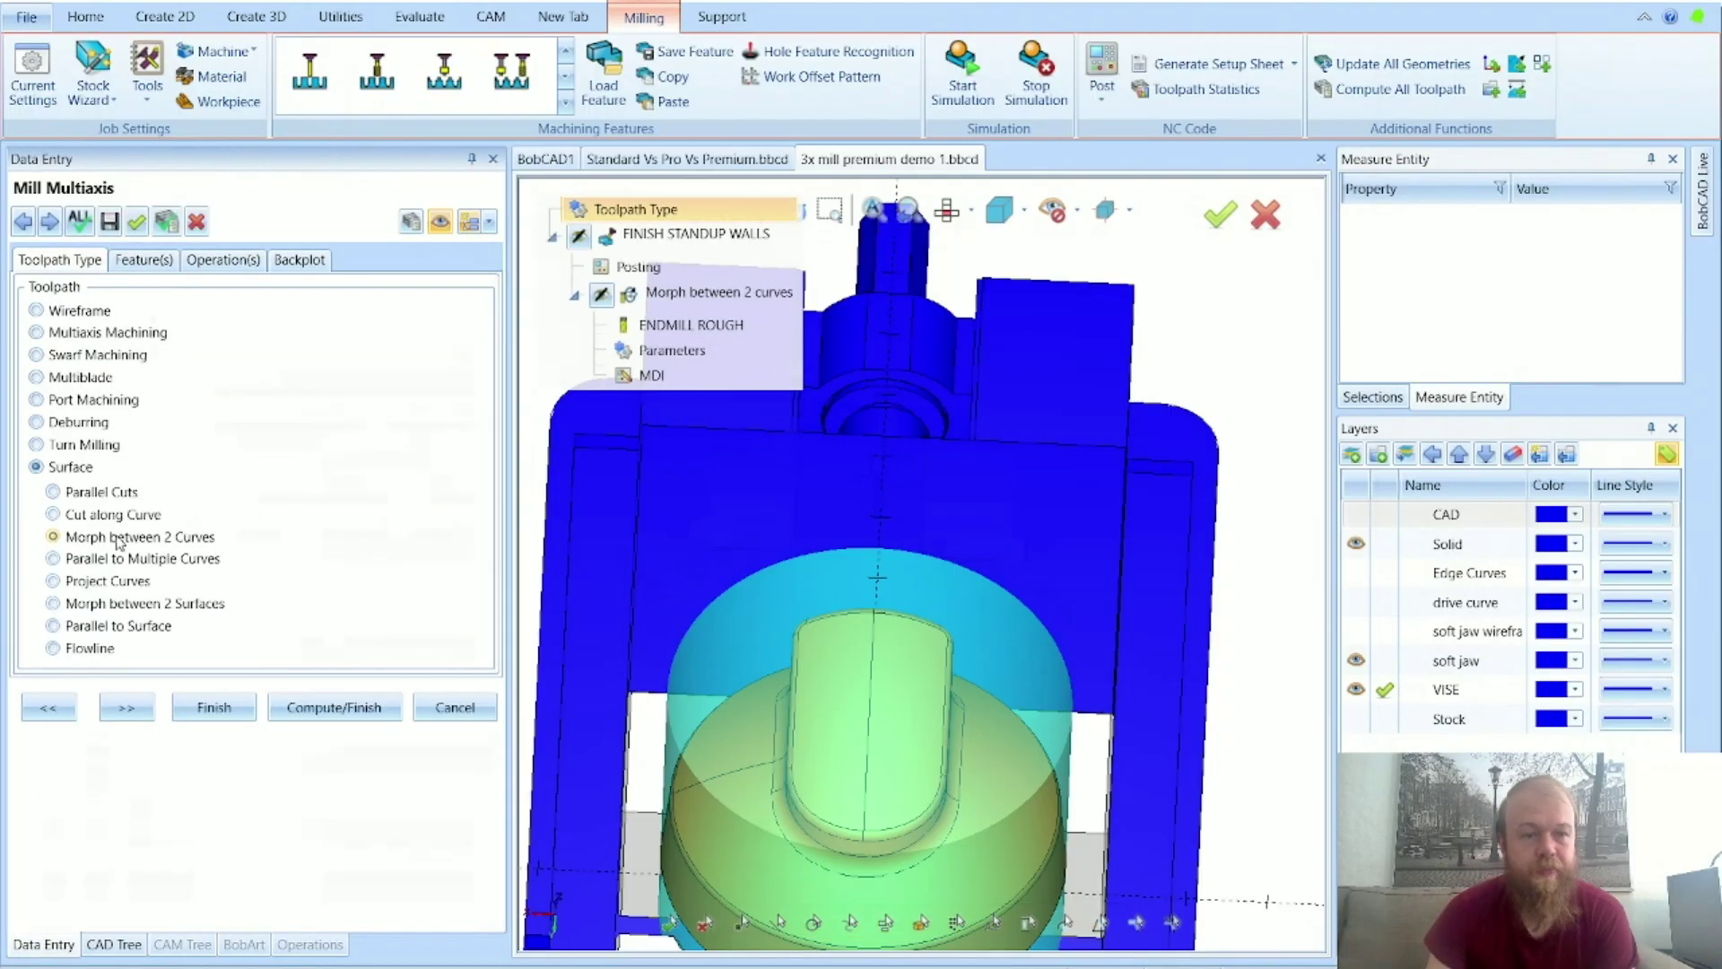
pyautogui.moveTo(119, 541)
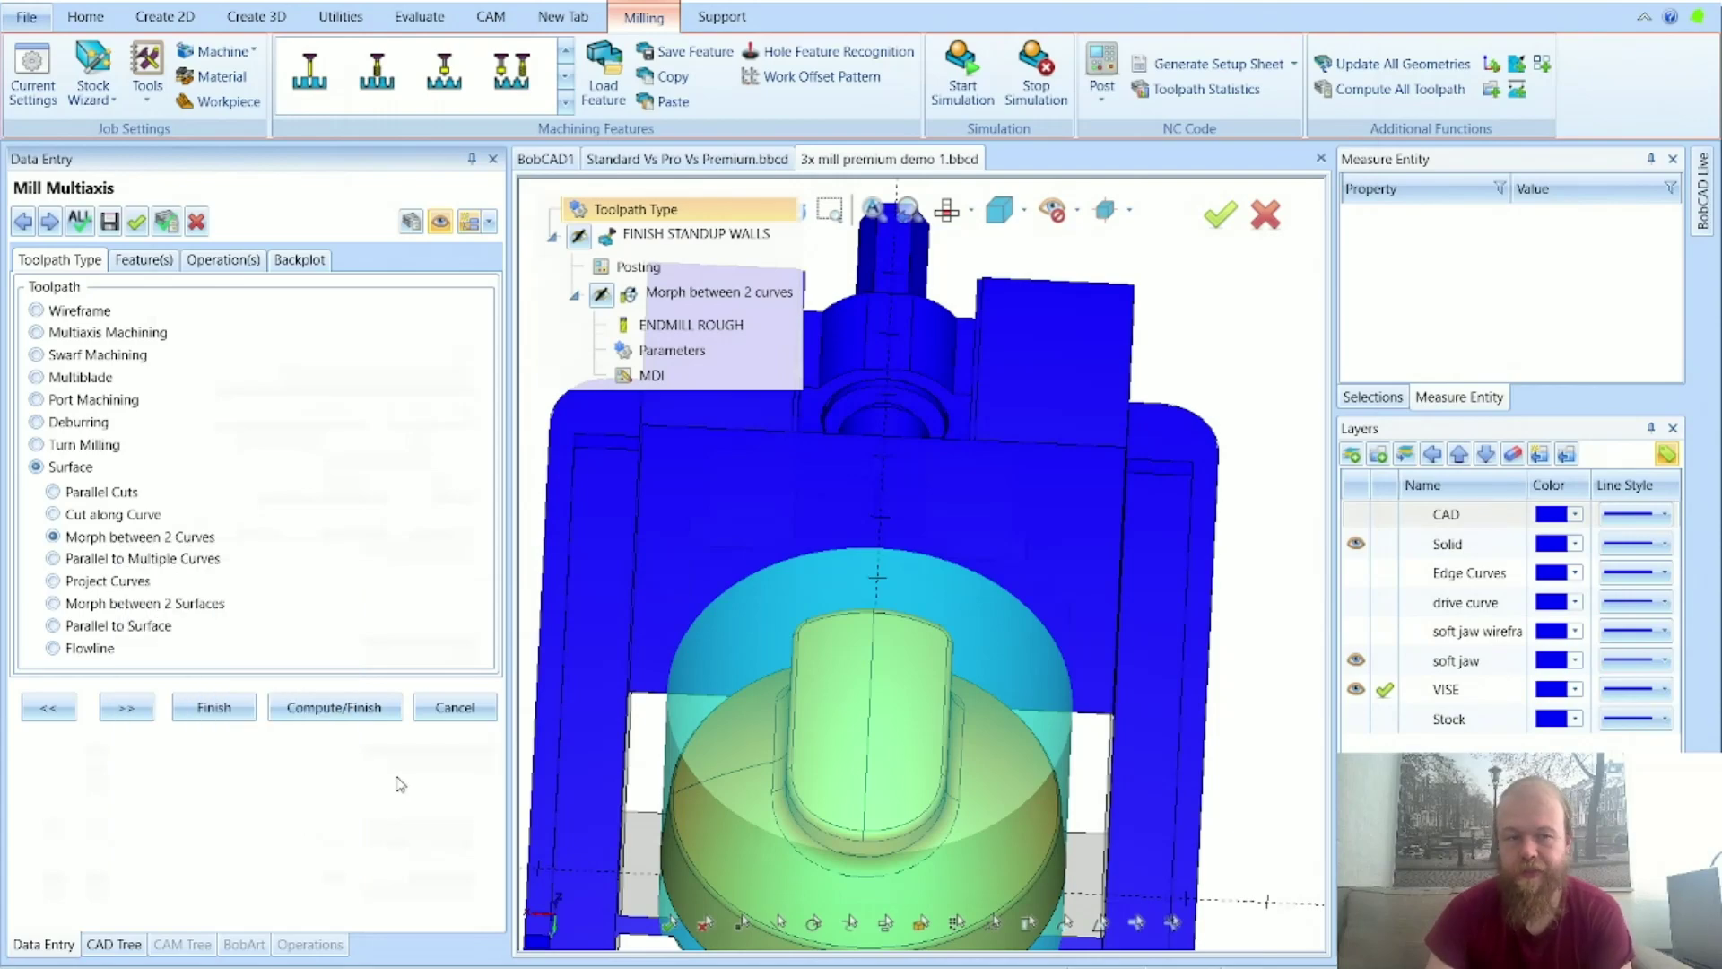
pyautogui.click(126, 708)
pyautogui.click(126, 909)
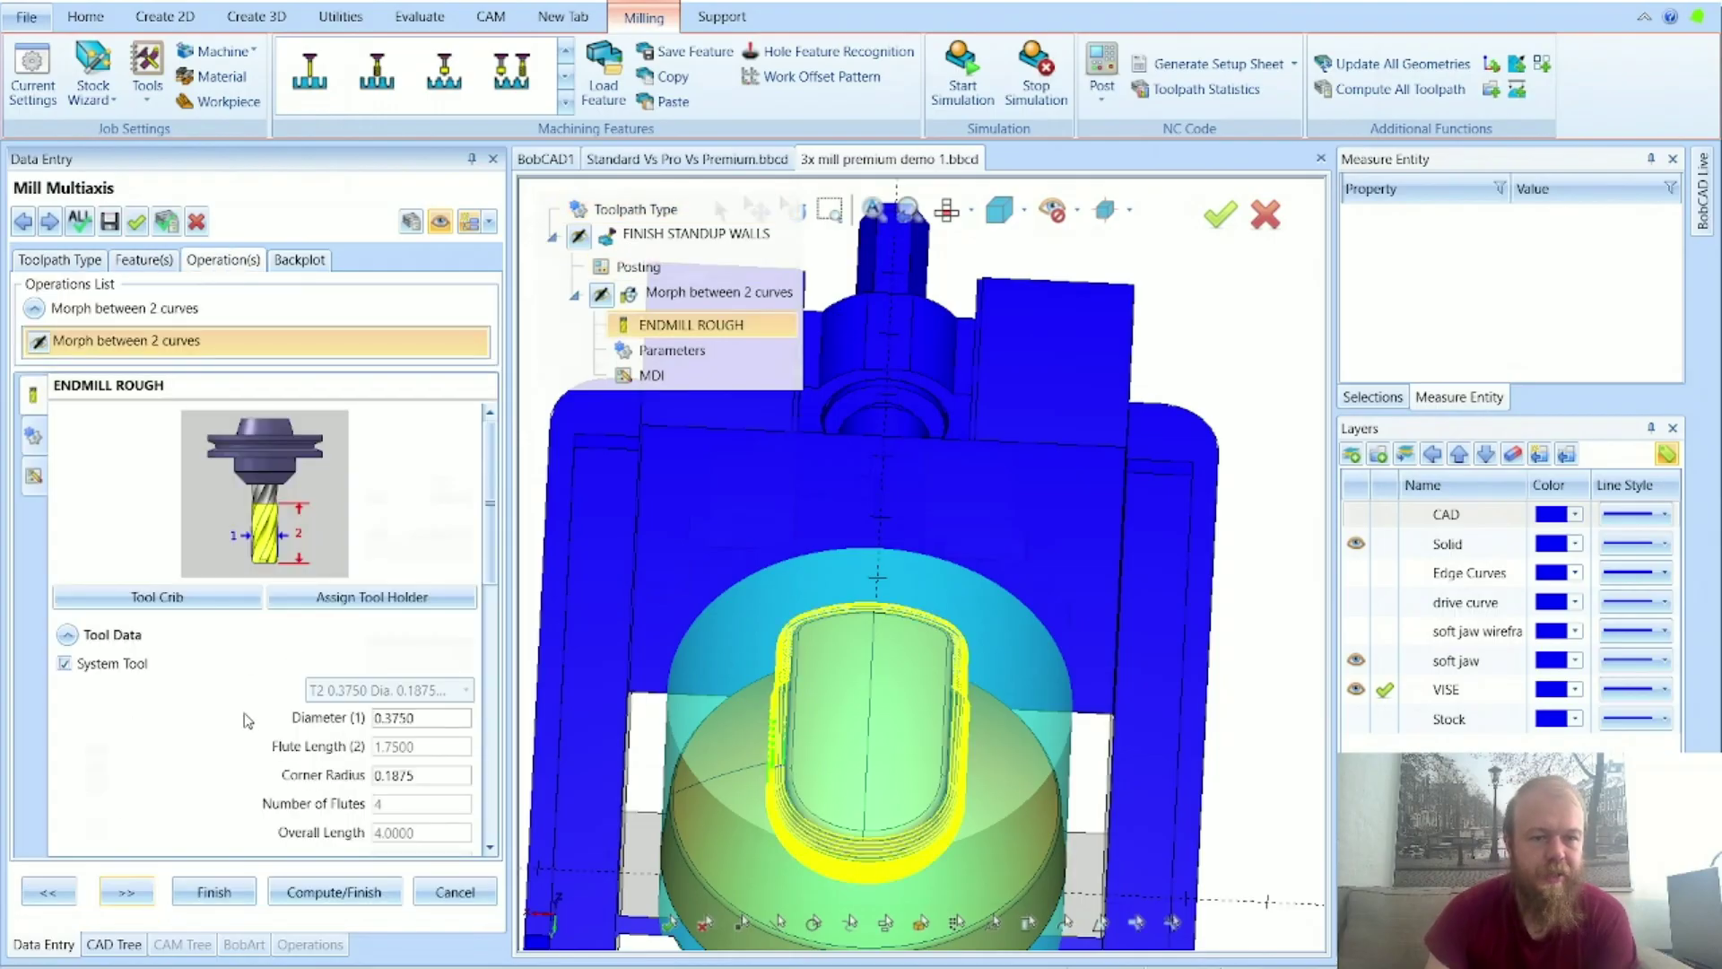
pyautogui.click(126, 893)
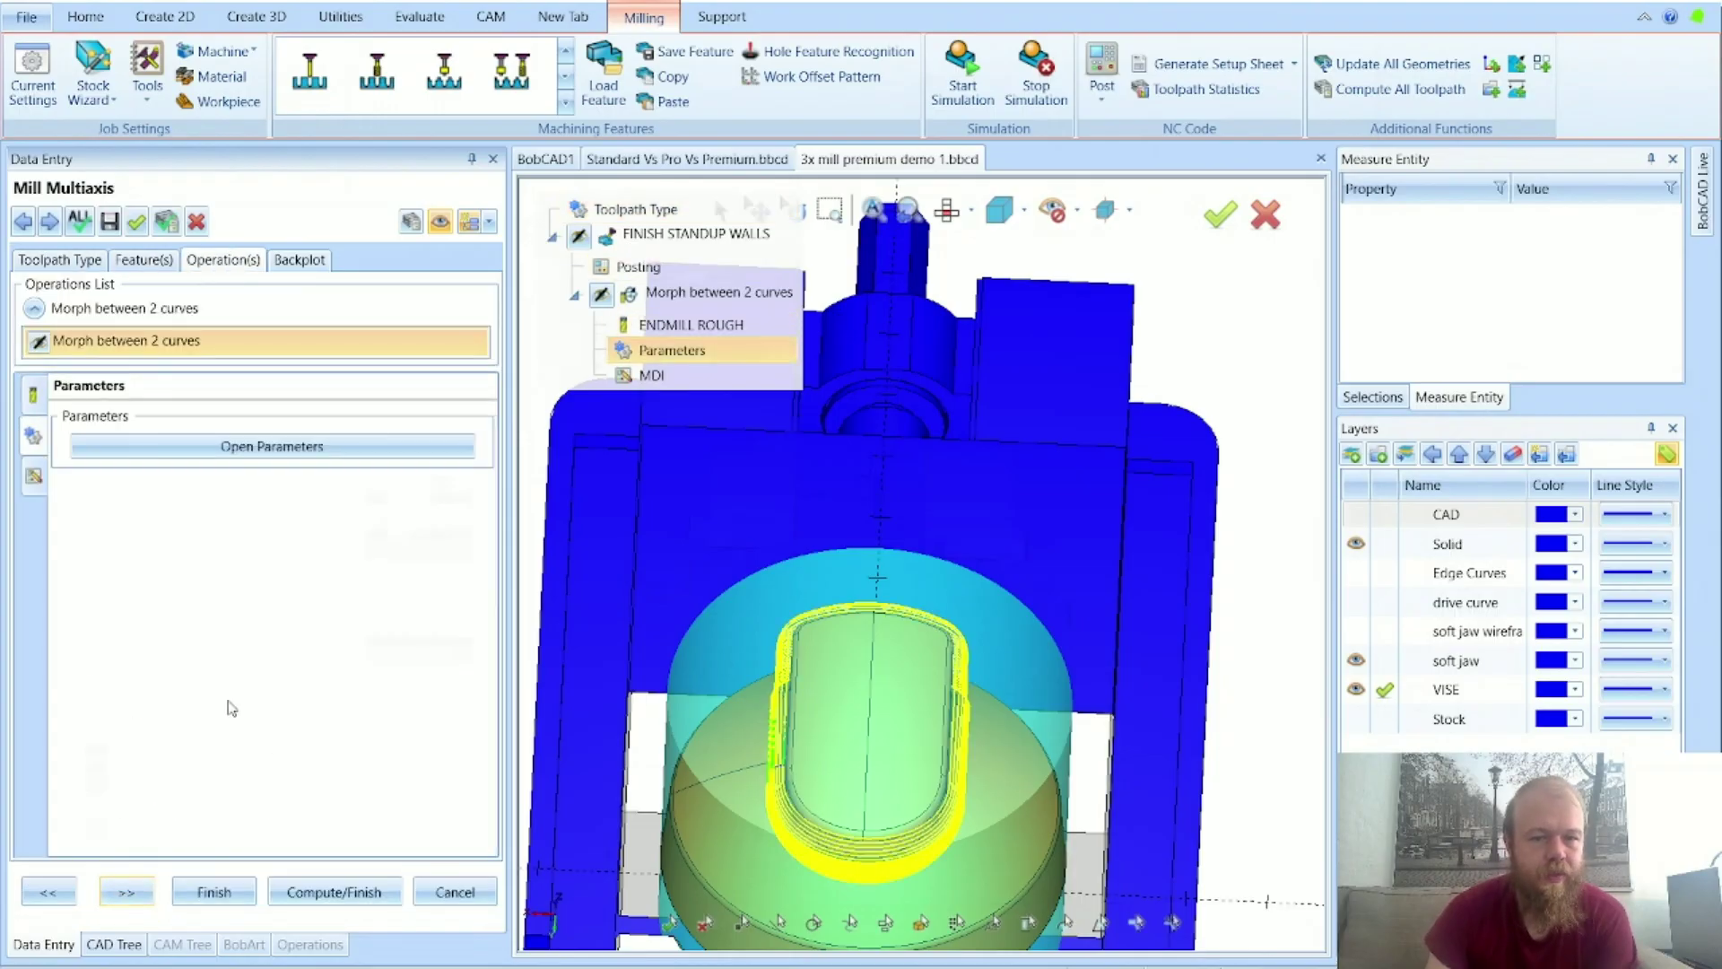
pyautogui.click(269, 452)
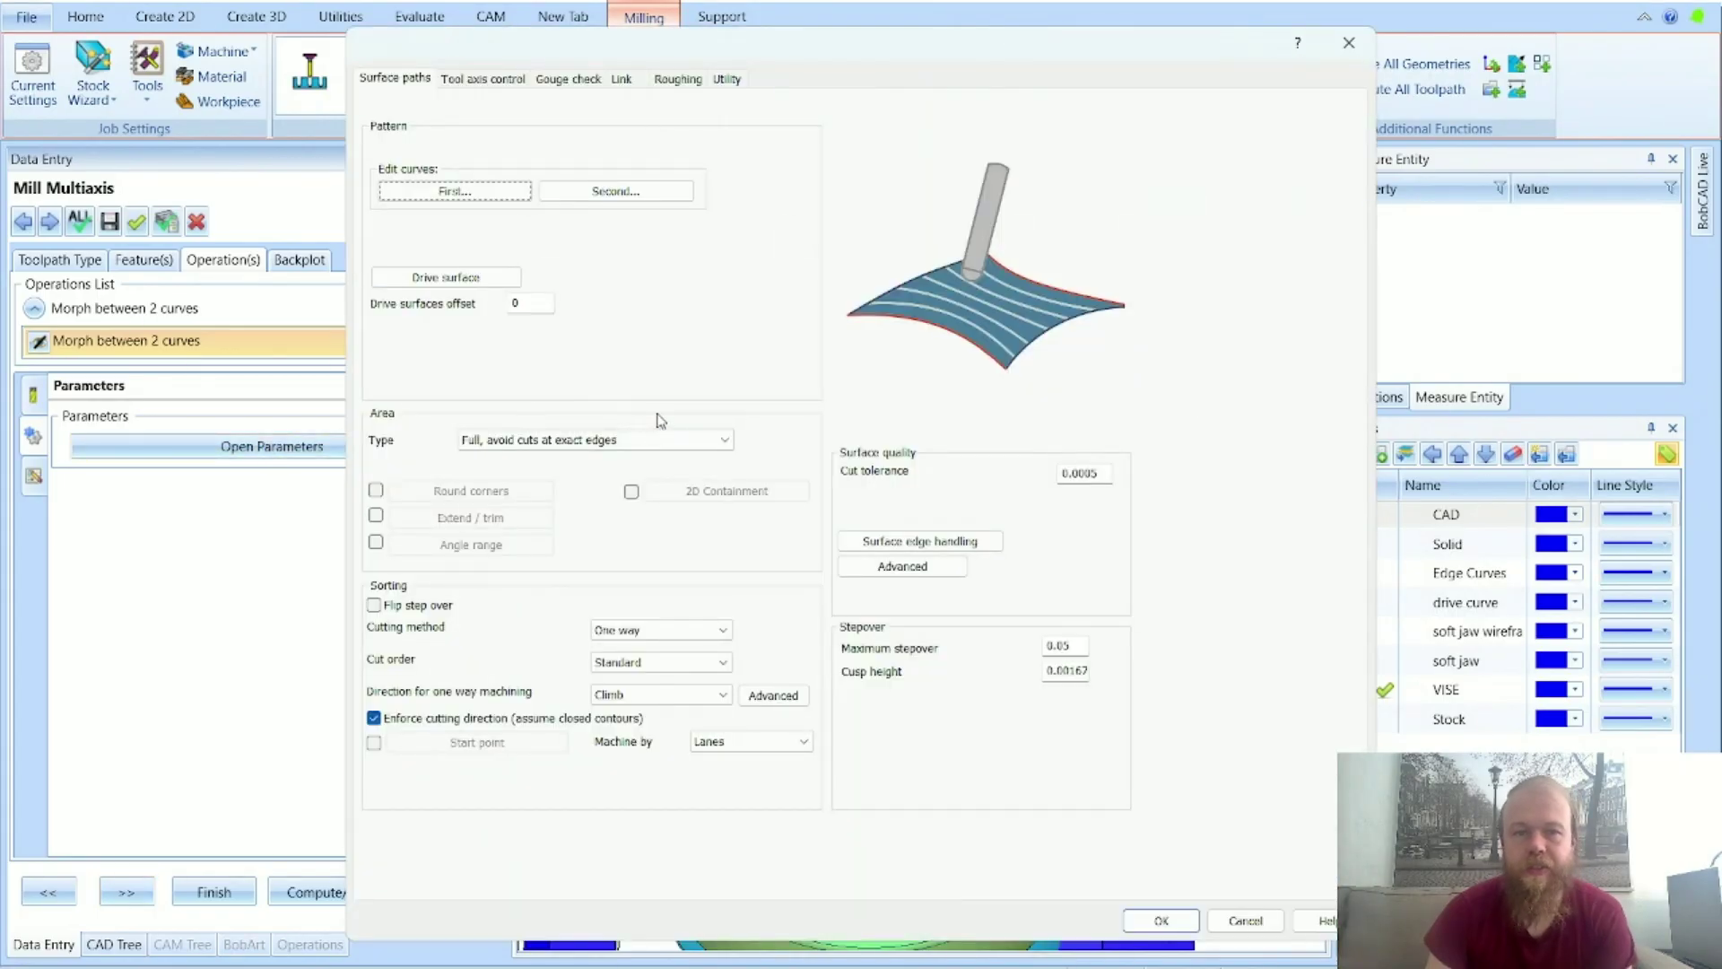
# Step: Review the edges around the boss's top selected as the first morph curve, keeping the selection
pyautogui.click(455, 191)
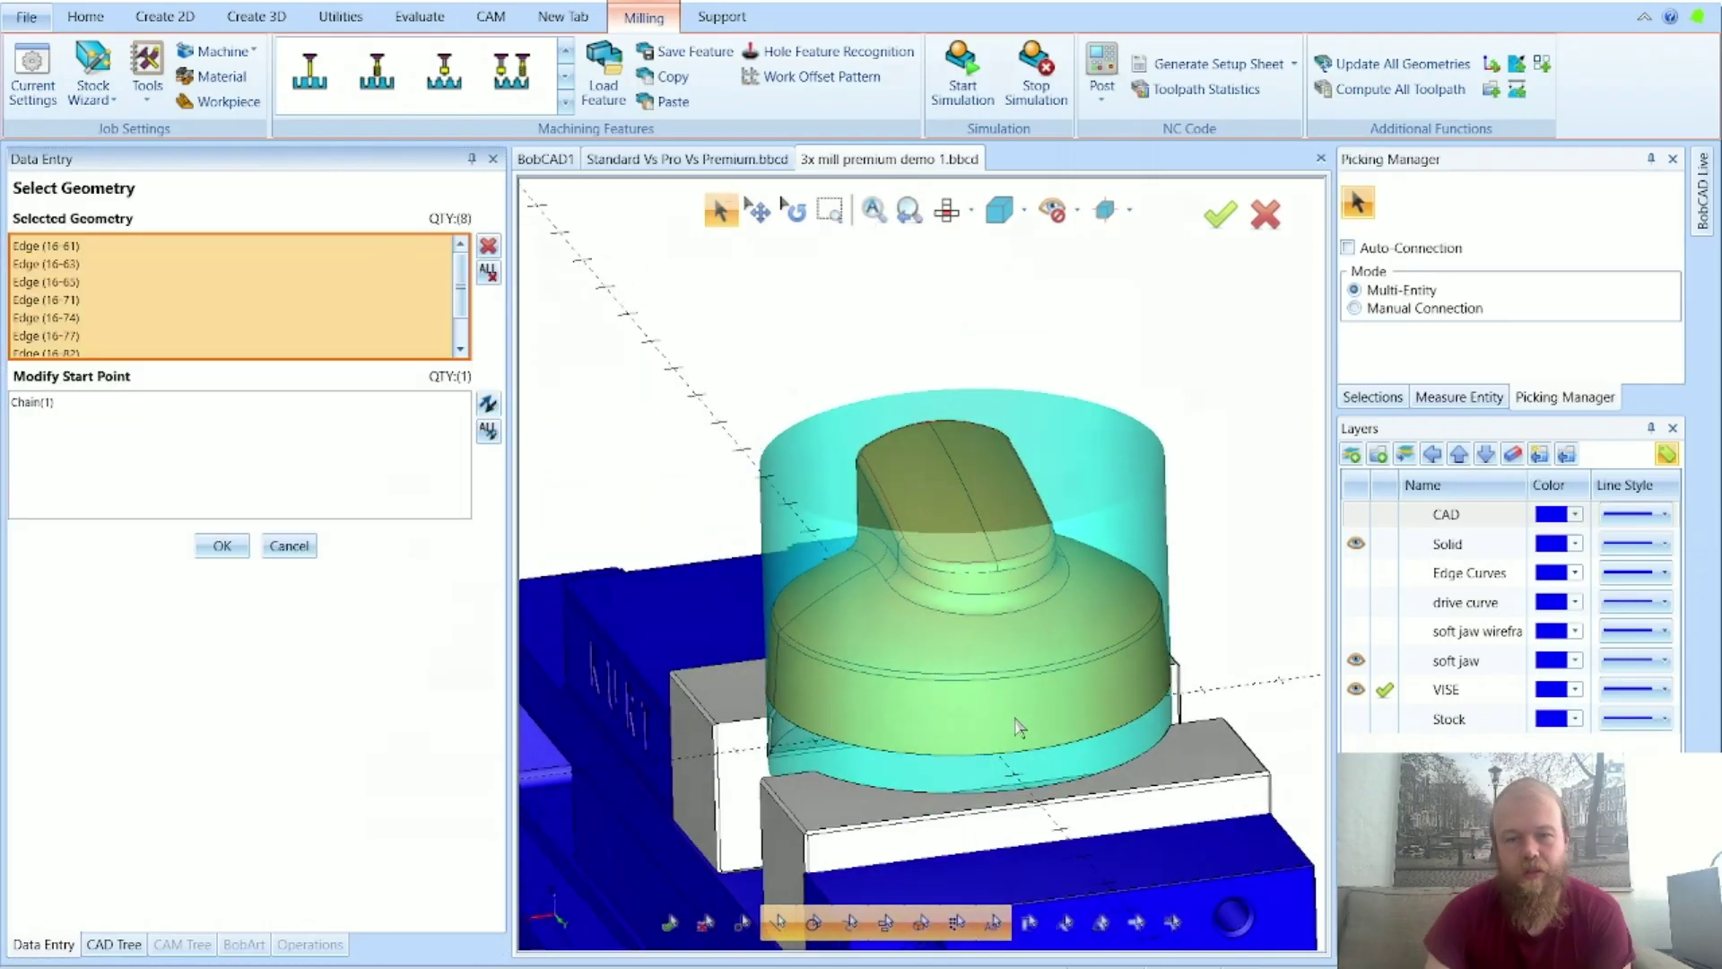
pyautogui.scroll(5, 1067, 574)
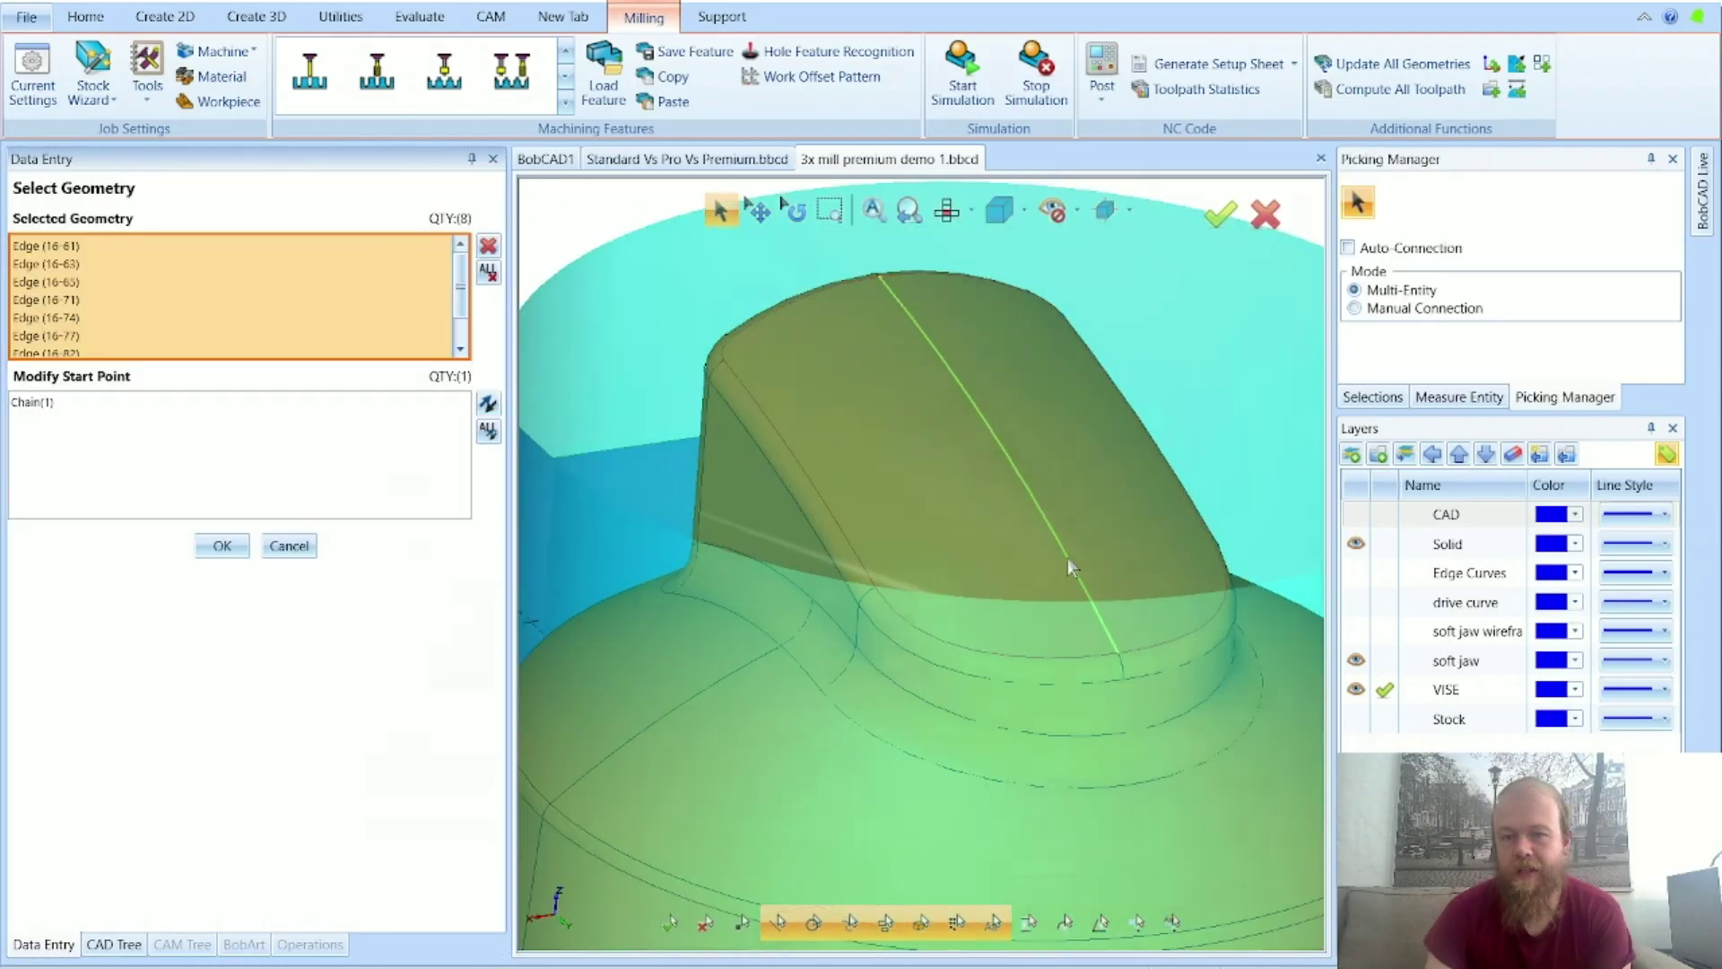
pyautogui.scroll(3, 1068, 561)
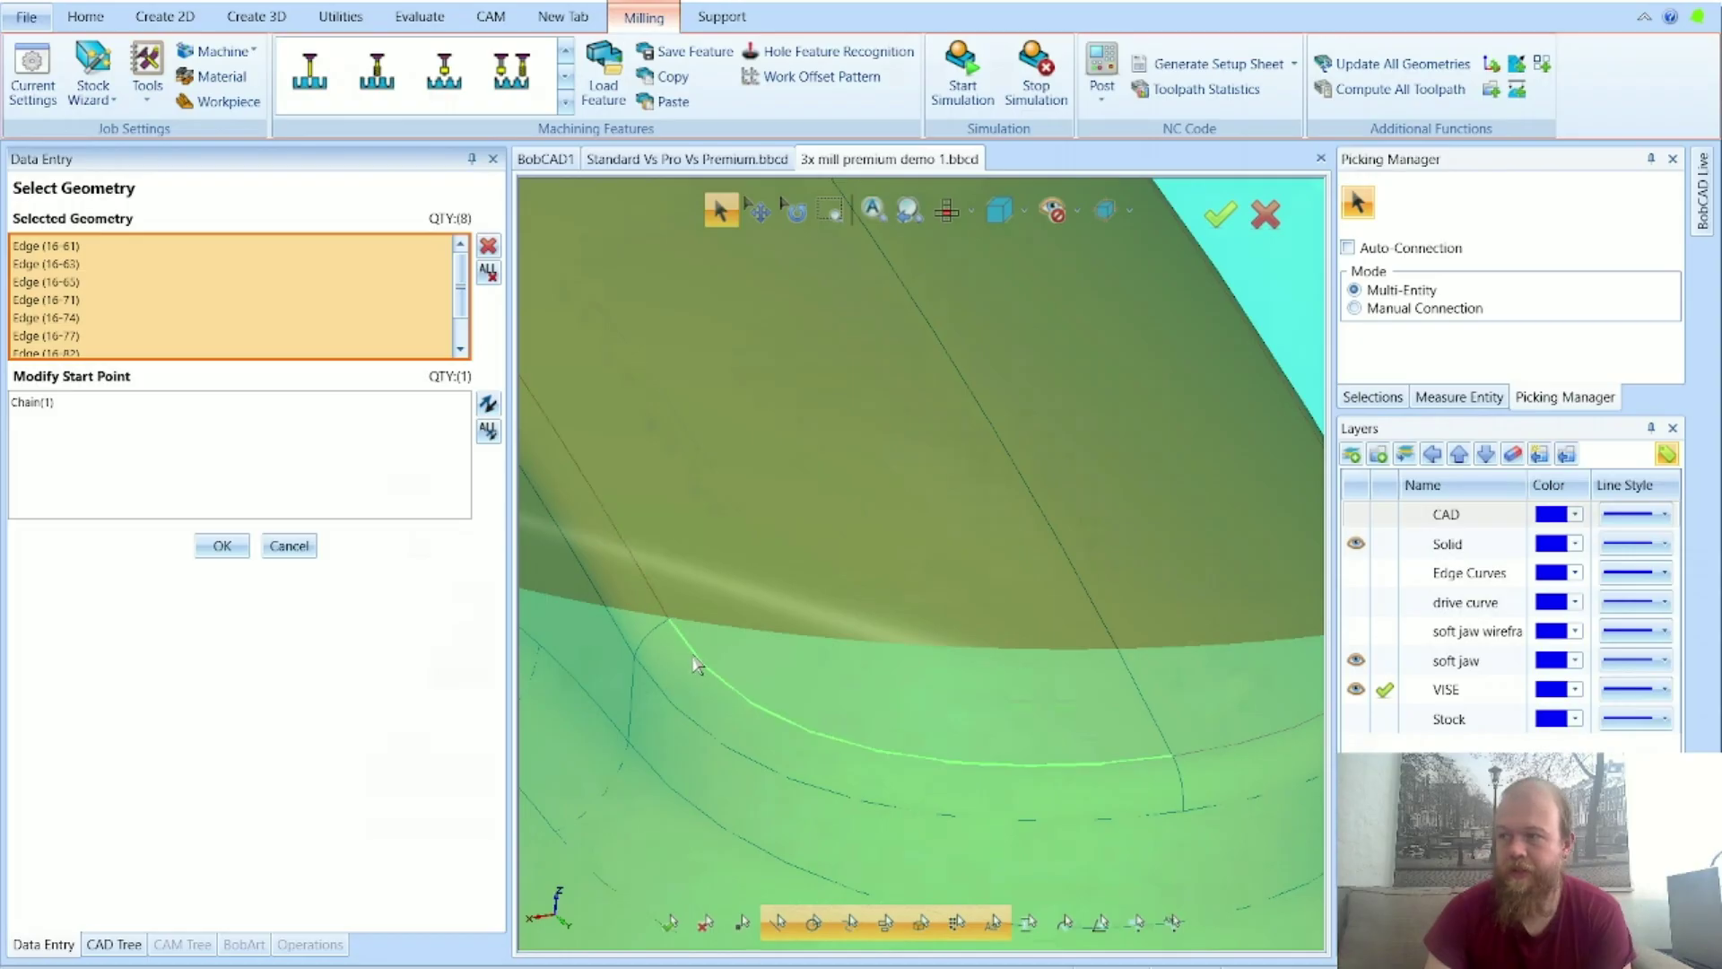
pyautogui.scroll(-3, 1208, 763)
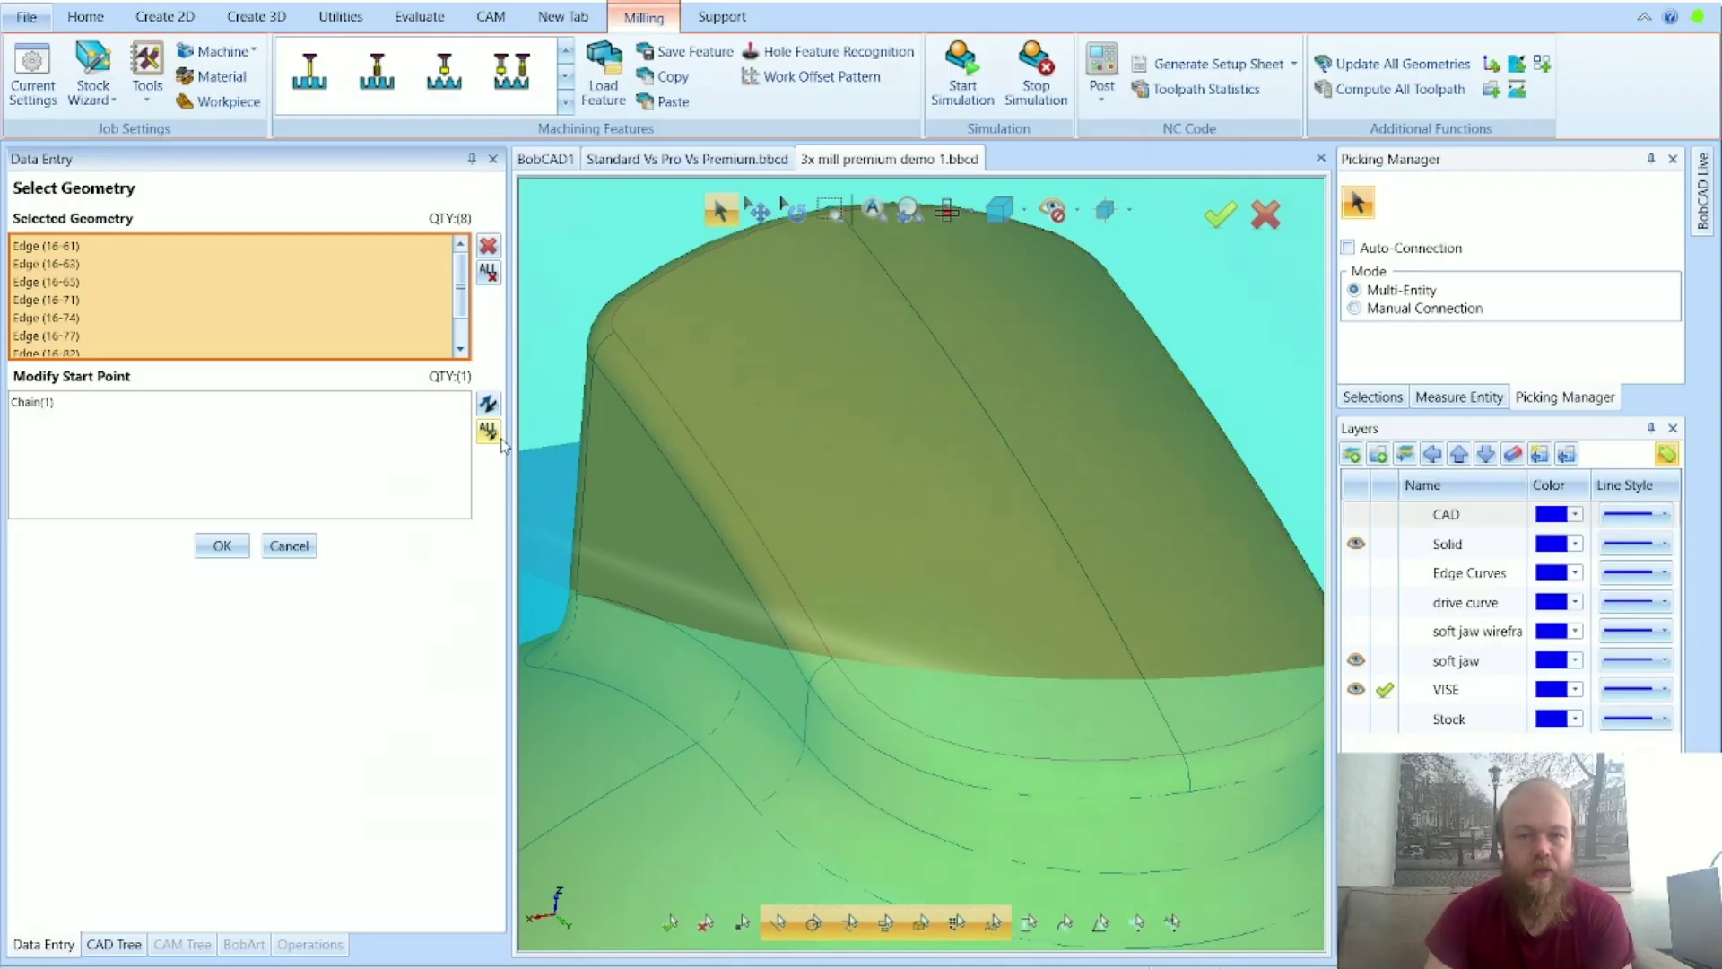
pyautogui.click(218, 545)
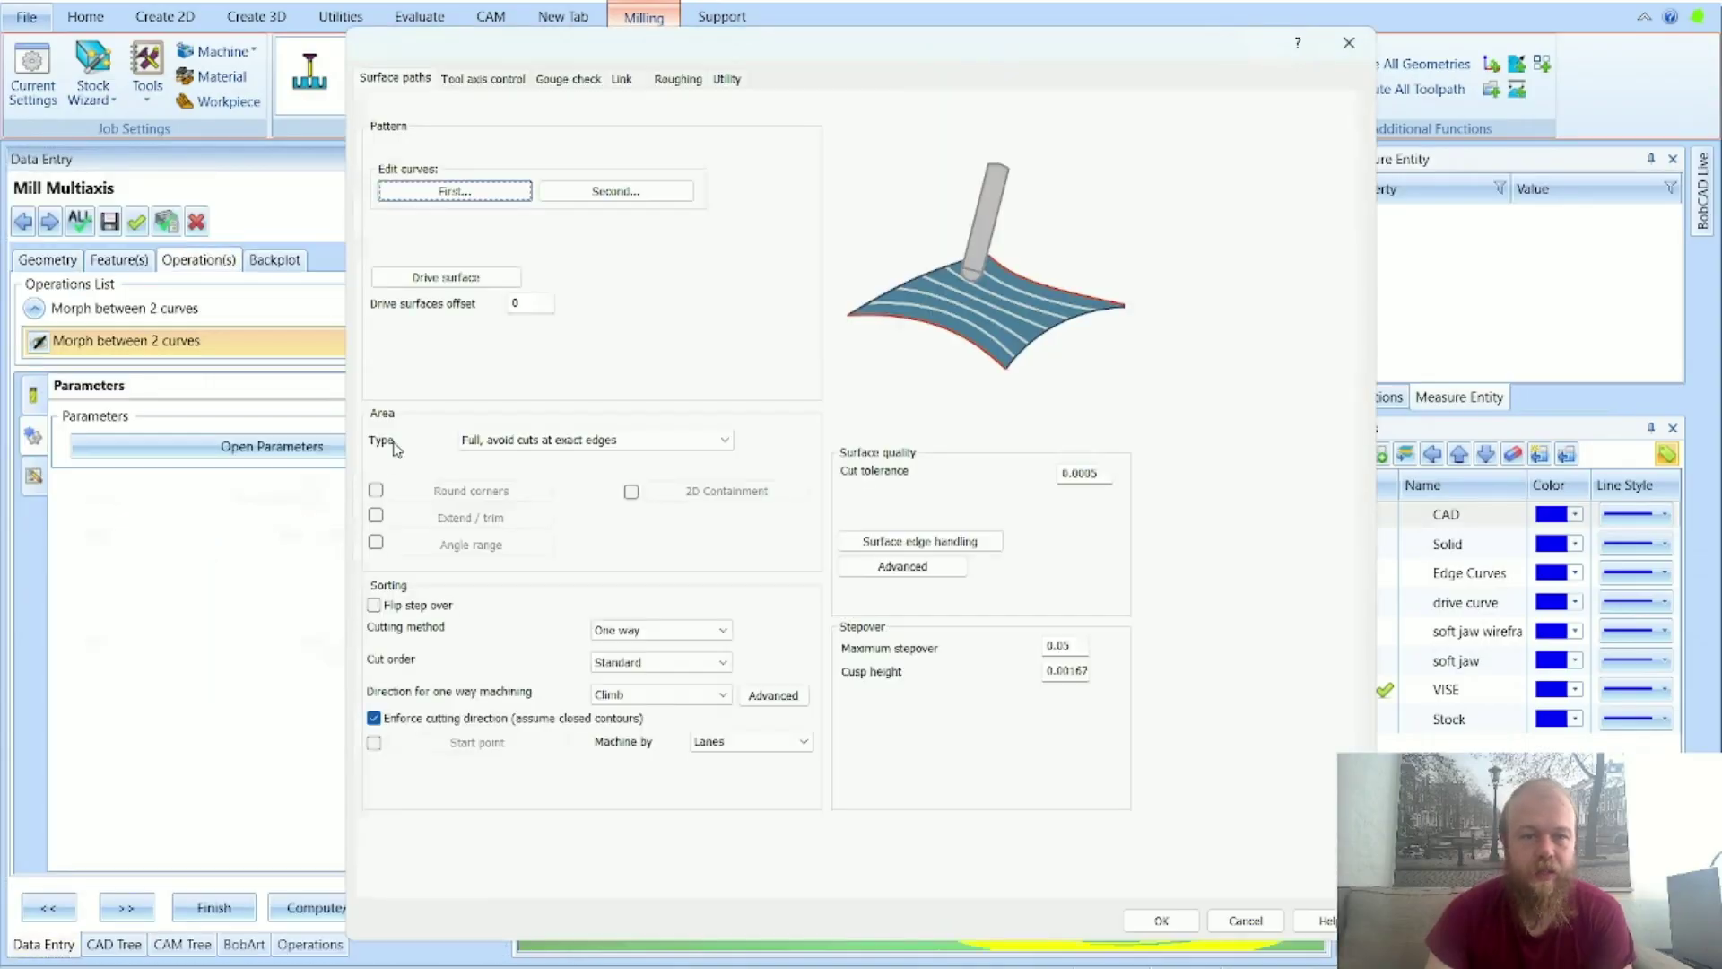
# Step: Review the selected drive surfaces on the boss walls and the base fillet edges used as the second morph curve
pyautogui.click(449, 283)
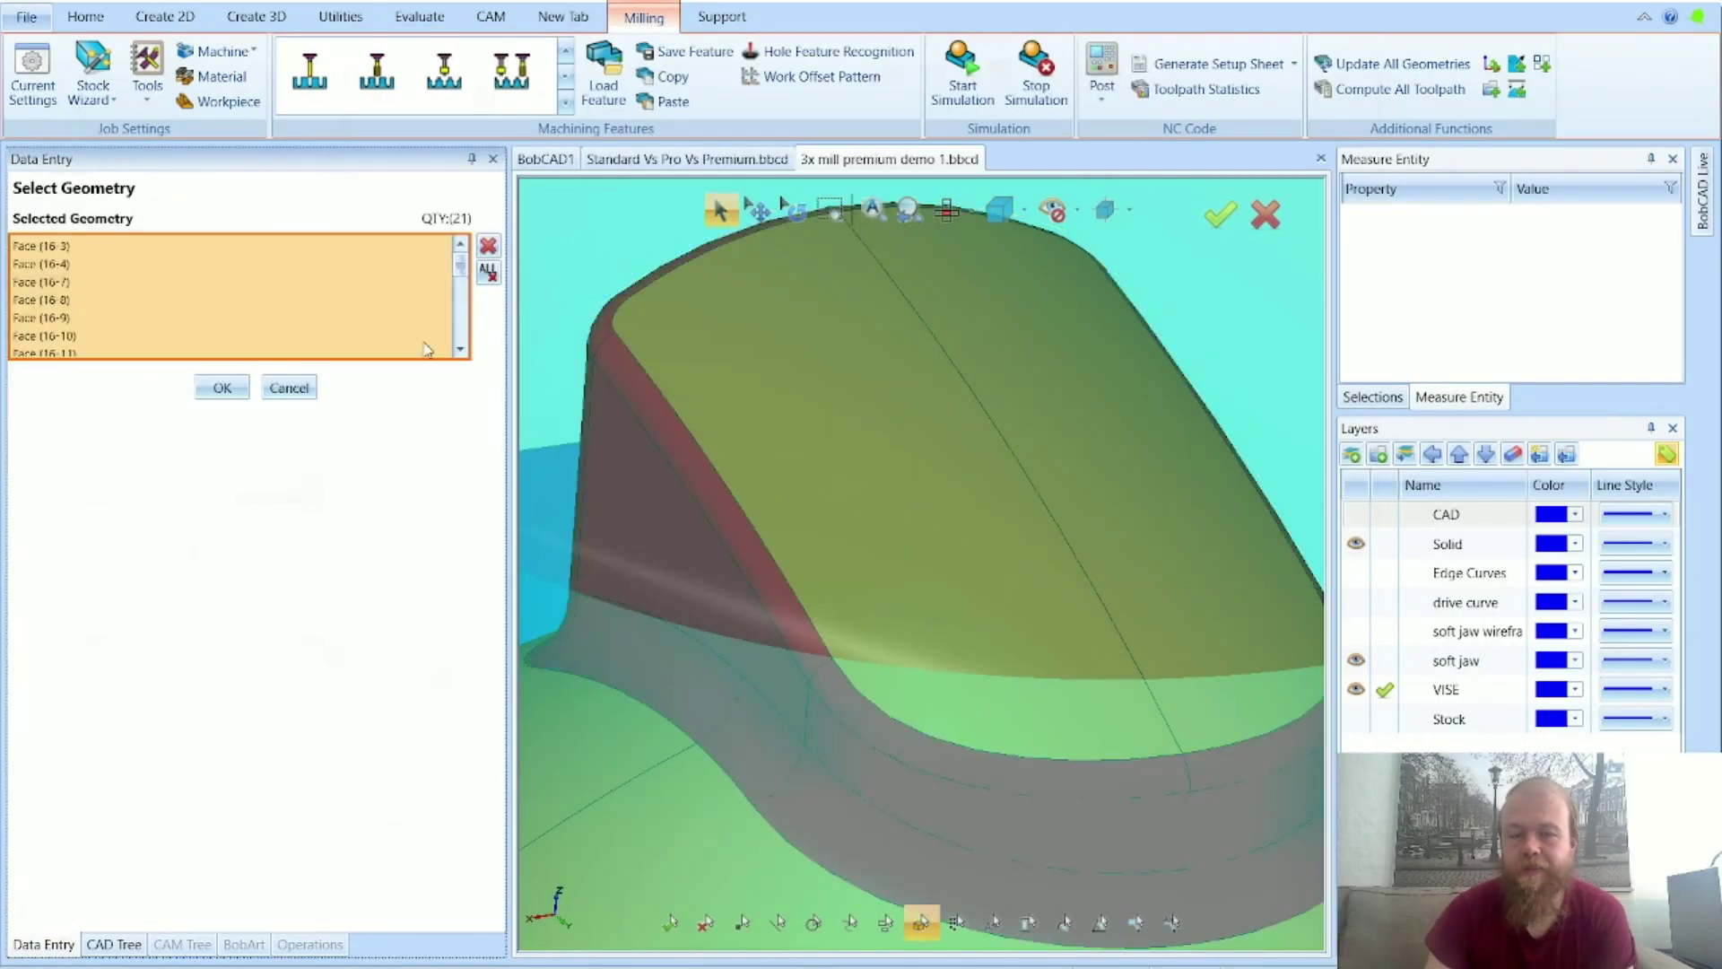
pyautogui.scroll(-2, 777, 511)
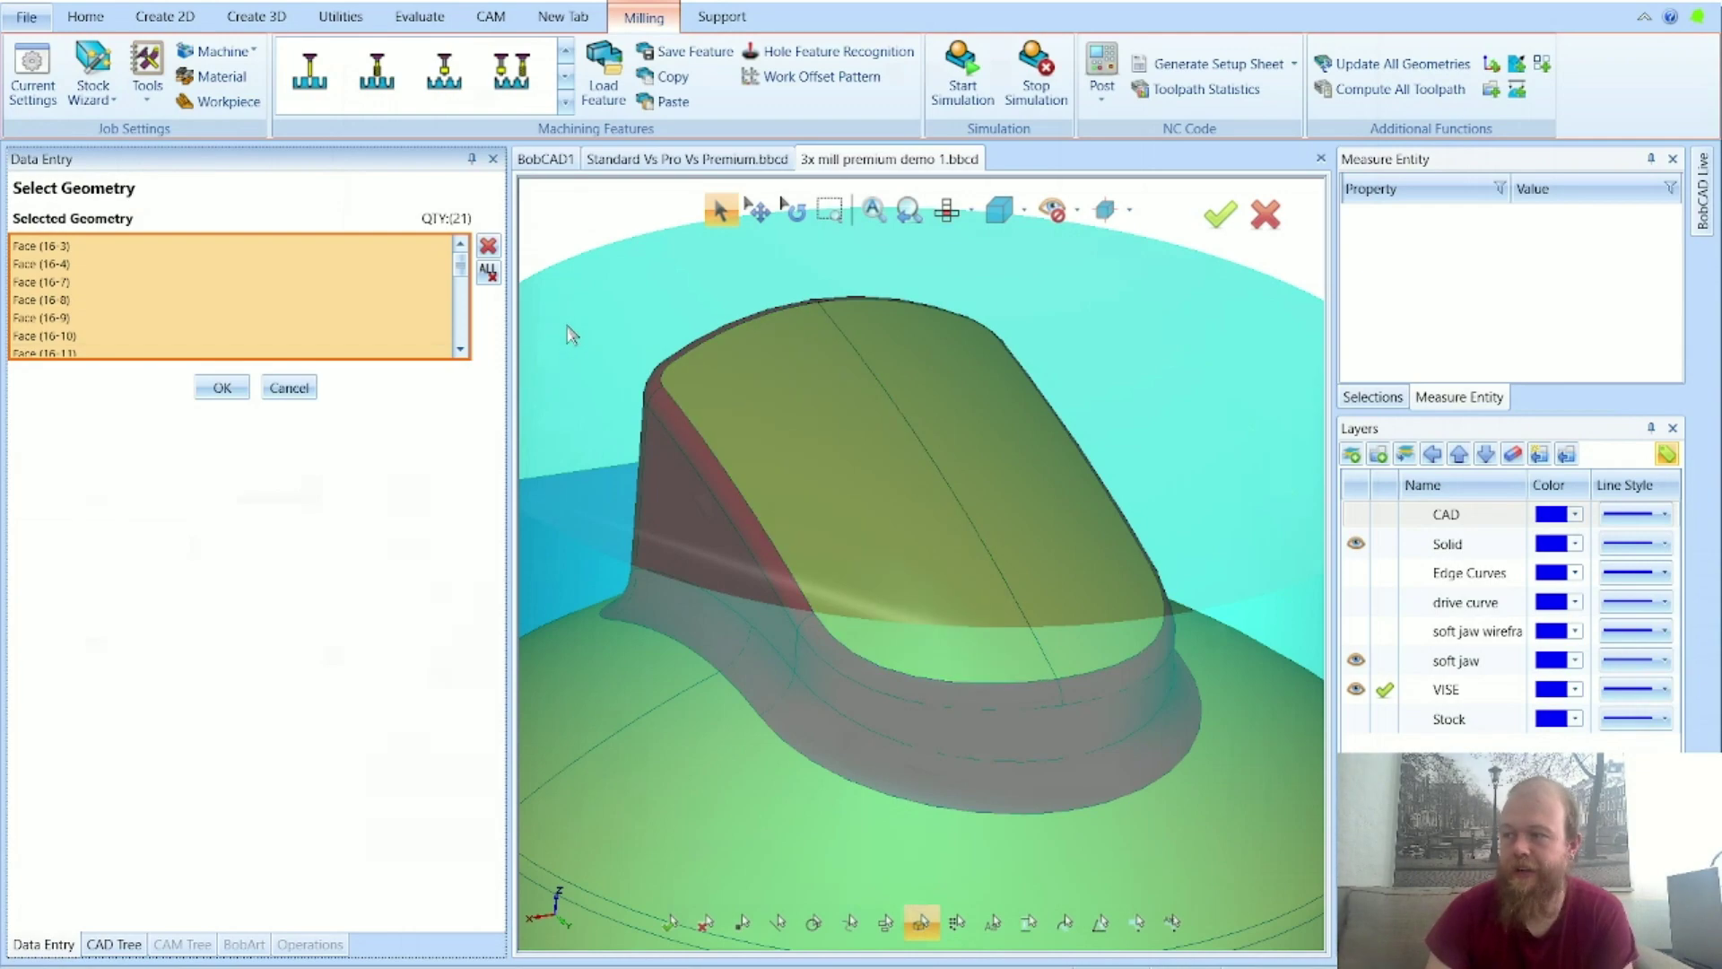
pyautogui.click(223, 388)
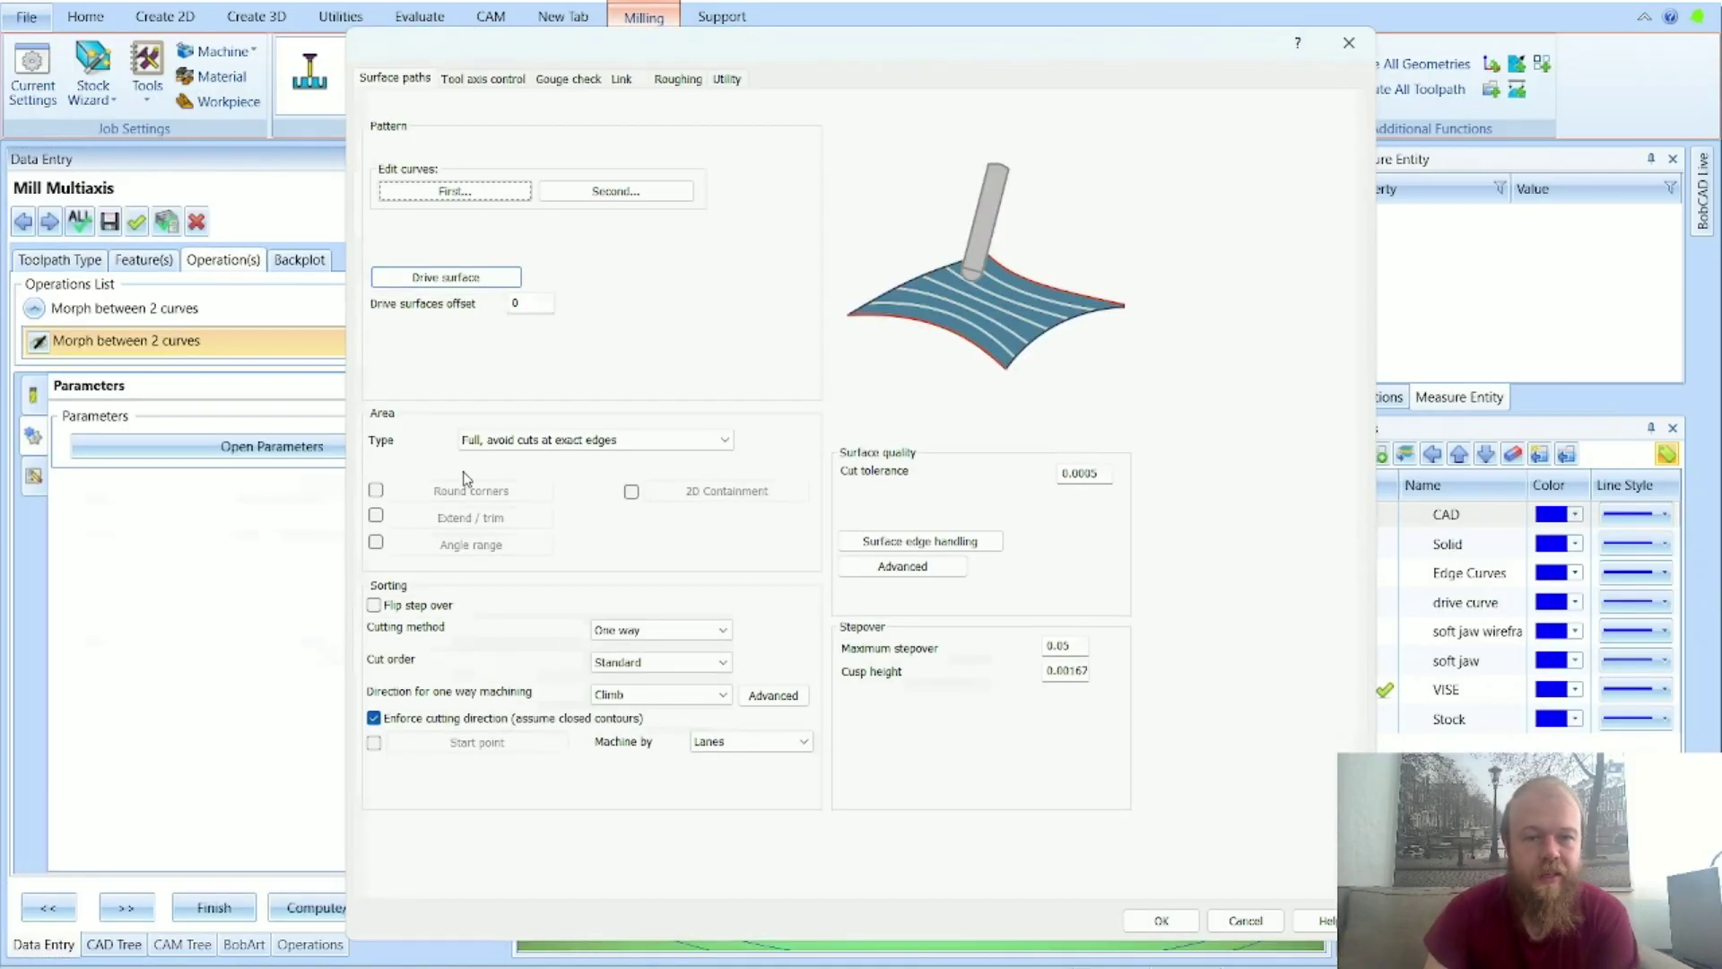
pyautogui.click(615, 191)
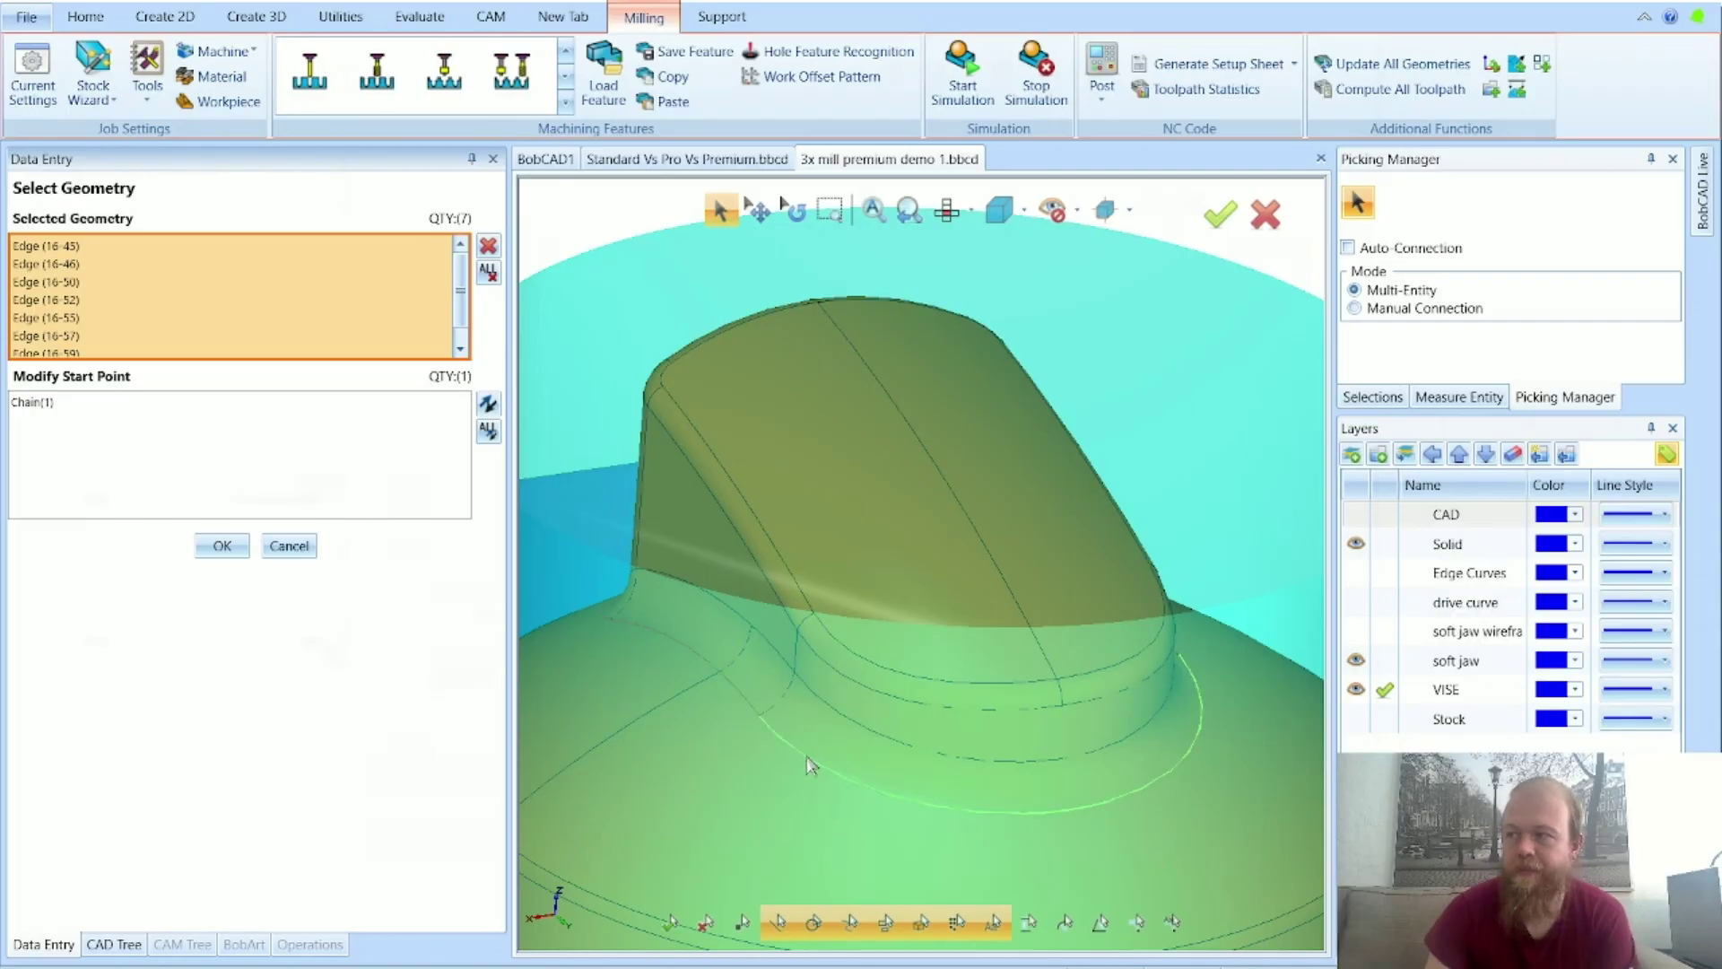
pyautogui.click(222, 546)
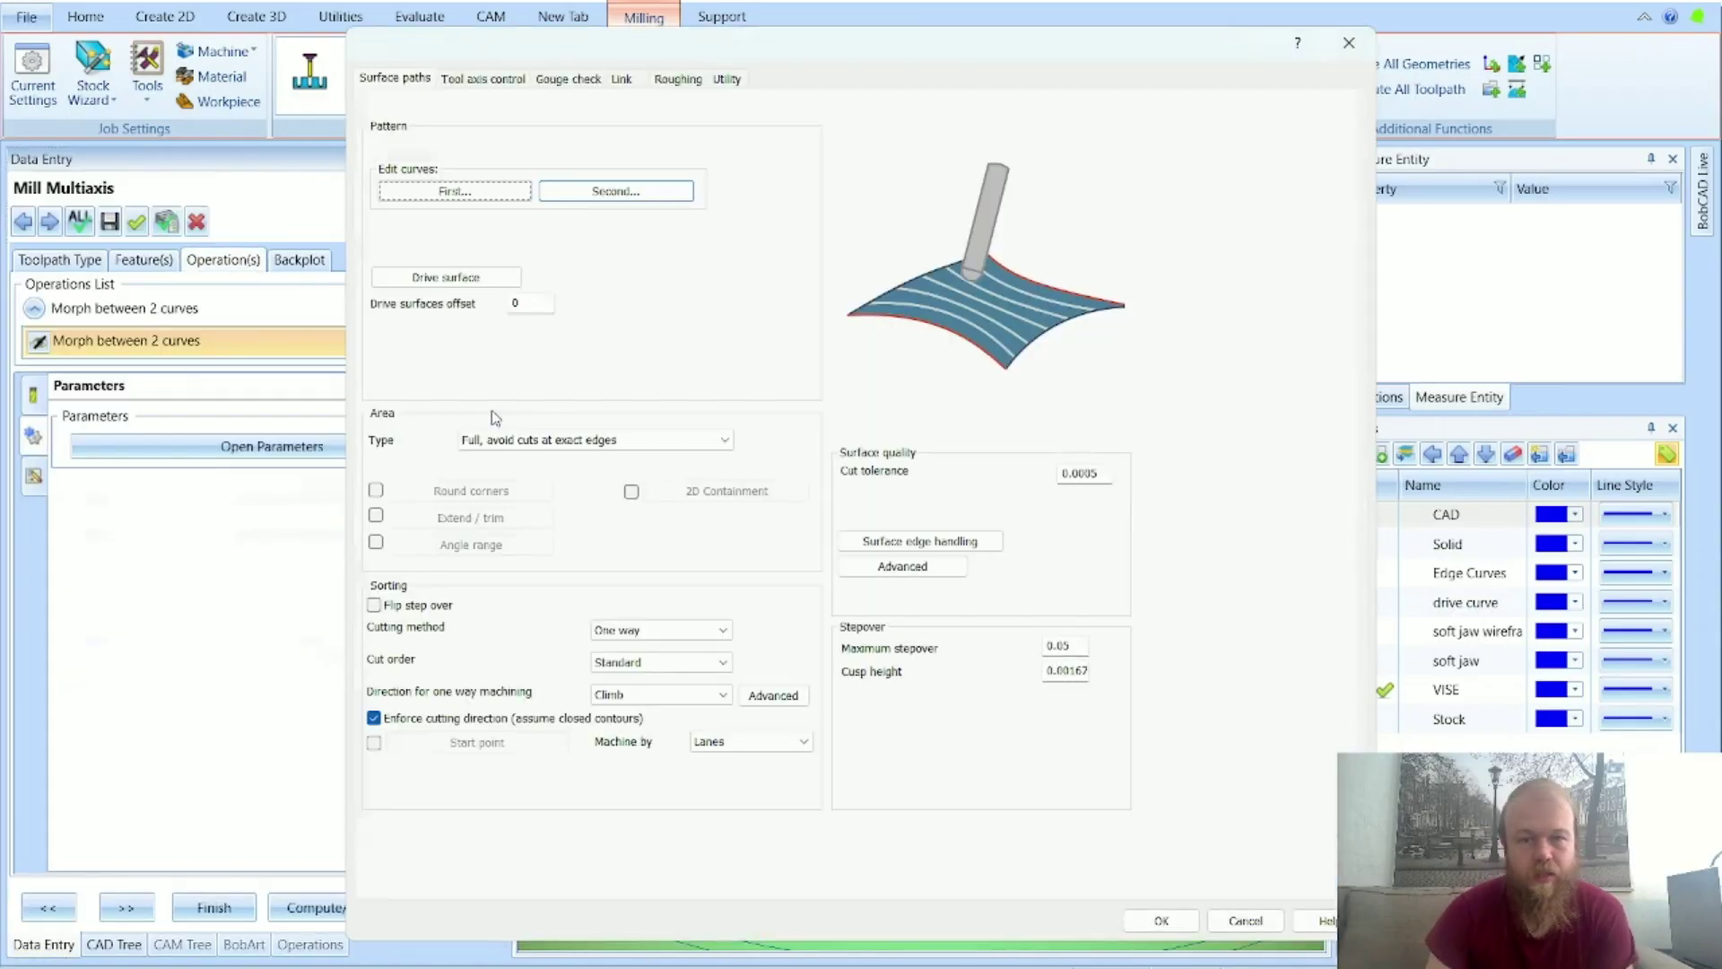
# Step: Review the maximum stepover and cusp height, and the tool axis control, gouge check, link, roughing and utility settings
pyautogui.click(1064, 646)
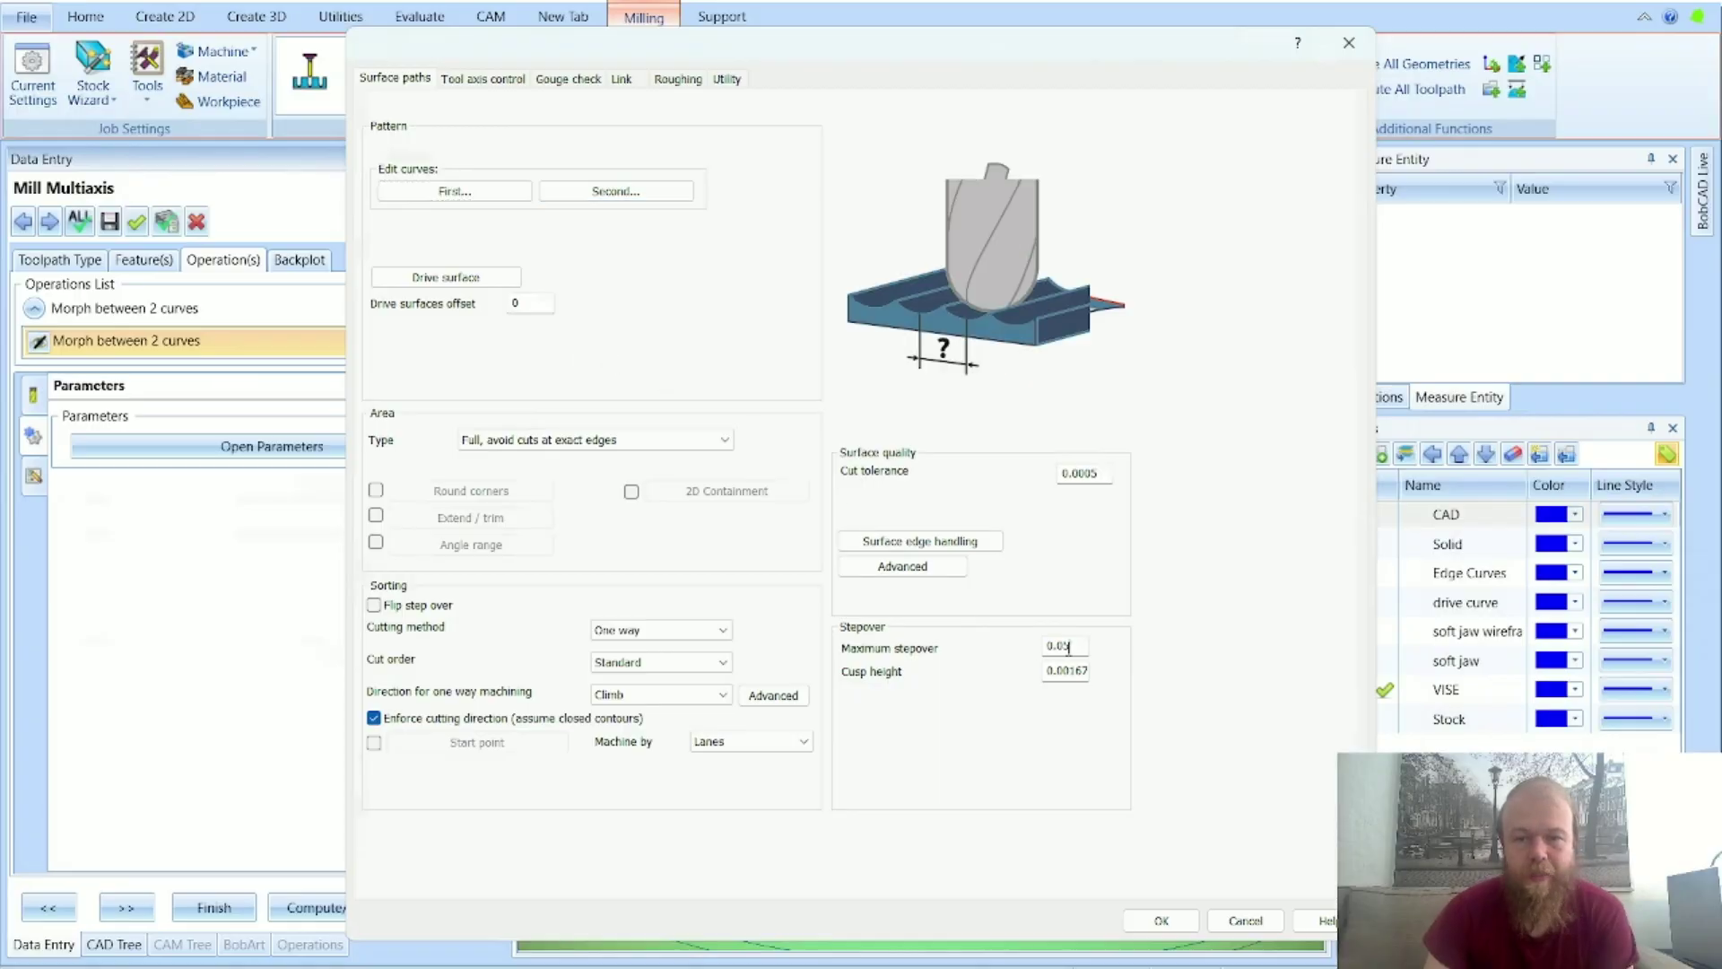
pyautogui.click(1059, 671)
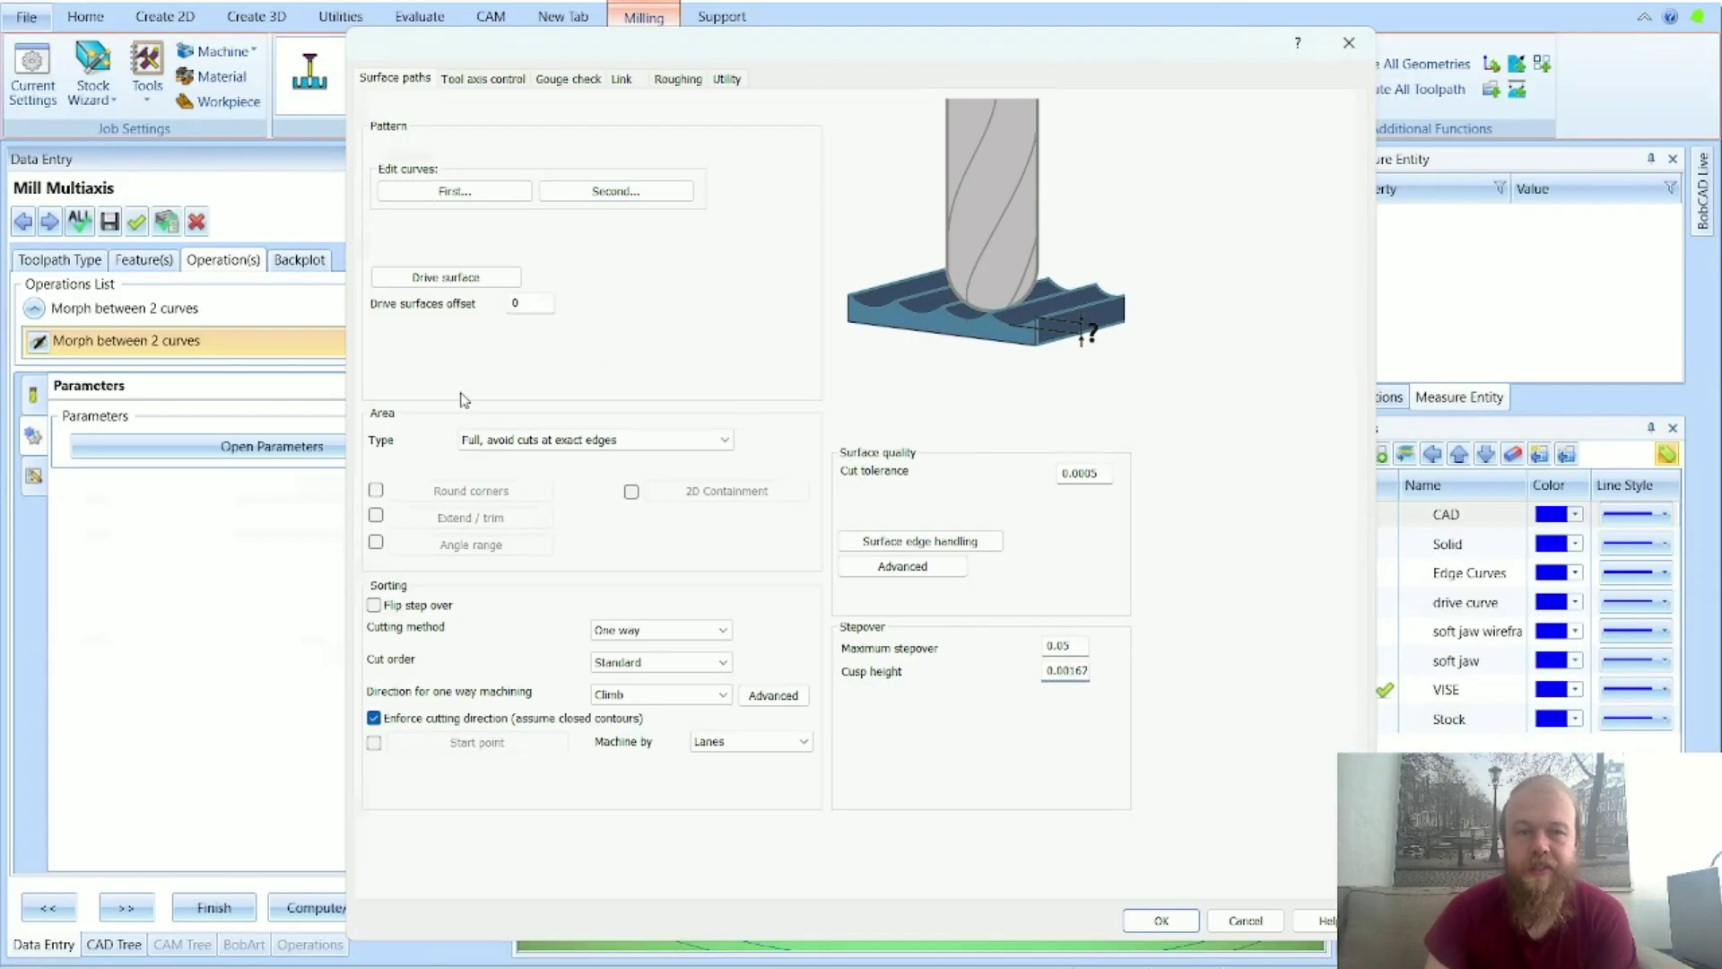
pyautogui.click(482, 81)
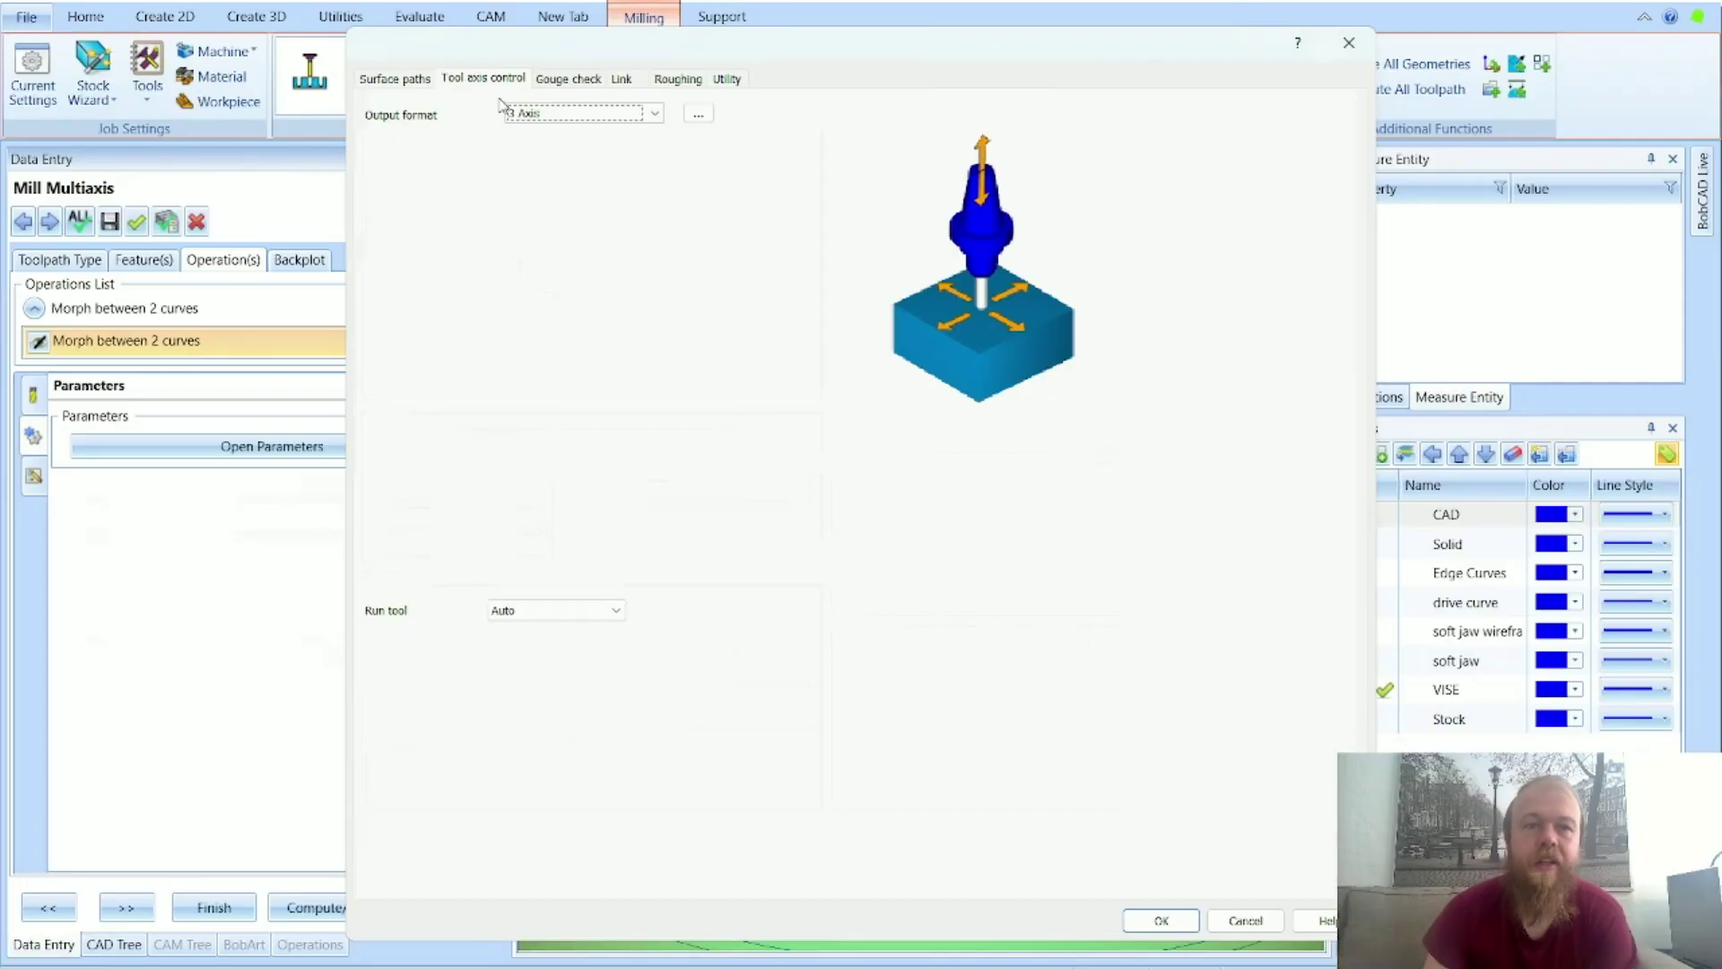
pyautogui.click(567, 79)
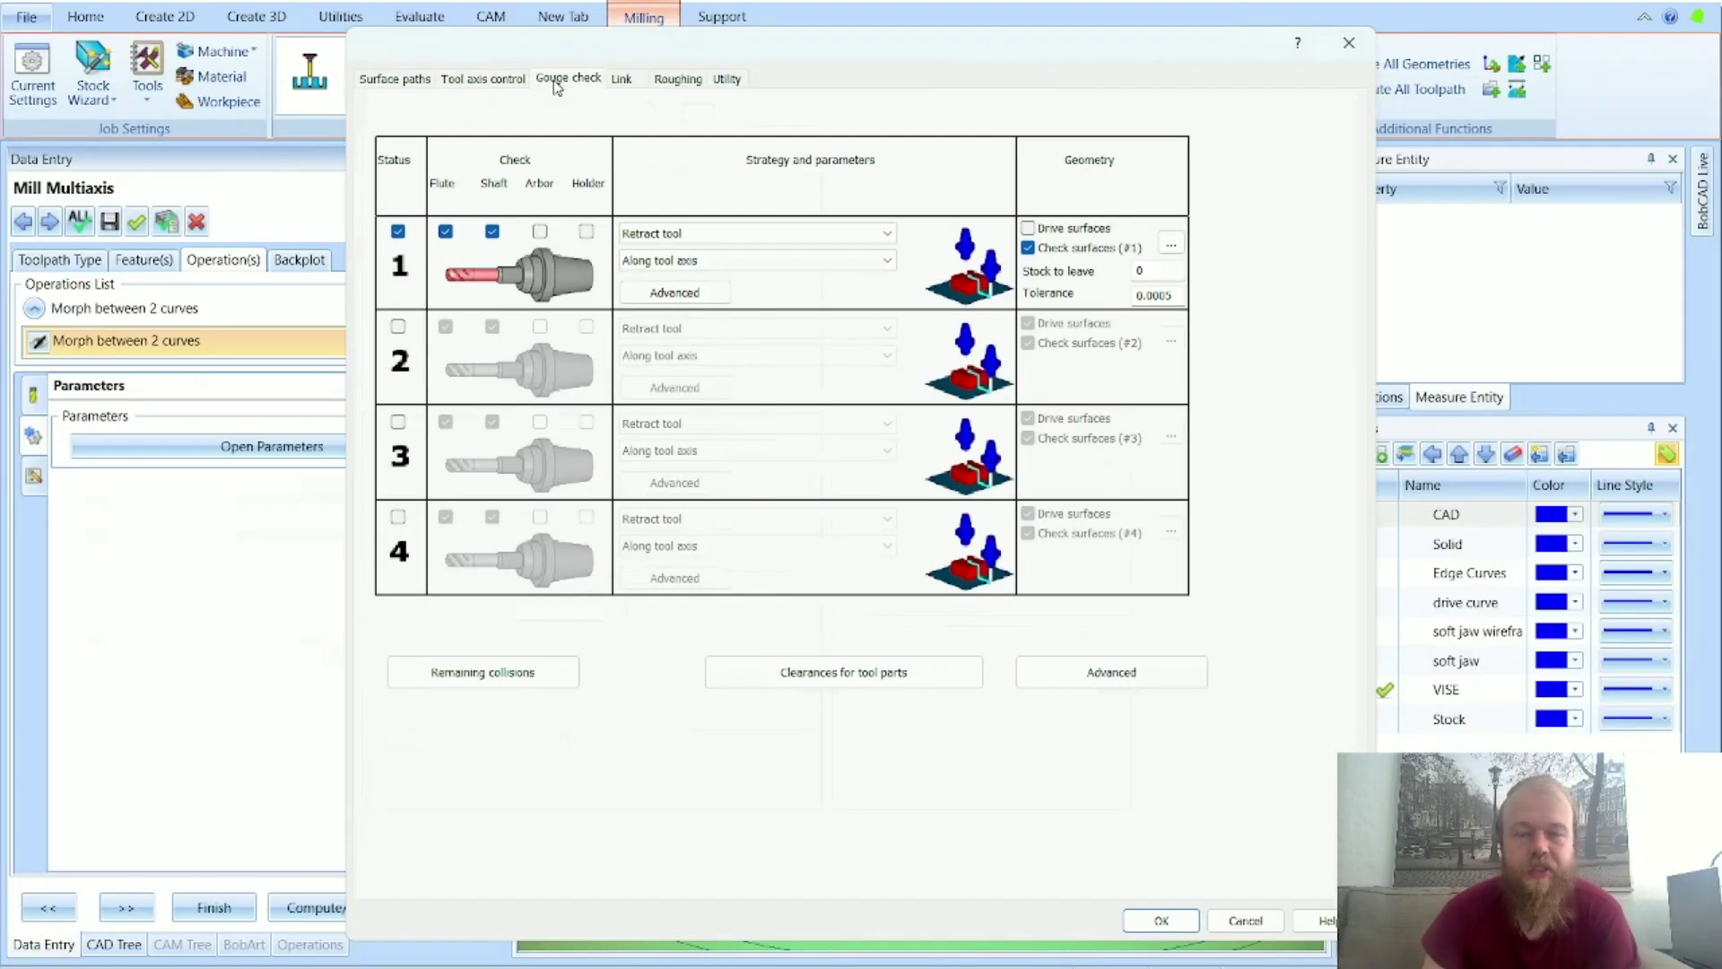
pyautogui.click(622, 78)
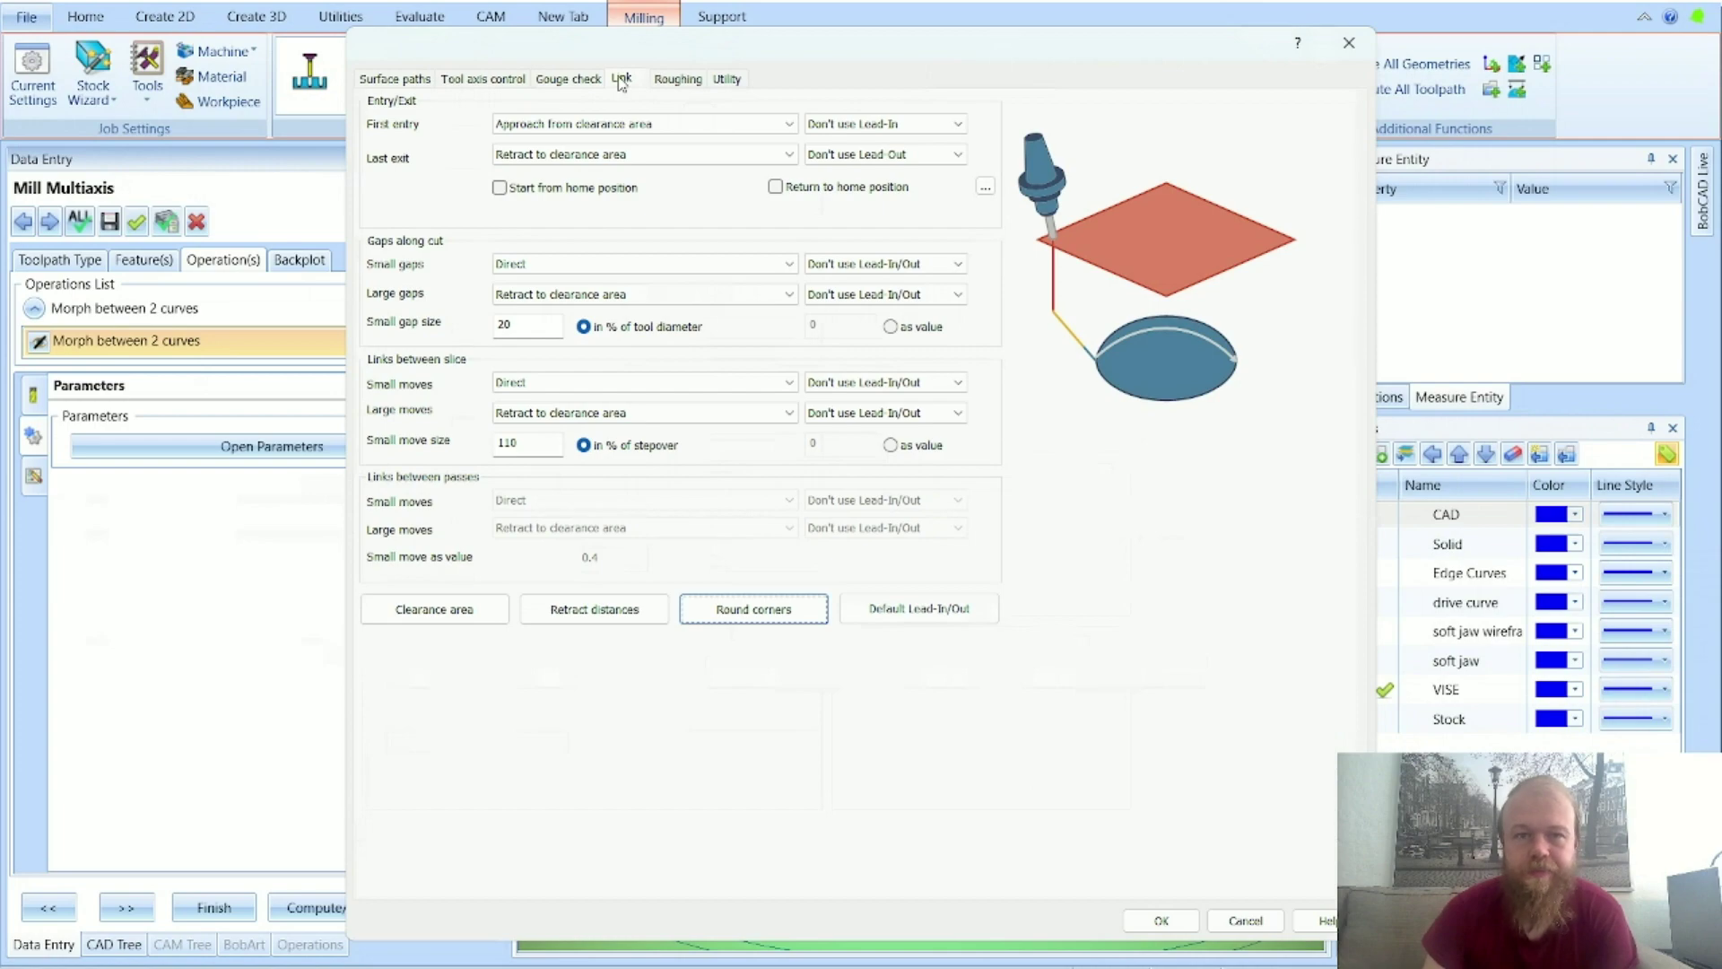
pyautogui.click(679, 79)
pyautogui.click(727, 79)
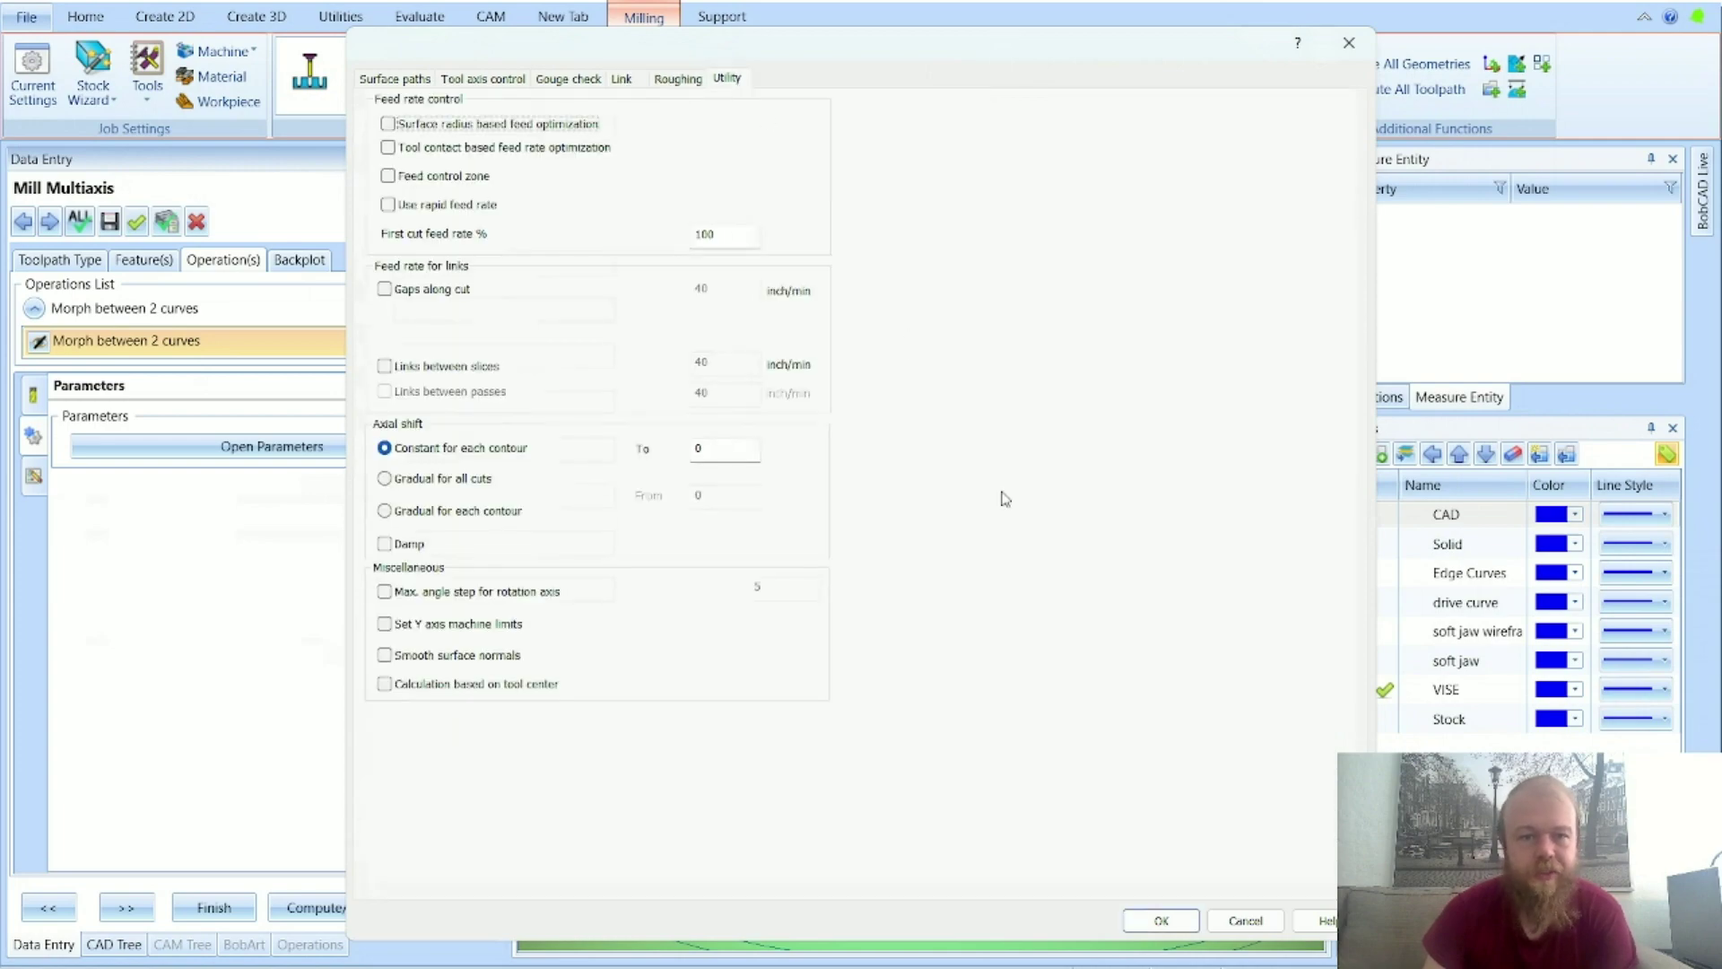
# Step: Accept the Morph between 2 curves parameters, recompute the FINISH STANDUP WALLS toolpath and display it on the boss
pyautogui.click(1161, 920)
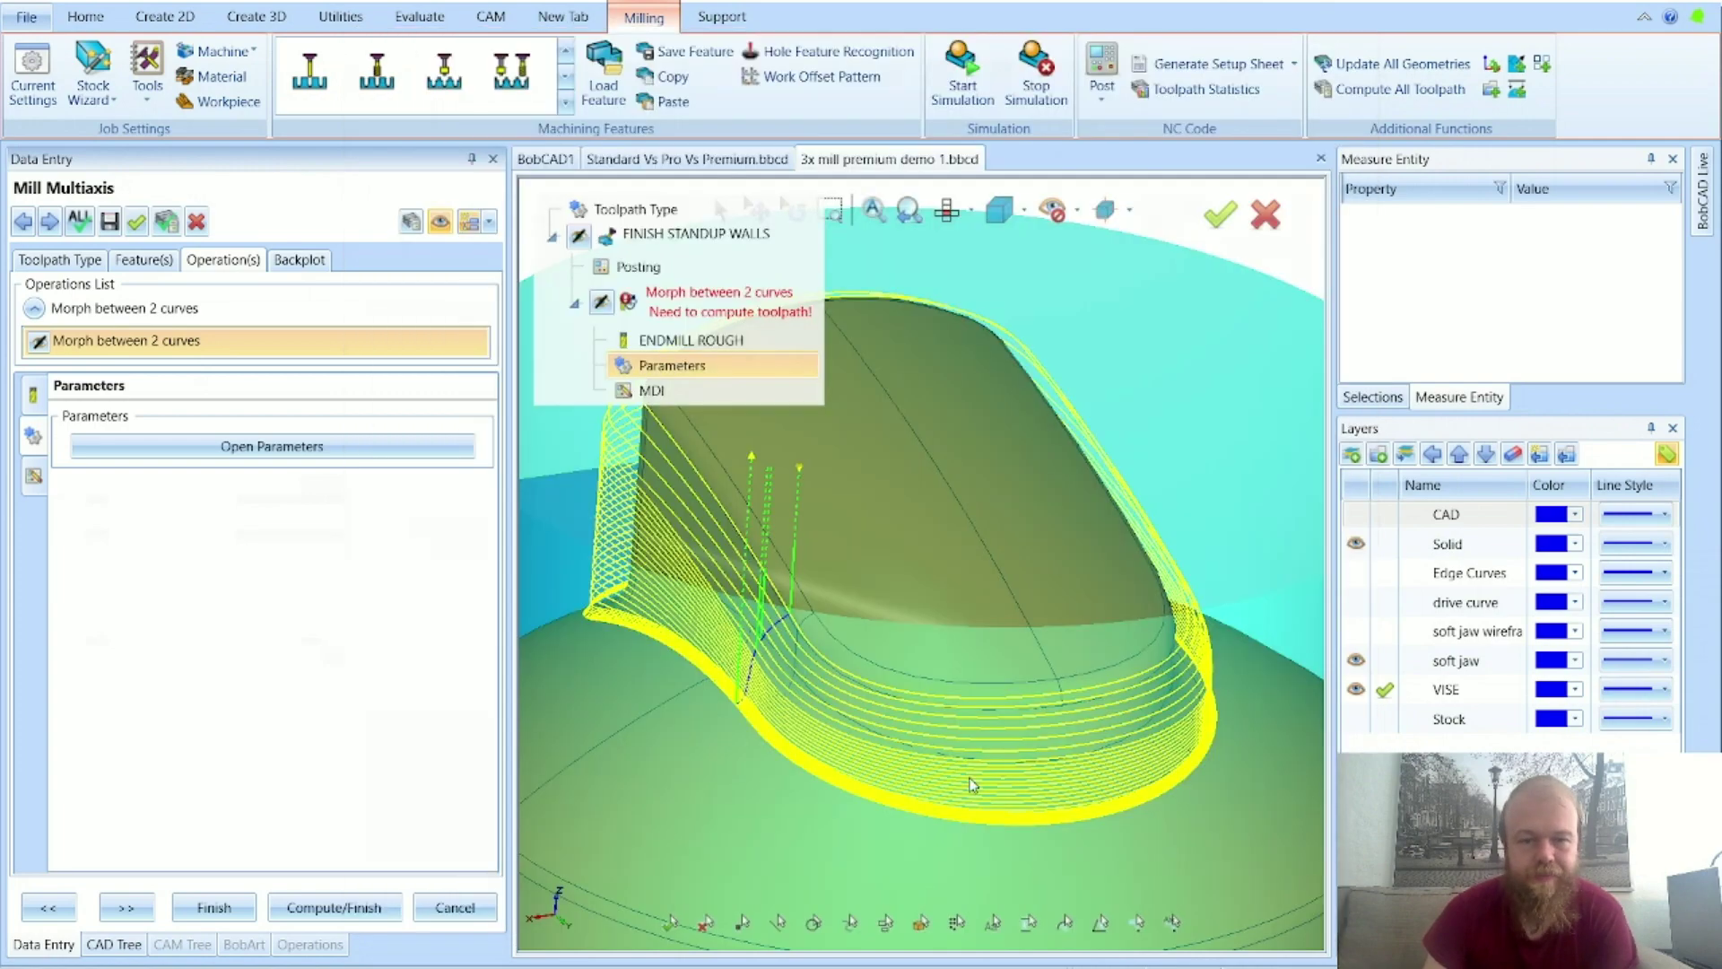
pyautogui.click(214, 908)
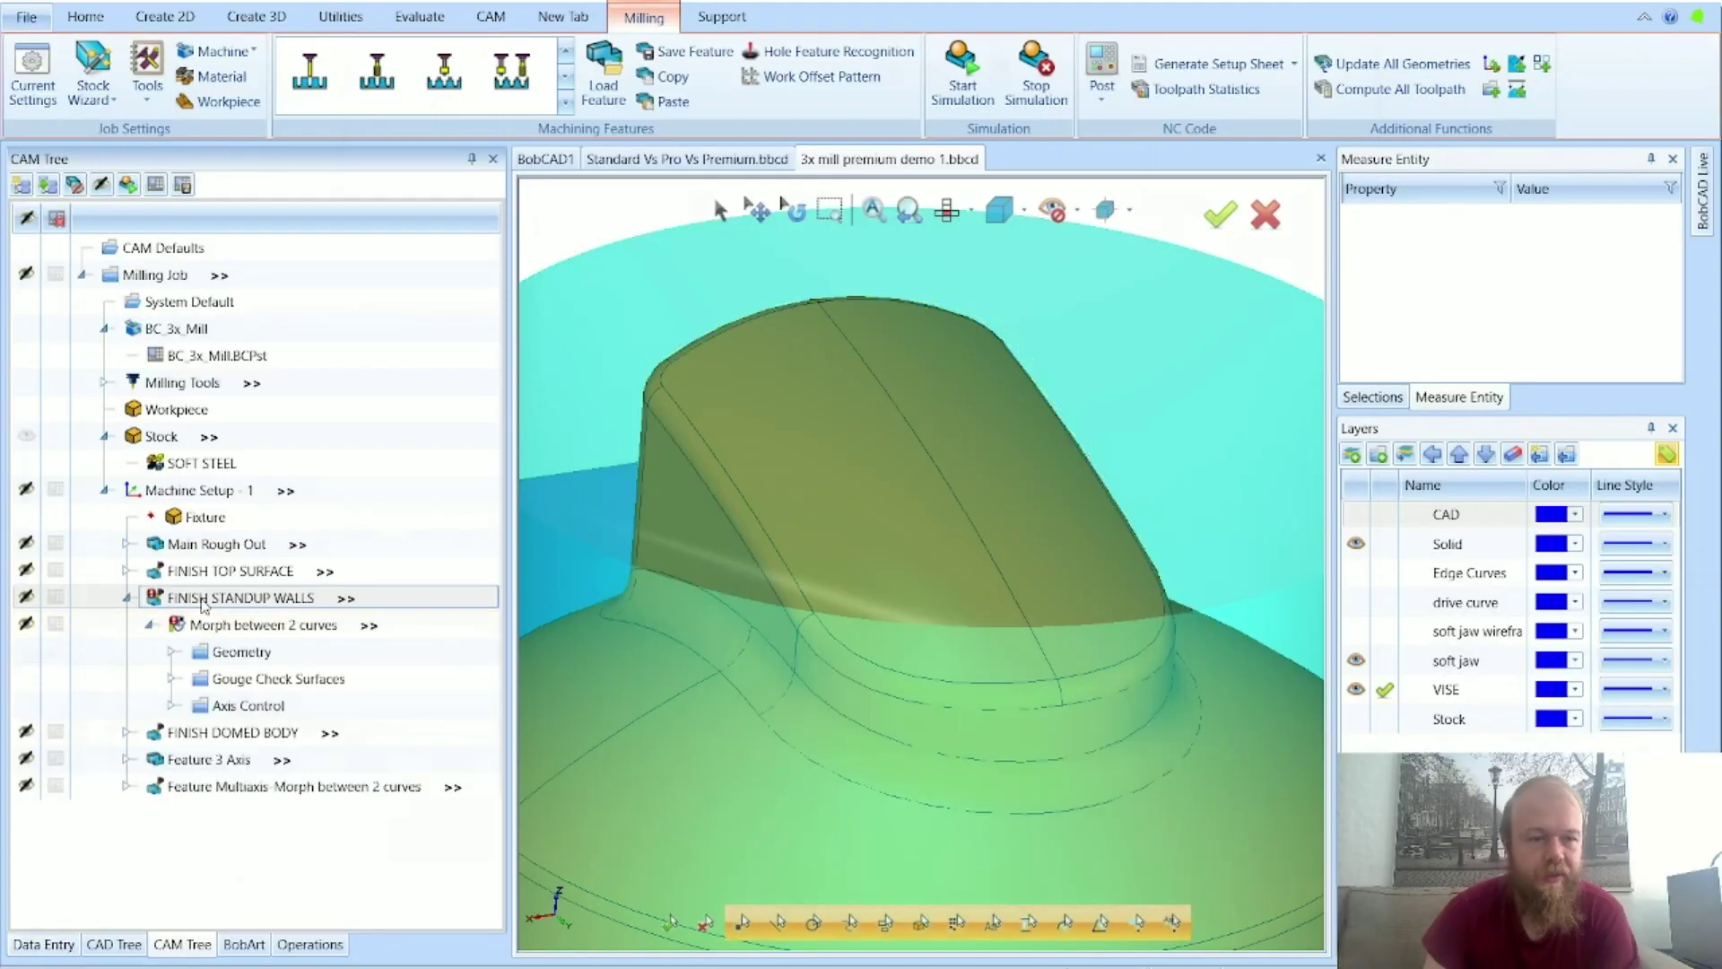
pyautogui.rightClick(203, 600)
pyautogui.click(283, 51)
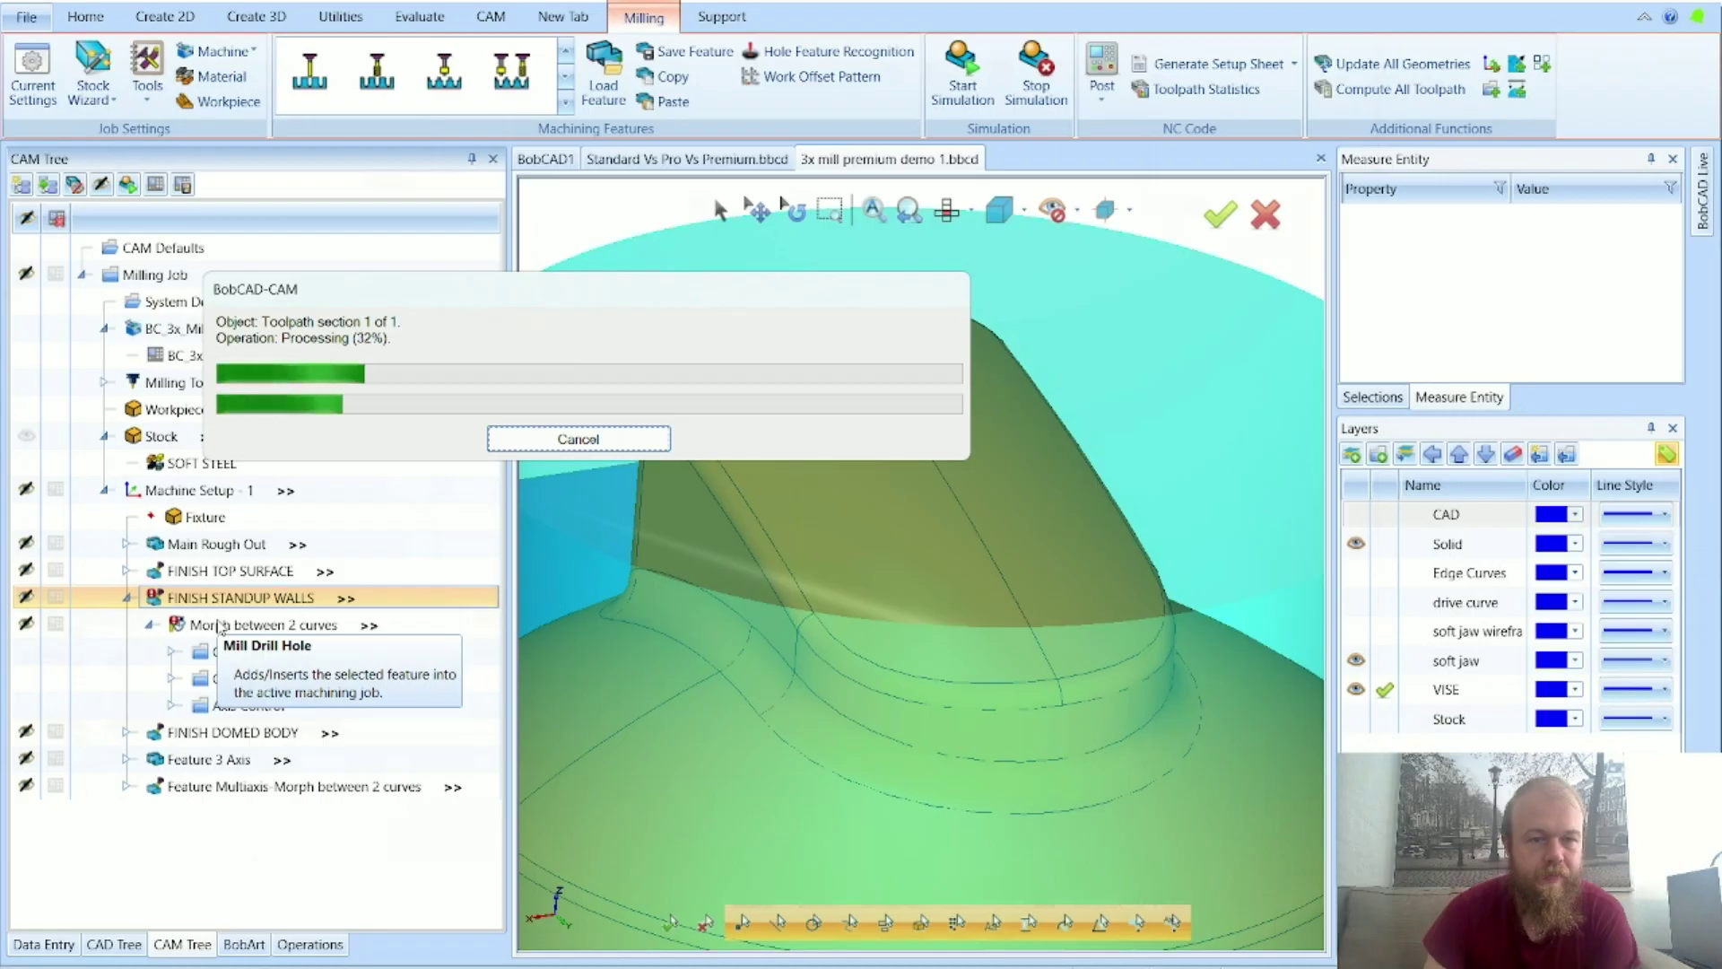
pyautogui.click(220, 626)
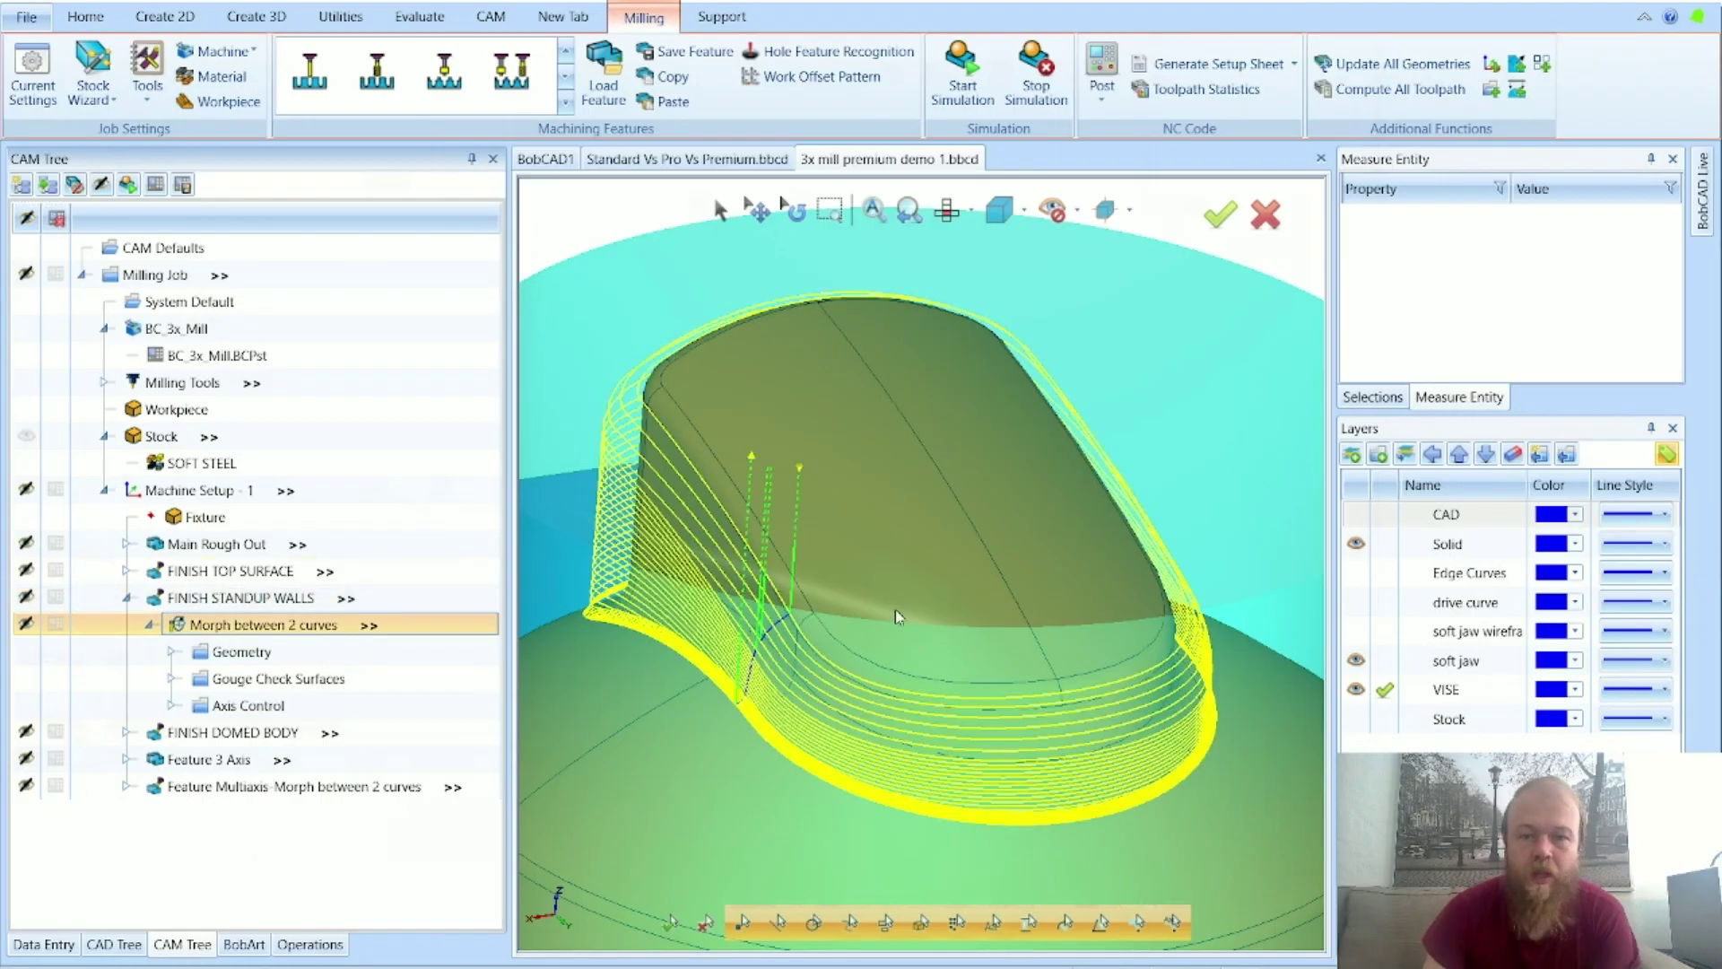
pyautogui.moveTo(897, 617); pyautogui.dragTo(940, 630, button='middle')
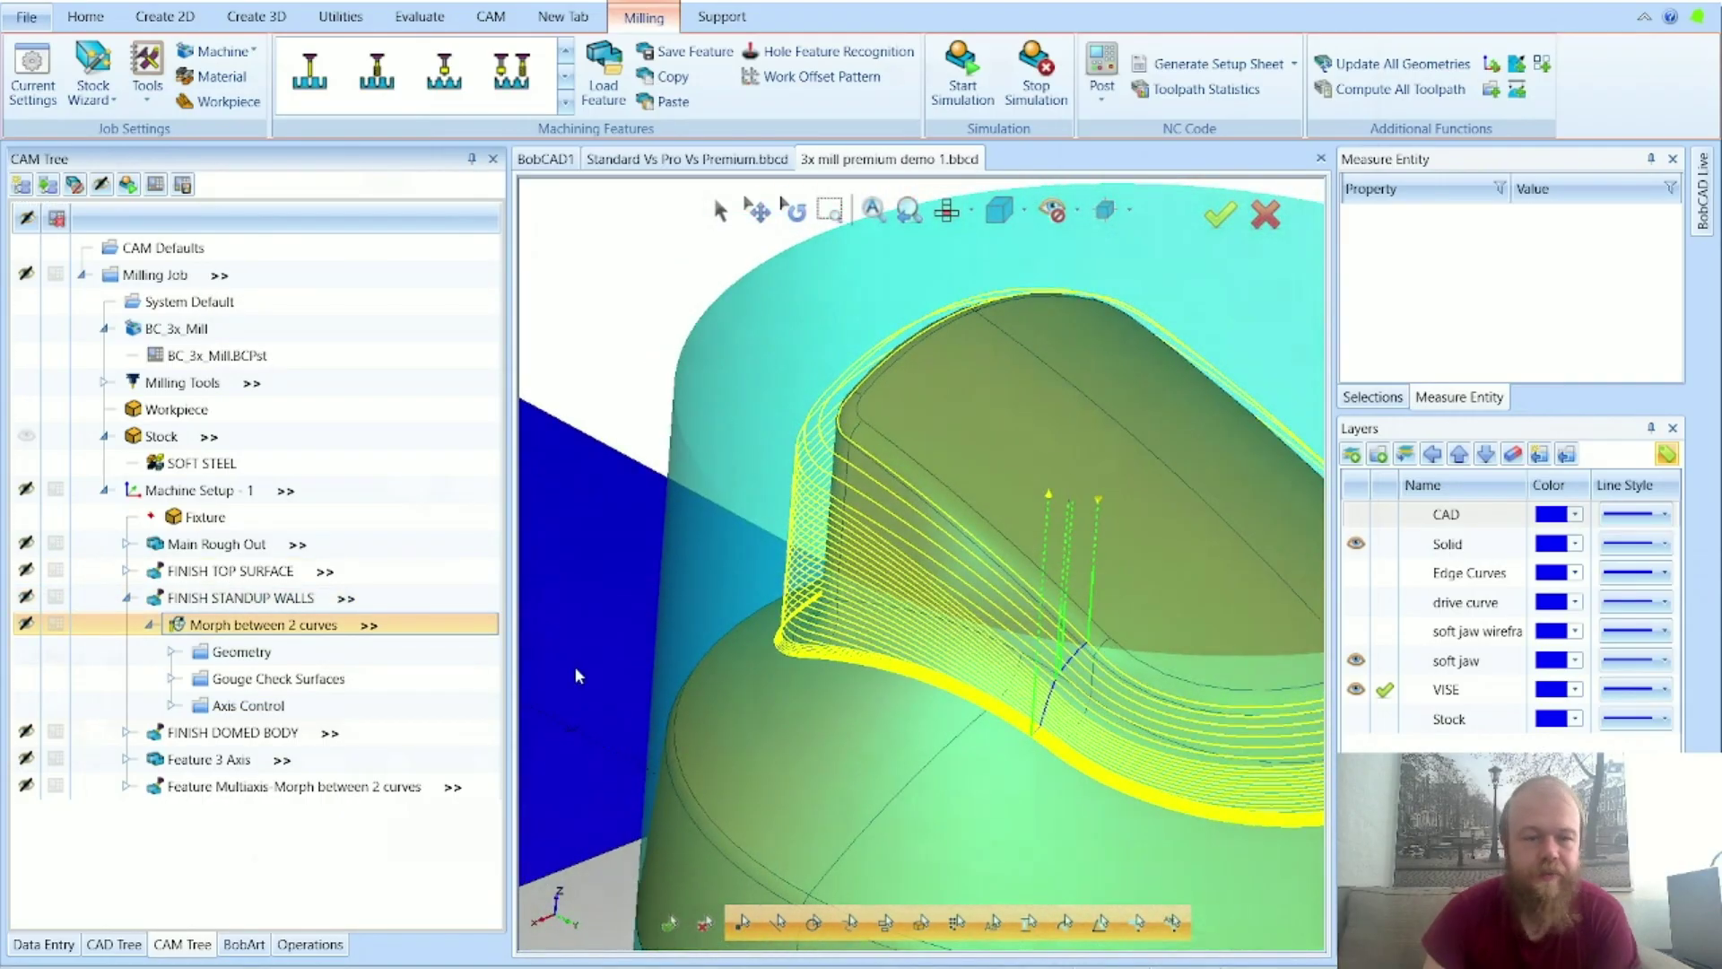
# Step: Review the stepover and cusp height parameters of the FINISH STANDUP WALLS Morph between 2 curves operation, leaving them as they are
pyautogui.doubleClick(255, 622)
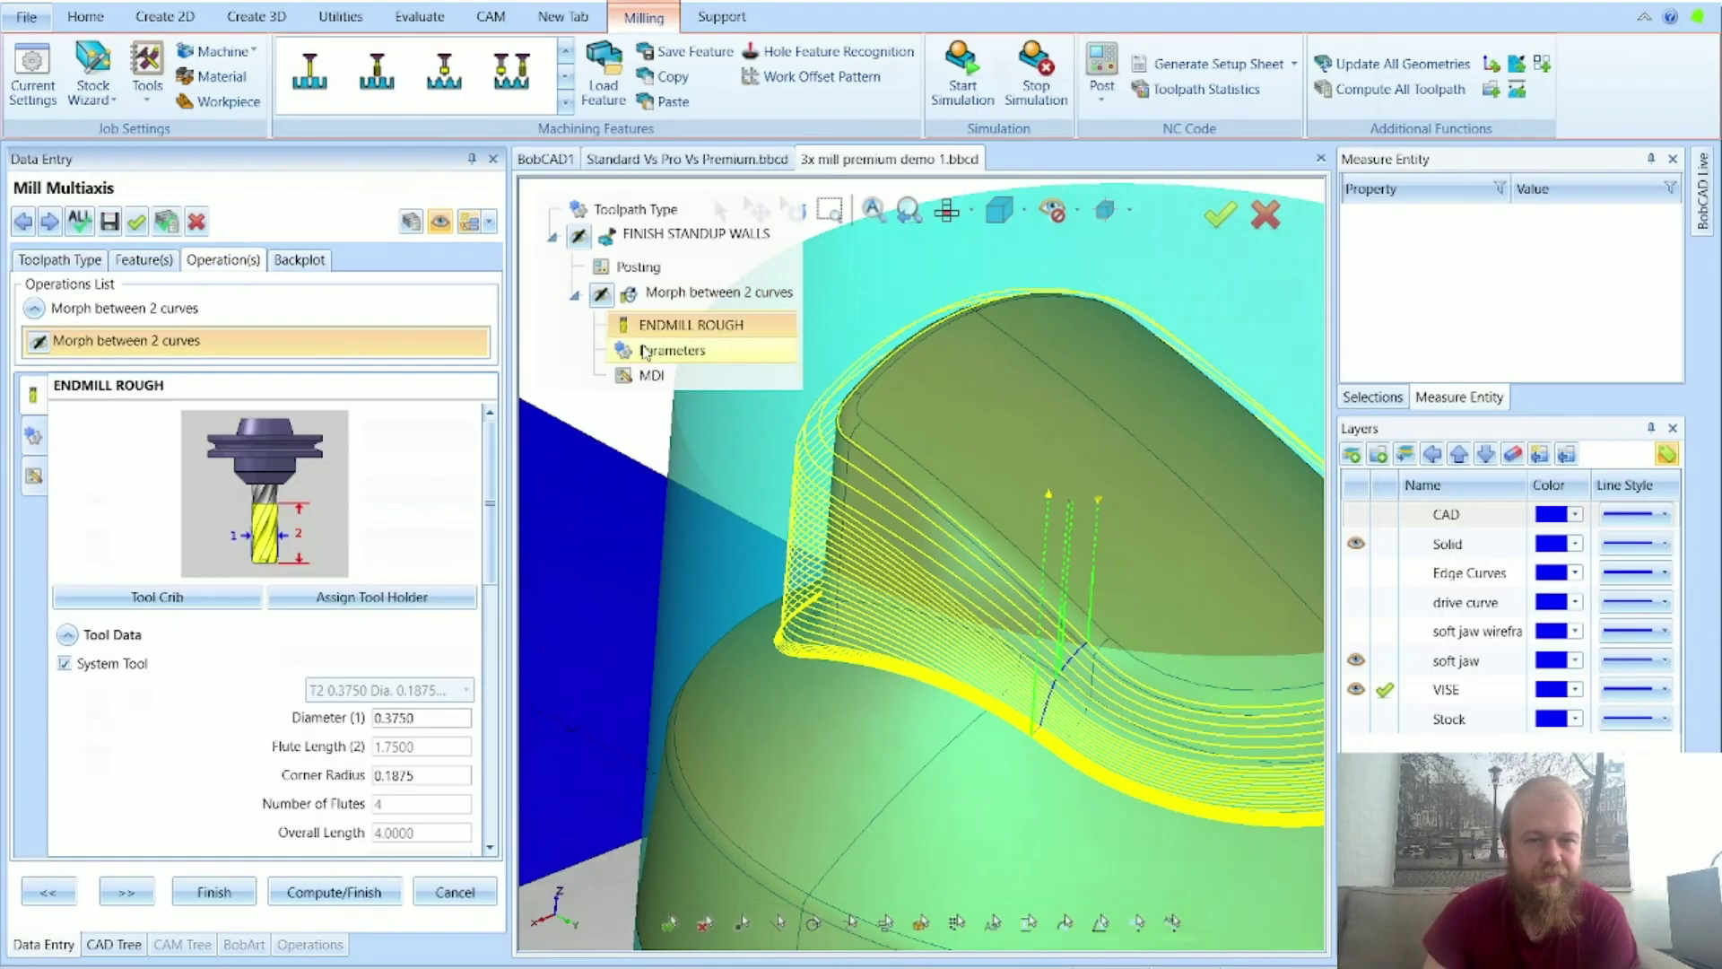
pyautogui.click(646, 351)
pyautogui.click(269, 446)
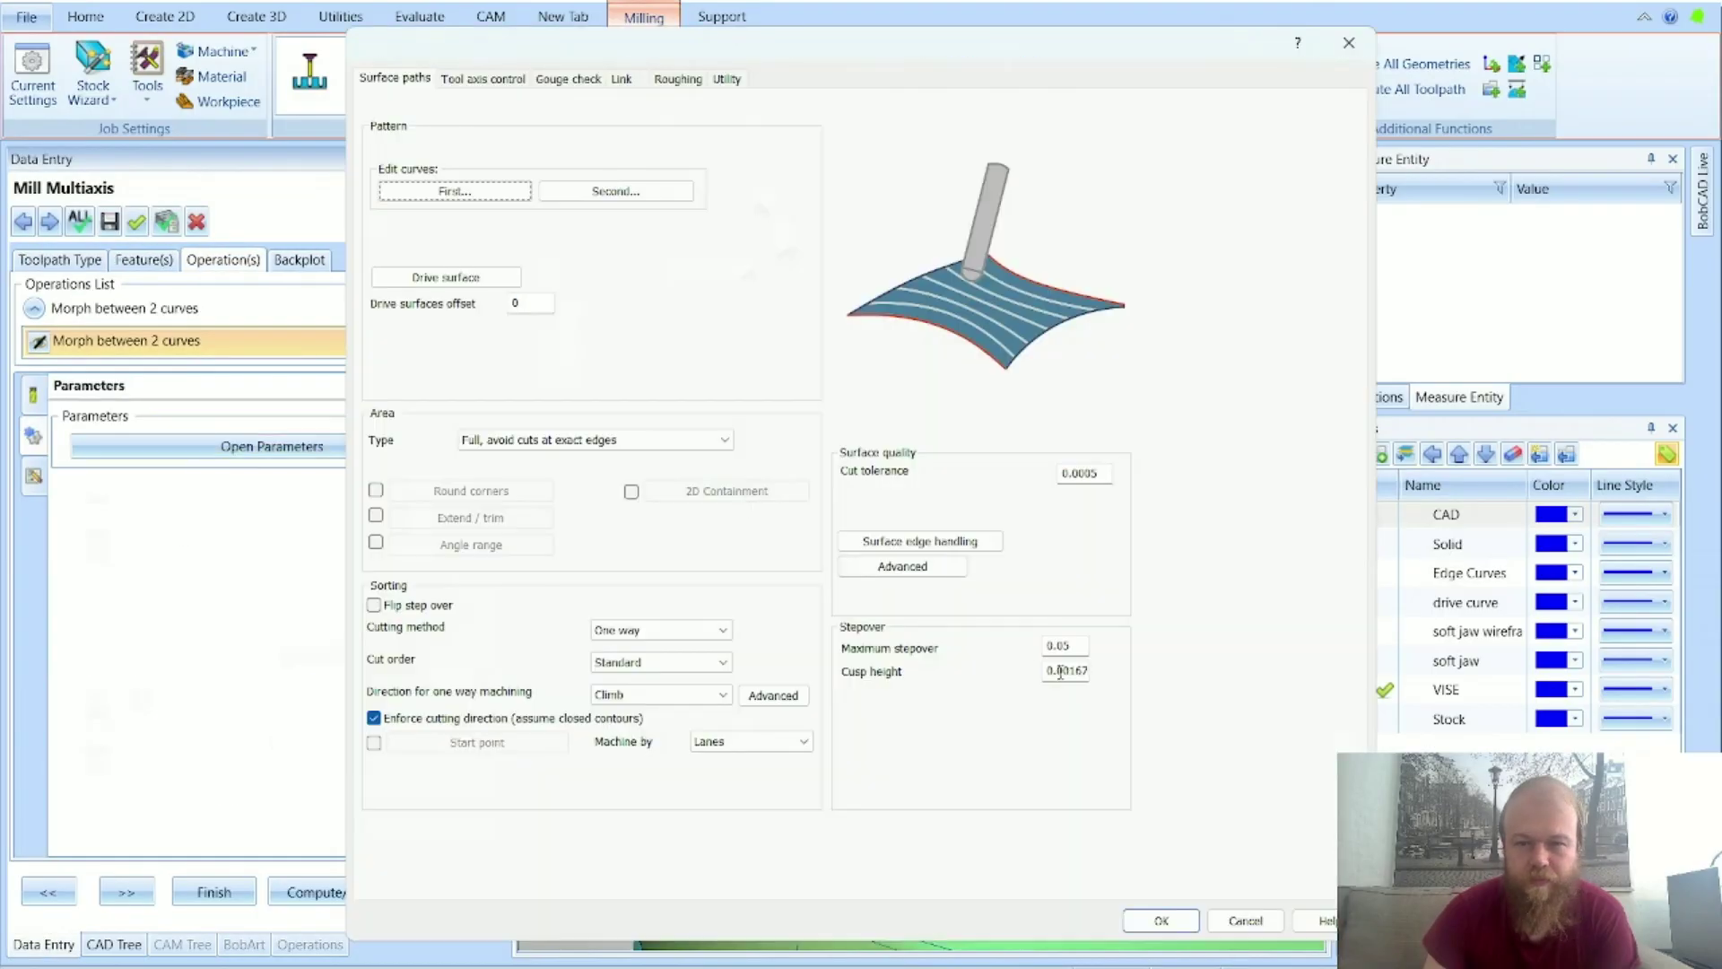
pyautogui.click(1245, 920)
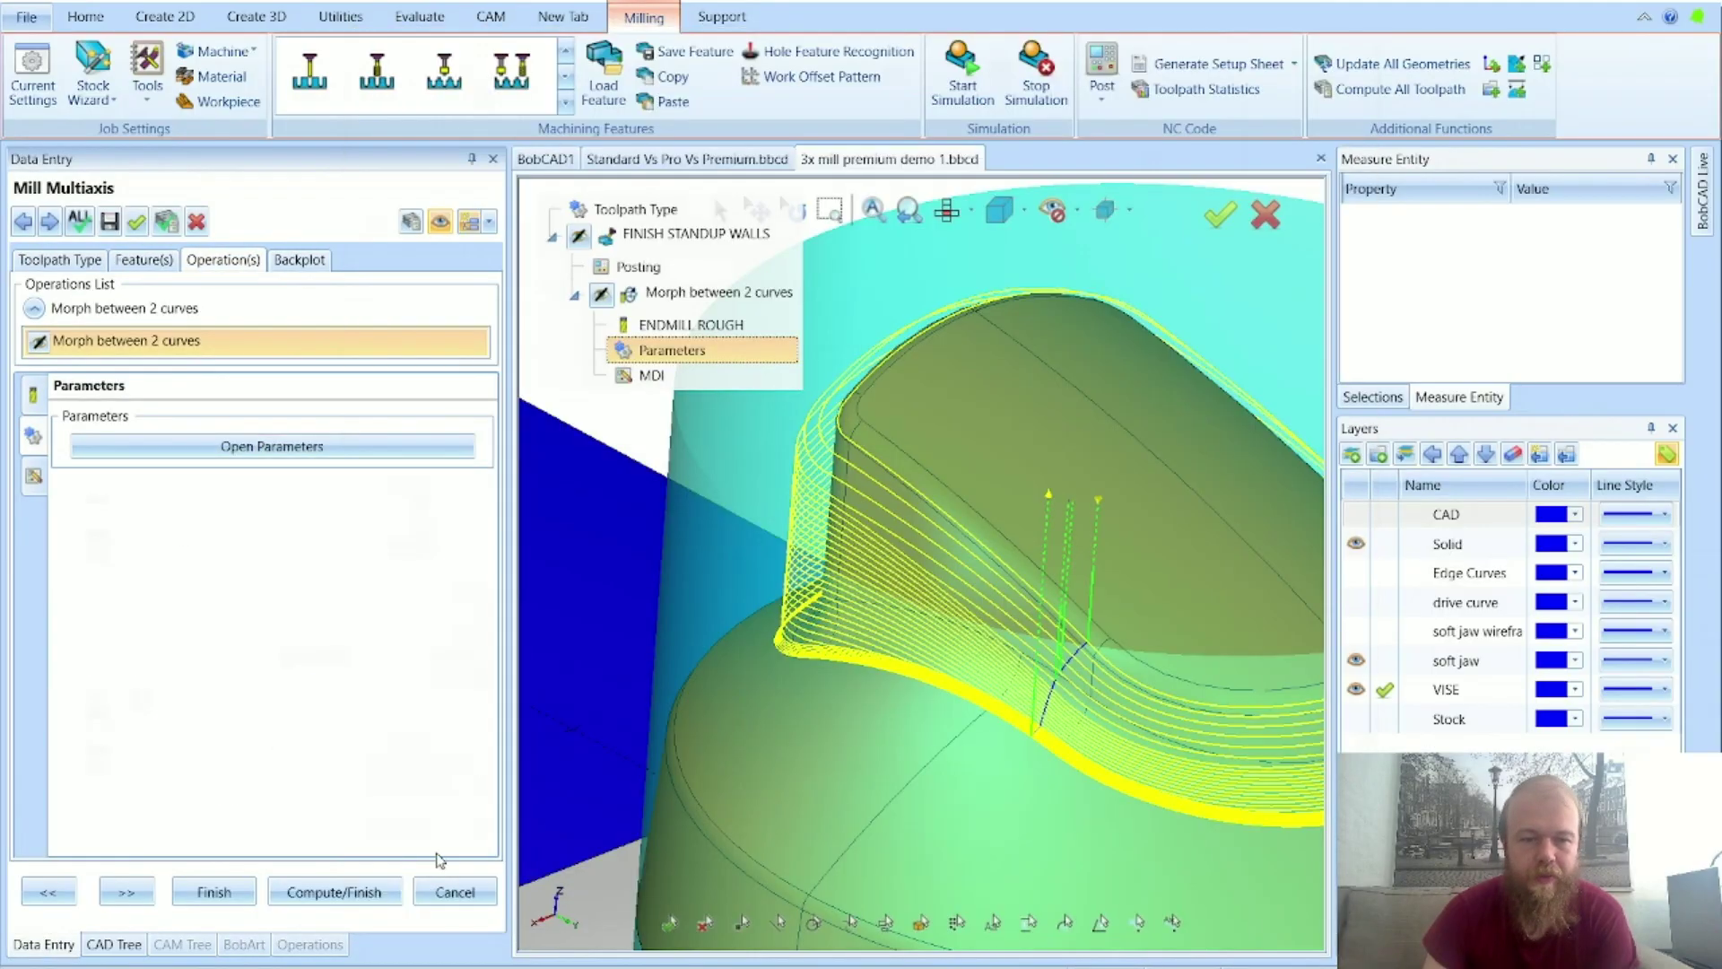
pyautogui.click(455, 891)
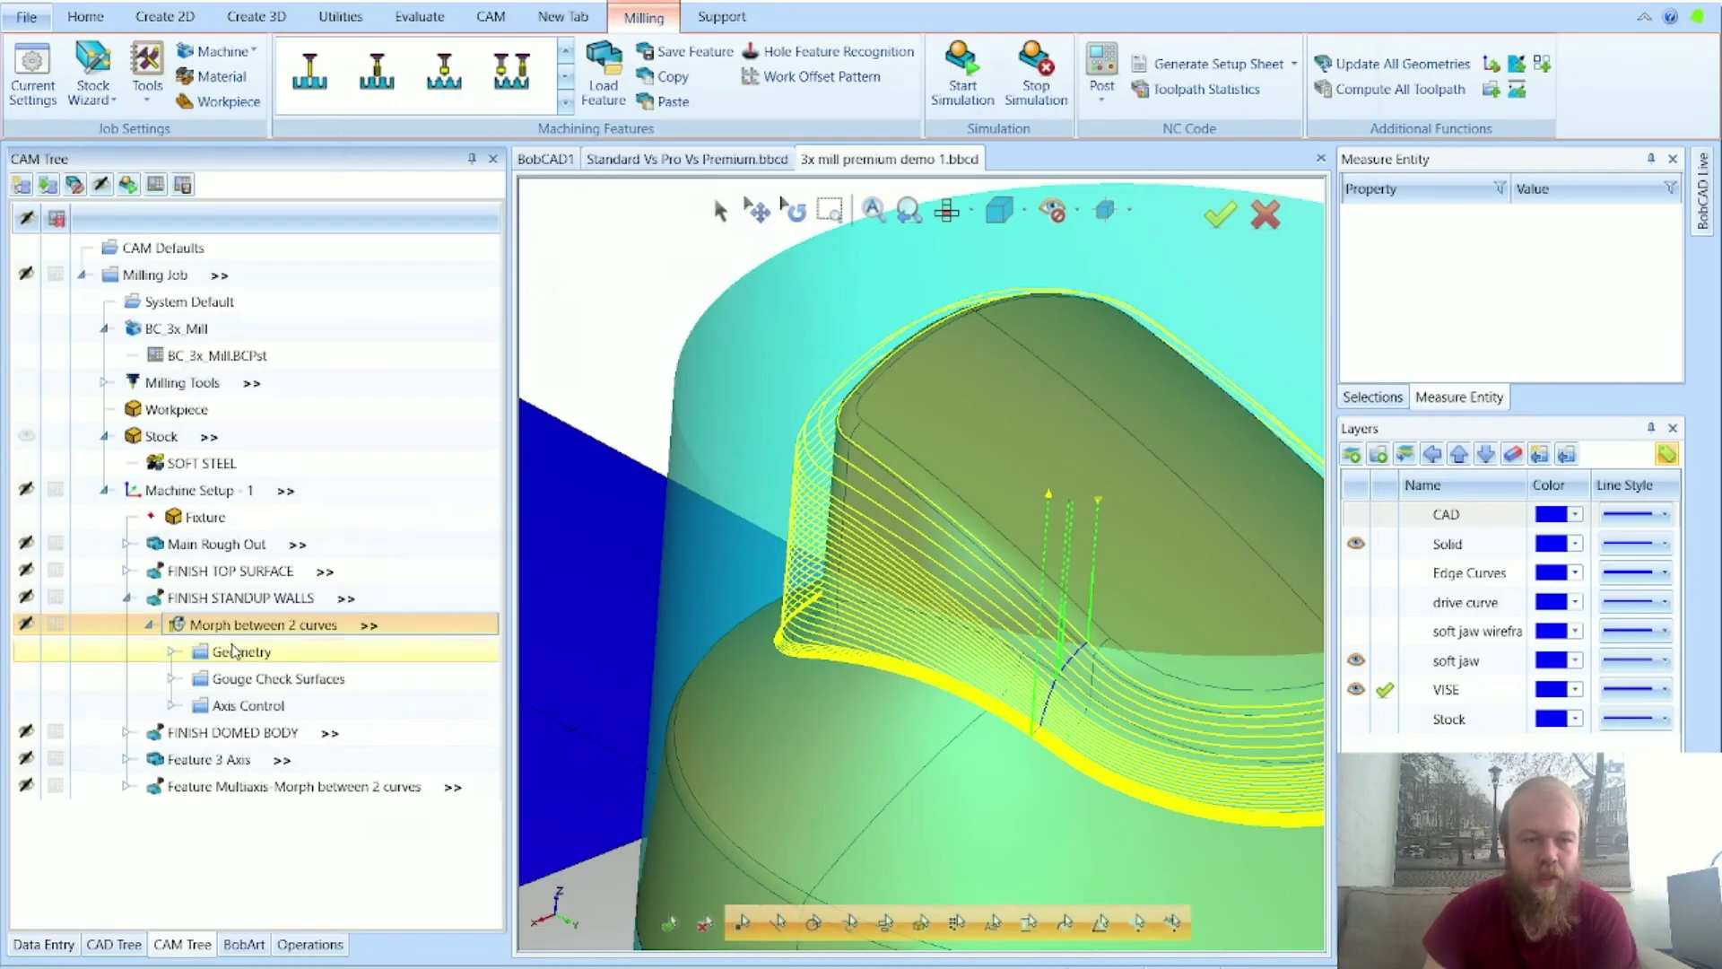
# Step: Examine the morph toolpath up close at the boss's top corner and around the base fillet
pyautogui.scroll(8, 854, 517)
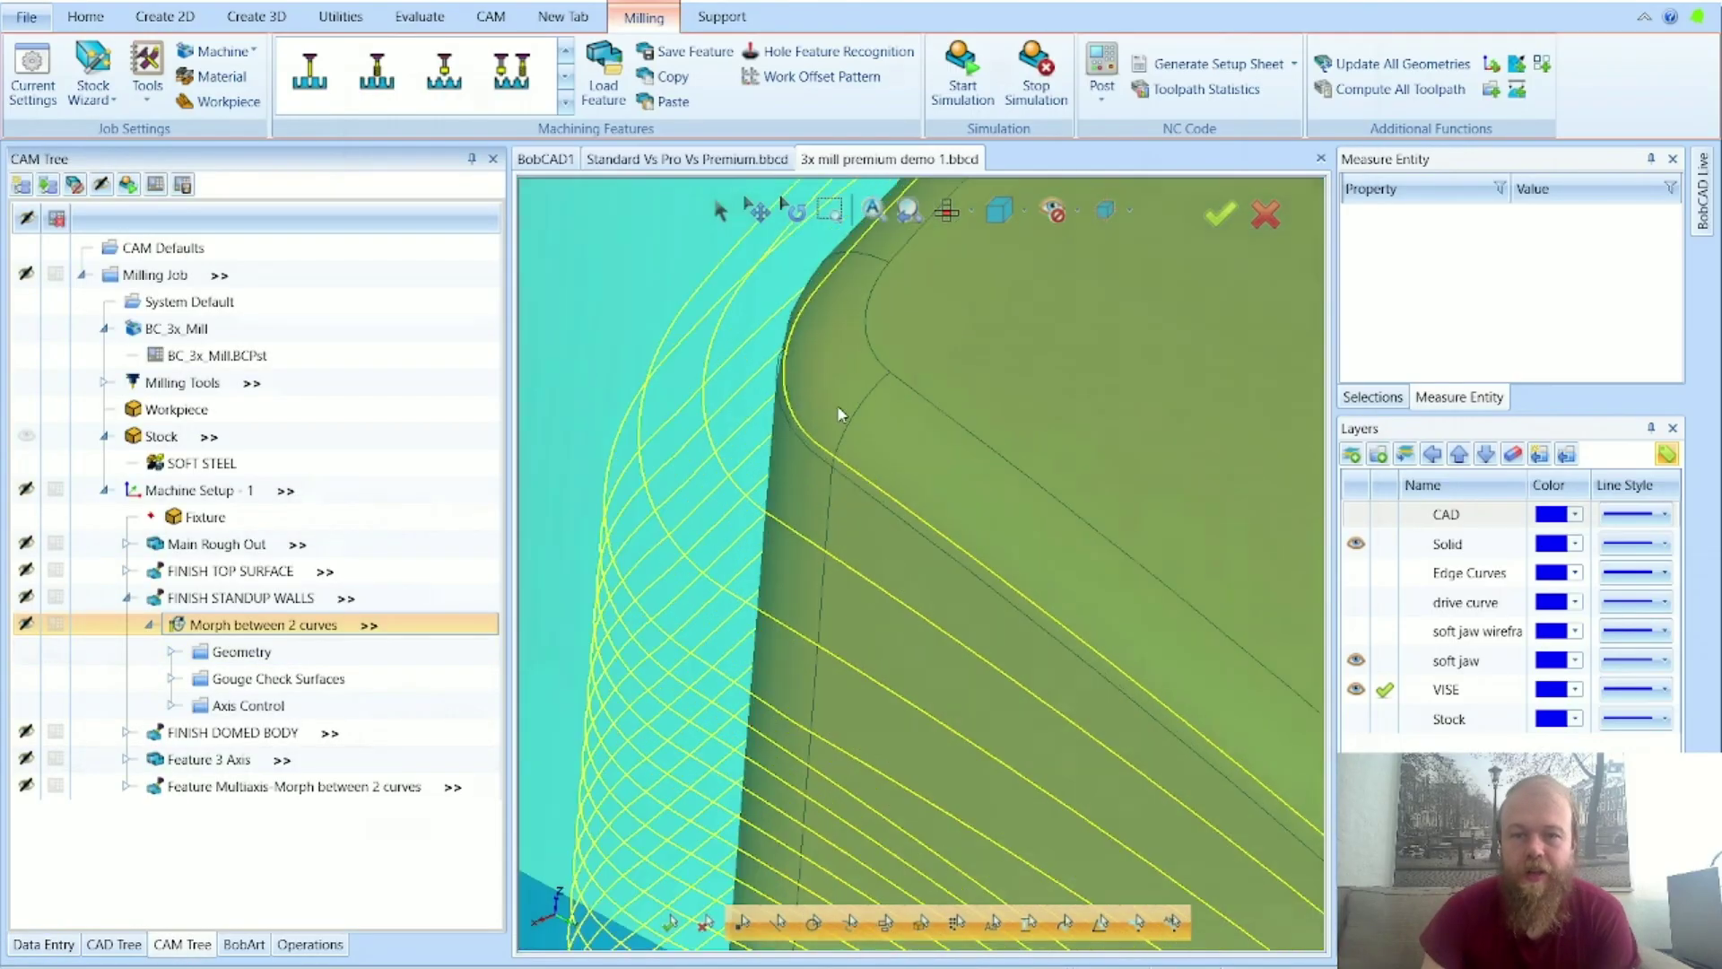
pyautogui.scroll(-2, 924, 396)
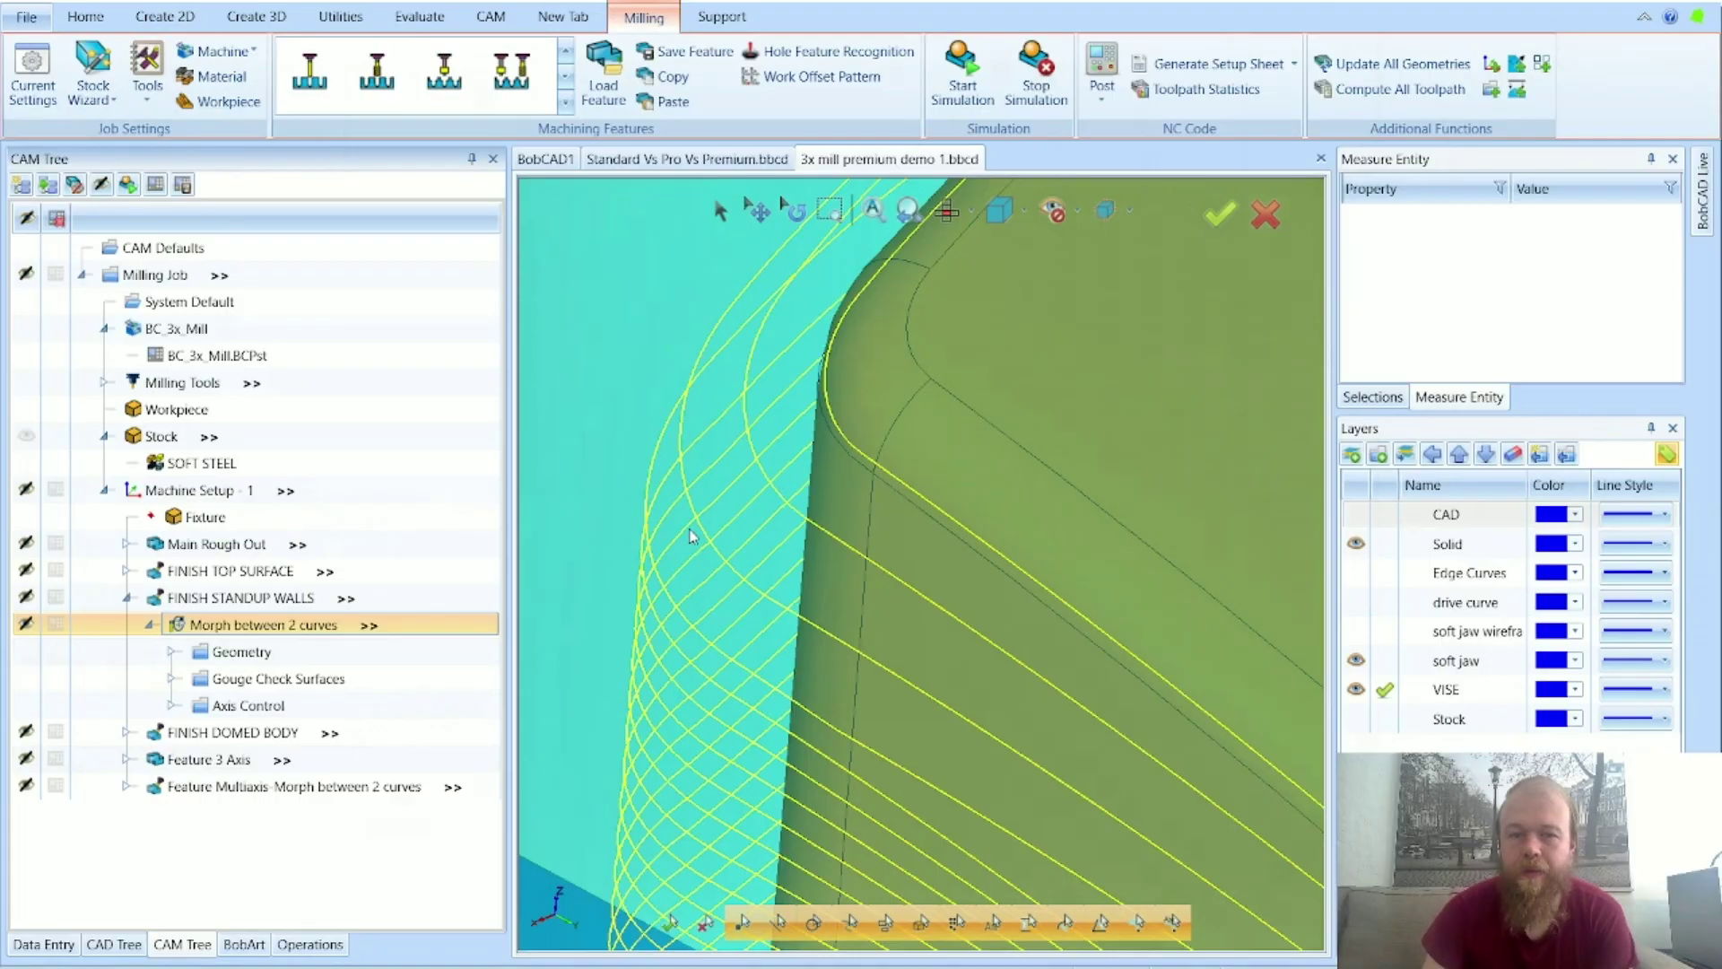
pyautogui.scroll(-5, 824, 384)
pyautogui.scroll(6, 823, 384)
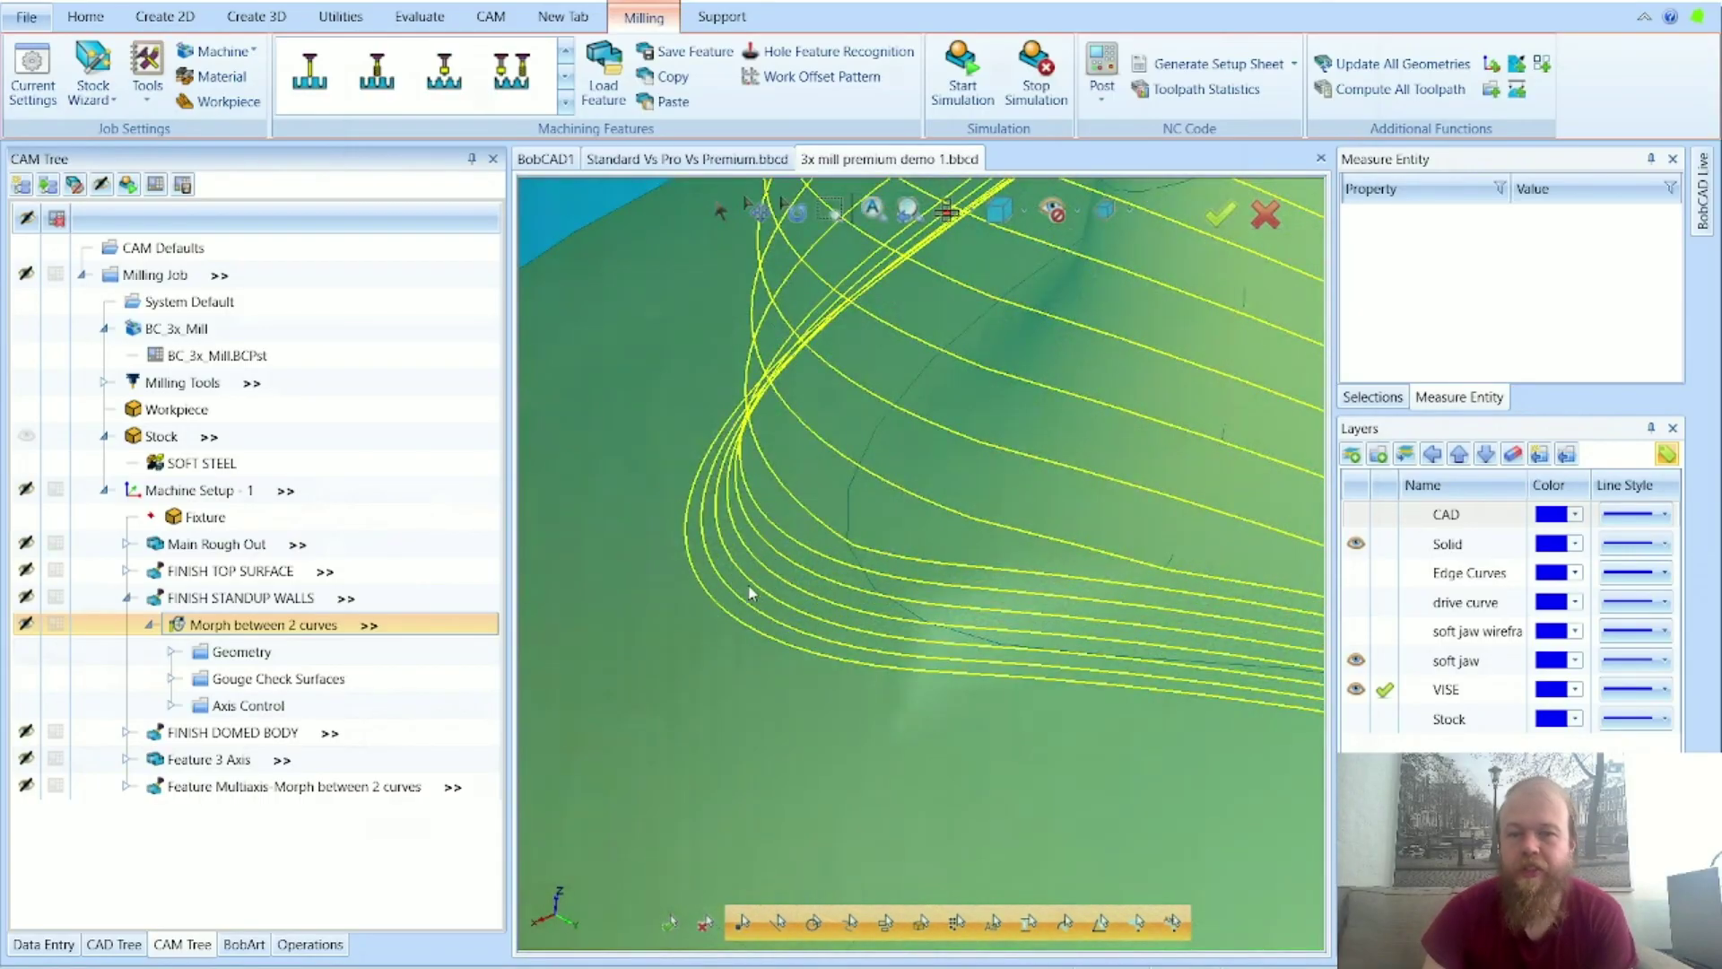
pyautogui.scroll(-1, 752, 593)
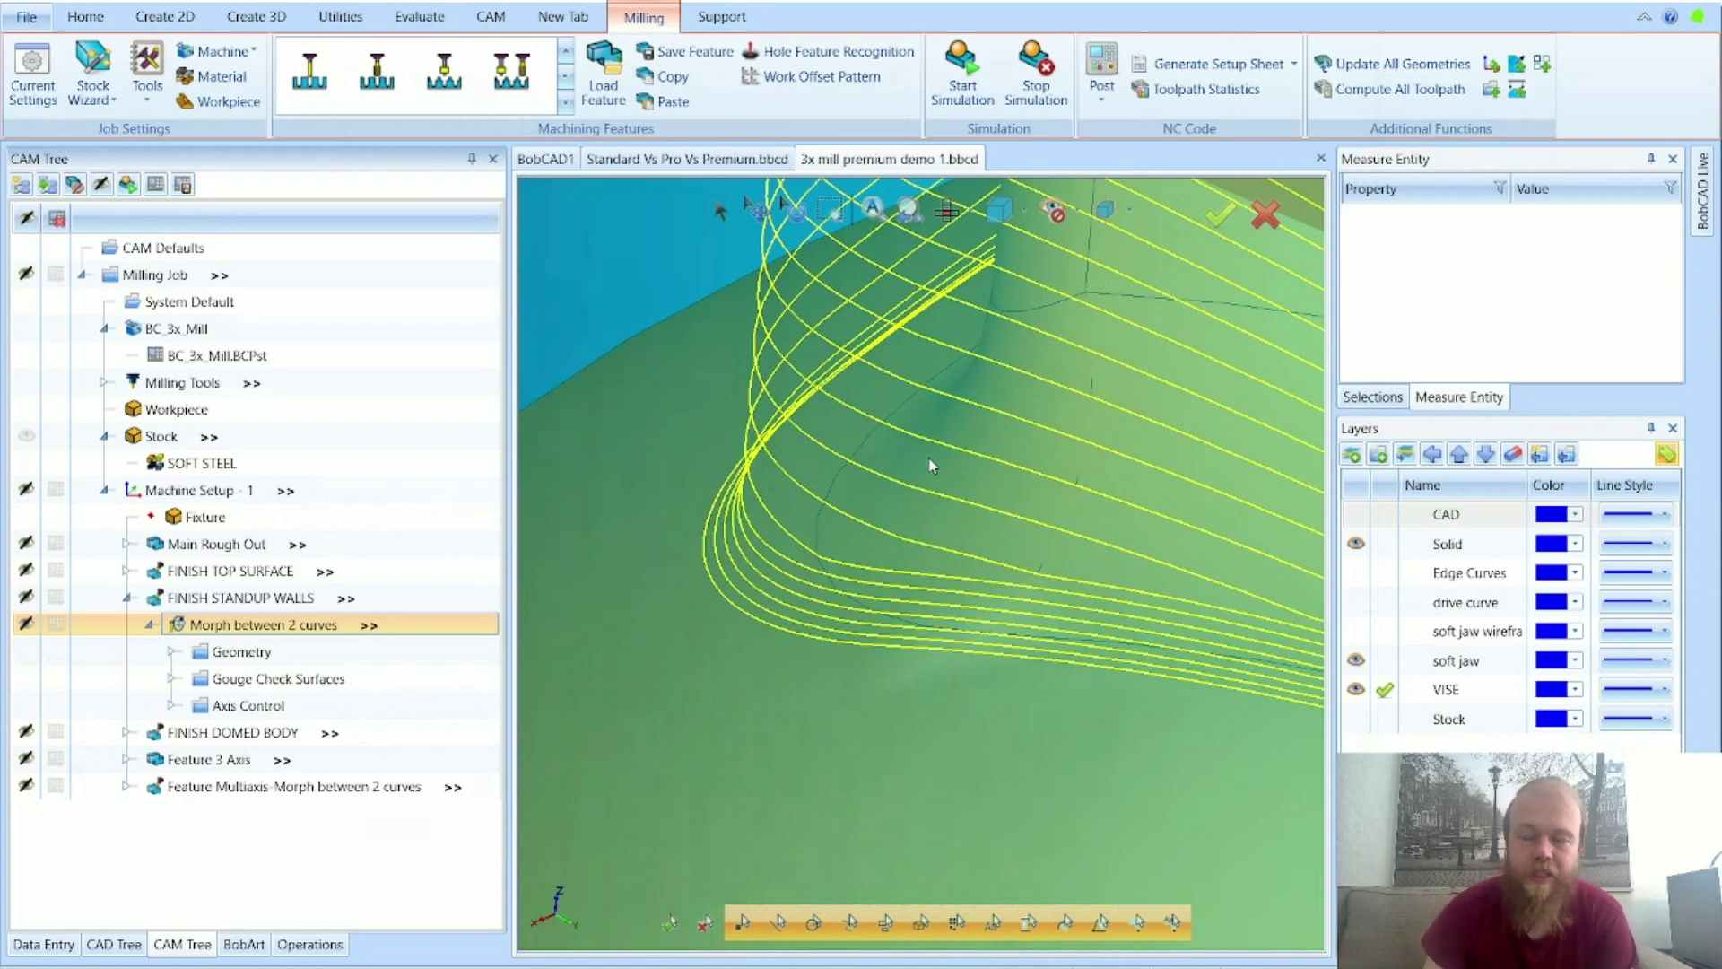
pyautogui.scroll(-5, 657, 585)
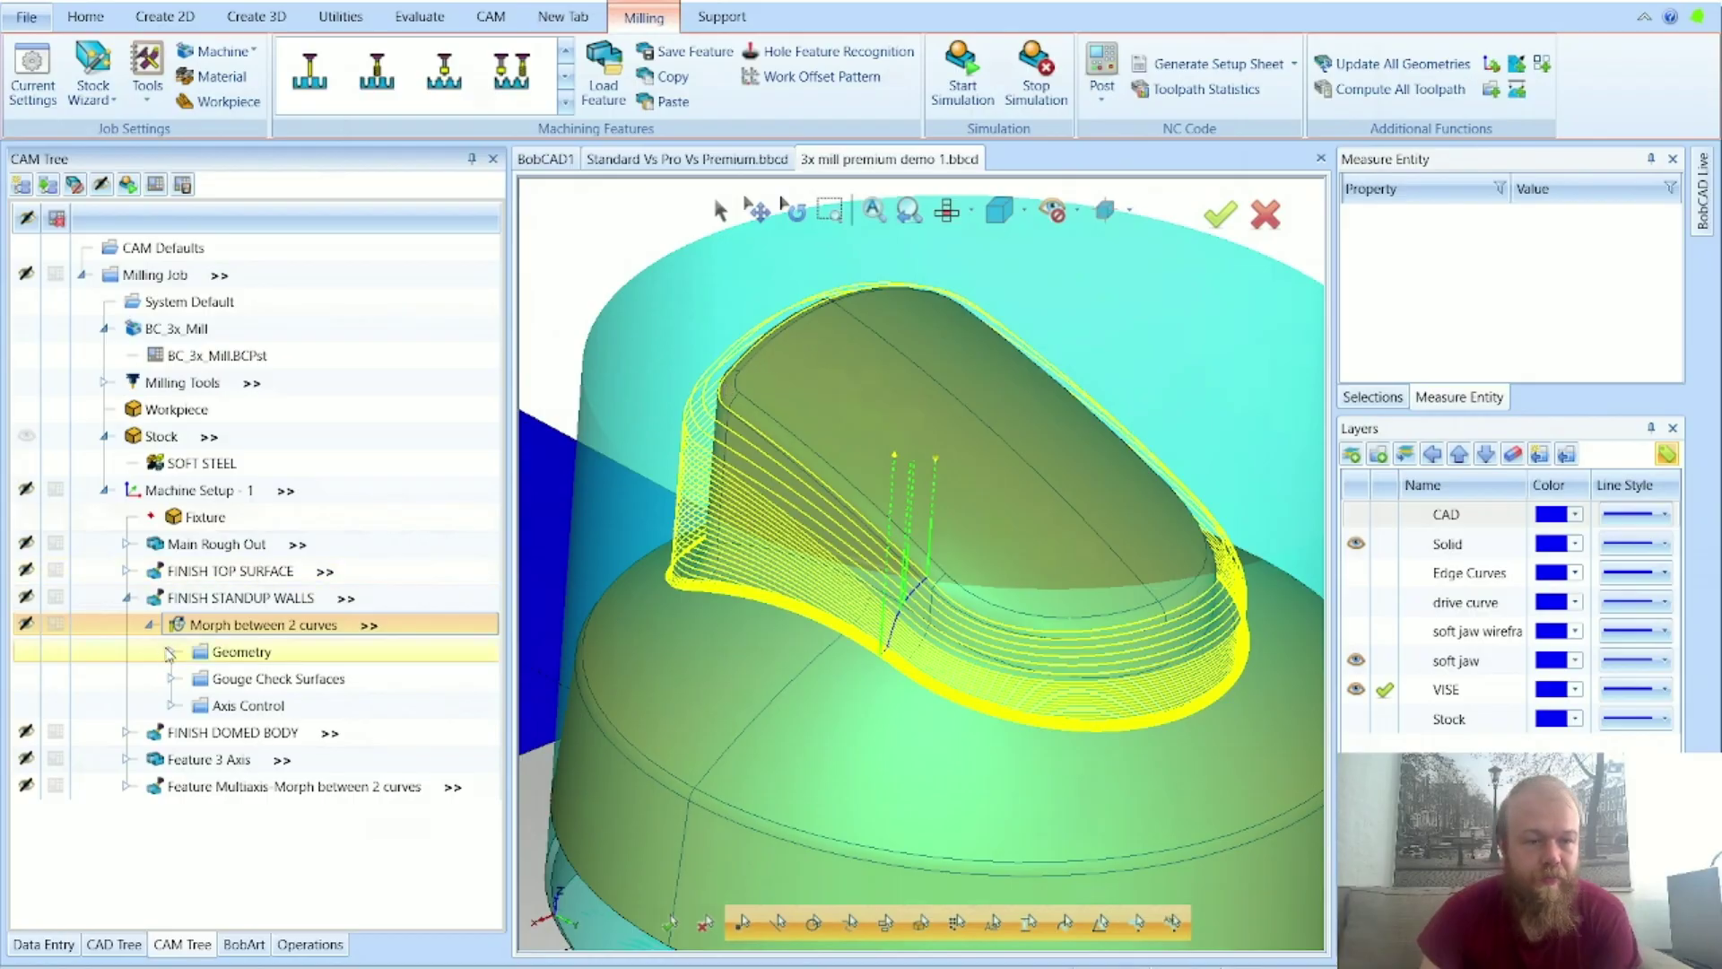
# Step: Review the First/Upper and Second/Lower Edge Curves of the Morph between 2 curves operation against its toolpath on the boss
pyautogui.click(170, 651)
pyautogui.click(257, 733)
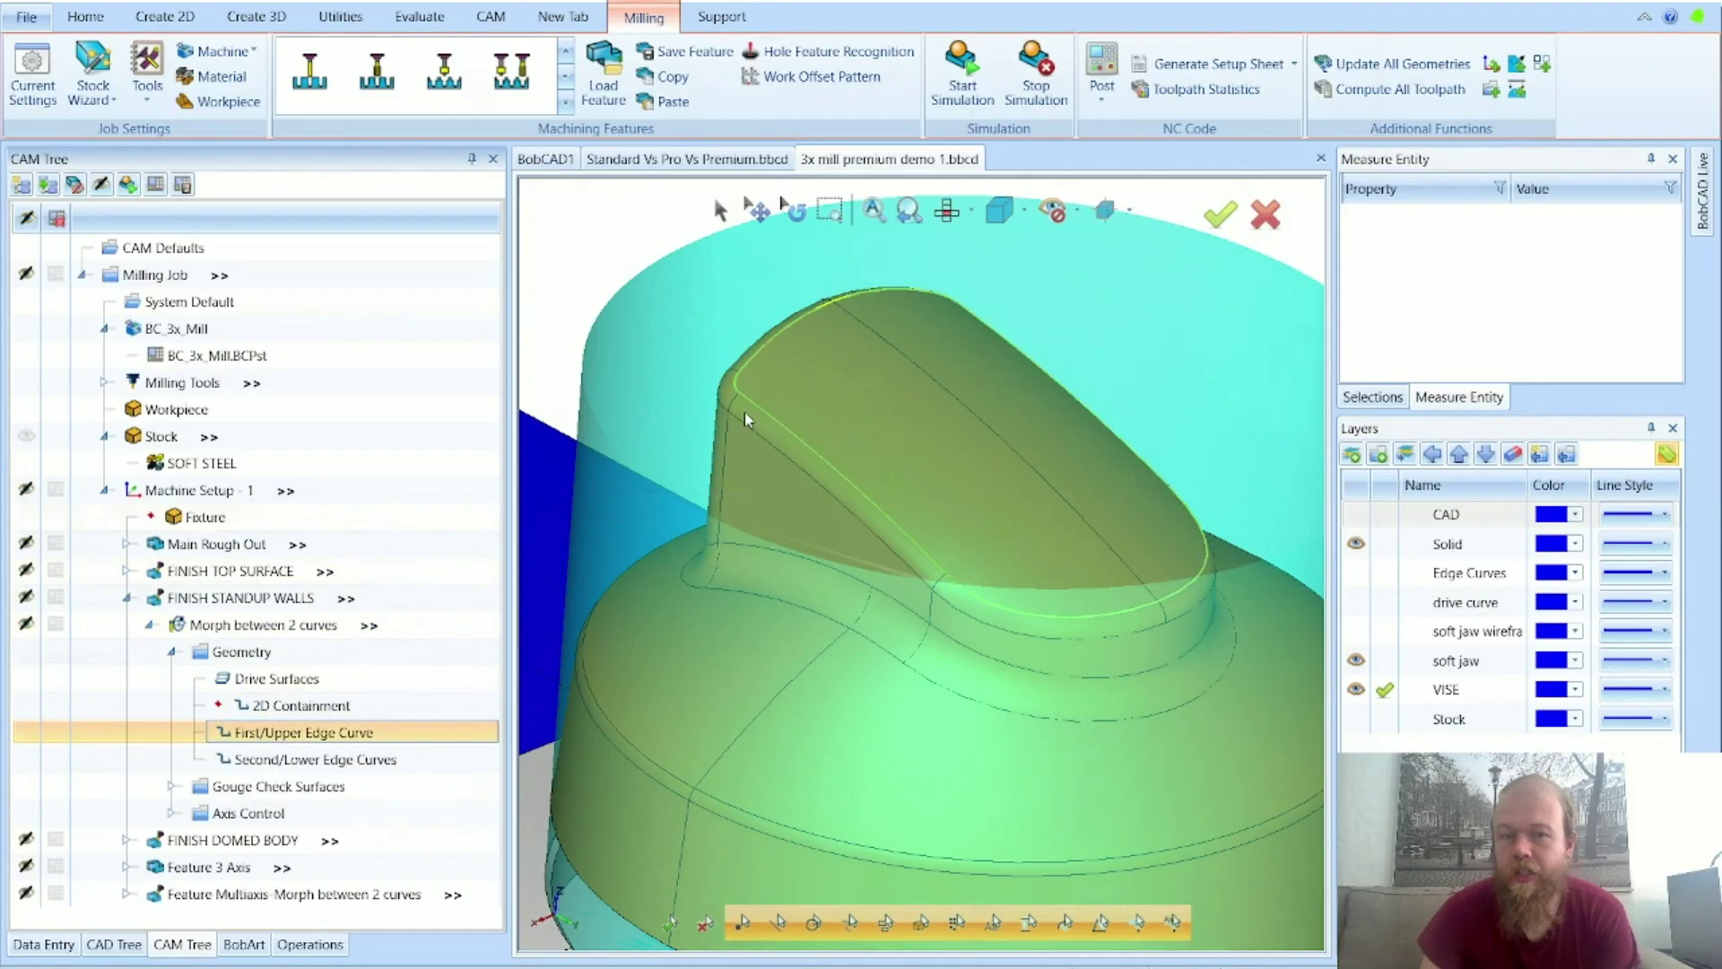
pyautogui.click(263, 625)
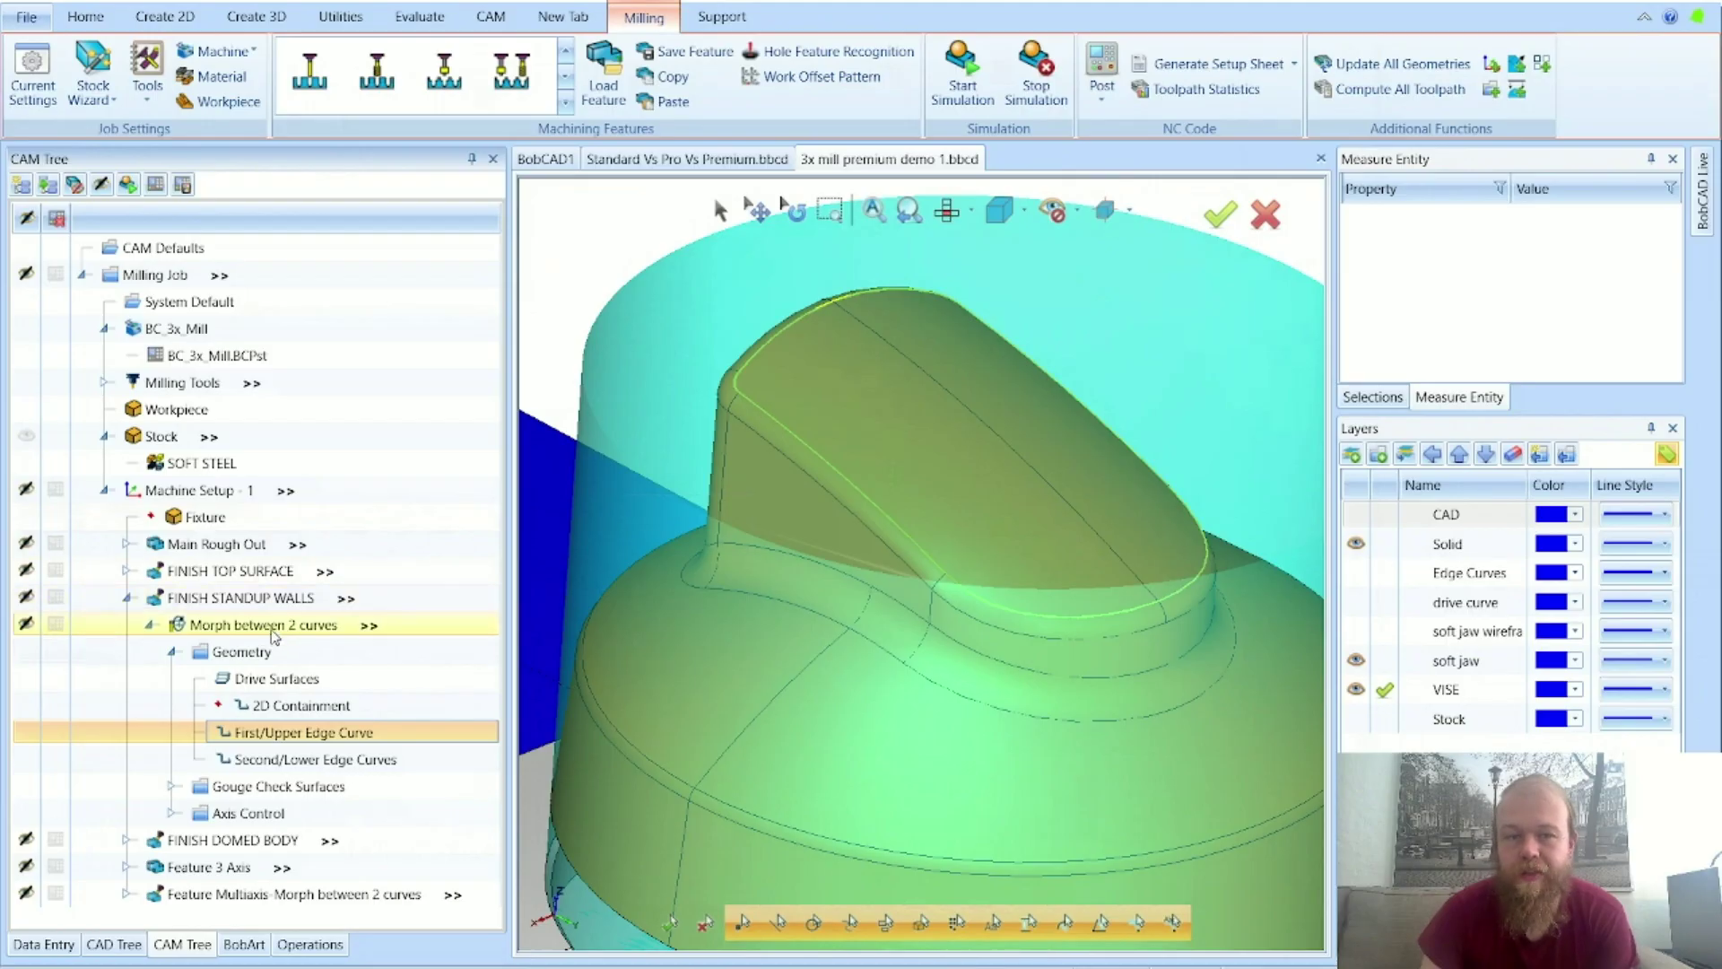
pyautogui.click(310, 759)
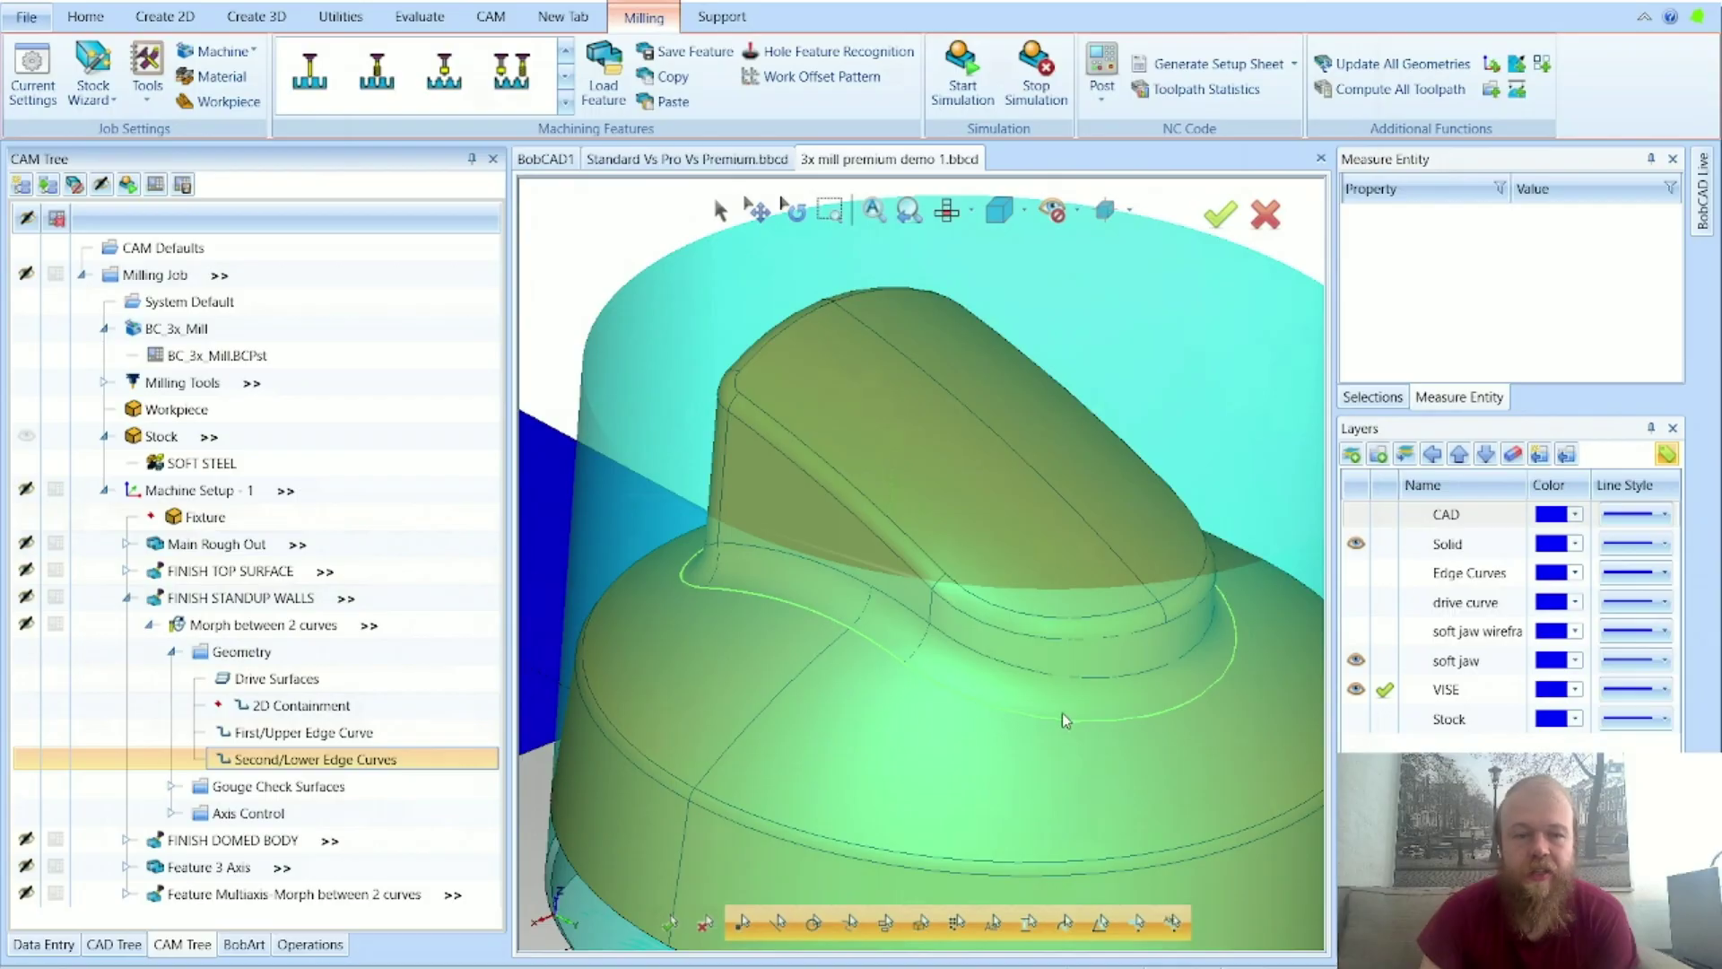
pyautogui.click(261, 628)
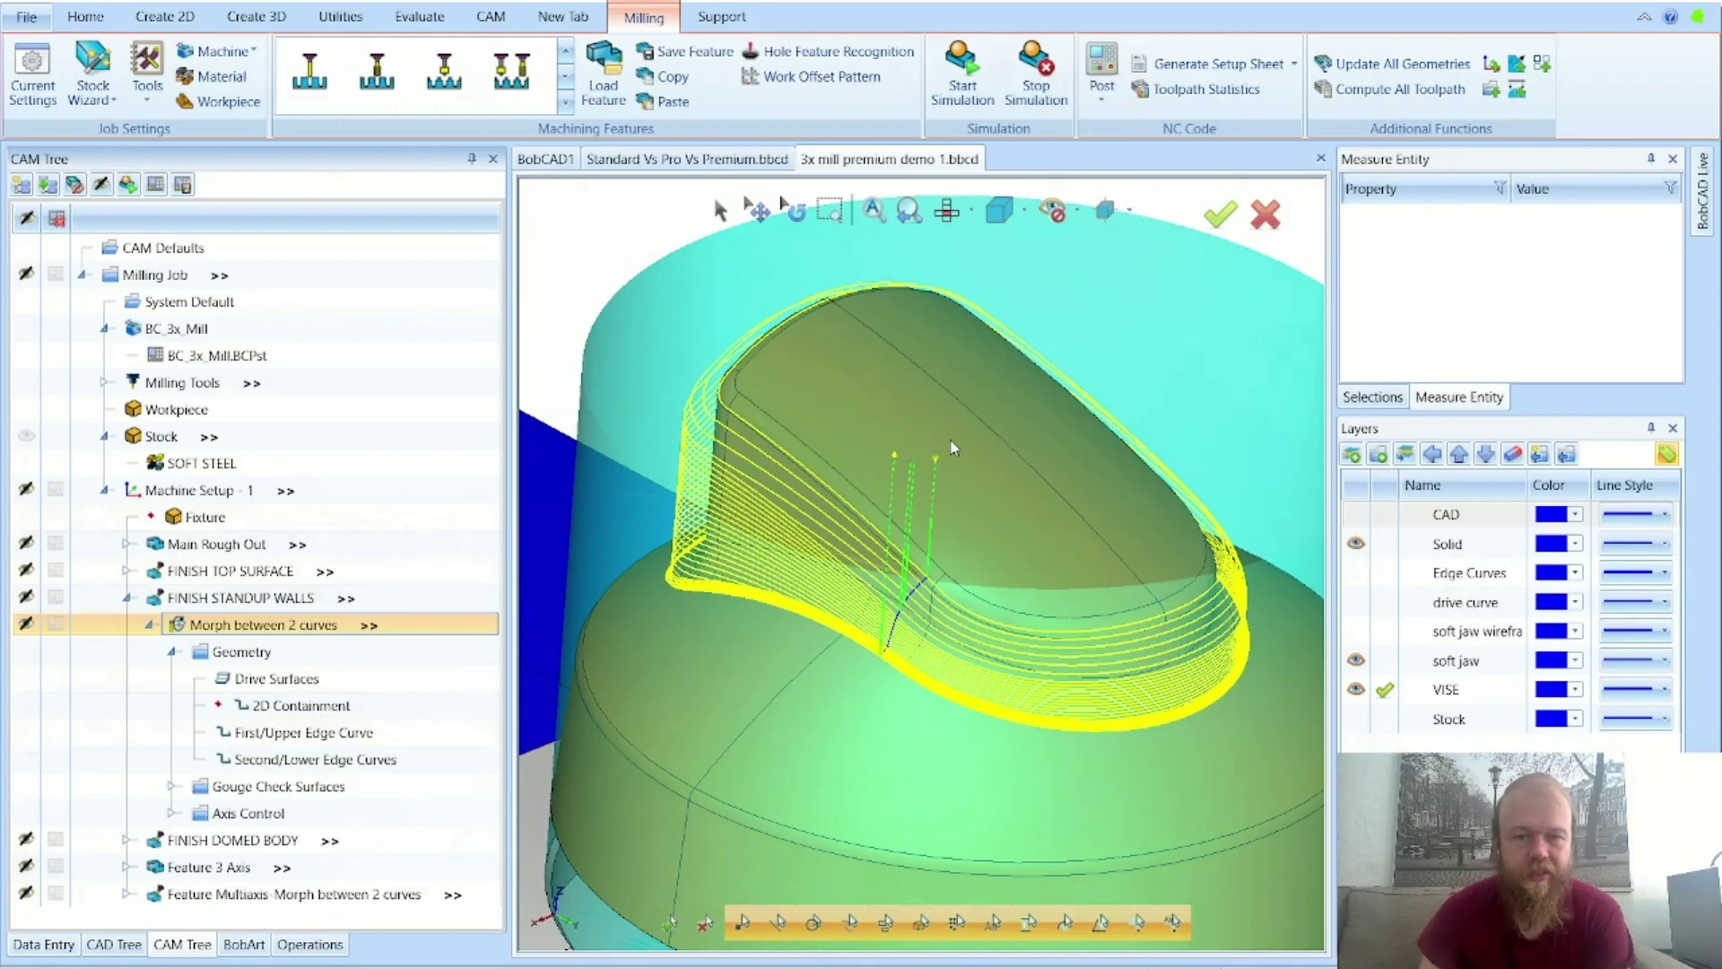
pyautogui.click(151, 626)
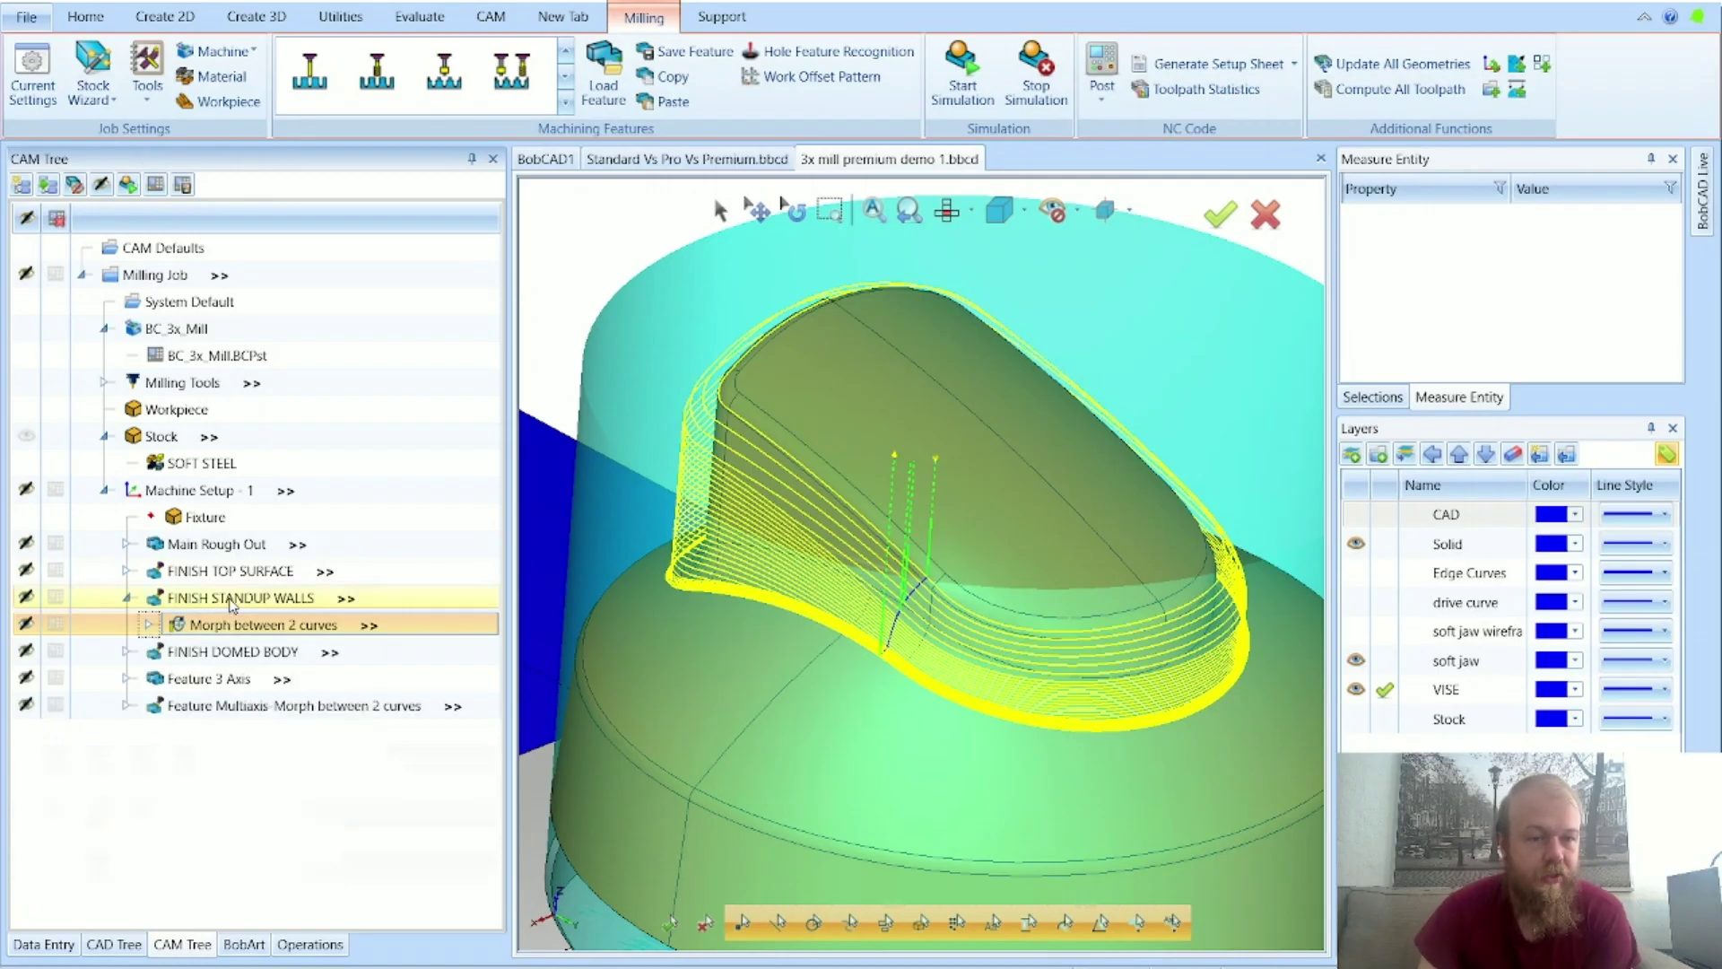
# Step: Start a new multiaxis feature in Machine Setup - 1 and preview the Morph between 2 Curves and Parallel to Multiple Curves surface toolpaths
pyautogui.rightClick(235, 490)
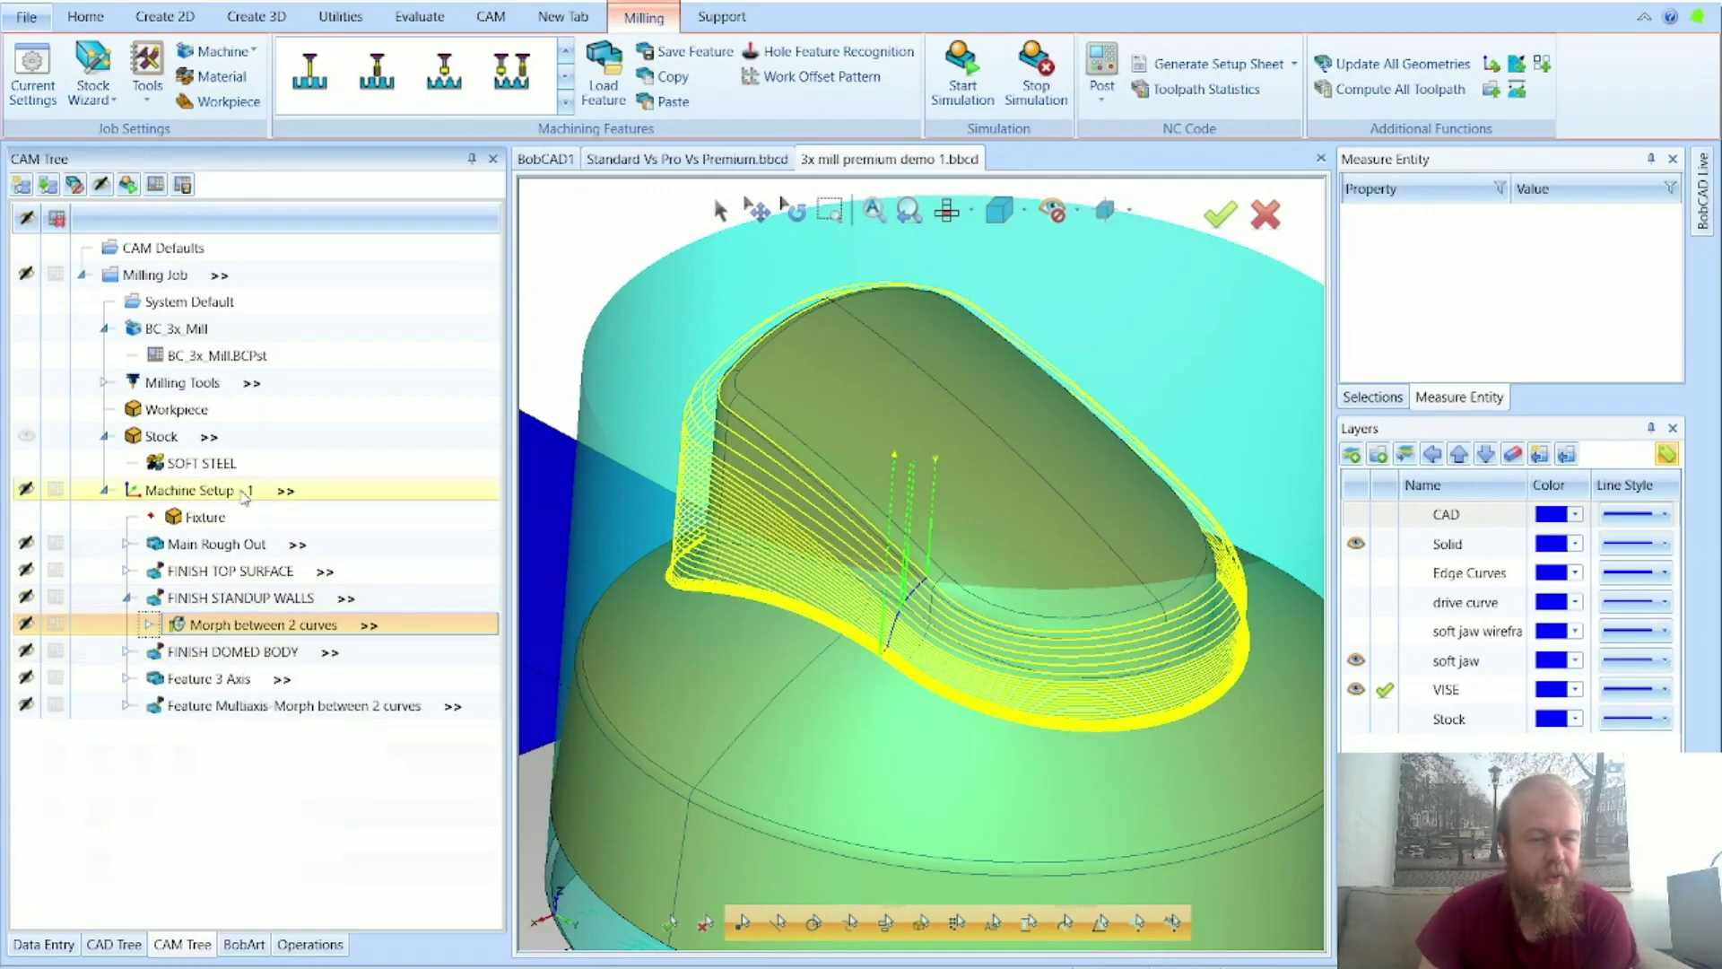
pyautogui.click(316, 631)
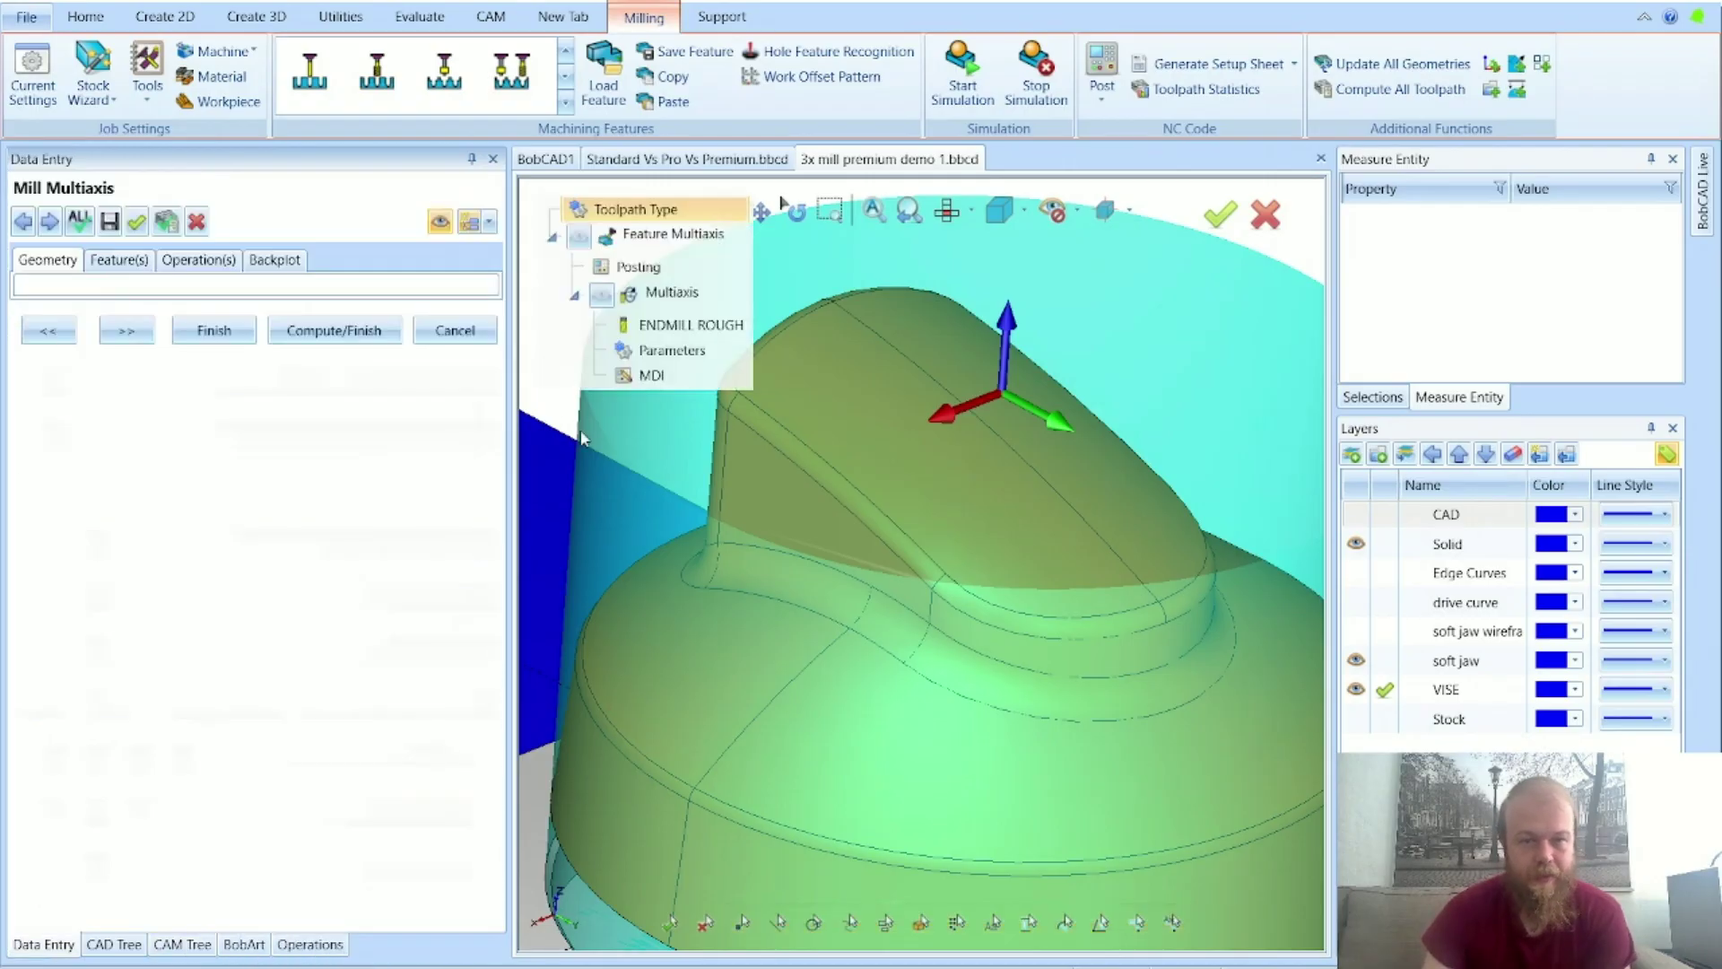
pyautogui.click(79, 468)
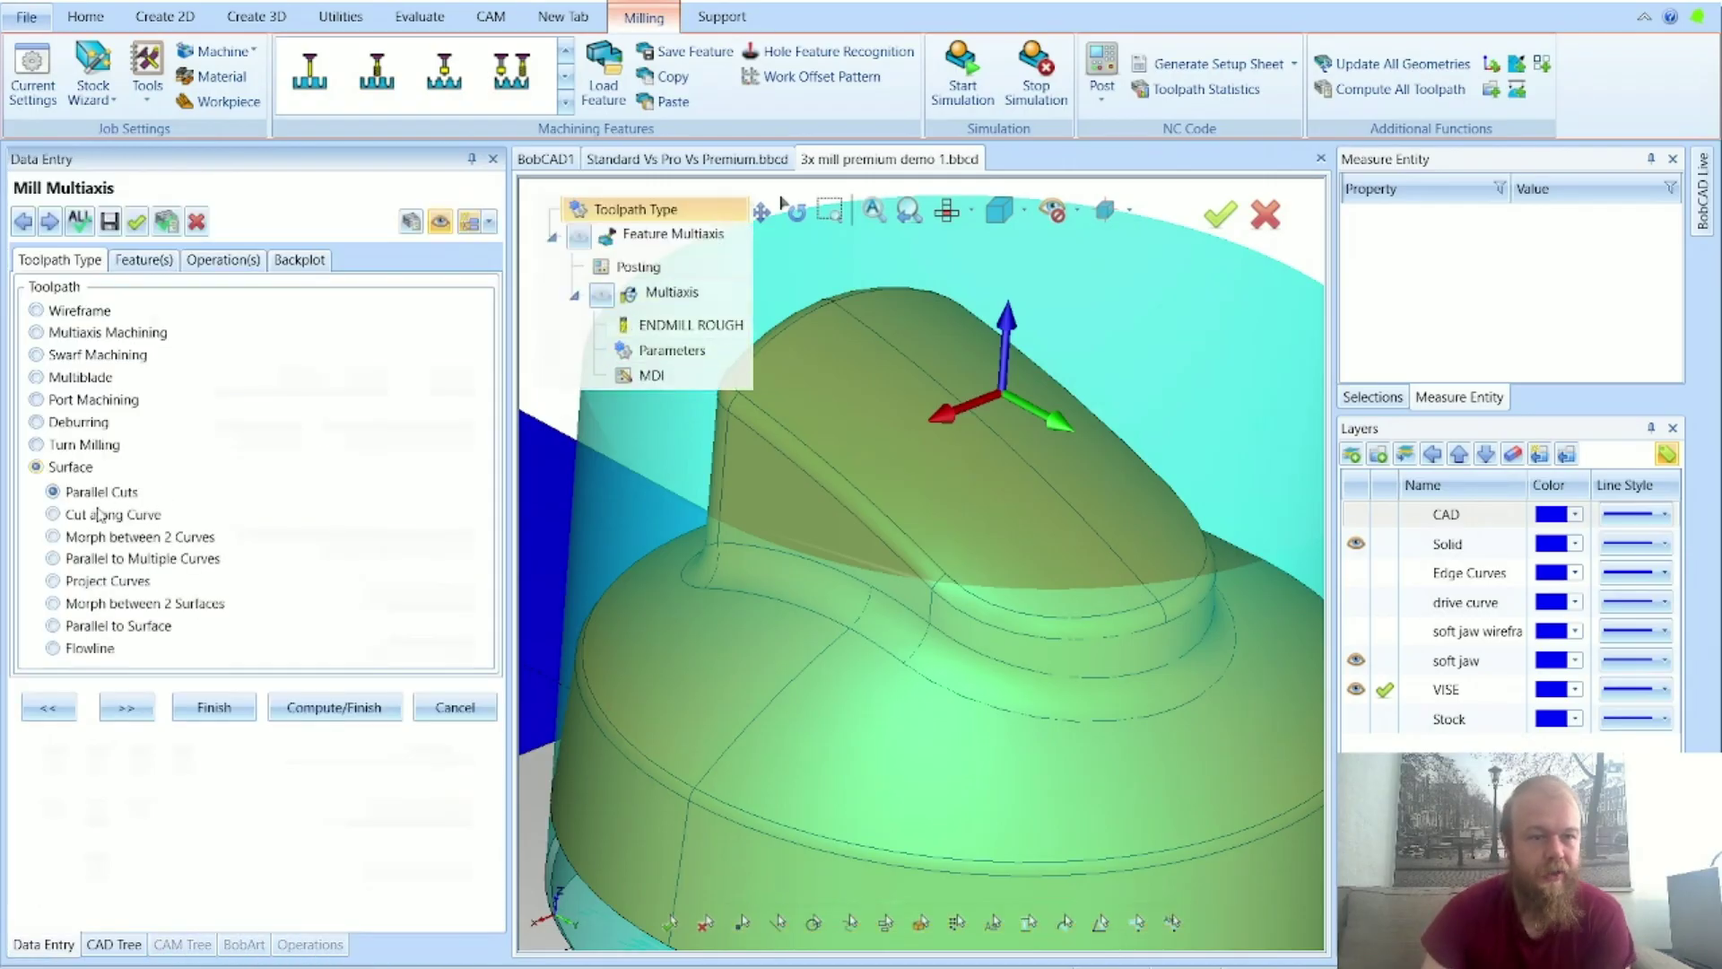
pyautogui.click(102, 539)
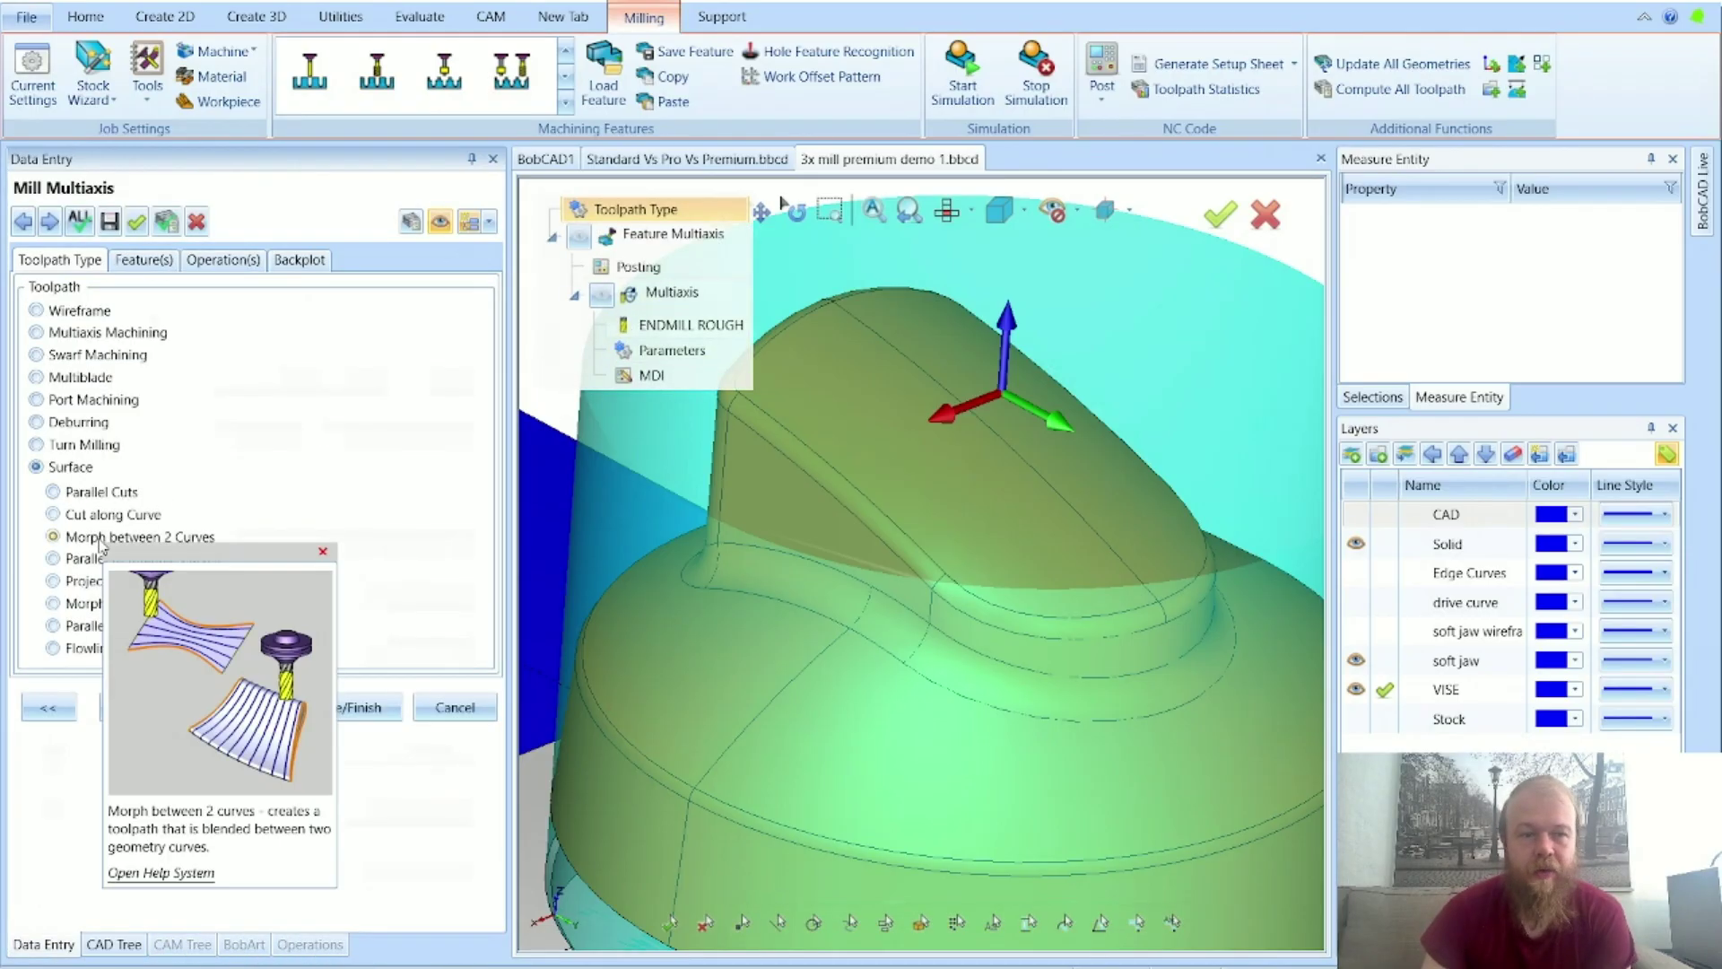
pyautogui.click(84, 560)
pyautogui.moveTo(86, 569)
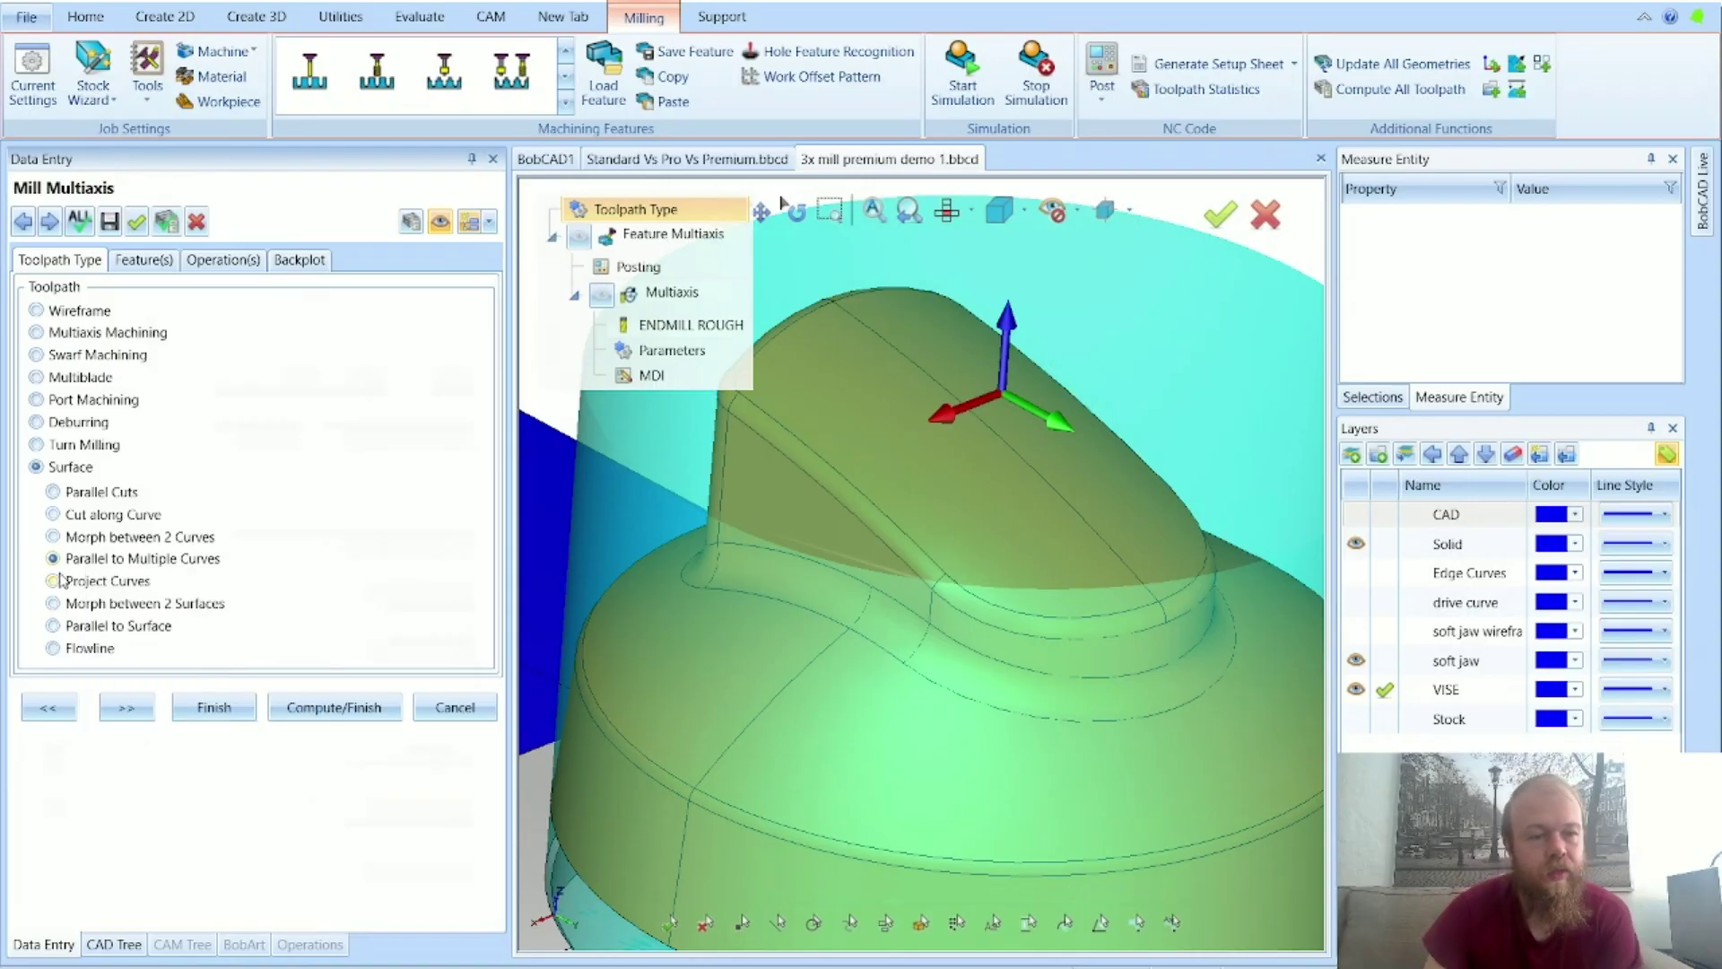
# Step: Preview the Project Curves, Morph between 2 Surfaces, Parallel to Surface and Flowline toolpath types, and cancel the new multiaxis feature
pyautogui.click(87, 583)
pyautogui.moveTo(87, 583)
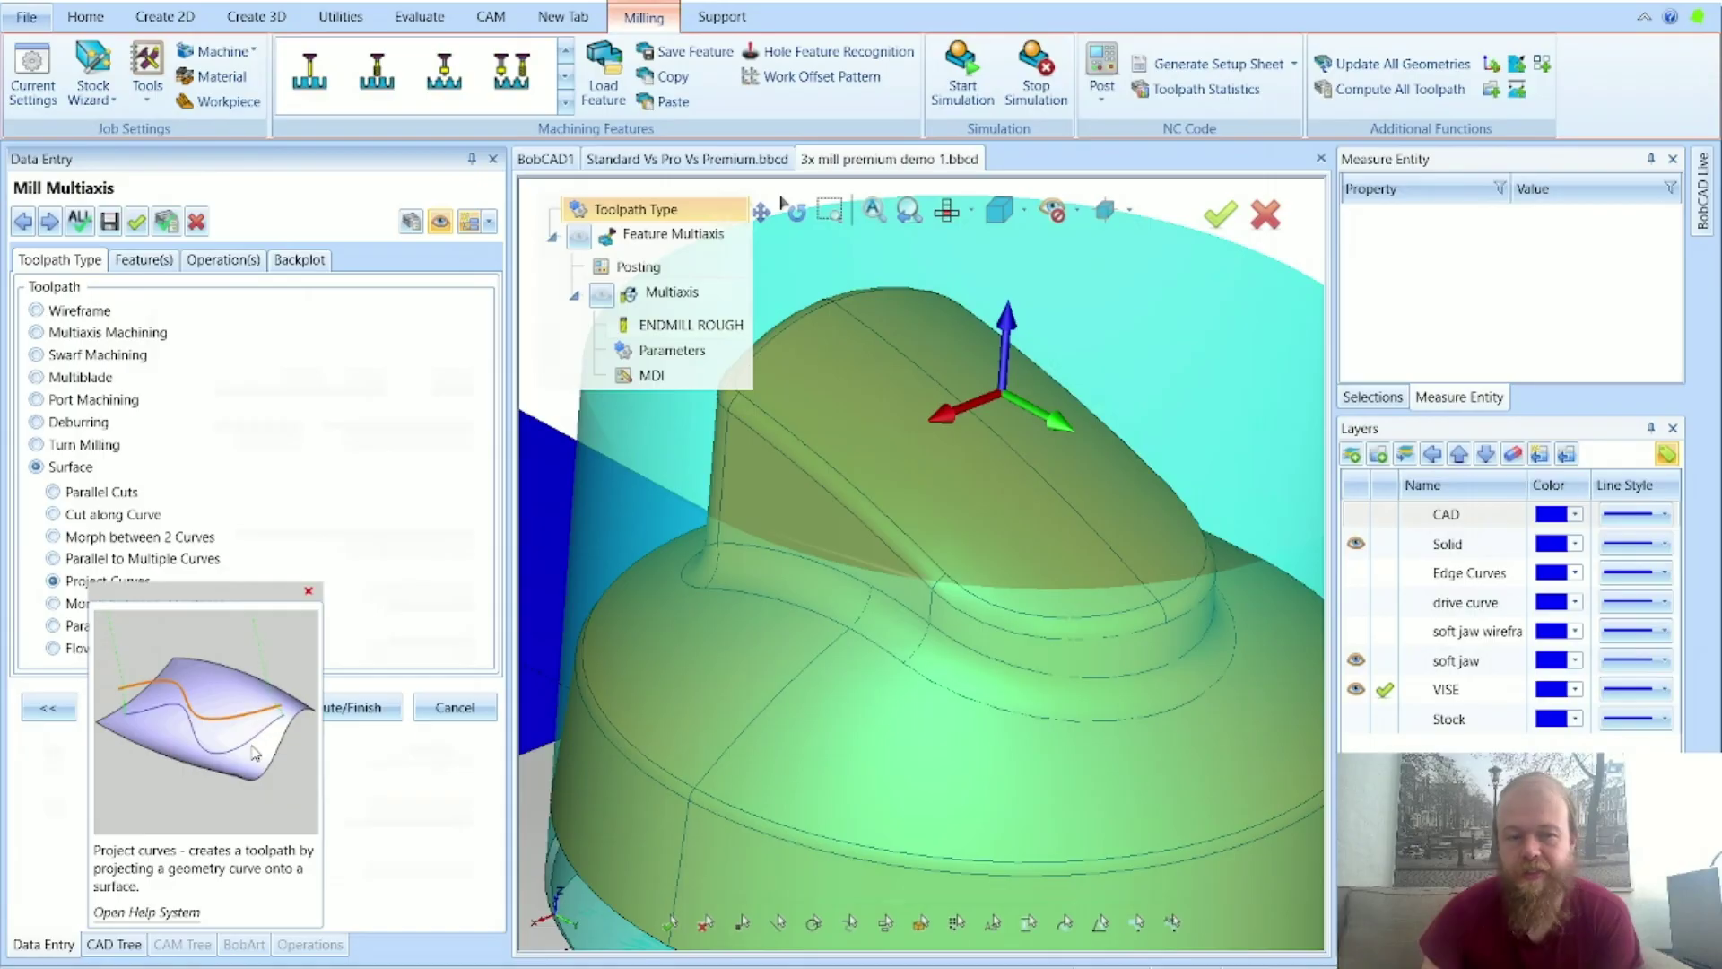
pyautogui.moveTo(70, 613)
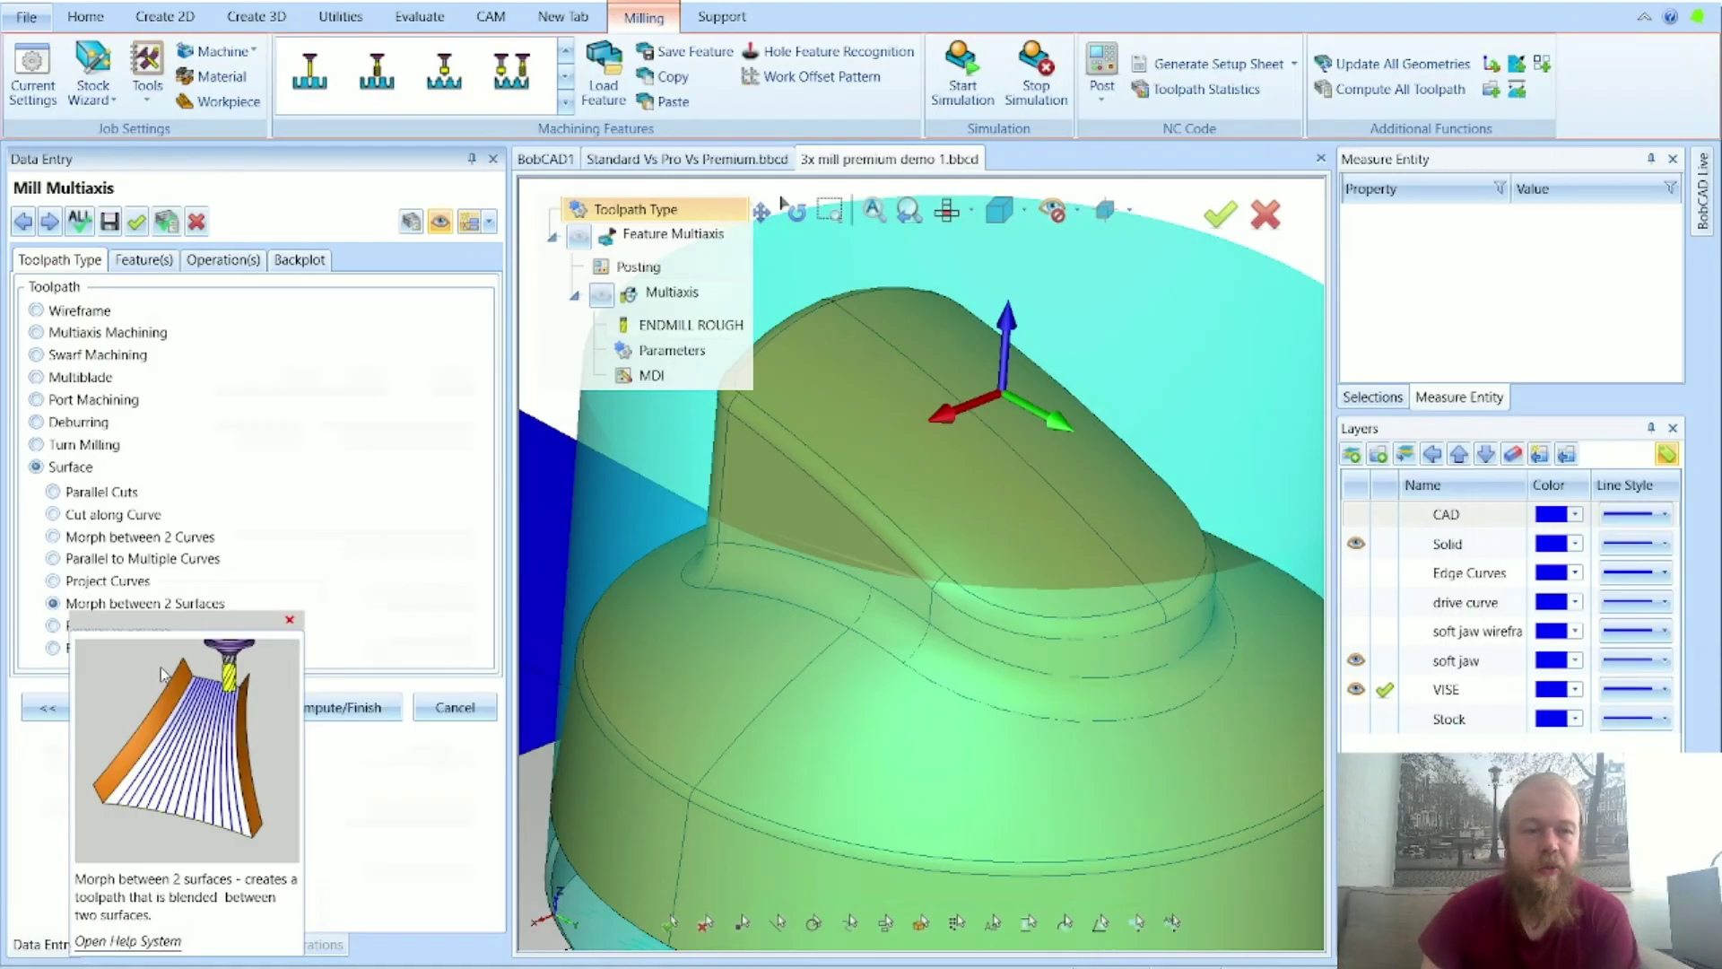
pyautogui.click(54, 628)
pyautogui.moveTo(54, 628)
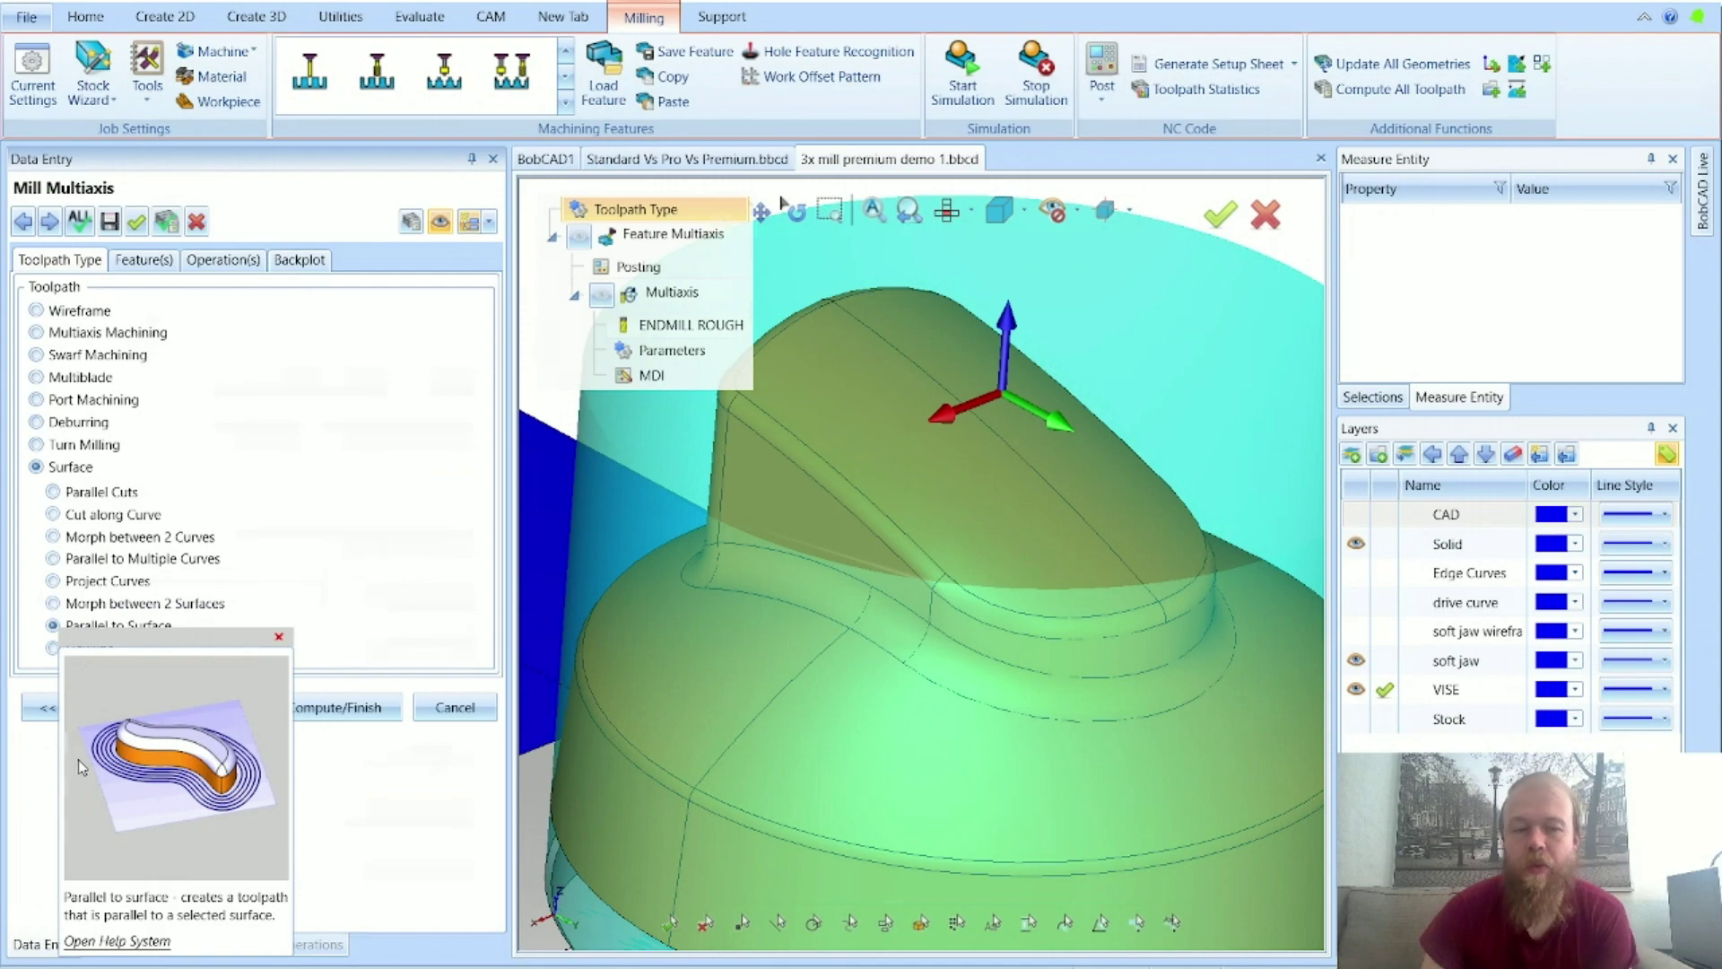
pyautogui.moveTo(83, 657)
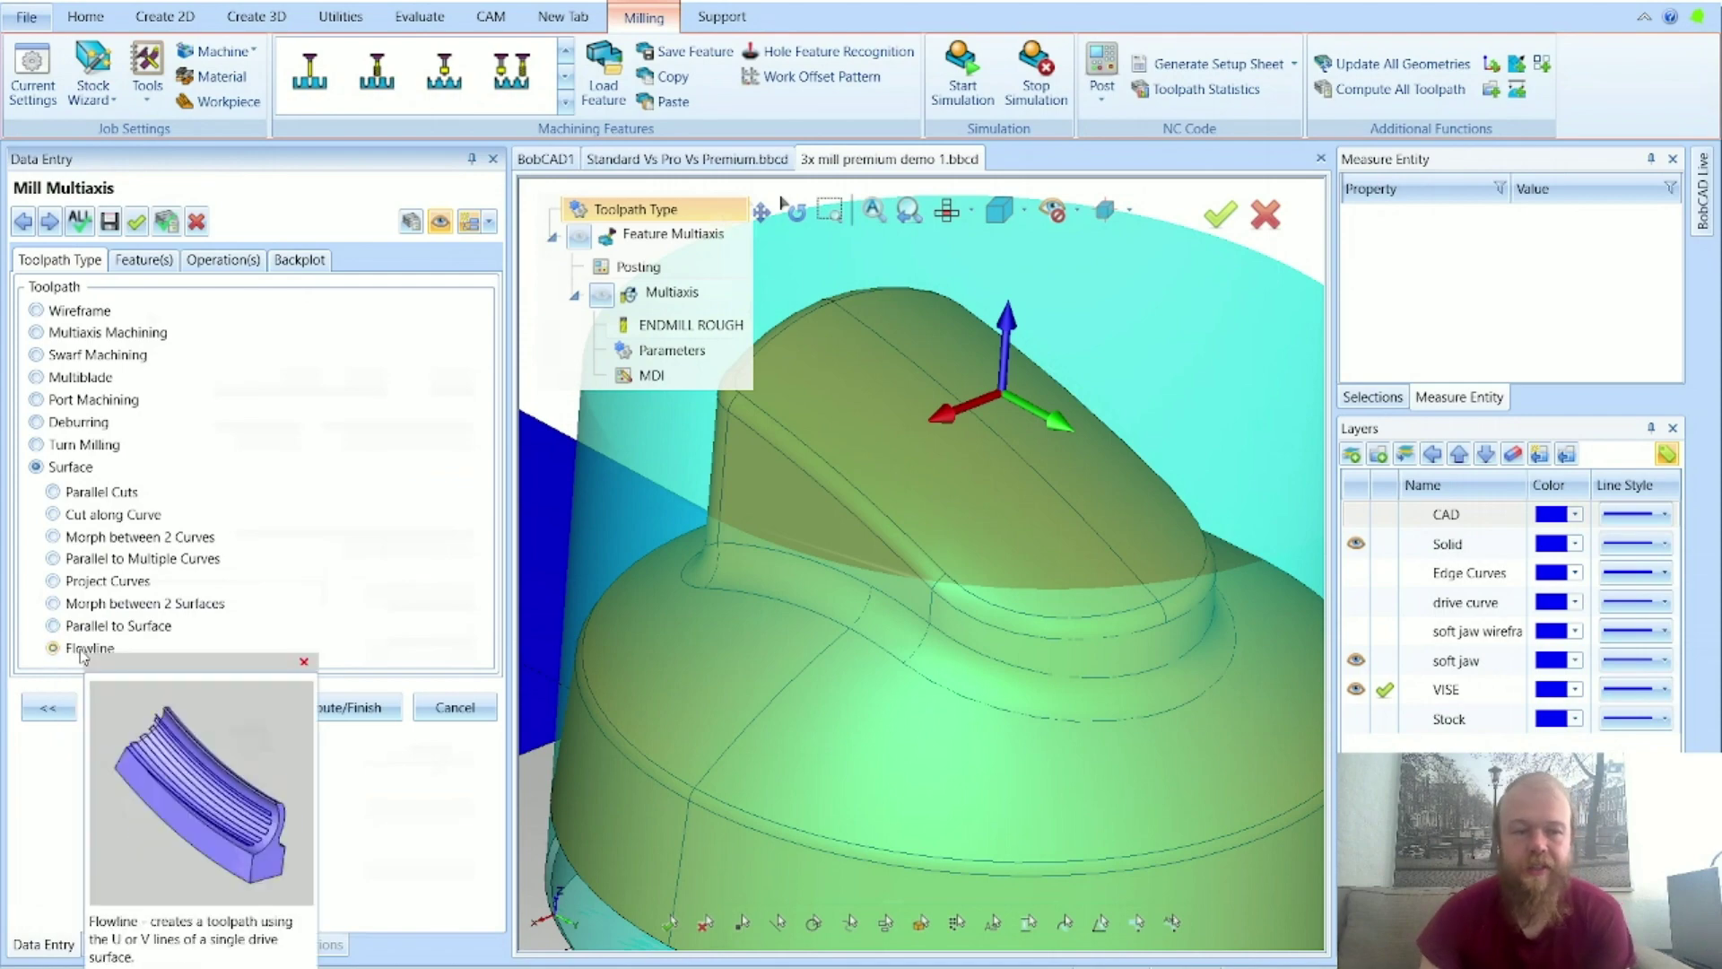
pyautogui.click(455, 708)
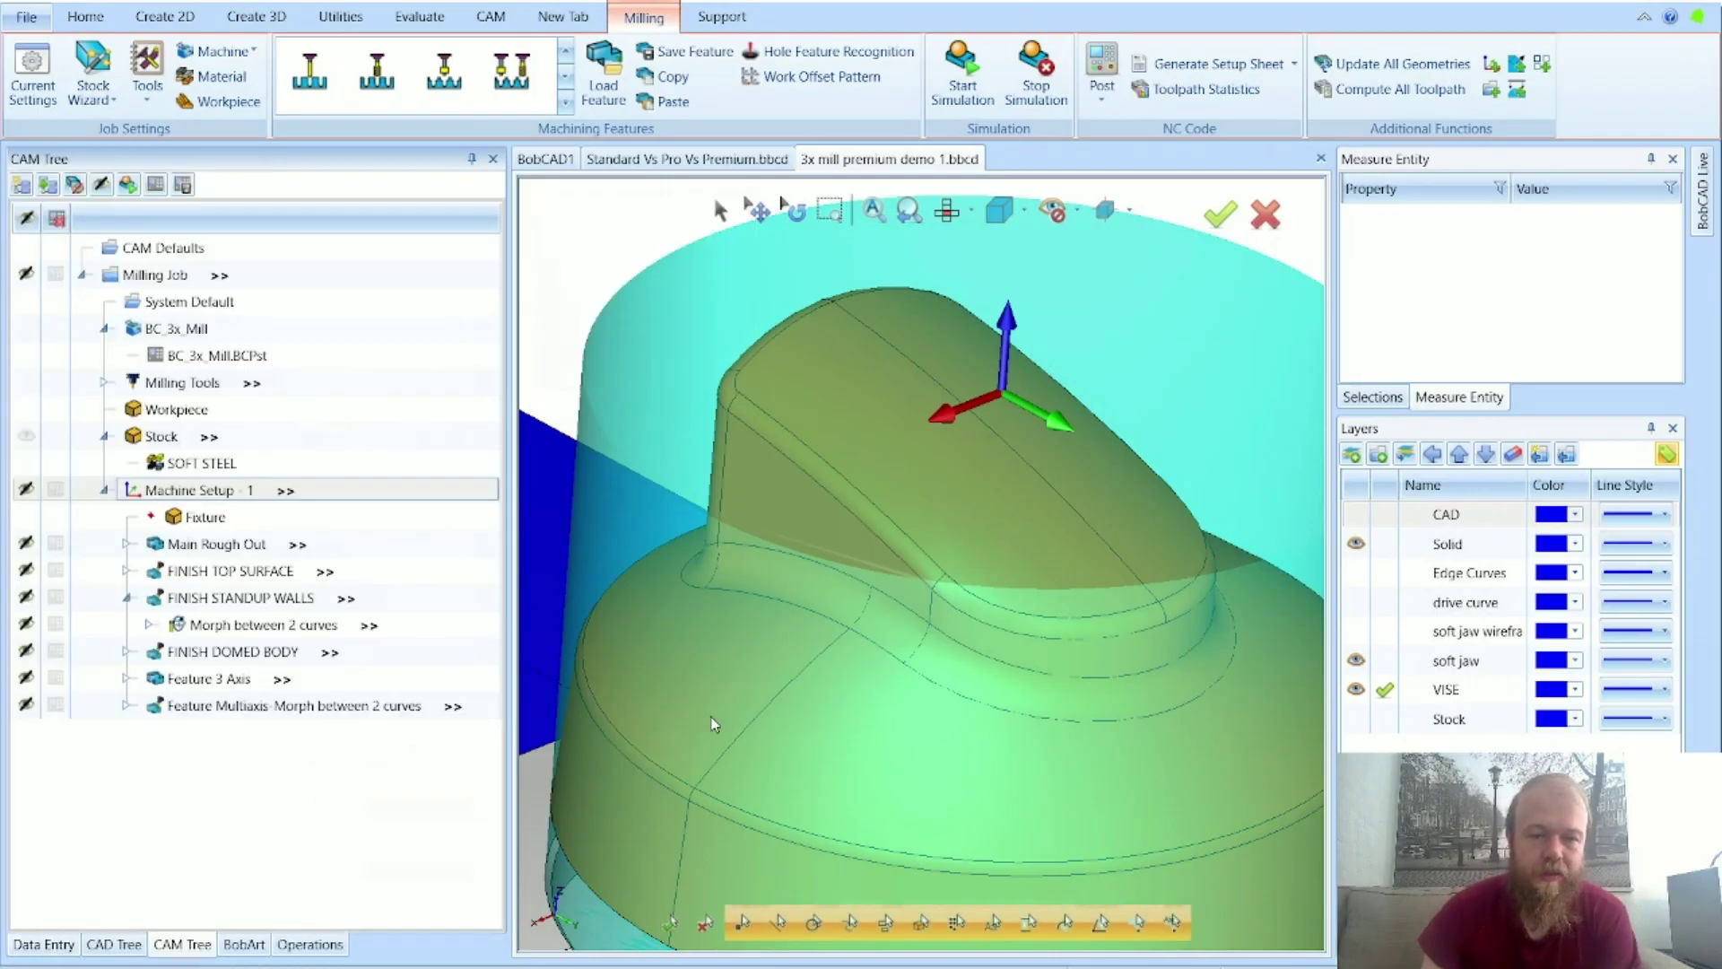
# Step: In the Standard Vs Pro Vs Premium file, hide the 3X STANDARD VS PRO toolpath and highlight the drive surface of Premium Single Surface's FLOWLINE operation
pyautogui.click(722, 161)
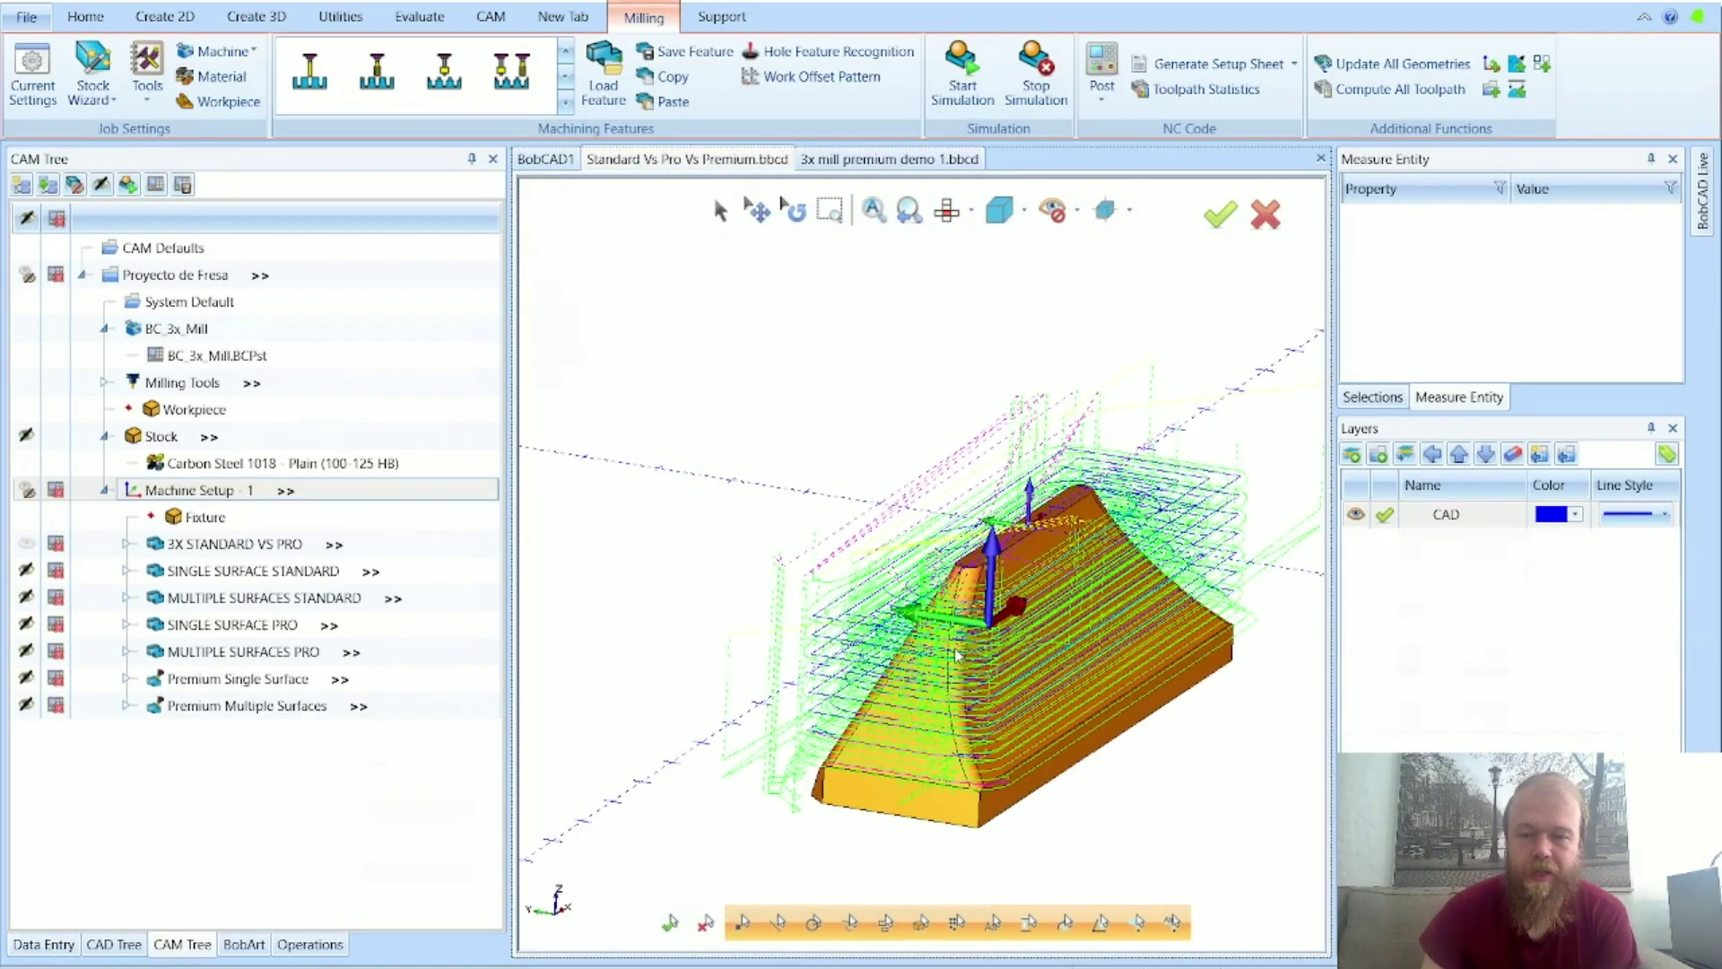
pyautogui.click(26, 544)
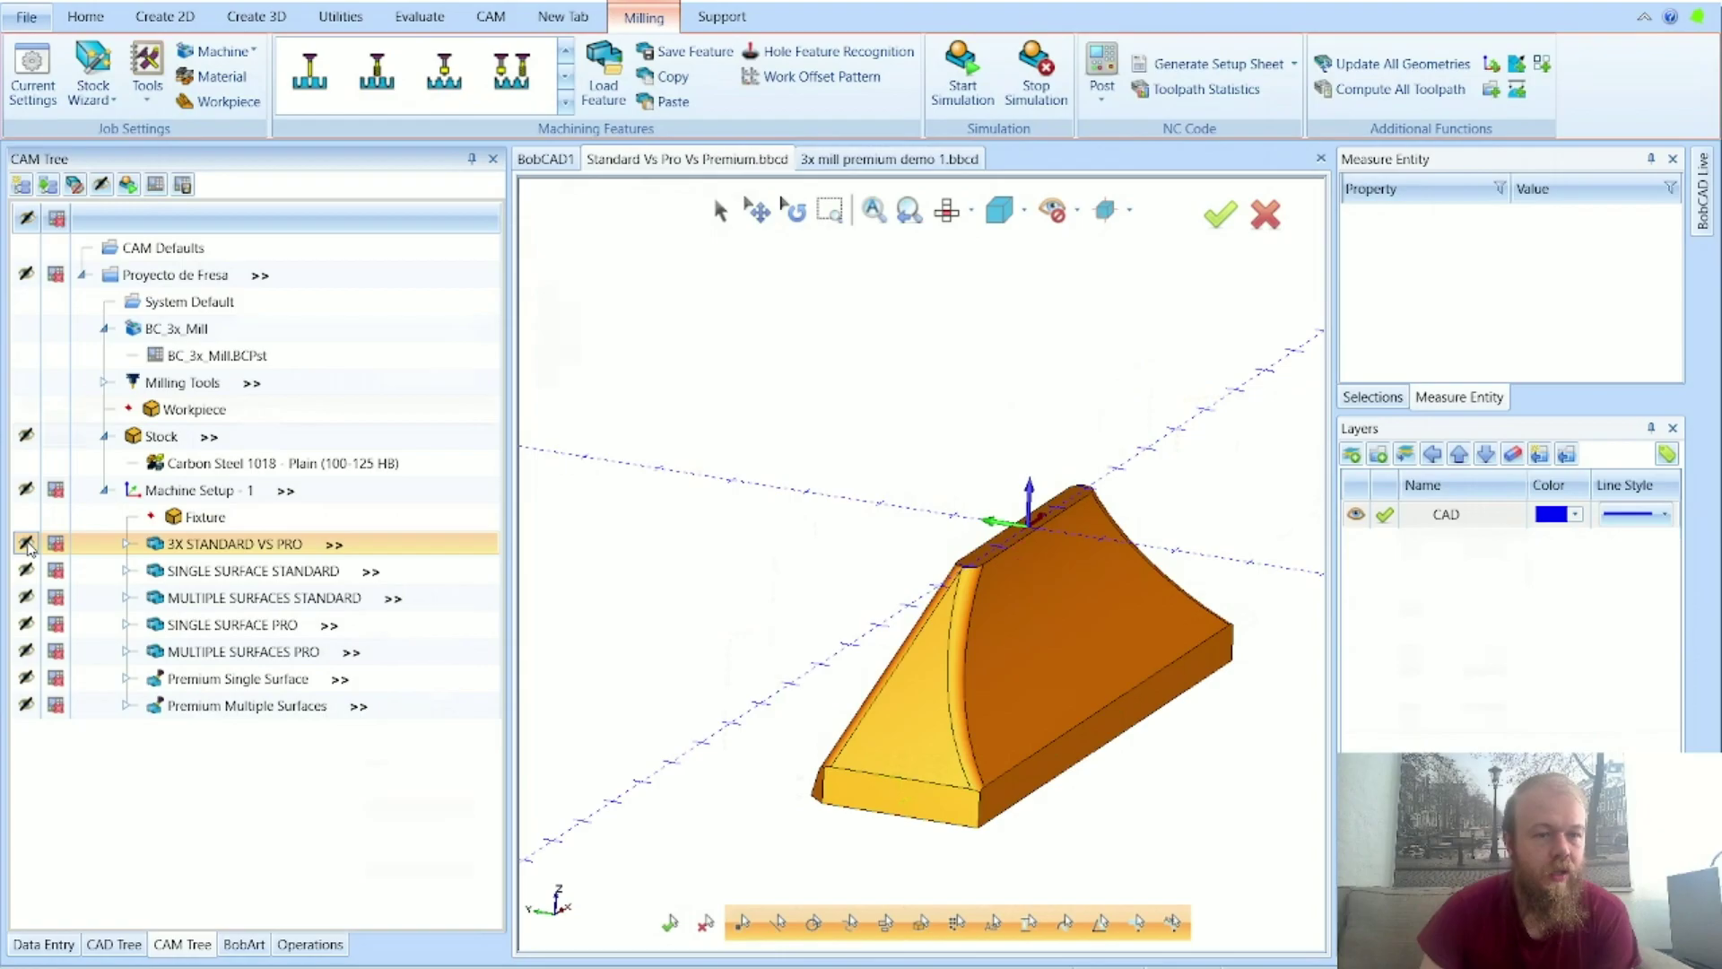
pyautogui.click(126, 679)
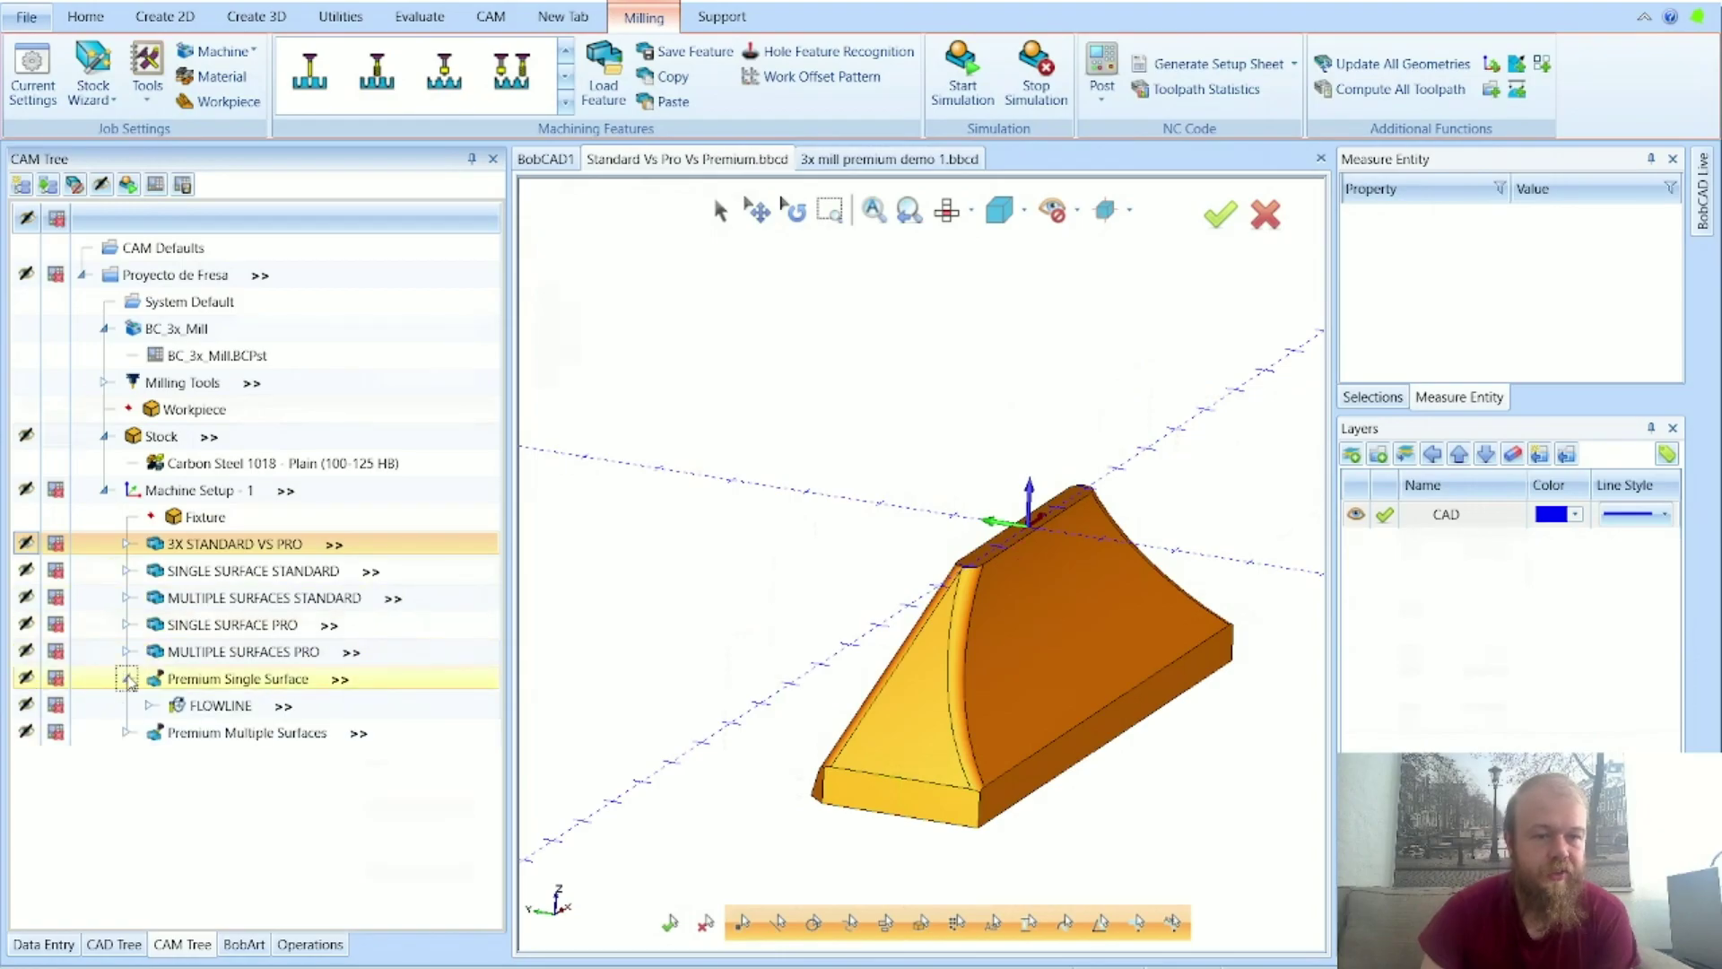
pyautogui.click(148, 706)
pyautogui.click(171, 732)
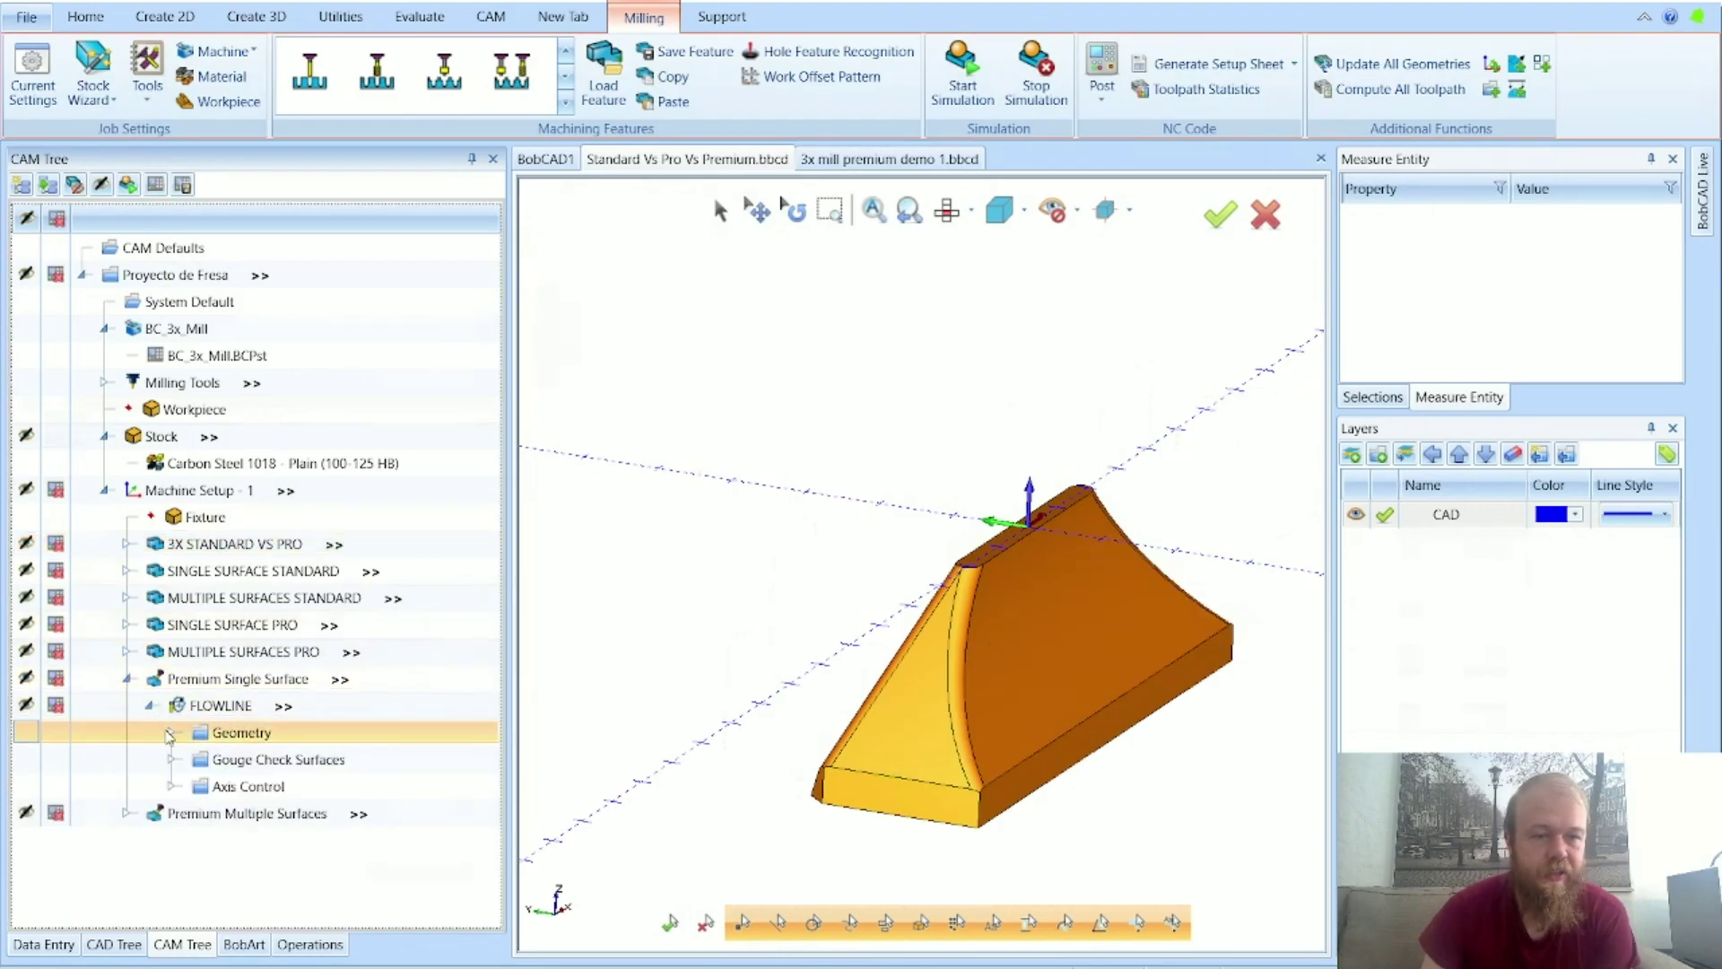
pyautogui.click(208, 758)
pyautogui.scroll(3, 1184, 690)
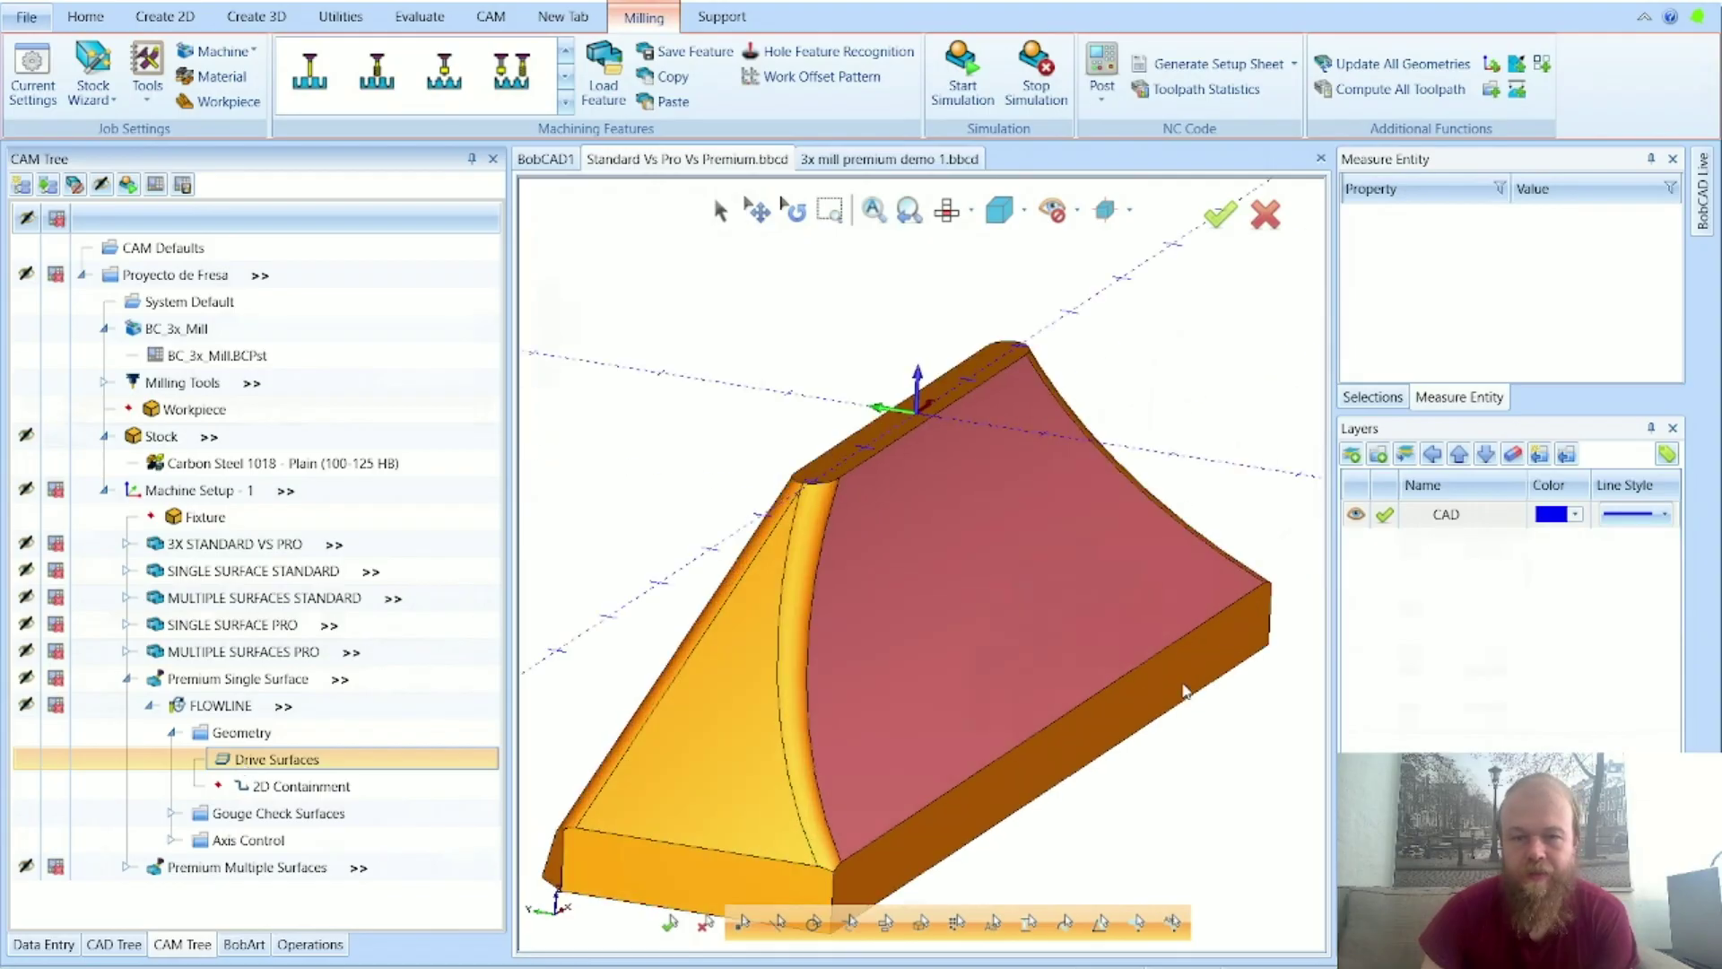
# Step: Open the FLOWLINE operation parameters of the Premium Single Surface feature and set the flow direction to Short side
pyautogui.doubleClick(238, 679)
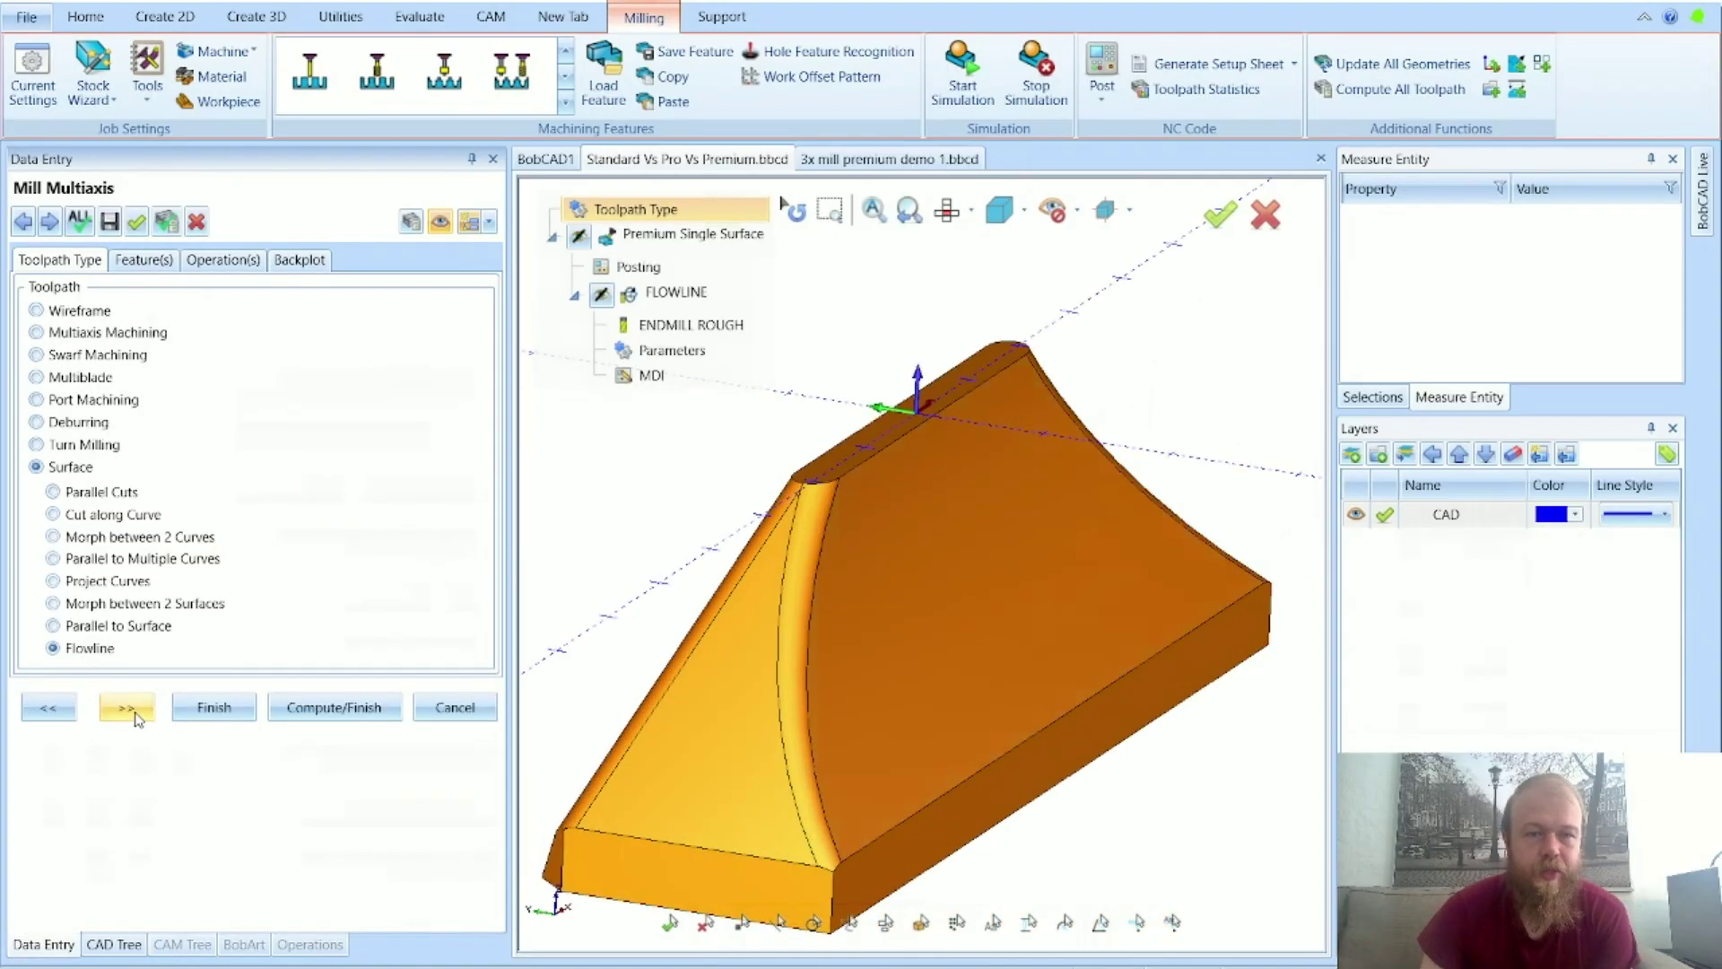
pyautogui.click(132, 710)
pyautogui.click(132, 914)
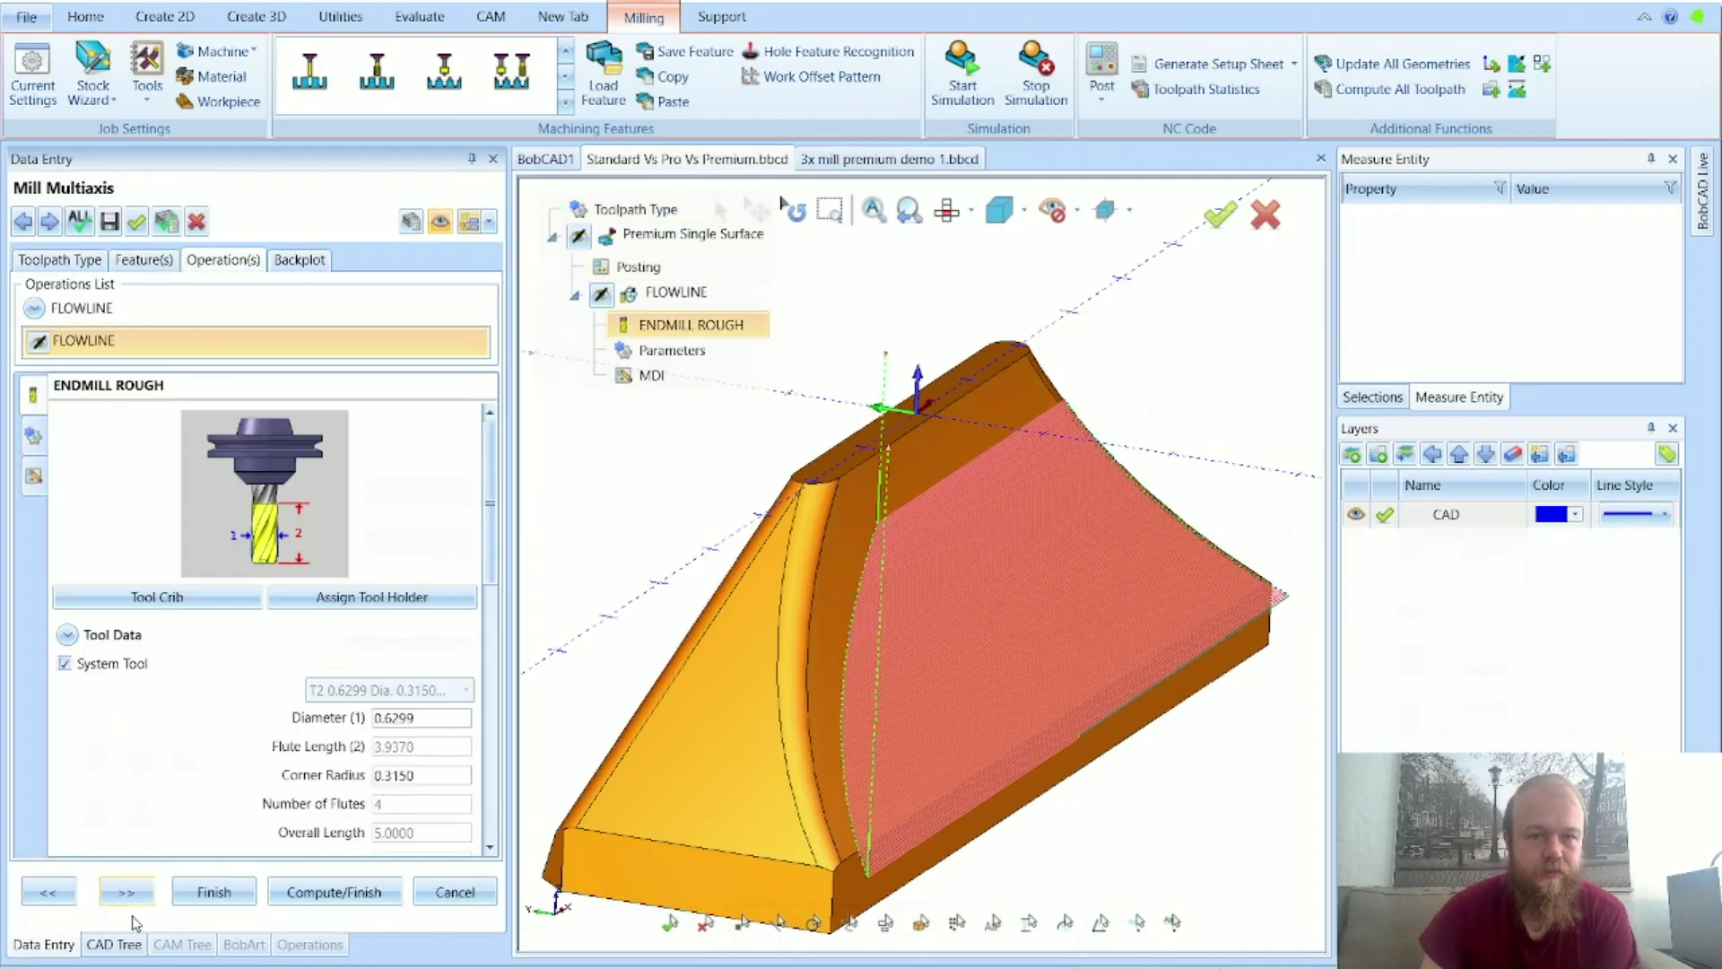
pyautogui.click(128, 891)
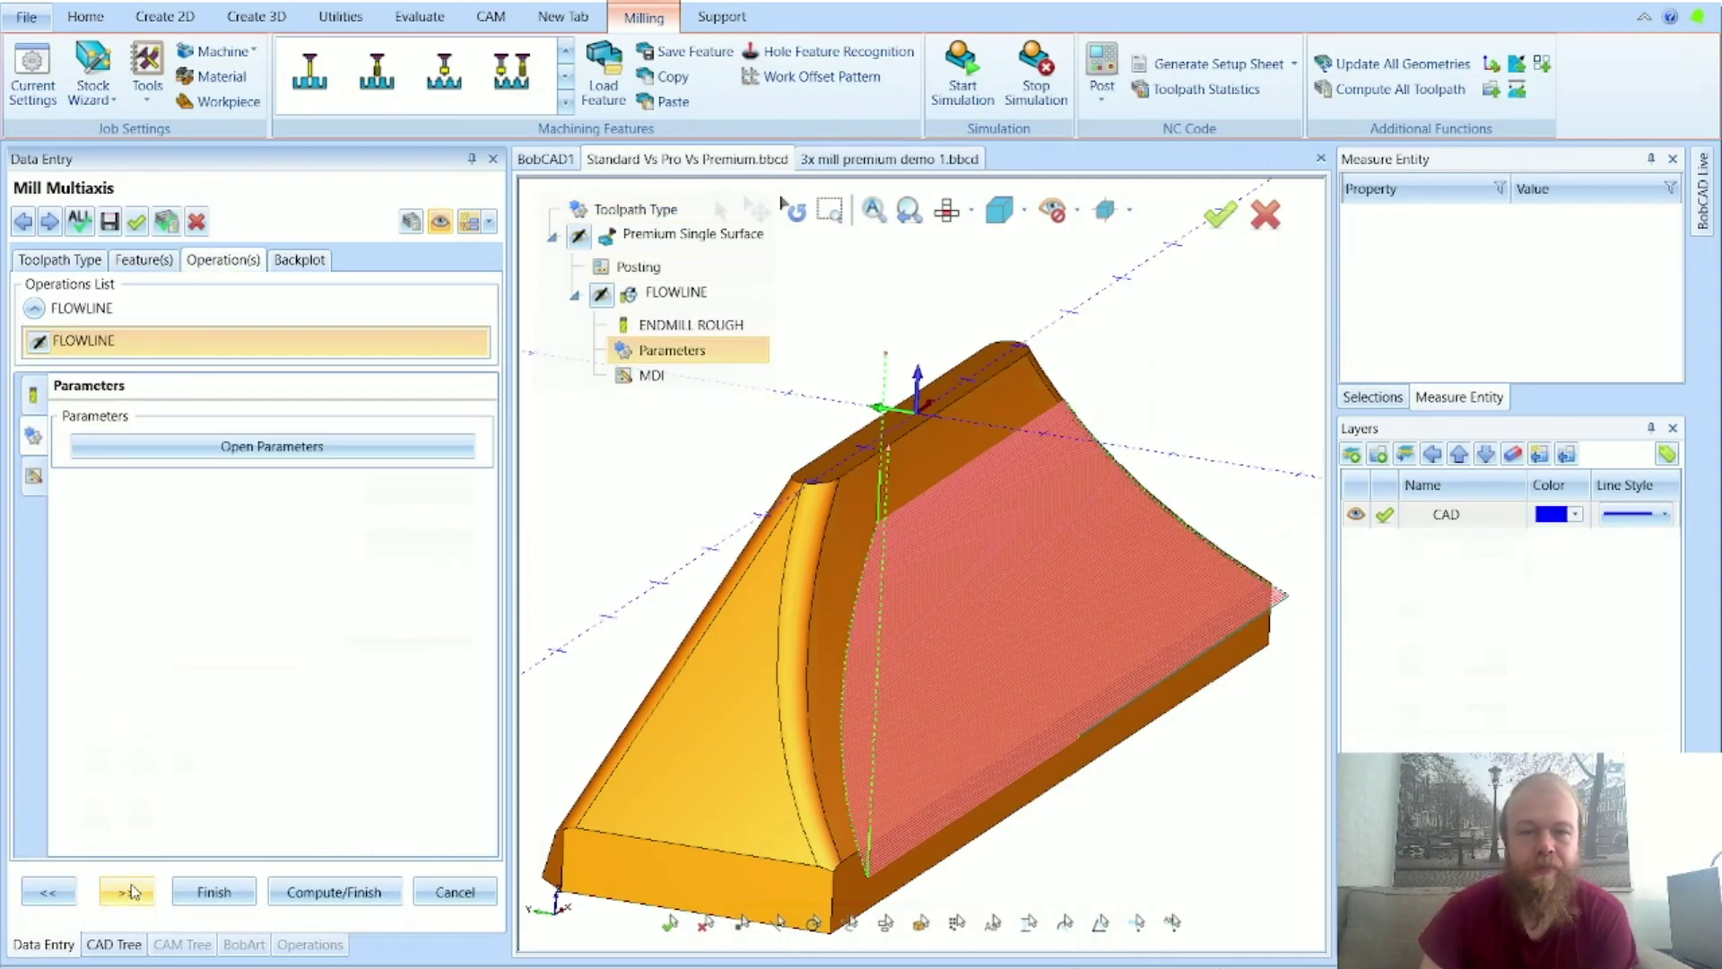
pyautogui.click(260, 448)
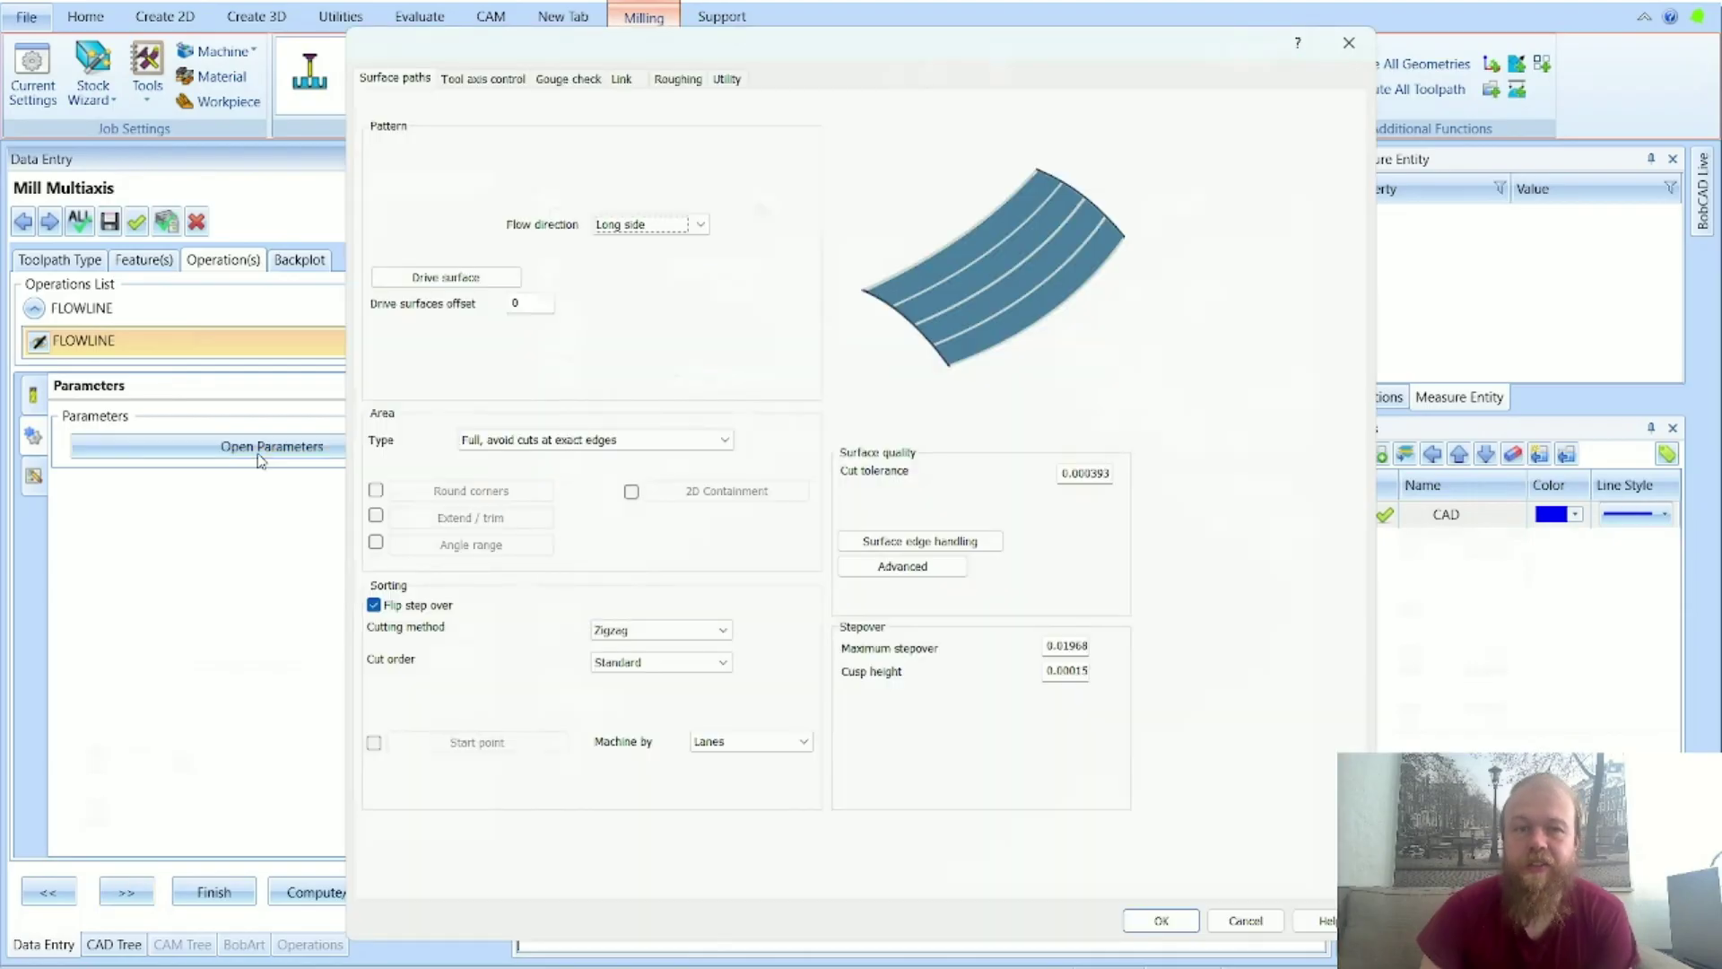
pyautogui.click(650, 224)
pyautogui.click(633, 236)
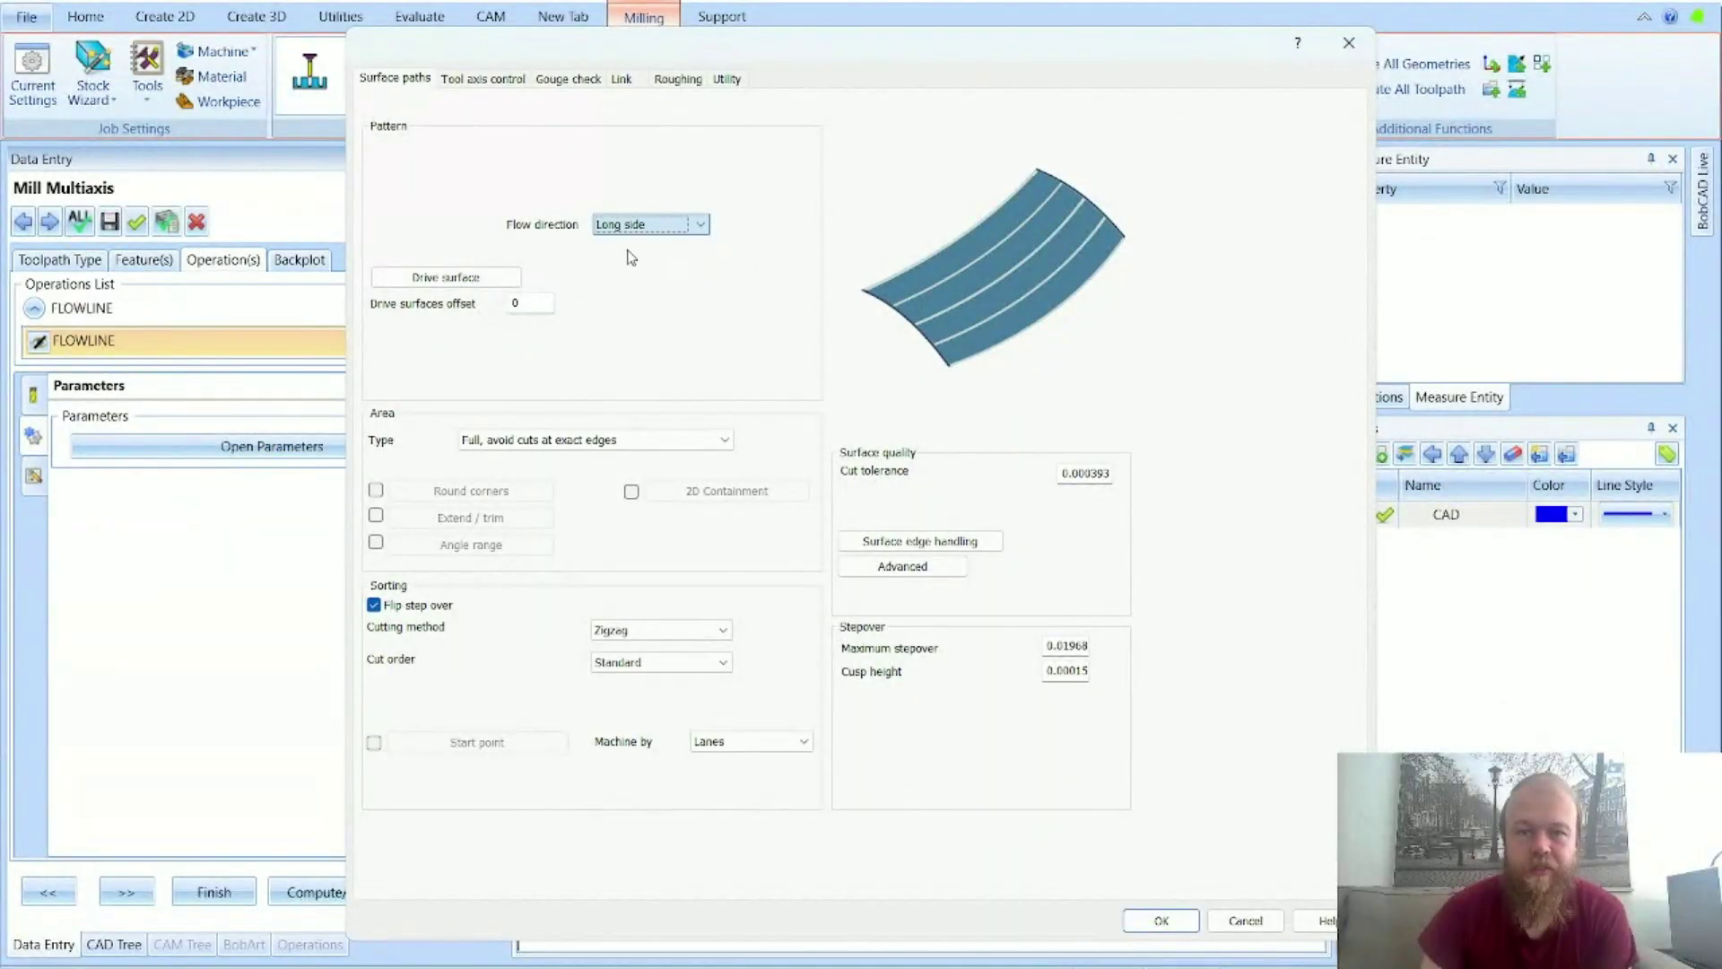
pyautogui.click(699, 224)
pyautogui.click(632, 252)
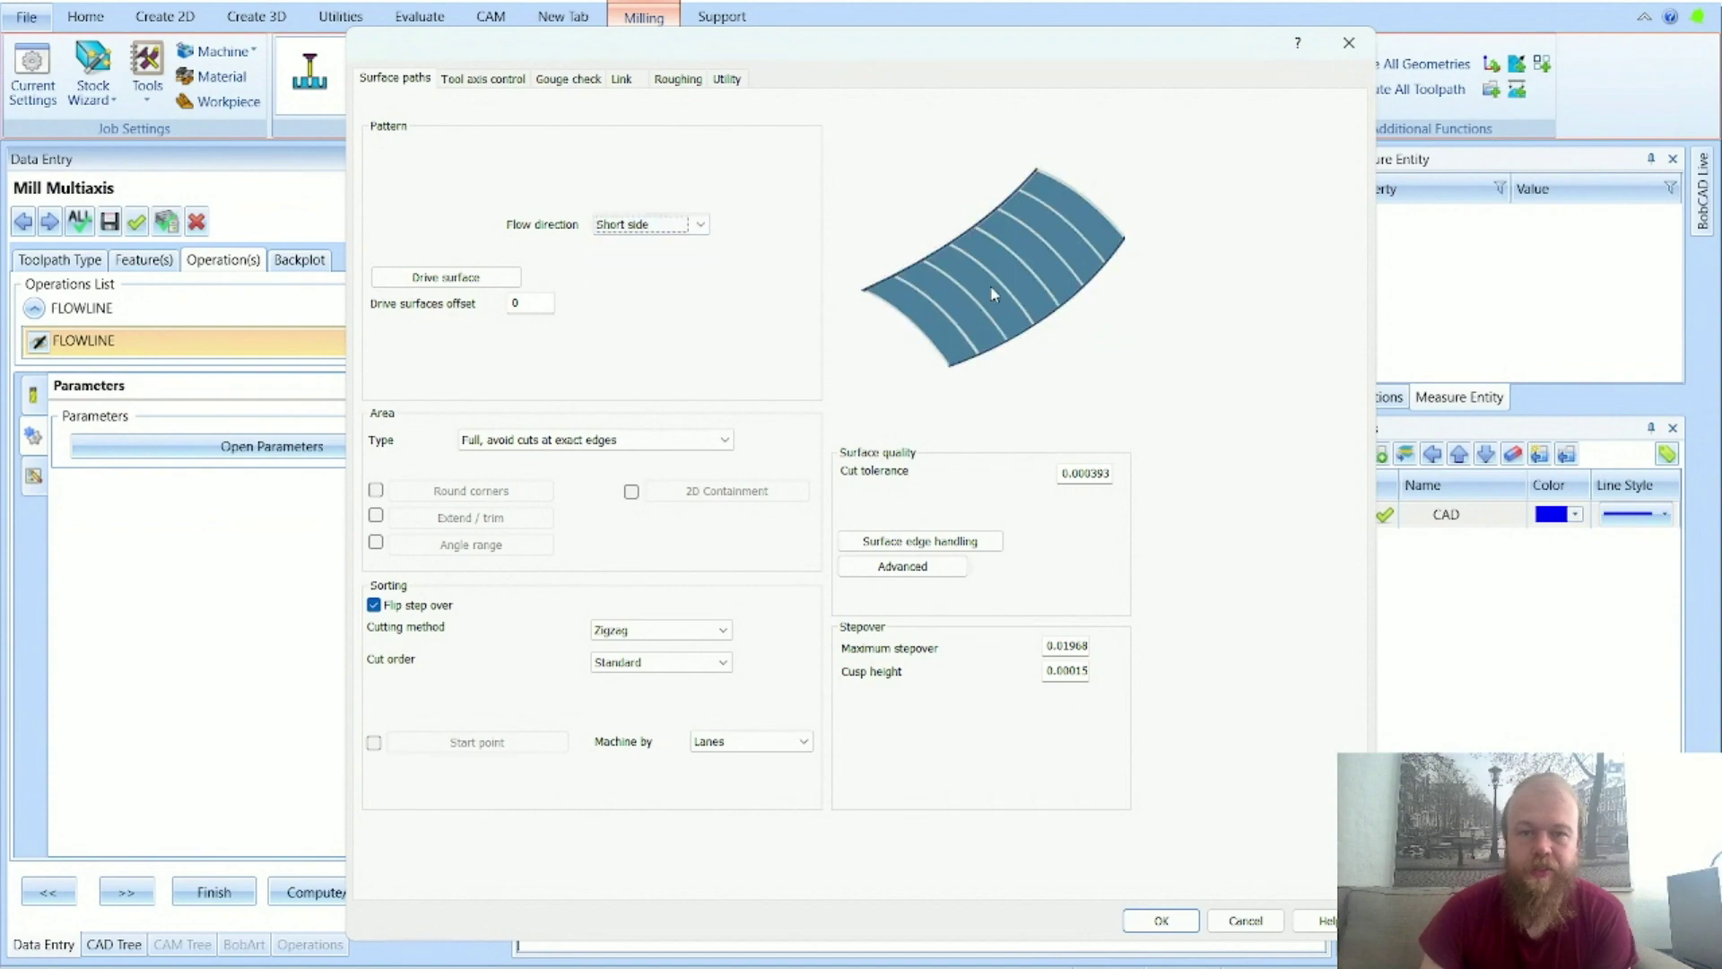
# Step: Preview the Long side flow direction, review the tool axis, gouge check and link parameters, and cancel the FLOWLINE parameter changes
pyautogui.click(698, 225)
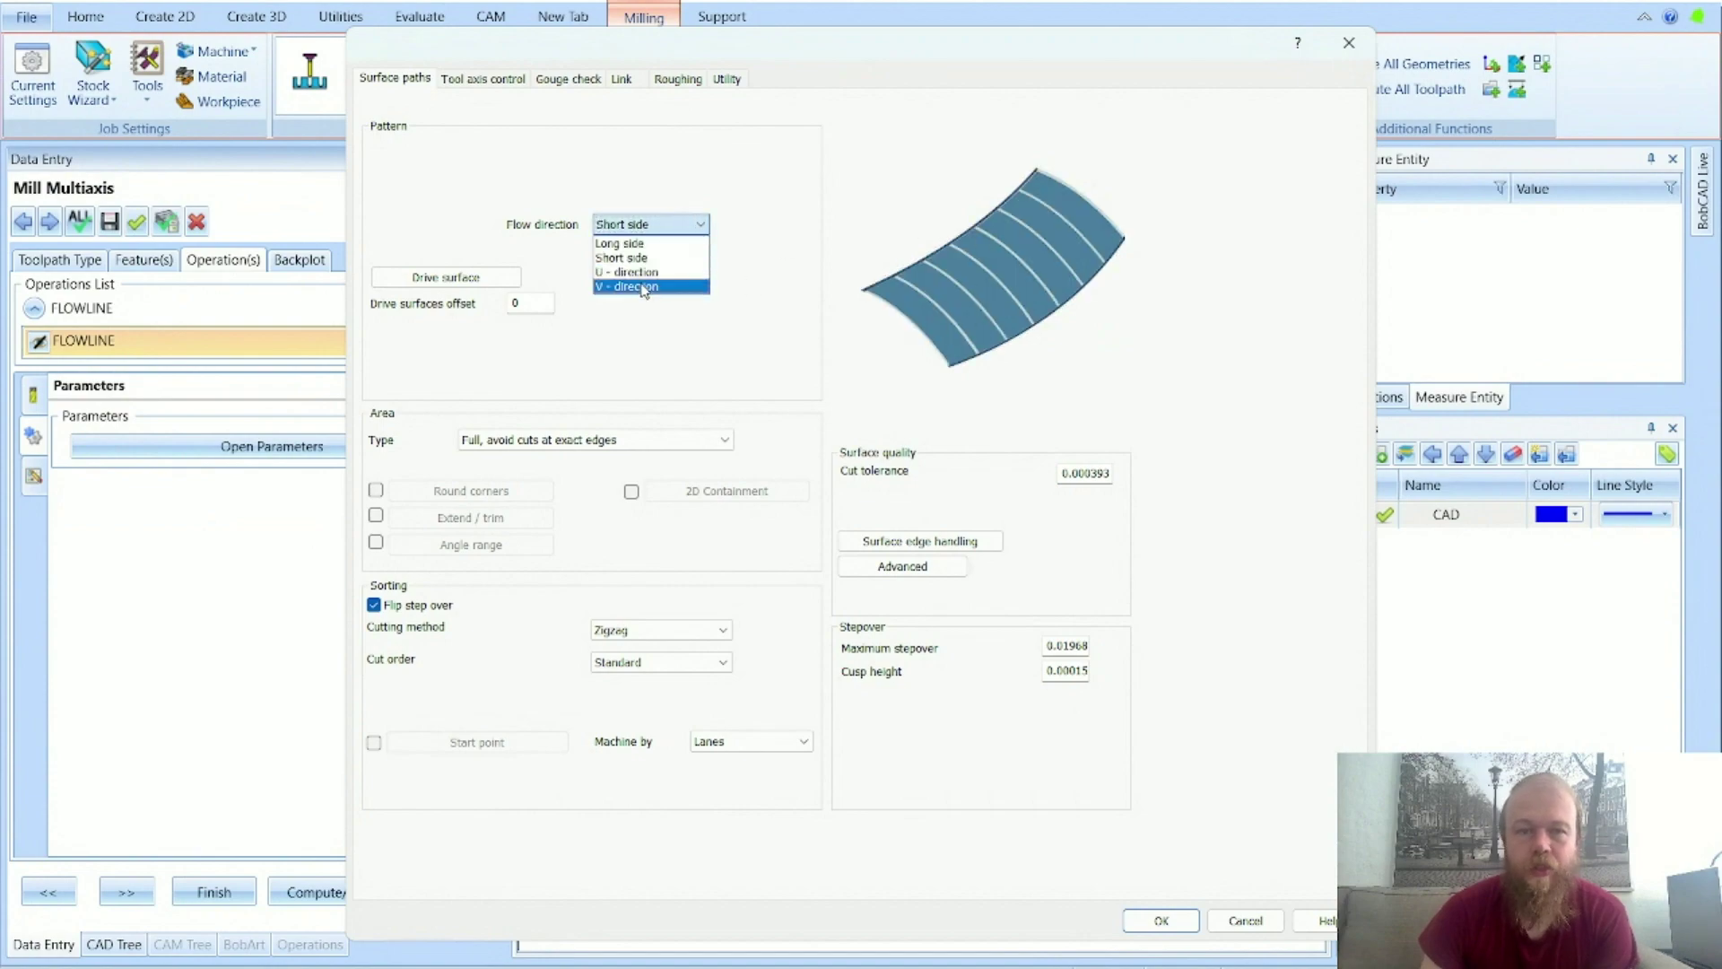
pyautogui.click(628, 243)
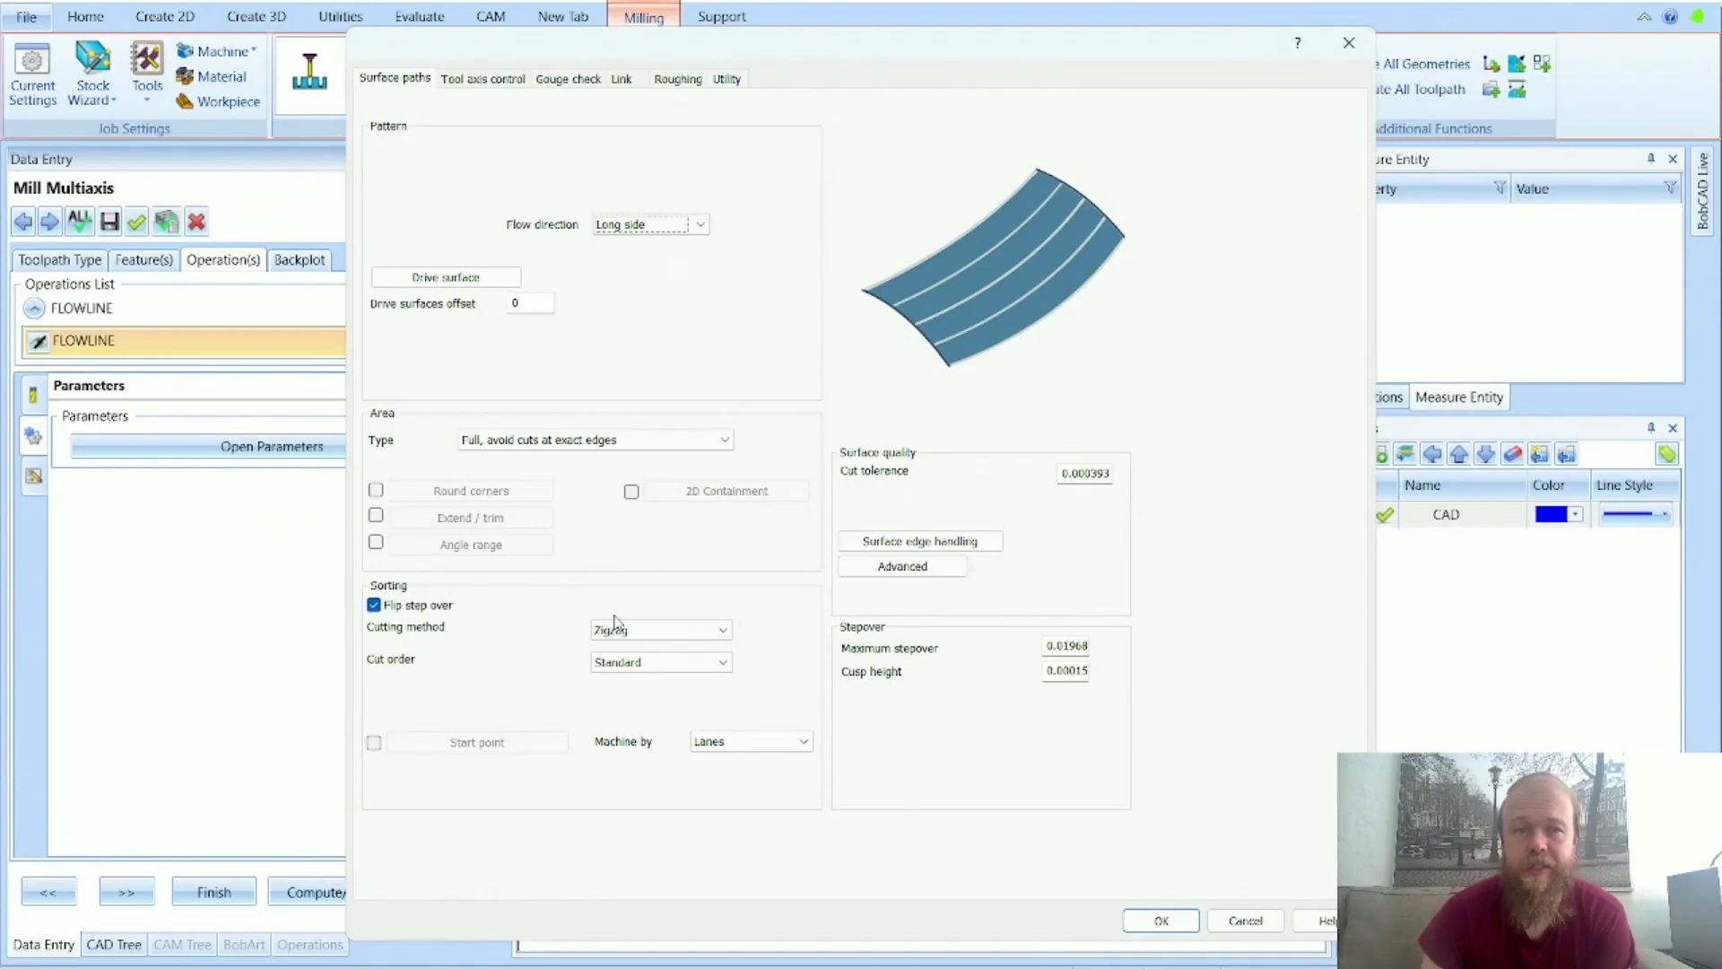
pyautogui.click(483, 79)
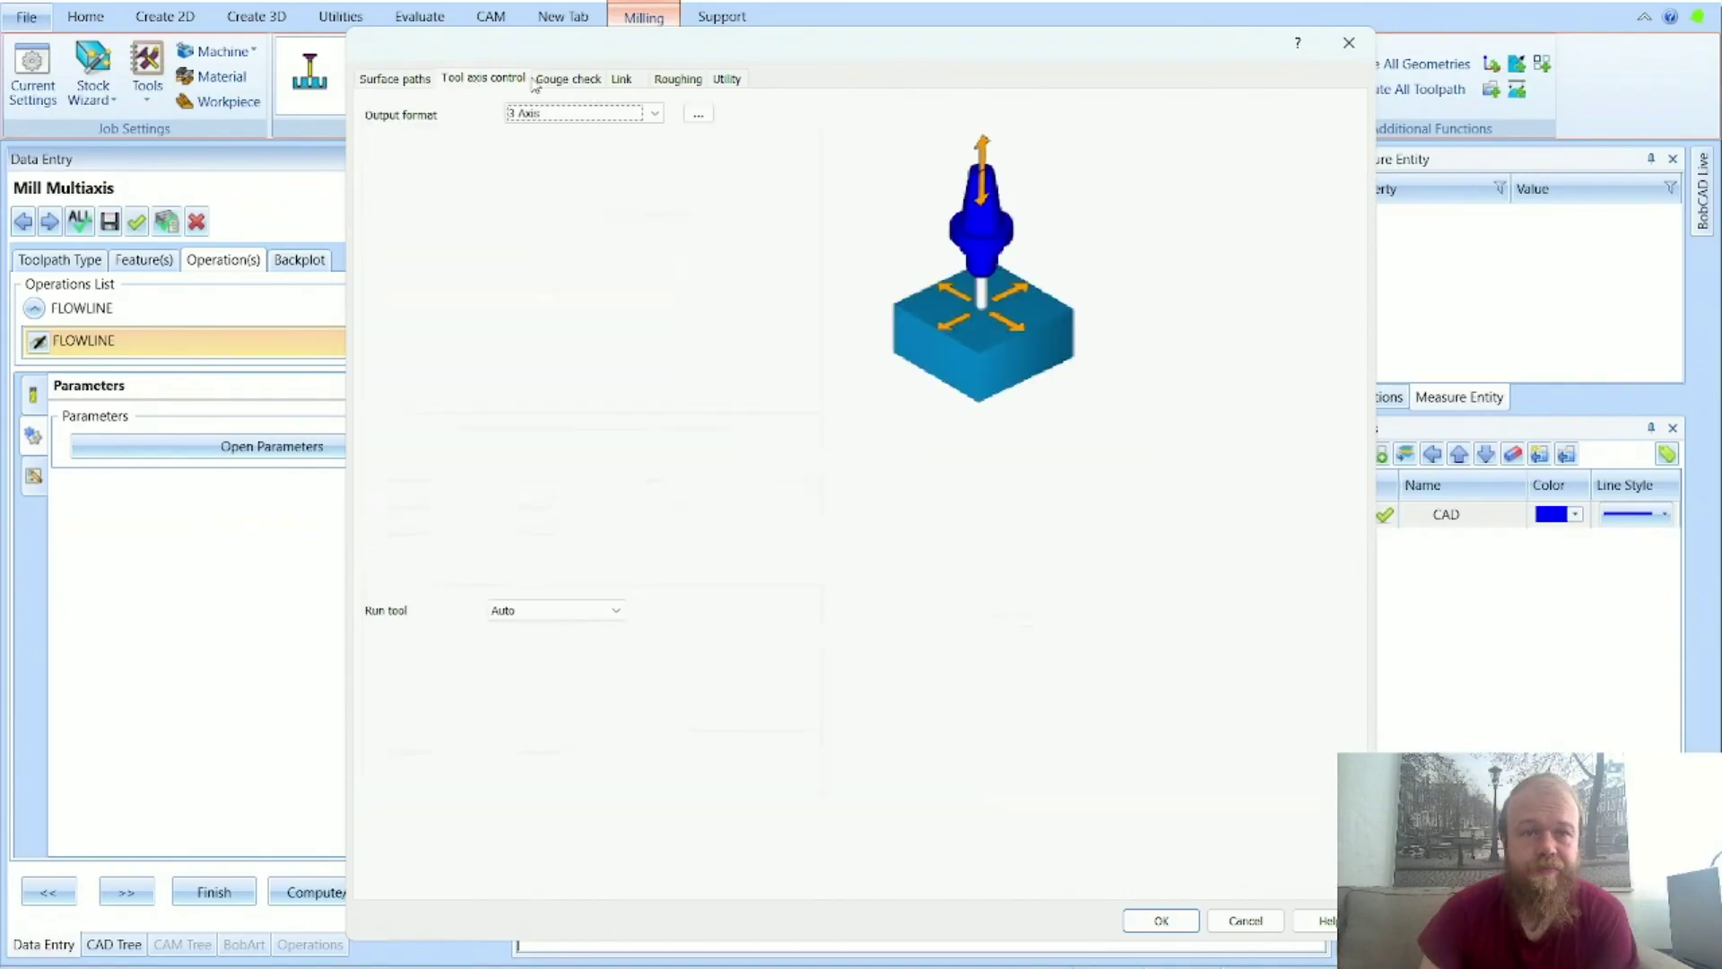
pyautogui.click(565, 82)
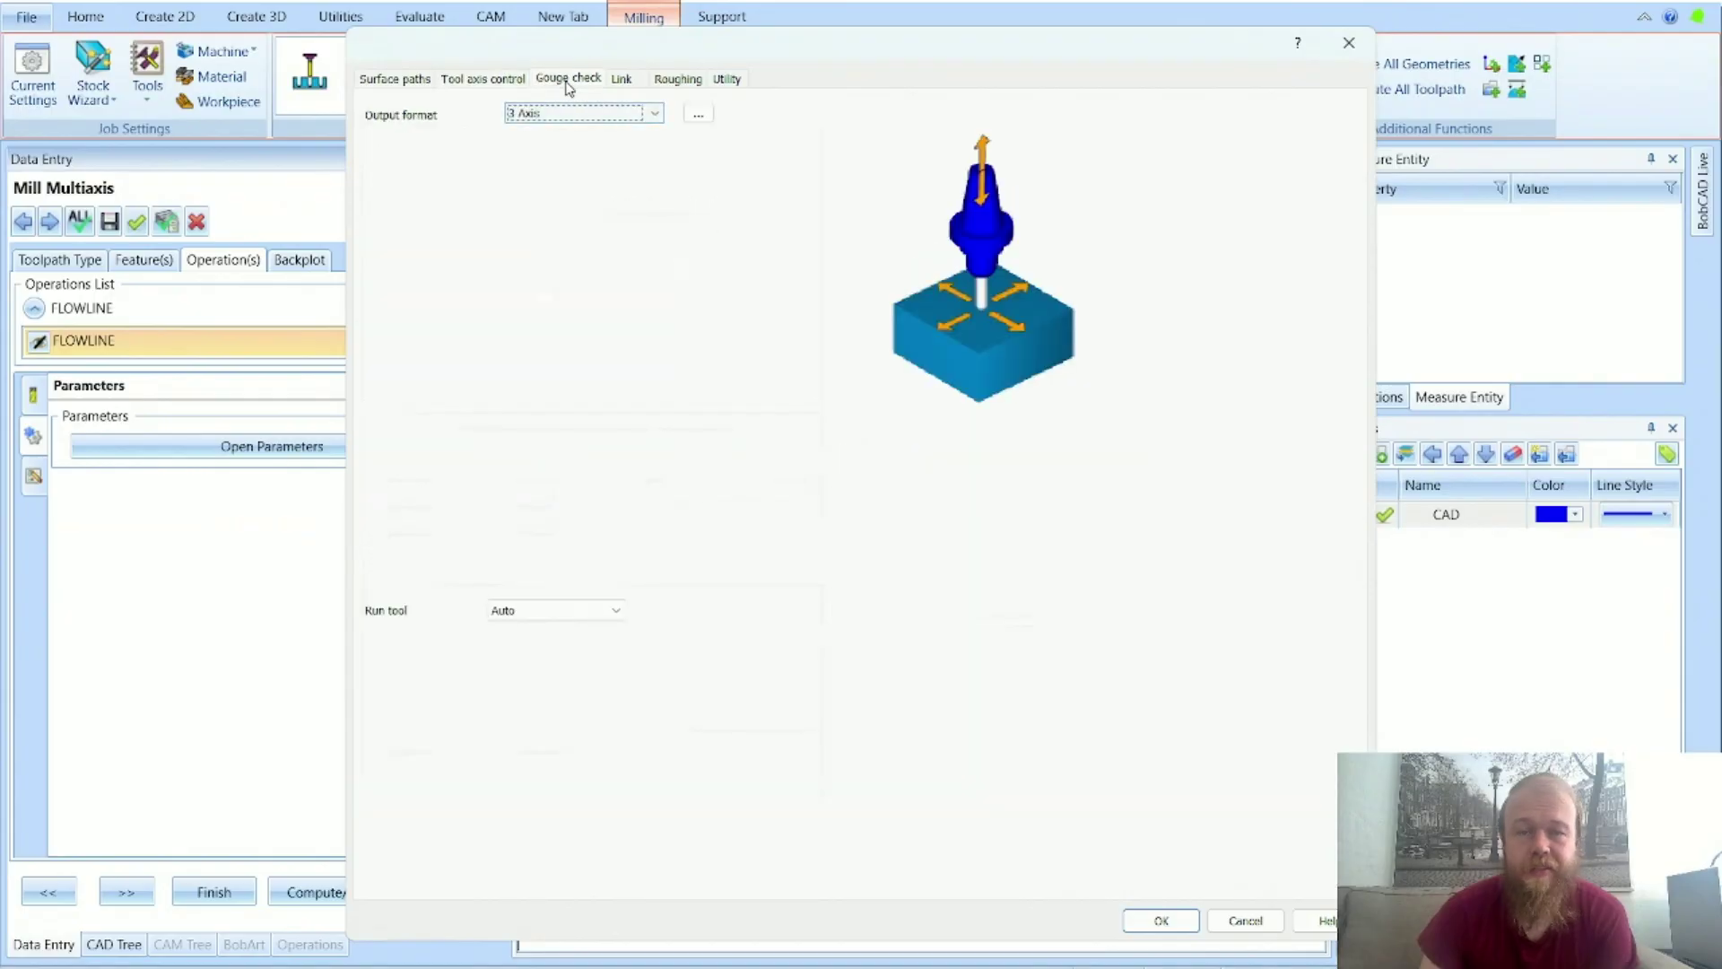
pyautogui.click(619, 79)
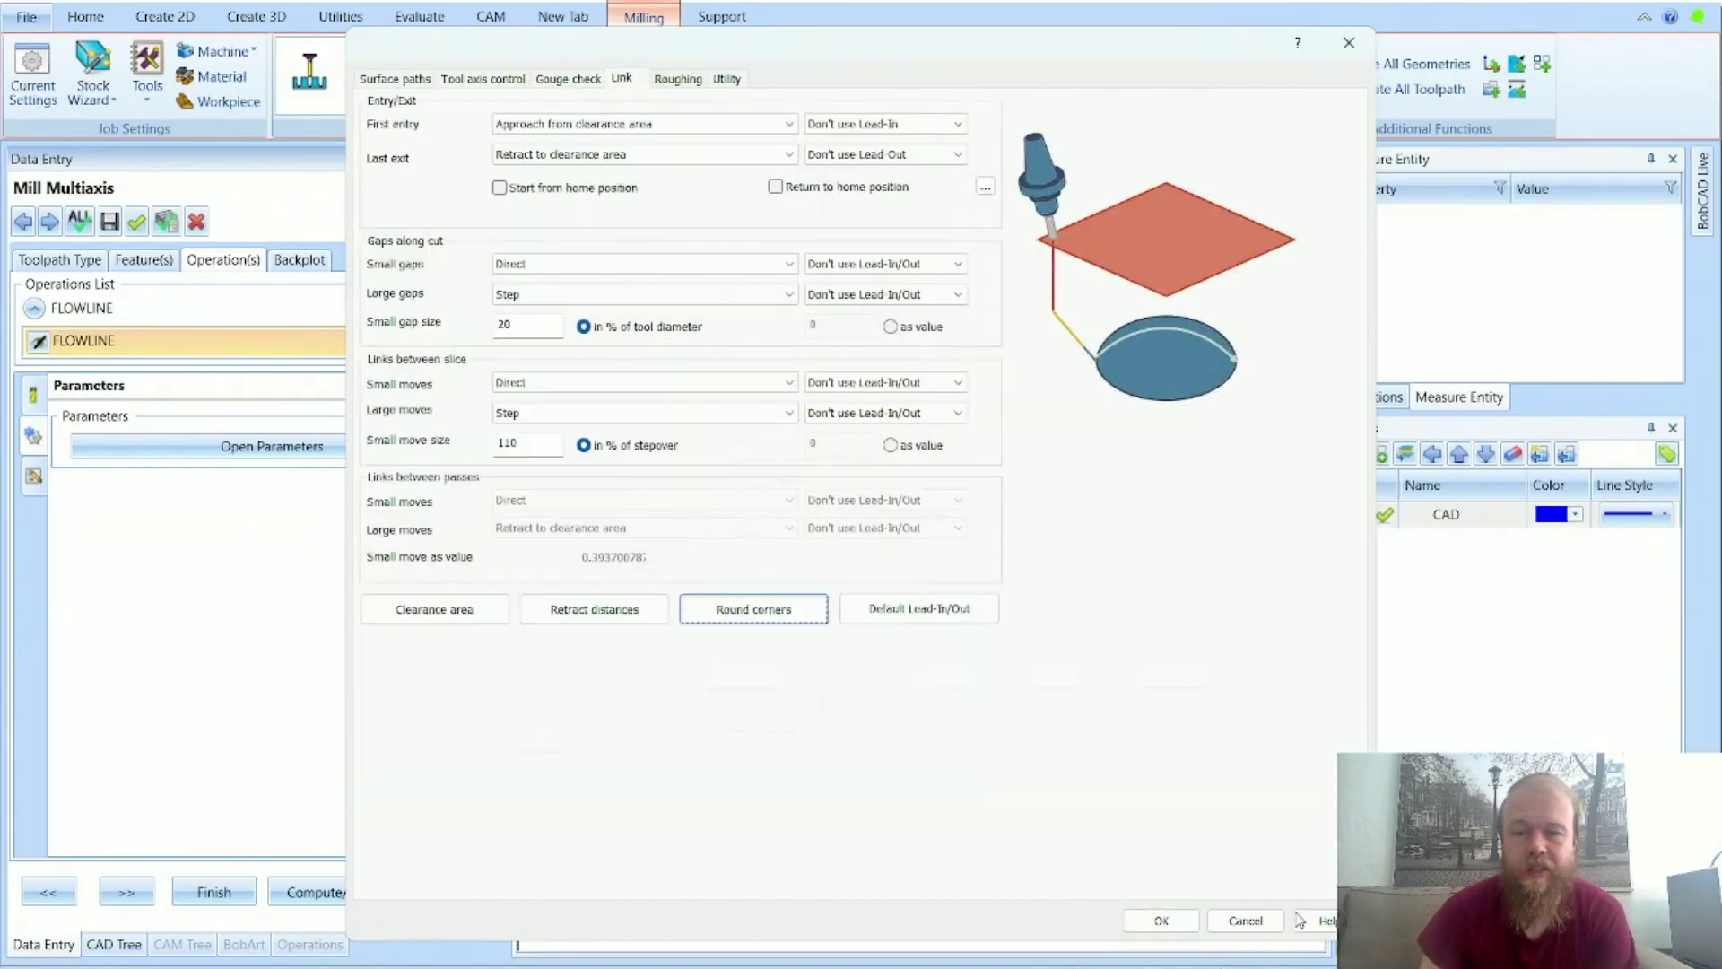
pyautogui.click(1246, 920)
pyautogui.click(213, 891)
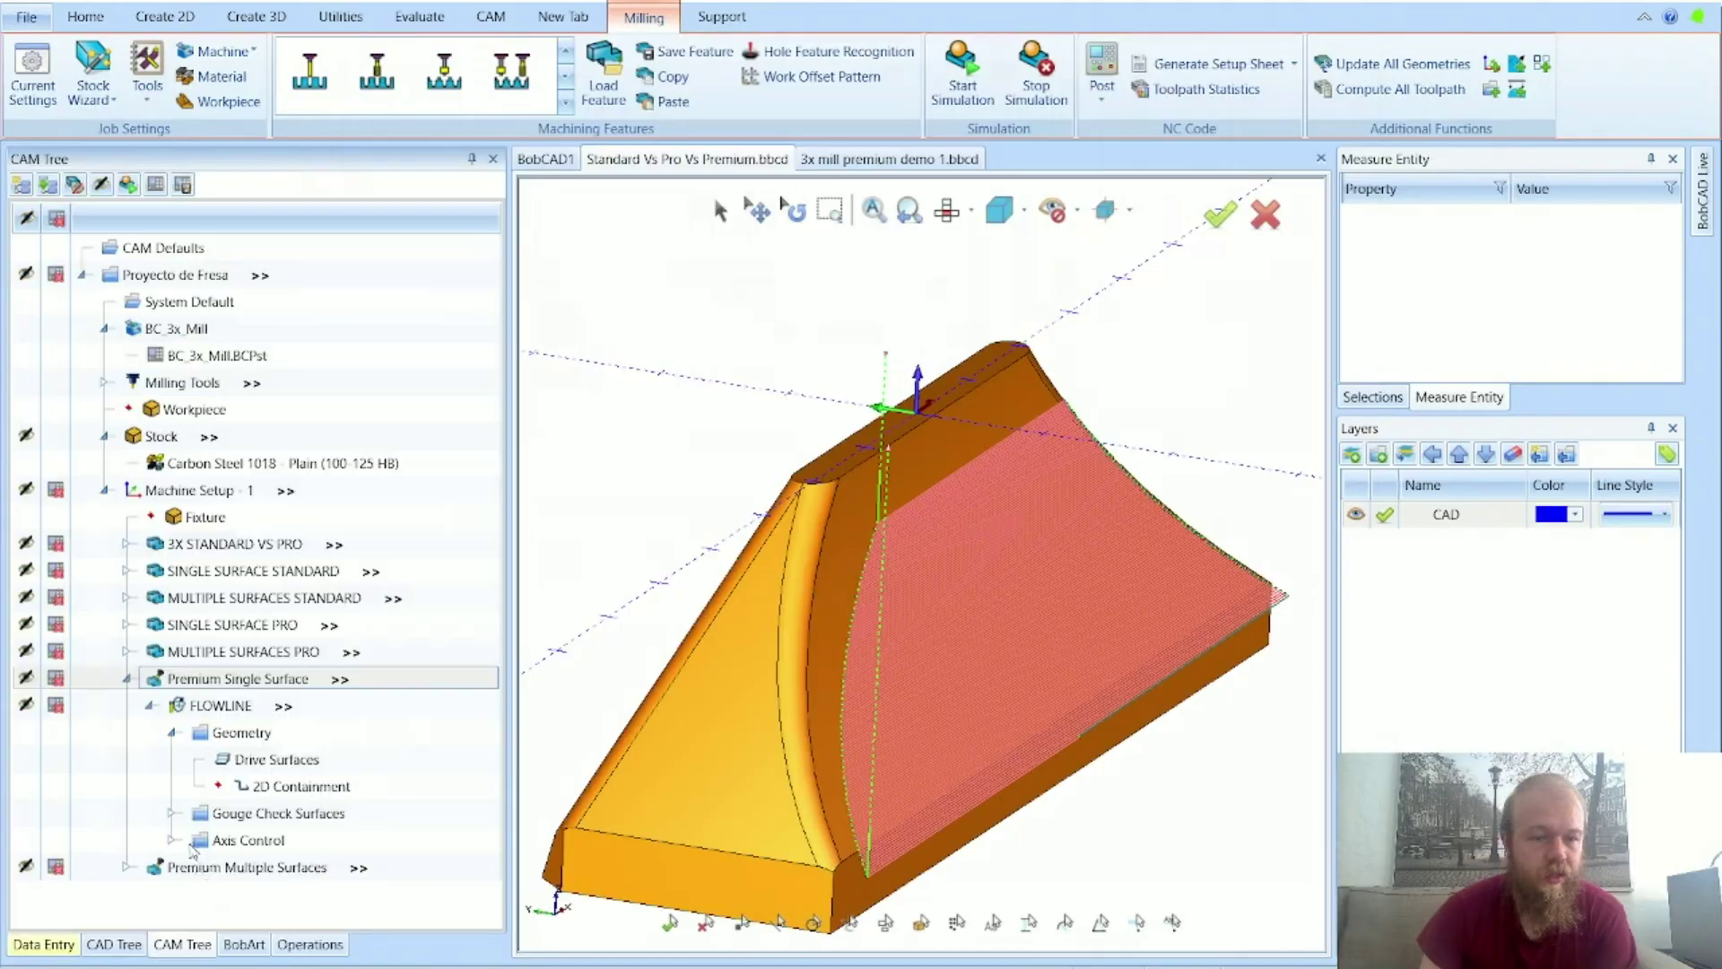
# Step: Expand the geometry of Premium Multiple Surfaces' FLOWLINE operation and highlight its drive surfaces on the part
pyautogui.click(199, 844)
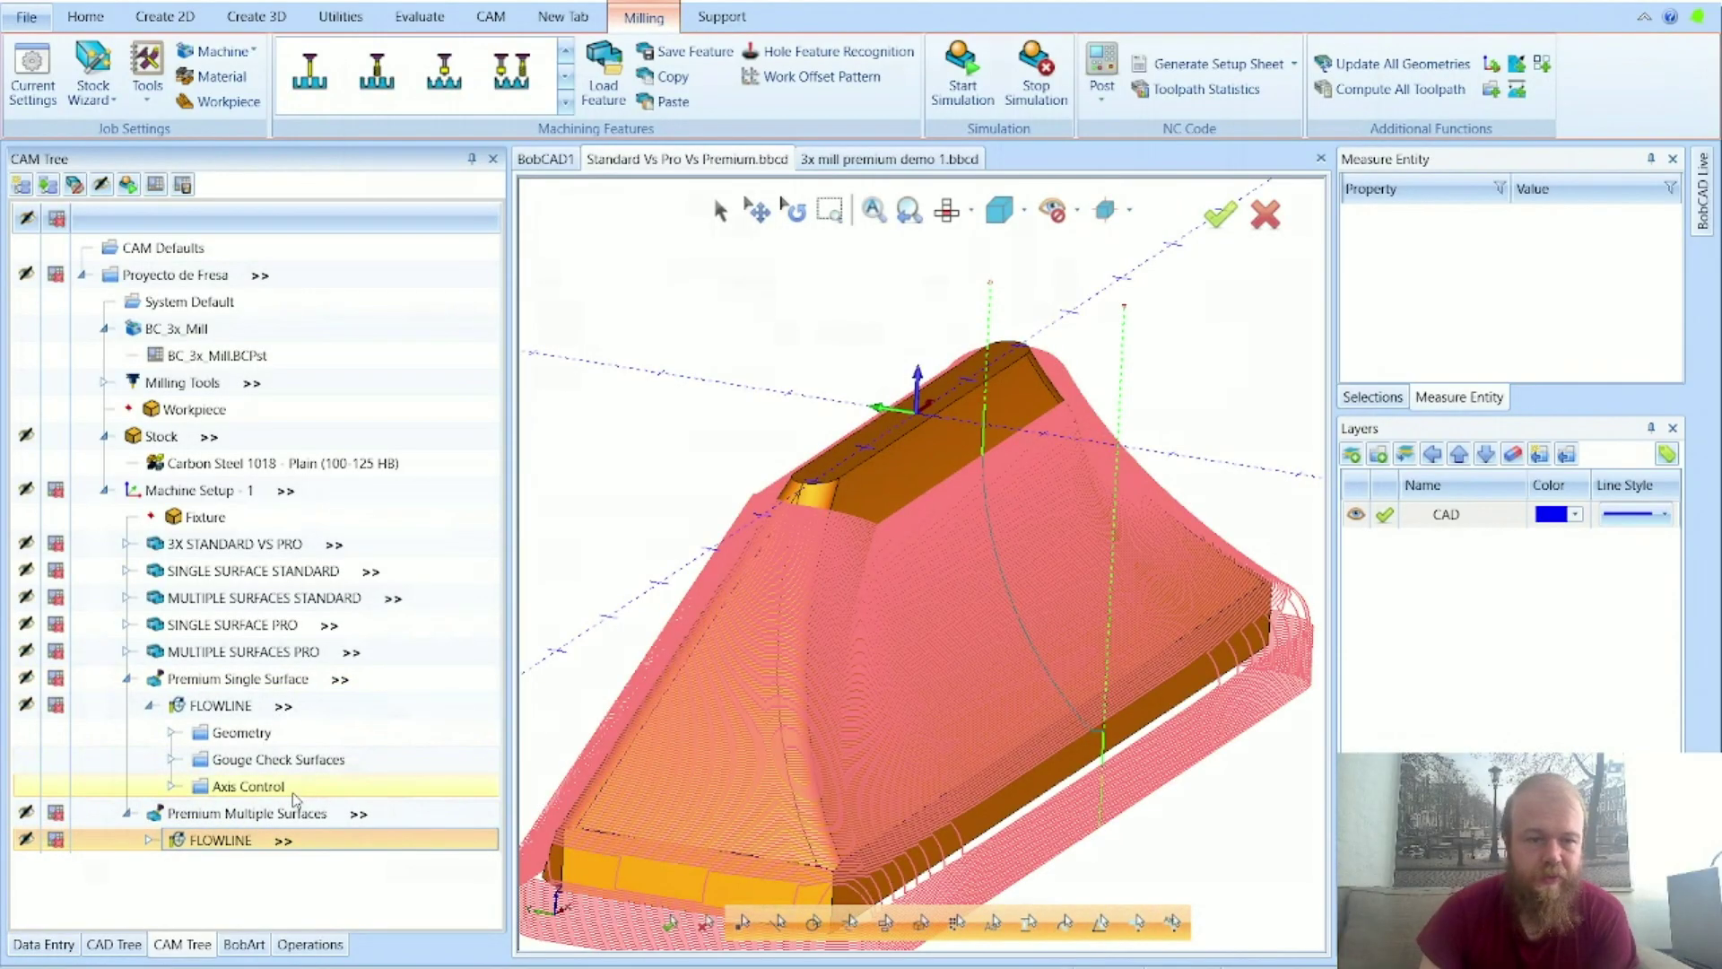
pyautogui.click(151, 841)
pyautogui.click(173, 868)
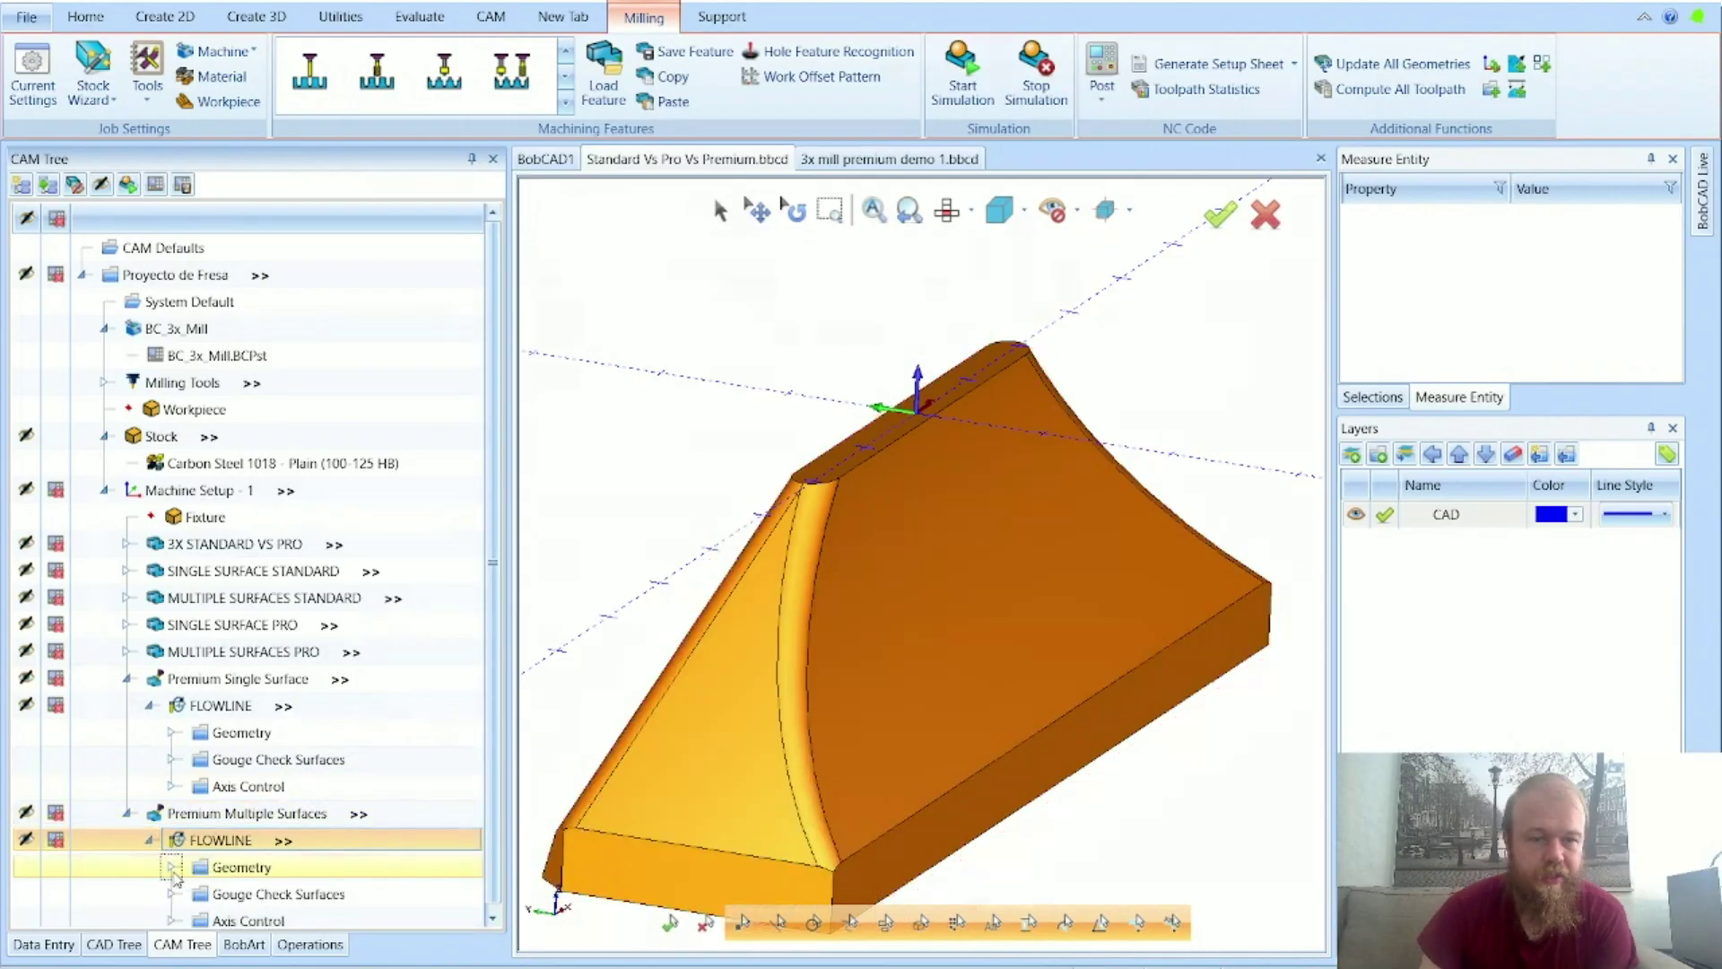
pyautogui.click(235, 893)
pyautogui.scroll(-3, 860, 659)
pyautogui.scroll(5, 778, 809)
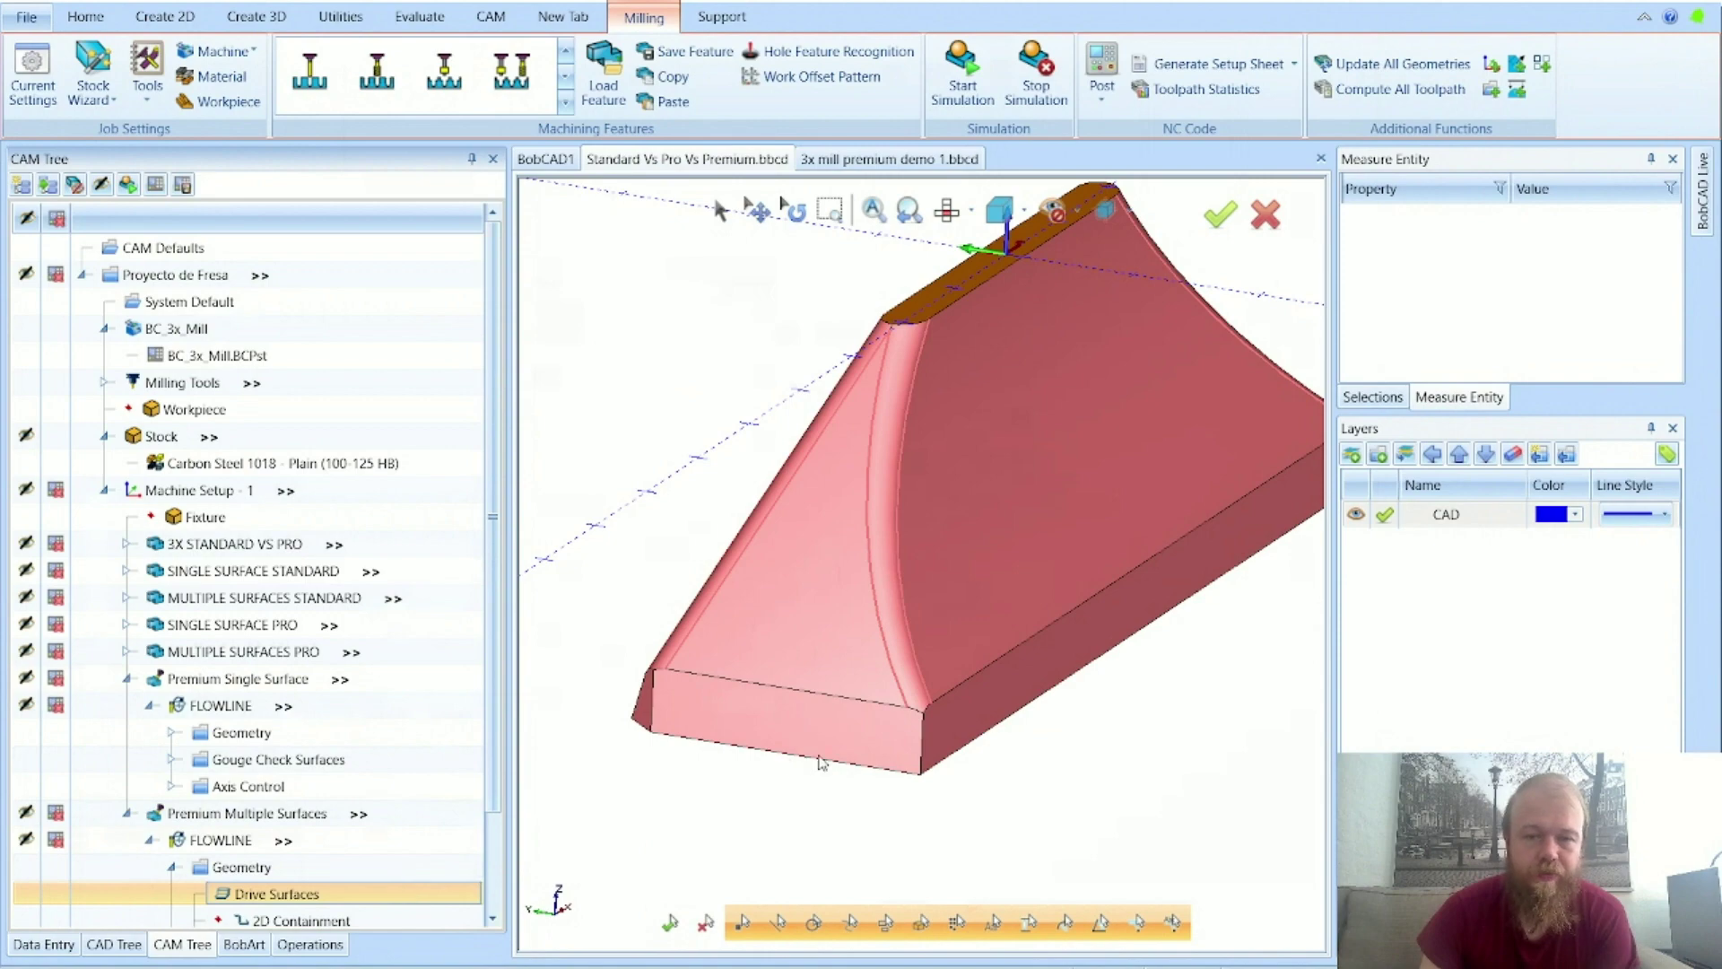
pyautogui.moveTo(822, 764); pyautogui.dragTo(1135, 808, button='middle')
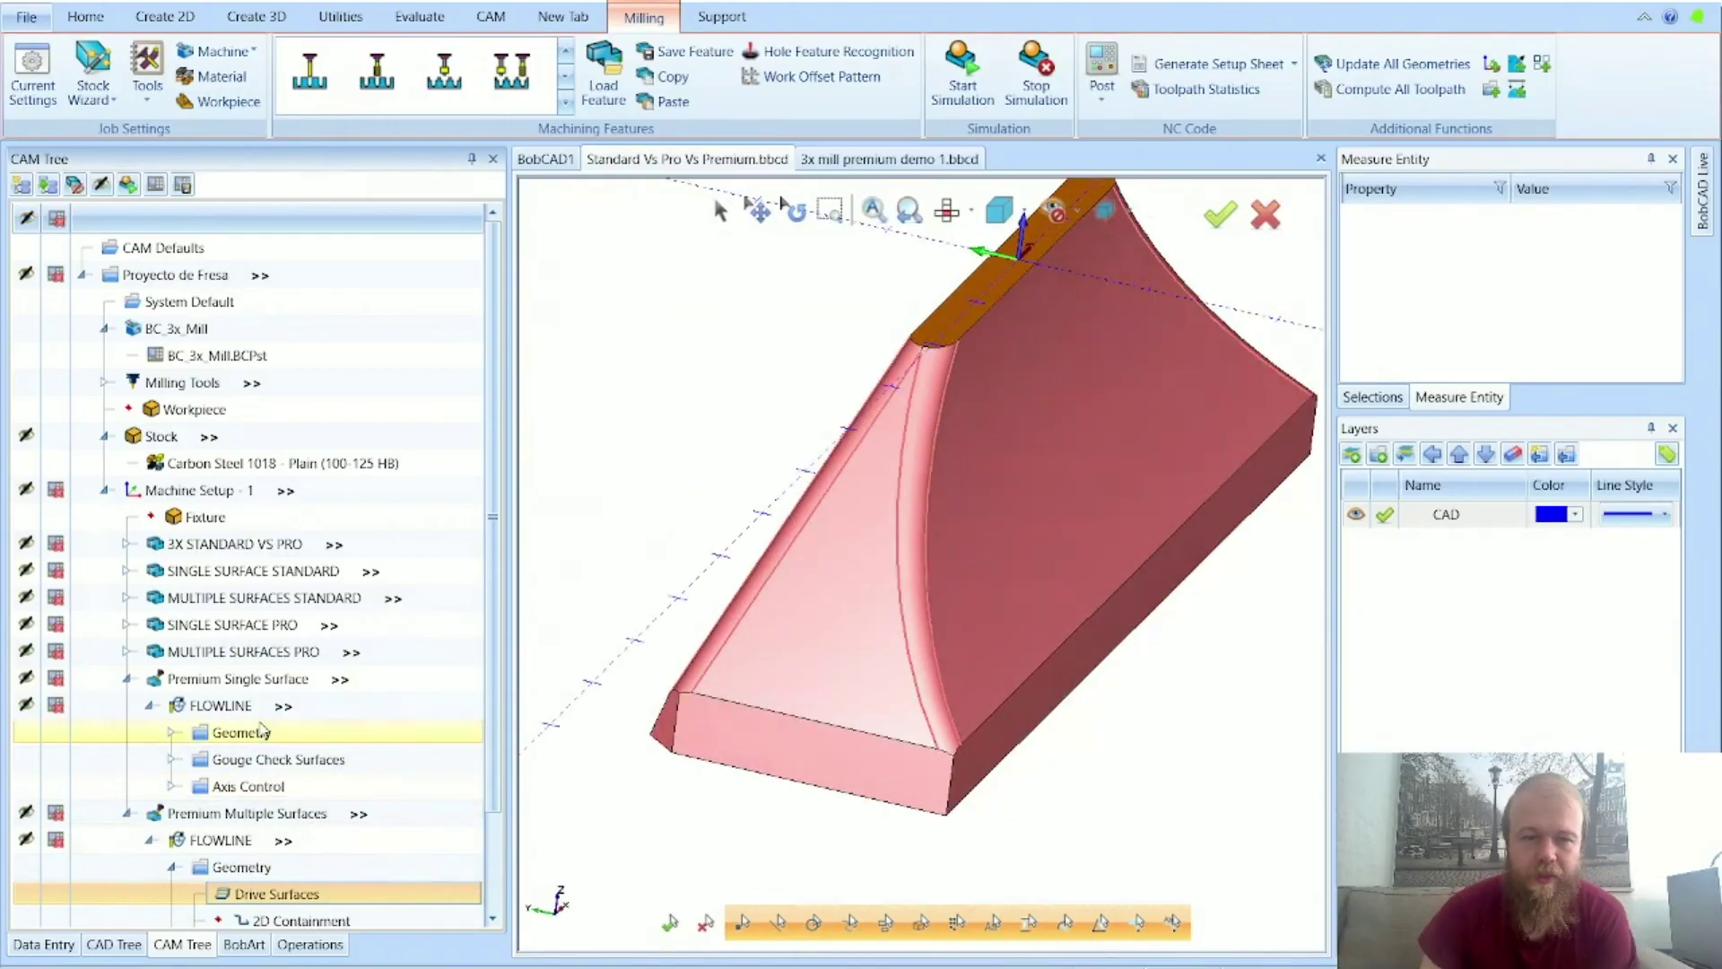
# Step: Display the Premium Multiple Surfaces FLOWLINE toolpath, inspect it closely at the part's lower corner, and collapse the feature in the tree
pyautogui.click(240, 840)
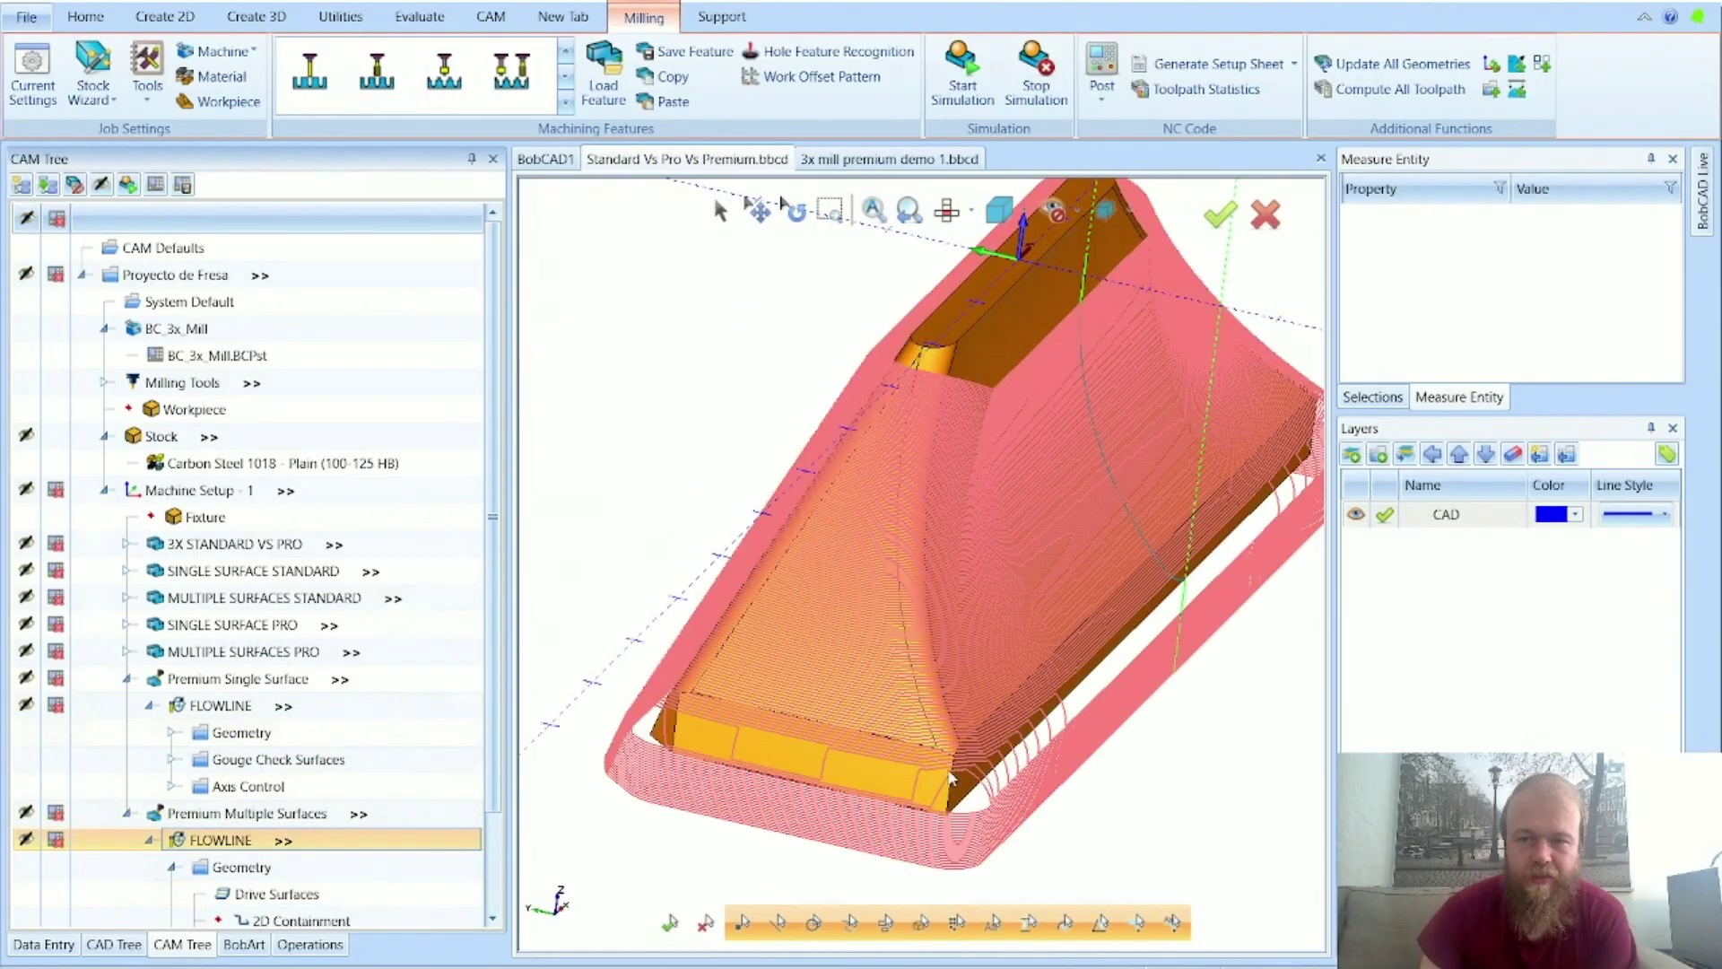
pyautogui.scroll(3, 933, 769)
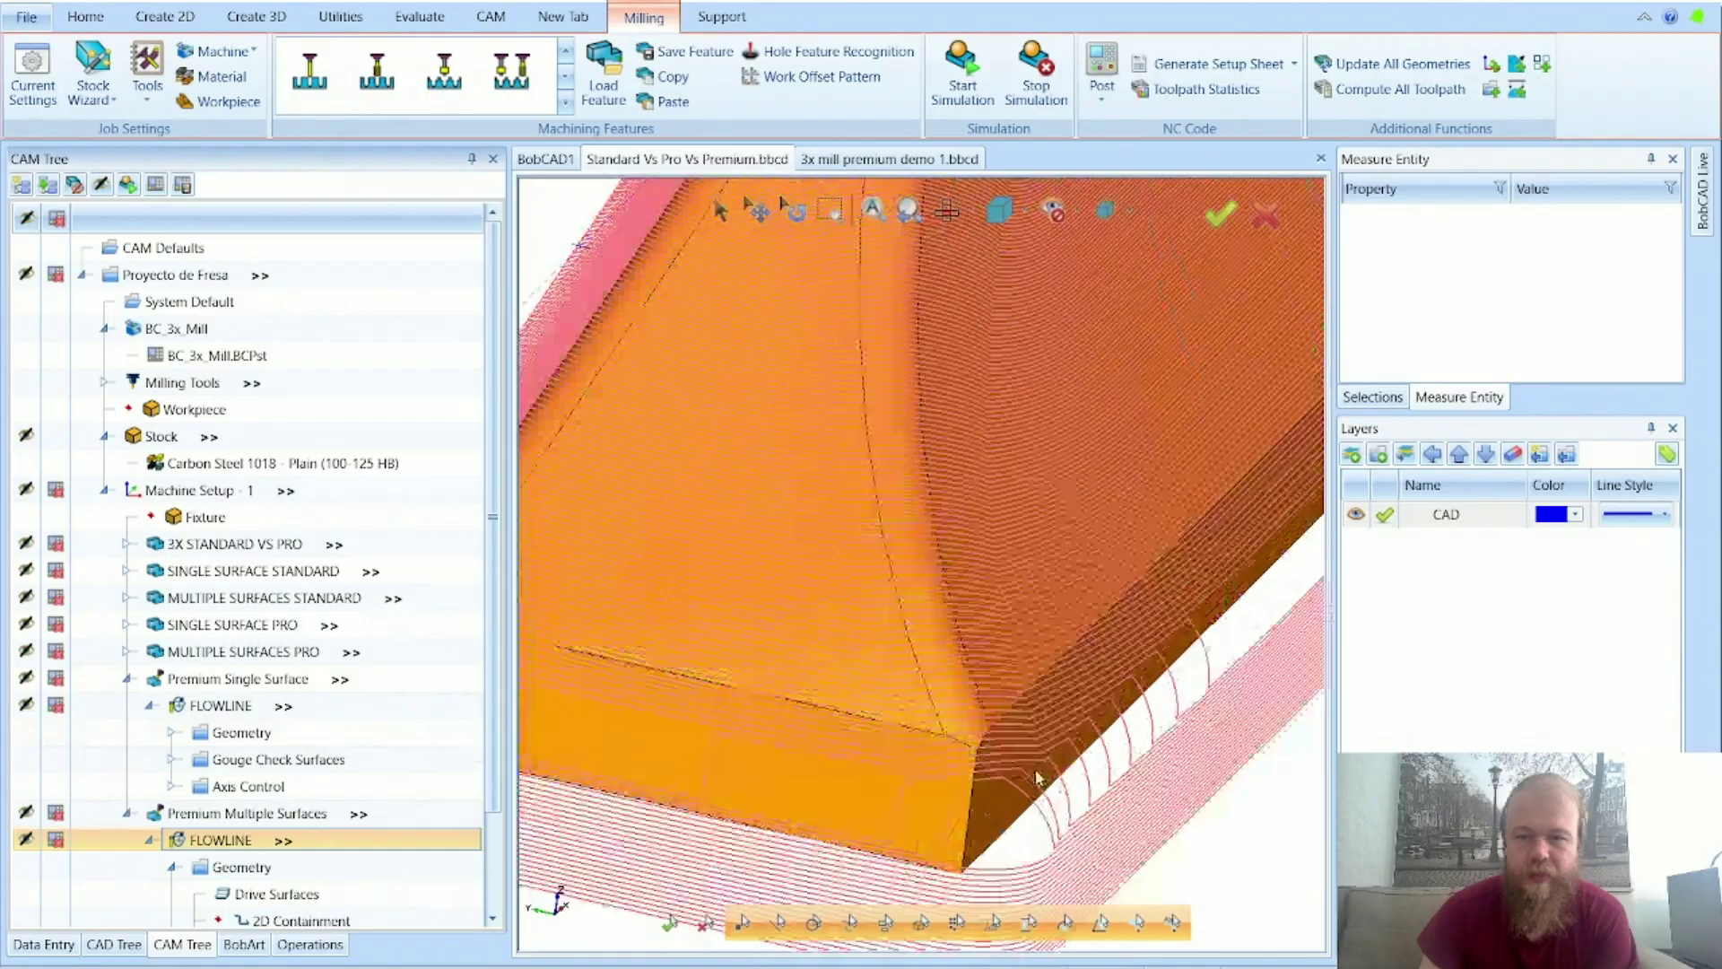
pyautogui.scroll(2, 1011, 764)
pyautogui.scroll(-5, 1011, 764)
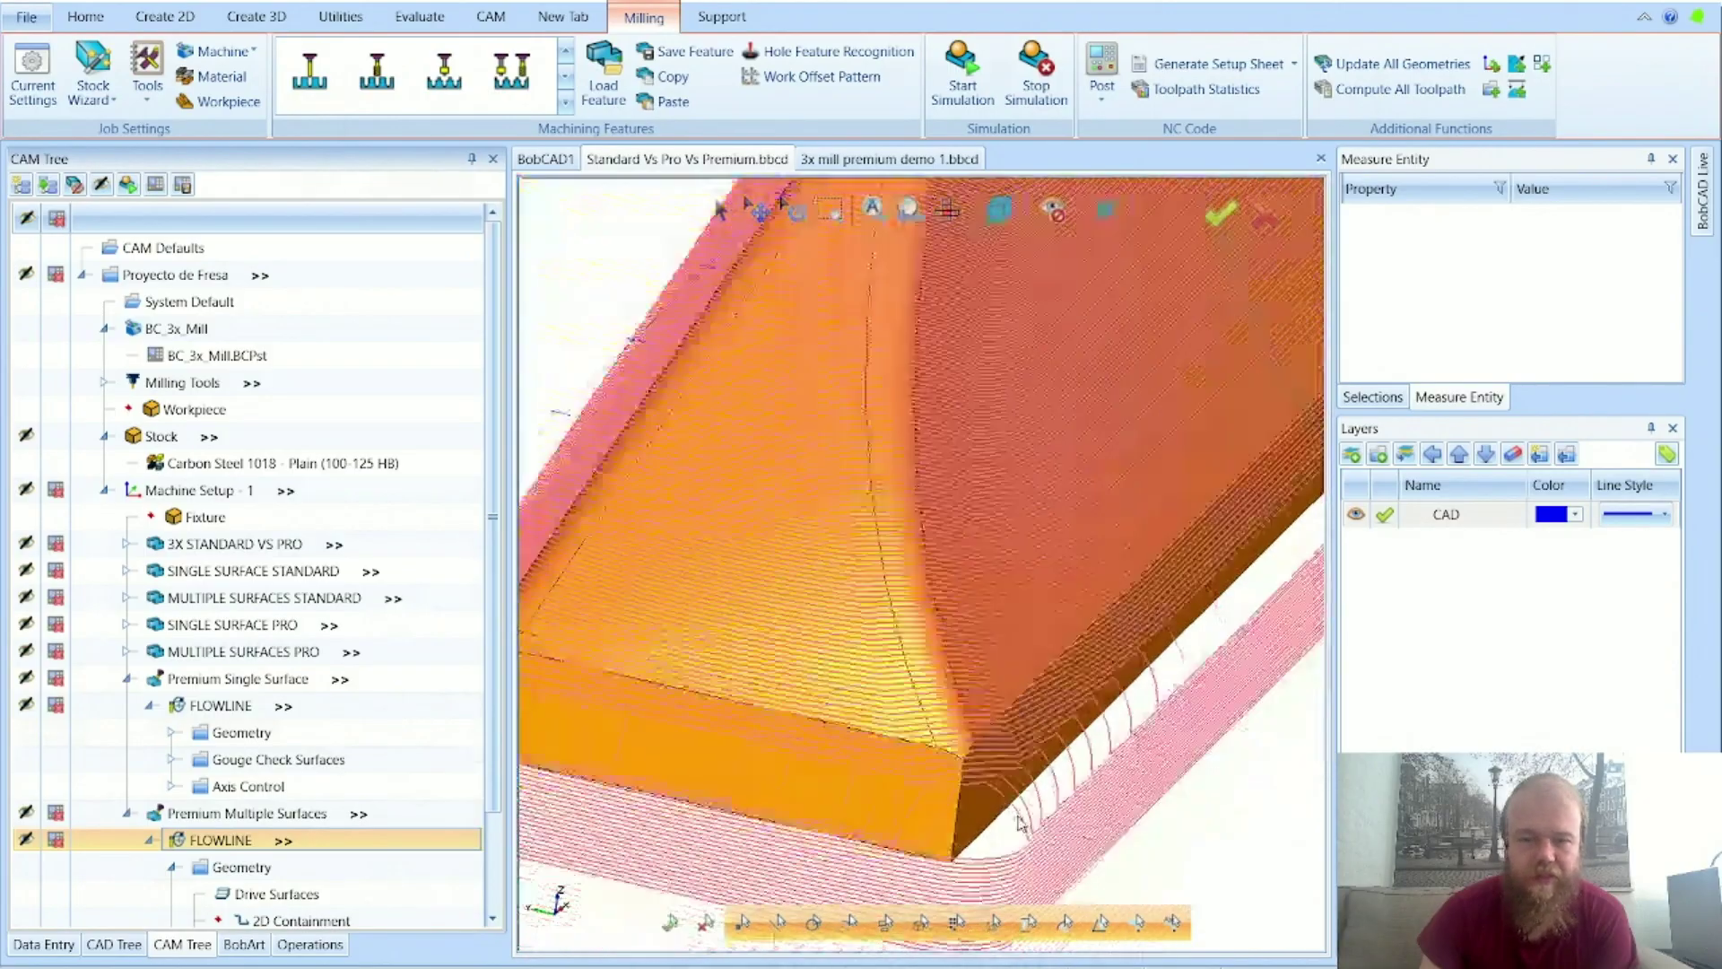
pyautogui.moveTo(1011, 764); pyautogui.dragTo(973, 743, button='middle')
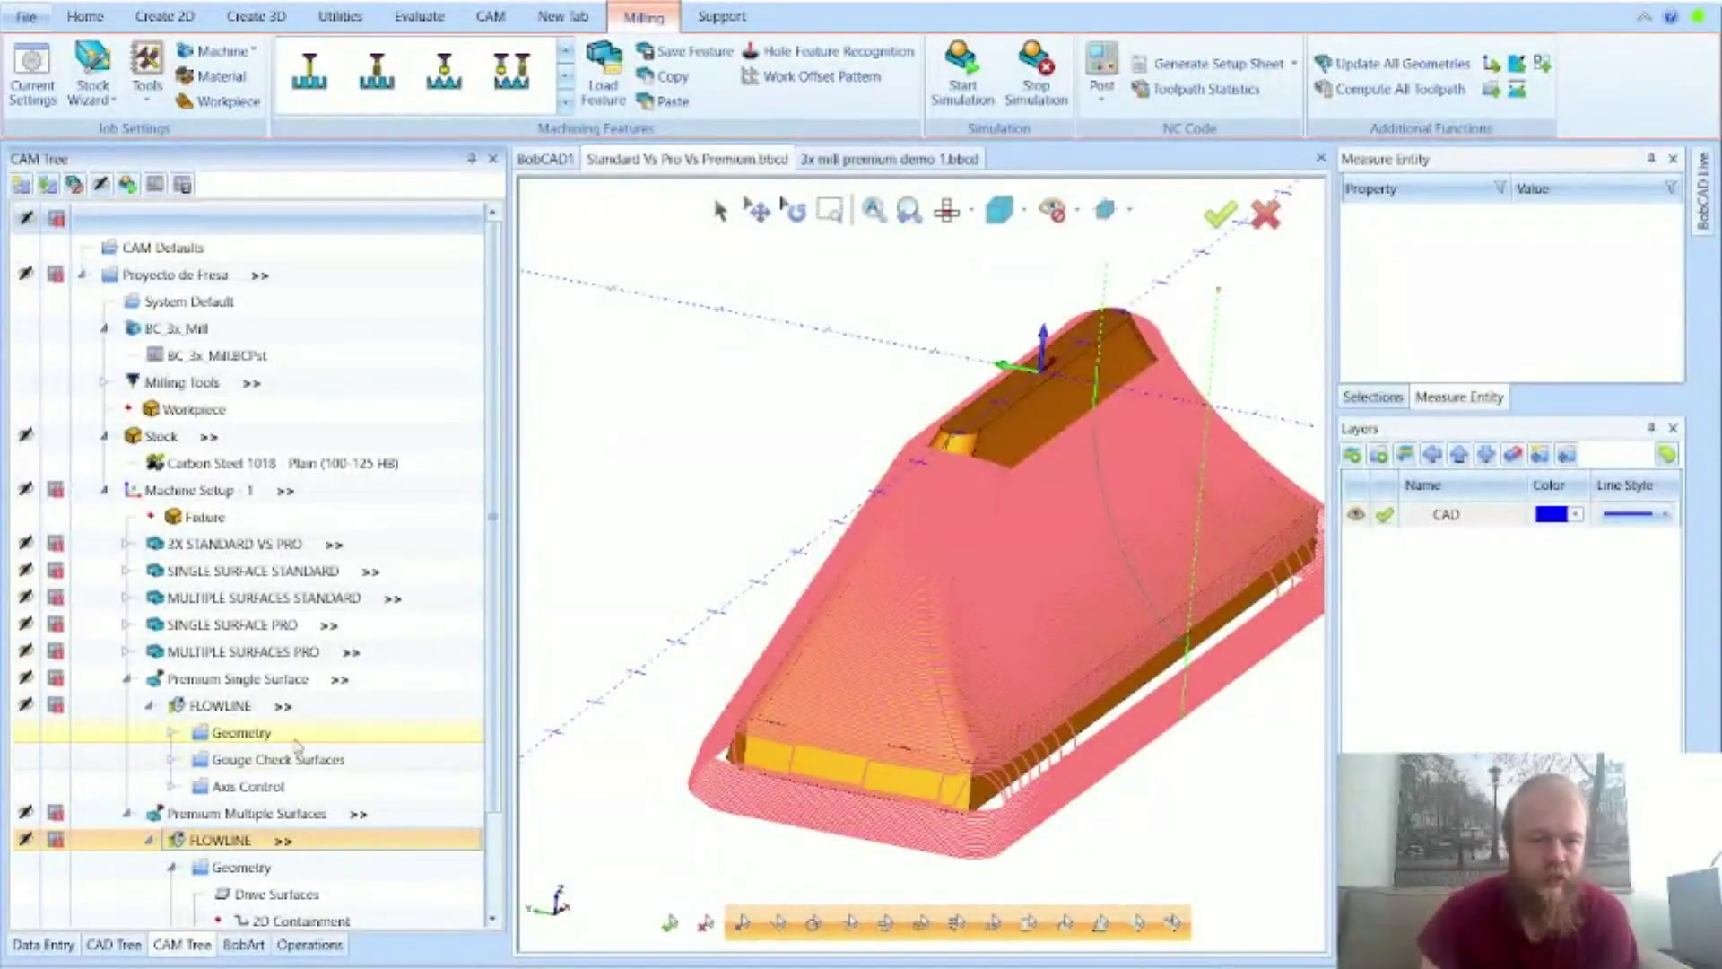
pyautogui.click(152, 841)
pyautogui.click(128, 815)
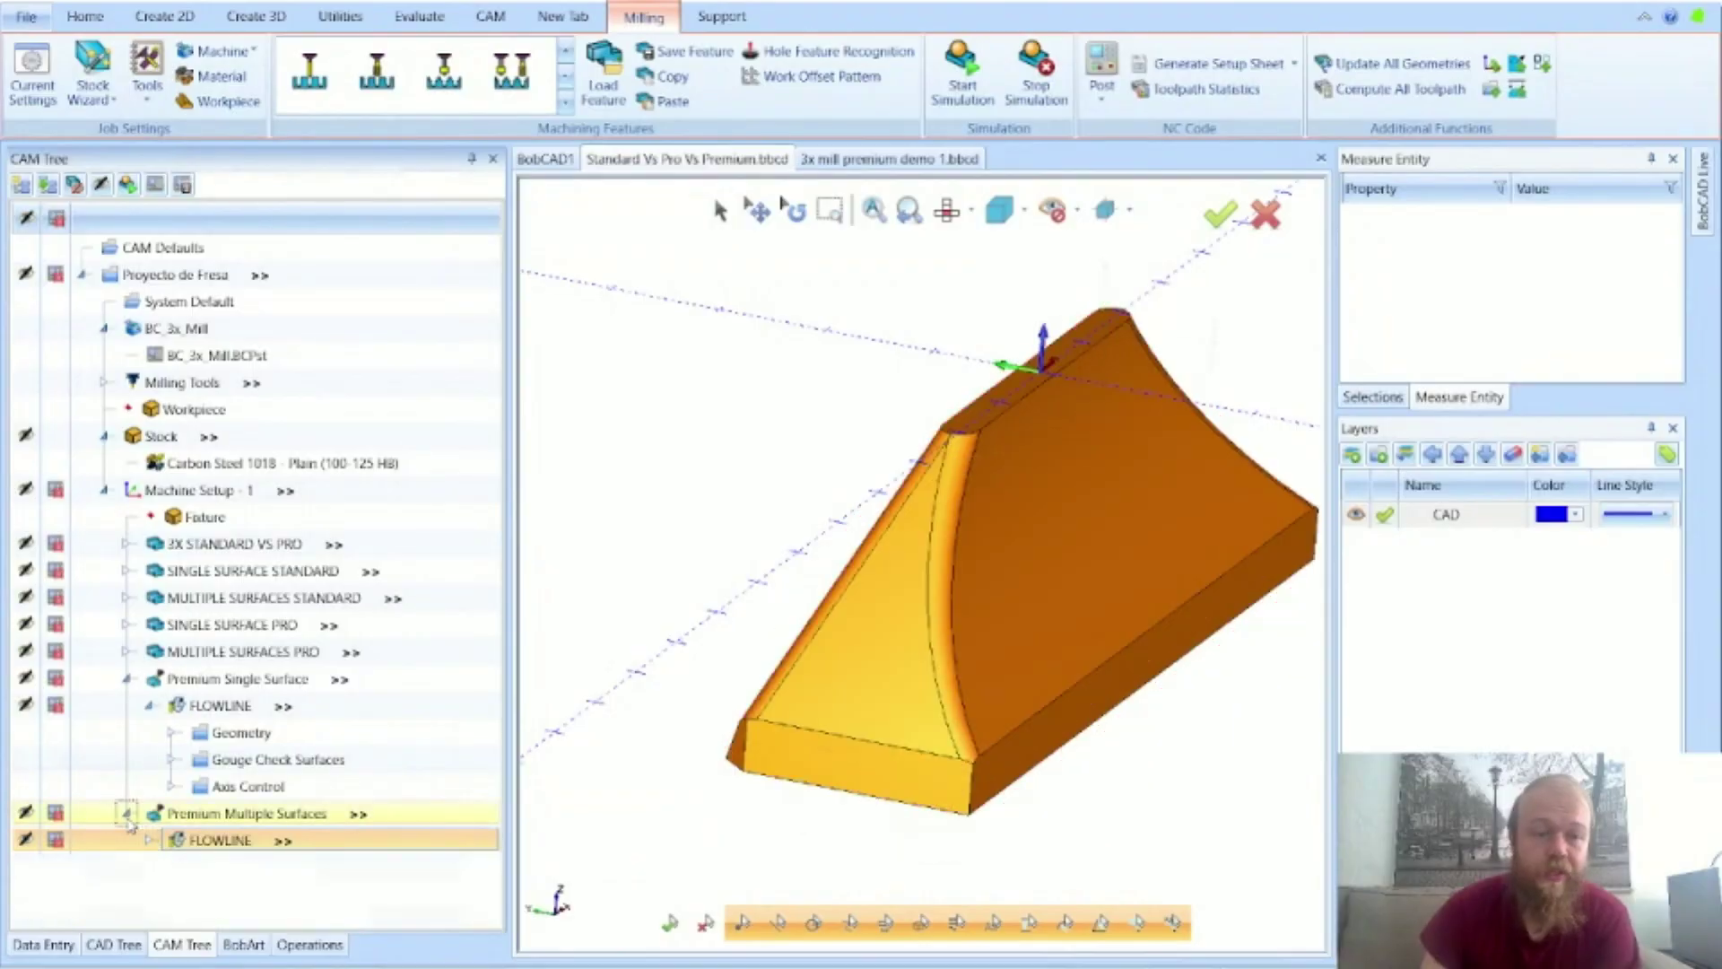
# Step: Open the backplot for the FLOWLINE operation of Premium Single Surface with the tool display mode set to Shaded
pyautogui.click(206, 709)
pyautogui.moveTo(1068, 603); pyautogui.dragTo(1131, 602, button='middle')
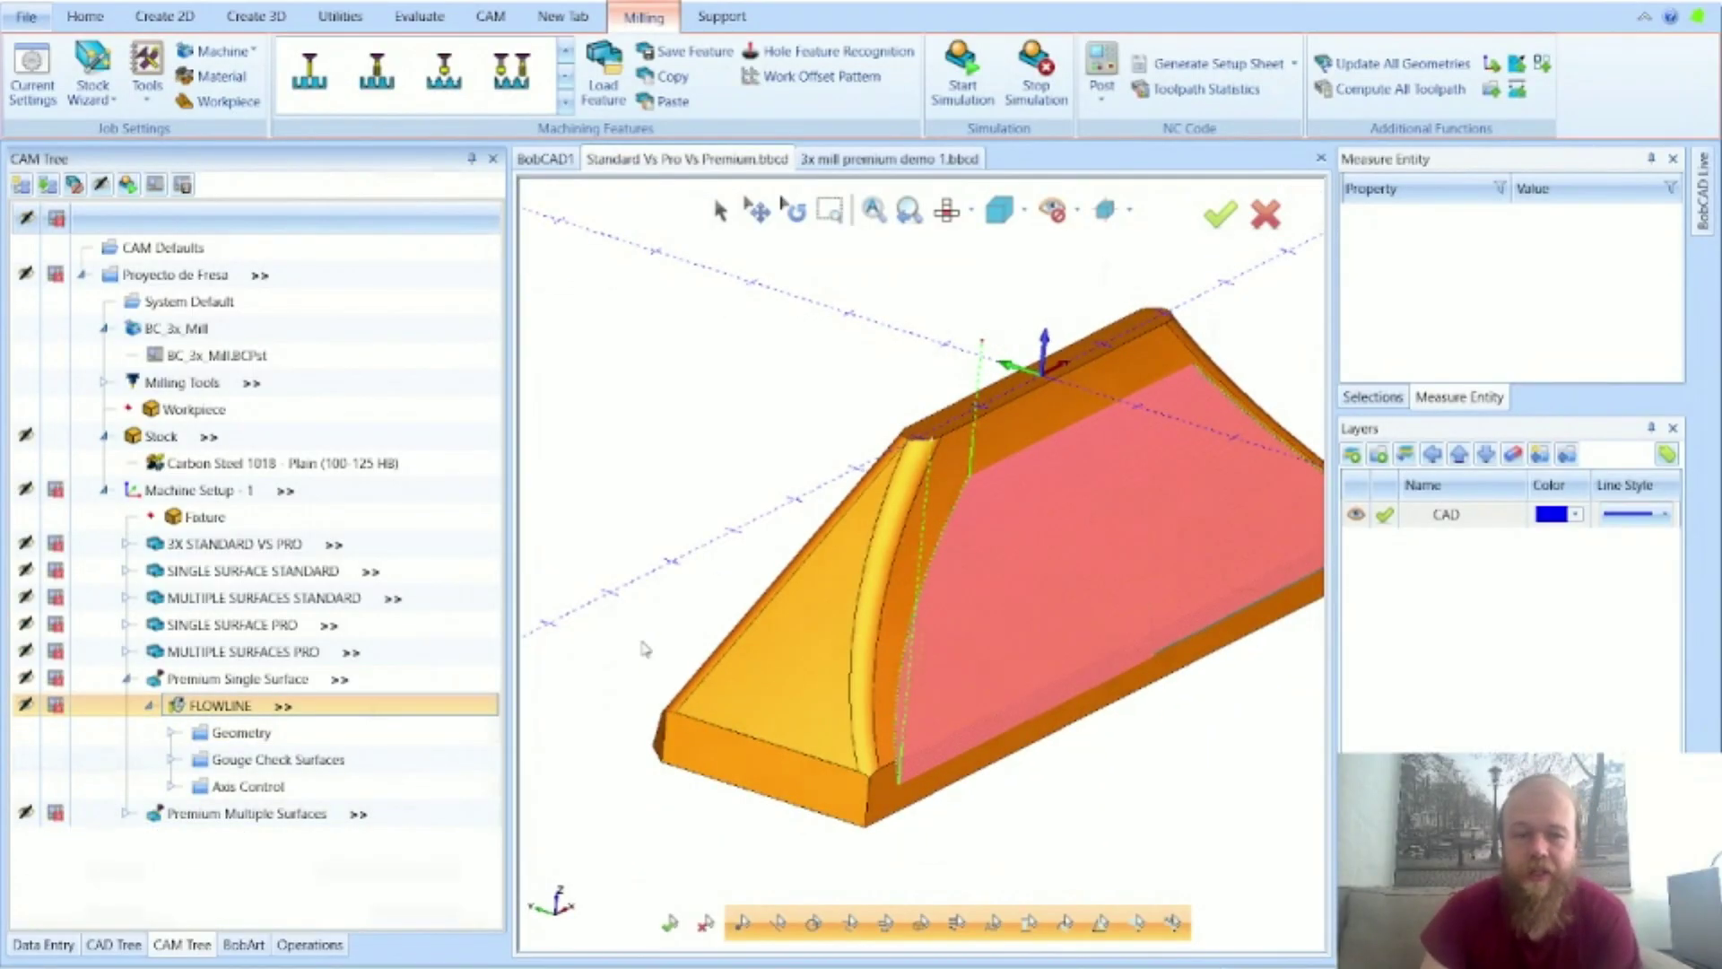
pyautogui.rightClick(209, 704)
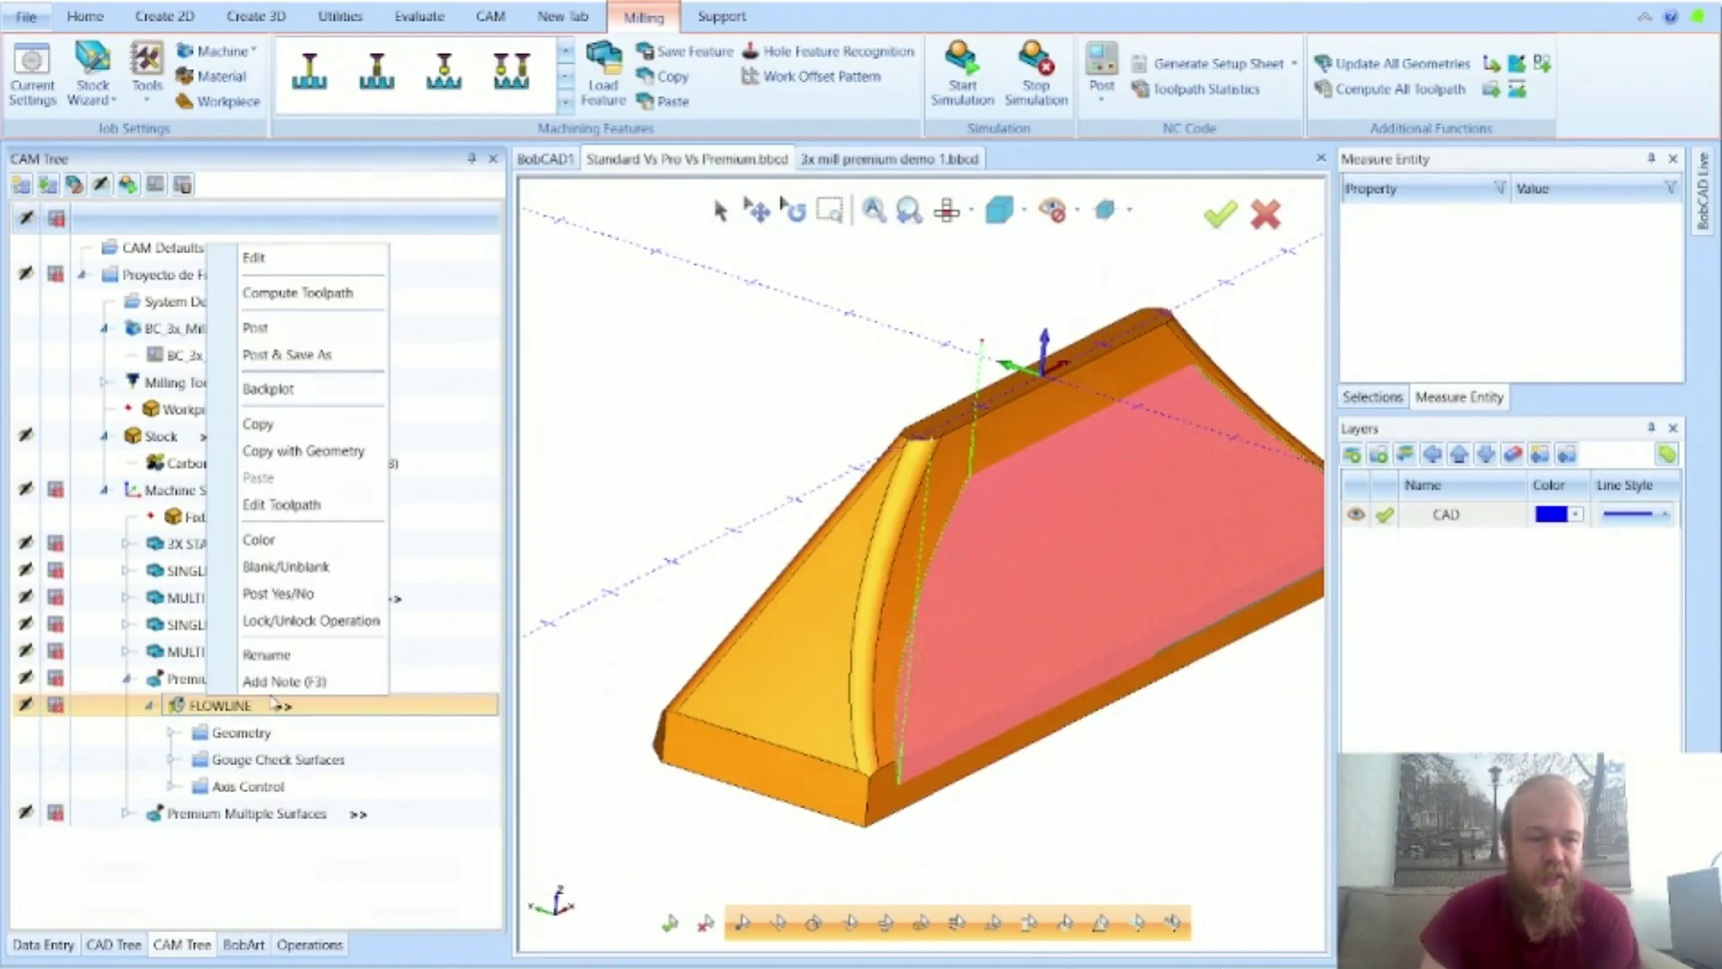
pyautogui.click(305, 389)
pyautogui.click(80, 440)
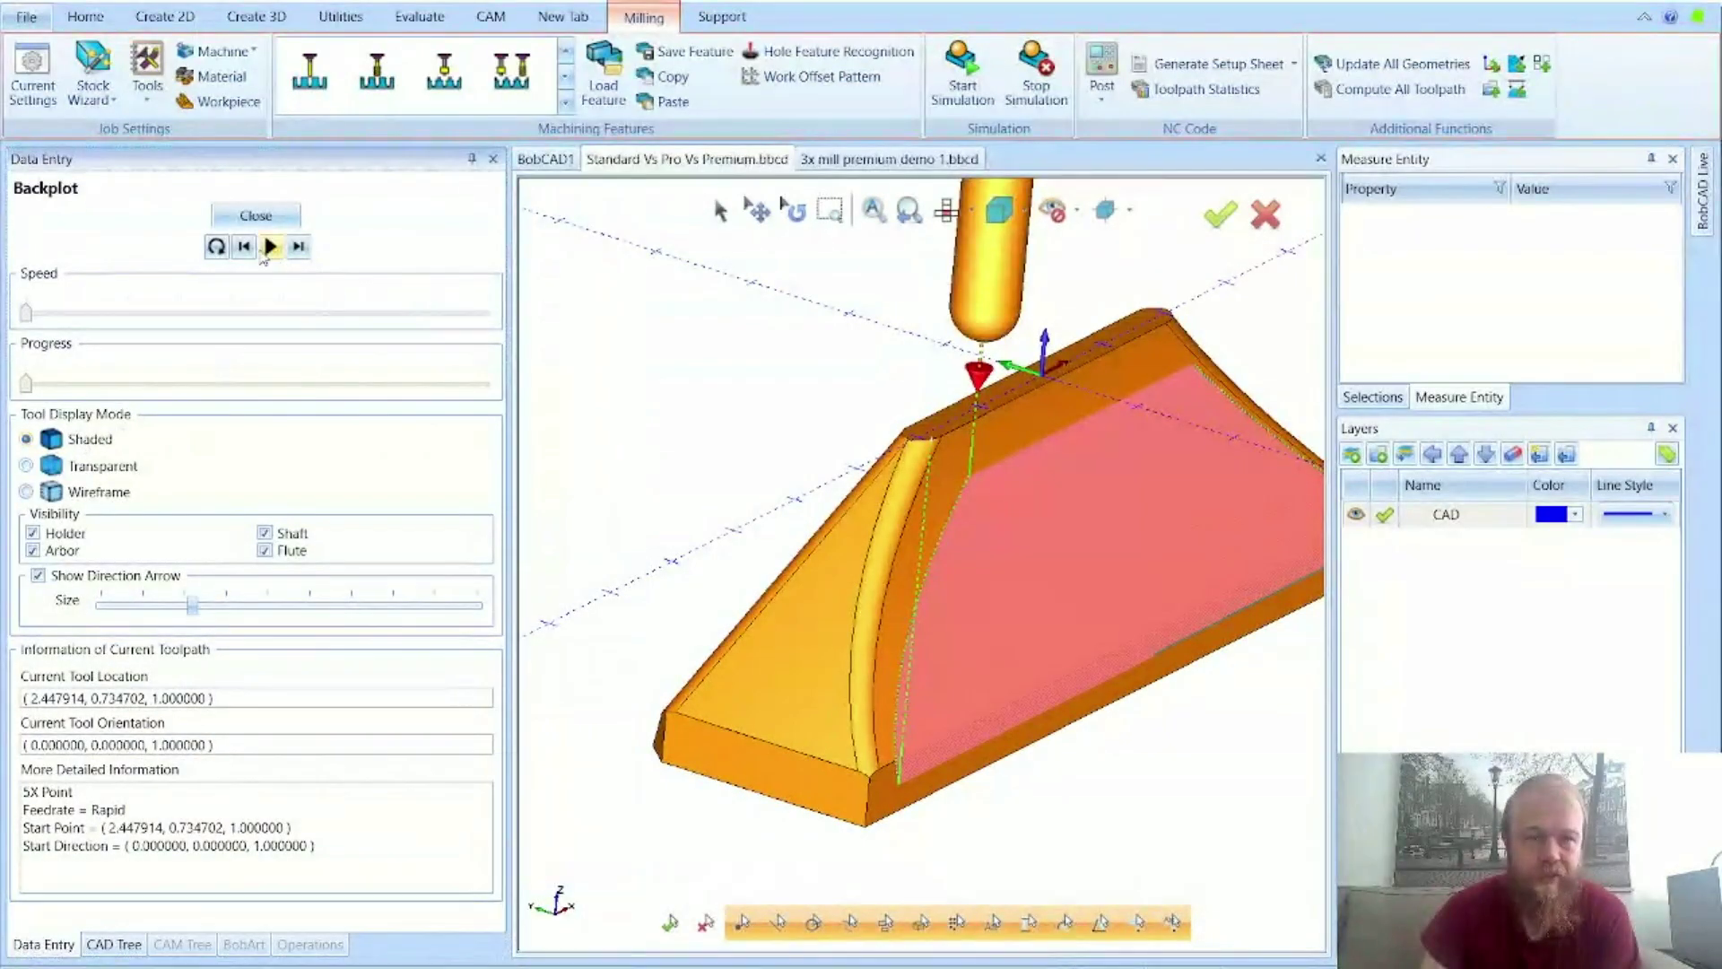
# Step: Play the Premium Single Surface FLOWLINE backplot at increased speed, close it, and collapse the operation in the tree
pyautogui.click(270, 246)
pyautogui.click(277, 312)
pyautogui.click(276, 312)
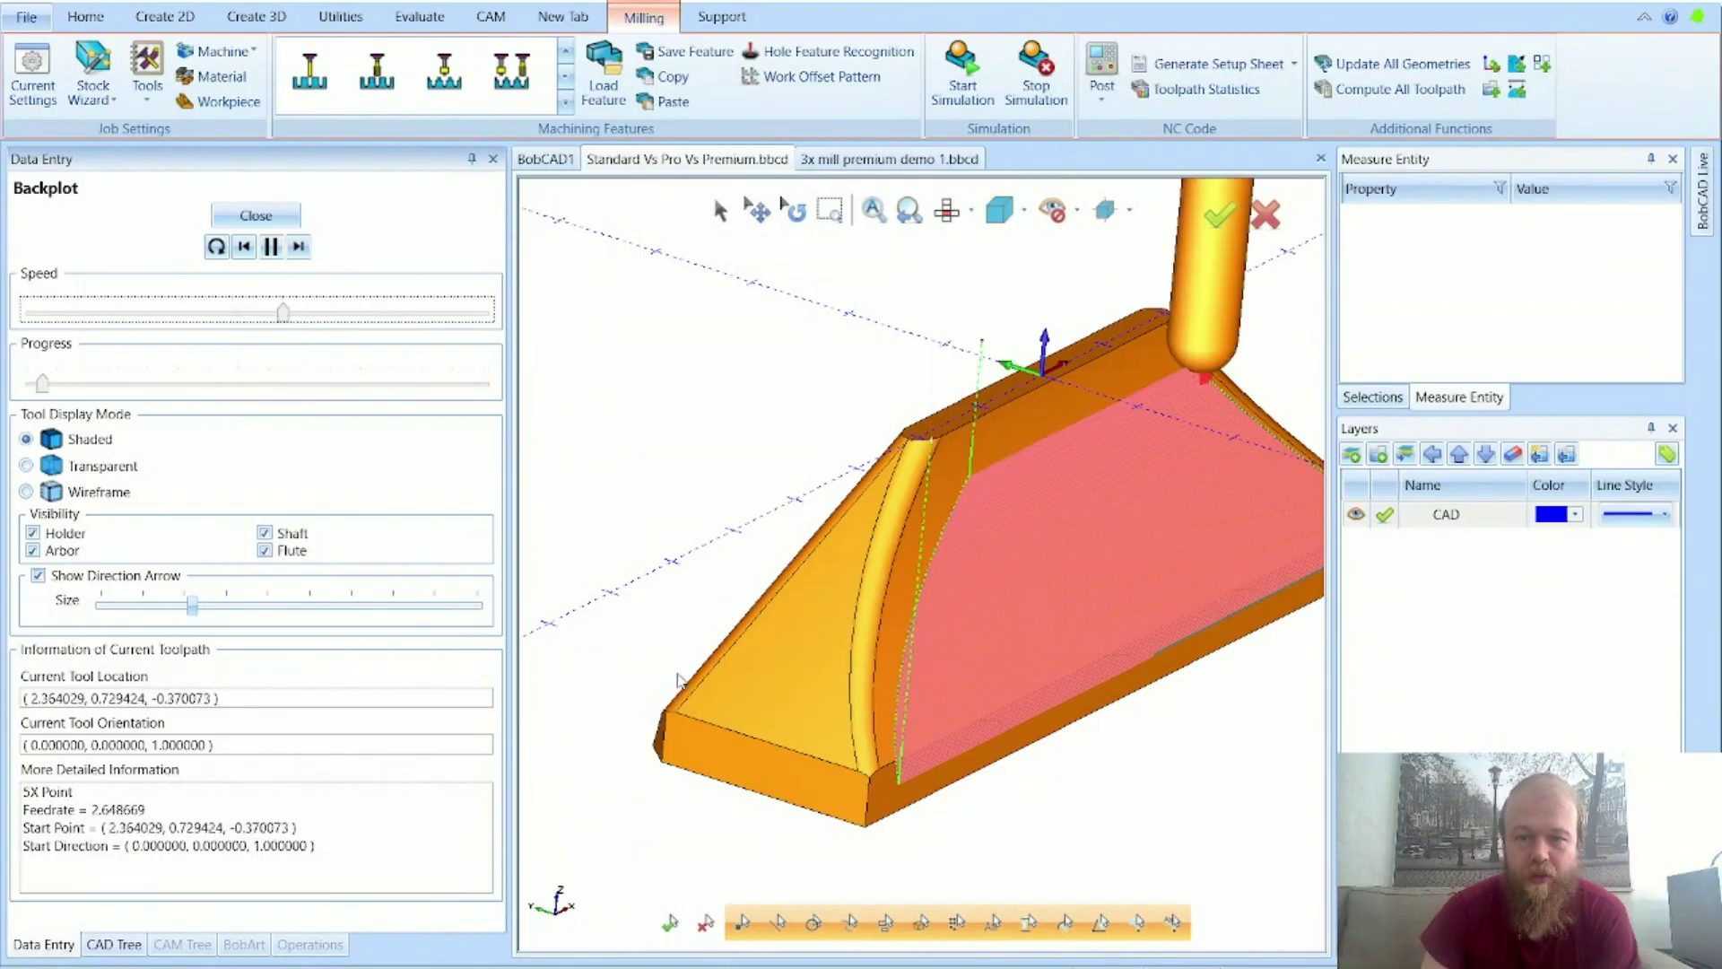
pyautogui.moveTo(660, 700); pyautogui.dragTo(803, 725, button='middle')
pyautogui.moveTo(942, 755); pyautogui.dragTo(934, 751, button='middle')
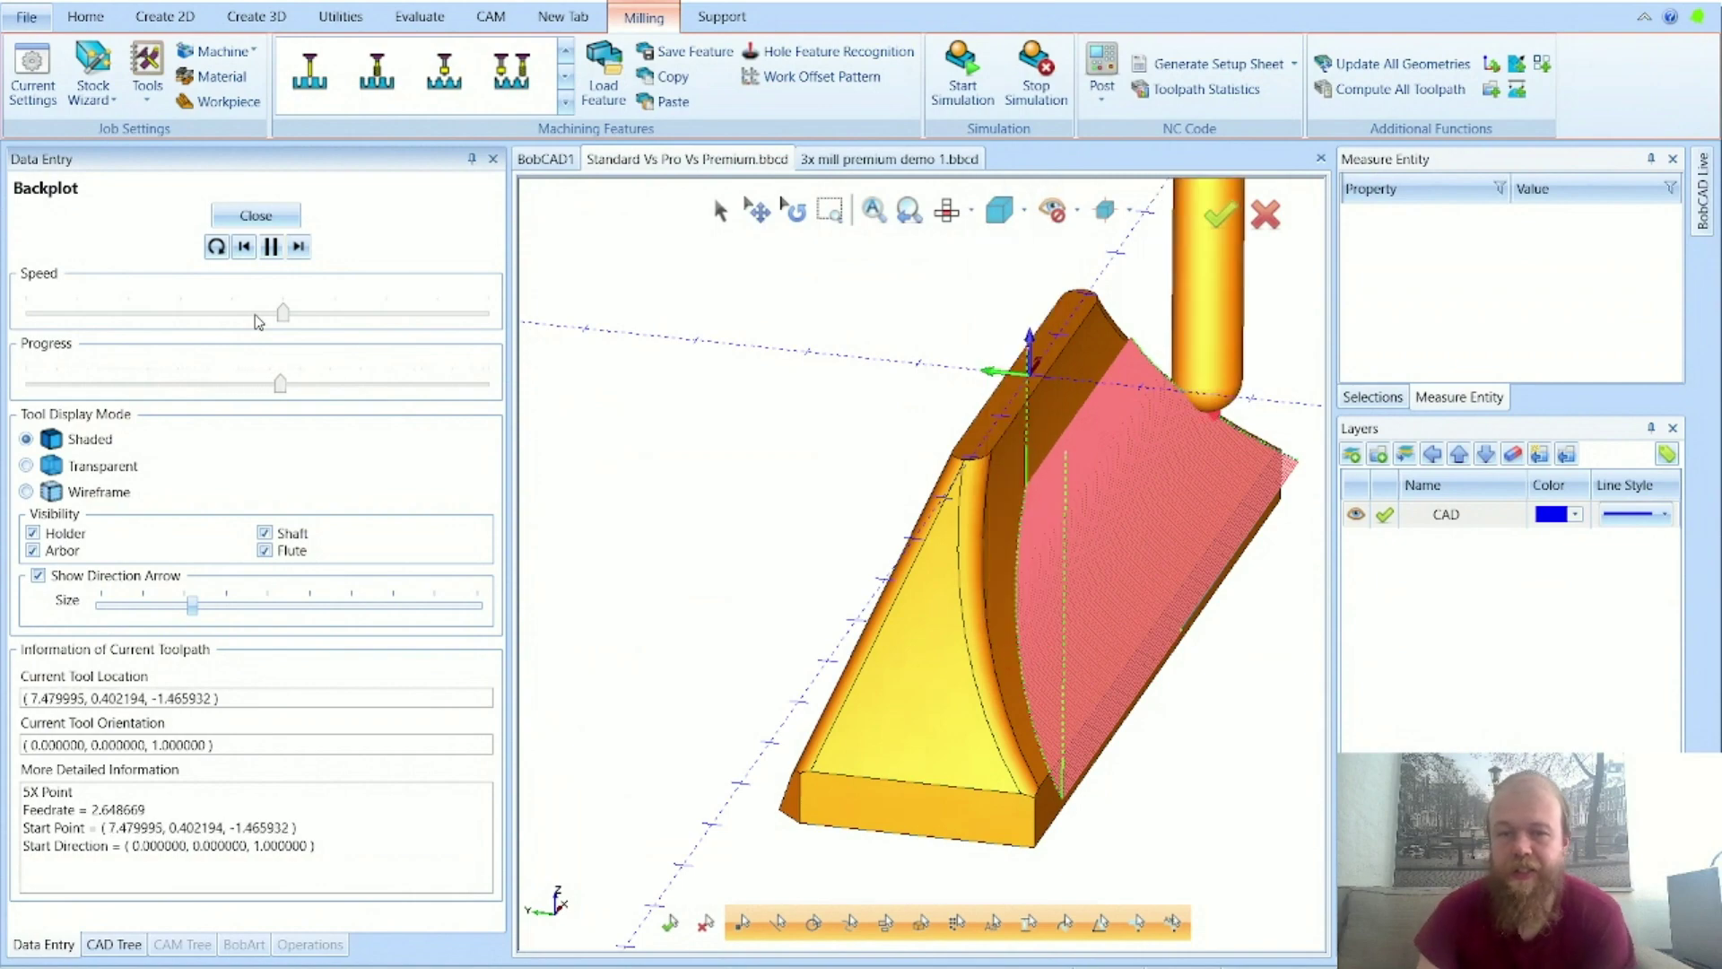
pyautogui.click(232, 314)
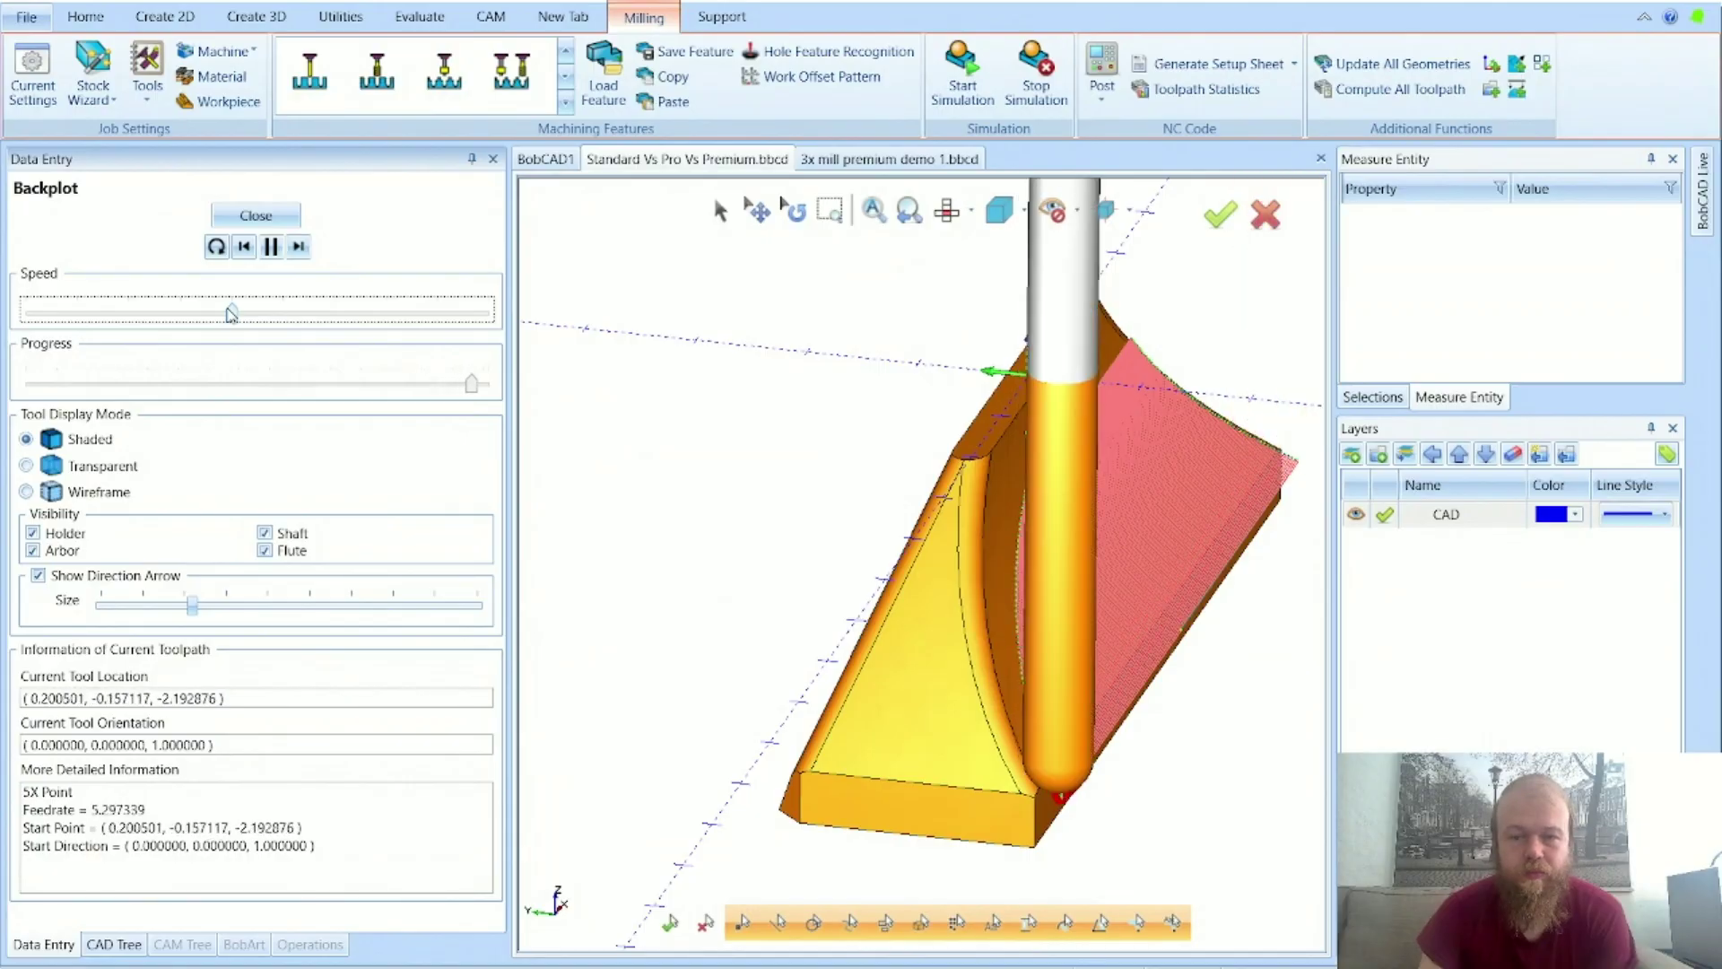
pyautogui.click(237, 218)
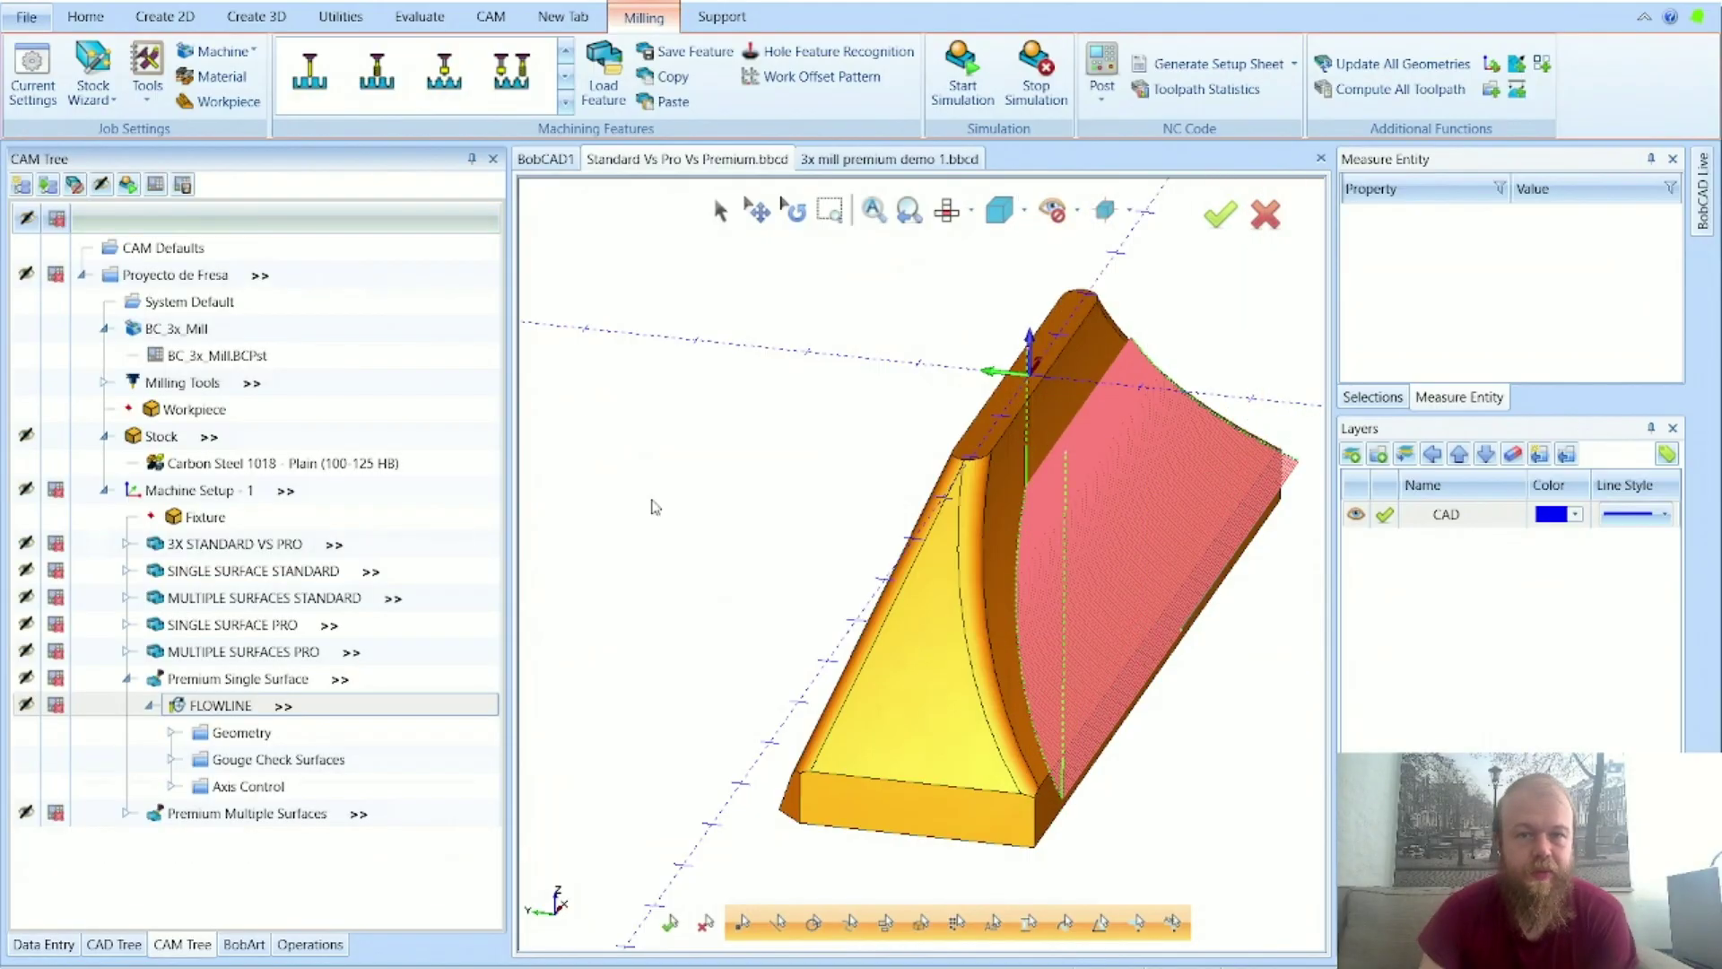
pyautogui.click(149, 706)
pyautogui.moveTo(929, 750); pyautogui.dragTo(906, 756, button='middle')
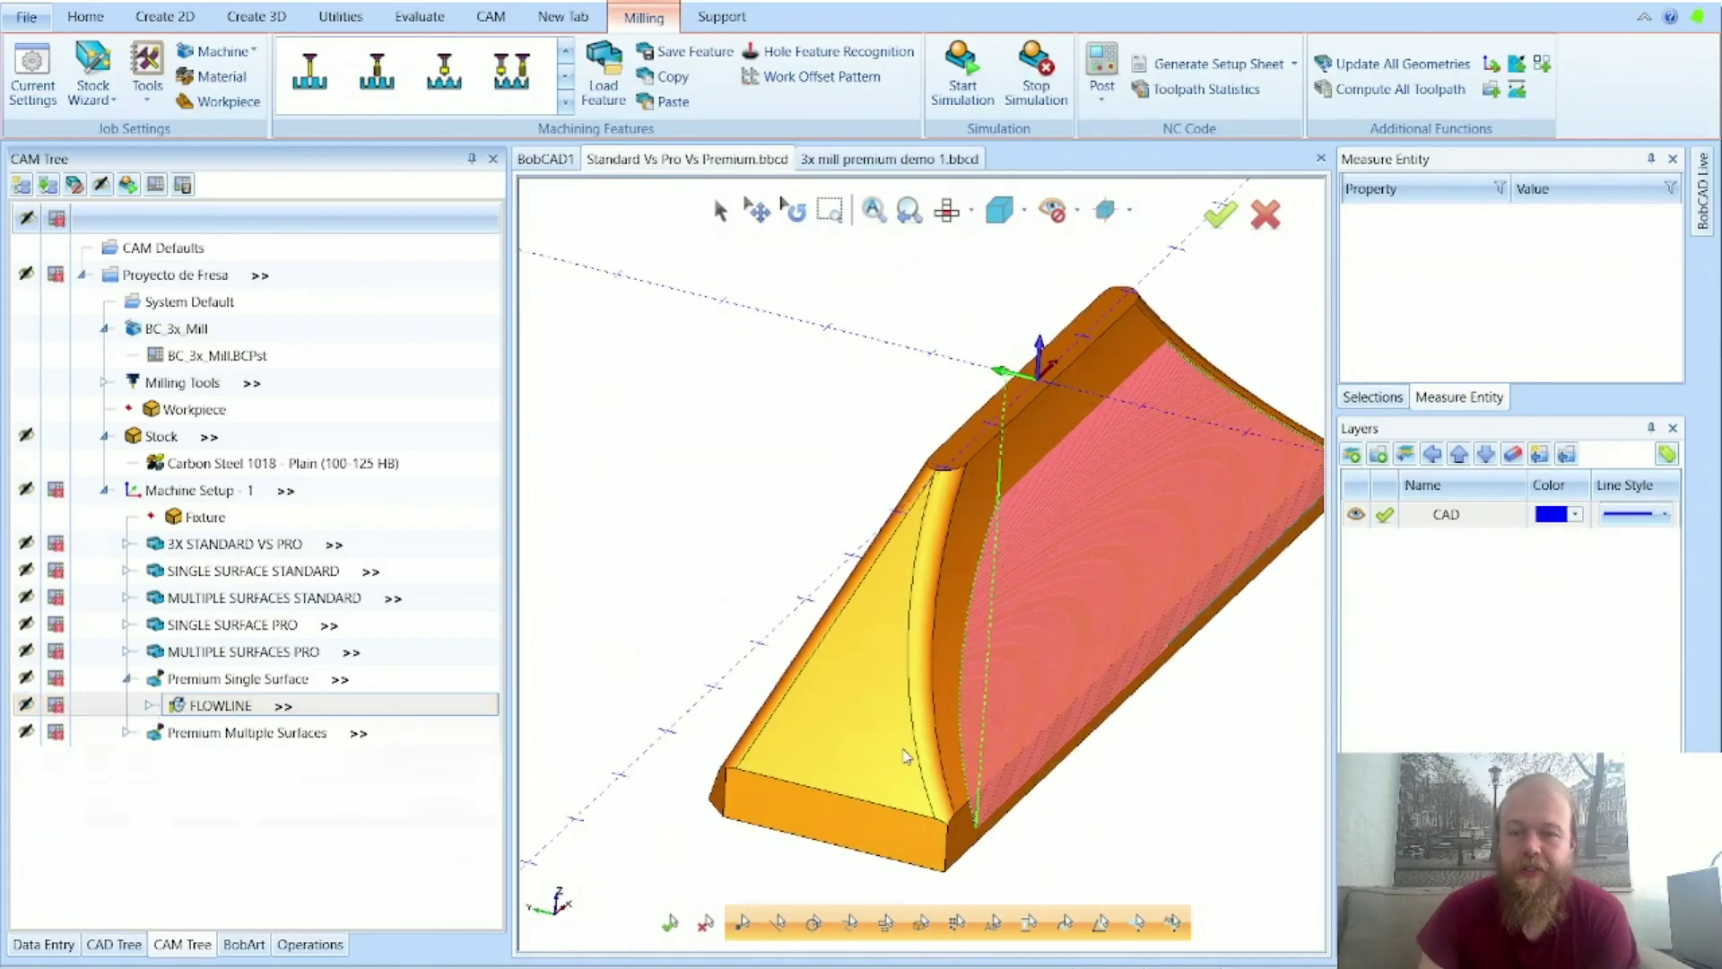
pyautogui.scroll(-2, 805, 726)
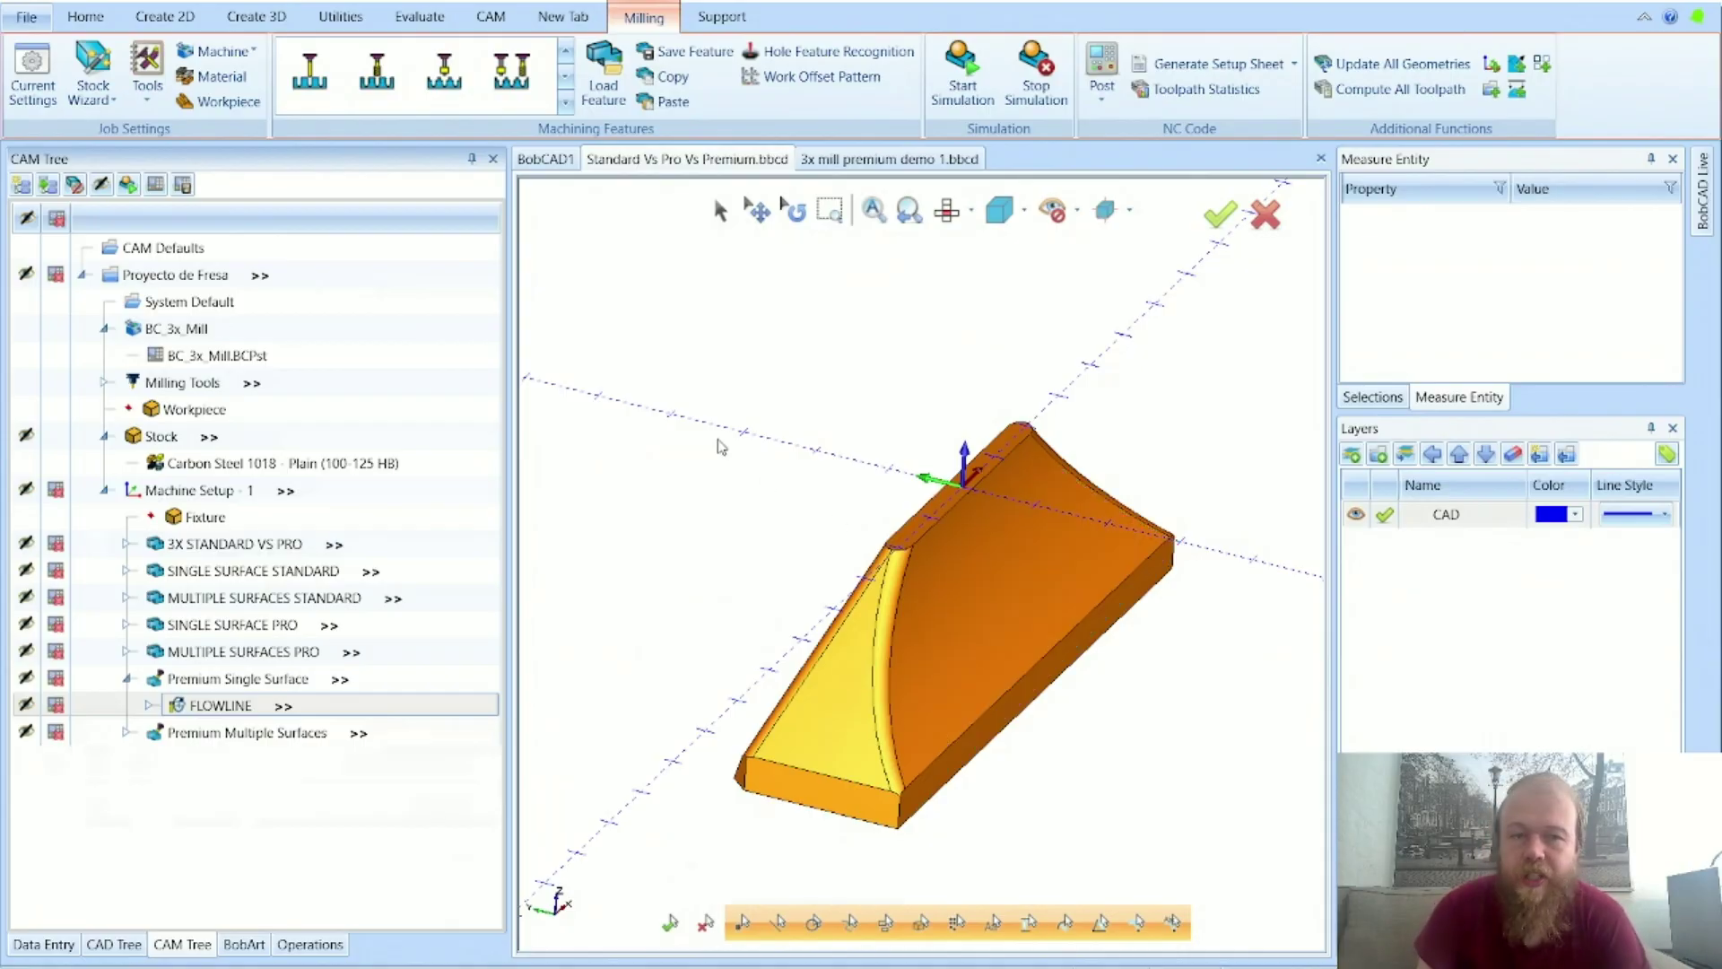
# Step: Look up the BobCAD-CAM version and licensing information, and return to the document
pyautogui.click(27, 17)
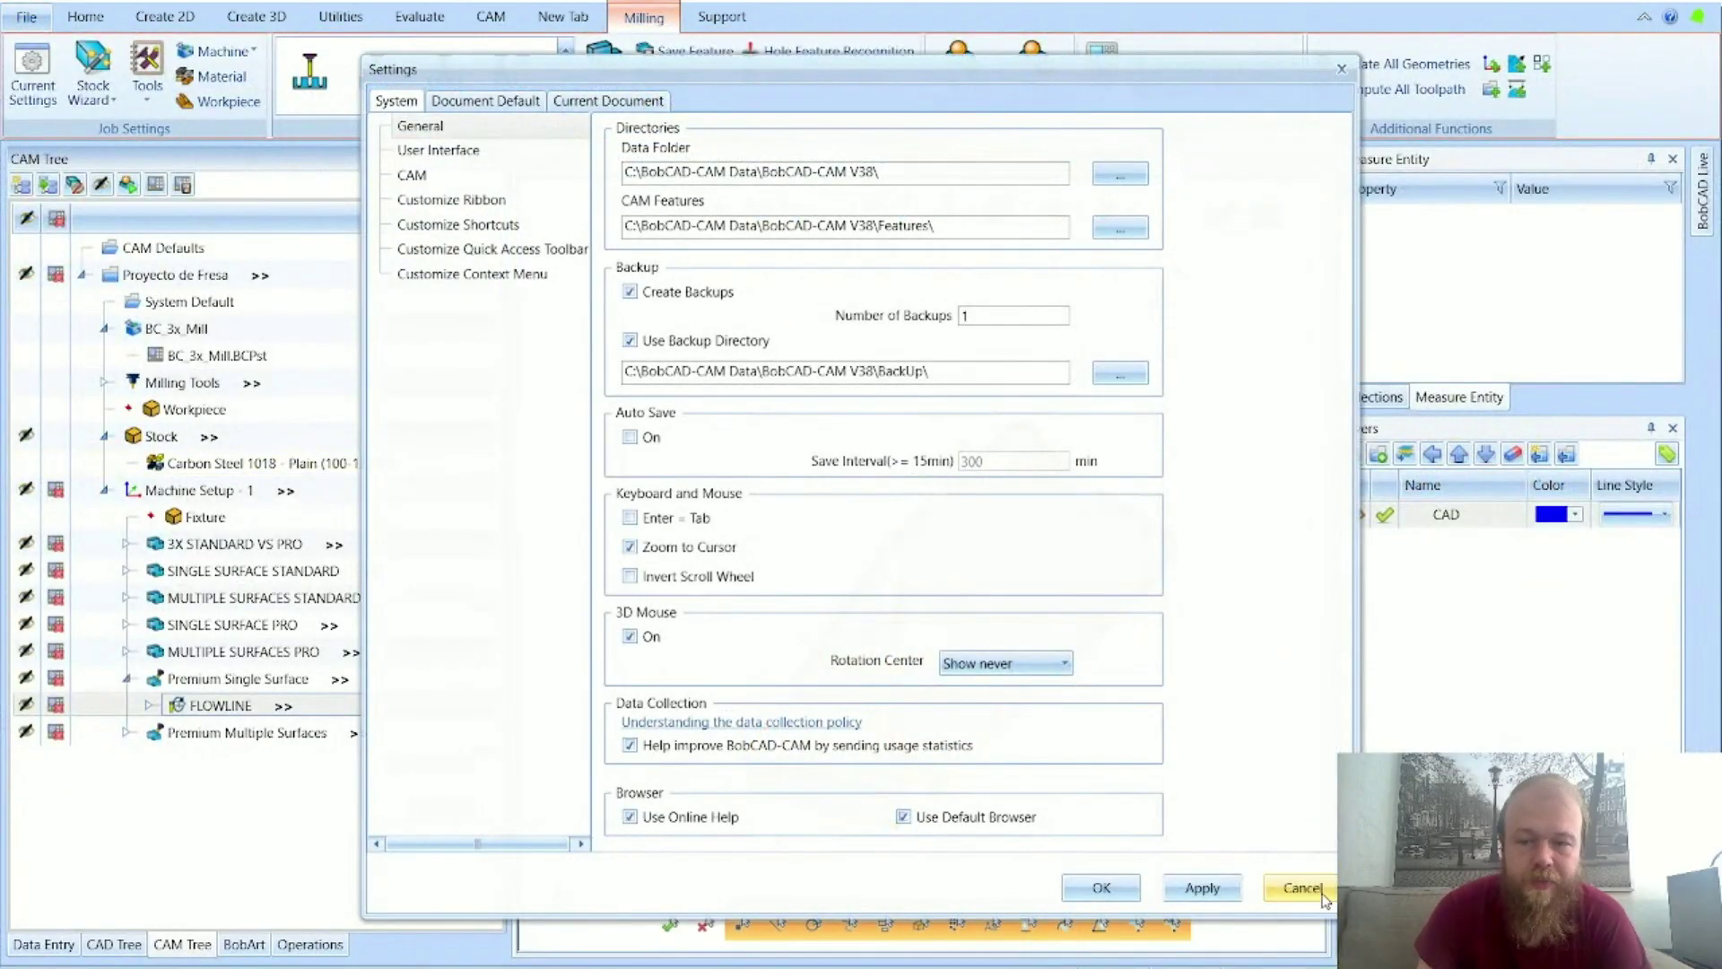
pyautogui.click(1299, 890)
pyautogui.click(37, 27)
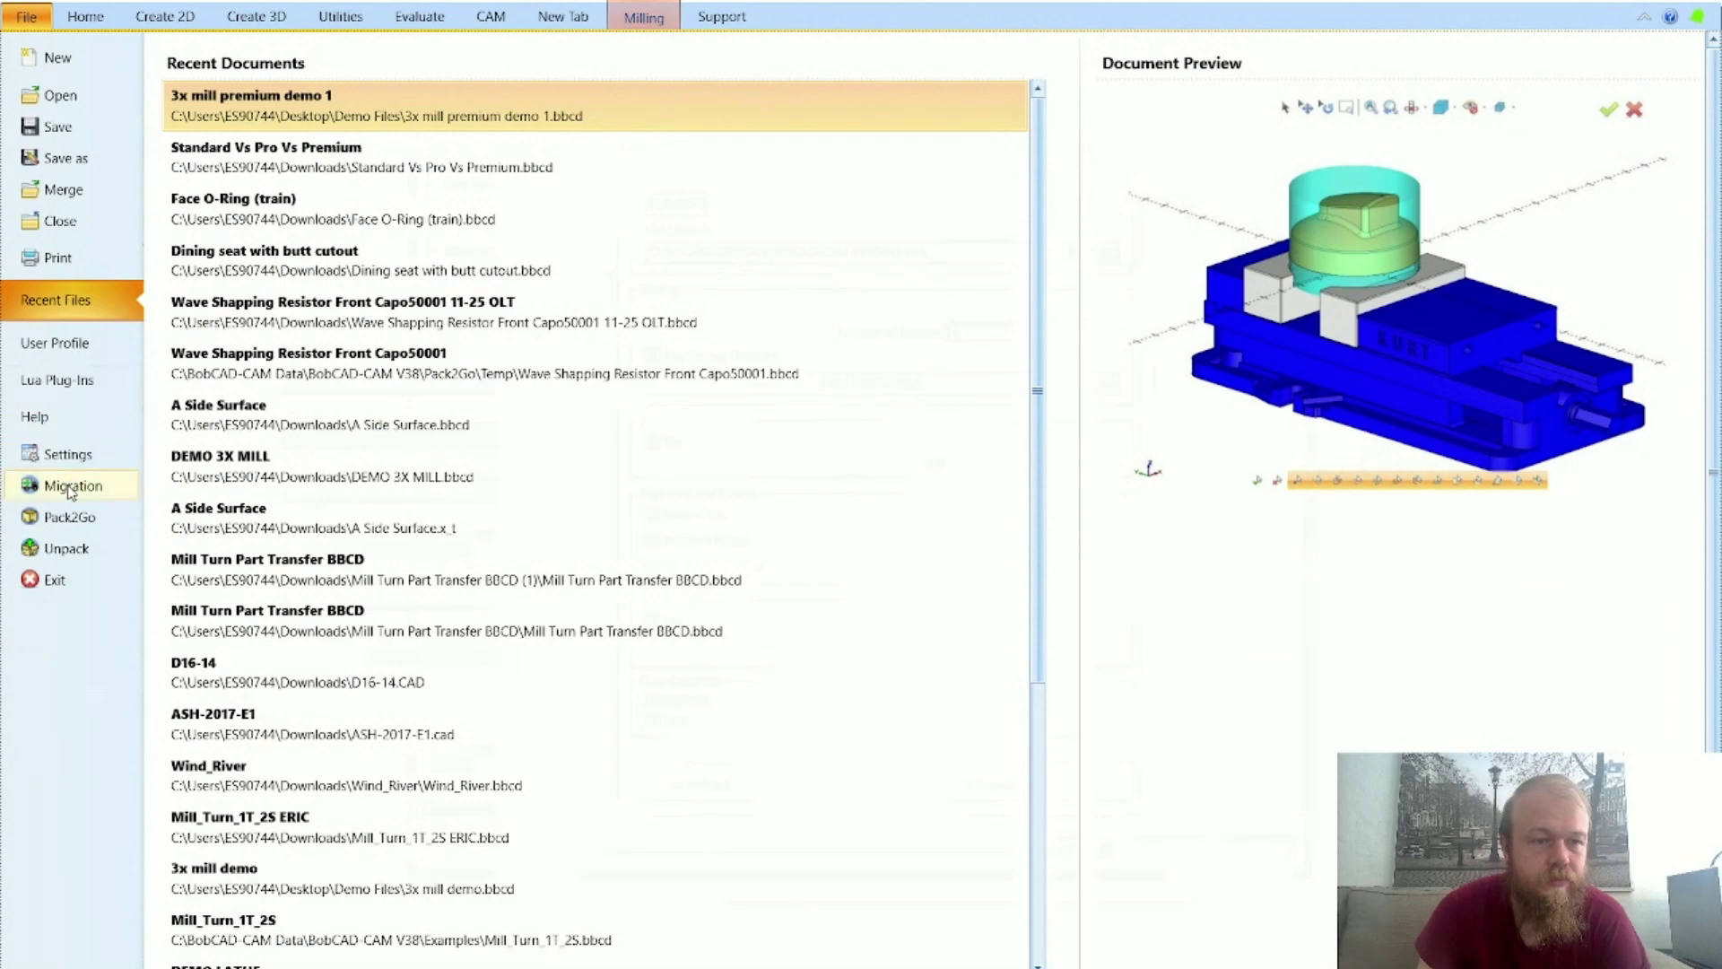
pyautogui.click(56, 423)
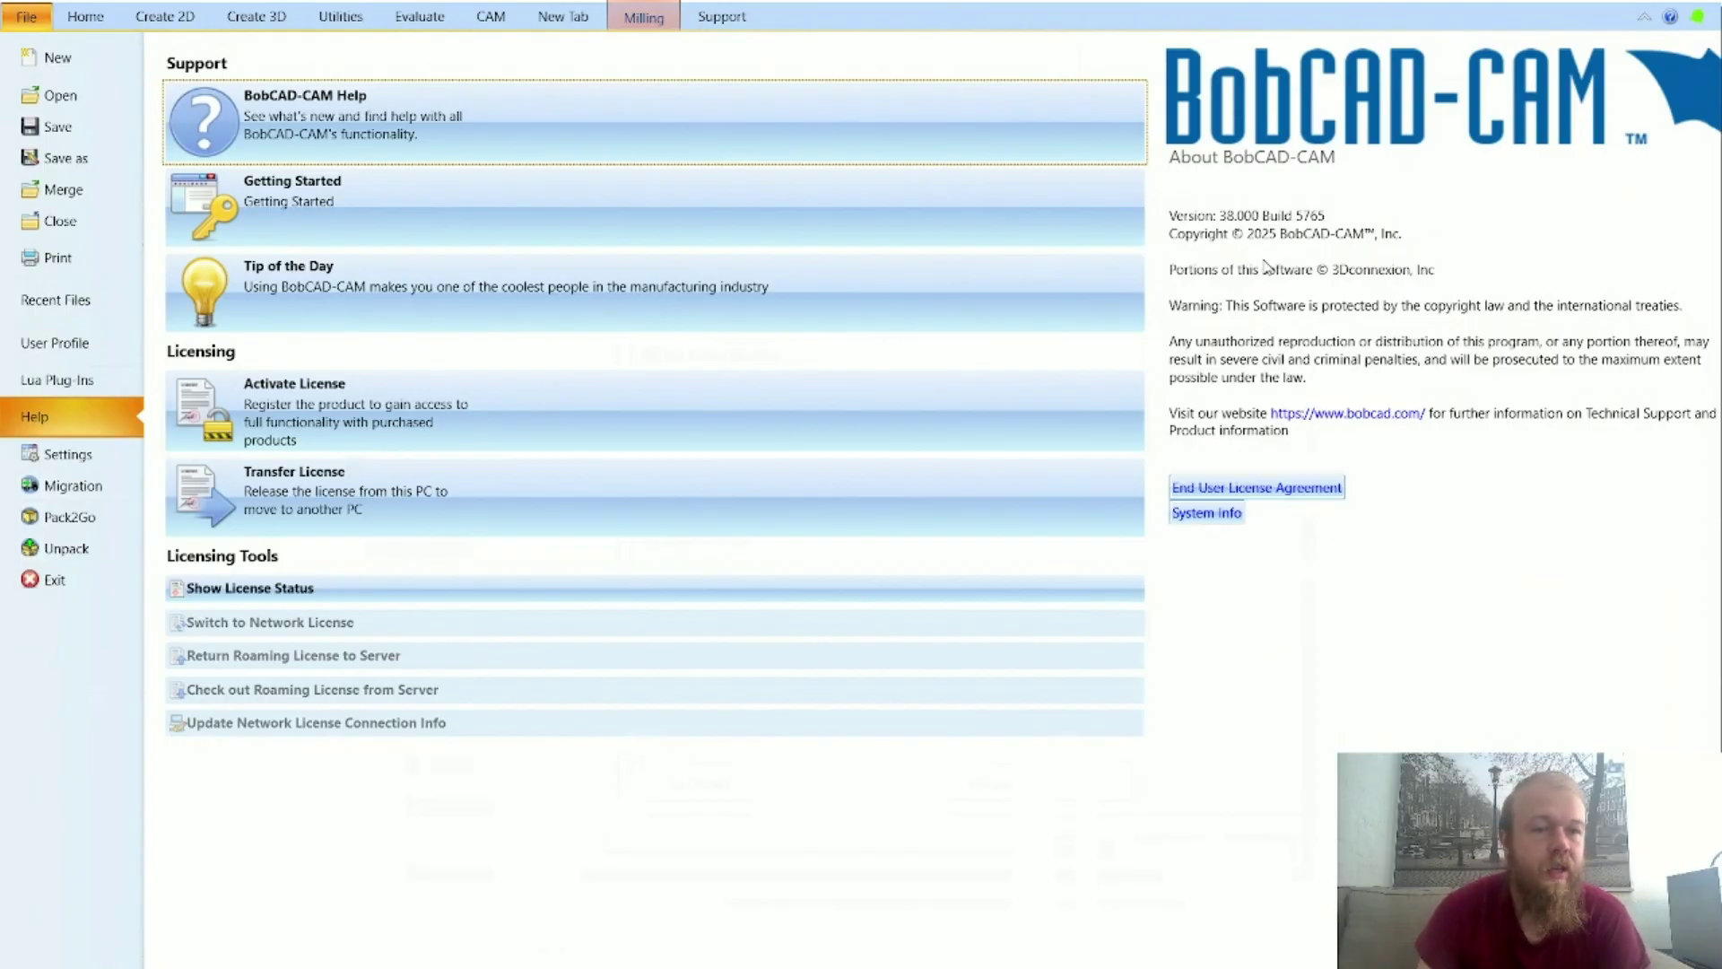
pyautogui.click(83, 25)
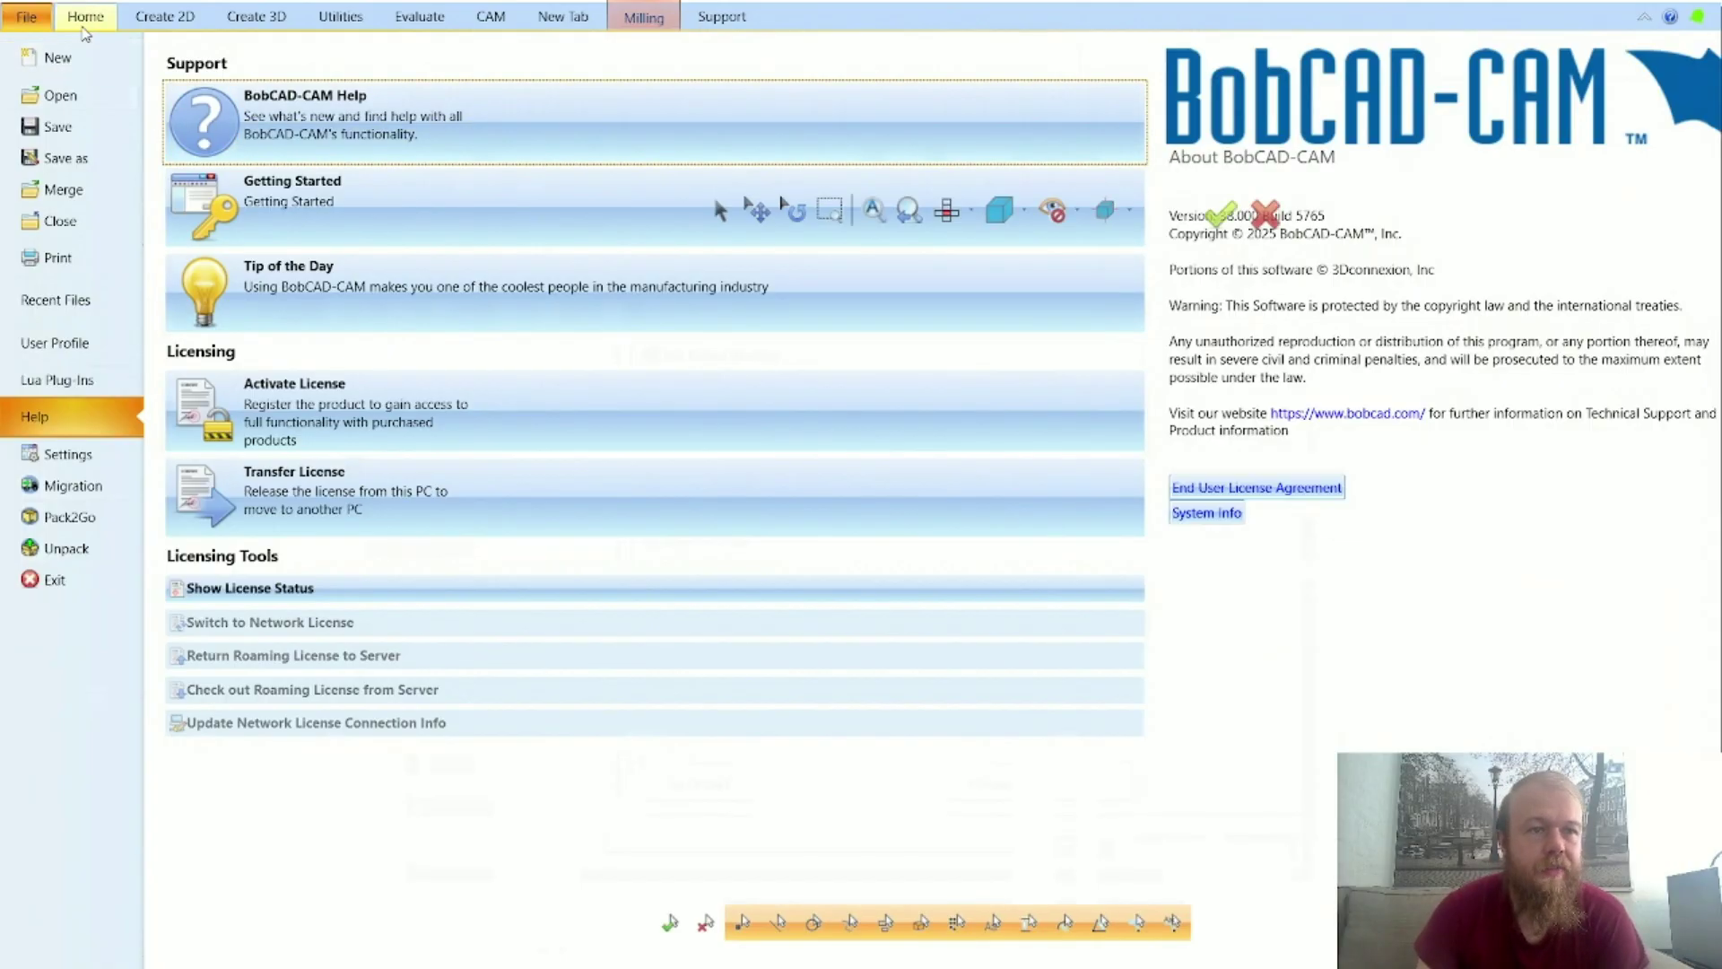
# Step: Review the system settings for CAM, ribbon, shortcuts, quick access toolbar and context menu customization, and cancel without changes
pyautogui.click(26, 18)
pyautogui.click(63, 454)
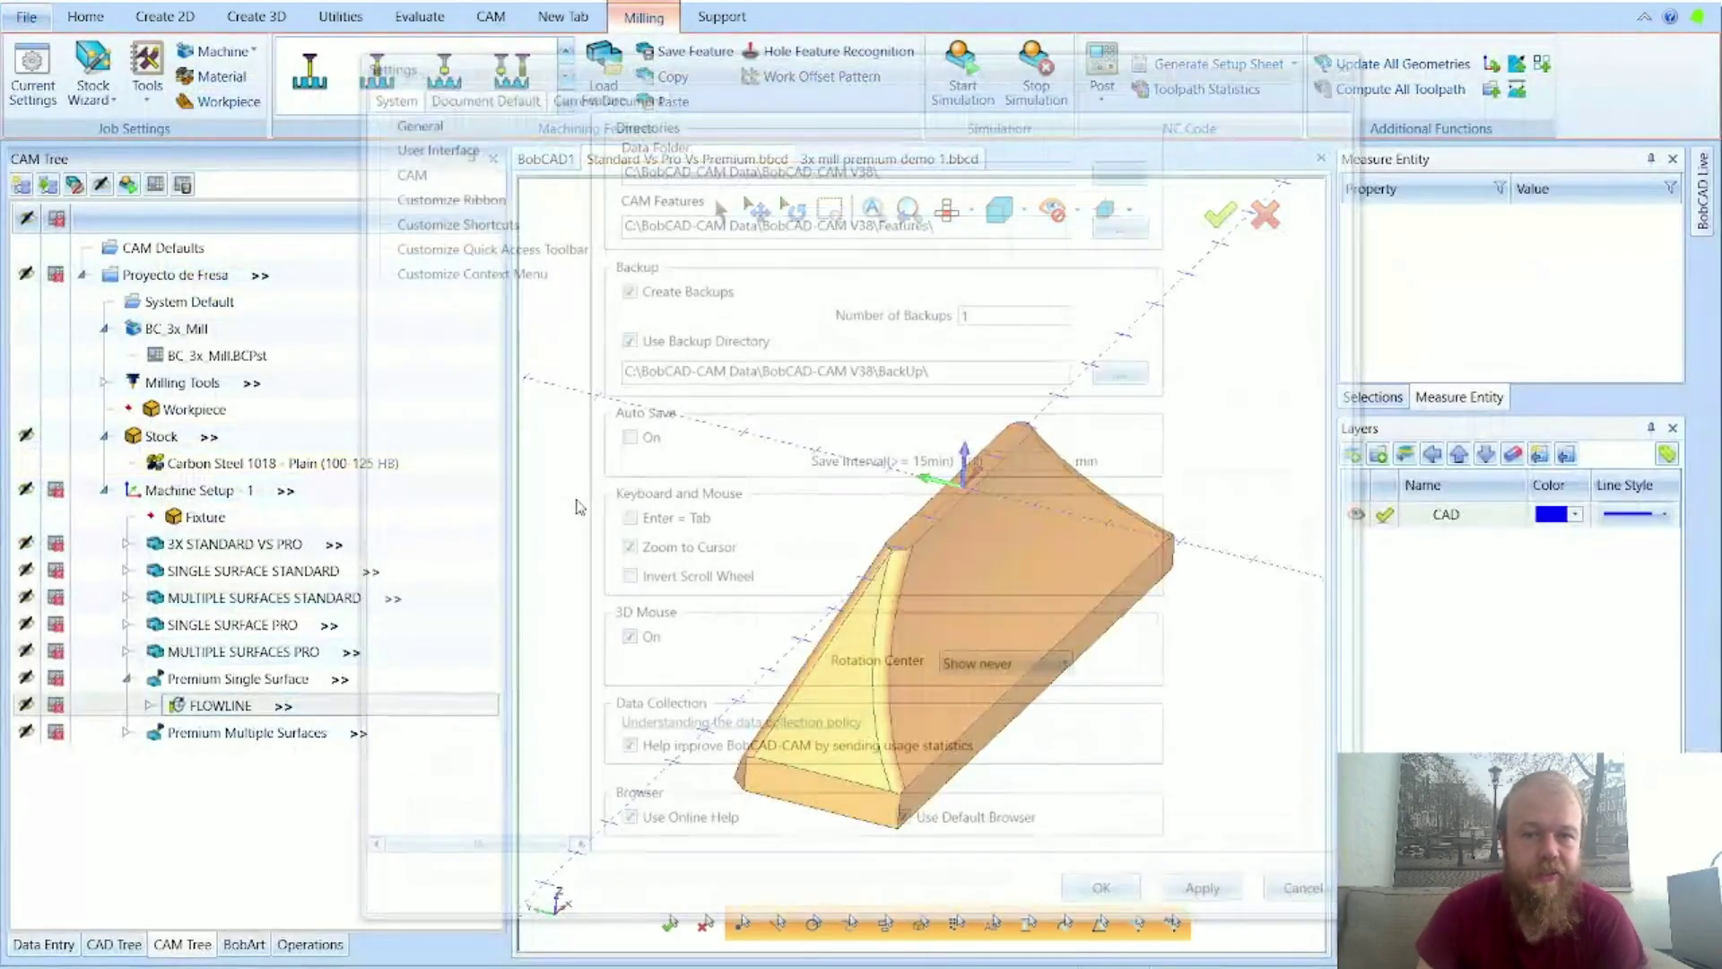
pyautogui.click(471, 178)
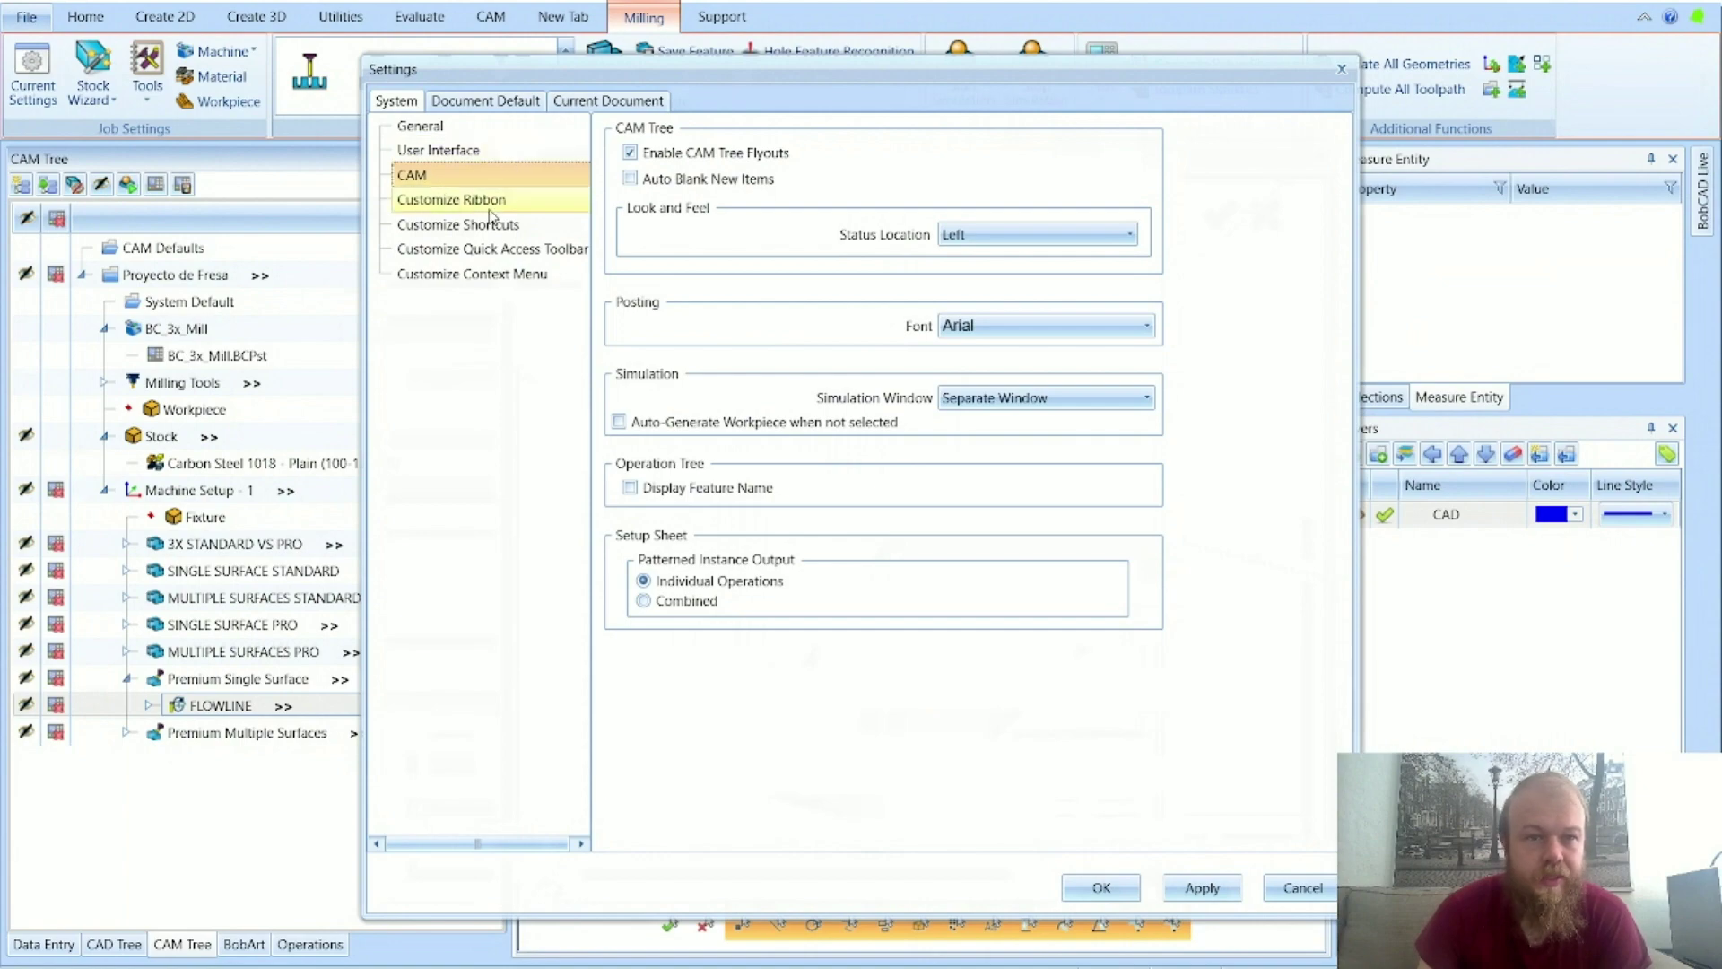
pyautogui.click(490, 210)
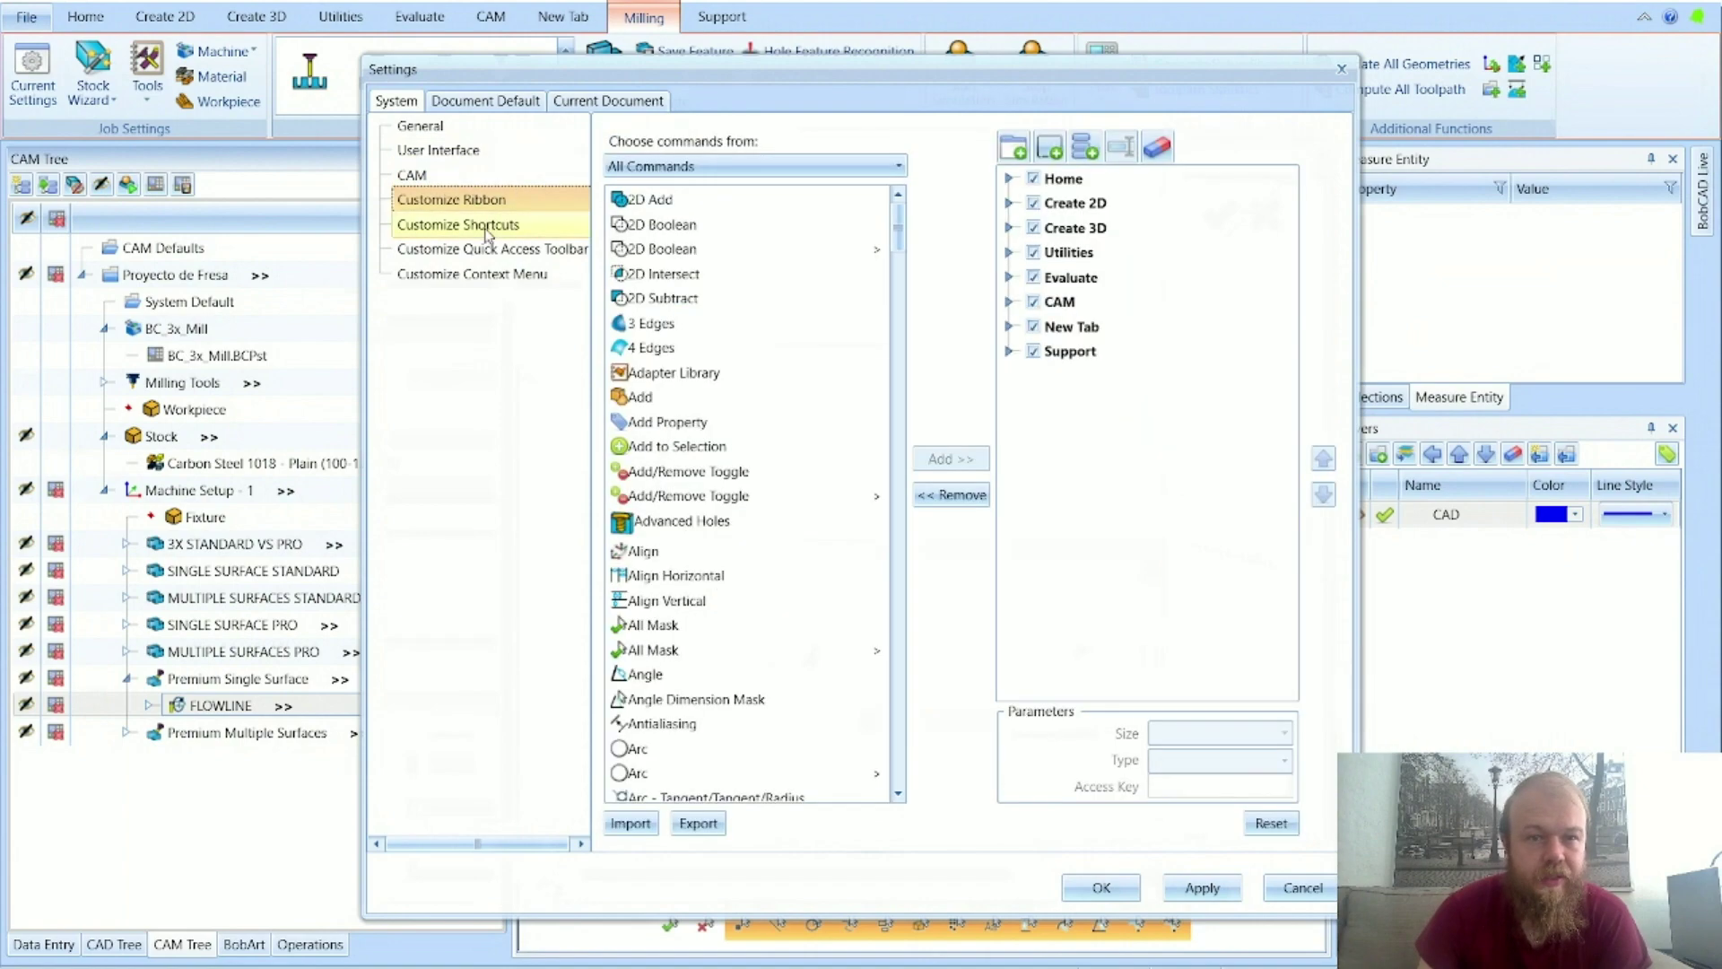
pyautogui.click(490, 229)
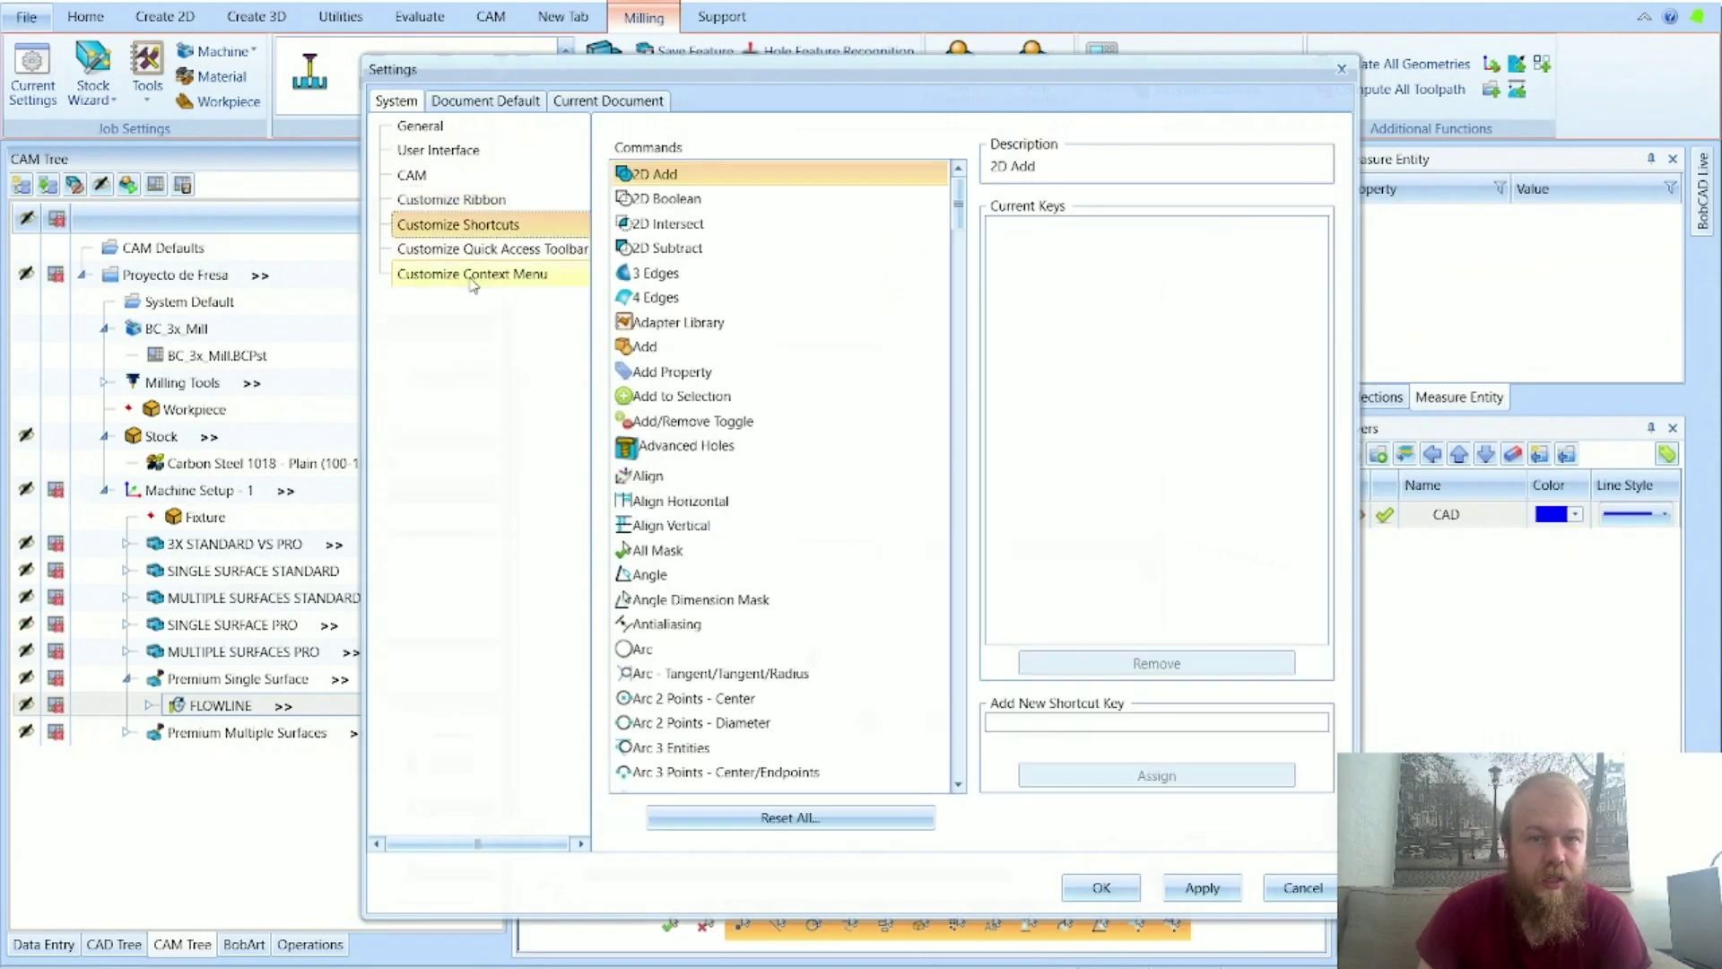
pyautogui.click(476, 275)
pyautogui.click(470, 252)
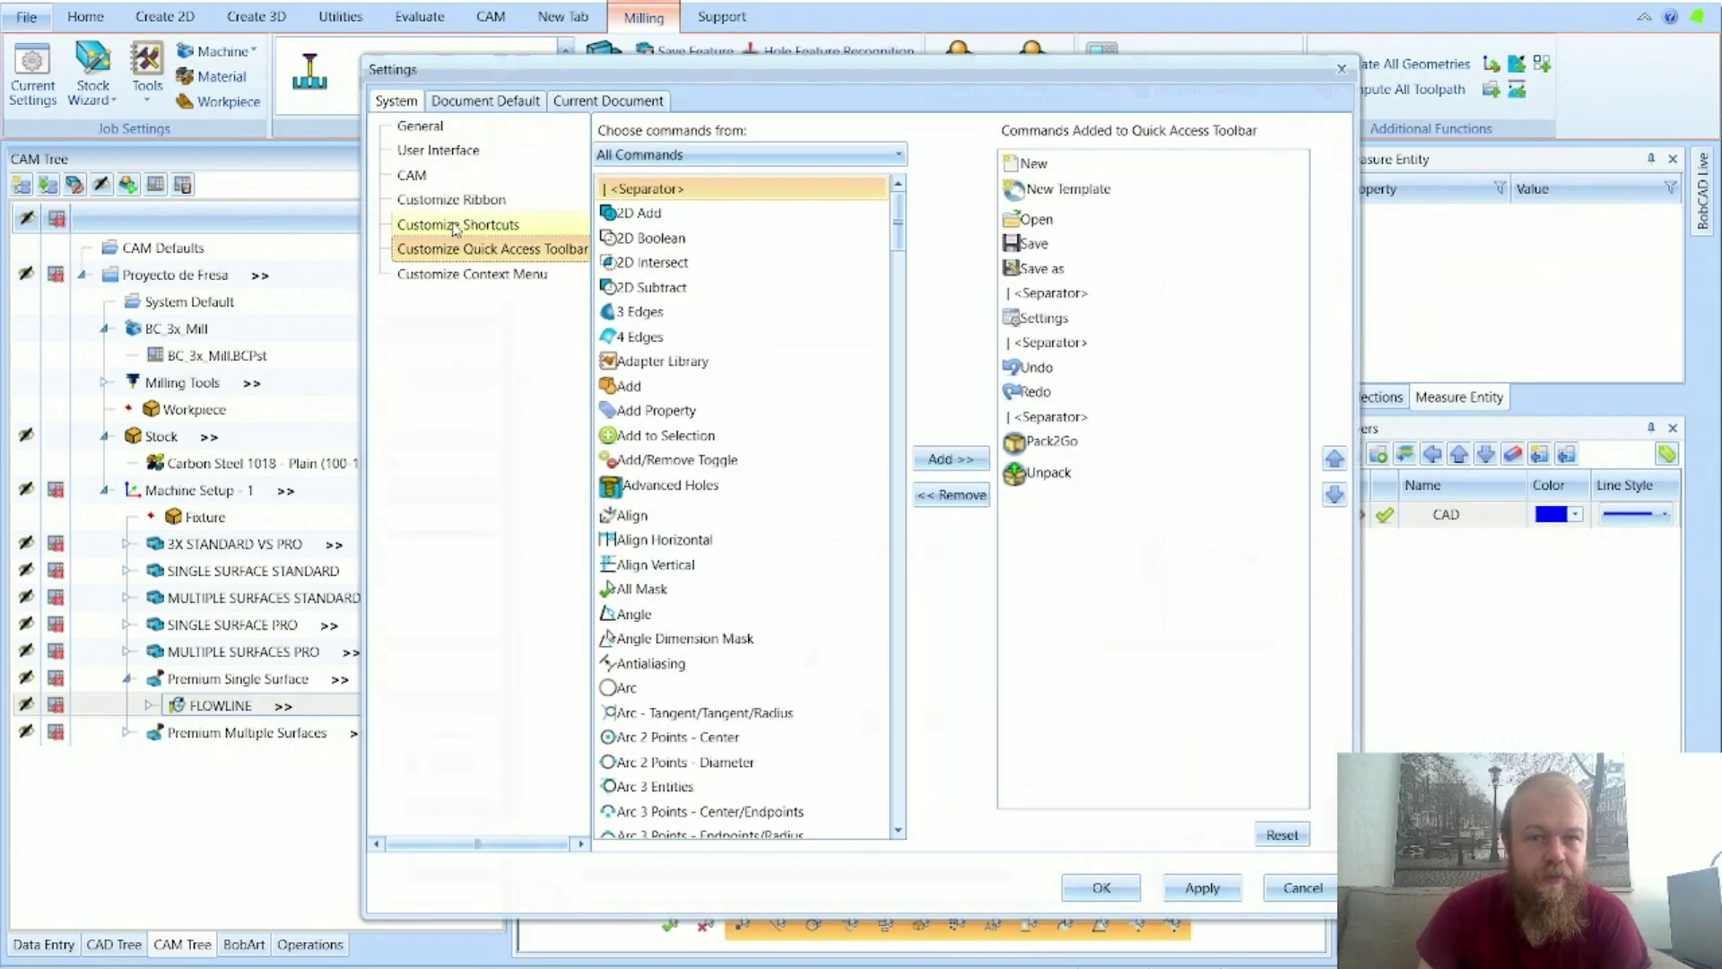
pyautogui.click(459, 228)
pyautogui.click(468, 202)
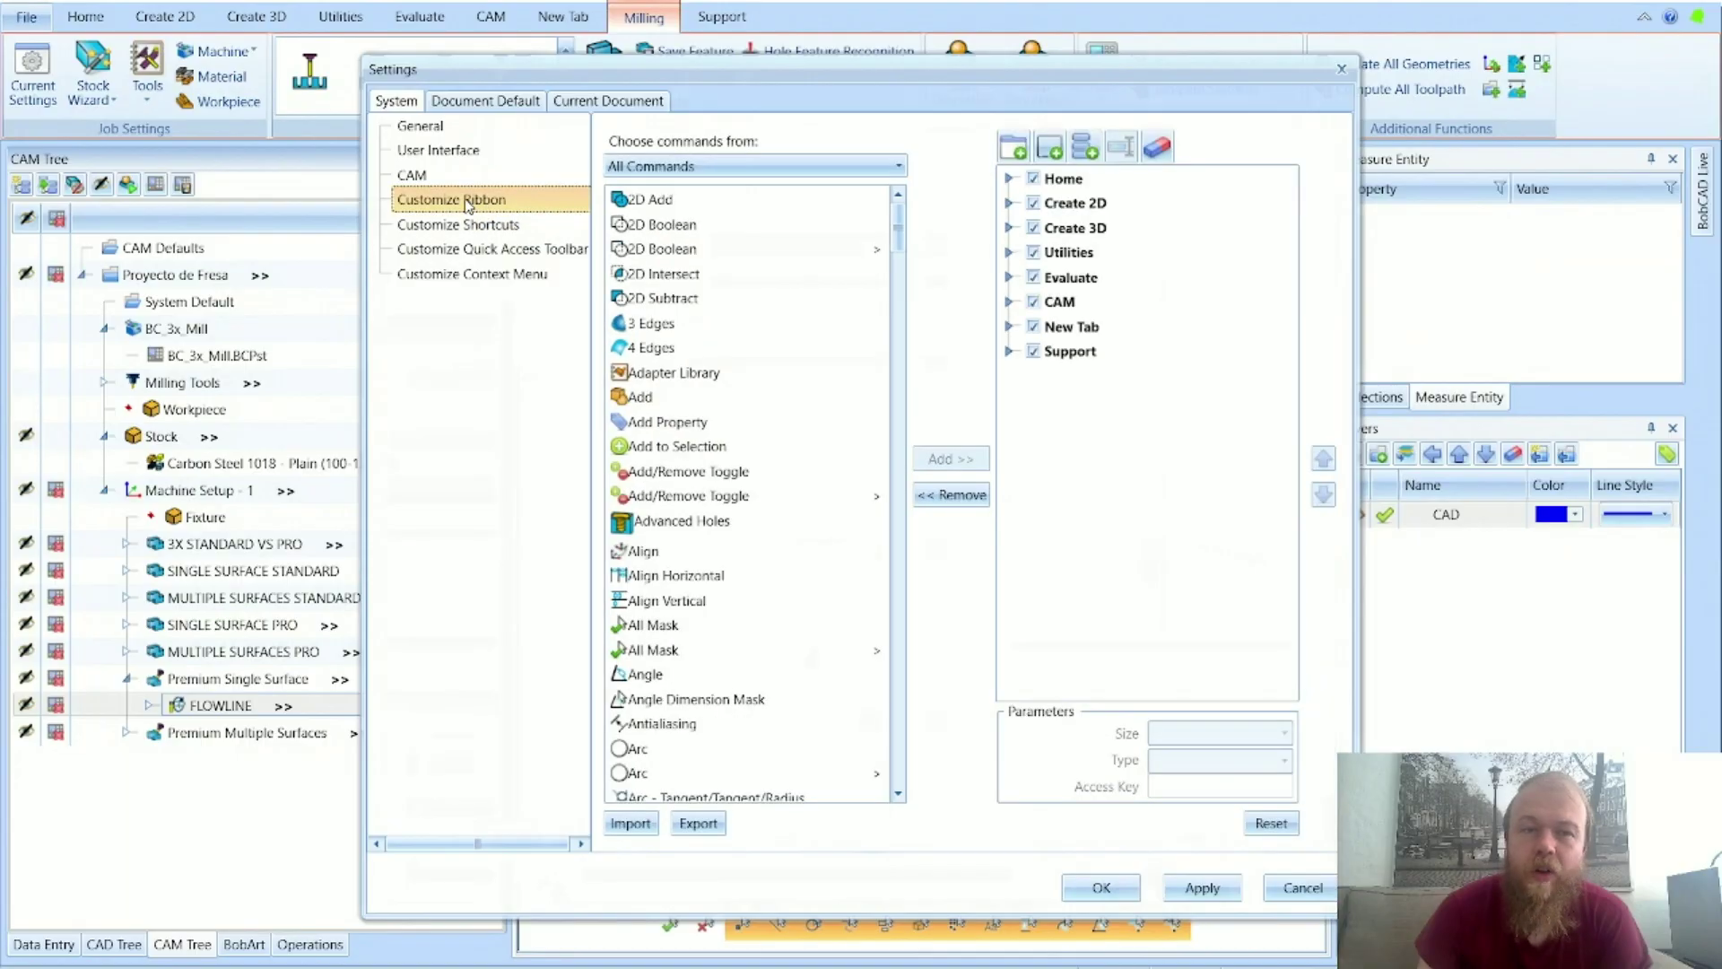
pyautogui.click(479, 178)
pyautogui.click(1300, 886)
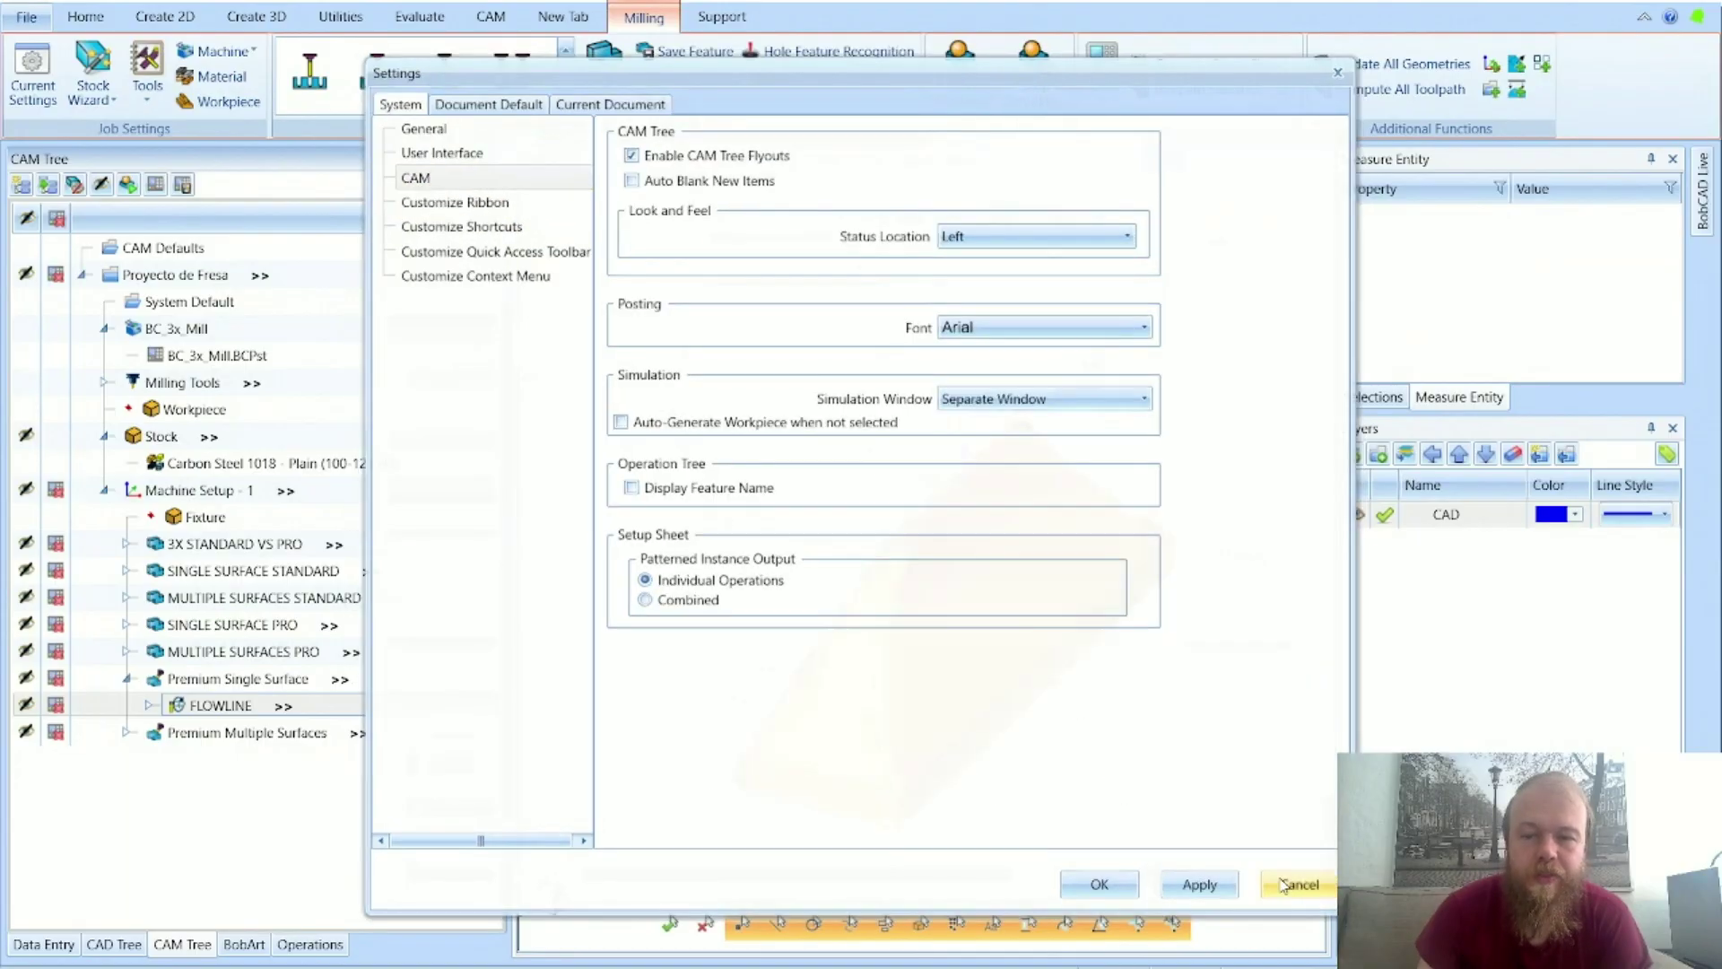
# Step: Look over the stock definition settings and cancel without changes
pyautogui.click(118, 65)
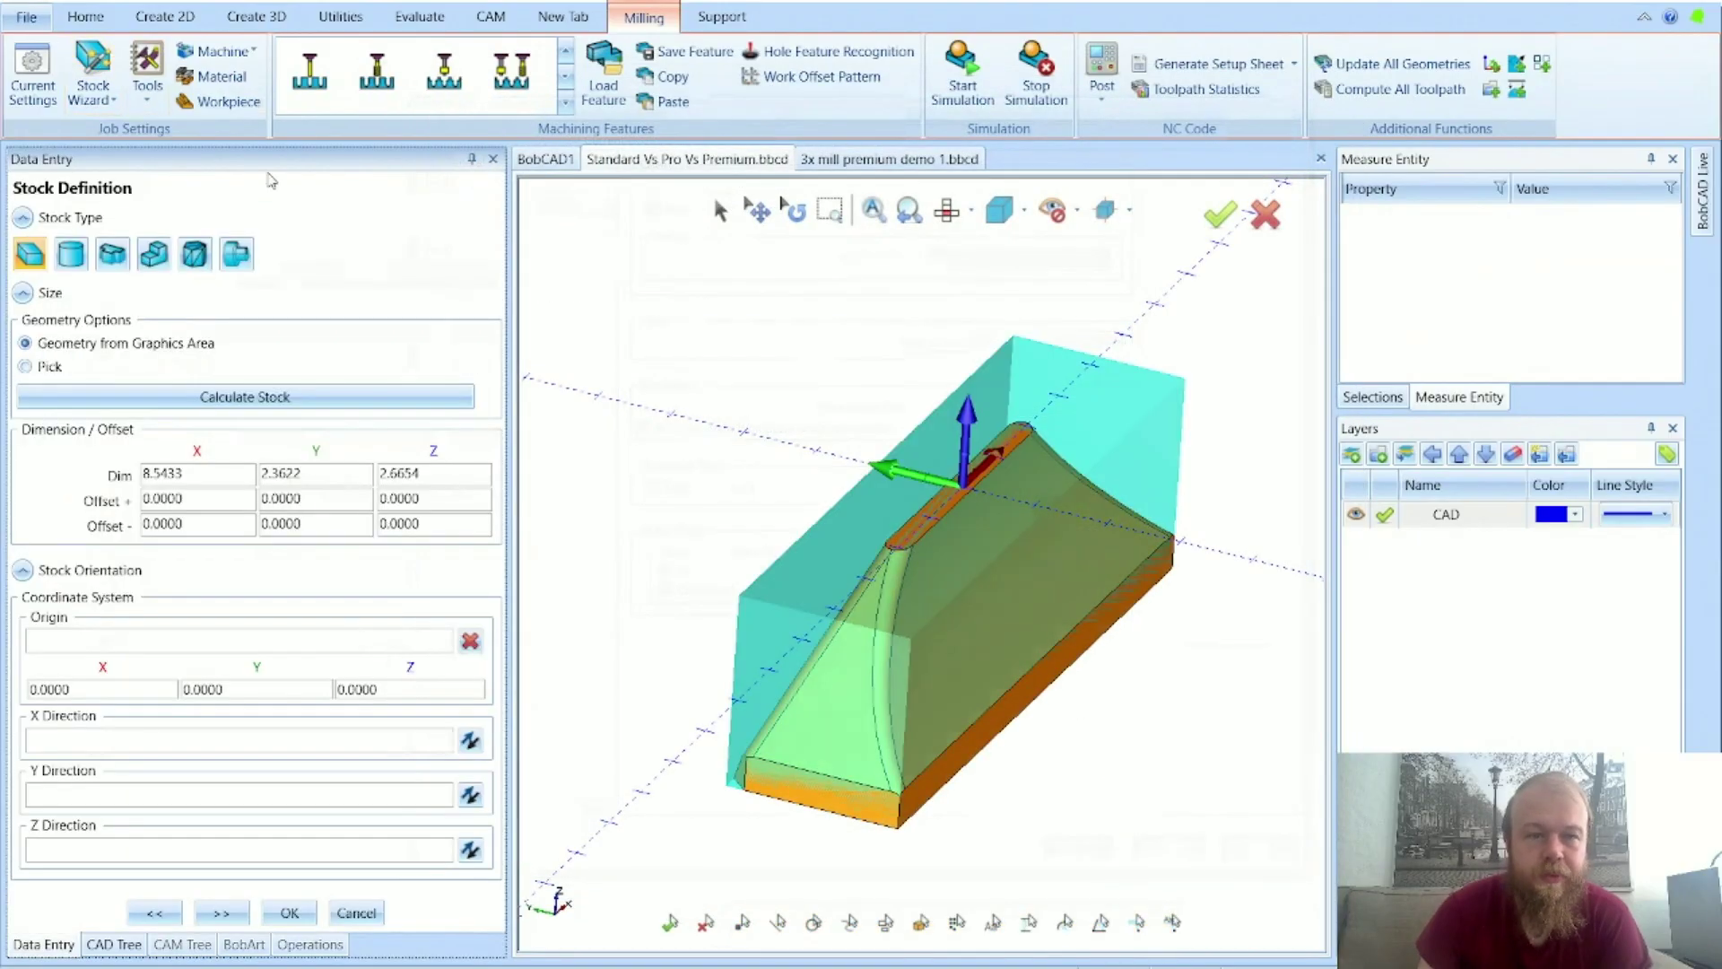
pyautogui.click(344, 913)
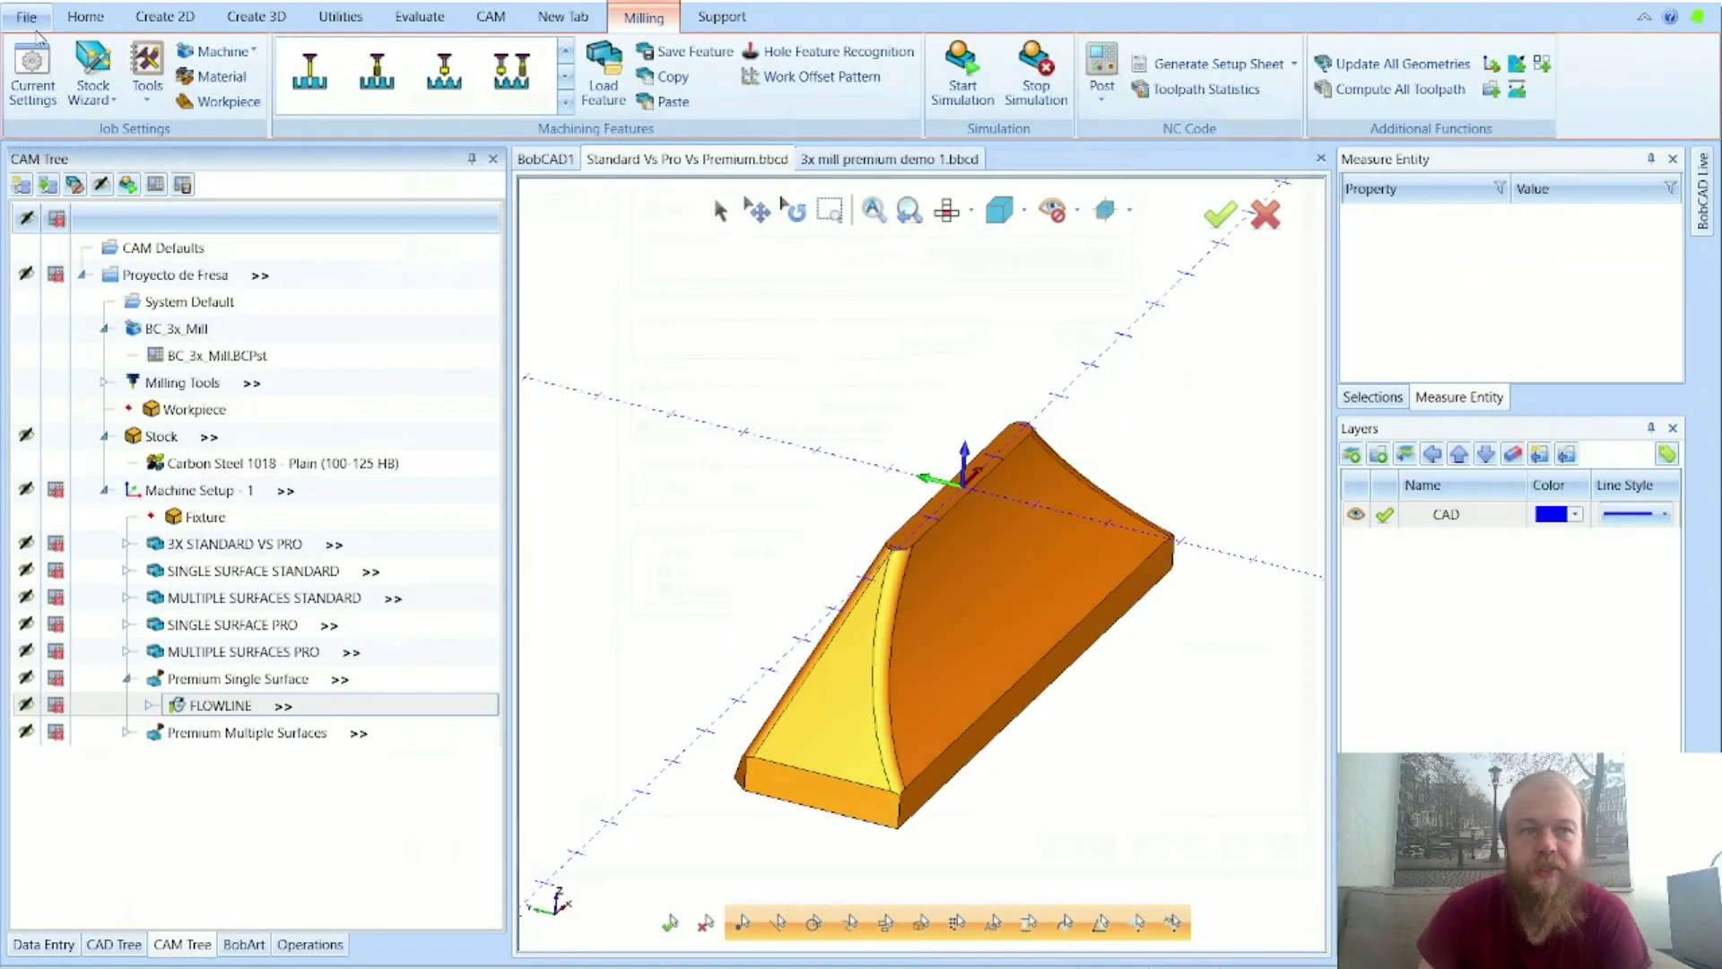
# Step: Open the BobCAD-CAM Help web page, move its browser window aside, and return to the milling document
pyautogui.click(36, 20)
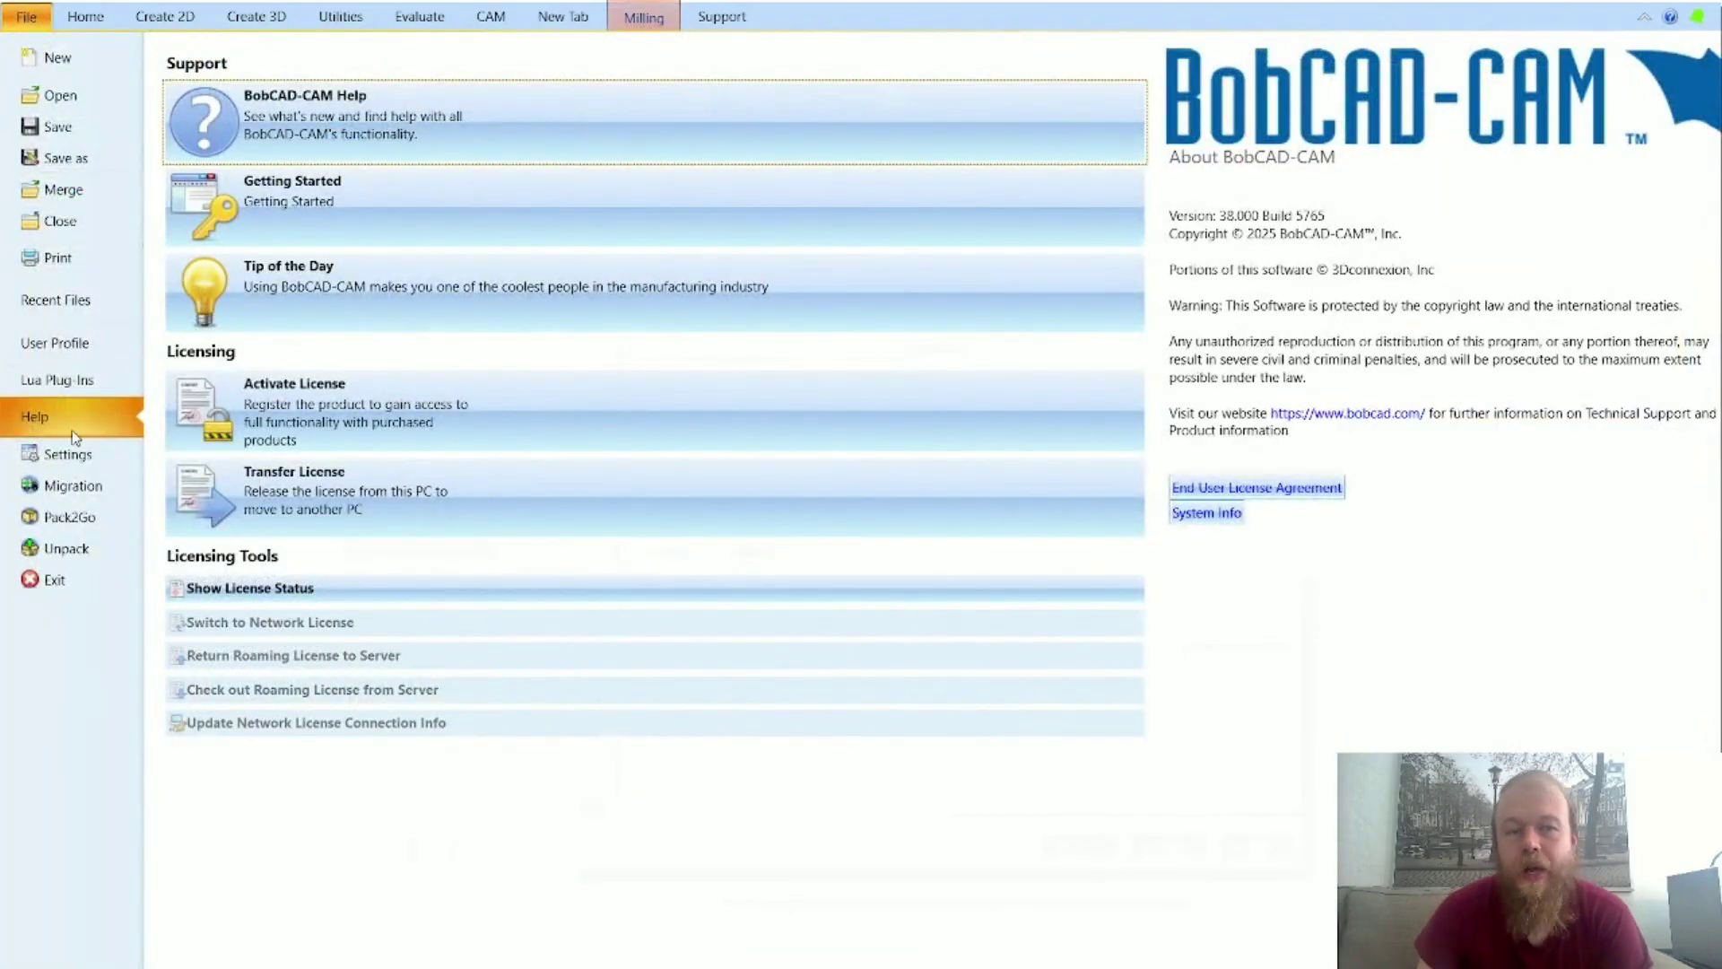
pyautogui.click(398, 152)
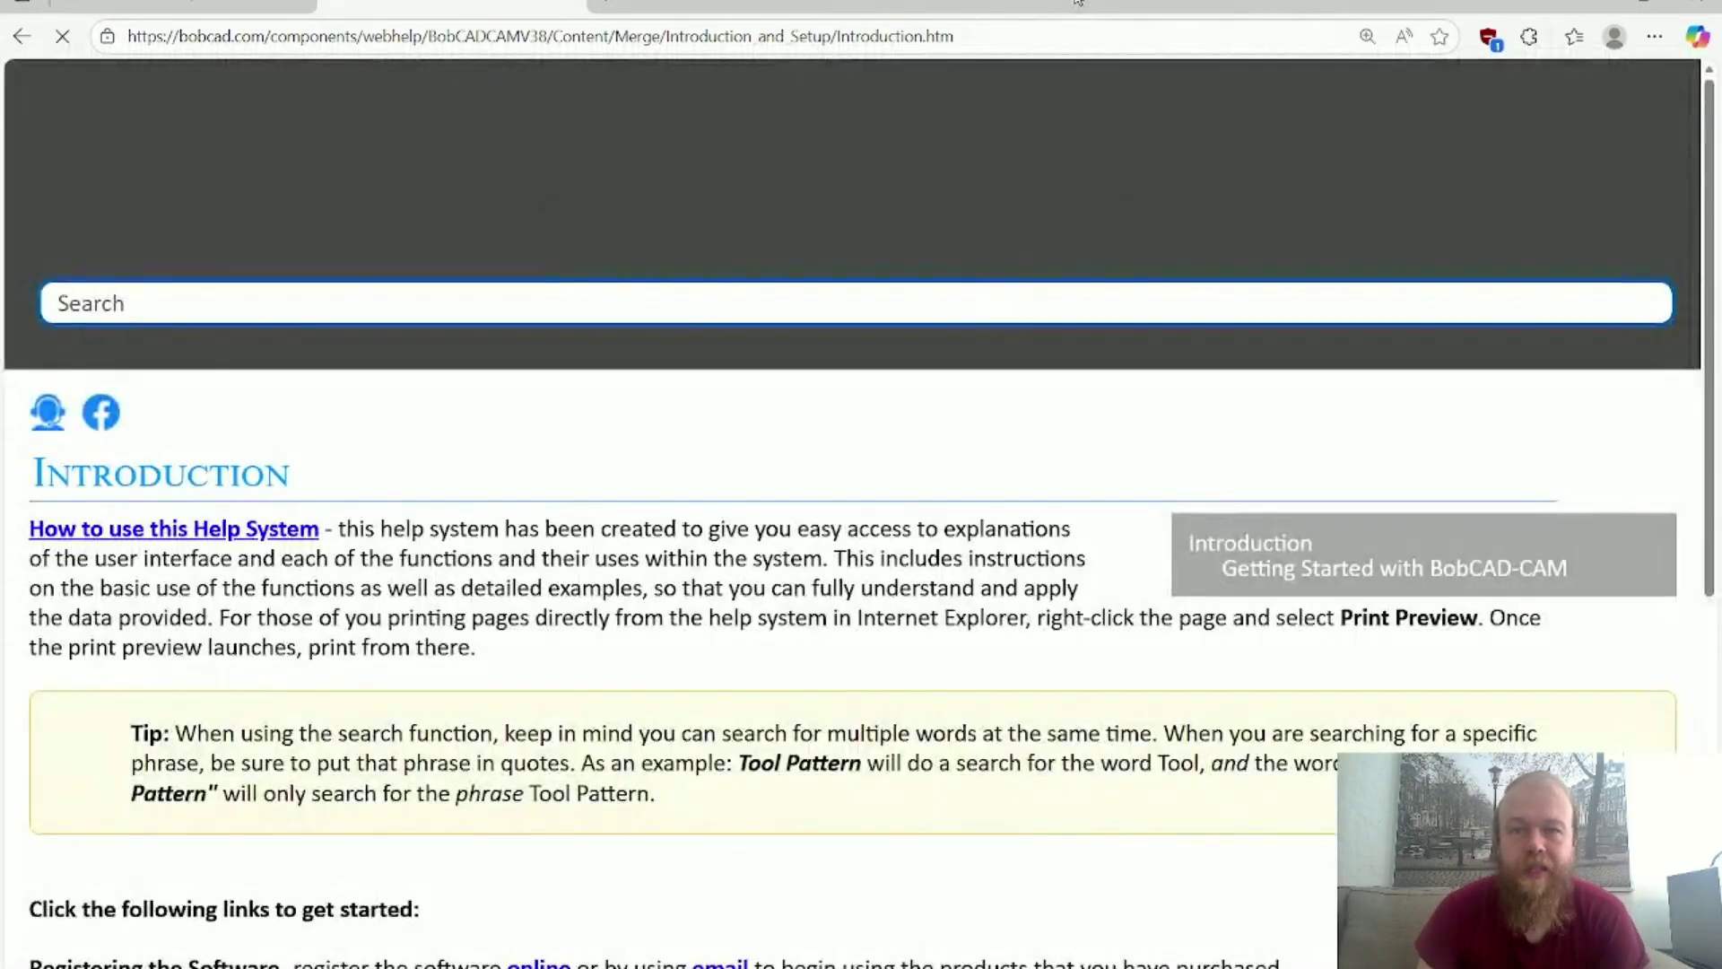
pyautogui.moveTo(1132, 4); pyautogui.dragTo(1721, 260)
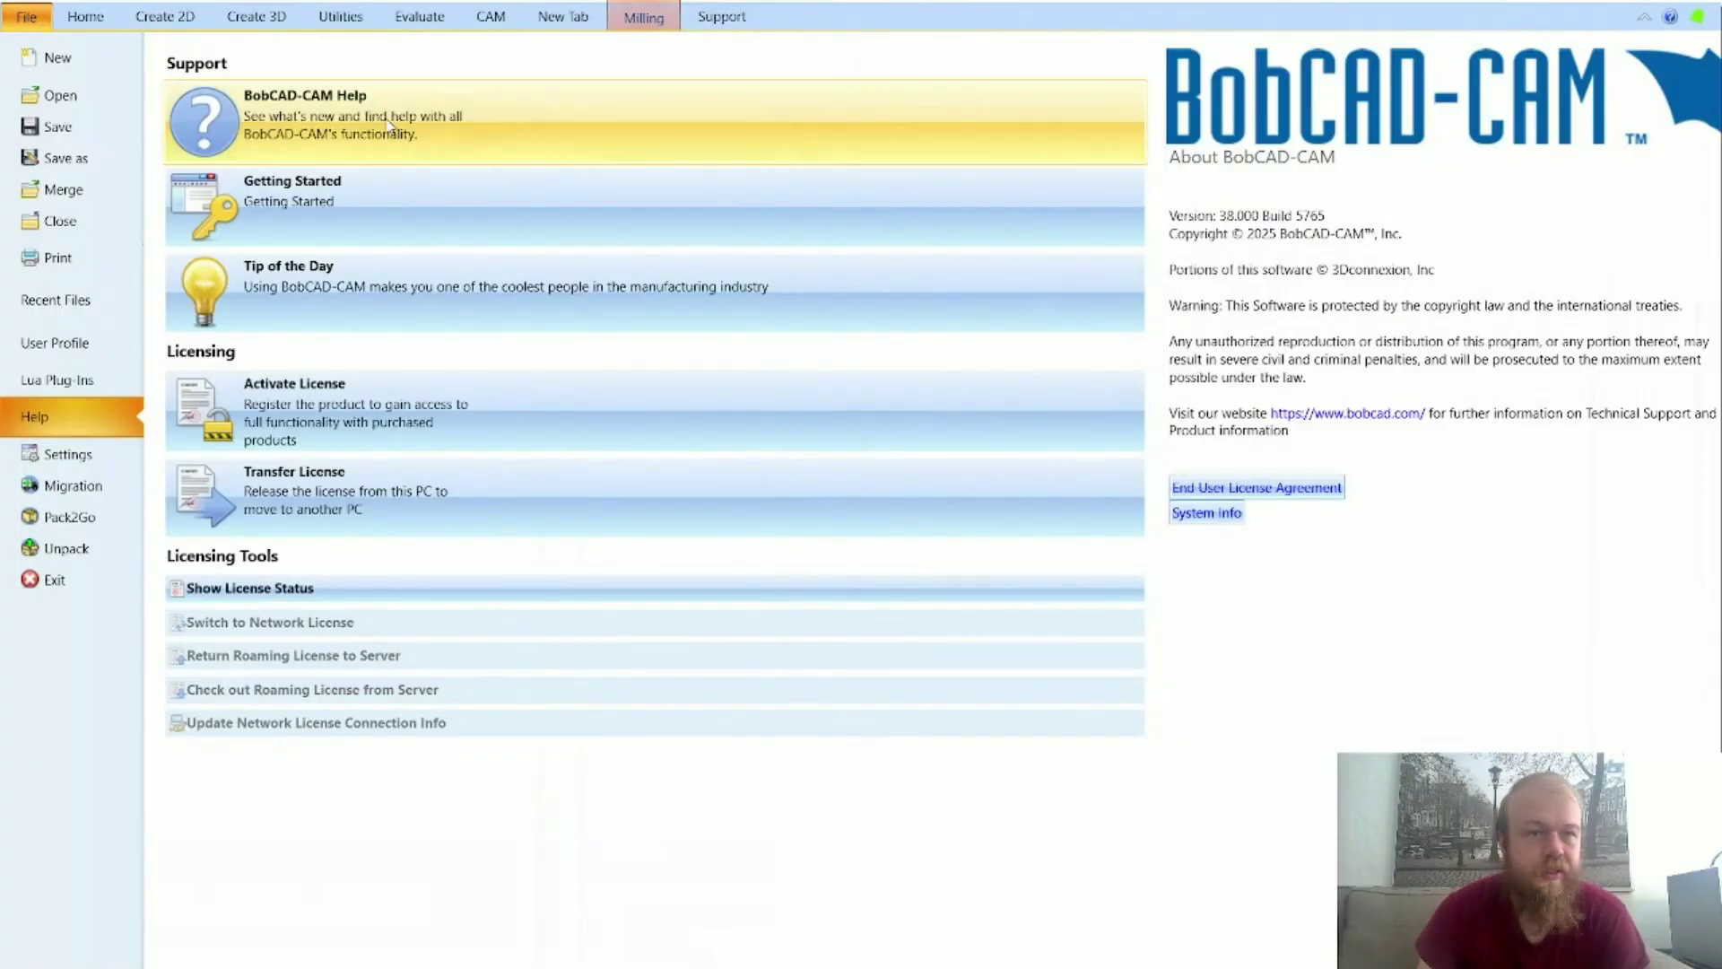
pyautogui.click(87, 19)
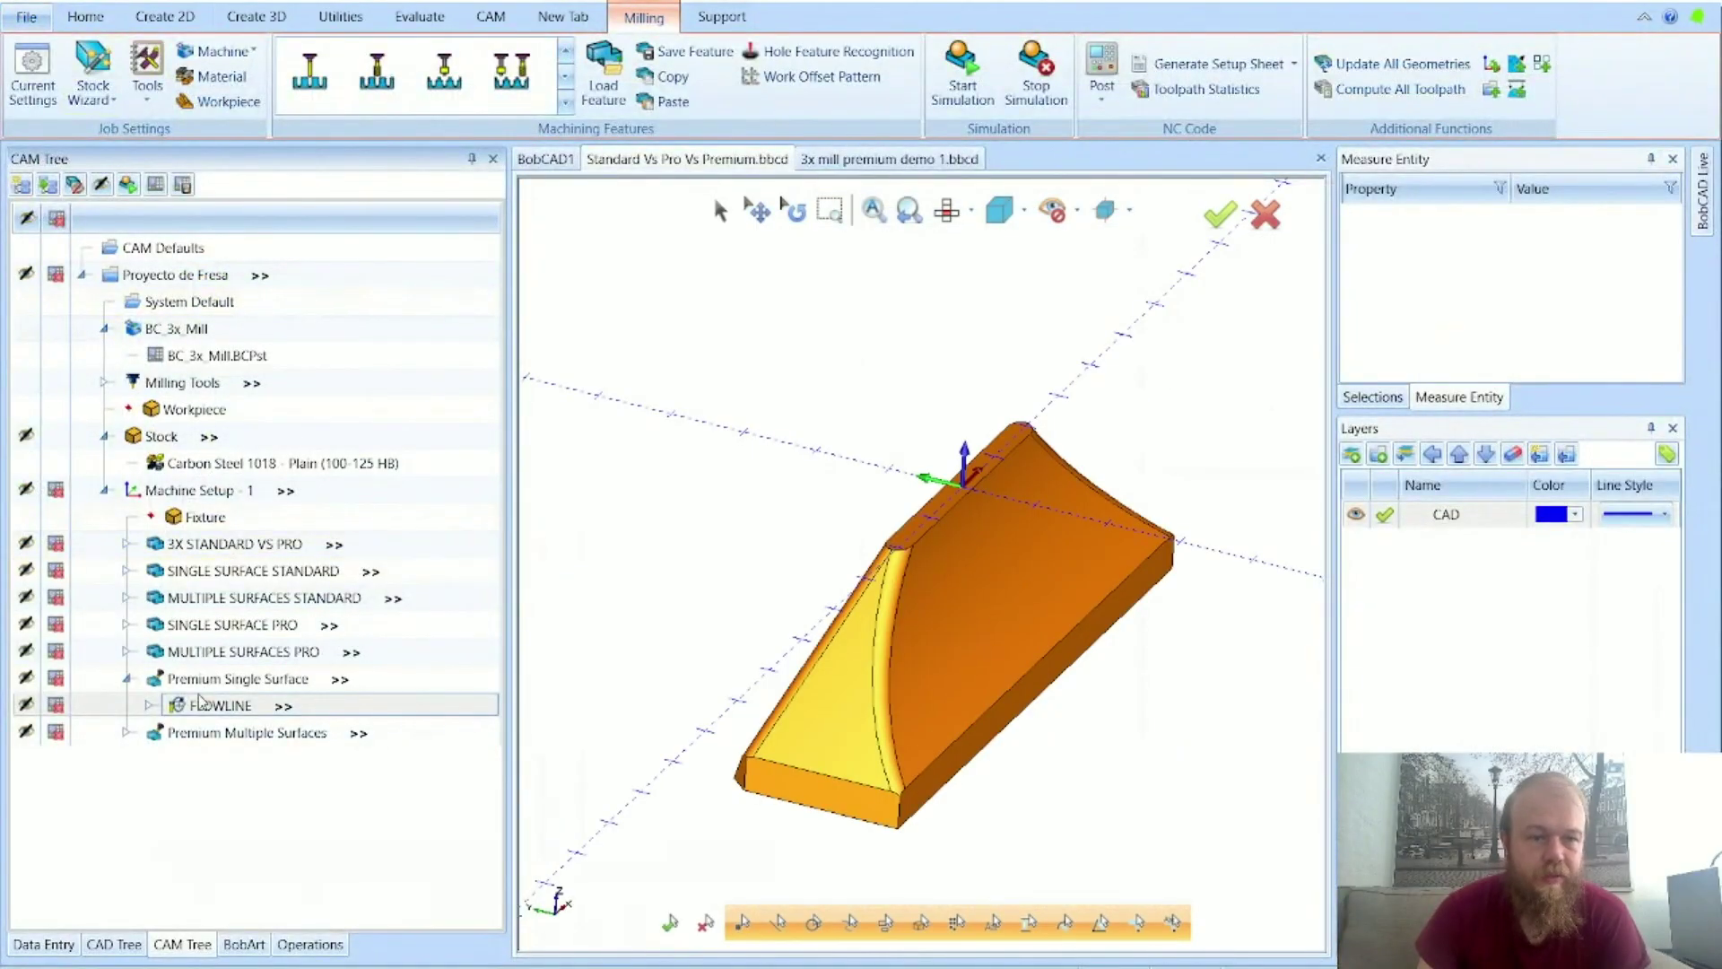
# Step: Edit the 3X STANDARD VS PRO feature and set the 3X ROUGH PRO operation's depth of cut to 0.2
pyautogui.rightClick(255, 544)
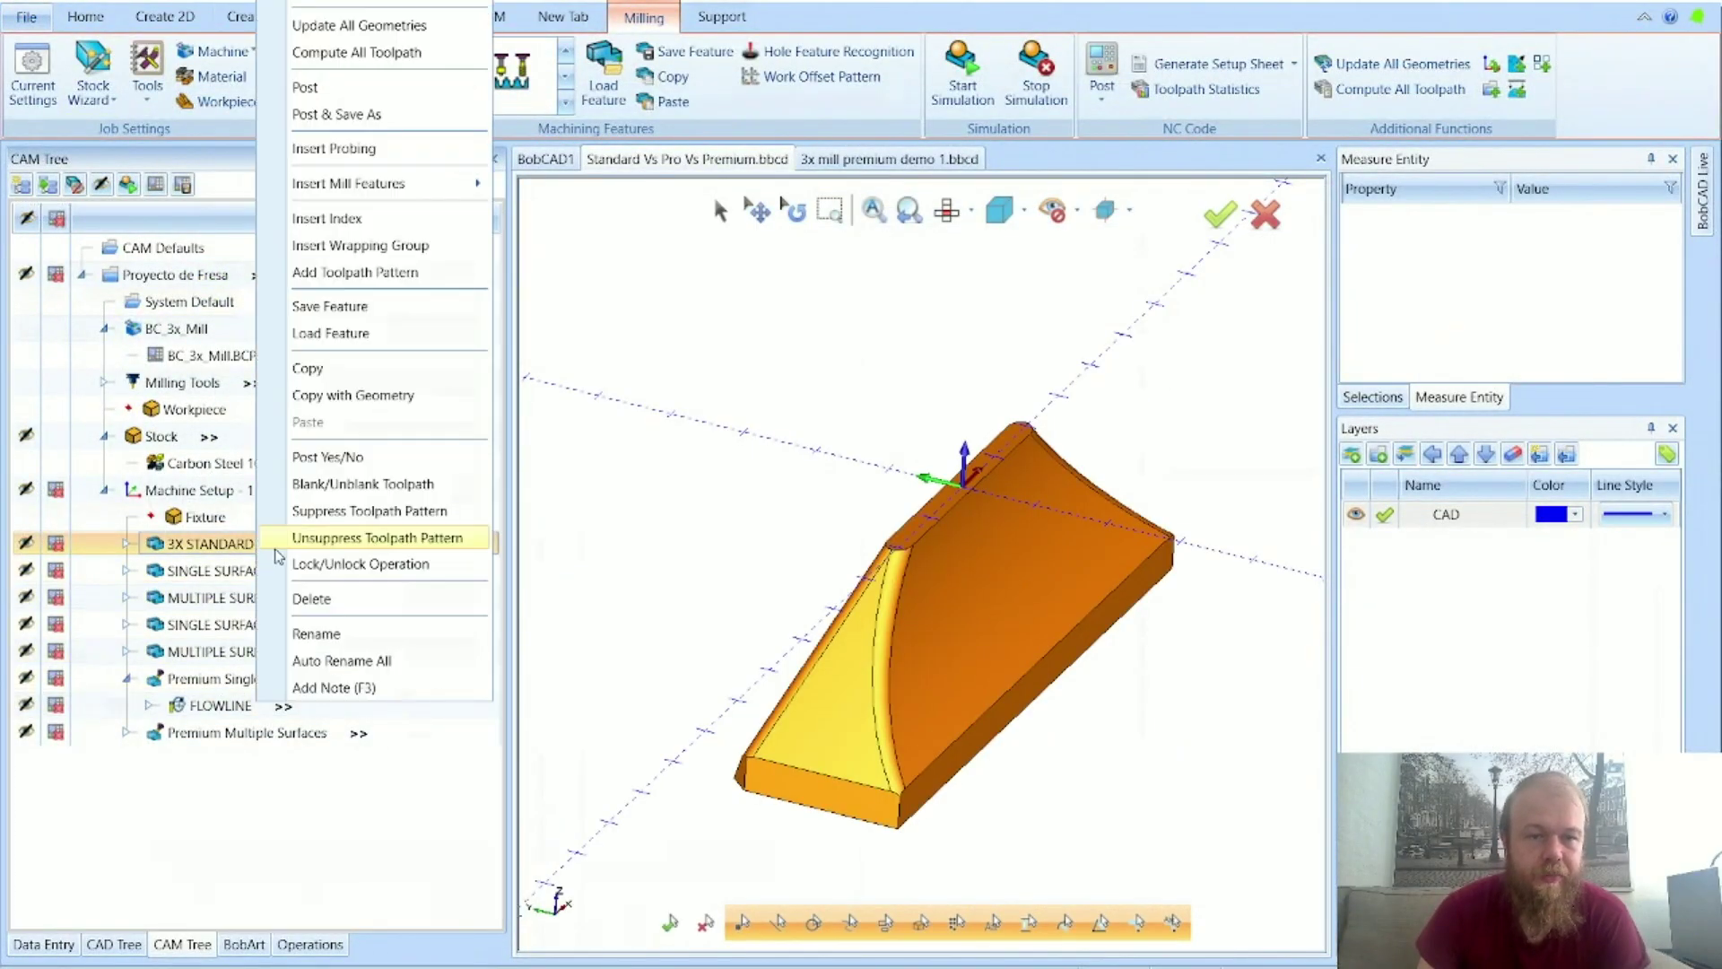
pyautogui.click(368, 1)
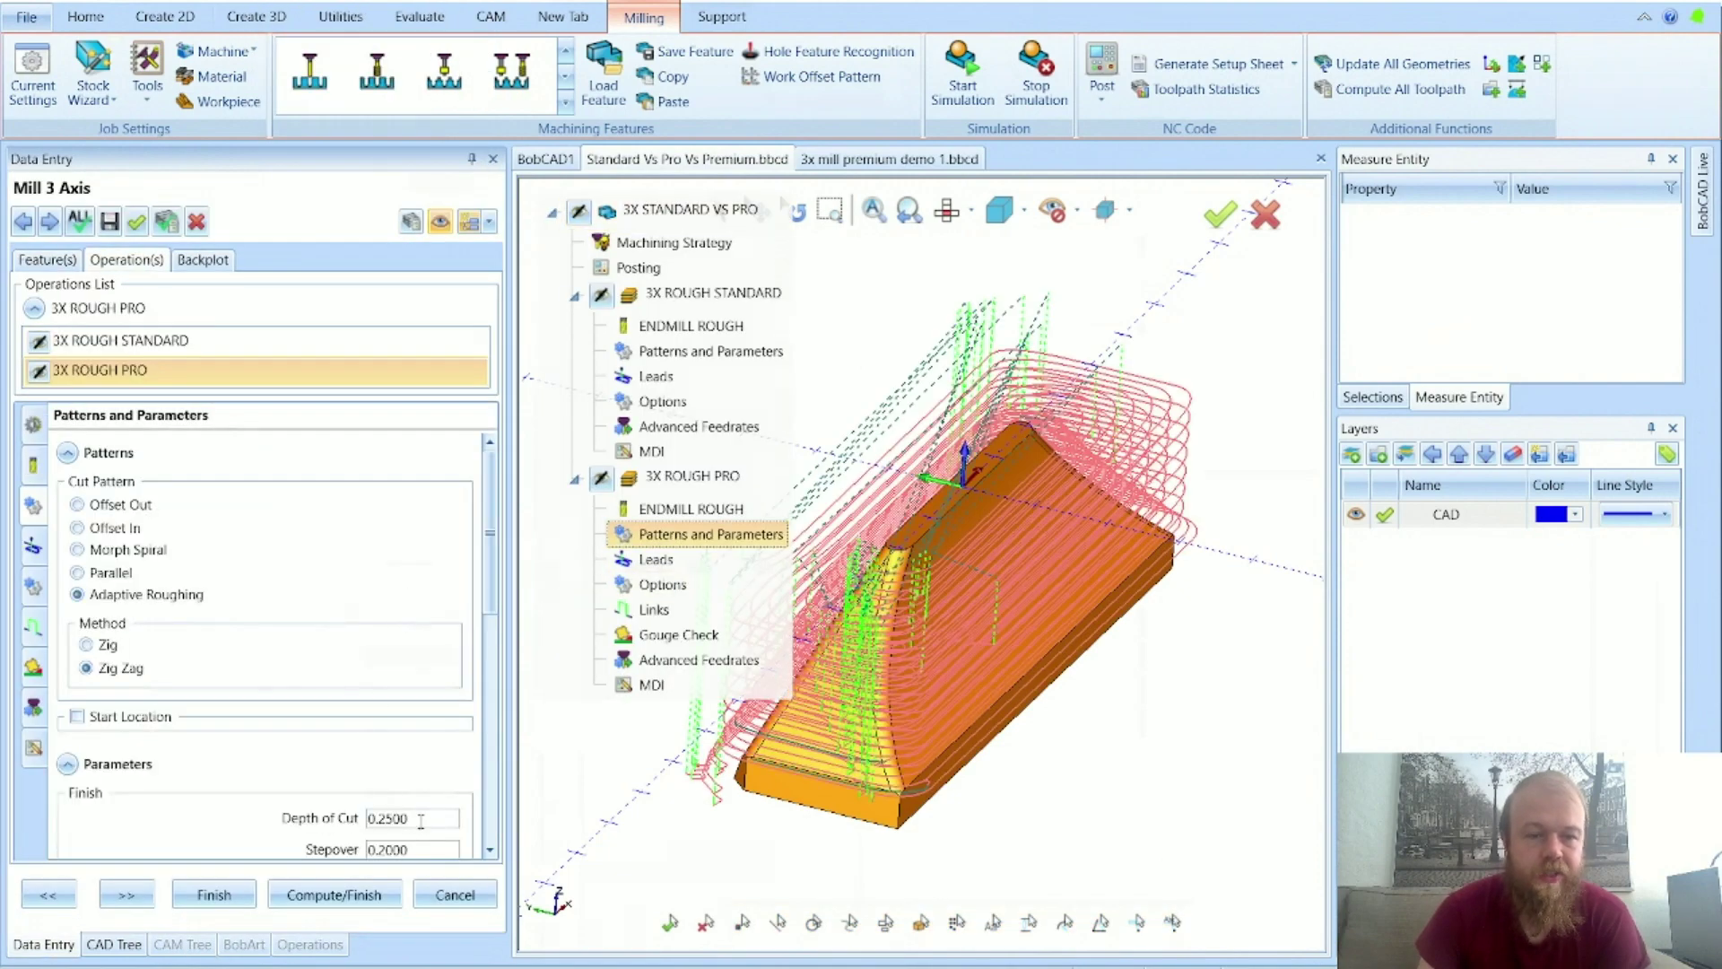
pyautogui.doubleClick(419, 818)
pyautogui.write('0.2')
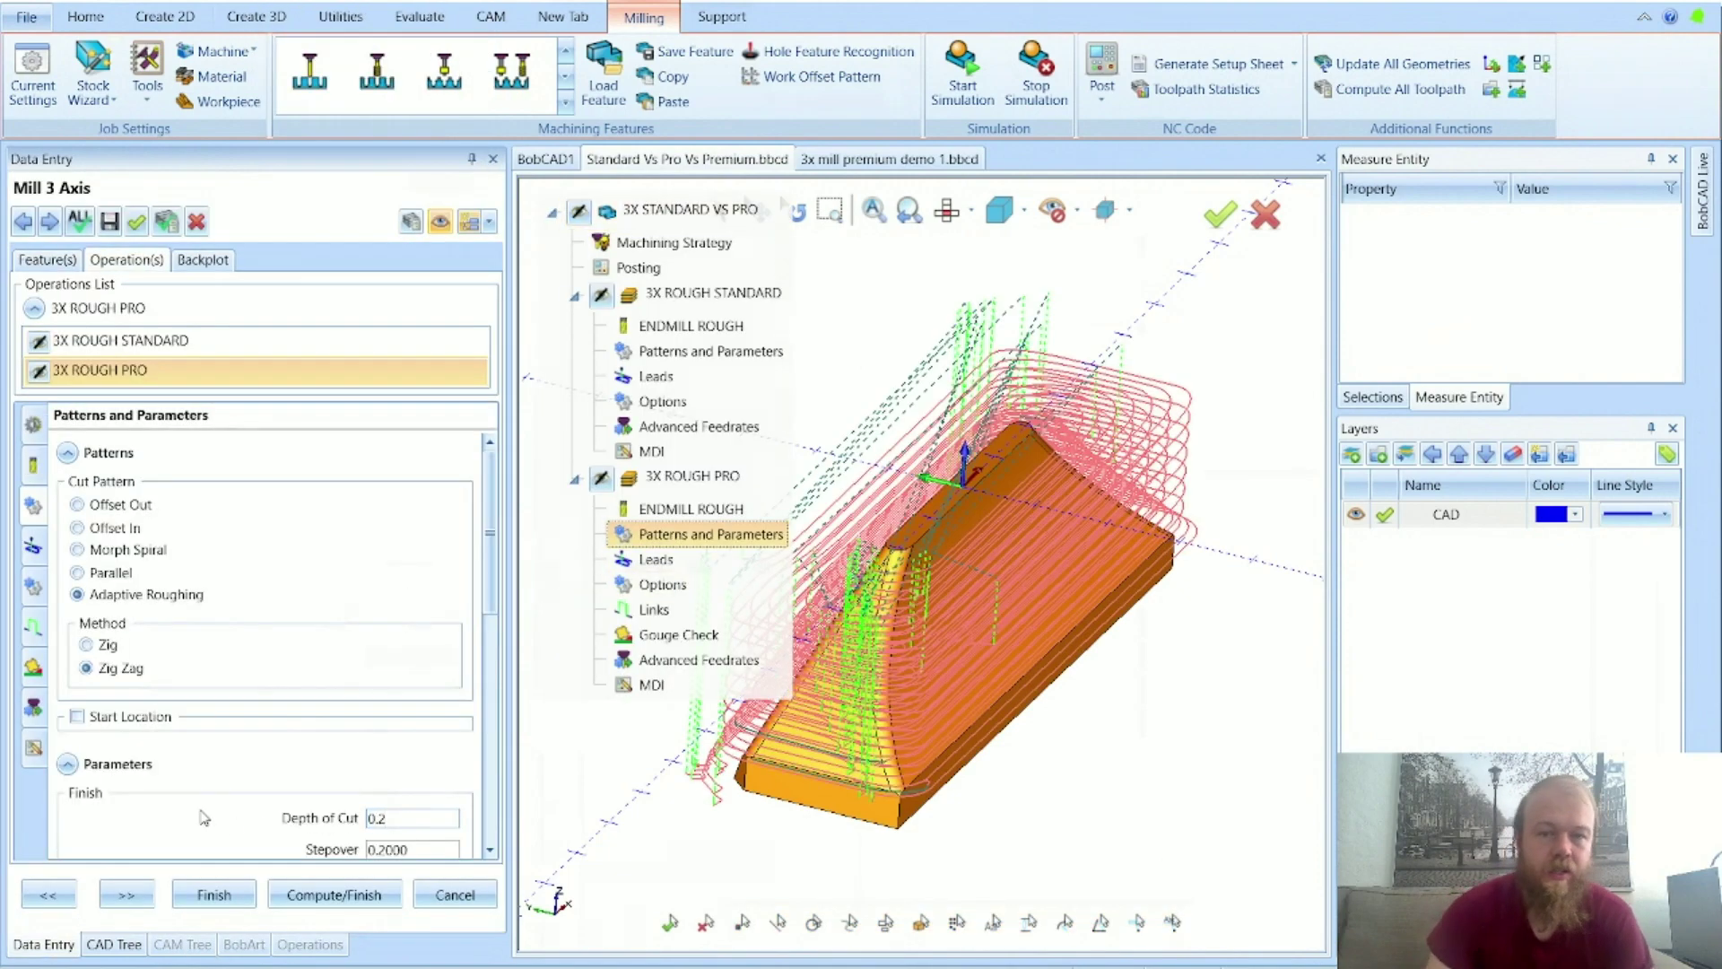
pyautogui.press('Tab')
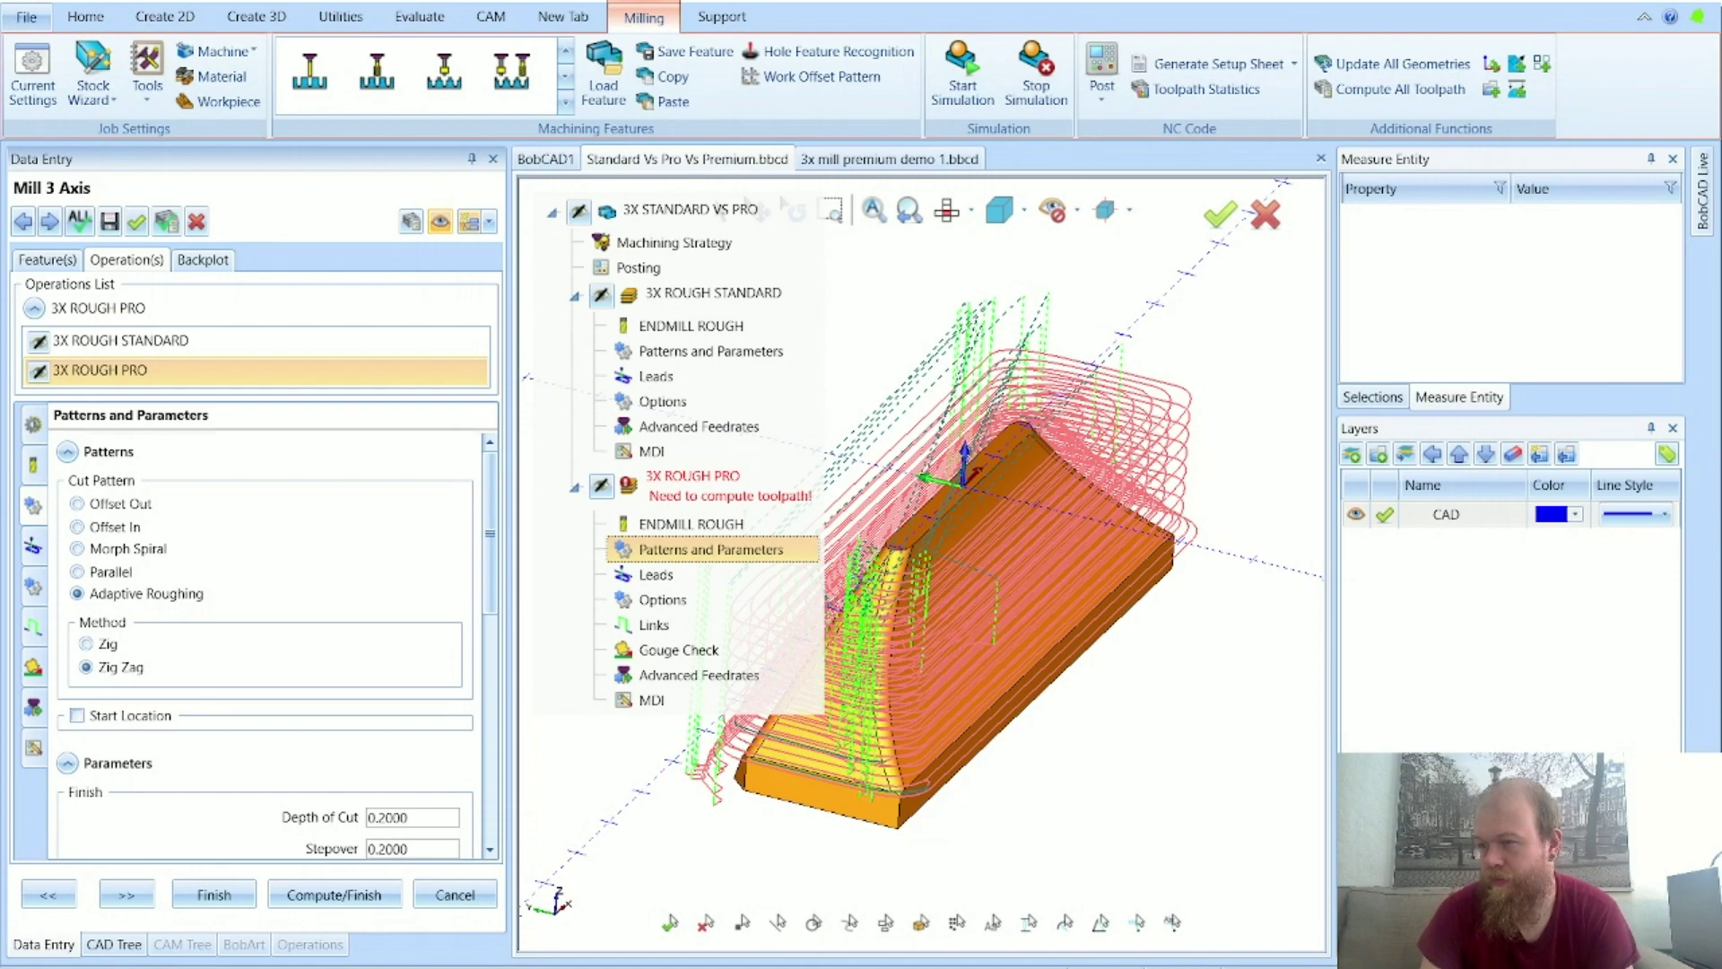
# Step: Switch to the BobCAD-CAM help in the browser and open the What's New in BobCAD-CAM V38 page
pyautogui.moveTo(1721, 512); pyautogui.dragTo(861, 3)
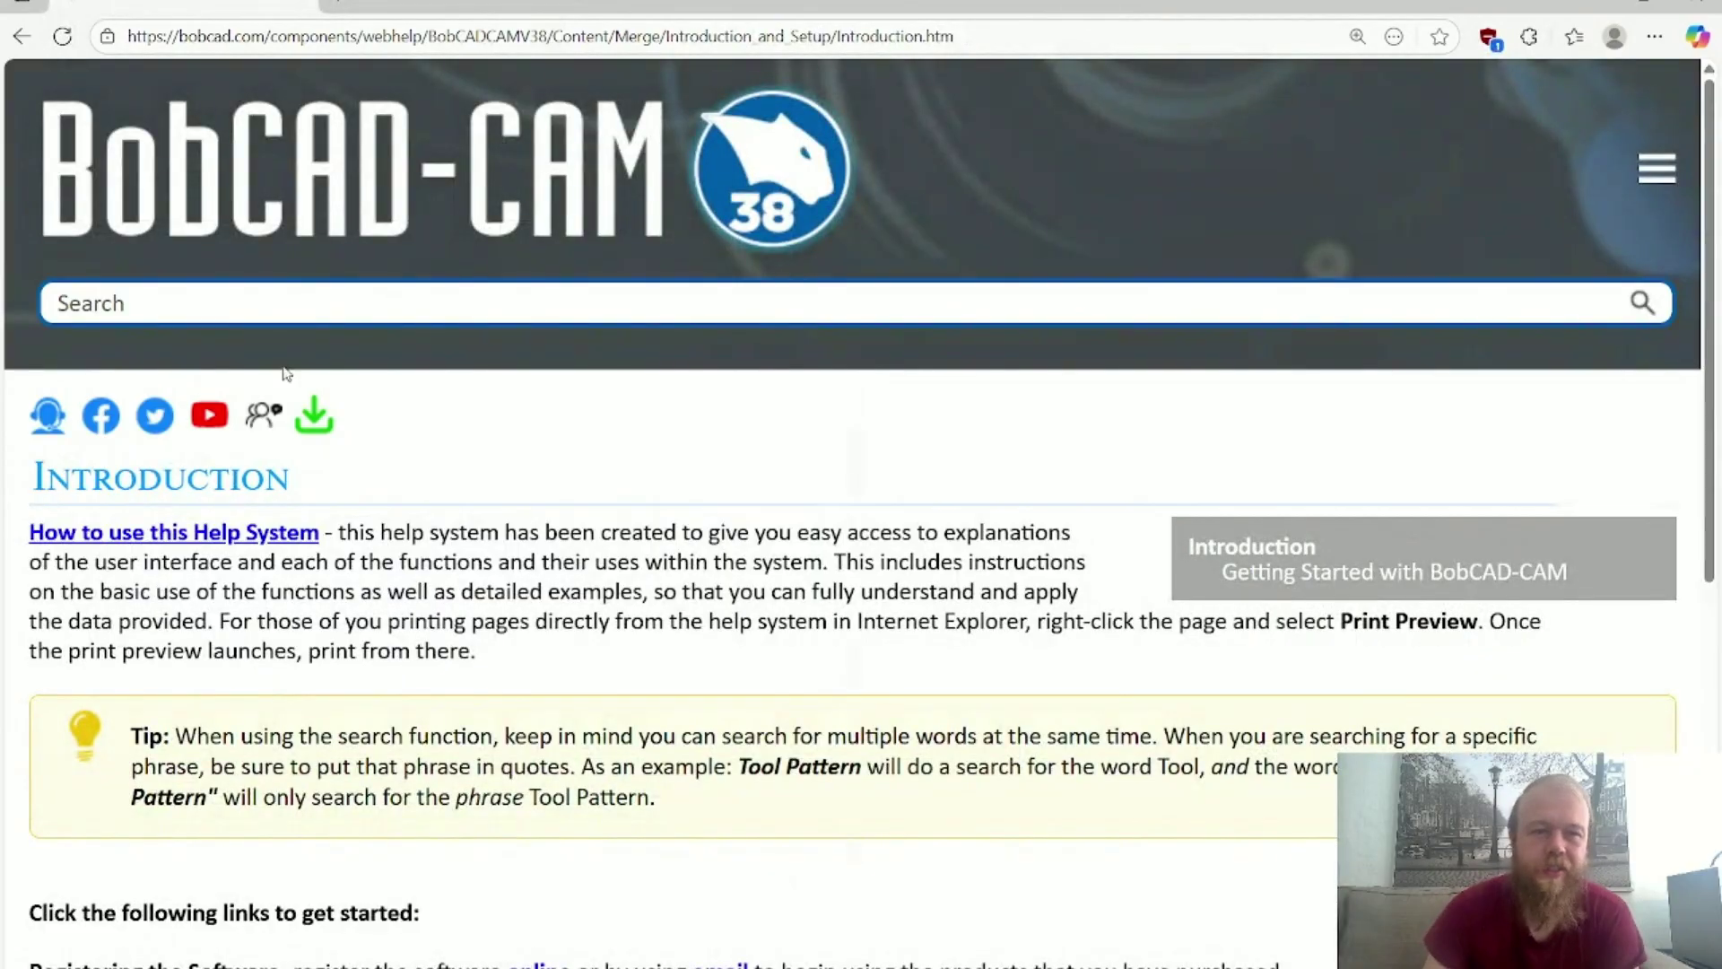
pyautogui.click(1654, 173)
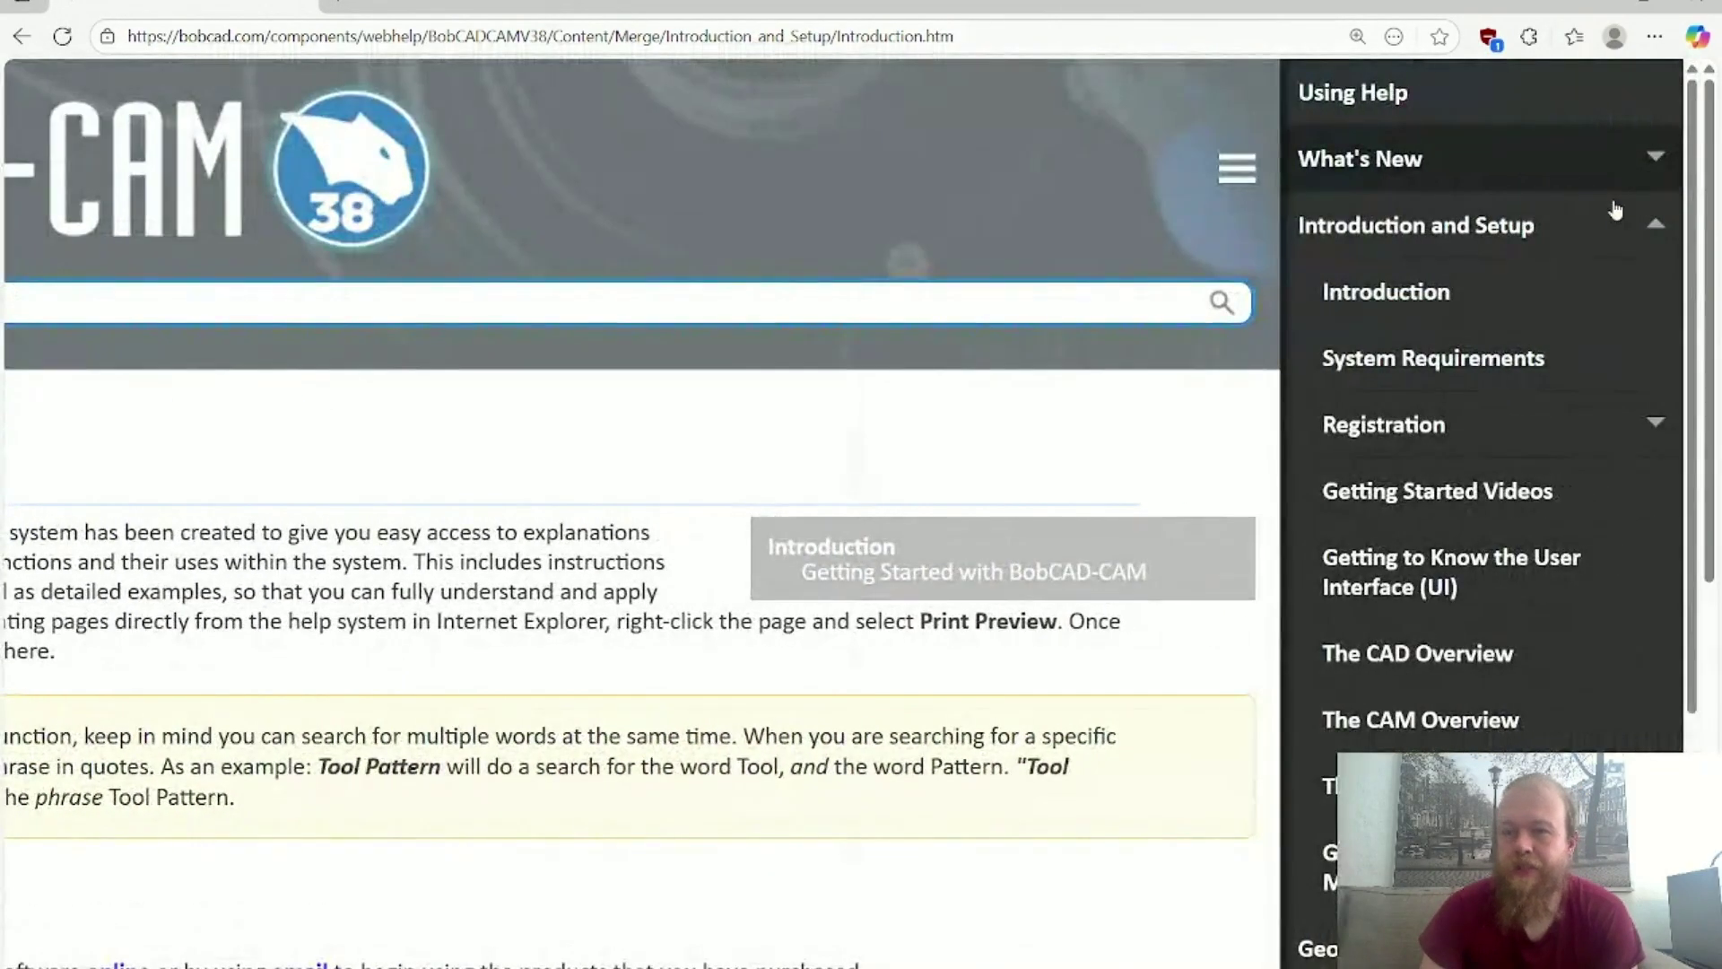
pyautogui.click(1591, 165)
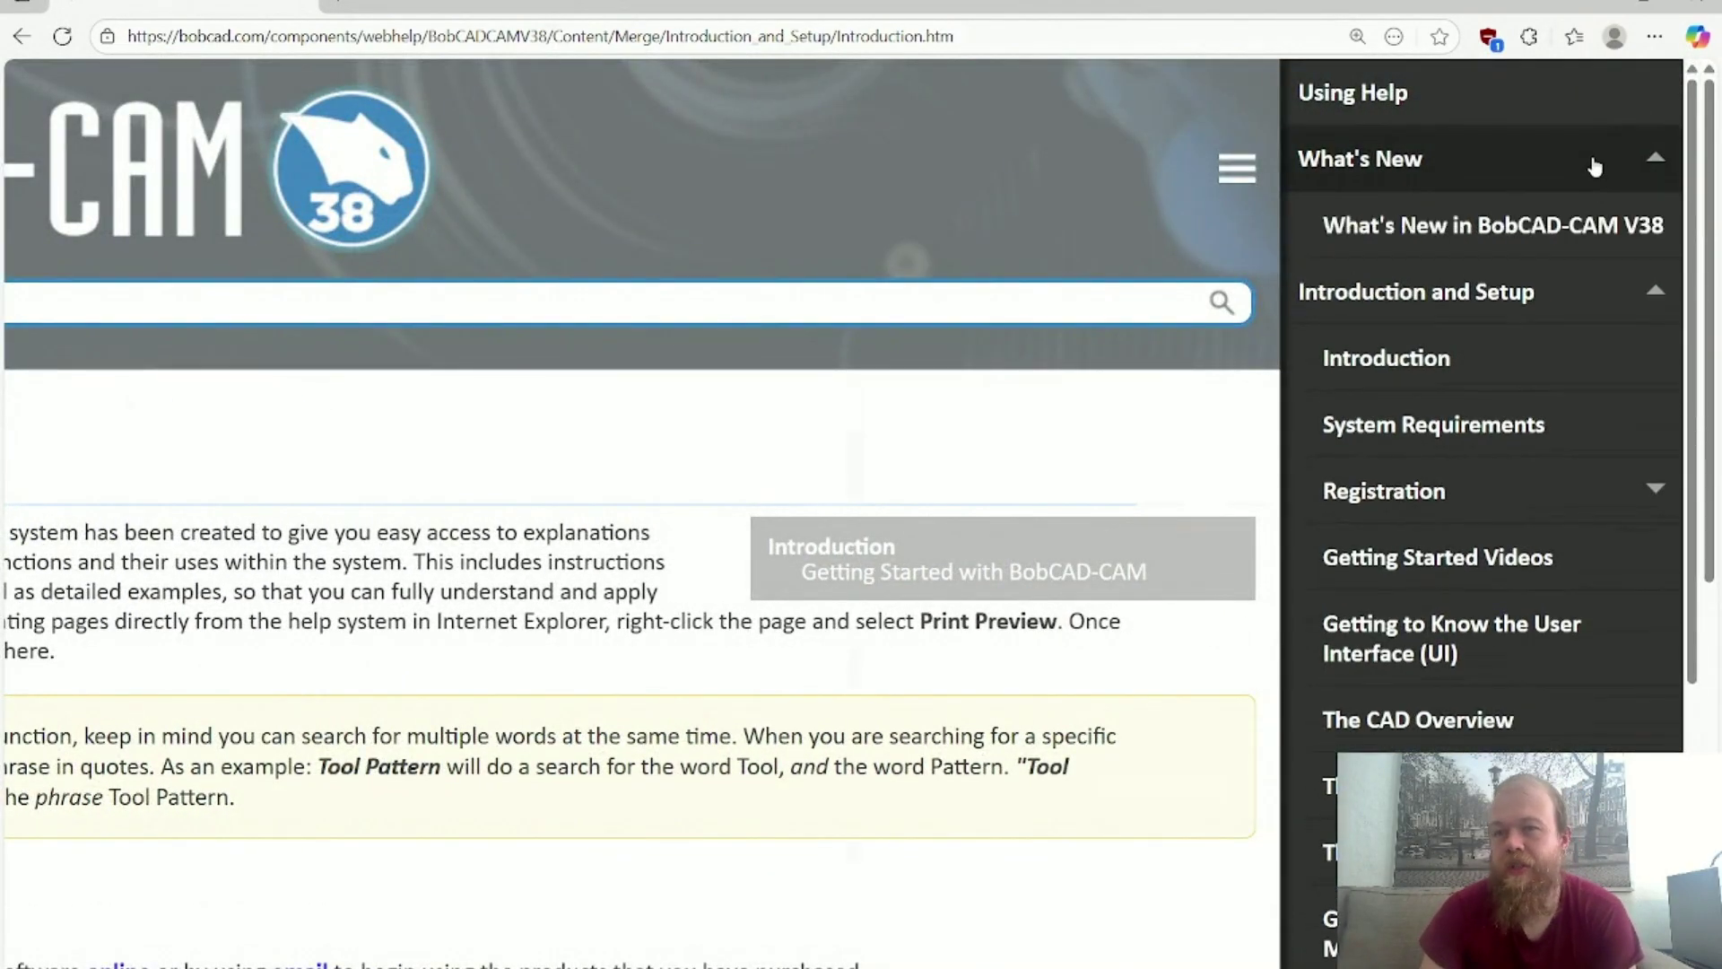
pyautogui.click(1455, 232)
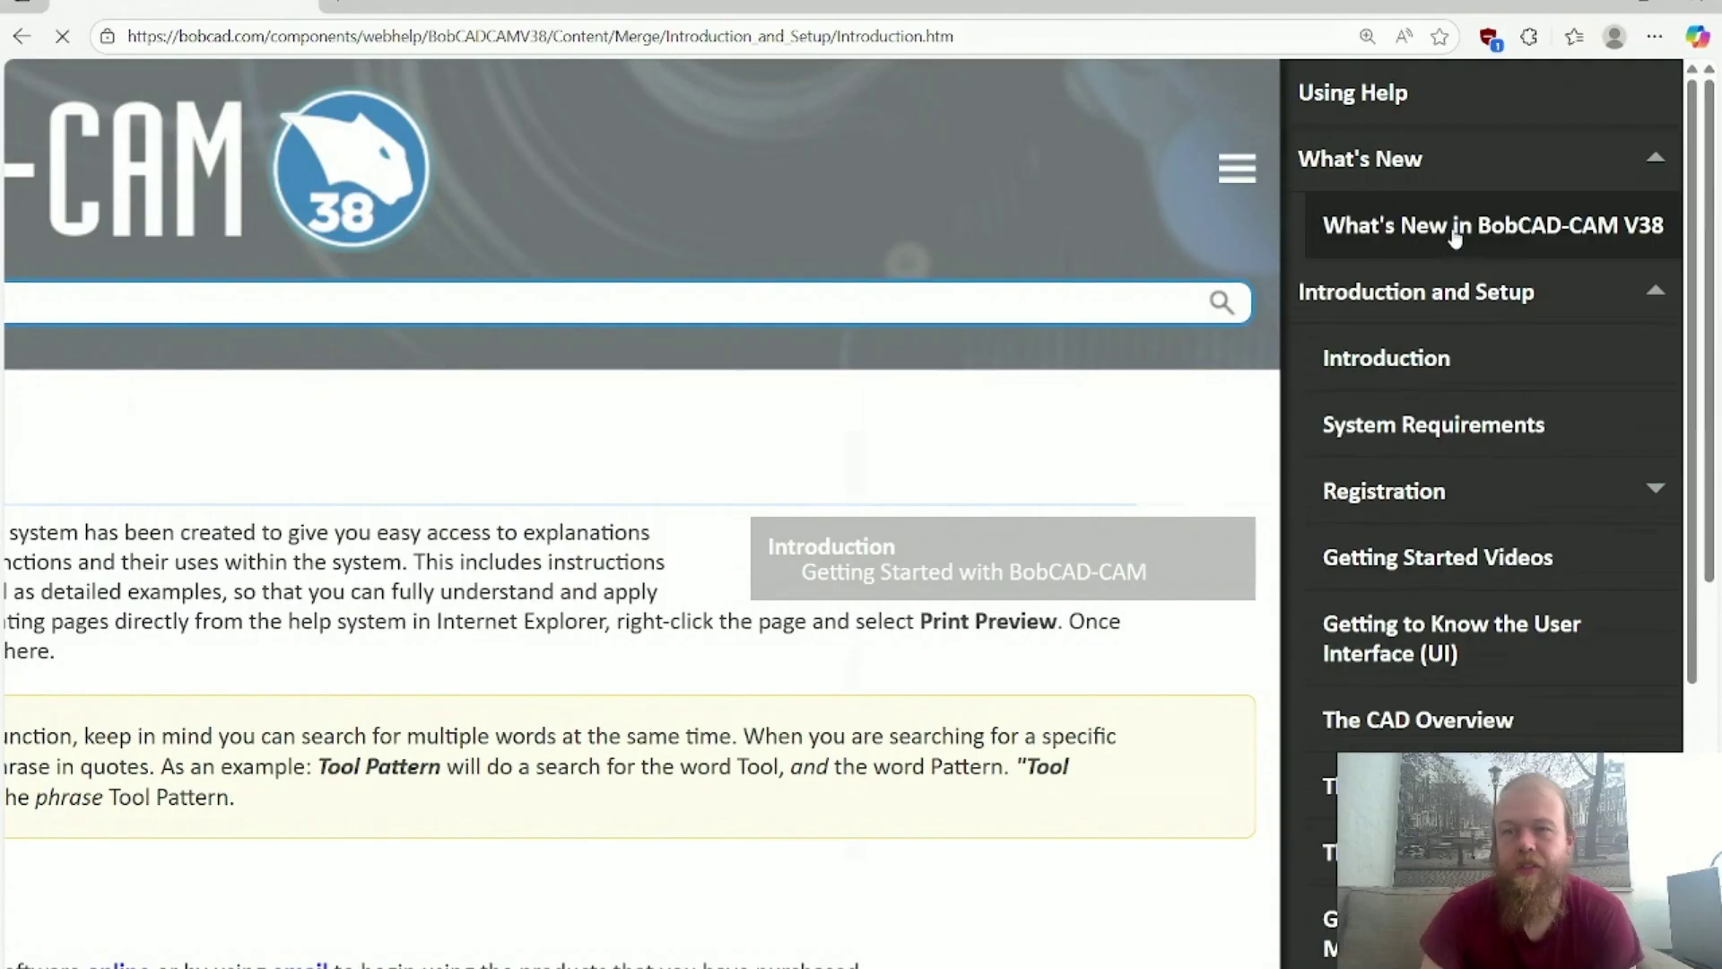
# Step: Jump to the General section under CAM in the V38 new features list and read through its entries
pyautogui.scroll(-3, 718, 583)
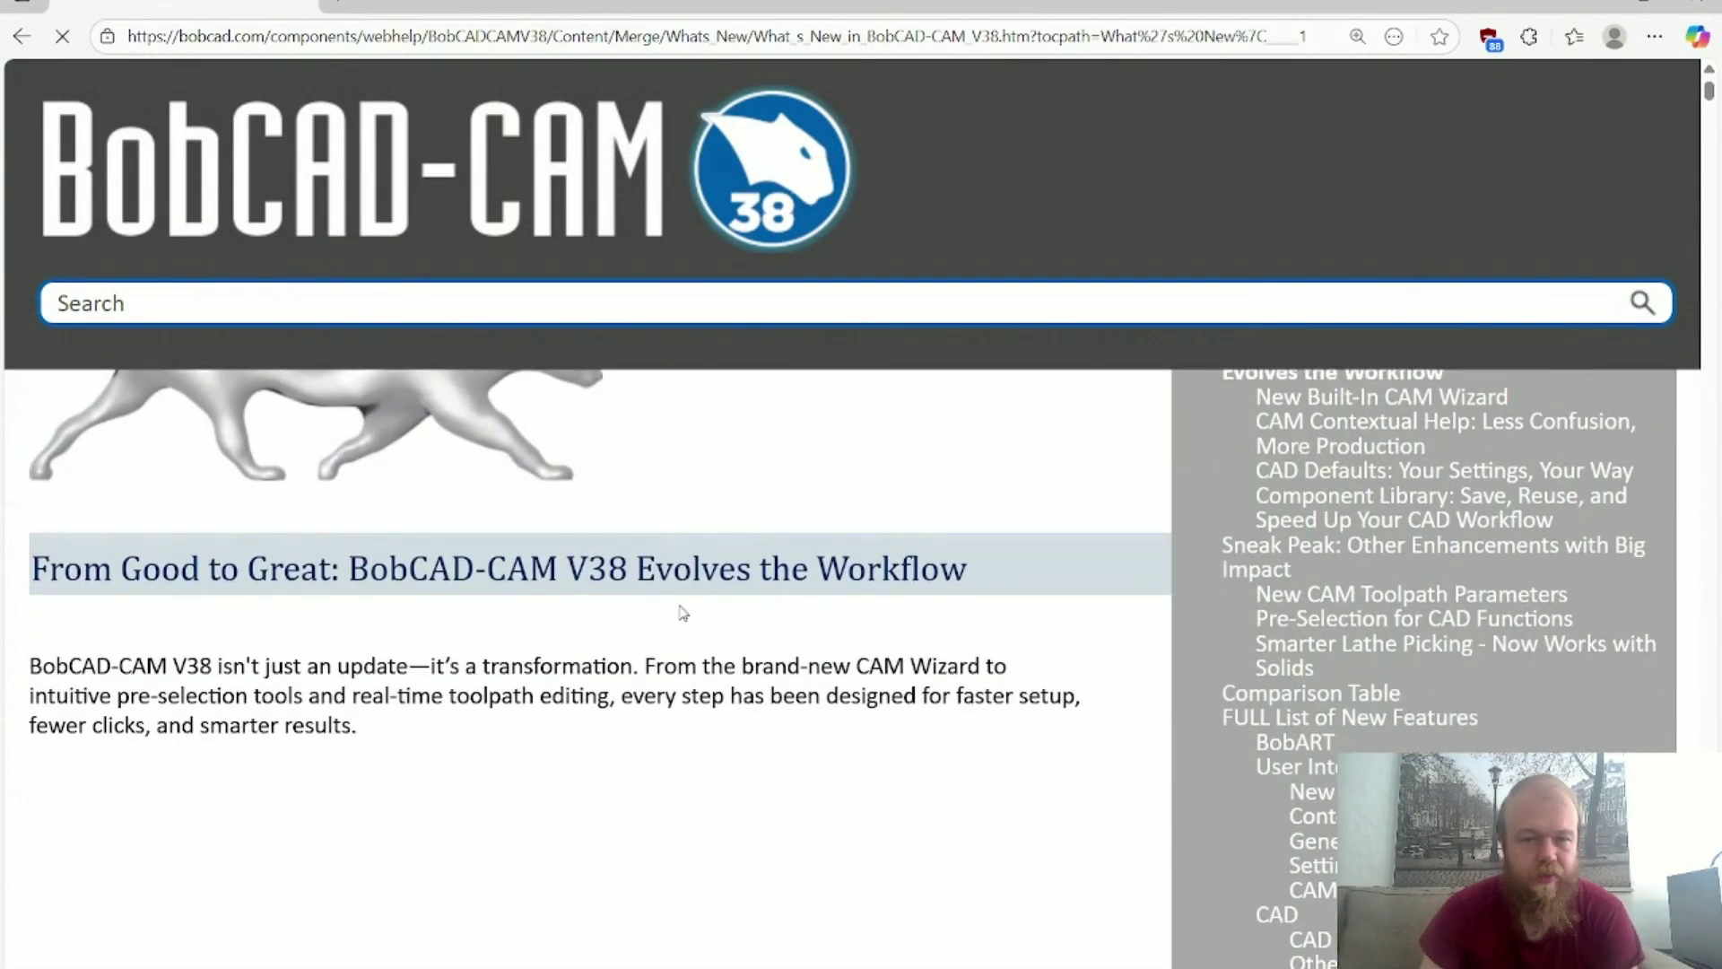
pyautogui.scroll(-3, 1301, 664)
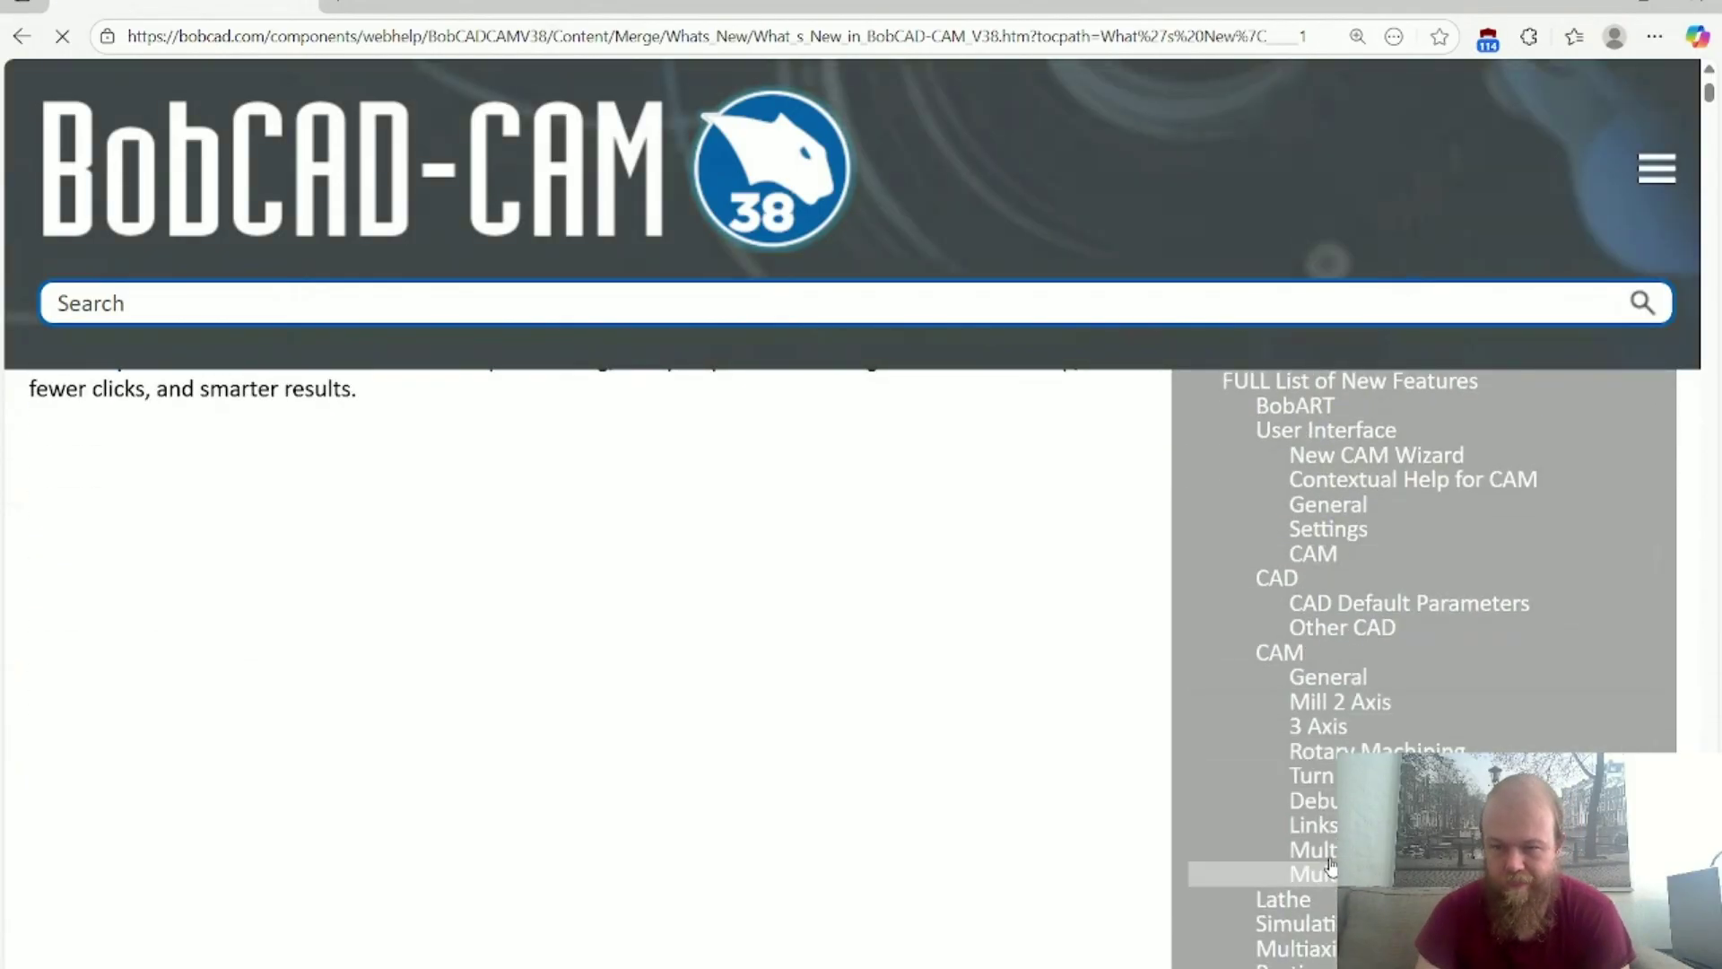
pyautogui.click(1319, 675)
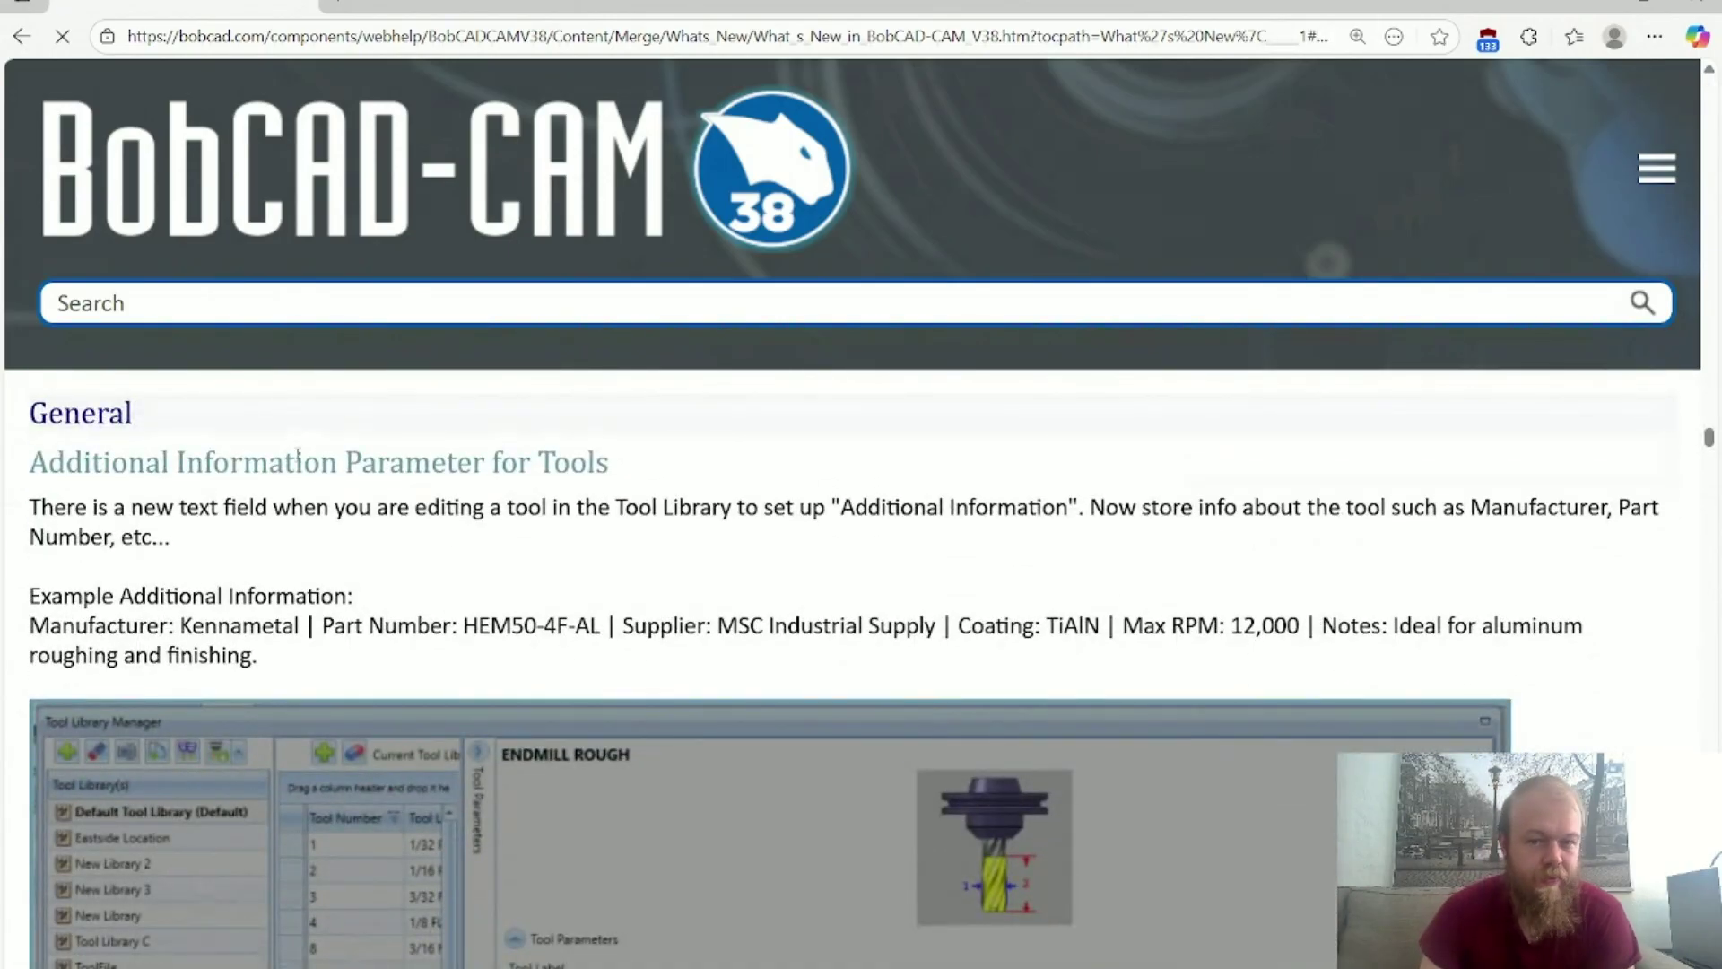
pyautogui.scroll(-15, 298, 457)
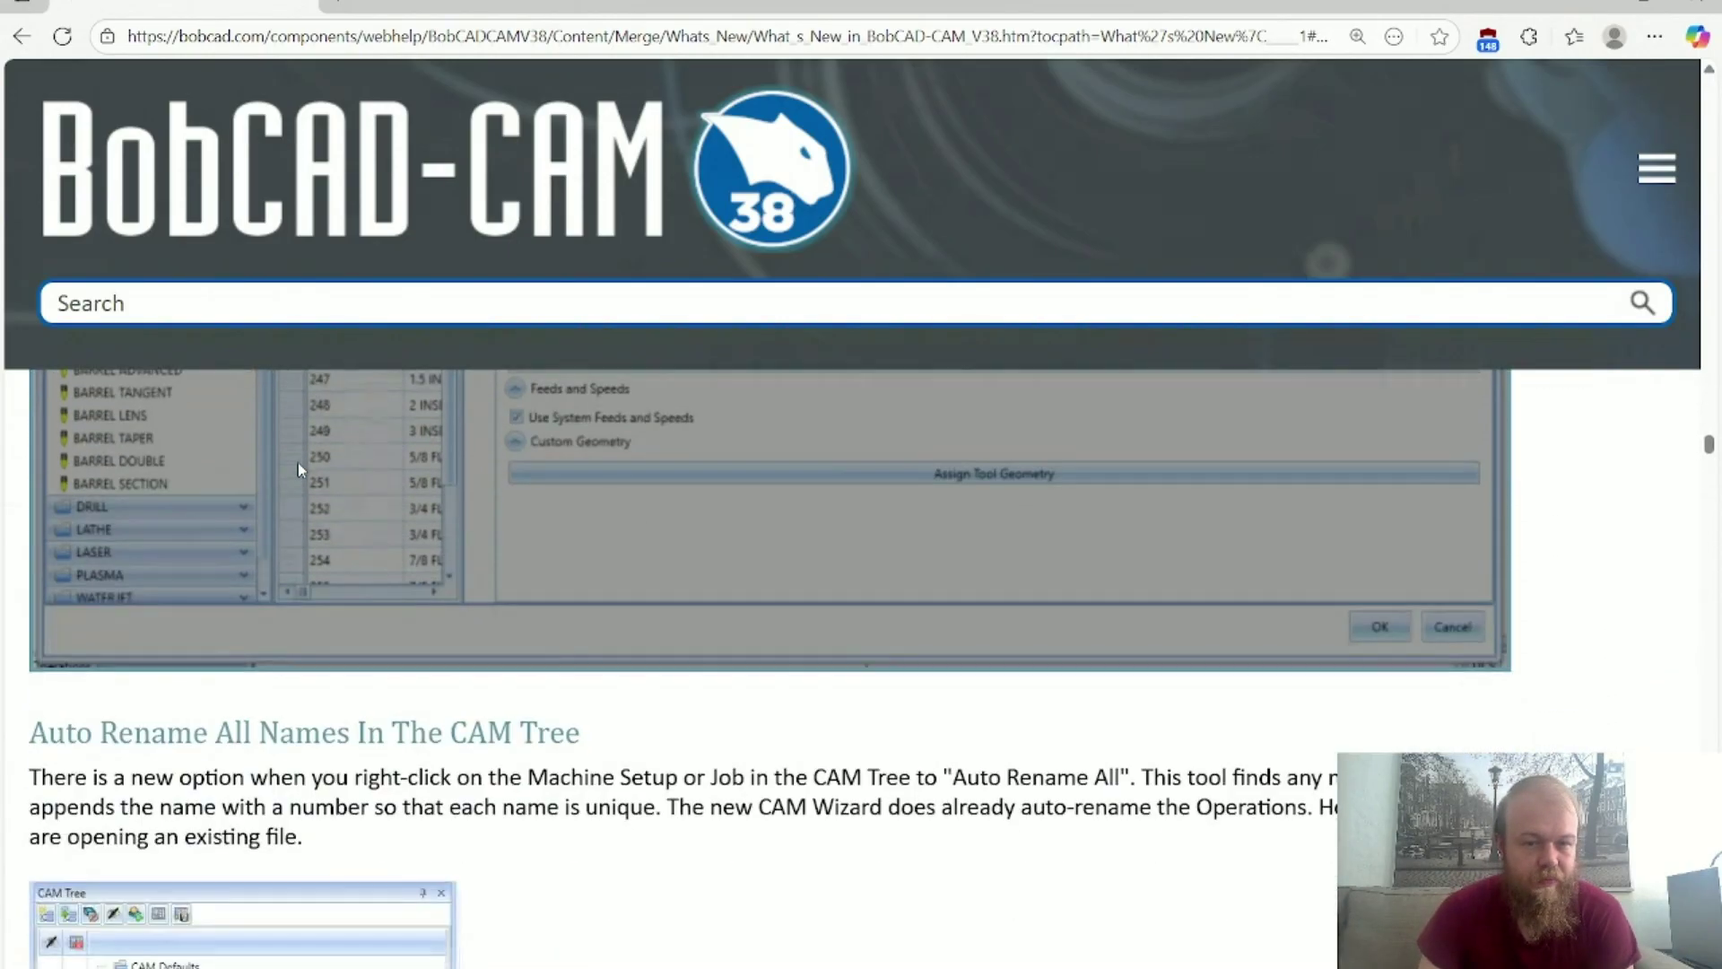
pyautogui.scroll(-4, 298, 461)
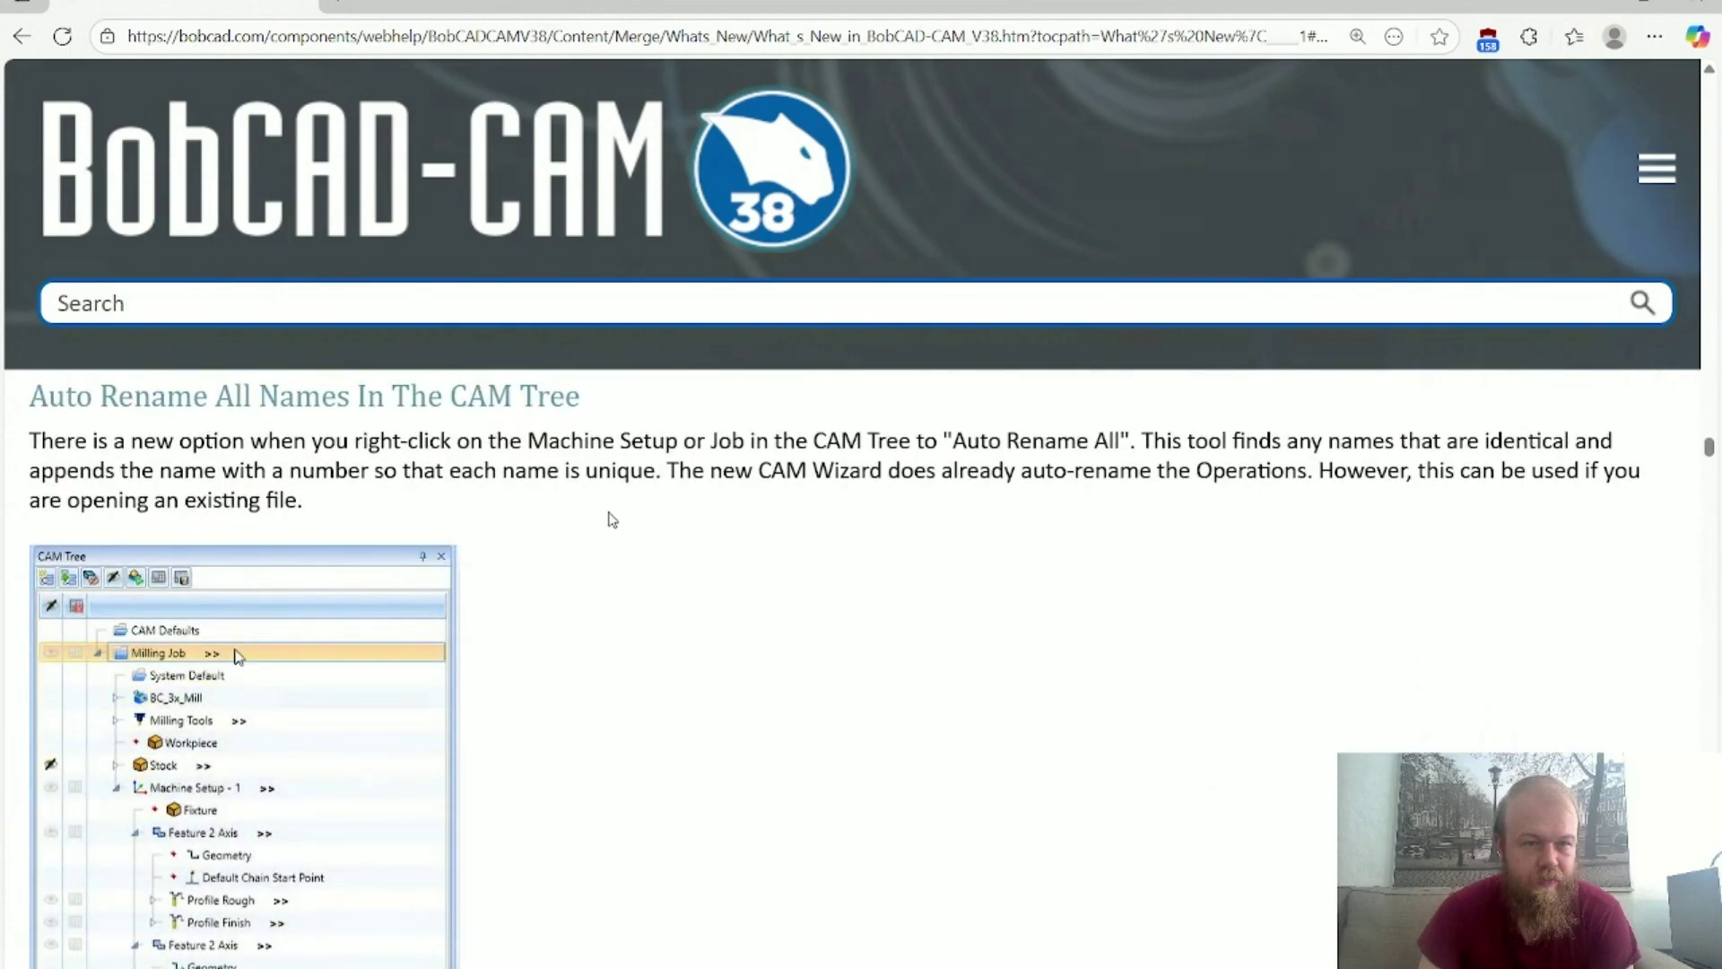
pyautogui.scroll(-15, 612, 519)
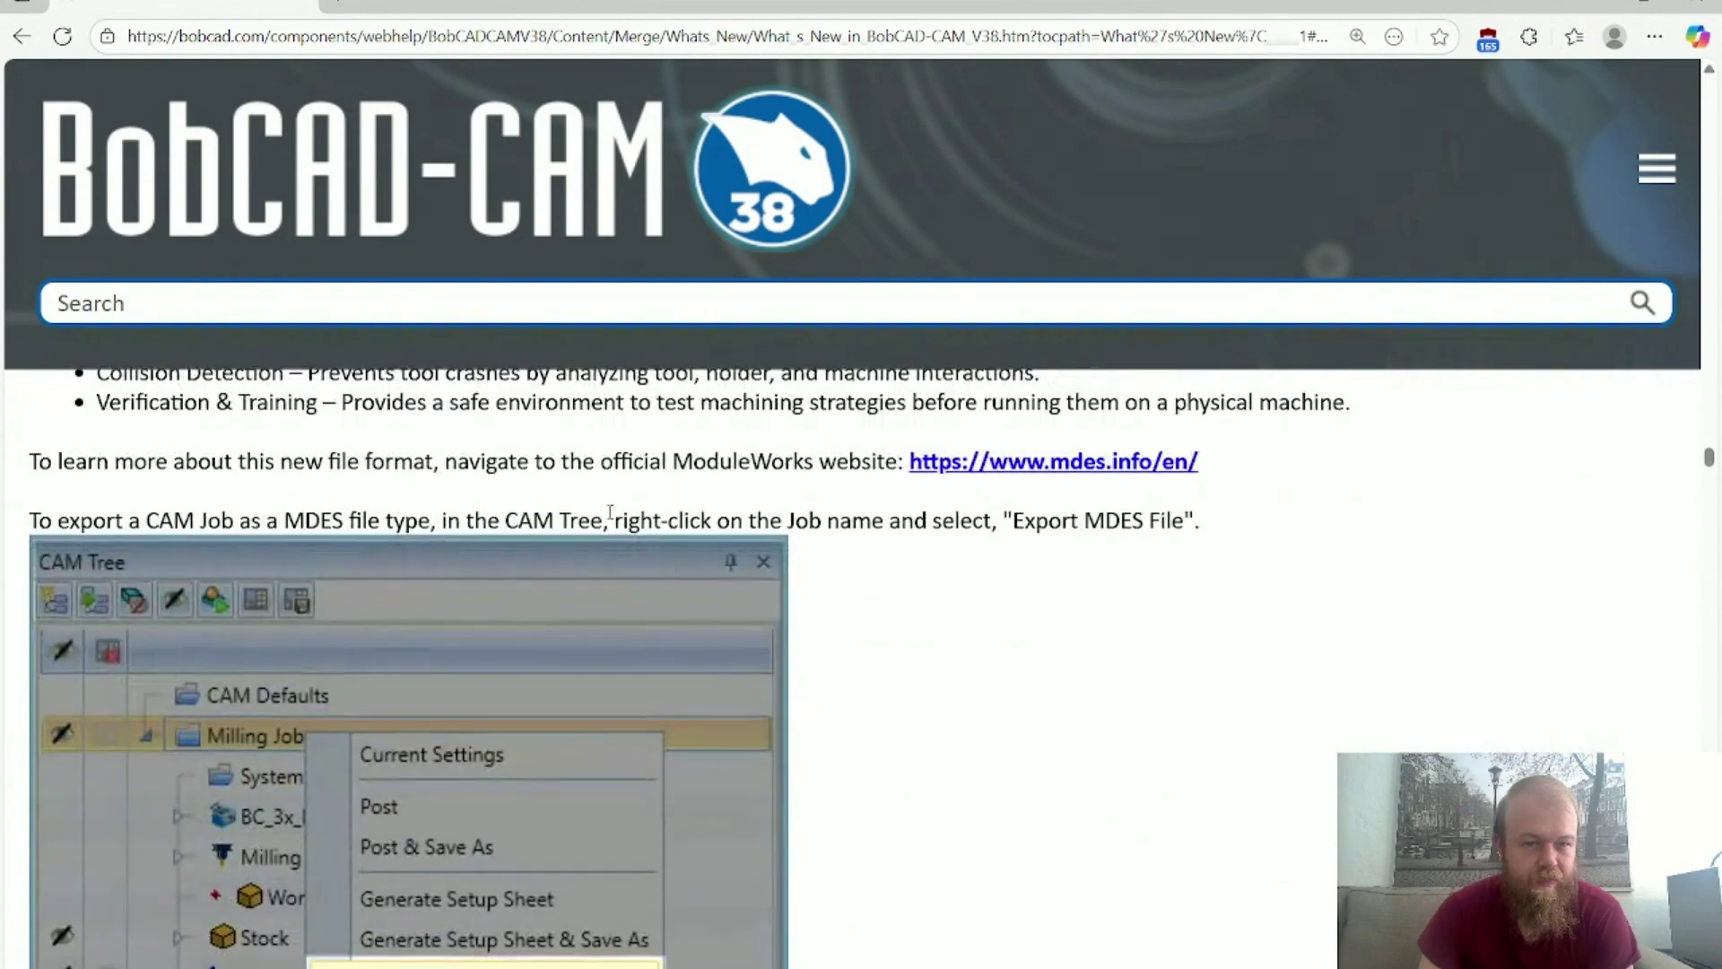
pyautogui.scroll(-10, 915, 600)
pyautogui.scroll(-15, 926, 606)
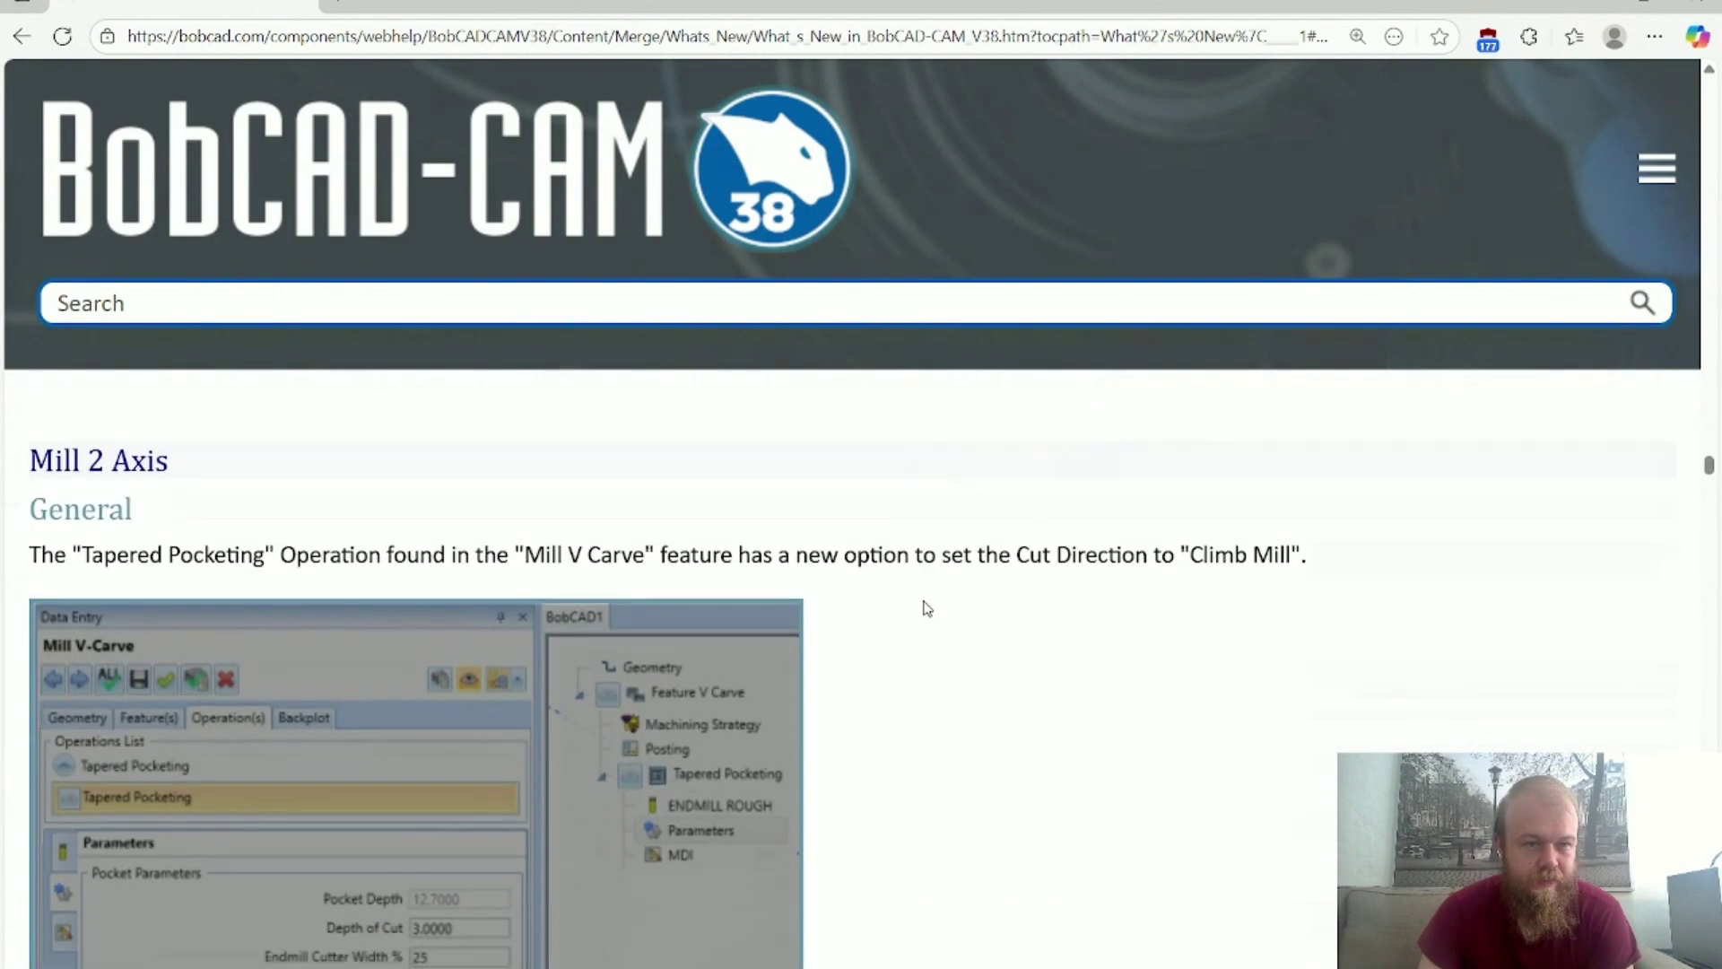
# Step: Read through the Mill 2 Axis new features, including backplot access, hole geometry picking and lead options
pyautogui.scroll(-10, 927, 609)
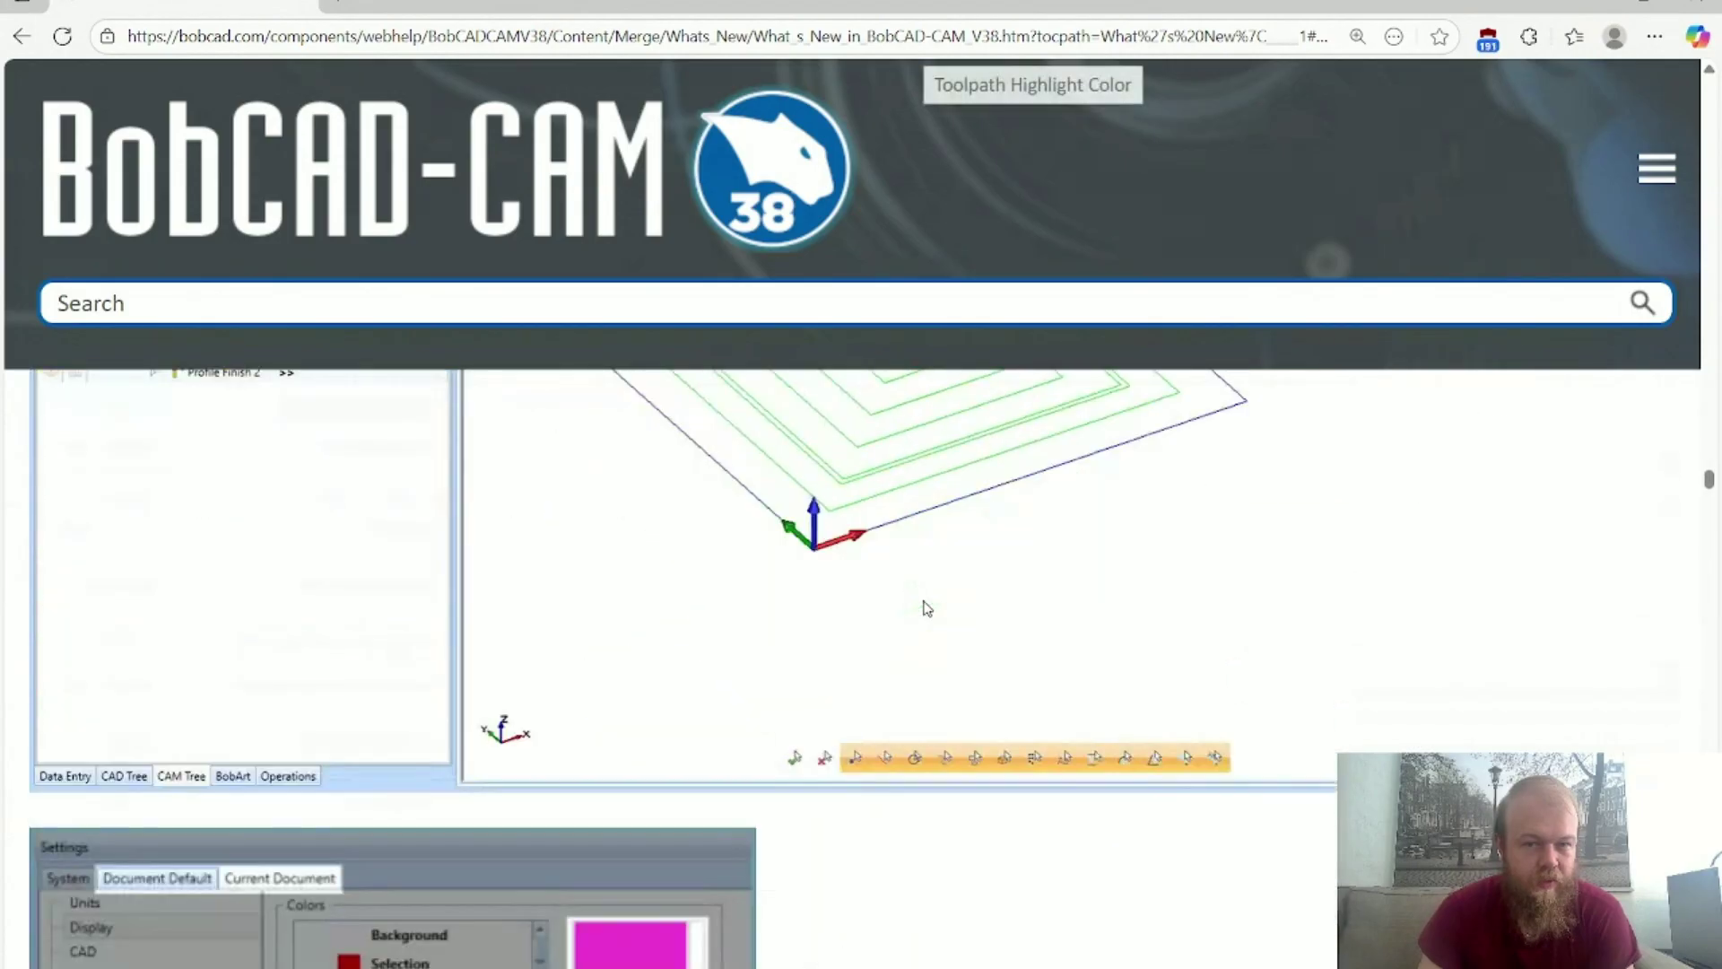
pyautogui.scroll(-12, 927, 608)
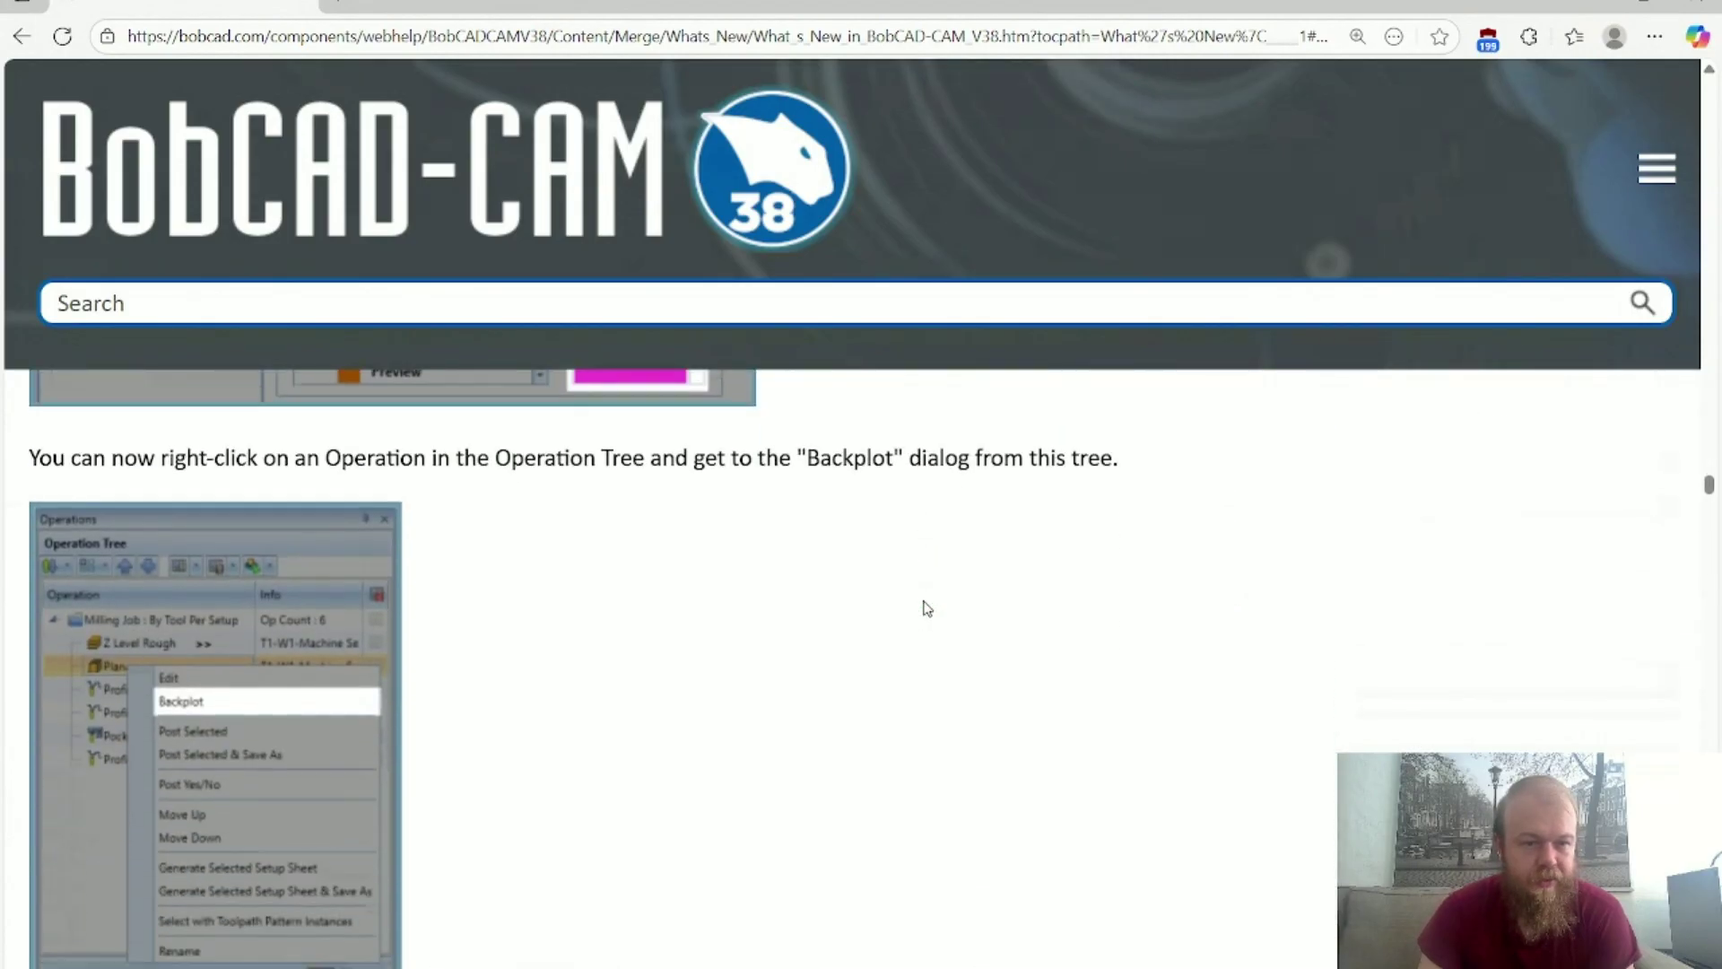
pyautogui.scroll(-12, 925, 600)
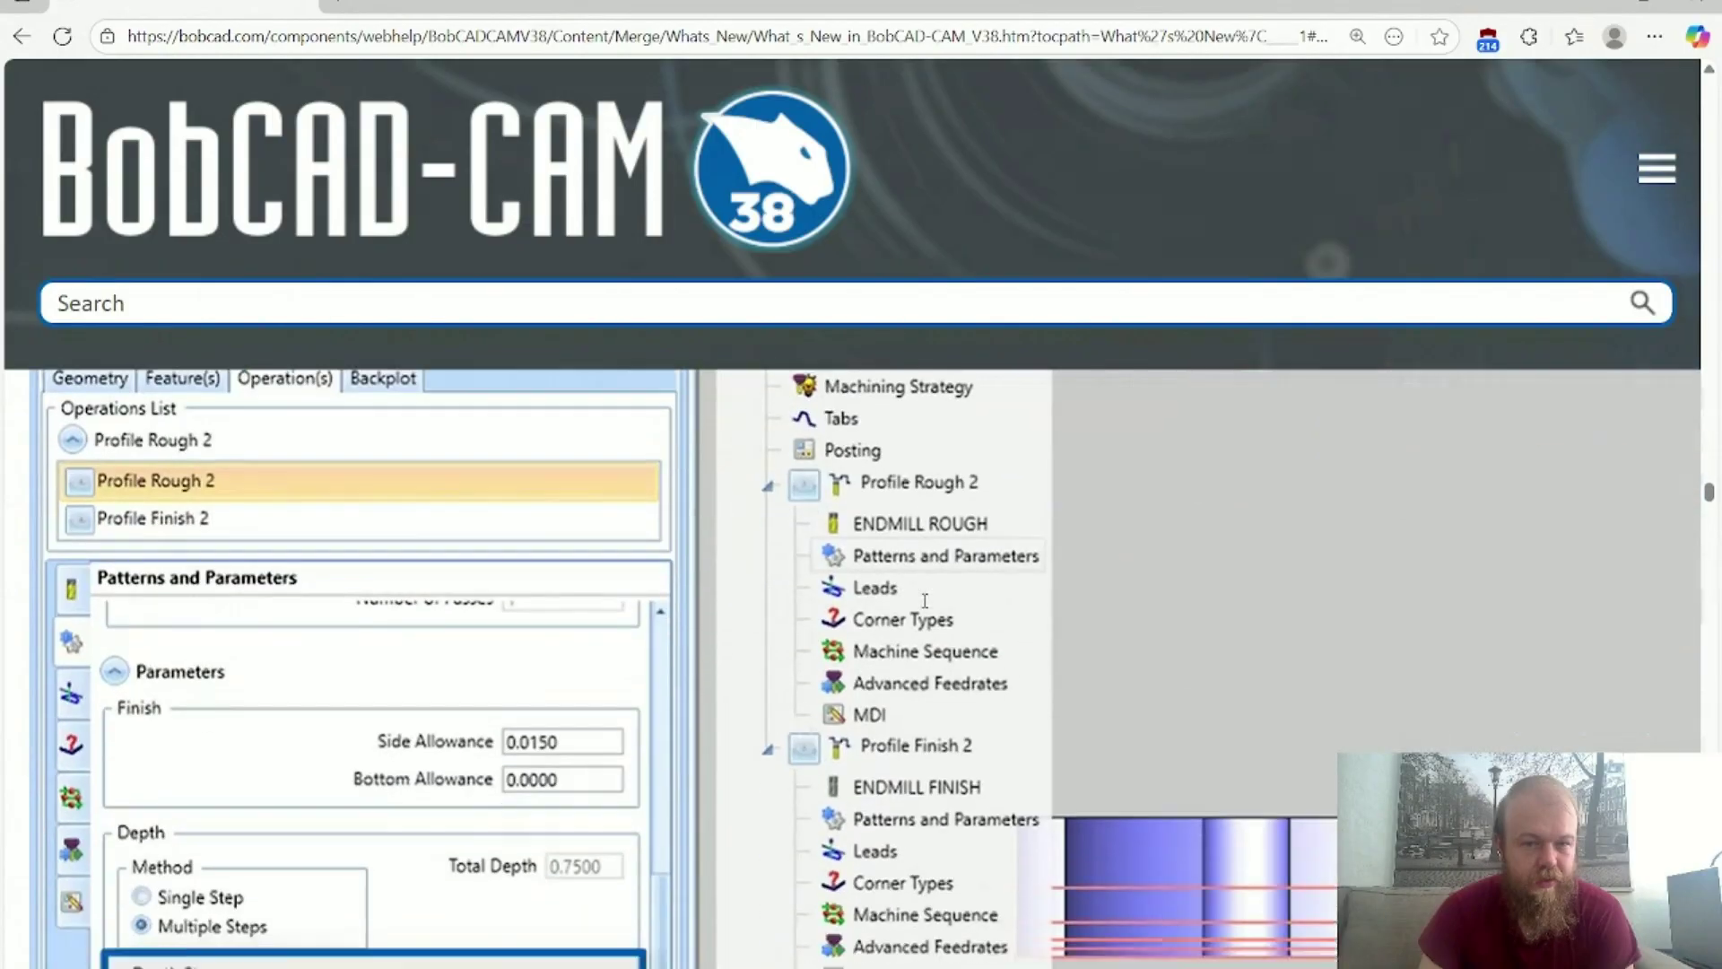
pyautogui.scroll(-10, 925, 601)
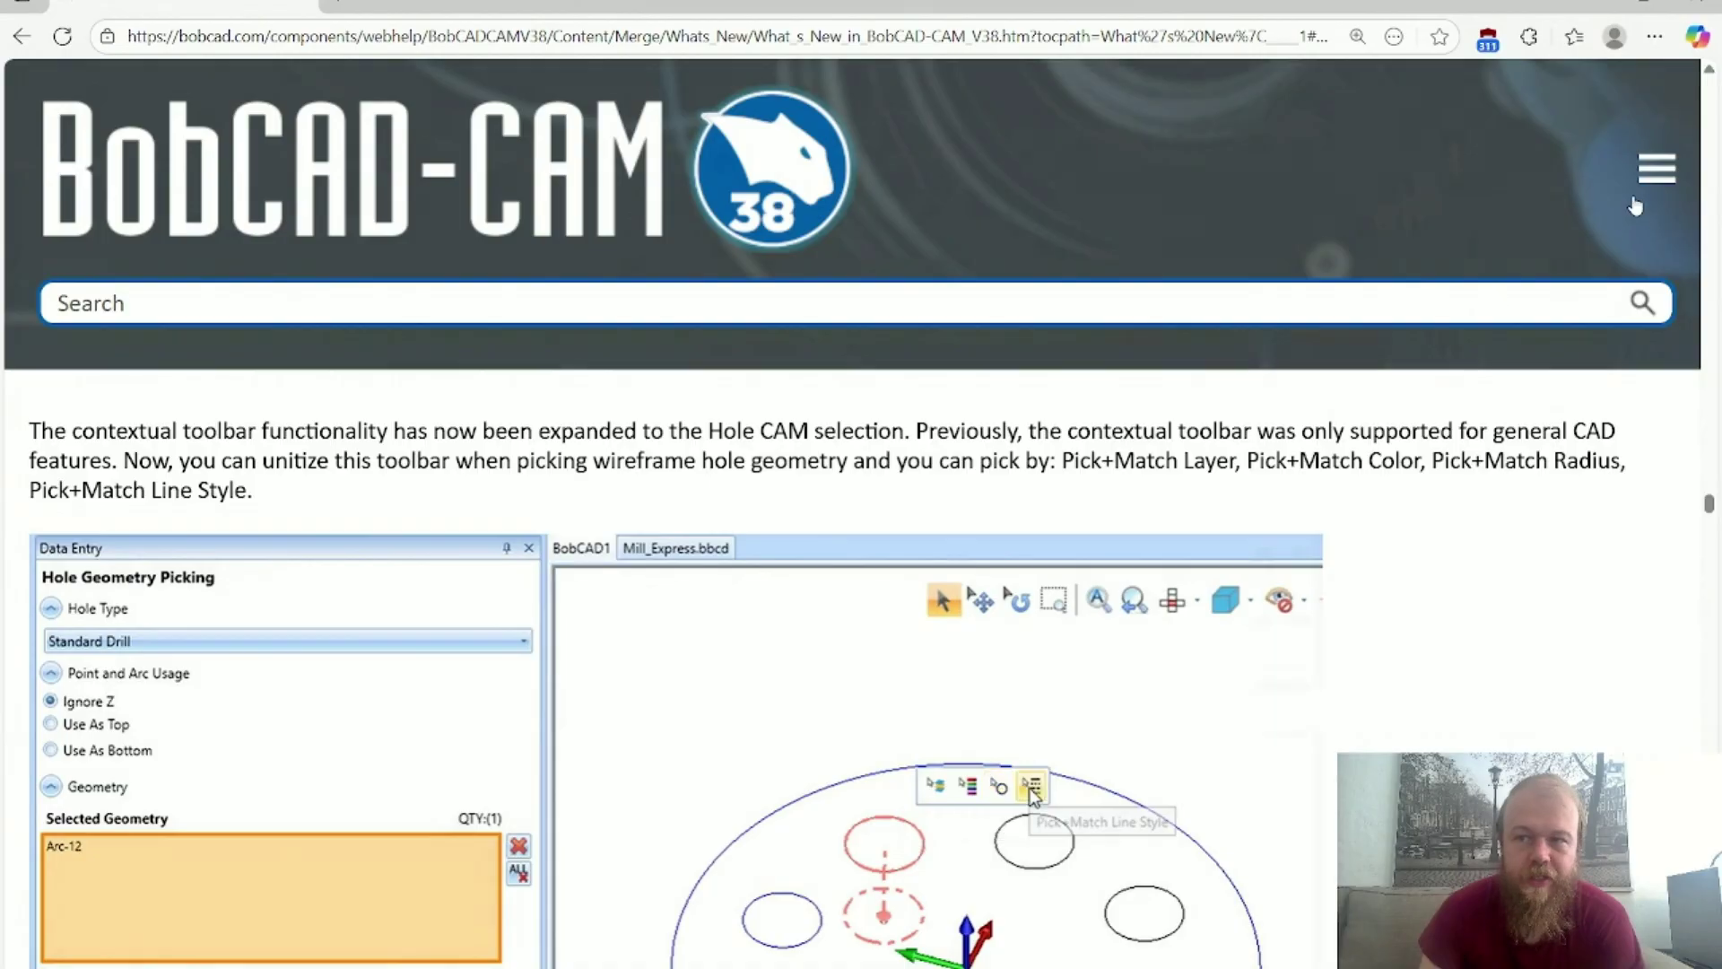
pyautogui.scroll(-10, 584, 503)
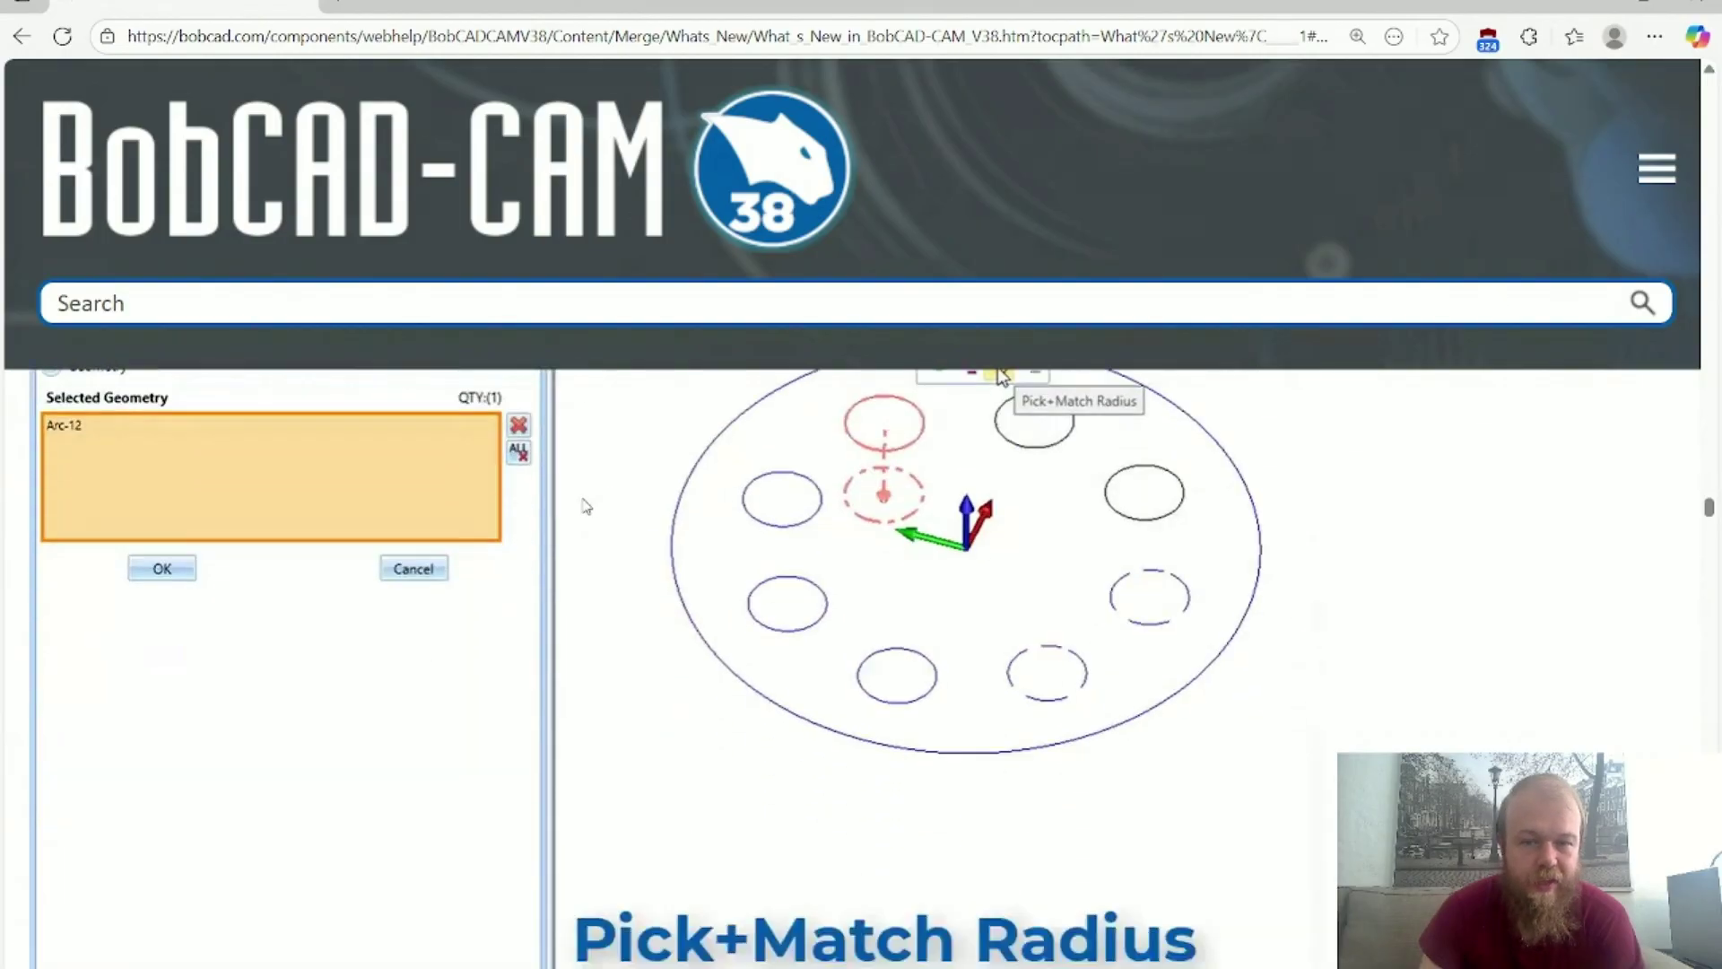
pyautogui.scroll(-15, 1175, 644)
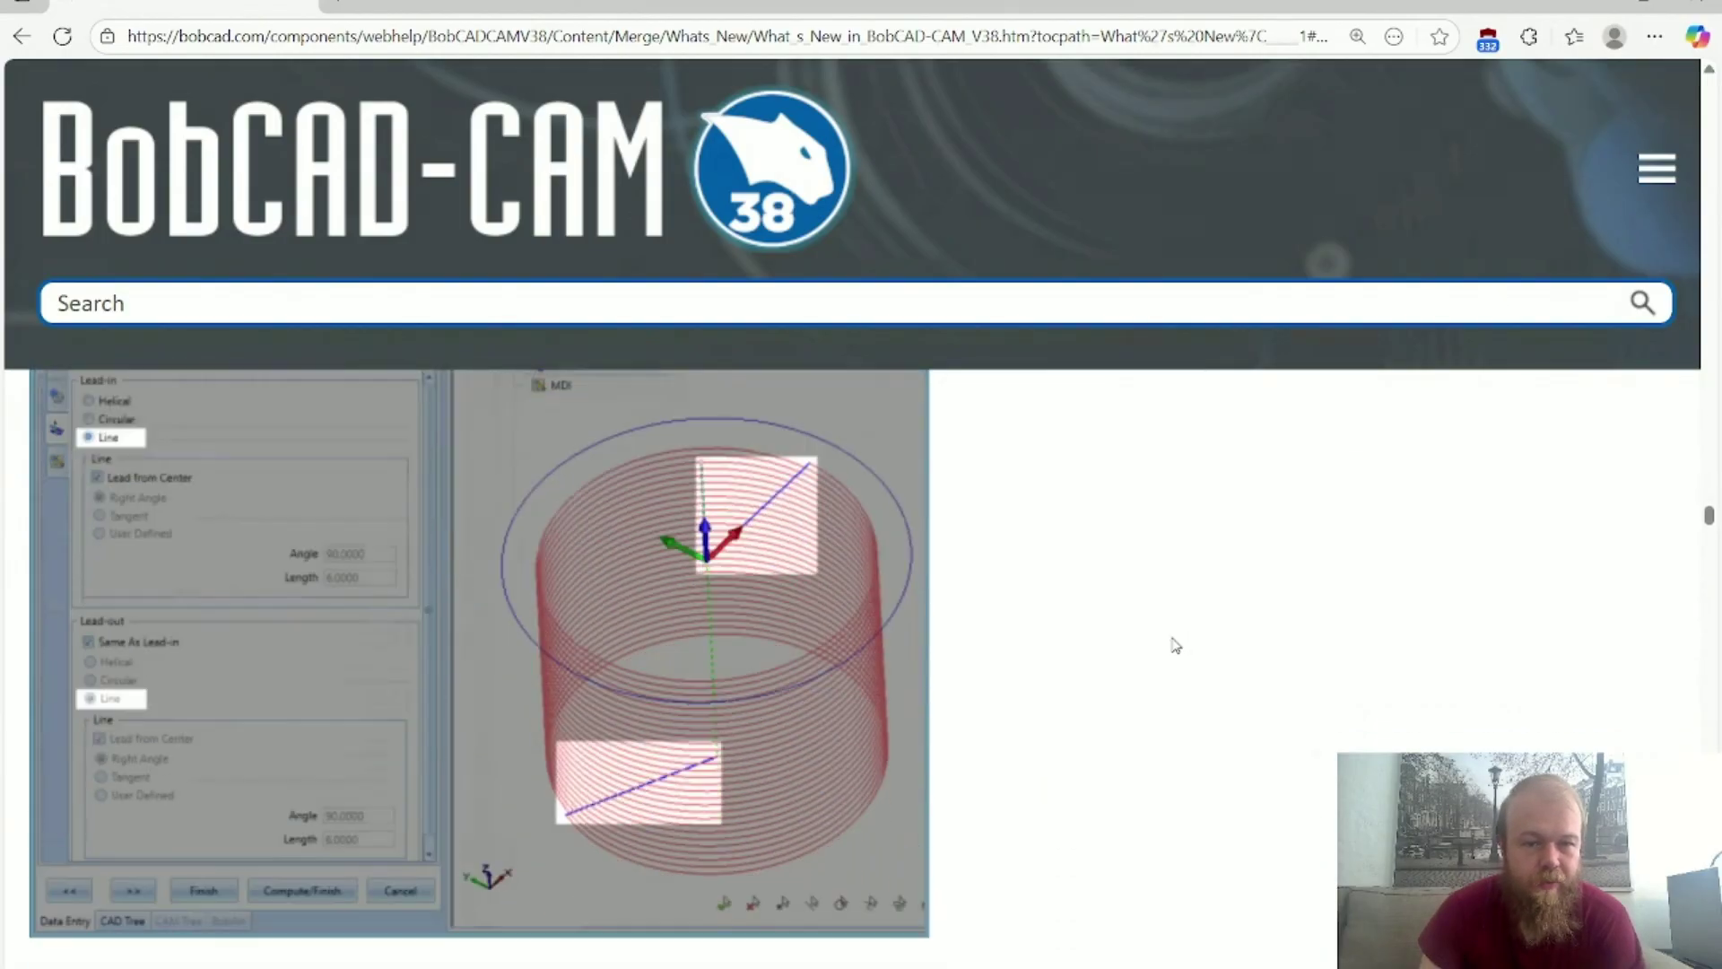
pyautogui.scroll(-15, 1173, 644)
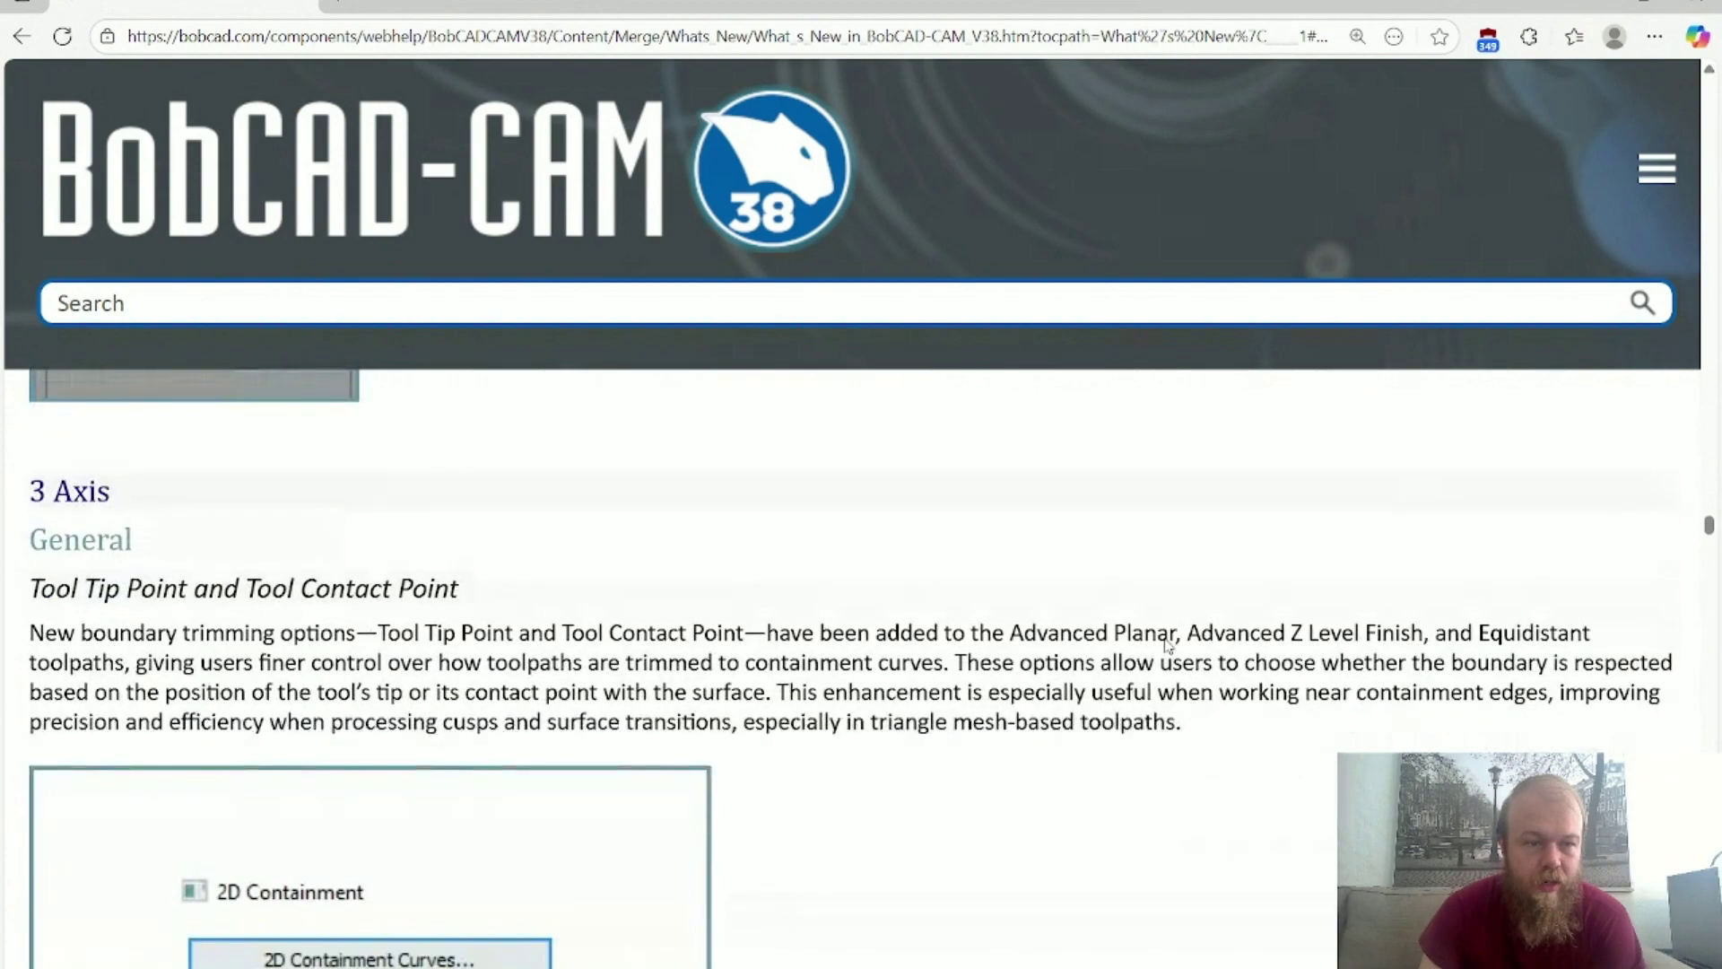
# Step: Read through the 3 Axis new features, covering boundary trimming, rest finishing, barrel tools, Advanced Rough, Advanced Planar and Flatlands
pyautogui.scroll(-3, 1166, 638)
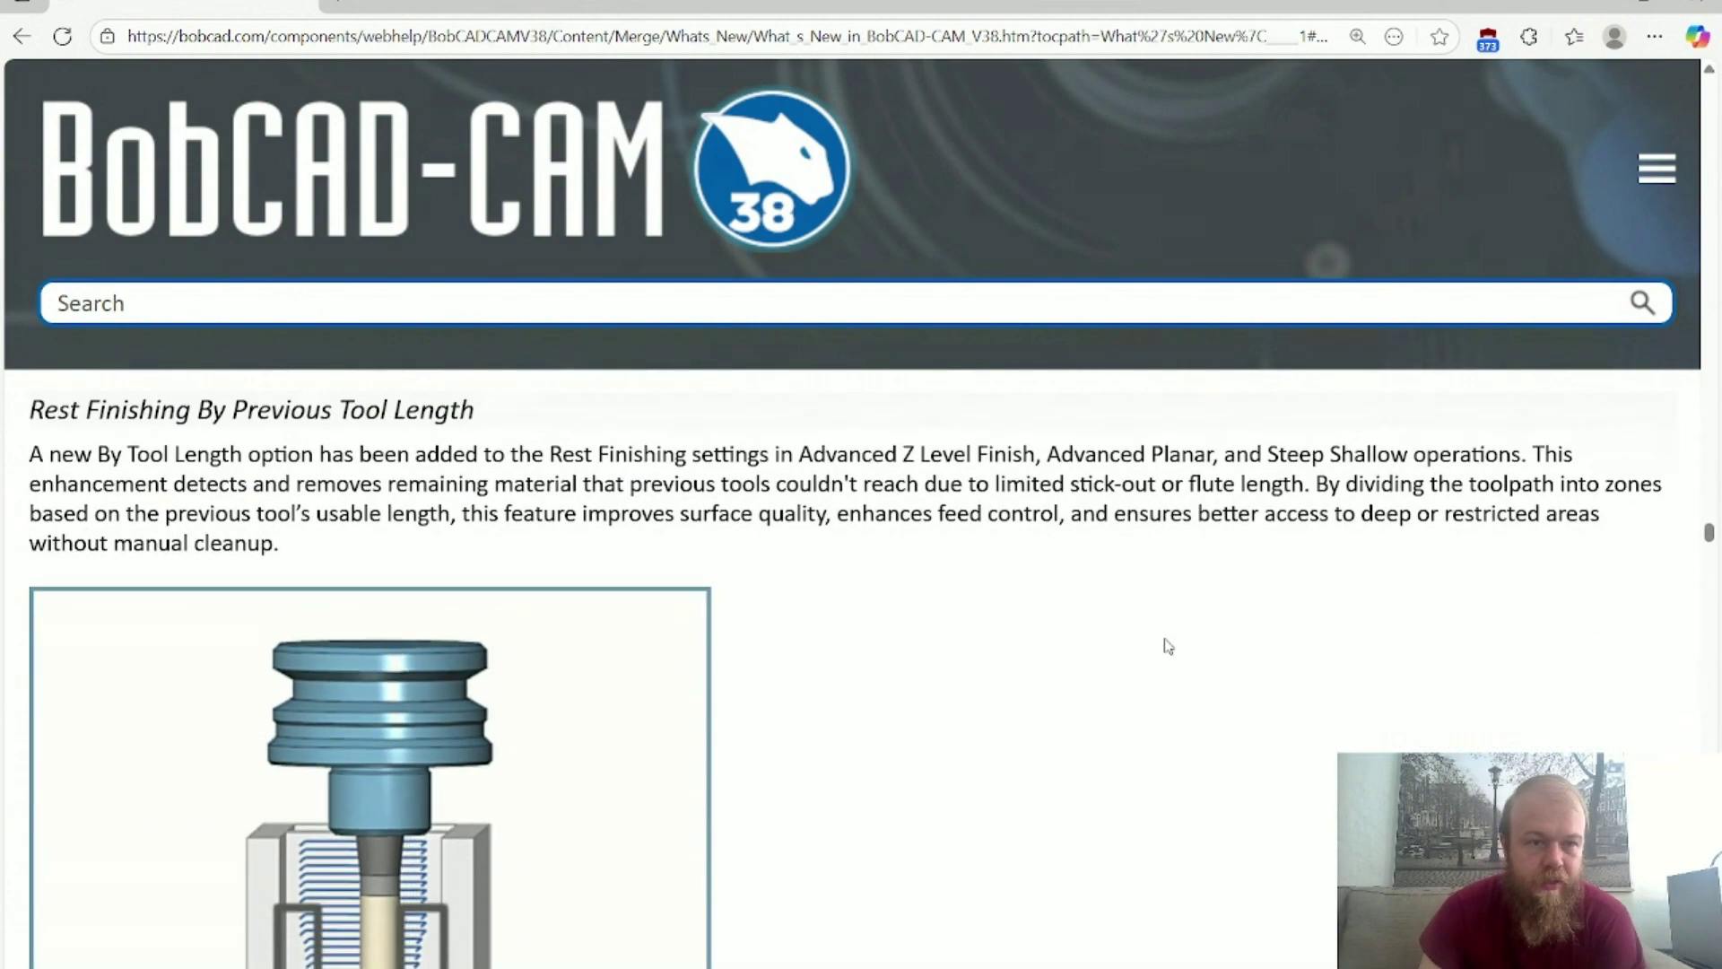
pyautogui.scroll(-5, 1168, 646)
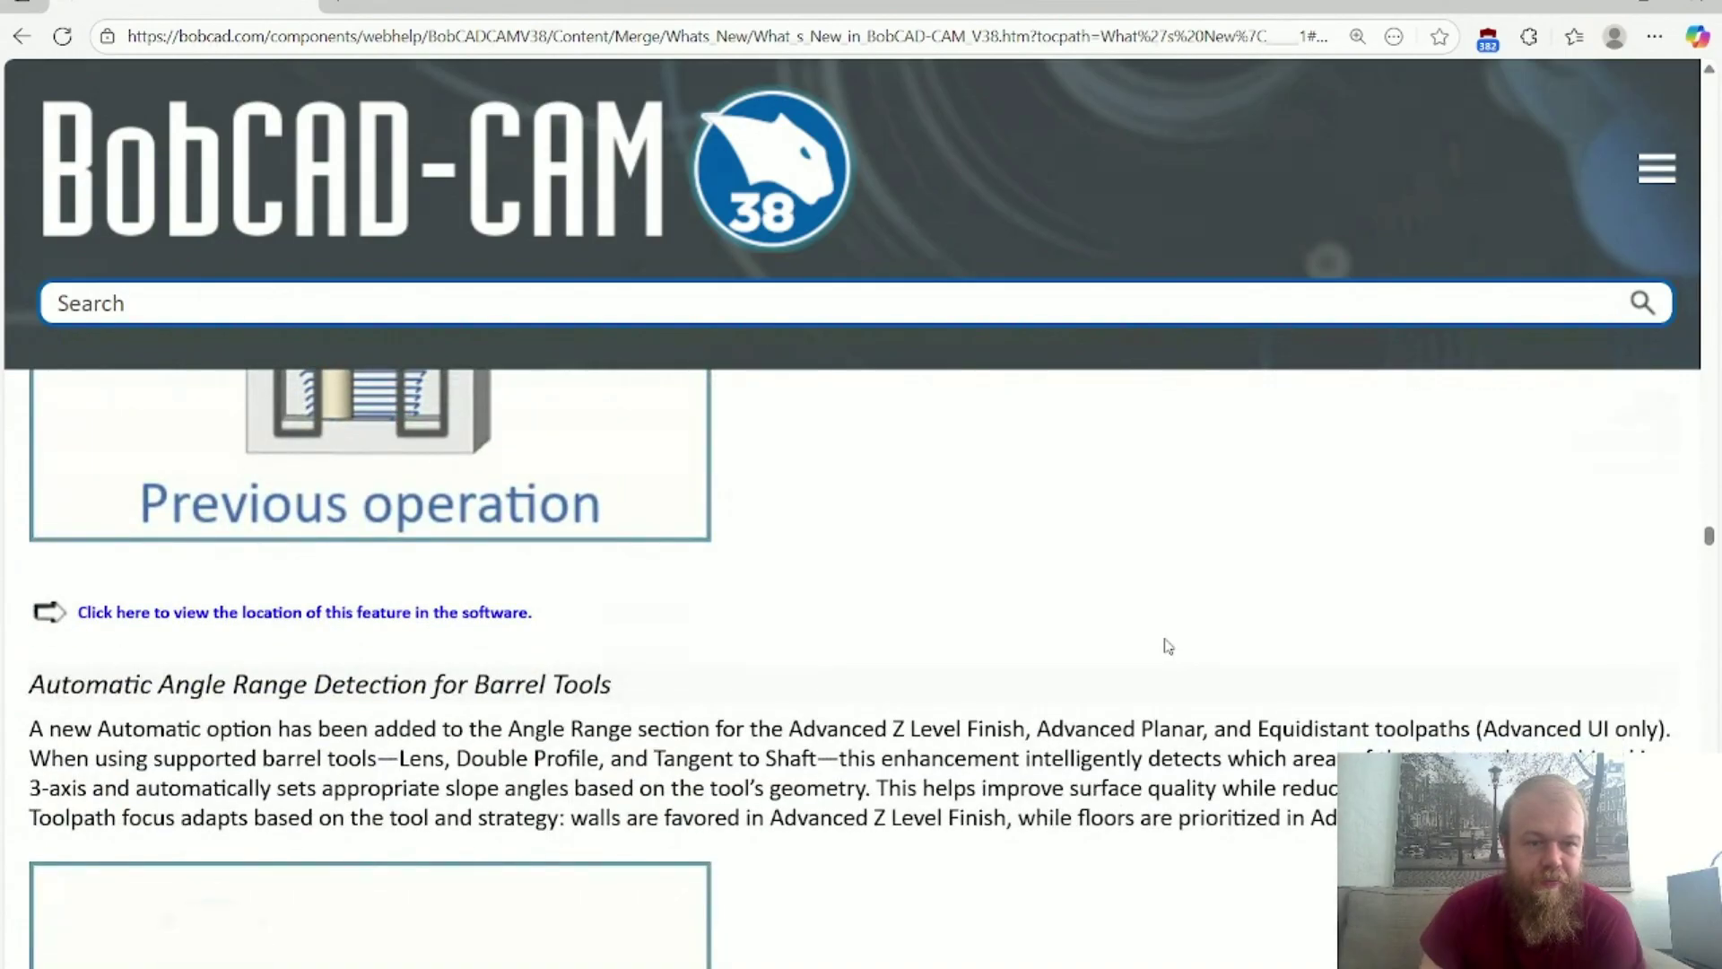
pyautogui.scroll(-5, 1166, 647)
pyautogui.scroll(-10, 1164, 649)
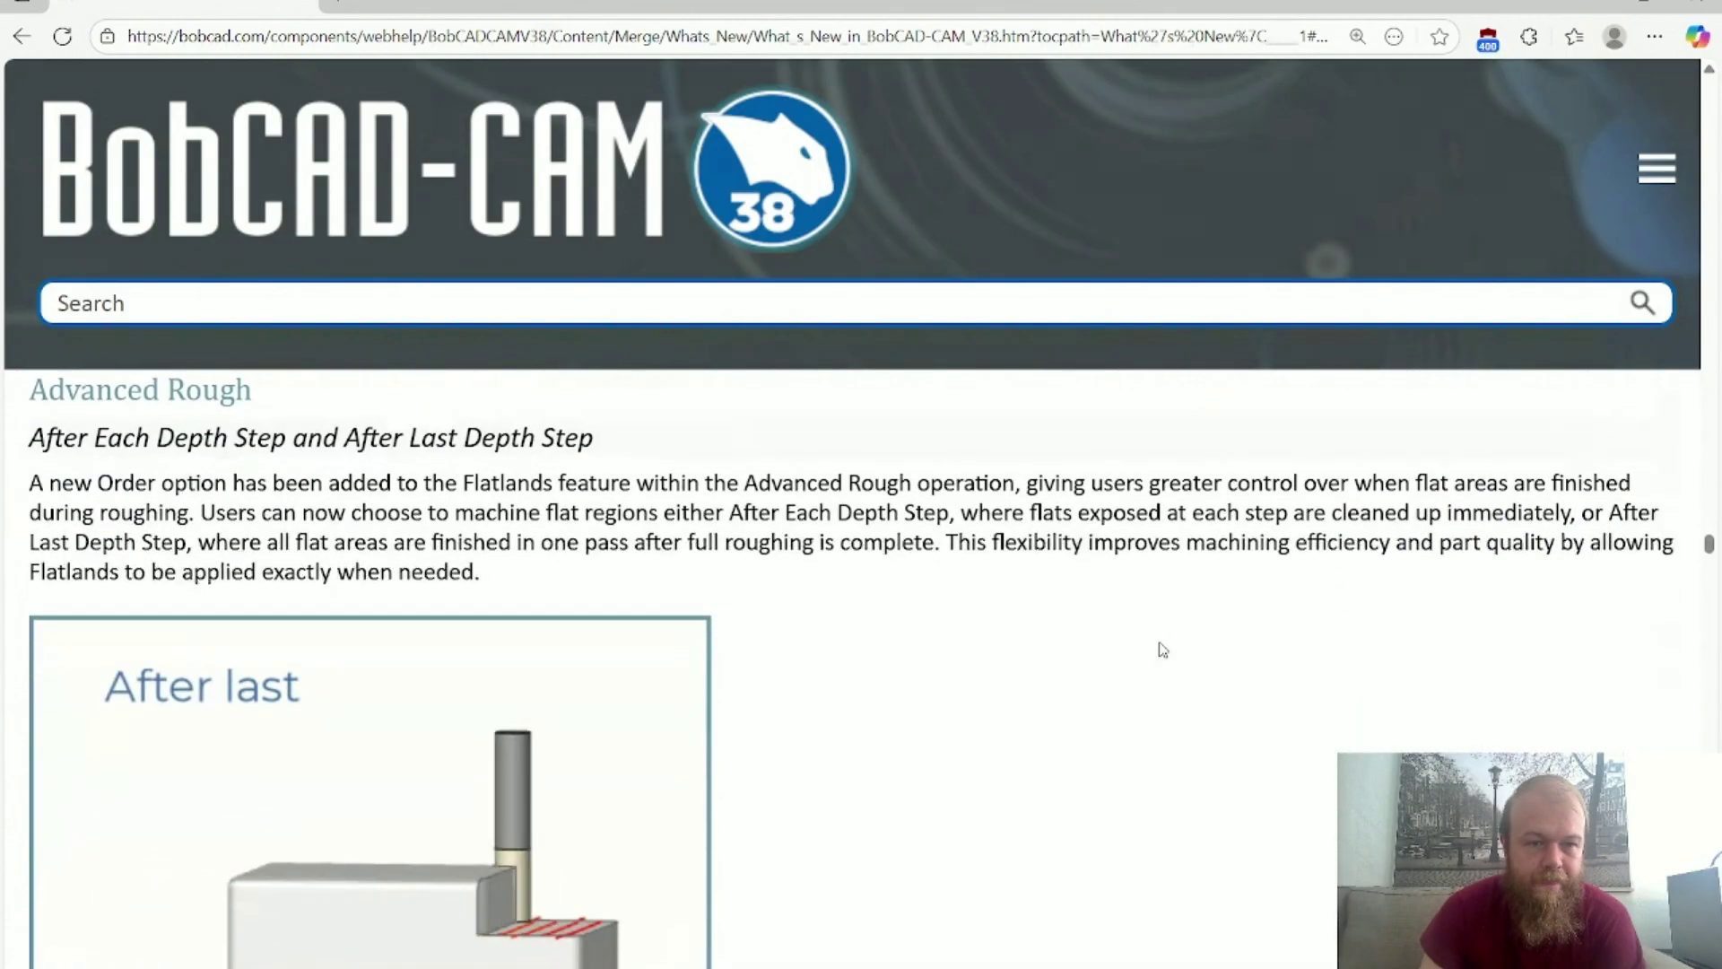
pyautogui.scroll(-8, 1162, 650)
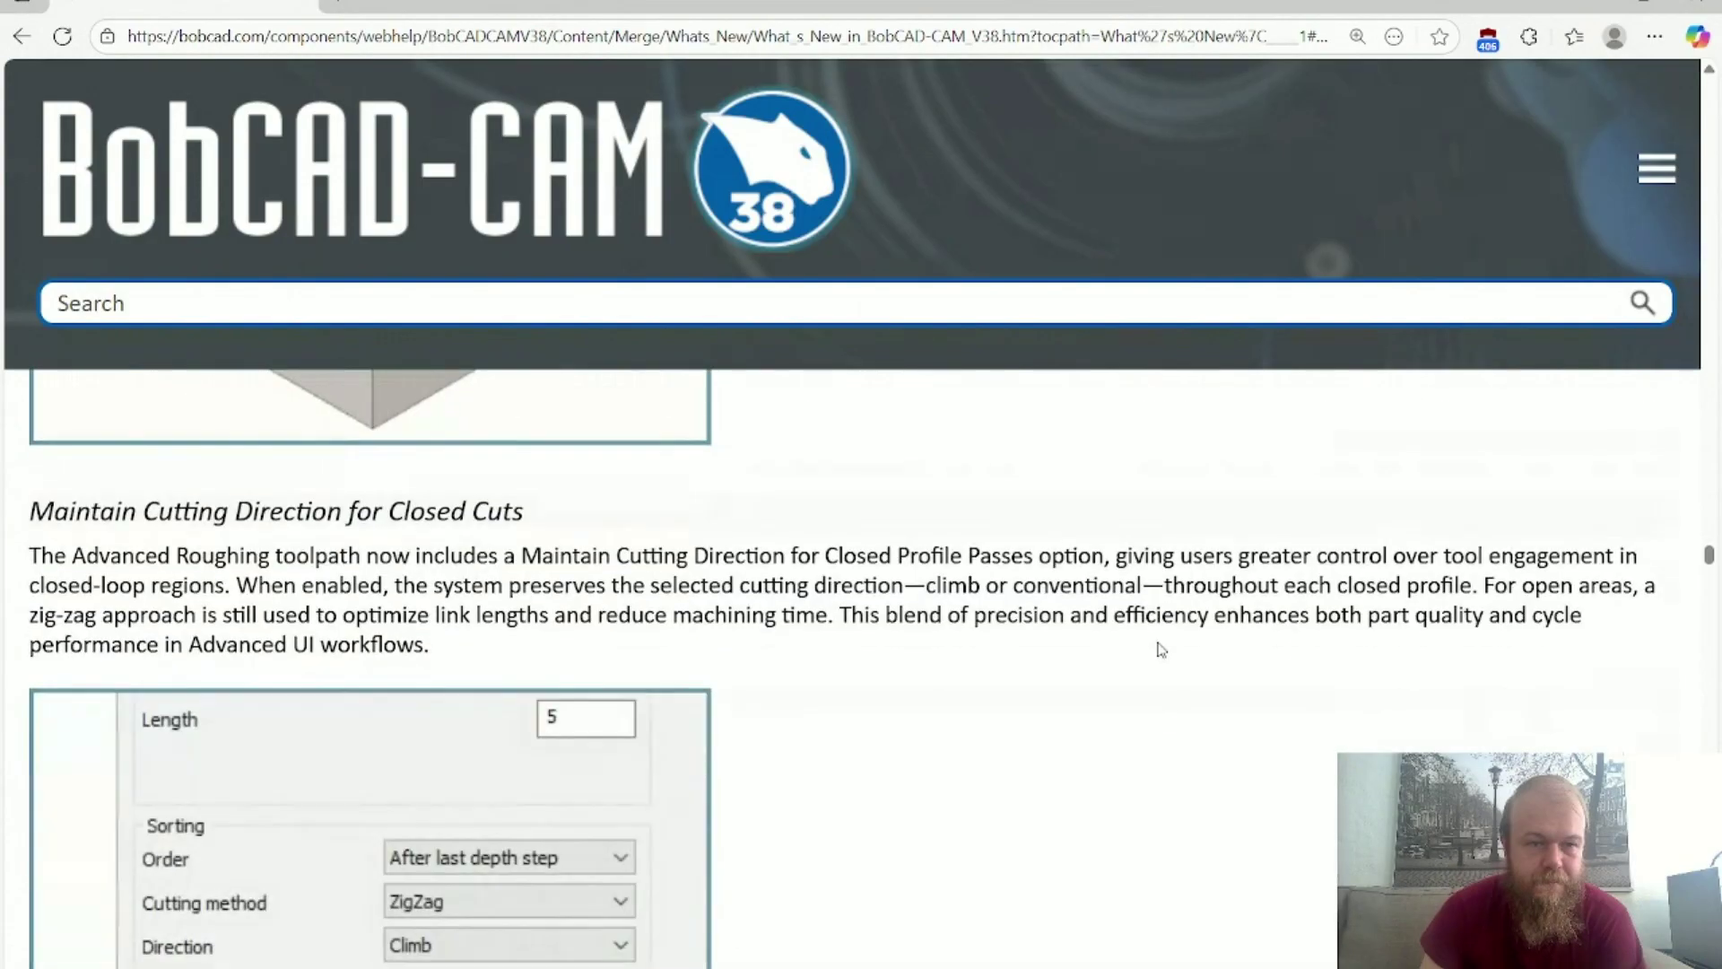
pyautogui.scroll(-6, 1162, 650)
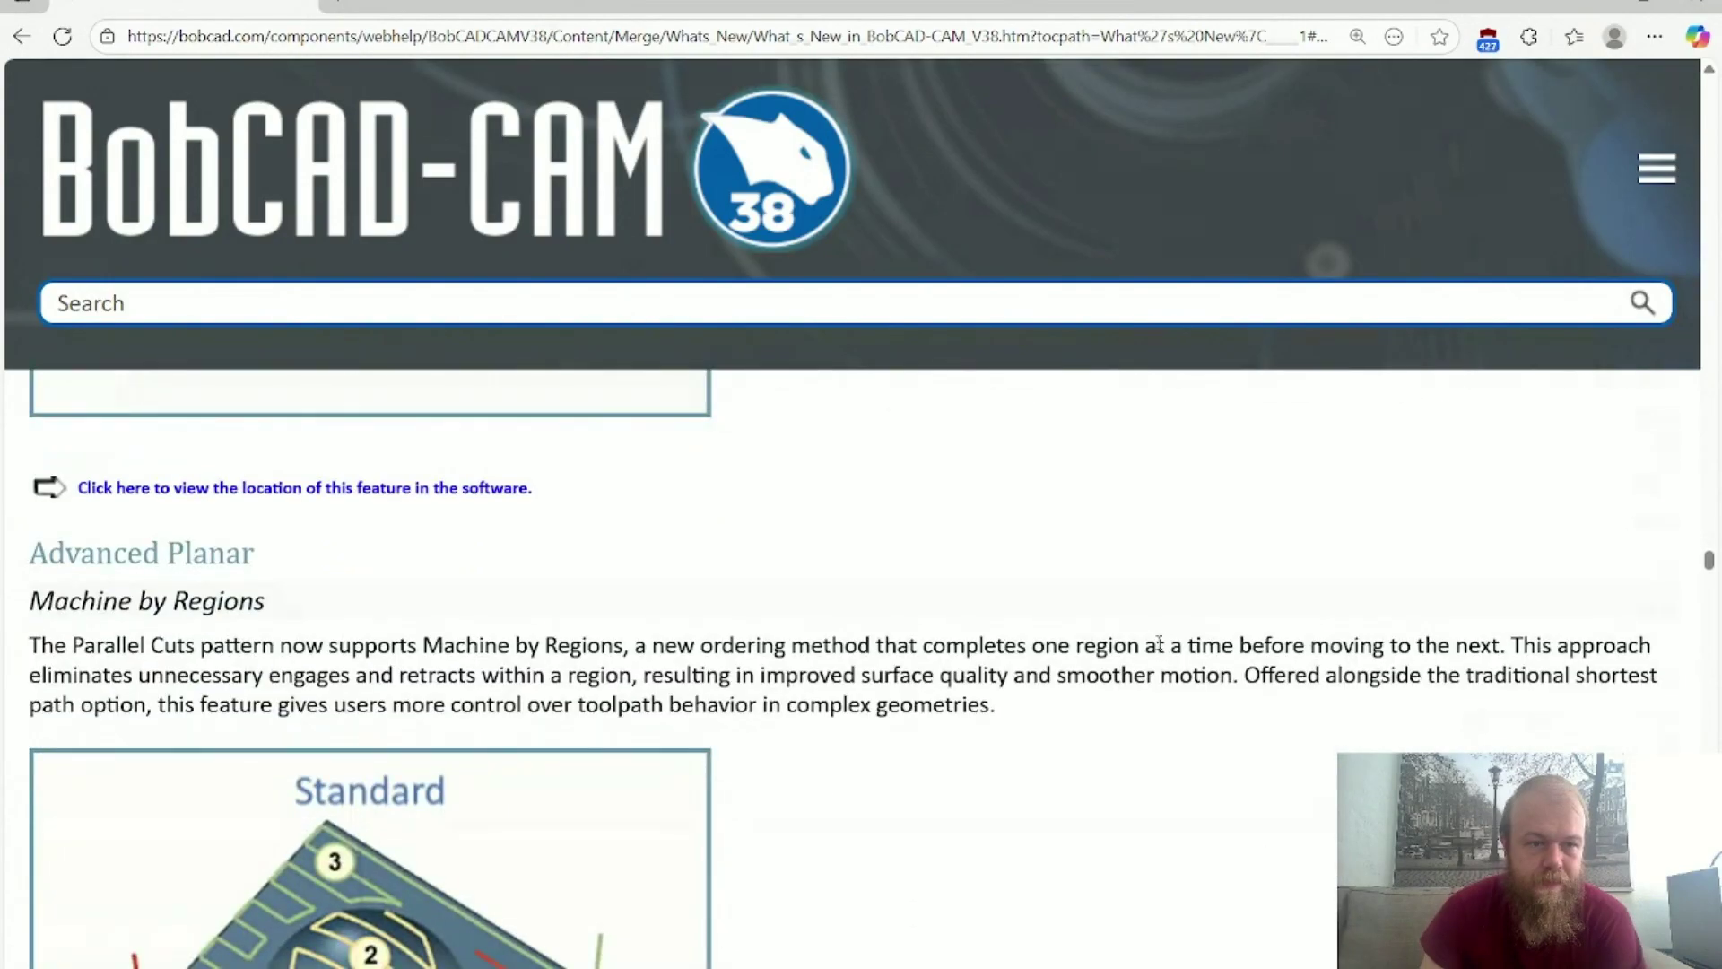
pyautogui.scroll(-15, 1159, 643)
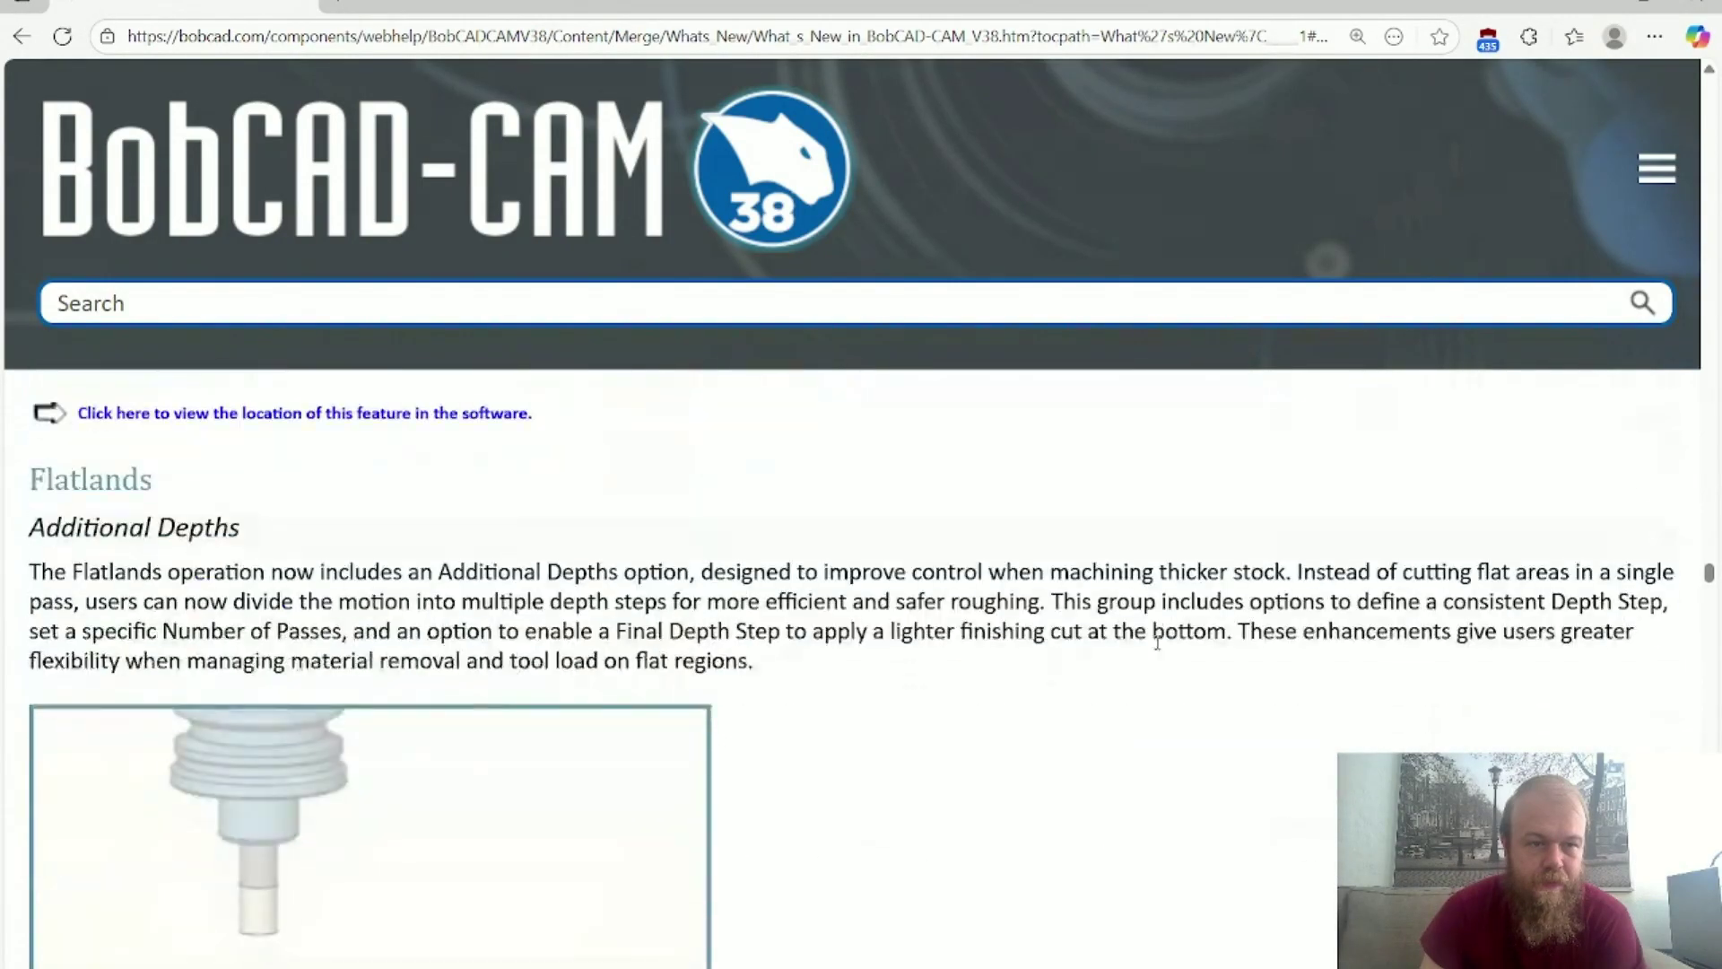
pyautogui.scroll(-6, 1158, 642)
pyautogui.scroll(-10, 1153, 648)
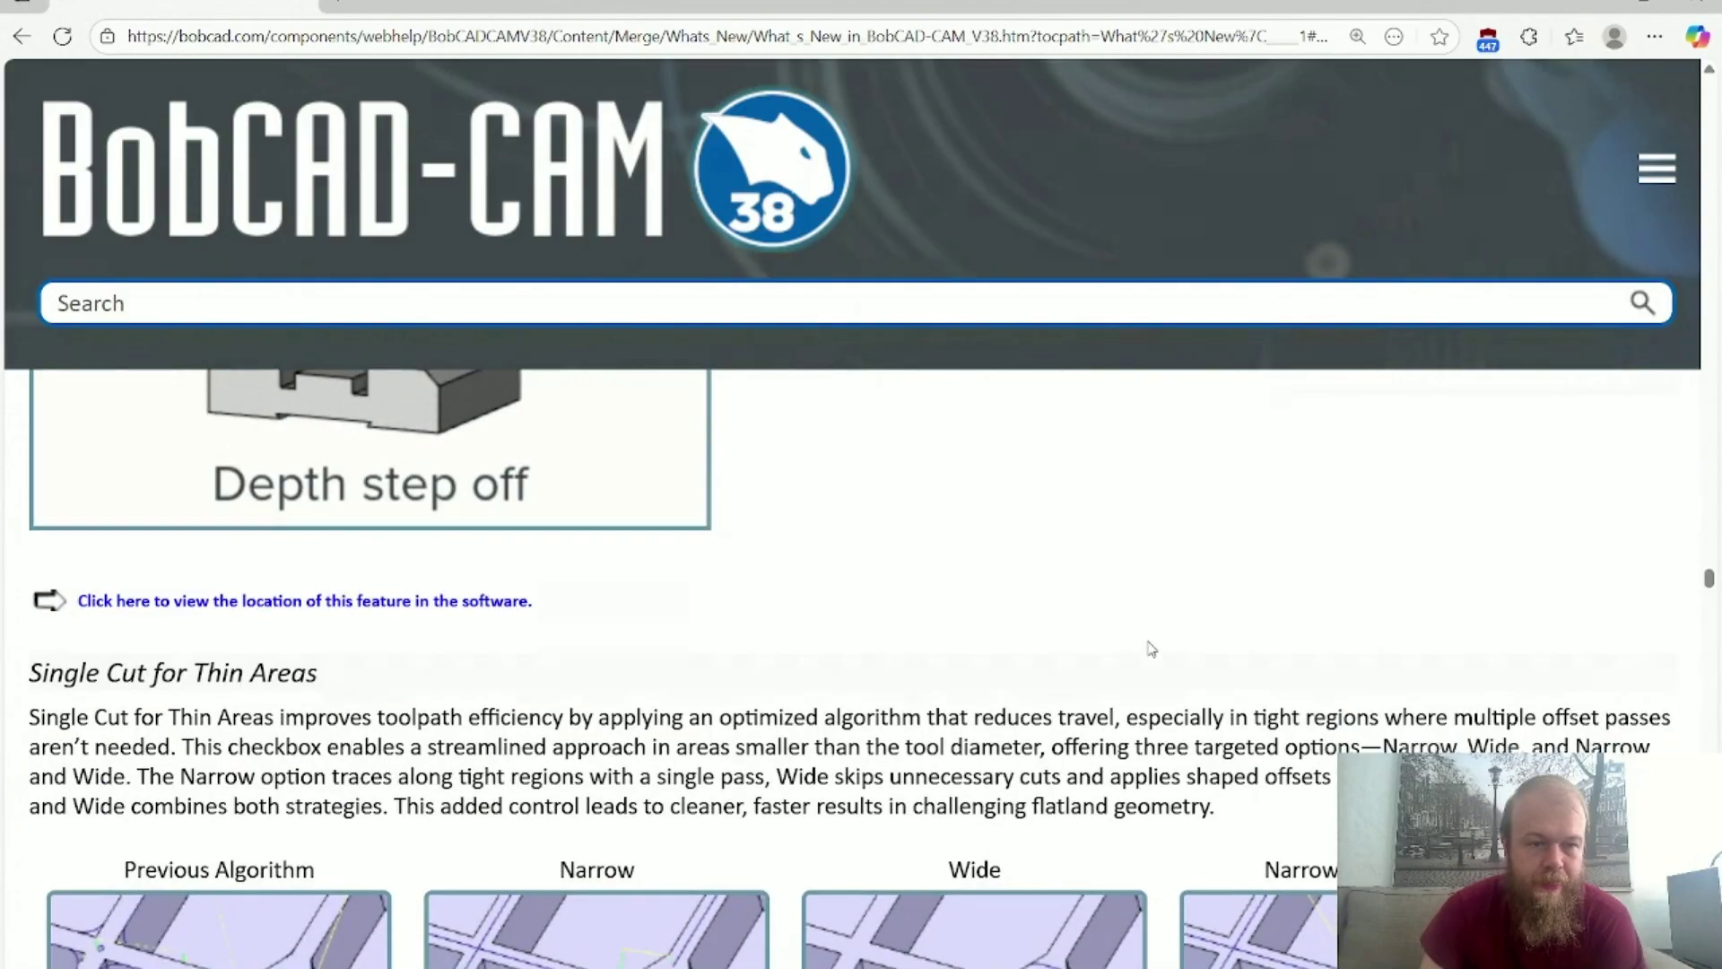
pyautogui.scroll(-12, 1151, 648)
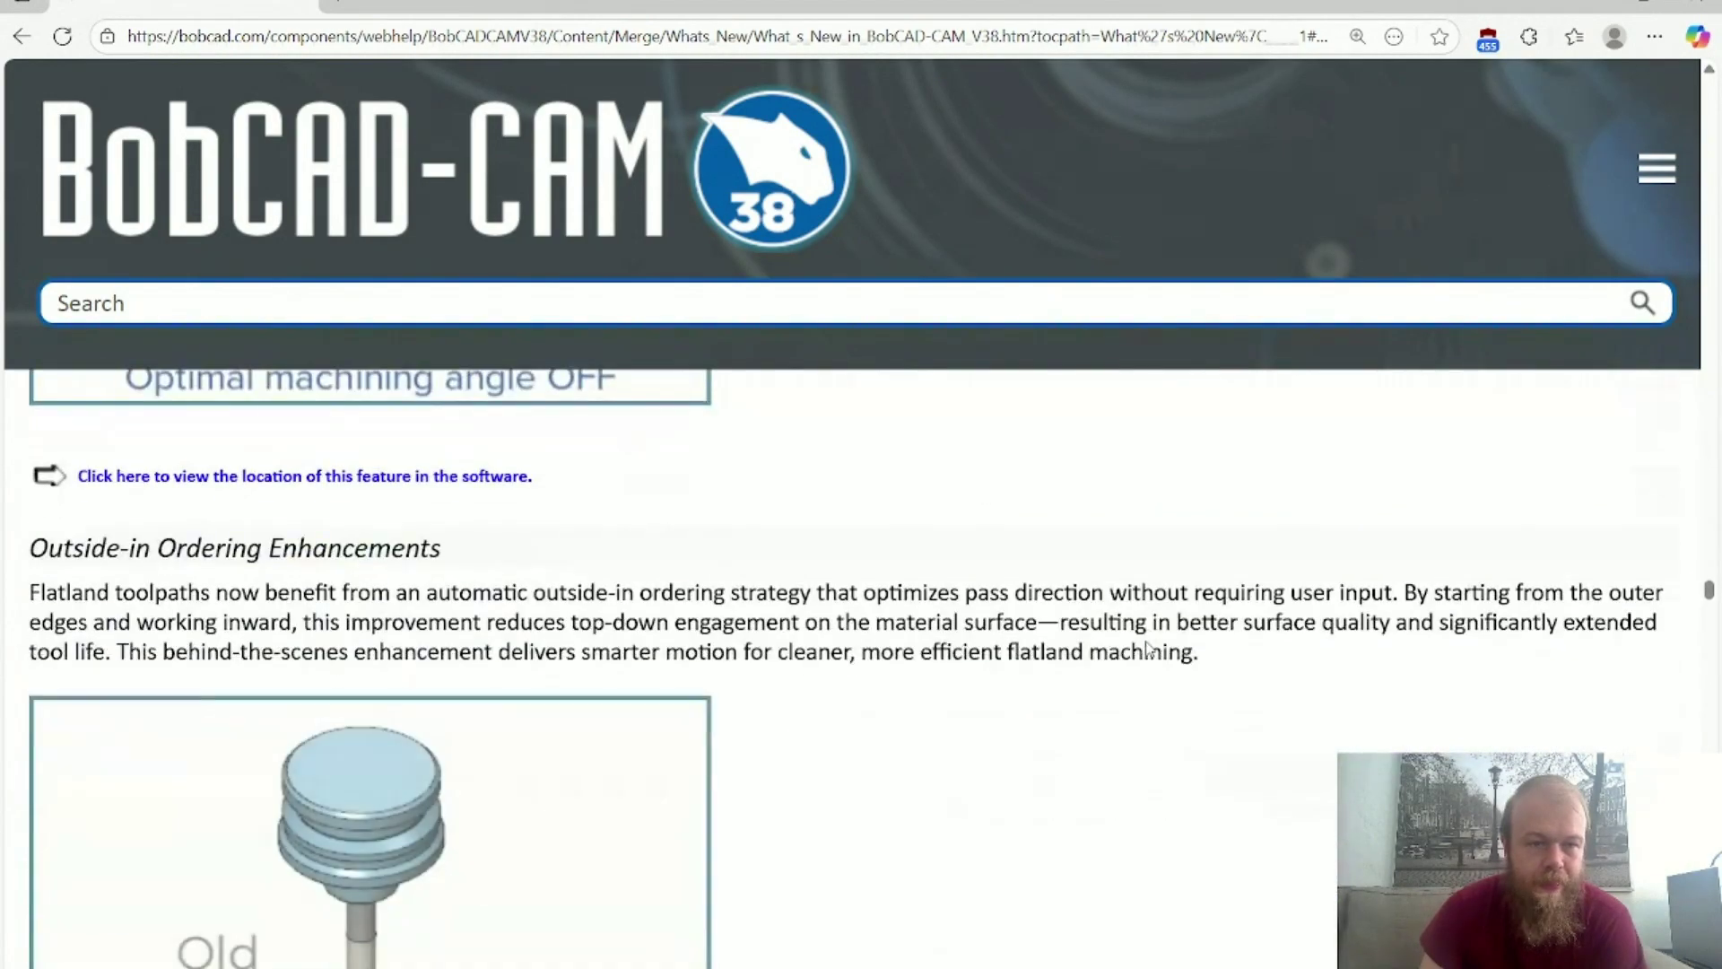
# Step: Read through the Rotary Machining new features, including leads for roughing, fixture and chuck support, and stepover optimization for wall finishing
pyautogui.scroll(-12, 1147, 651)
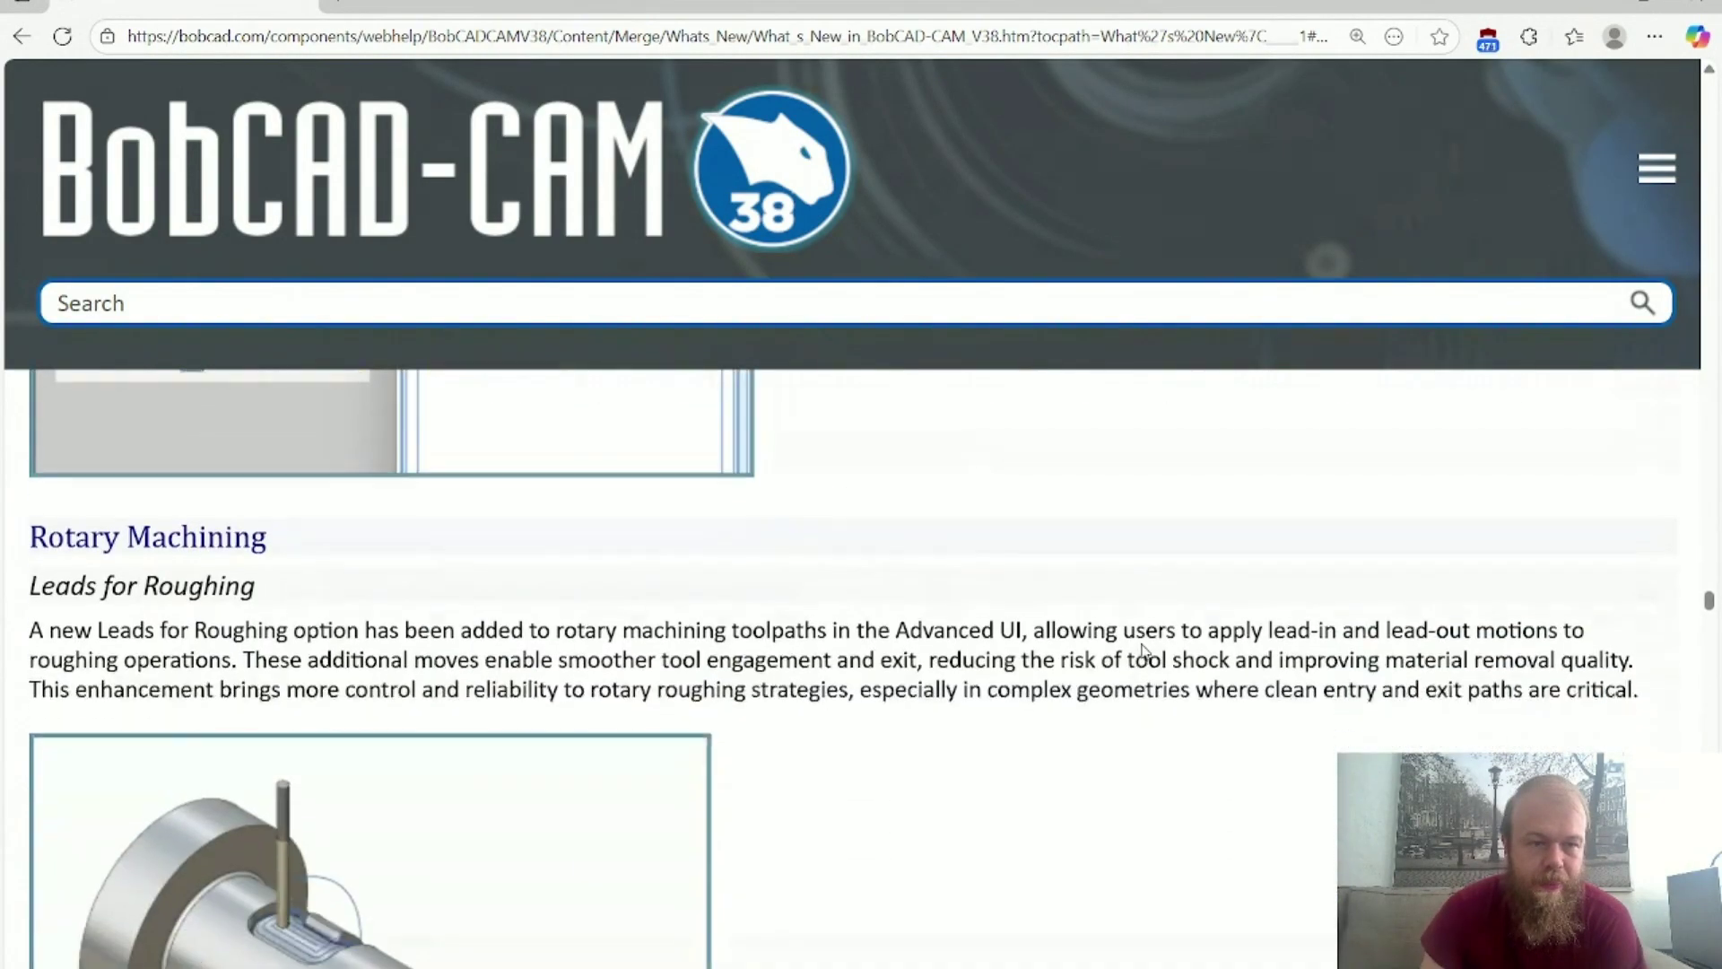
pyautogui.scroll(-12, 1144, 653)
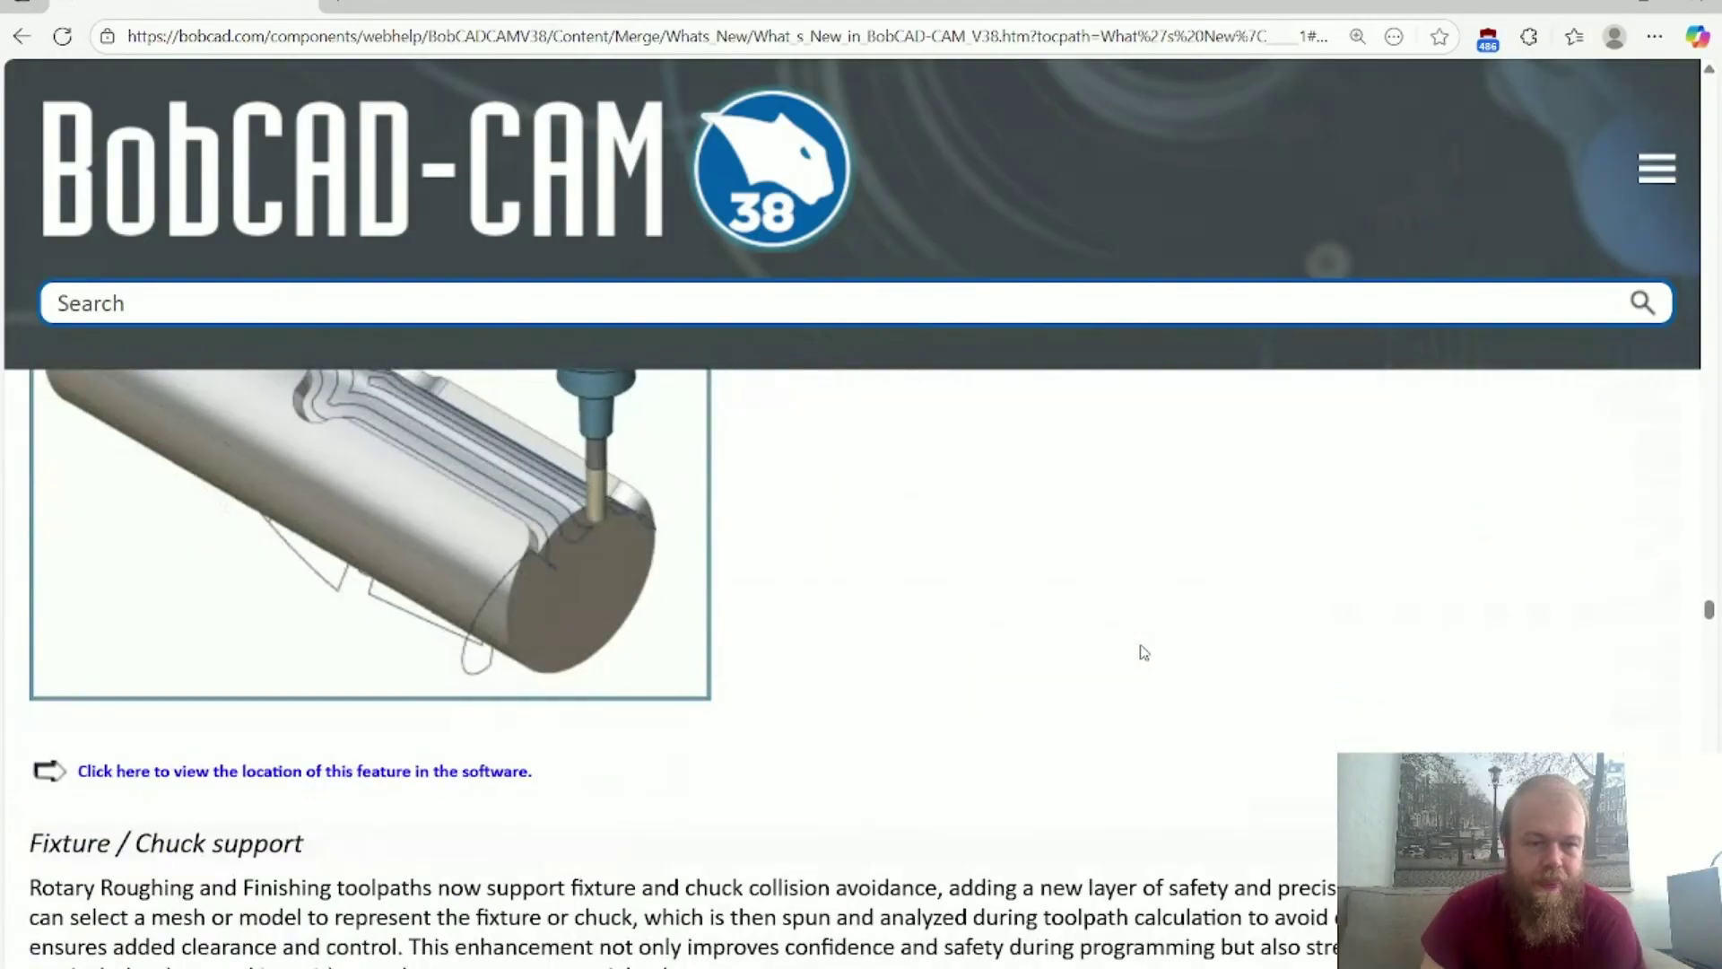
pyautogui.scroll(-12, 1141, 652)
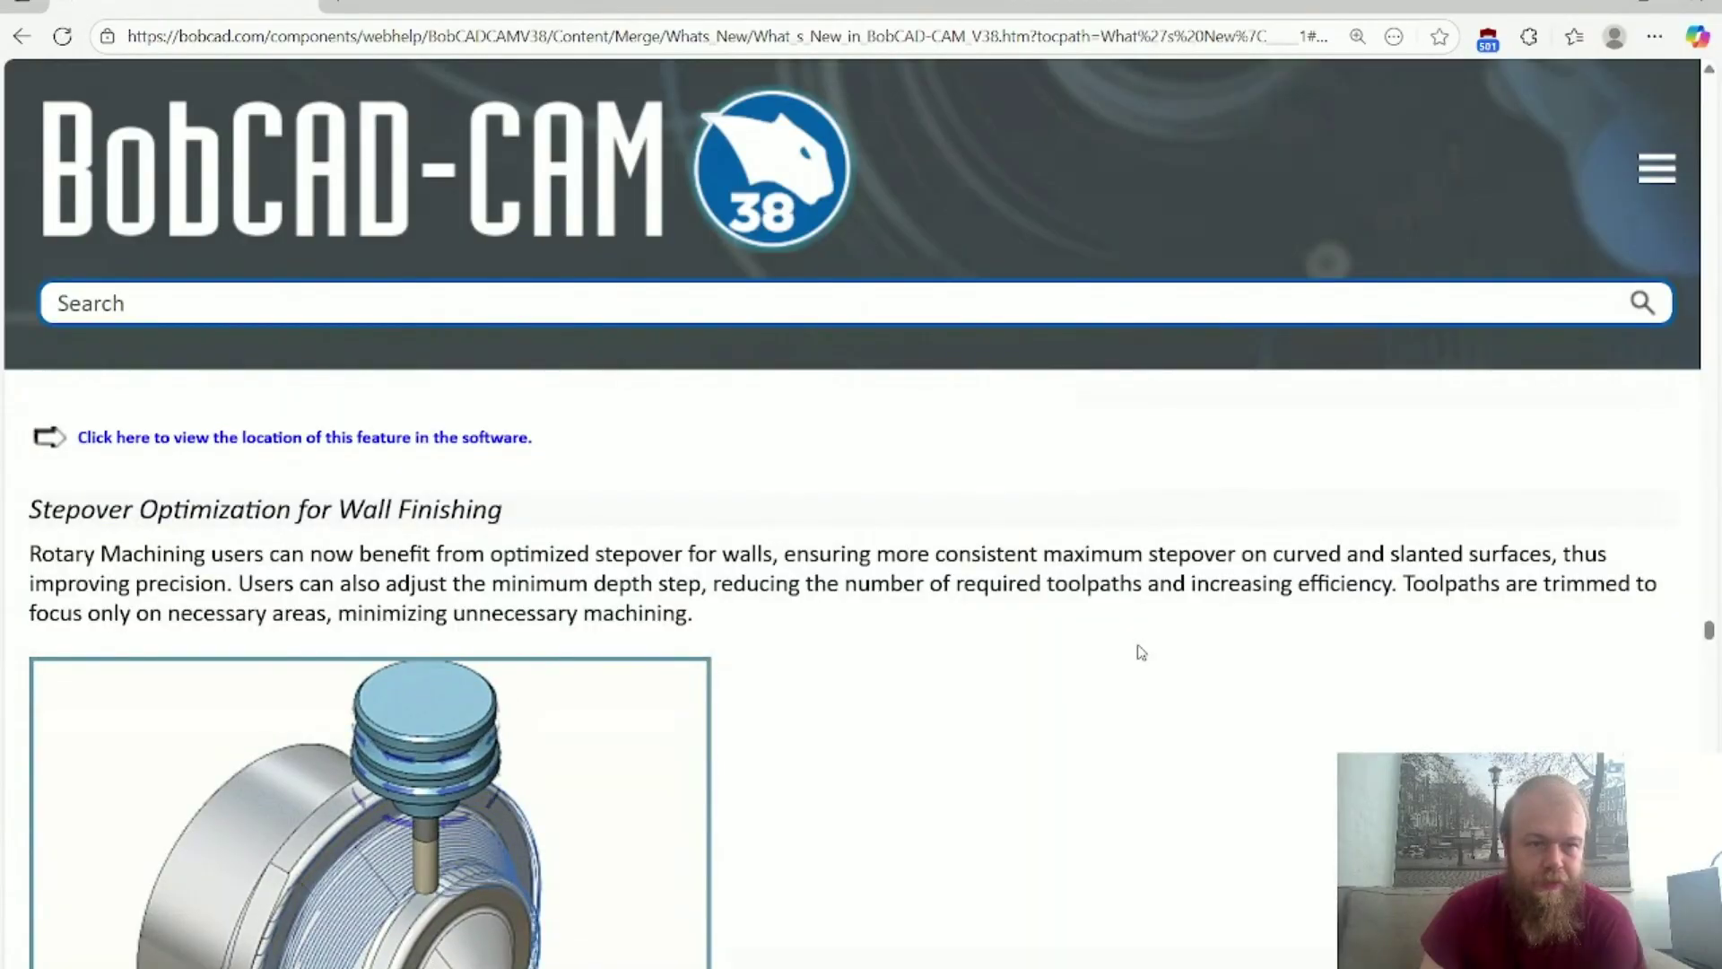
pyautogui.scroll(-7, 1133, 654)
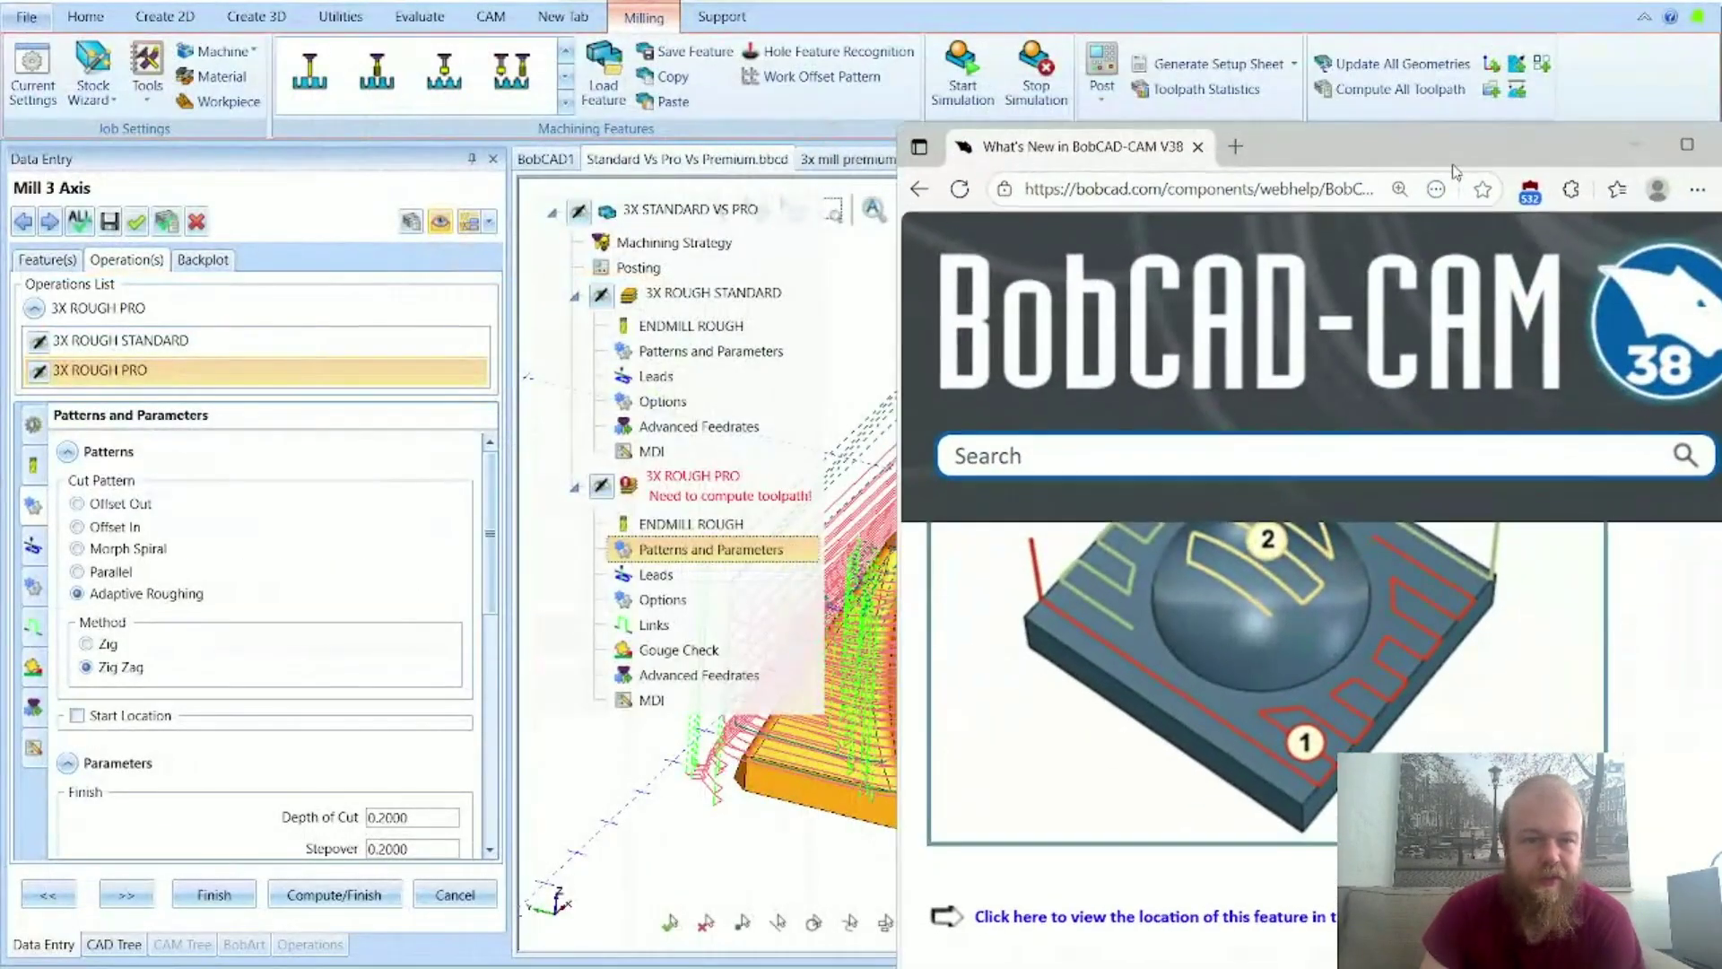
pyautogui.moveTo(1455, 170); pyautogui.dragTo(1389, 131)
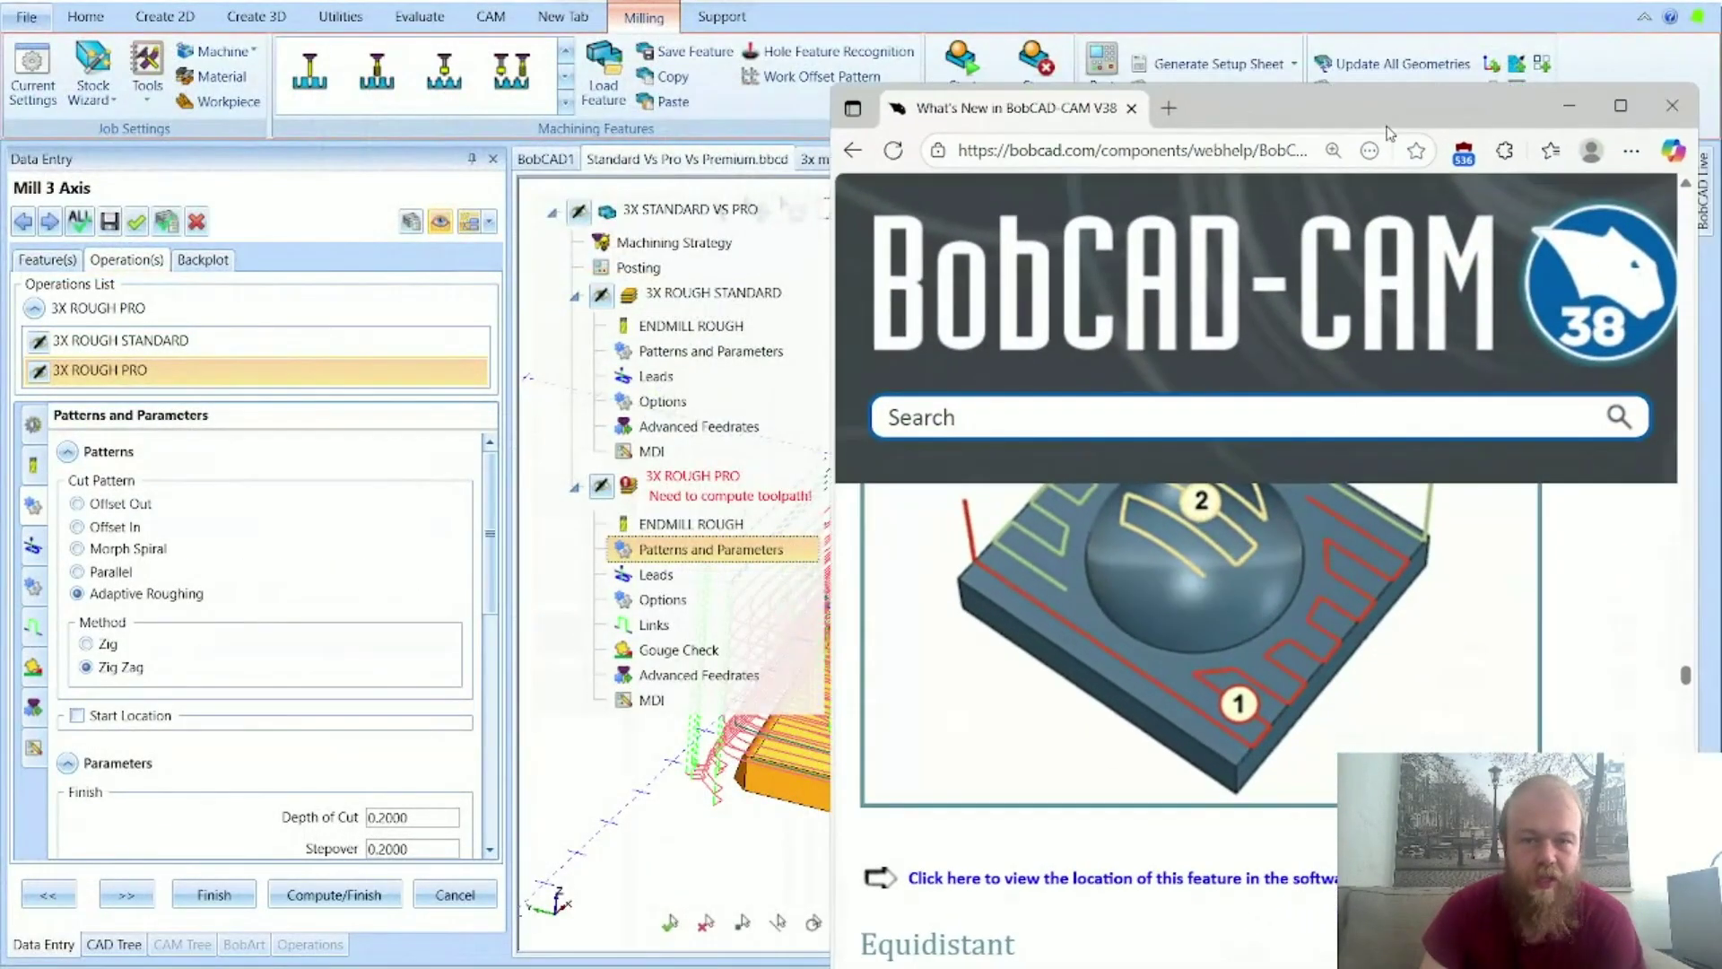
pyautogui.click(1111, 404)
pyautogui.write('n')
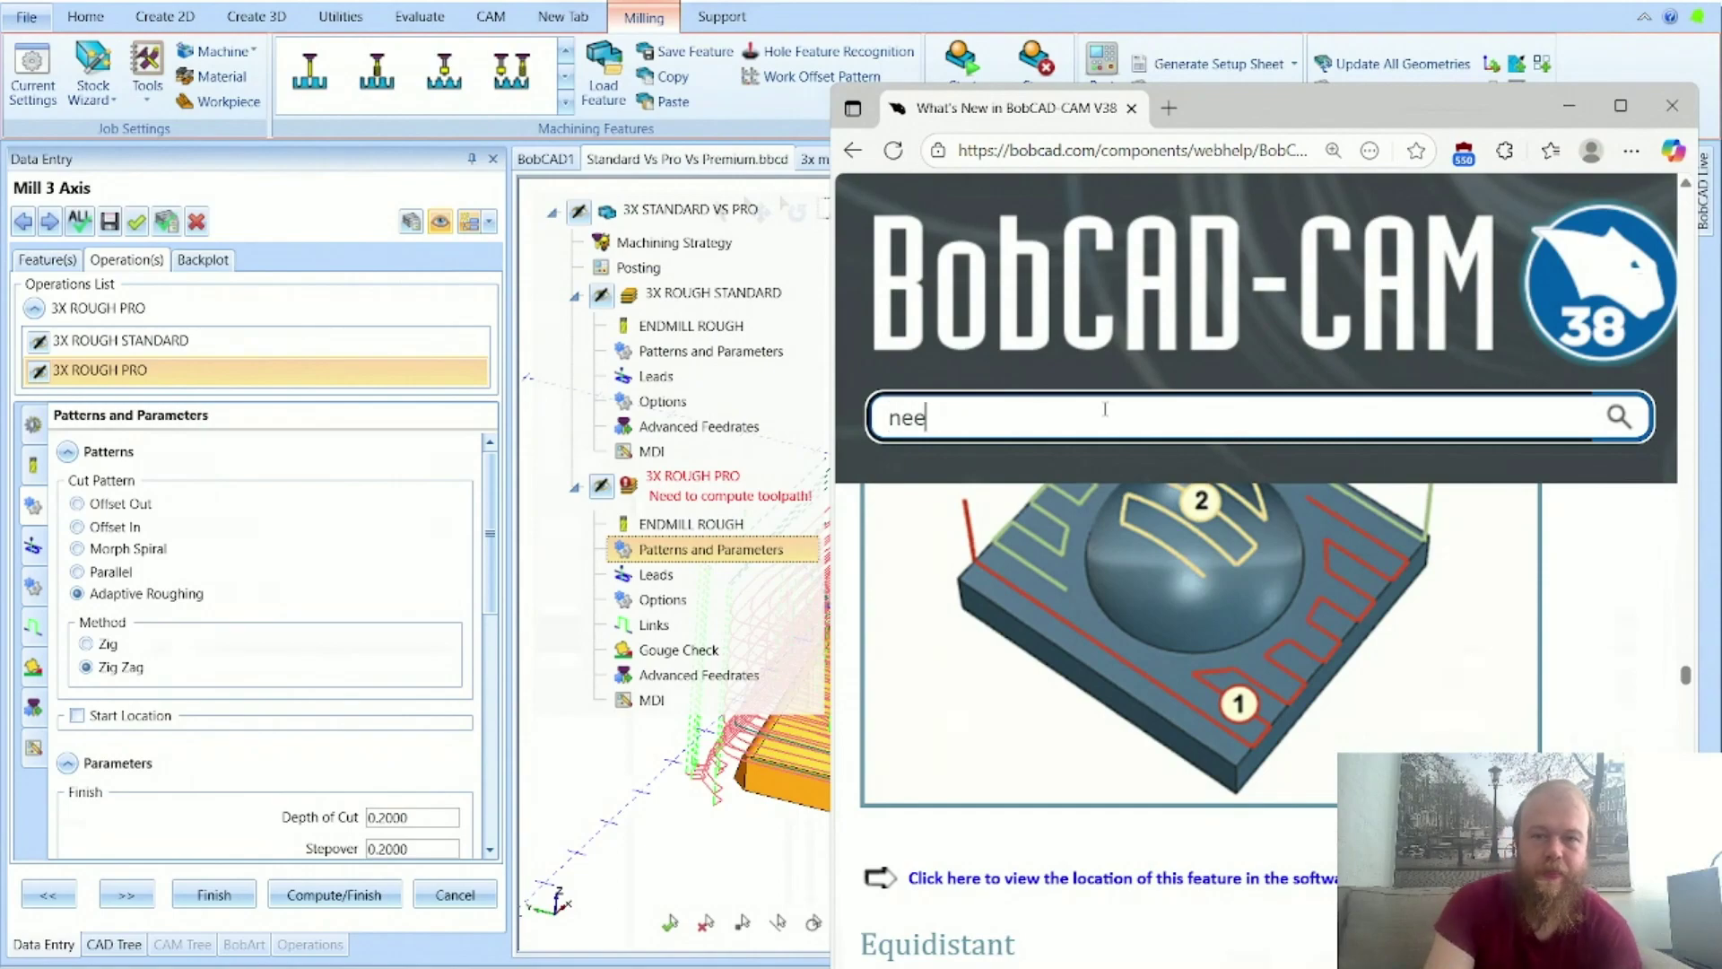
pyautogui.press('BackSpace')
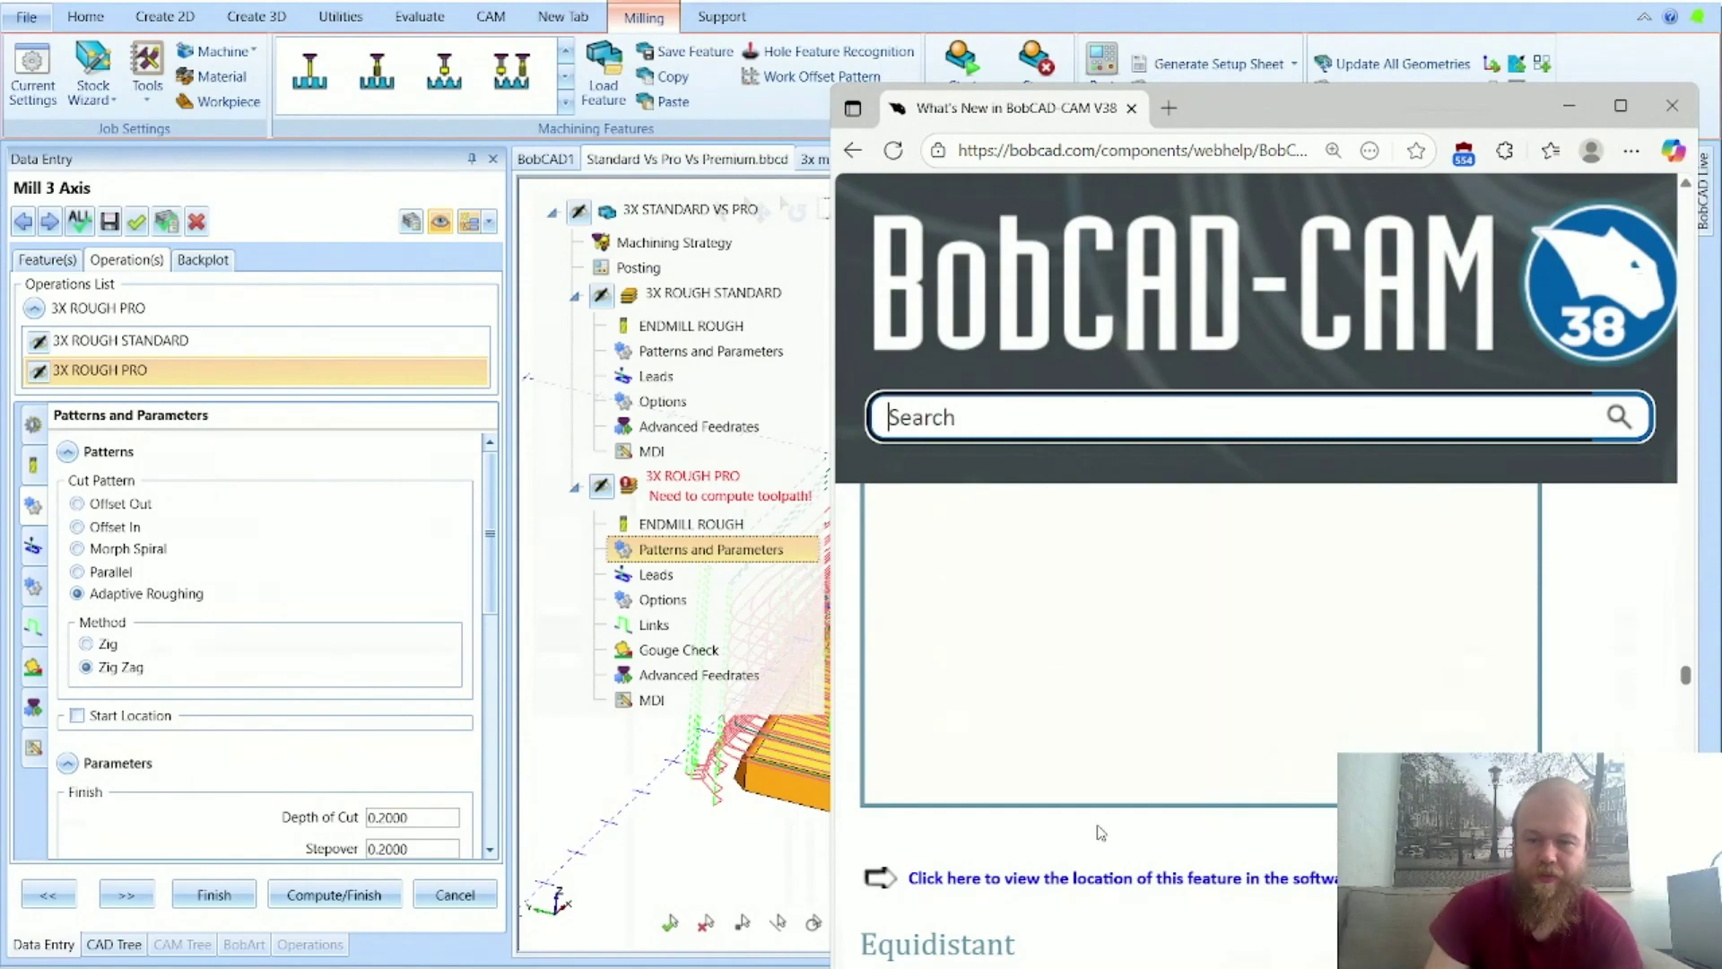
# Step: Find the text "need to comp" within the What's New page and go to its match
pyautogui.hotkey('ctrl', 'f')
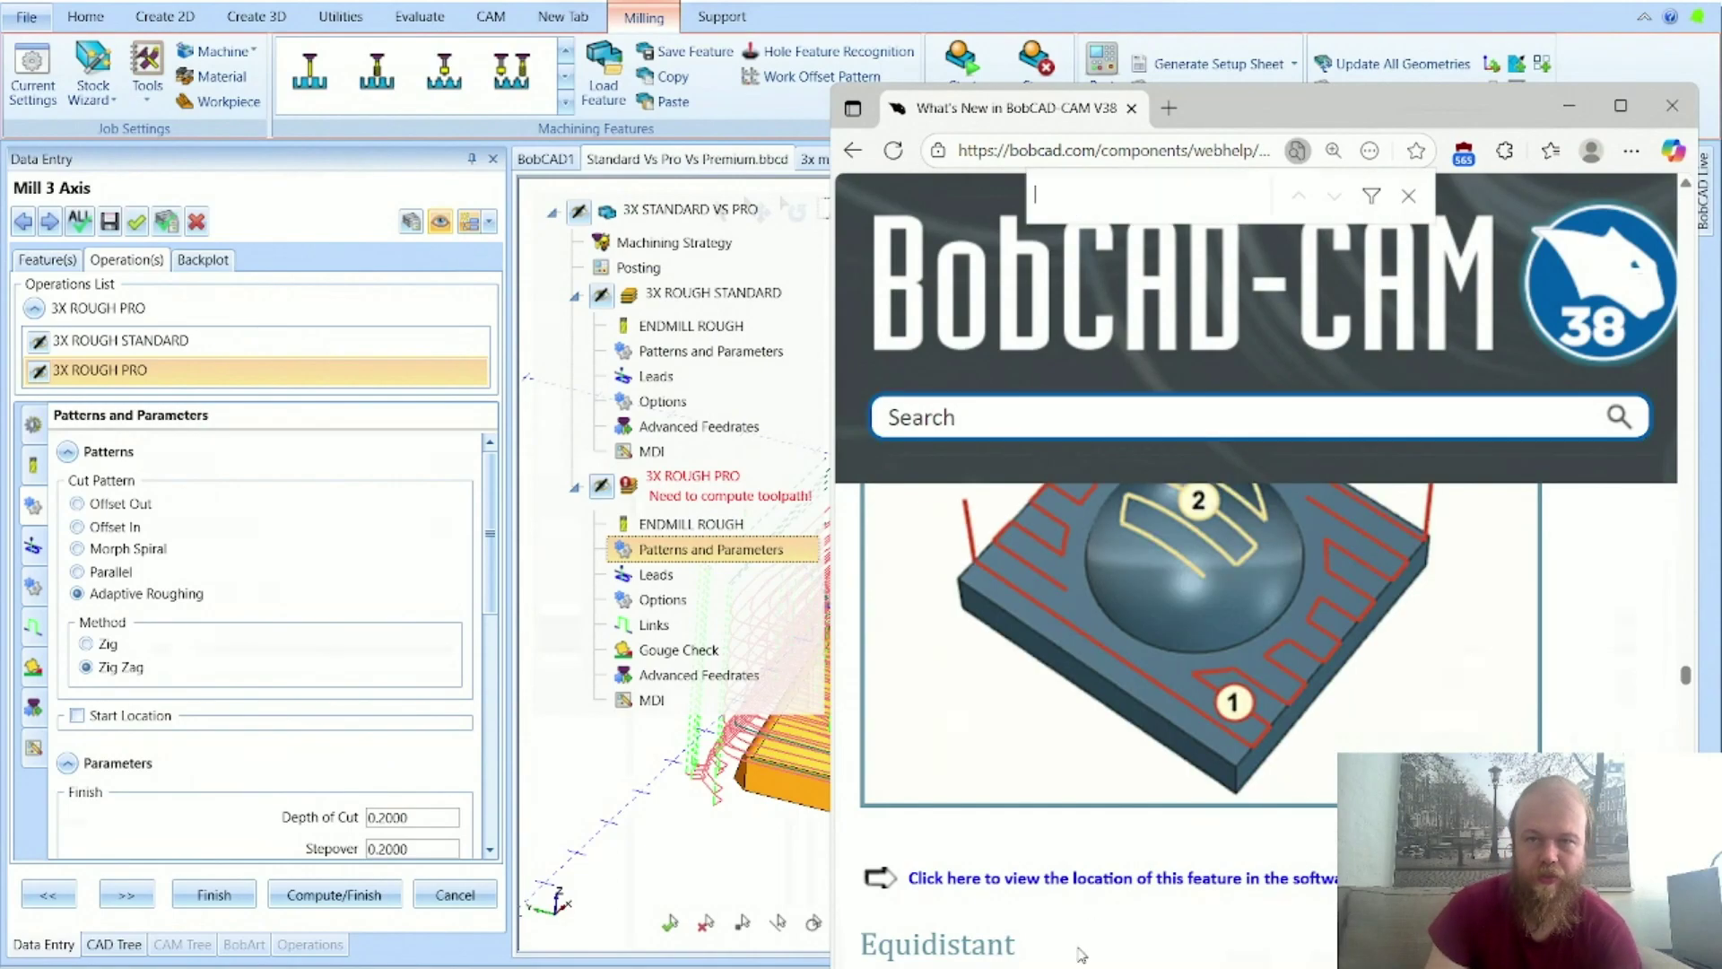
pyautogui.write('nee')
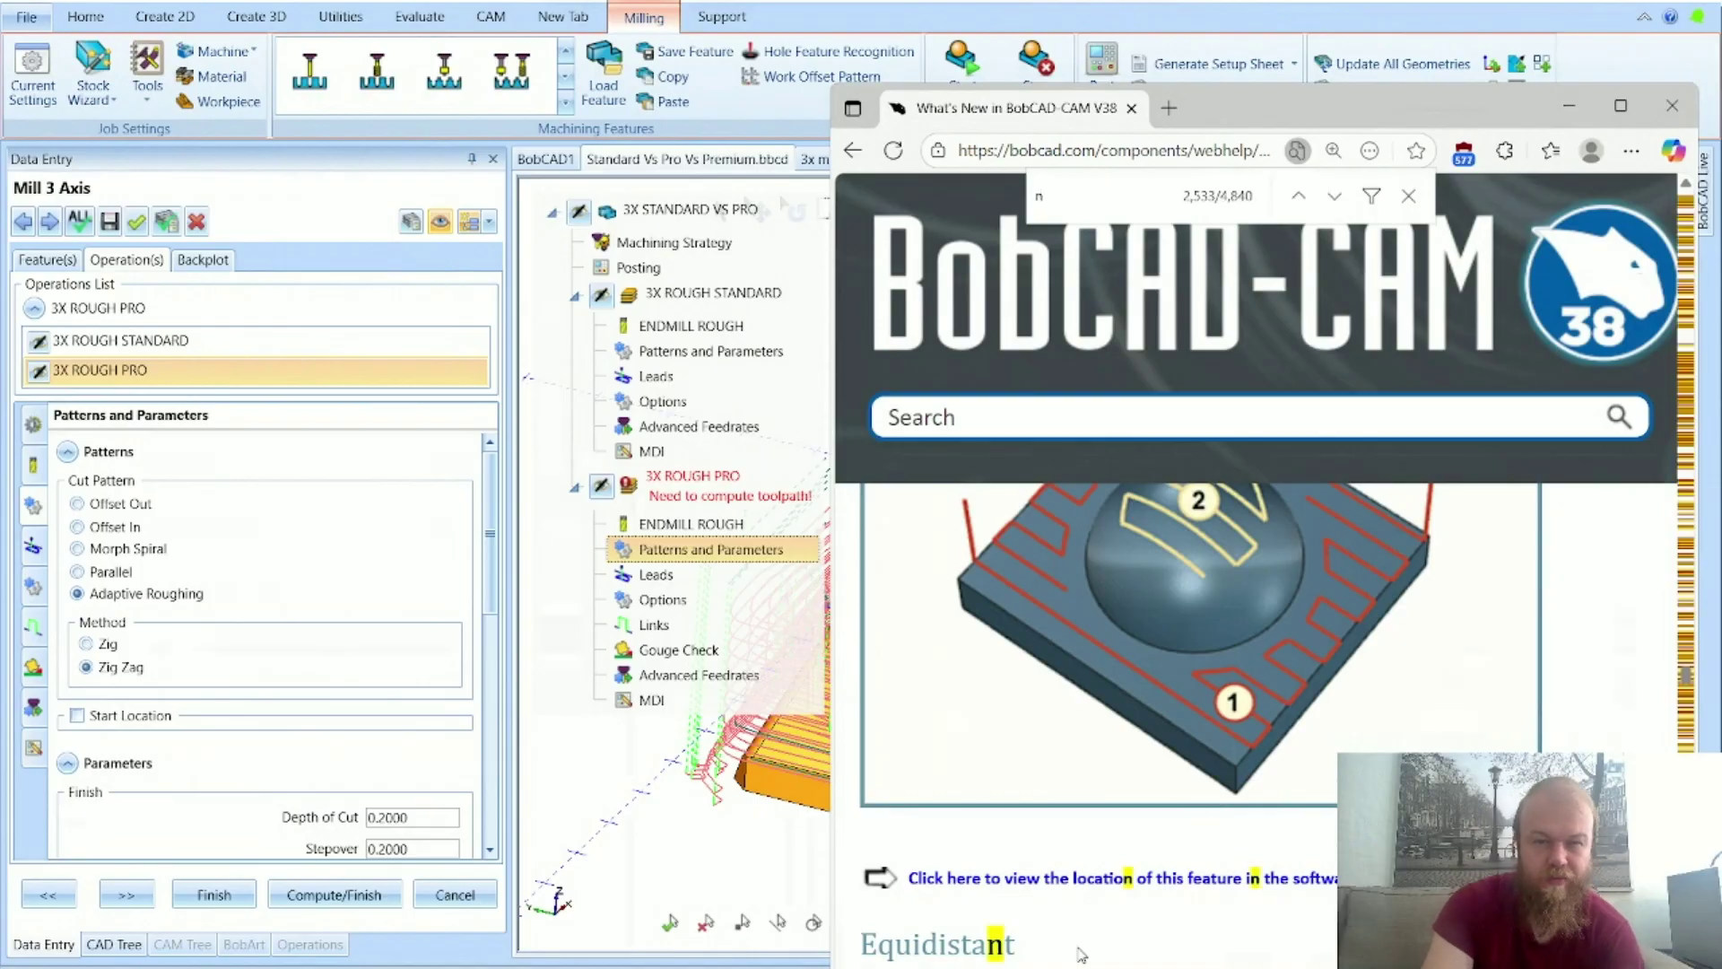
pyautogui.write('d to comp')
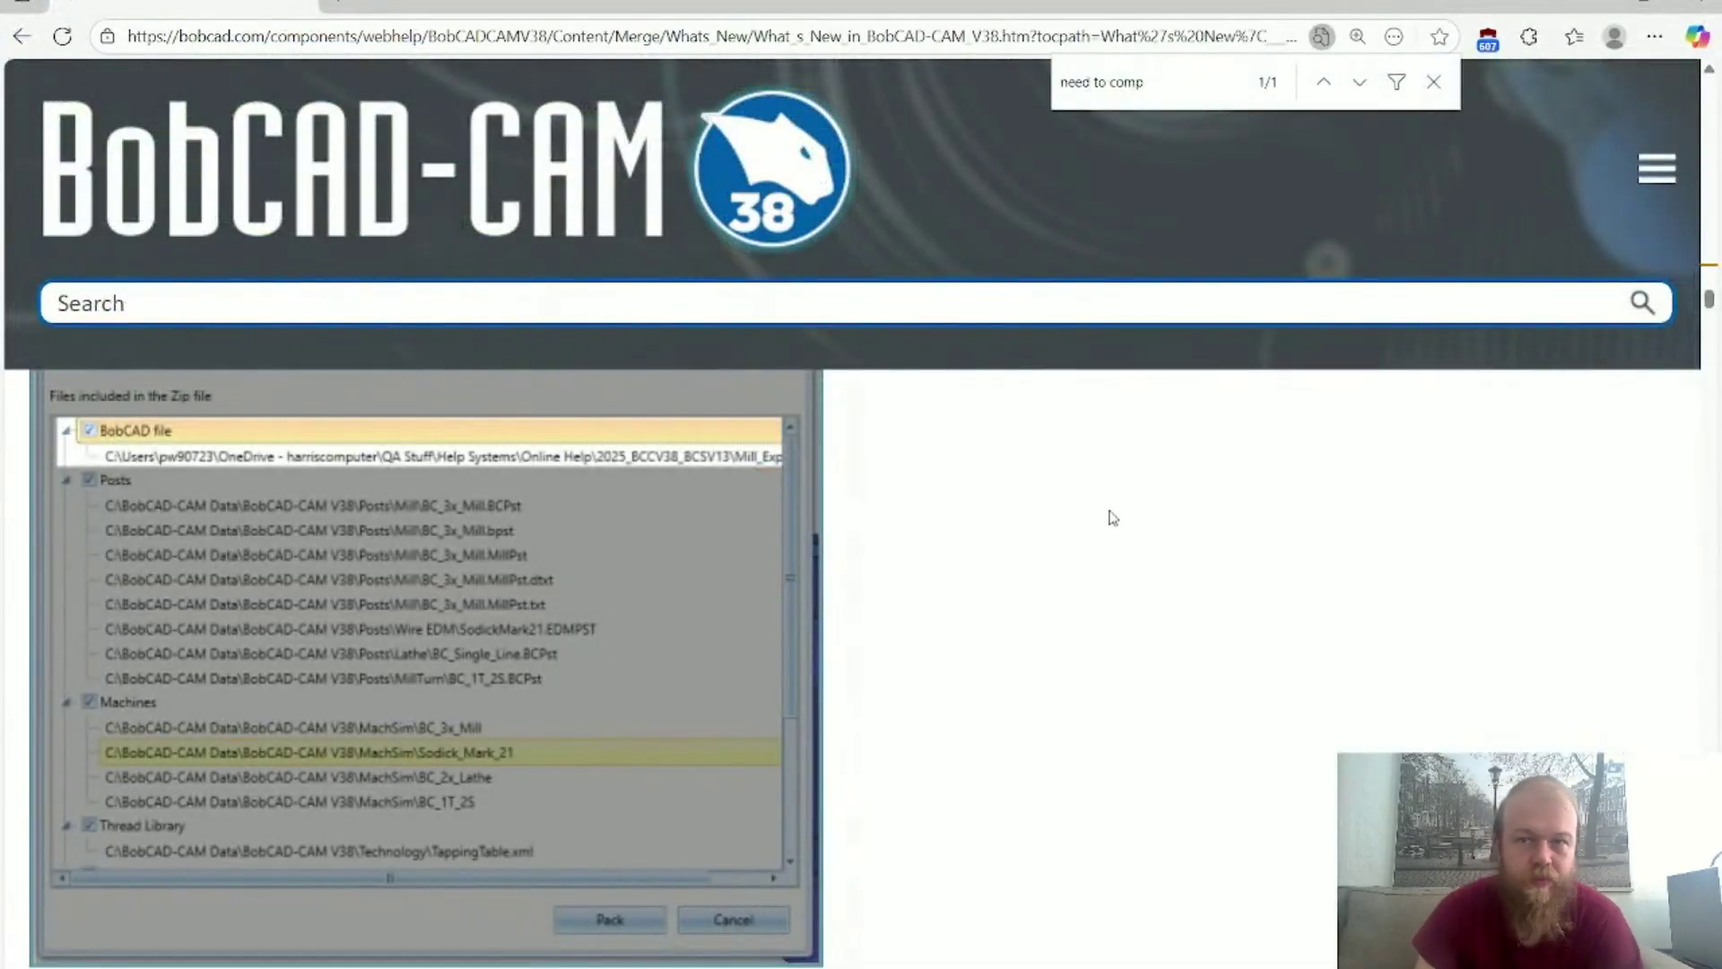
pyautogui.scroll(2, 1118, 503)
pyautogui.click(1359, 82)
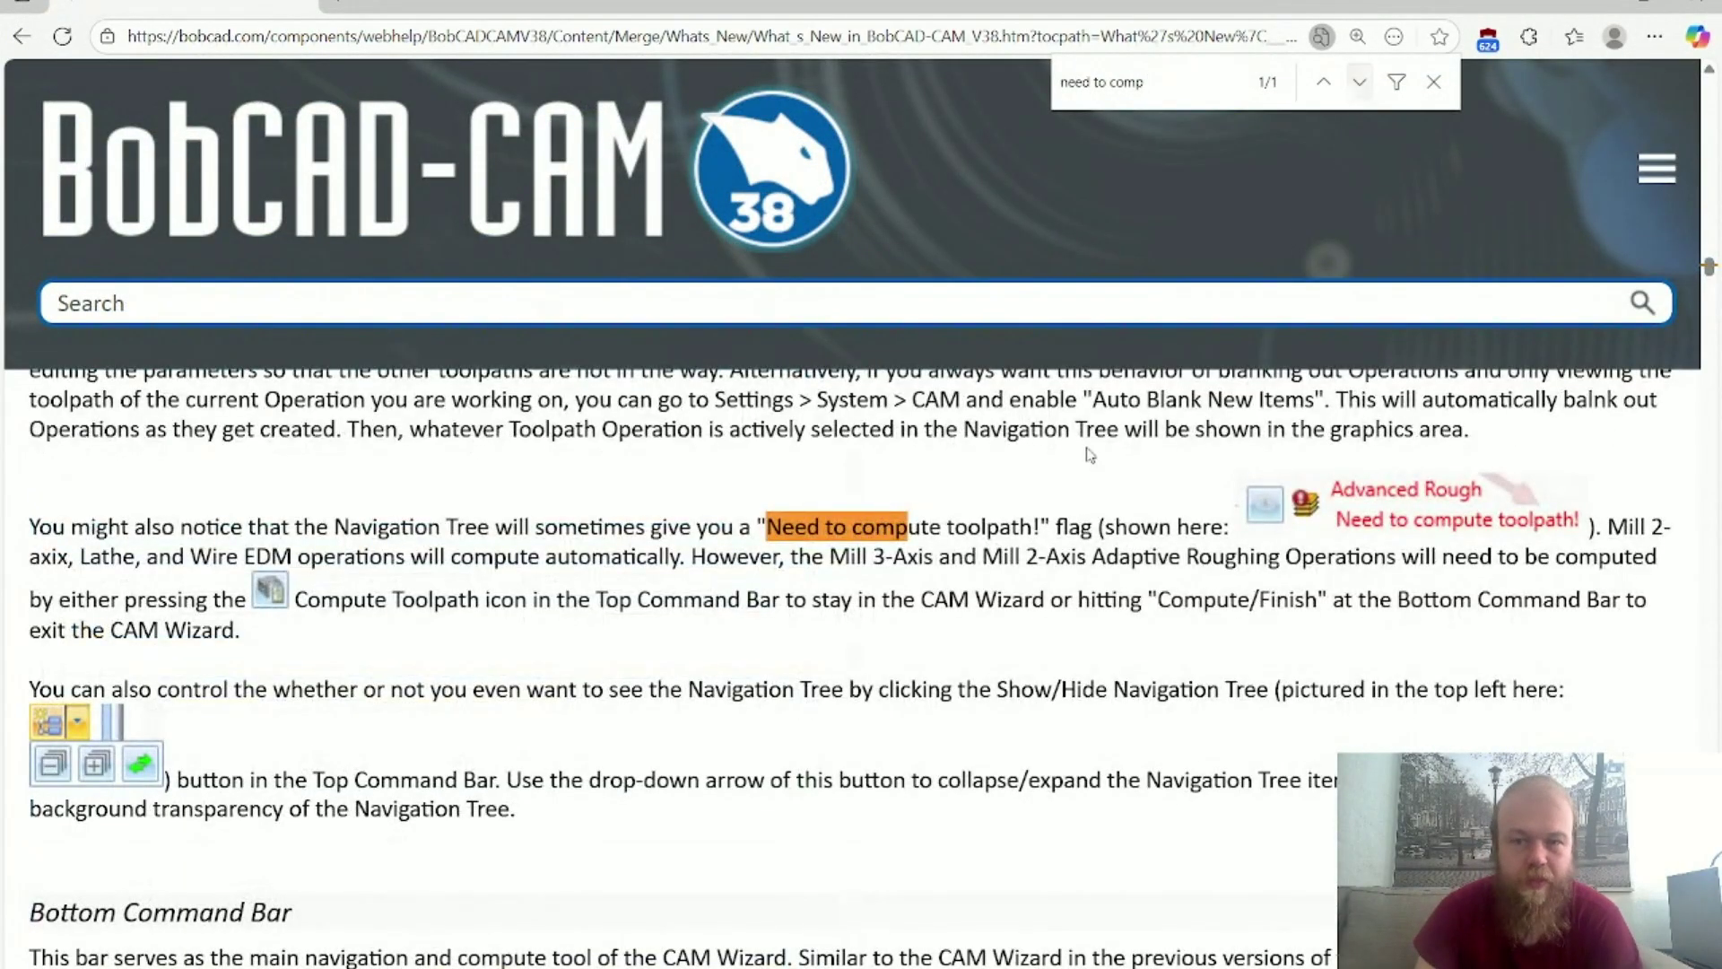
# Step: Review the Navigation Tree section from its heading and example image through the description of moving between CAM Wizard pages
pyautogui.scroll(8, 879, 625)
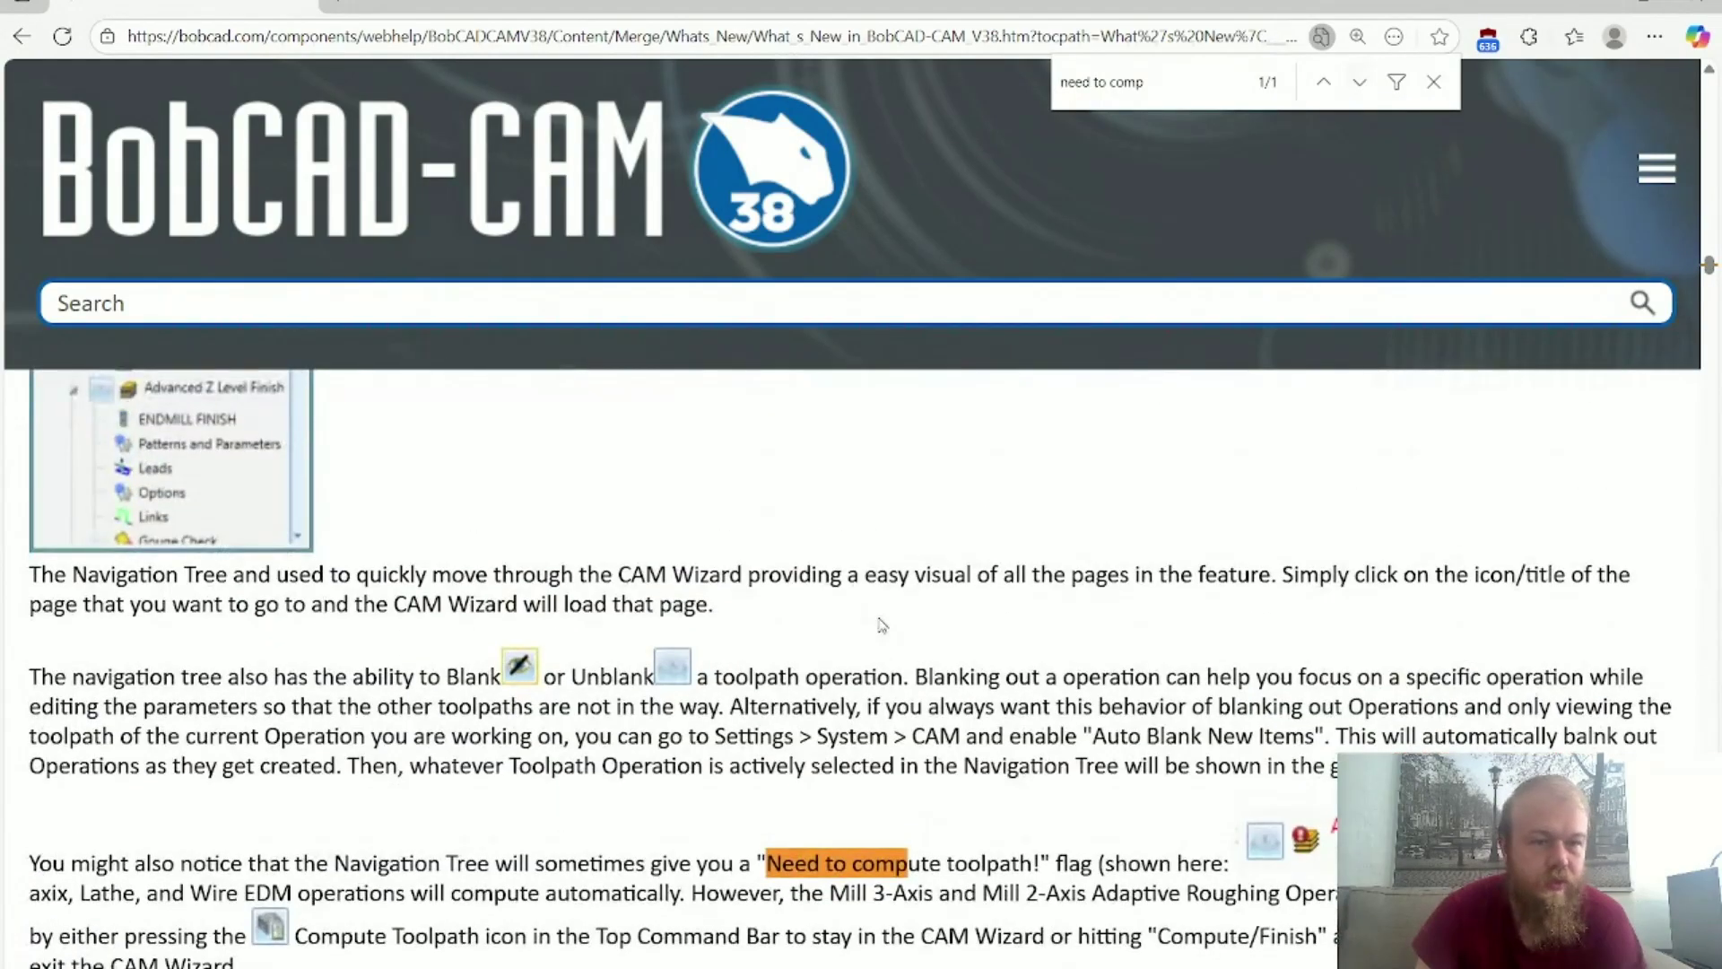
pyautogui.scroll(3, 879, 625)
pyautogui.scroll(-3, 123, 459)
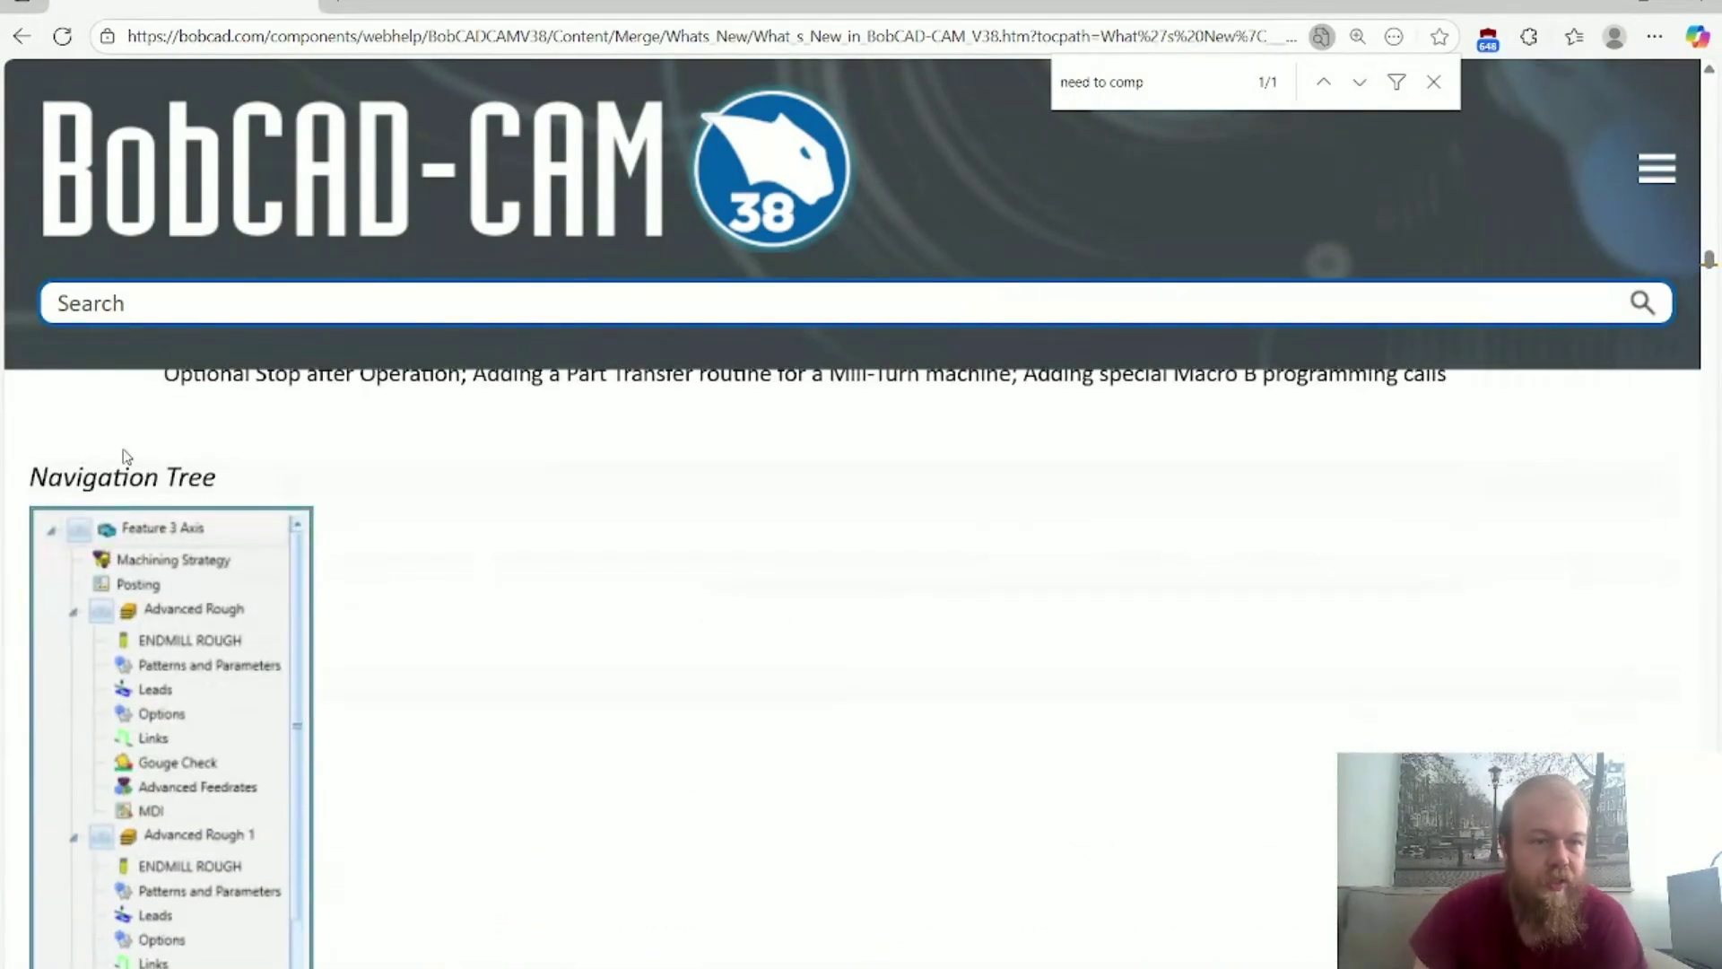
pyautogui.scroll(-3, 122, 493)
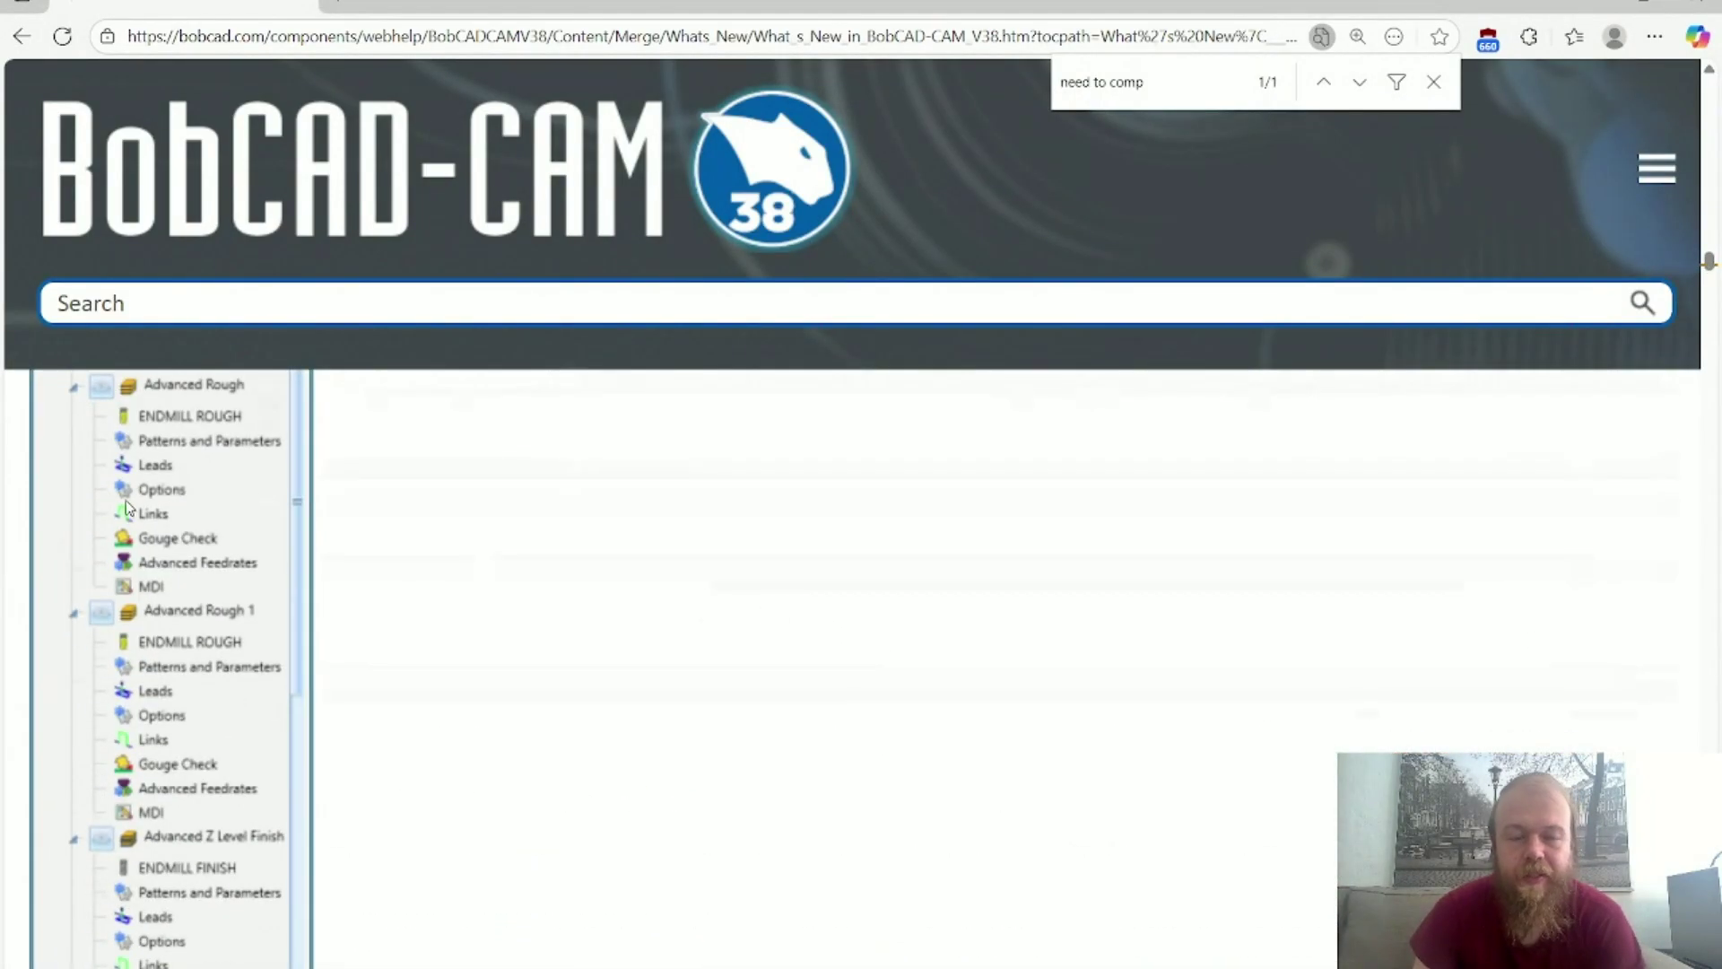
pyautogui.scroll(-3, 182, 549)
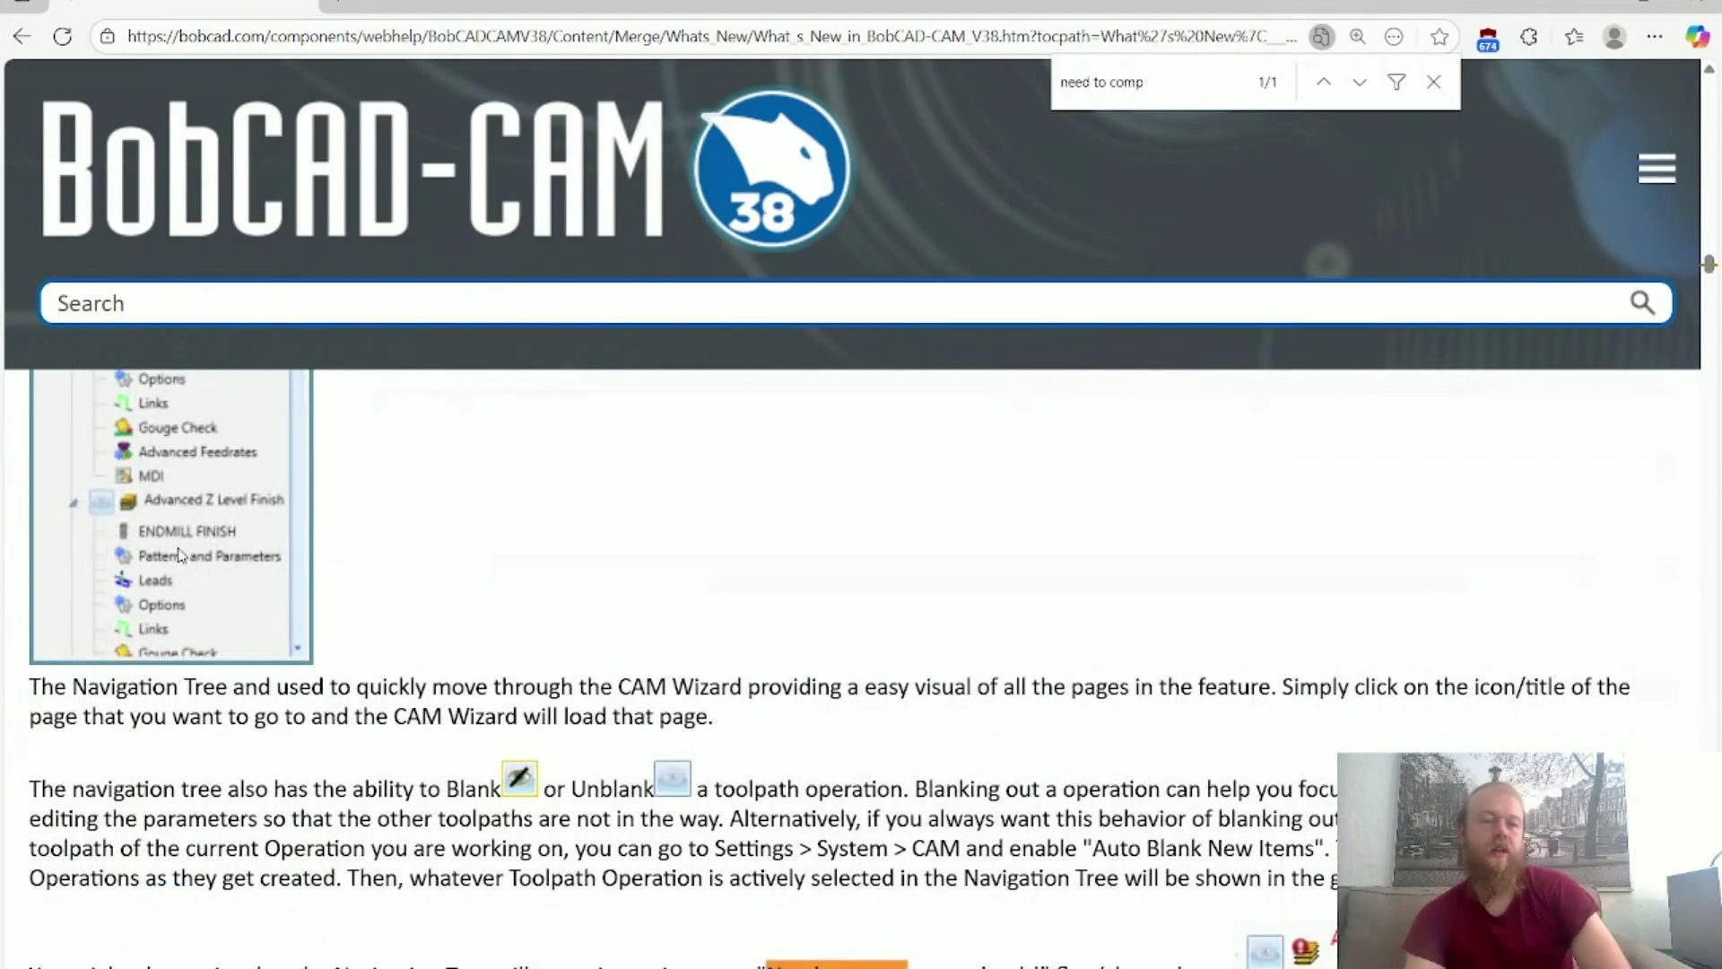
pyautogui.scroll(-2, 254, 709)
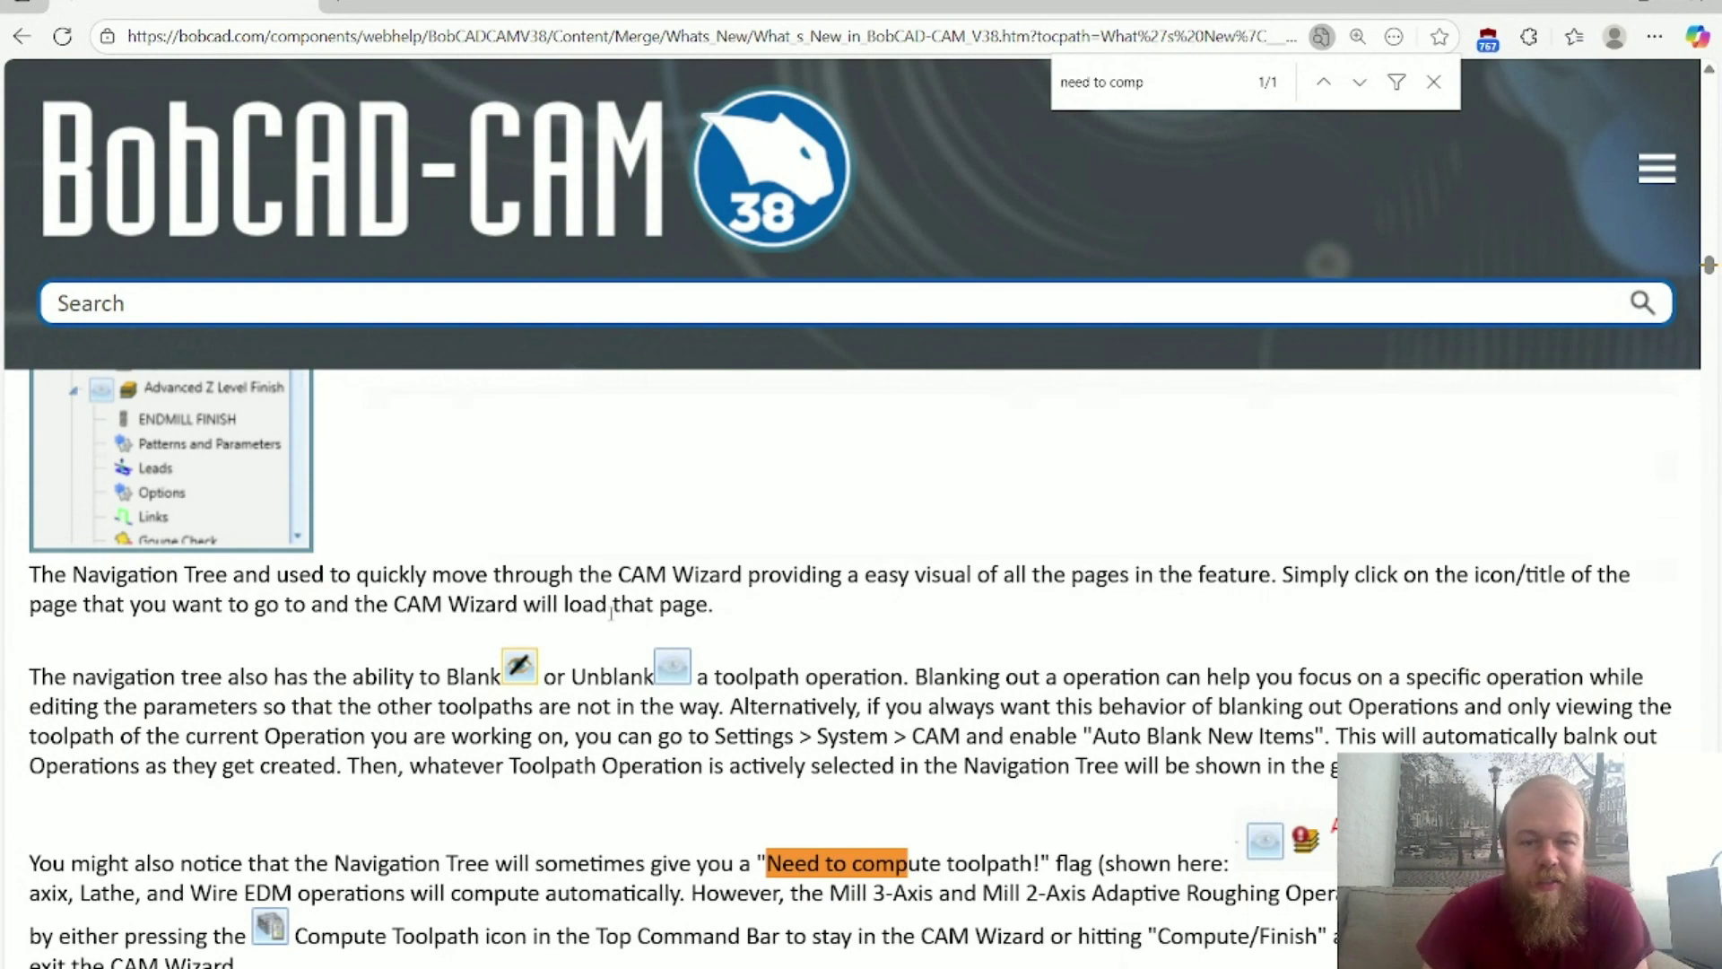
pyautogui.scroll(-1, 454, 646)
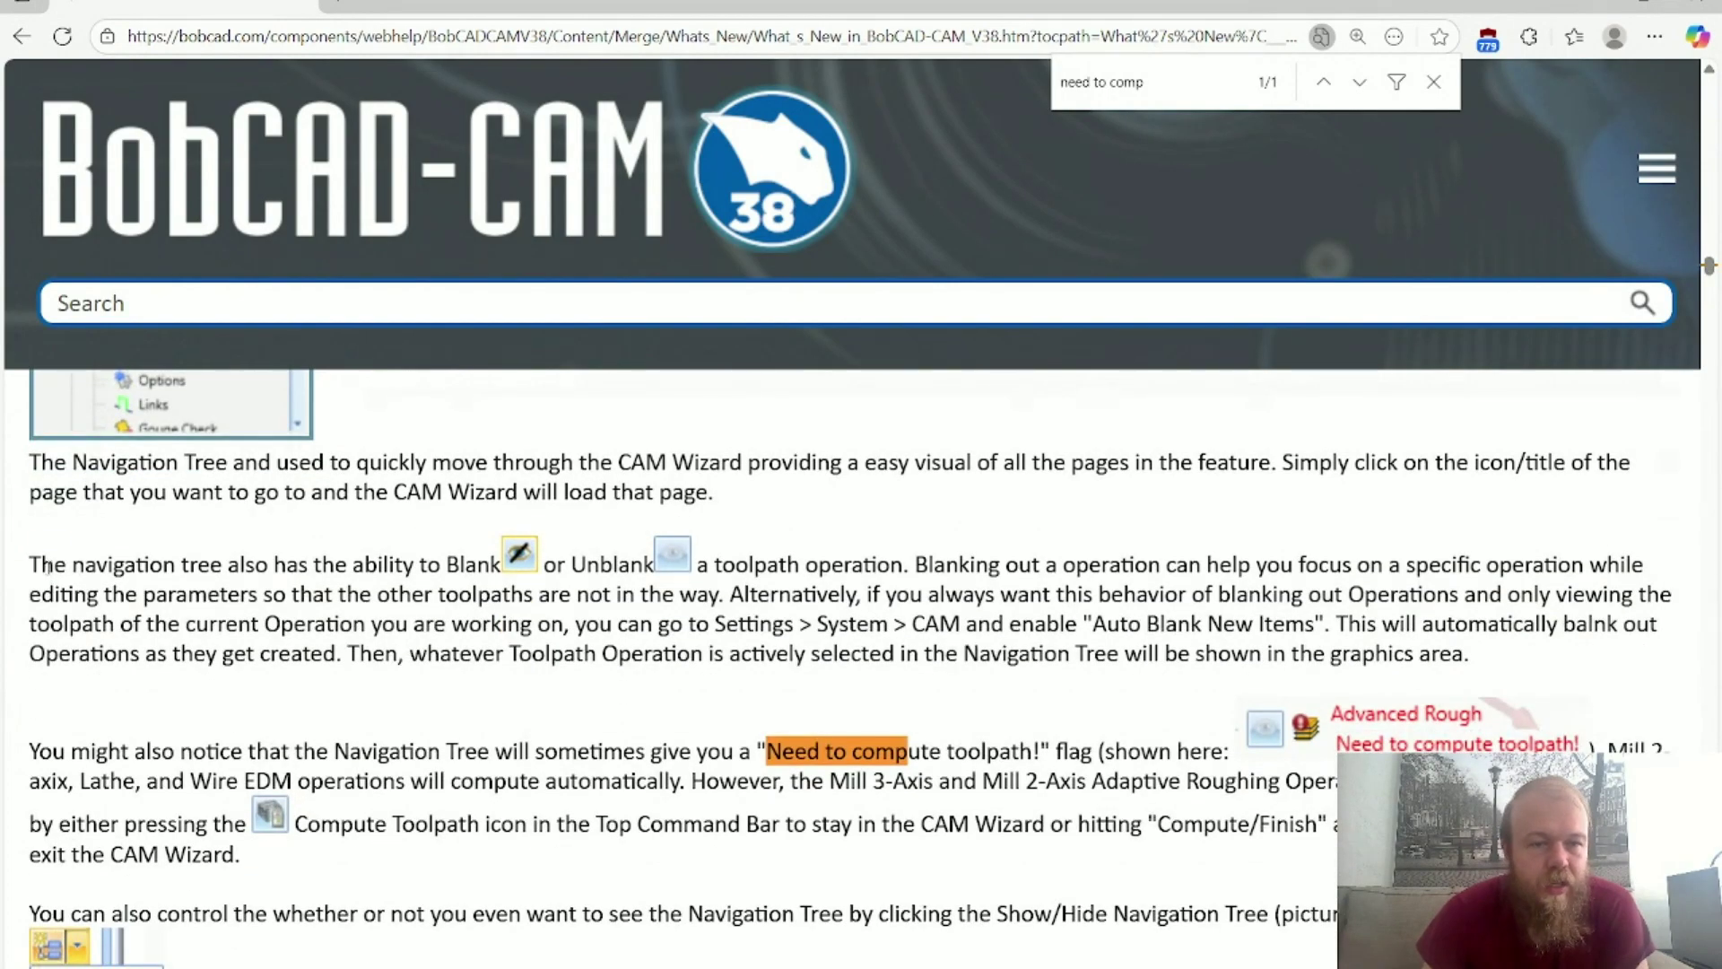
# Step: Highlight and read the passage on blanking or unblanking toolpath operations and enabling "Auto Blank New Items"
pyautogui.moveTo(41, 564); pyautogui.dragTo(903, 565)
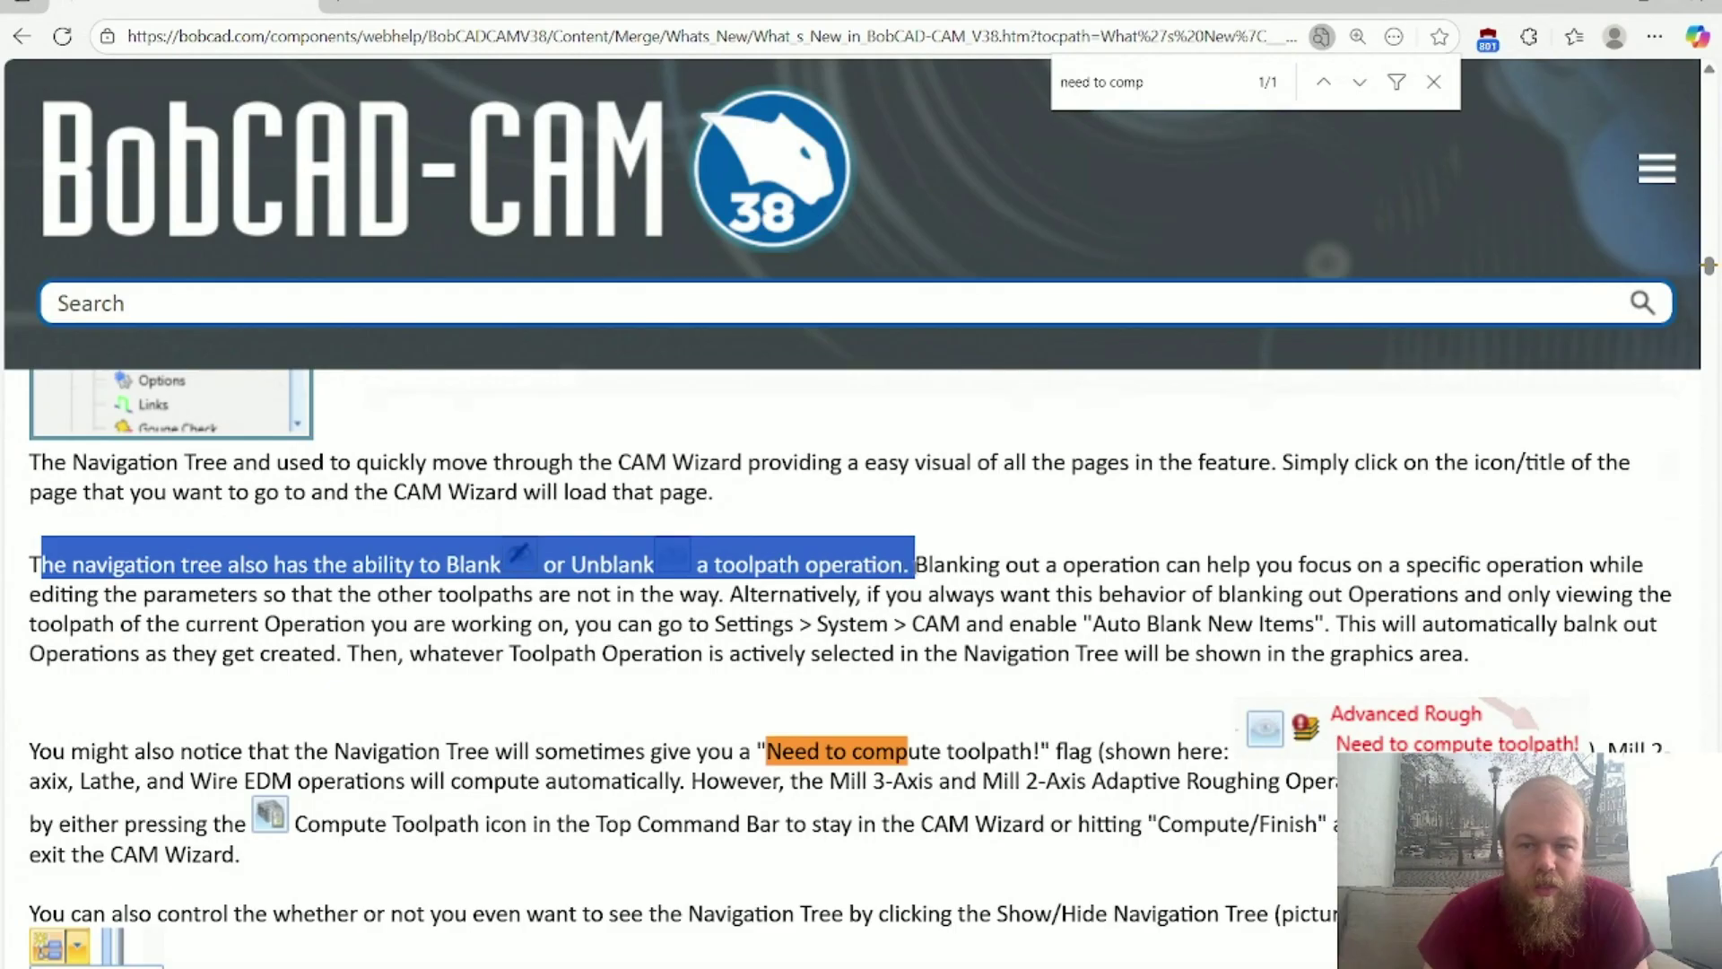
pyautogui.moveTo(914, 565); pyautogui.dragTo(1190, 628)
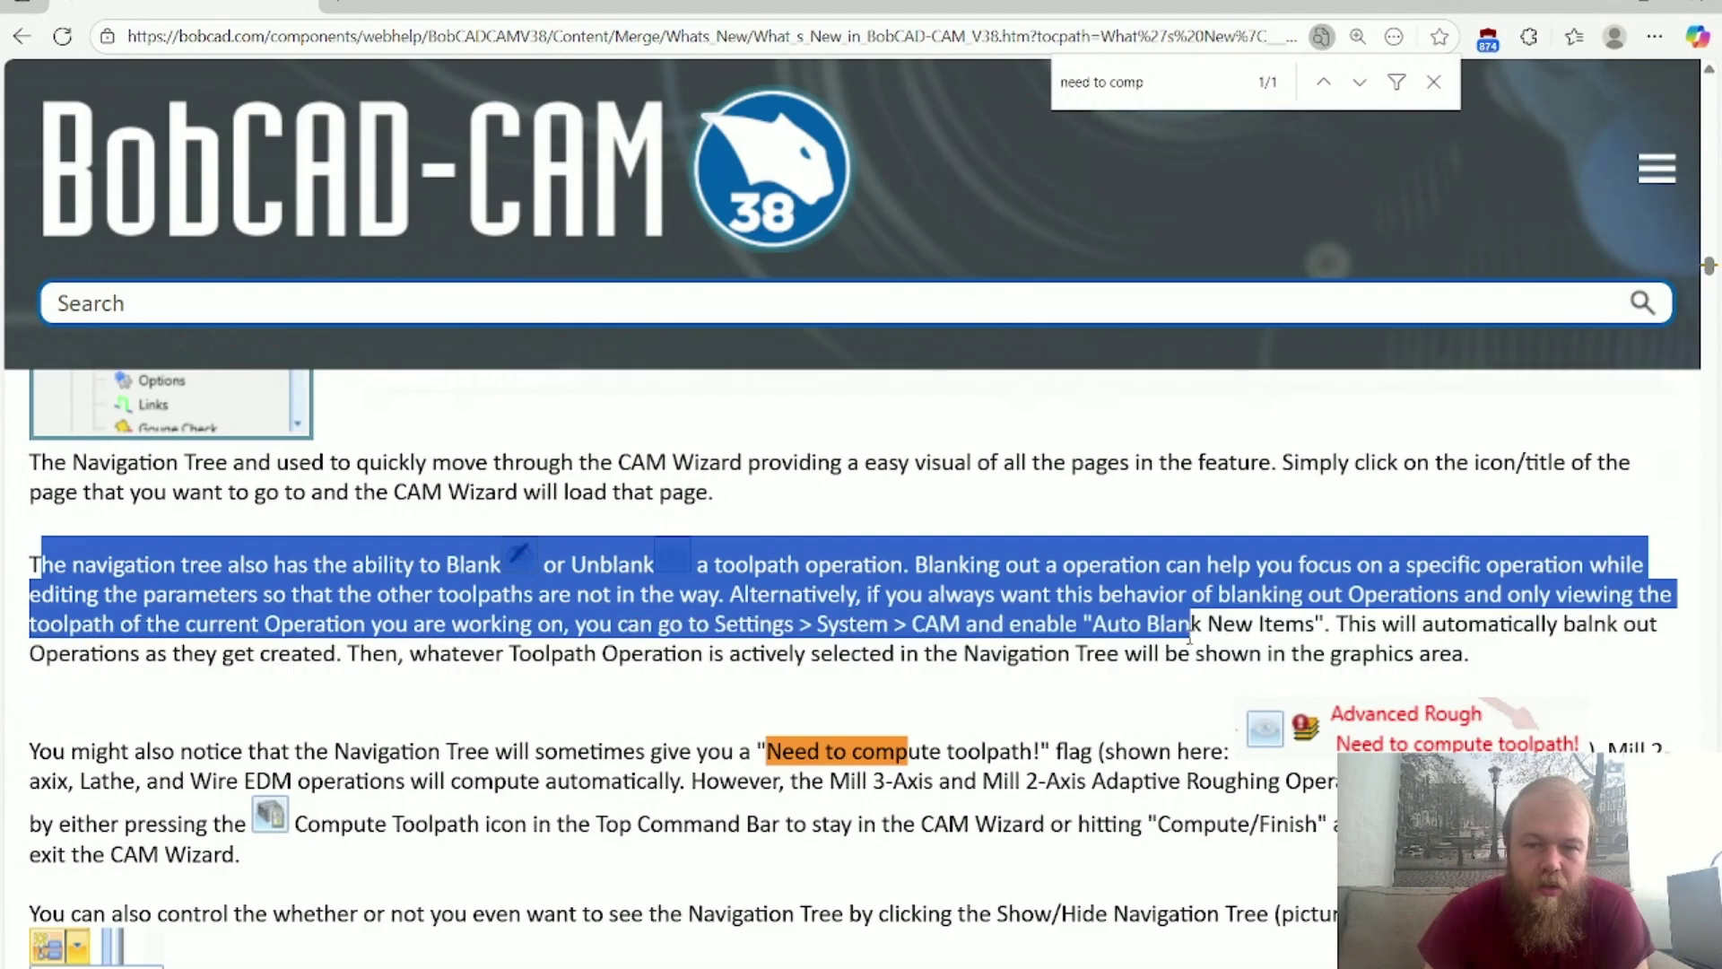
pyautogui.click(1146, 655)
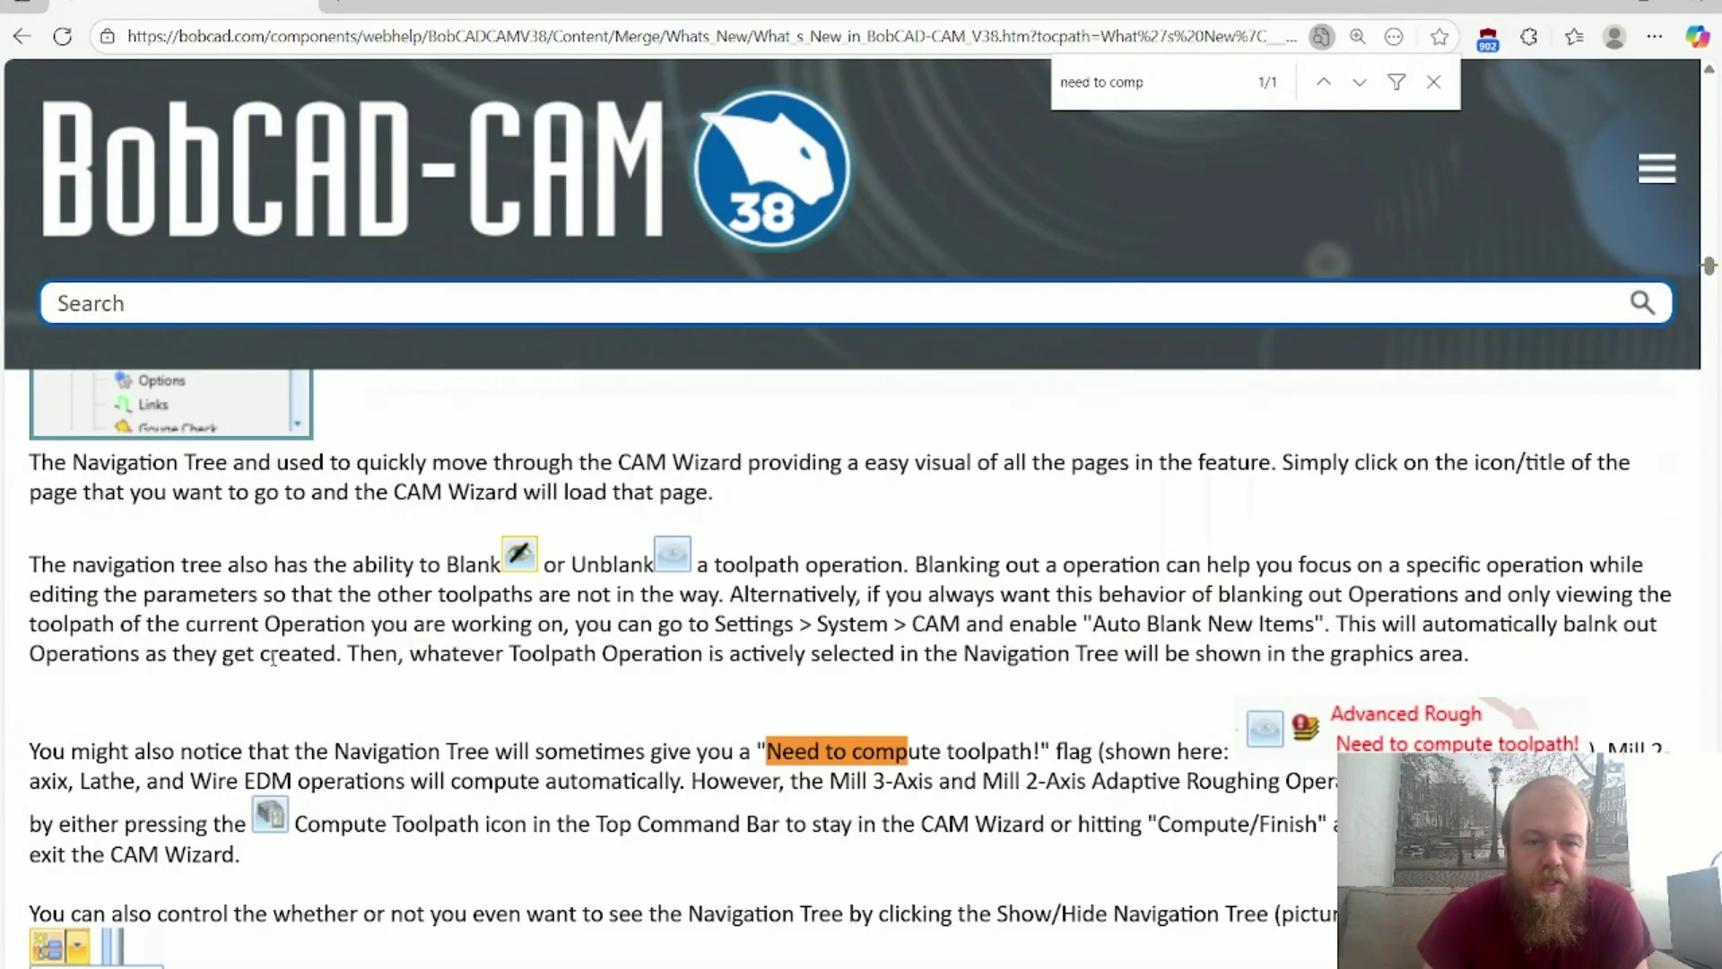
pyautogui.moveTo(550, 655); pyautogui.dragTo(1451, 655)
# Step: Highlight and read the paragraph explaining the "Need to compute toolpath!" flag and how to compute the affected operations
pyautogui.scroll(-2, 692, 741)
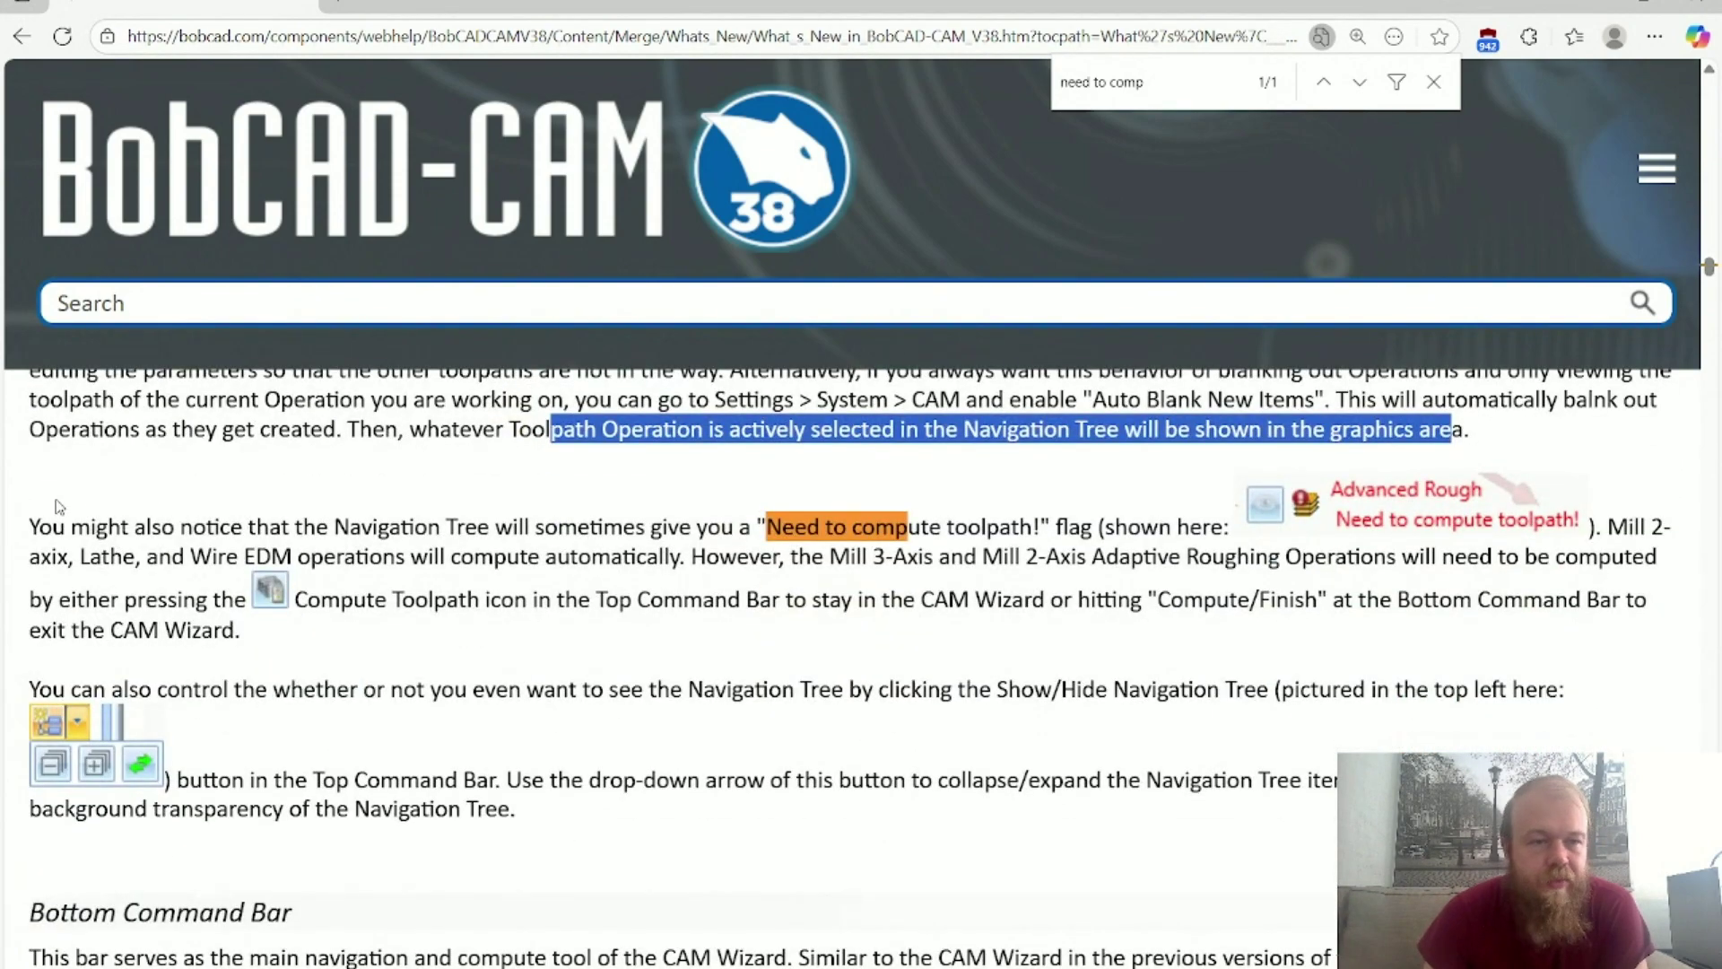
pyautogui.moveTo(33, 527); pyautogui.dragTo(481, 529)
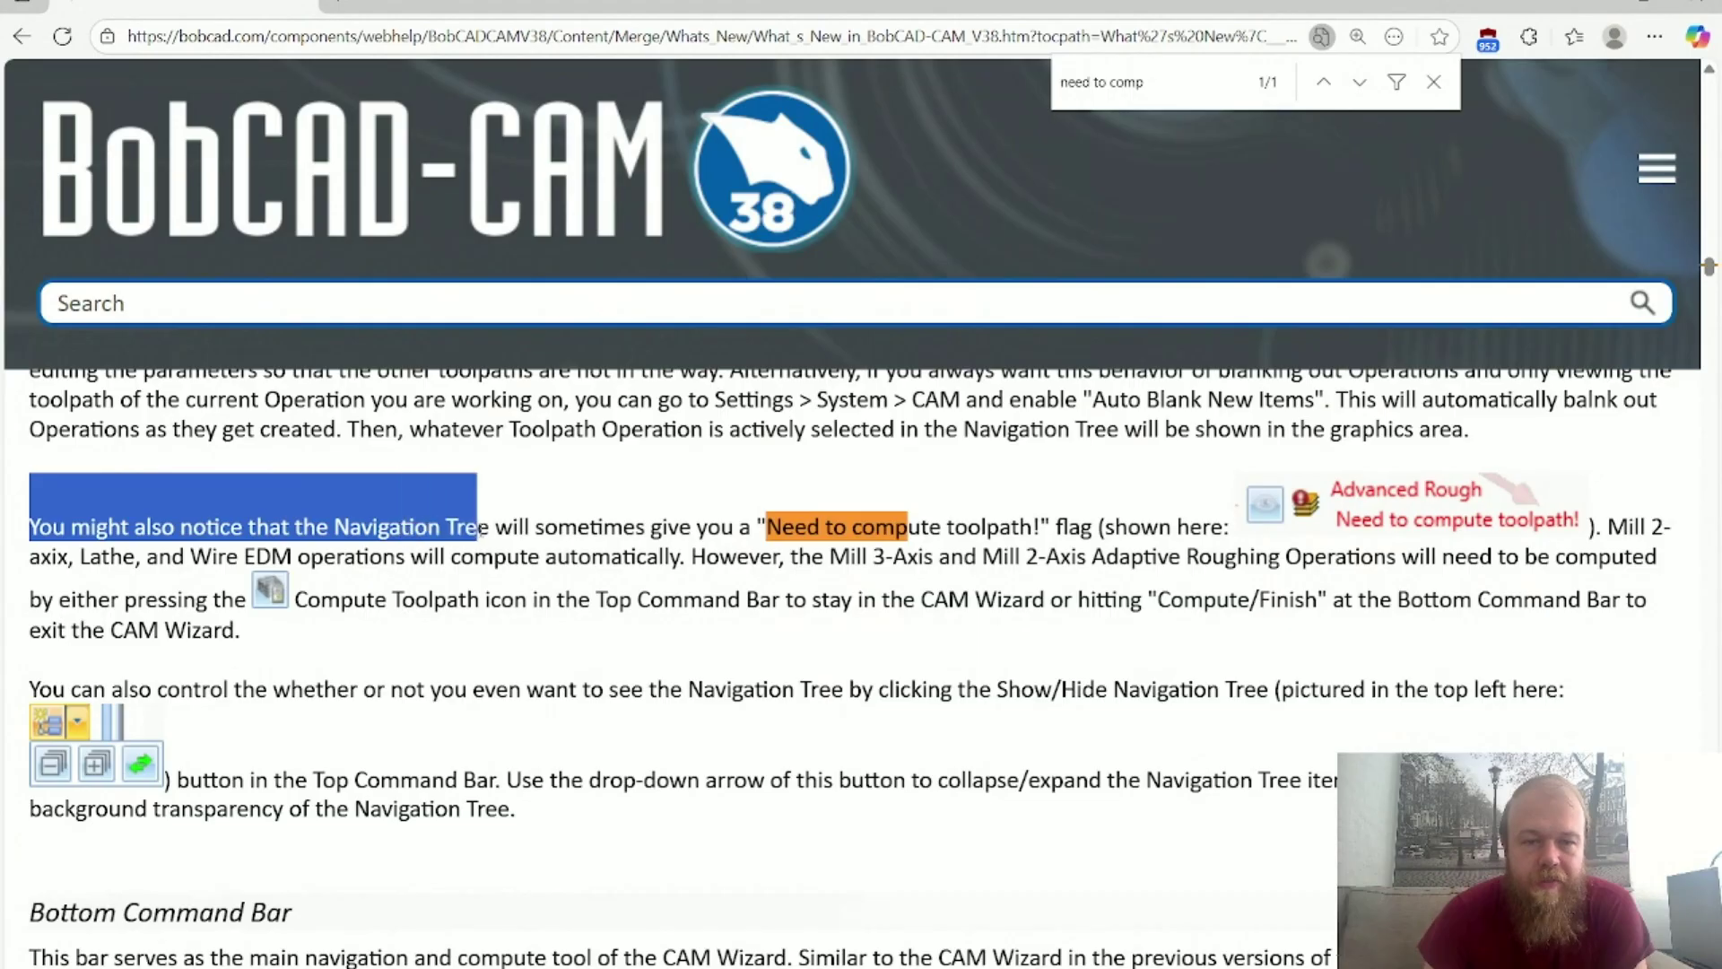
pyautogui.click(536, 661)
pyautogui.moveTo(769, 529); pyautogui.dragTo(1043, 525)
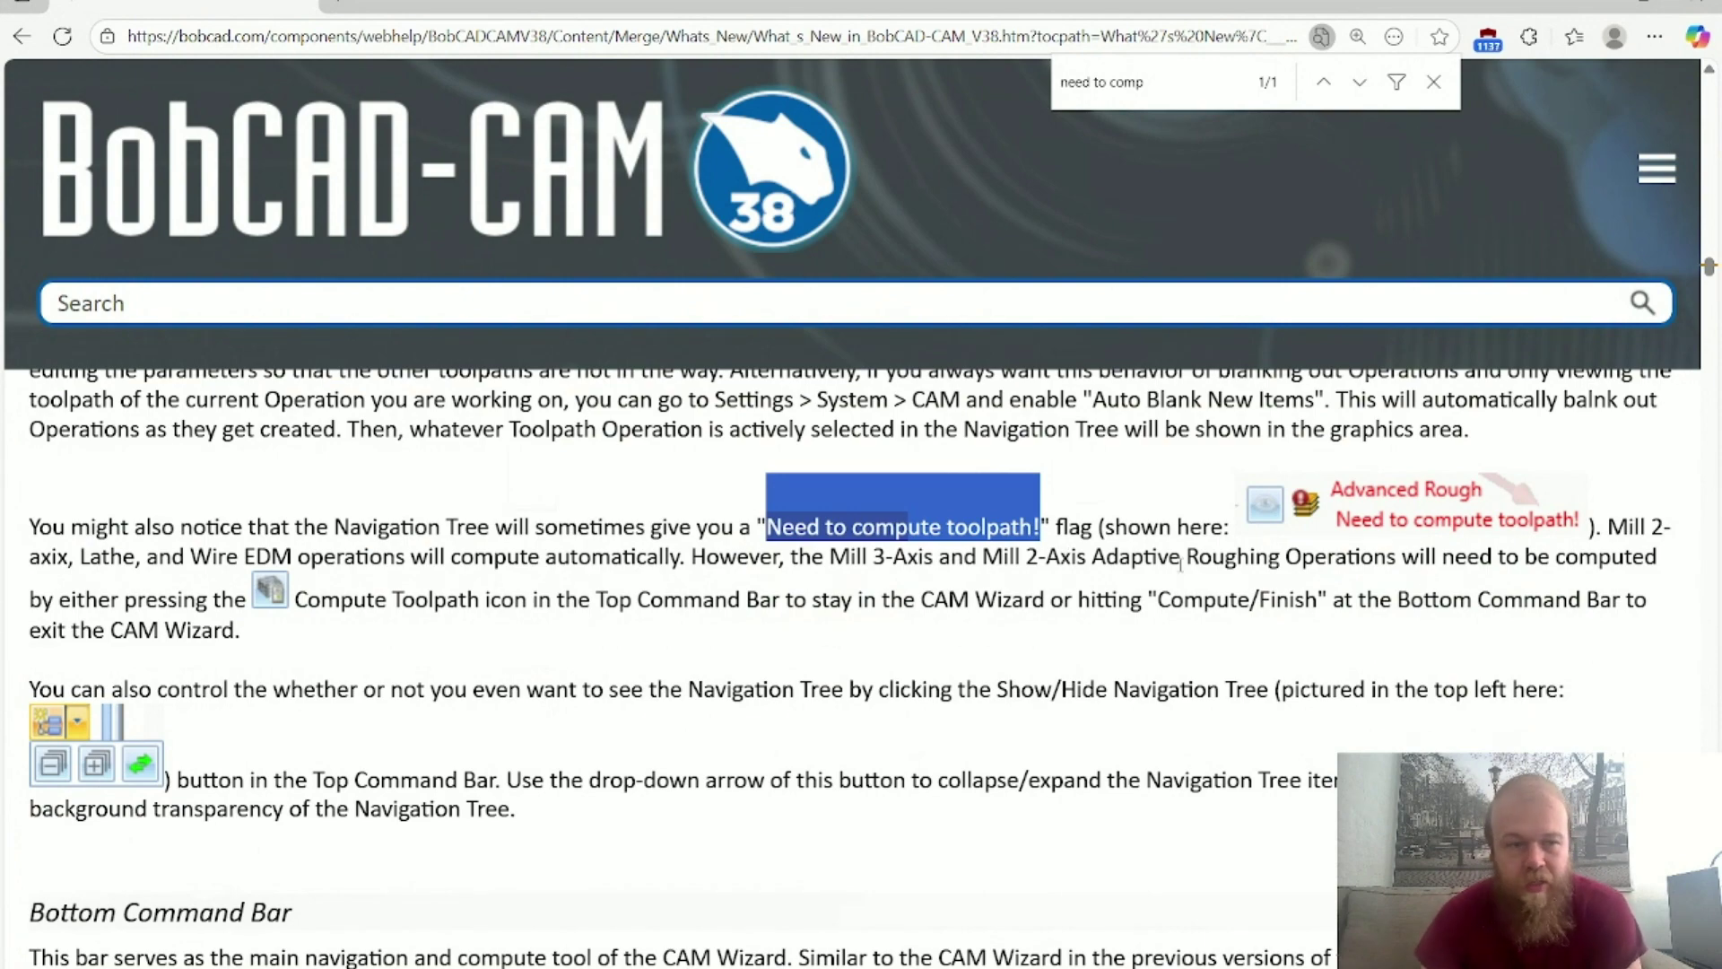
pyautogui.moveTo(30, 599); pyautogui.dragTo(275, 603)
pyautogui.click(290, 602)
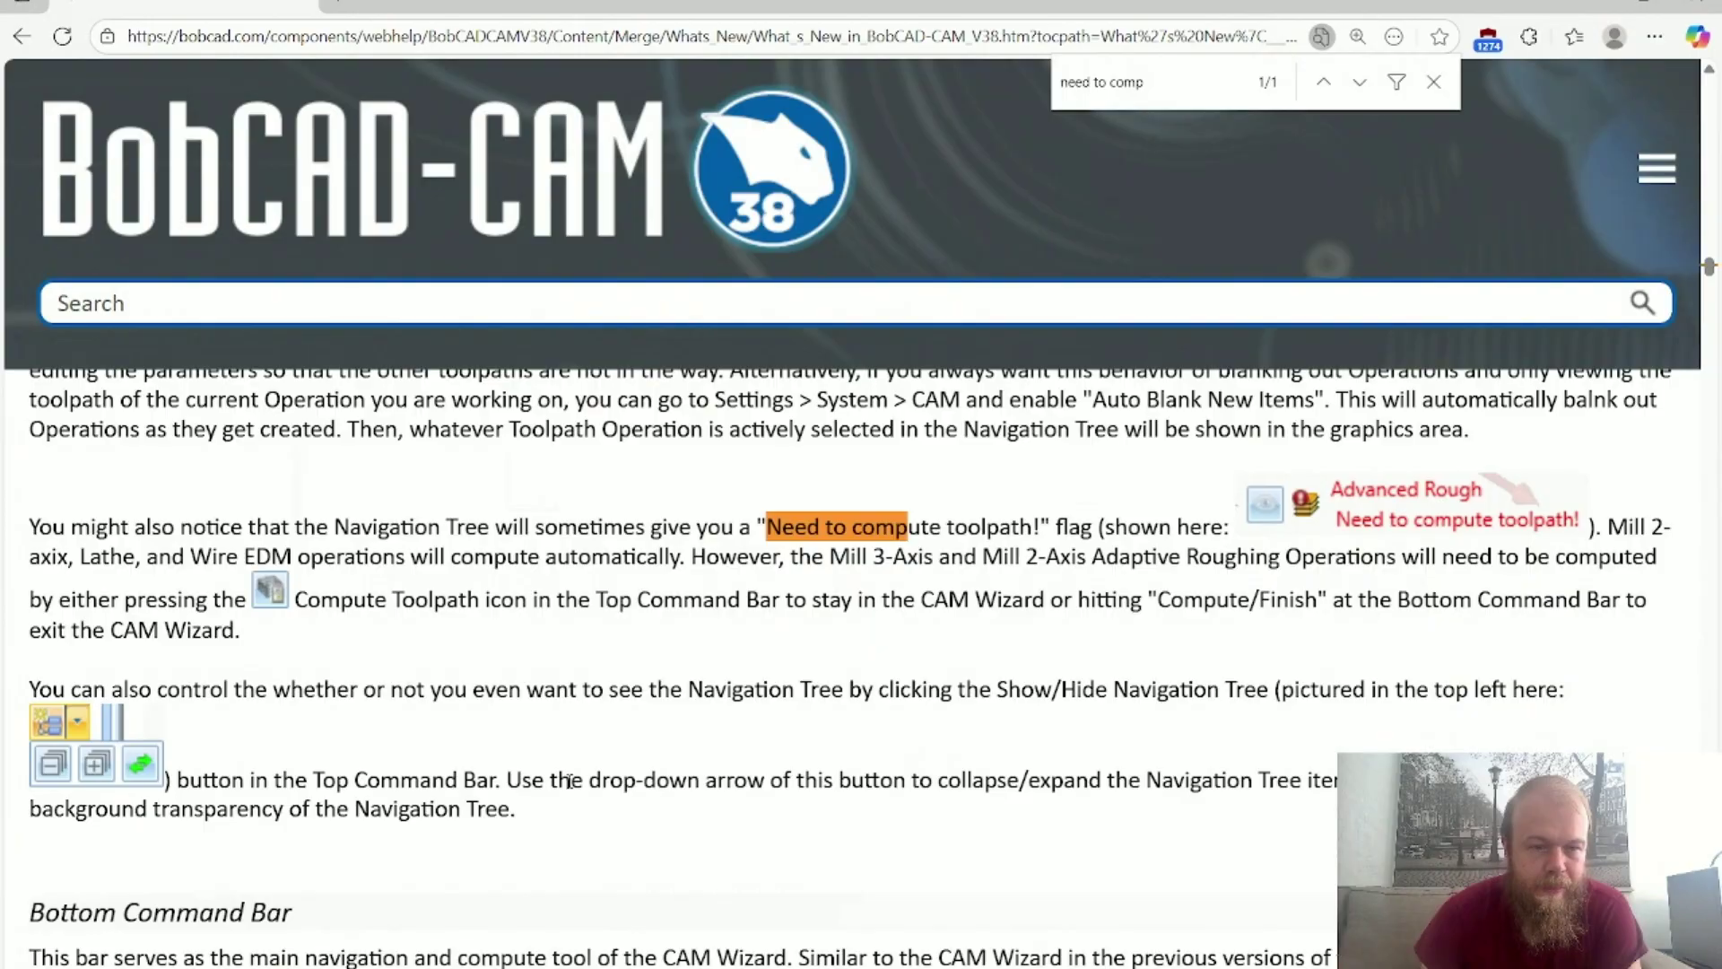
# Step: Look over the Bottom Command Bar section, then return to the compute paragraph and highlight "Adaptive Roughing"
pyautogui.scroll(-5, 569, 782)
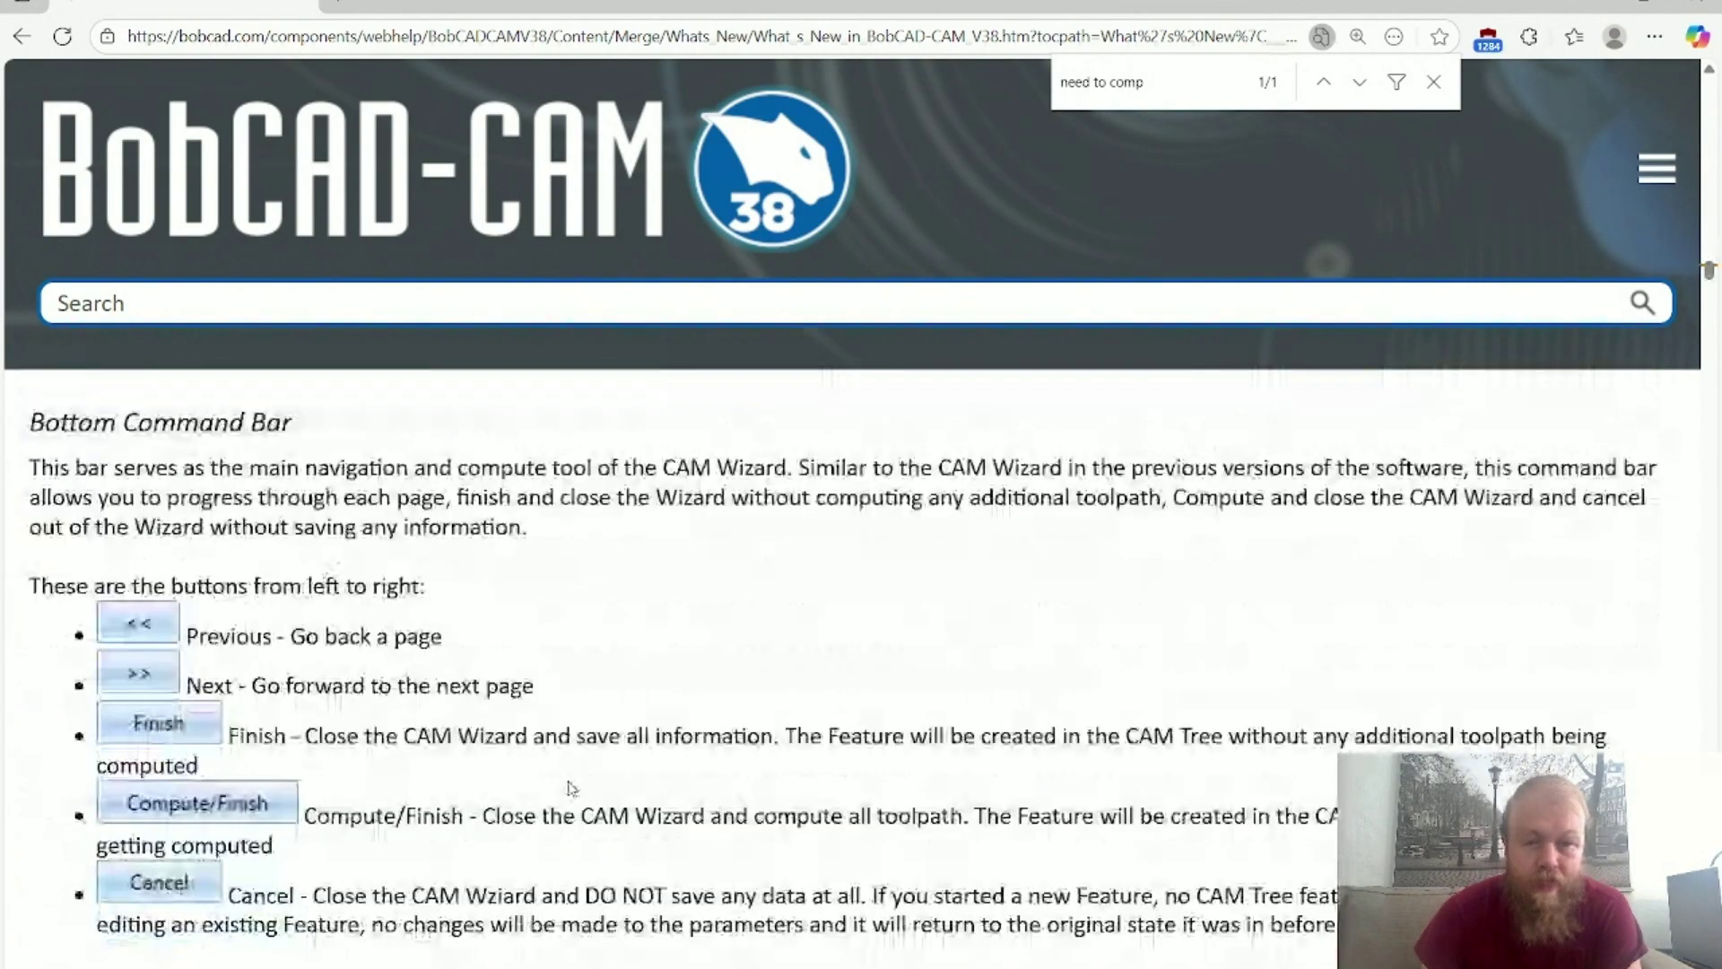
pyautogui.scroll(5, 569, 788)
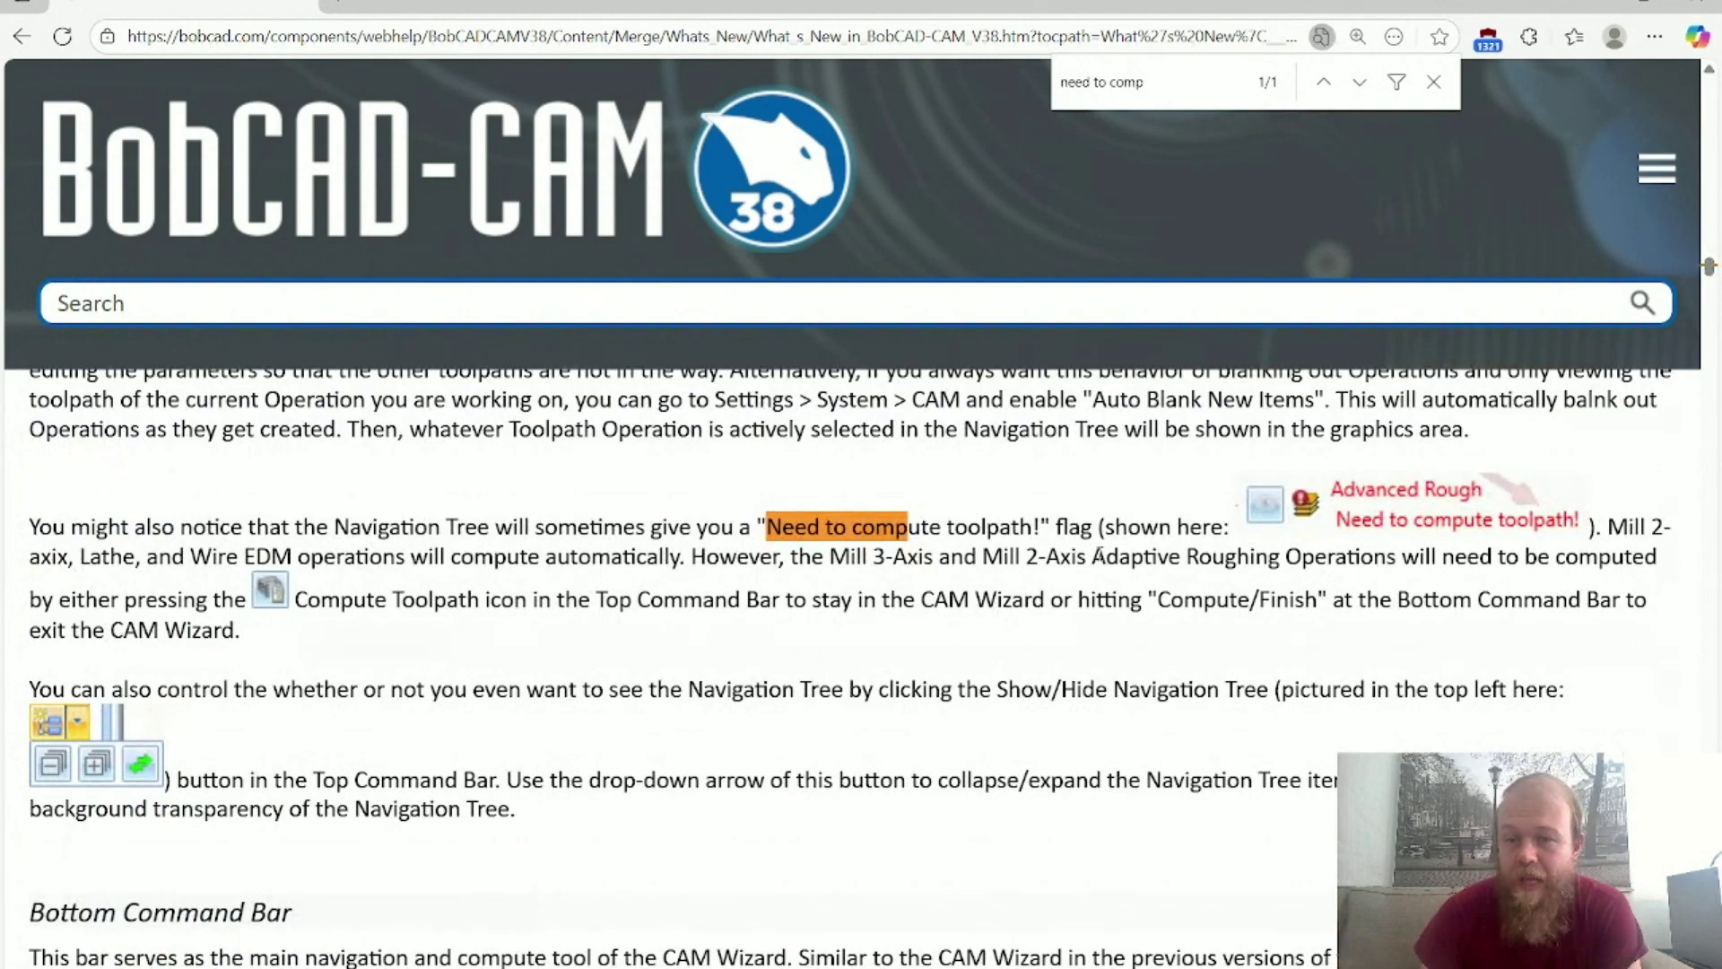
pyautogui.moveTo(1092, 558); pyautogui.dragTo(1281, 558)
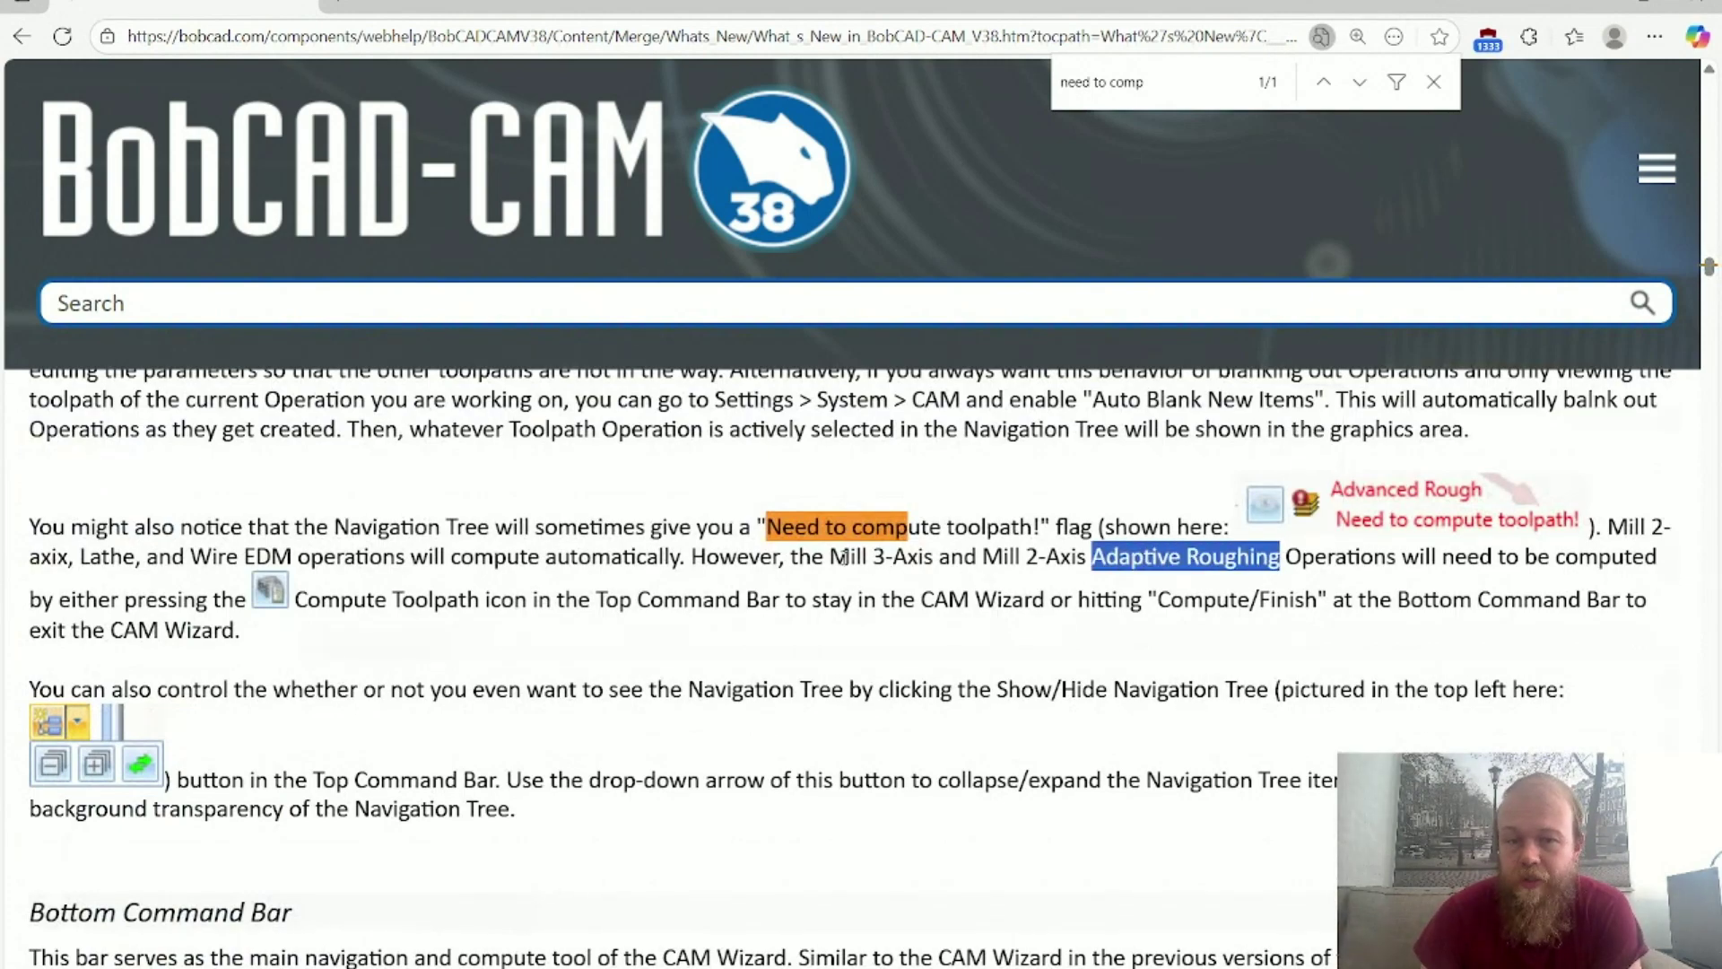
# Step: Highlight "Mill 3-Axis" in the help paragraph on computing toolpaths, and switch back to BobCAD-CAM
pyautogui.moveTo(828, 558); pyautogui.dragTo(933, 558)
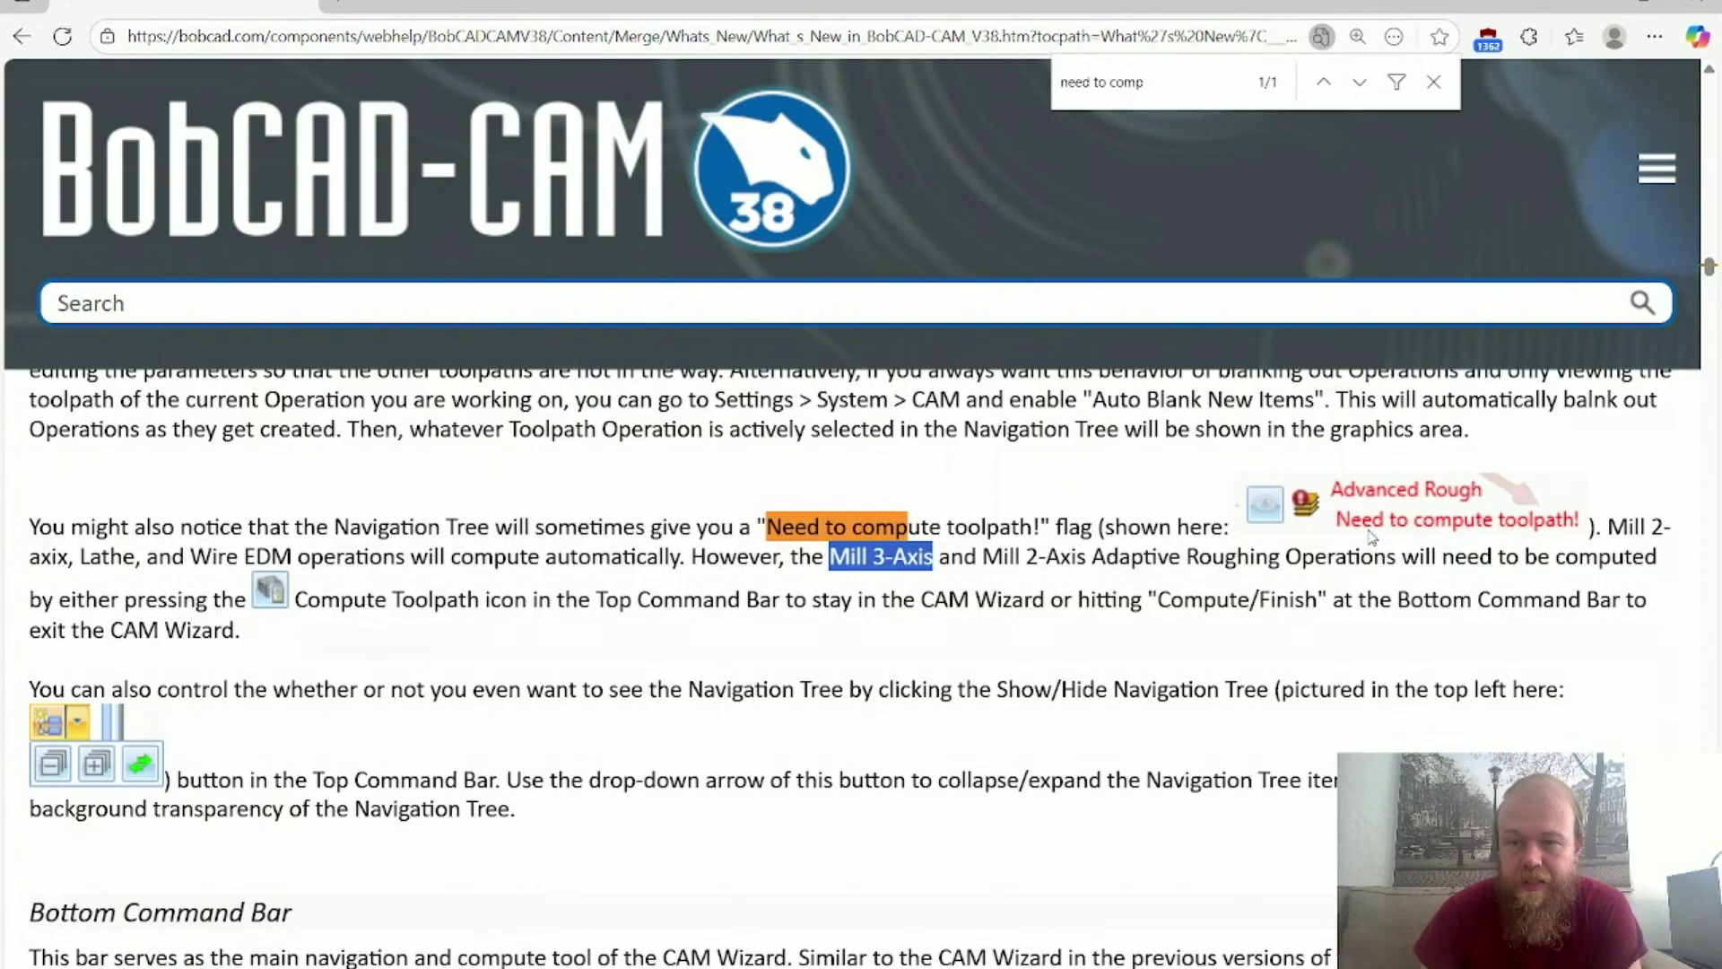
pyautogui.click(1606, 9)
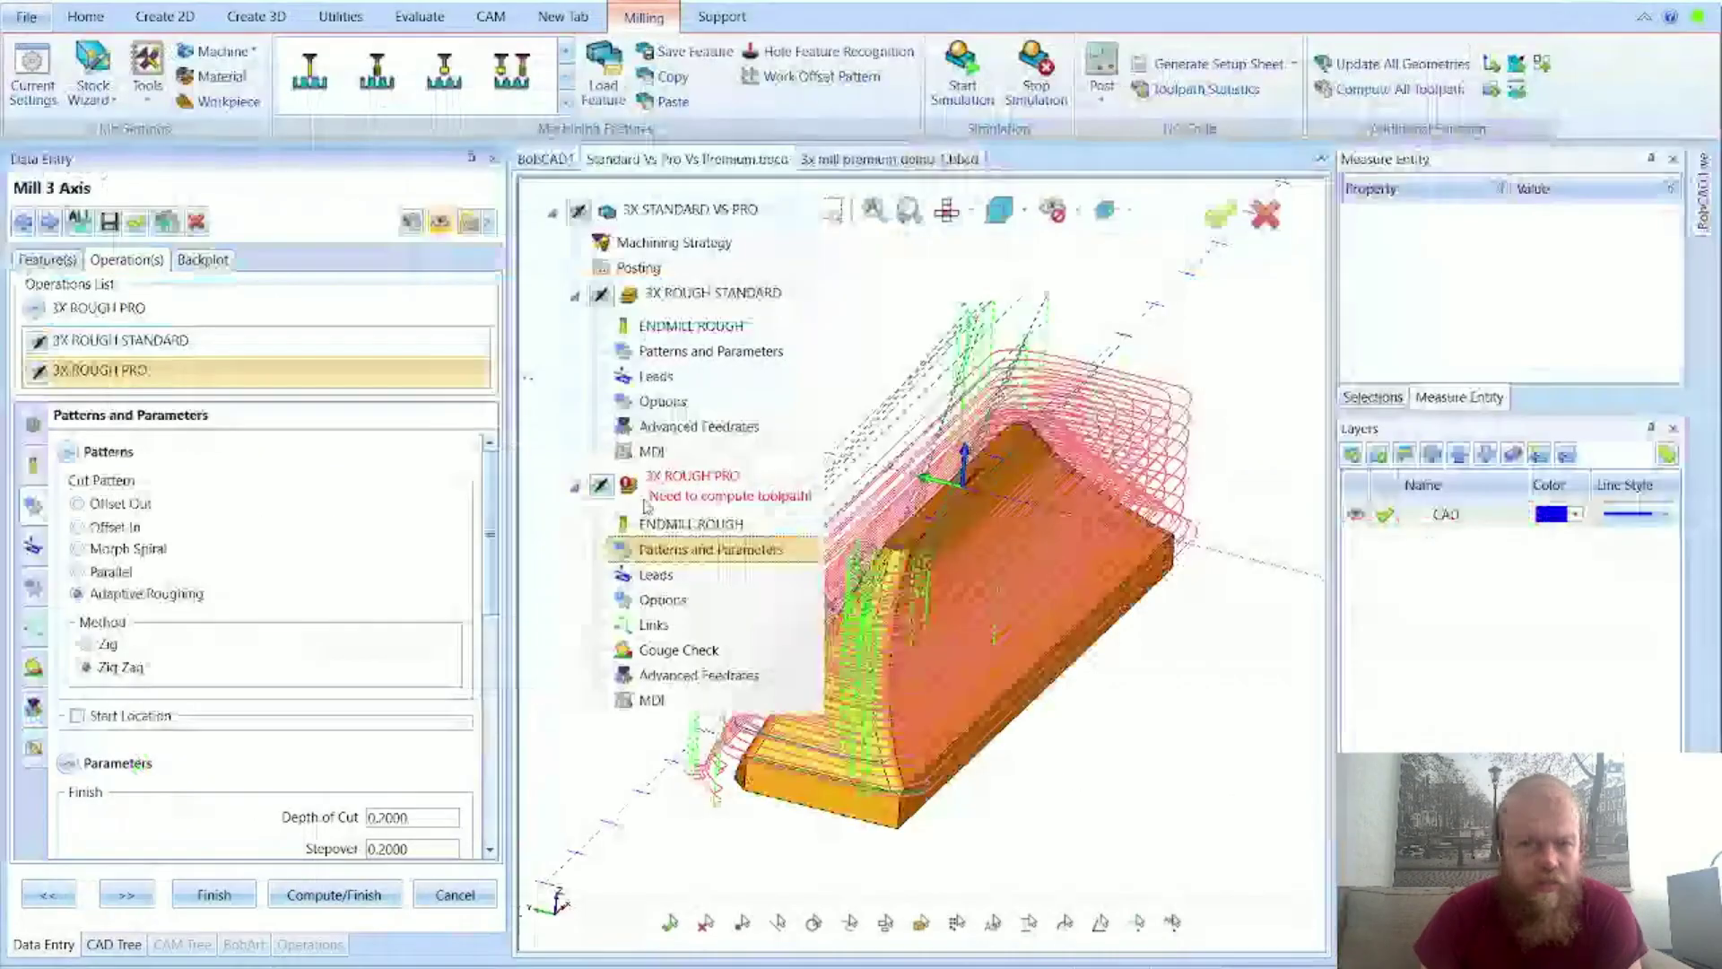
# Step: Unblank and re-blank the 3X ROUGH PRO operation in the Navigation Tree, and cancel the Mill 3 Axis wizard
pyautogui.click(603, 487)
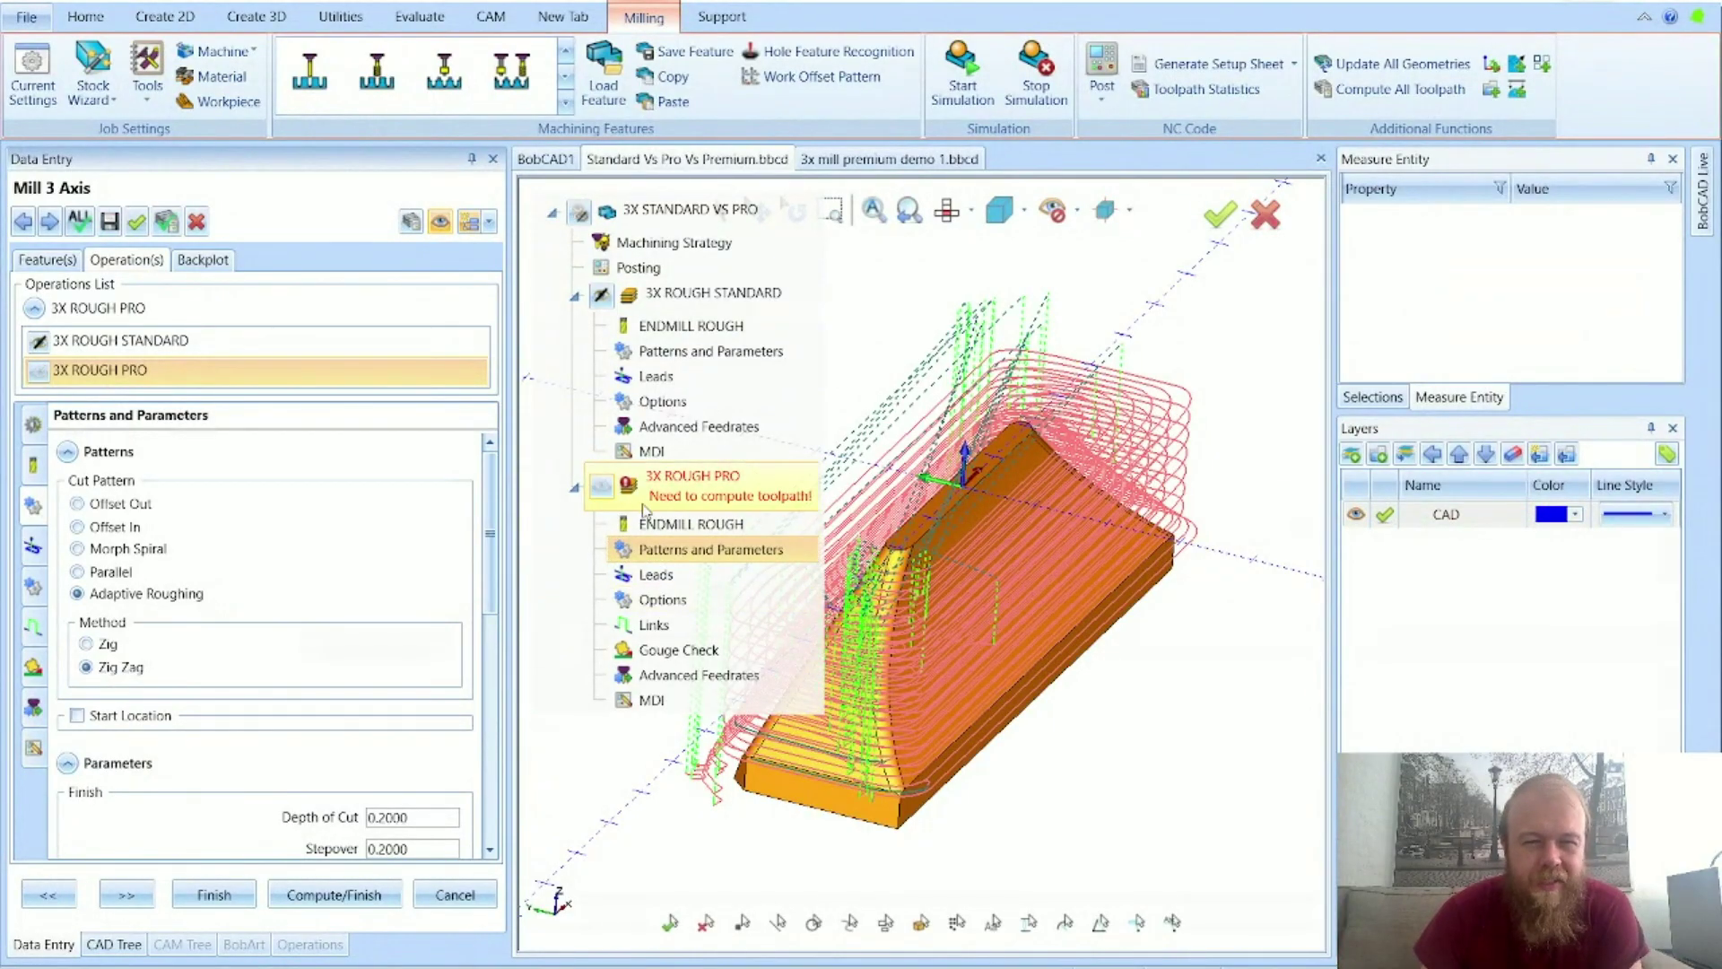
pyautogui.click(603, 489)
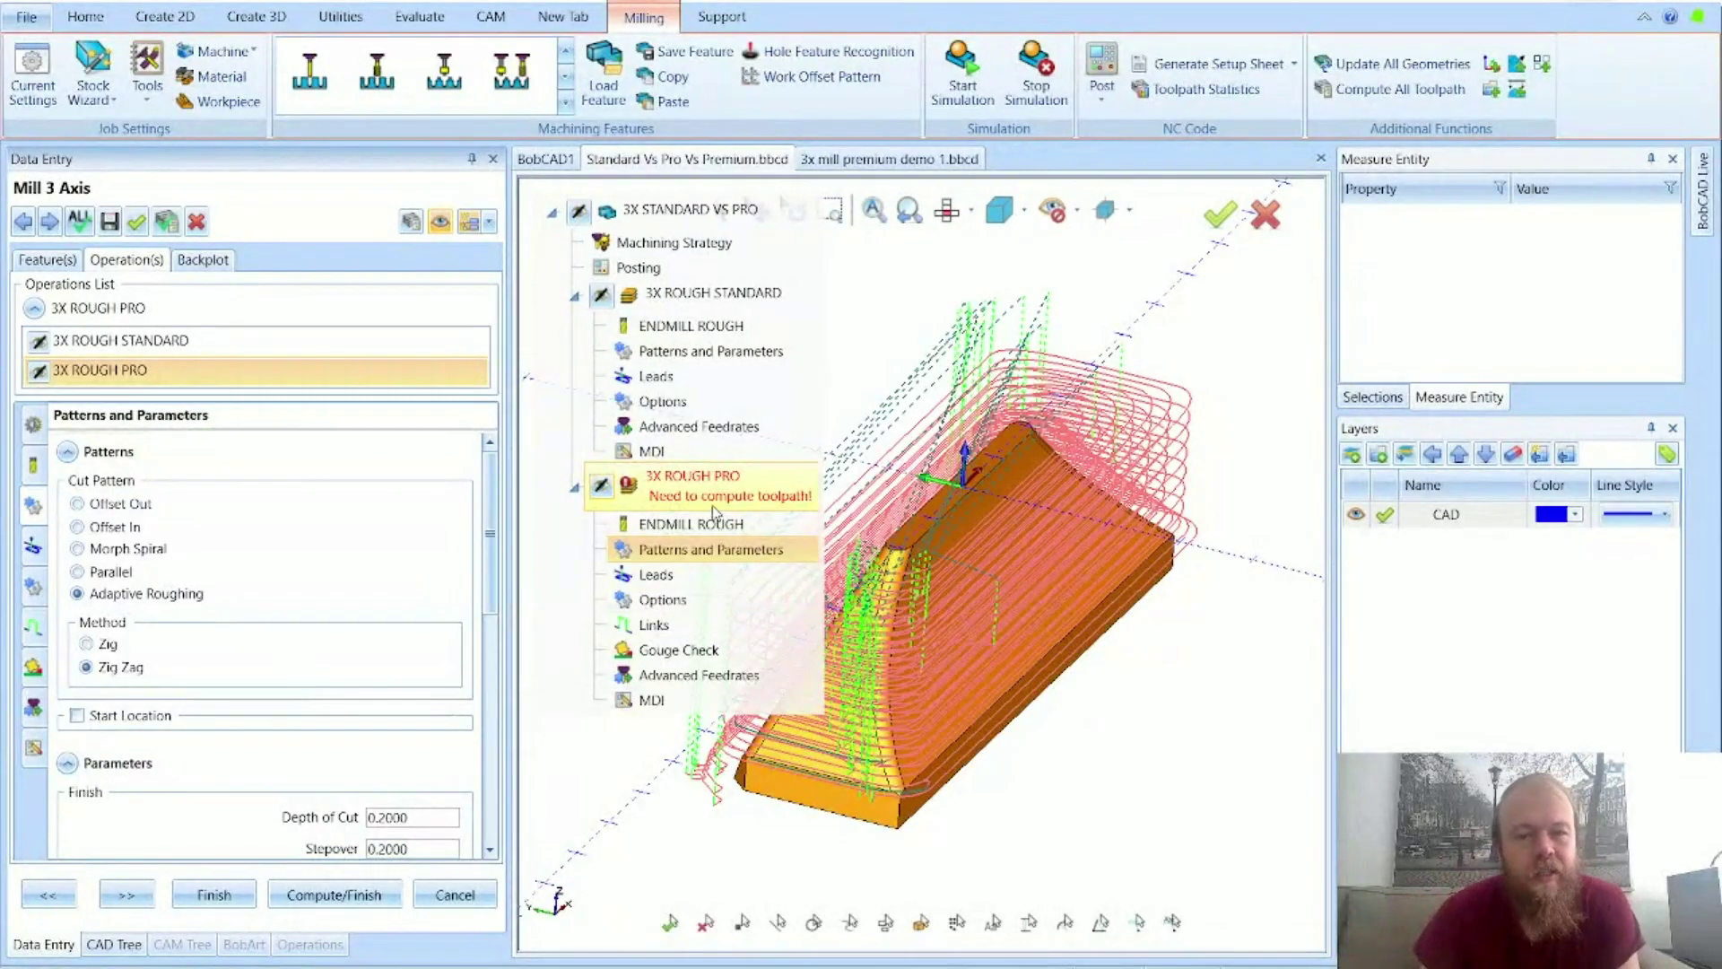
pyautogui.click(455, 894)
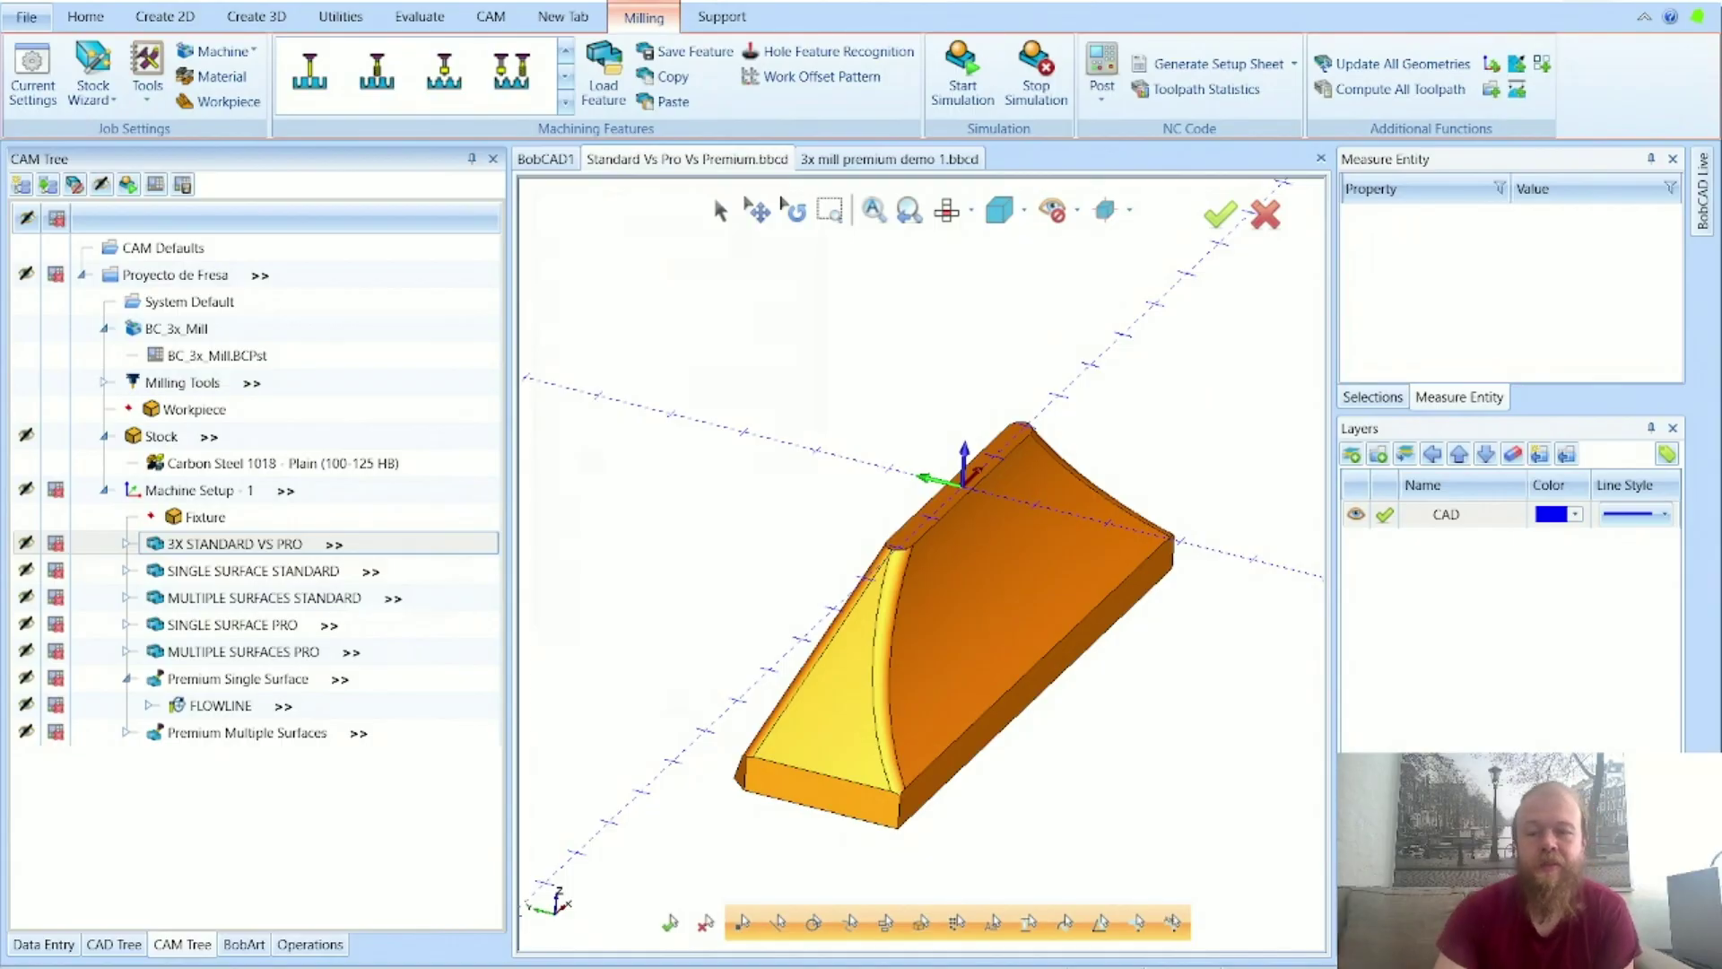
# Step: Check the November and December 2025 dates in the system calendar, and close it
pyautogui.press('super+n')
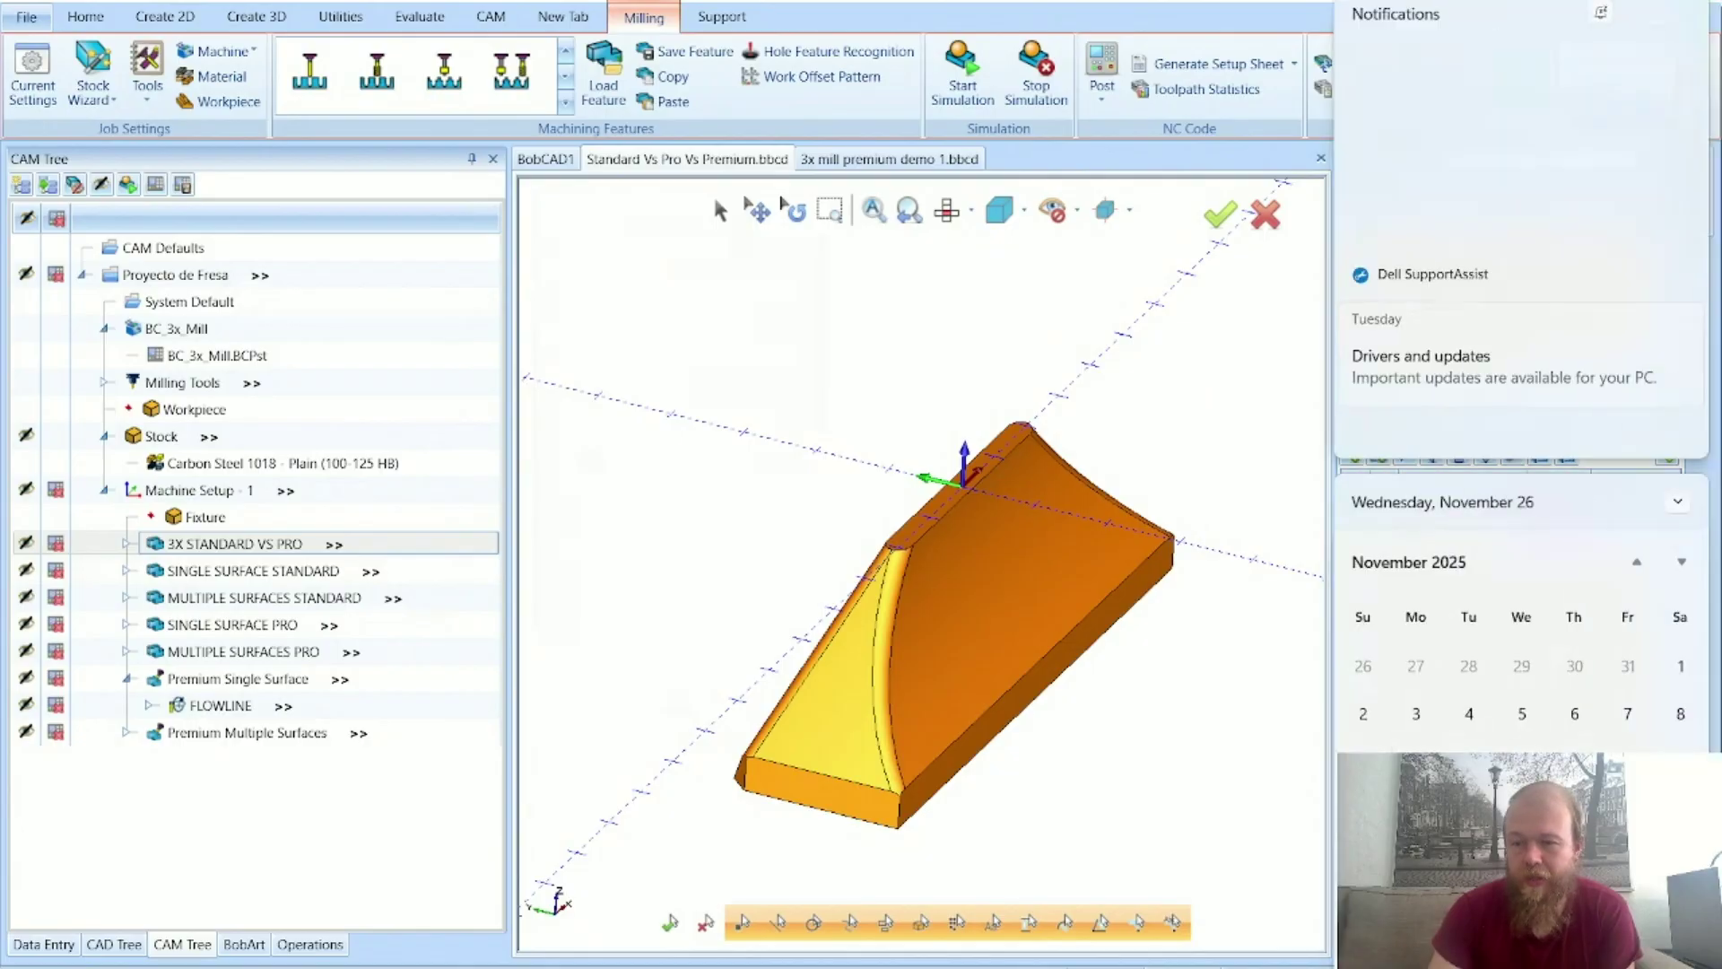
pyautogui.click(1680, 563)
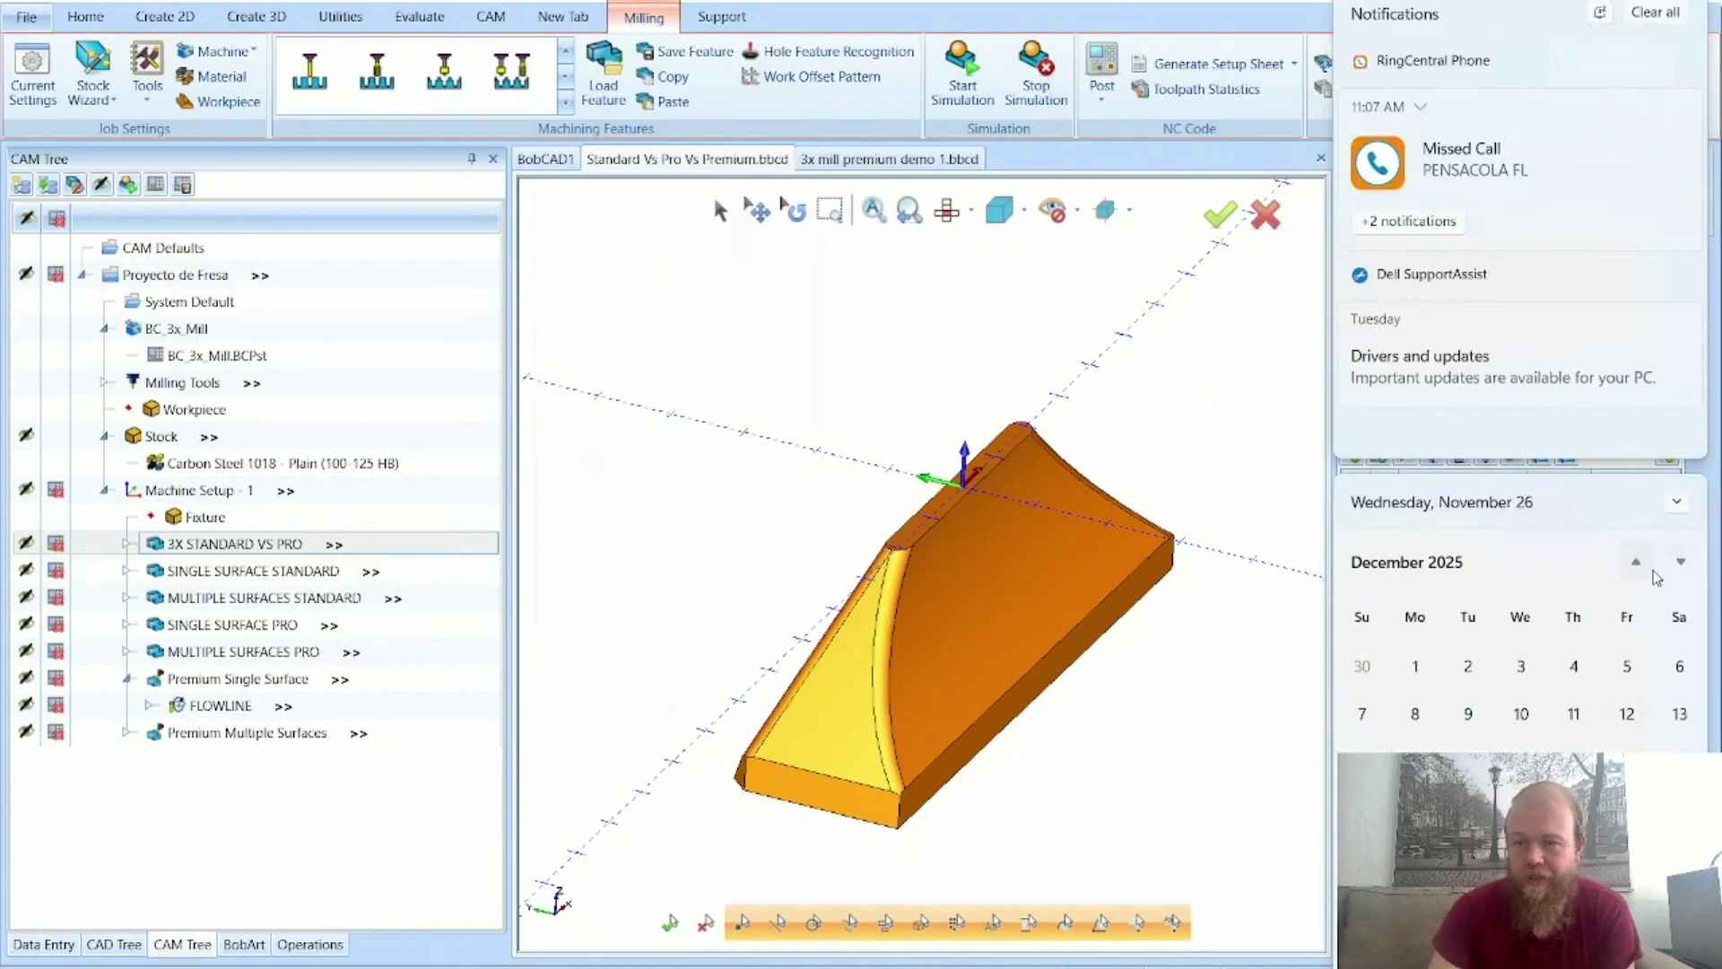
pyautogui.click(1636, 562)
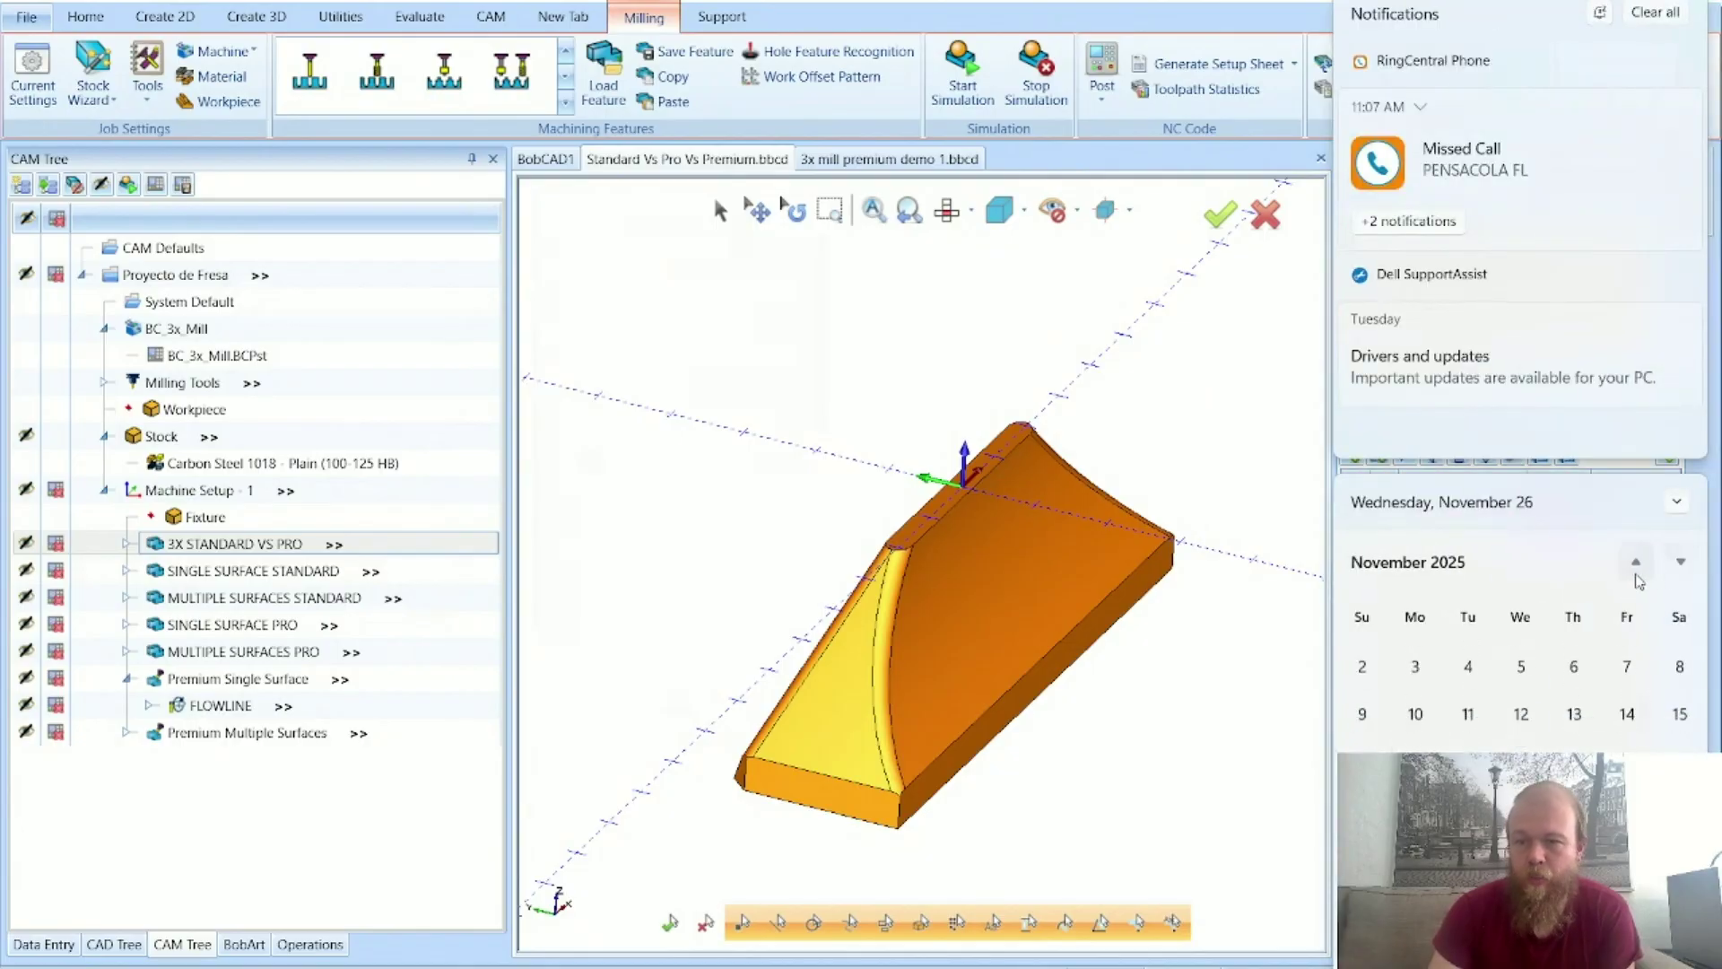
pyautogui.click(1681, 563)
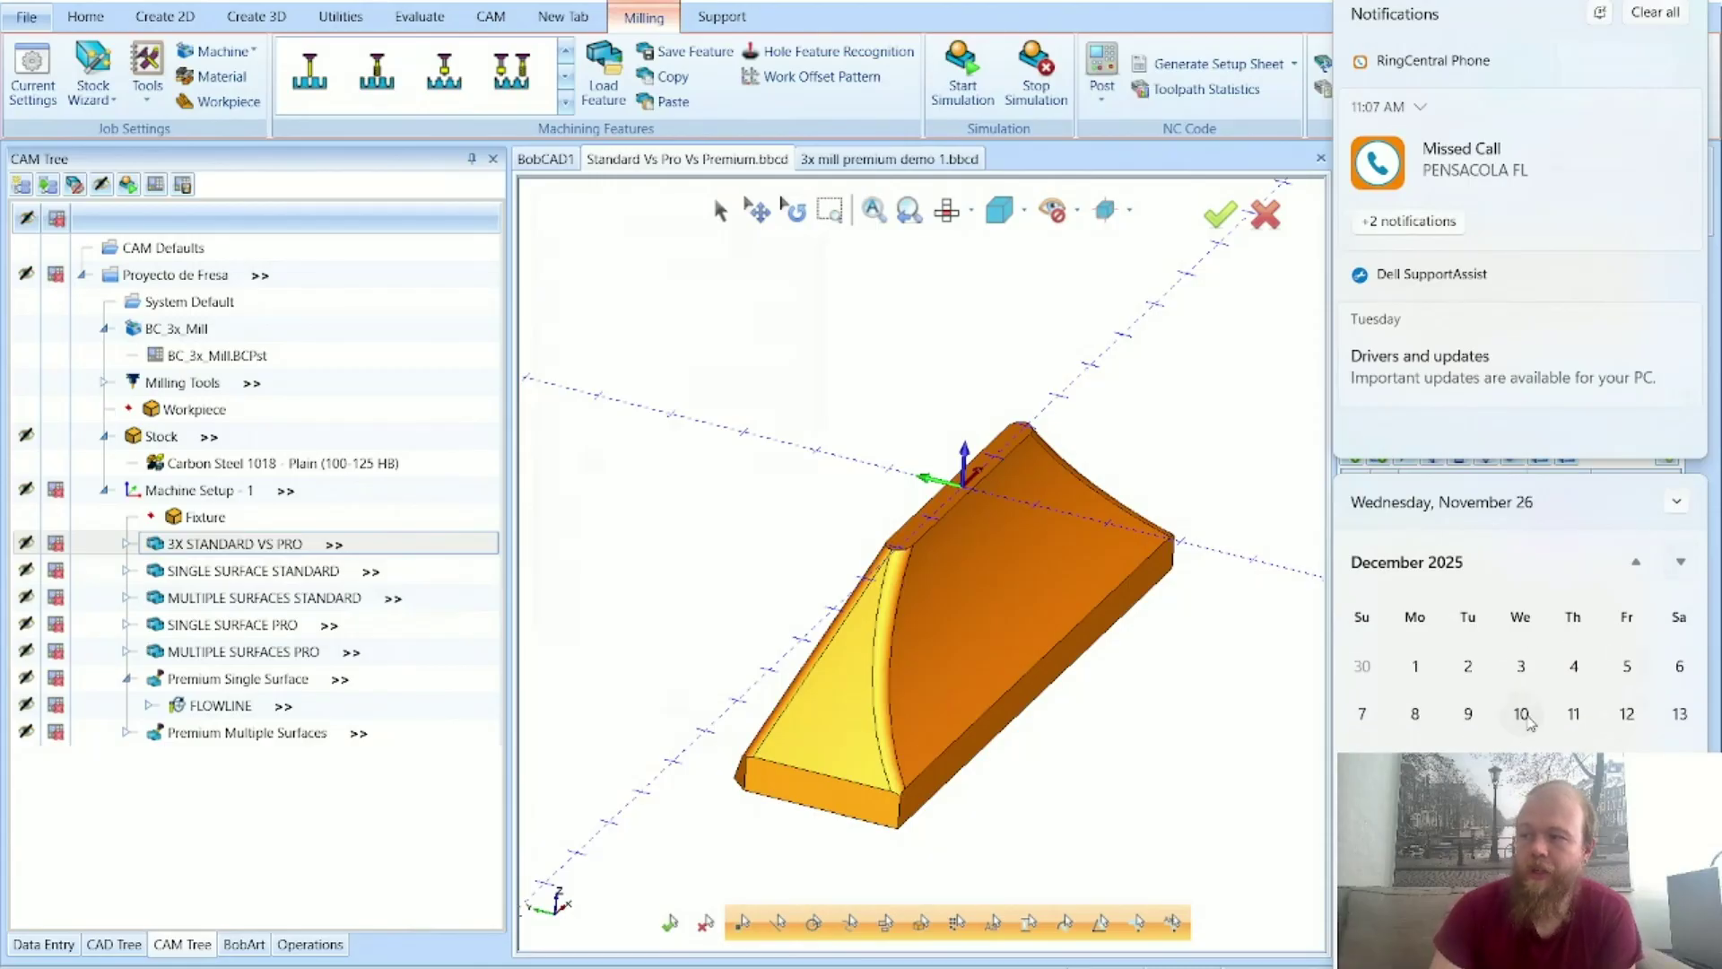
pyautogui.click(1169, 709)
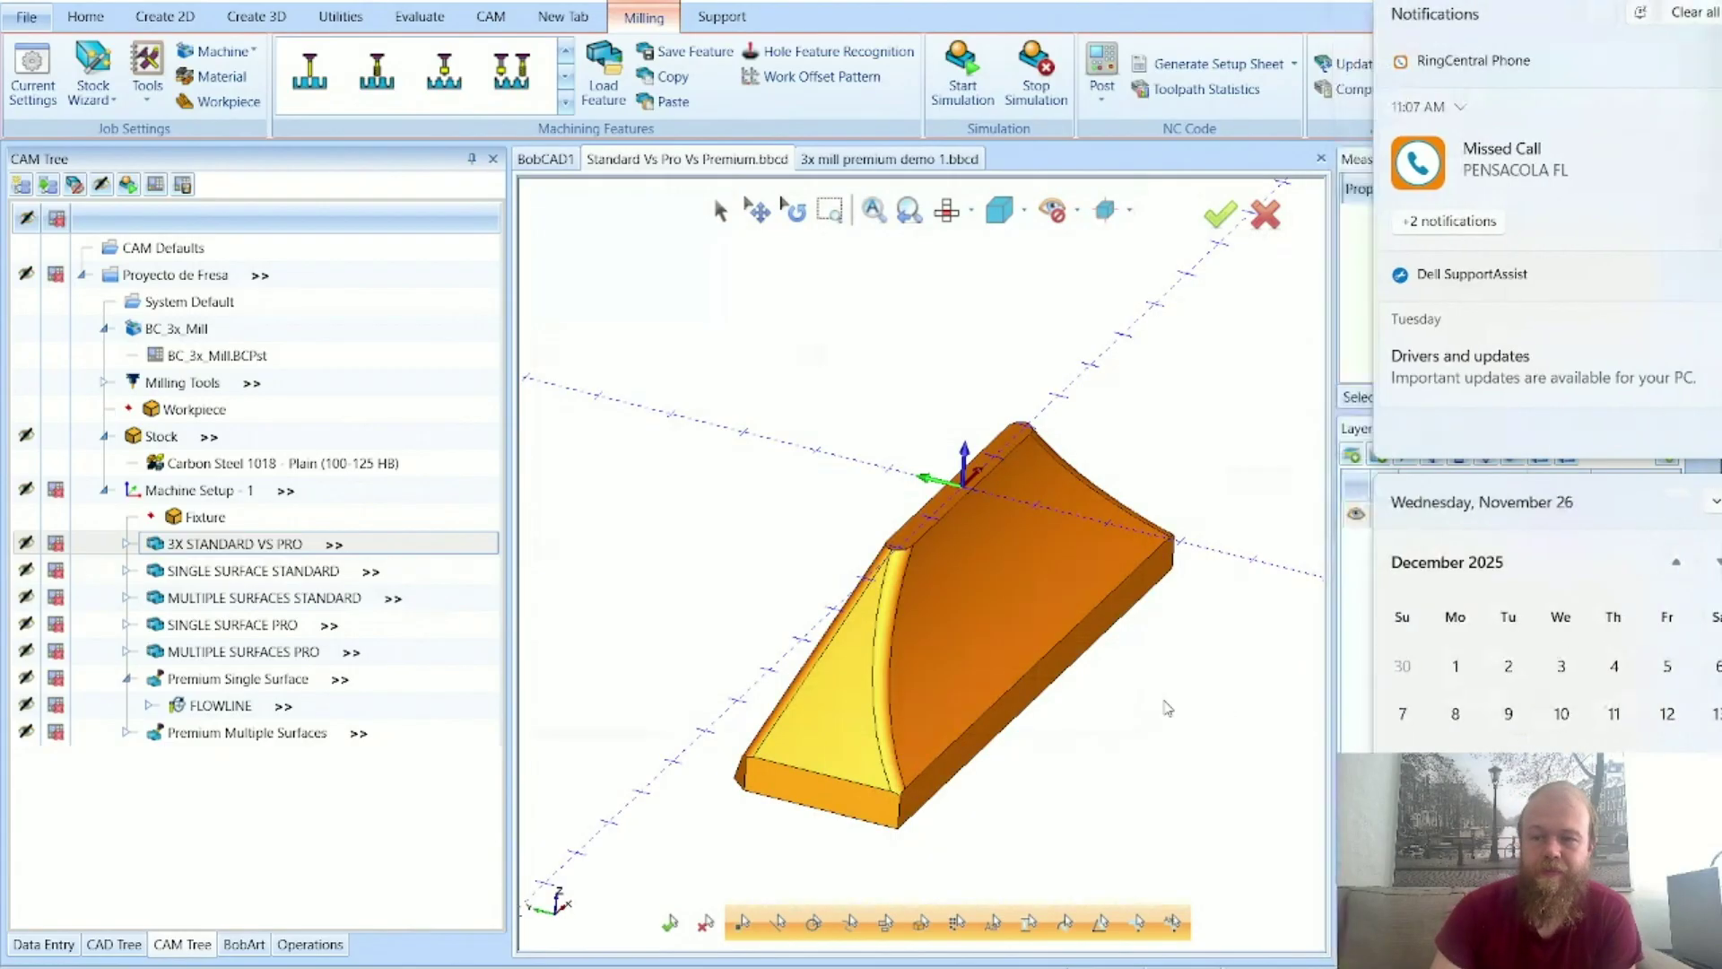